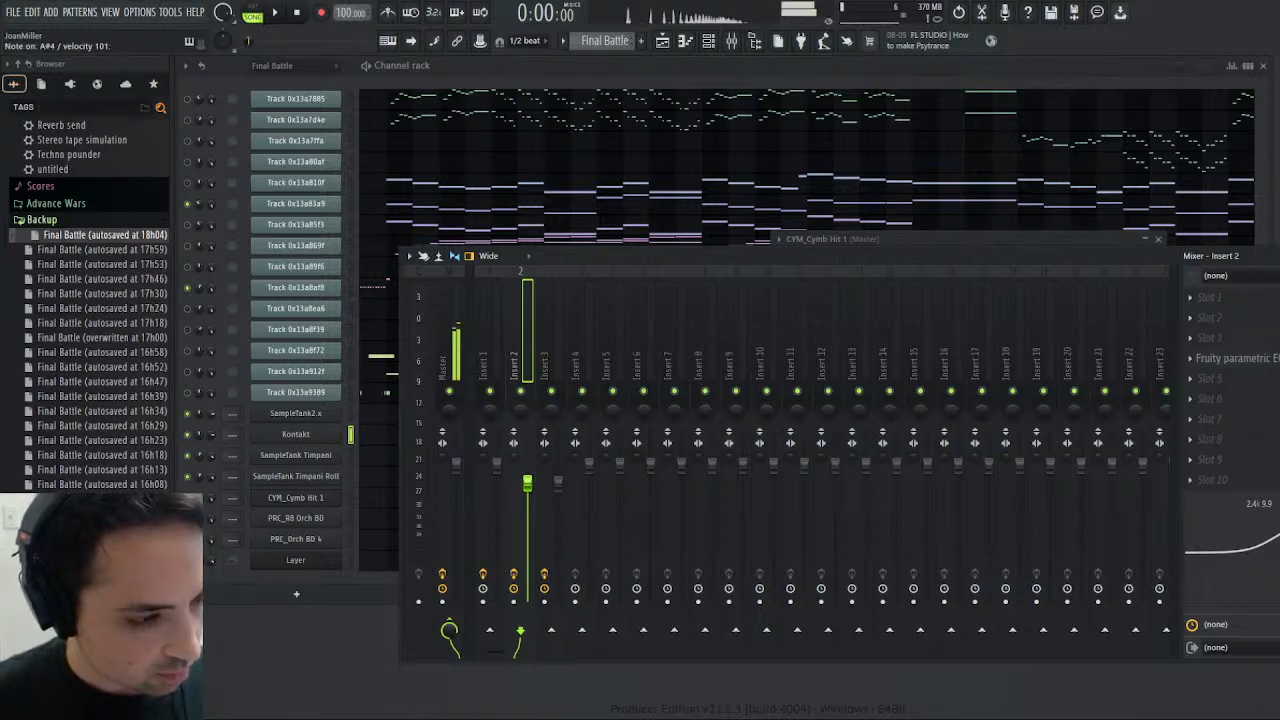
- Open the Kontakt channel's notes from the Harmony pattern in the piano roll, showing the part across its measures
left_click(377, 433)
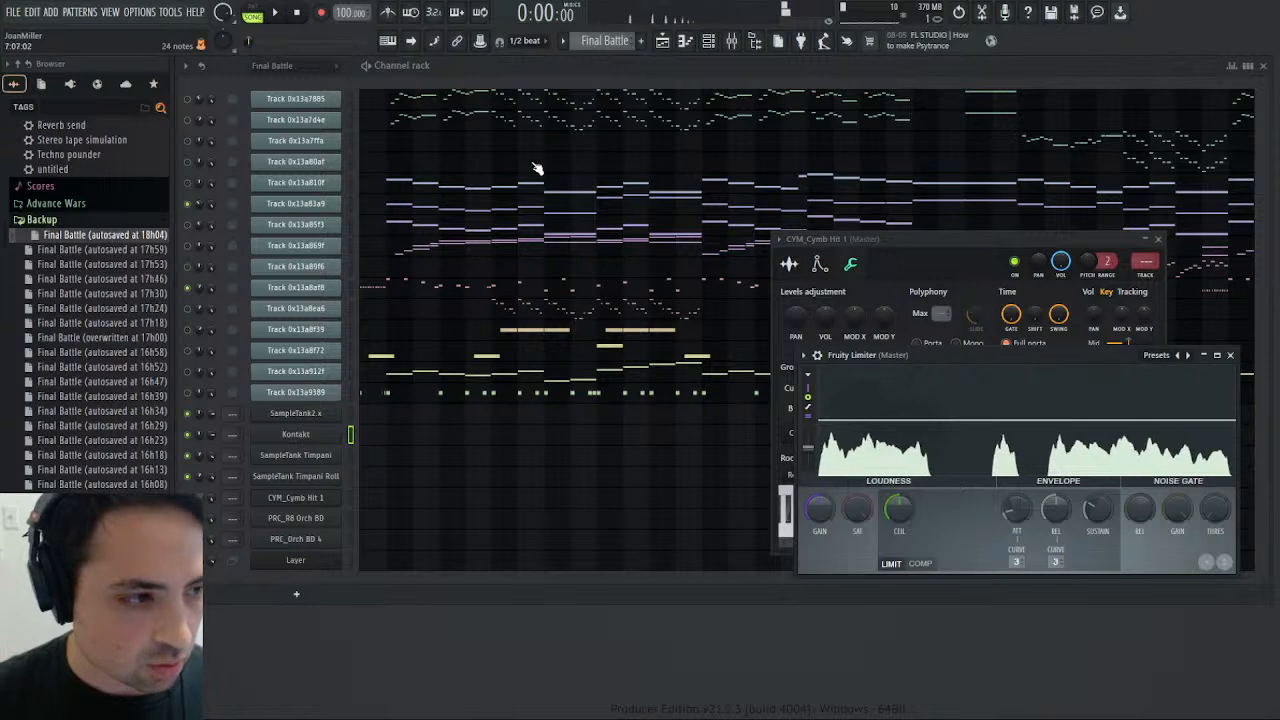
key("KP_Add")
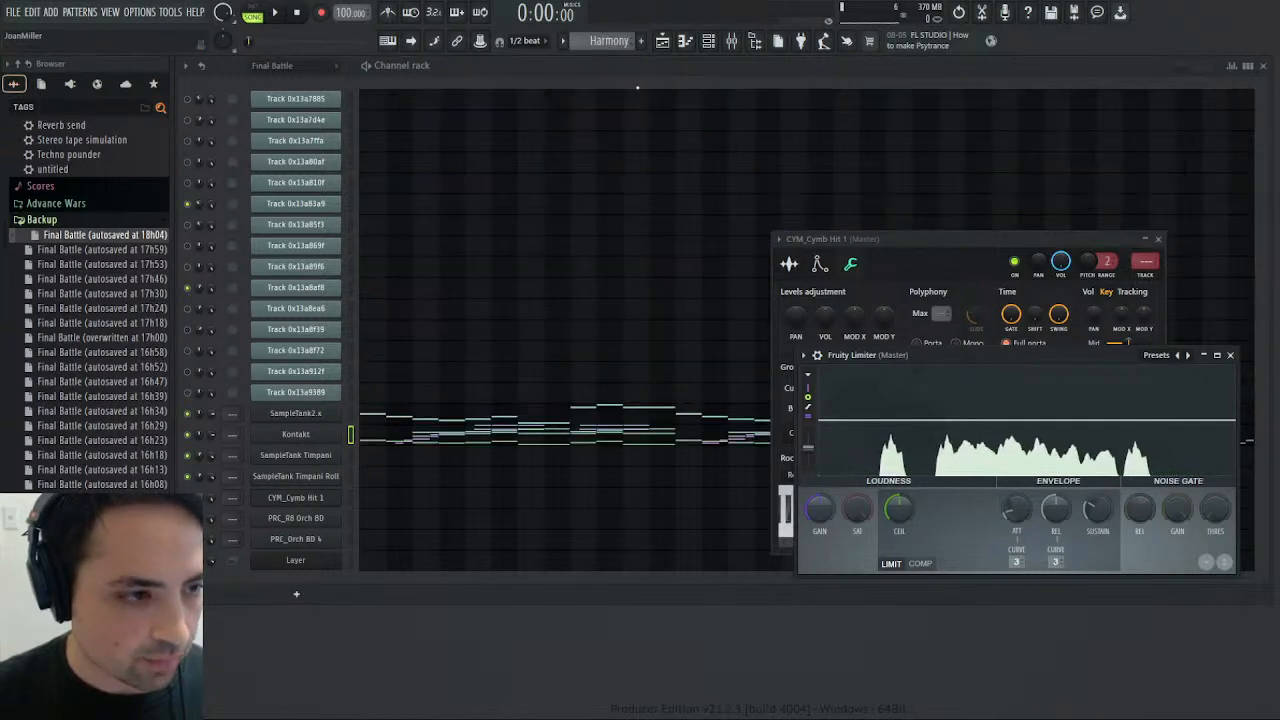
left_click(435, 441)
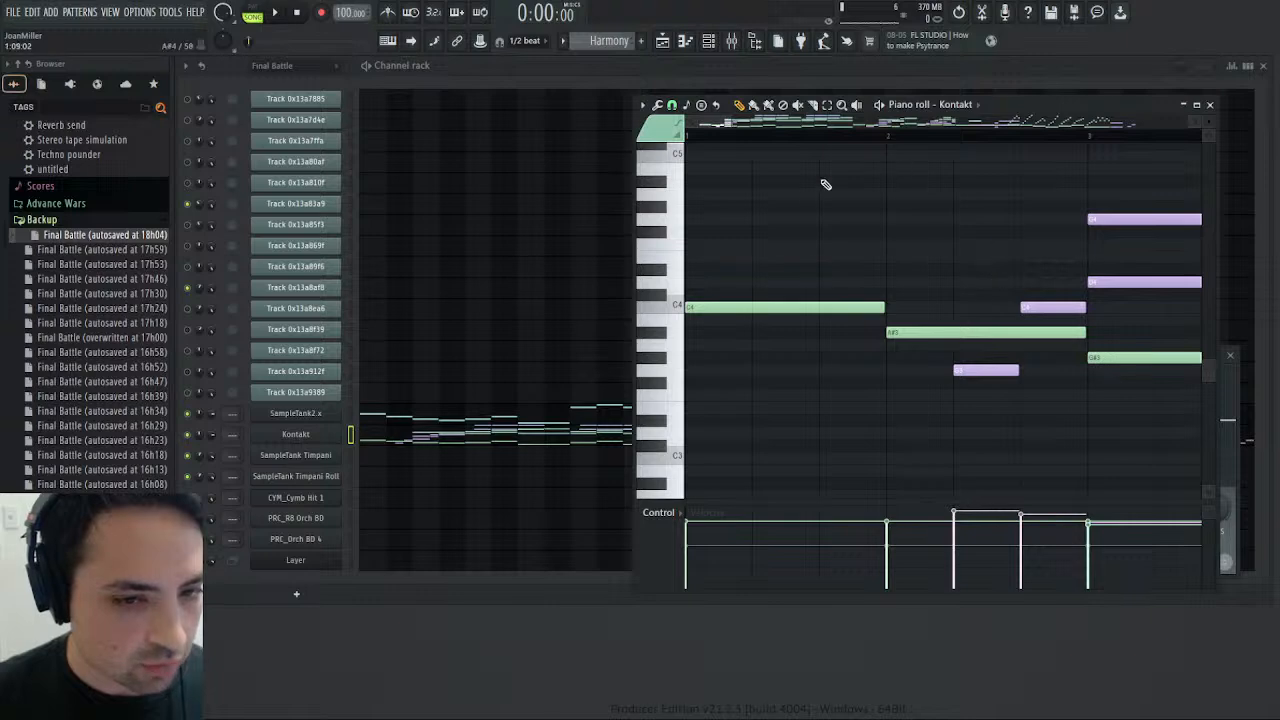
scroll(730, 120, "down", 10)
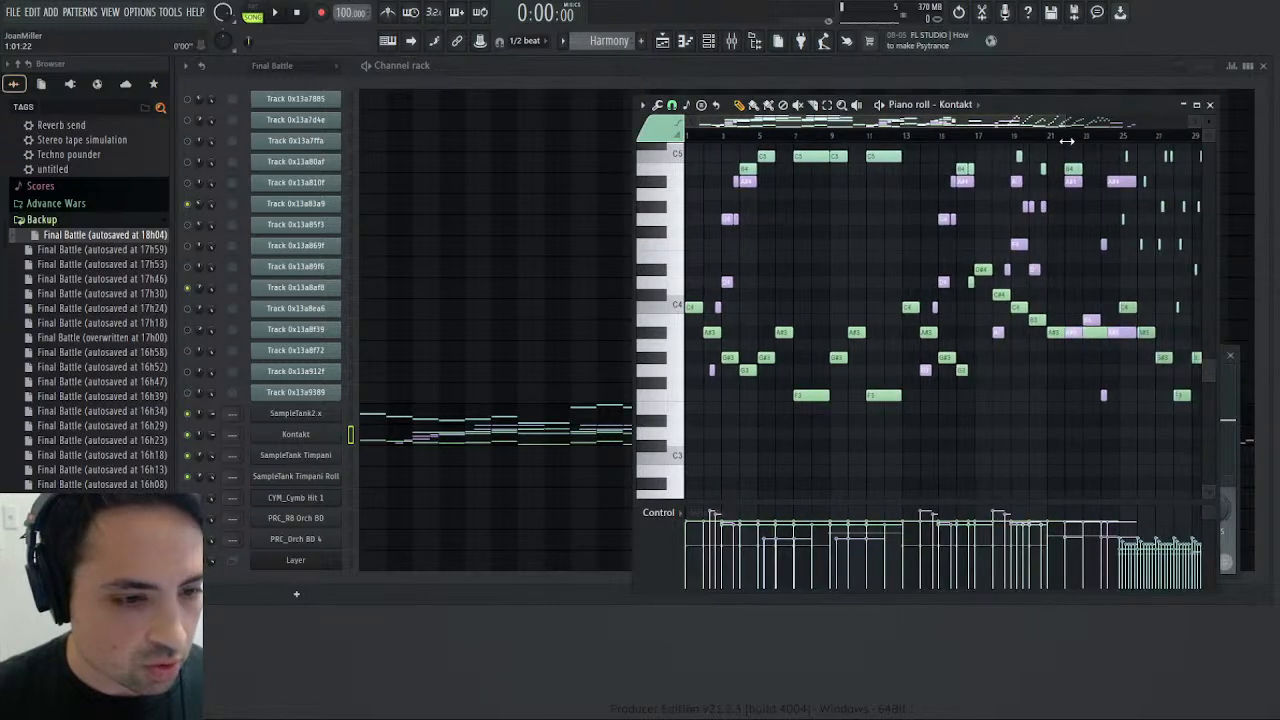
- Play the song from the start while checking the mixer levels, and close the piano roll and the CYM_Cymb Hit 1 window
left_click(278, 14)
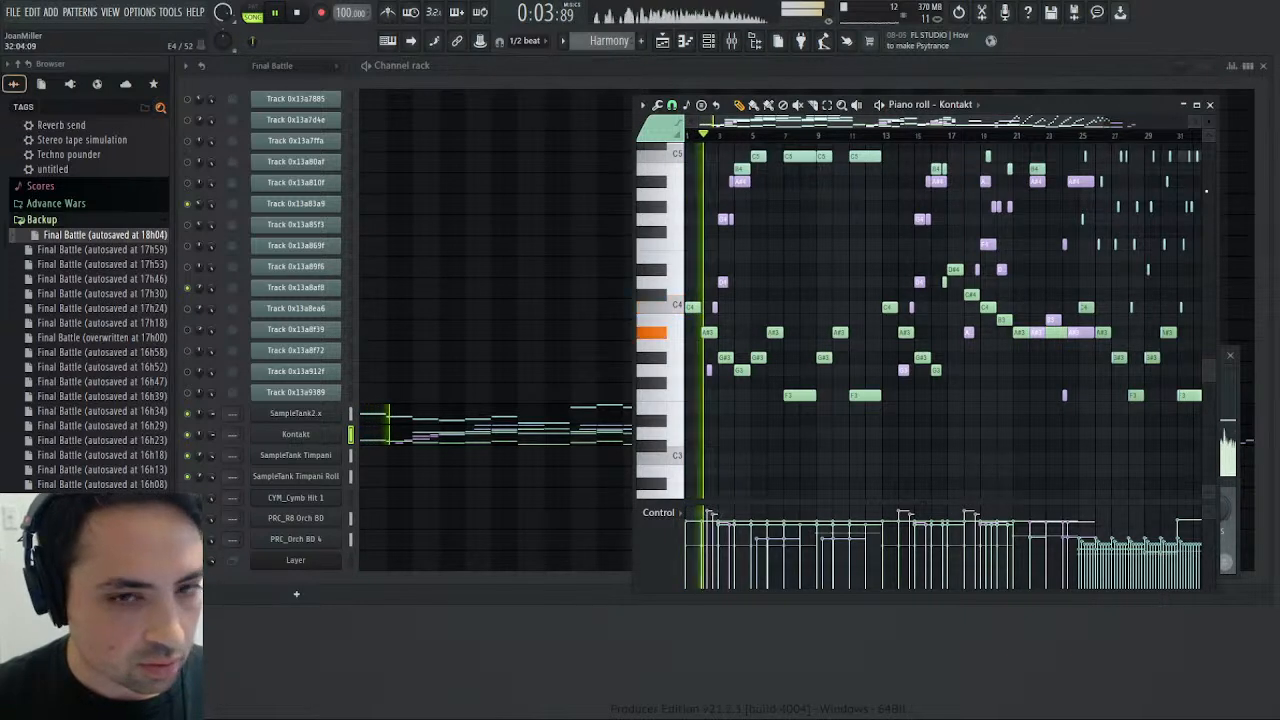
left_click(1210, 105)
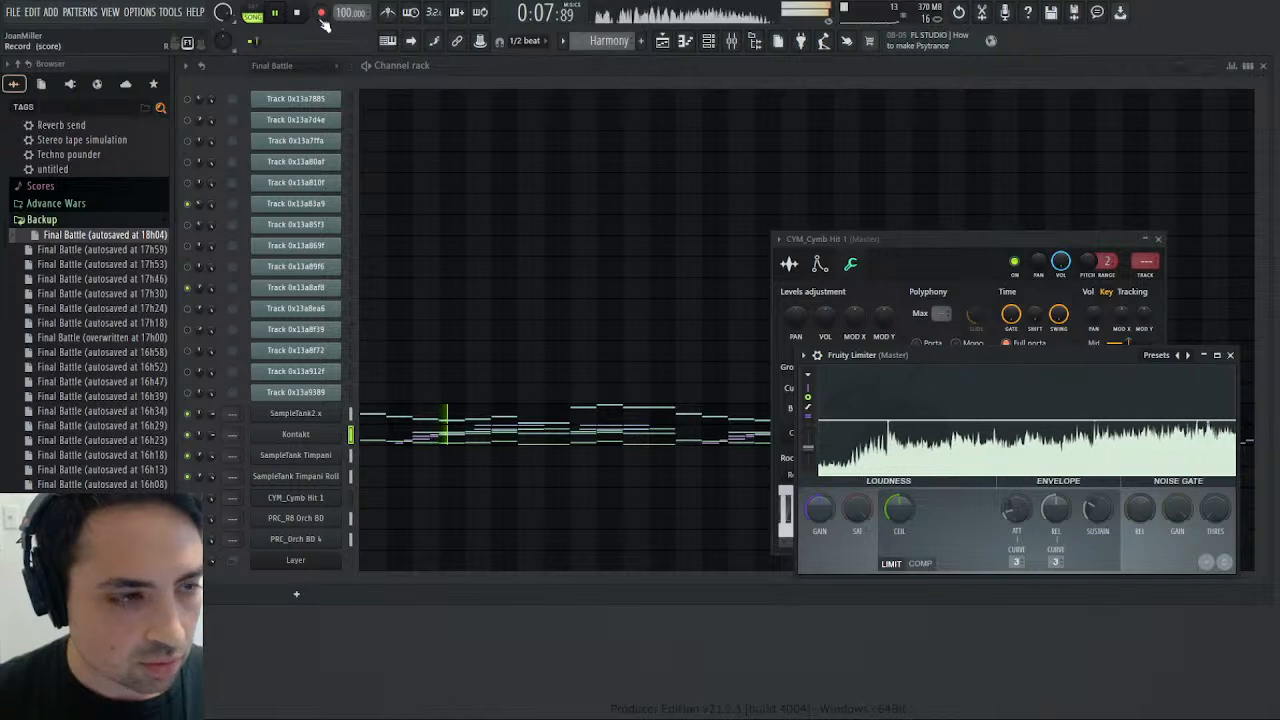
key("F9")
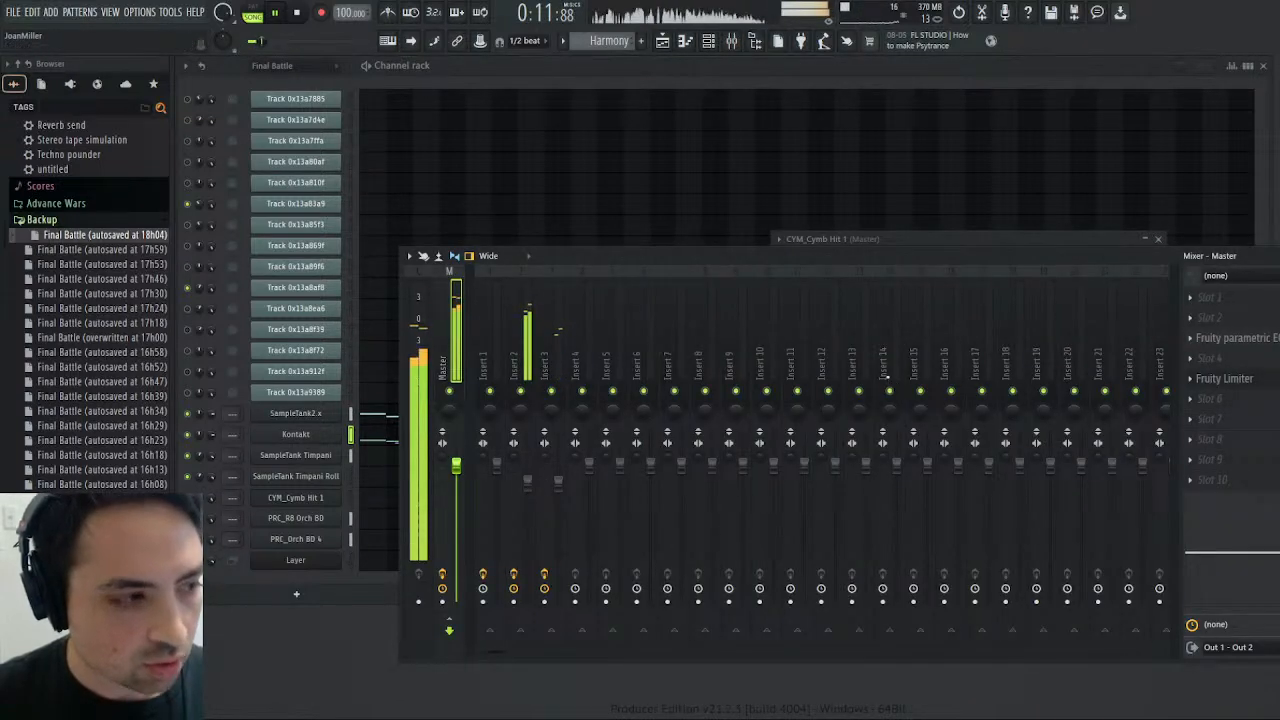
key("F9")
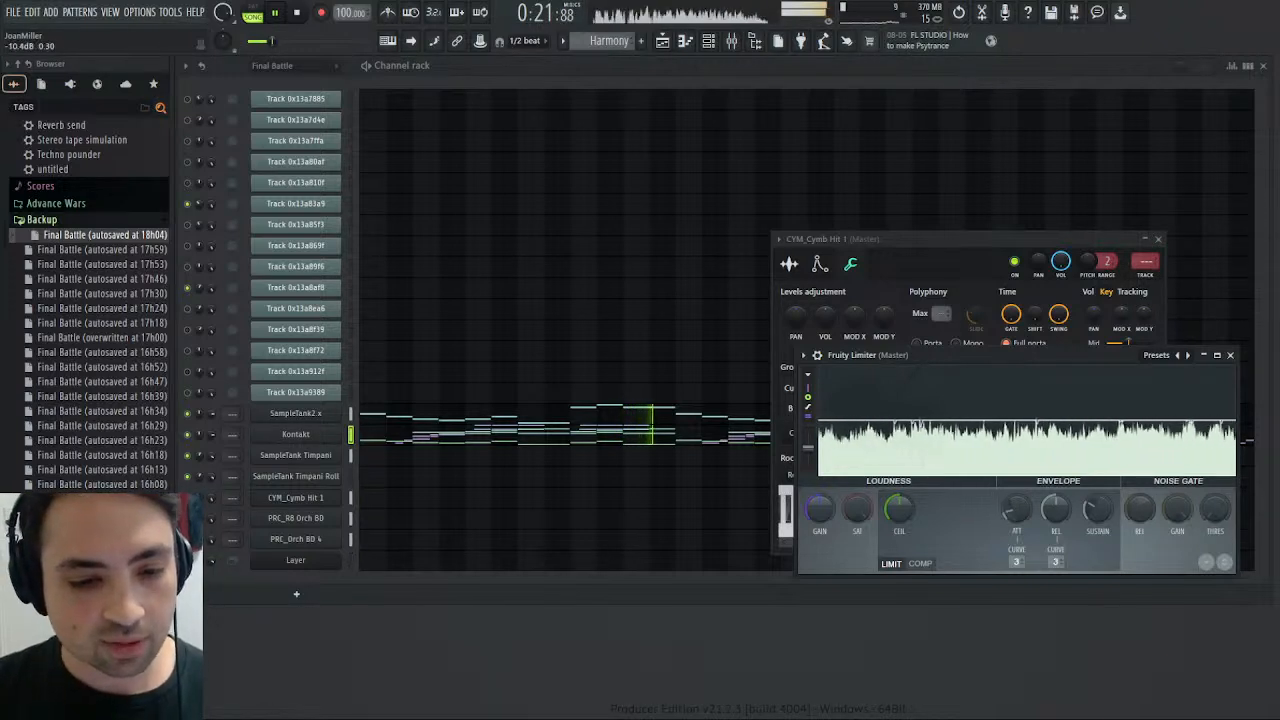
left_click(1158, 239)
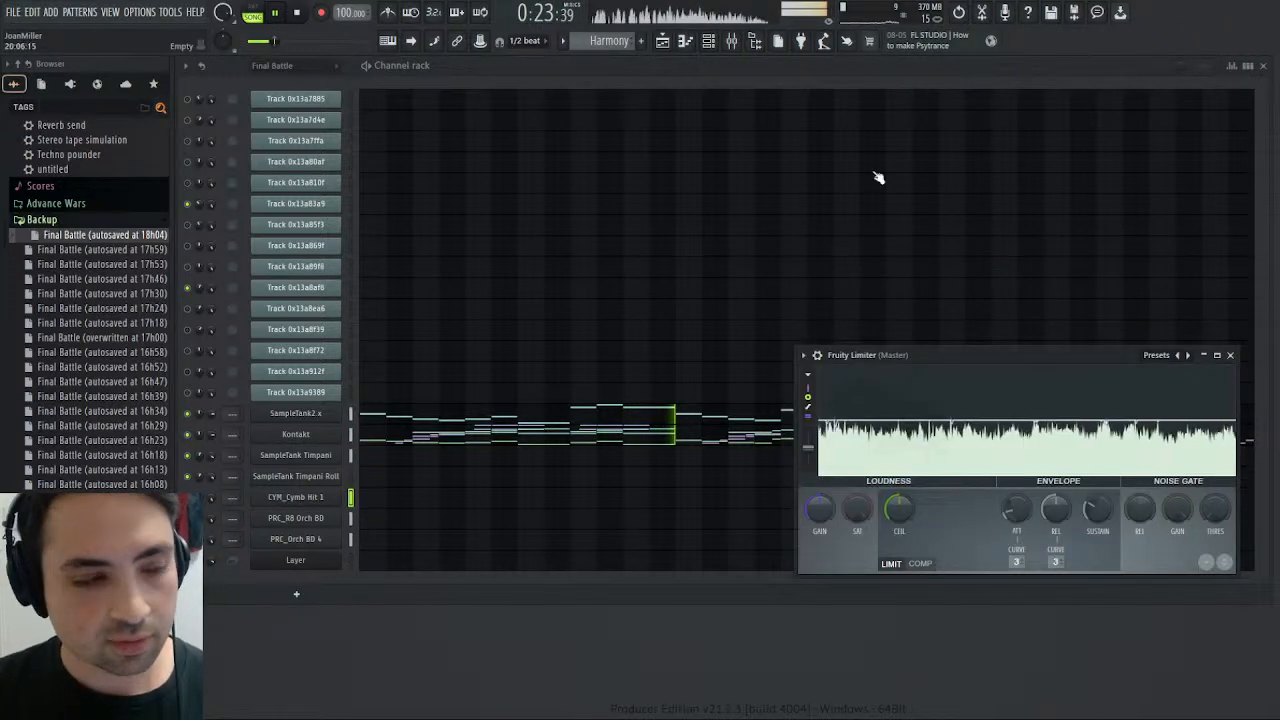
left_click(297, 12)
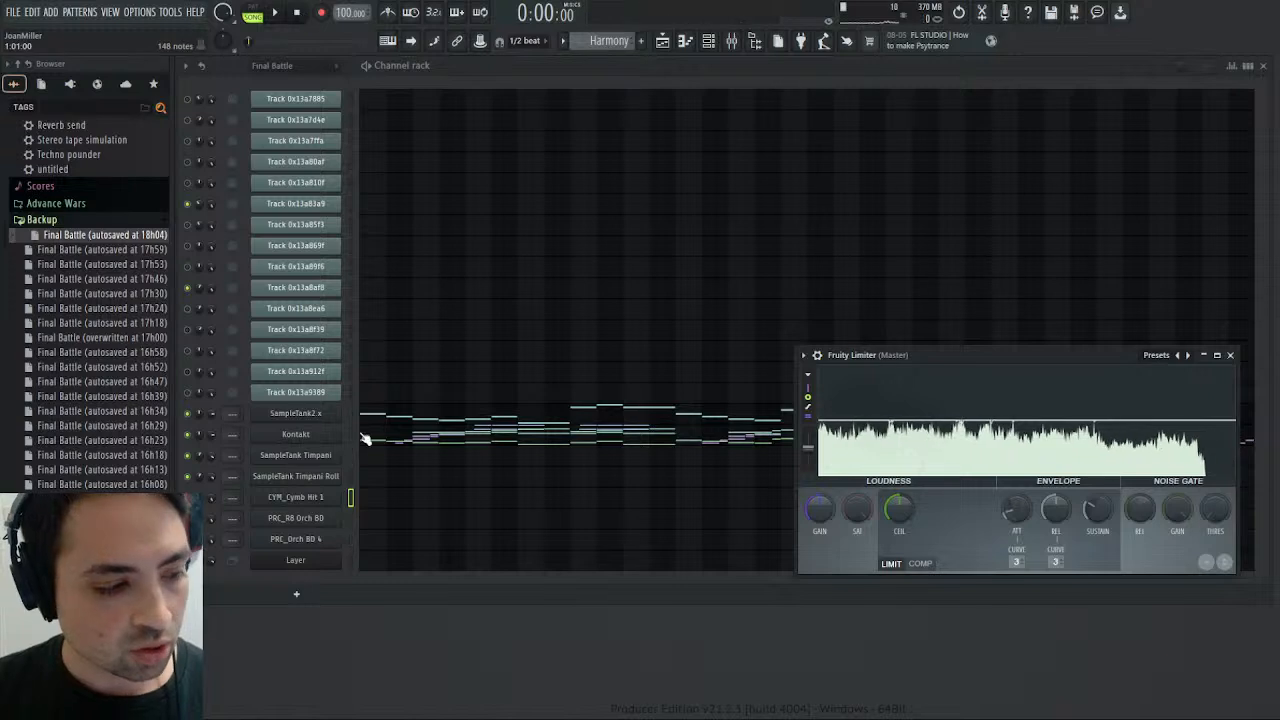
- Audition the Kontakt channel, view its Harmony notes in the piano roll, and return to the Final Battle pattern
left_click(351, 432)
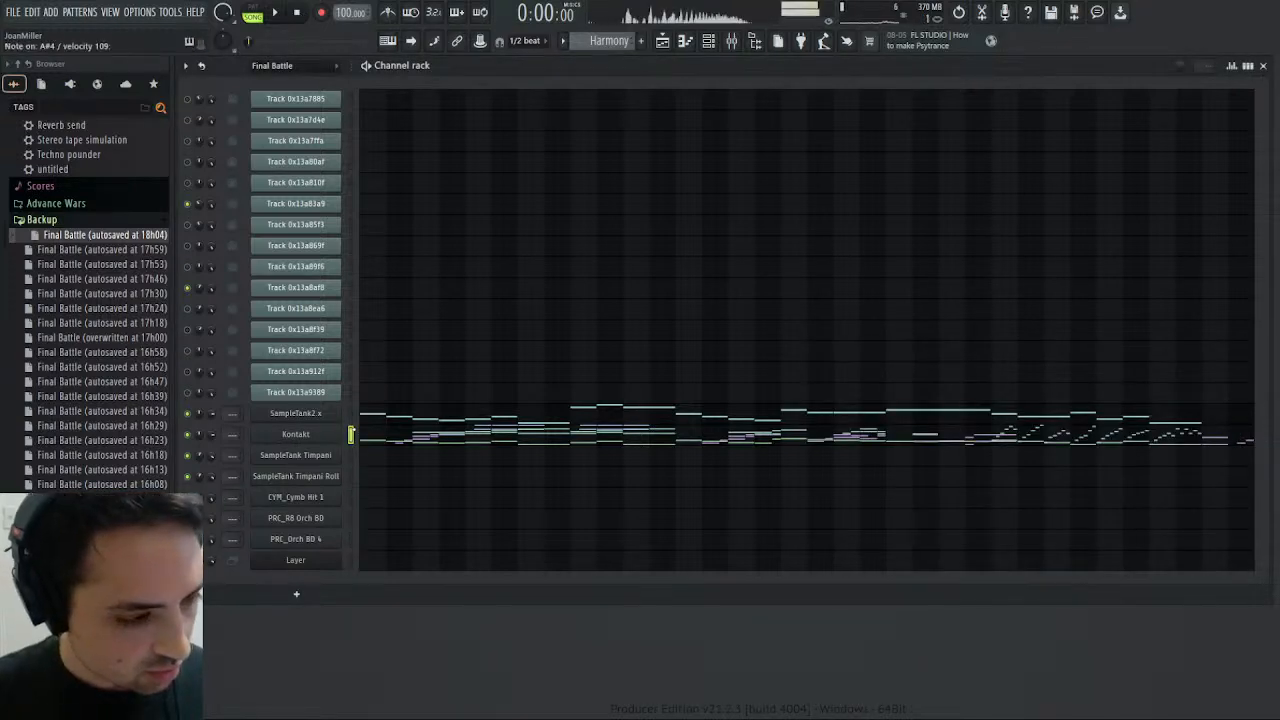
left_click(404, 431)
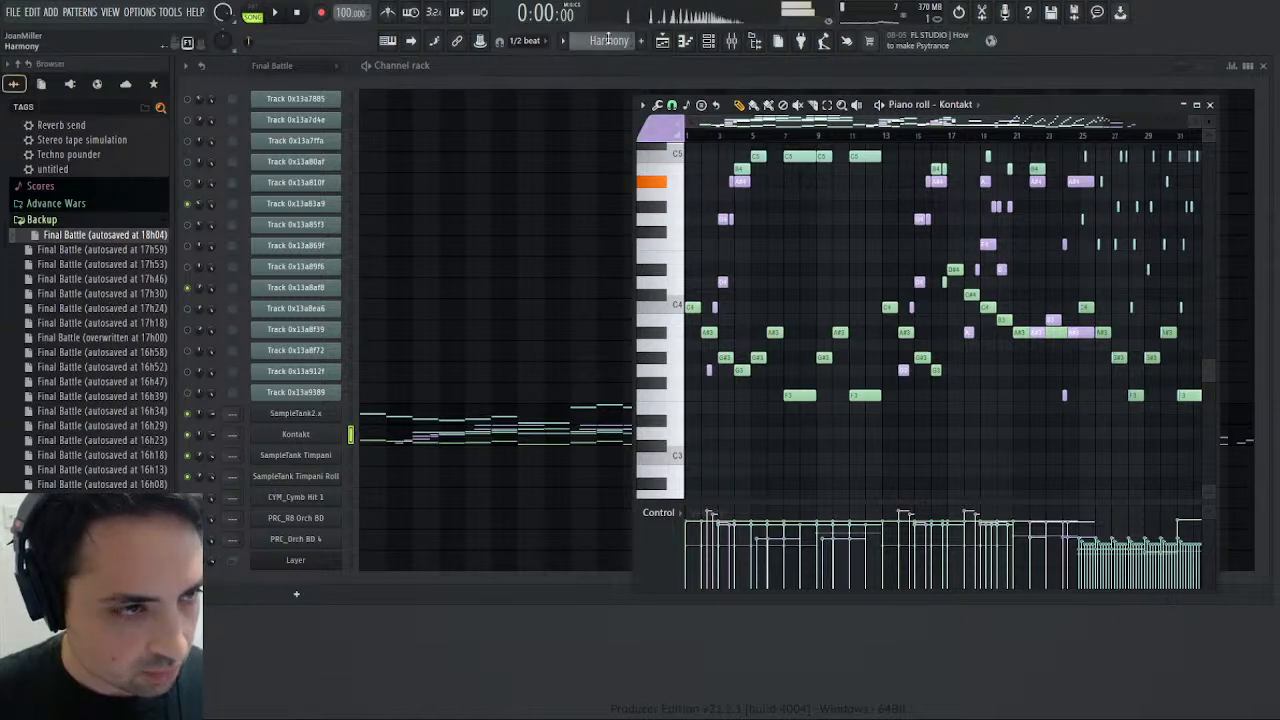
scroll(606, 40, "up", 1)
- Compare the sounds of Track 0x13a869f and the Kontakt channel, using color group 1 in the Kontakt piano roll
left_click(349, 247)
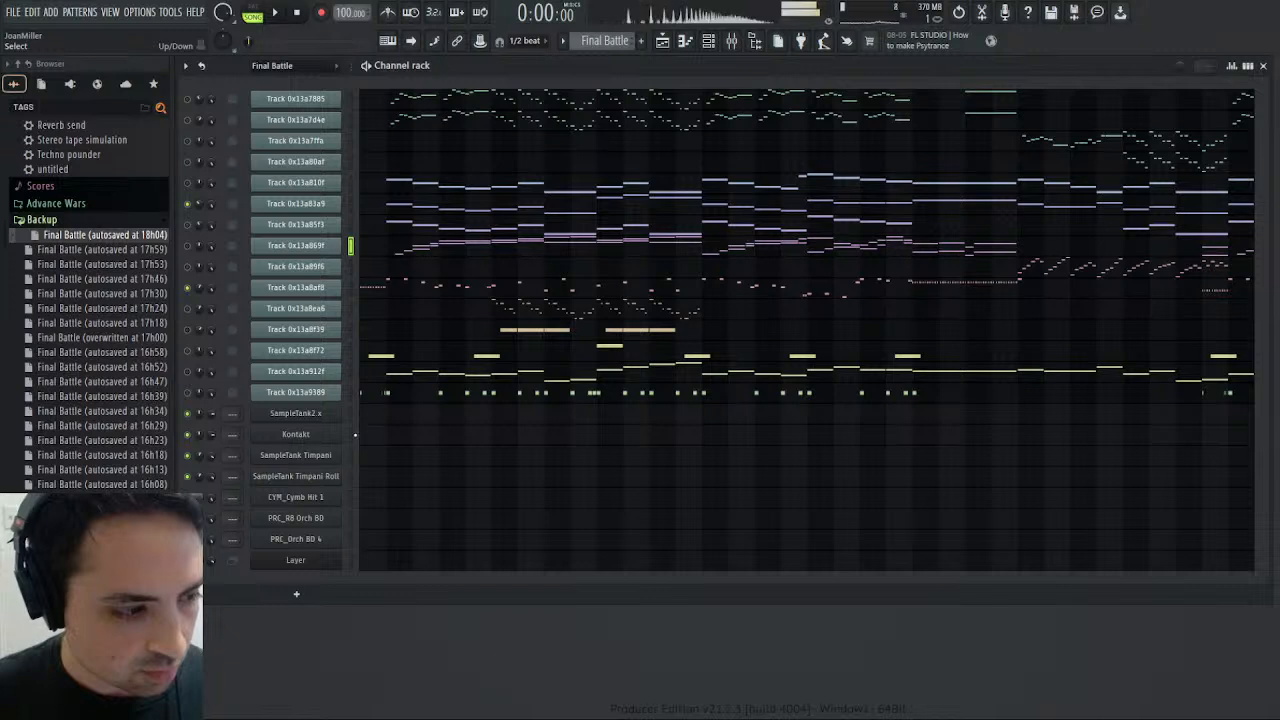
left_click(351, 434)
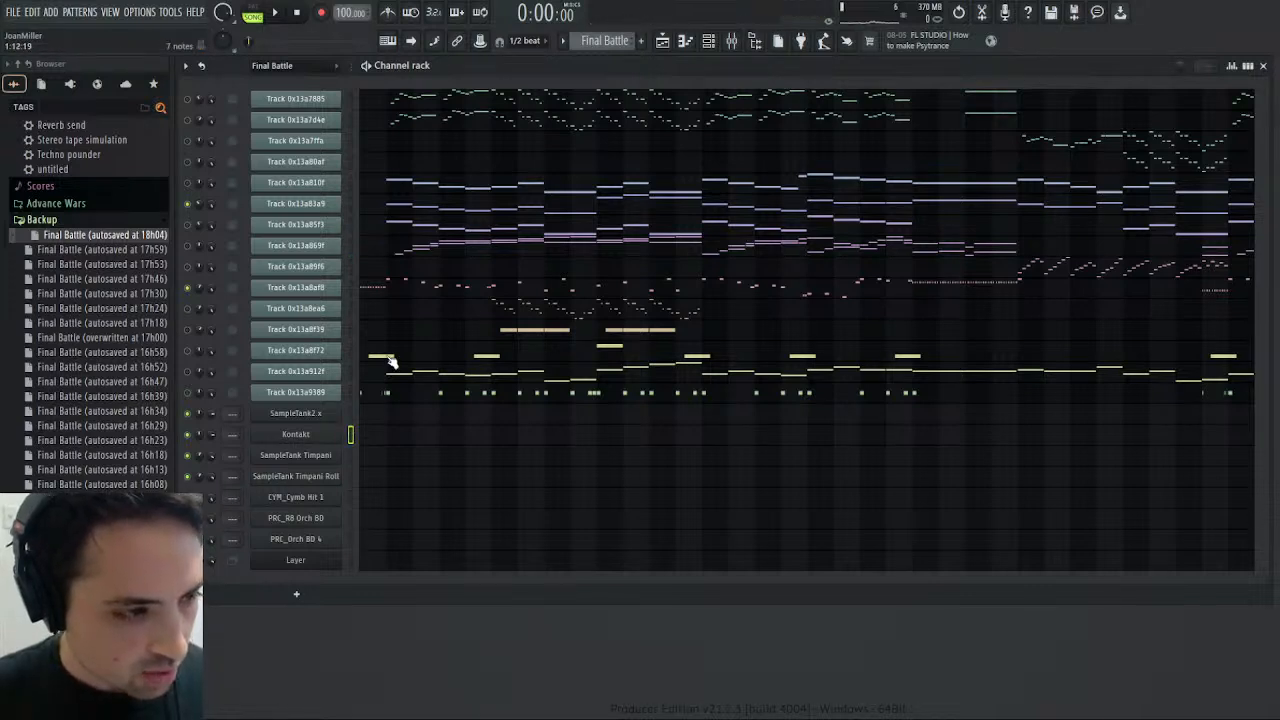
left_click(391, 440)
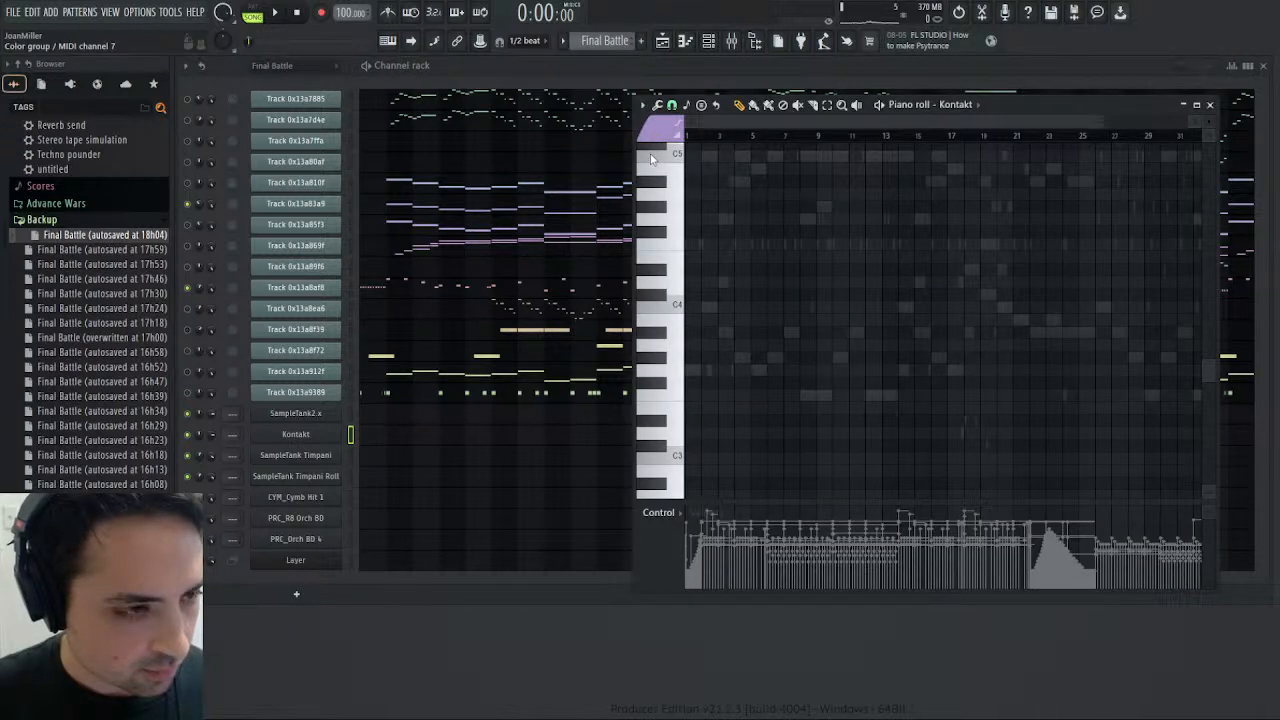
left_click(650, 188)
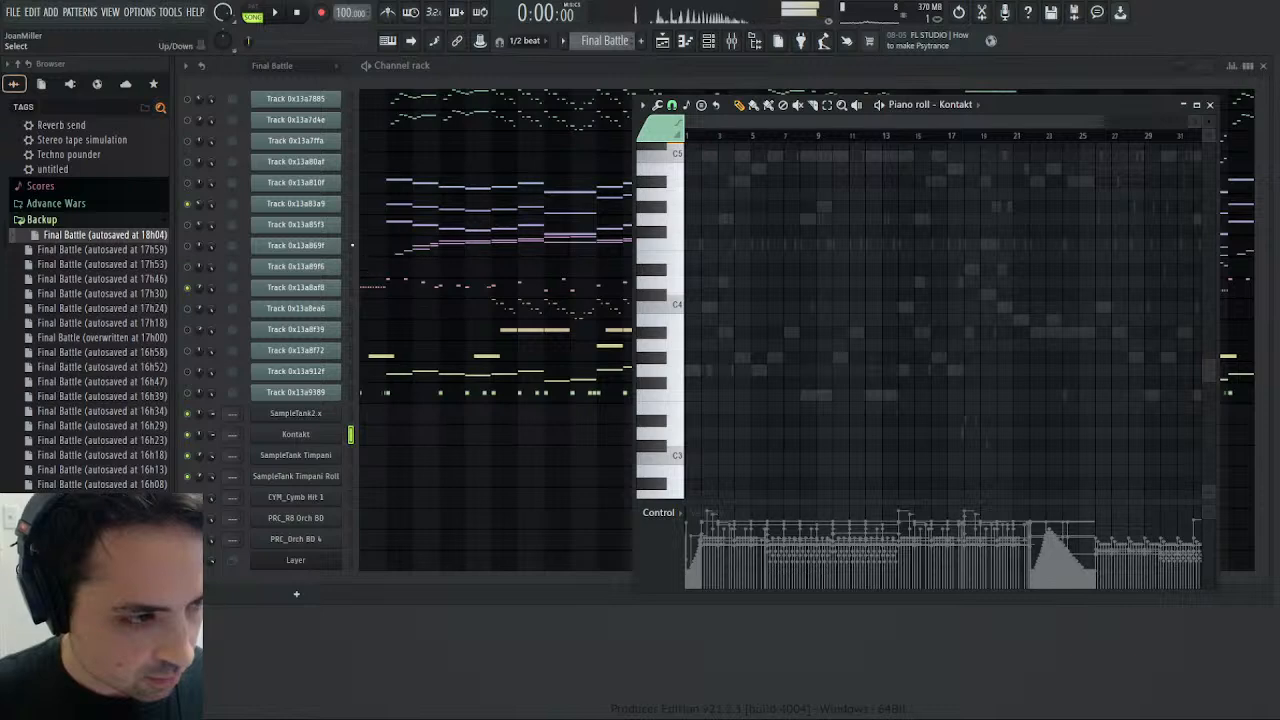
left_click(352, 245)
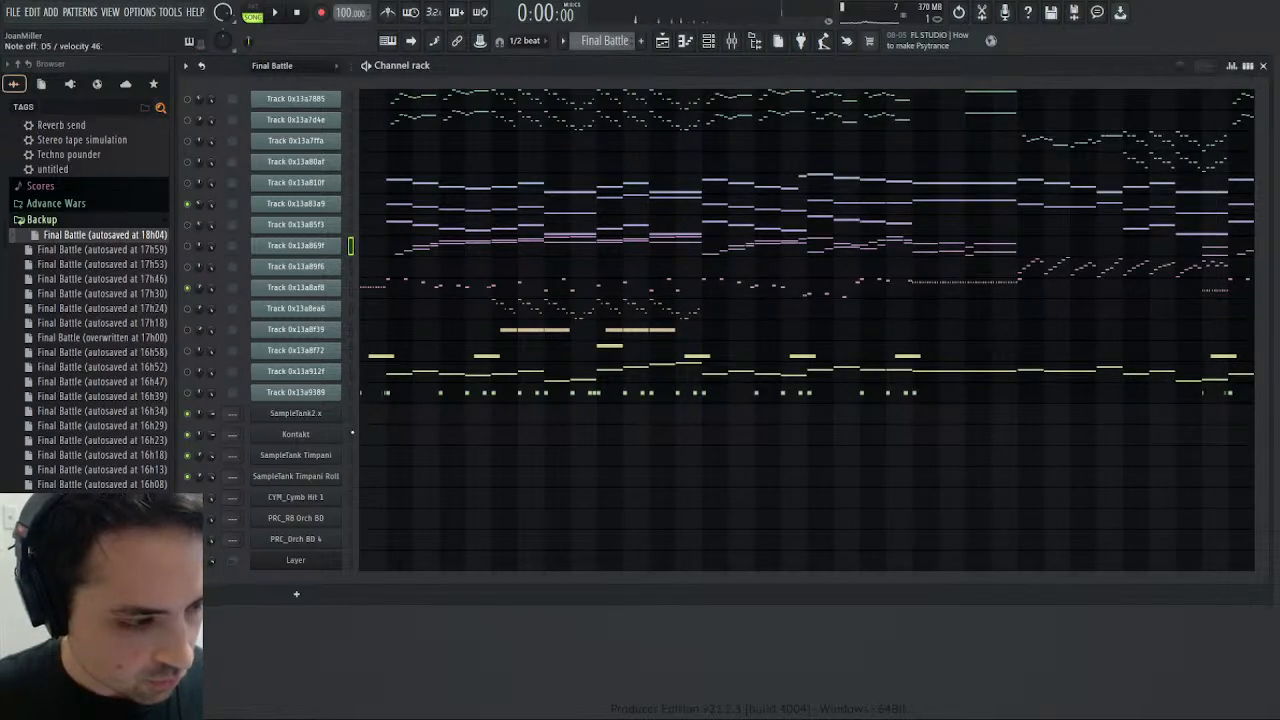
- Look over the percussion parts in the Drums pattern and return to the Final Battle pattern
scroll(65, 152, "up", 7)
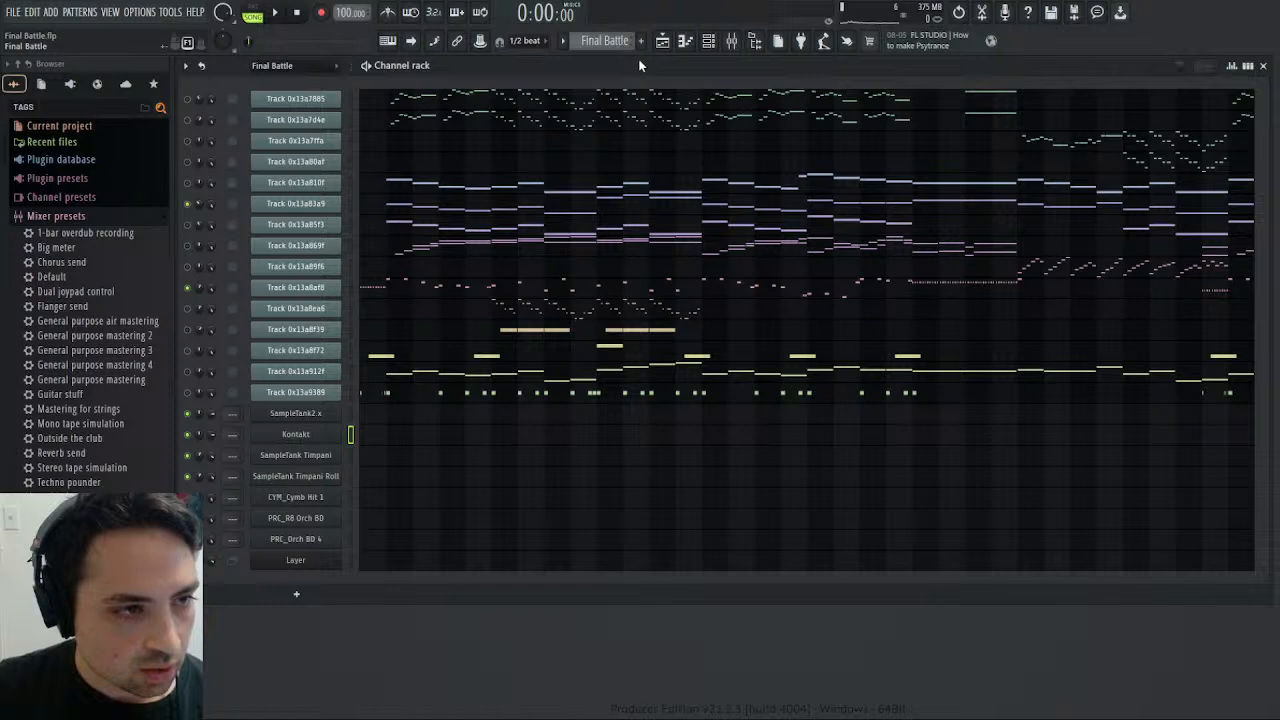
left_click(645, 120)
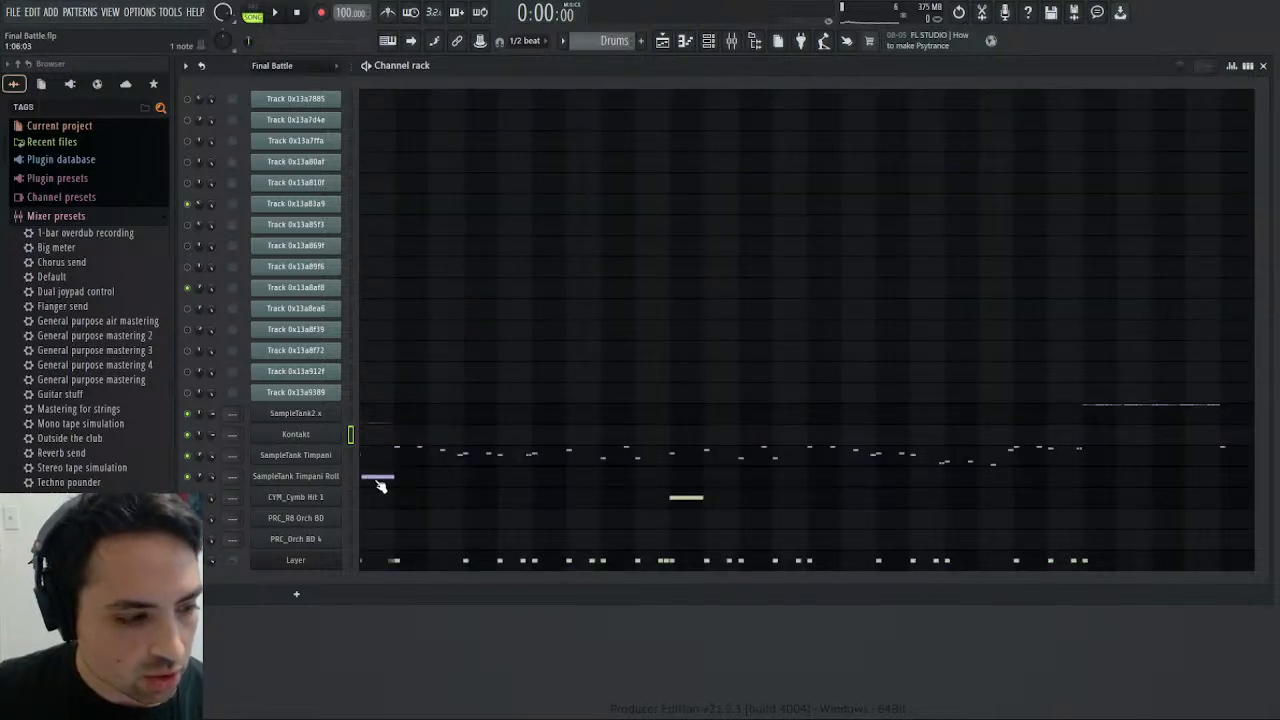
scroll(574, 44, "up", 2)
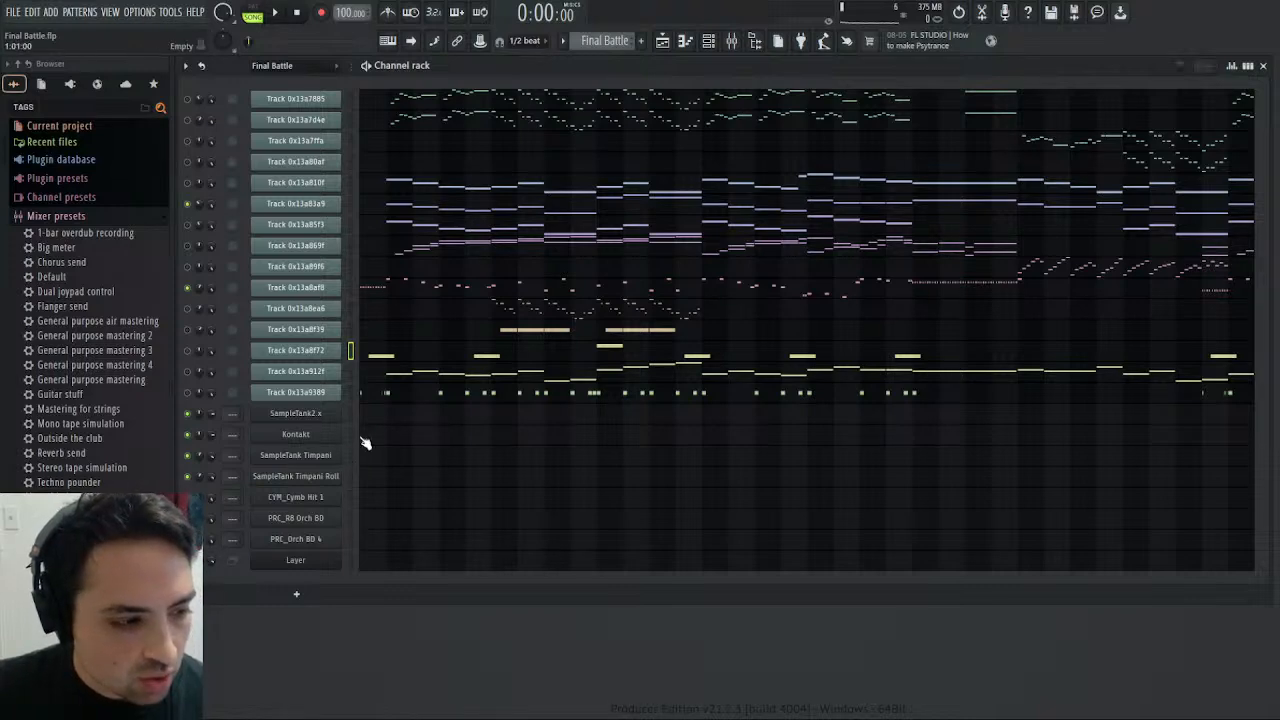
- Open the Kontakt instrument rack and check the MIDI channels of its instruments down to CYM_Cr Swell 15
left_click(330, 435)
scroll(854, 314, "down", 4)
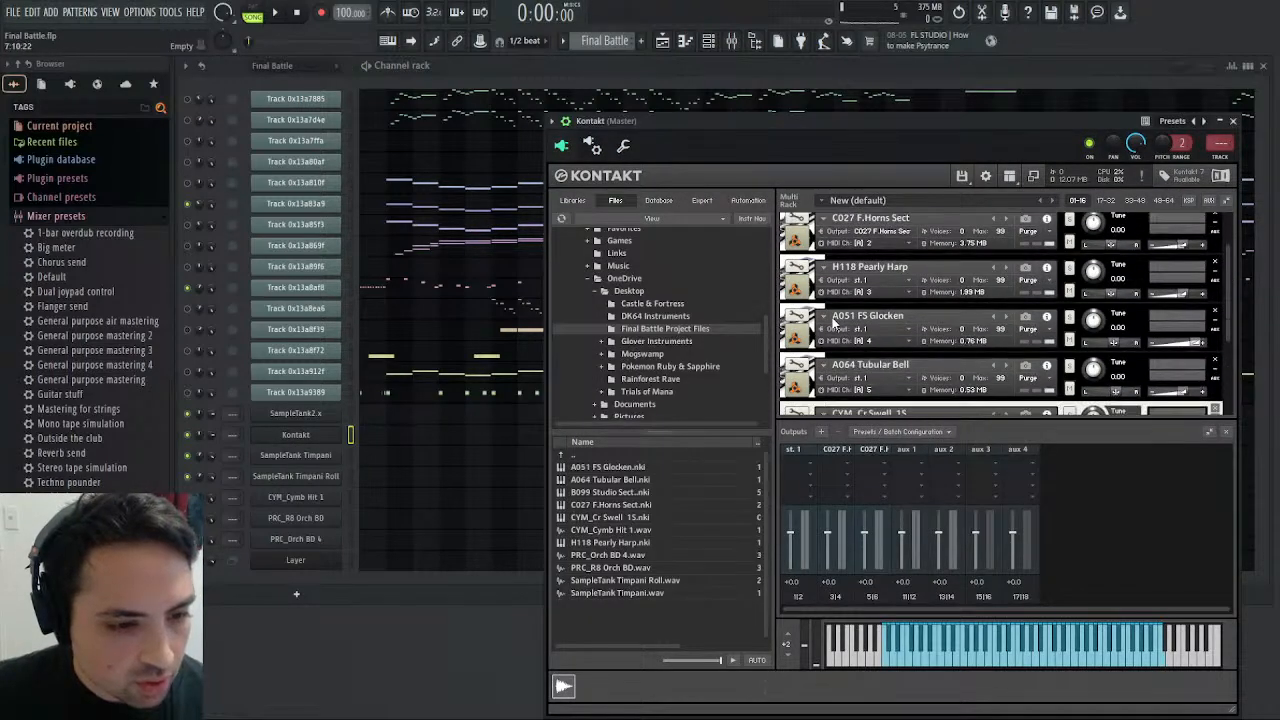
scroll(854, 314, "down", 2)
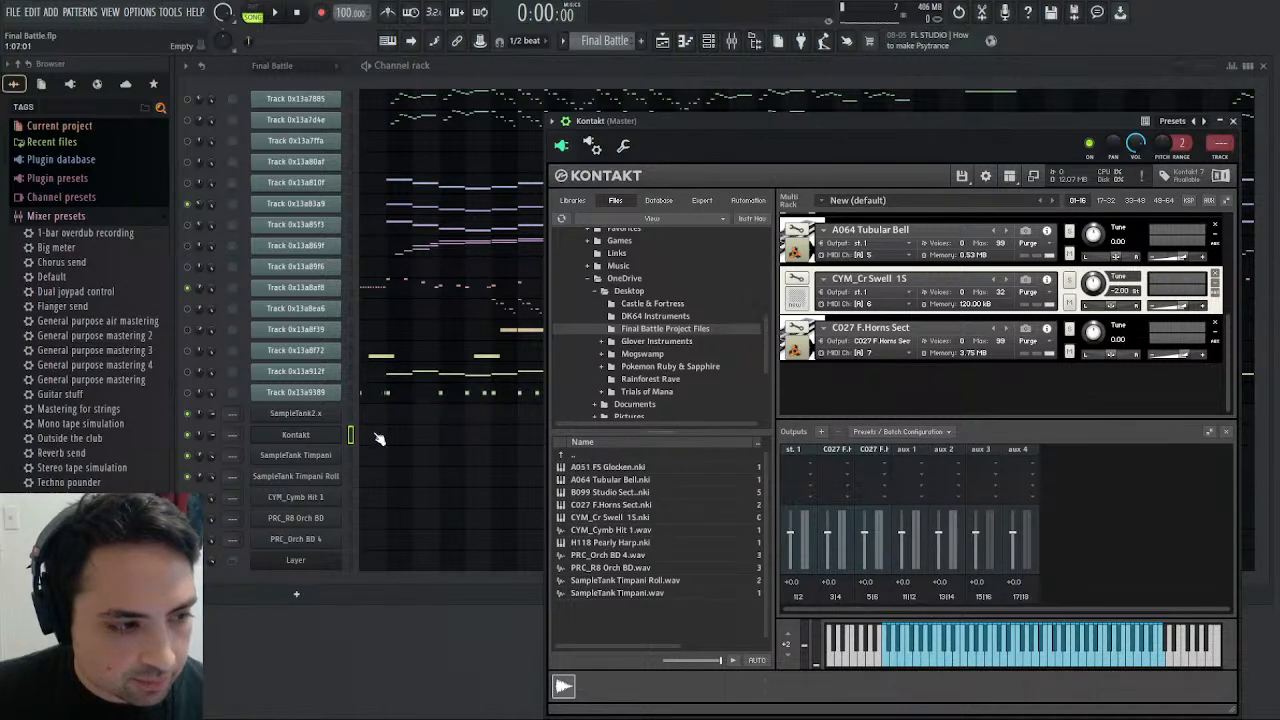
- Set the Kontakt piano roll's color group to MIDI channel 6 and audition the cymbal swell on D5
left_click(380, 440)
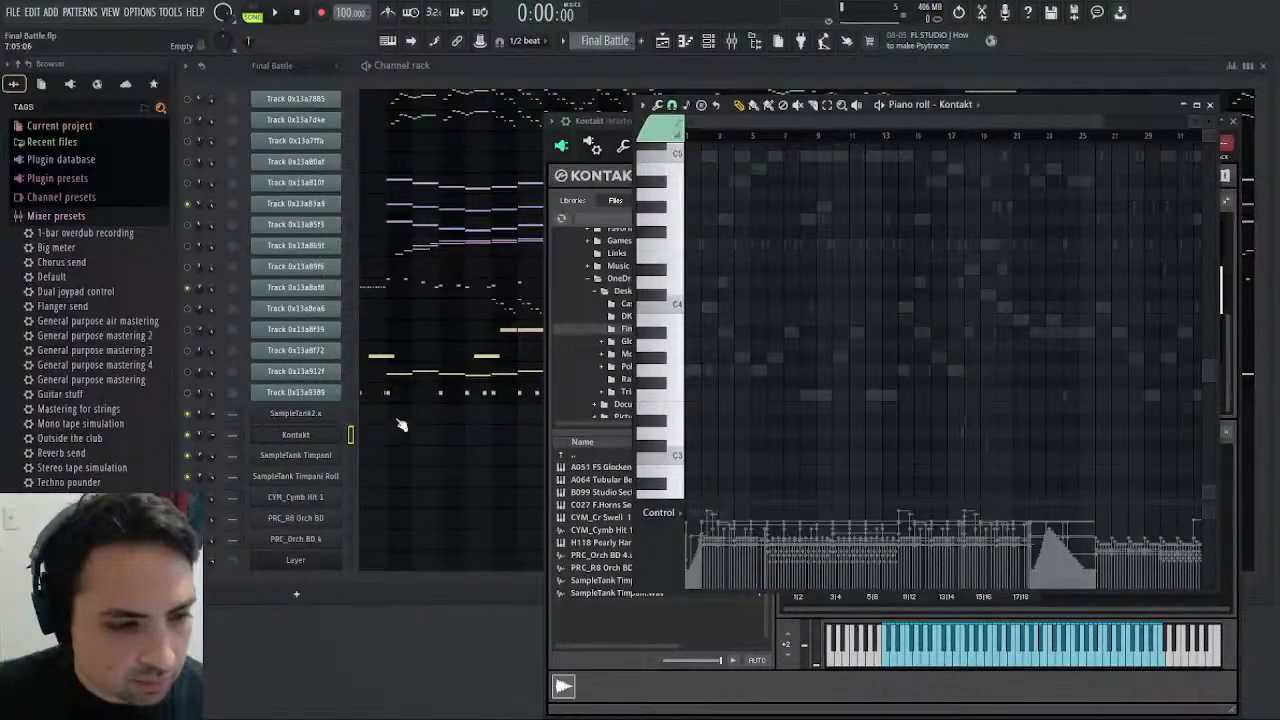
scroll(762, 337, "up", 4)
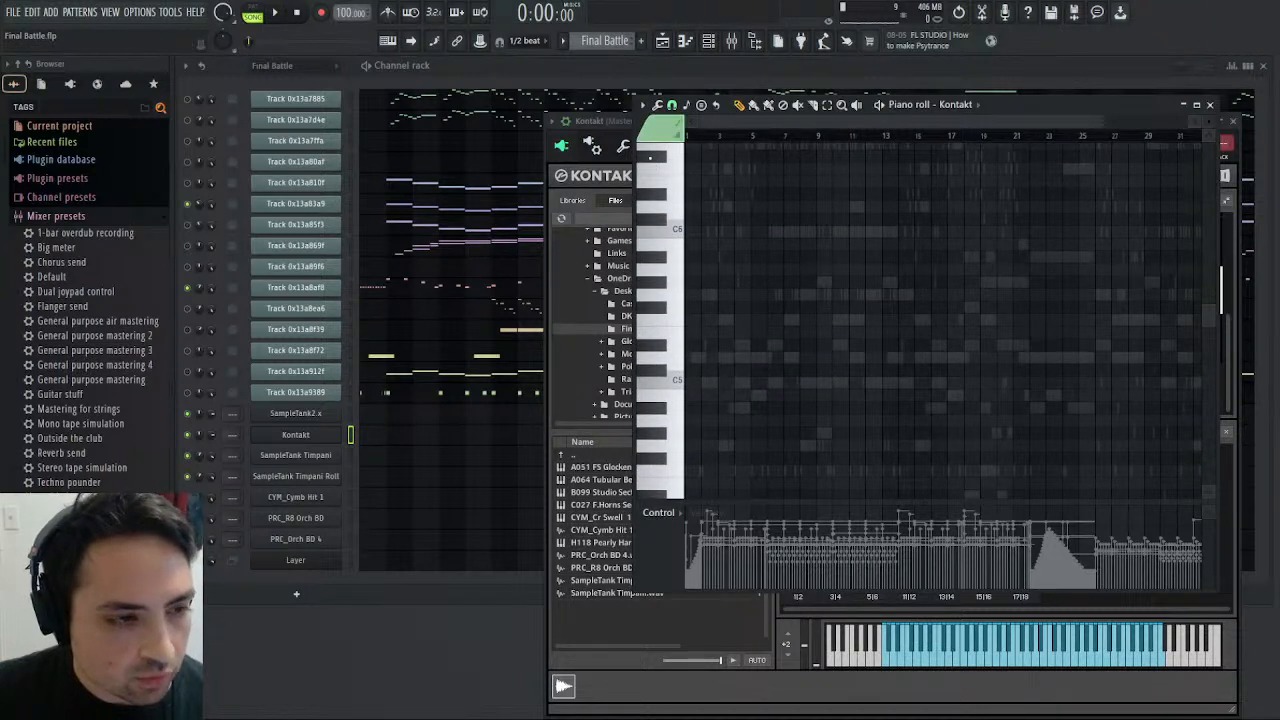
left_click(672, 358)
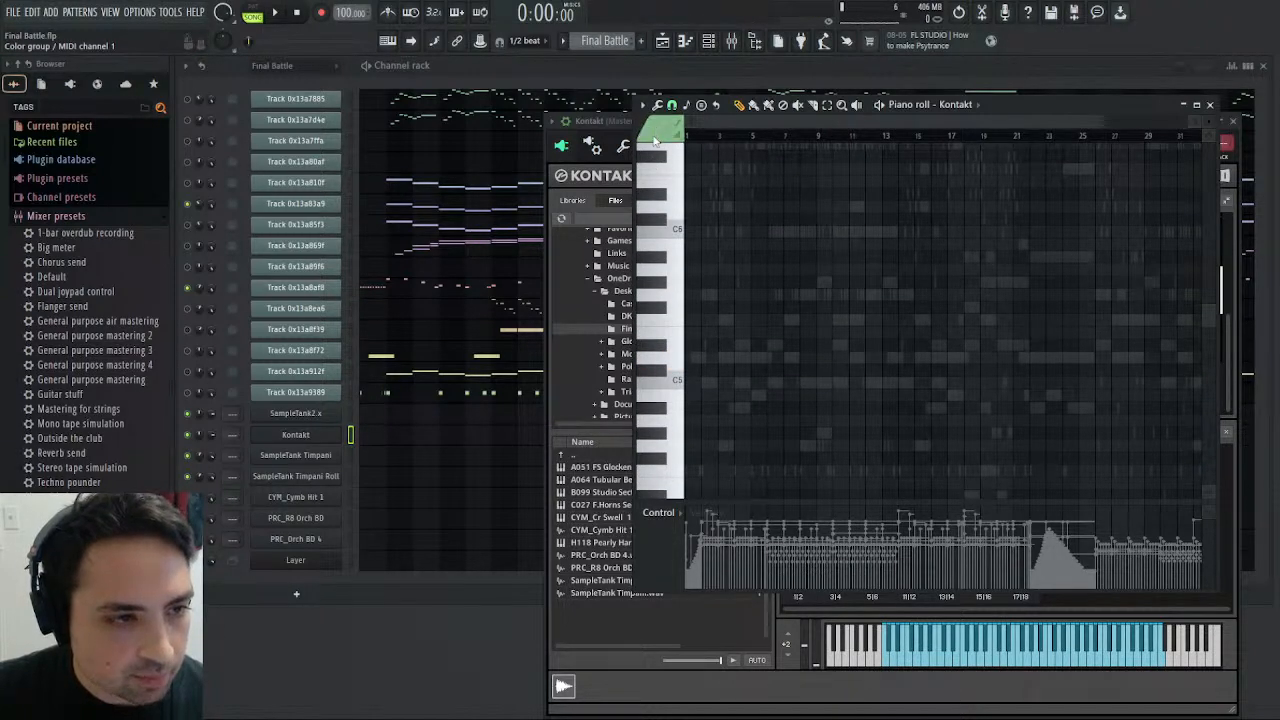
left_click(683, 250)
key("x")
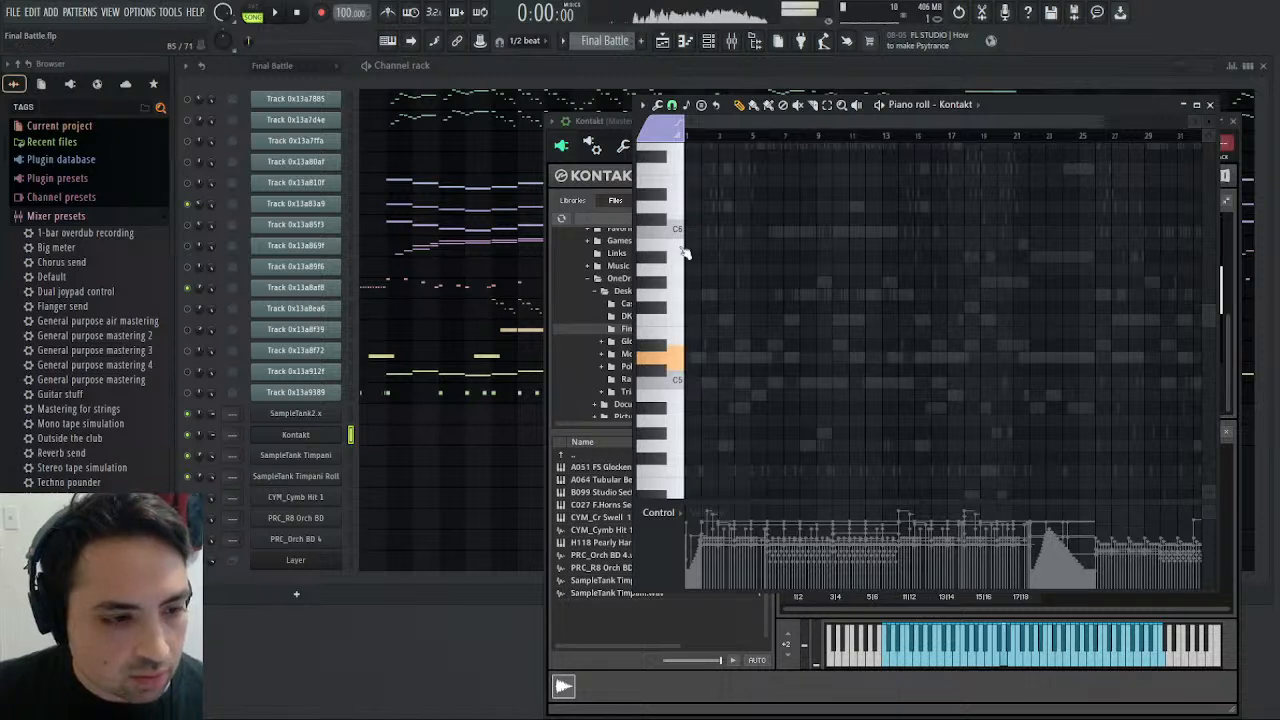
- Select and copy the first four D5 notes of Track 0x13a8f72, leaving out the D5 note at measure 21
left_click(390, 356)
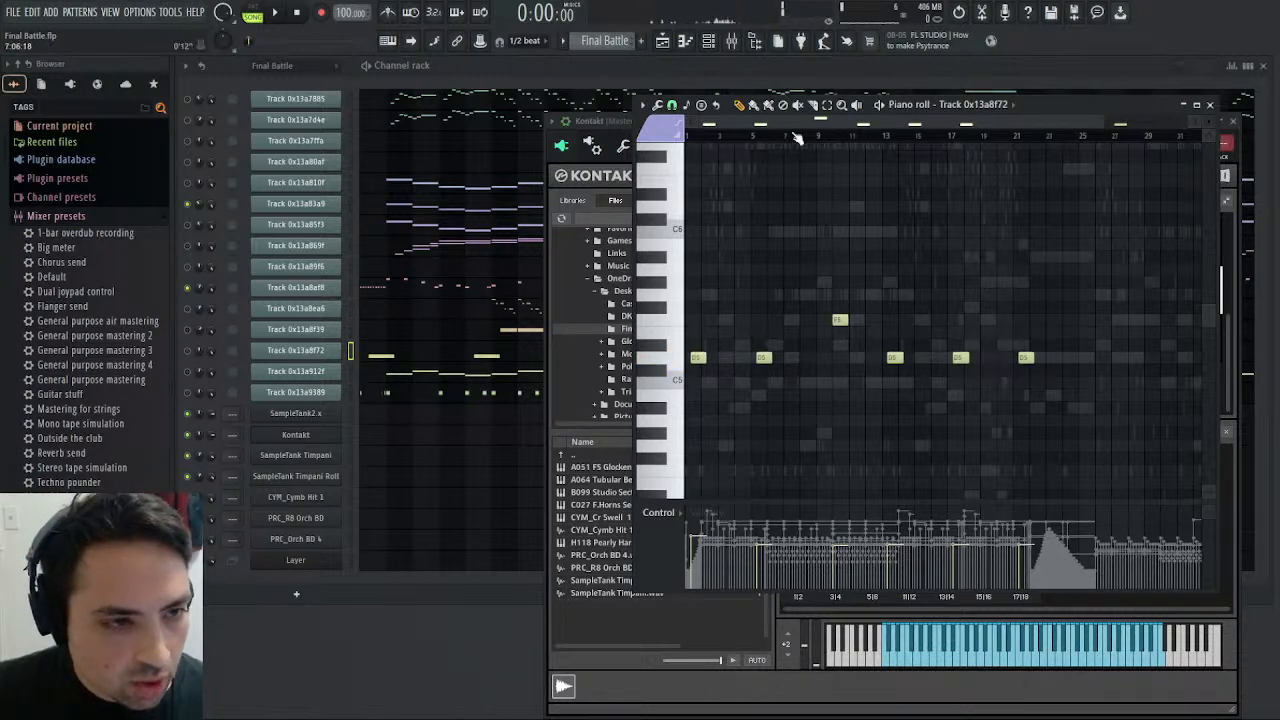
left_click(828, 106)
left_click(674, 357)
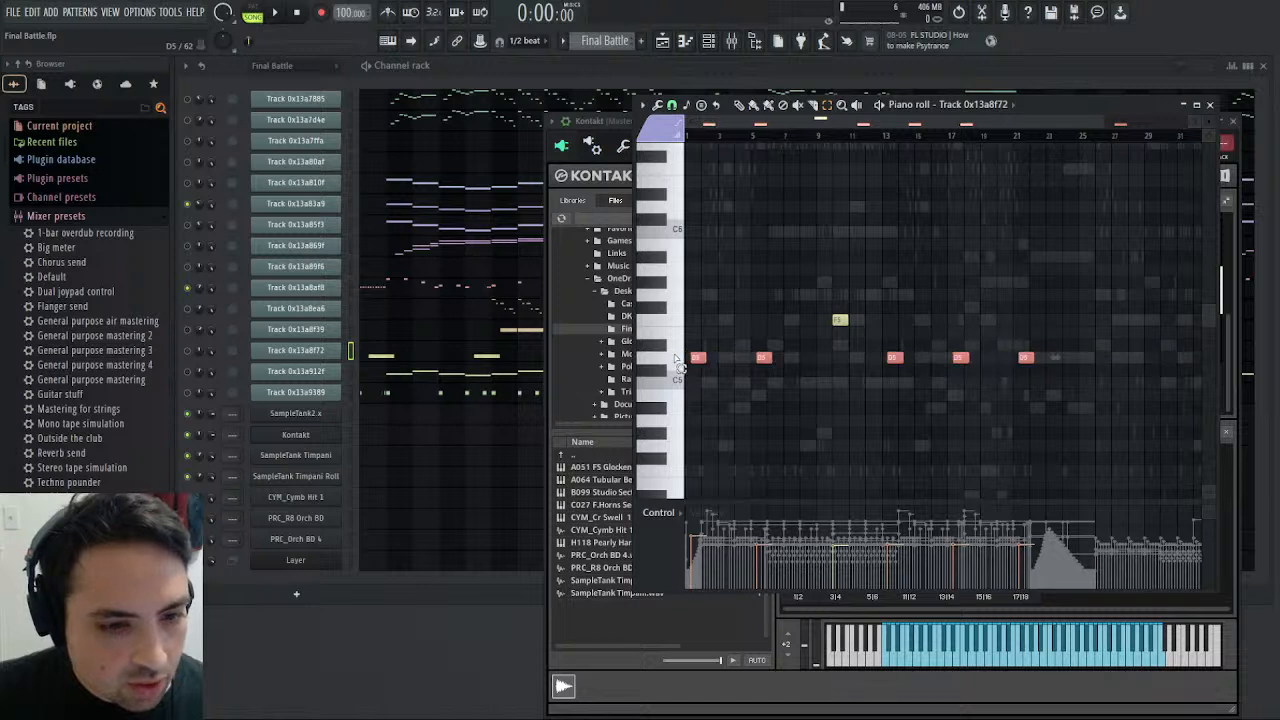
left_click_drag(964, 357, 520, 362)
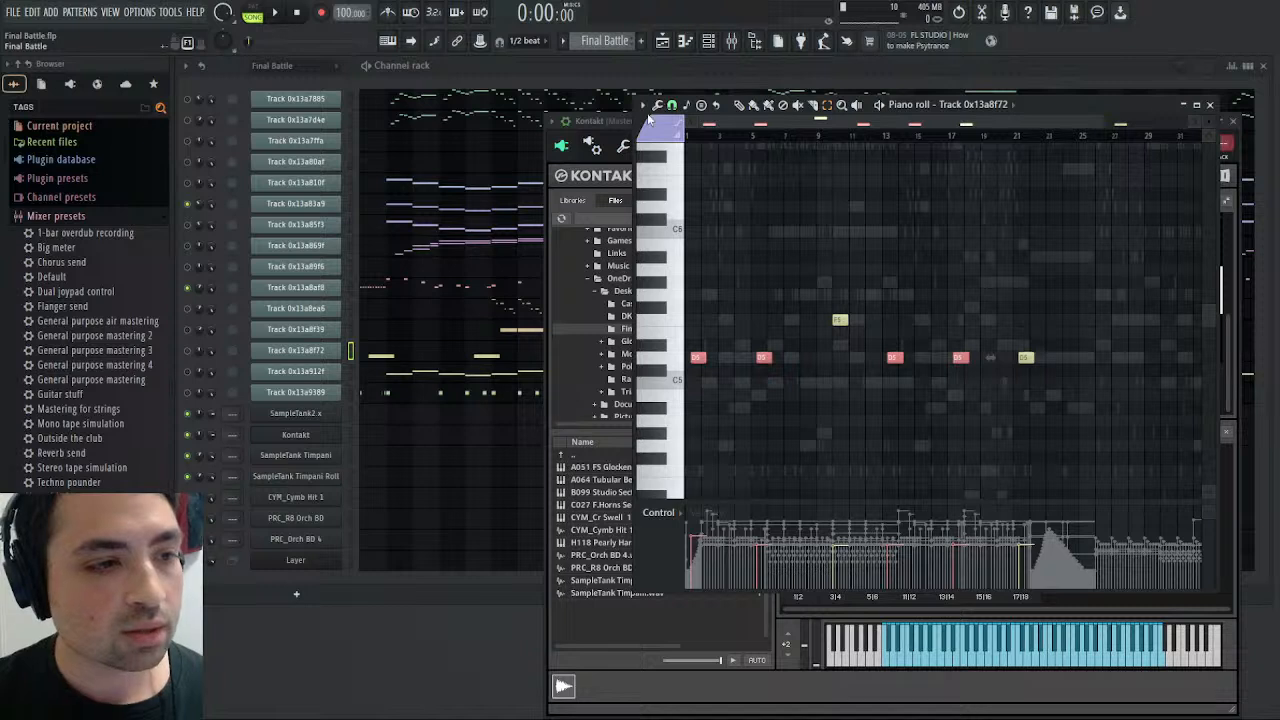
- Paste the copied D5 notes into the Kontakt channel of the Drums pattern and assign them to the current color group, MIDI channel 6
key("KP_Add")
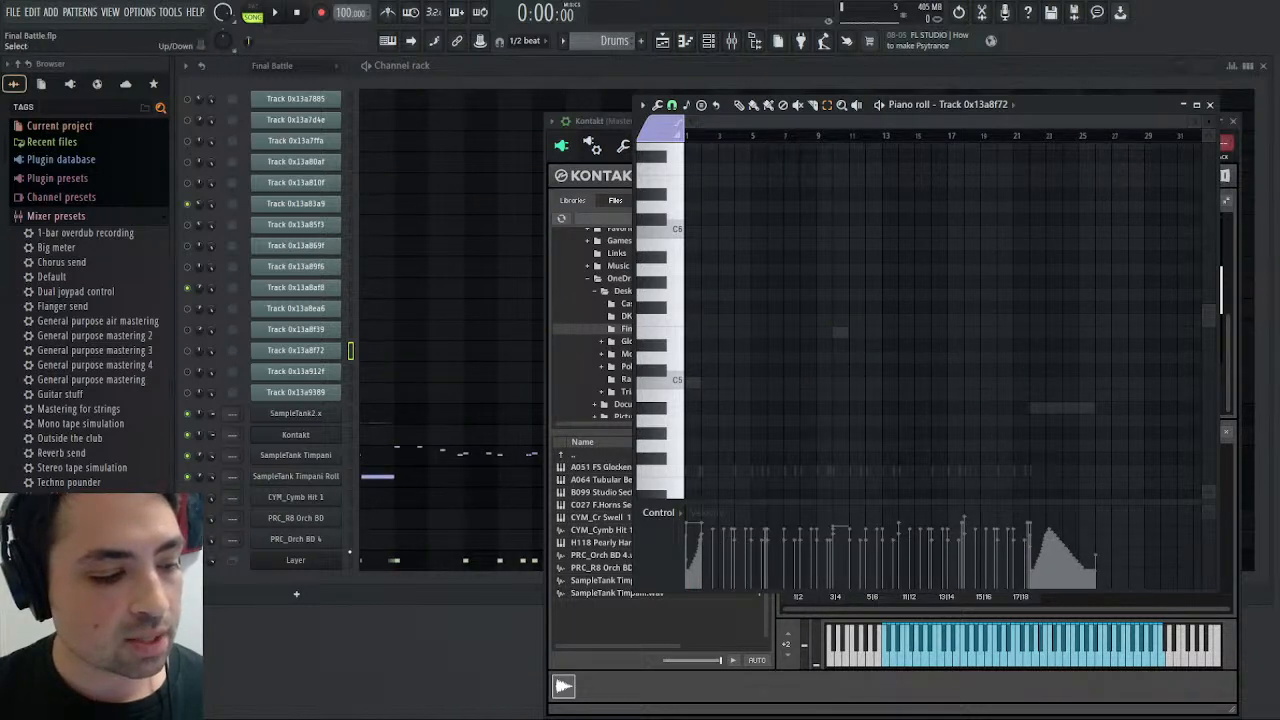
left_click(425, 432)
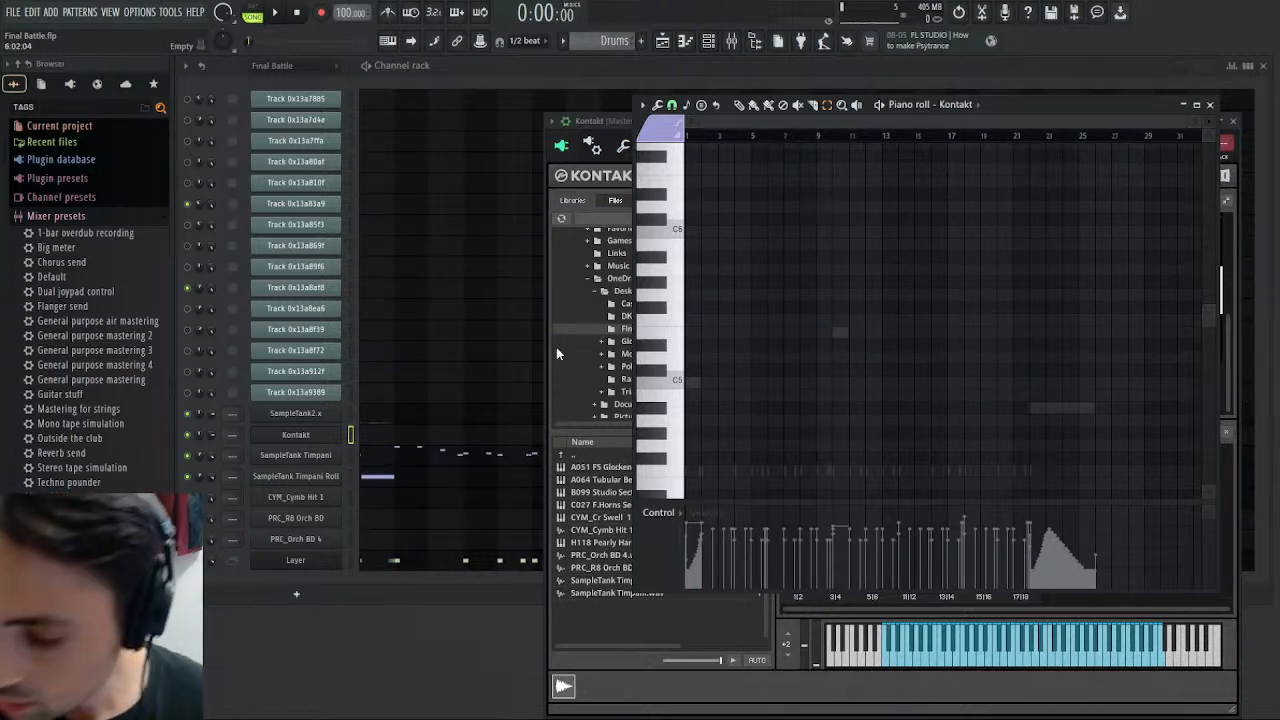
key("ctrl+v")
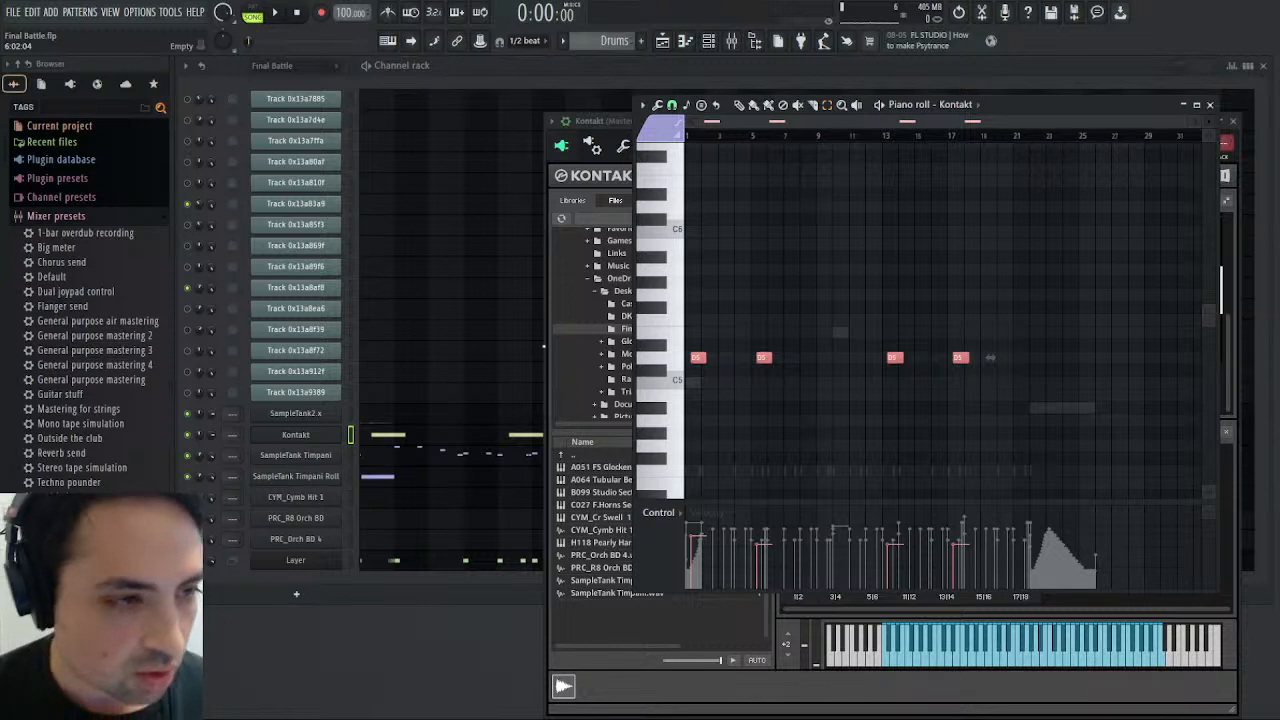
key("alt+c")
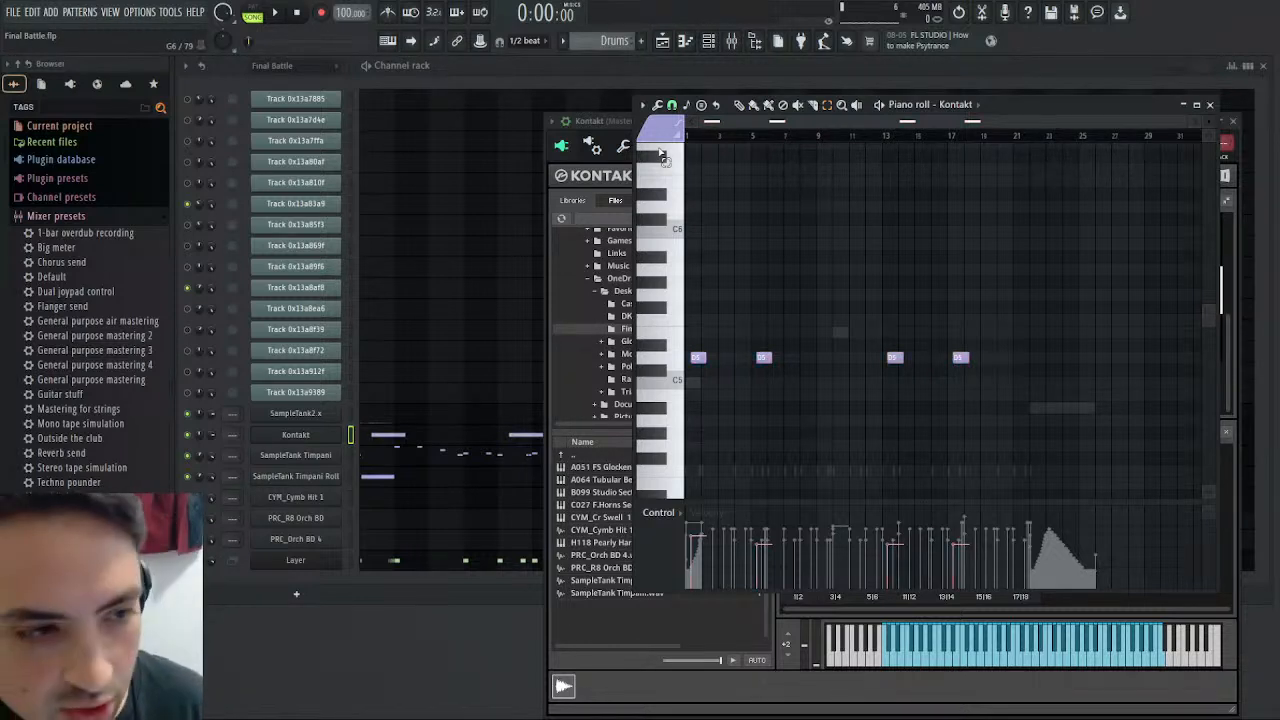
- Play the start of the song to hear the pasted cymbal swell notes, and open the Kontakt instrument rack
key("space")
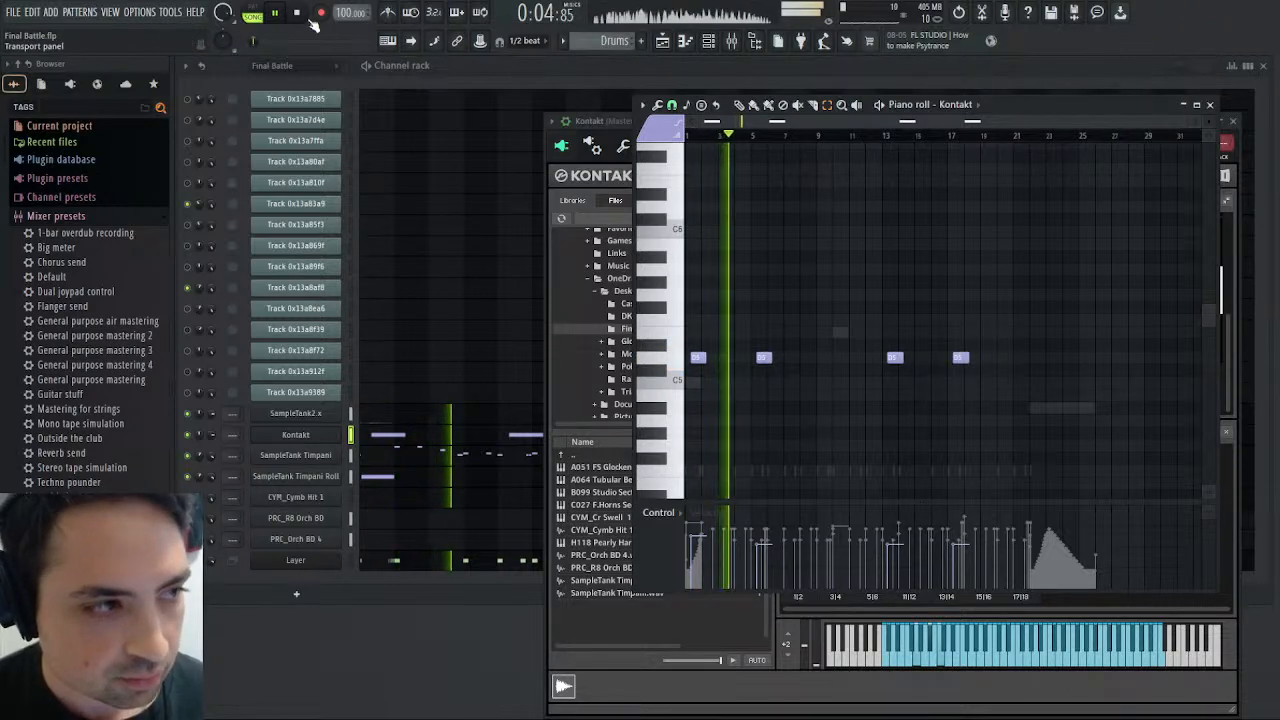
key("space")
left_click(331, 436)
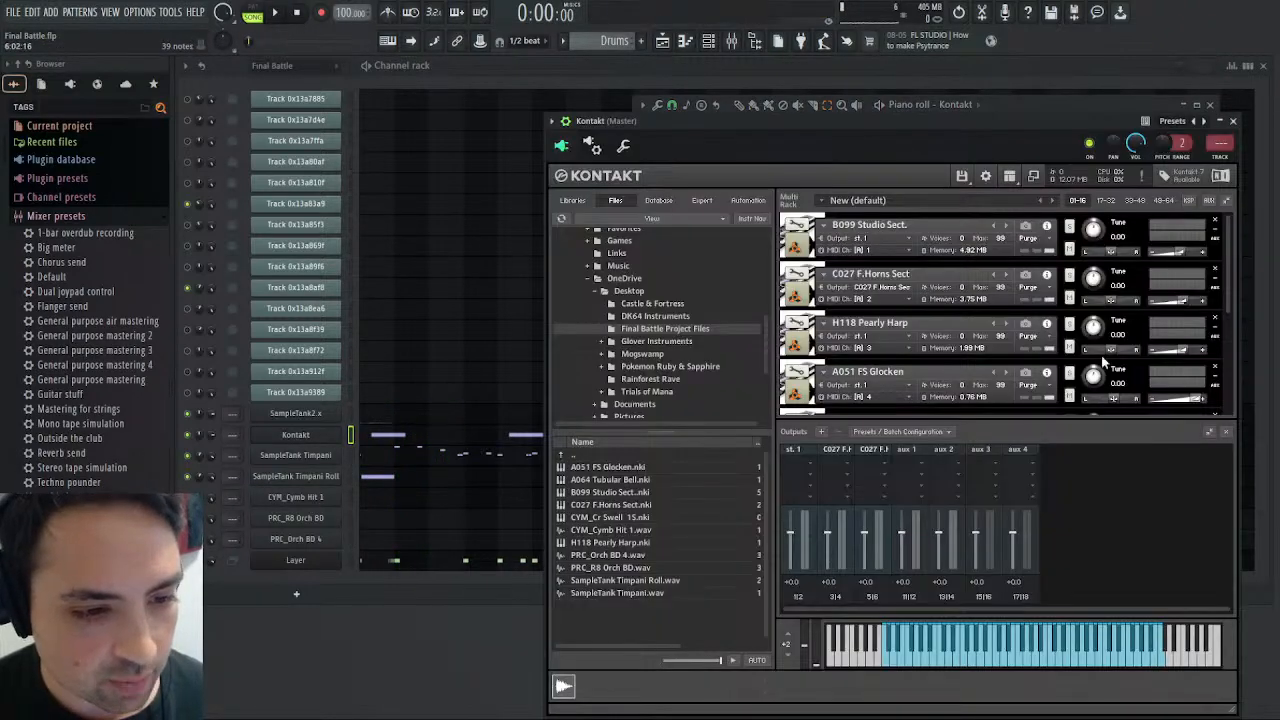
- Find the CYM_Cr Swell 15 instrument in the Kontakt rack, play the song from the start, and open the instrument for editing
scroll(929, 306, "up", 3)
scroll(929, 296, "down", 2)
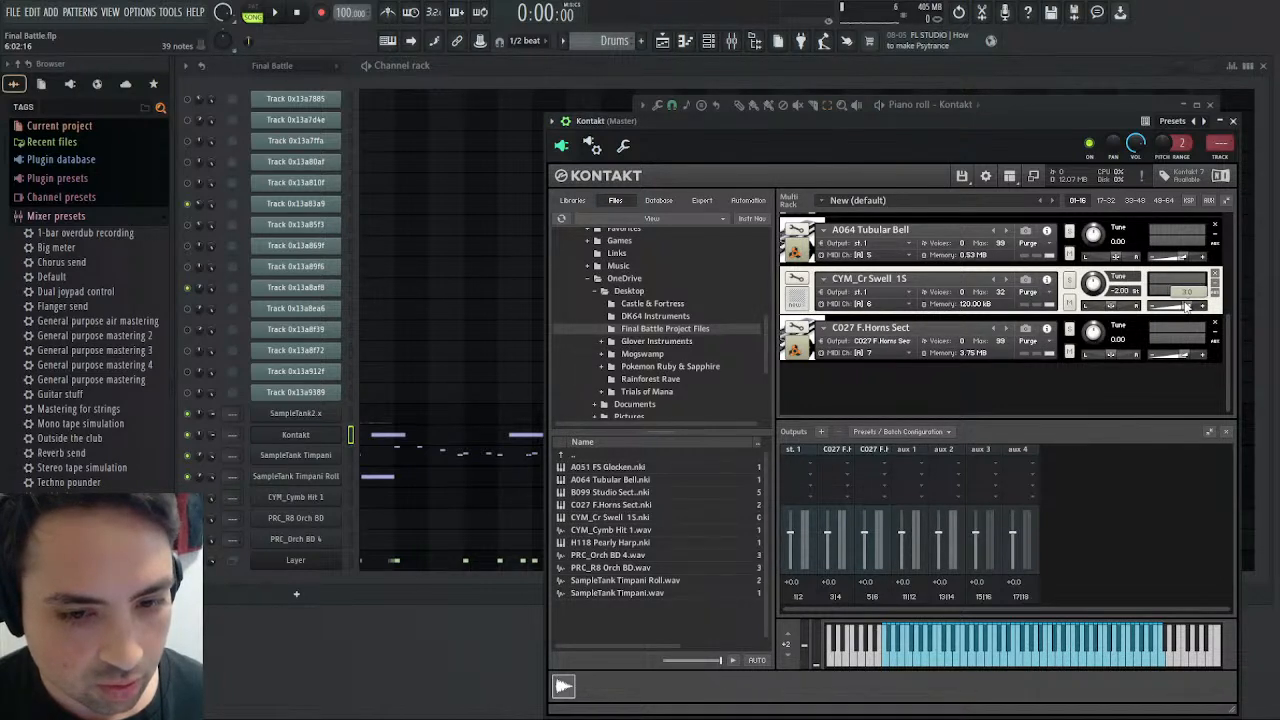
left_click(276, 13)
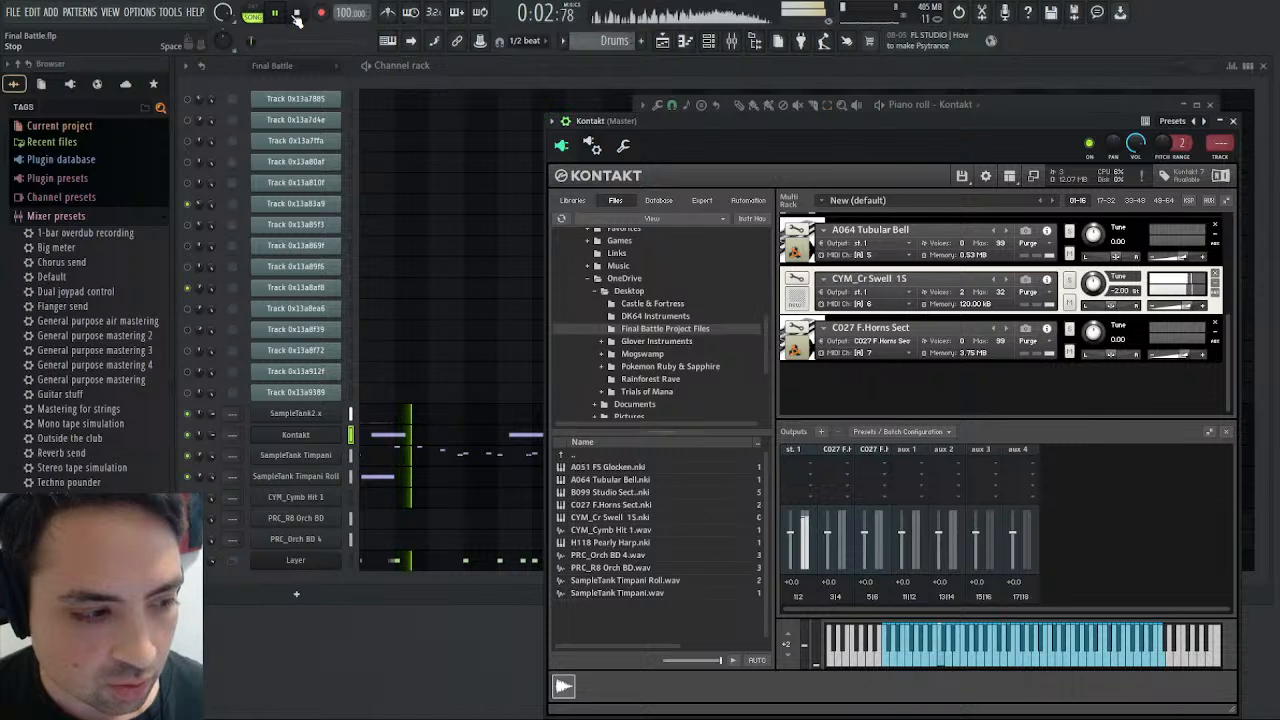
left_click(797, 279)
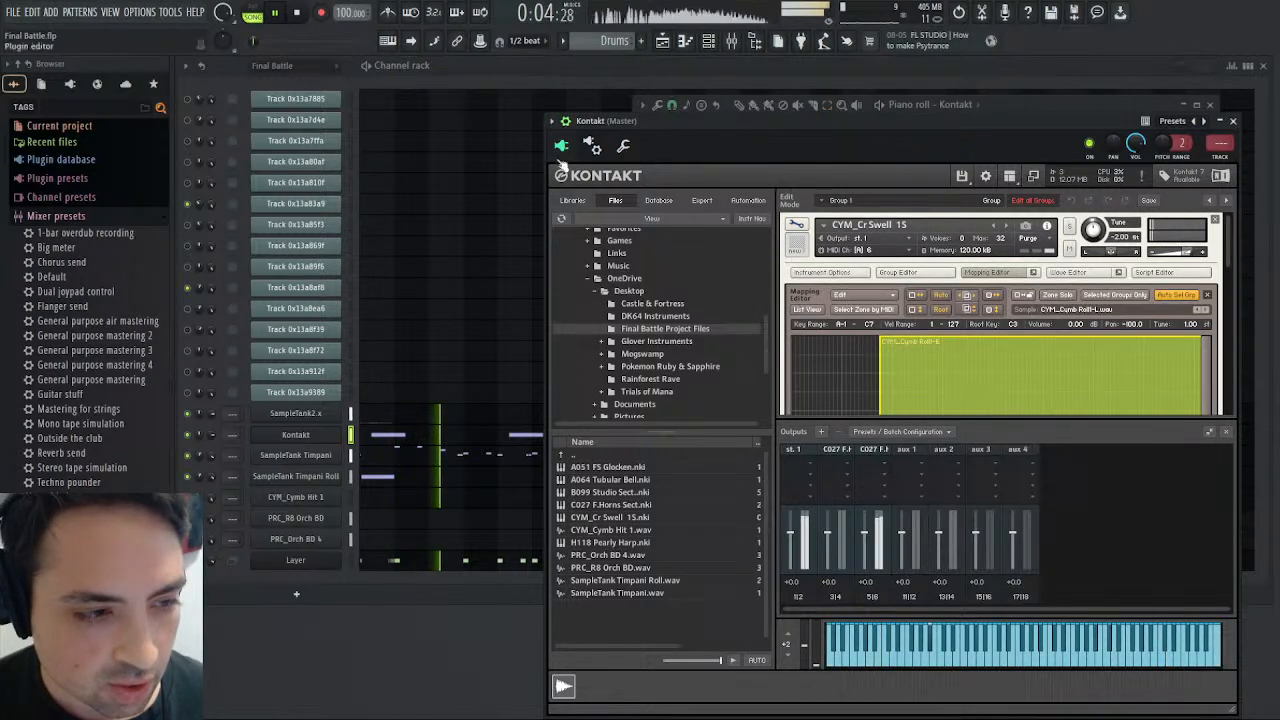
left_click(297, 13)
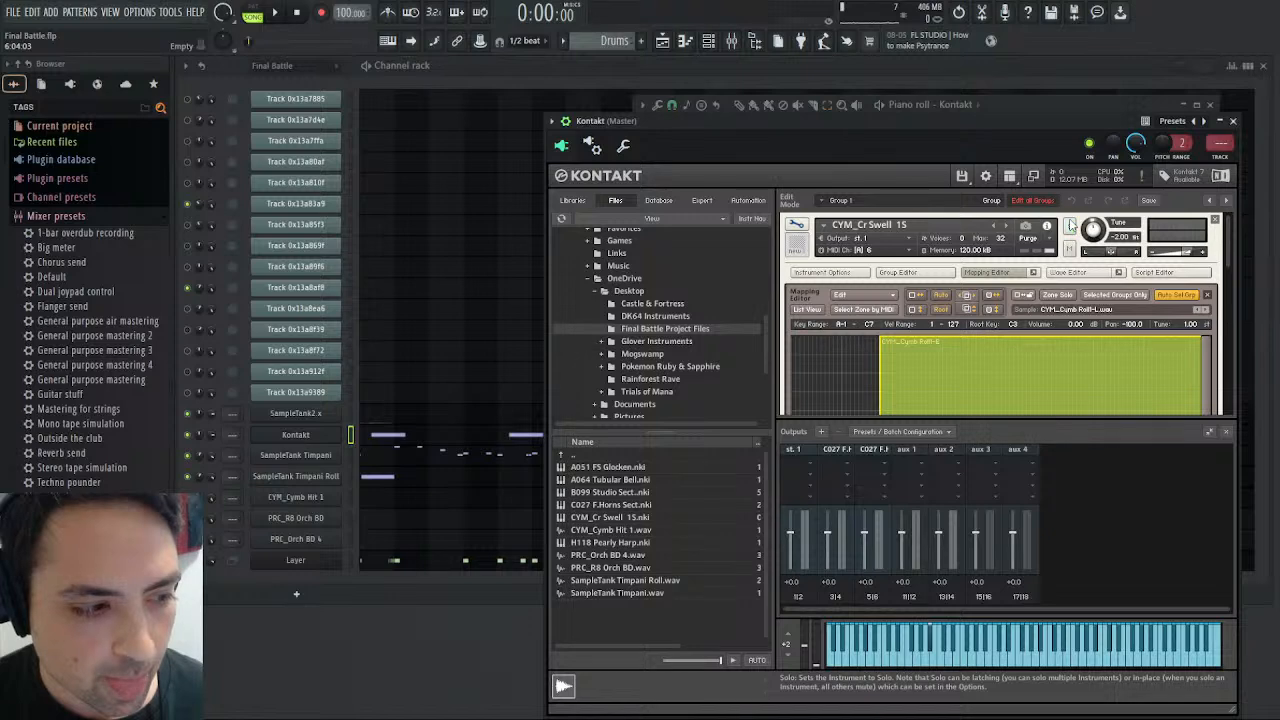
- Mute the two SampleTank Timpani channels, play the Drums pattern, and move the cymbal swell's volume envelope peak to about 1504 ms
left_click(193, 463)
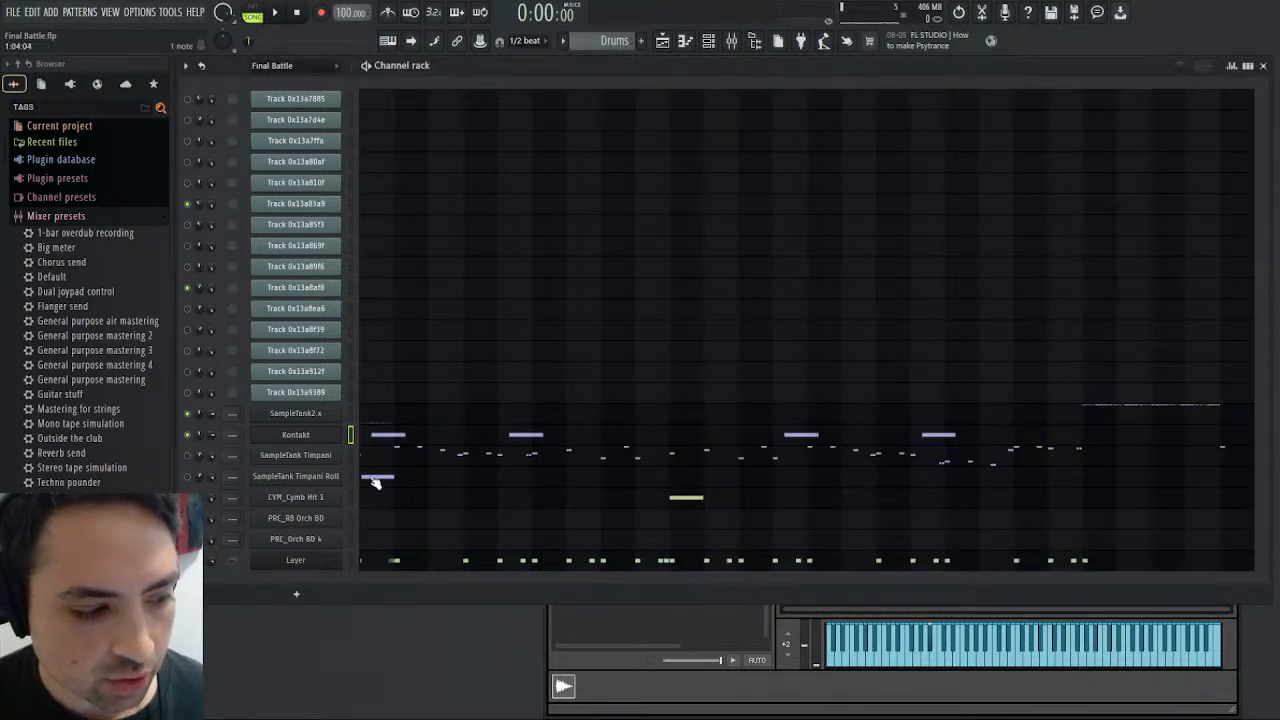
left_click(381, 441)
scroll(967, 347, "down", 4)
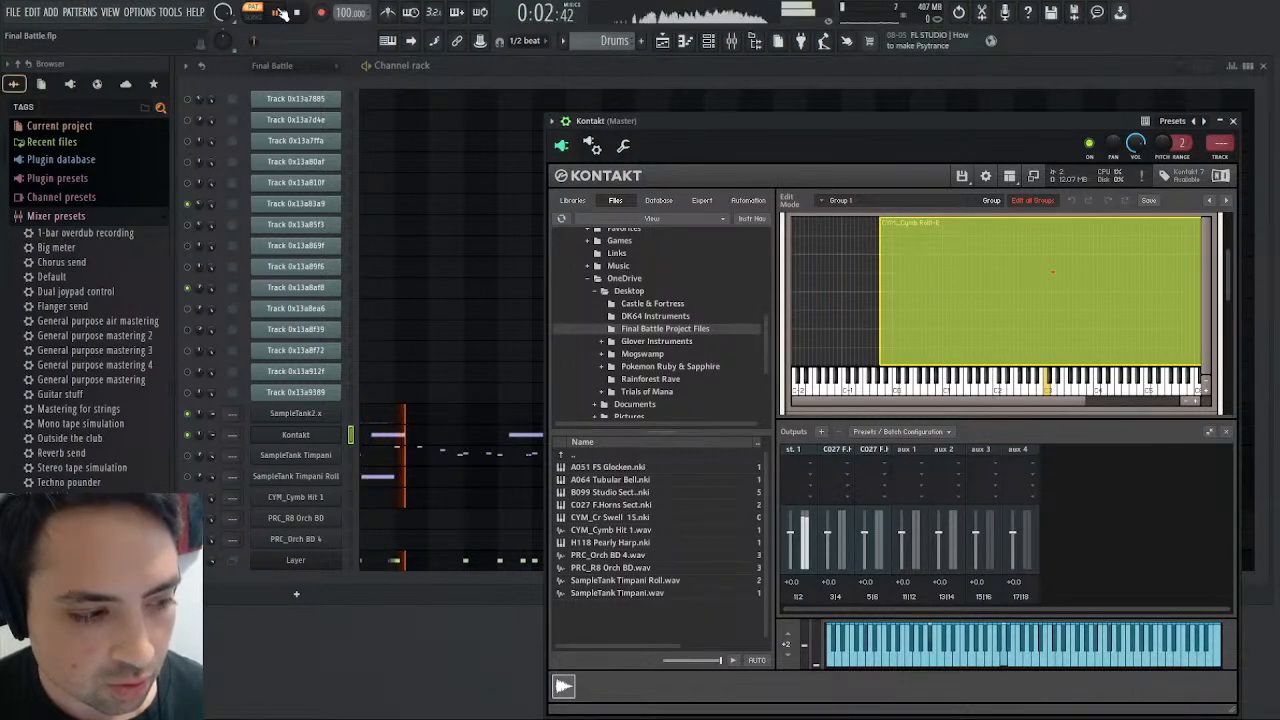
scroll(994, 319, "up", 4)
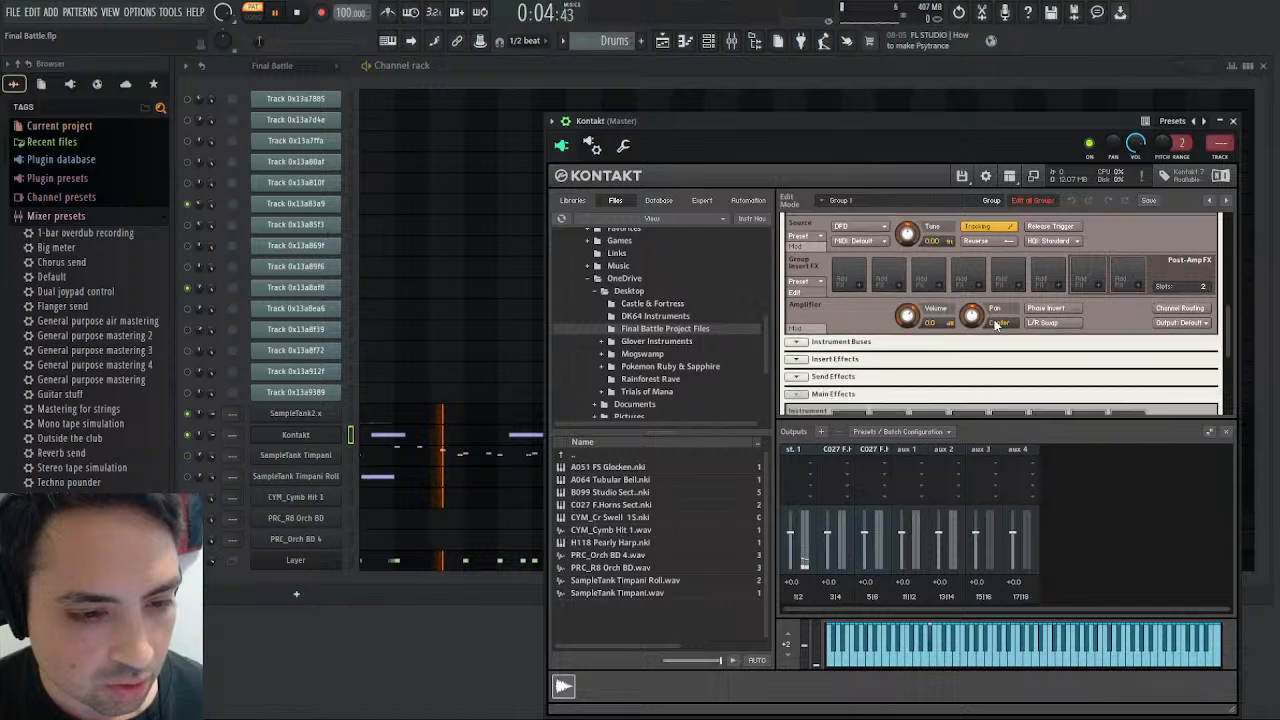
scroll(995, 323, "down", 6)
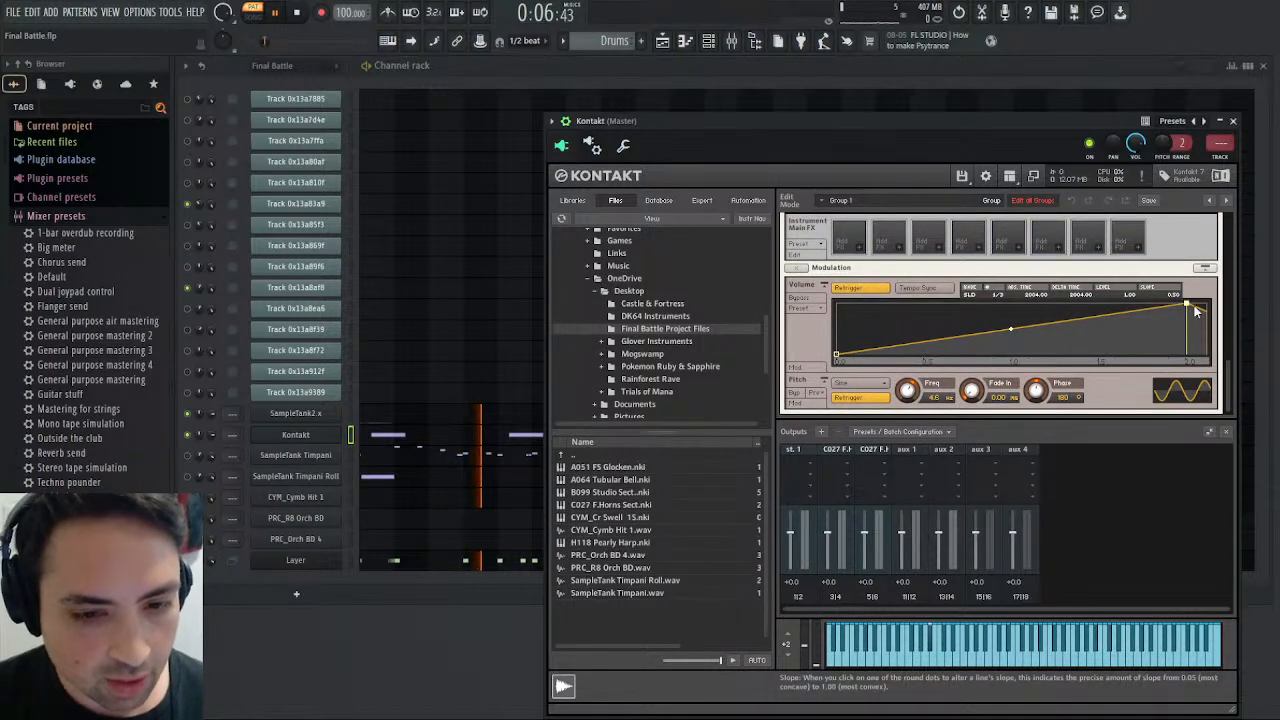
left_click_drag(1188, 309, 1100, 299)
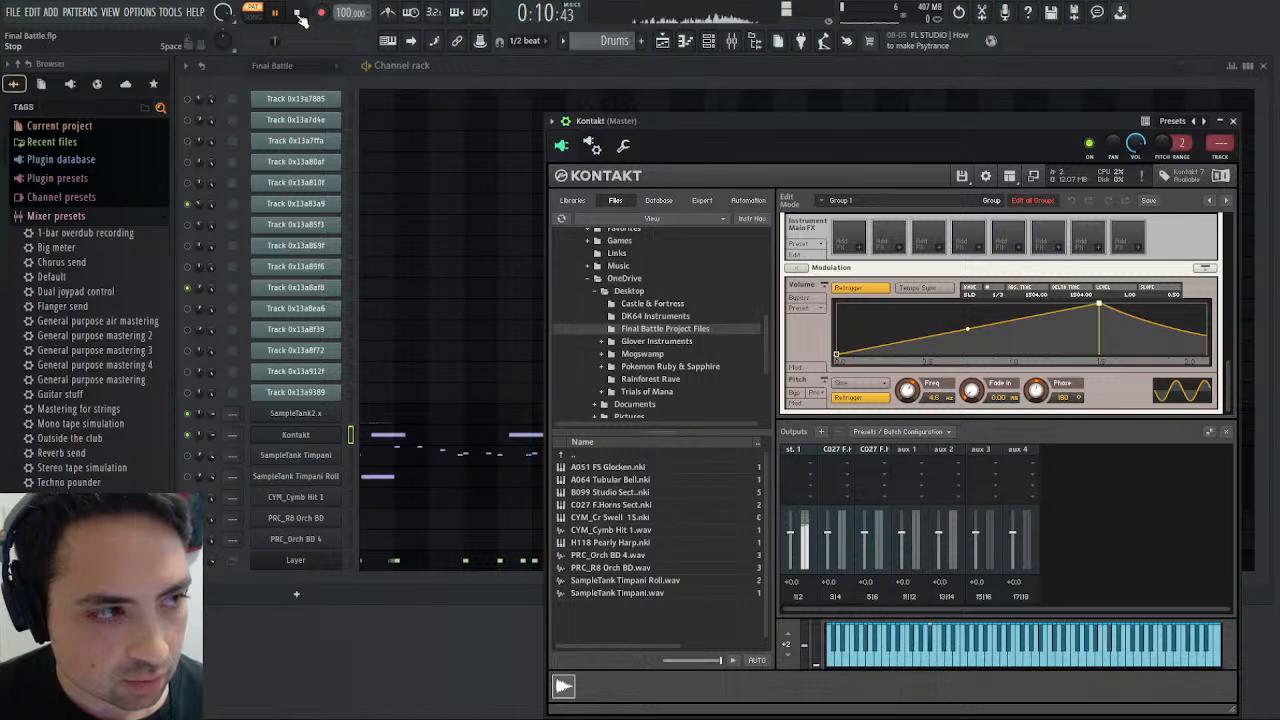
- Shorten the D5 cymbal swell notes in the Kontakt piano roll so the first two end at measures 2 and 6
left_click_drag(660, 125, 798, 120)
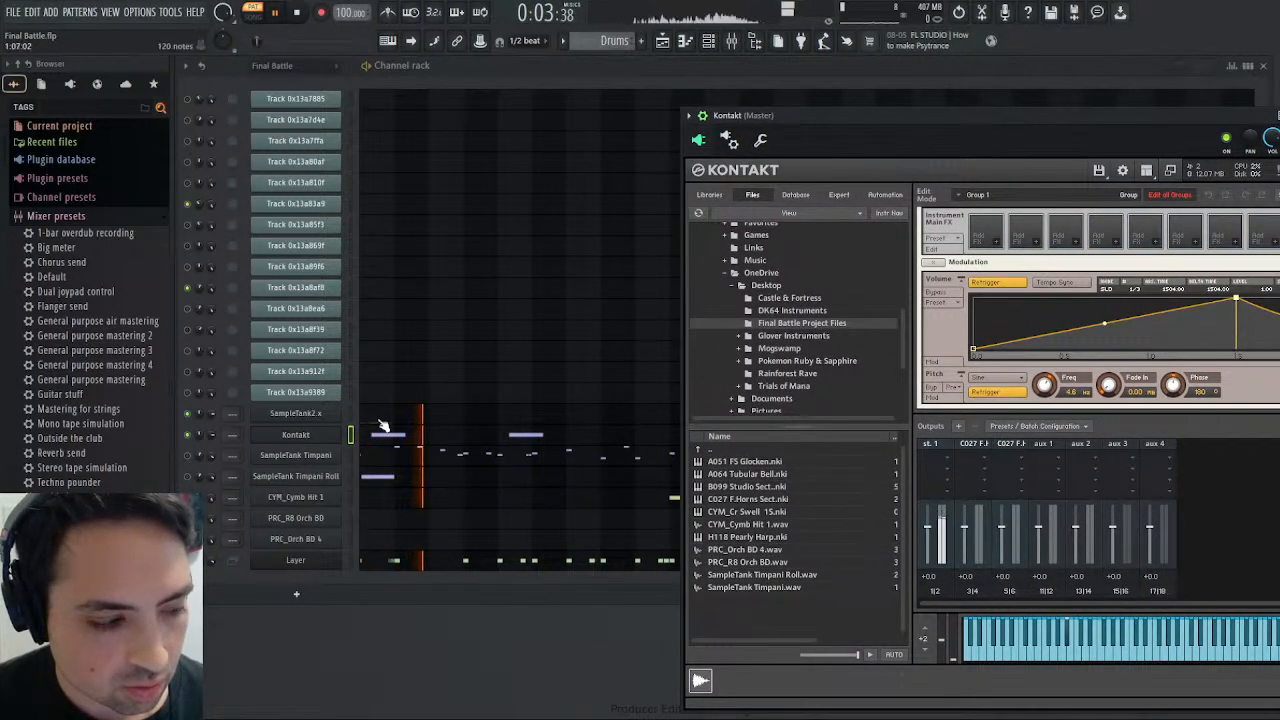
left_click(410, 443)
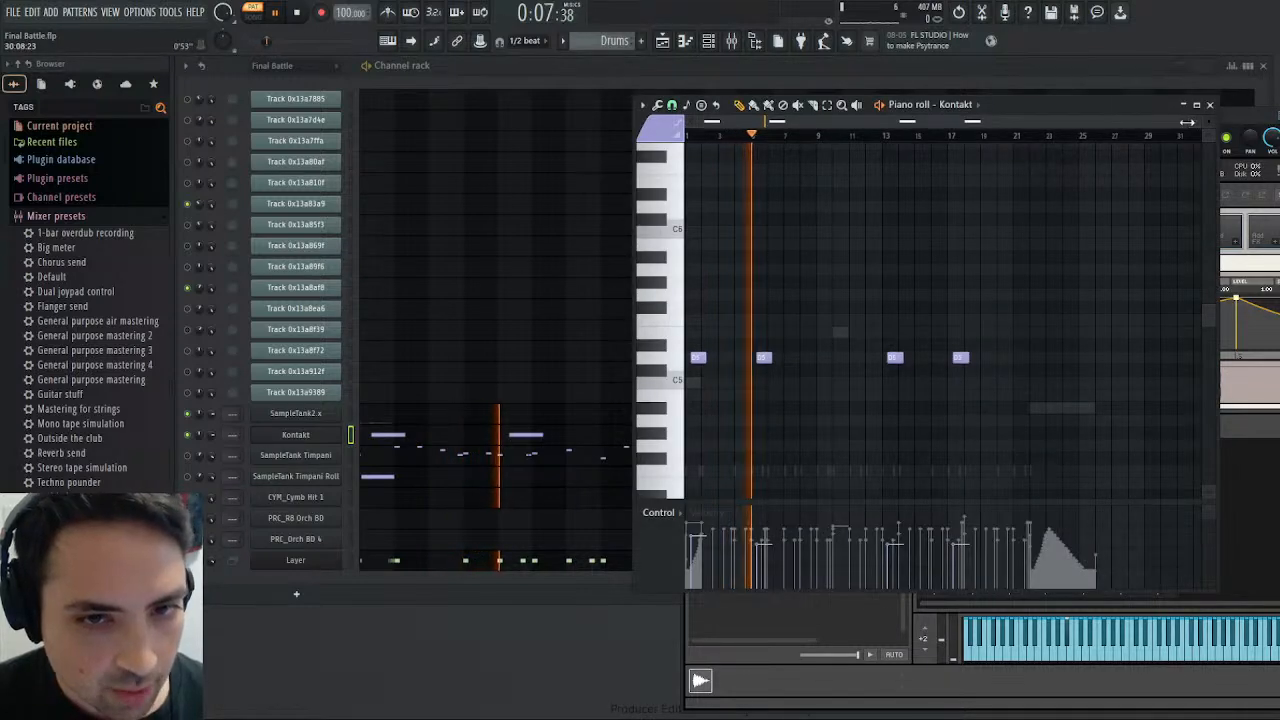
left_click_drag(1196, 122, 823, 136)
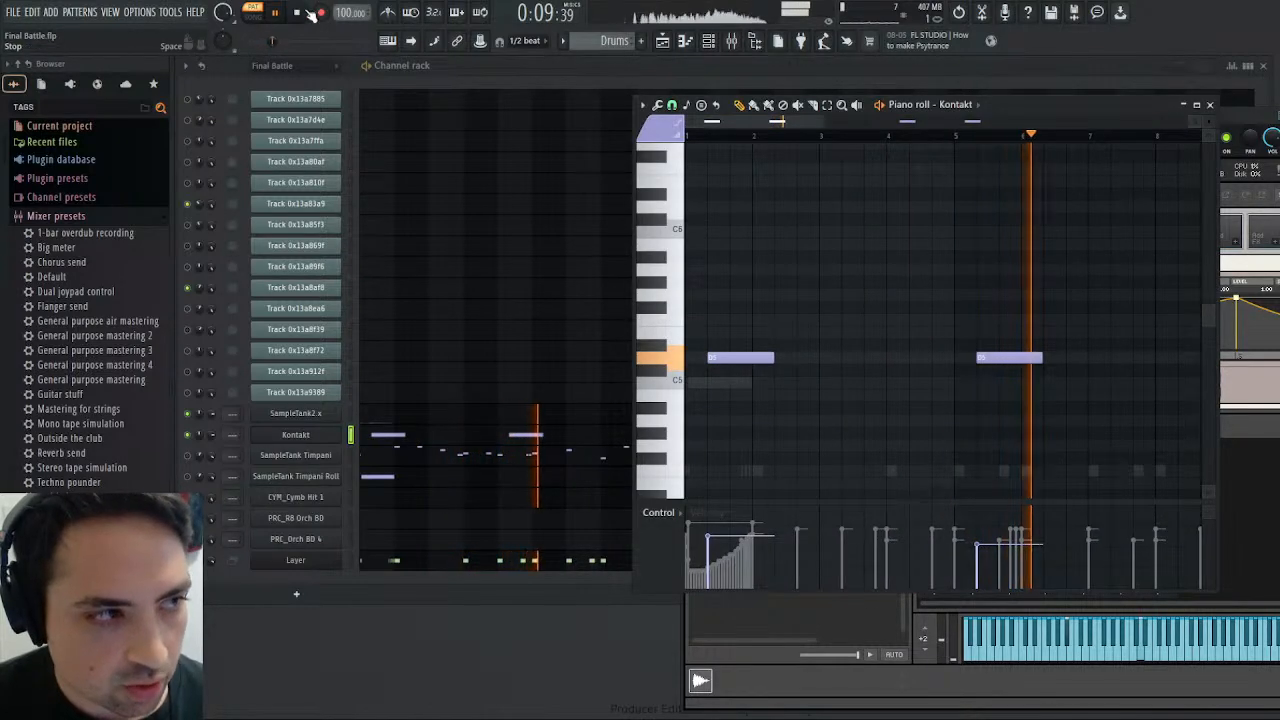
key("space")
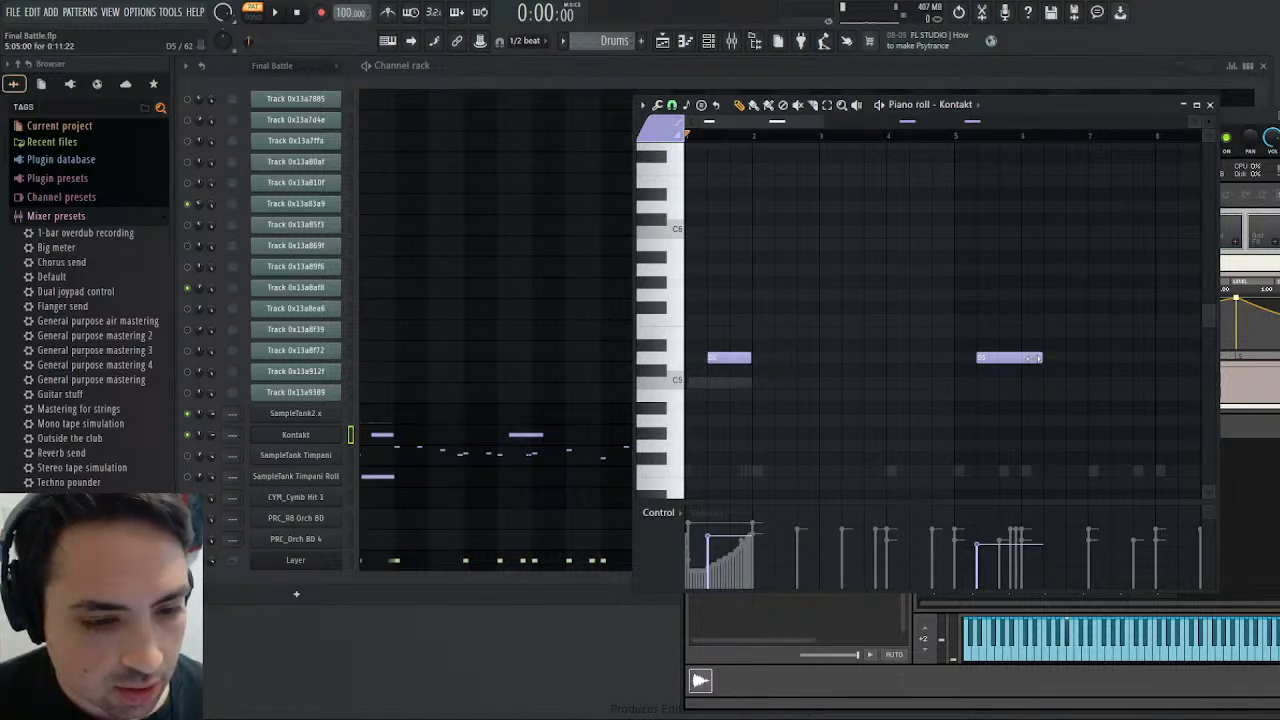
left_click_drag(785, 122, 698, 124)
- Move the end point of the swell's volume envelope to about 2990 ms and replay the pattern
left_click(272, 12)
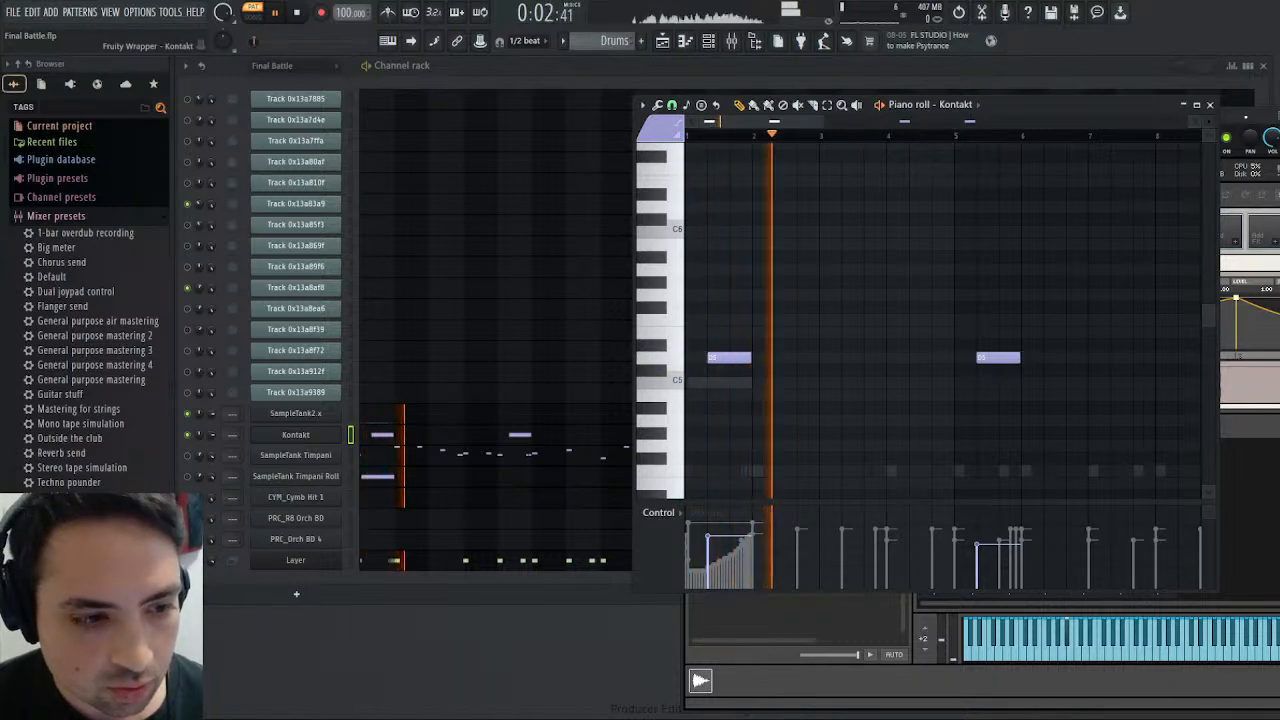
left_click(1238, 142)
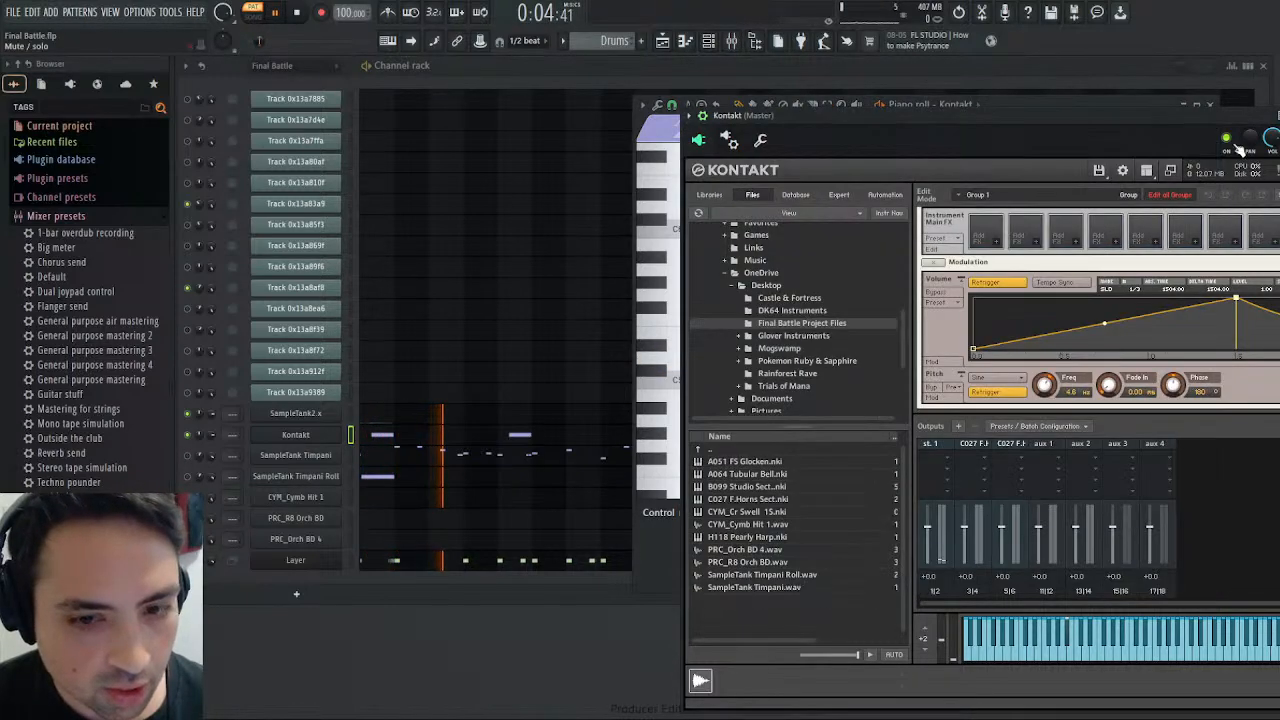
left_click_drag(1240, 117, 974, 97)
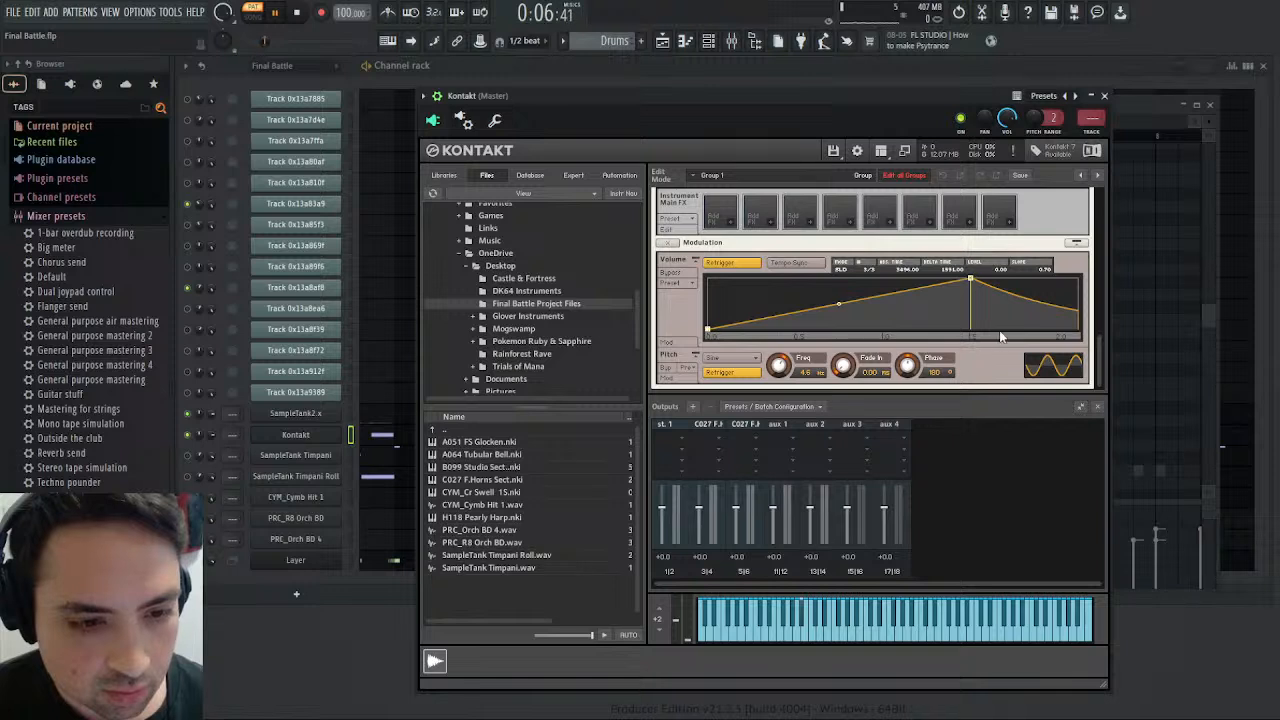
left_click_drag(978, 335, 668, 340)
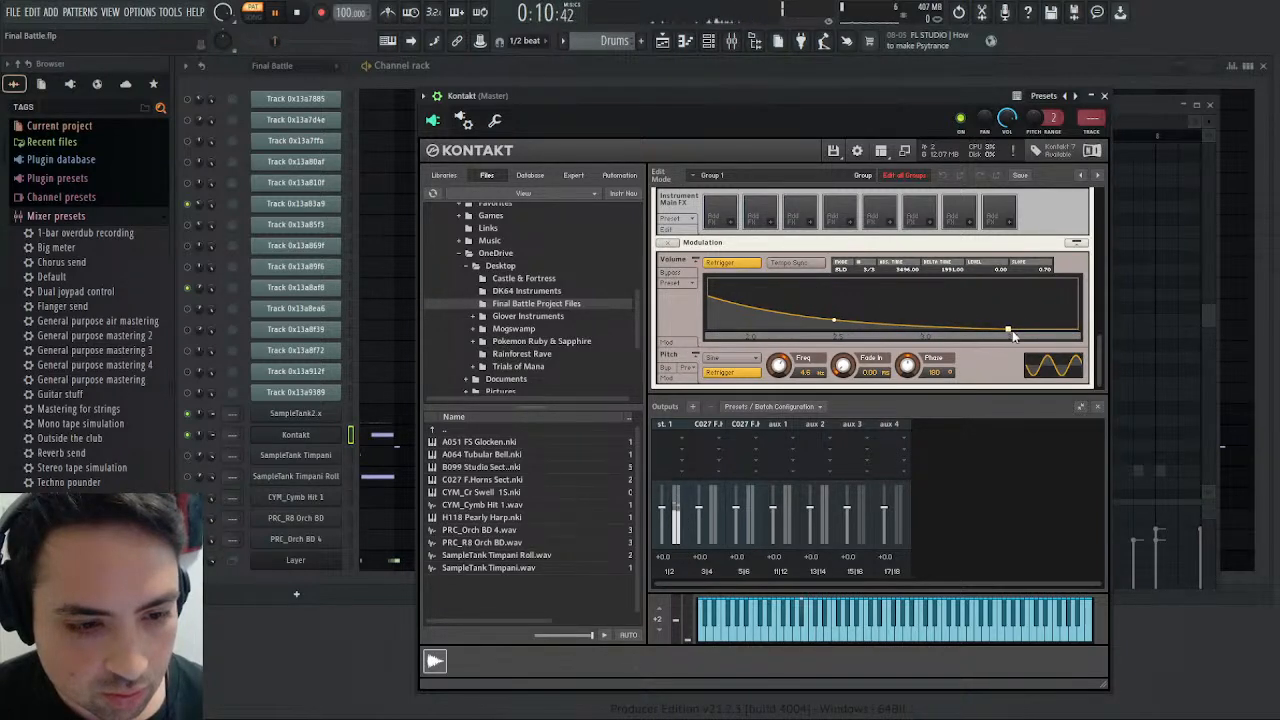
left_click_drag(1006, 330, 919, 330)
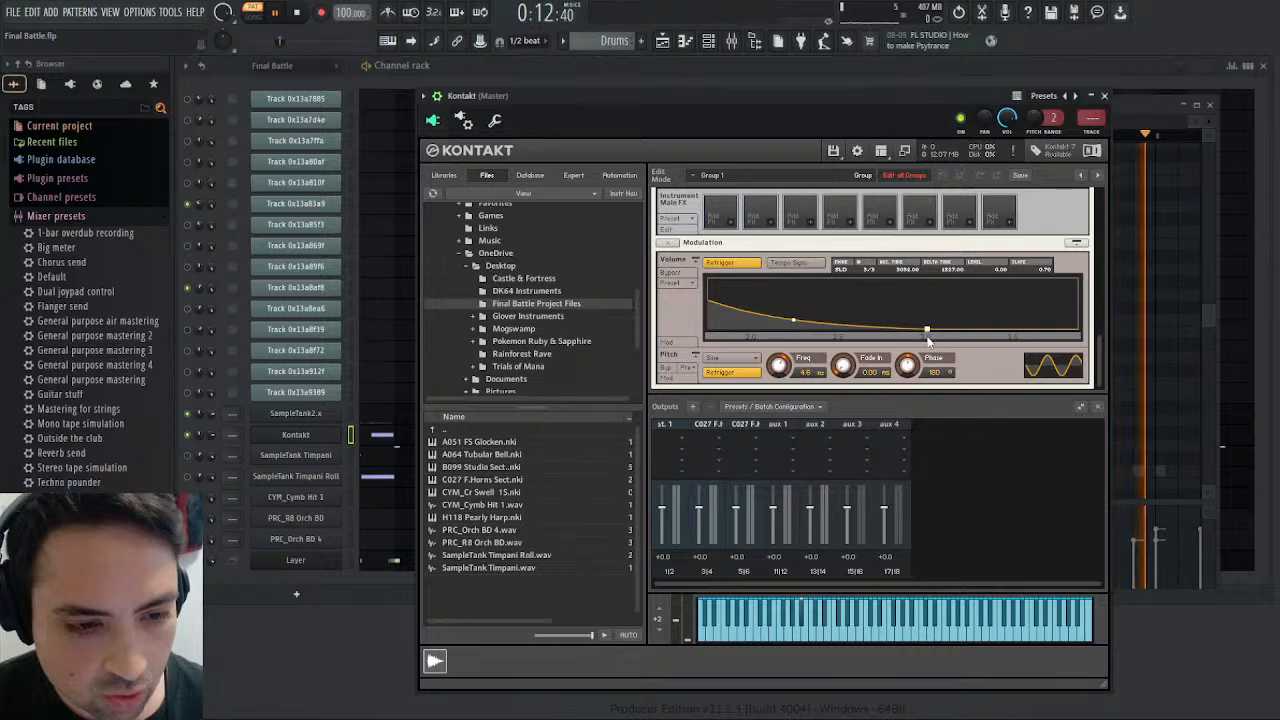
left_click(298, 13)
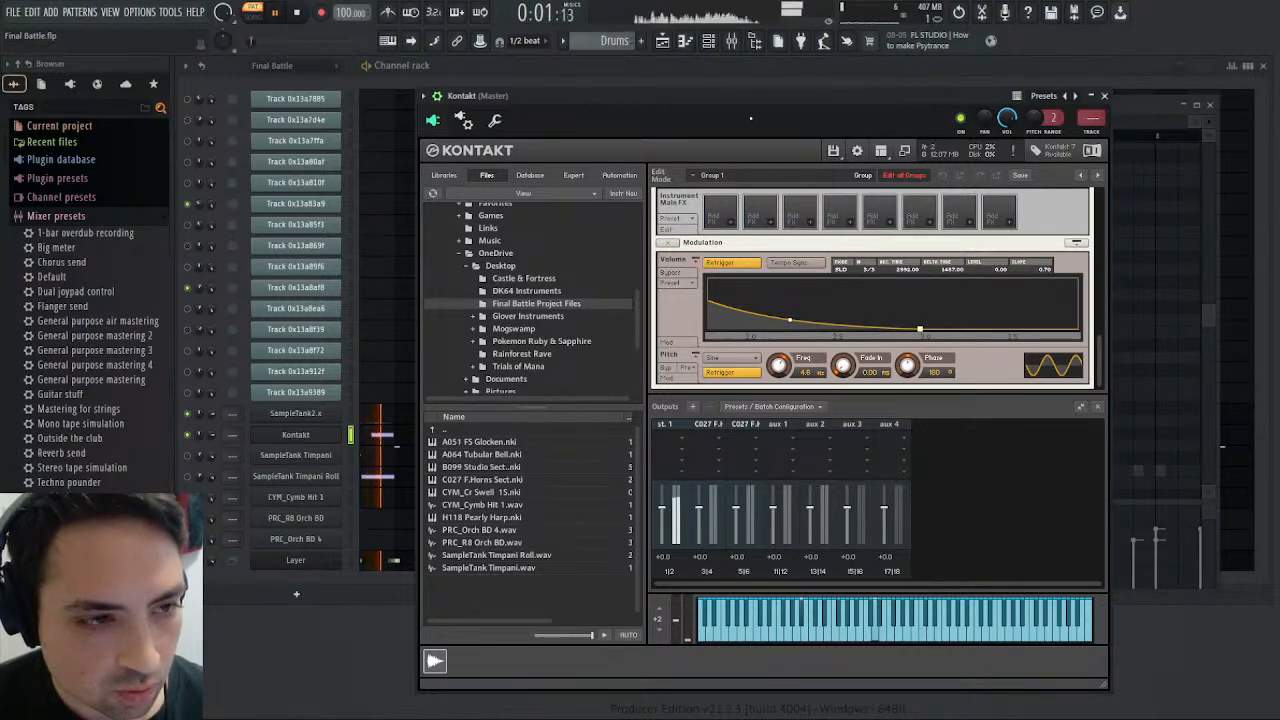
- Move the peak of the swell's volume envelope to about 2000 ms and replay the pattern from the start
left_click_drag(755, 96, 948, 133)
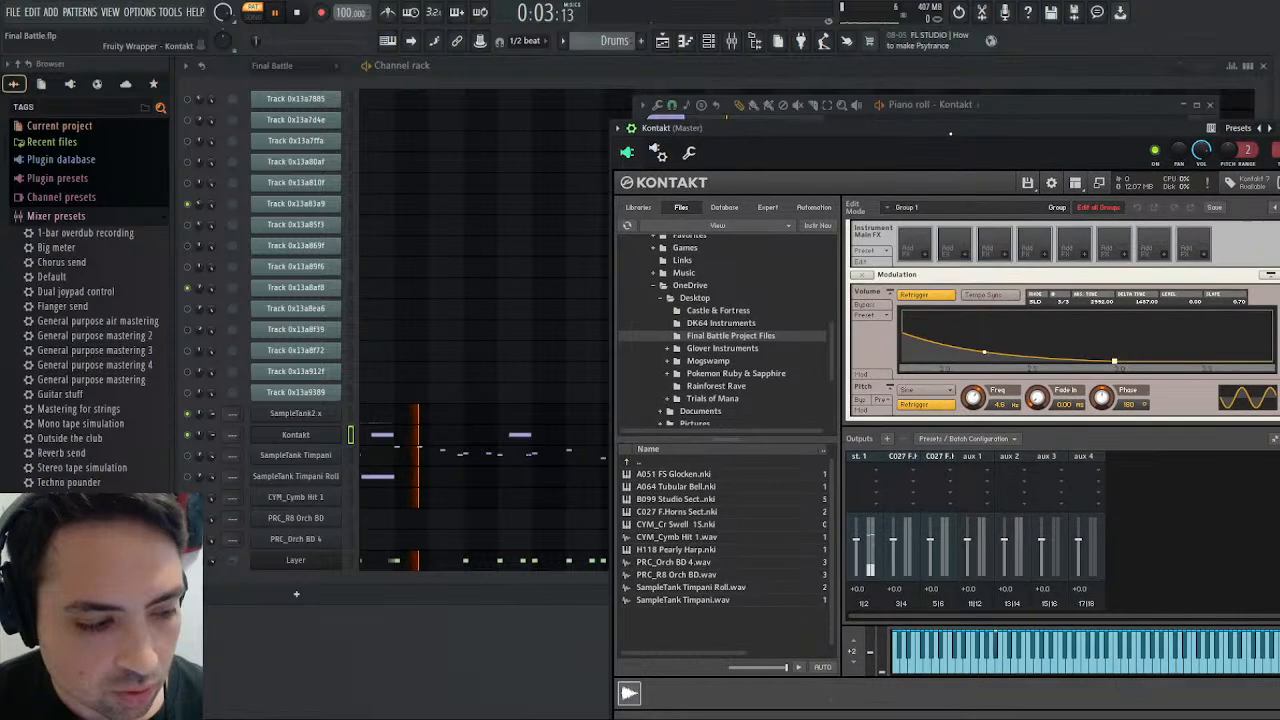
left_click_drag(1034, 367, 1279, 367)
left_click_drag(1189, 369, 1251, 369)
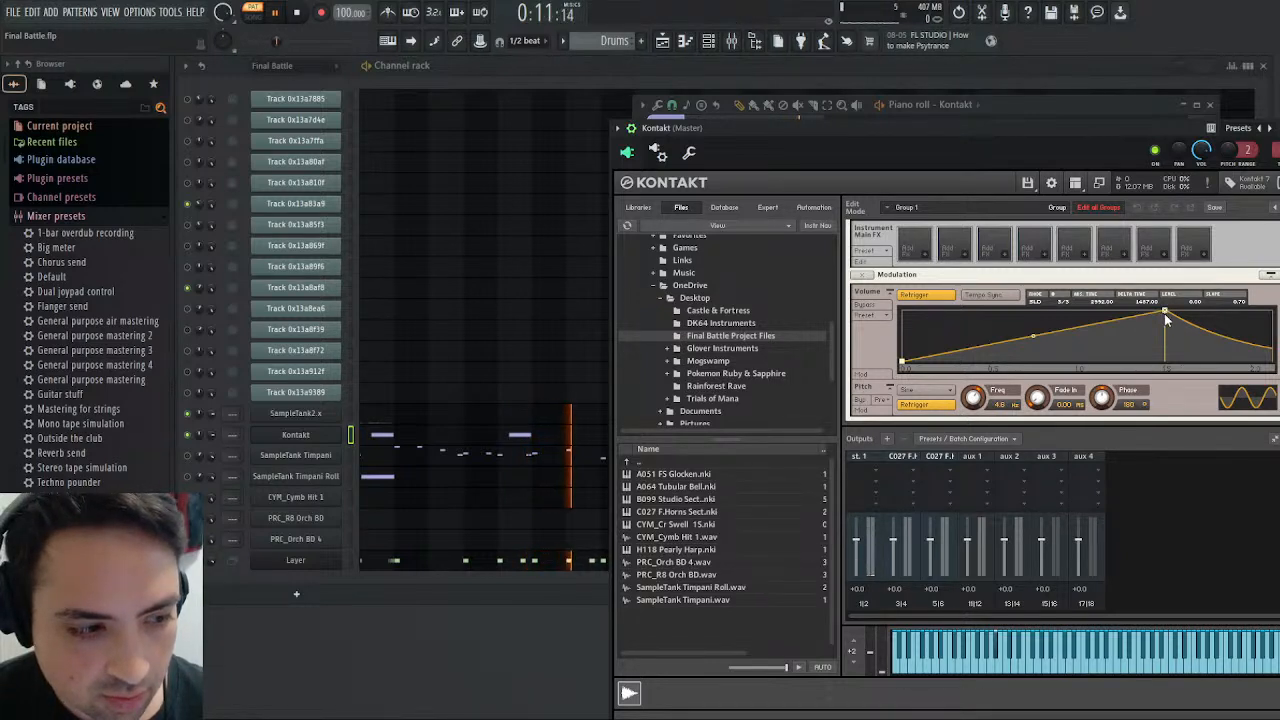
left_click_drag(1166, 313, 1253, 313)
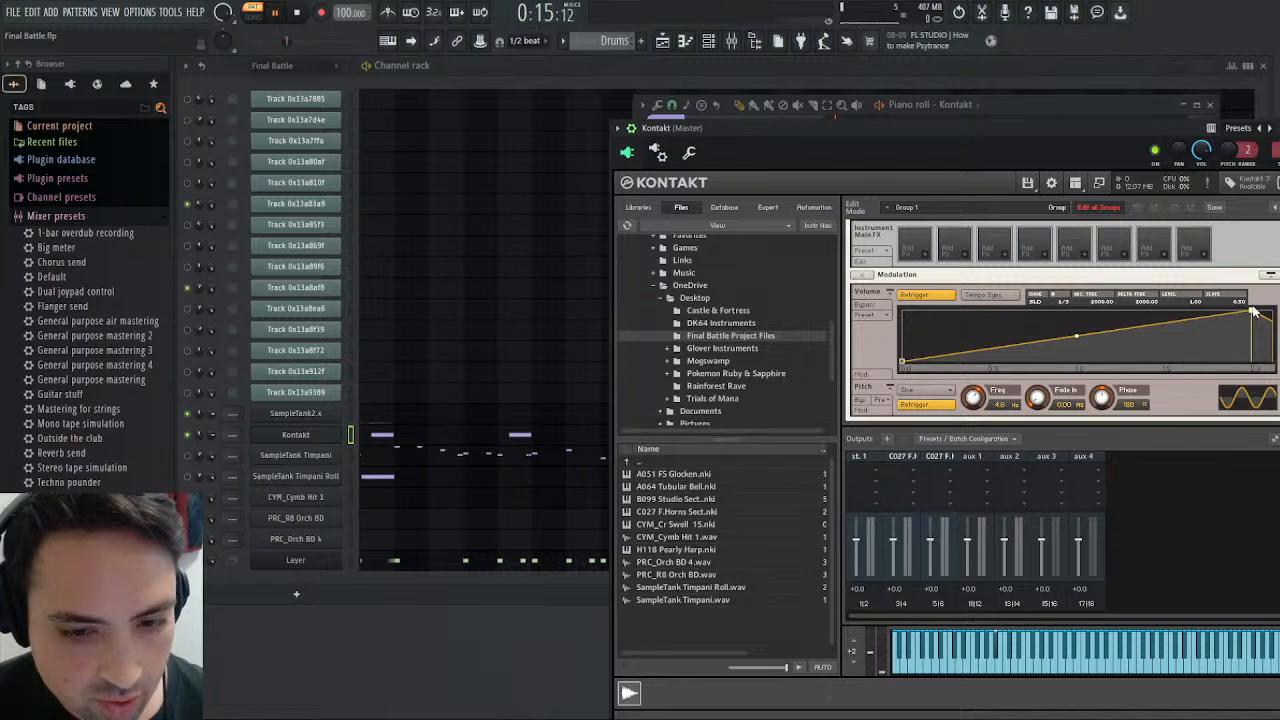
left_click(297, 13)
key("space")
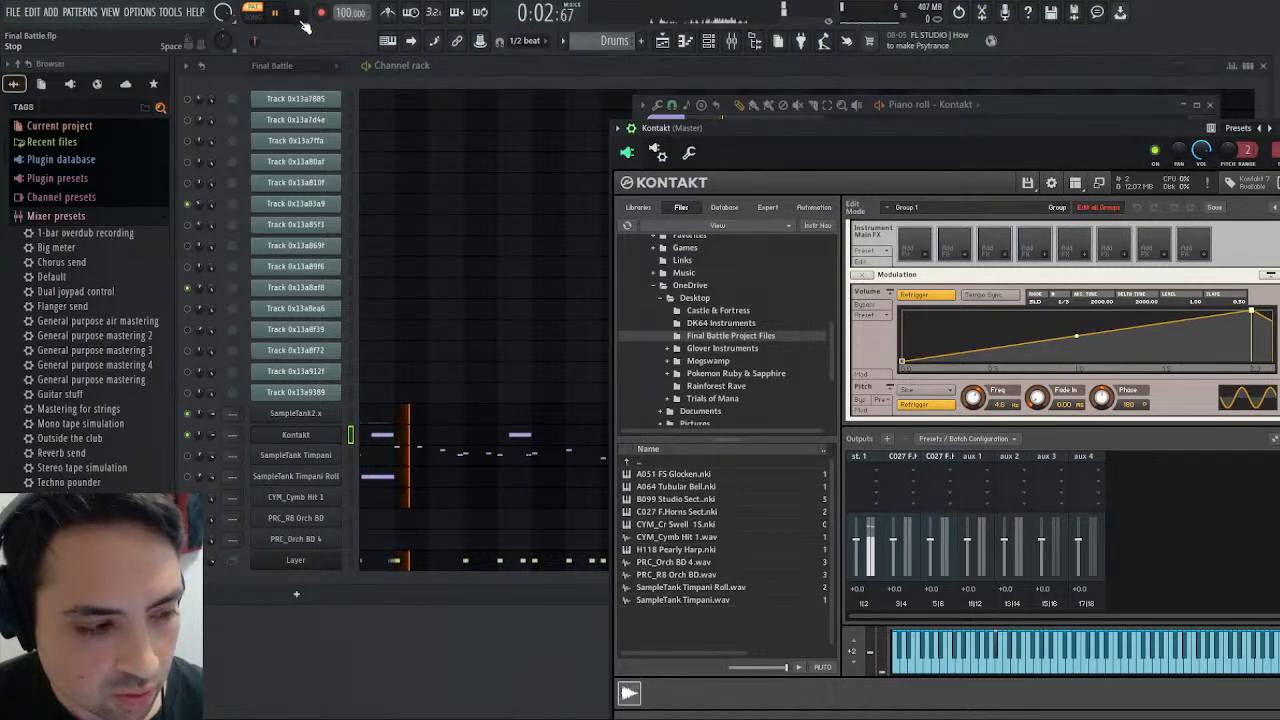
- Move the swell's volume envelope peak to about 1494 ms and replay the pattern
left_click_drag(1251, 313, 1163, 310)
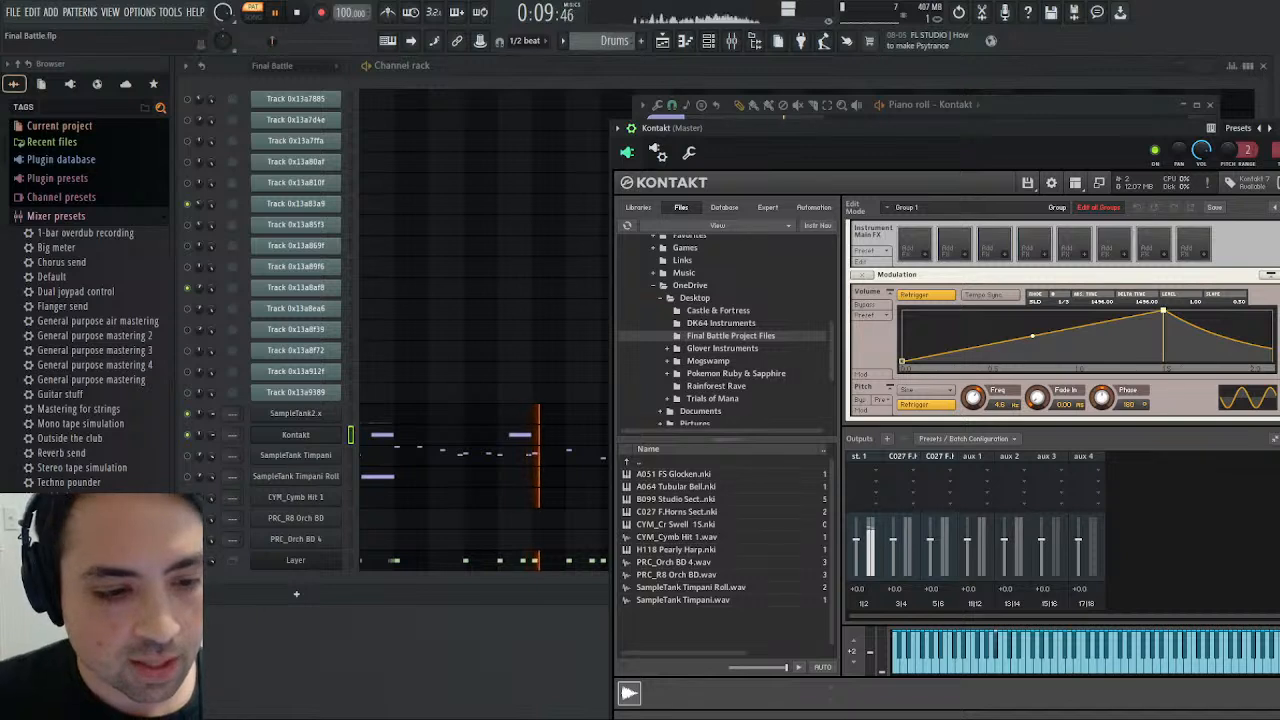
left_click(299, 12)
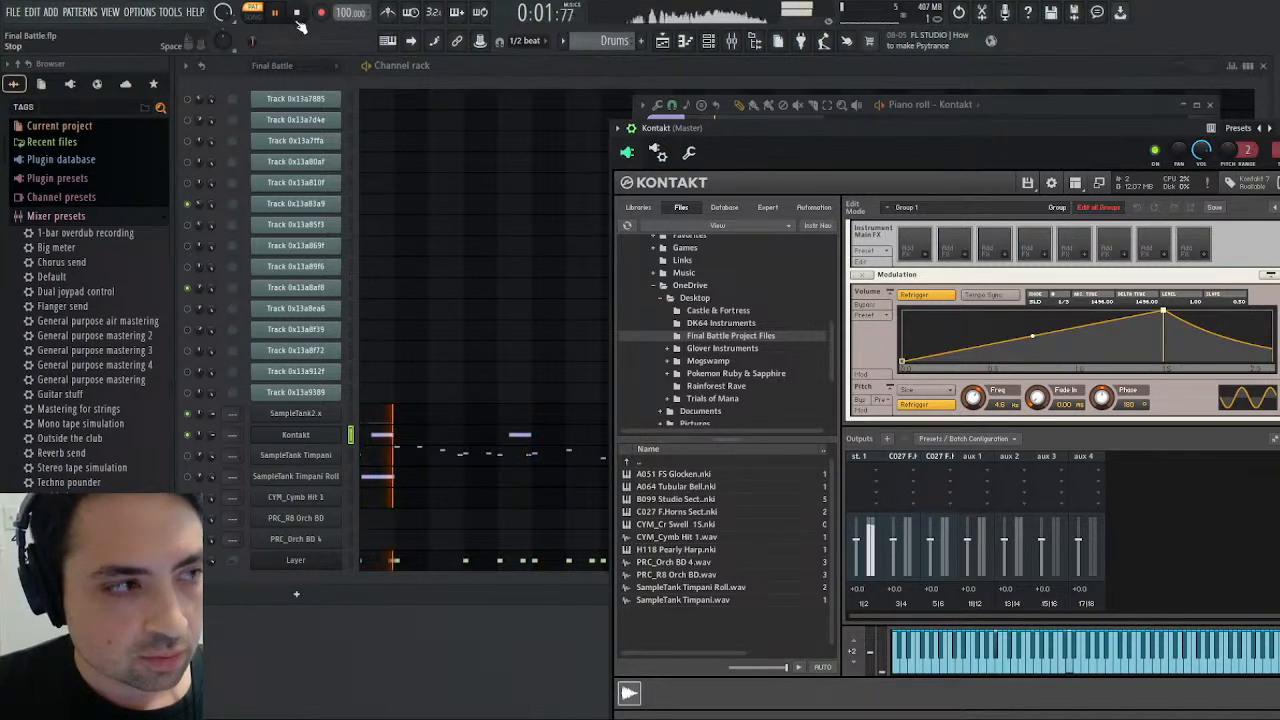
left_click(297, 20)
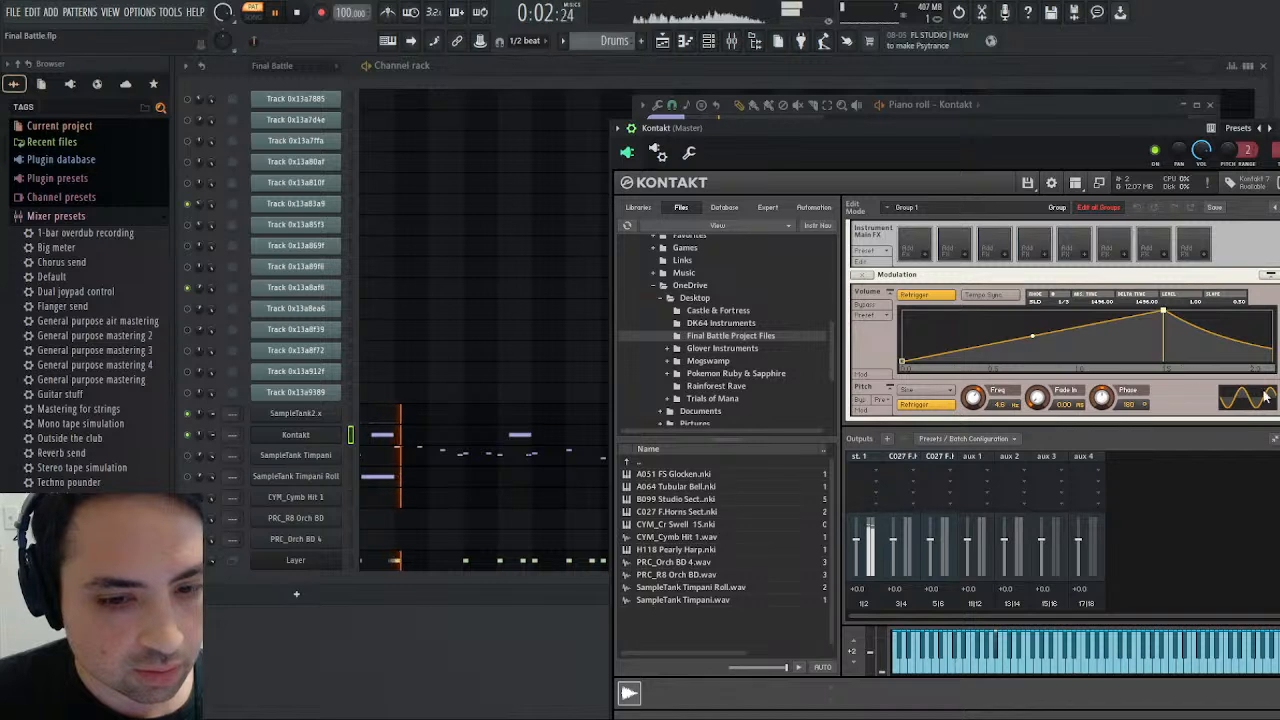
- Move the swell's volume envelope peak to about 1004 ms and set the fall after it to about 987 ms
left_click_drag(1163, 313, 1077, 310)
left_click_drag(1192, 368, 1021, 369)
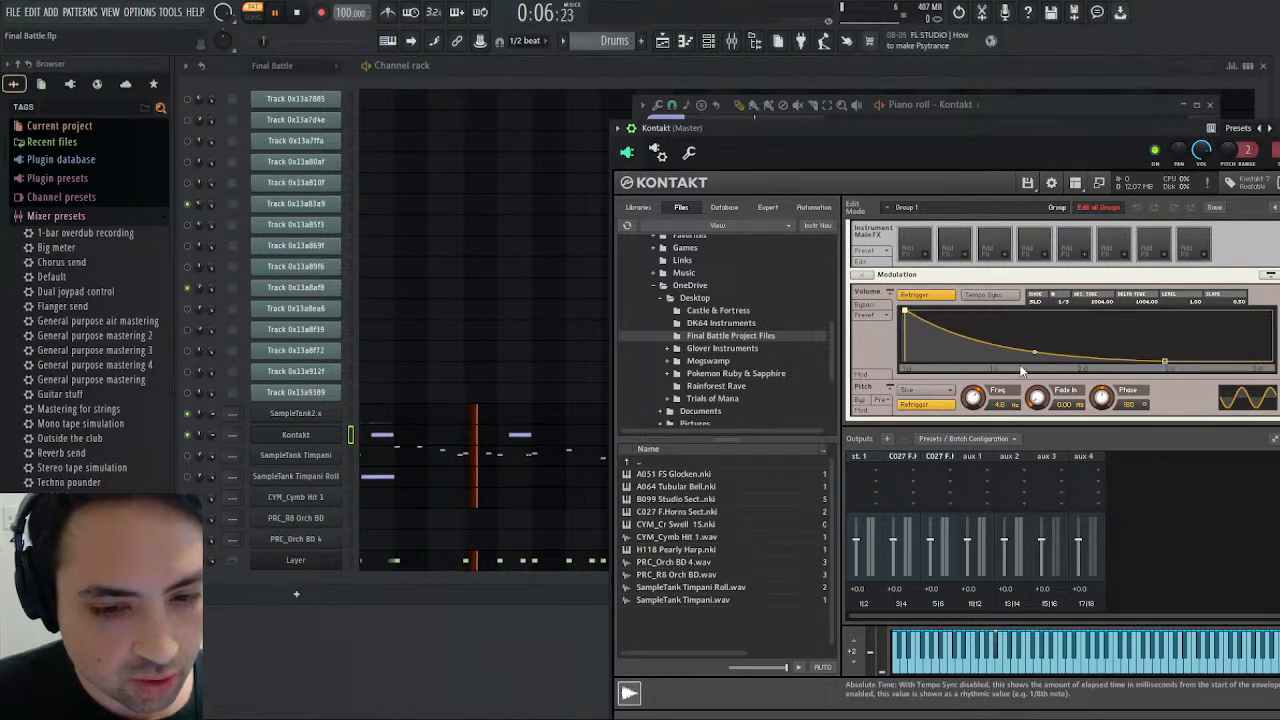
left_click_drag(1164, 368, 1252, 374)
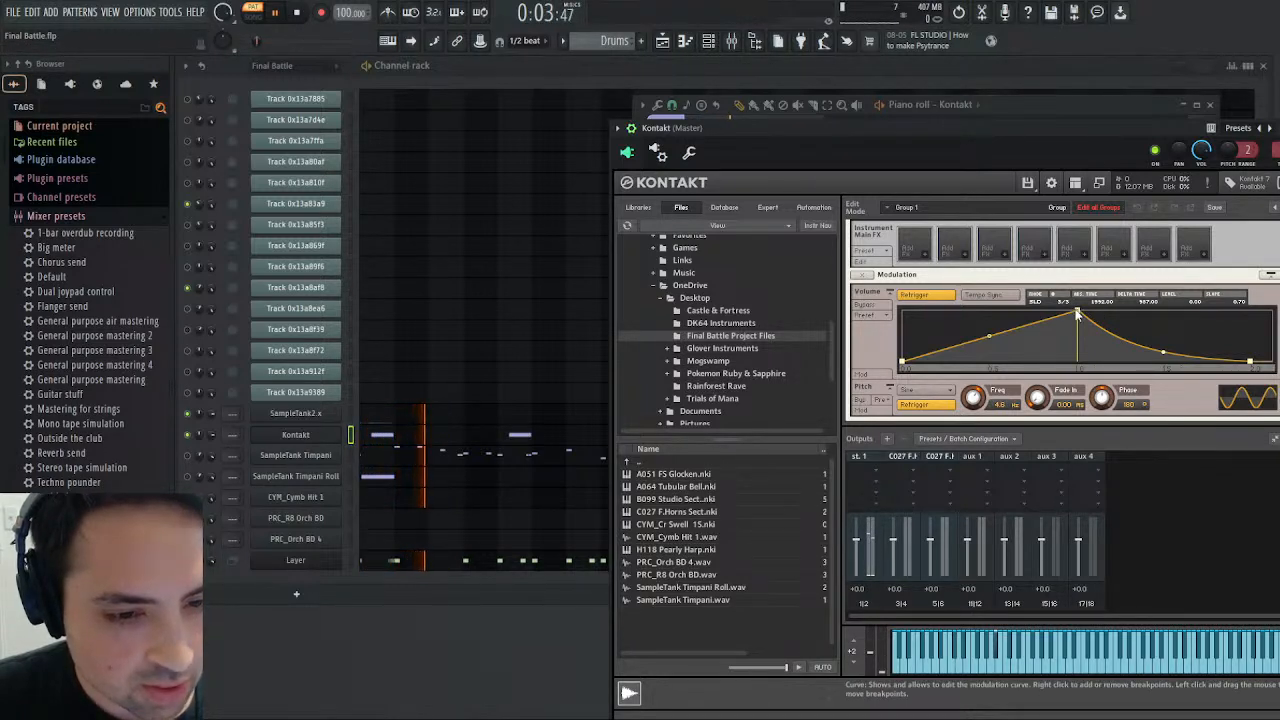
- Try the swell's volume envelope peak at about 2000 ms by replaying the pattern
left_click_drag(1076, 316, 1253, 310)
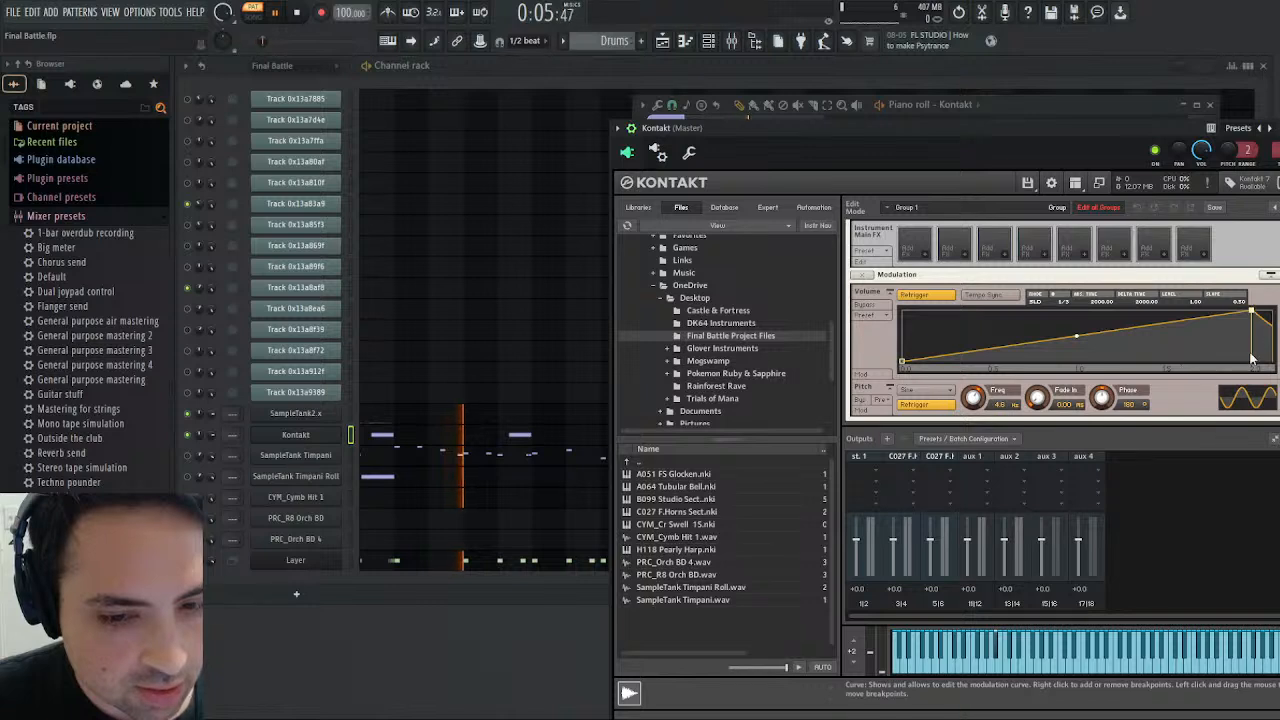
left_click_drag(1219, 367, 1103, 360)
left_click(297, 14)
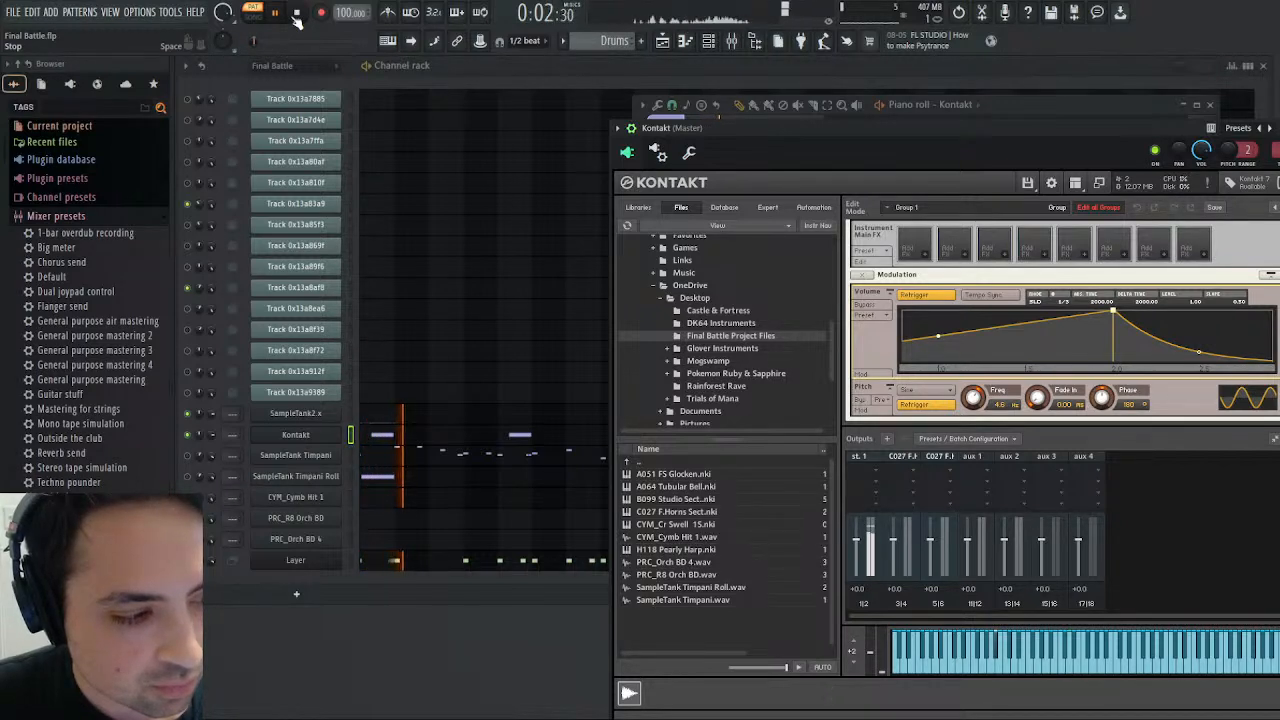
key("space")
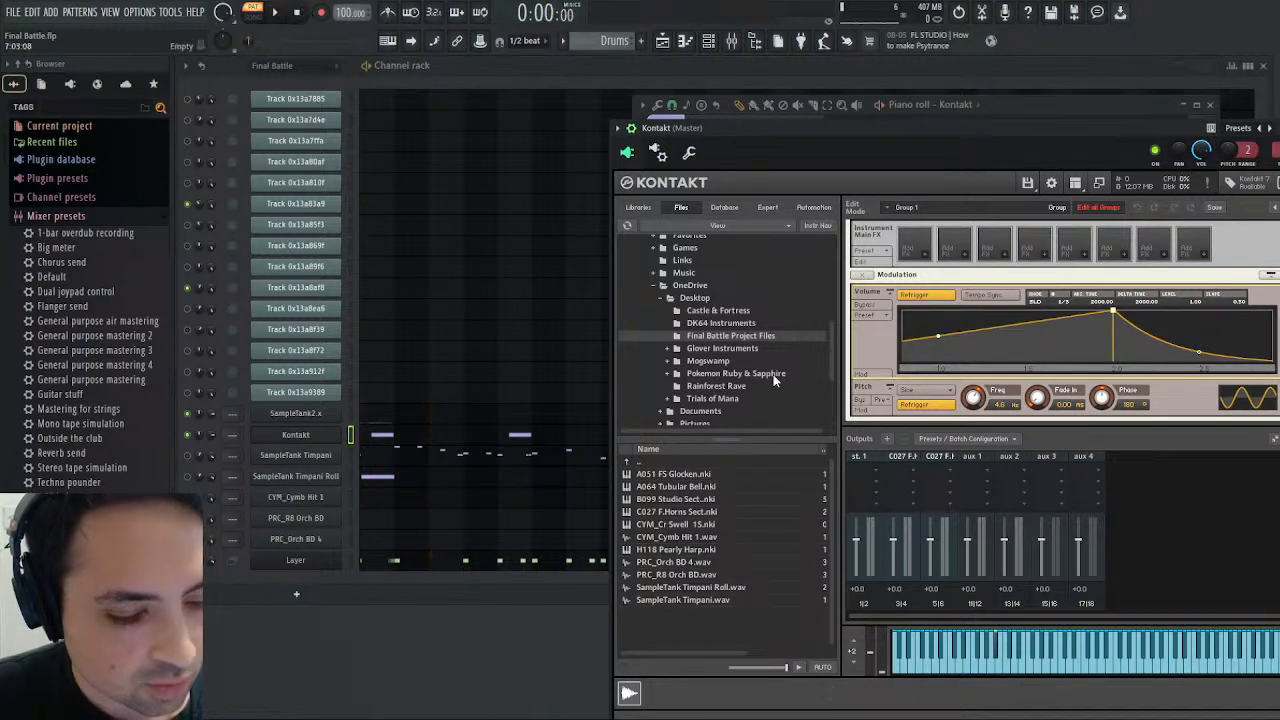
- Audition the first D5 note in the Kontakt piano roll, and set the swell's volume envelope peak to about 1004 ms
left_click(404, 428)
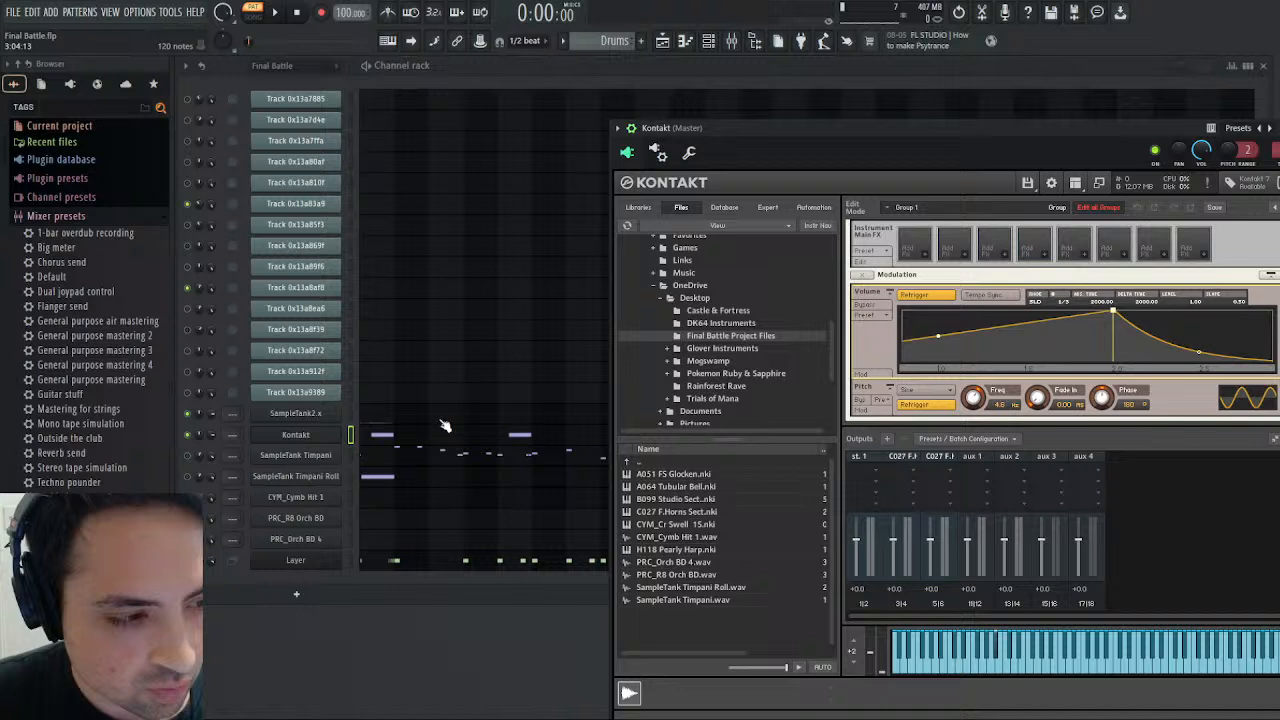
left_click(387, 425)
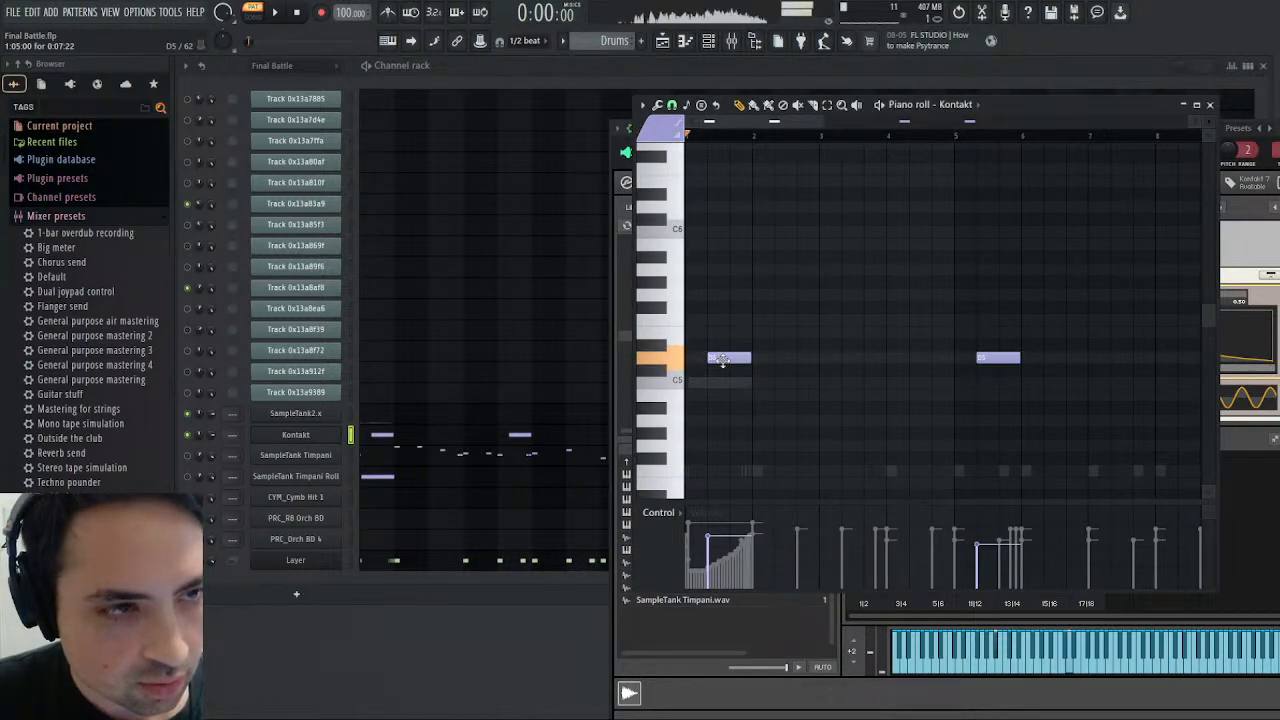
left_click(1241, 402)
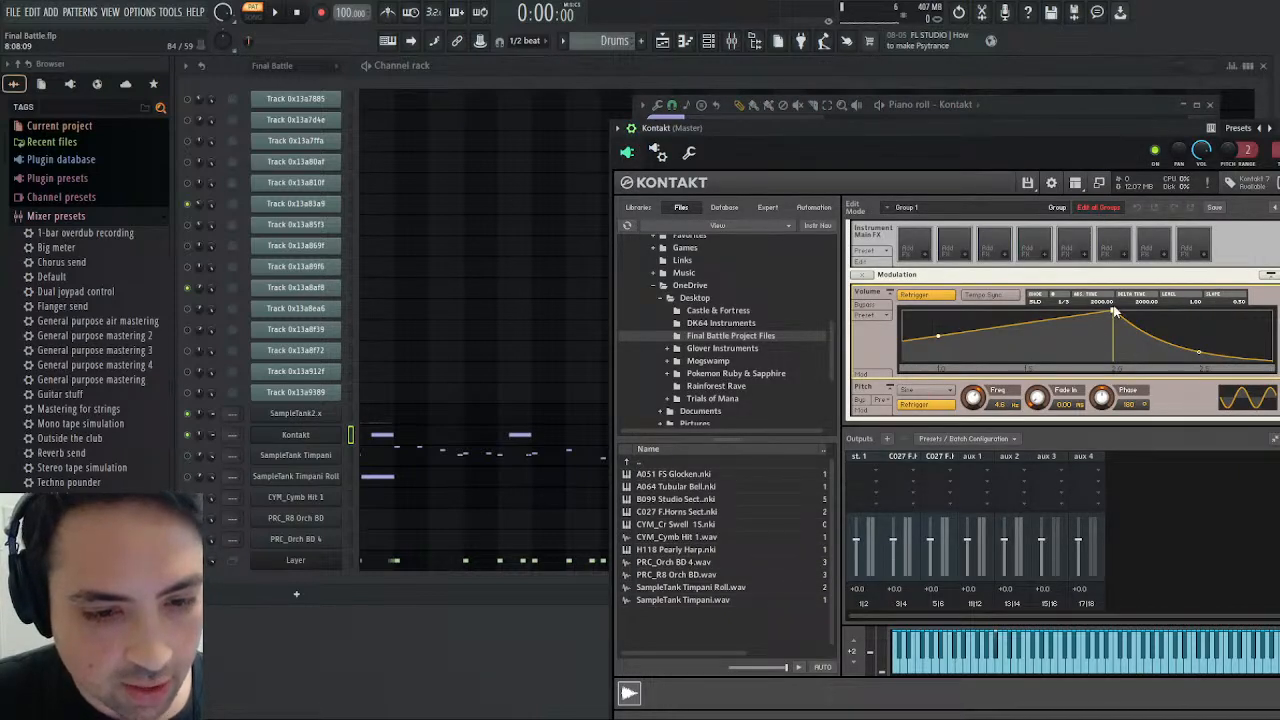
left_click_drag(1116, 316, 940, 311)
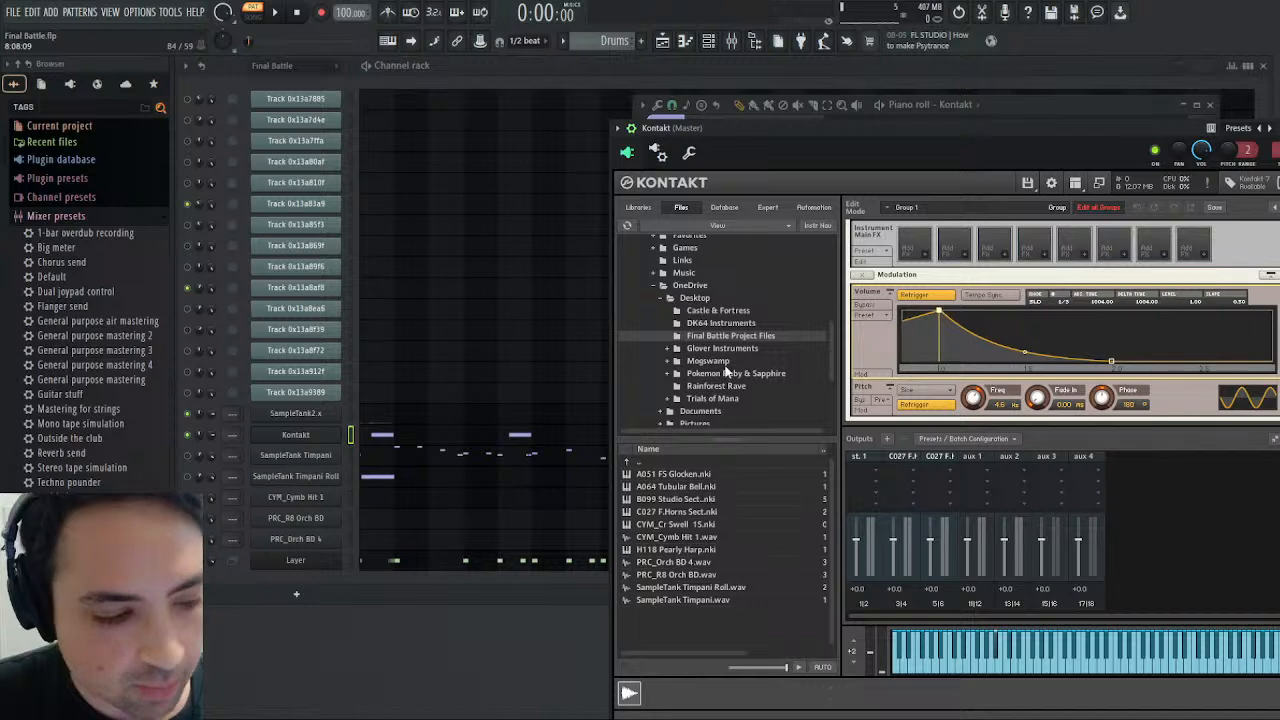
- Open the Kontakt piano roll at the first D5 swell note and play the Drums pattern
left_click(426, 437)
left_click(391, 442)
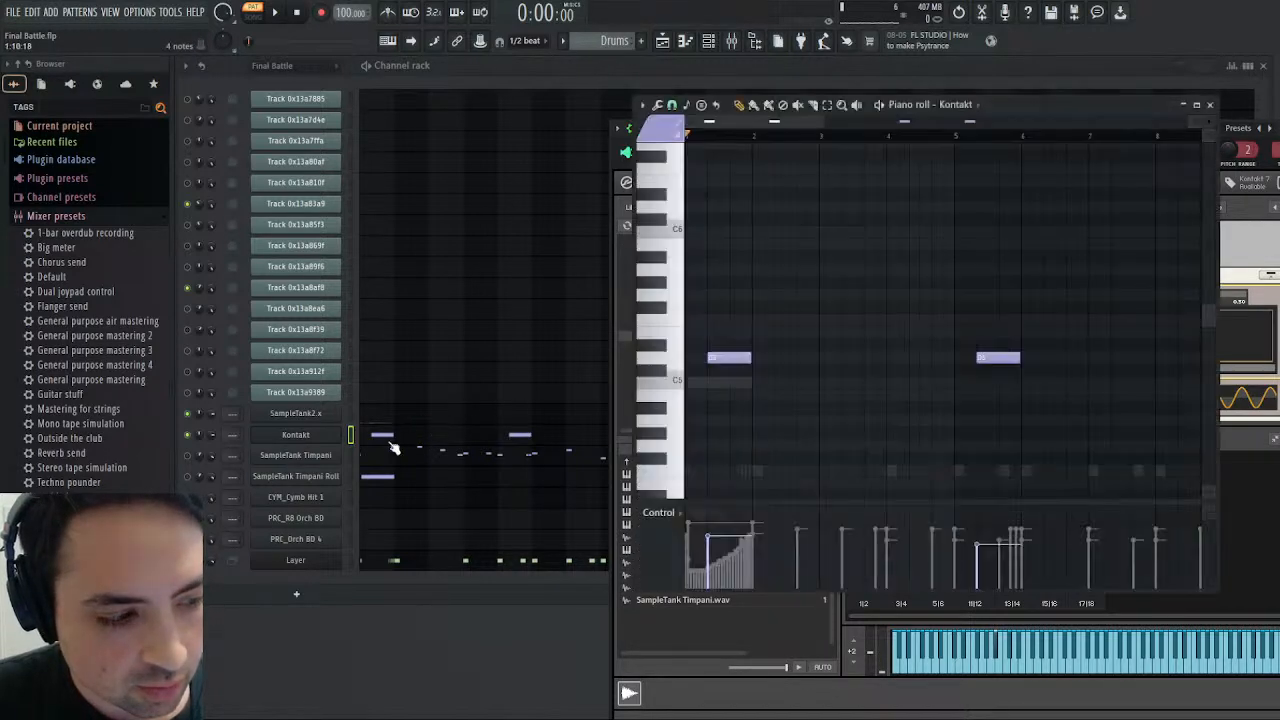
left_click(717, 358)
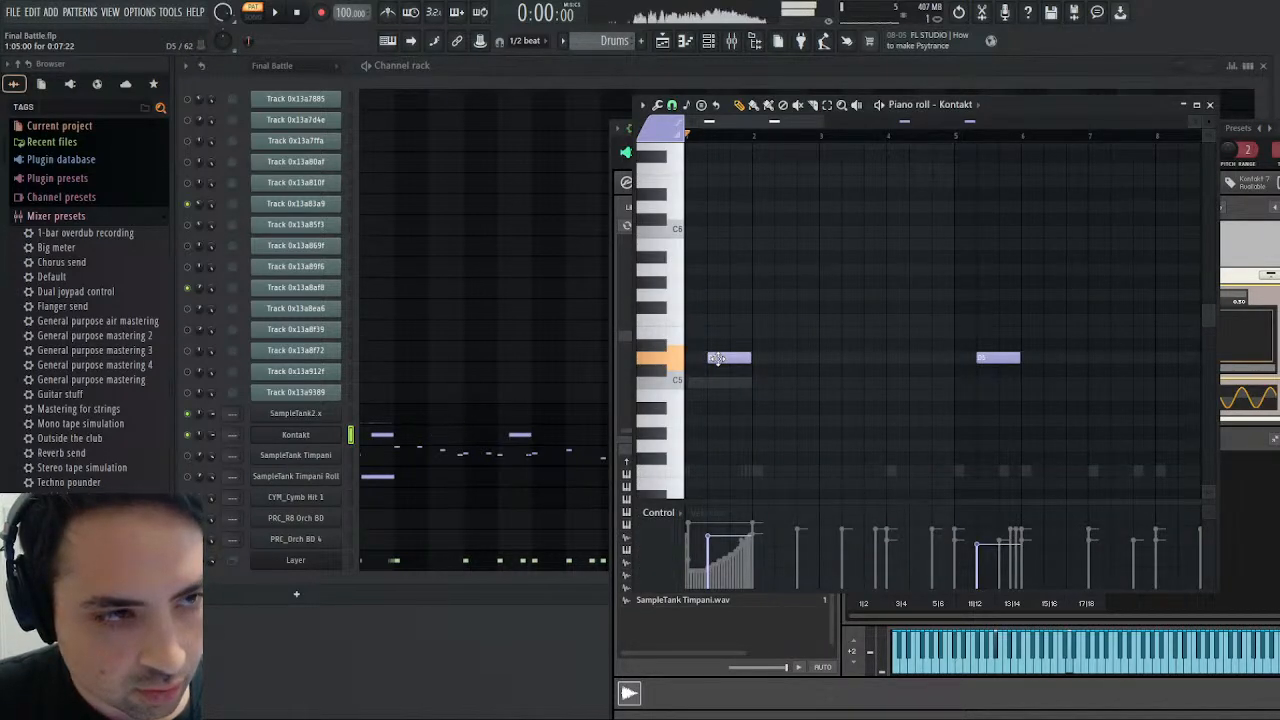
left_click(274, 12)
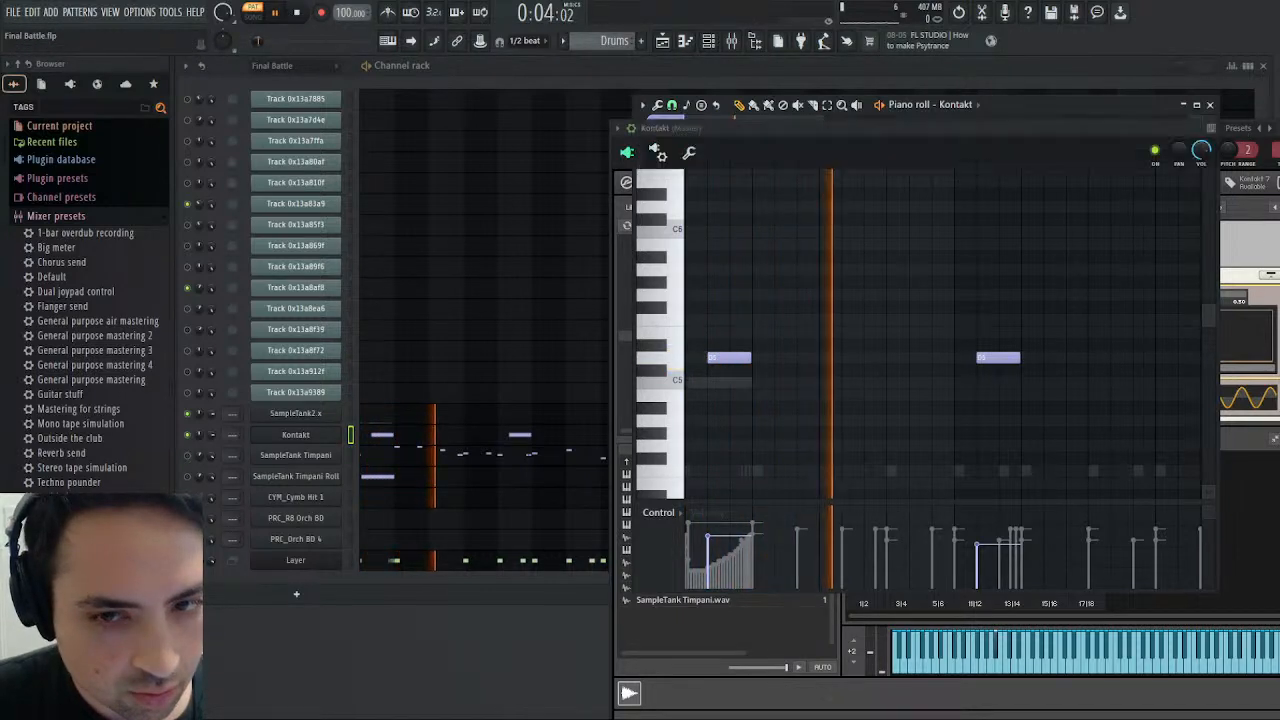
- Move the swell's volume envelope peak to about 1990 ms in Kontakt and replay the Drums pattern
left_click(1243, 128)
left_click_drag(1023, 366, 1162, 366)
left_click(279, 13)
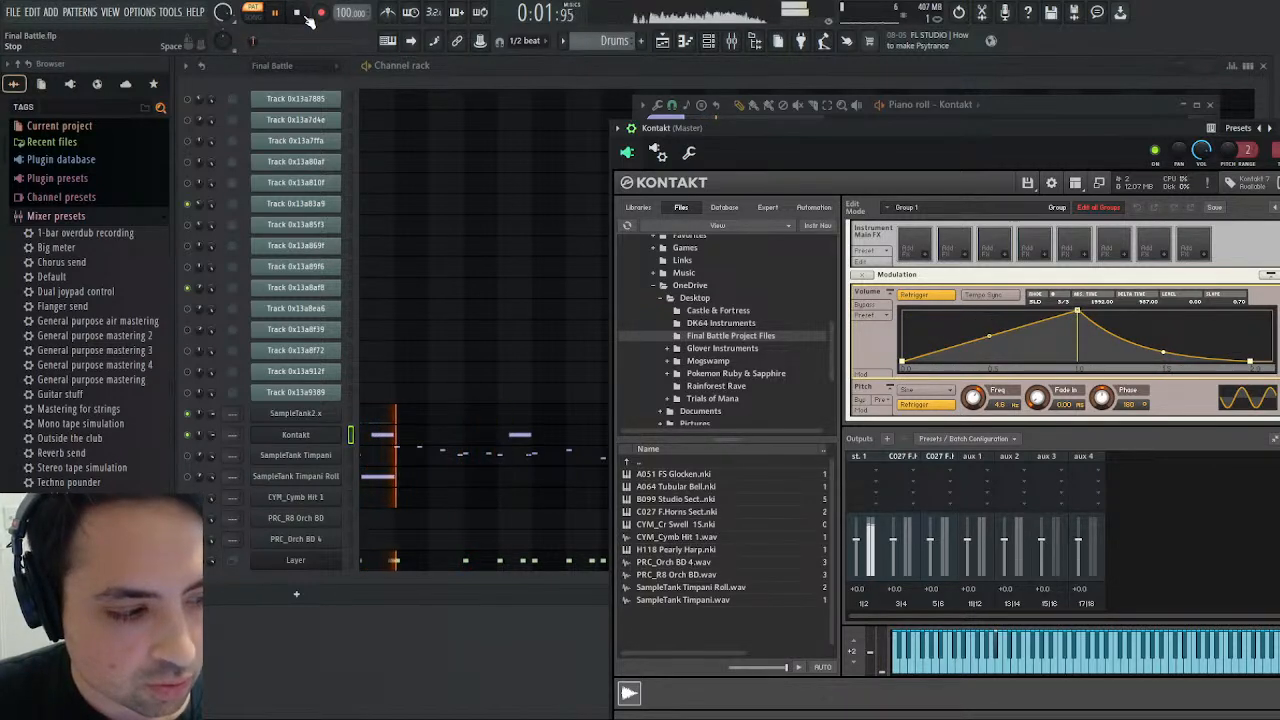
- Unmute the SampleTank Timpani and SampleTank Timpani Roll channels during playback, and close the Kontakt window
left_click(187, 456)
left_click(187, 477)
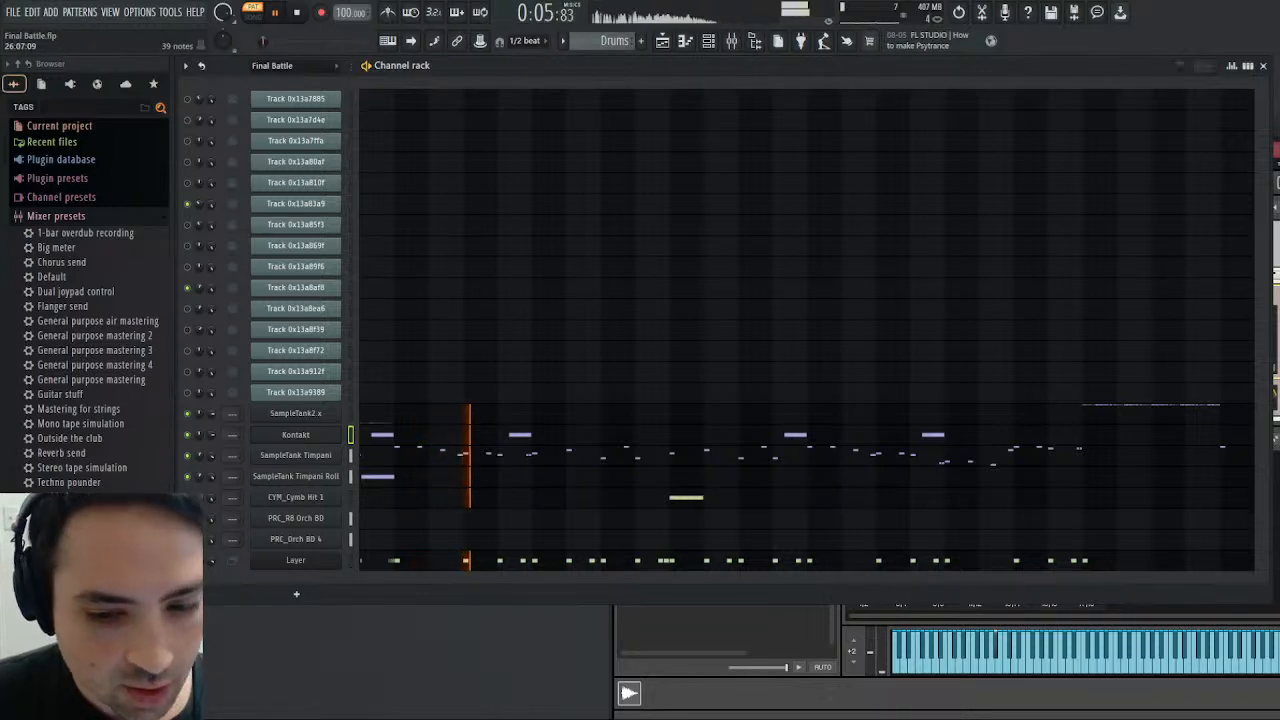
left_click(1276, 330)
scroll(1270, 330, "up", 5)
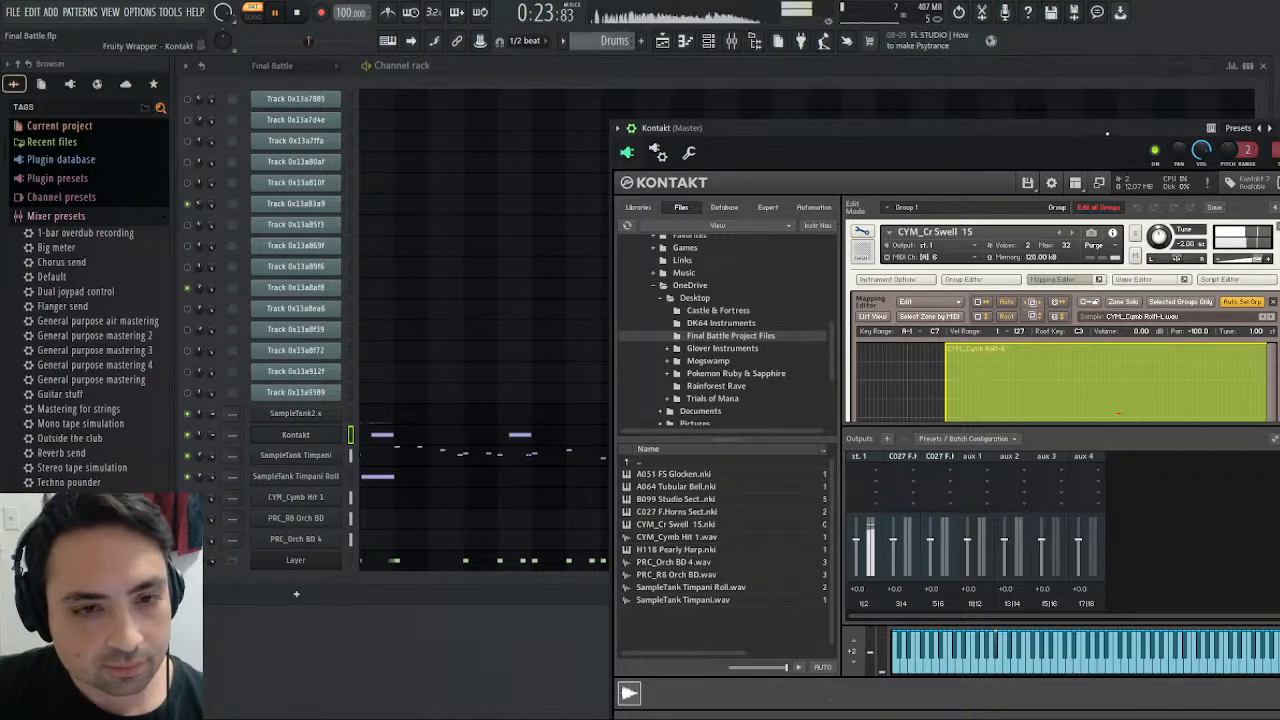
left_click_drag(1107, 133, 884, 132)
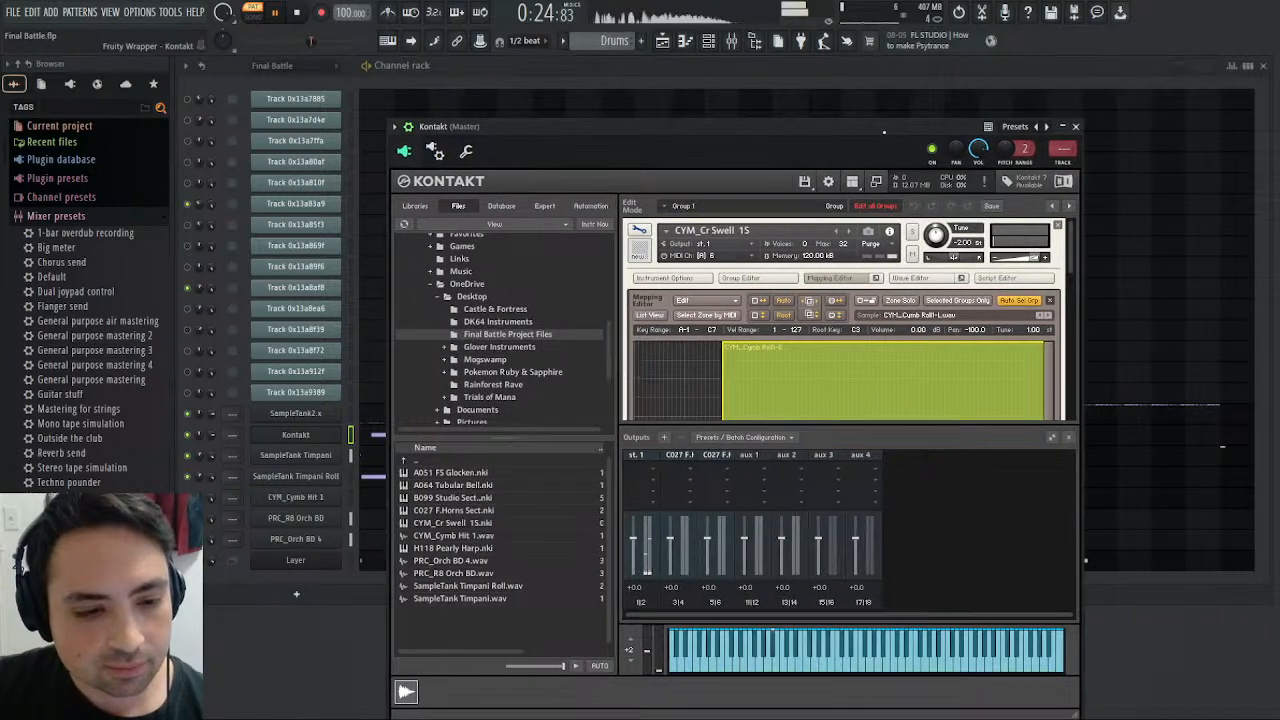
left_click(1075, 127)
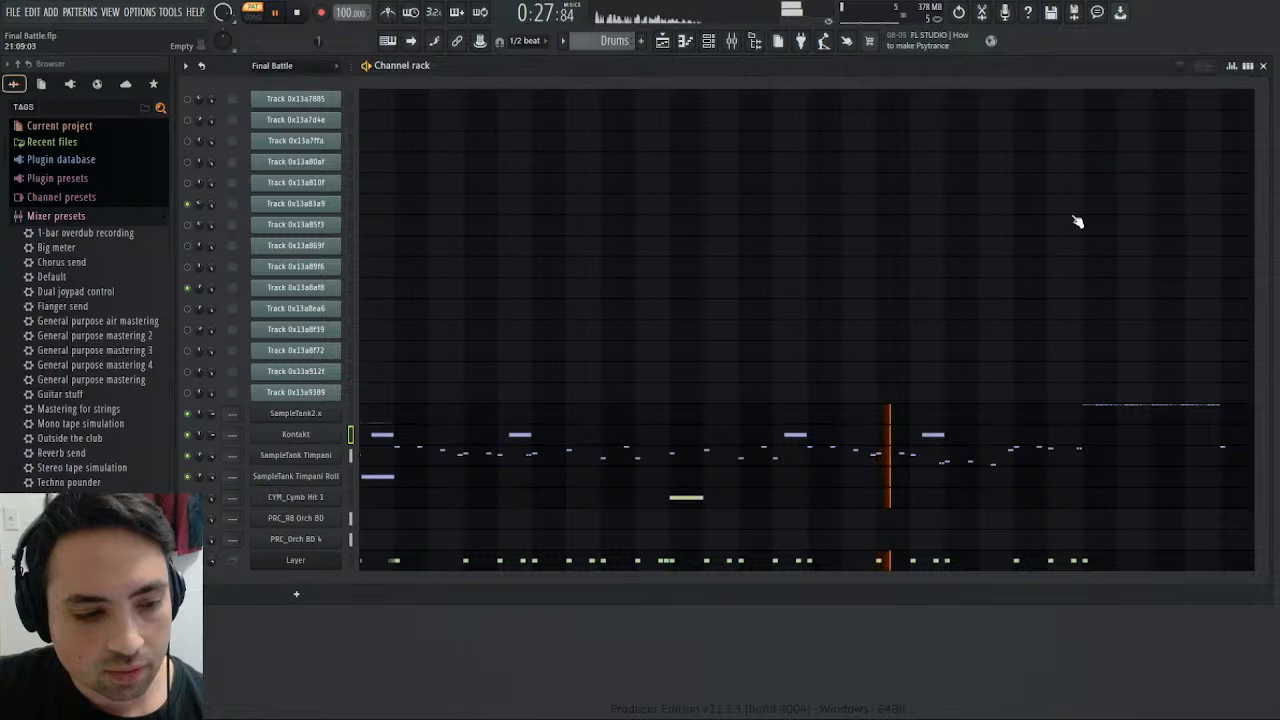
- Open the CYM_Cymb Hit 1 piano roll, audition its note from bar 10, and close the piano roll
left_click(675, 500)
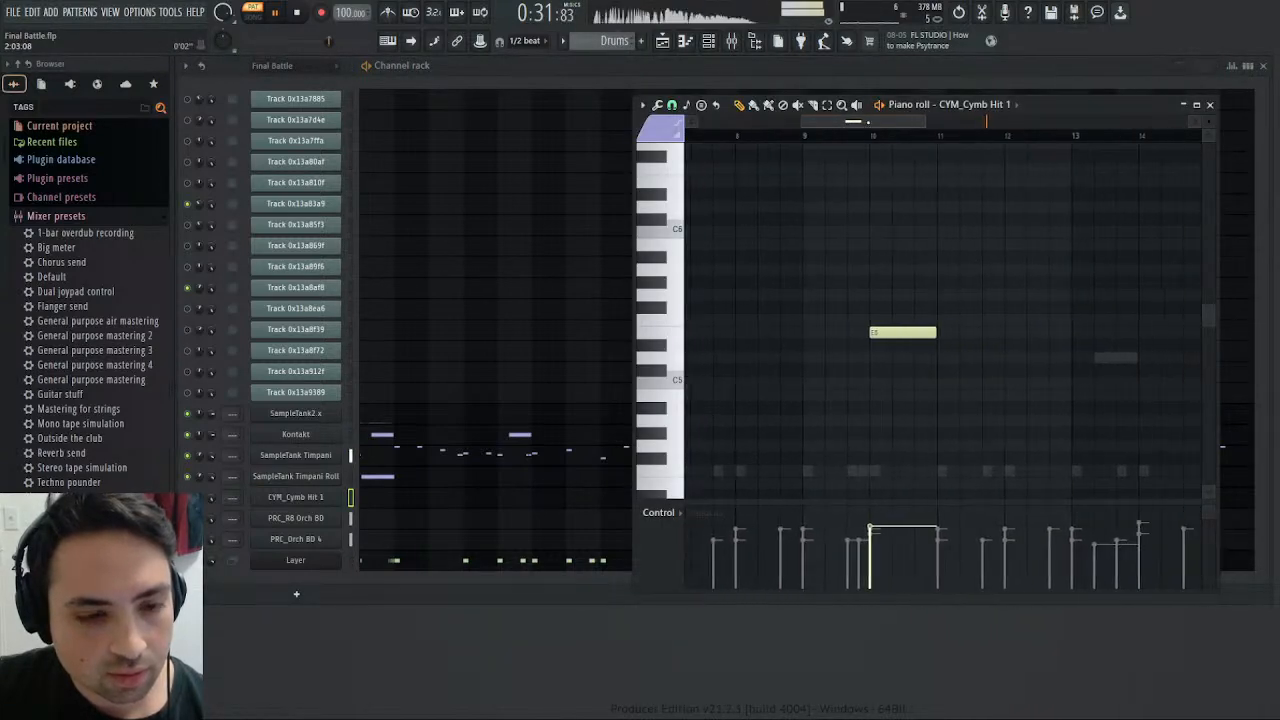
left_click(870, 137)
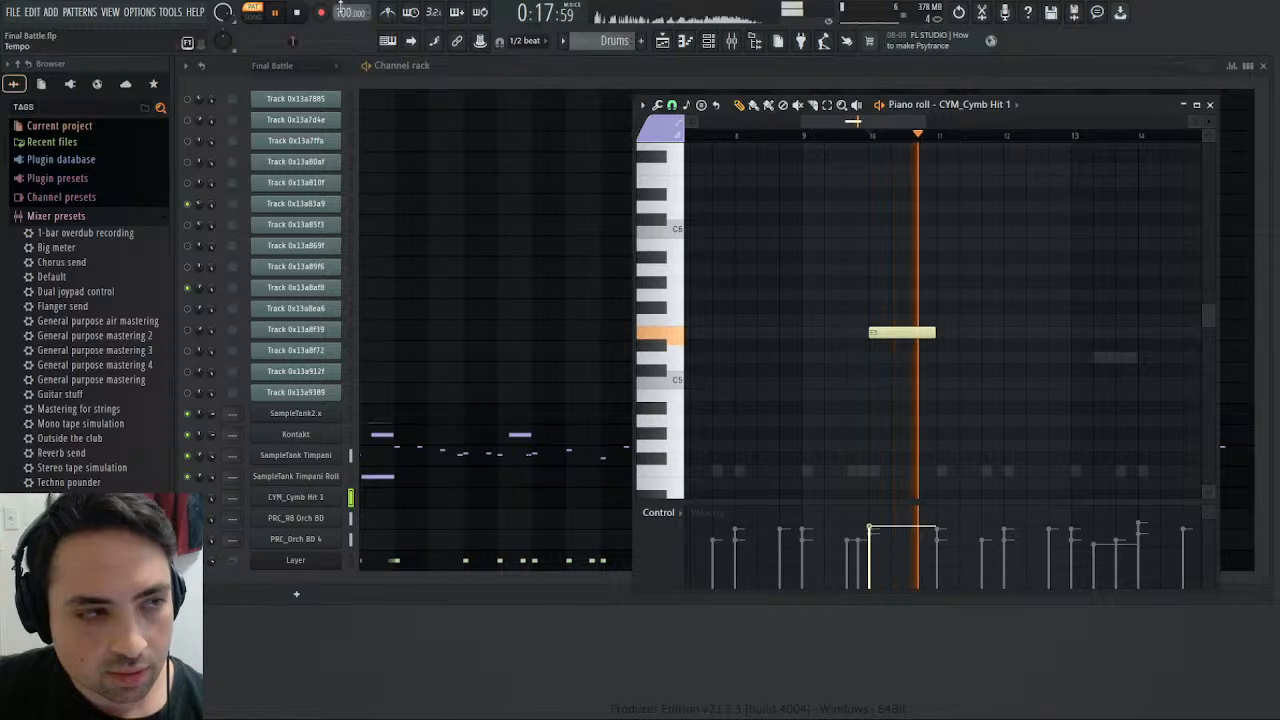
key("space")
left_click(1209, 104)
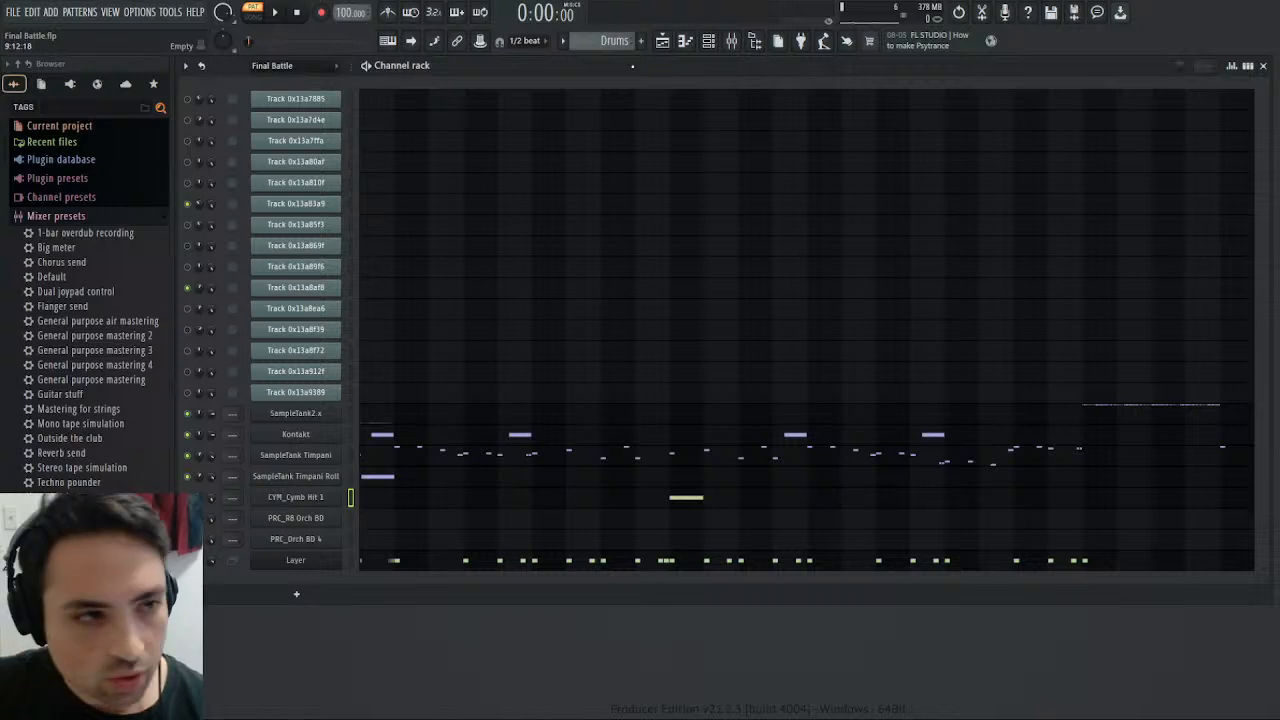
- Switch to the Melody pattern and rename mixer inserts 2 and 3 as "French Horns high" and "French Horns low"
scroll(610, 43, "up", 1)
scroll(600, 42, "up", 1)
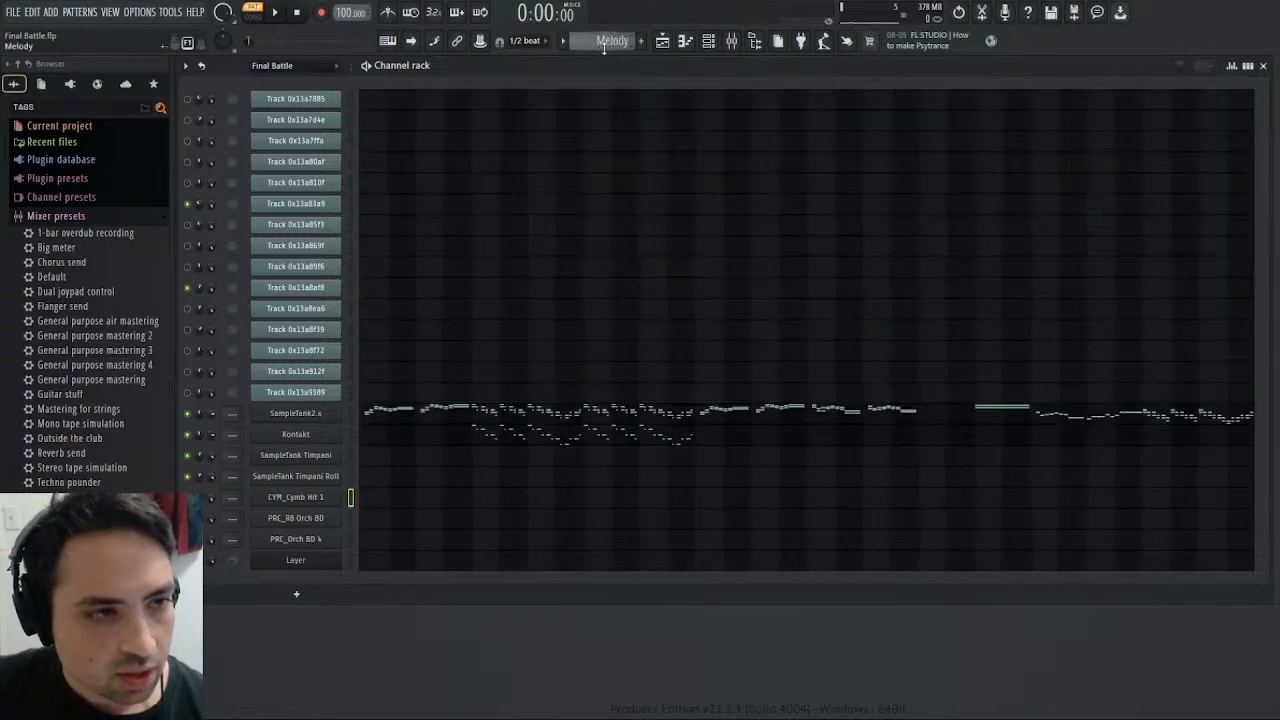
left_click(731, 40)
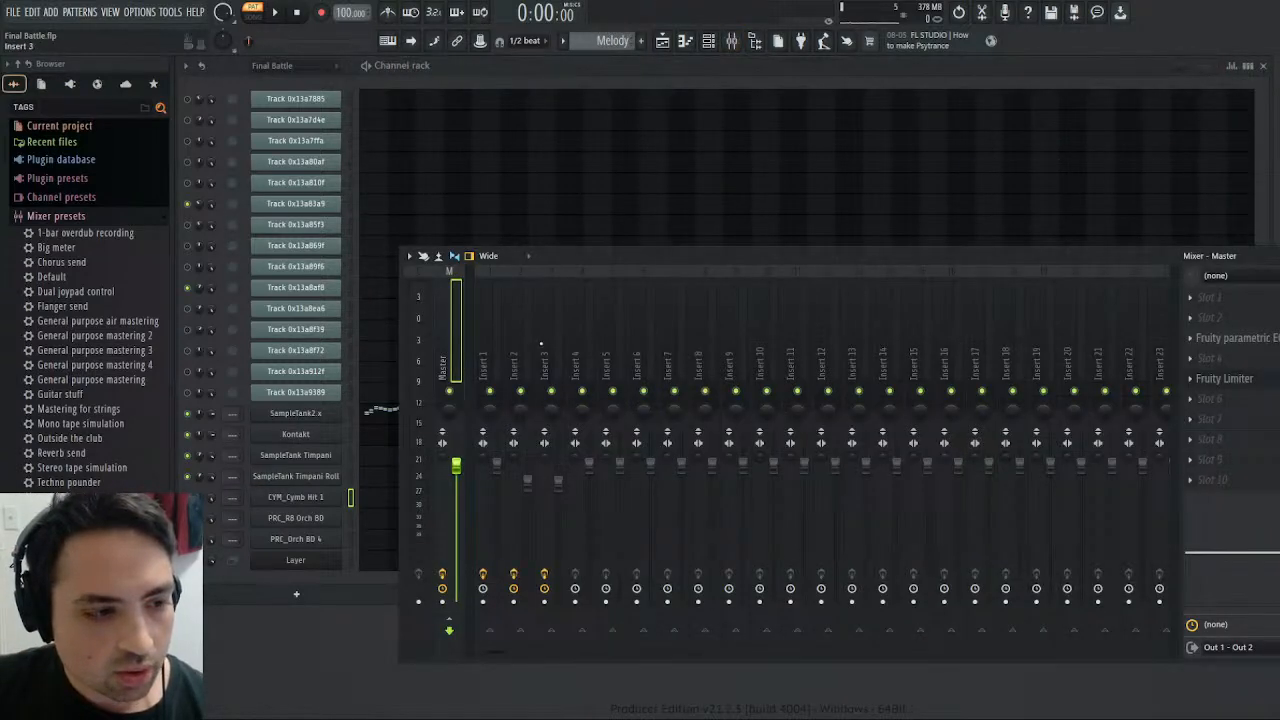
left_click(532, 343)
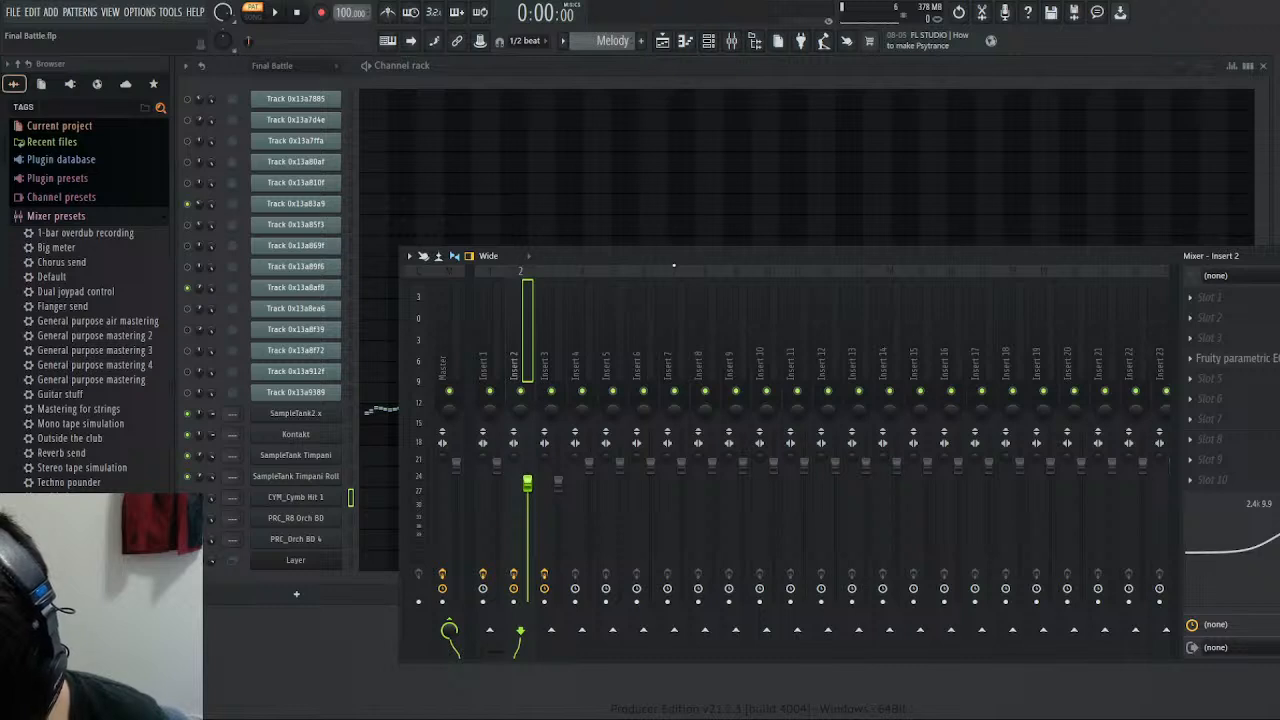
key("Return")
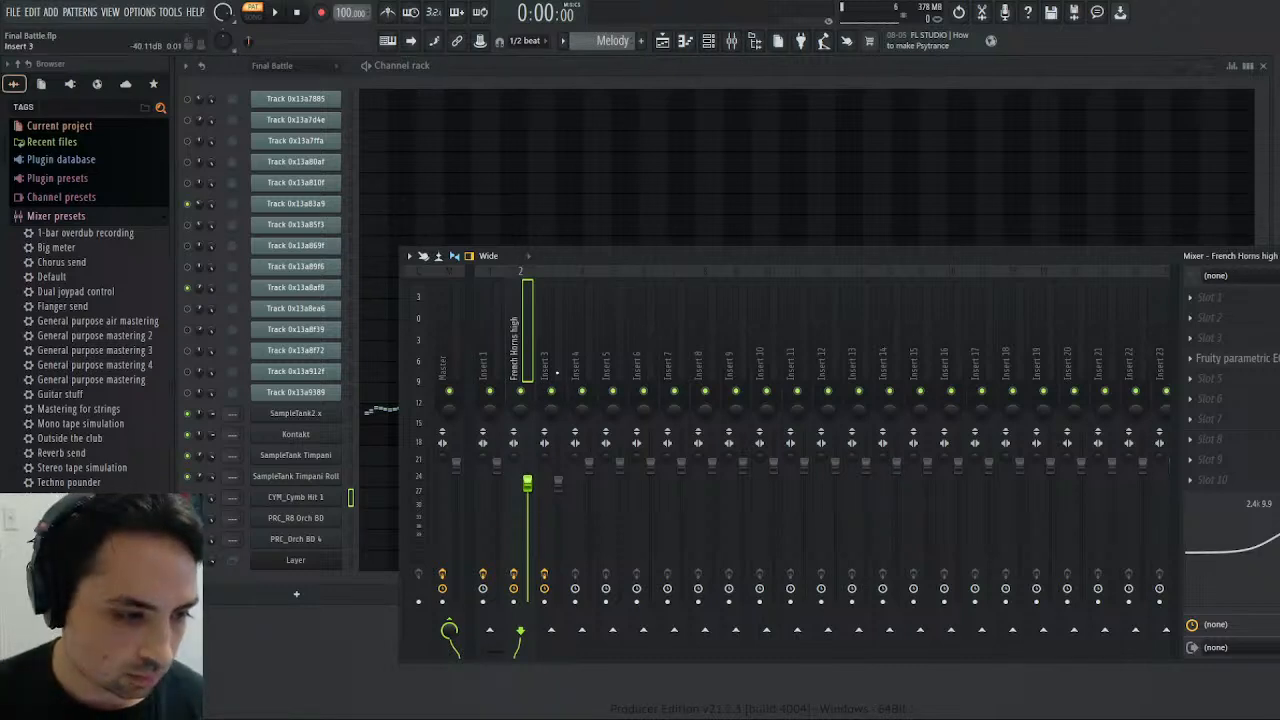
left_click(552, 308)
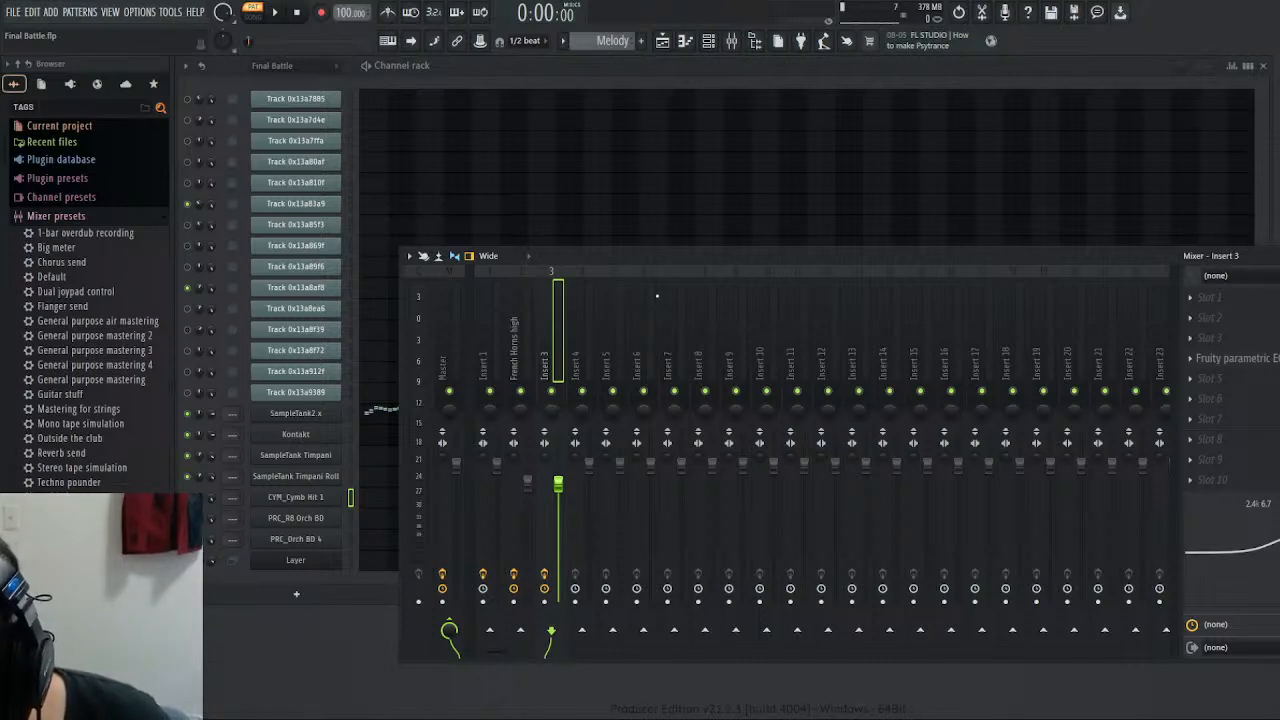
key("Return")
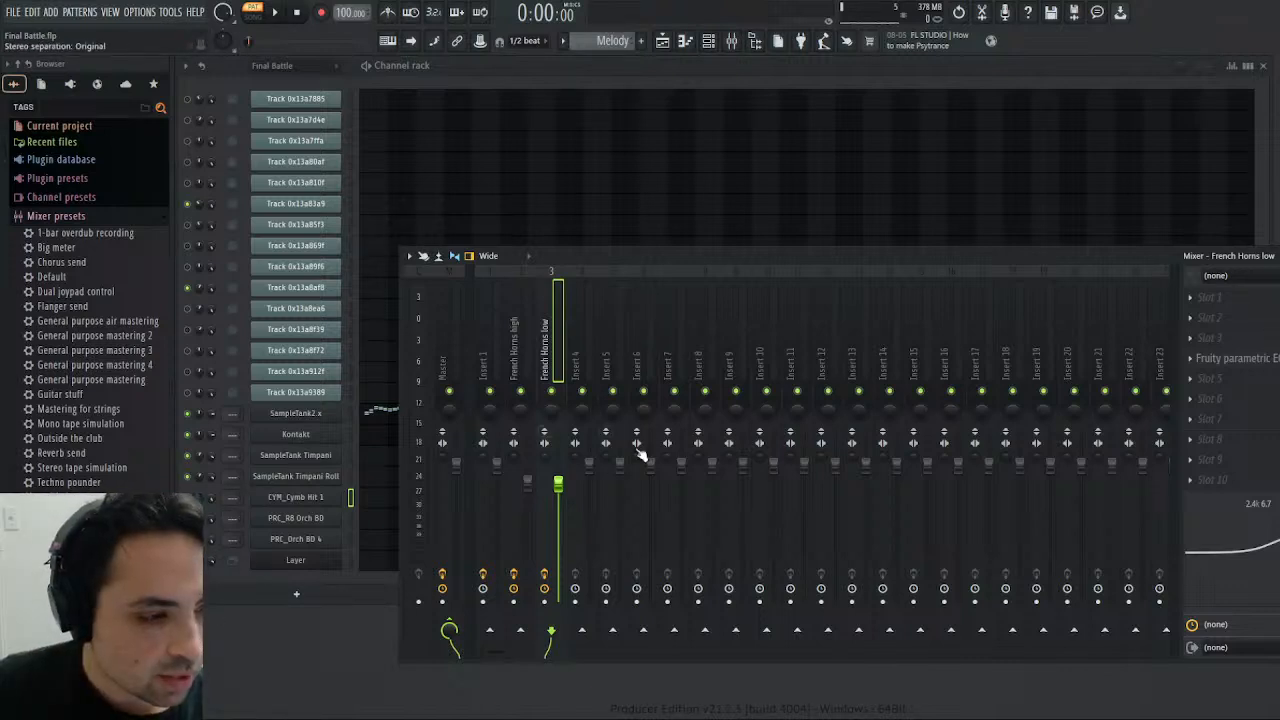
- Play the Harmony pattern and solo the French Horns low and French Horns high mixer tracks in turn
scroll(604, 40, "up", 1)
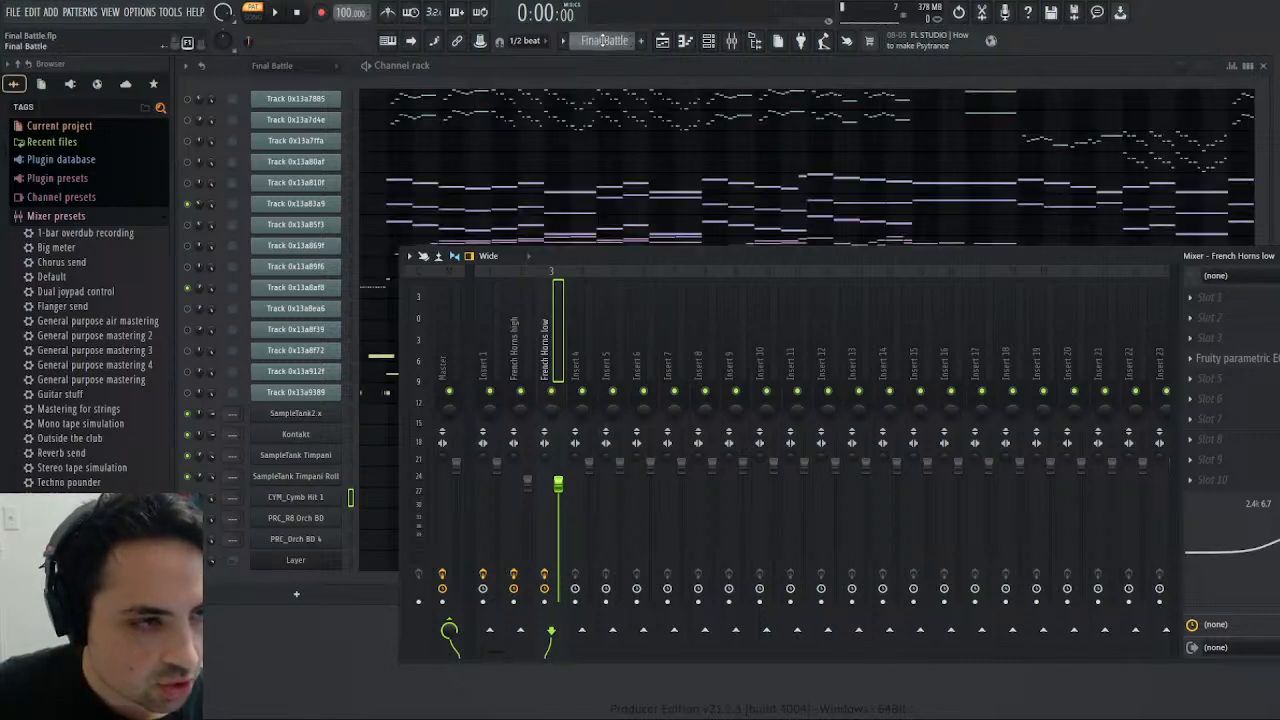
scroll(604, 40, "up", 1)
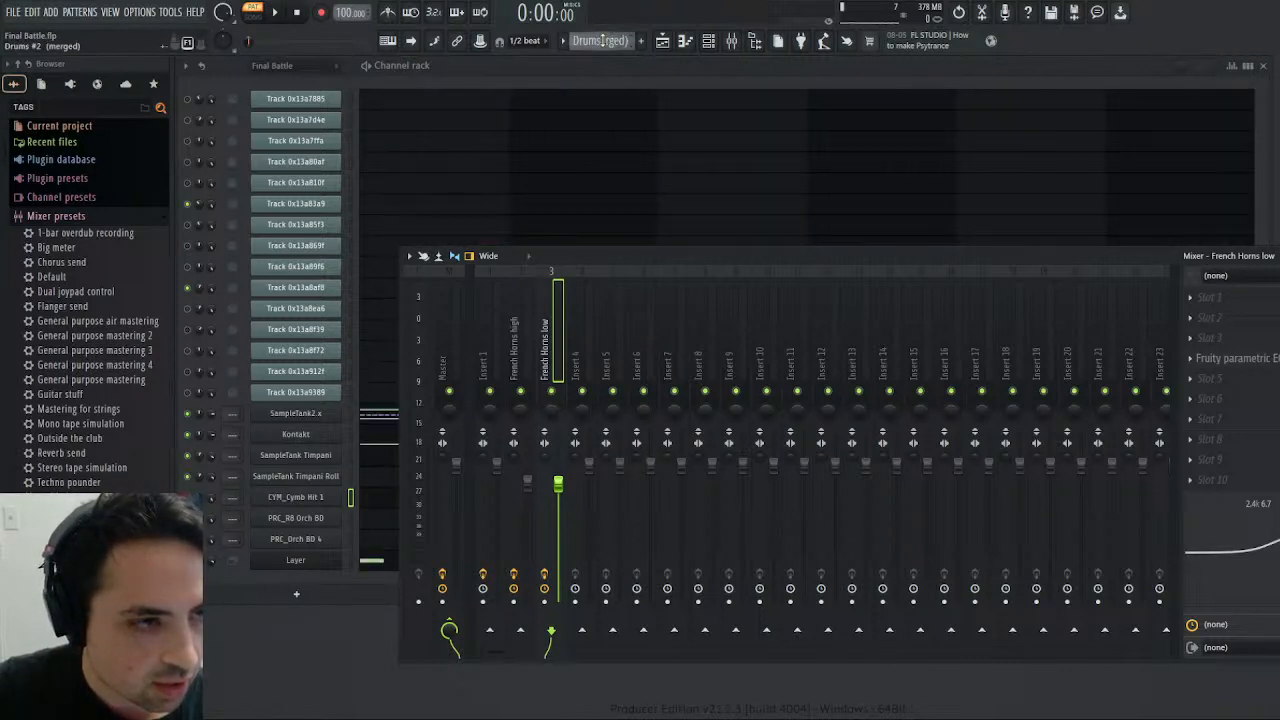
left_click(280, 11)
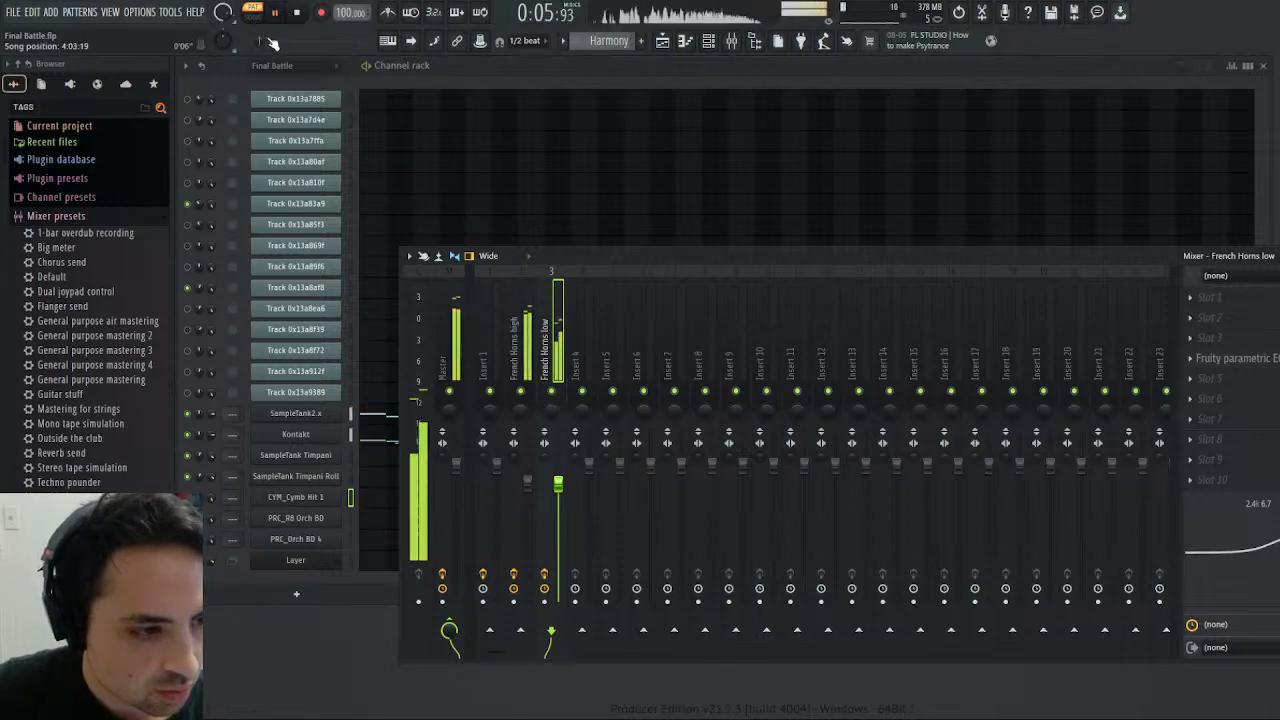
right_click(551, 391)
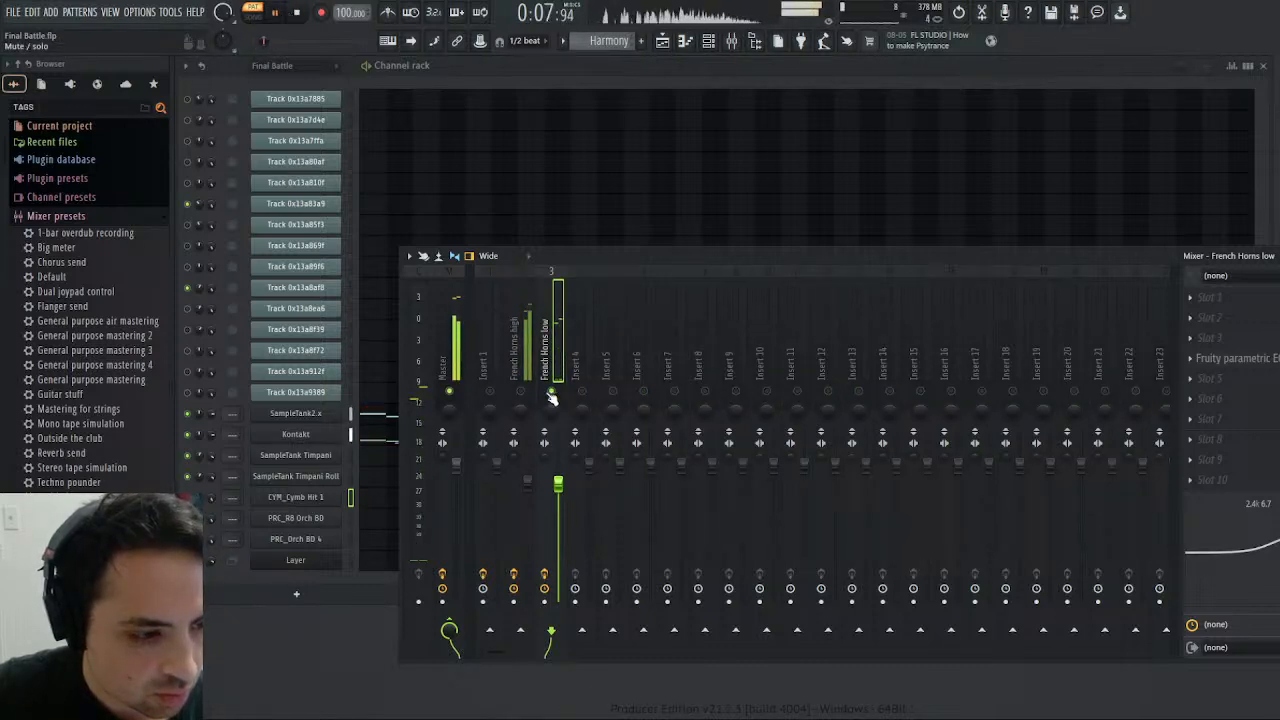
right_click(521, 391)
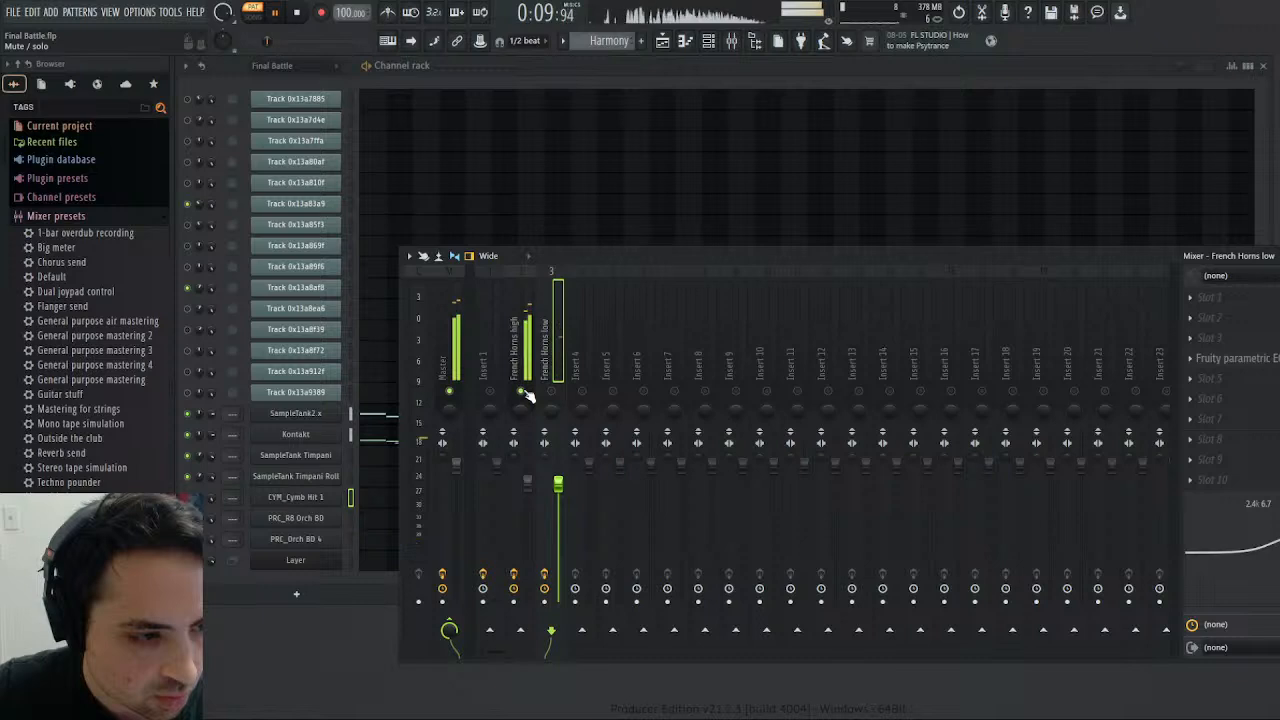
right_click(521, 391)
left_click(297, 13)
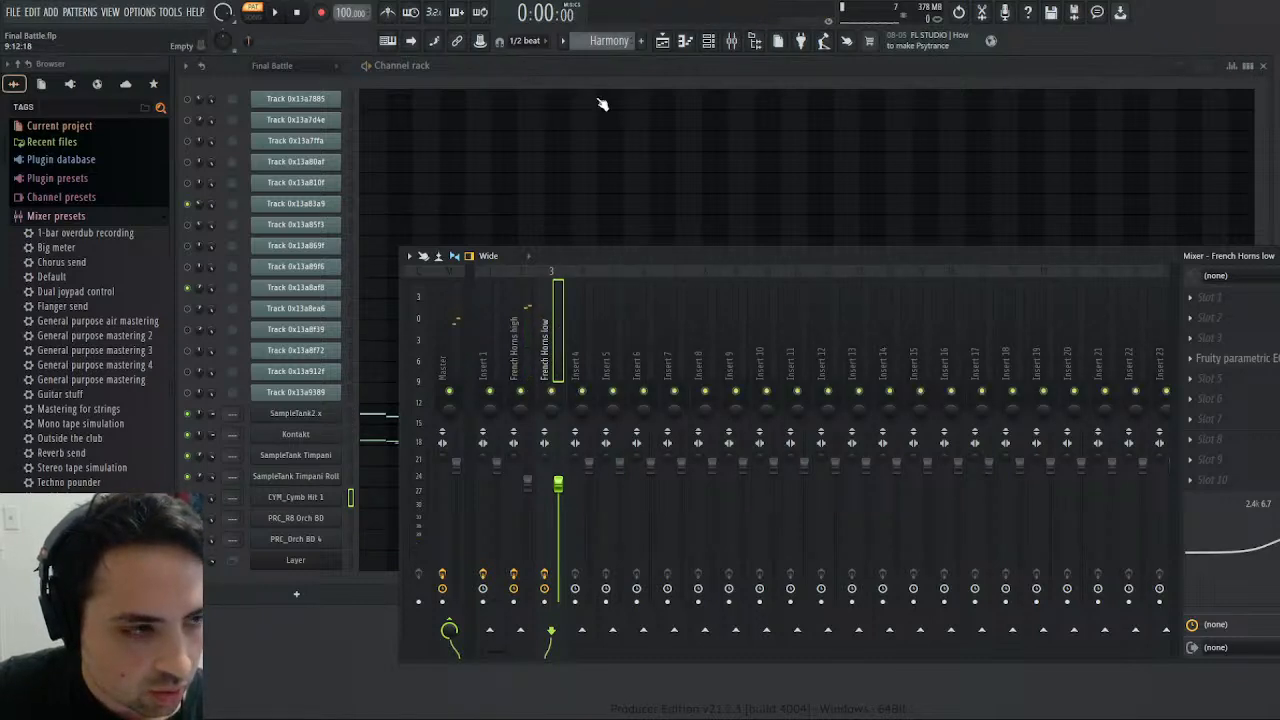
- Play the Melody pattern and open the SampleTank2.x instrument to check its parts
scroll(600, 39, "up", 1)
scroll(604, 39, "up", 1)
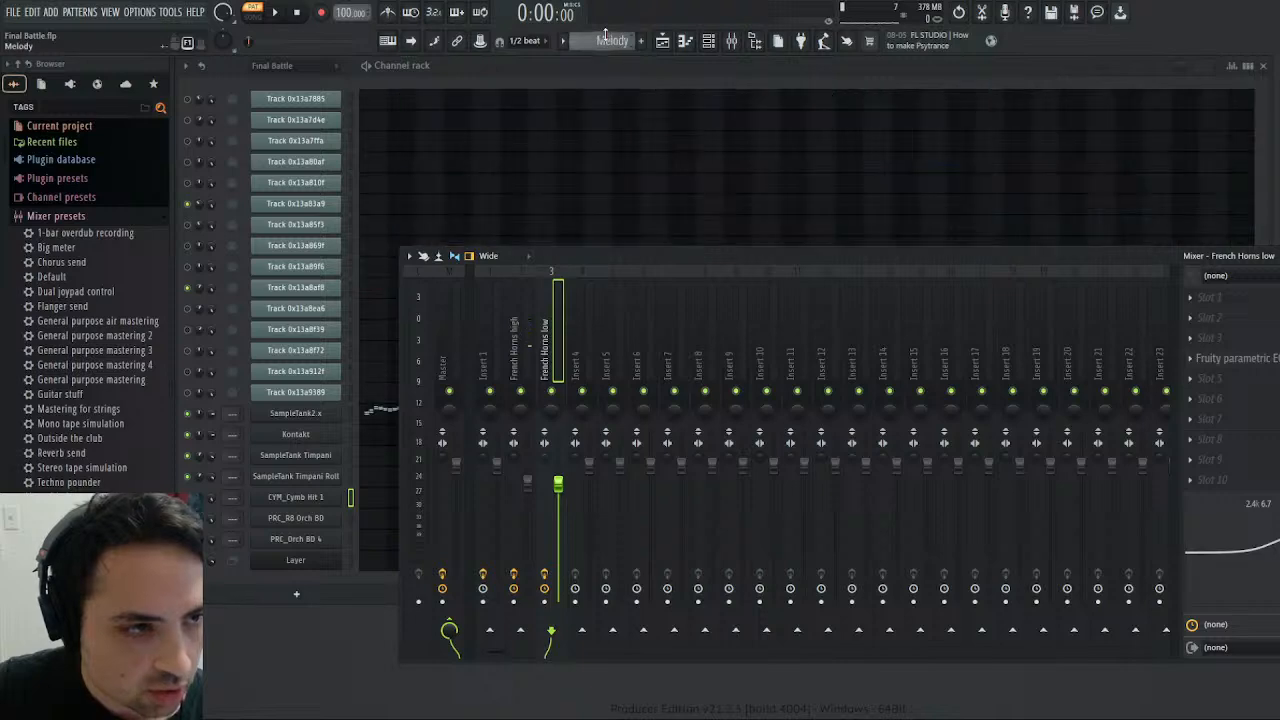
left_click(275, 13)
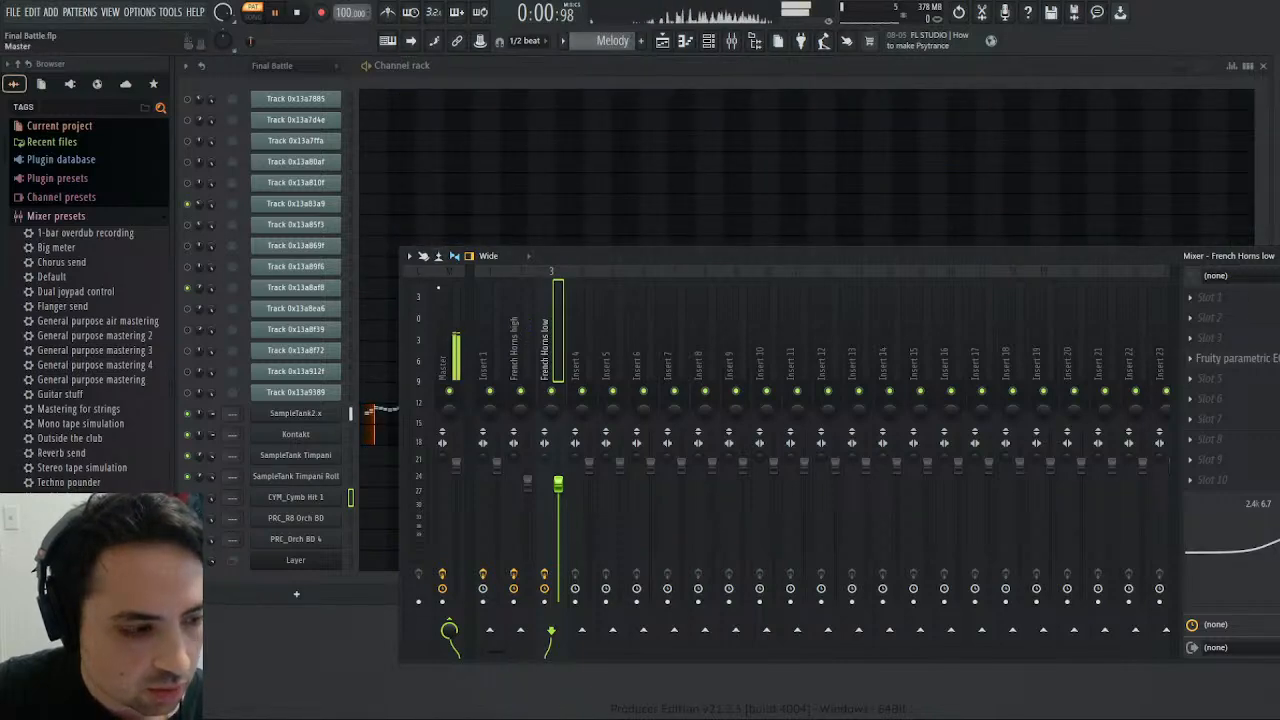
left_click(318, 416)
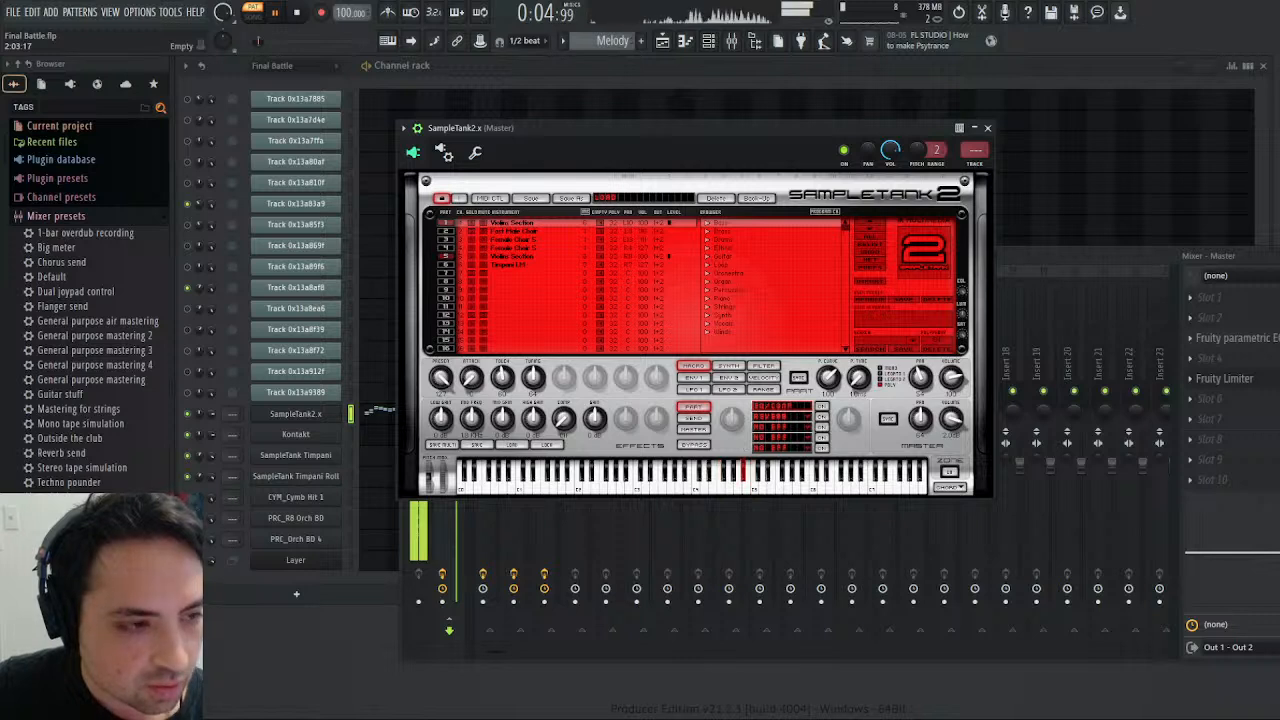
key("space")
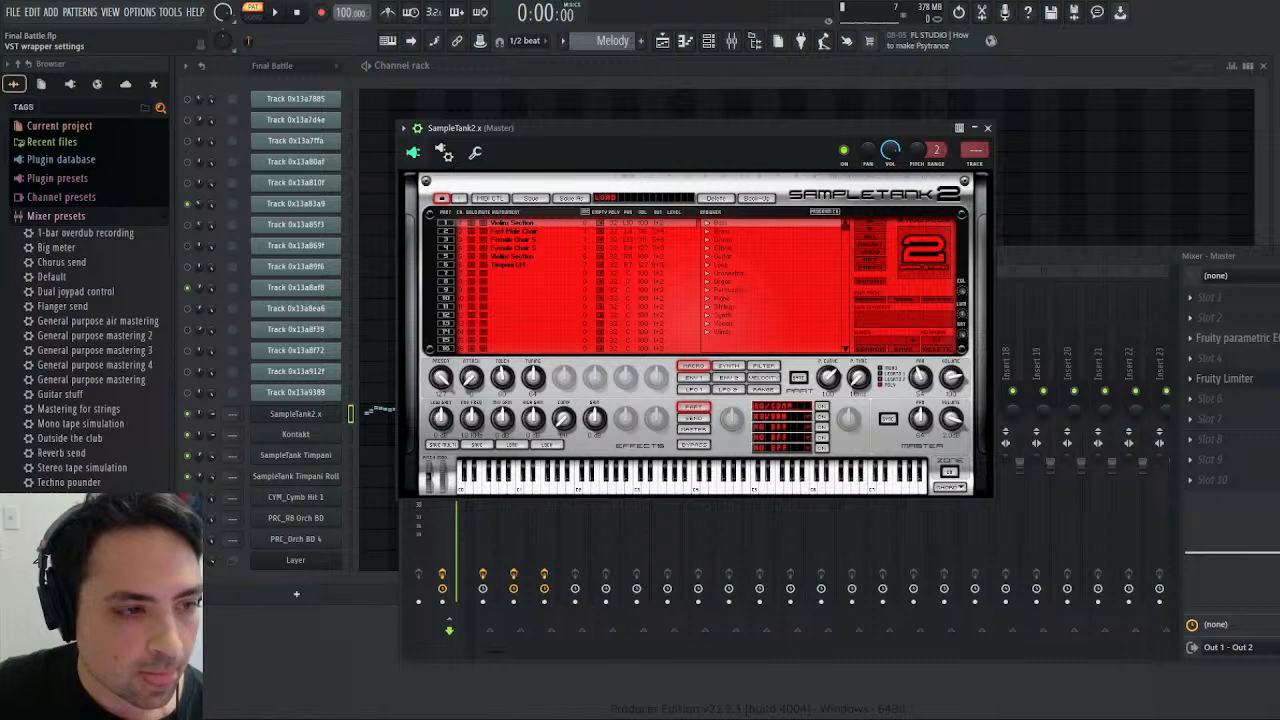
- Route SampleTank 2.x outputs 1 to 5 to mixer tracks 4 to 8 in the plugin's processing settings
left_click(443, 152)
left_click(461, 182)
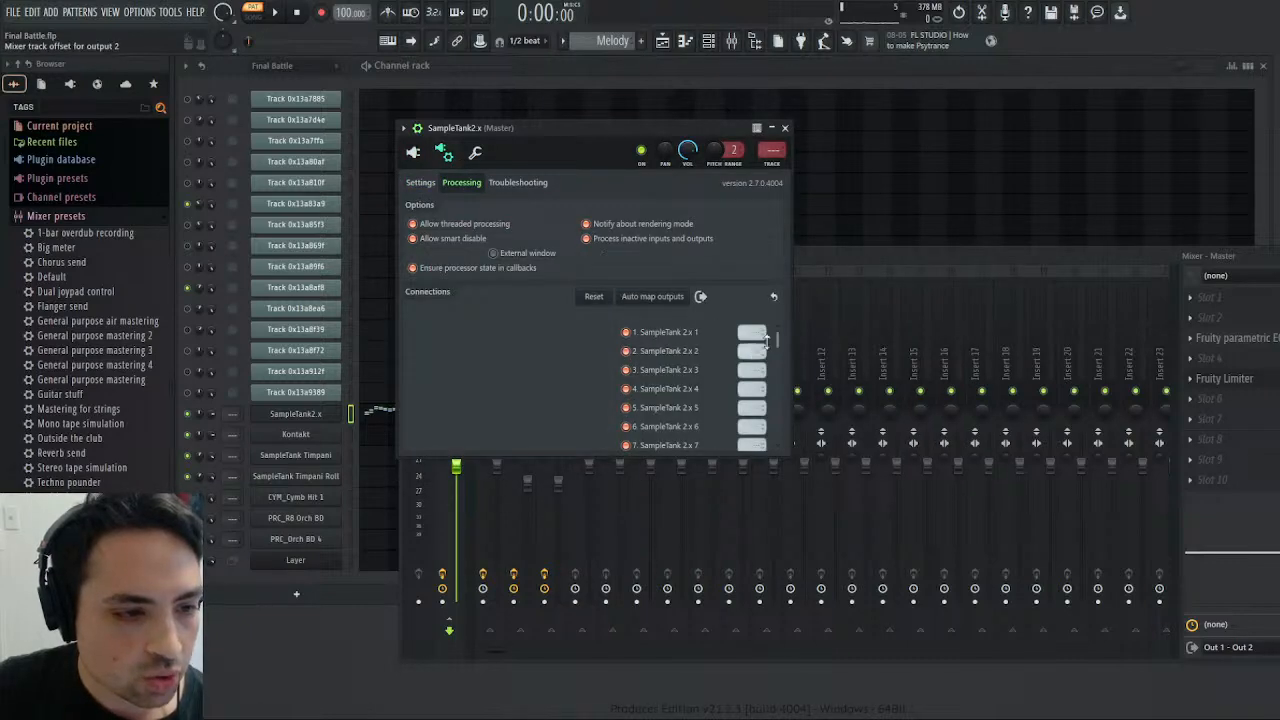
left_click_drag(849, 264, 873, 360)
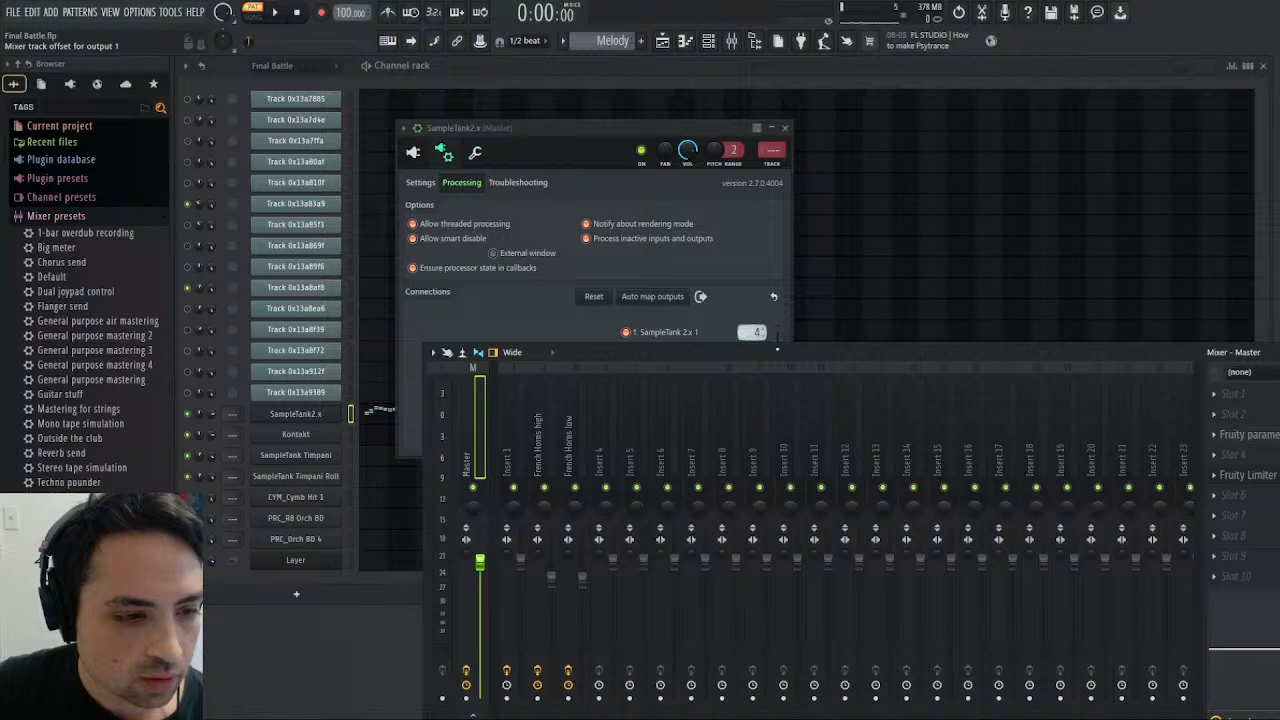
left_click_drag(777, 352, 737, 480)
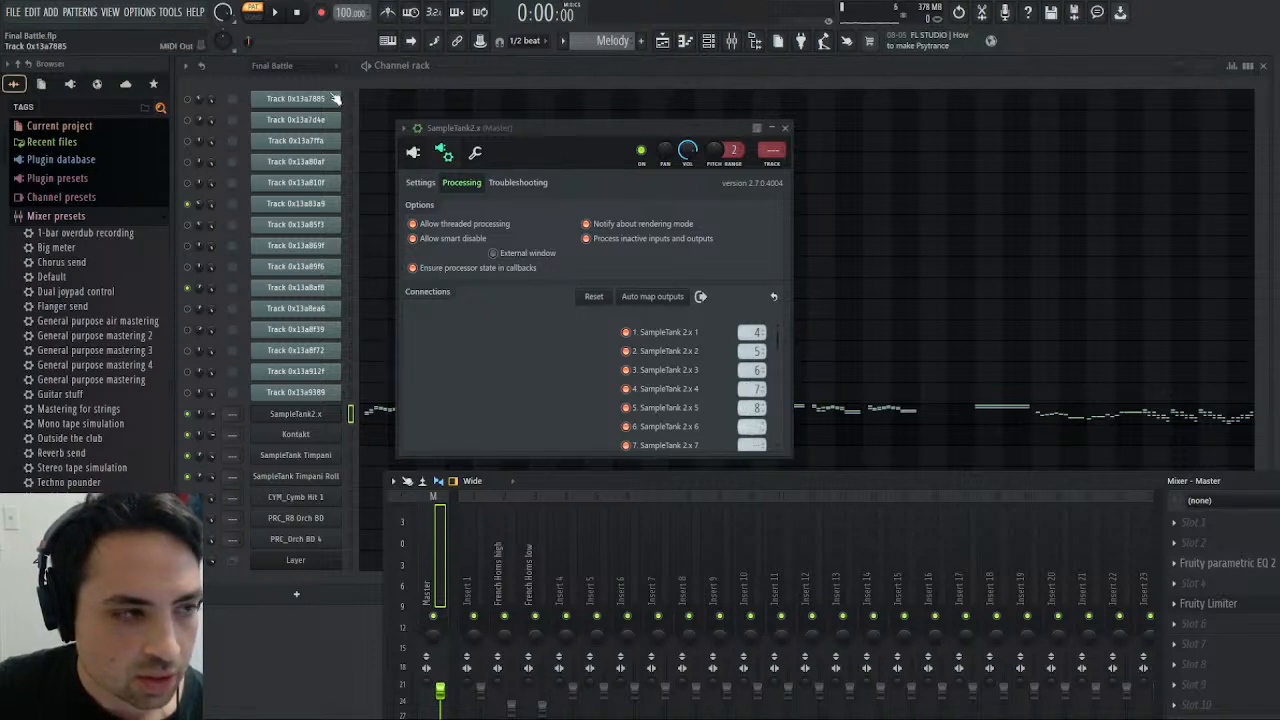
- Play the Melody pattern to check the violin routing and rename mixer insert 4 as "Violins"
left_click(274, 12)
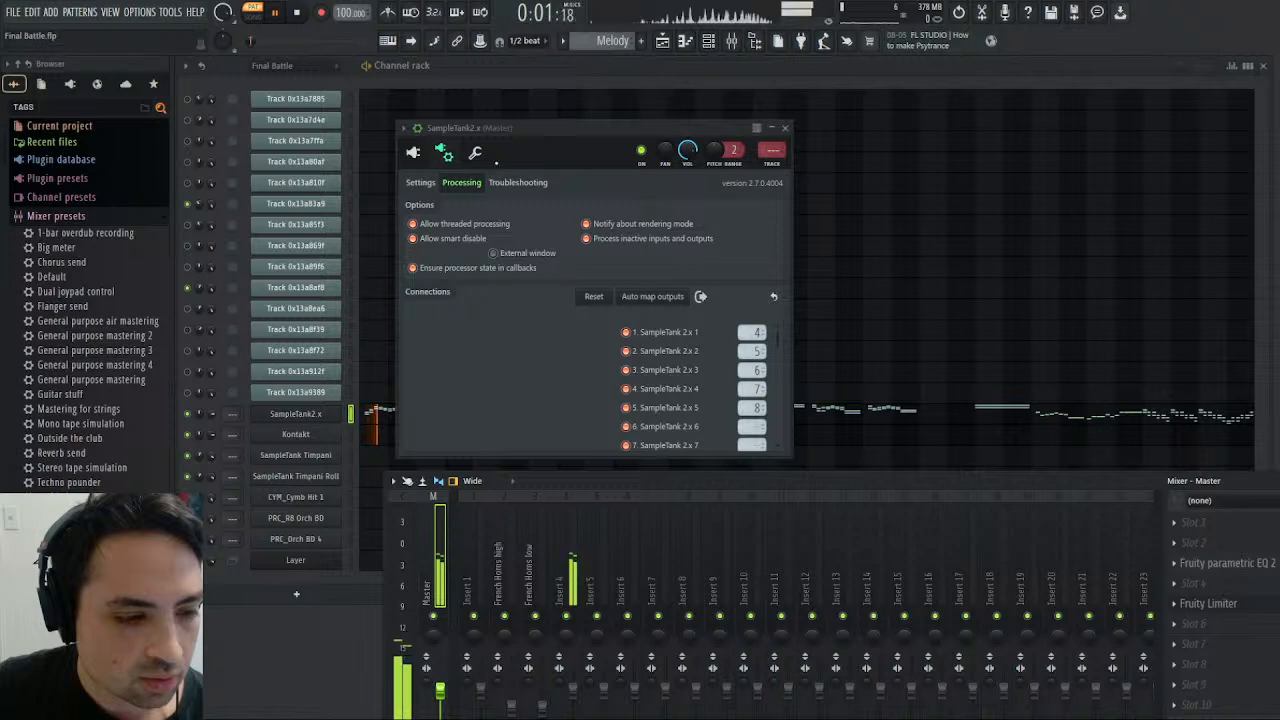
left_click(577, 540)
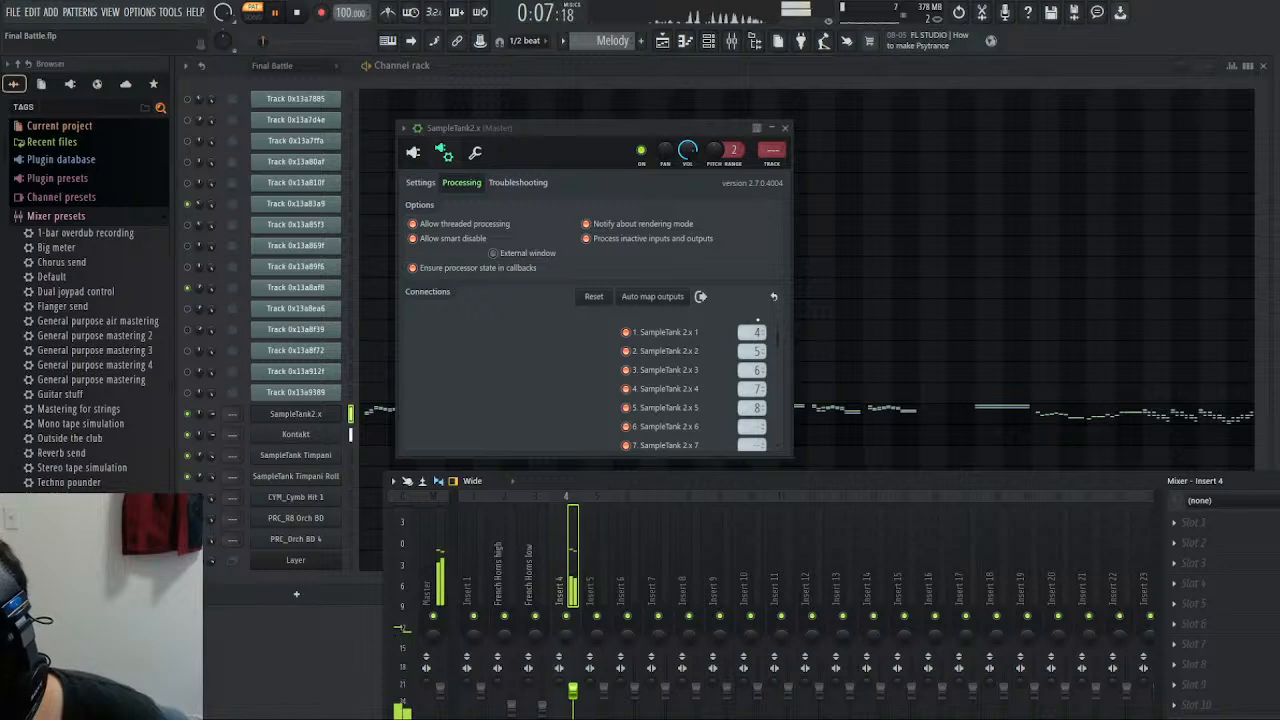
type("Violins")
key("Return")
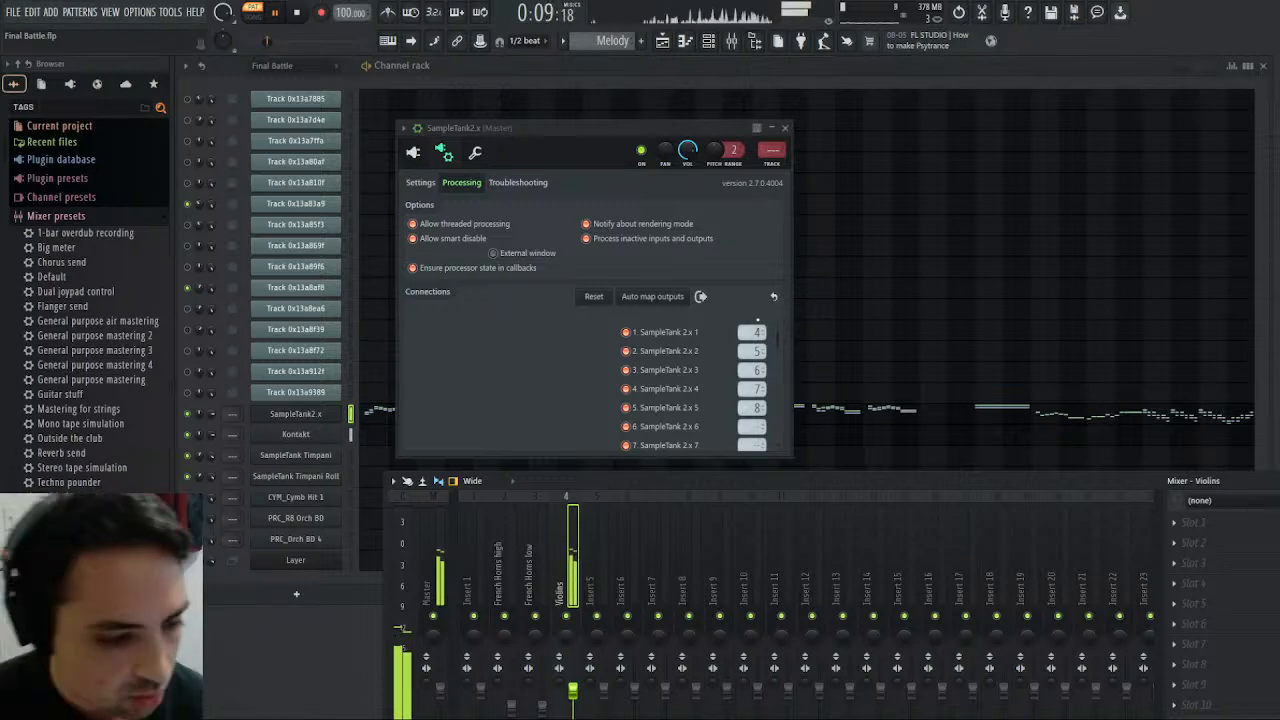
- Open the Kontakt instrument, return to the multi rack and create a separate master output channel for A051 FS Glocken
left_click(300, 434)
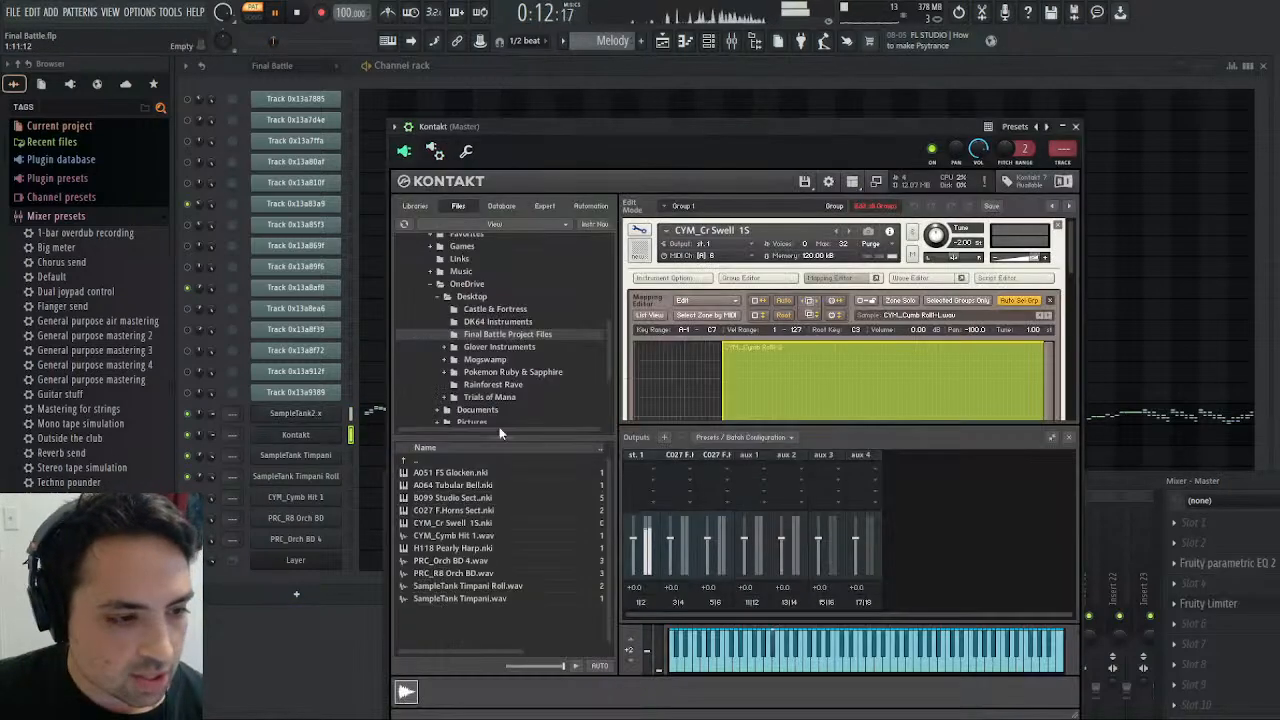
left_click(639, 231)
scroll(801, 354, "down", 2)
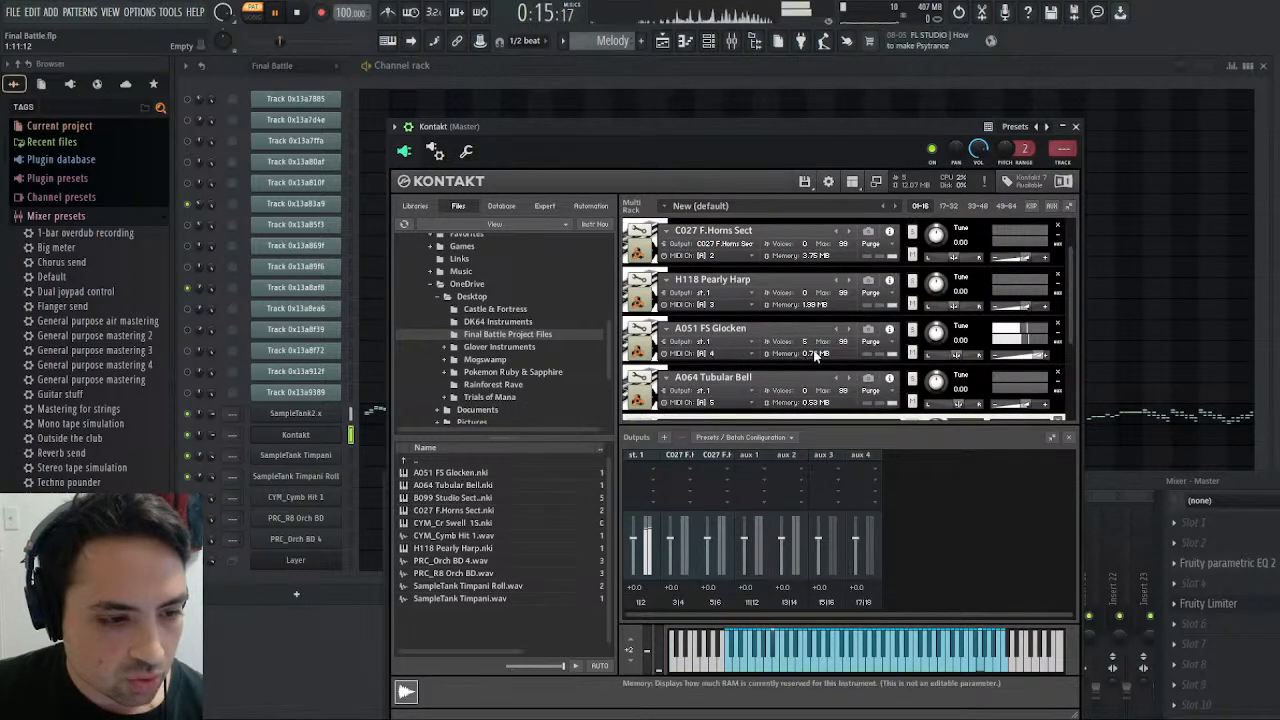
left_click(720, 320)
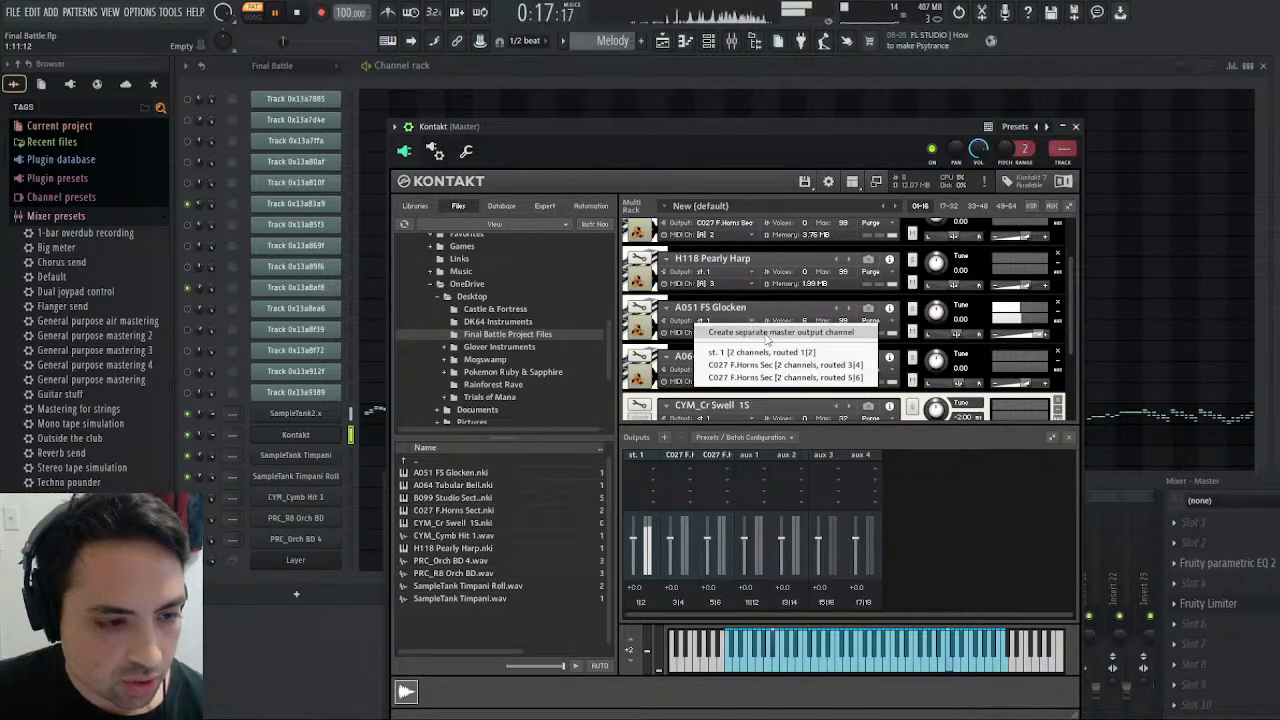
left_click(760, 332)
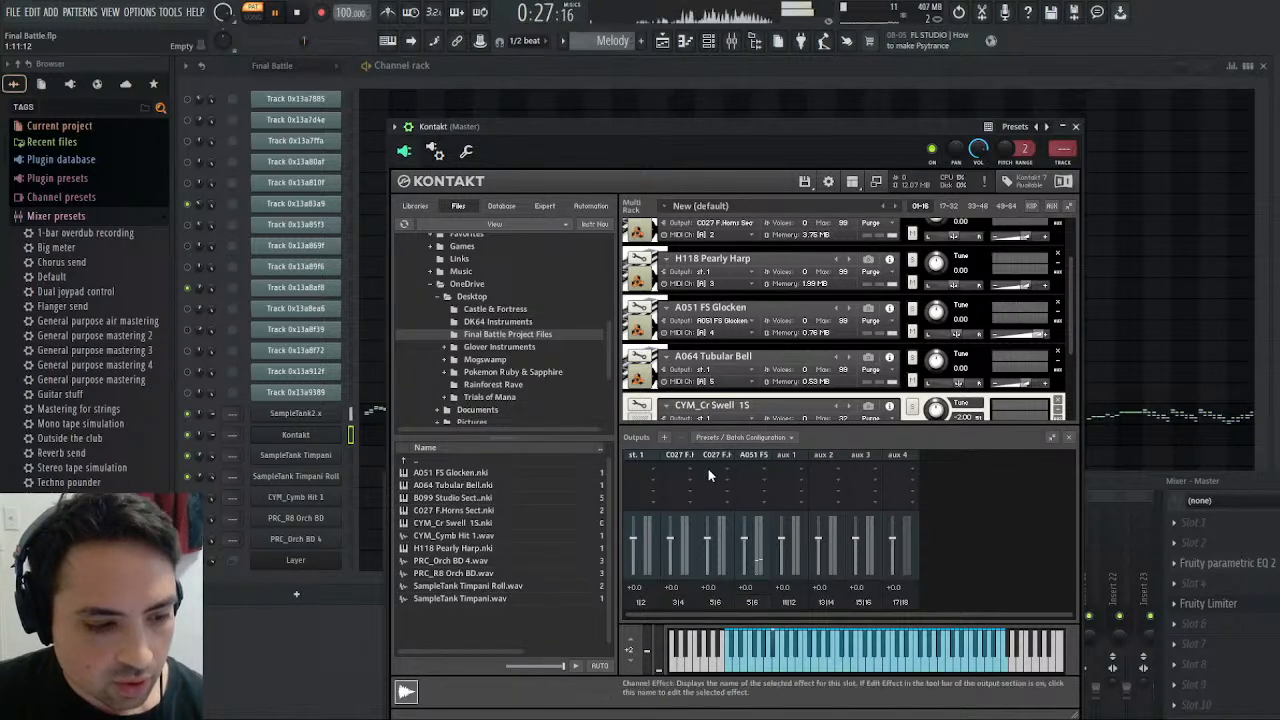
left_click(754, 412)
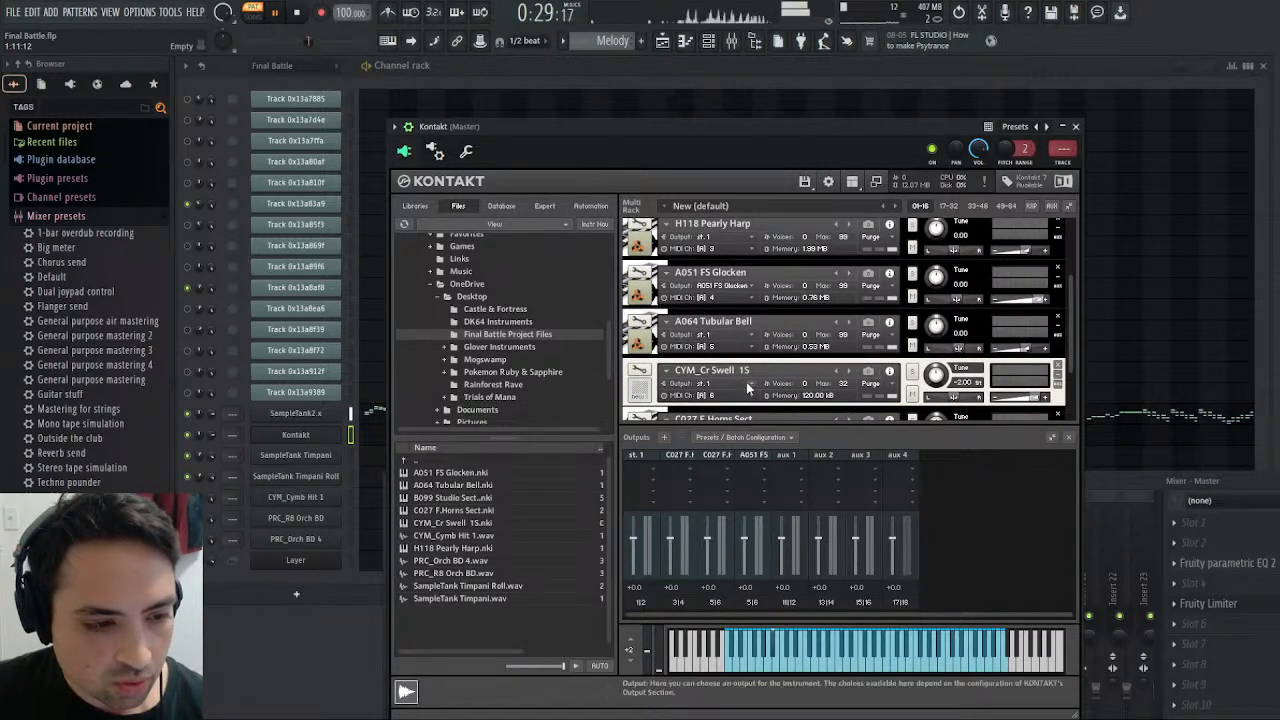
left_click(735, 384)
left_click(966, 498)
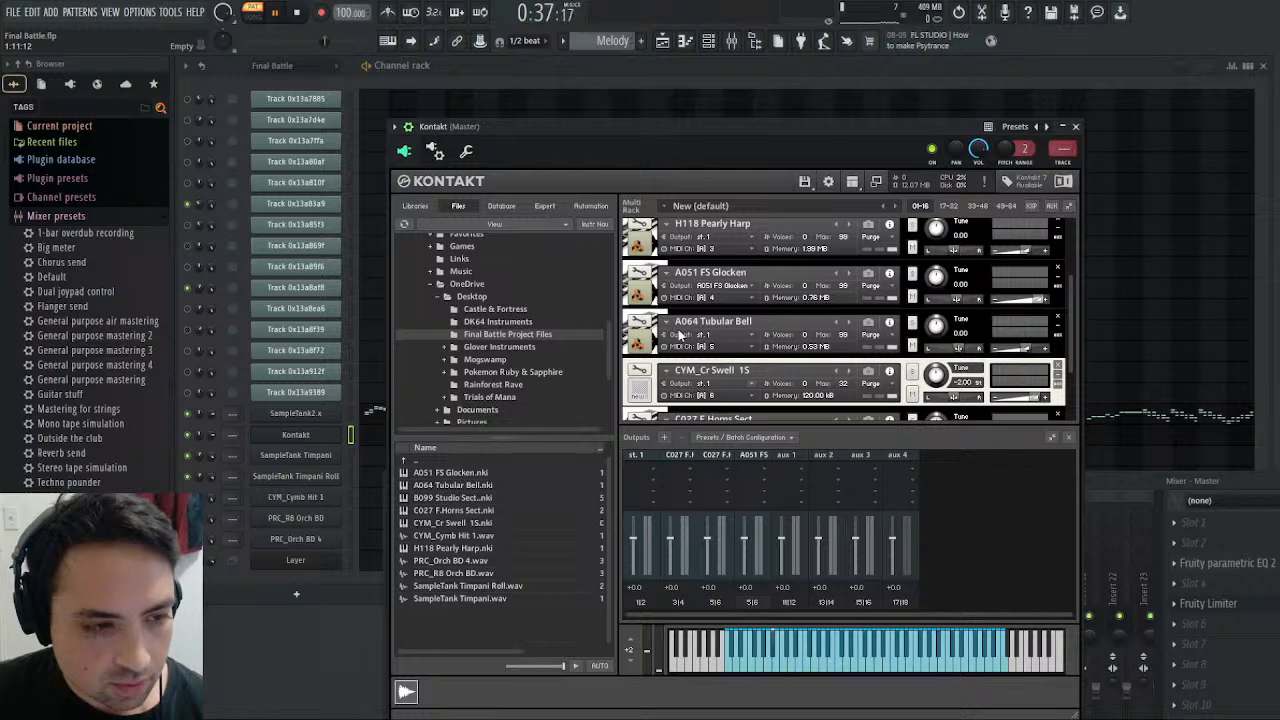
- Route Kontakt output 4 (Kt. aux 1) to mixer track 12 in the plugin's processing settings
left_click(433, 150)
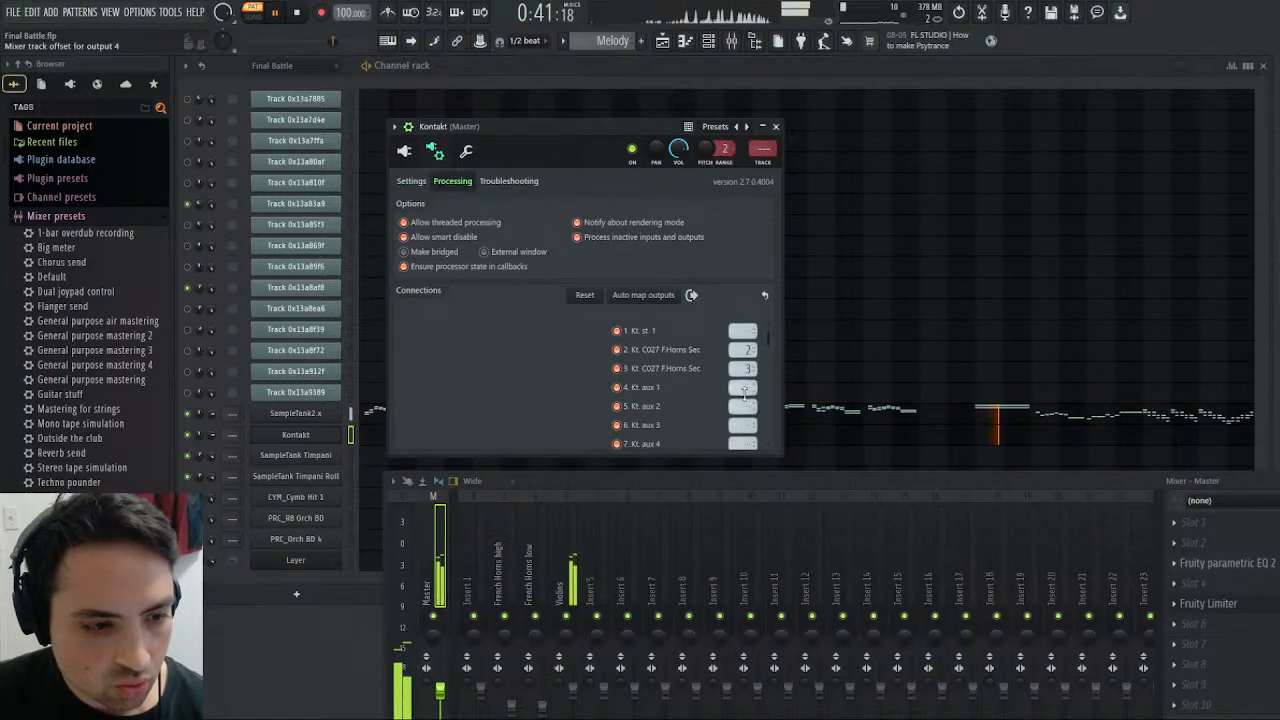
left_click_drag(742, 393, 742, 389)
scroll(742, 390, "up", 3)
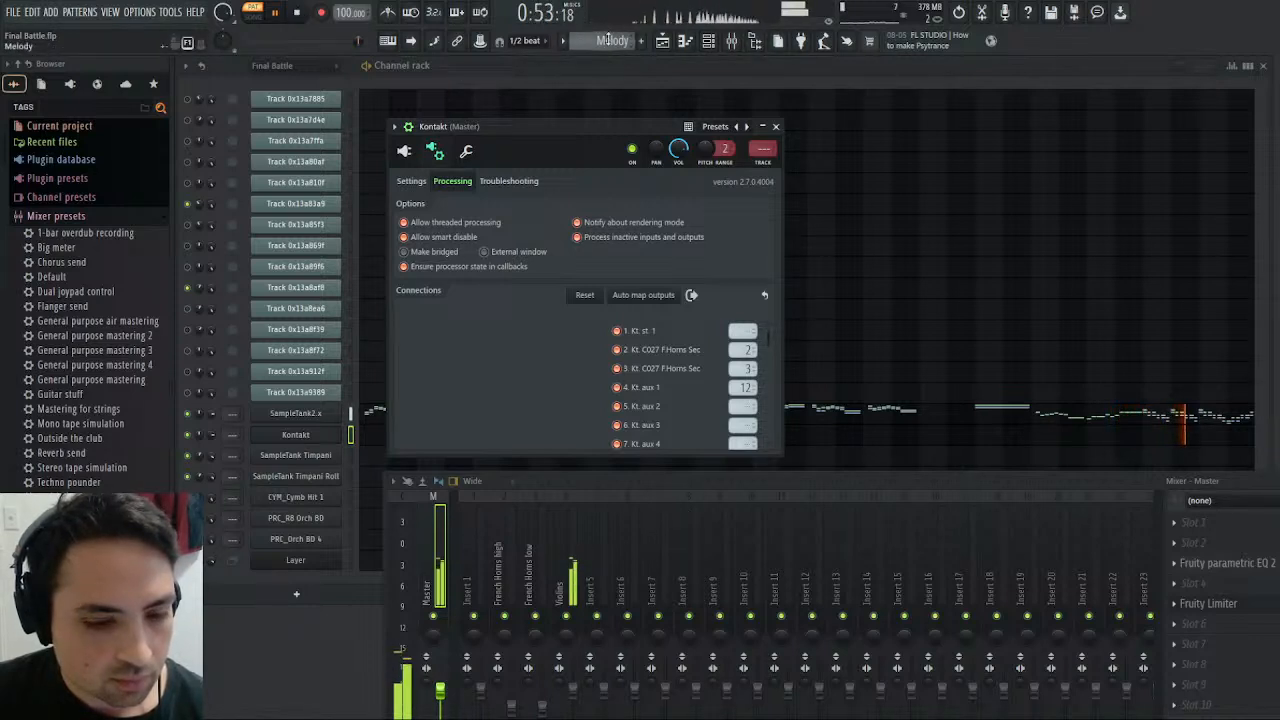
- Play the merged Drums and Ending patterns to check mixer activity, and stop on the Harmony pattern
scroll(610, 40, "down", 1)
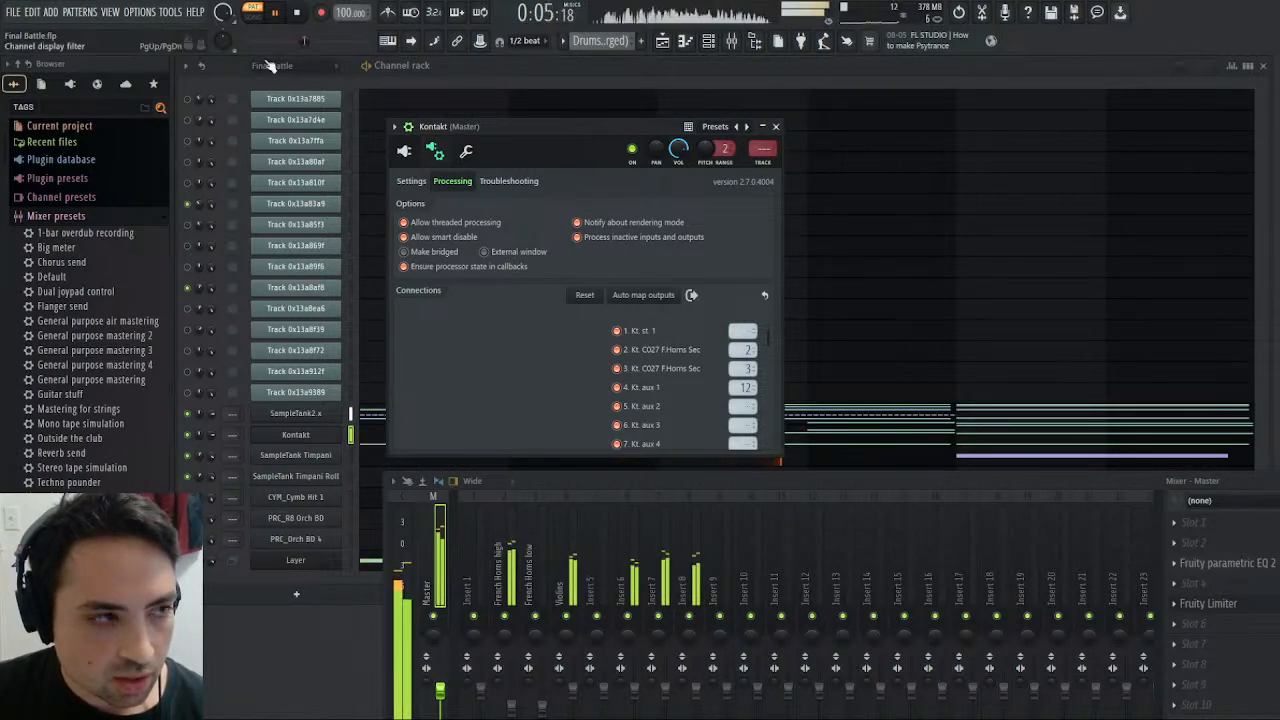
left_click(299, 12)
left_click(280, 14)
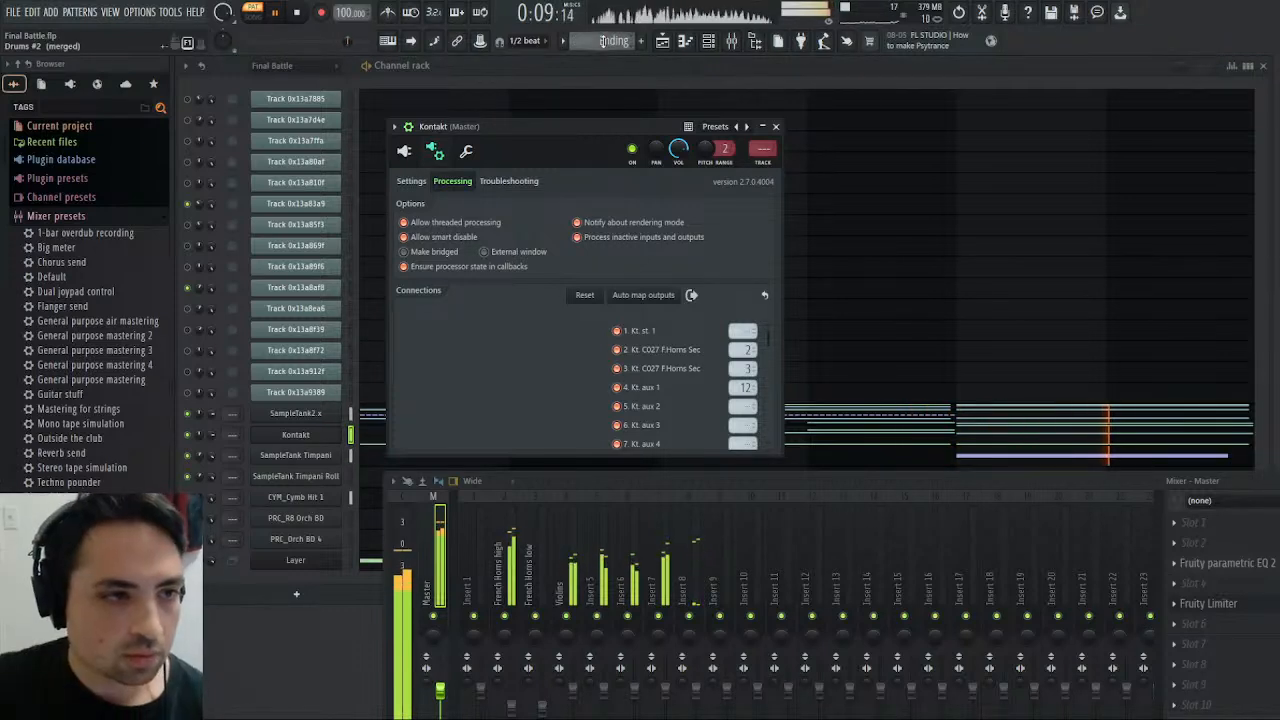
key("space")
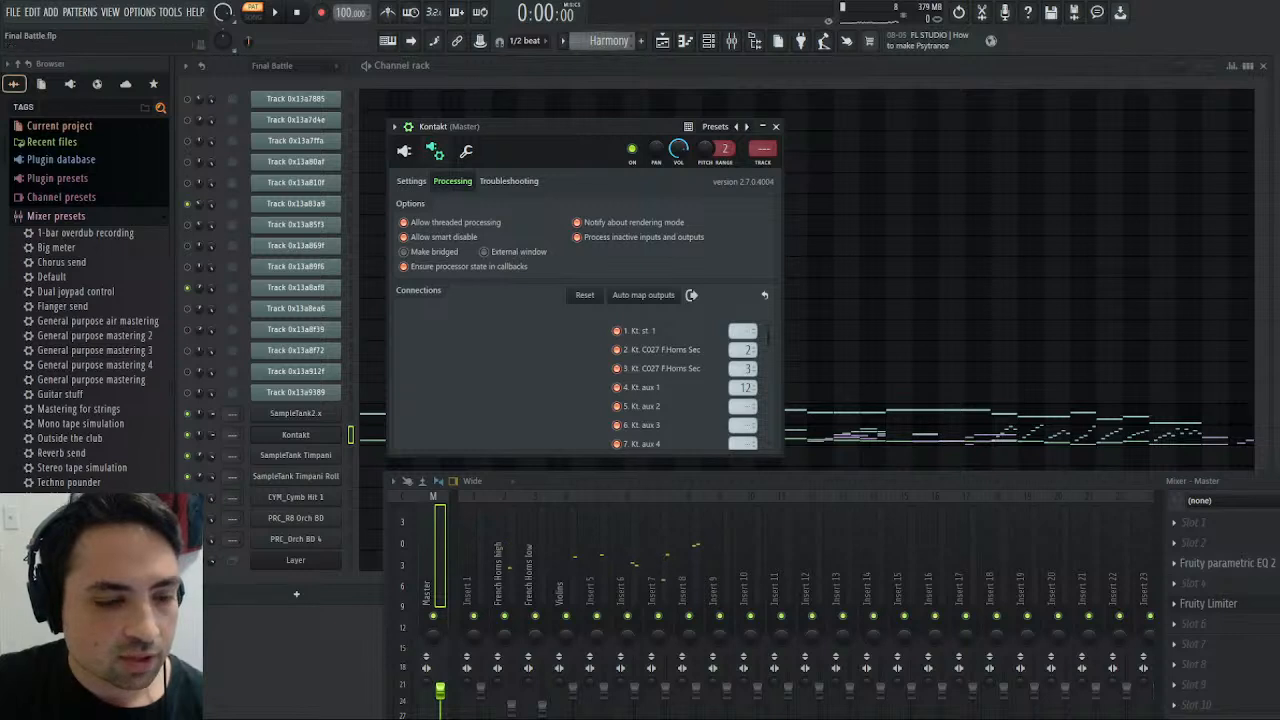
- Play the Harmony pattern with mixer insert 6 soloed and rename that insert "Female Choir"
left_click(275, 20)
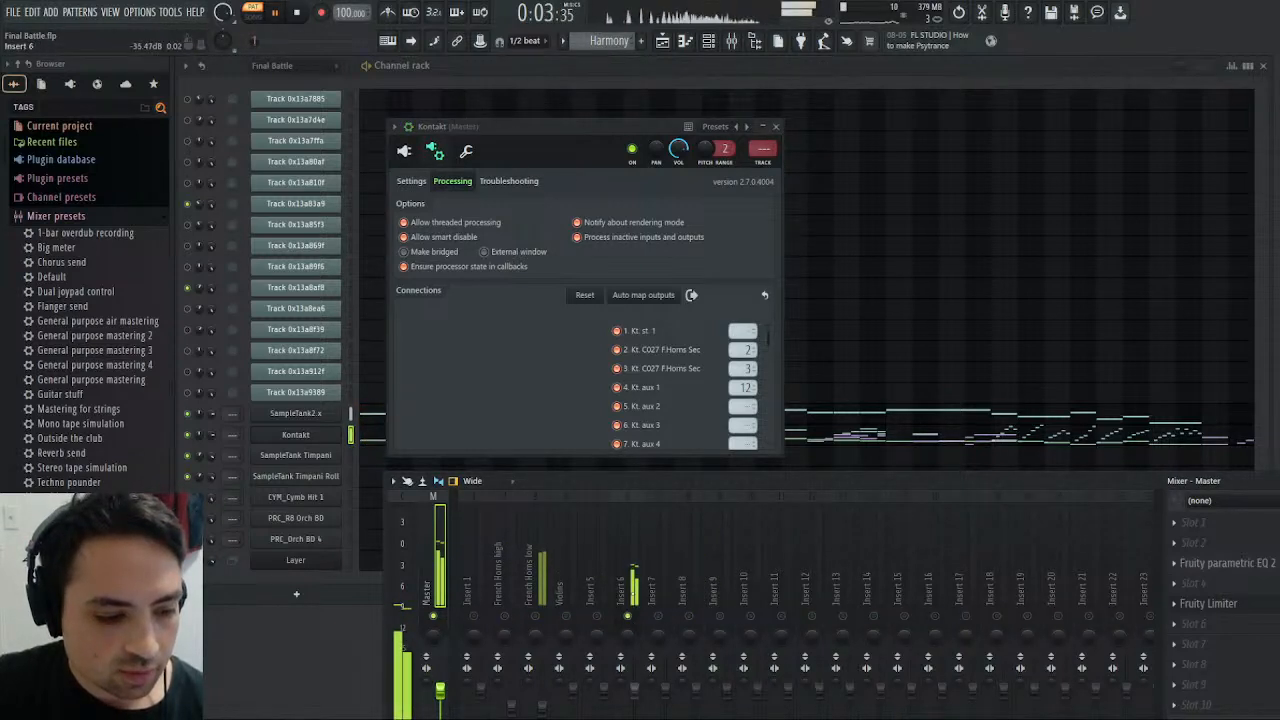
left_click(634, 560)
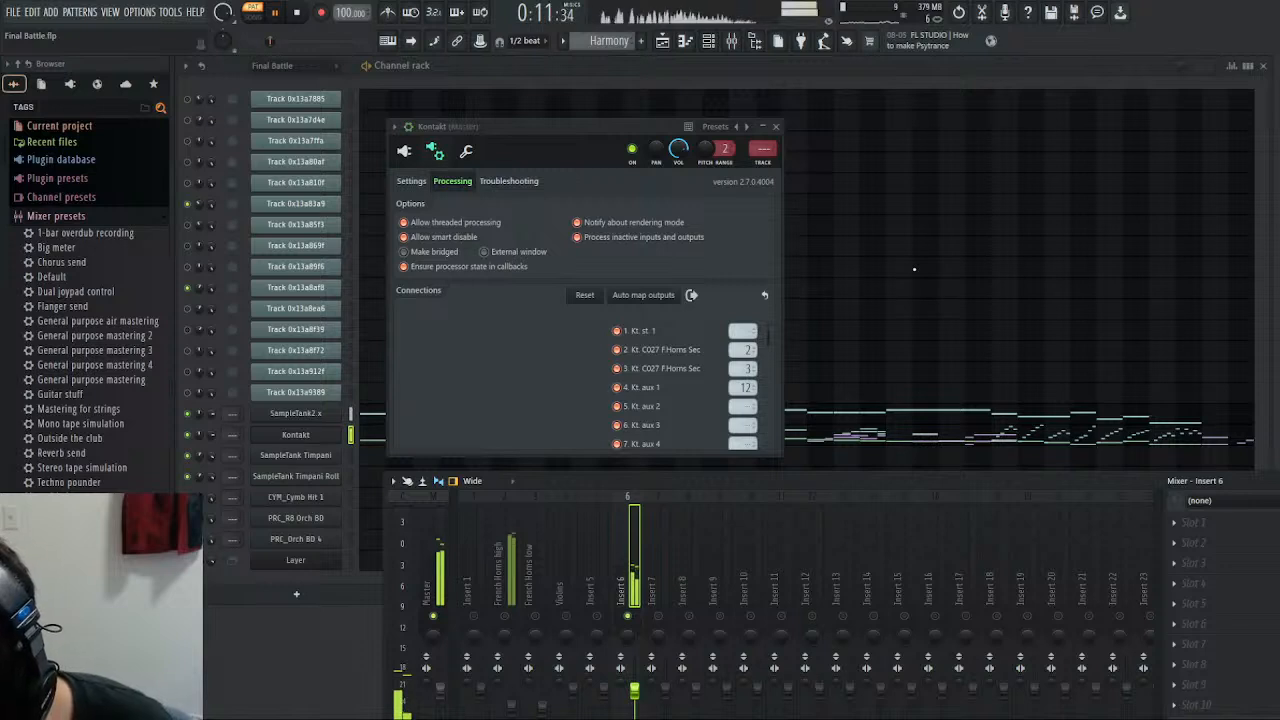
key("Return")
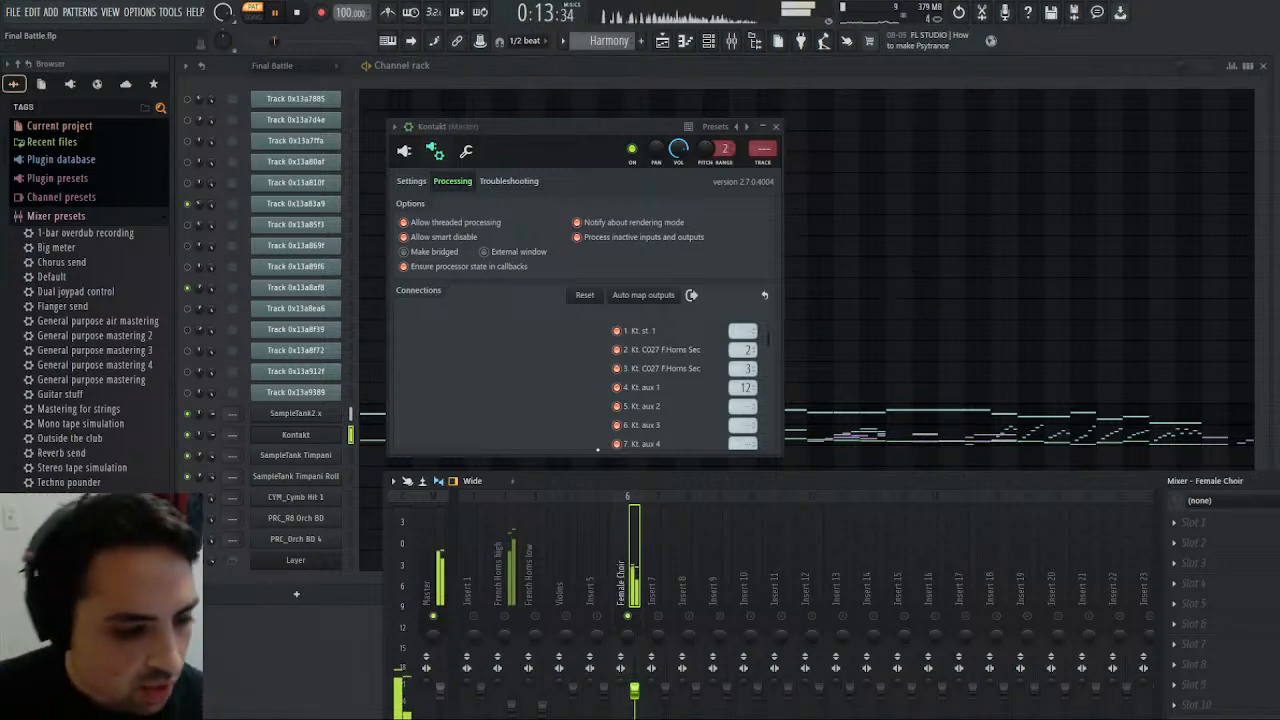
- Check the Kontakt rack, route output 1 (Kt. st. 1) to mixer track 8 and play all mixer tracks without solo
left_click(327, 434)
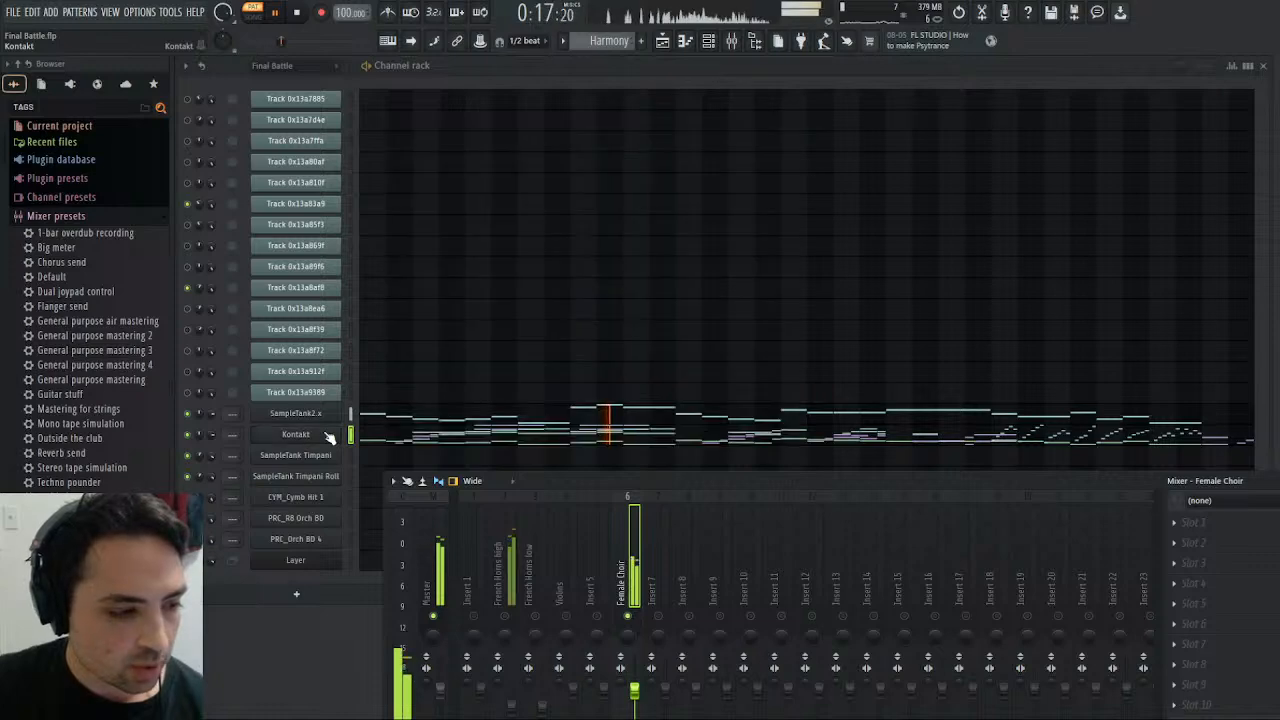
left_click(327, 434)
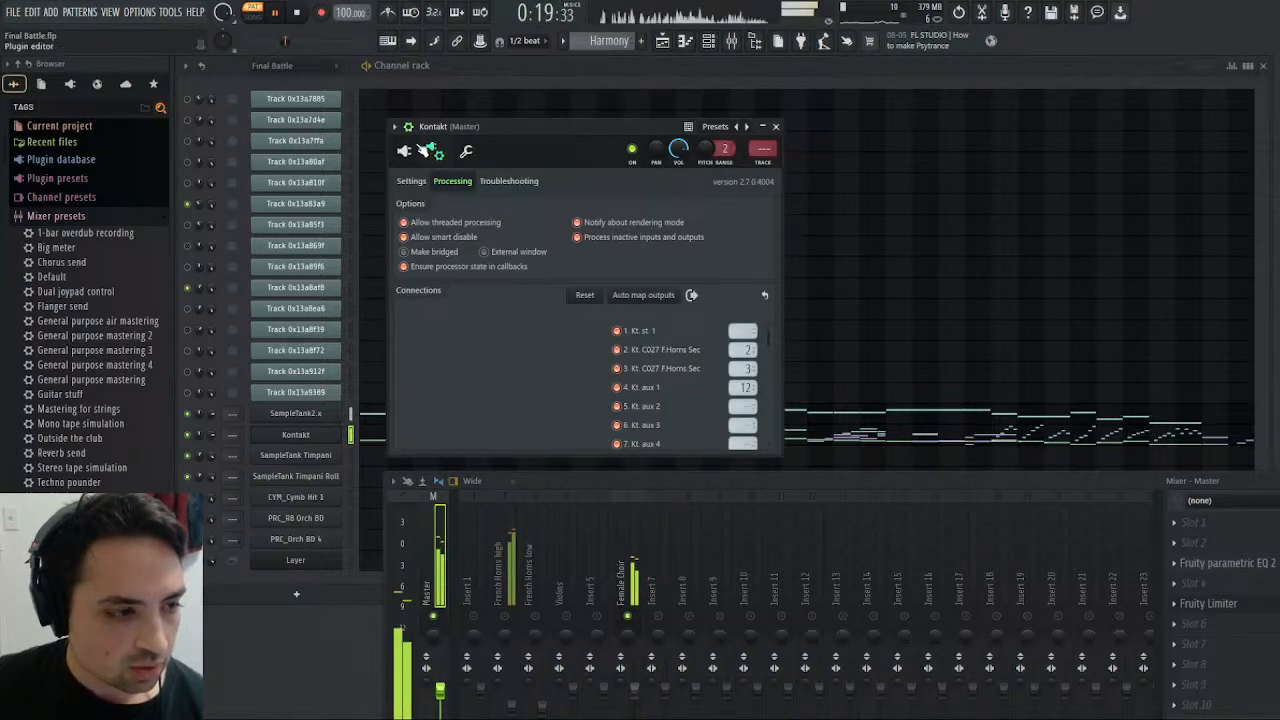
left_click(405, 155)
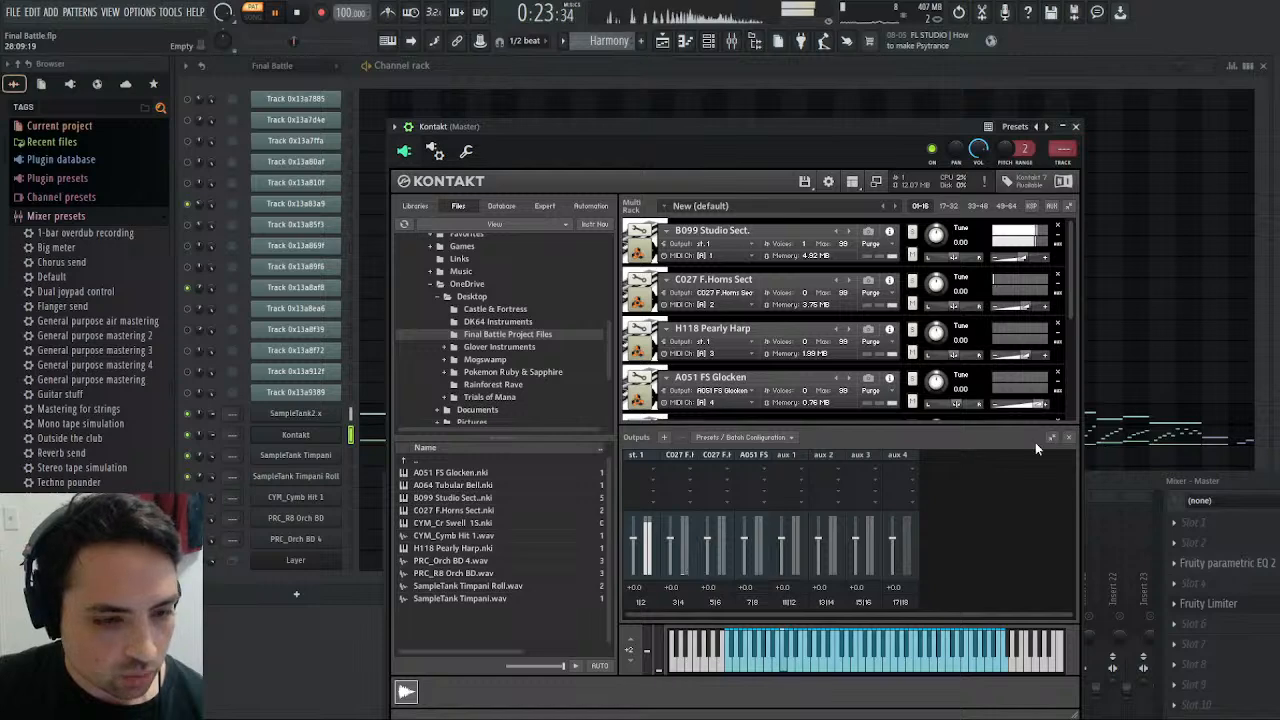
left_click(437, 152)
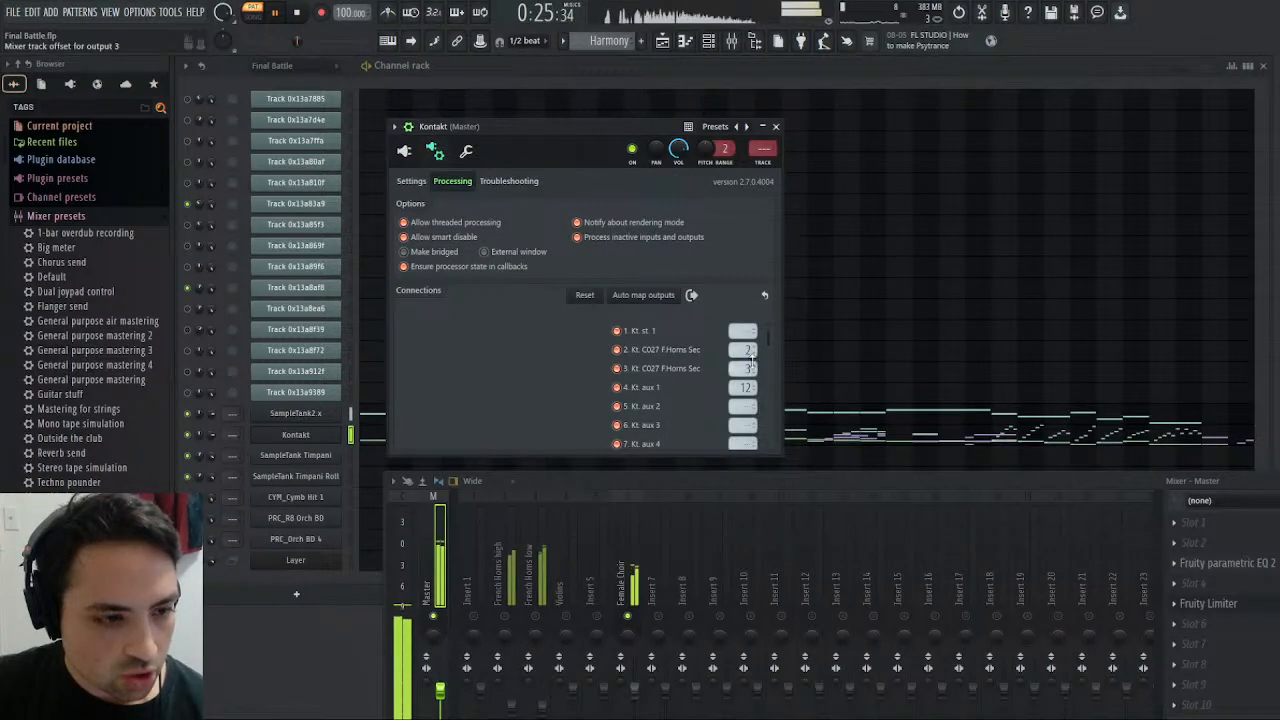
scroll(740, 330, "up", 2)
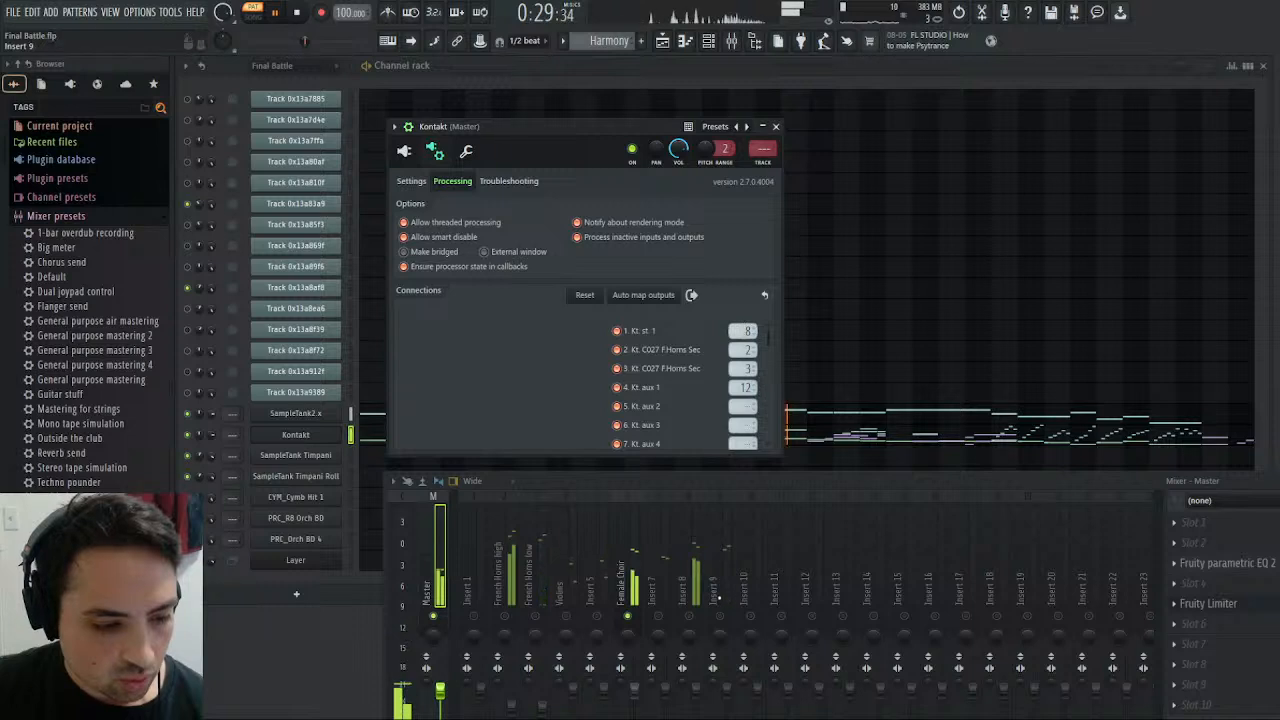
right_click(691, 618)
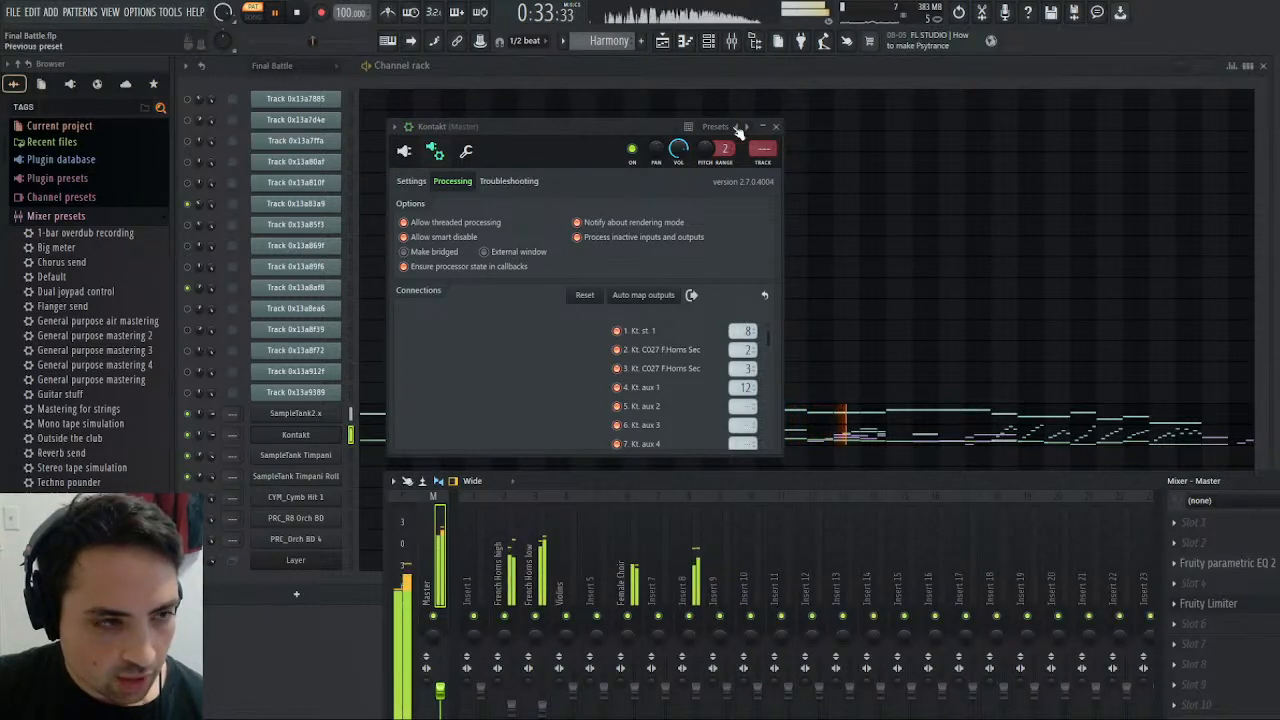
left_click(775, 126)
- Play the Bass pattern and rename mixer insert 7 as "Female Choir low" and insert 5 as "Male Choir"
scroll(595, 45, "down", 1)
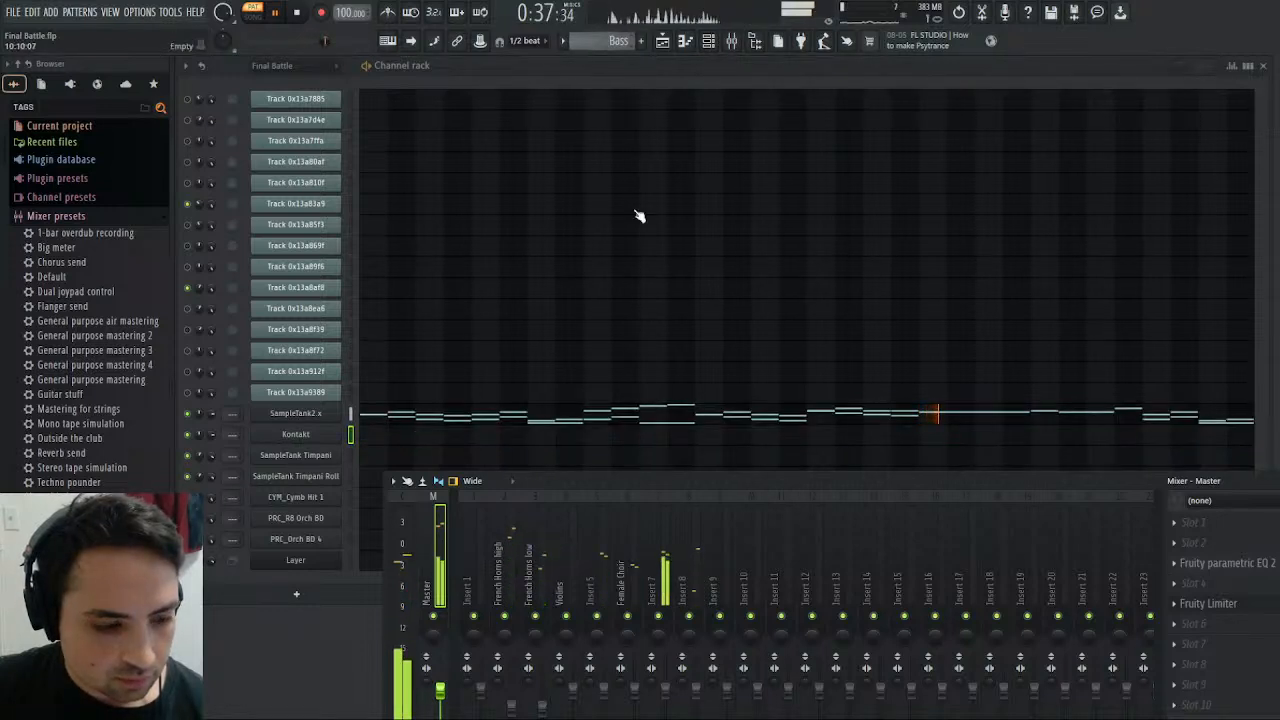
left_click(664, 570)
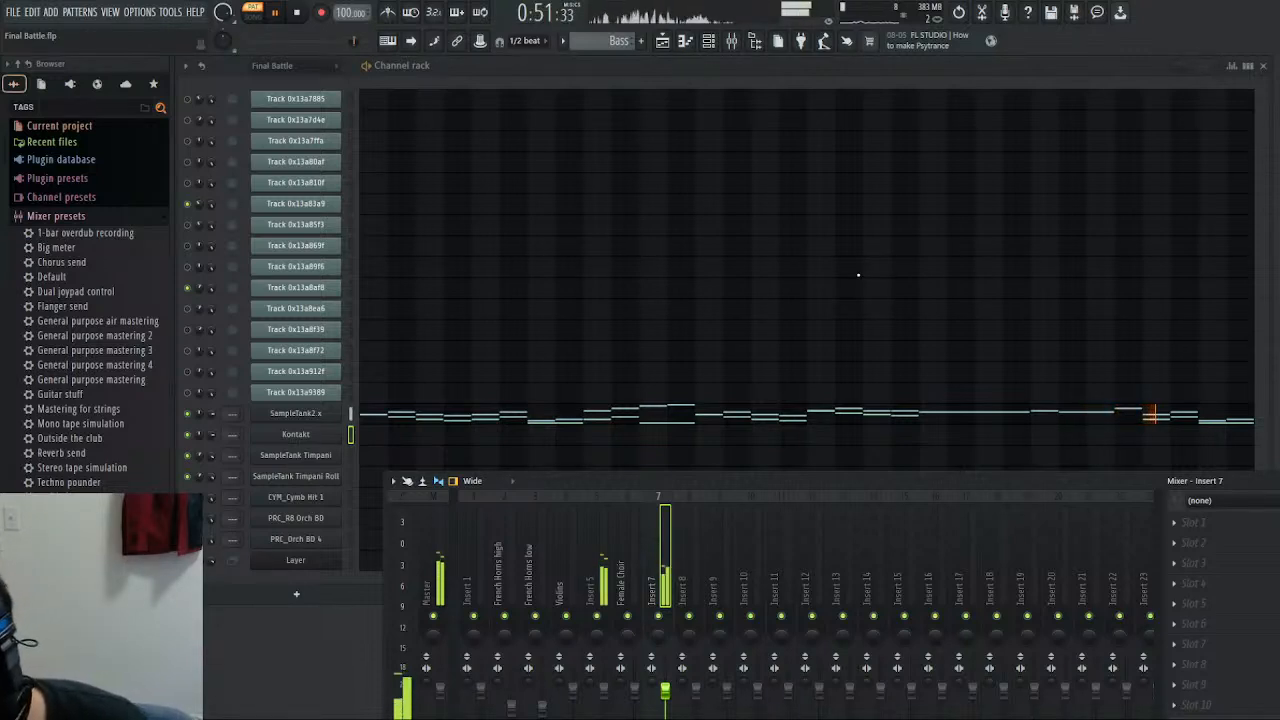
key("Return")
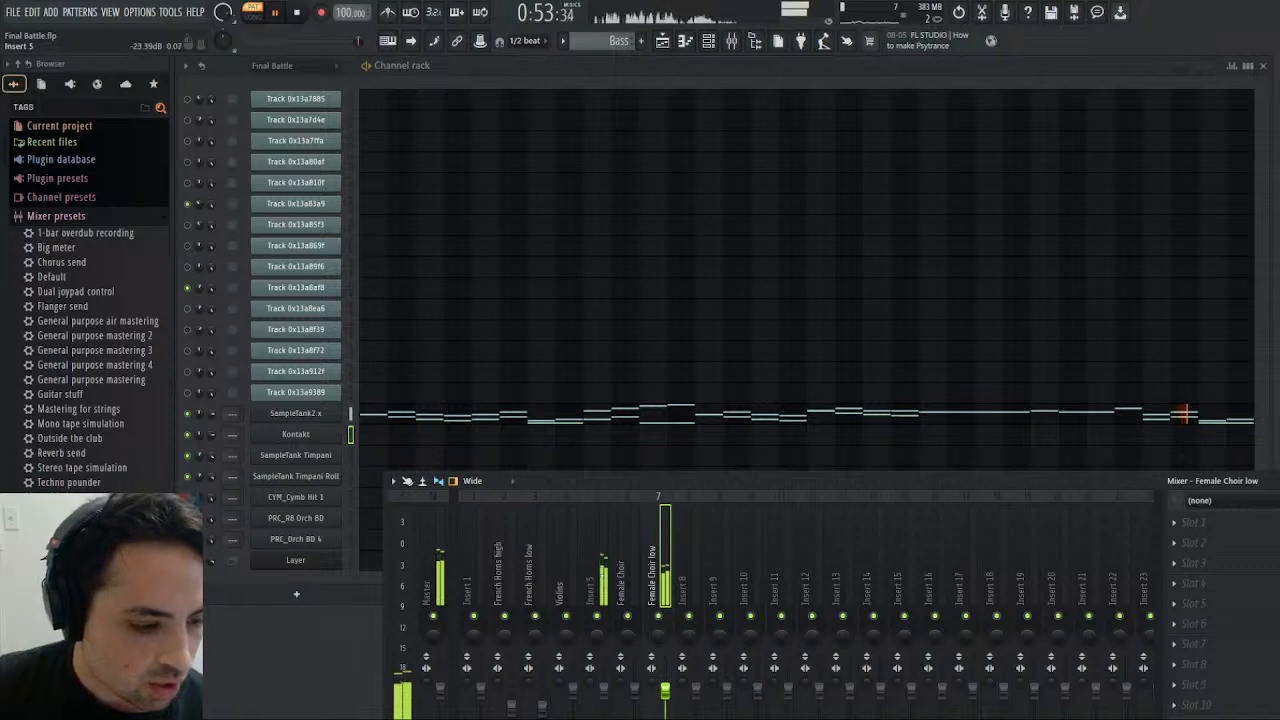
left_click(602, 576)
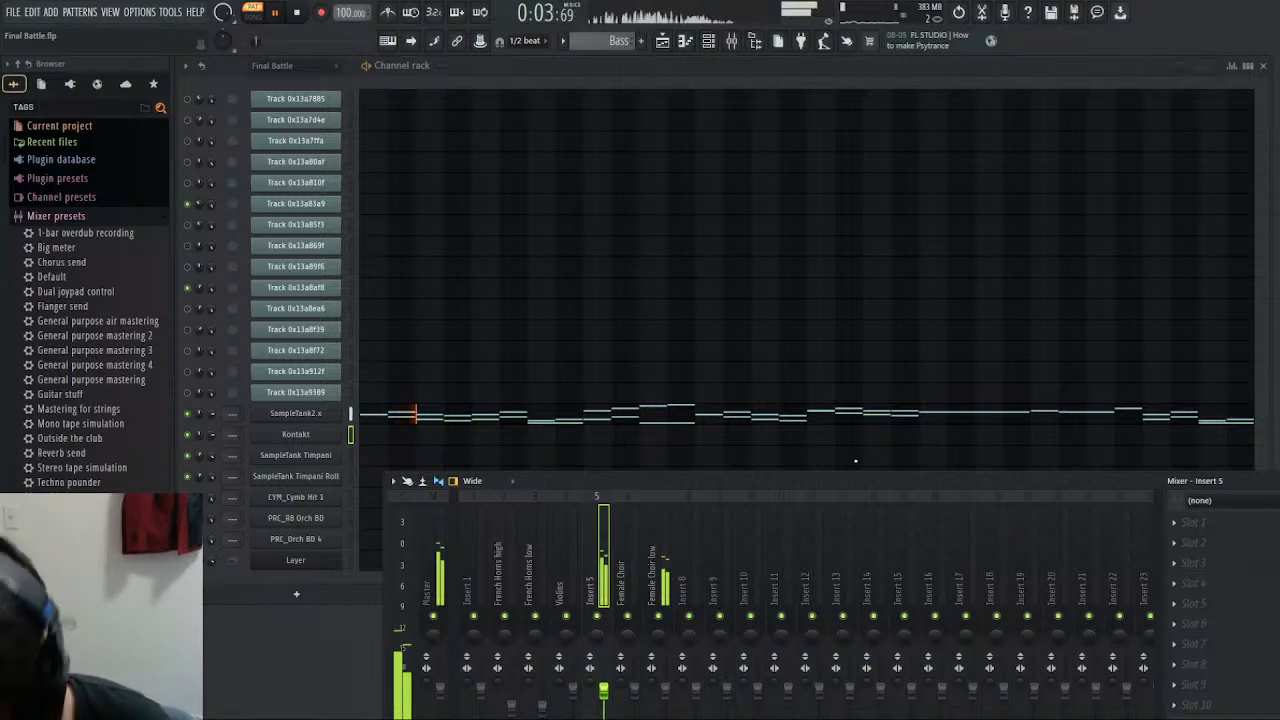
key("Return")
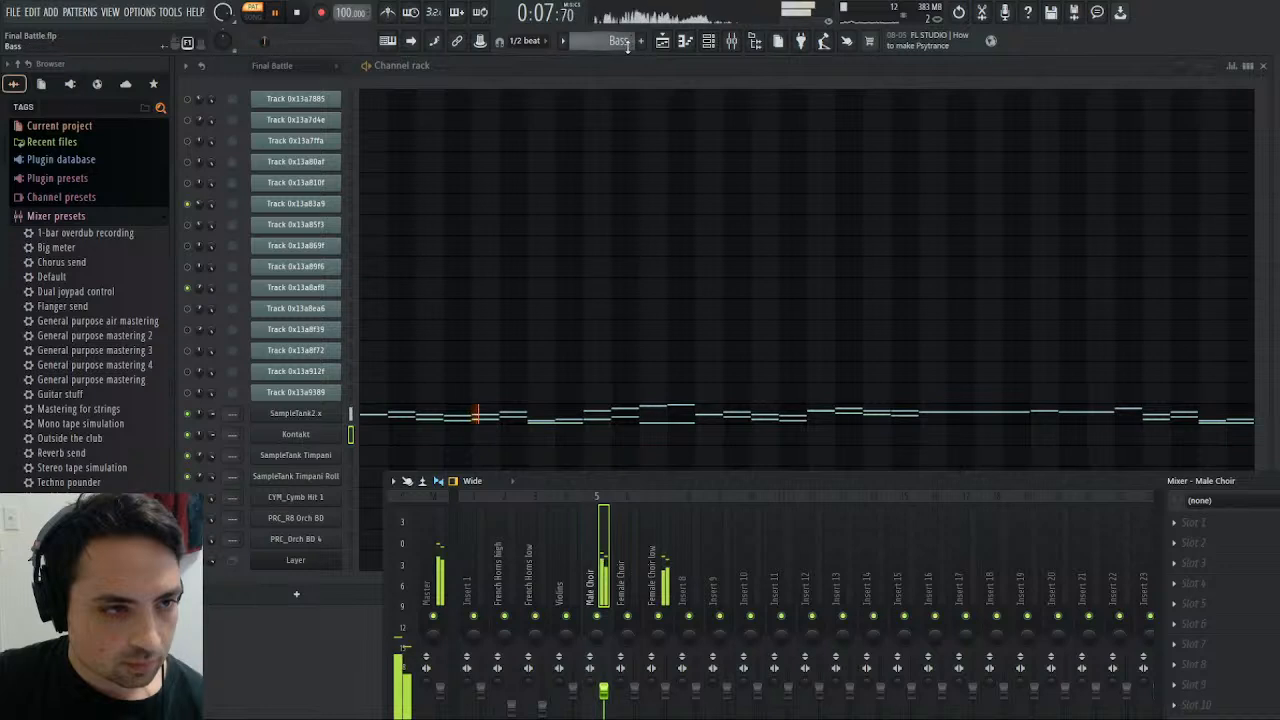
- Switch to the Drums pattern and play it from the beginning
scroll(629, 42, "down", 1)
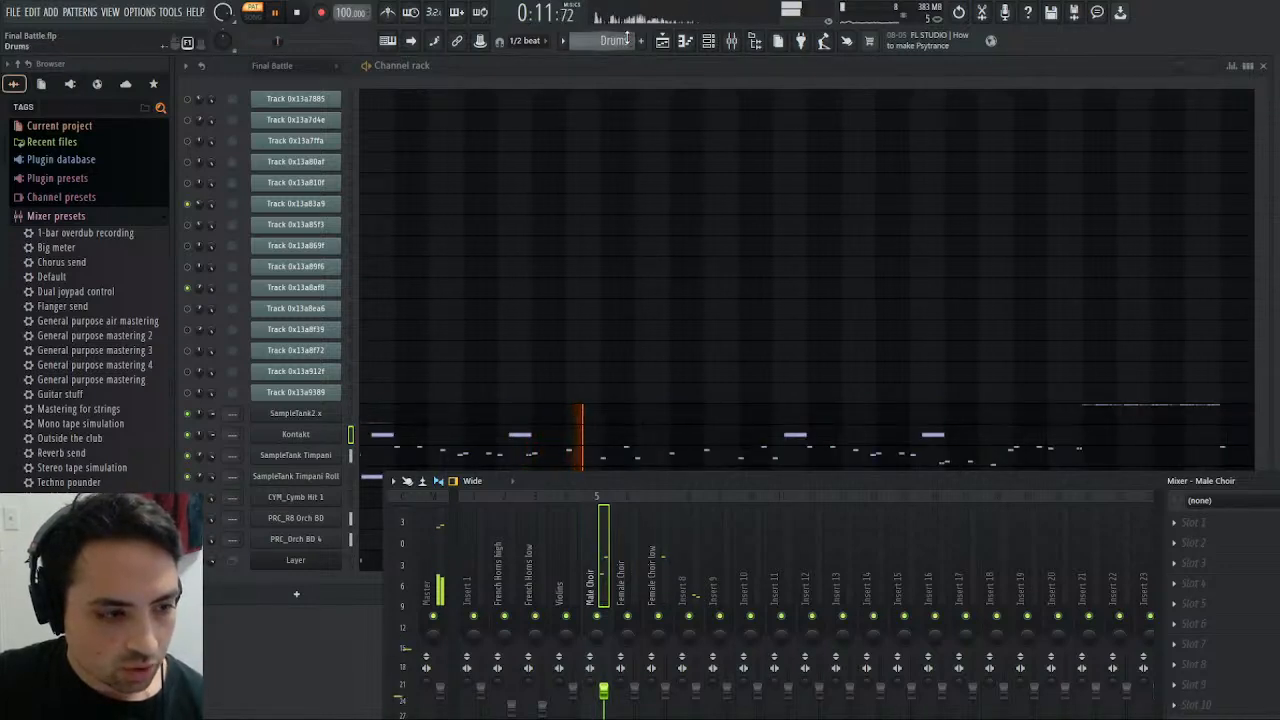
left_click(299, 15)
left_click(276, 14)
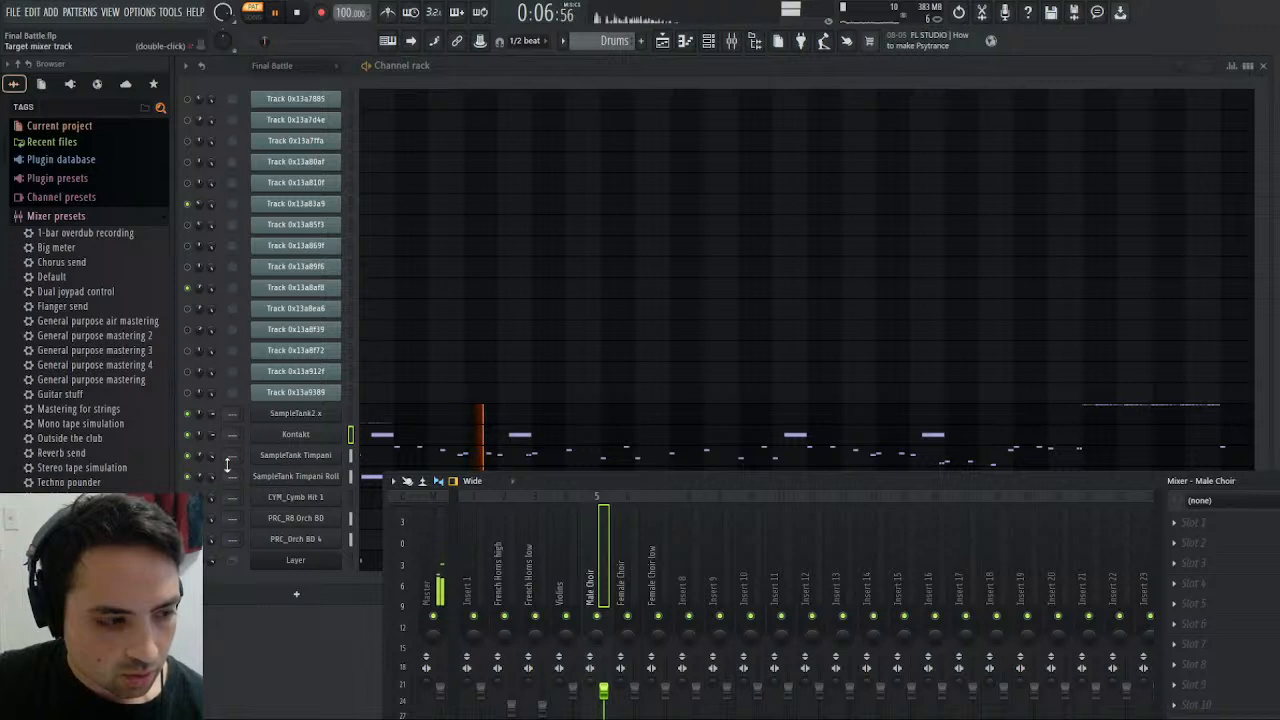
- Route the SampleTank Timpani and SampleTank Timpani Roll channels to mixer track 9
scroll(231, 464, "up", 6)
scroll(231, 464, "up", 3)
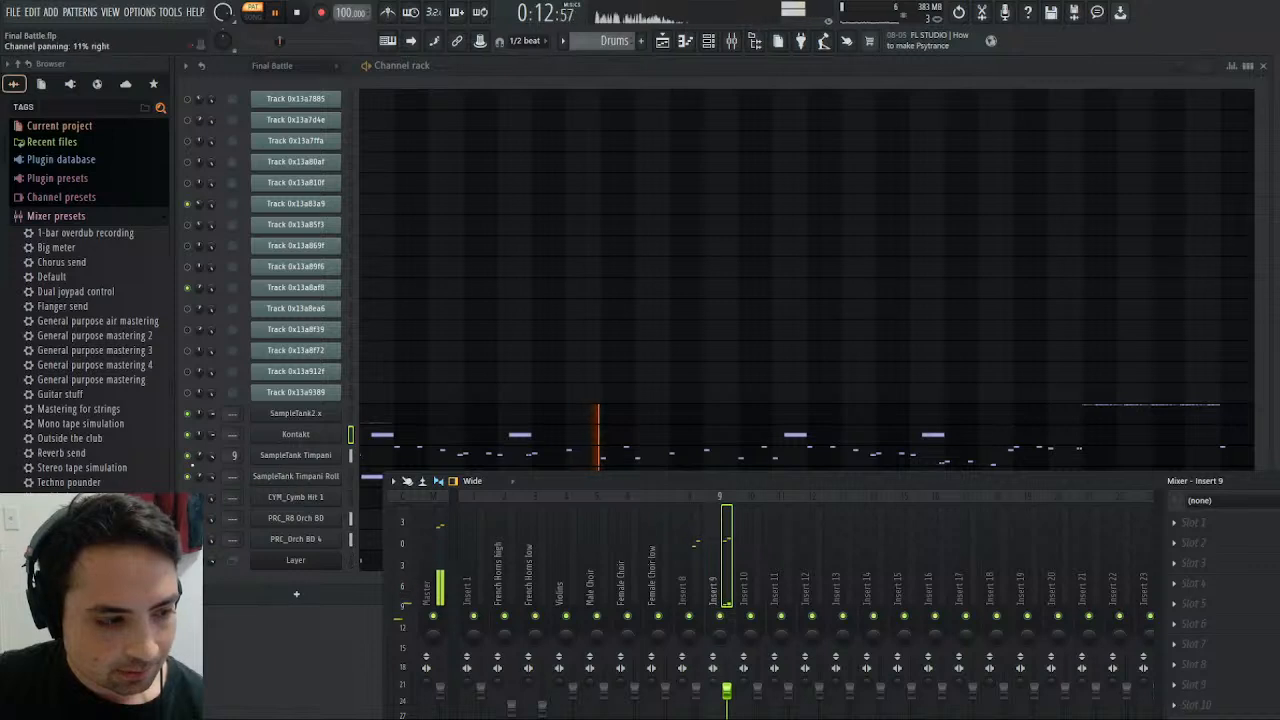
scroll(230, 476, "up", 6)
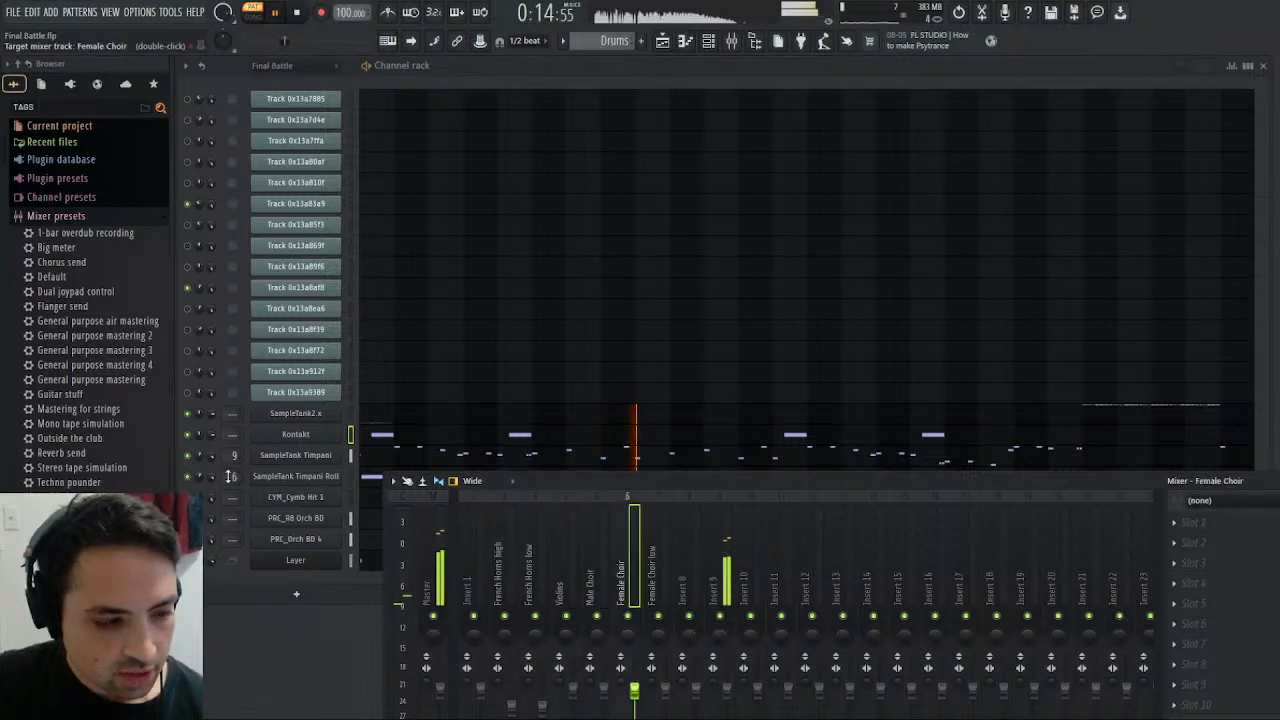
scroll(230, 476, "up", 3)
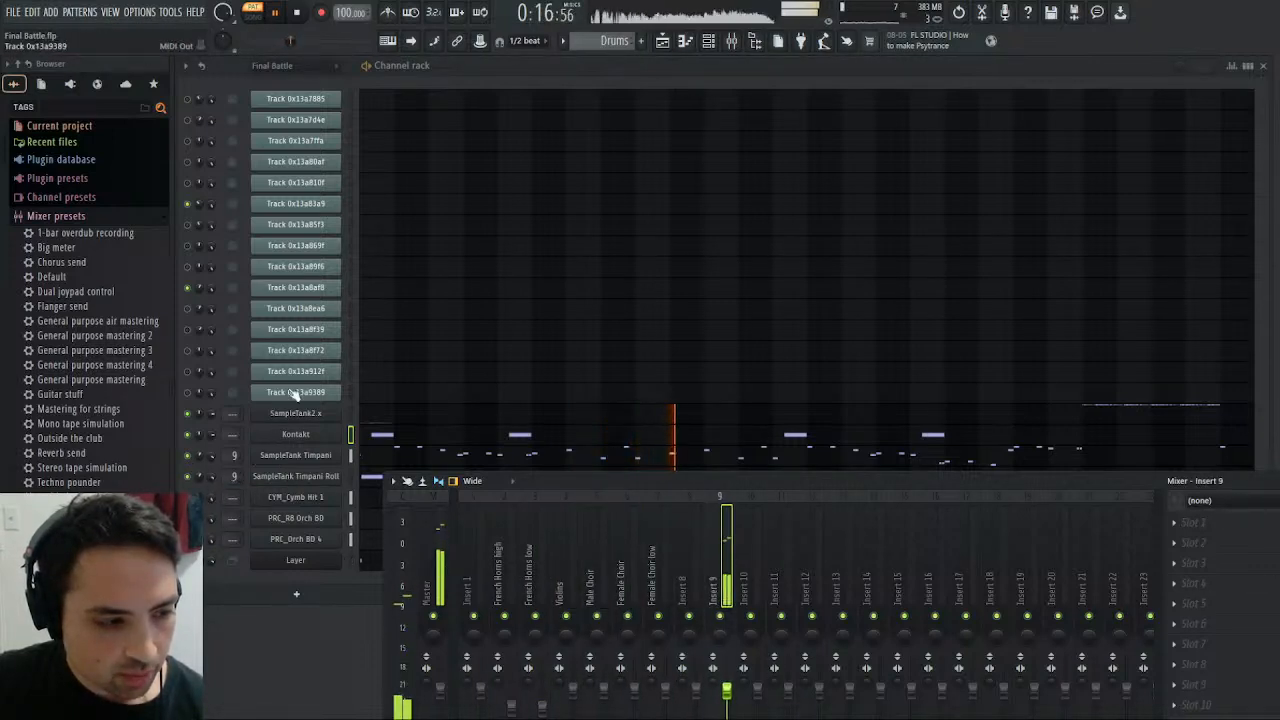
- Restart the Drums pattern and skip towards its end to check which mixer tracks the percussion plays through
left_click(295, 13)
left_click(289, 16)
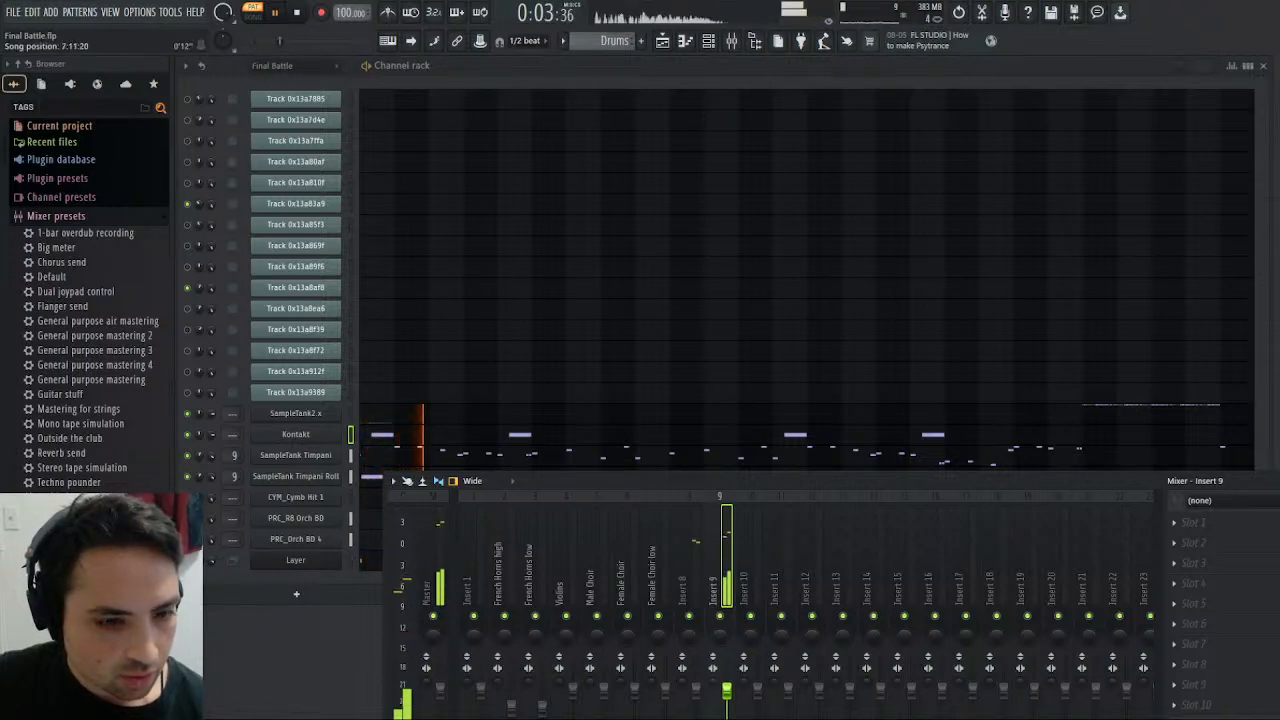
left_click_drag(253, 42, 349, 40)
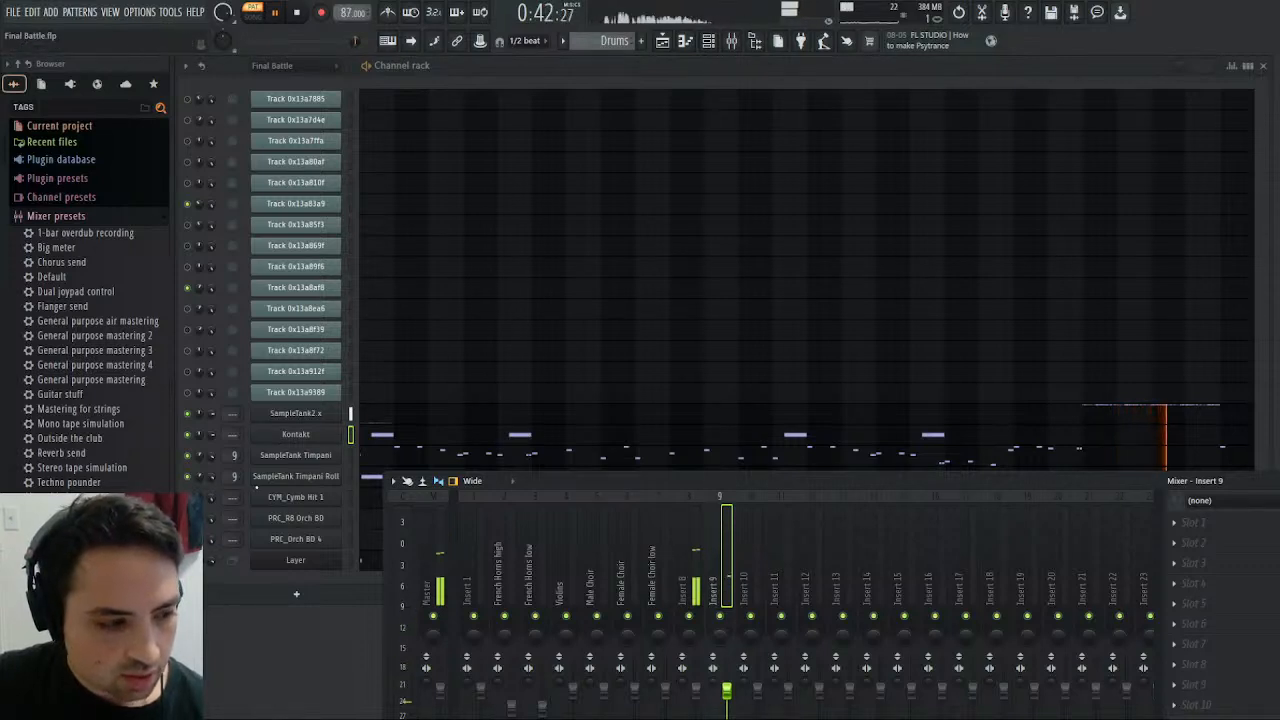
- Route the SampleTank Timpani and Timpani Roll channels to mixer track 8, and replay the start of the Drums pattern to check
left_click_drag(233, 476, 232, 480)
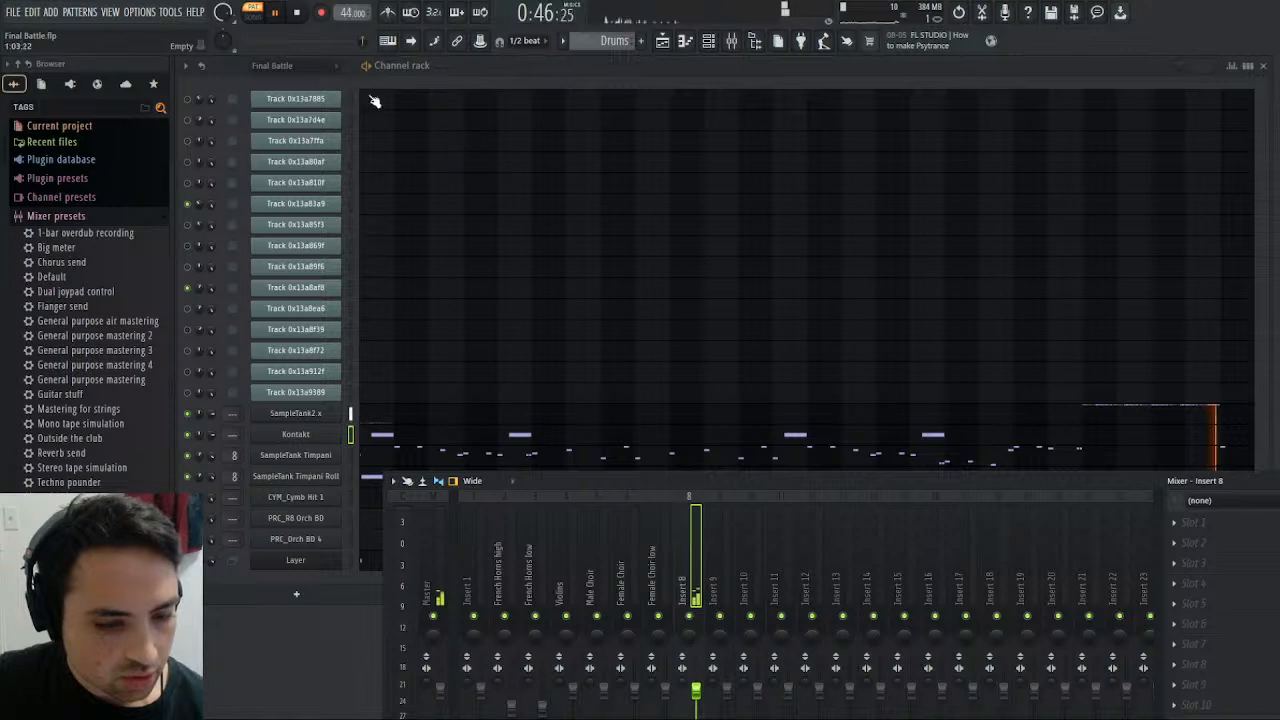
left_click(297, 18)
key("space")
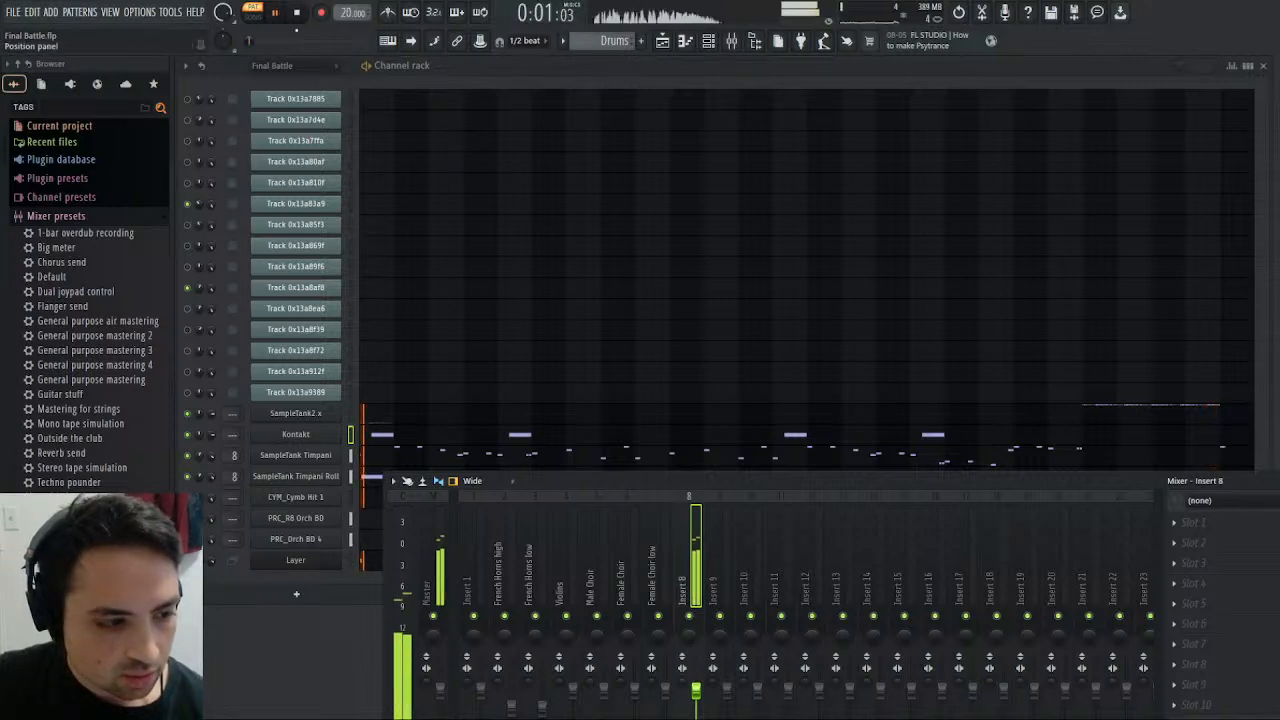
left_click(297, 14)
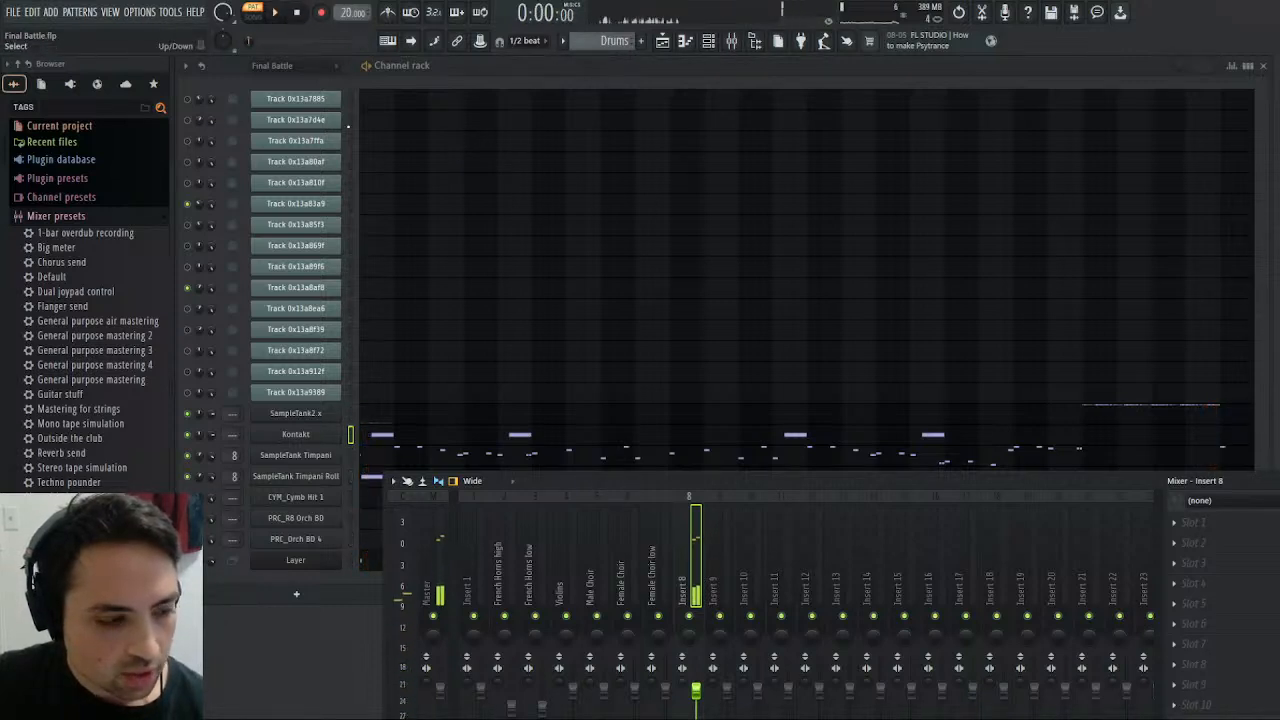
- Audition the SampleTank Timpani Roll sample and the start of the Drums pattern
left_click(310, 478)
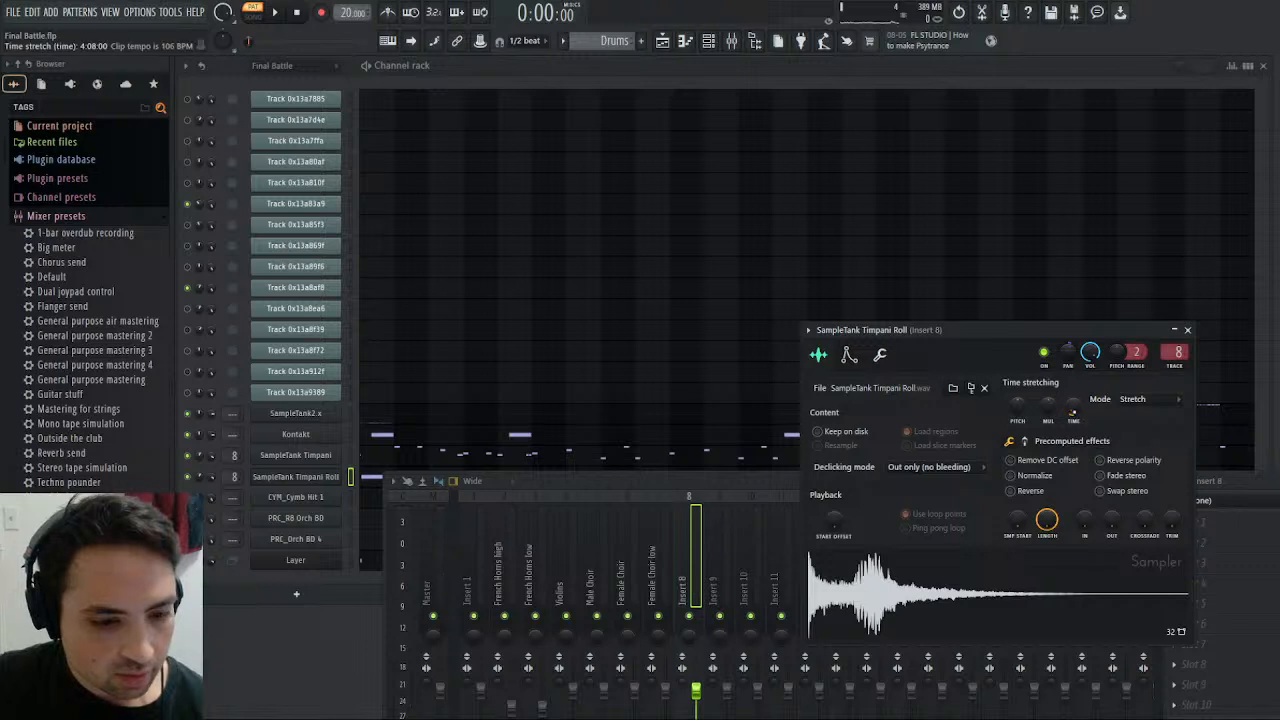
left_click(1040, 604)
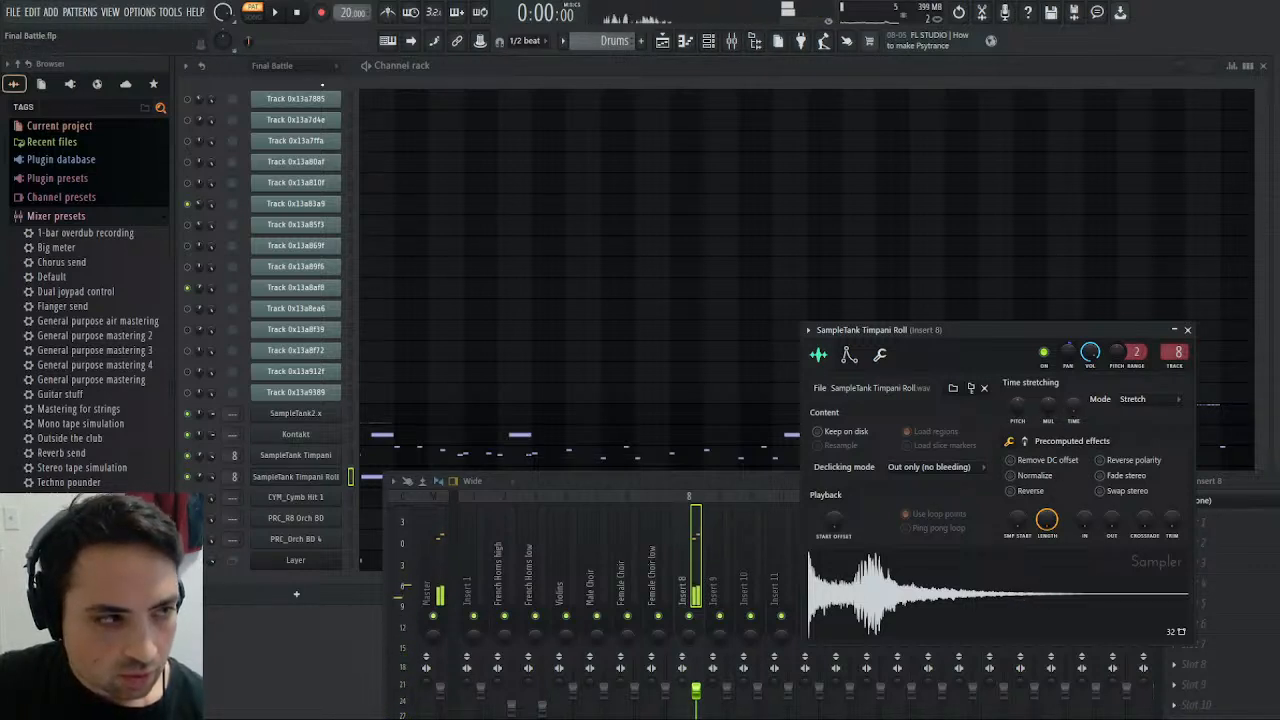
left_click(285, 12)
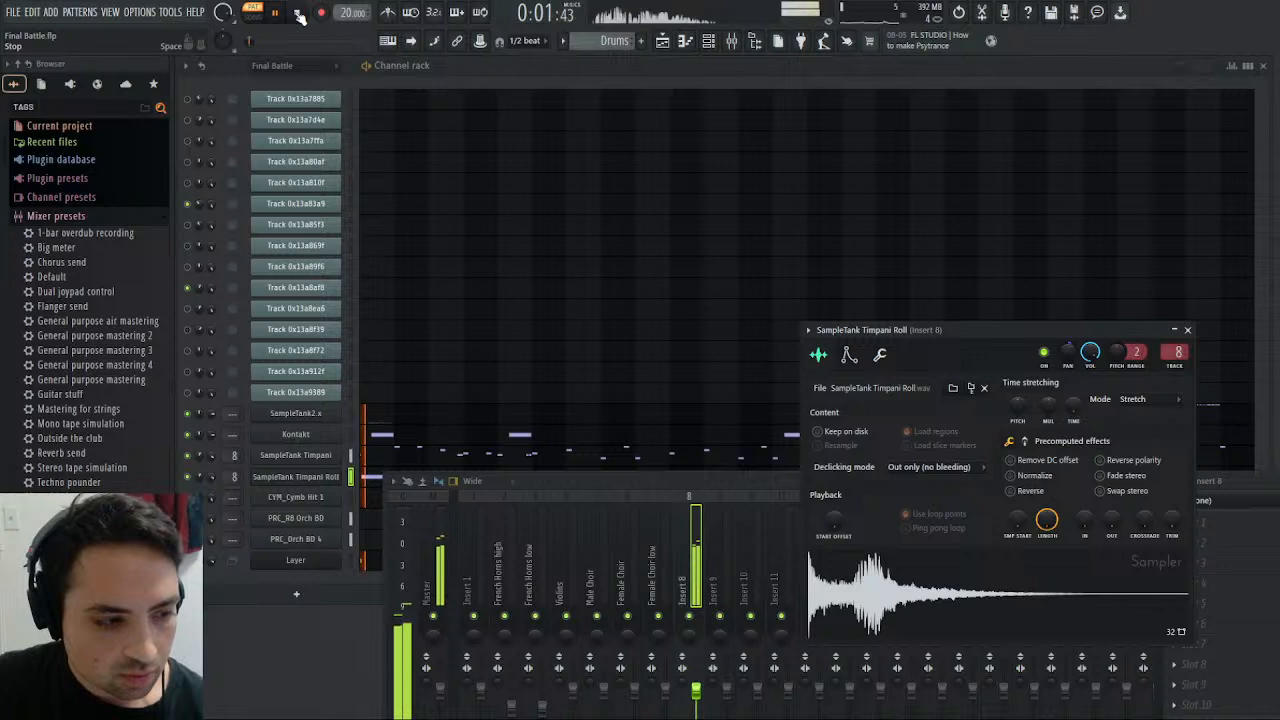
left_click(301, 15)
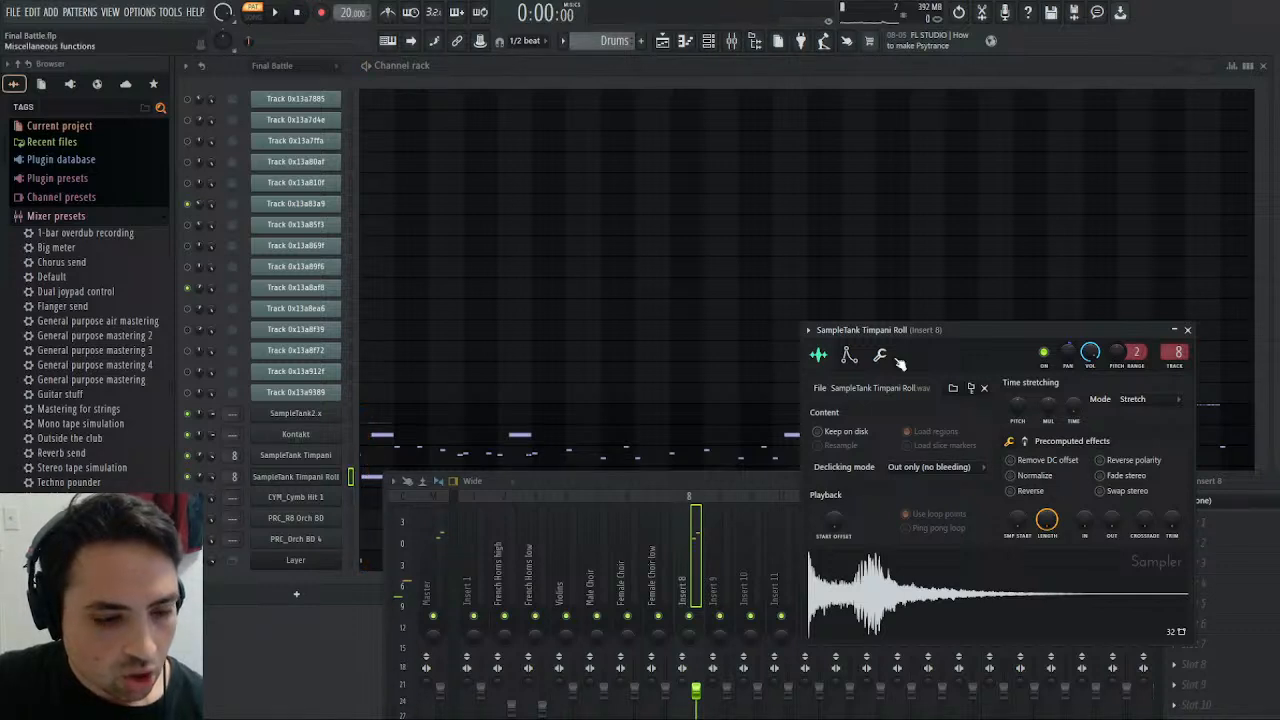
- Set the project tempo to 100 BPM and open the tempo events for editing
left_click(41, 84)
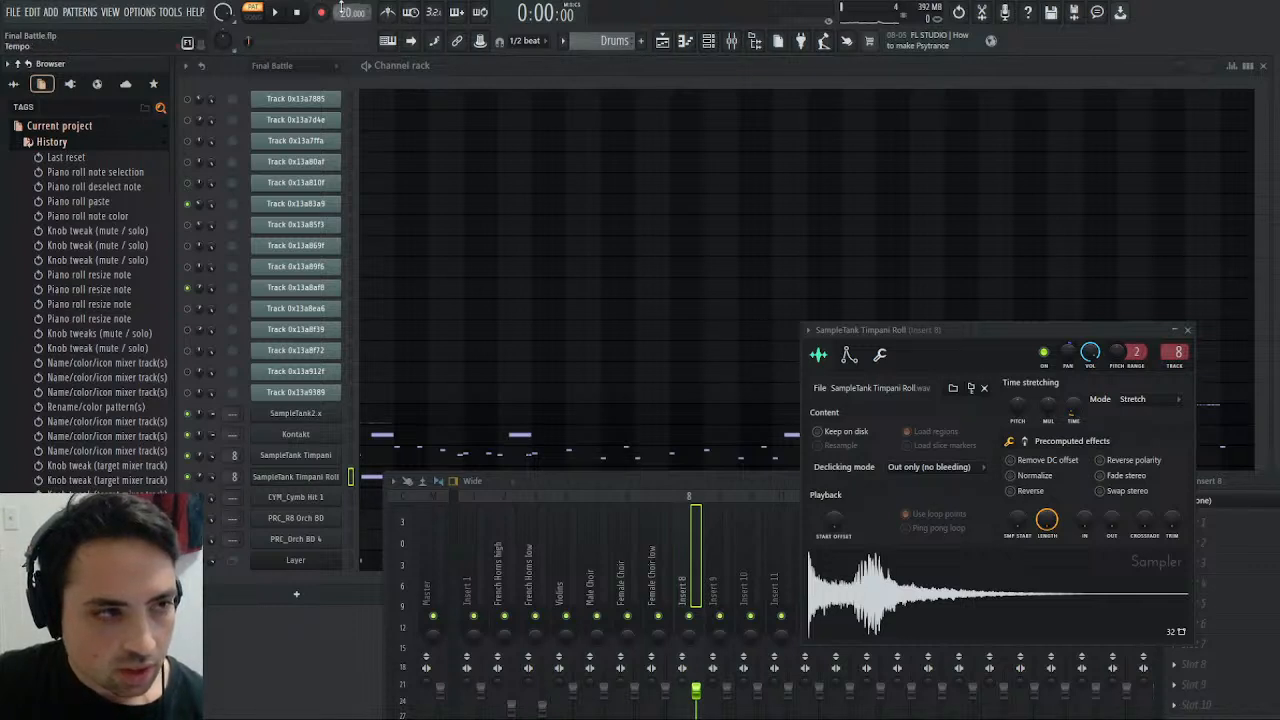
type("100")
key("Return")
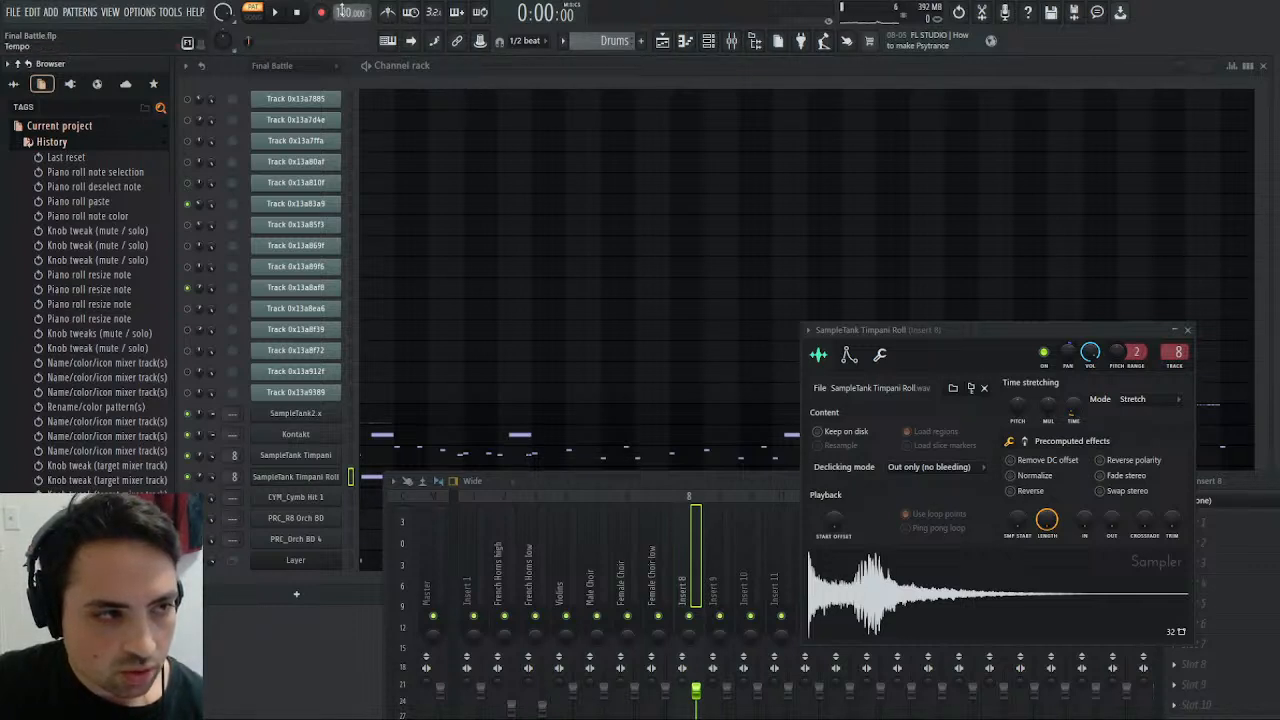
left_click(372, 20)
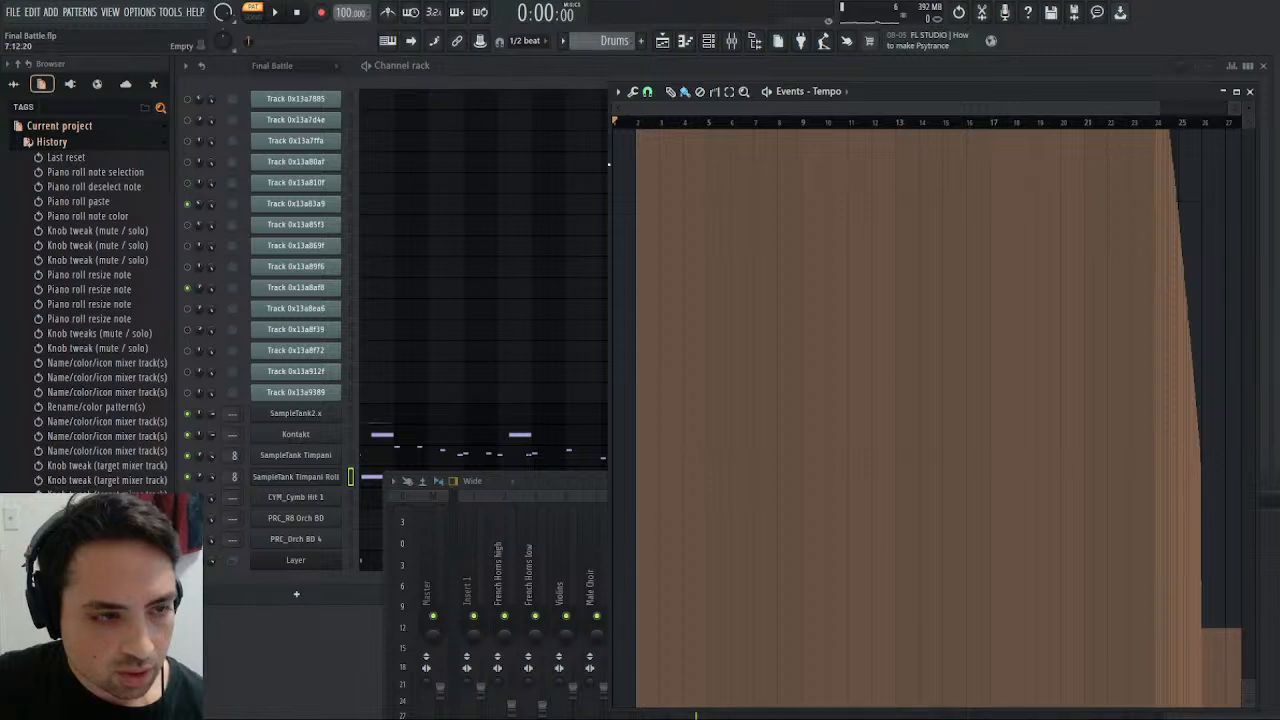
- Play the Drums pattern while examining the curve in the tempo events
left_click(274, 12)
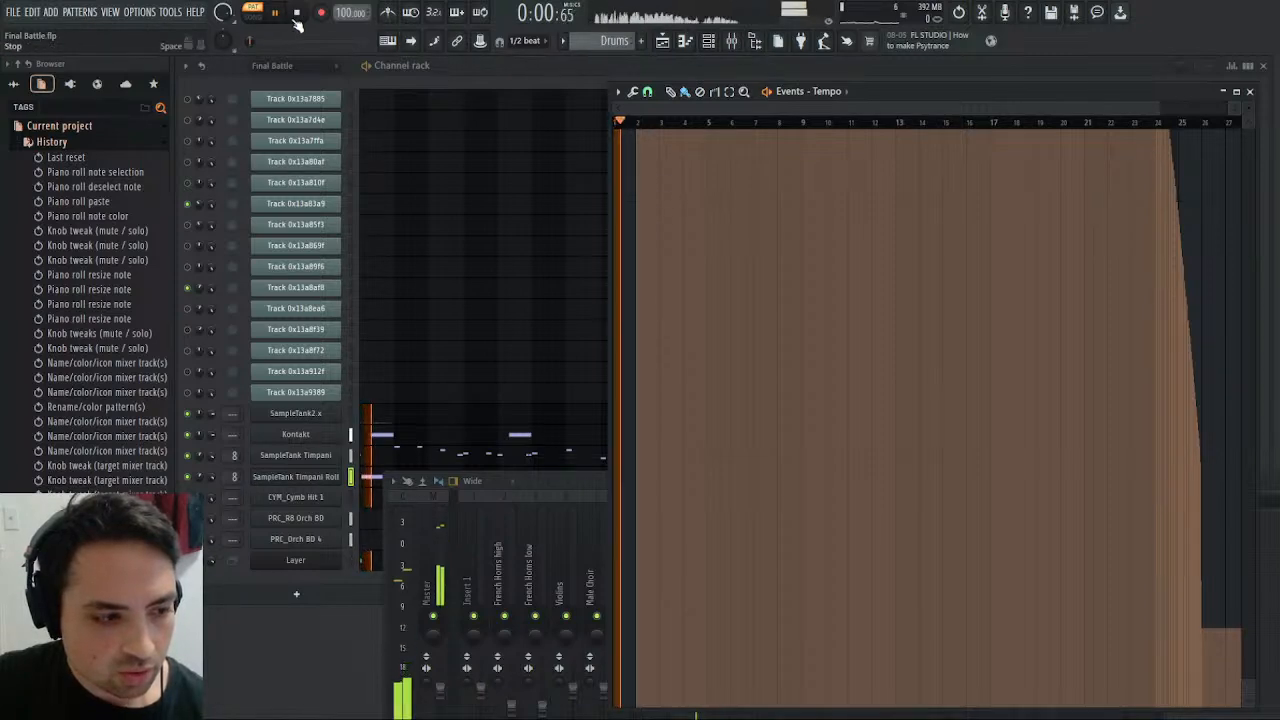
scroll(780, 260, "up", 5)
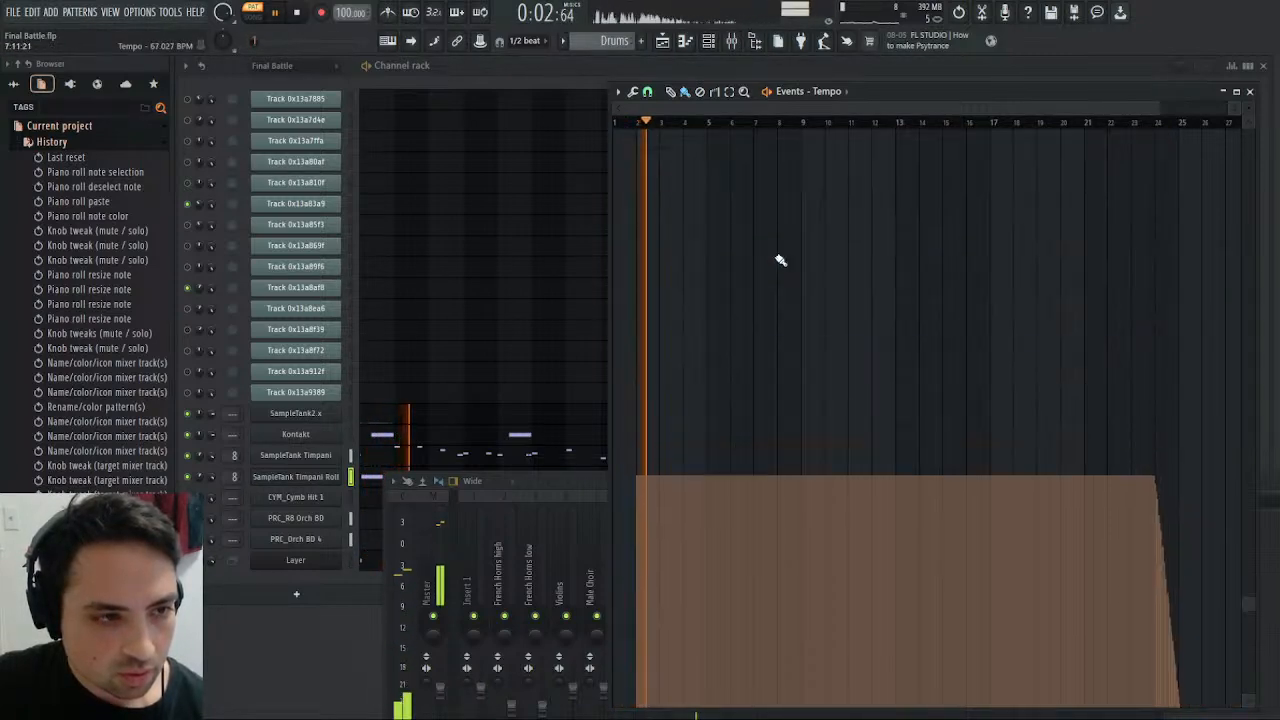
scroll(780, 260, "down", 2)
scroll(780, 260, "down", 2)
scroll(781, 259, "up", 2)
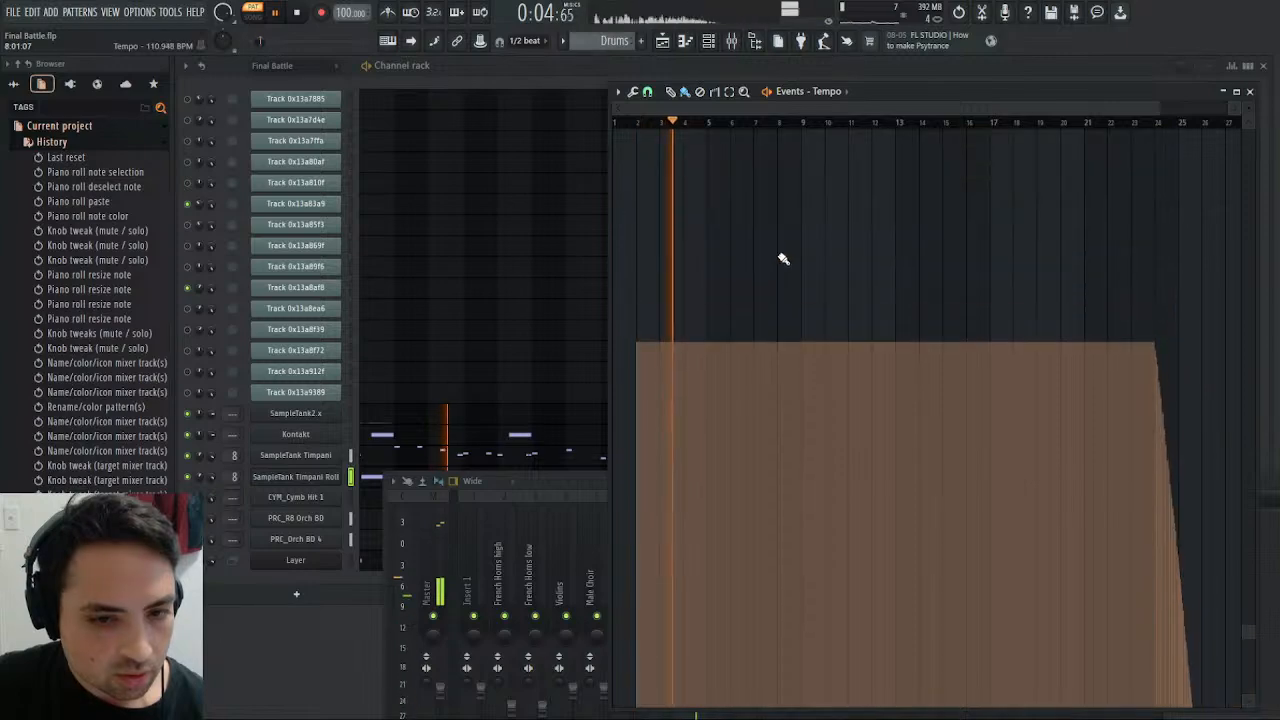
scroll(786, 257, "down", 1)
- Play the playlist arrangement from bar 33, where the second Drums clip begins, and return to playing the Drums pattern
left_click(661, 42)
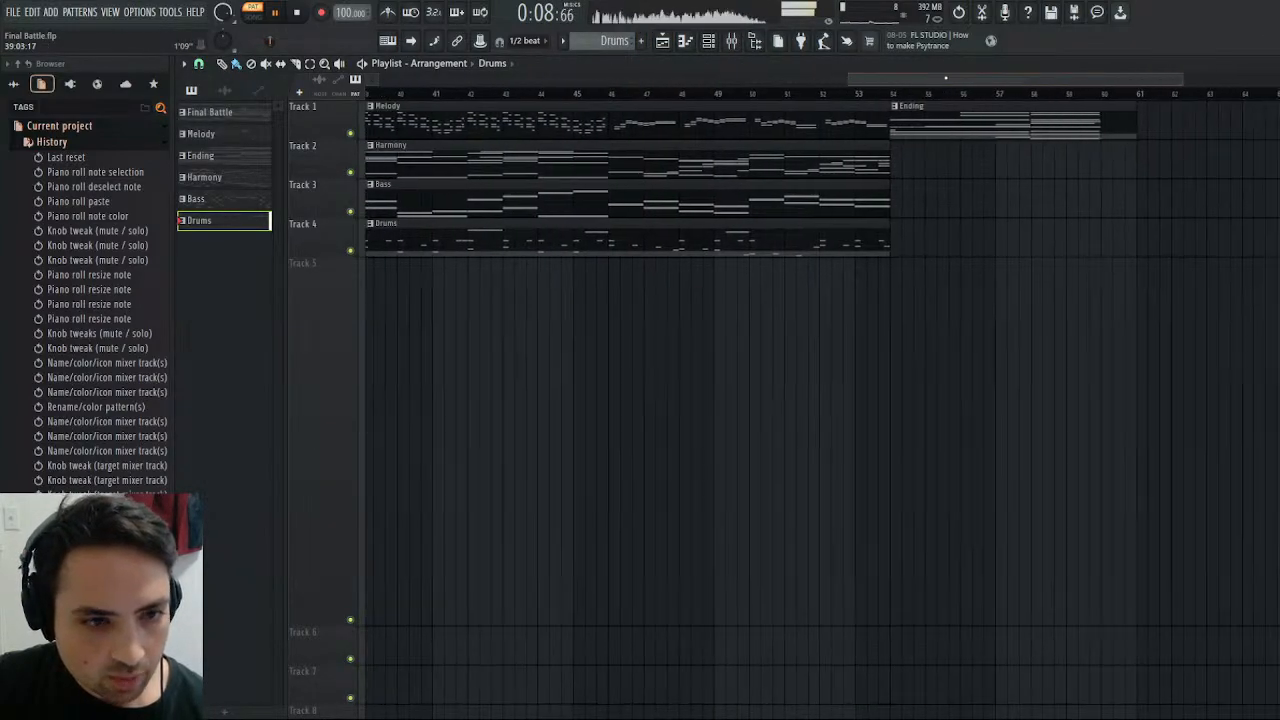
left_click_drag(819, 82, 666, 86)
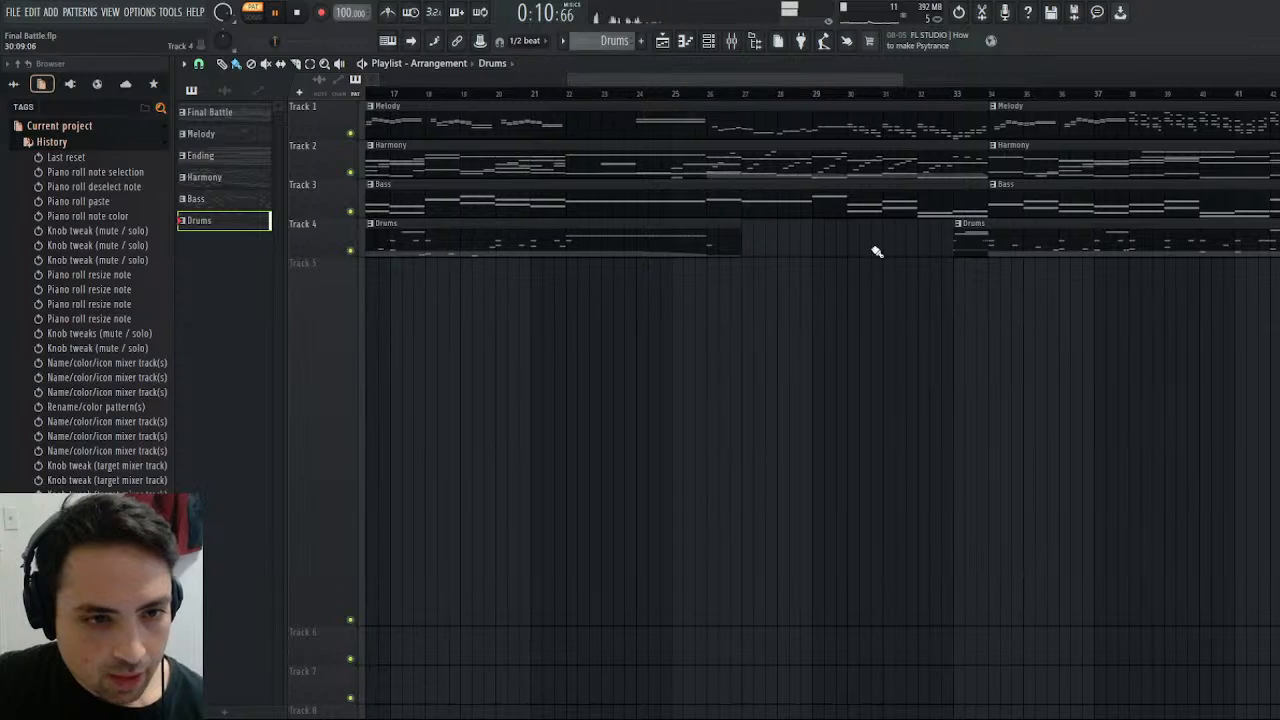
left_click(951, 94)
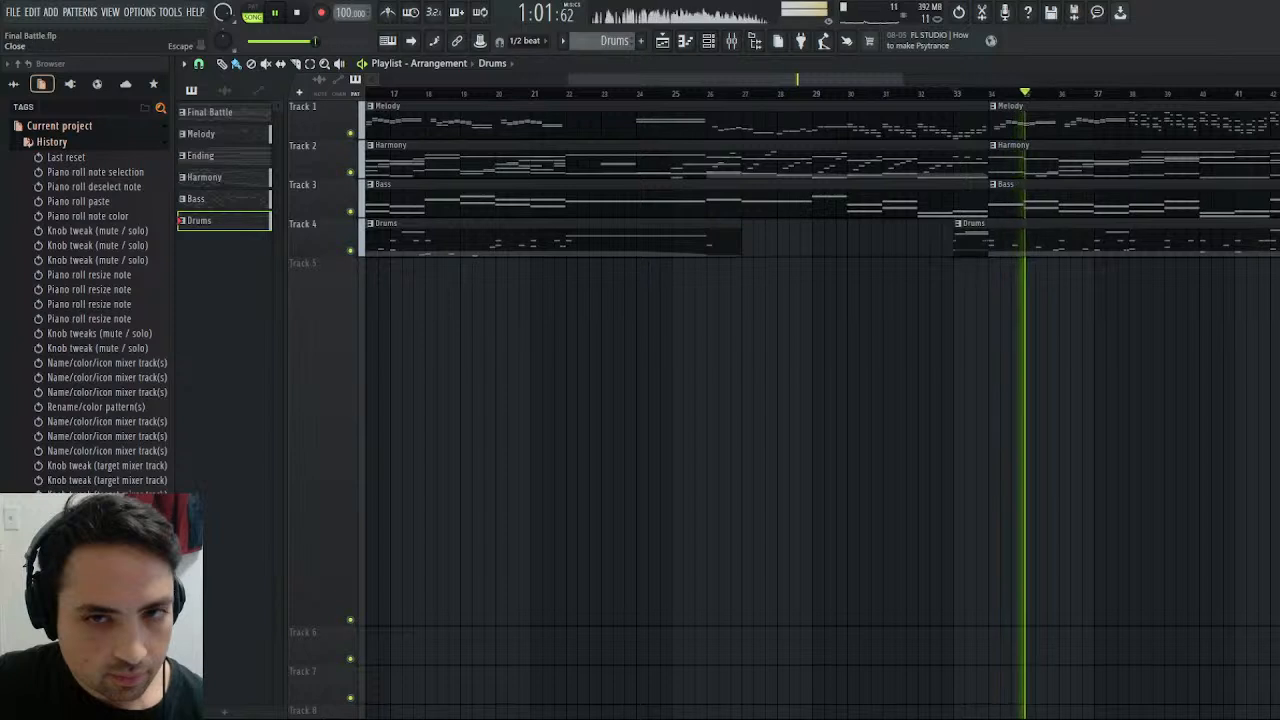
left_click(1278, 64)
left_click(297, 12)
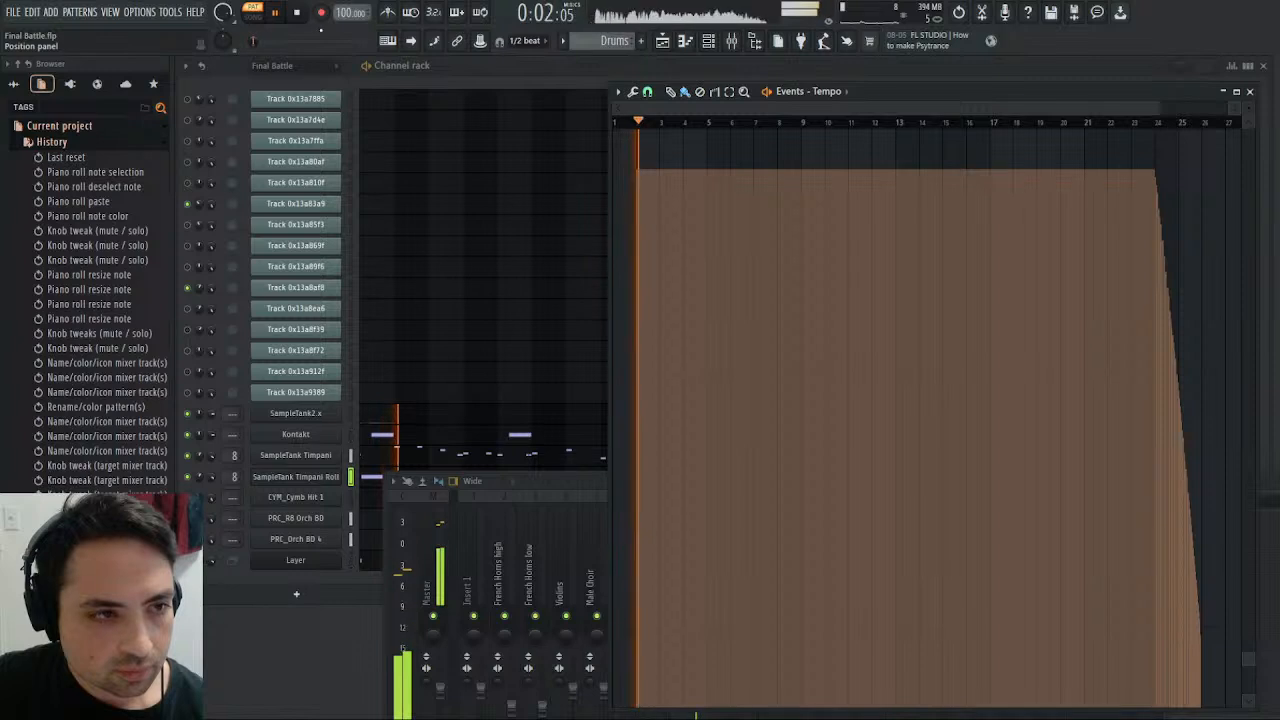
- Route the CYM_Cymb Hit 1 channel to mixer track 9 and name mixer track 8 TGimpani
left_click(567, 477)
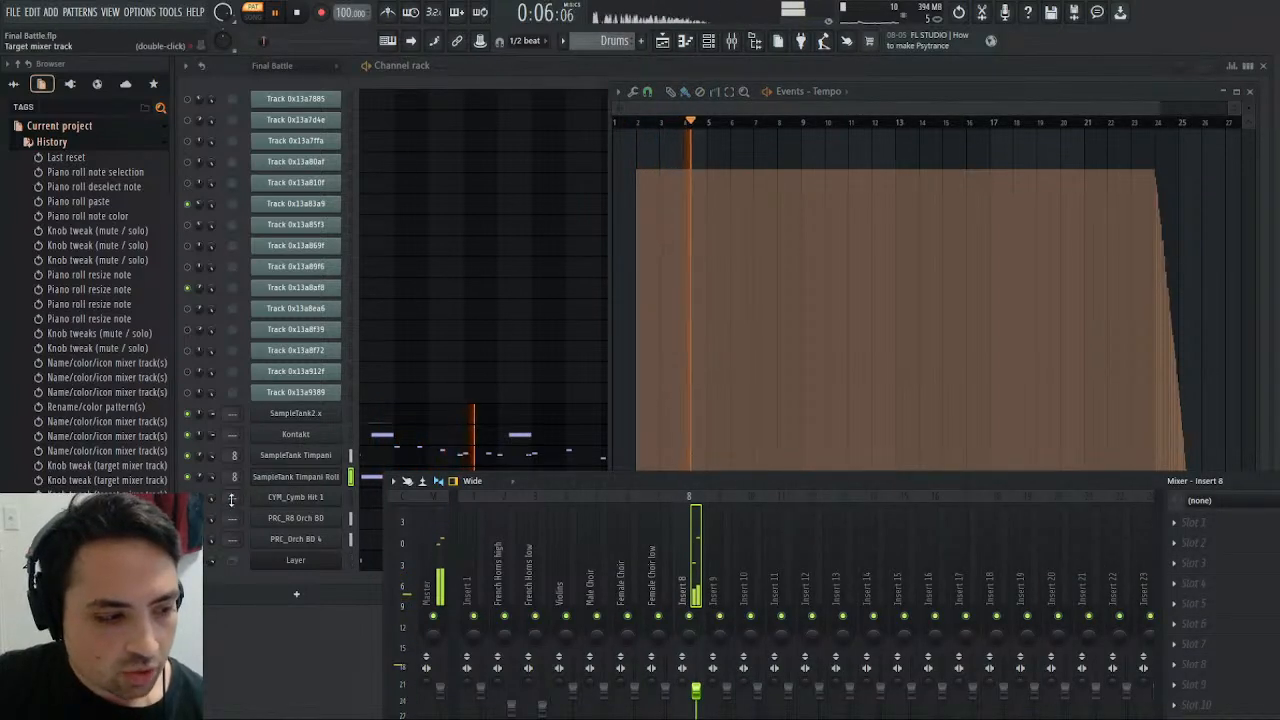
scroll(232, 500, "up", 9)
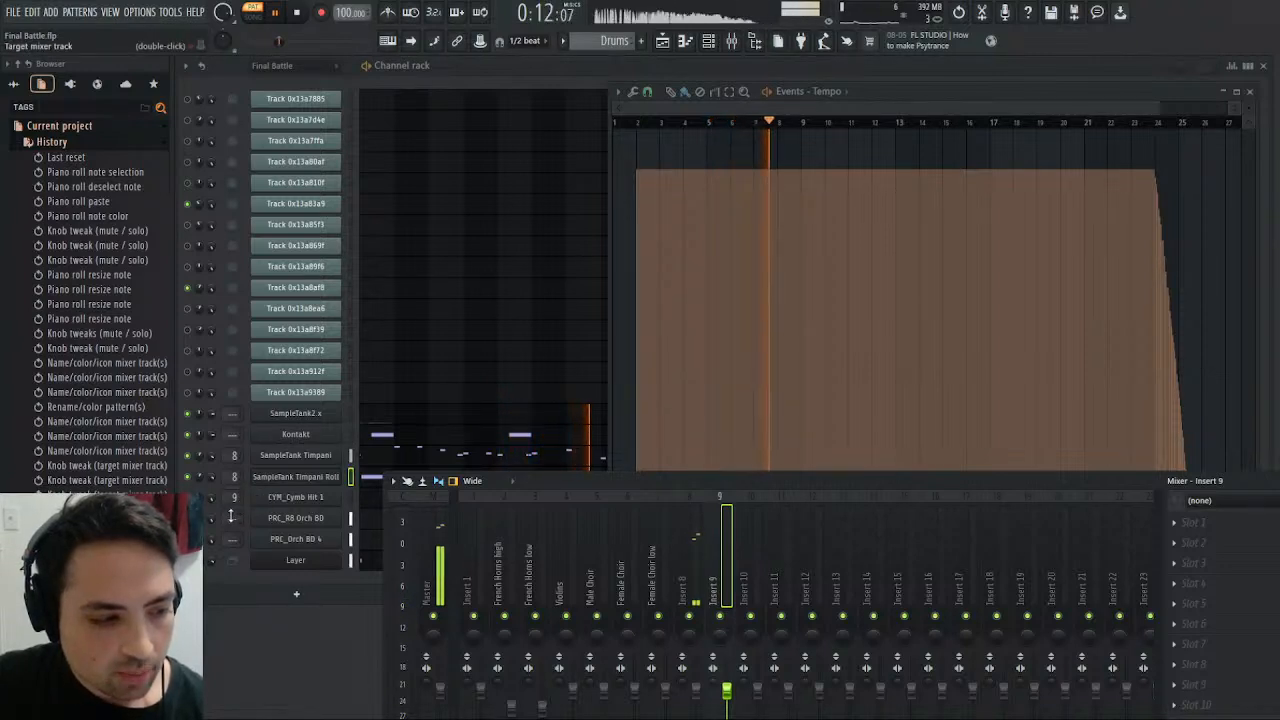
left_click(325, 437)
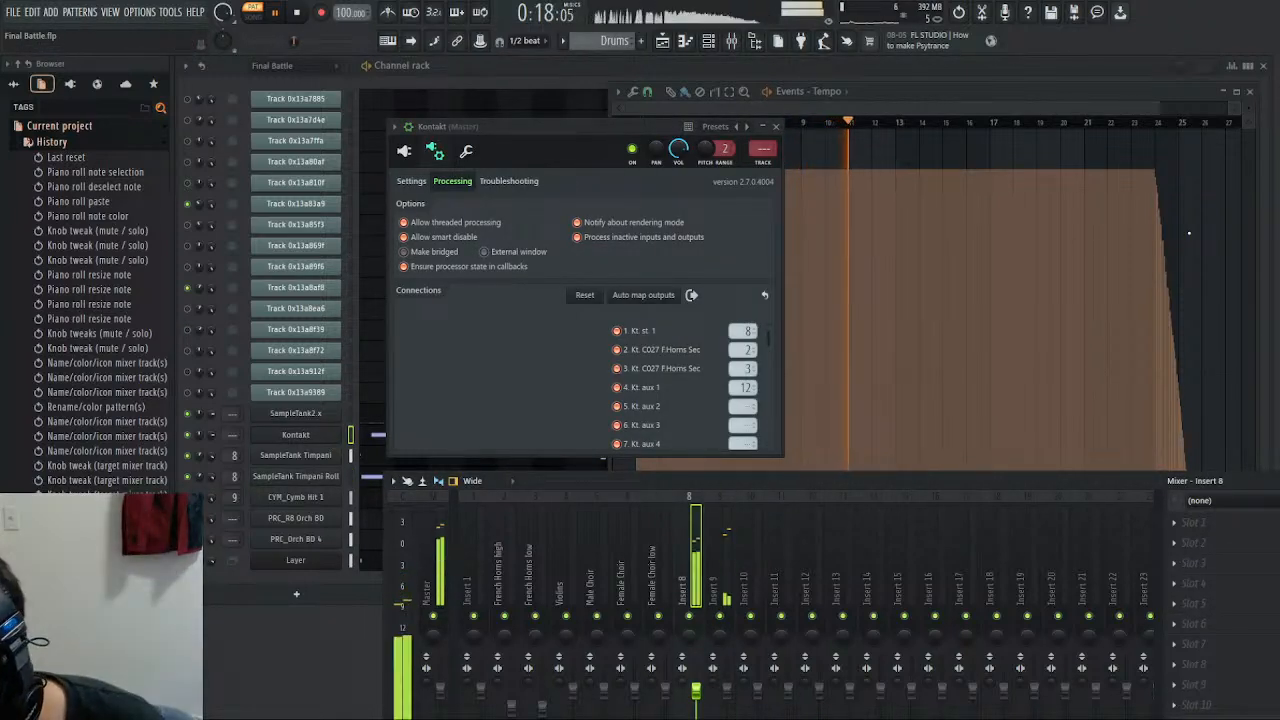
type("TGimpani")
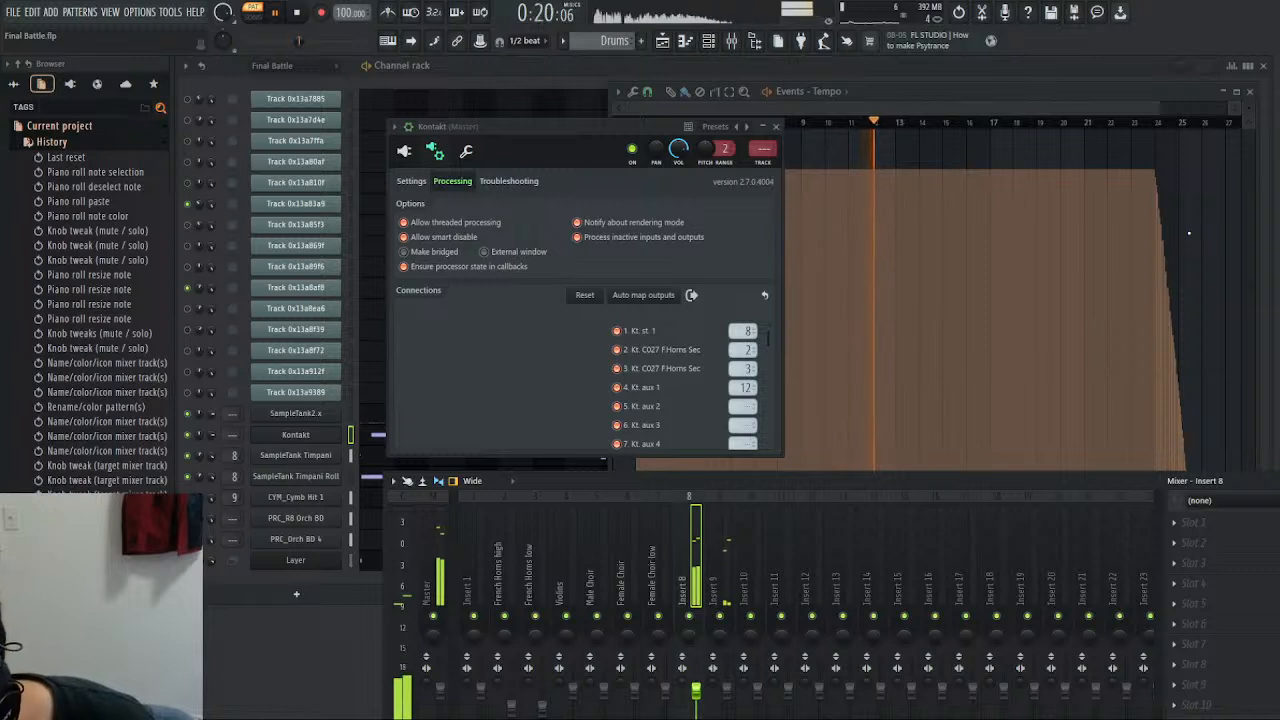
key("Return")
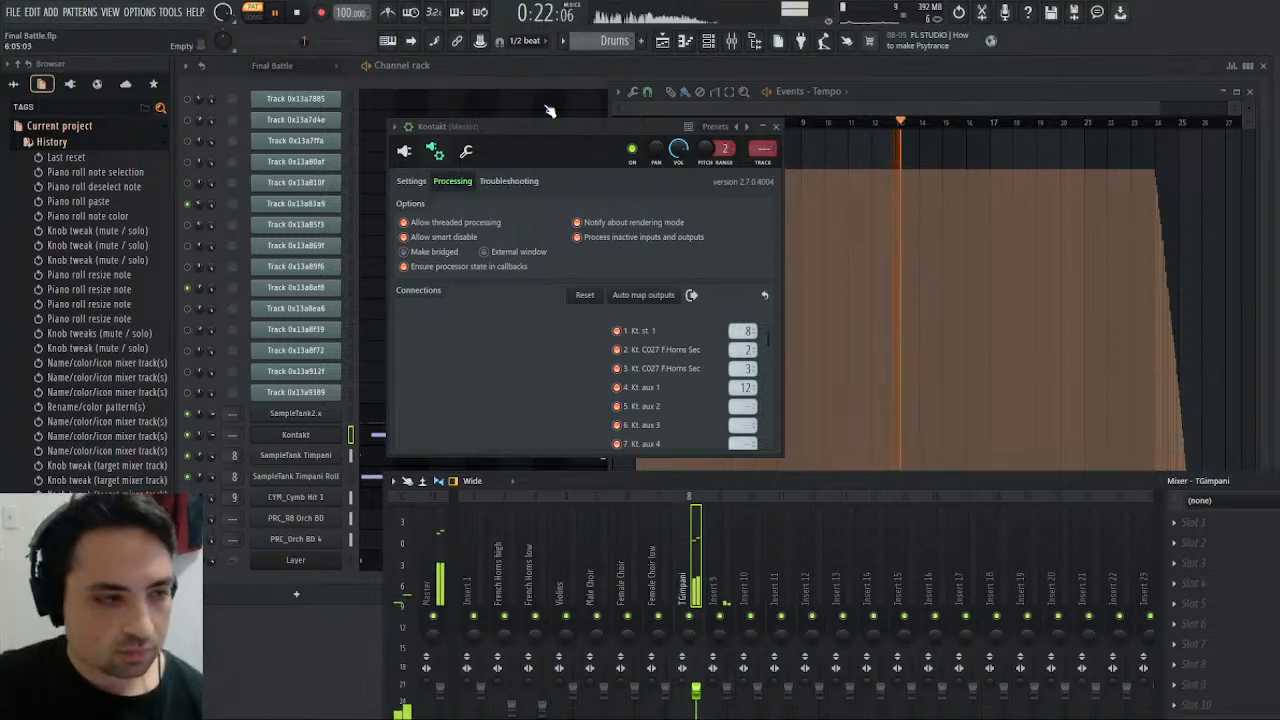
- Stop playback and close the Kontakt, mixer and tempo events windows
left_click(299, 12)
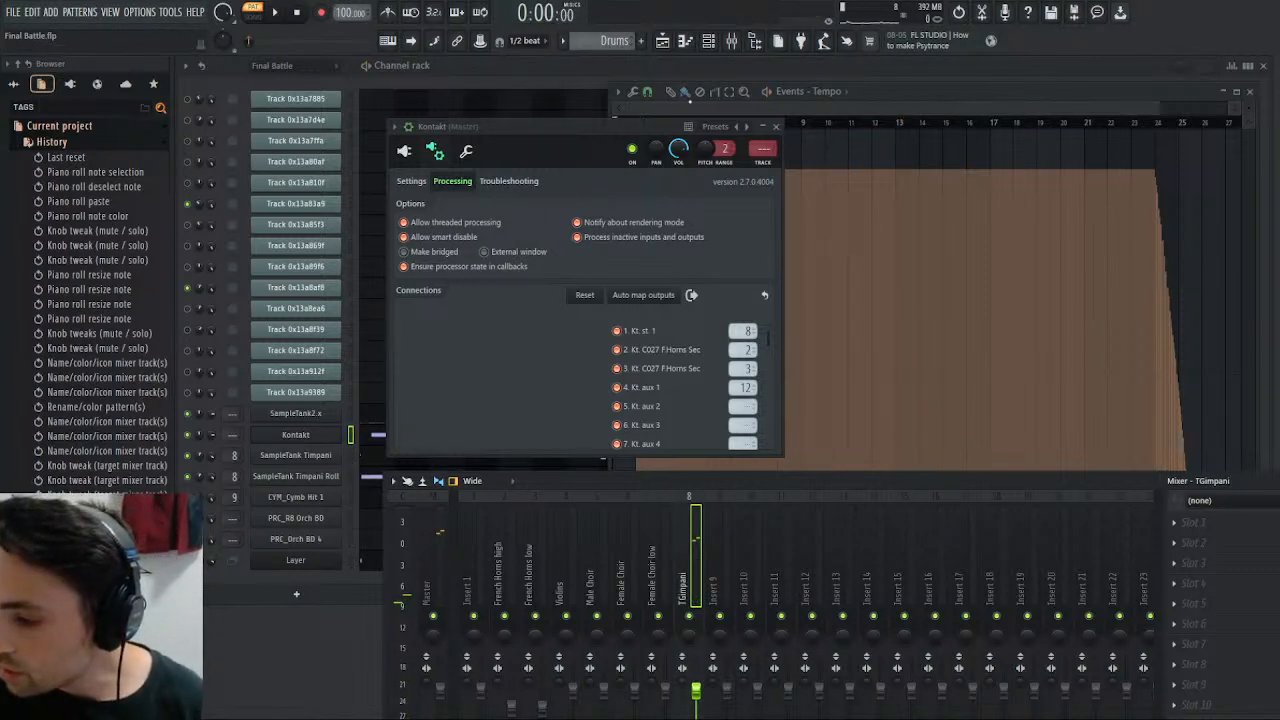
left_click(777, 128)
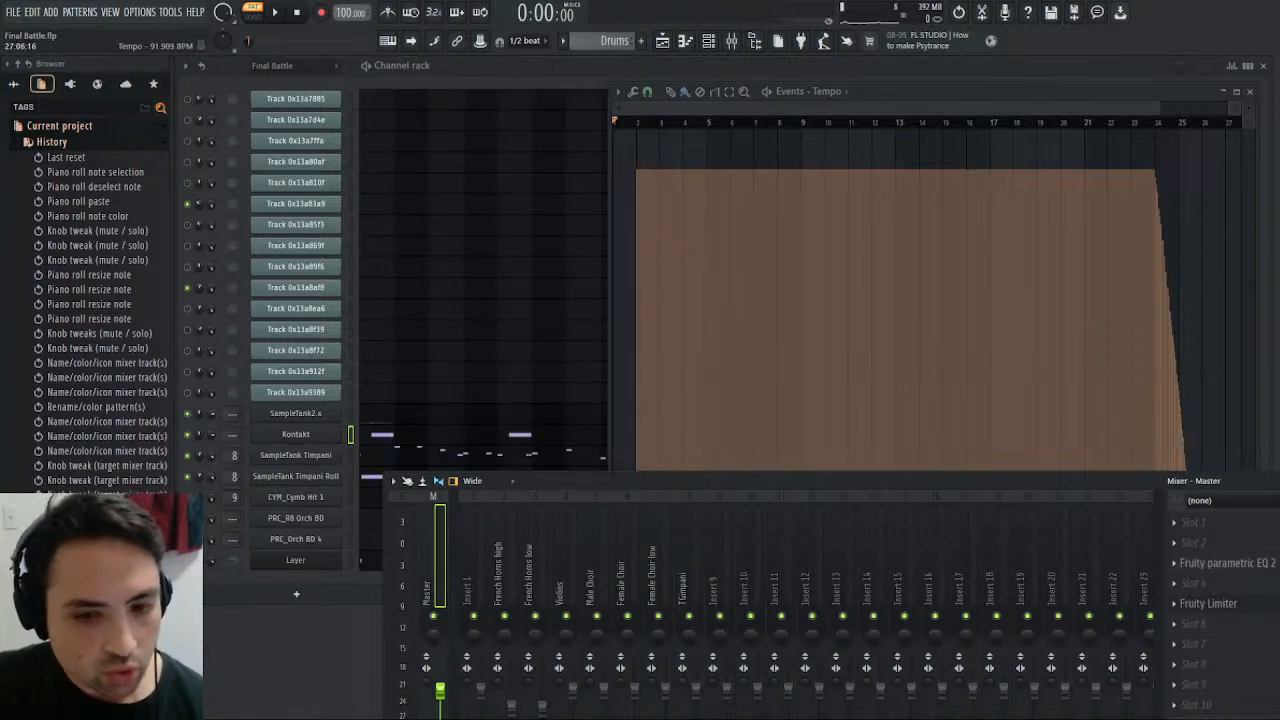
key("Escape")
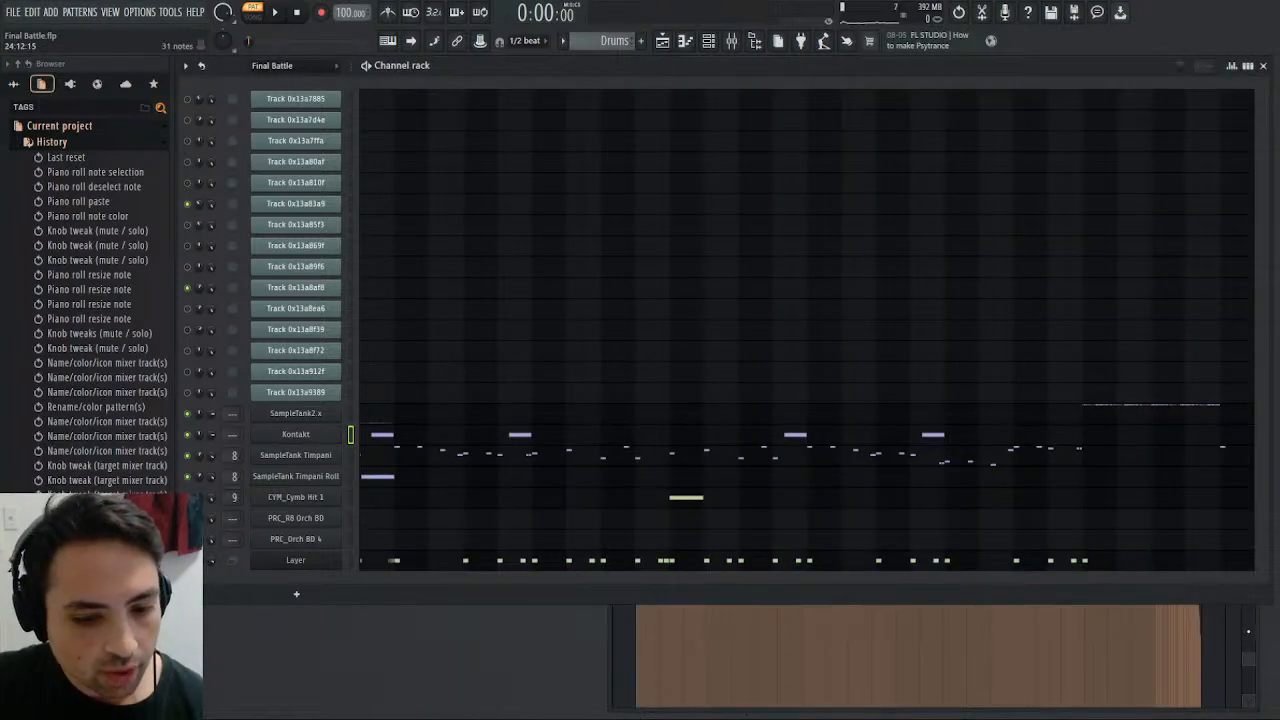
left_click(1258, 627)
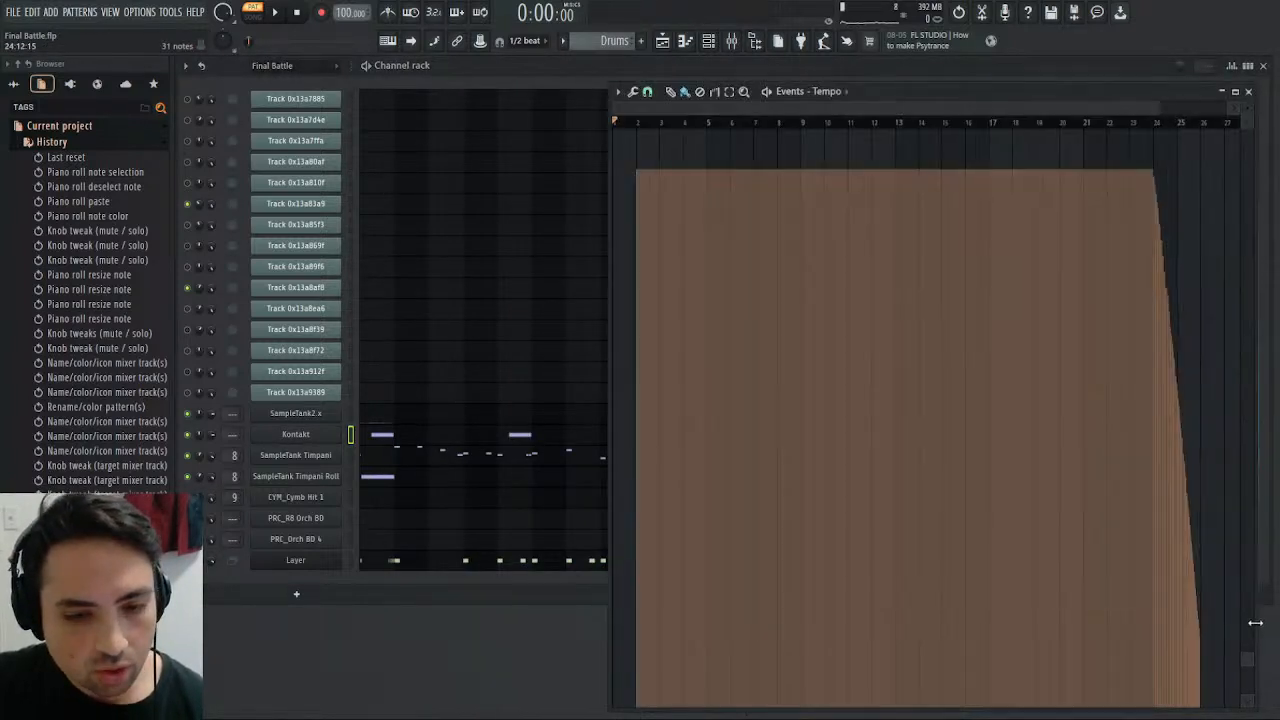
left_click(1249, 92)
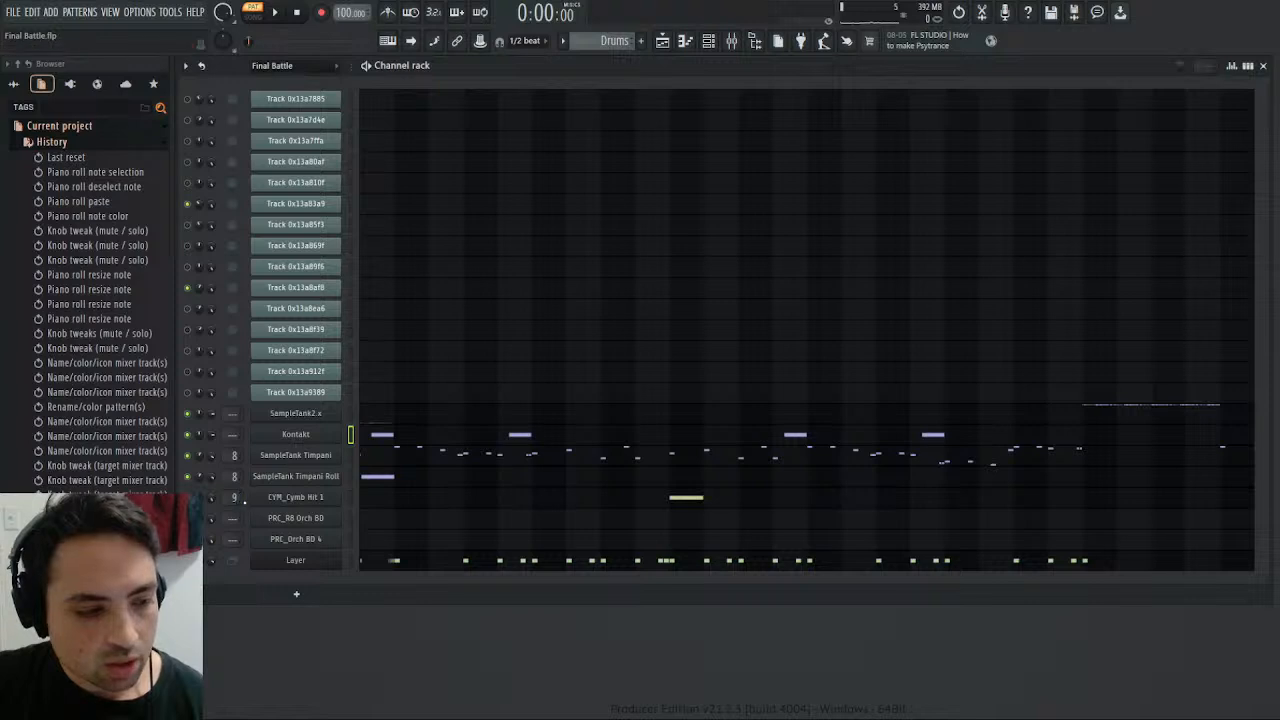
- Review the instruments loaded in the Kontakt rack and close the plugin
left_click(292, 435)
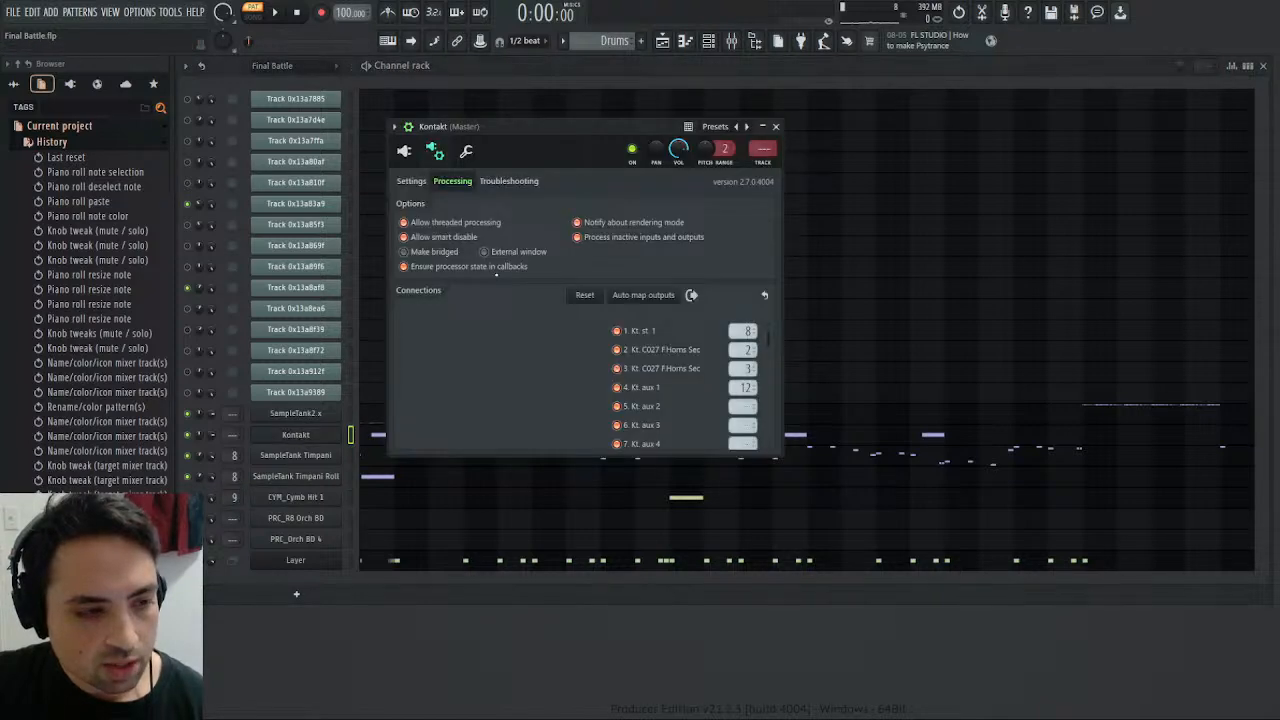
left_click(404, 150)
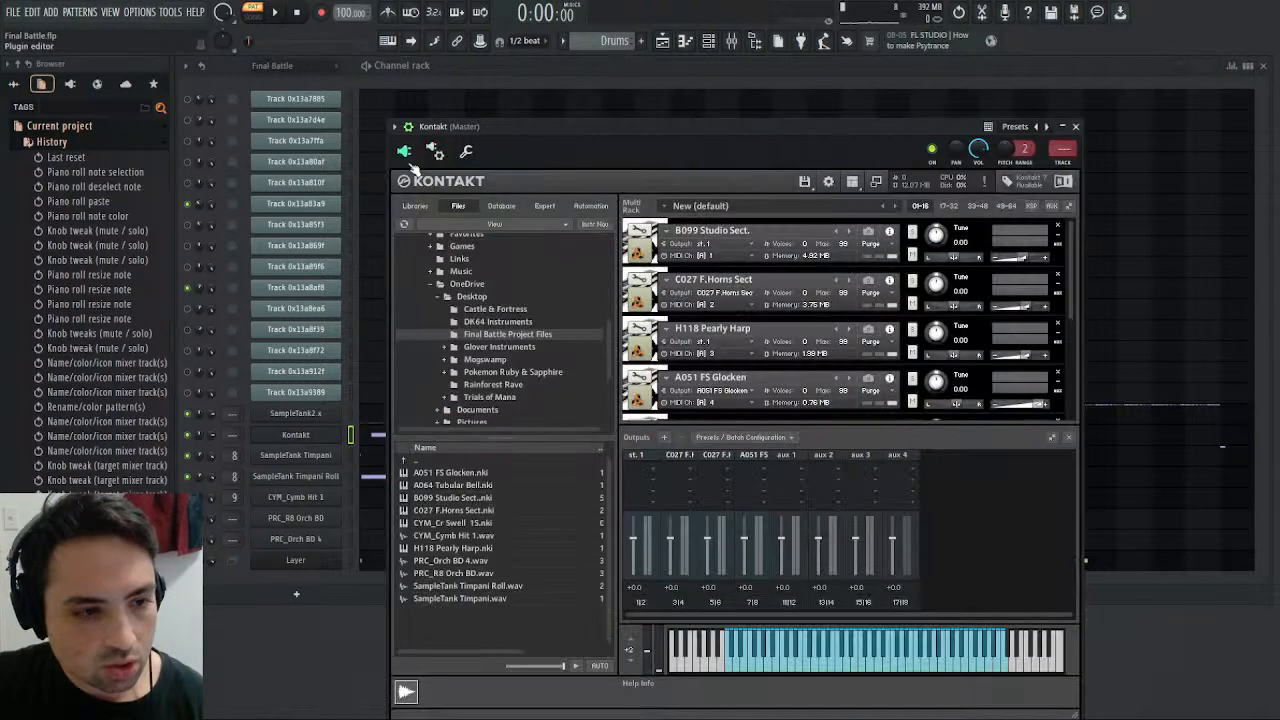
scroll(716, 343, "down", 1)
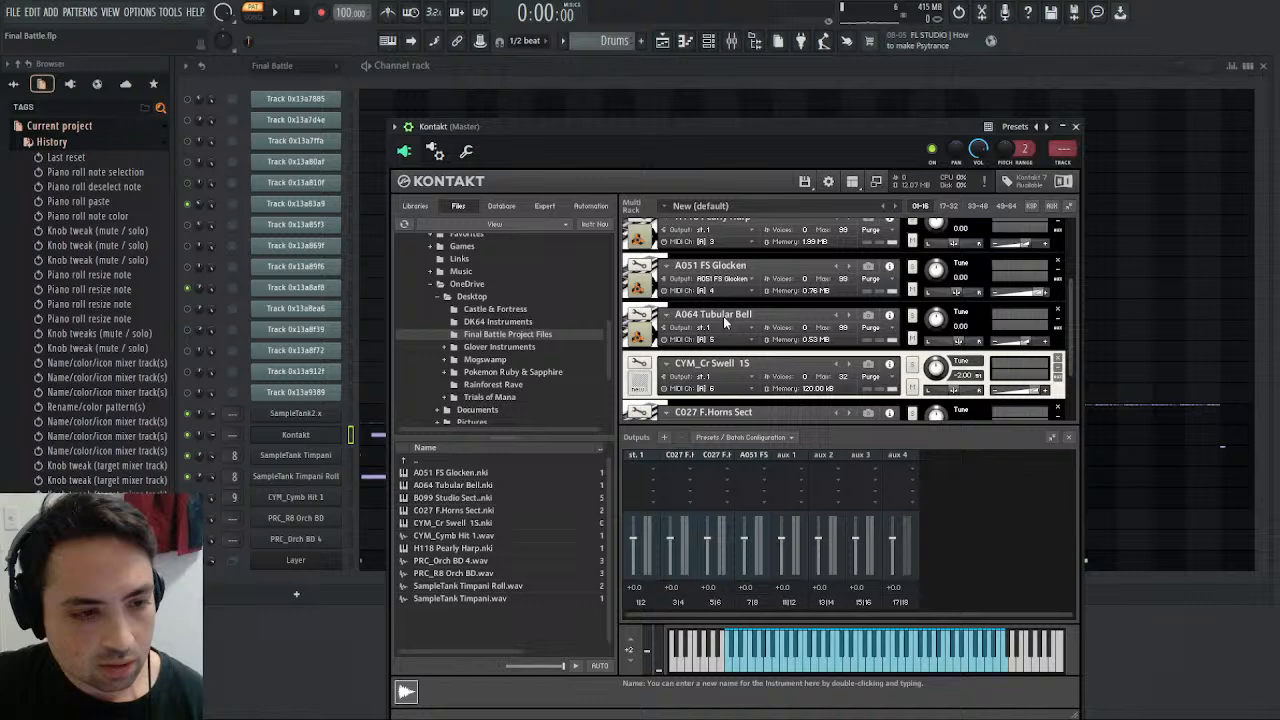
left_click(1075, 126)
- Switch the channel rack to the Melody pattern
scroll(593, 40, "up", 1)
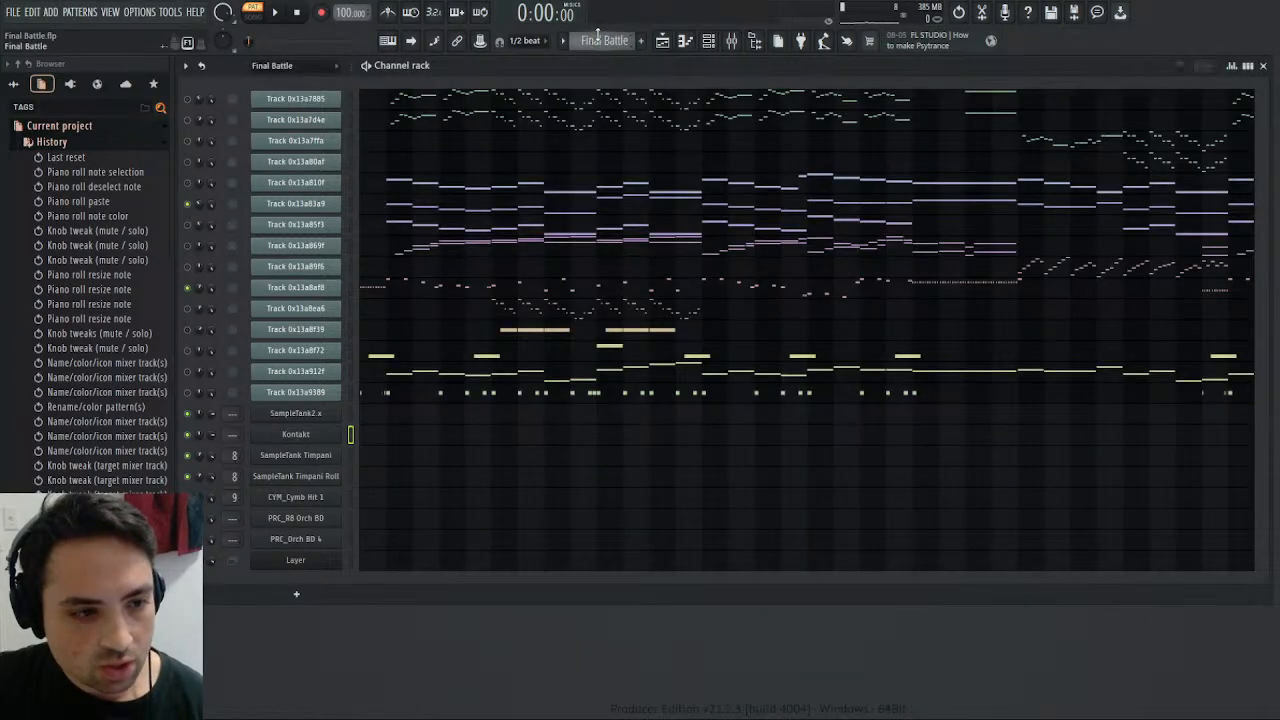
scroll(590, 40, "up", 1)
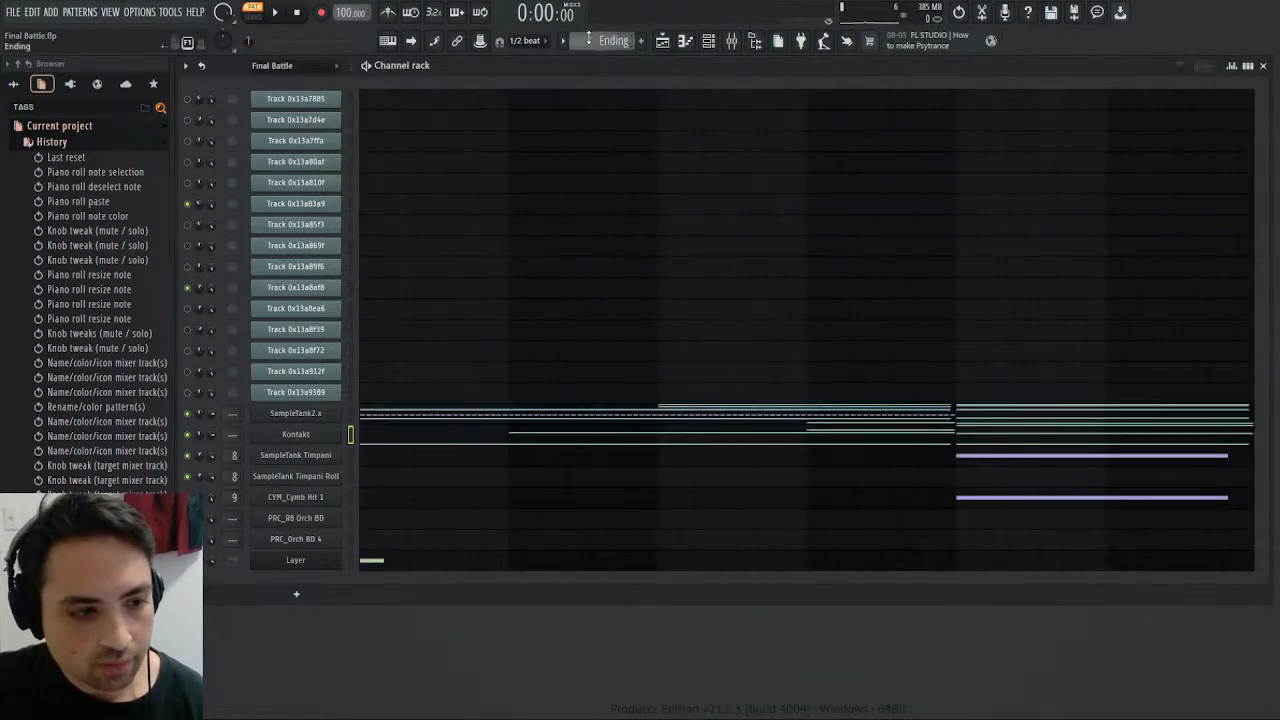
scroll(588, 40, "up", 1)
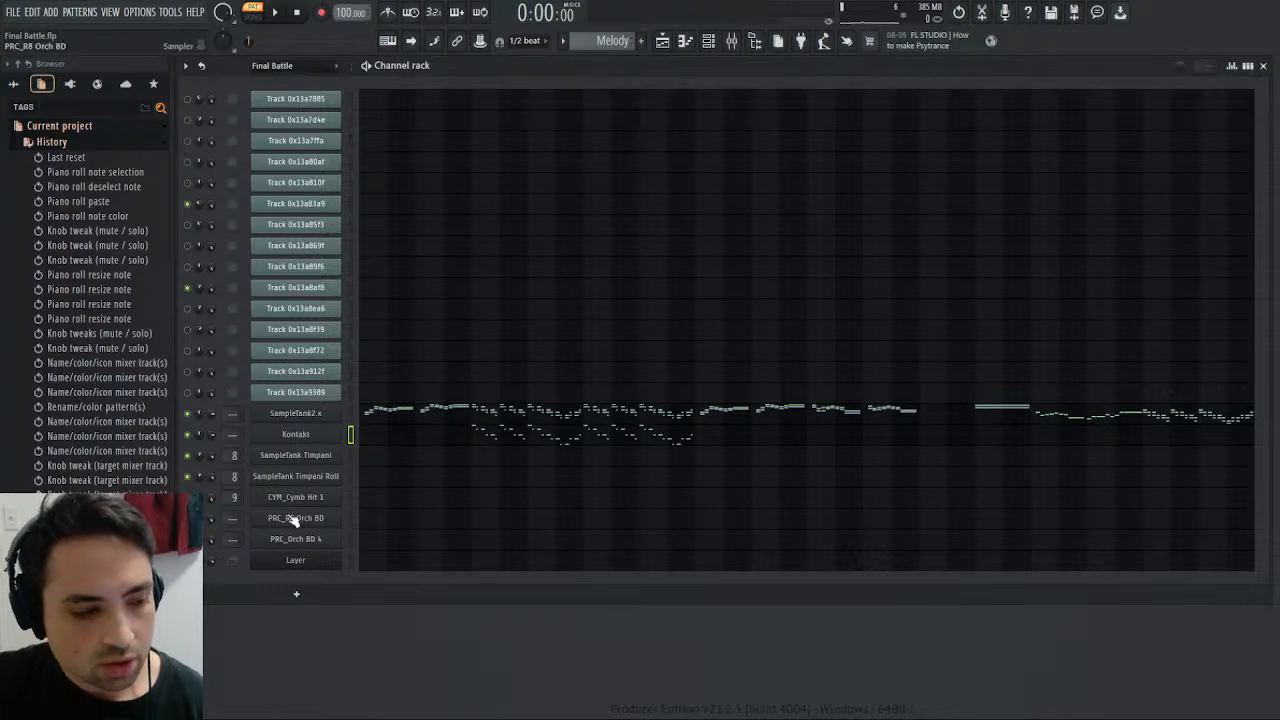
- Create a separate master output channel for the CYM_Cr Swell 1S instrument in Kontakt, and bring up the mixer
left_click(295, 434)
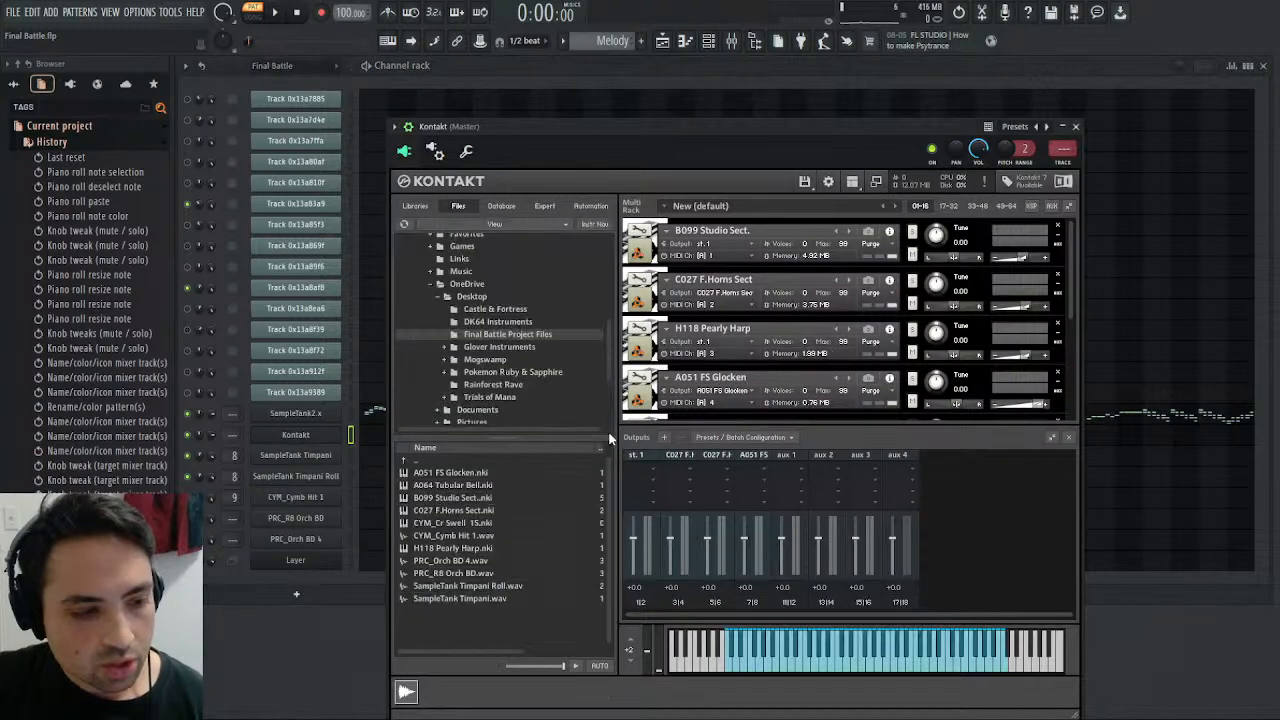
scroll(685, 360, "down", 2)
scroll(685, 360, "down", 3)
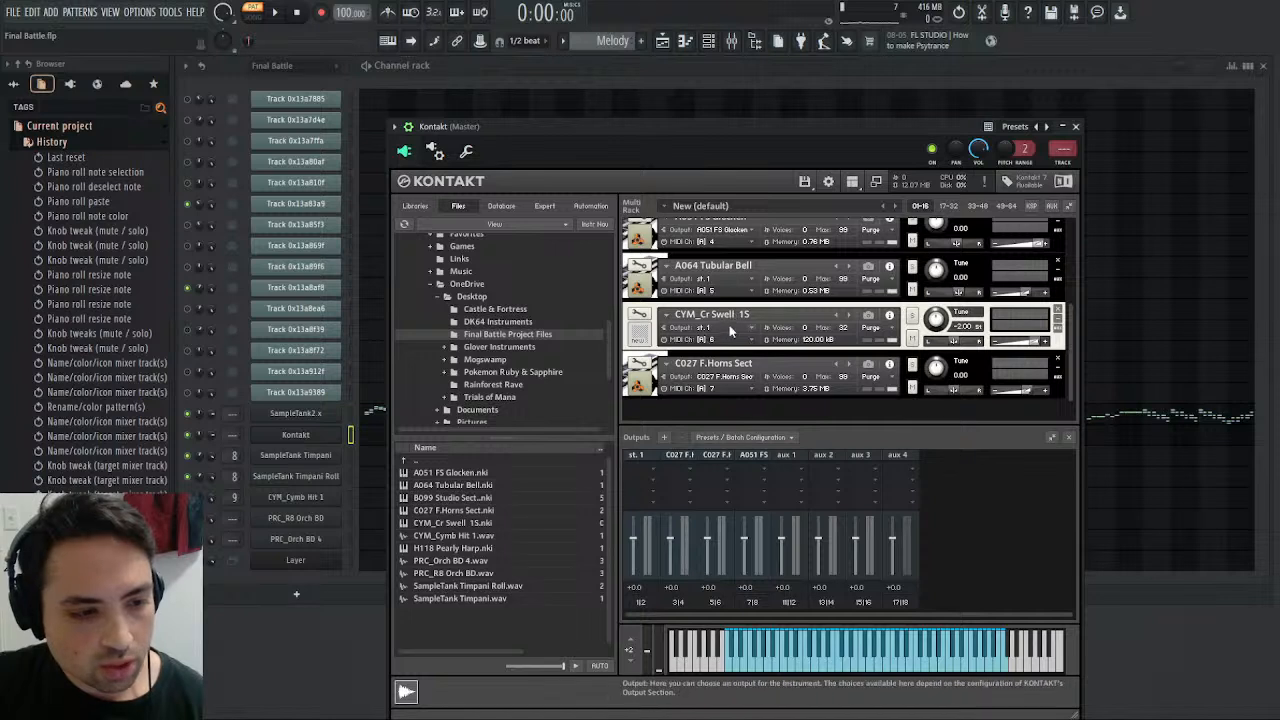
left_click(747, 330)
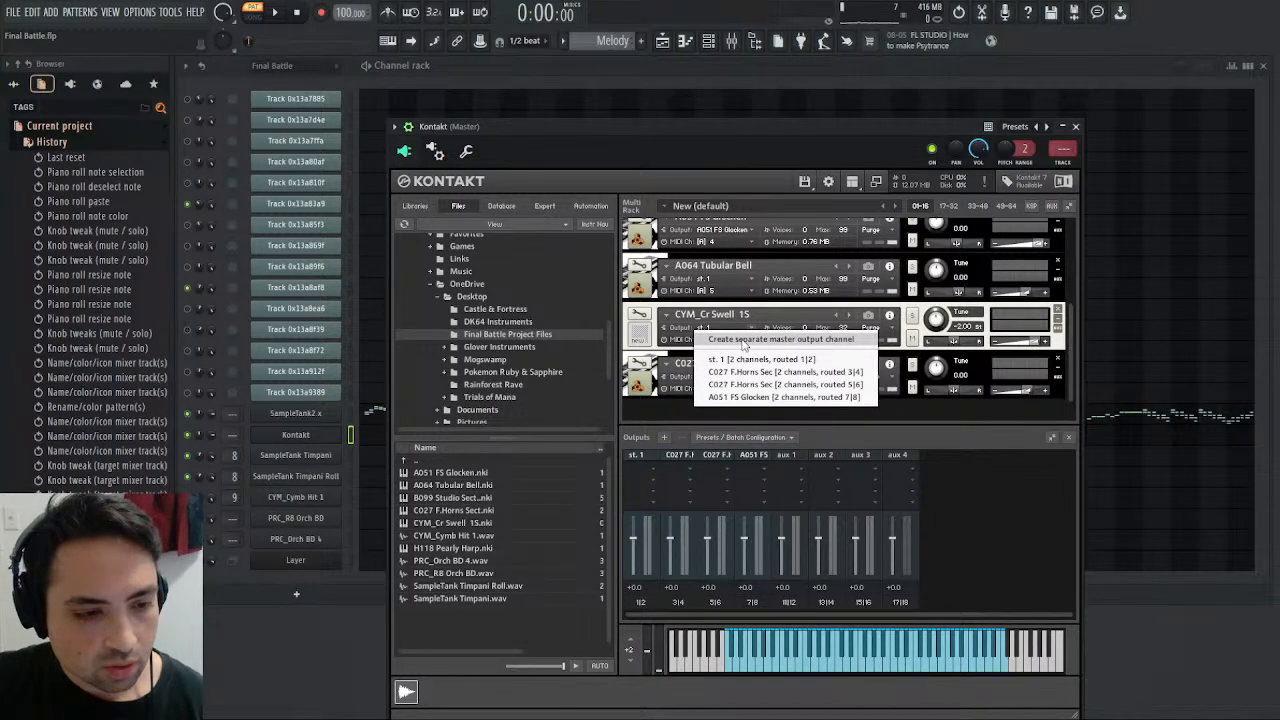
left_click(744, 340)
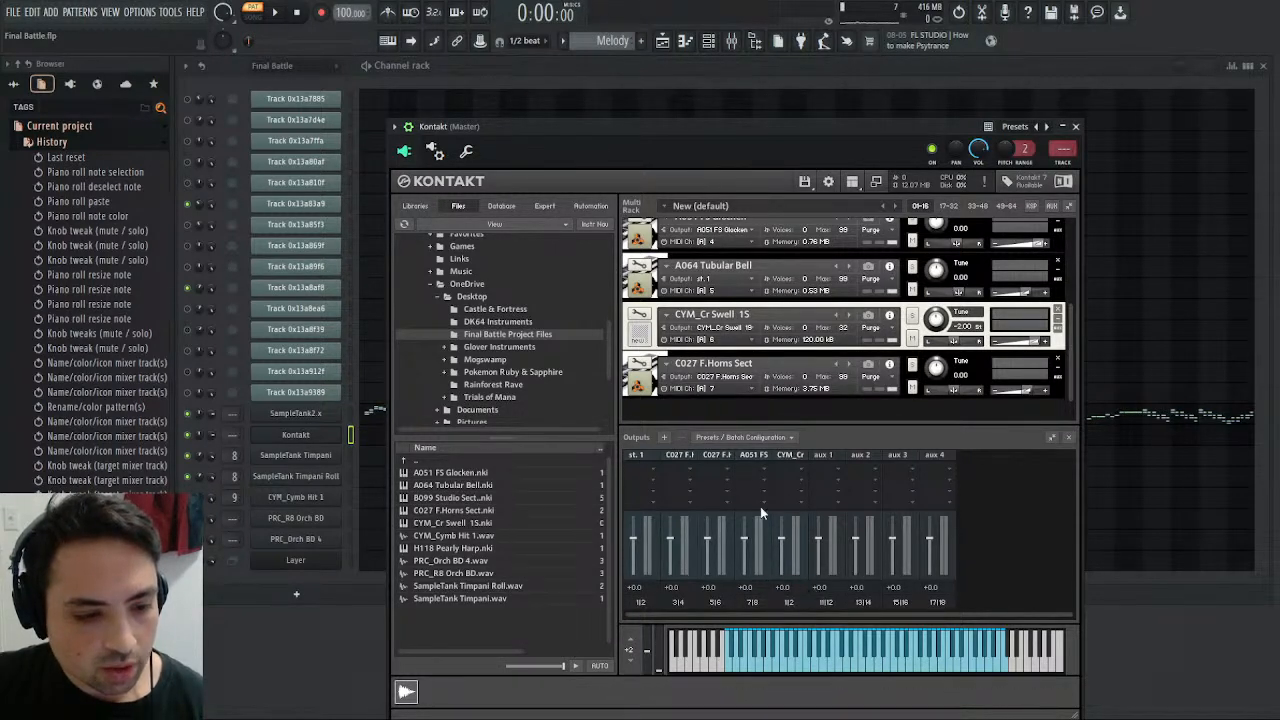
left_click(733, 41)
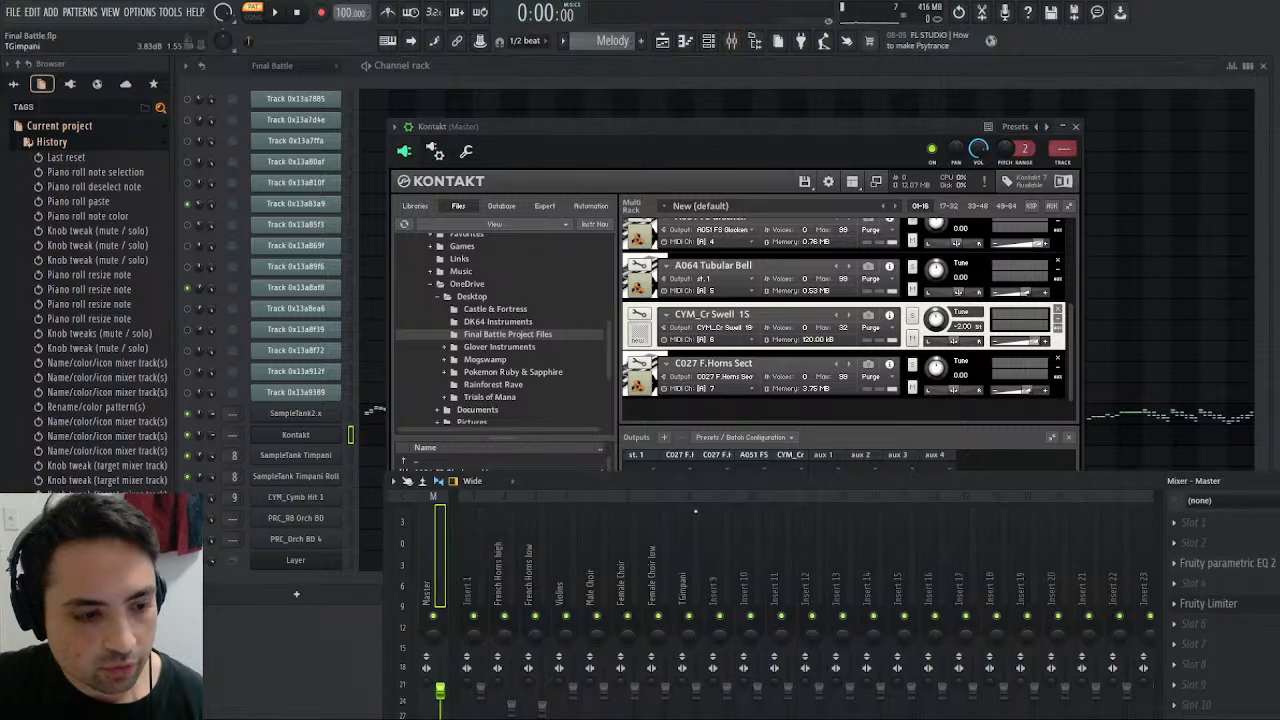
- Rename mixer track 8 as Timpani and mixer track 9 as Crash
left_click(685, 592)
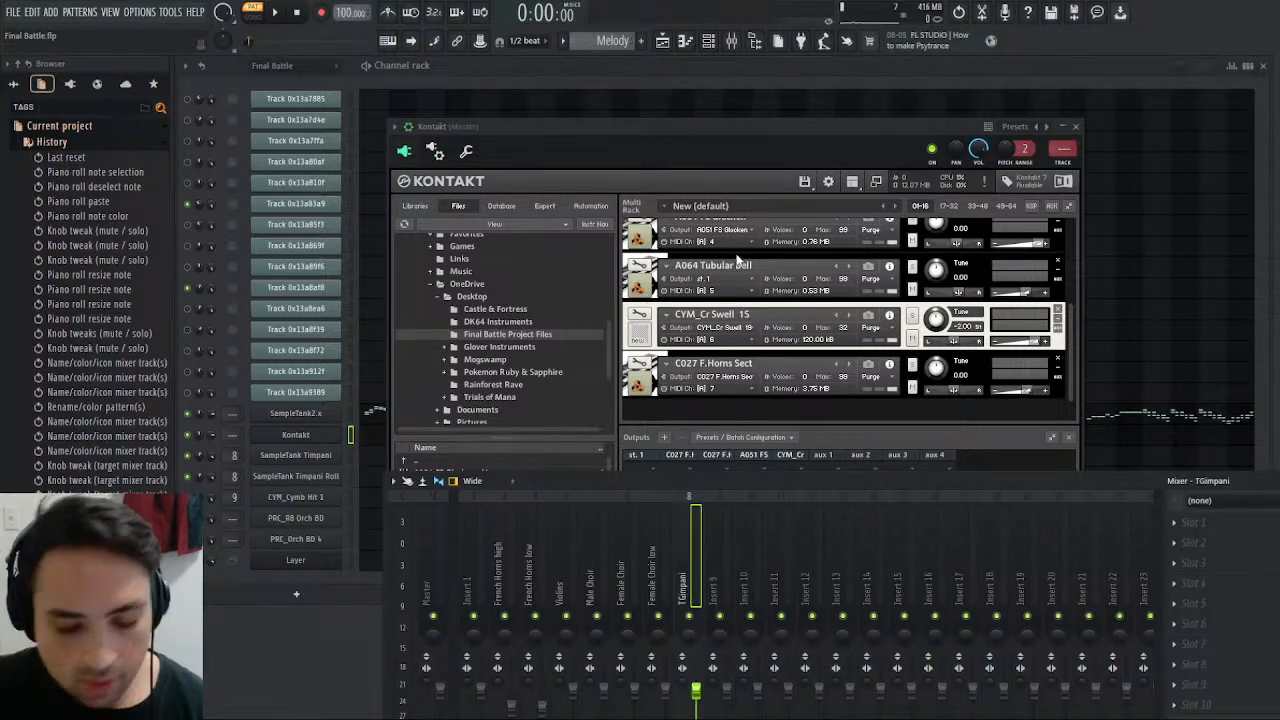
key("ctrl+z")
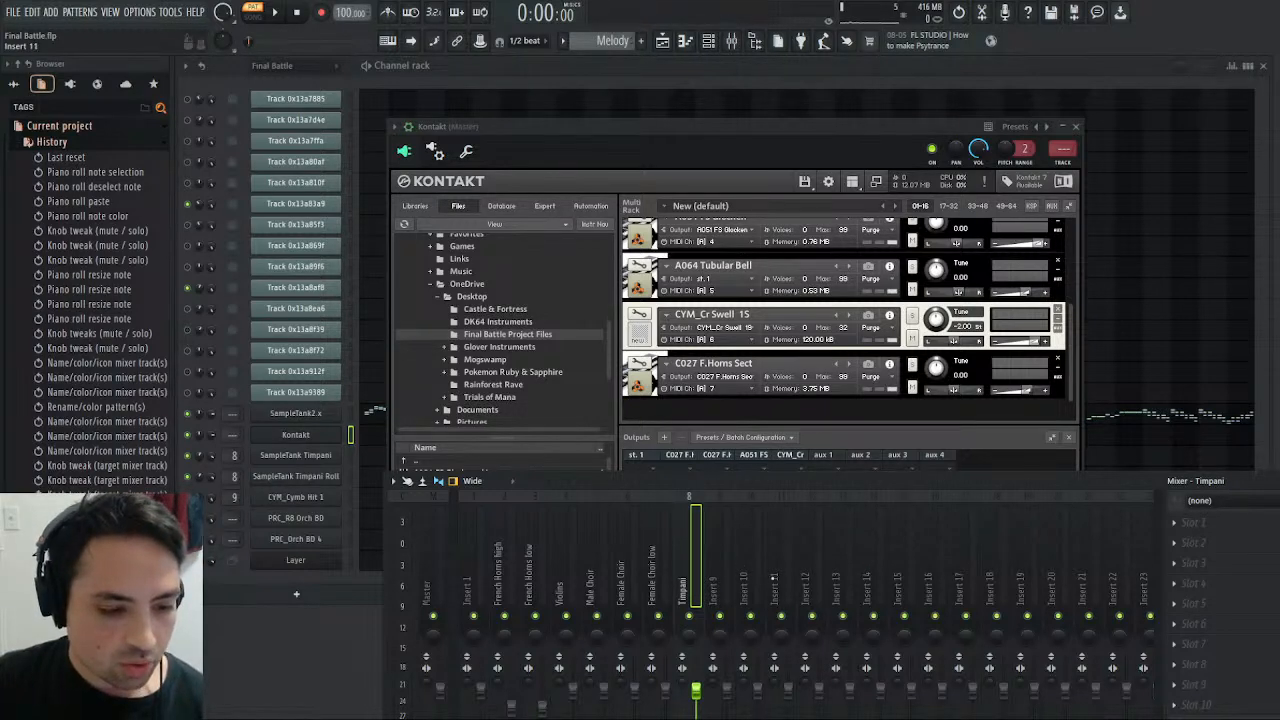
left_click(805, 582)
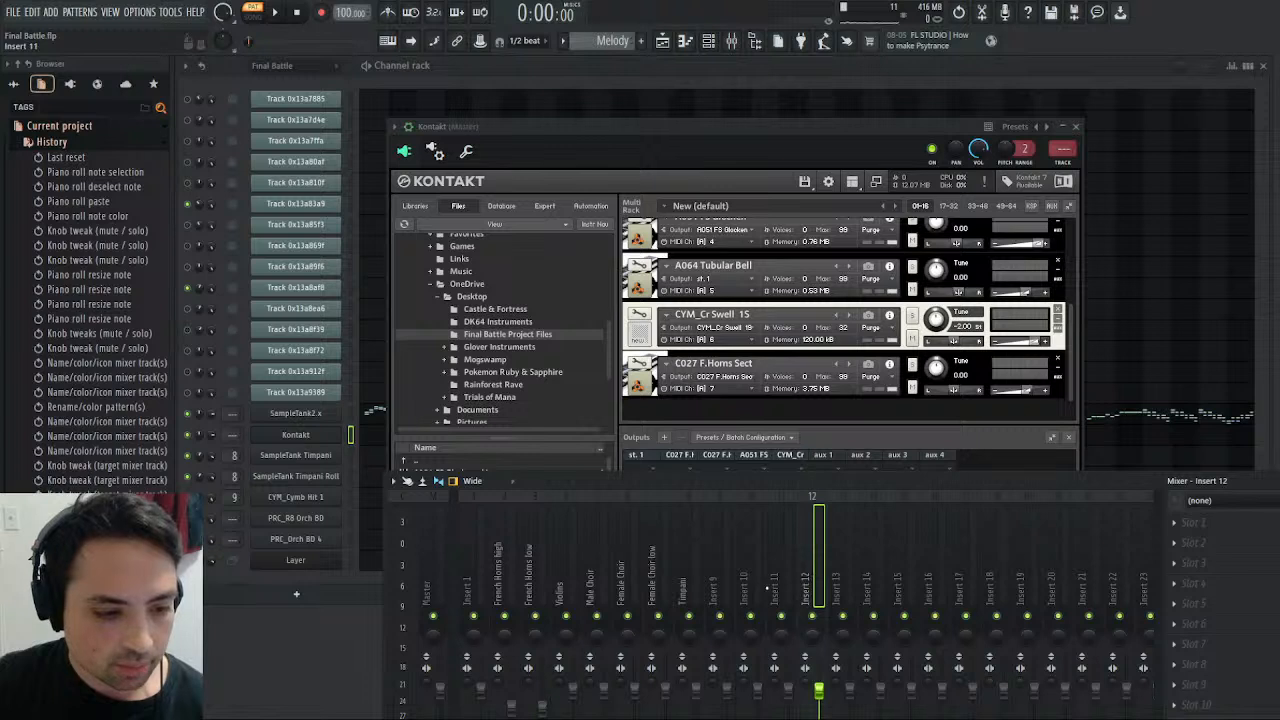
left_click(729, 580)
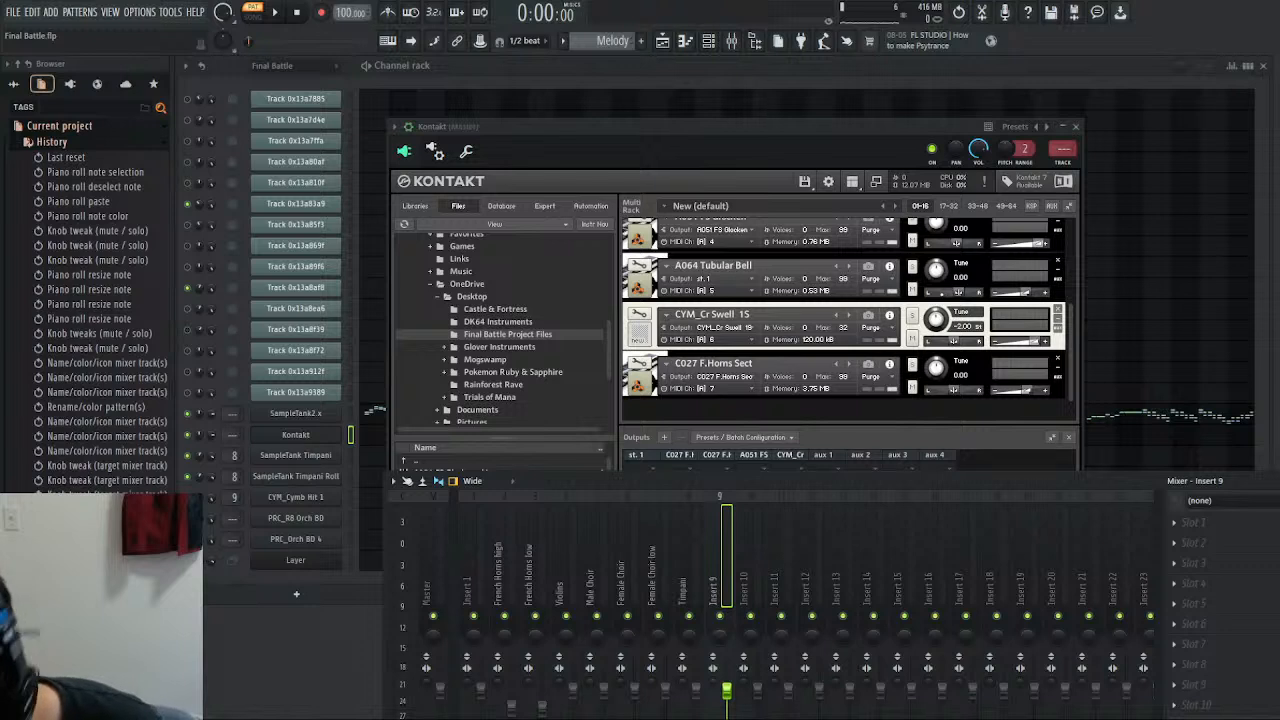
type("Crash")
key("Return")
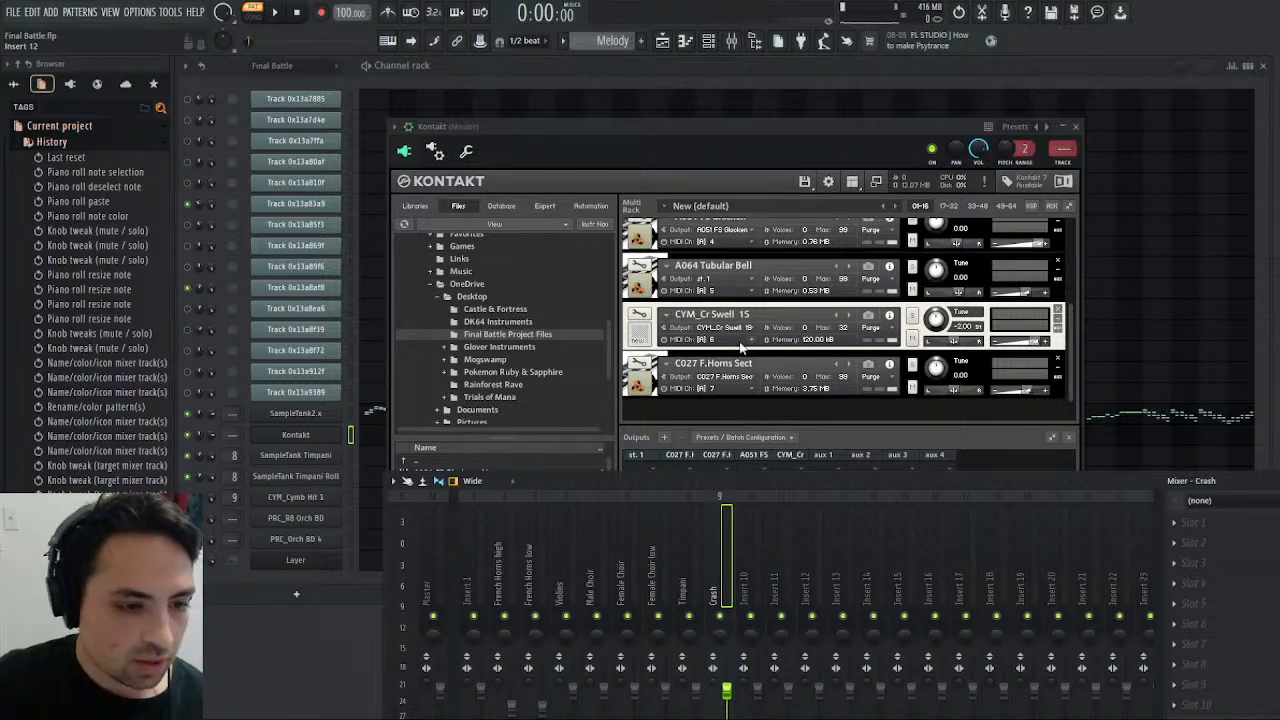
- Route Kontakt's fifth output, aux 2, to mixer track 10 and rename that track as Rolling Crash
left_click(764, 400)
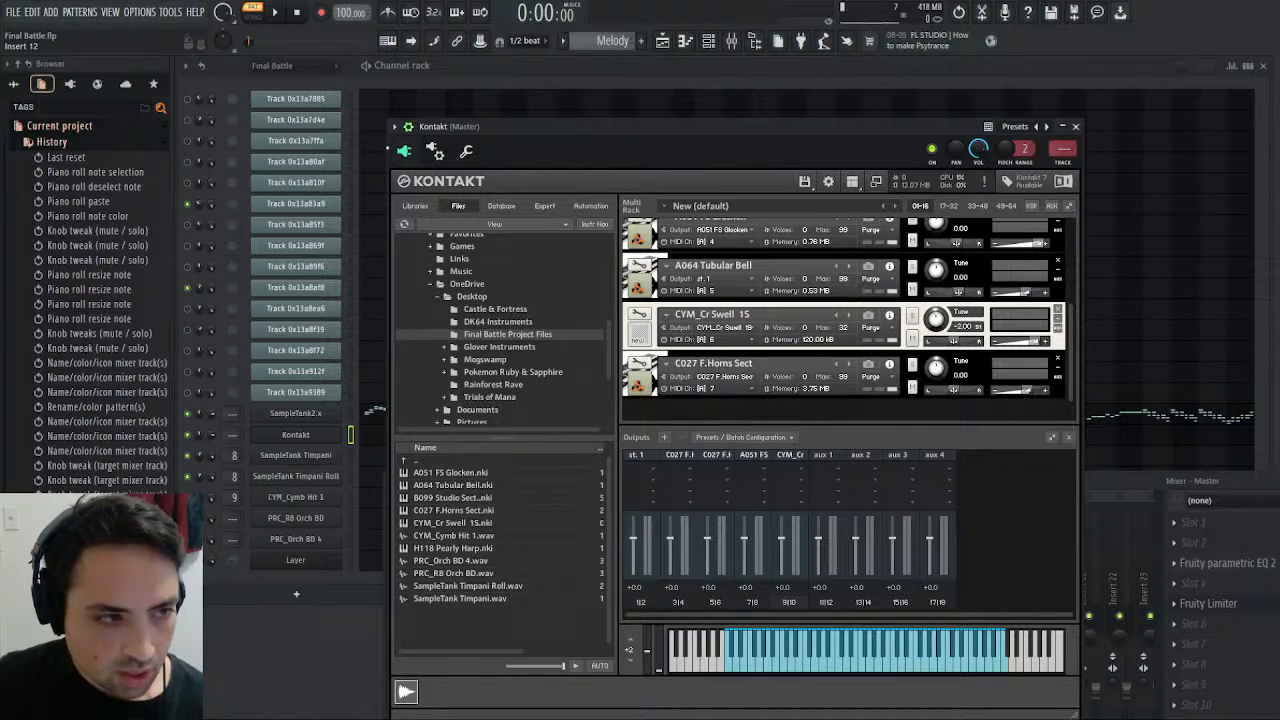
left_click(434, 150)
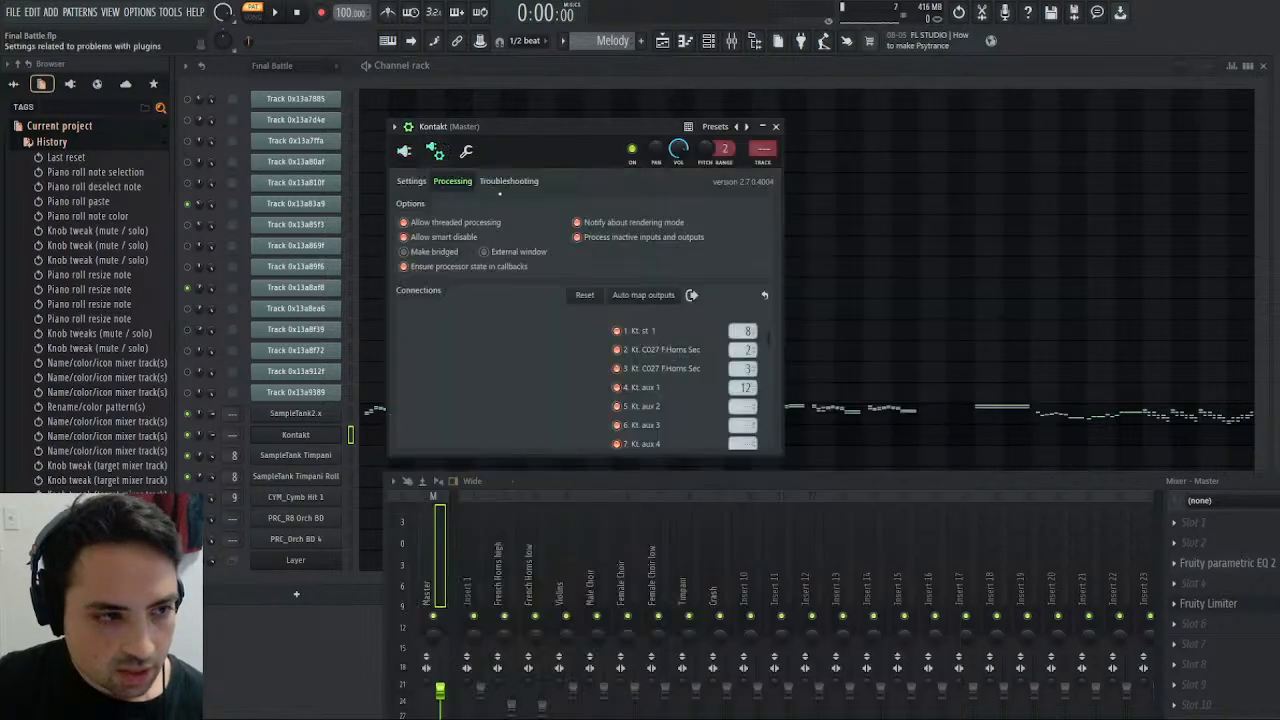
left_click(740, 407)
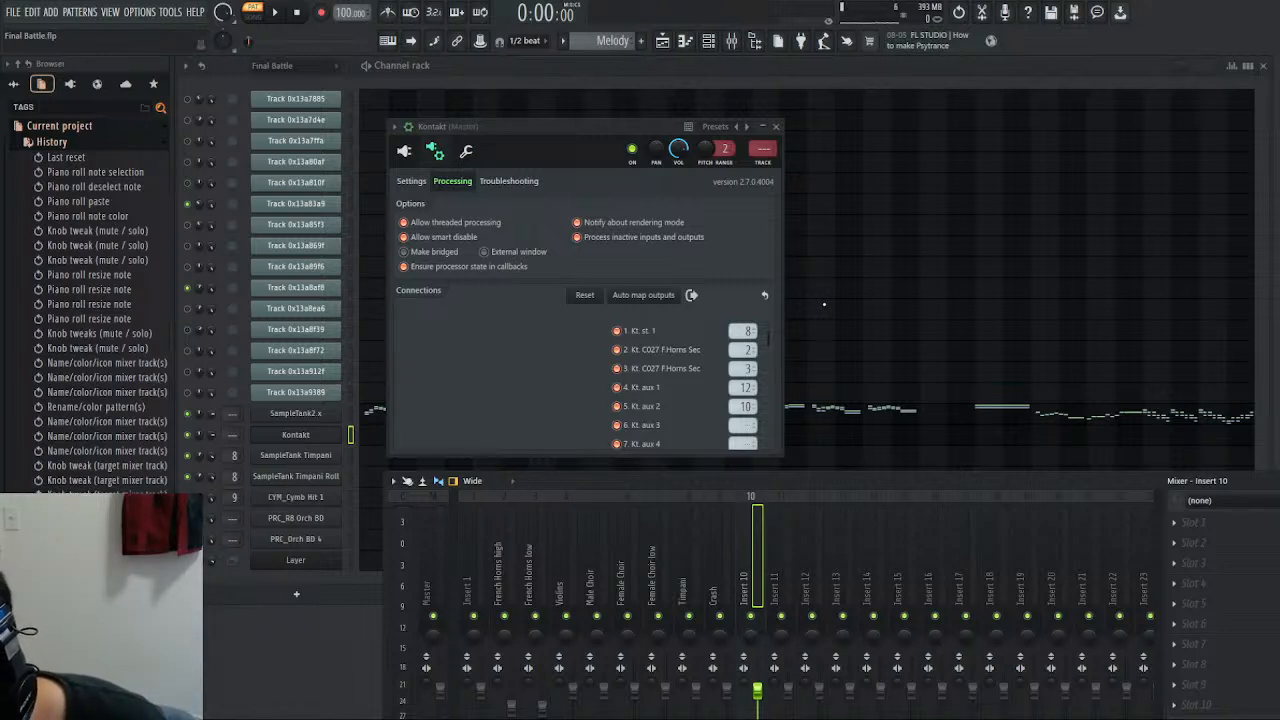
key("Return")
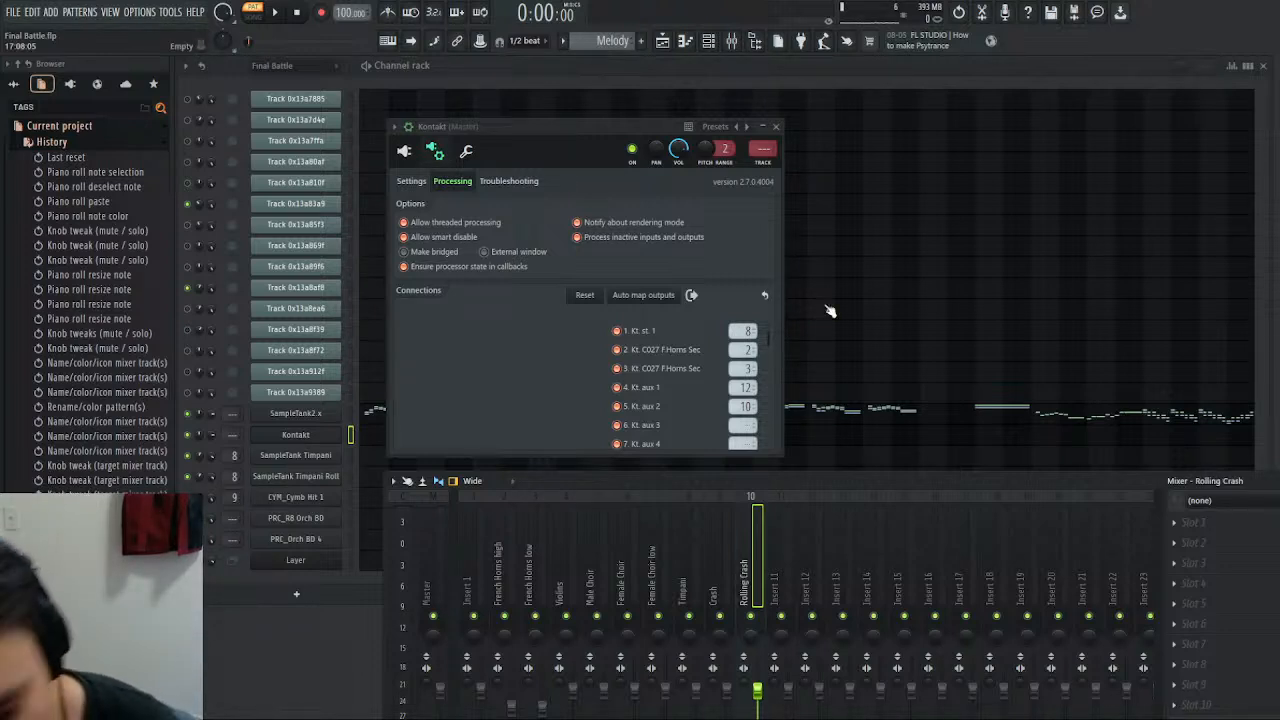
- Close the Kontakt settings and route both PRC Orch BD channels to mixer track 11
left_click(783, 578)
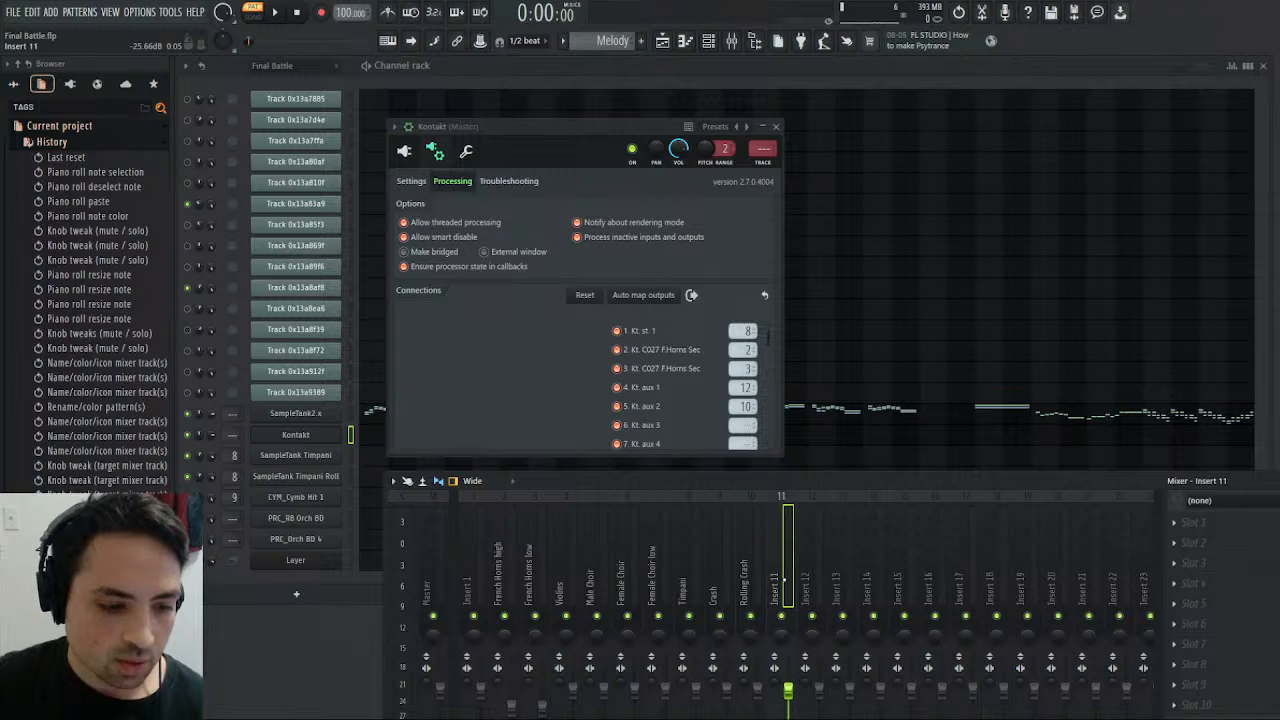
left_click(776, 126)
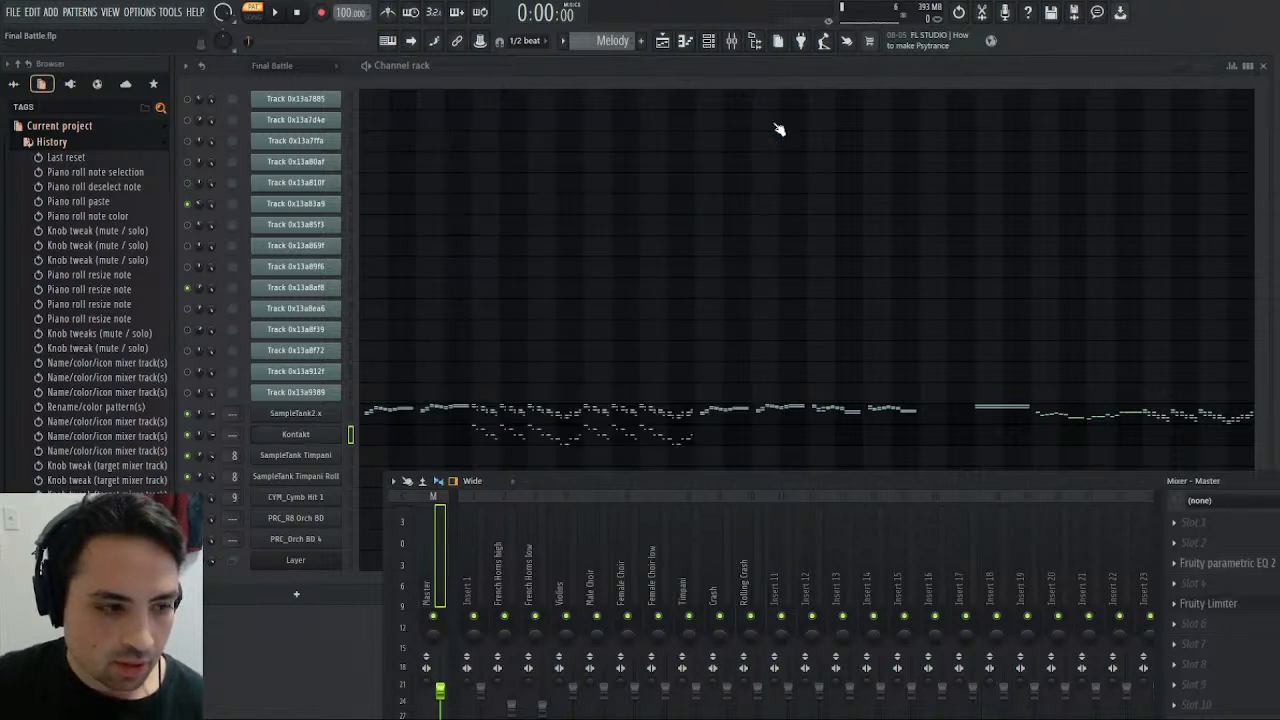
scroll(236, 518, "up", 11)
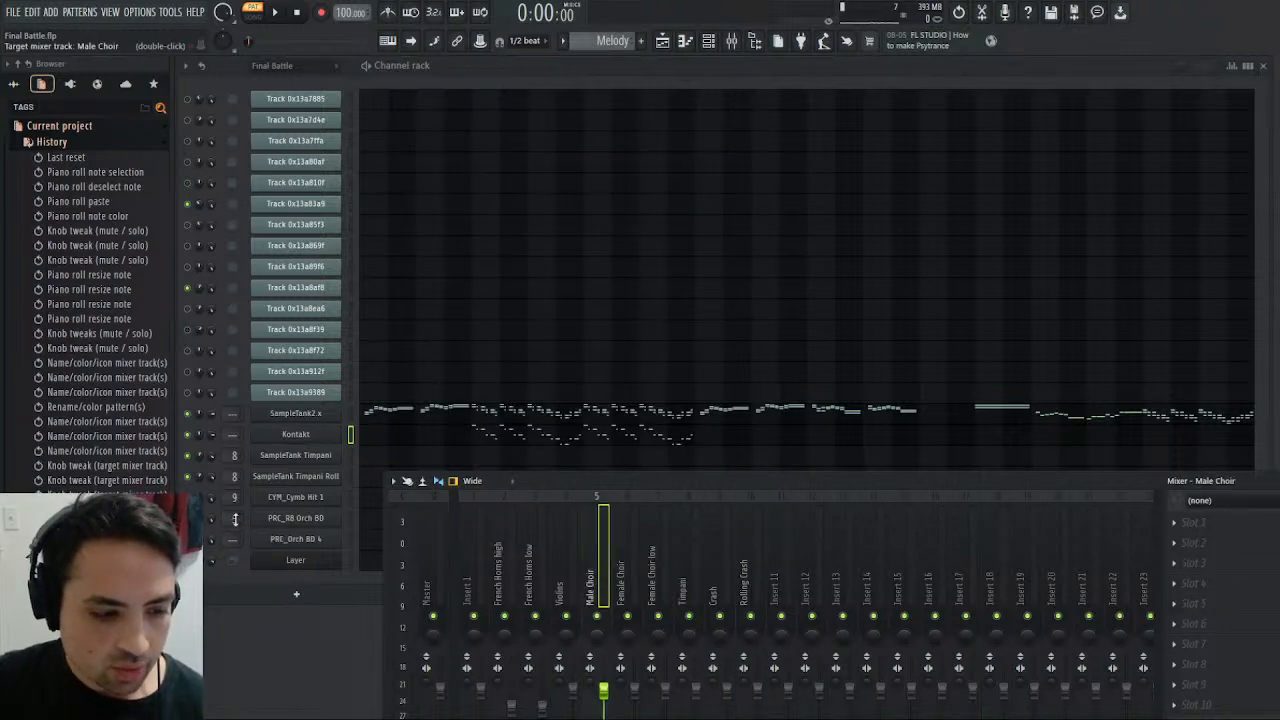
scroll(234, 538, "up", 10)
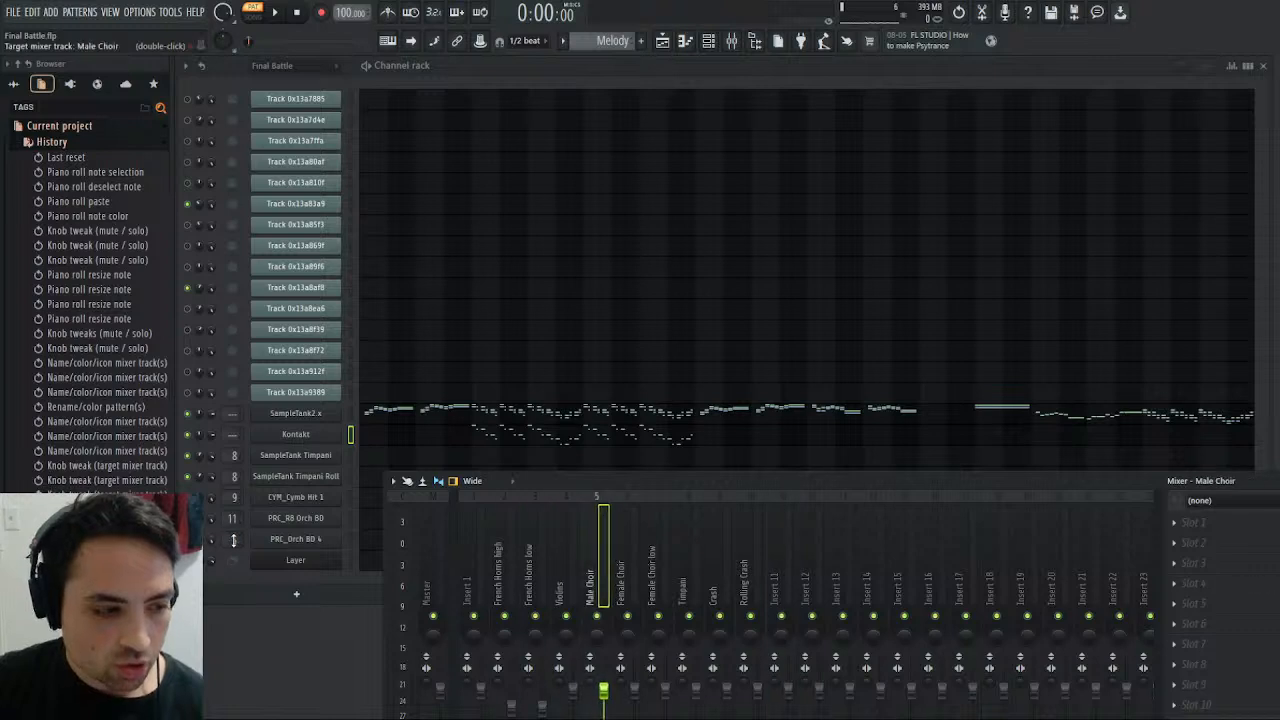
scroll(234, 538, "up", 1)
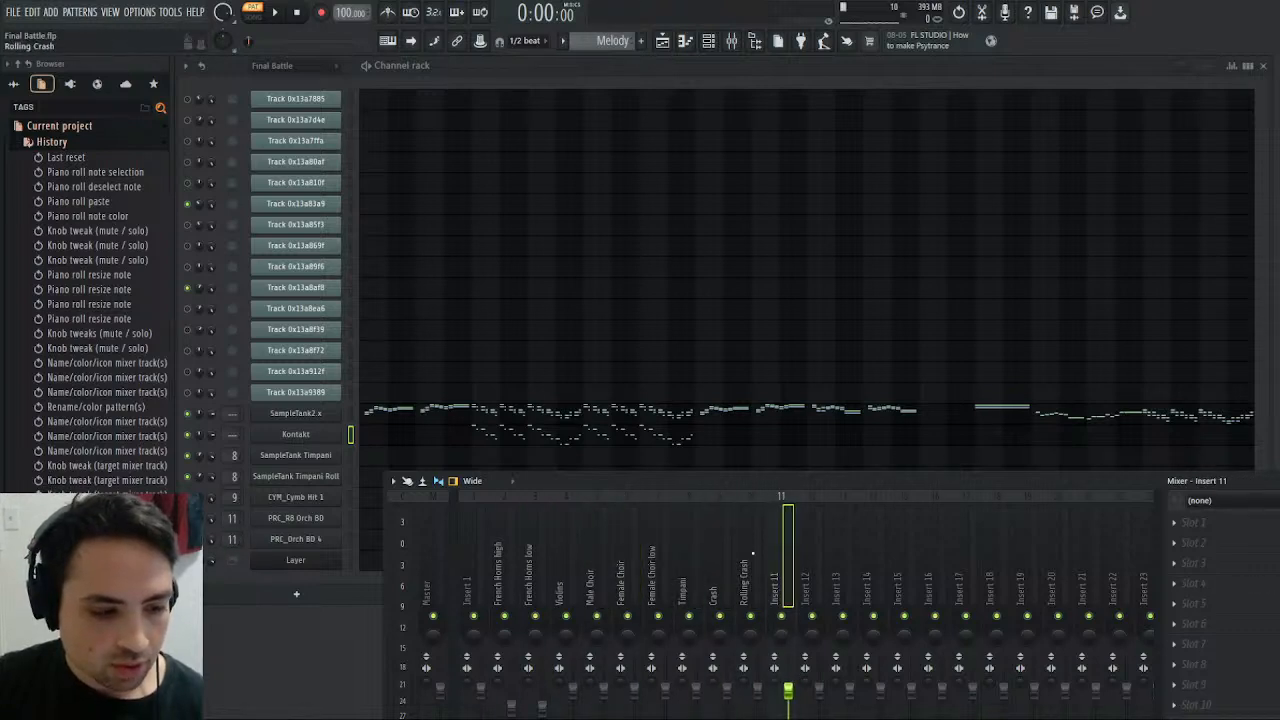
- Rename mixer track 11 as Bass Drum and mixer track 12 as Glockenspiel
left_click(769, 556)
left_click(781, 543)
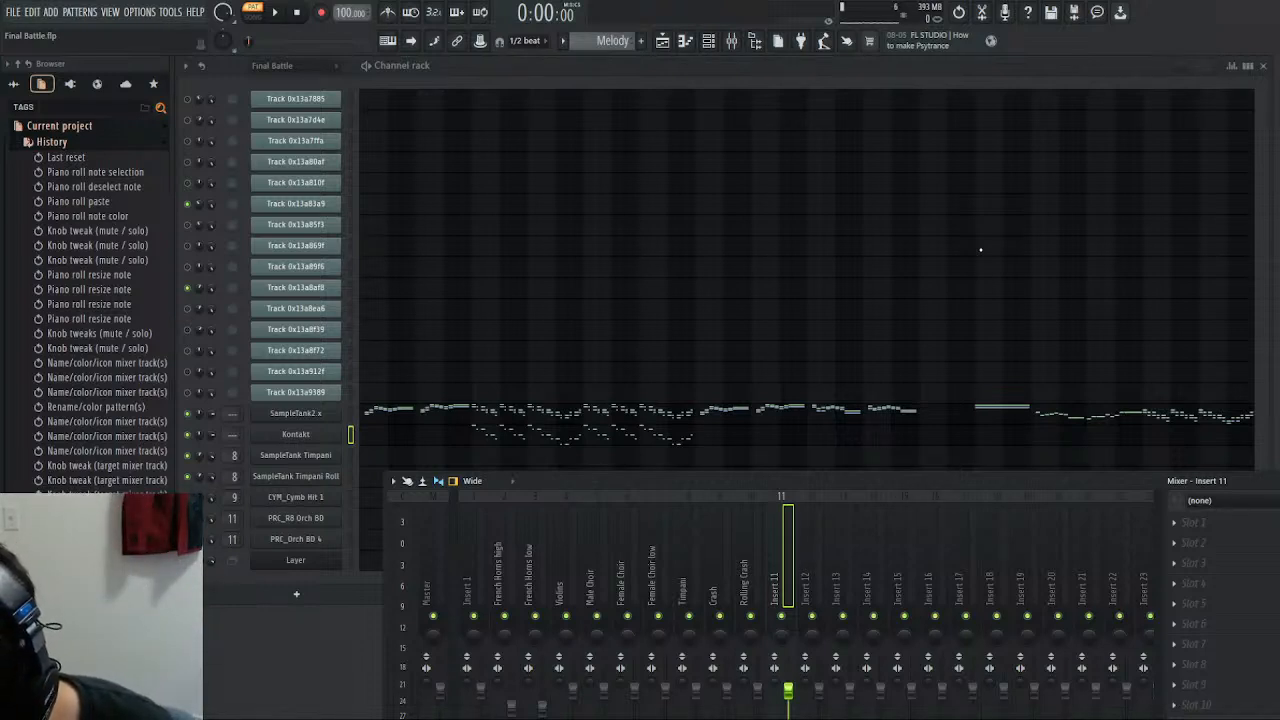
type("Bass Drum")
key("Return")
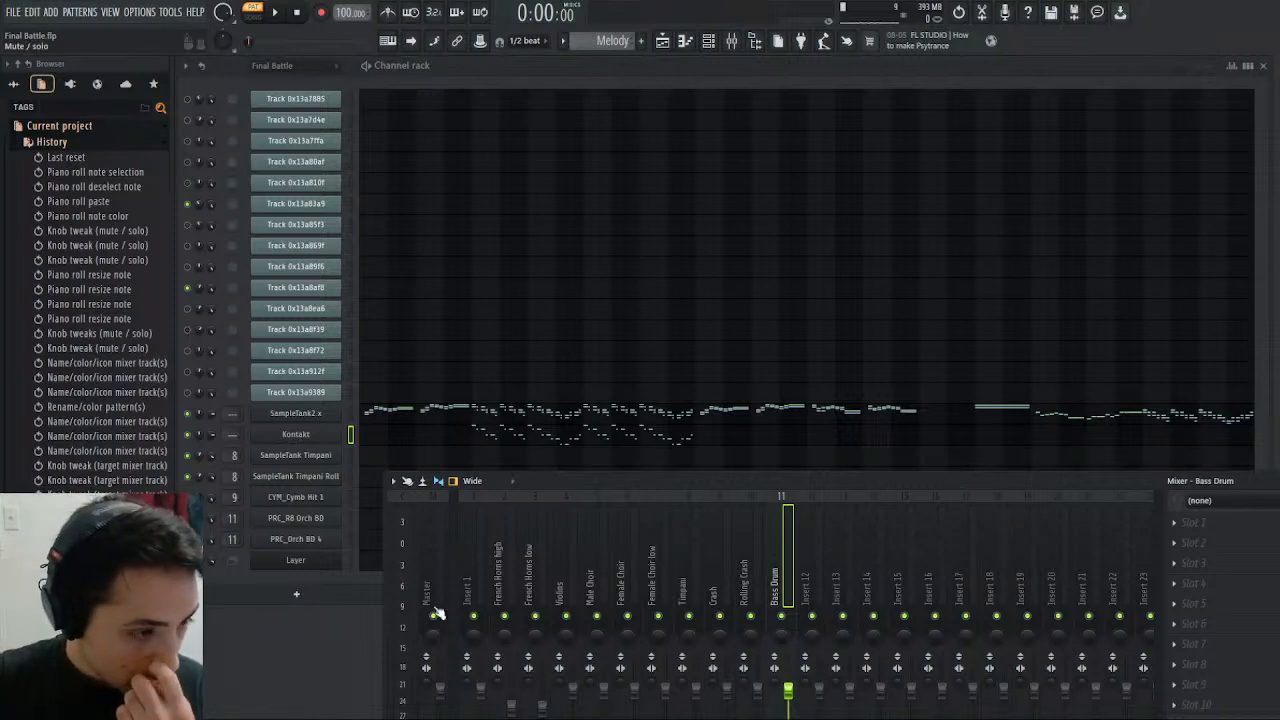
left_click(820, 566)
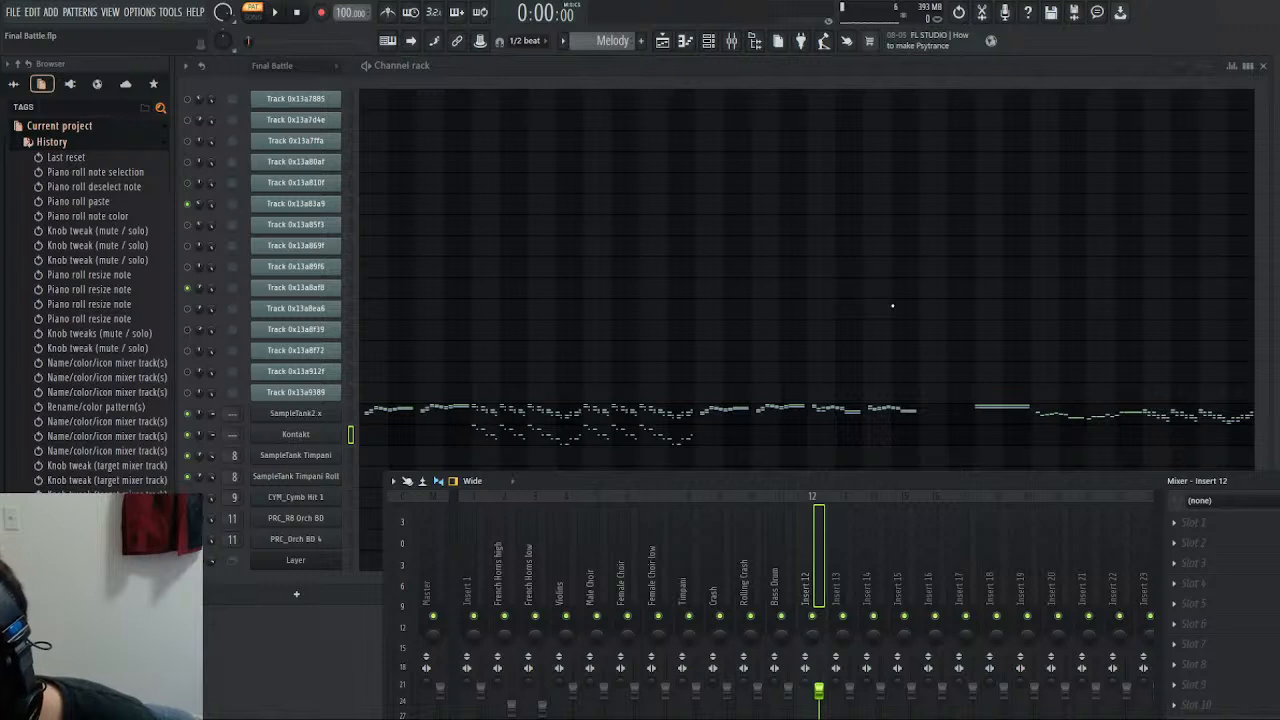
key("Return")
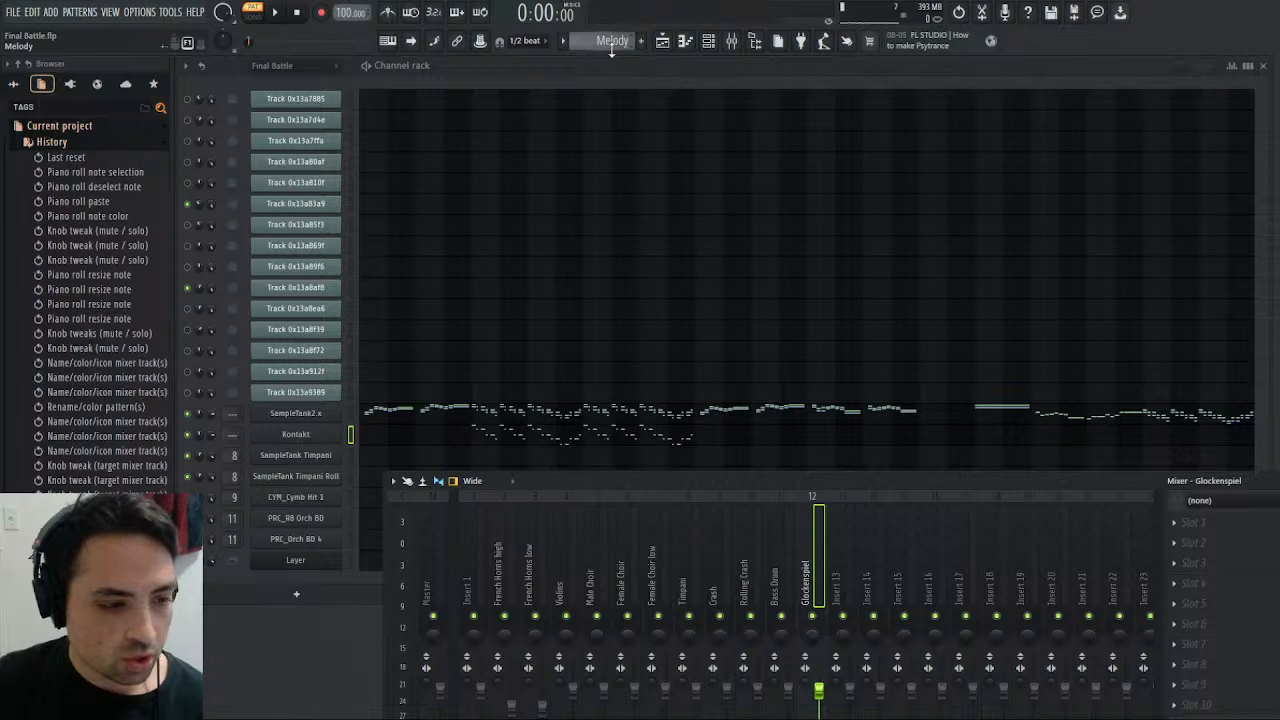
- Solo the Violins mixer track and play the Melody pattern in pattern mode
scroll(614, 41, "up", 1)
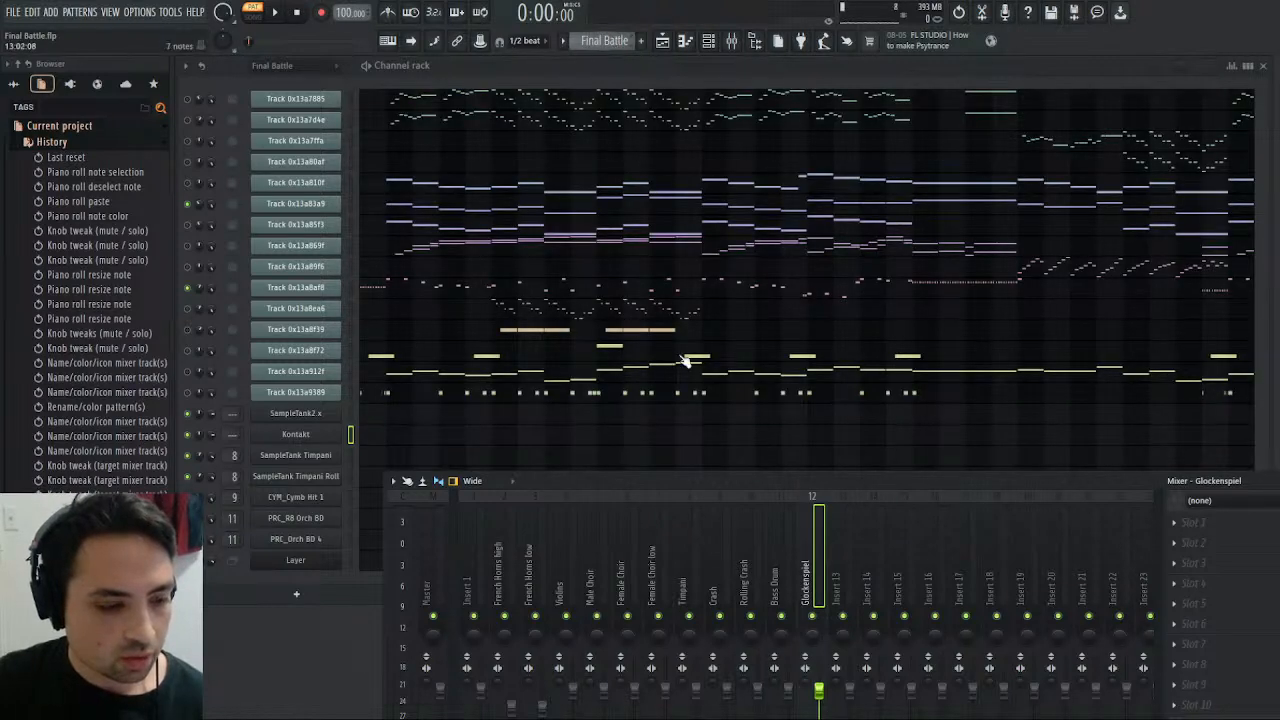
left_click(652, 578)
left_click_drag(654, 579, 624, 592)
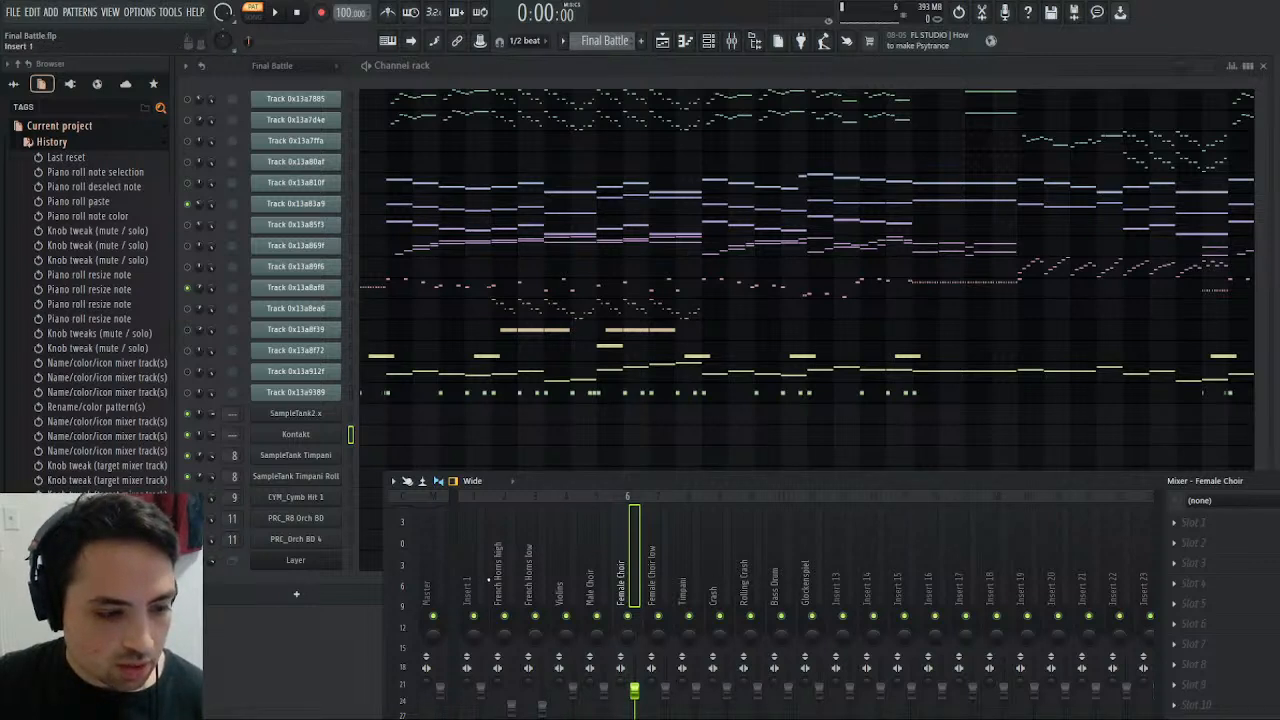
left_click(492, 578)
right_click(566, 616)
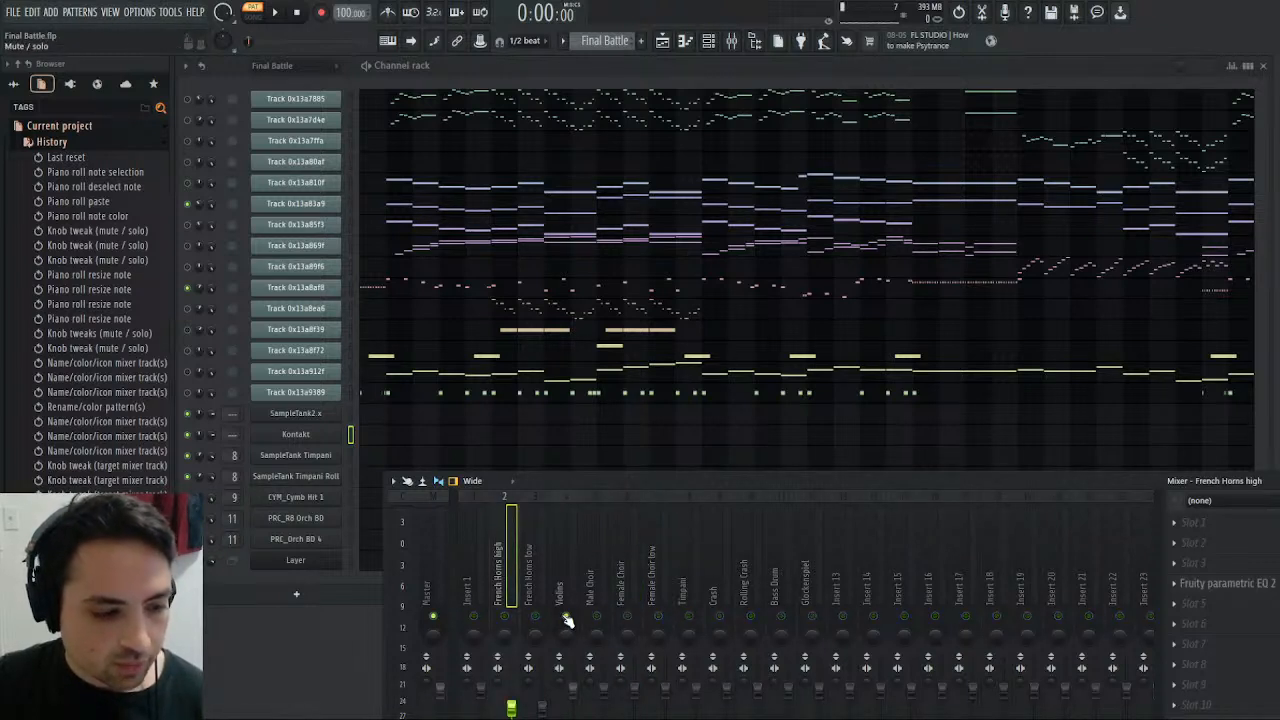
left_click(275, 12)
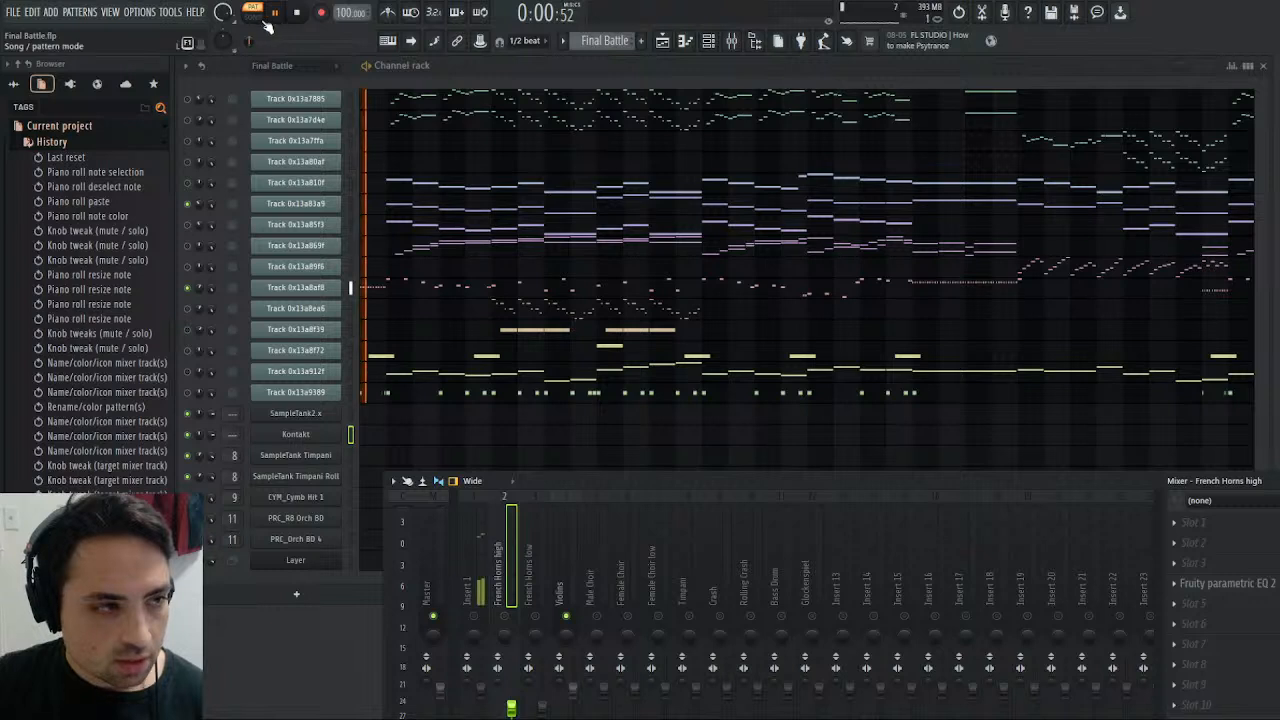
left_click(264, 20)
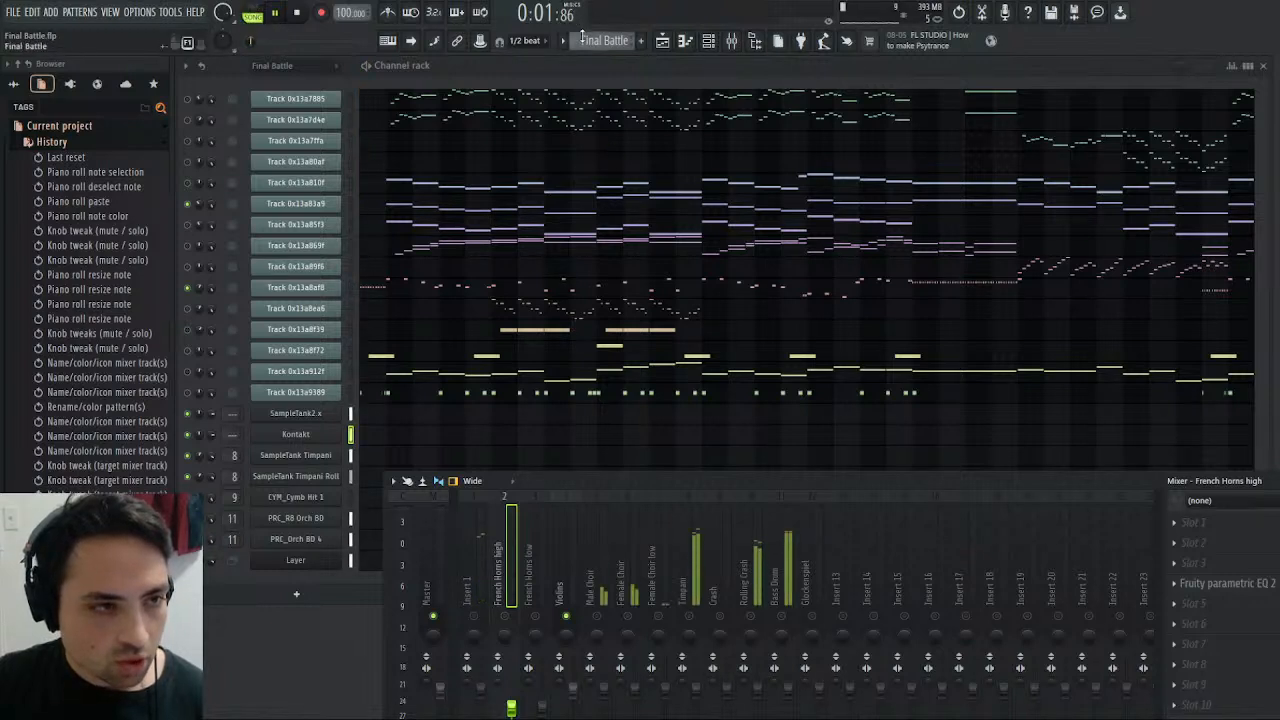
scroll(581, 38, "down", 1)
left_click(258, 12)
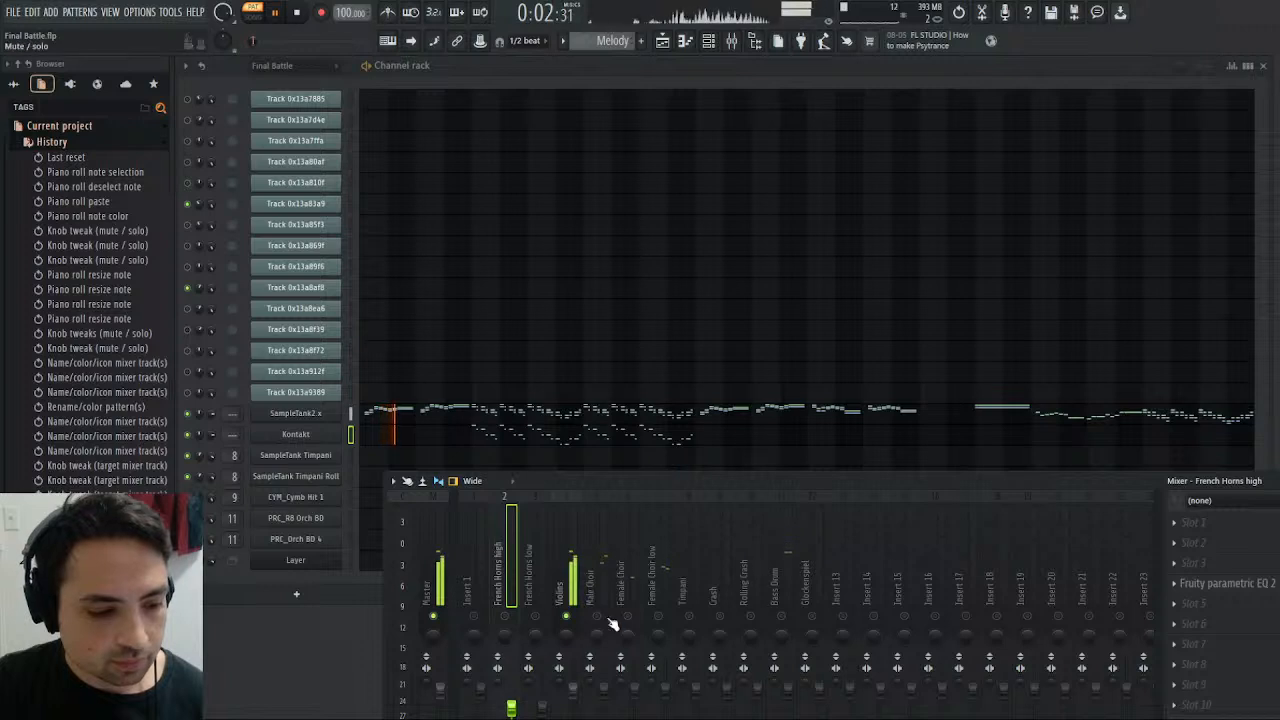
- Add Saturation Knob to the fourth effect slot of the Violins track, adjust its saturation to about 3, and stop playback
left_click(566, 585)
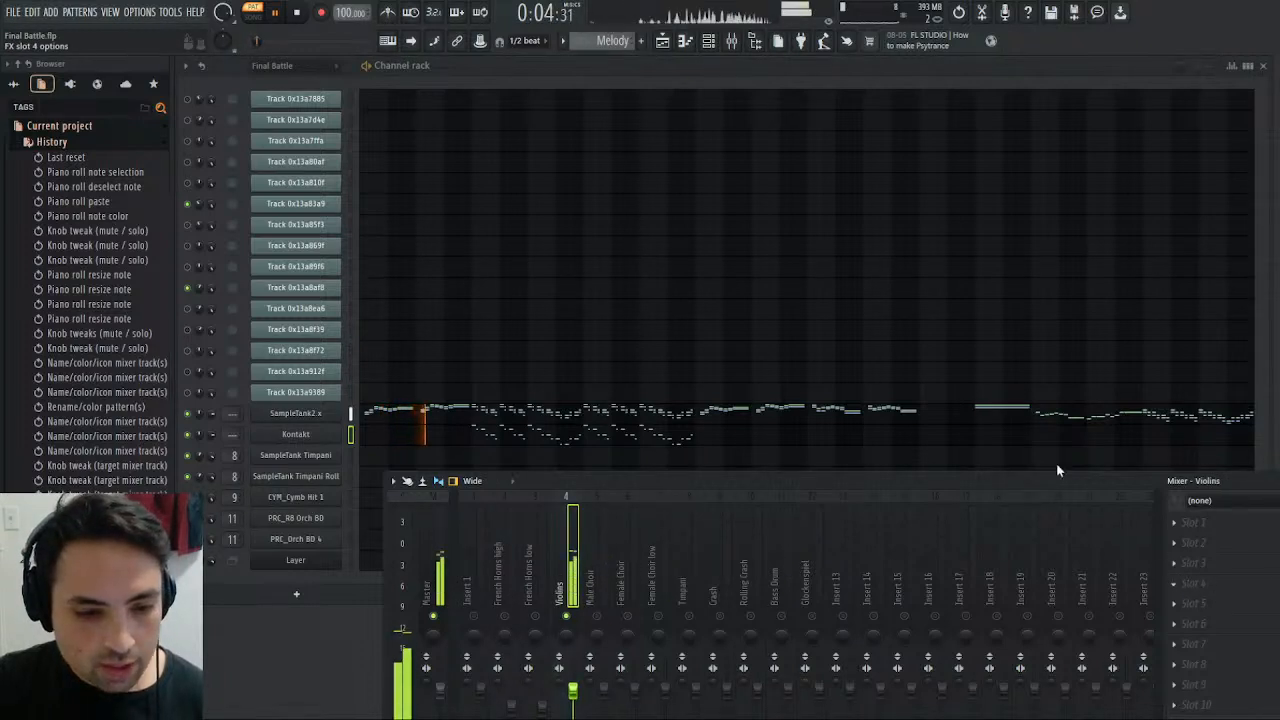
left_click(955, 506)
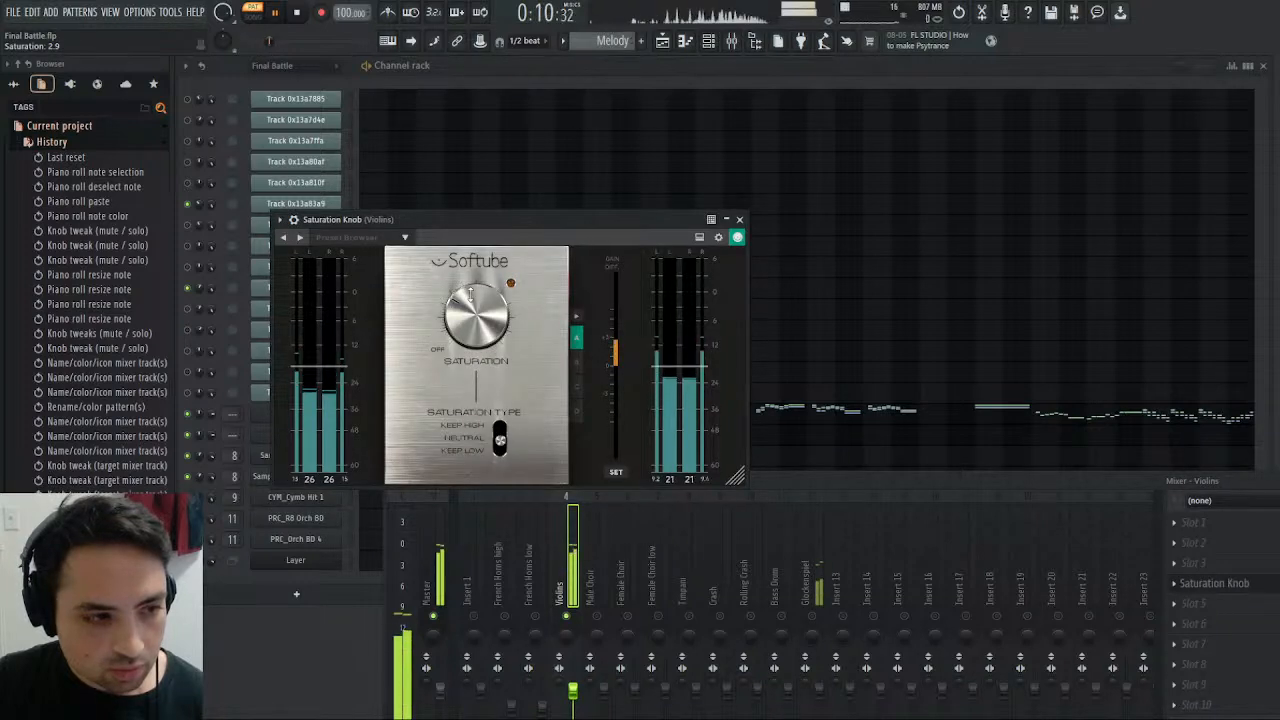
mouse_move(469, 294)
left_mouse_down()
mouse_move(475, 285)
mouse_move(479, 300)
left_mouse_up()
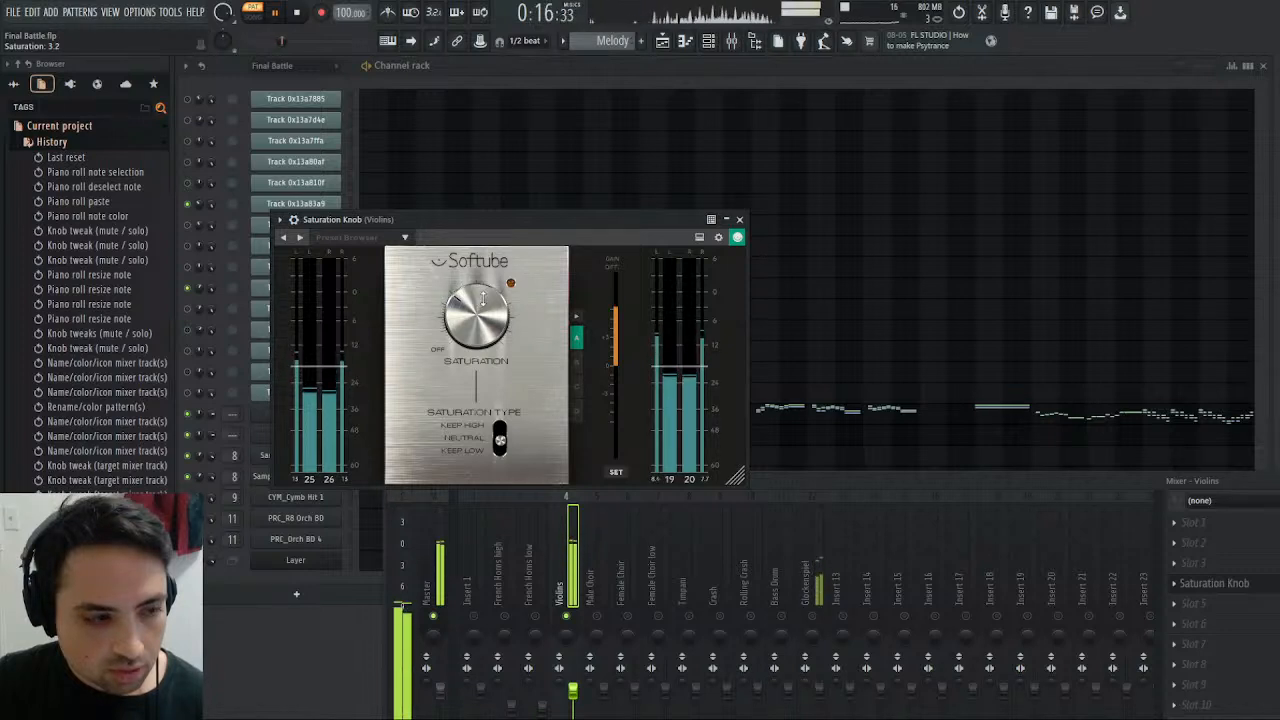
left_click_drag(483, 298, 482, 299)
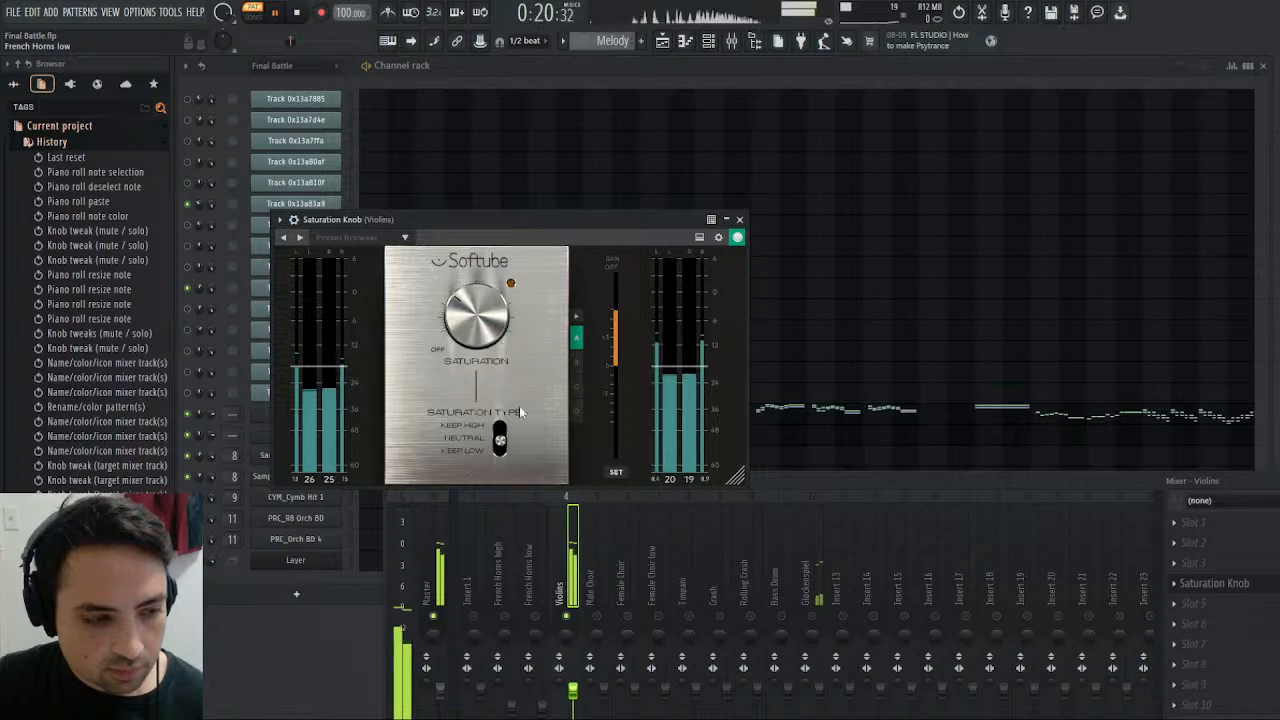
mouse_move(484, 325)
left_mouse_down()
mouse_move(485, 340)
mouse_move(478, 328)
left_mouse_up()
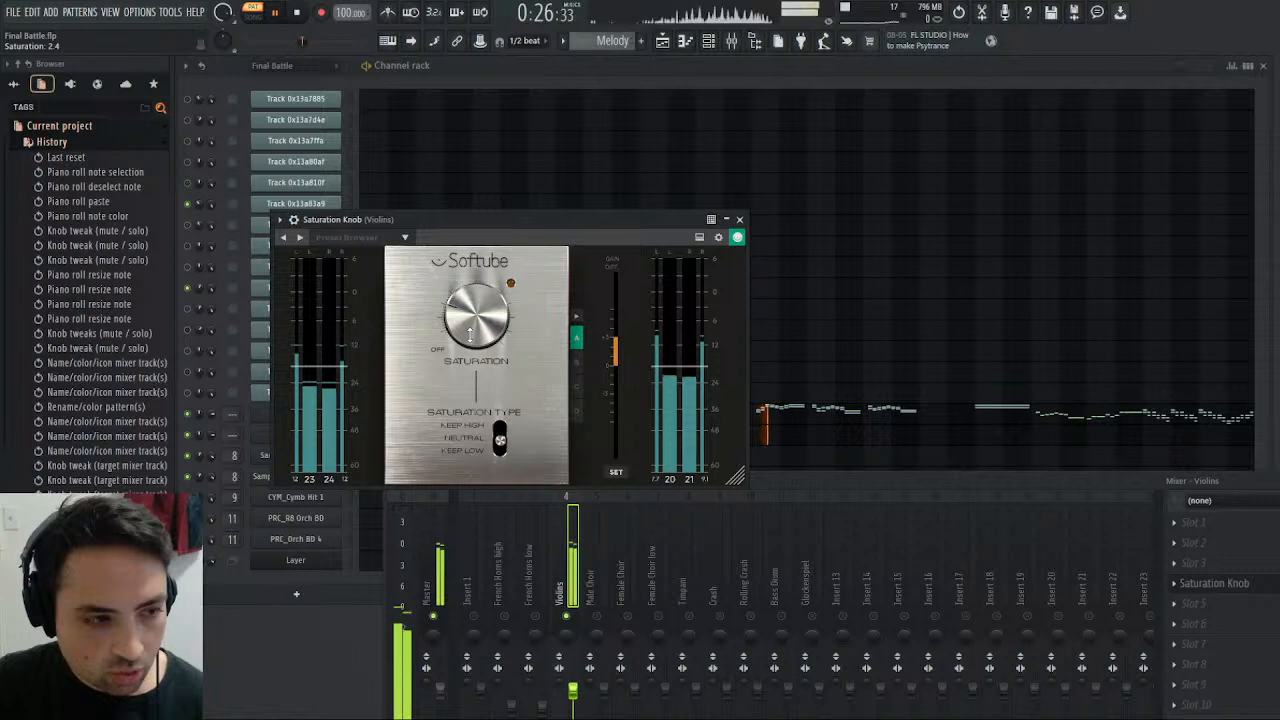
left_click(739, 220)
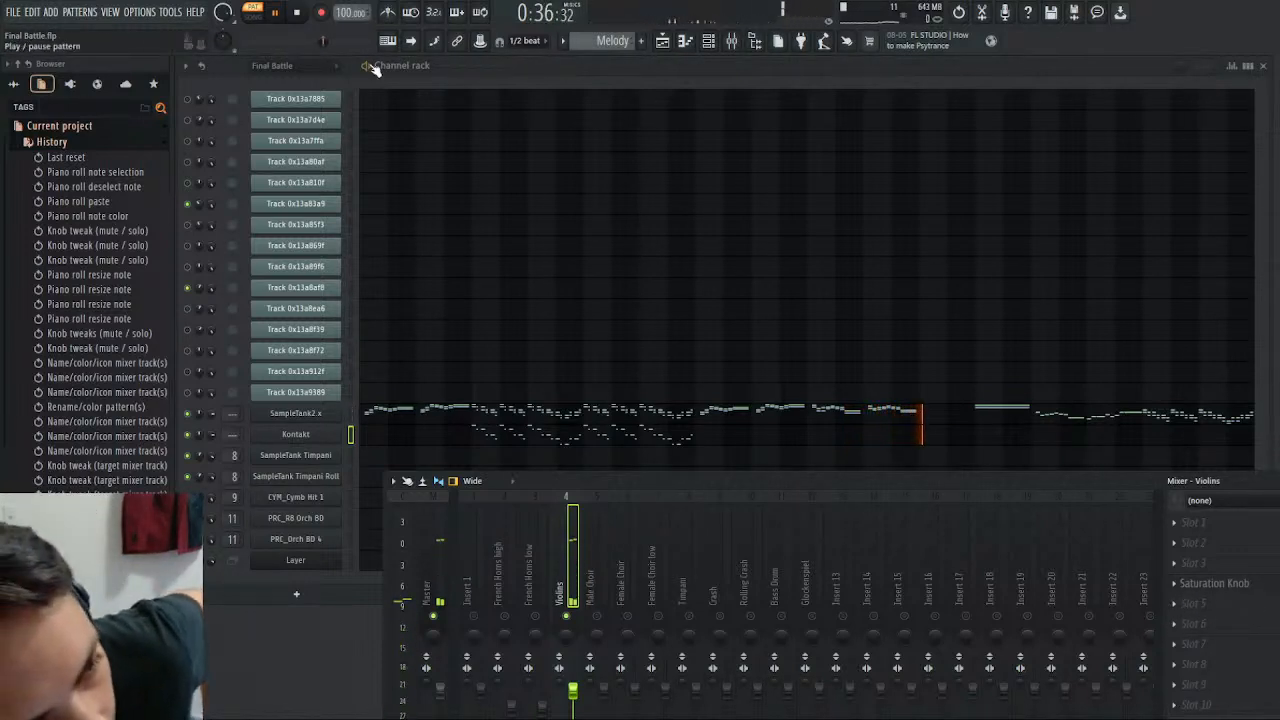
left_click(308, 19)
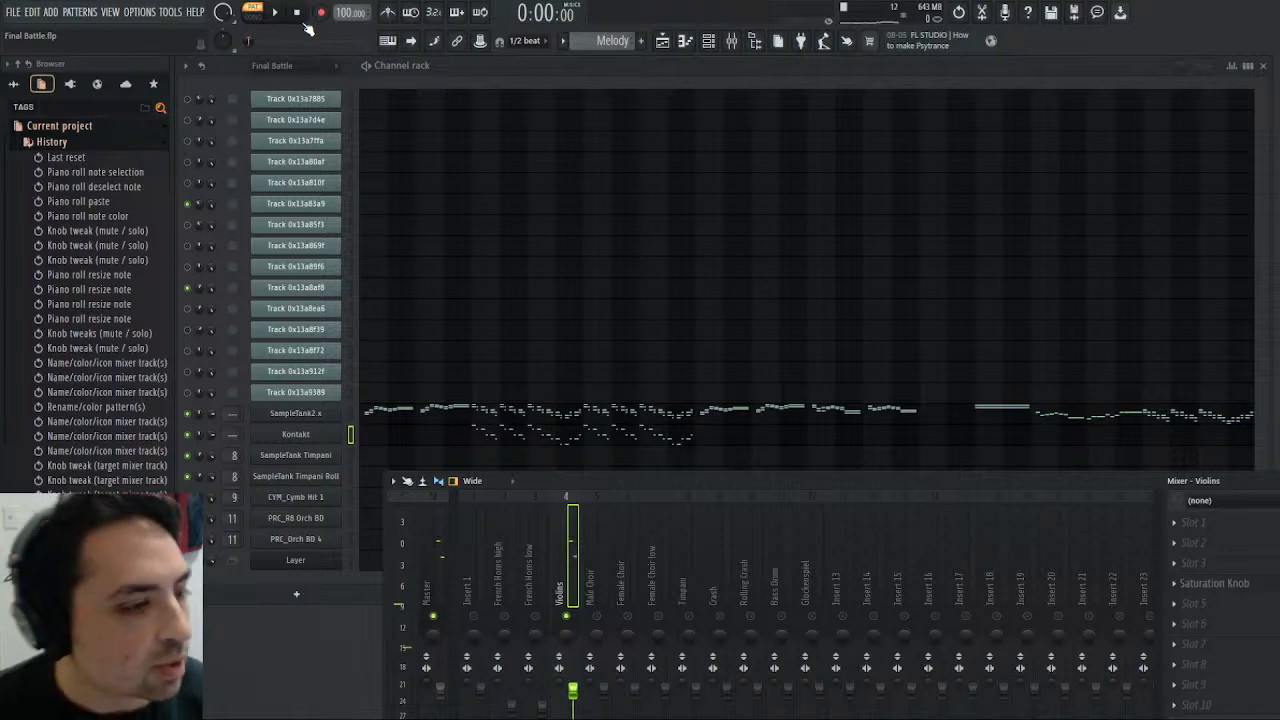
- Create a separate master output channel for the A064 Tubular Bell instrument in Kontakt
left_click(295, 434)
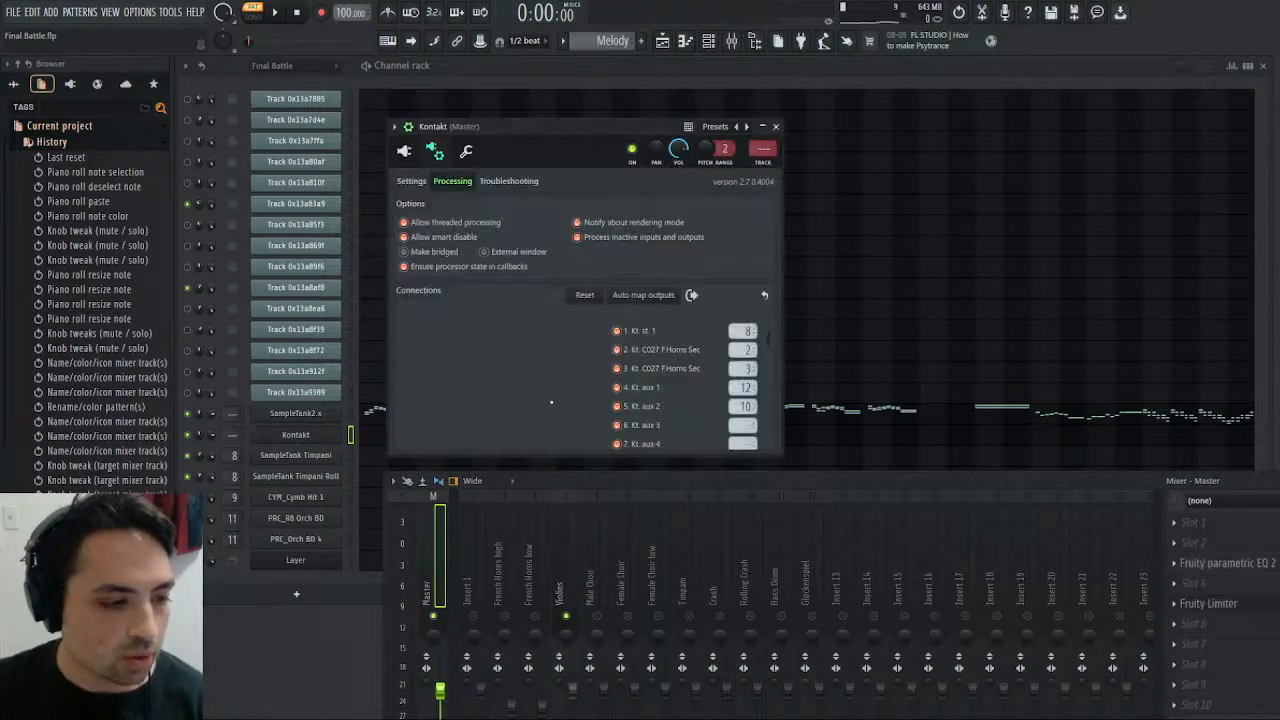
left_click(404, 152)
scroll(740, 386, "down", 3)
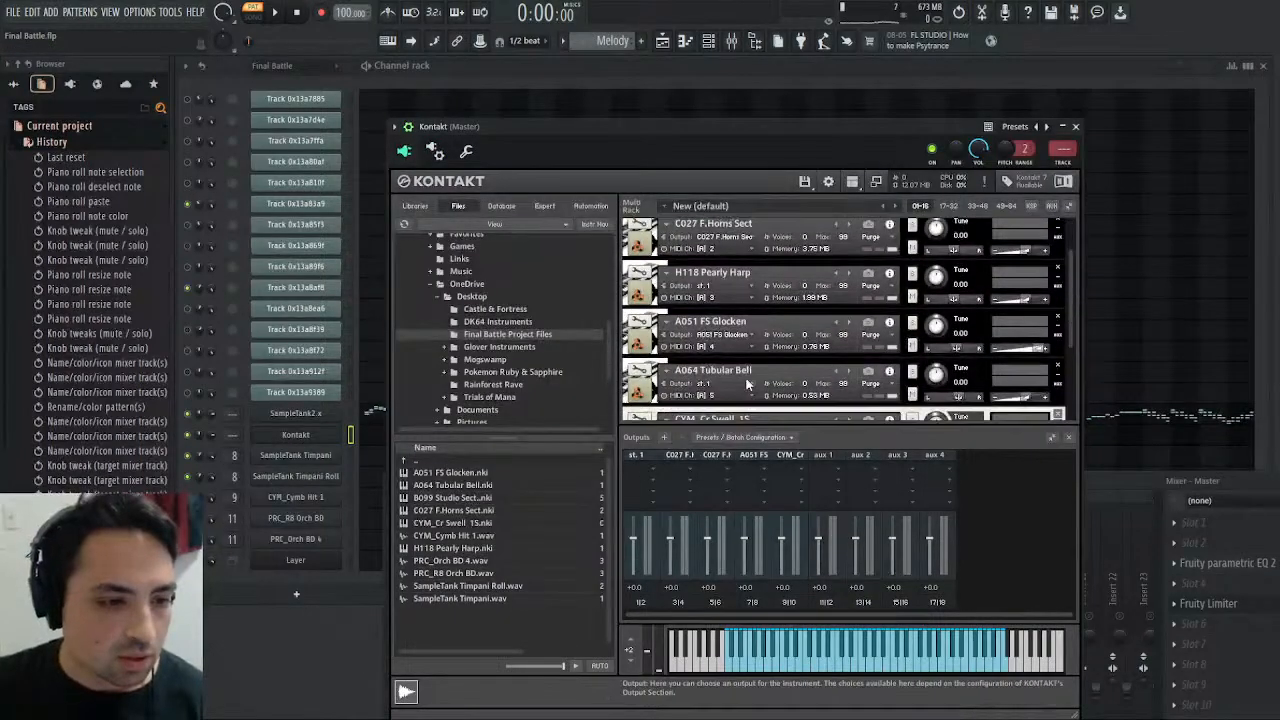
left_click(752, 328)
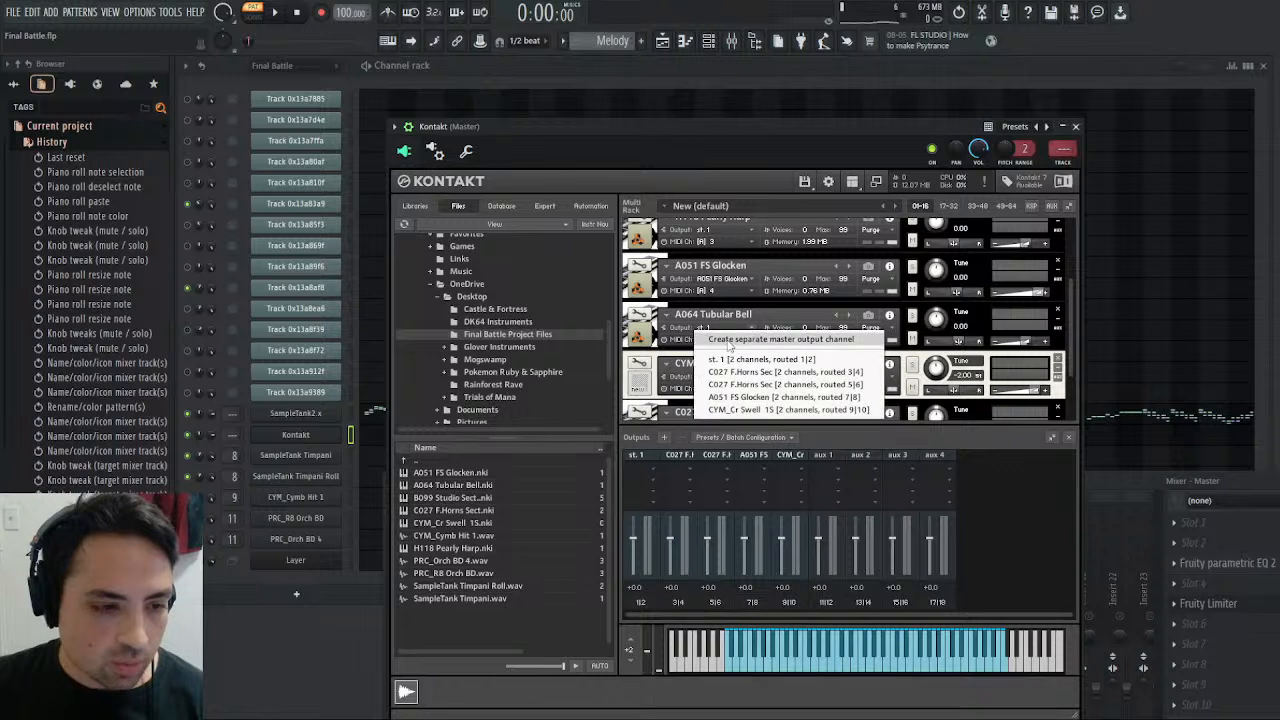
left_click(737, 360)
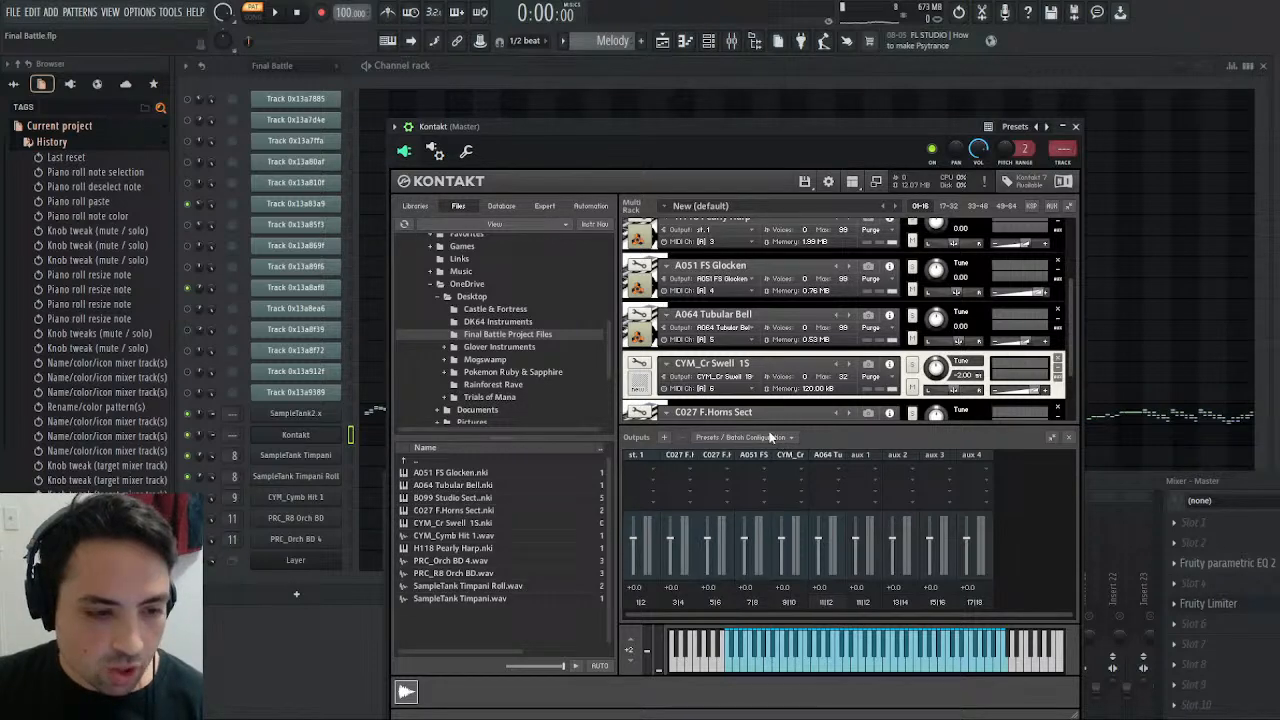
- Check Kontakt's output connections and play a test note from the A064 Tubular Bell to identify which mixer track receives it
left_click(434, 150)
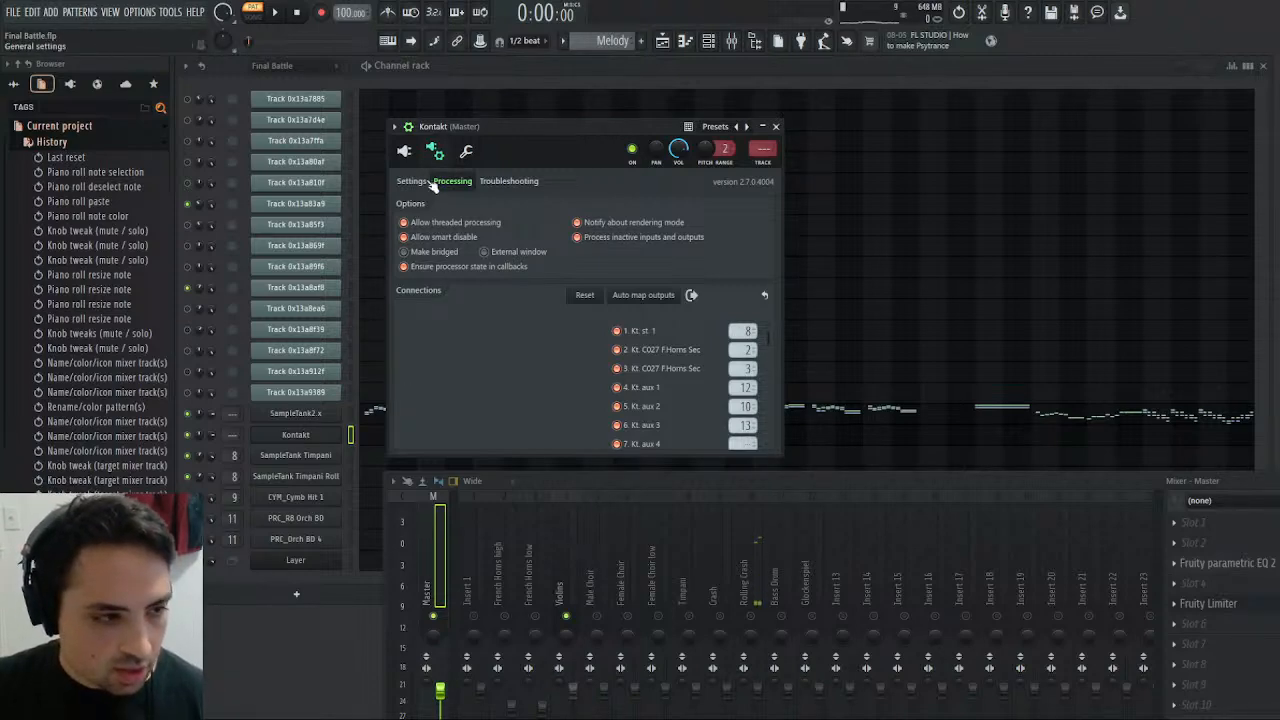
left_click(404, 150)
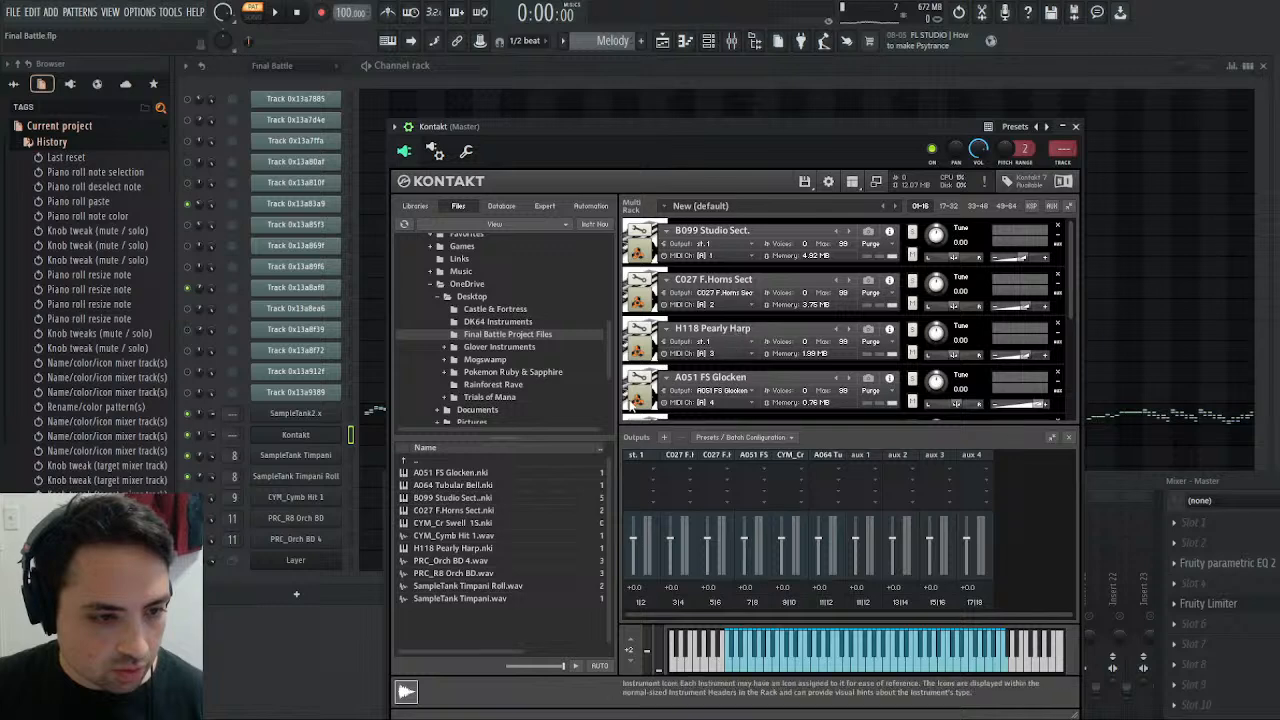
scroll(763, 354, "down", 2)
scroll(763, 354, "down", 1)
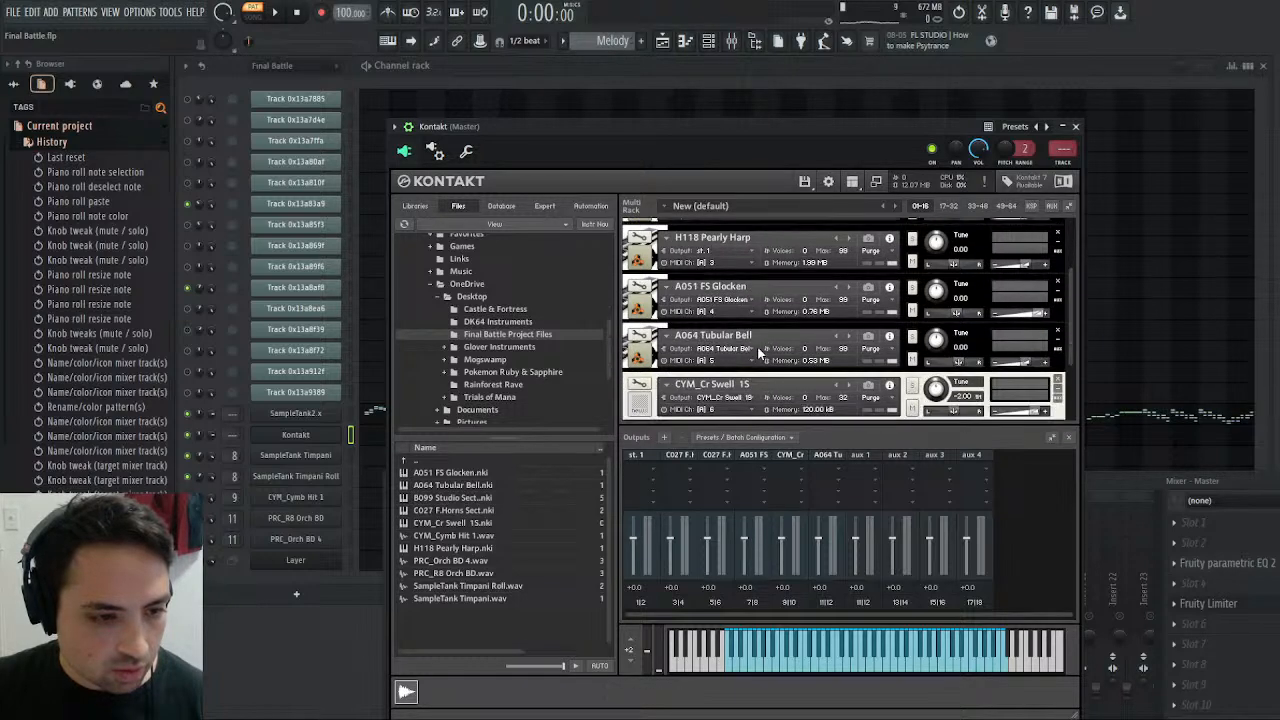
left_click(380, 438)
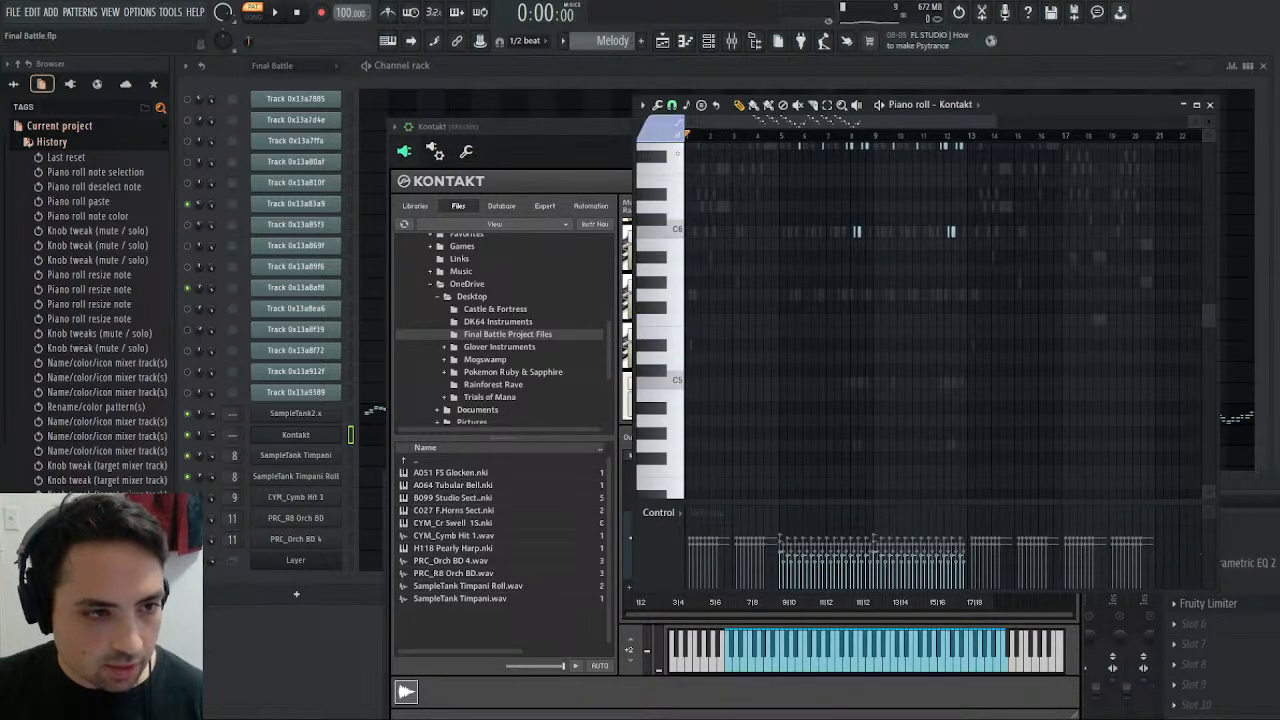
key("x")
key("b")
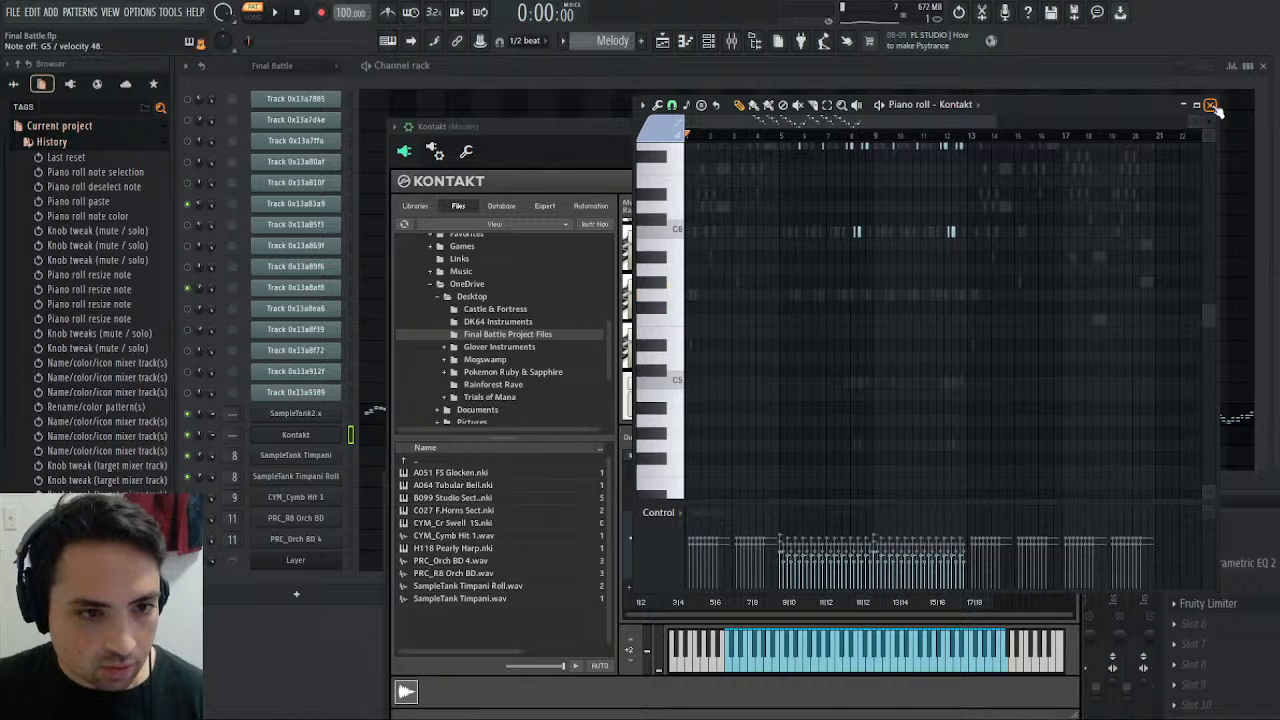
left_click(1210, 104)
key("F9")
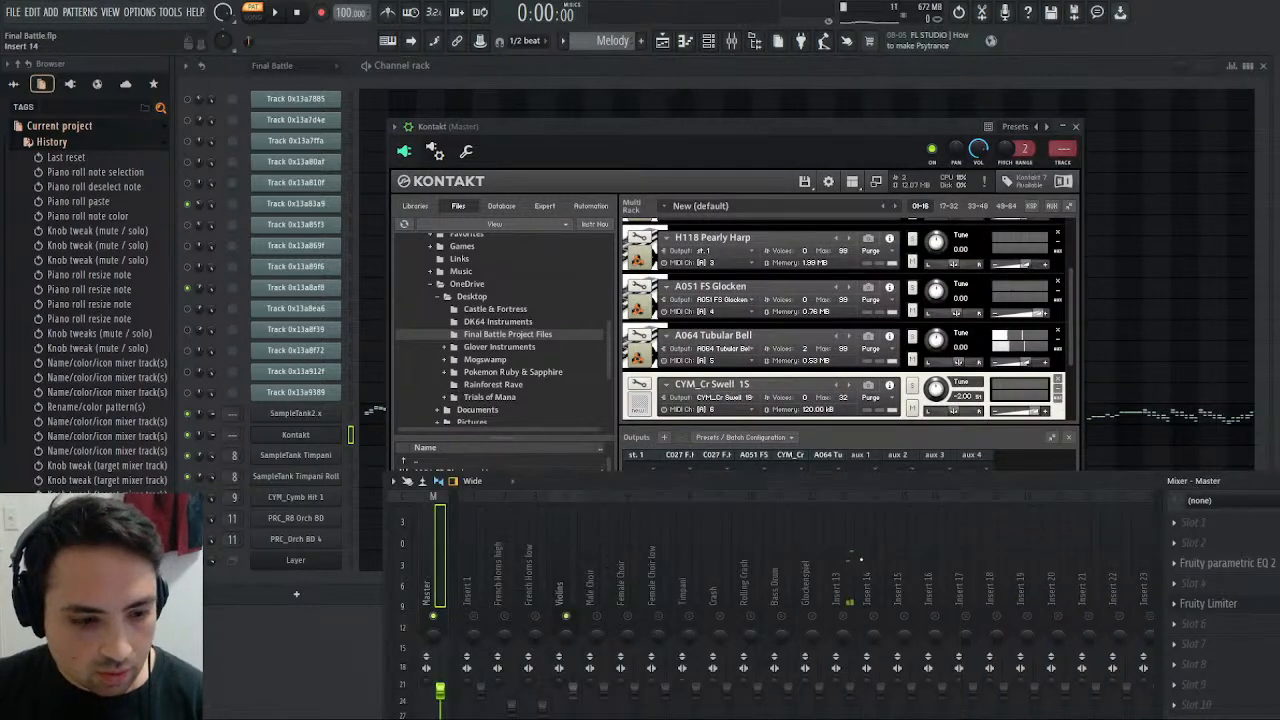
- Solo mixer track 13 and rename it as Tubular Bell
right_click(843, 617)
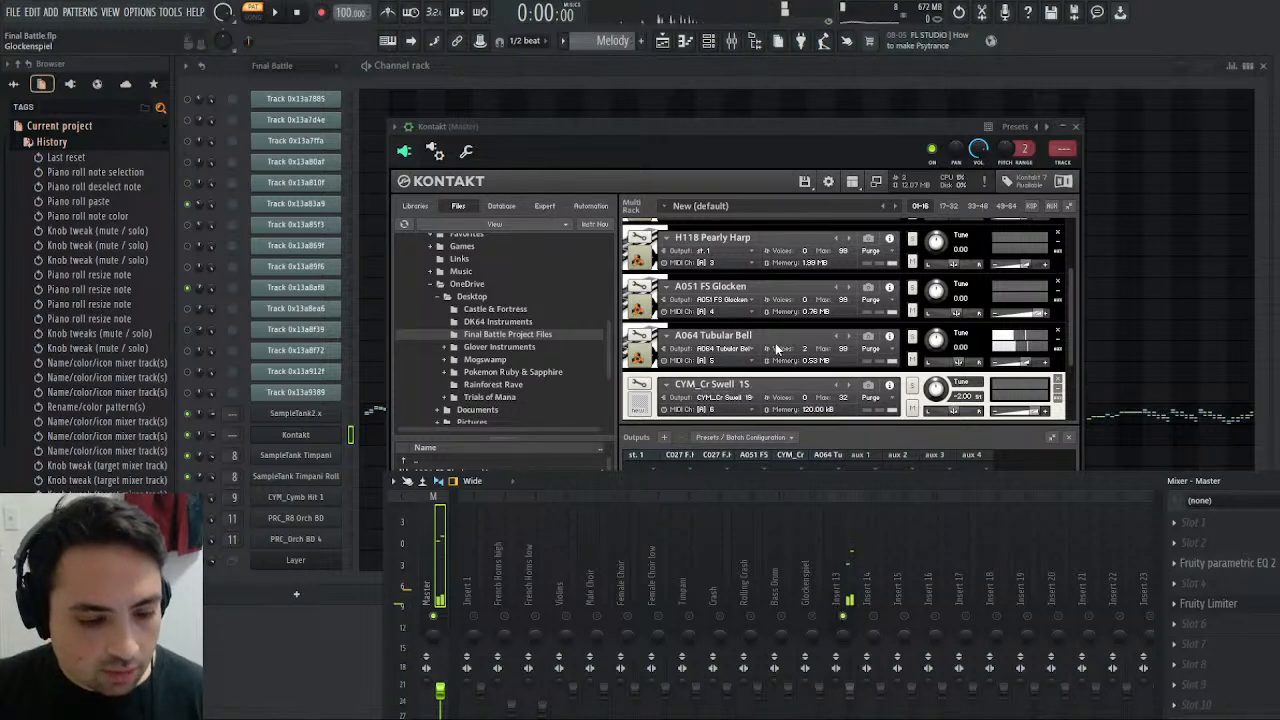
left_click(852, 568)
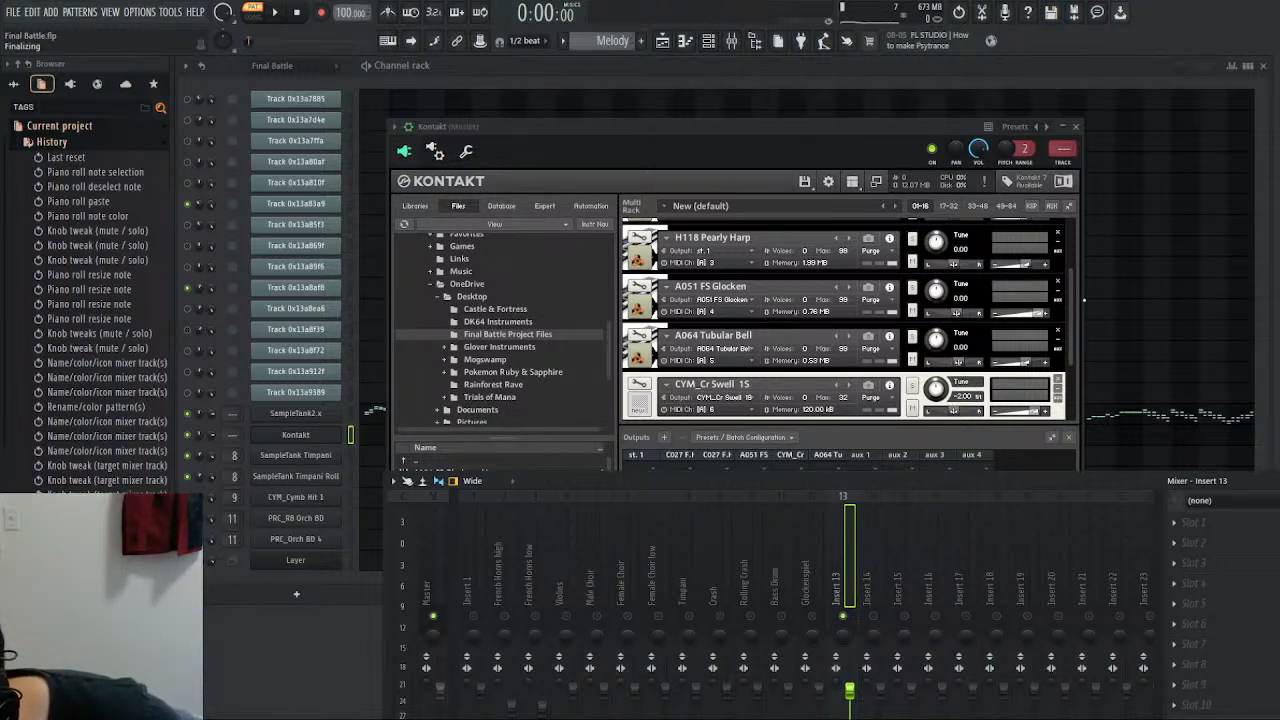
type("Tubular Bell")
key("Return")
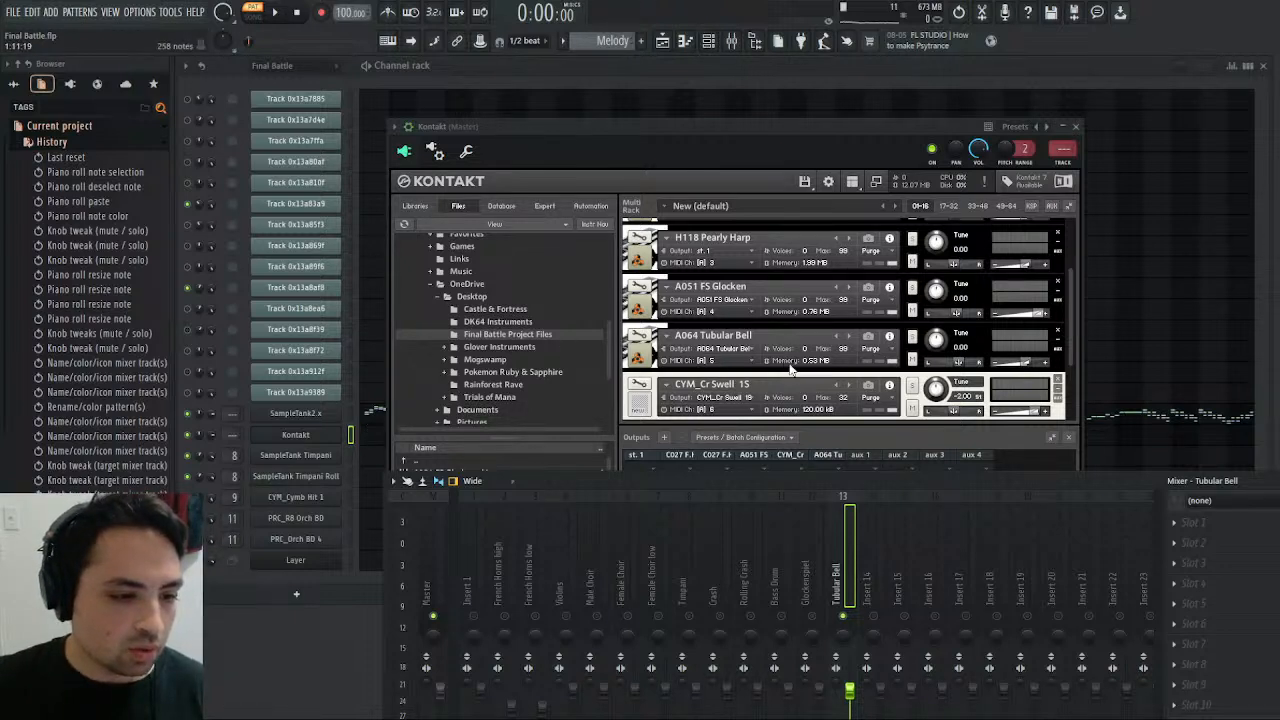
- Play the Melody pattern with the Kontakt window closed and the Violins mixer track selected, and stop playback
left_click(280, 22)
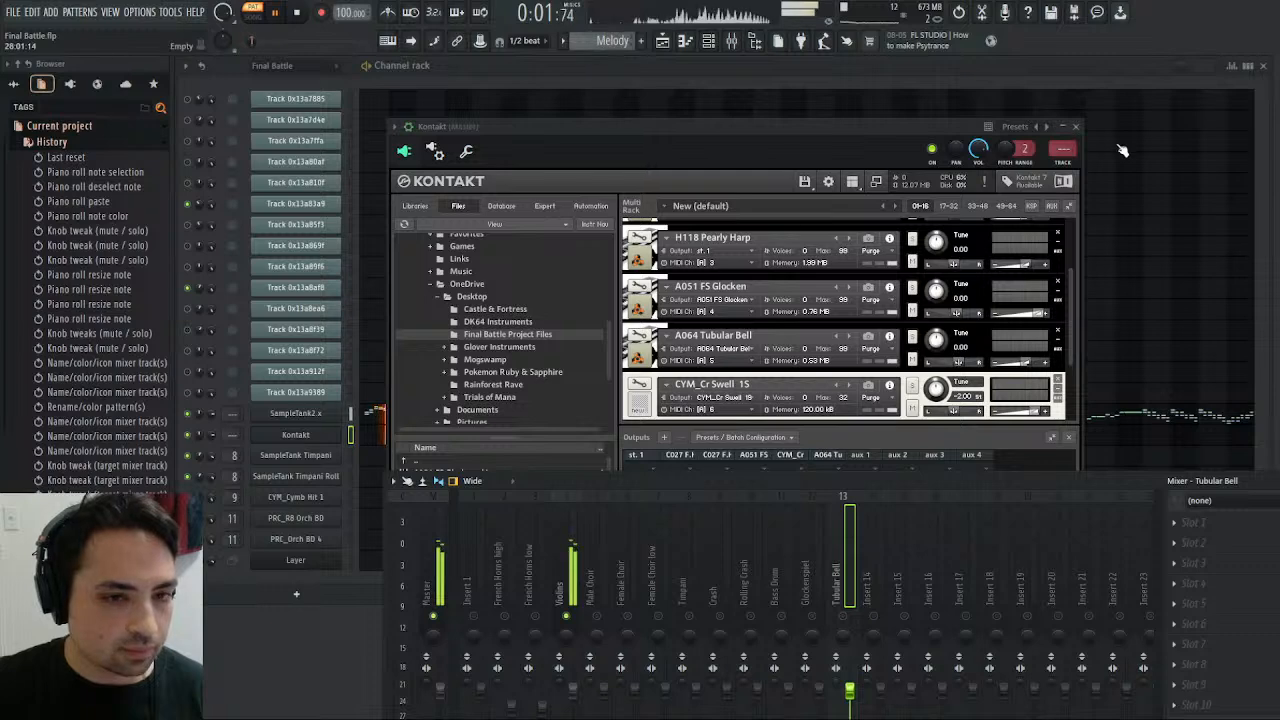
left_click(1076, 127)
left_click(569, 566)
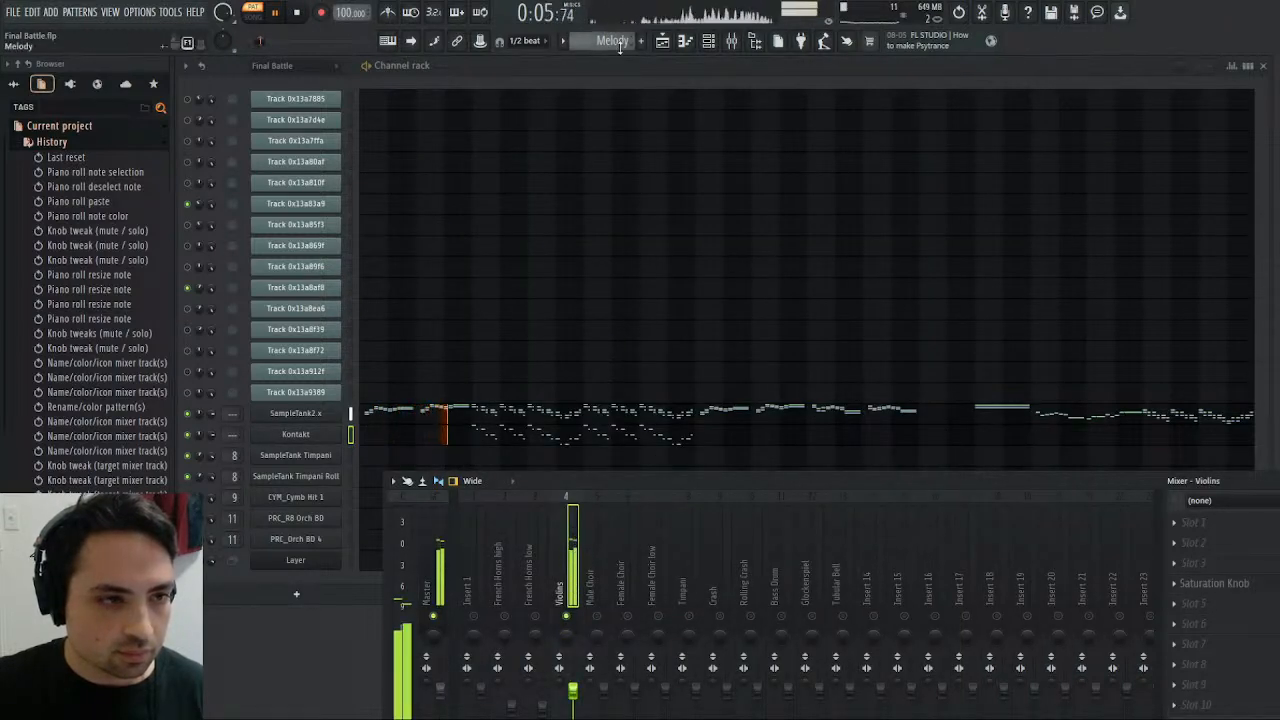
left_click(298, 13)
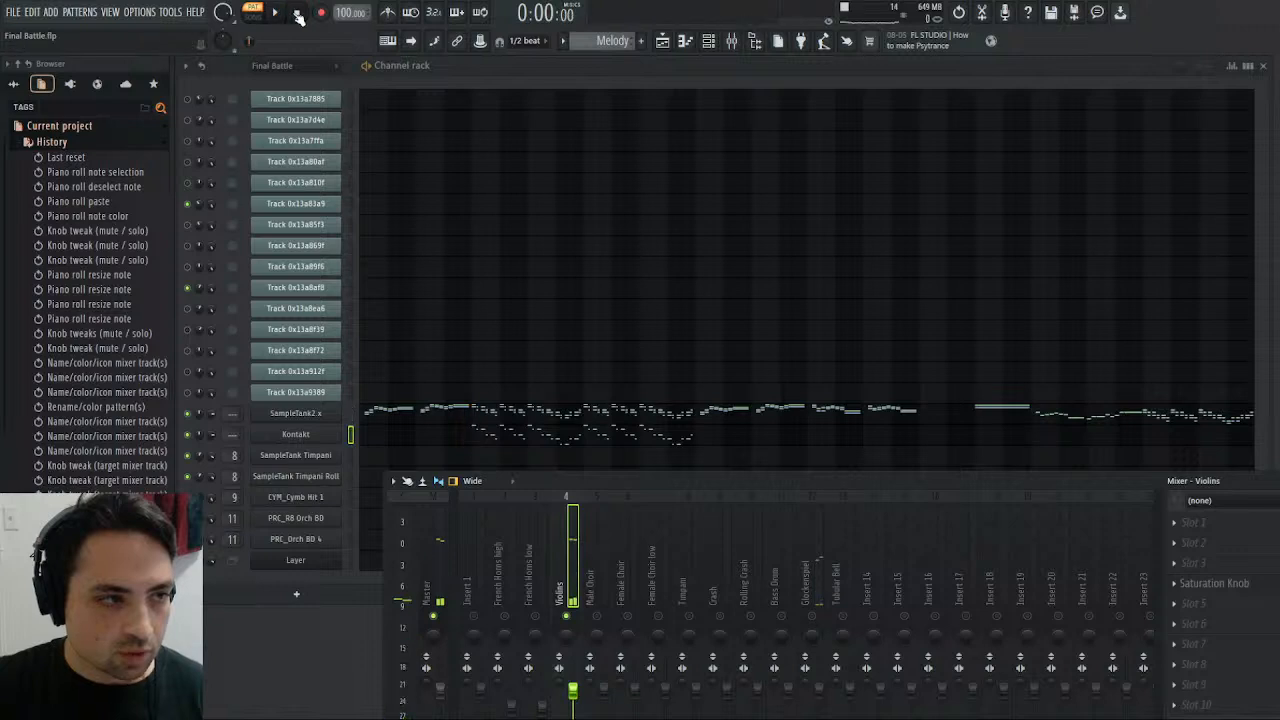
- Unmute the first two MIDI tracks in the Final Battle pattern, play it, and make mixer track Insert 1 audible alongside the Violins
scroll(604, 38, "up", 1)
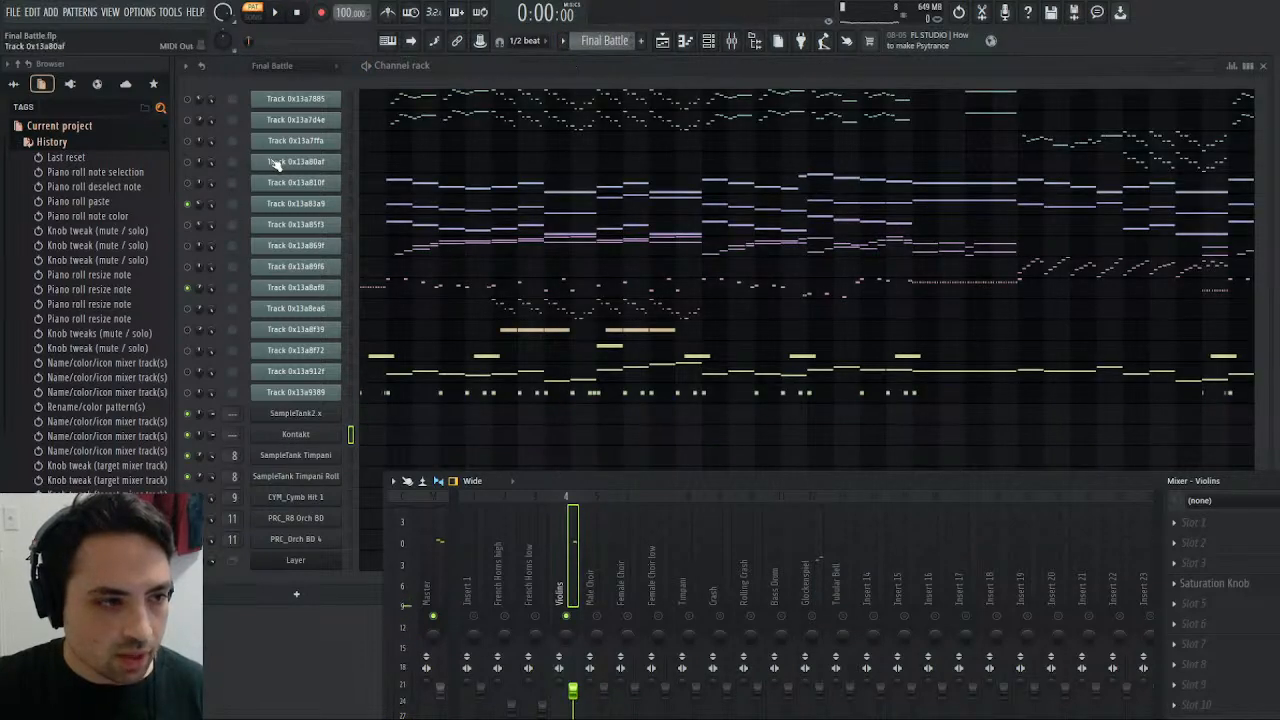
left_click(187, 101)
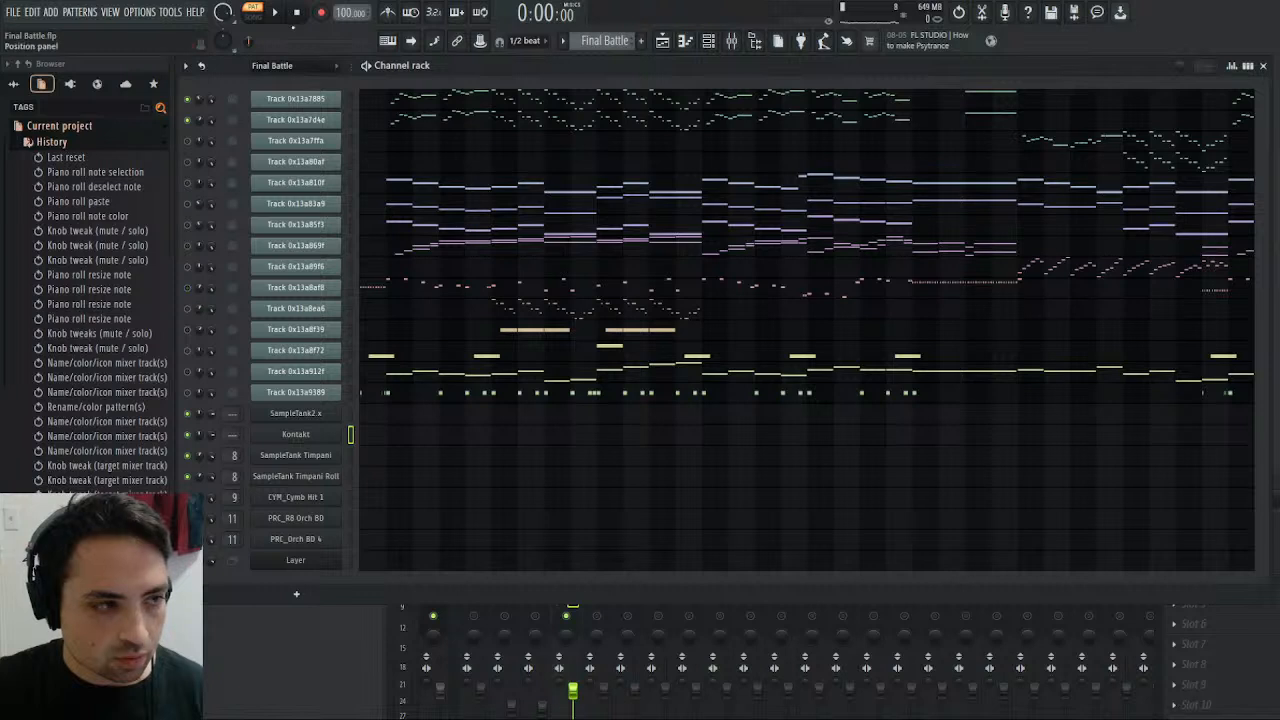
left_click(276, 12)
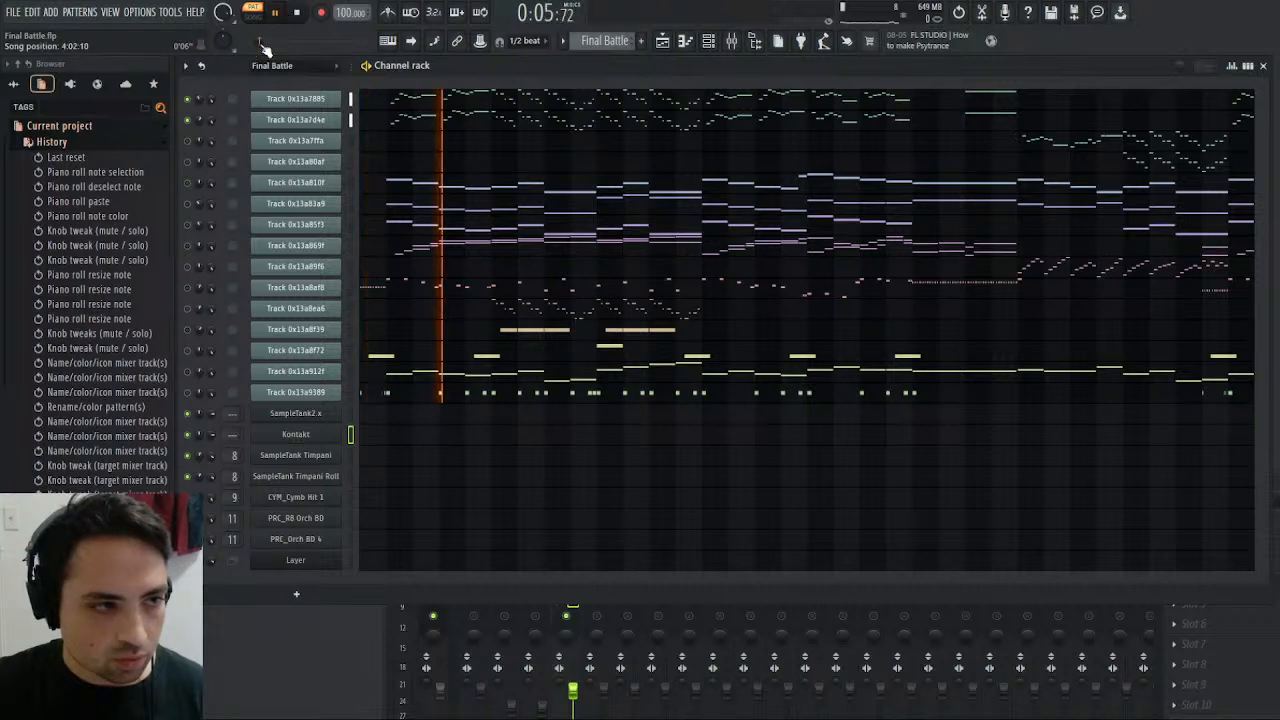
left_click(731, 40)
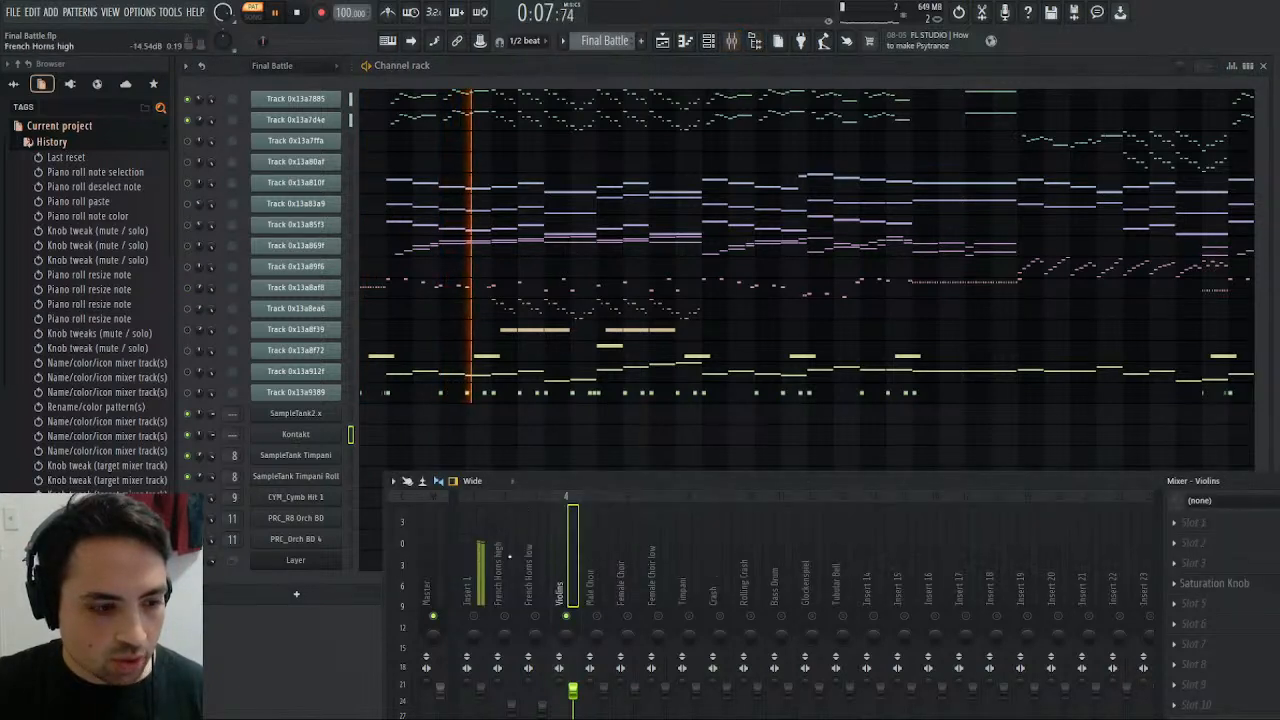
left_click(484, 600)
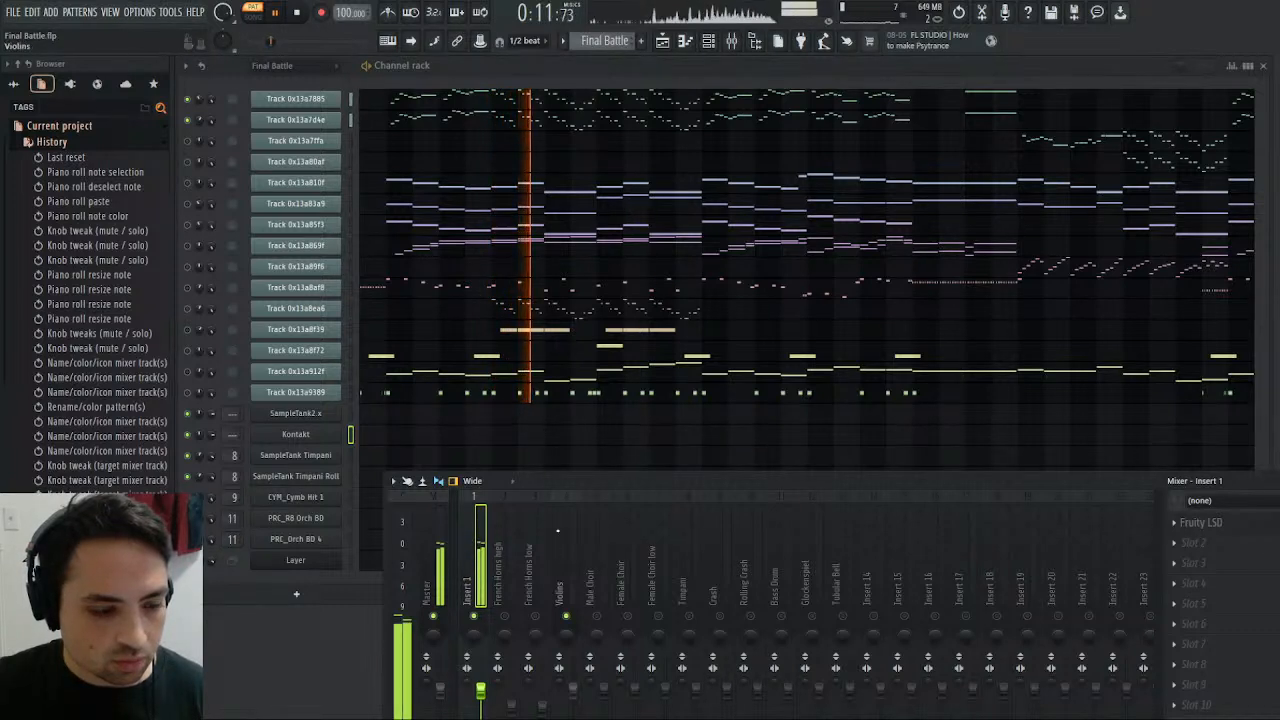
- Compare the Melody pattern's playback with the original Final Battle pattern by switching between them, and stop playback
left_click(612, 43)
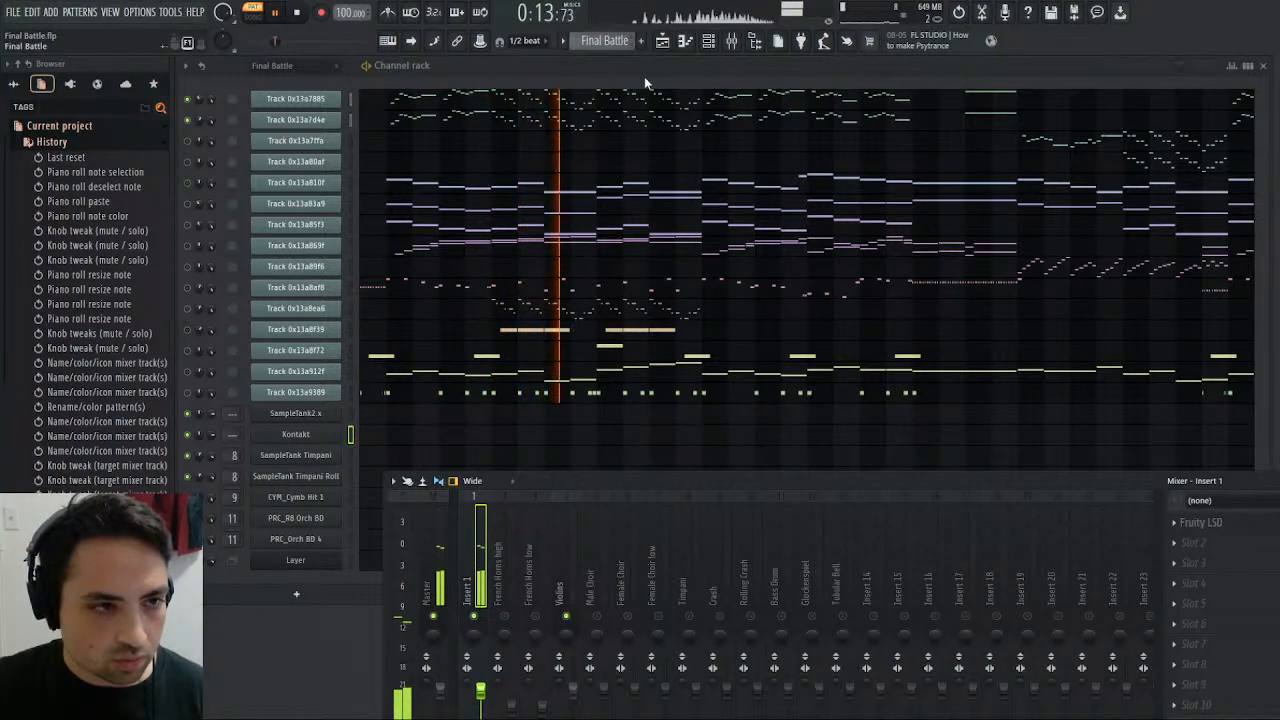
left_click(645, 70)
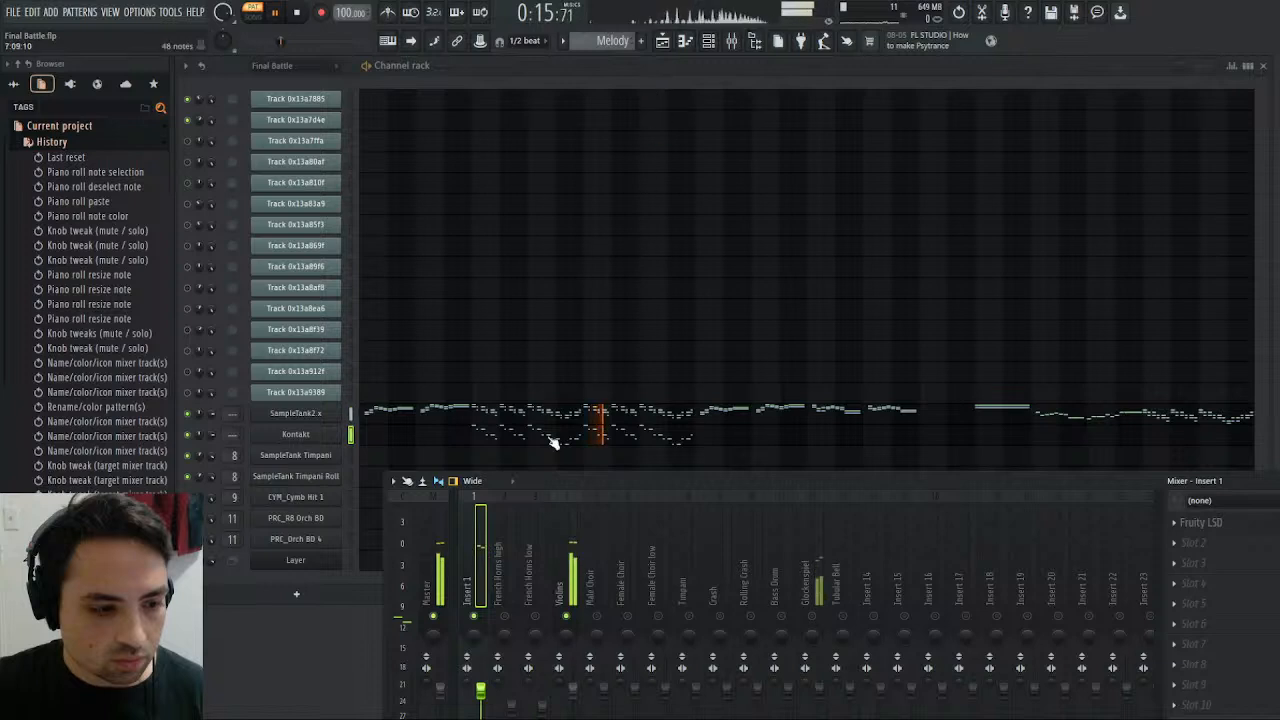
left_click(298, 13)
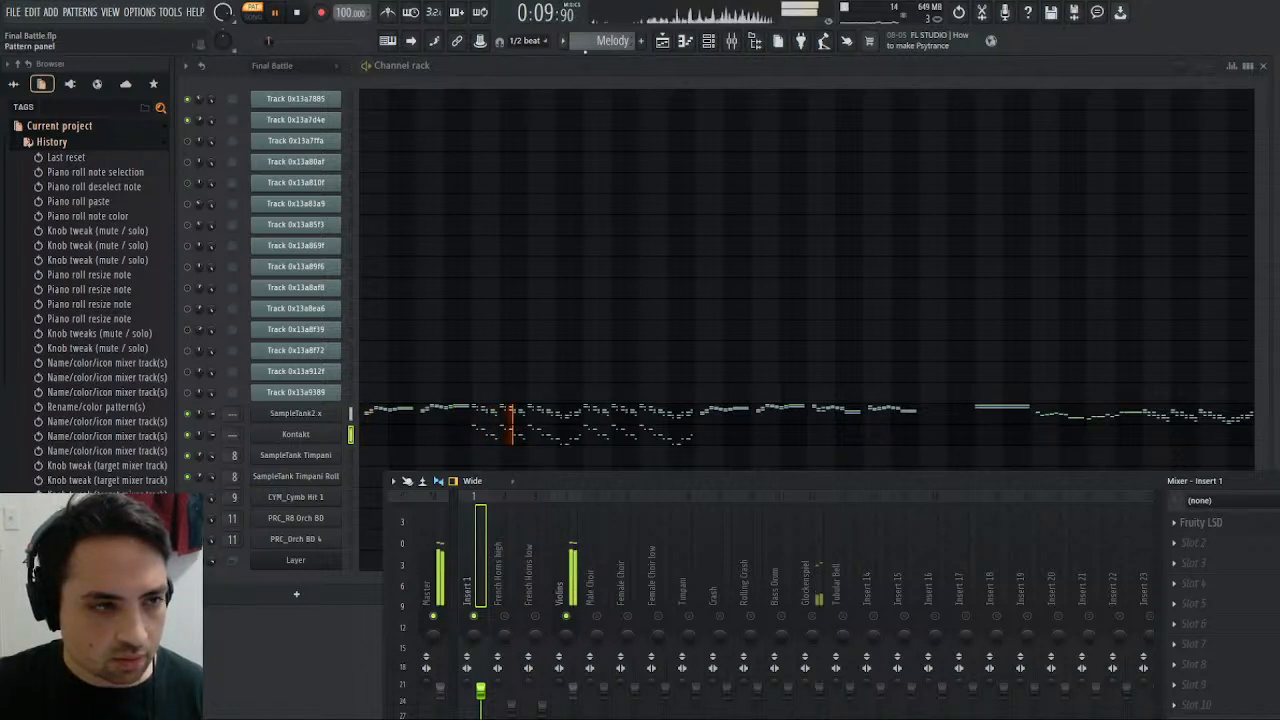
scroll(615, 42, "up", 1)
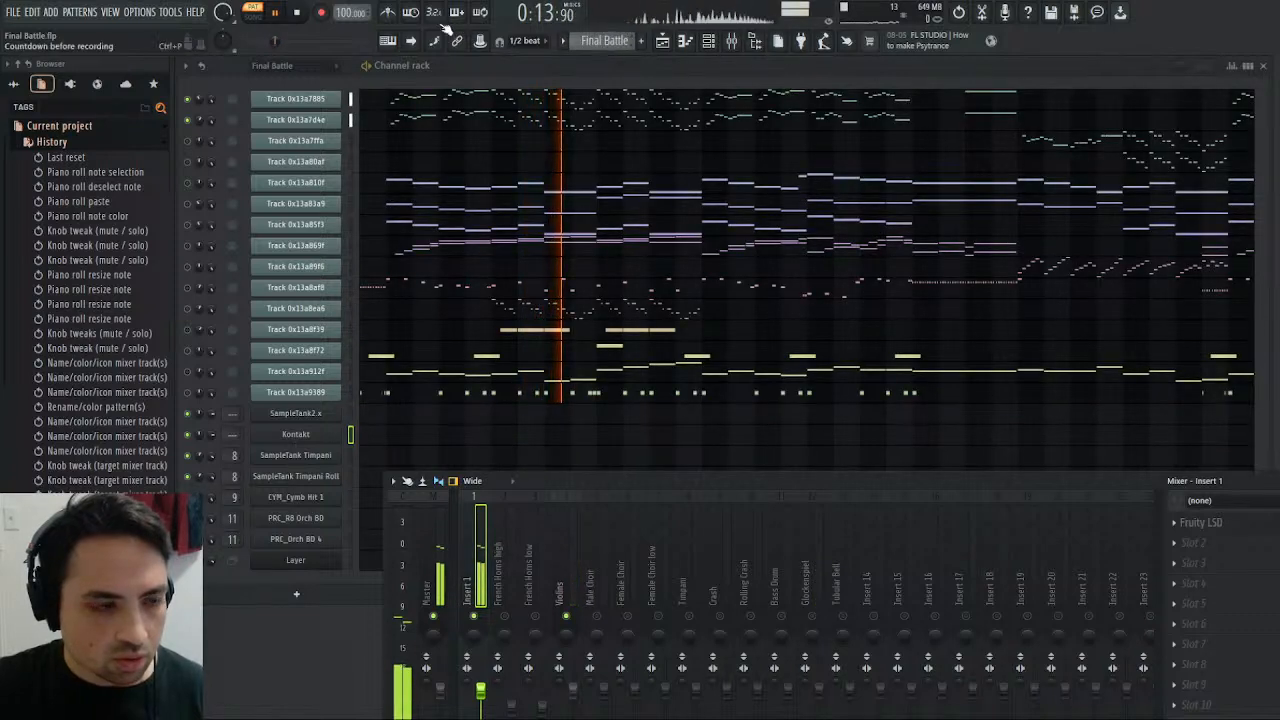
key("space")
- Open the piano roll of the original Track 0x13a7d4e and audition its C6 key
left_click(352, 99)
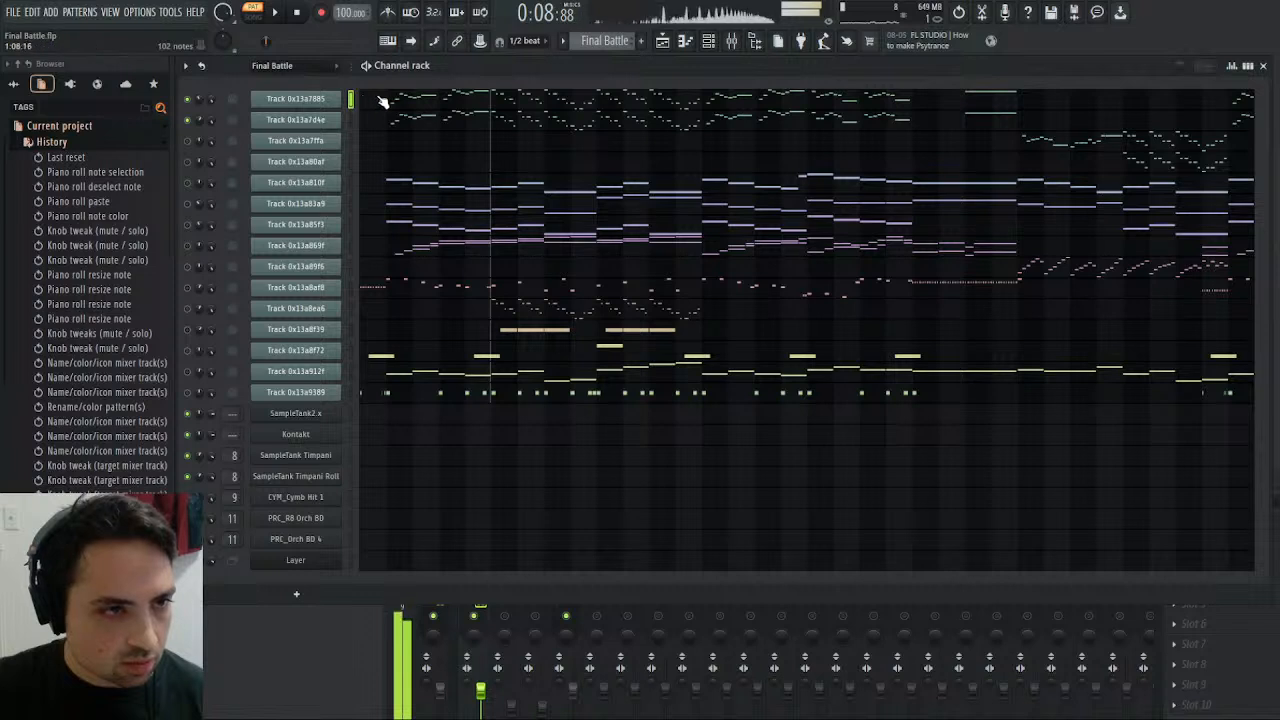
left_click(352, 120)
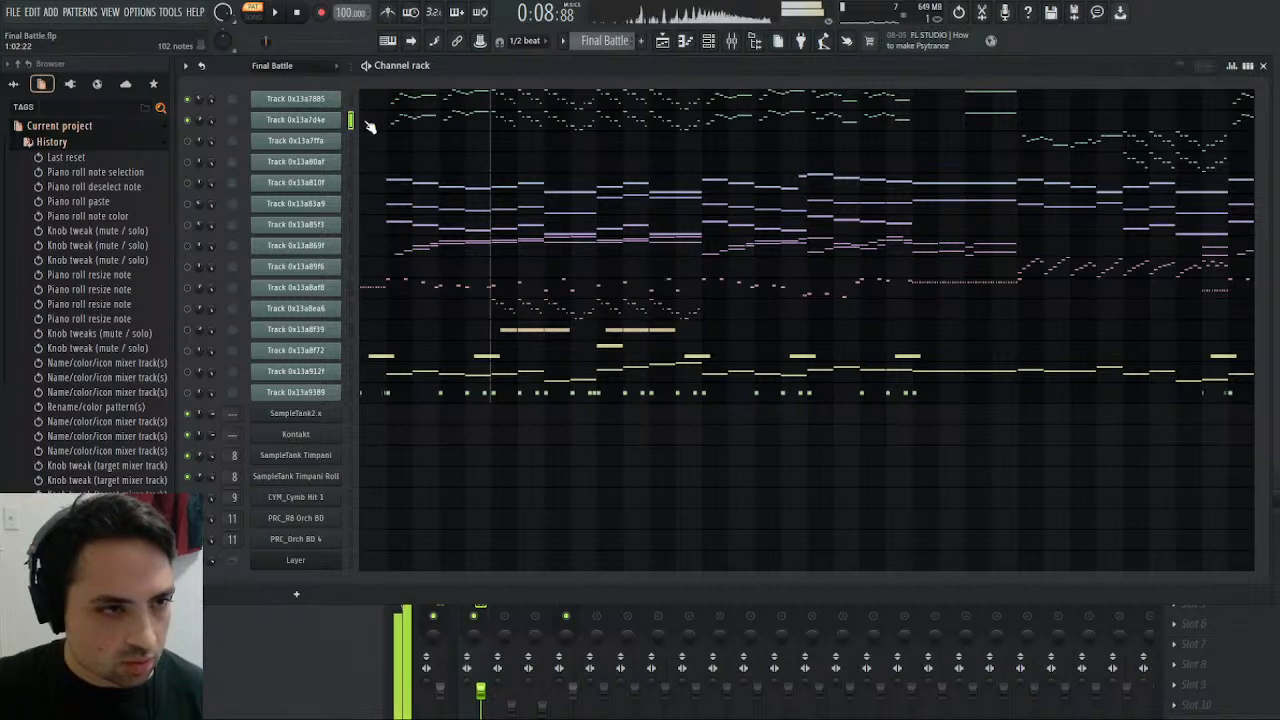
left_click(512, 120)
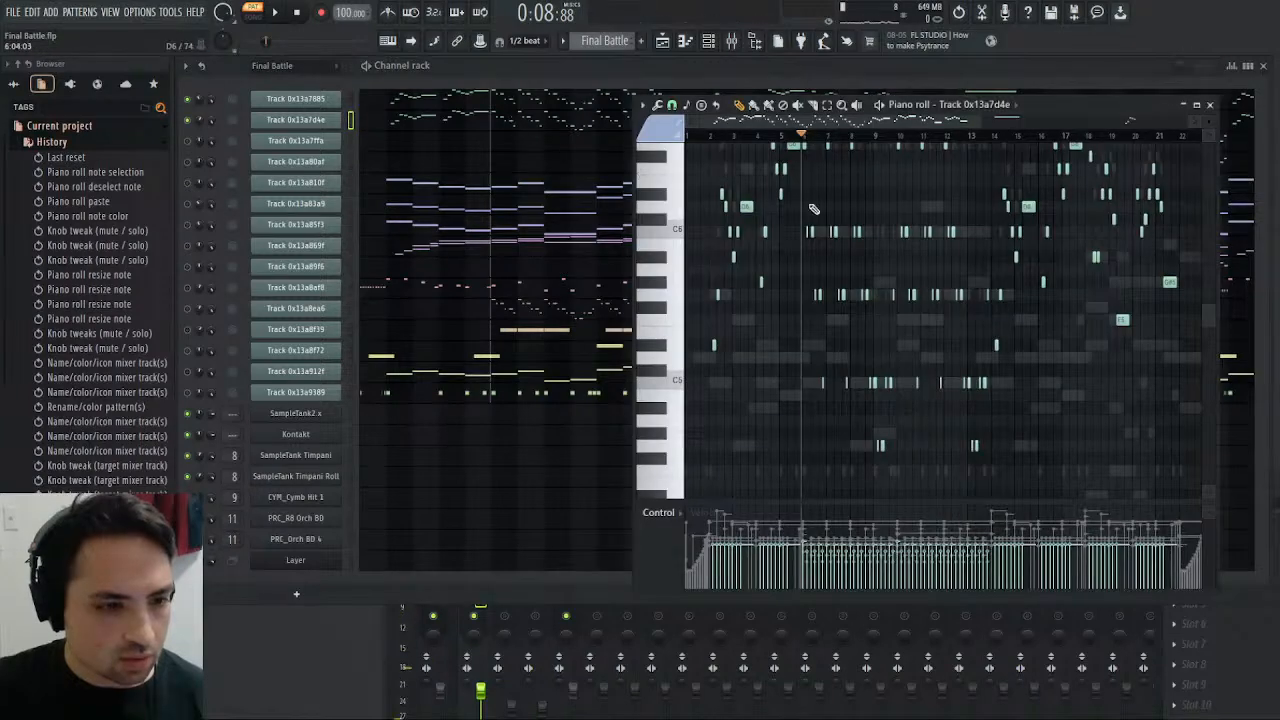
left_click(679, 231)
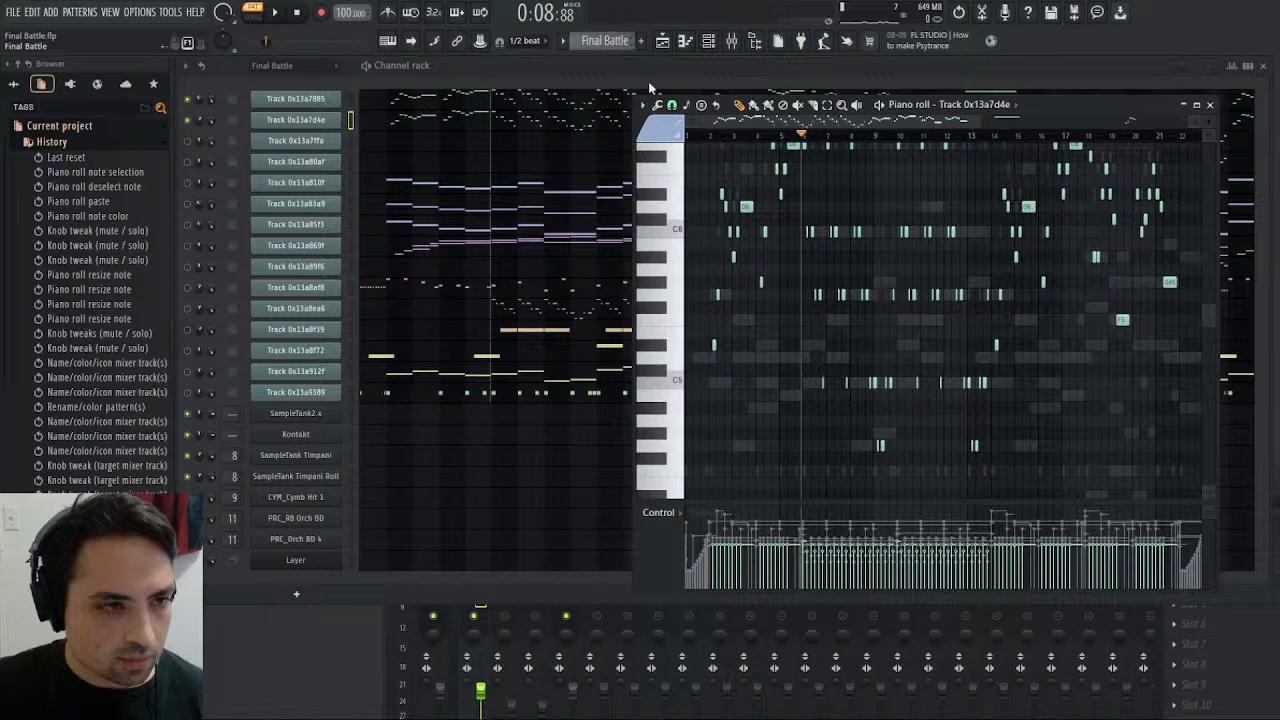
- Open the SampleTank2.x piano roll in the Melody pattern and audition C6 to compare its octave with the original track
scroll(642, 65, "down", 1)
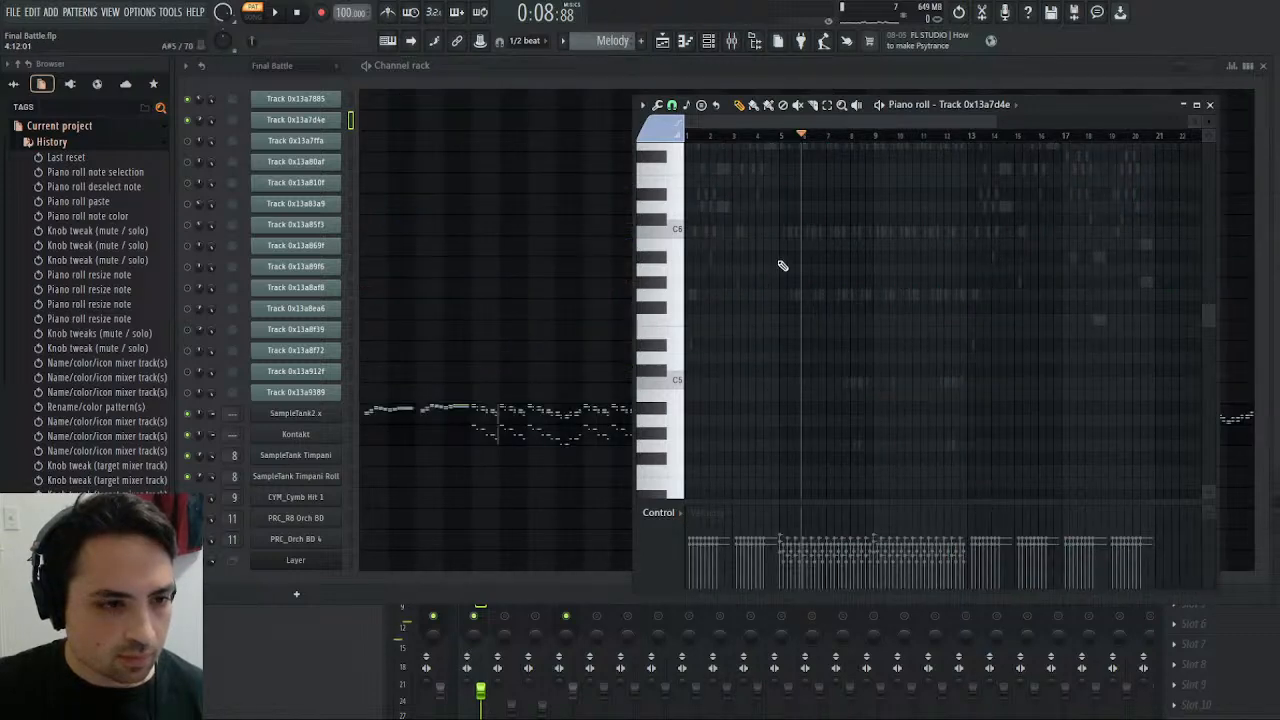
left_click(492, 409)
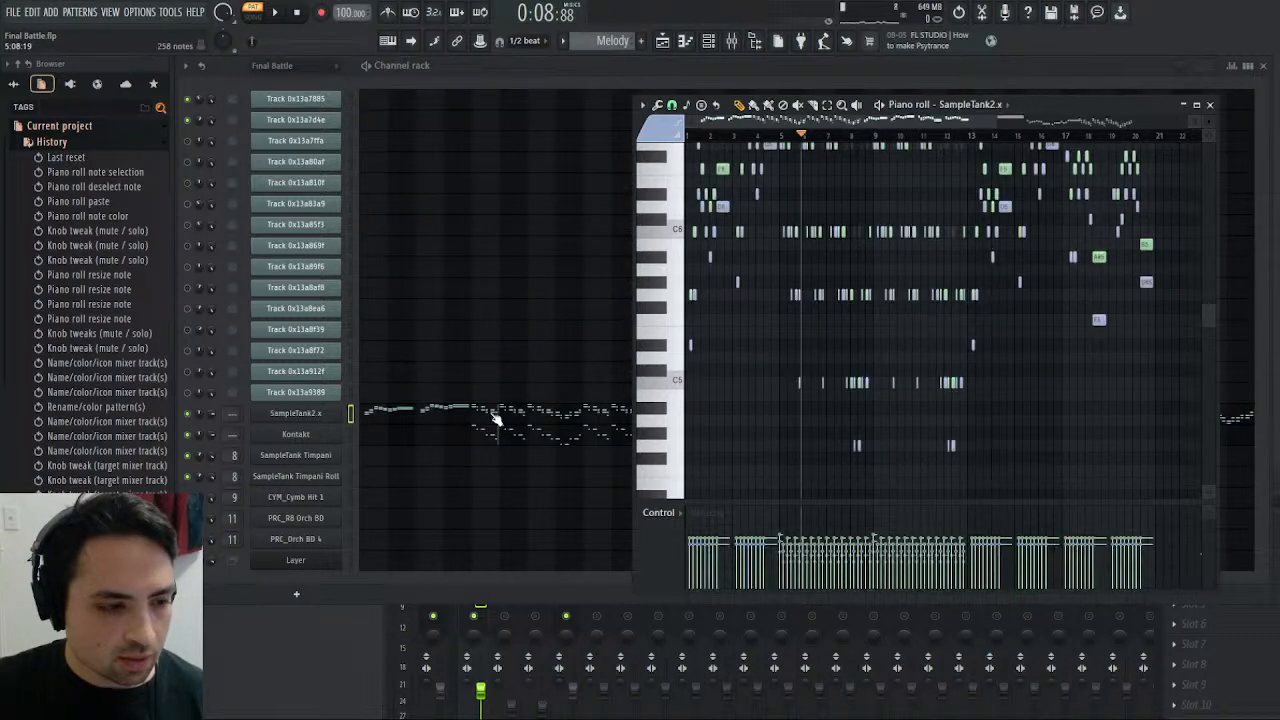
left_click(676, 230)
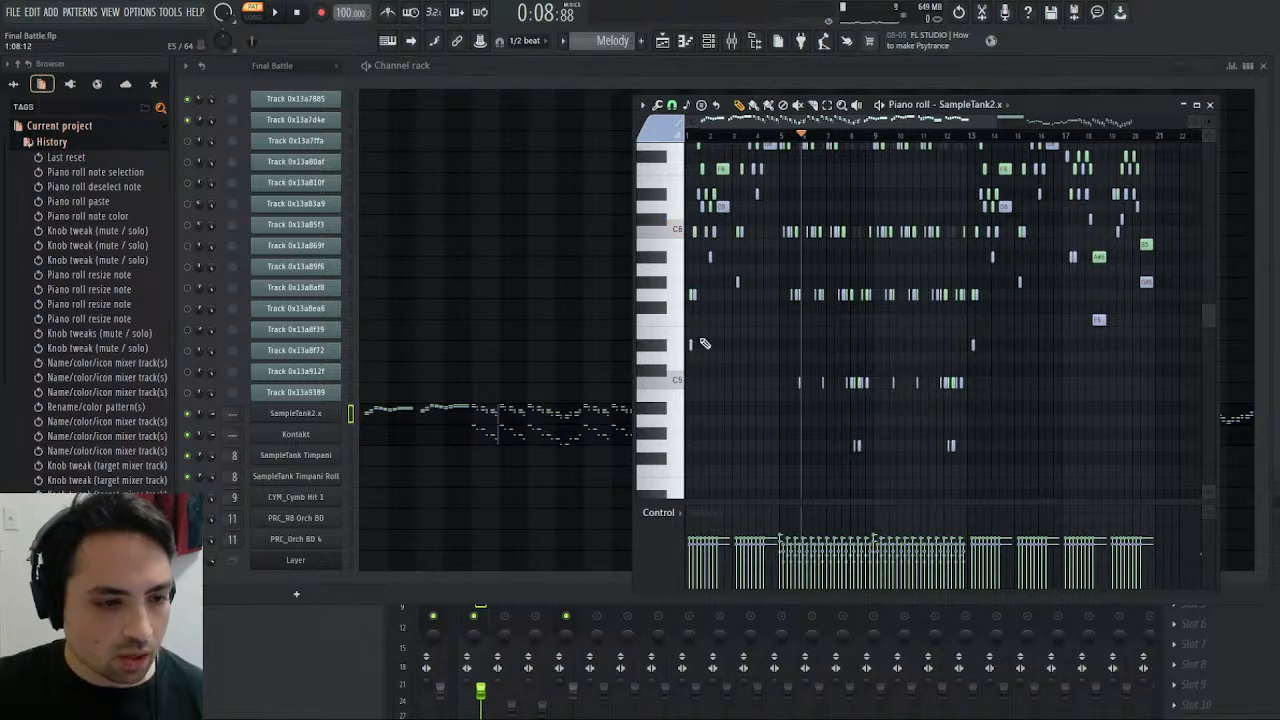
left_click(706, 257)
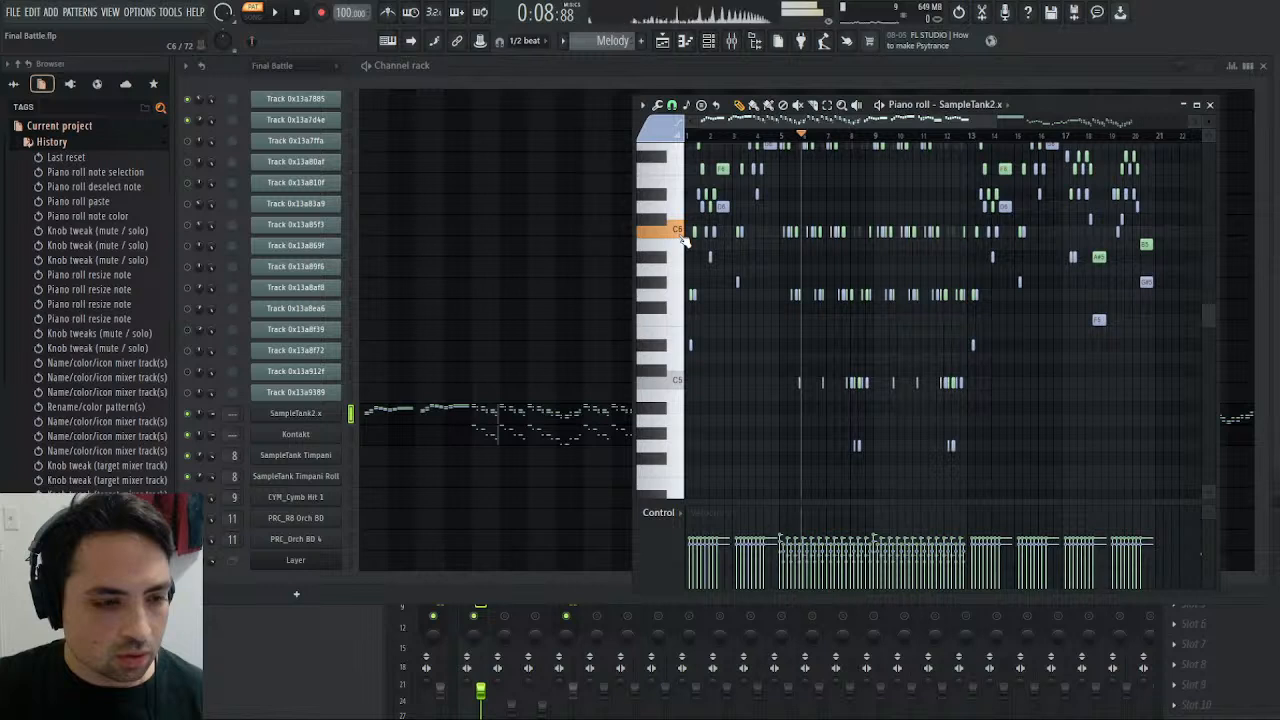
- Select all blue lower-voice notes in the SampleTank2.x piano roll by colour and transpose them down one octave
scroll(789, 232, "up", 3)
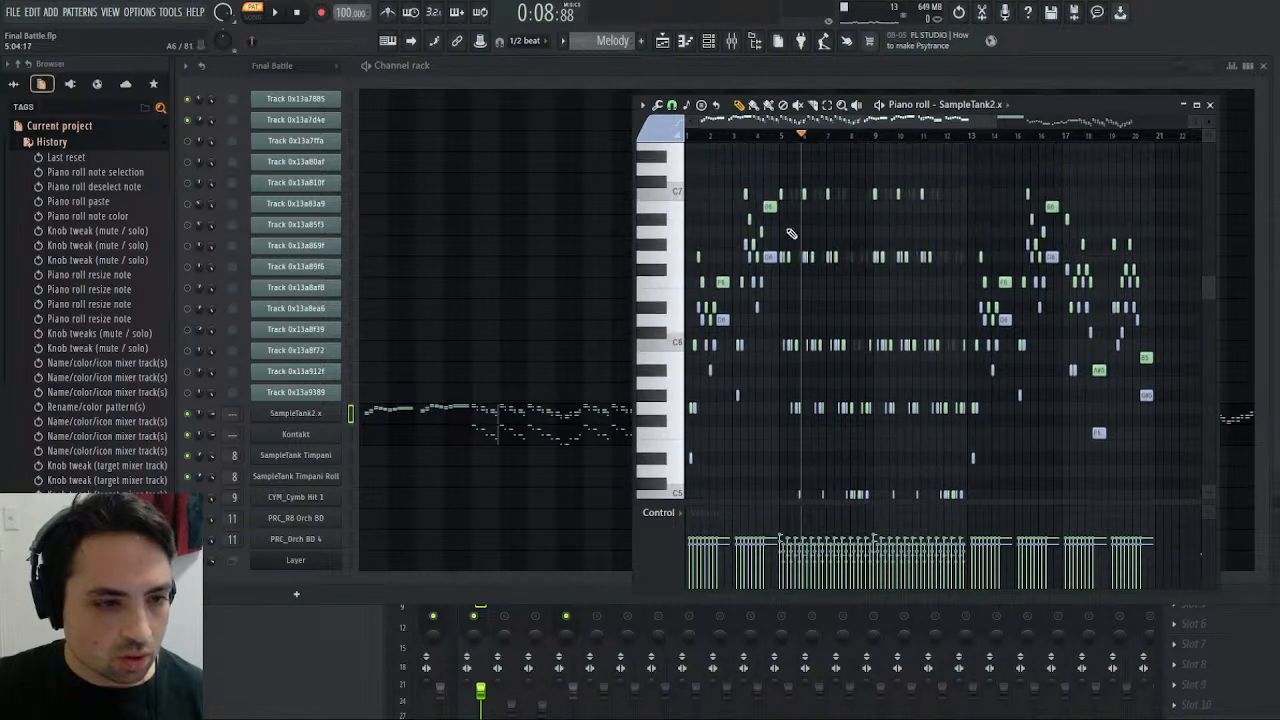
left_click(781, 254)
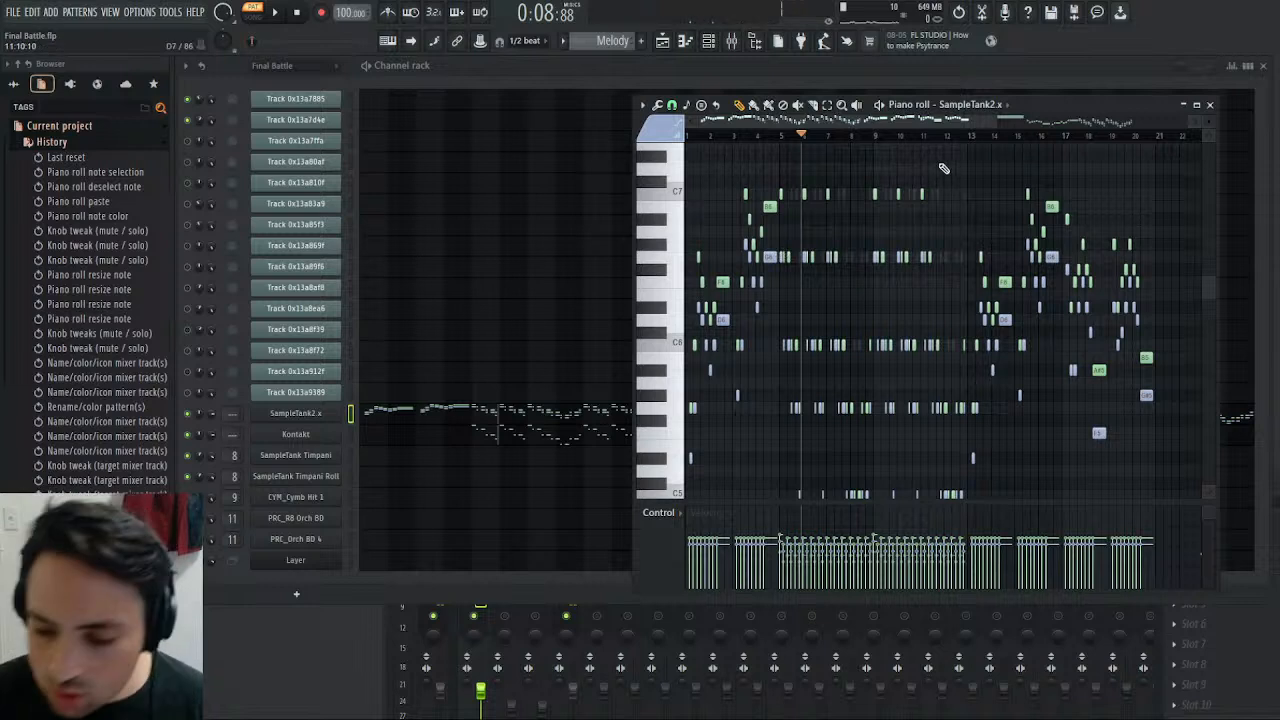
key("shift+c")
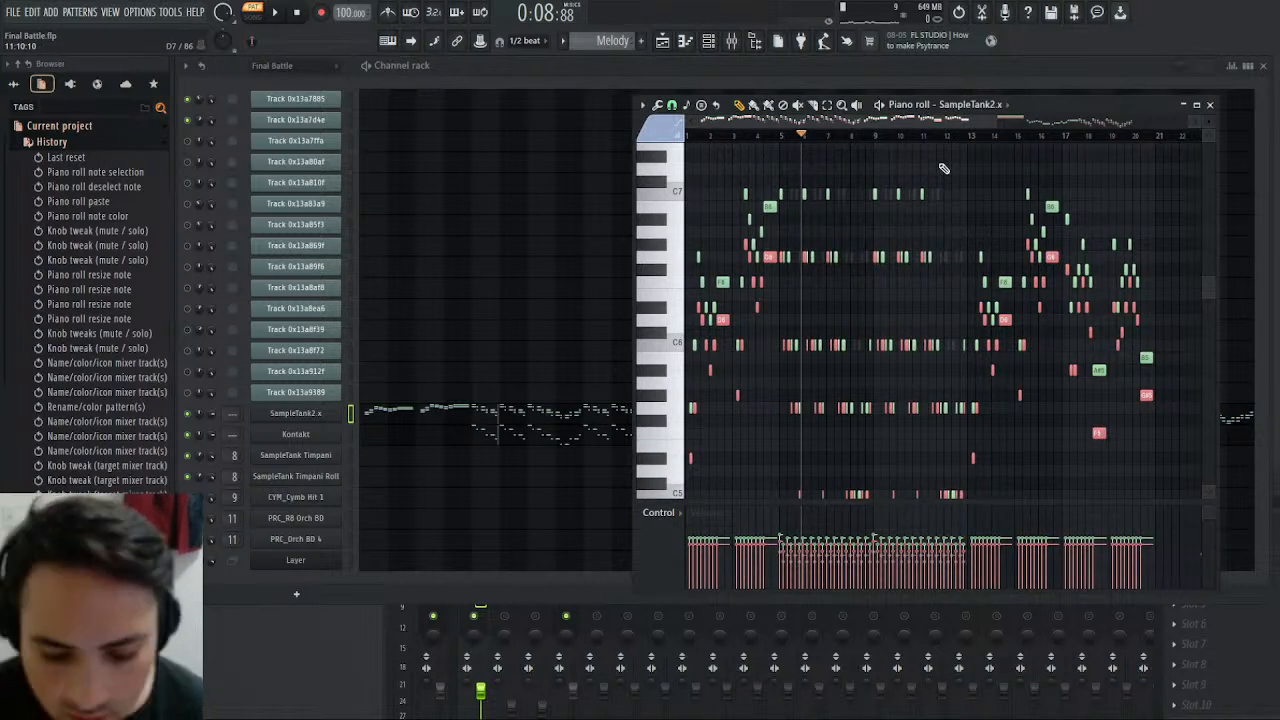
scroll(943, 168, "down", 10)
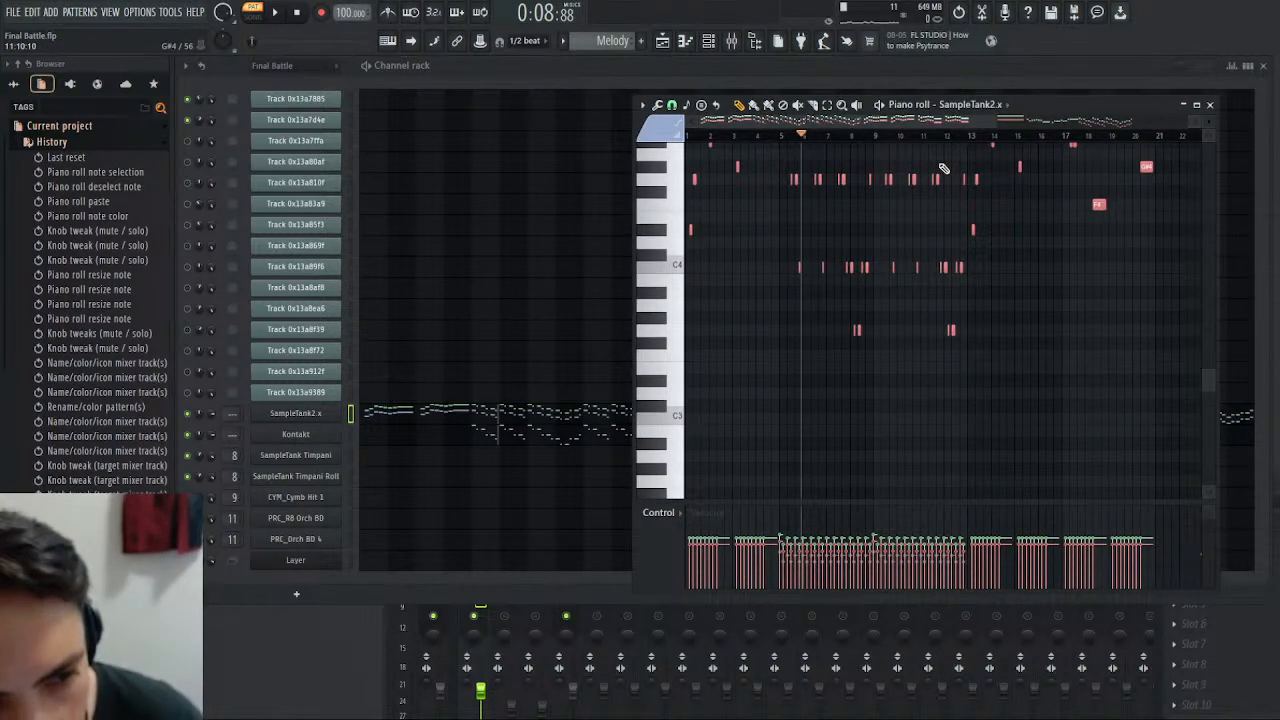
- Play the transposed Melody pattern and switch to the Final Battle pattern during playback to compare the violin parts
key("space")
scroll(760, 267, "up", 5)
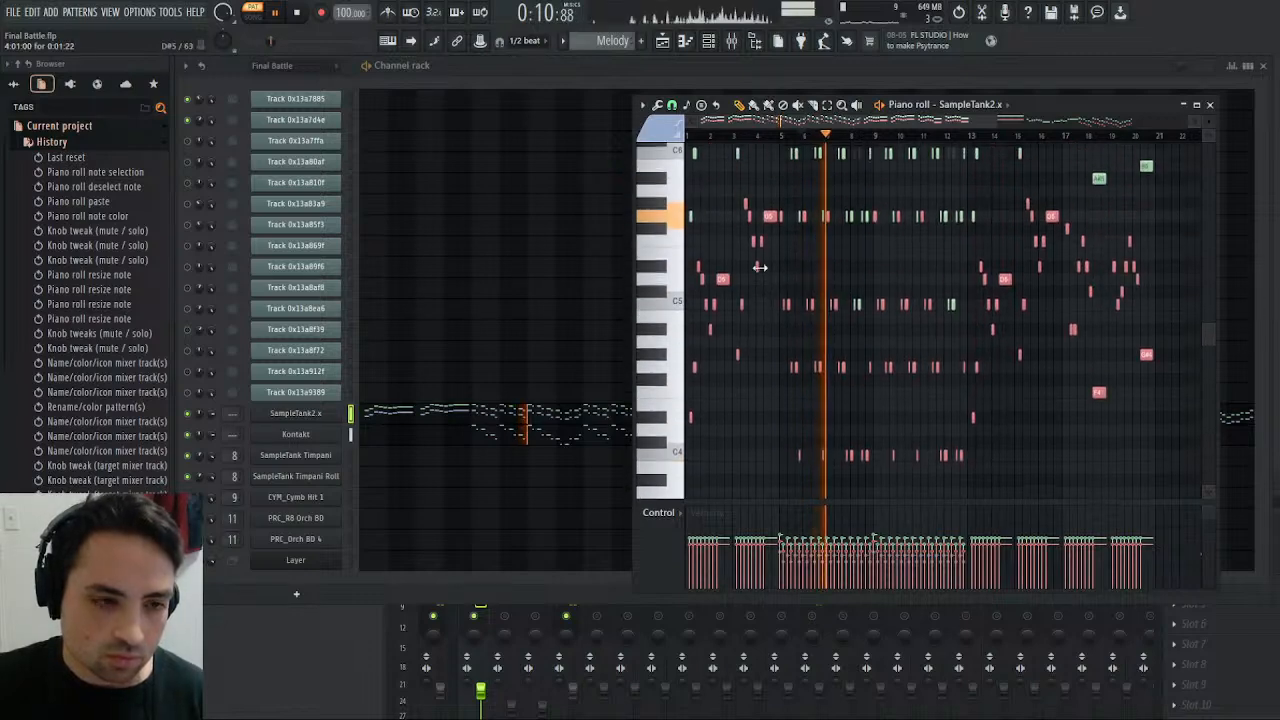
scroll(591, 41, "up", 1)
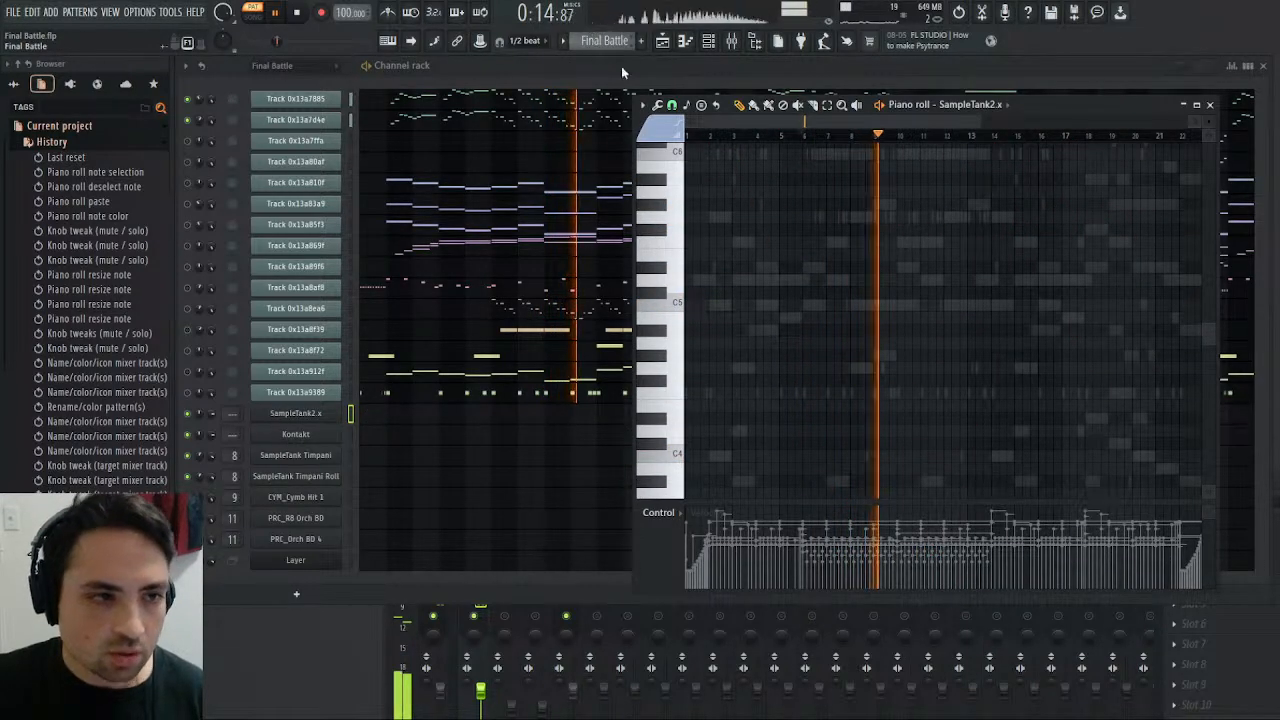
- Switch from the Final Battle pattern back to Melody during playback to compare them, and stop playback
scroll(625, 46, "down", 1)
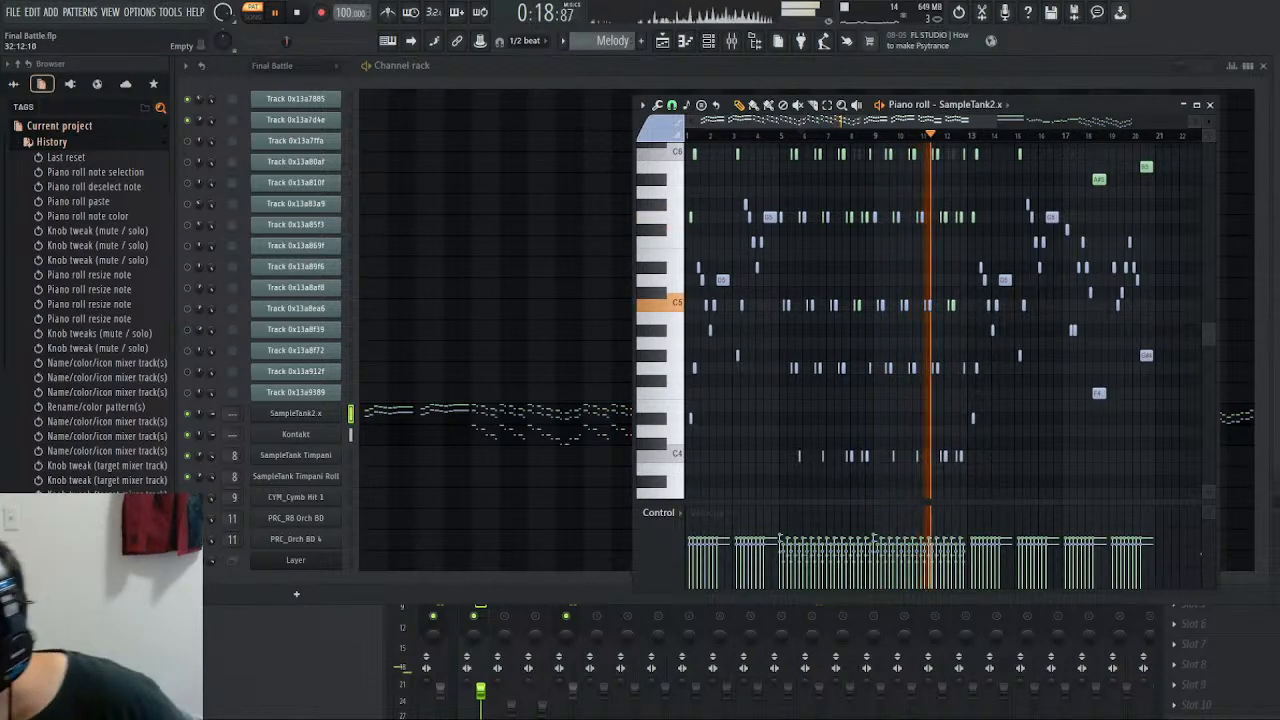
key("space")
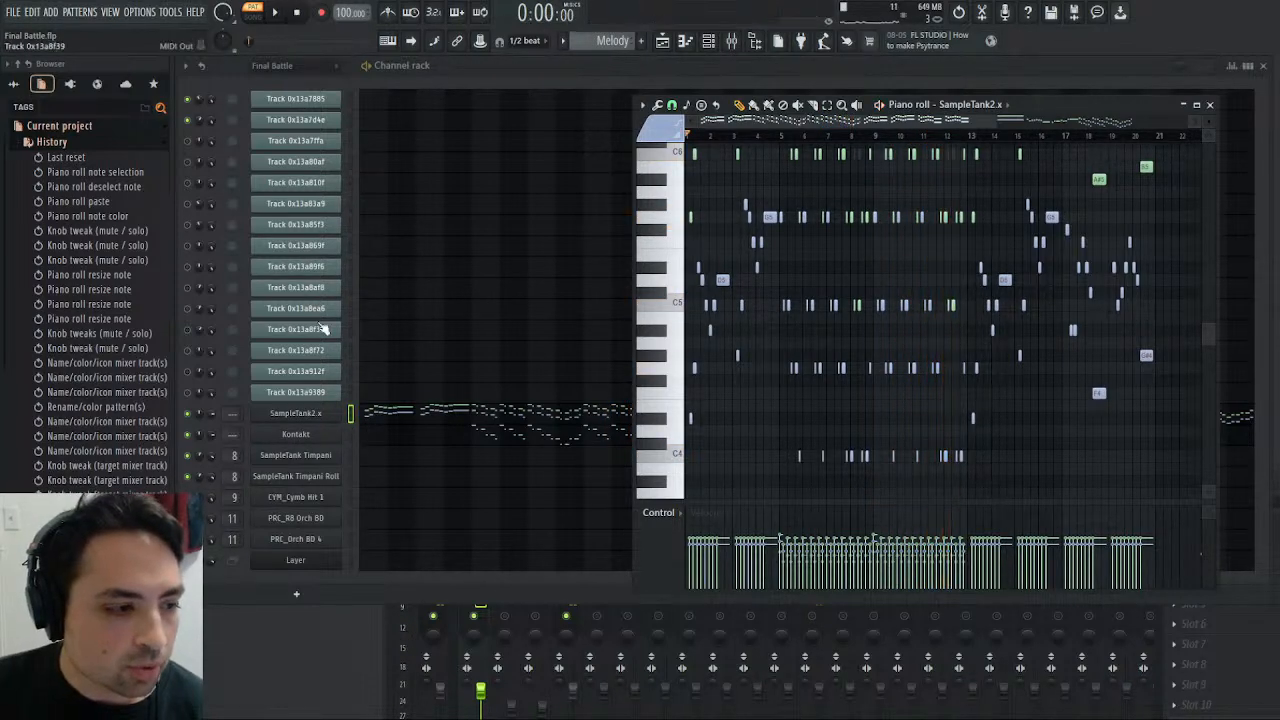
- Create a separate master output channel for the H118 Pearly Harp instrument in Kontakt
left_click(295, 434)
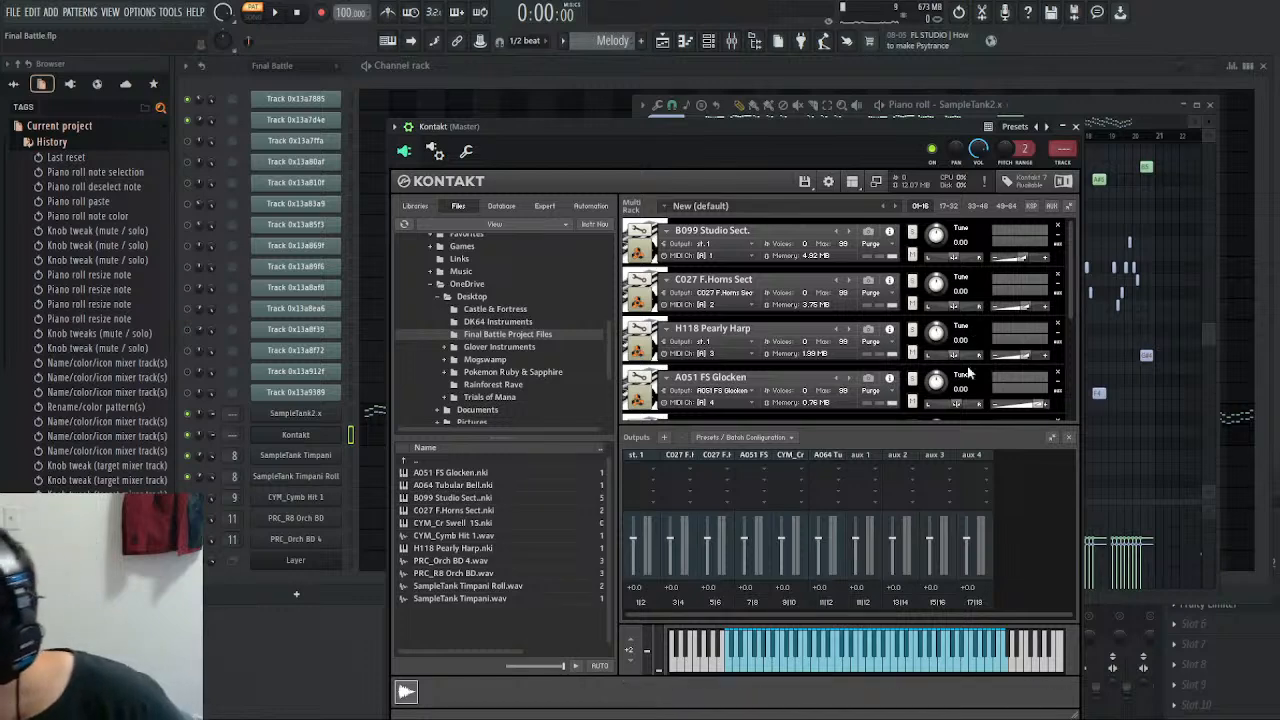
scroll(831, 328, "down", 1)
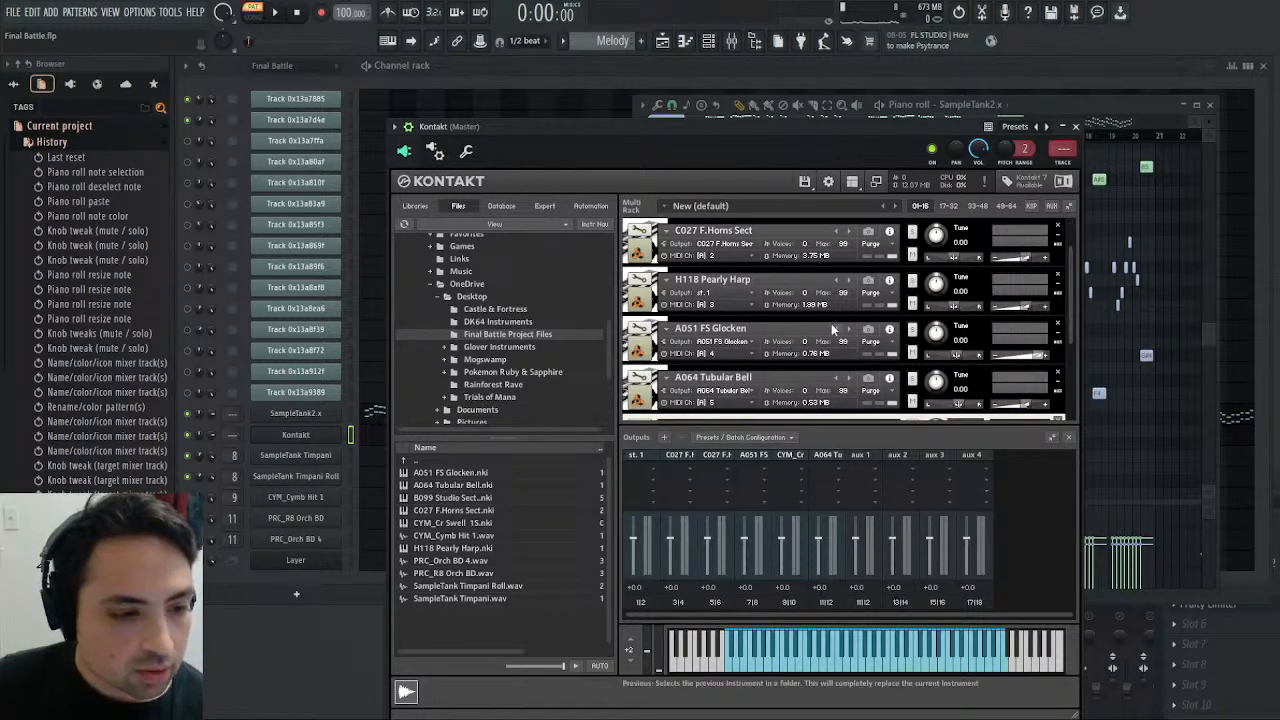
left_click(752, 293)
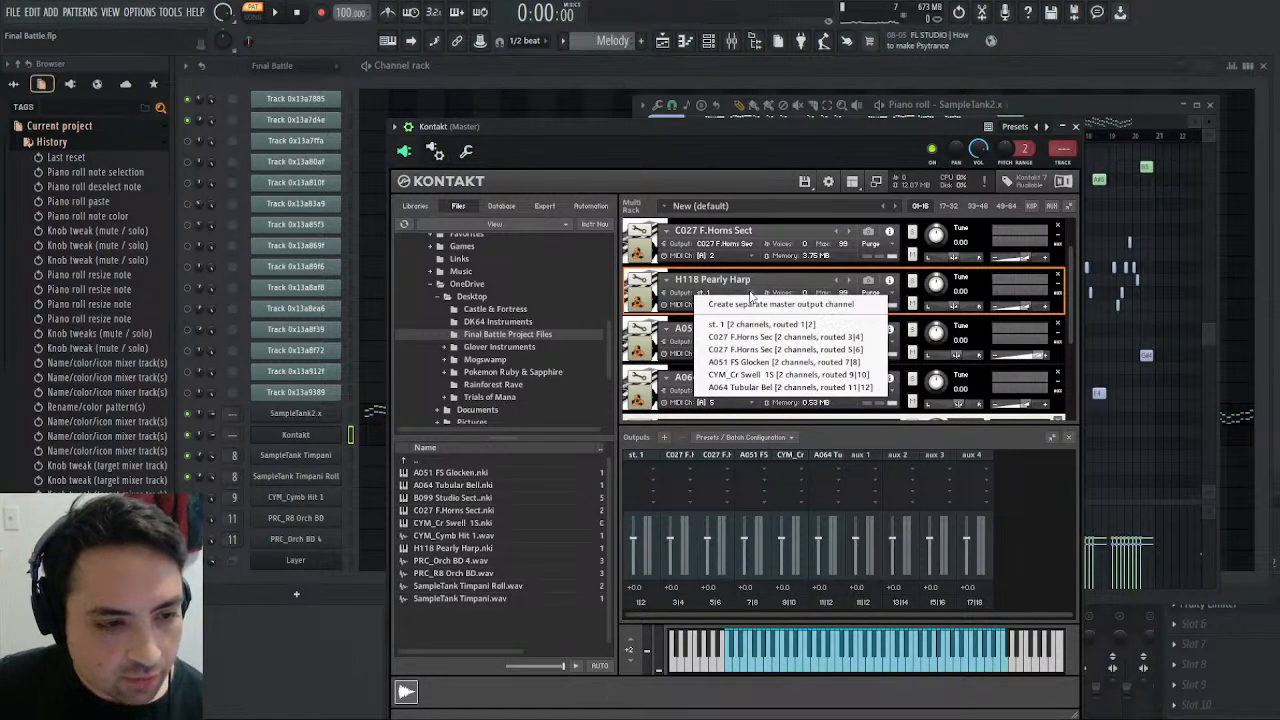
left_click(769, 304)
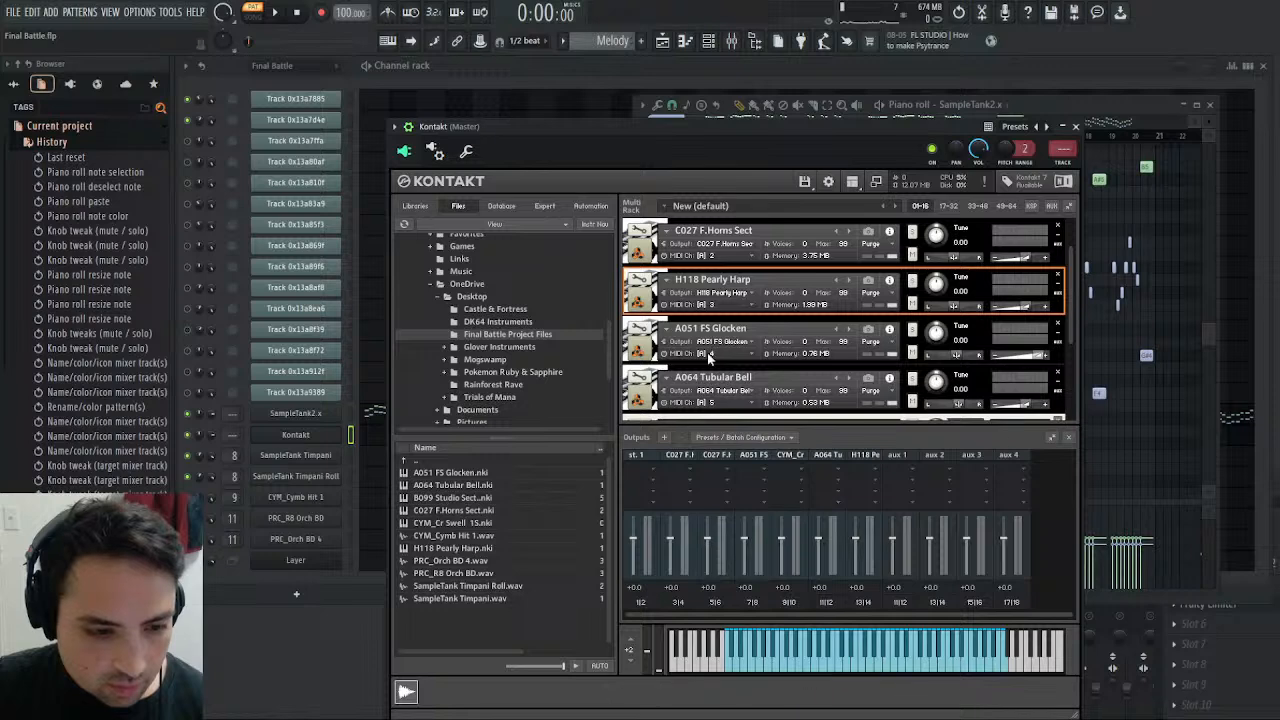
- Route Kontakt's output 7 (Kt. aux 4) to mixer track 14, check the mixer tracks, and return to the Kontakt instrument rack
left_click(436, 152)
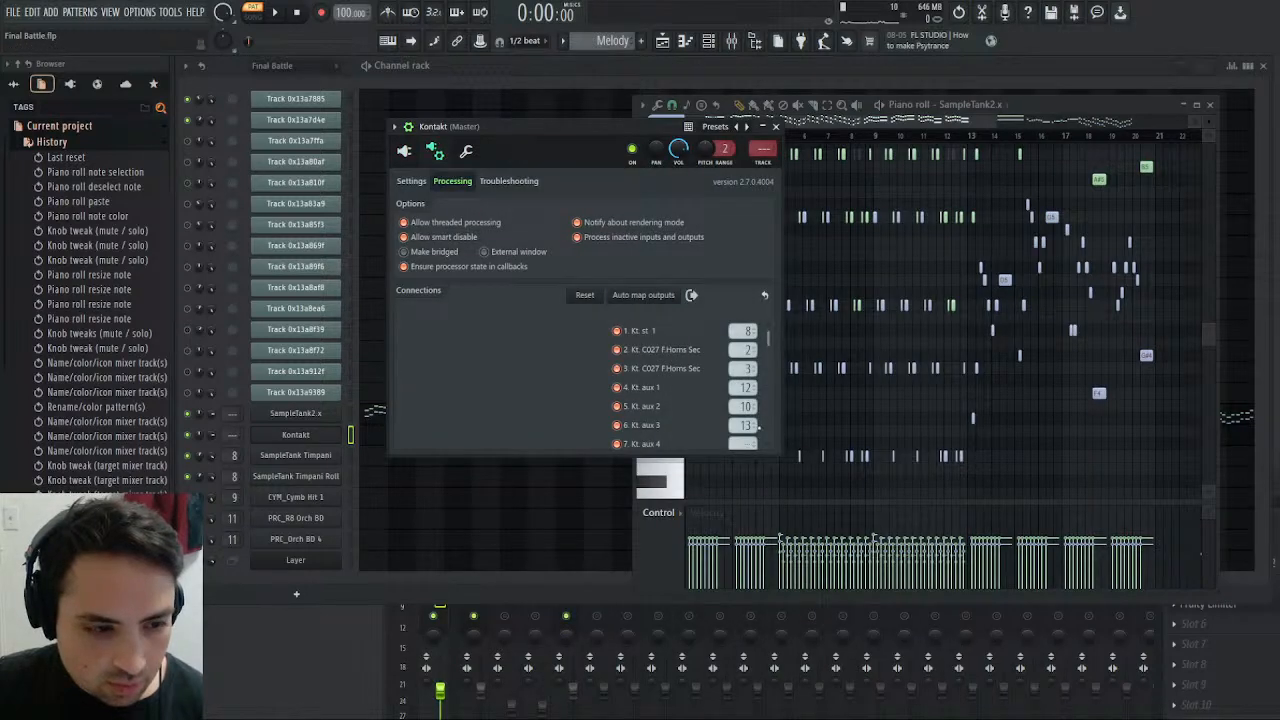
scroll(735, 390, "down", 3)
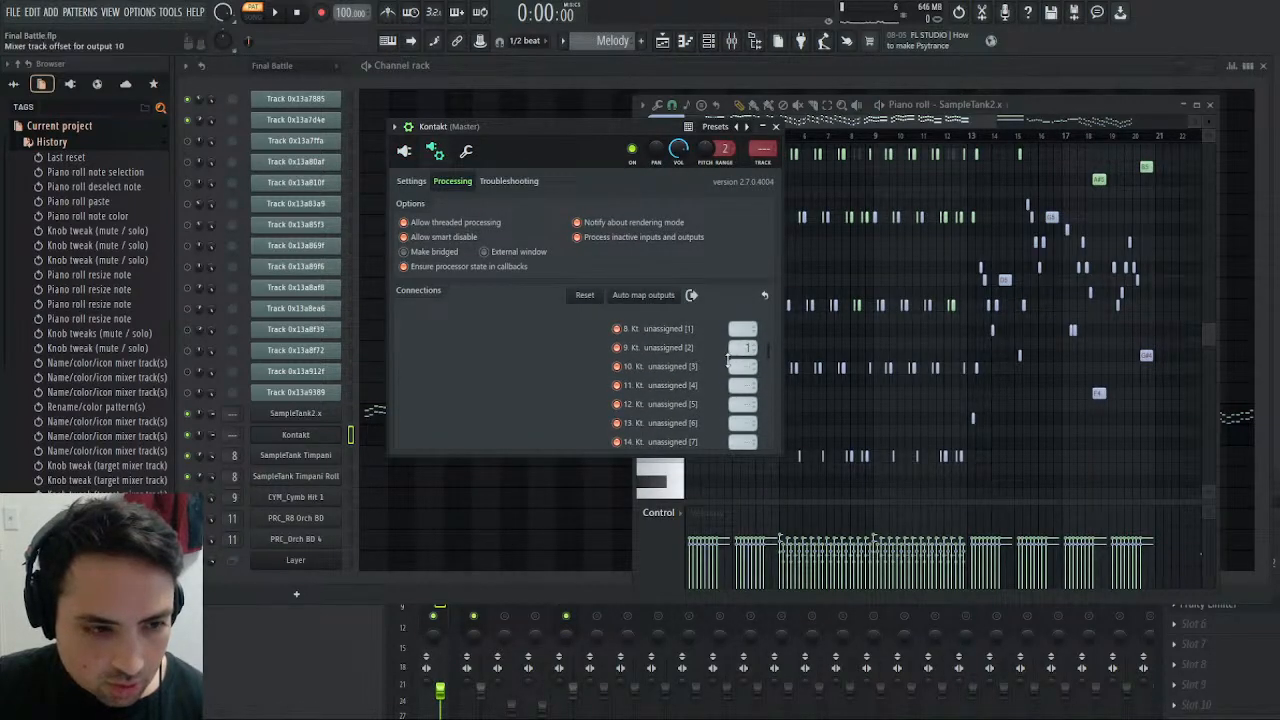
scroll(743, 365, "up", 2)
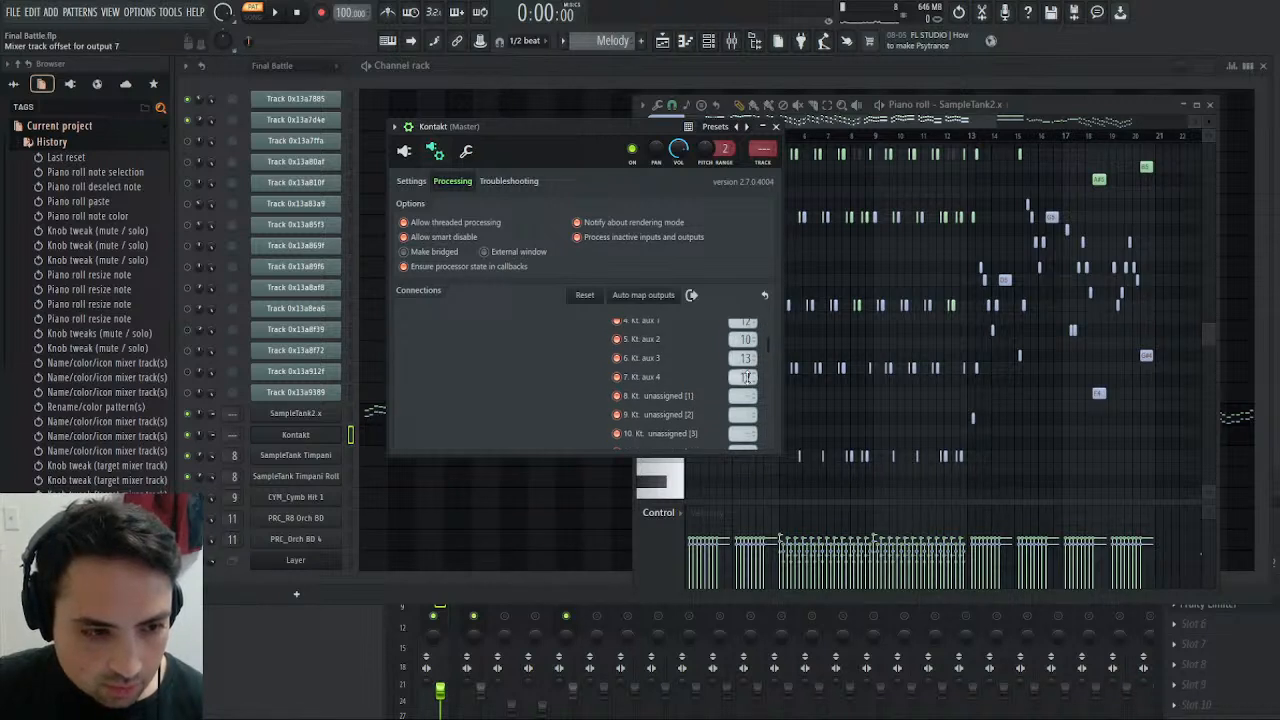
key("F9")
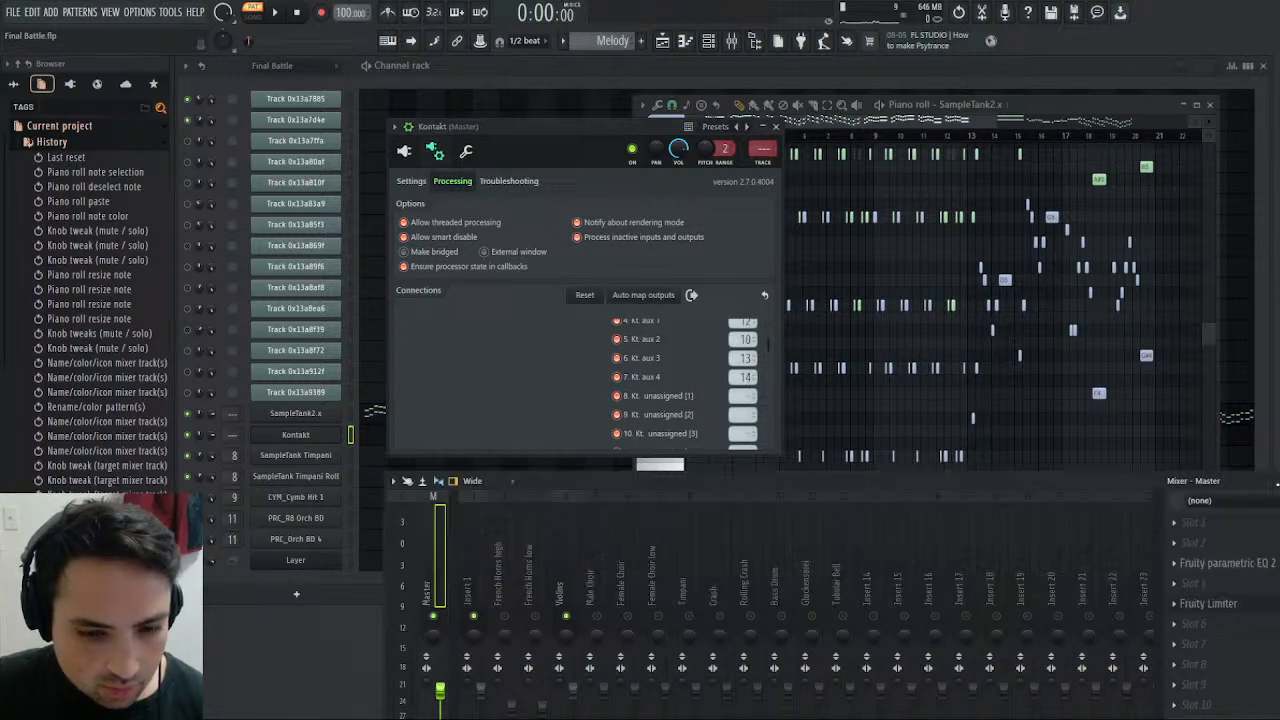
left_click(404, 151)
left_click(1072, 105)
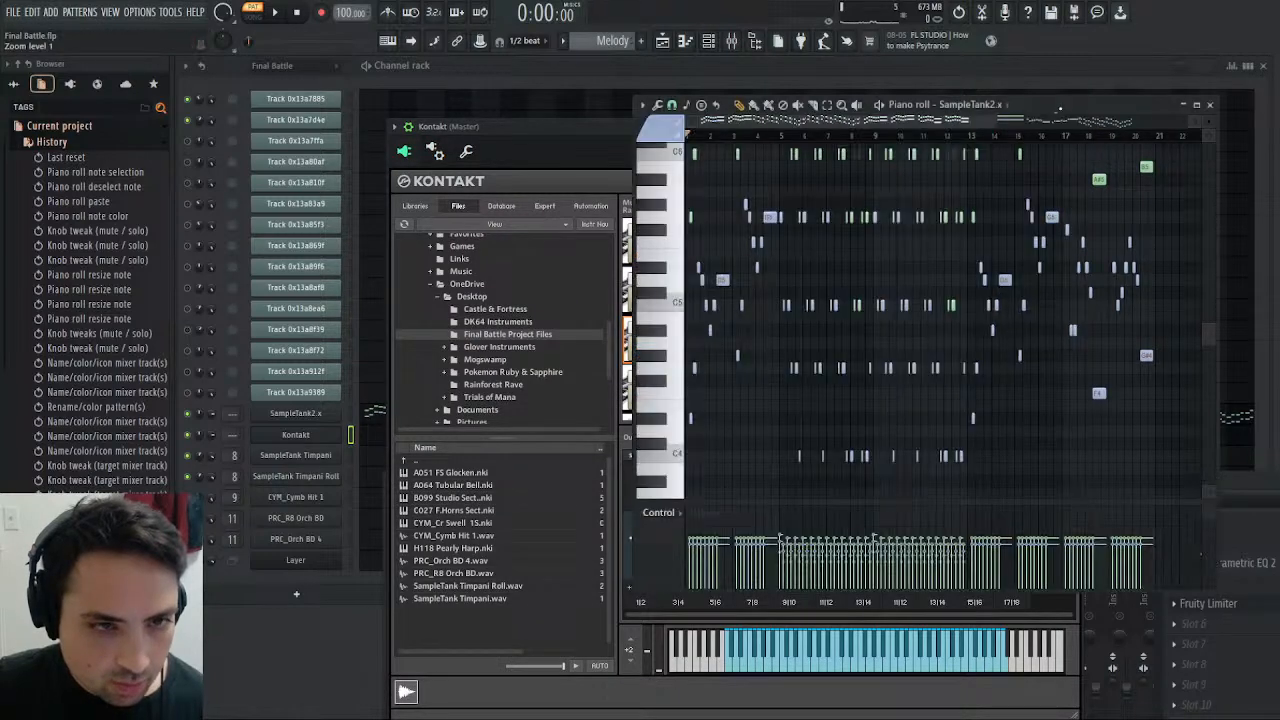
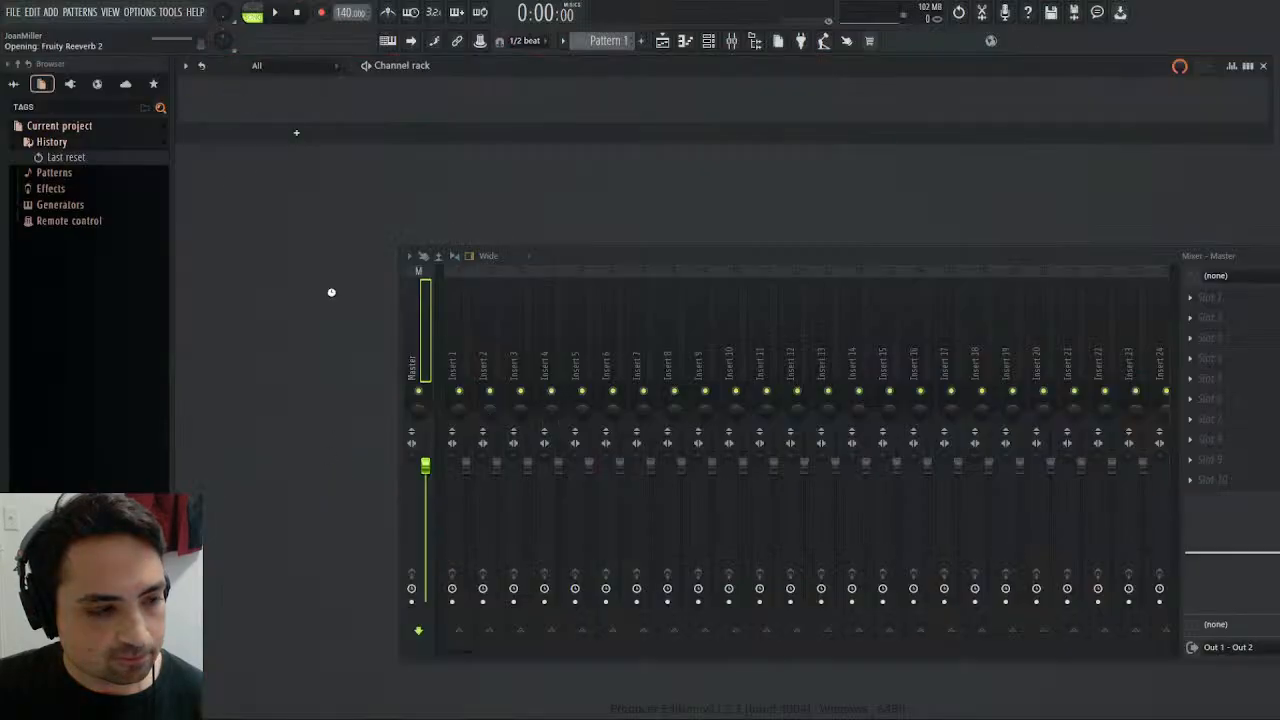
- Load the backup project Final Battle (autosaved at 18h29) and bring up the mixer
left_click(14, 84)
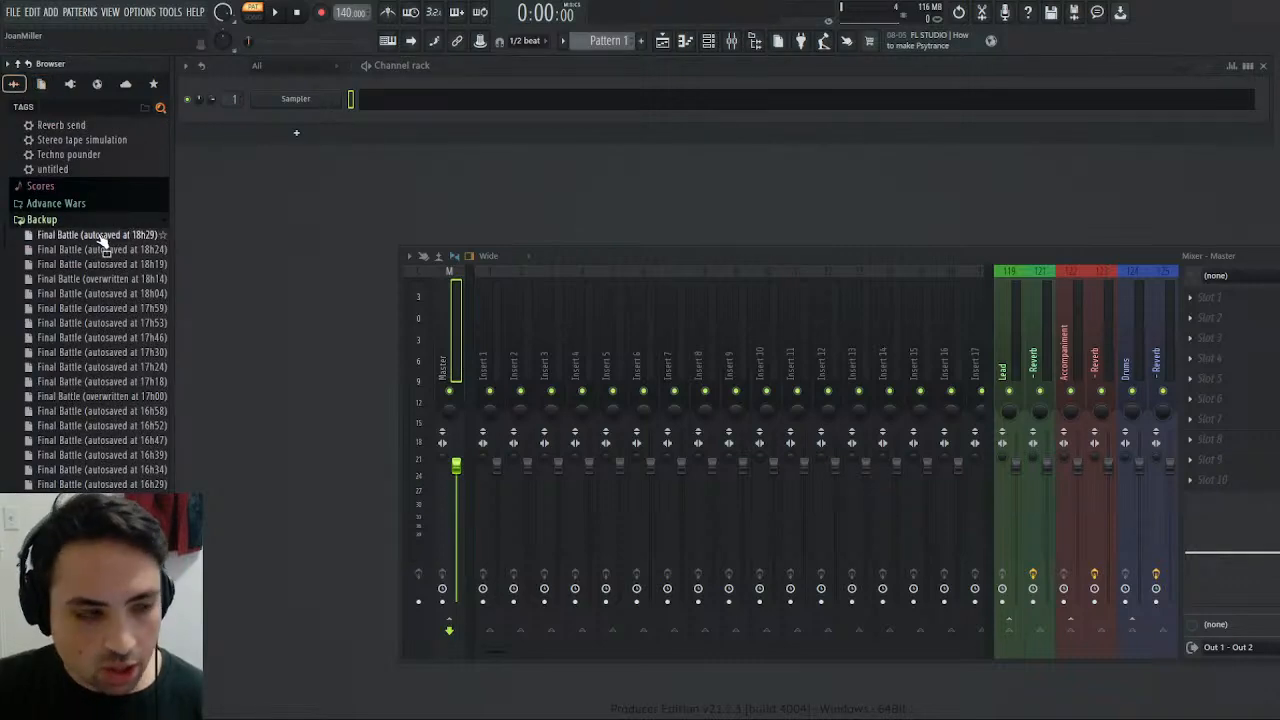
left_click_drag(100, 240, 329, 209)
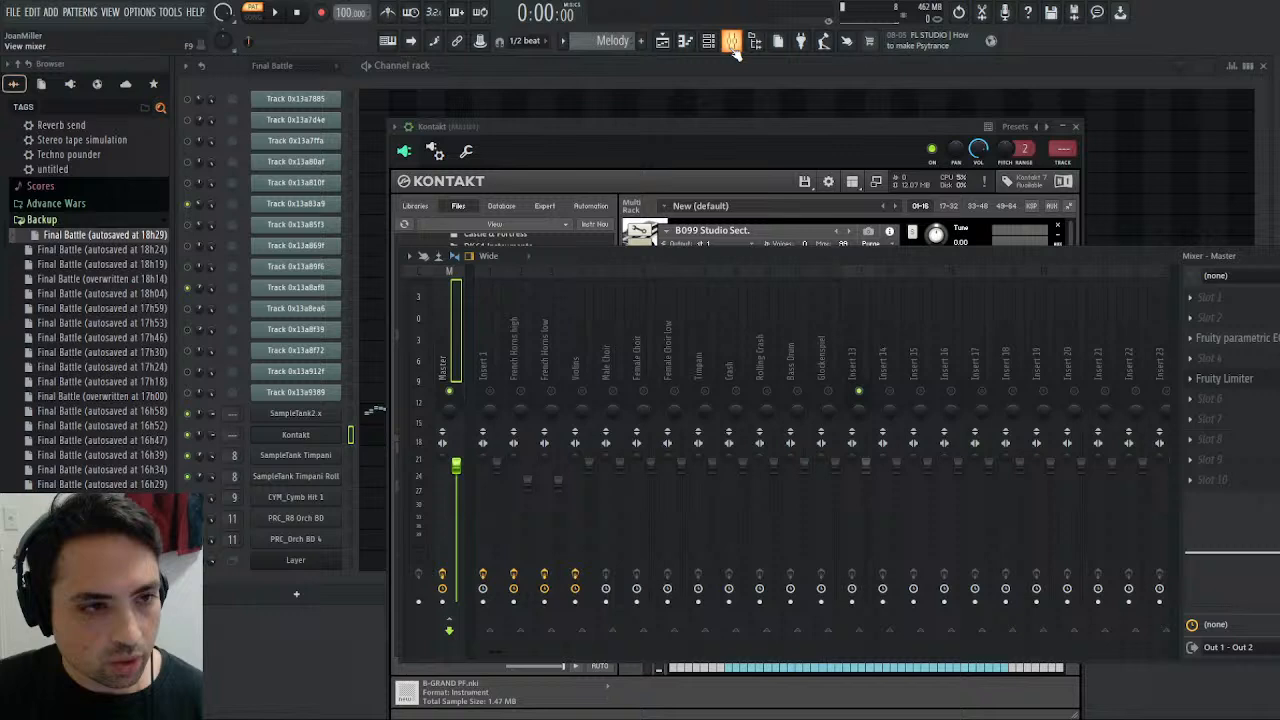
left_click(732, 40)
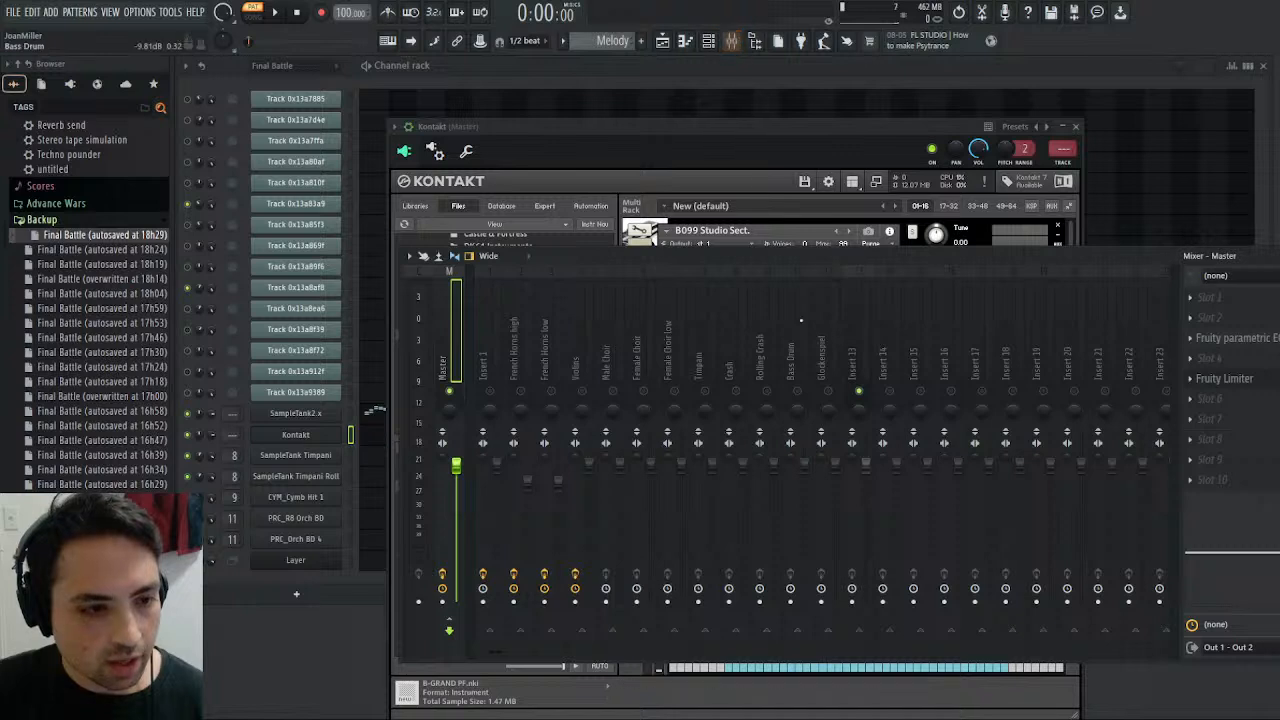
- Solo mixer track 13 and check Kontakt's instrument outputs and processing connections to identify the instrument routed to it
right_click(864, 390)
right_click(859, 390)
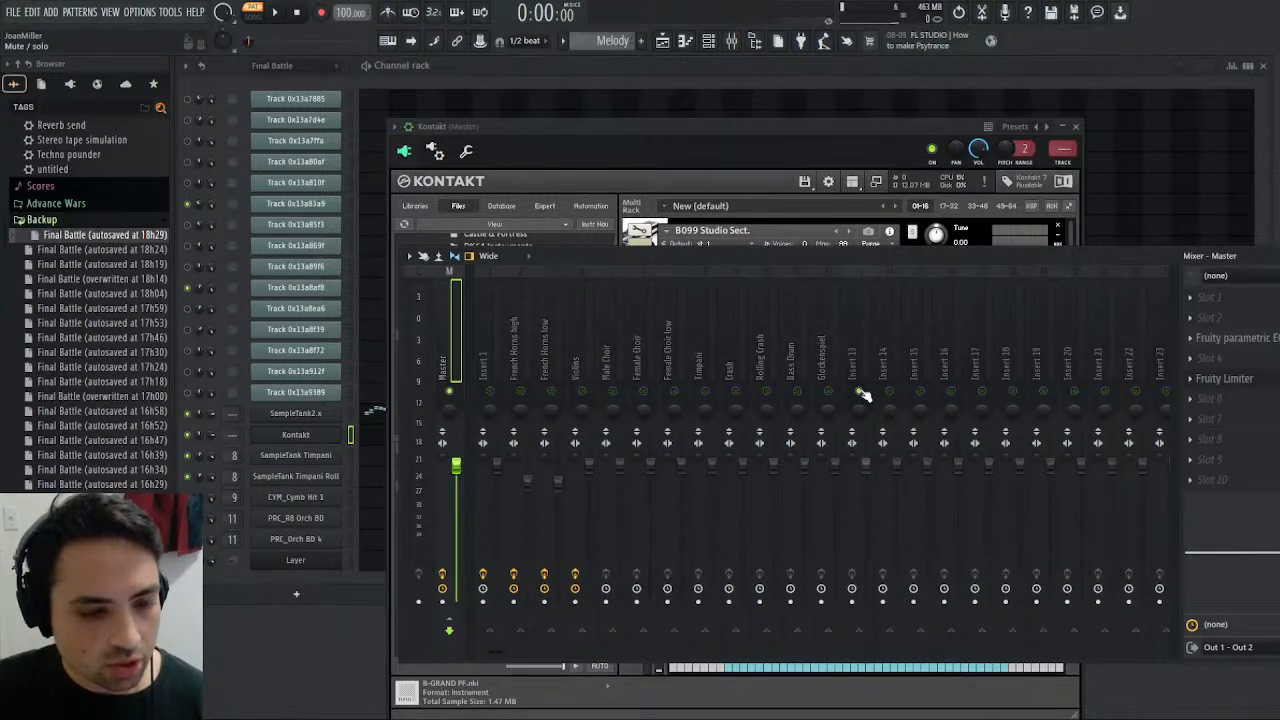
left_click(866, 352)
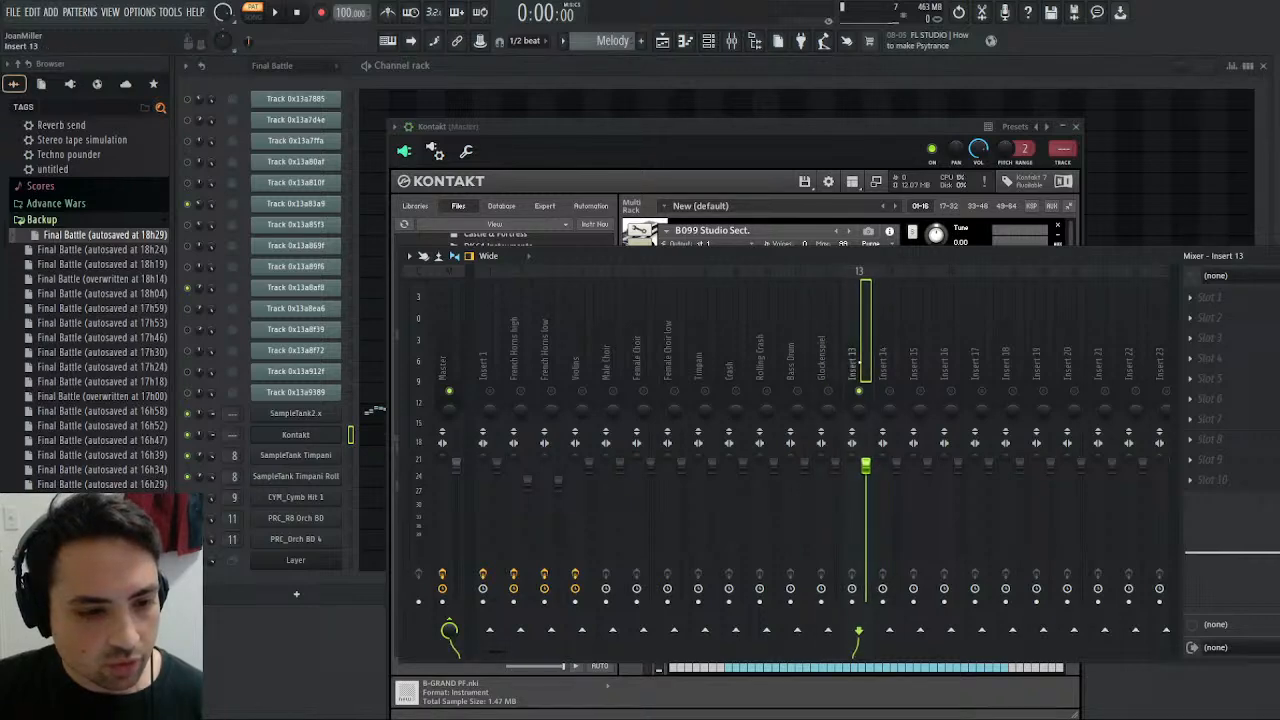
left_click(696, 126)
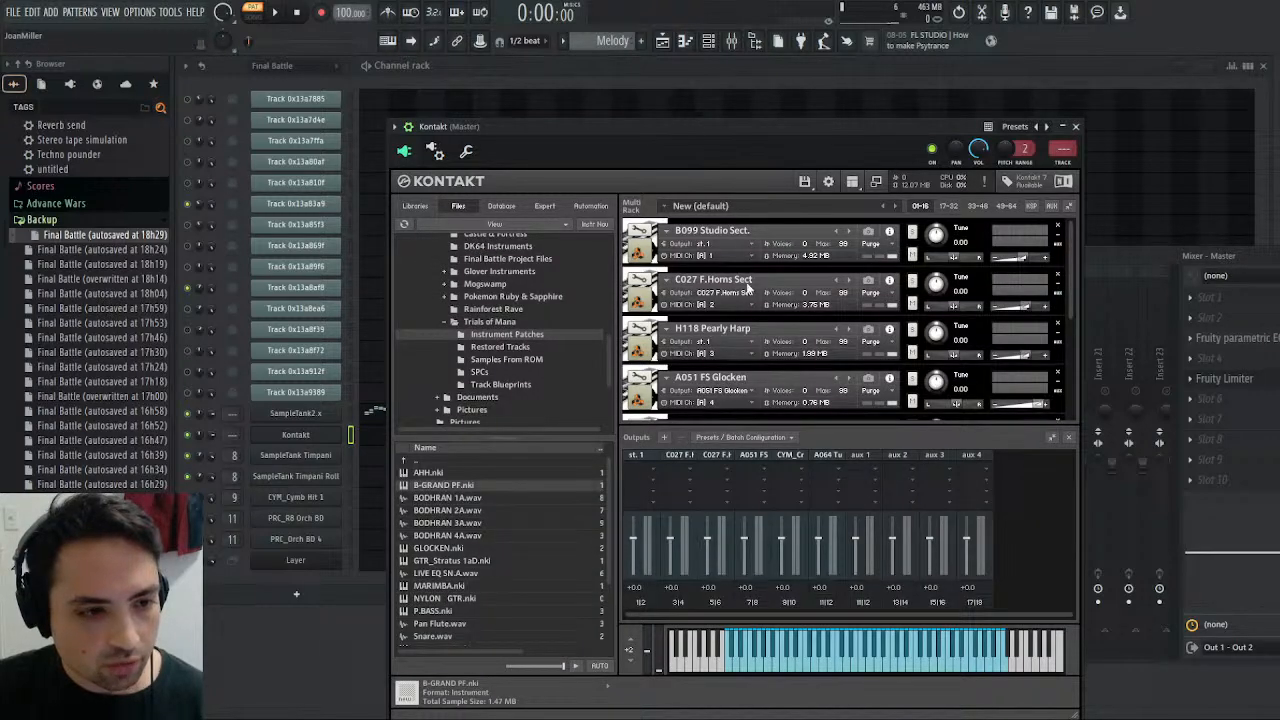
scroll(748, 287, "down", 2)
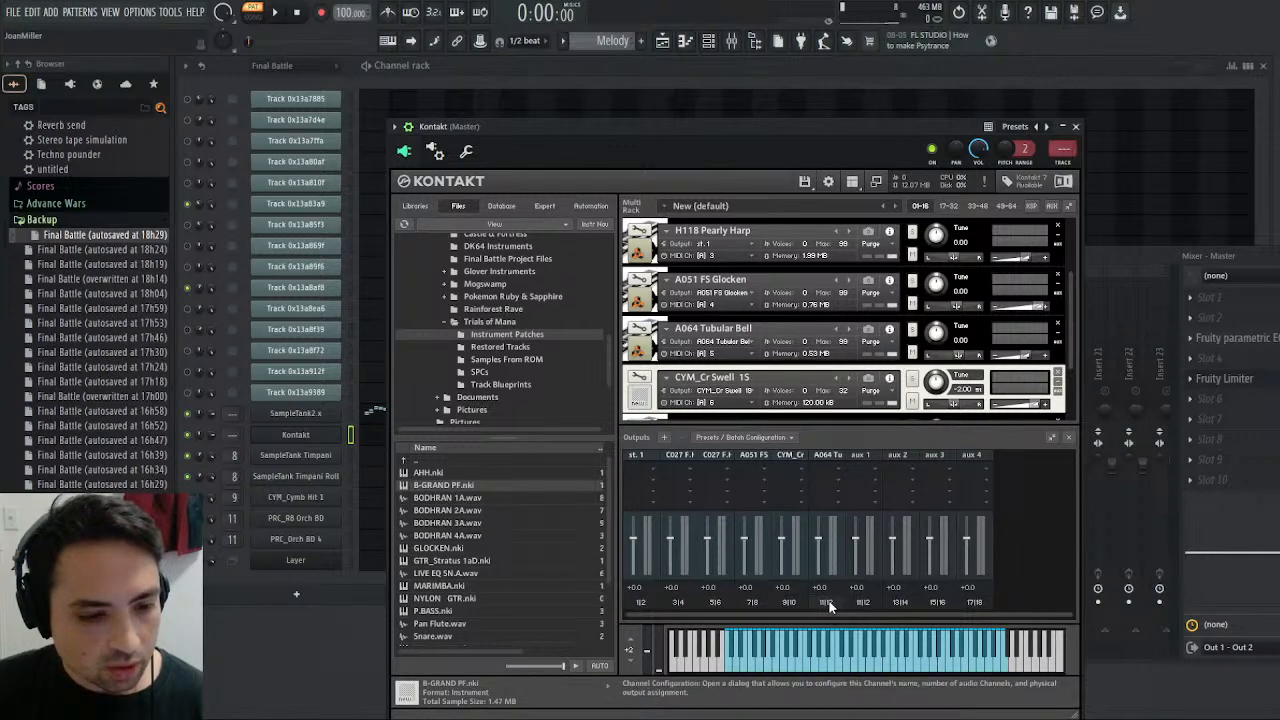
left_click(434, 150)
left_click(452, 182)
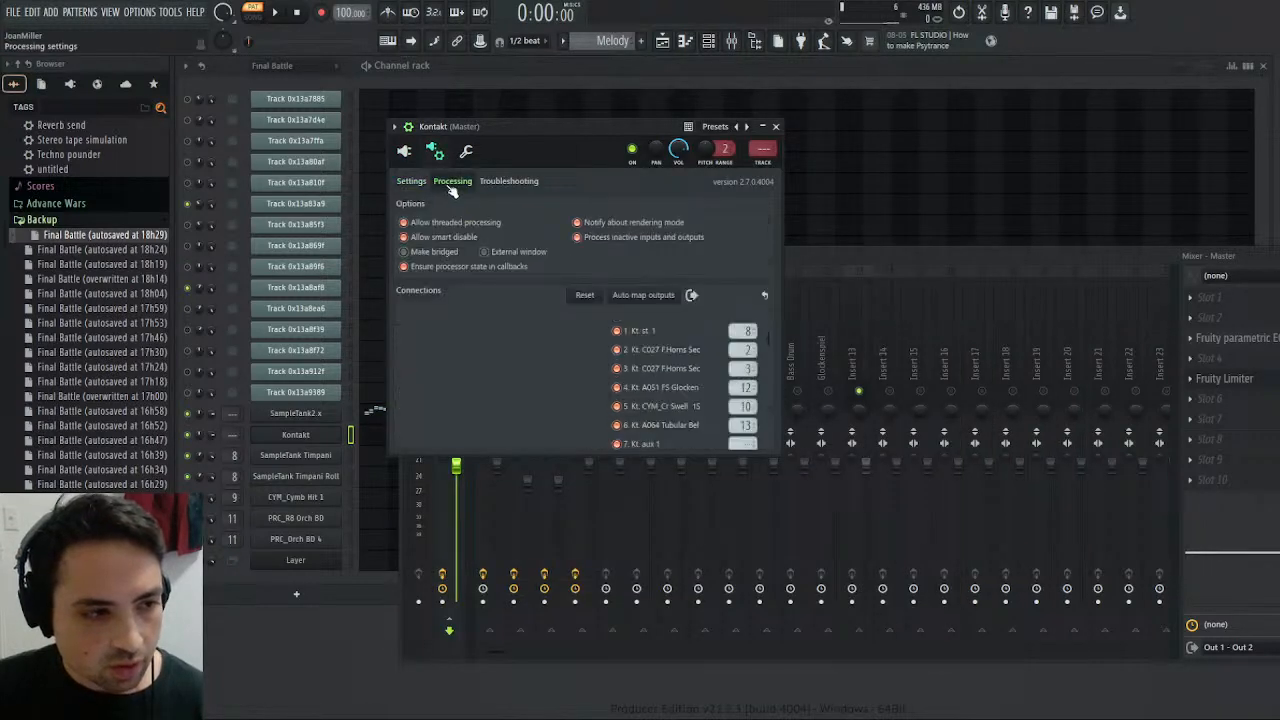
scroll(637, 341, "down", 3)
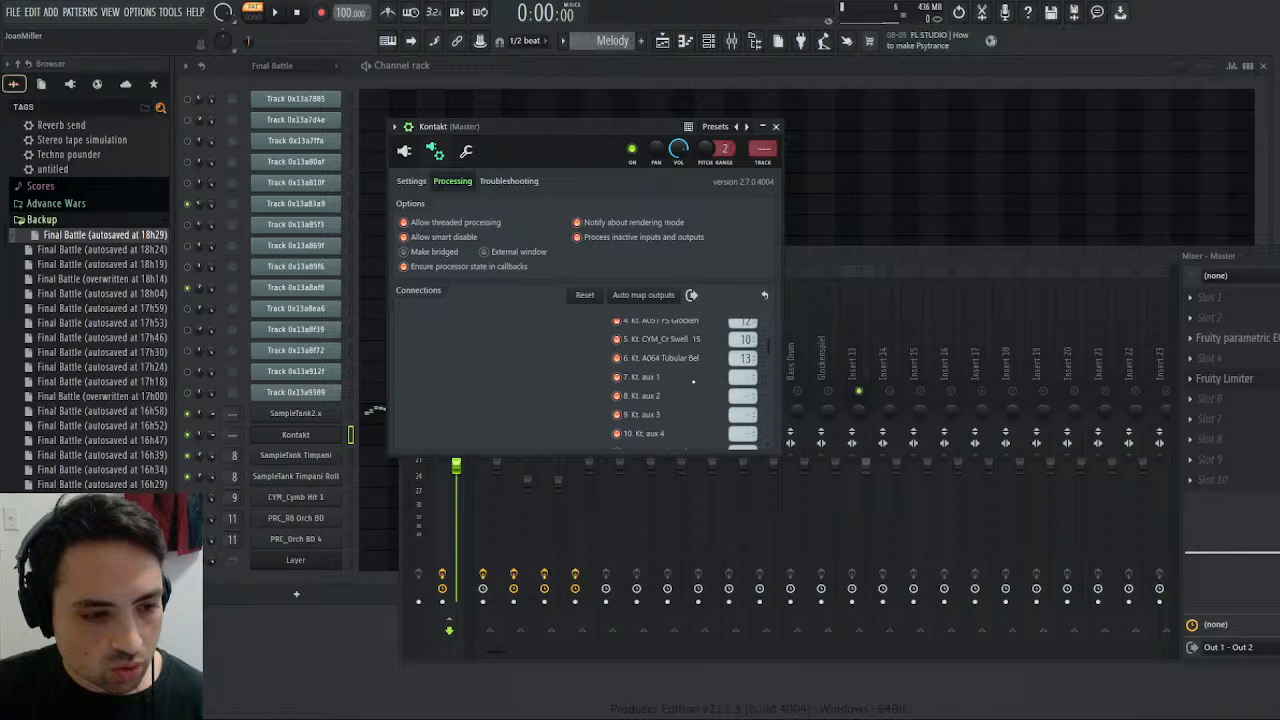
- Rename mixer track 13 as Tubular Bell and unsolo it
left_click(904, 266)
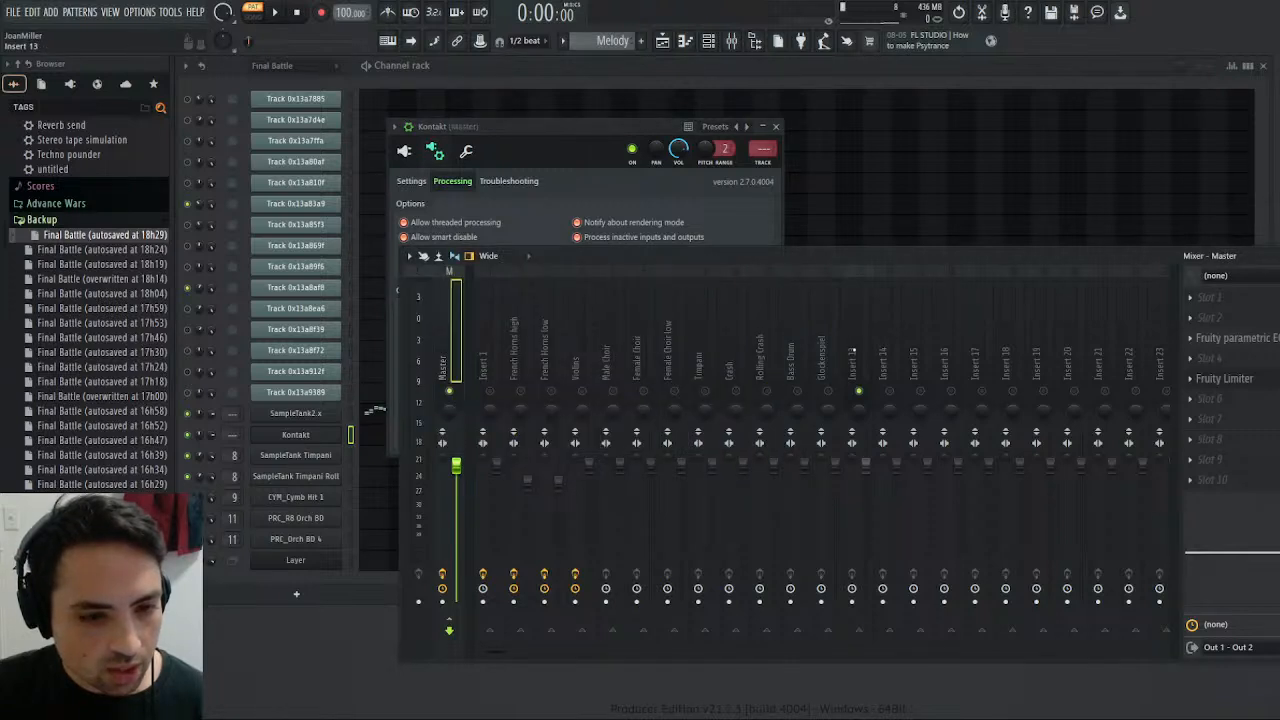
left_click(852, 352)
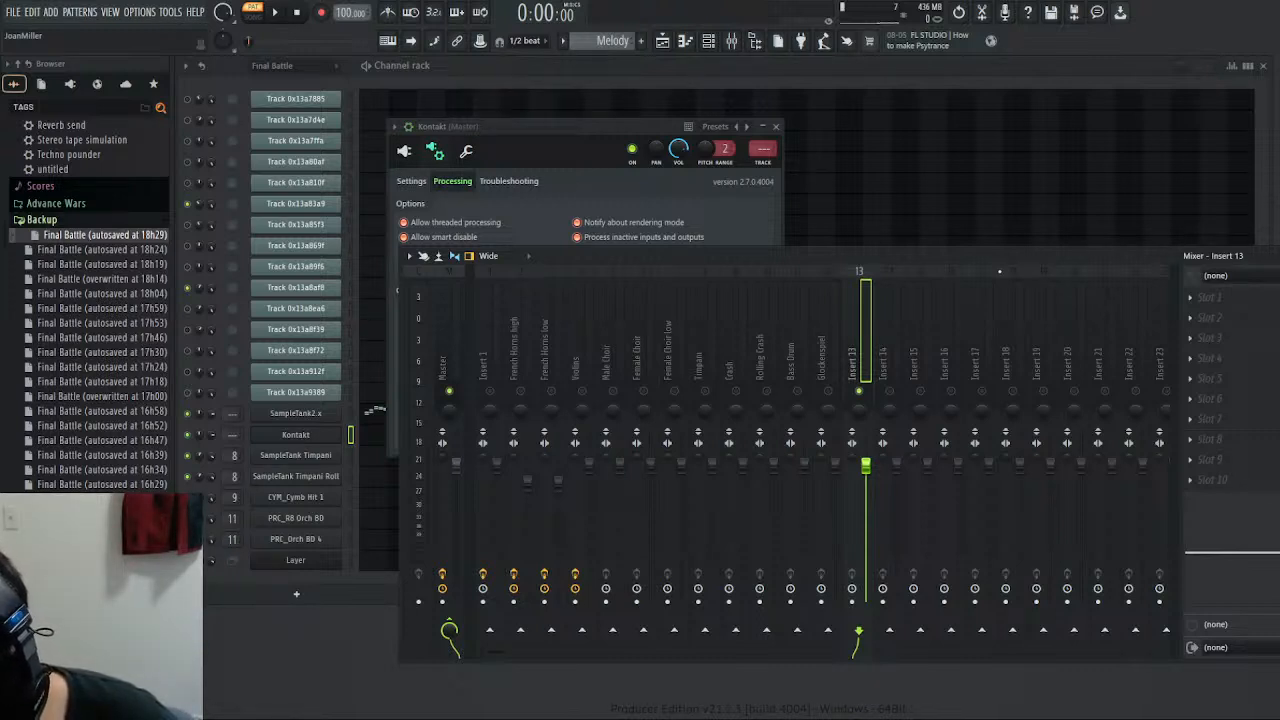
type("Tubular Bell")
key("Return")
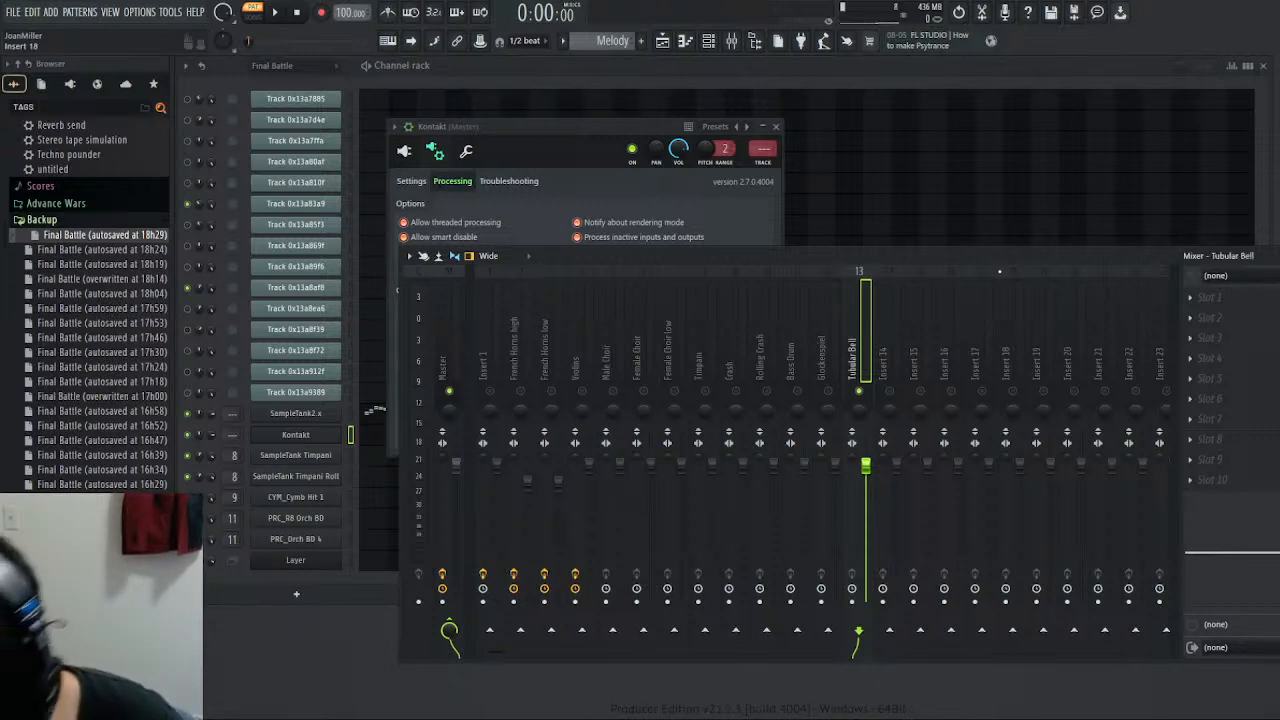
right_click(859, 391)
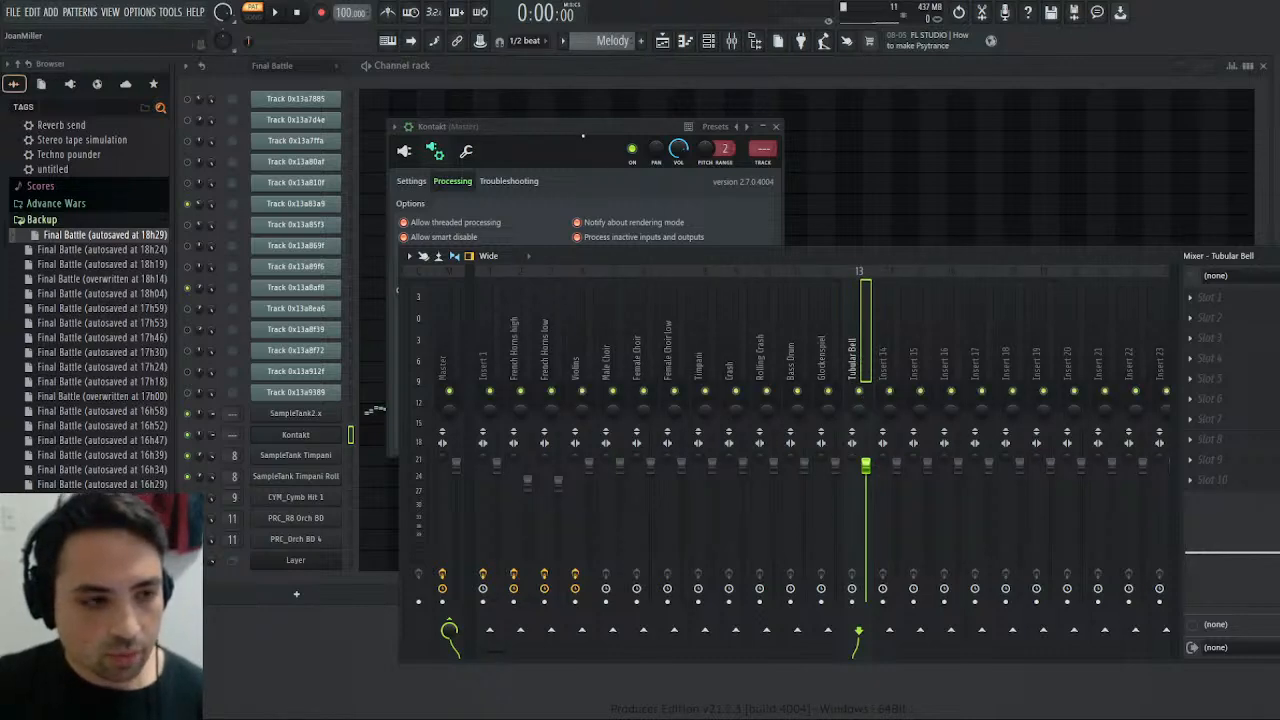
- Create a separate output channel for the H118 Pearly Harp instrument in Kontakt's multi rack
left_click(559, 135)
left_click(404, 151)
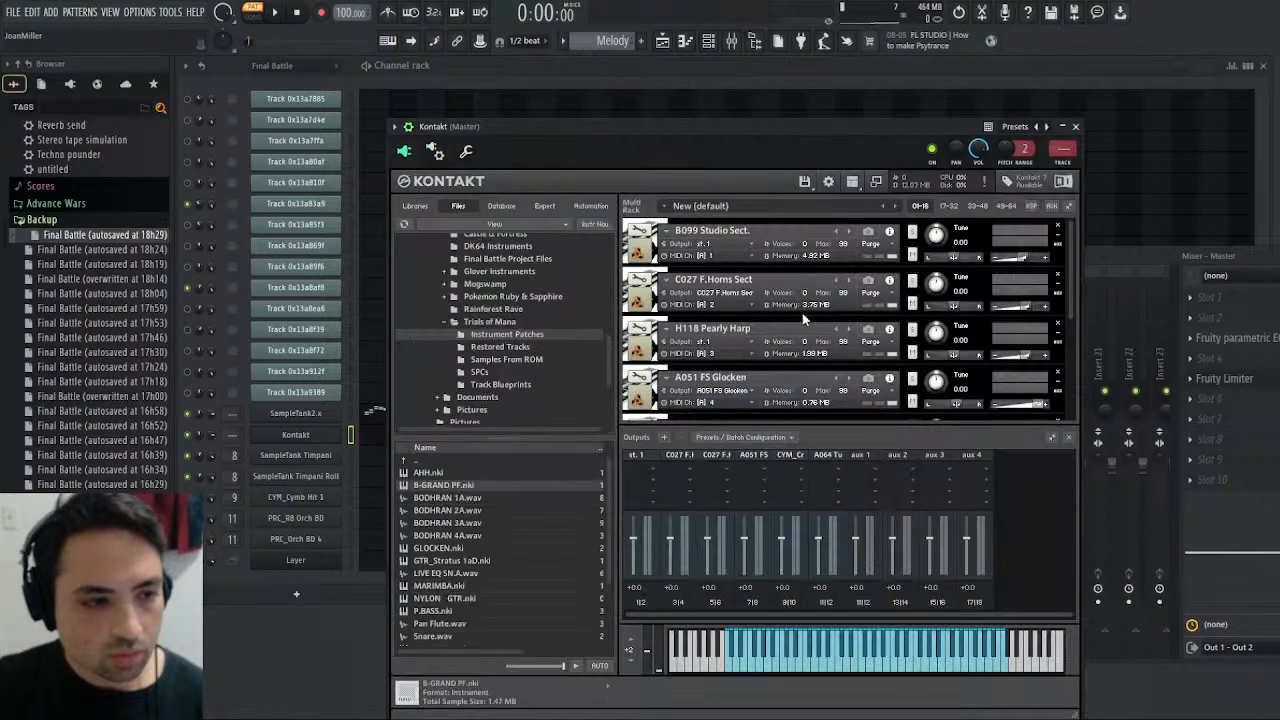
scroll(801, 329, "down", 2)
scroll(802, 328, "down", 1)
scroll(767, 296, "up", 2)
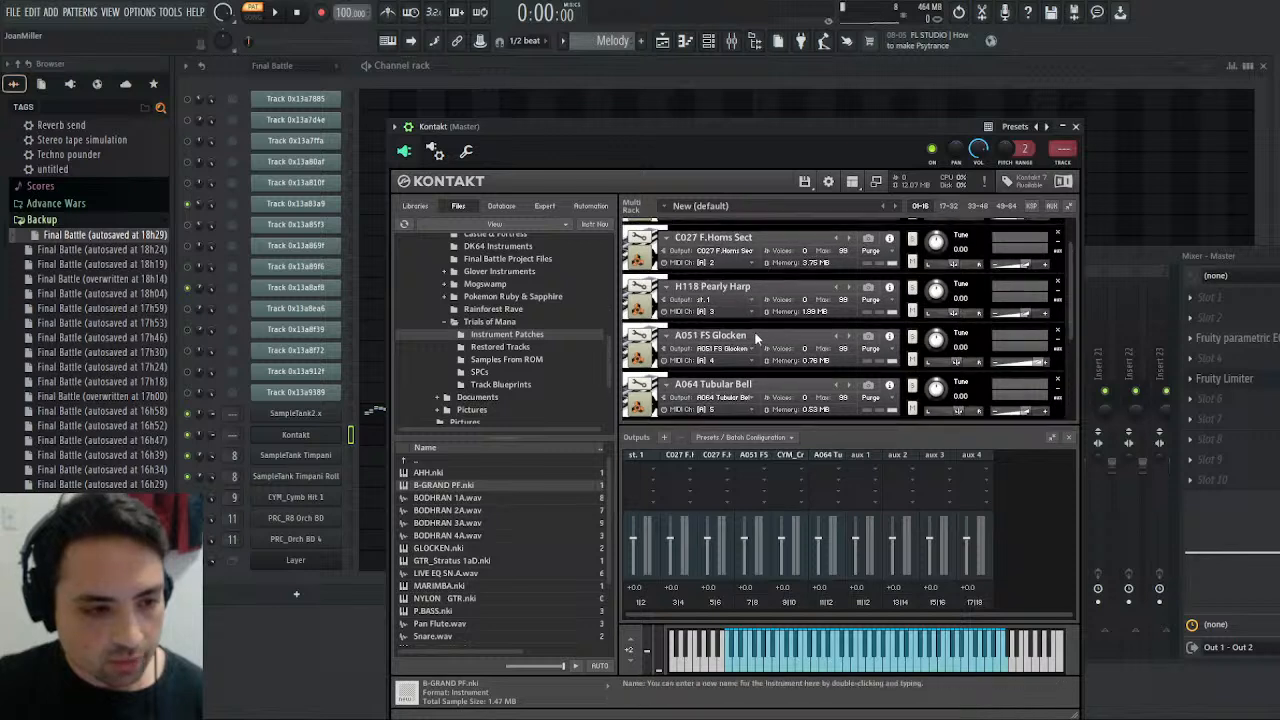
left_click(757, 297)
left_click(770, 316)
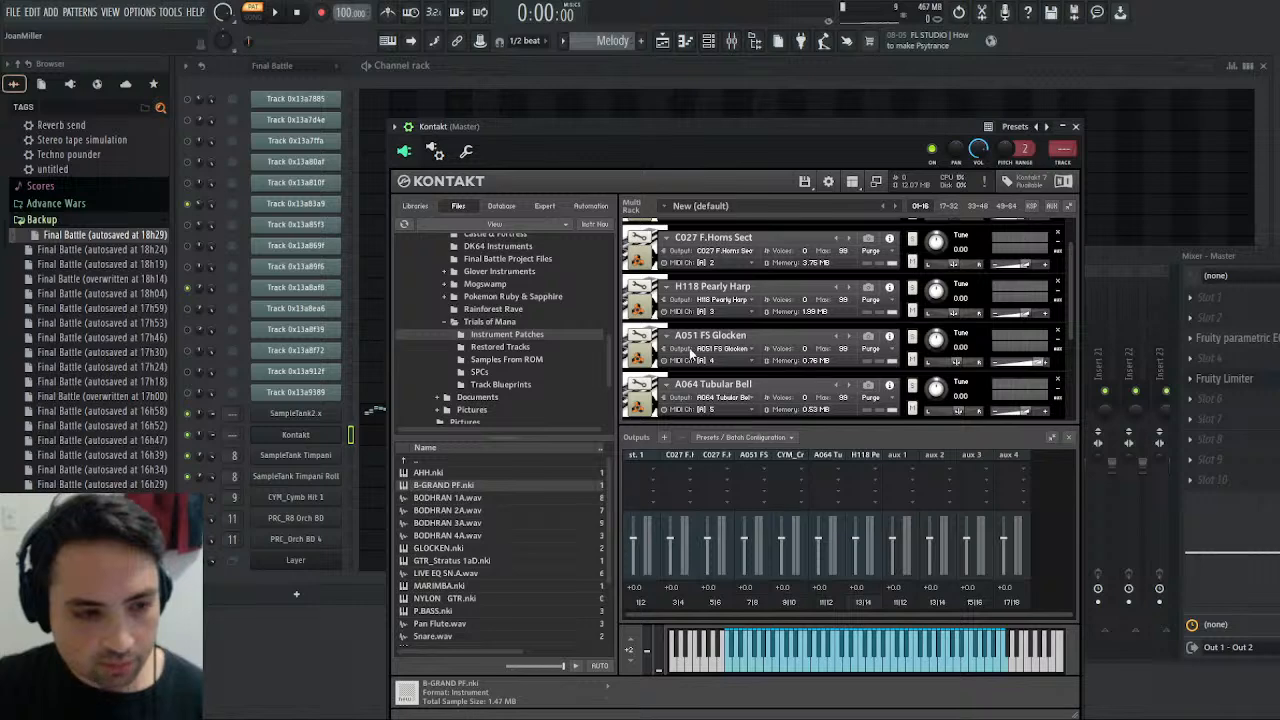
- Route Kontakt's output 7 (Kt. aux 1) to mixer track 14 and audition notes in Kontakt's piano roll to check the routing
left_click(435, 151)
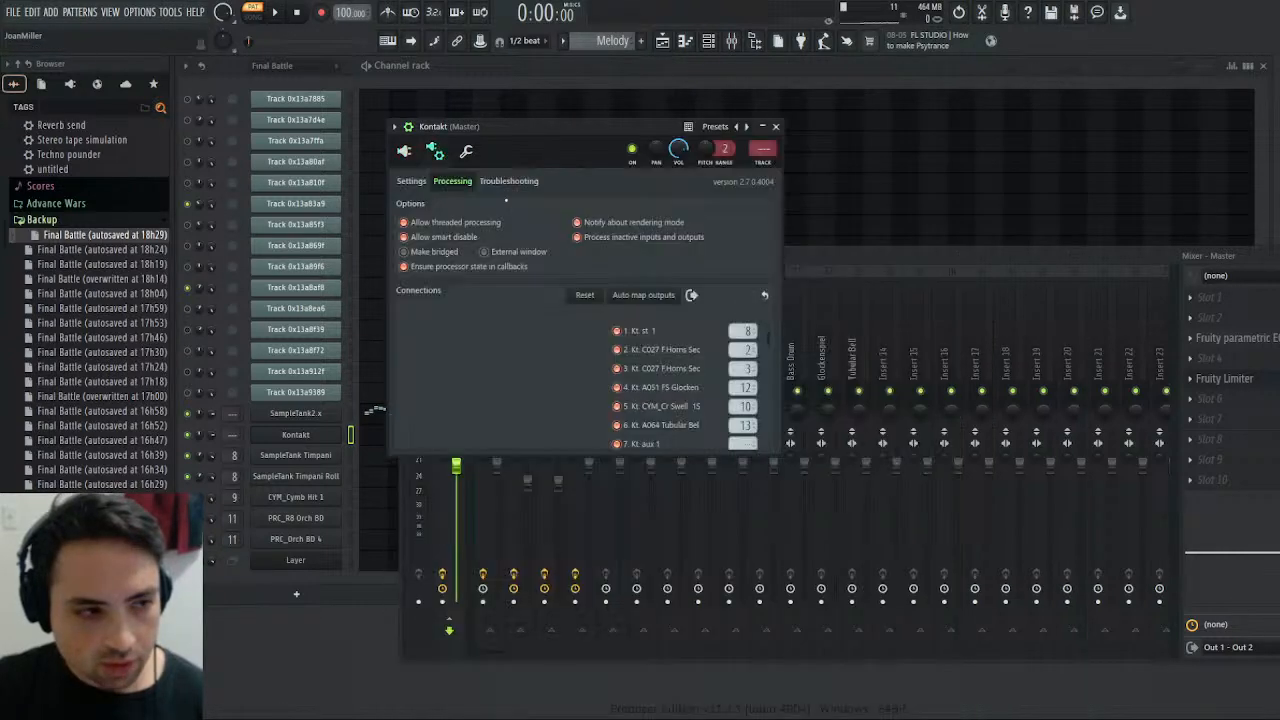
scroll(686, 416, "down", 3)
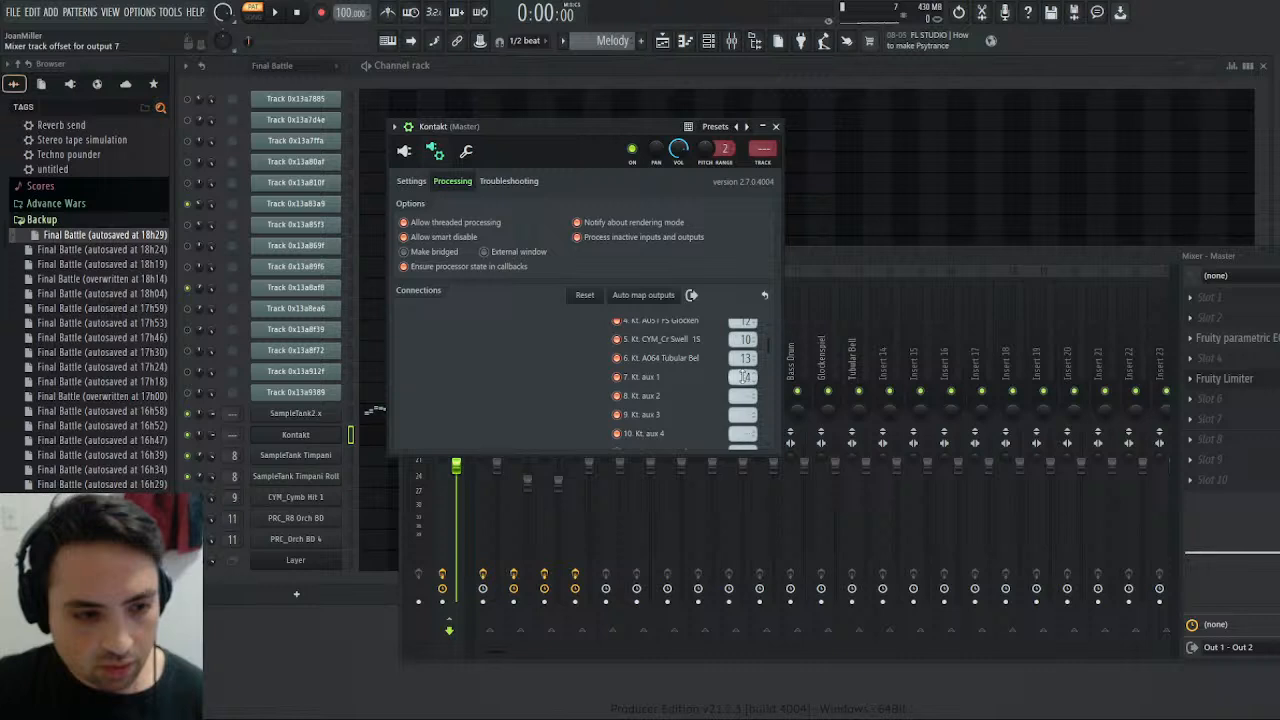
left_click(373, 441)
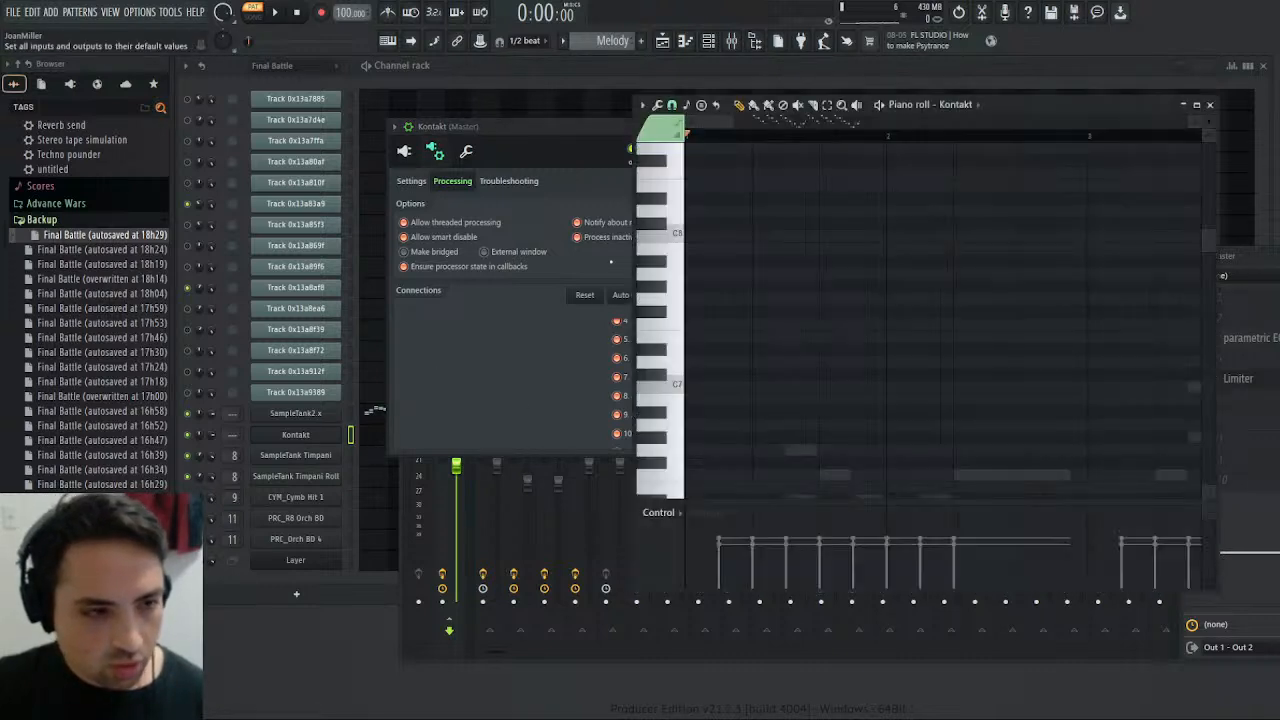
left_click(643, 131)
left_click(652, 212)
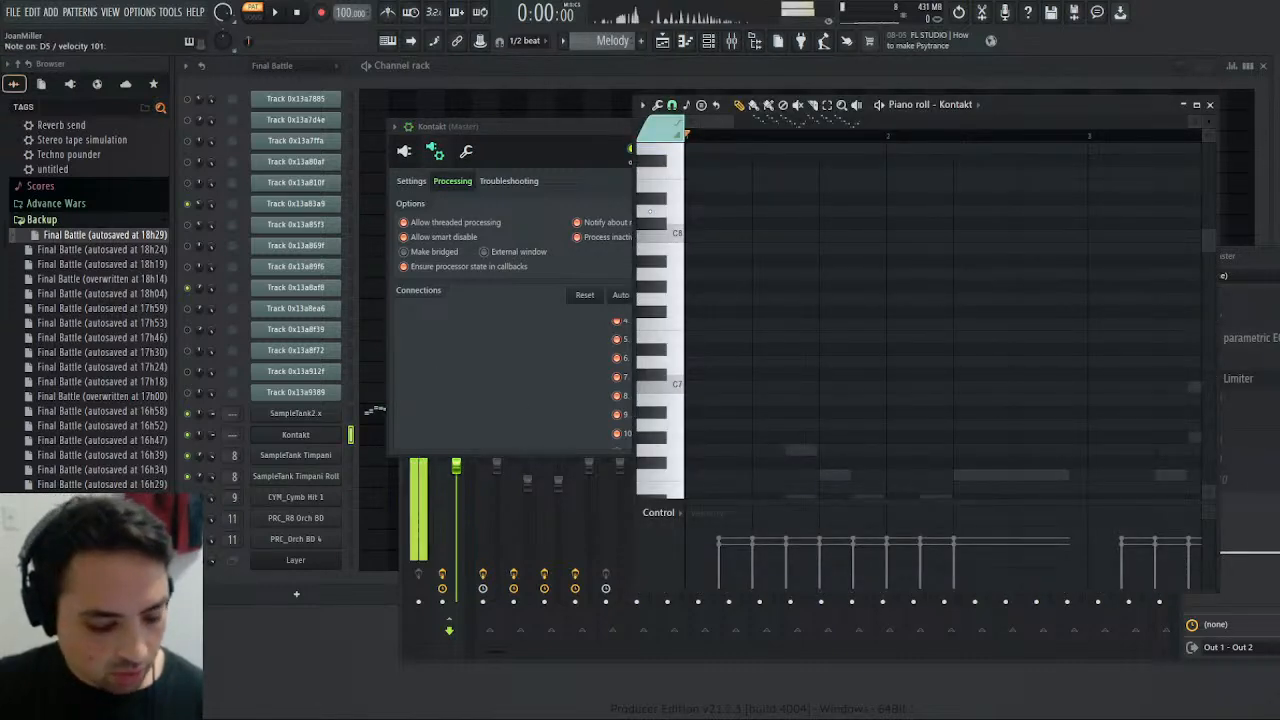
left_click(1210, 104)
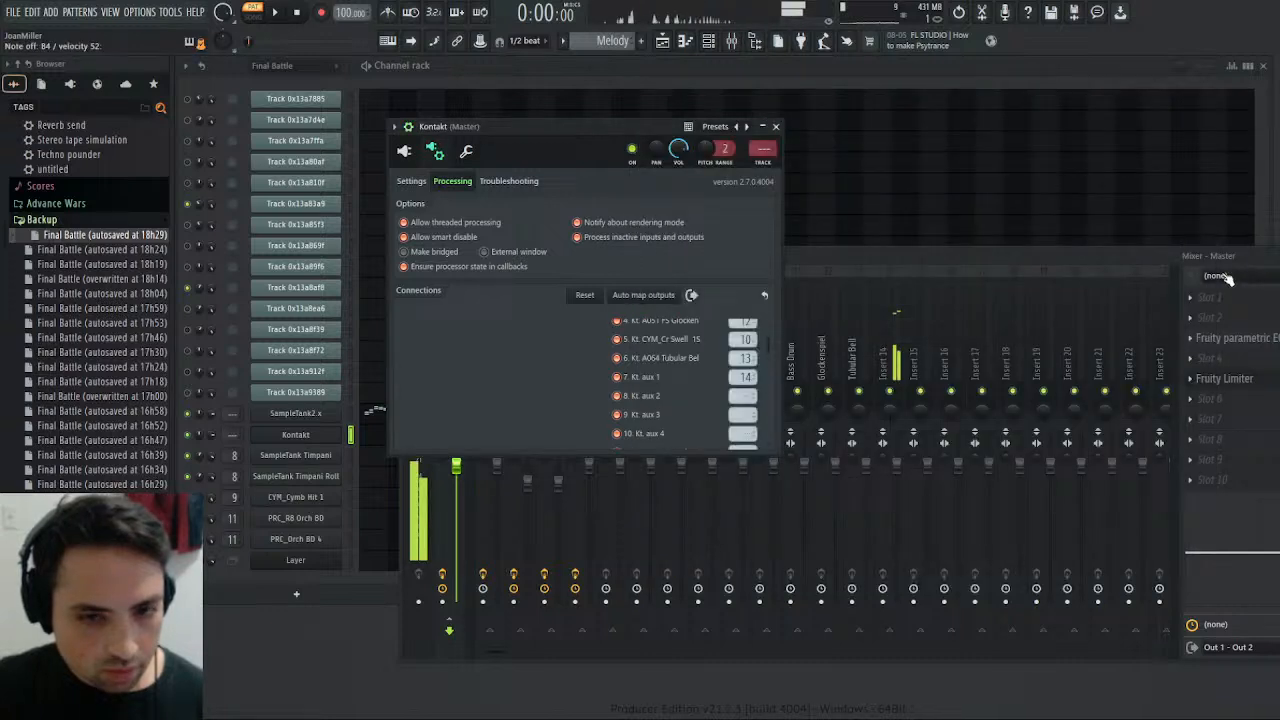
left_click(890, 400)
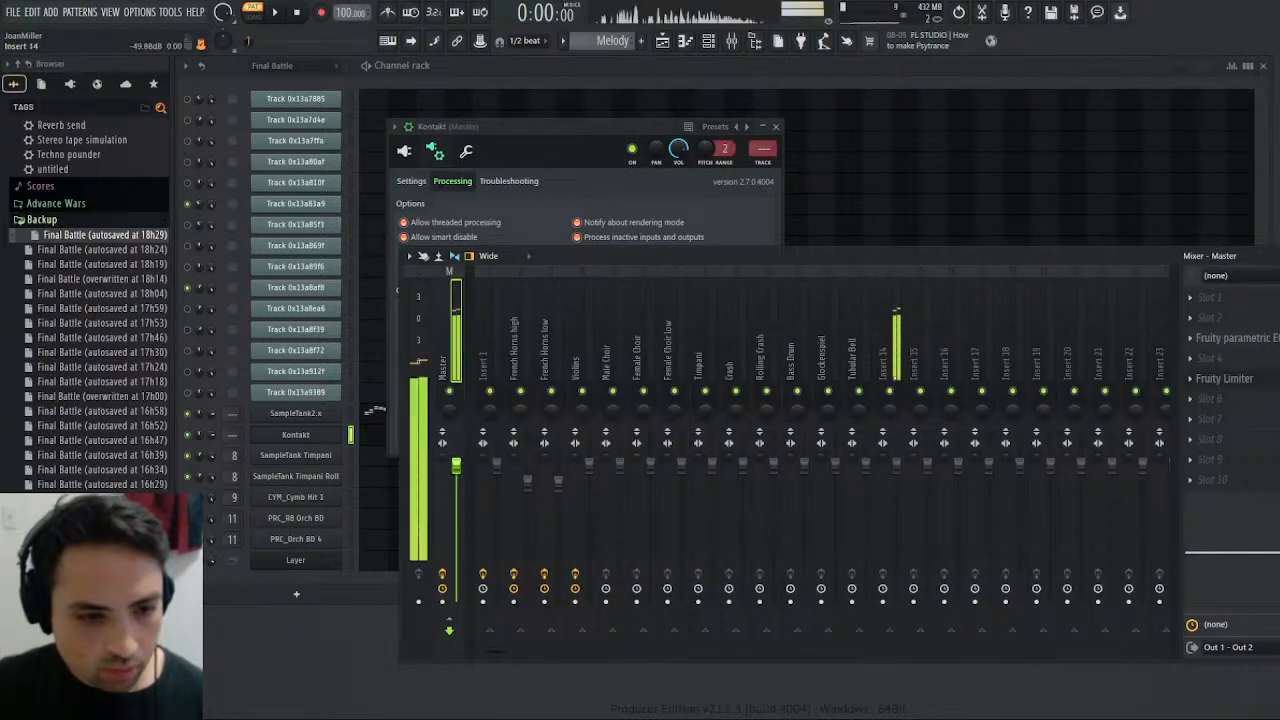
- Rename mixer track 14 as Harp
left_click(890, 365)
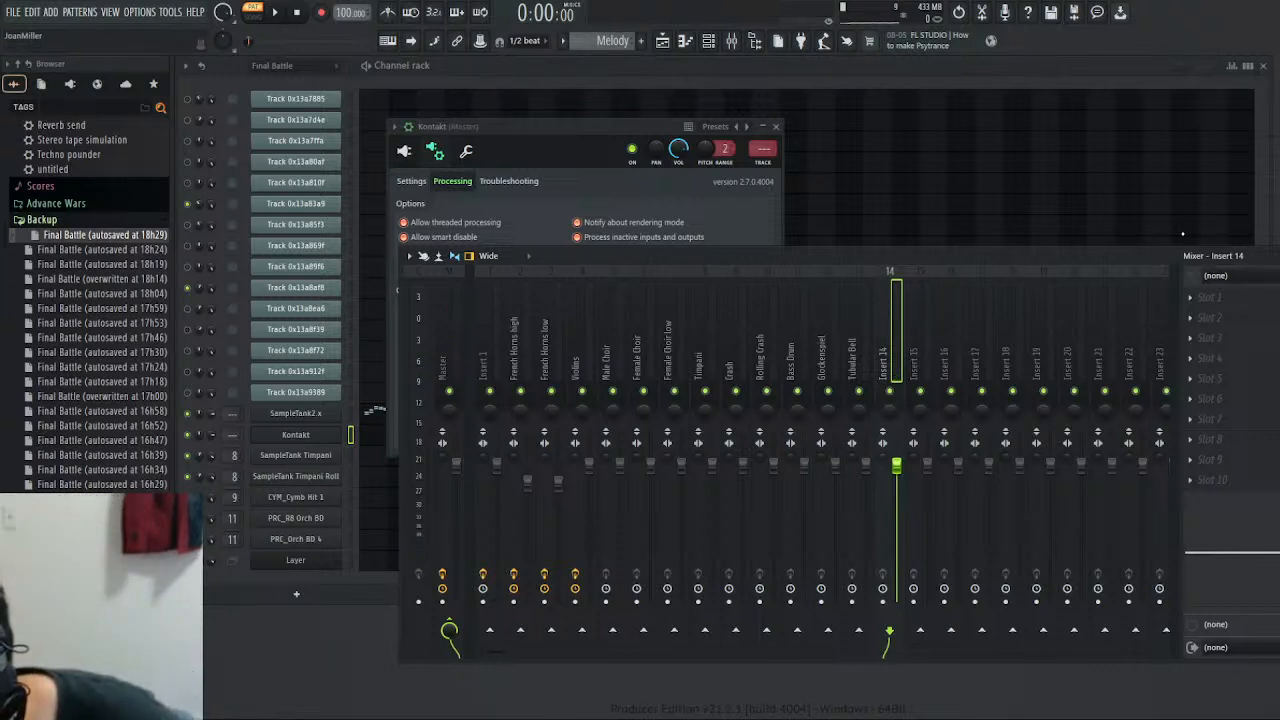
type("Harp")
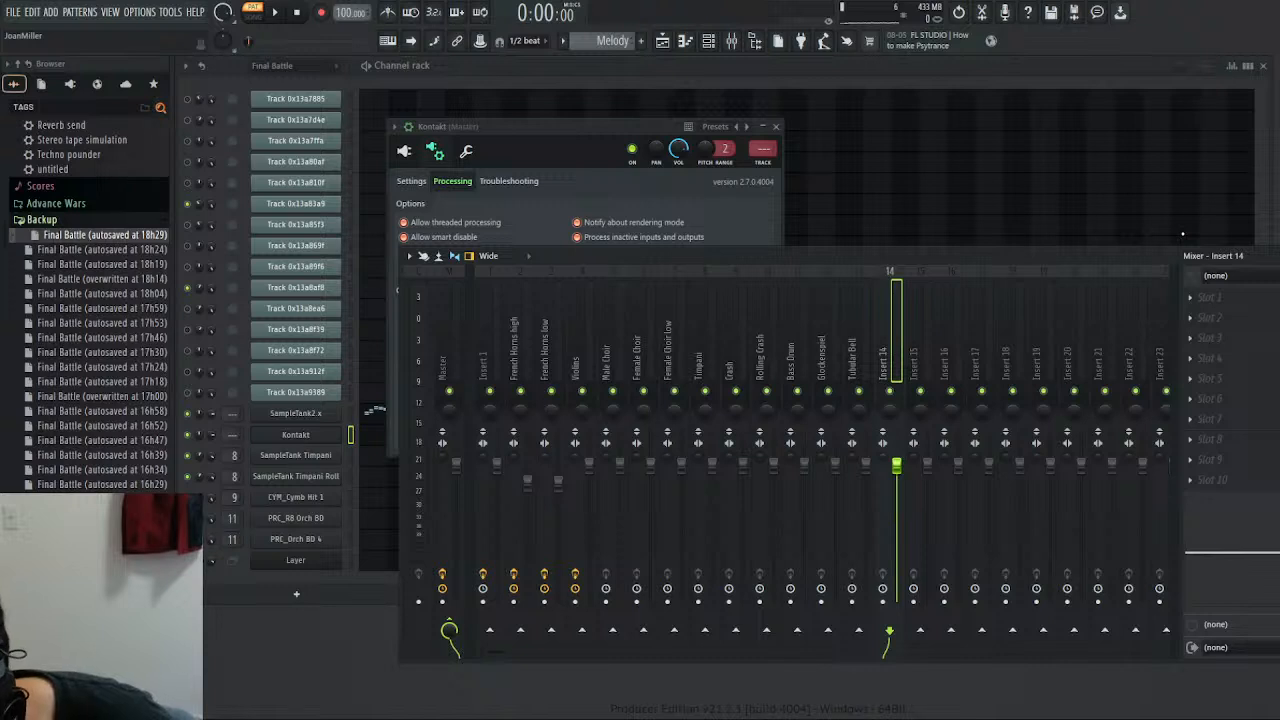
key("Return")
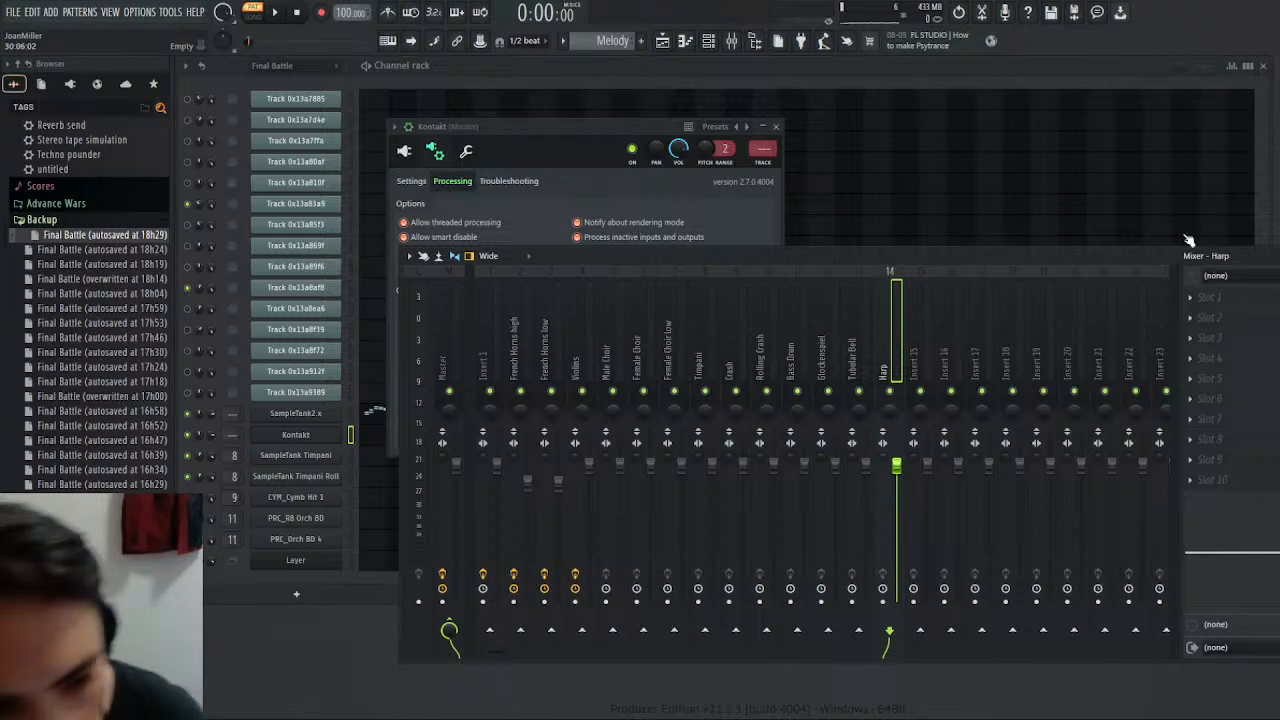
- Solo the Violins mixer track, close the Kontakt window, and play the Final Battle pattern
right_click(583, 390)
left_click(775, 126)
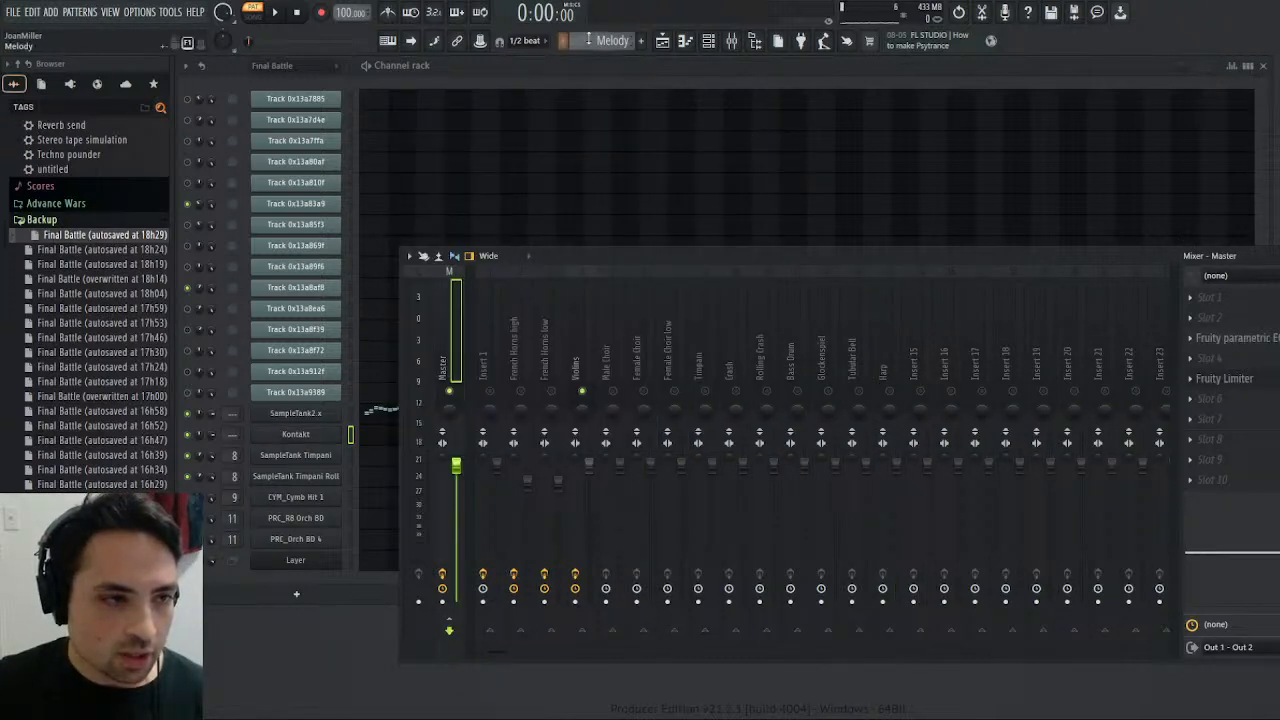
scroll(595, 40, "down", 1)
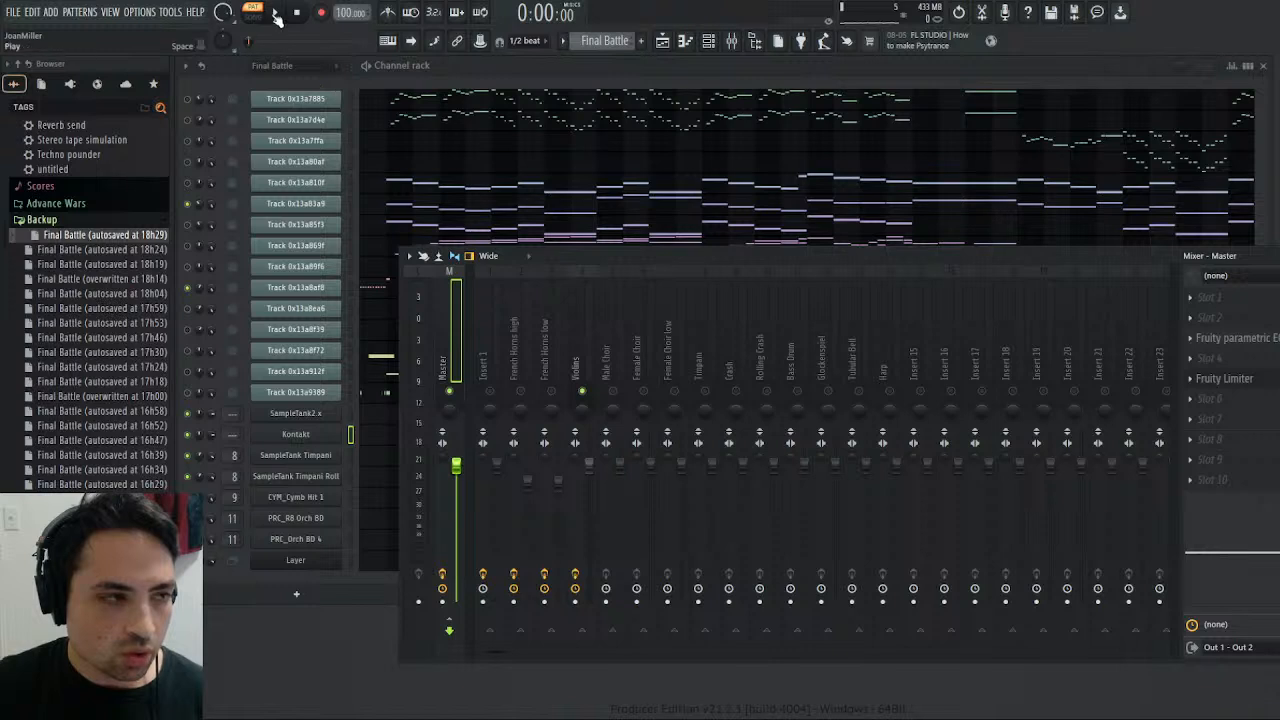
key("space")
left_click(259, 40)
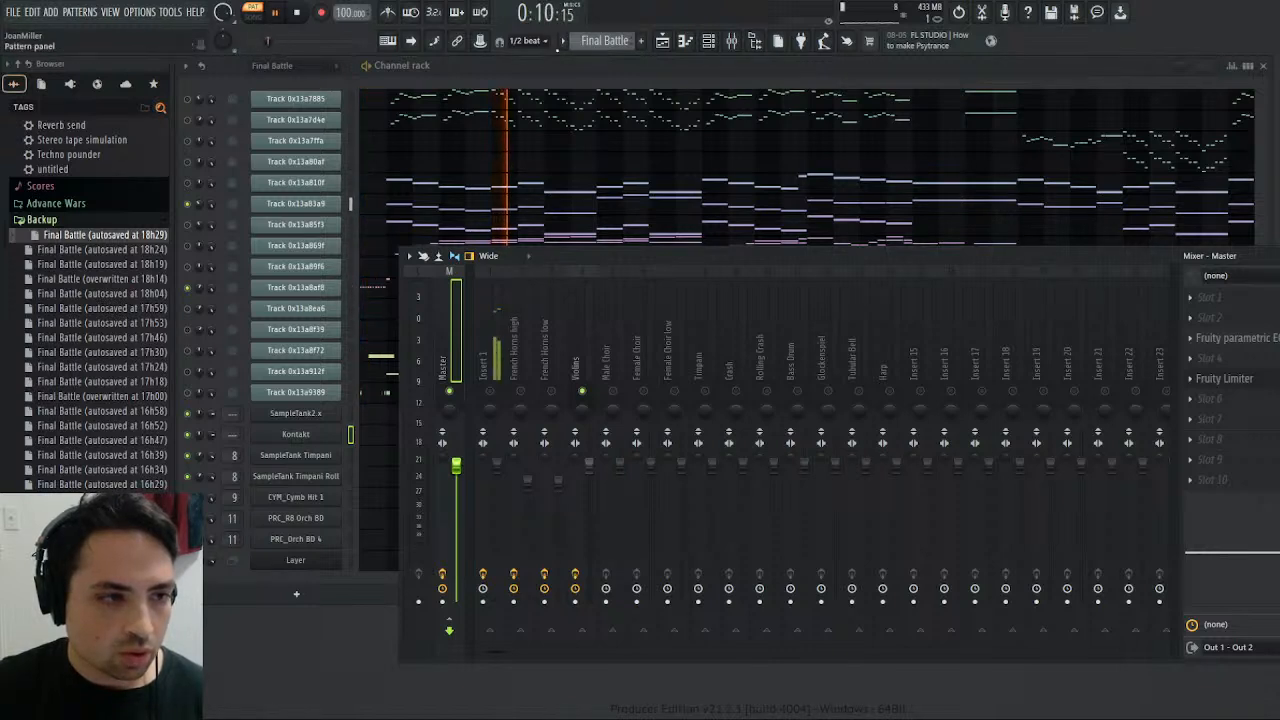
- Leave only the first two MIDI track channels enabled, unmute Insert 1, compare Final Battle with the Melody pattern, and stop playback
key("F9")
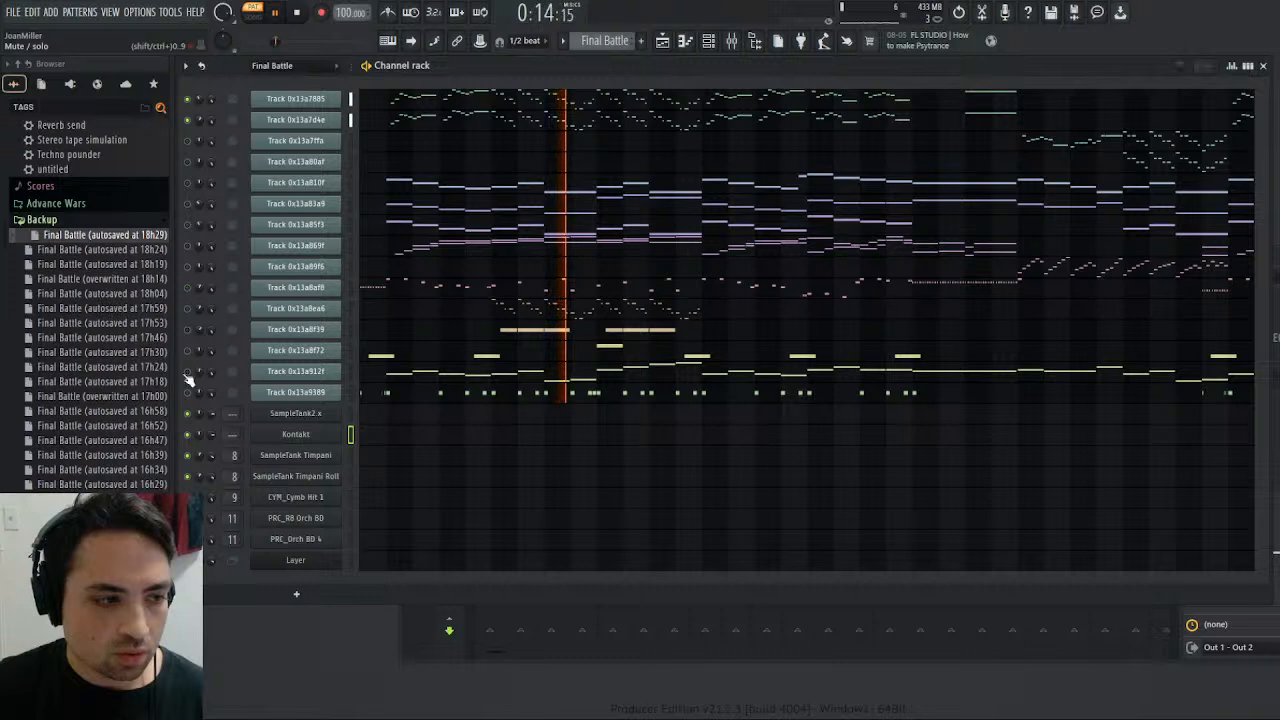
key("F9")
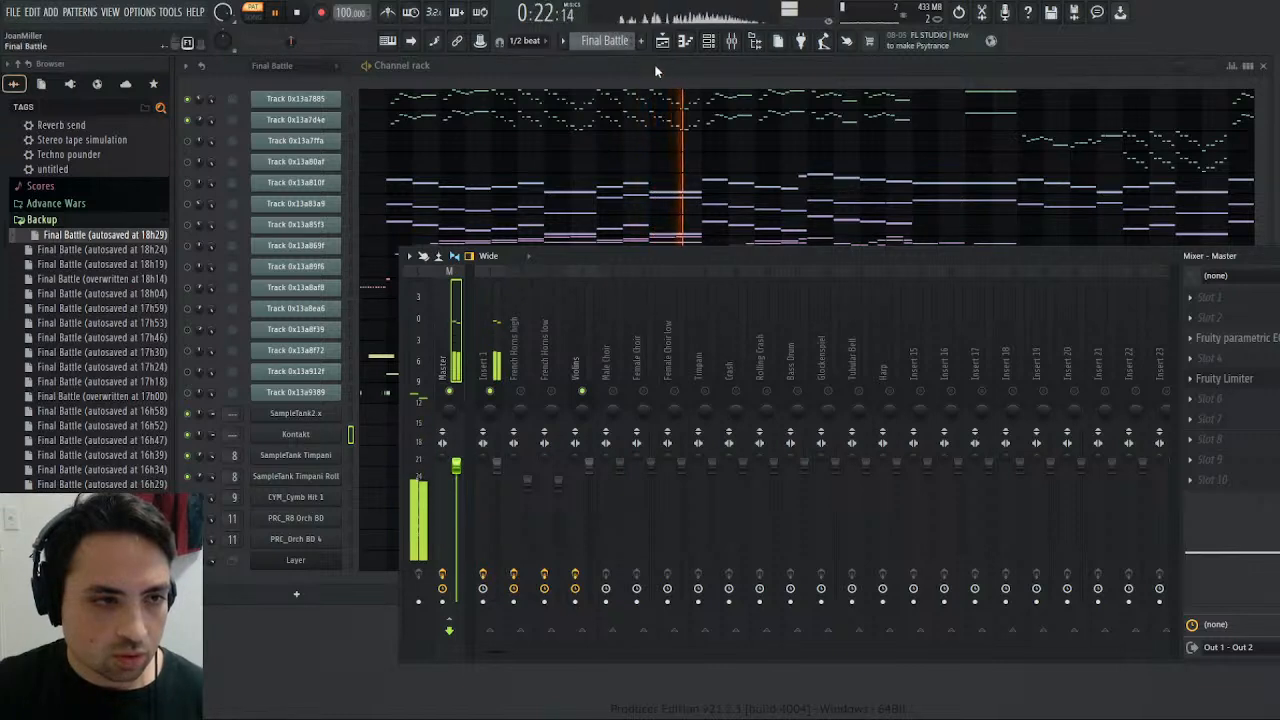
key("KP_Add")
left_click(297, 13)
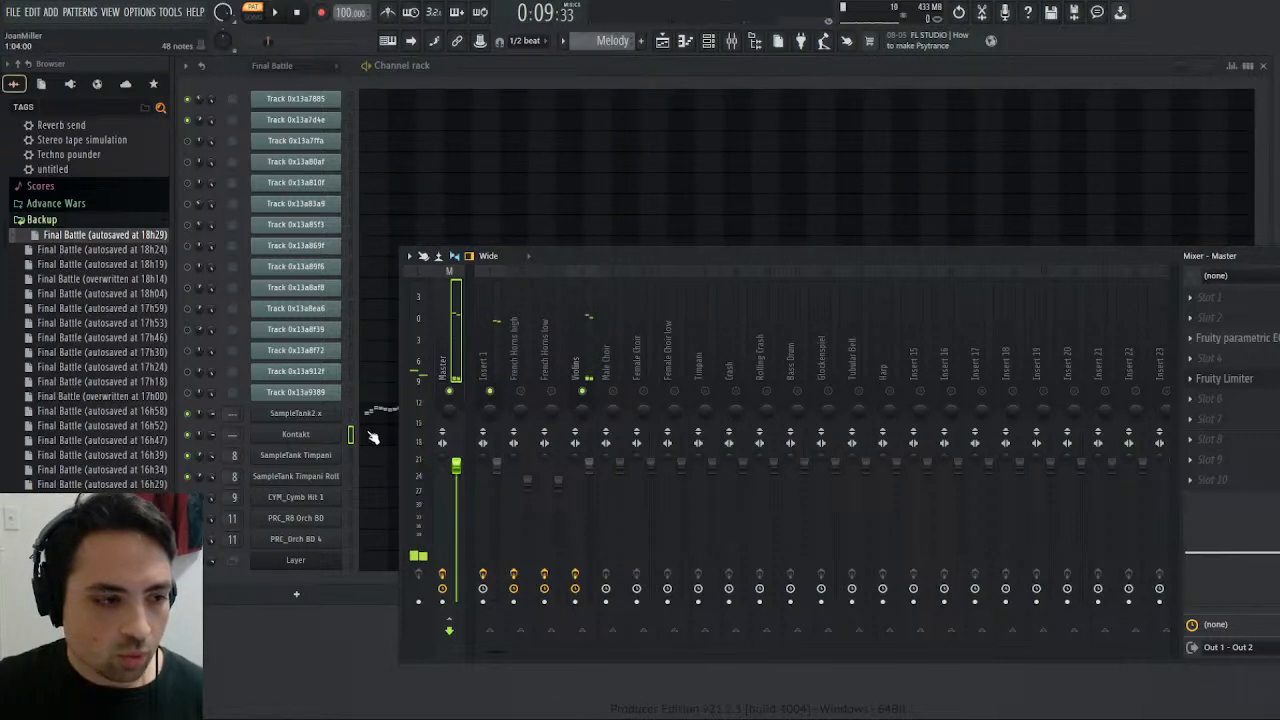
- Transpose all SampleTank2.x notes in the Melody pattern down one octave
left_click(376, 417)
scroll(931, 380, "down", 1)
scroll(935, 385, "down", 4)
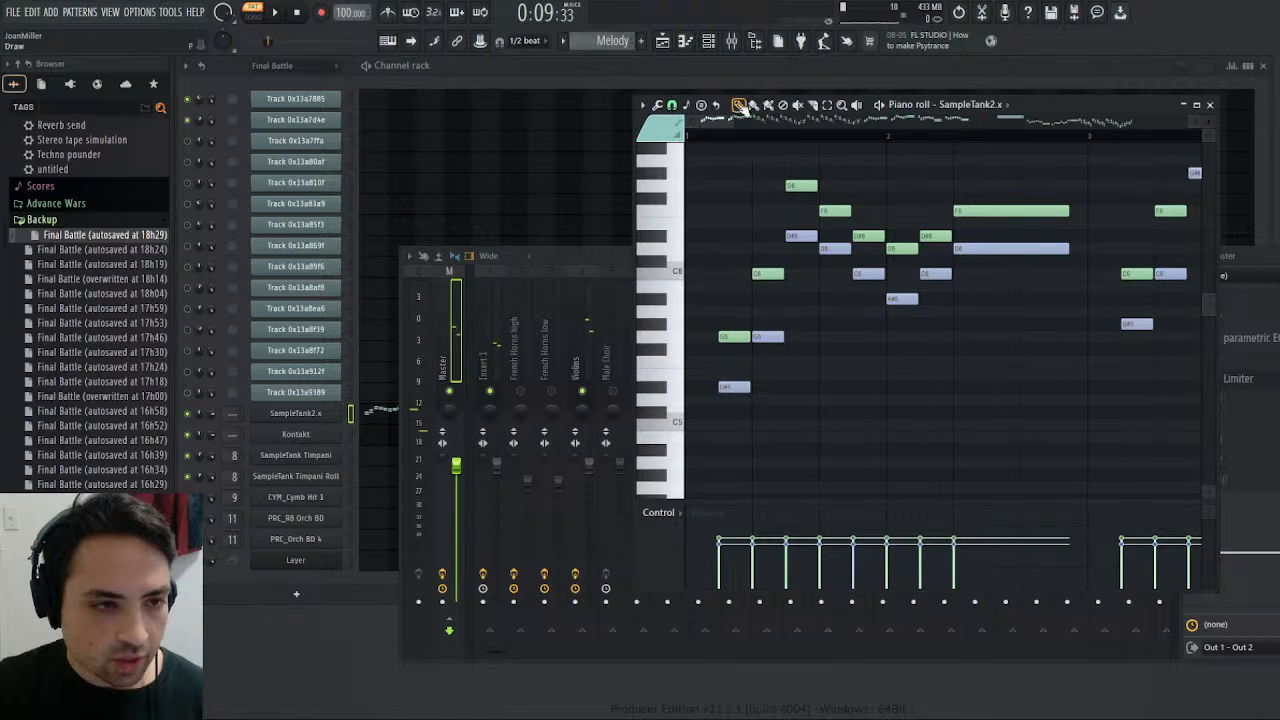
scroll(947, 137, "down", 5)
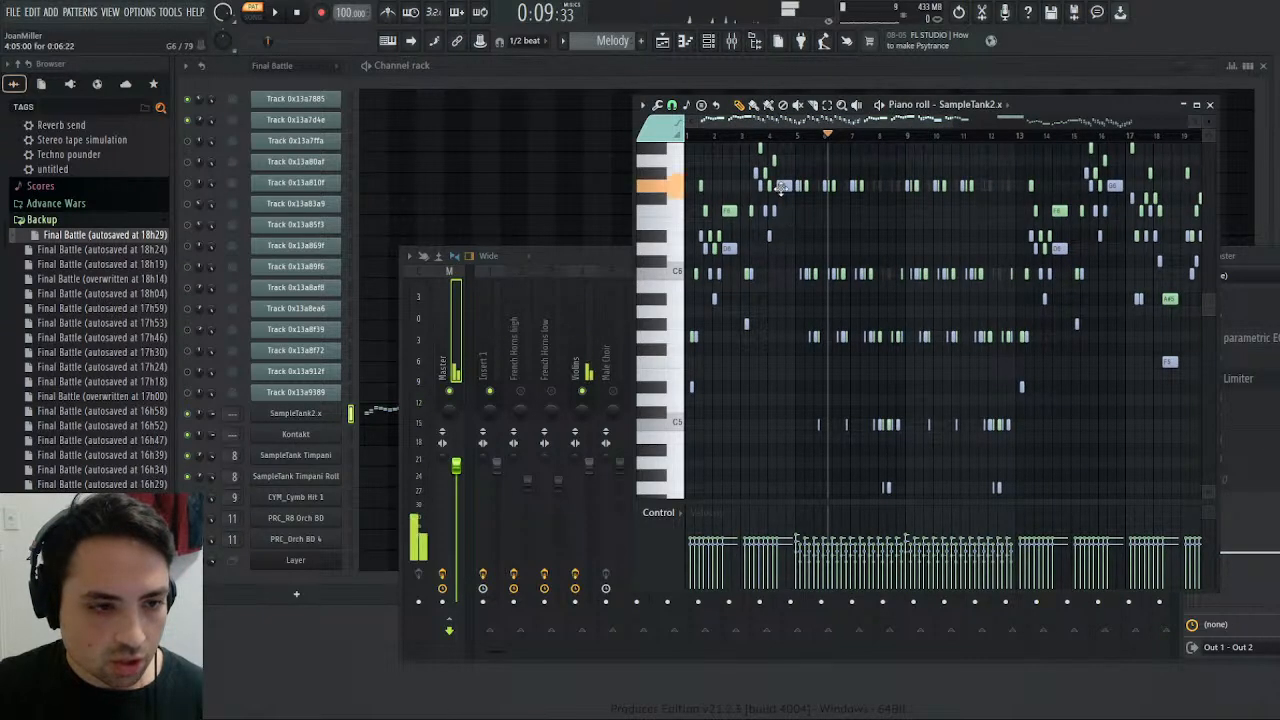
key("ctrl+a")
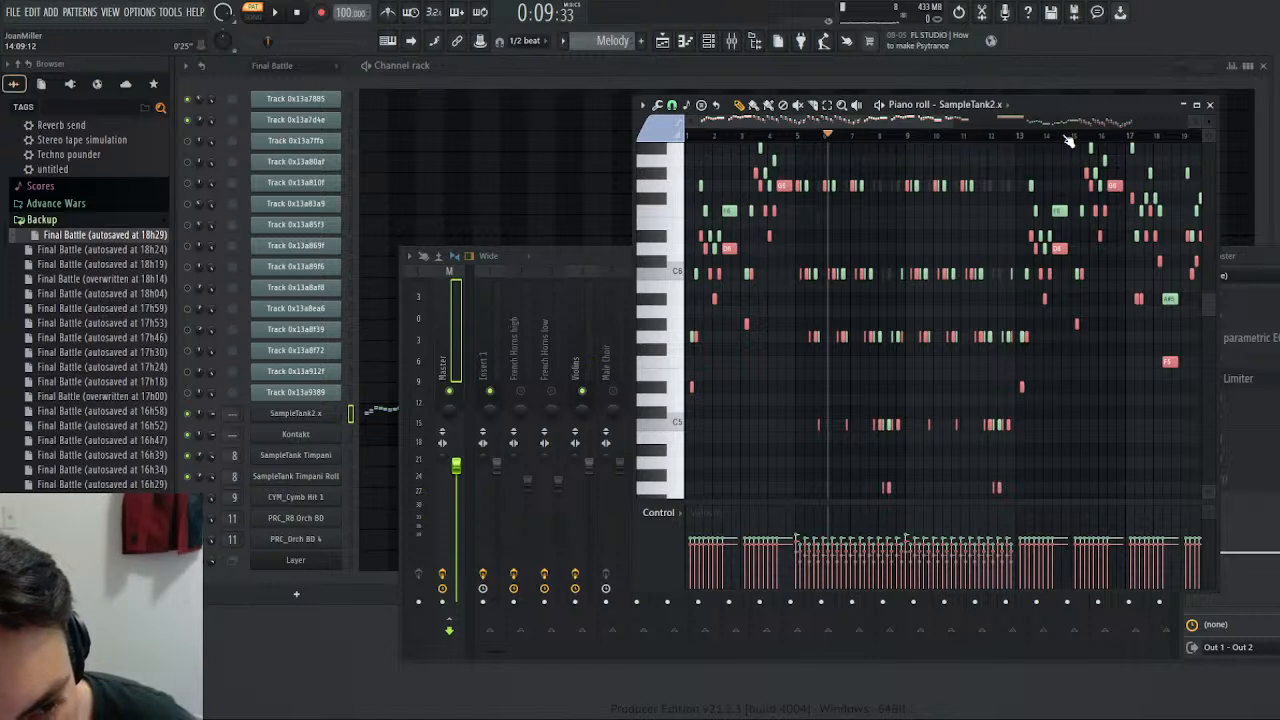
scroll(953, 440, "down", 4)
scroll(953, 440, "up", 4)
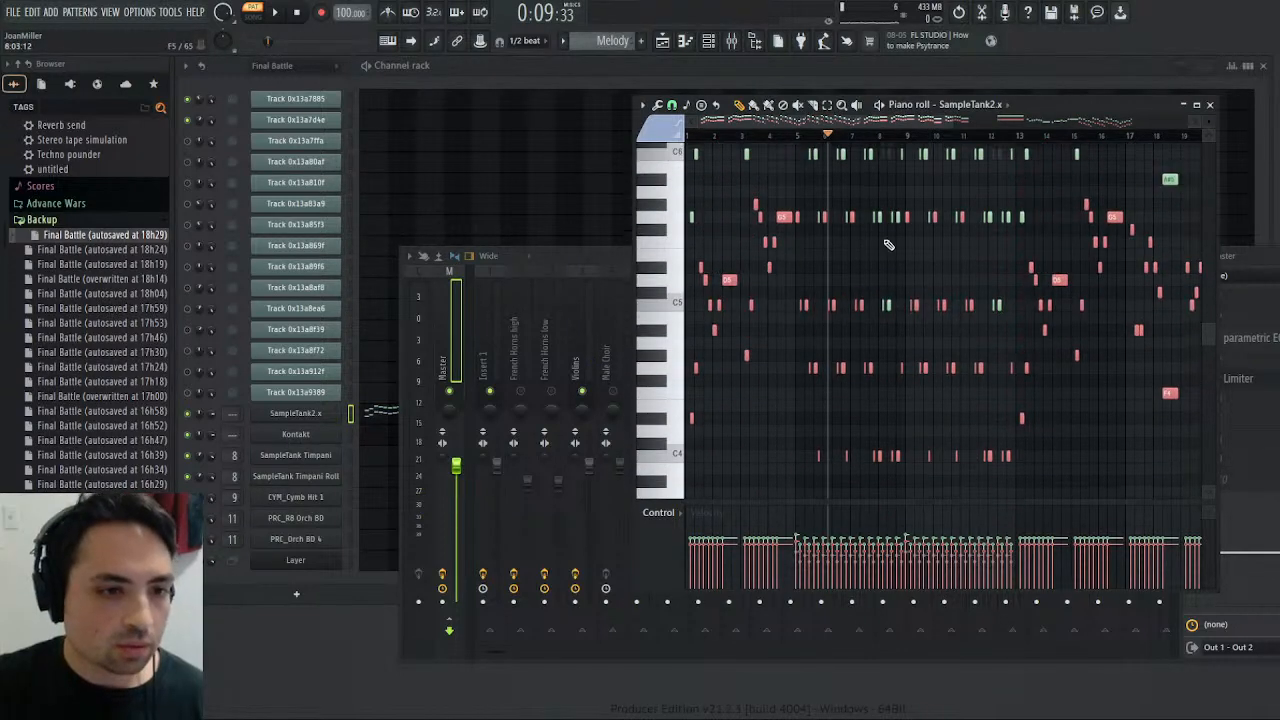
- Play the transposed Melody pattern, close the piano roll, and replay the pattern while checking the Violins mixer track's effects
left_click(276, 12)
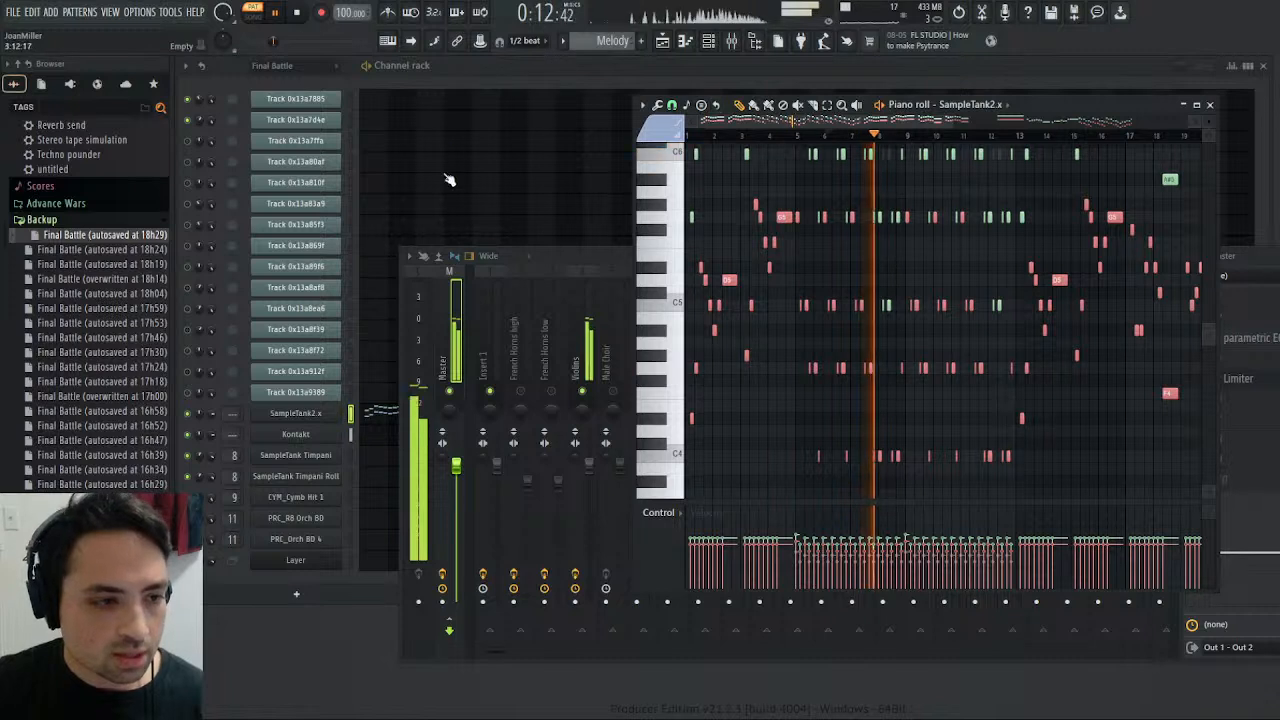
key("space")
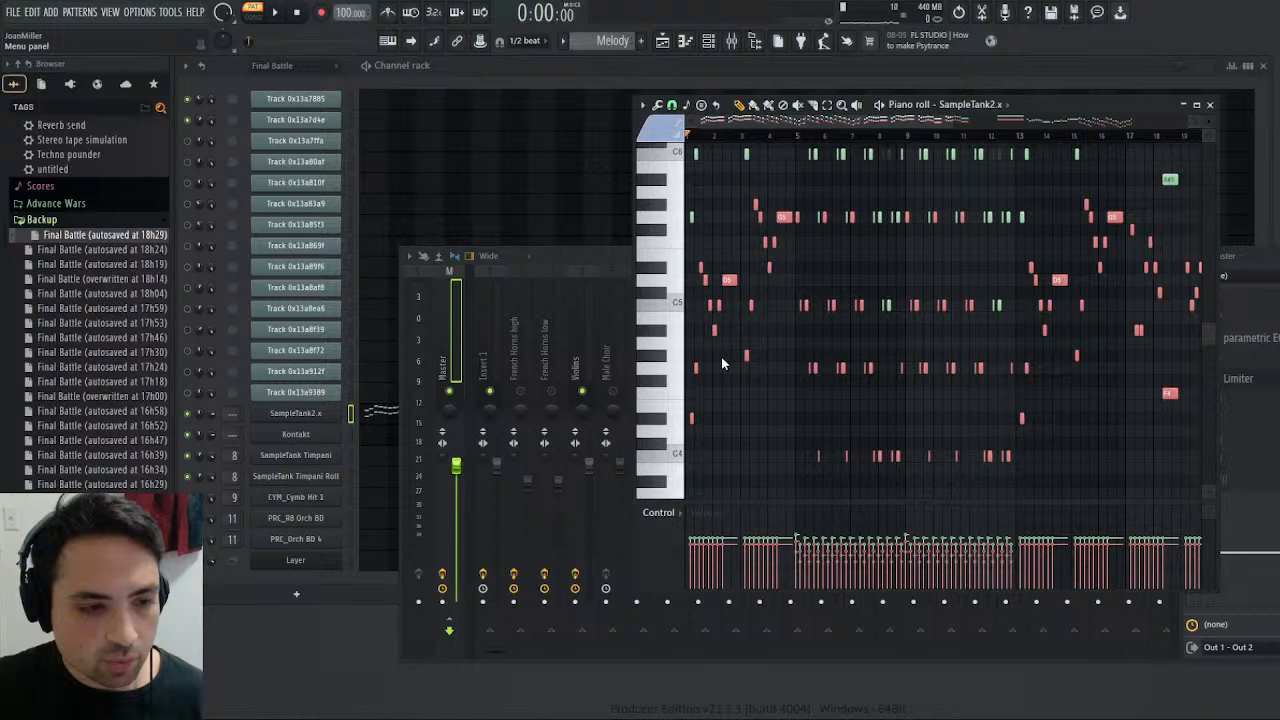
left_click(1209, 104)
left_click(275, 15)
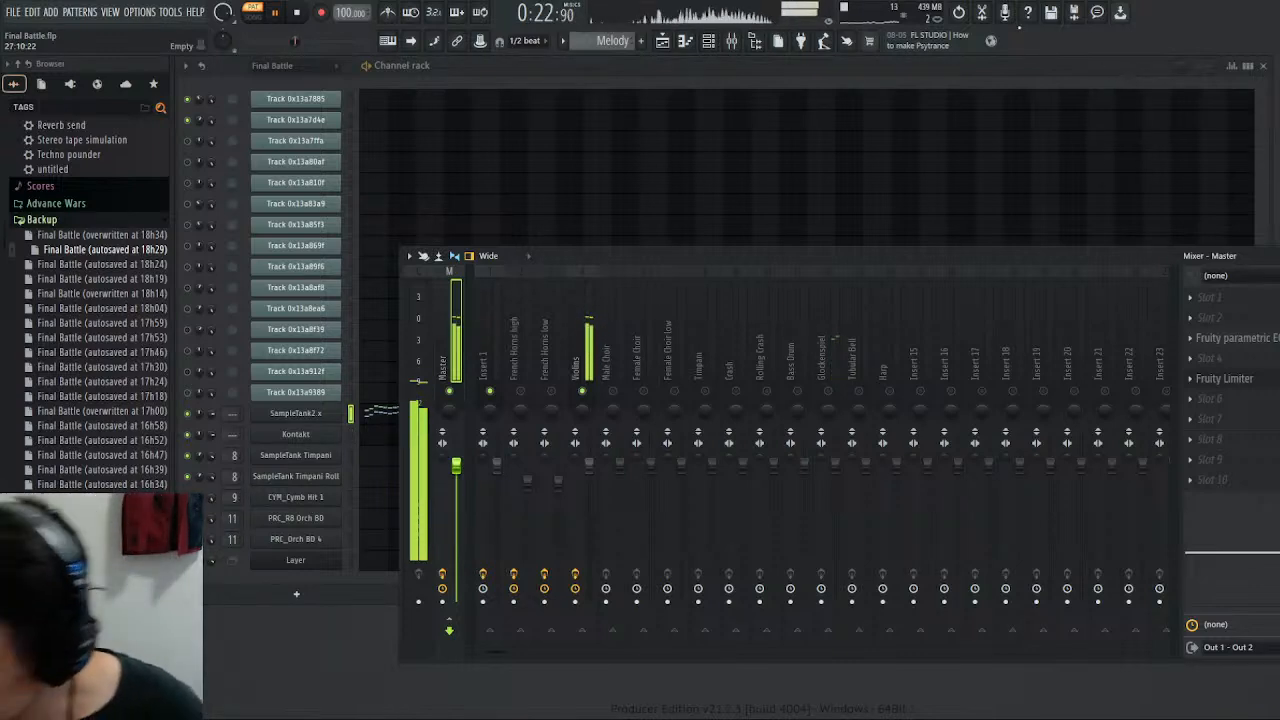
left_click(298, 14)
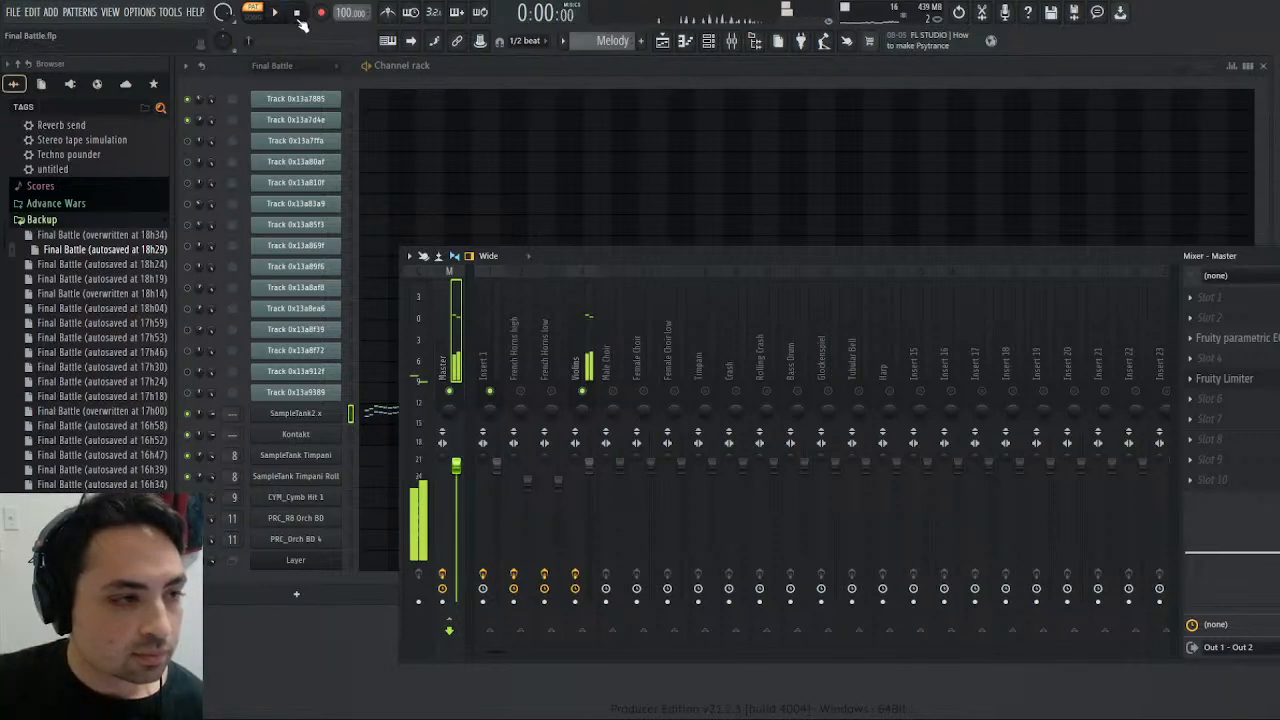
left_click(579, 362)
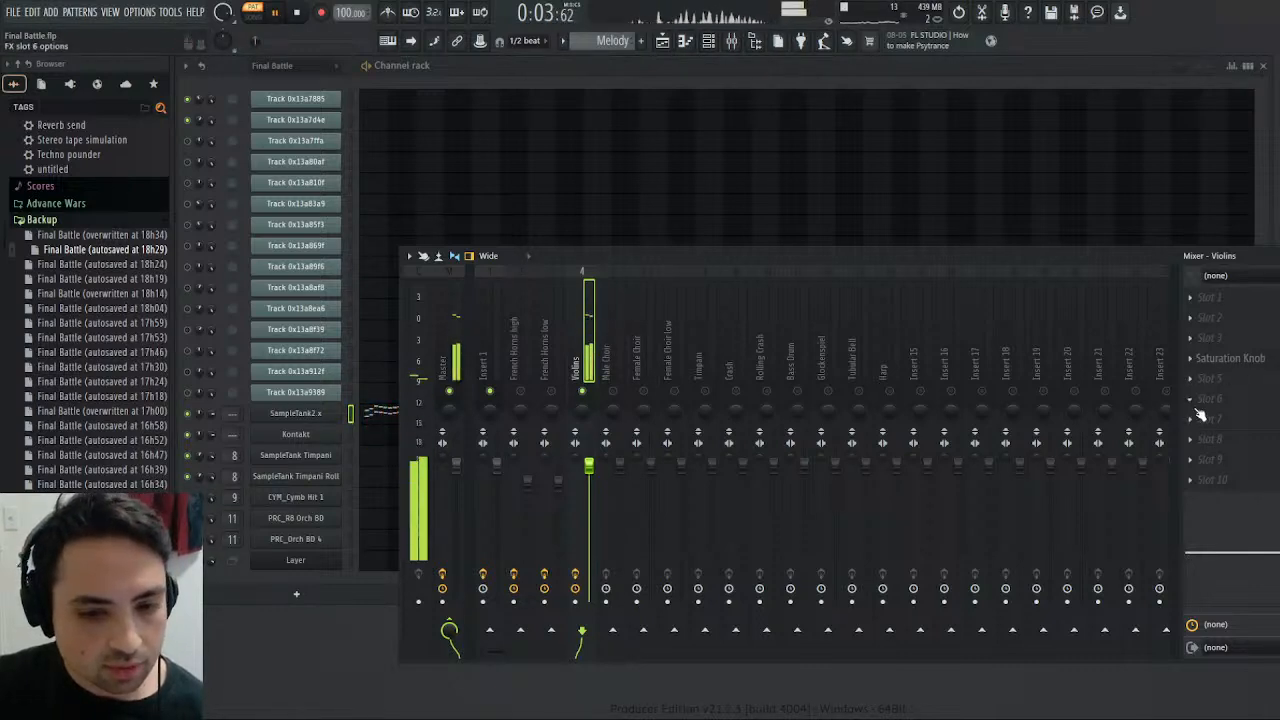
left_click(296, 12)
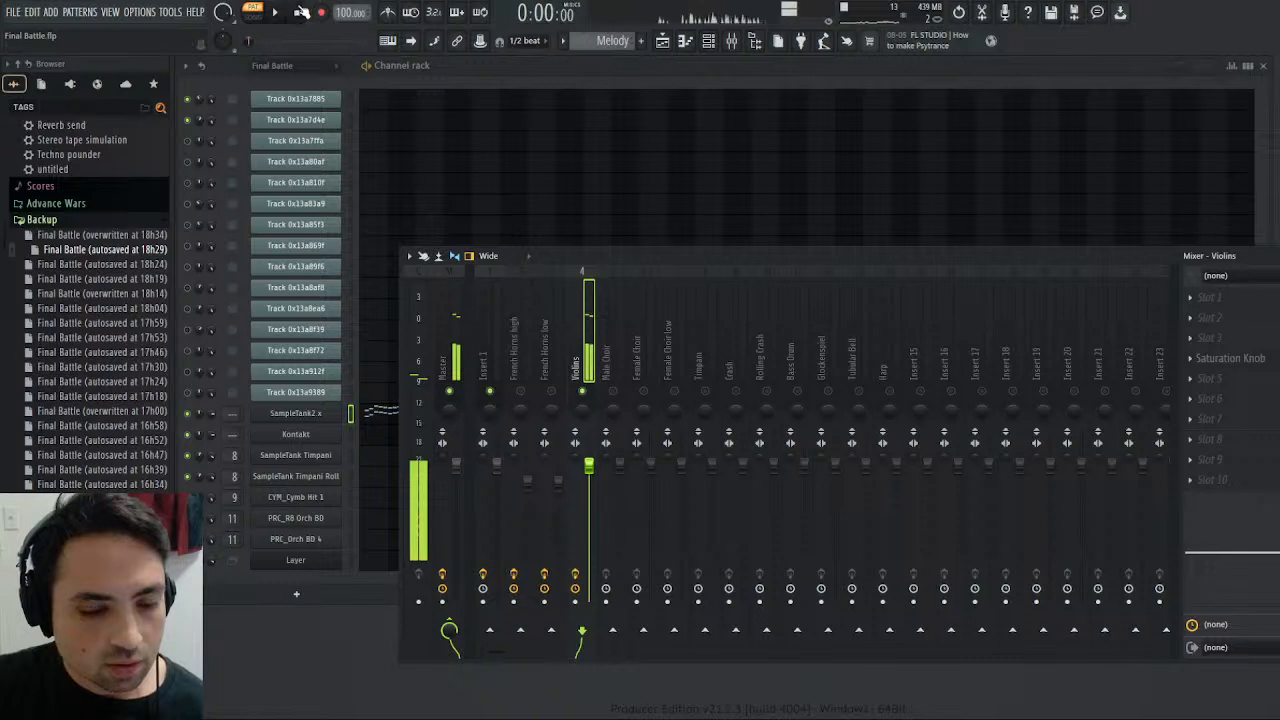
- Rename mixer track Insert 15 as Reverb, dock it at the mixer's right end, and load TSAR-1R Reverb on it
left_click(921, 490)
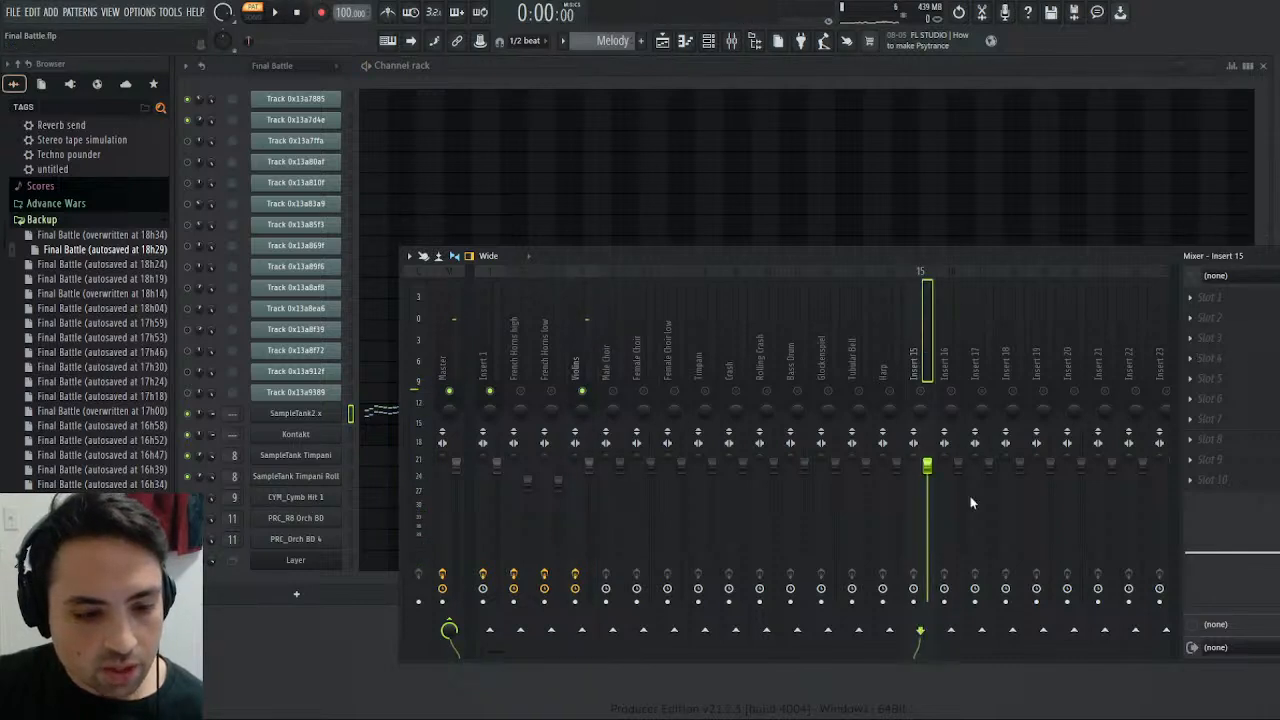
left_click(1102, 640)
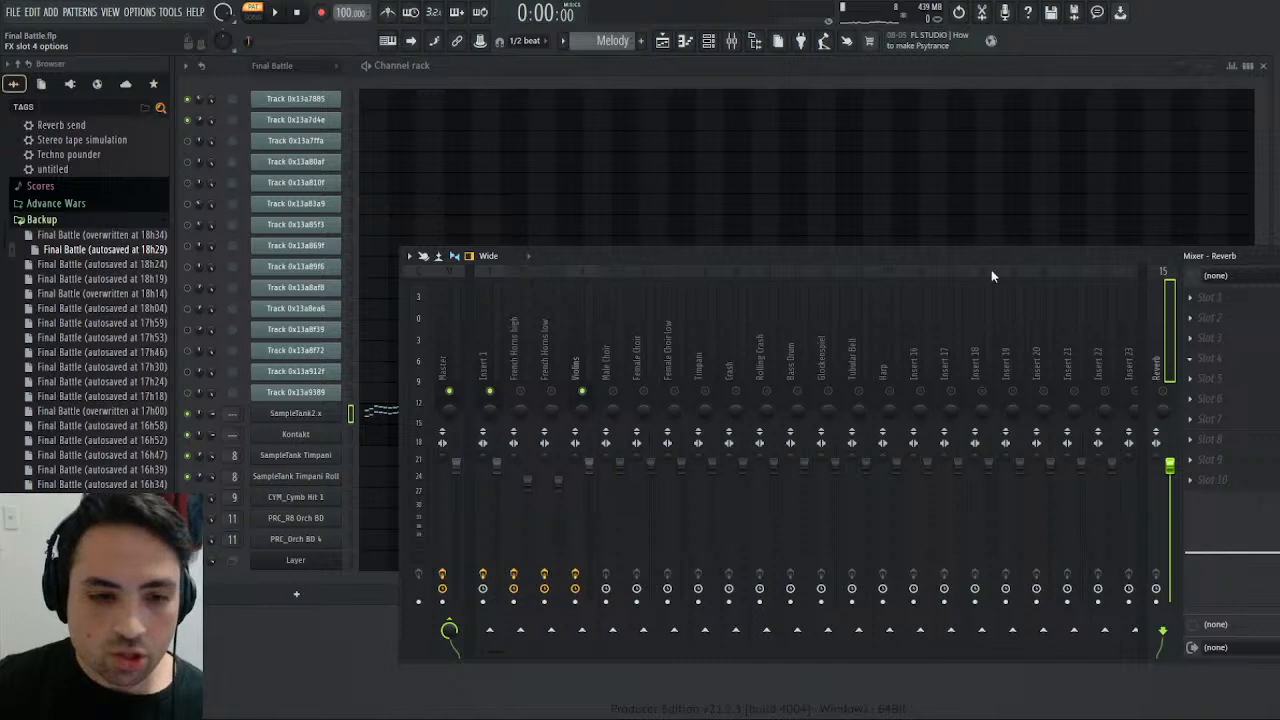
left_click(979, 299)
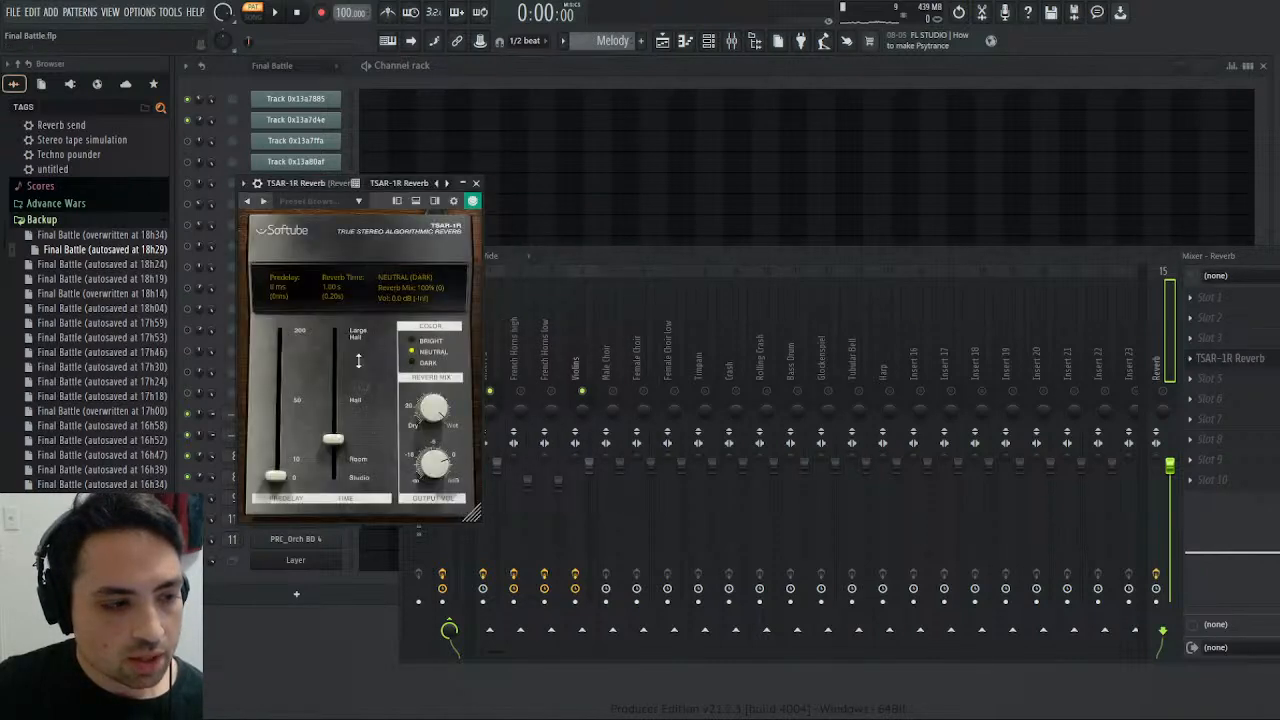
- Set the TSAR-1R reverb time to about 1.46 s and the reverb mix to about 12%, and close the plugin
left_click_drag(336, 429, 337, 432)
left_click_drag(432, 416, 432, 430)
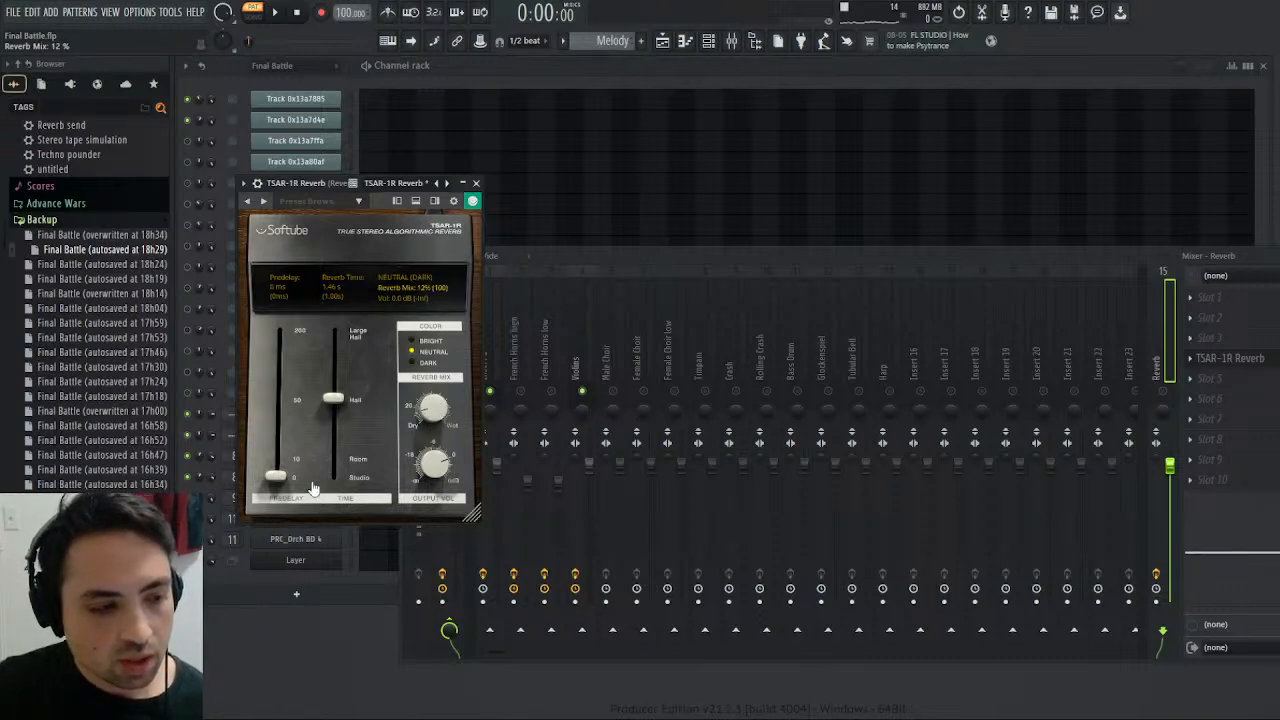
left_click(476, 184)
- Route the Violins mixer track only to the Reverb track instead of the Master
left_click(556, 362)
left_click(581, 362)
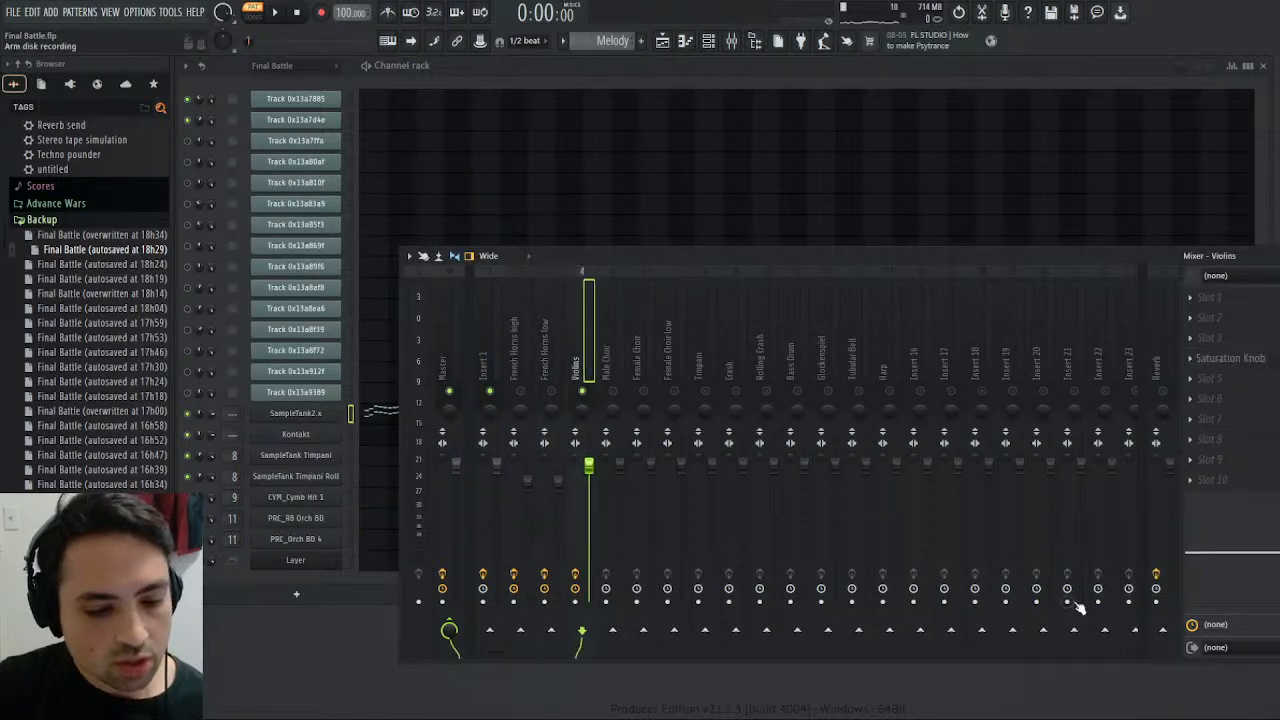
left_click(1163, 630)
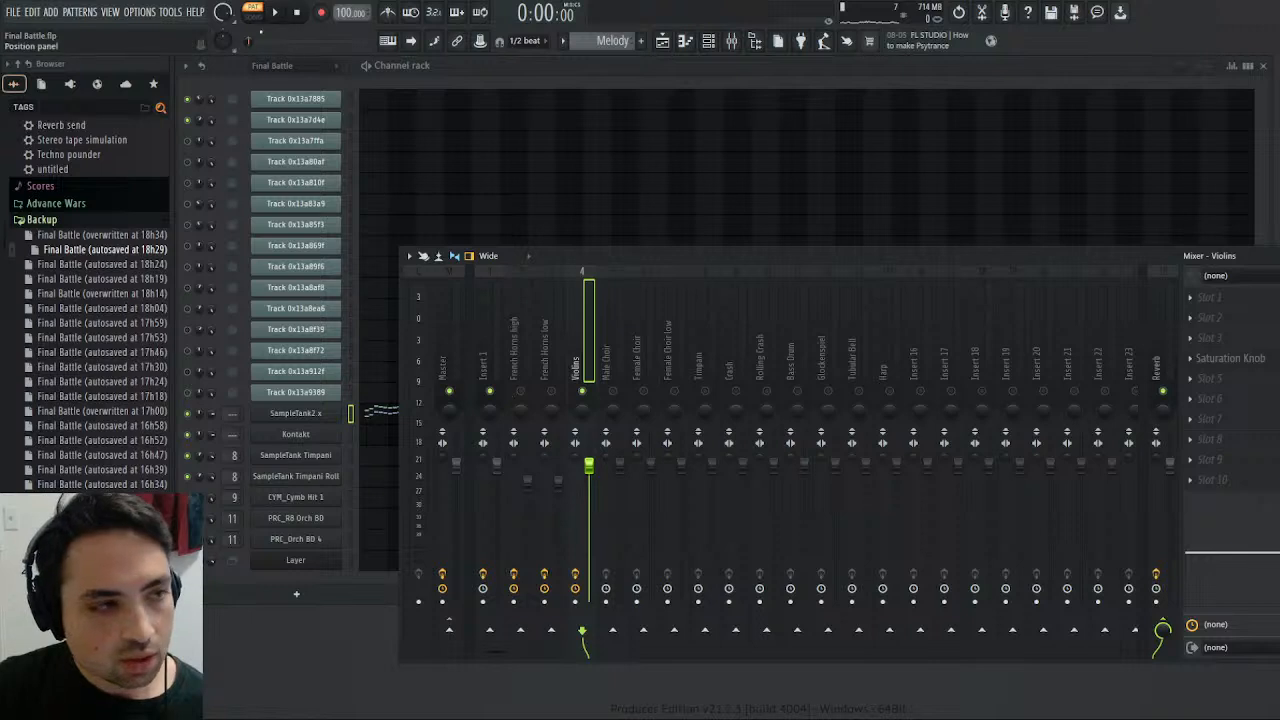
- Compare the Melody pattern's violin sound with the Final Battle pattern by switching between them during playback, and pause
left_click(277, 13)
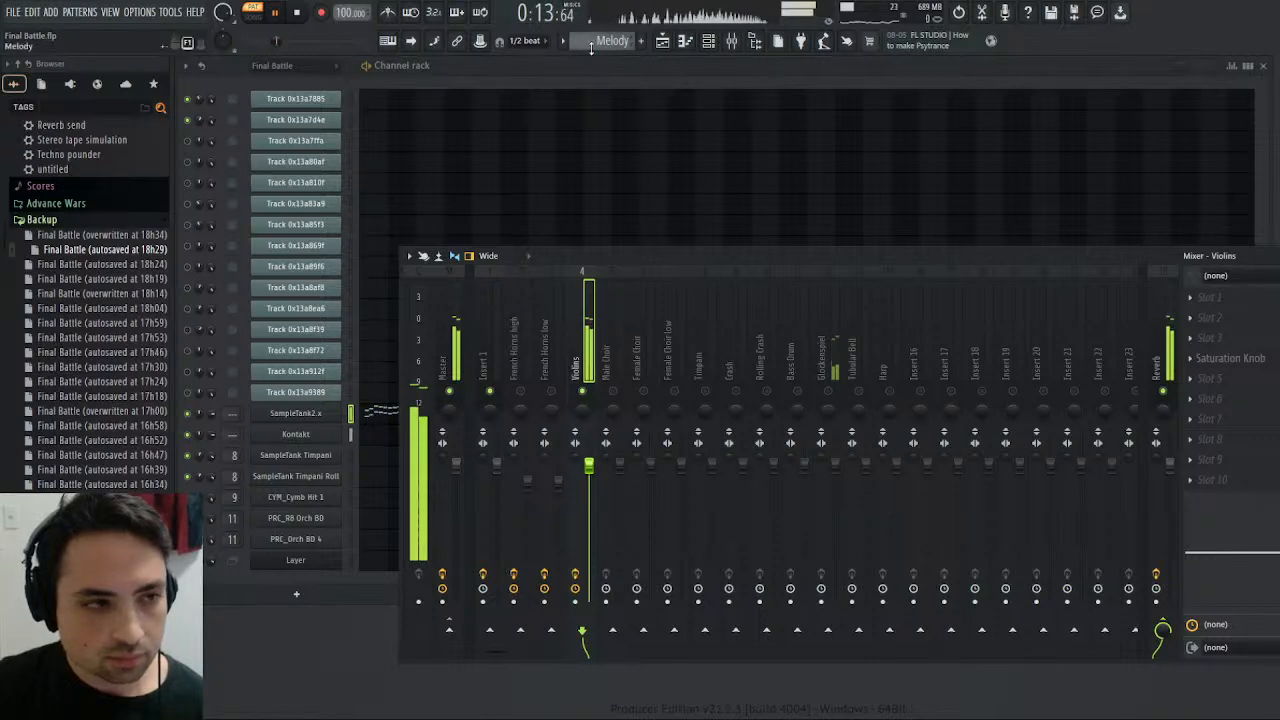
scroll(592, 46, "up", 1)
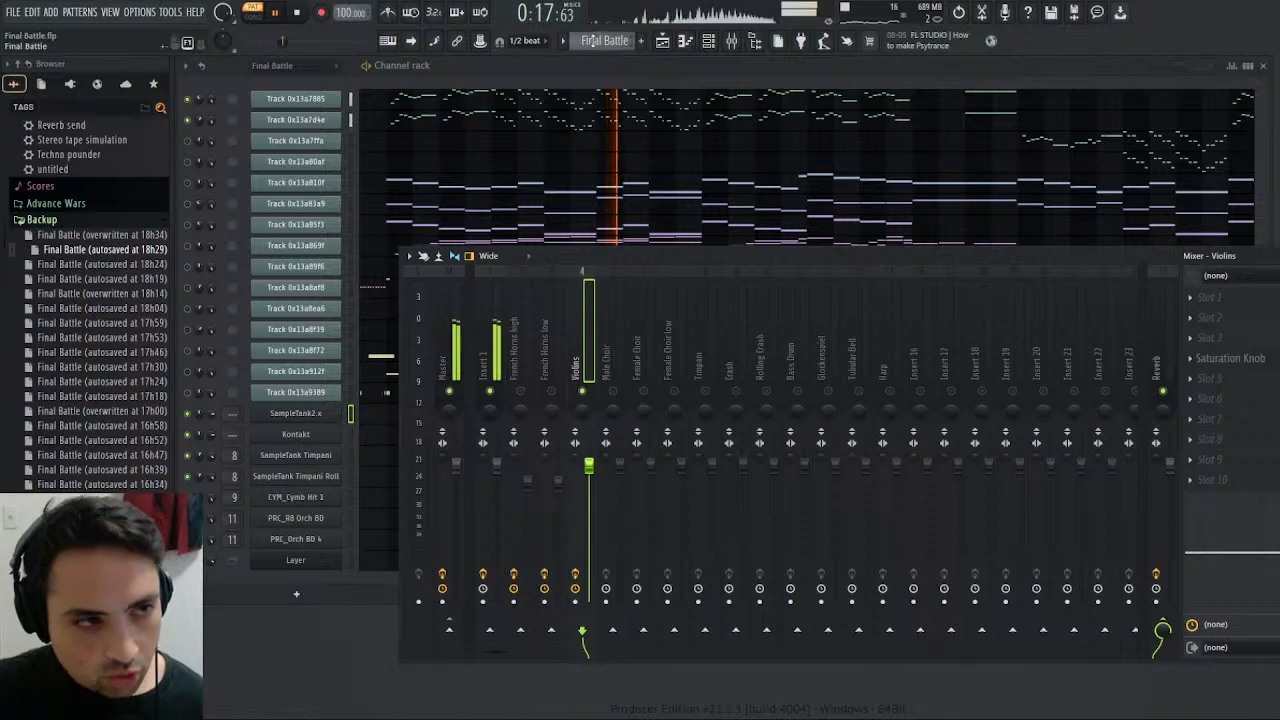
scroll(592, 41, "up", 1)
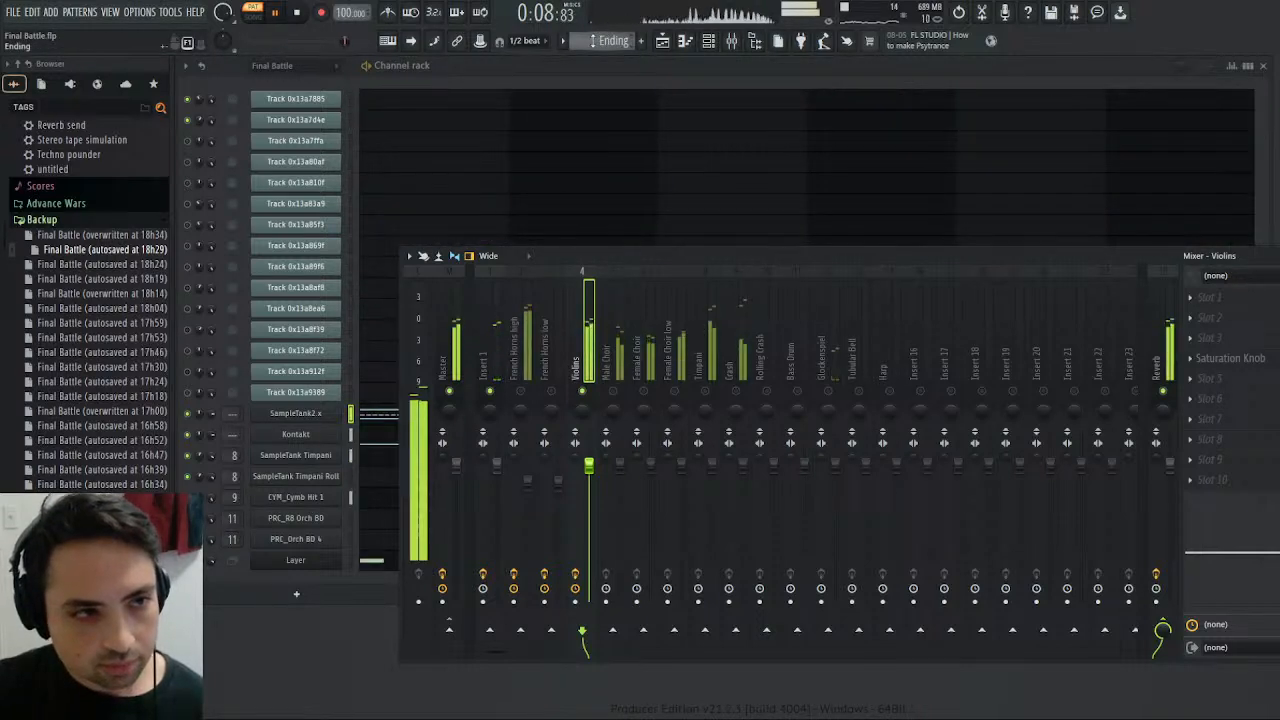
scroll(593, 41, "up", 2)
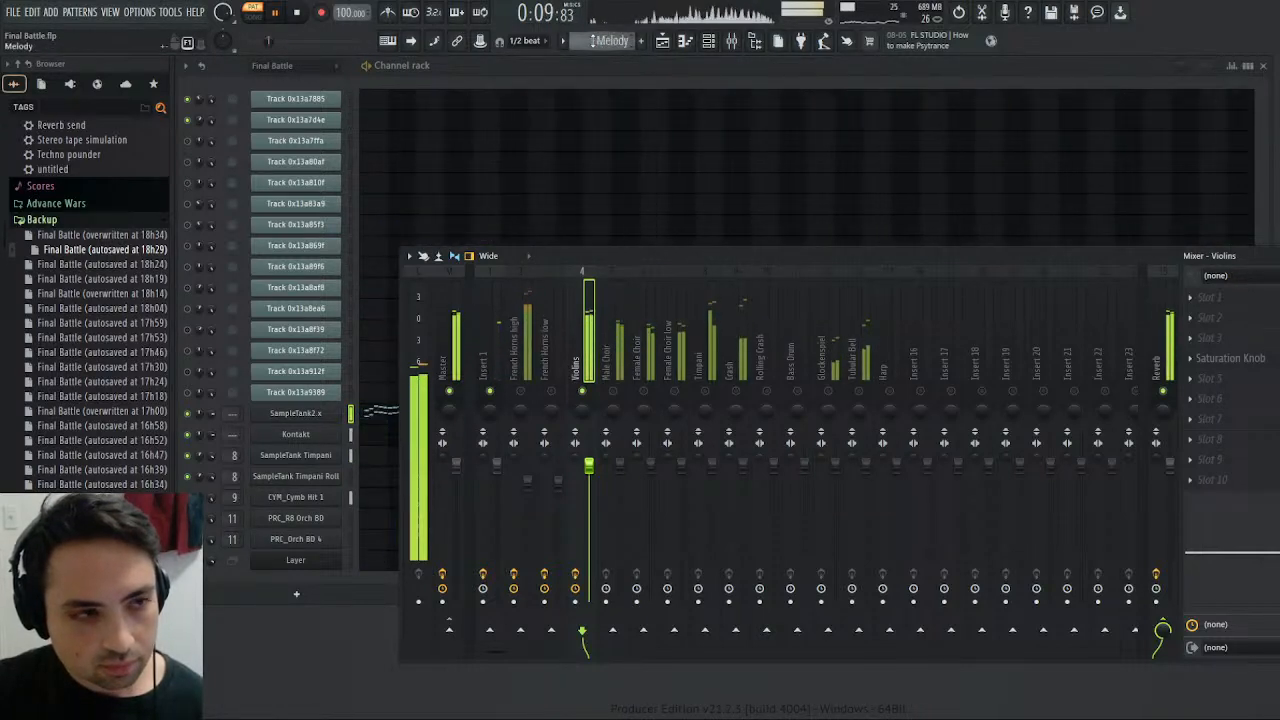
left_click(298, 13)
left_click(280, 13)
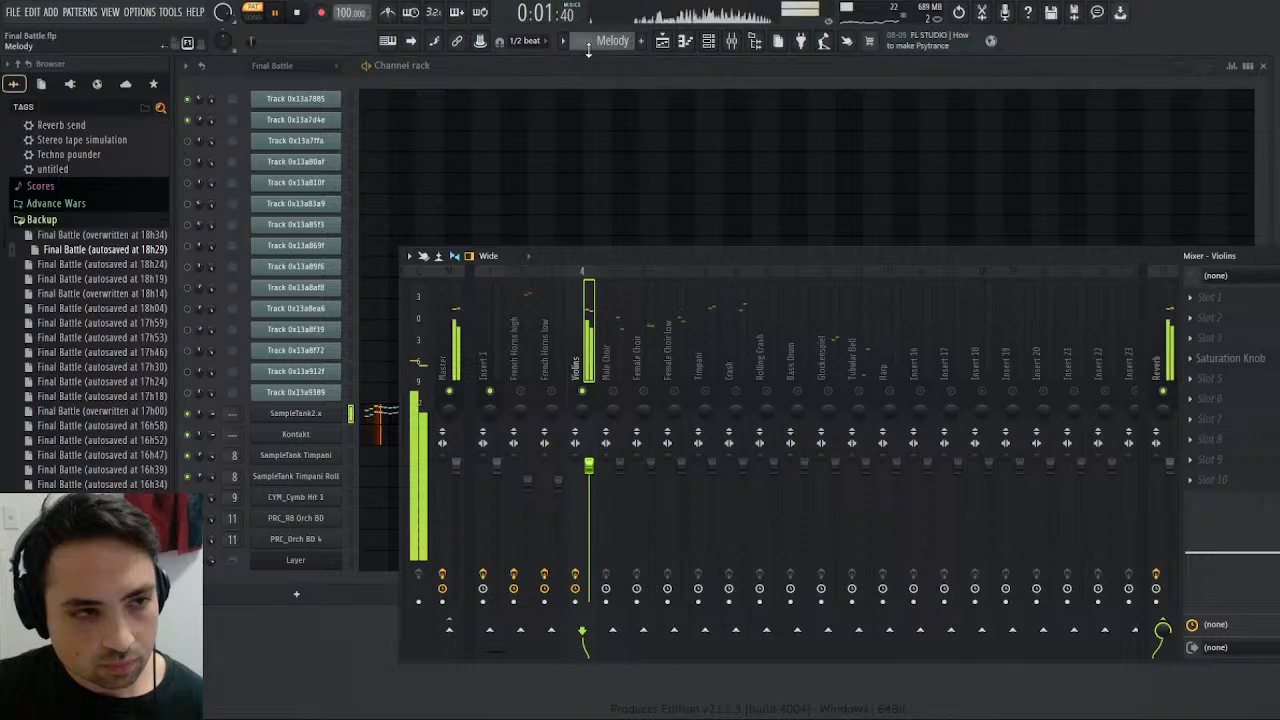
scroll(593, 41, "down", 3)
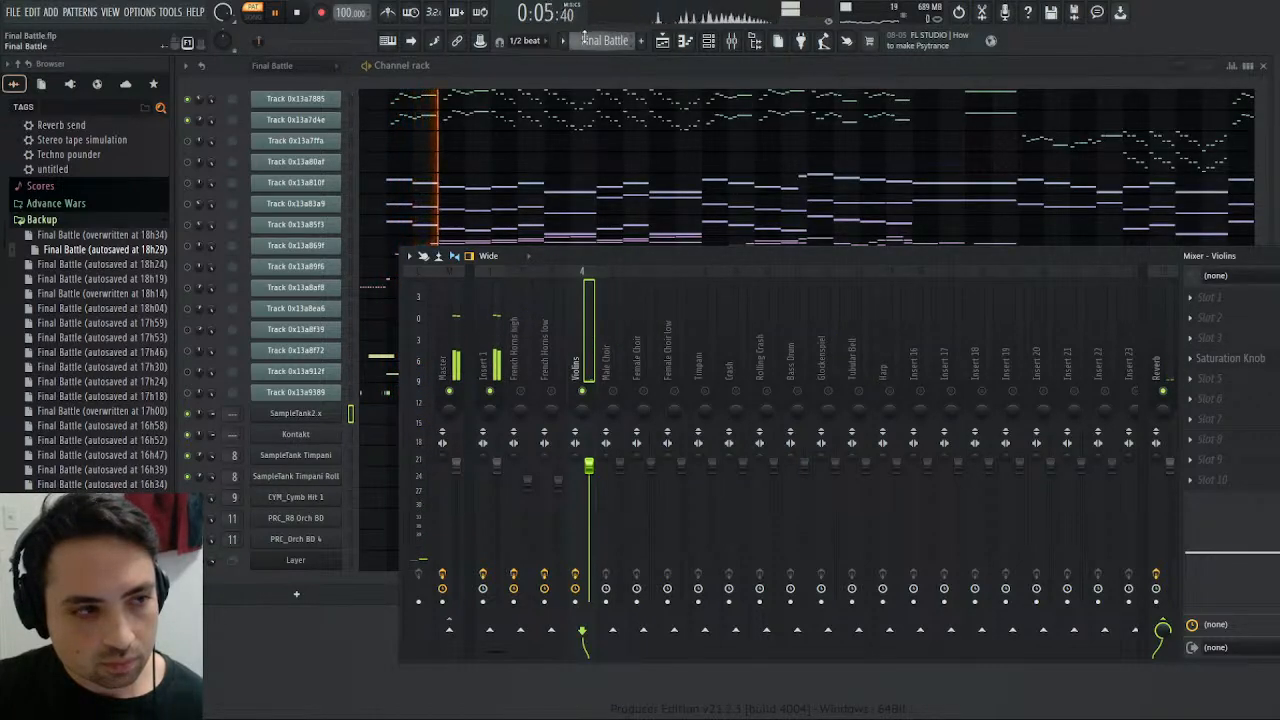
left_click(288, 13)
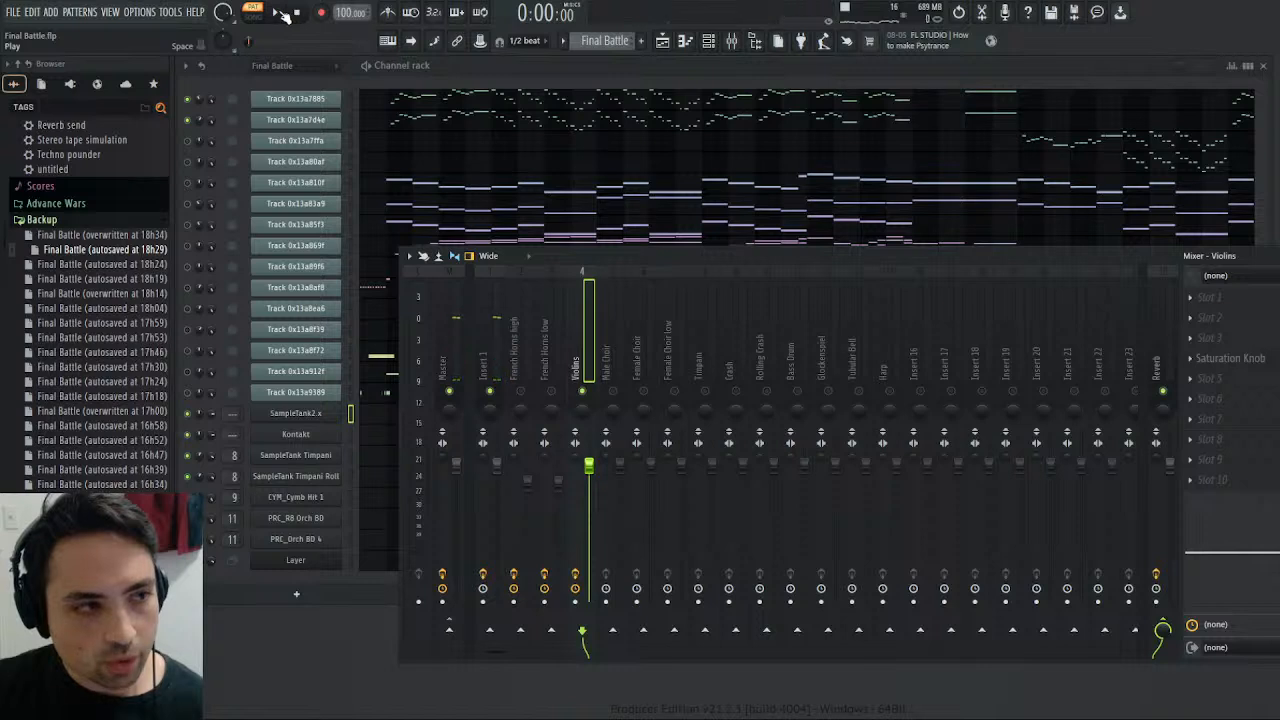
left_click(280, 13)
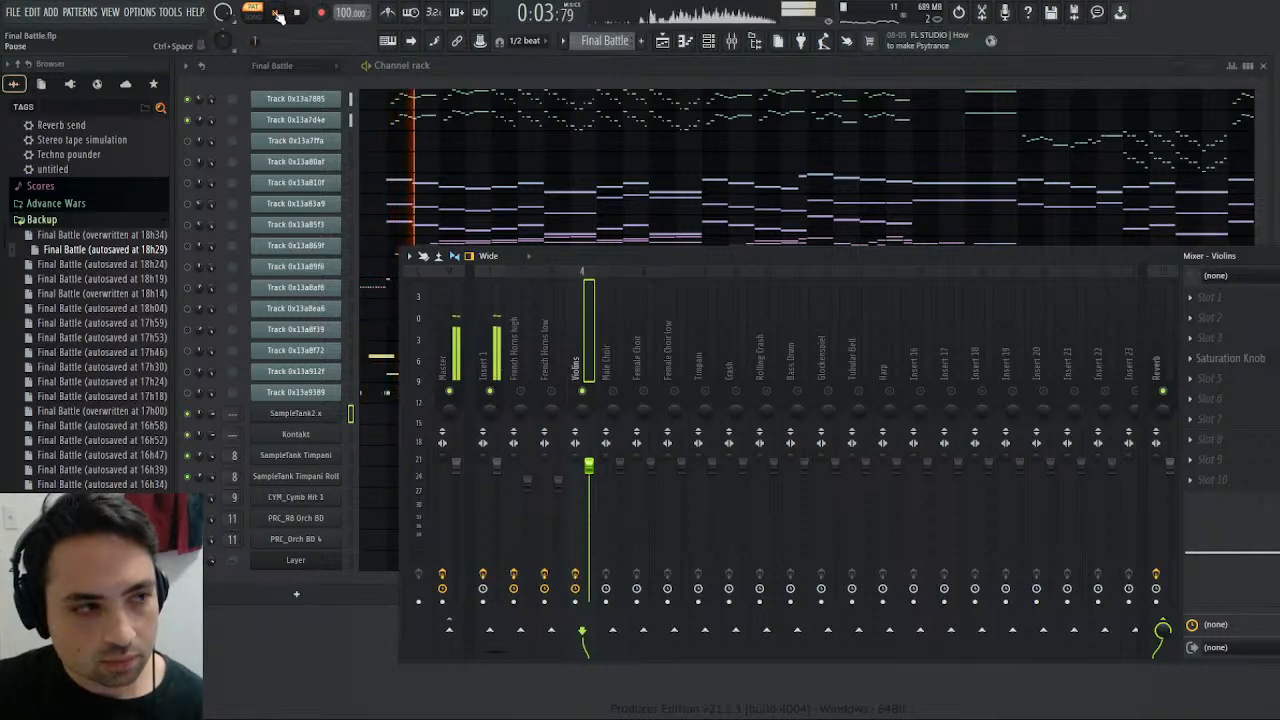
left_click(278, 15)
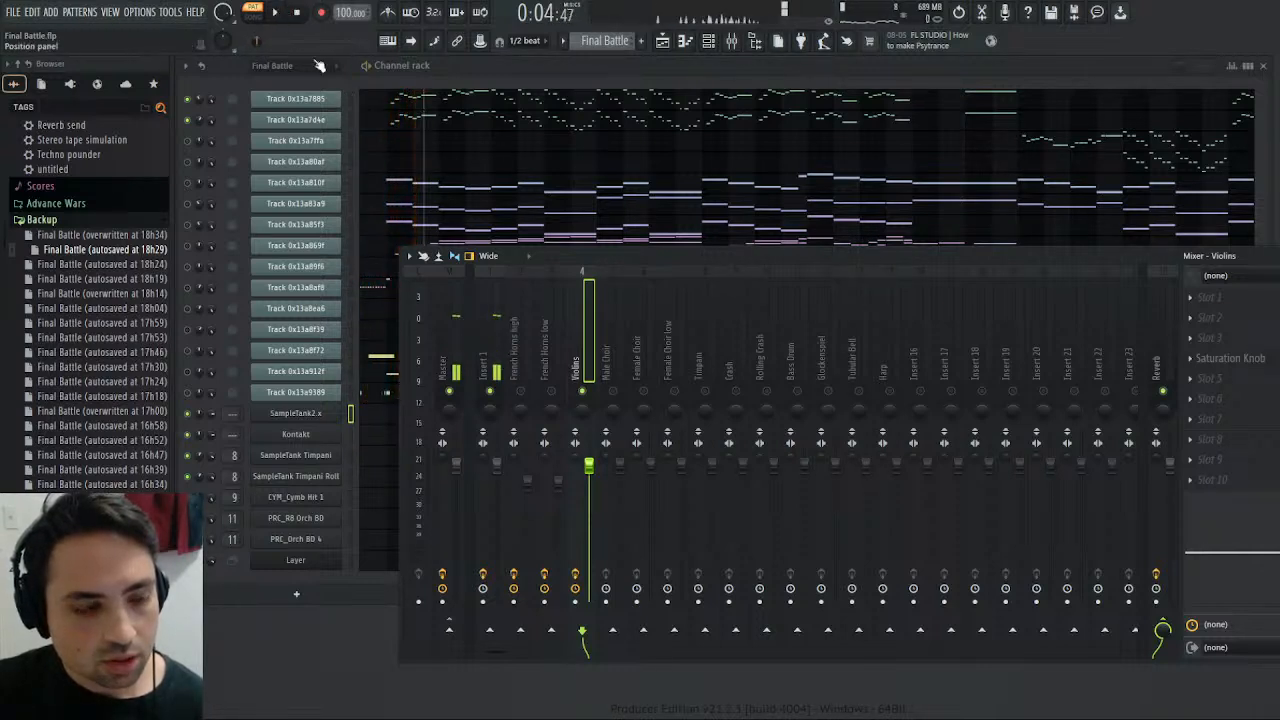
- Open the SampleTank2.x instrument and adjust the sustain of the first Violin Section in its Env 1 envelope
left_click(308, 418)
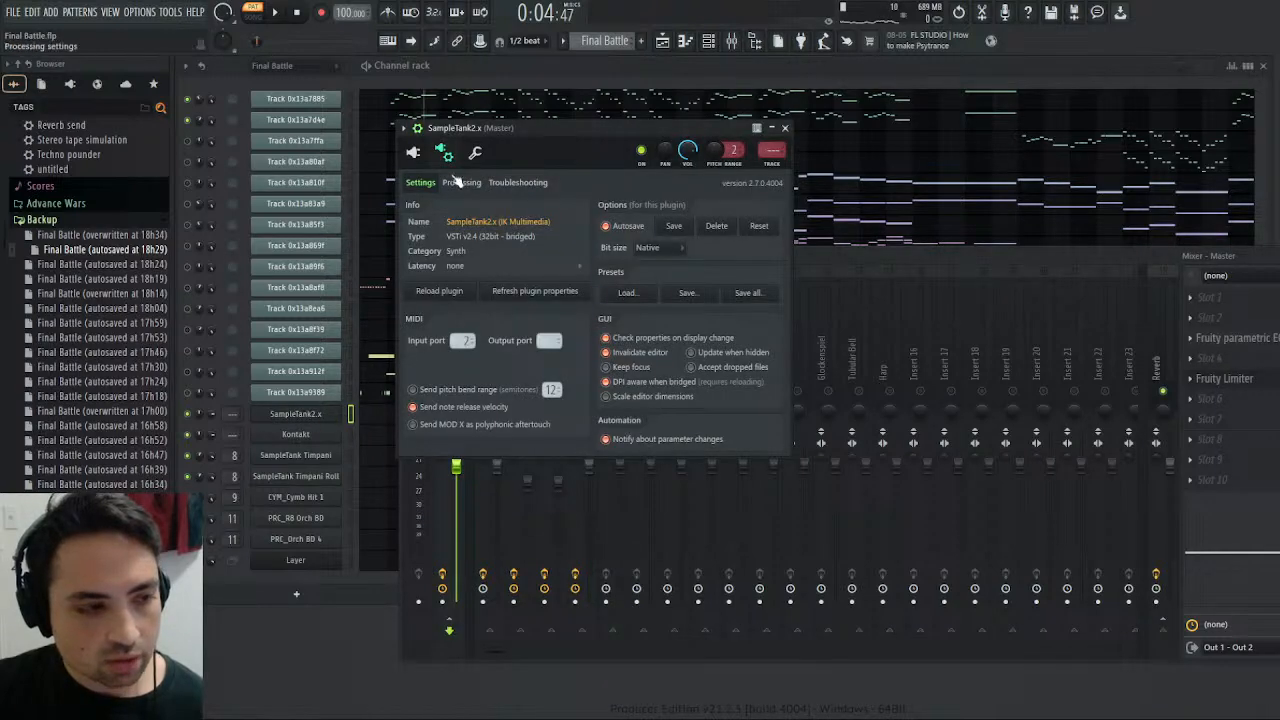
left_click(413, 154)
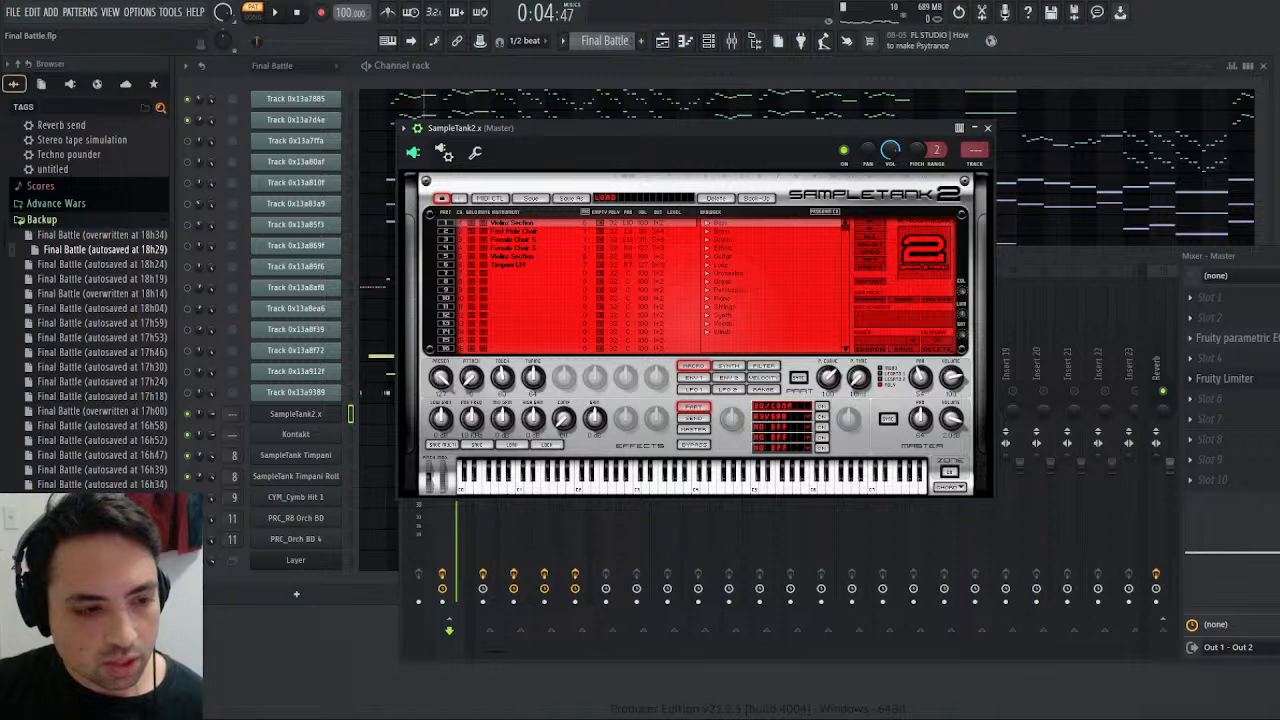
left_click(693, 378)
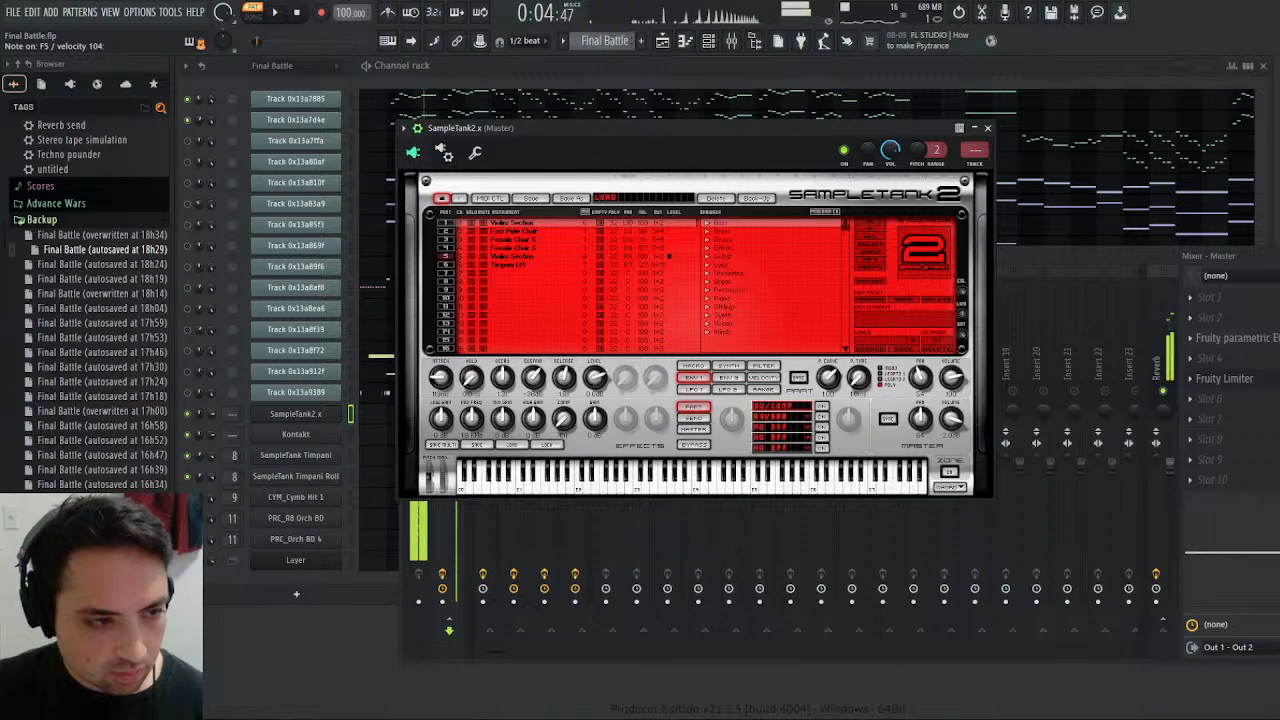
key("F7")
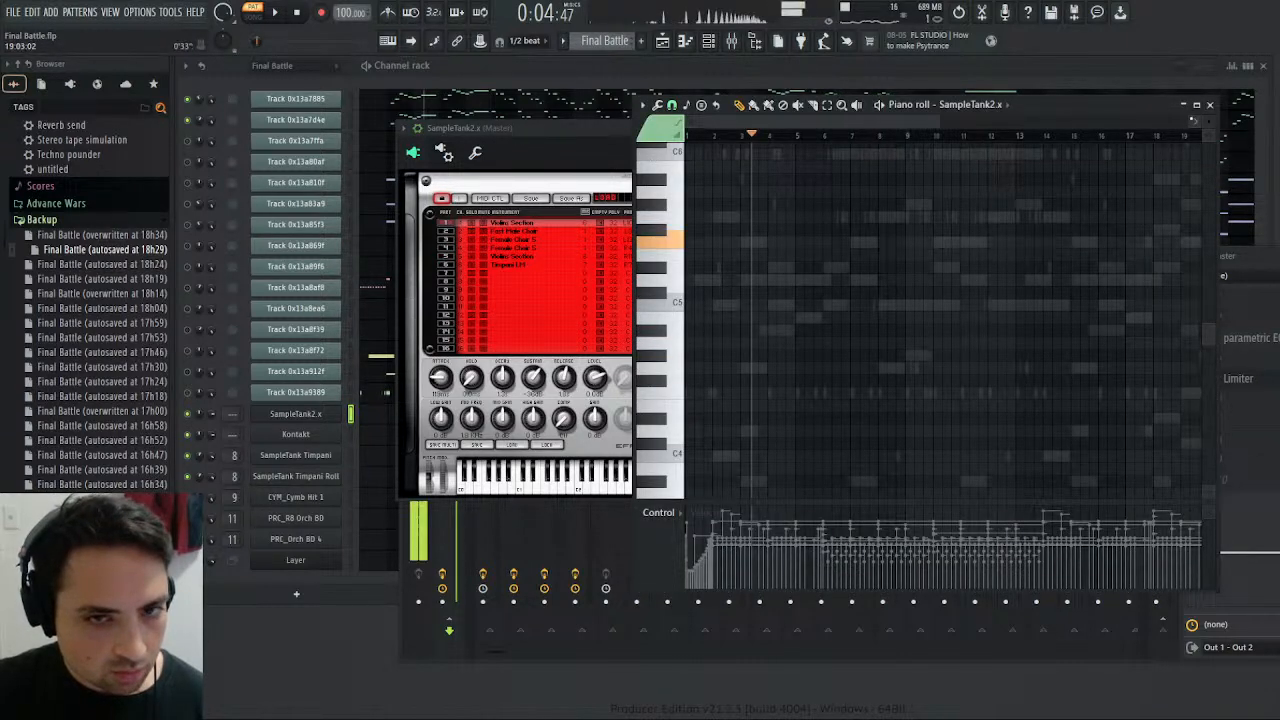
left_click(1209, 104)
mouse_move(533, 386)
left_mouse_down()
mouse_move(533, 400)
mouse_move(533, 377)
left_mouse_up()
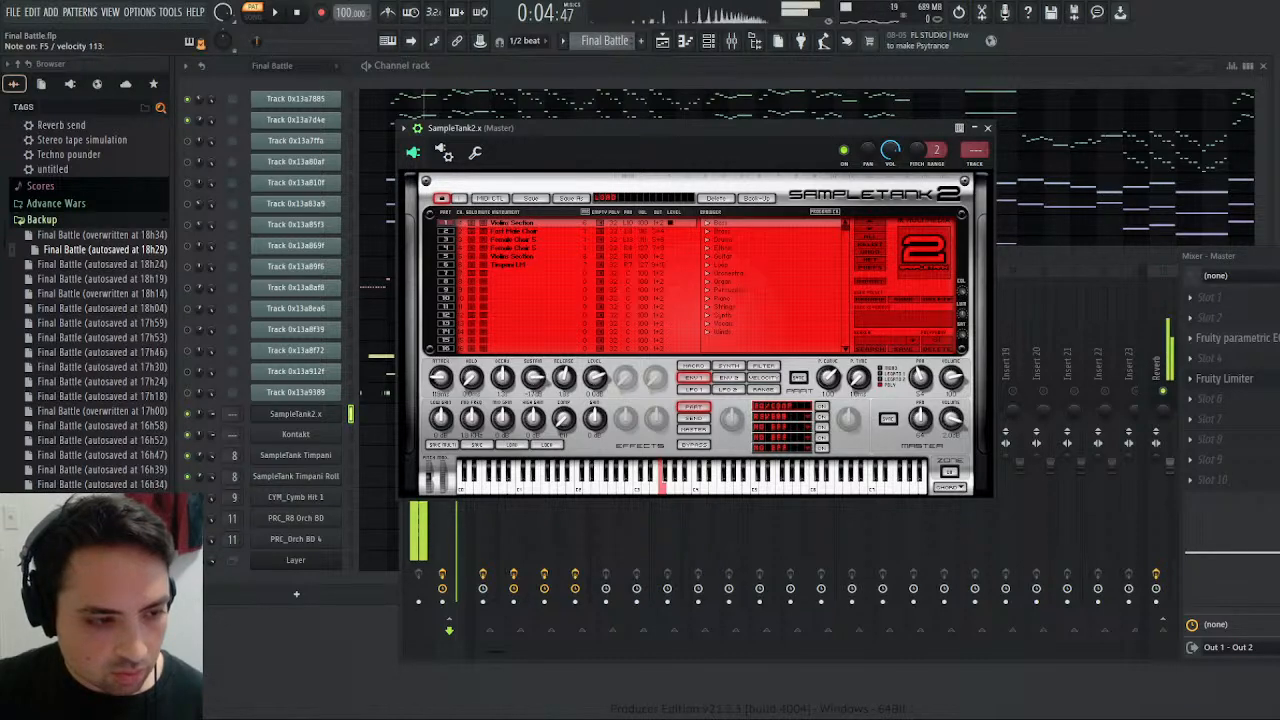
- Audition F5 alternately on the first MIDI track channel and SampleTank2.x to compare their sound, rechecking the violin envelope between auditions
left_click(351, 99)
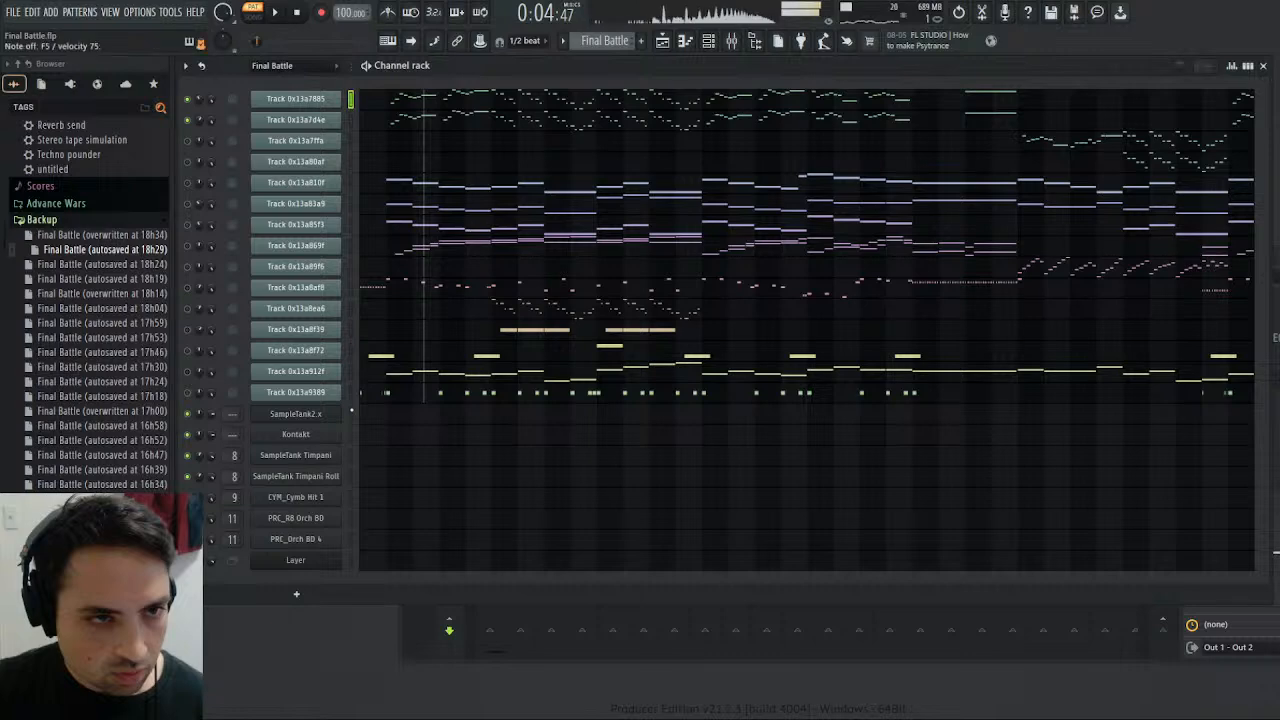
left_click(351, 413)
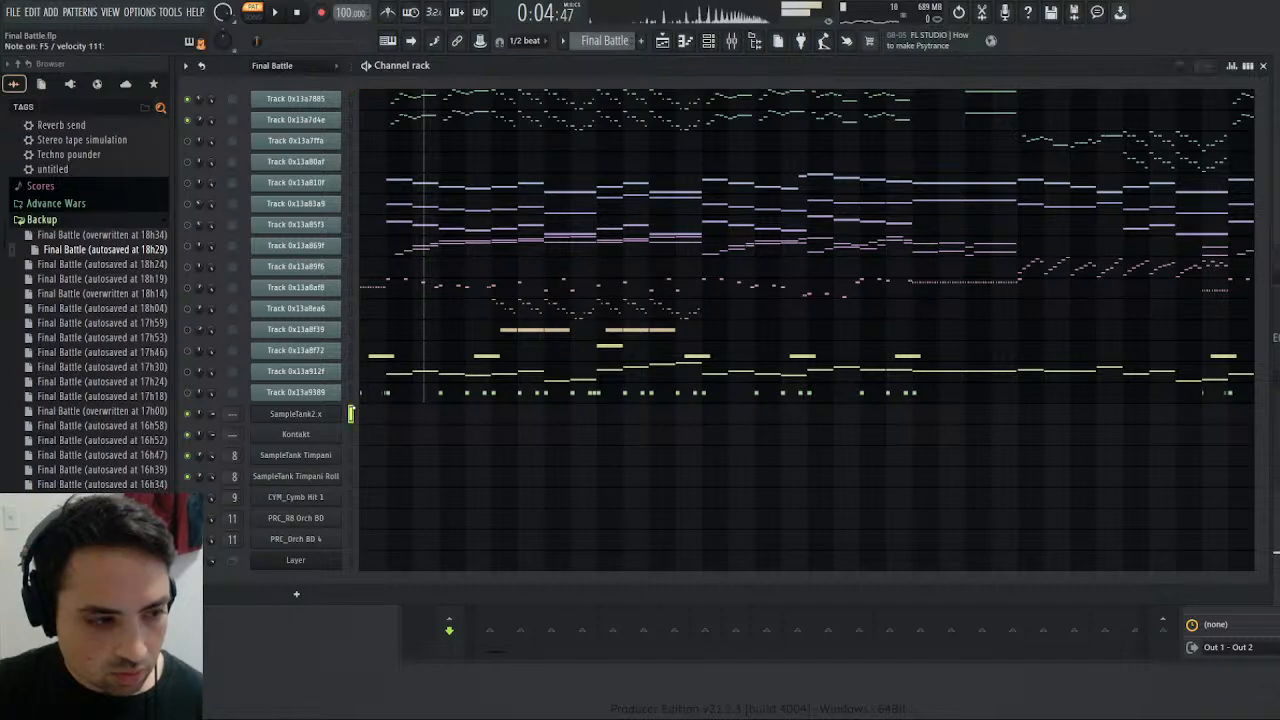
left_click(296, 413)
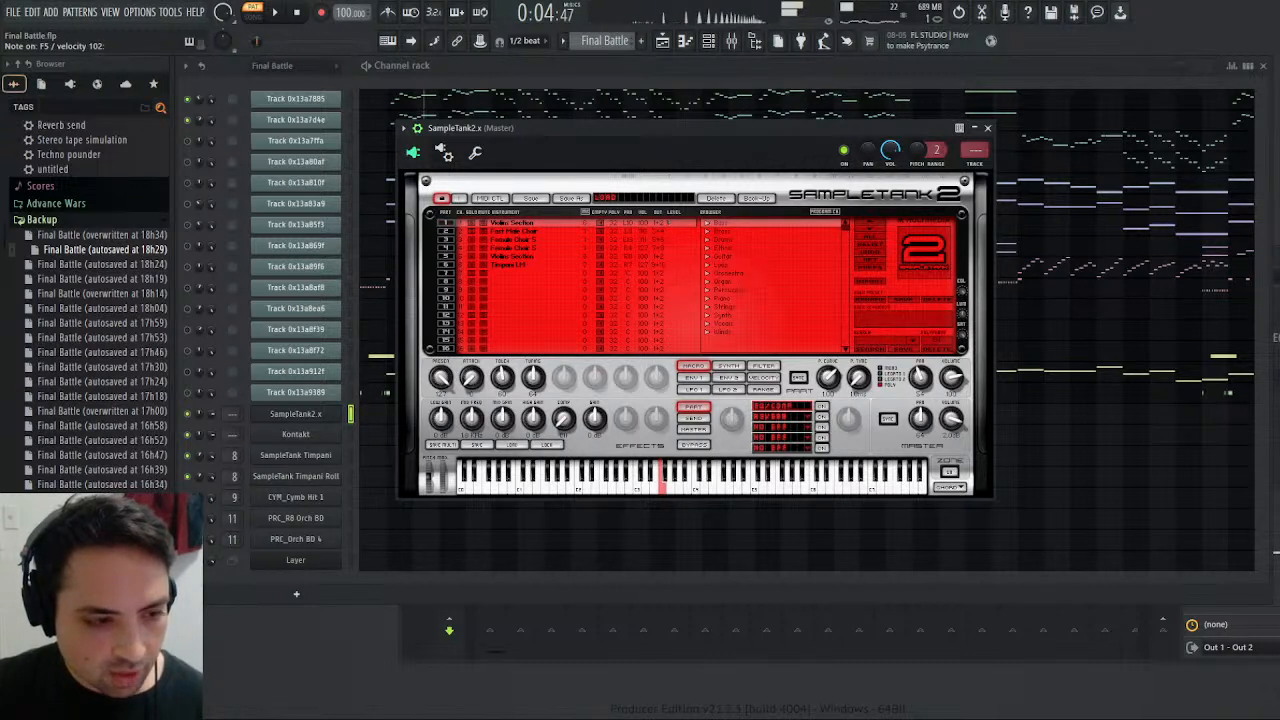
left_click(692, 377)
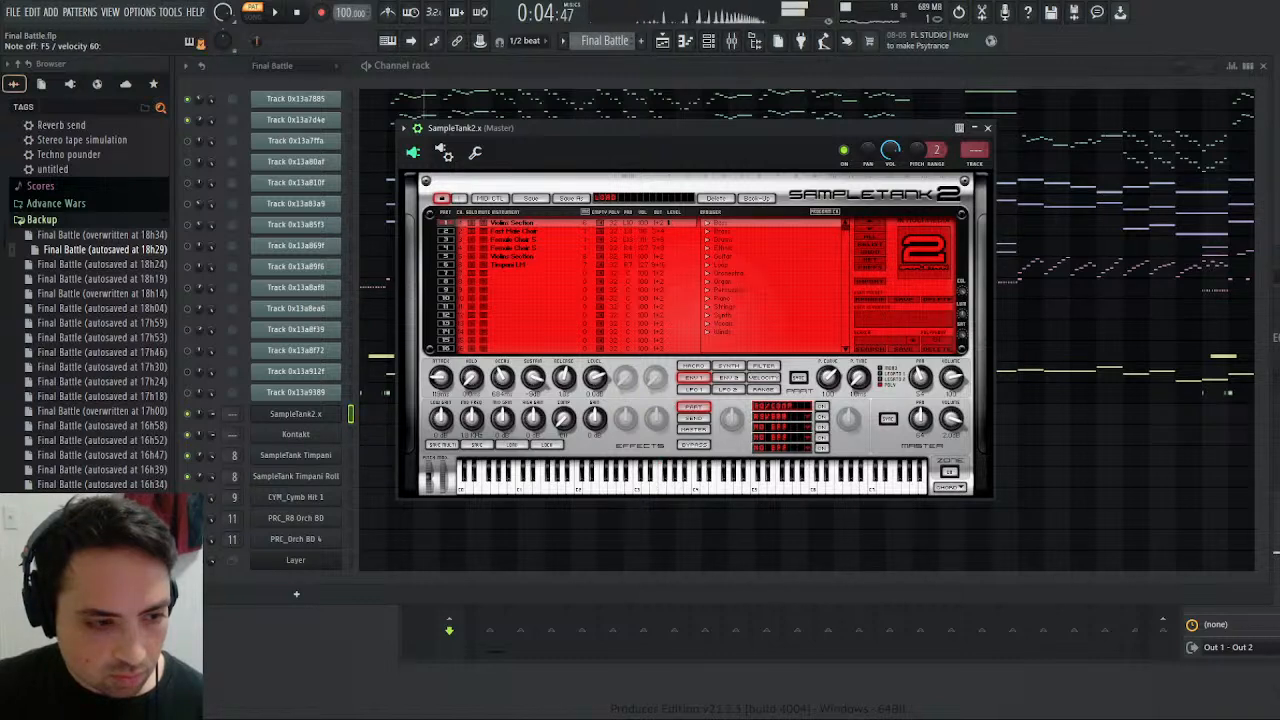
left_click(351, 99)
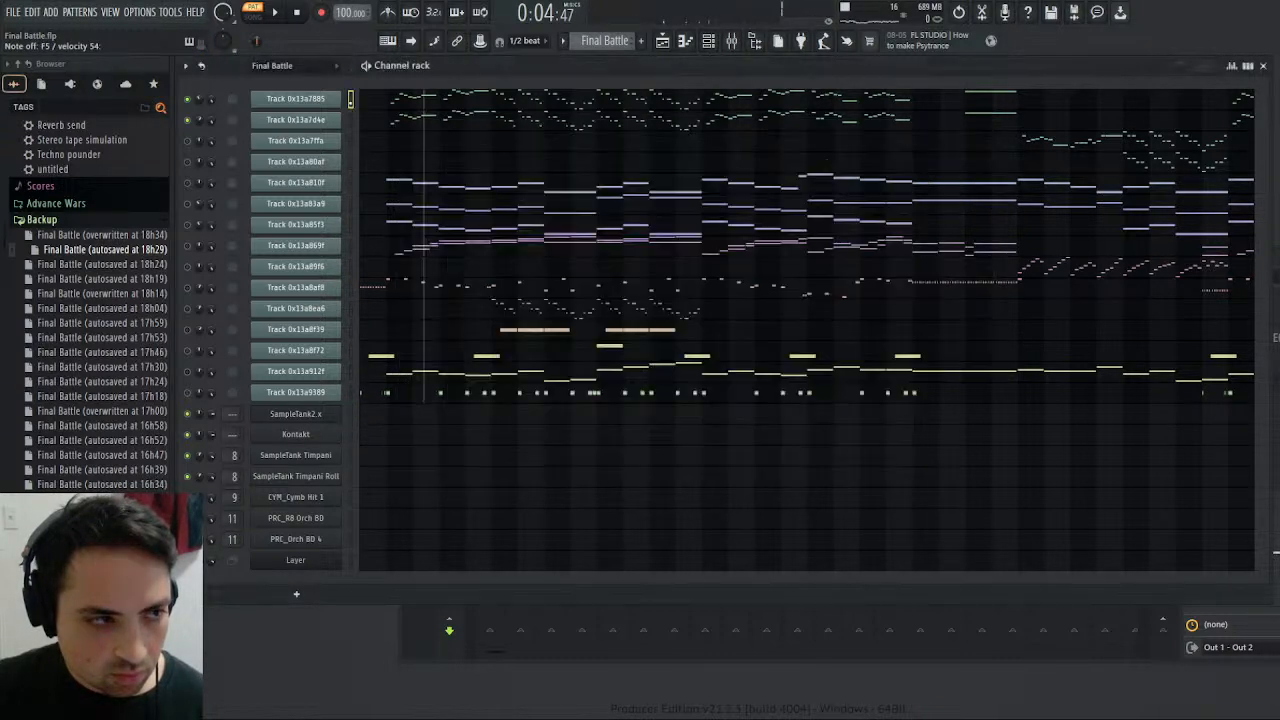
left_click(351, 413)
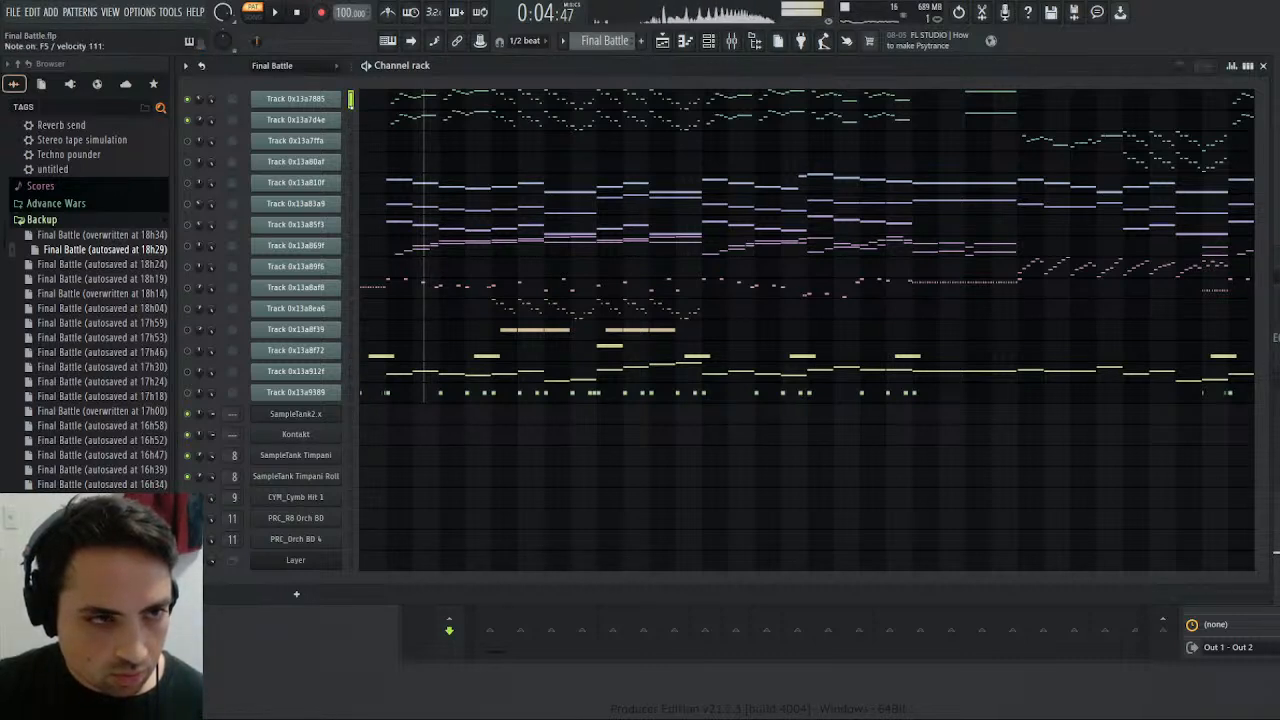
left_click(352, 414)
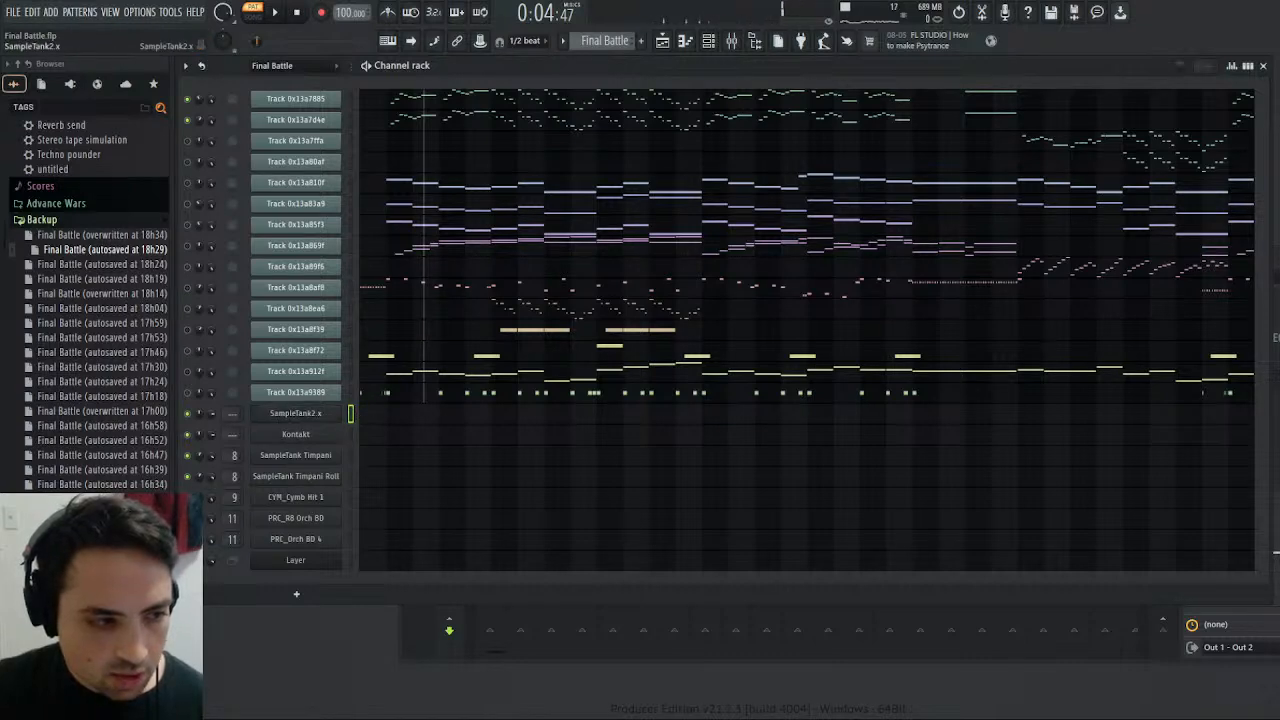
- Open the SampleTank2.x instrument and show the Env 1 envelope of the second Violin Section
left_click(328, 416)
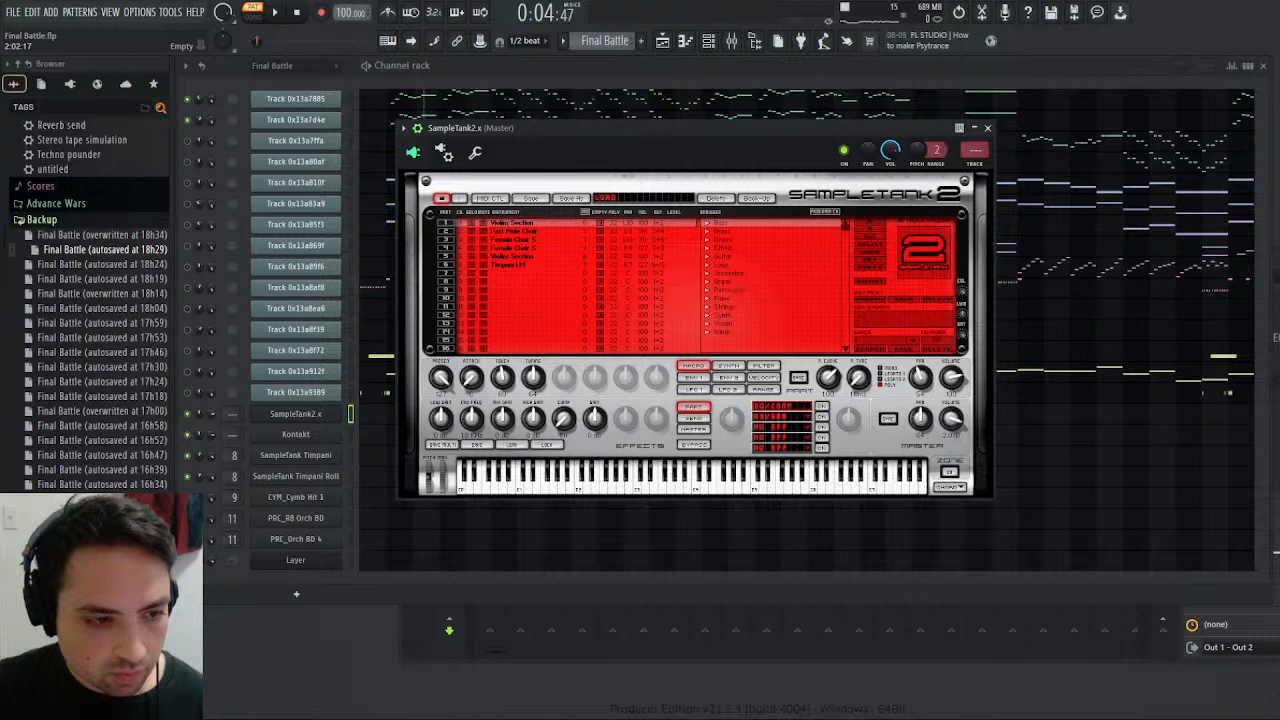
left_click(693, 378)
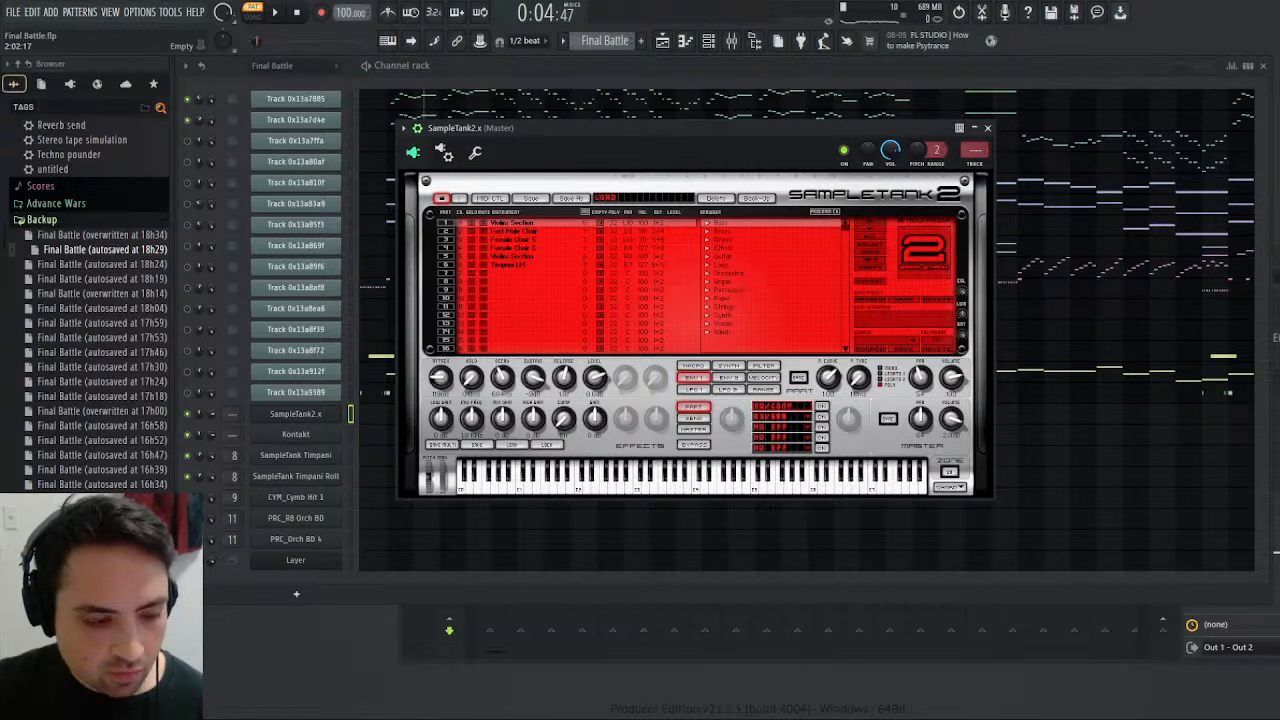
left_click(513, 257)
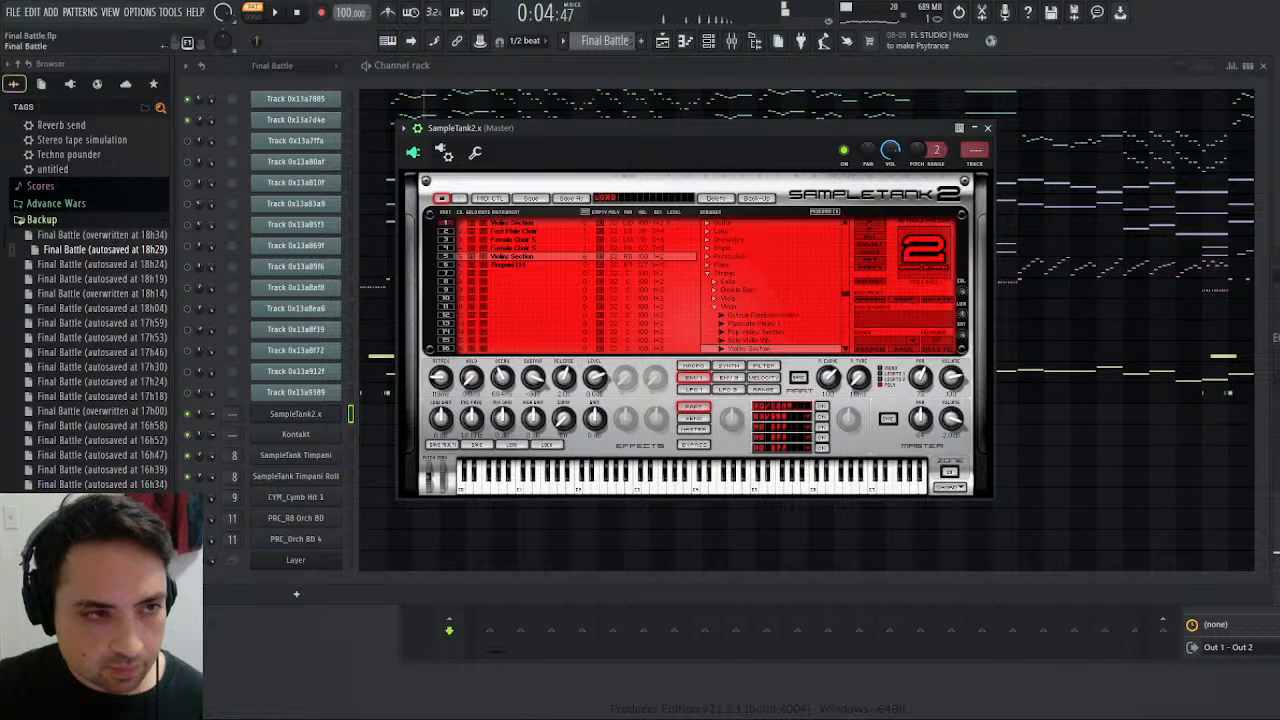
- Play the Melody pattern and the Final Battle pattern in turn with the mixer shown to compare their violin sound and levels
left_click(626, 73)
left_click(277, 15)
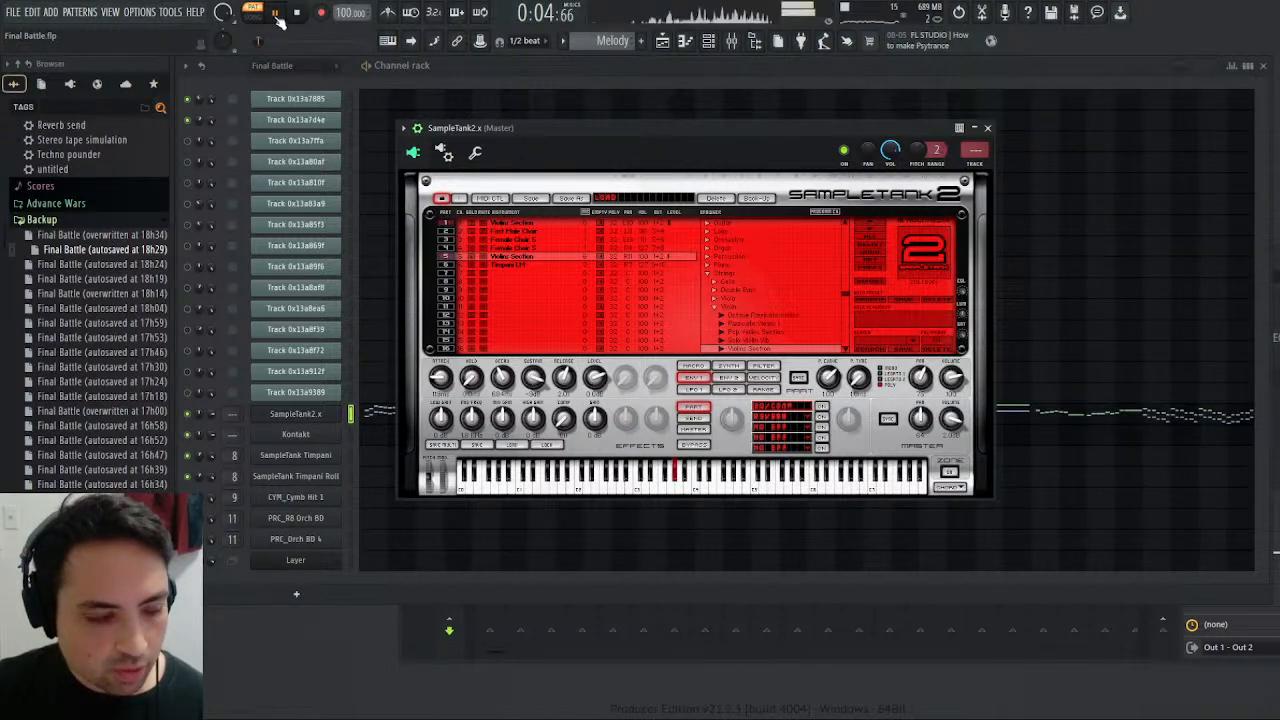
left_click(732, 41)
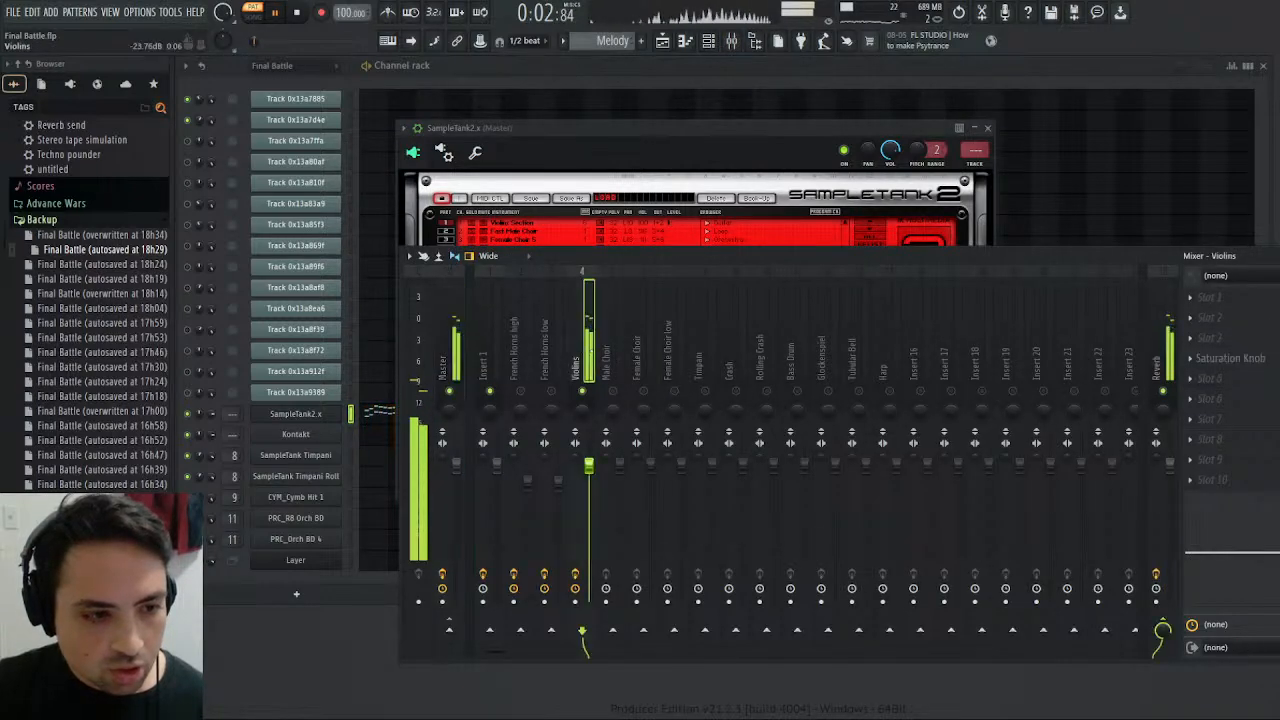
scroll(603, 41, "up", 1)
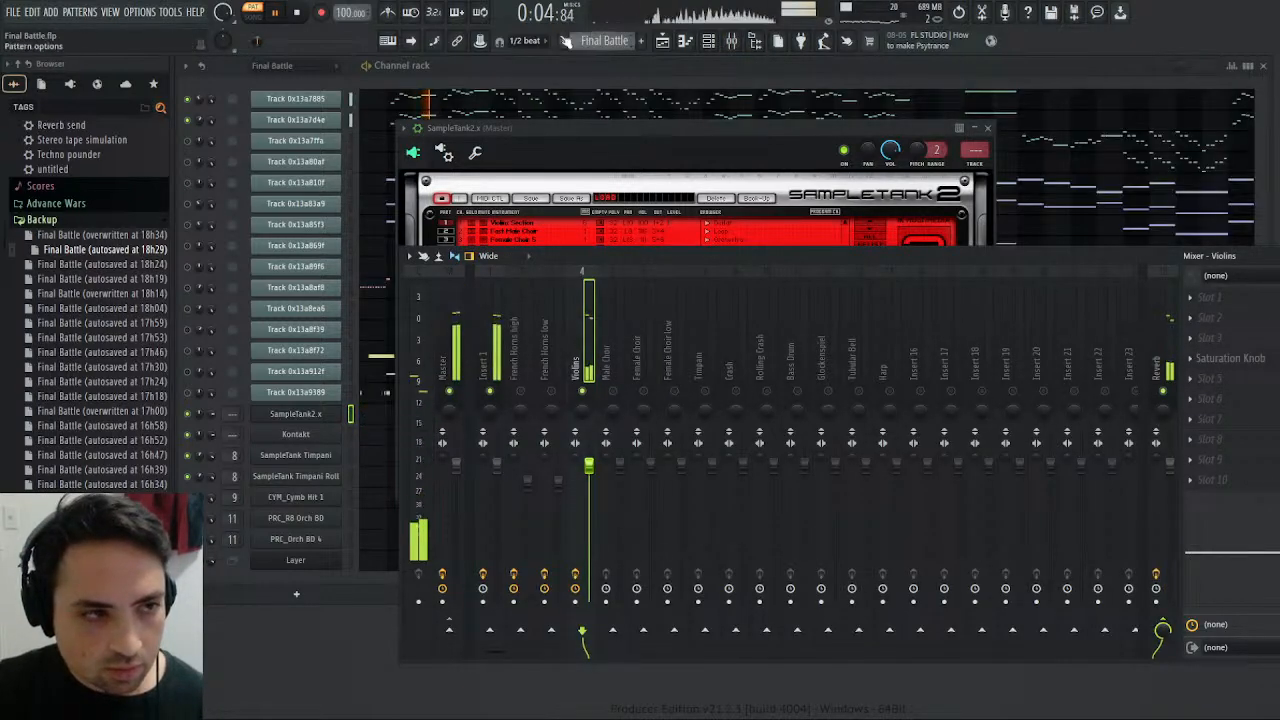
left_click(297, 13)
left_click(276, 14)
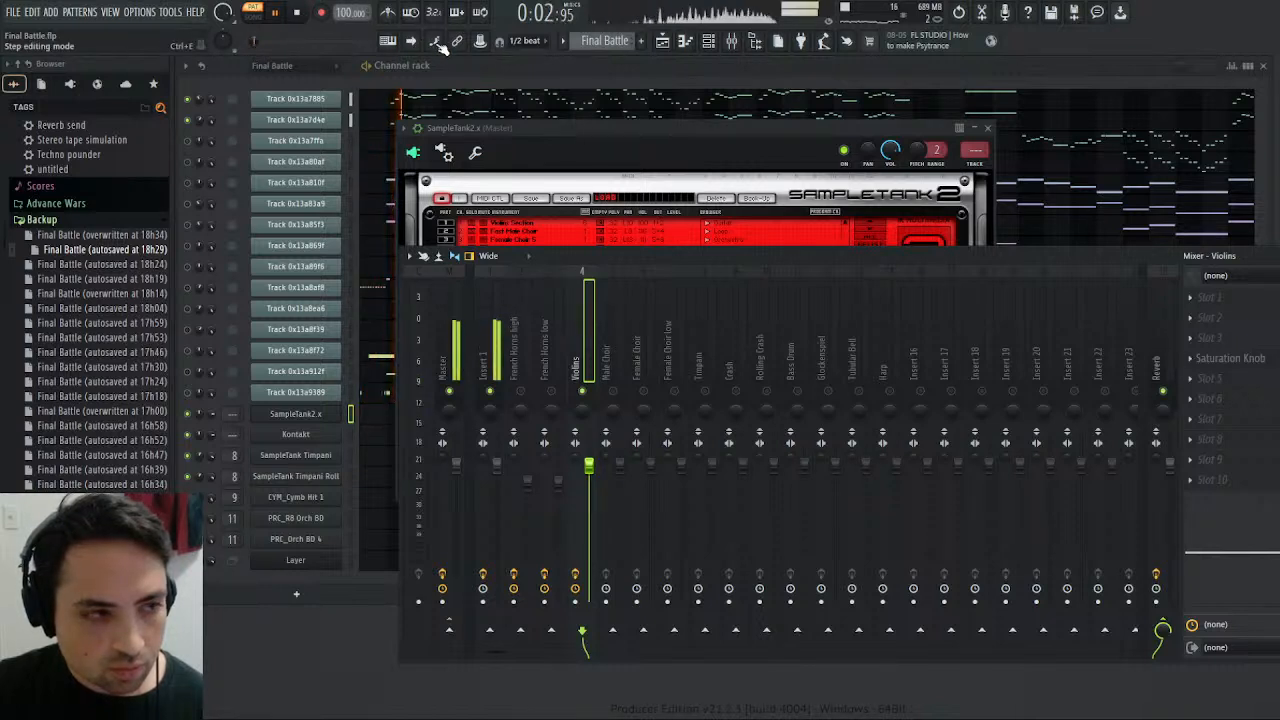
left_click(300, 14)
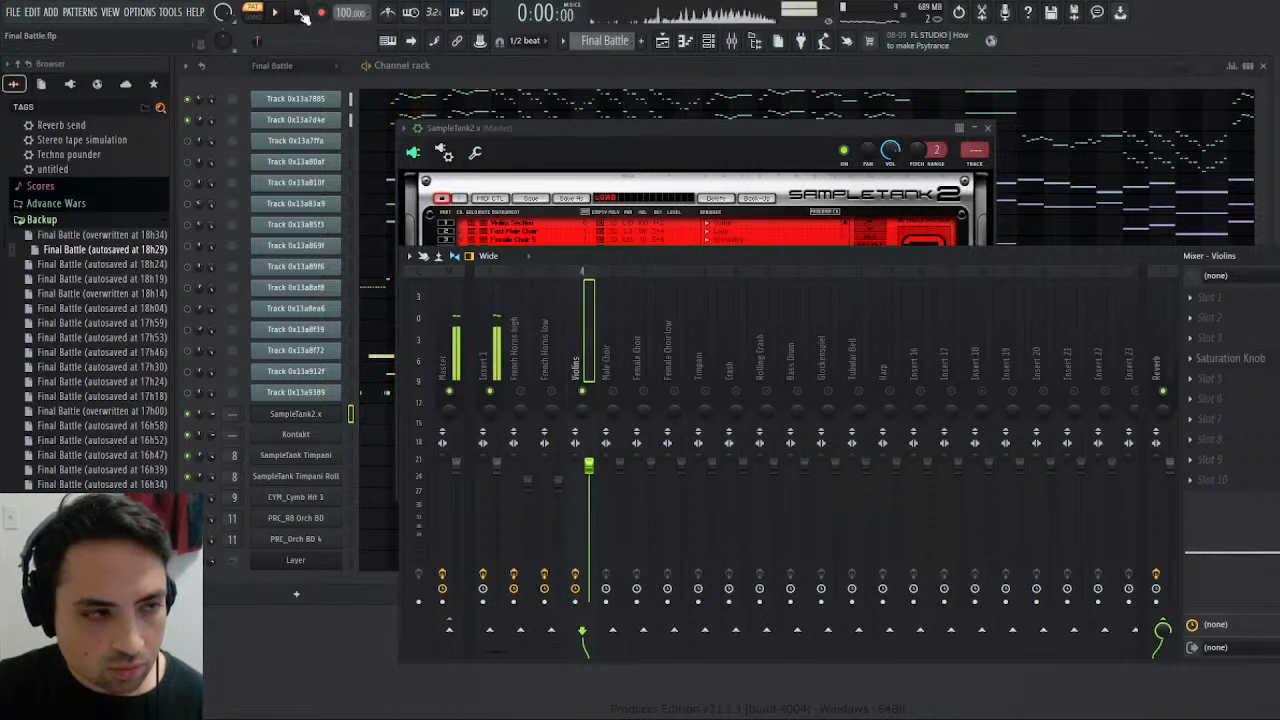
- Replay the Melody pattern, bring the SampleTank2.x window in front of the mixer, and stop playback
left_click(622, 67)
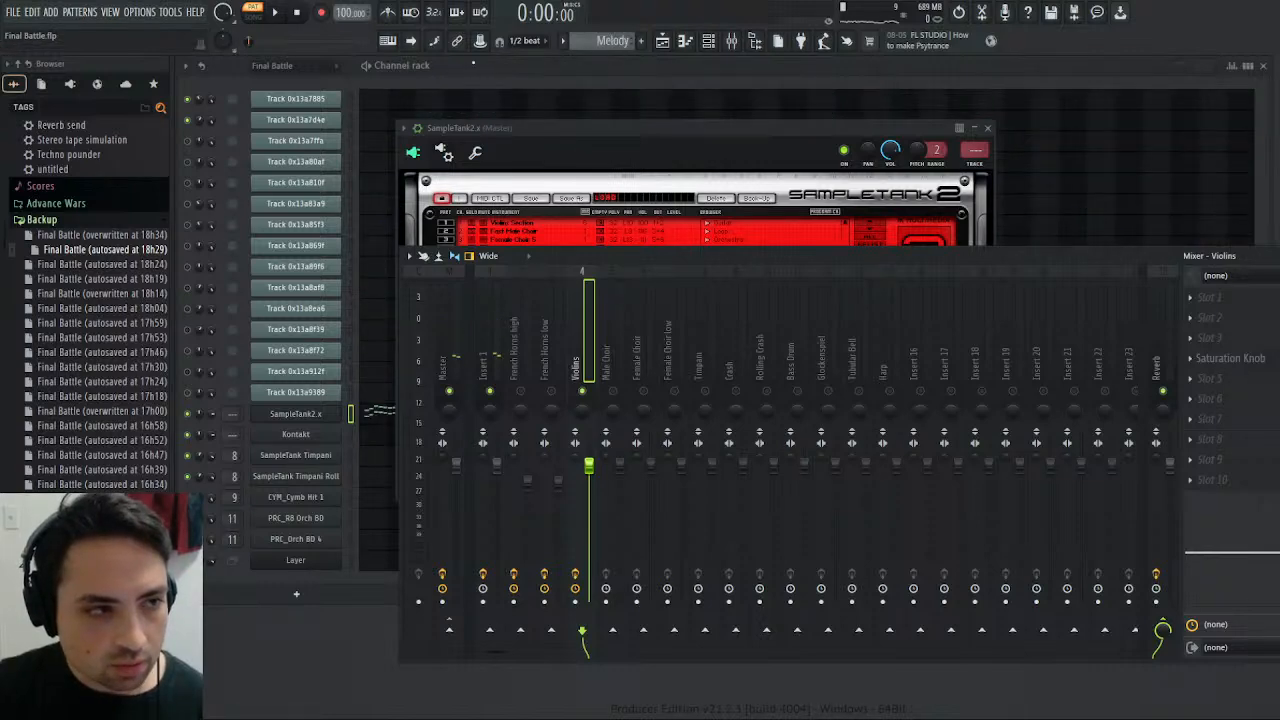
left_click(278, 13)
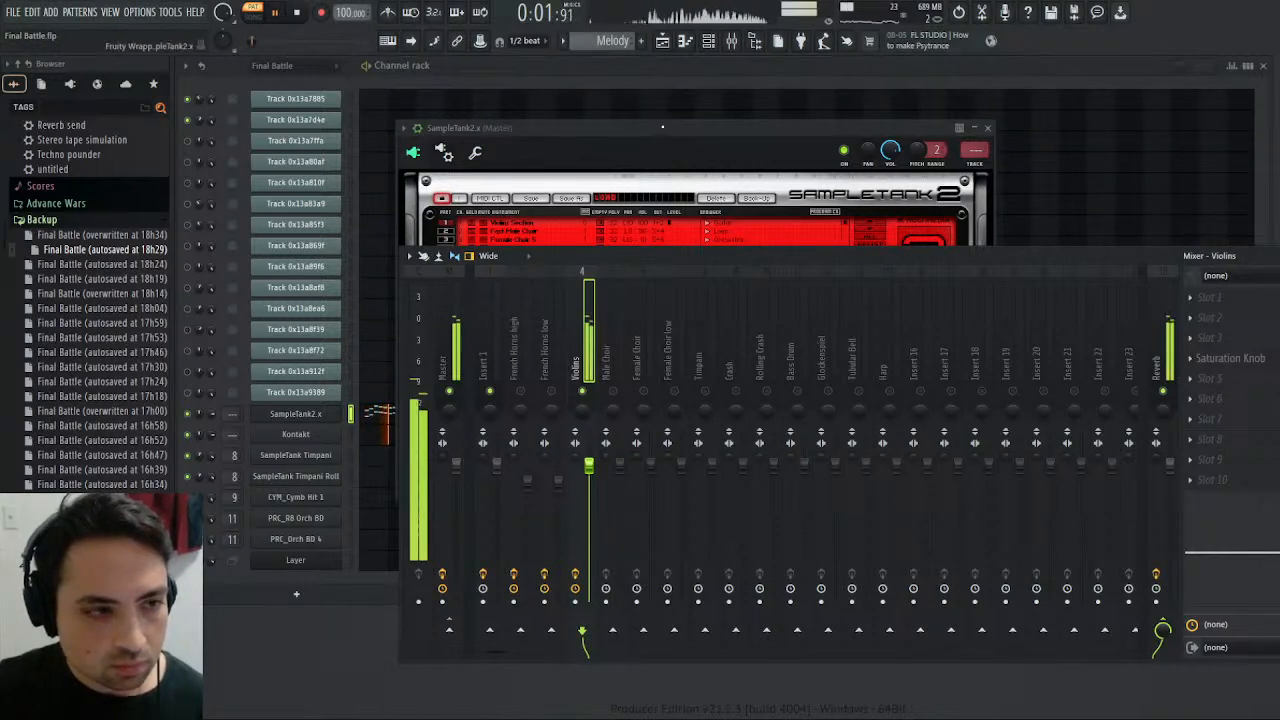
left_click(675, 122)
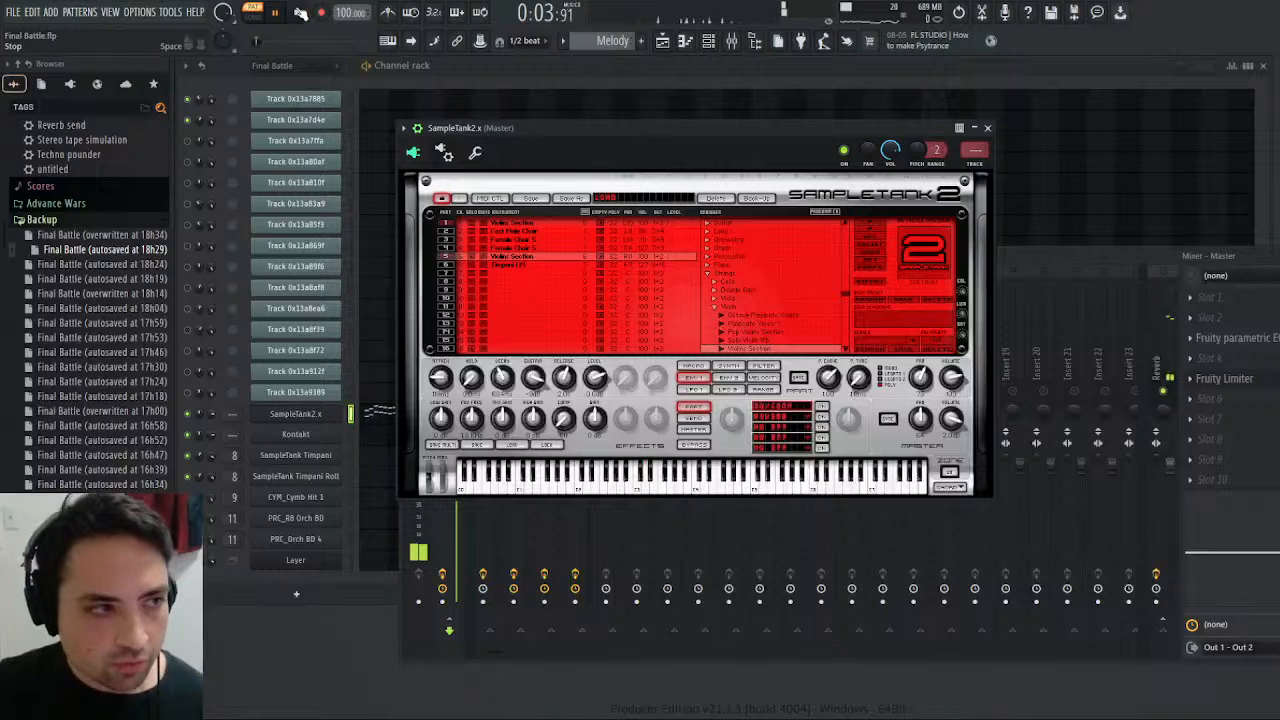
key("space")
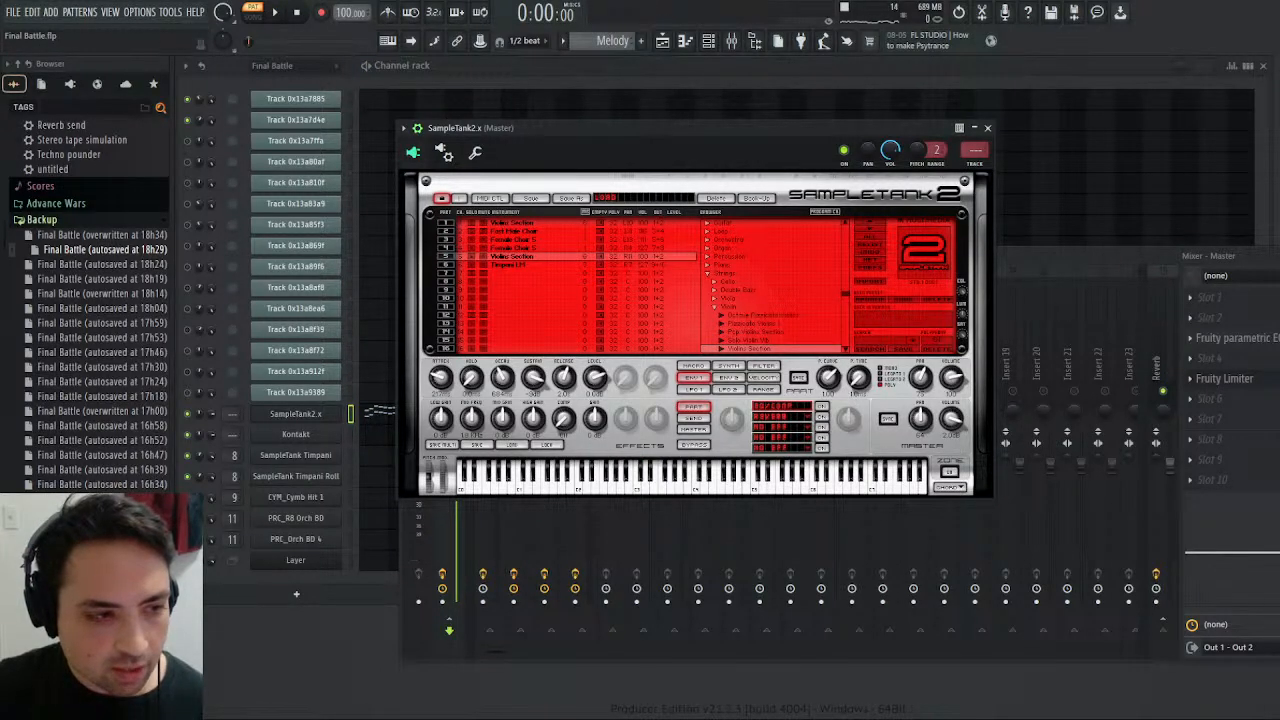
- Select the first Violin Section in SampleTank2.x and compare its sound by playing the Melody and Final Battle patterns
left_click(512, 223)
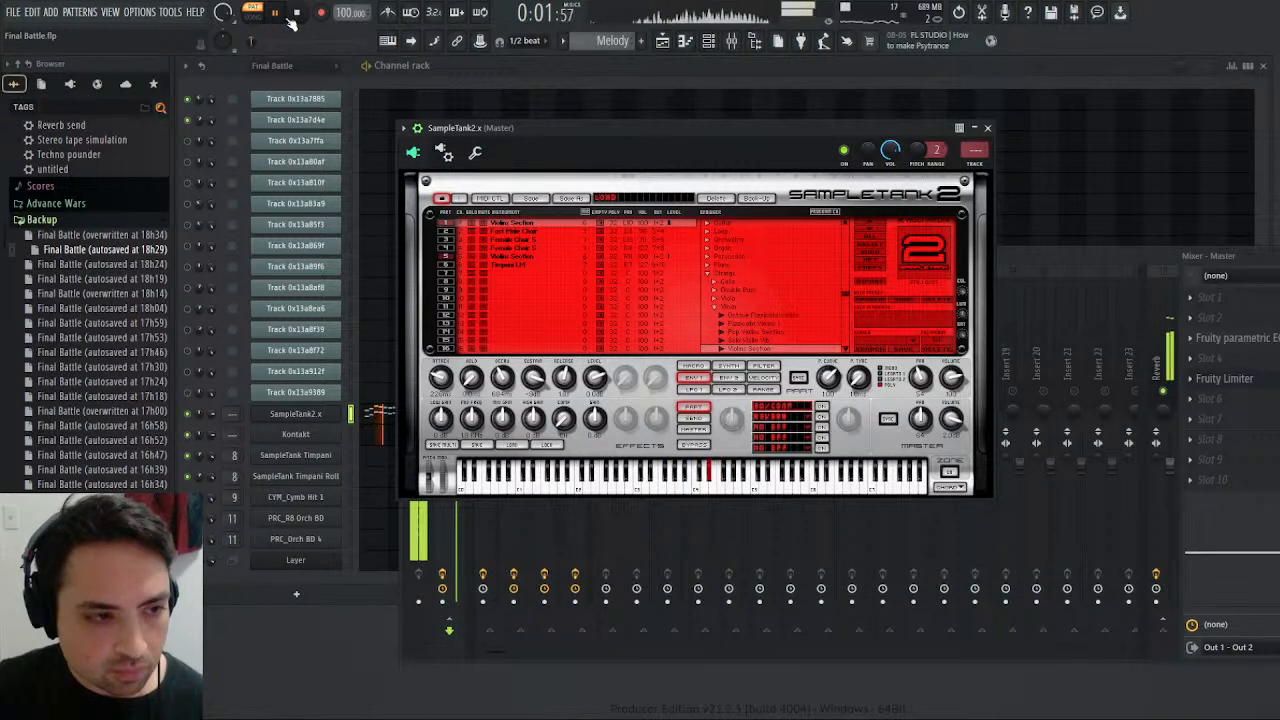
scroll(592, 38, "up", 1)
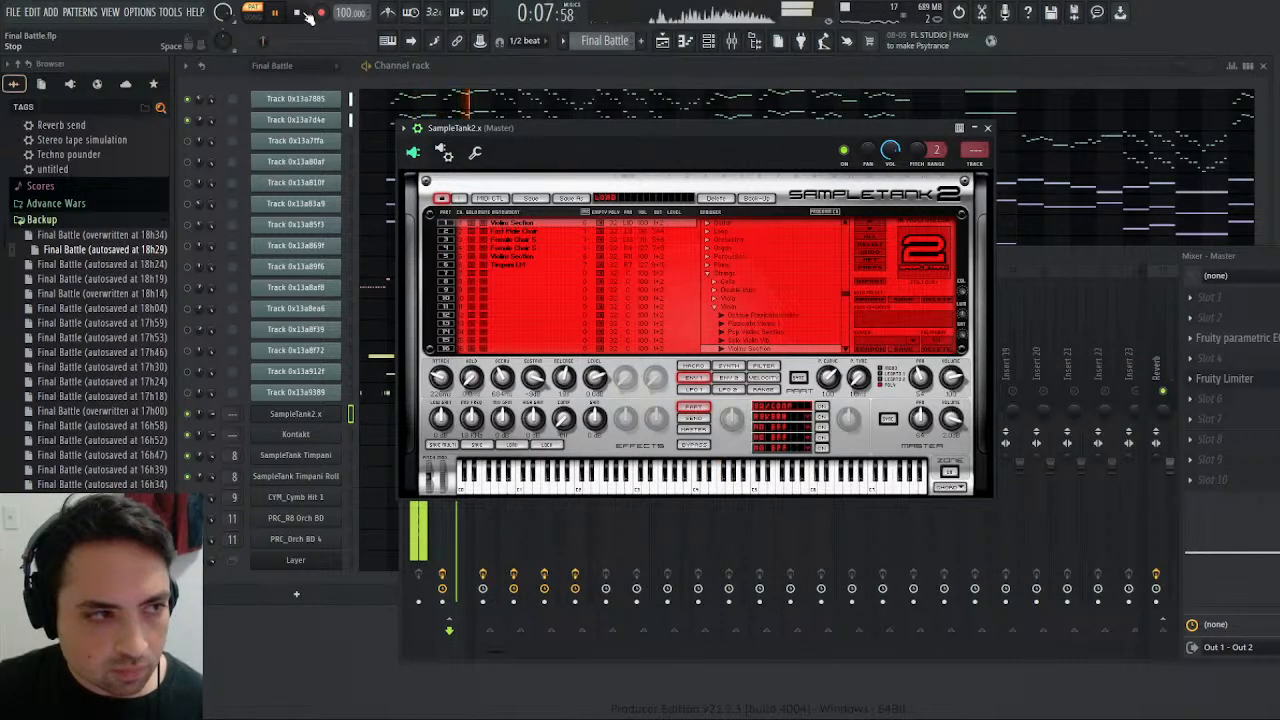
left_click(280, 12)
left_click(280, 12)
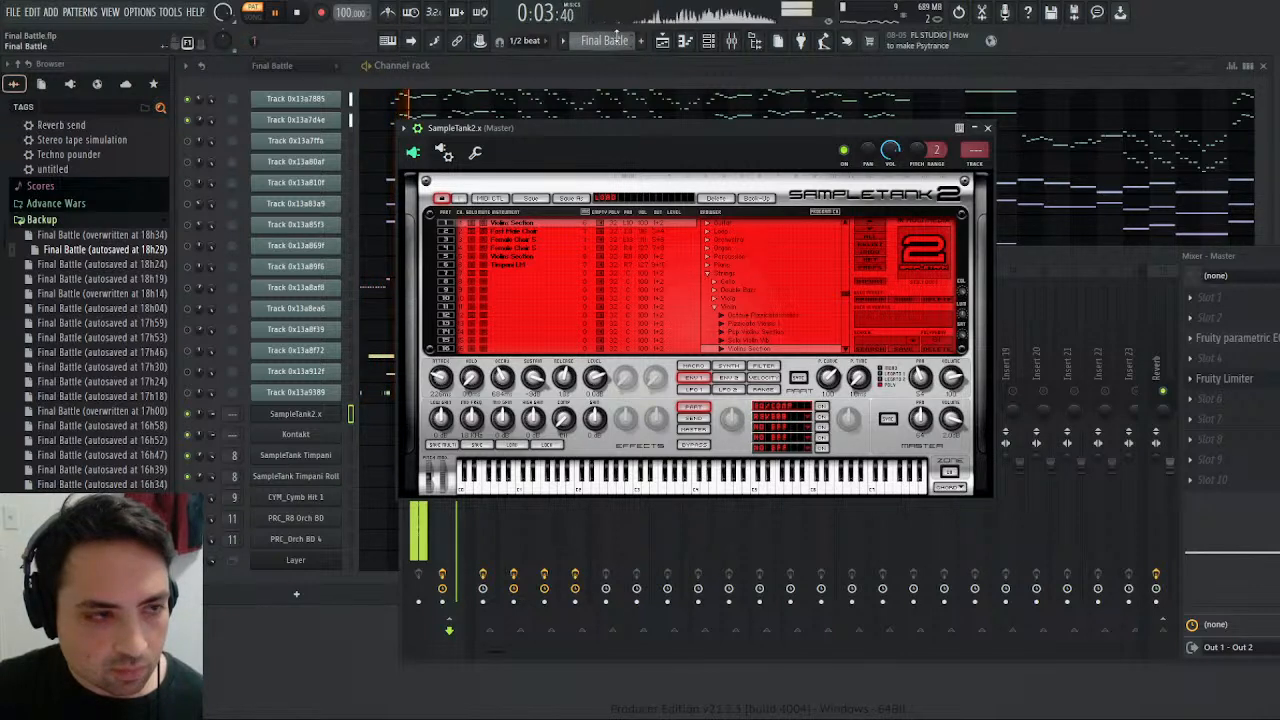
key("space")
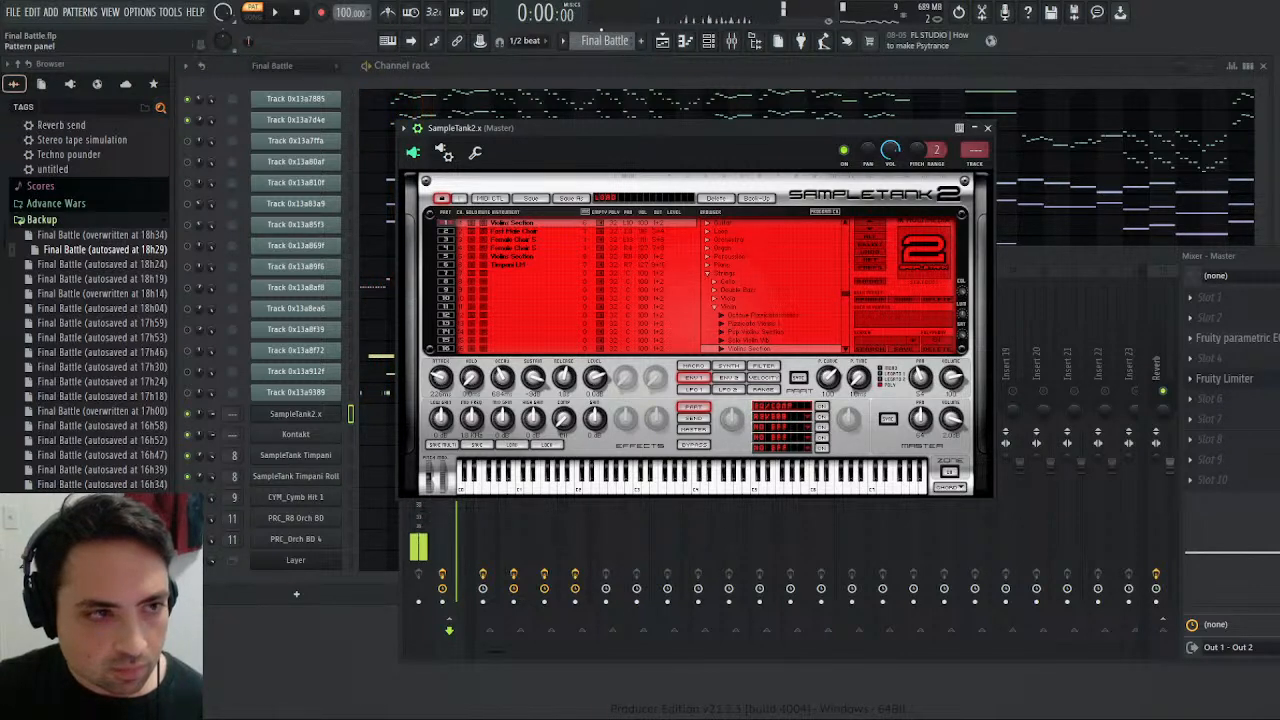
- Listen again to the Melody pattern followed by the Final Battle pattern, each from the start, and stop
scroll(617, 44, "down", 1)
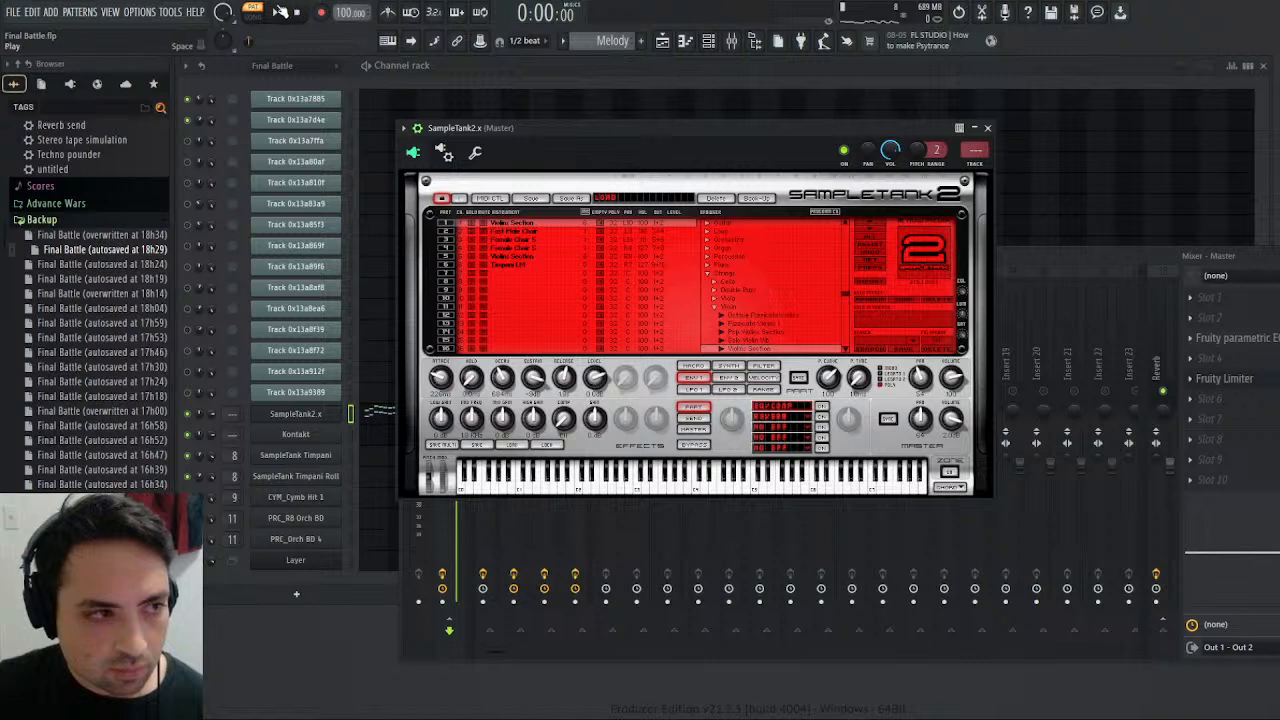
left_click(281, 12)
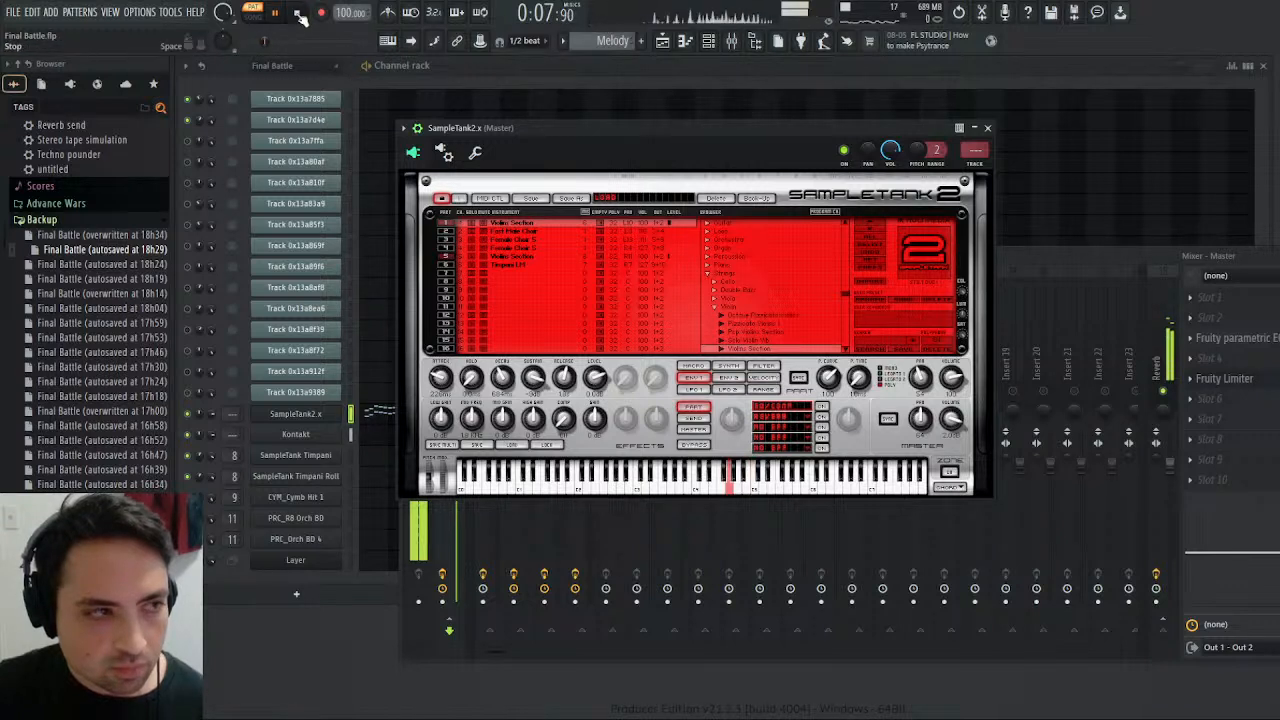
left_click(299, 14)
key("space")
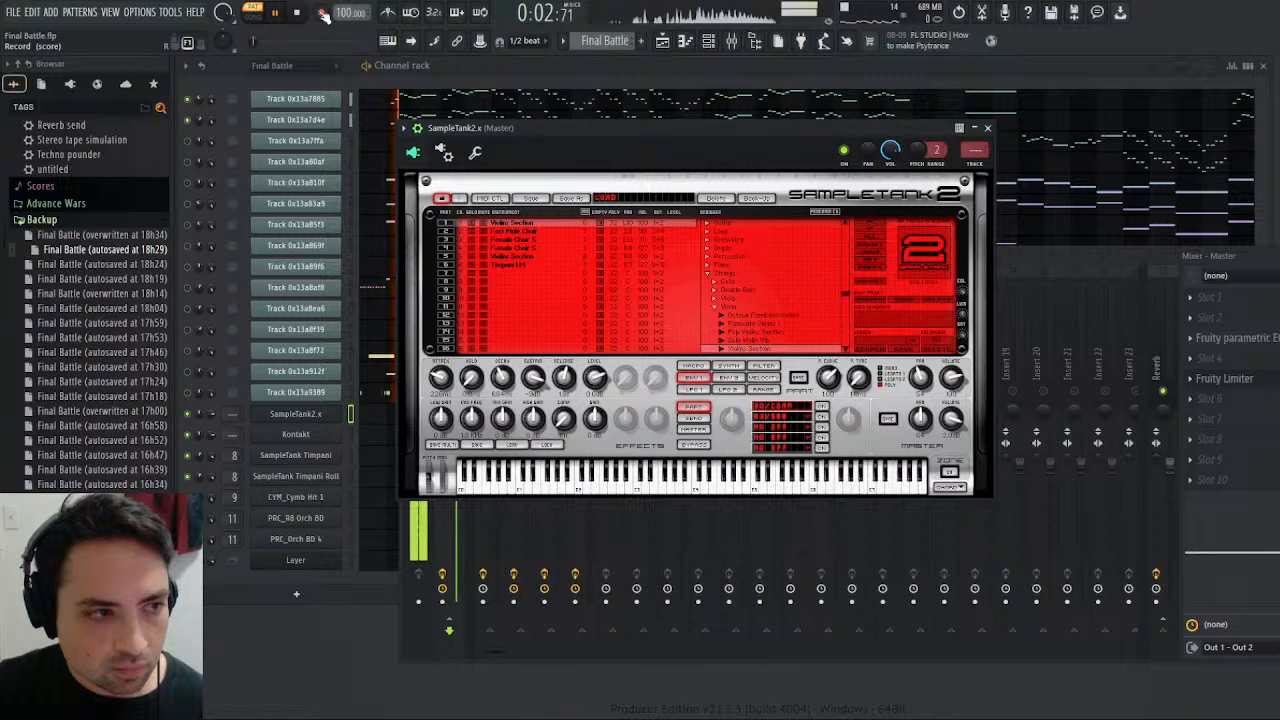
left_click(301, 14)
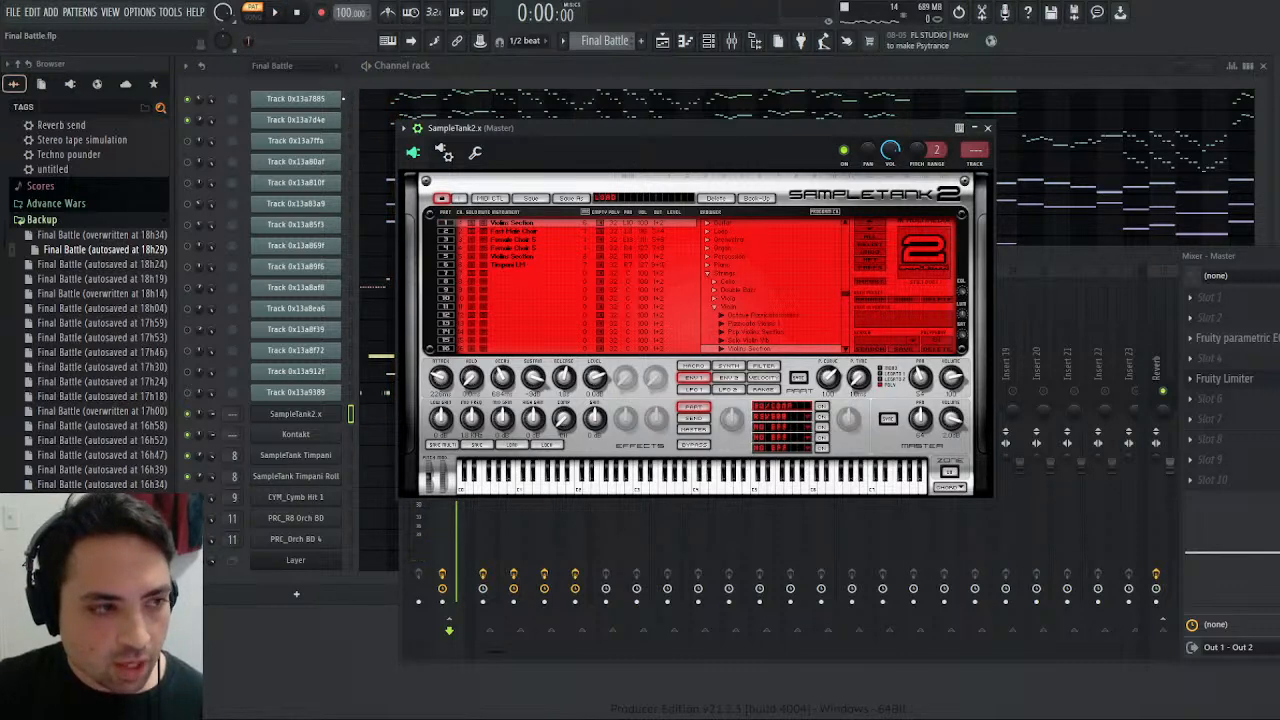
- Audition the first MIDI track channel, and reopen SampleTank2.x on the second Violin Section's Env 1 envelope
left_click(348, 99)
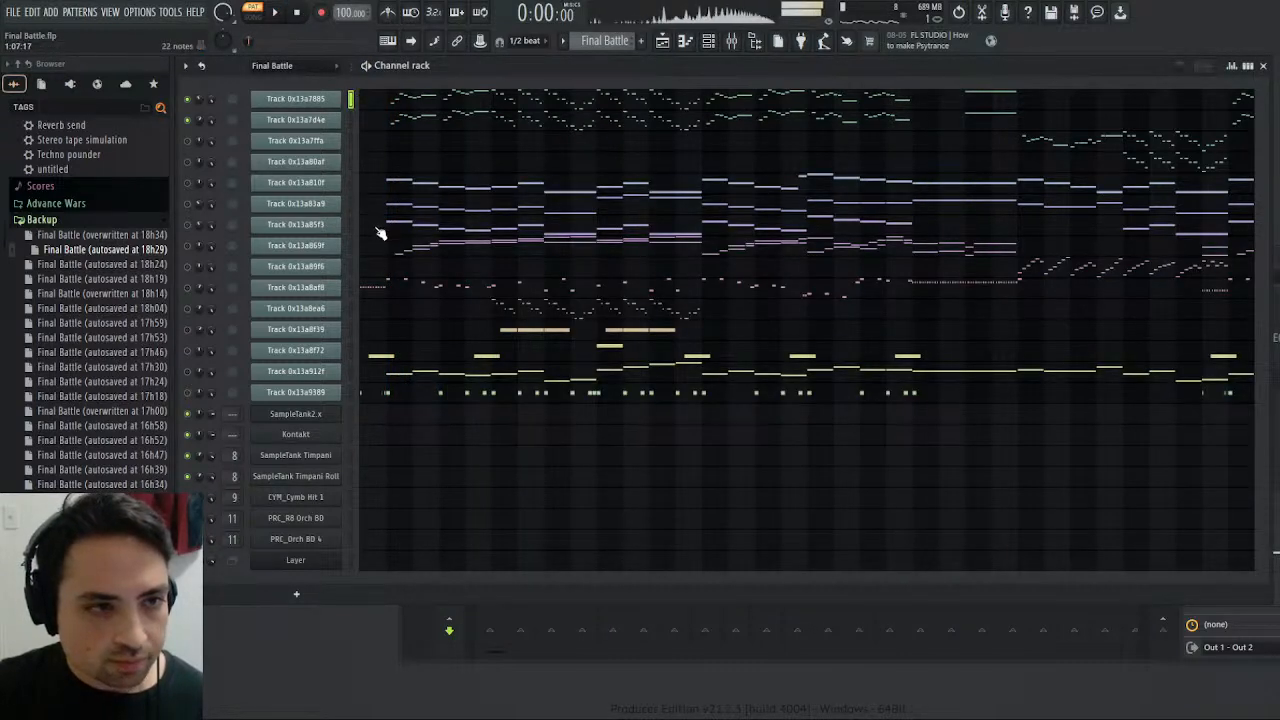
left_click(296, 413)
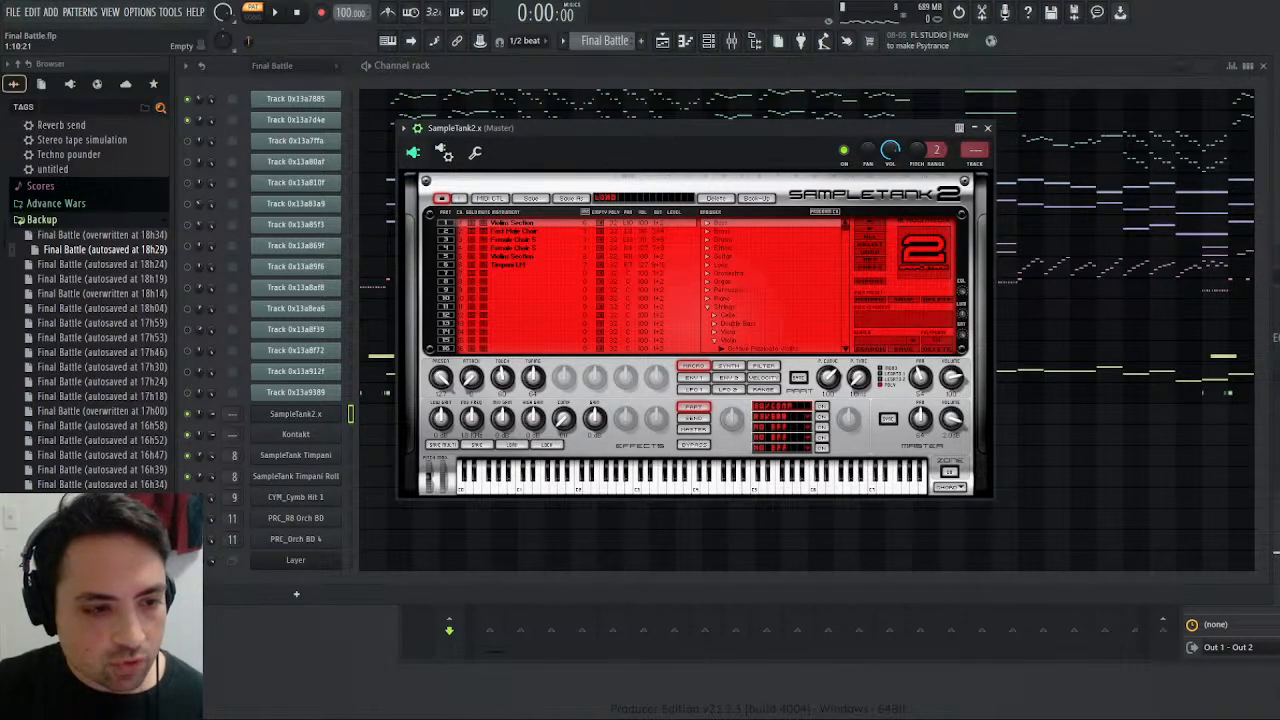
left_click(694, 378)
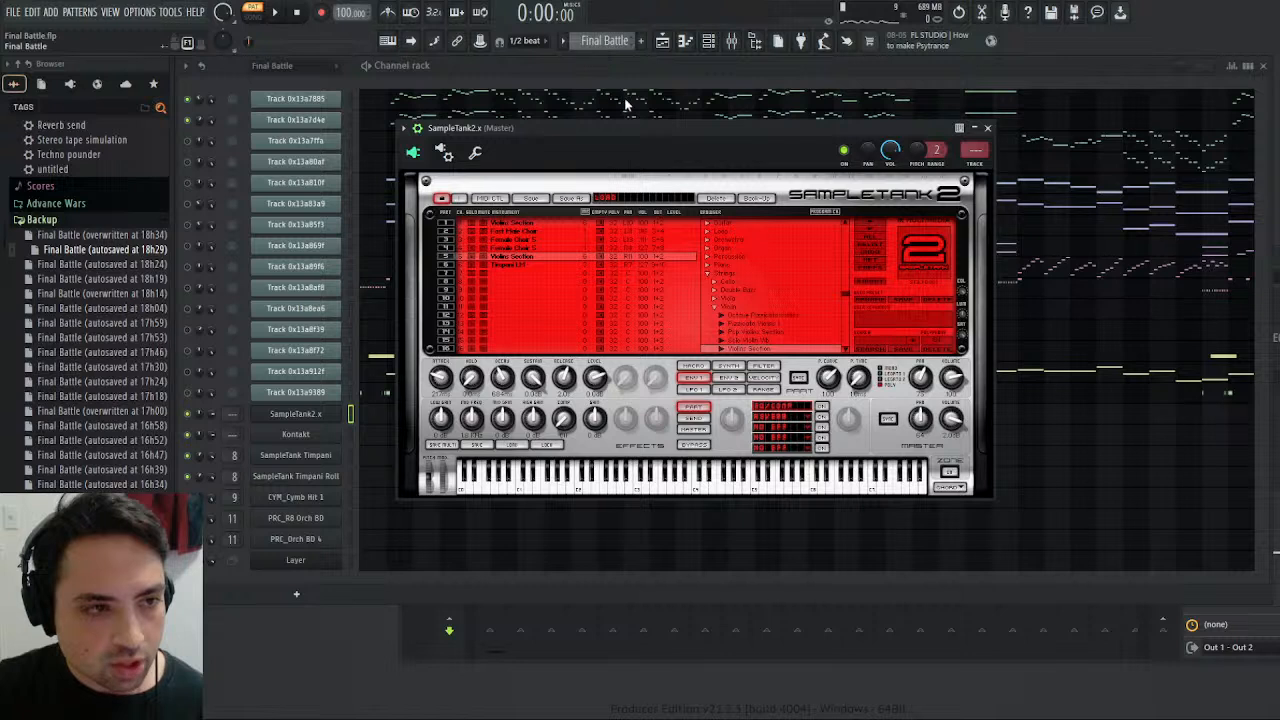
- Compare the Melody and Final Battle patterns by switching between them during playback, then stop and save the project
left_click(275, 13)
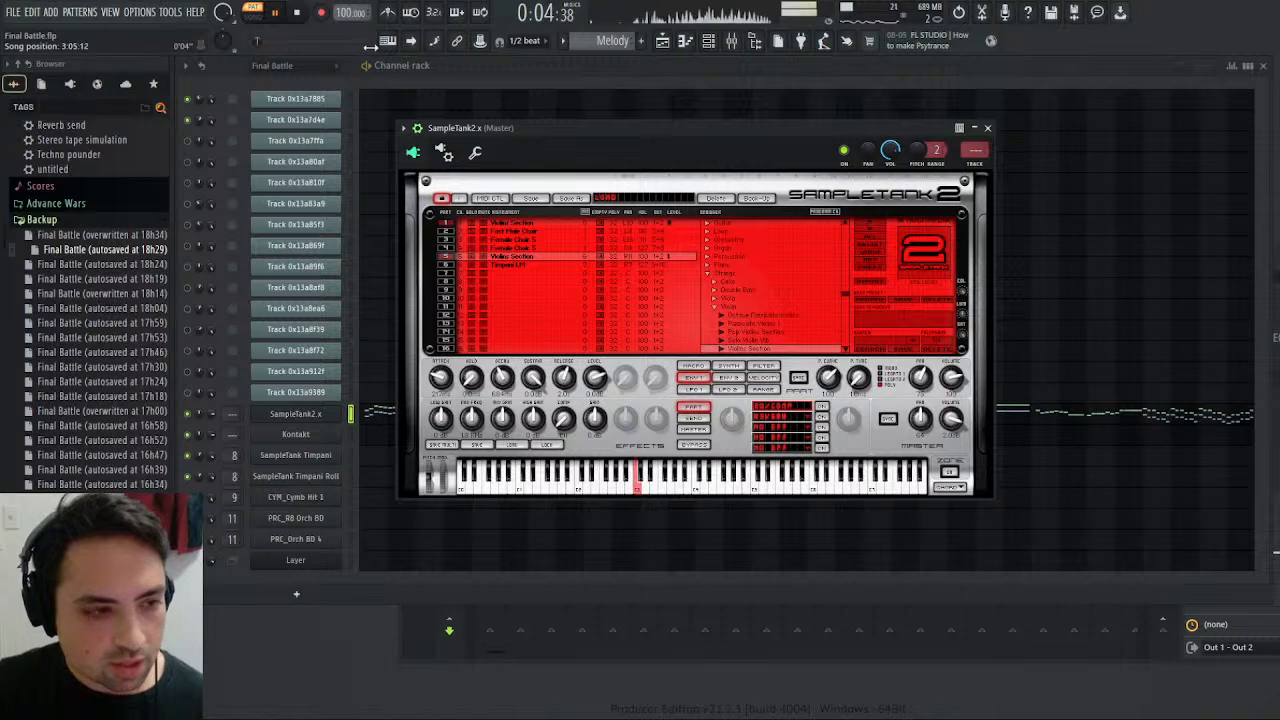
scroll(622, 35, "up", 1)
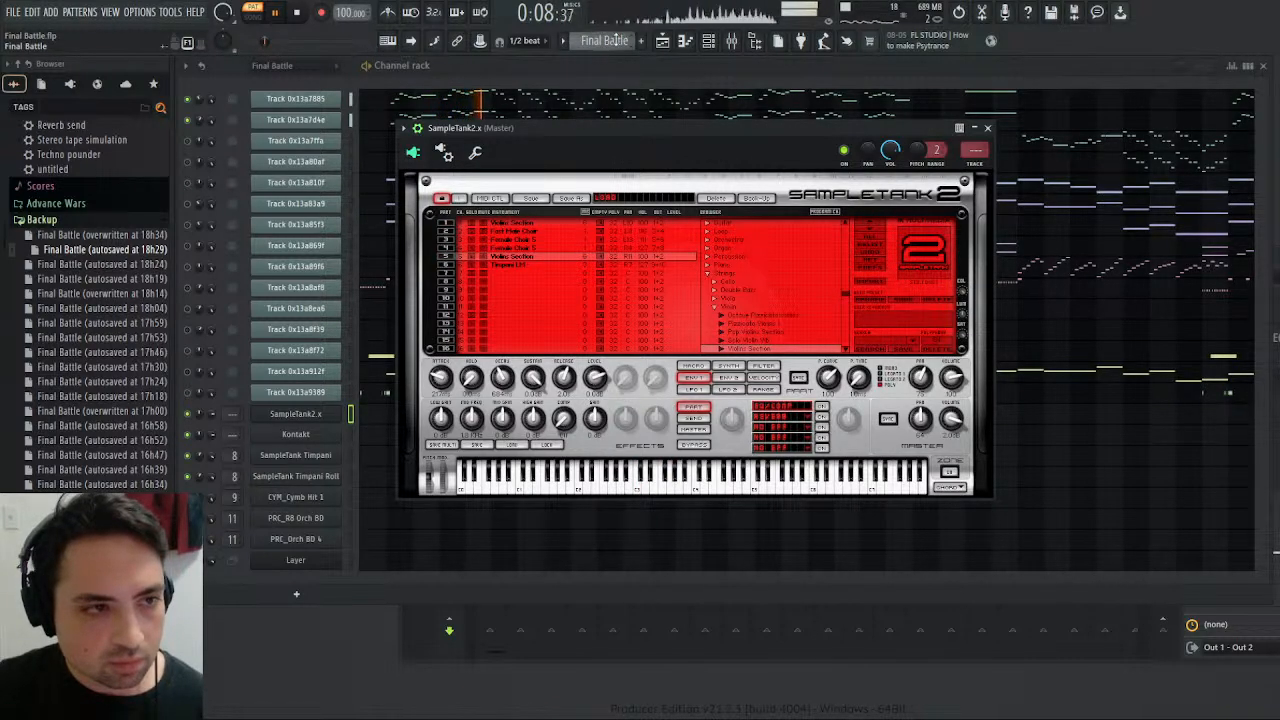
scroll(615, 40, "down", 1)
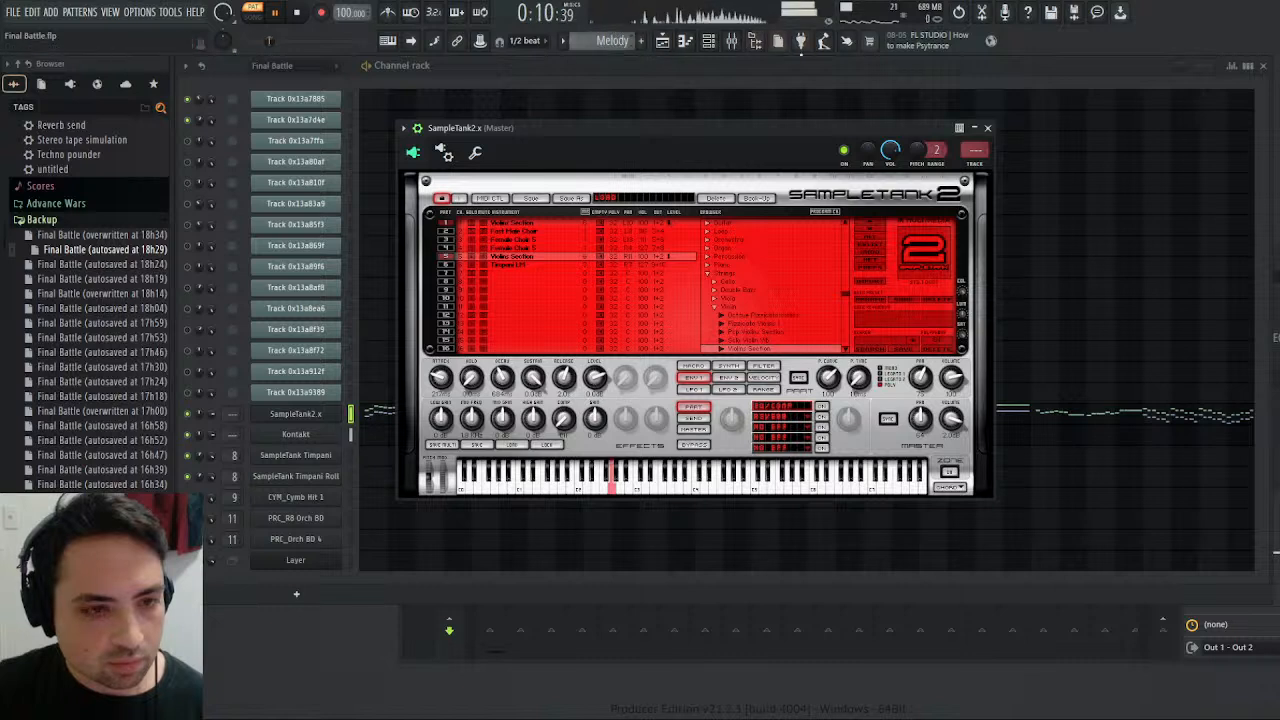
left_click(296, 13)
key("space")
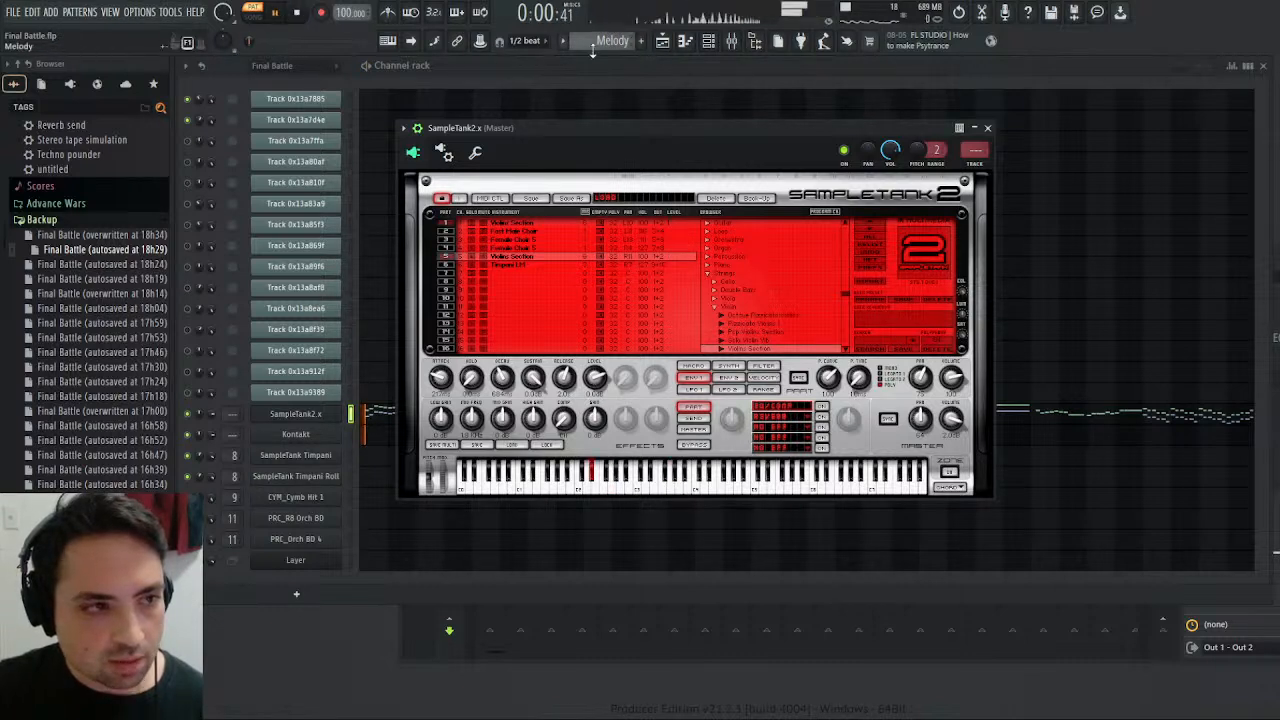
left_click(305, 12)
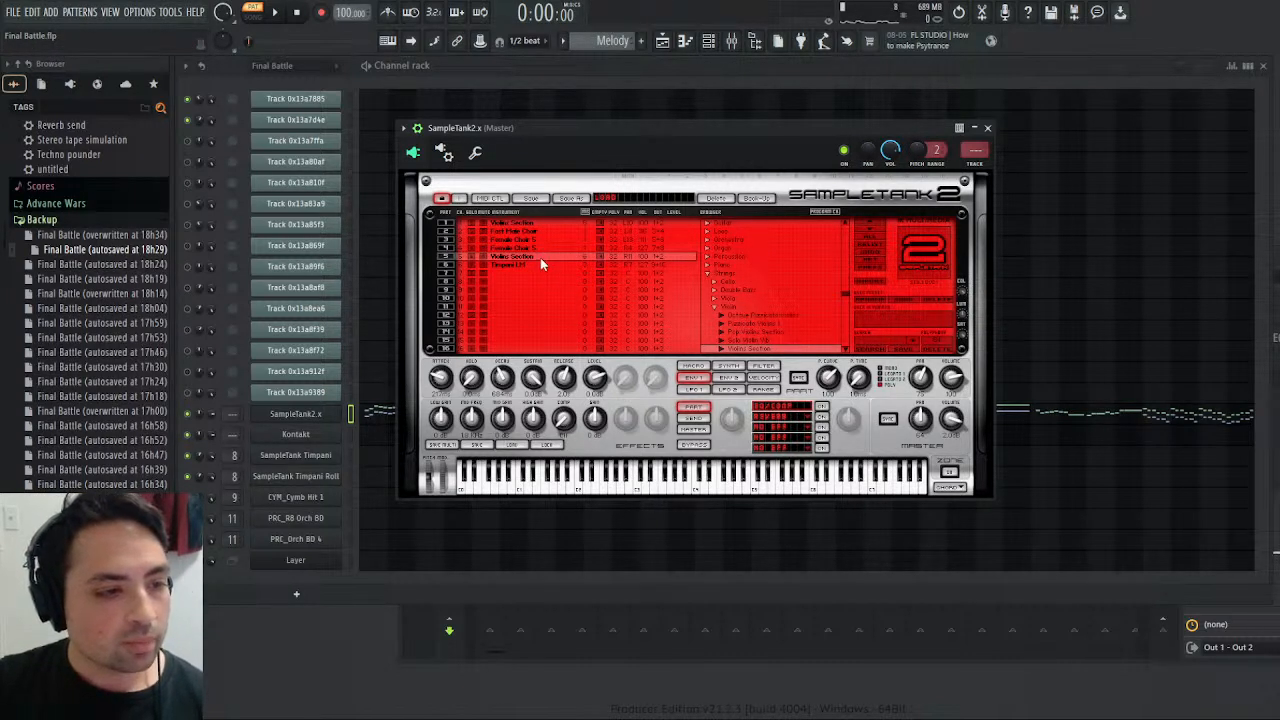
key("ctrl+s")
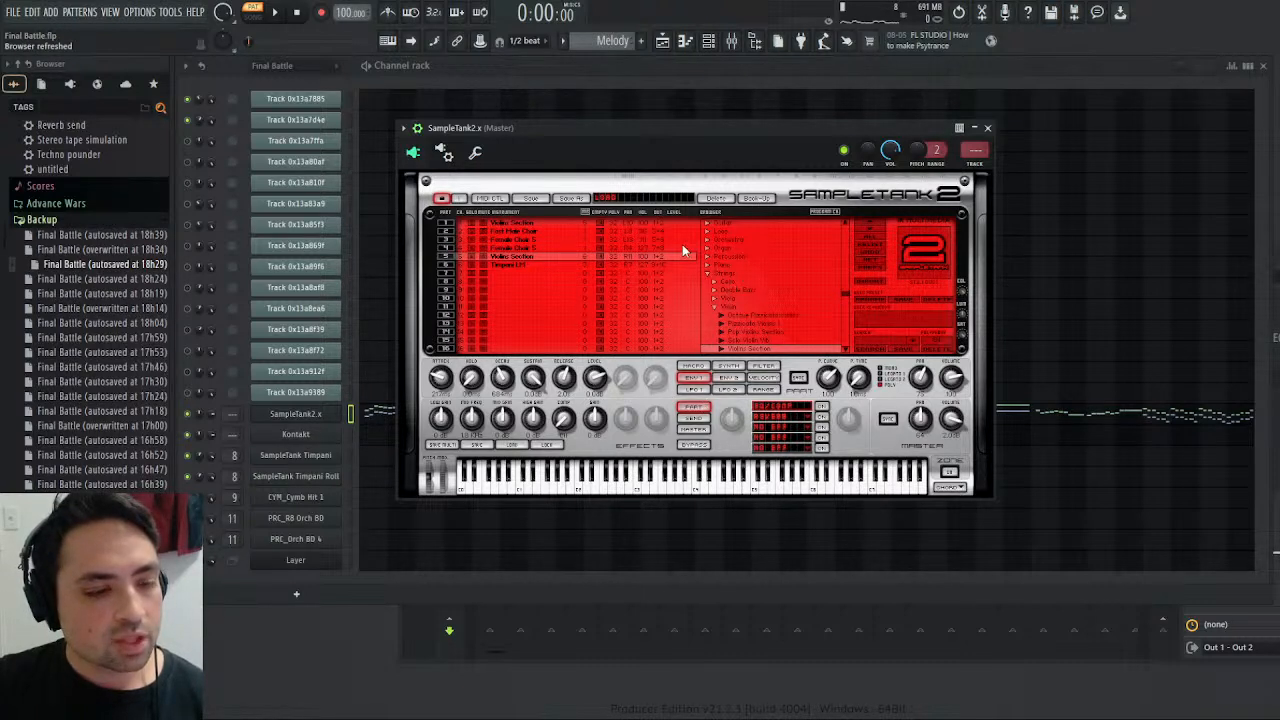
- Play the Melody pattern twice with the mixer shown to check the Violins level, and switch to the Final Battle pattern
left_click(283, 17)
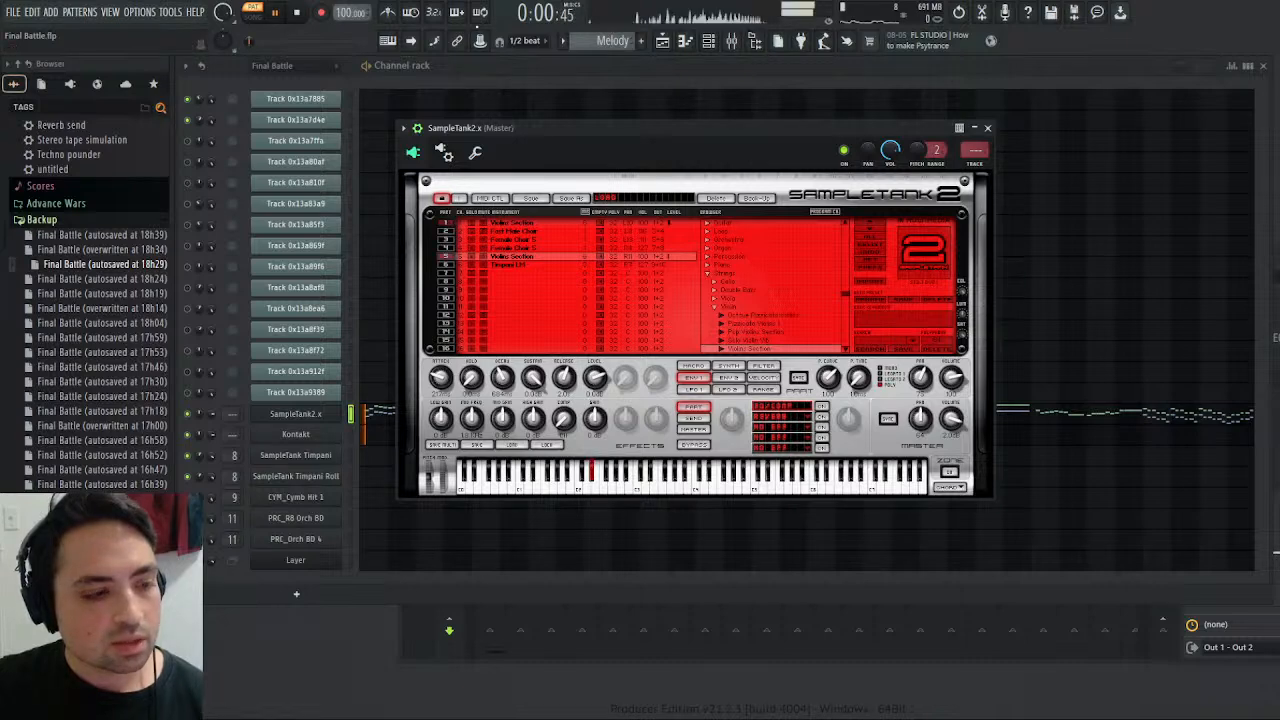
left_click(732, 46)
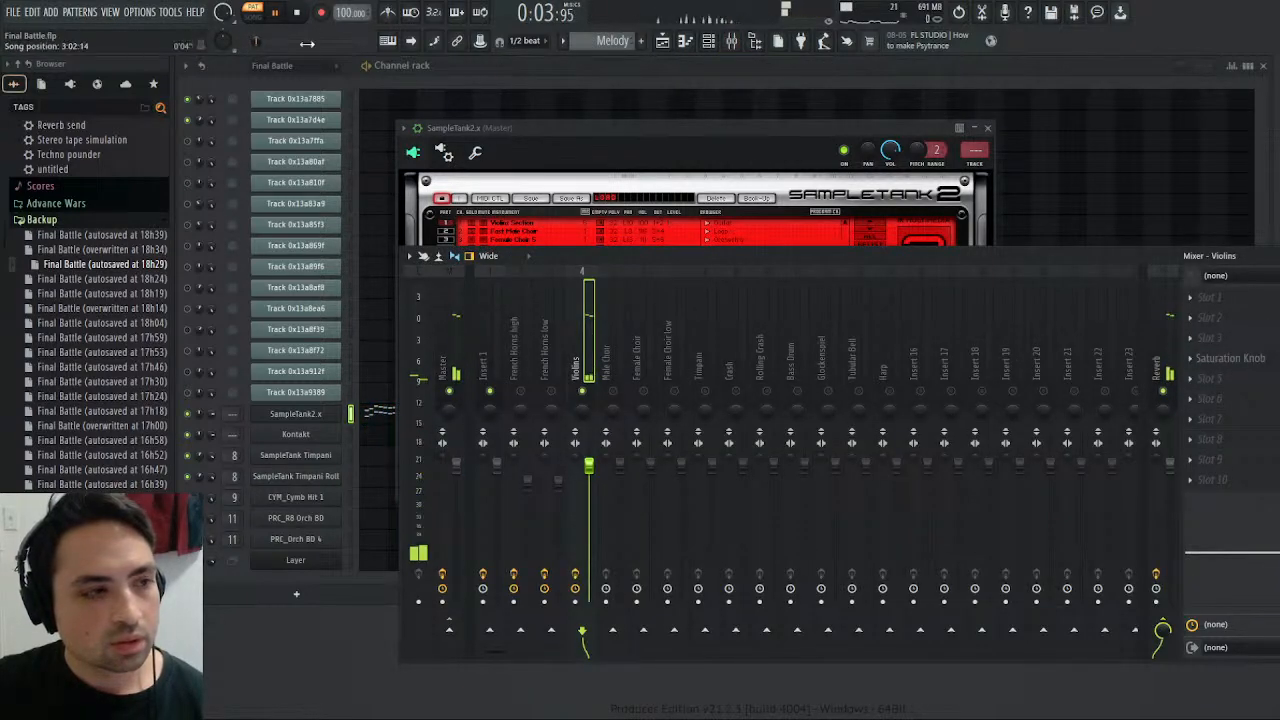
key("space")
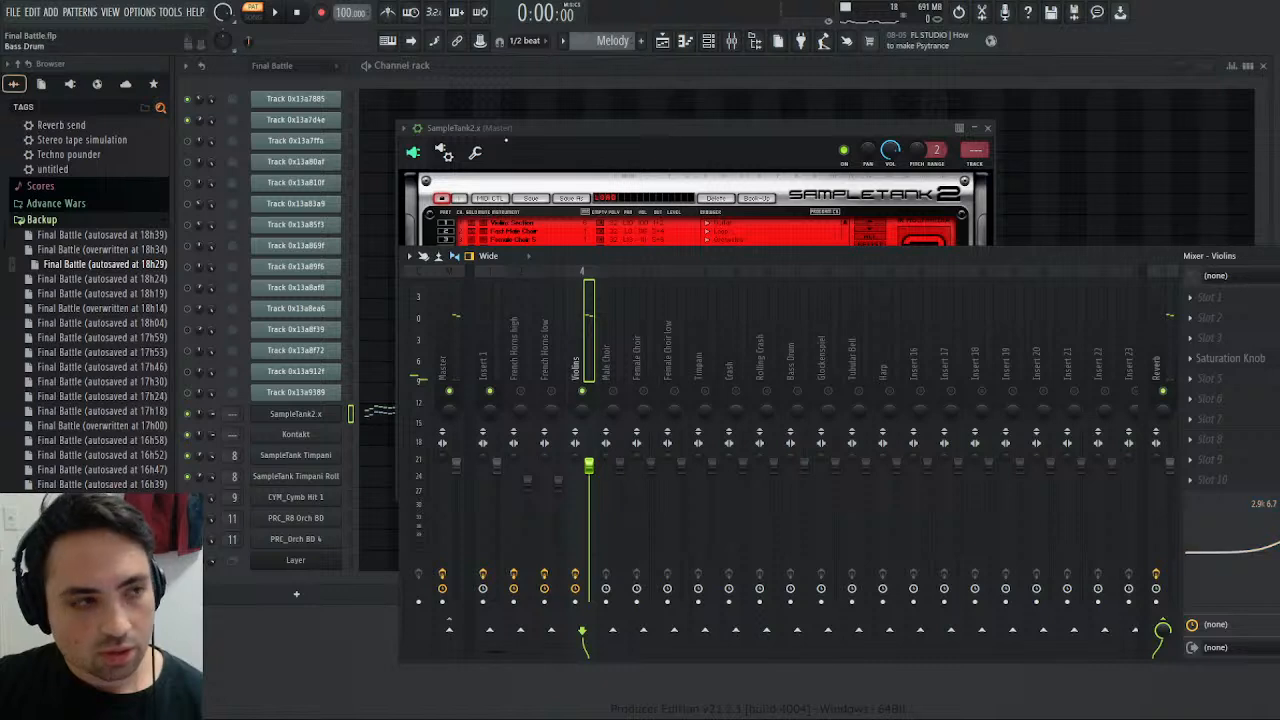
key("space")
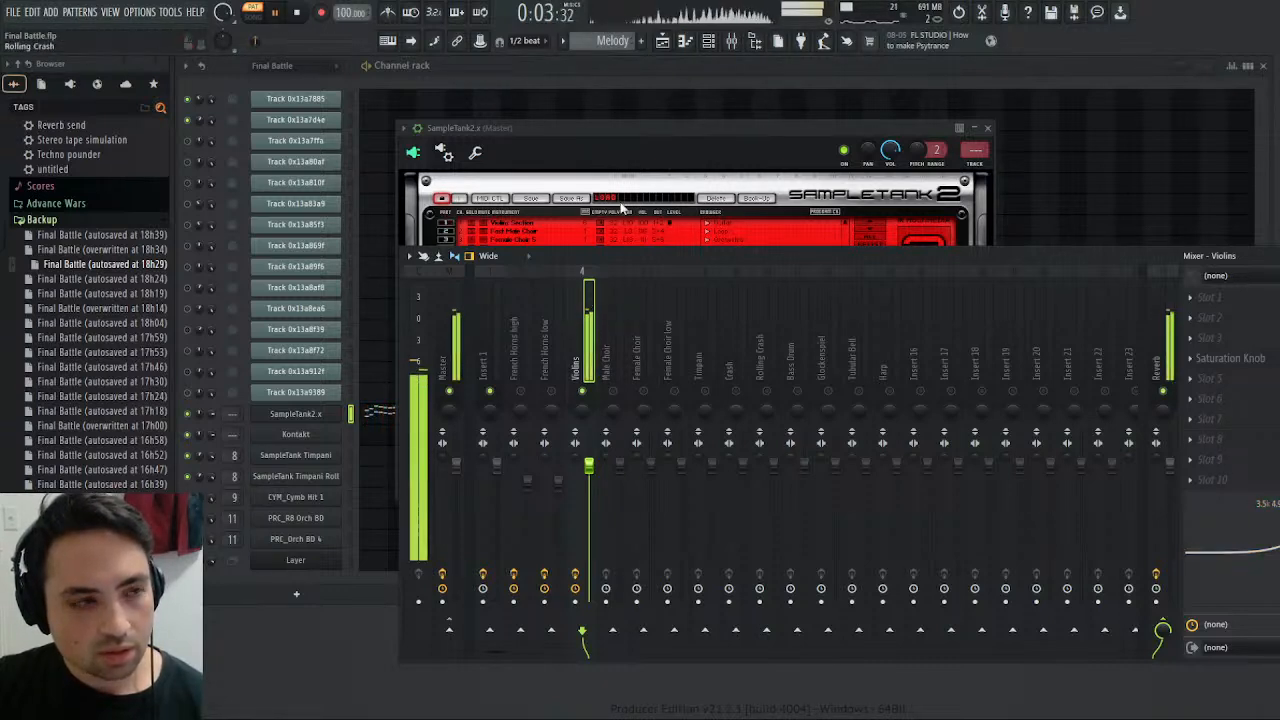
key("space")
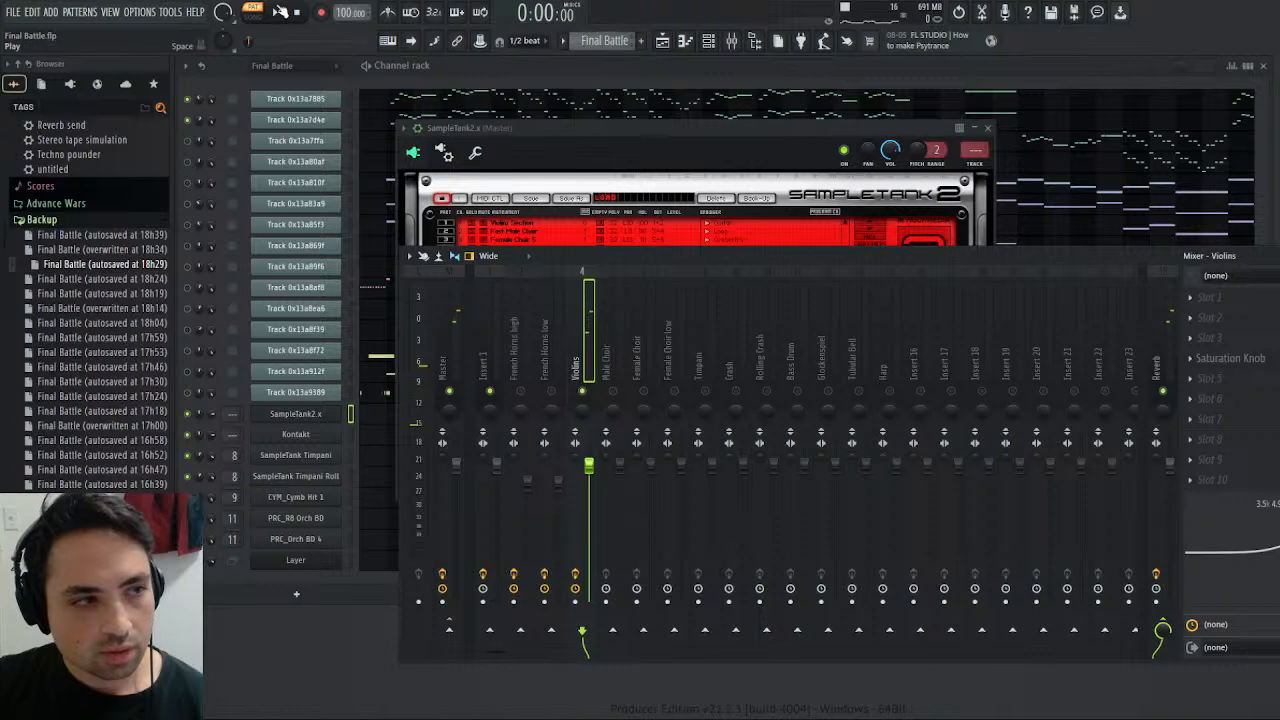
- Play the Final Battle pattern and open the notes of its first track, Track 0x13a7885, in the piano roll
left_click(280, 12)
left_click(400, 105)
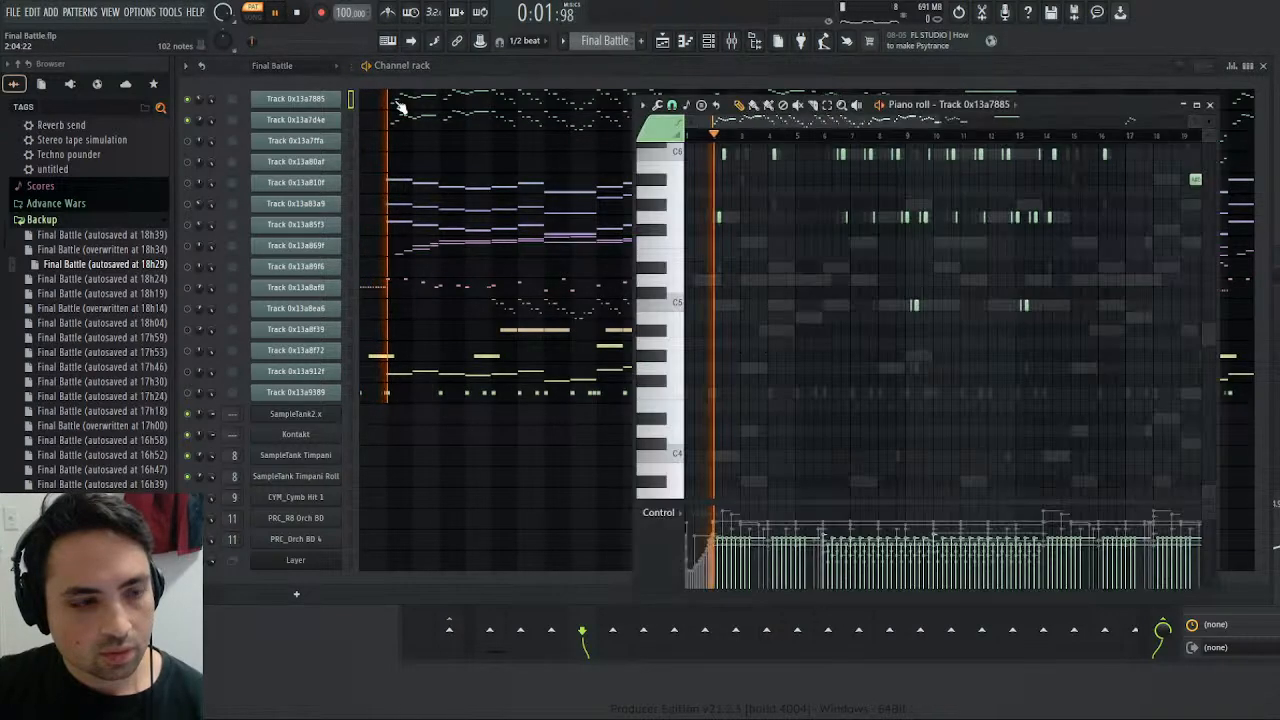
- Switch to the Melody pattern, close the piano roll, and audition the pattern with the mixer shown
key("space")
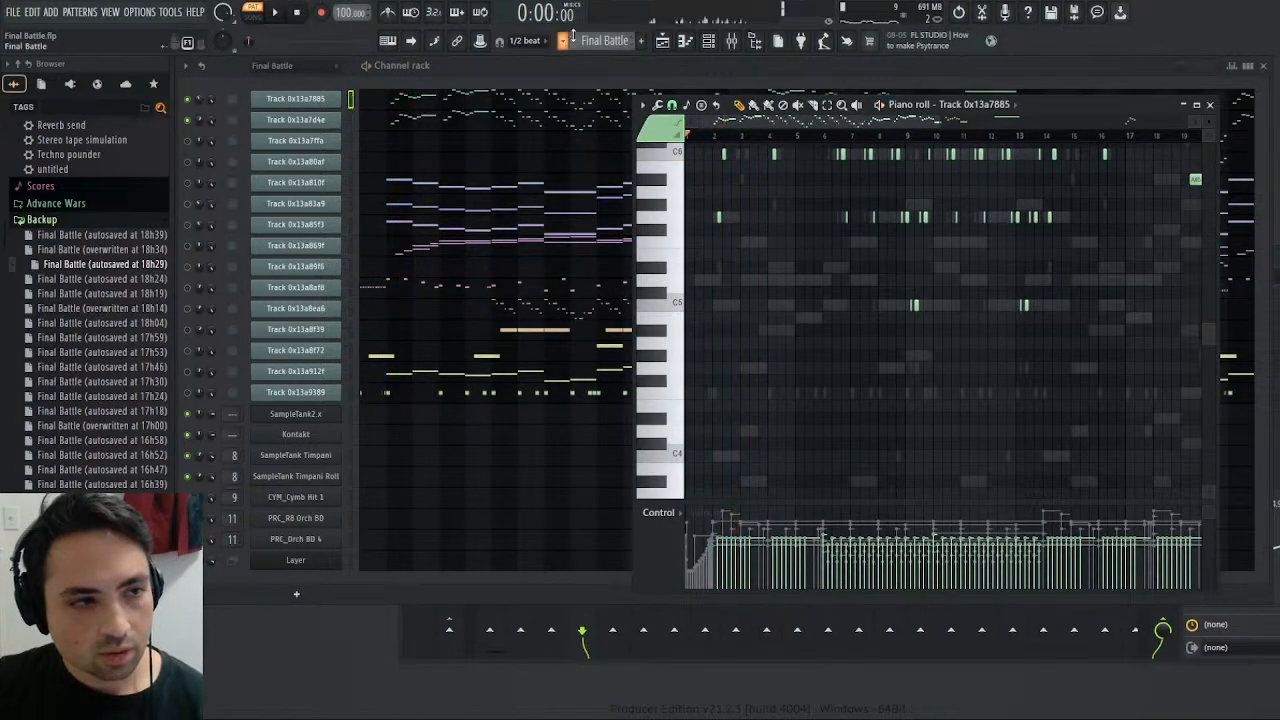
scroll(626, 60, "down", 1)
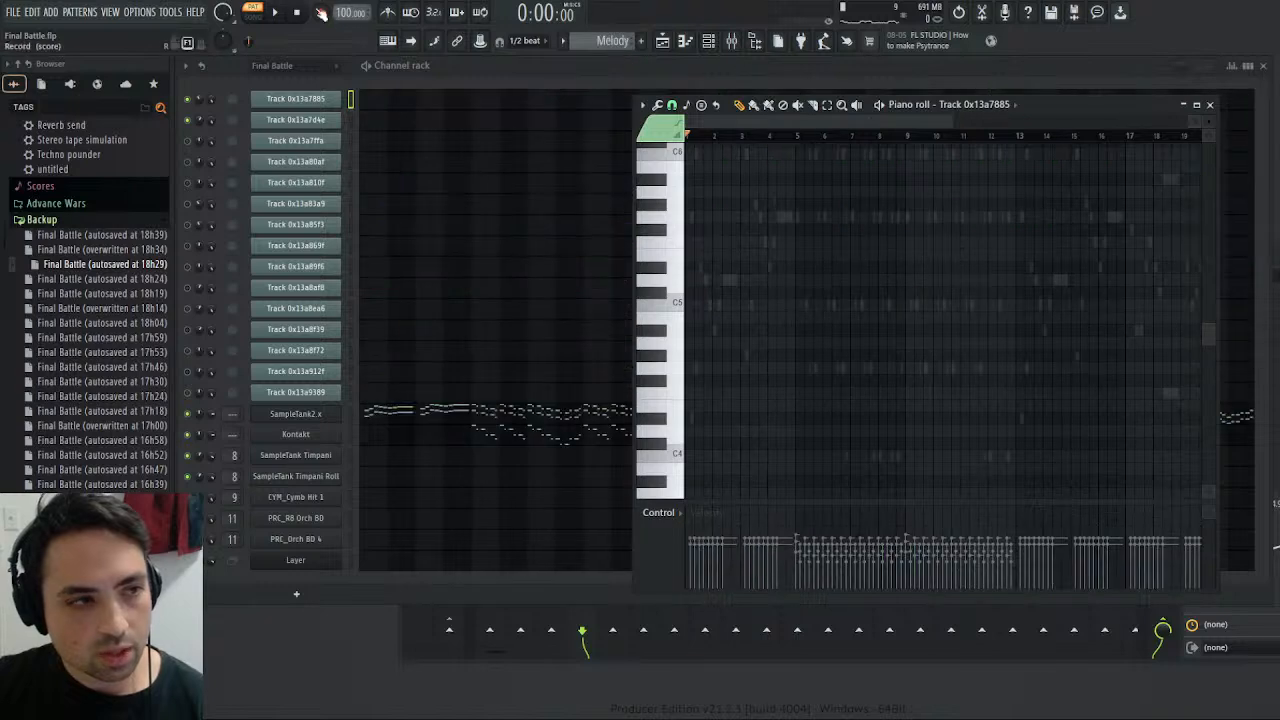
left_click(278, 14)
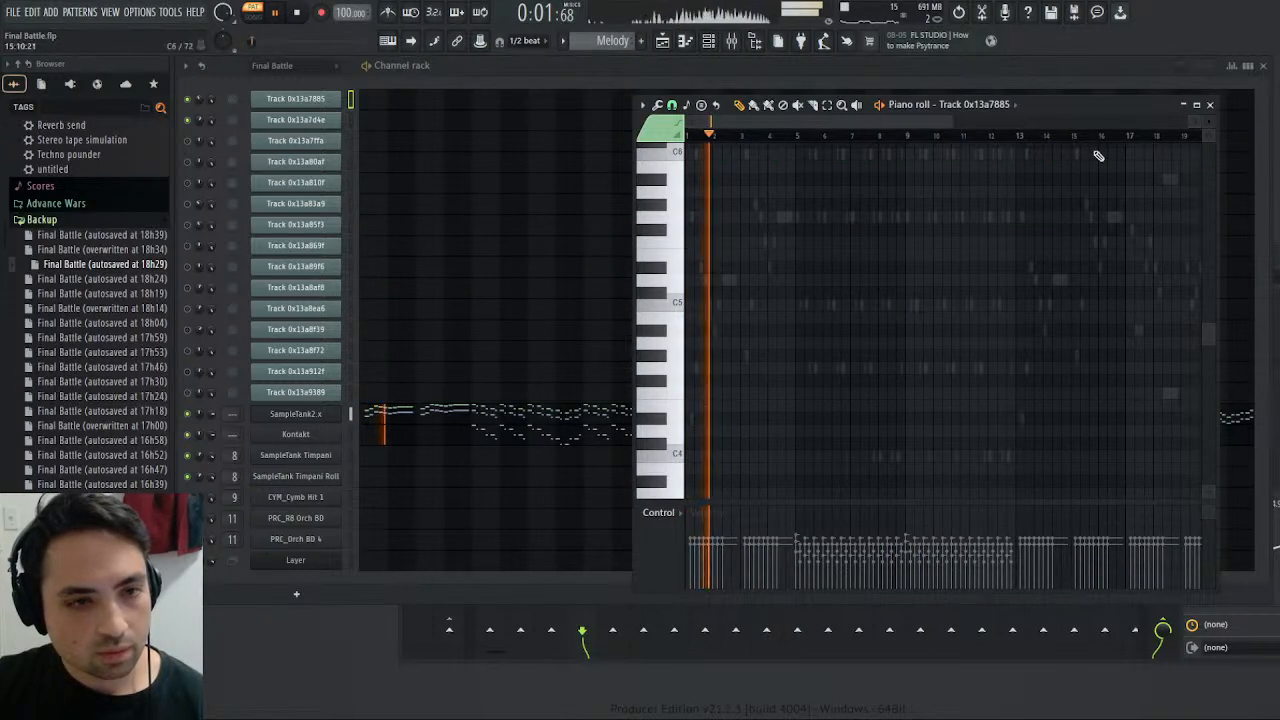
left_click(1210, 104)
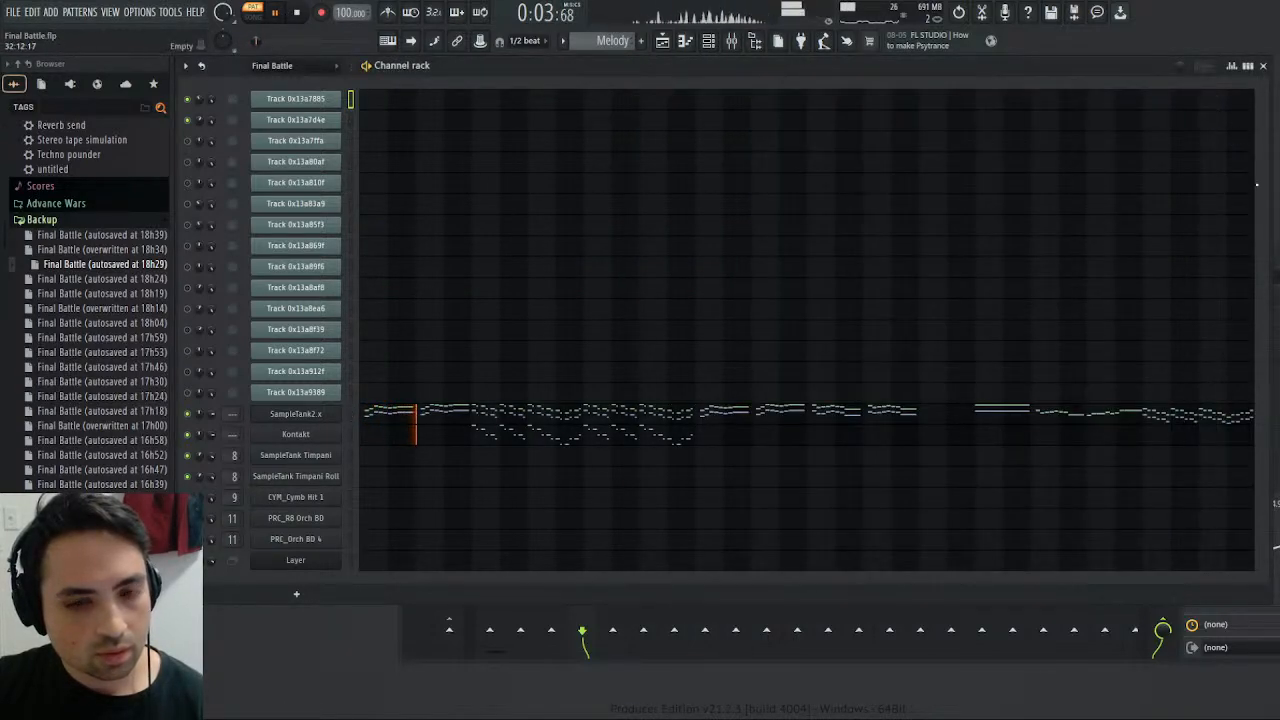
key("F9")
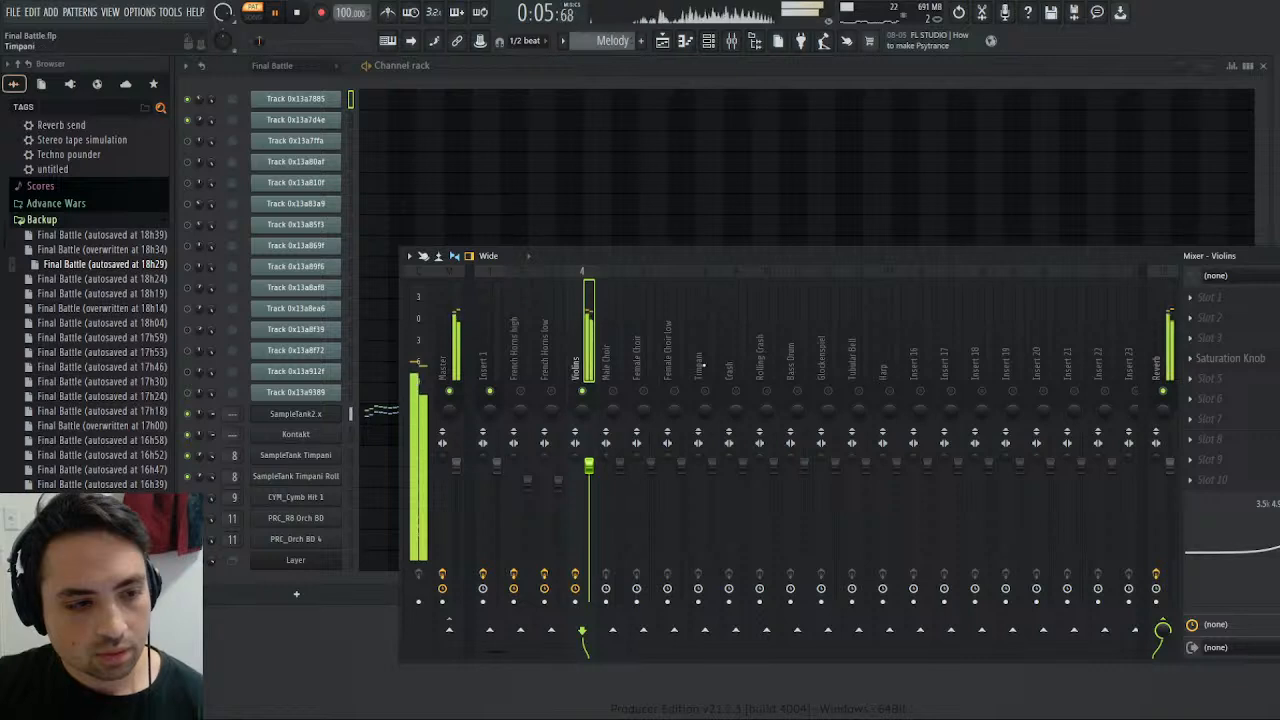
left_click(298, 13)
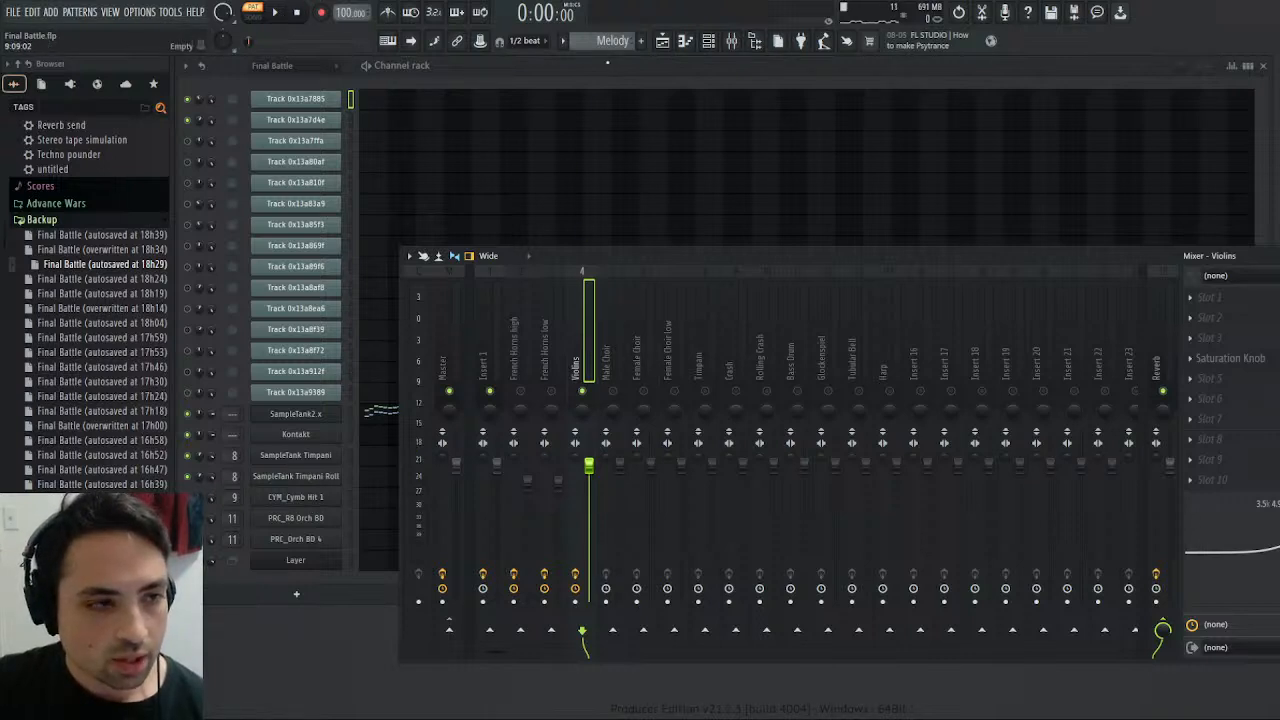
- Solo the Glockenspiel mixer track and play the Melody pattern from bar 5, set in the SampleTank2.x piano roll
right_click(829, 392)
left_click_drag(267, 43, 262, 44)
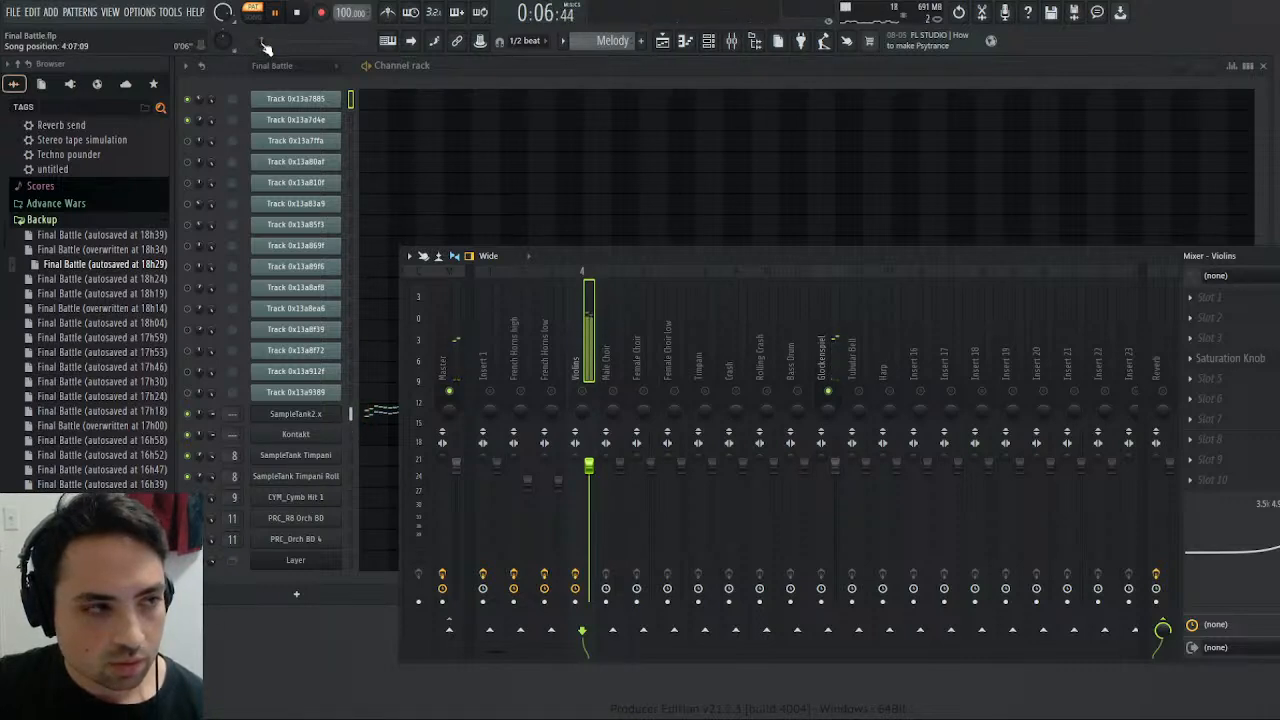
left_click(372, 410)
left_click(799, 136)
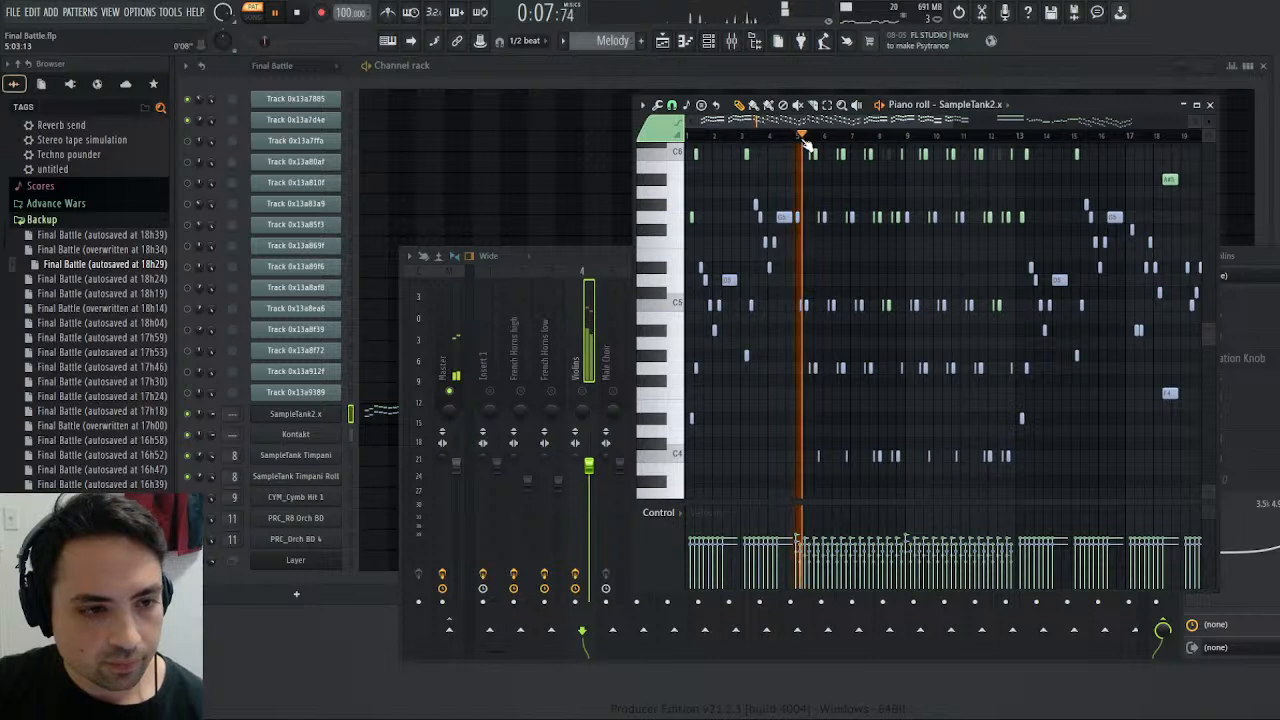
left_click(1212, 105)
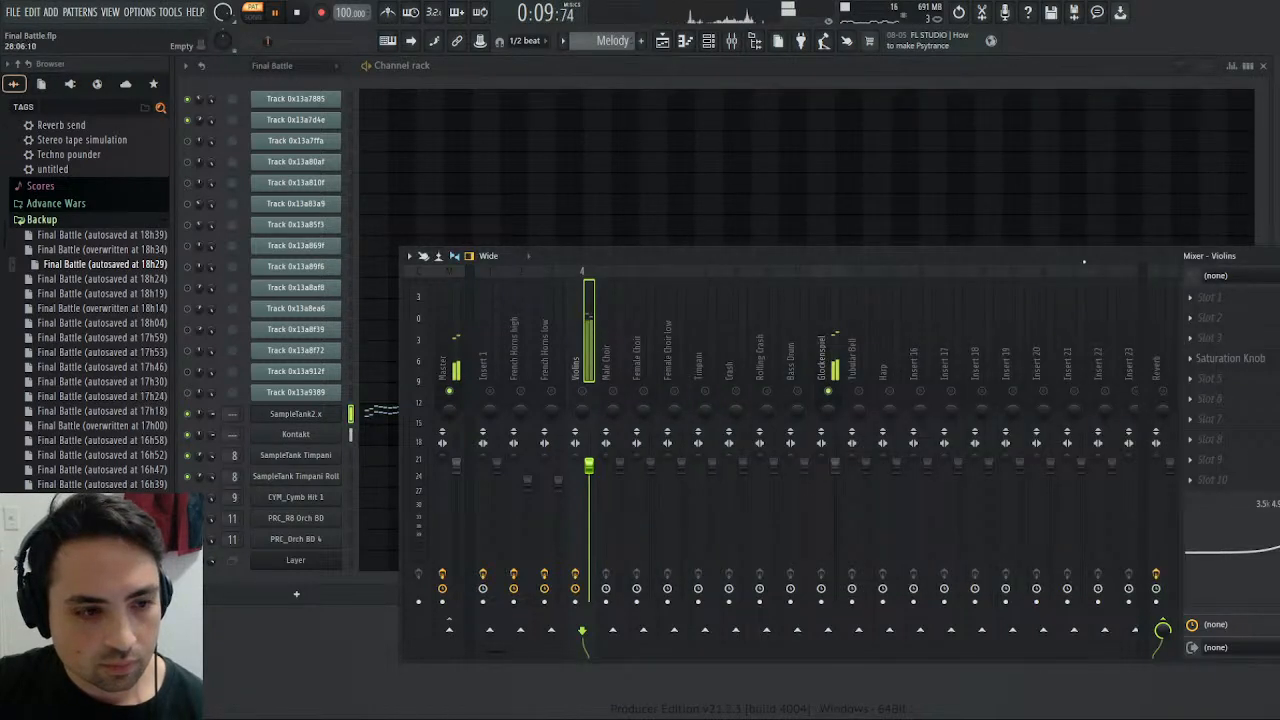
- Add Fruity Parametric EQ 2 to slot 3 of the Glockenspiel track, make band 7 a low pass near the spectrum's upper end, and turn off HQ
left_click(819, 345)
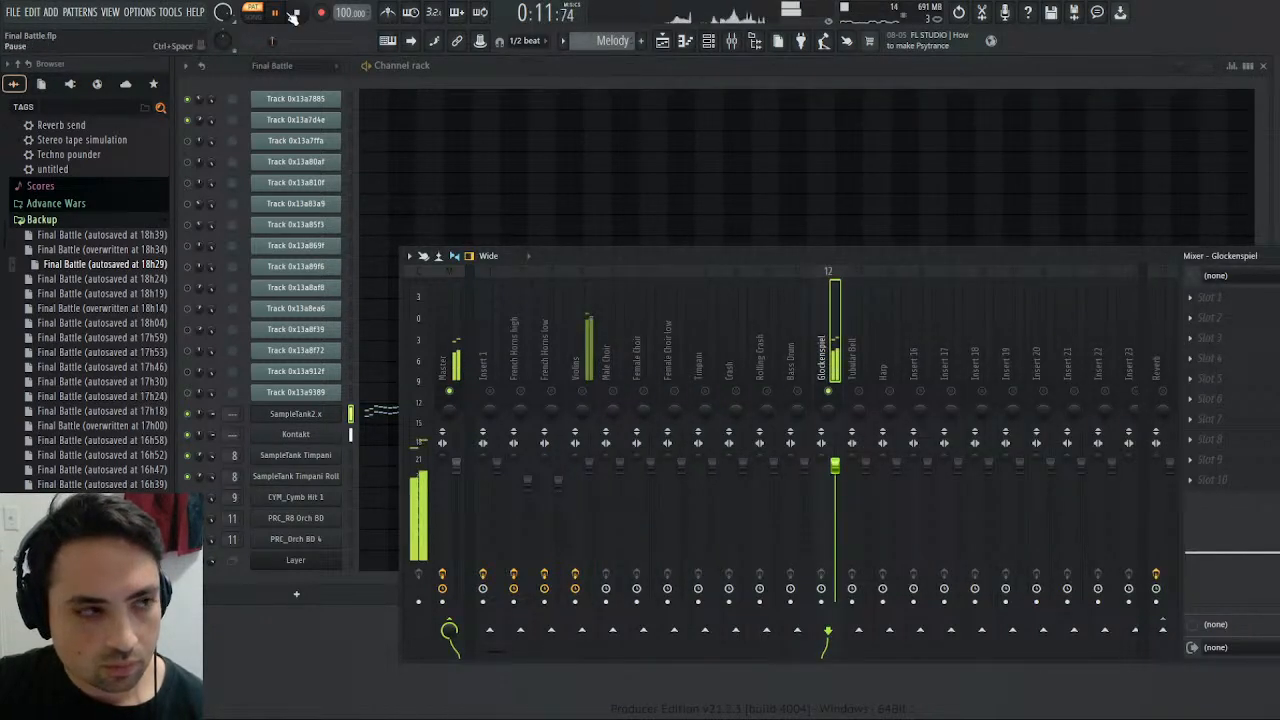
key("space")
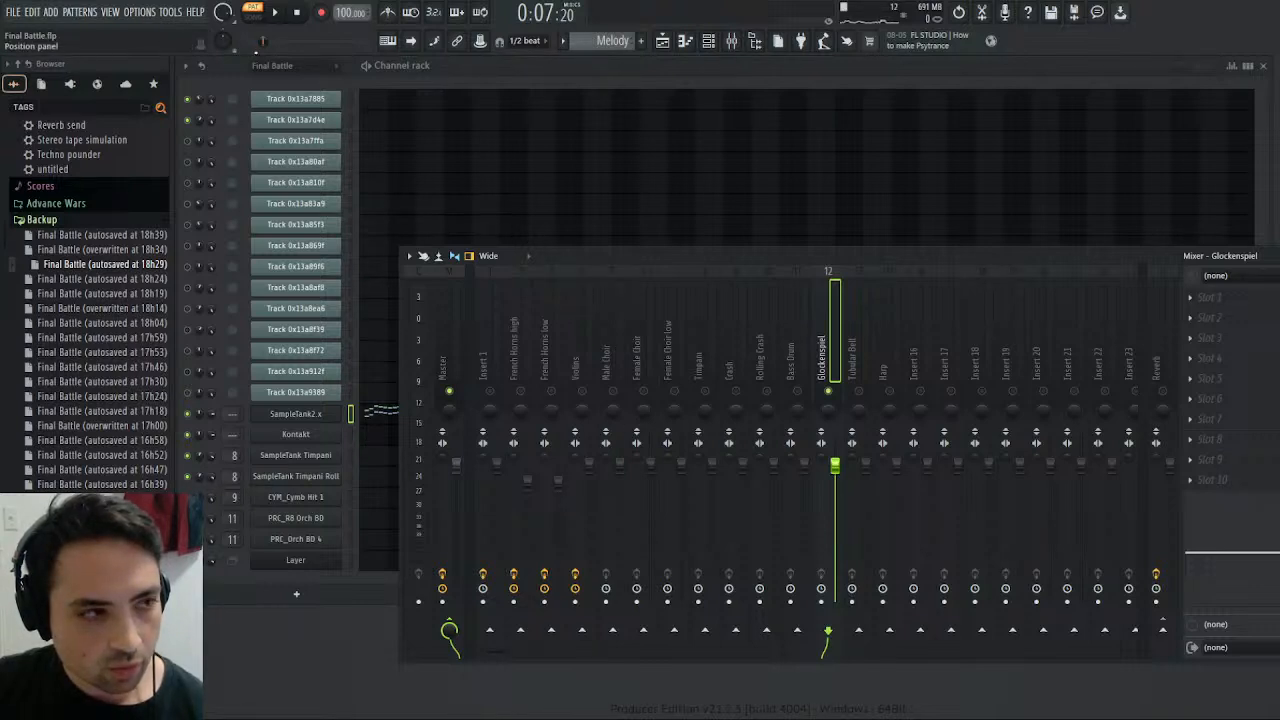
key("space")
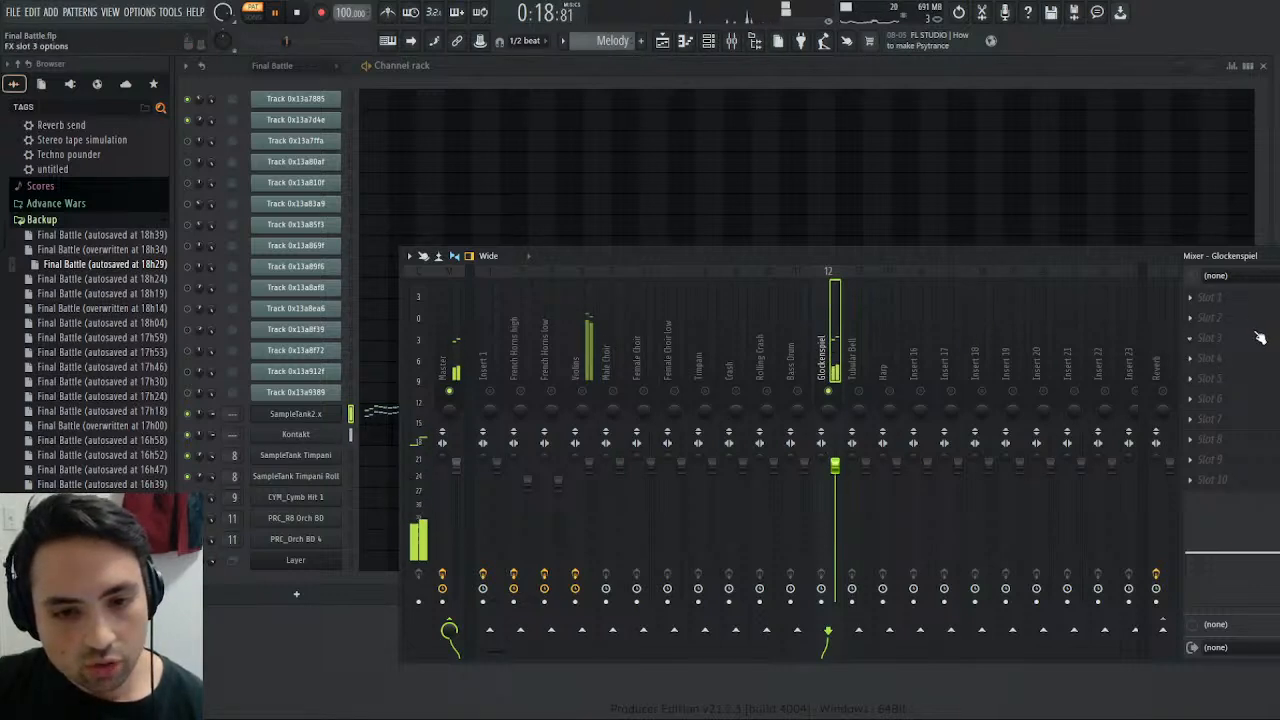
left_click(1098, 151)
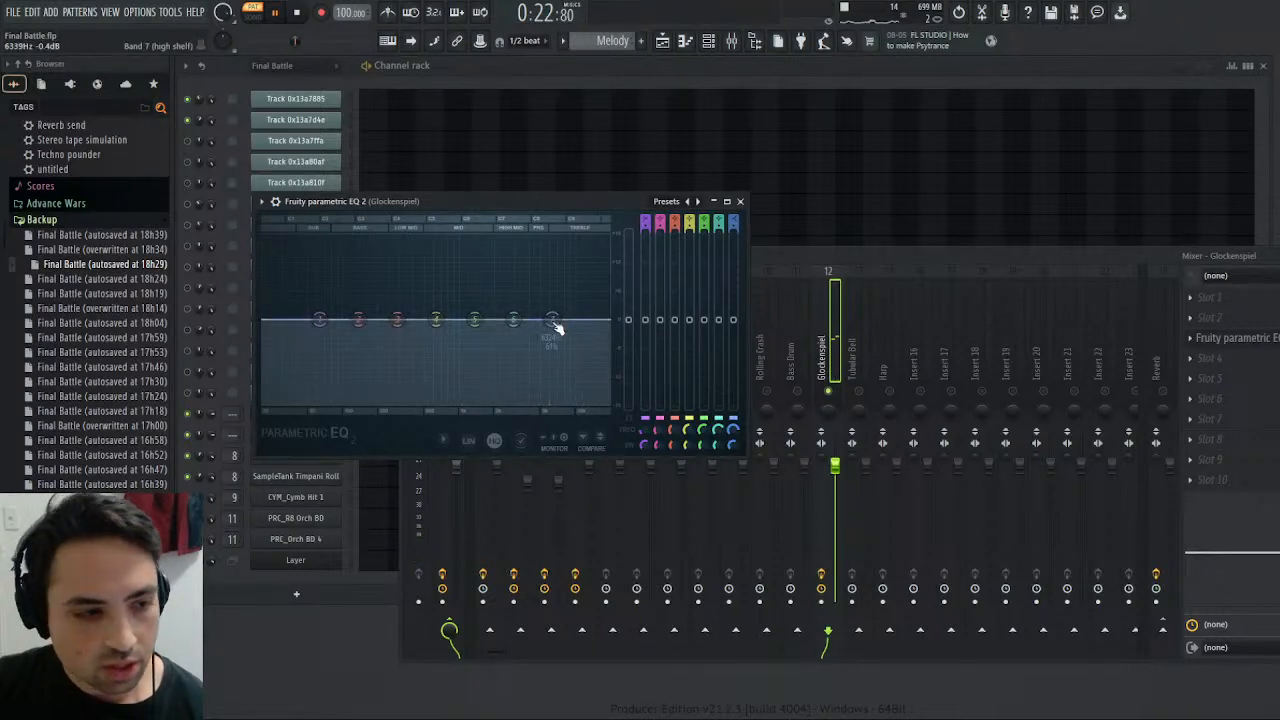
left_click(631, 370)
left_click_drag(553, 320, 604, 318)
left_click(500, 441)
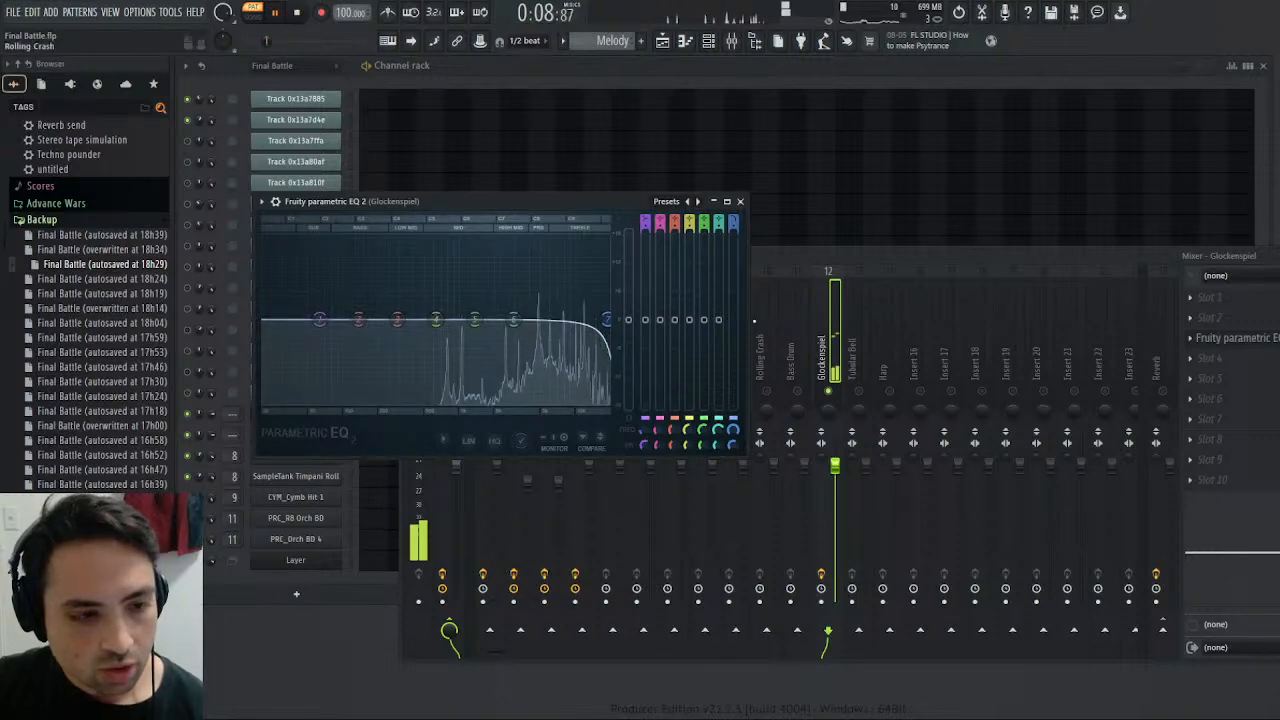
- Add the Saturation Knob to slot 5 of the Glockenspiel track and set its saturation to 3.6
left_click(1202, 382)
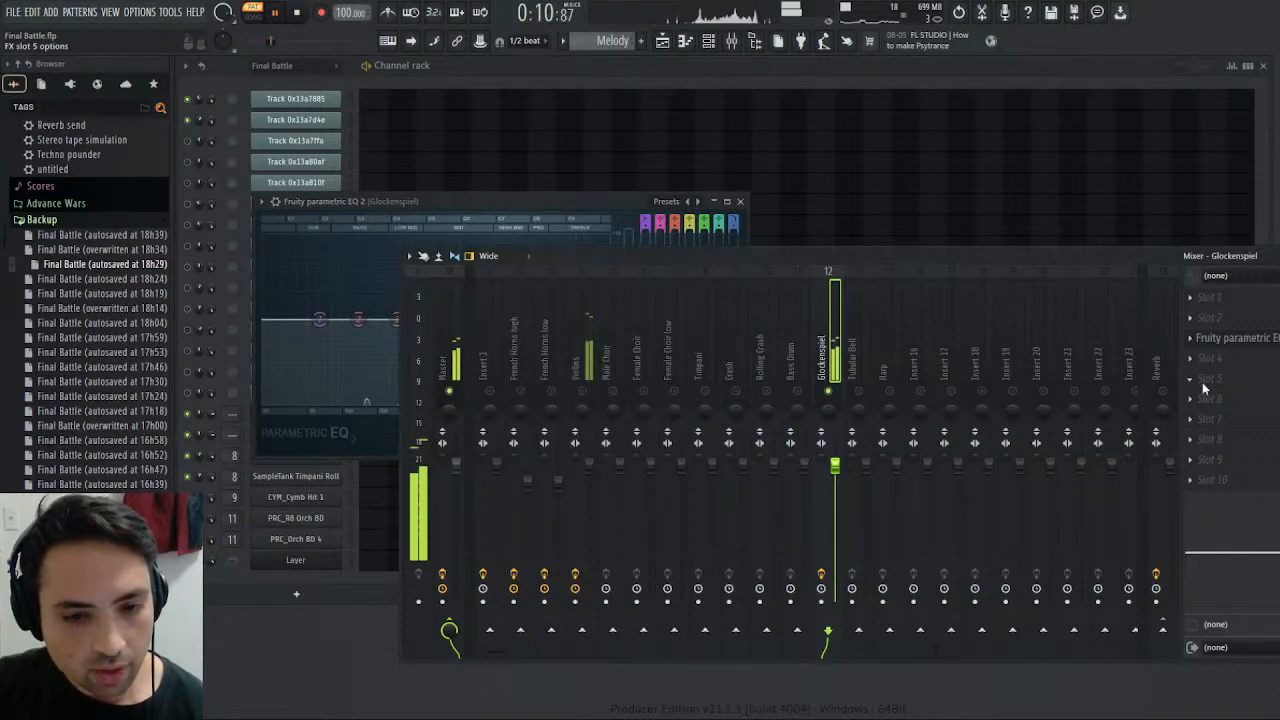
left_click(976, 495)
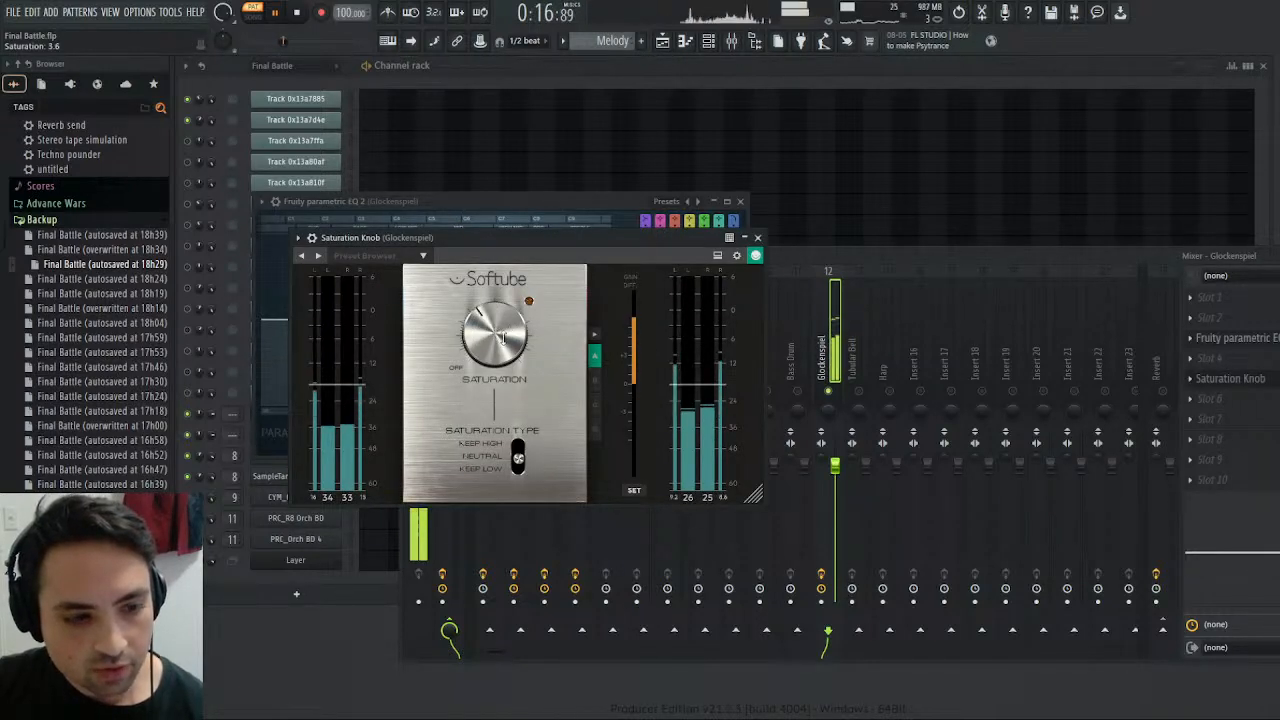
left_click(1207, 378)
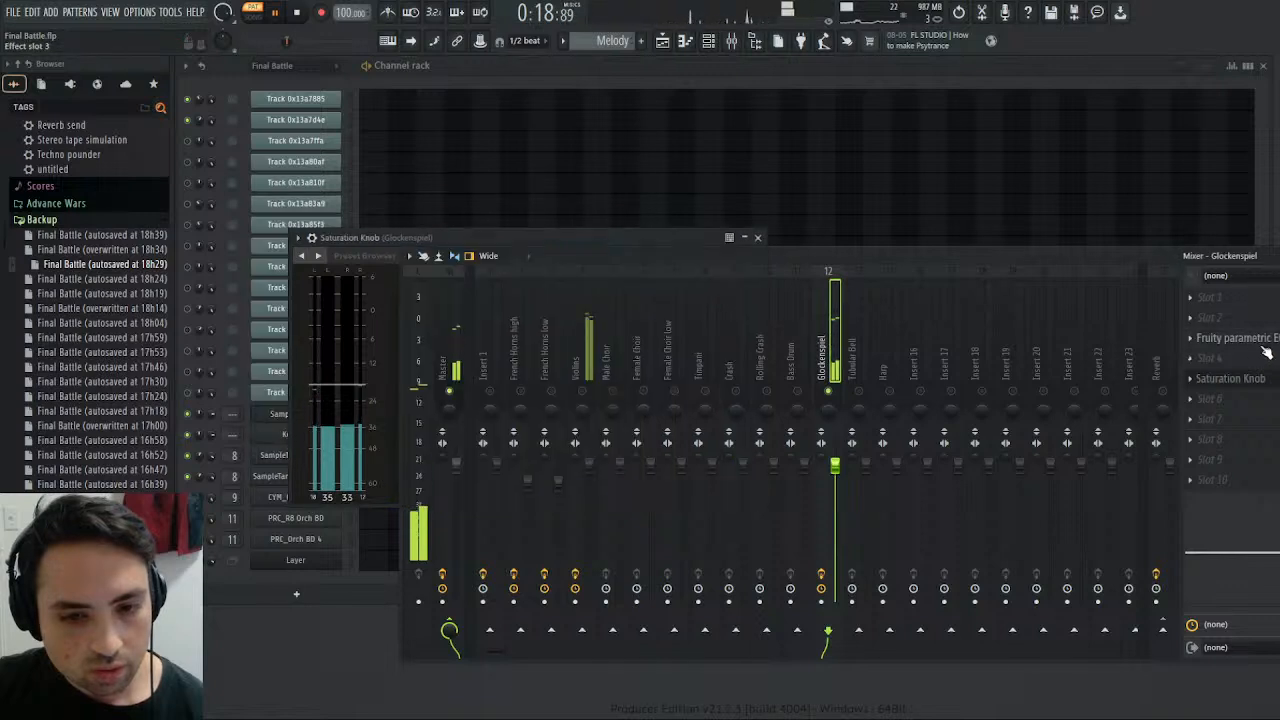
- Raise the main level of the Glockenspiel's Fruity Parametric EQ 2 and replay the pattern
left_click(1200, 338)
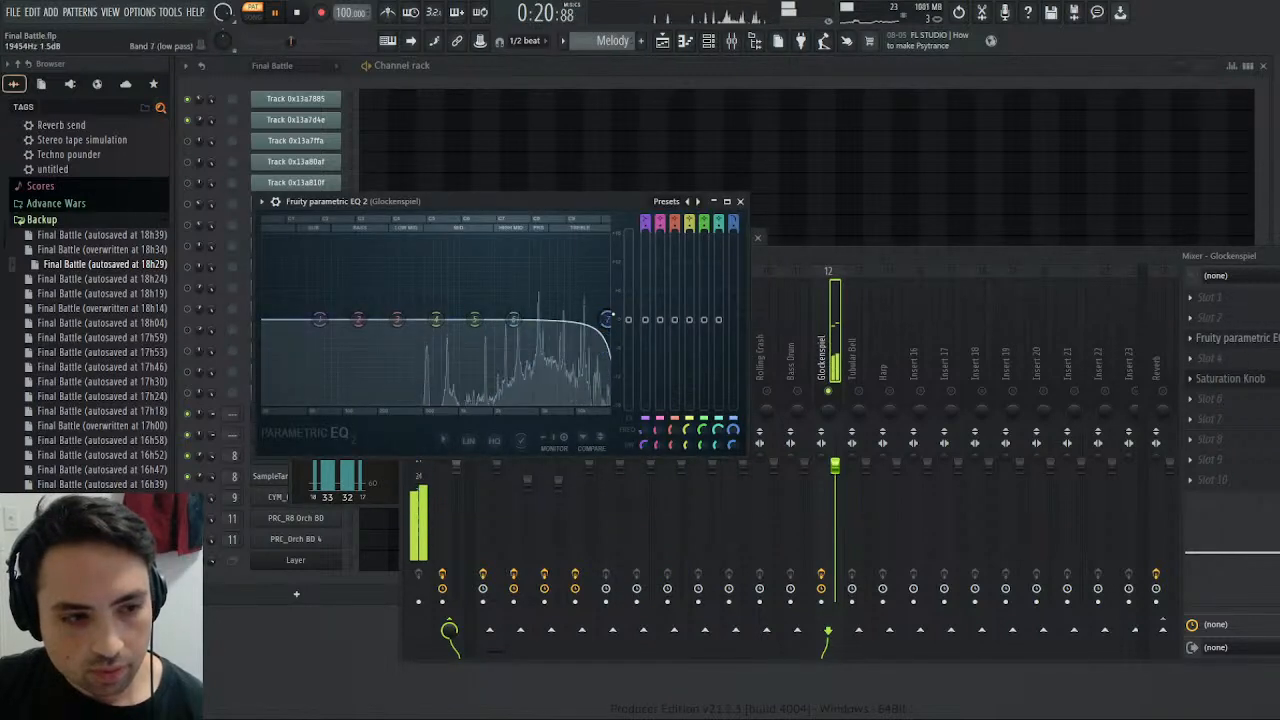
left_click_drag(628, 320, 628, 260)
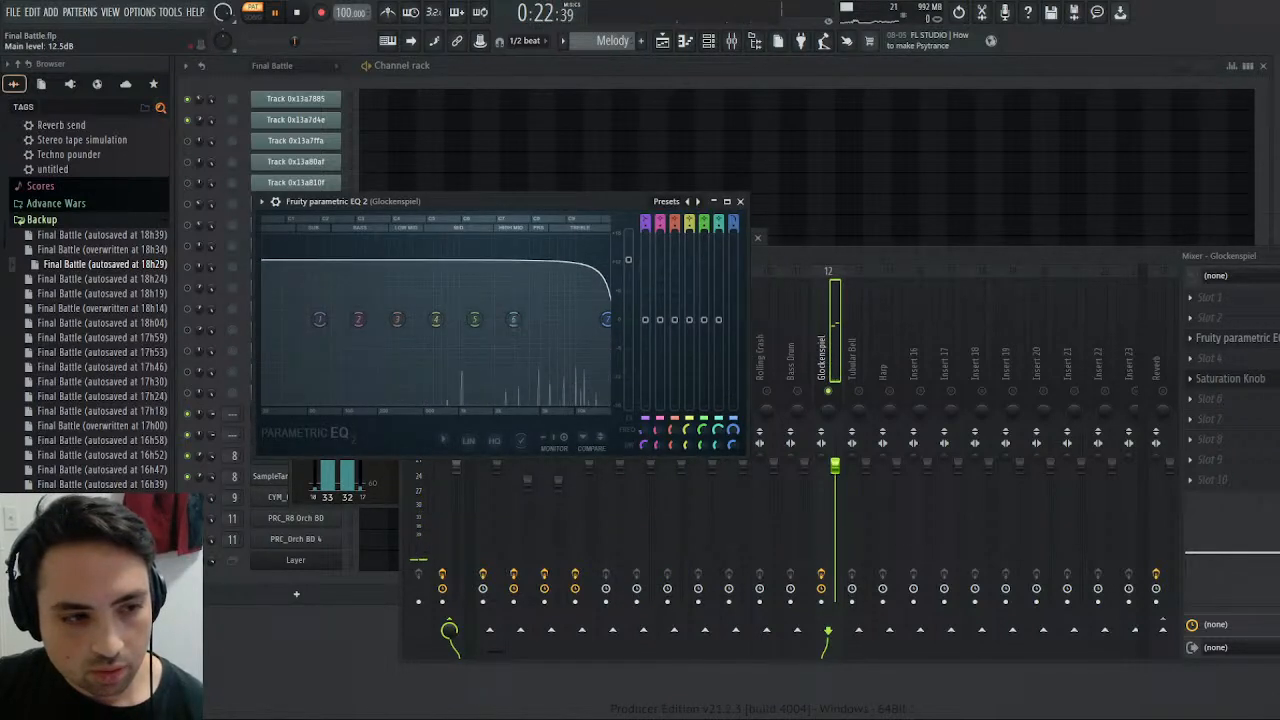
left_click(299, 13)
key("space")
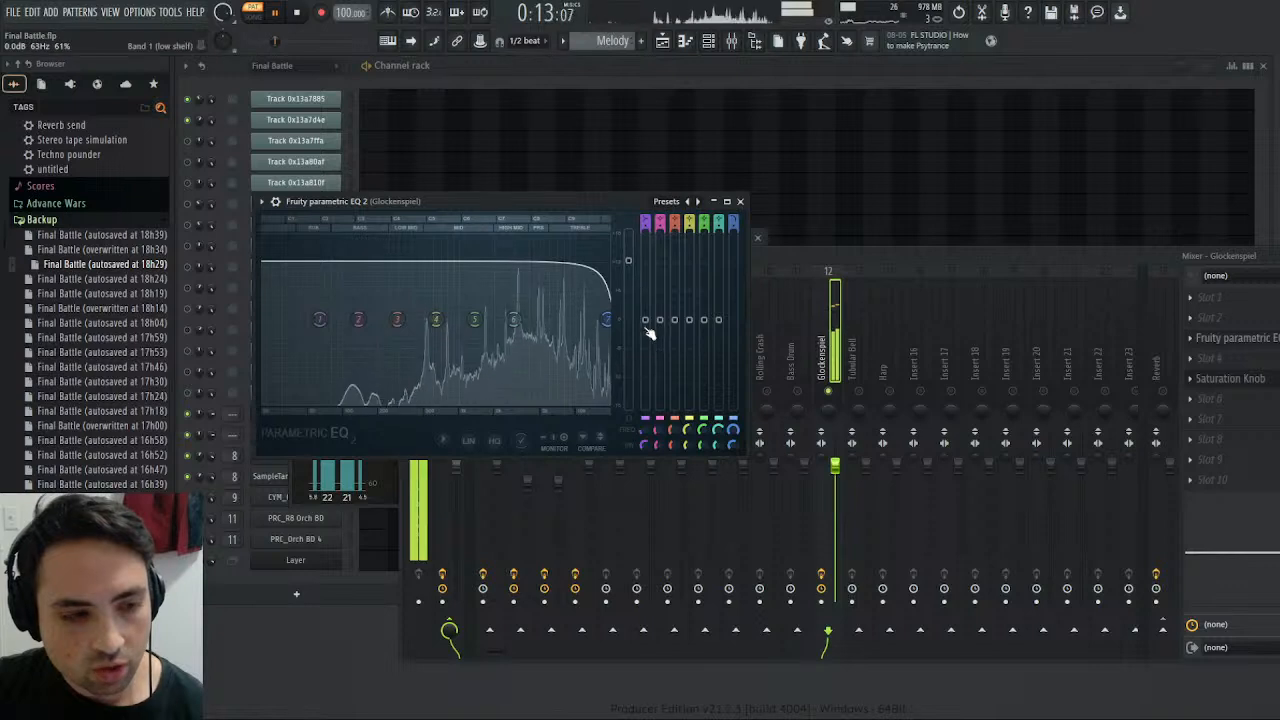
- Reopen the Glockenspiel's Saturation Knob, set its saturation to 3.2 during playback, and close it
left_click(1248, 382)
left_click(1248, 382)
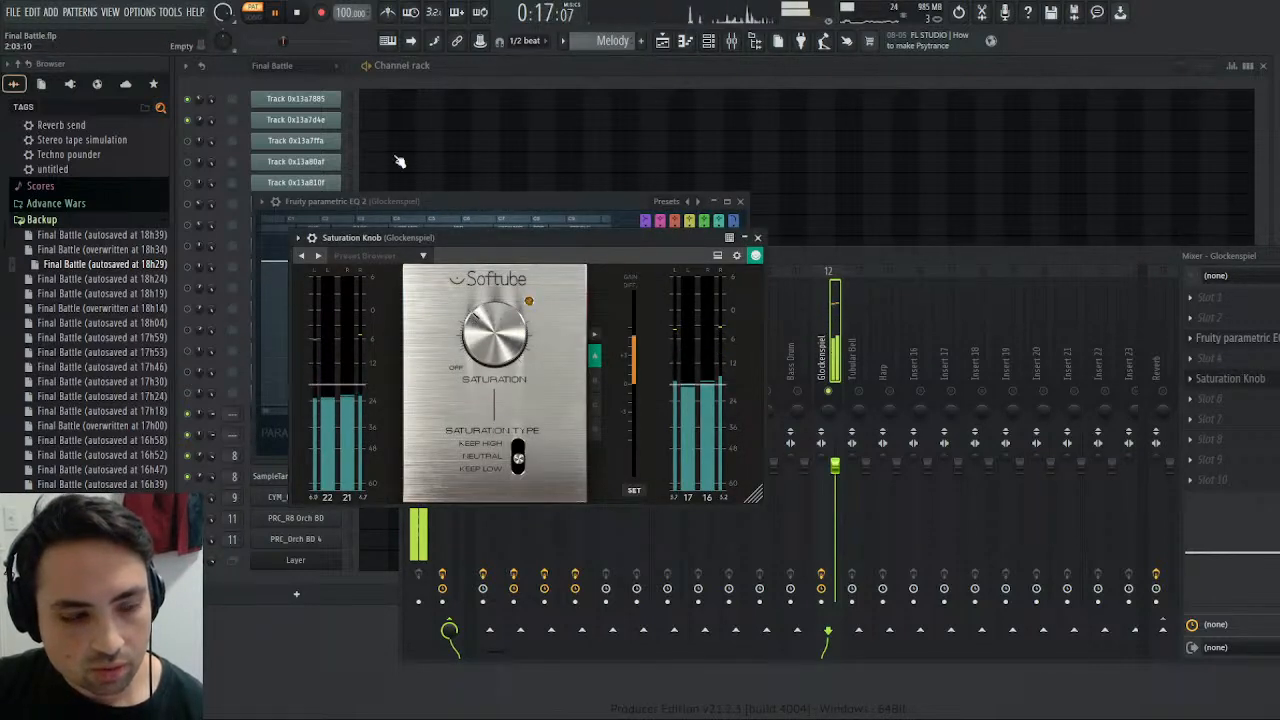
left_click(286, 16)
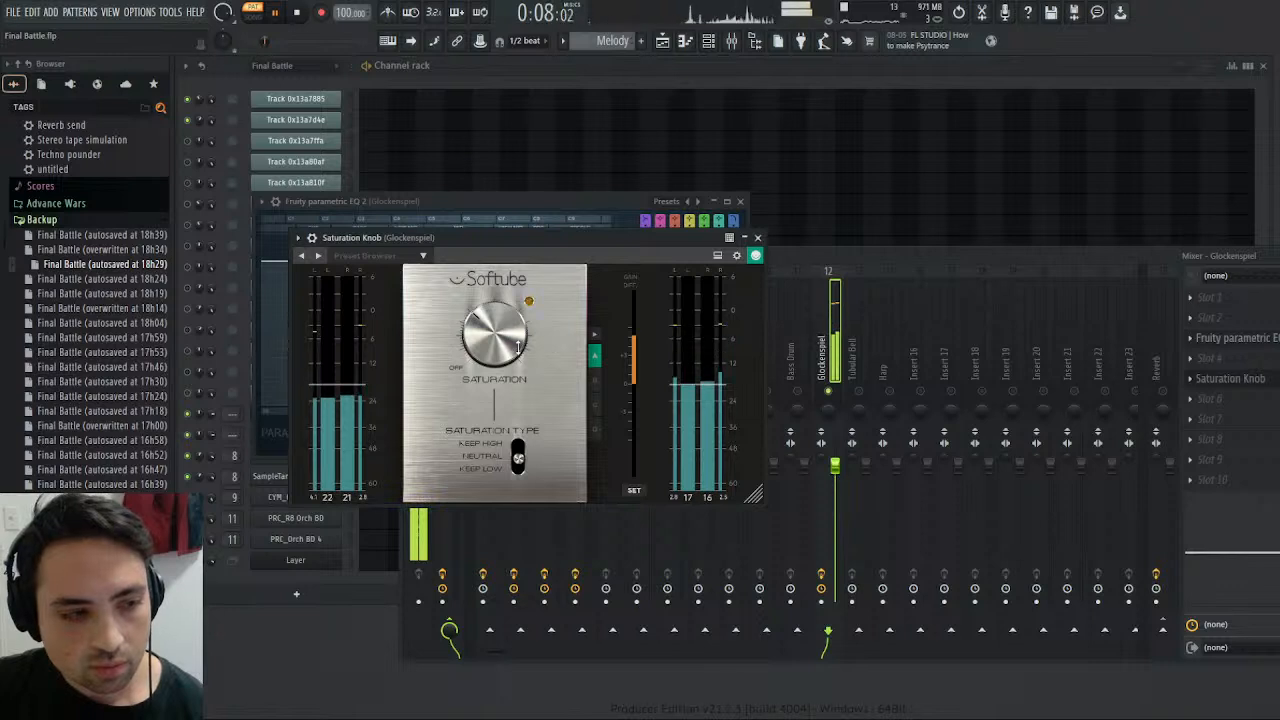
left_click_drag(517, 345, 508, 337)
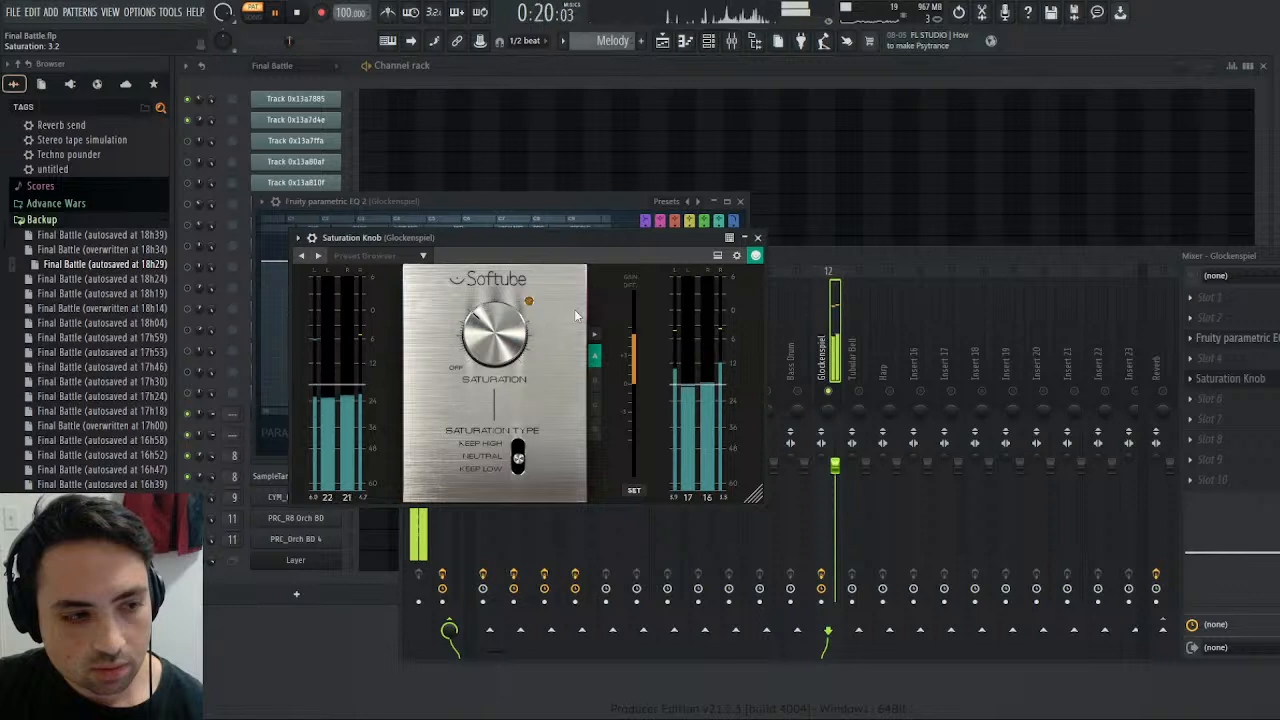
left_click(757, 237)
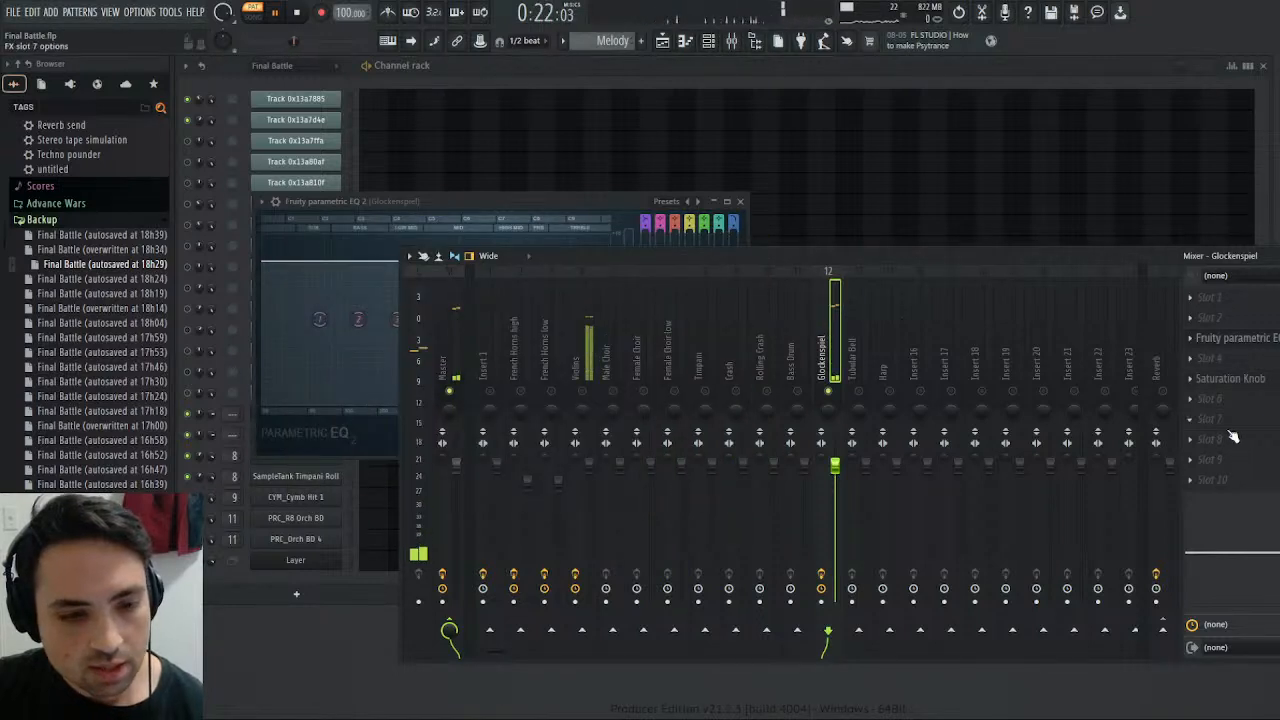
- Try routing the Glockenspiel track only to the Reverb track, audition it, and stop playback
left_click(1162, 628)
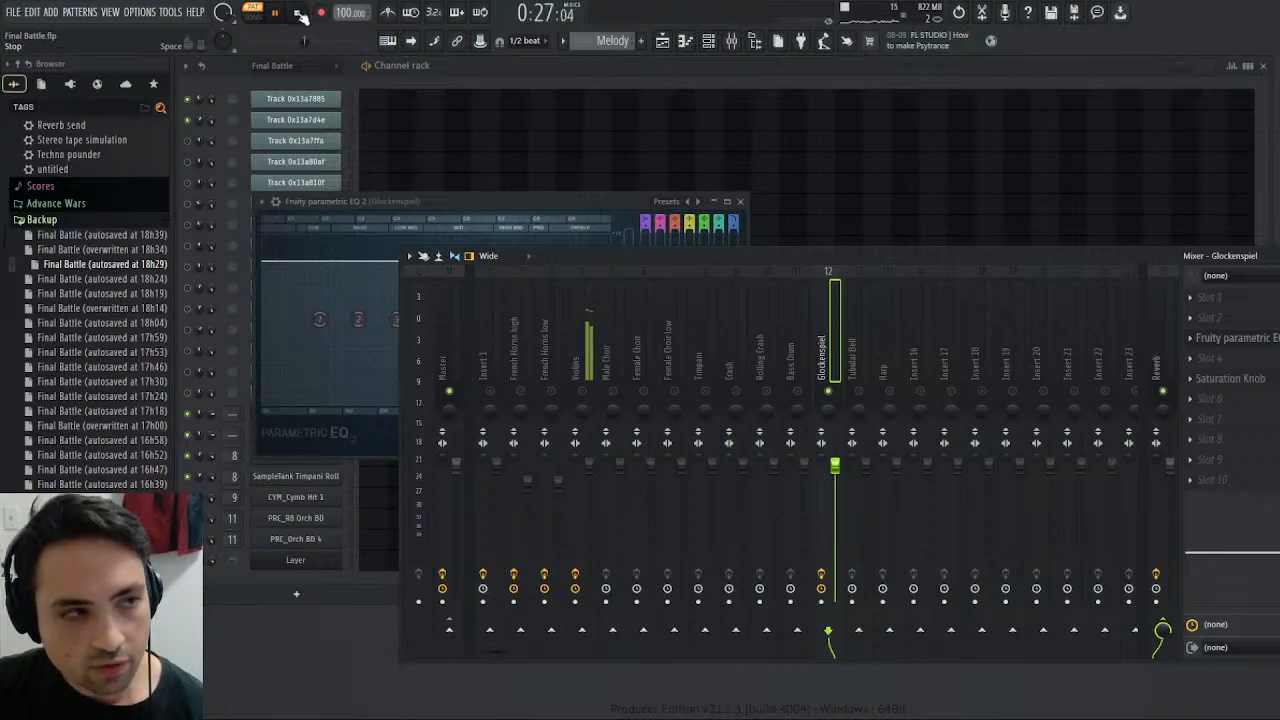
left_click(297, 13)
left_click(288, 12)
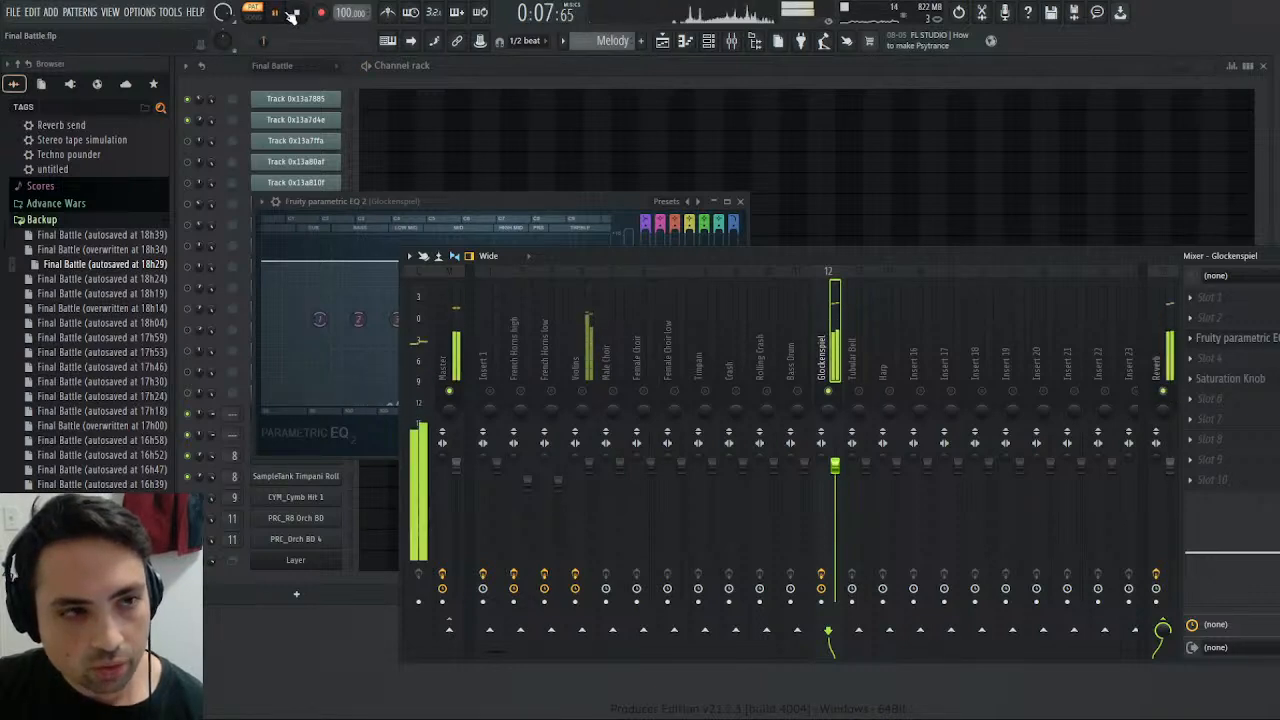
left_click(297, 13)
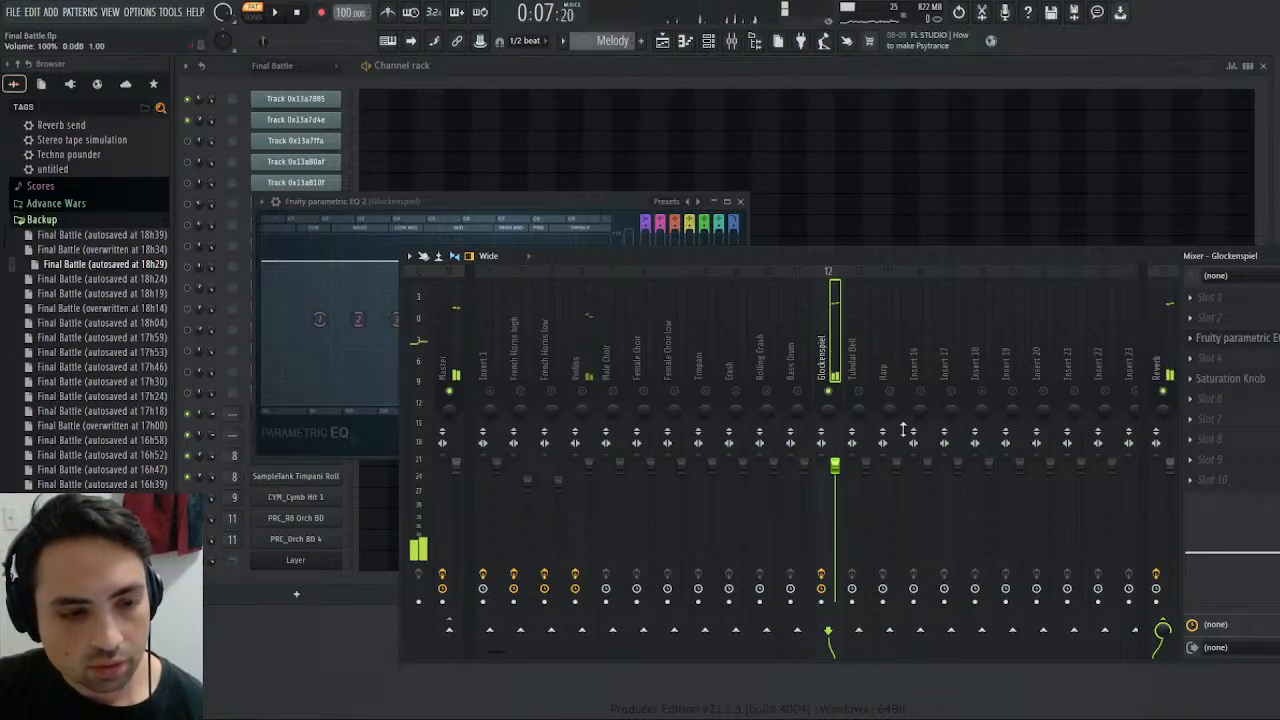
- Remove the Glockenspiel's send to Reverb, route it back to Master, and replay the pattern
left_click(1162, 628)
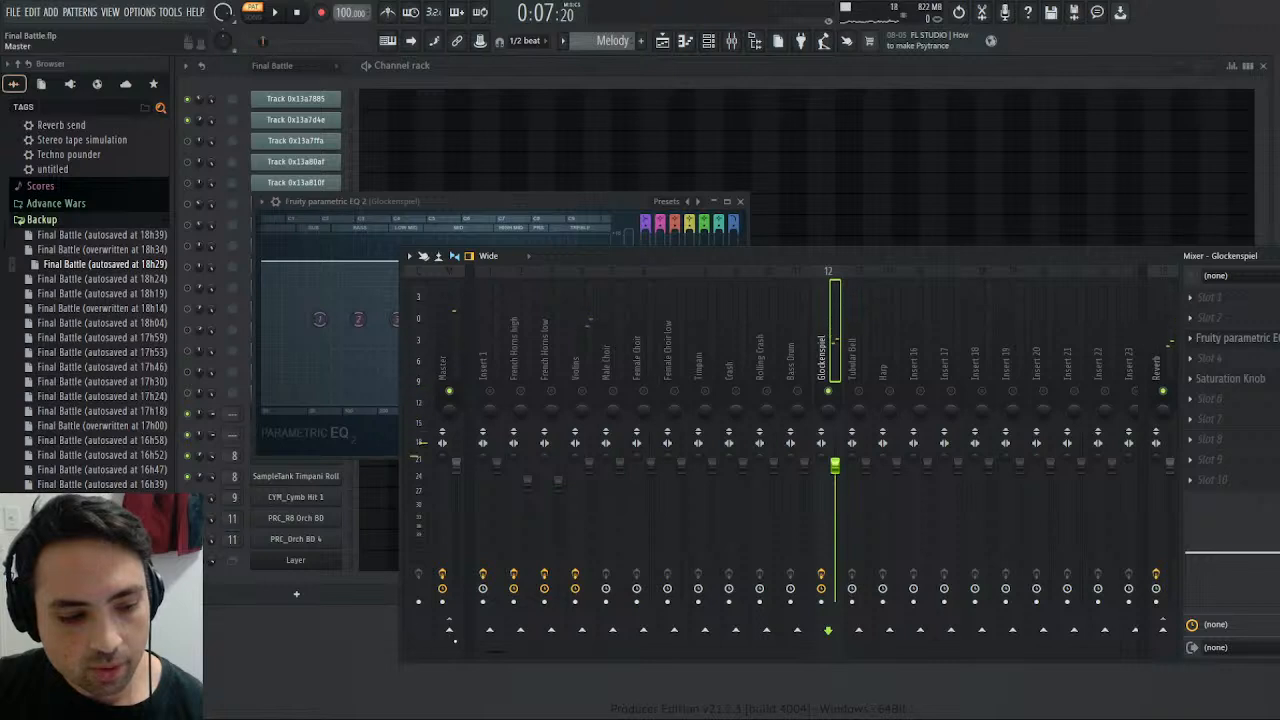
left_click(449, 628)
left_click(286, 13)
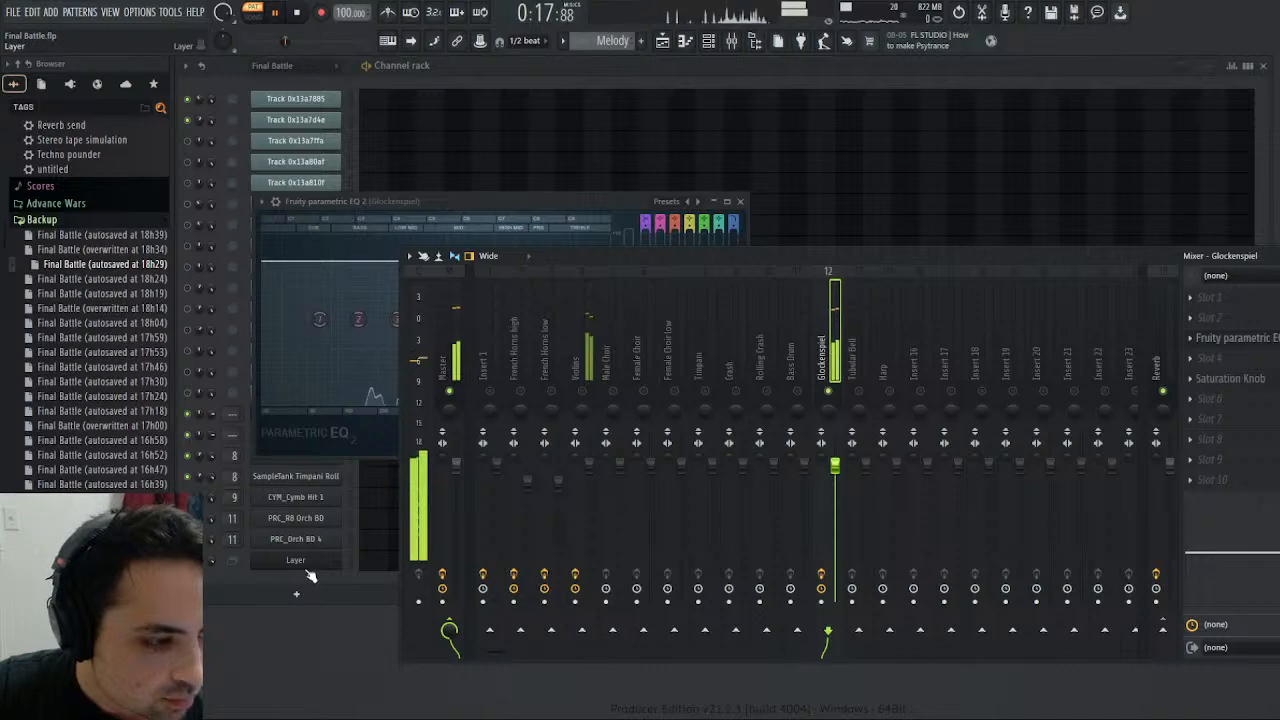
- Check Kontakt's instrument rack while replaying the Melody pattern, close Kontakt, stop playback, and return to the Glockenspiel mixer track
left_click_drag(400, 202, 591, 206)
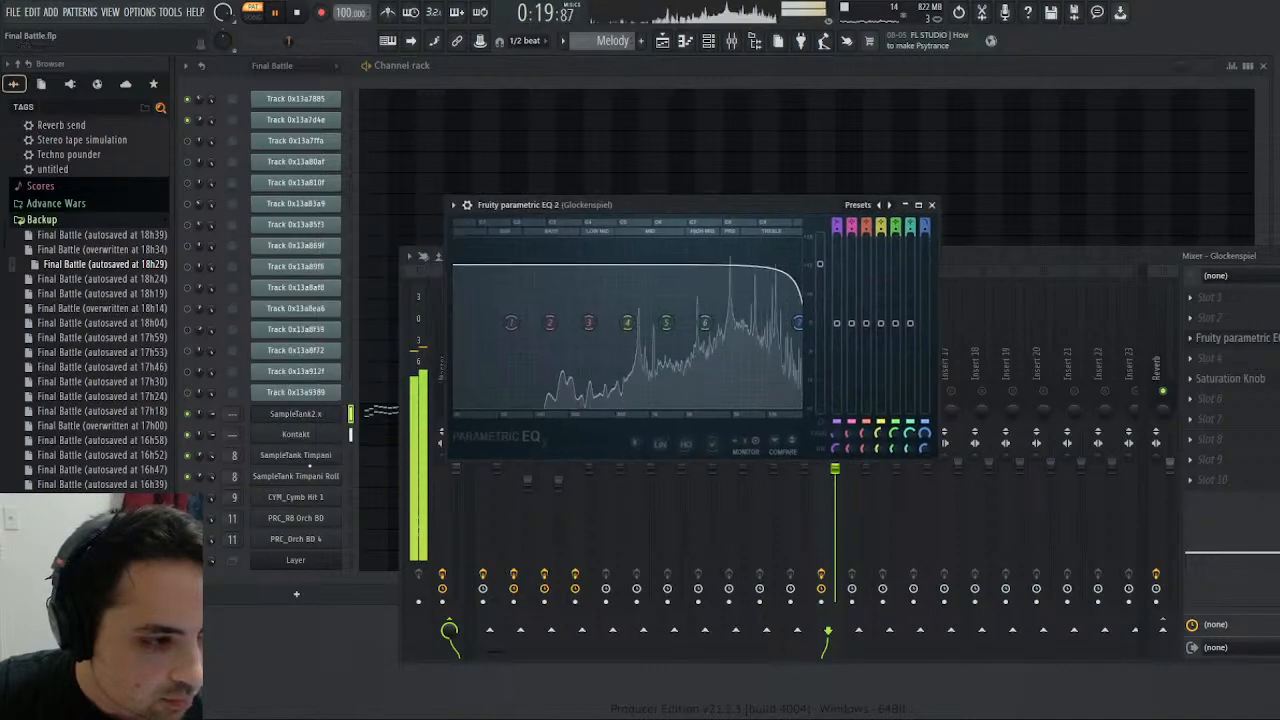
left_click(315, 434)
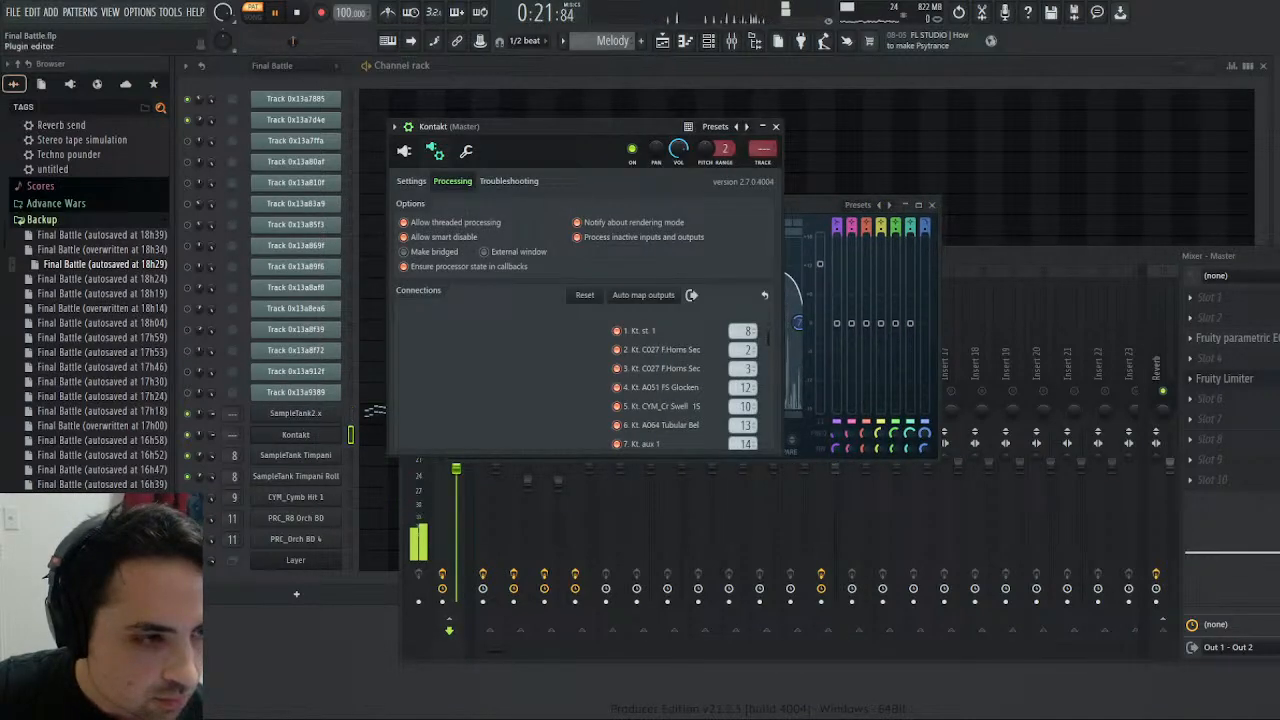
left_click(404, 150)
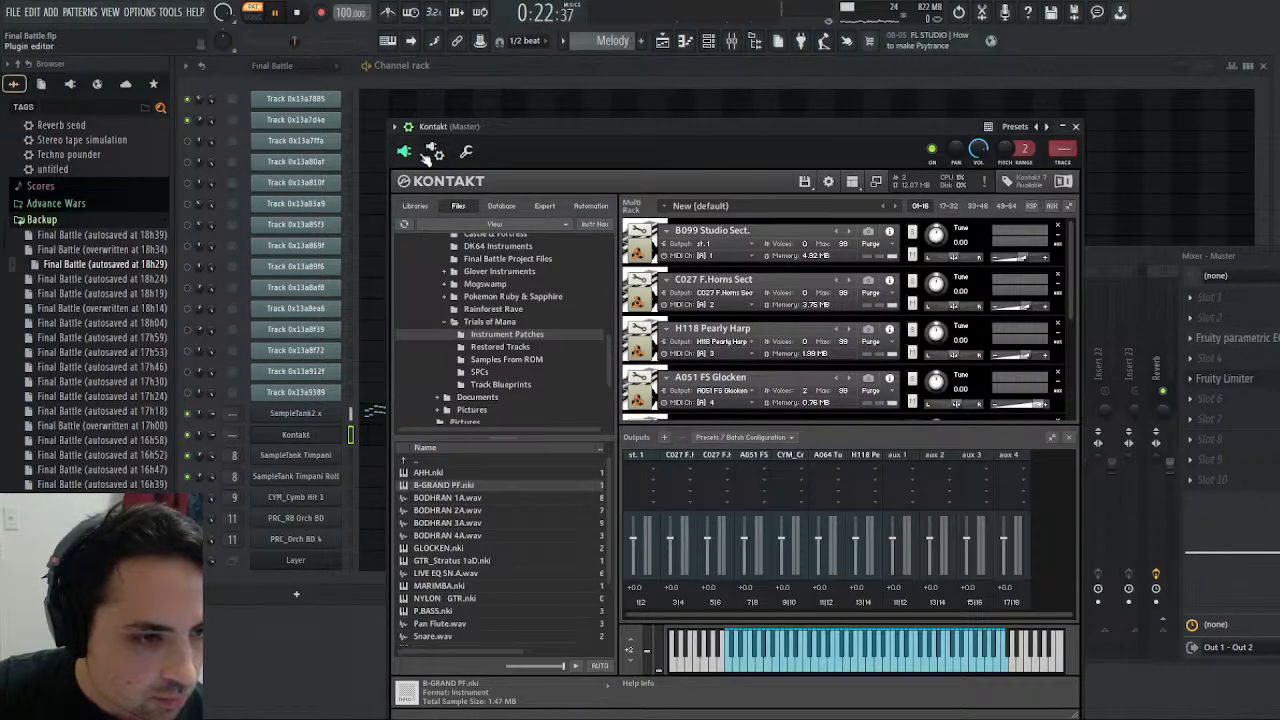
left_click(307, 13)
left_click(277, 13)
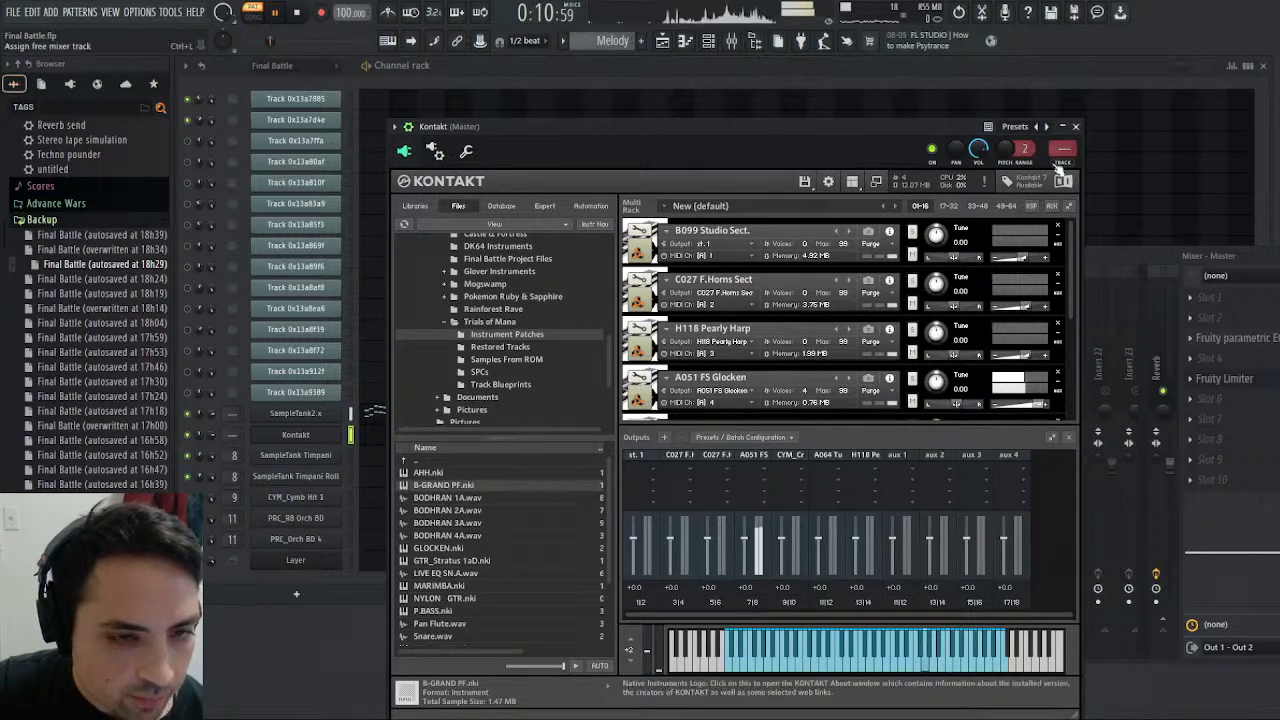
left_click(1075, 126)
key("space")
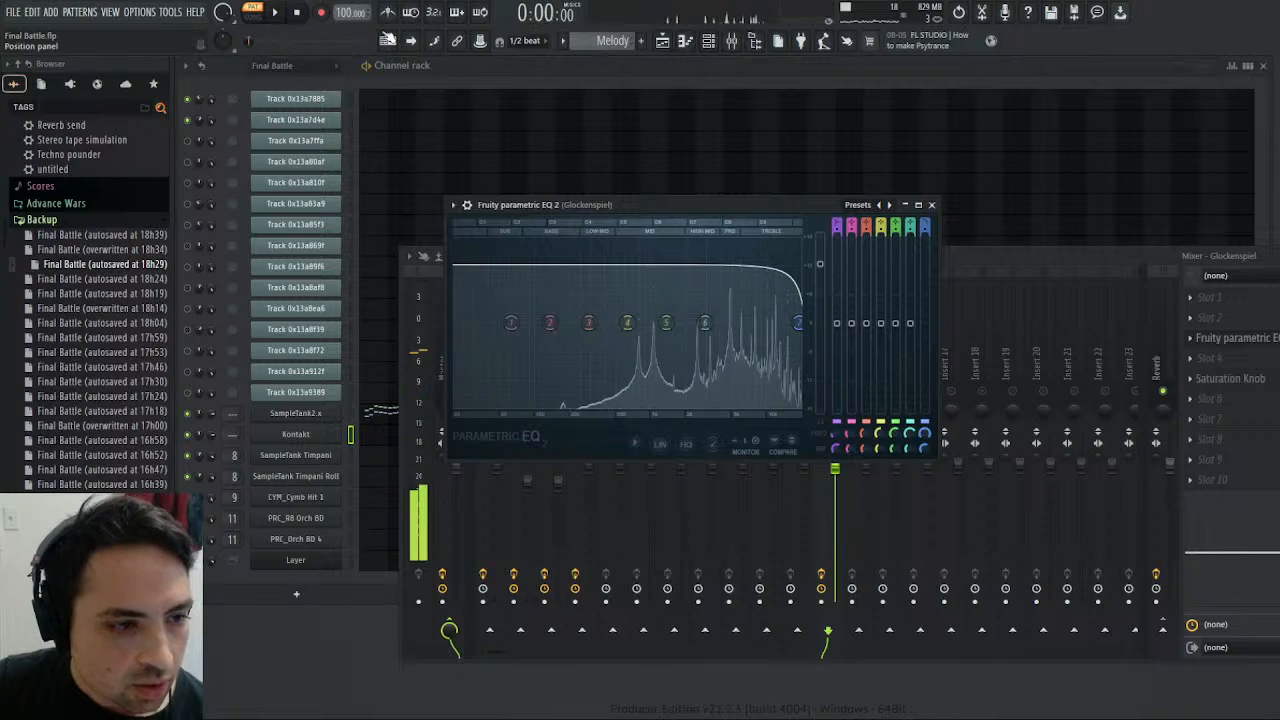
left_click(1003, 257)
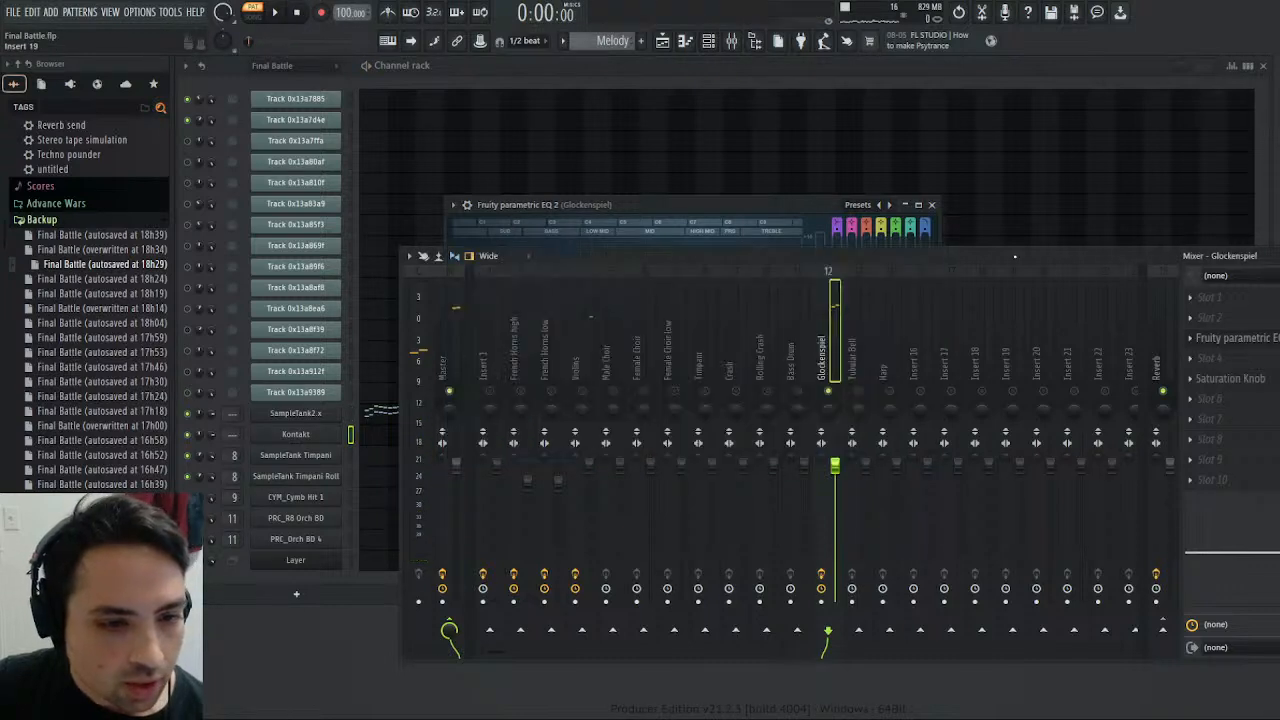
- Route the Glockenspiel track only to the Reverb track, audition the Melody pattern, stop playback, and save the project
left_click(1163, 631)
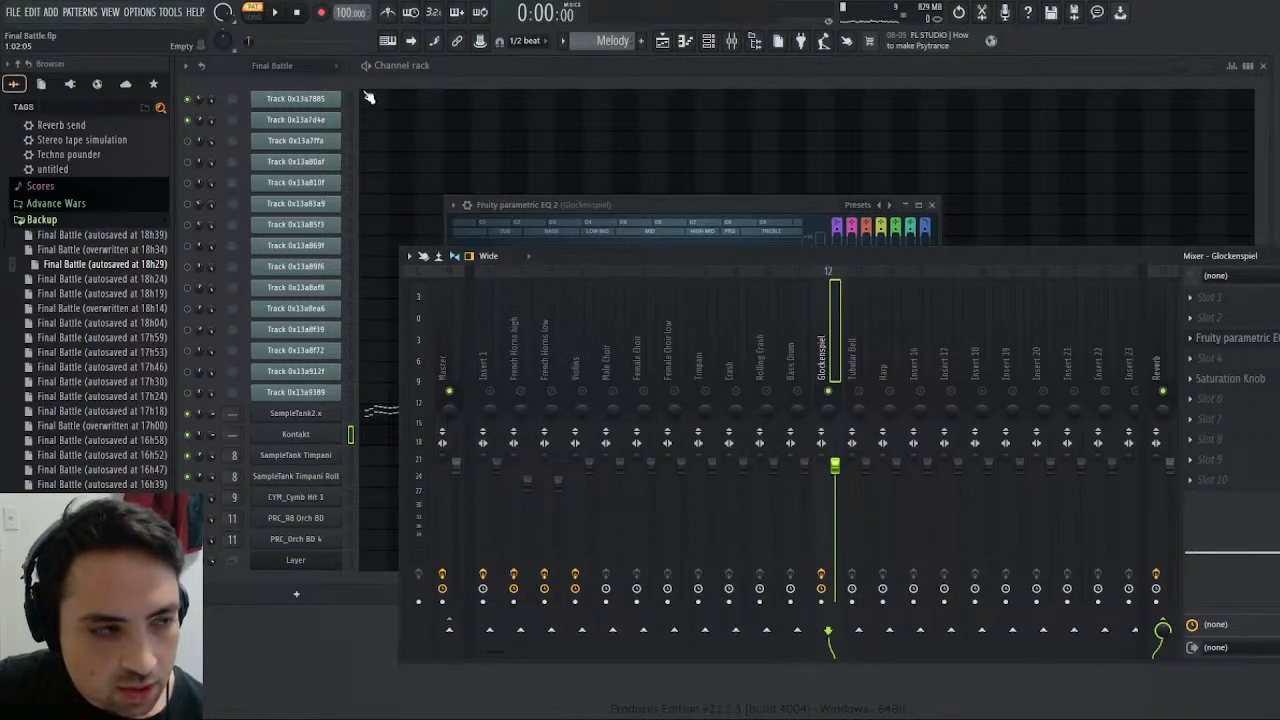
key("space")
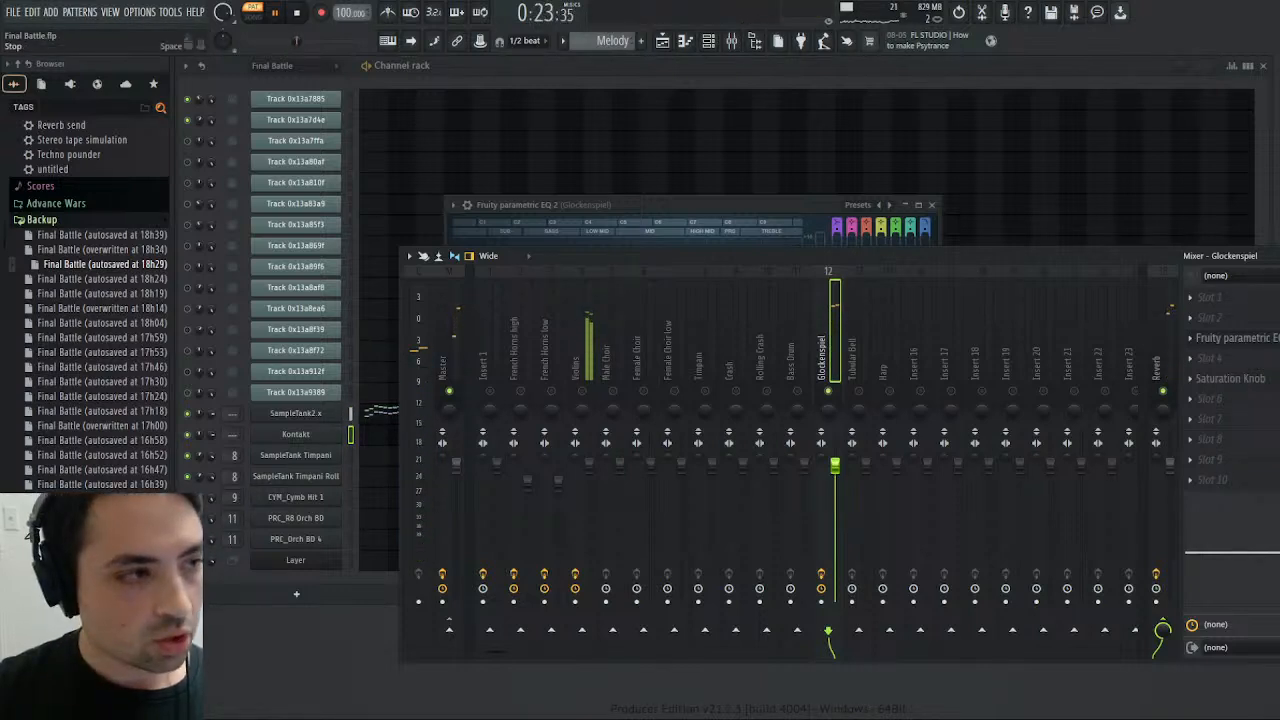
key("space")
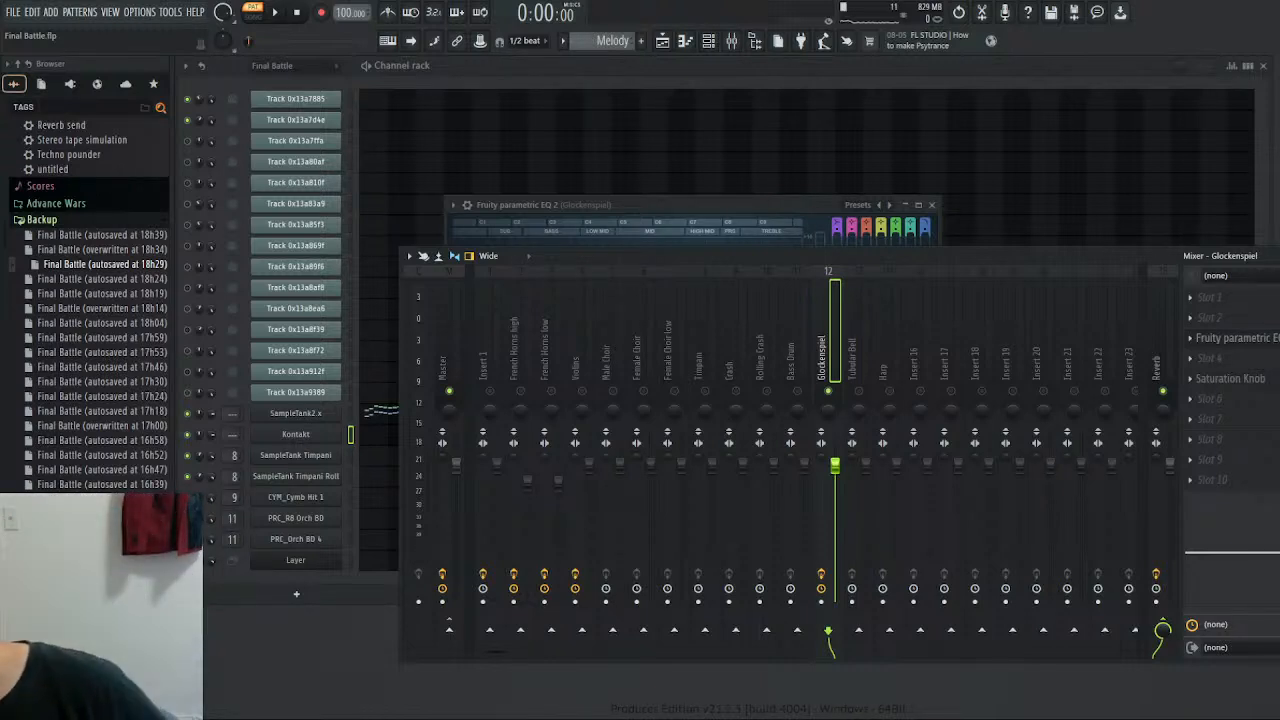
key("ctrl+s")
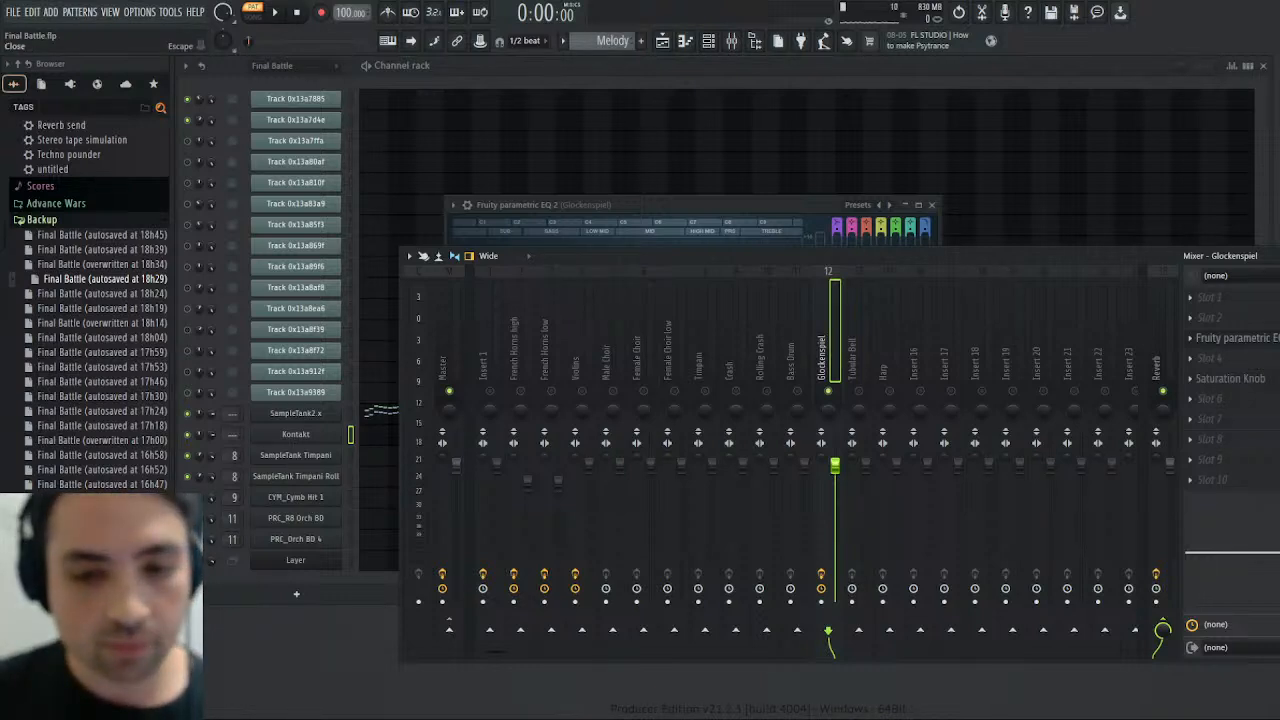
- Close the mixer and the Glockenspiel's EQ, play Kontakt's Melody notes from bar 5 in the piano roll, and close it
left_click(1279, 256)
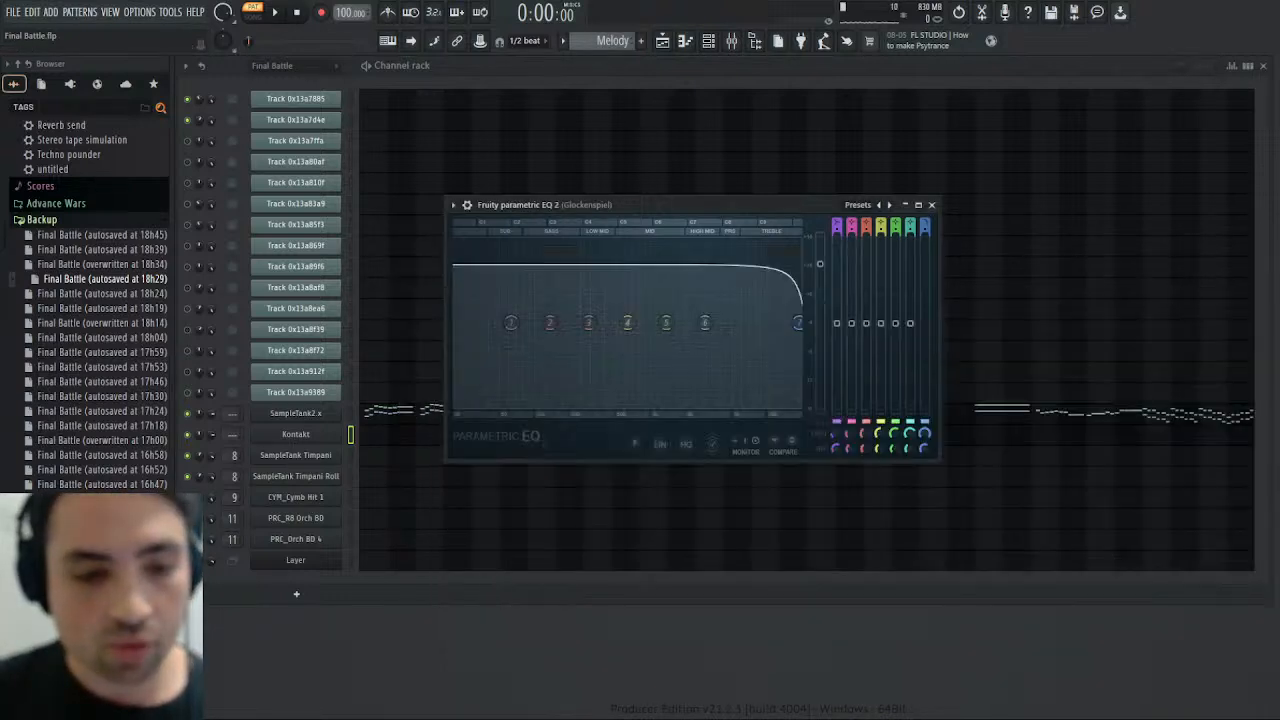
left_click(931, 205)
key("space")
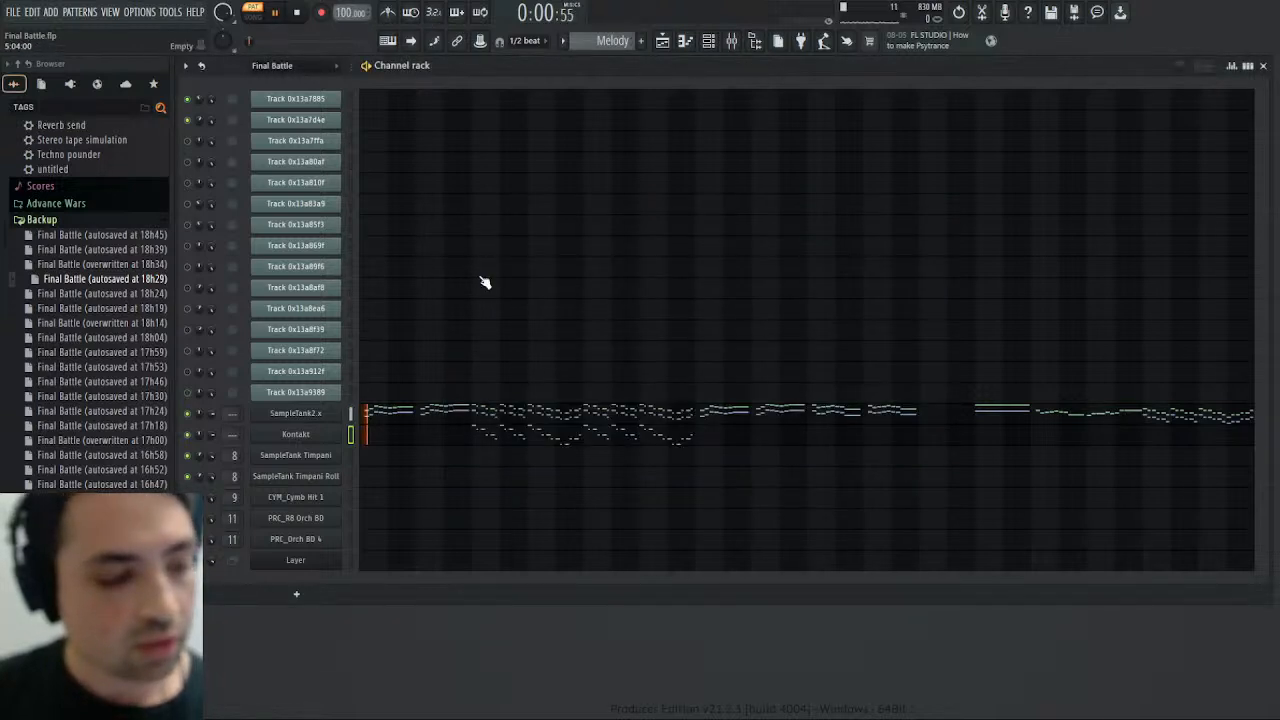
left_click(500, 440)
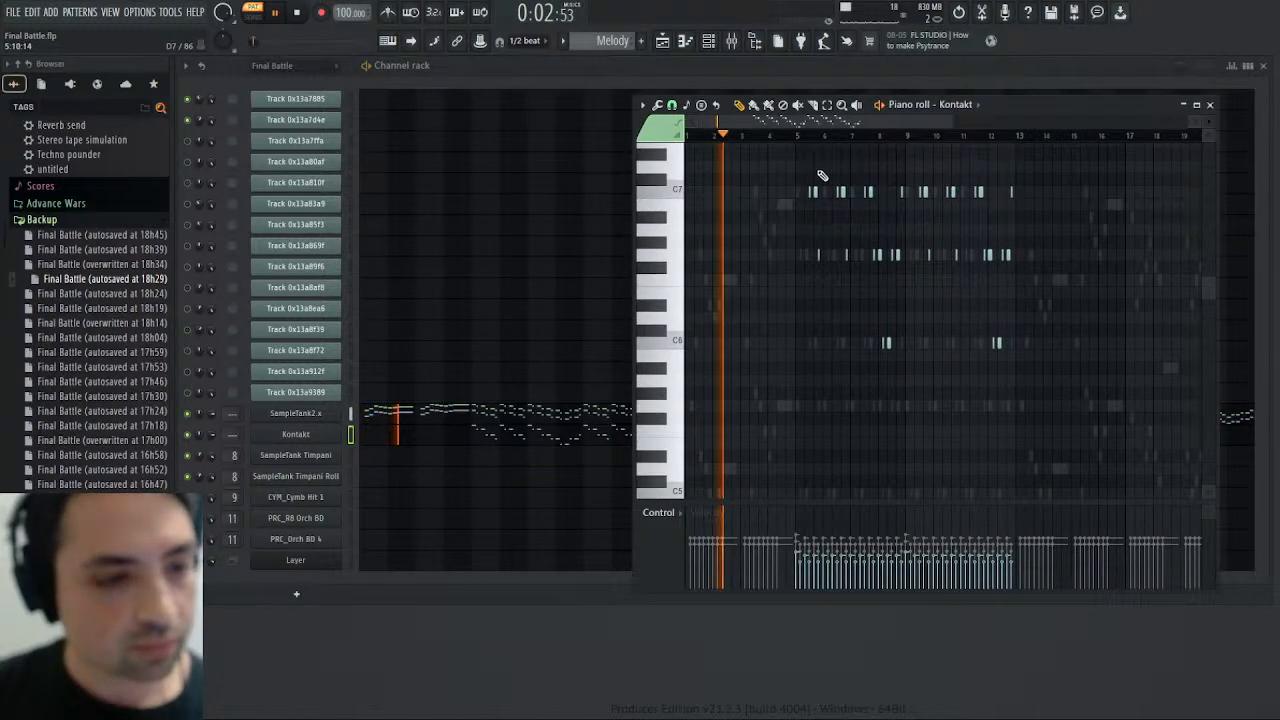
left_click(792, 134)
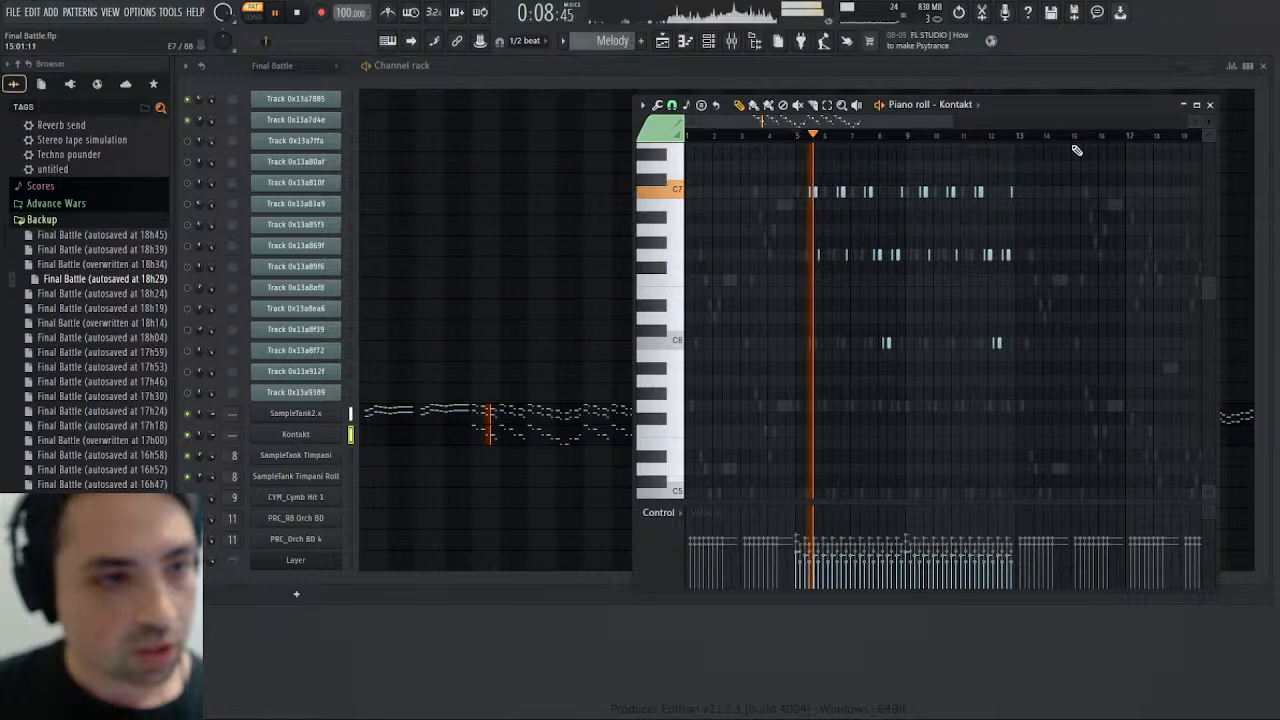
left_click(1211, 105)
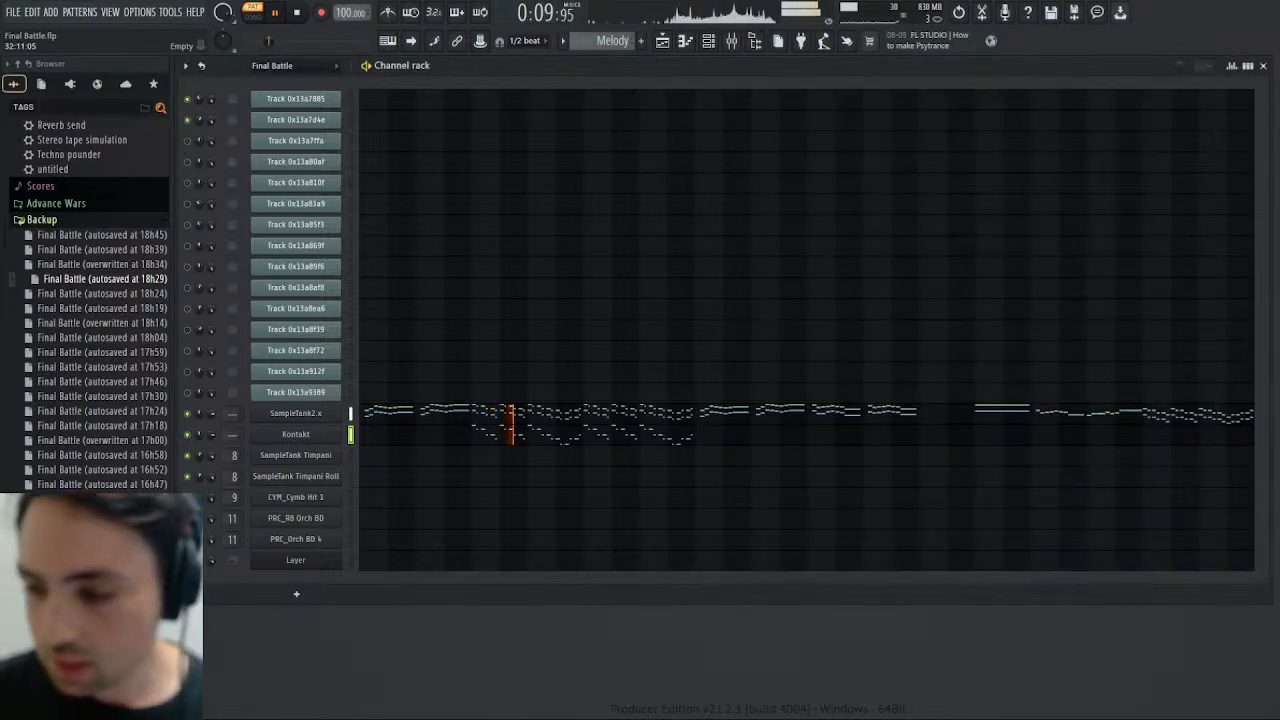
- Reopen the mixer and lower the Glockenspiel track's volume to just over 70% during playback
left_click(741, 46)
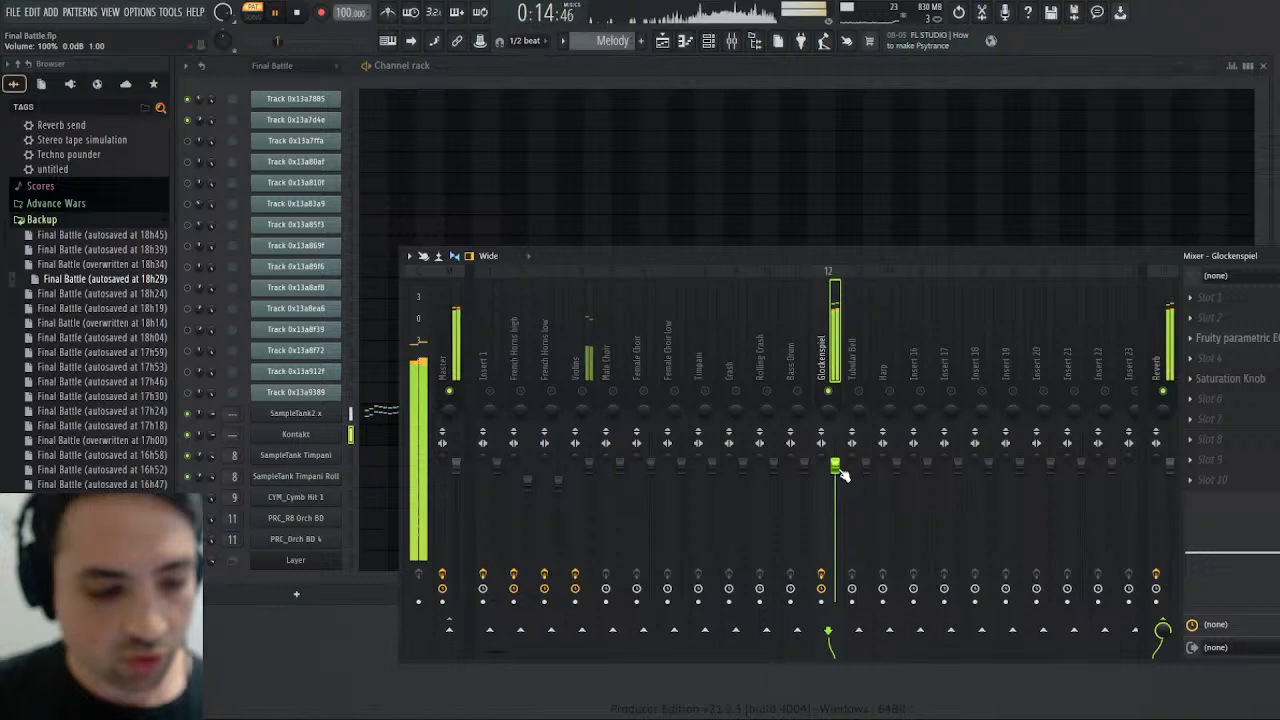
scroll(843, 476, "down", 6)
scroll(843, 476, "up", 1)
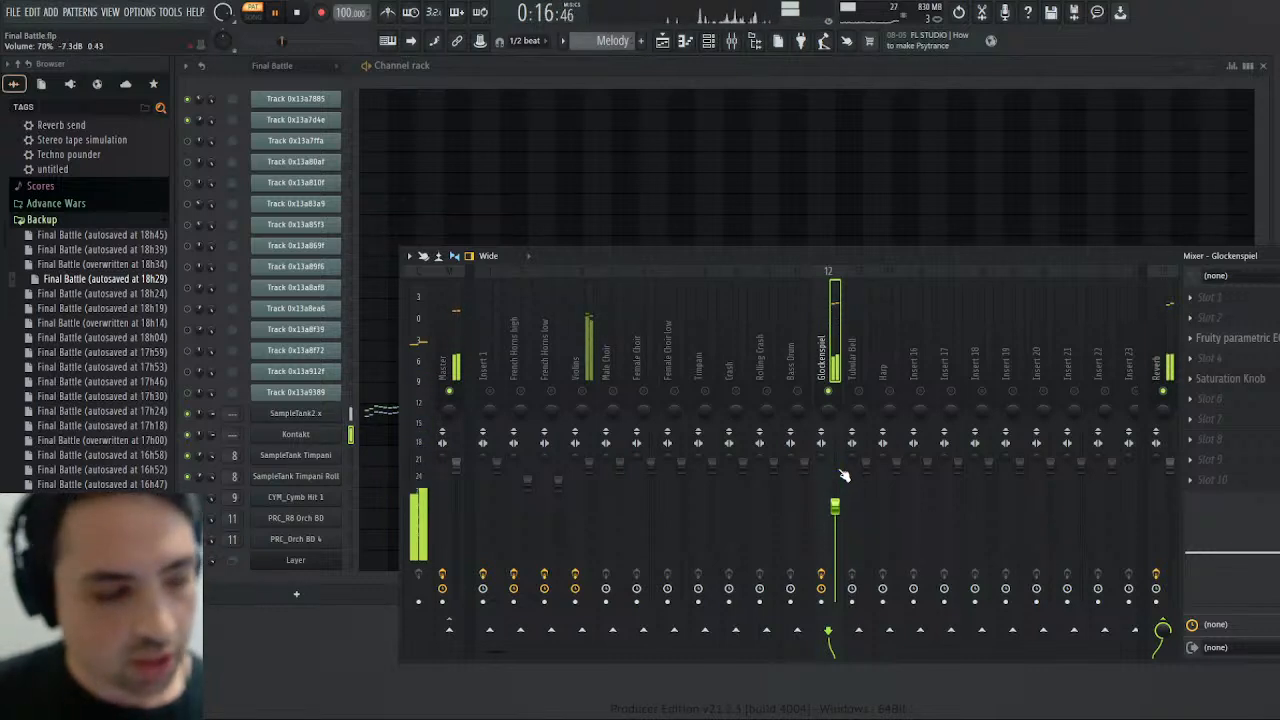
scroll(843, 476, "up", 1)
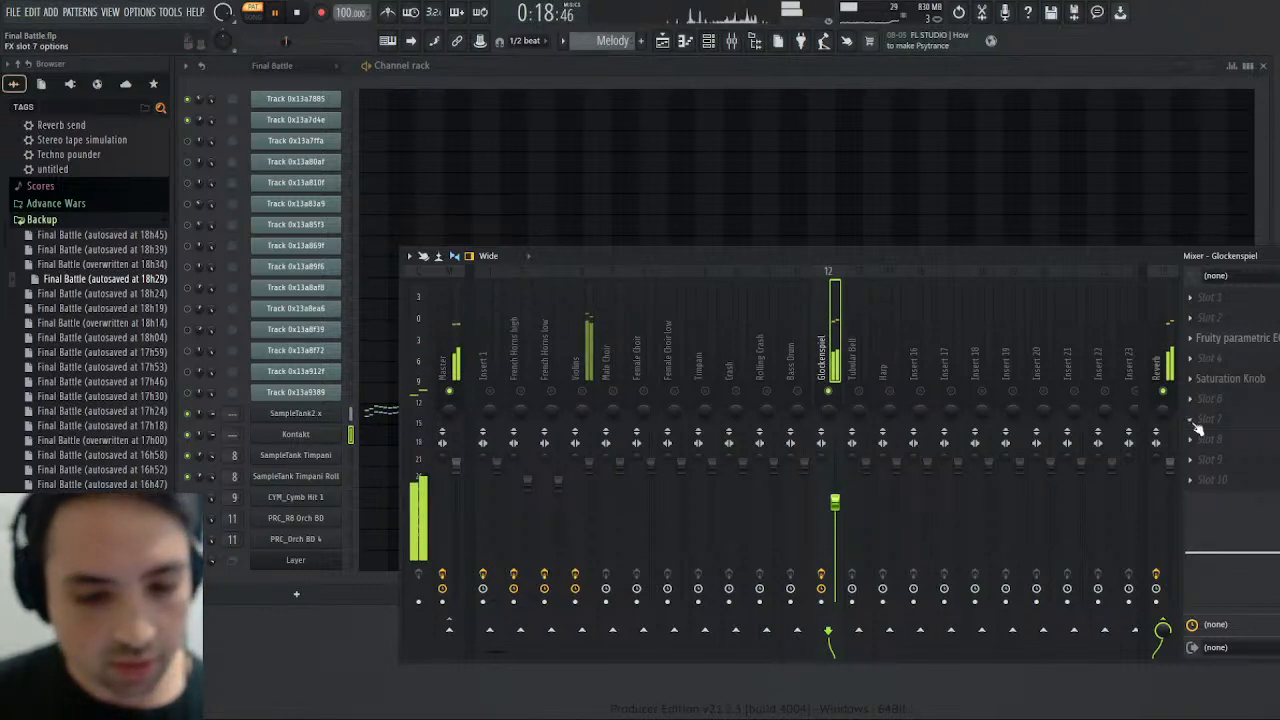
- Load Fruity Chorus in effect slot 7 of the Glockenspiel track with its mix level at 69%, and replay the pattern
left_click(1105, 166)
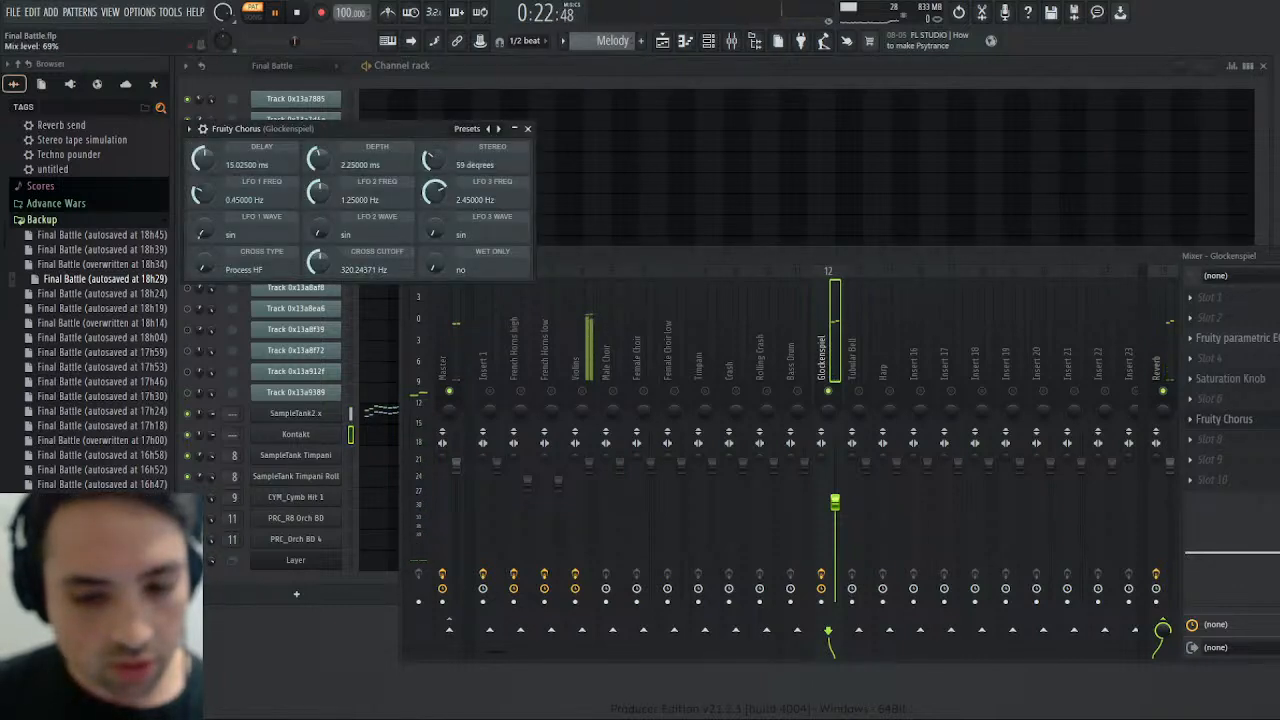
left_click(300, 13)
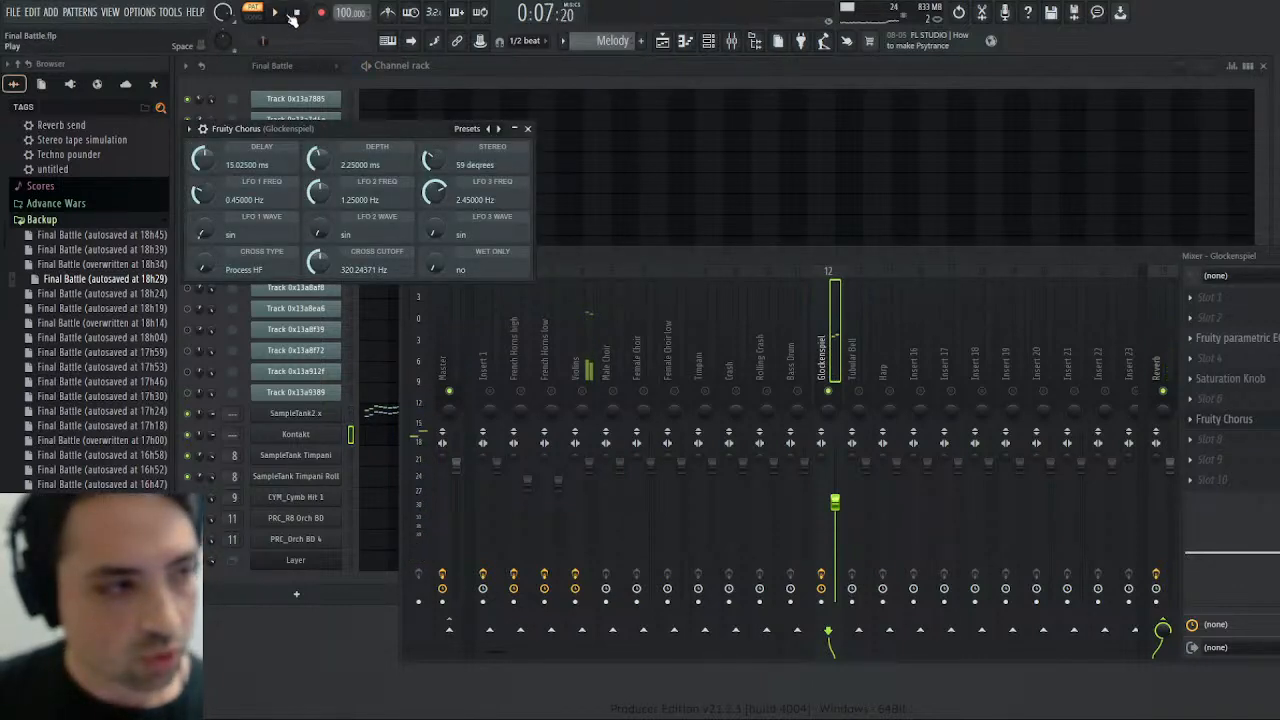
left_click(279, 13)
- Lower the chorus LFO frequencies to about 0.39, 0.54 and 1.17 Hz, close the plugin, audition the result, and pause playback
left_click_drag(434, 192, 434, 228)
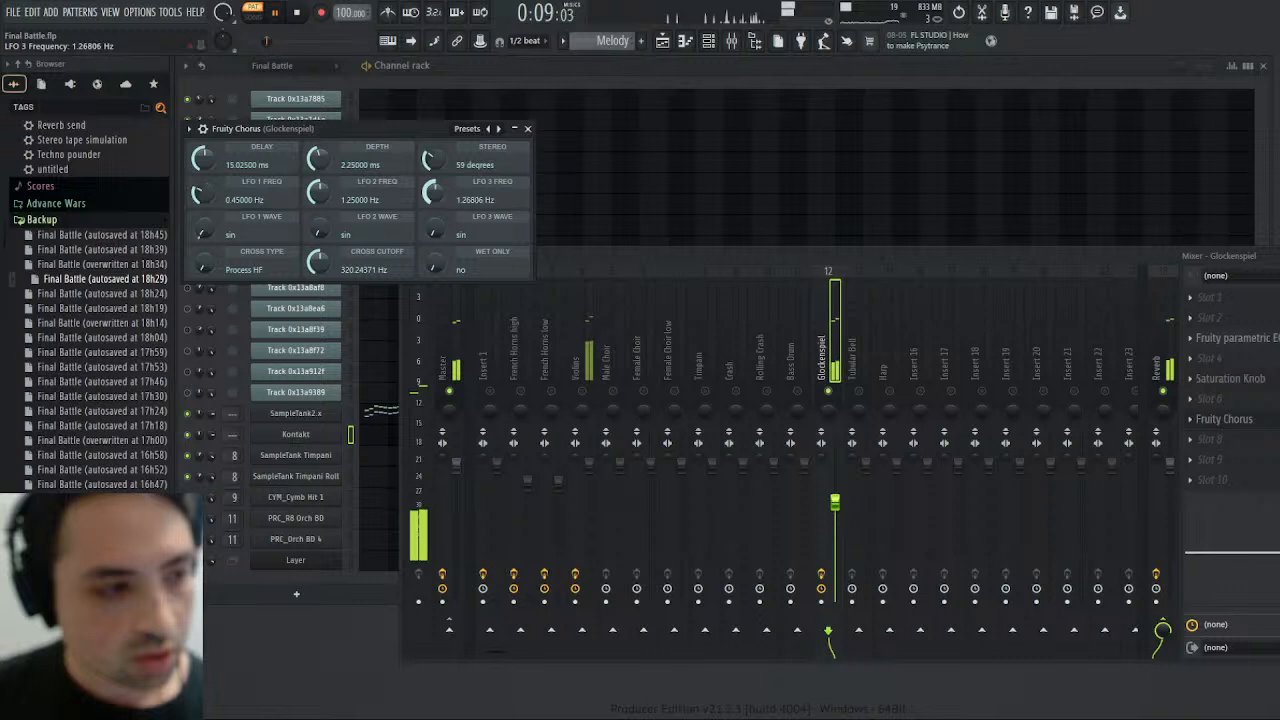
left_click_drag(319, 192, 319, 216)
left_click_drag(203, 193, 203, 198)
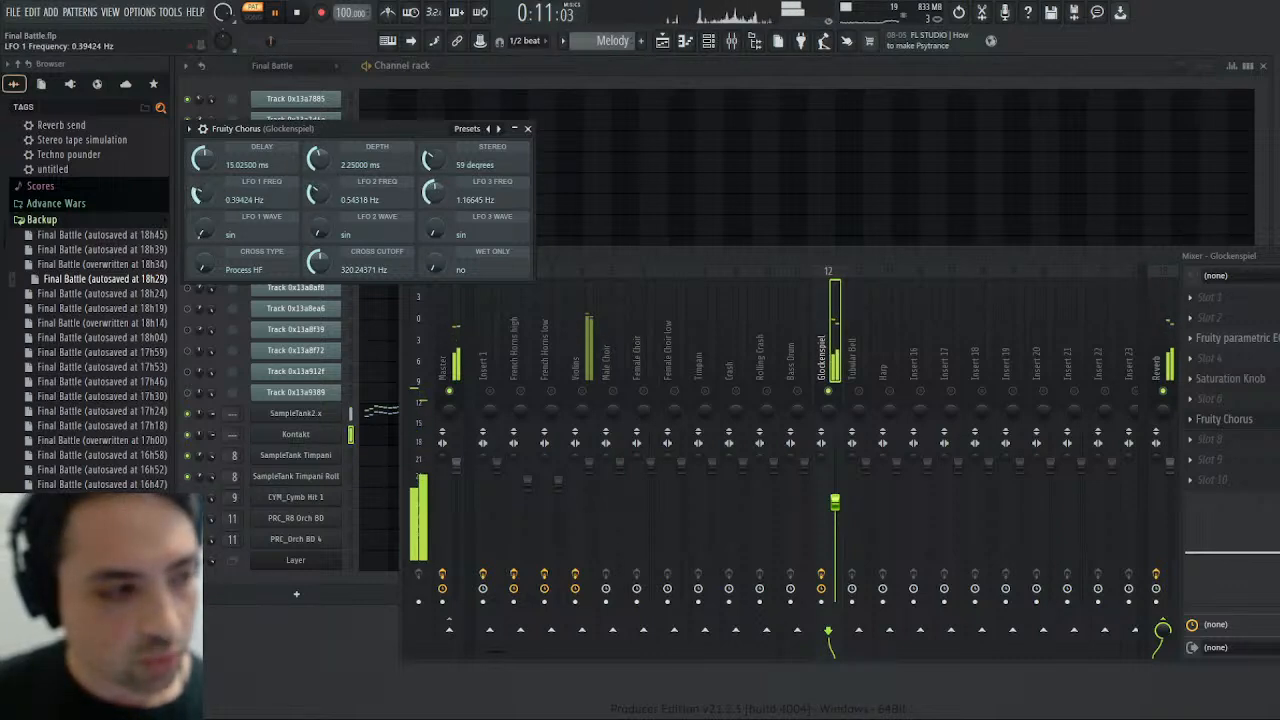
left_click(527, 128)
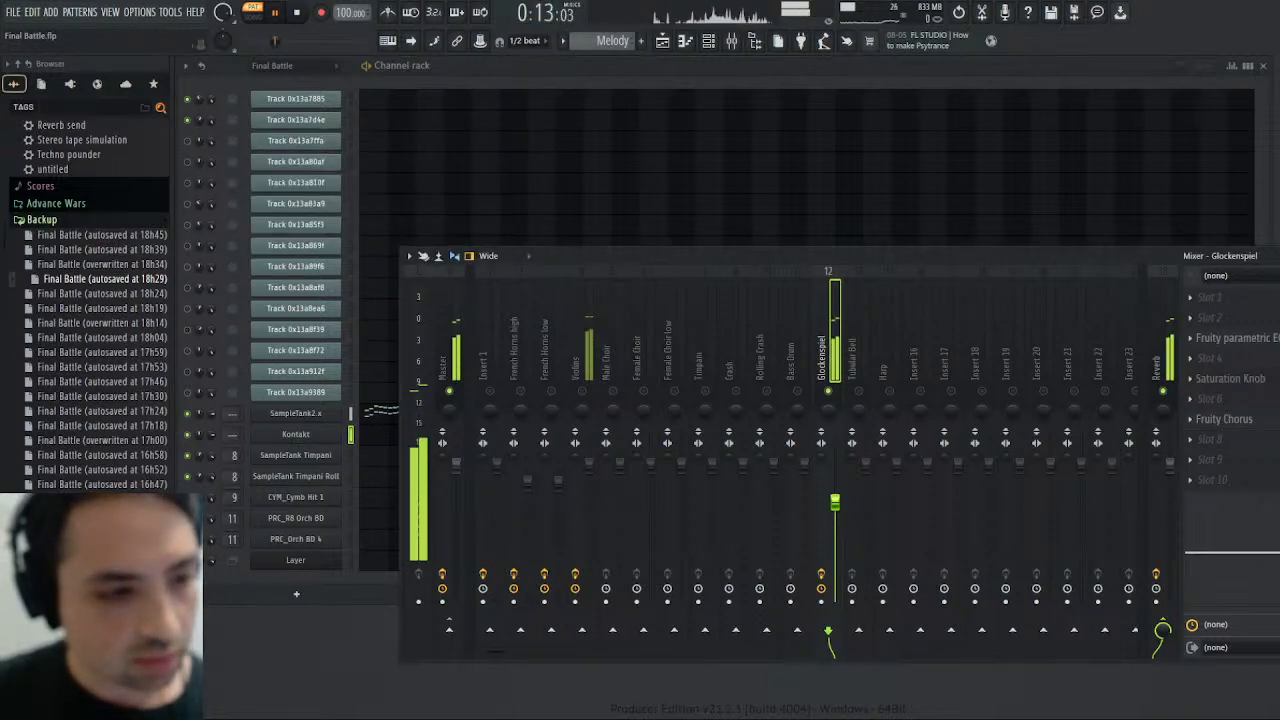
left_click(263, 42)
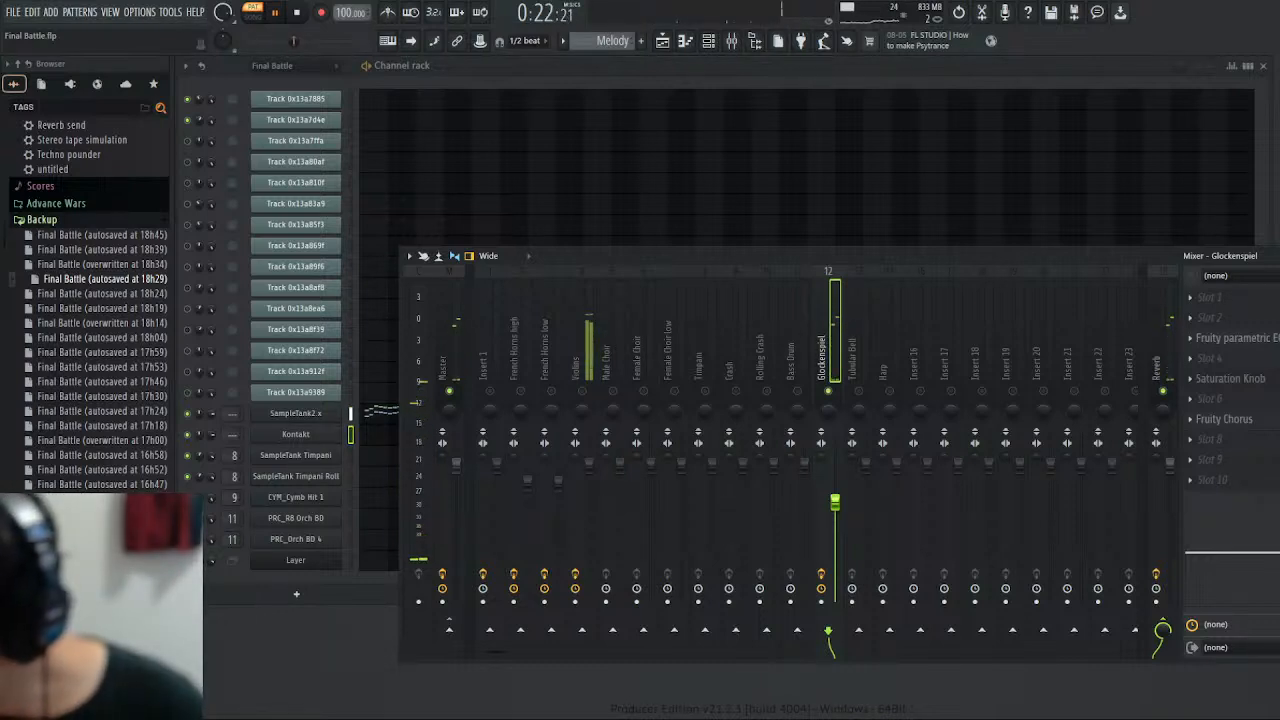
left_click(278, 12)
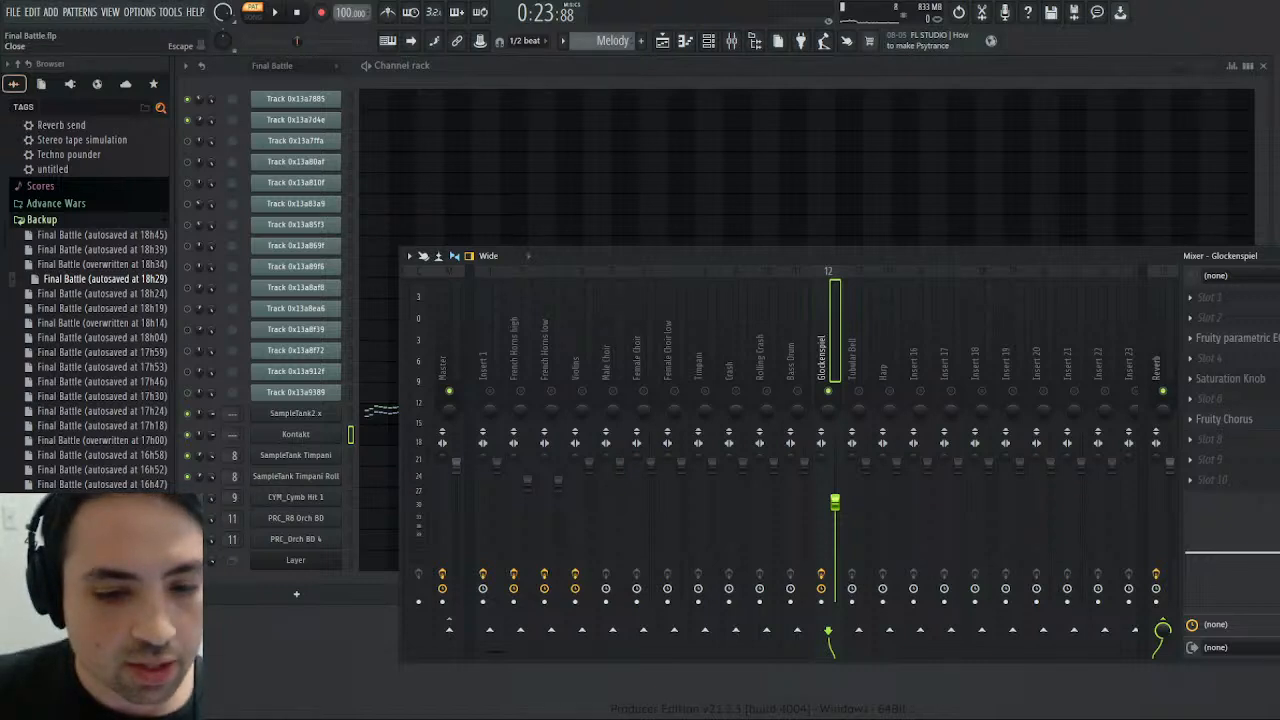
- Close the mixer, switch to the Harmony pattern, play it briefly, and stop playback
left_click(1278, 256)
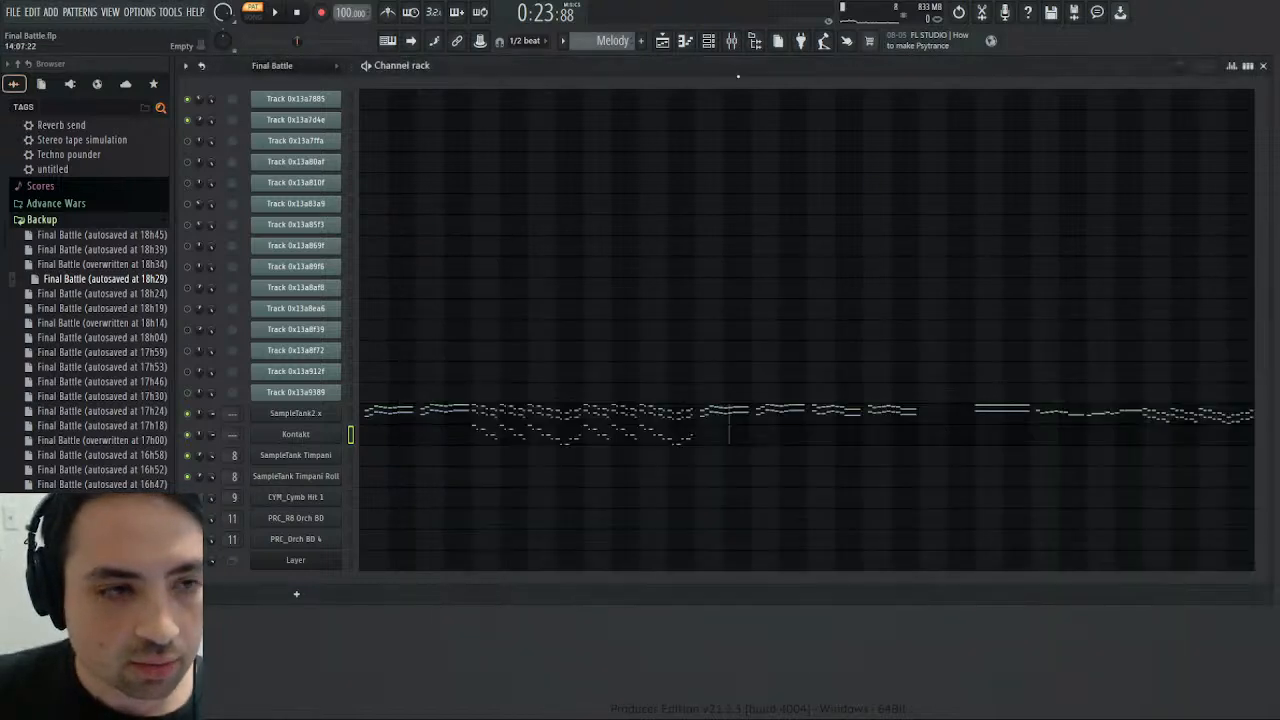
left_click(636, 87)
left_click(277, 16)
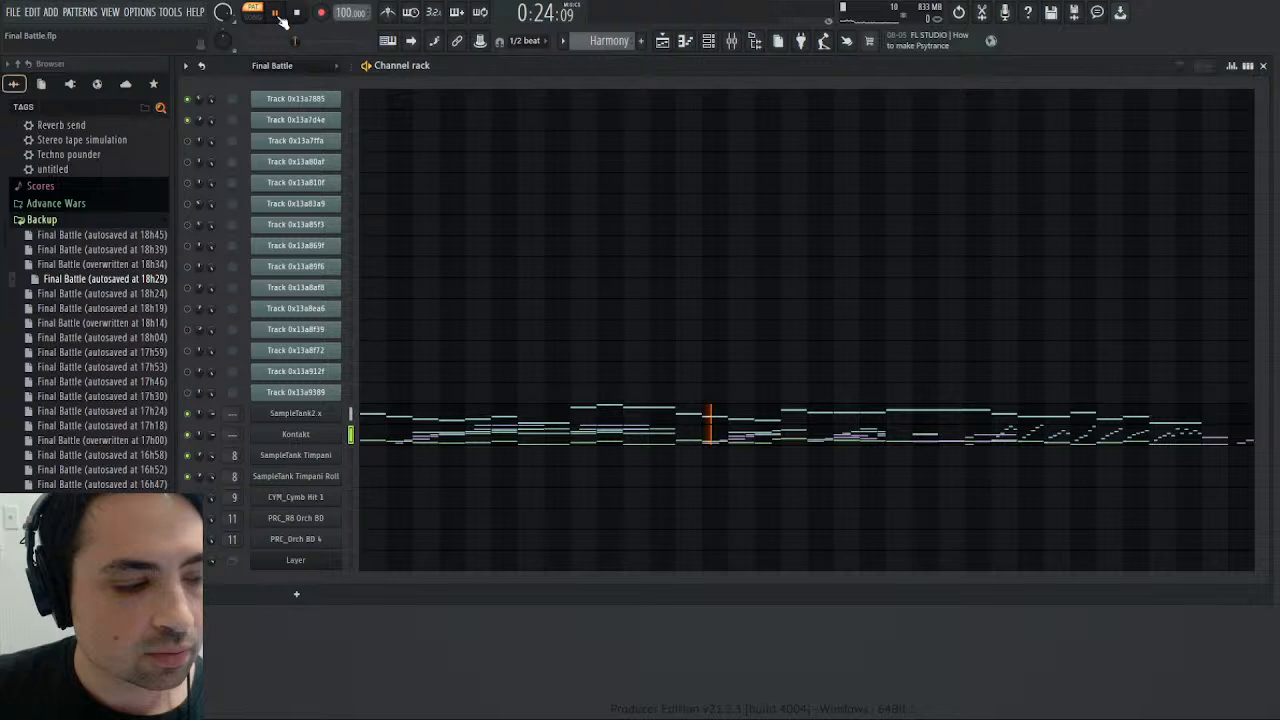
left_click(296, 13)
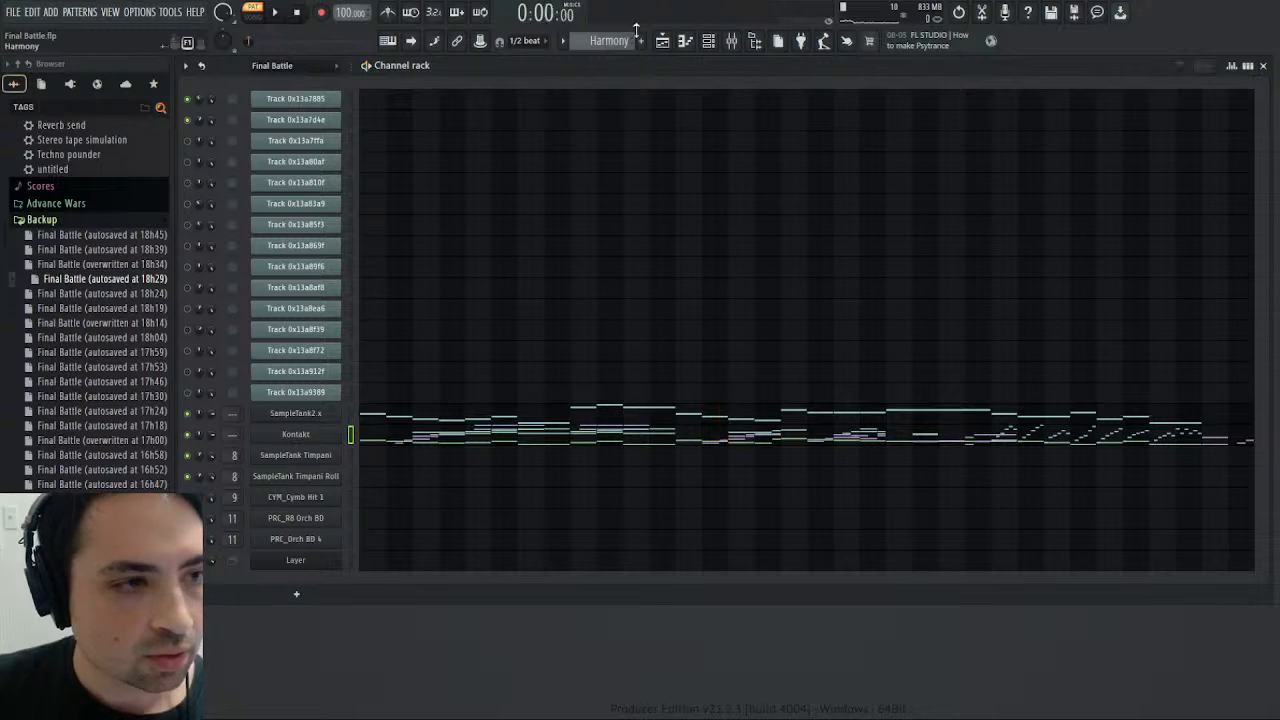
- Solo the Male Choir, Female Choir and French Horns high mixer tracks in turn during Harmony playback, ending with French Horns high selected
left_click(731, 41)
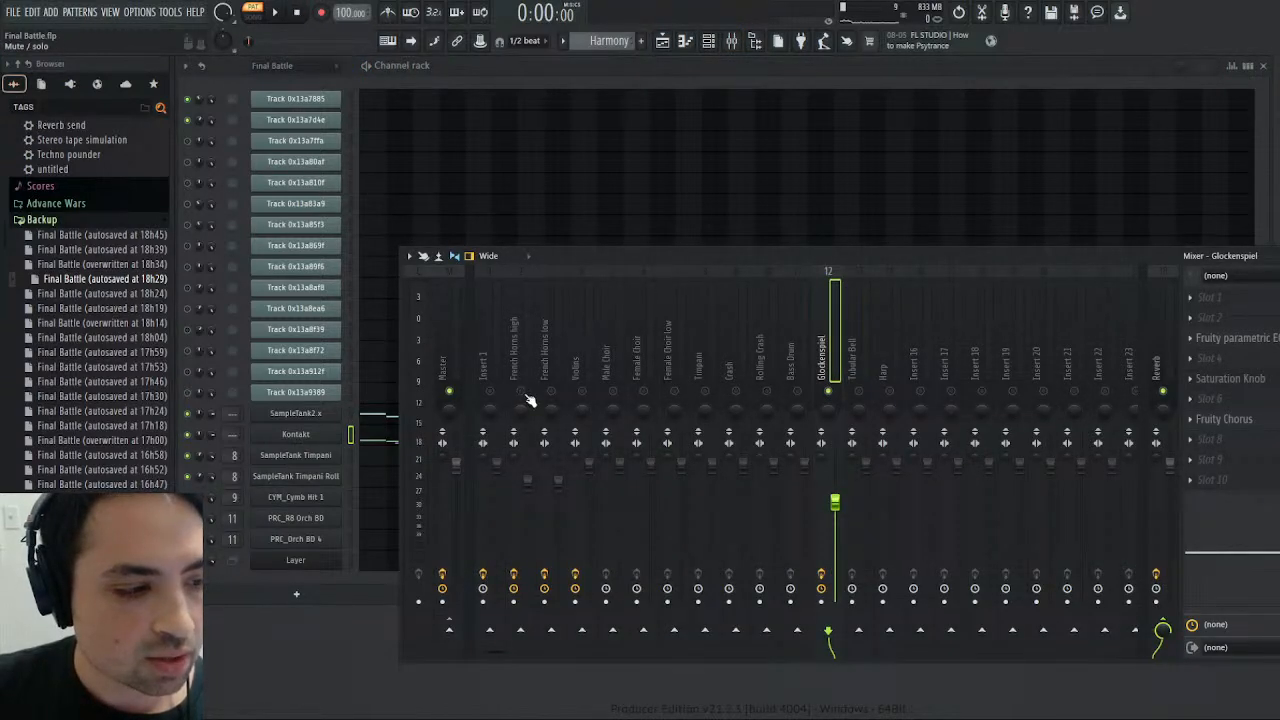
right_click(611, 391)
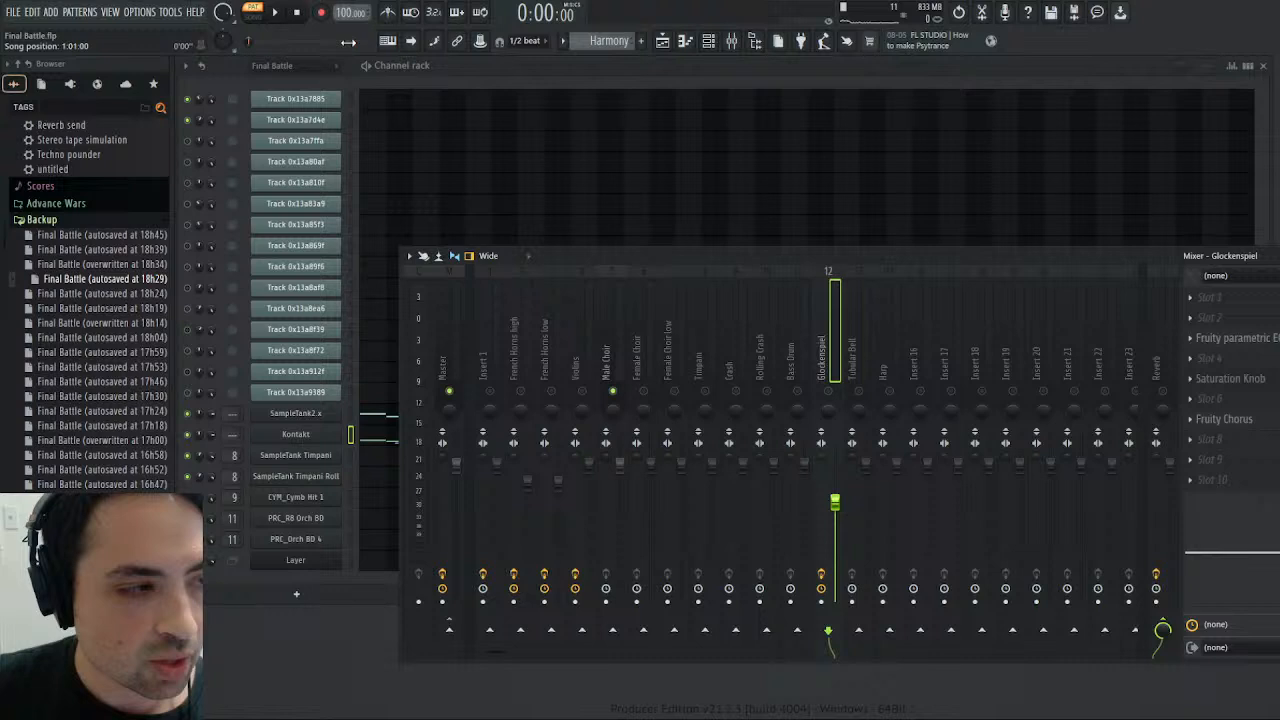
left_click(285, 12)
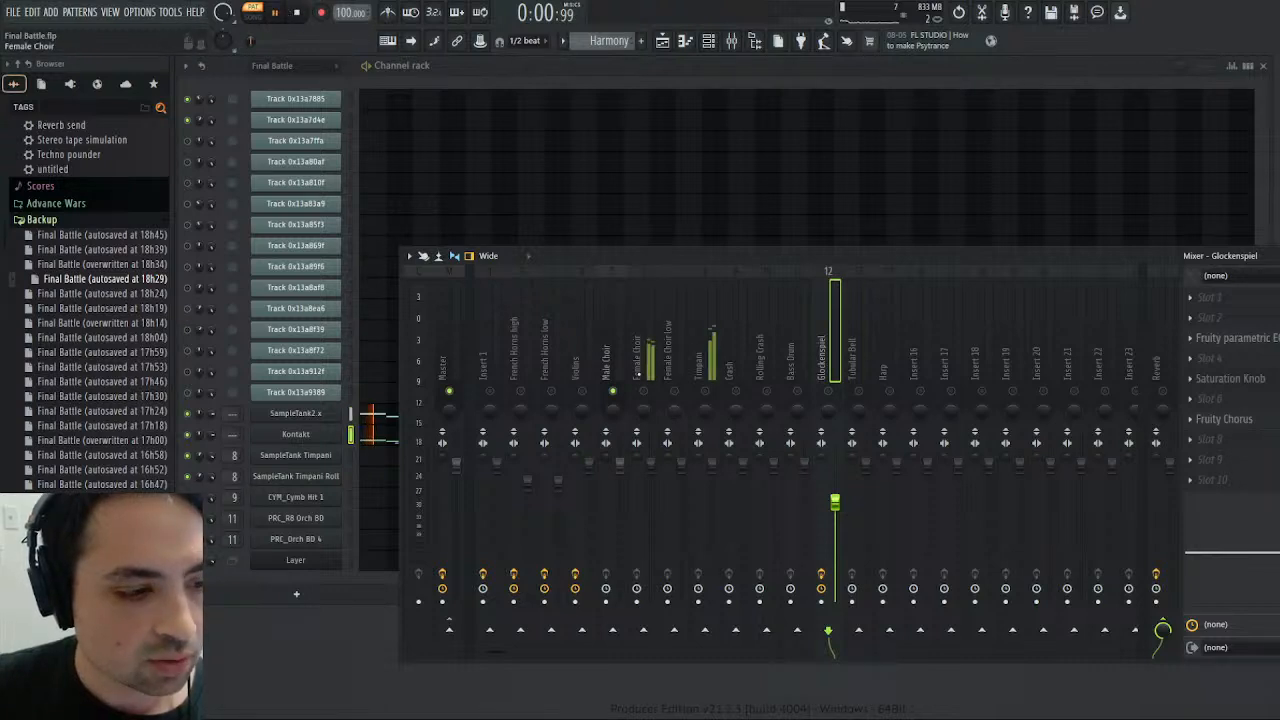
left_click(612, 340)
right_click(644, 392)
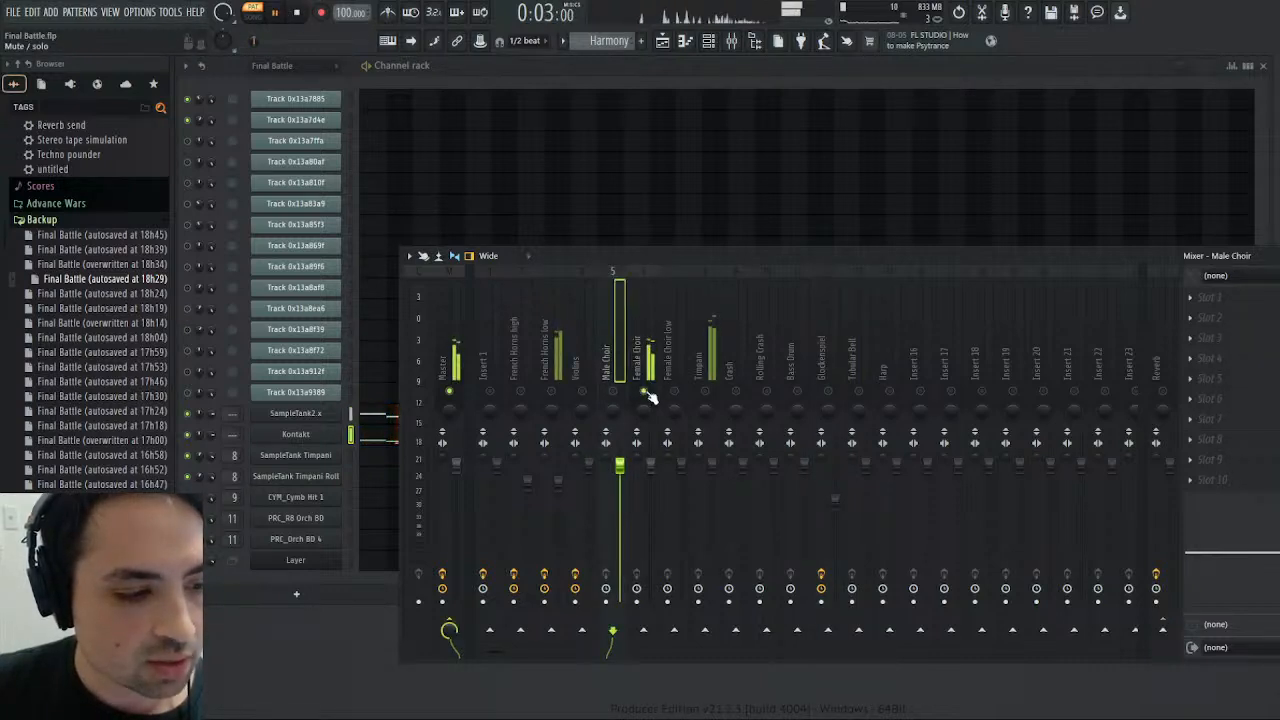
right_click(520, 391)
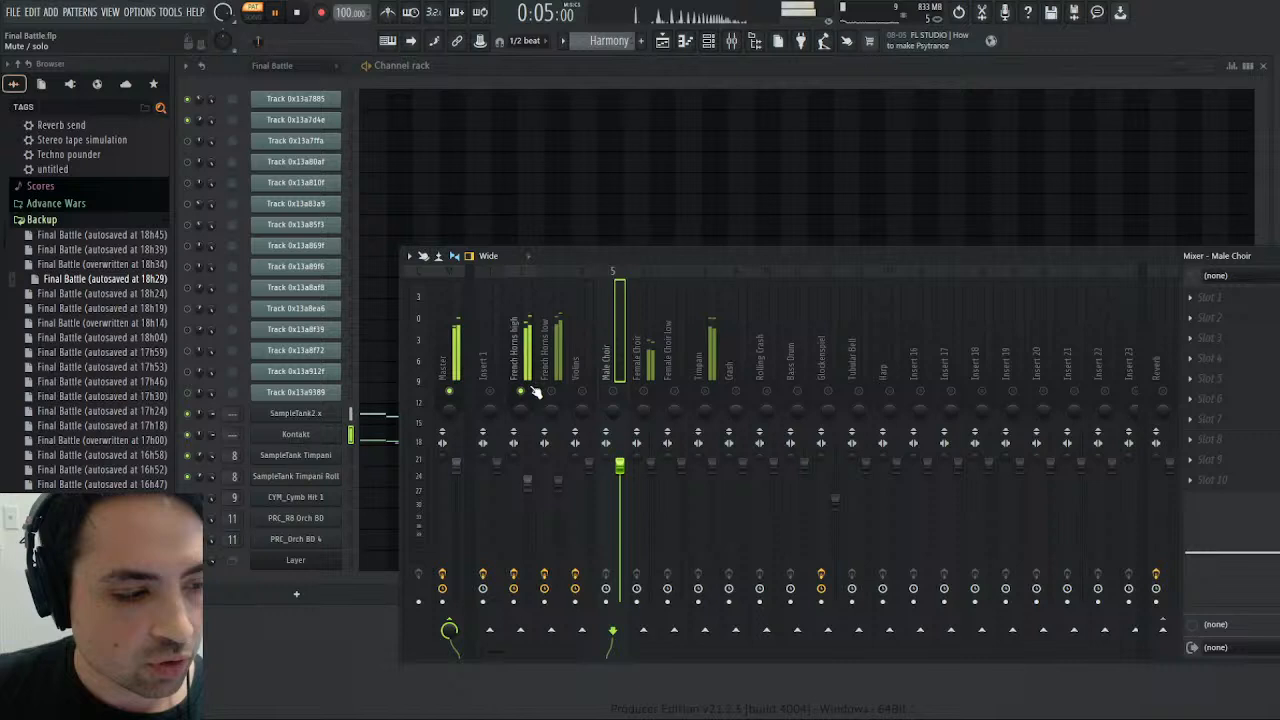
left_click(522, 340)
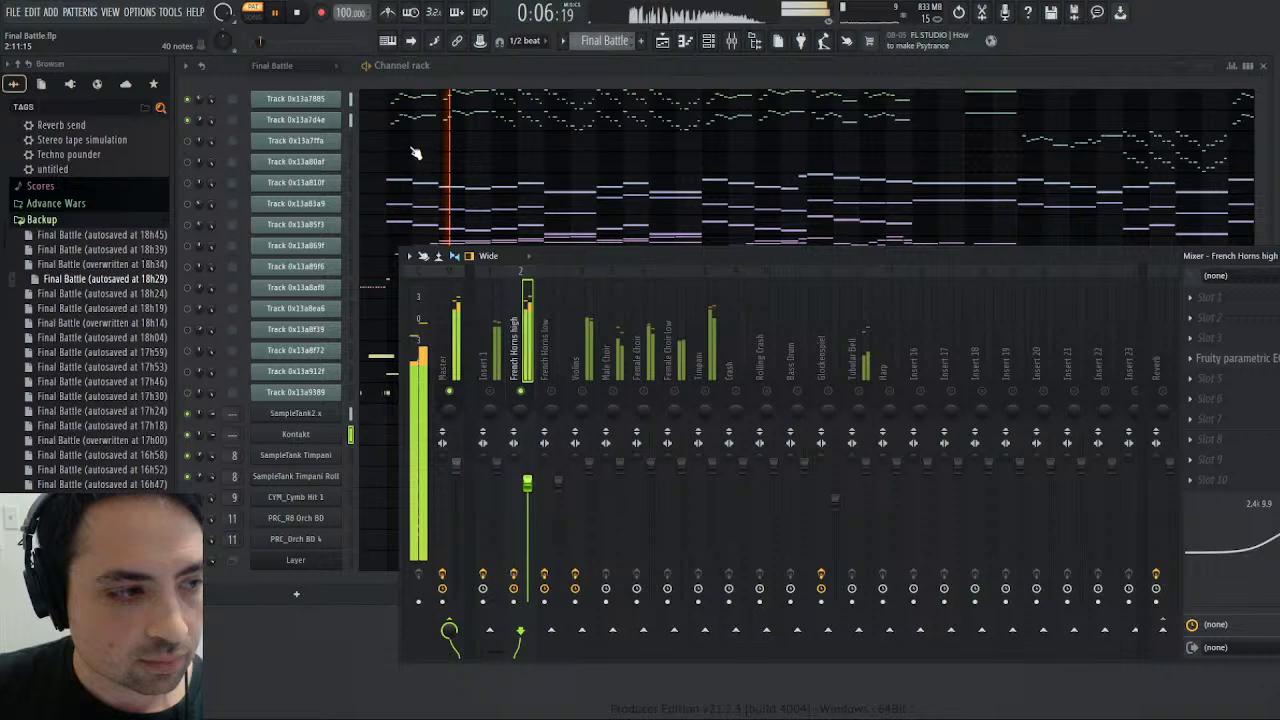
- Unmute Insert 1 alongside French Horns high and solo channel Track 0x13a869f to hear the original part in the Final Battle pattern
key("F9")
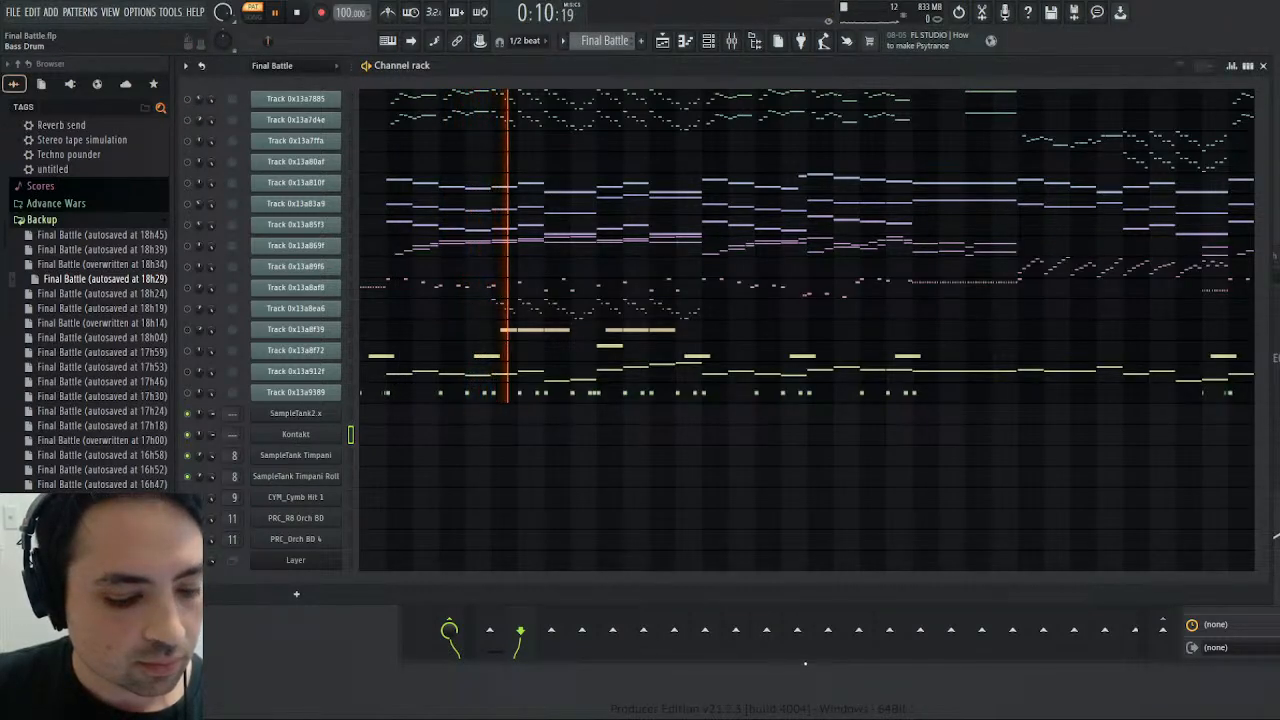
key("F9")
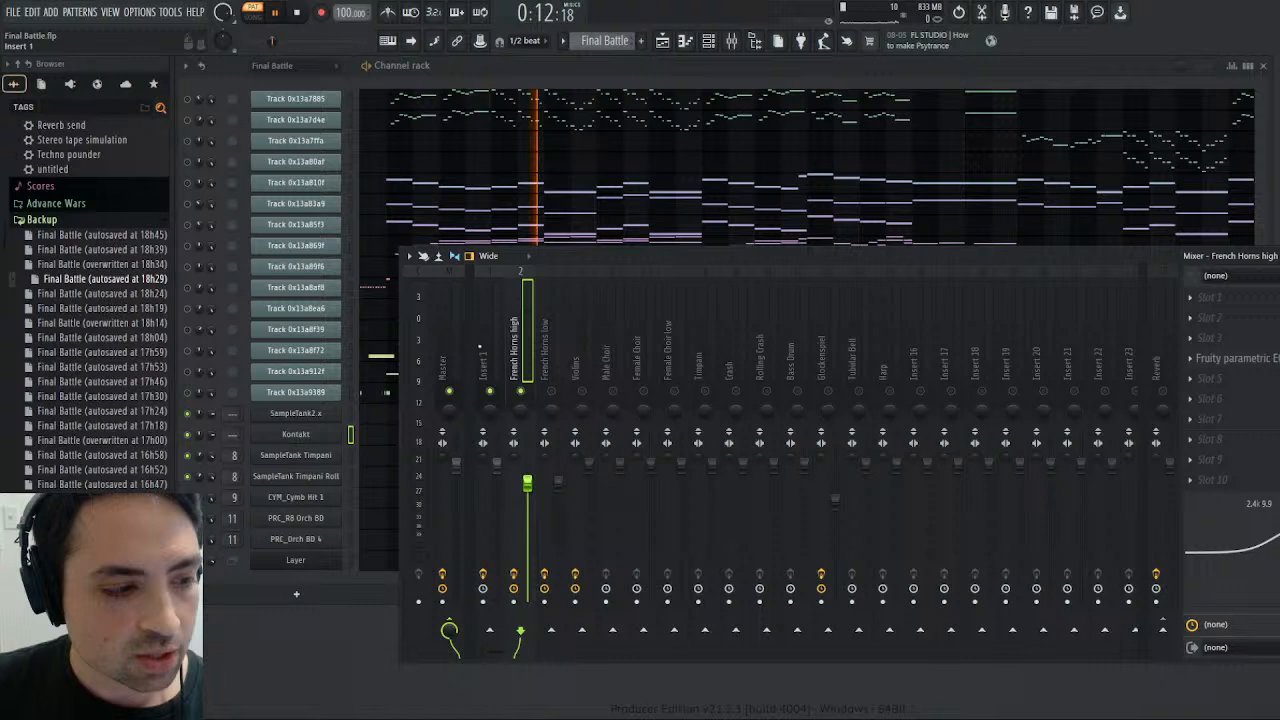
key("F9")
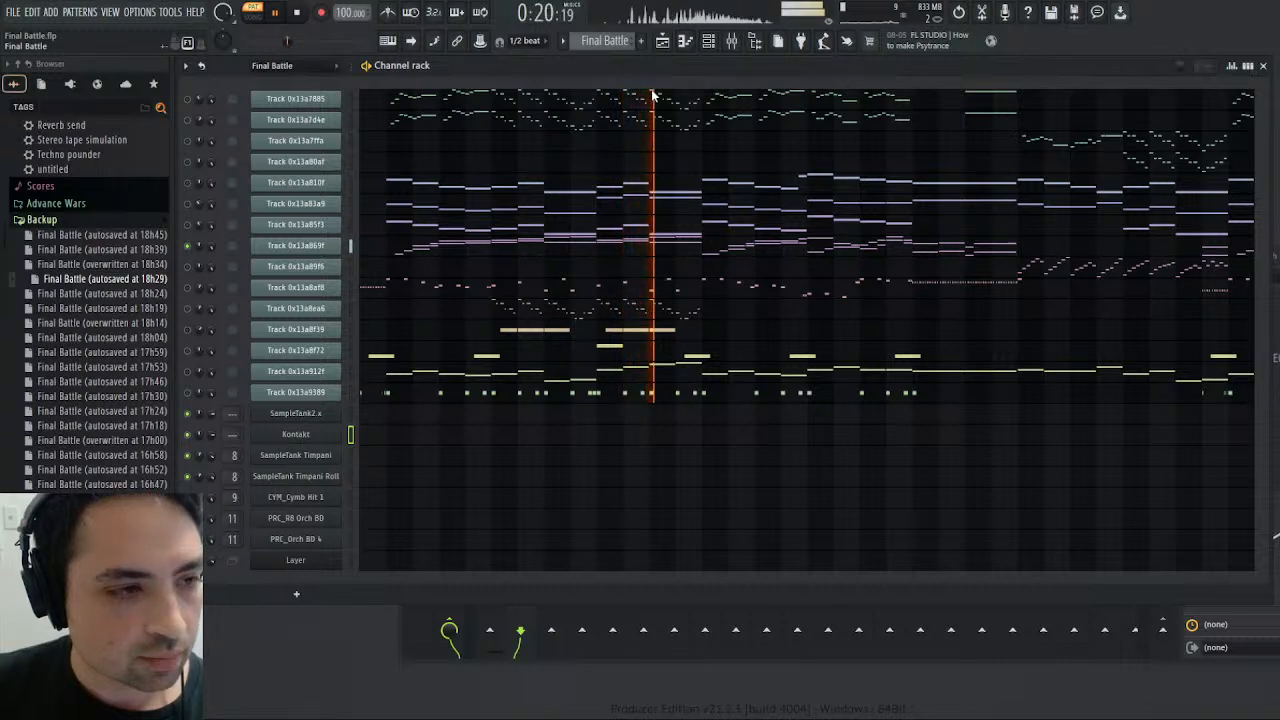
- Return to the Harmony pattern, replay it from a further position for comparison, and reopen the mixer on French Horns high
key("KP_Add")
left_click(303, 13)
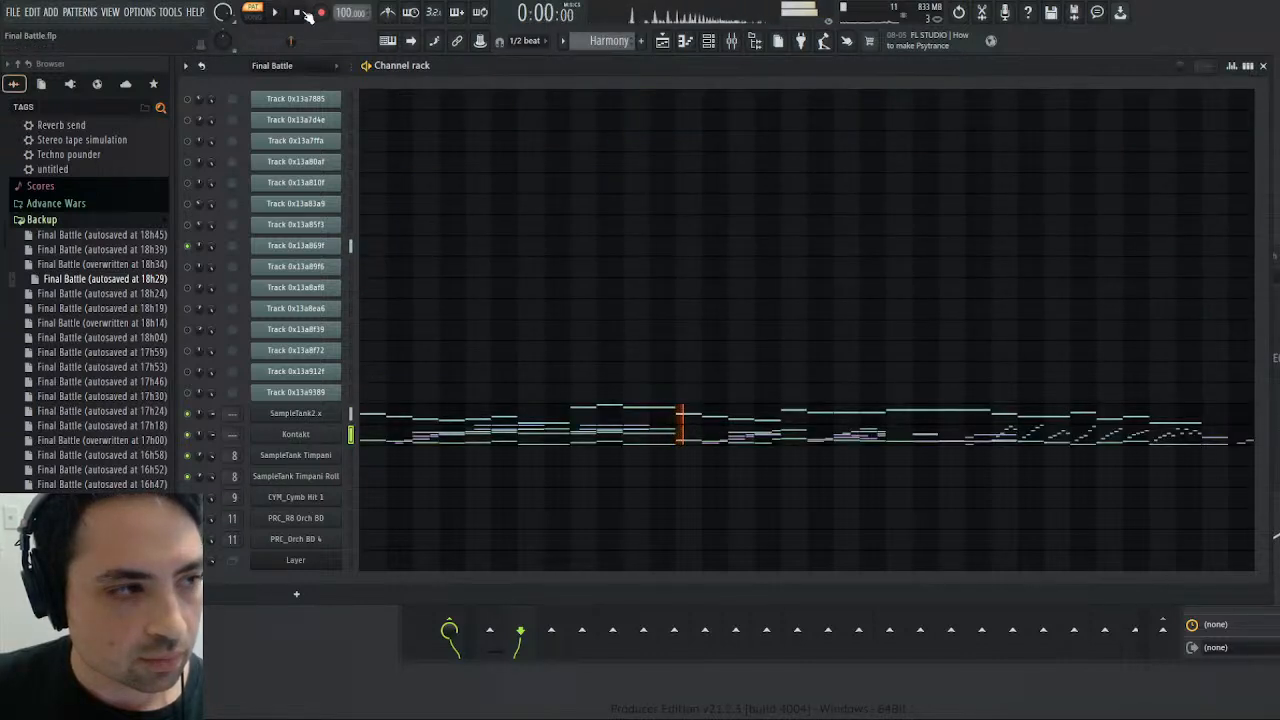
left_click(275, 12)
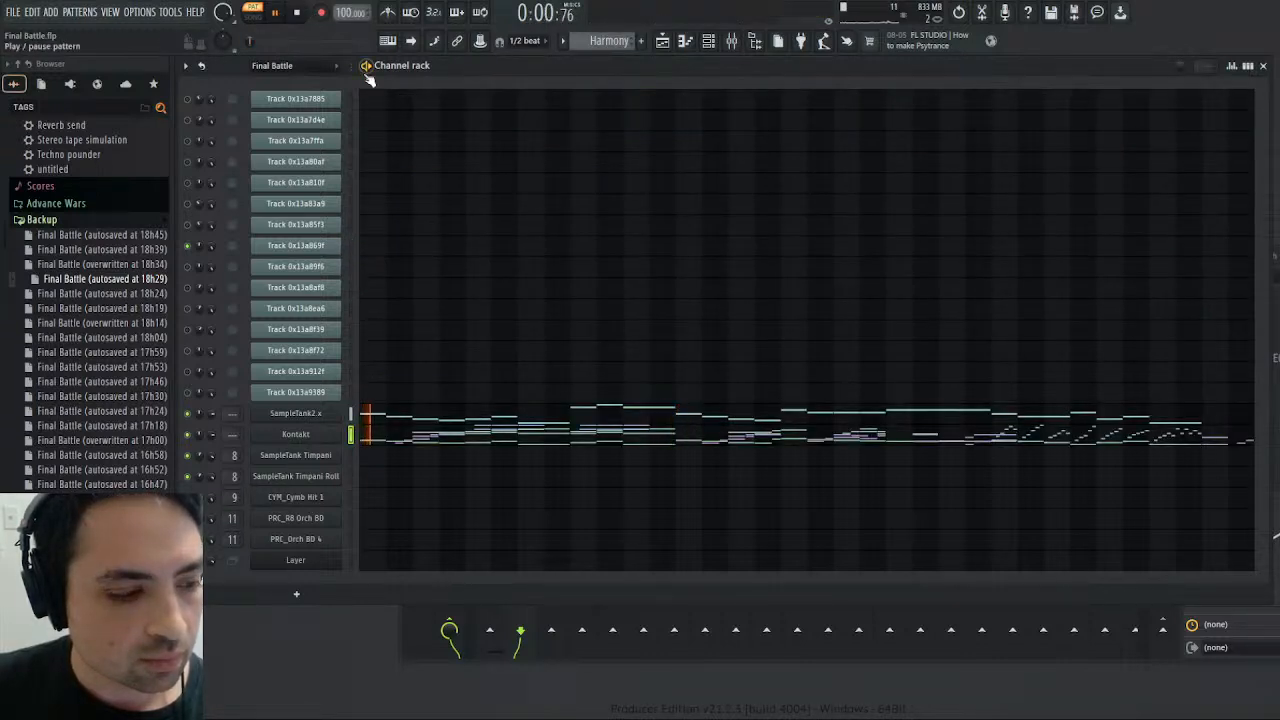
left_click(267, 43)
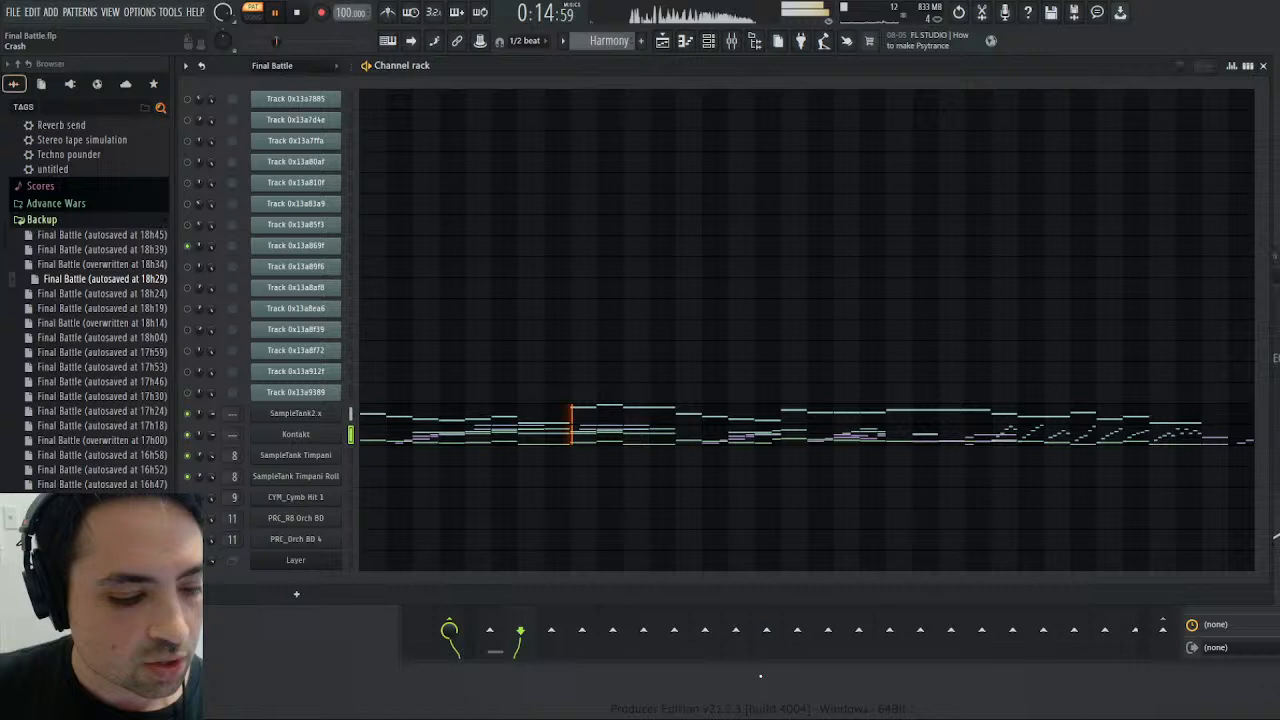
key("F9")
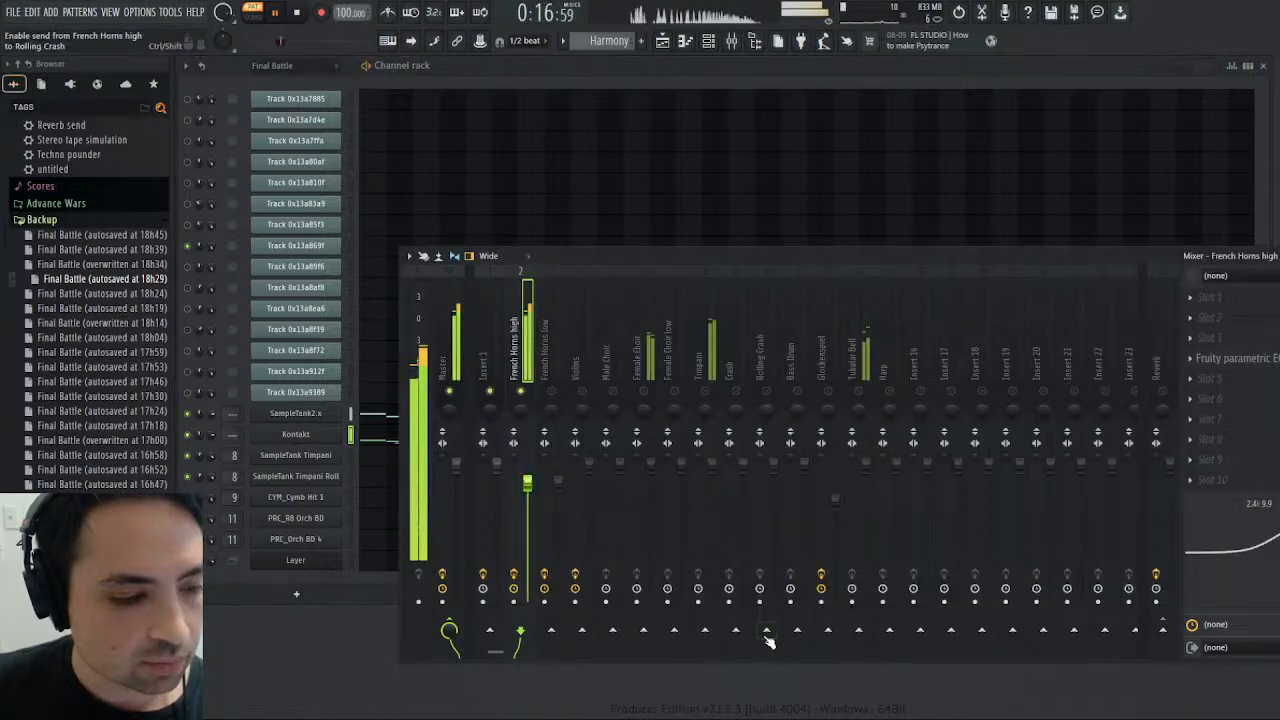
- Send the French Horns high mixer track to the Reverb track and restart playback of the Harmony pattern
left_click(1163, 628)
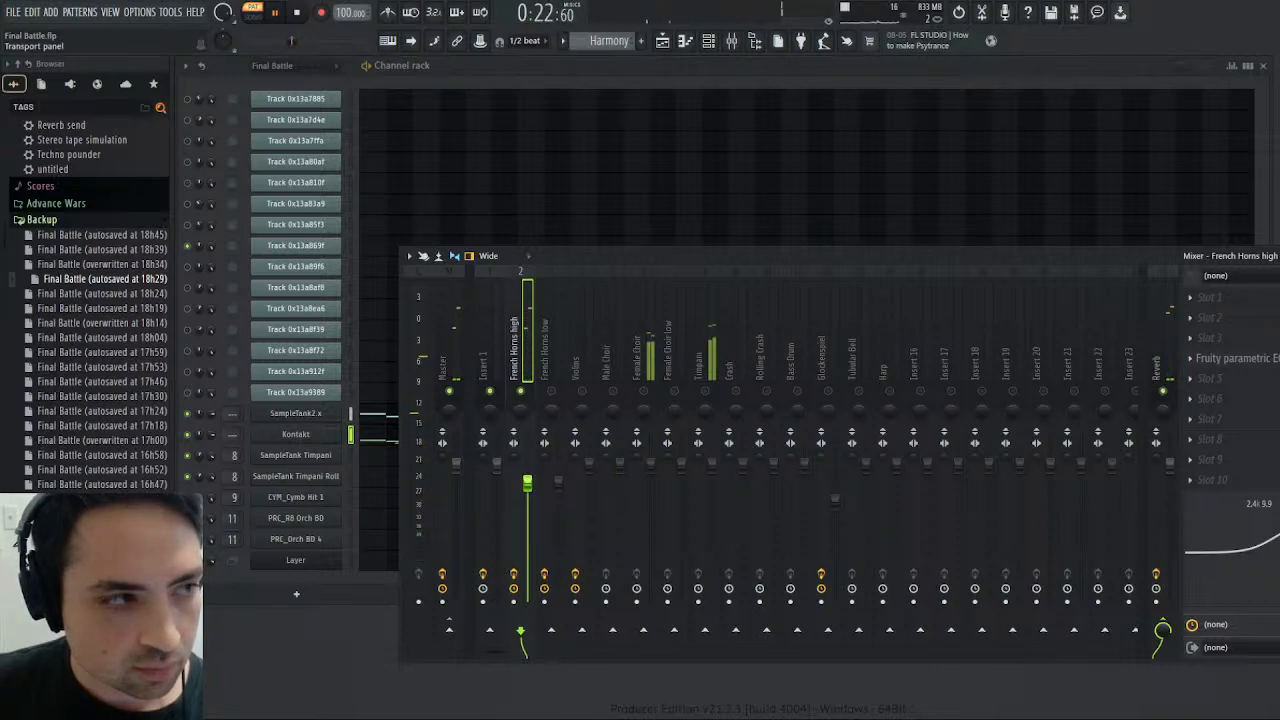
left_click(300, 13)
key("space")
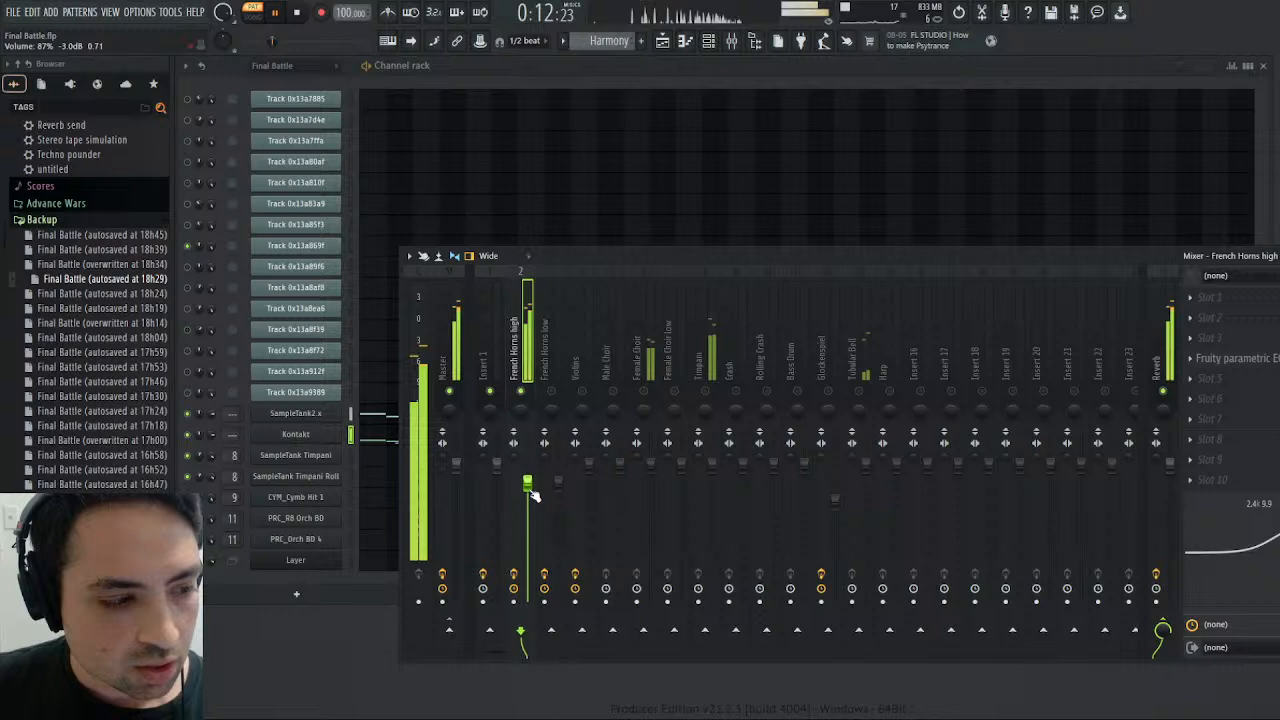
- Lower the French Horns high track's volume to about -7.1 dB, then replay the Harmony pattern to check the level
left_click(449, 352)
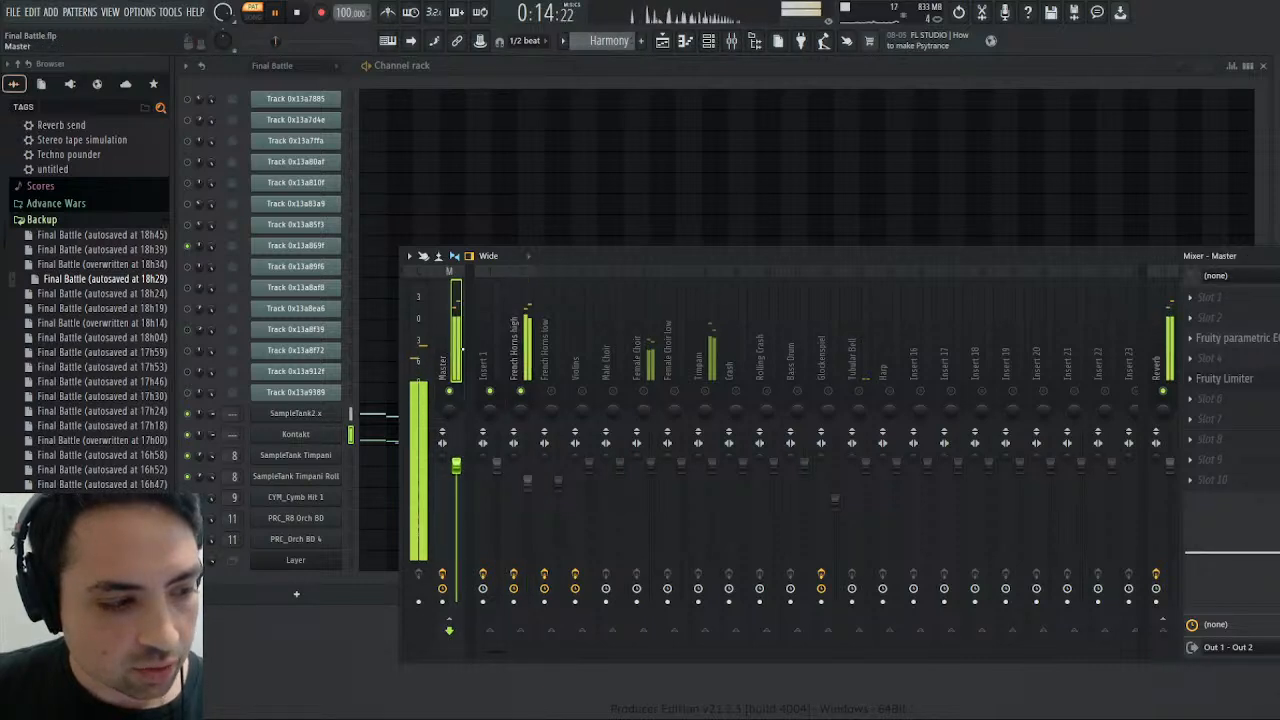
scroll(525, 481, "down", 5)
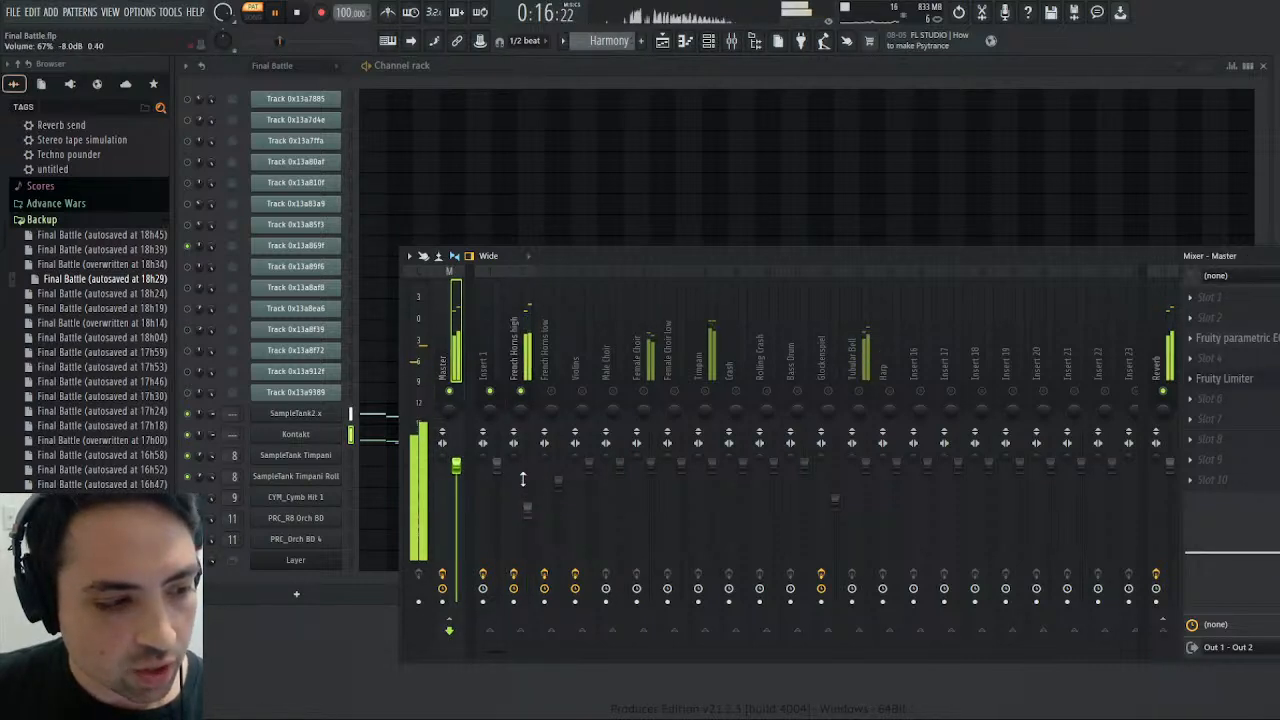
scroll(525, 481, "up", 2)
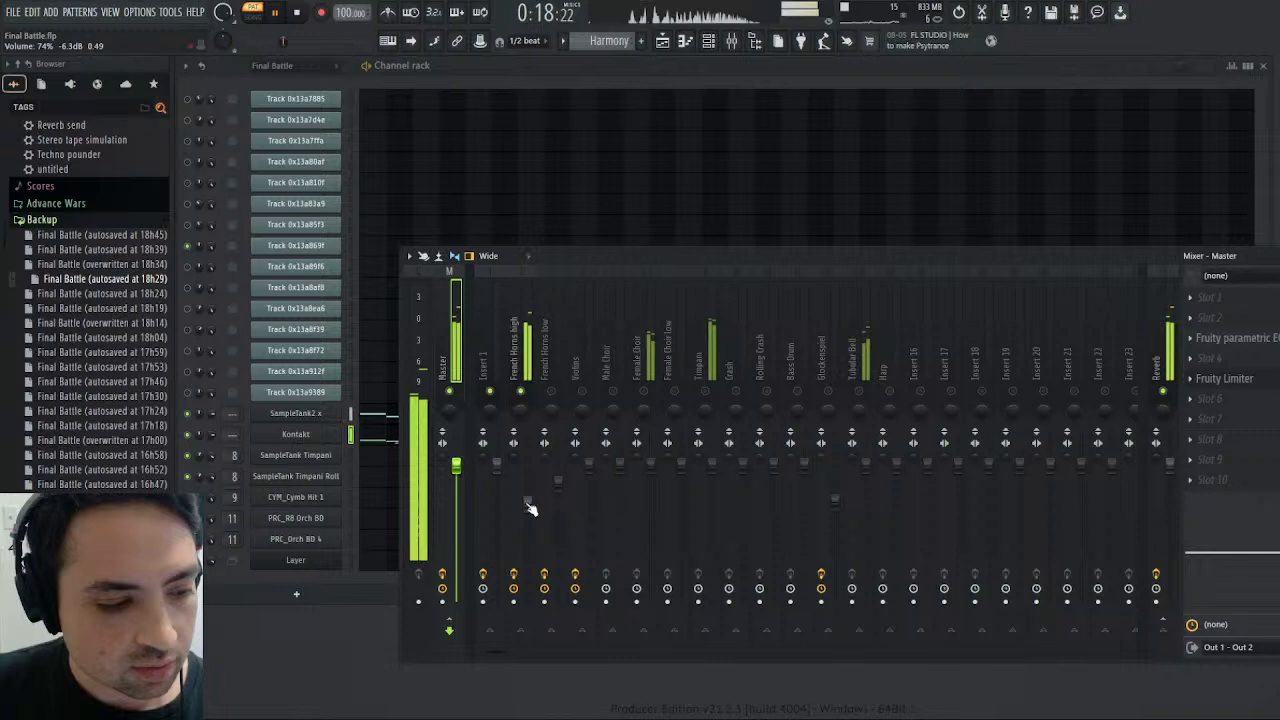
scroll(530, 508, "down", 1)
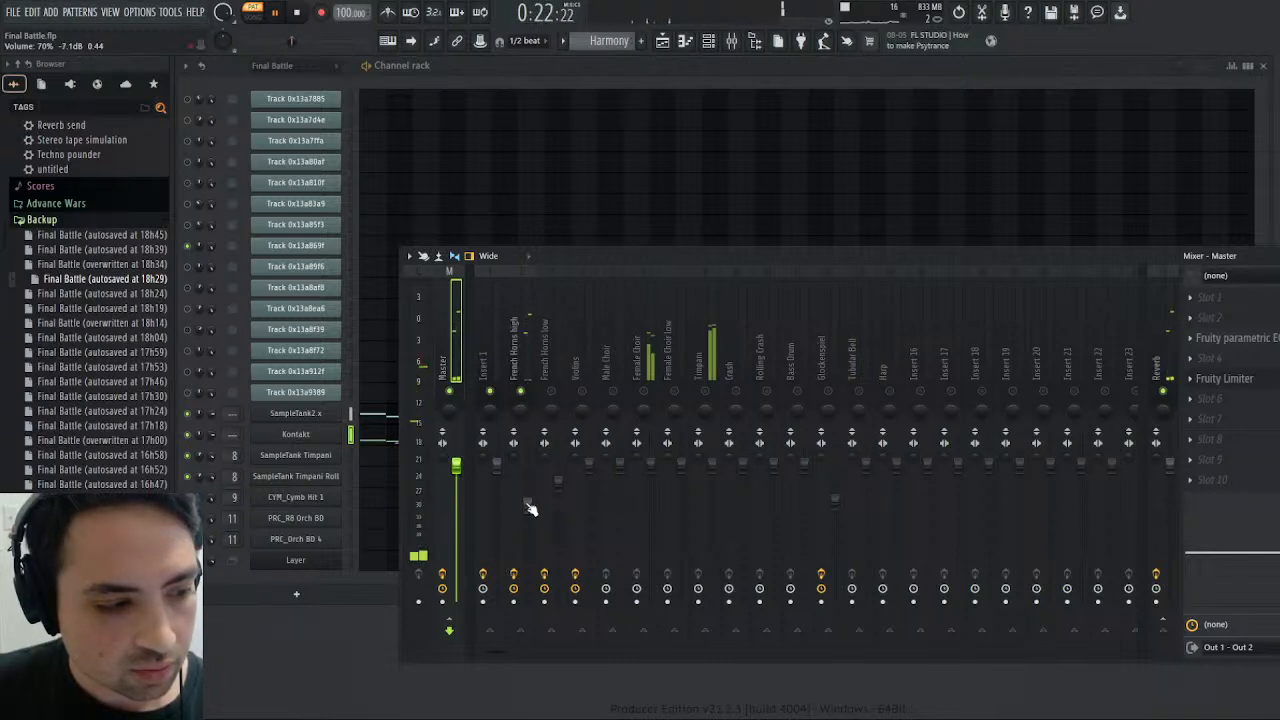
left_click(277, 12)
left_click(277, 12)
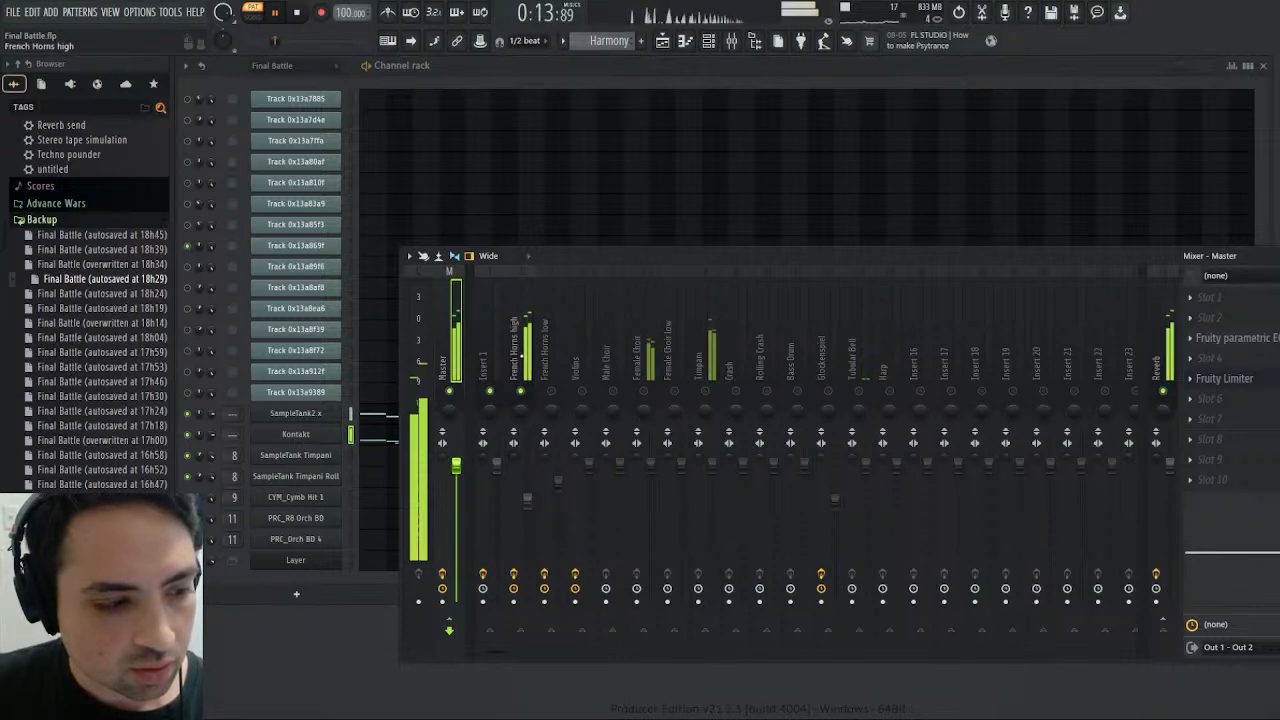
- Add La Petite Excite to the French Horns high track and set its High amount to about 1.90 dB during playback
left_click(521, 357)
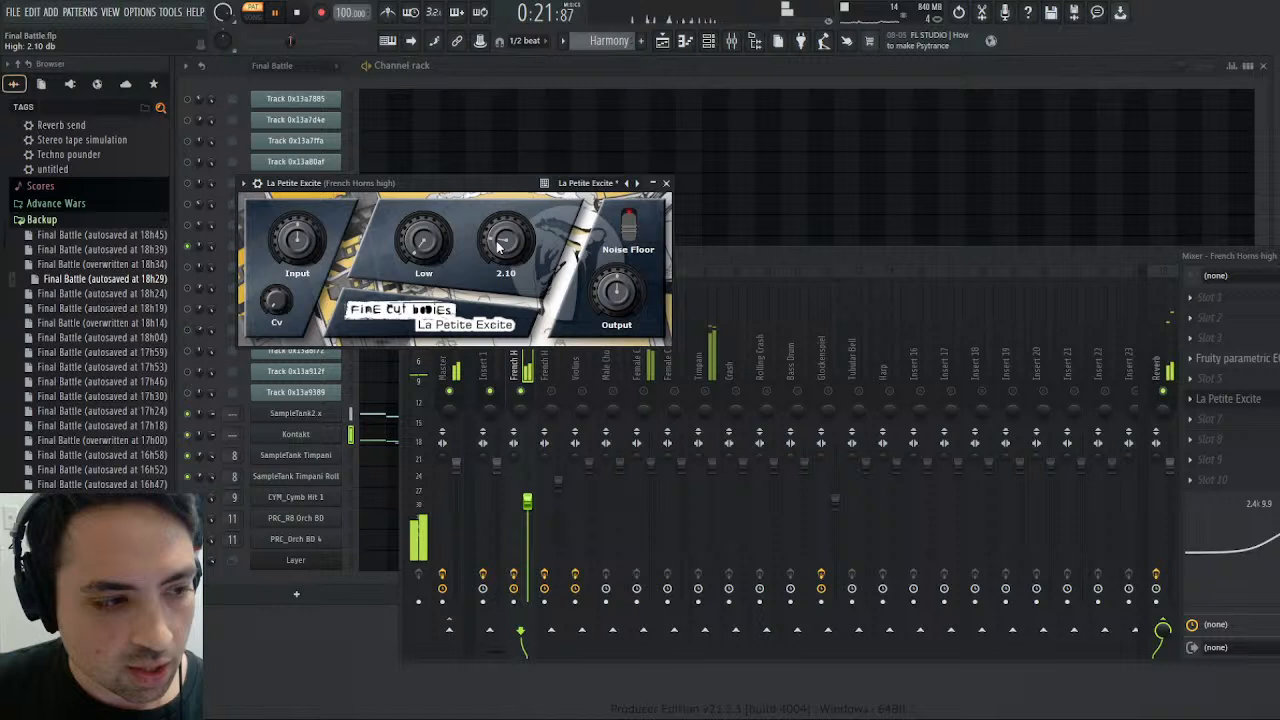
left_click(294, 12)
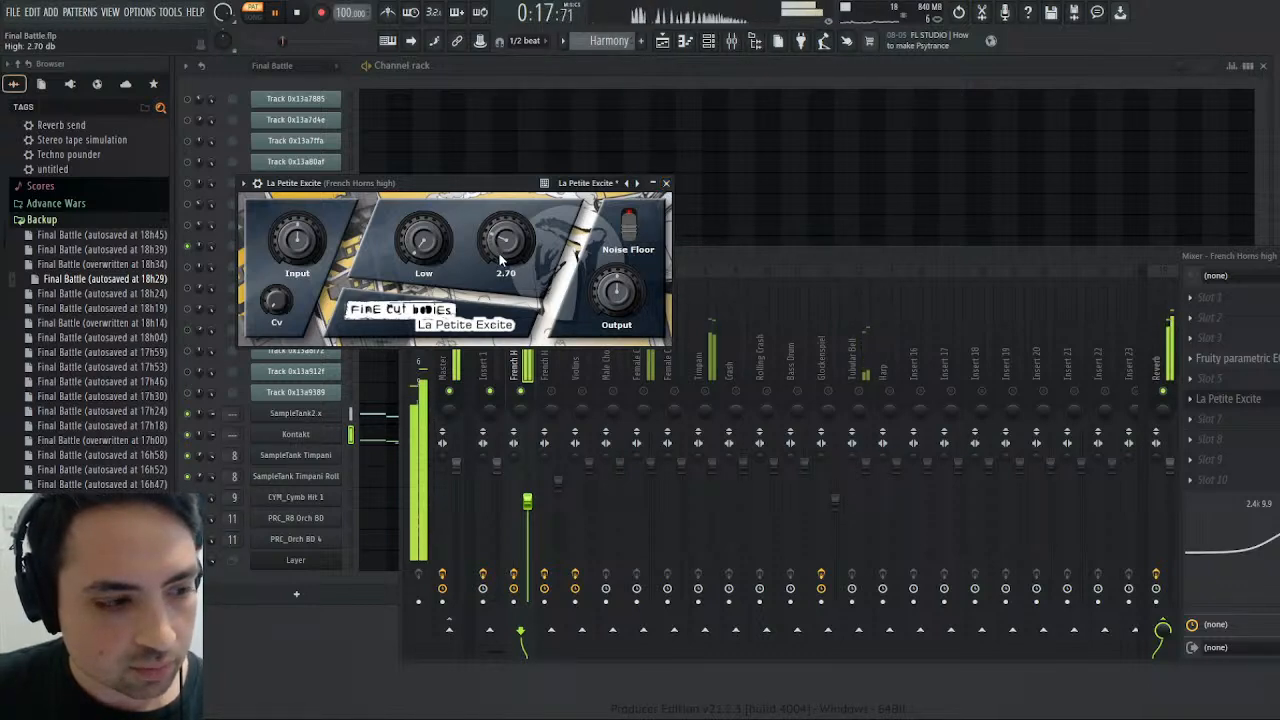
scroll(499, 253, "down", 4)
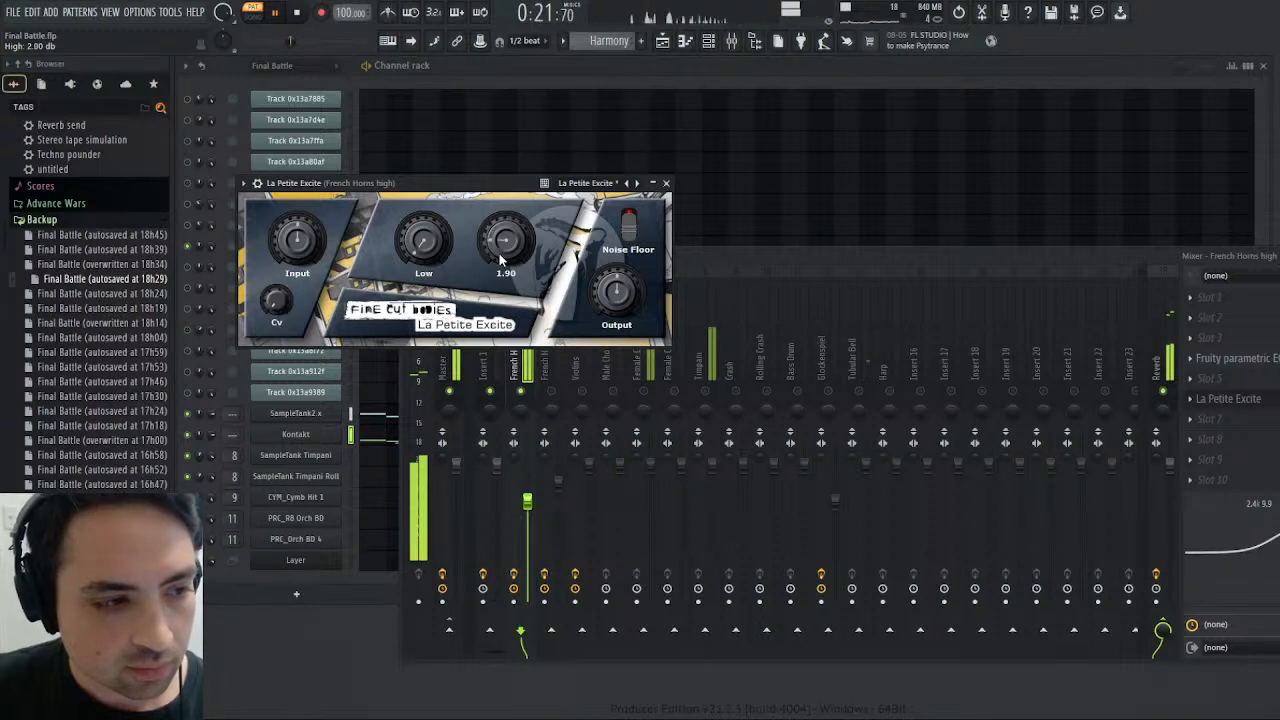
- Raise the high shelf of French Horns high's built-in track EQ to about 13.7, replay the Harmony pattern, and stop
left_click_drag(1272, 536, 1279, 538)
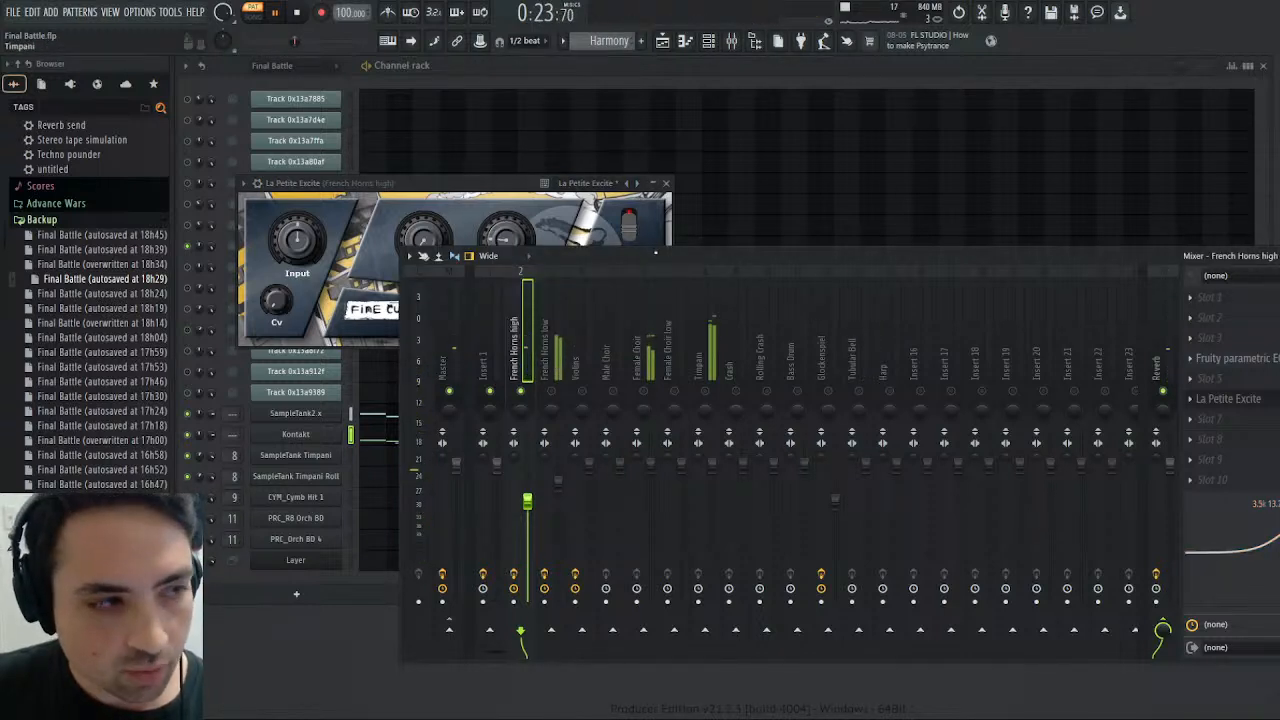
left_click(298, 13)
left_click(280, 13)
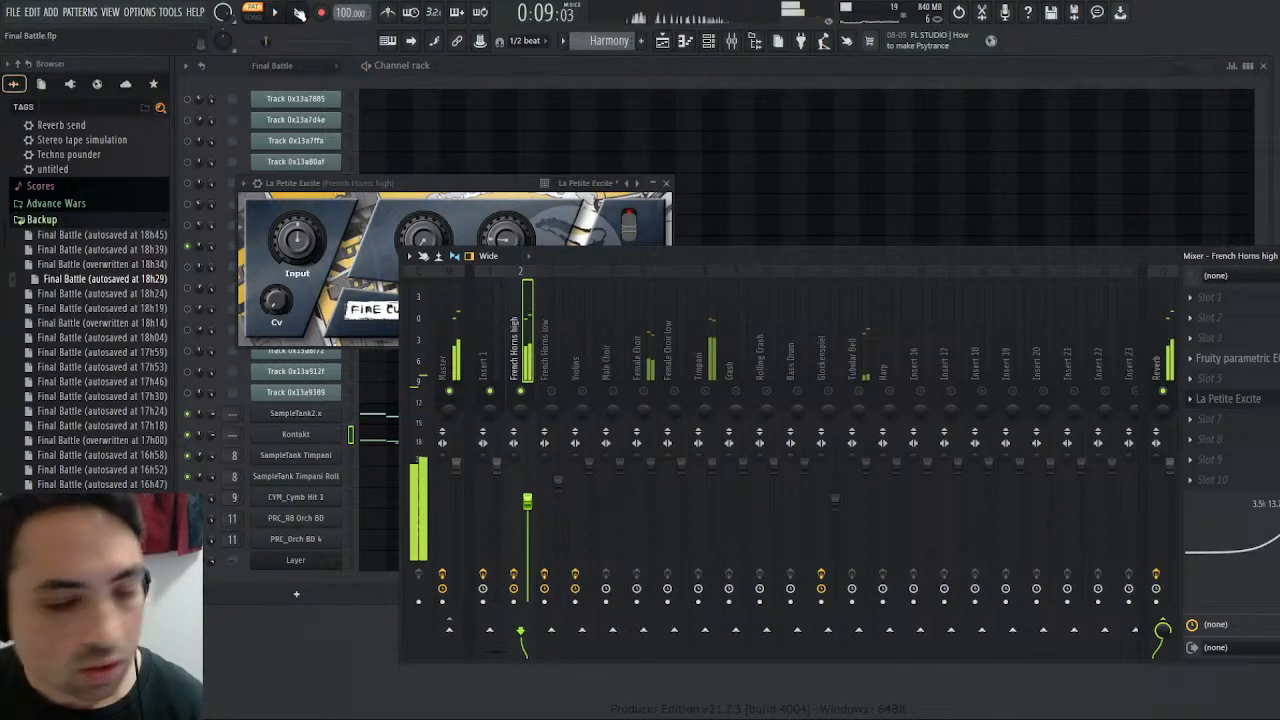
key("space")
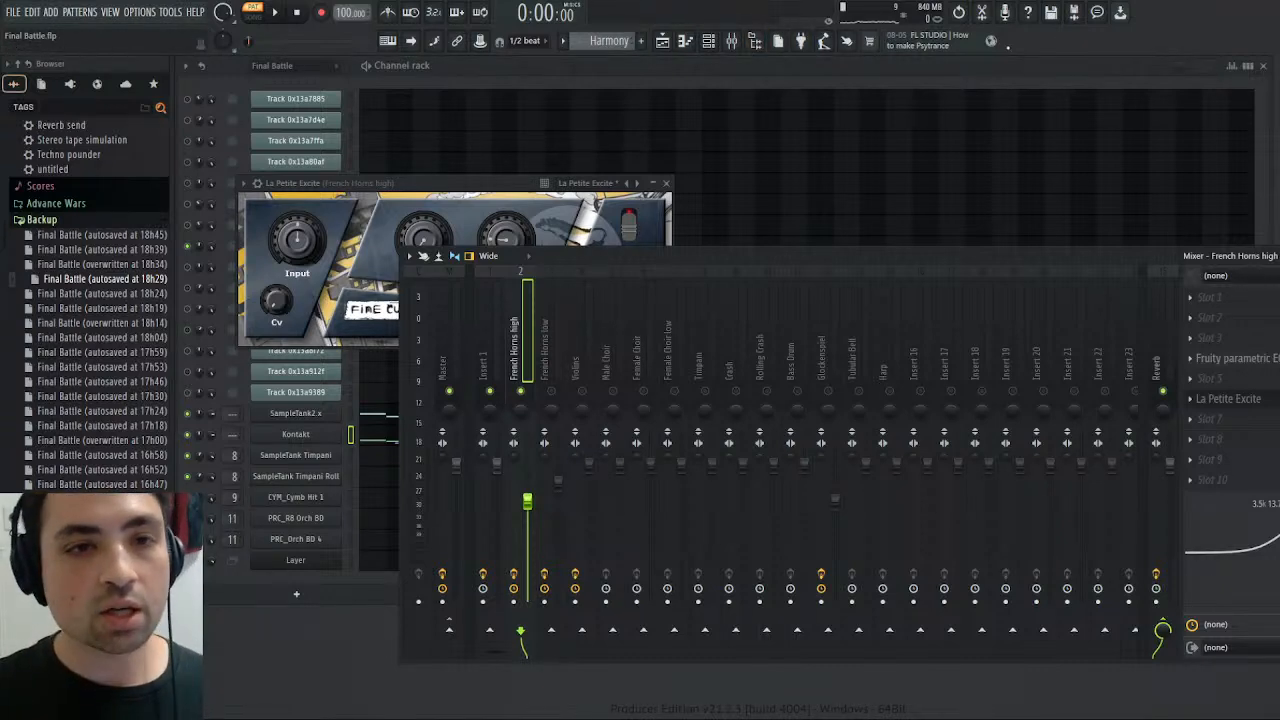
- Close La Petite Excite and reposition the mixer window so its effect slots and track EQ are fully in view
left_click(667, 184)
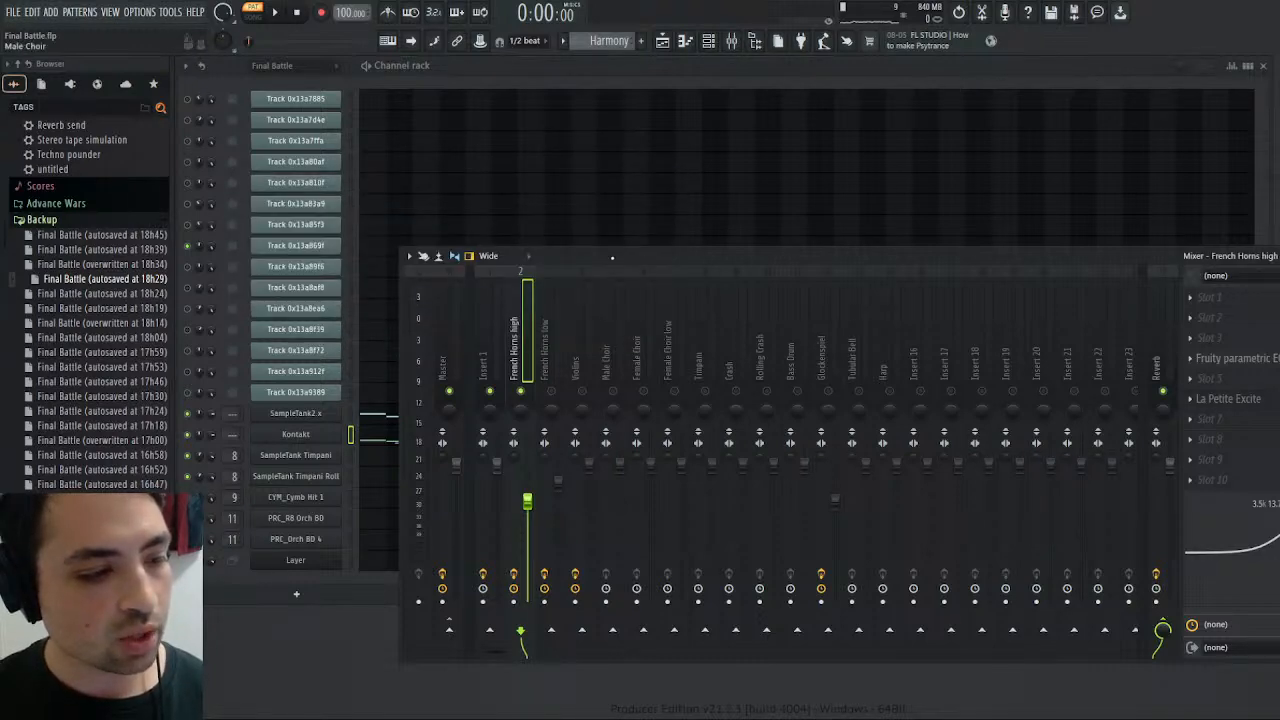
left_click_drag(612, 257, 502, 211)
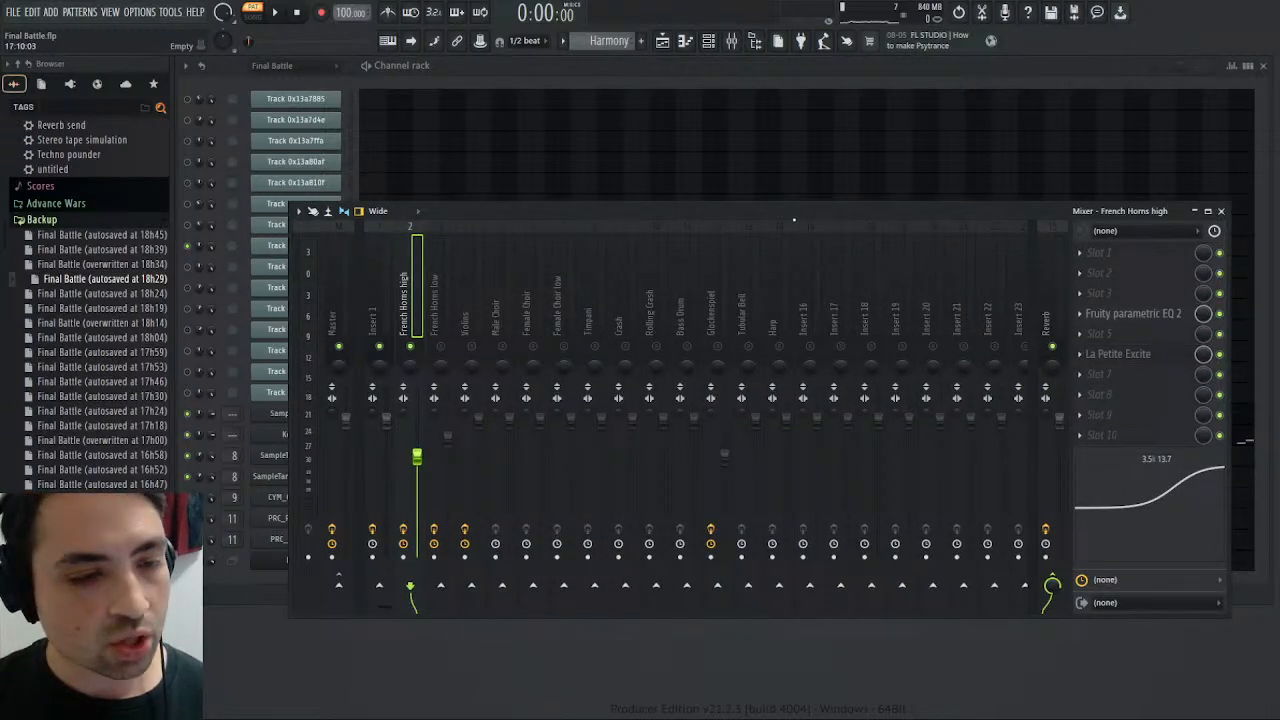
left_click_drag(794, 218, 809, 129)
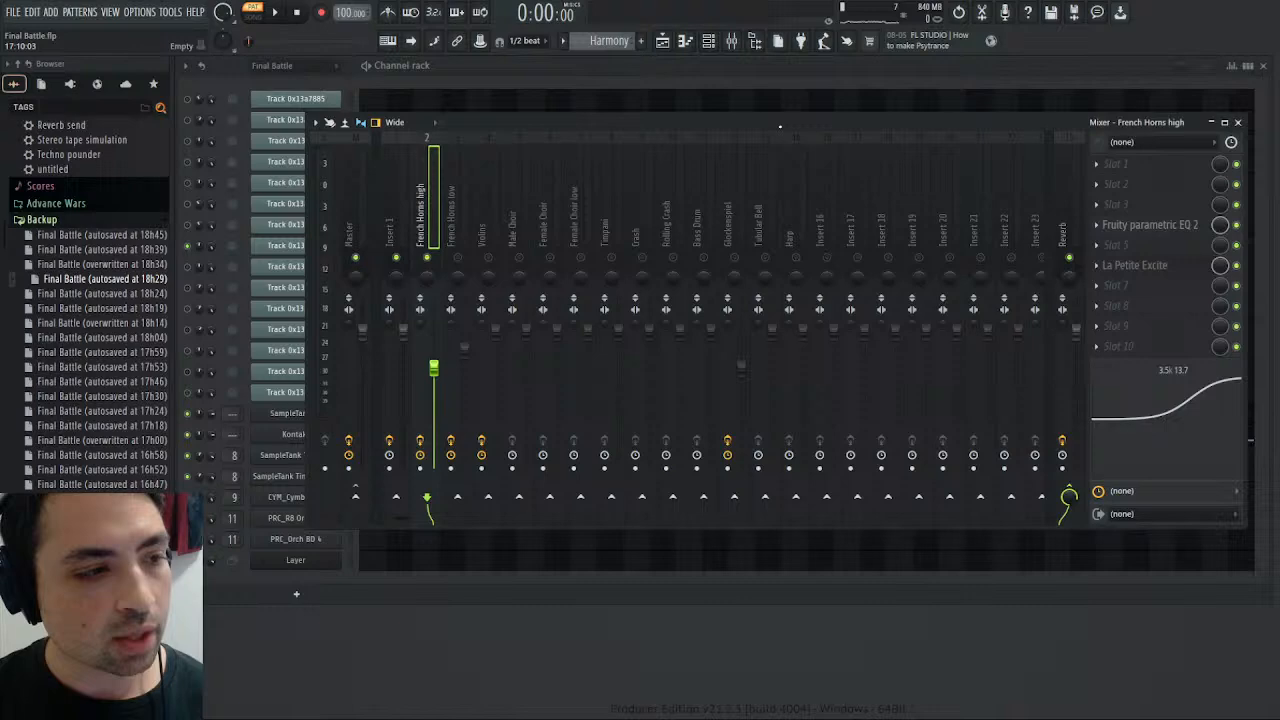
mouse_move(573, 122)
left_mouse_down()
mouse_move(583, 160)
mouse_move(578, 135)
mouse_move(570, 146)
left_mouse_up()
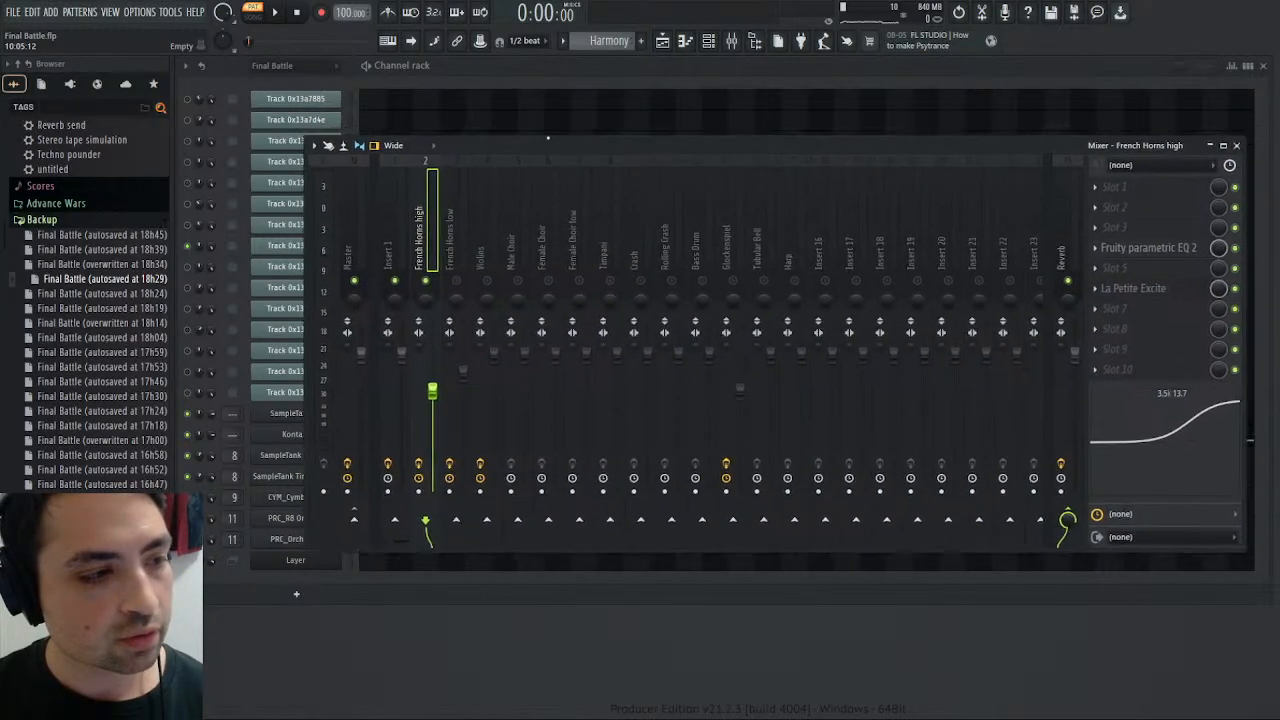
- Play the Harmony pattern and skip to a further position to check the processed French Horns high sound
left_click(283, 17)
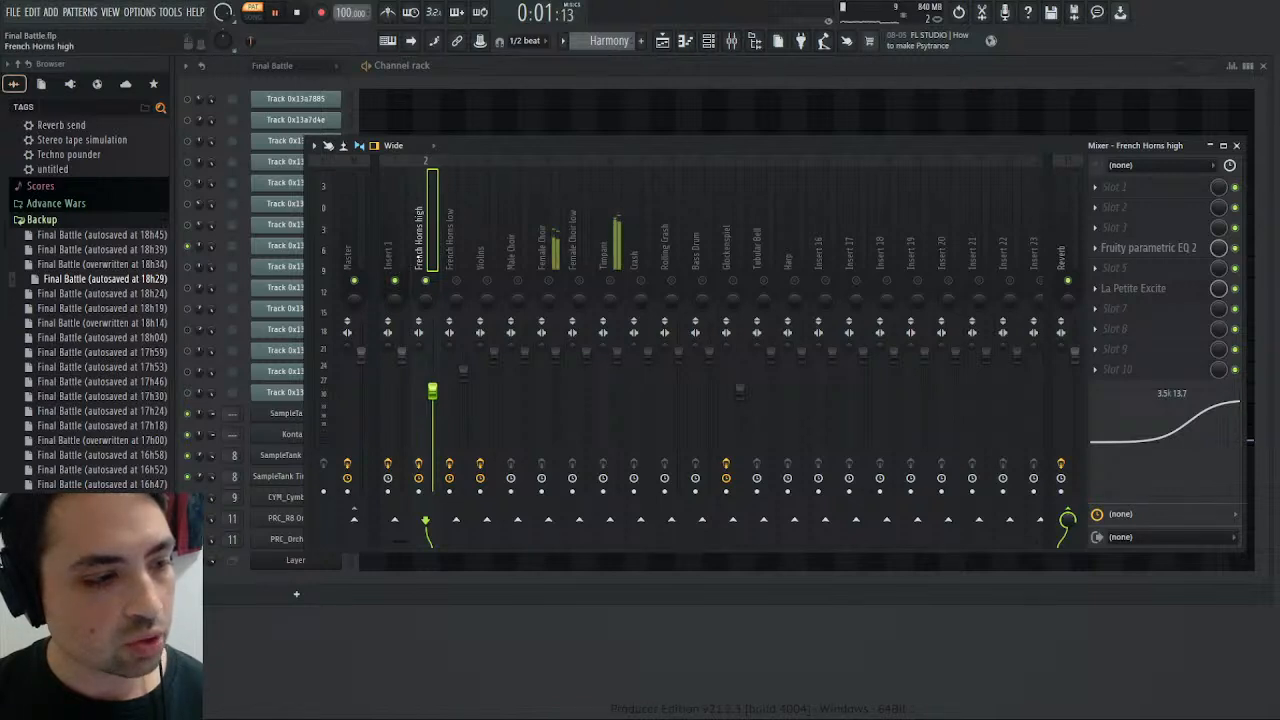
left_click_drag(264, 46, 293, 45)
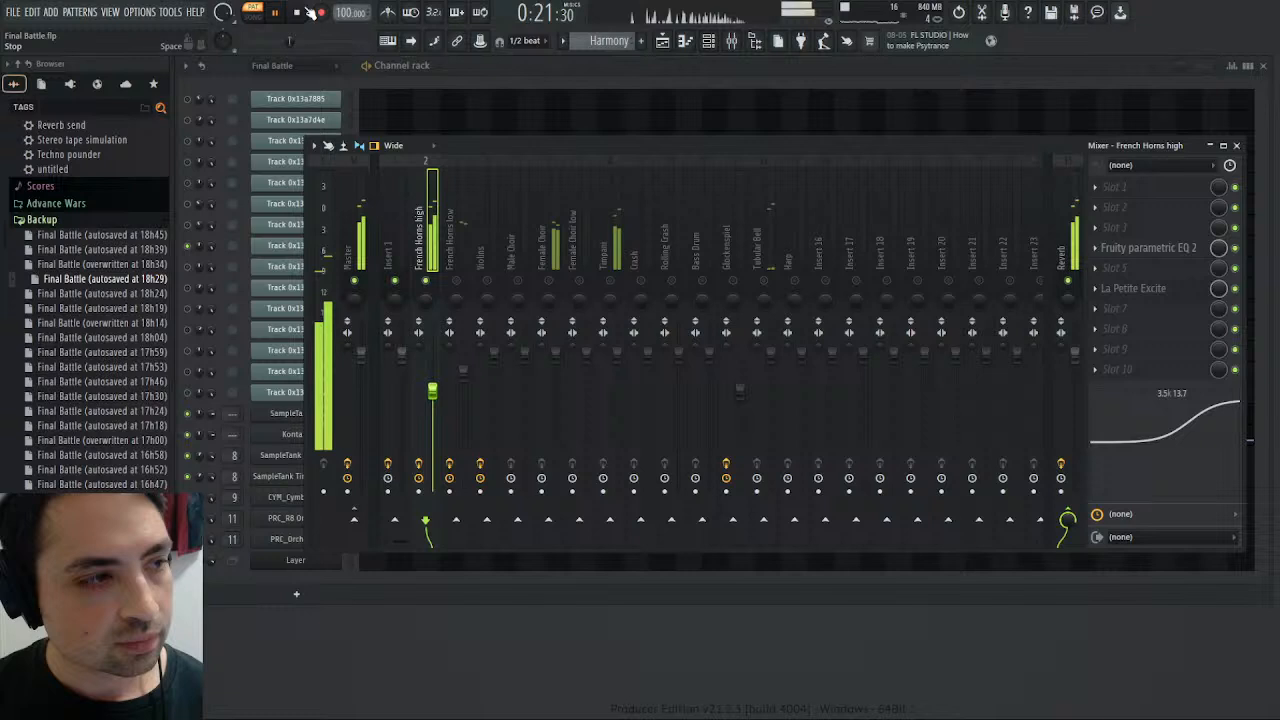
left_click(305, 12)
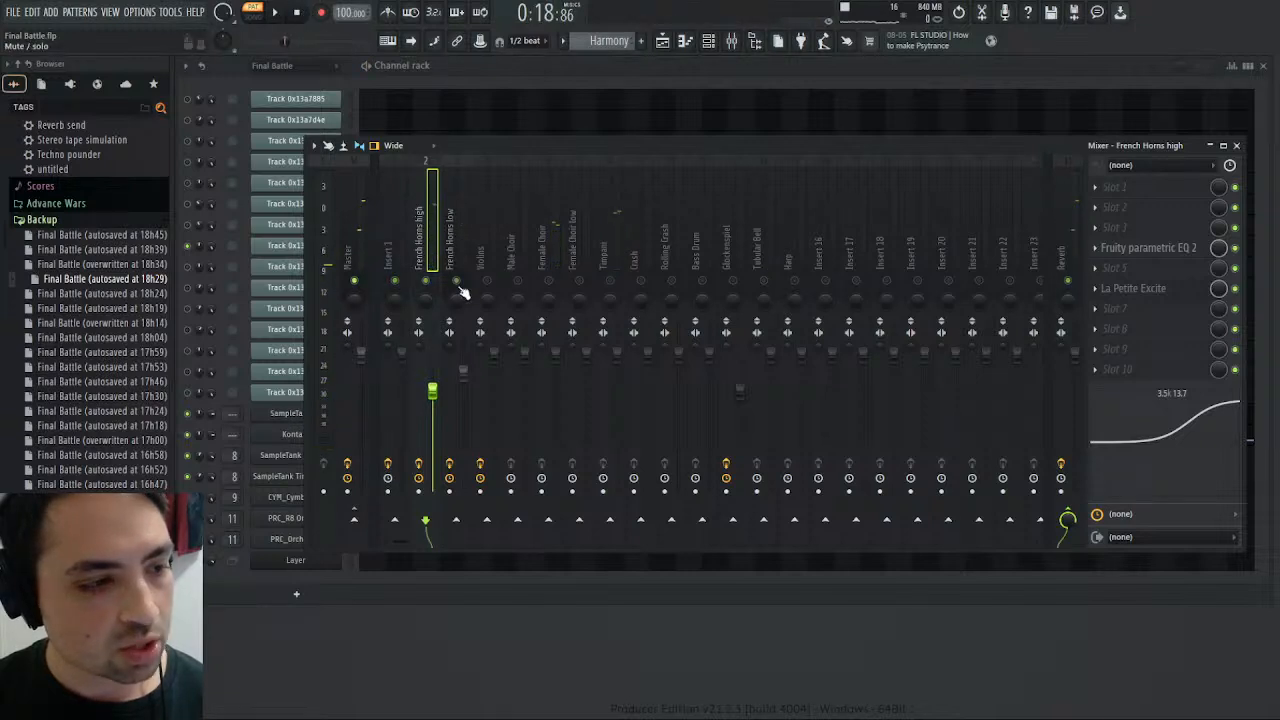
- Solo French Horns low during Harmony playback, jump back towards the pattern's start, and select that mixer track
left_click(276, 12)
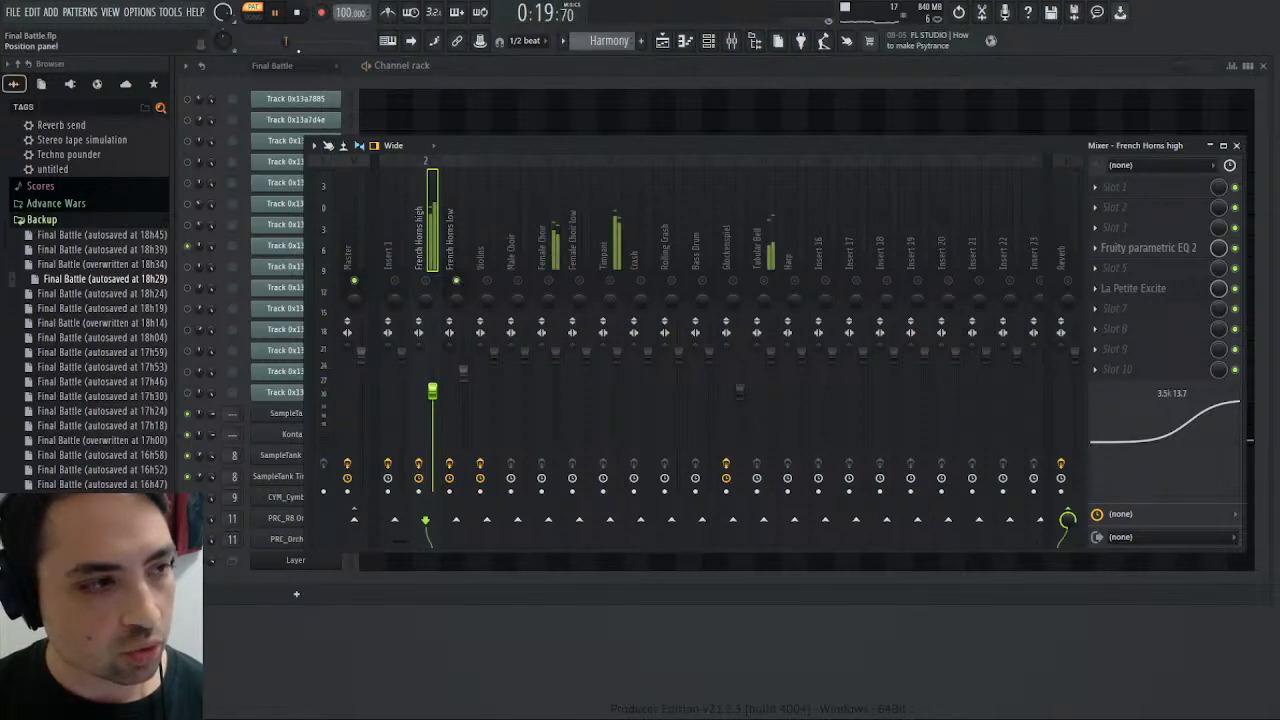
left_click(259, 42)
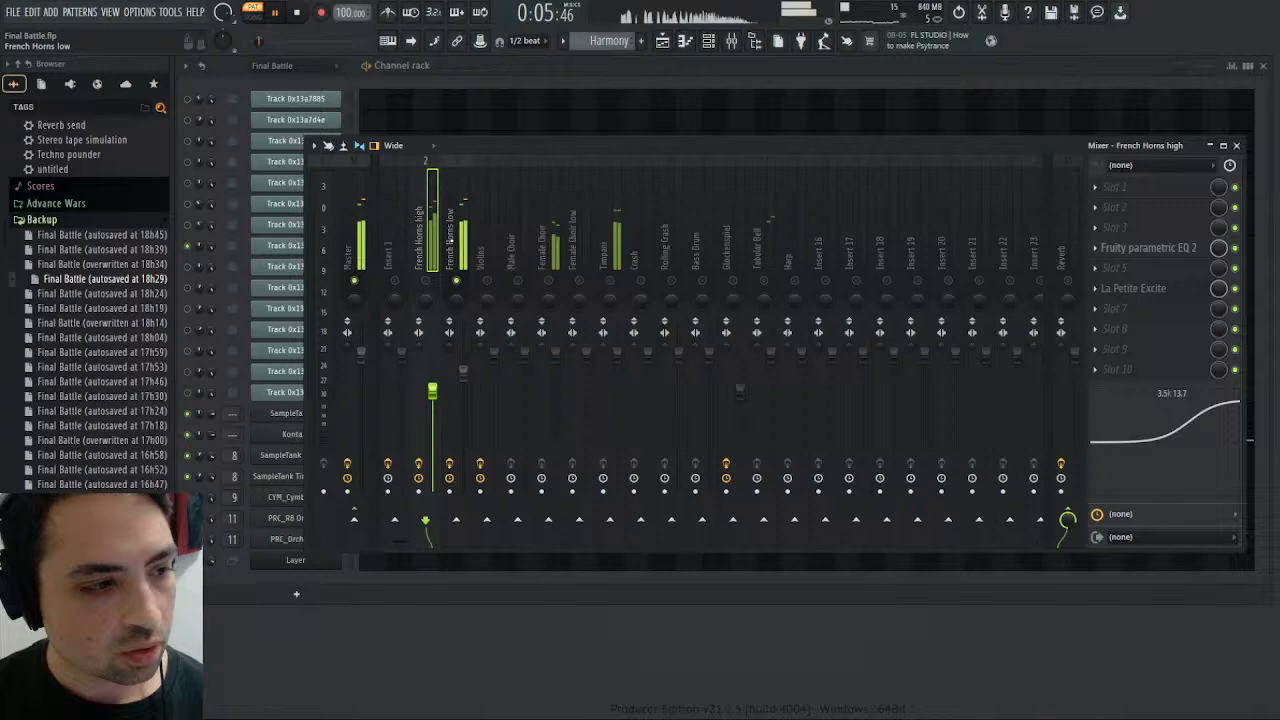
left_click(457, 234)
- Switch to the Final Battle pattern, move the mixer clear, and replay the original Track 0x13a869f part, briefly viewing its piano roll
scroll(608, 47, "up", 1)
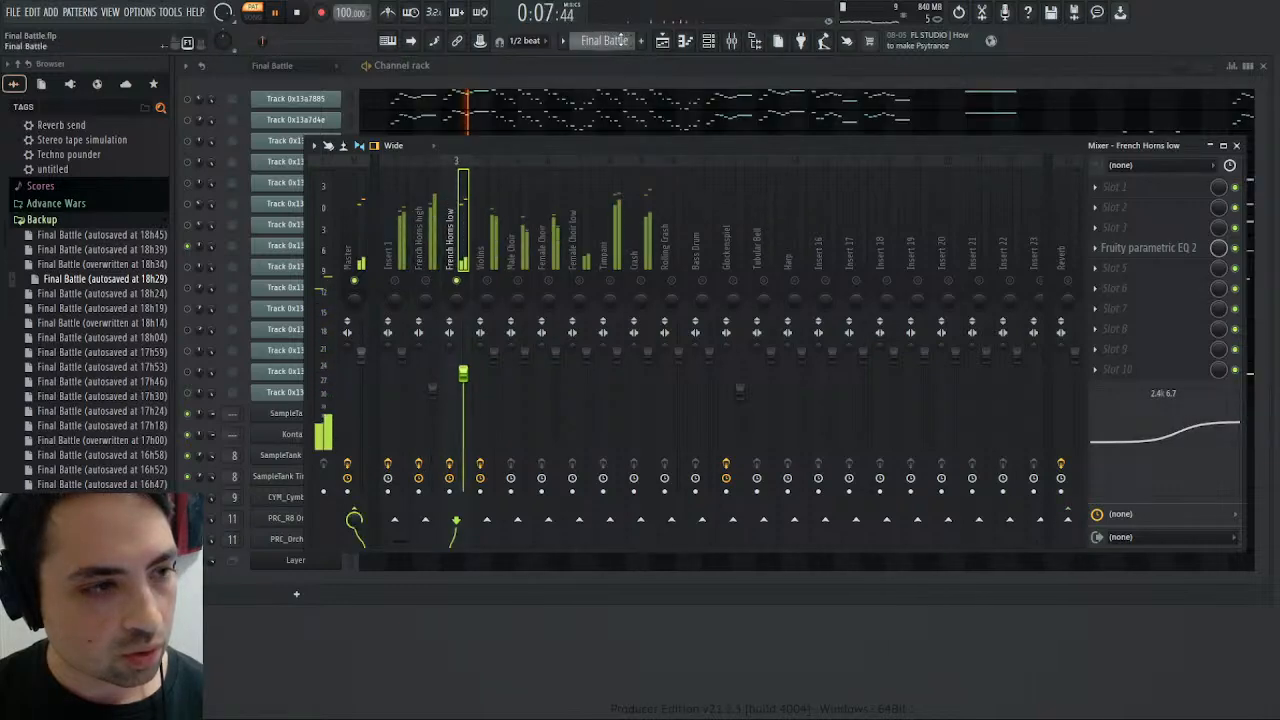
left_click_drag(600, 146, 594, 304)
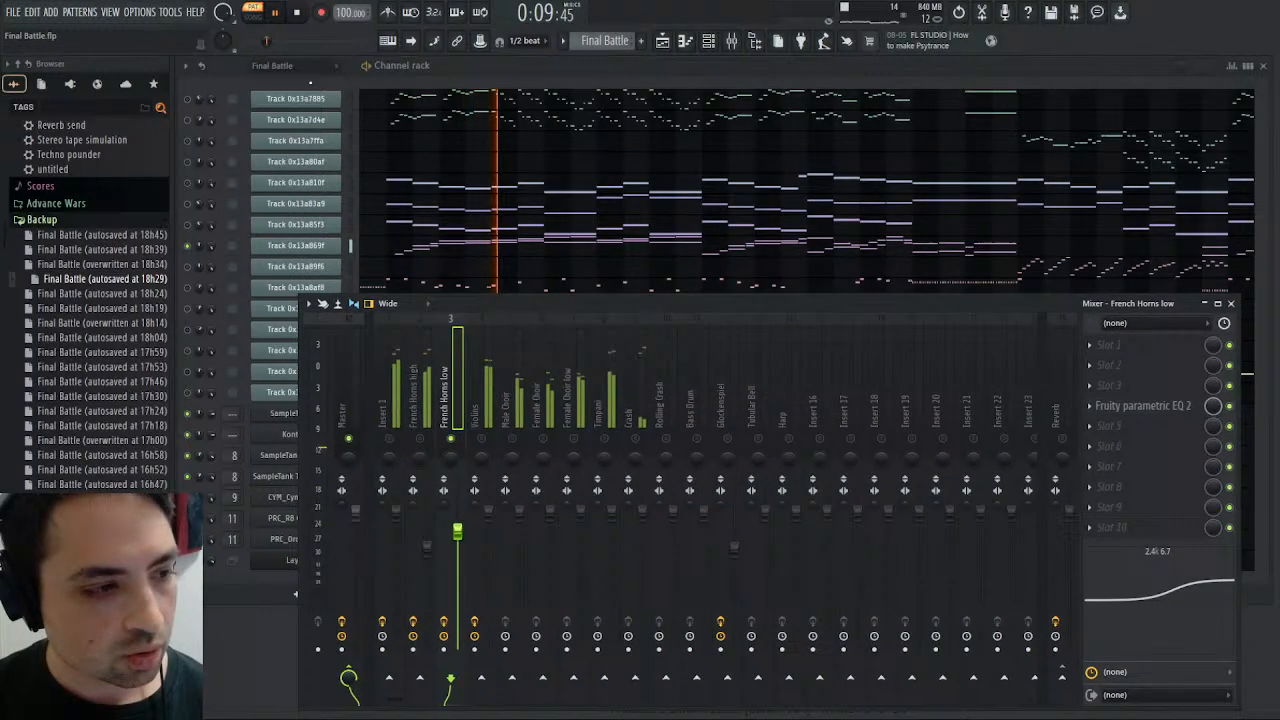
left_click(299, 15)
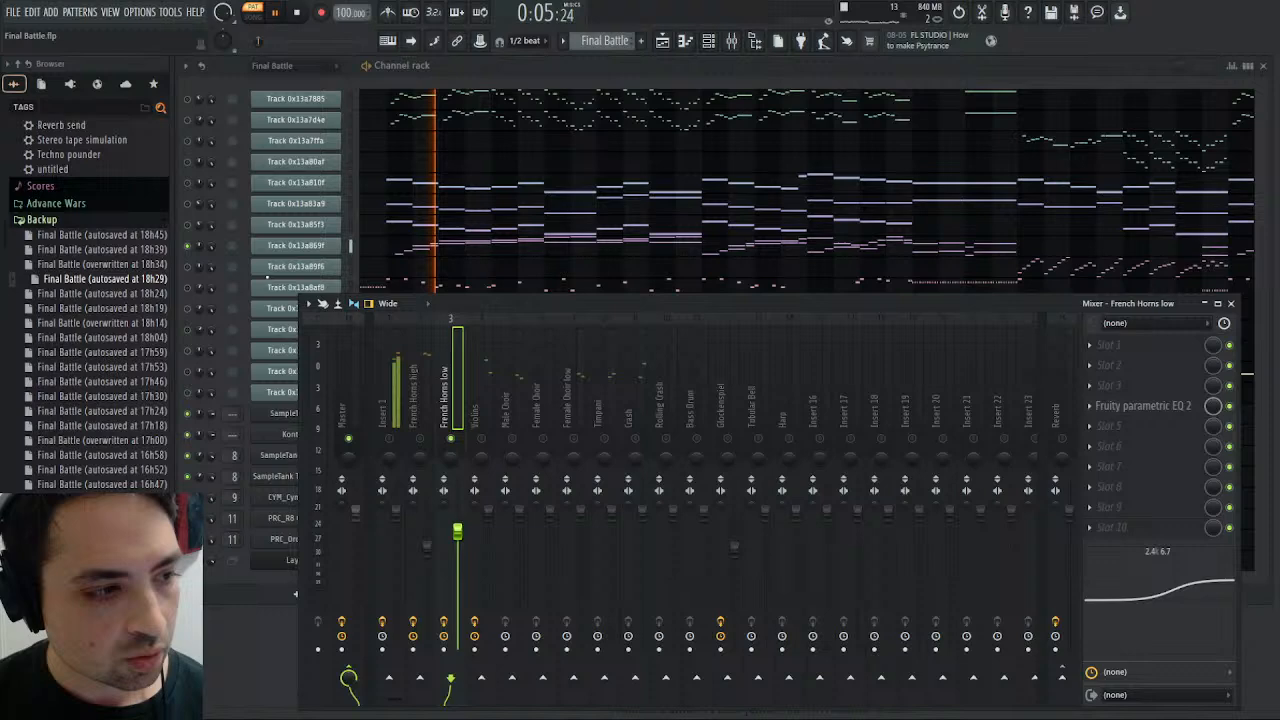
double_click(436, 250)
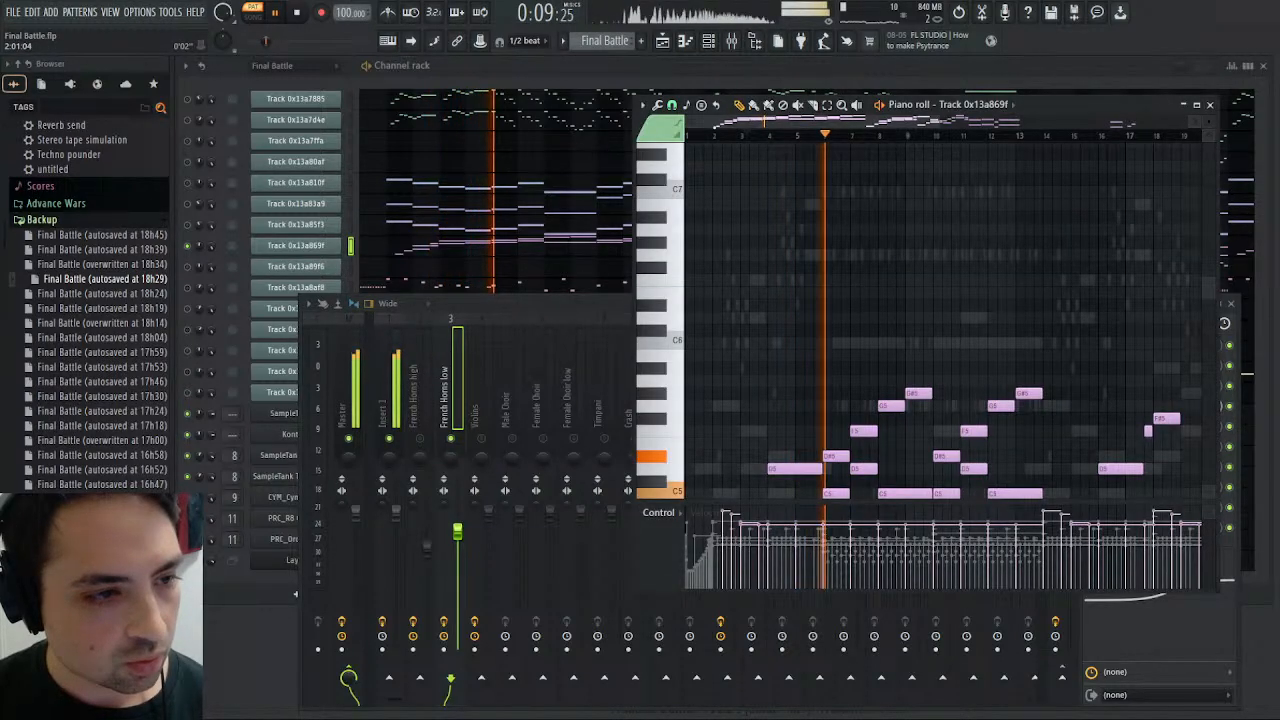
left_click(1210, 105)
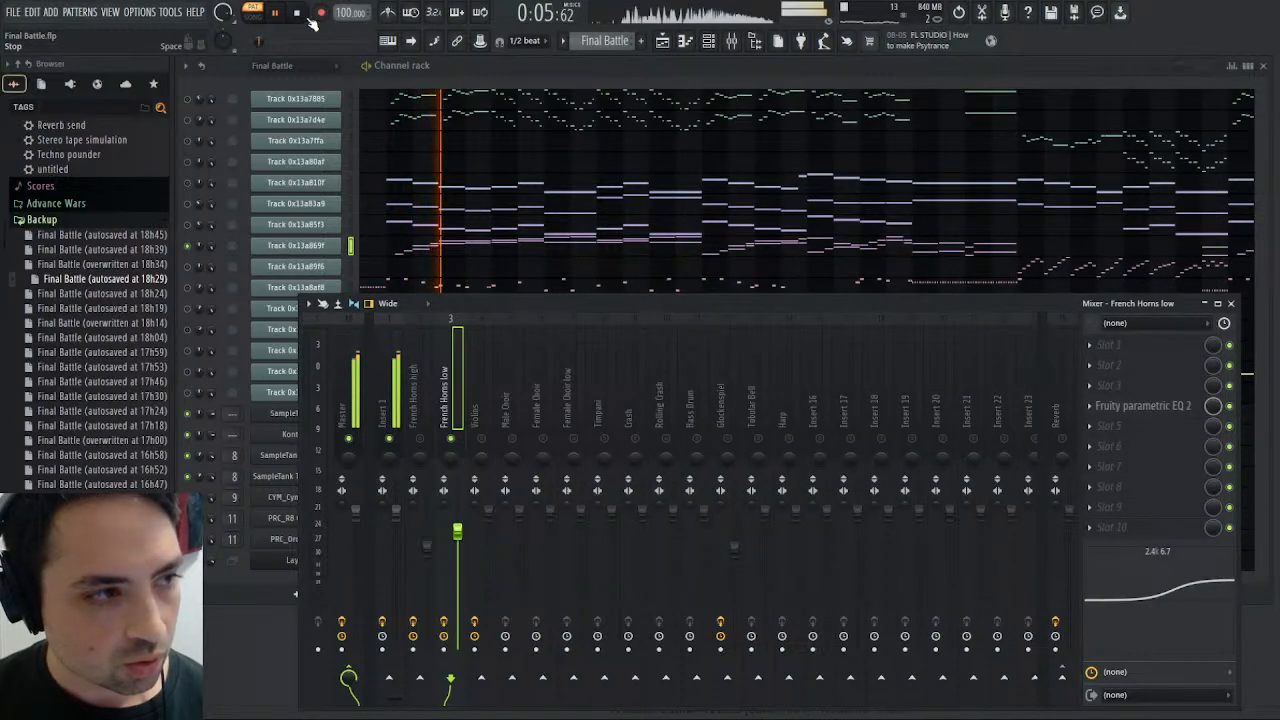
- Return to the Harmony pattern, play the French Horns low part for comparison with the original, and stop playback
key("space")
scroll(604, 42, "down", 1)
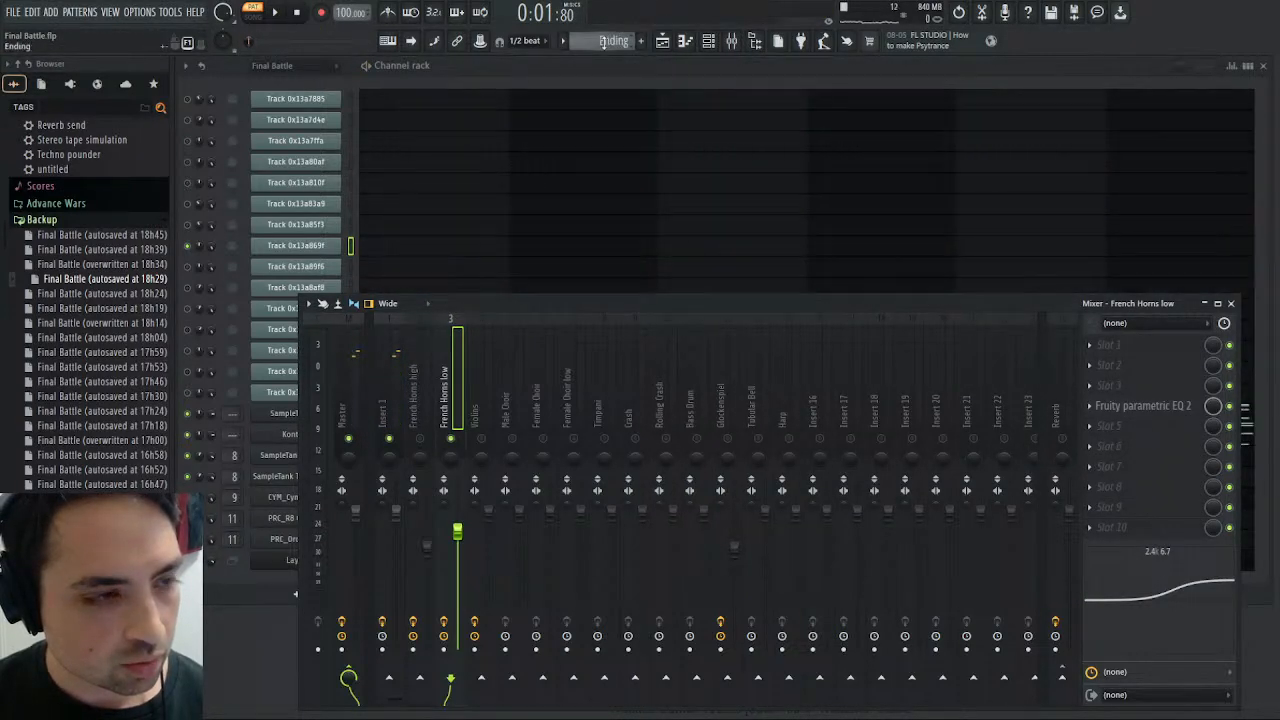
left_click(277, 13)
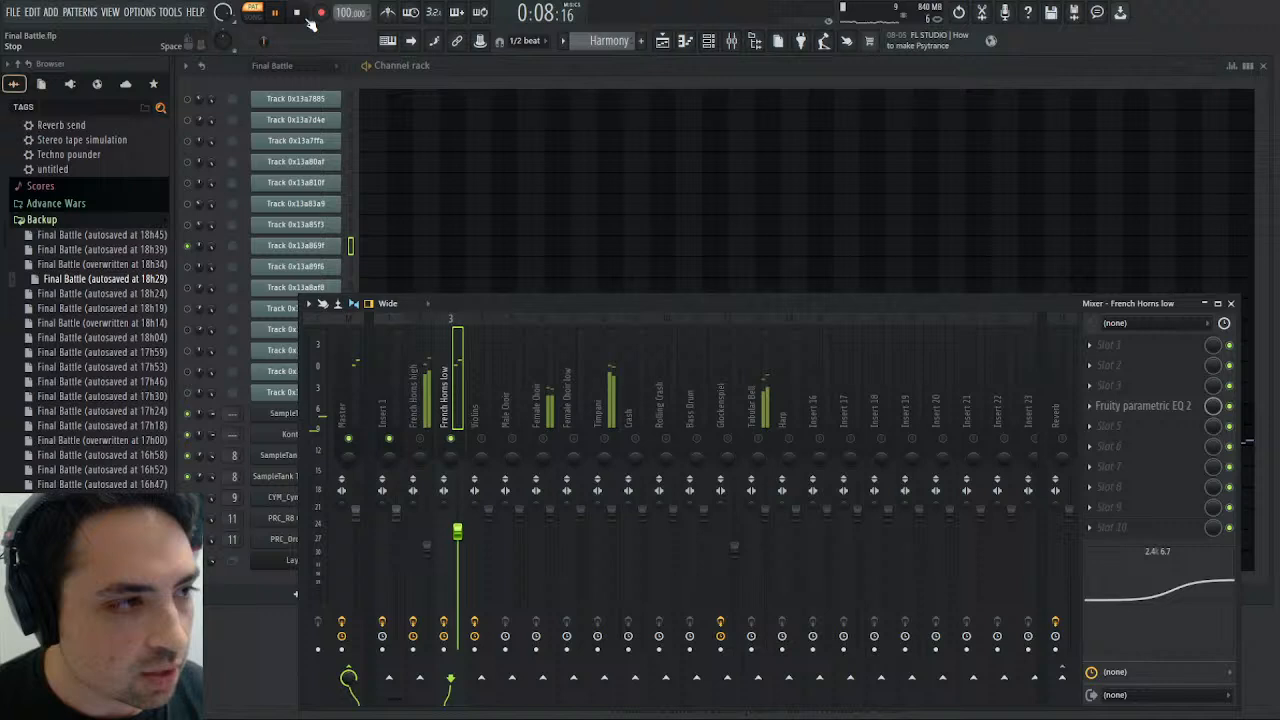
key("space")
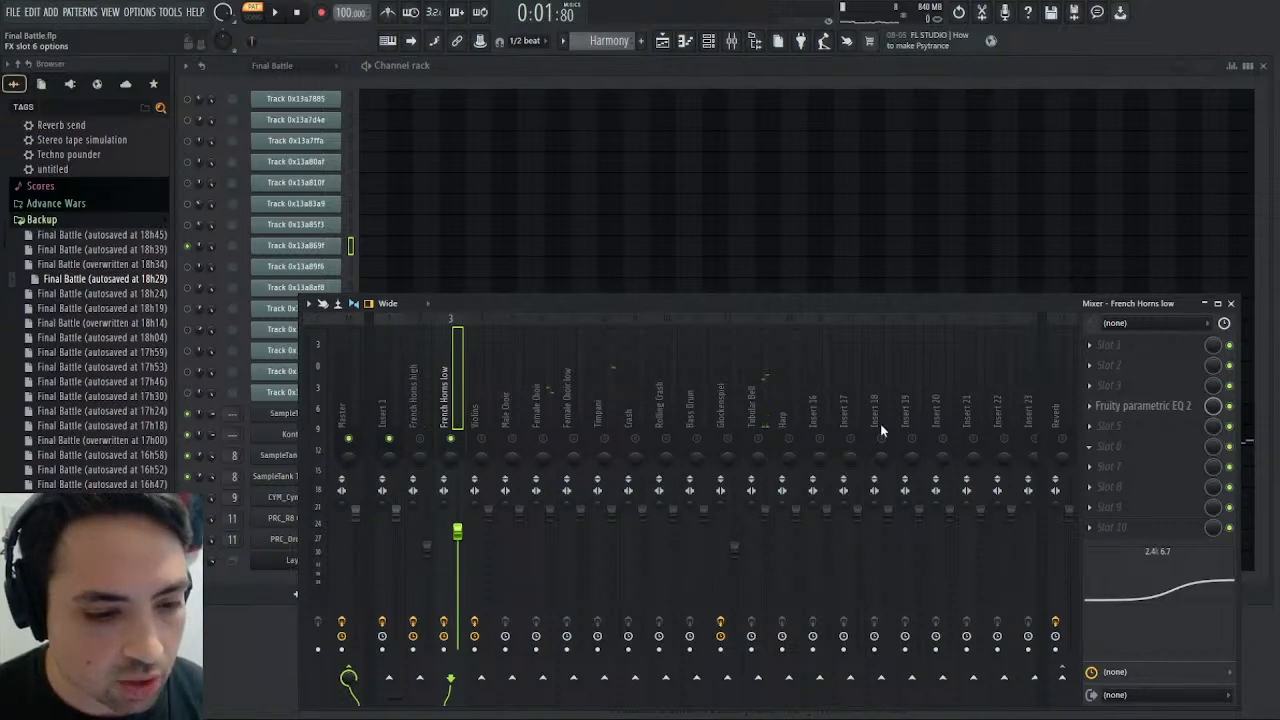
- Load Saturation Knob into slot 6 of French Horns low, set the saturation to 2.0, and replay the Harmony pattern
left_click(880, 498)
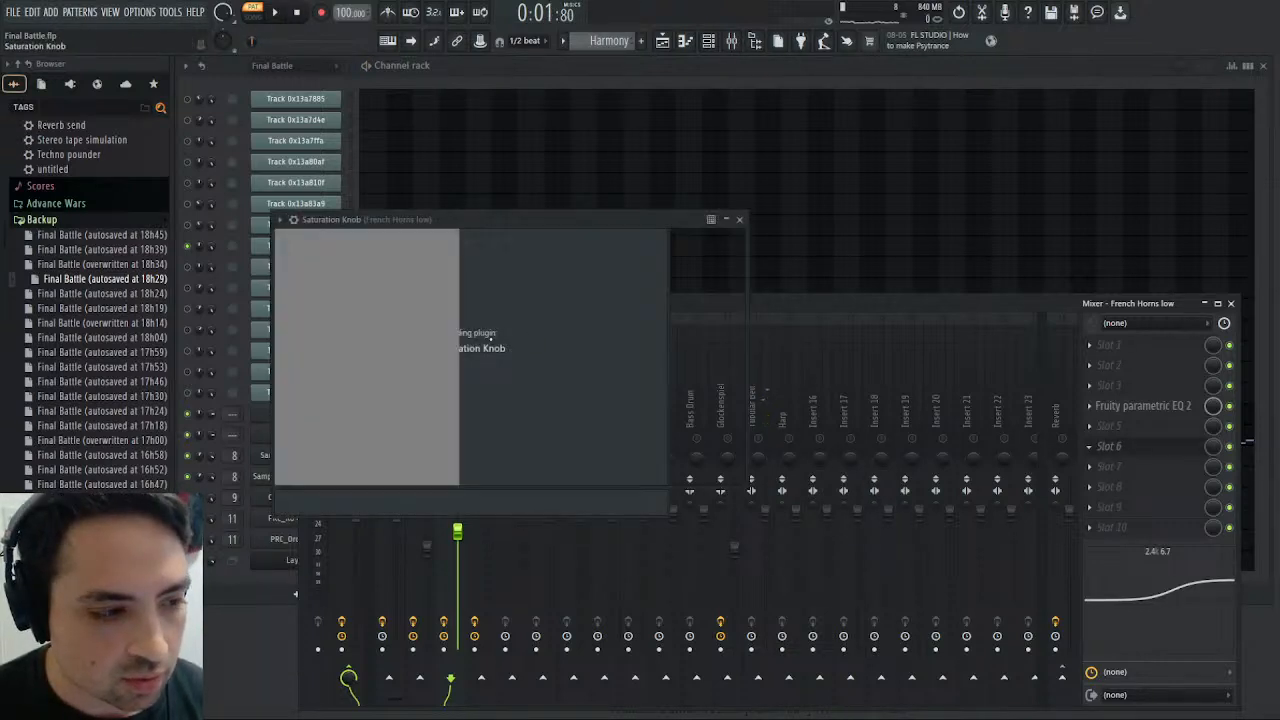
left_click_drag(491, 339, 492, 330)
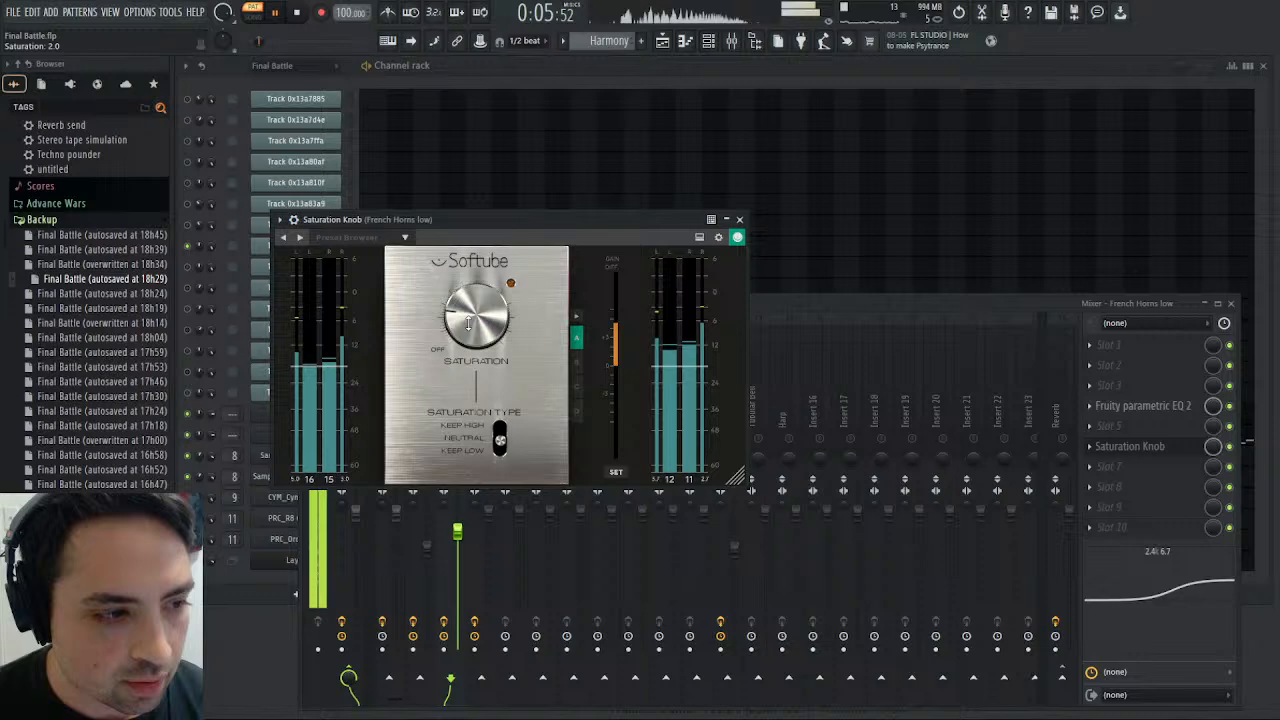
left_click(297, 12)
left_click(280, 12)
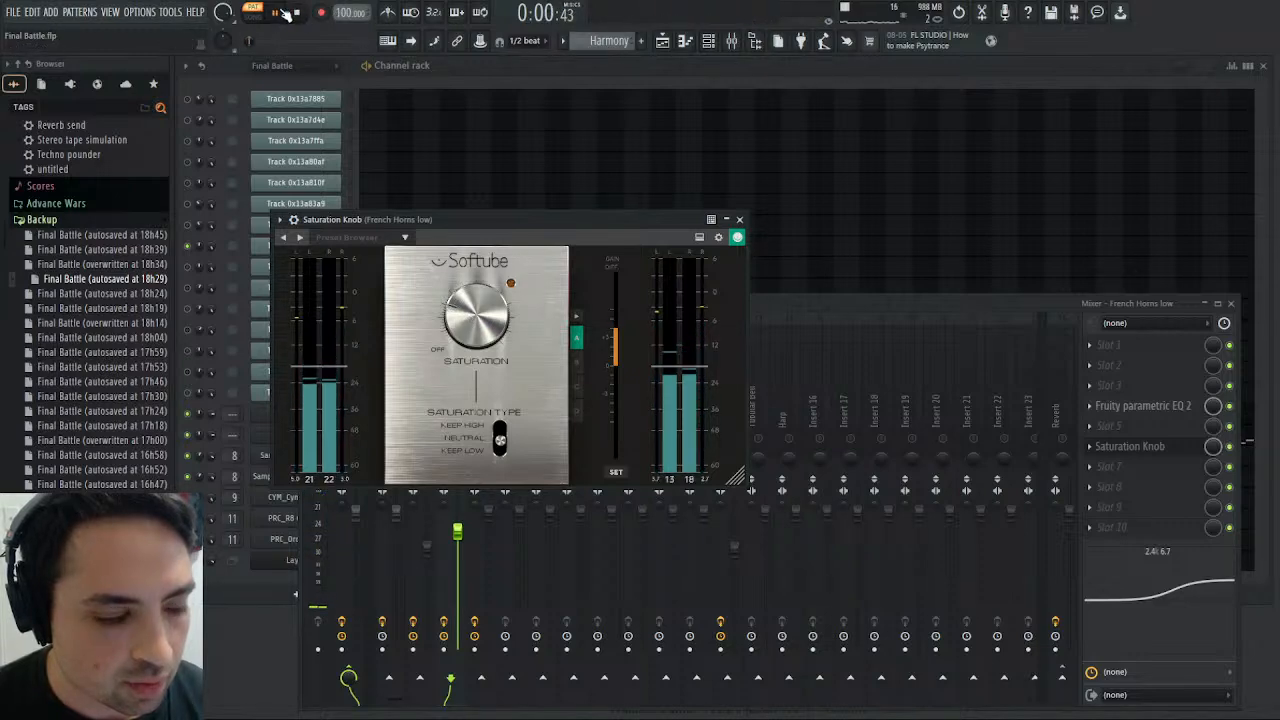
- Close the mixer and move the Saturation Knob window clear of the channel list
left_click(1230, 305)
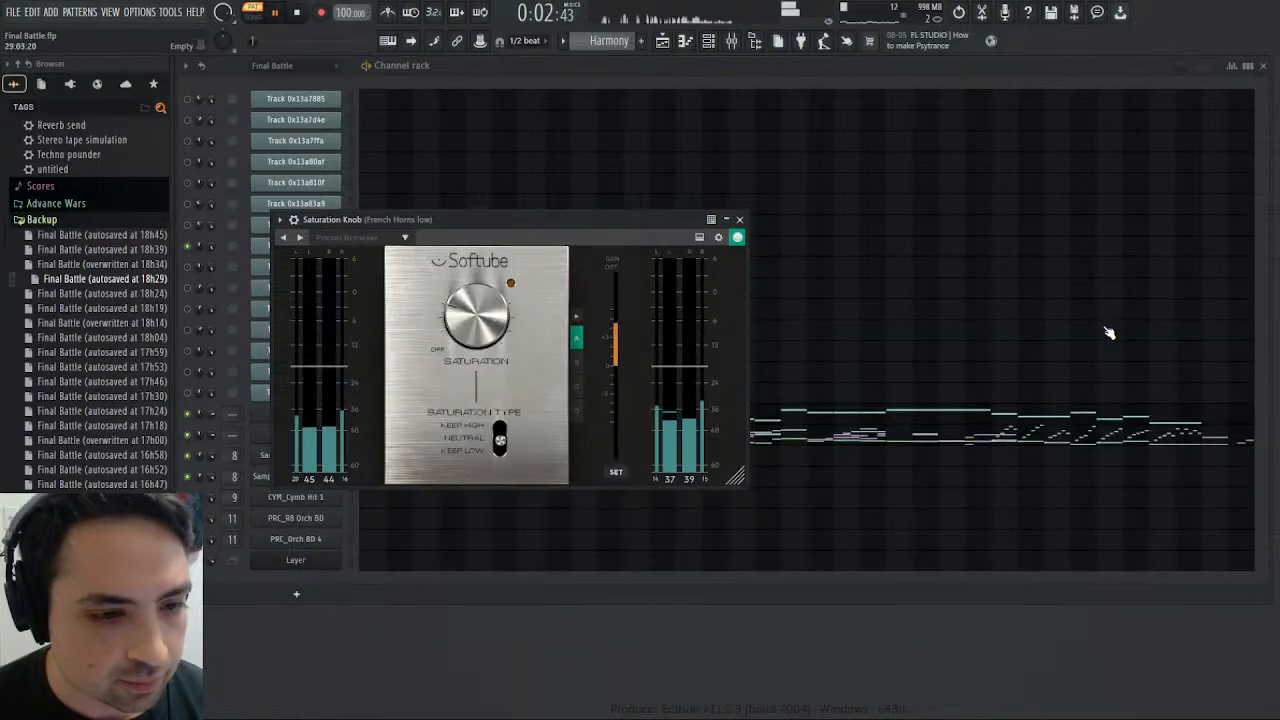
left_click_drag(599, 225, 1018, 379)
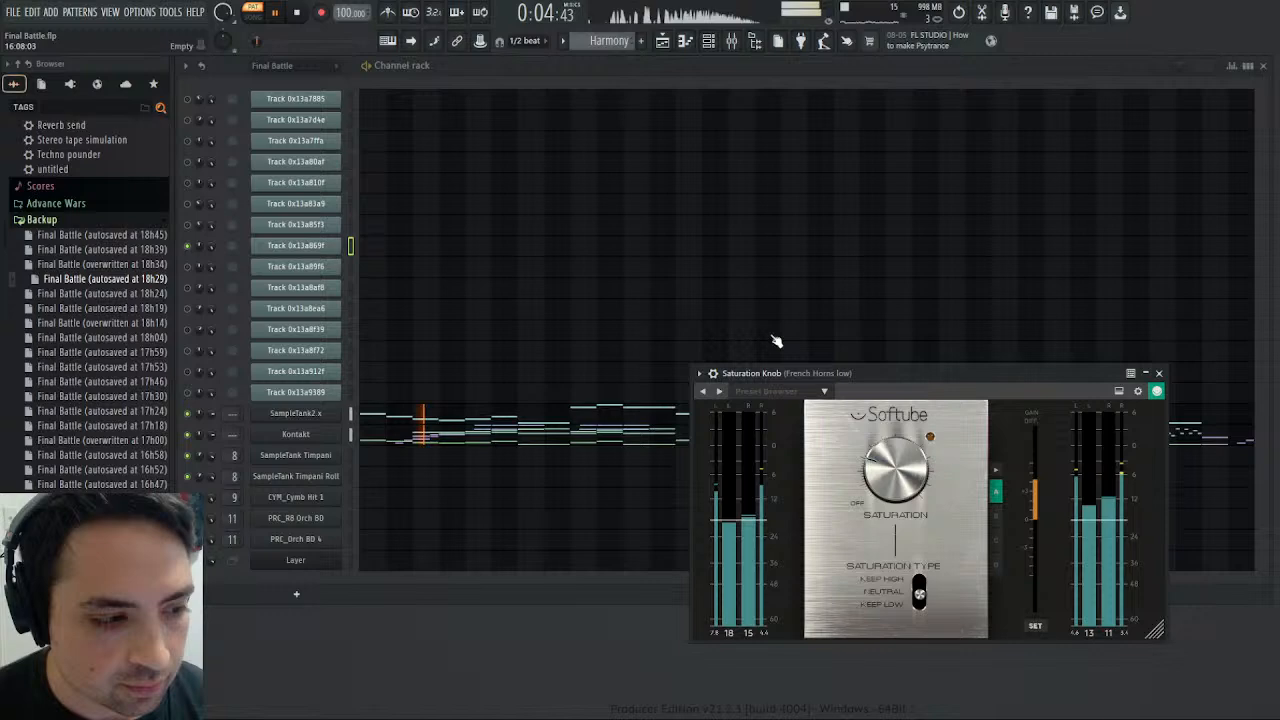
- Switch to the Final Battle pattern, replay the original Track 0x13a869f from the start, and view its notes in the piano roll
scroll(602, 40, "up", 1)
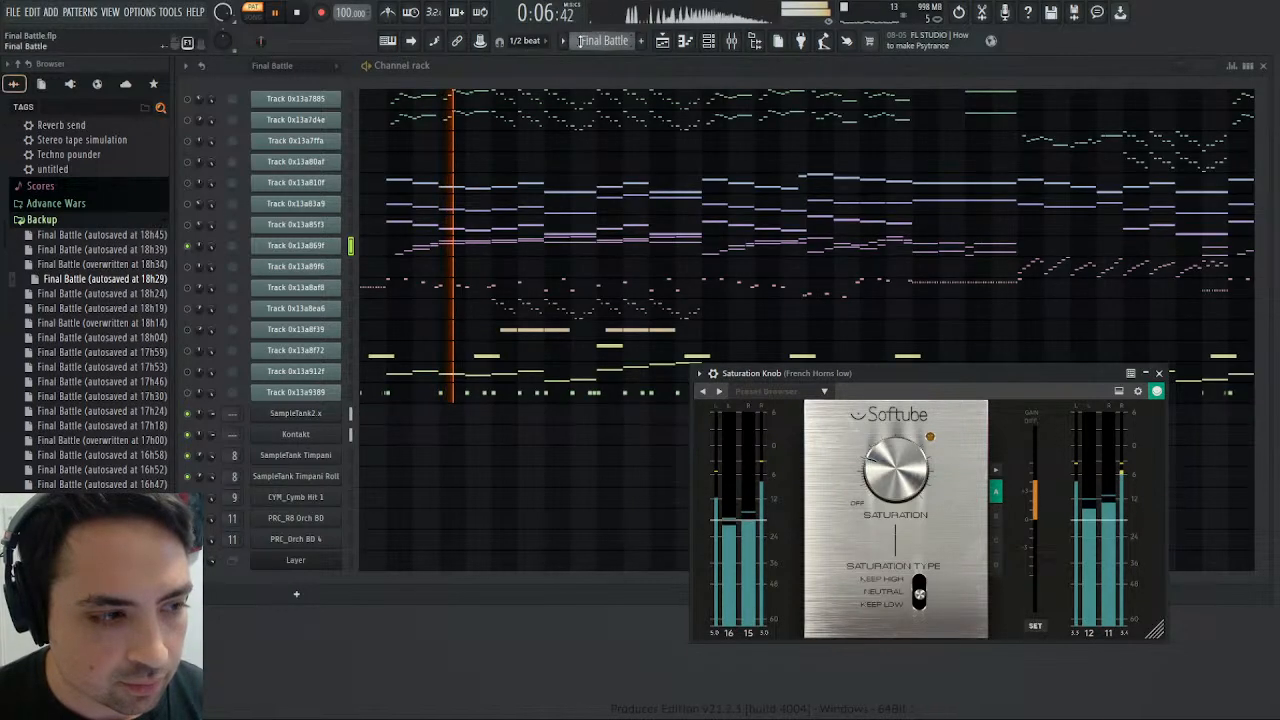
left_click(297, 13)
left_click(276, 13)
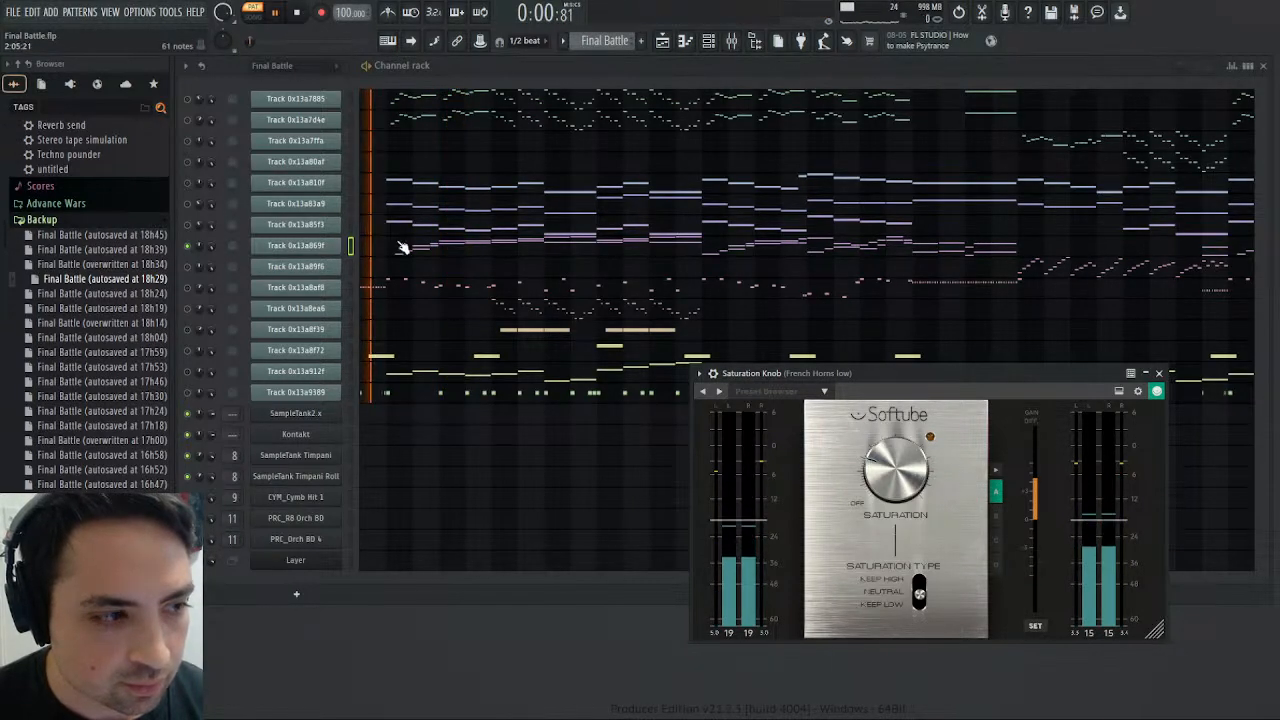
left_click(408, 250)
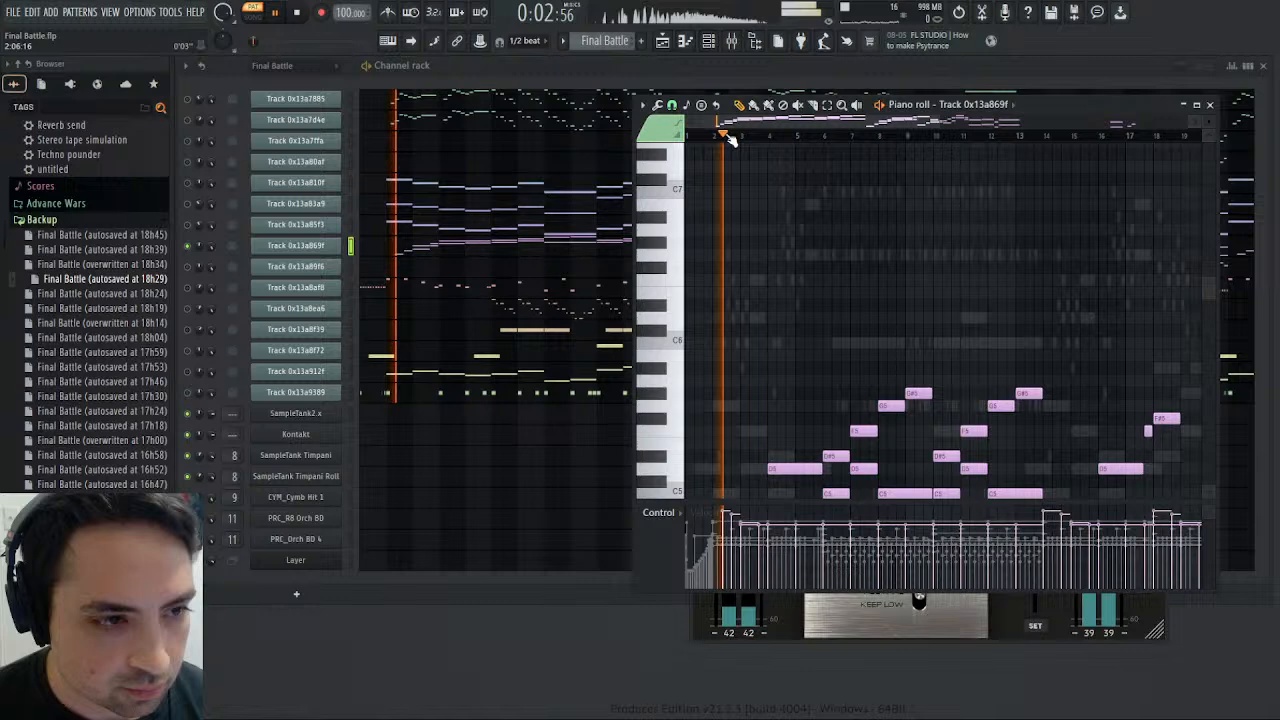
scroll(806, 286, "down", 4)
scroll(798, 262, "down", 3)
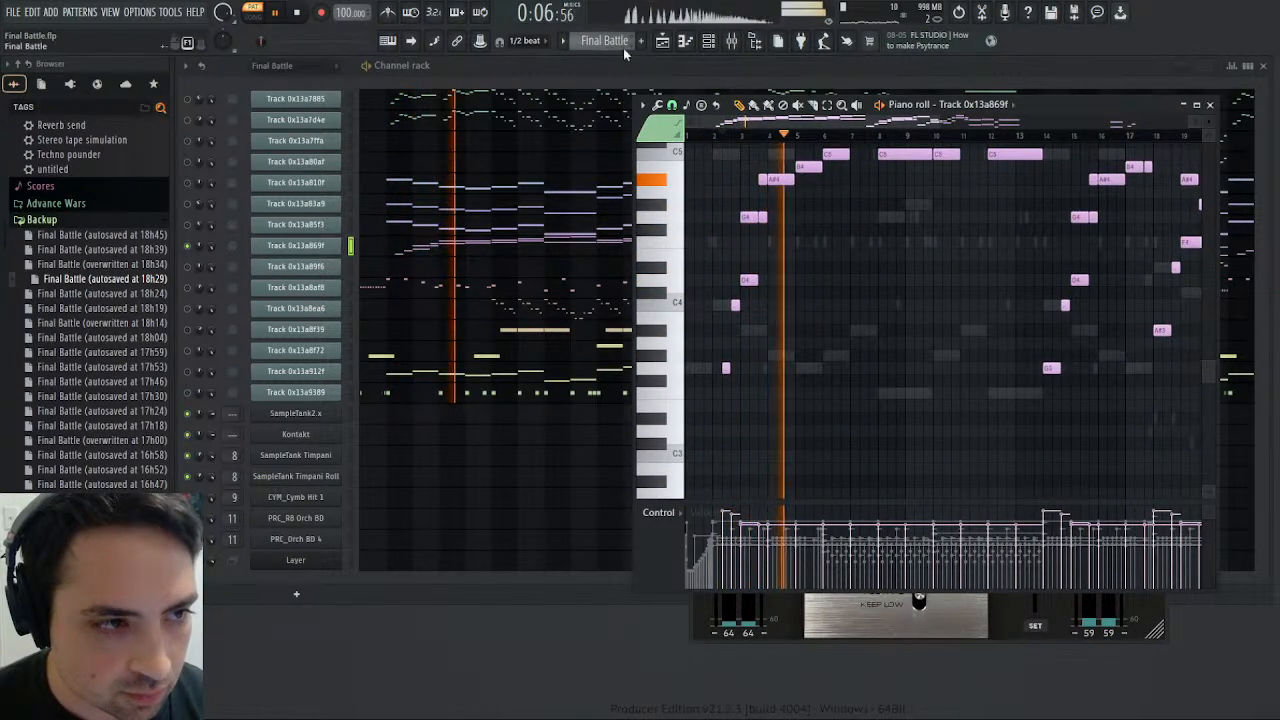
- Return to the Harmony pattern, play the rebuilt French Horns low part from about bar 2, and show the mixer
scroll(606, 41, "down", 1)
left_click(296, 13)
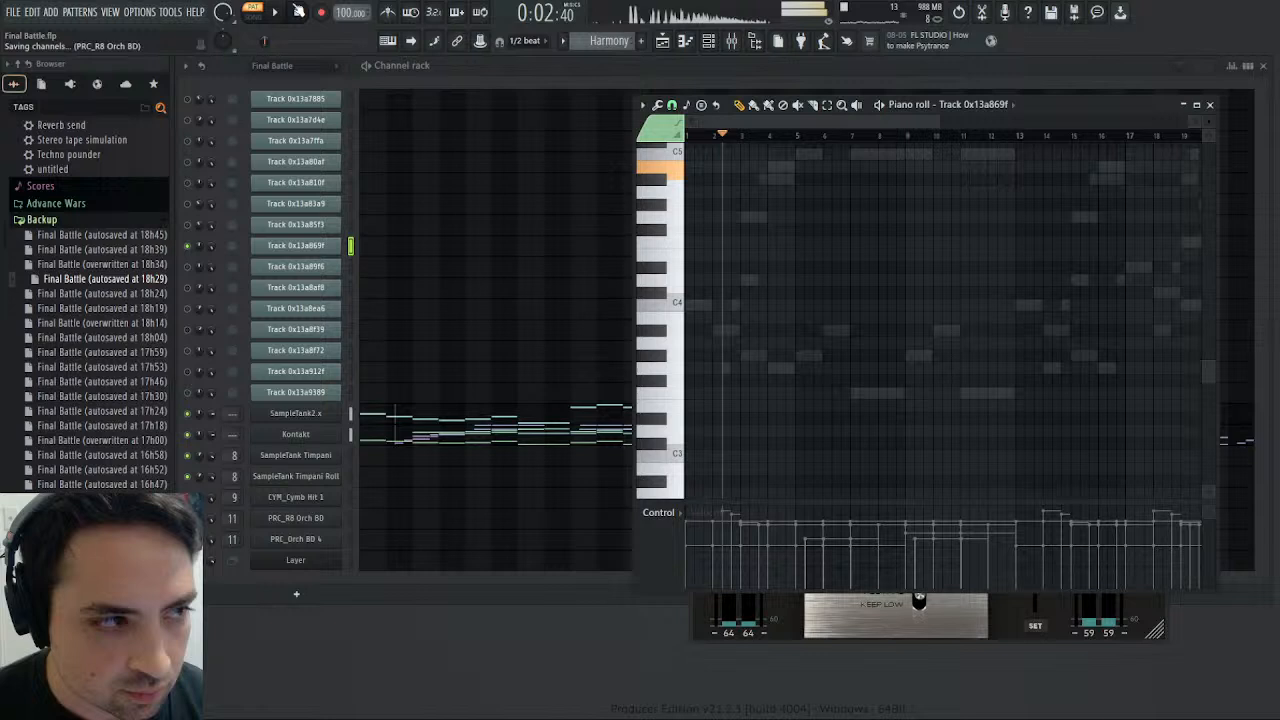
left_click(278, 13)
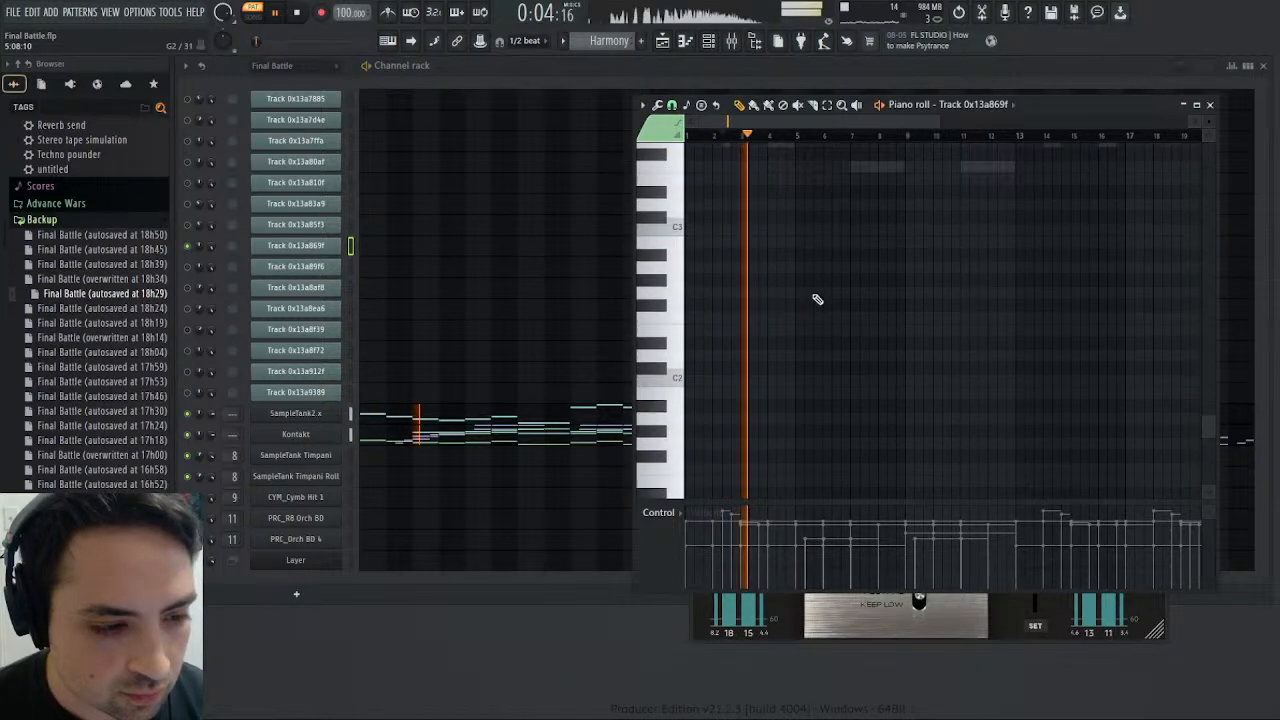
scroll(815, 297, "down", 1)
scroll(737, 285, "down", 1)
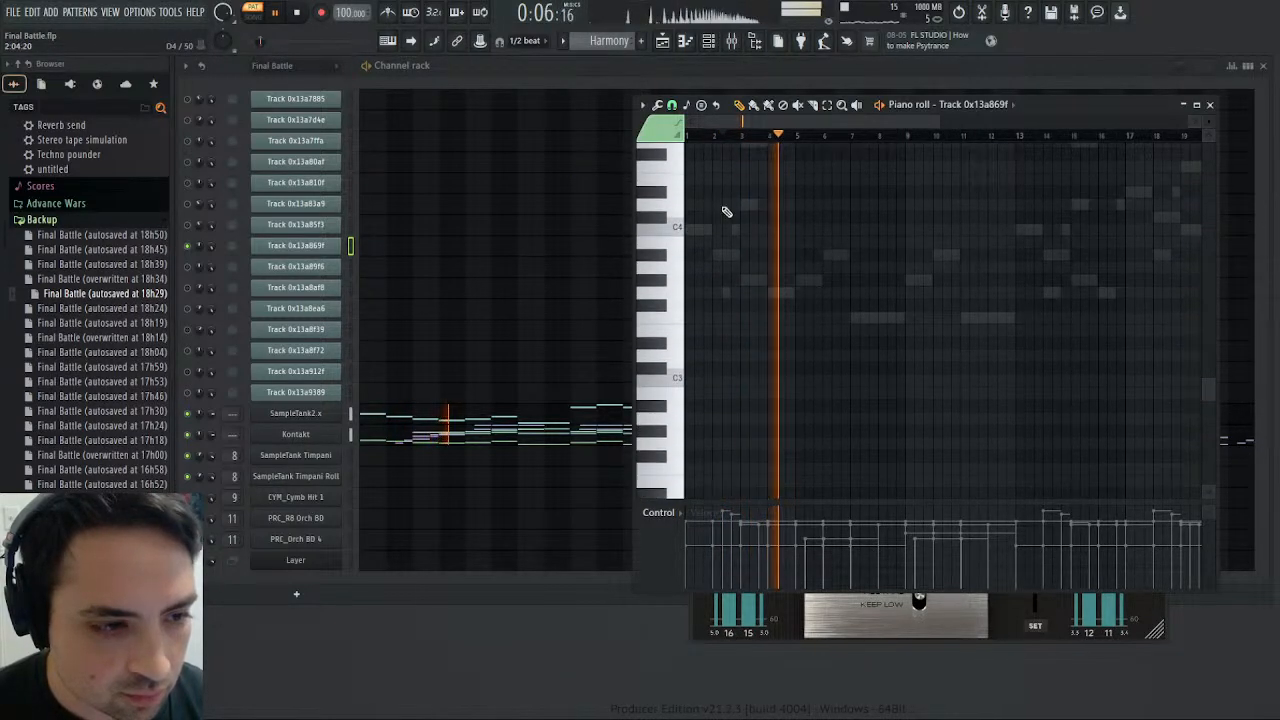
left_click(724, 139)
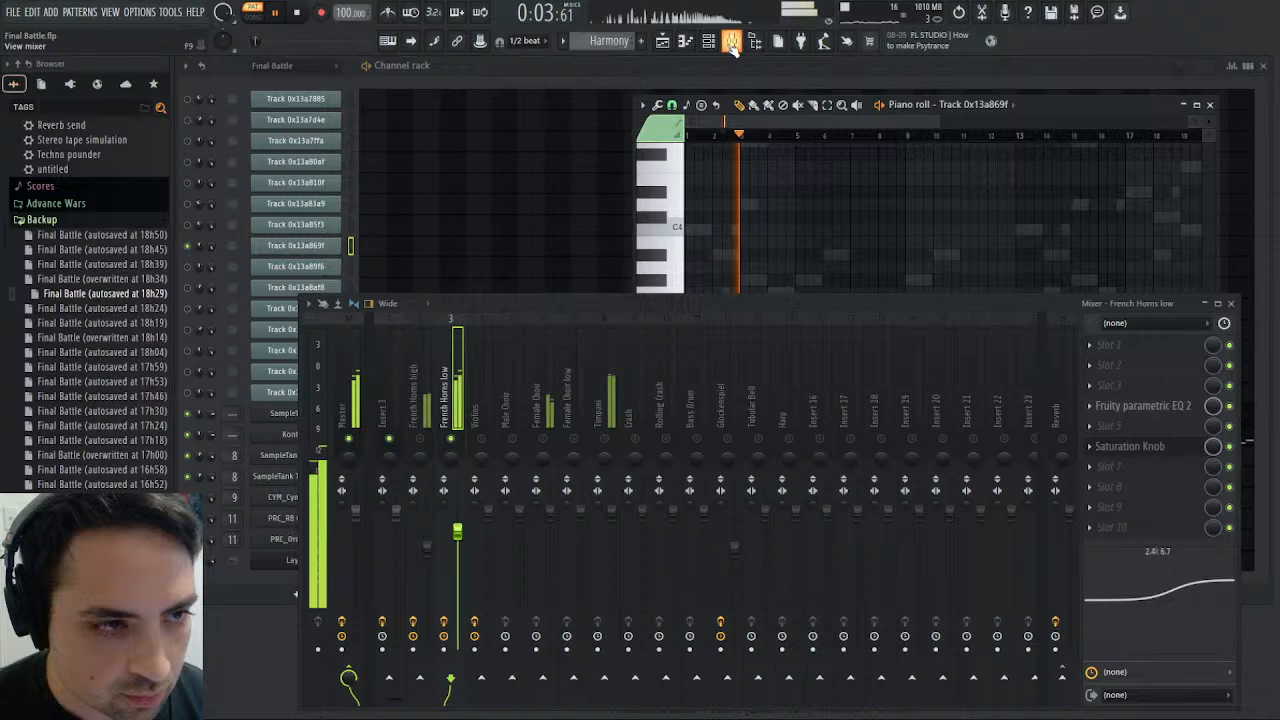
key("F9")
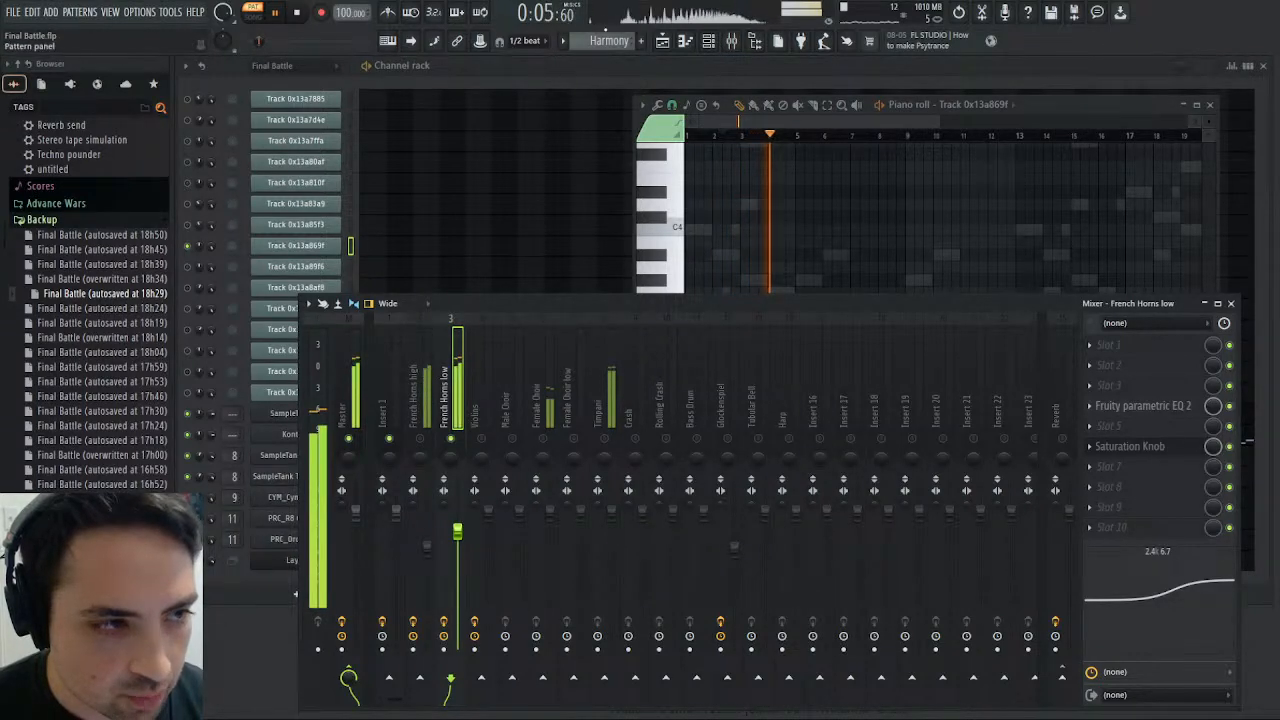
- Switch back to the Final Battle pattern and replay the original horn part from the start with the mixer visible
scroll(598, 42, "down", 1)
scroll(598, 42, "up", 1)
scroll(598, 42, "down", 1)
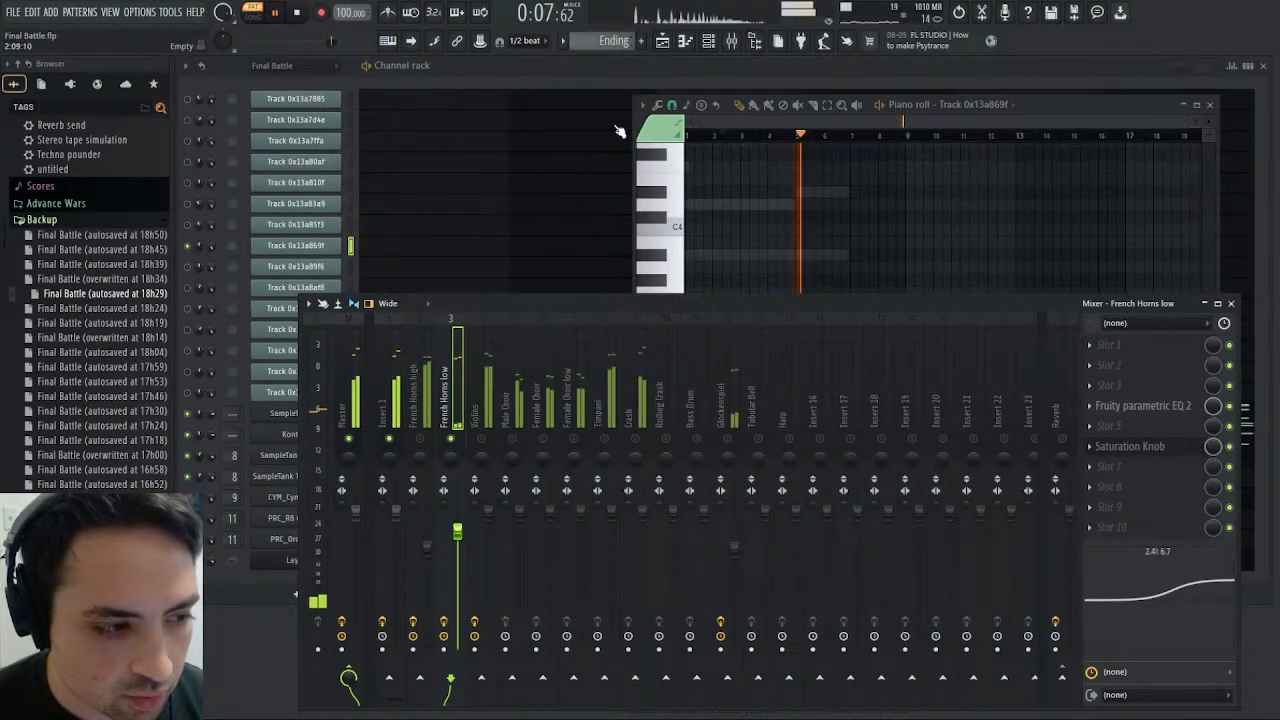
scroll(613, 43, "up", 2)
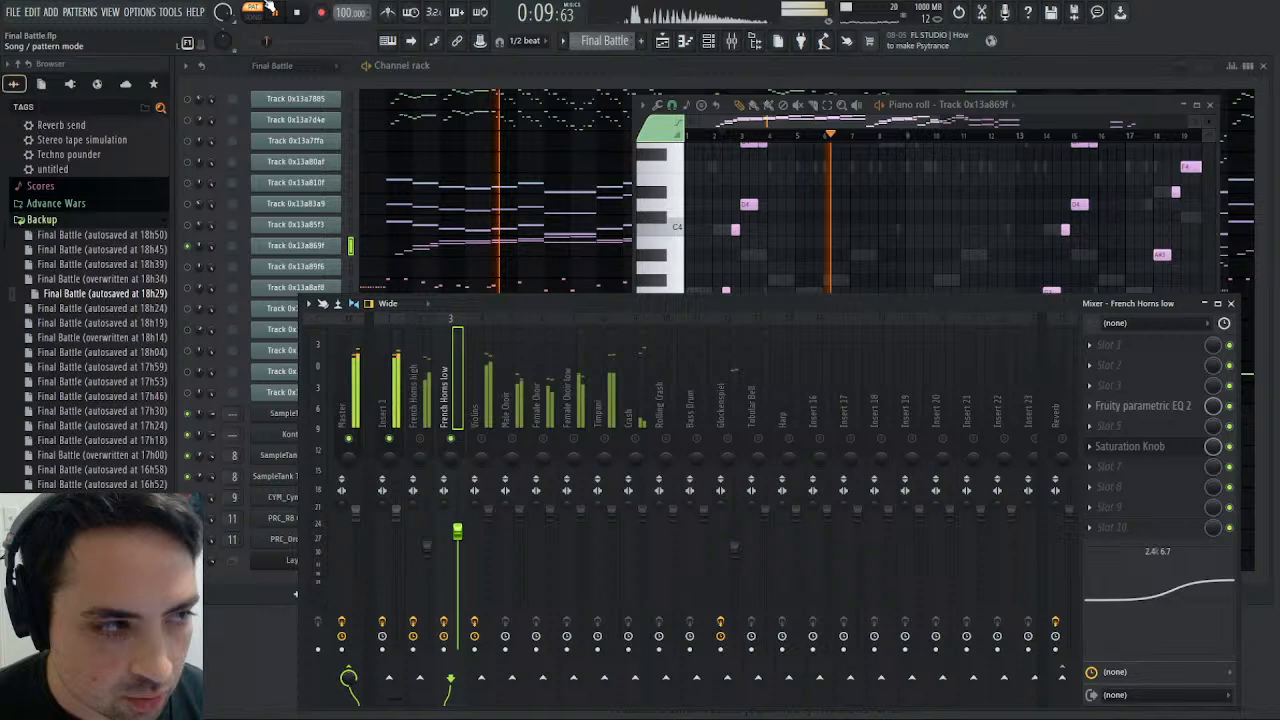
left_click(298, 13)
left_click(280, 14)
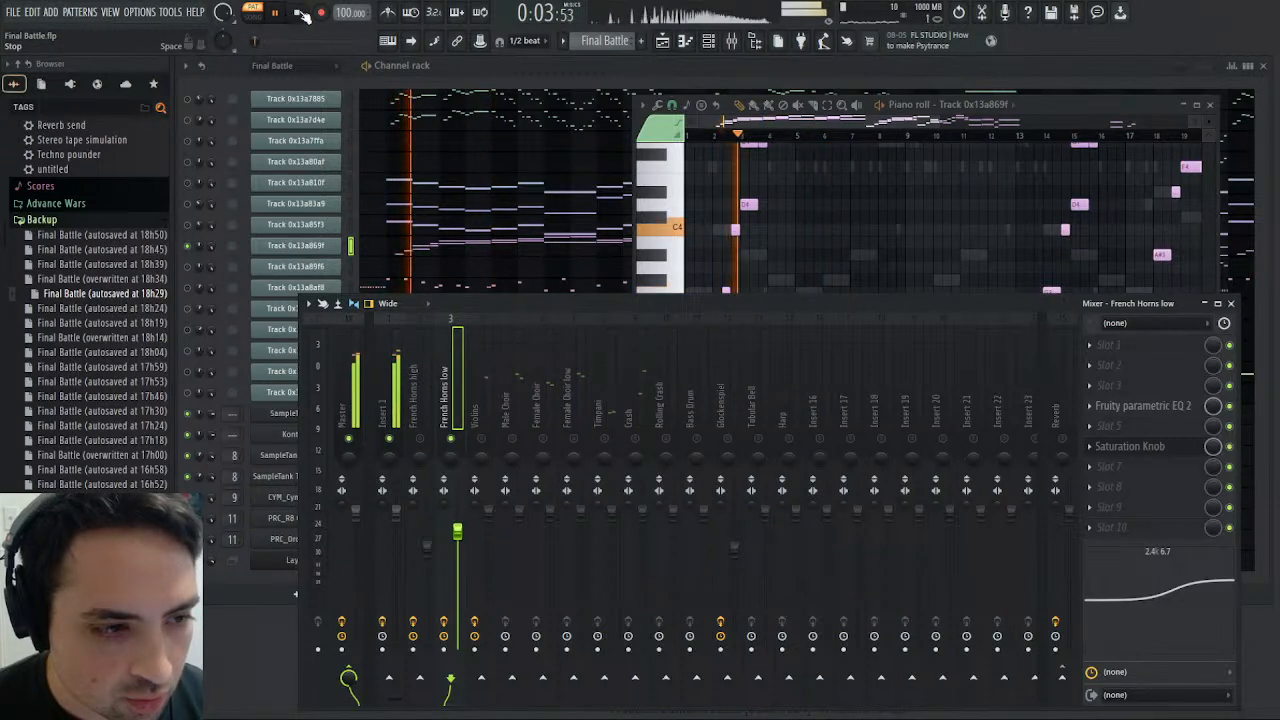
scroll(804, 217, "up", 3)
scroll(805, 215, "down", 2)
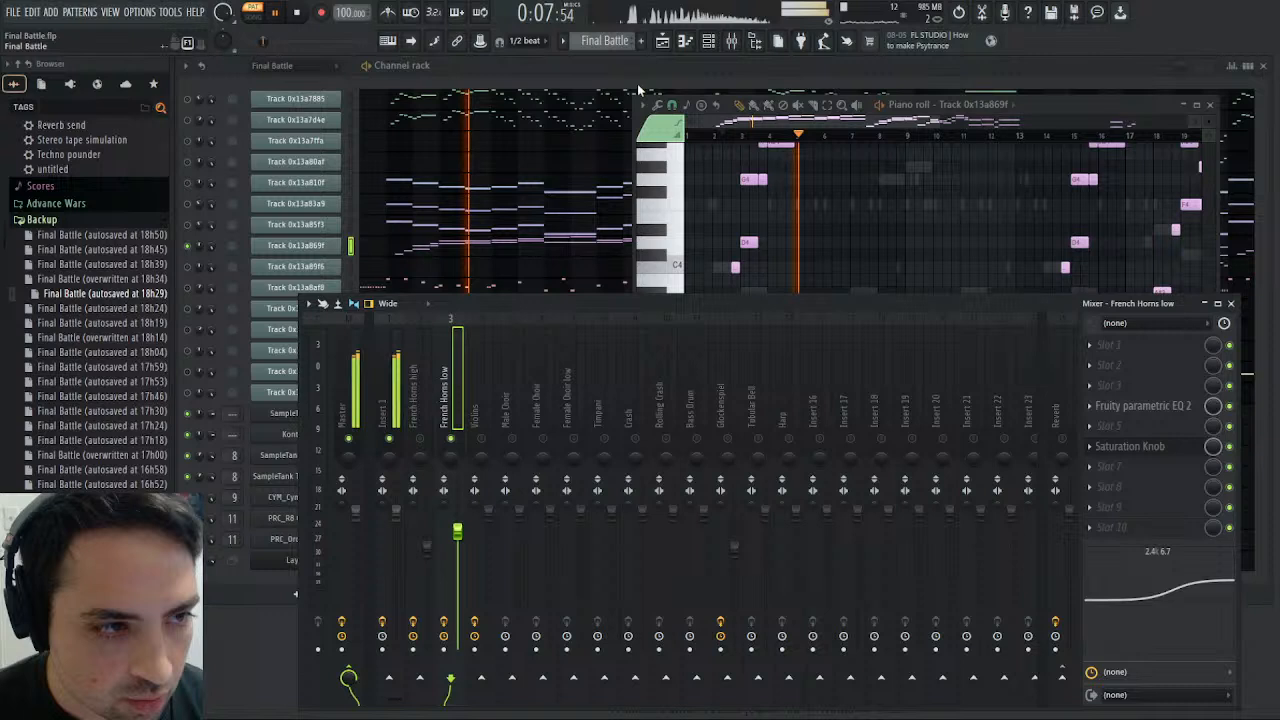
- Play the Harmony pattern, raise the French Horns low track's EQ high shelf to 12.1 dB at 2628 Hz, and replay it
scroll(614, 47, "down", 1)
left_click(297, 14)
left_click(281, 13)
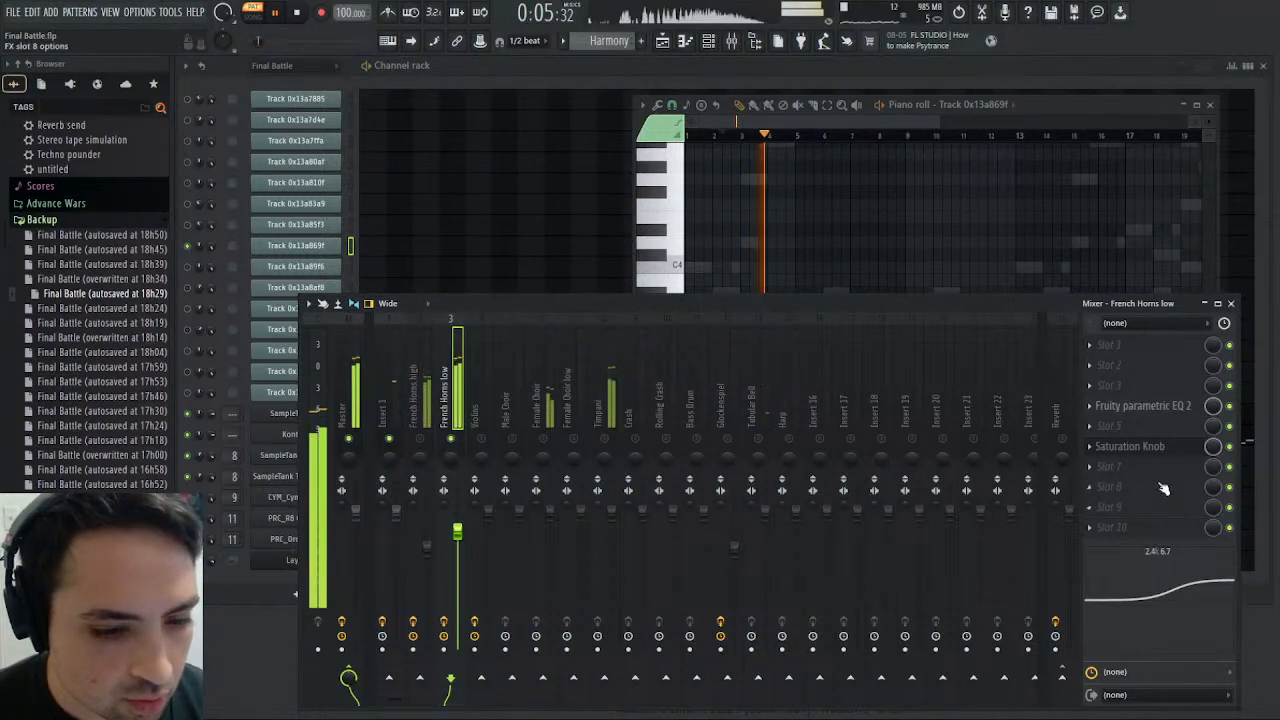
left_click(1149, 407)
left_click_drag(1203, 604, 1203, 590)
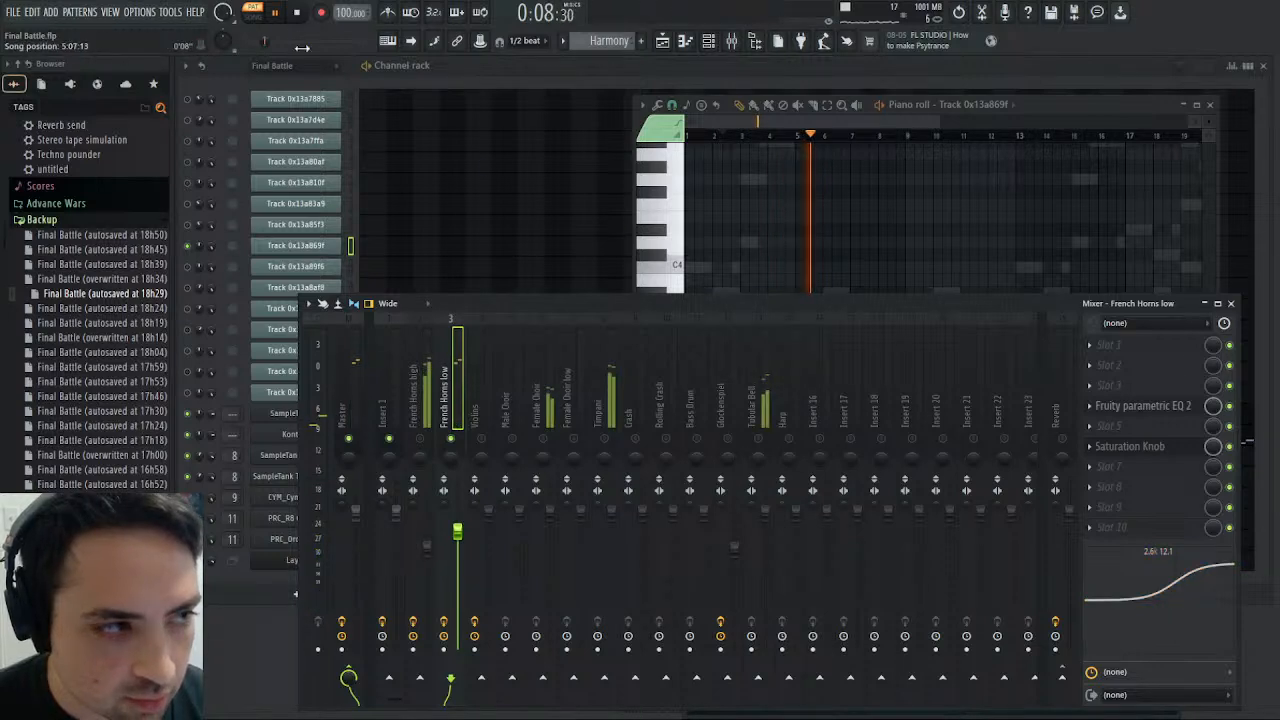
left_click(296, 13)
left_click(281, 14)
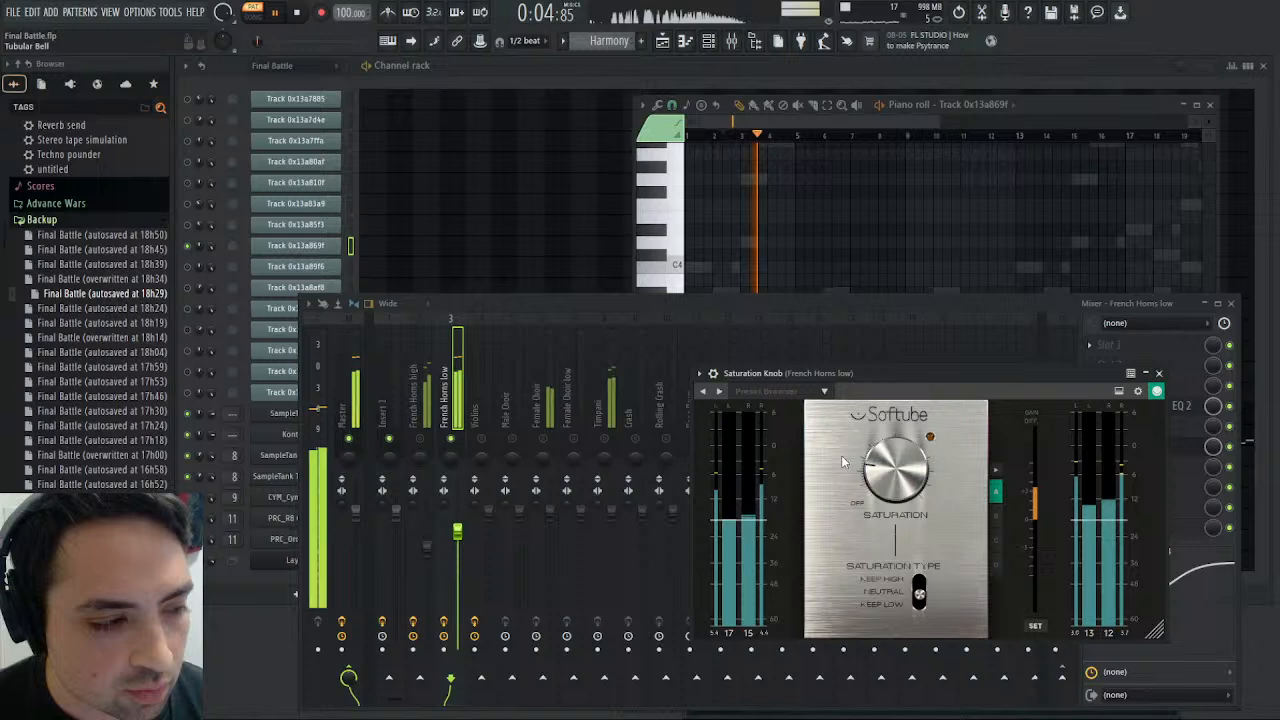
- Play the original horn part in the Final Battle pattern for comparison with the brighter French Horns low, and stop playback
scroll(605, 41, "down", 1)
scroll(605, 41, "down", 1)
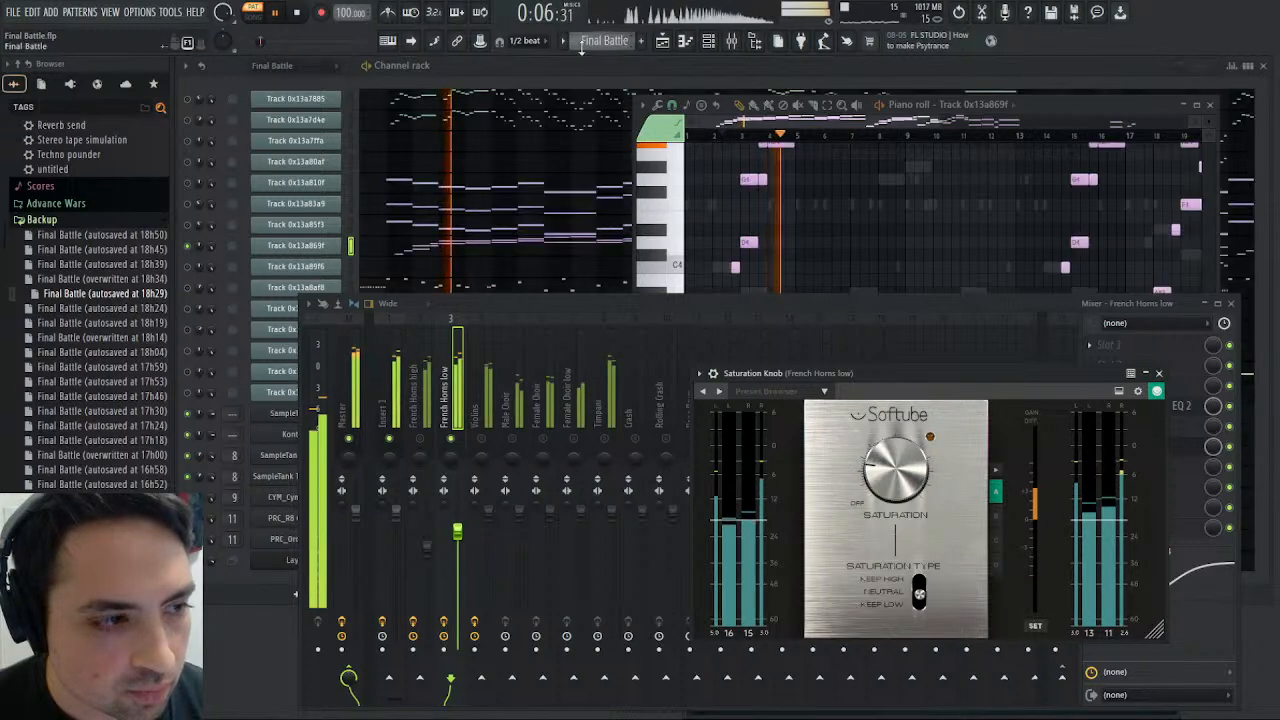
left_click(300, 17)
- Audition individual pitches of the original Track 0x13a869f on the piano roll keyboard, including C4, F4 and G3
left_click(695, 245)
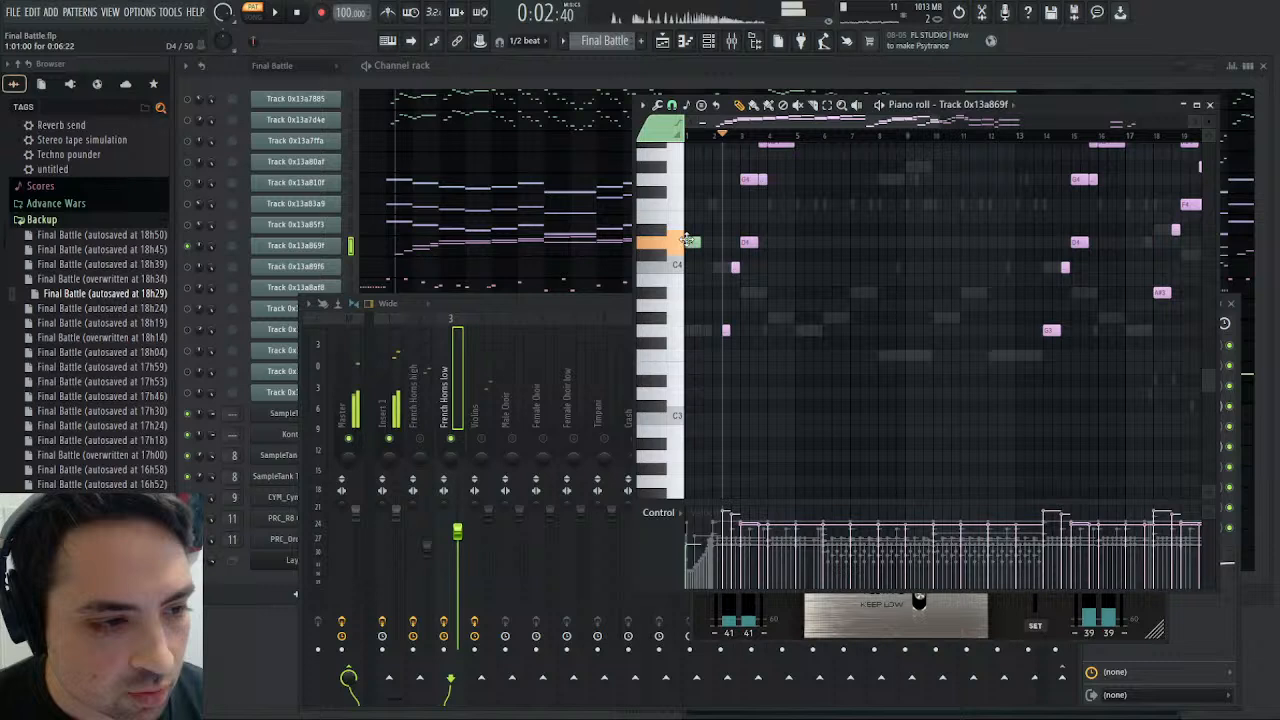
left_click(748, 243)
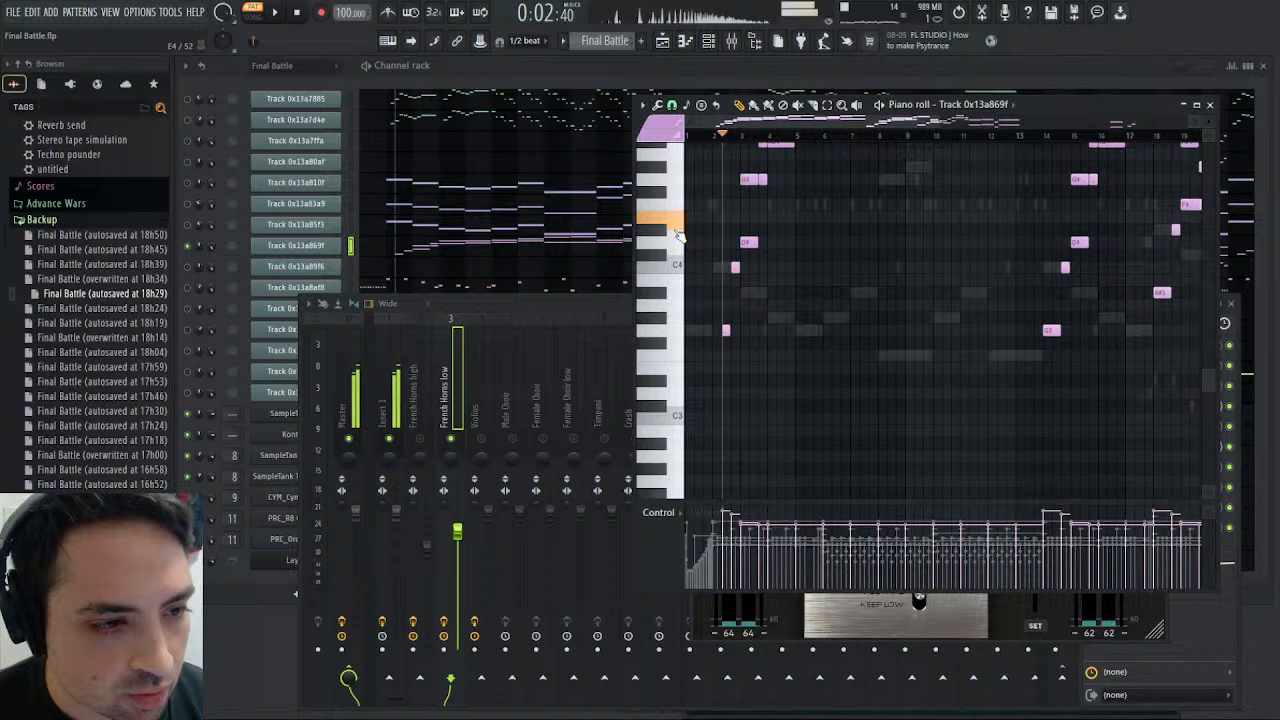
left_click(678, 268)
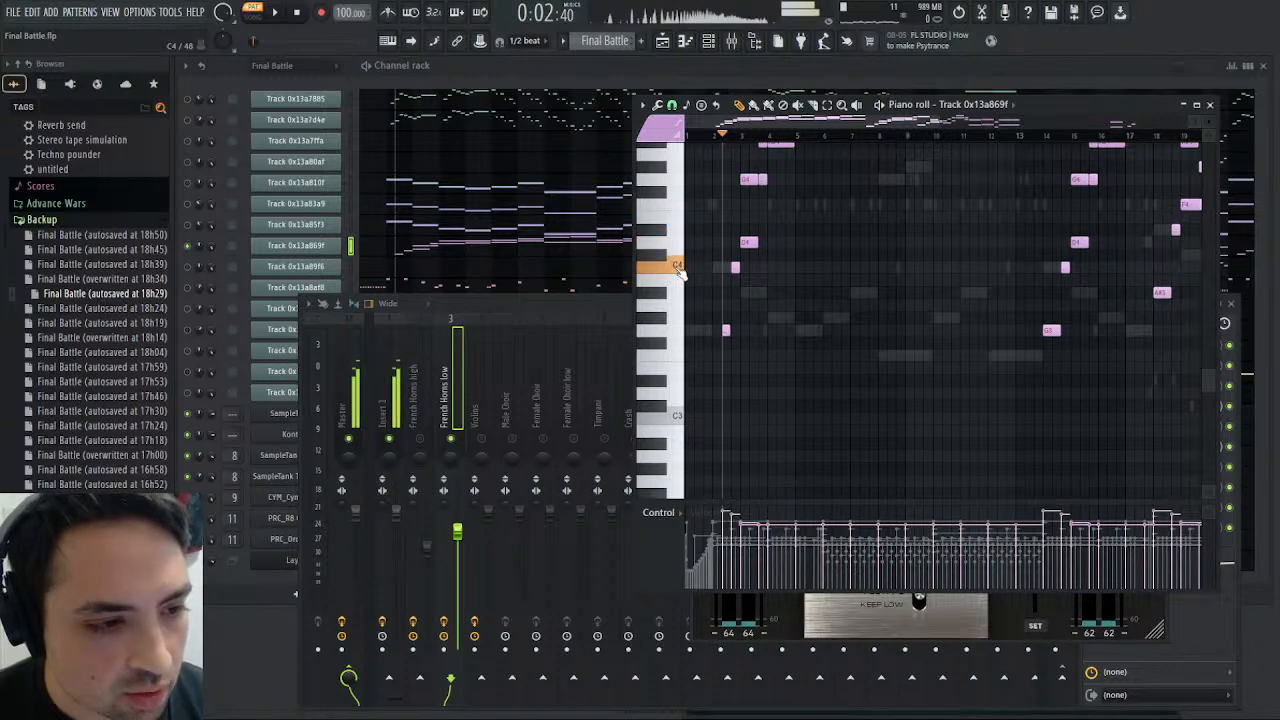
left_click_drag(678, 293, 678, 328)
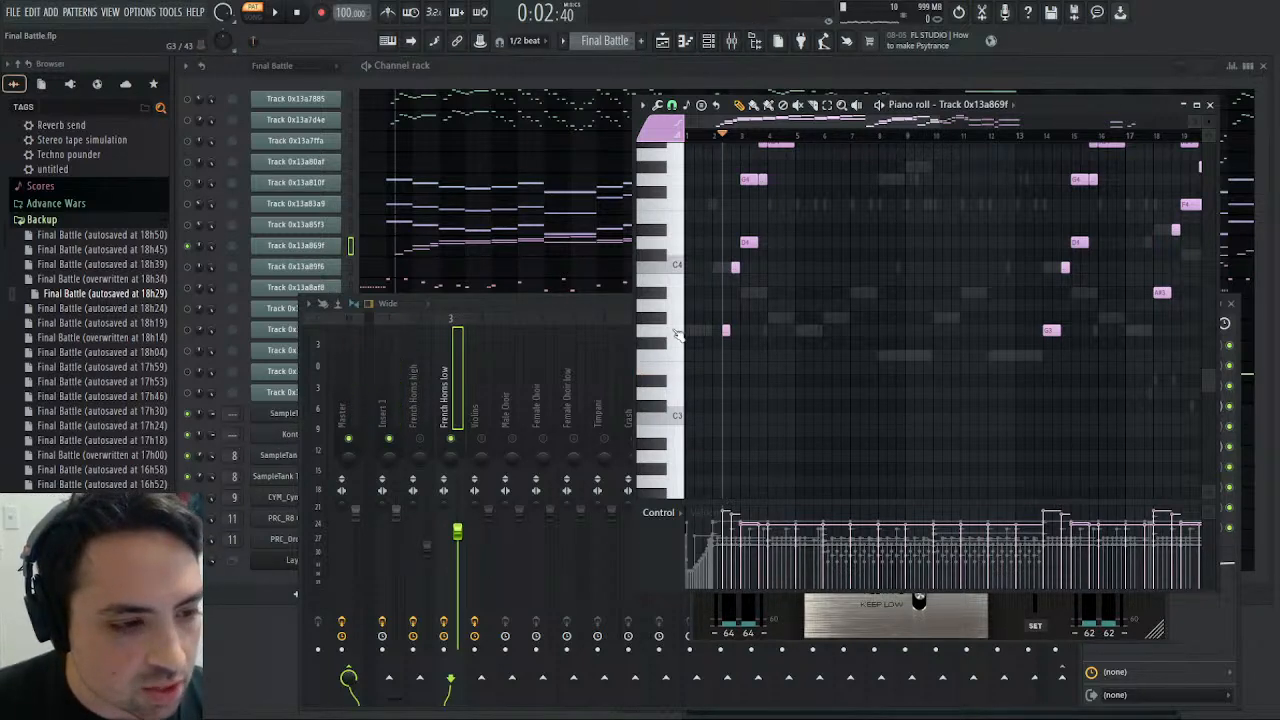
left_click(678, 334)
left_click(678, 267)
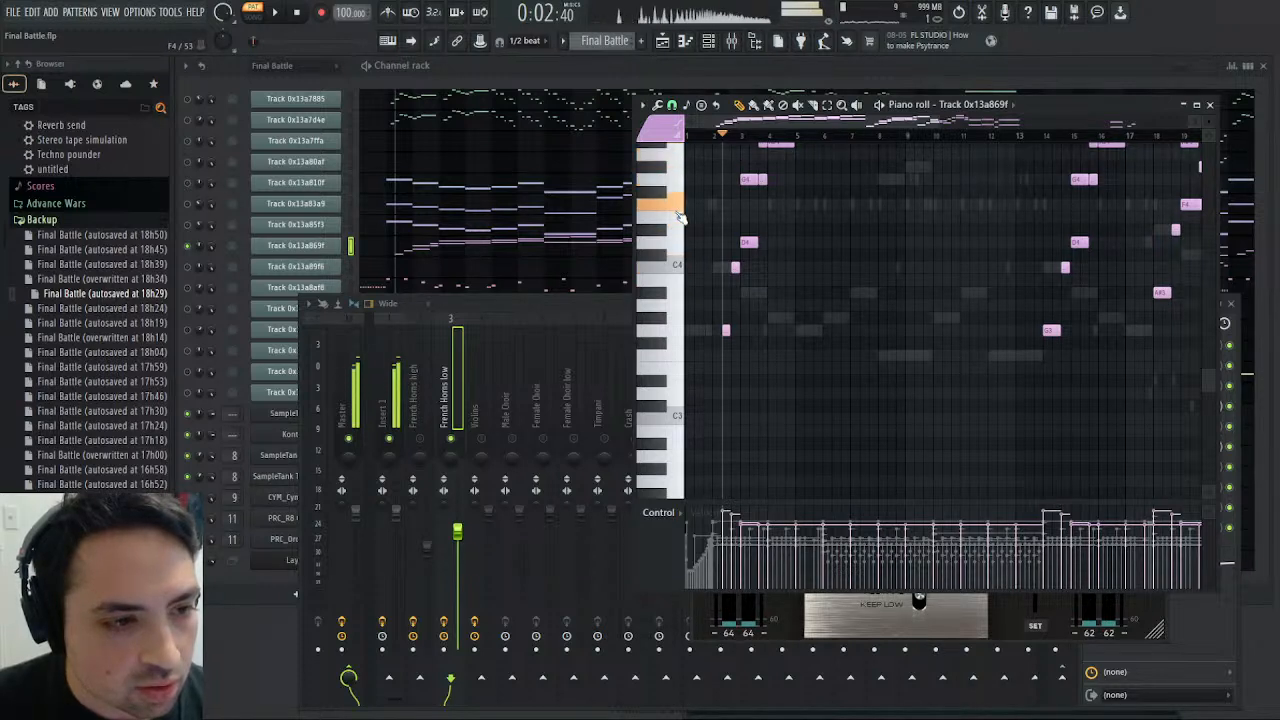
left_click_drag(676, 156, 676, 372)
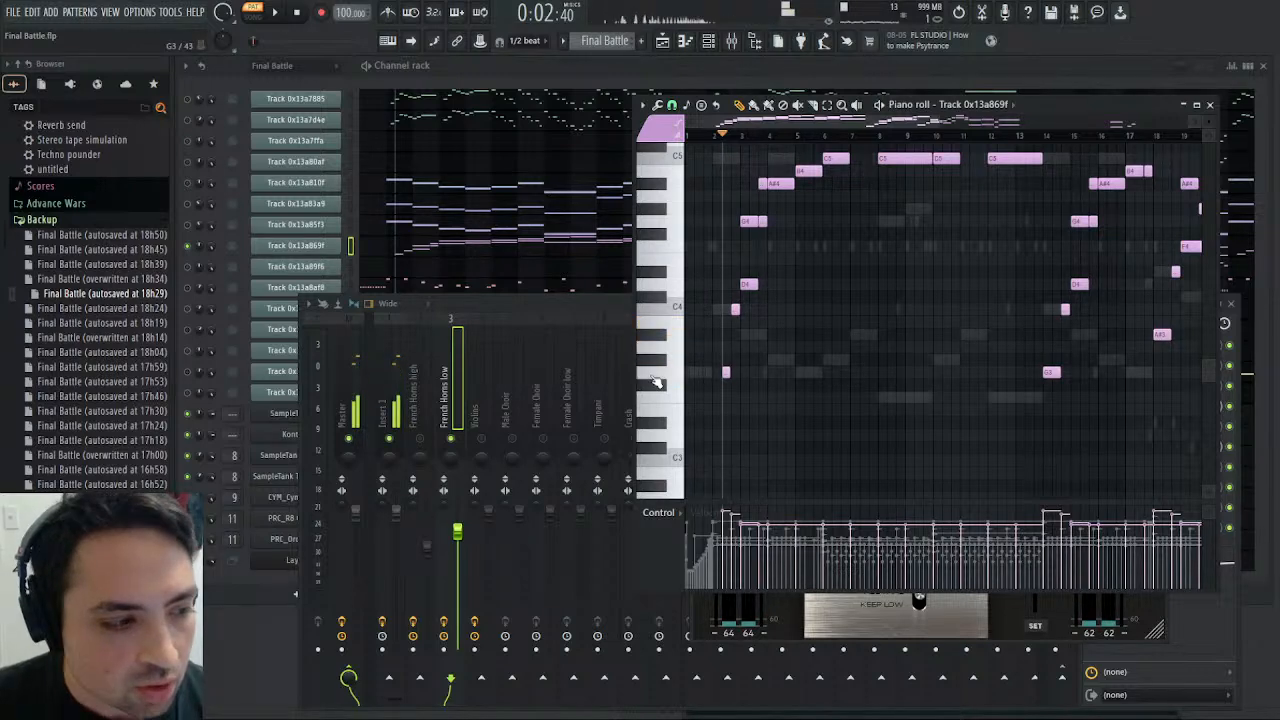
- Open Kontakt, select the C027 F.Horns Sect instrument on MIDI channel 2, and play test notes on its keyboard
left_click(280, 444)
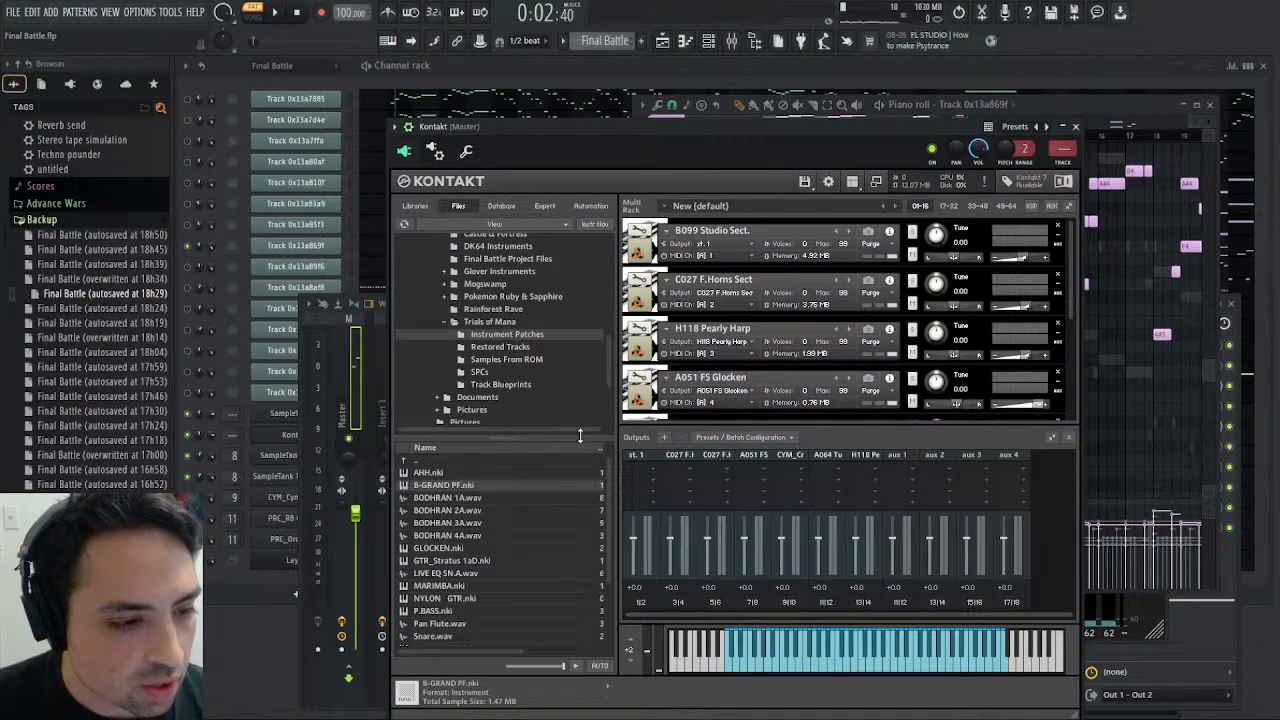
scroll(687, 340, "down", 1)
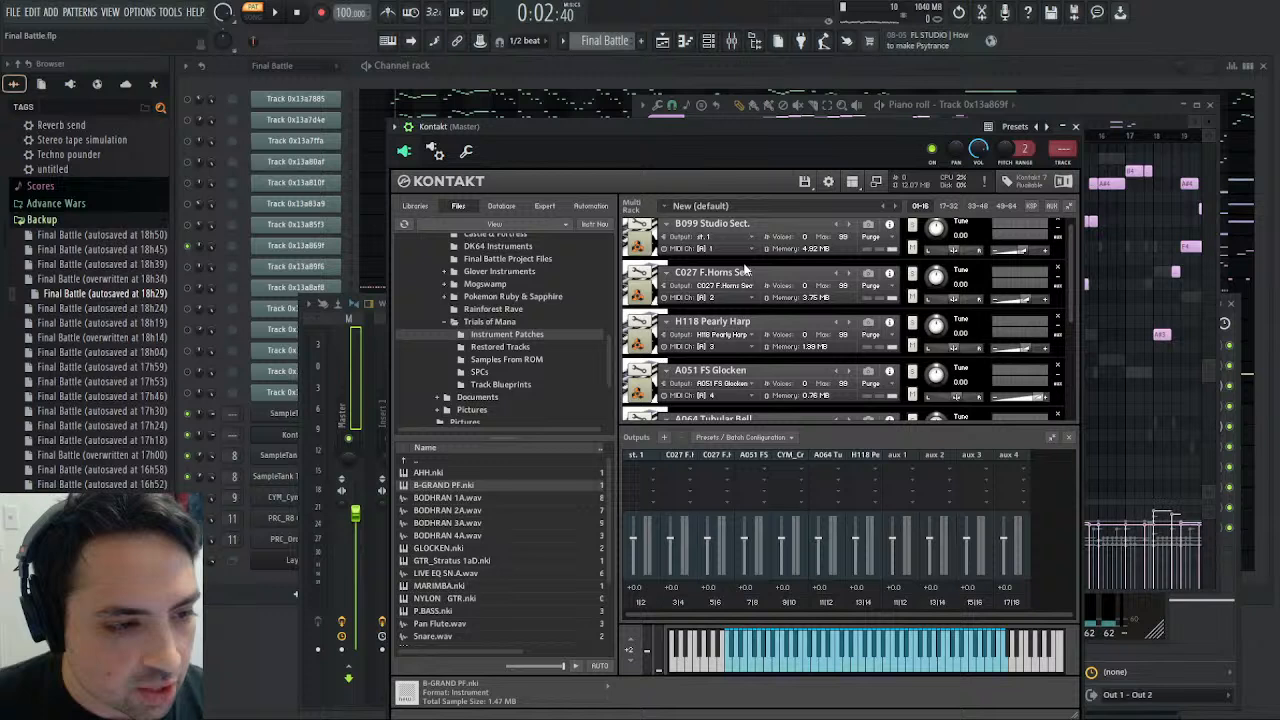
left_click(742, 271)
left_click(749, 671)
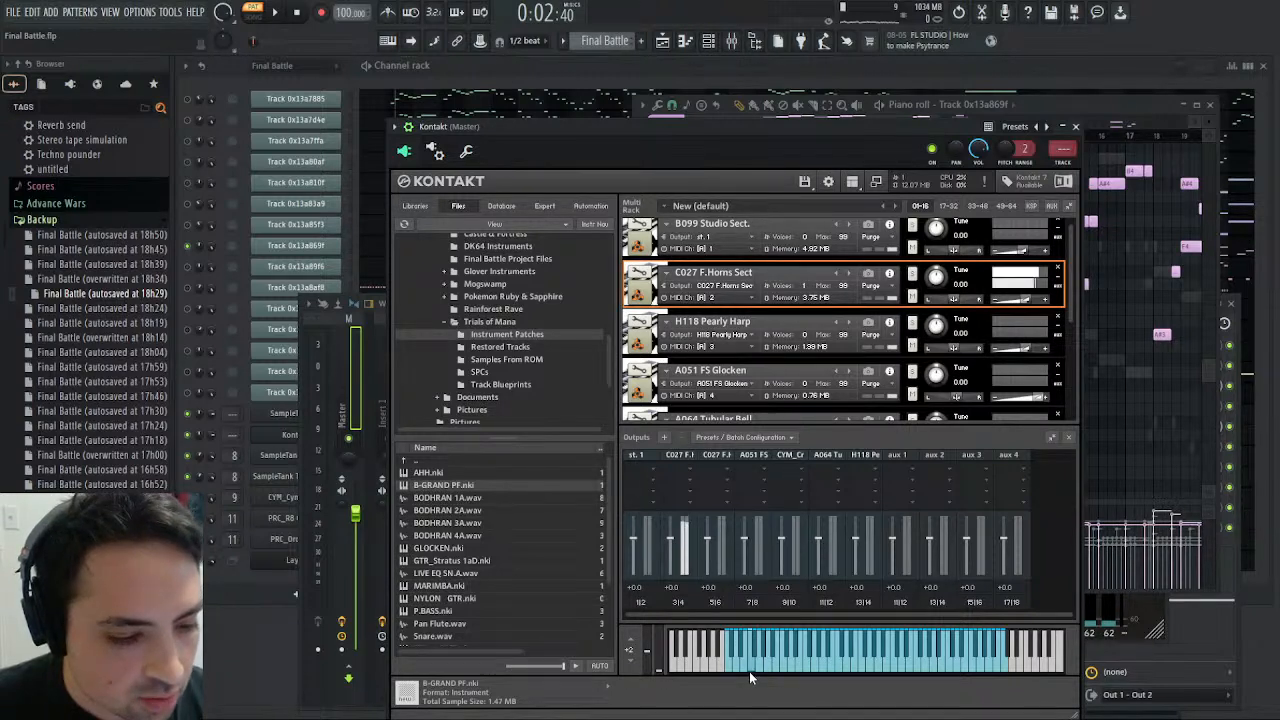
left_click(790, 665)
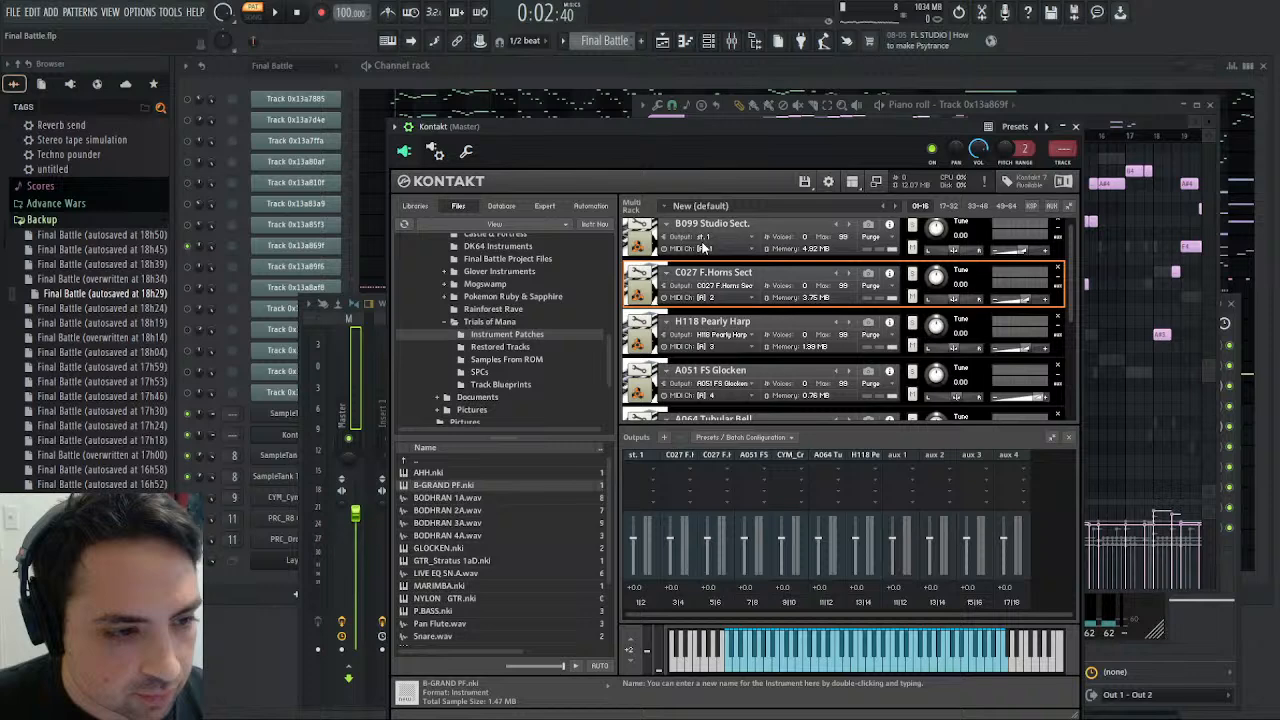
- Select the second C027 F.Horns Sect instrument on MIDI channel 7 and audition several low notes for comparison
scroll(750, 305, "down", 5)
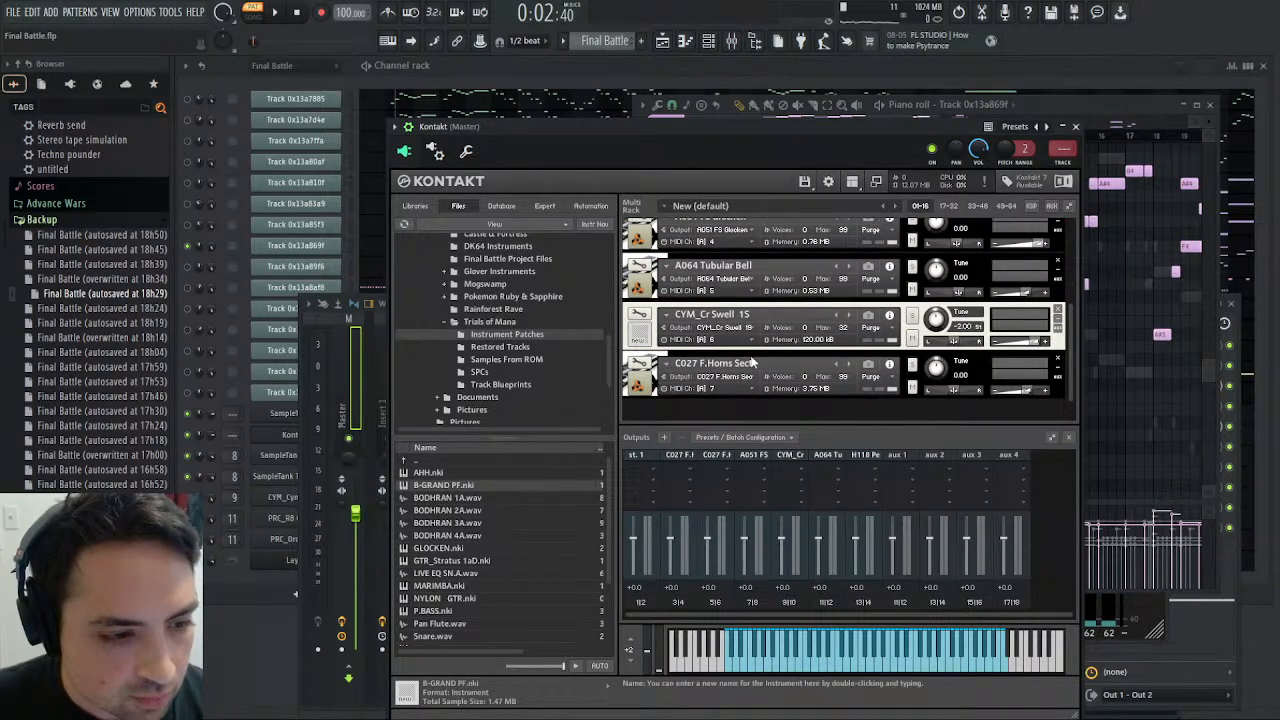
left_click(763, 361)
left_click(745, 672)
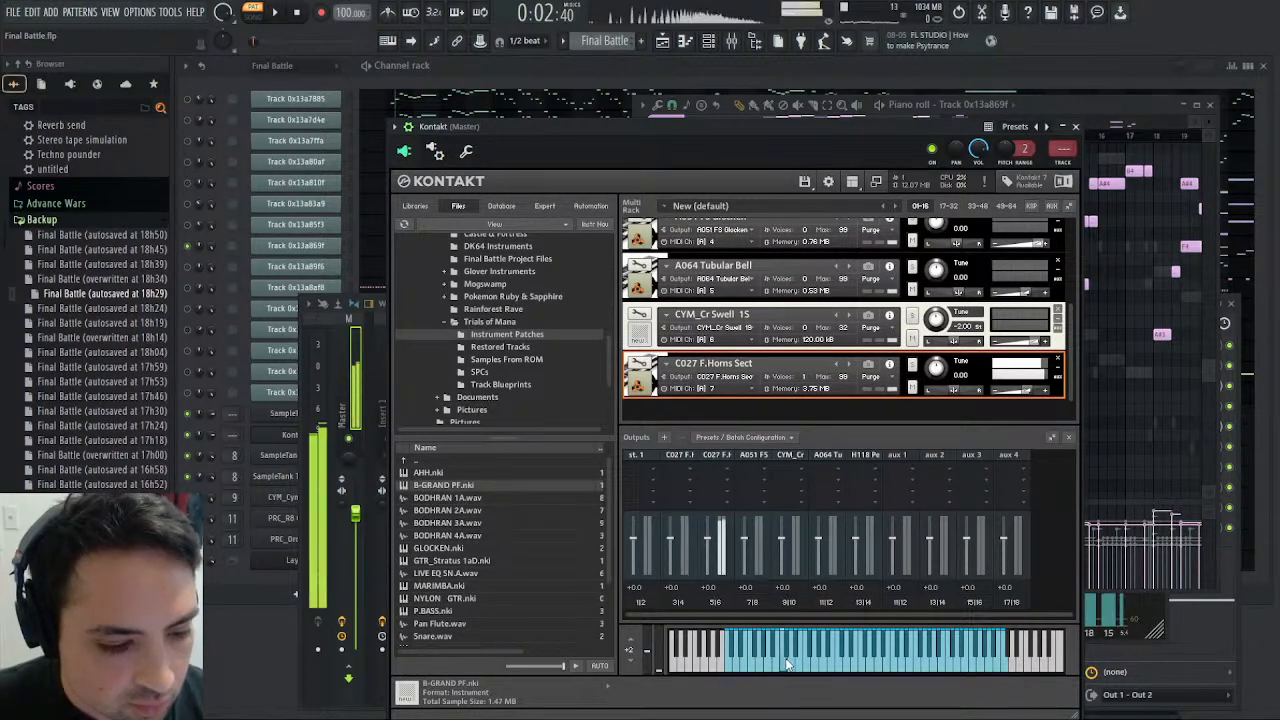
left_click(745, 672)
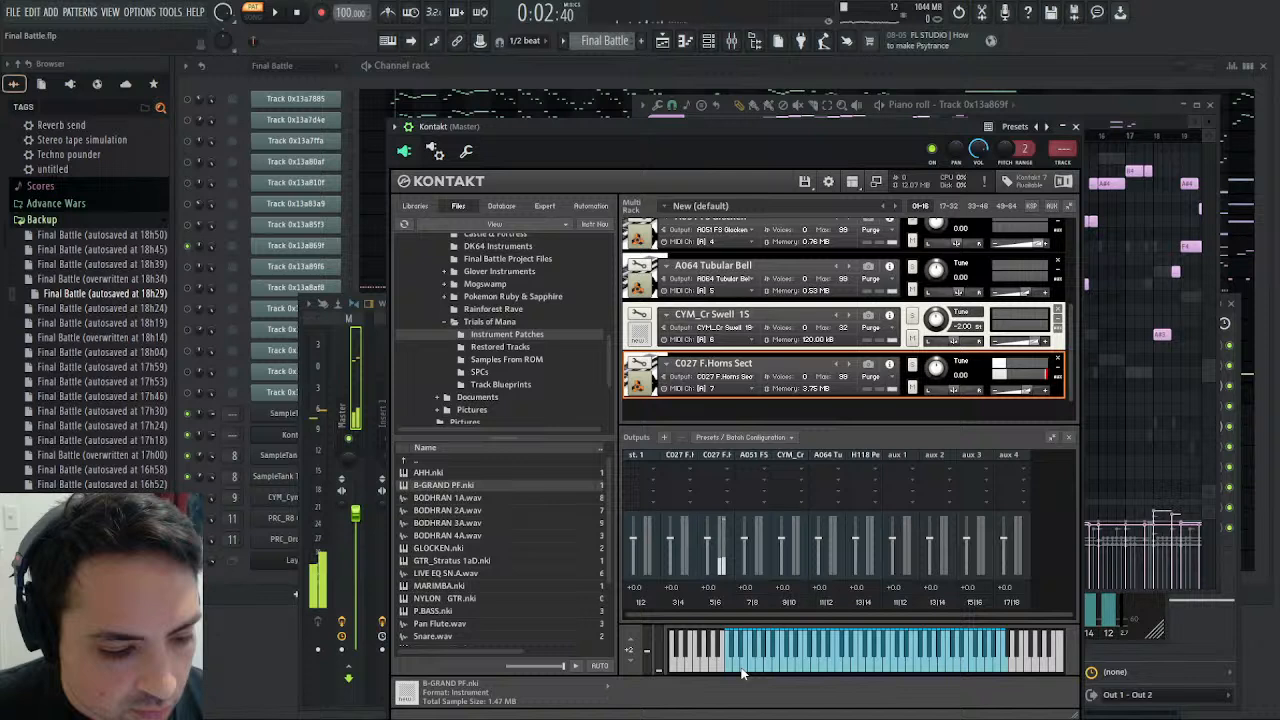
left_click(742, 672)
left_click(749, 672)
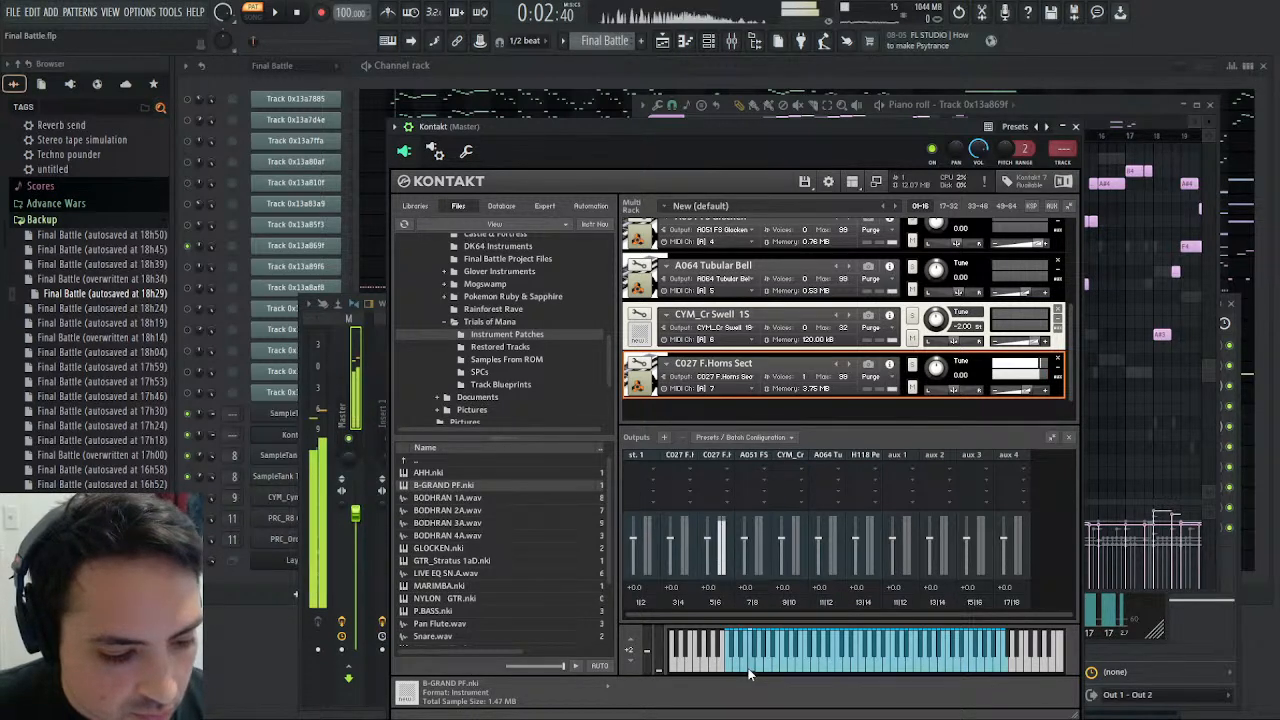
left_click(759, 672)
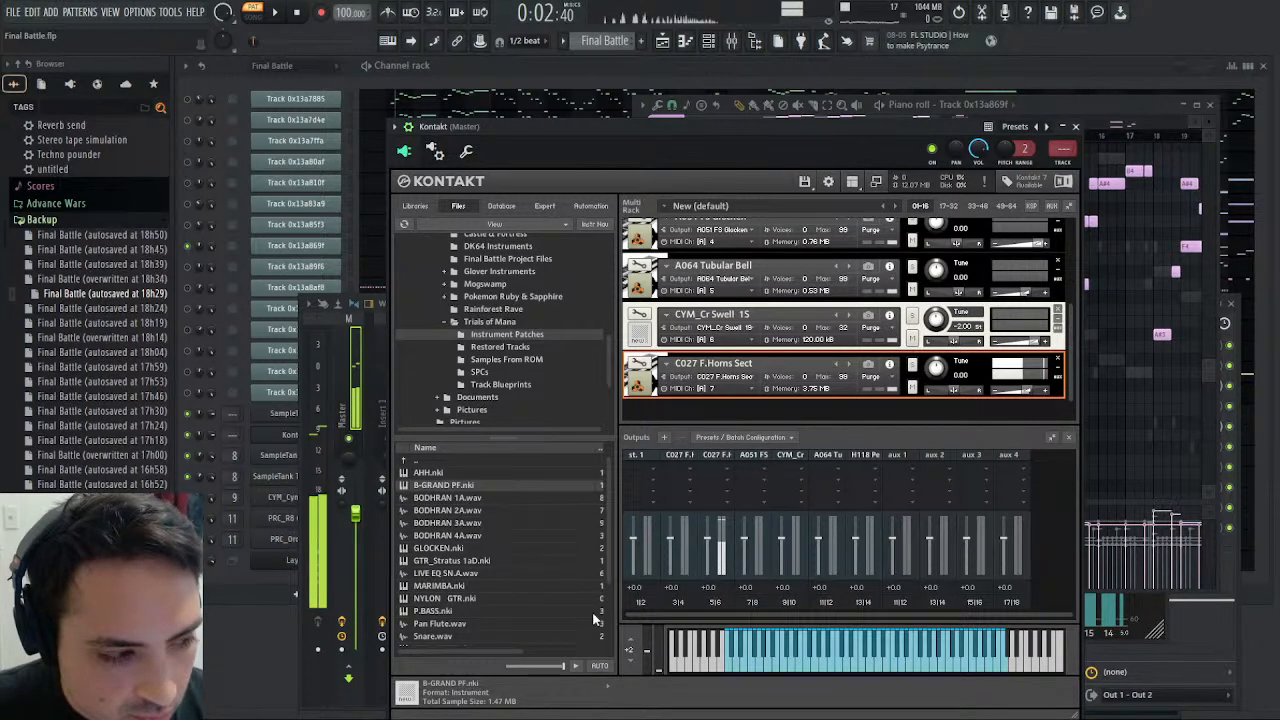
- Briefly play the original Final Battle pattern, stop it, and play matching low notes on the MIDI channel 7 horns
left_click(283, 13)
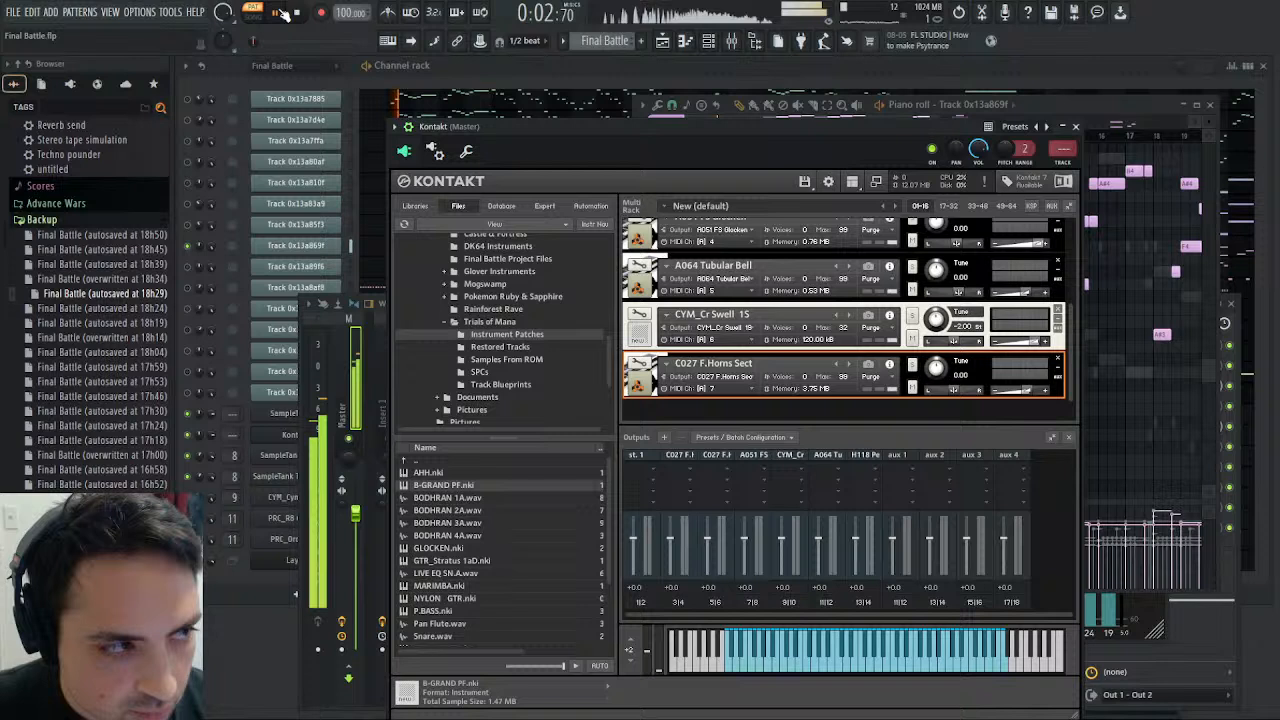
left_click(304, 13)
left_click(738, 670)
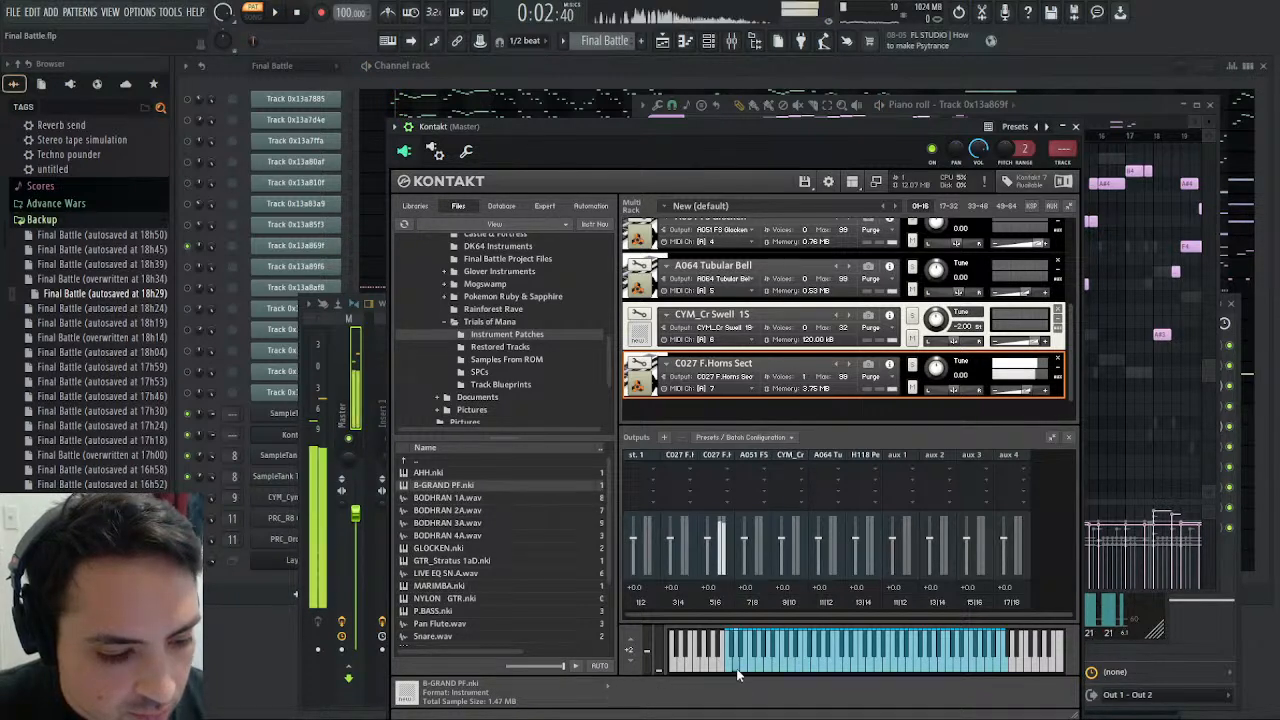
left_click(756, 670)
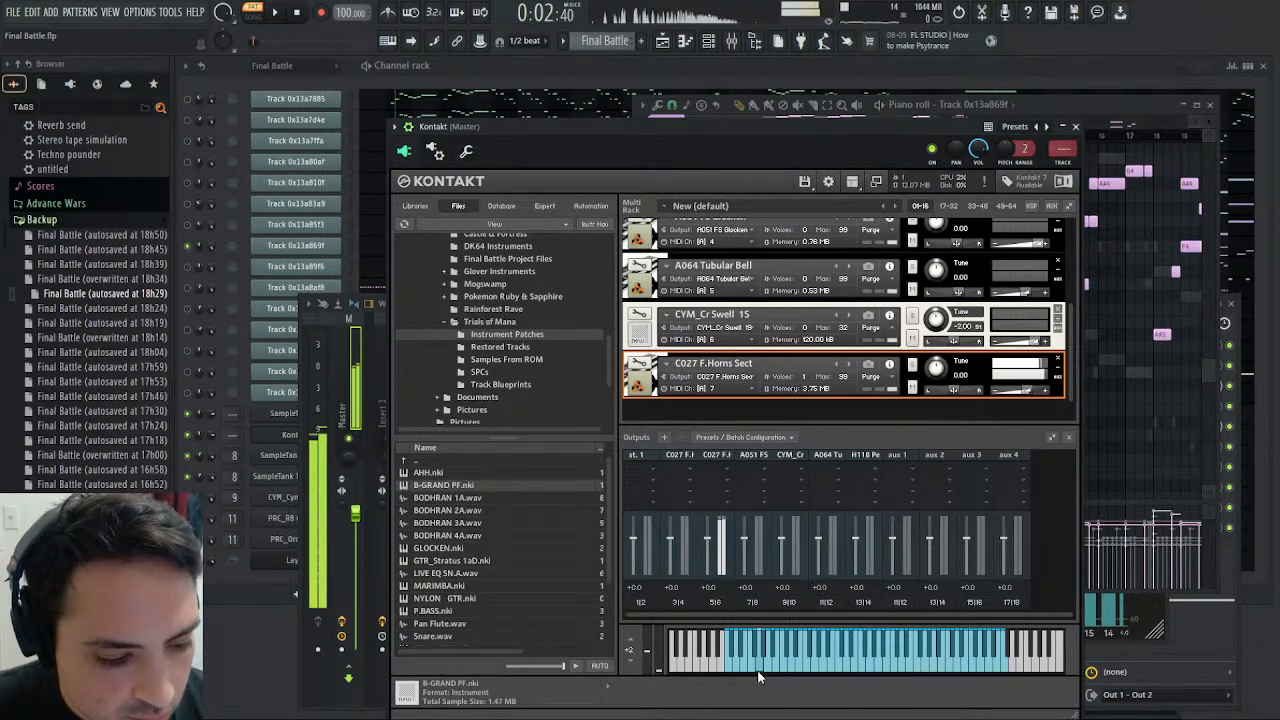
- Compare low notes on the MIDI channel 7 horns with short playbacks of the original Final Battle pattern
left_click(758, 672)
left_click(758, 672)
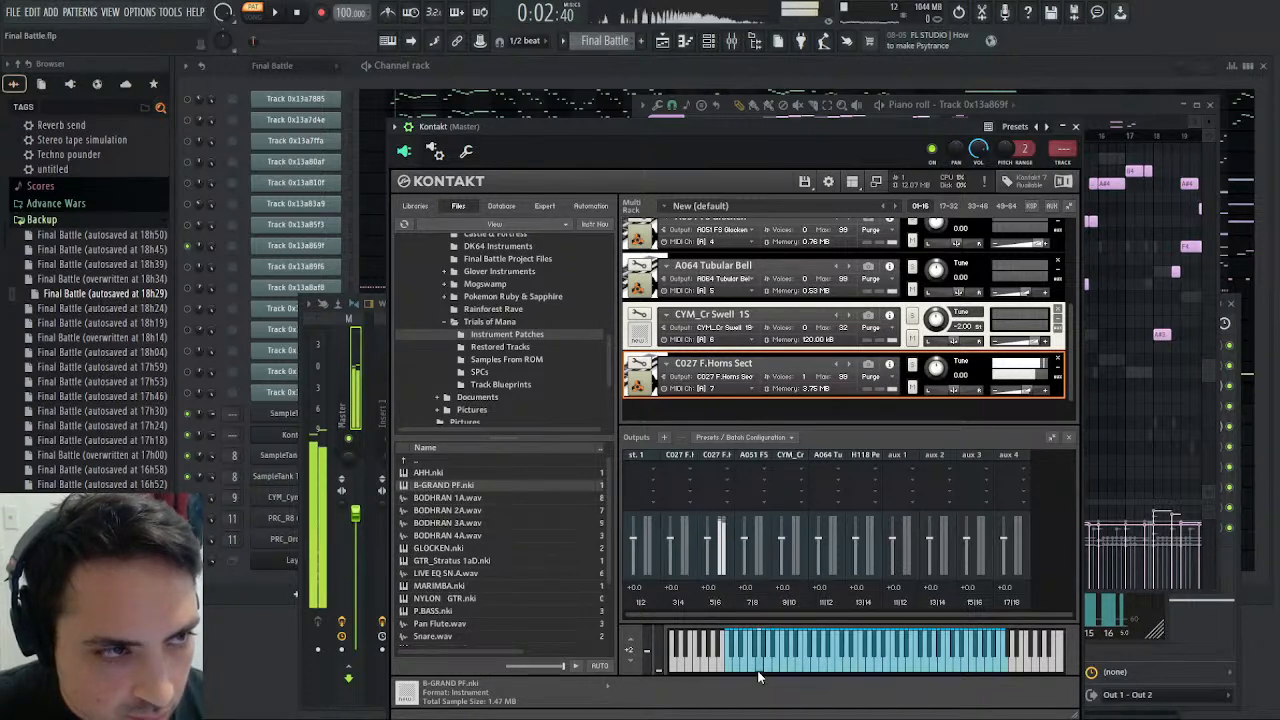
left_click(284, 22)
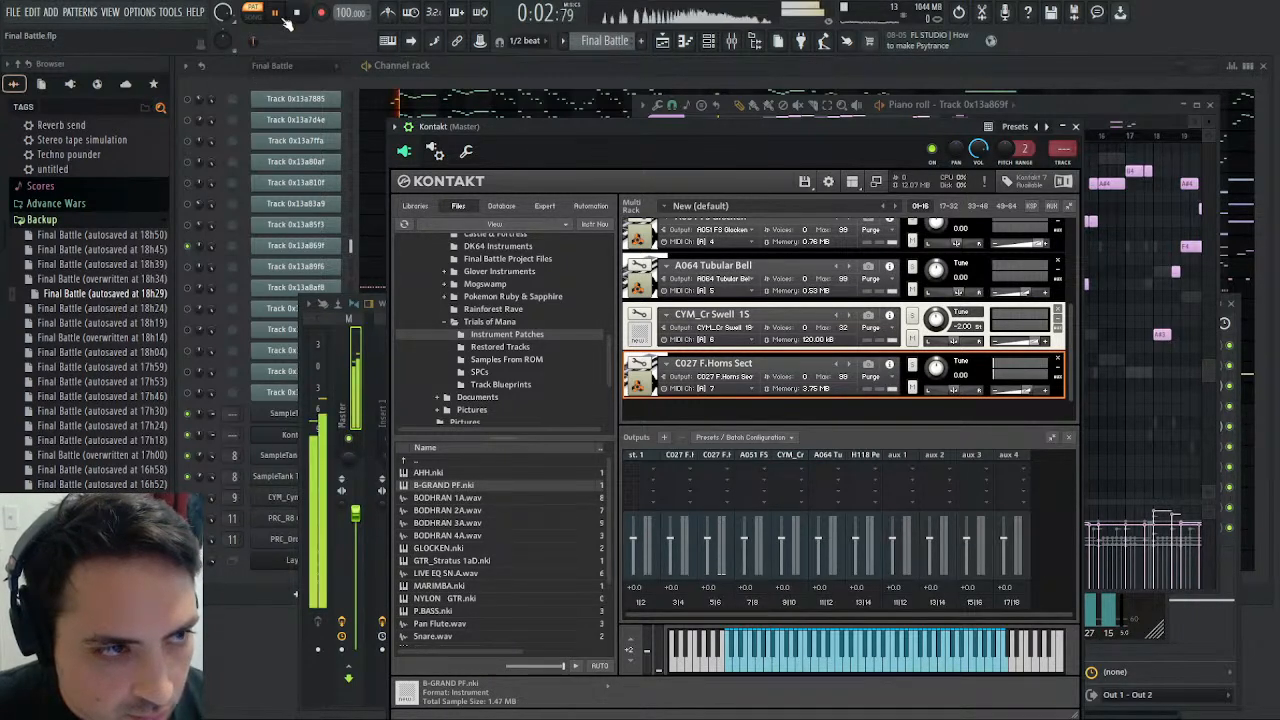
left_click(280, 15)
left_click(278, 13)
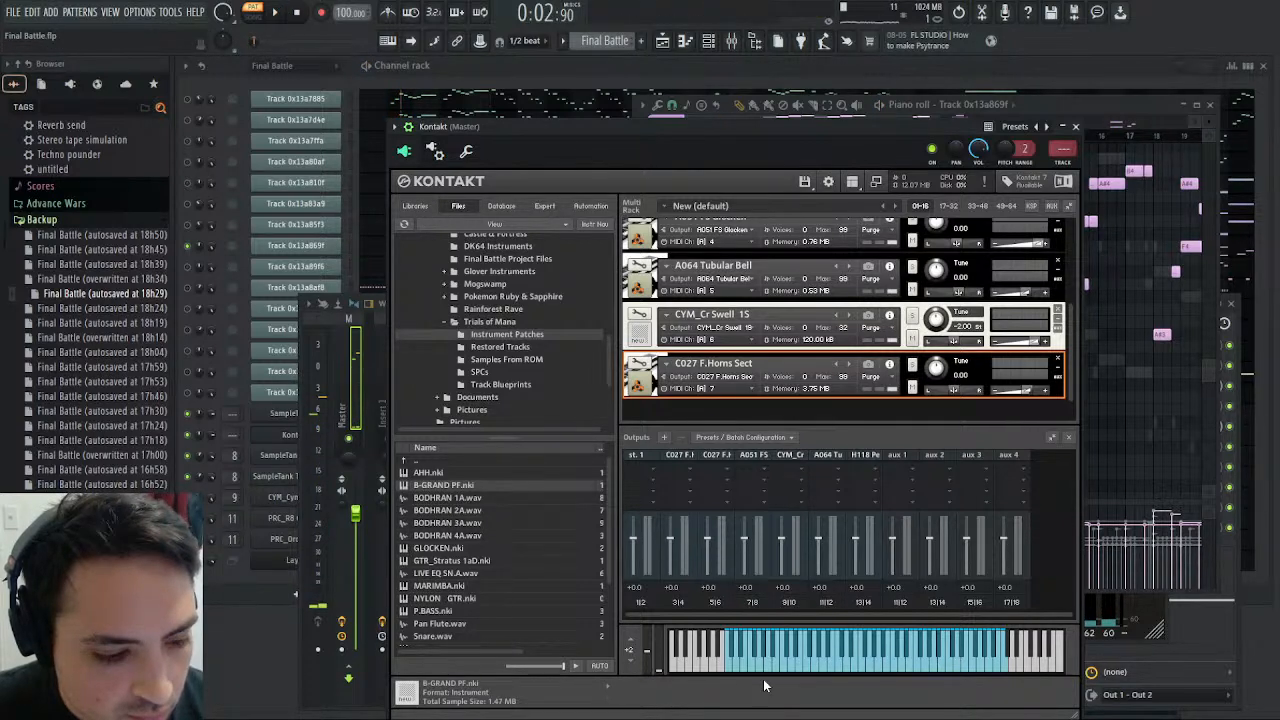
left_click(756, 670)
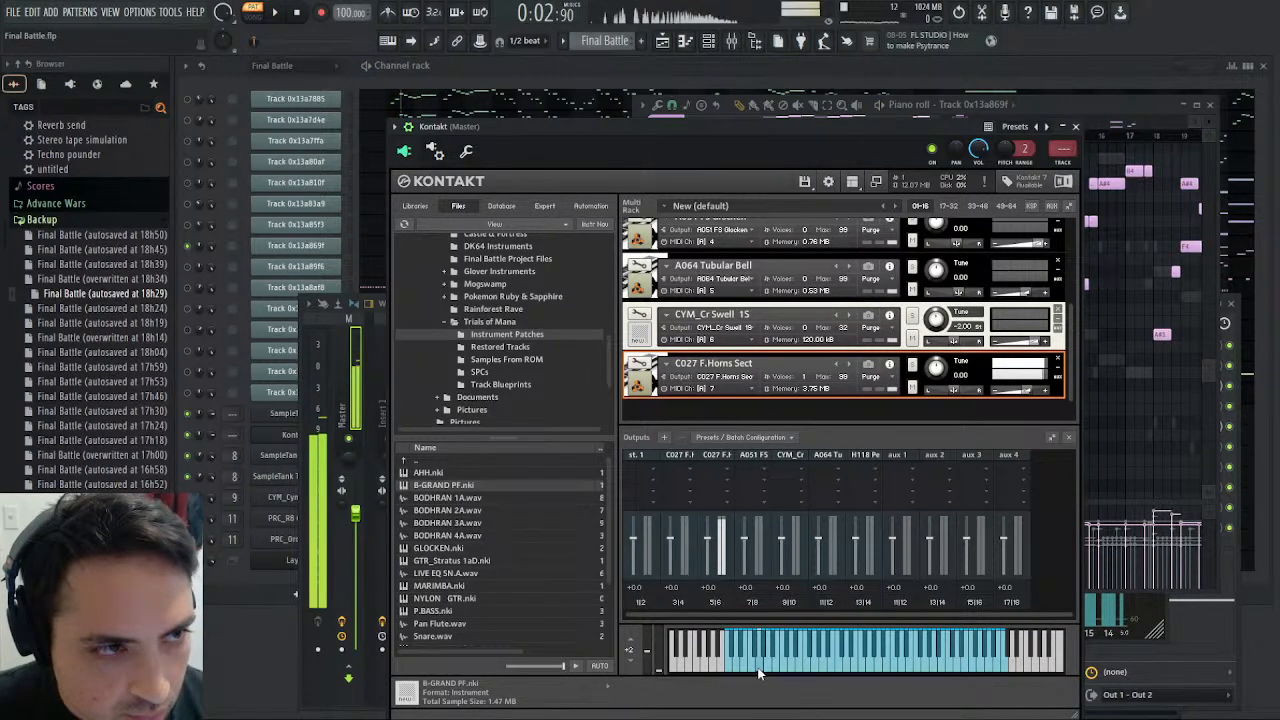
left_click(760, 672)
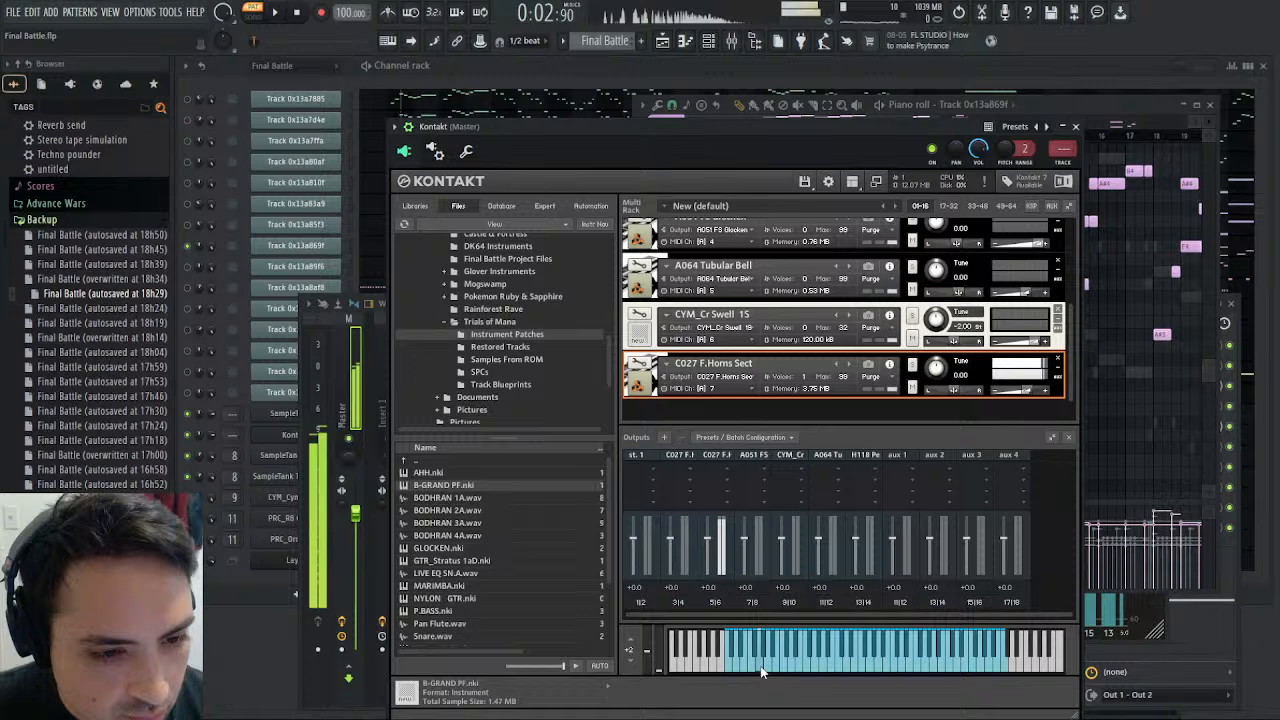
left_click(280, 12)
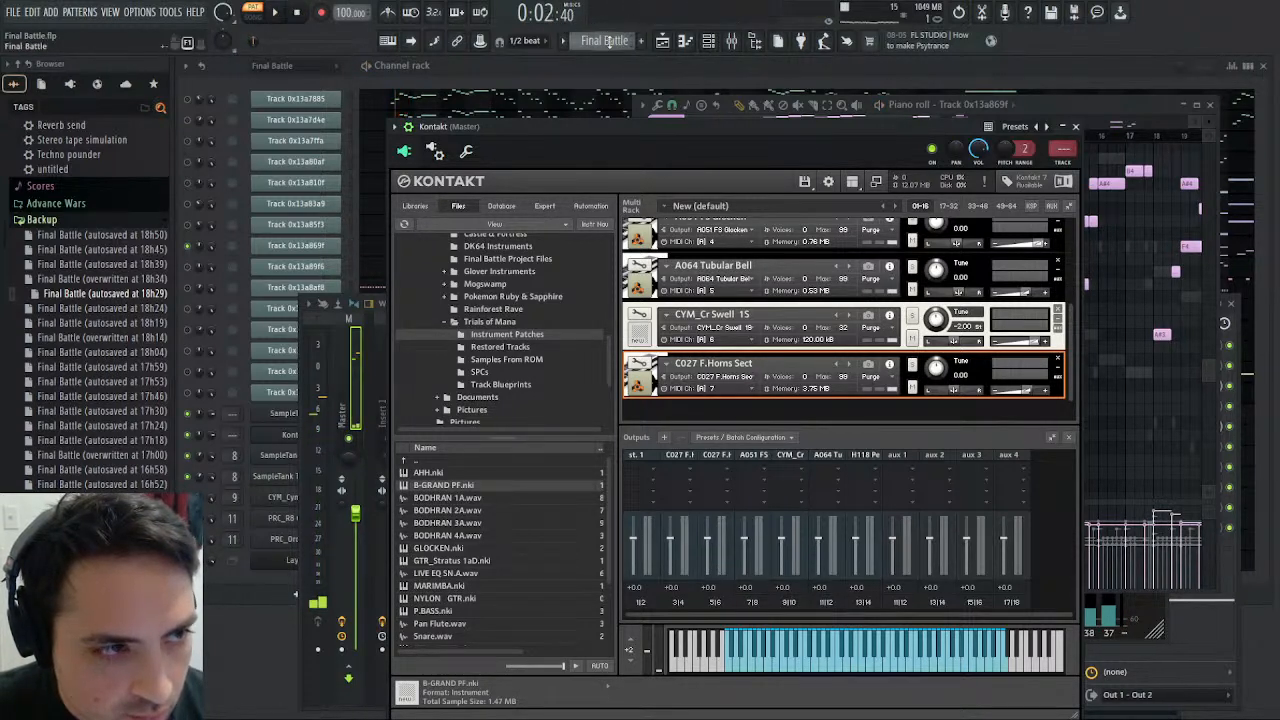
- Switch to the Harmony pattern, start playback, and select the French Horns low track in the mixer
left_click(660, 97)
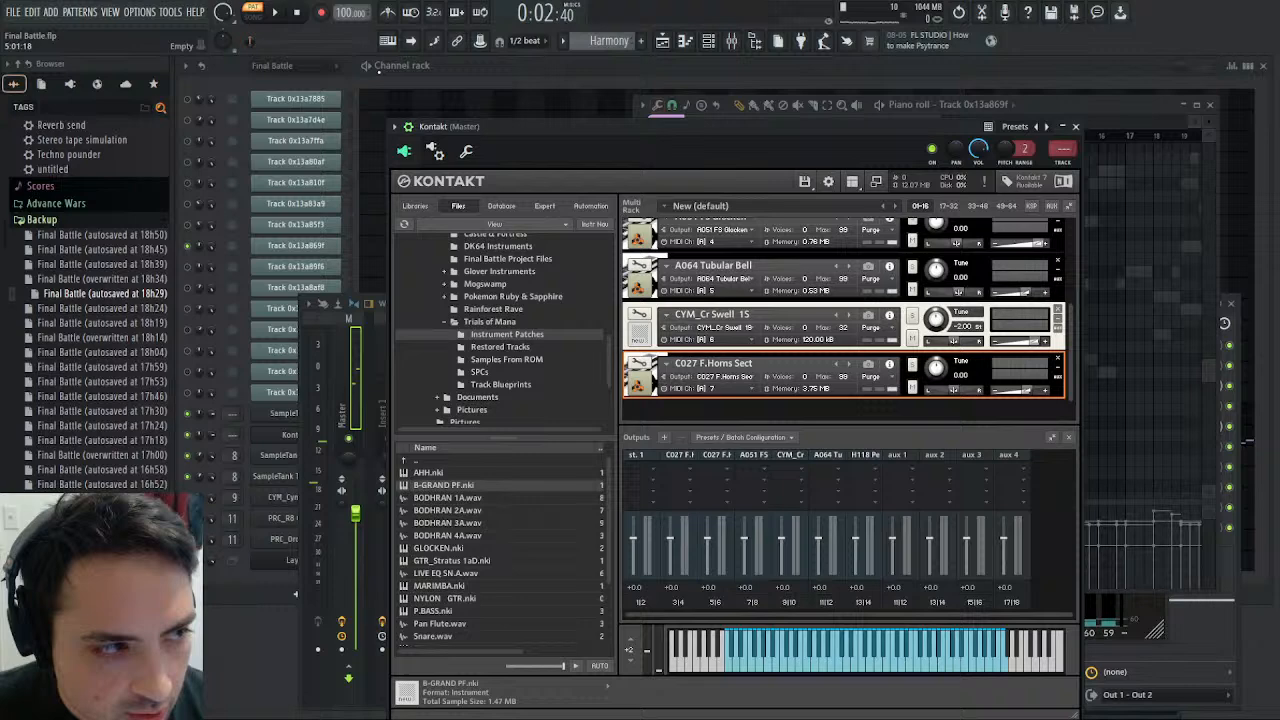
left_click(275, 13)
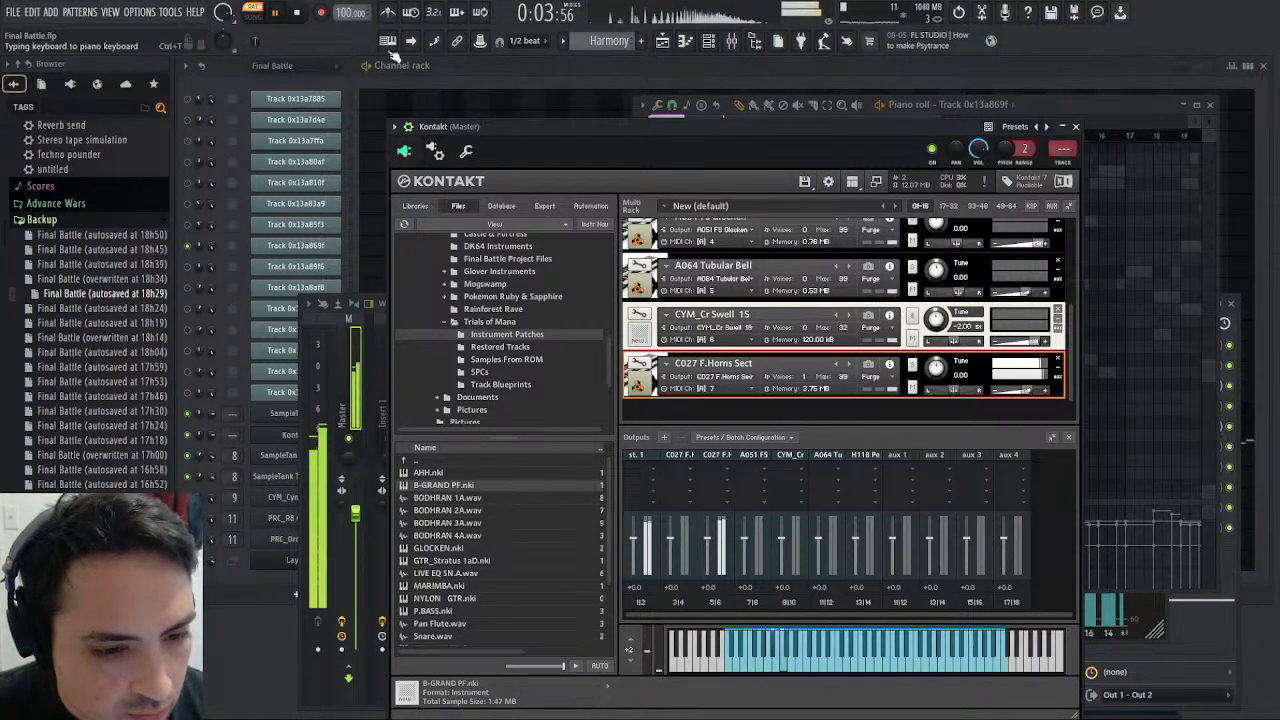
left_click(1077, 127)
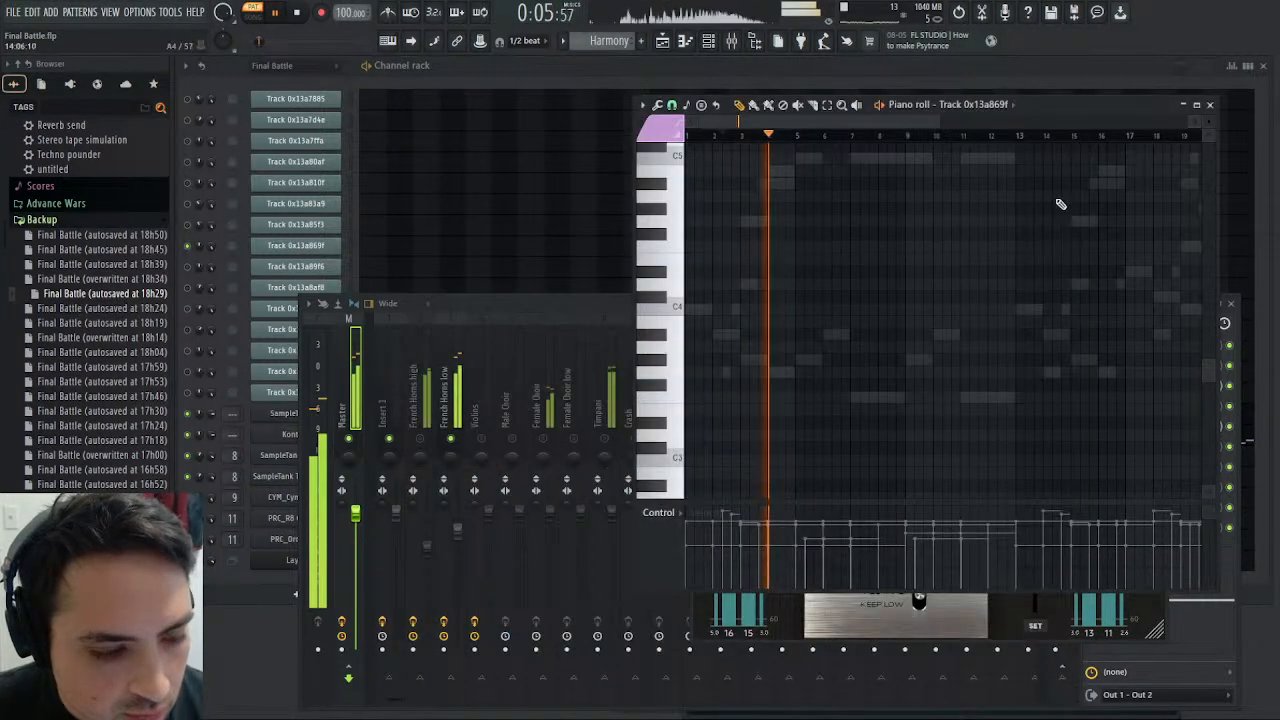
left_click_drag(503, 303, 634, 220)
left_click(580, 305)
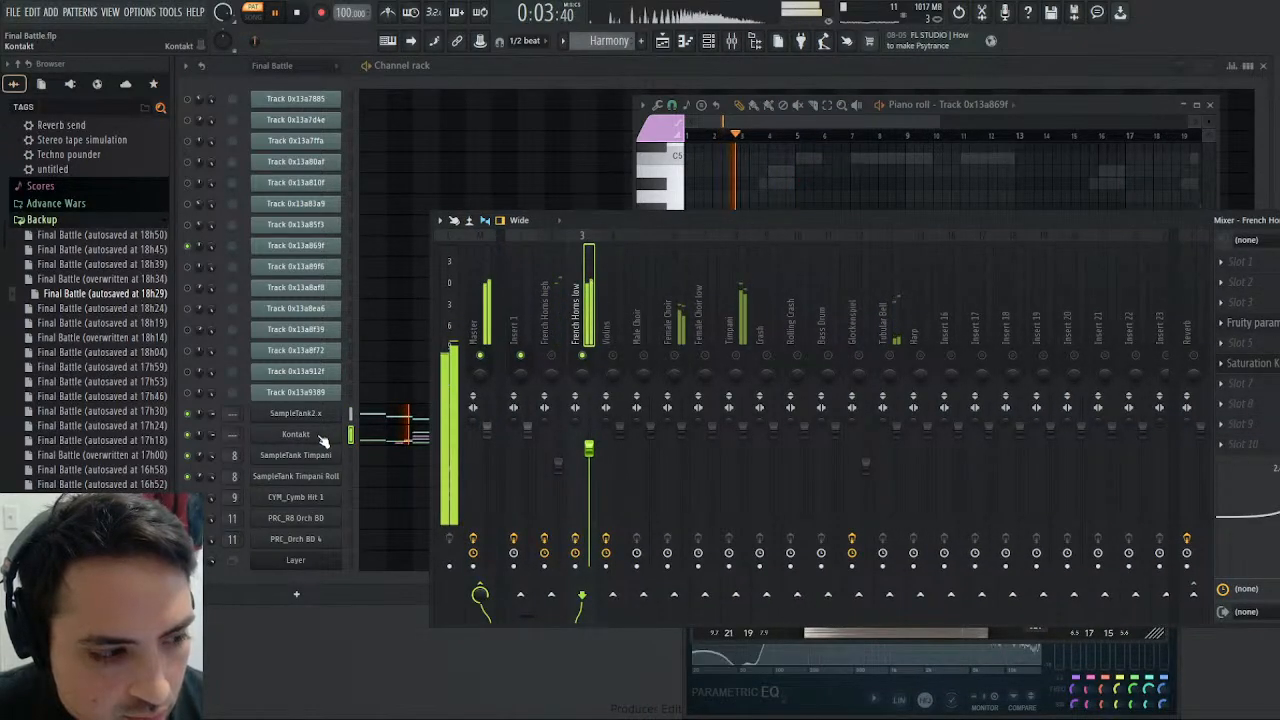
- Open the MIDI channel 7 C027 F.Horns Sect for editing and examine the second upper-velocity zone's sample in the Wave Editor
left_click(323, 441)
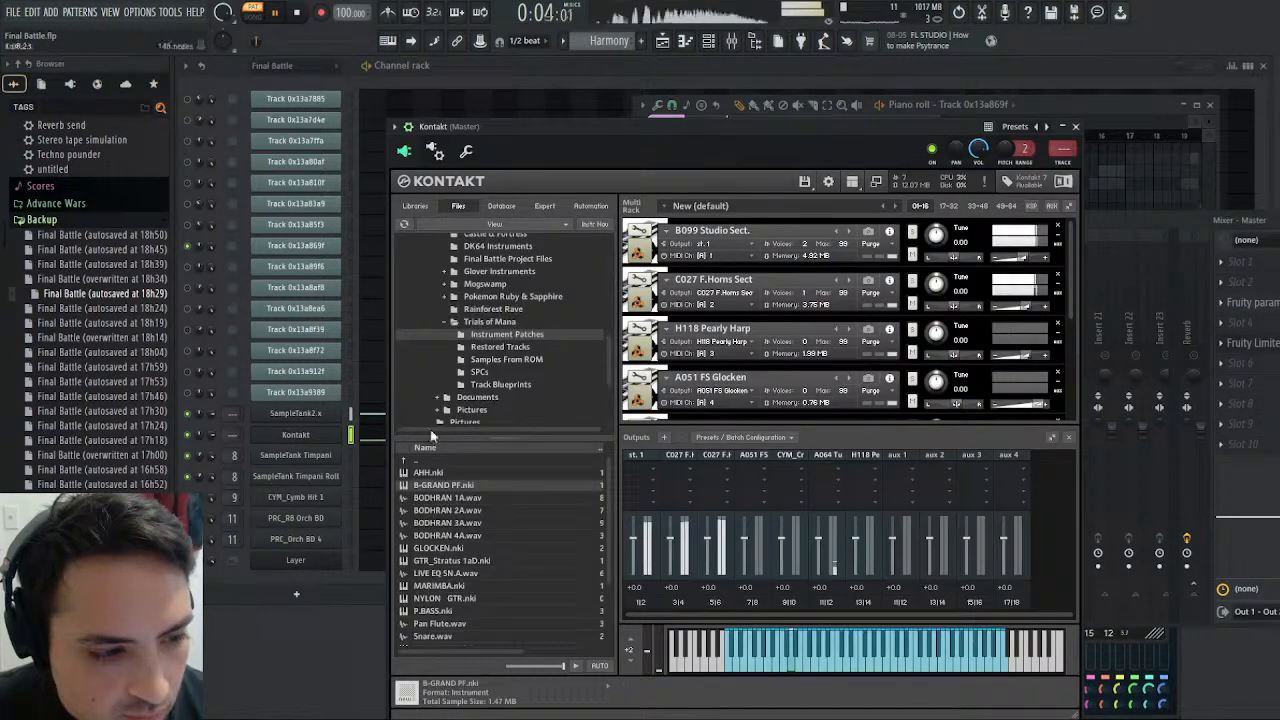
scroll(743, 352, "down", 5)
scroll(743, 352, "down", 2)
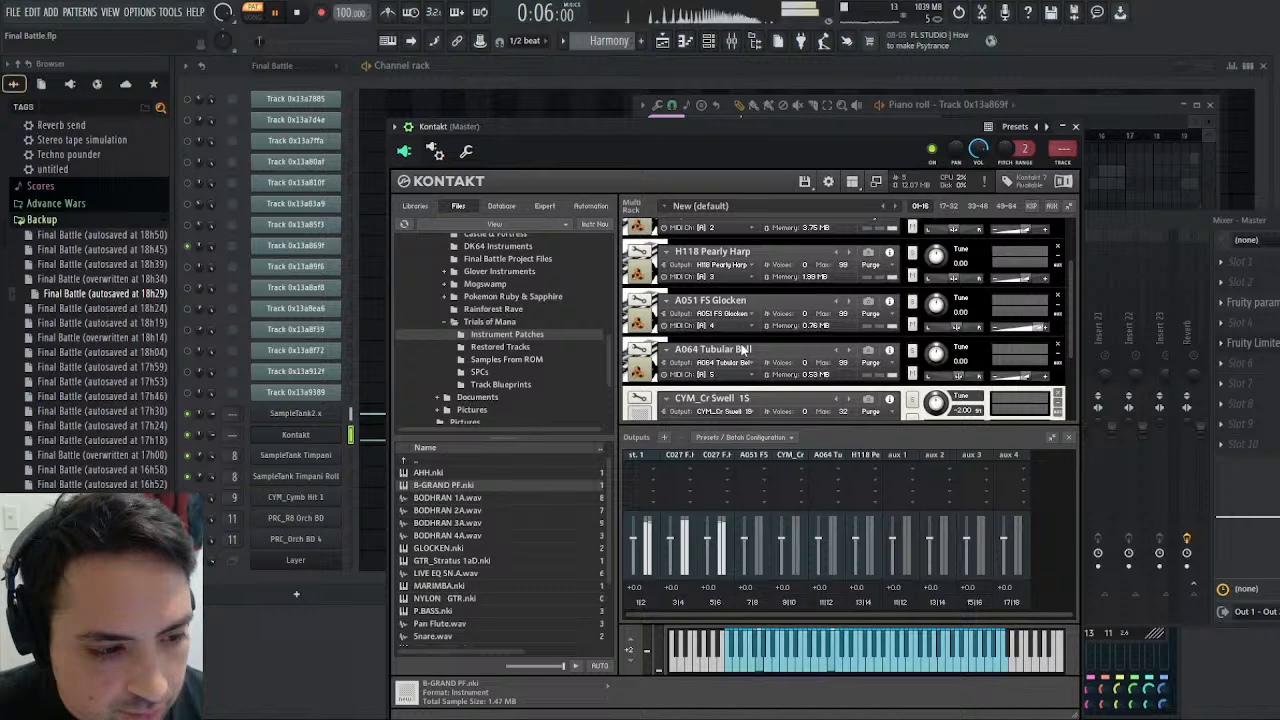
left_click(640, 355)
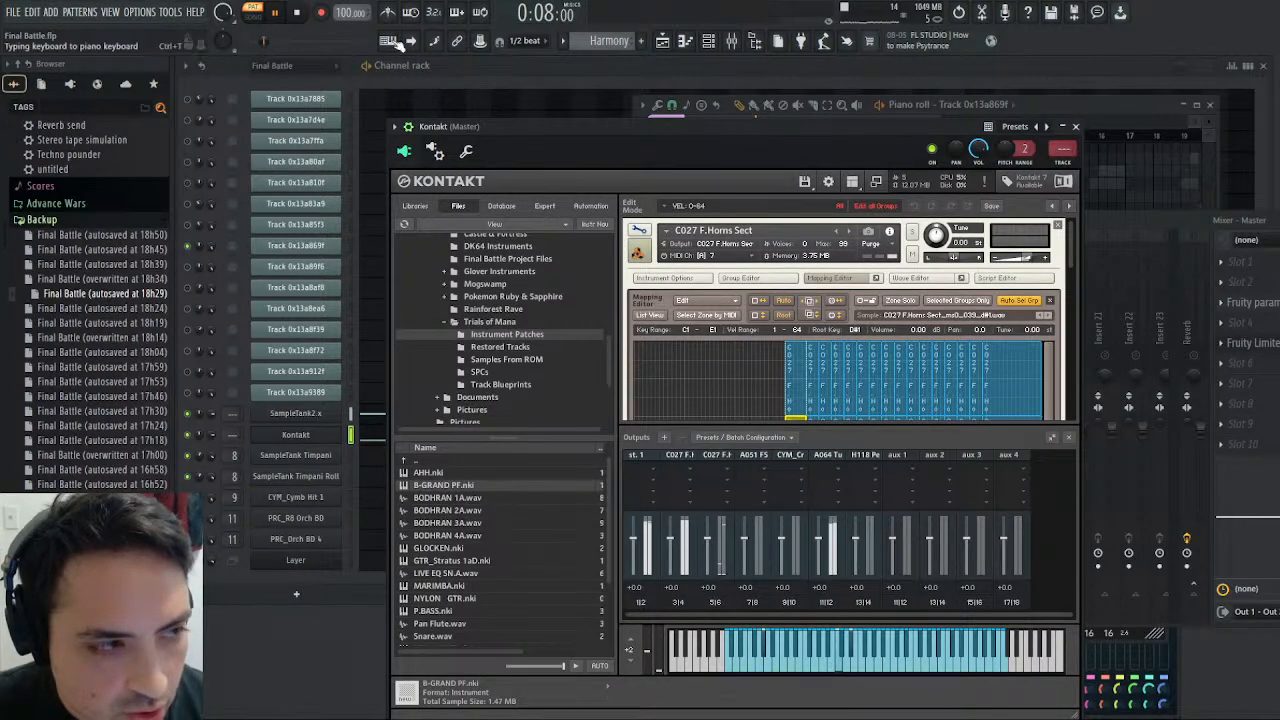
scroll(815, 345, "down", 2)
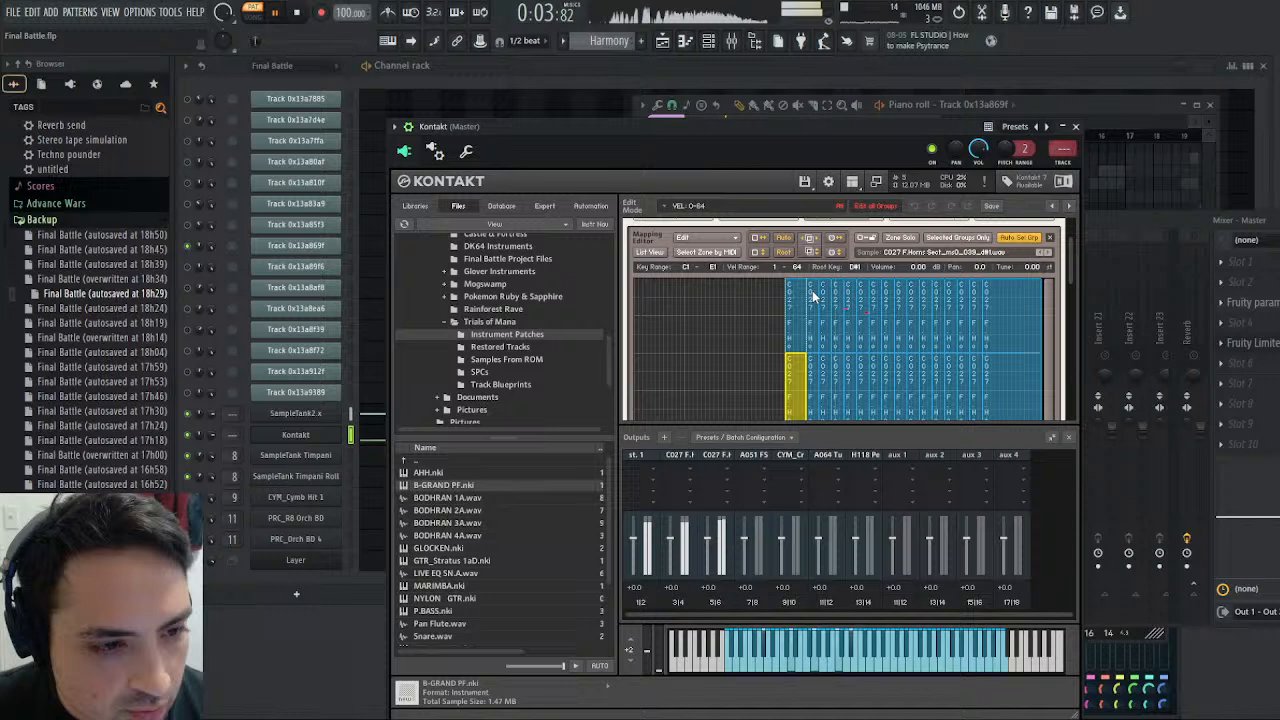
left_click(813, 295)
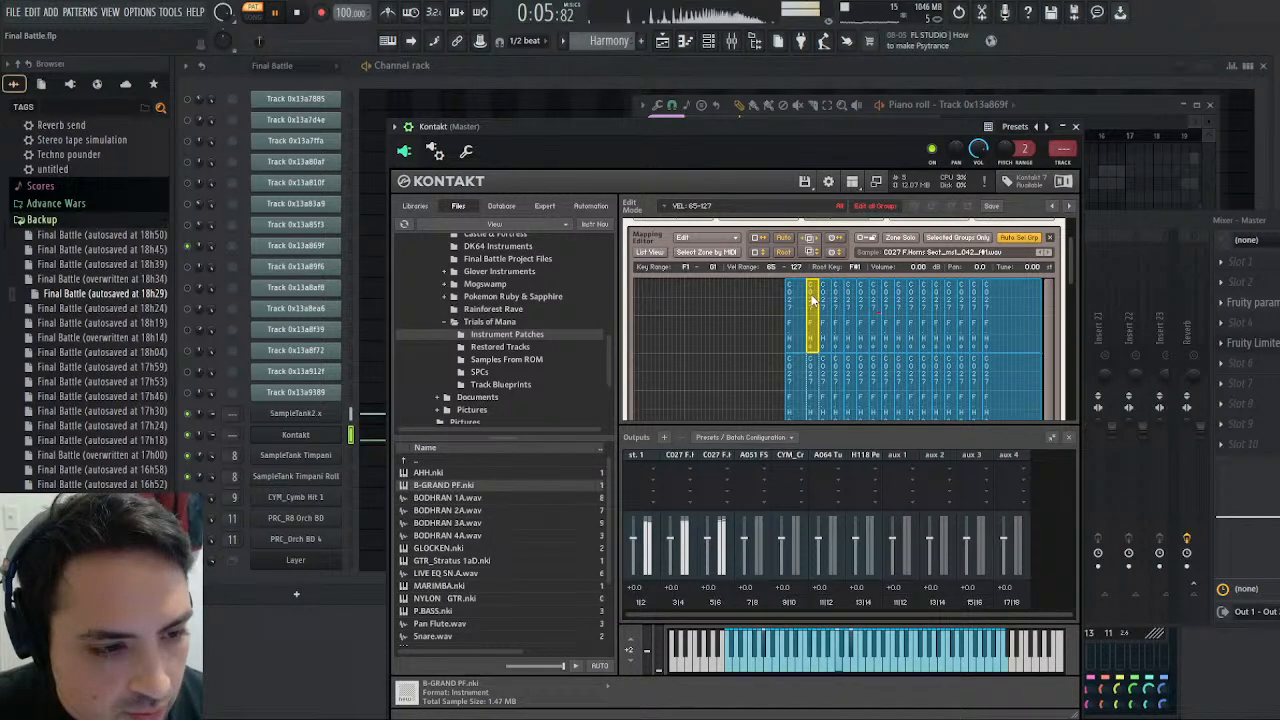
double_click(813, 298)
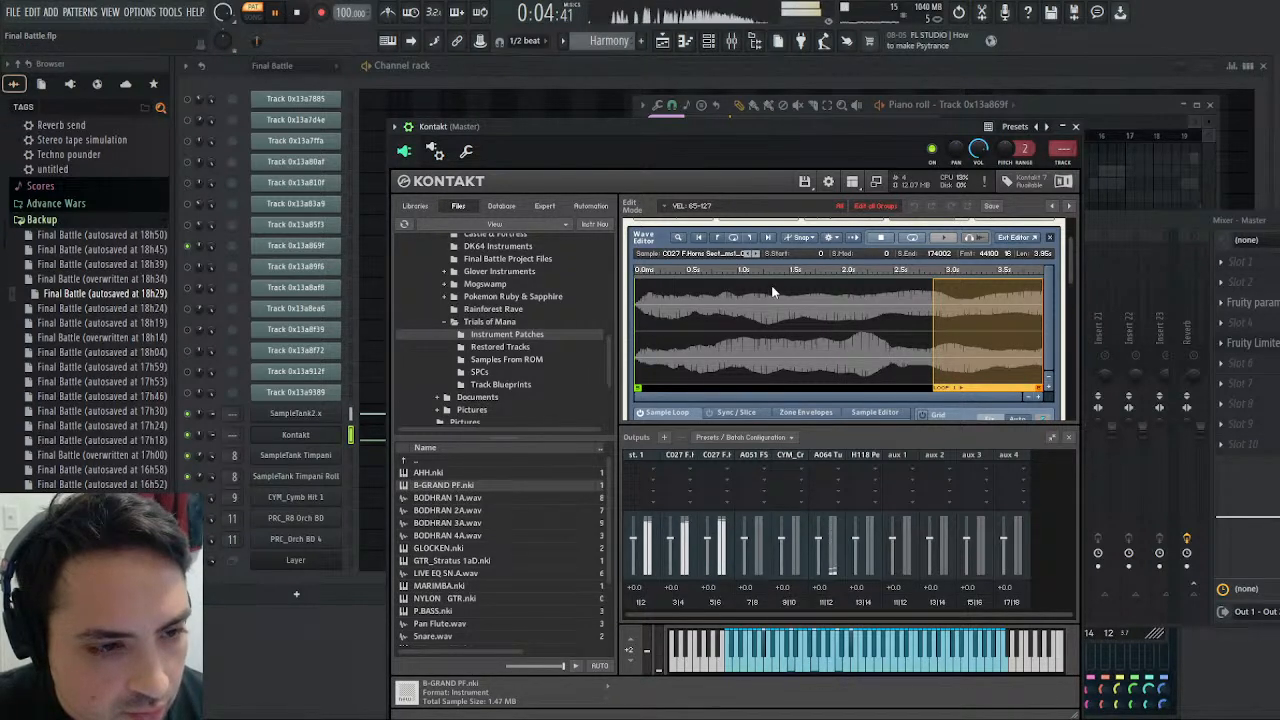
- Leave the horn instrument's edit mode, return to the MIDI channel 7 horns in the multi rack, and stop playback
scroll(771, 292, "up", 3)
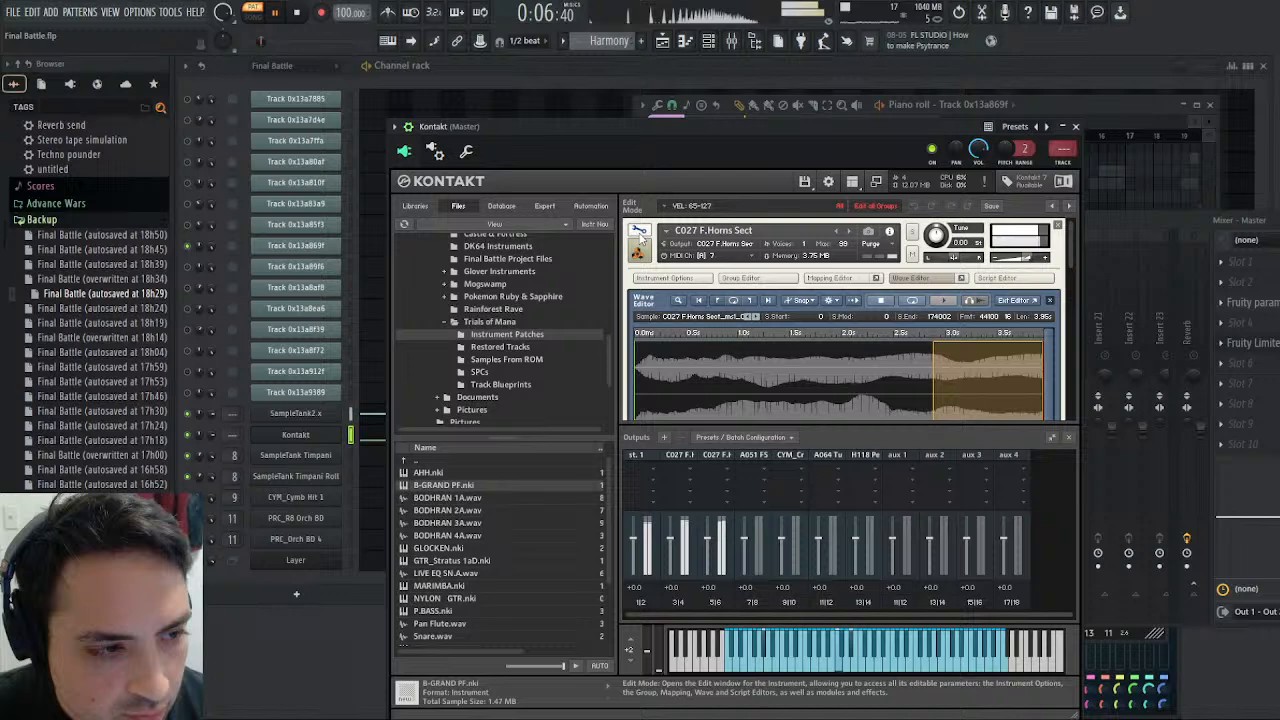
left_click(639, 232)
scroll(672, 250, "down", 1)
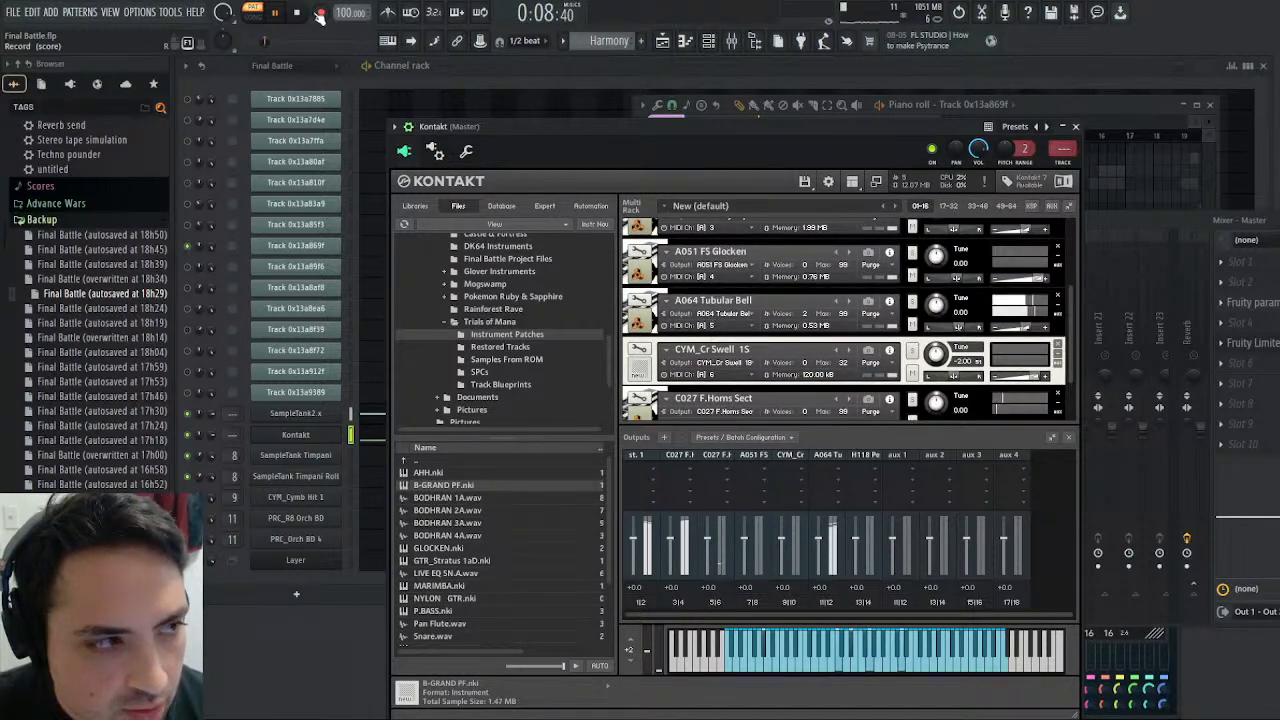
scroll(712, 337, "down", 1)
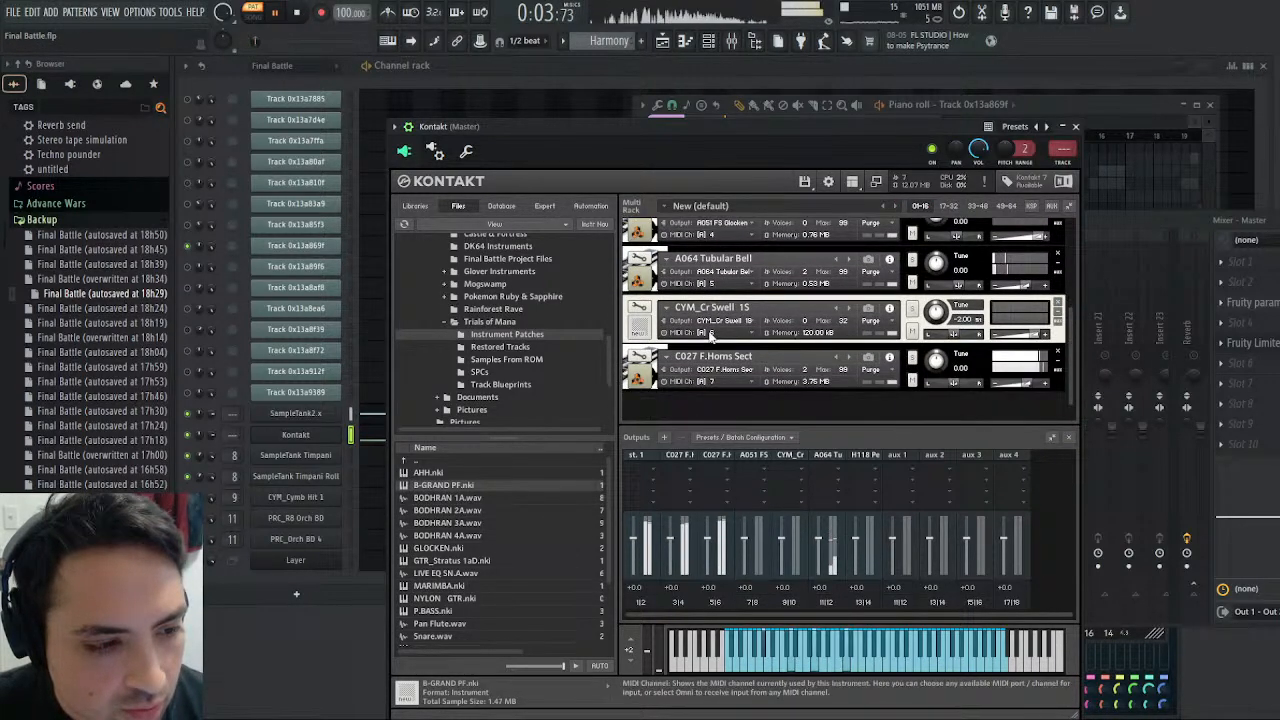
left_click(308, 12)
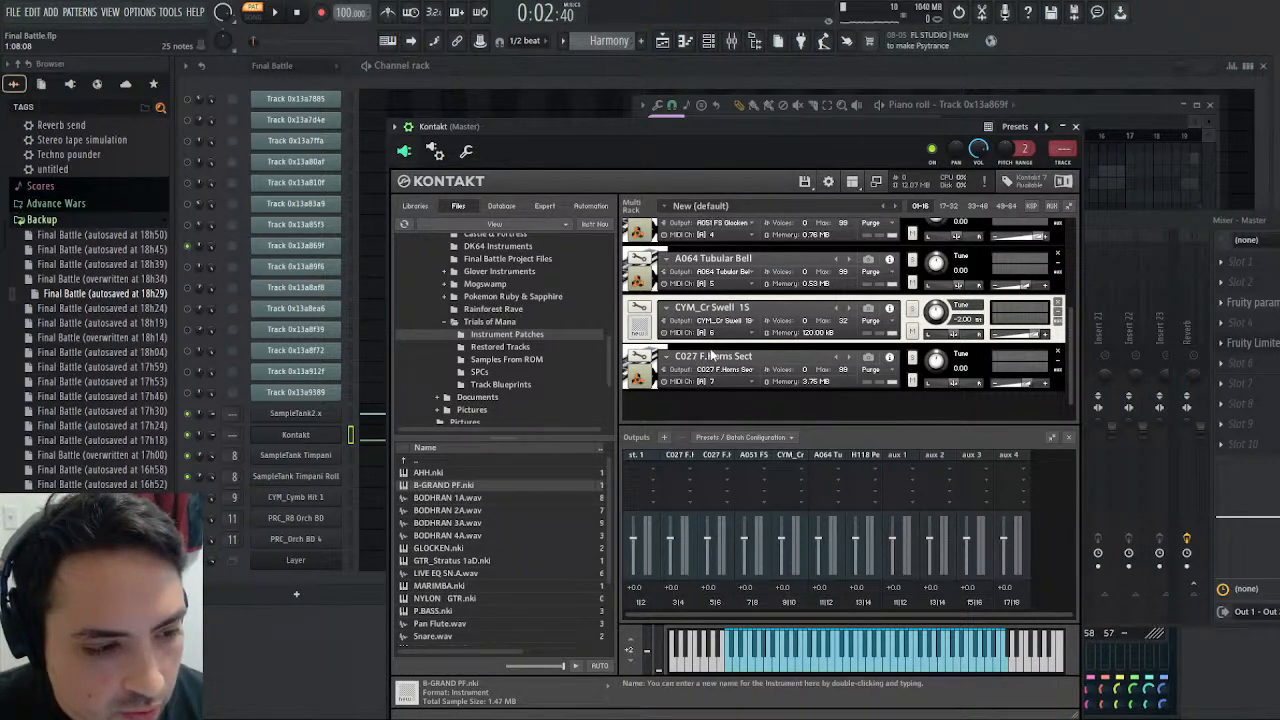
- Select the MIDI channel 7 horns, audition a low note, and check the Kontakt channel's Harmony notes in the piano roll
left_click(700, 358)
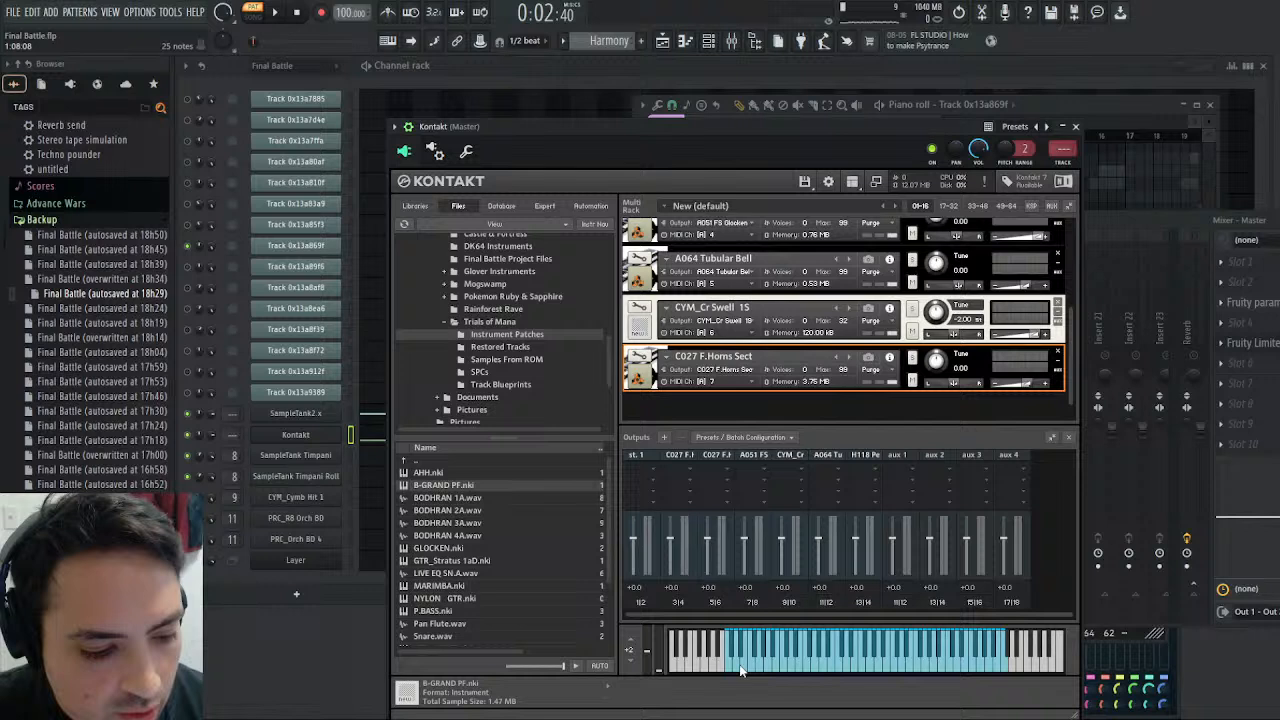
left_click(740, 670)
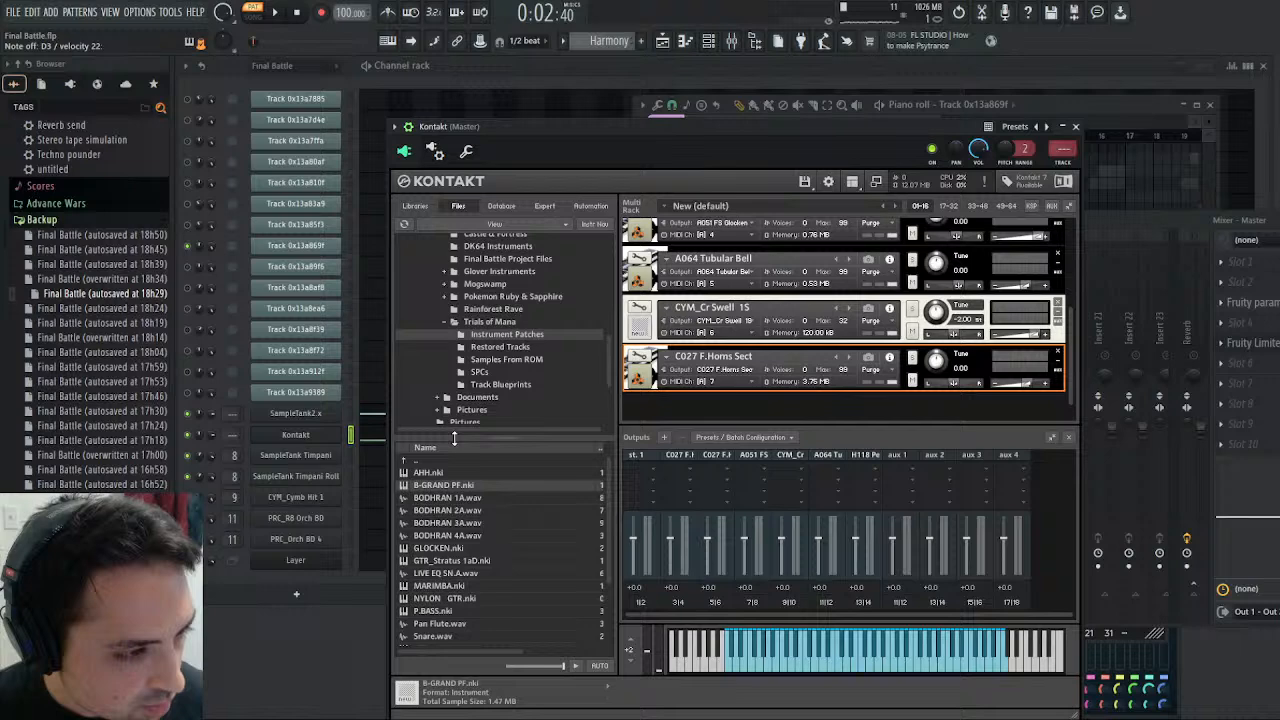
left_click(374, 436)
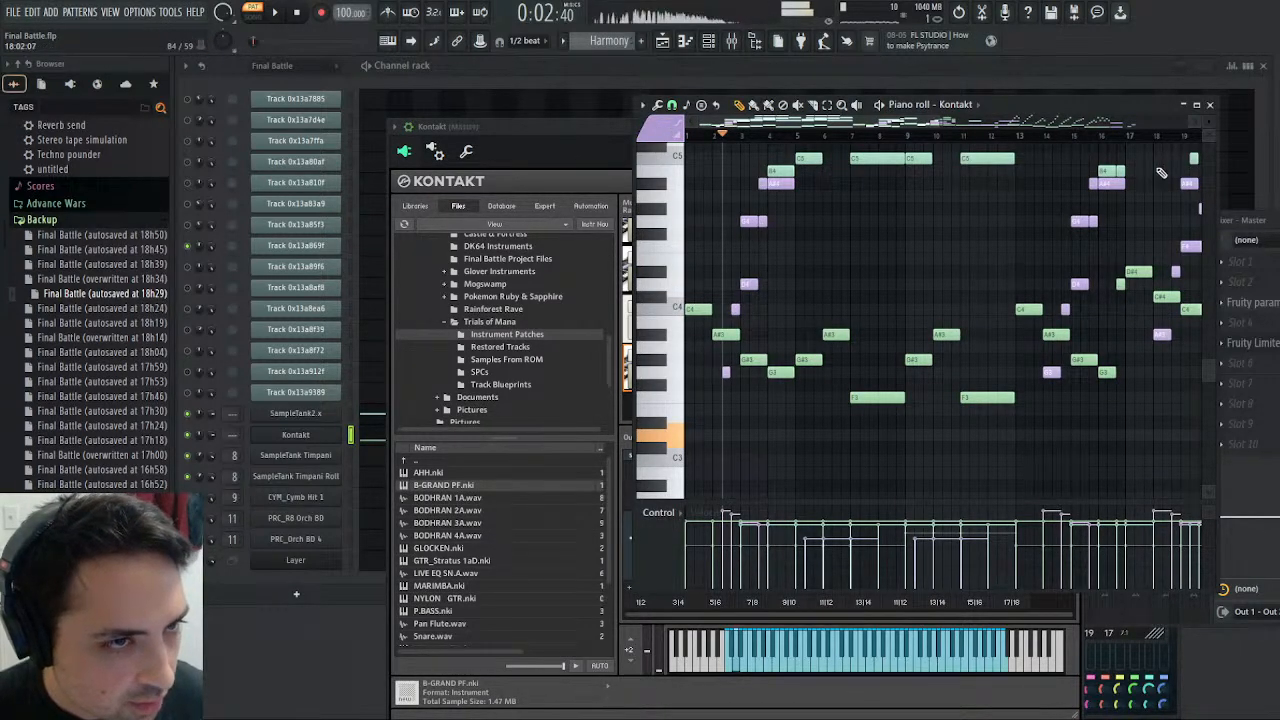
left_click(1213, 105)
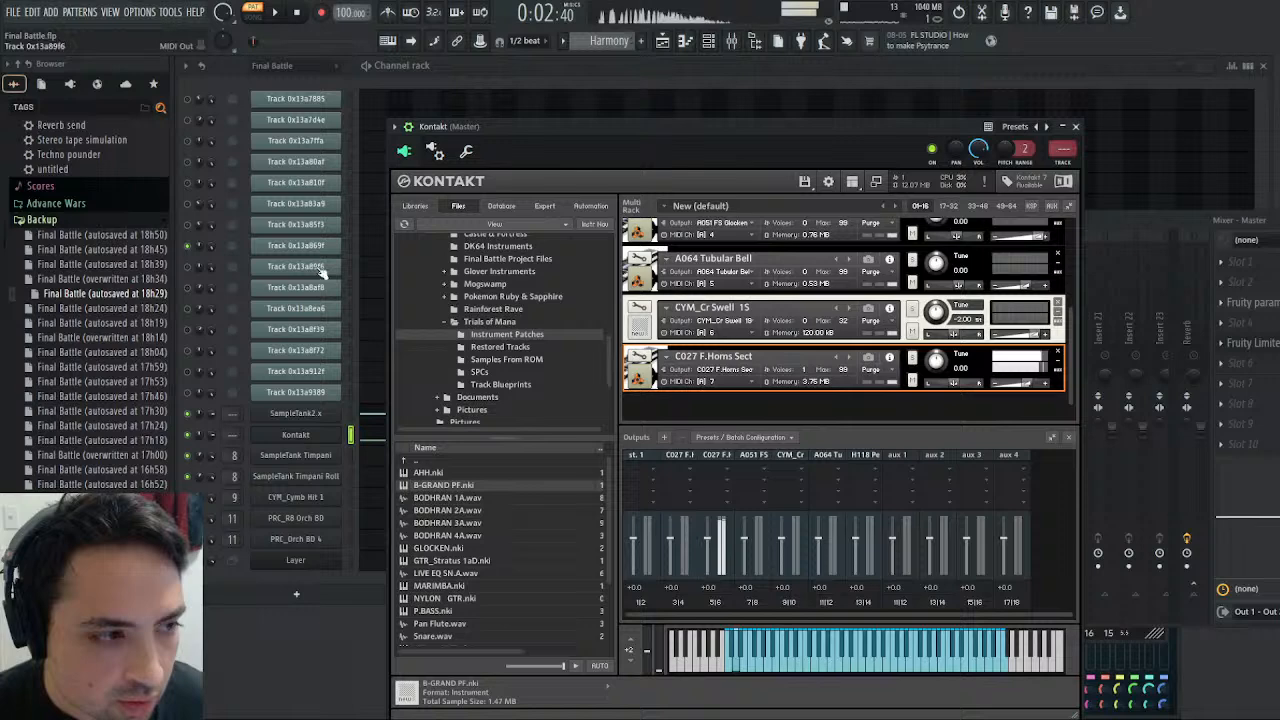
- Select the original Track 0x13a869f channel for comparison and return to the Kontakt channel
left_click(350, 247)
left_click(350, 246)
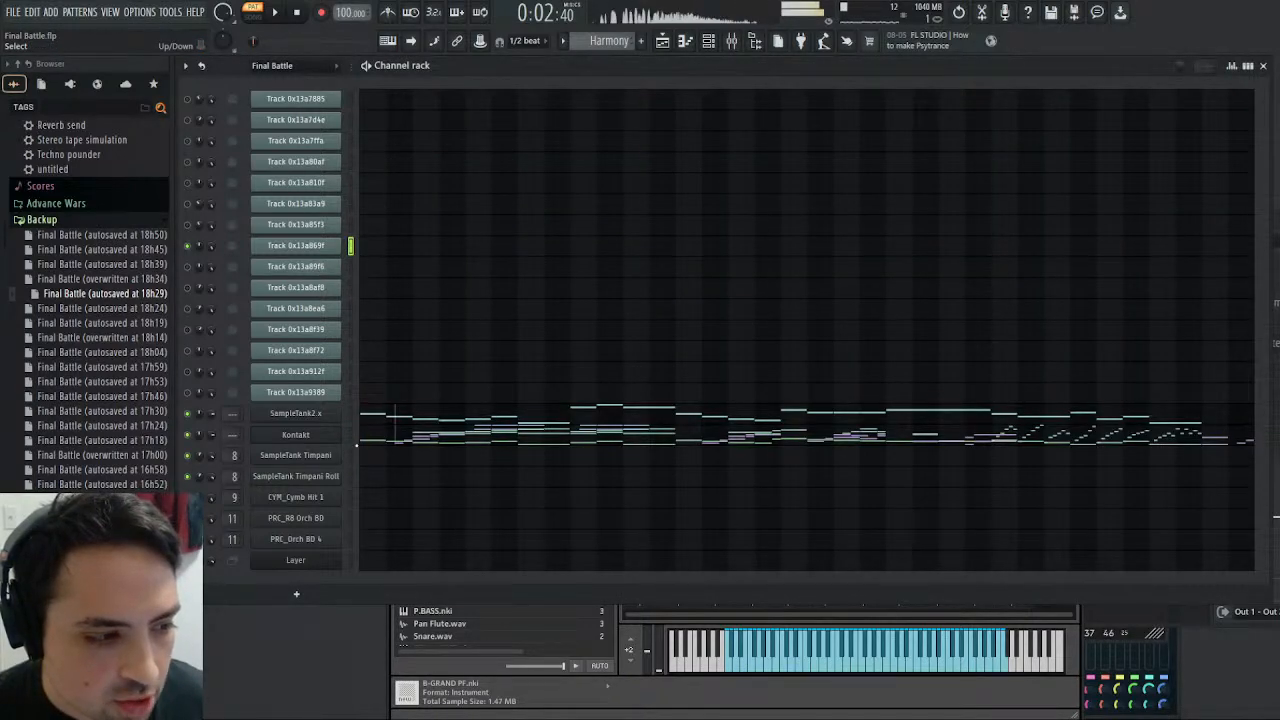
left_click(350, 434)
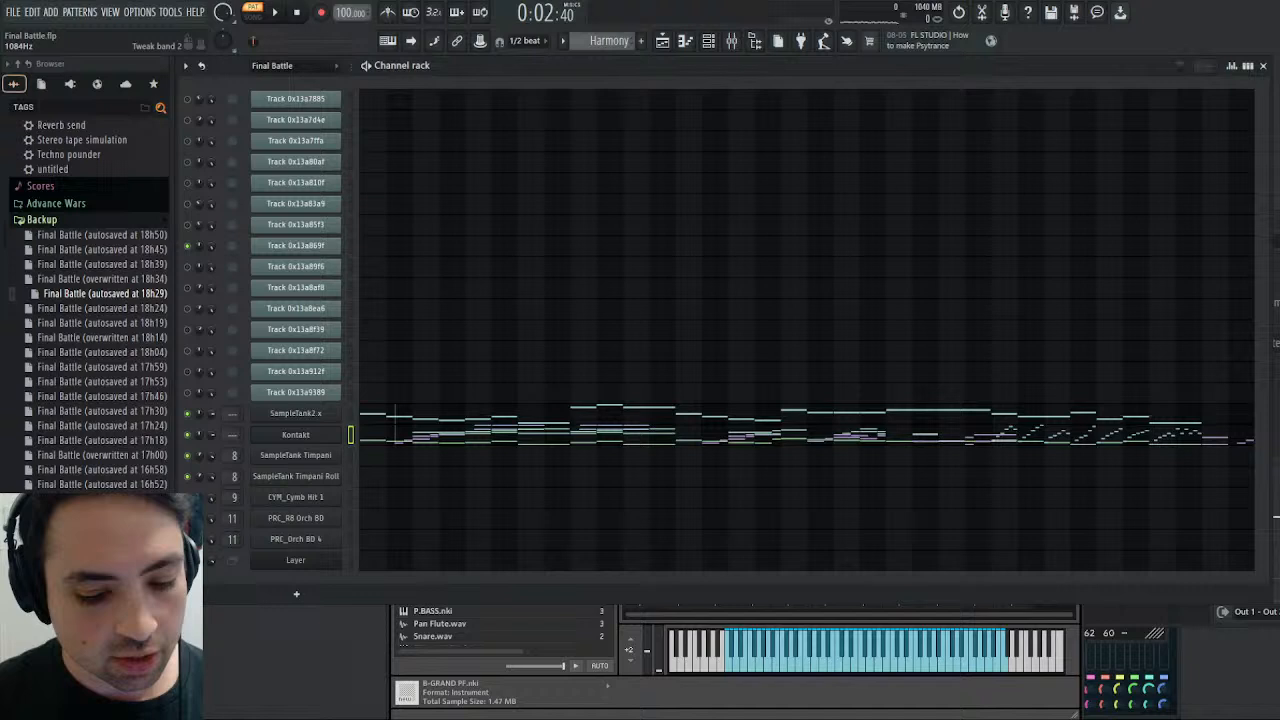
- Play part of the Harmony pattern, switch to song mode, and briefly play the song before stopping it
key("space")
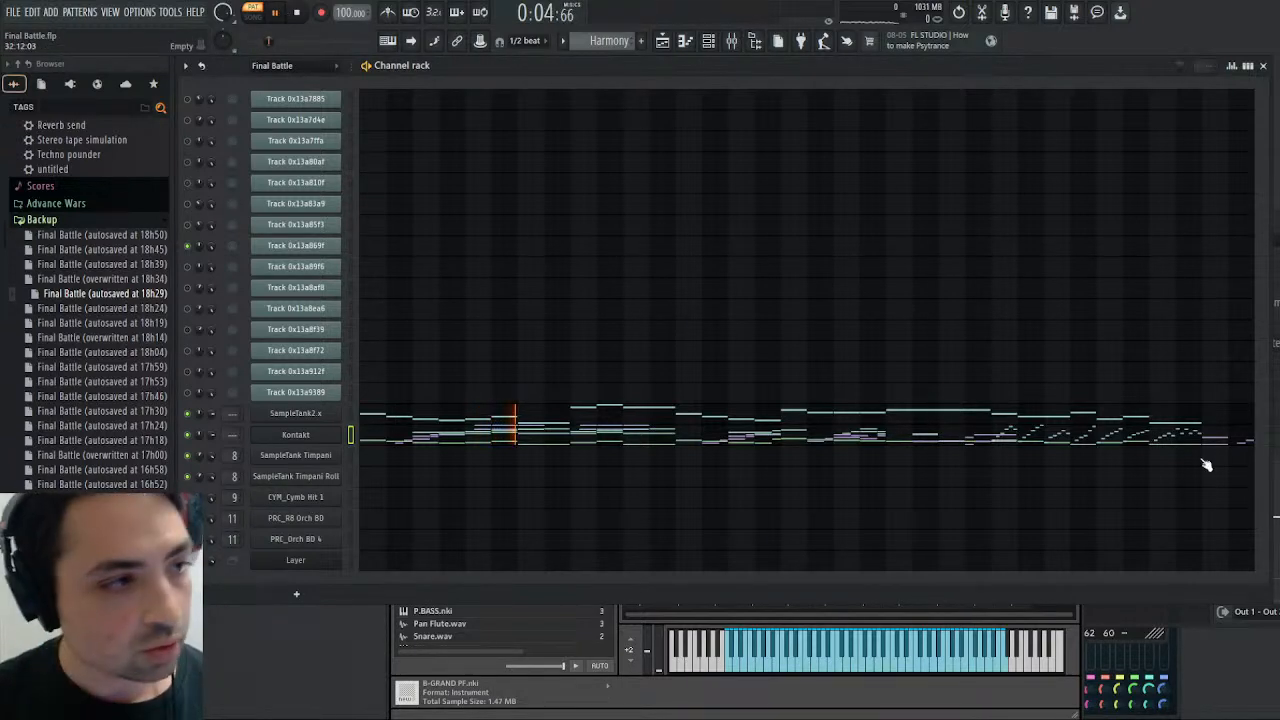
left_click(298, 14)
left_click(298, 14)
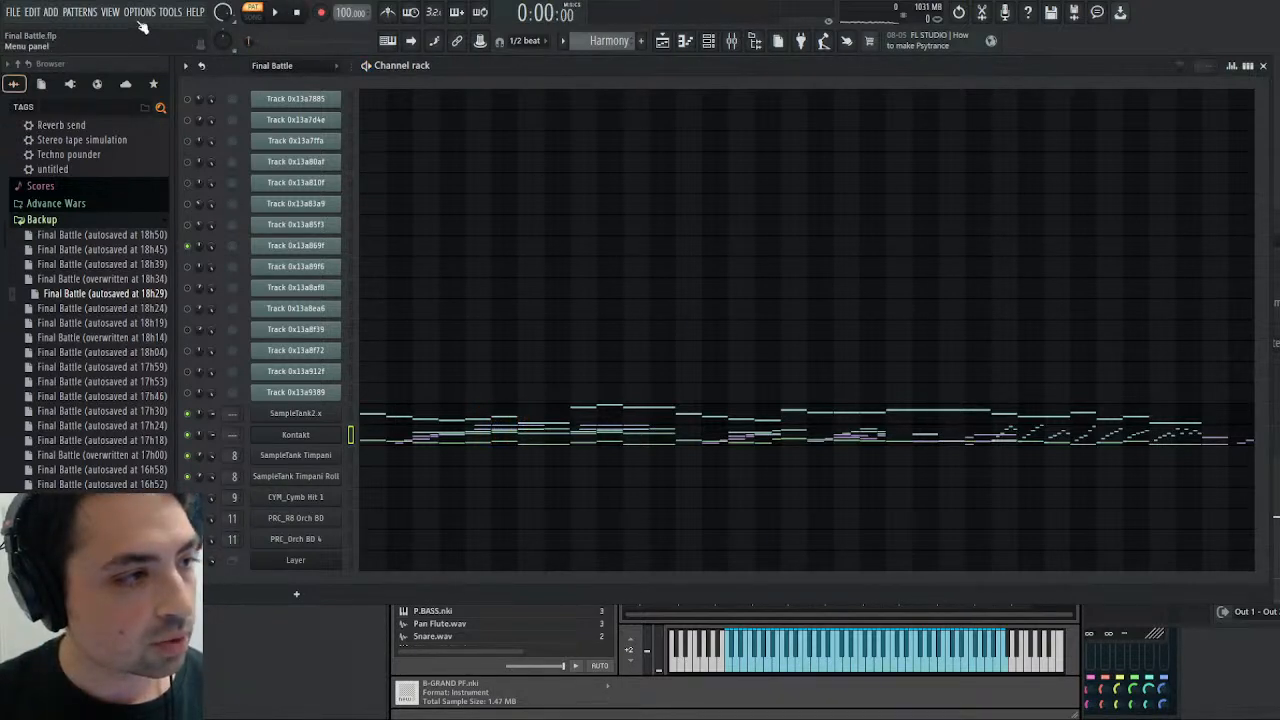
left_click(274, 14)
left_click(257, 18)
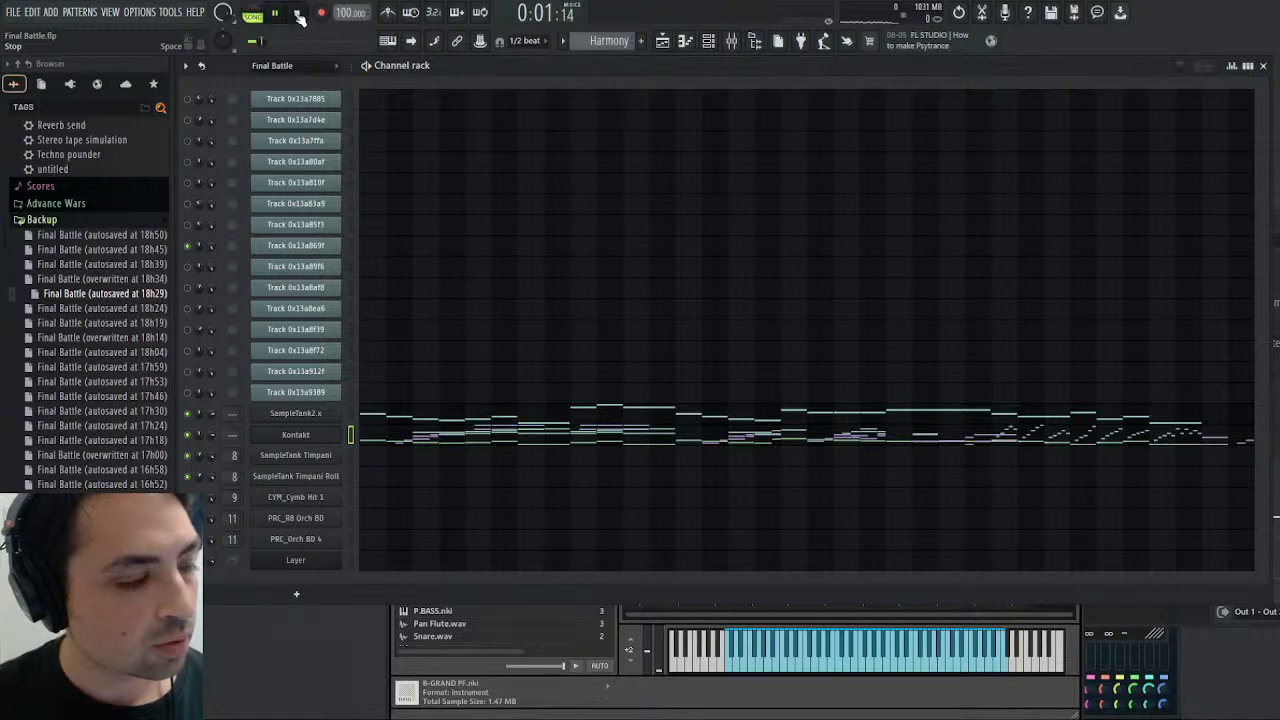
left_click(298, 15)
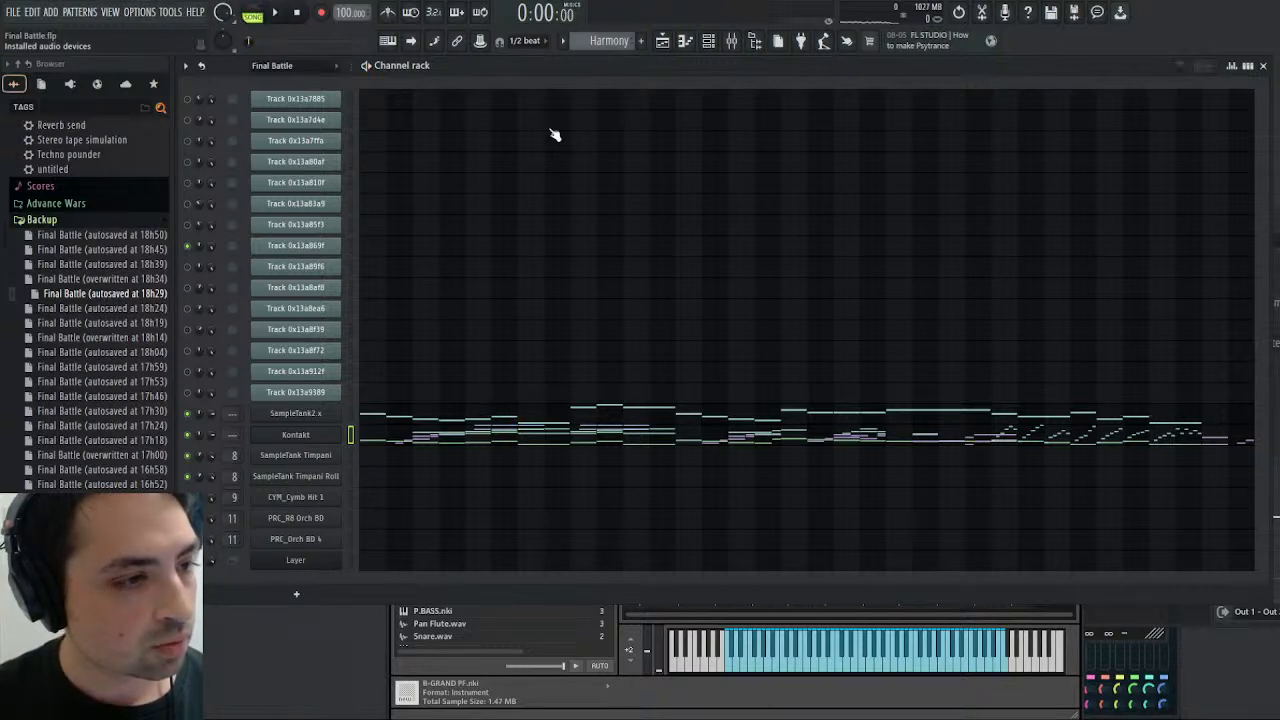
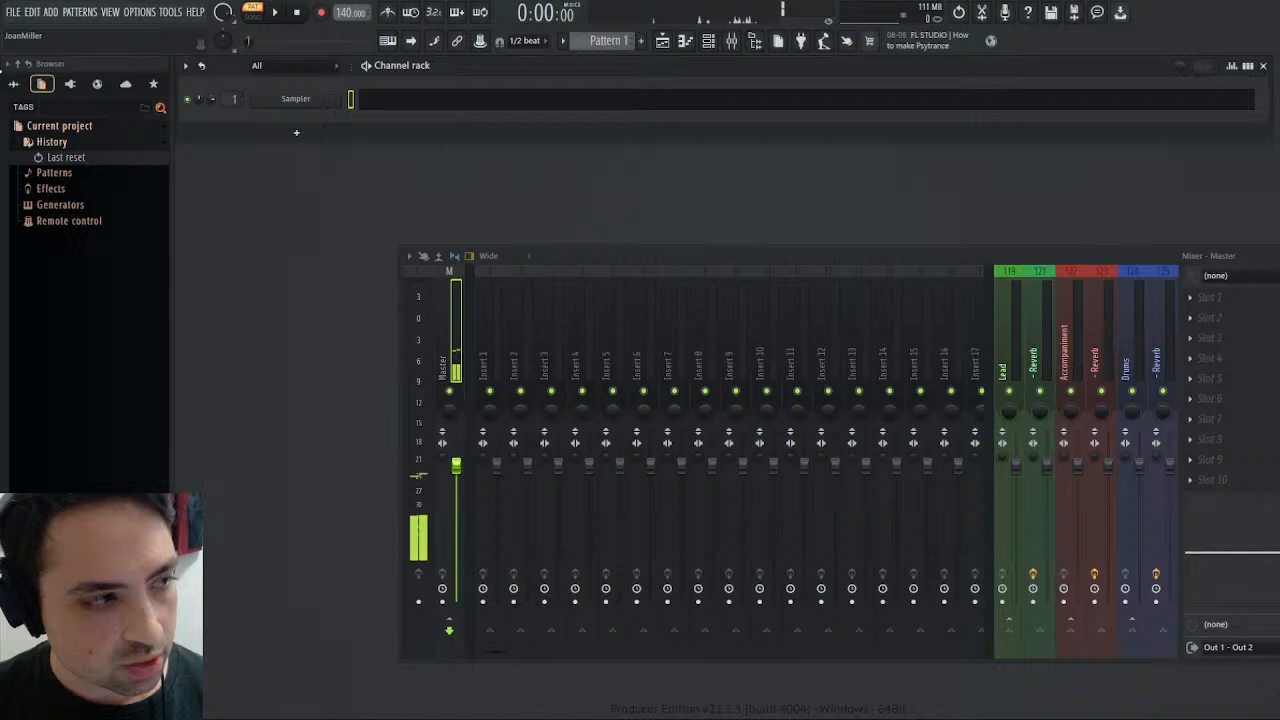
- Load the backup project Final Battle (autosaved at 18h50) and briefly play its Harmony pattern
left_click(15, 85)
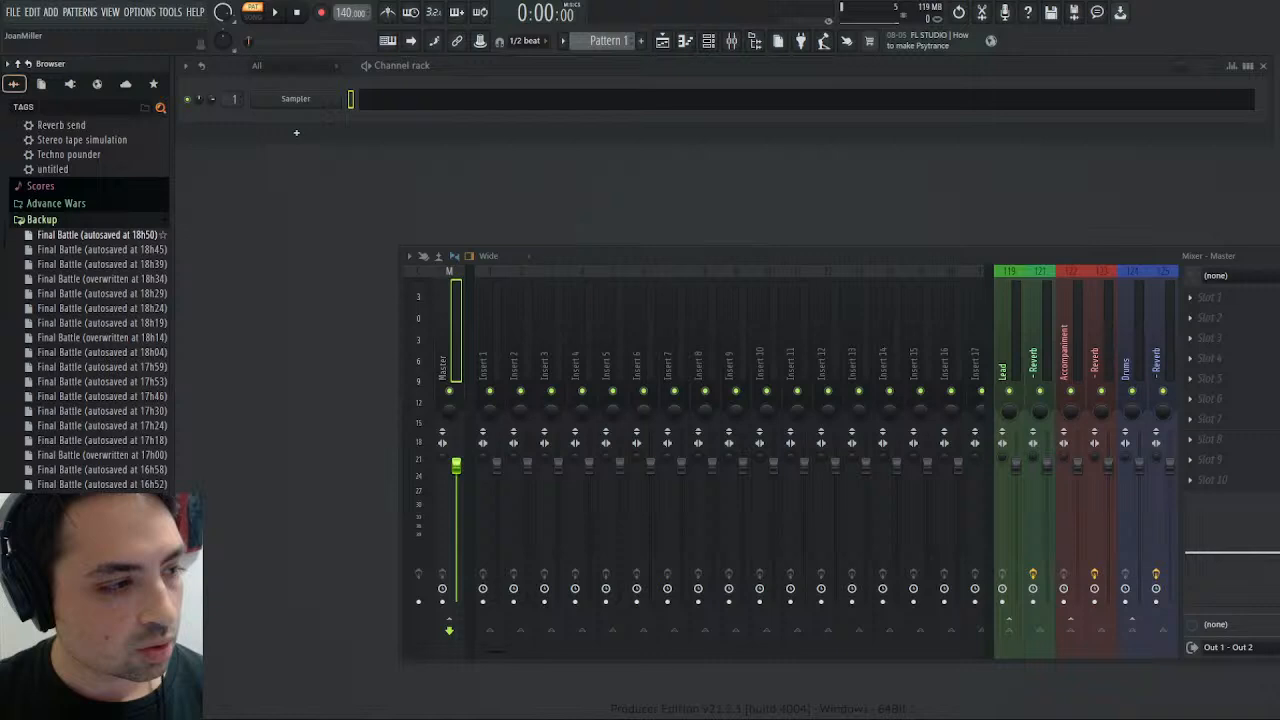
left_click_drag(100, 234, 355, 203)
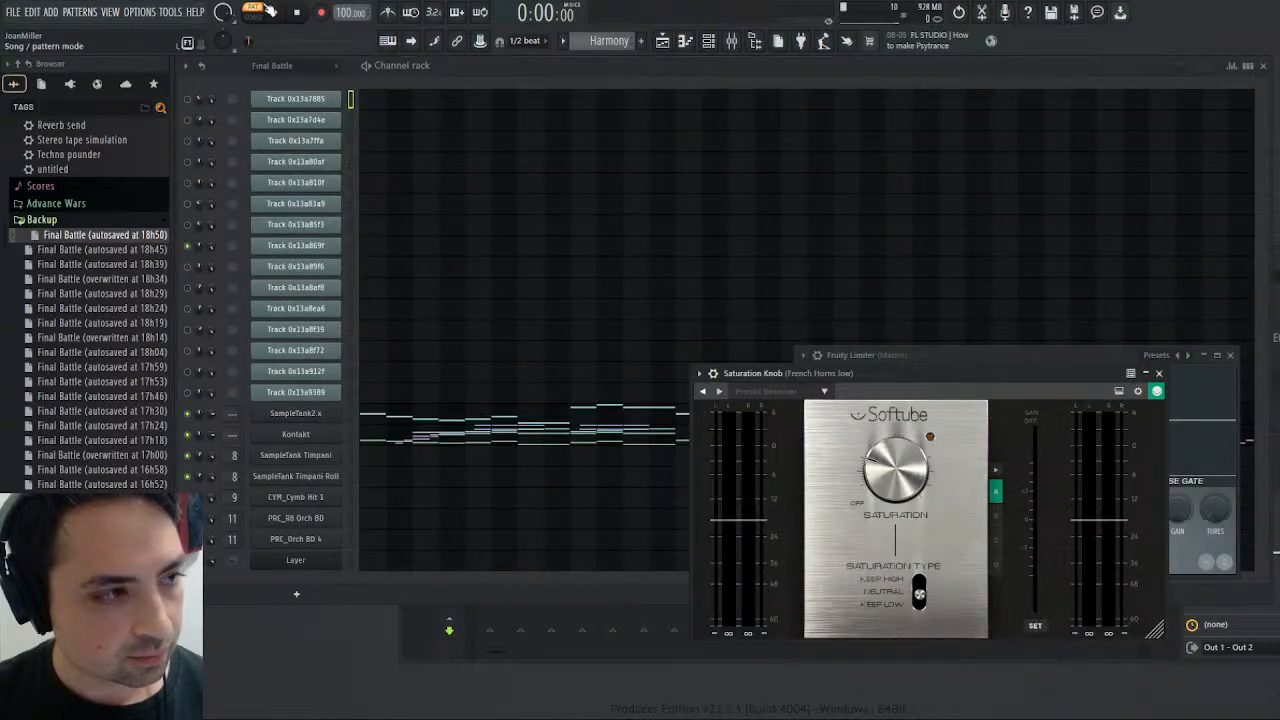
left_click(272, 12)
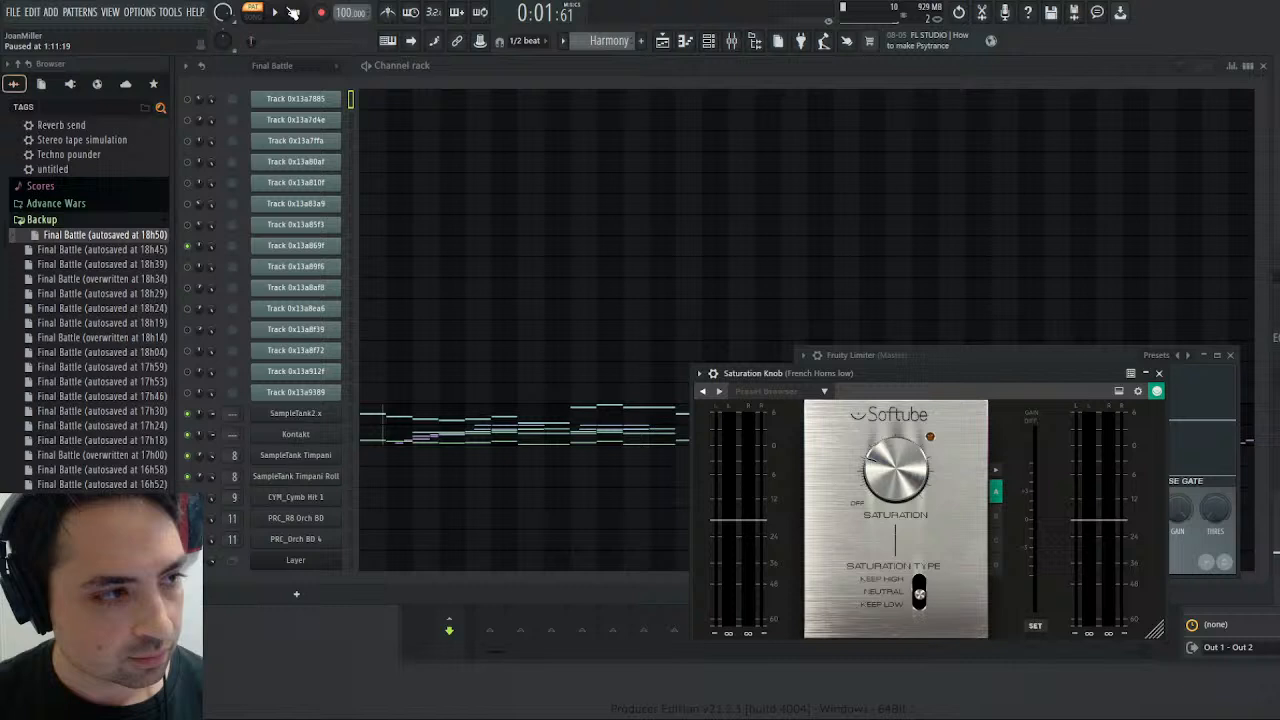
left_click(293, 12)
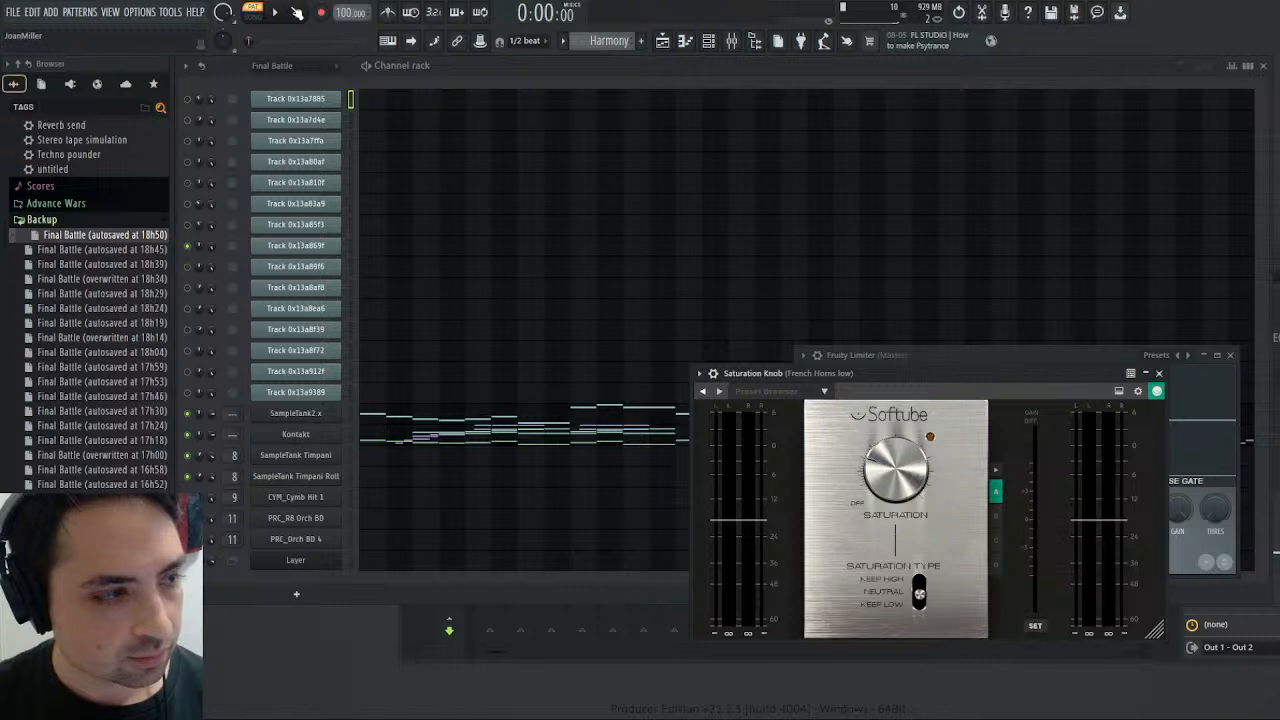
- Show the mixer and compare the French Horns low track soloed in the Harmony pattern with the original Final Battle pattern
left_click(734, 42)
left_click(552, 394)
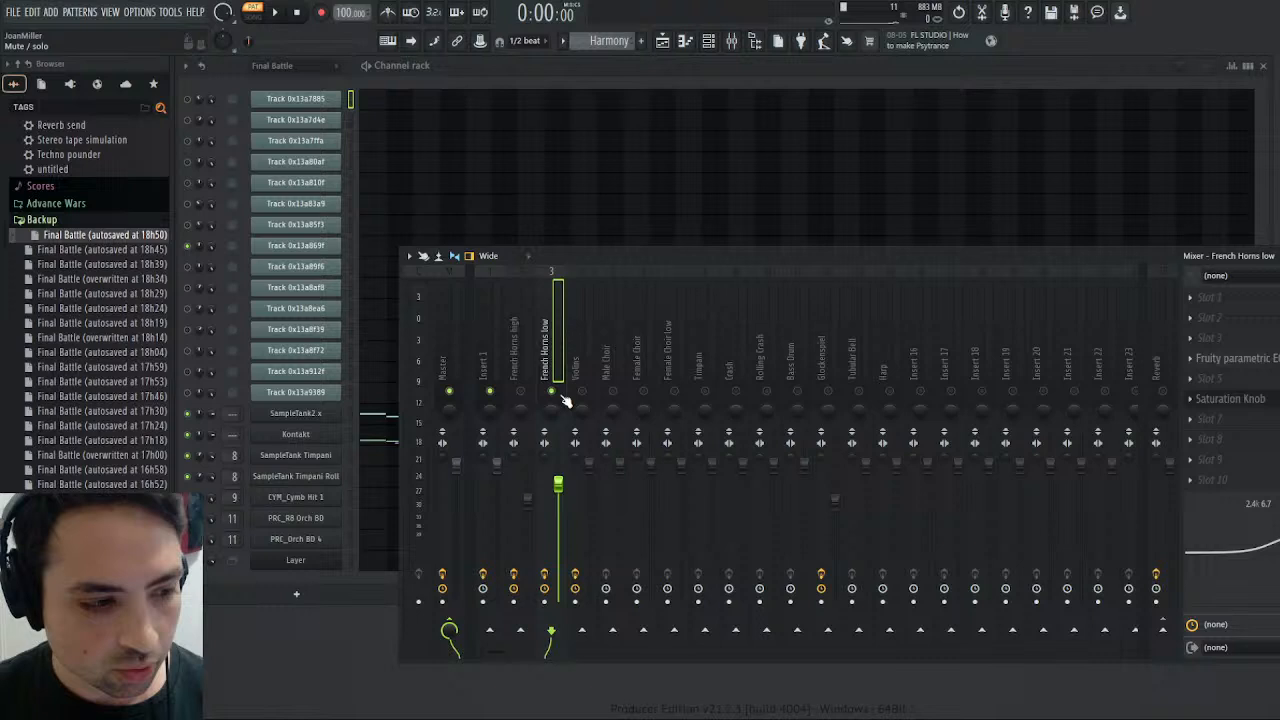
left_click(272, 12)
right_click(551, 391)
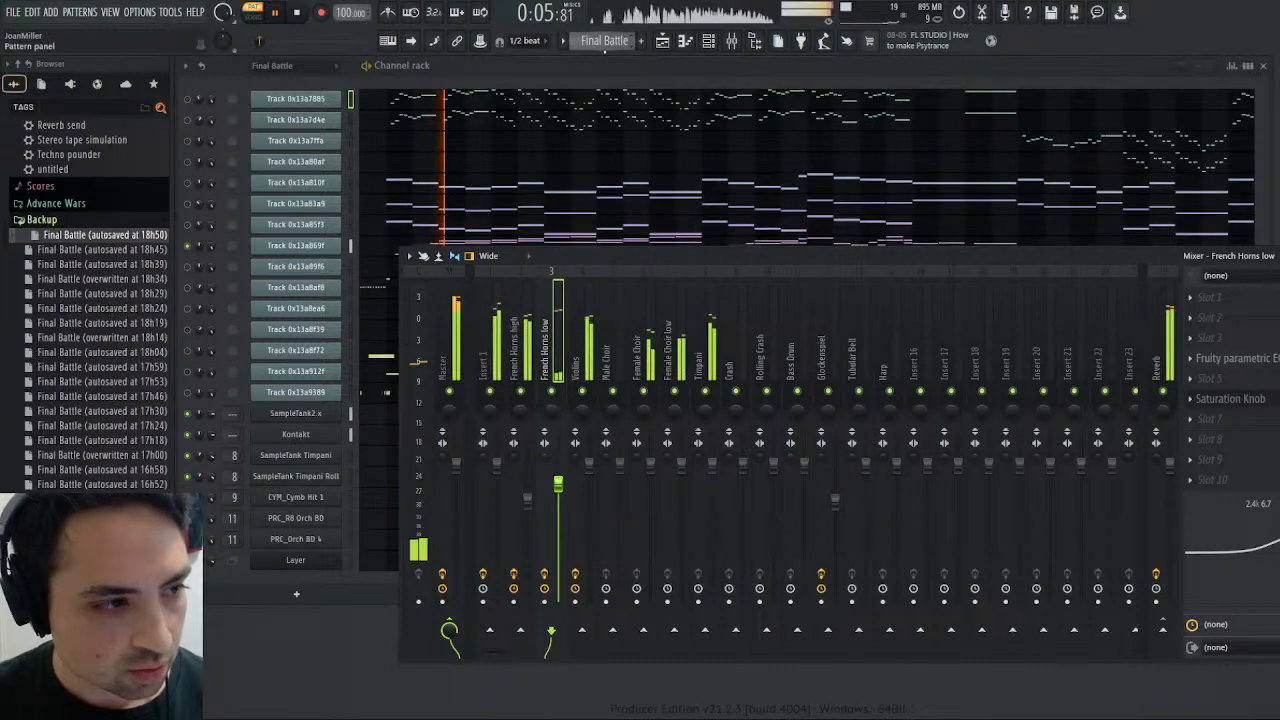
left_click(278, 14)
left_click(278, 14)
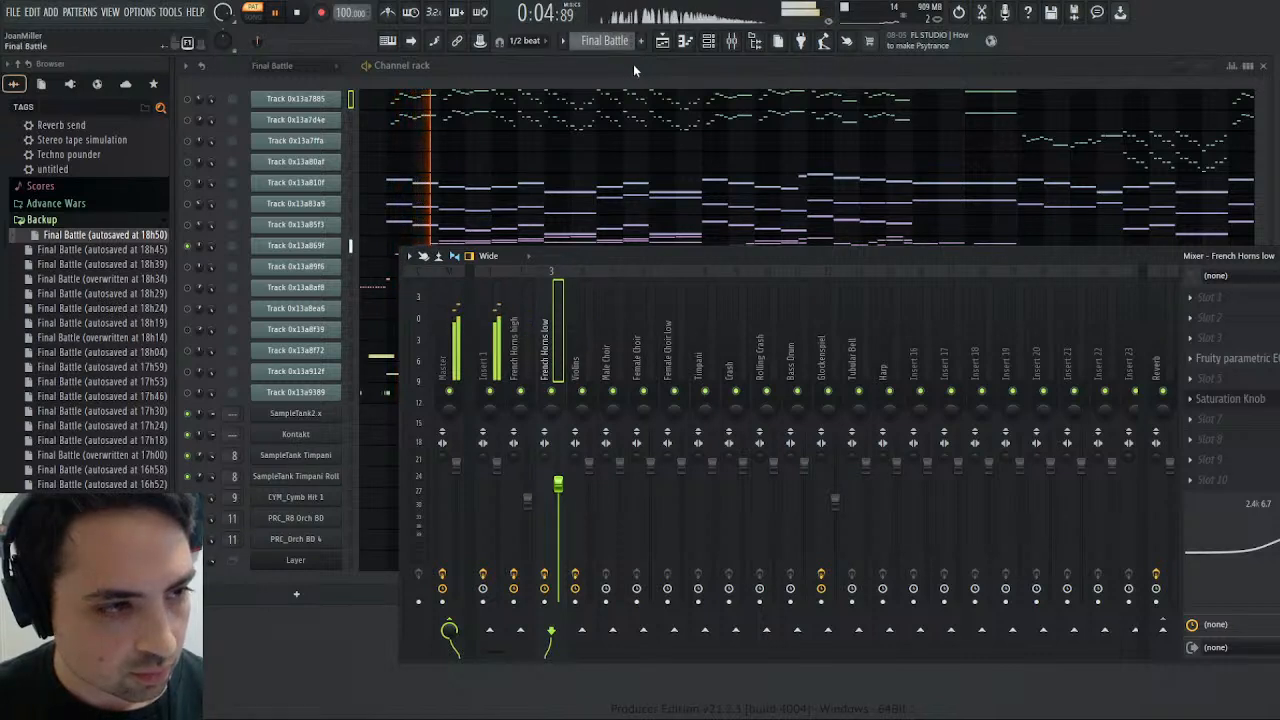
key("KP_Add")
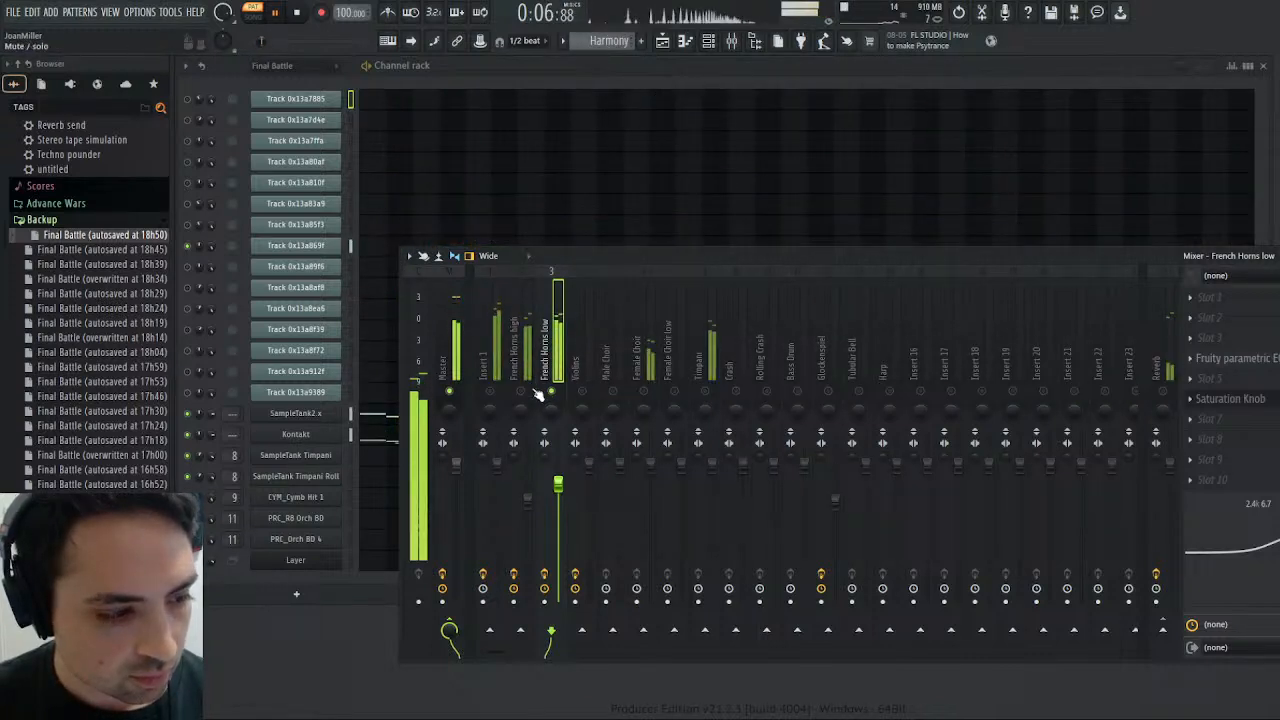
- Listen to Insert 1 and both French Horns tracks together, alternating playback between the Harmony and Final Battle patterns
left_click(298, 13)
left_click(277, 13)
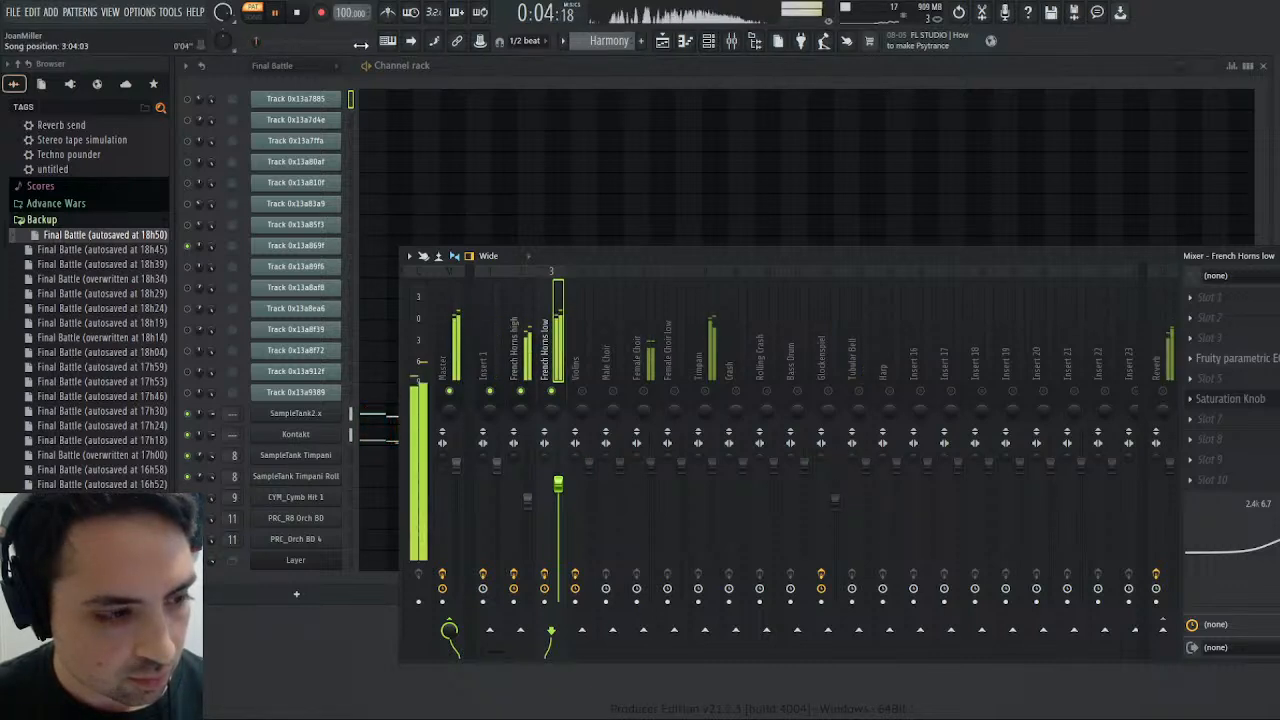
scroll(604, 41, "up", 1)
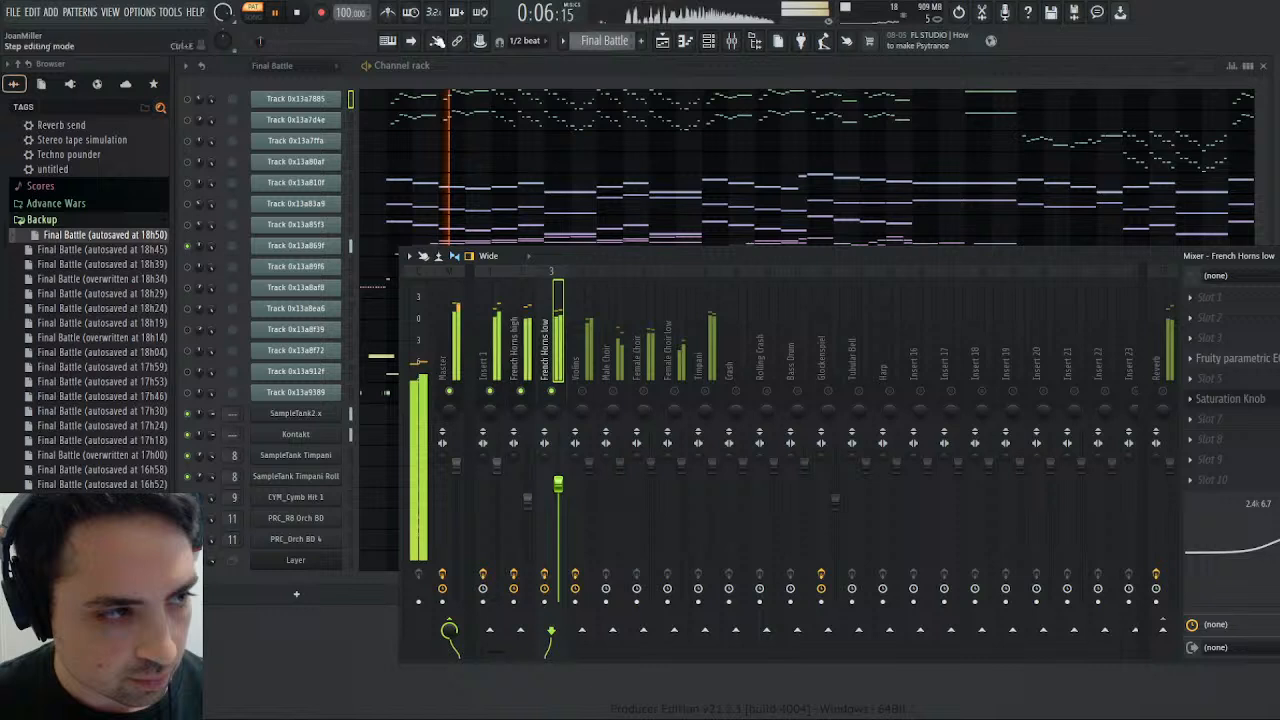
left_click(297, 13)
left_click(287, 12)
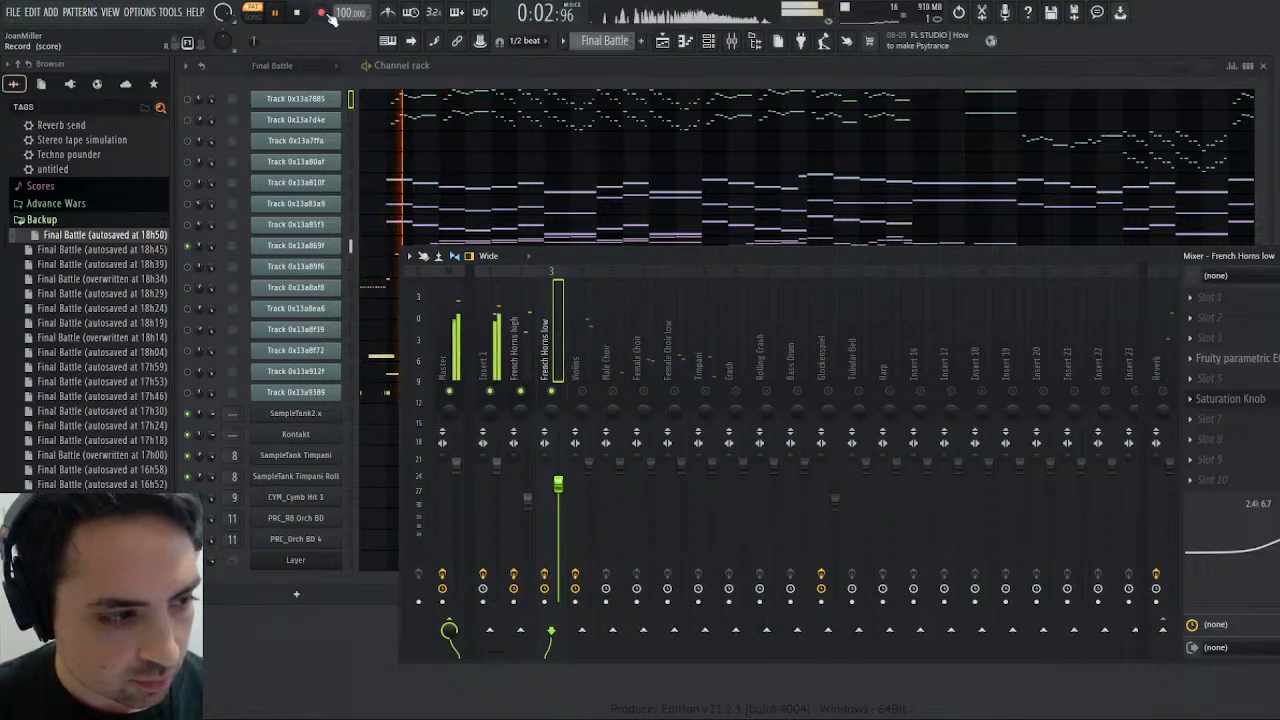
left_click(617, 43)
left_click(571, 63)
left_click(299, 13)
left_click(278, 13)
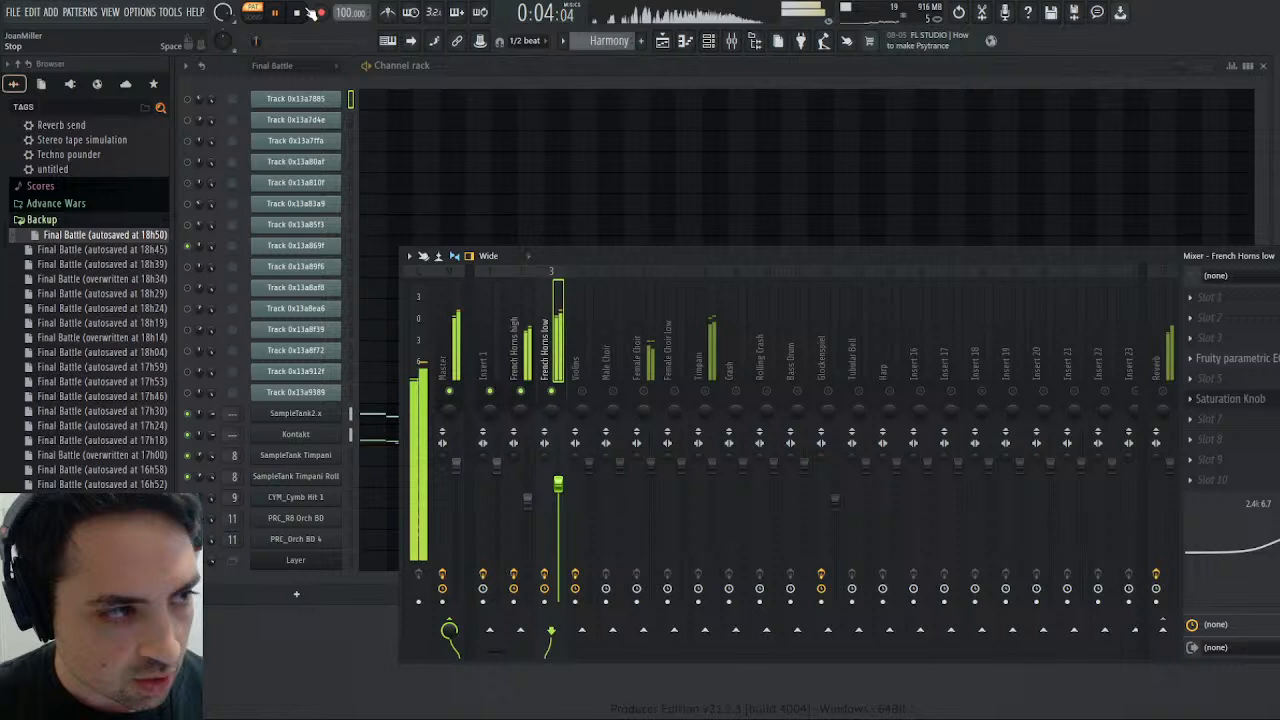
left_click(297, 12)
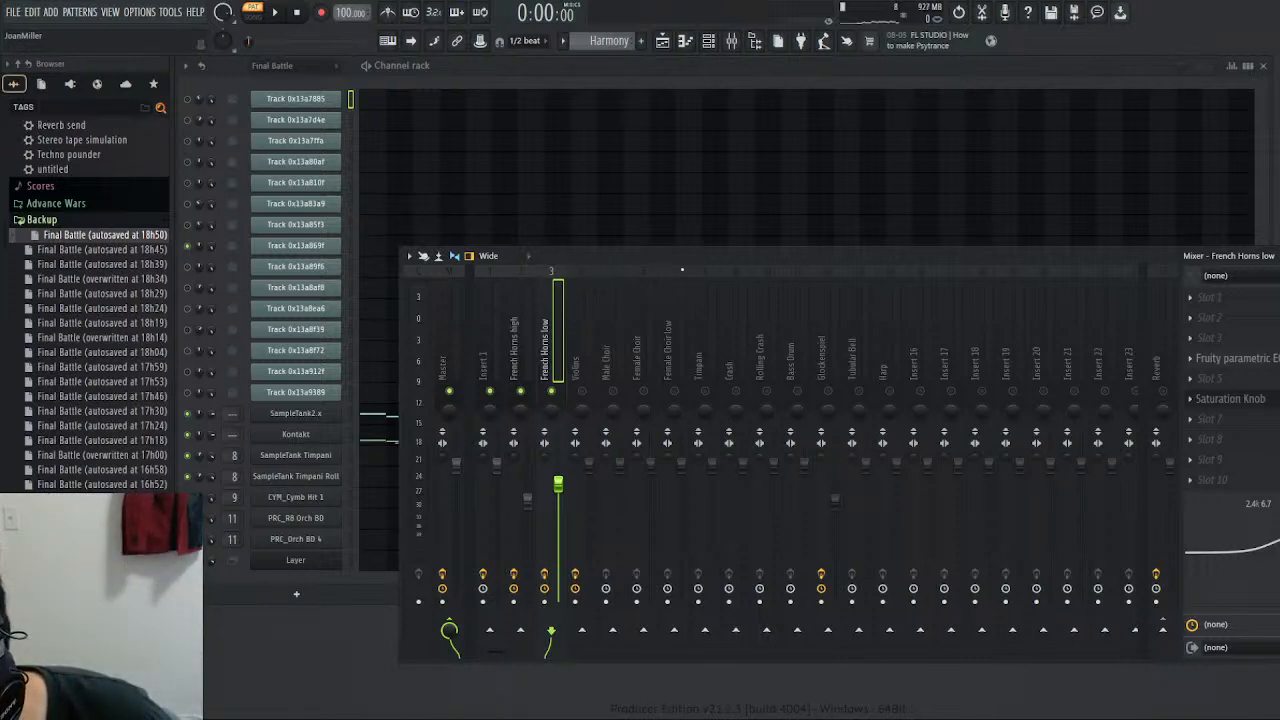
- Rename the French Horns low mixer track to French Horns mid, and give Kontakt's MIDI channel 8 horns a separate master output channel
key("Return")
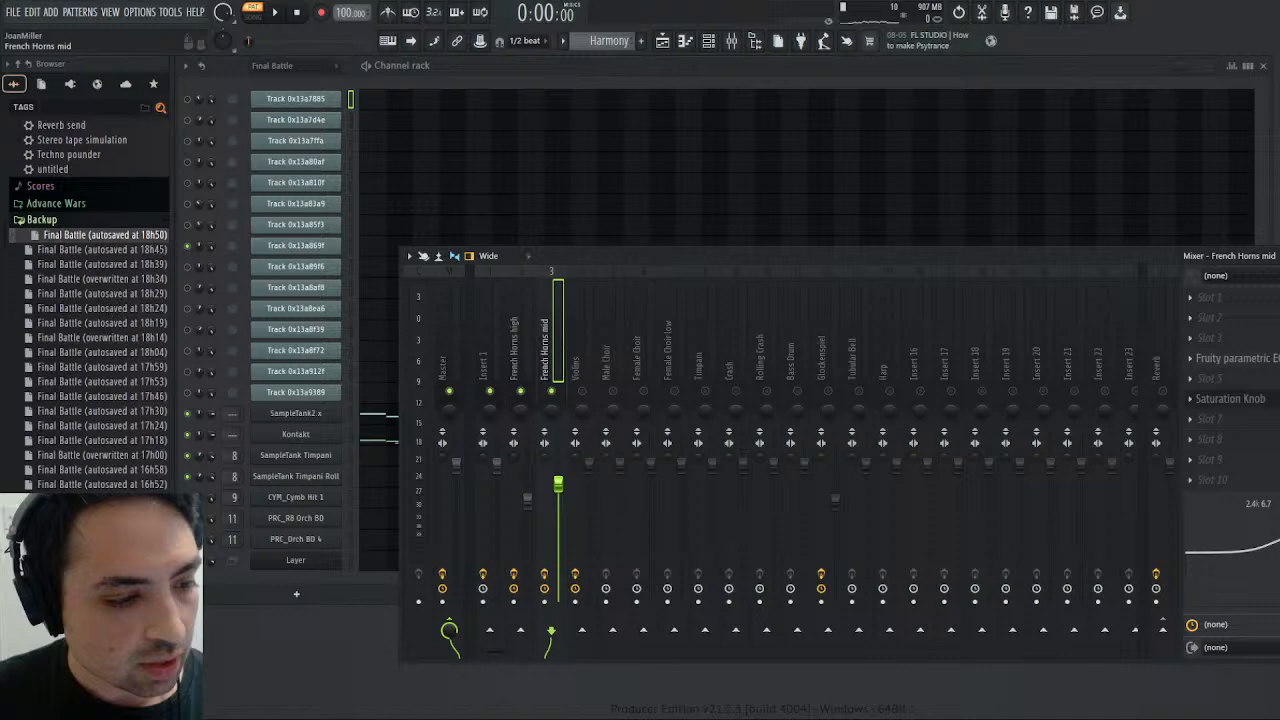
left_click(302, 436)
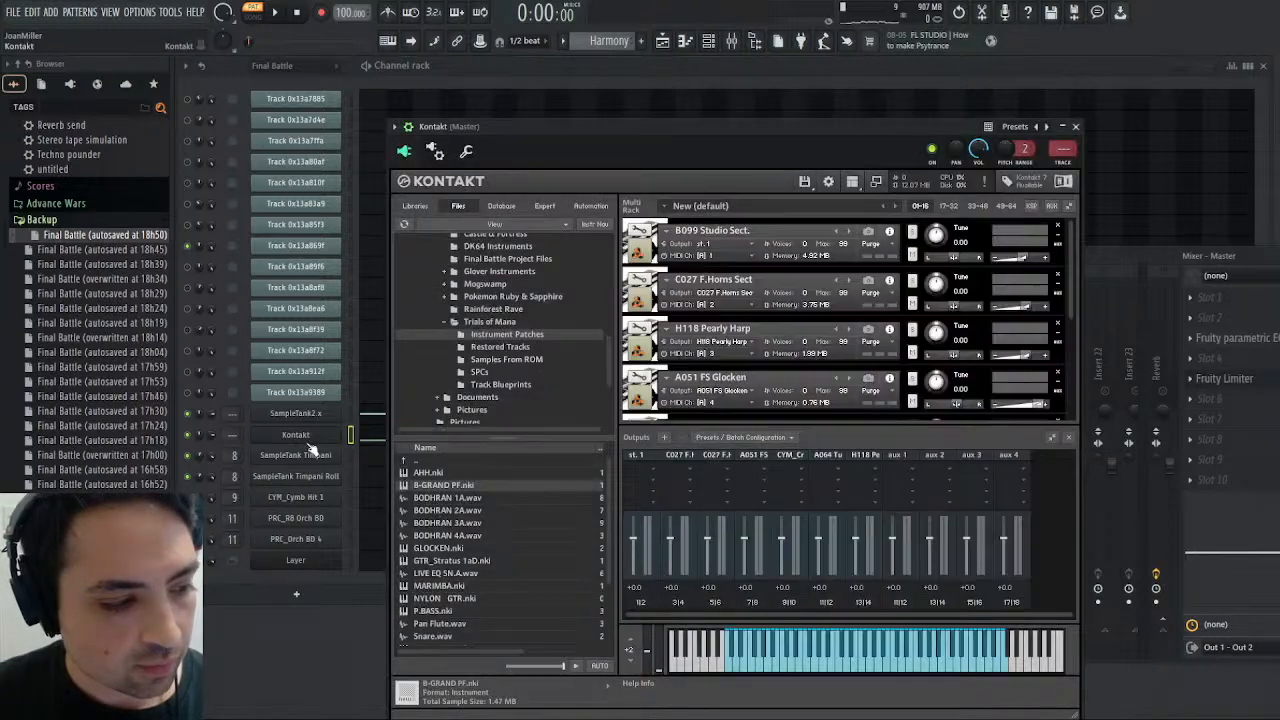
scroll(708, 336, "down", 4)
scroll(727, 335, "down", 2)
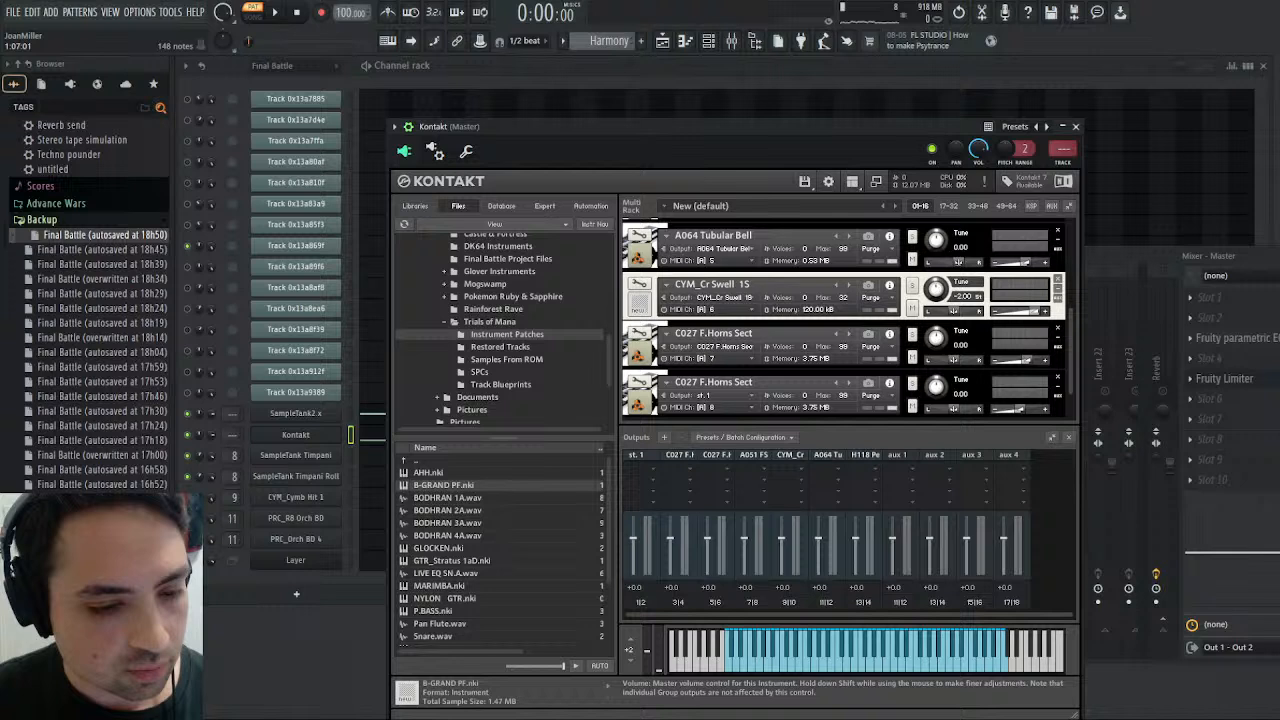
left_click(712, 394)
scroll(838, 403, "down", 1)
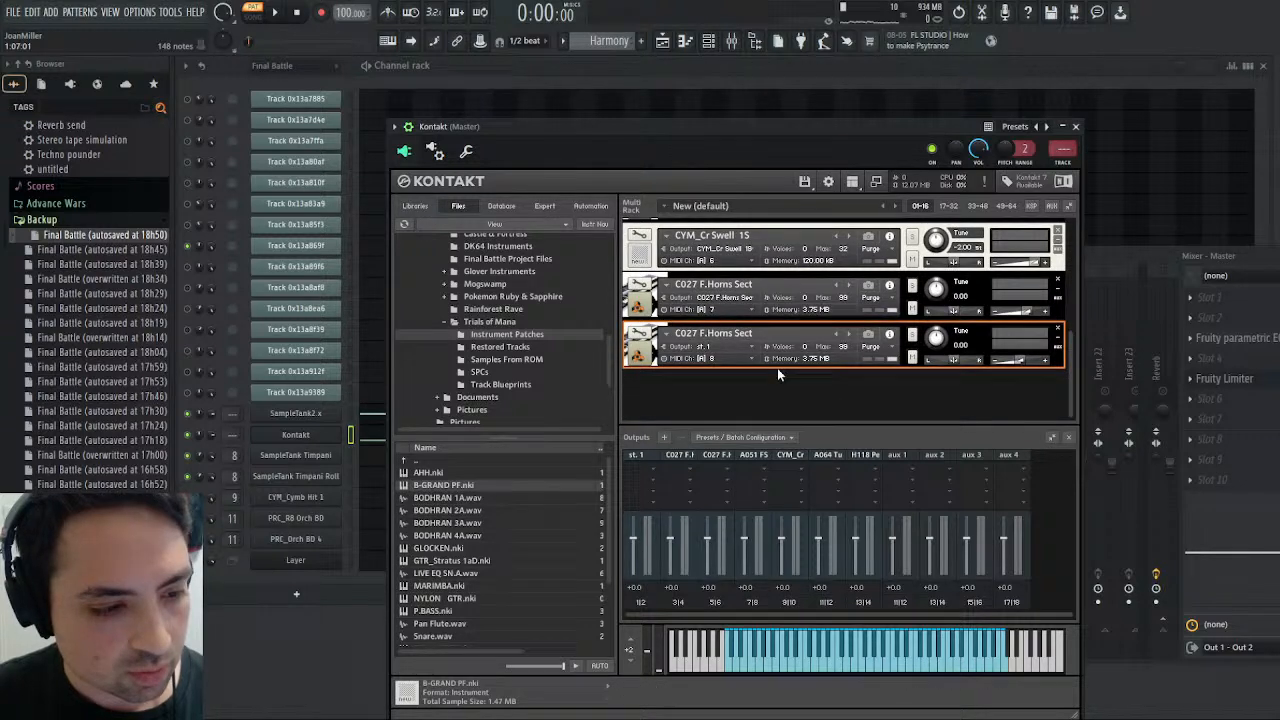
left_click(750, 359)
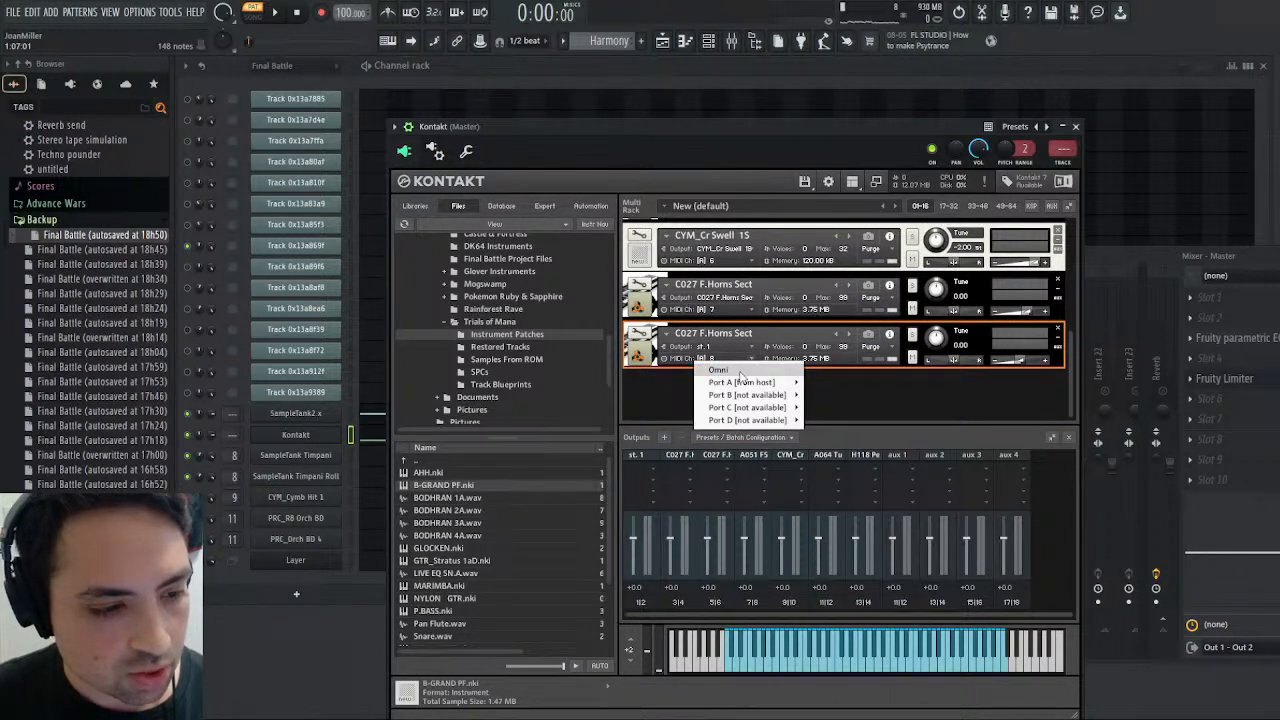
left_click(753, 347)
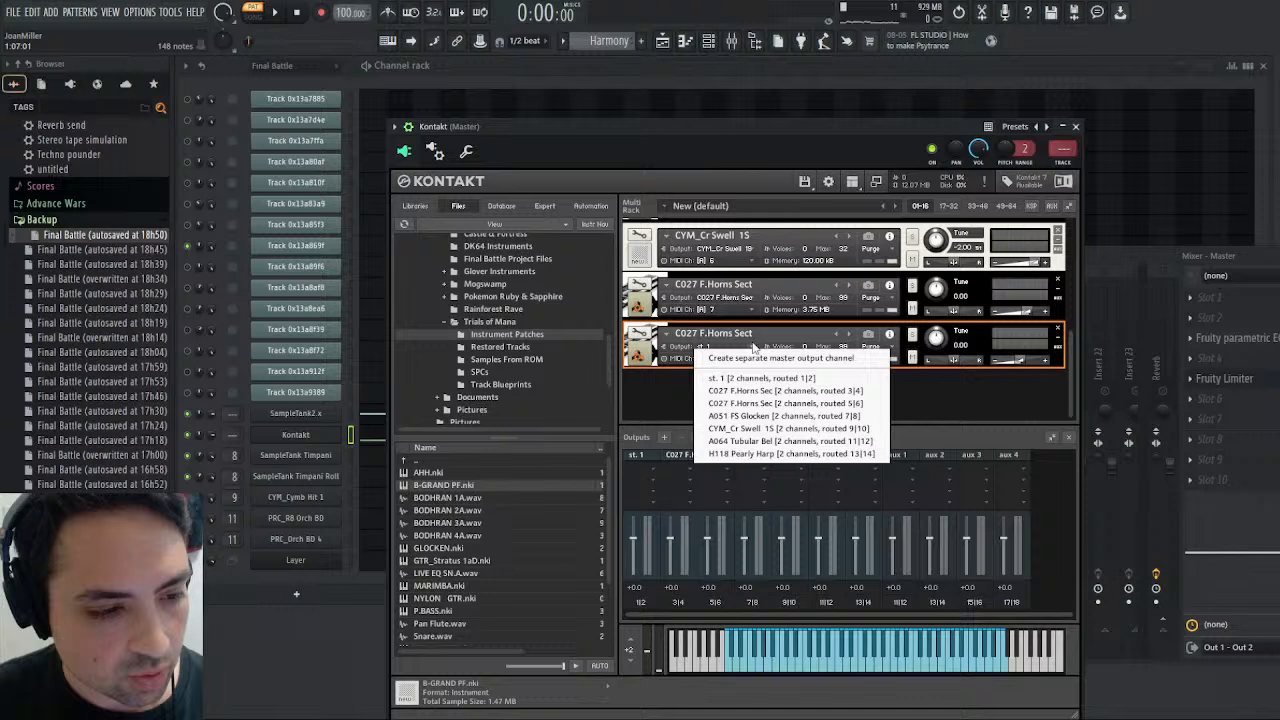
left_click(737, 357)
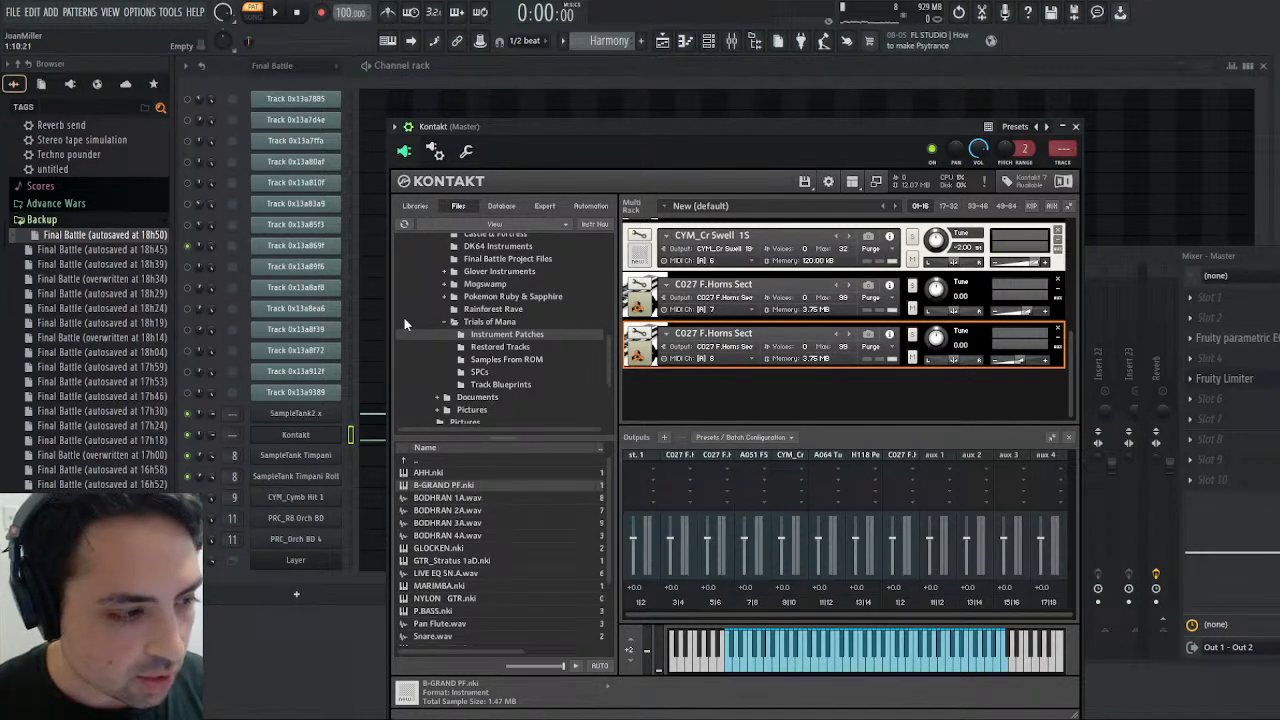
- Examine the Track 0x13a869f notes of the Final Battle pattern in the piano roll and audition keys around C4
scroll(596, 41, "up", 1)
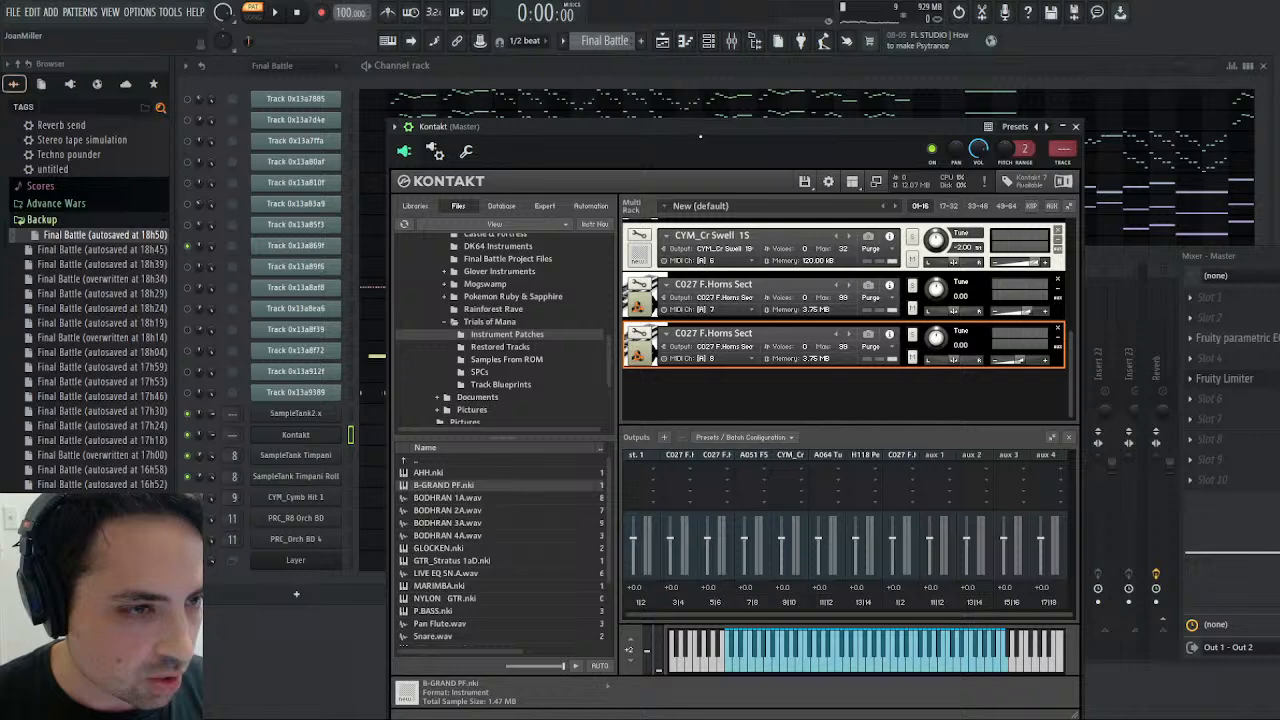
left_click(1075, 128)
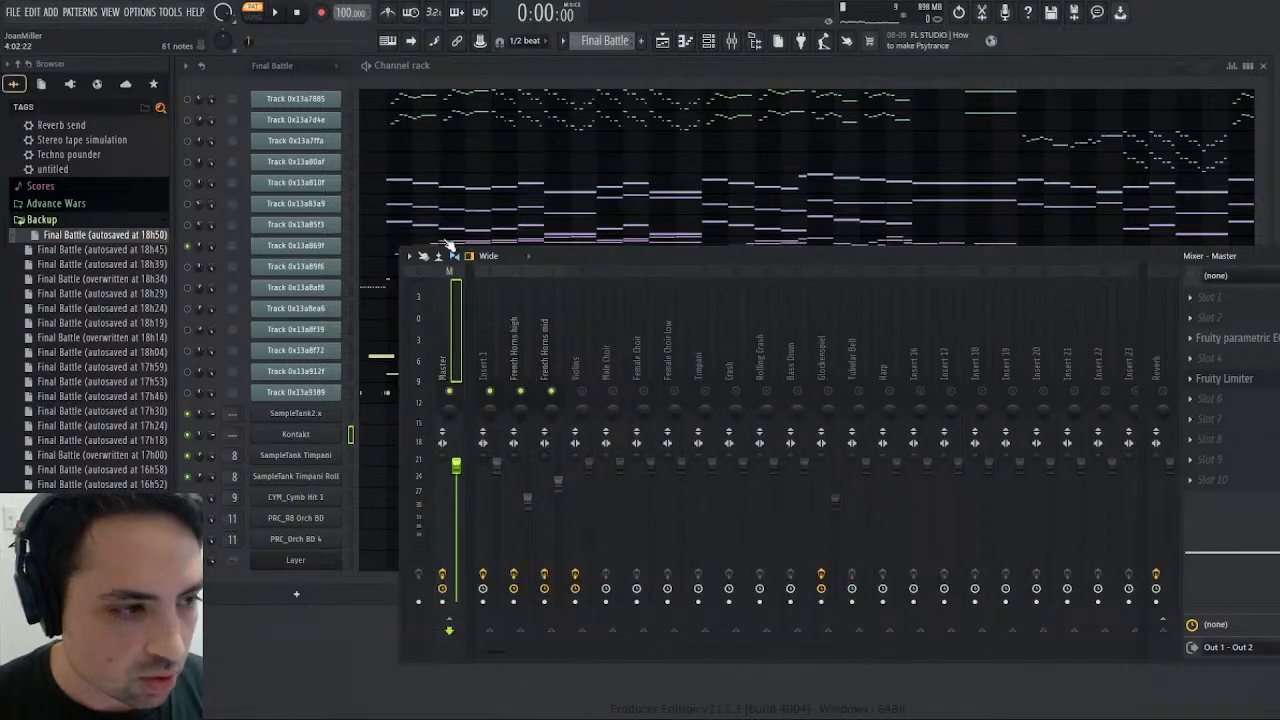
left_click(392, 250)
scroll(773, 350, "down", 8)
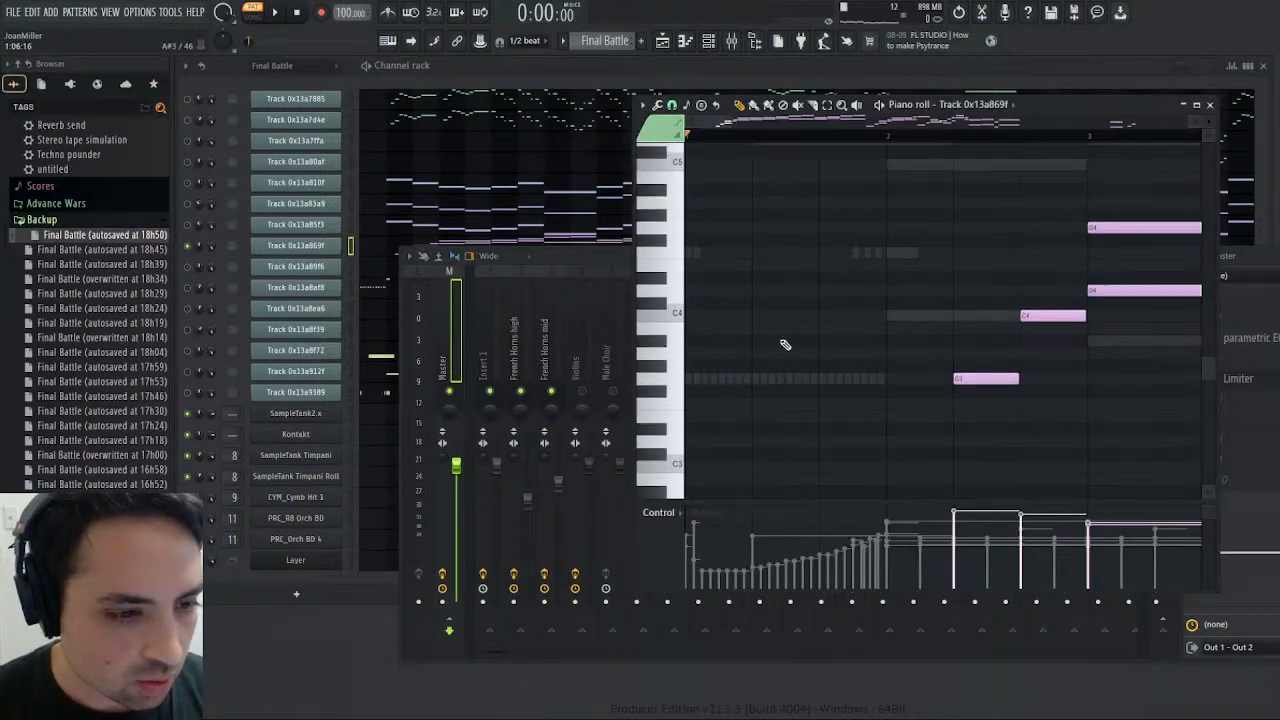
left_click_drag(681, 347, 680, 268)
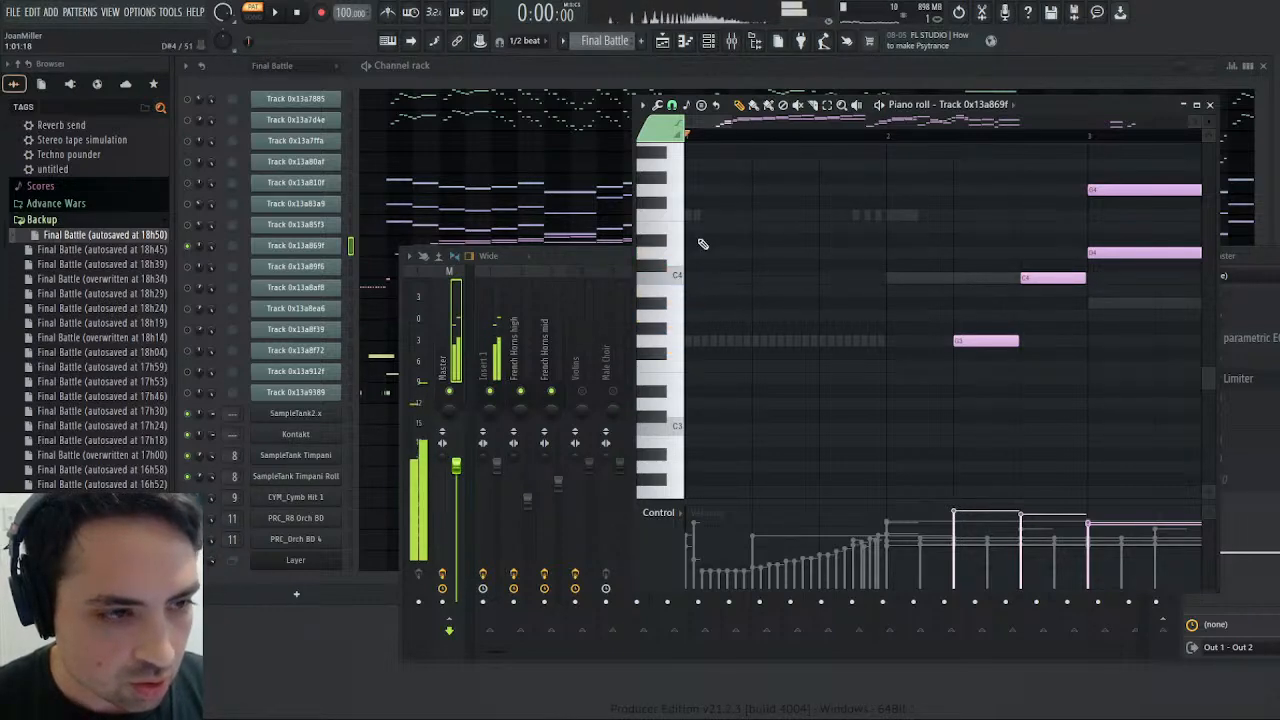
left_click_drag(730, 122, 1198, 123)
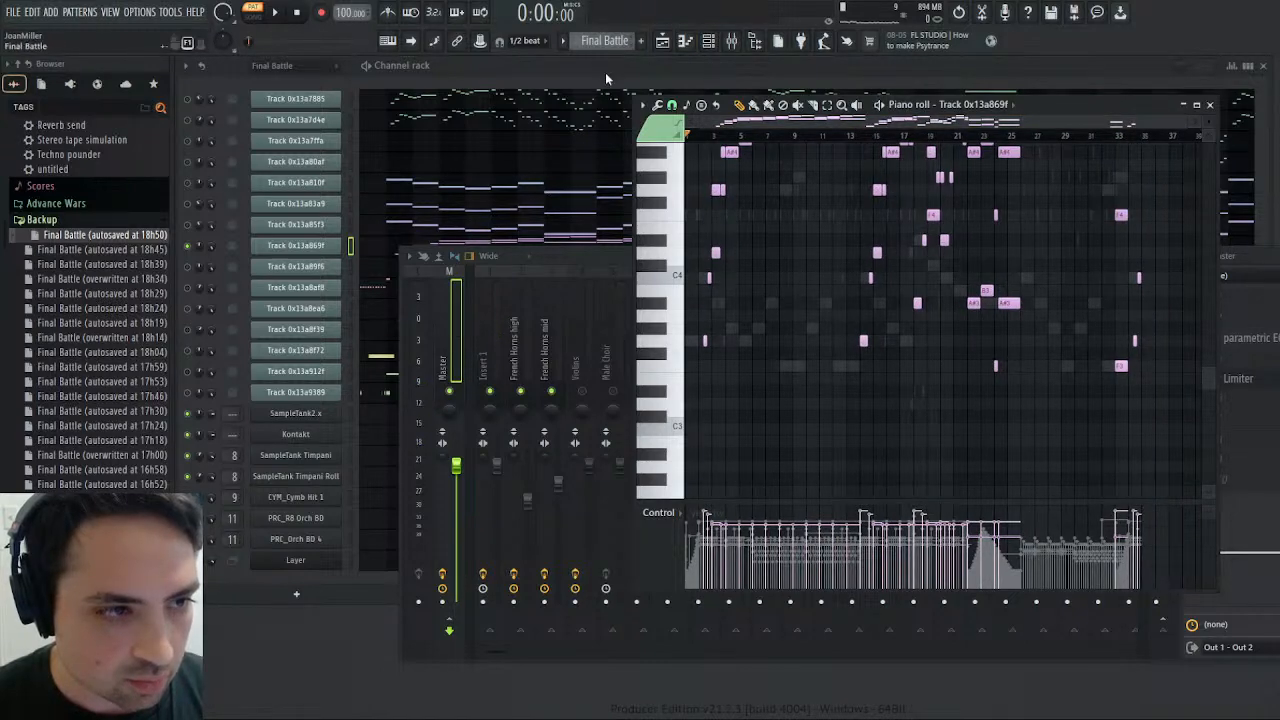
- Select all purple horn notes on the Kontakt channel of the Harmony pattern and cut them out
key("KP_Add")
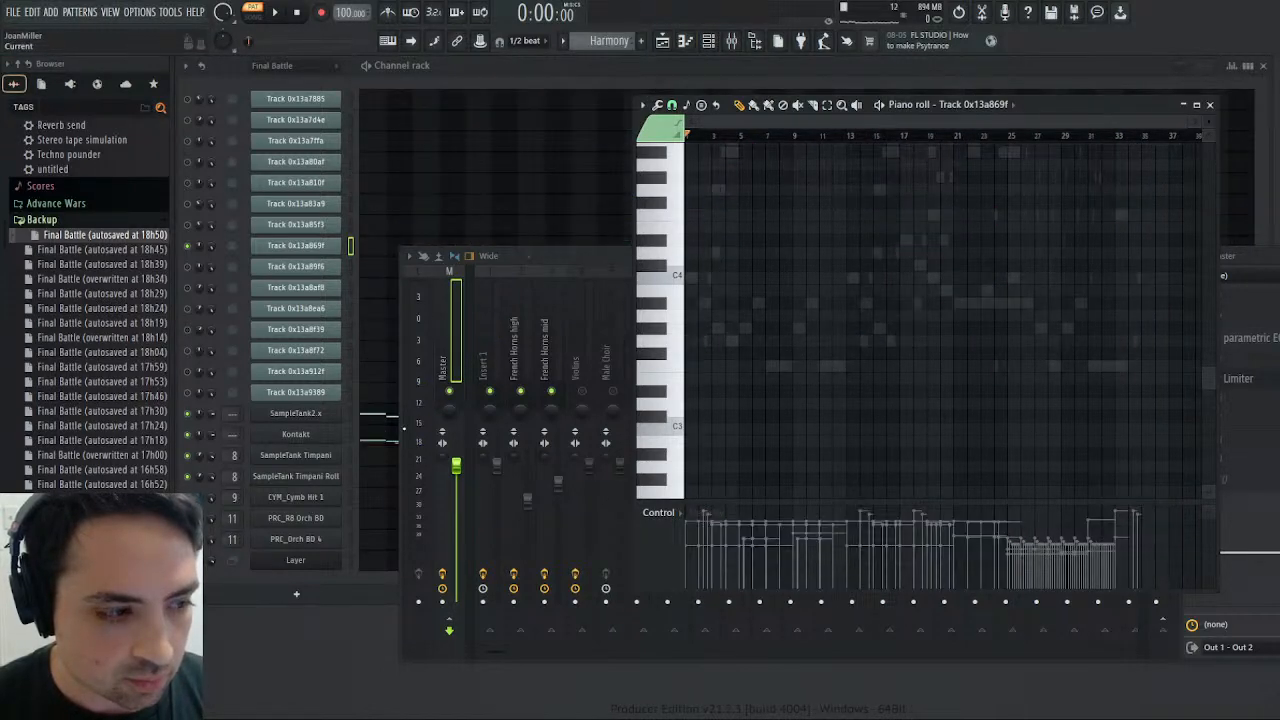
left_click(379, 439)
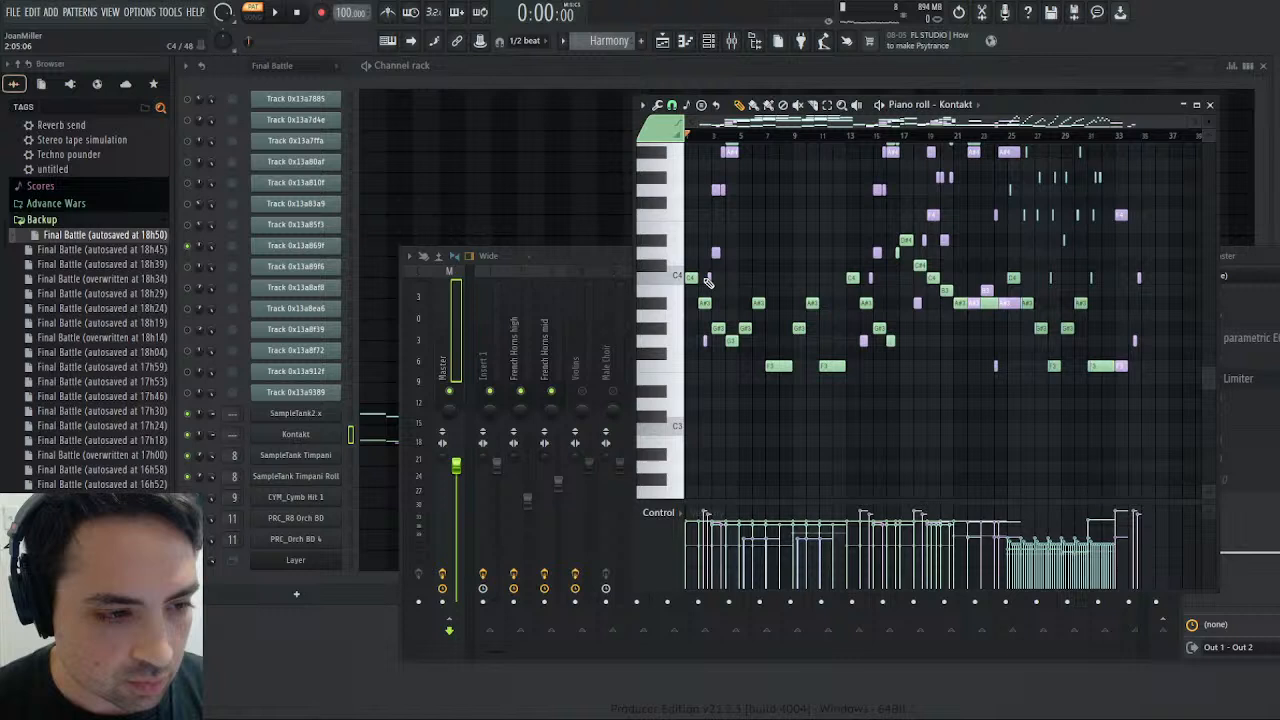
left_click(709, 279)
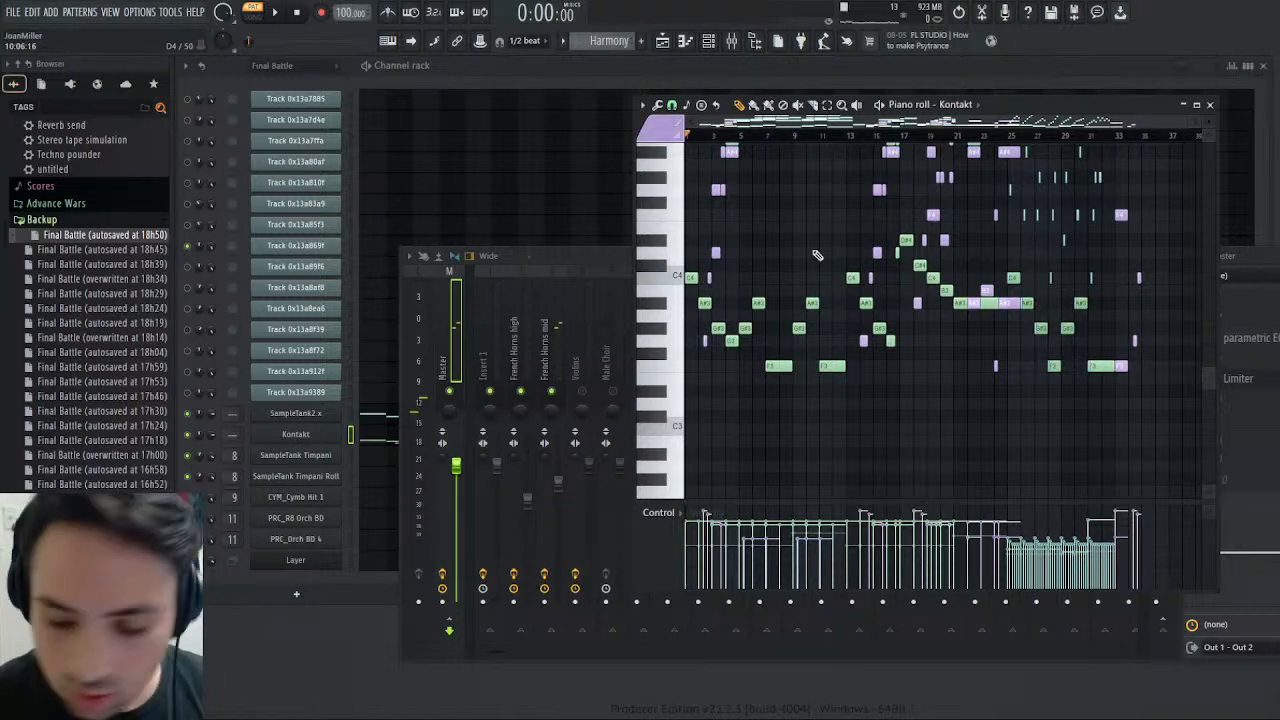
key("ctrl+a")
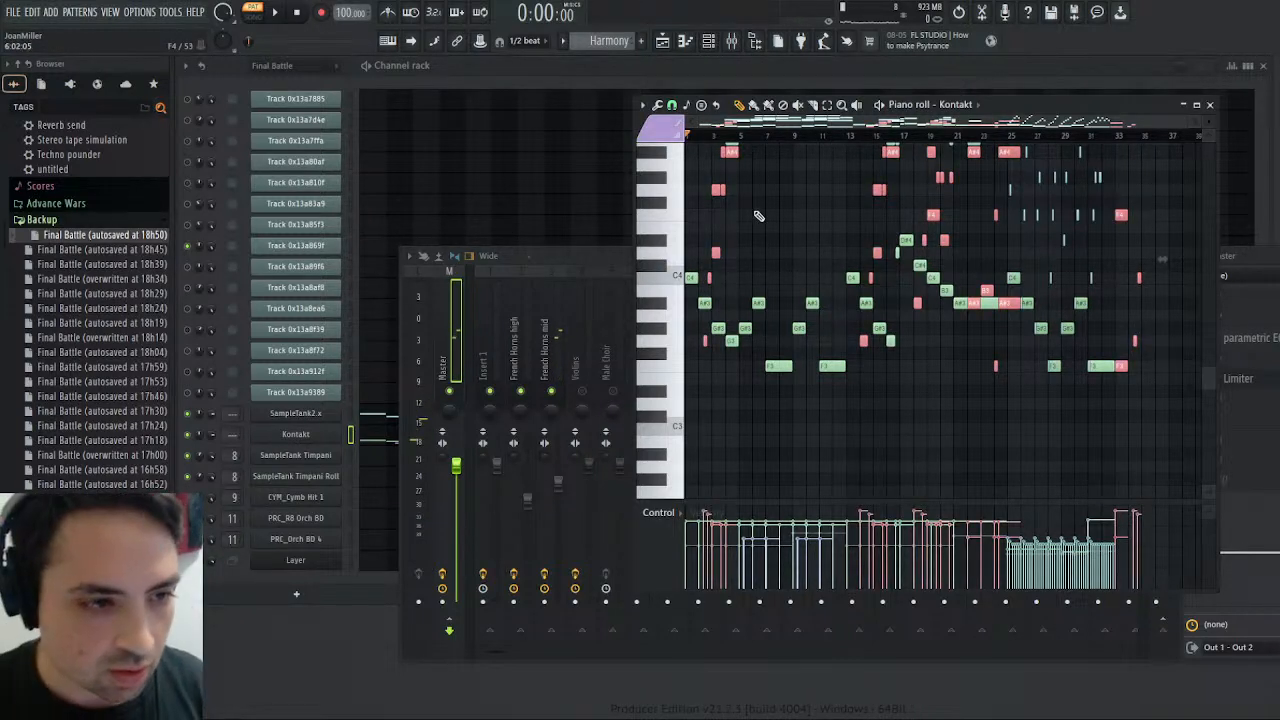
scroll(838, 198, "up", 4)
scroll(838, 207, "down", 4)
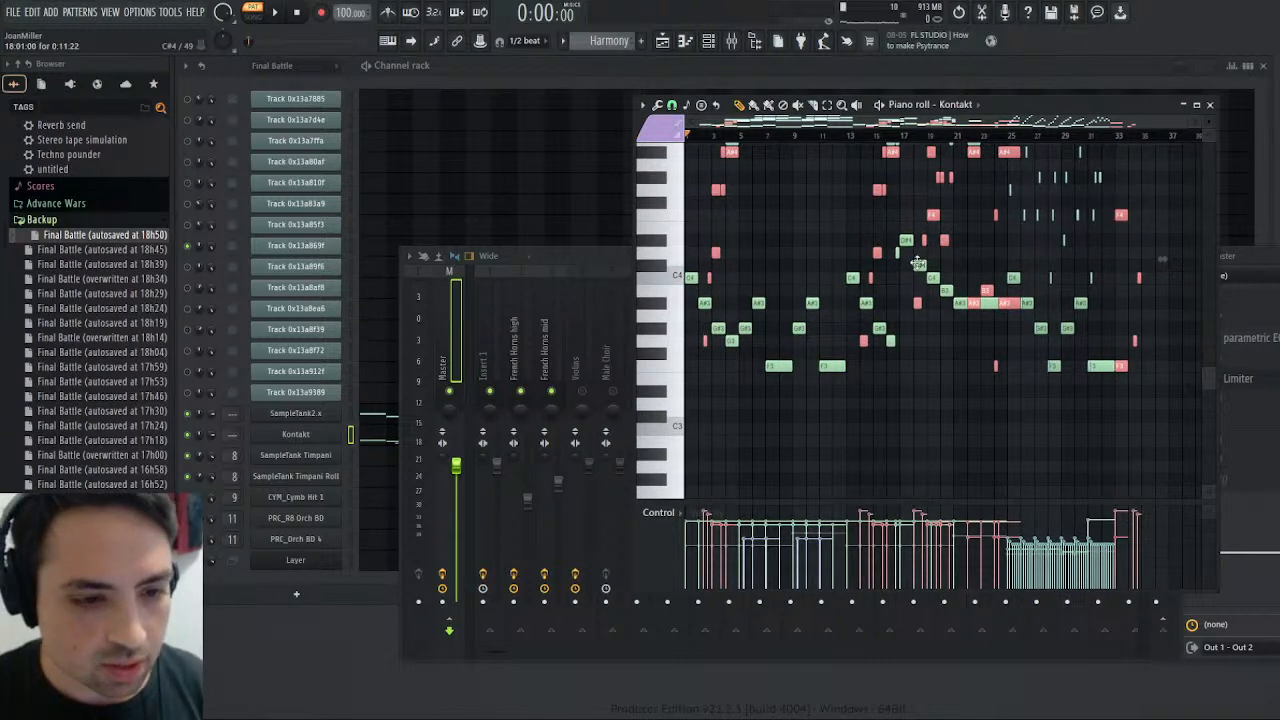
key("Delete")
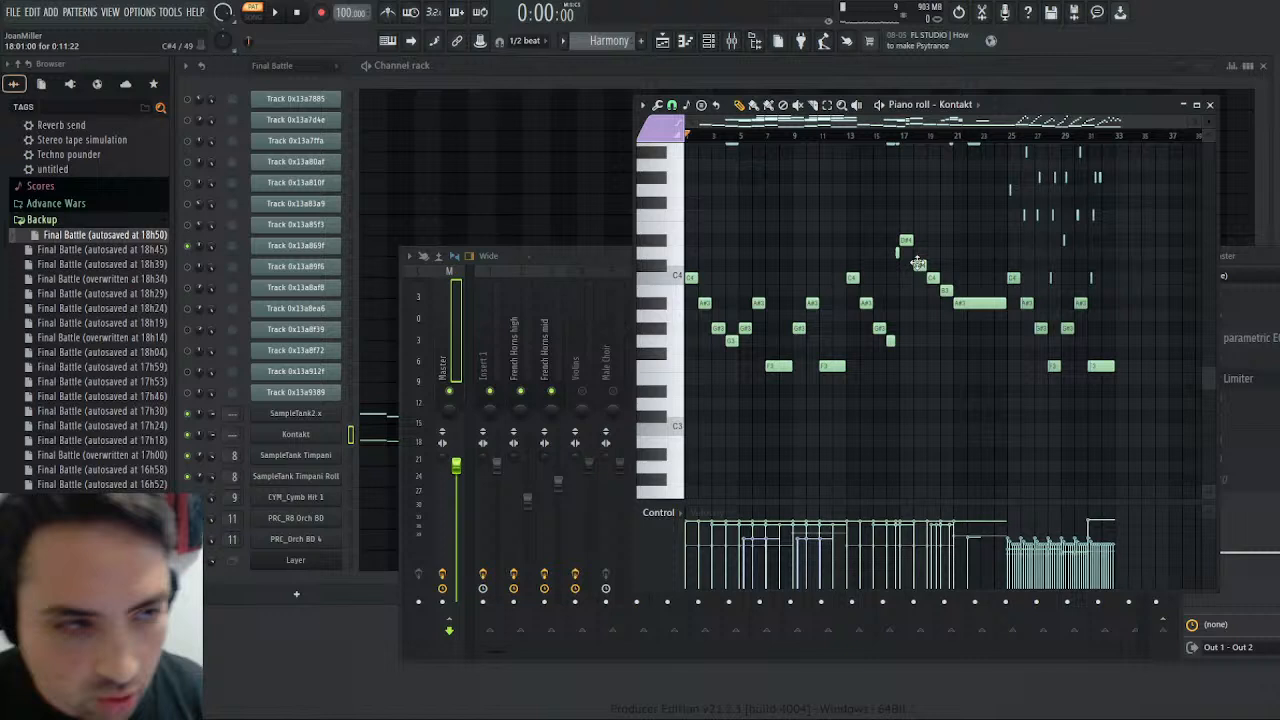
- Paste the horn notes into the empty Pattern 7 on the Kontakt channel and remove those at C4 and below
scroll(617, 38, "down", 3)
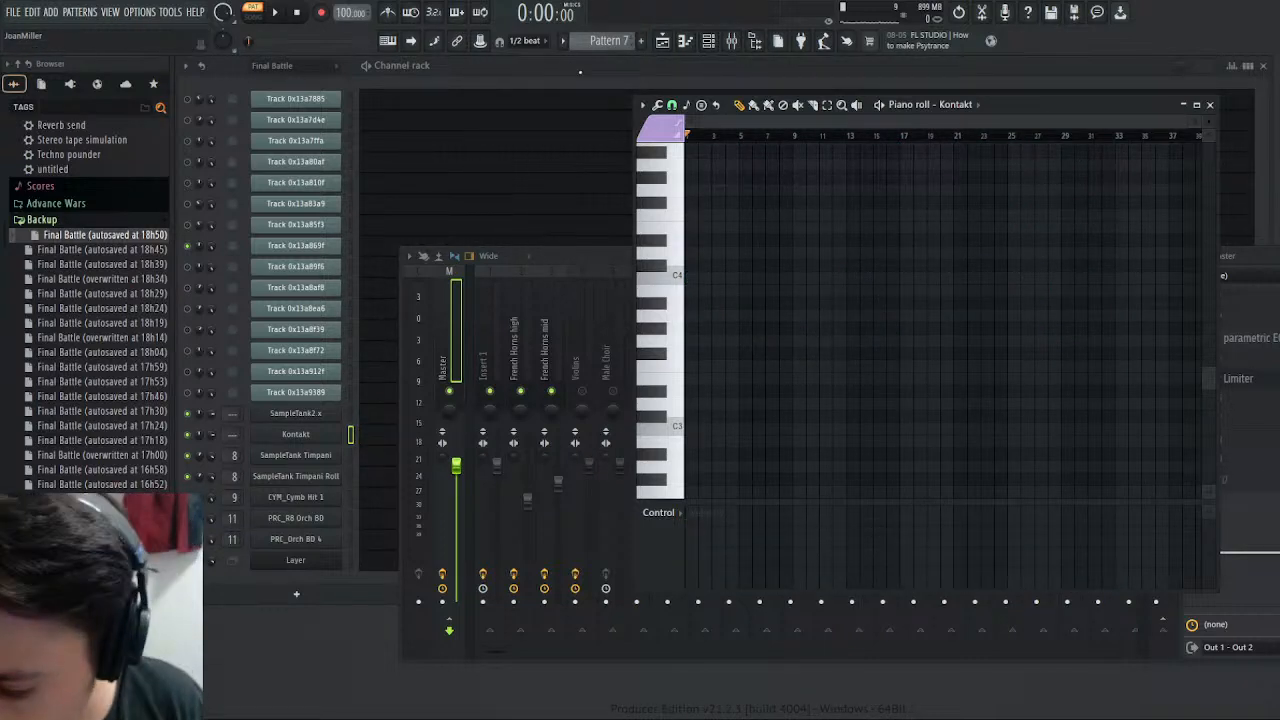
key("ctrl+v")
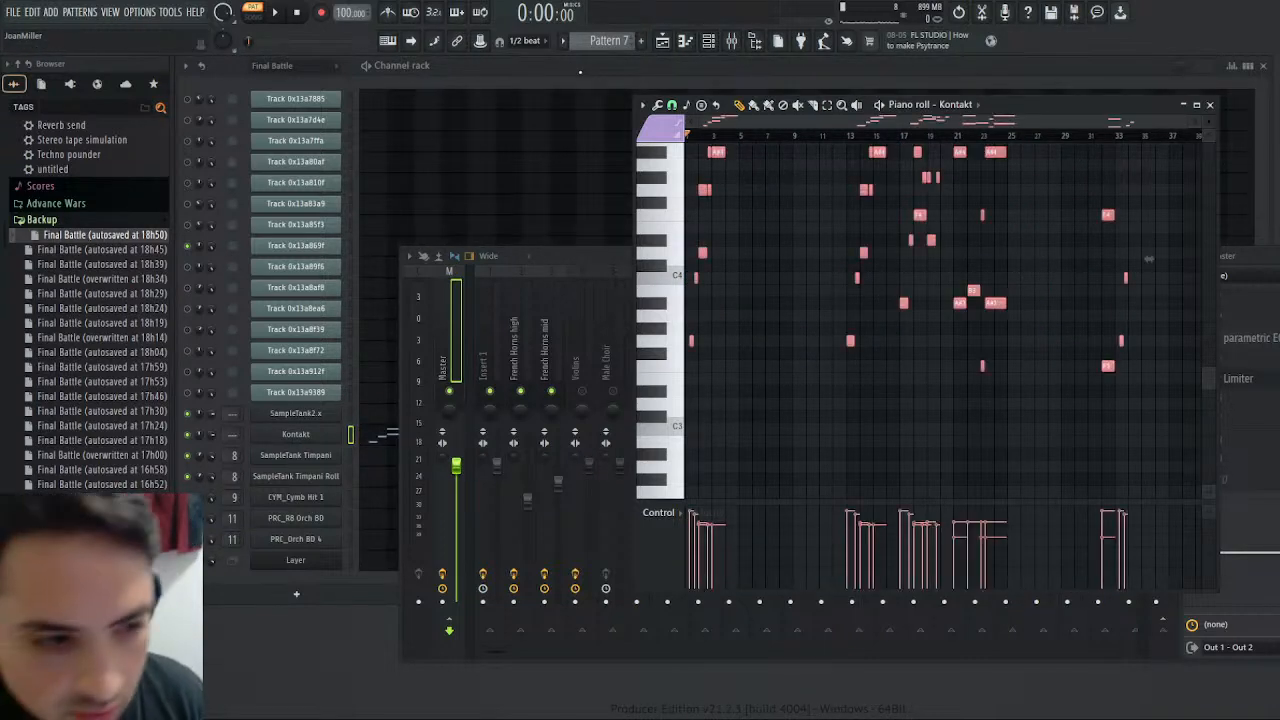
left_click(830, 107)
left_click_drag(679, 276, 692, 456)
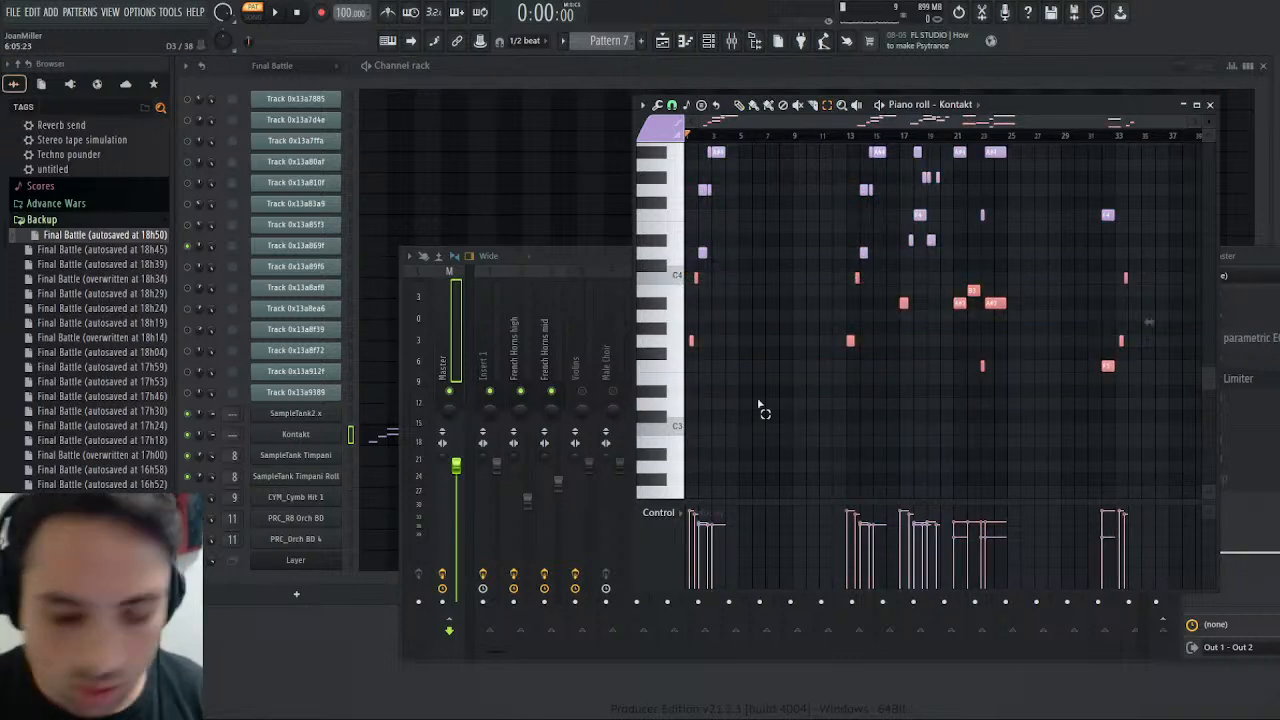
key("Delete")
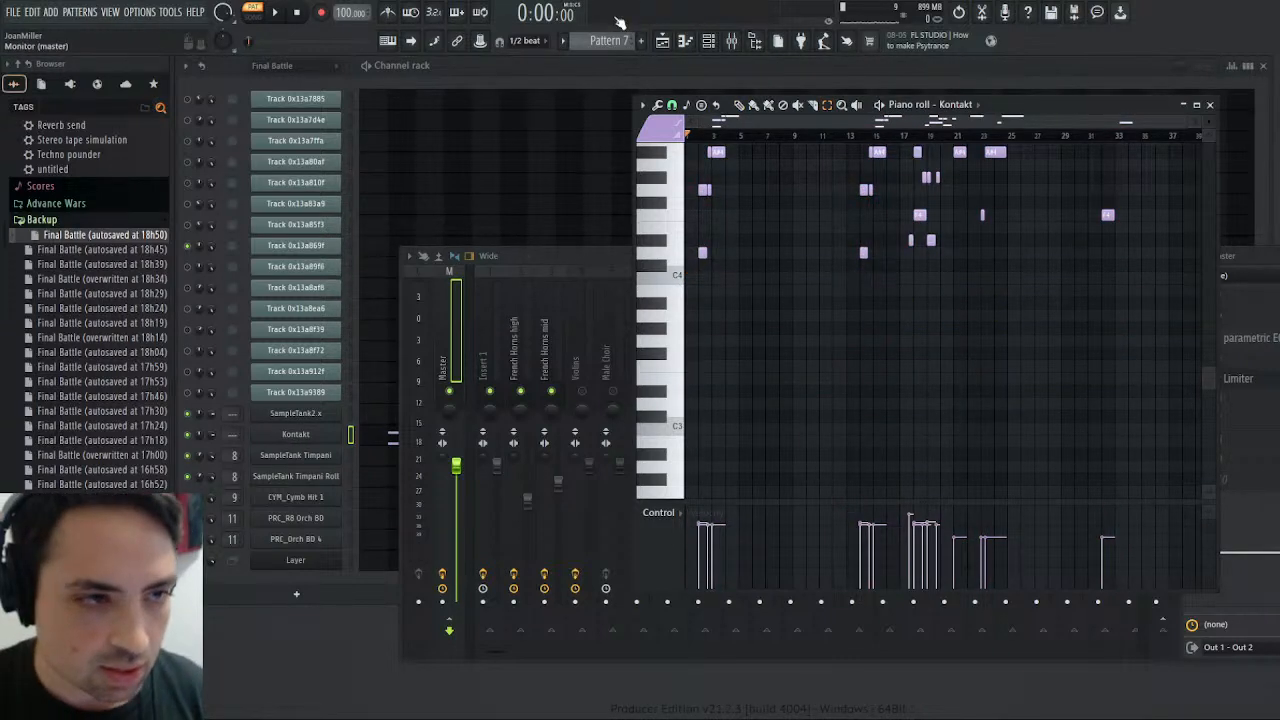
- Paste the cut horn notes at C4 and below into the Harmony pattern on the Kontakt channel and deselect them
left_click(618, 99)
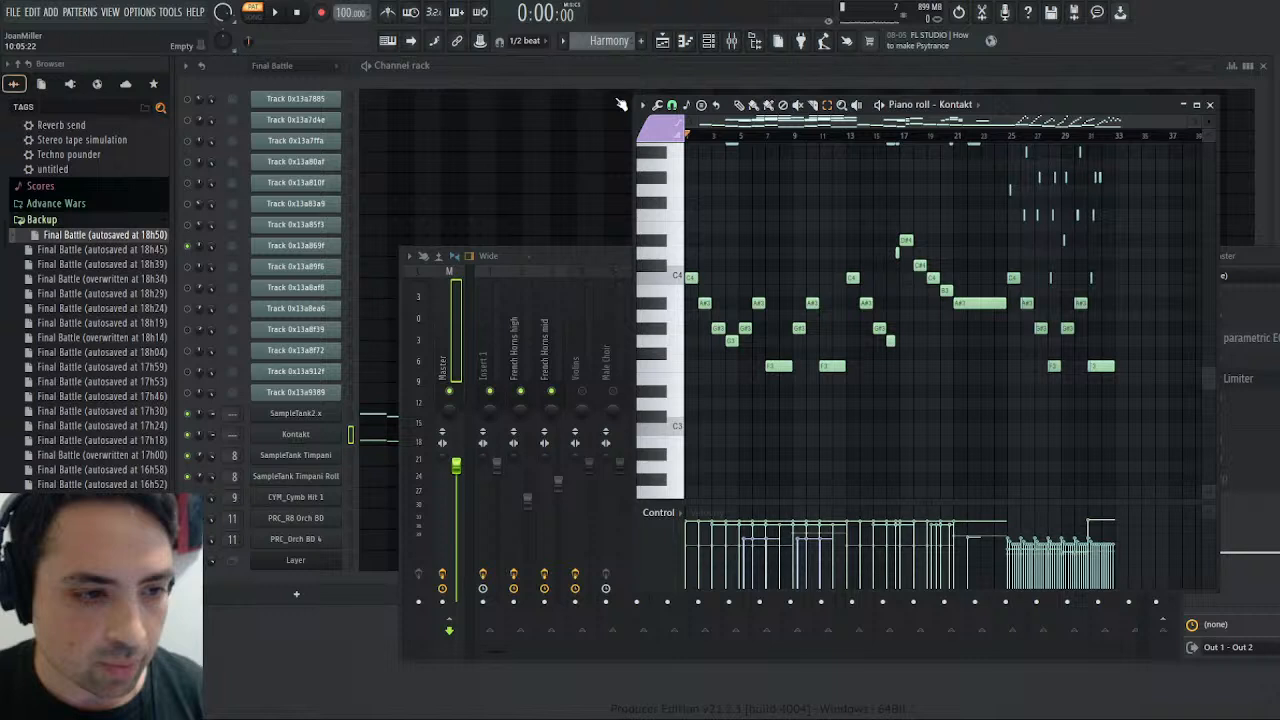
key("ctrl+v")
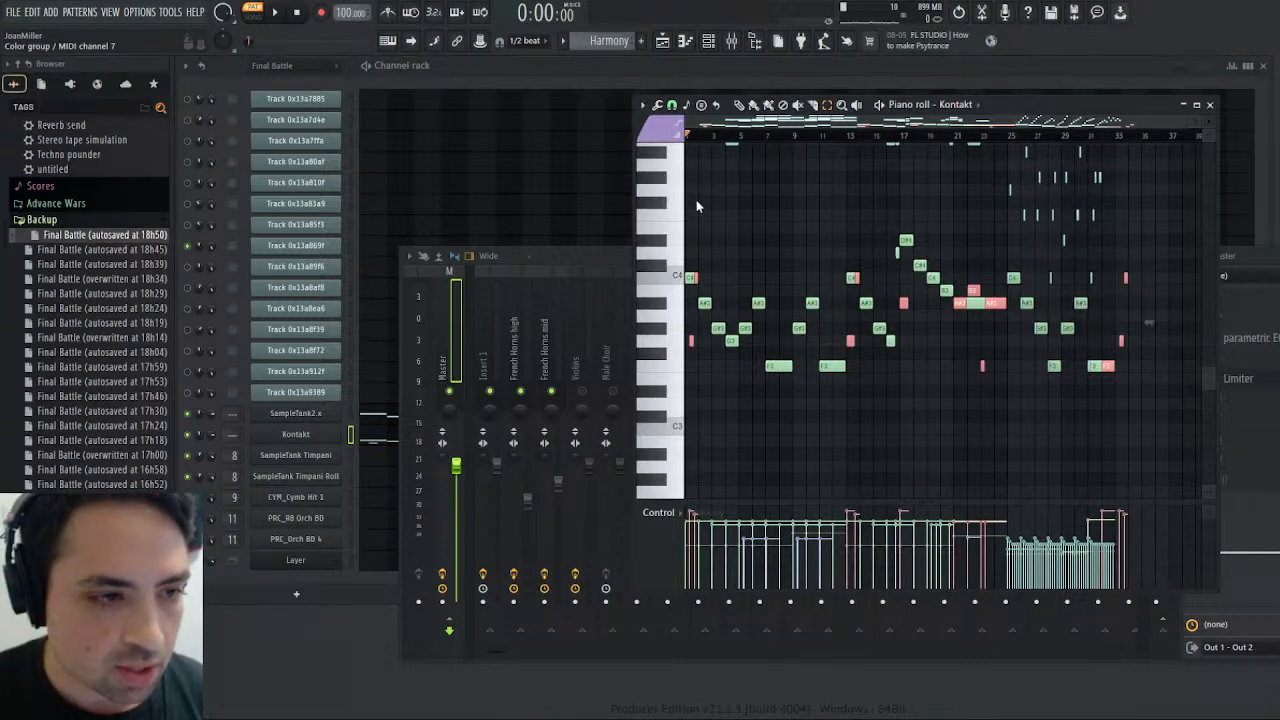
key("ctrl+d")
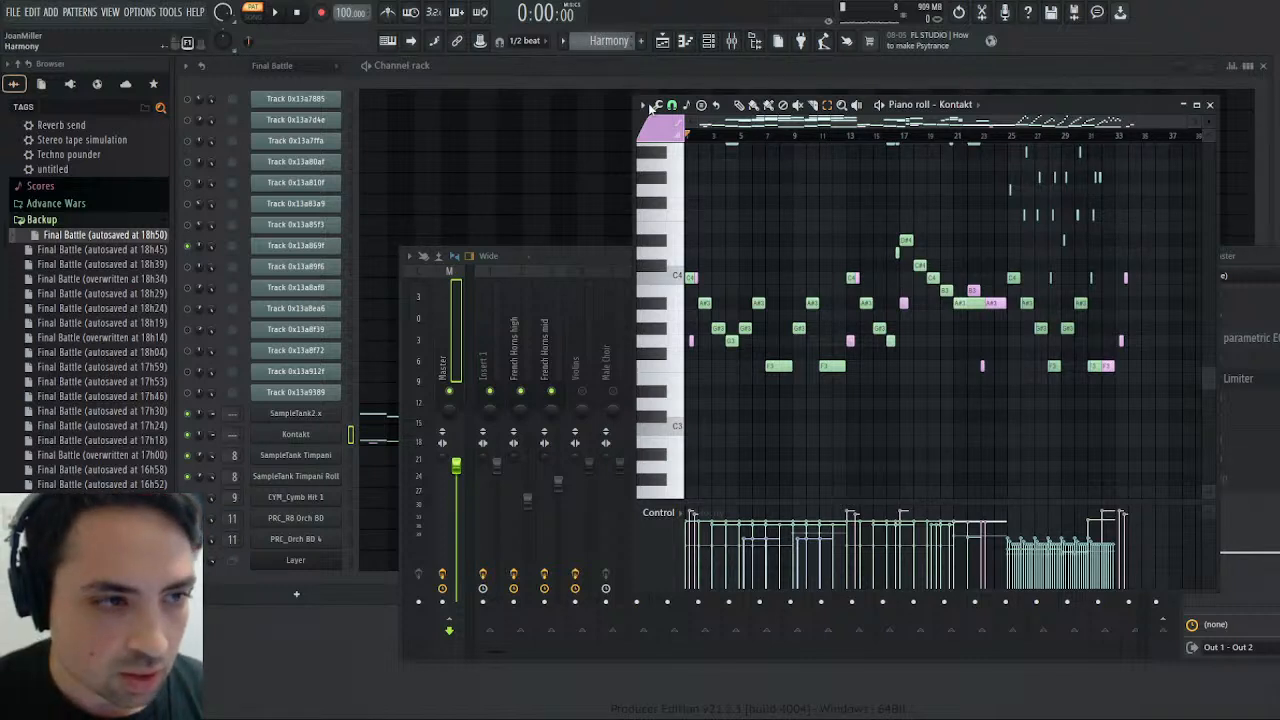
- Cut the remaining high horn notes from Pattern 7, paste them into the Harmony pattern and shift them to start at their original bar 2 position
left_click(645, 145)
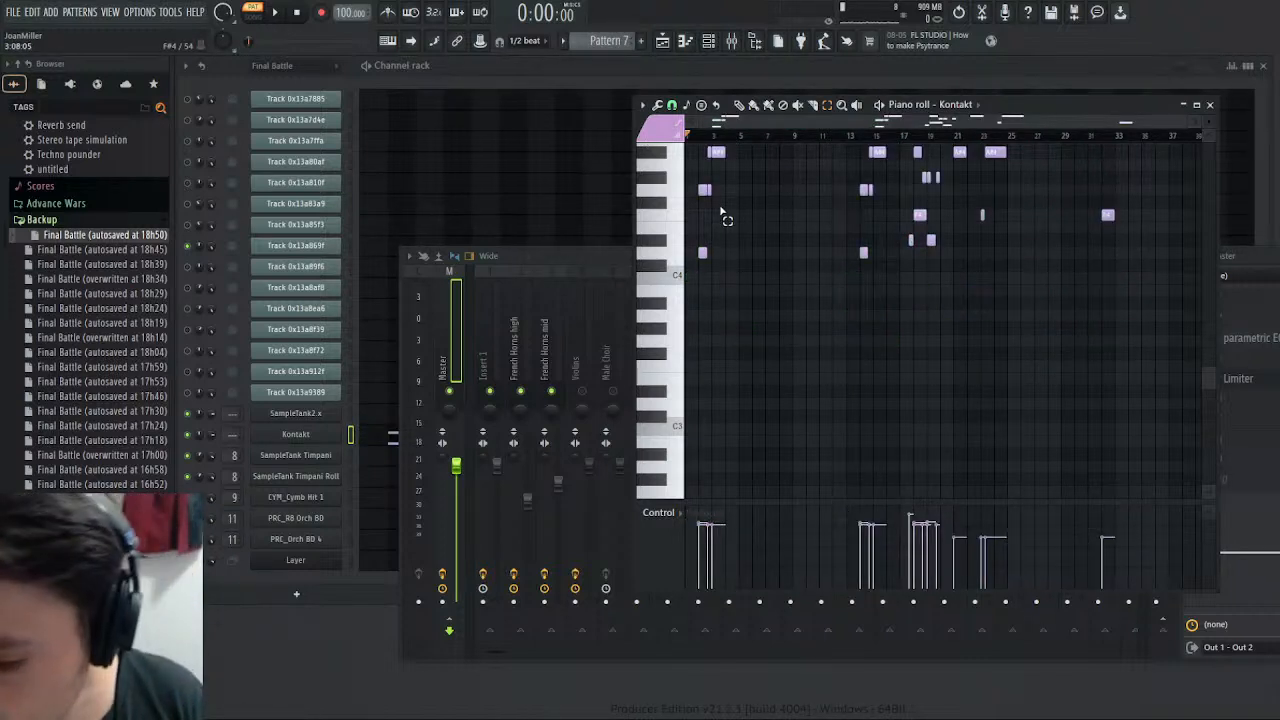
key("ctrl+x")
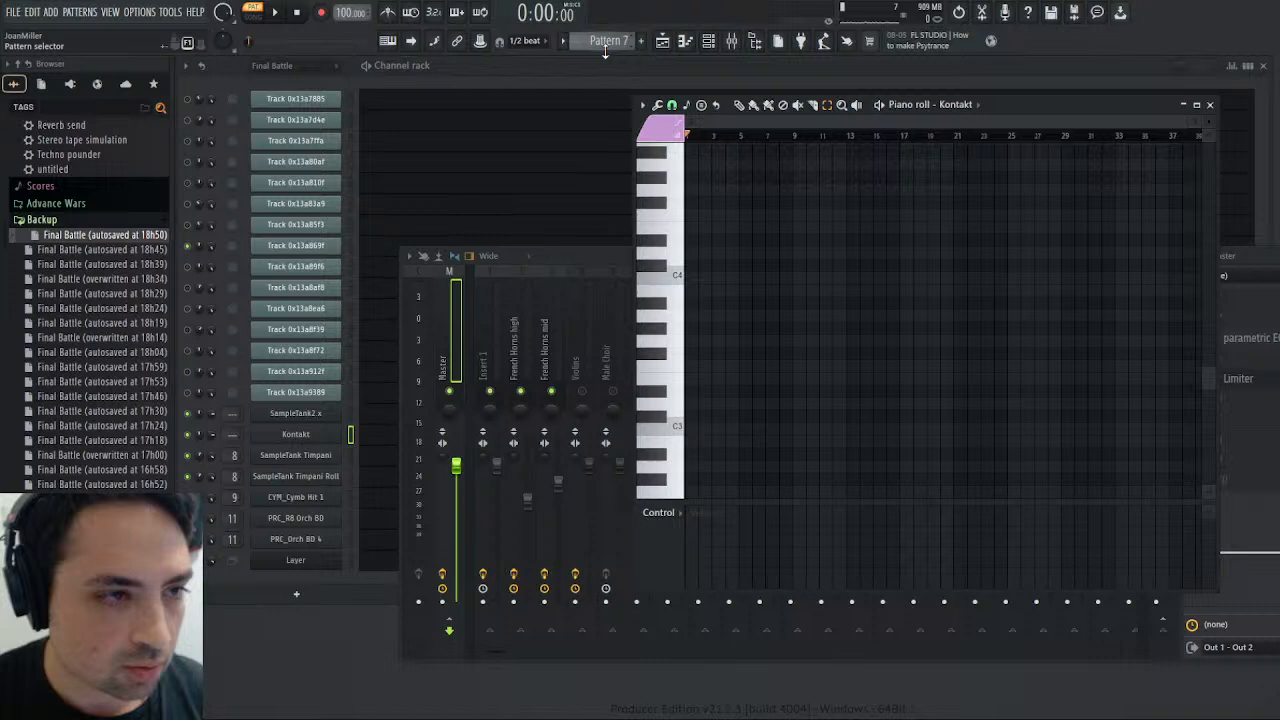
scroll(616, 39, "up", 2)
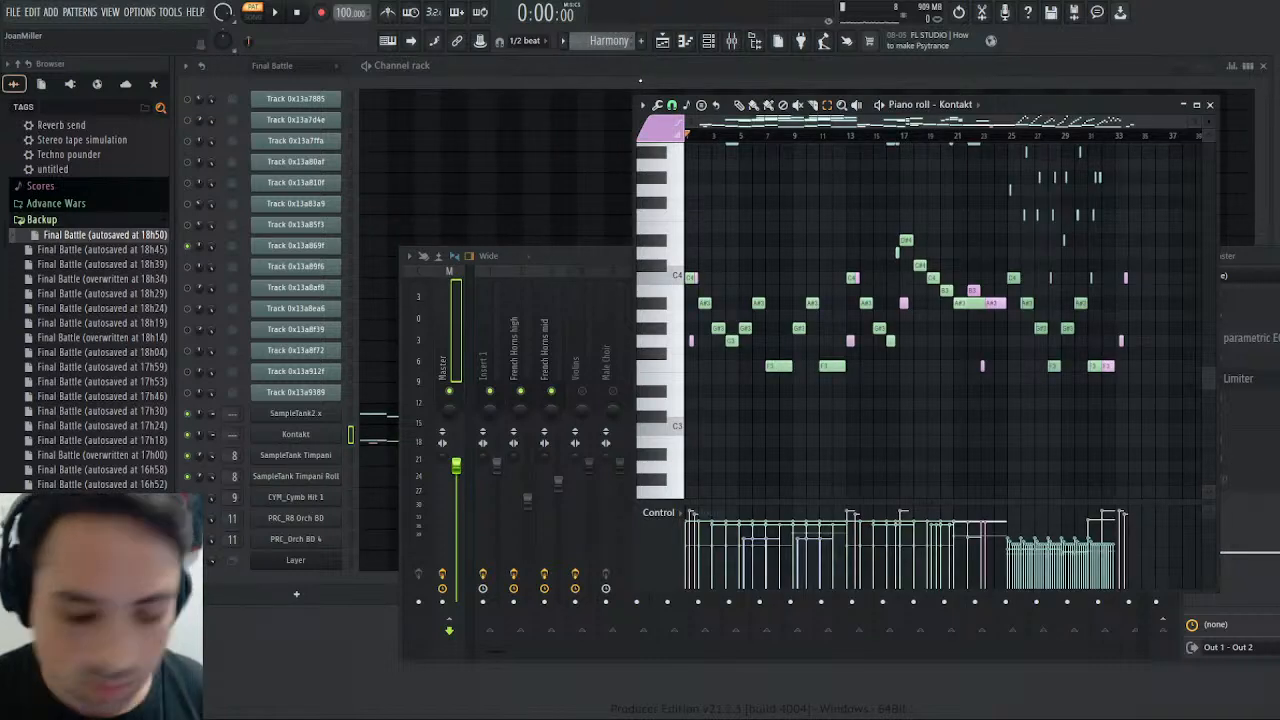
key("ctrl+v")
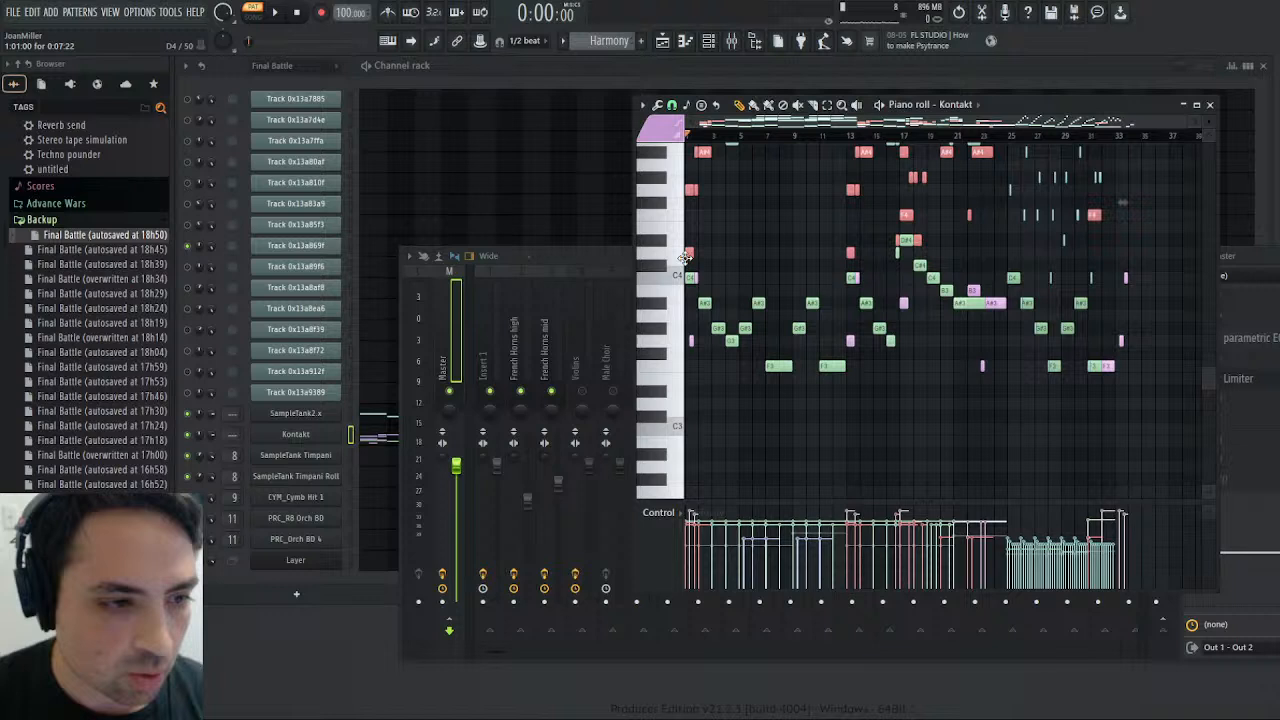
left_click_drag(686, 258, 702, 265)
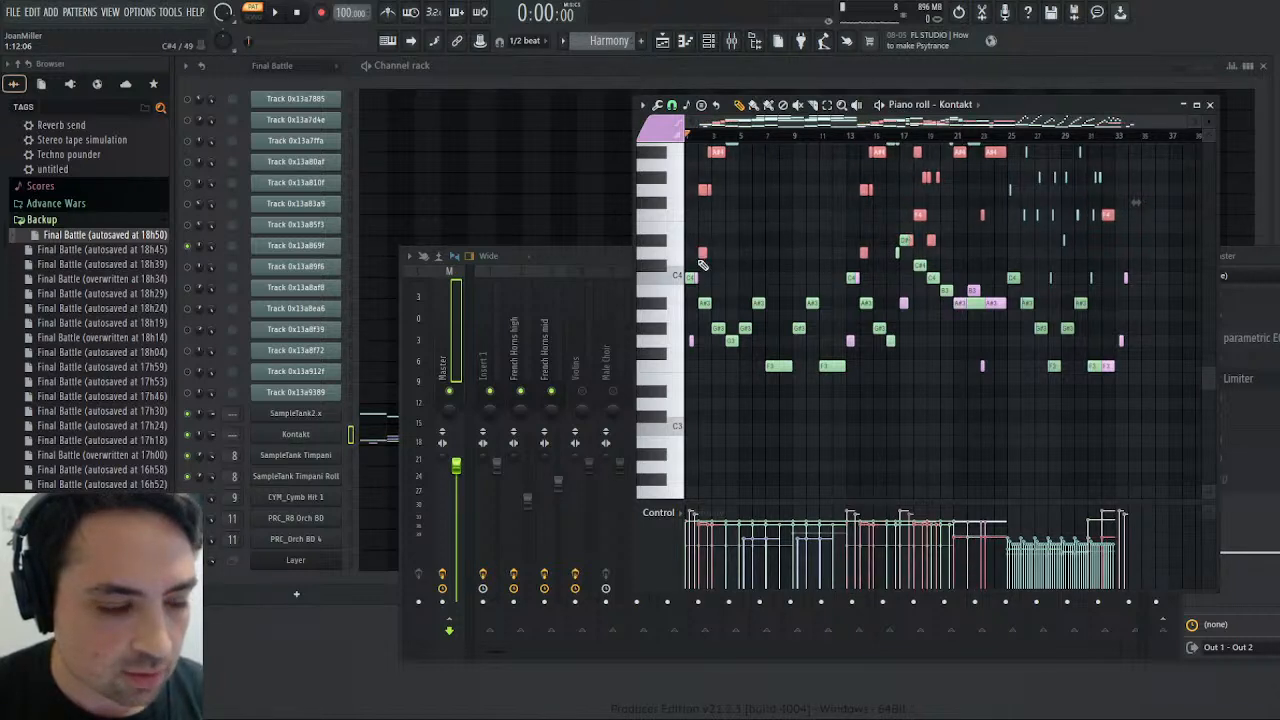
- Play the Harmony pattern while checking the mixer meters, and inspect the outputs of the French horn instruments in Kontakt's rack
left_click(272, 13)
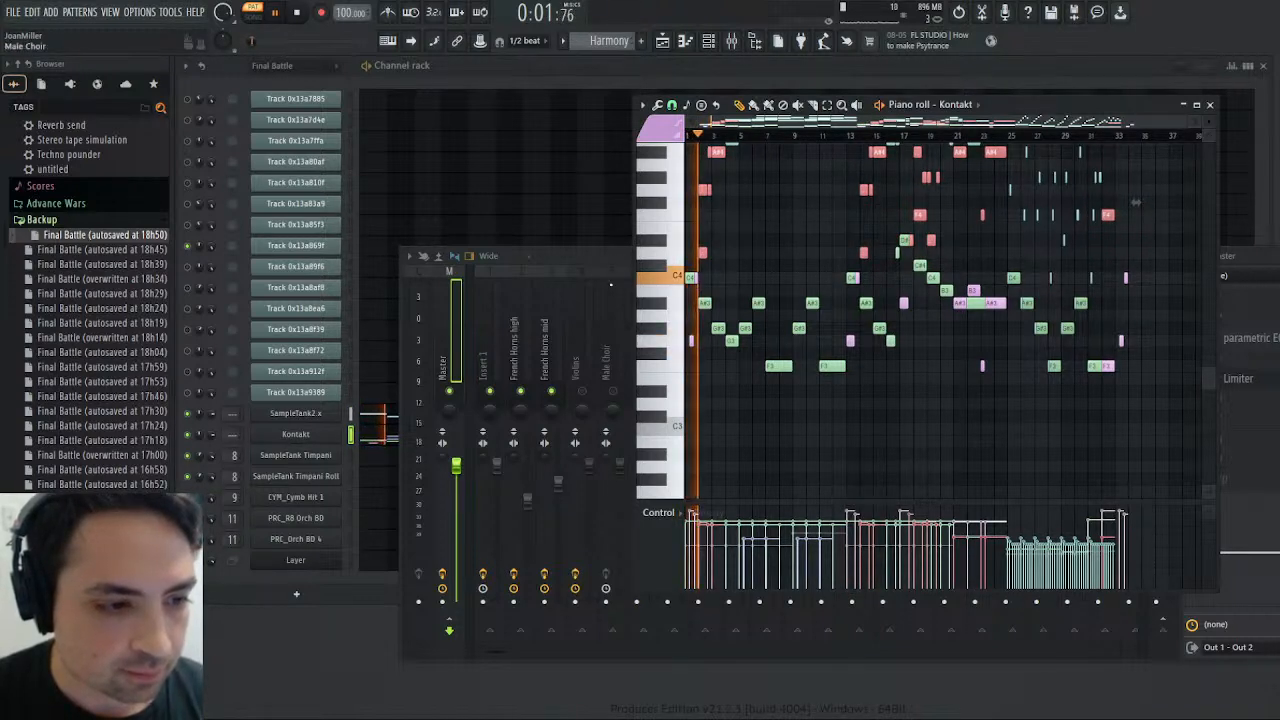
left_click(732, 41)
left_click(732, 41)
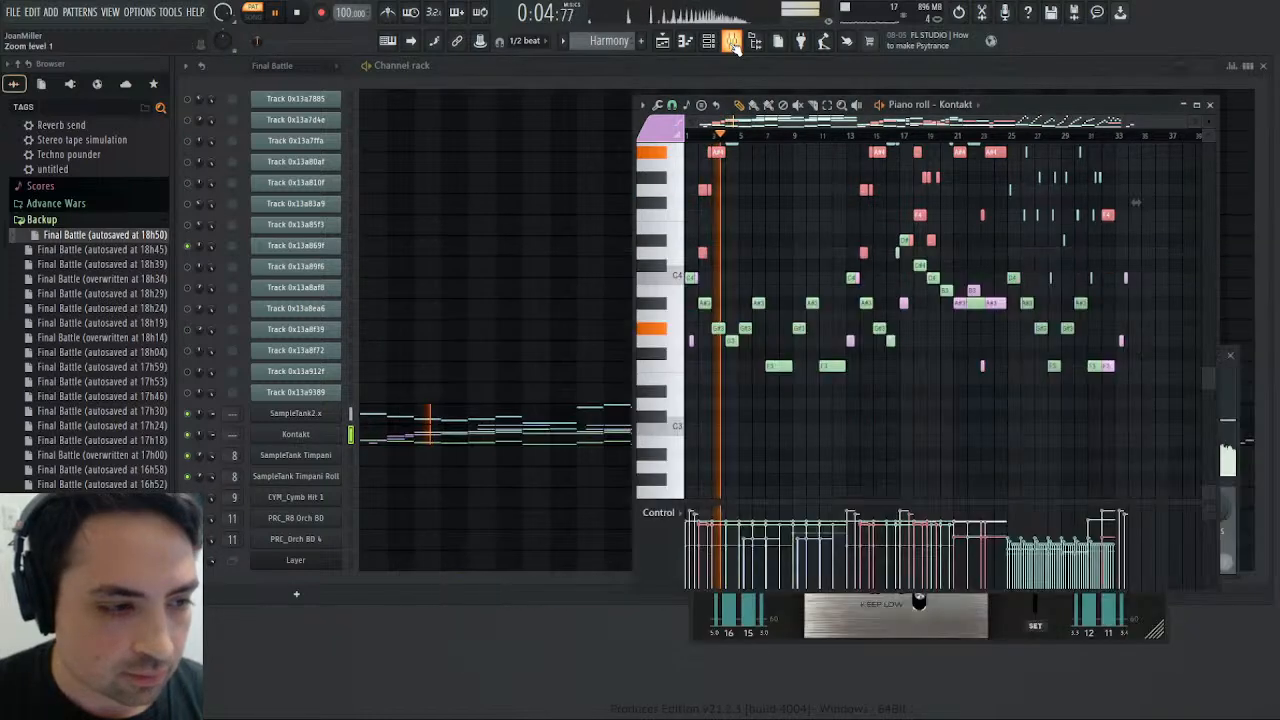
left_click(310, 441)
key("space")
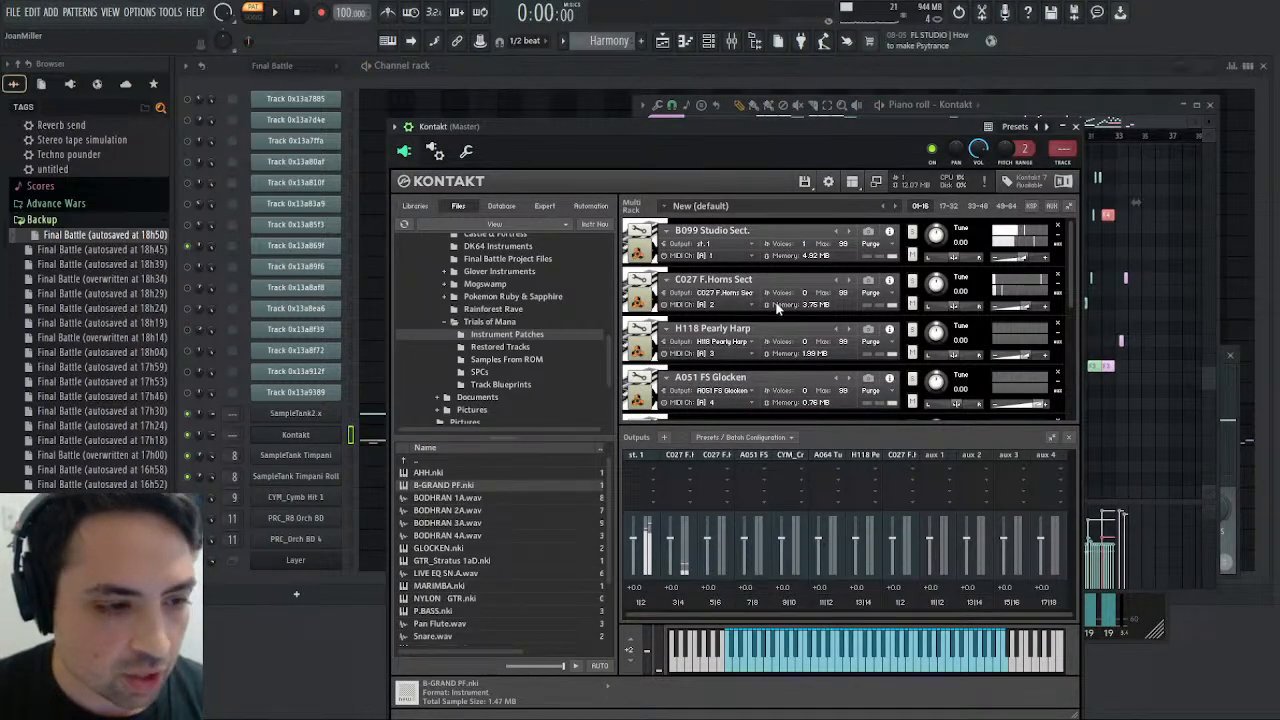
scroll(767, 316, "down", 3)
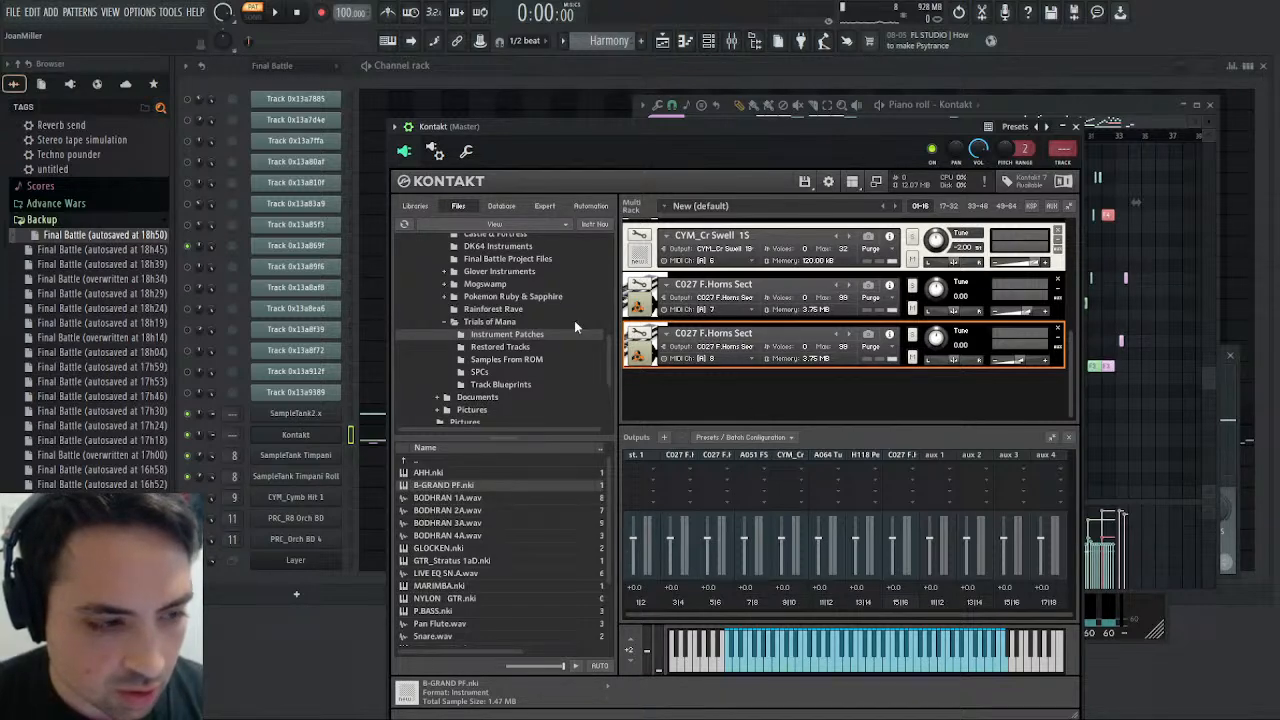
- Save the project and route Kontakt's output 8 (Kt. aux 1) to mixer track 16
left_click(436, 152)
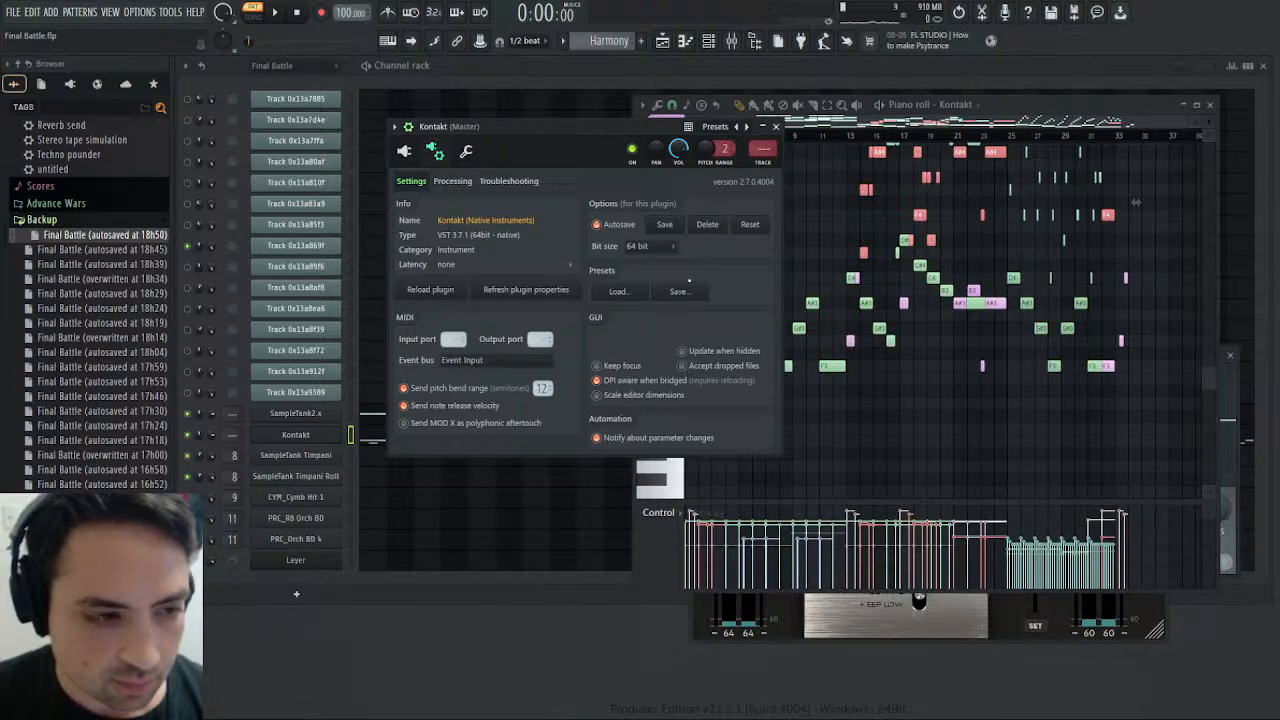
key("ctrl+s")
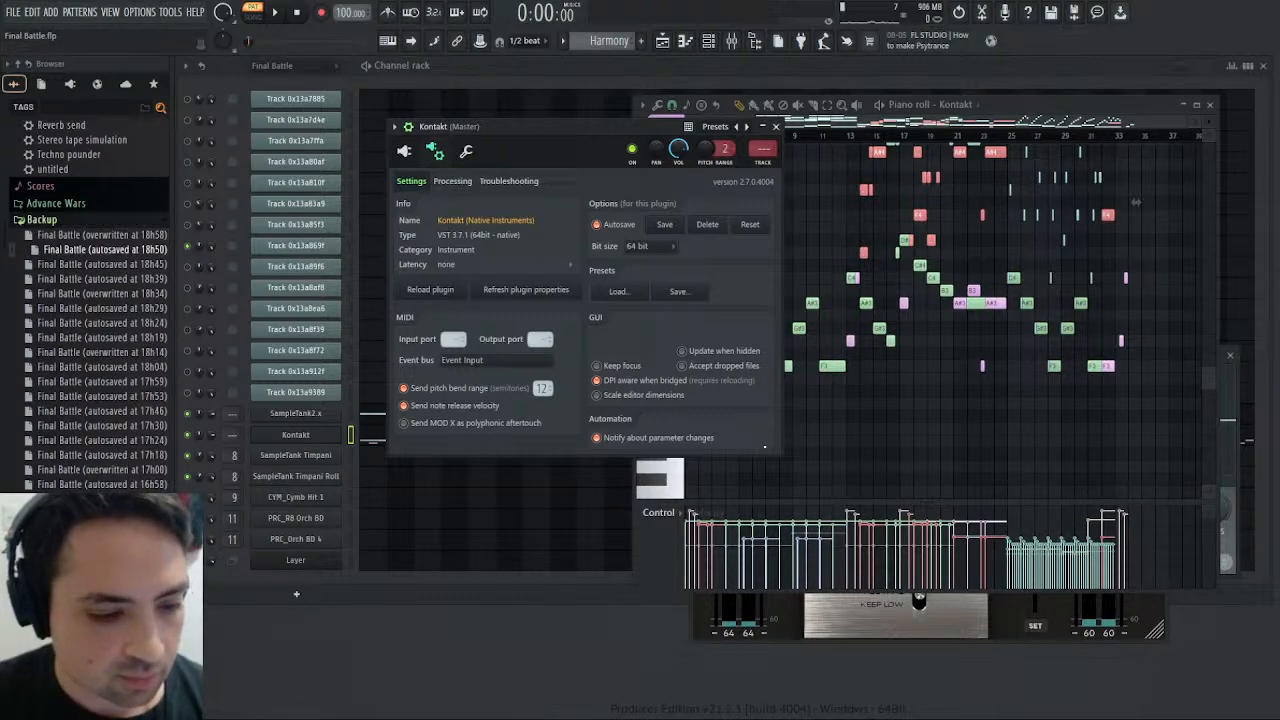
left_click(406, 152)
left_click(437, 152)
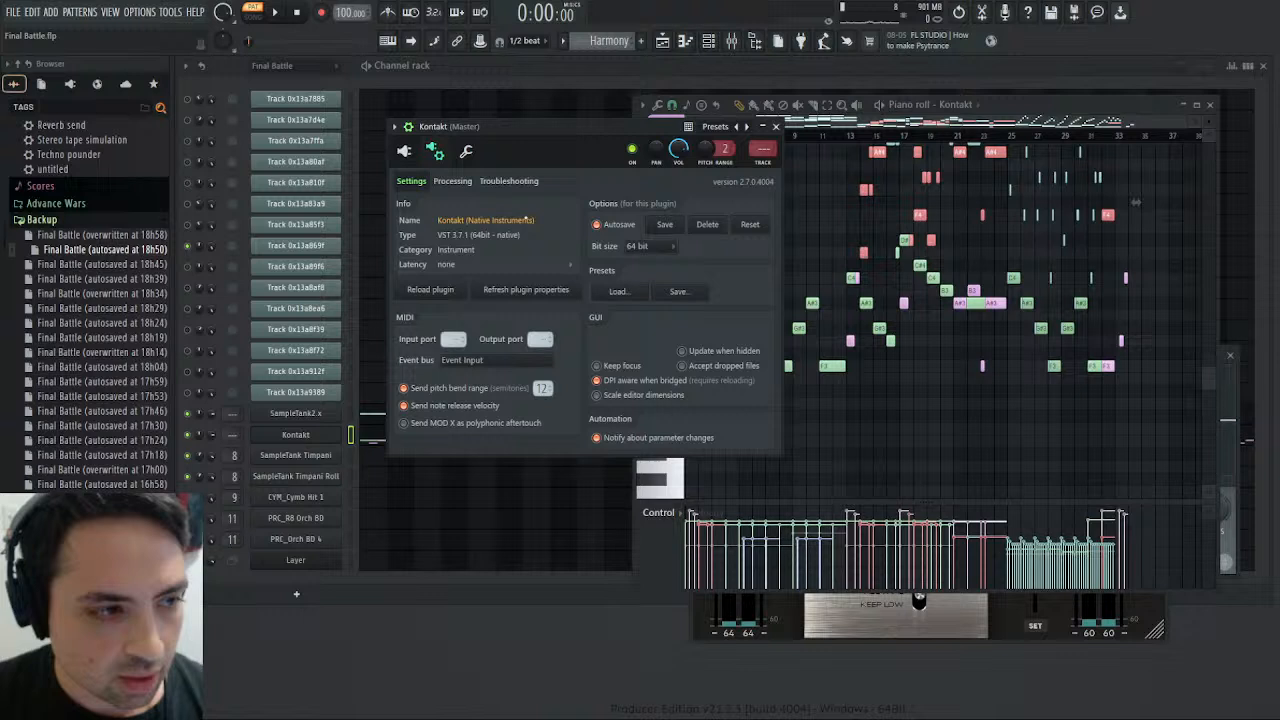
left_click(452, 181)
scroll(723, 387, "down", 8)
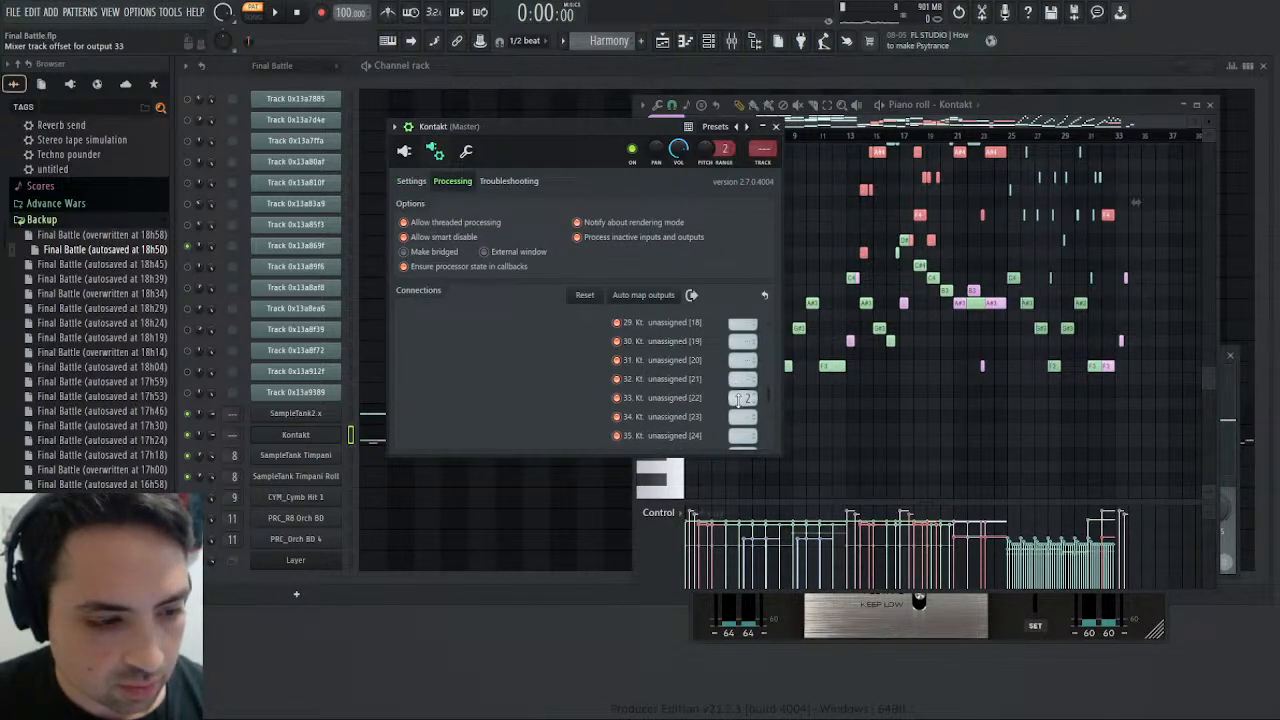
scroll(720, 395, "up", 8)
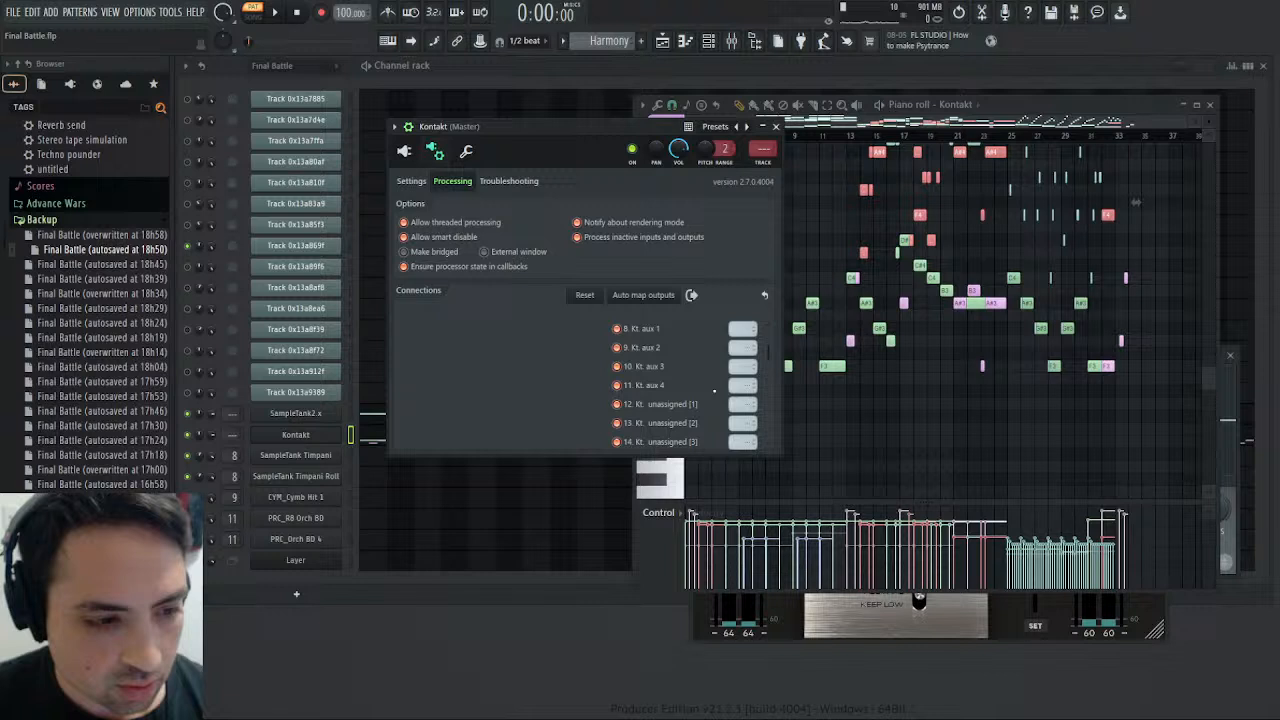
scroll(741, 395, "down", 1)
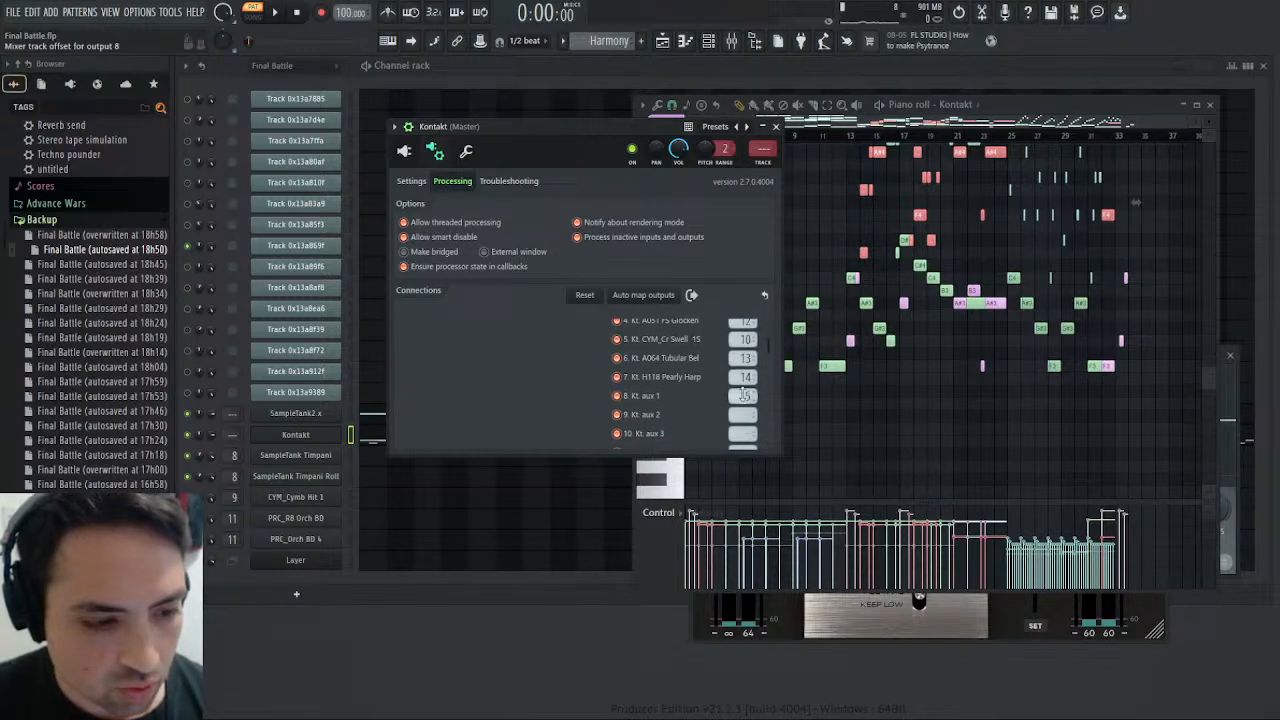
left_click(732, 41)
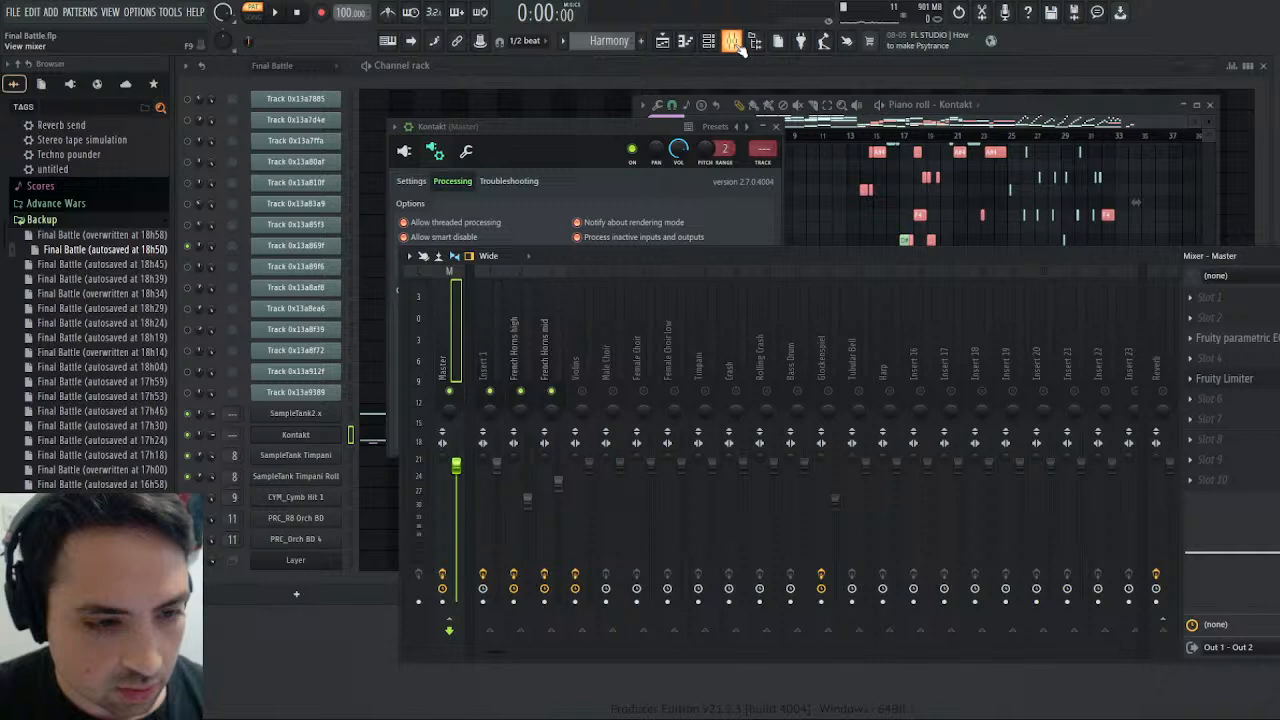
left_click(734, 43)
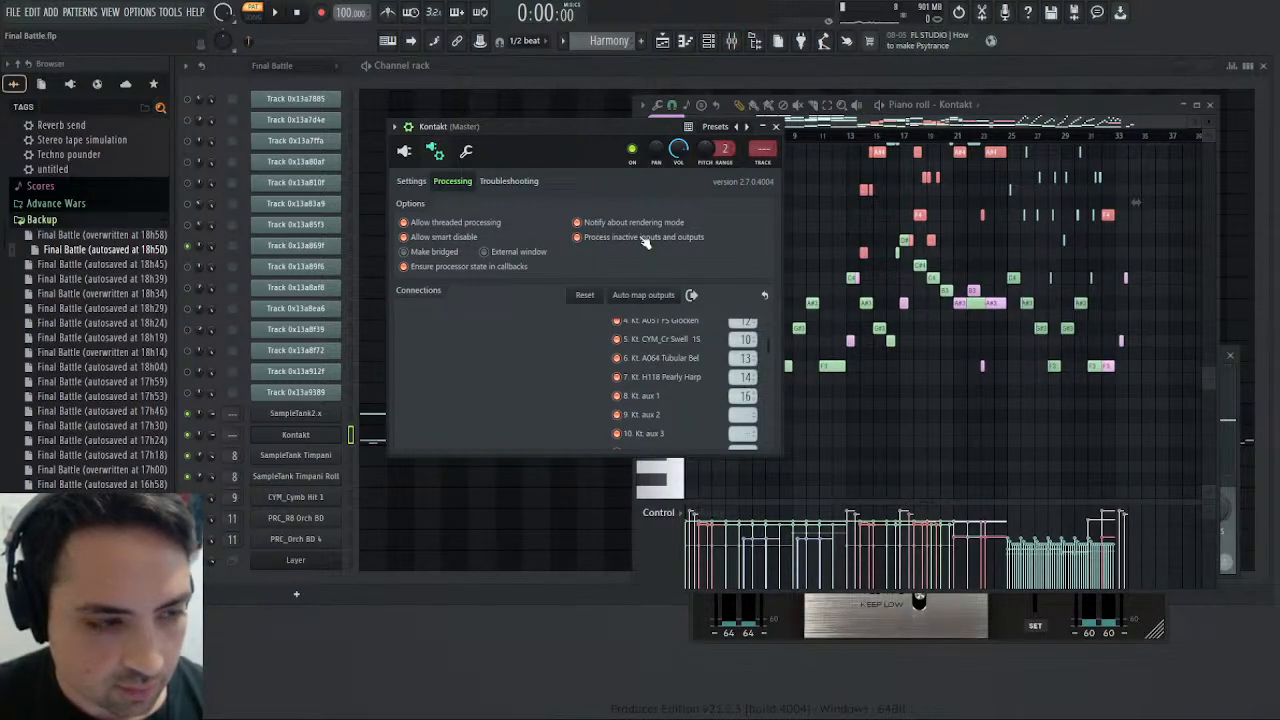
- Close the Kontakt window and replay the Harmony pattern to check in the mixer which horn notes reach Insert 16
left_click(275, 12)
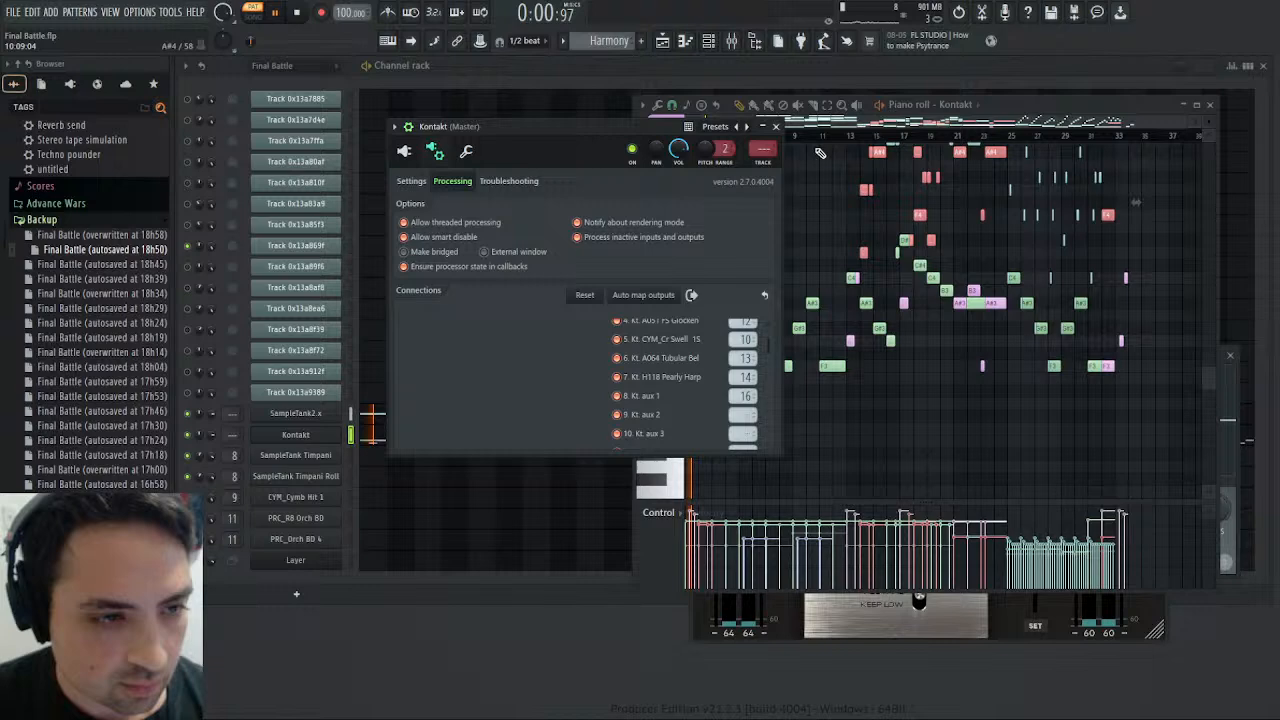
left_click(776, 127)
left_click(735, 46)
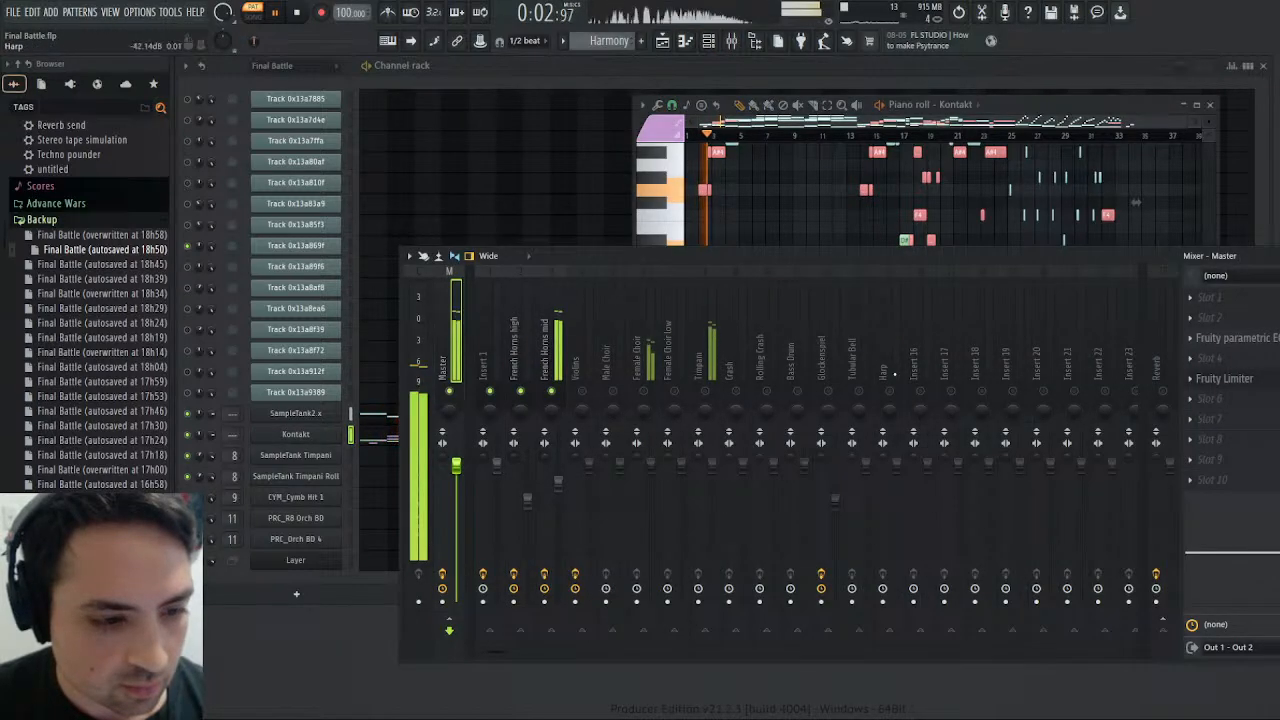
left_click(297, 12)
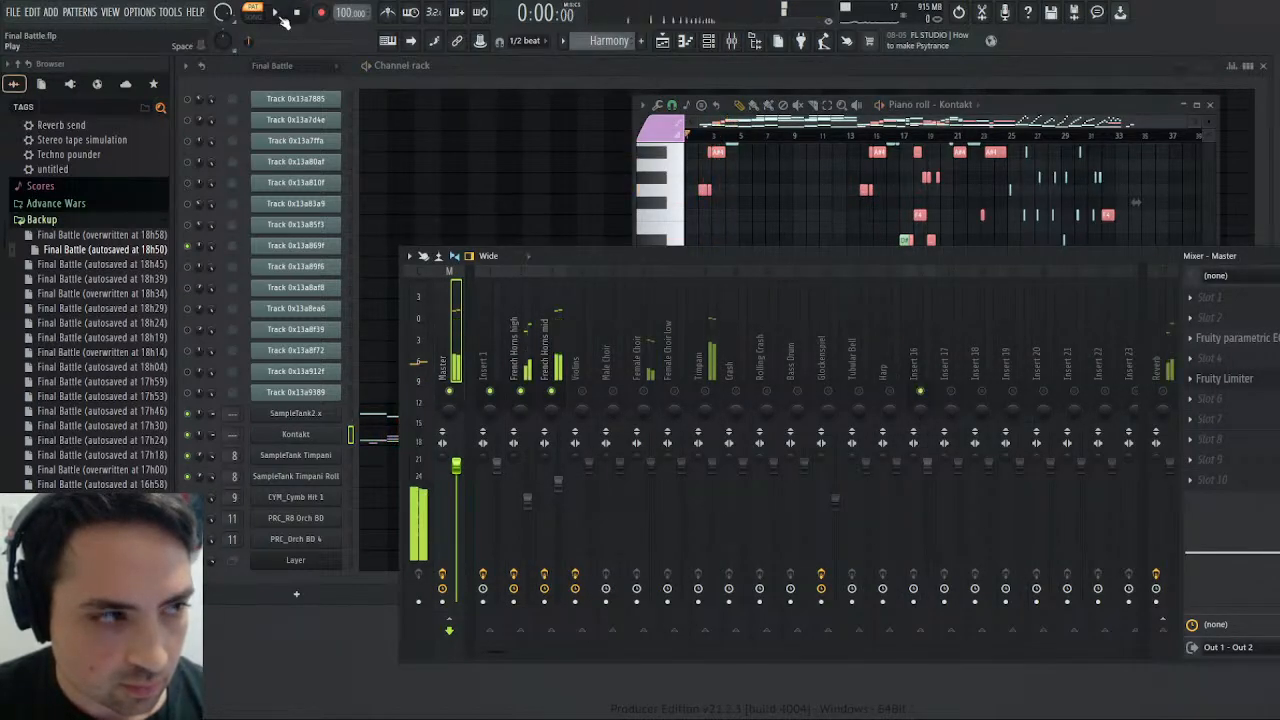
left_click(275, 12)
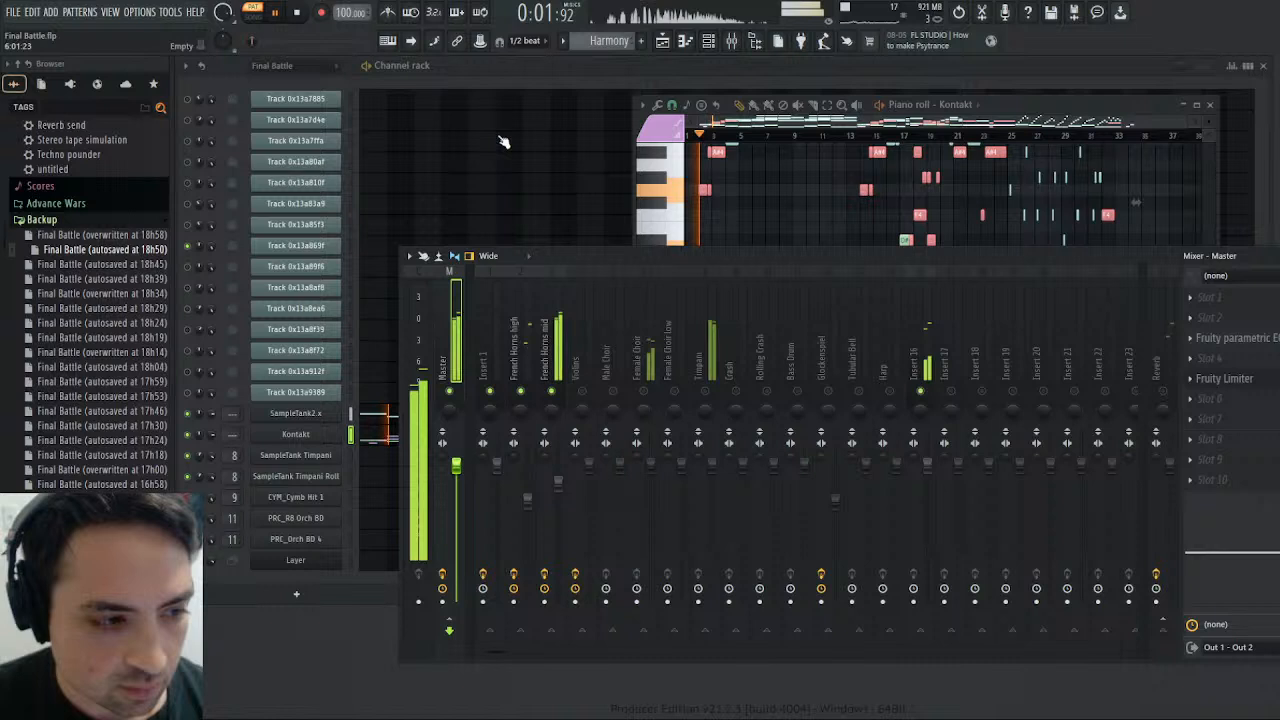
- Add Fruity parametric EQ 2 to slot 5 of Insert 16 and boost its band 7 high shelf to near the maximum from the mids up
left_click(929, 356)
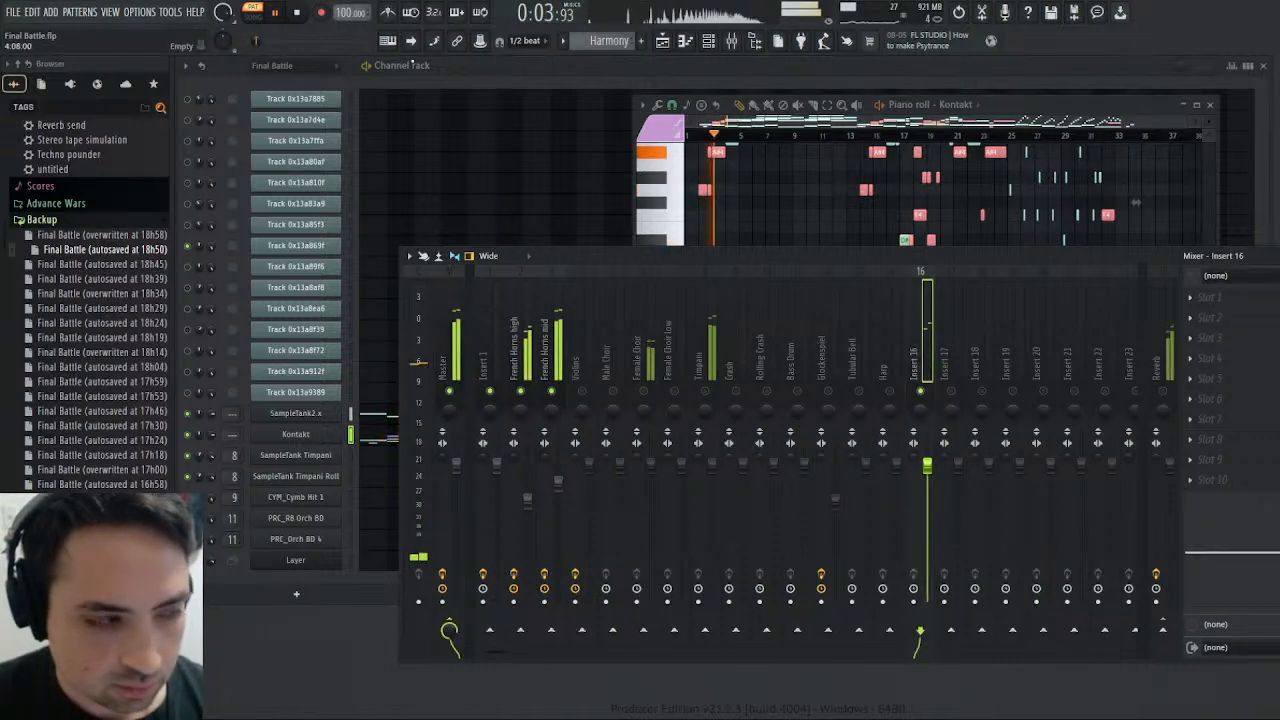
key("space")
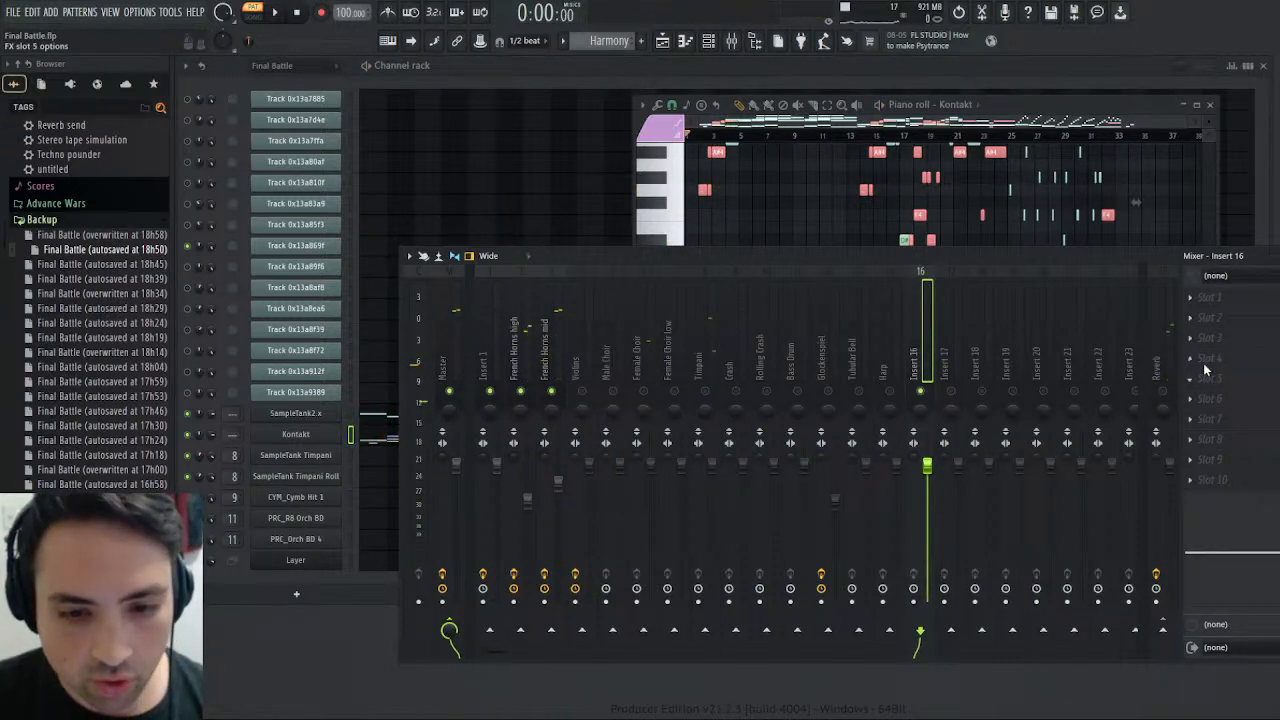
left_click(1079, 129)
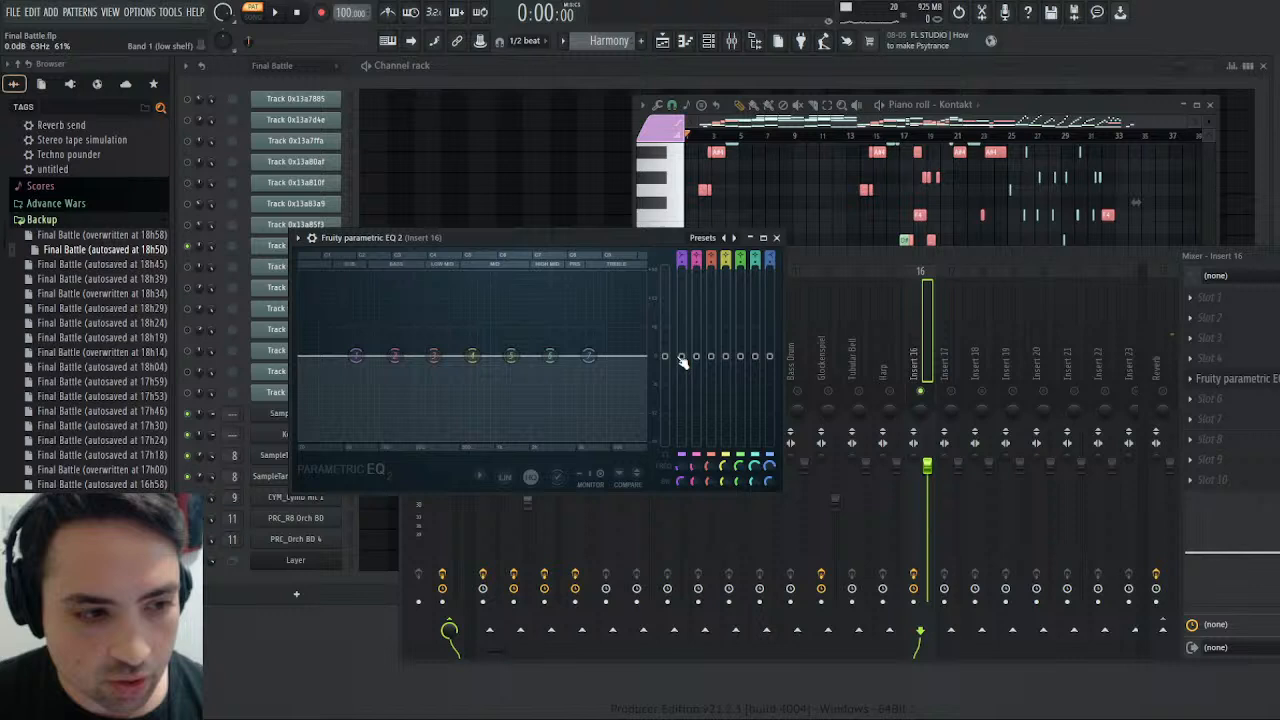
left_click_drag(588, 356, 463, 275)
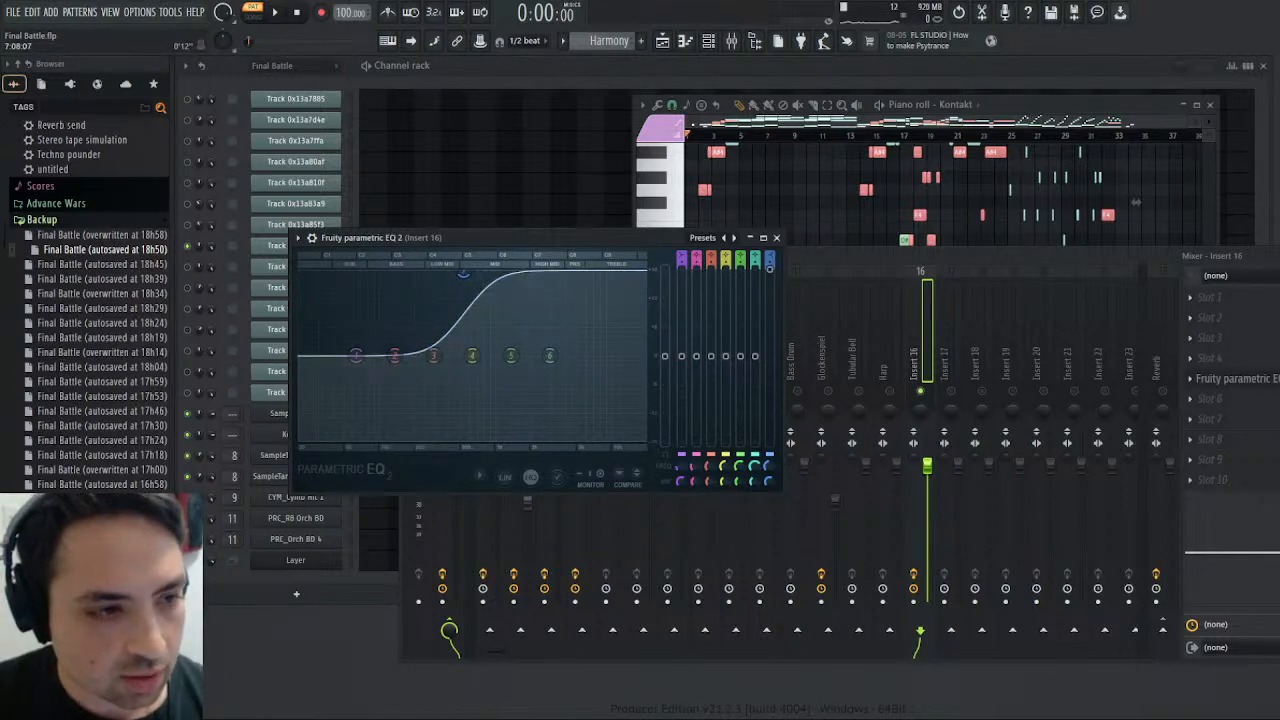
- Replay the opening of the Harmony pattern to hear the low horns with the boosted high shelf
left_click(697, 137)
key("space")
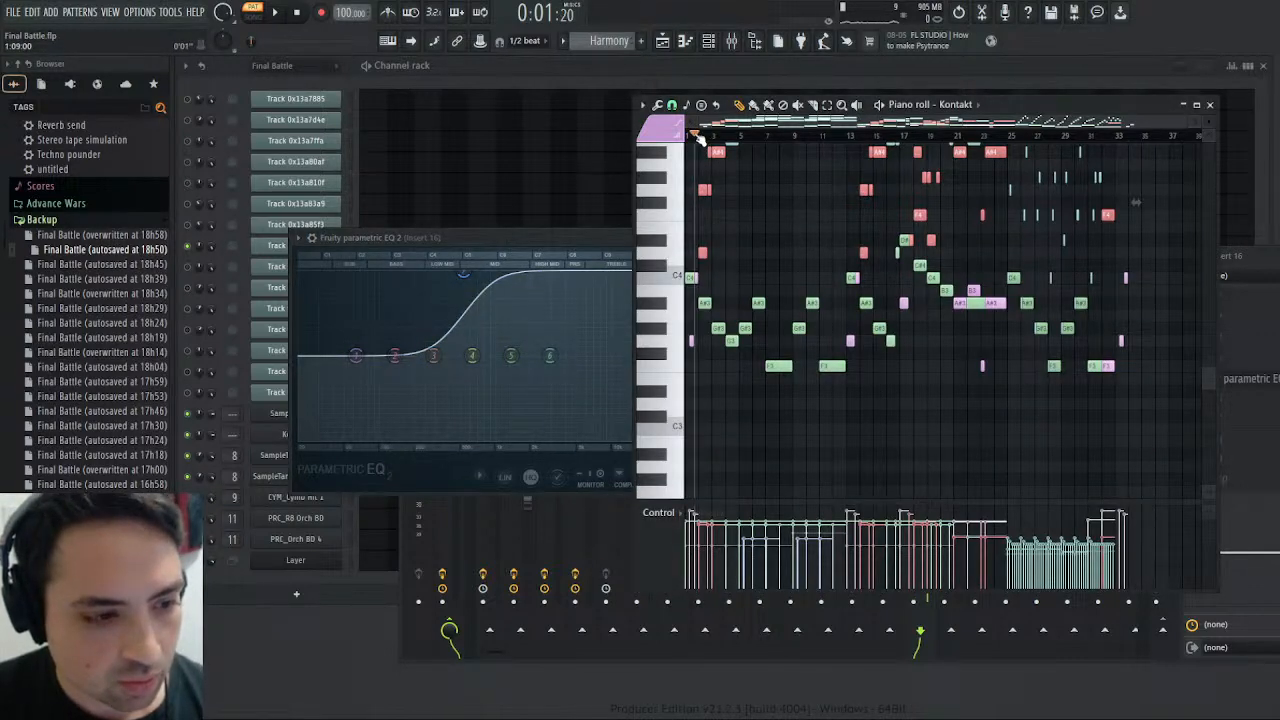
left_click(284, 13)
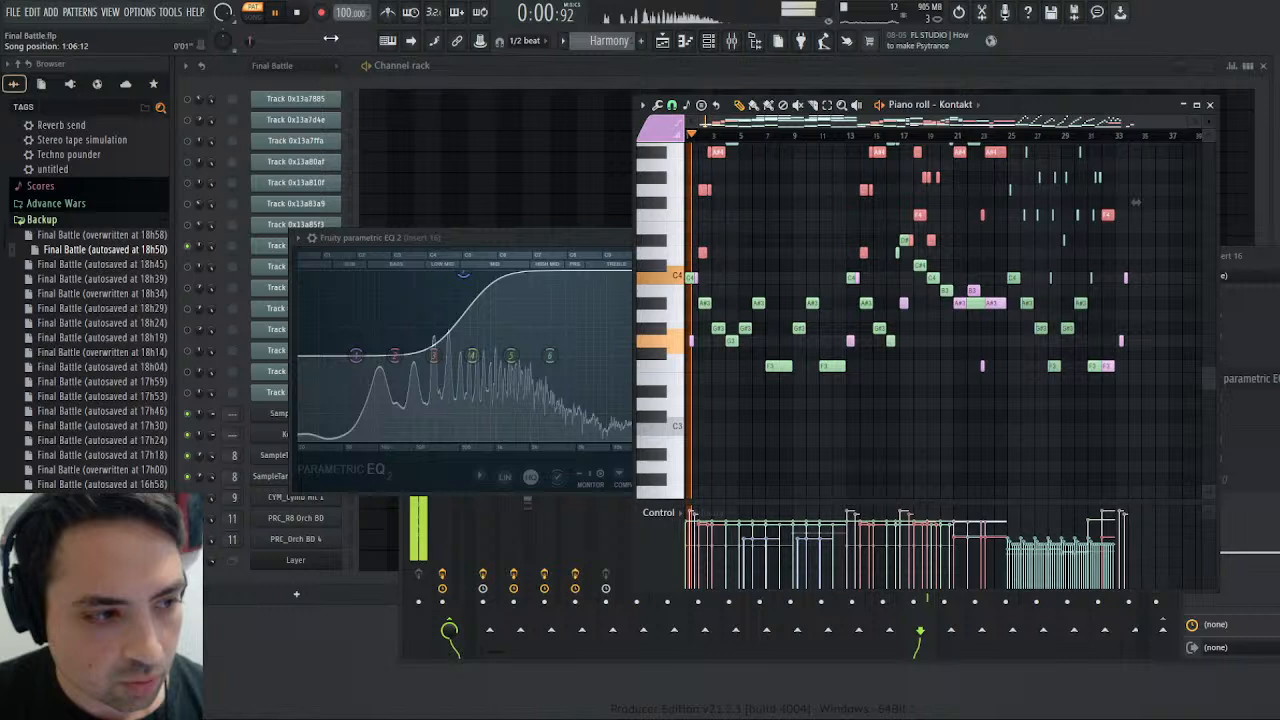
key("space")
left_click(281, 13)
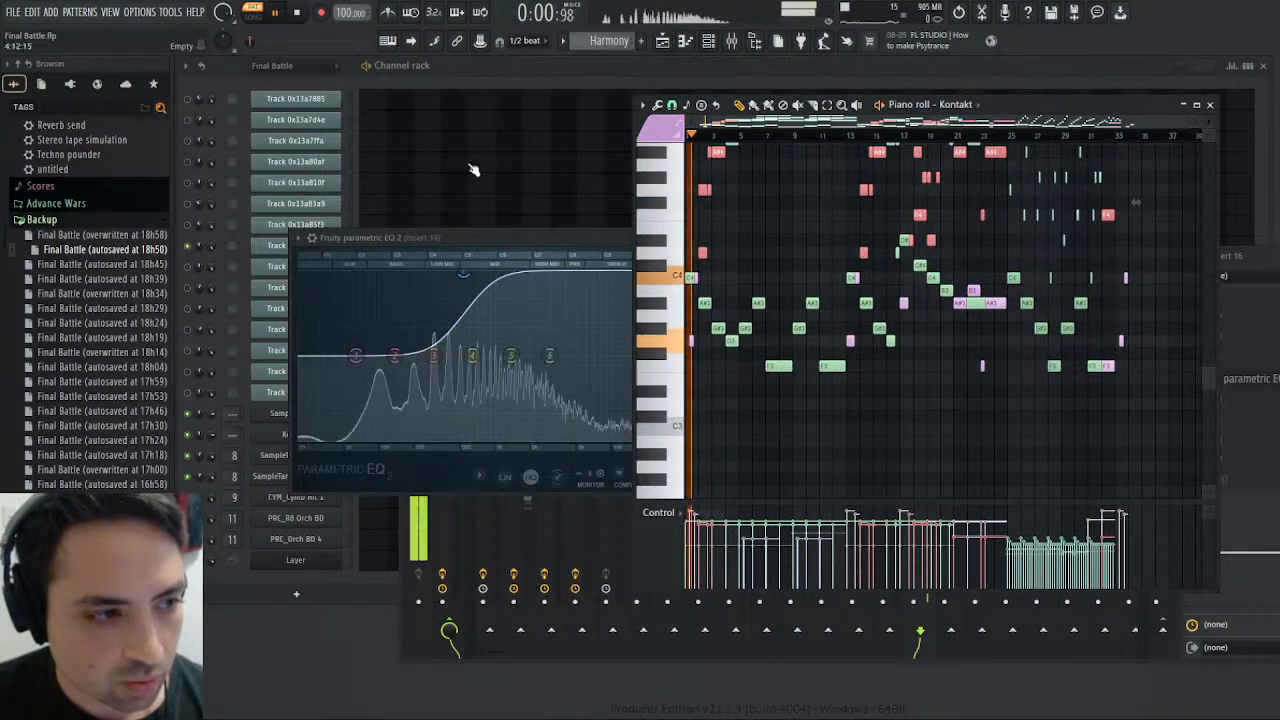
- Move the boosted band 7 high shelf on Insert 16 to a lower frequency, into the low mids, and restart playback
left_click(463, 297)
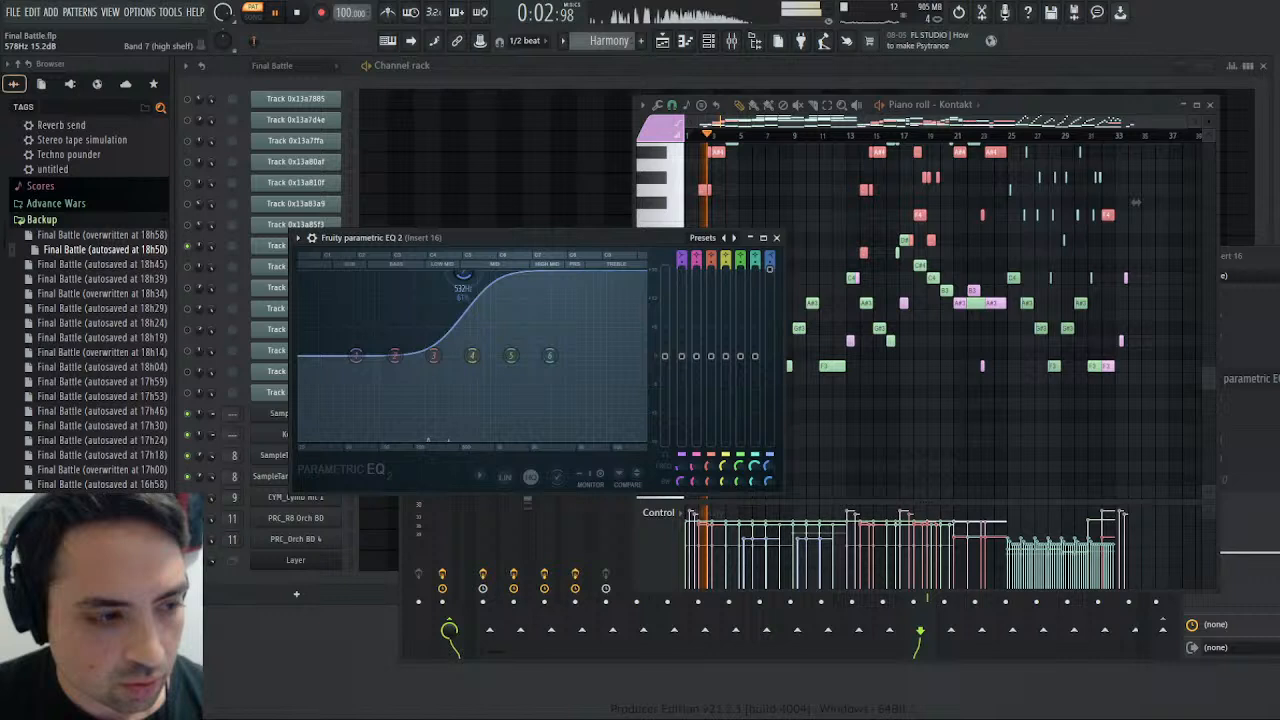
left_click_drag(464, 274, 431, 273)
left_click(296, 13)
key("space")
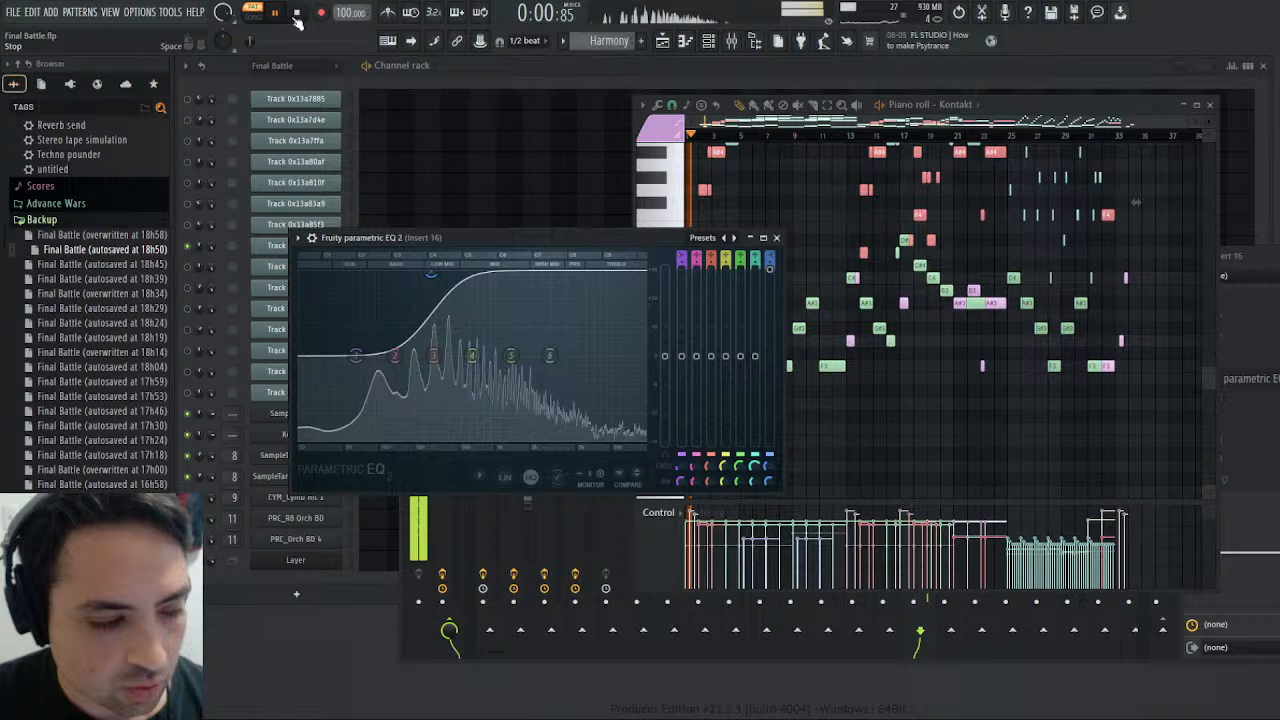
- Switch to the Final Battle pattern and replay its opening to compare the original horns with the equalised ones
scroll(578, 44, "up", 1)
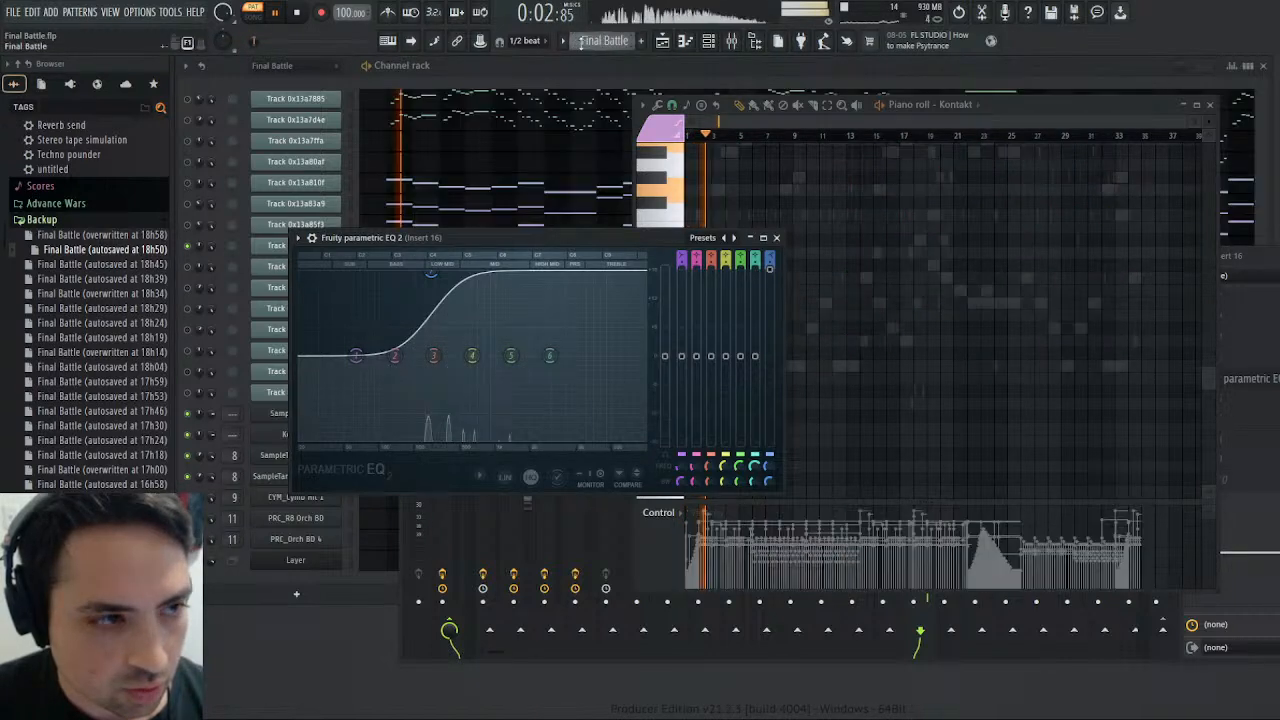
left_click(297, 14)
left_click(279, 14)
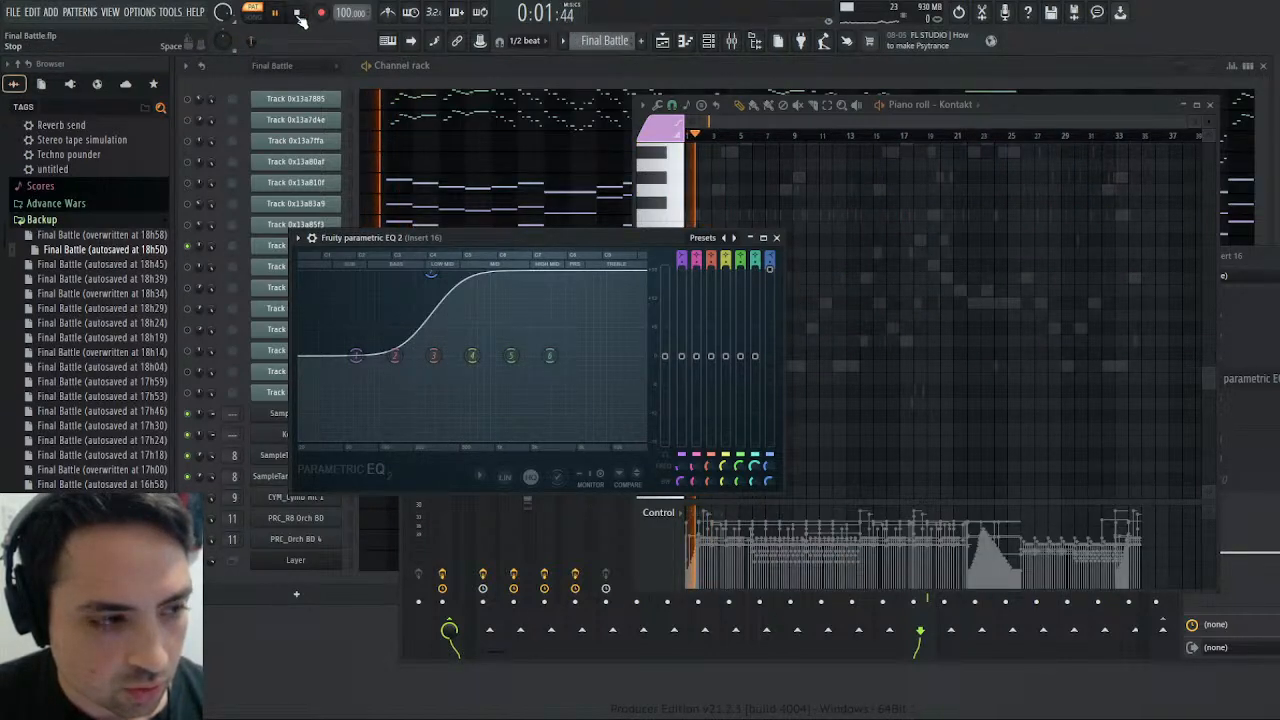
- Stop the Final Battle pattern, switch back to the Harmony pattern and play its opening
left_click(297, 14)
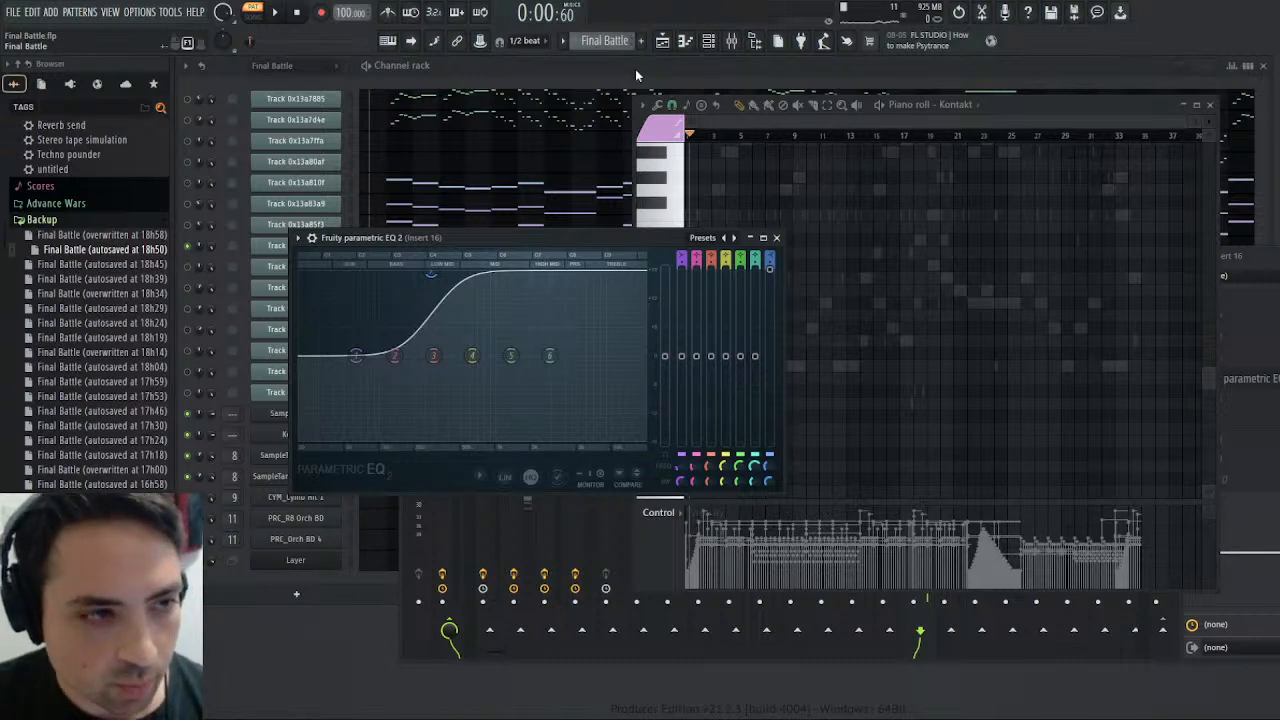
key("KP_Add")
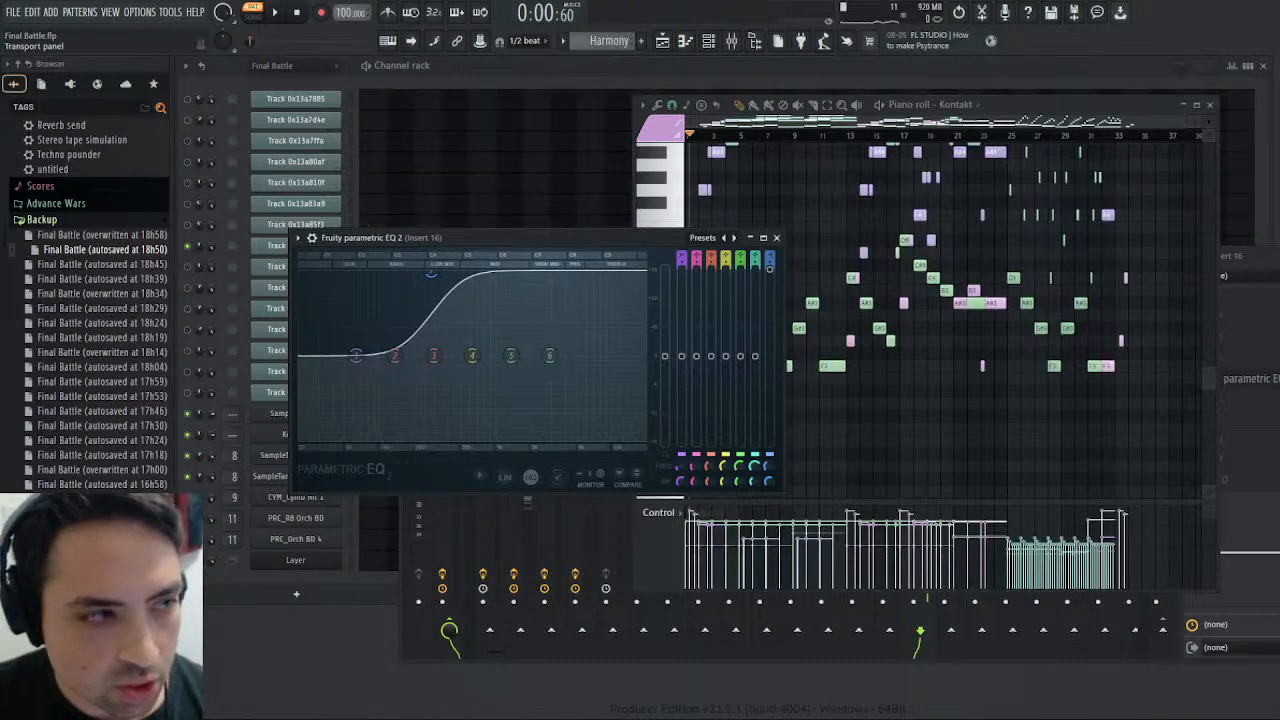
left_click(272, 15)
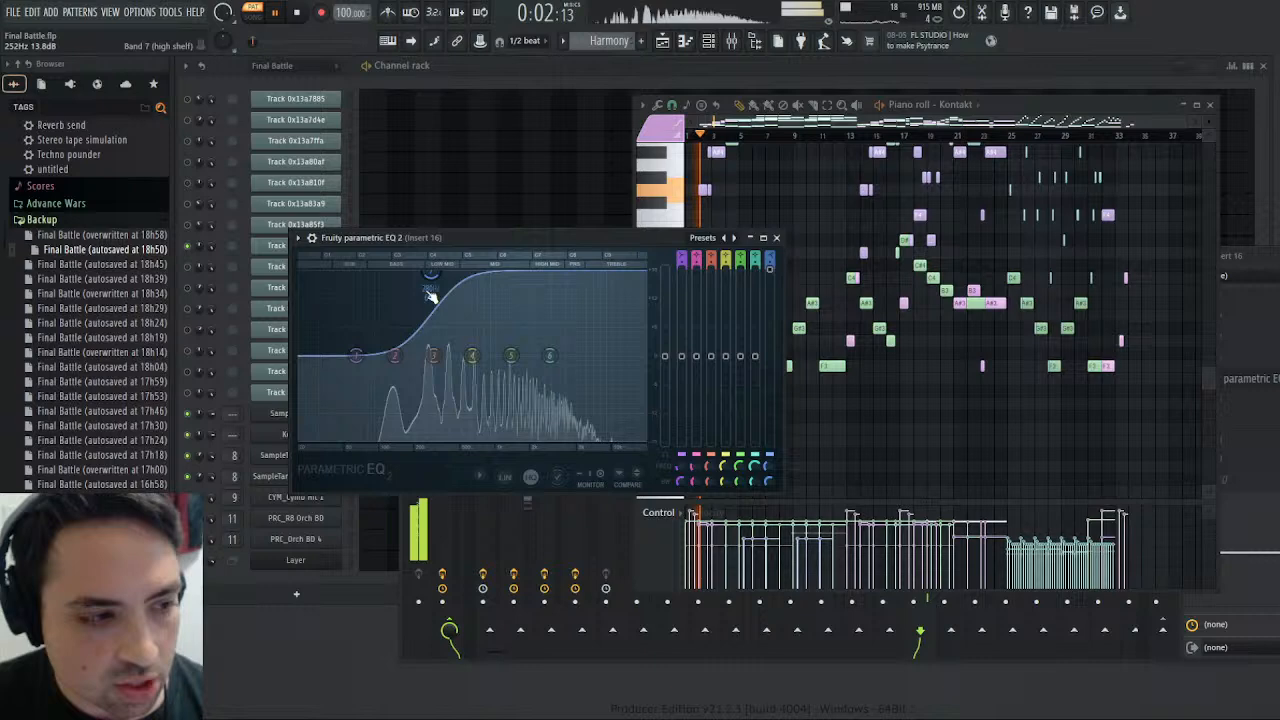
- Shift the boosted band 7 high shelf on Insert 16 to a slightly higher frequency and replay the Harmony opening
left_click_drag(431, 275, 448, 274)
left_click(297, 13)
left_click(281, 14)
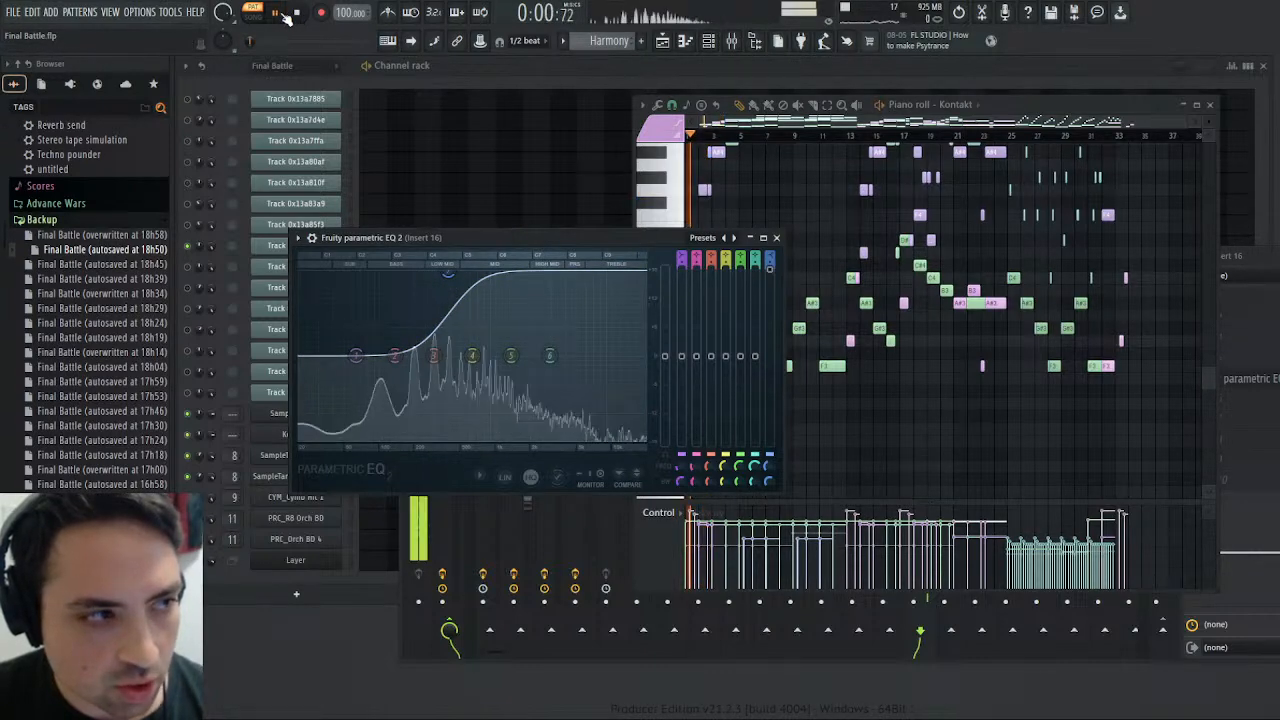
key("space")
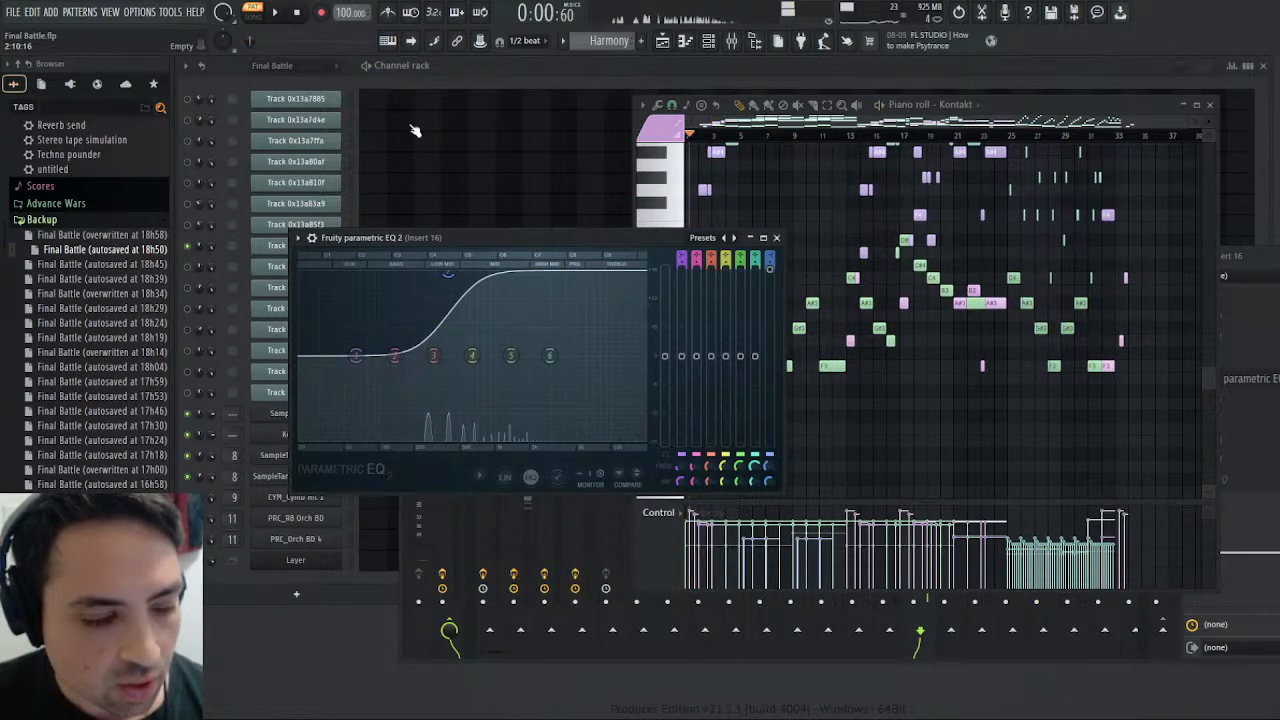
- Open the low C027 F.Horns Sect instrument in Kontakt for editing and show its Group Editor
left_click_drag(480, 238, 550, 455)
left_click(290, 440)
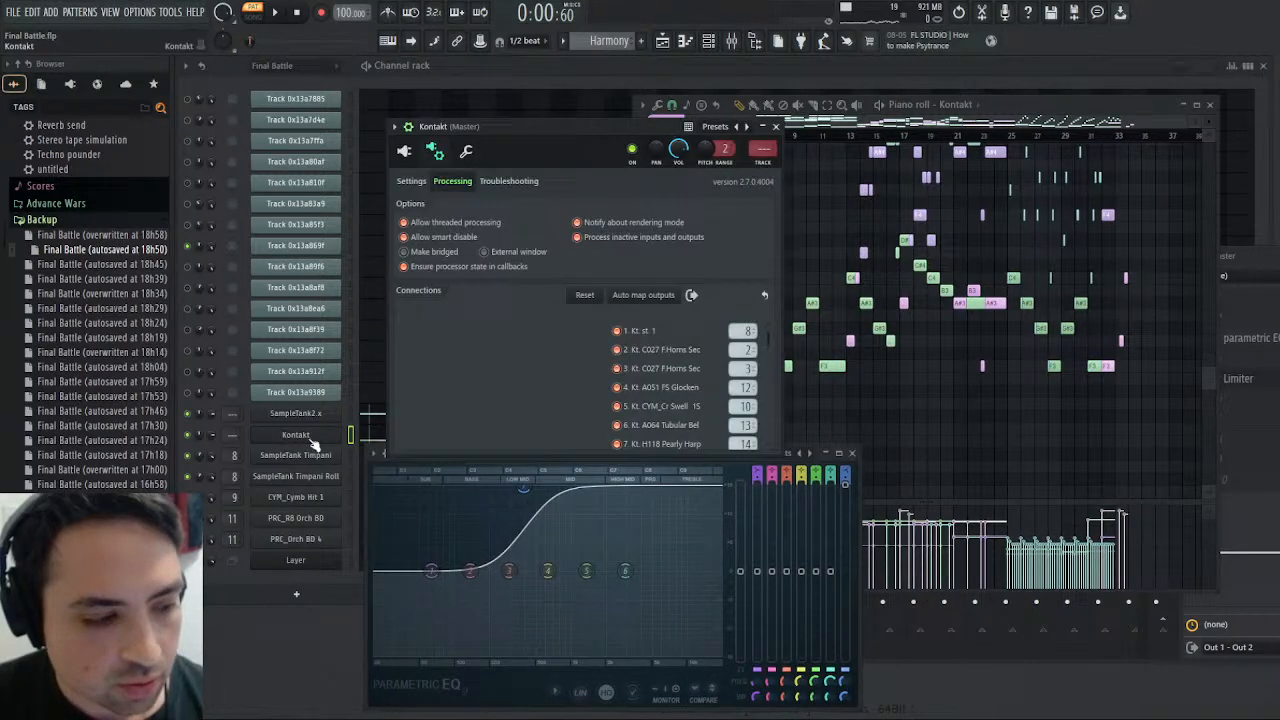
scroll(688, 307, "down", 5)
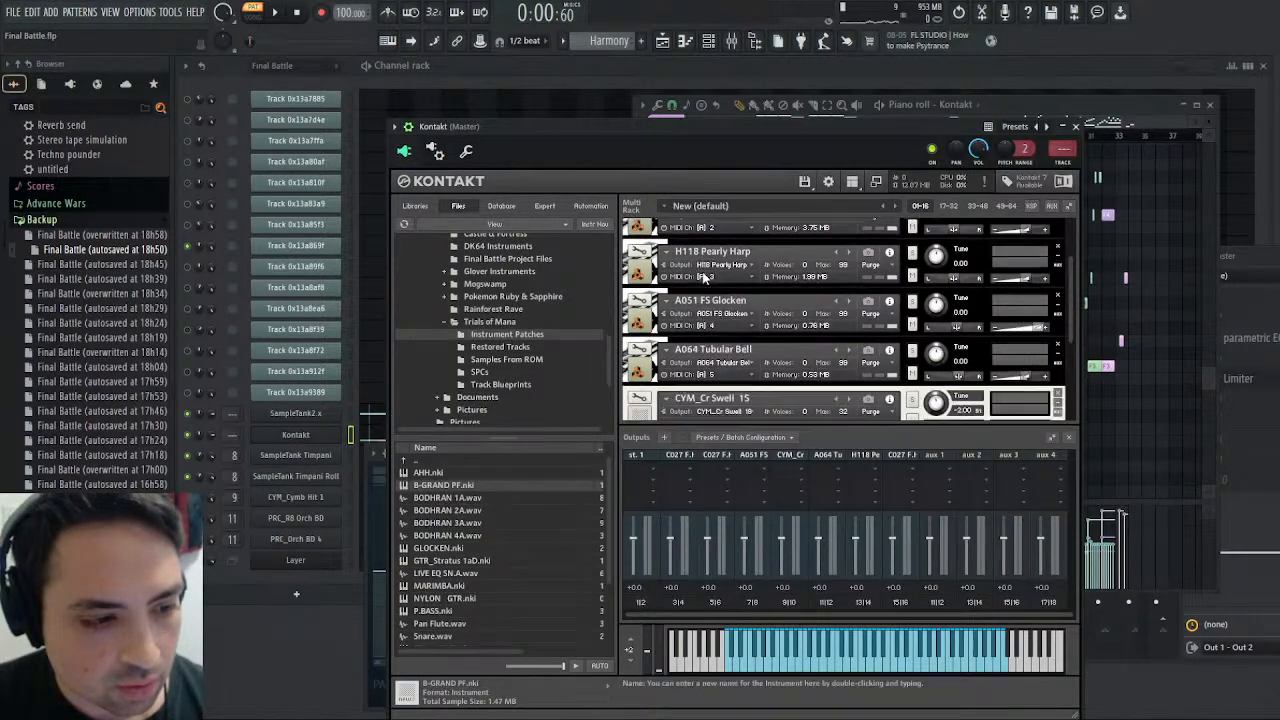
left_click(638, 334)
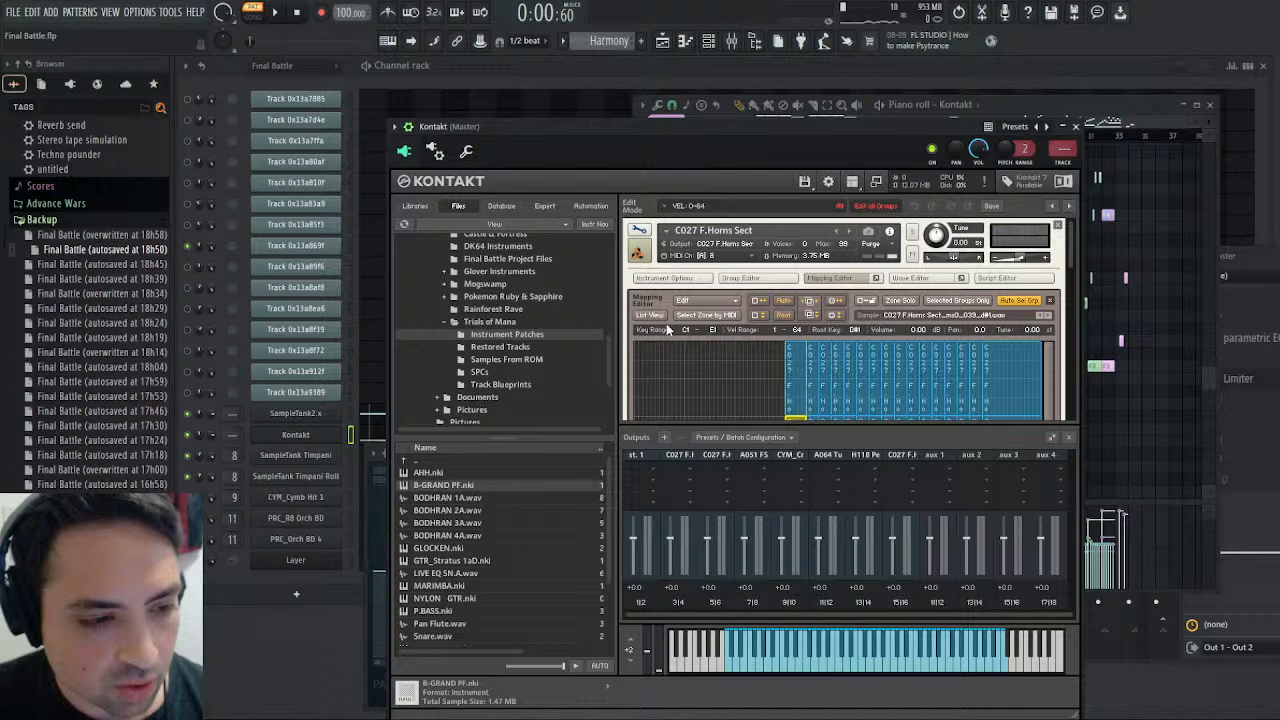
scroll(800, 297, "down", 1)
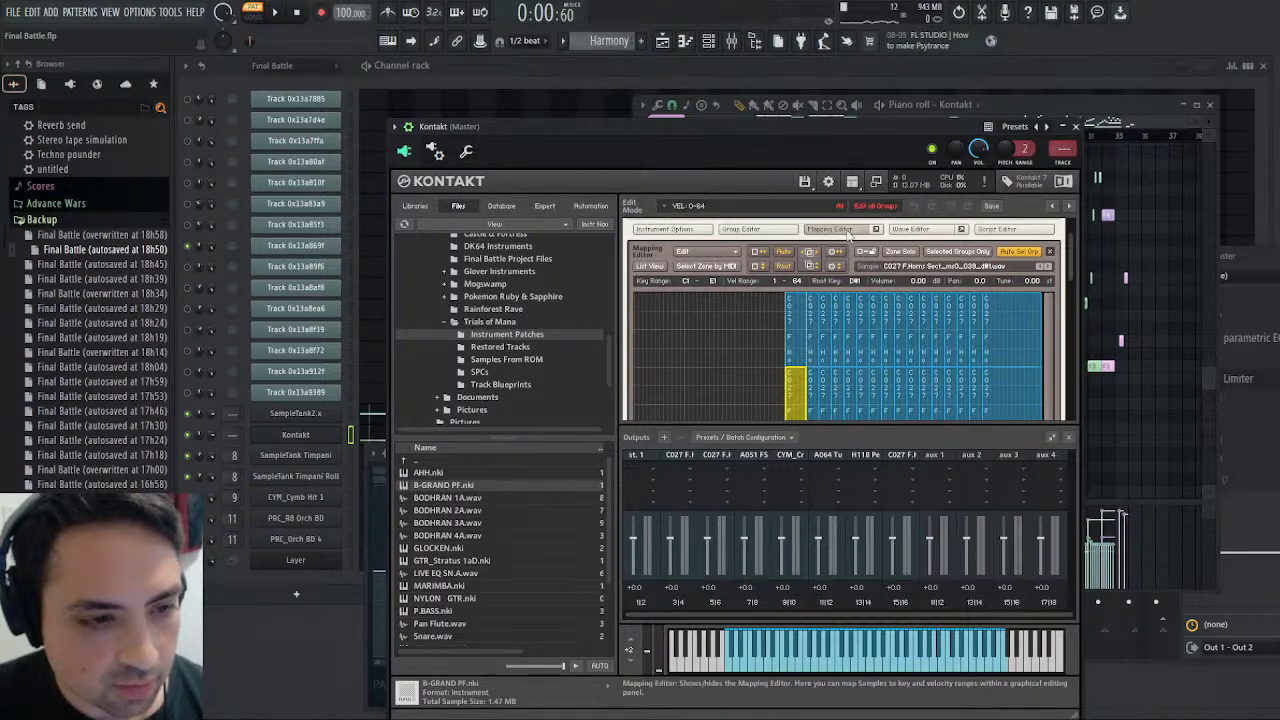
left_click(740, 229)
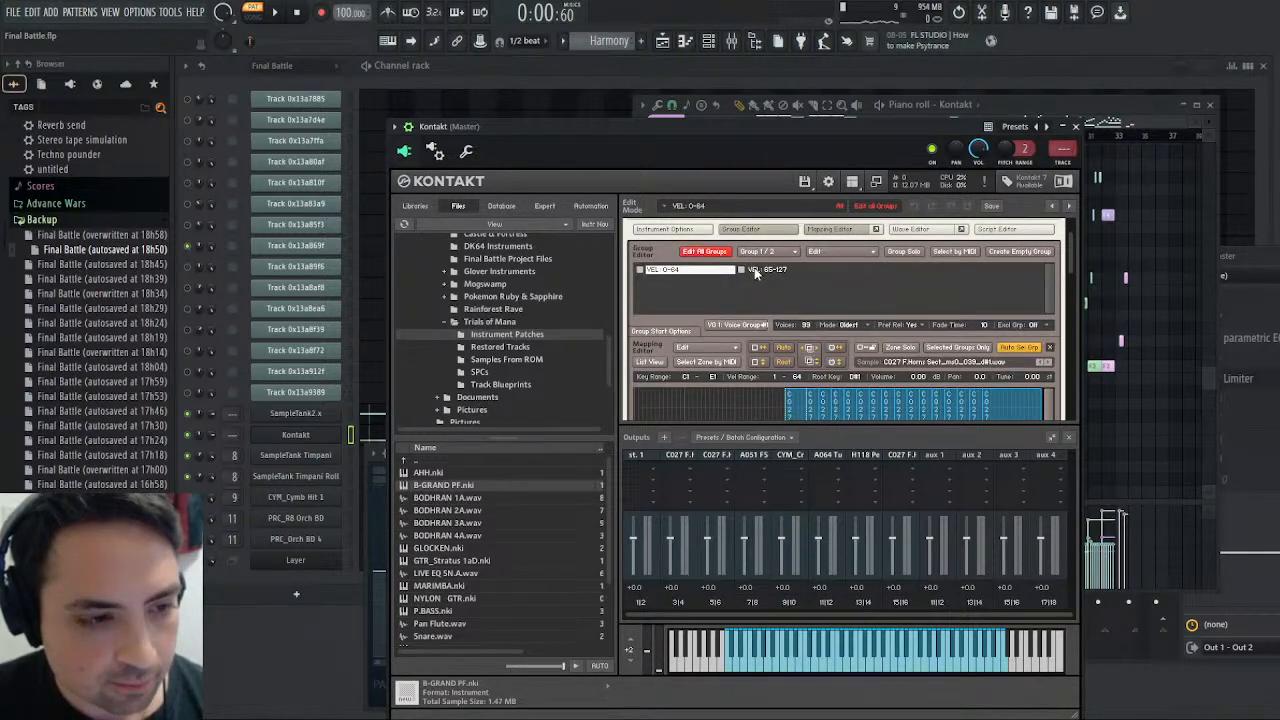
- Examine the zones, effects and modulation settings of the VEL: 65-127 group in C027 F.Horns Sect
left_click(757, 272)
scroll(757, 276, "down", 4)
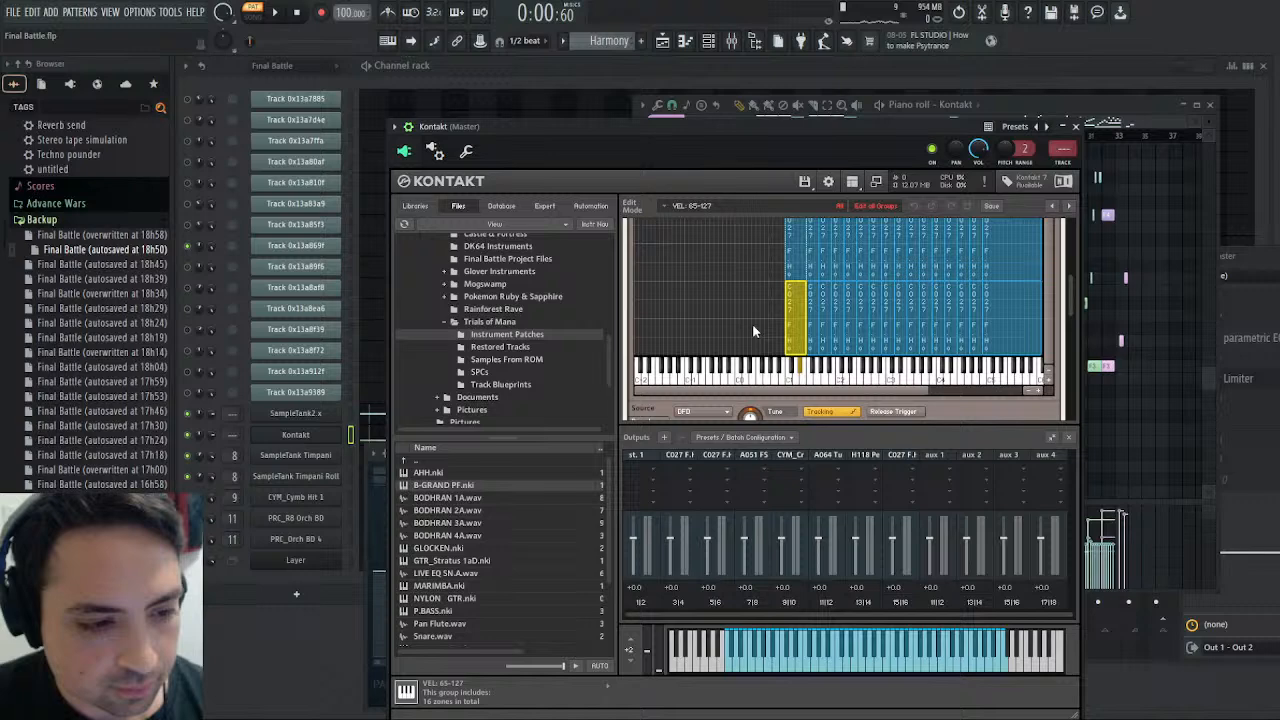
scroll(757, 320, "down", 6)
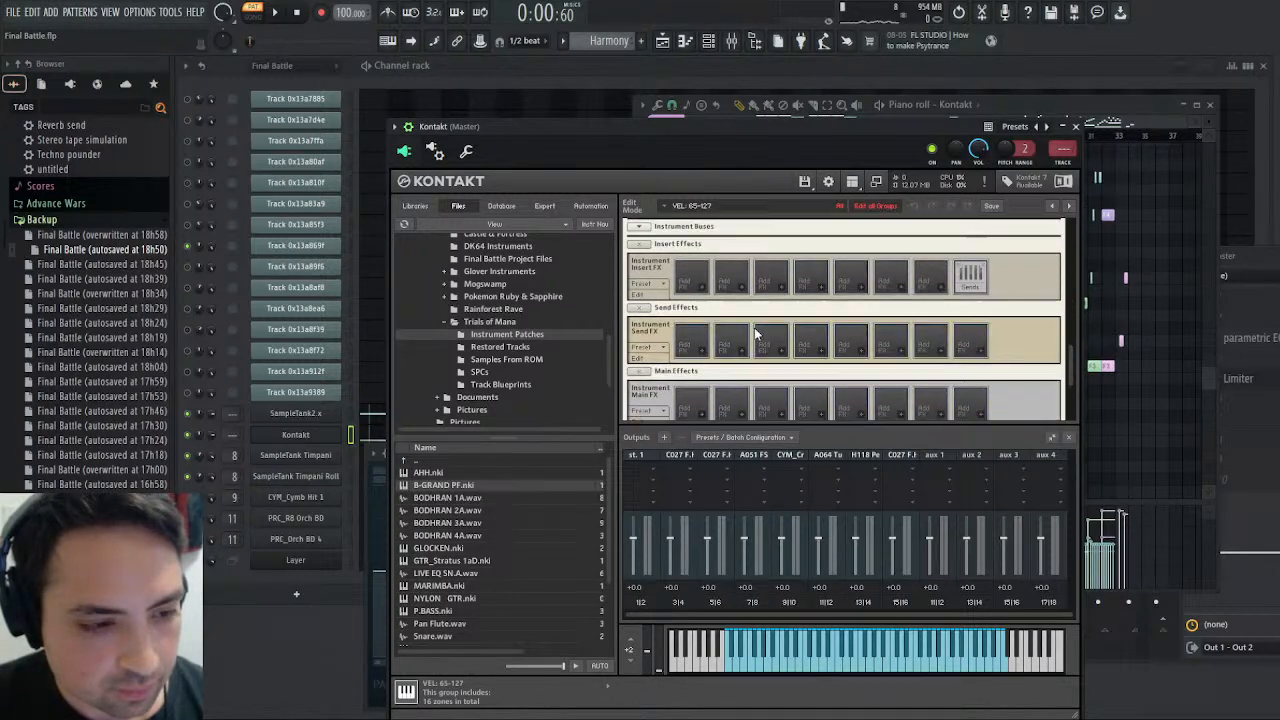
scroll(760, 328, "down", 2)
scroll(716, 303, "up", 4)
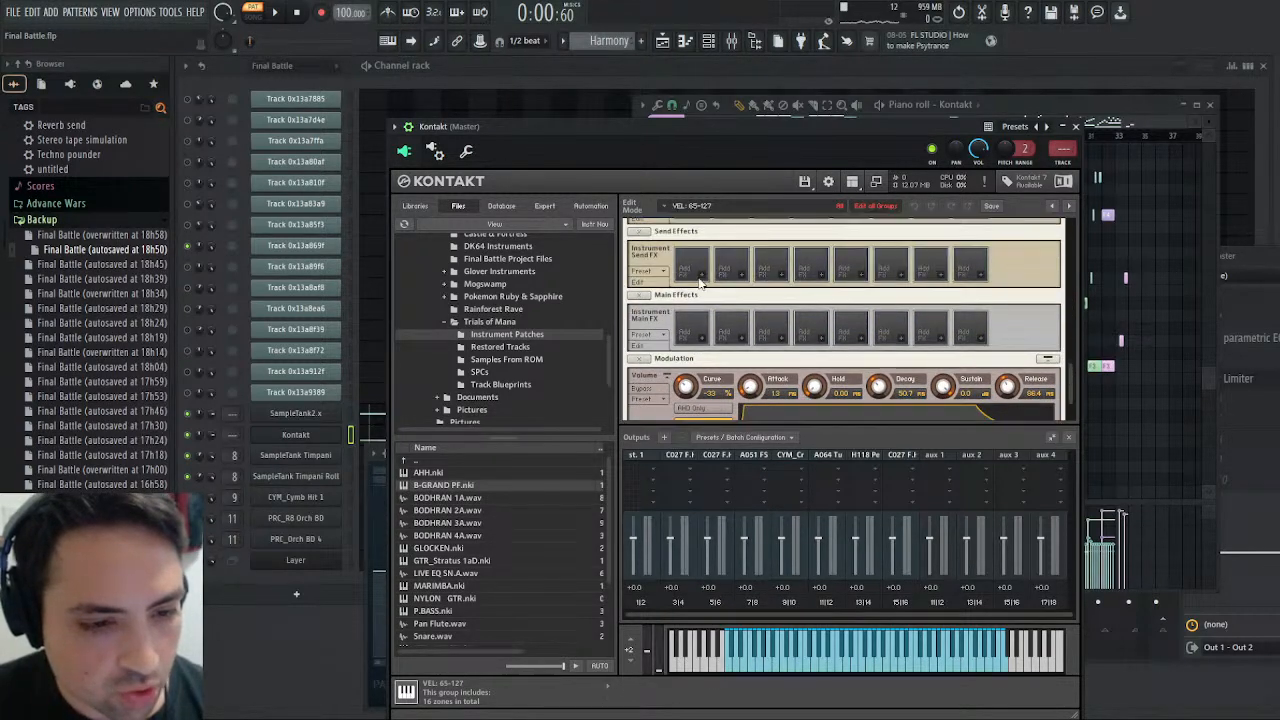
scroll(712, 290, "up", 4)
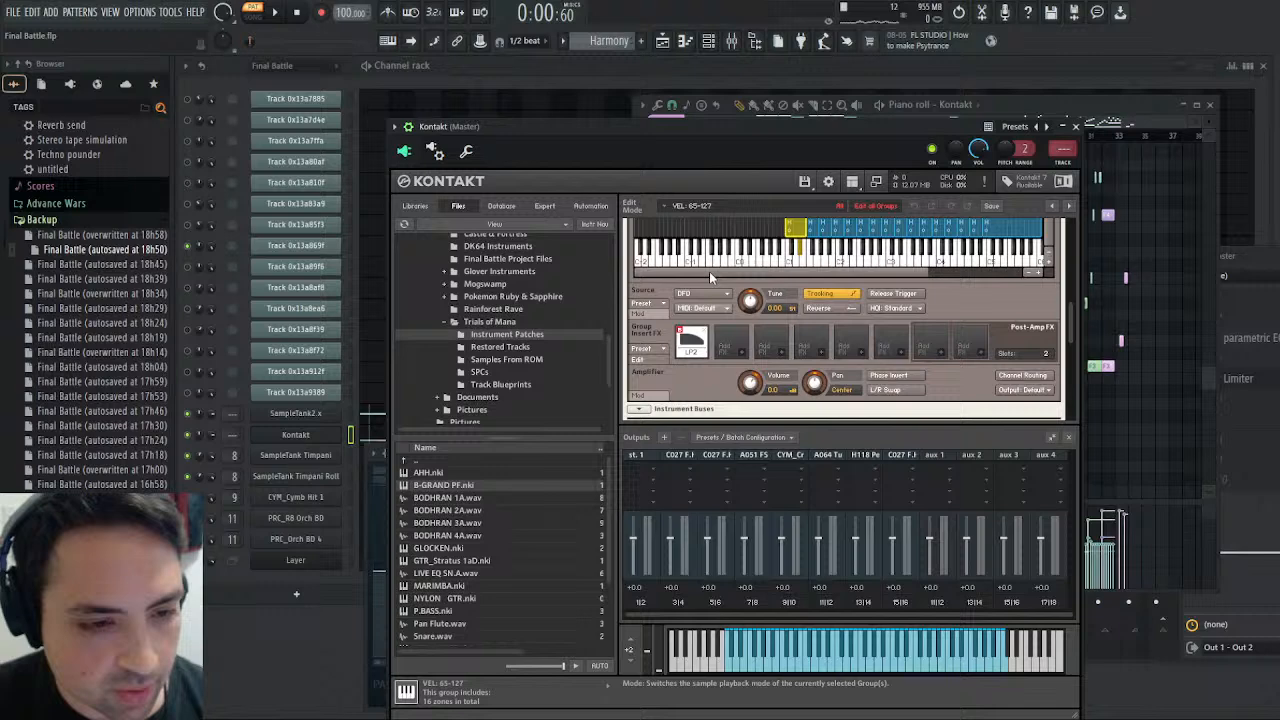
scroll(709, 273, "up", 4)
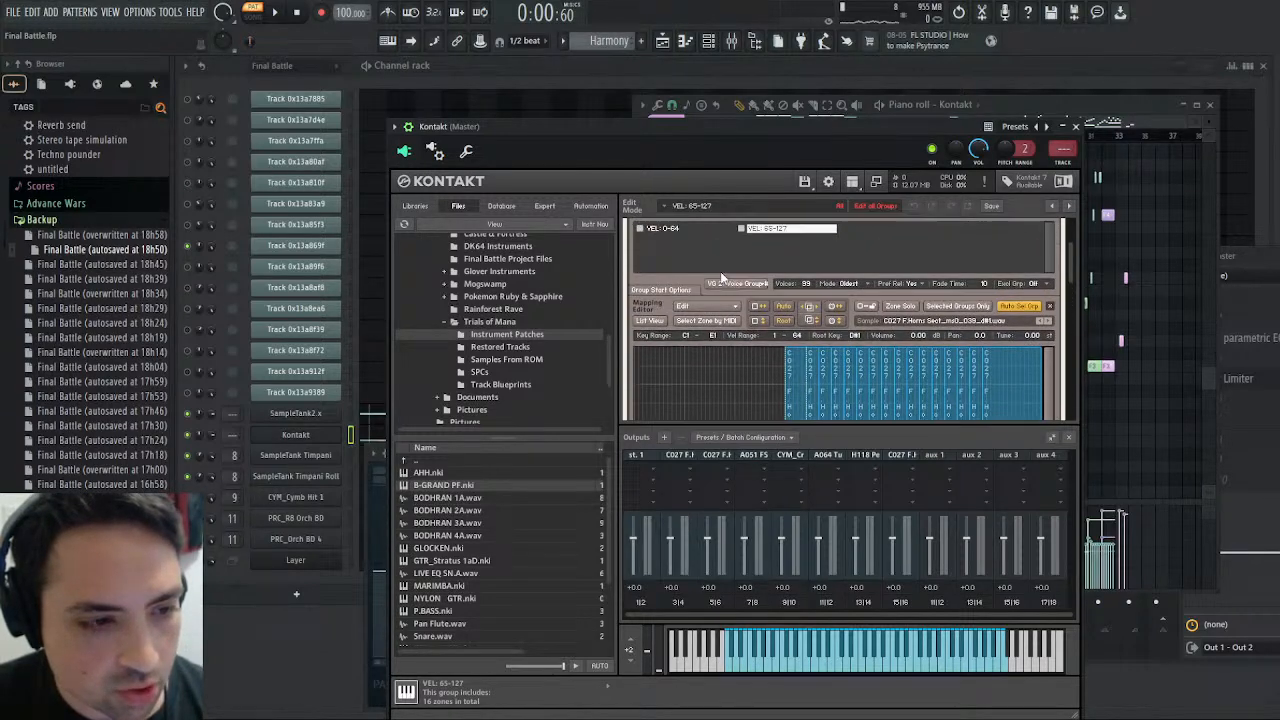
scroll(760, 304, "up", 2)
- Select the VEL: 0-64 group, hide the Group and Mapping Editors, and examine its group and instrument effects
left_click(690, 272)
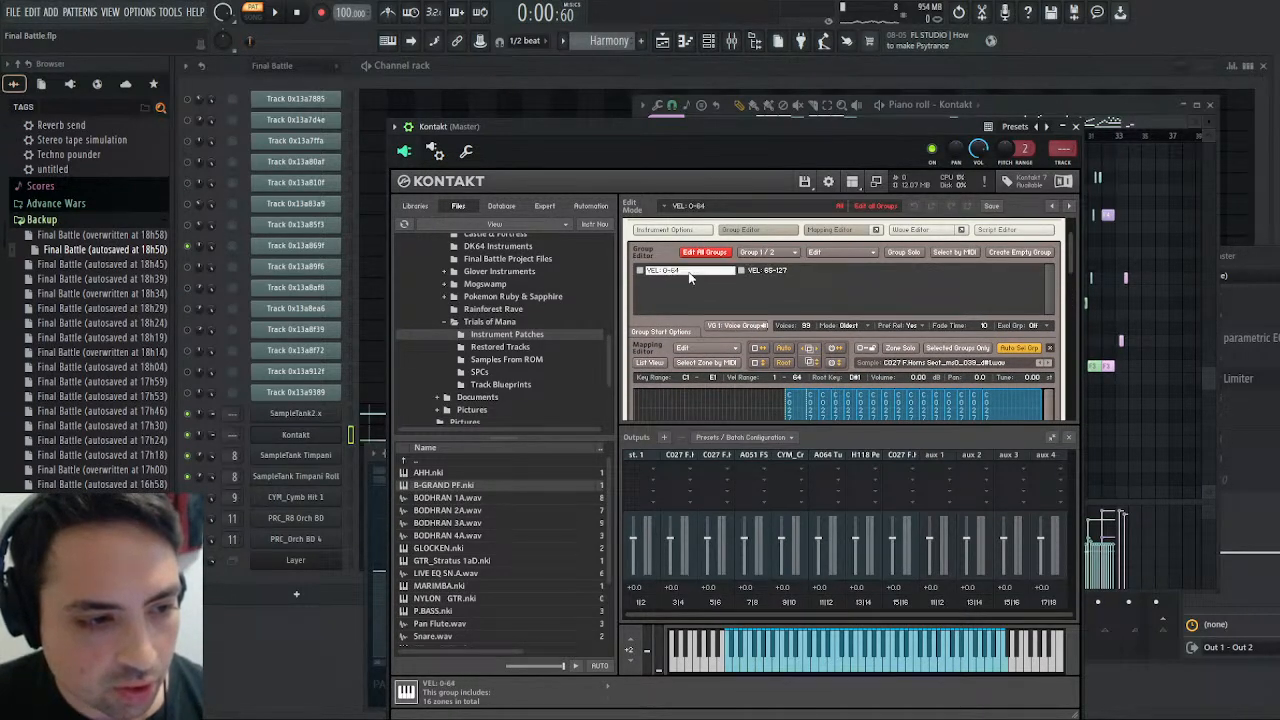
scroll(687, 327, "down", 5)
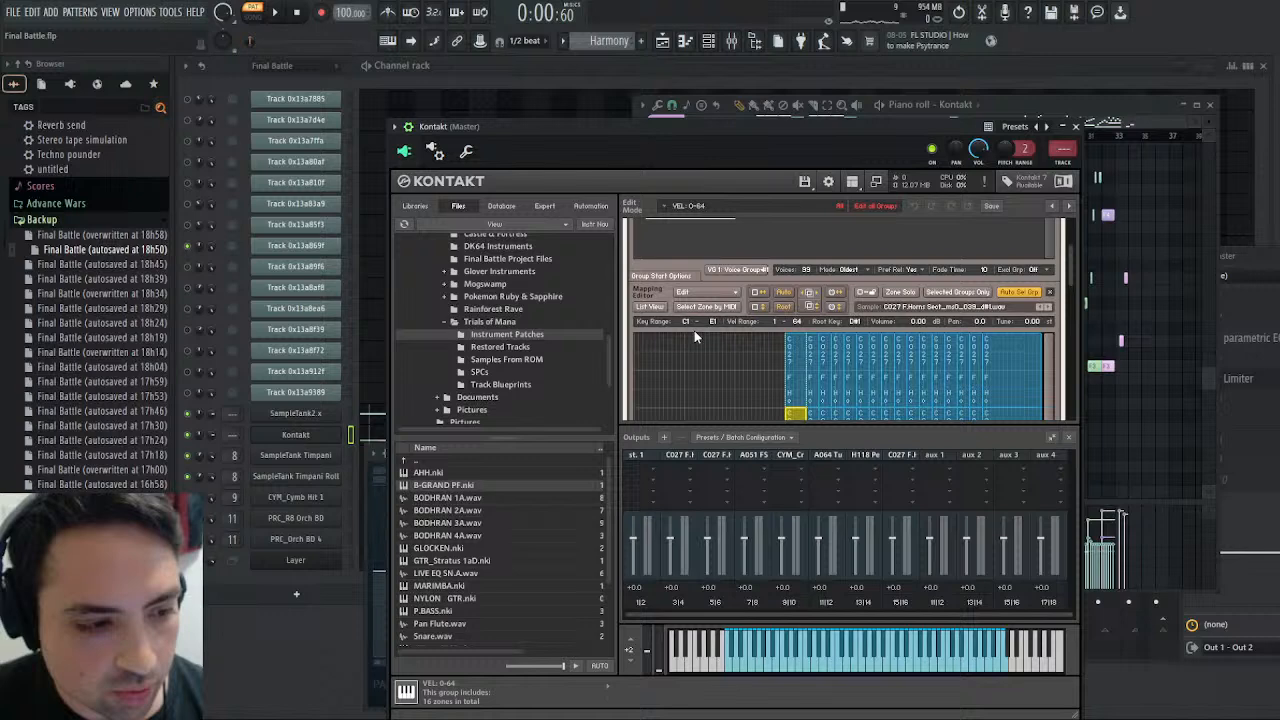
scroll(724, 343, "up", 5)
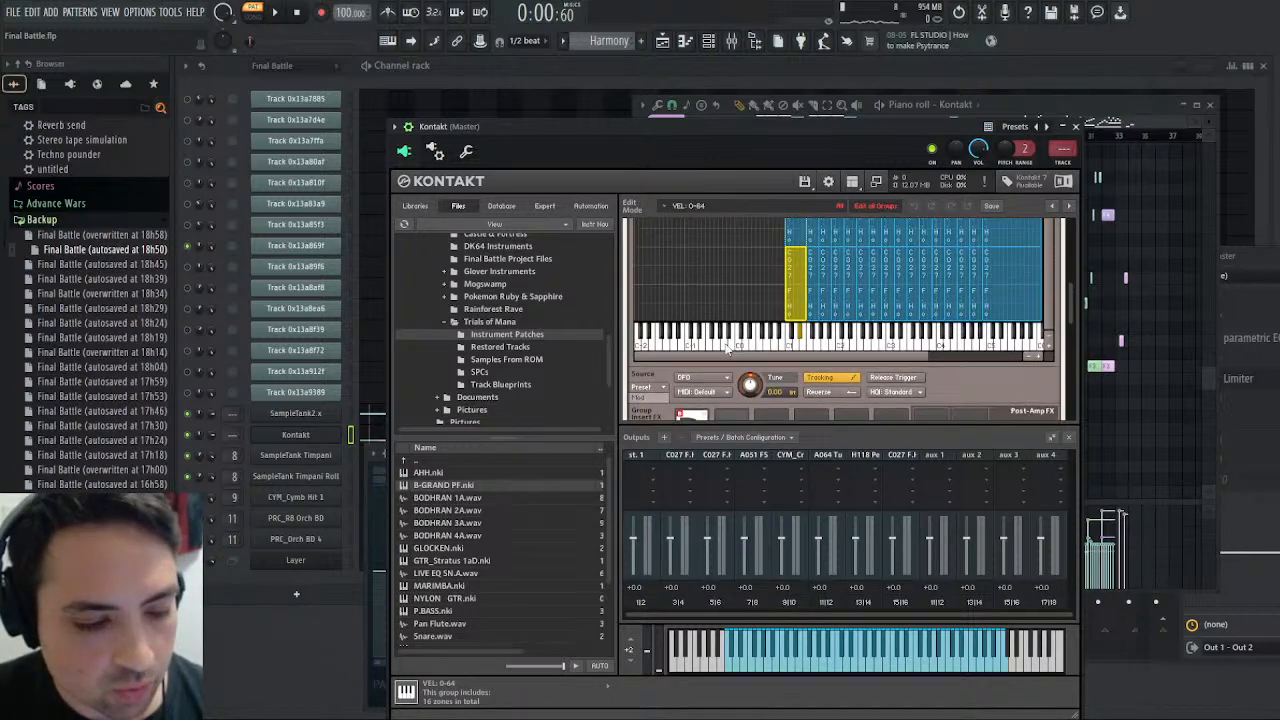
scroll(720, 337, "up", 2)
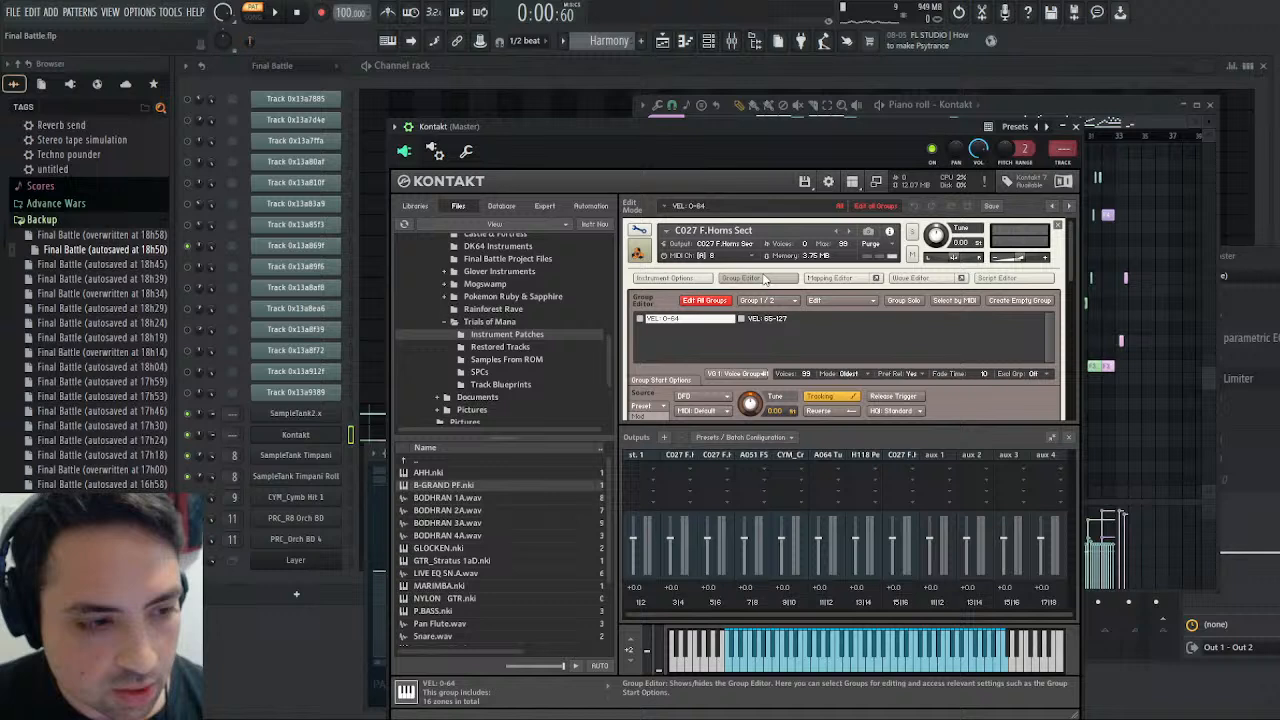
left_click(758, 277)
scroll(712, 378, "down", 1)
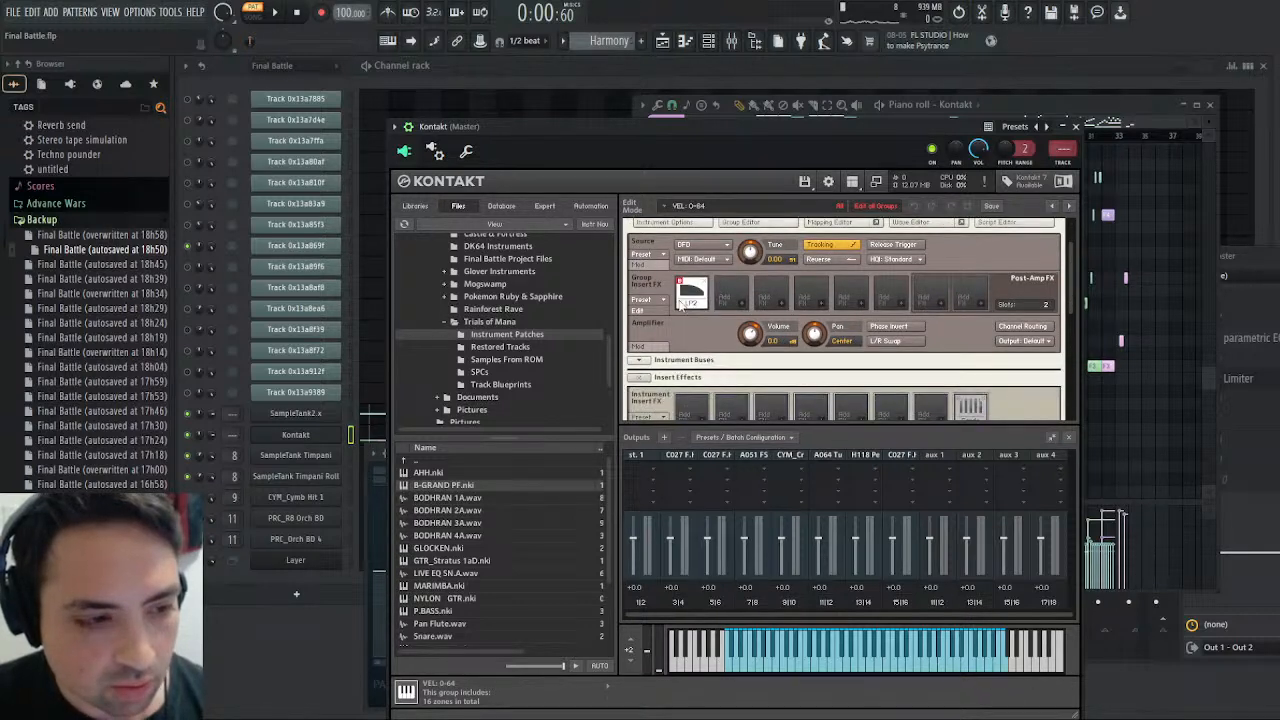
scroll(740, 360, "down", 1)
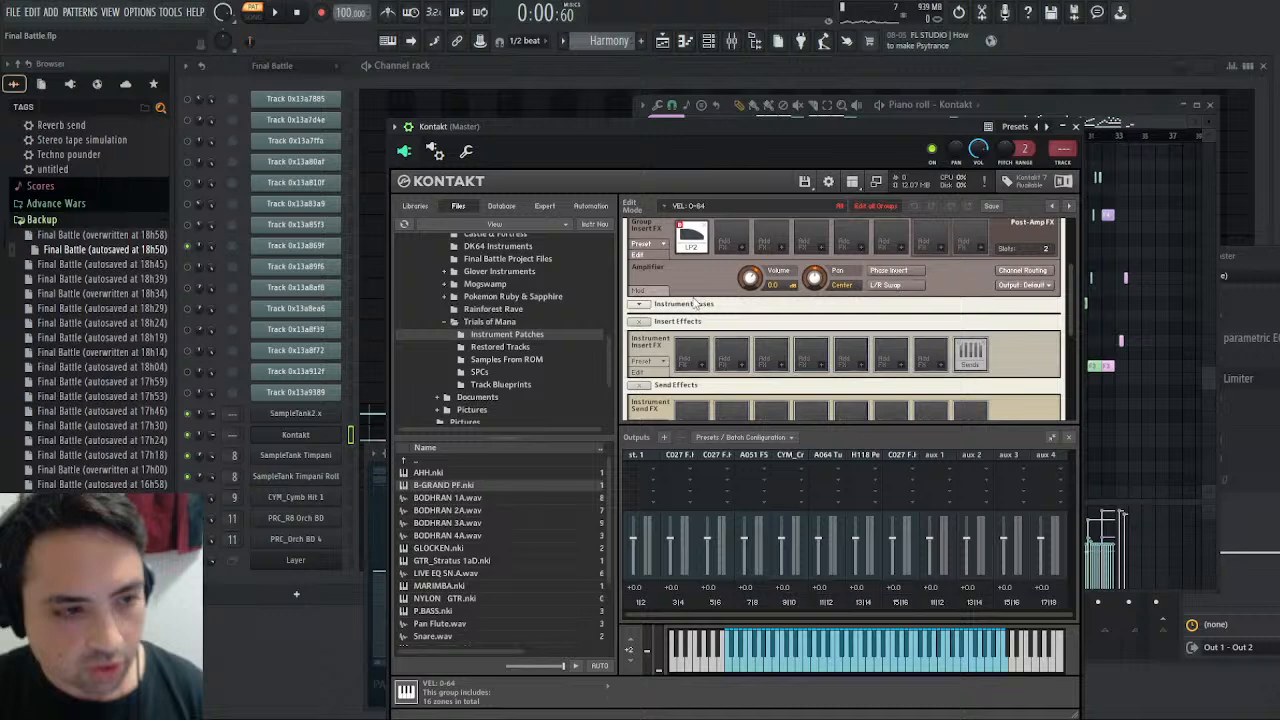
scroll(688, 310, "down", 2)
scroll(695, 315, "up", 2)
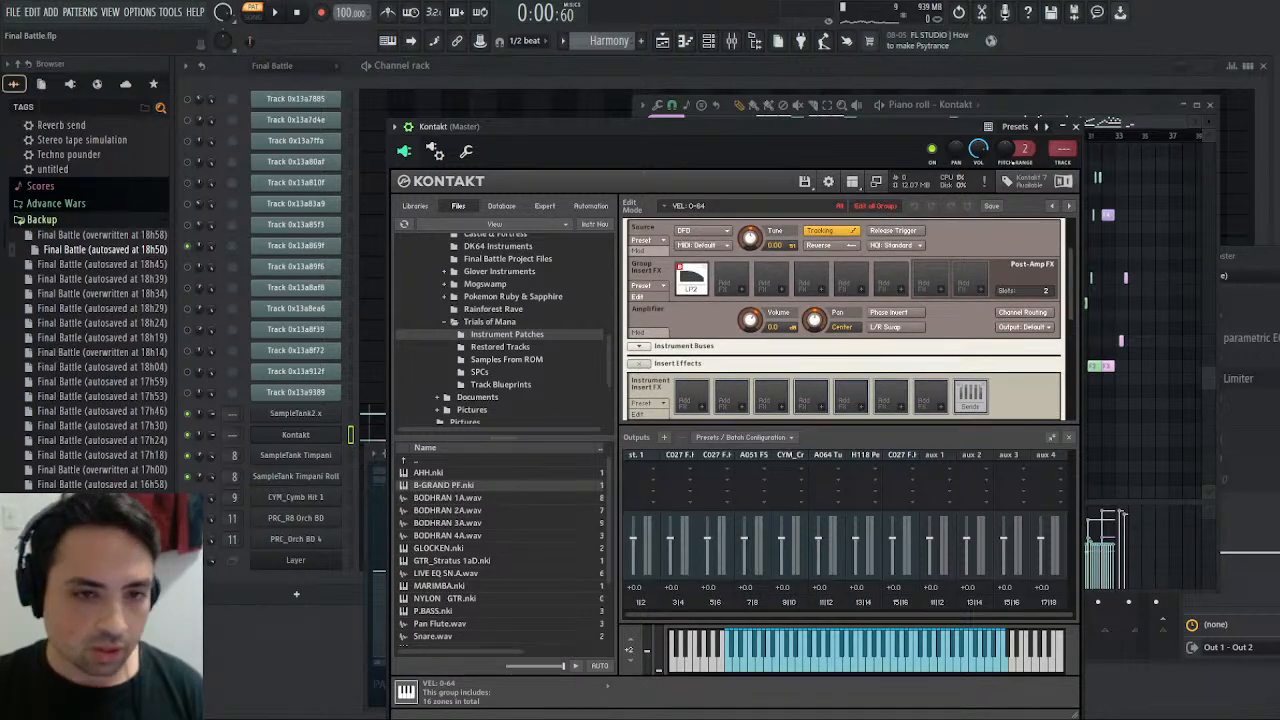
- Close Kontakt, reopen Insert 16's Fruity parametric EQ 2 from the mixer and replay the Harmony opening
left_click(1075, 126)
left_click(1246, 252)
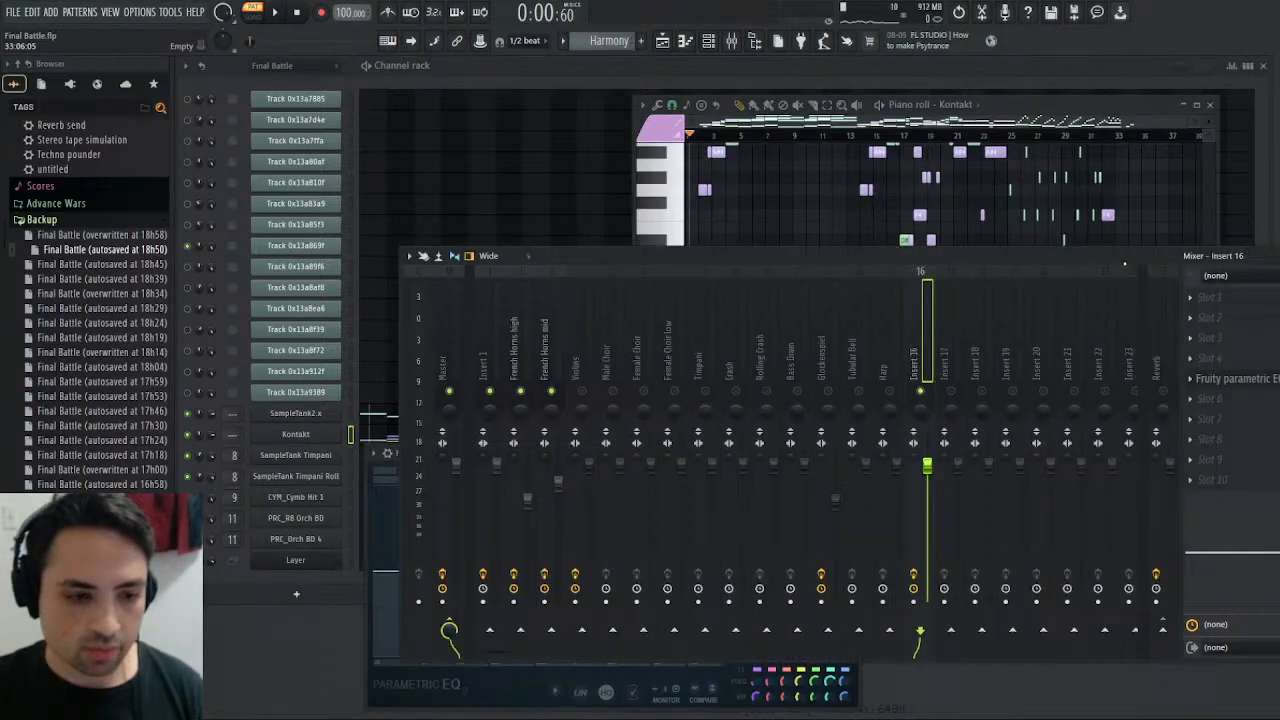
left_click(1224, 380)
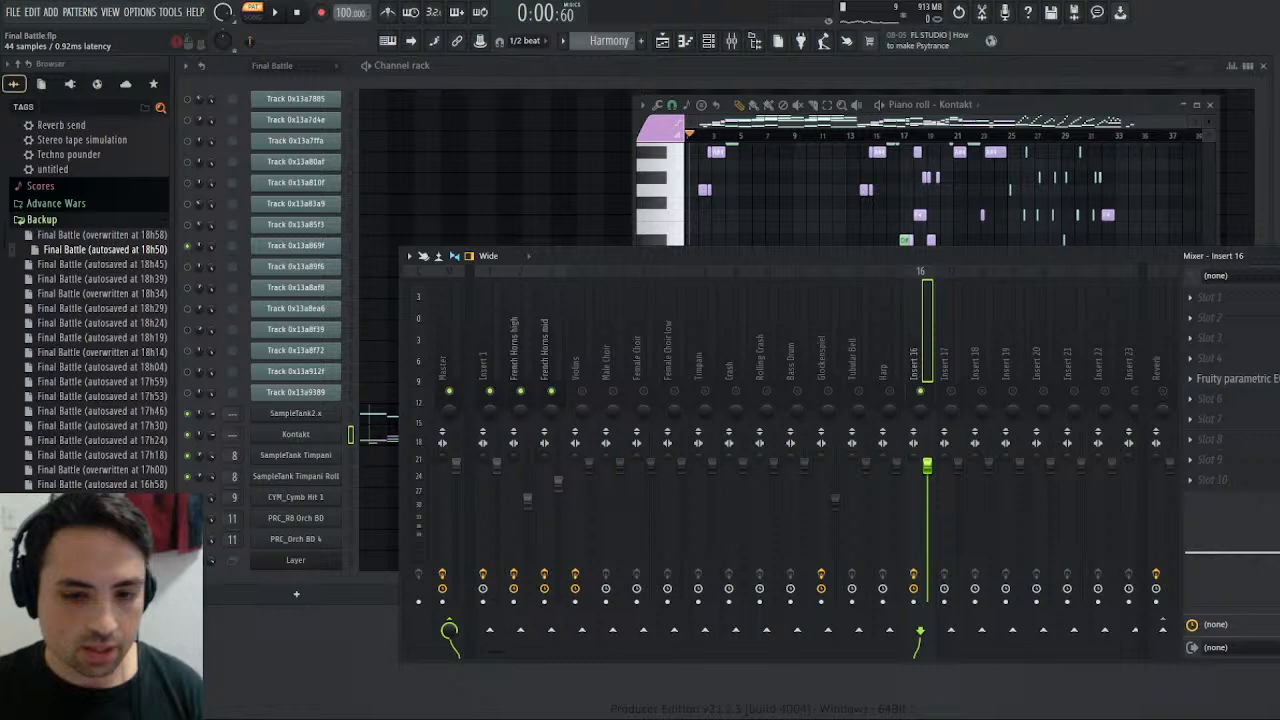
left_click(1224, 382)
left_click_drag(571, 495, 533, 495)
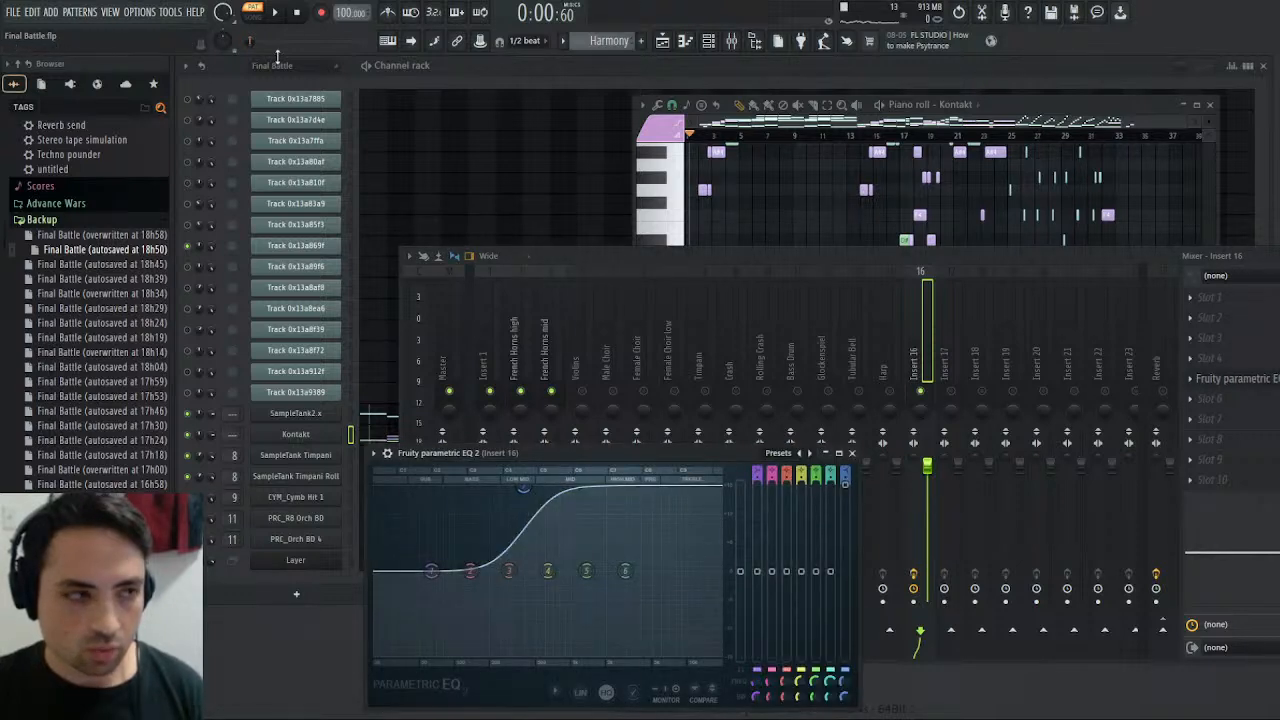
left_click(278, 15)
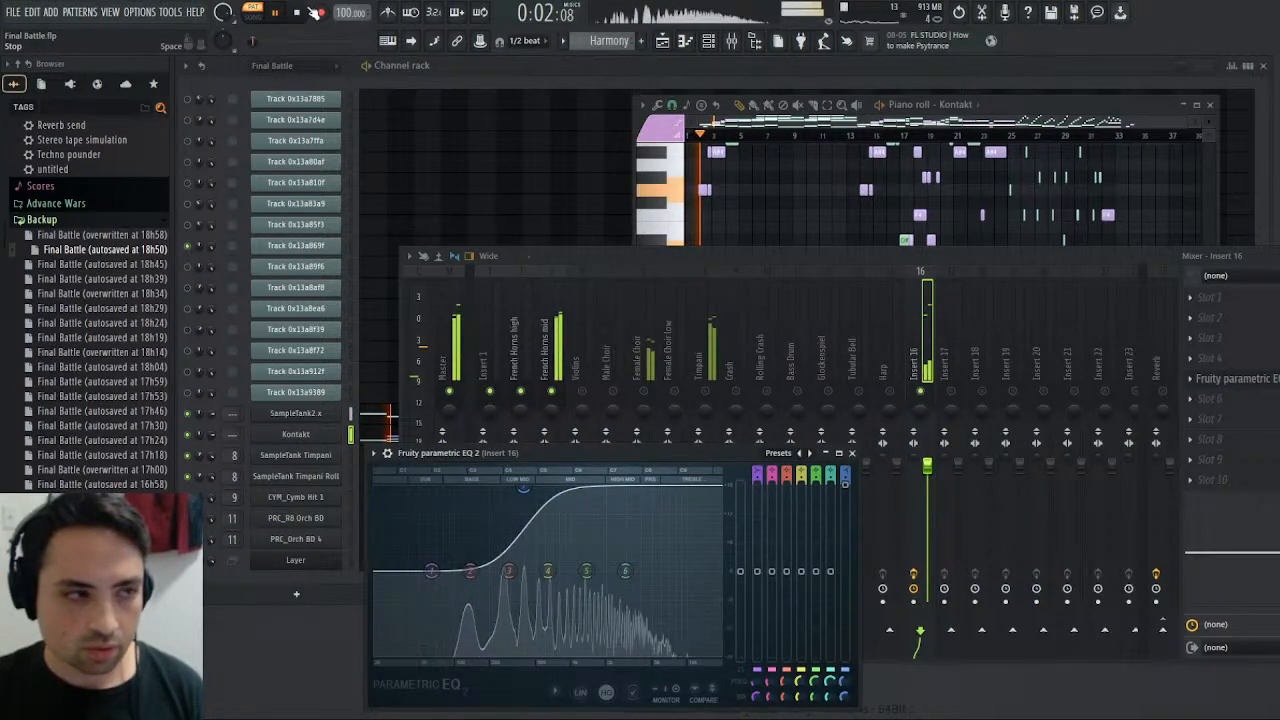
left_click(297, 12)
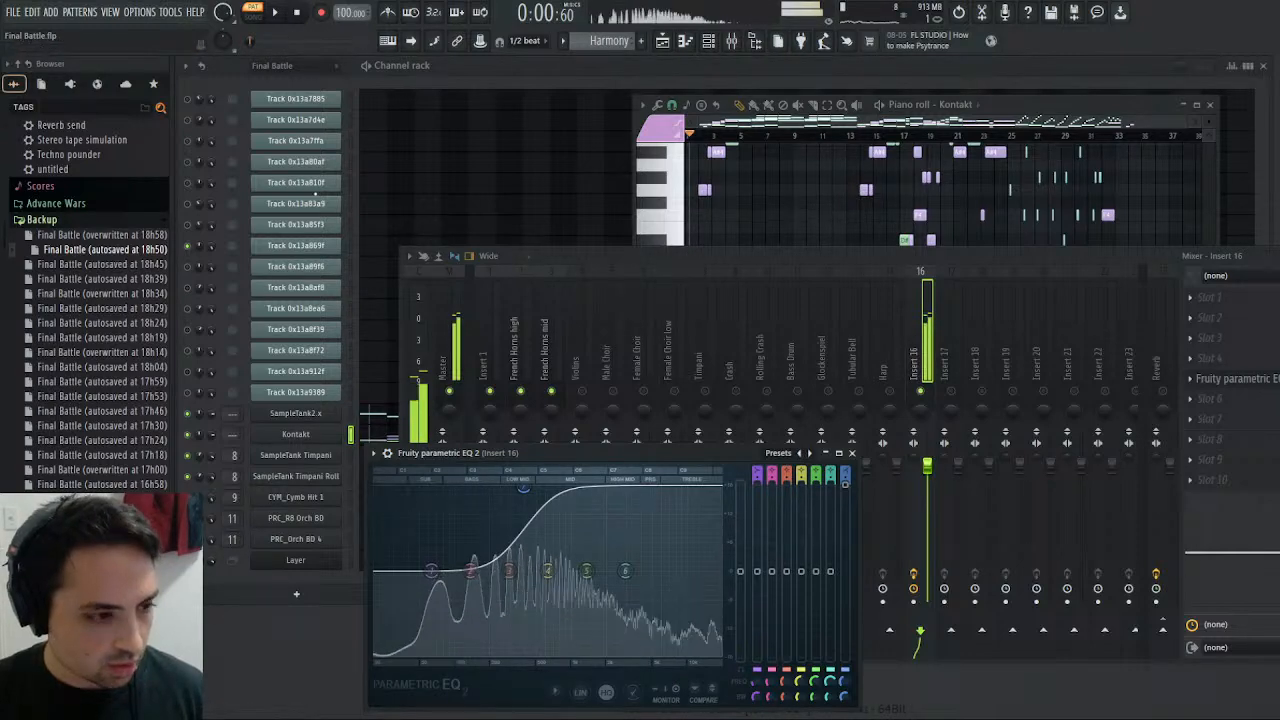
- In the C027 F.Horns Sect mapping, try lowering the upper velocities of the second and third VEL: 65-127 zones and stretching the first zone over them
left_click(305, 434)
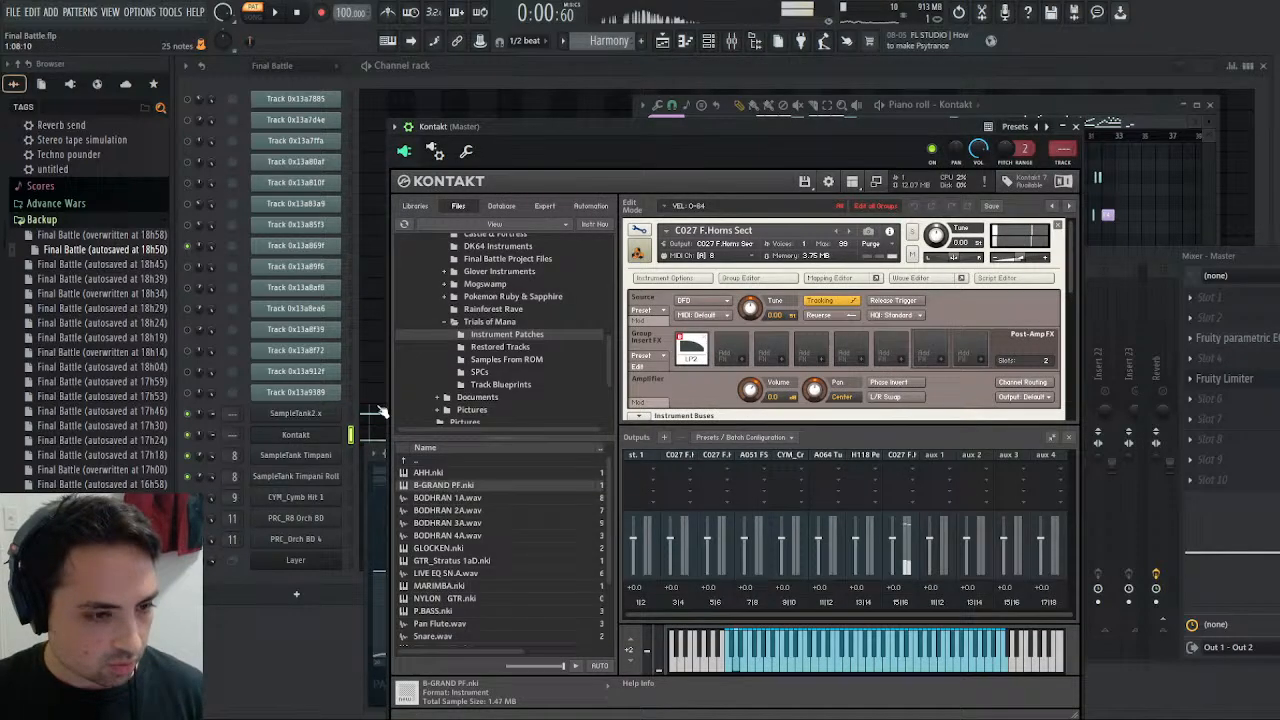
left_click(828, 279)
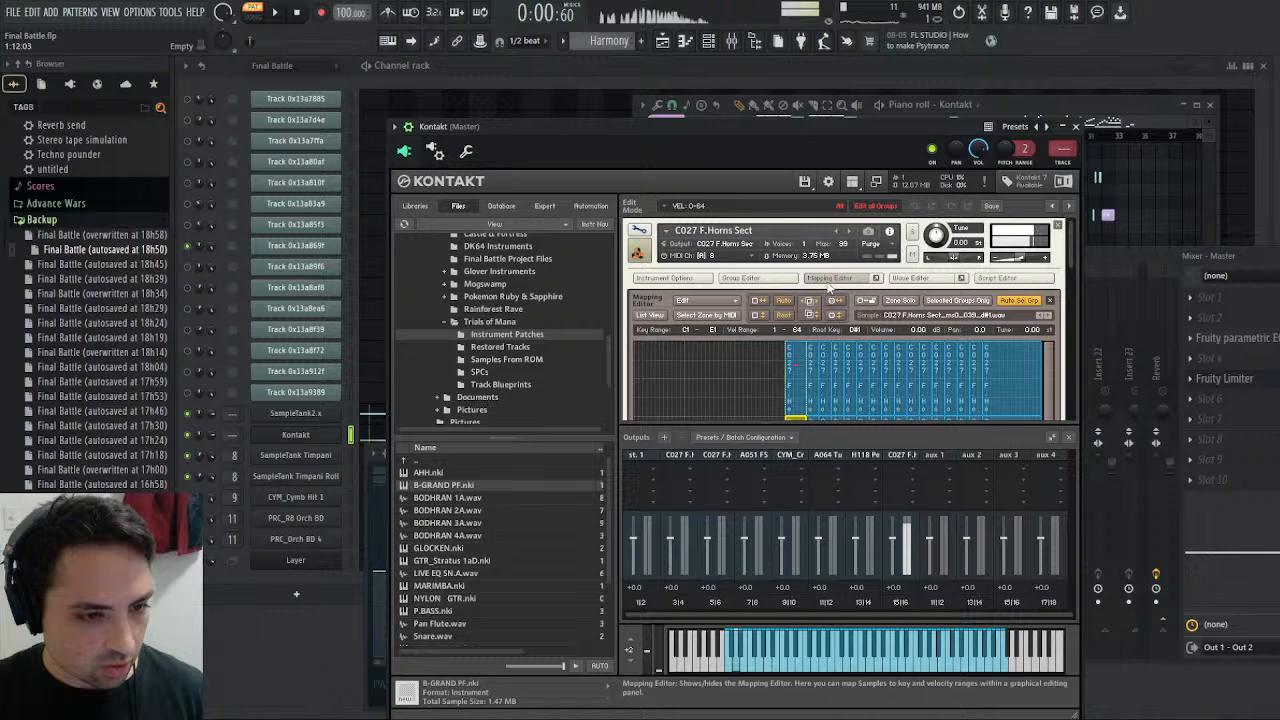
scroll(817, 327, "down", 1)
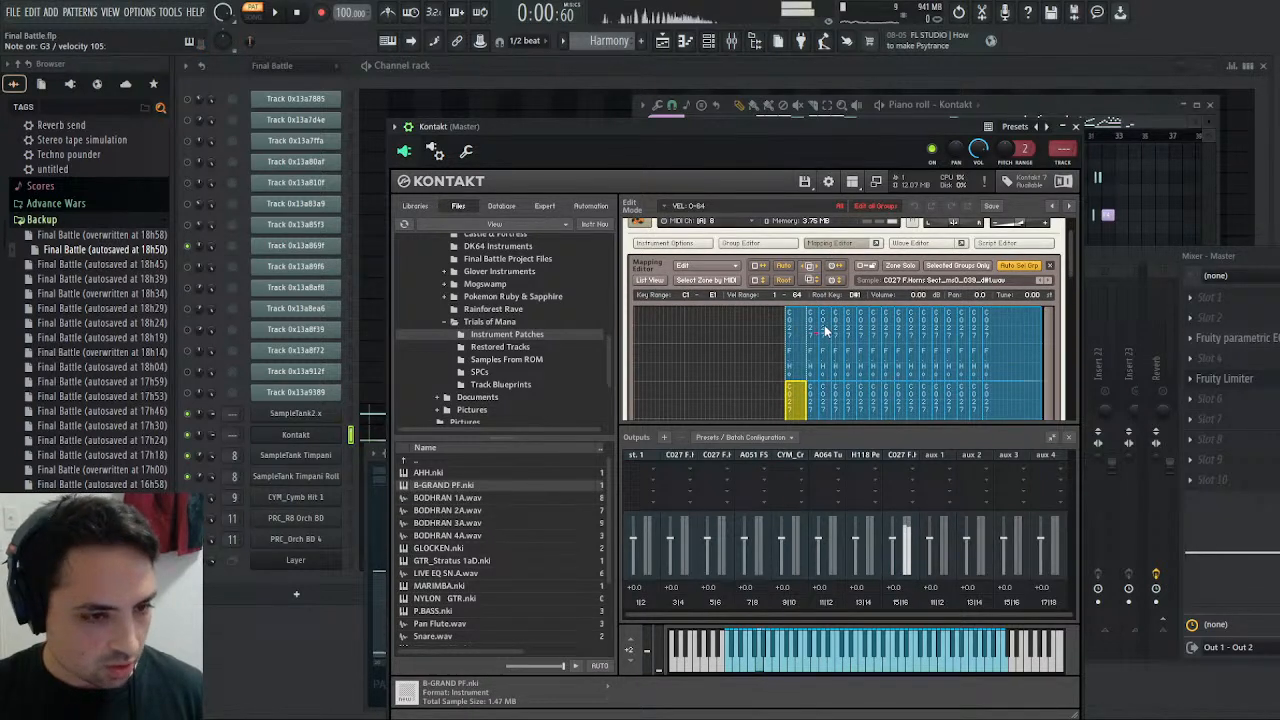
left_click(814, 337)
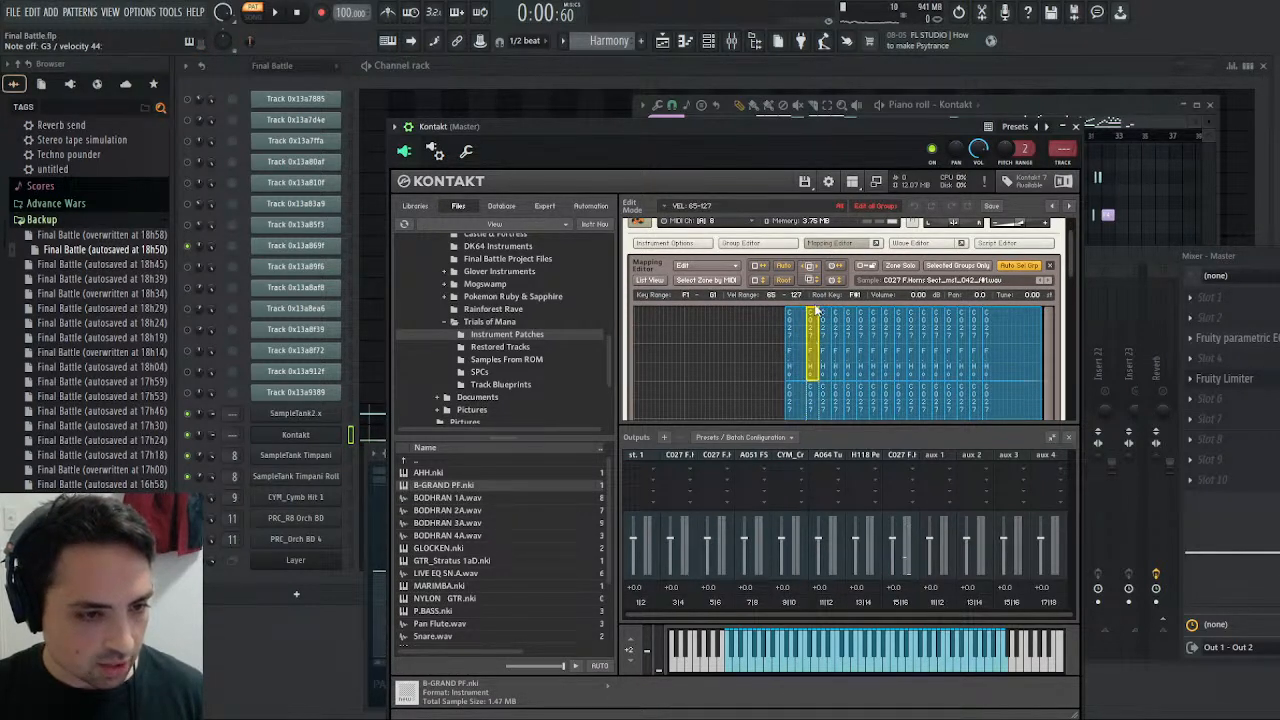
left_click_drag(812, 333, 809, 363)
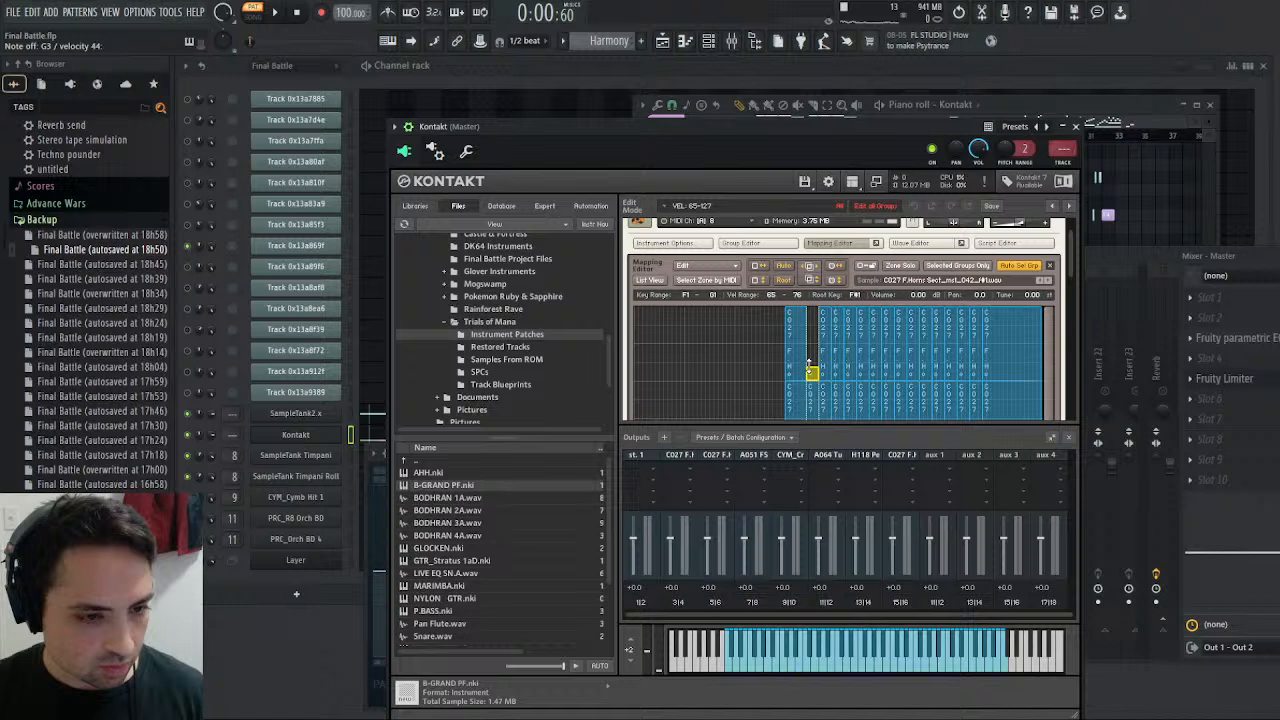
left_click(823, 332)
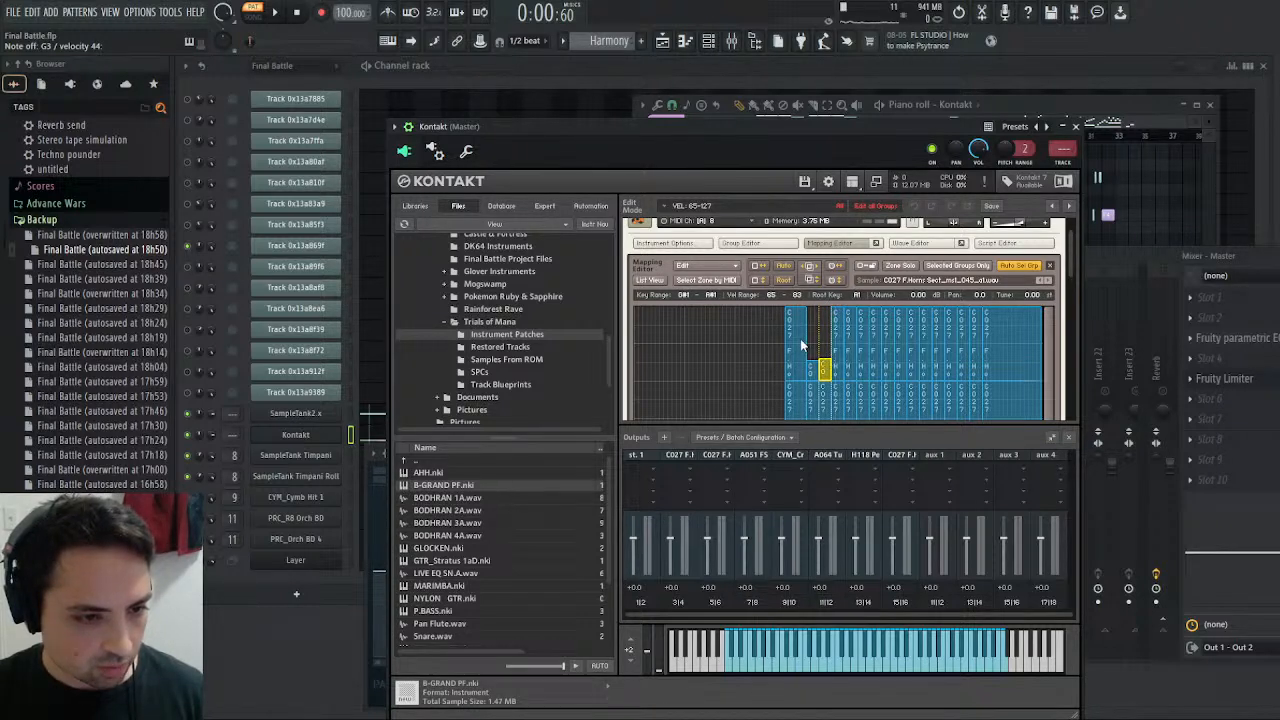
left_click(802, 345)
left_click_drag(813, 336, 830, 335)
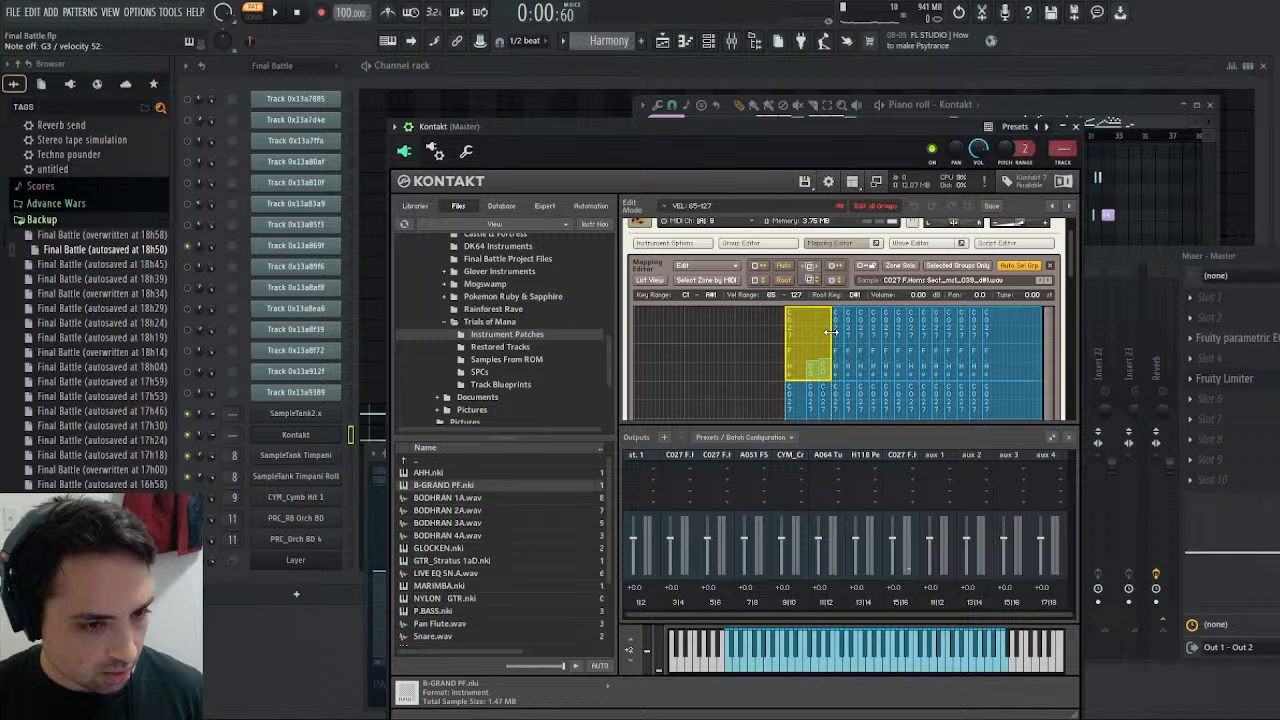
- Restore the first zone's original key range and return the second and third zones' upper velocity to 127
left_click_drag(831, 332, 809, 291)
left_click(810, 359)
left_click(823, 368)
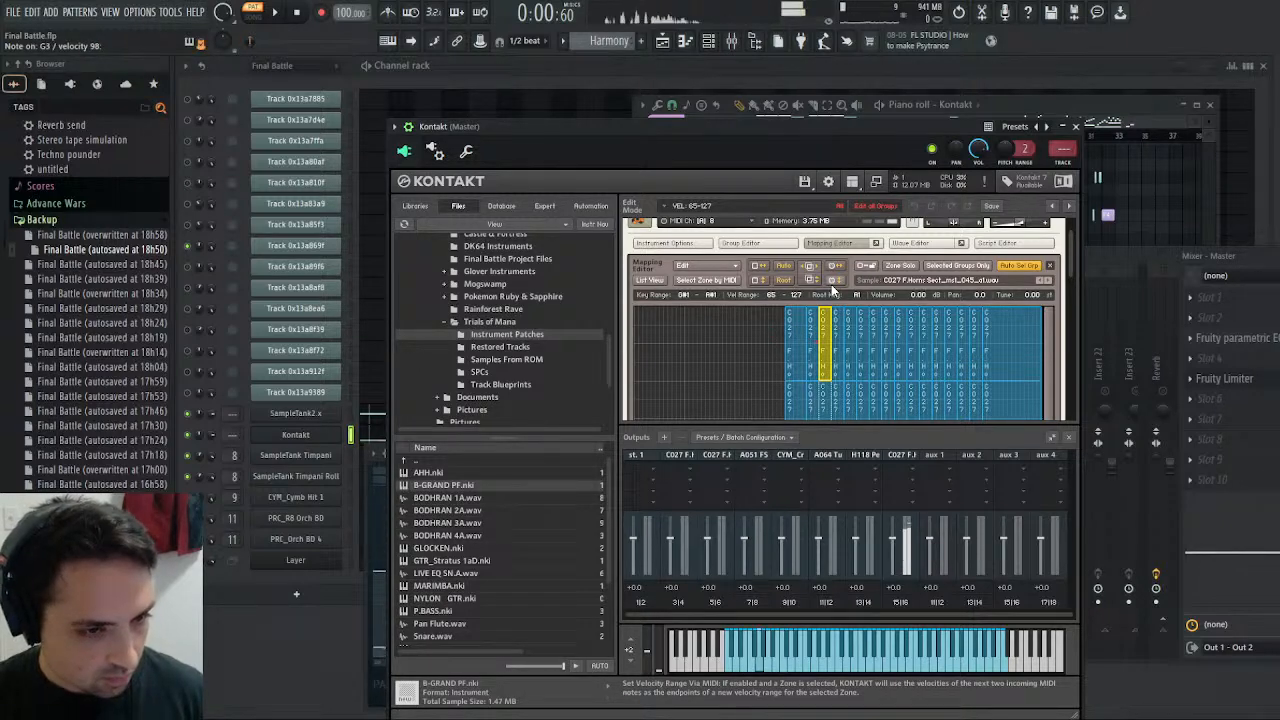
- Close Kontakt, add a second Fruity parametric EQ 2 in slot 6 of Insert 16 and boost its high-shelf band 7 by 18 dB
left_click(1076, 127)
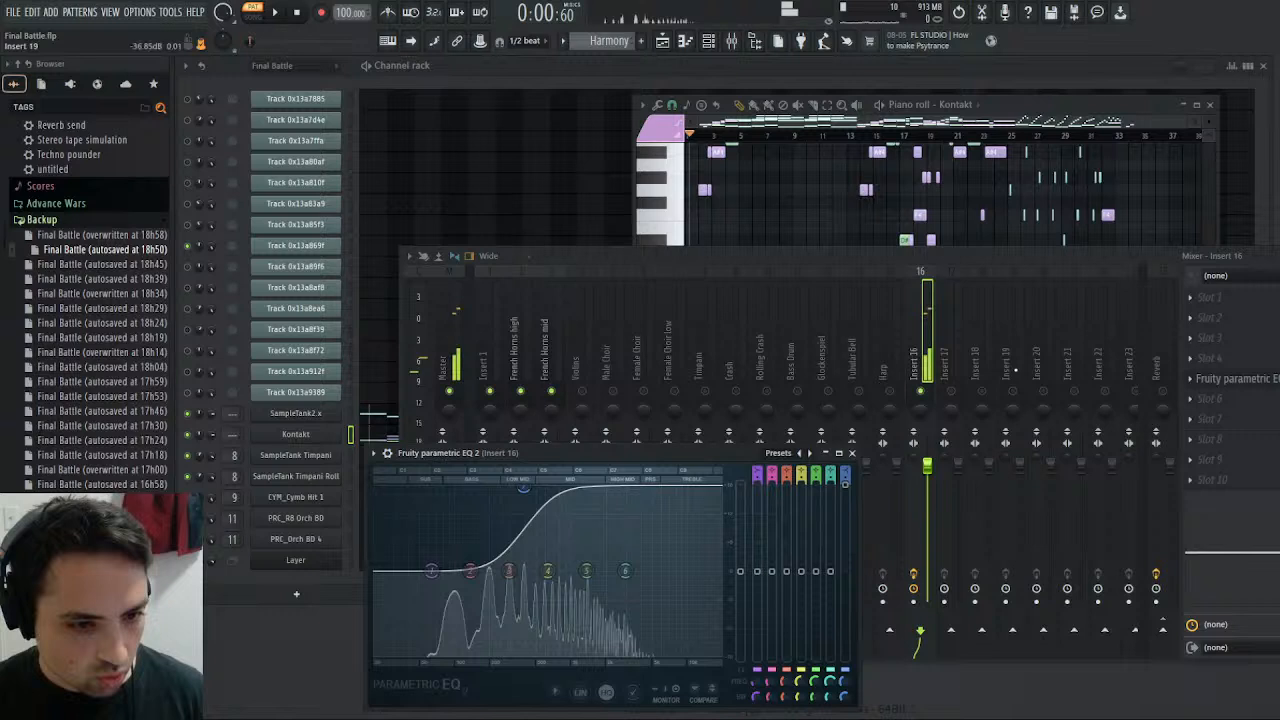
left_click(1194, 398)
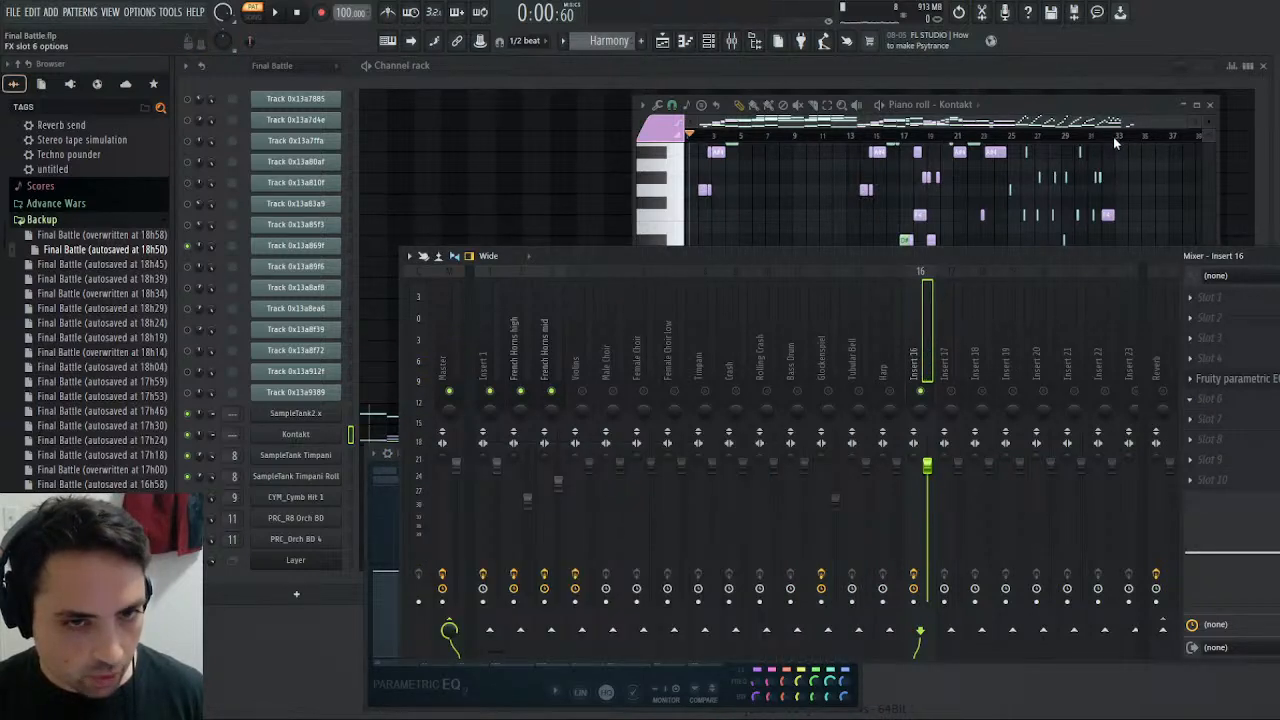
left_click_drag(611, 375, 477, 291)
left_click_drag(394, 256, 799, 421)
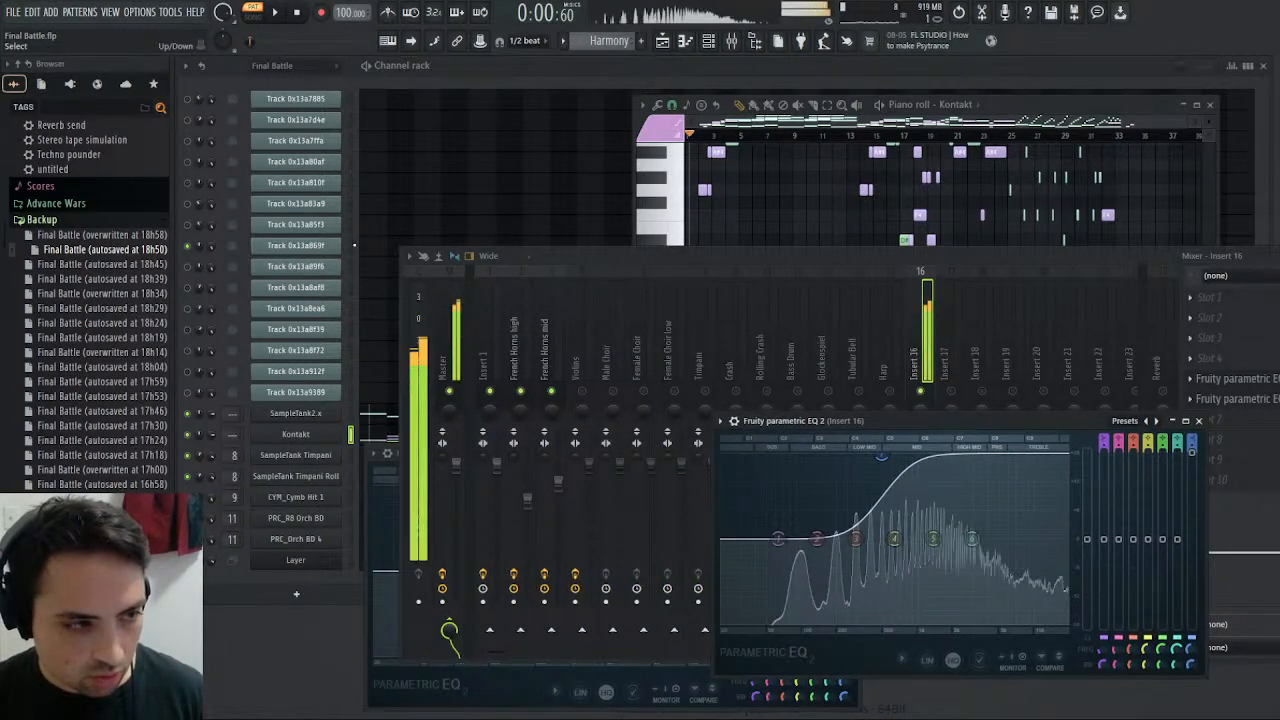
- Compare Track 0x13a869f with Kontakt and move the second EQ's 18 dB high shelf to about 1056 Hz
left_click(352, 245)
left_click(896, 616)
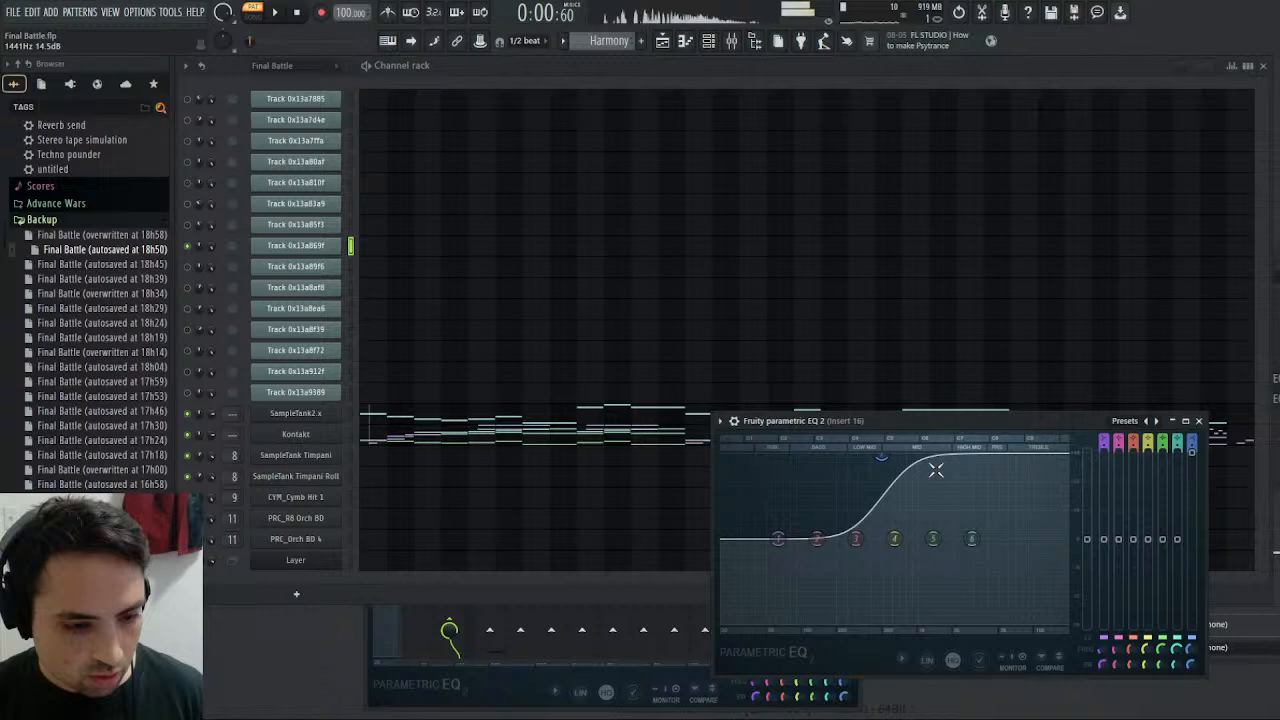
left_click_drag(881, 458, 862, 456)
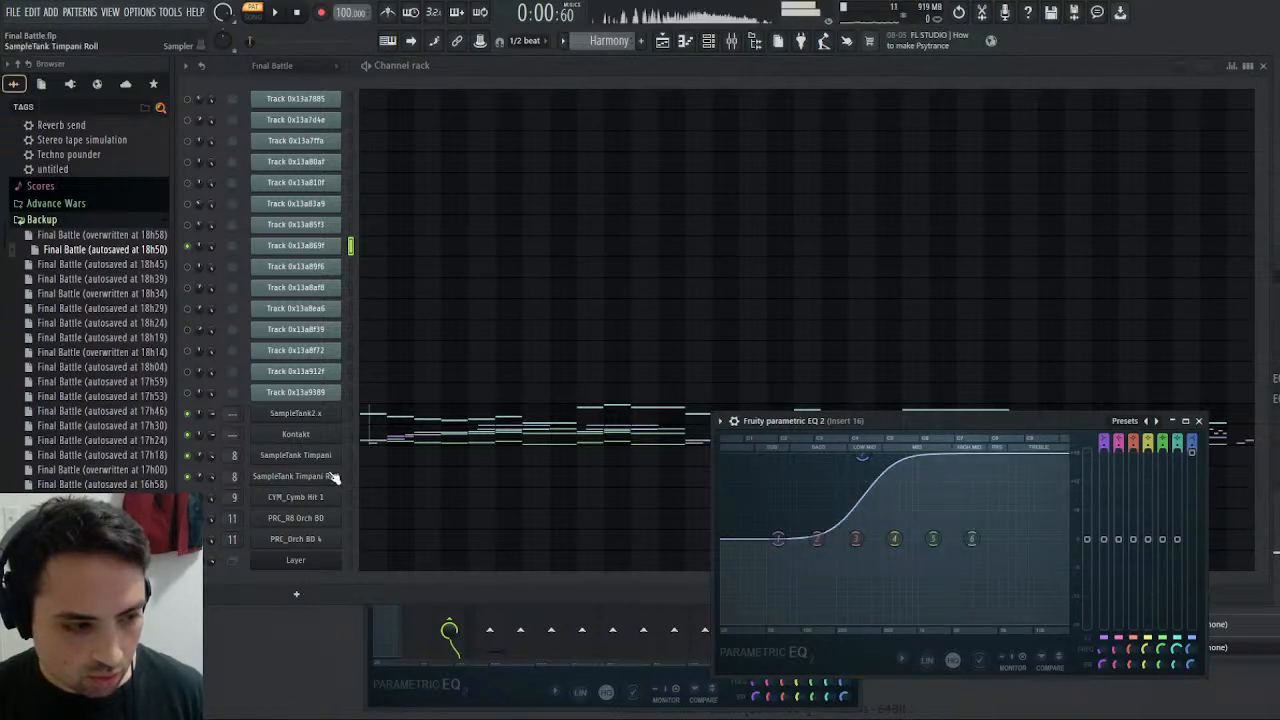
left_click(351, 434)
left_click(908, 462)
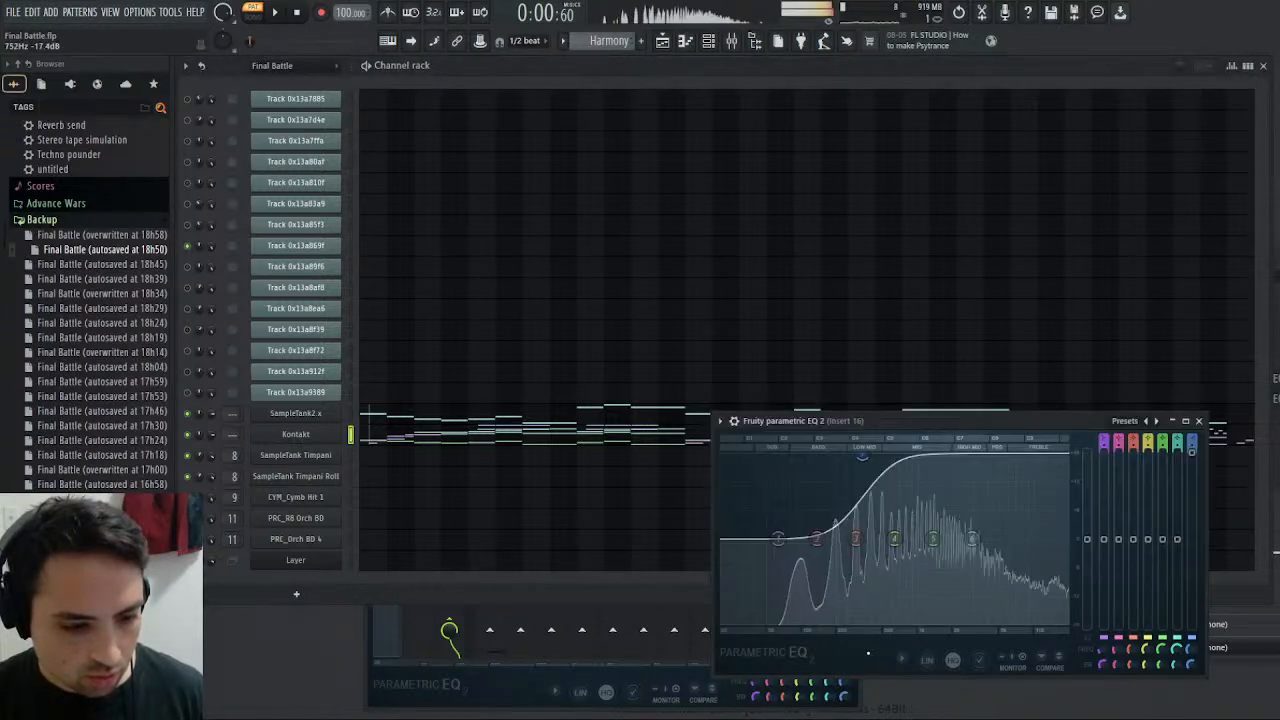
mouse_move(908, 462)
left_mouse_down()
mouse_move(895, 458)
mouse_move(919, 458)
left_mouse_up()
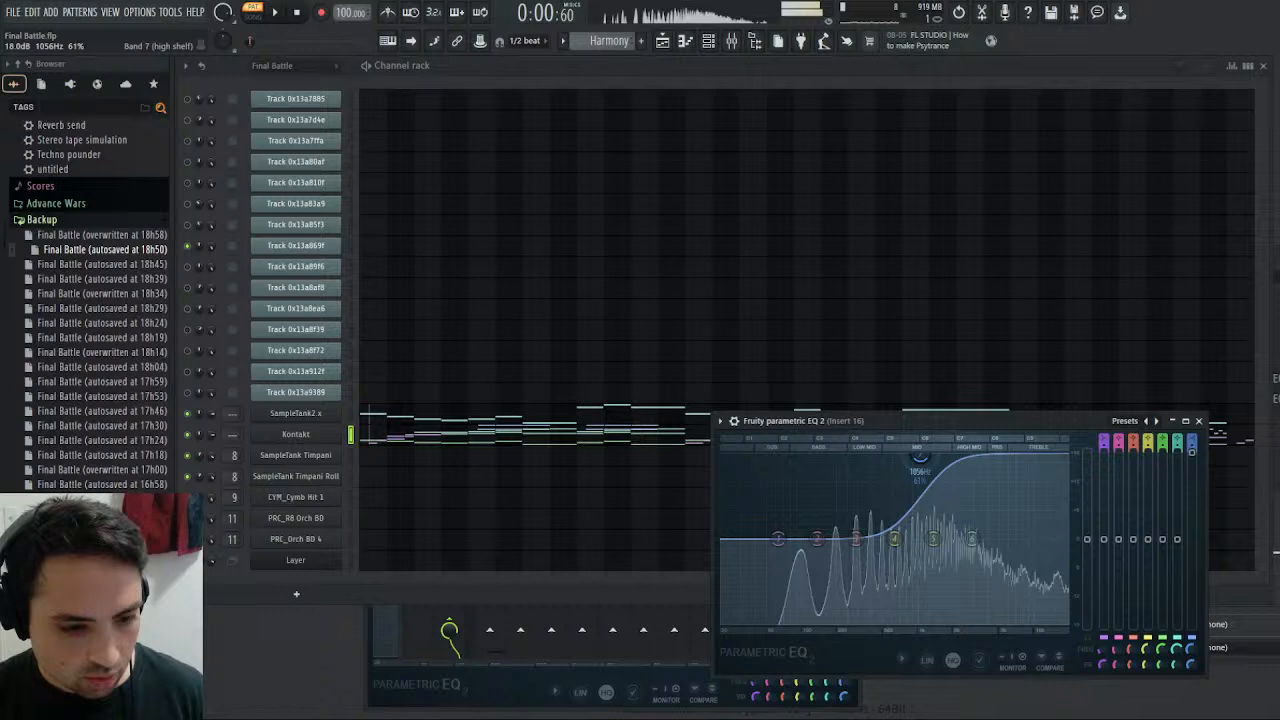
- Lower the second EQ's high-shelf boost and nudge its frequency slightly higher, comparing Track 0x13a869f with Kontakt before and after
left_click(351, 245)
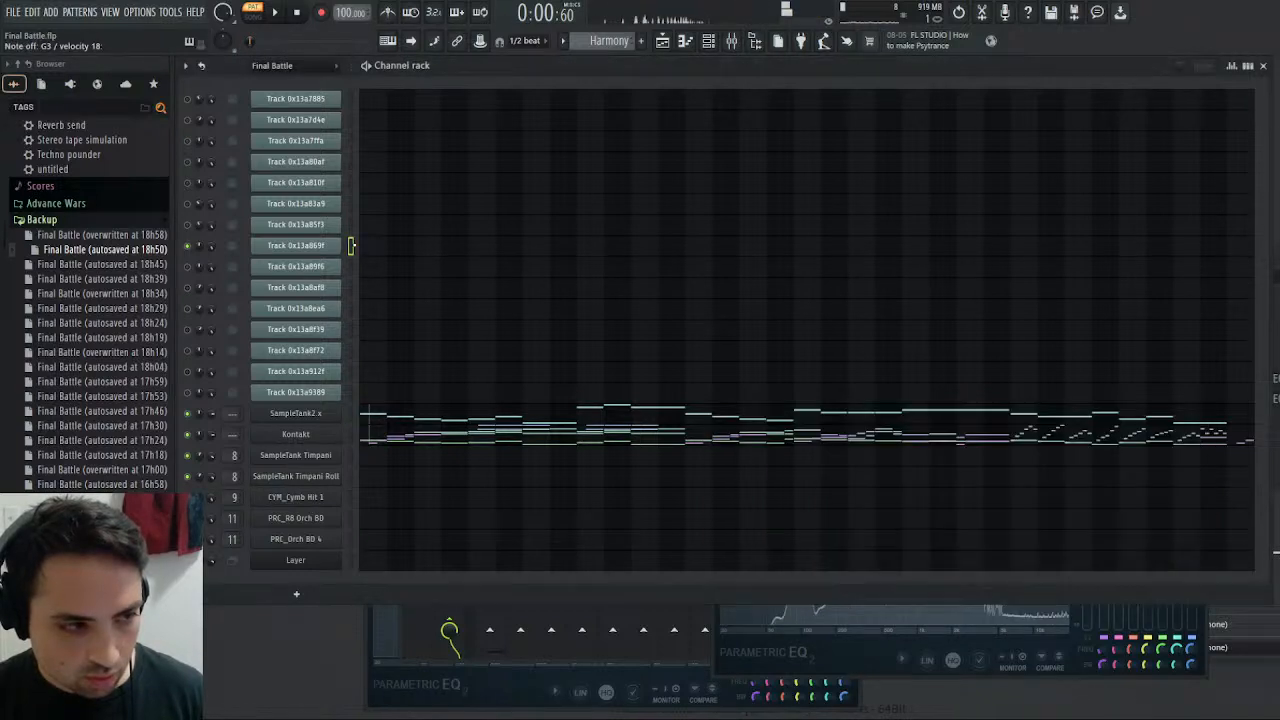
left_click(827, 621)
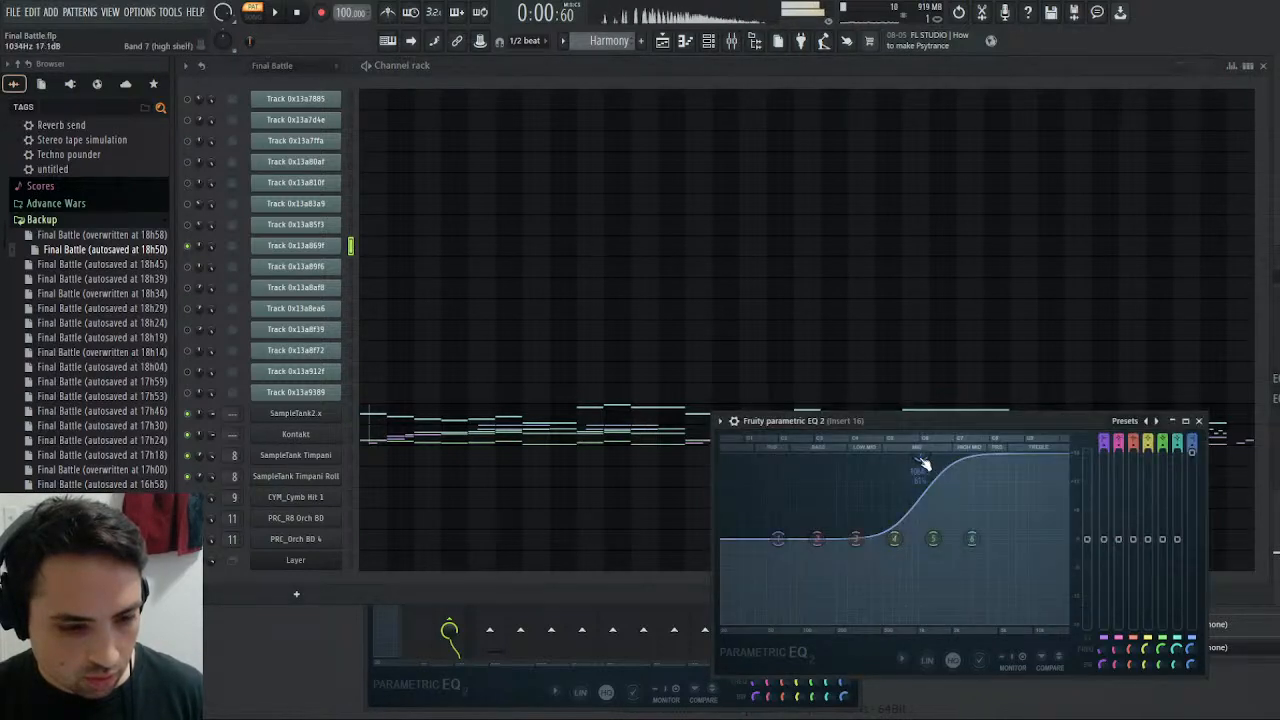
left_click(351, 434)
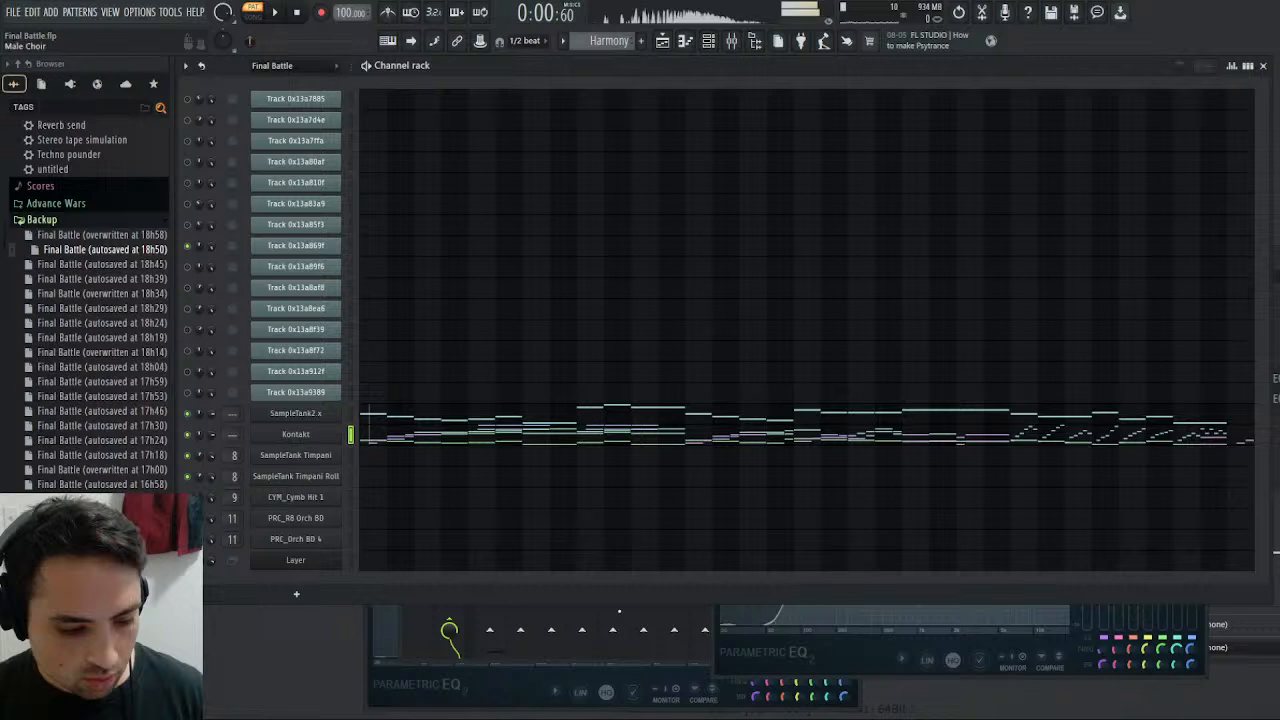
left_click(890, 673)
mouse_move(925, 475)
left_mouse_down()
mouse_move(923, 457)
mouse_move(931, 479)
left_mouse_up()
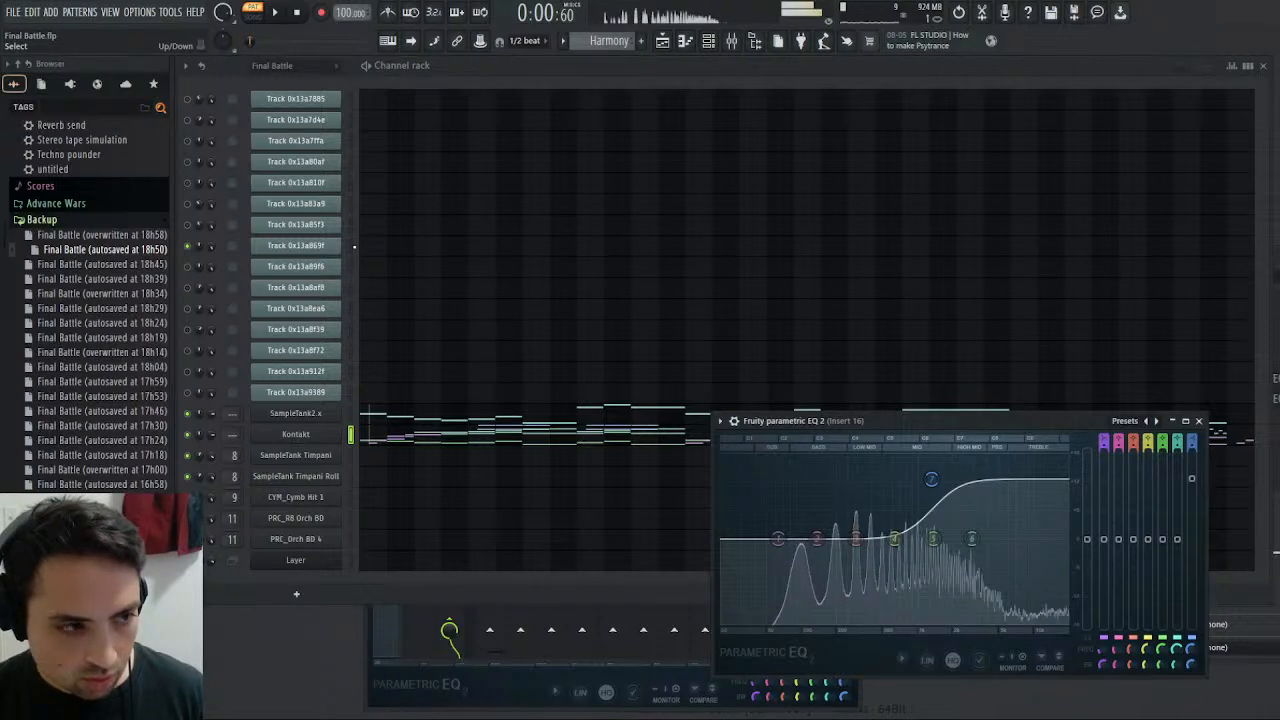
left_click(351, 245)
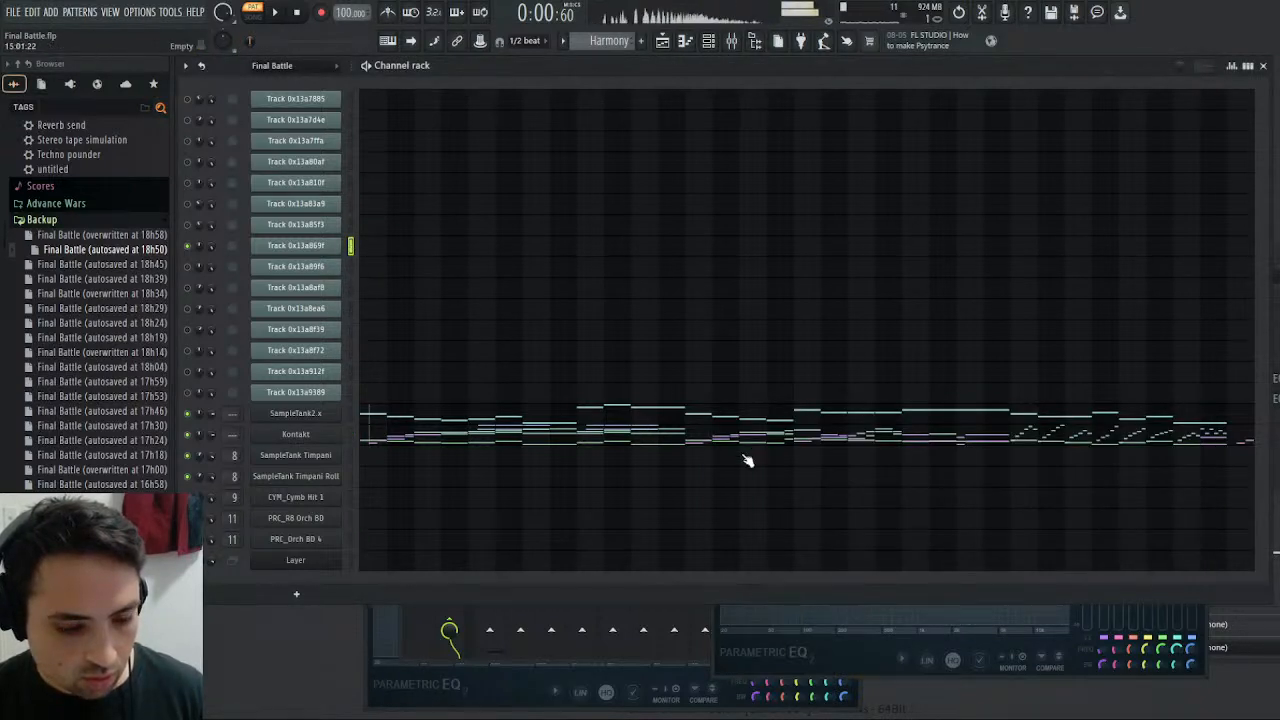
left_click(874, 659)
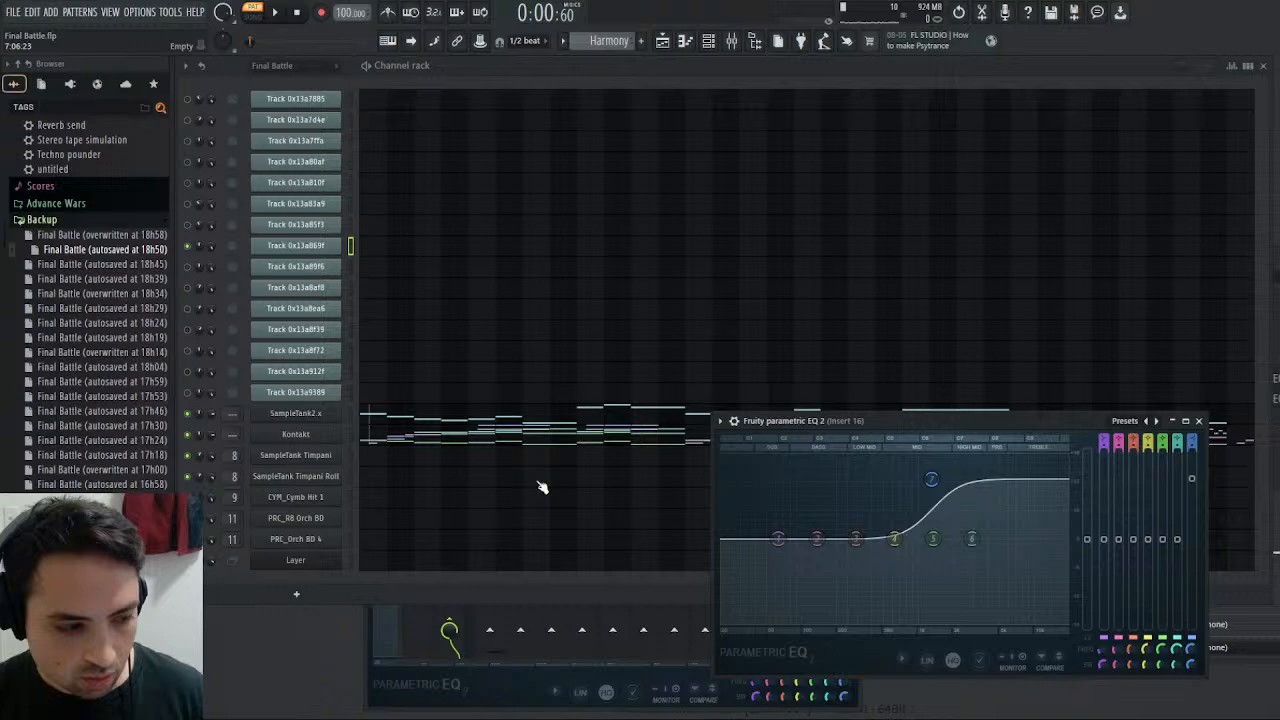
left_click(355, 436)
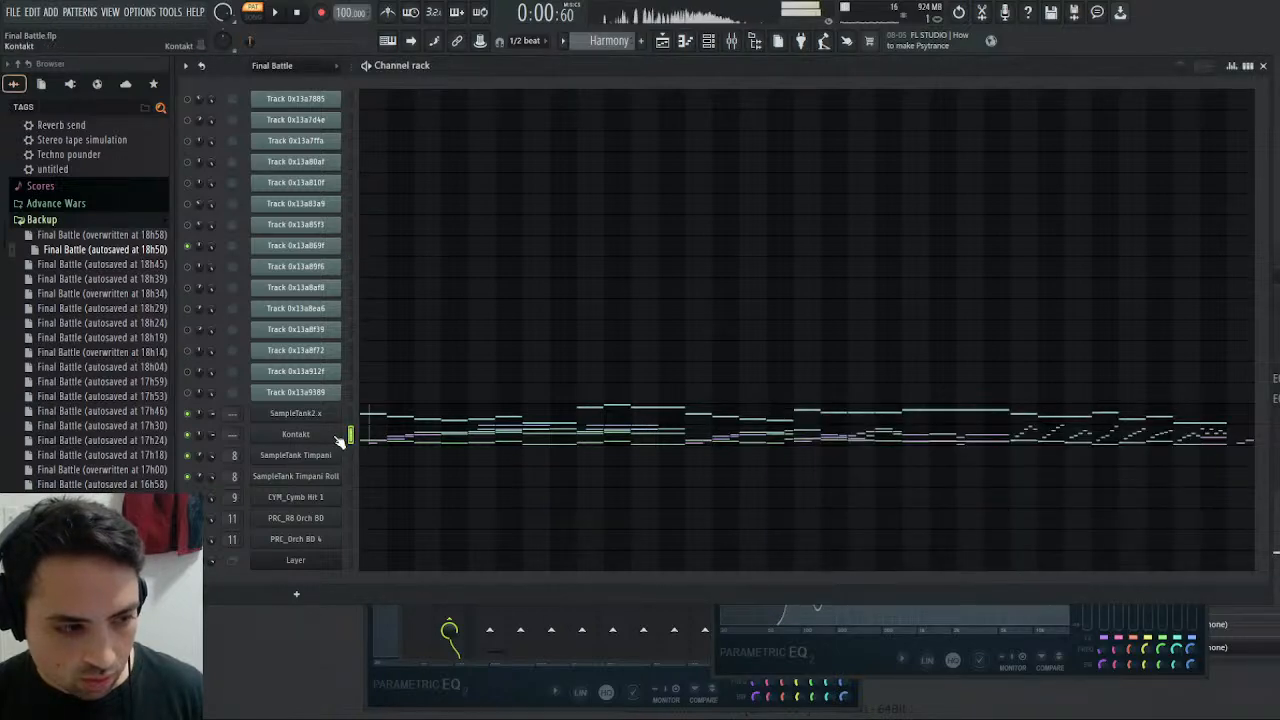
- In the C027 F.Horns Sect volume envelope, set the sustain to about -9.6 dB and the decay to about 346 ms
left_click(337, 437)
scroll(1068, 251, "down", 5)
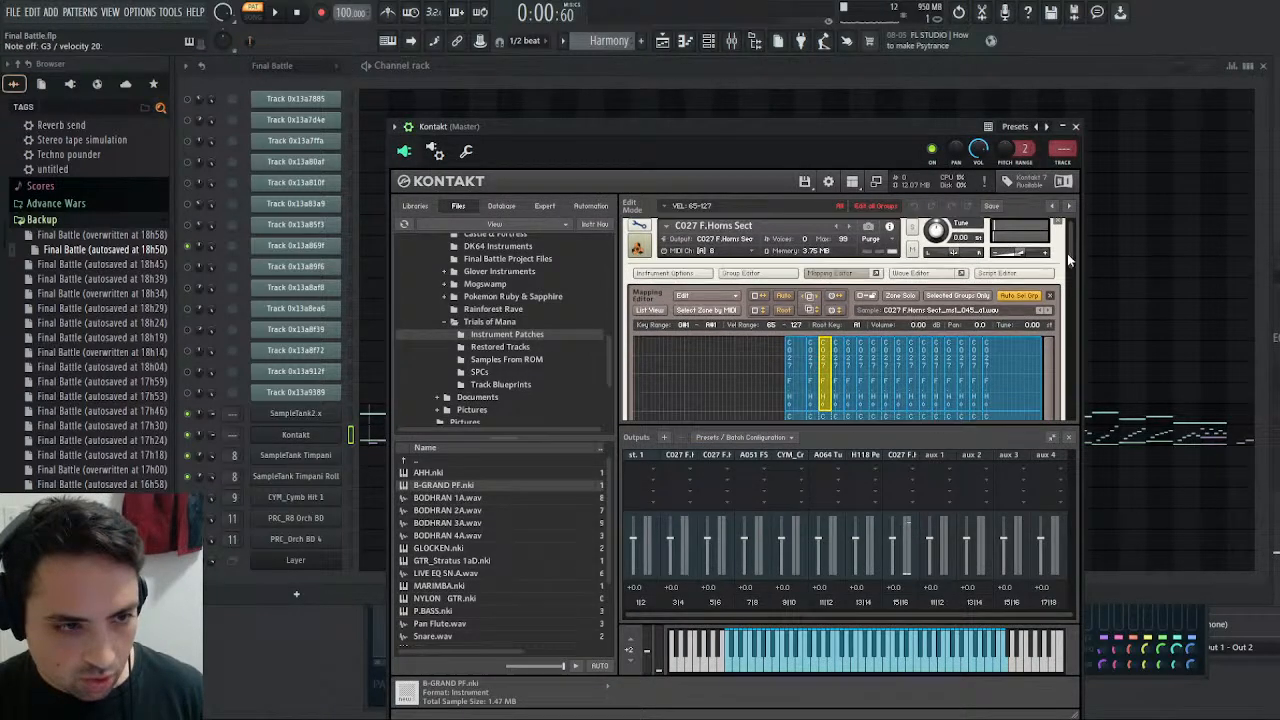
scroll(907, 287, "up", 5)
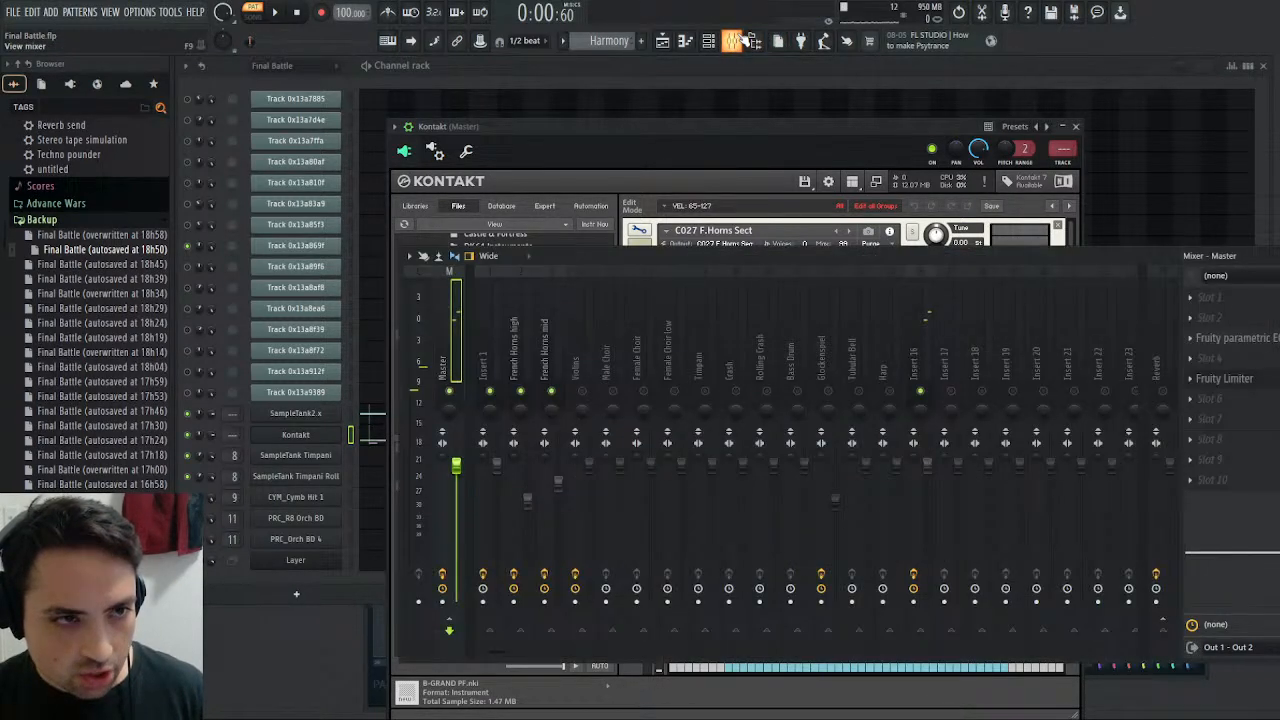
key("F9")
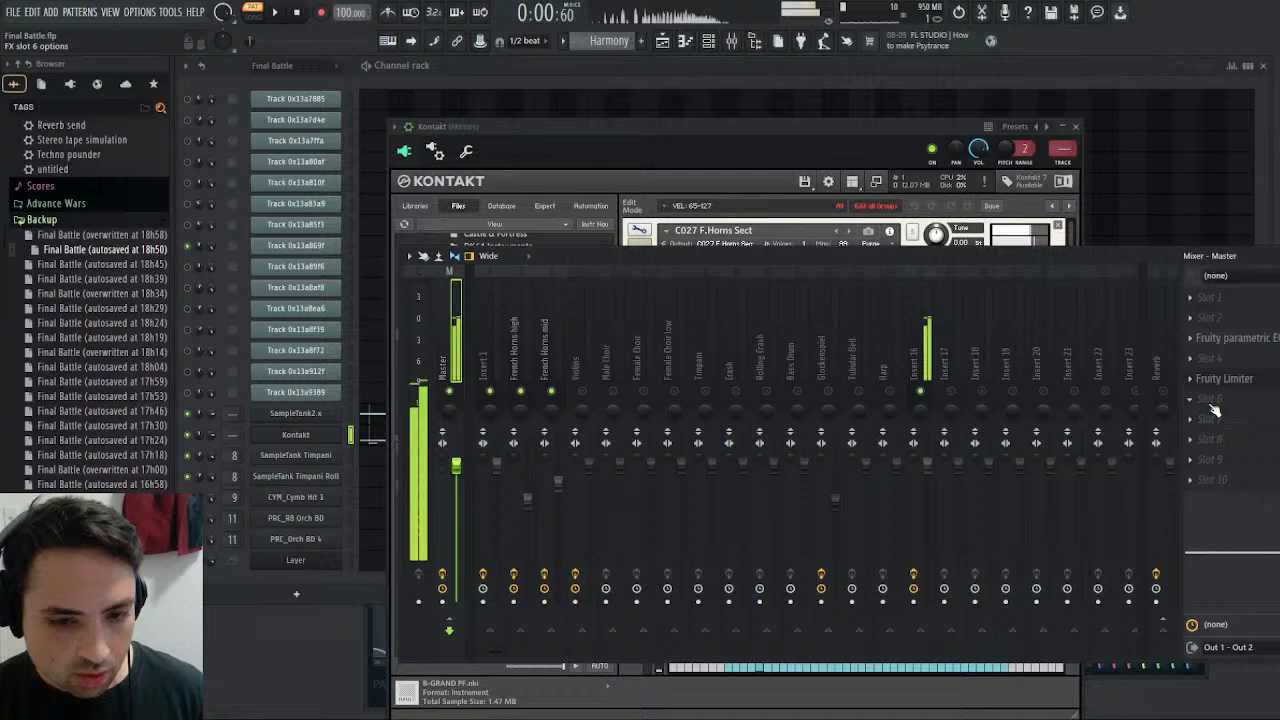
left_click(884, 130)
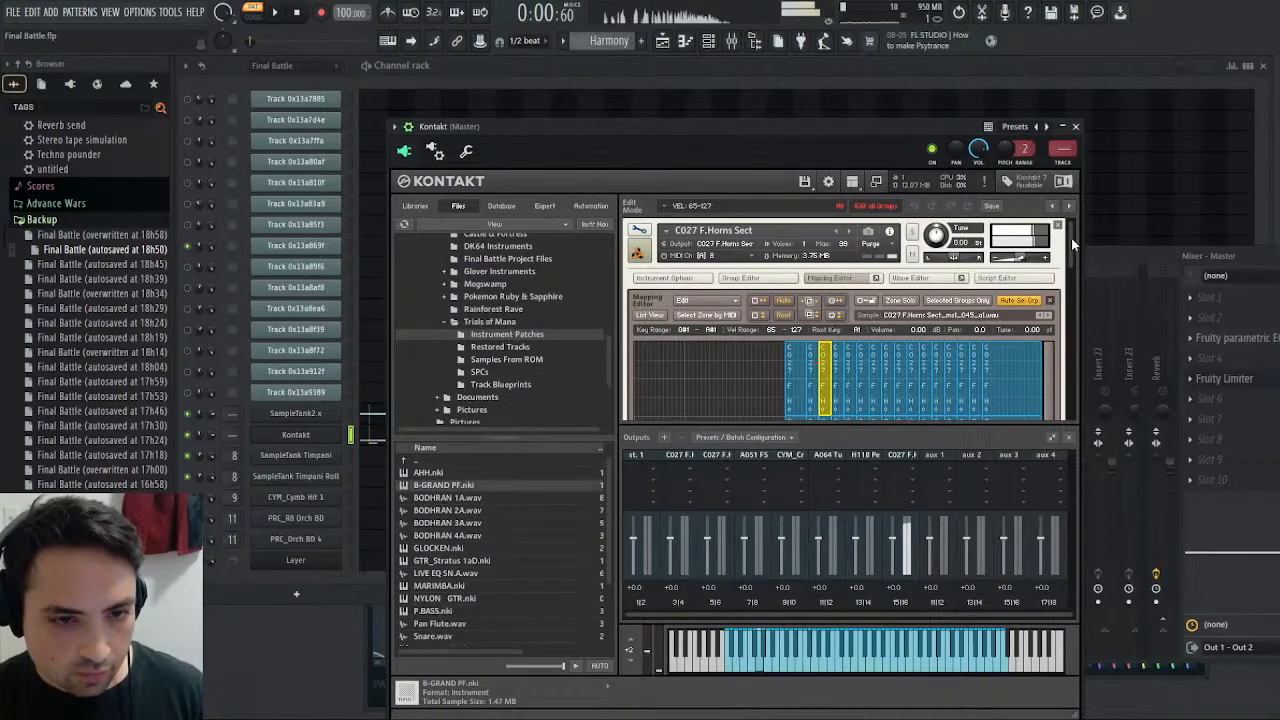
scroll(1071, 260, "down", 5)
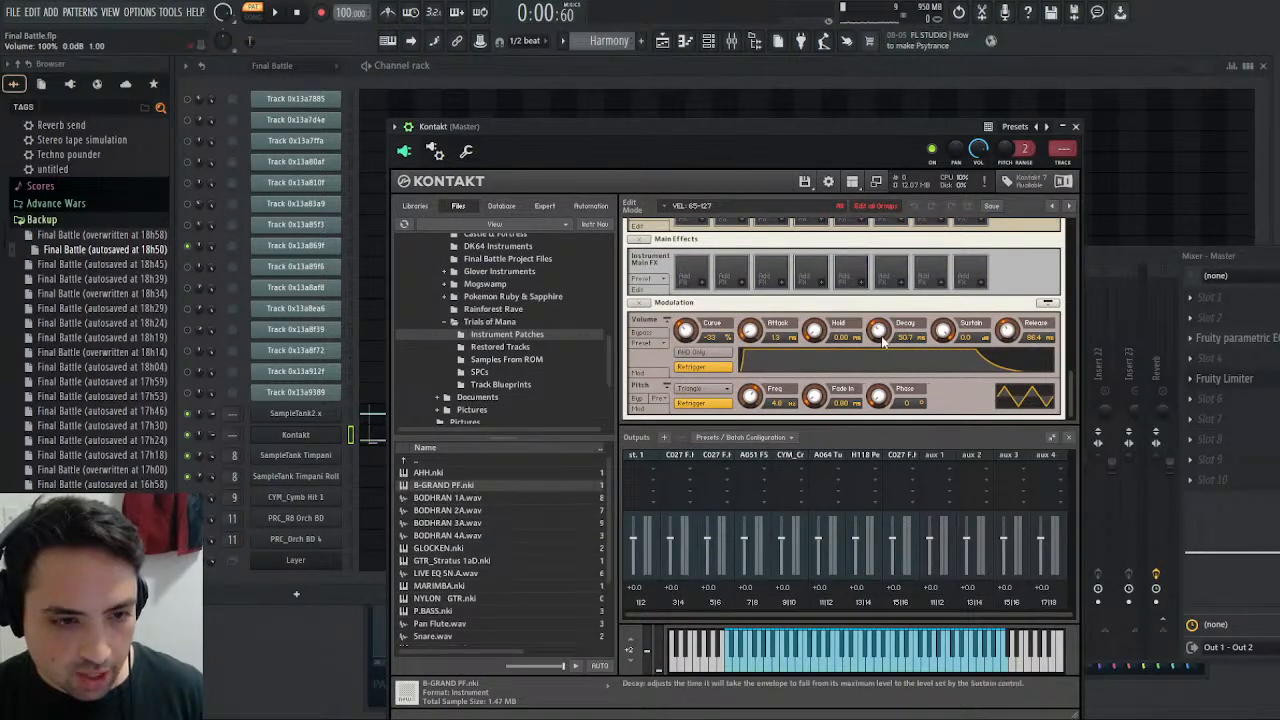
left_click_drag(943, 330, 954, 373)
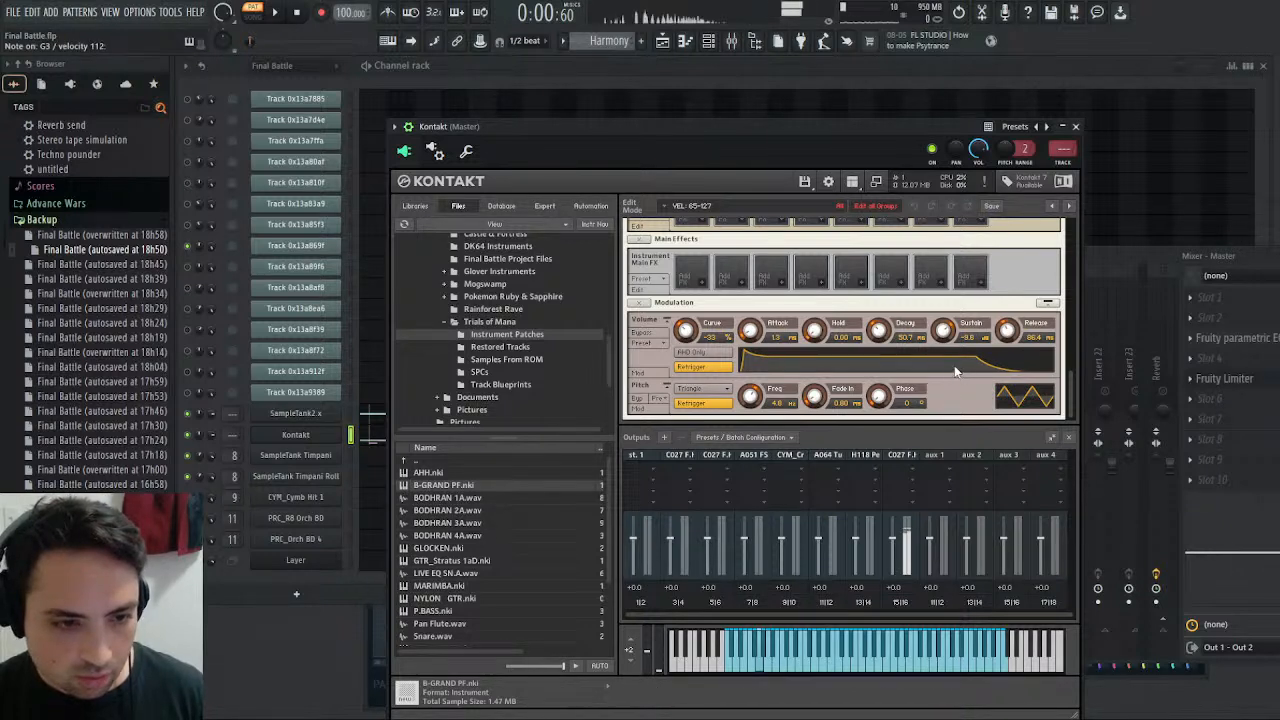
left_click_drag(878, 332, 887, 309)
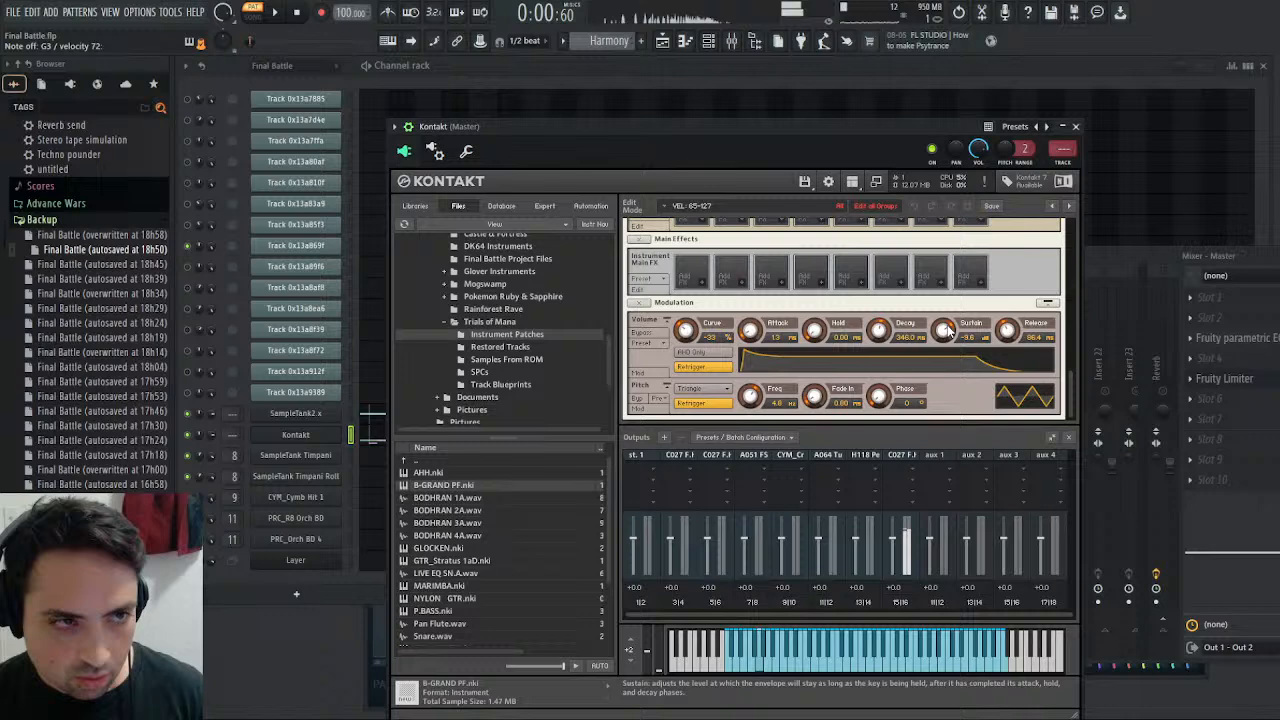
- Raise the C027 F.Horns Sect instrument volume slightly and compare Kontakt with Track 0x13a869f
scroll(1066, 376, "up", 10)
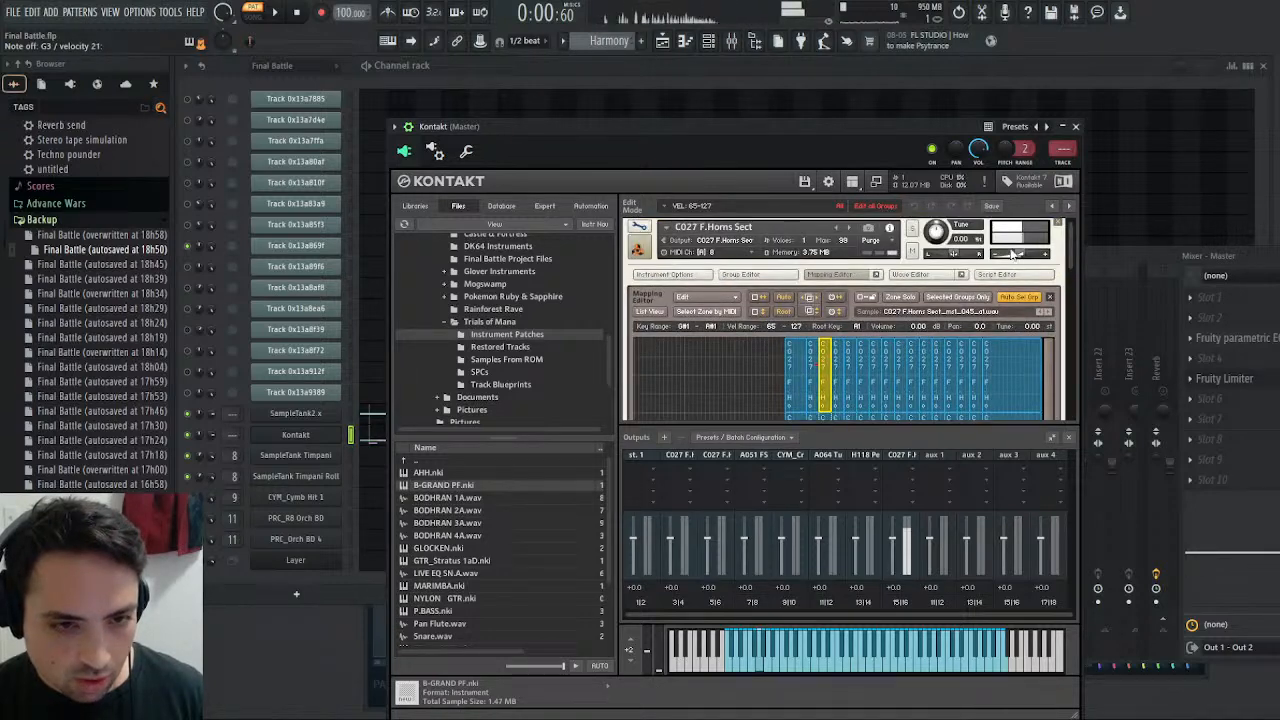
left_click_drag(1019, 254, 1035, 259)
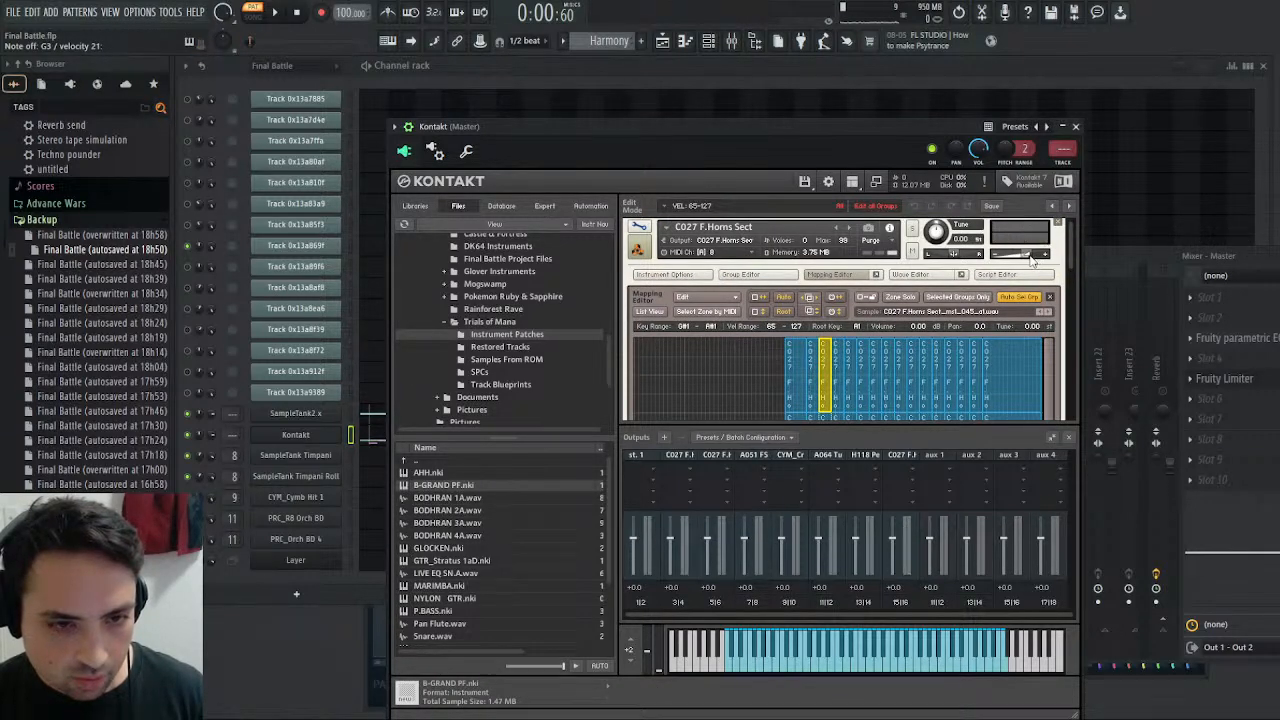
left_click_drag(1075, 252, 1110, 400)
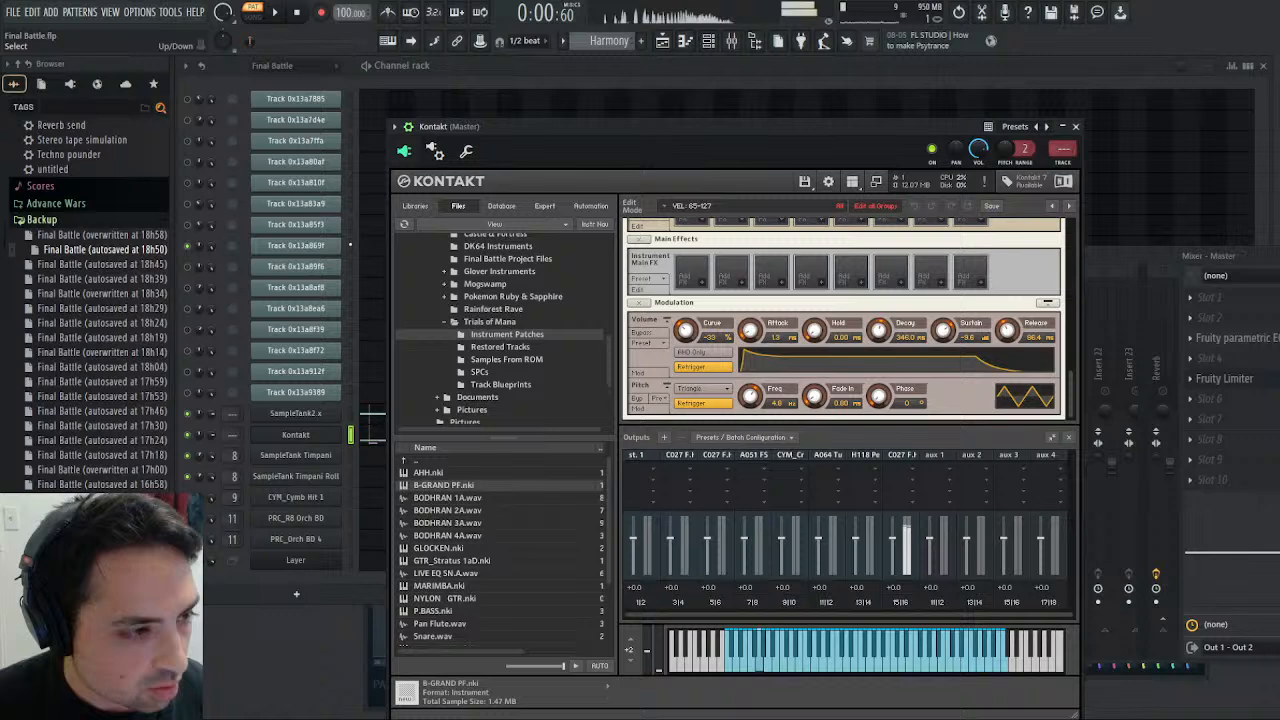
left_click(350, 245)
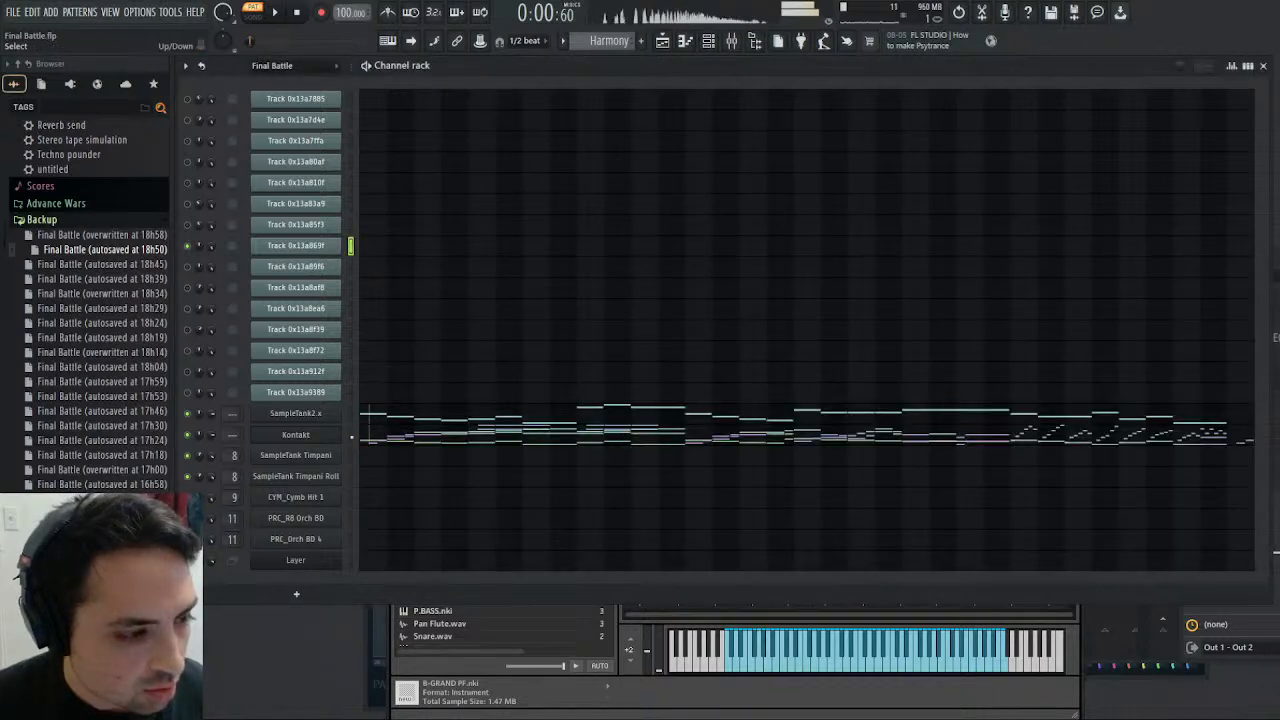
left_click(351, 435)
- Set the horns' volume envelope attack to 16.0 ms and decay to 673.5 ms, and compare with Track 0x13a869f again
left_click(320, 434)
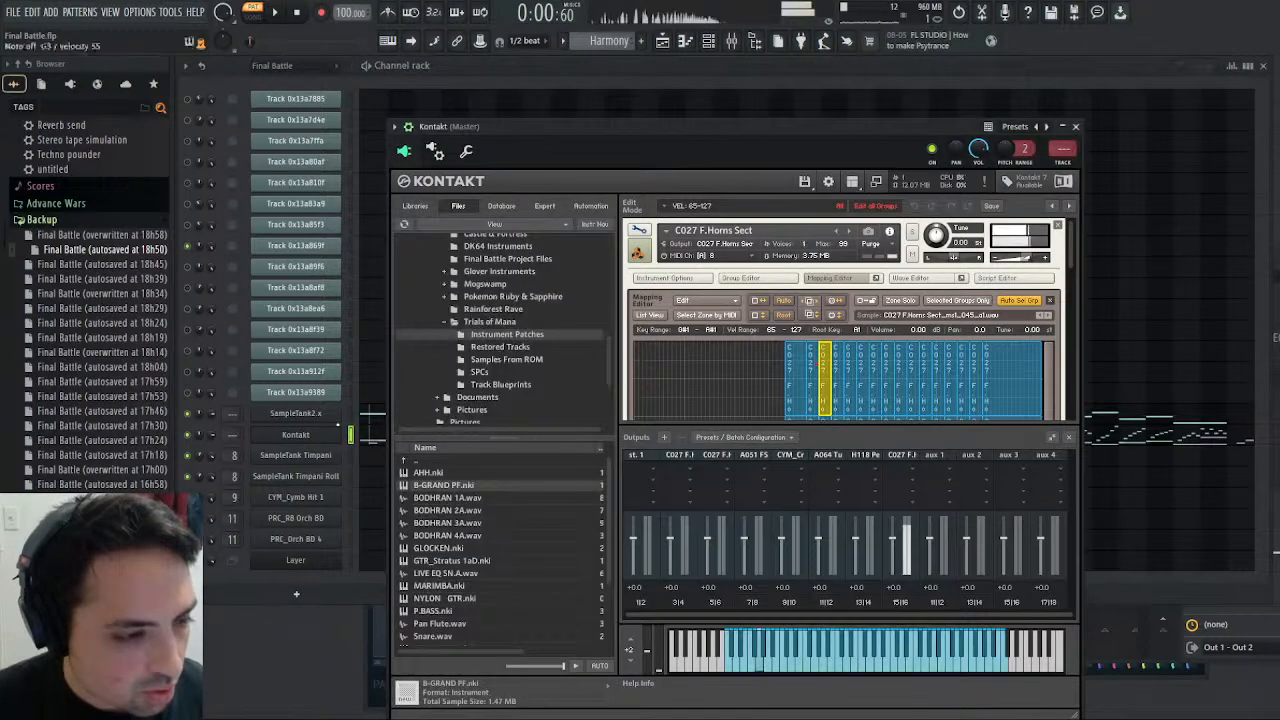
left_click_drag(1070, 256, 1080, 410)
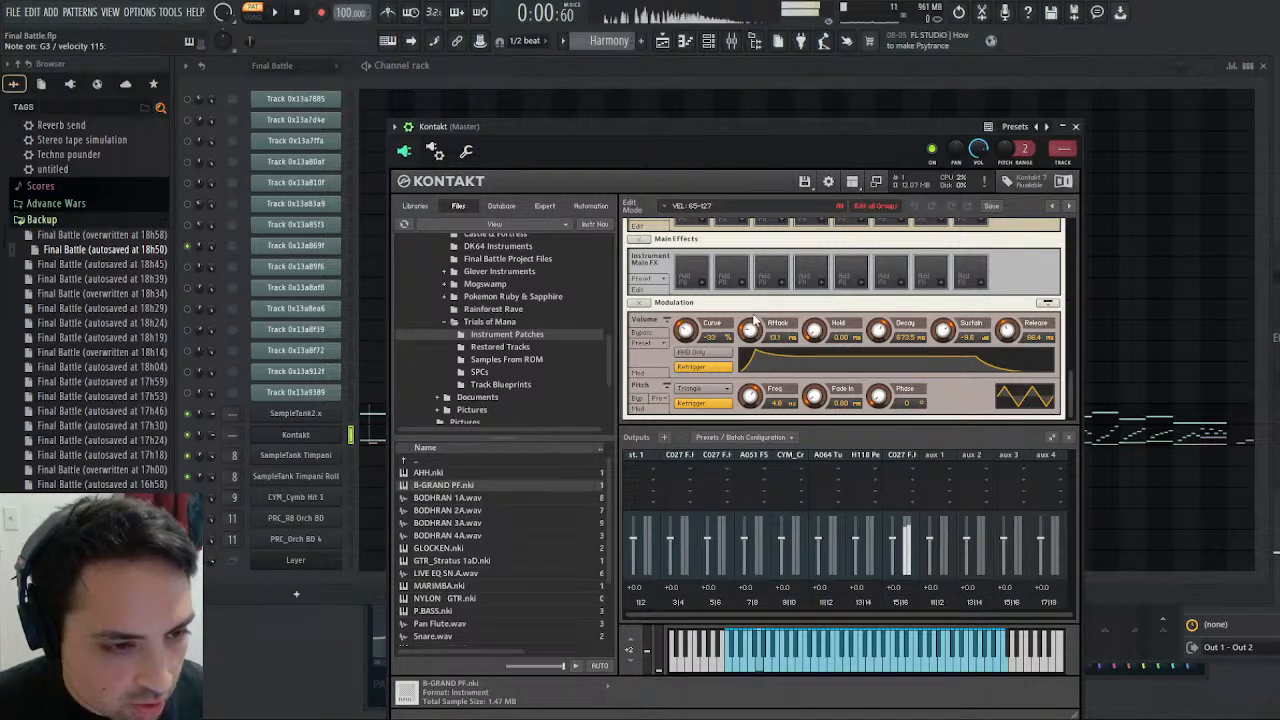
mouse_move(755, 316)
left_mouse_down()
mouse_move(755, 304)
mouse_move(752, 322)
left_mouse_up()
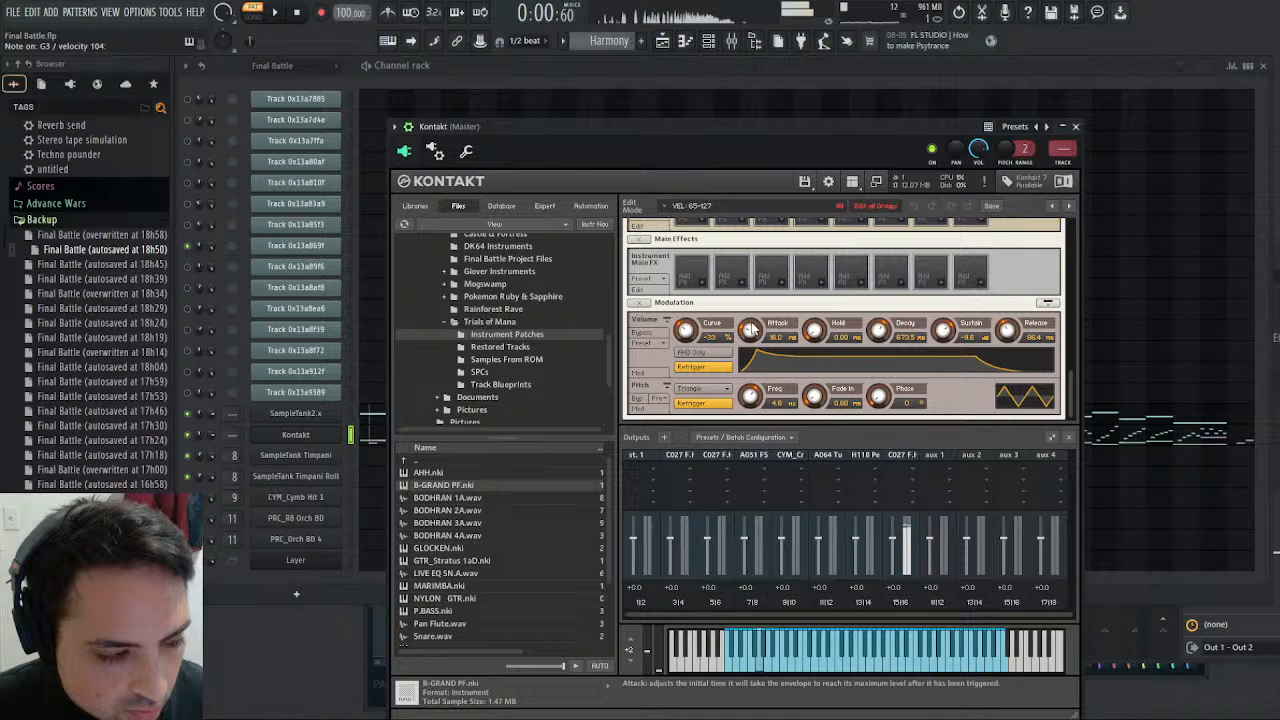
left_click(350, 245)
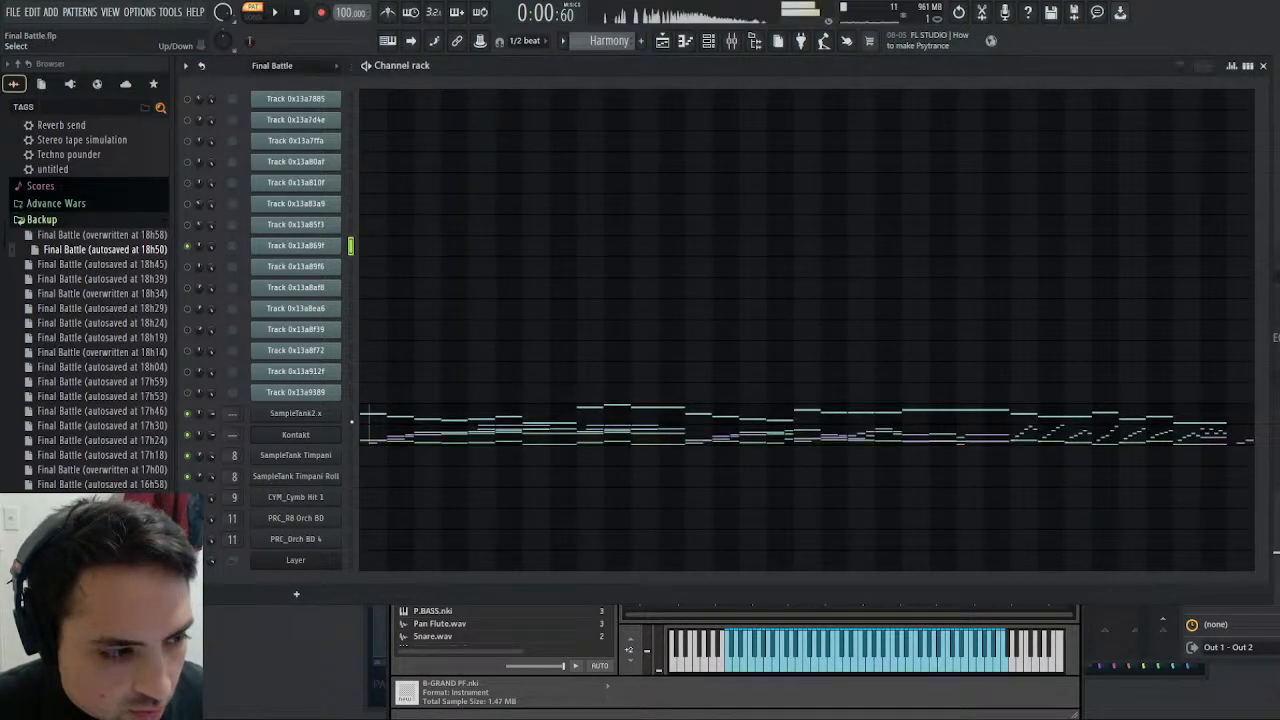
left_click(351, 434)
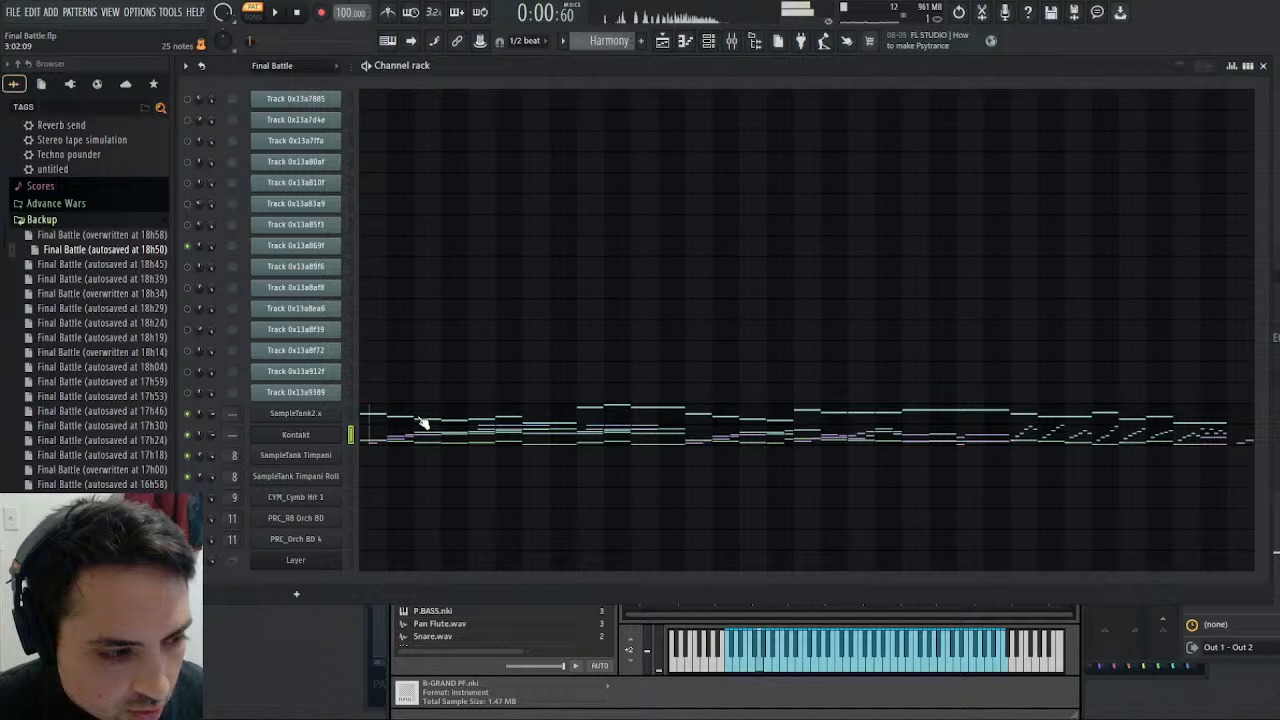
- Restart the Harmony pattern's playback and rename mixer track Insert 16 as Brass low and French Horns mid as Brassmid
left_click(280, 13)
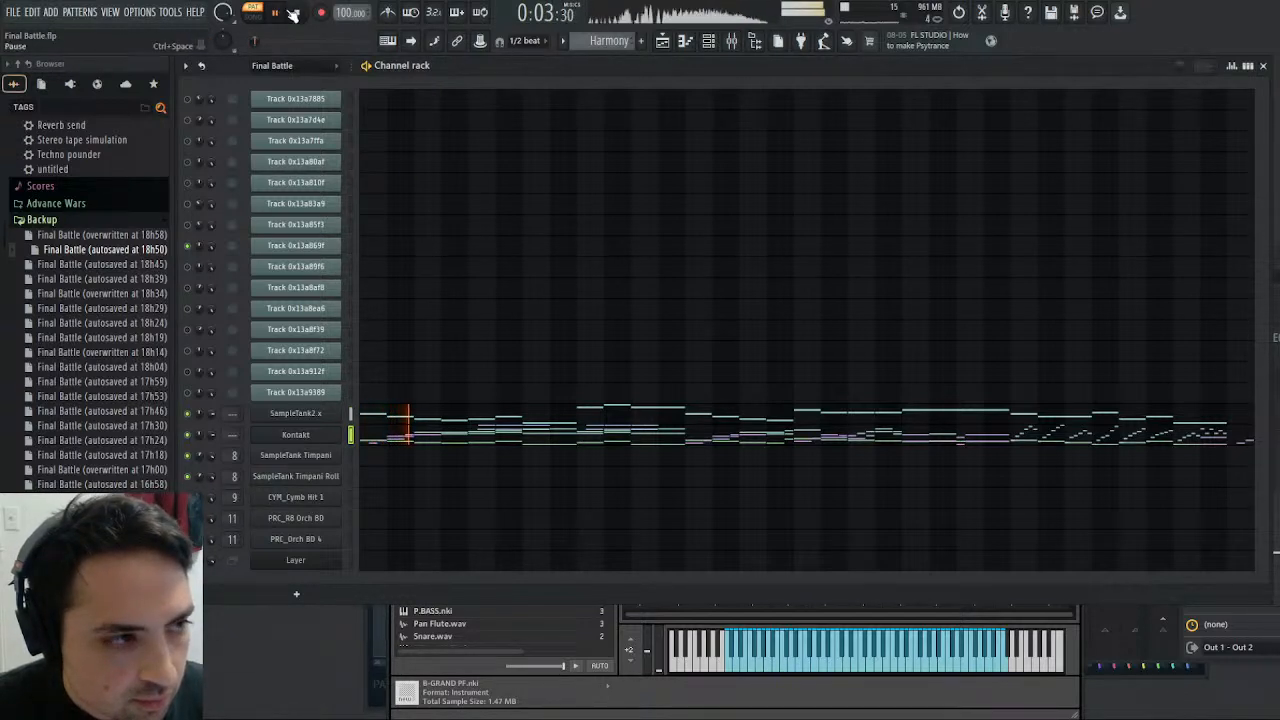
left_click(295, 13)
left_click(281, 13)
left_click(731, 41)
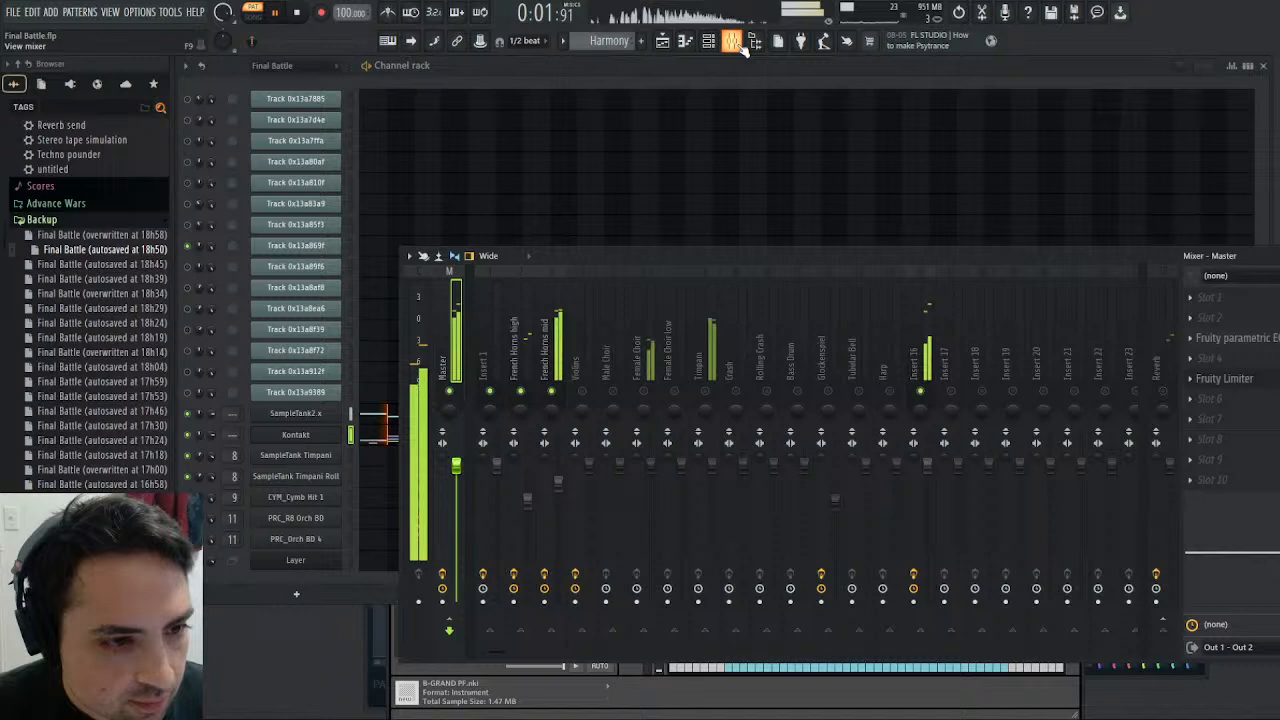
left_click(922, 330)
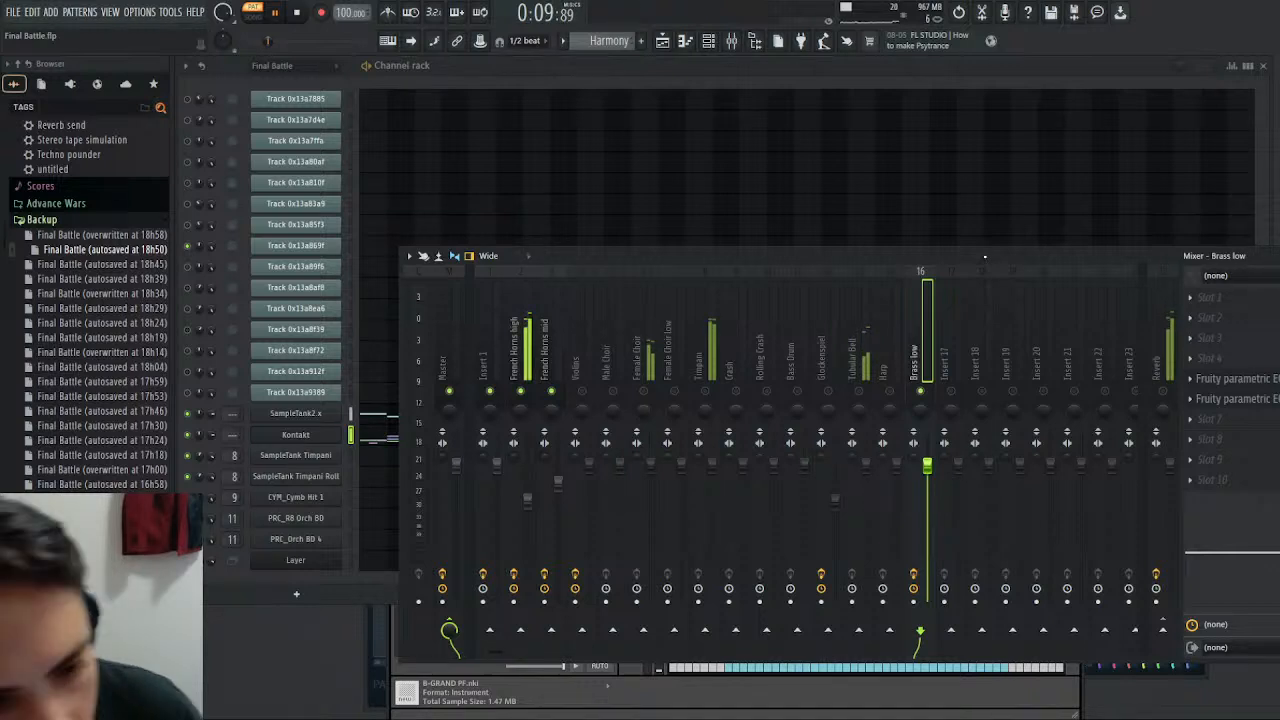
left_click(556, 330)
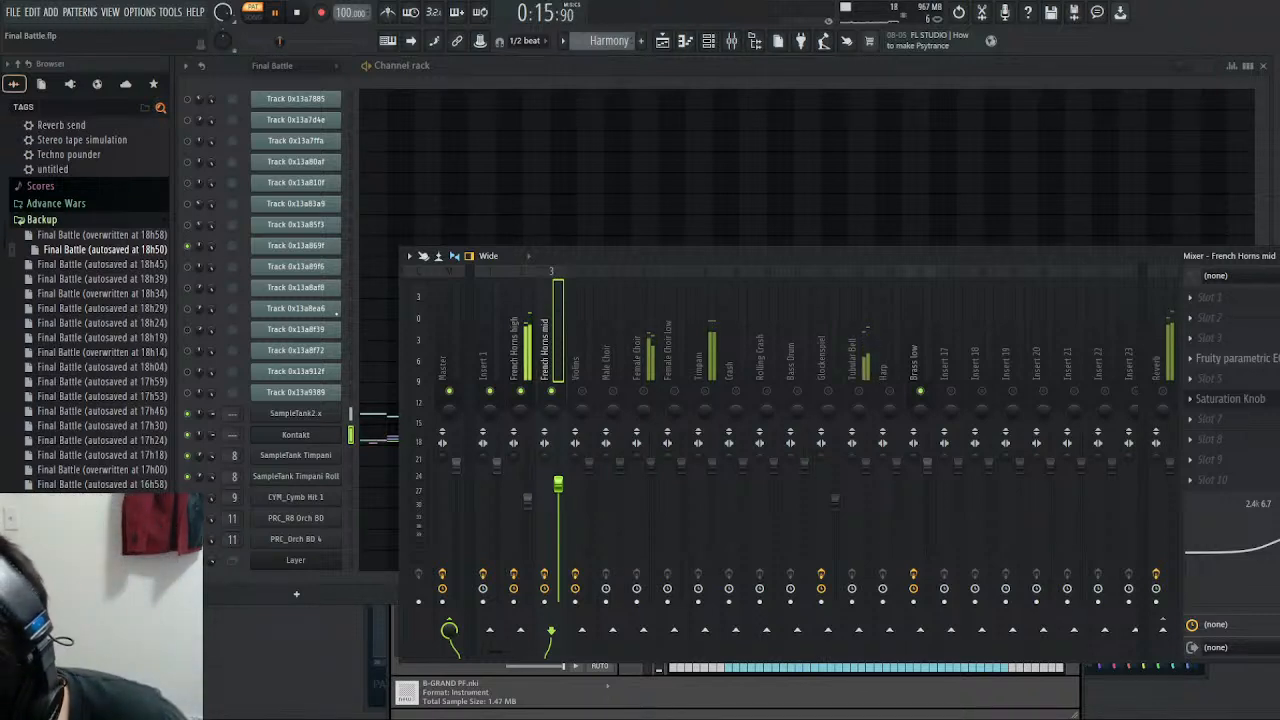
key("Return")
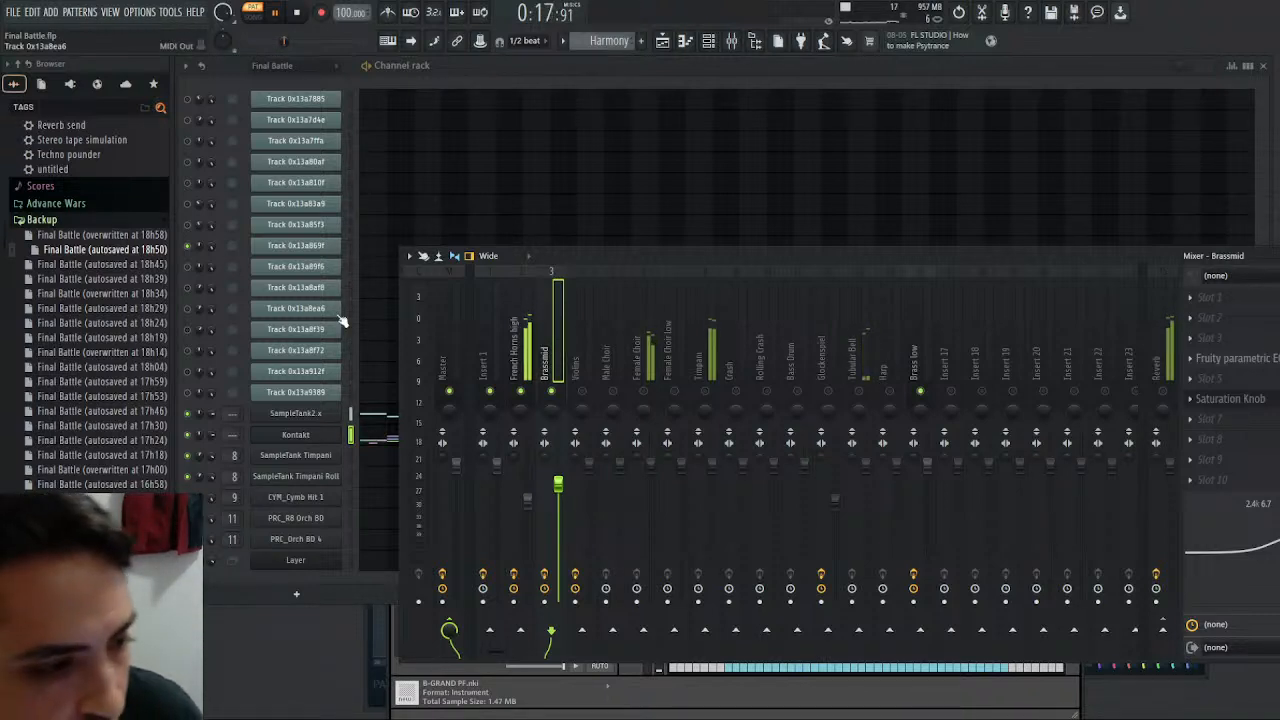
- Rename the French Horns high mixer track as Brass high and restart the Harmony pattern's playback
left_click(524, 322)
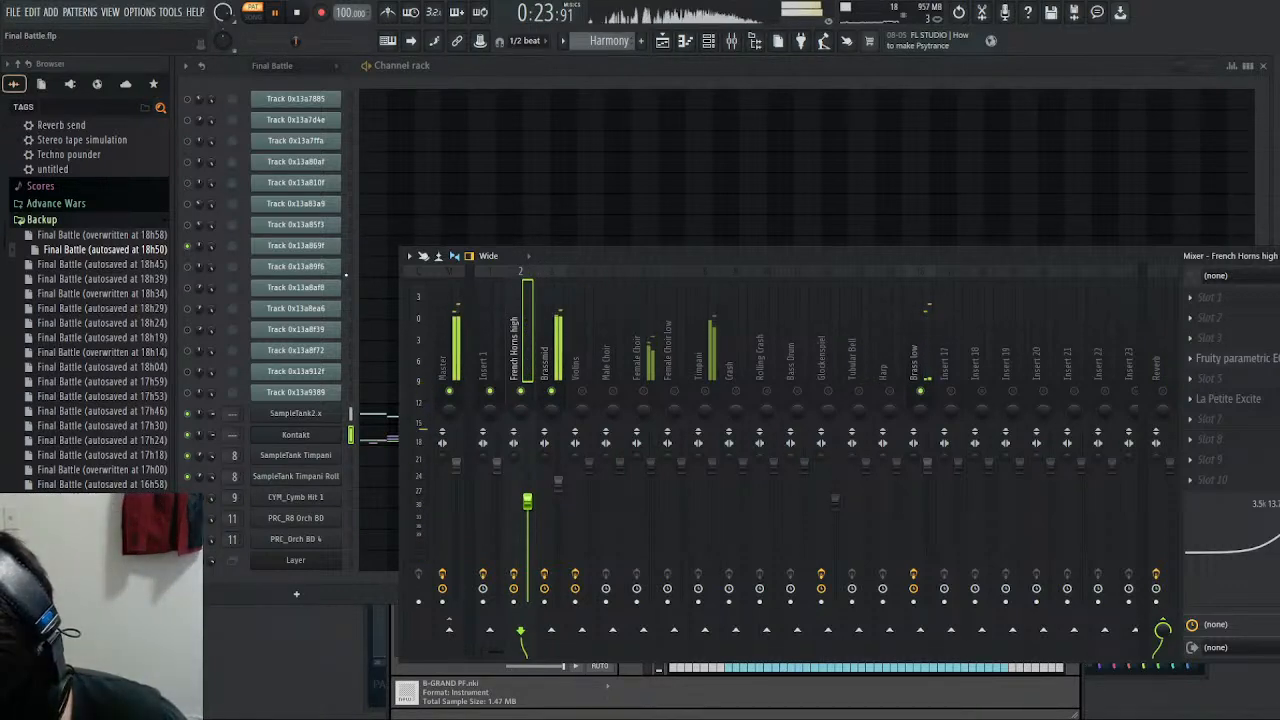
key("Return")
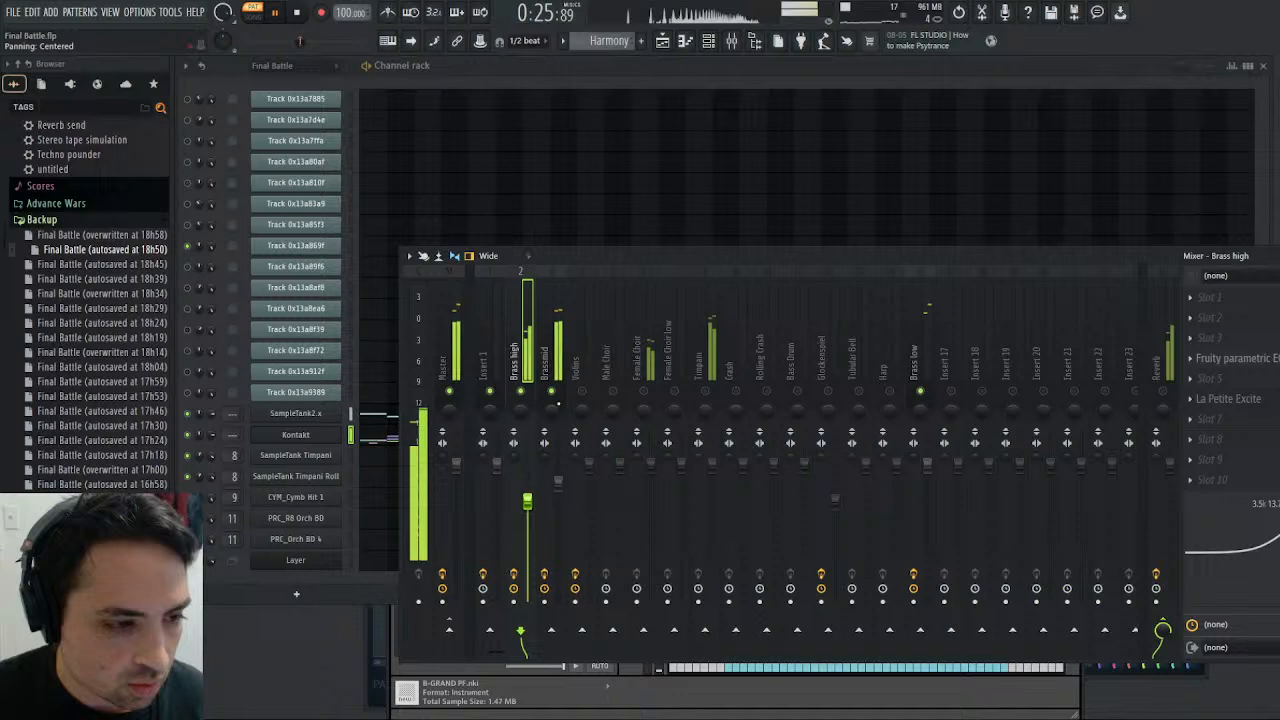
key("space")
left_click(270, 12)
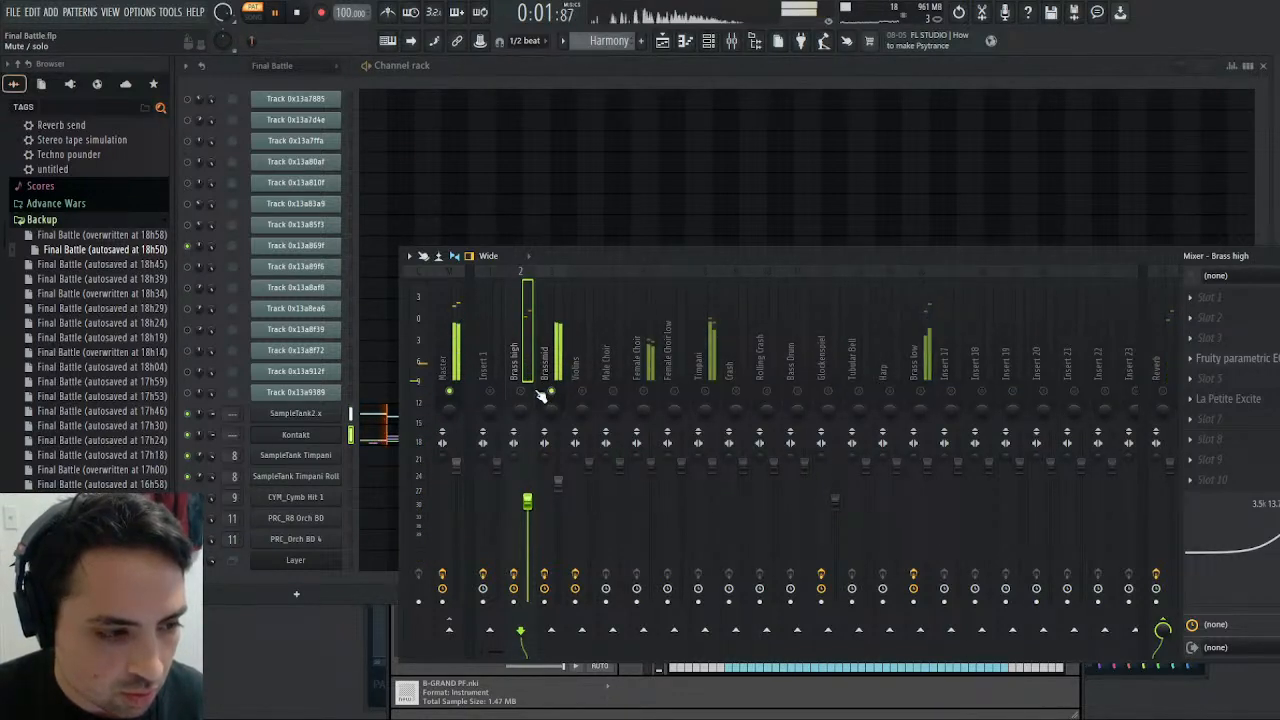
- Compare the effect chains of the Brass low and Brassmid mixer tracks during playback and open Brassmid's Saturation Knob
left_click(922, 365)
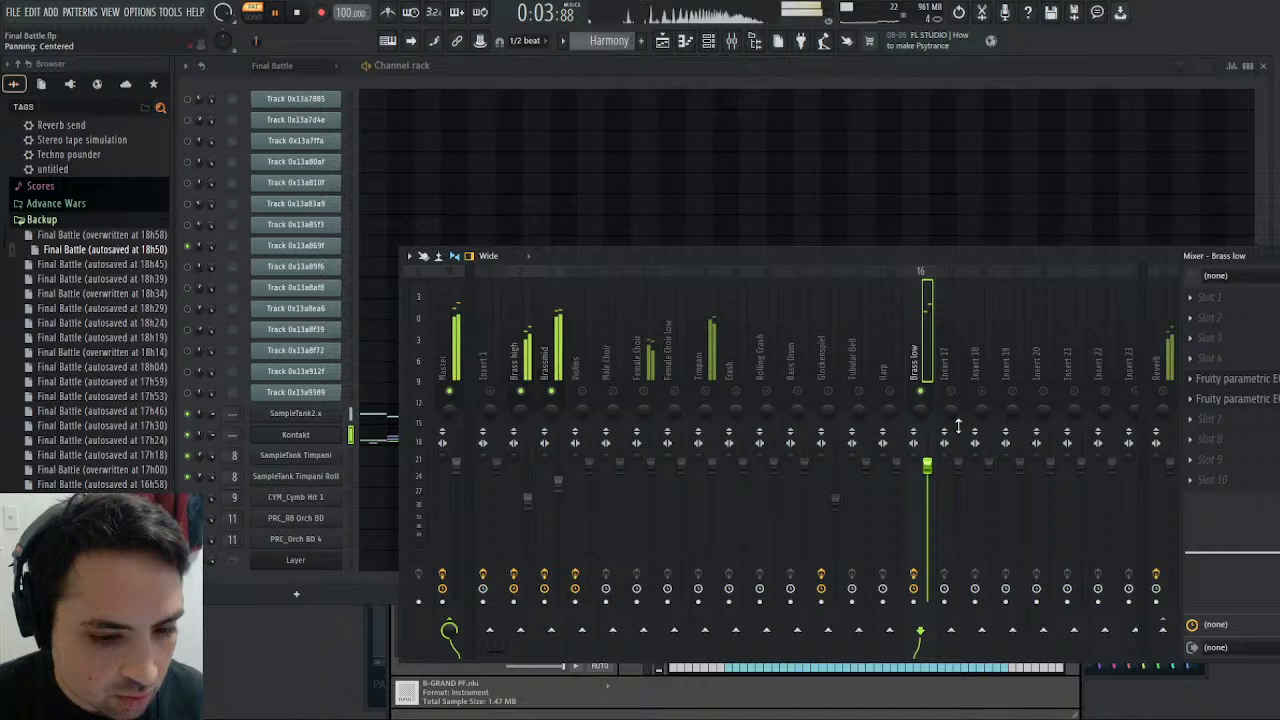
left_click(545, 355)
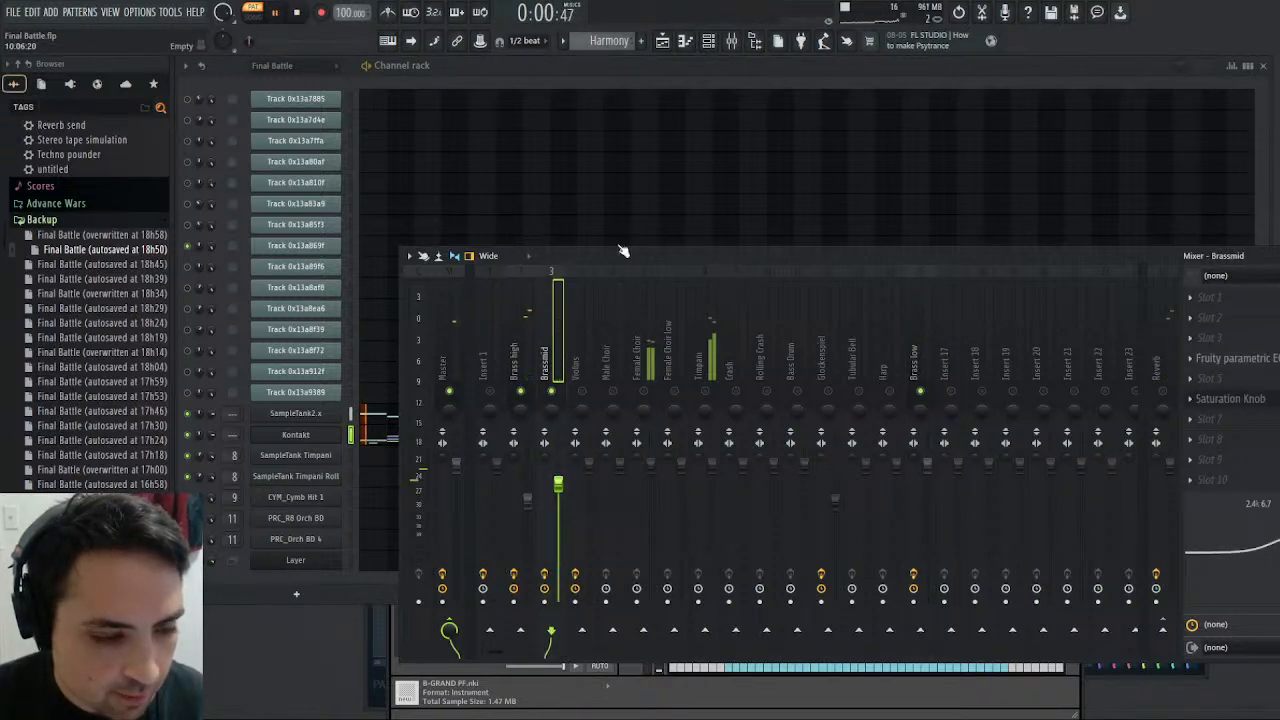
left_click(916, 362)
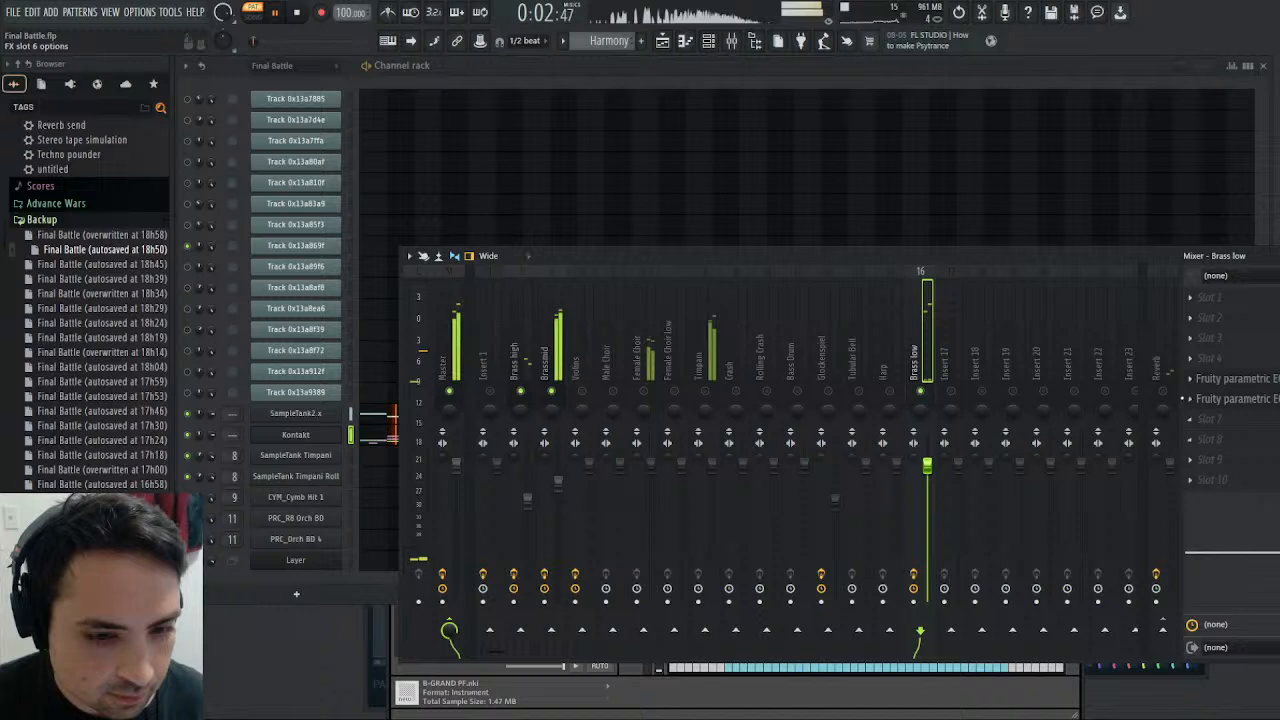
left_click(560, 345)
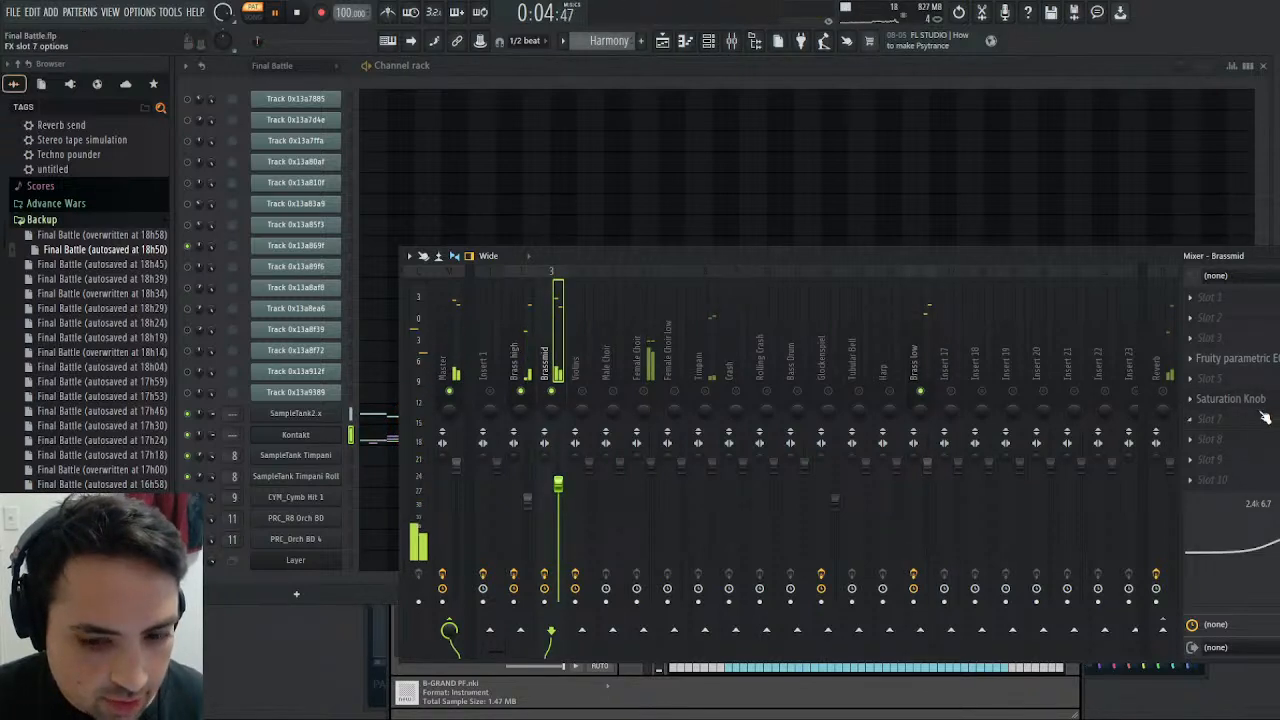
left_click(1230, 399)
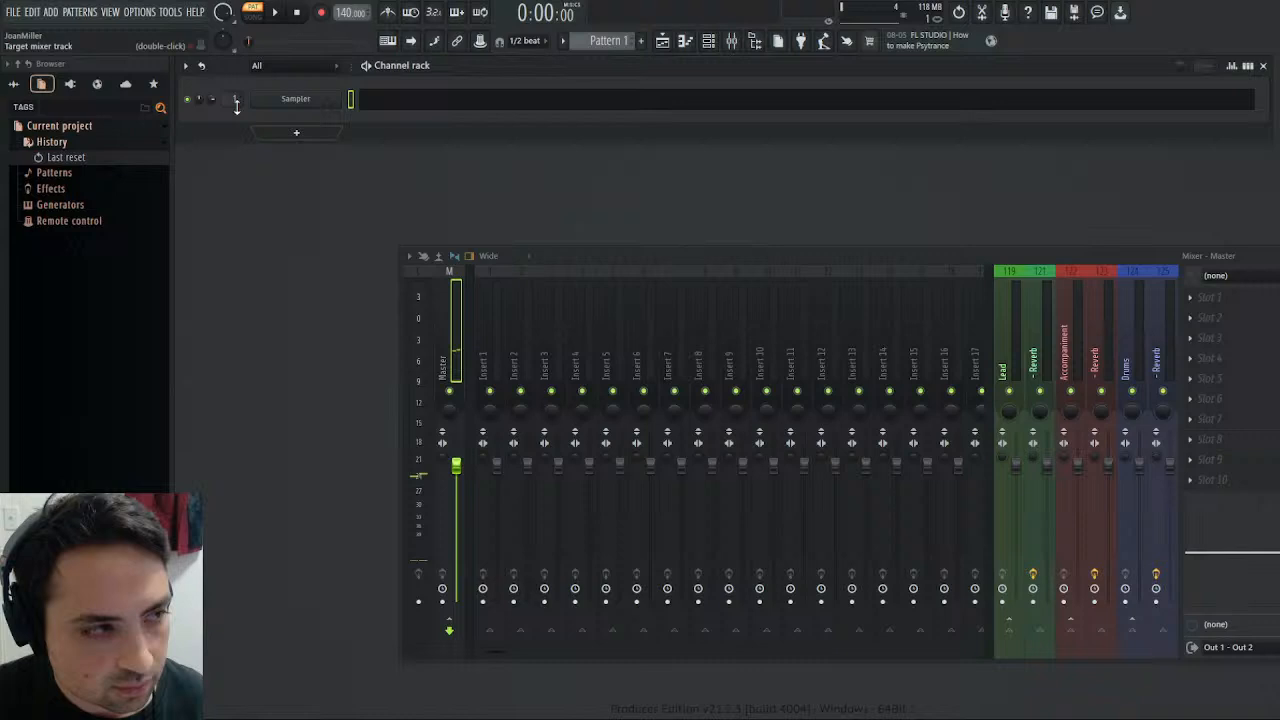
- Load the Final Battle backup overwritten at 18h58 and close the Saturation Knob and Kontakt windows
left_click(14, 84)
left_click_drag(110, 236, 363, 254)
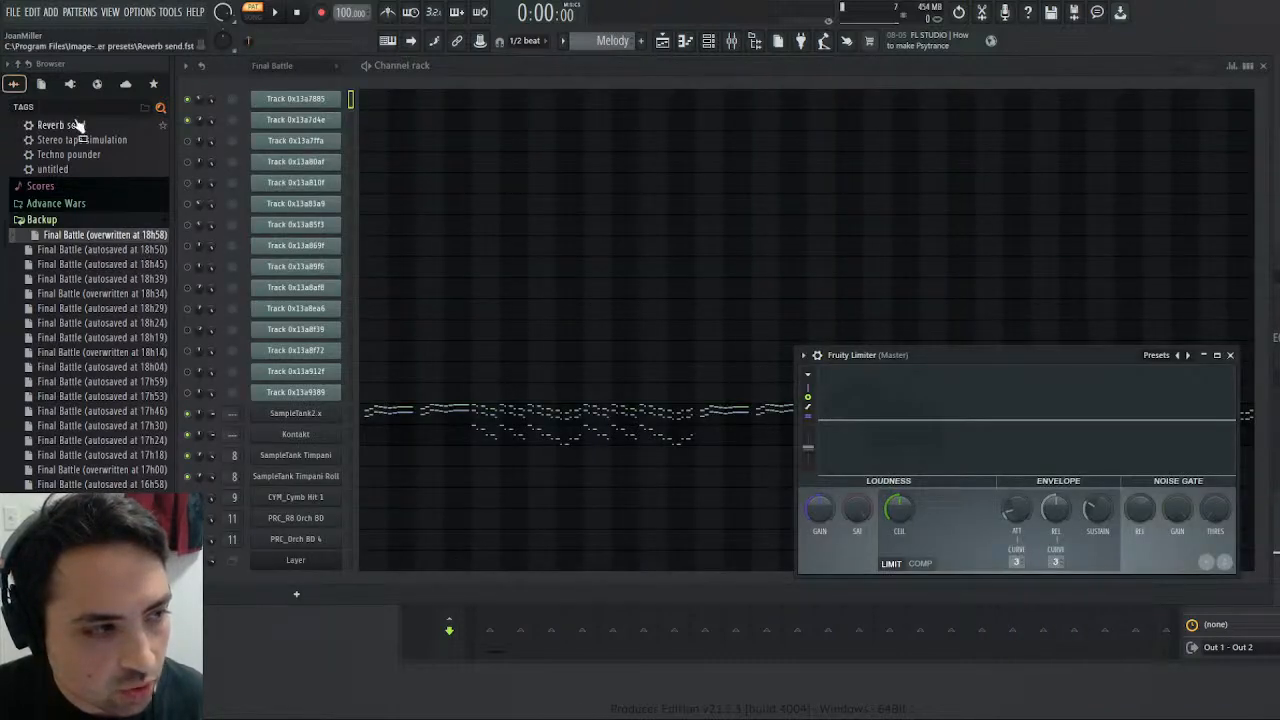
left_click(49, 198)
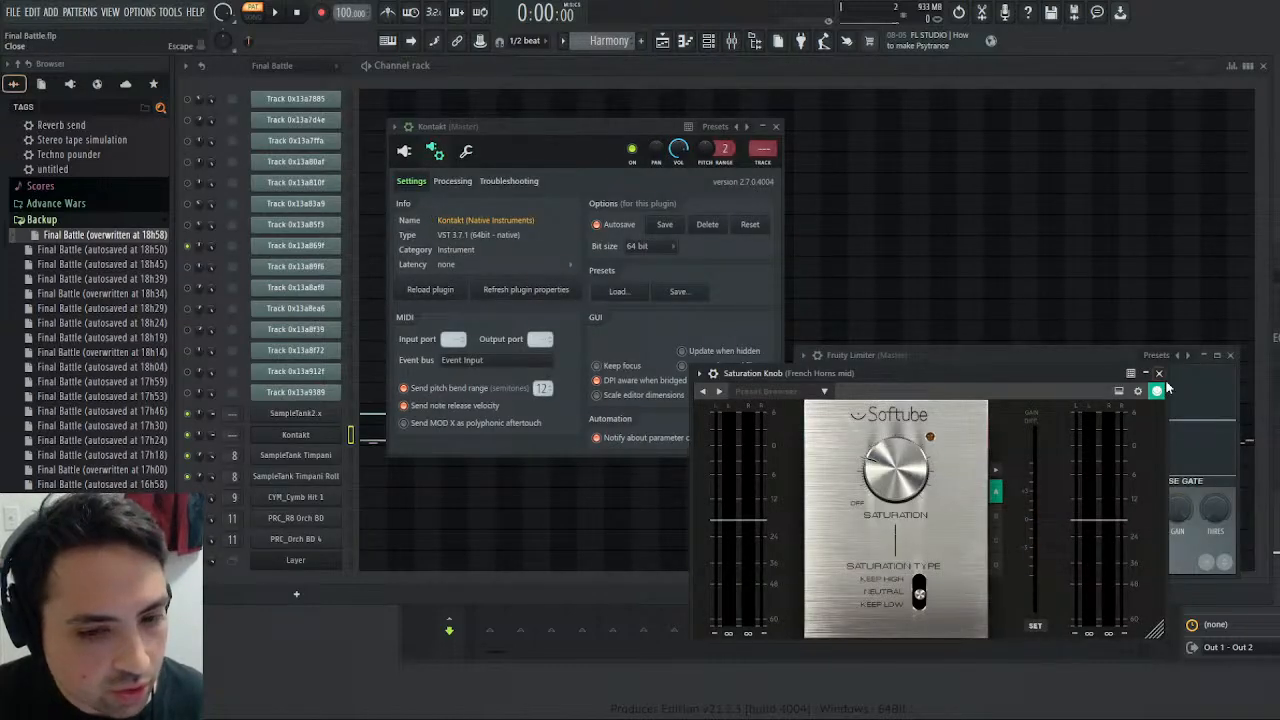
left_click(1160, 373)
left_click(776, 126)
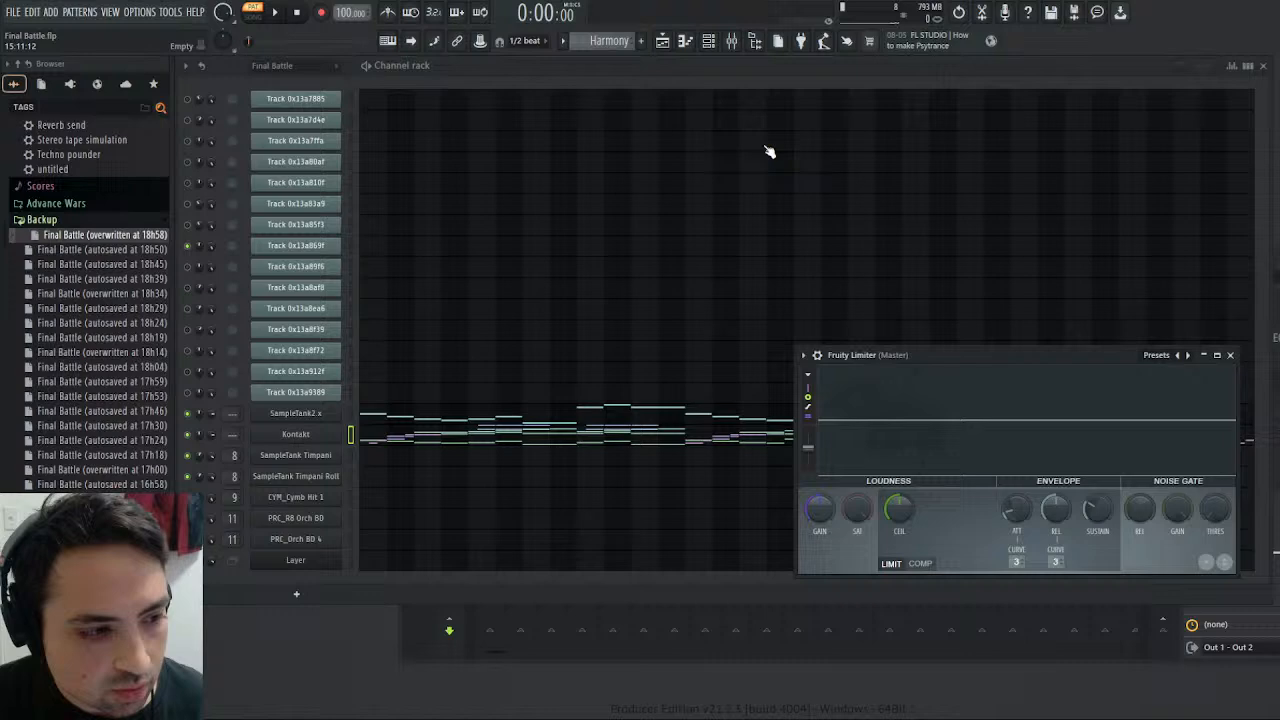
- Inspect the Kontakt channel's Harmony notes in the piano roll and close it
left_click(378, 442)
left_click(378, 442)
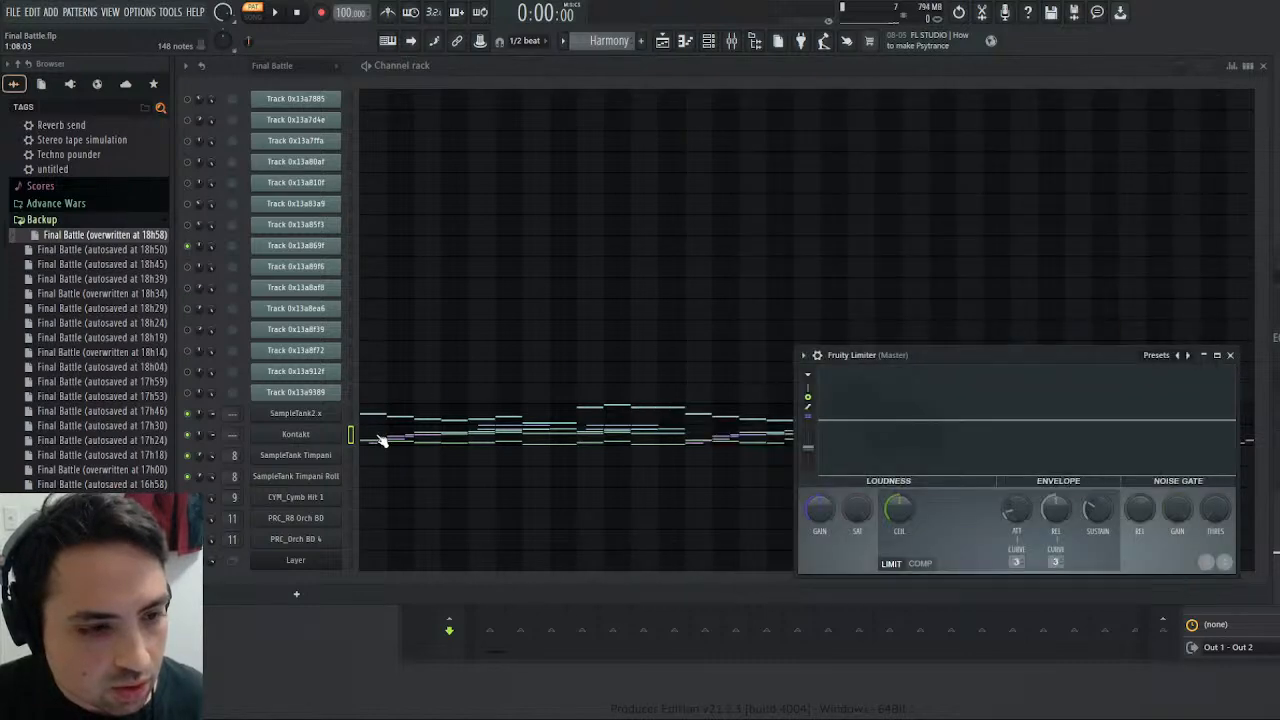
left_click(378, 442)
scroll(812, 289, "down", 6)
scroll(829, 286, "up", 2)
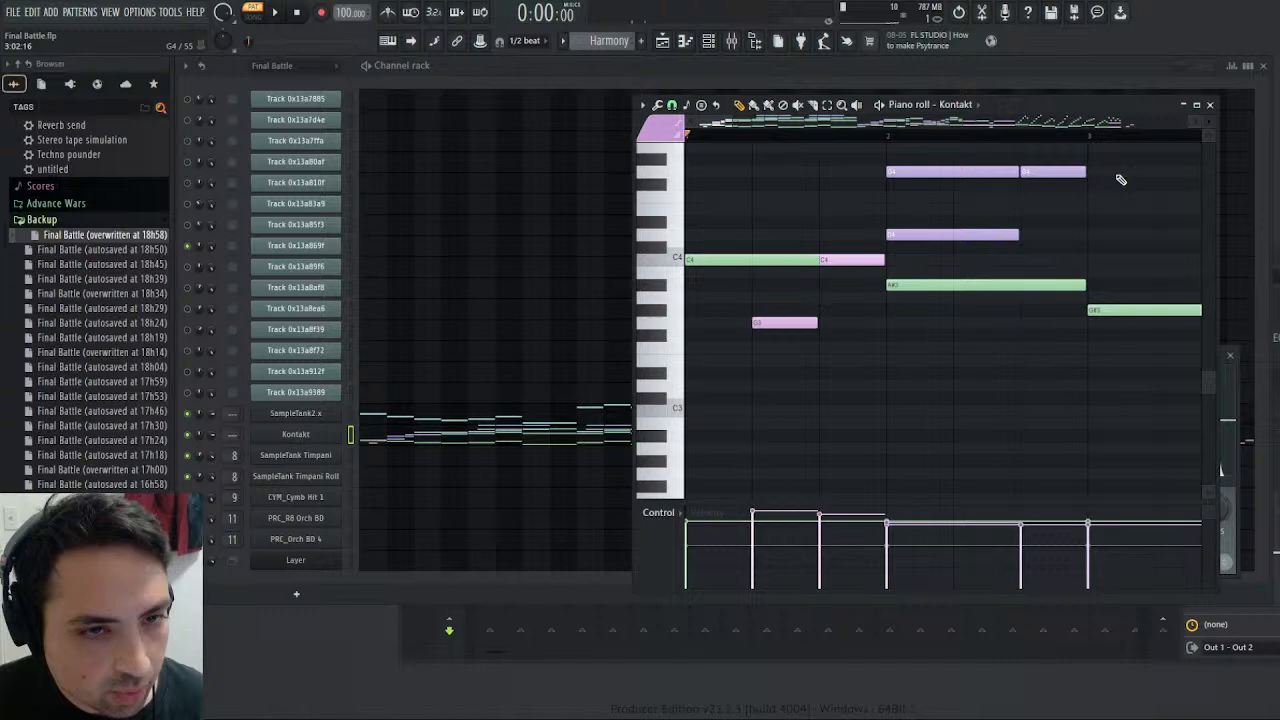
left_click(1210, 104)
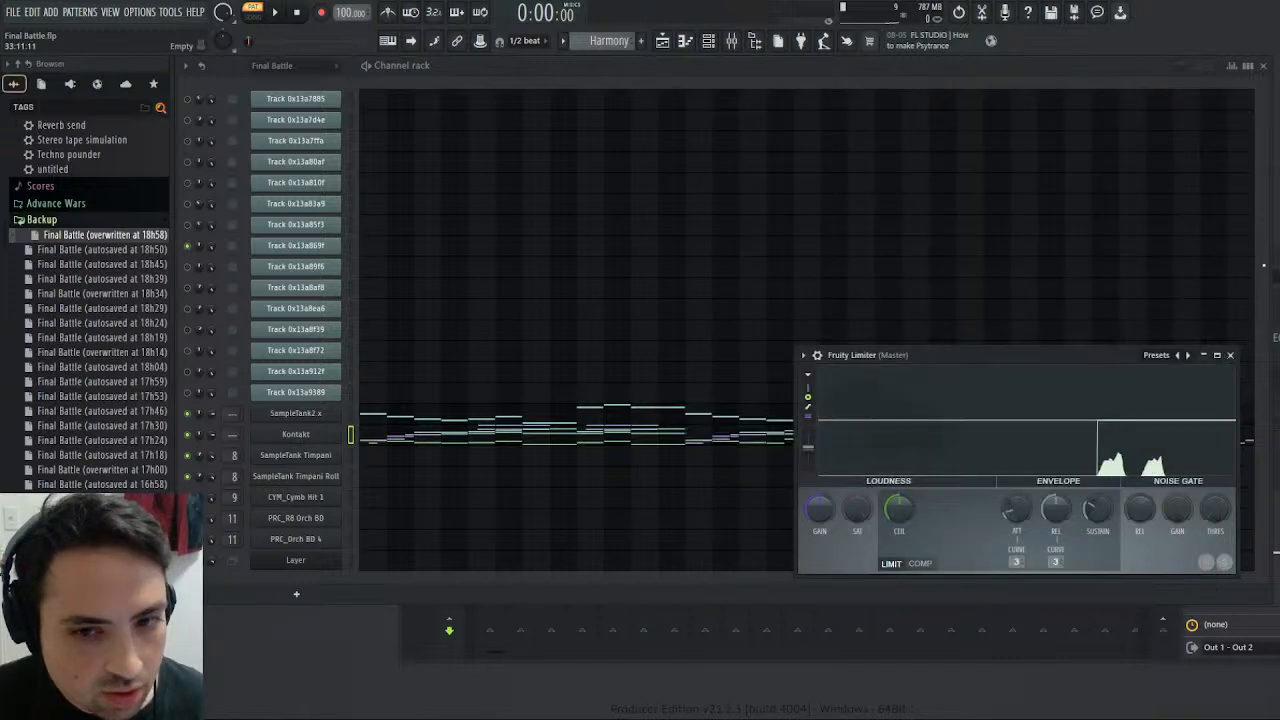
- Check Kontakt's output-to-mixer assignments and the instruments loaded in its rack
left_click(335, 433)
left_click(452, 180)
scroll(627, 345, "down", 1)
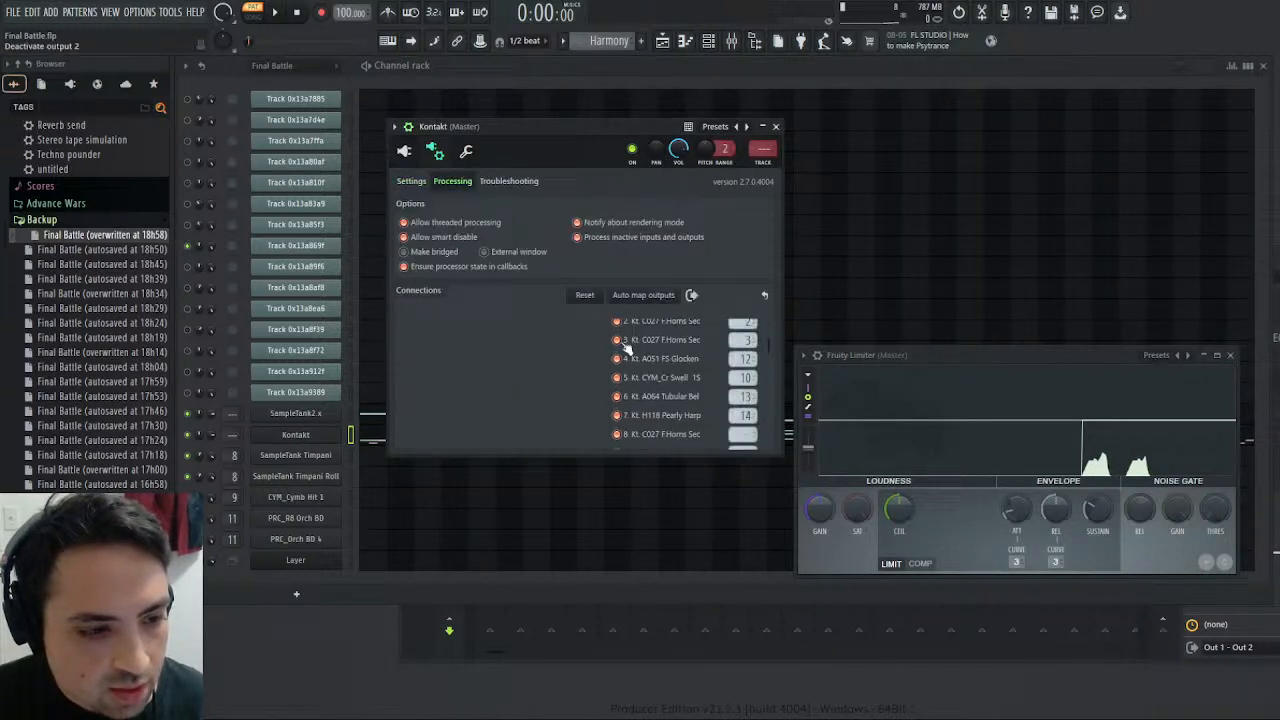
scroll(627, 345, "up", 2)
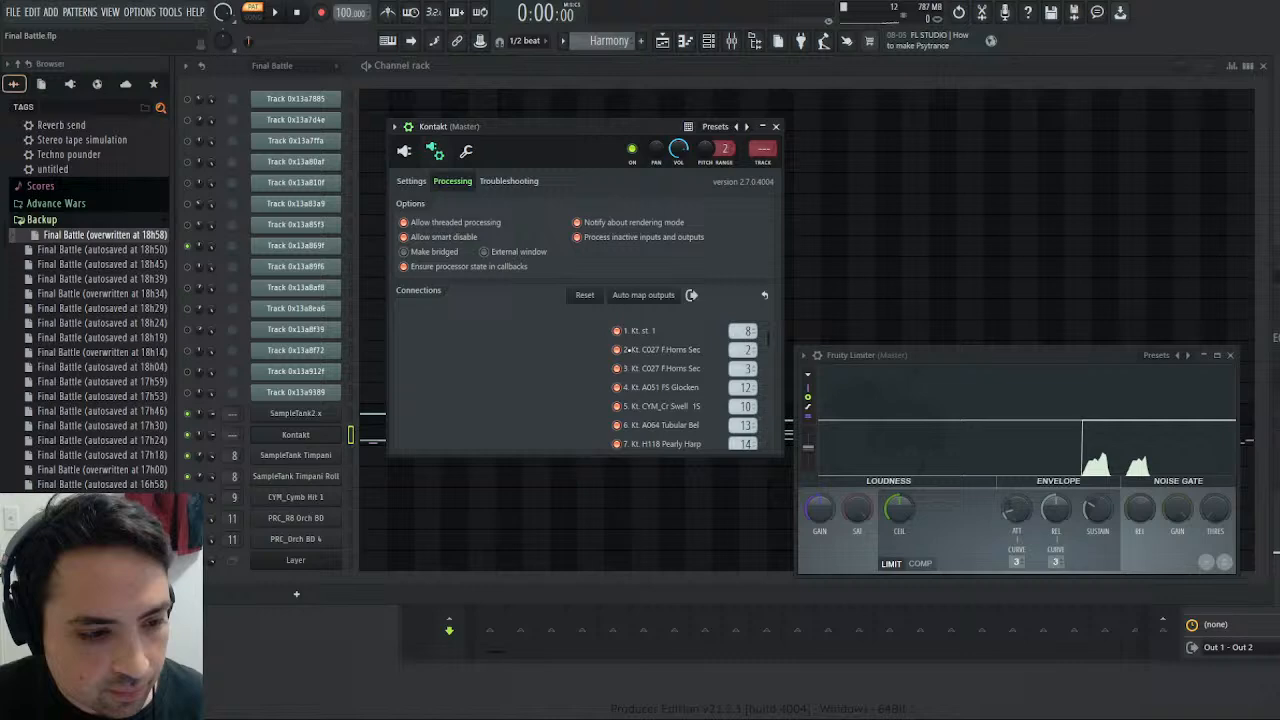
left_click(404, 150)
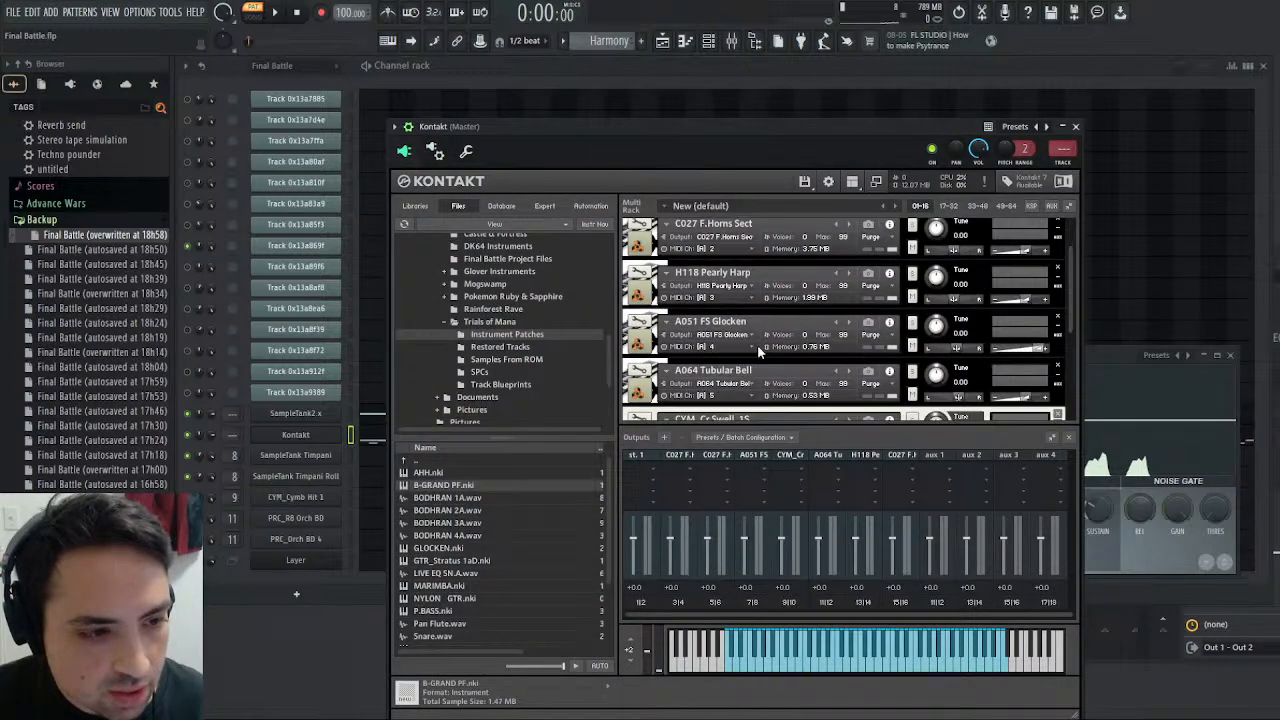
scroll(759, 350, "down", 5)
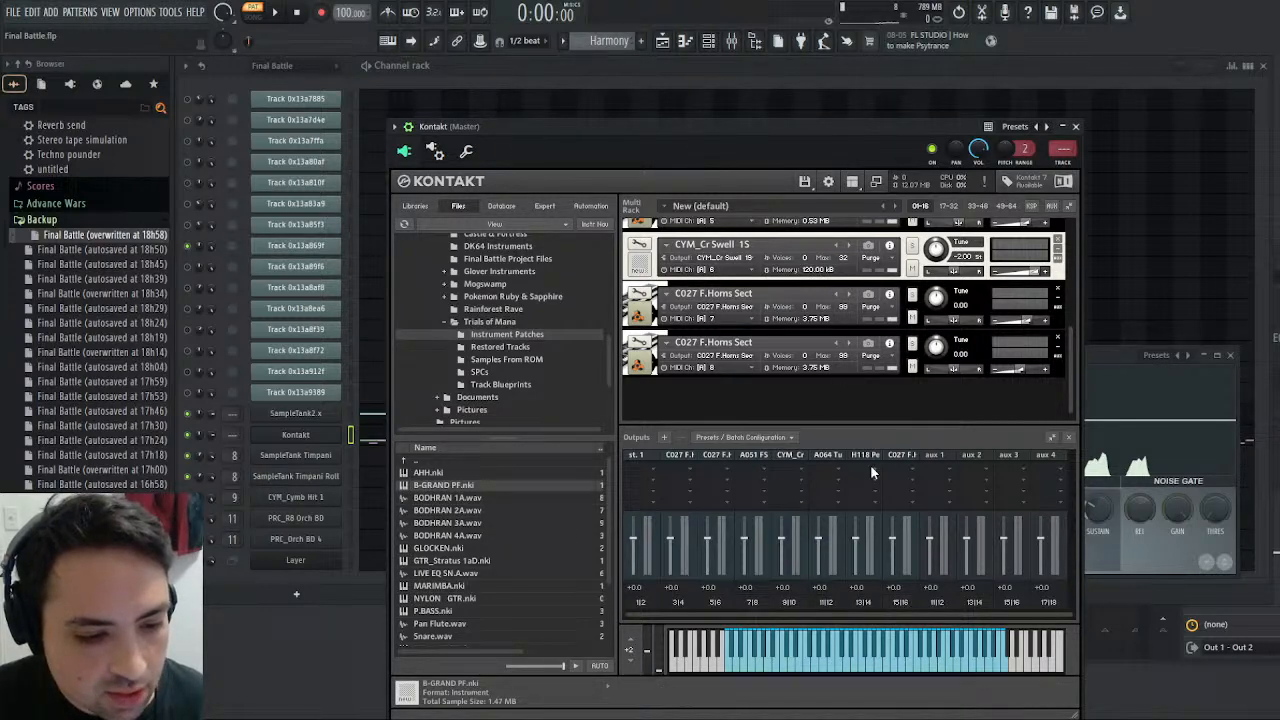
- Route Kontakt's output 8, C027 F.Horns Sec, to mixer track offset 15
left_click(435, 150)
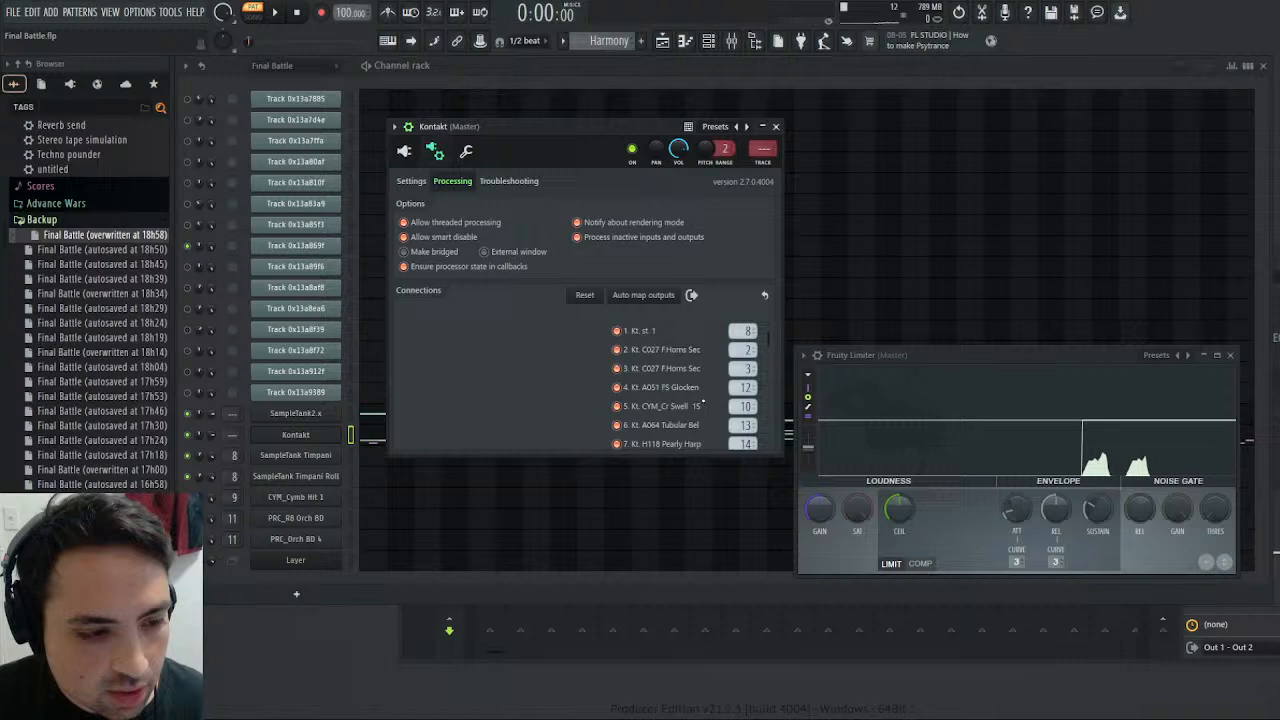
scroll(703, 400, "down", 5)
scroll(703, 400, "up", 4)
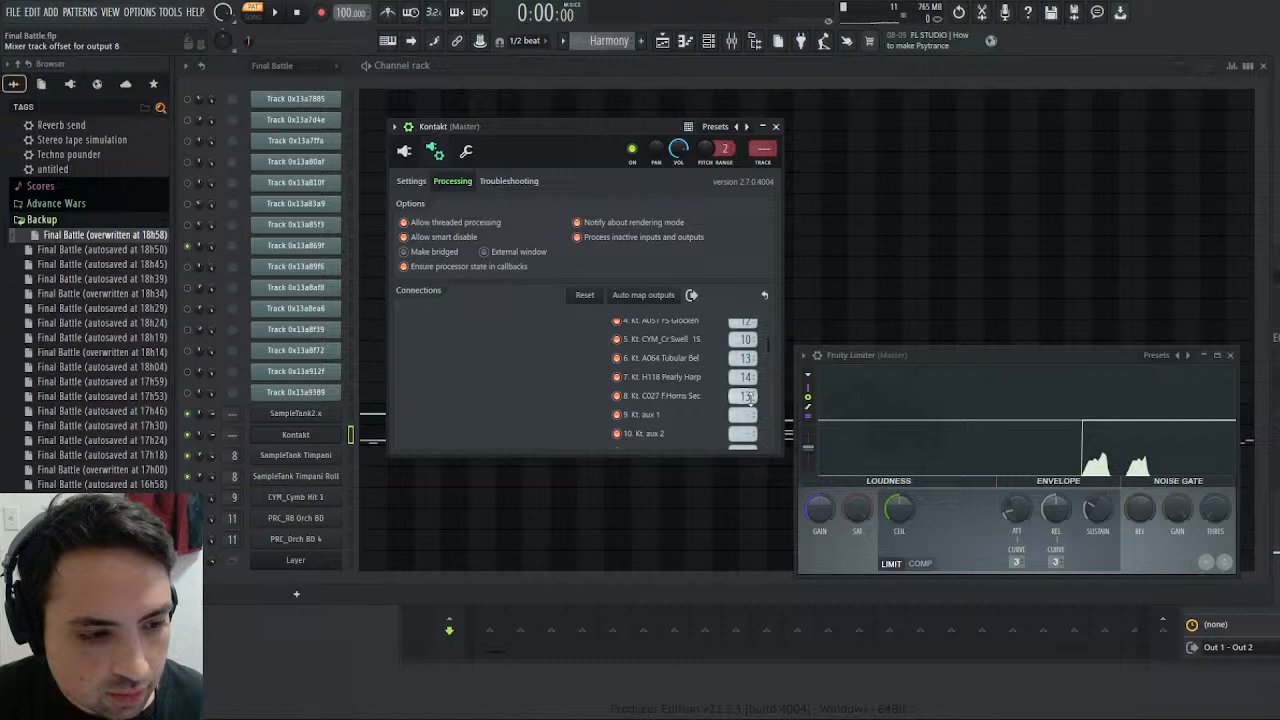
key("F9")
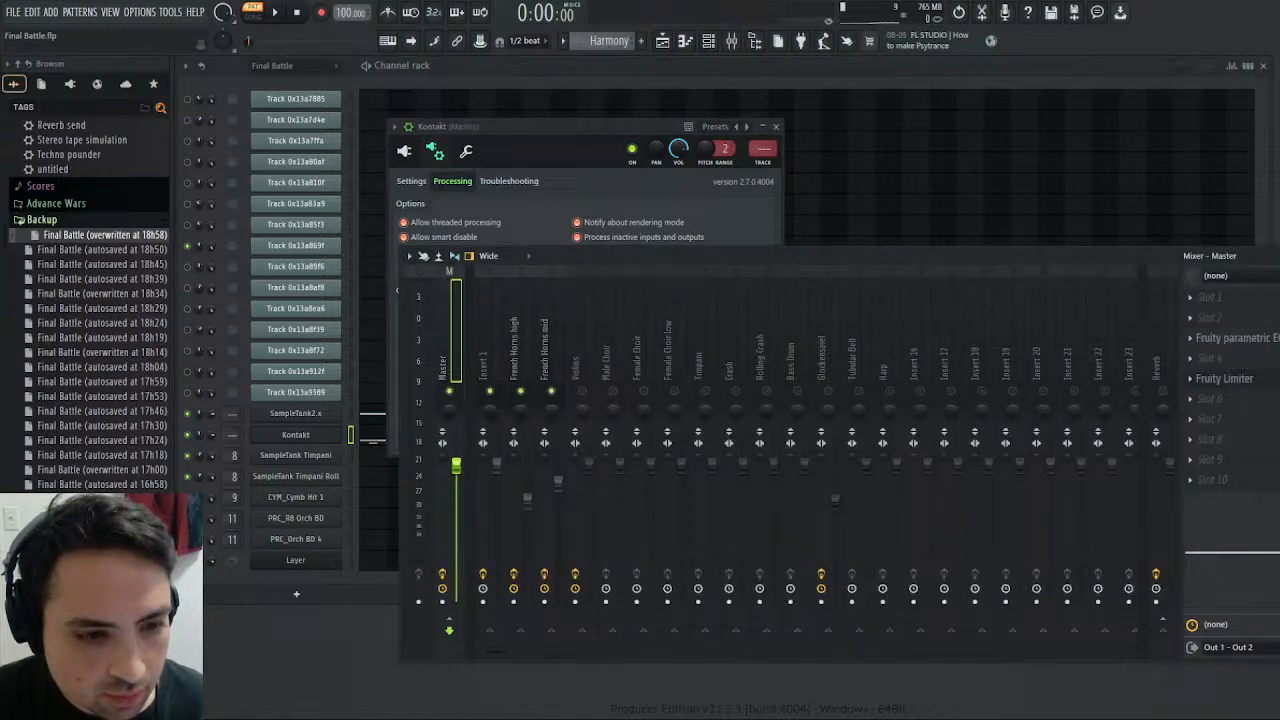
left_click(588, 153)
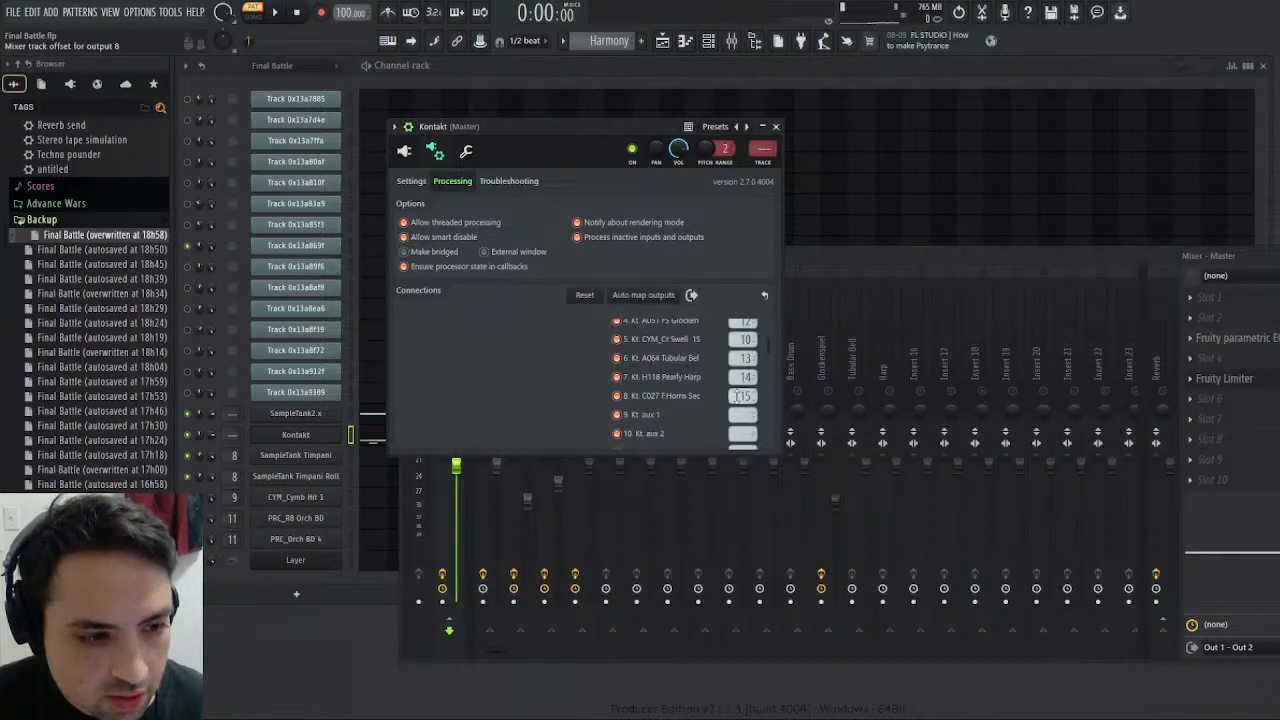
- Solo mixer track Insert 16, play the Harmony pattern, and rename the track Brass low
left_click(1139, 253)
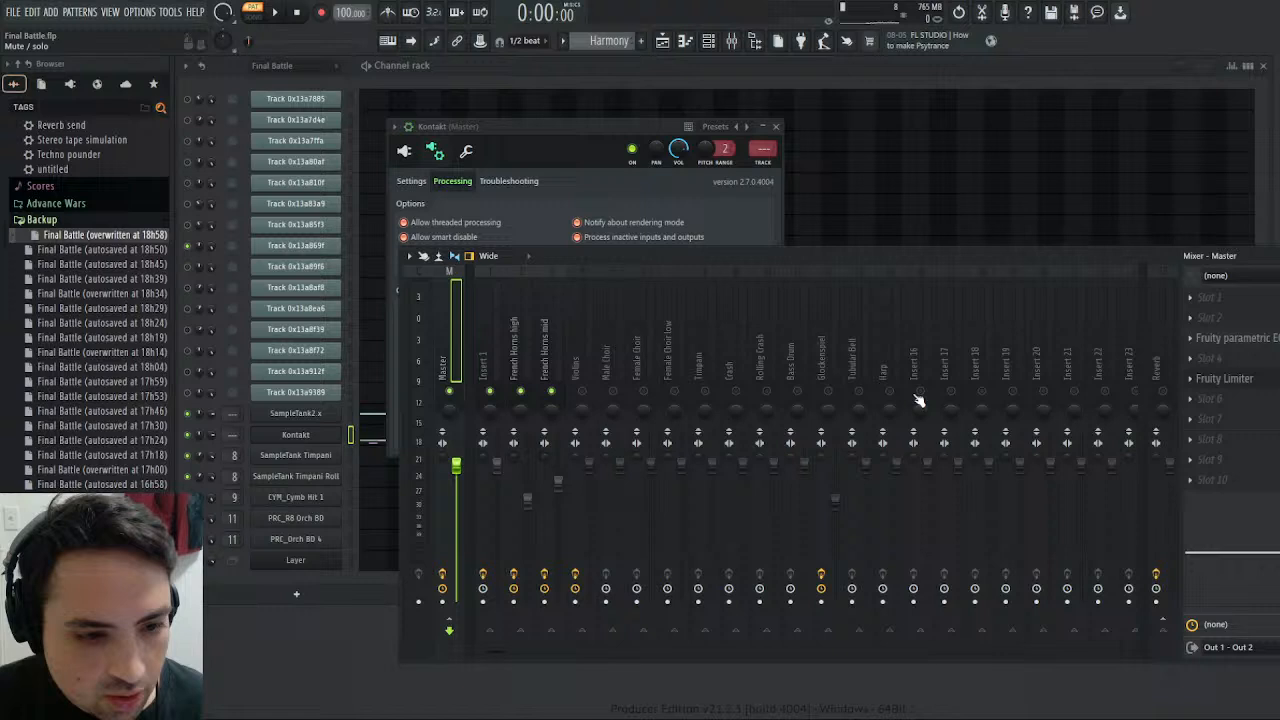
key("space")
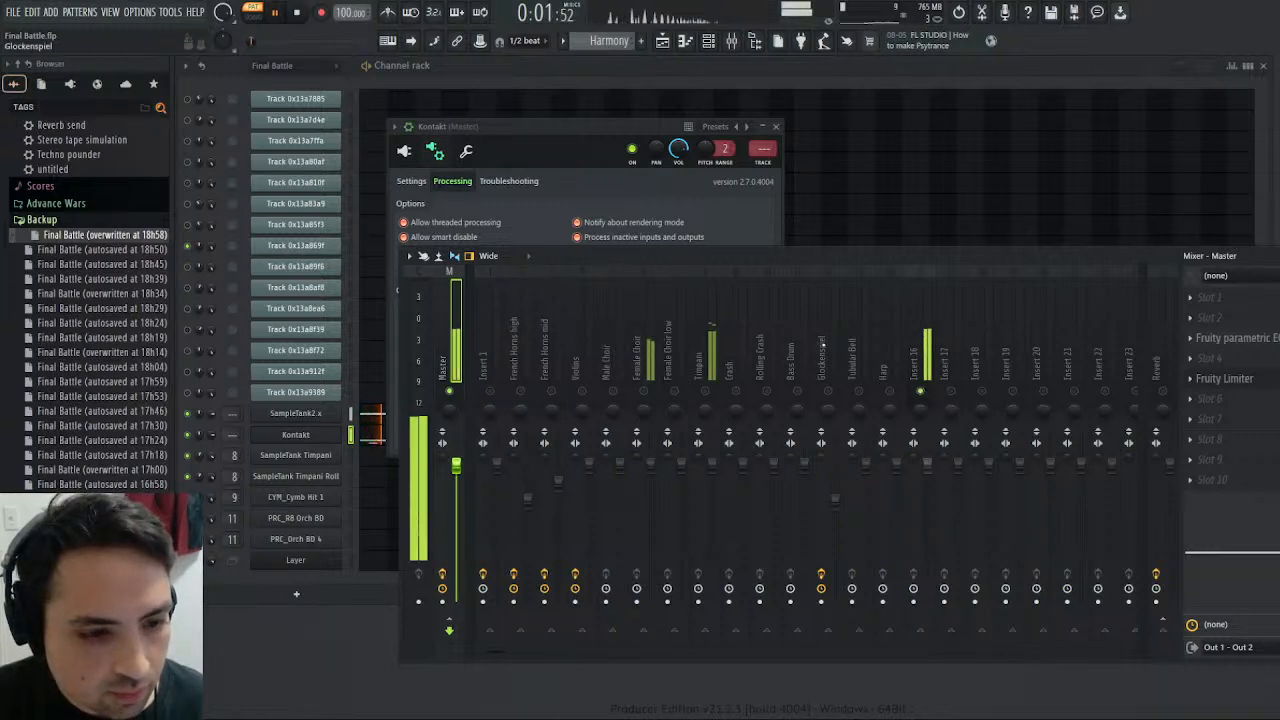
left_click(931, 359)
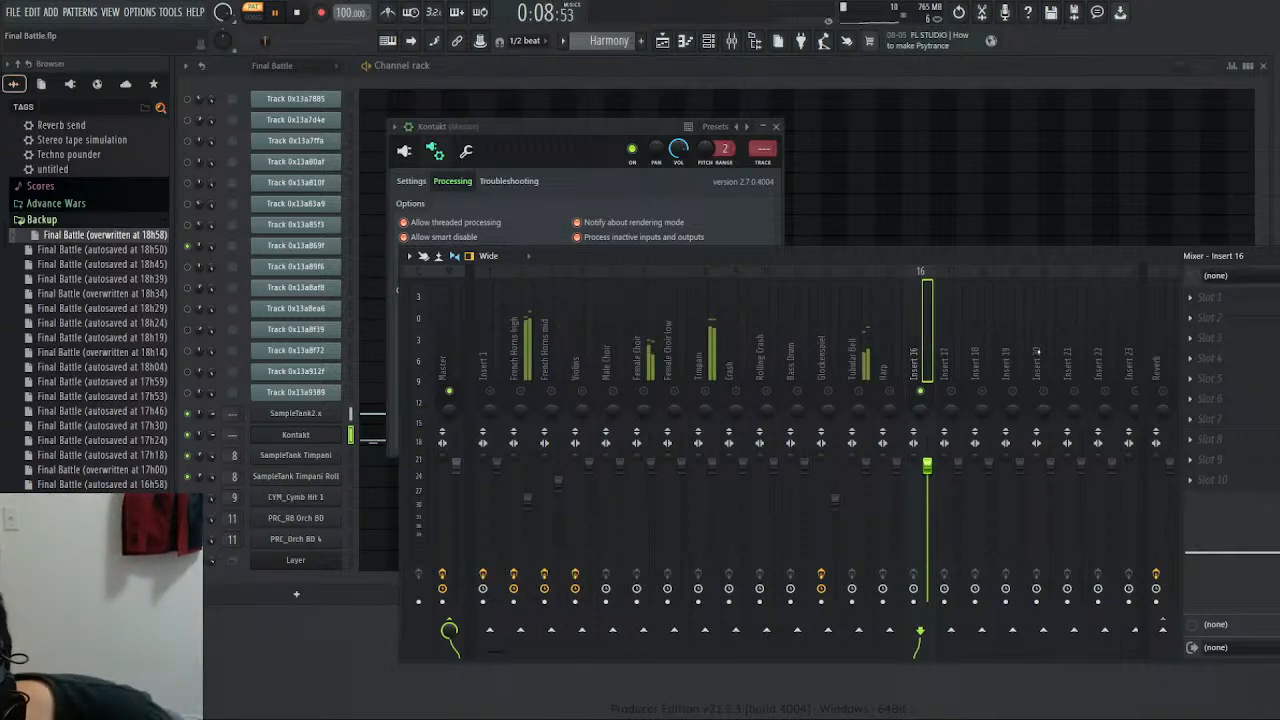
type("Brass low")
key("Return")
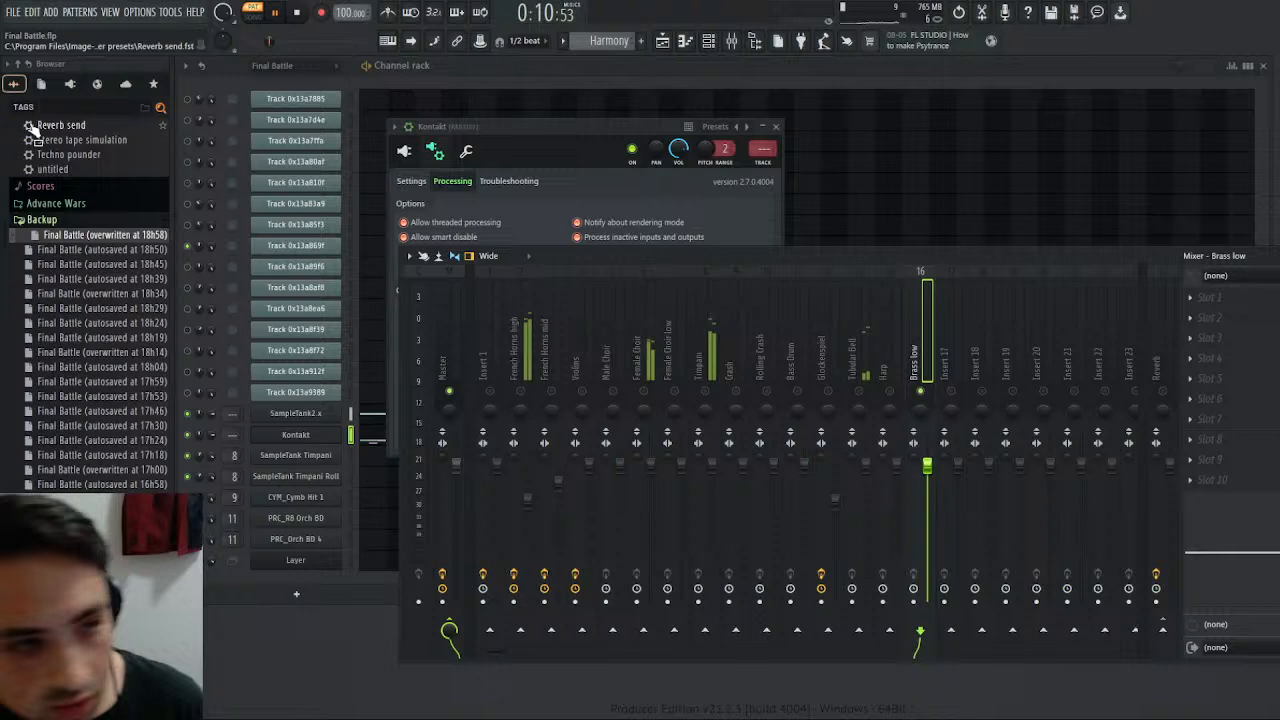
key("space")
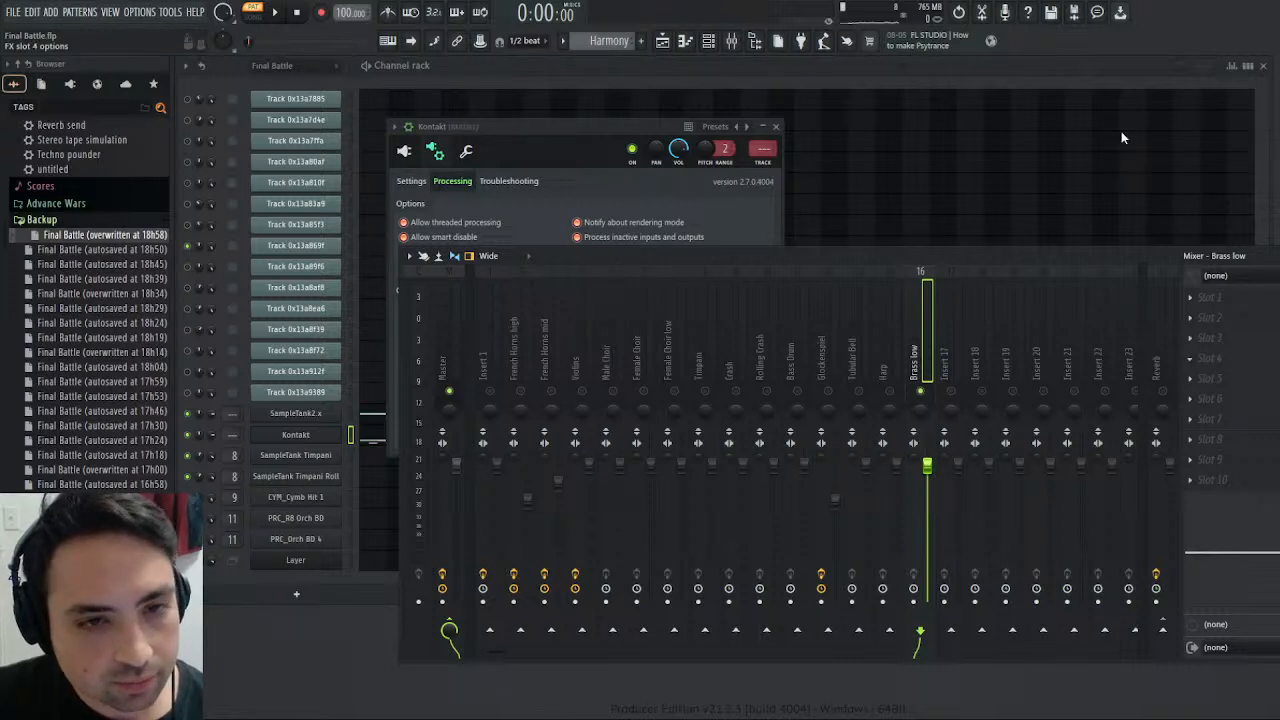
- On Brass low's Fruity Parametric EQ 2, raise band 7 to full height as a high shelf starting in the low mids
left_click_drag(617, 335, 403, 254)
left_click(280, 12)
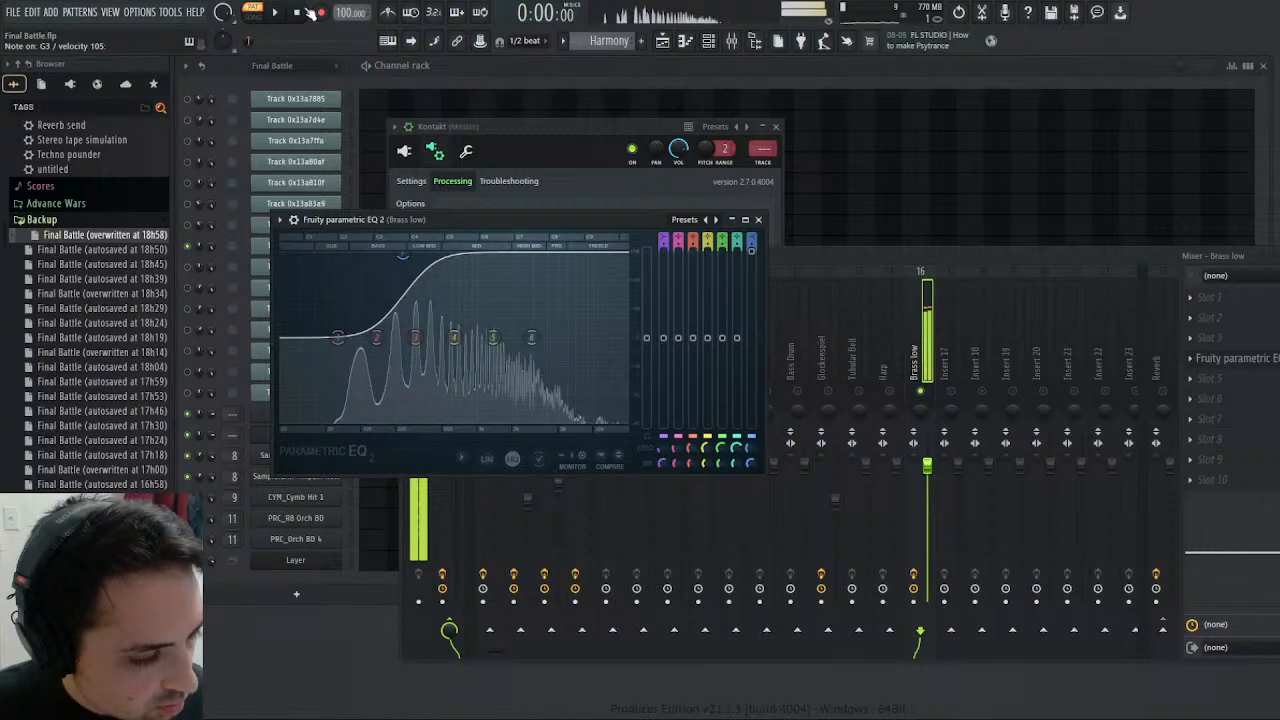
left_click_drag(403, 255, 413, 255)
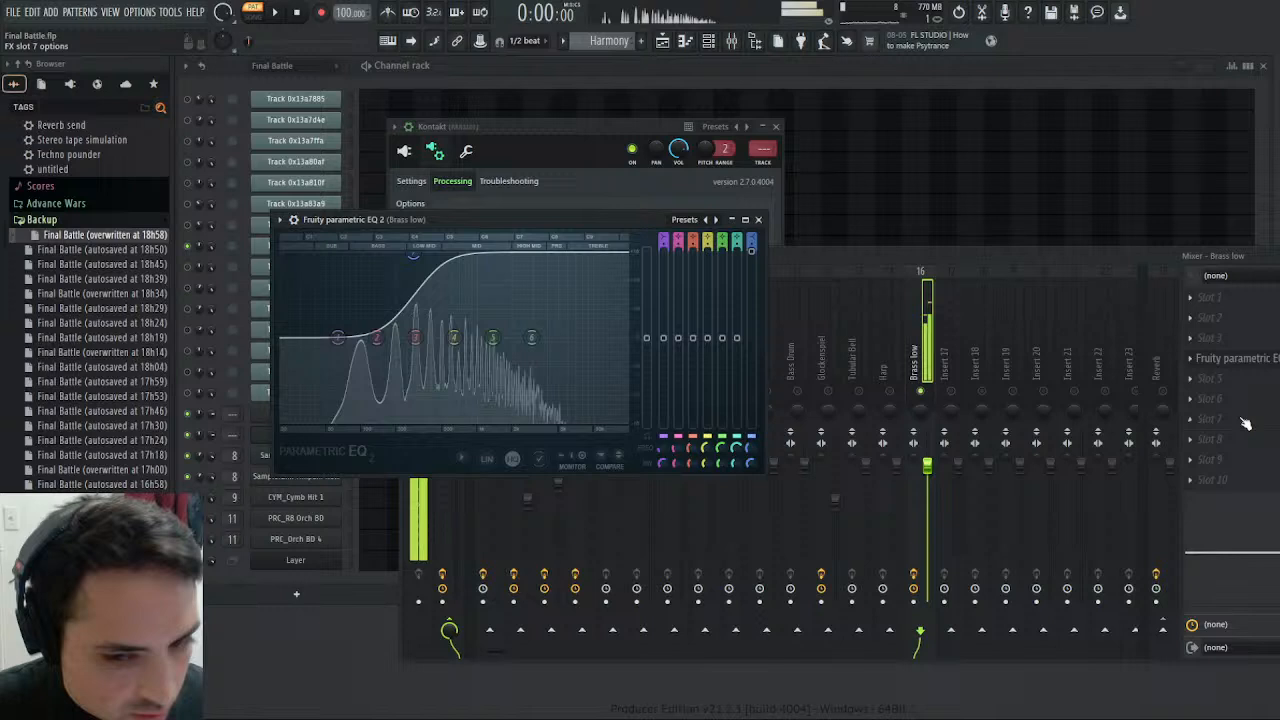
- Add a second Fruity Parametric EQ 2 to Brass low and raise its band 7 high shelf to full height around the mids
left_click(1210, 390)
left_click(1118, 133)
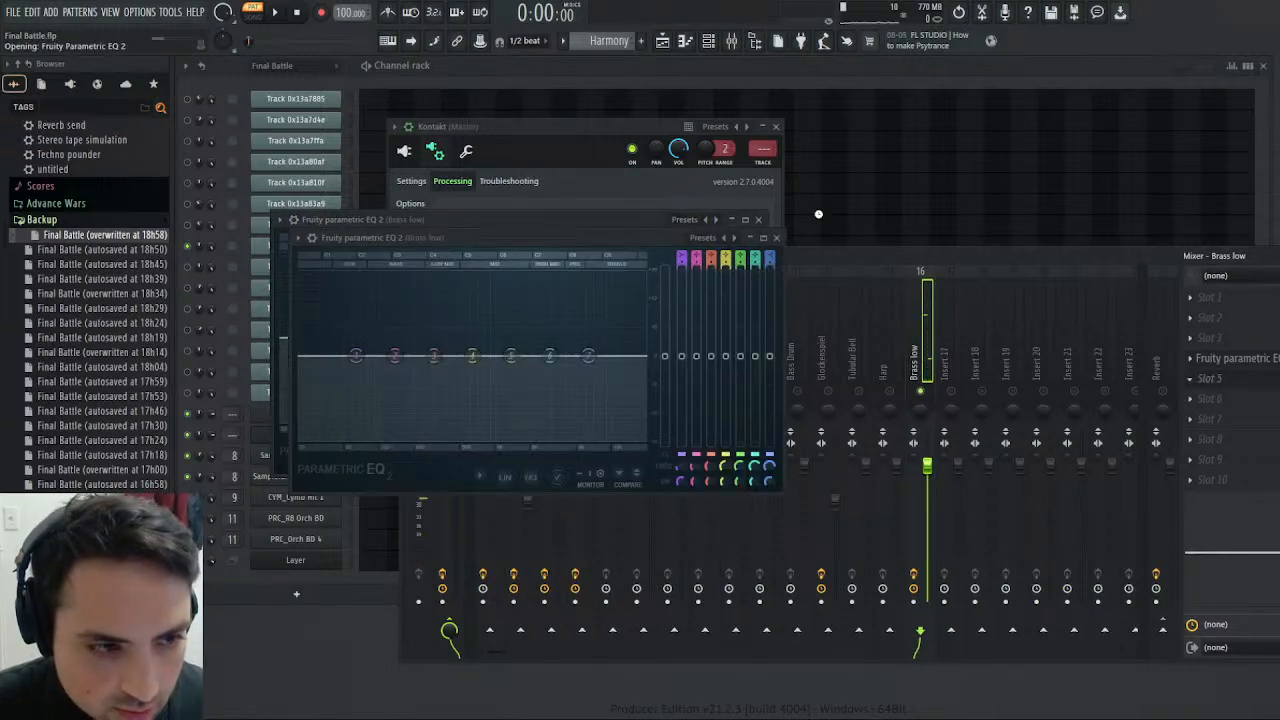
left_click_drag(588, 353, 509, 274)
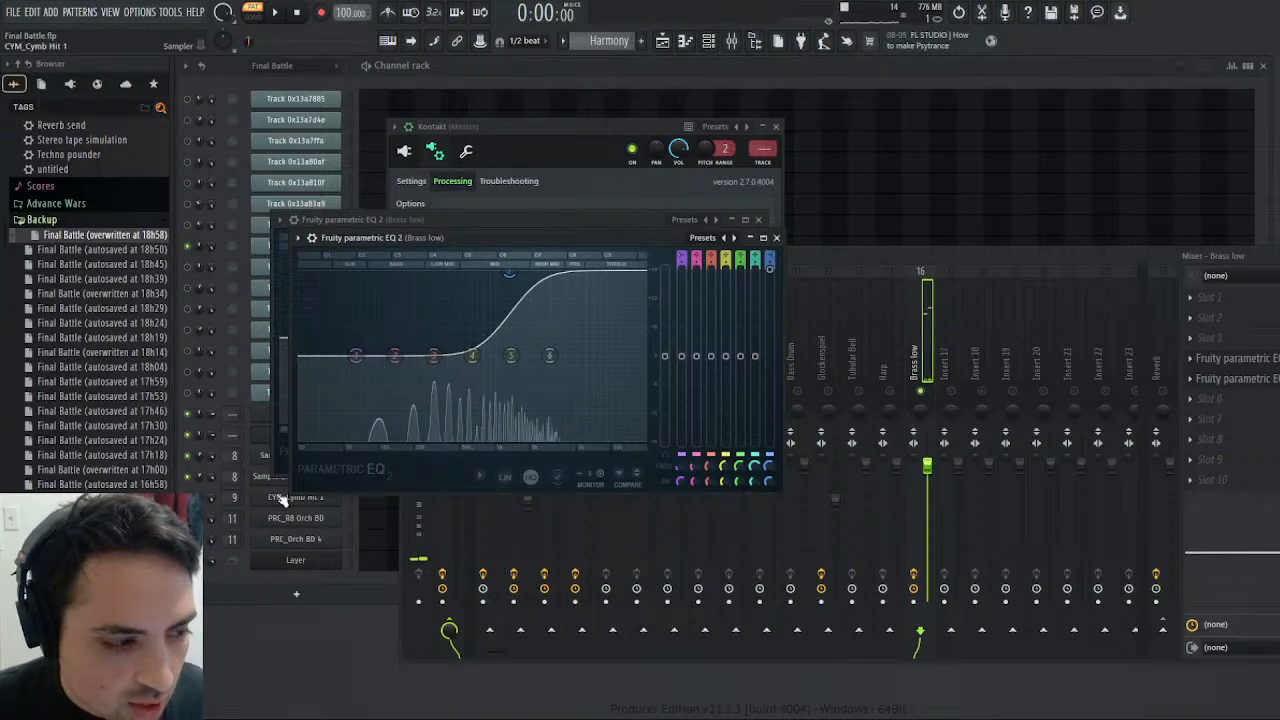
- Edit the channel 8 C027 F.Horns Sect in Kontakt, setting its volume envelope sustain to -7.5 dB and decay to about 506 ms
left_click(267, 451)
left_click(267, 448)
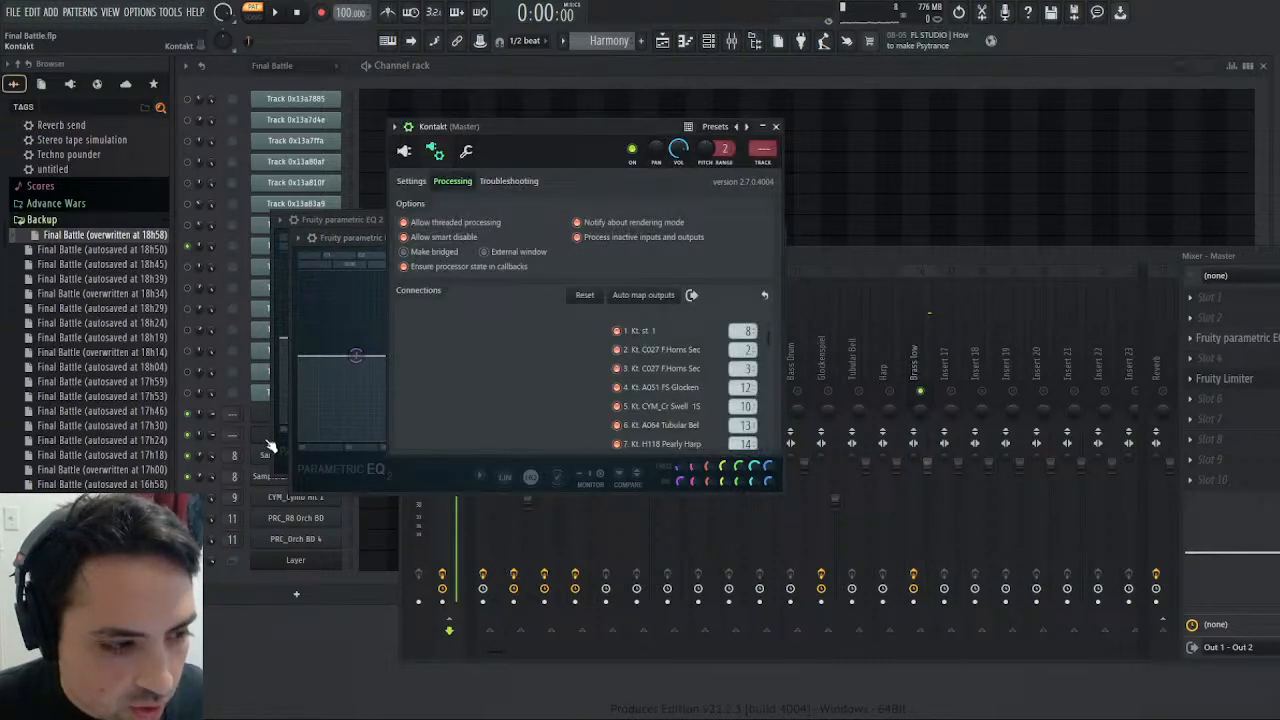
left_click(404, 150)
scroll(818, 392, "down", 5)
scroll(835, 385, "down", 3)
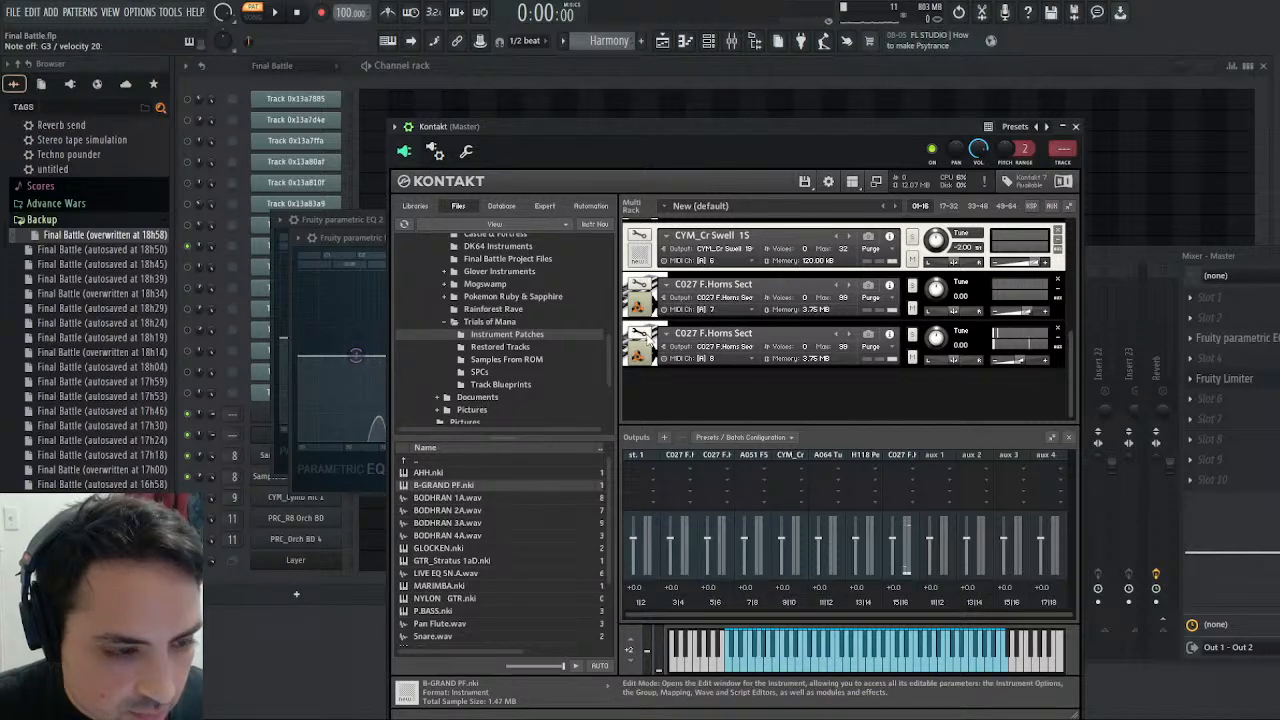
left_click(649, 340)
scroll(1076, 264, "down", 5)
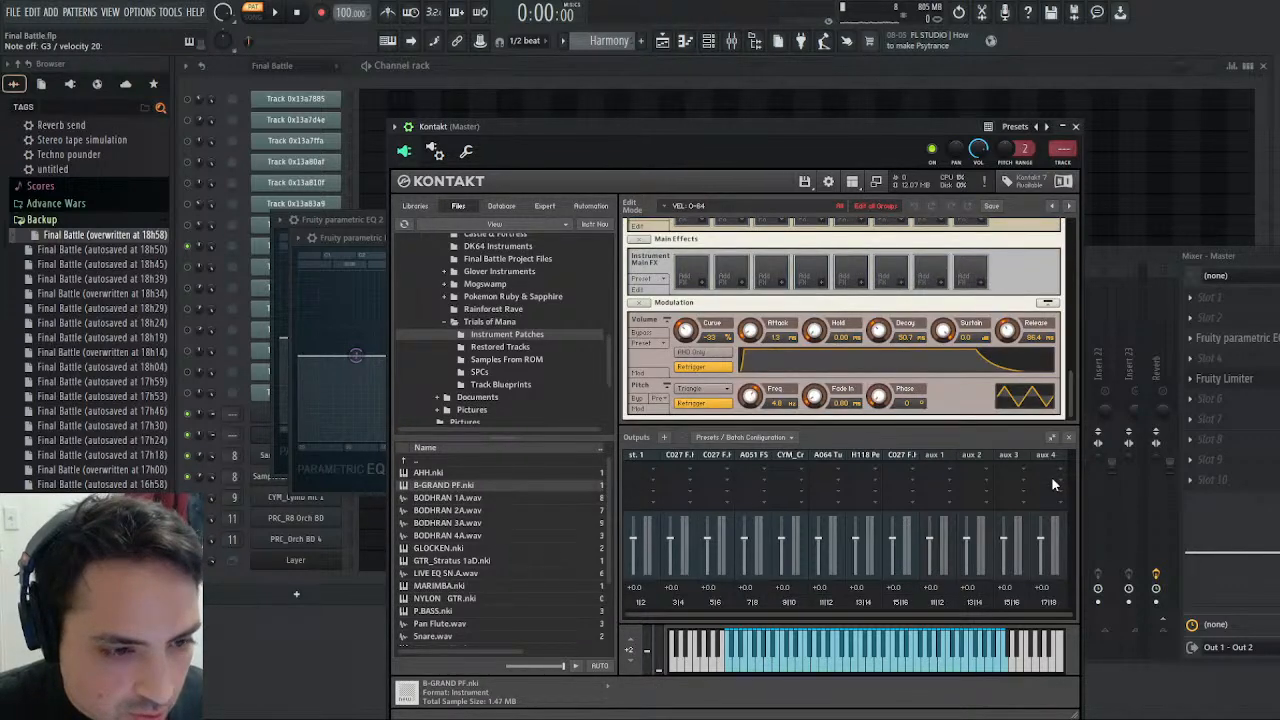
left_click_drag(943, 331, 948, 372)
left_click_drag(878, 333, 892, 303)
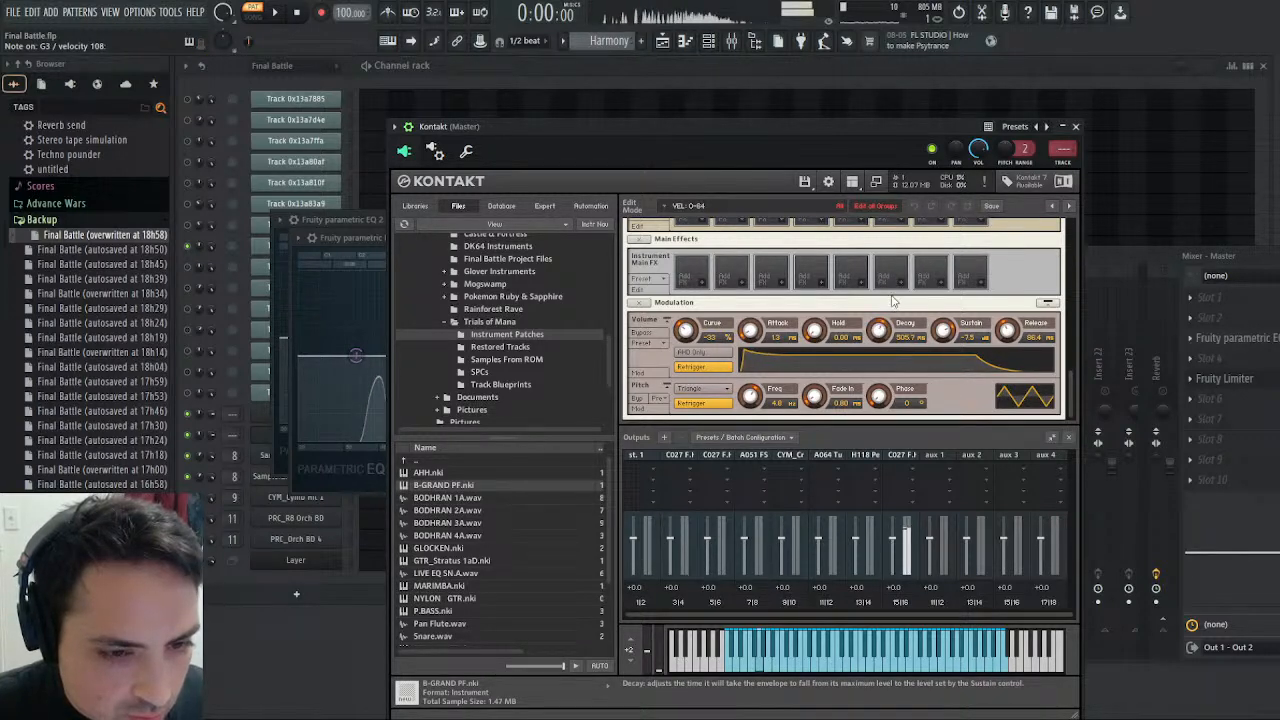
- Set the volume envelope attack of C027 F.Horns Sect to about 11.8 ms and close both Brass low EQ windows
left_click_drag(1074, 392, 1034, 263)
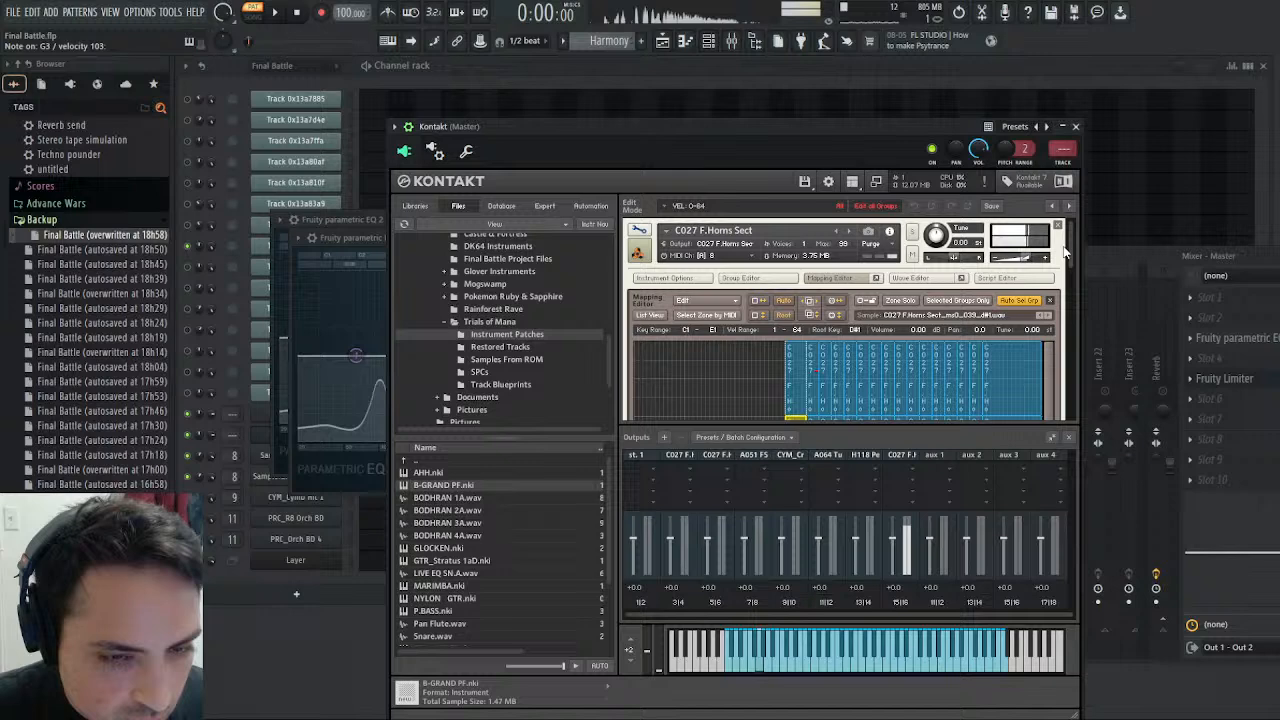
left_click_drag(1070, 250, 1074, 389)
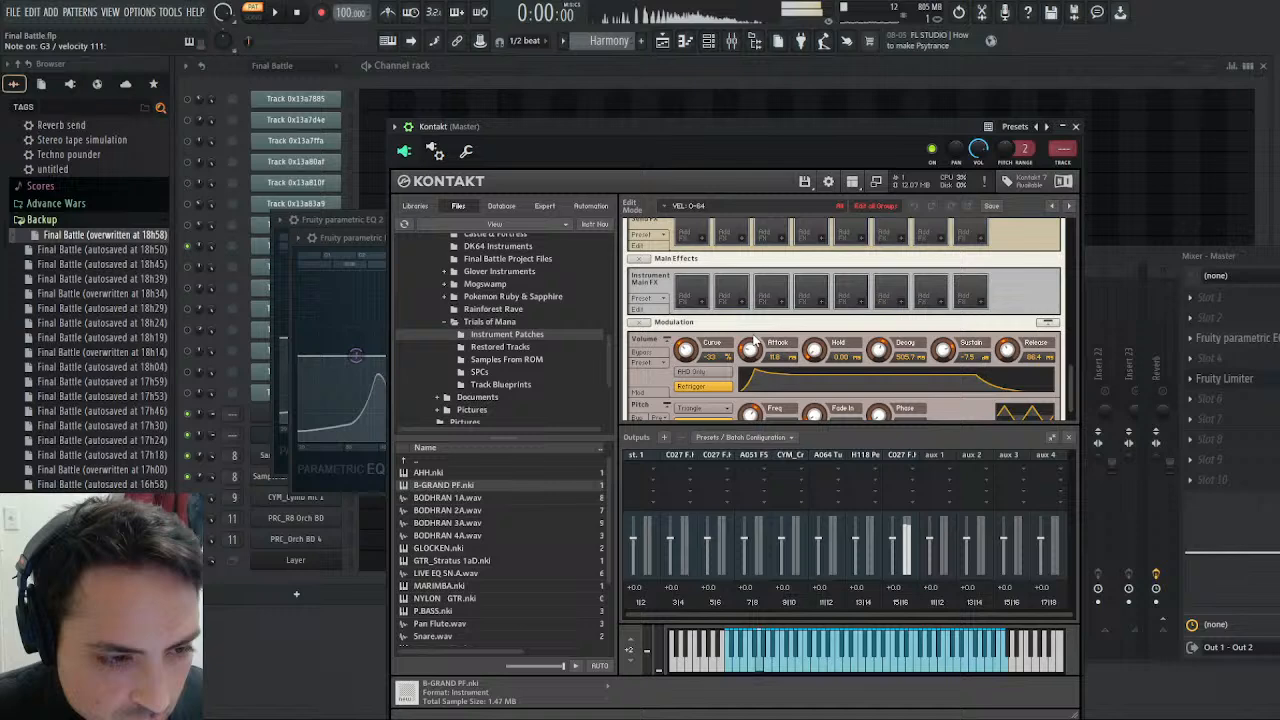
left_click(352, 222)
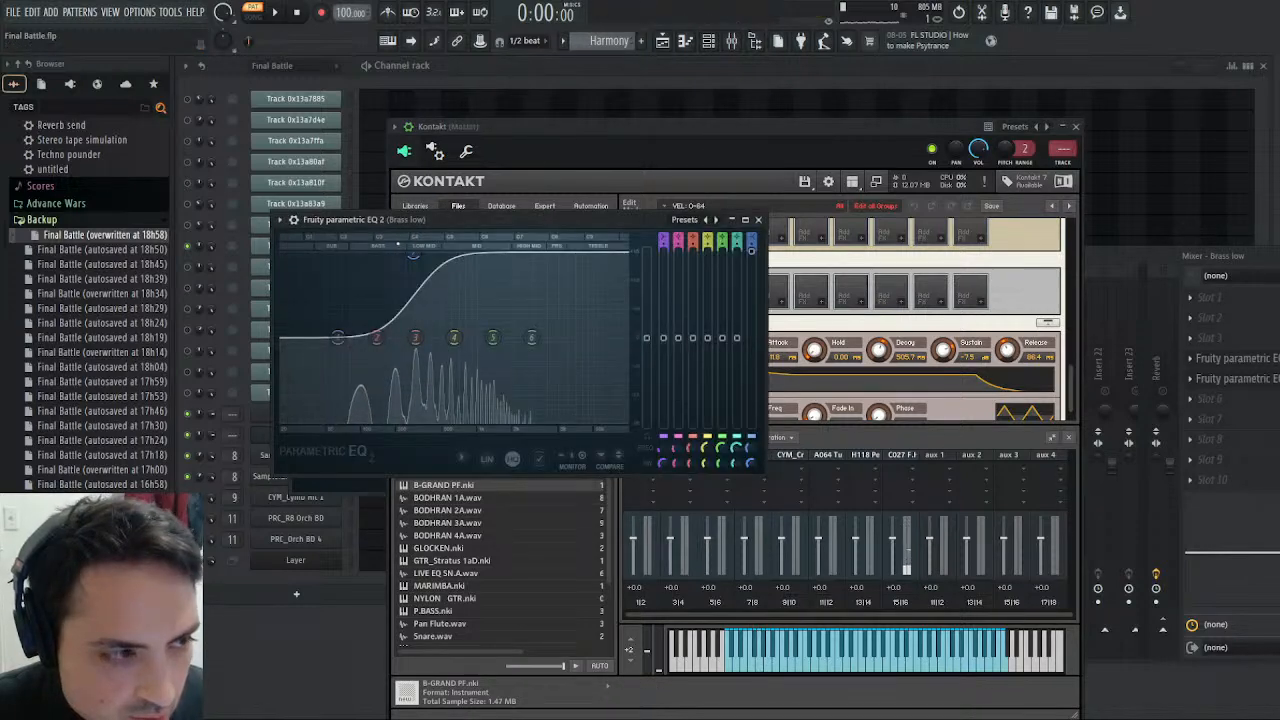
left_click(755, 232)
left_click(350, 241)
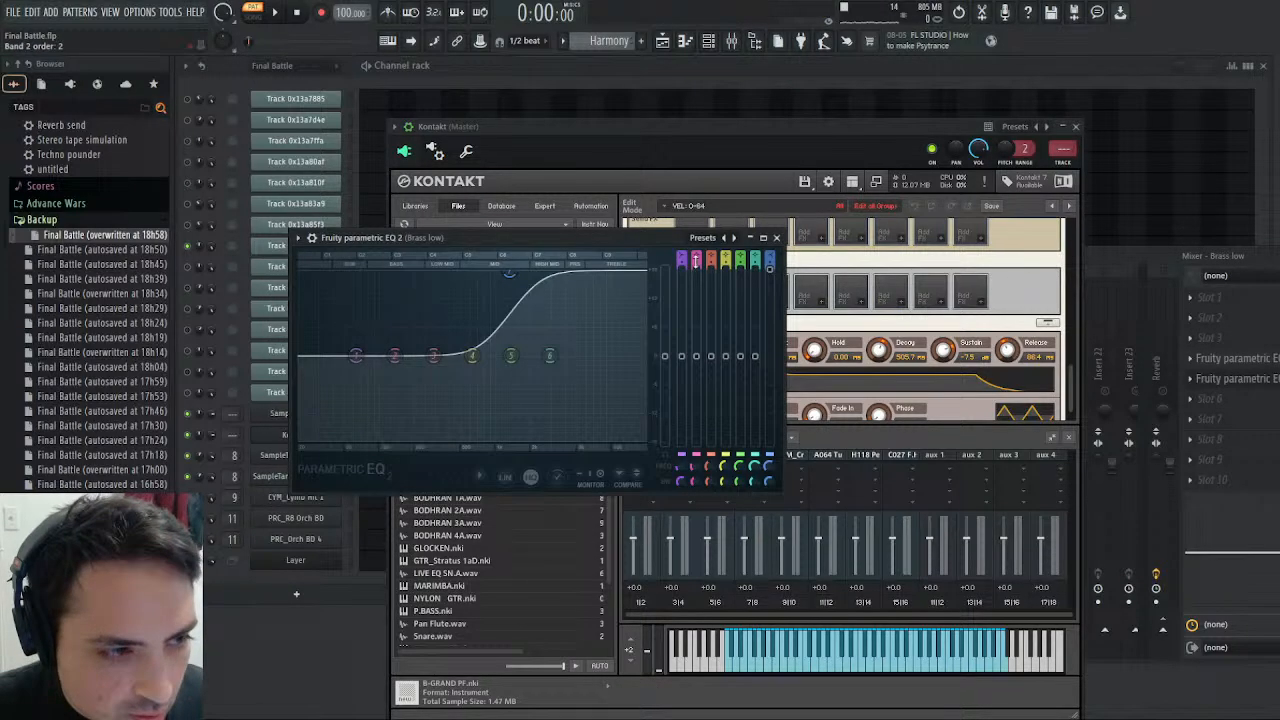
left_click(776, 238)
- Bring the mixer forward, play the Harmony pattern, and lower the Brass low track's volume to about -4.6 dB (80%)
left_click(1185, 257)
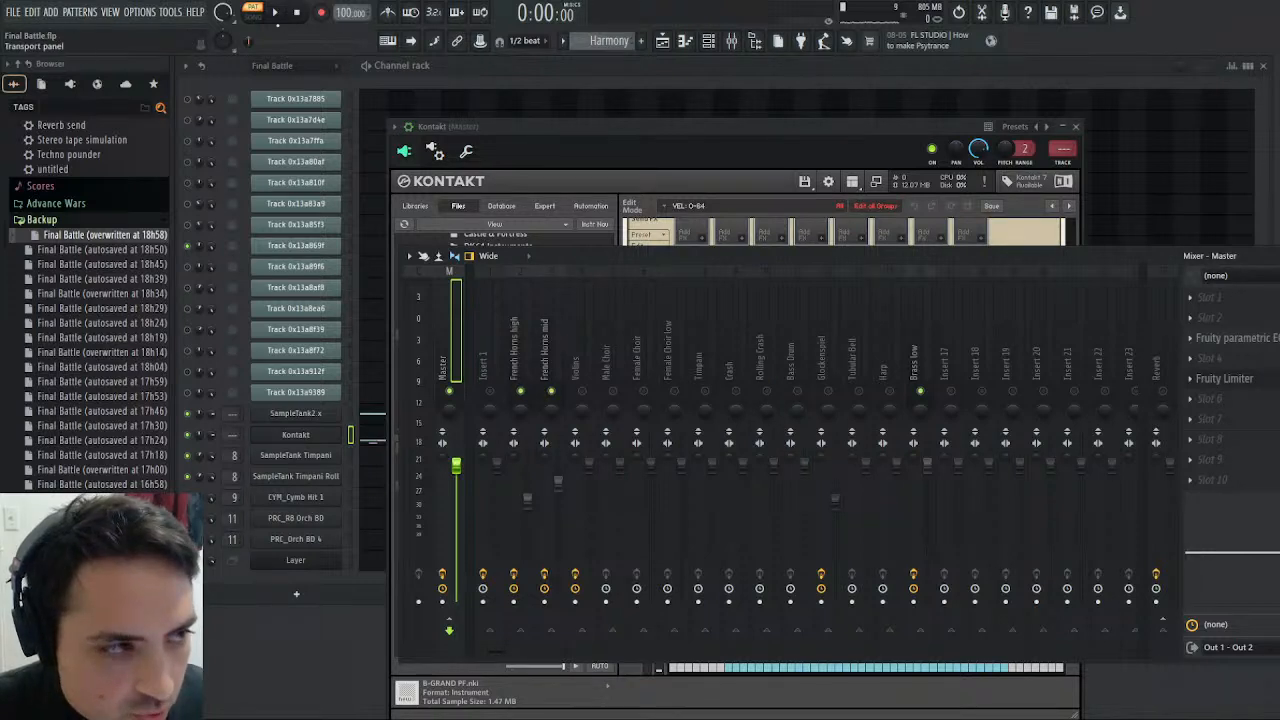
key("space")
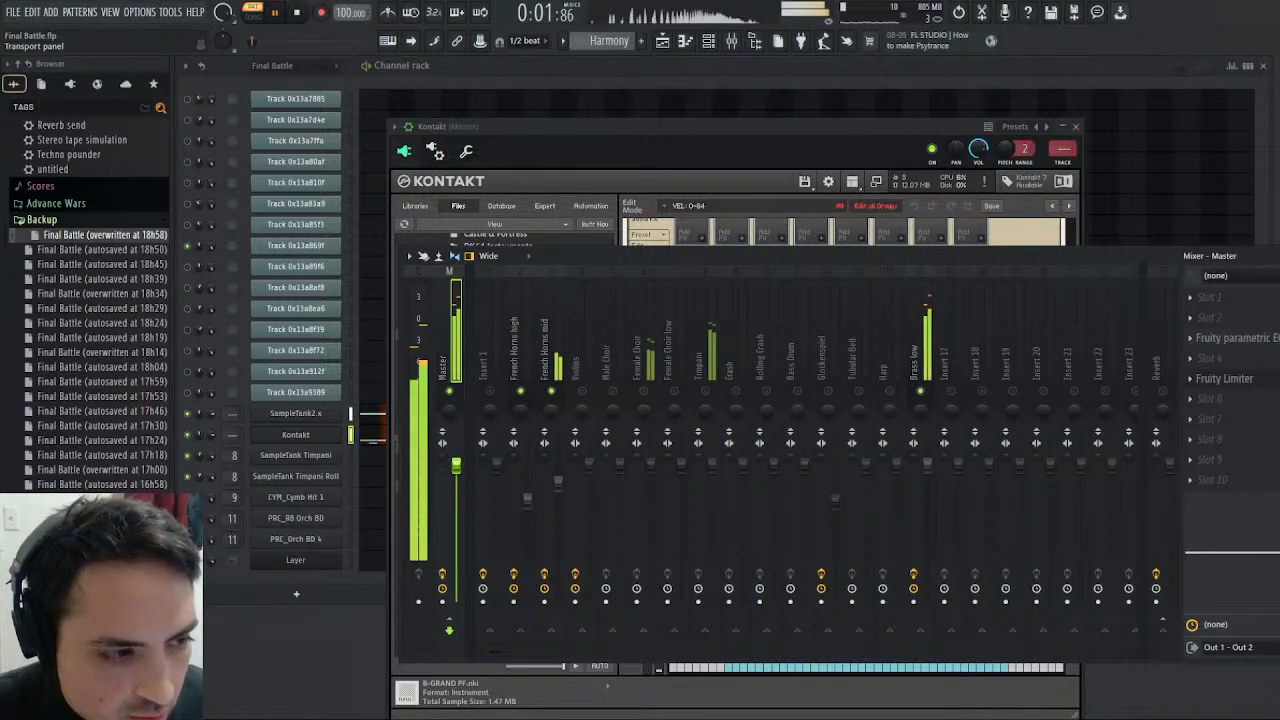
left_click_drag(928, 466, 928, 488)
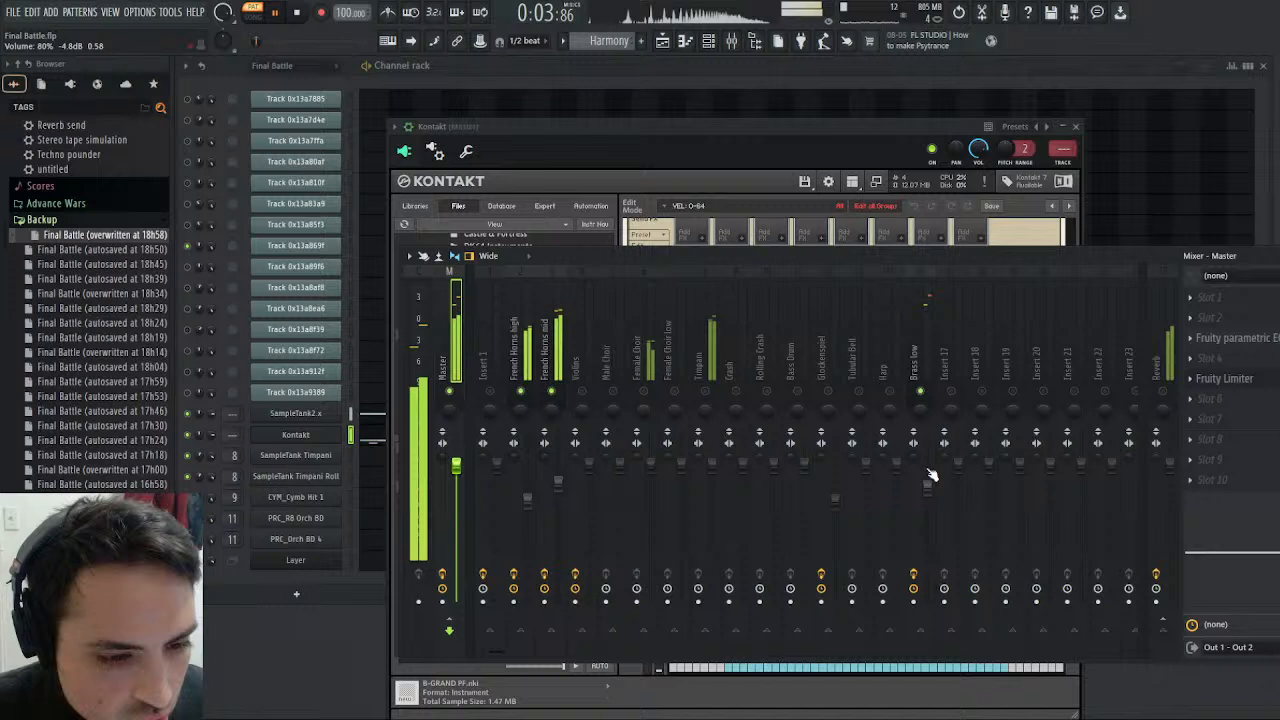
- Examine the Saturation Knob on the French Horns mid track while the Harmony pattern plays from the start
left_click(545, 345)
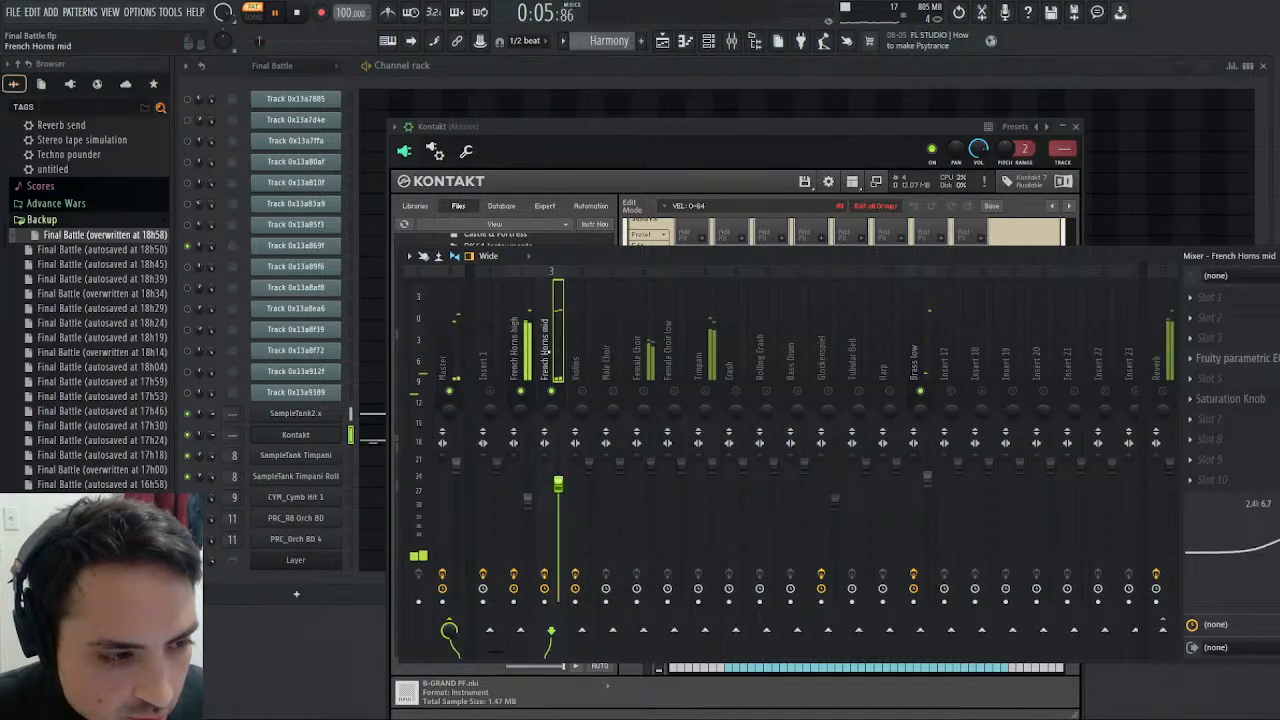
left_click(1232, 399)
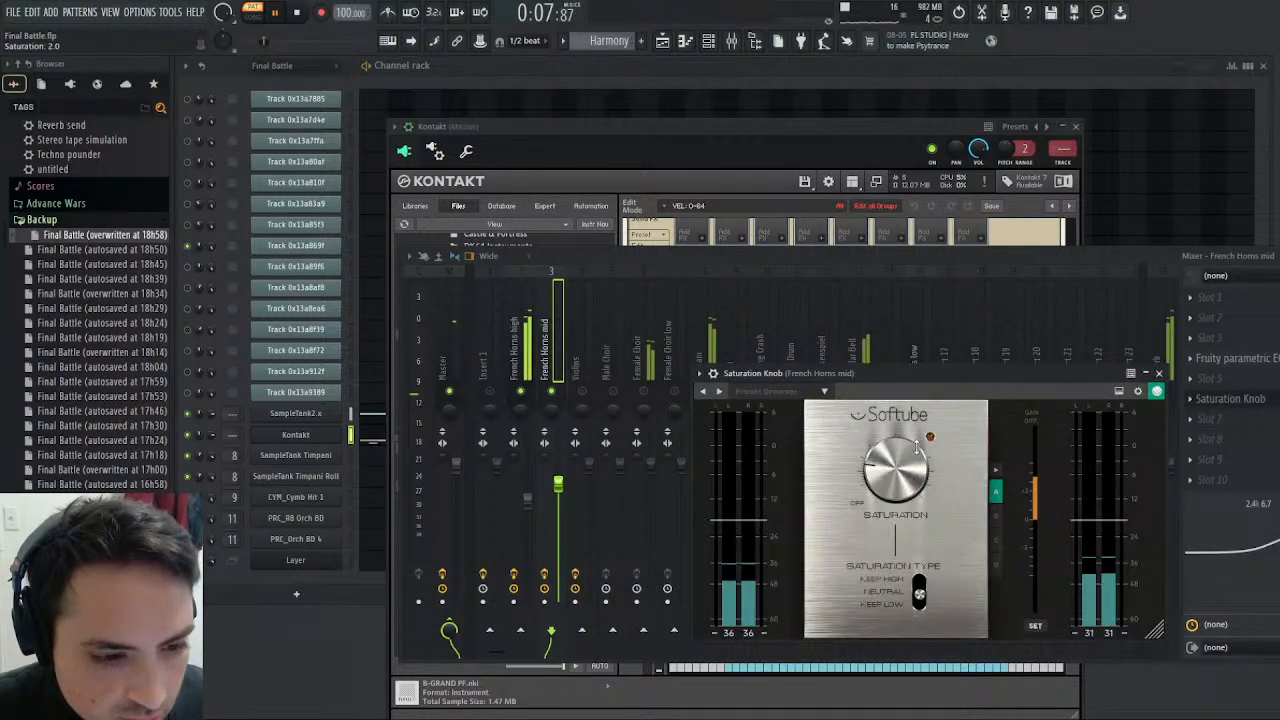
left_click(296, 13)
left_click(277, 13)
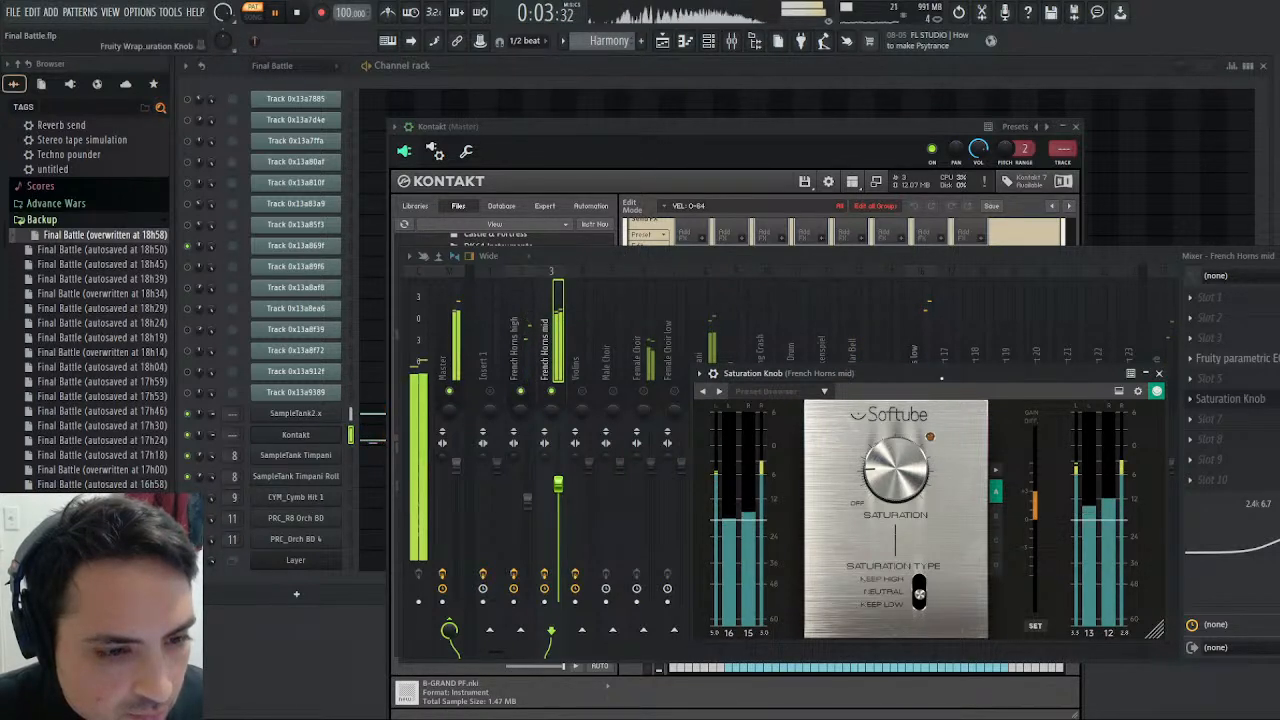
left_click(1158, 374)
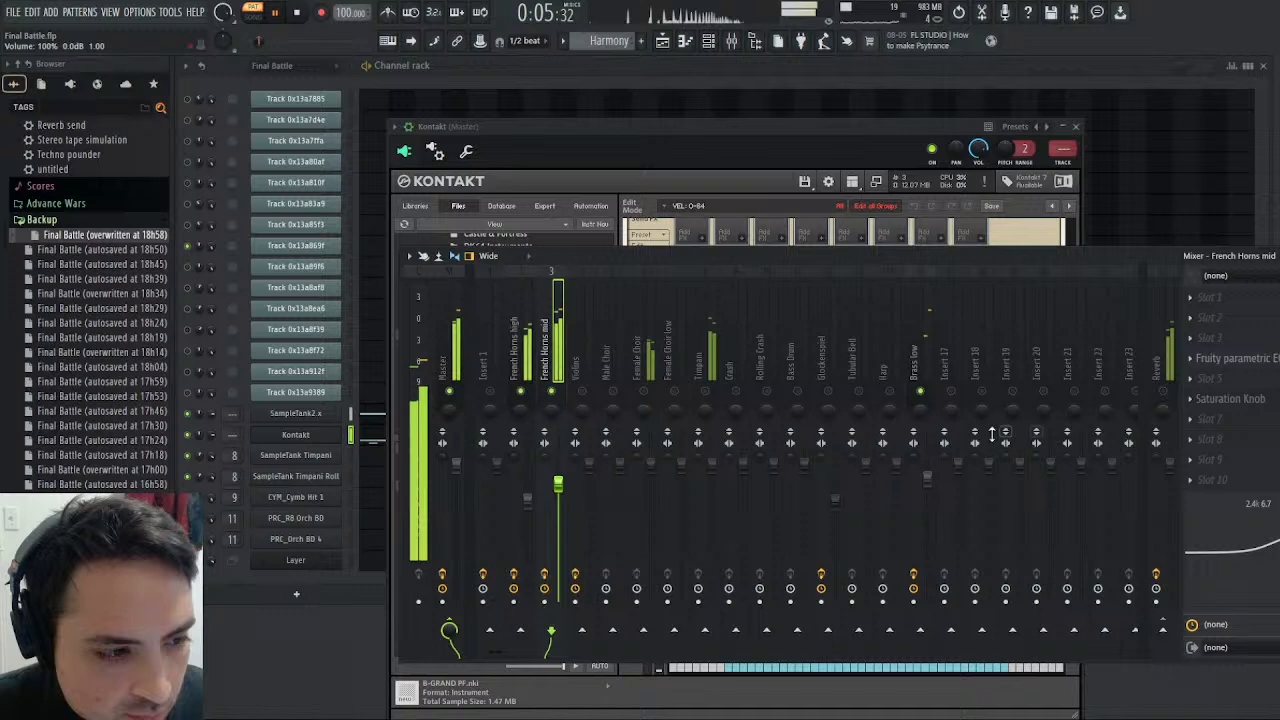
- Replay the Harmony pattern while lowering the Brass low fader slightly further, select that track, and save the project
left_click(296, 11)
left_click(284, 12)
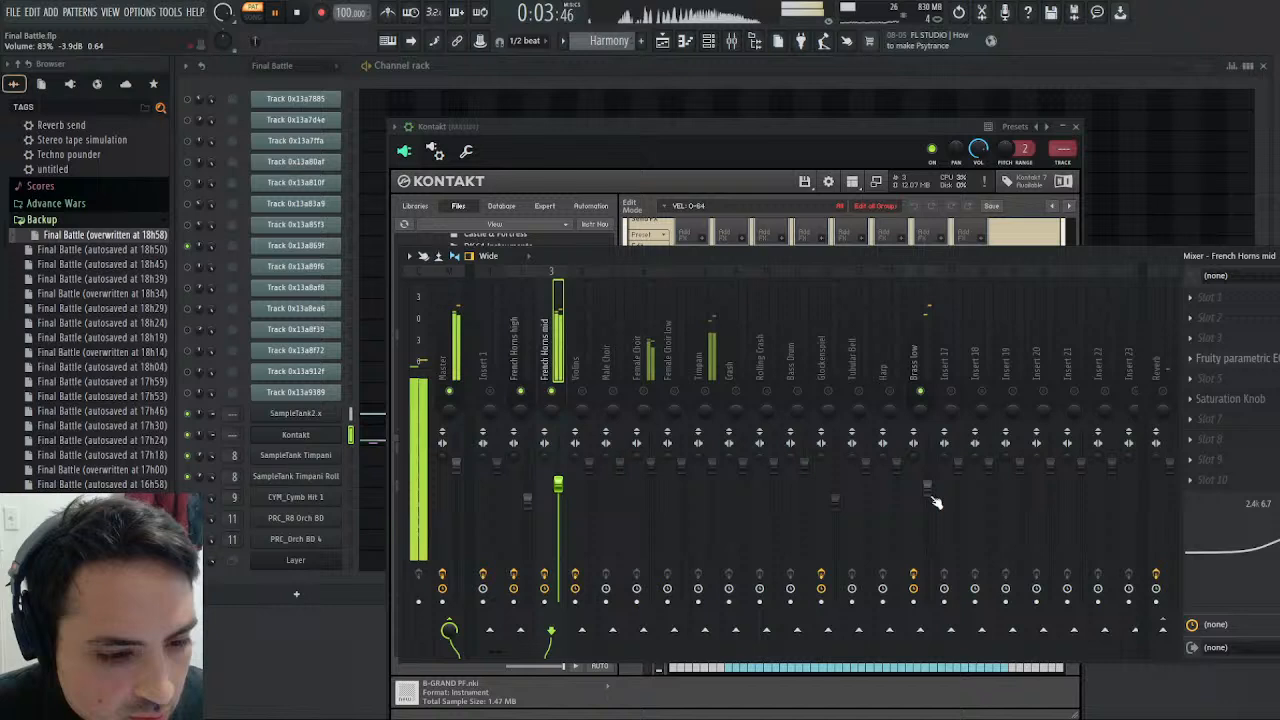
left_click(293, 12)
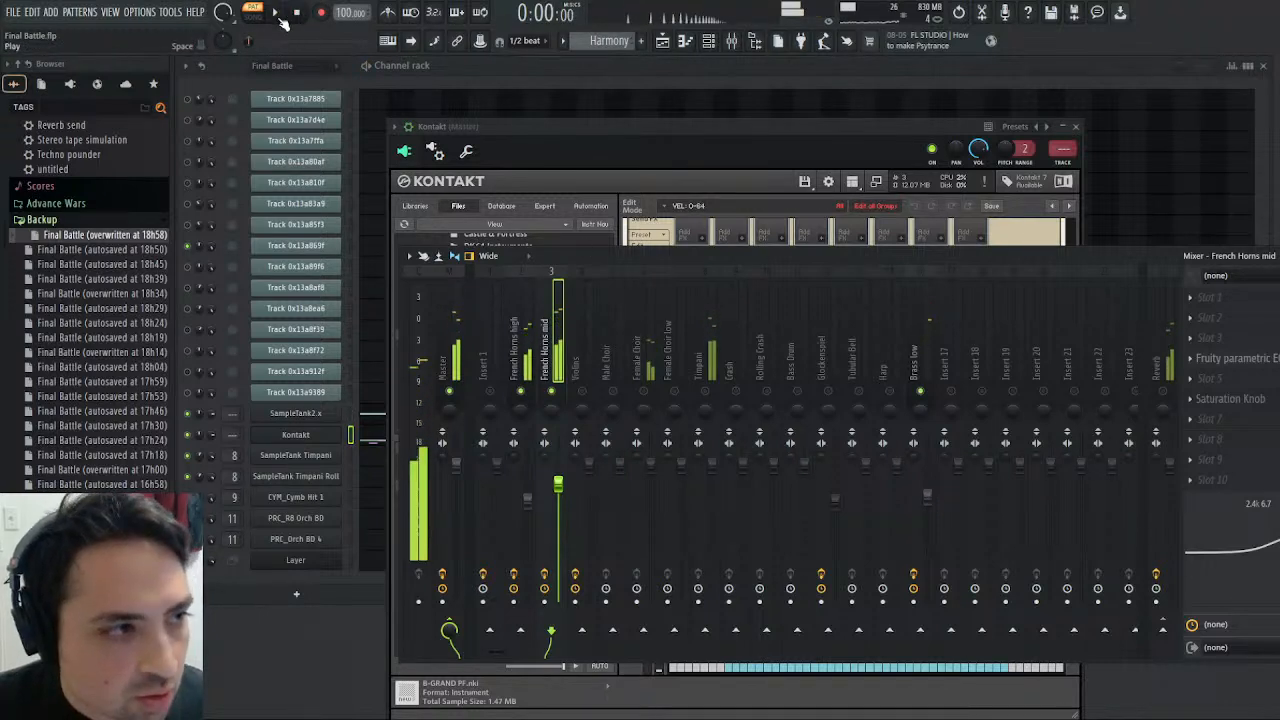
key("space")
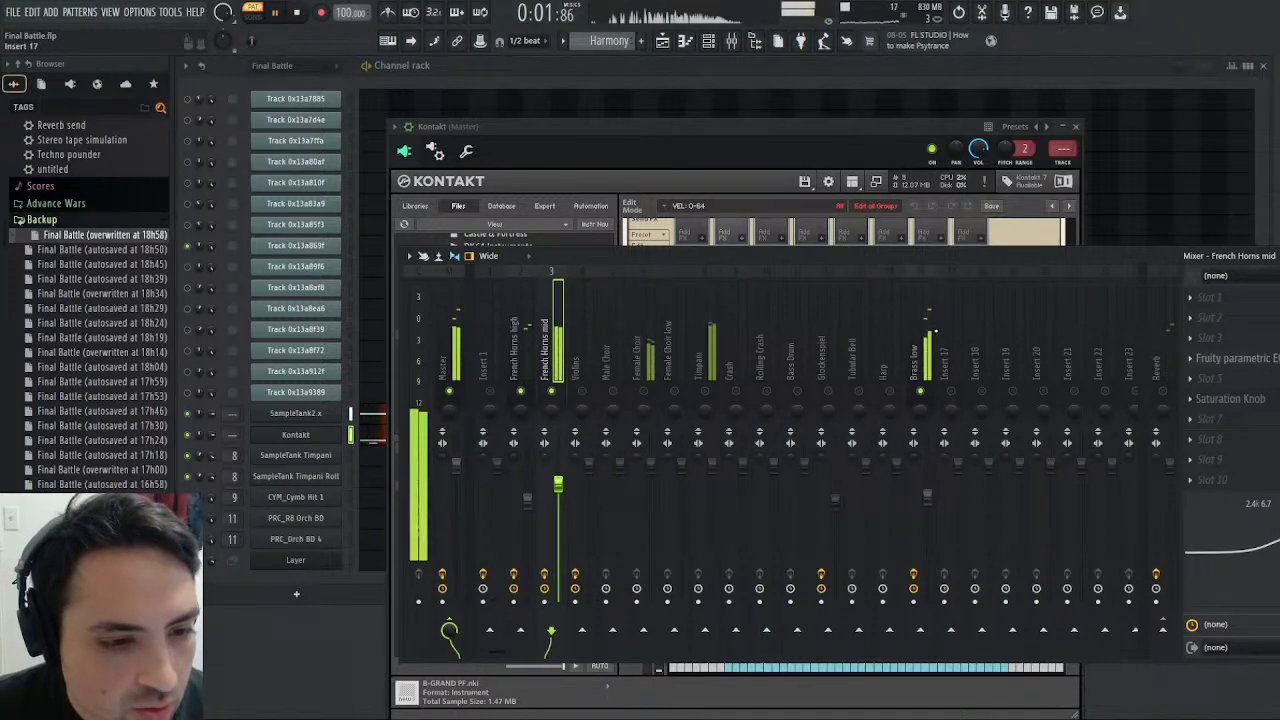
left_click(927, 320)
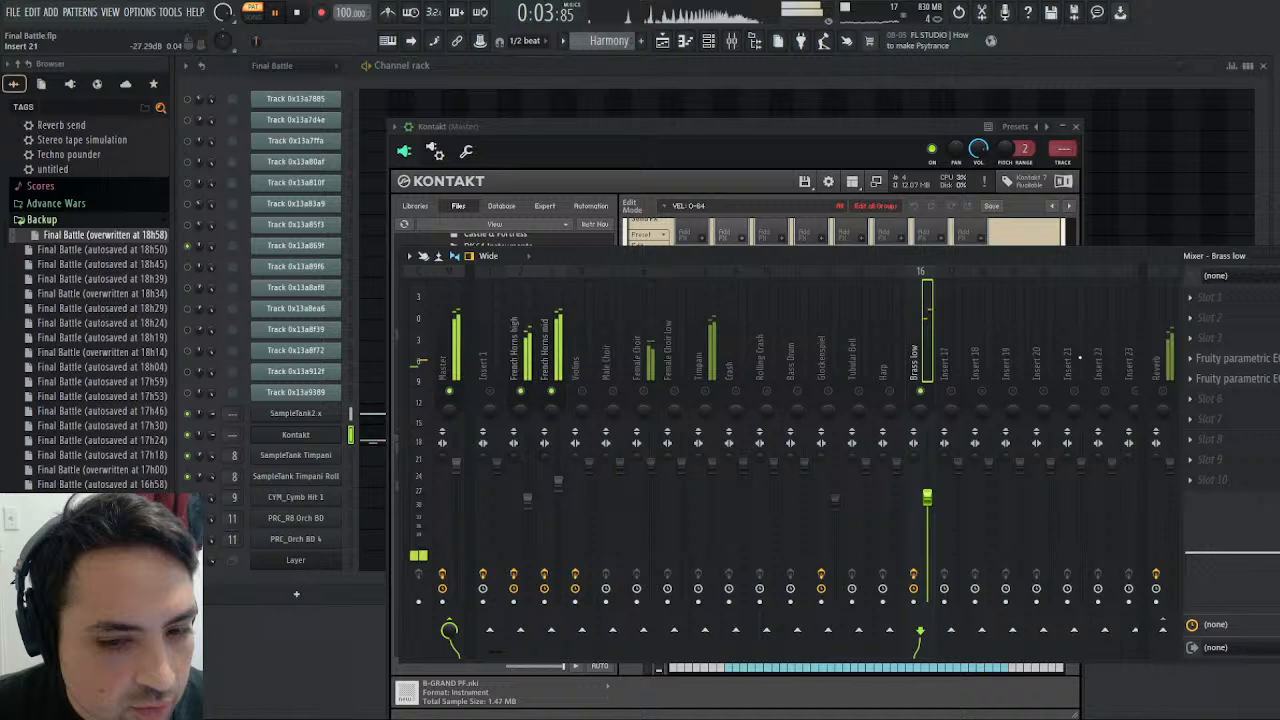
left_click(297, 12)
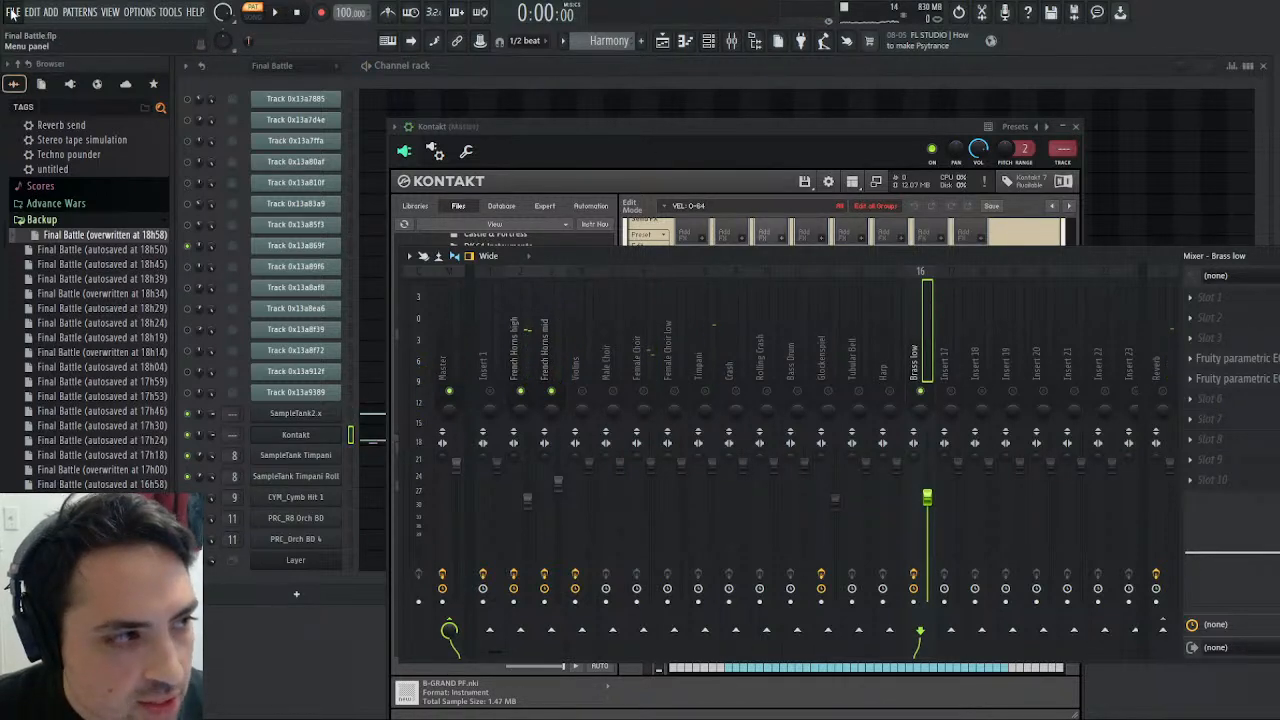
key("ctrl+s")
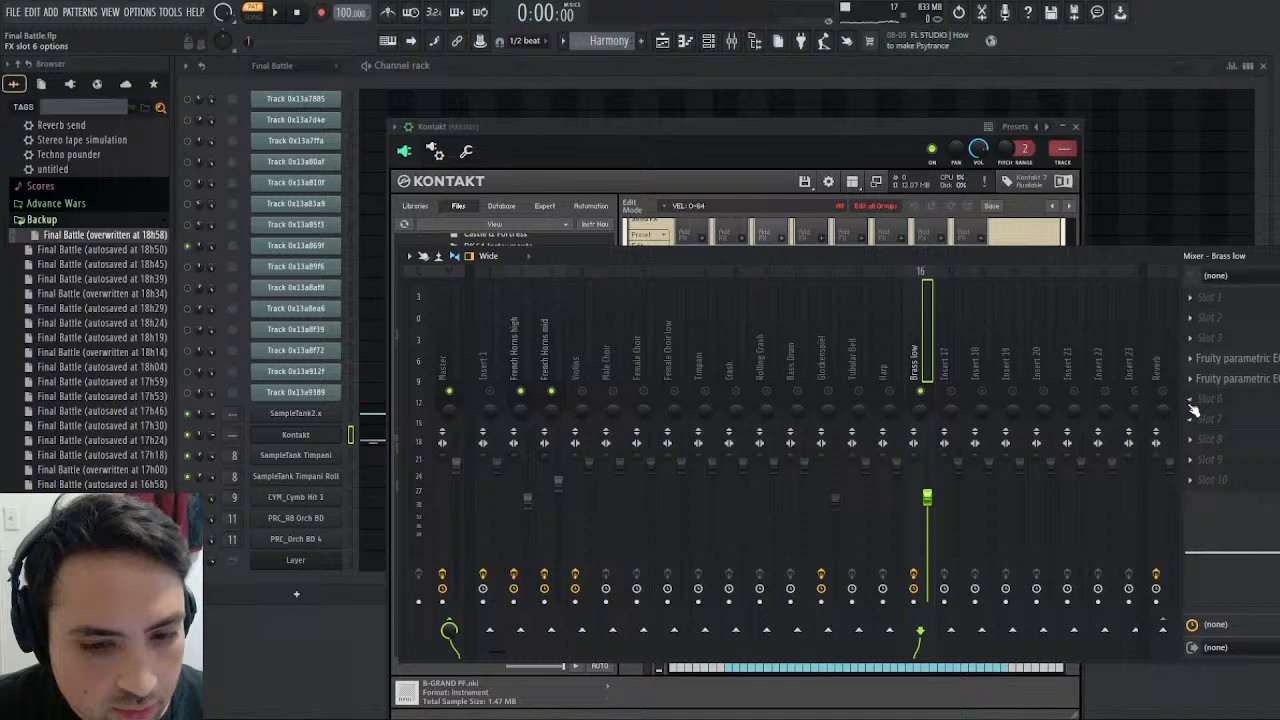
- Add a Saturation Knob to slot 6 of Brass low and audition it with the Harmony pattern
left_click(982, 498)
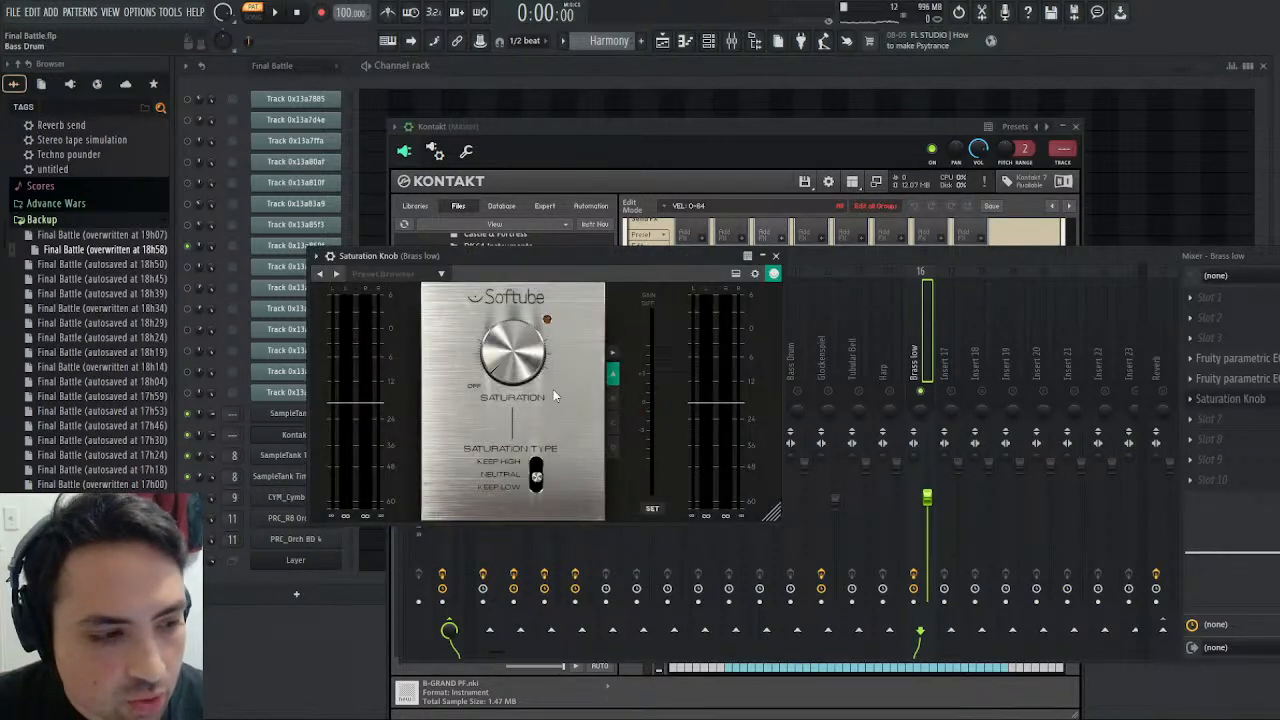
left_click(278, 13)
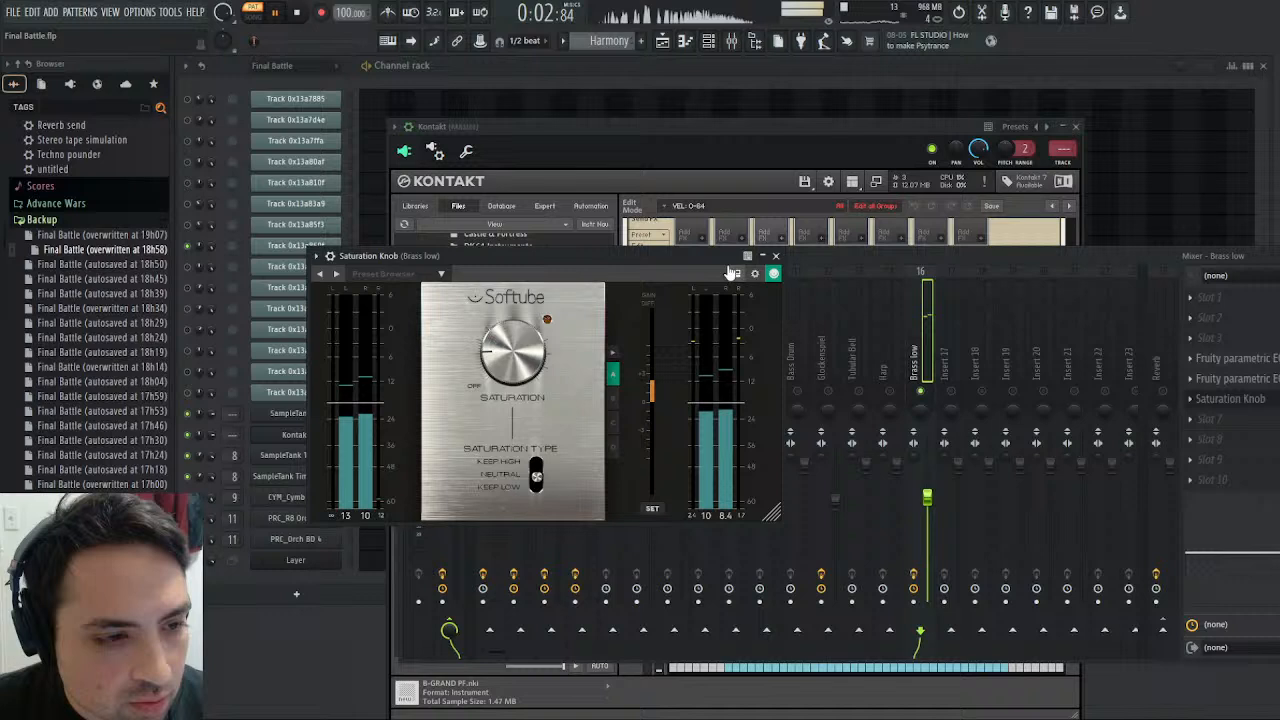
left_click(775, 256)
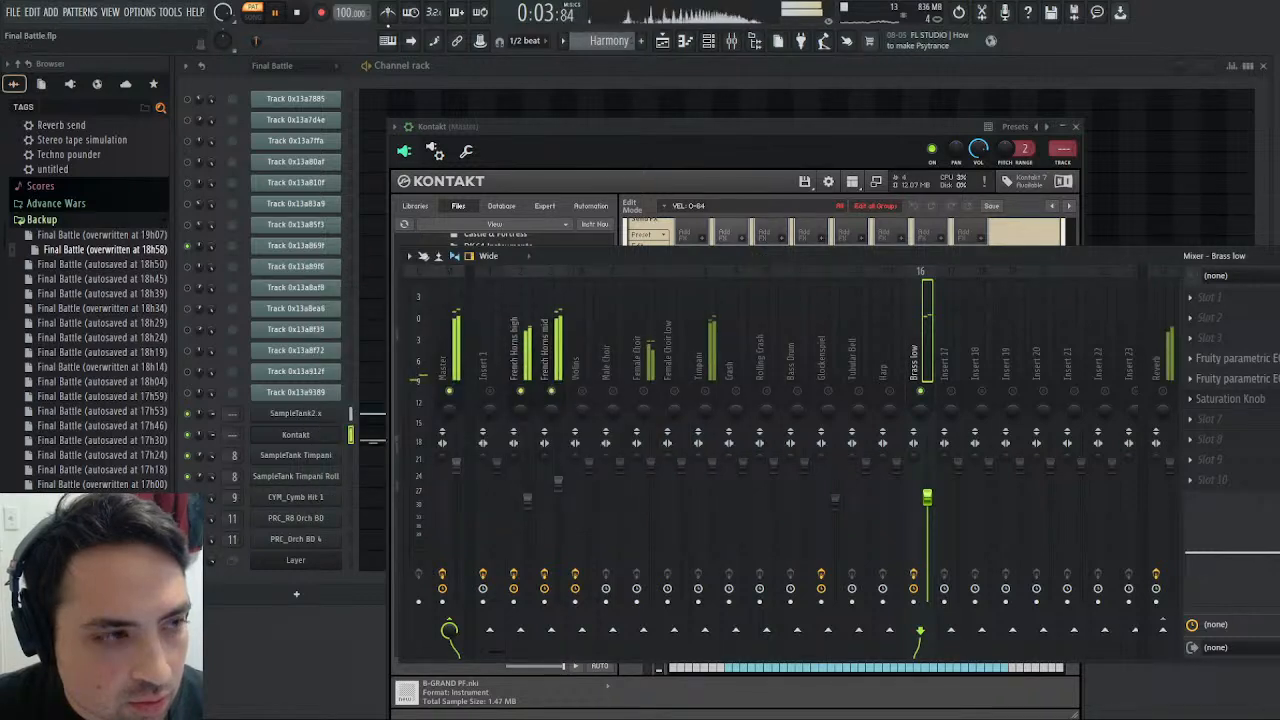
left_click(299, 13)
- Unmute mixer track Insert 1 and compare playback of the Final Battle and Harmony patterns
scroll(615, 41, "up", 1)
left_click(277, 14)
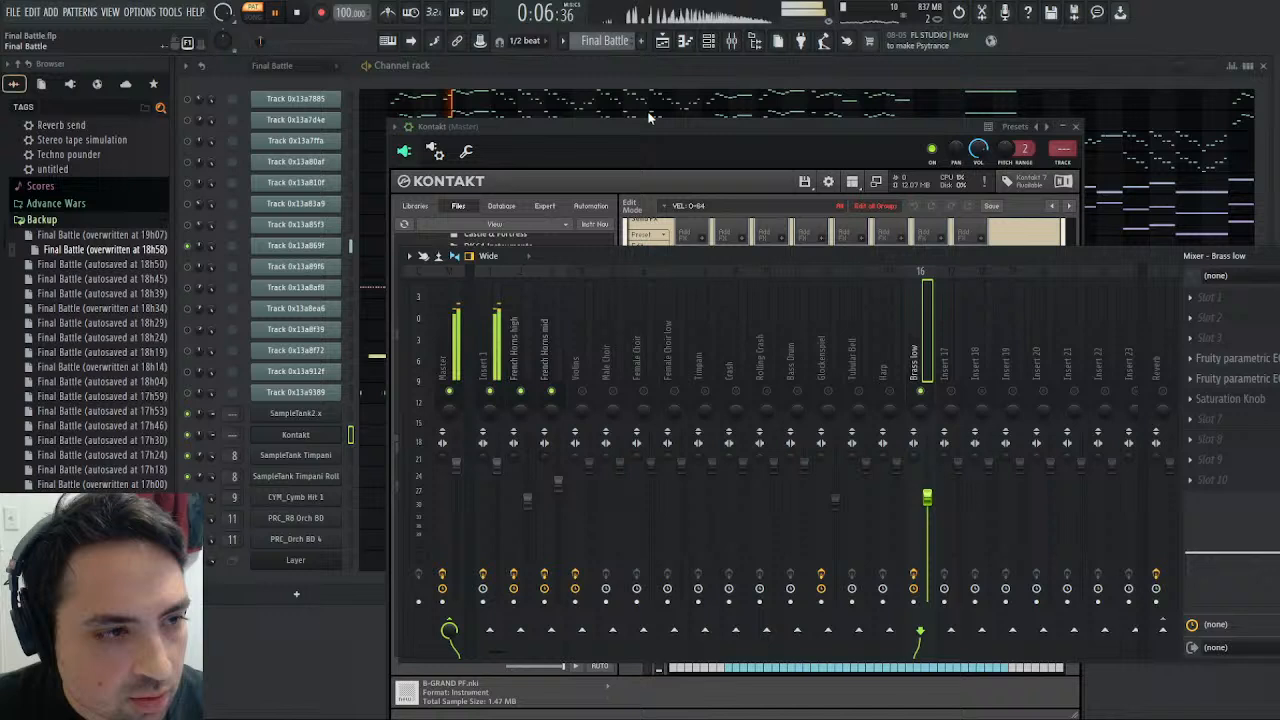
left_click(605, 41)
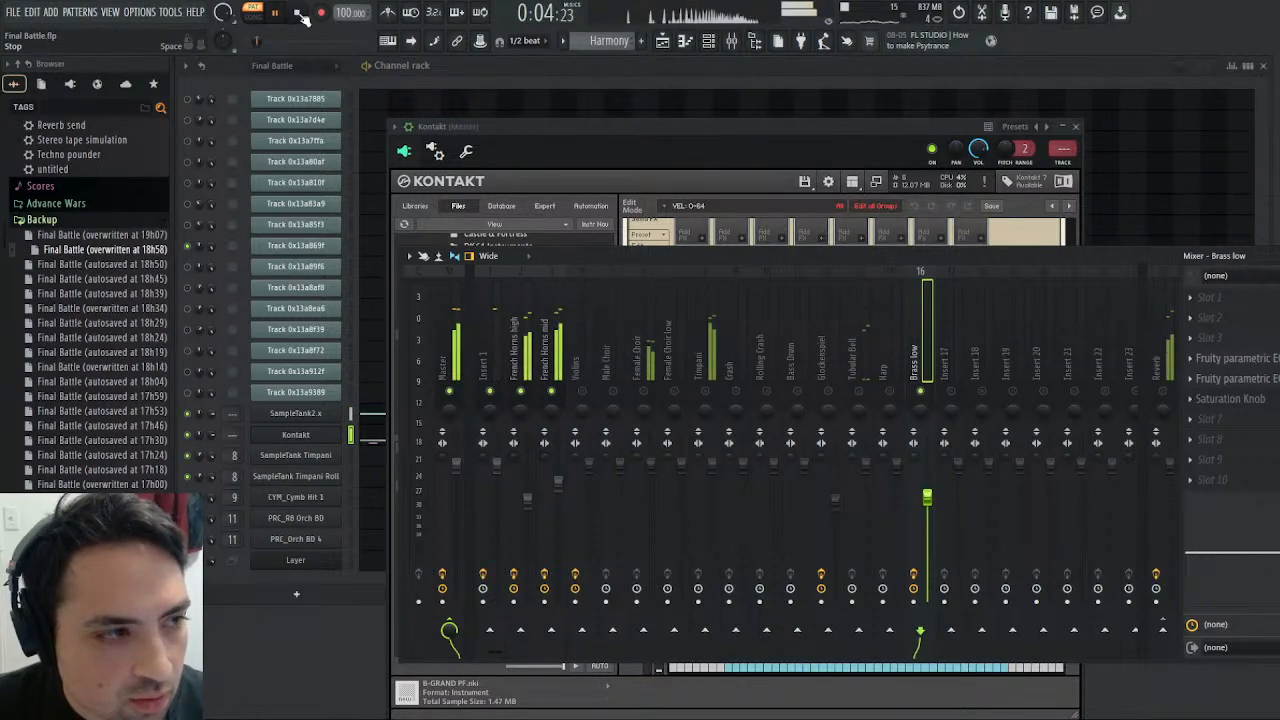
left_click(299, 14)
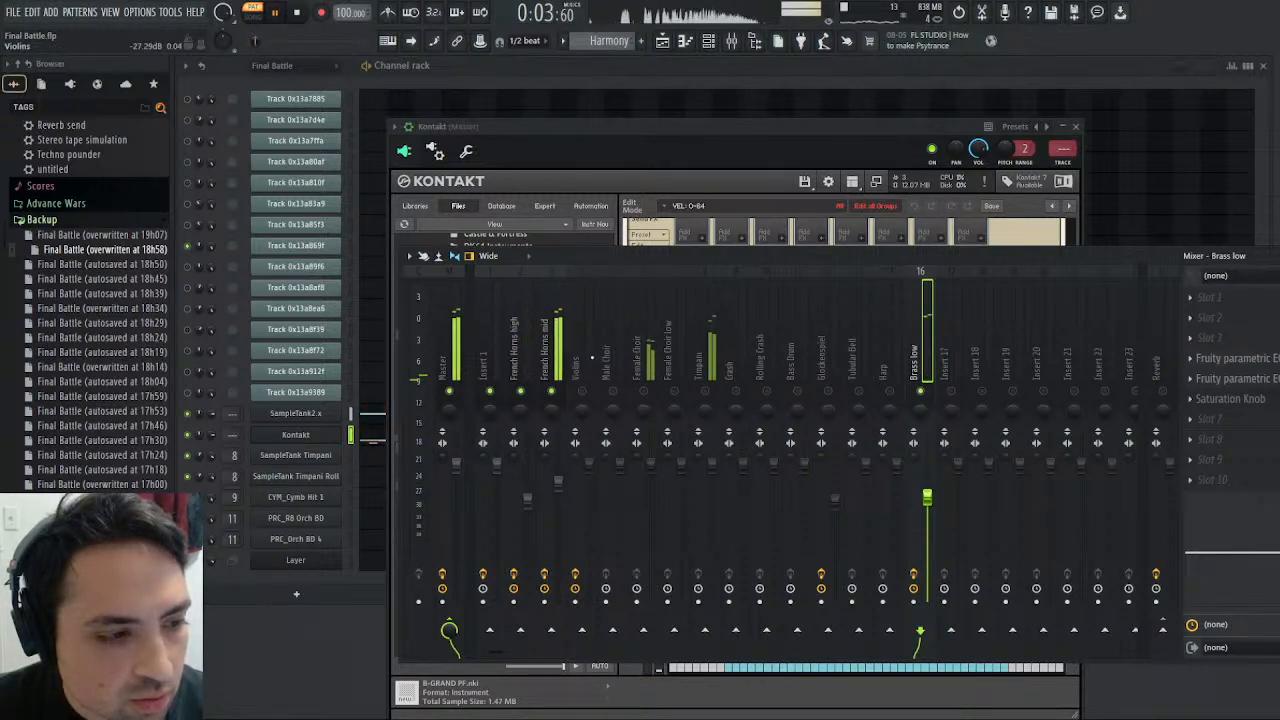
- Add La Petite Excite to slot 7 of French Horns mid and set its High amount to 1.50 dB during playback
left_click(563, 338)
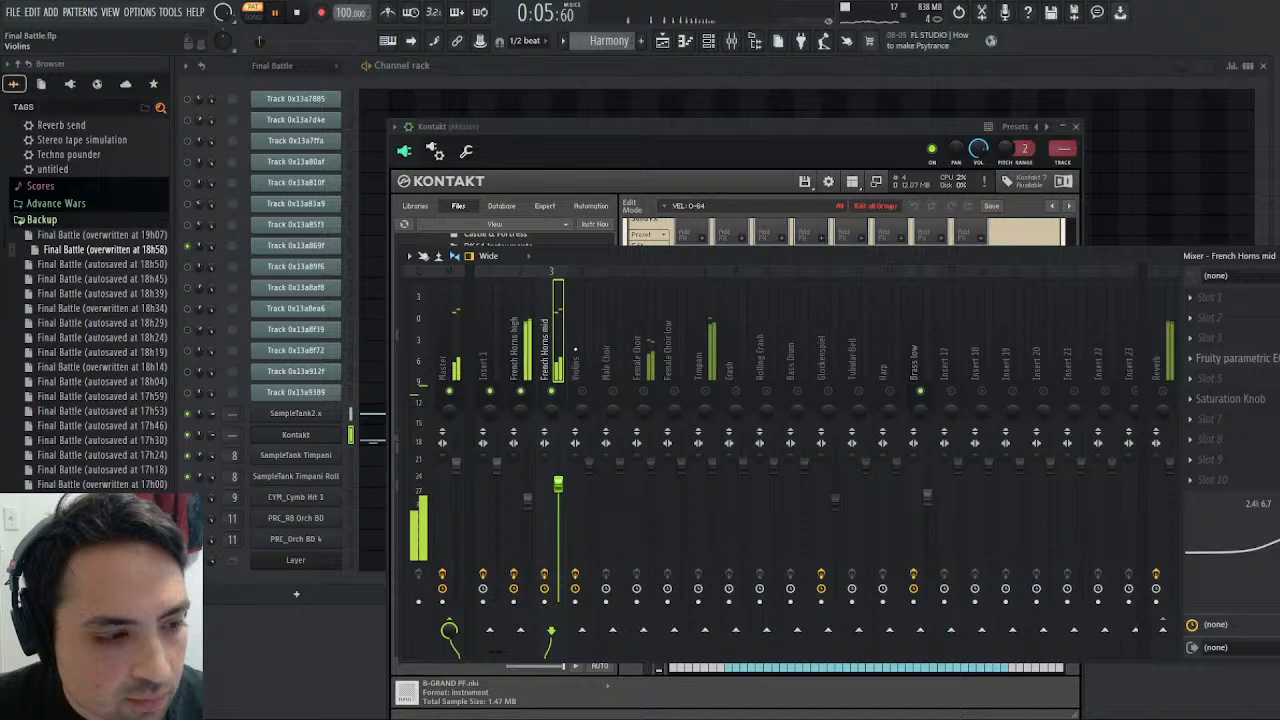
key("space")
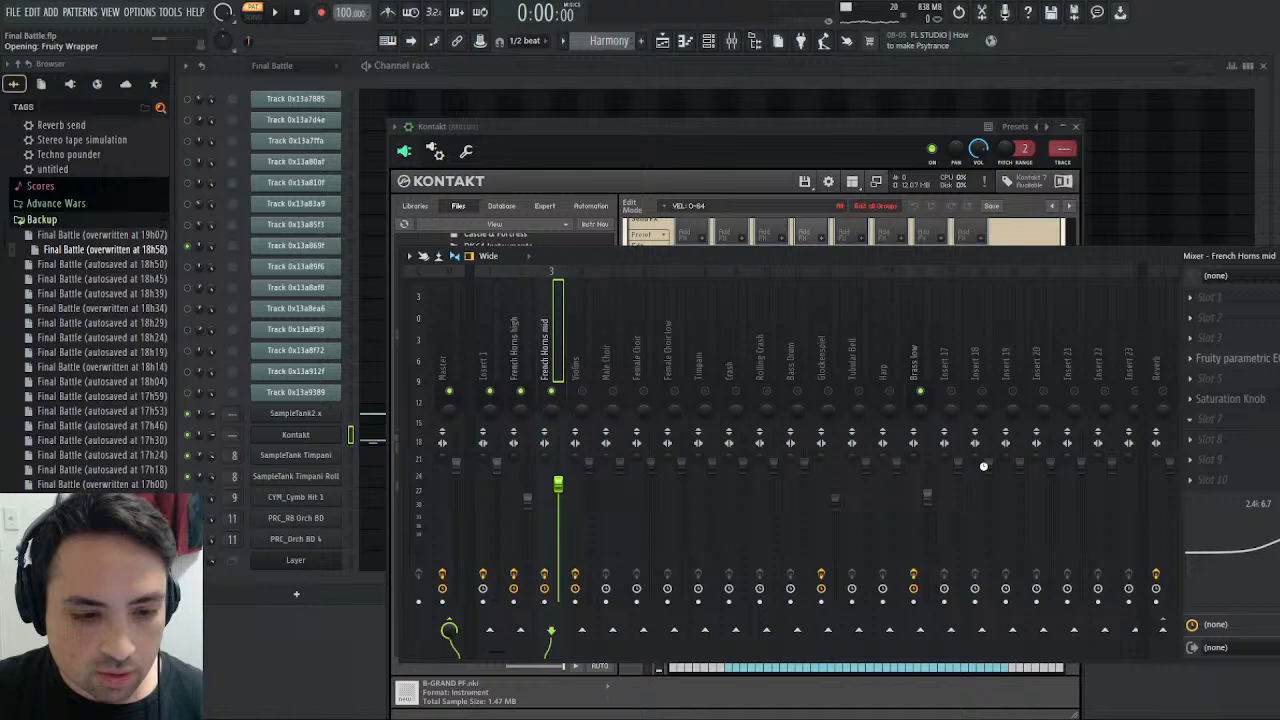
scroll(565, 298, "up", 2)
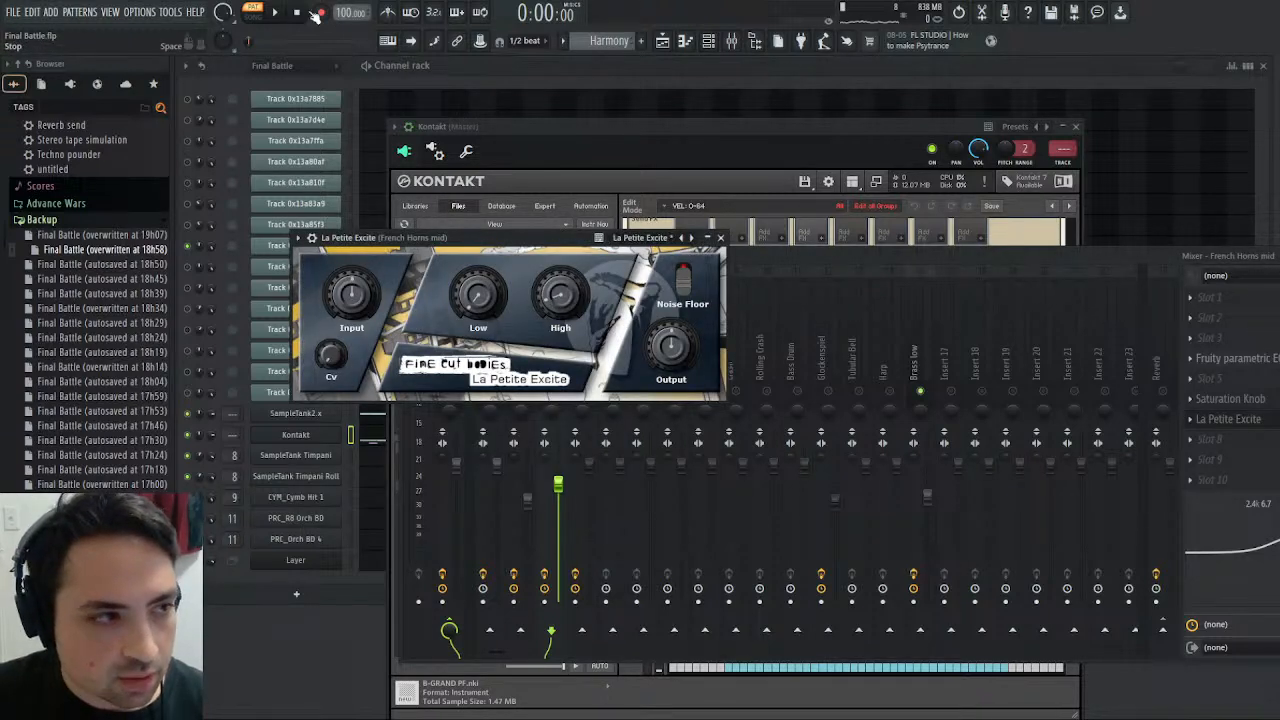
scroll(558, 305, "up", 1)
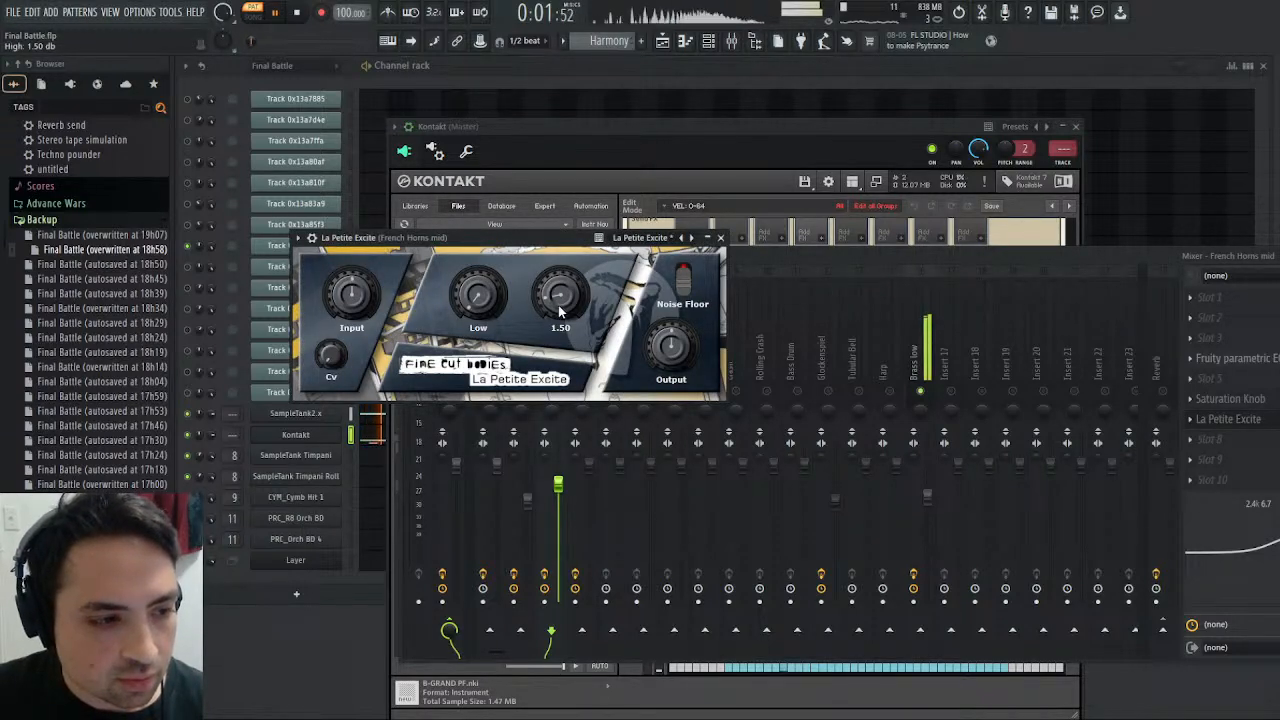
scroll(558, 305, "down", 1)
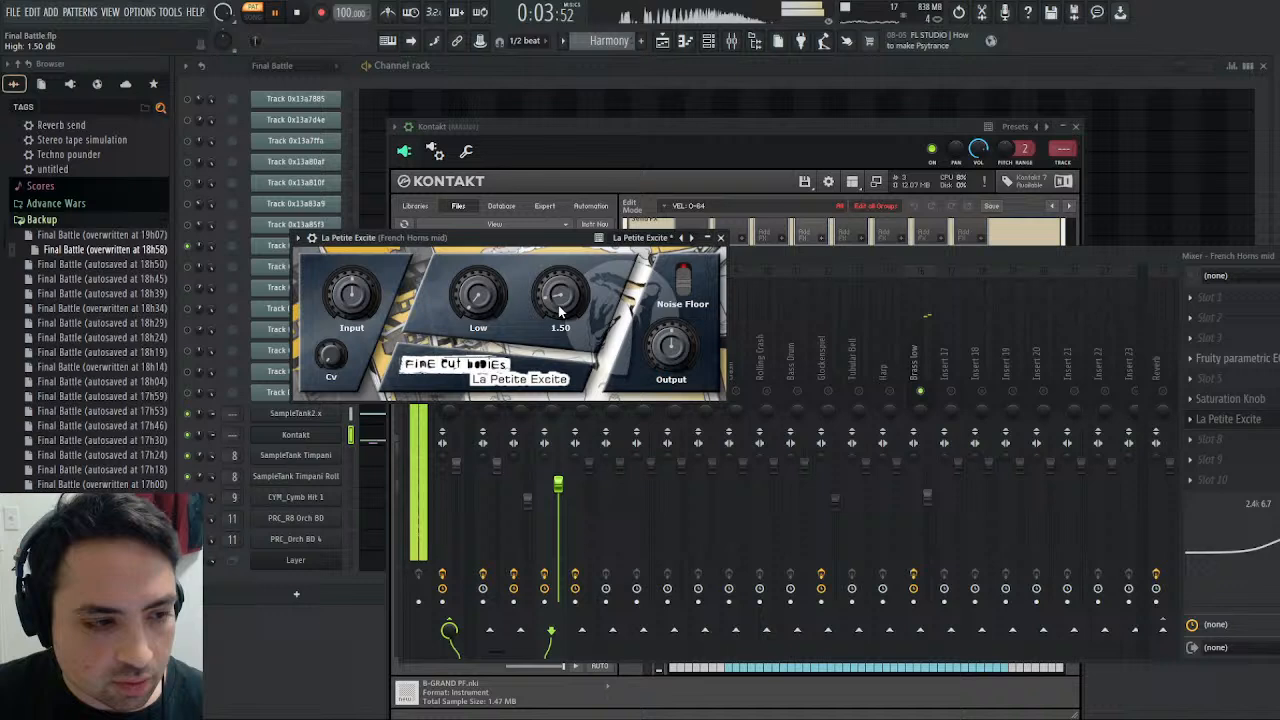
scroll(558, 305, "down", 1)
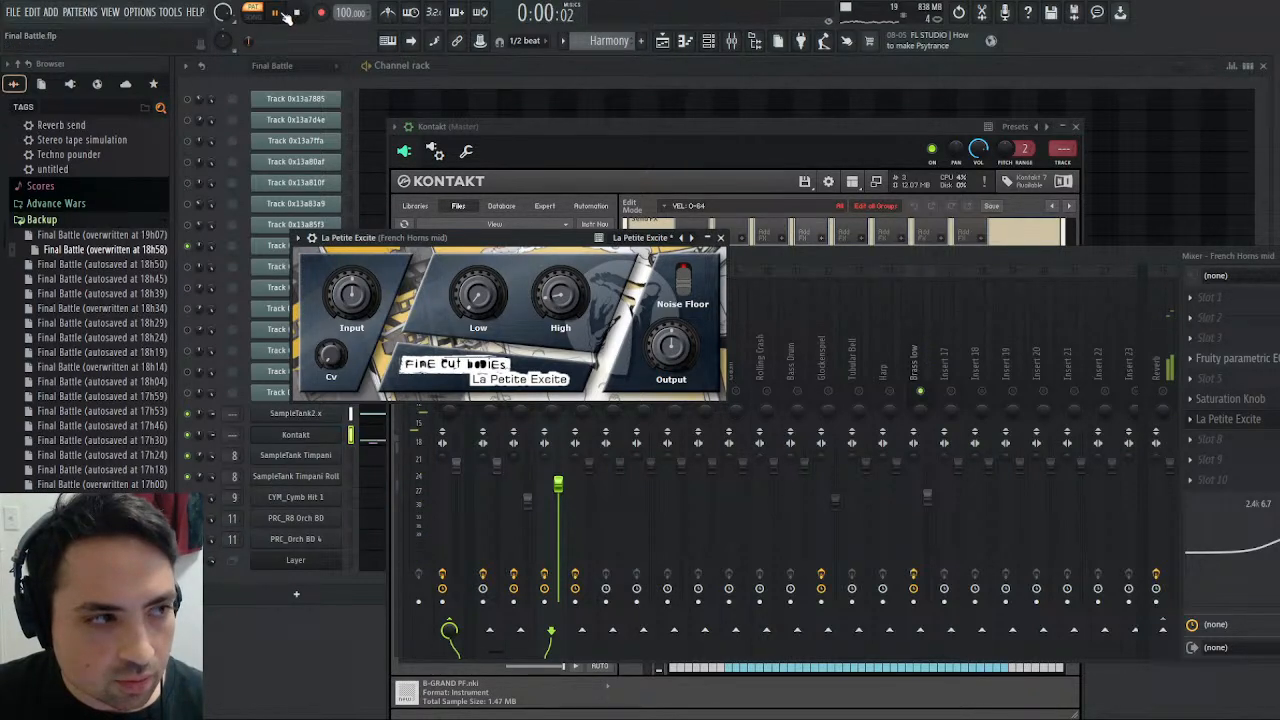
mouse_move(563, 302)
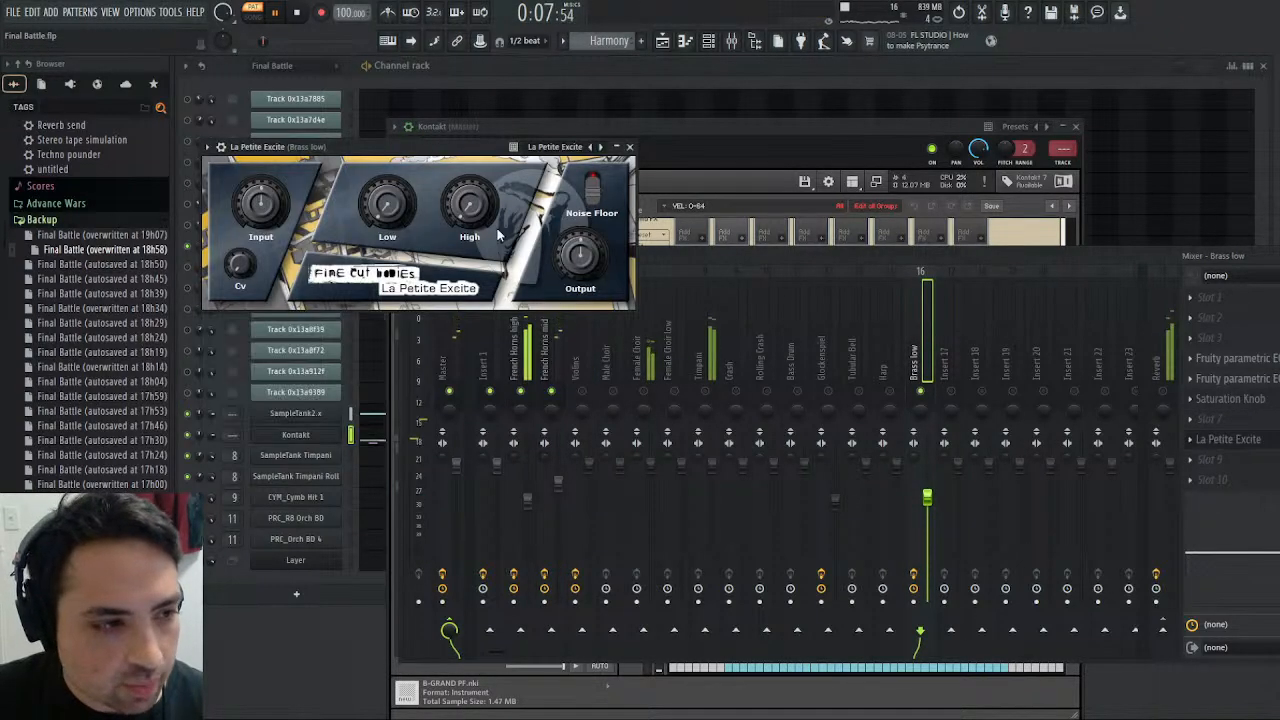
- Add La Petite Excite to slot 8 of Brass low, set High to about 0.70 dB, and audition the Harmony pattern
mouse_move(475, 207)
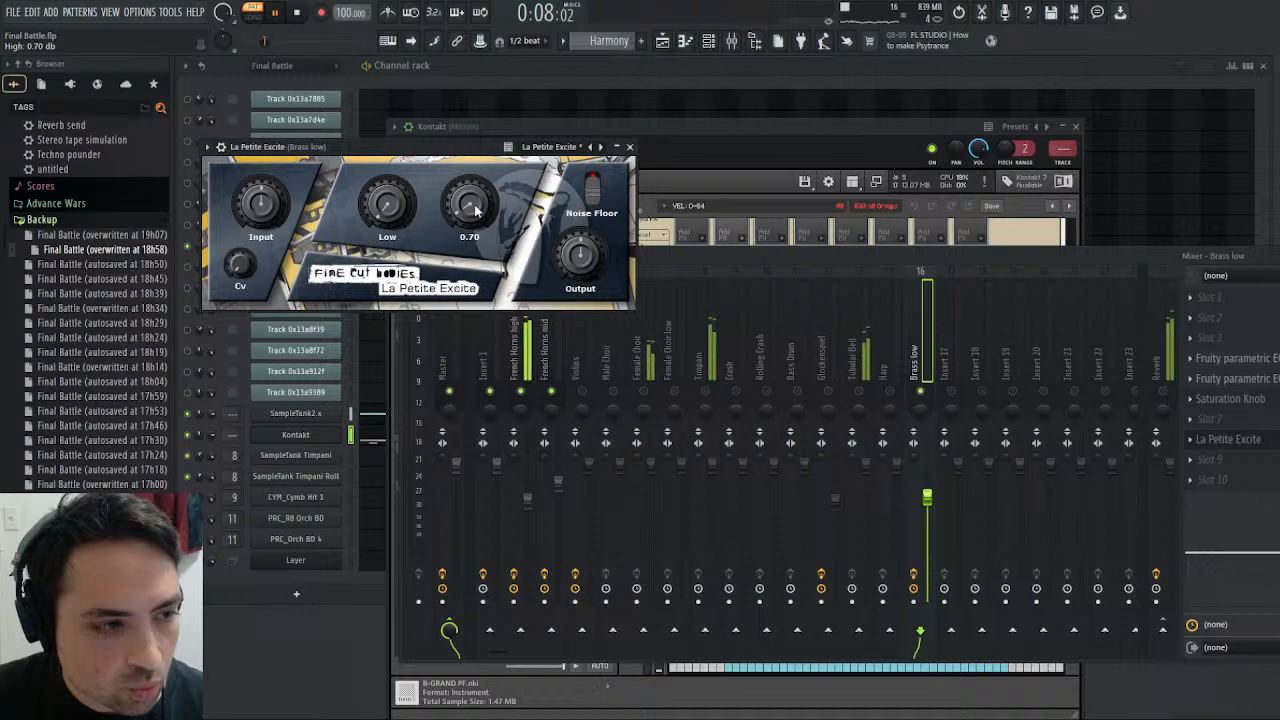
left_click(278, 14)
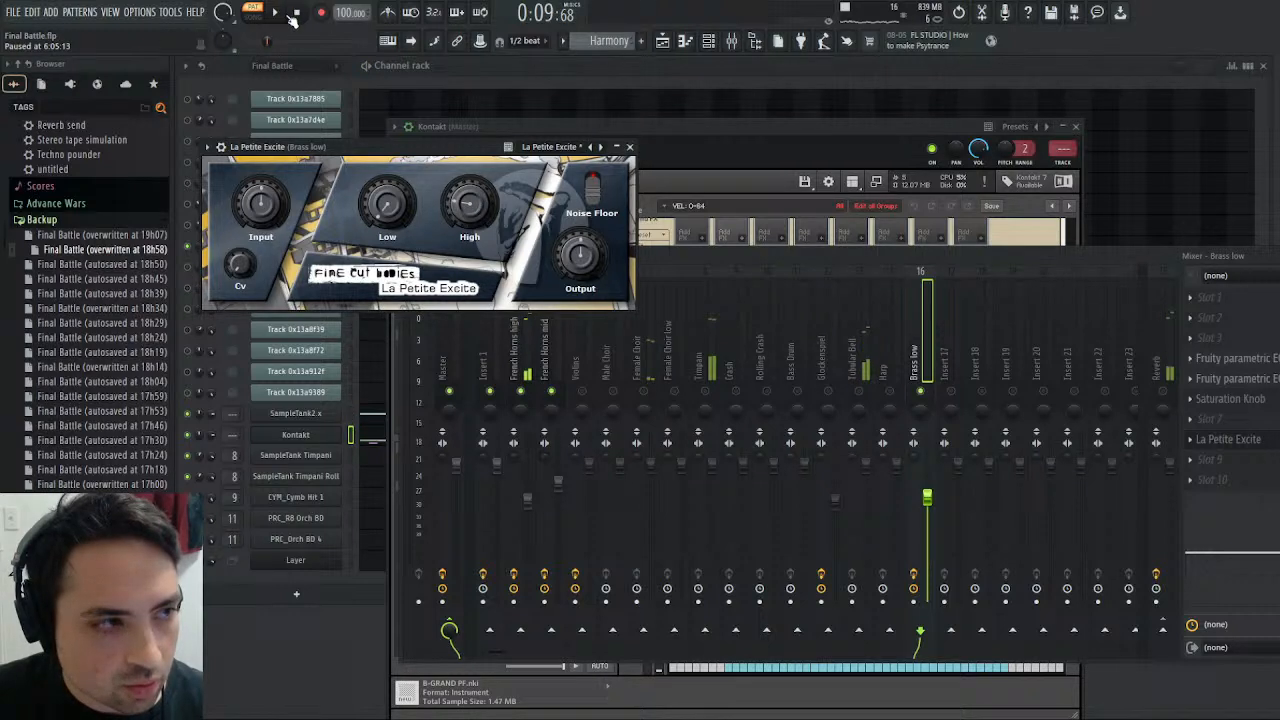
left_click(279, 15)
left_click(297, 14)
left_click(278, 15)
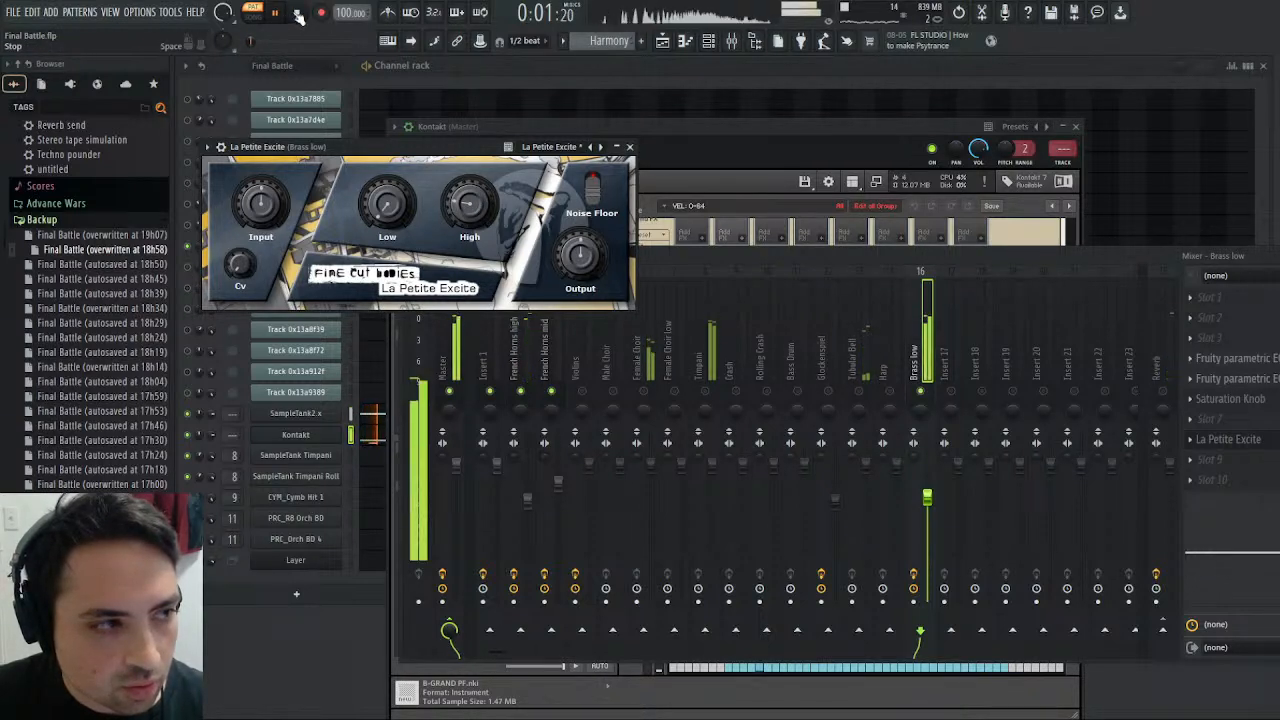
left_click(630, 148)
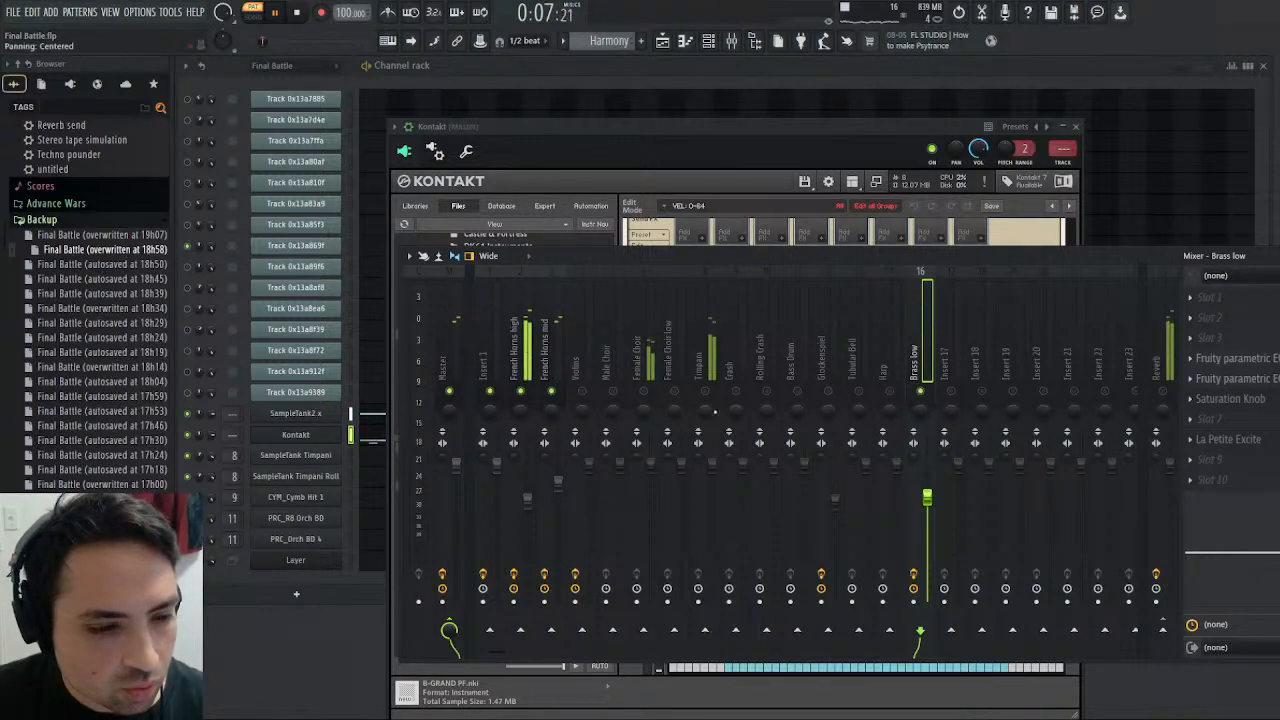
- Unmute the Reverb mixer track and replay the Harmony pattern from the start
left_click(300, 15)
key("space")
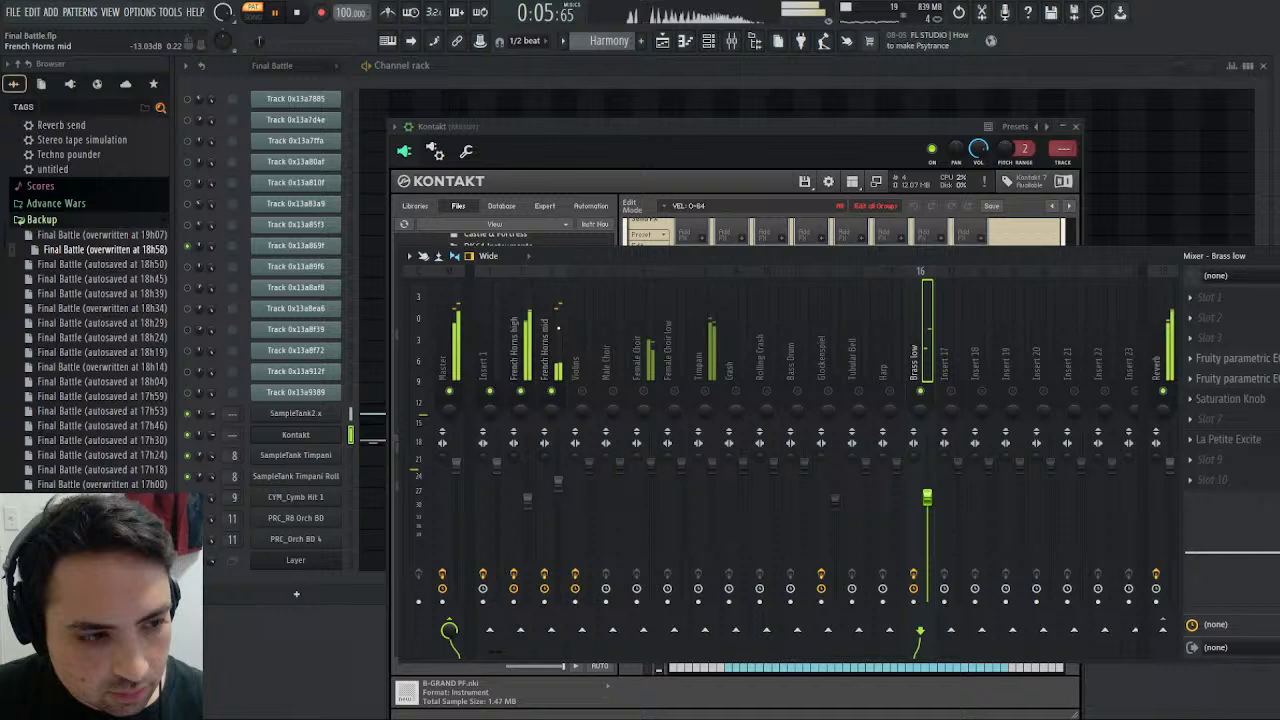
- Raise the French Horns high mixer volume to 80% (-4.6 dB) and replay the Harmony pattern from the start
scroll(531, 514, "up", 4)
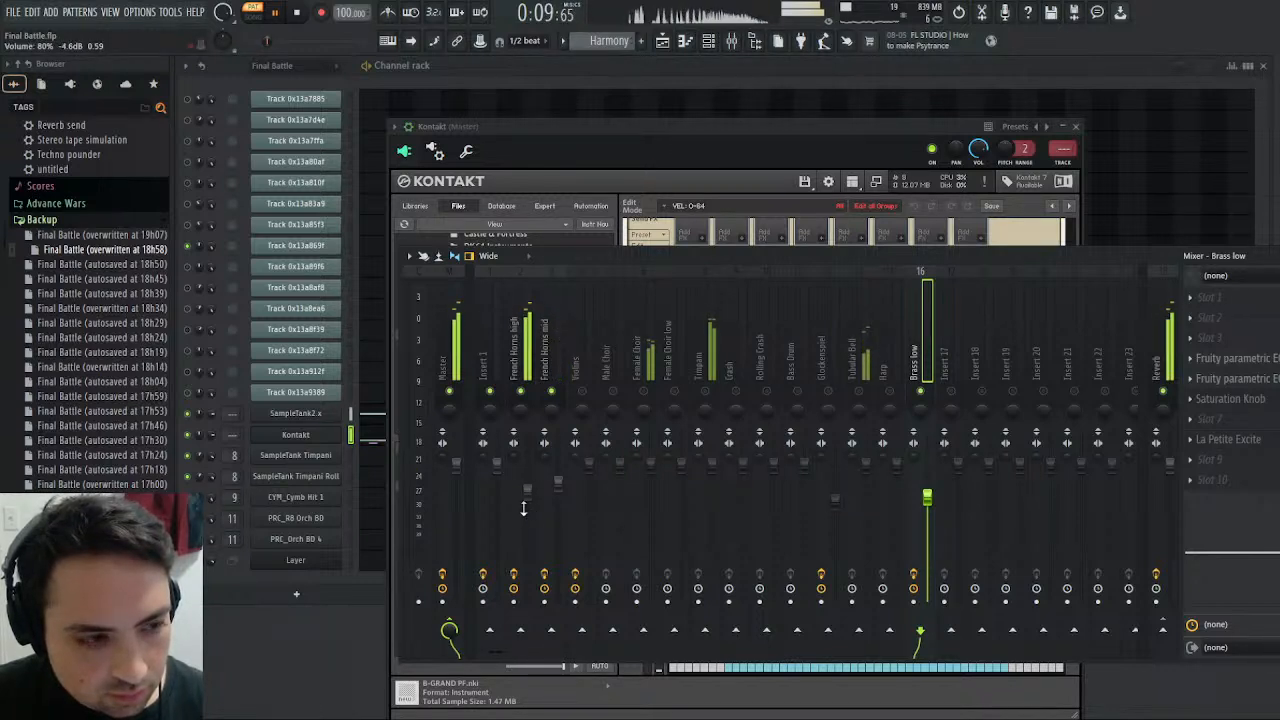
left_click(297, 13)
left_click(276, 13)
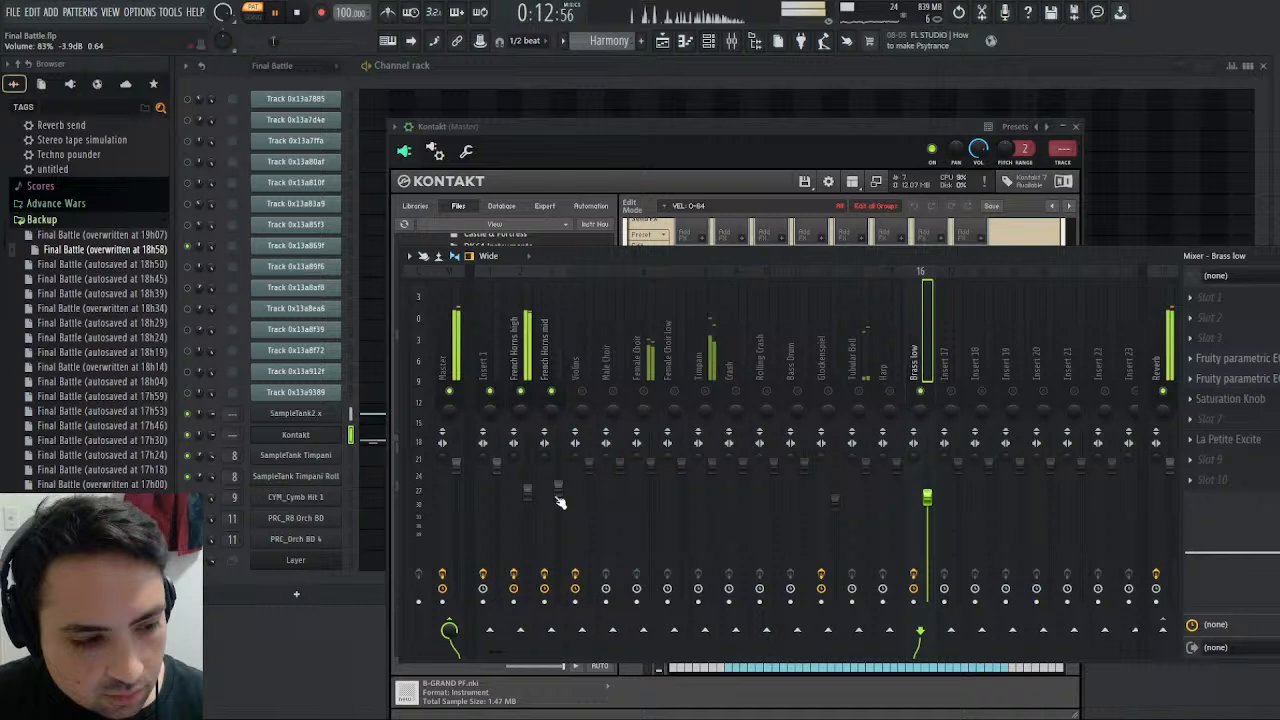
left_click(278, 15)
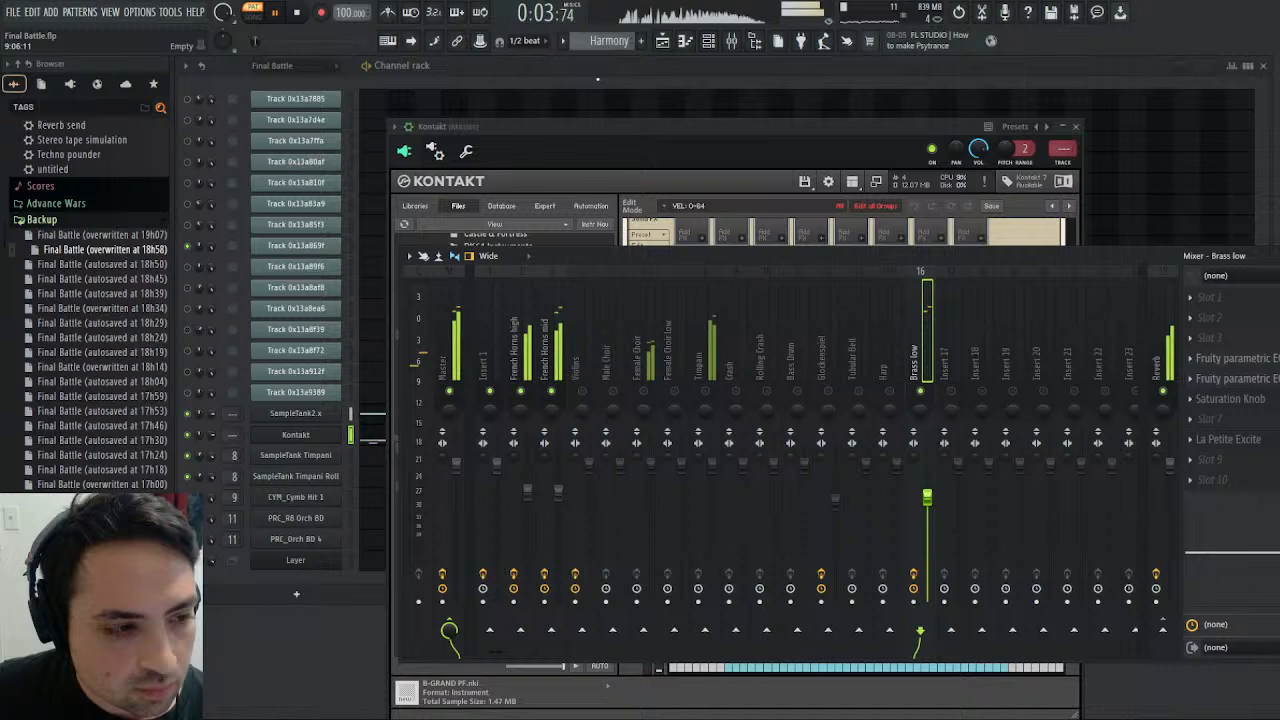
left_click(301, 15)
left_click(277, 15)
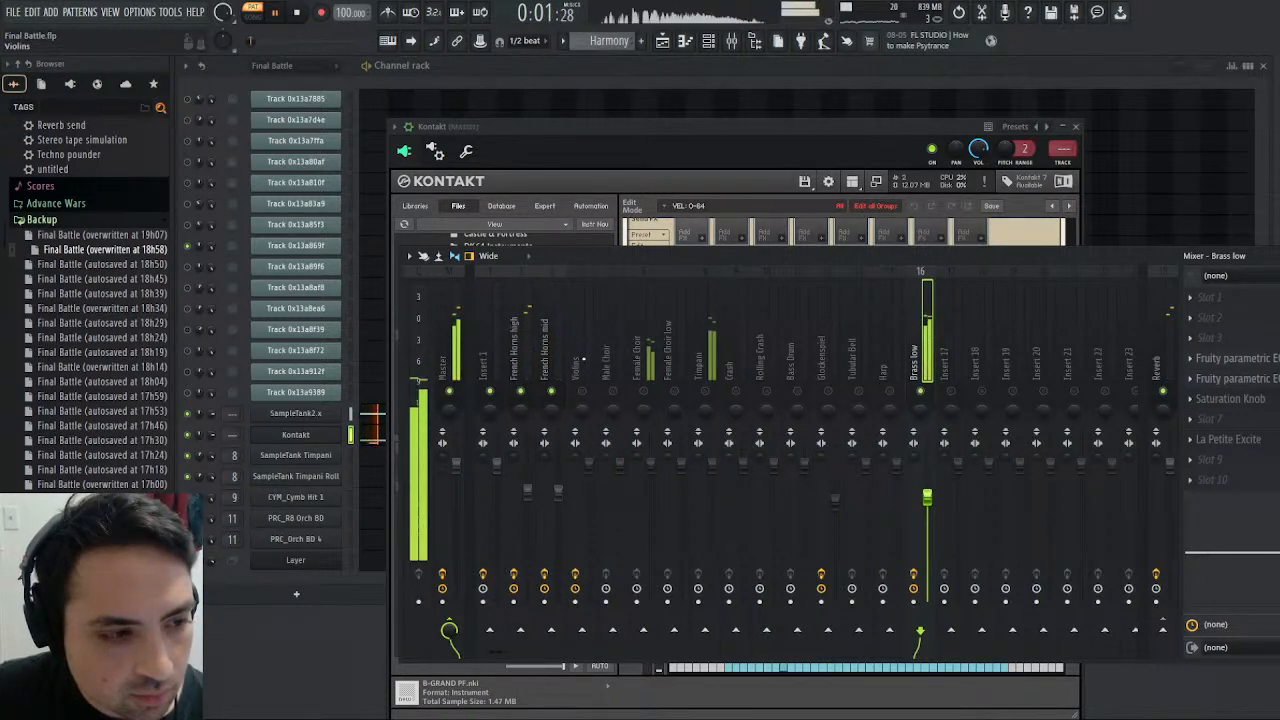
- Lower the French Horns mid mixer volume slightly, select the Master track, and replay the Harmony pattern
left_click(548, 350)
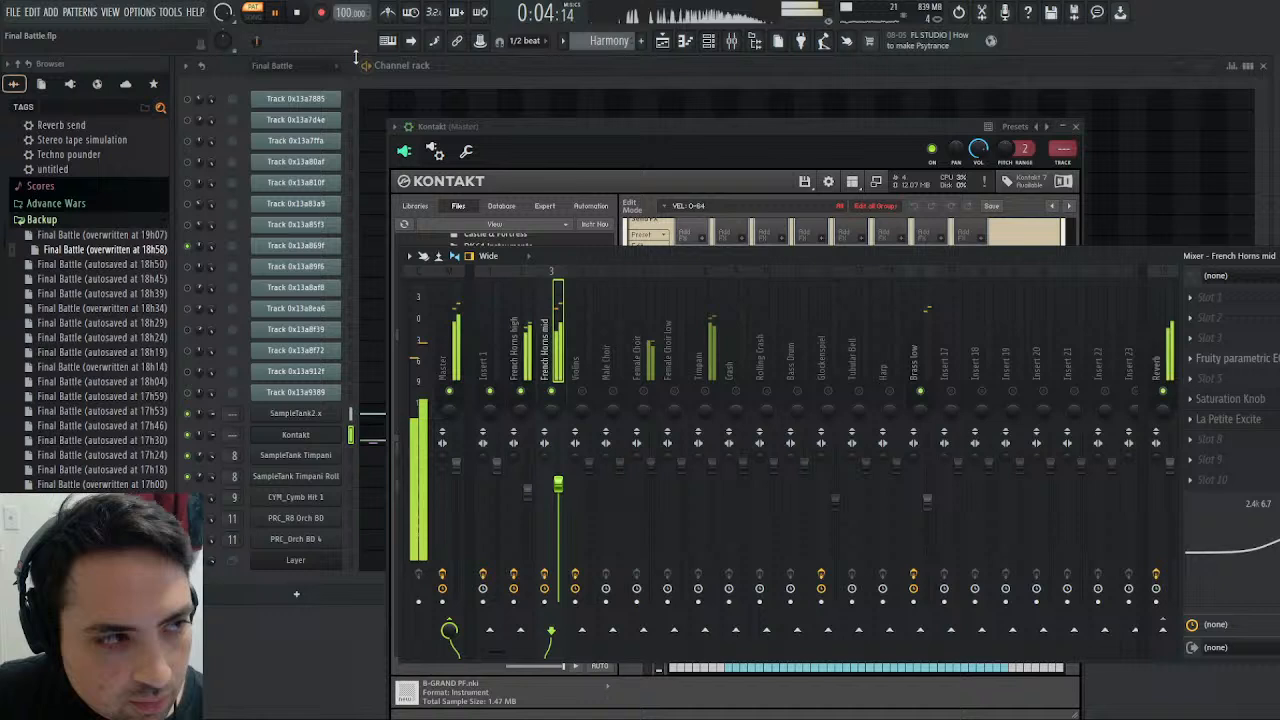
left_click(460, 330)
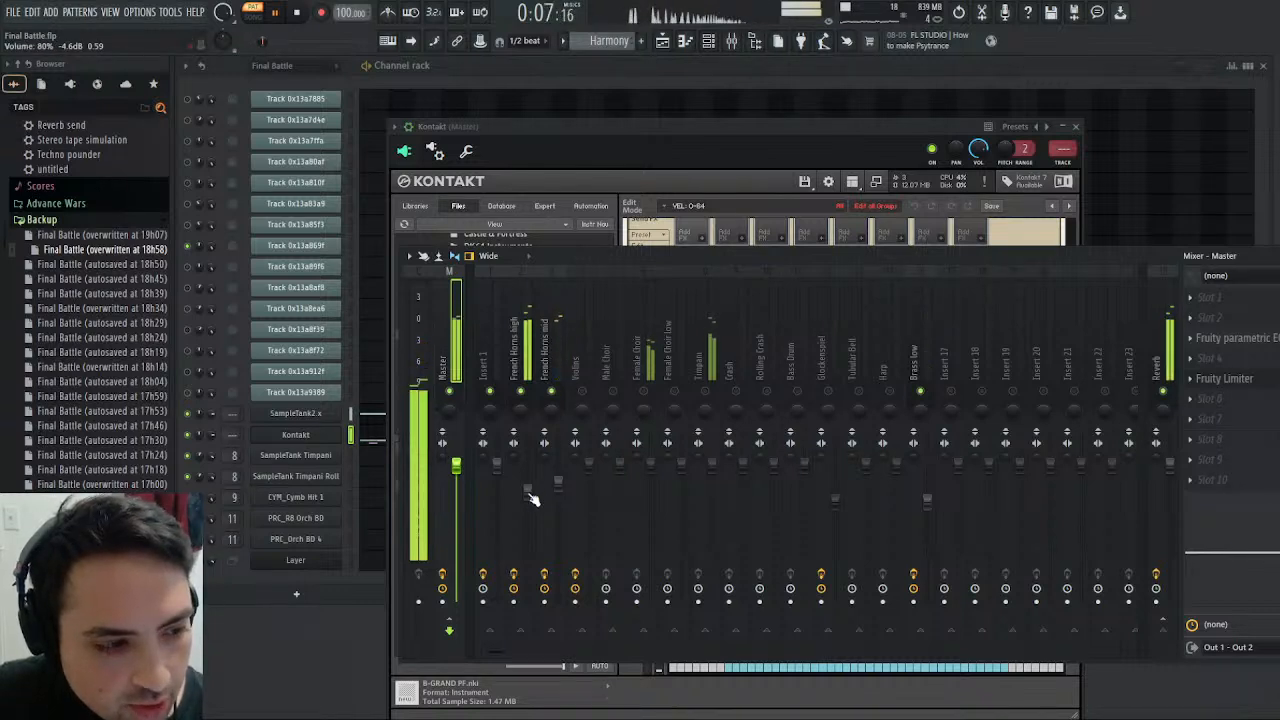
left_click(297, 14)
left_click(277, 15)
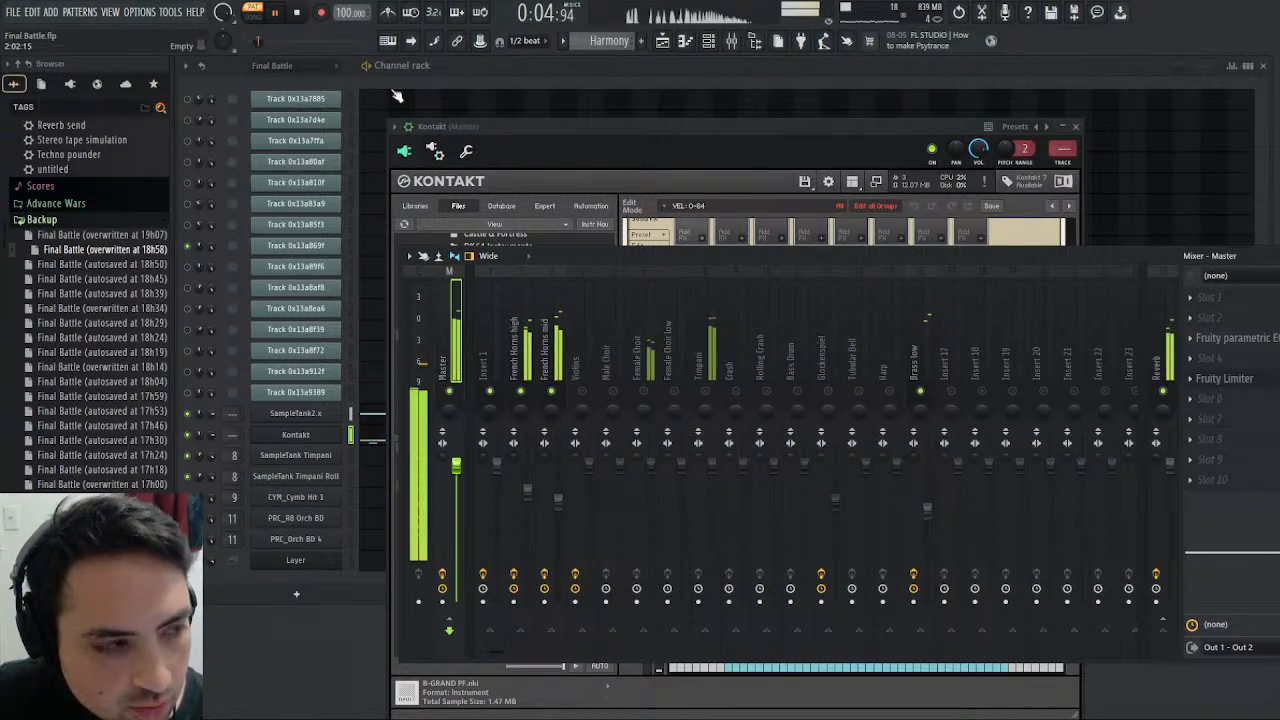
- Lower the Brass low mixer volume slightly and audition the Harmony pattern from the start
left_click(297, 13)
left_click(276, 13)
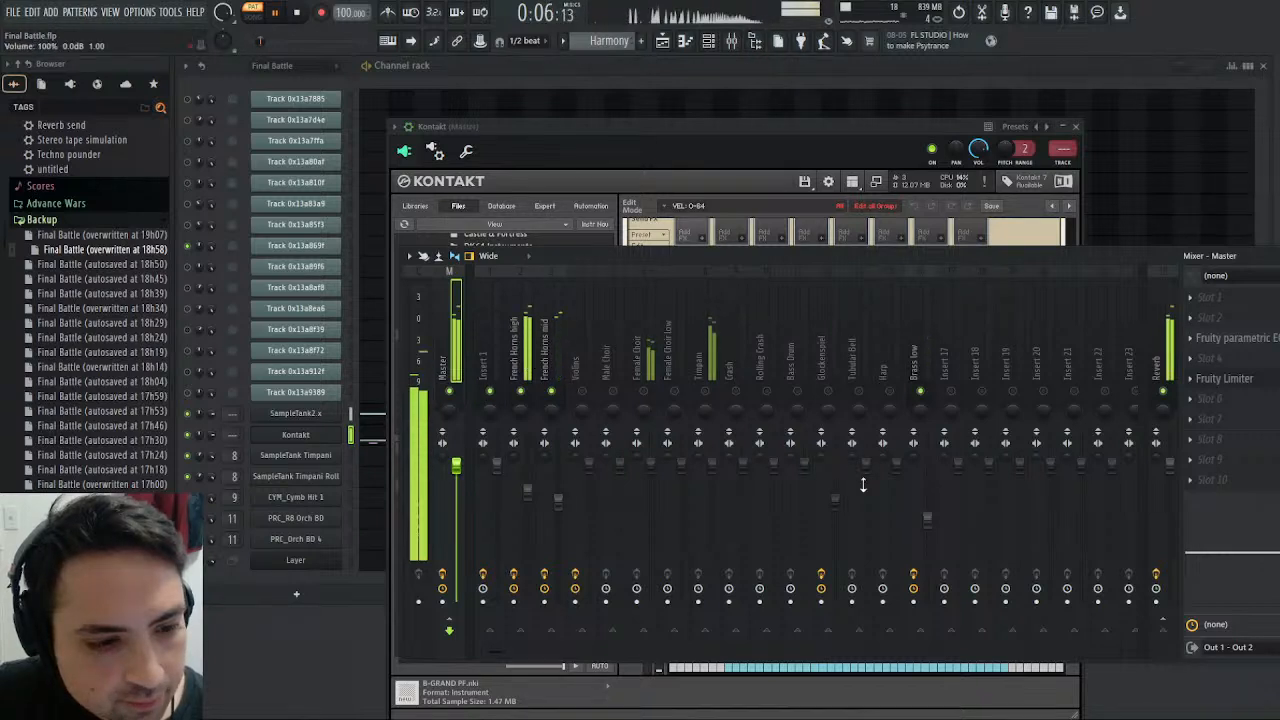
left_click(297, 12)
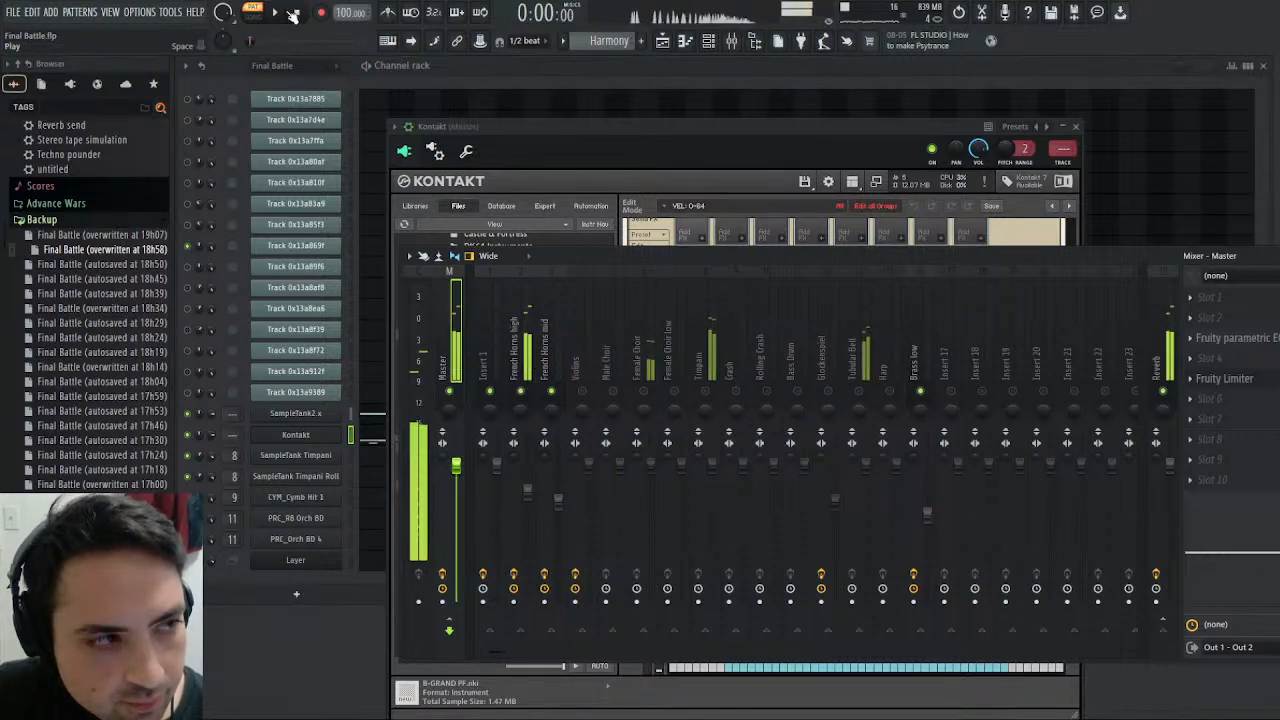
left_click(277, 12)
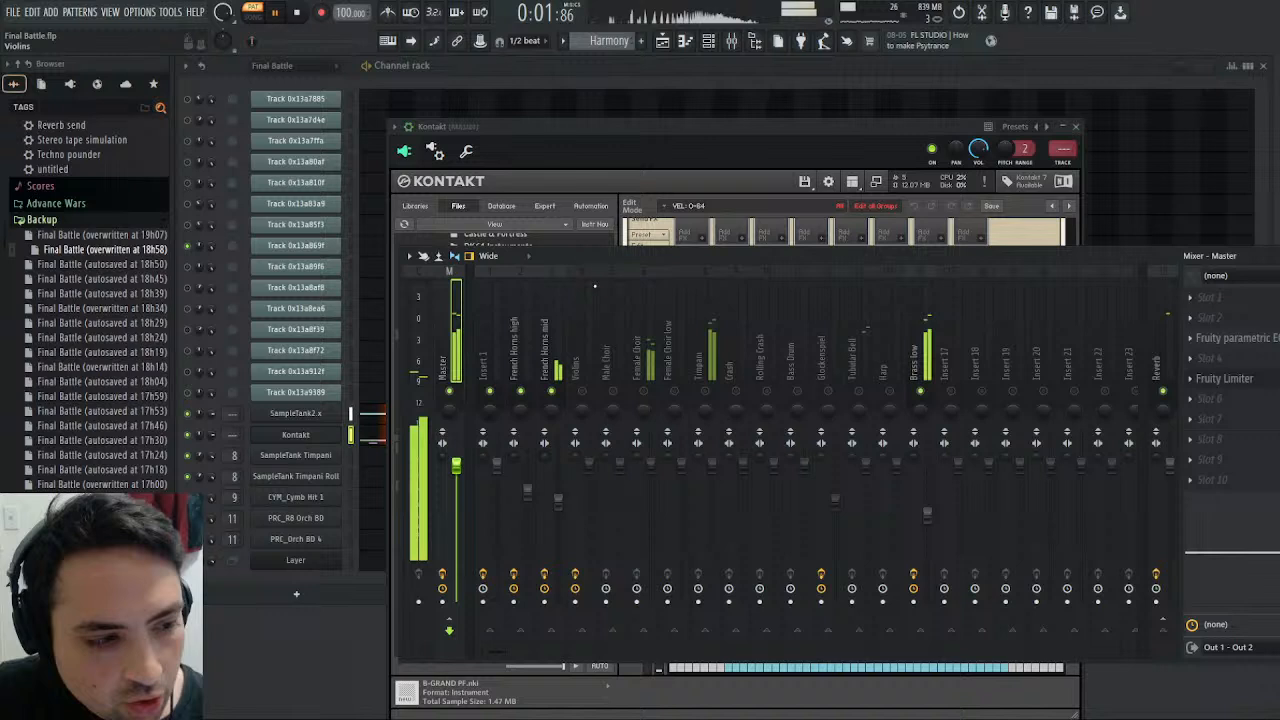
left_click(299, 13)
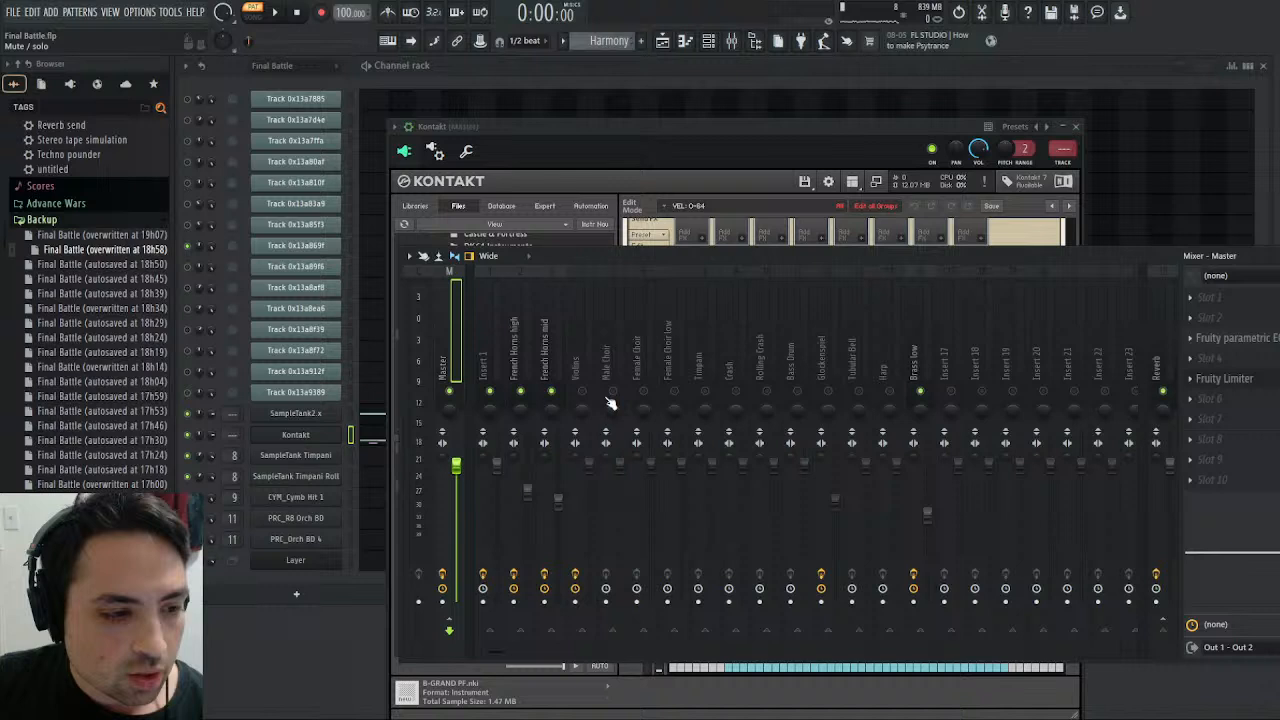
- Solo the Female Choir mixer track and audition it in the Harmony pattern
right_click(636, 390)
left_click(281, 22)
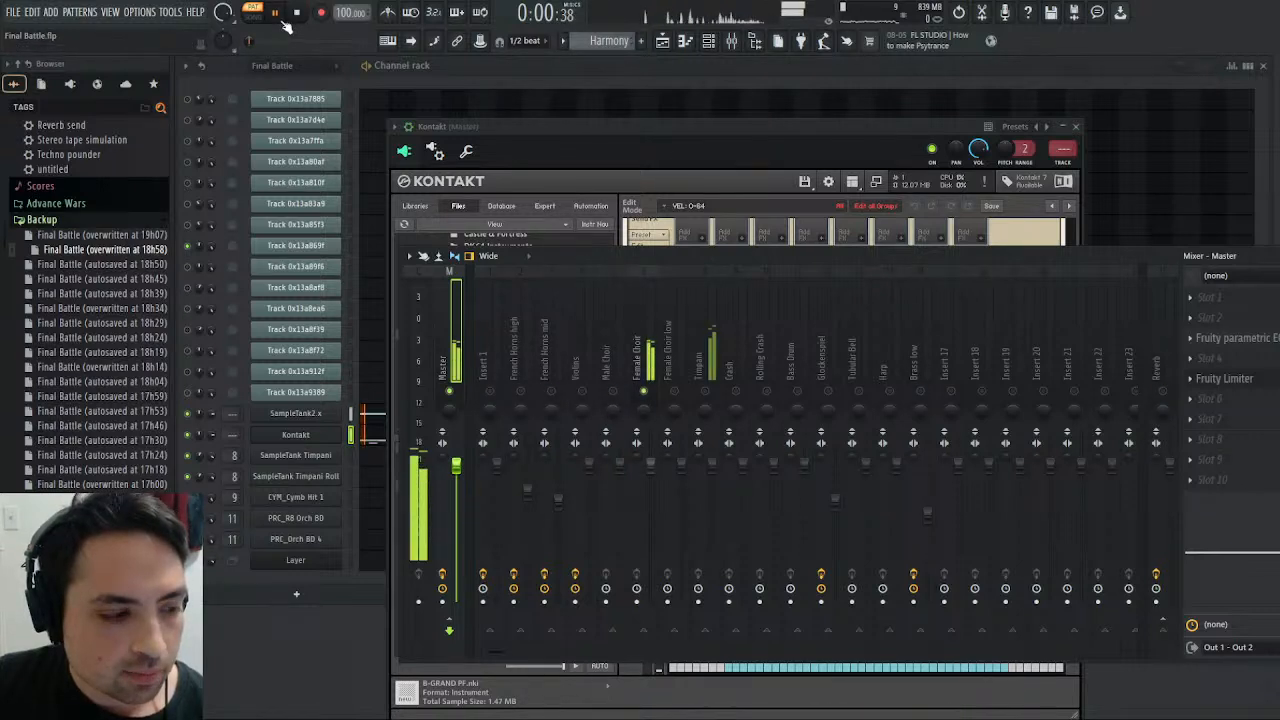
left_click(655, 350)
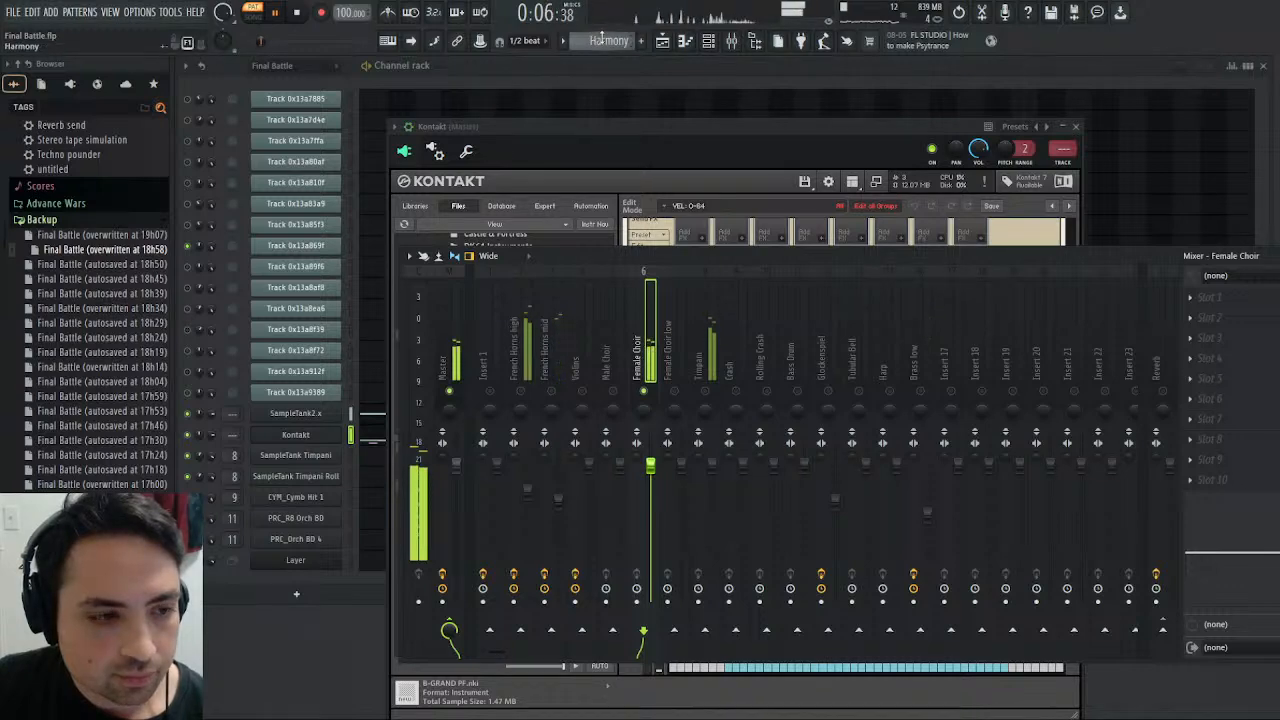
- Close the Kontakt window and audition Track 0x13a85f3, Track 0x13a83a9 and Track 0x13a810f one at a time in the Final Battle pattern
left_click(1070, 127)
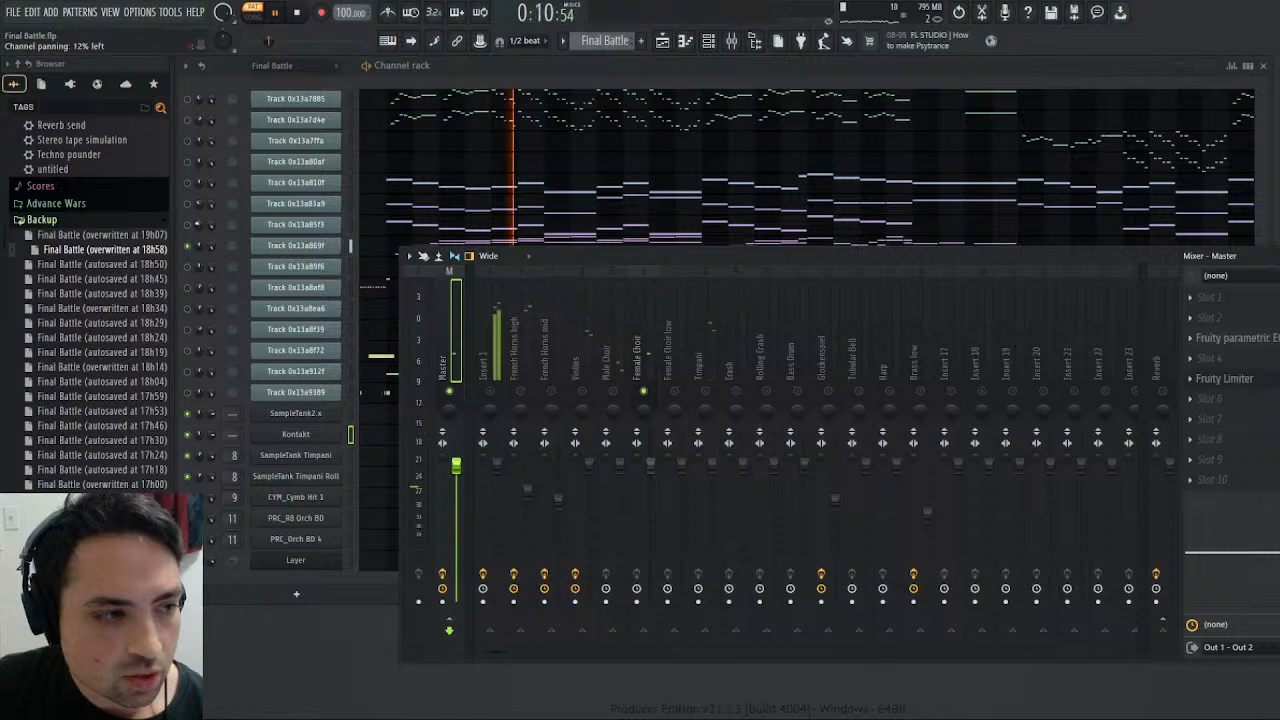
left_click(298, 13)
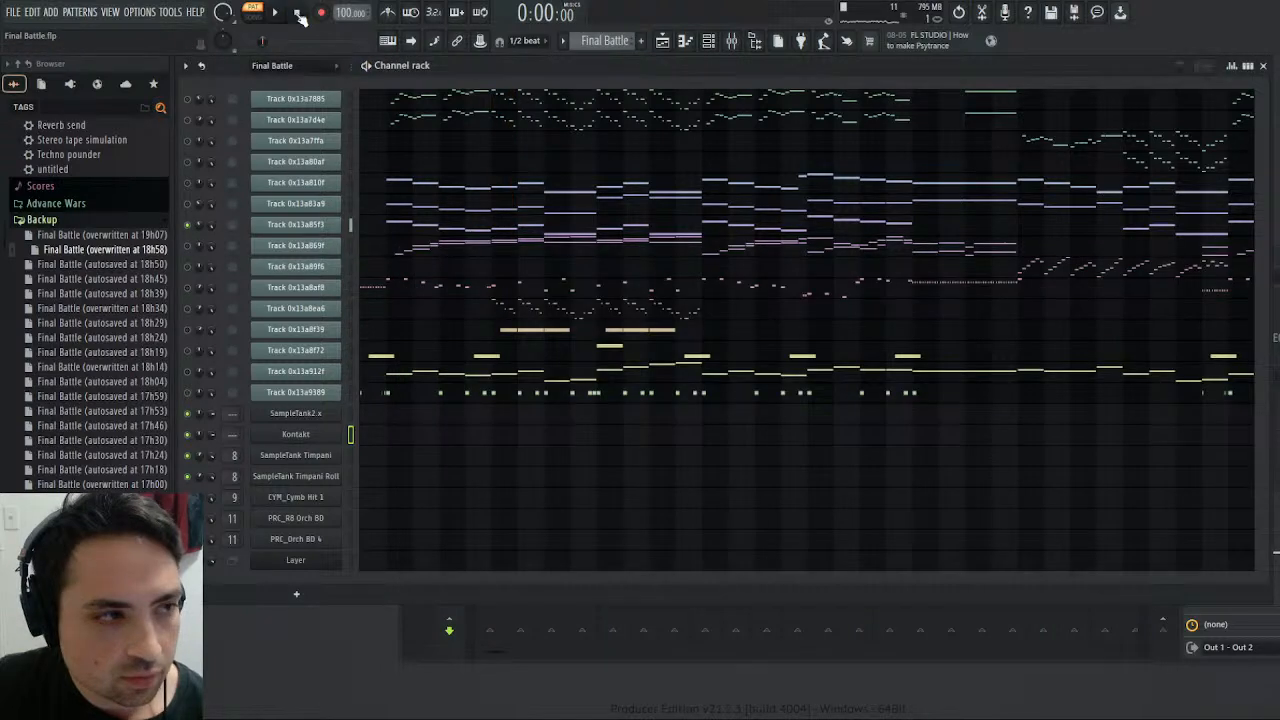
key("space")
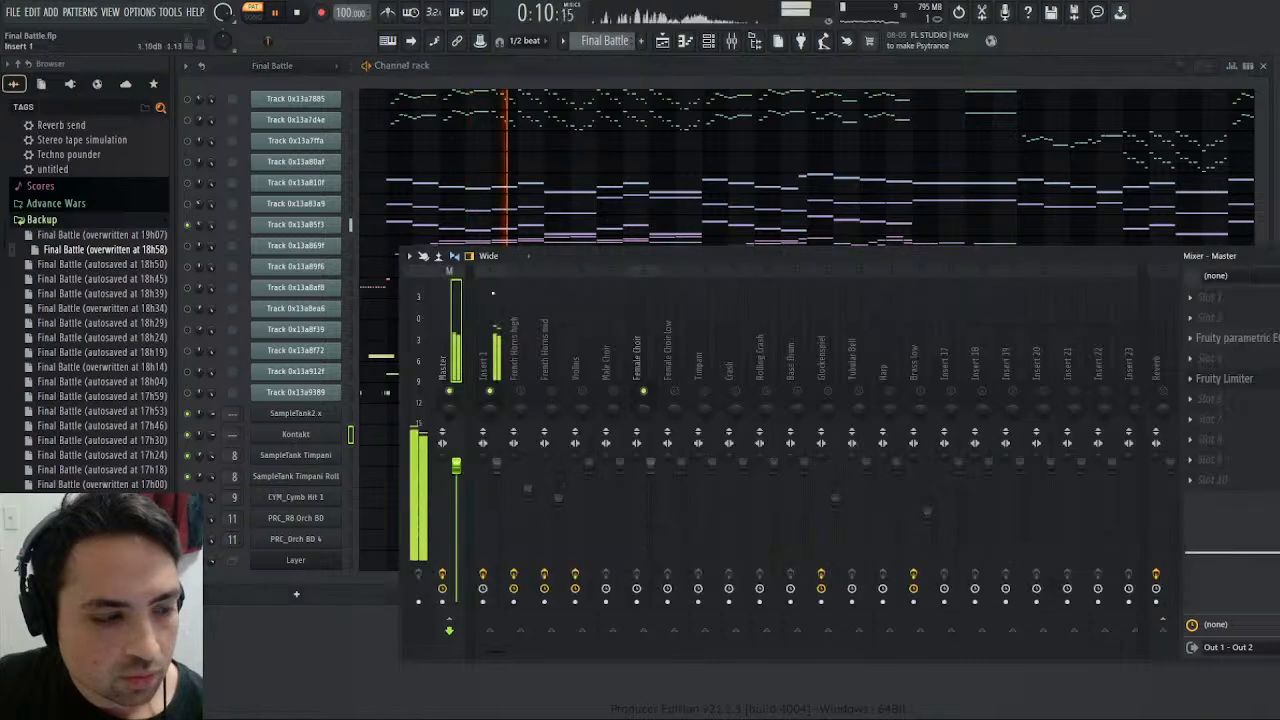
left_click(190, 228)
left_click(187, 204)
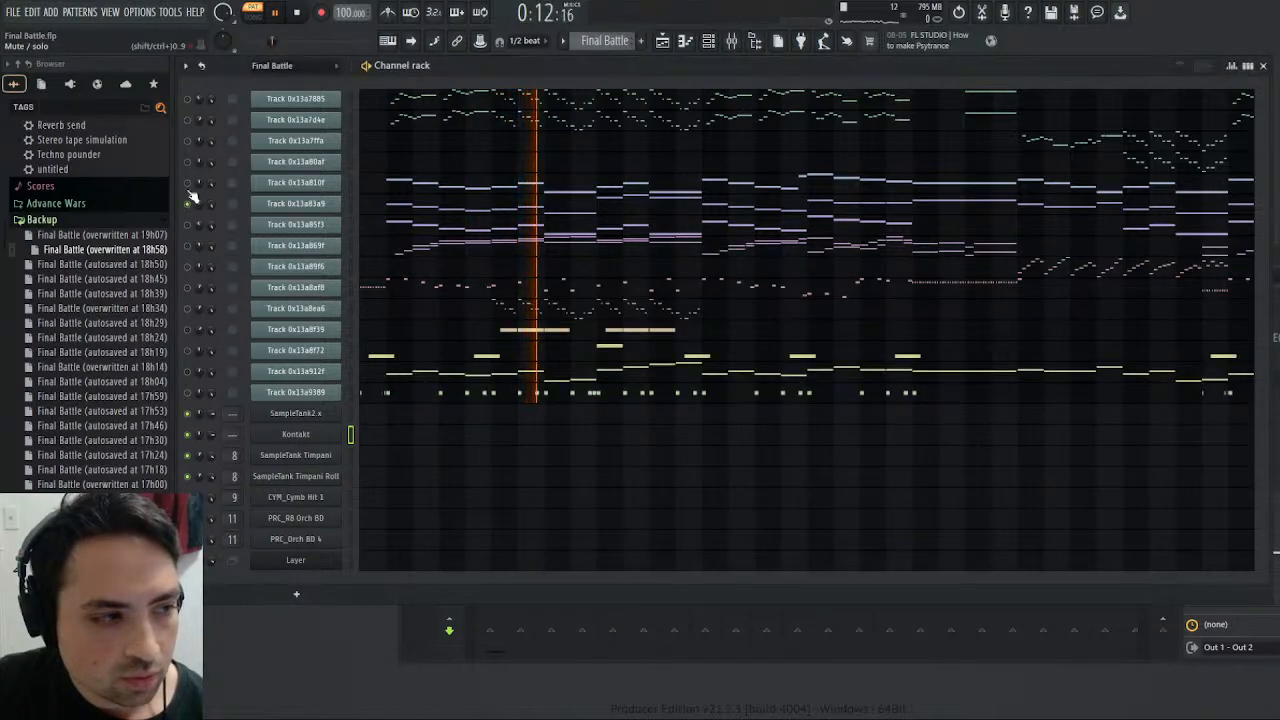
left_click(297, 13)
left_click(276, 13)
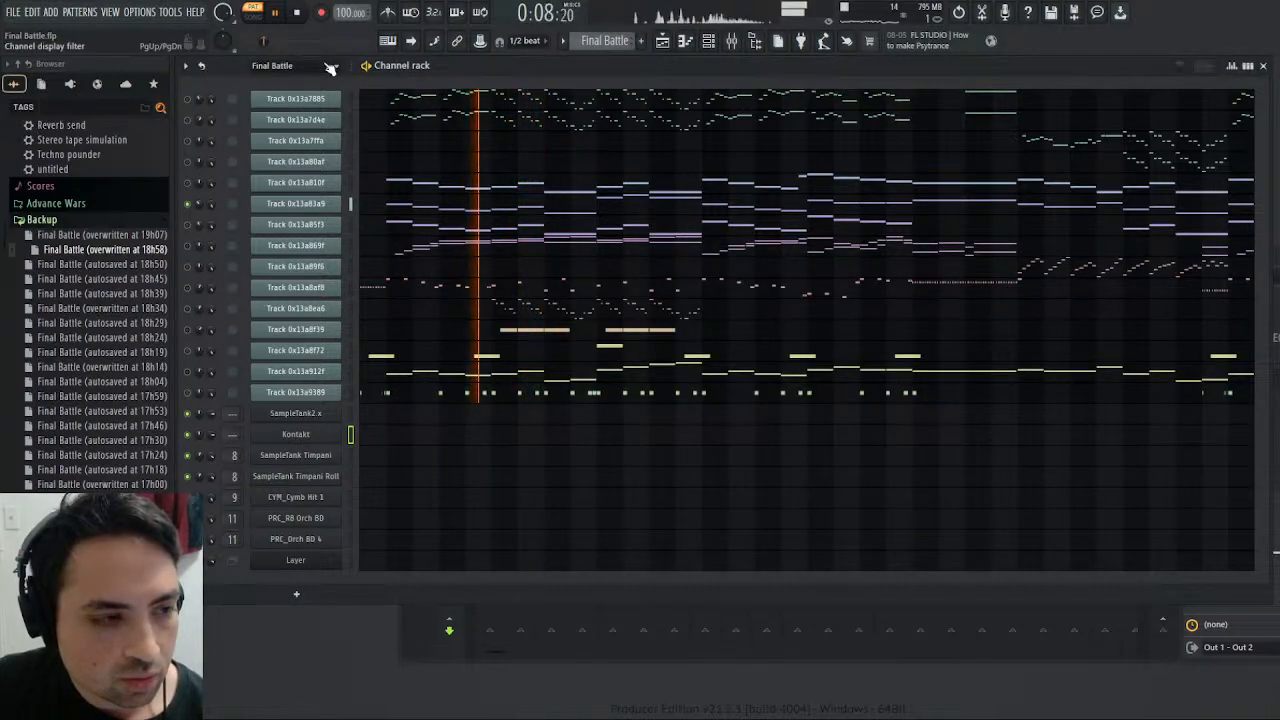
left_click(187, 184)
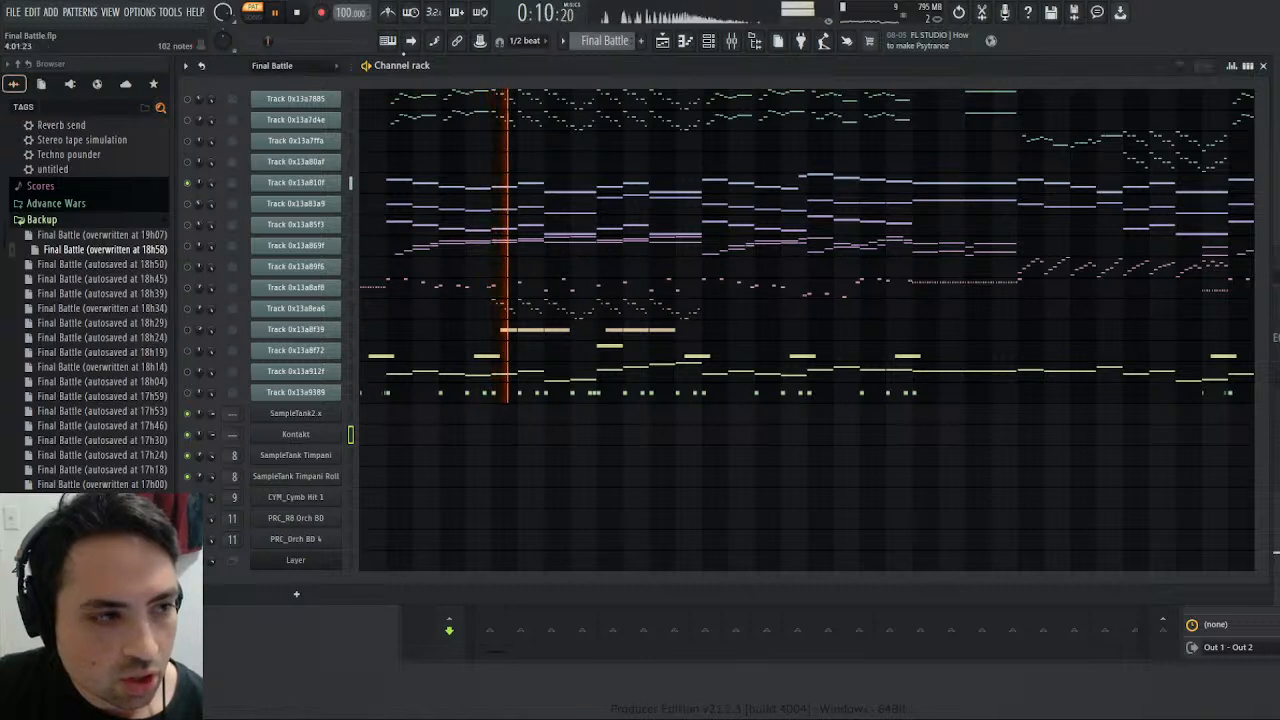
key("space")
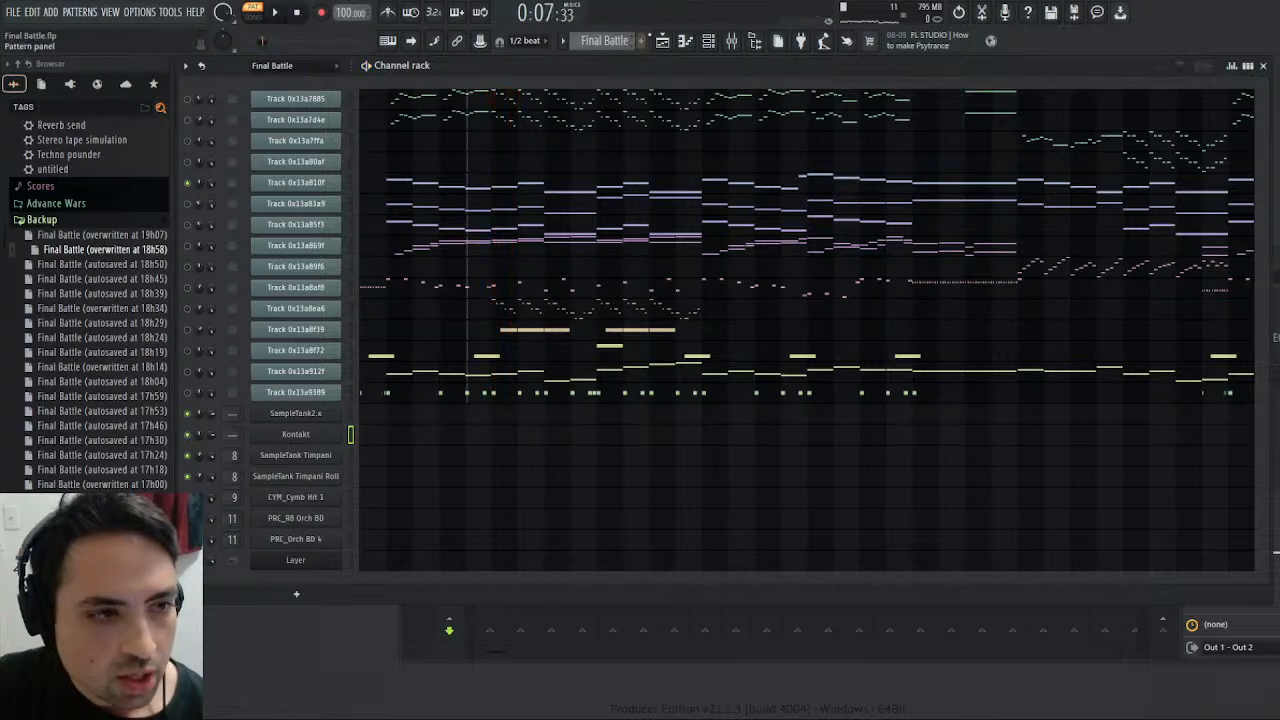
- Create a separate master output channel for the B099 Studio Sect. instrument in Kontakt and save the project
left_click(732, 41)
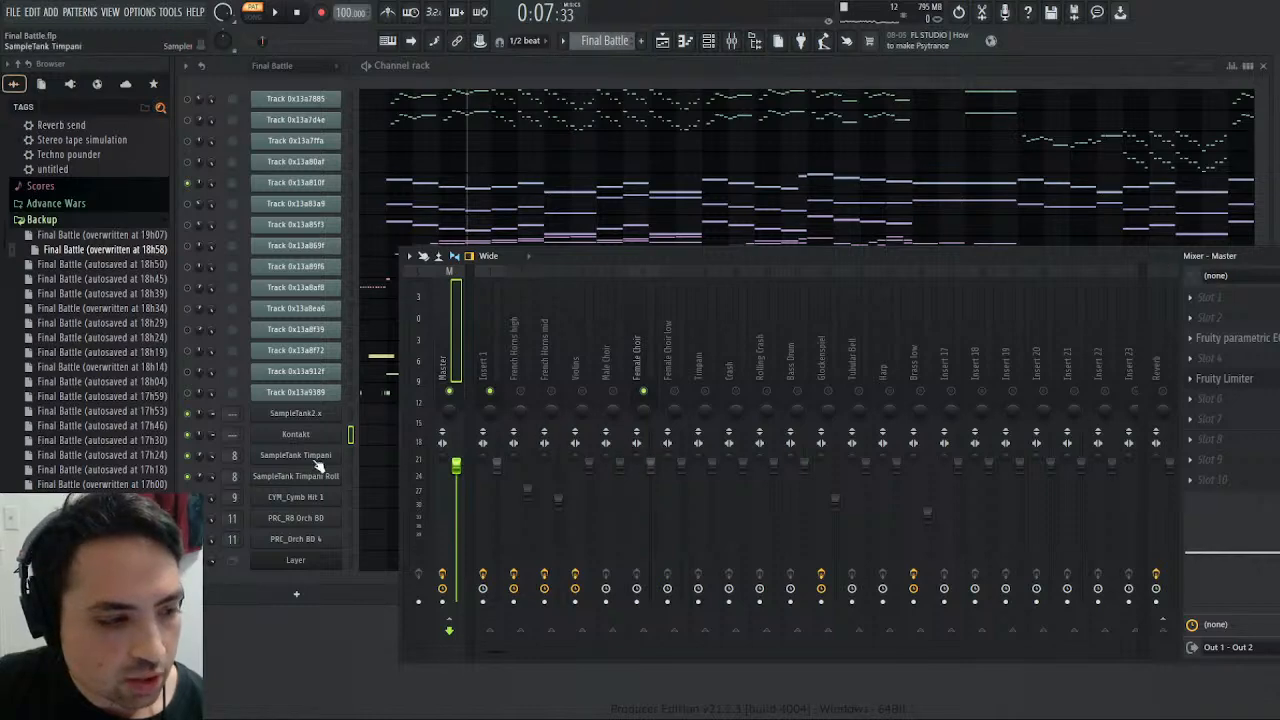
left_click(300, 433)
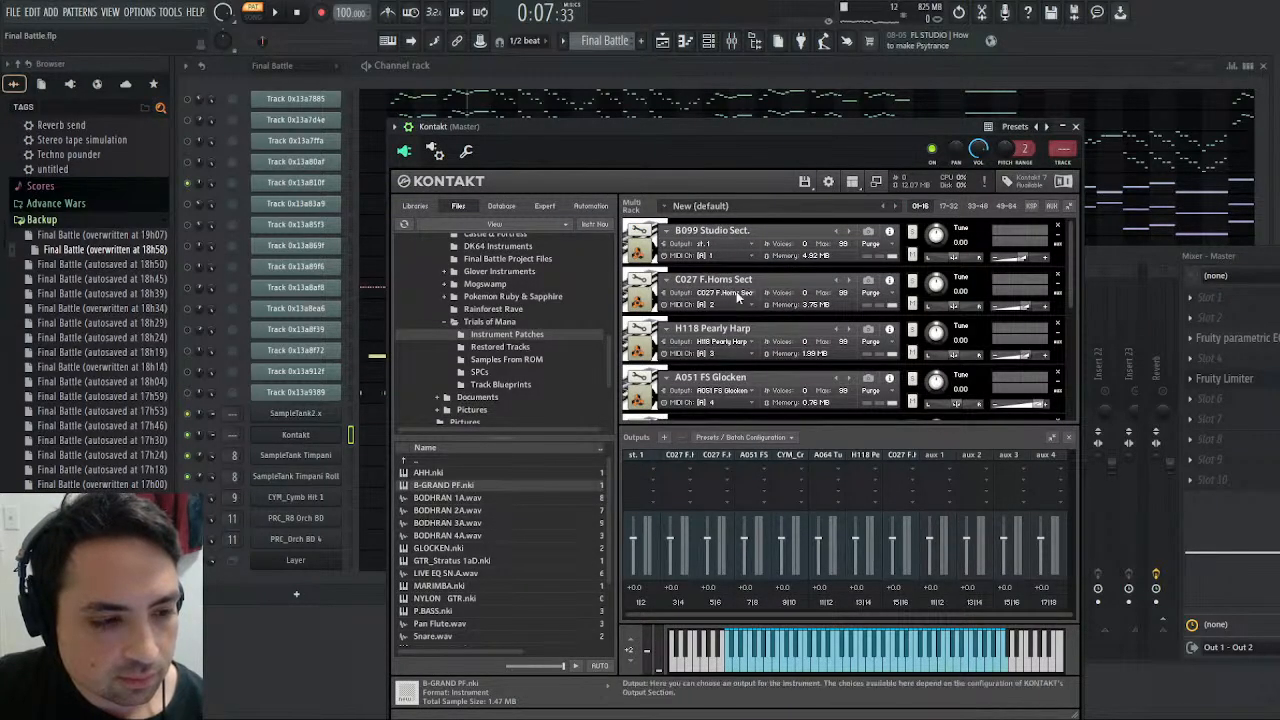
scroll(751, 315, "down", 3)
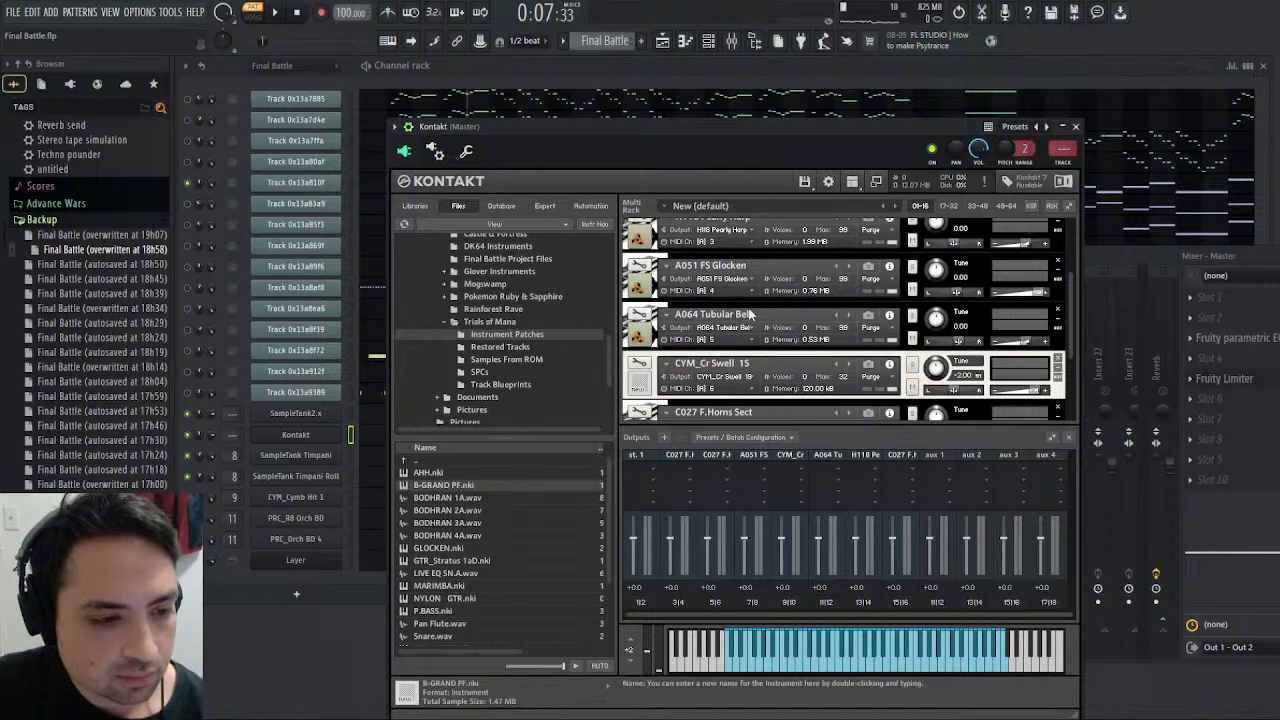
scroll(751, 315, "up", 3)
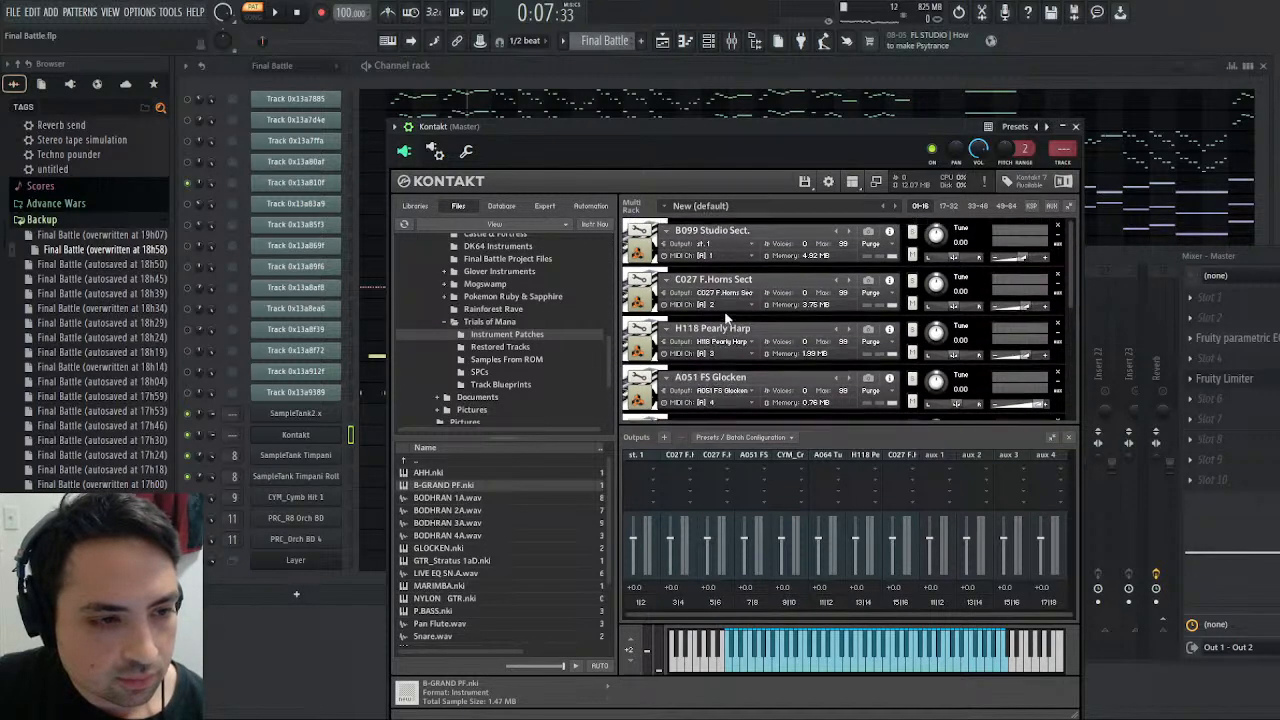
left_click(757, 243)
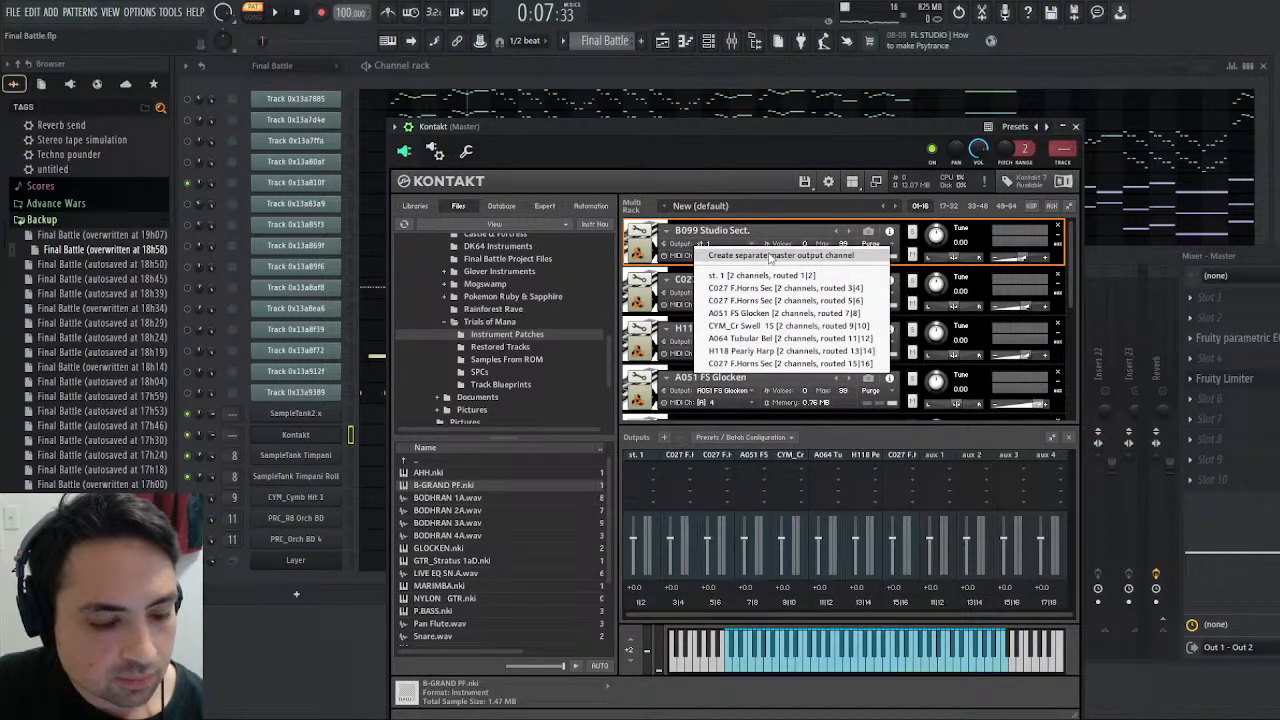
left_click(771, 256)
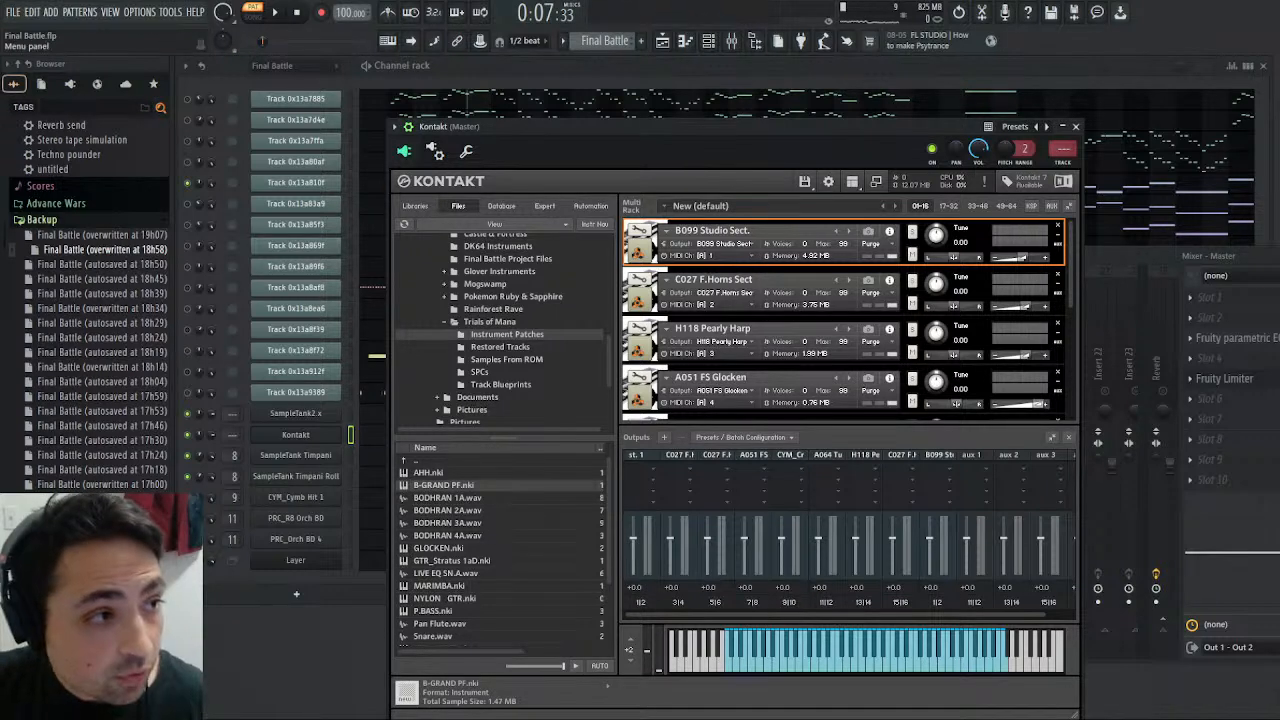
key("ctrl+s")
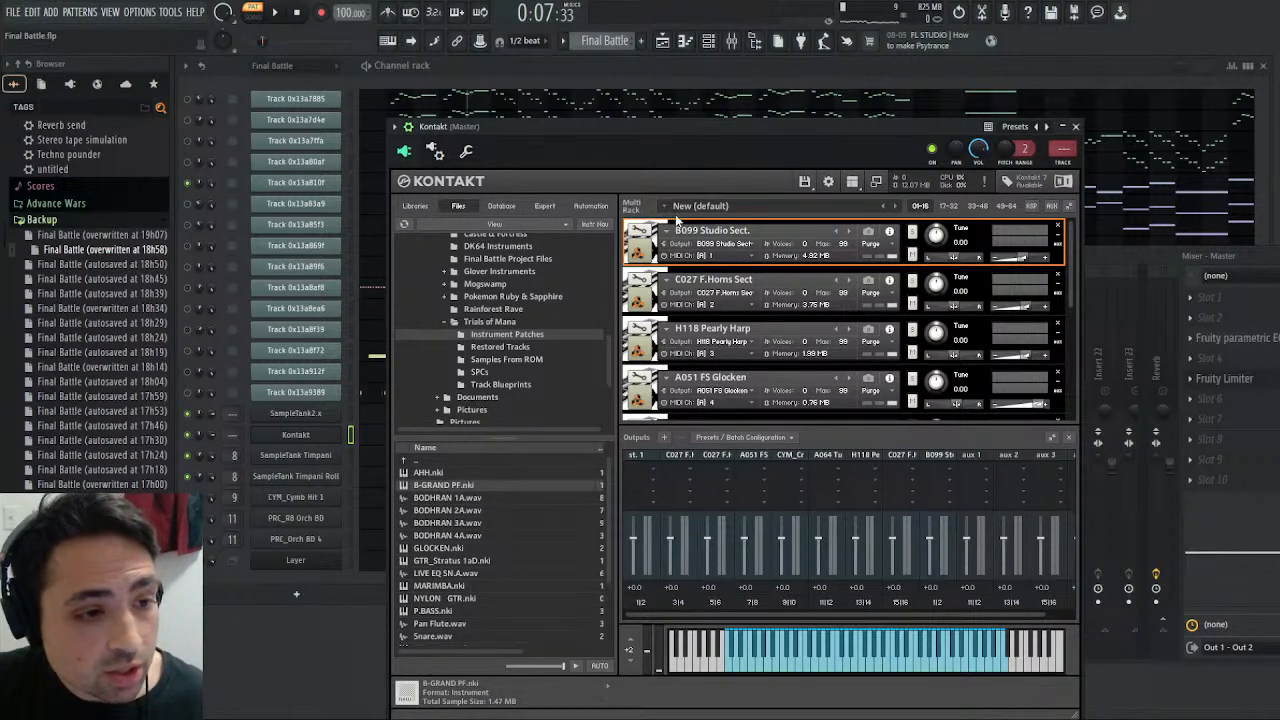
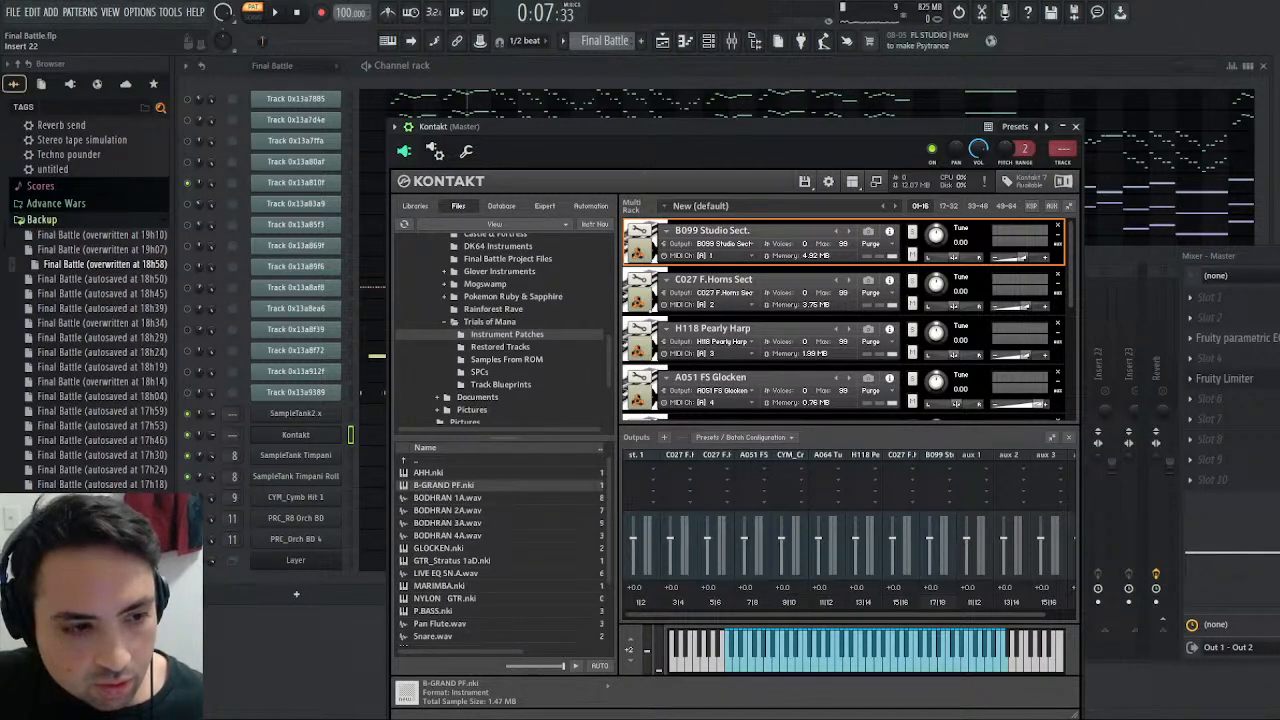
- Route Kontakt's output 9 (aux 1) to mixer track 17
left_click(437, 150)
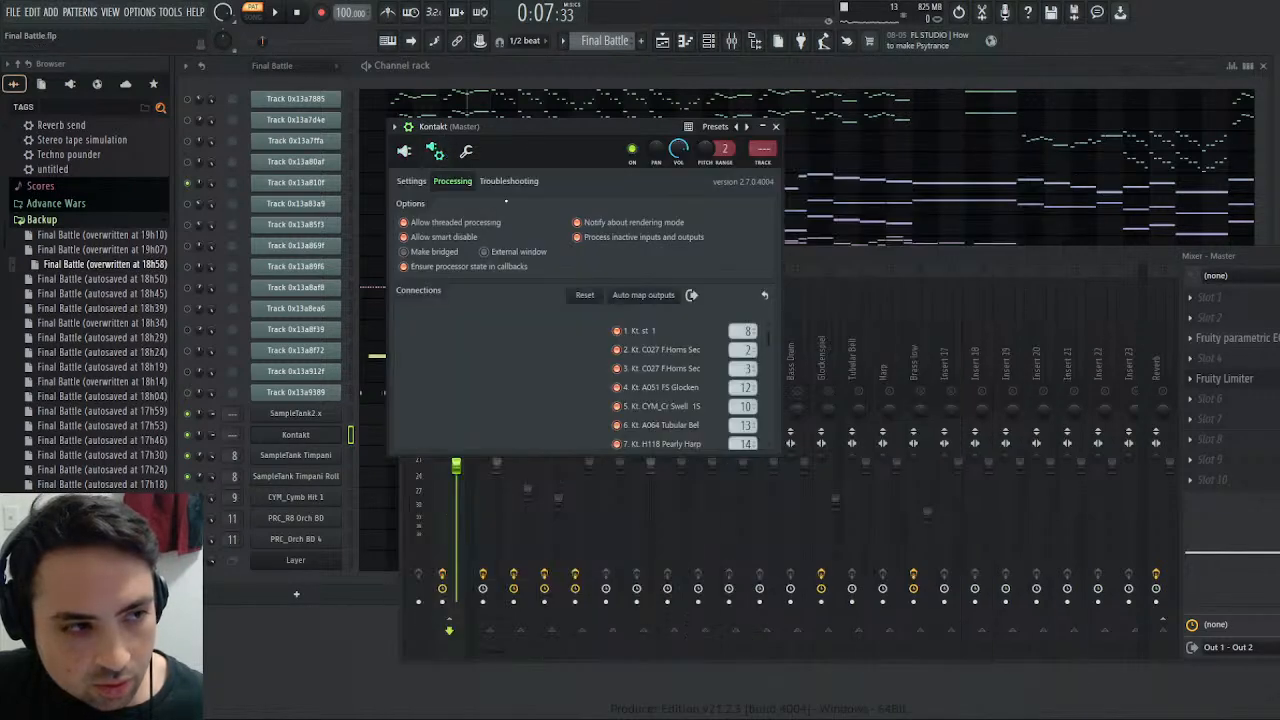
scroll(720, 400, "down", 3)
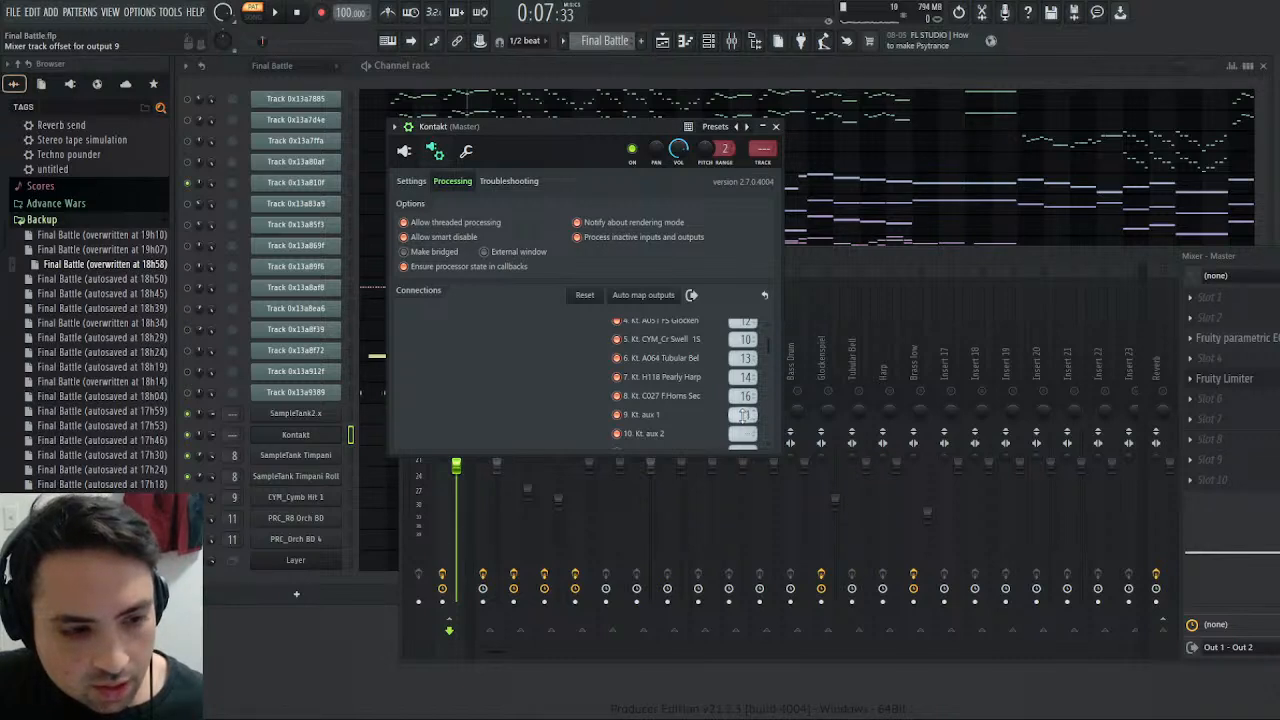
scroll(668, 410, "up", 3)
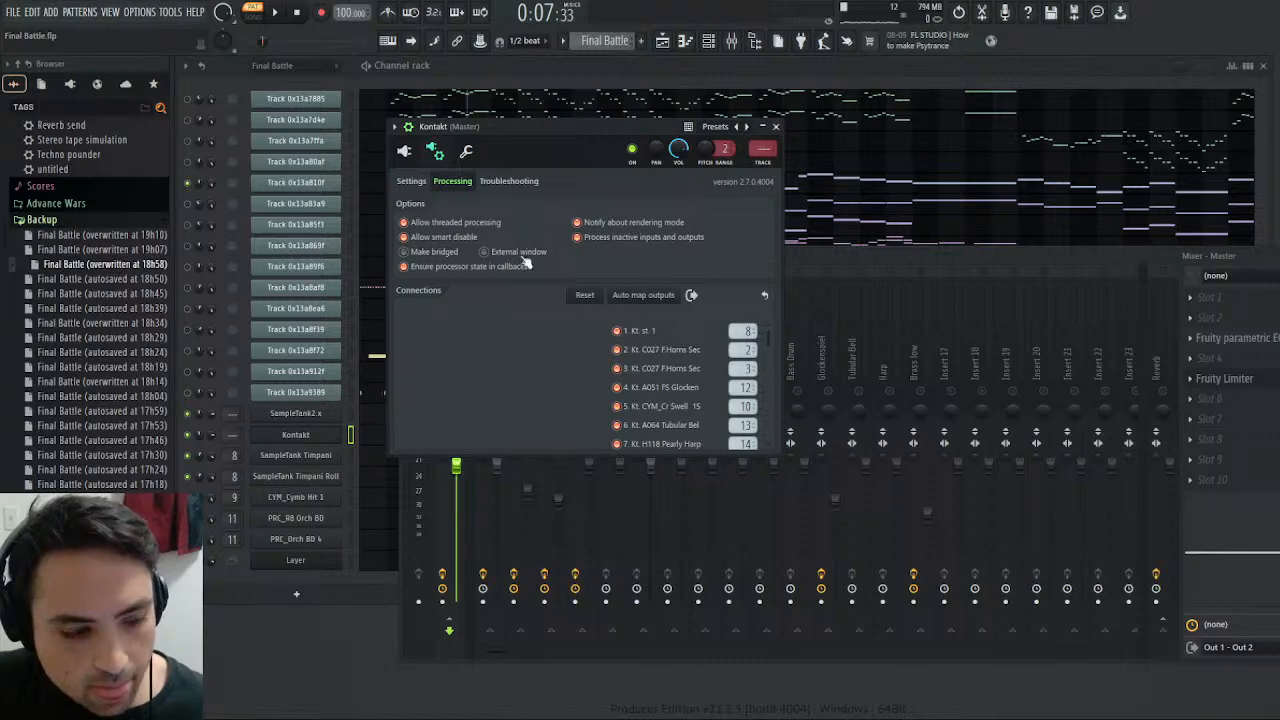
- Check the output assignments of the Kontakt instruments against the plugin's list of mixer track connections
left_click(404, 151)
scroll(756, 358, "down", 2)
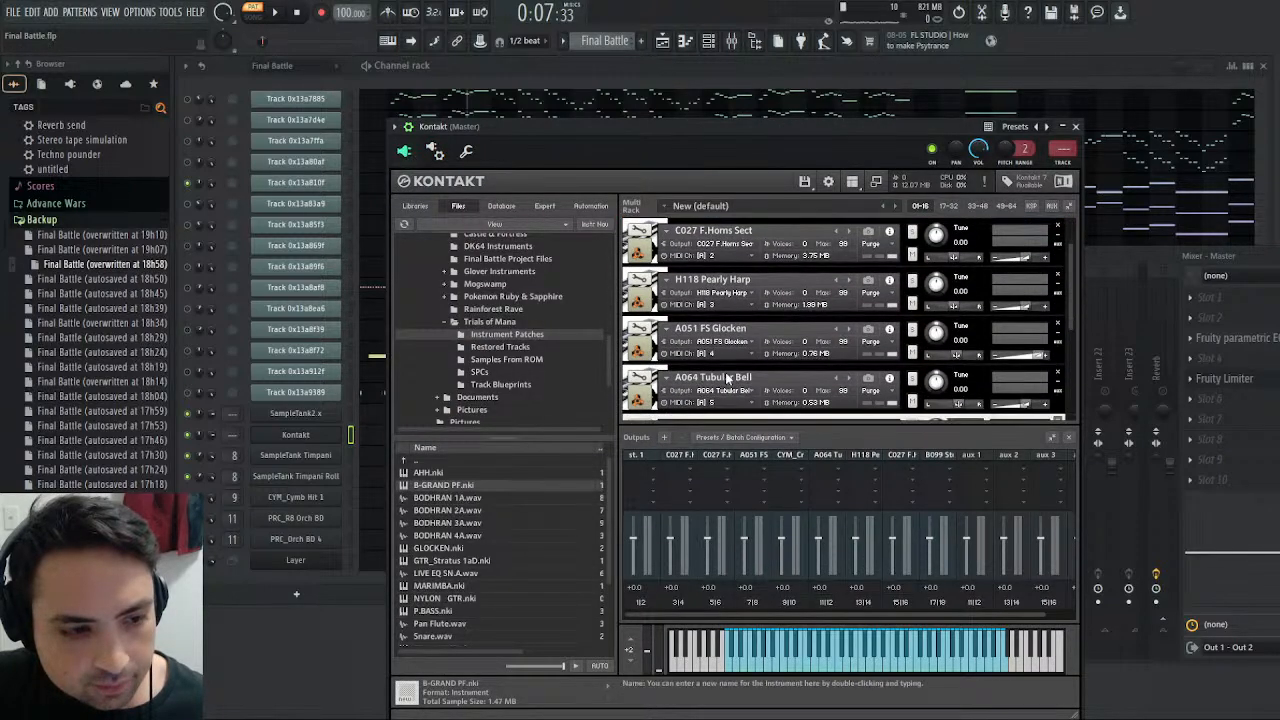
scroll(745, 340, "up", 2)
left_click(752, 255)
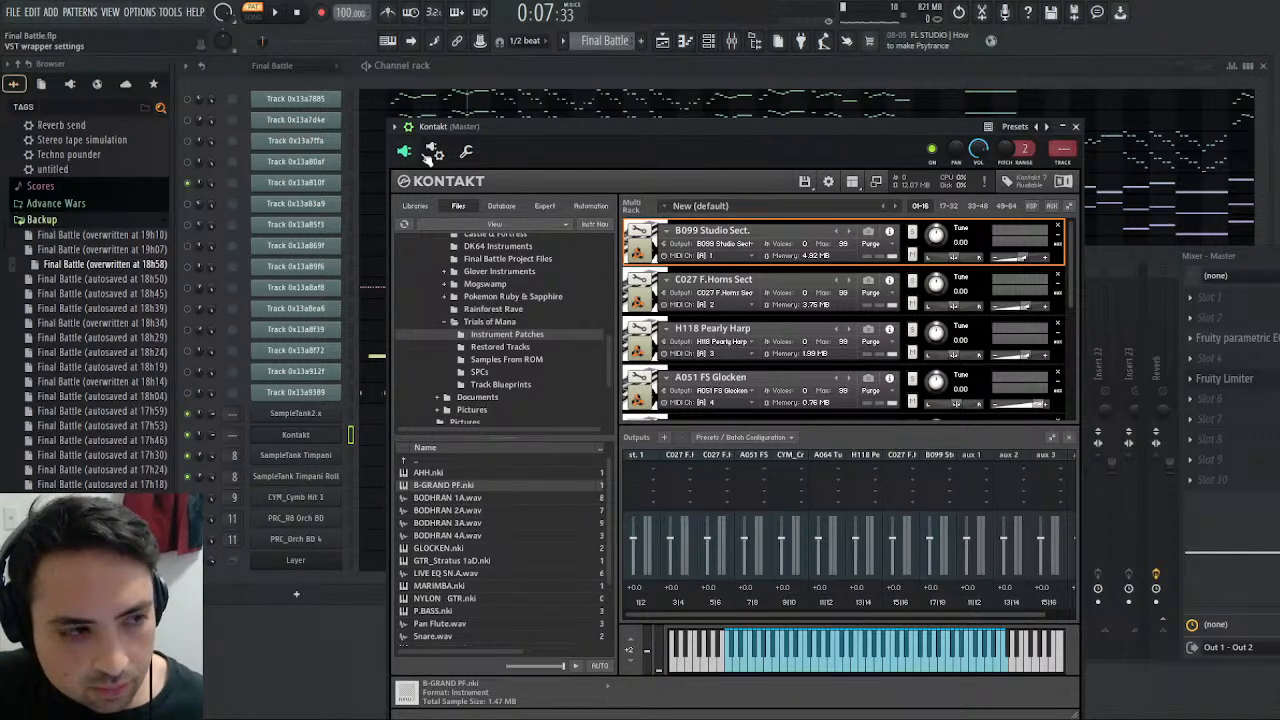
left_click(436, 152)
scroll(704, 383, "down", 3)
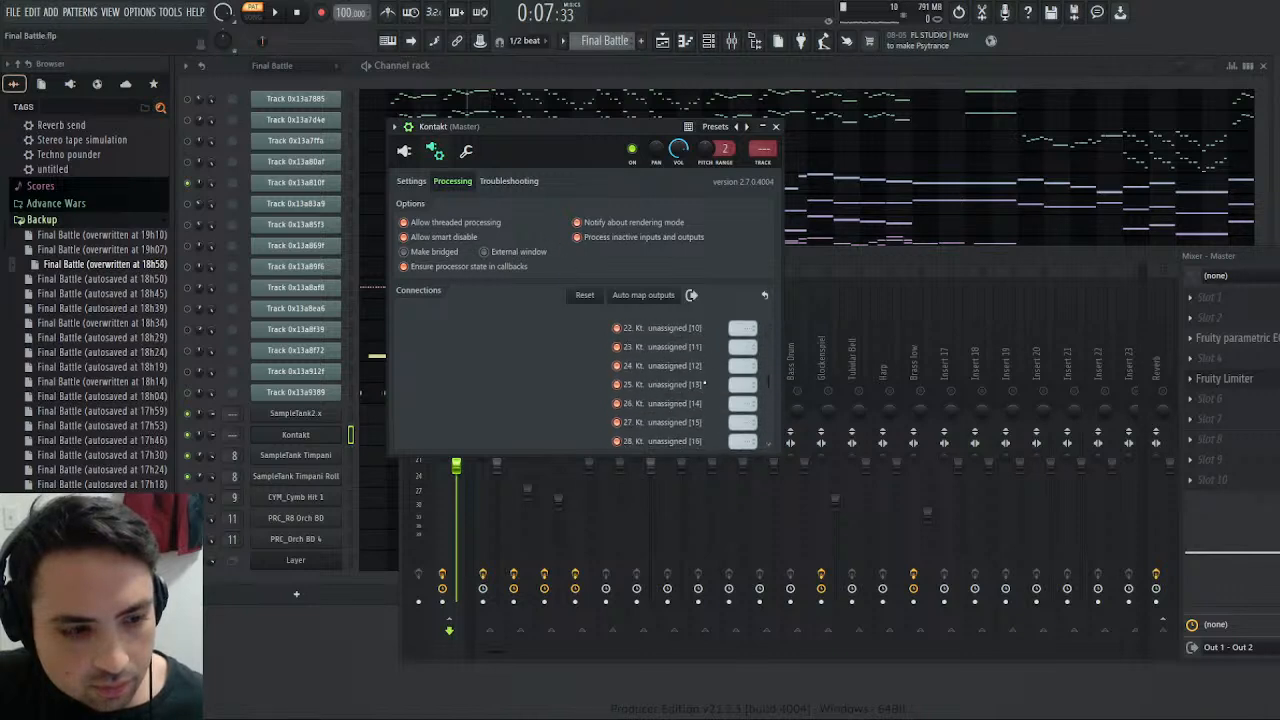
scroll(705, 384, "up", 3)
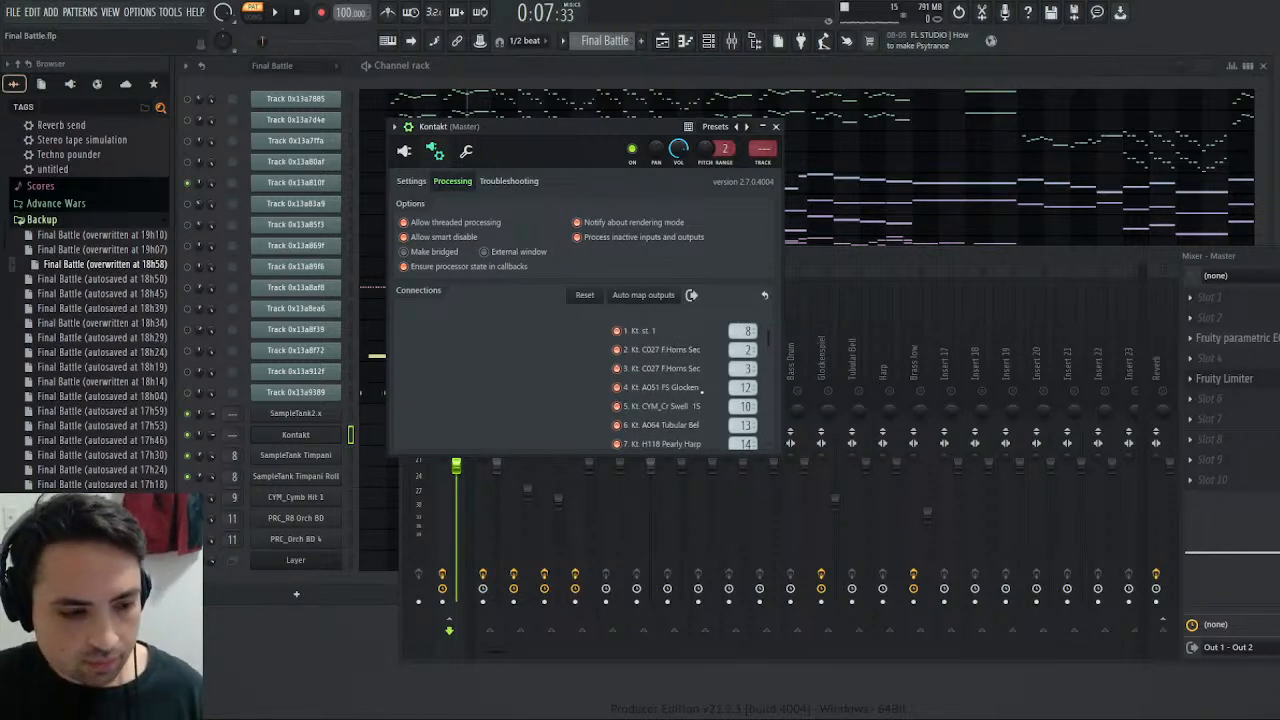
scroll(704, 388, "down", 2)
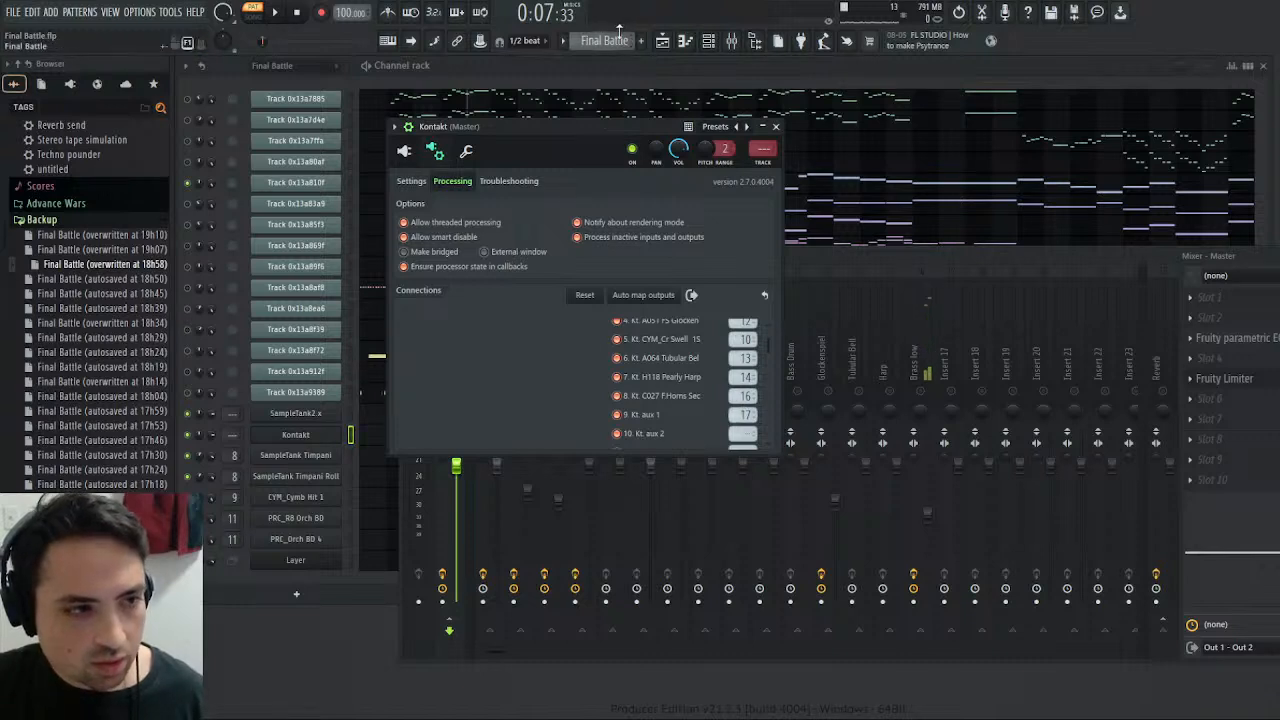
- Play the Harmony pattern and solo the Insert 17 mixer track
left_click(636, 84)
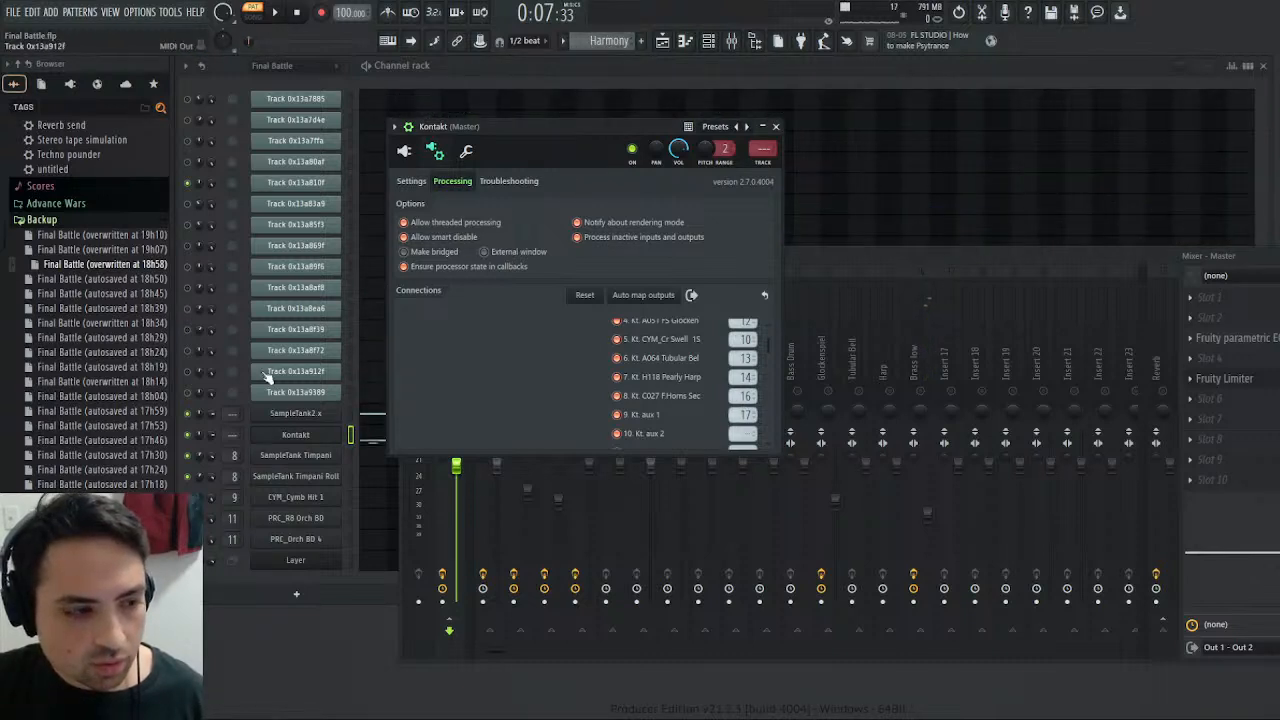
key("space")
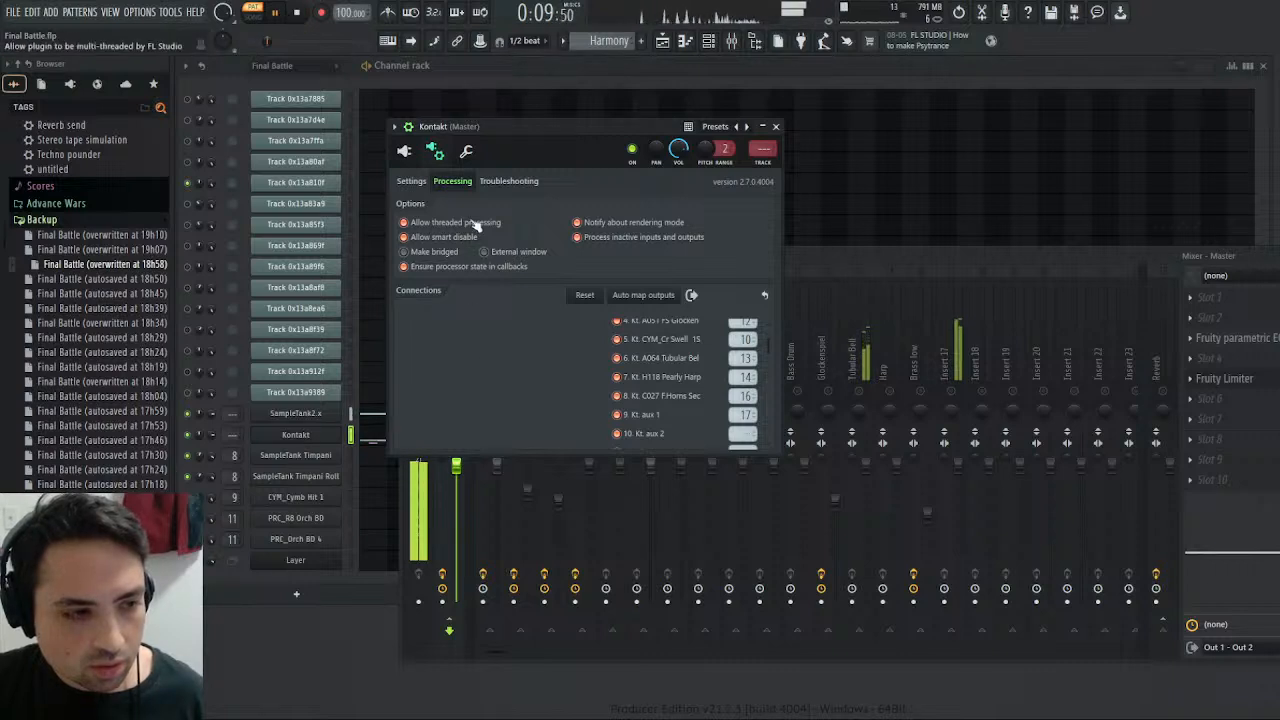
left_click(872, 257)
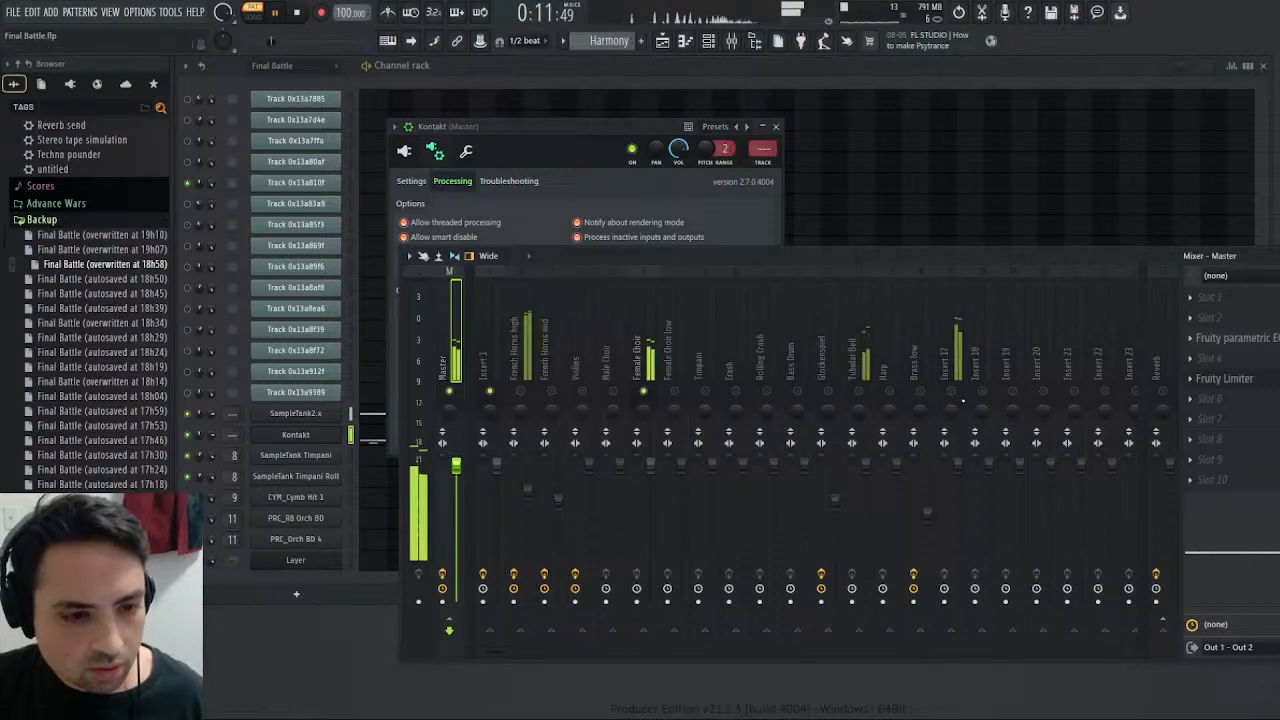
left_click(952, 391)
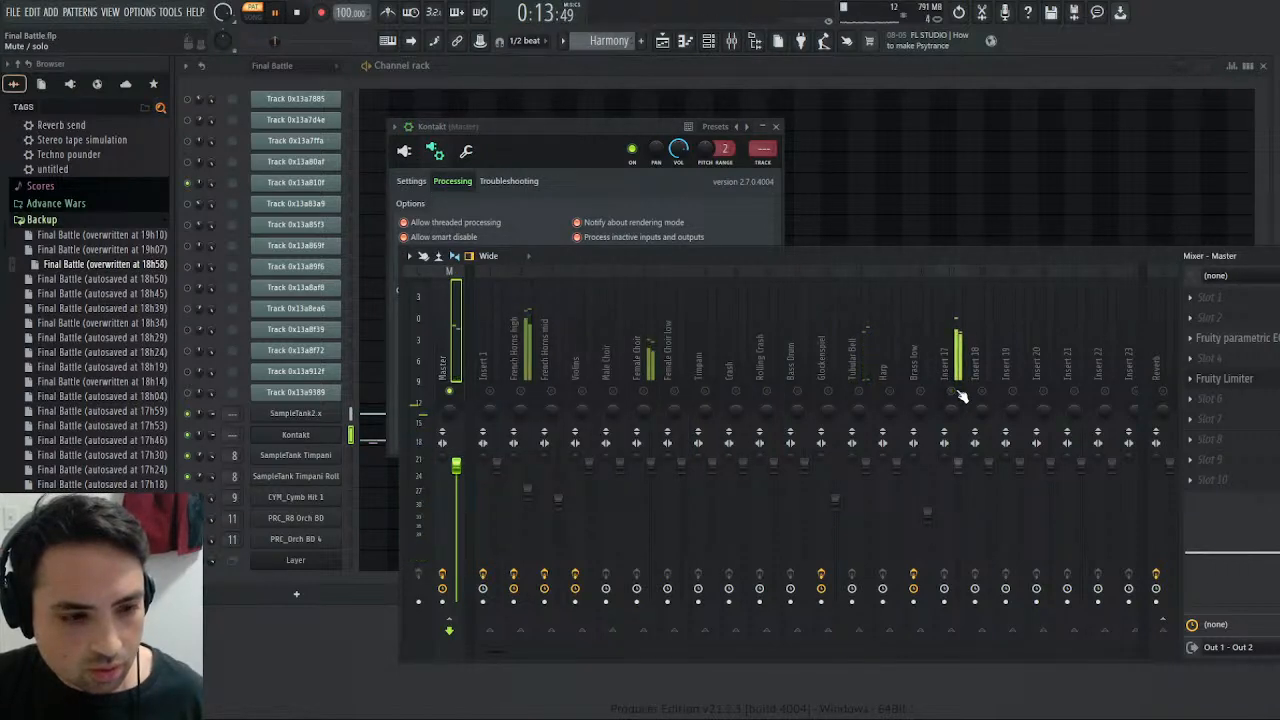
- Rename mixer track Insert 17 as "Cellos"
left_click(958, 330)
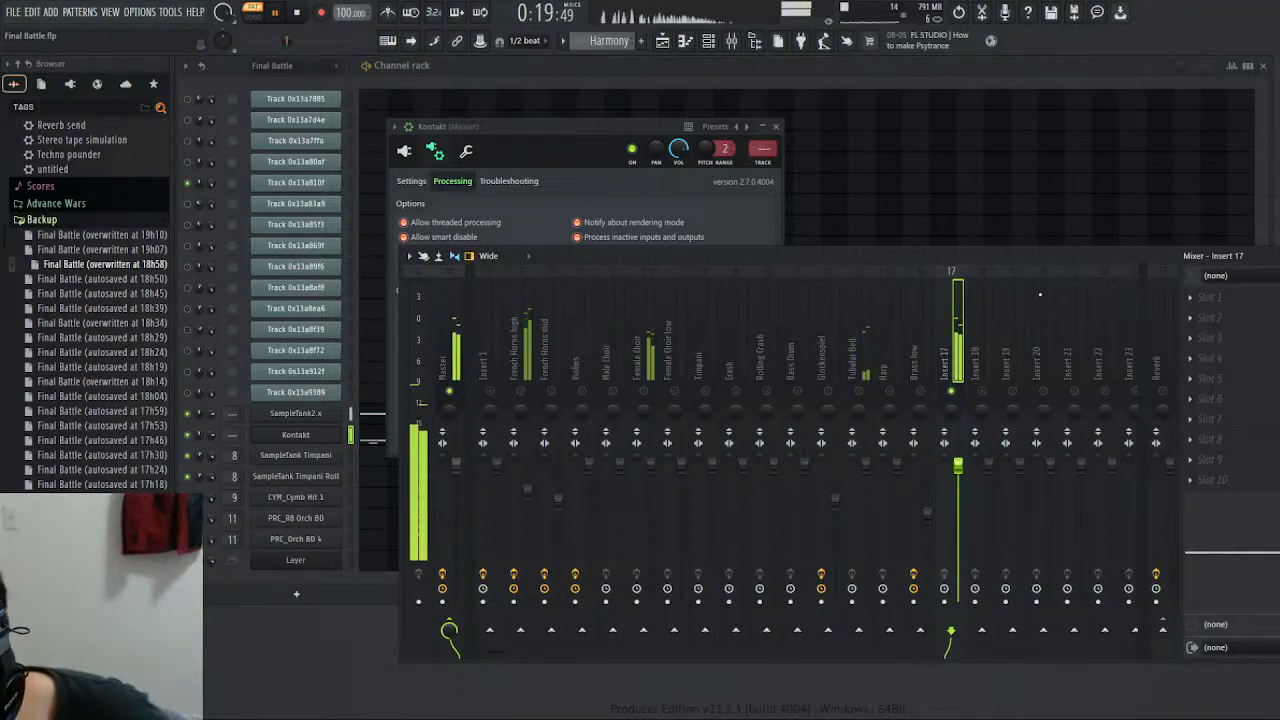
type("Cellos")
key("Return")
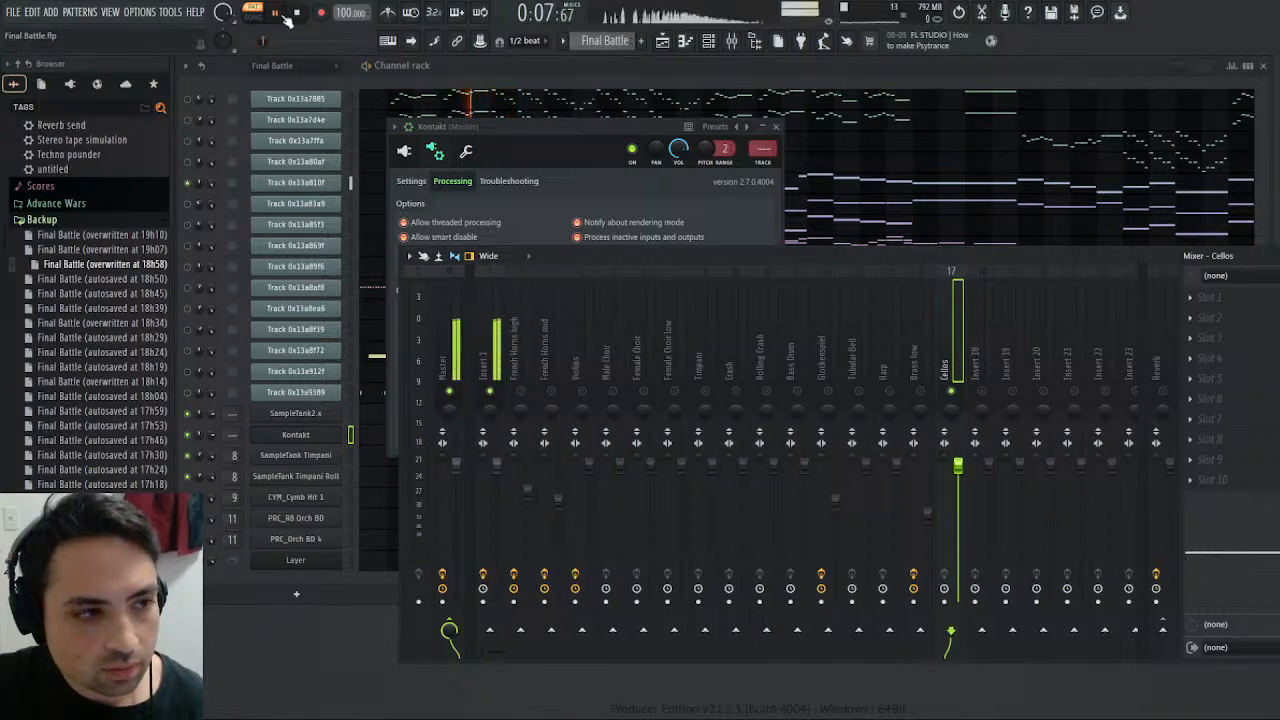
- Audition Track 0x13a810f in the Final Battle pattern from bar 2, viewing its notes, and close the Kontakt window
left_click_drag(468, 127, 683, 108)
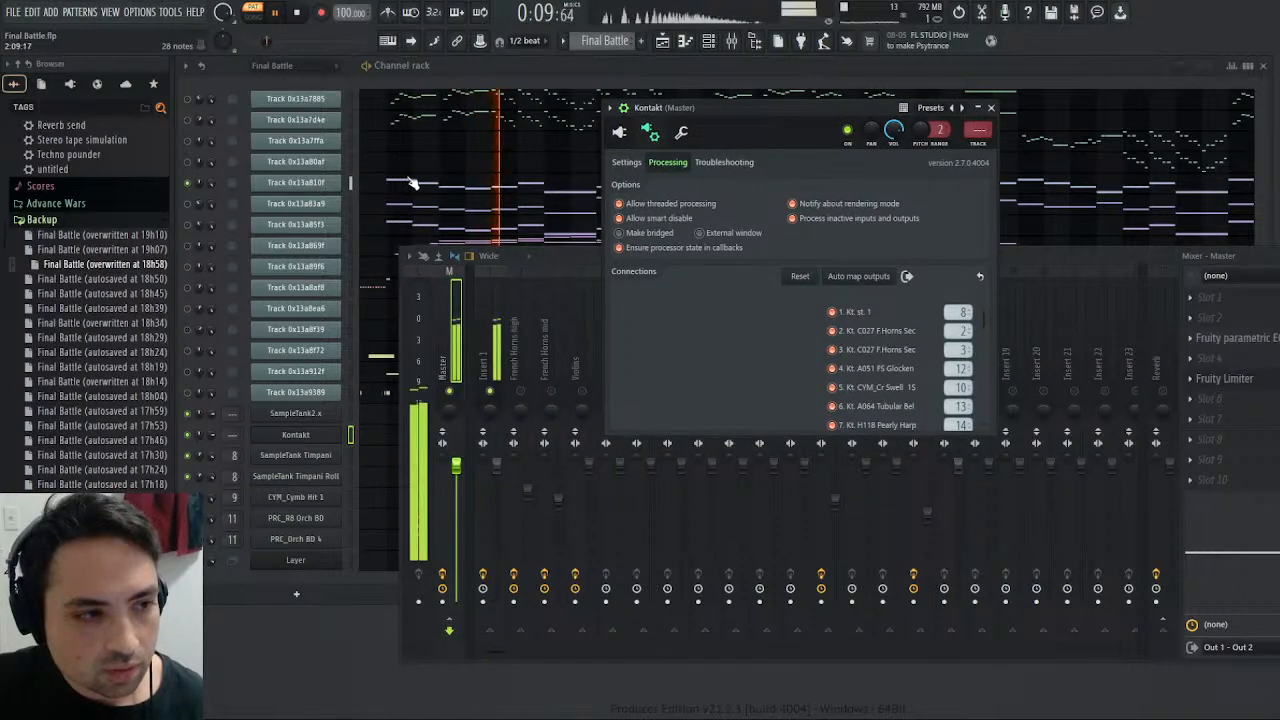
left_click(412, 183)
left_click(892, 136)
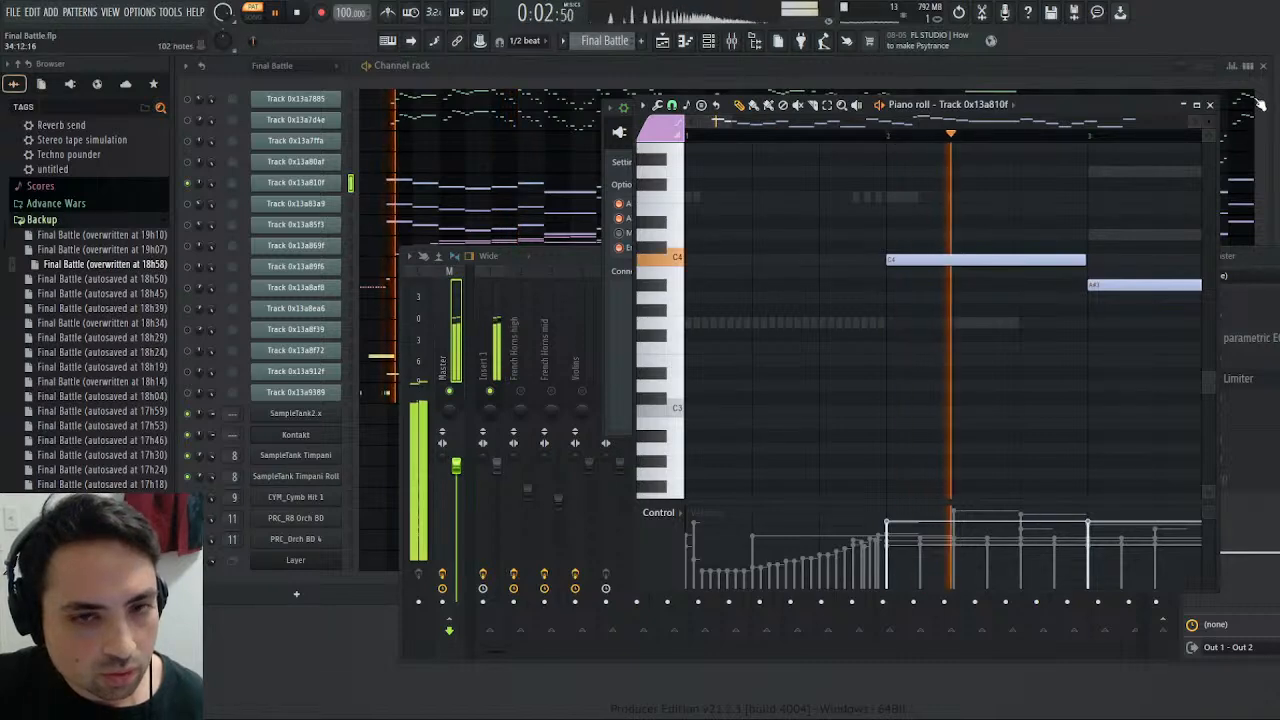
left_click(1209, 104)
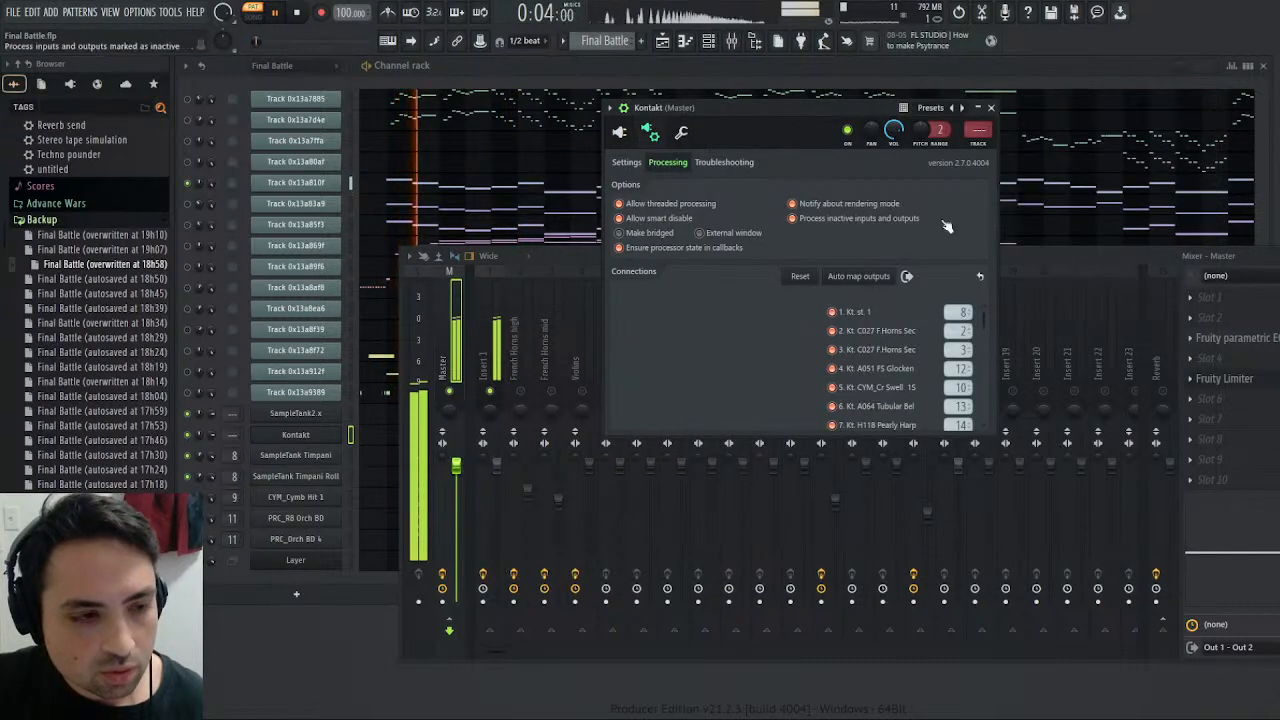
left_click(991, 107)
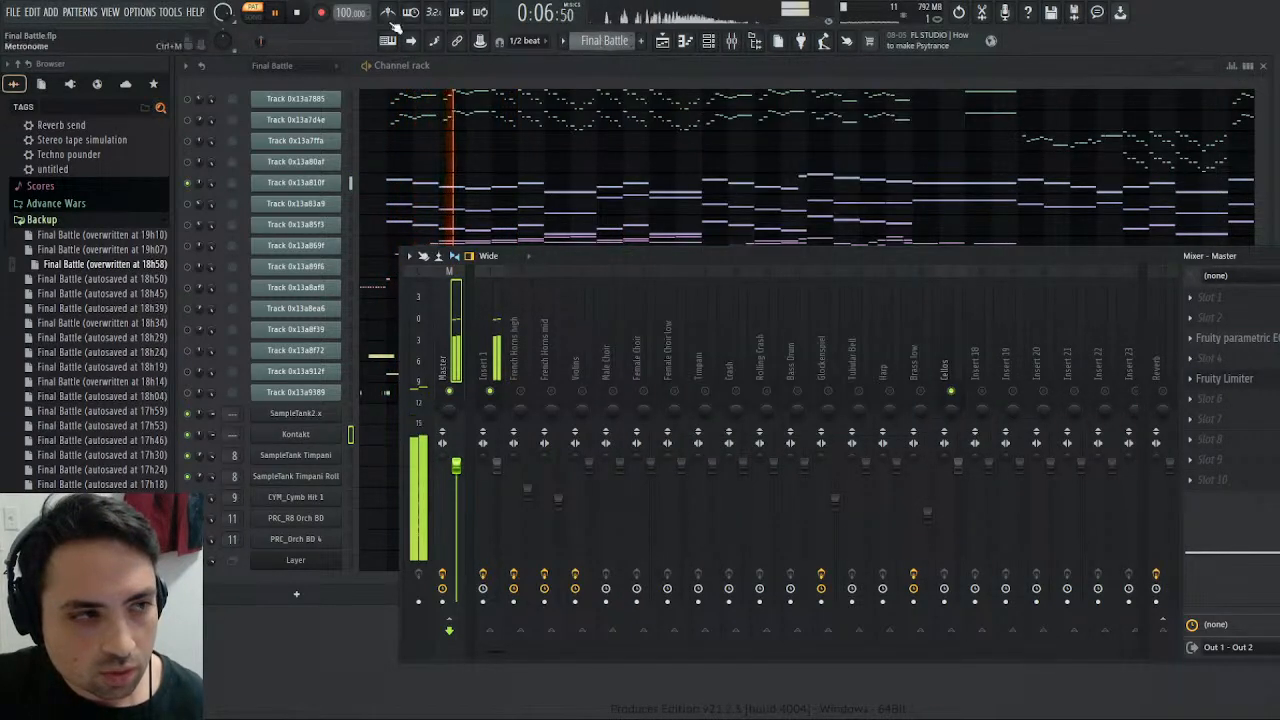
key("space")
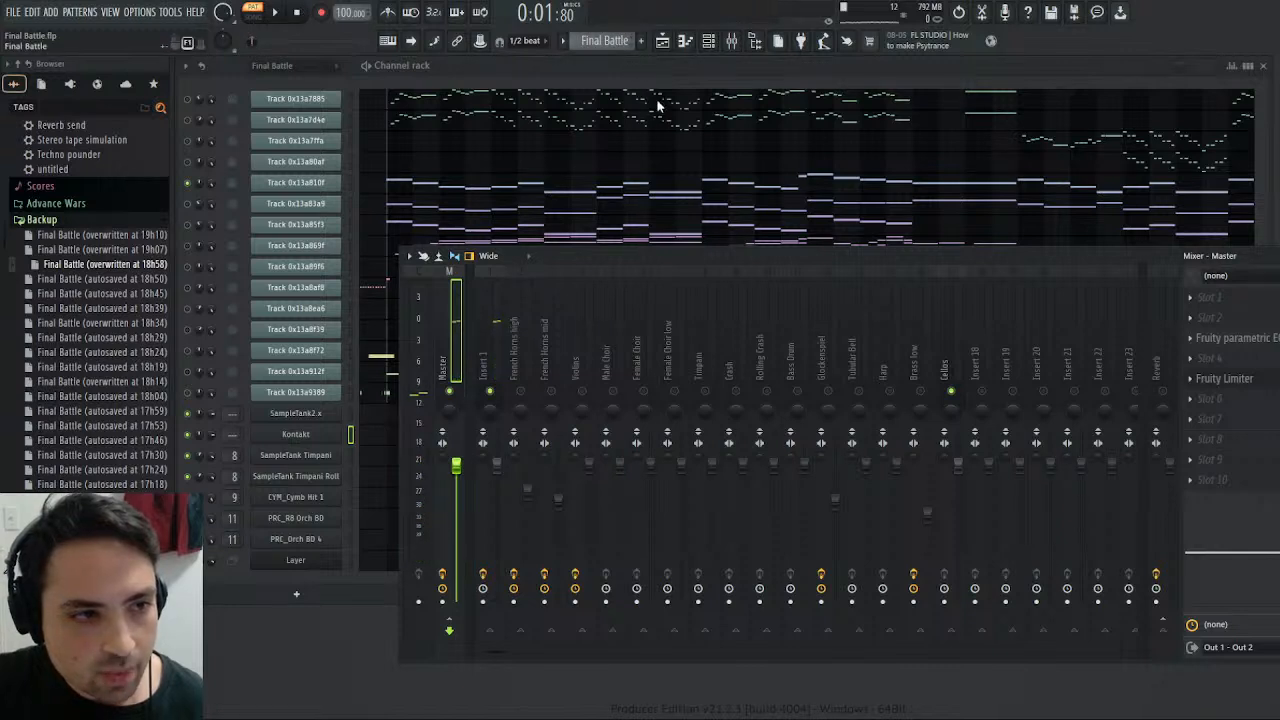
- Play the Harmony pattern, add Fruity Parametric EQ 2 to the Cellos mixer track's slot 5, and shape band 7 into a low-mid-upward shelf boost
left_click(660, 95)
left_click(277, 13)
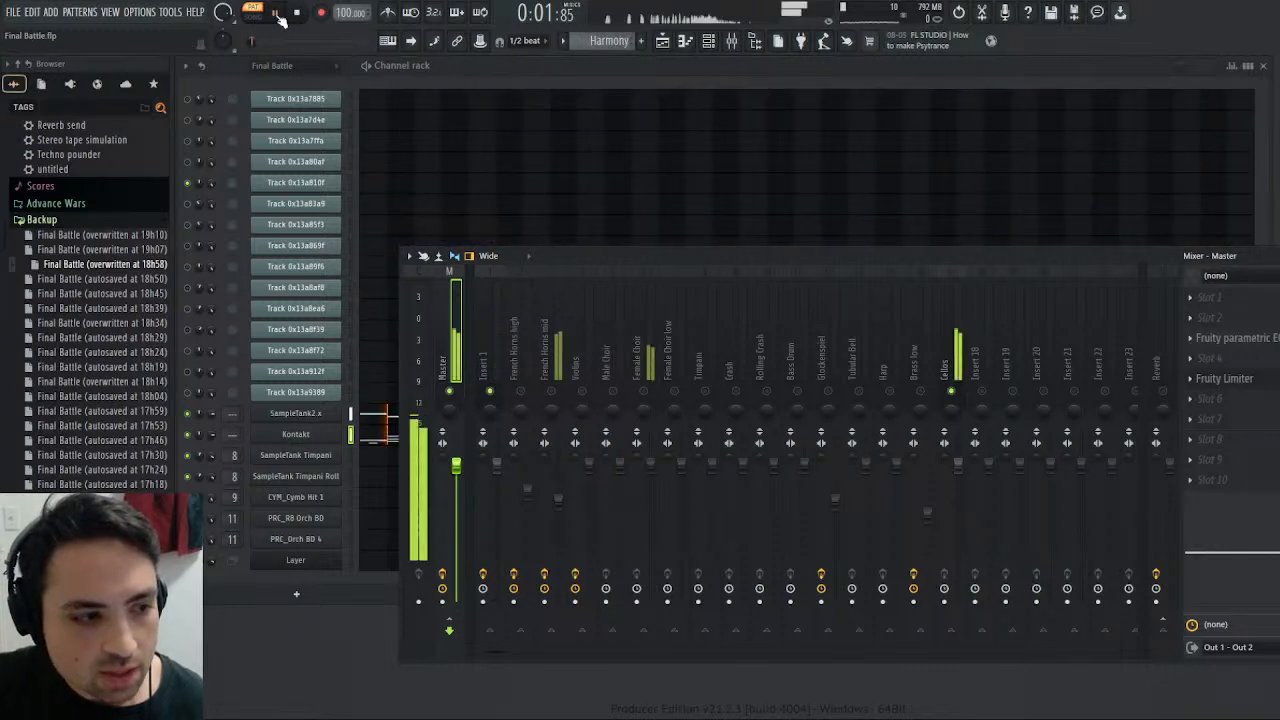
left_click(952, 360)
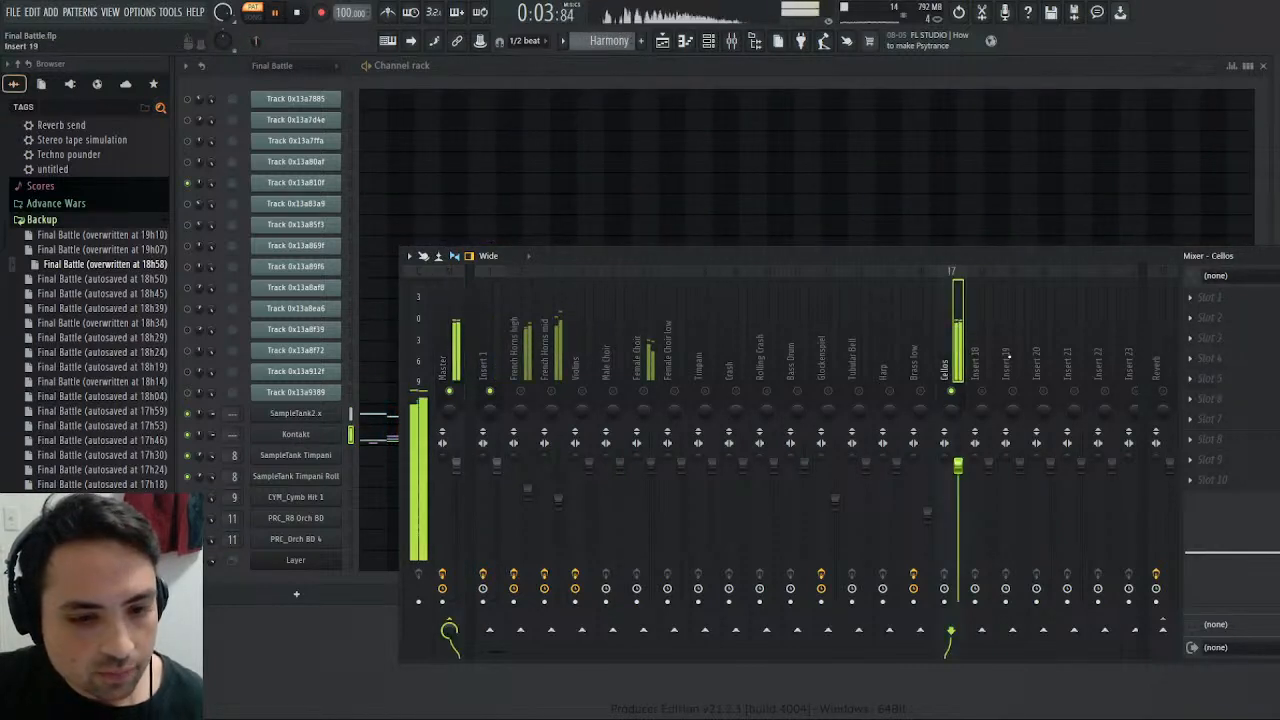
left_click(1090, 122)
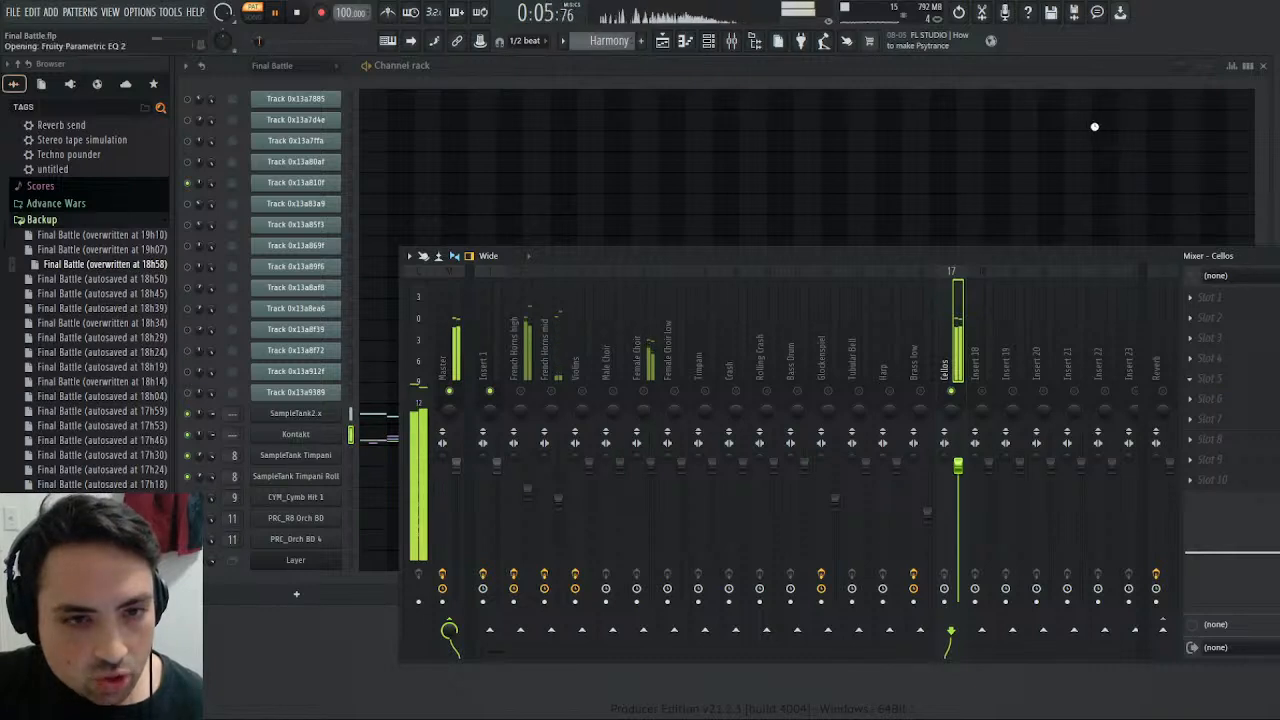
left_click_drag(479, 247, 317, 219)
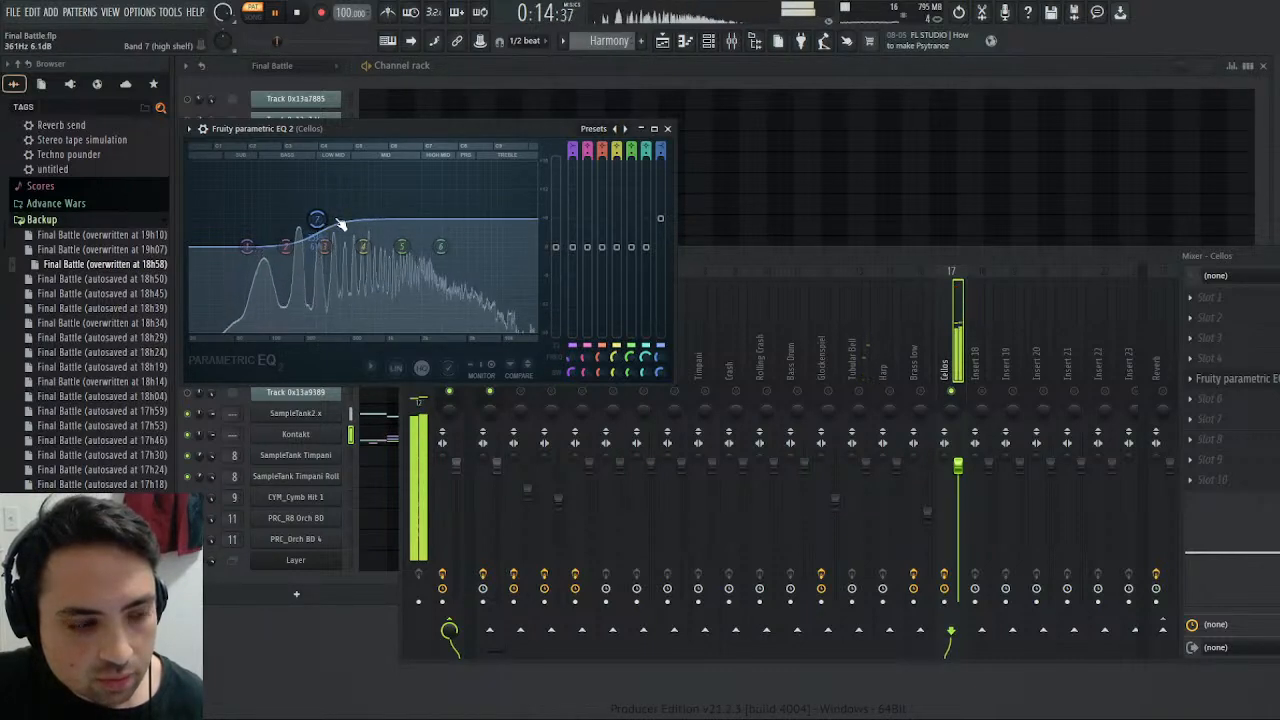
- Add a Saturation Knob to slot 7 of the Cellos track with saturation around 1.6, and lower the Cellos volume slightly
left_click(1193, 420)
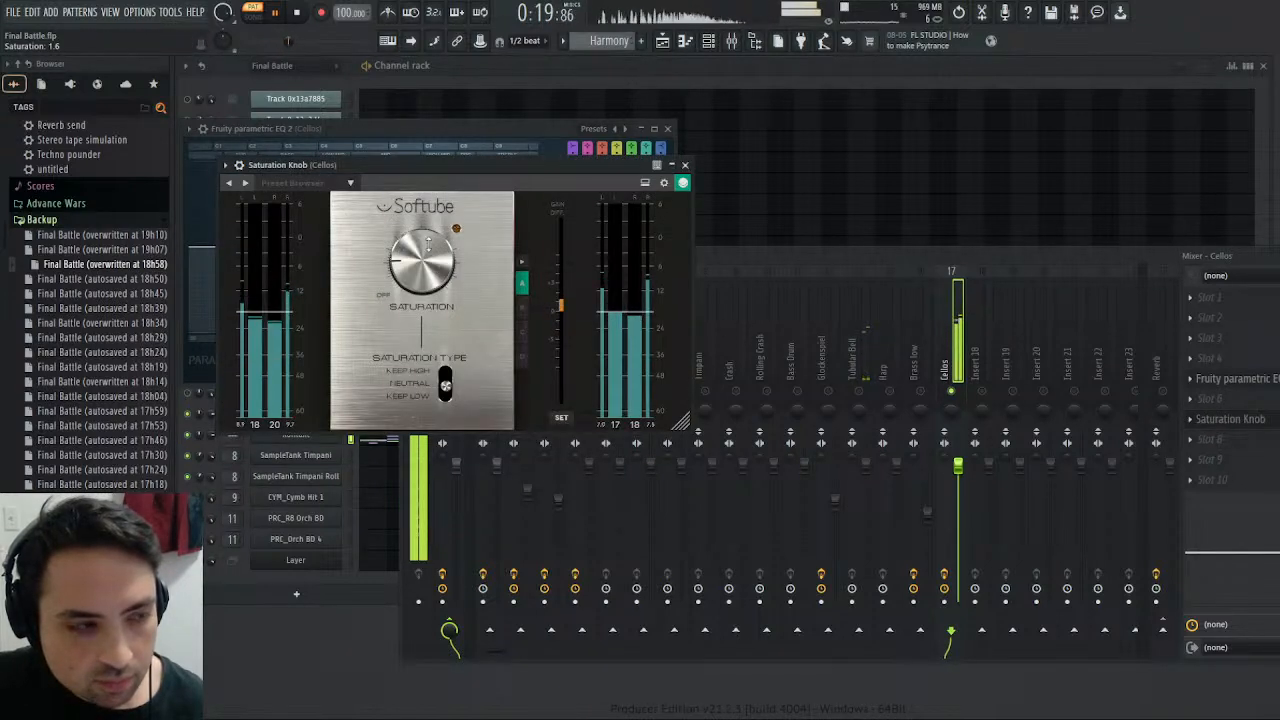
left_click(683, 165)
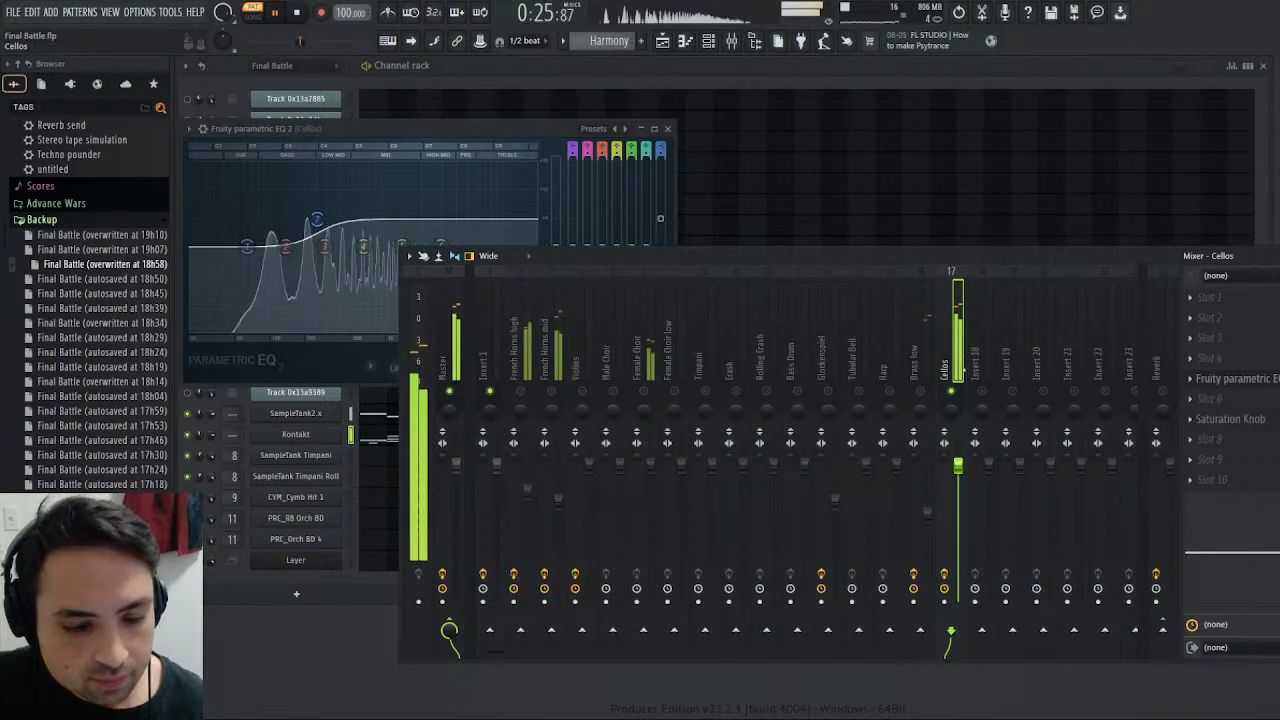
left_click_drag(958, 469, 958, 491)
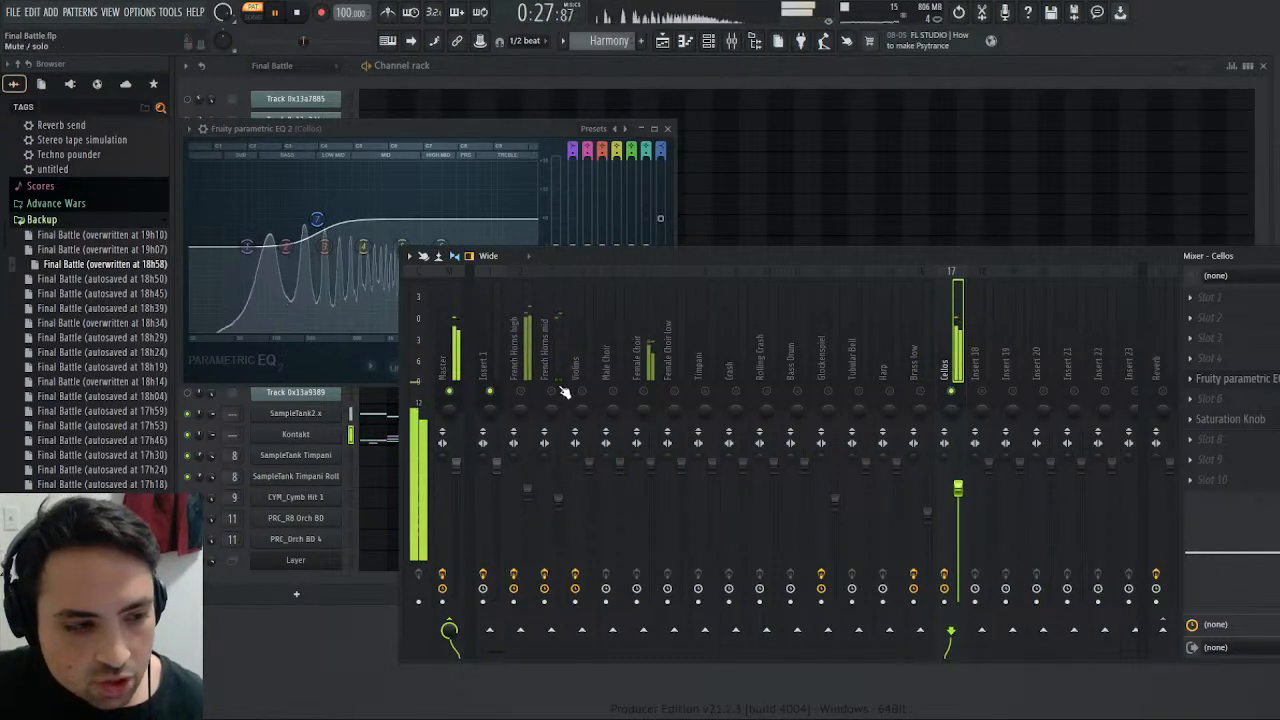
left_click(446, 374)
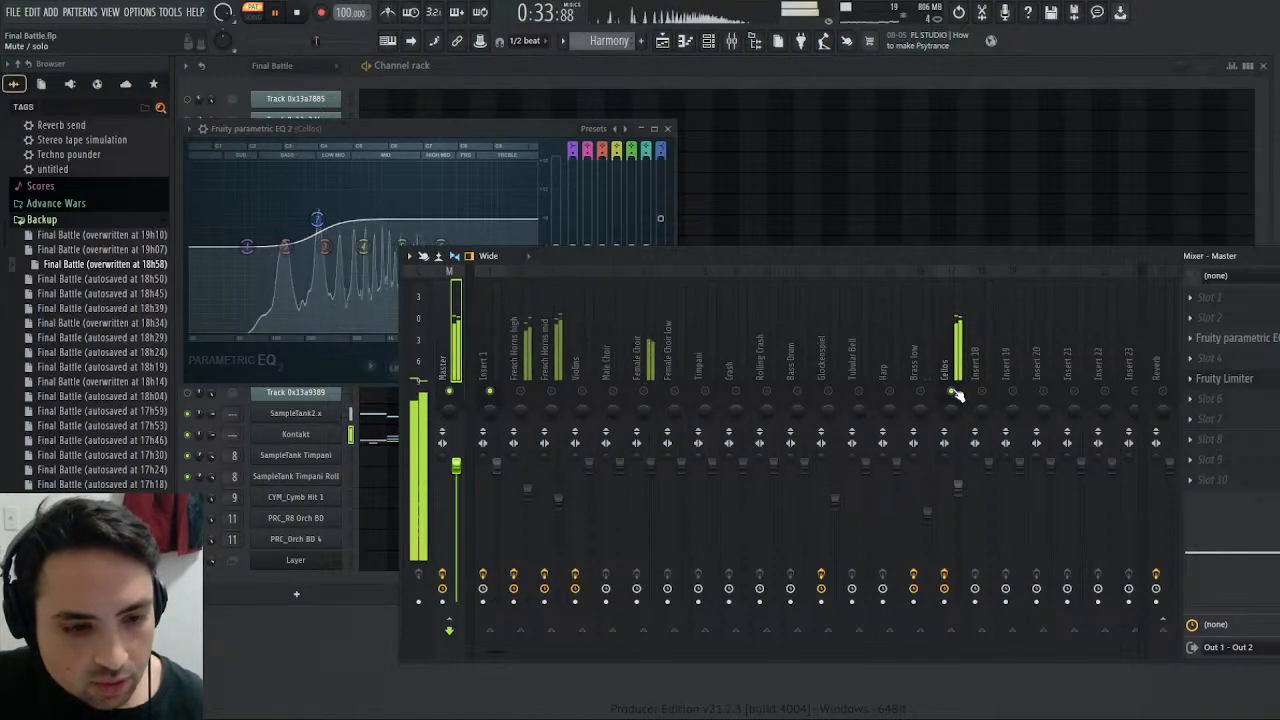
left_click(668, 131)
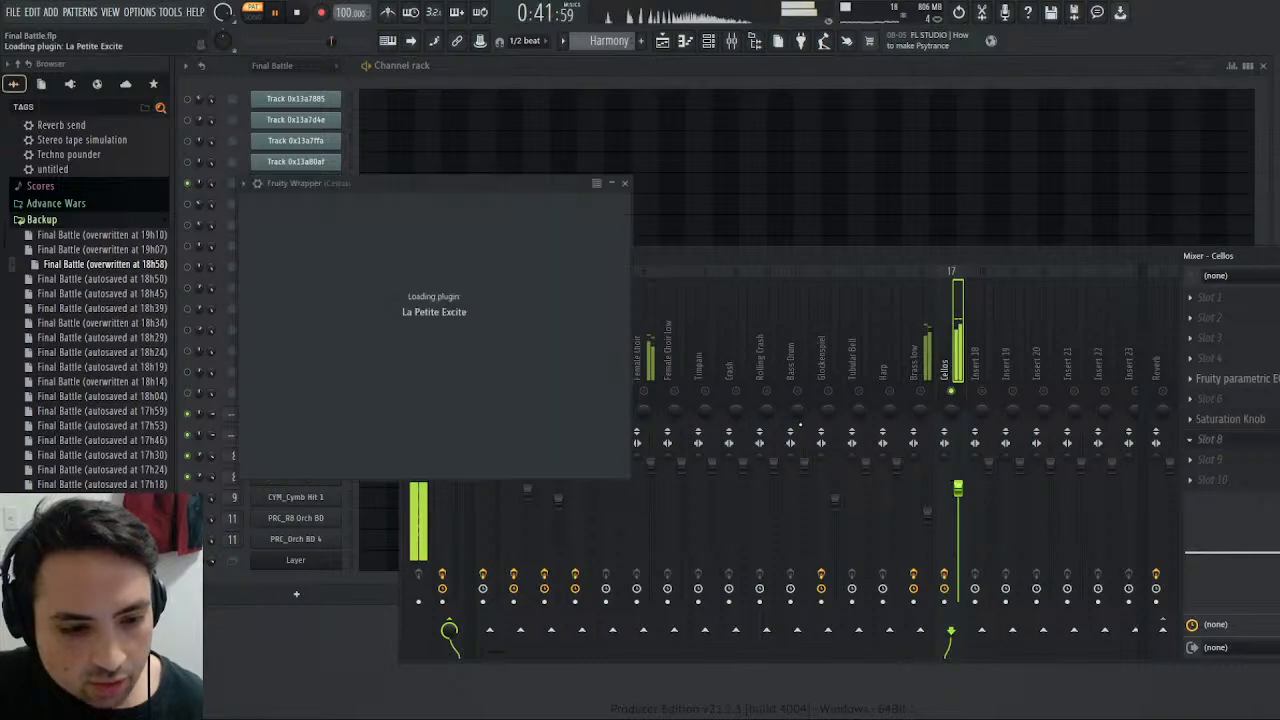
- Set the High control of La Petite Excite on the Cellos track to about 0.70 dB while replaying the Harmony pattern
mouse_move(505, 252)
left_mouse_down()
mouse_move(523, 241)
mouse_move(500, 241)
left_mouse_up()
left_click(300, 13)
left_click(277, 13)
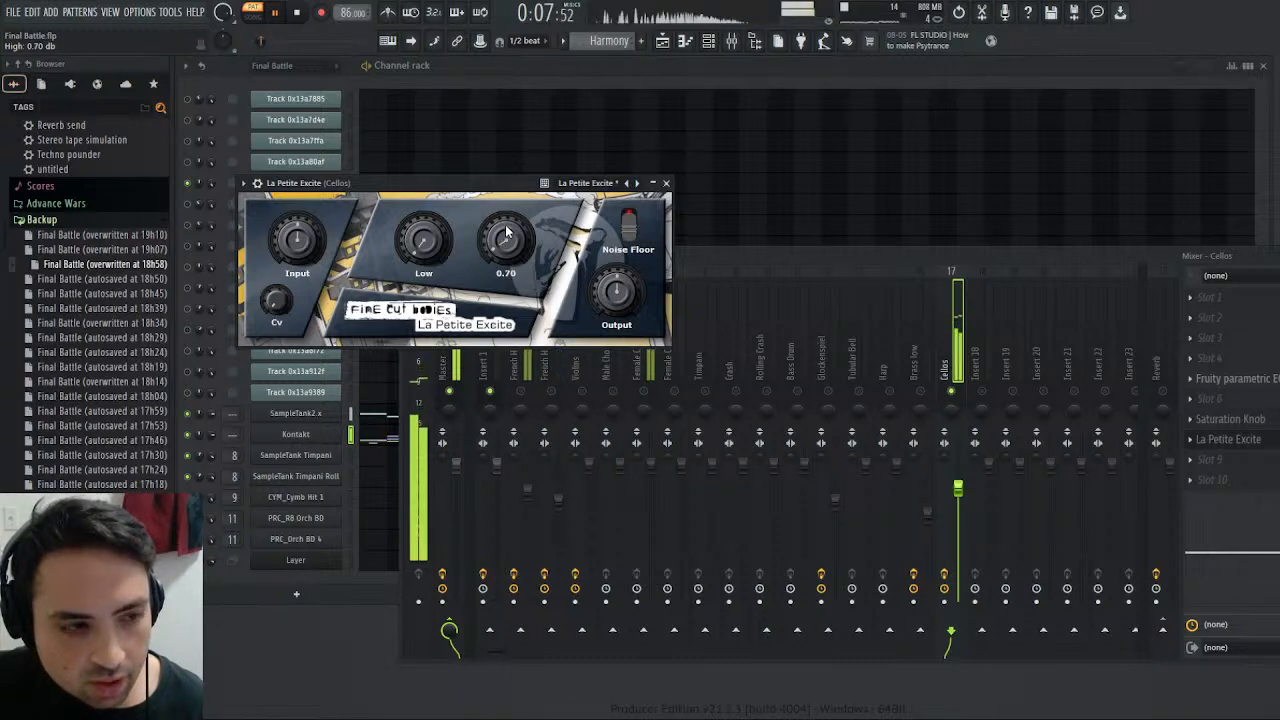
left_click(666, 184)
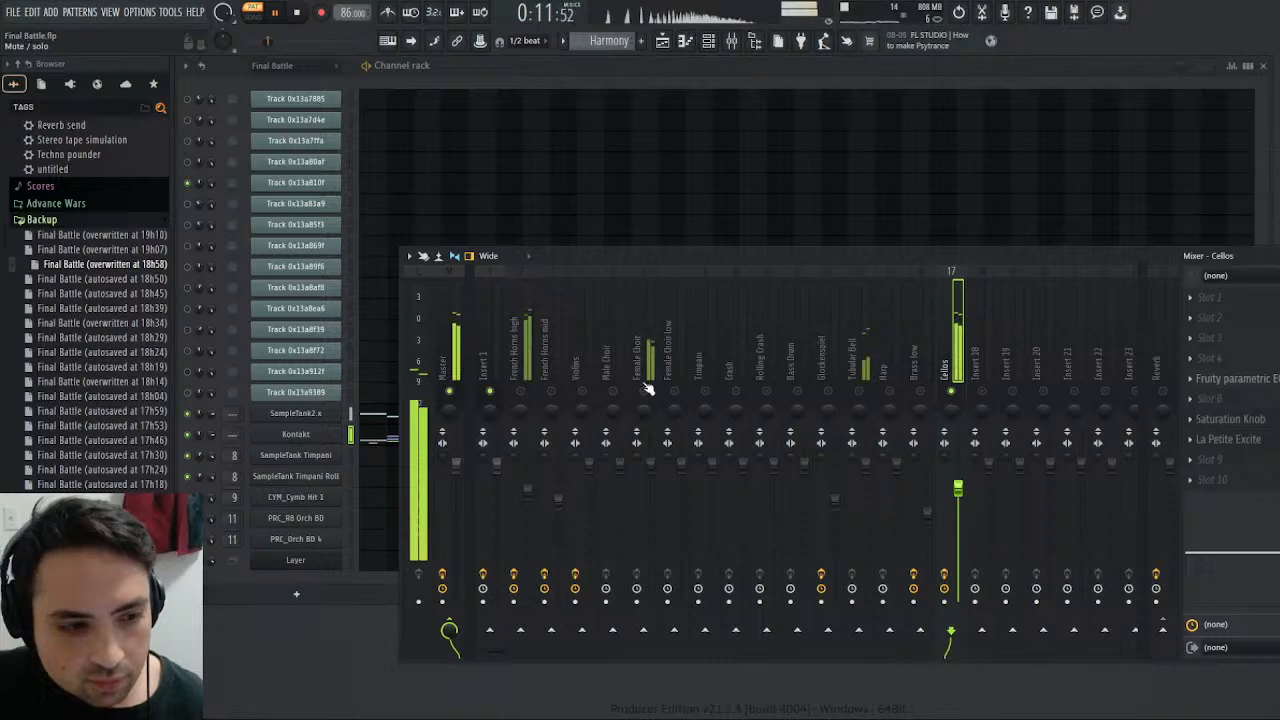
left_click(297, 12)
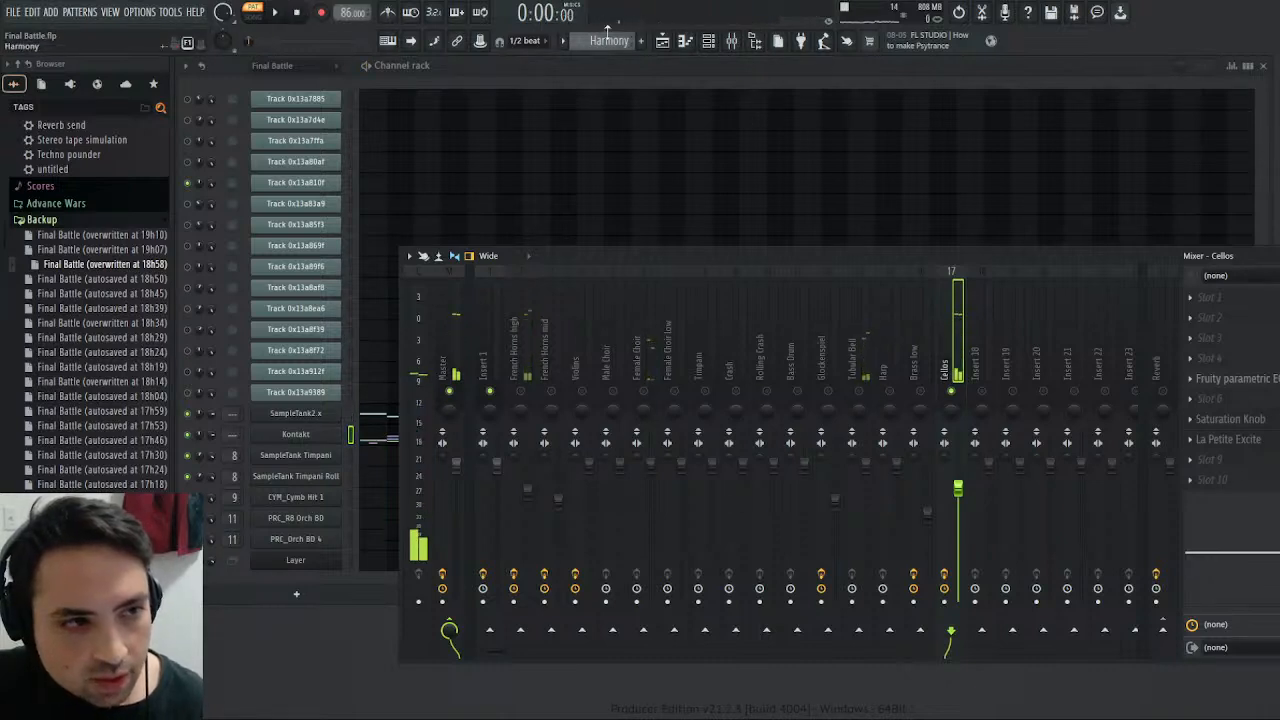
- Solo Track 0x13a83a9 in the Final Battle pattern, play it from the start, and show the mixer
left_click_drag(606, 40, 606, 67)
left_click(185, 213)
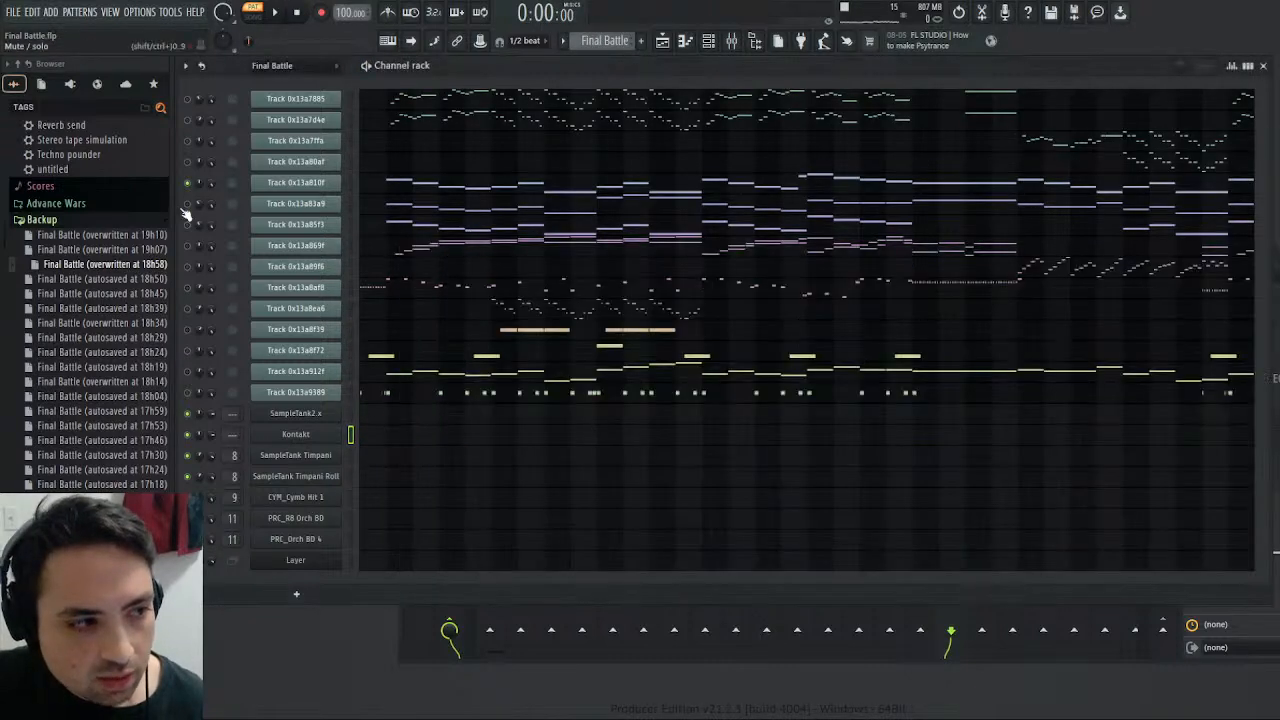
left_click(274, 12)
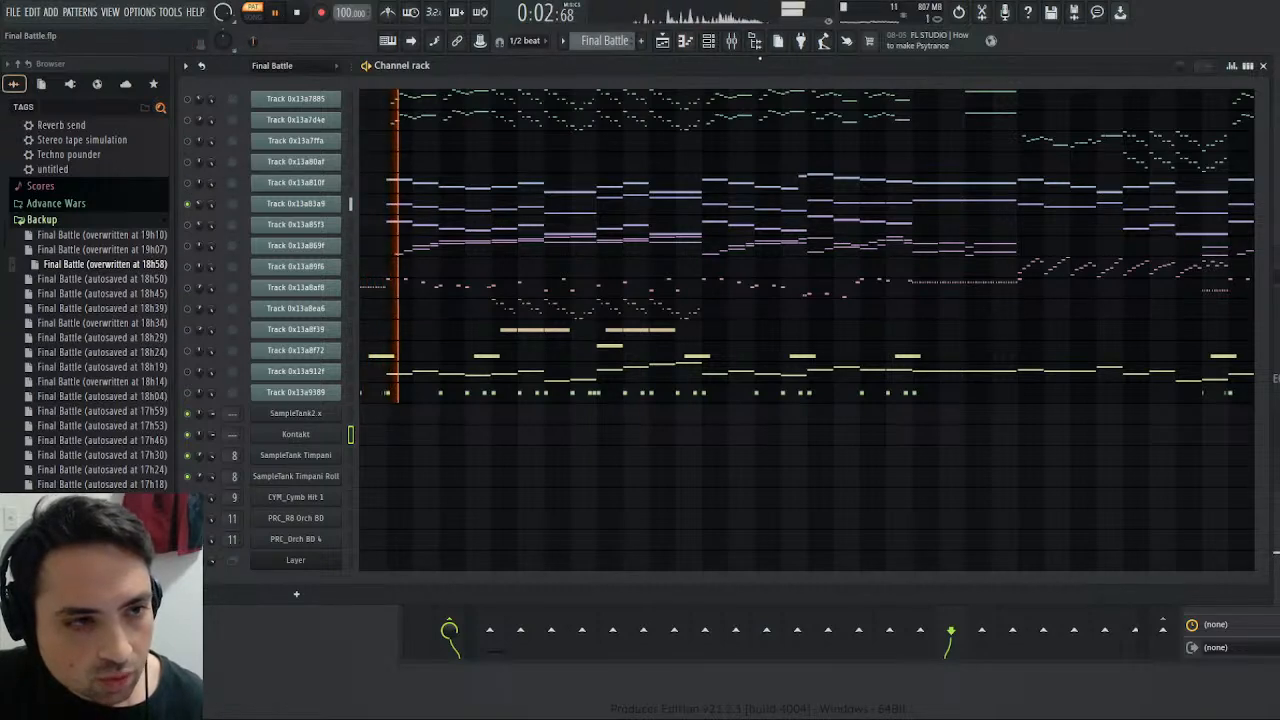
left_click(715, 44)
left_click(715, 44)
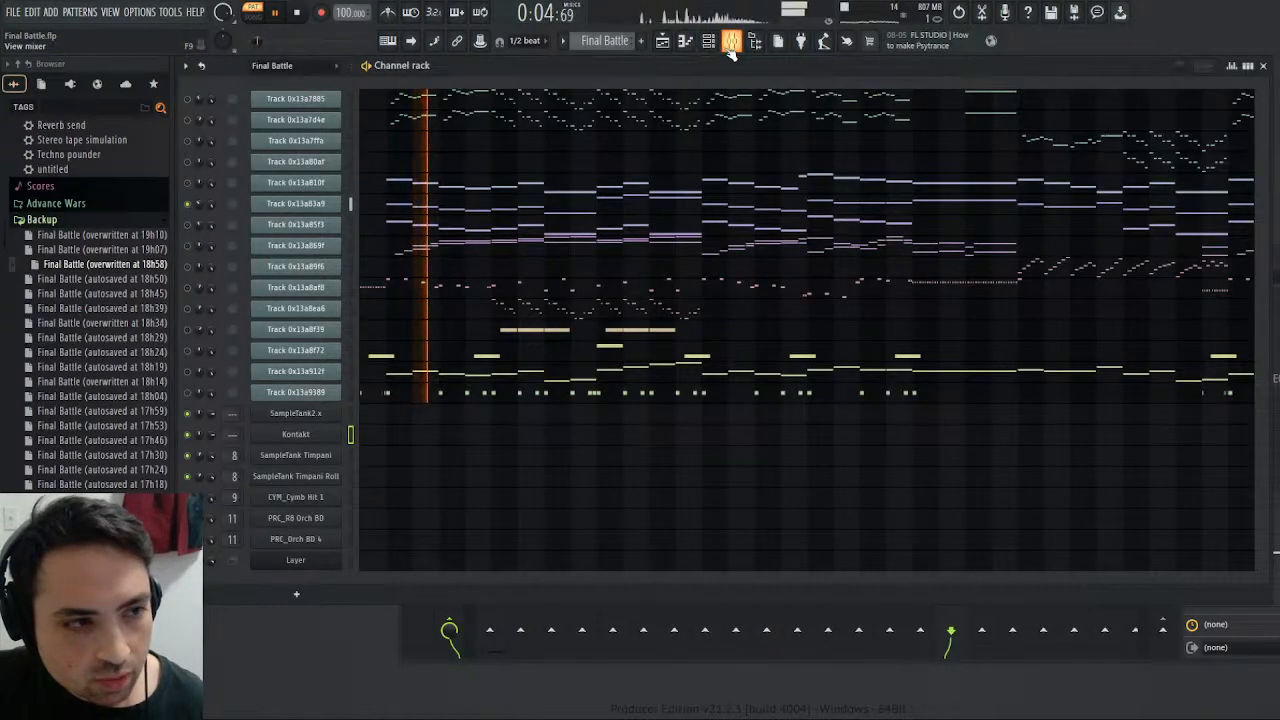
left_click(731, 46)
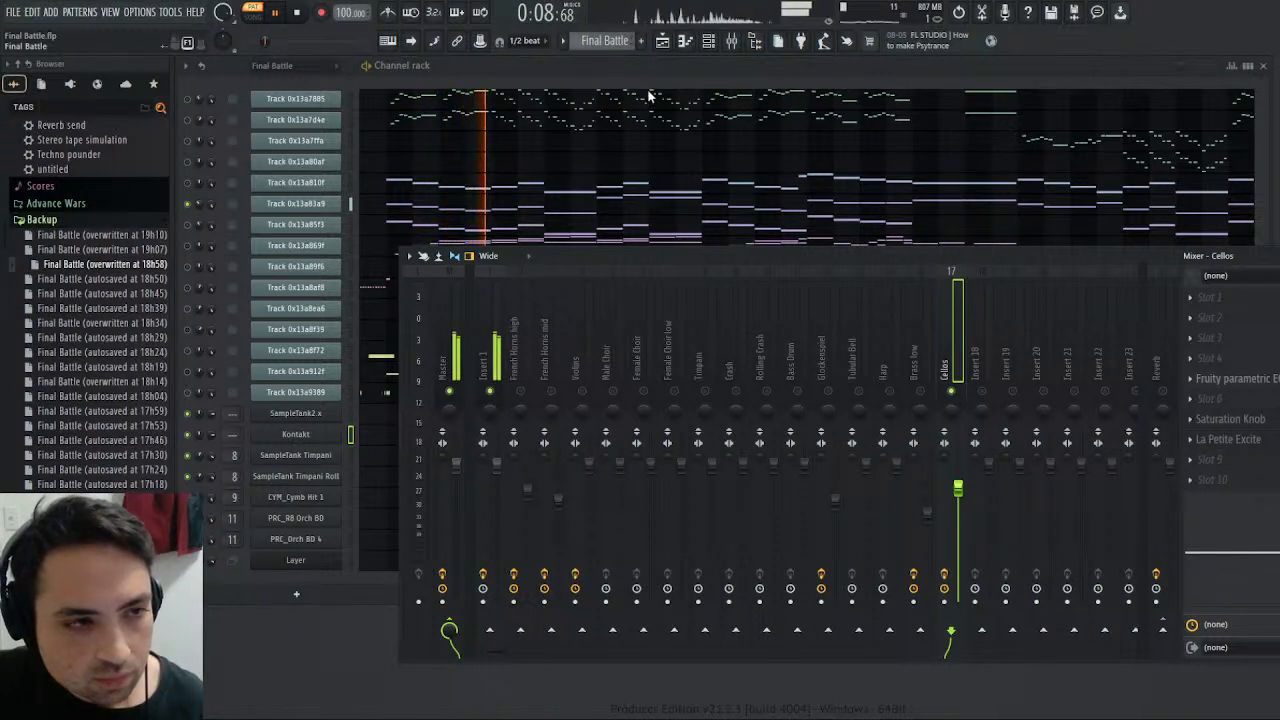
- Switch to the Harmony pattern and play it from the start
key("KP_Add")
left_click(297, 13)
left_click(278, 14)
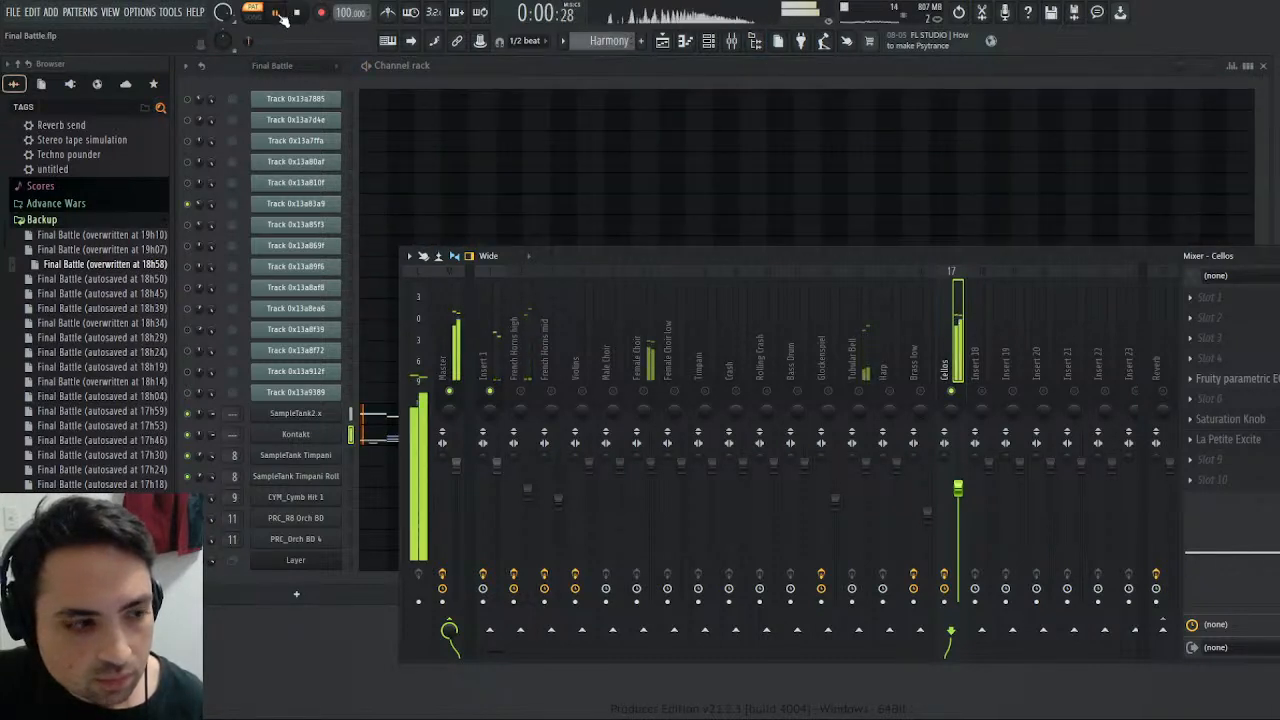
- Solo the Female Choir mixer track, add a Saturation Knob to its slot 4 and raise the saturation slightly
right_click(643, 391)
left_click(641, 352)
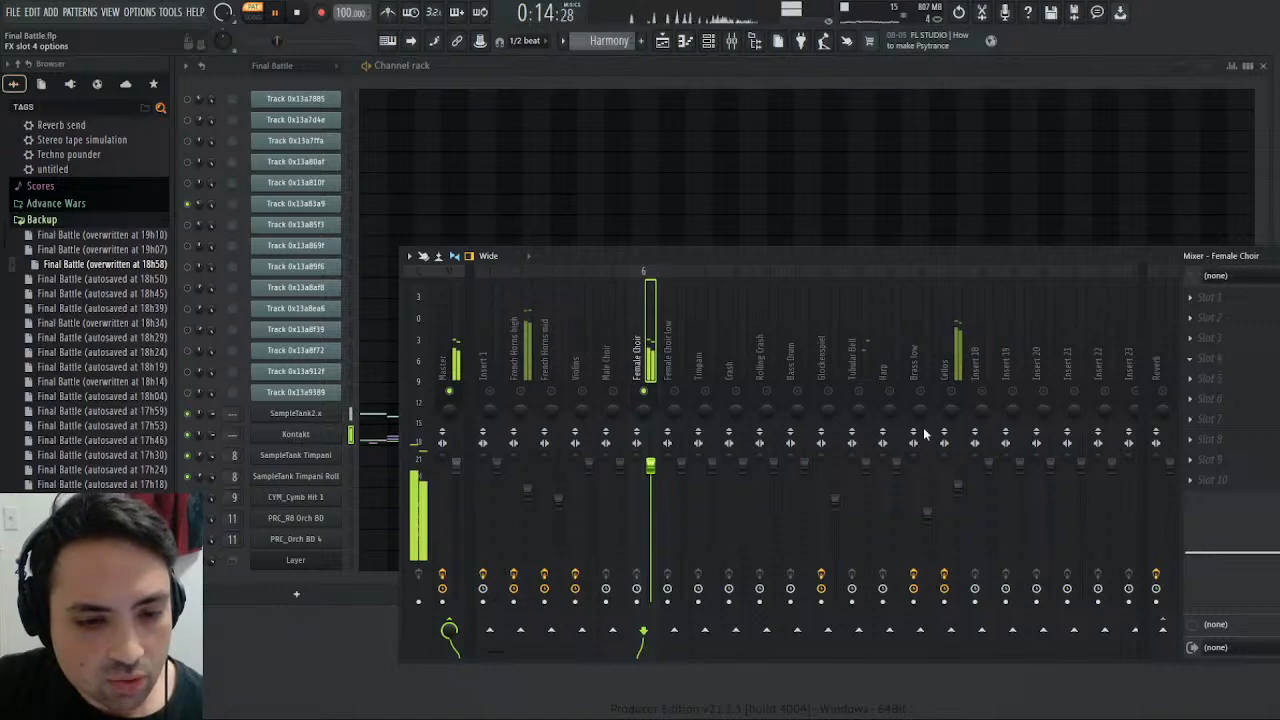
left_click(966, 493)
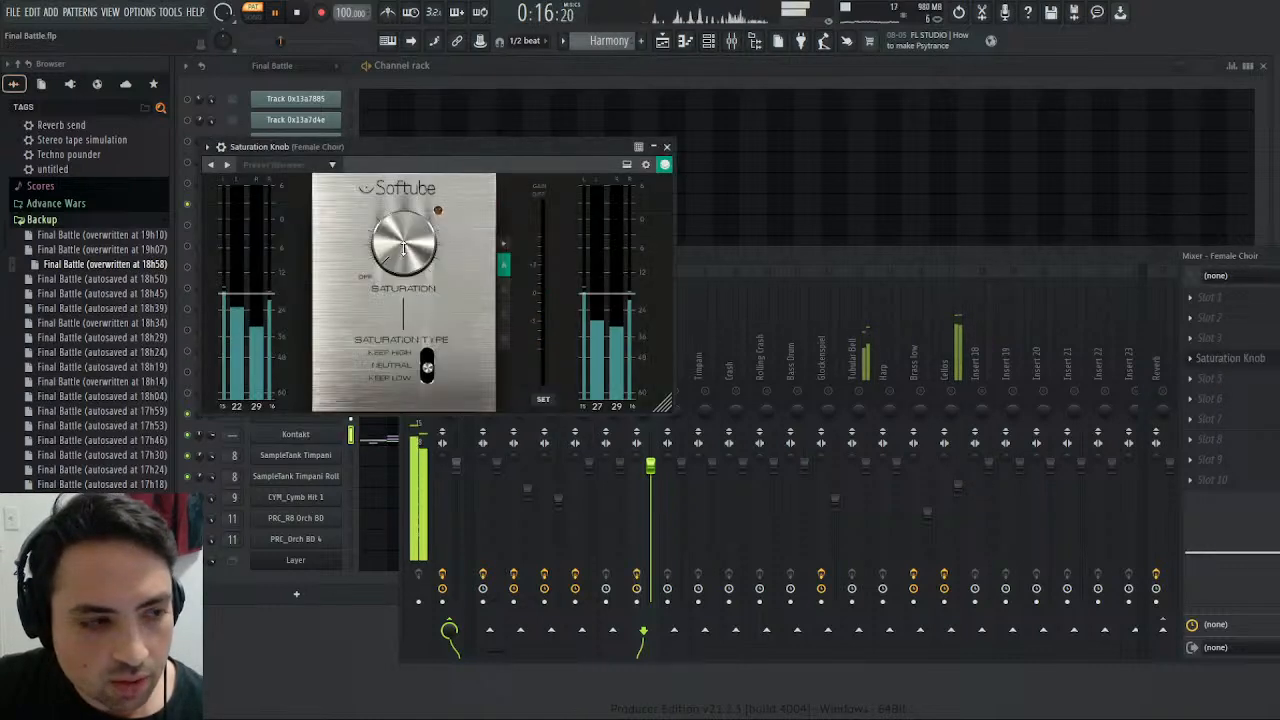
left_click_drag(404, 253, 404, 245)
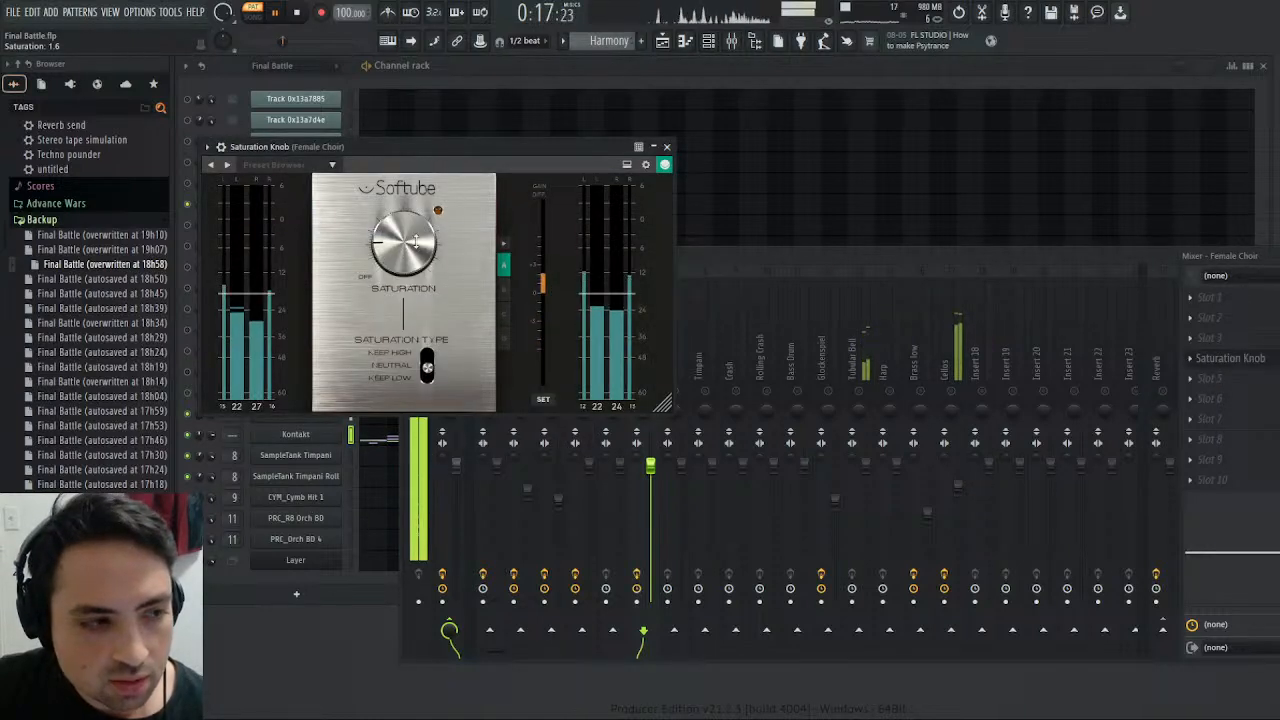
left_click(666, 147)
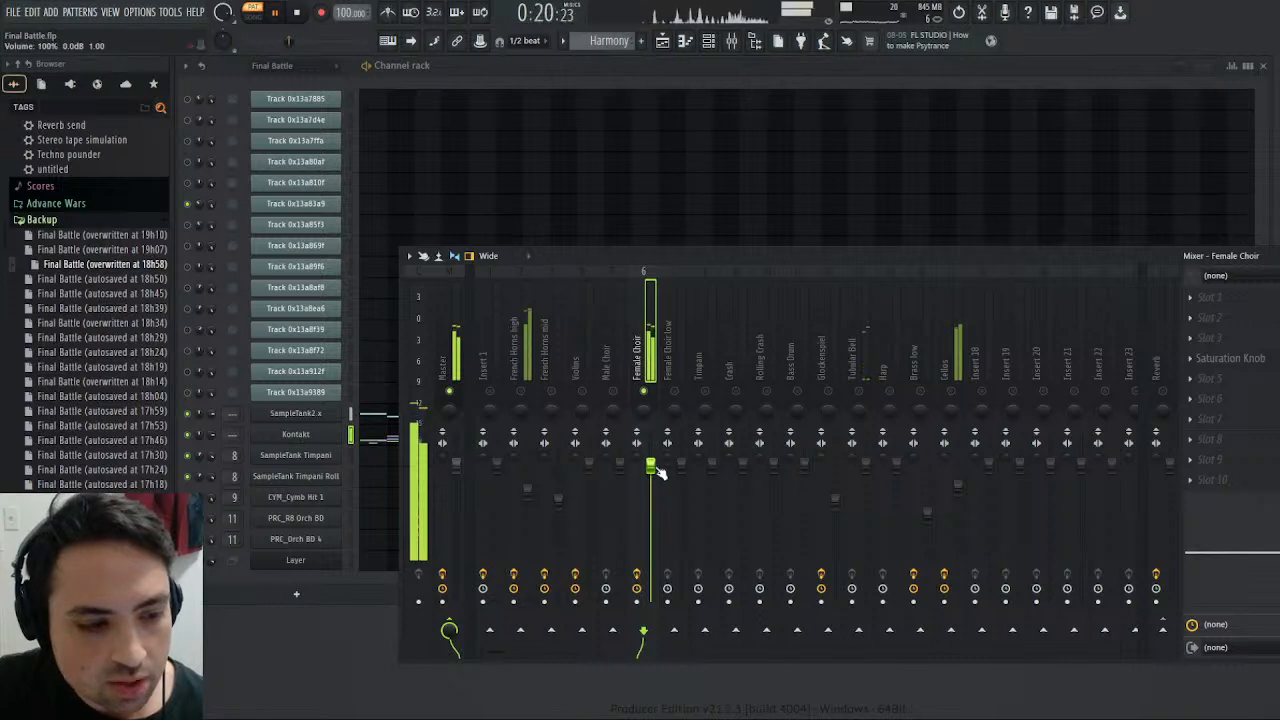
- Route the Female Choir track to Reverb instead of the Master, and raise its Saturation Knob to about 4.0
left_click(1162, 629)
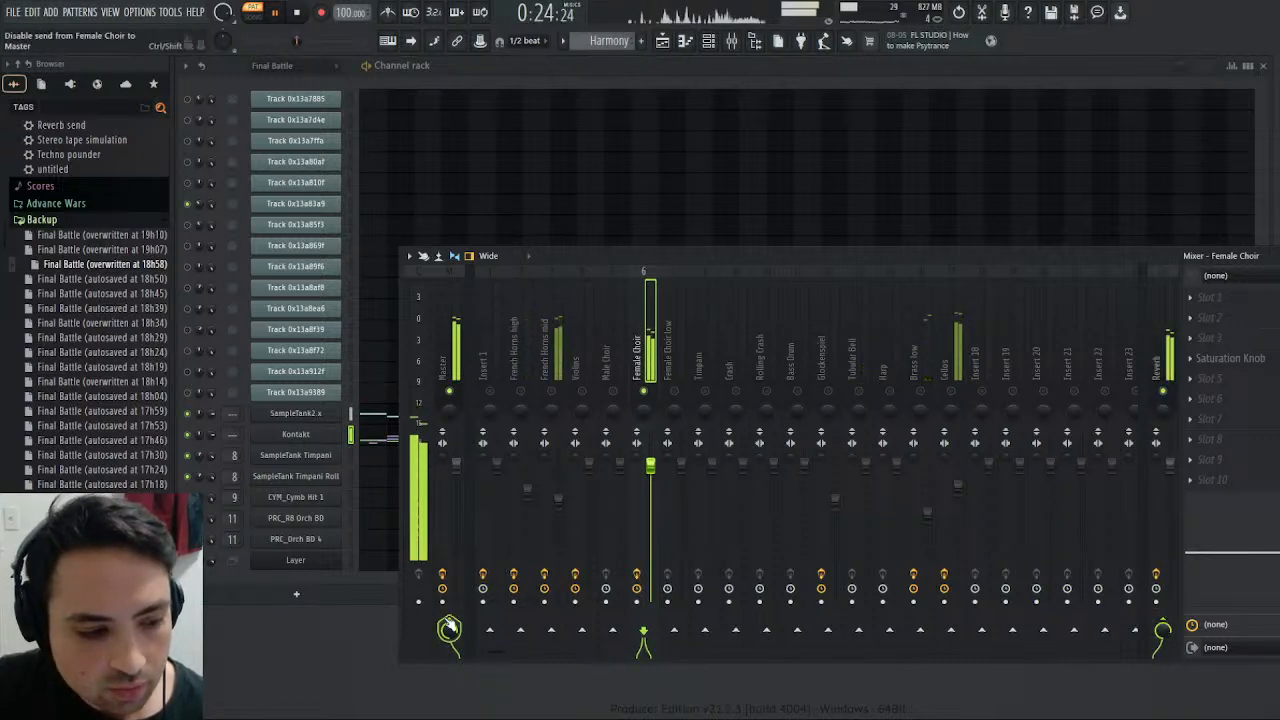
left_click(449, 629)
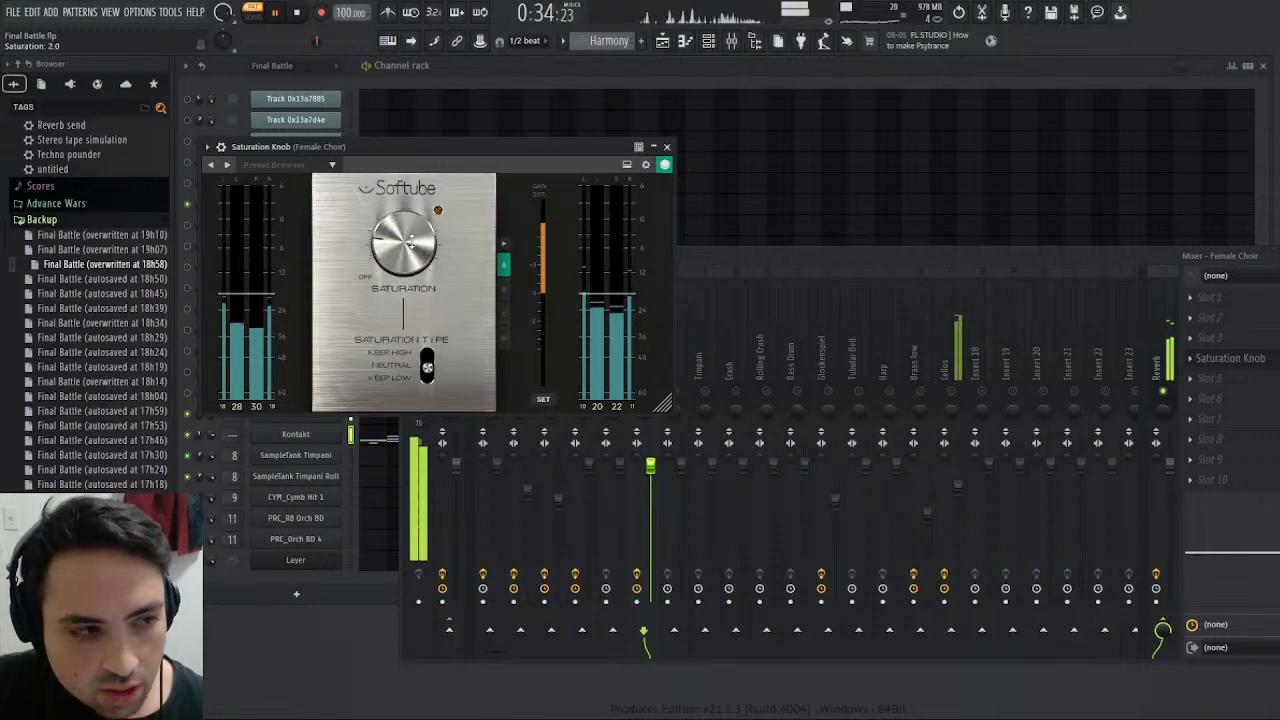
left_click_drag(397, 274, 394, 262)
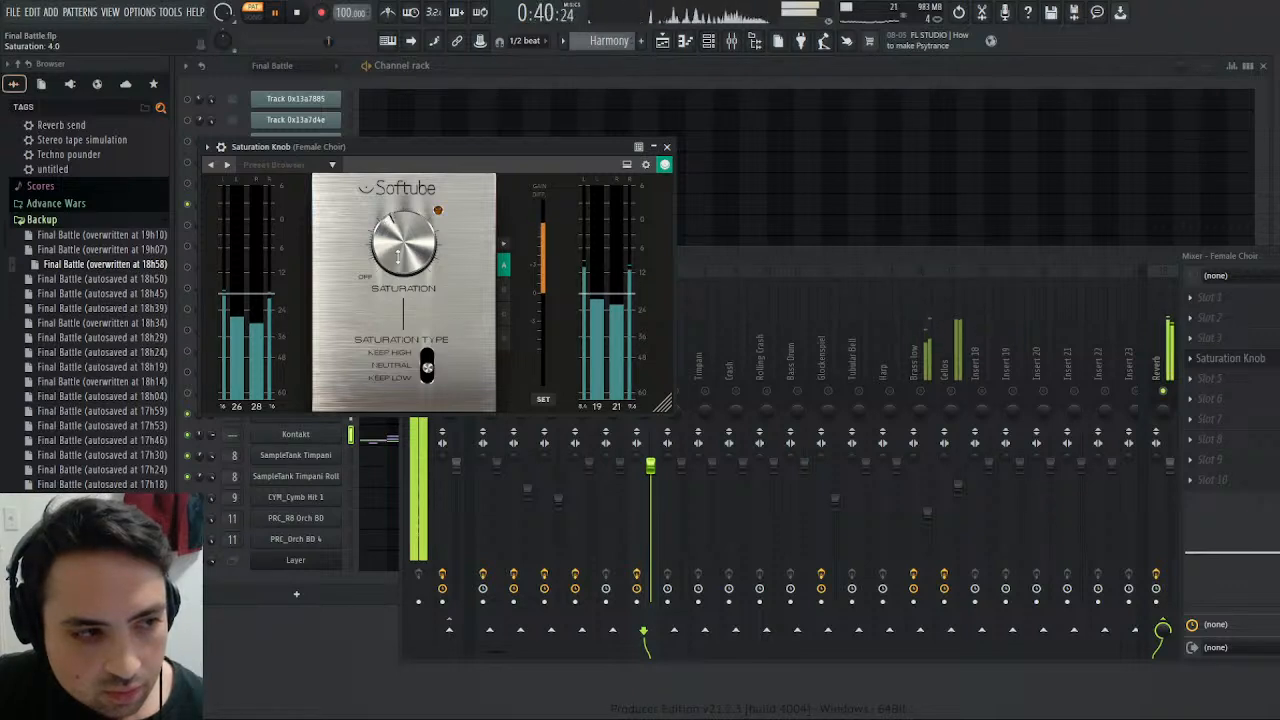
left_click(666, 147)
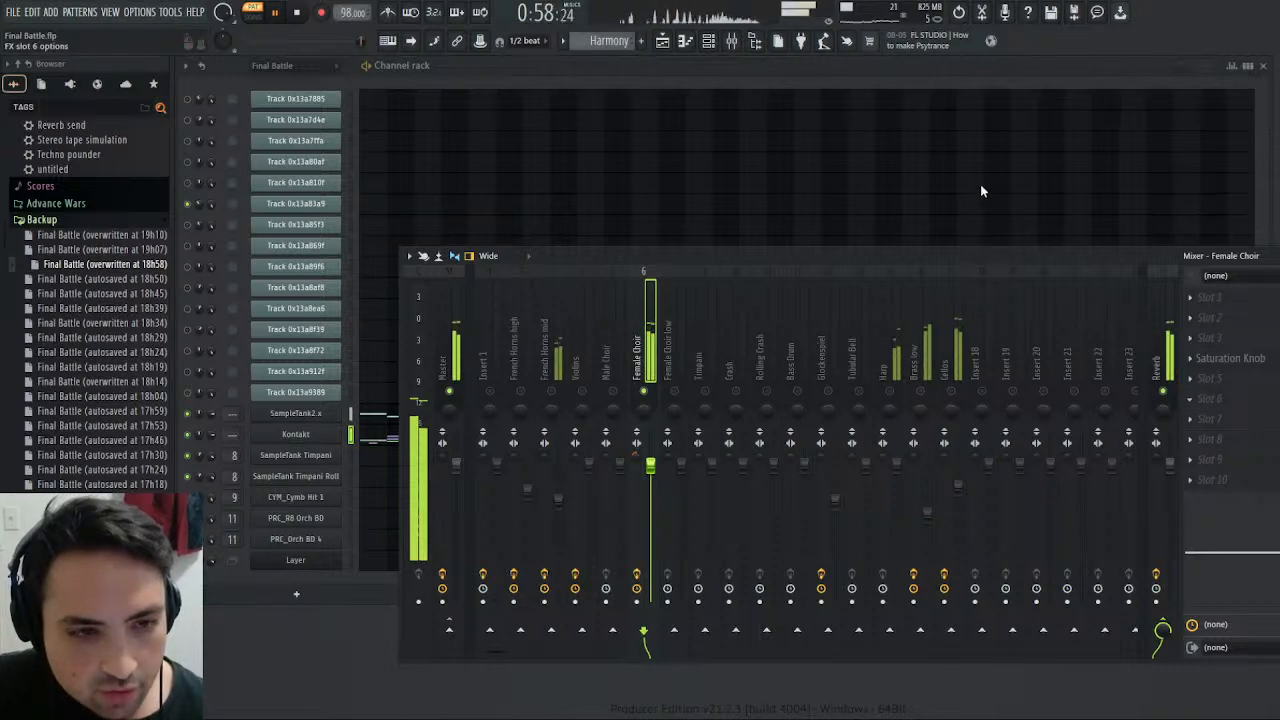
- Undo the tempo change and try a Fruity Chorus in Female Choir slot 6 with LFO frequencies around 0.17, 0.55 and 1.27 Hz and a reduced mix
key("ctrl+z")
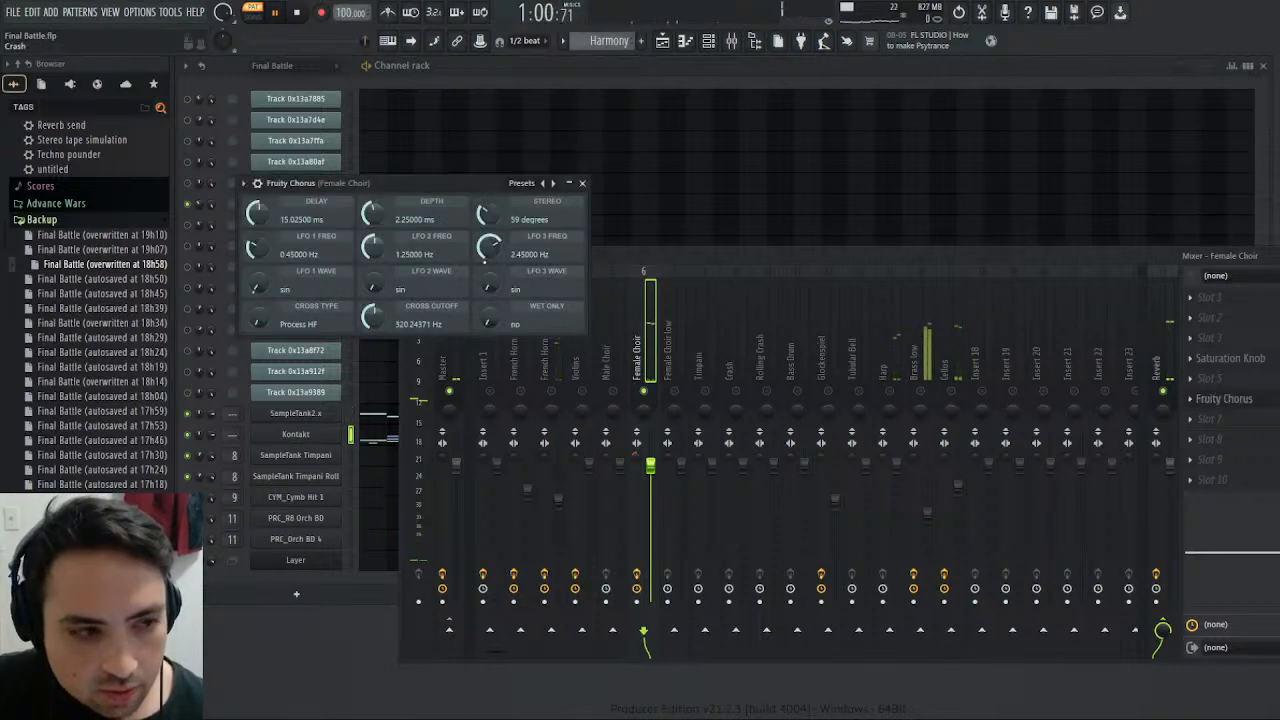
left_click_drag(488, 247, 488, 290)
left_click_drag(372, 252, 372, 284)
left_click_drag(257, 248, 257, 276)
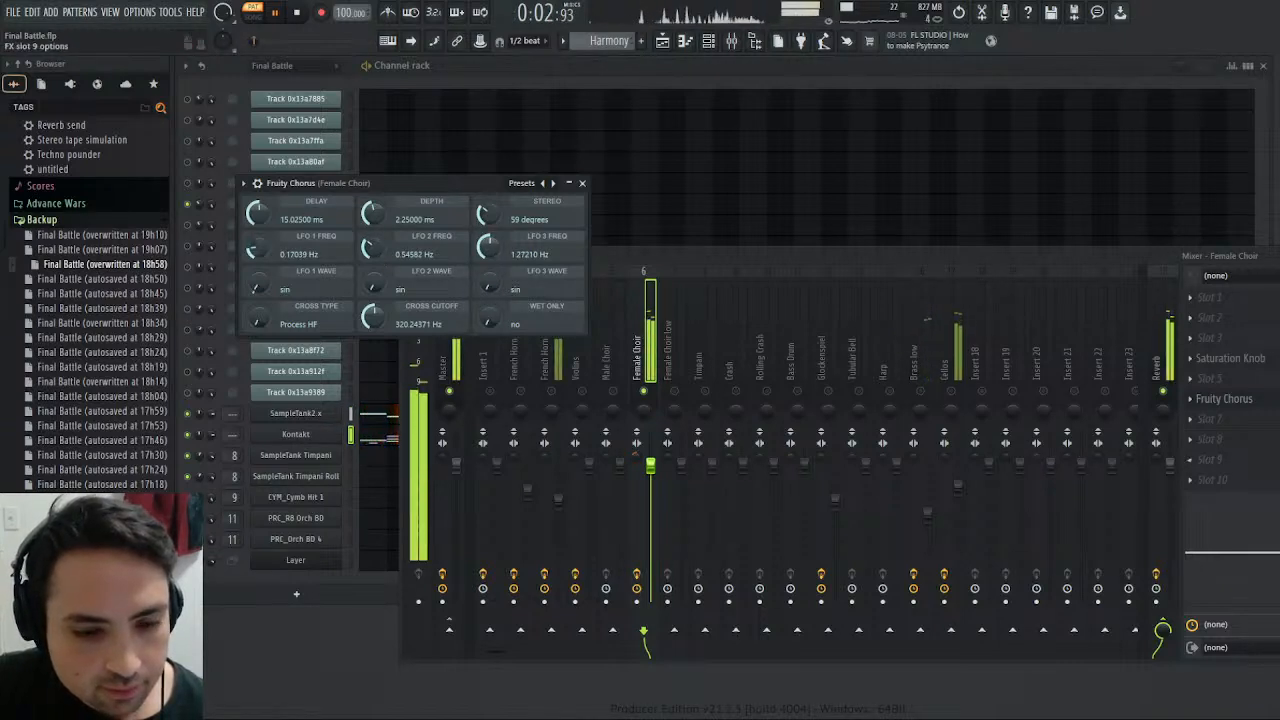
left_click_drag(1273, 399, 1273, 410)
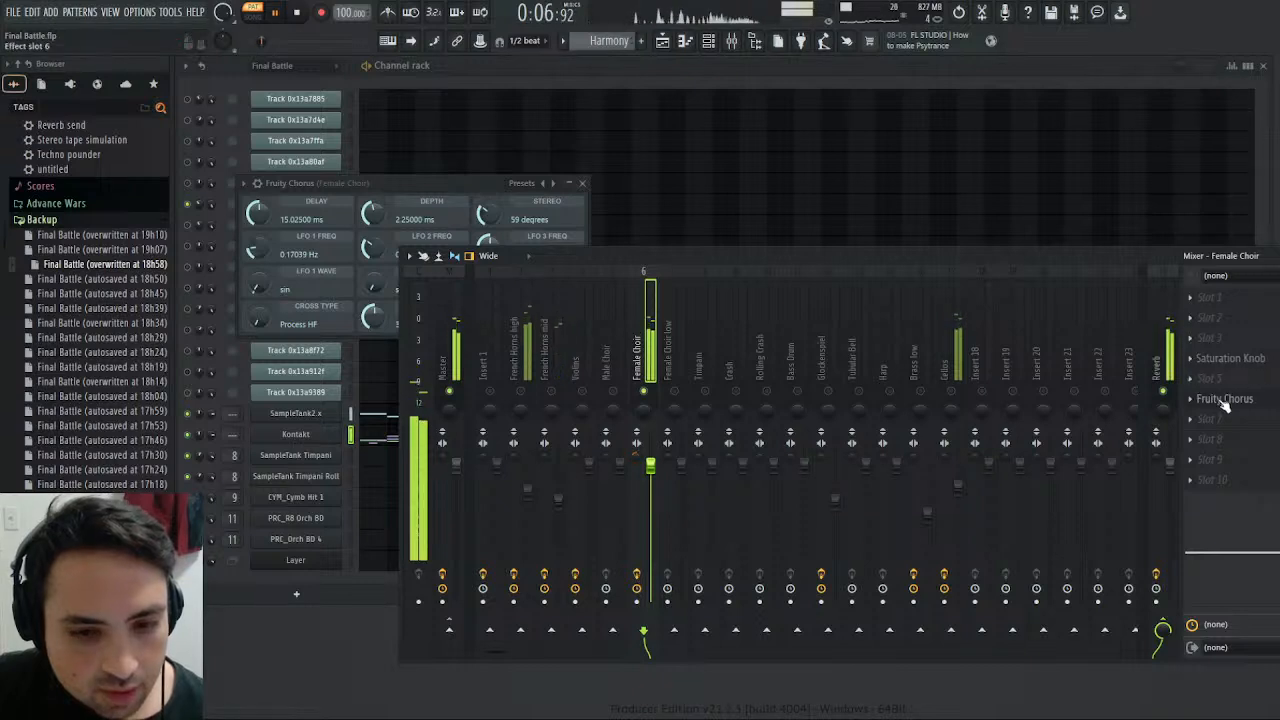
- Boost the high band of the Female Choir track's built-in equalizer slightly, around 4.8 kHz
mouse_move(1278, 552)
left_mouse_down()
mouse_move(1257, 535)
mouse_move(1274, 538)
left_mouse_up()
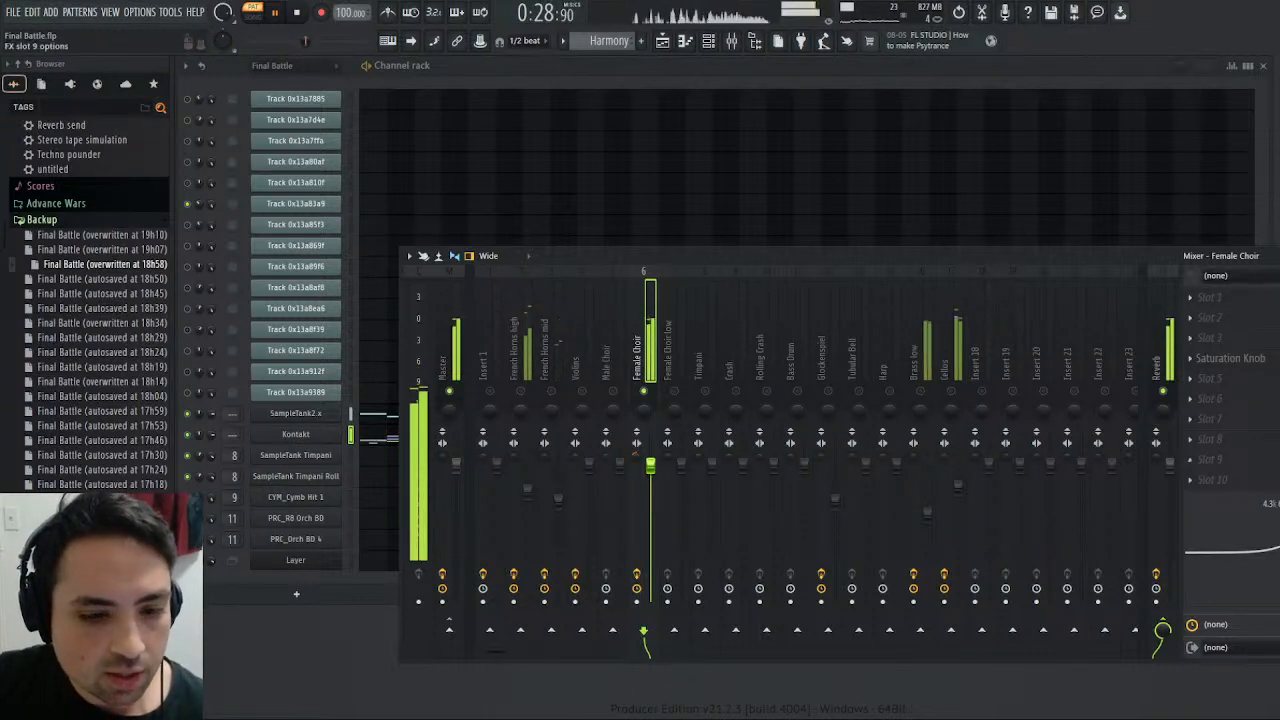
left_click_drag(1275, 547, 1279, 547)
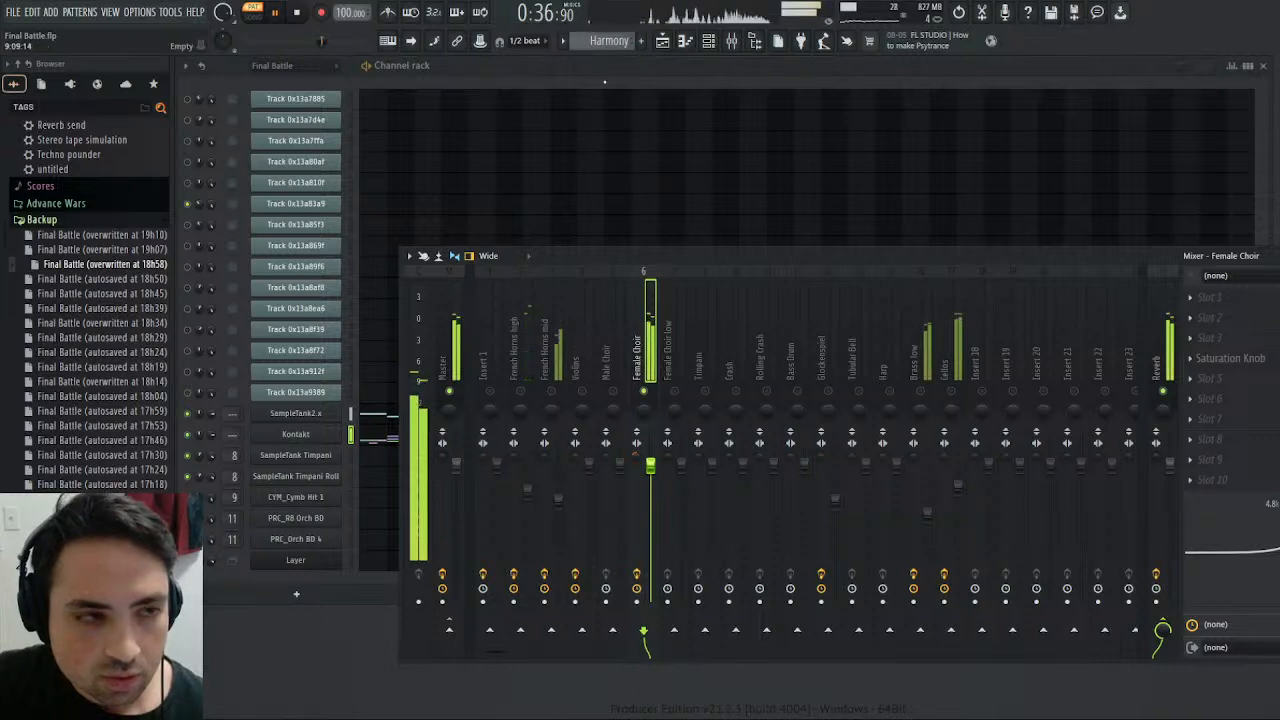
- Enable Track 0x13a85f3 instead of Track 0x13a83a9 in the Final Battle pattern, and play it from the start with the mixer shown
scroll(603, 43, "up", 2)
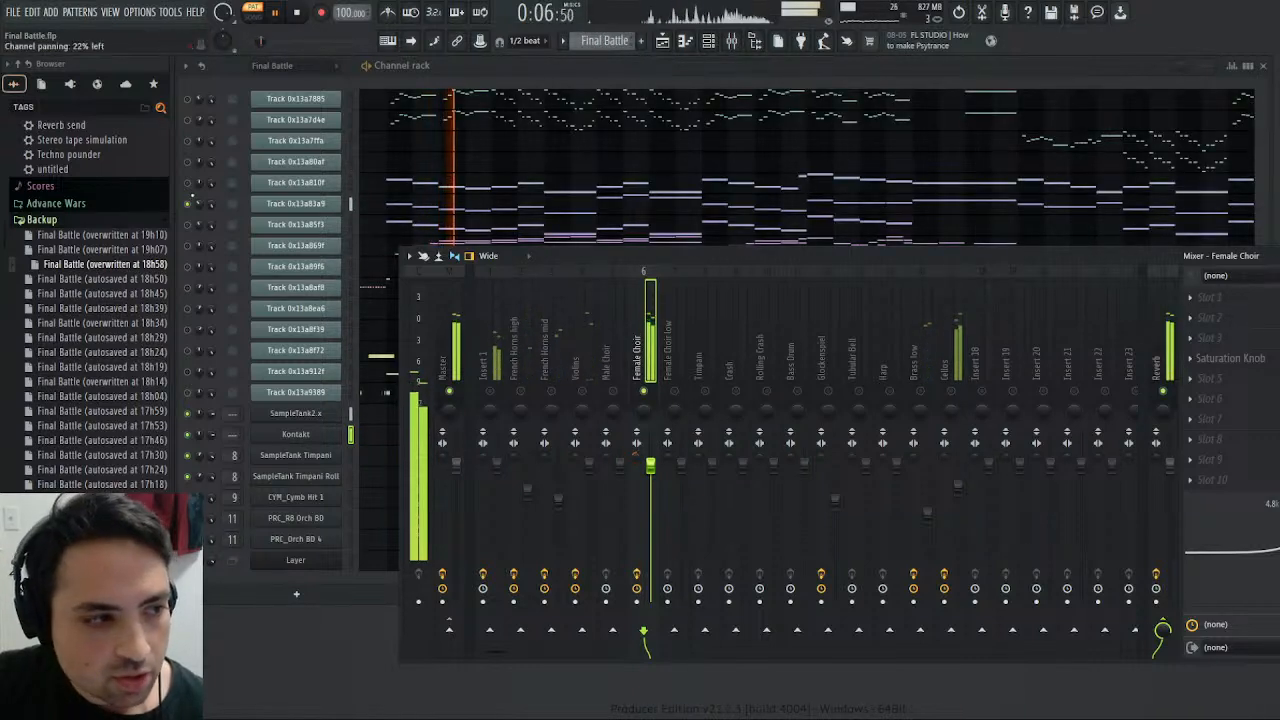
left_click(187, 204)
left_click(187, 224)
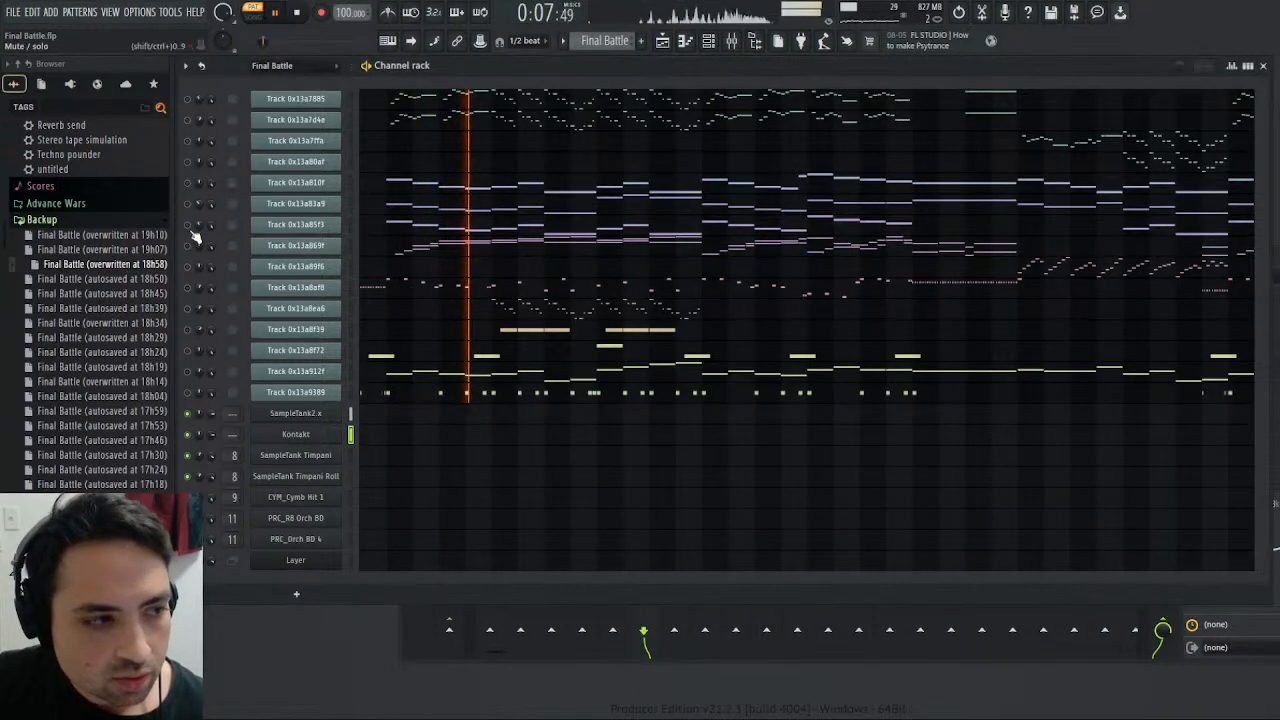
left_click(296, 13)
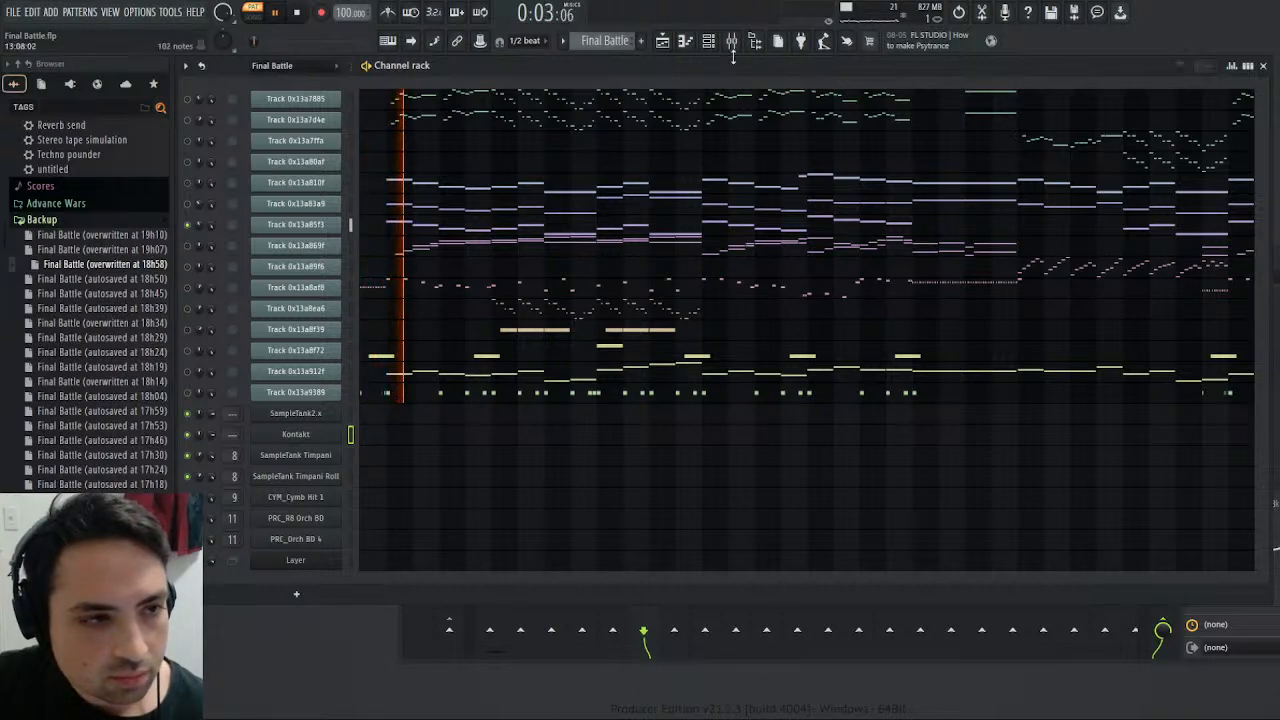
key("F9")
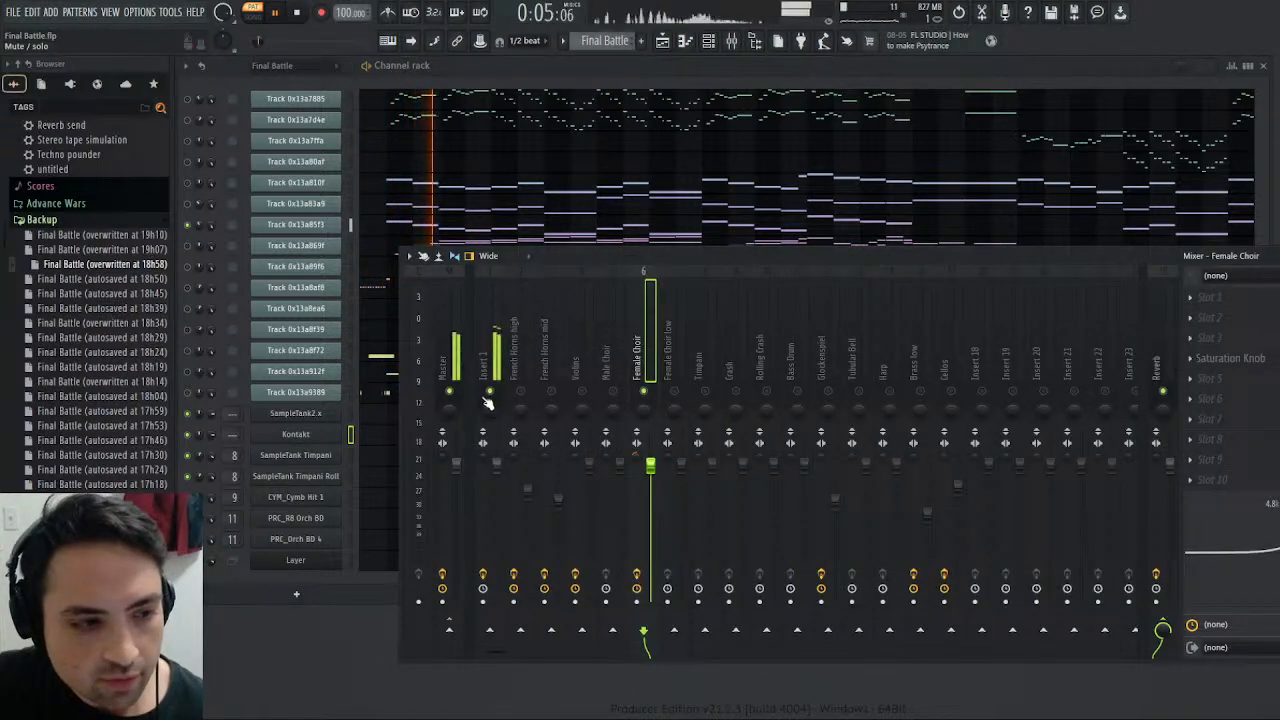
left_click(300, 10)
left_click(276, 12)
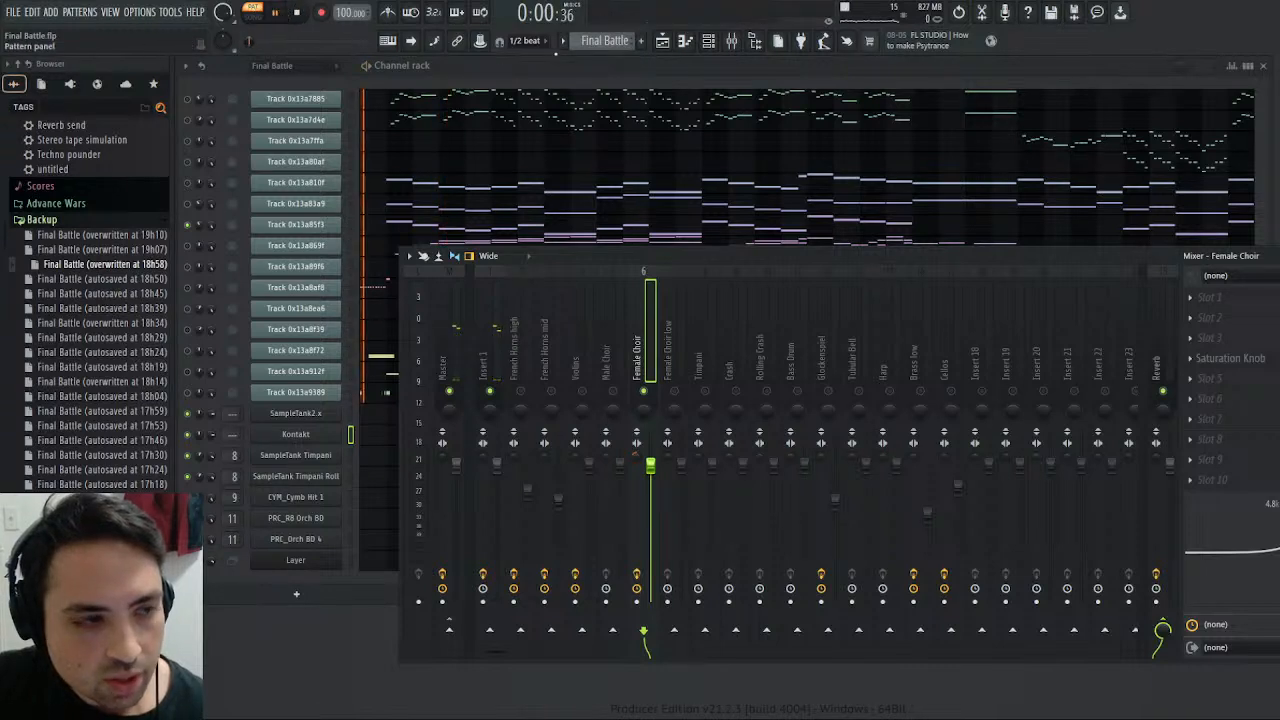
- Switch to the Bass pattern and play it from the start
scroll(617, 42, "down", 1)
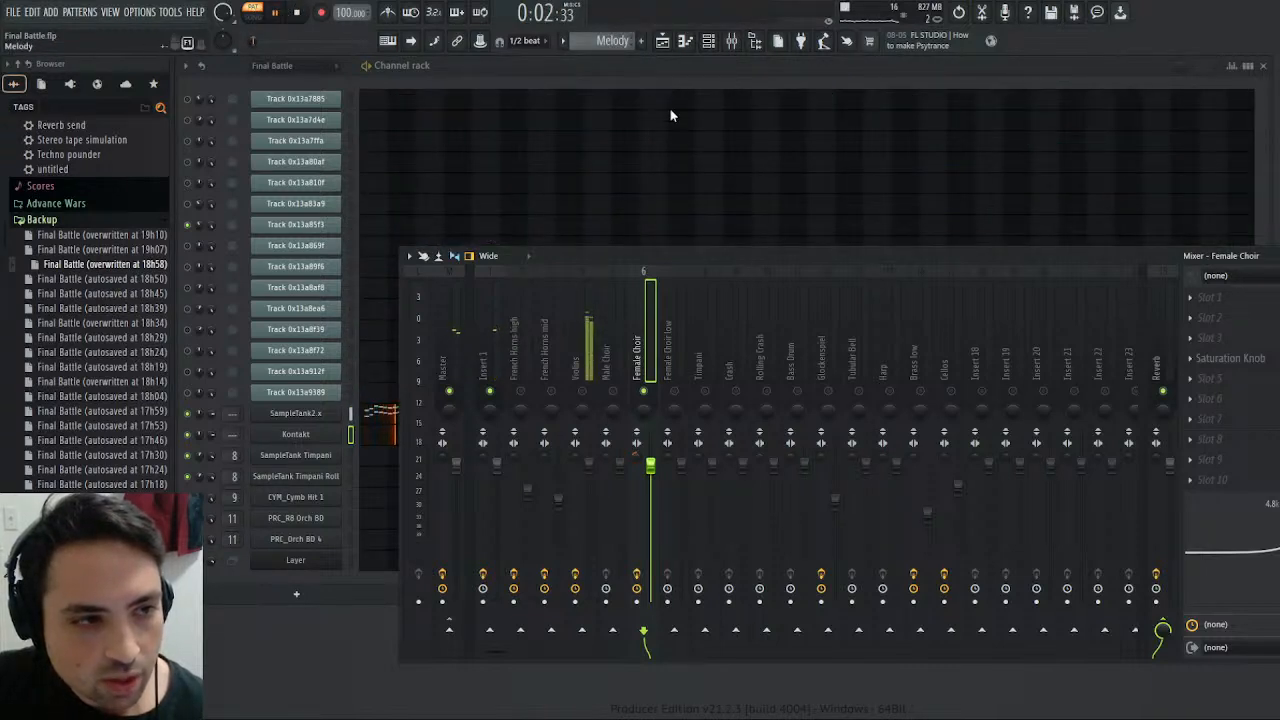
key("KP_Add")
left_click(298, 16)
left_click(276, 13)
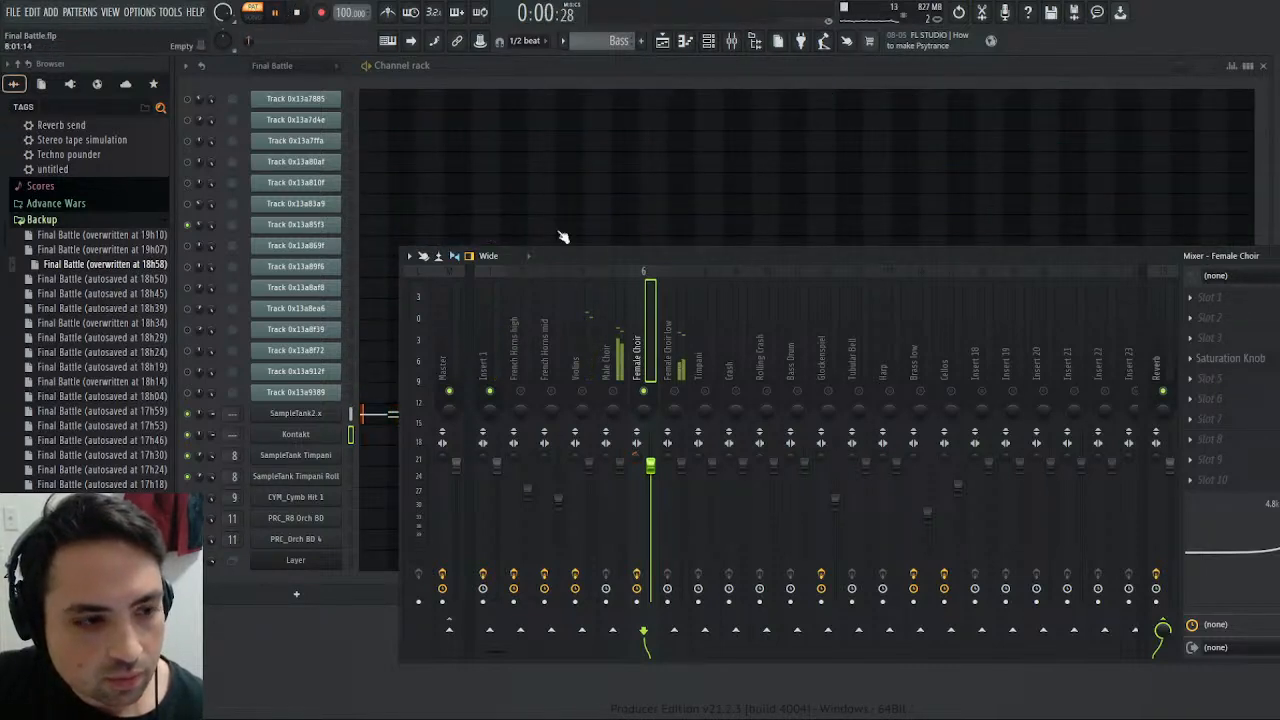
- Solo the Male Choir mixer track, add a Saturation Knob to its slot 5 and raise the saturation
right_click(614, 391)
left_click(617, 362)
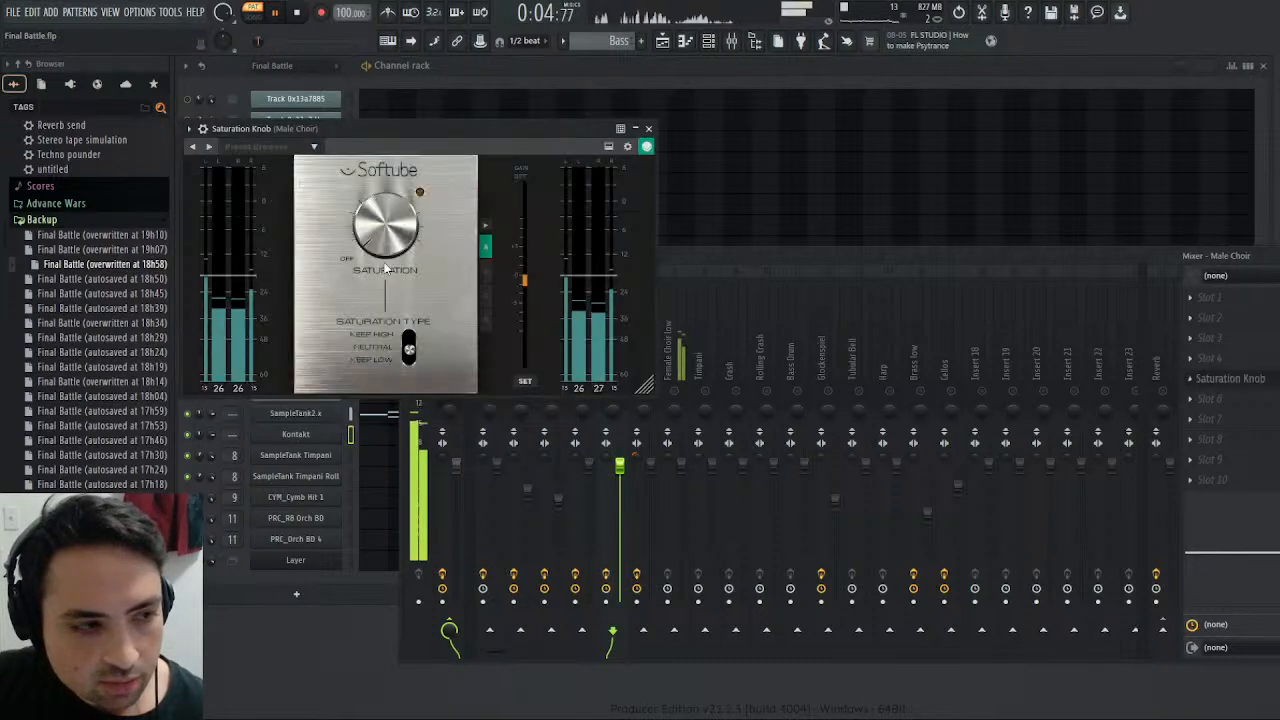
left_click_drag(388, 213, 390, 198)
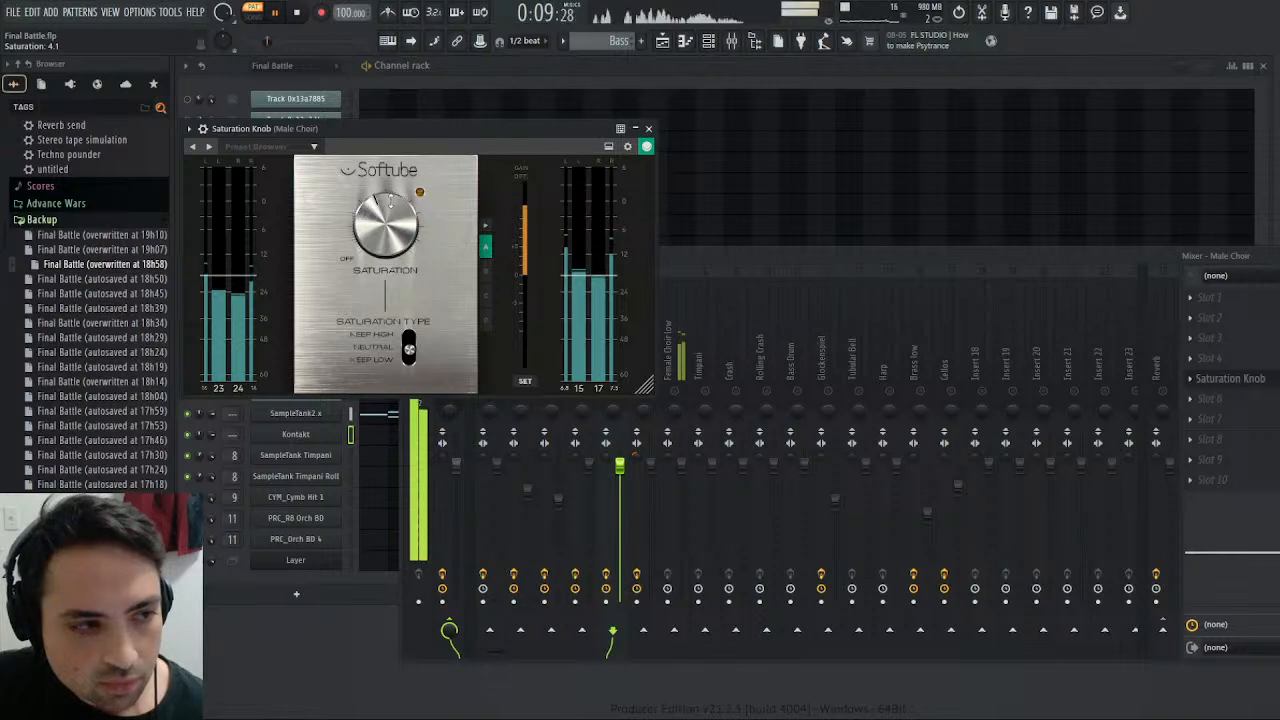
left_click(648, 128)
- Compare the original track in the Final Battle pattern with the Bass pattern's Male Choir
scroll(600, 41, "up", 1)
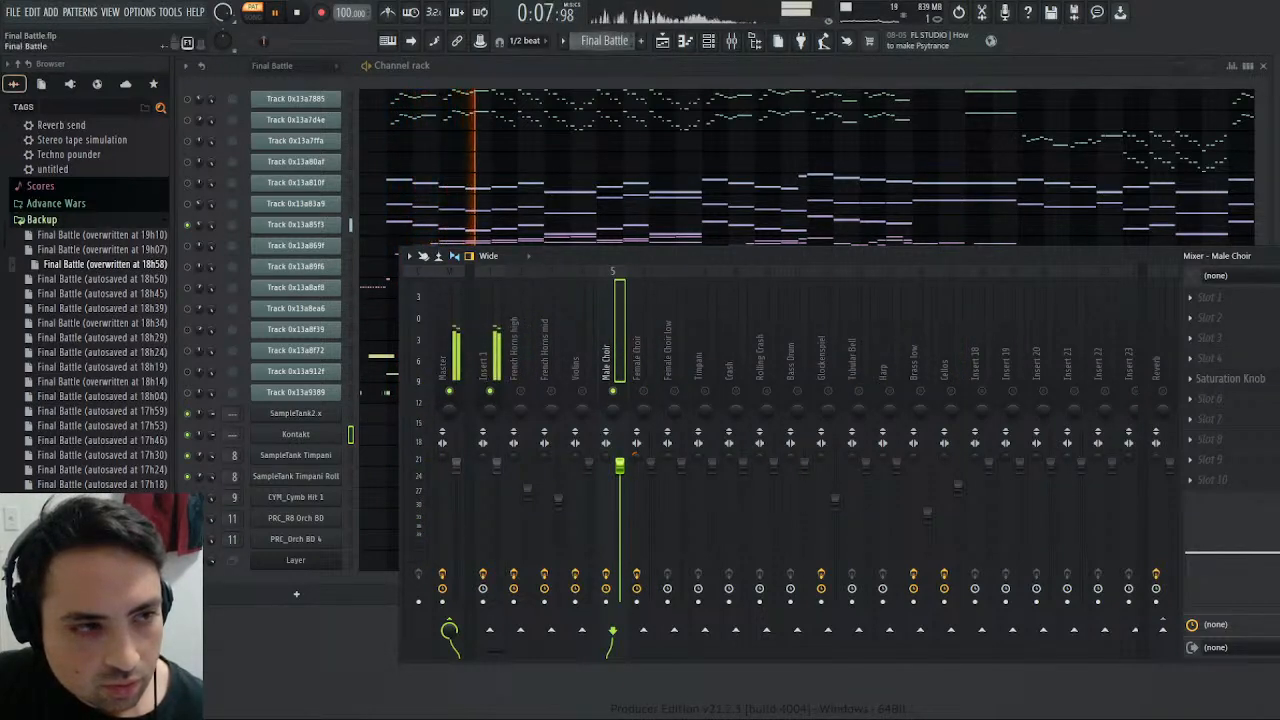
key("KP_Add")
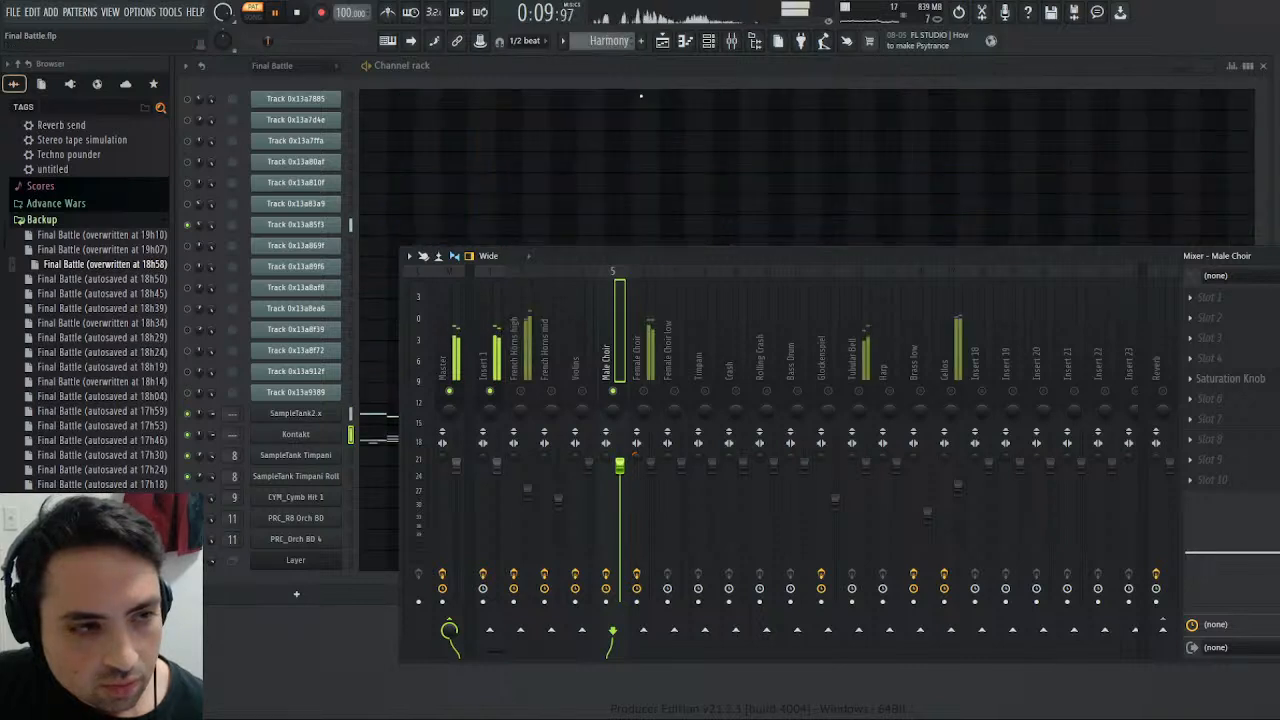
left_click(606, 41)
left_click(607, 93)
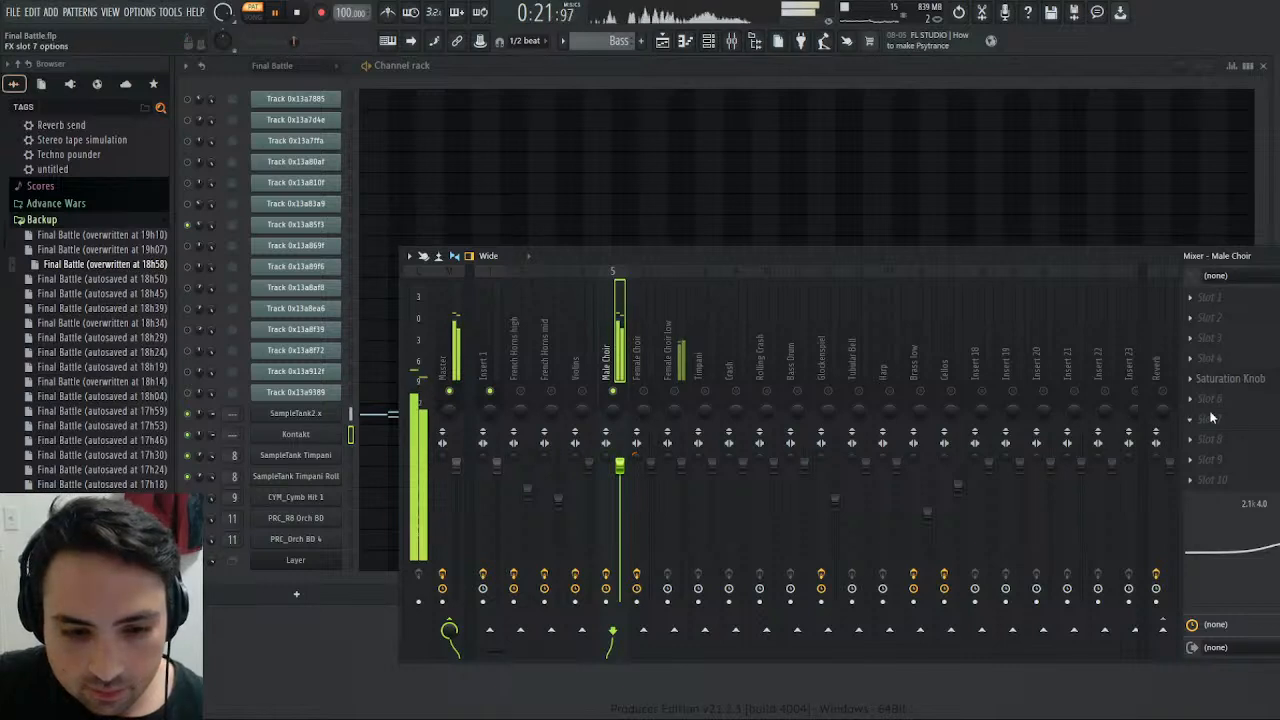
- Add La Petite Excite to slot 7 of the Male Choir track with High at 1.00 dB
left_click(952, 477)
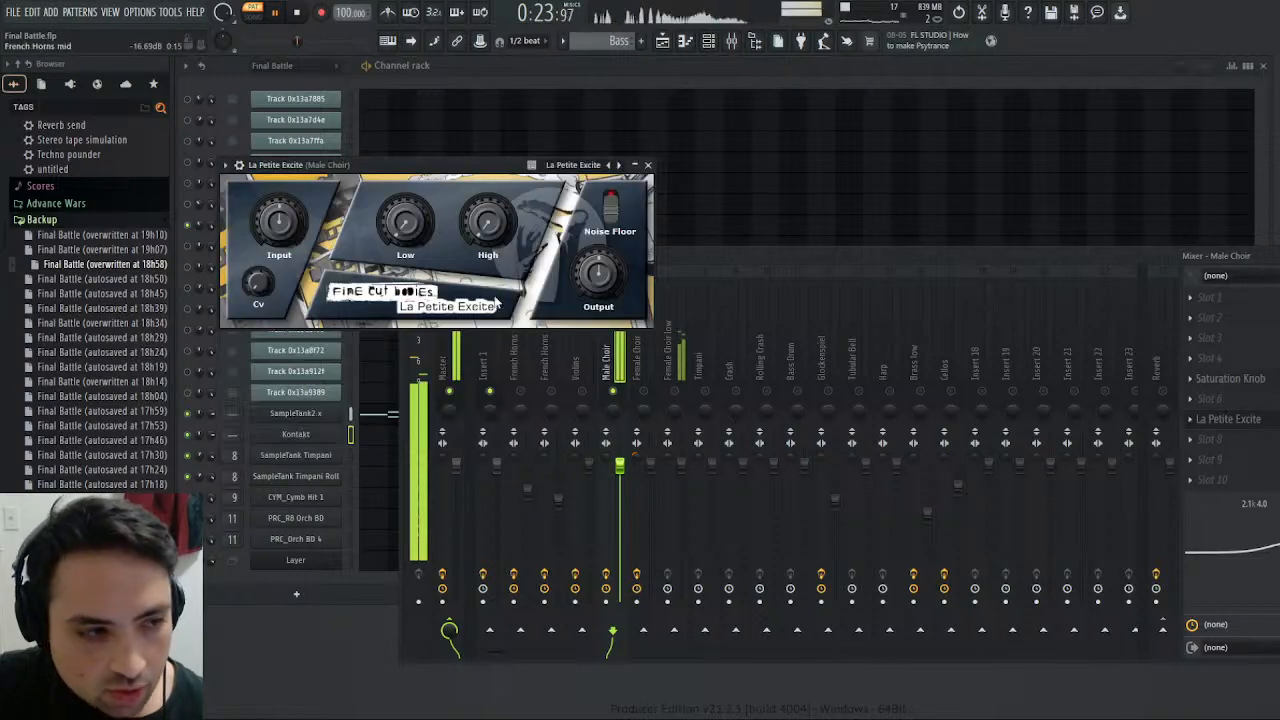
left_click_drag(488, 232, 485, 231)
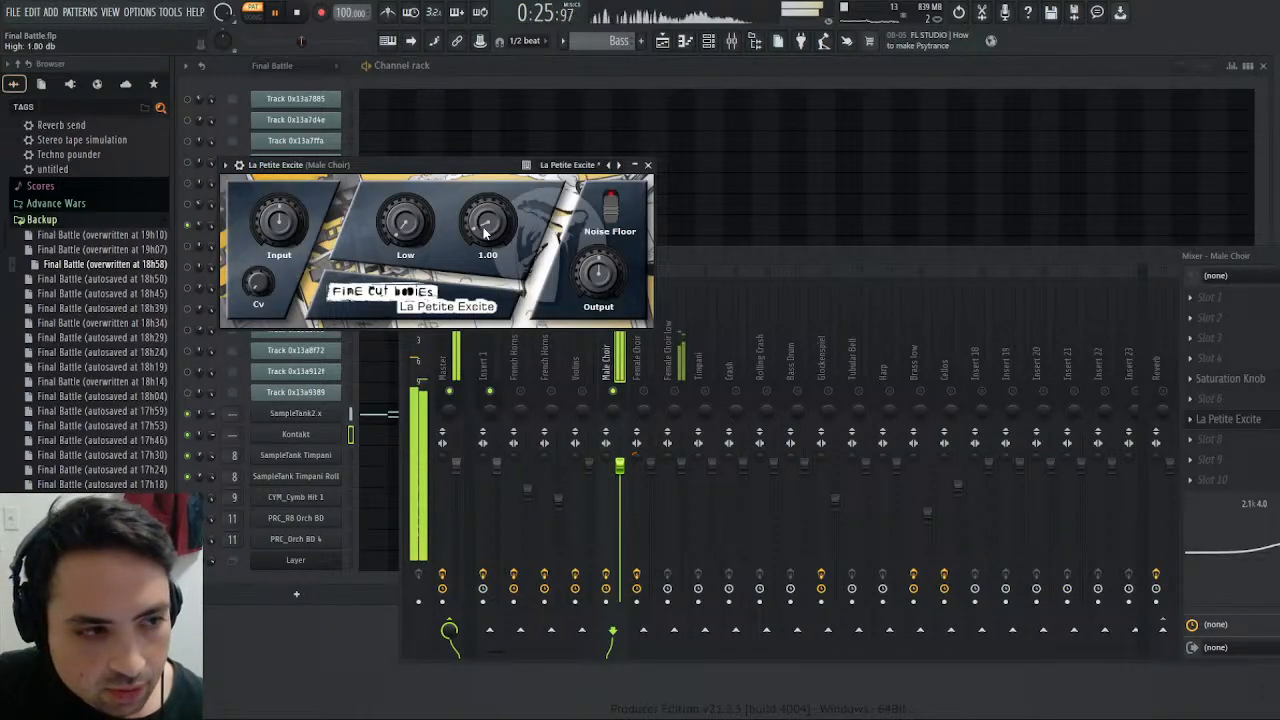
left_click(647, 165)
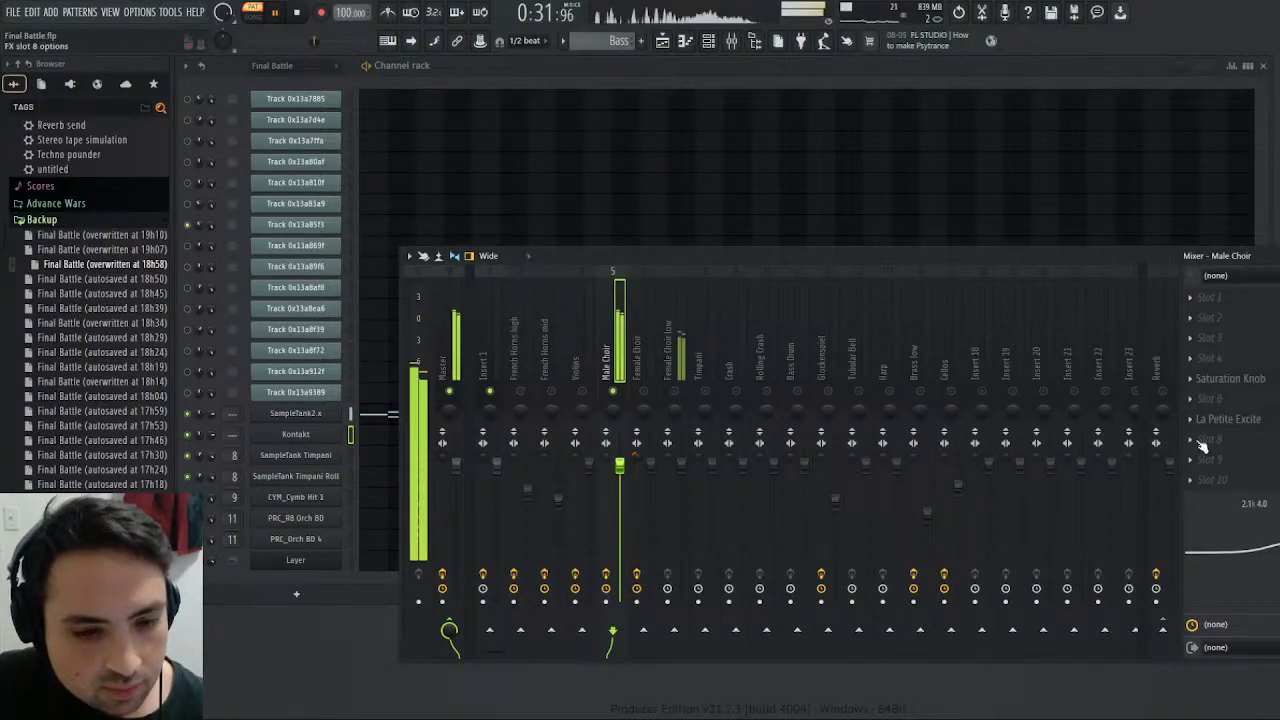
- Adjust the Male Choir Saturation Knob to about 3.3 while replaying the Bass pattern from the start
left_click(1230, 378)
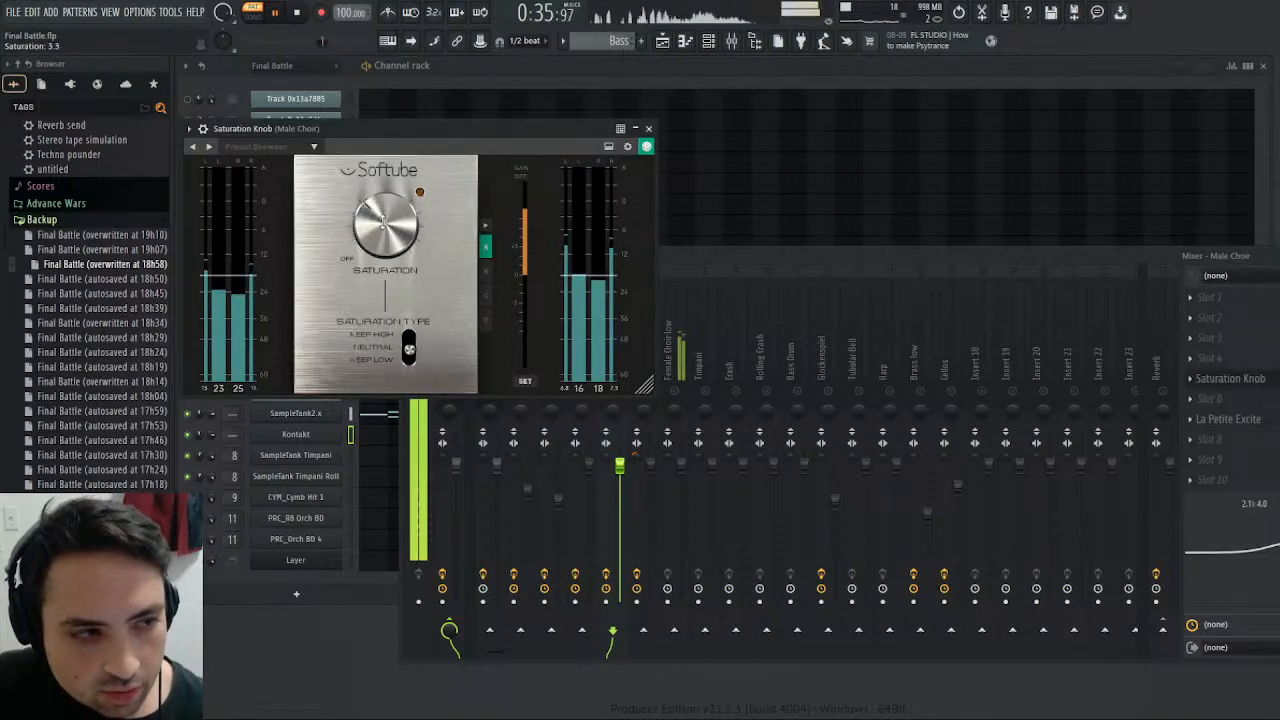
left_click(298, 13)
left_click(277, 14)
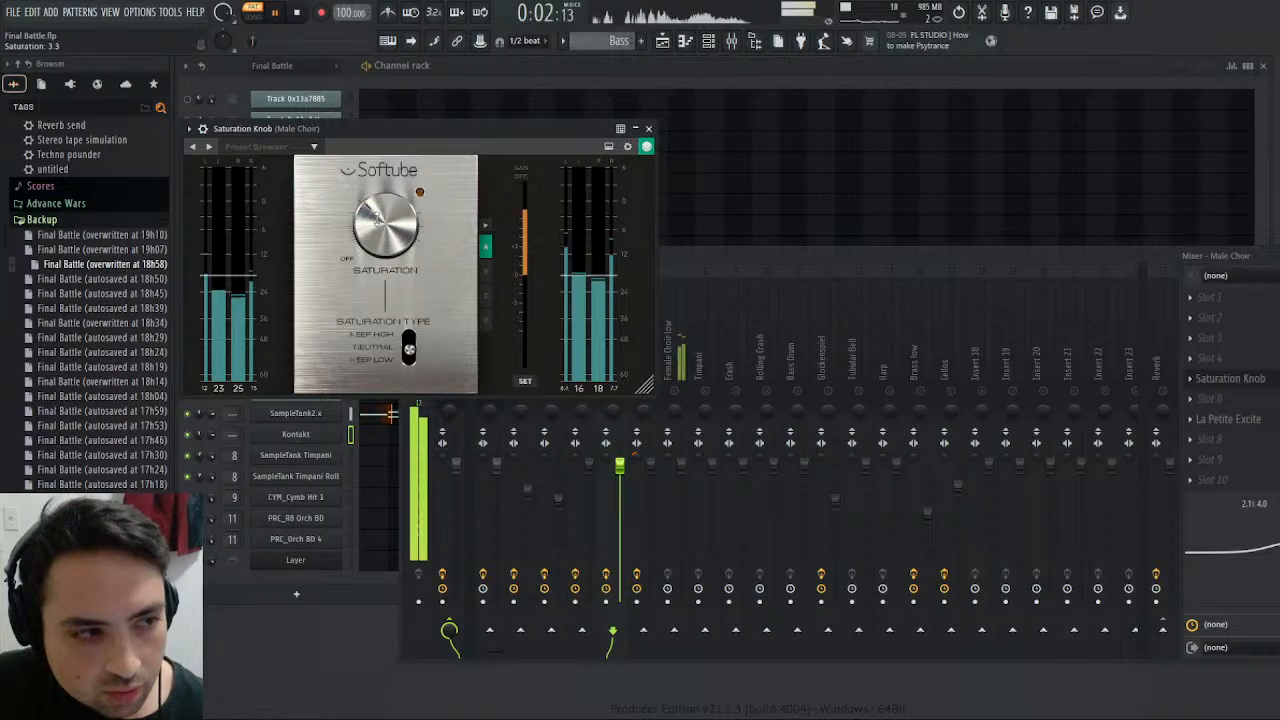
left_click(648, 129)
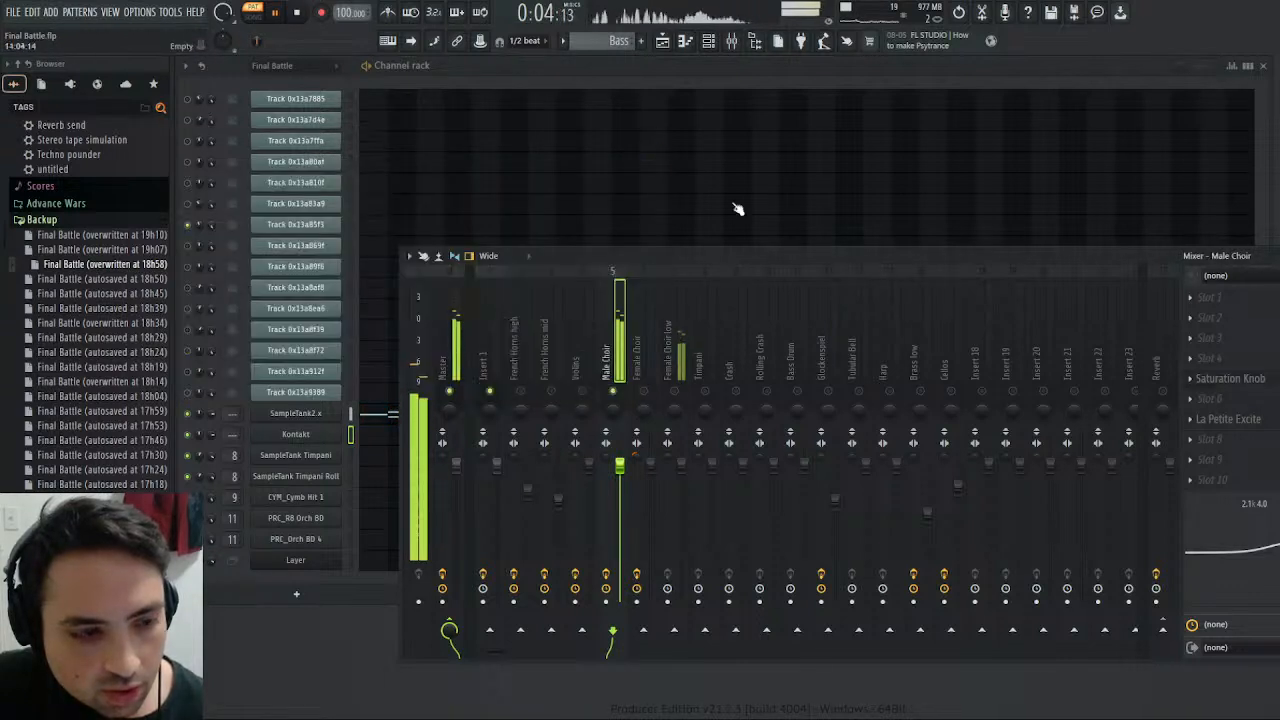
- Strongly boost the high band of the Female Choir low track's built-in equalizer, around 468 Hz, and lower the track's volume
left_click(681, 365)
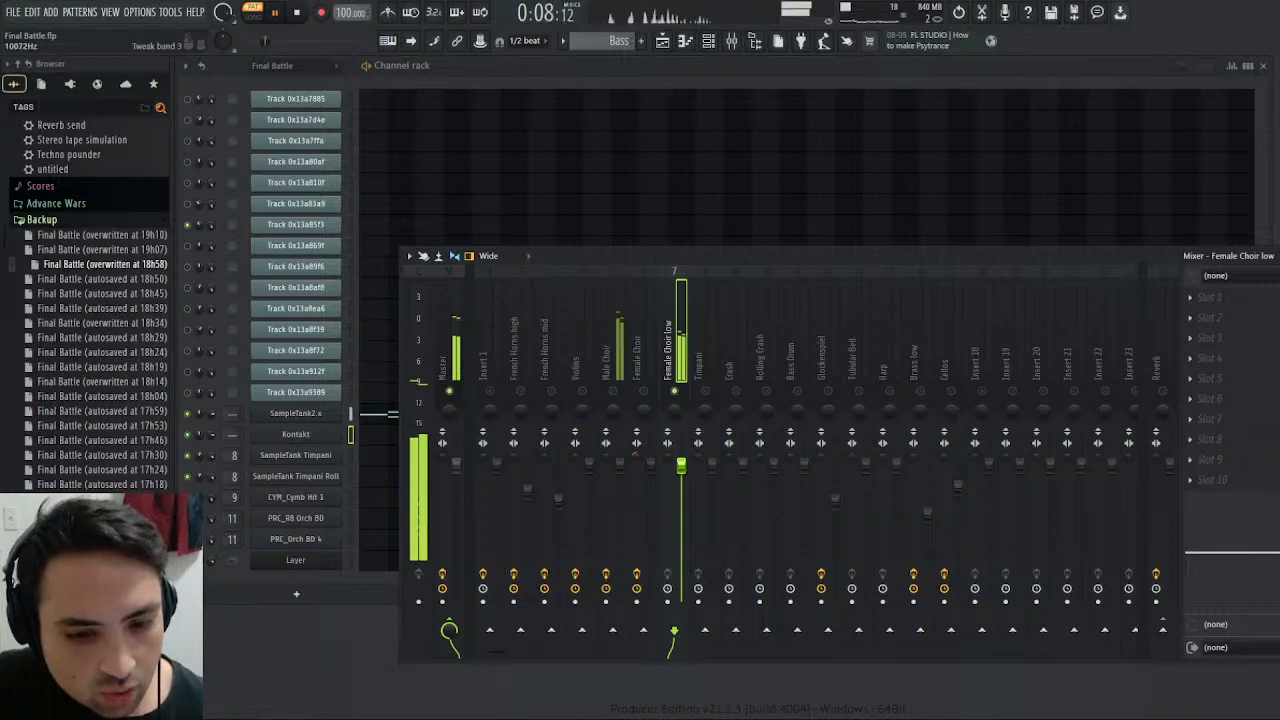
left_click_drag(1279, 552, 1279, 503)
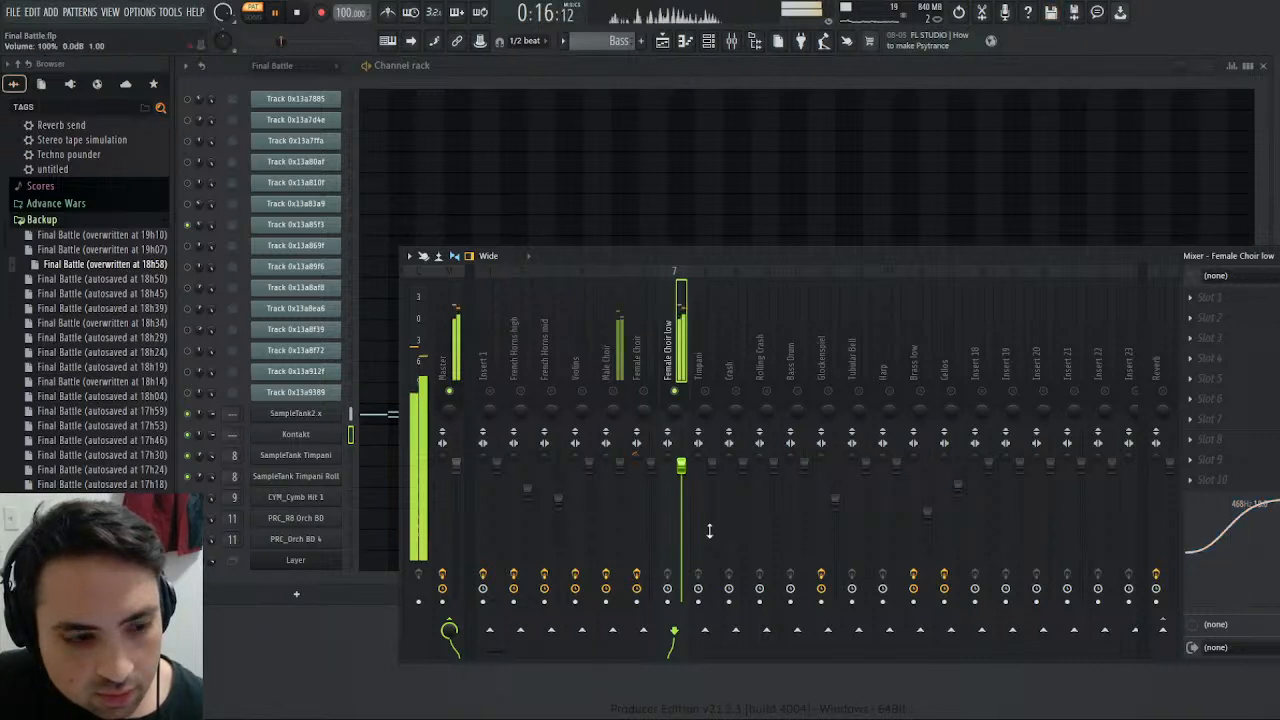
scroll(688, 476, "down", 3)
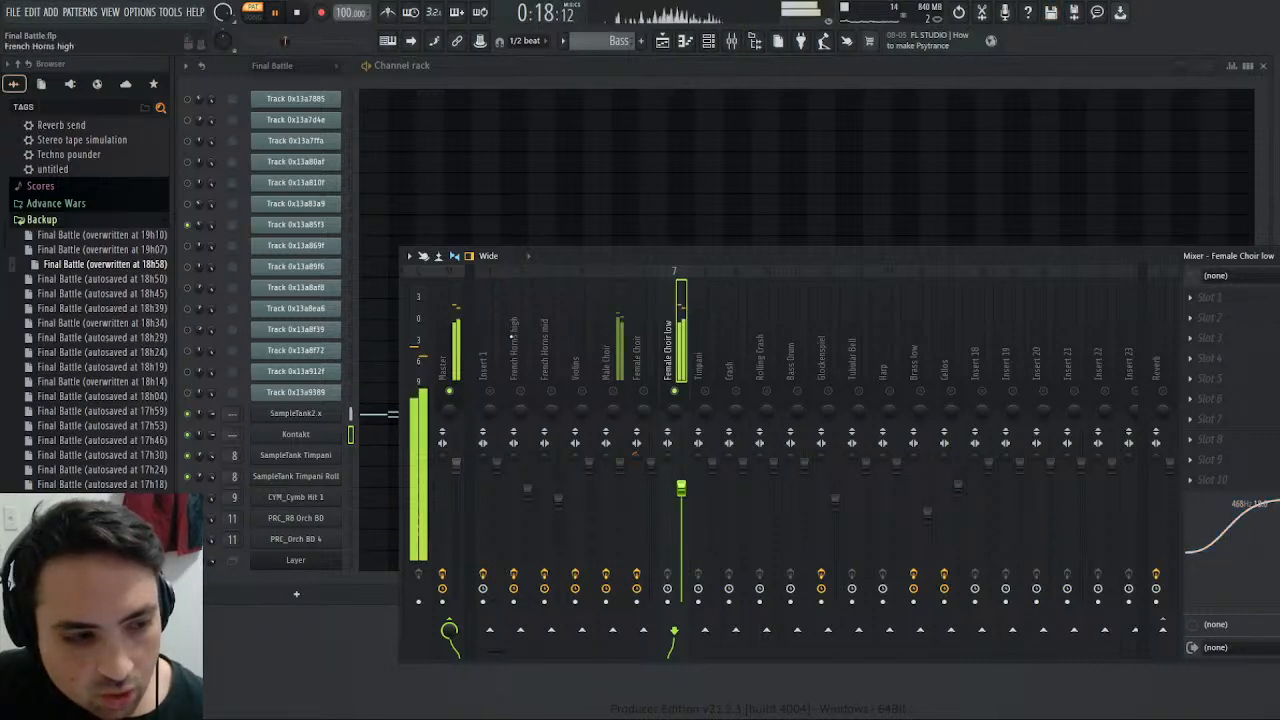
- Route the Female Choir low track to the Reverb track and shift its equalizer's high band to about 571 Hz
left_click(458, 330)
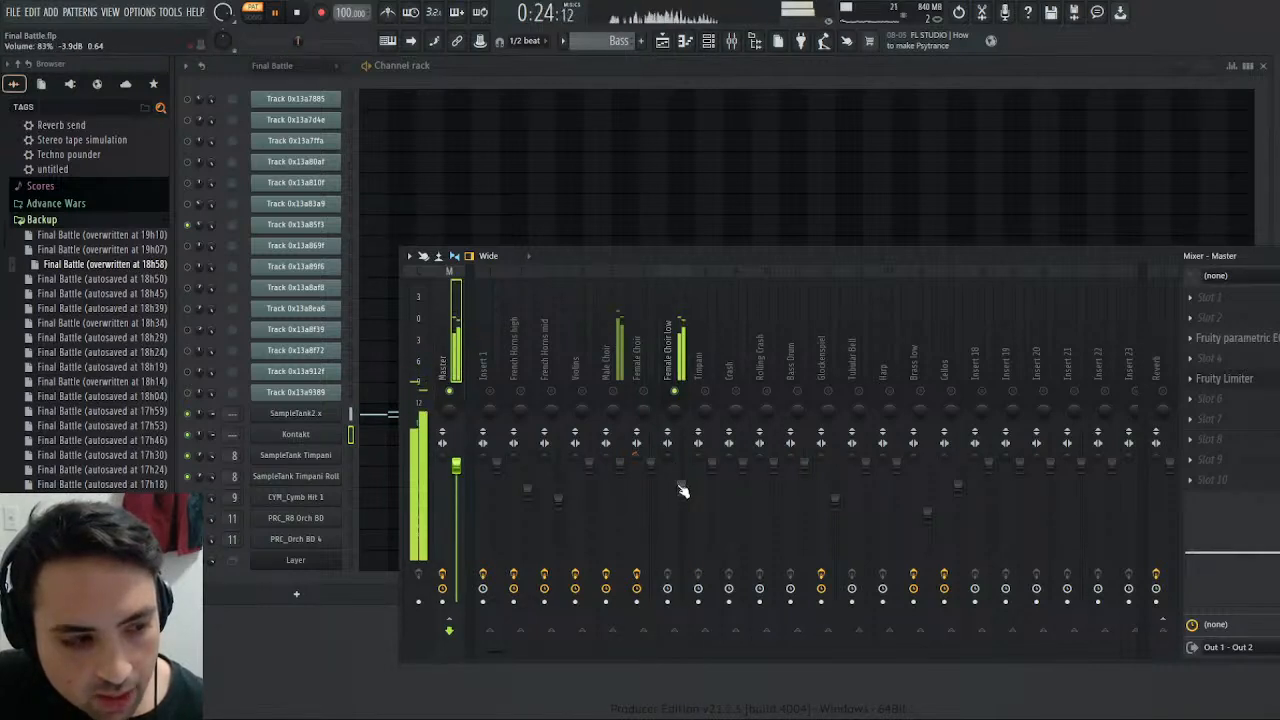
left_click(674, 394)
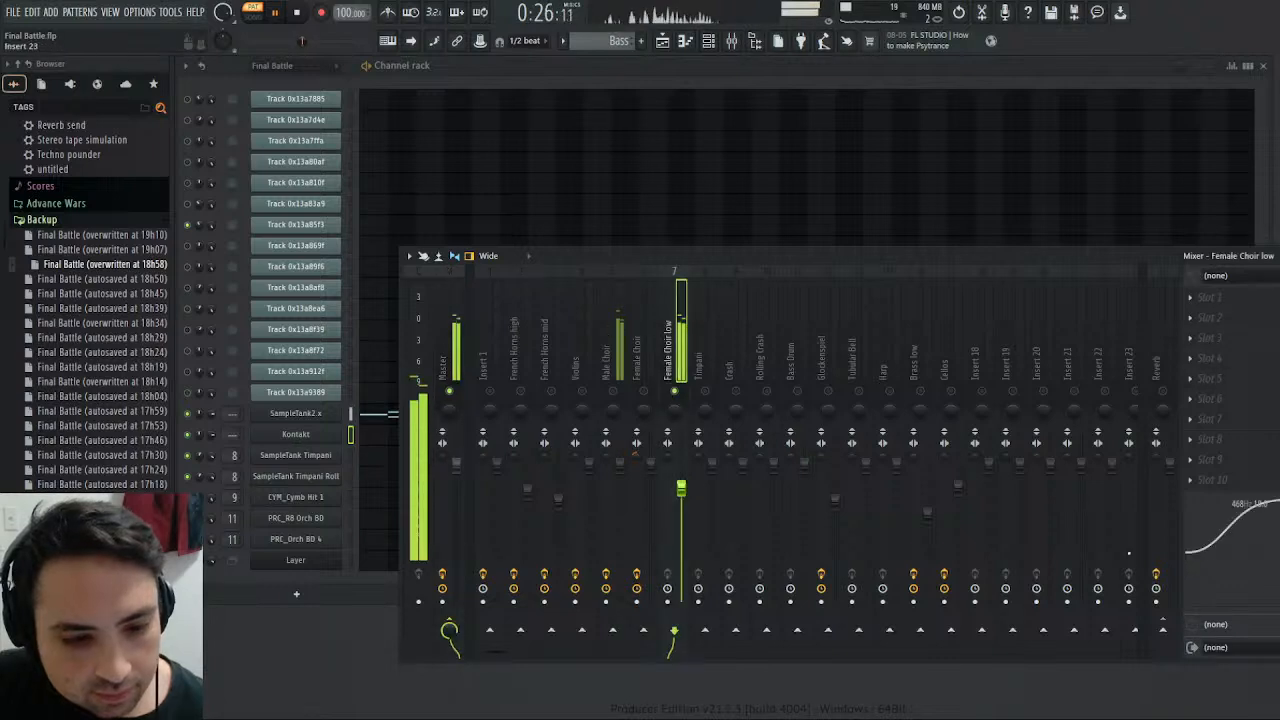
left_click(1163, 631)
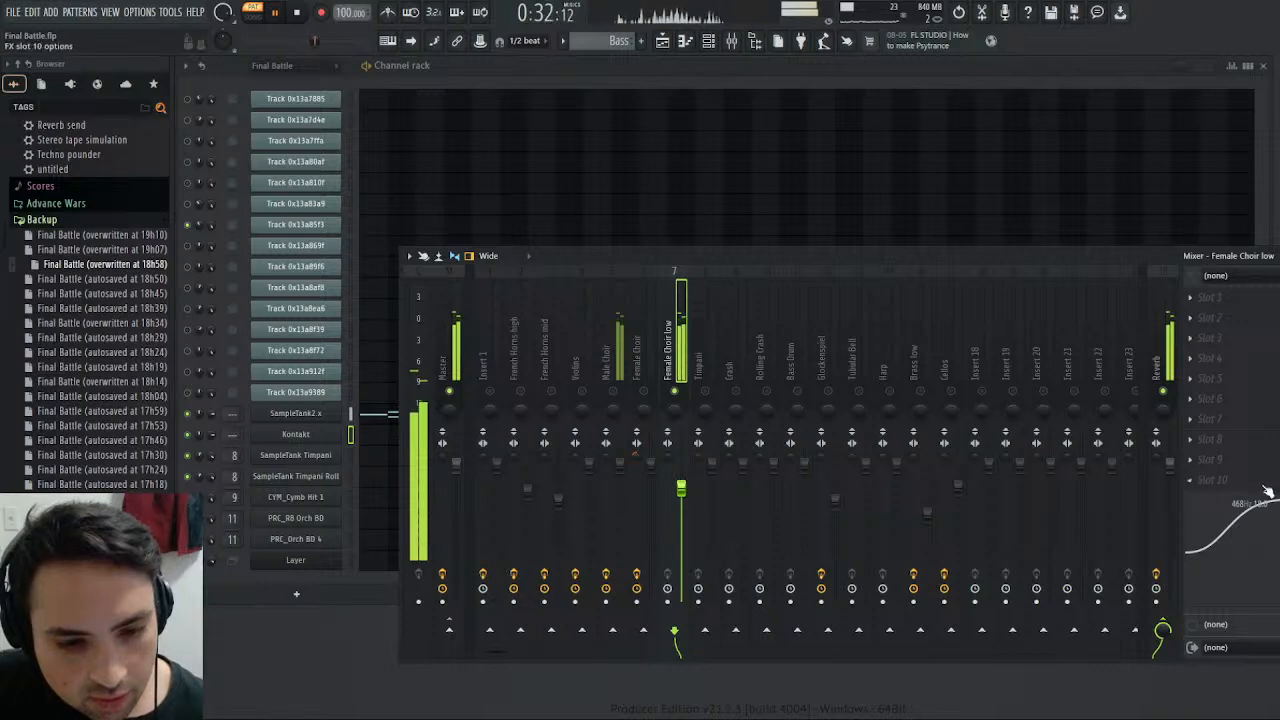
mouse_move(1234, 502)
left_mouse_down()
mouse_move(1243, 515)
mouse_move(1254, 503)
left_mouse_up()
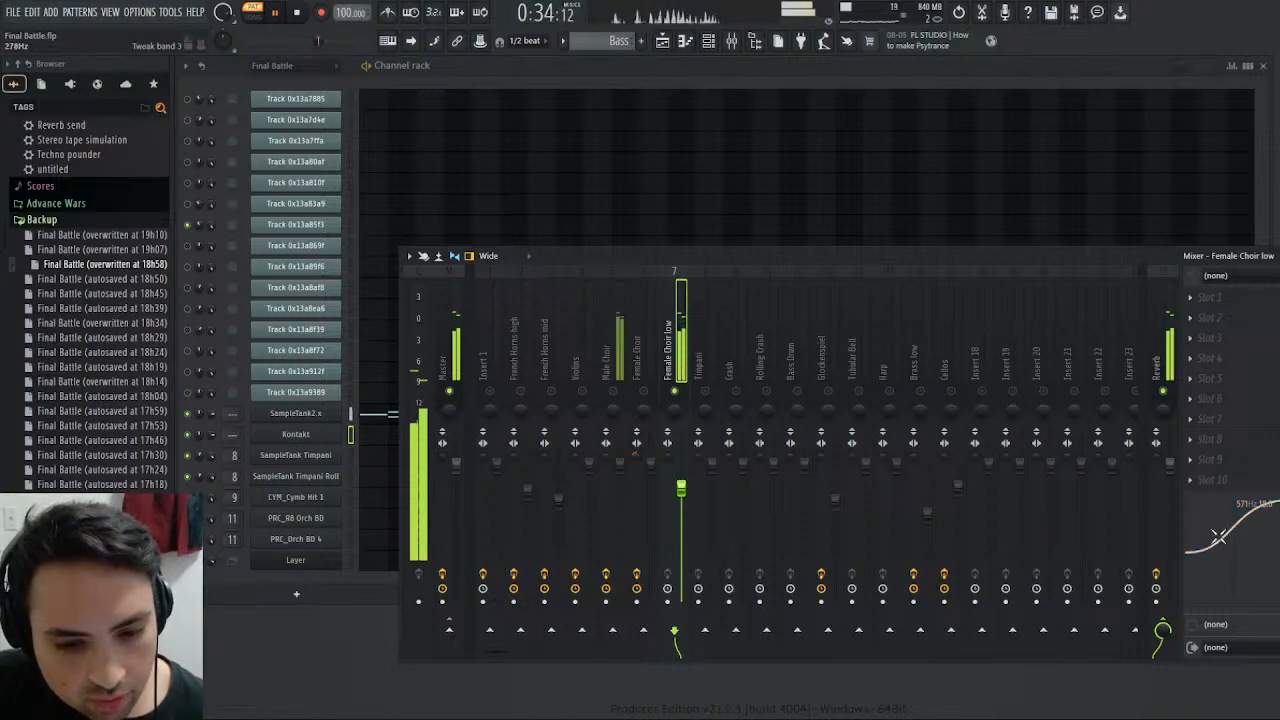
mouse_move(1201, 552)
left_mouse_down()
mouse_move(1245, 581)
mouse_move(1197, 552)
mouse_move(1231, 554)
mouse_move(1216, 537)
left_mouse_up()
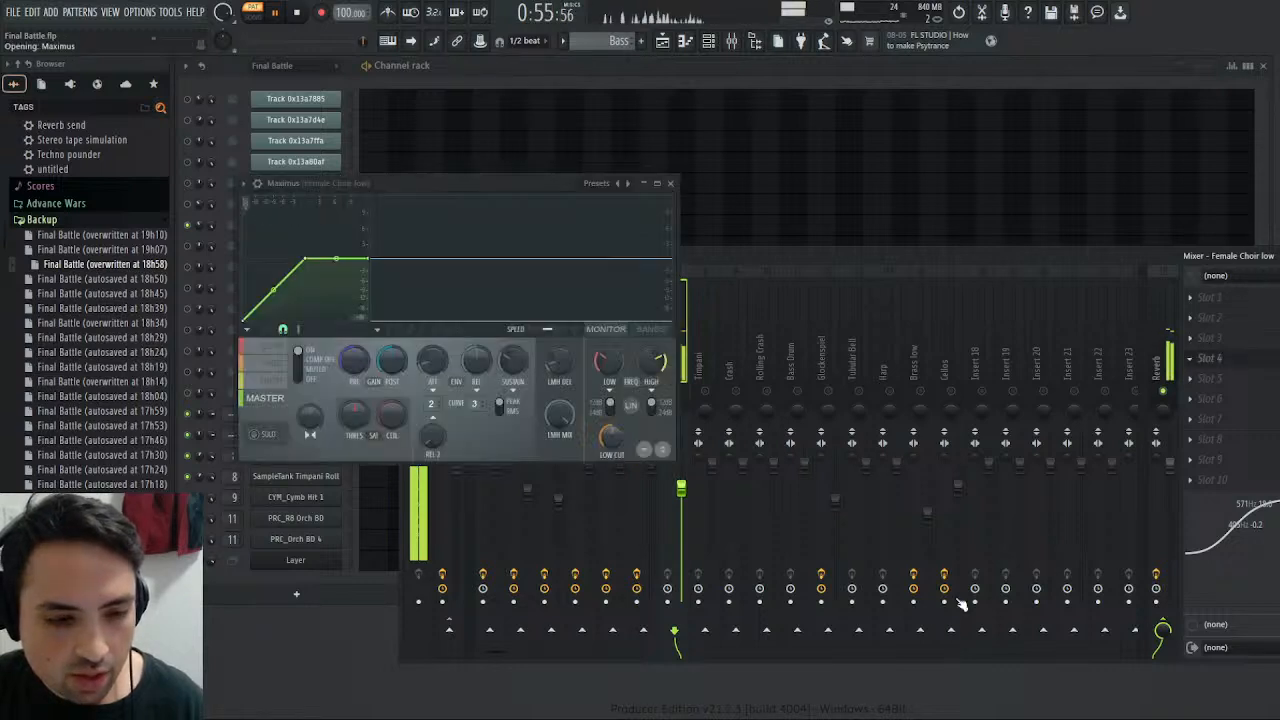
- Show the frequency band view of Maximus on the Female Choir low track and move its window aside
left_click(632, 334)
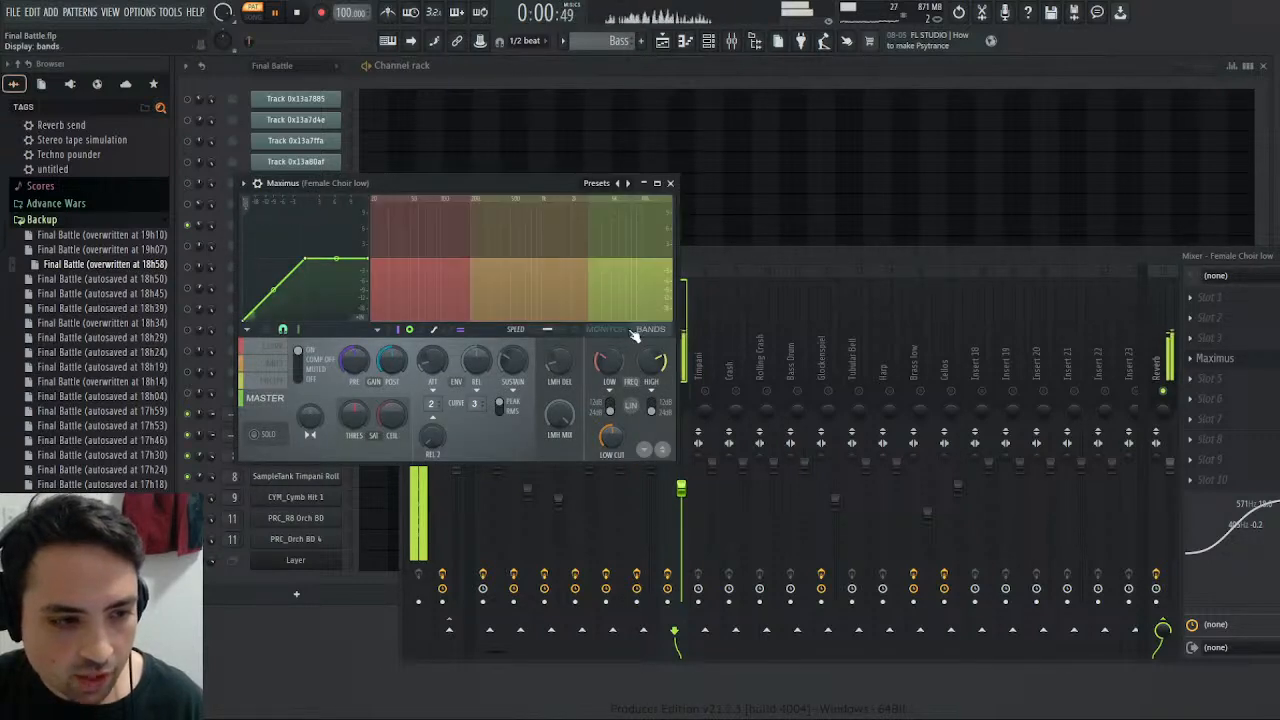
left_click(594, 340)
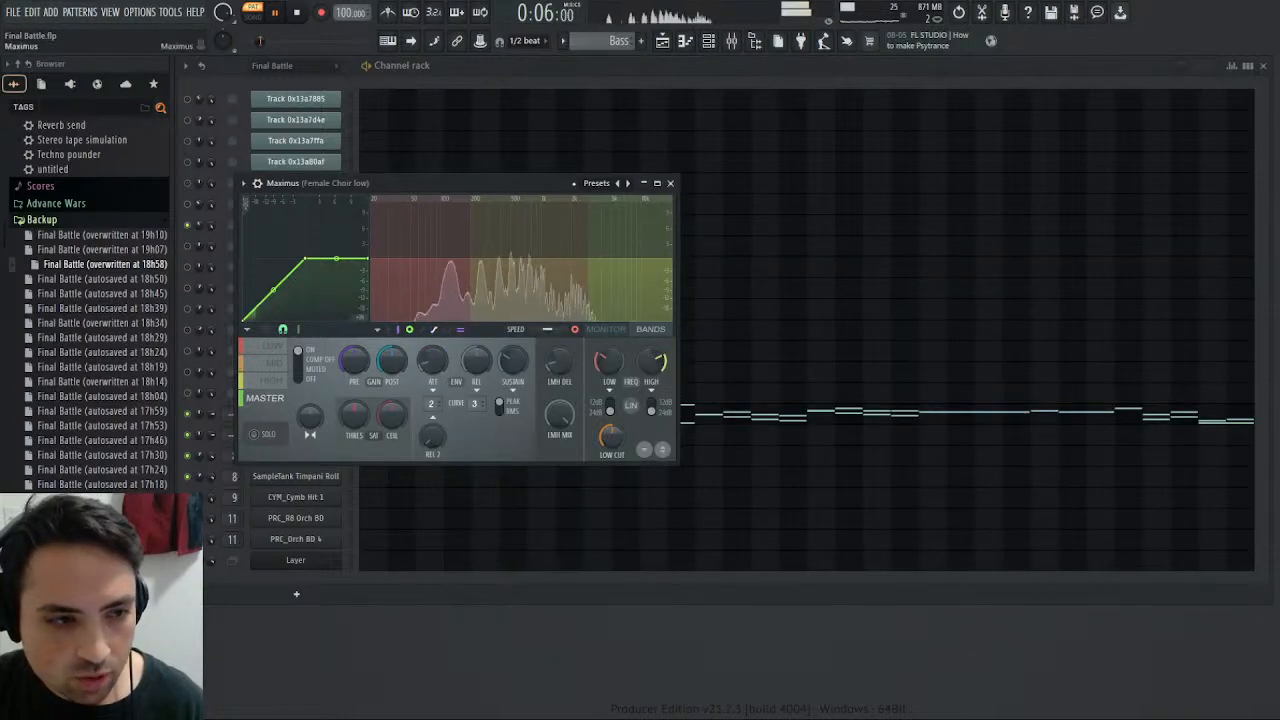
left_click_drag(543, 184, 507, 358)
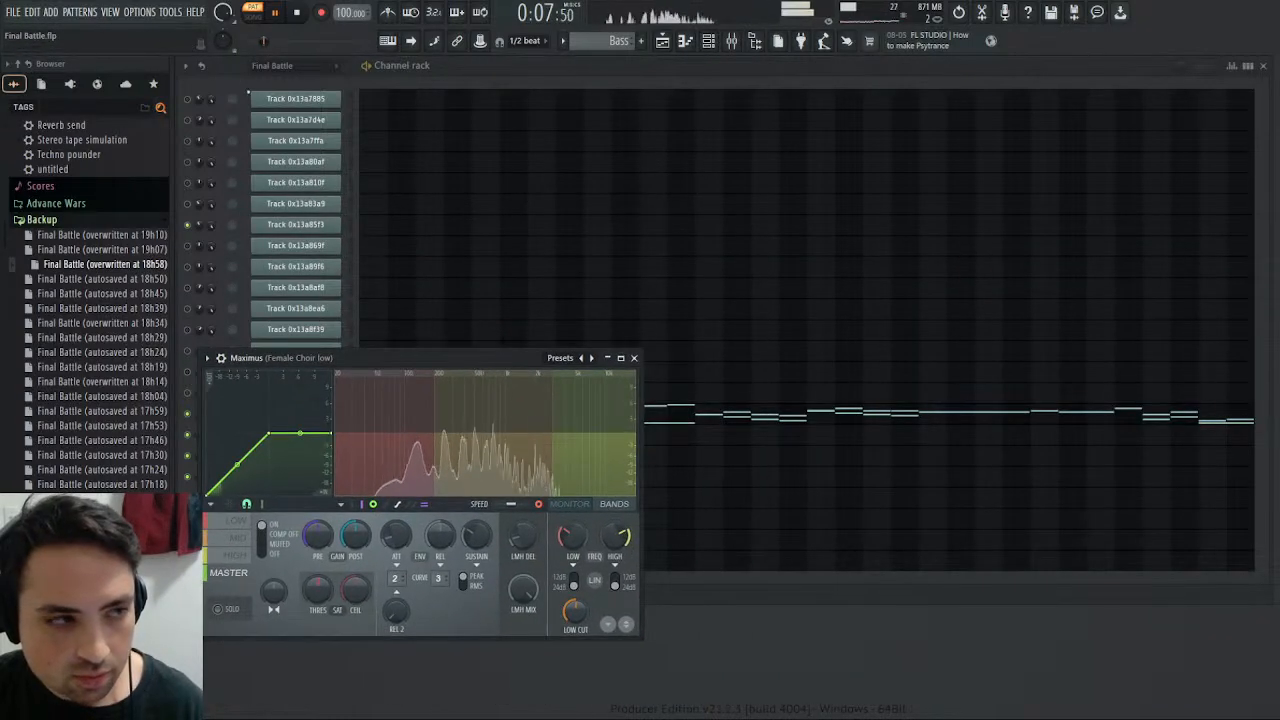
- Open the SampleTank2.x piano roll, show the first 29 bars and replay the Bass pattern from bar 21
left_click(707, 417)
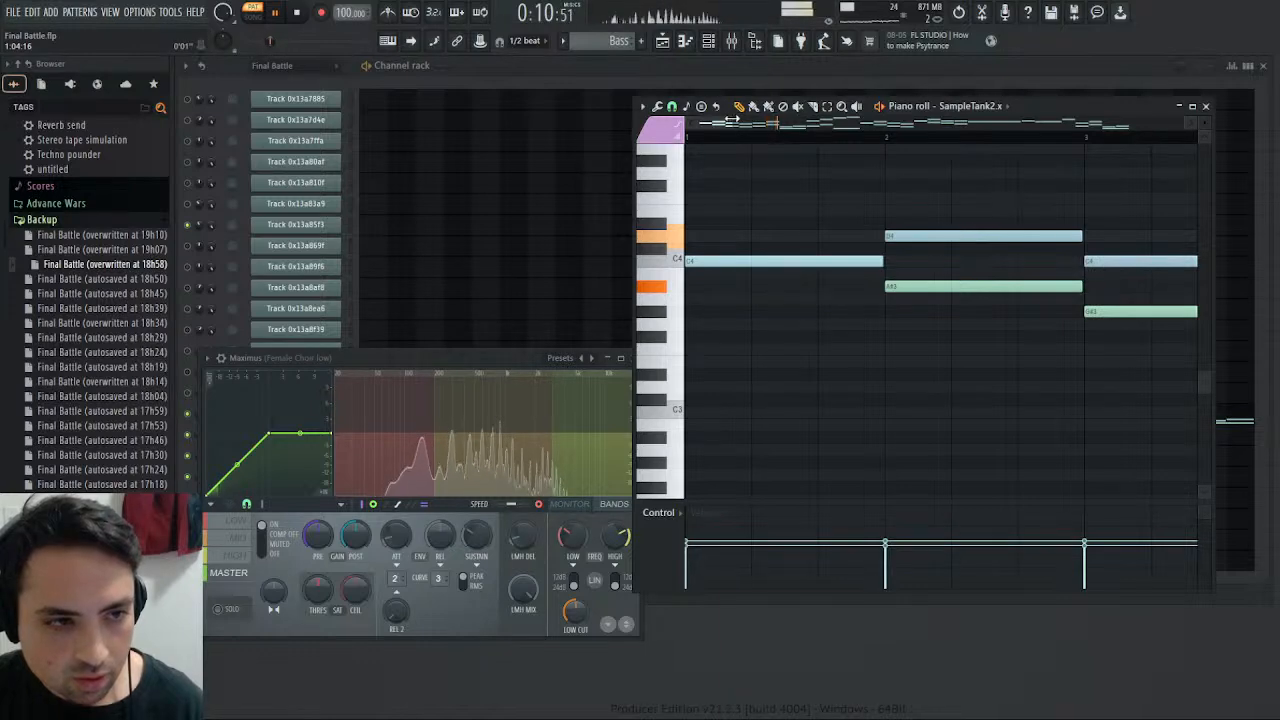
left_click_drag(732, 118, 1100, 132)
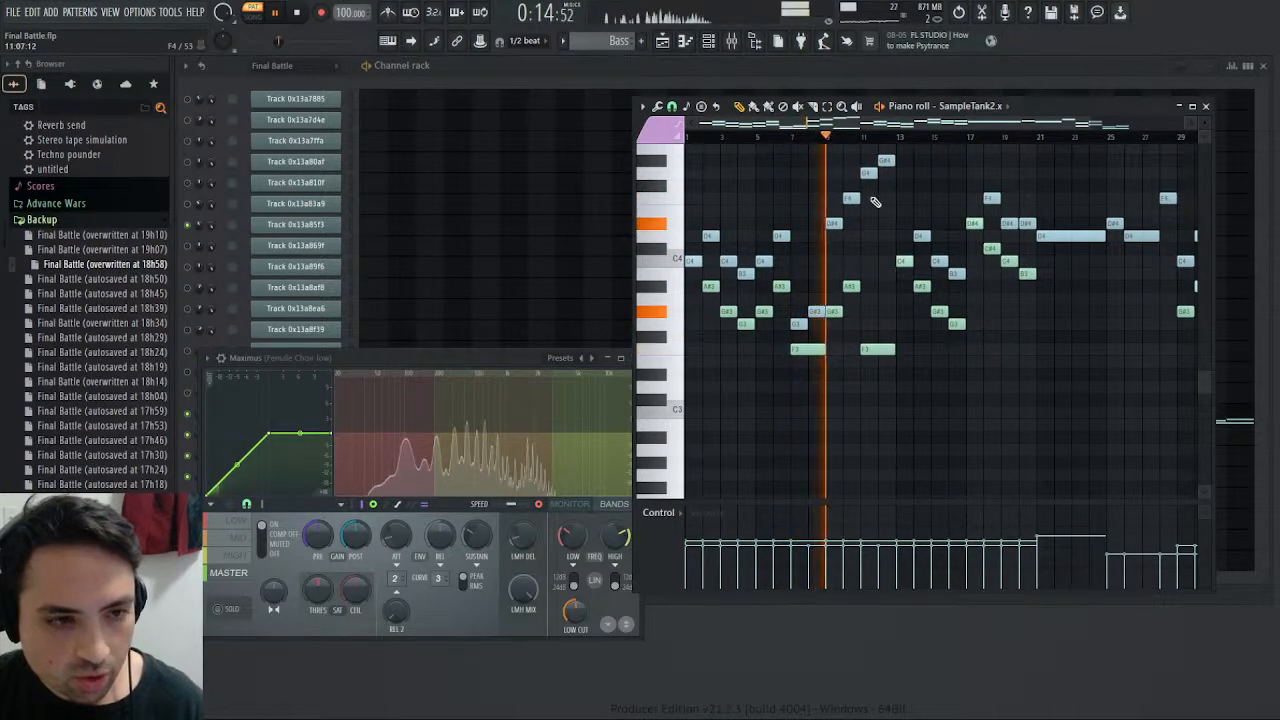
scroll(905, 208, "up", 3)
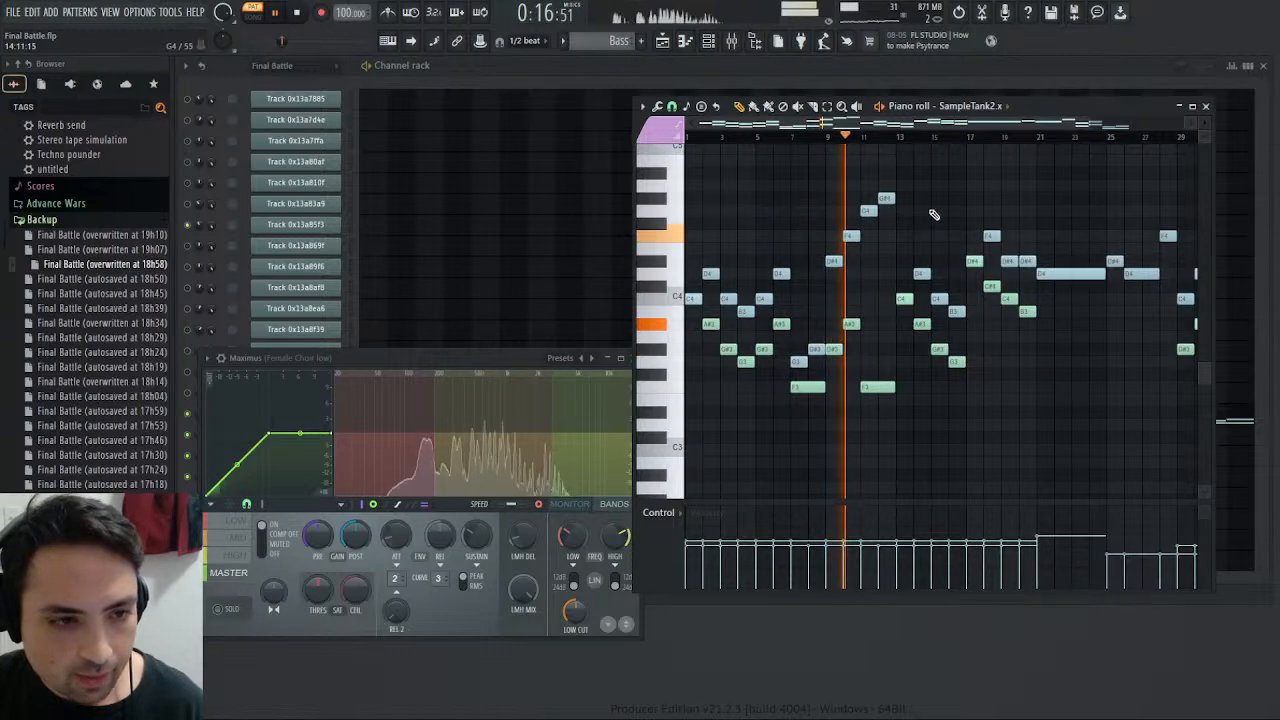
left_click_drag(440, 359, 874, 395)
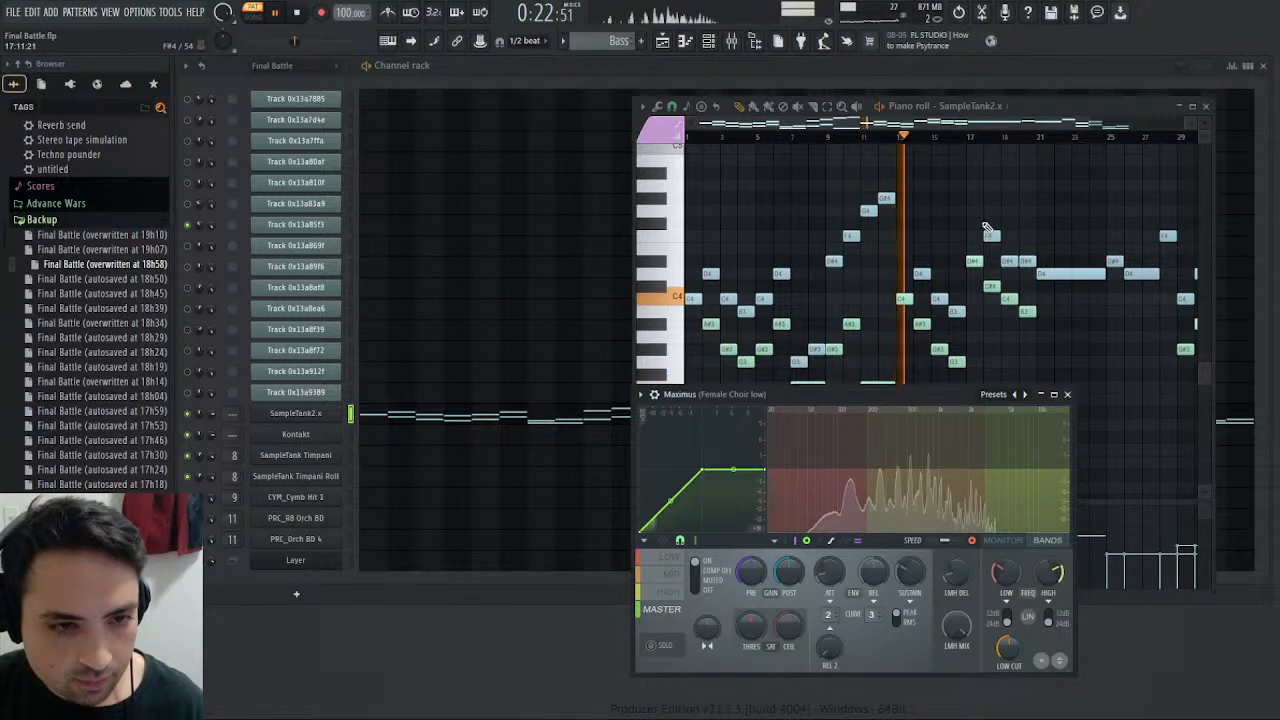
left_click(993, 137)
left_click(1038, 137)
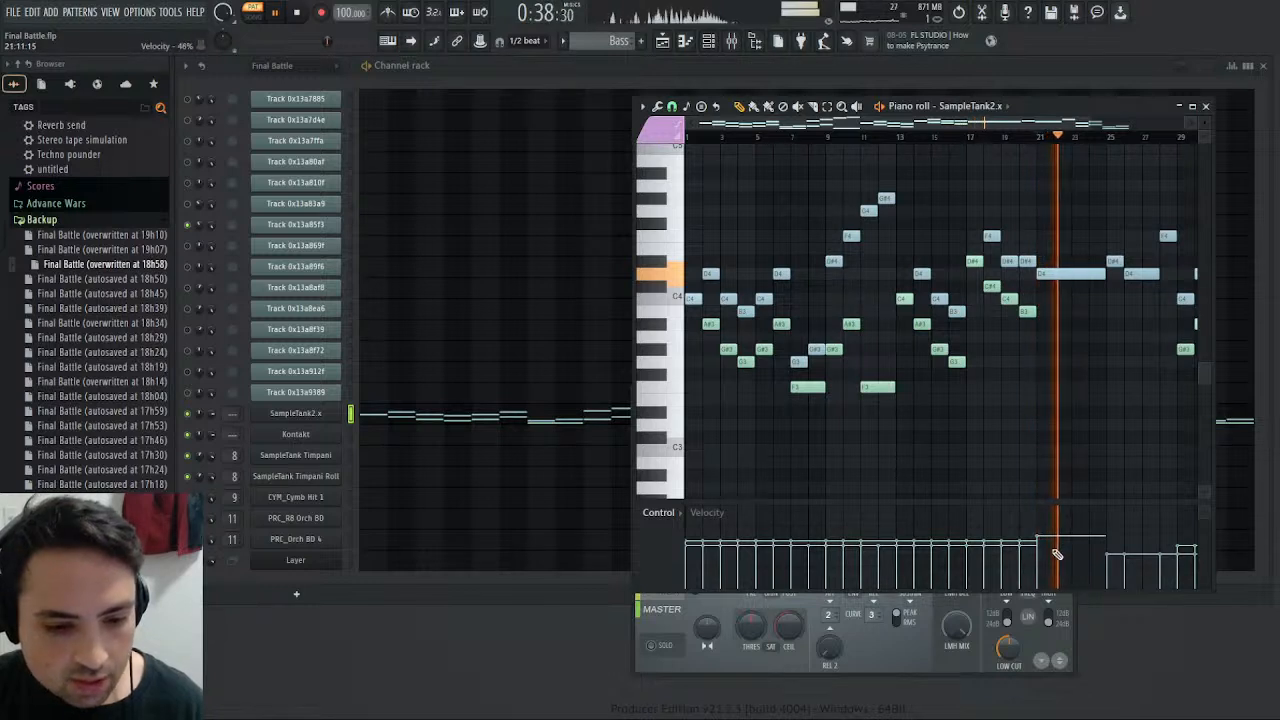
- Try the mid band's LMH delay in Maximus with the monitor display on, replaying from bar 21
left_click(882, 658)
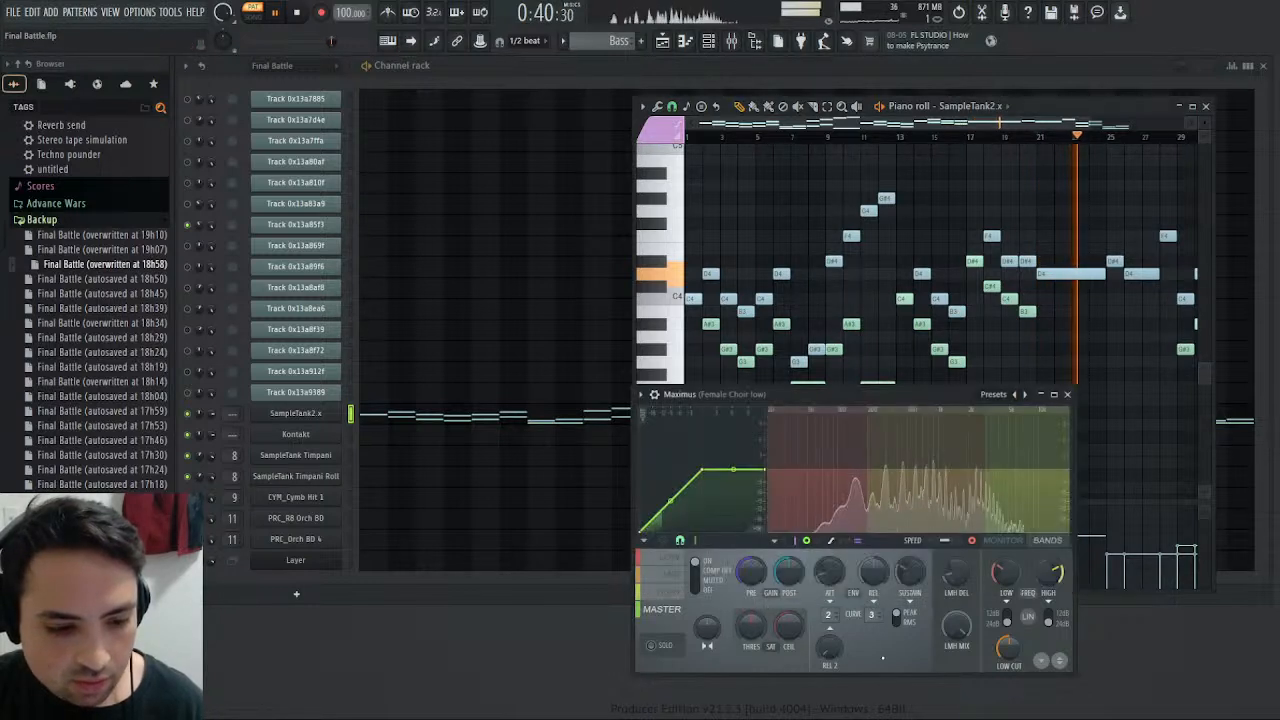
left_click(1004, 541)
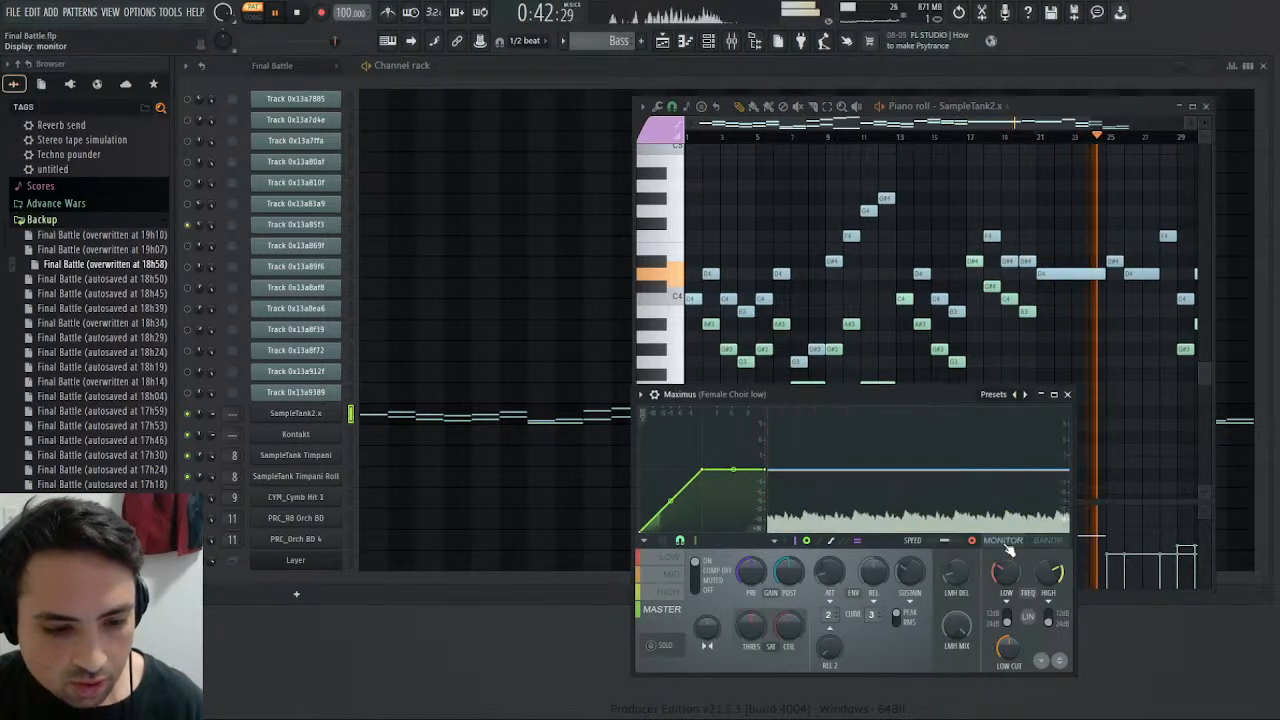
left_click(672, 573)
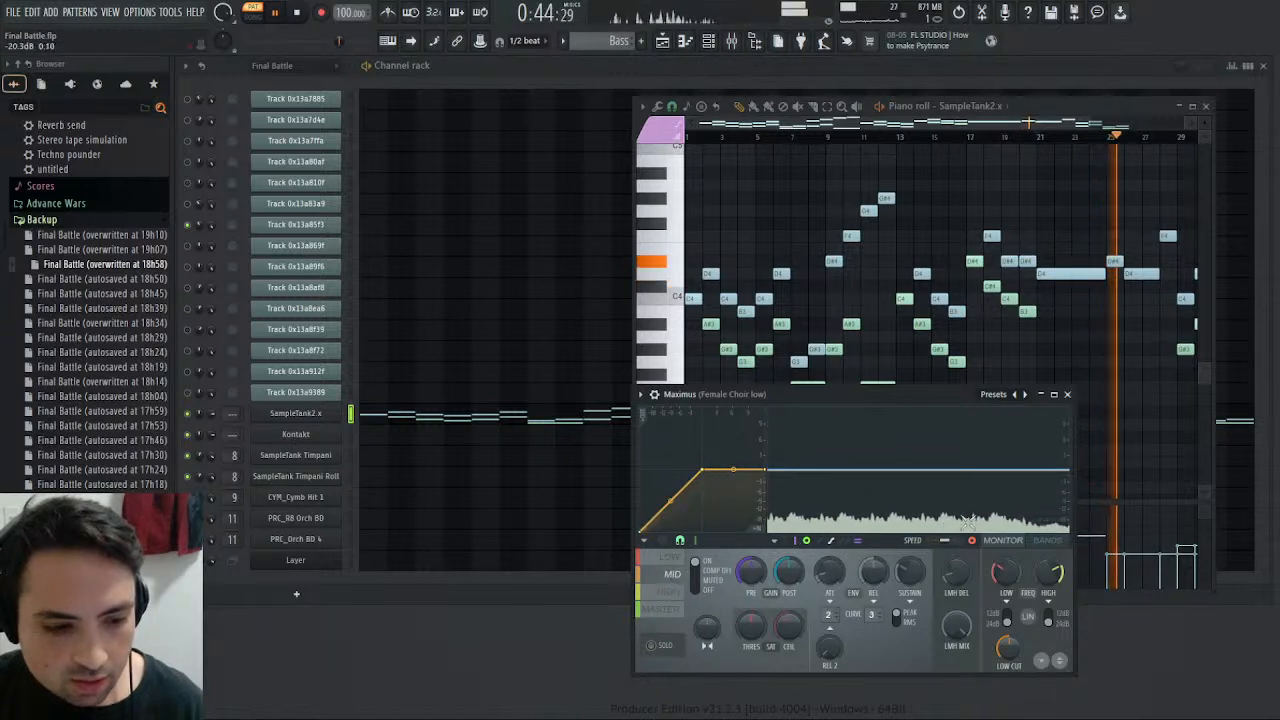
left_click(1042, 137)
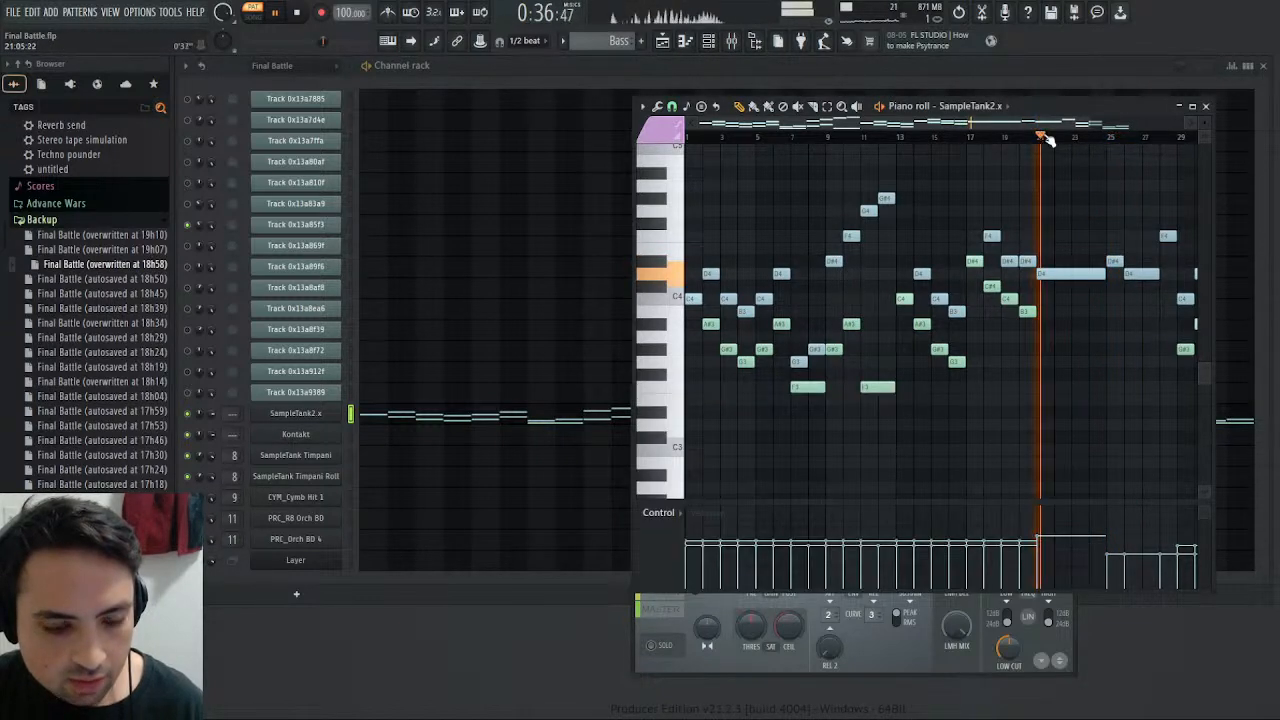
left_click(908, 624)
left_click_drag(955, 573, 955, 577)
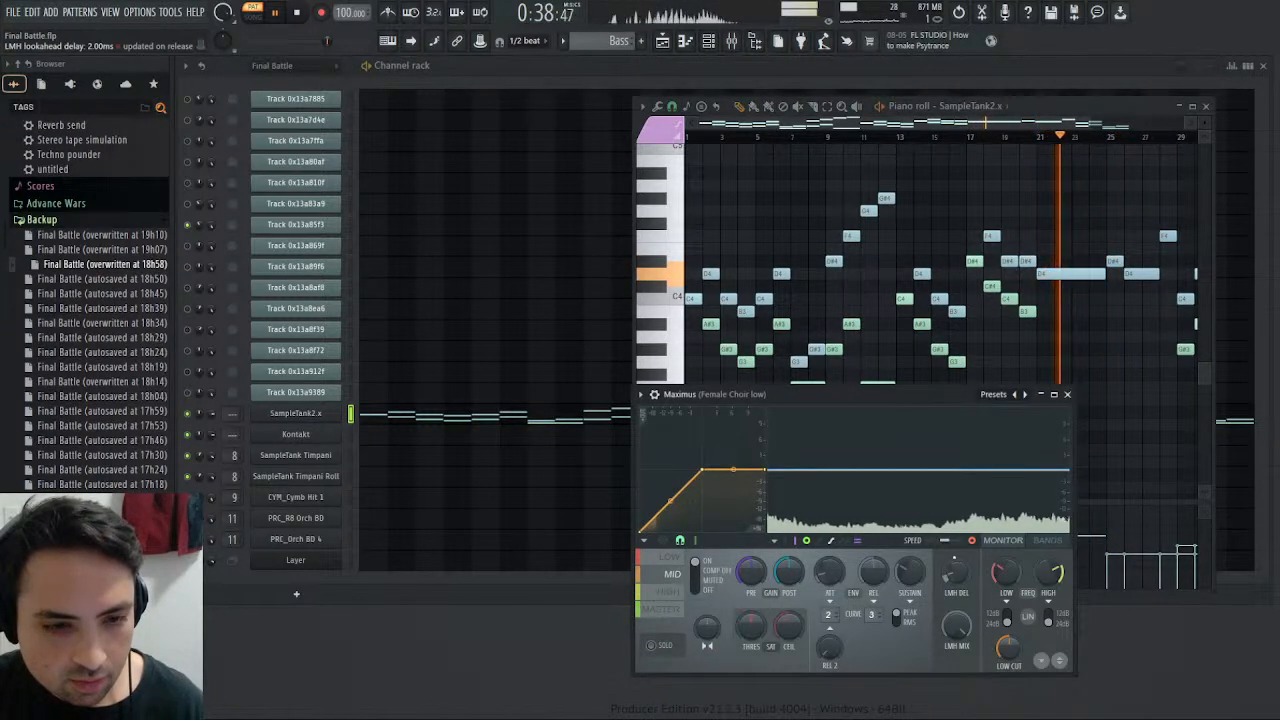
- Remove Maximus from slot 4 of the Female Choir low track
left_click(1067, 394)
left_click(732, 41)
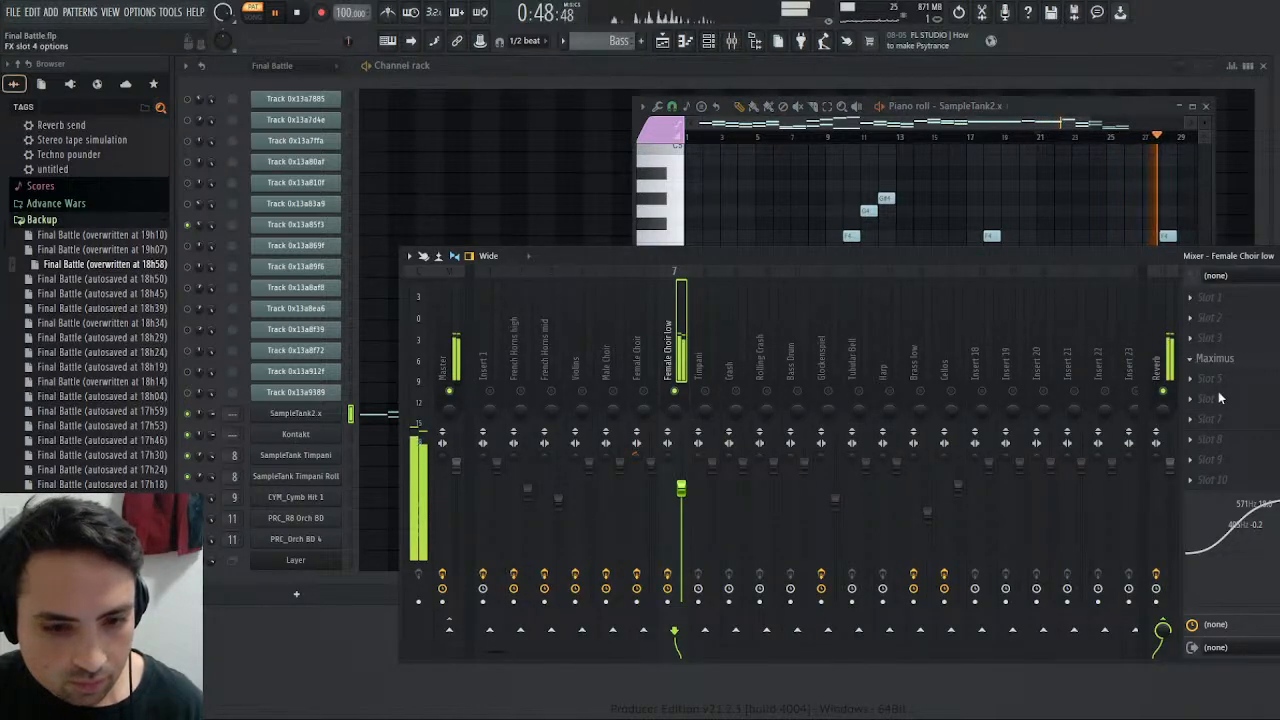
left_click(727, 417)
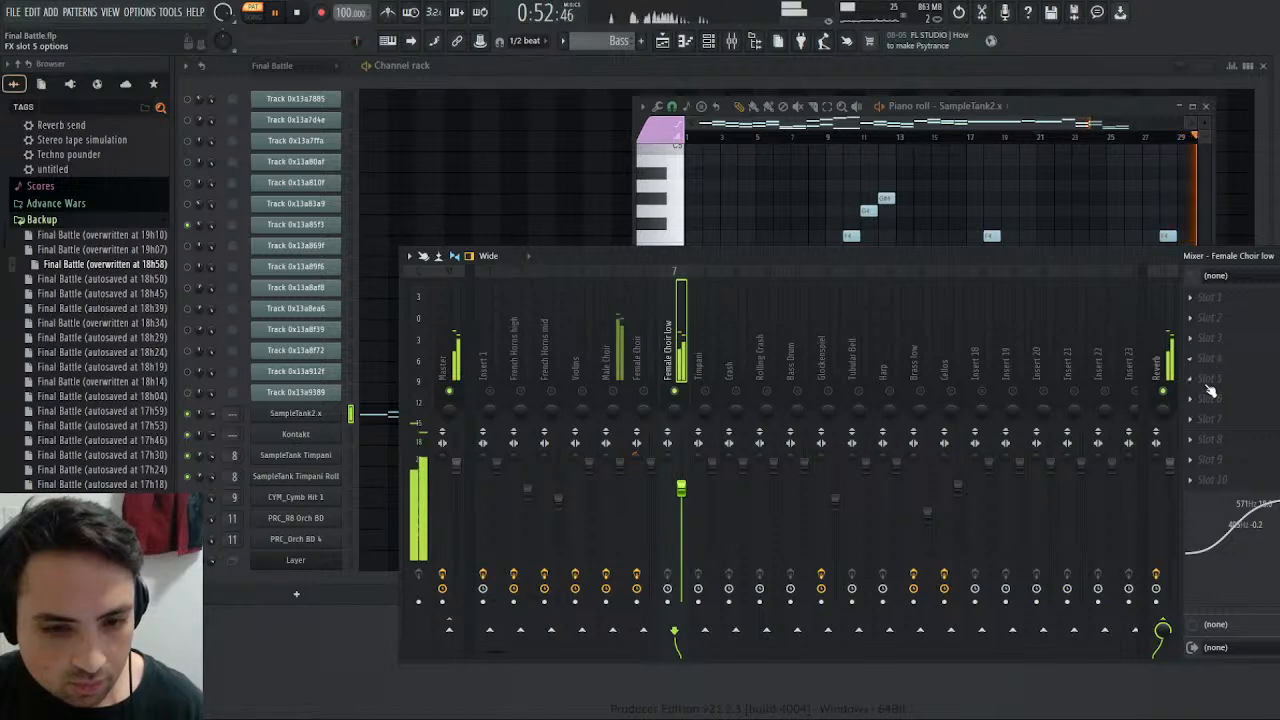
- Inspect the two Female Choir parts in SampleTank while playing the Bass pattern, and stop playback with part 4 selected
left_click(889, 108)
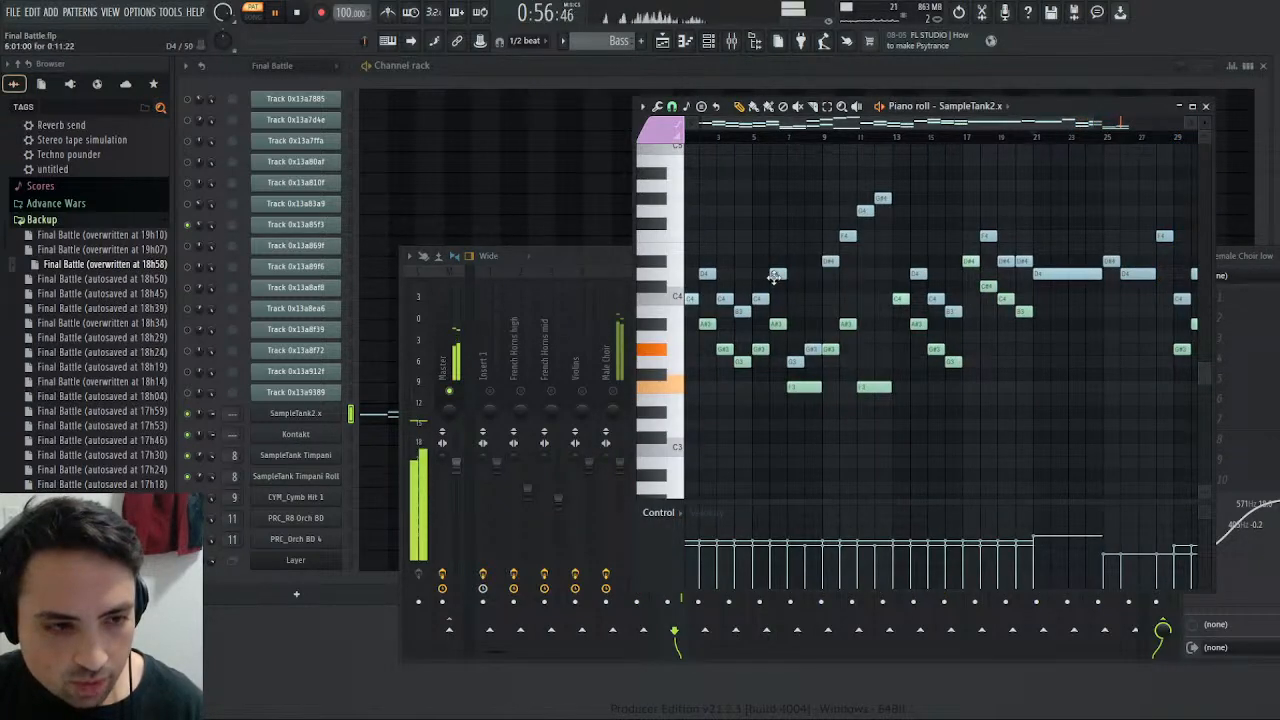
left_click(317, 417)
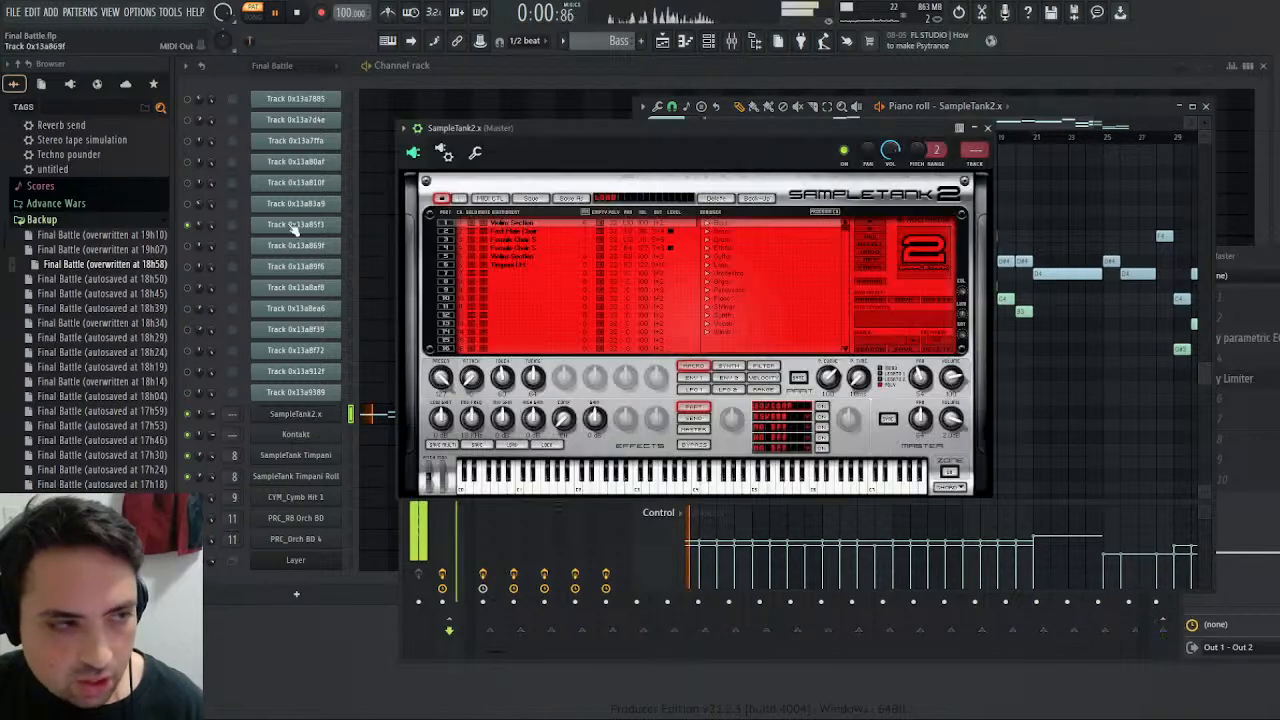
key("space")
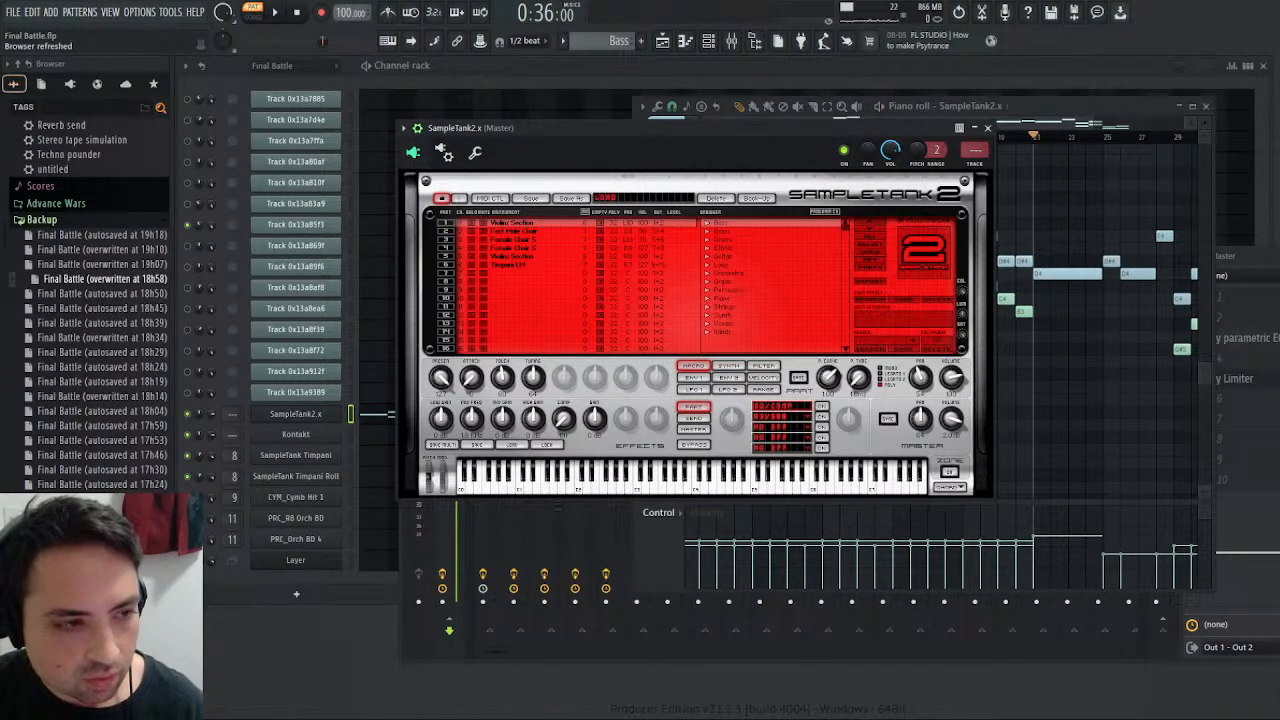
left_click(514, 240)
key("space")
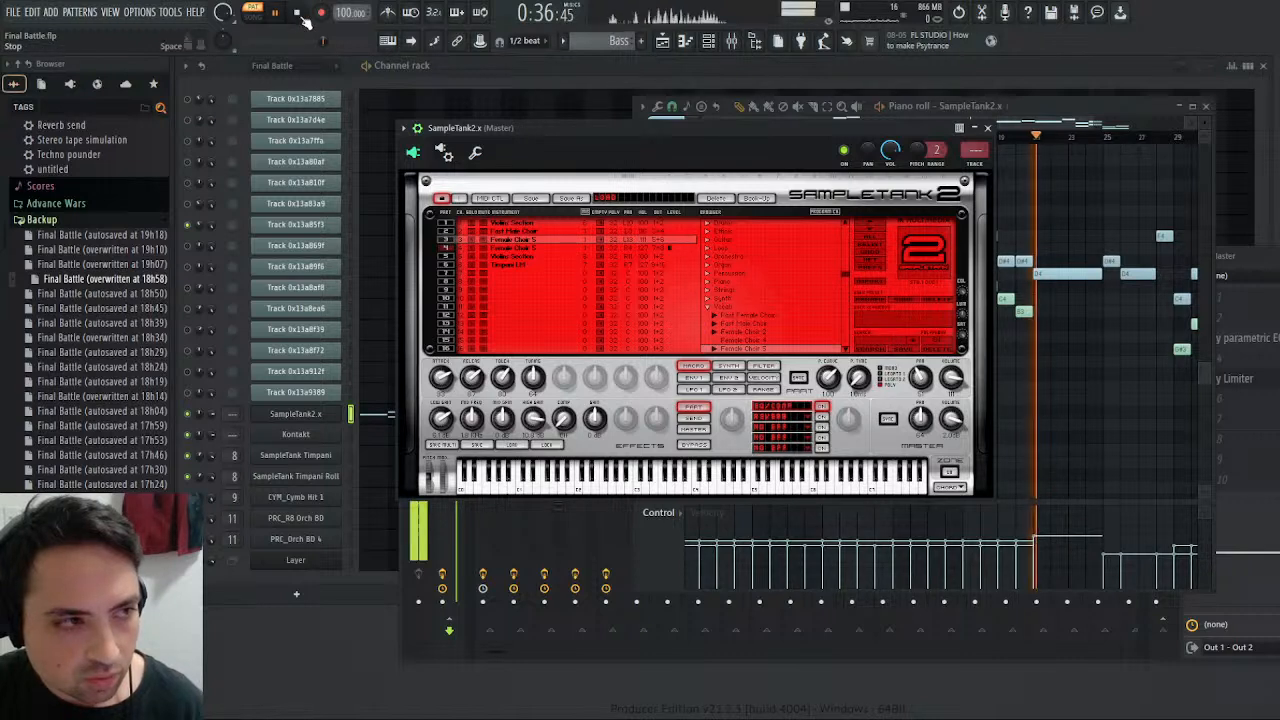
left_click(532, 250)
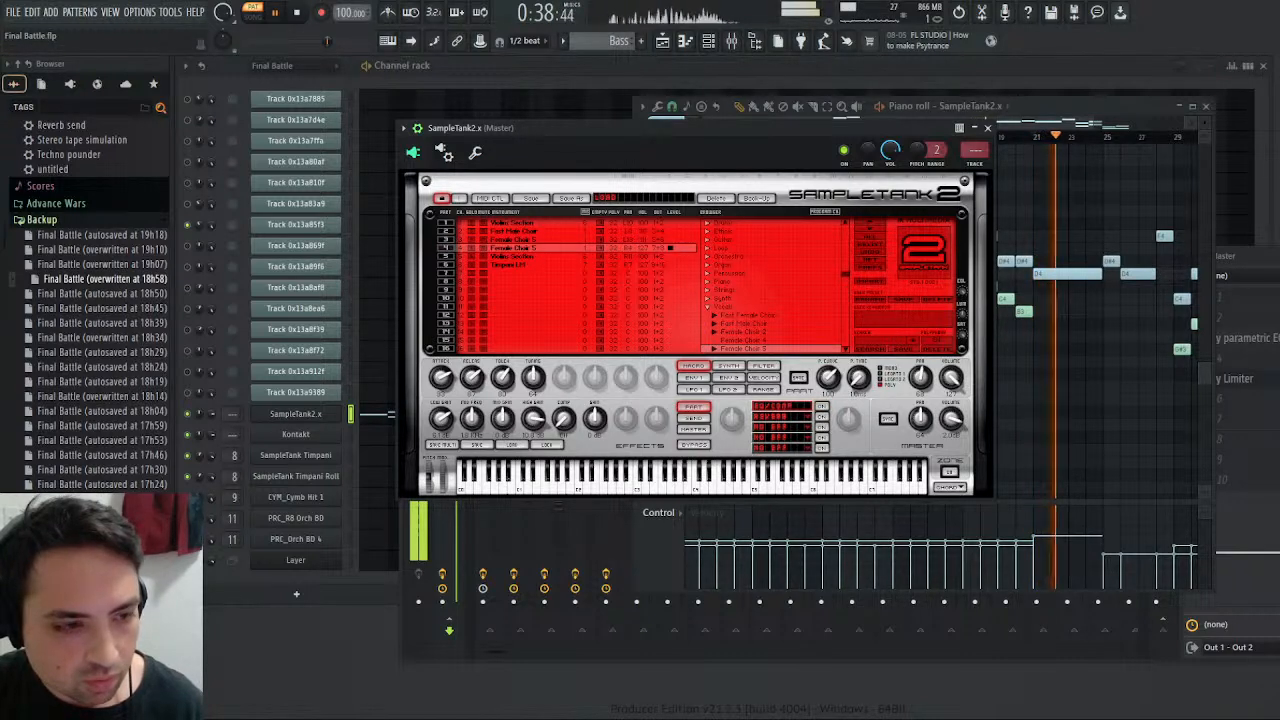
left_click(297, 12)
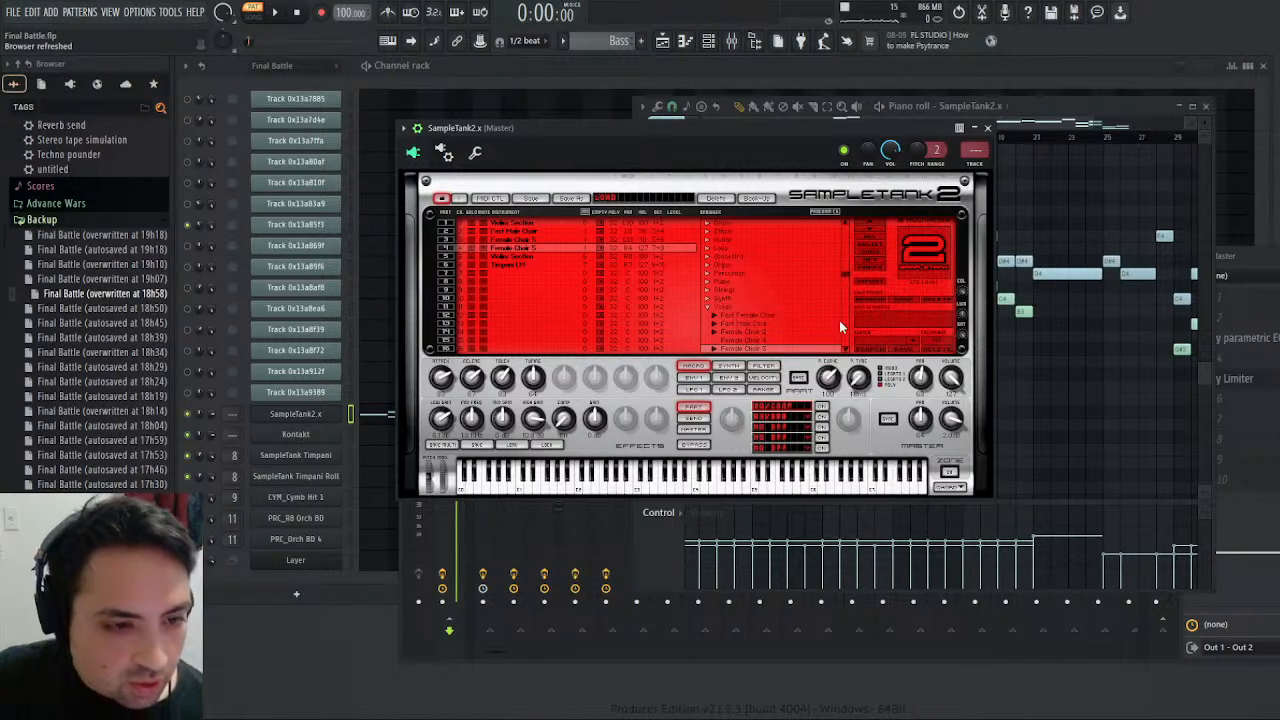
- Show SampleTank's filter settings, replay the Bass pattern with the Male Choir track soloed, and inspect the Fast Male Choir part
left_click(693, 389)
left_click(763, 366)
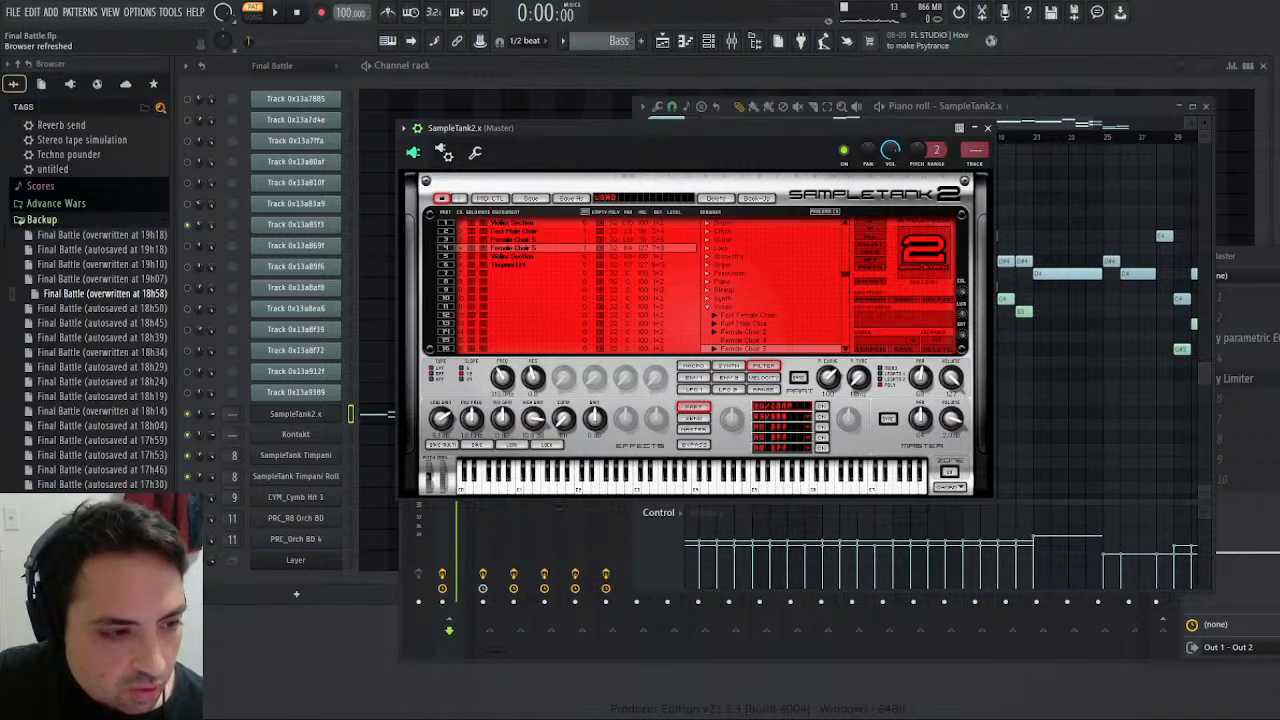
left_click(277, 13)
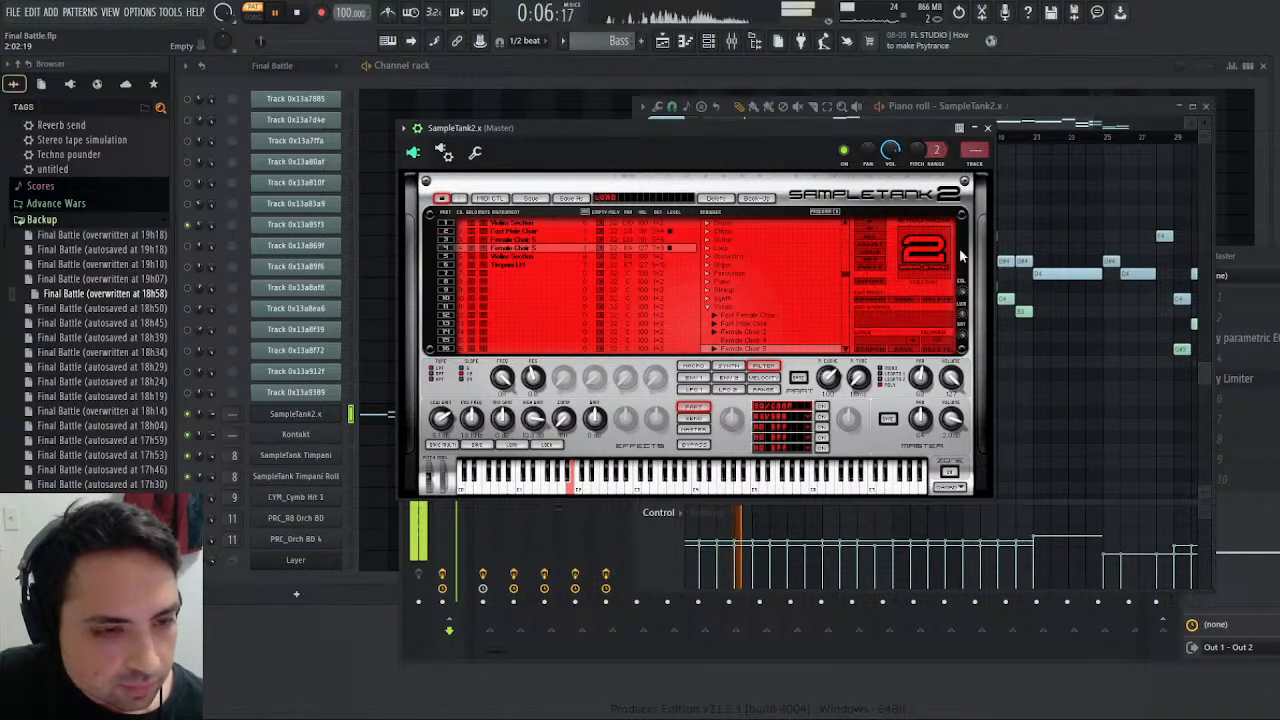
key("F9")
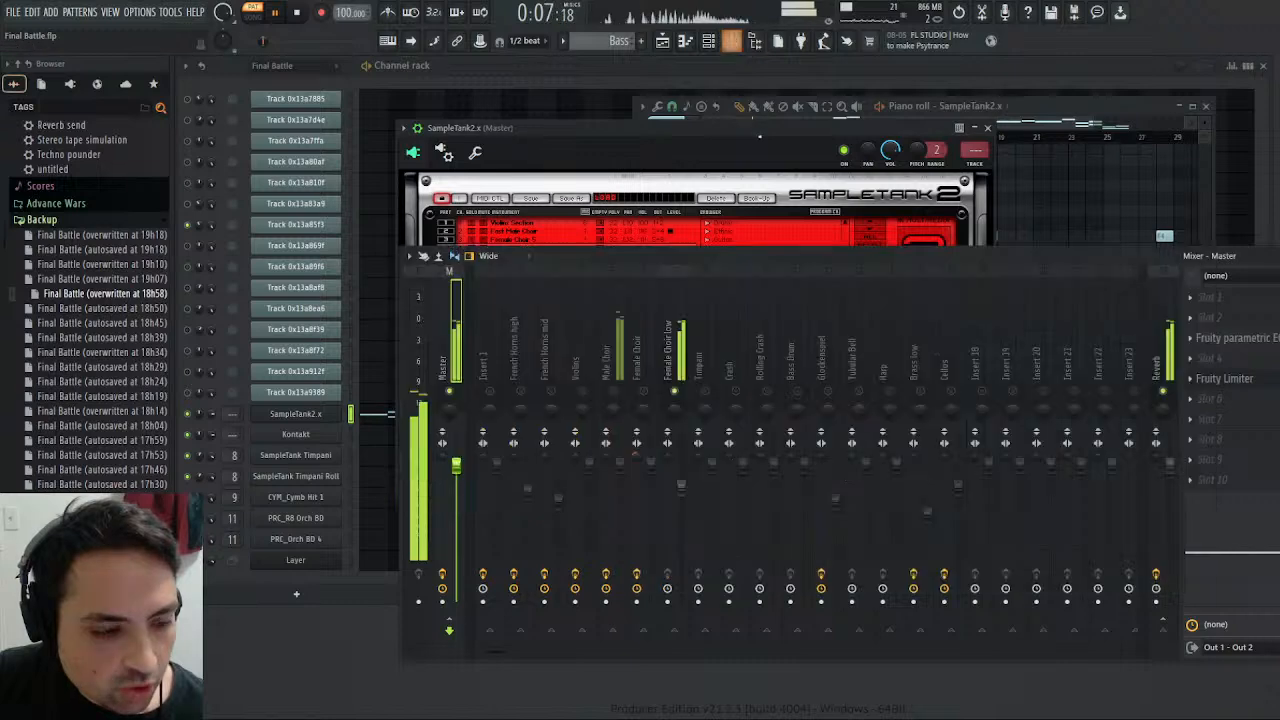
left_click(614, 394)
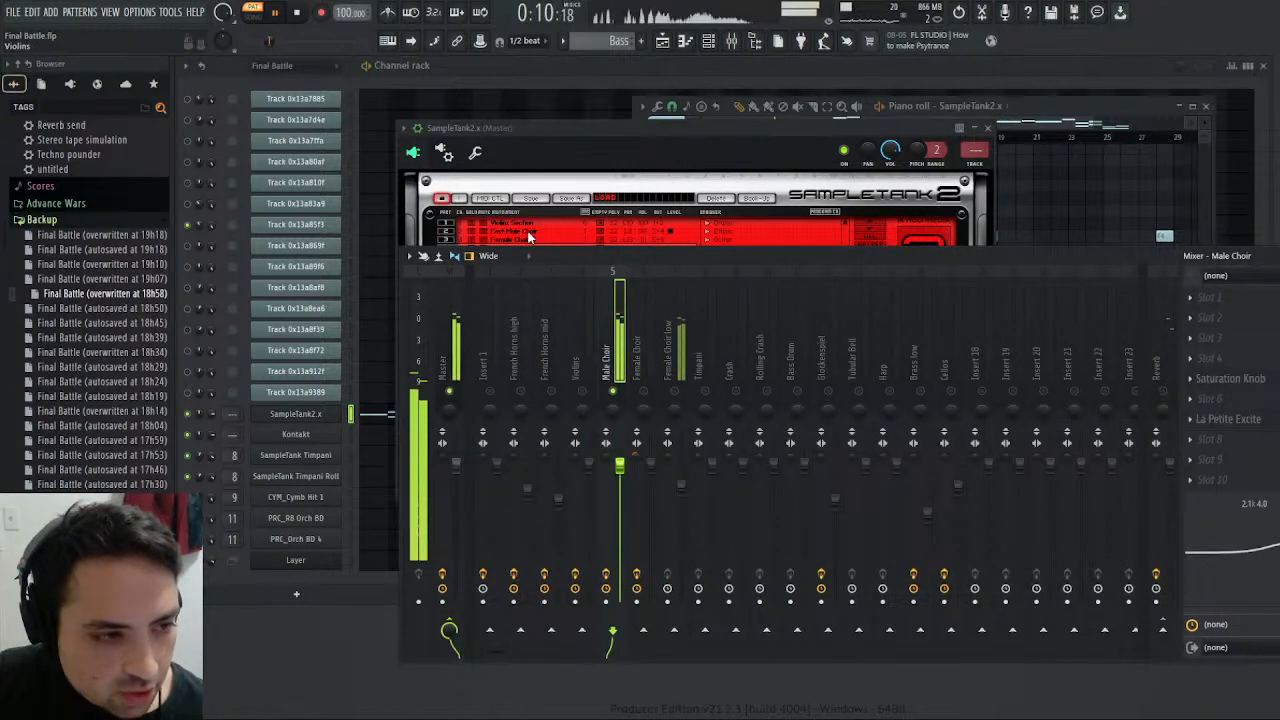
left_click_drag(620, 128, 492, 146)
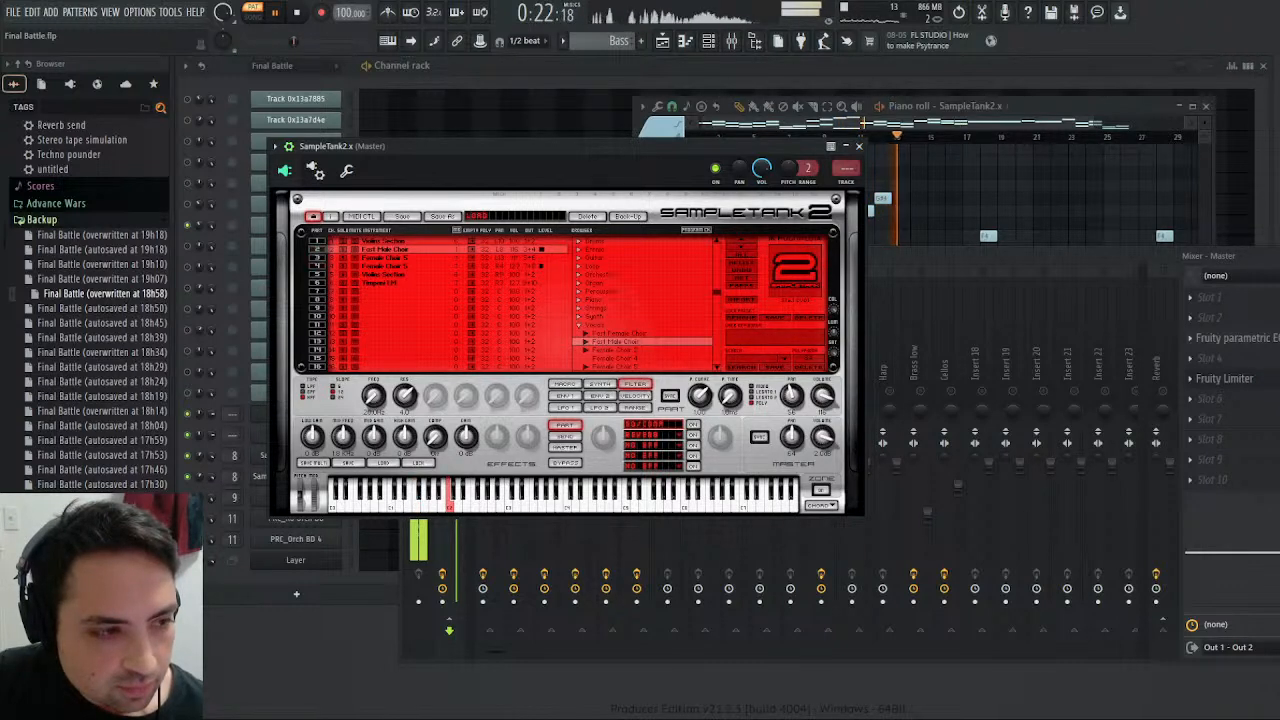
- Compare the filter settings of SampleTank's Female Choir parts 3 and 4 while listening to the Harmony pattern
left_click(385, 258)
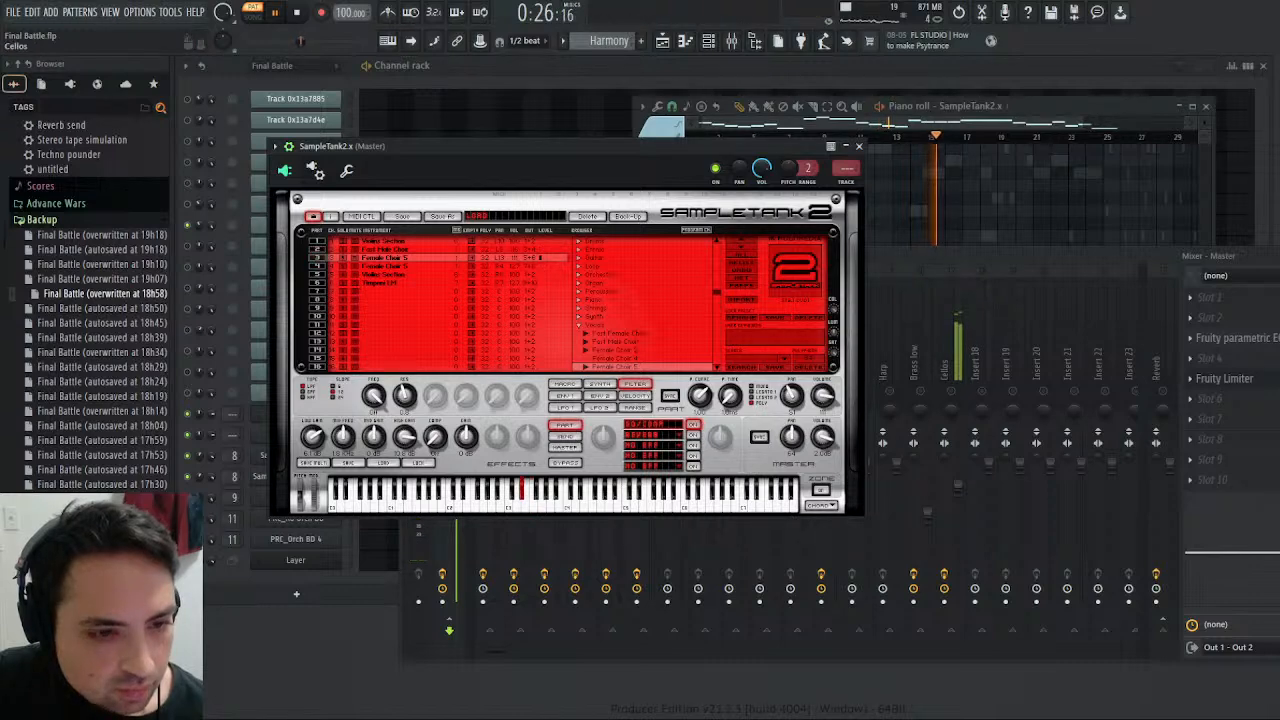
left_click(946, 388)
right_click(648, 388)
left_click(540, 145)
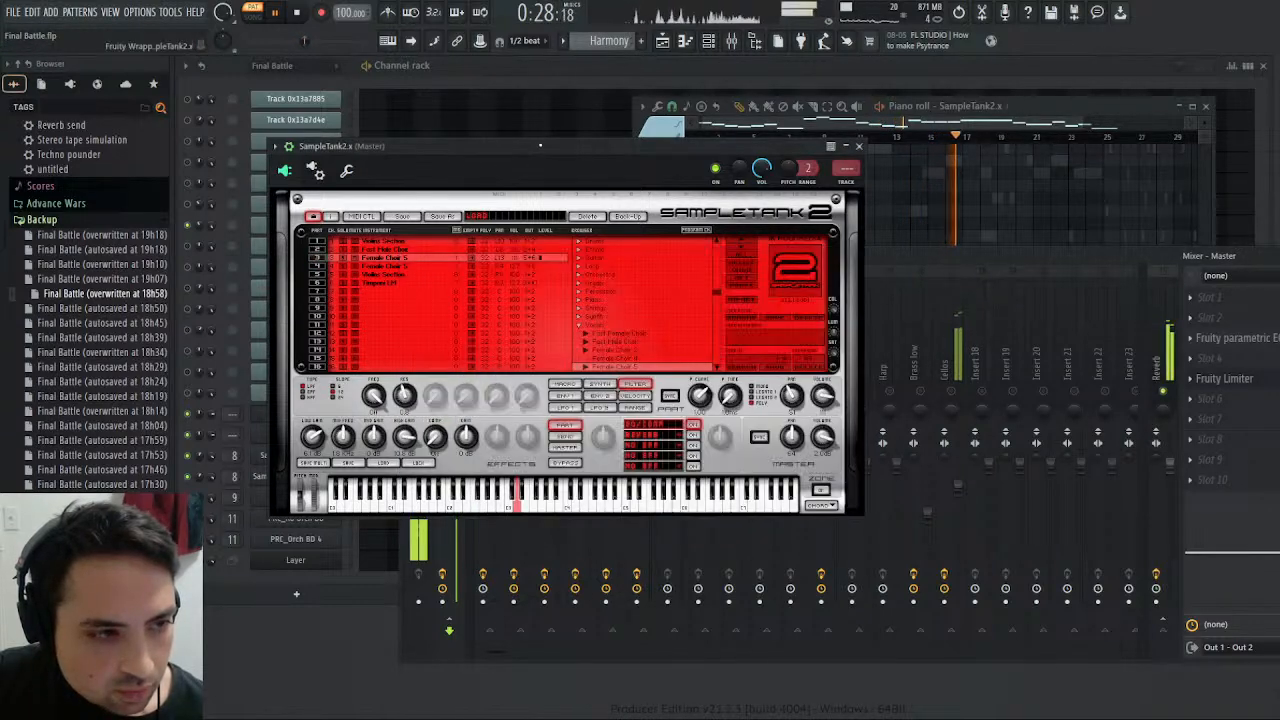
left_click(397, 264)
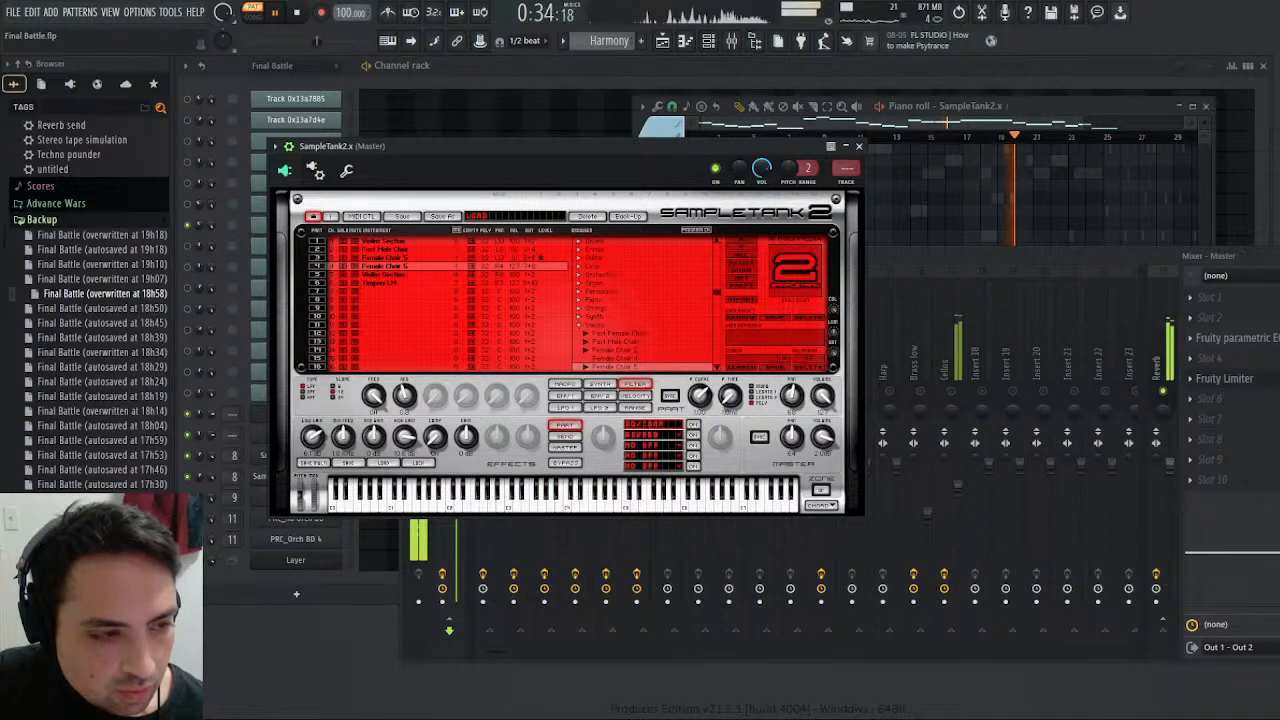
left_click(392, 258)
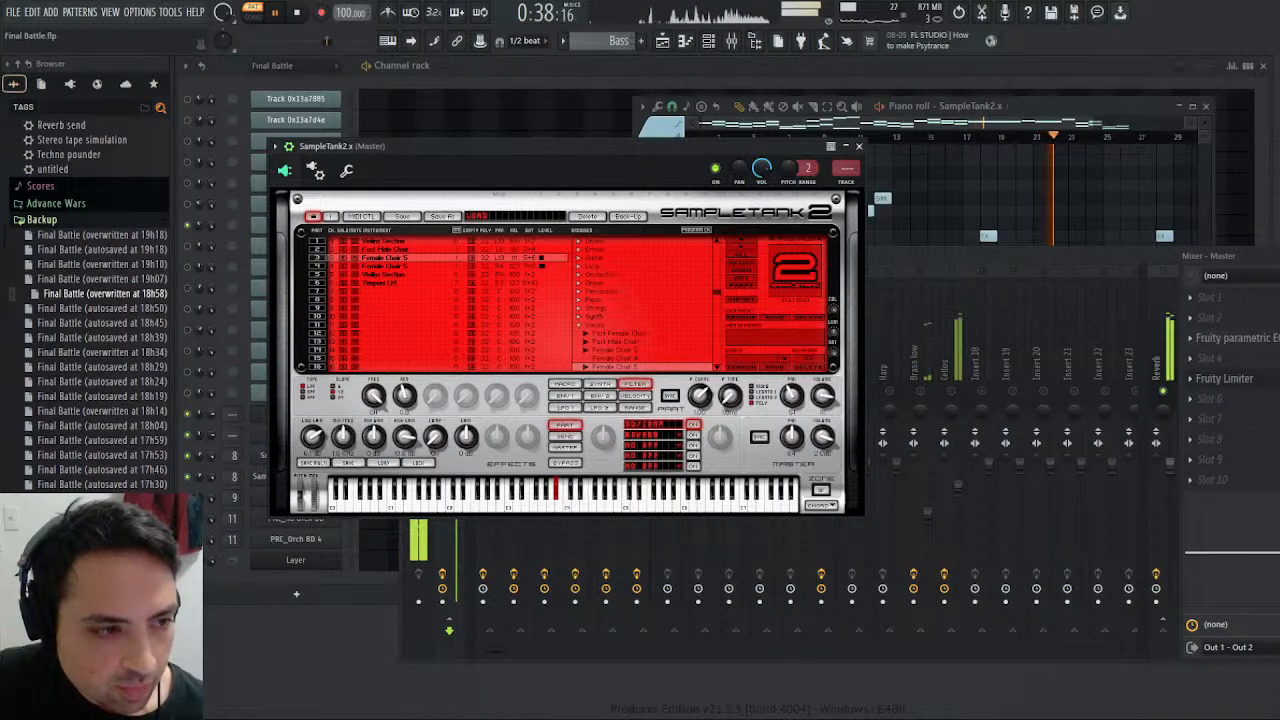
- Compare SampleTank's Female Choir parts 3 and 4 and the two Female Choir mixer tracks while listening to the Bass and Harmony patterns
left_click(394, 266)
key("F9")
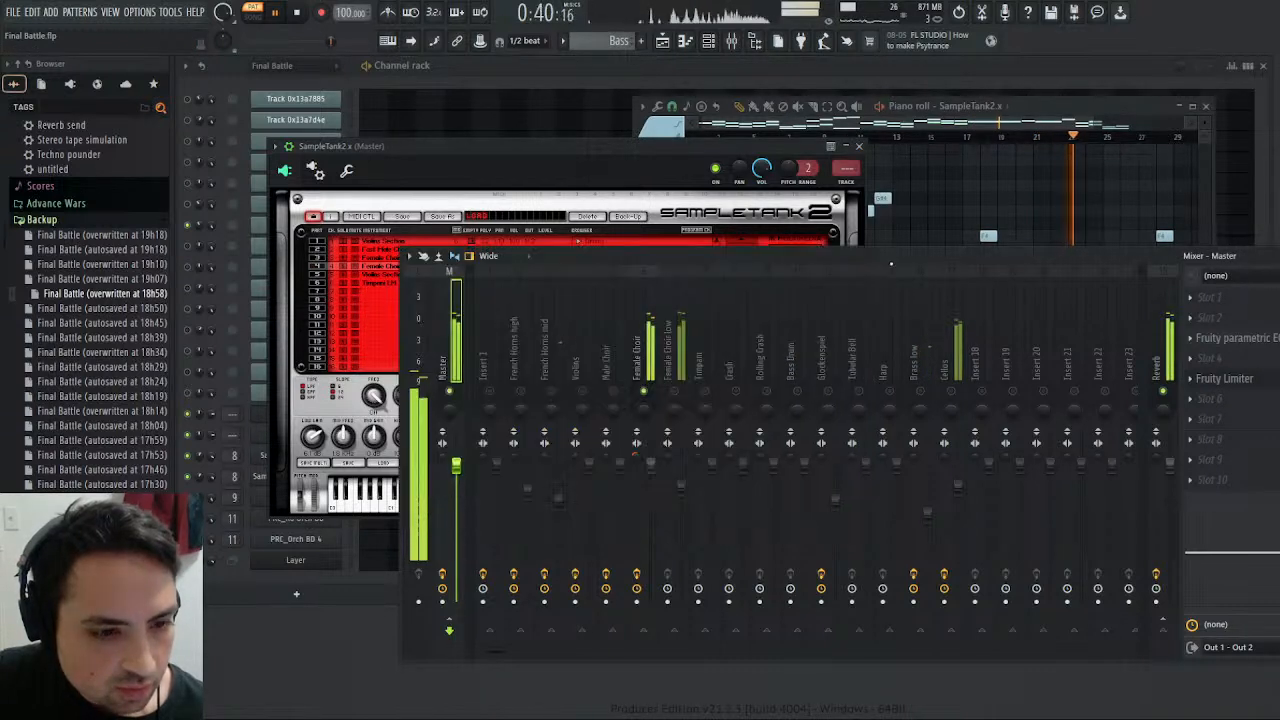
left_click(671, 365)
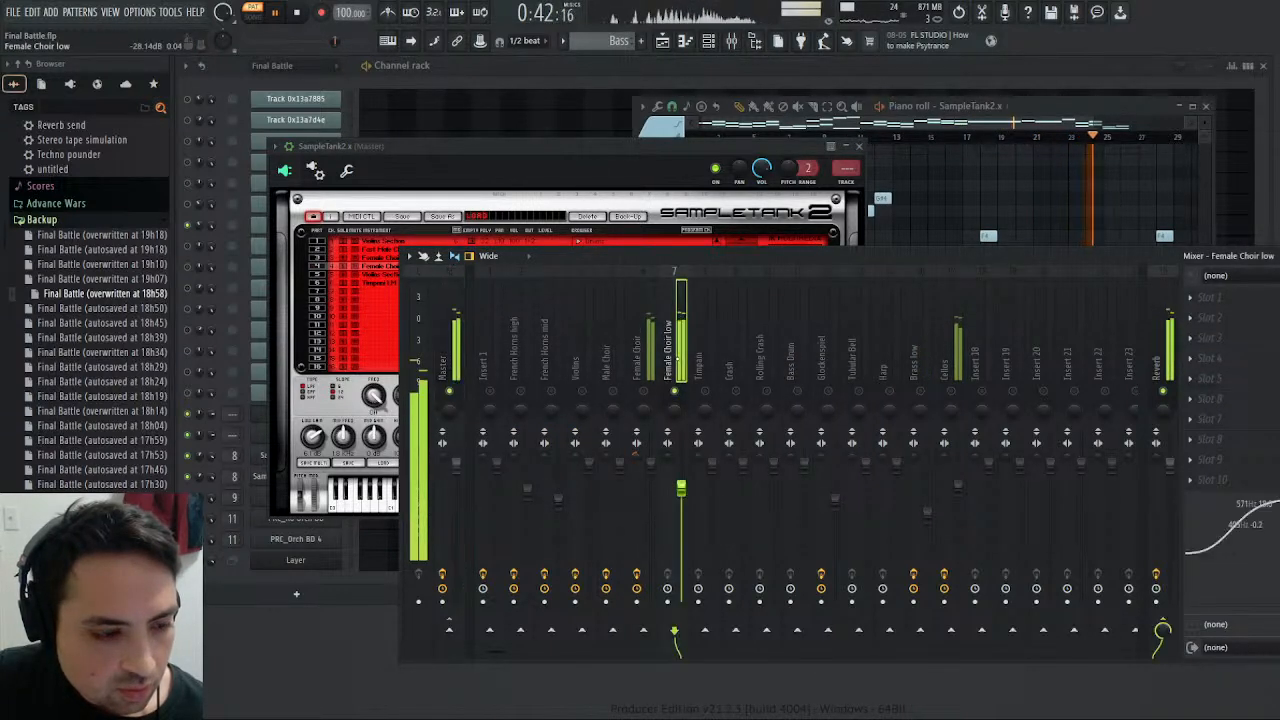
left_click(516, 150)
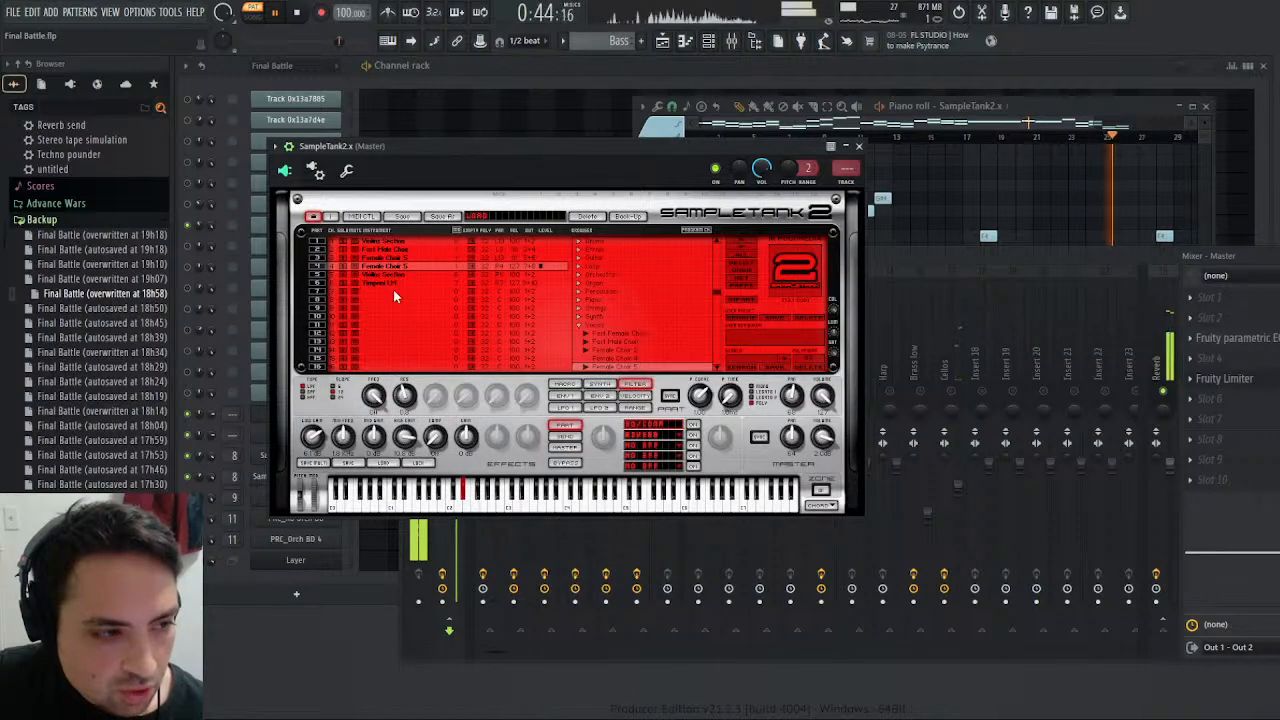
left_click(392, 259)
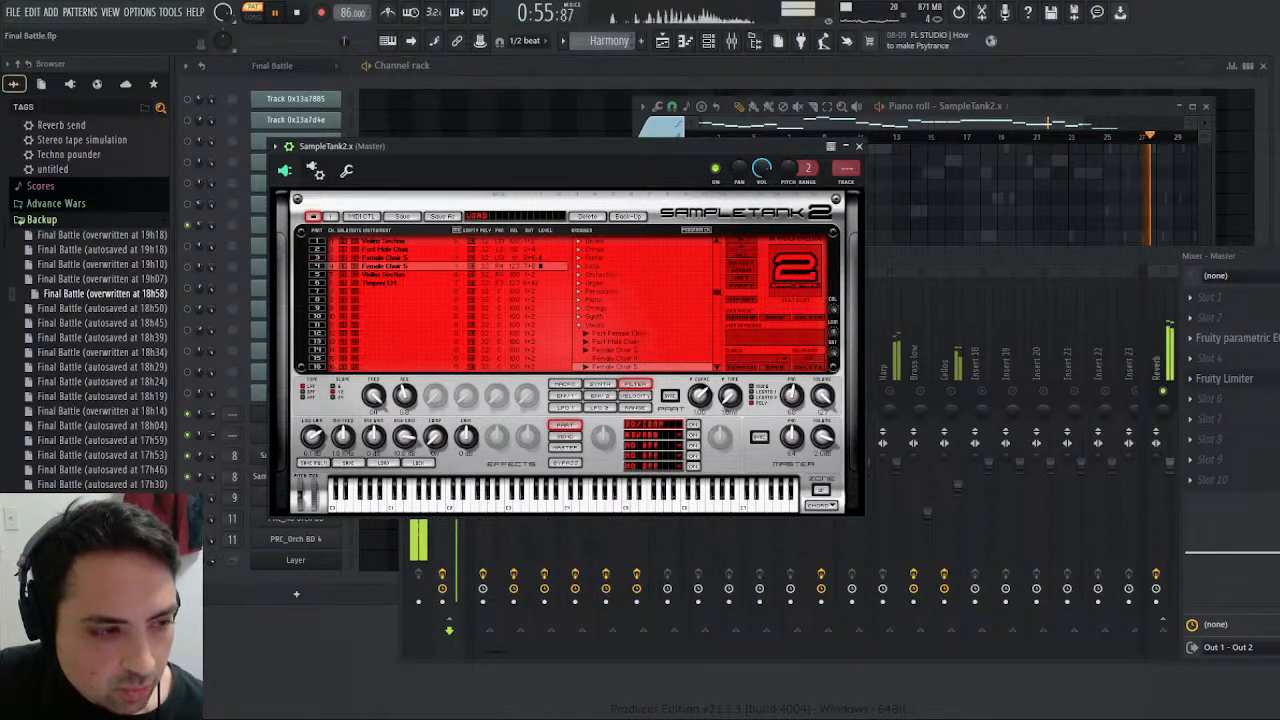
key("F9")
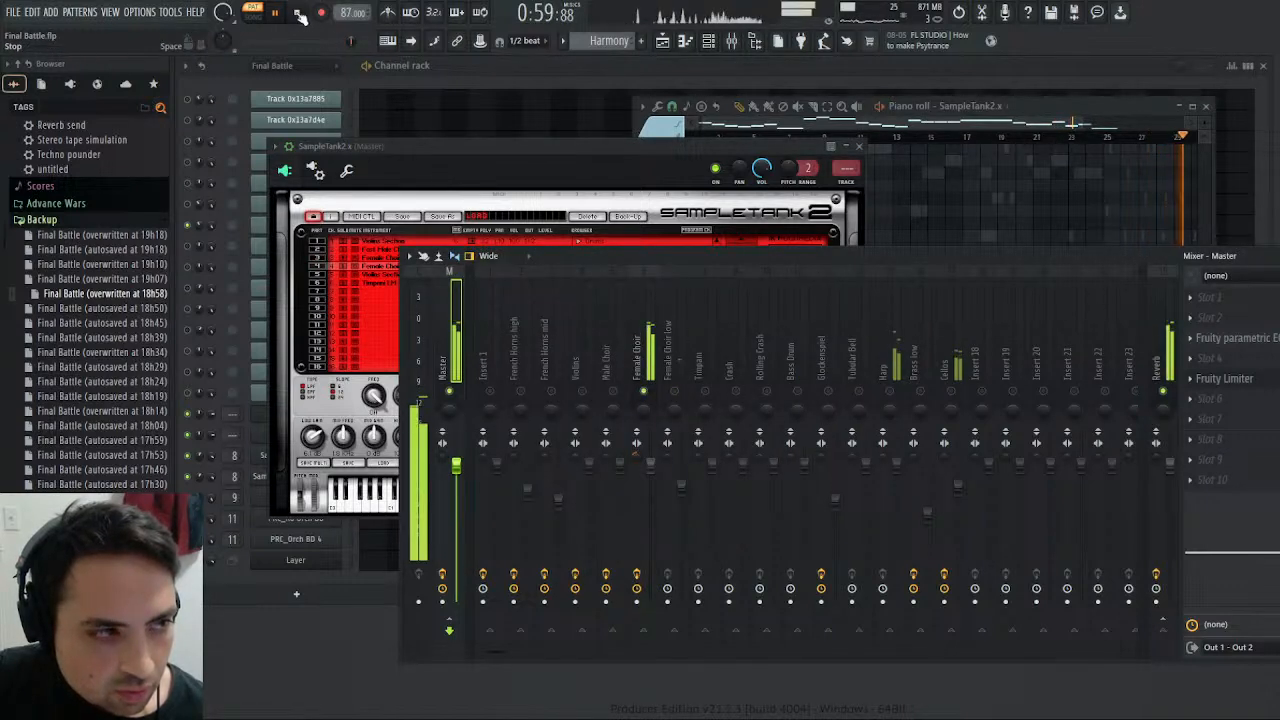
left_click(648, 338)
left_click_drag(1272, 517, 1279, 540)
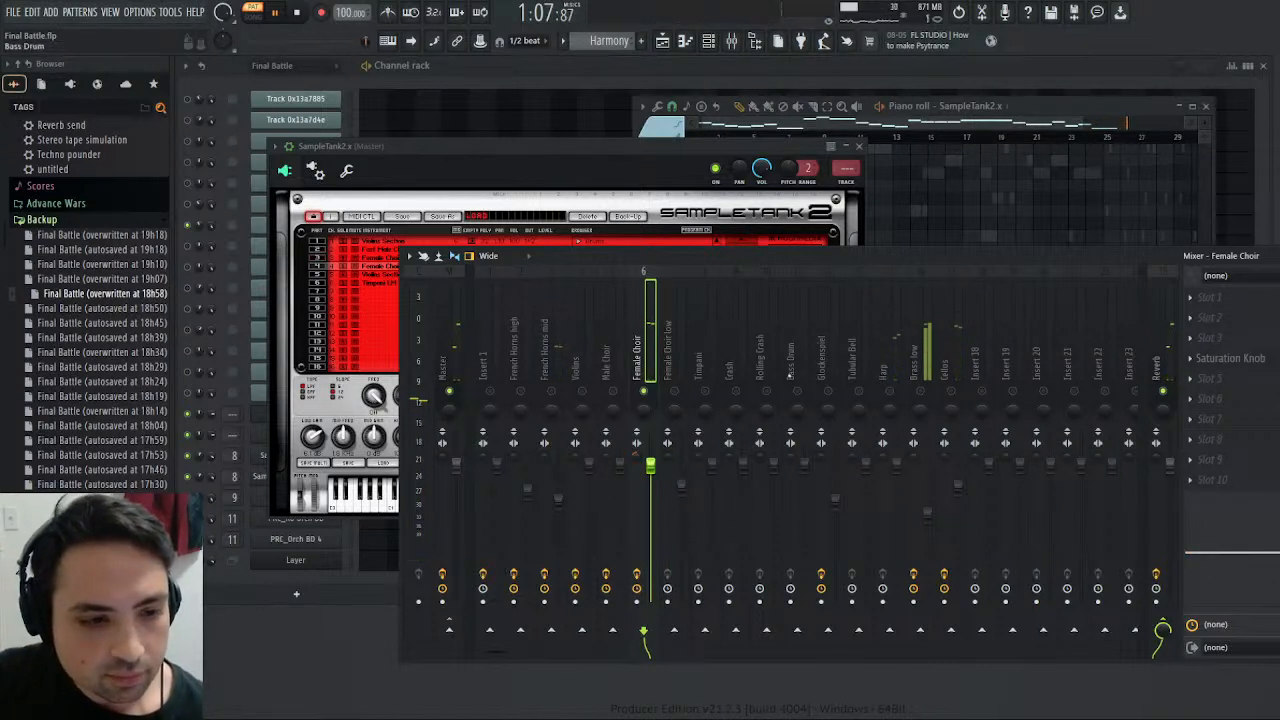
- Adjust the Female Choir low track's EQ band to 691 Hz at 8.6 and add Saturation Knob in slot 5
left_click(672, 375)
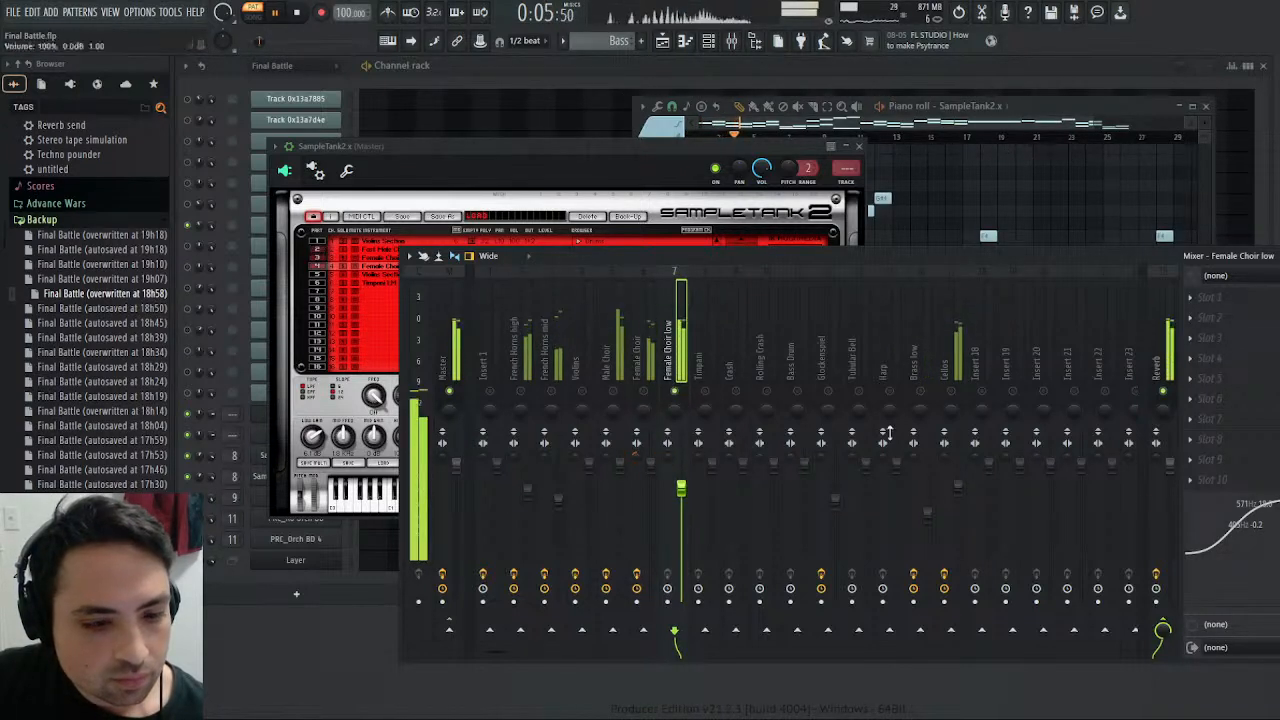
mouse_move(1259, 519)
left_mouse_down()
mouse_move(1268, 553)
mouse_move(1237, 514)
left_mouse_up()
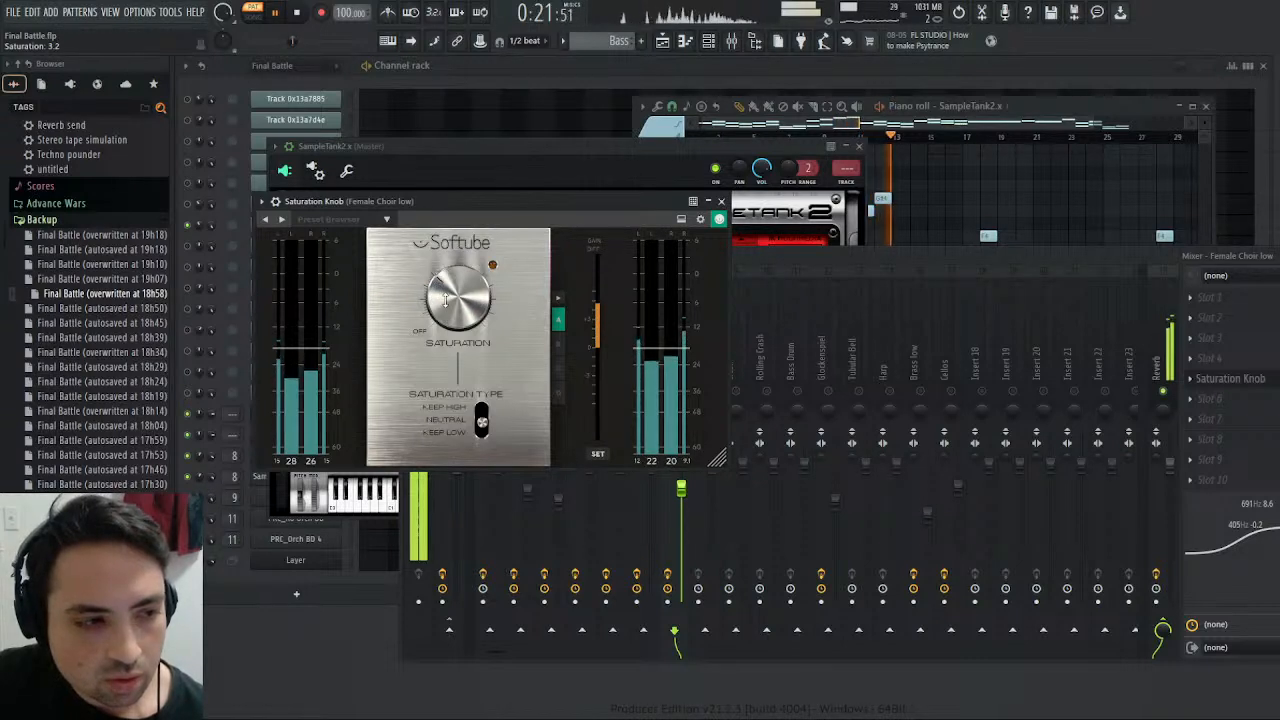
left_click(721, 201)
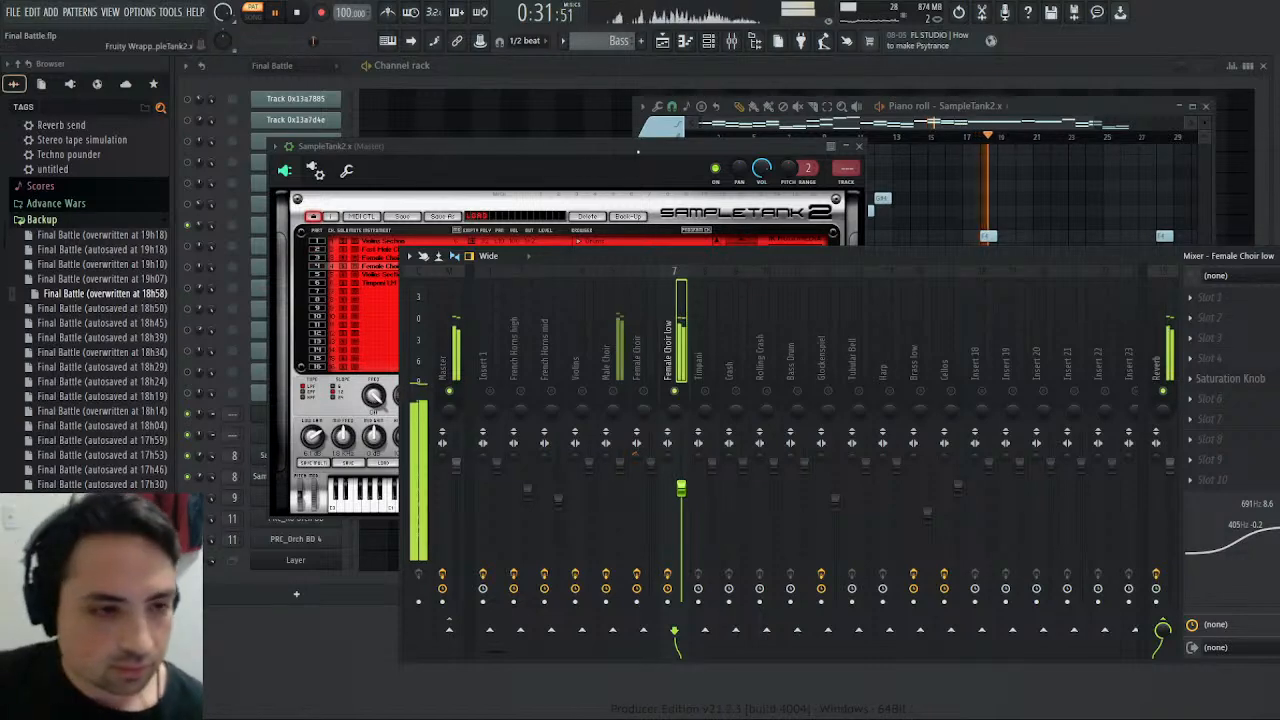
- Close the SampleTank and piano roll windows and stop playback
left_click(859, 146)
left_click(1205, 107)
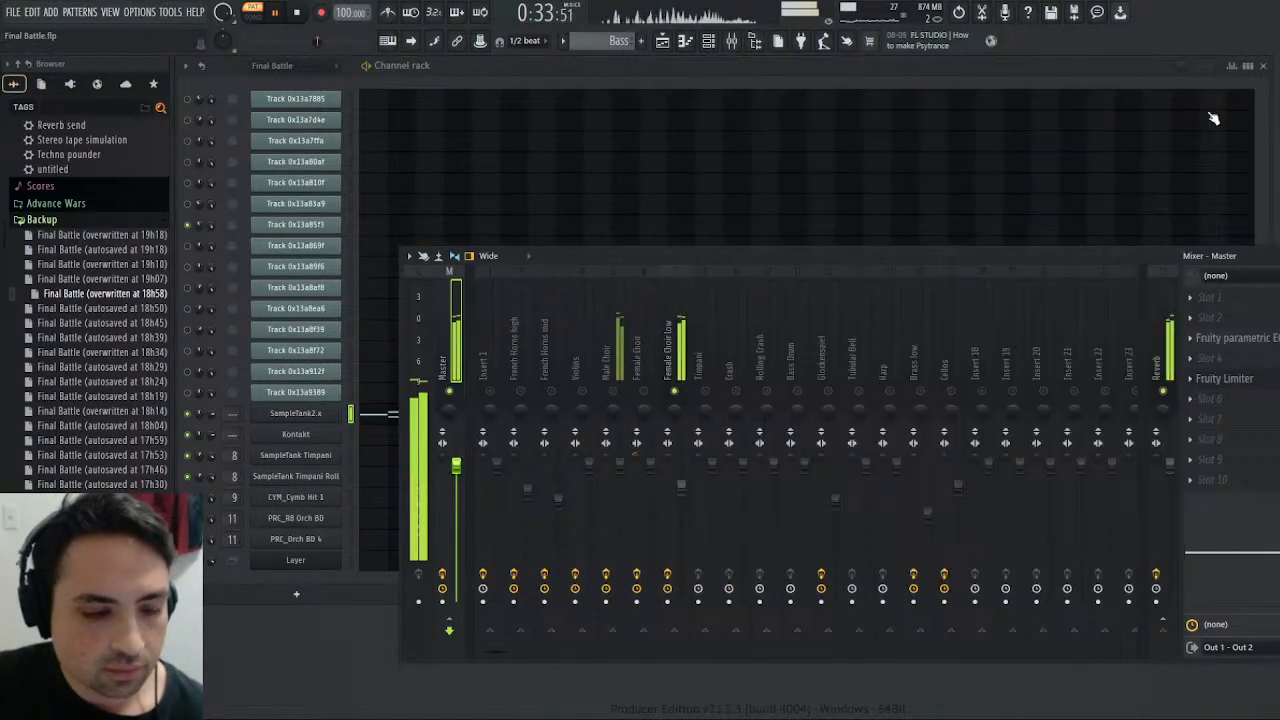
left_click(294, 14)
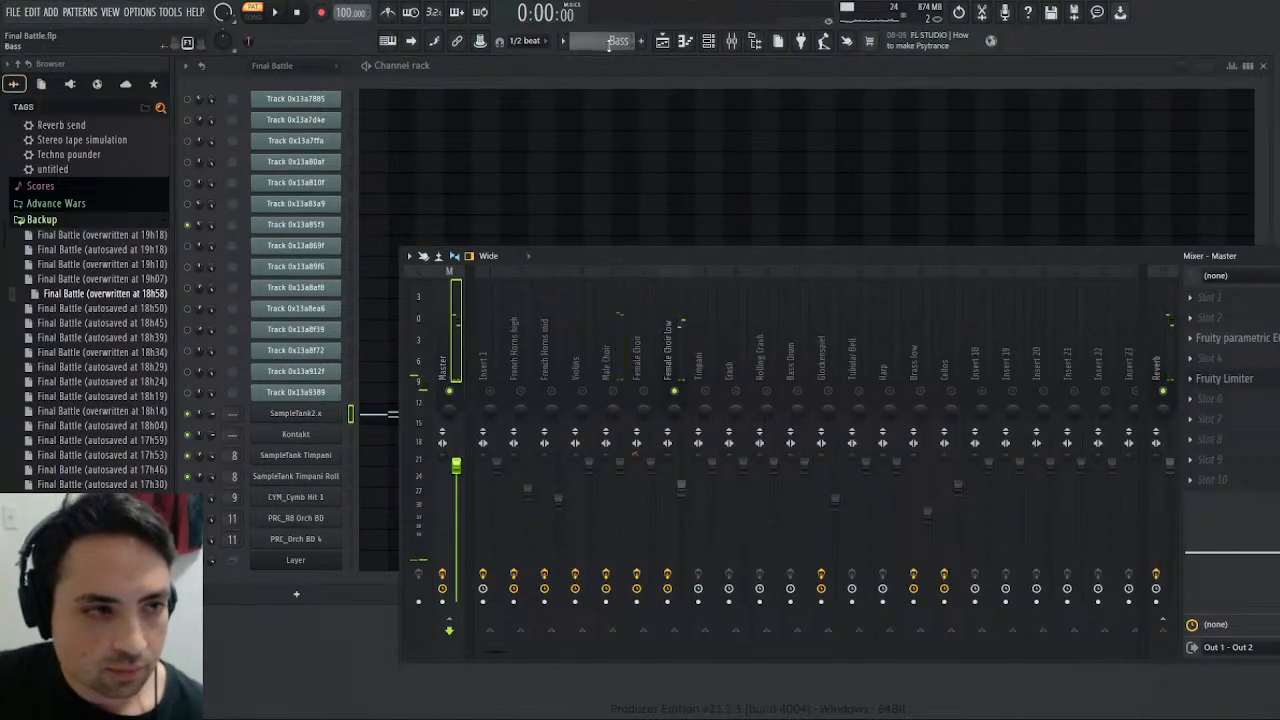
- Play the Final Battle pattern and solo Track 0x13a89f6 in the channel rack
left_click(278, 13)
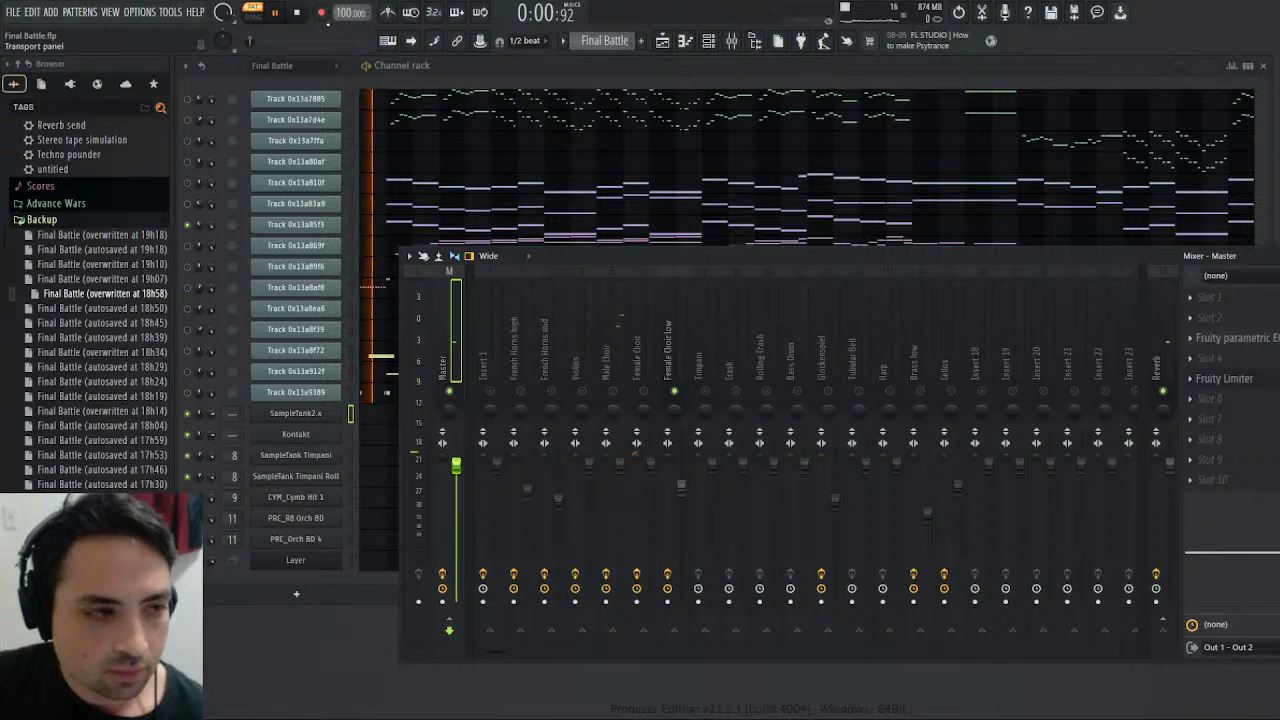
scroll(594, 44, "down", 1)
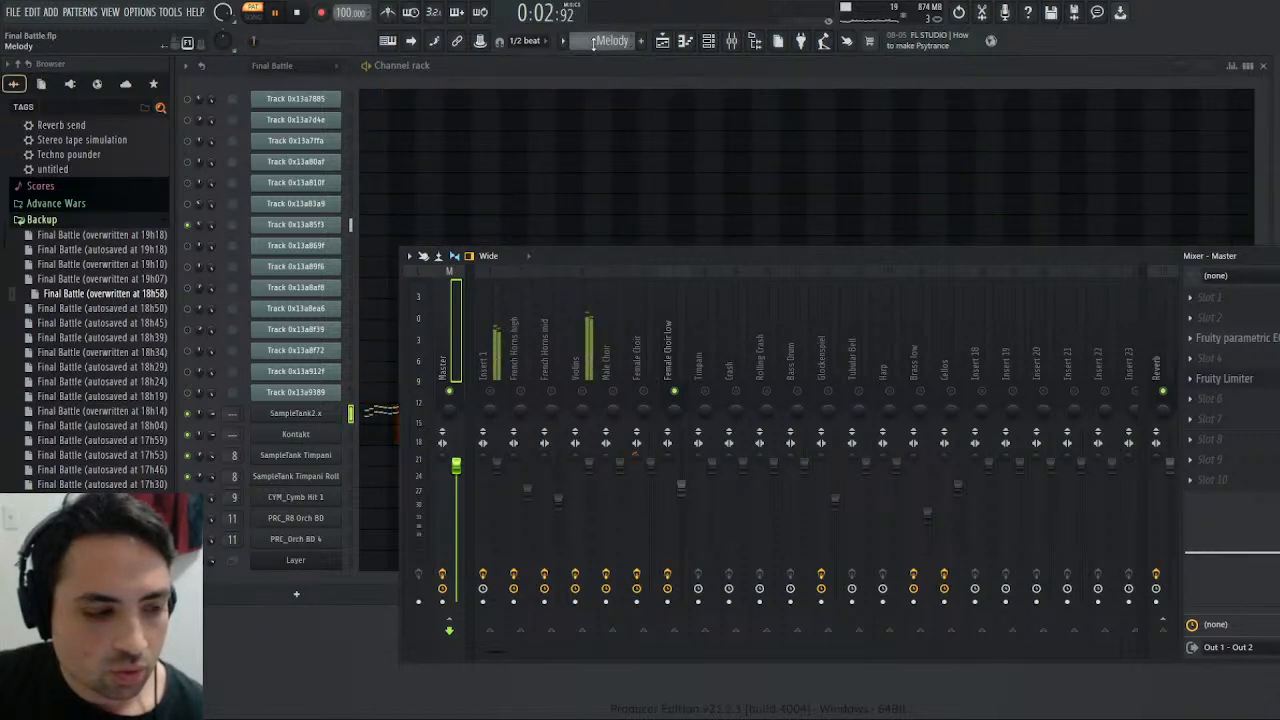
scroll(628, 42, "up", 1)
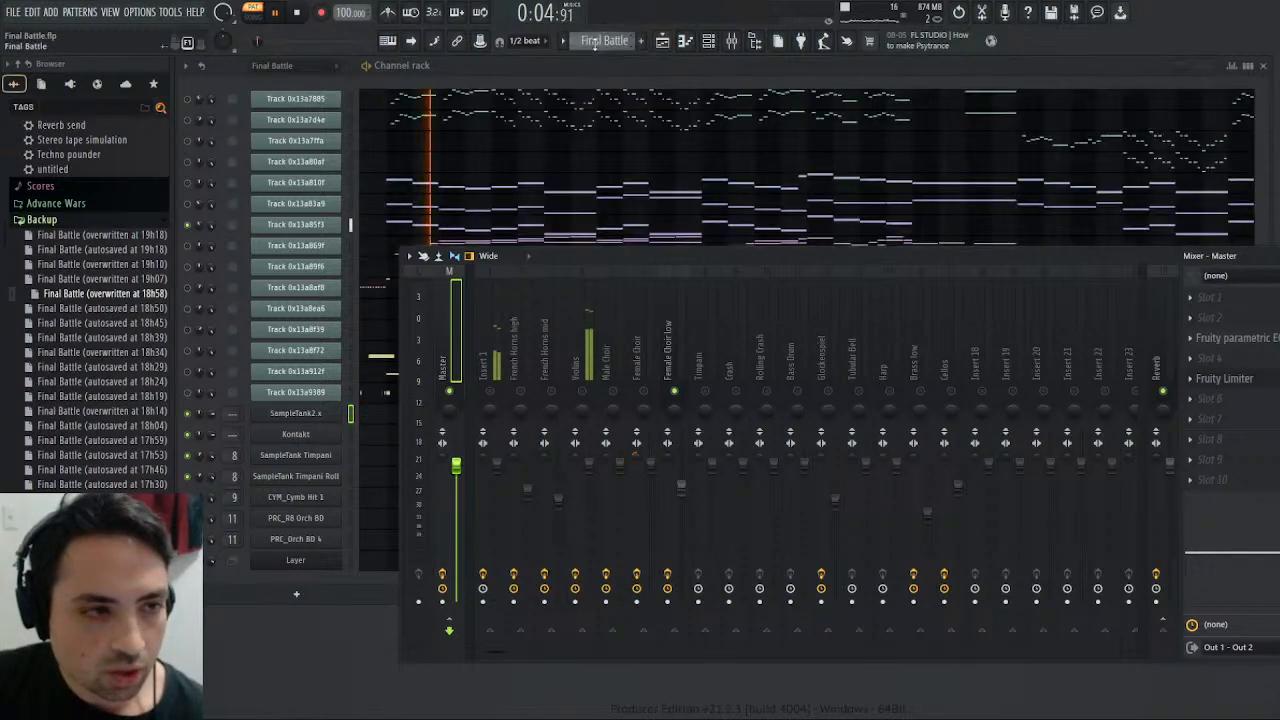
key("F9")
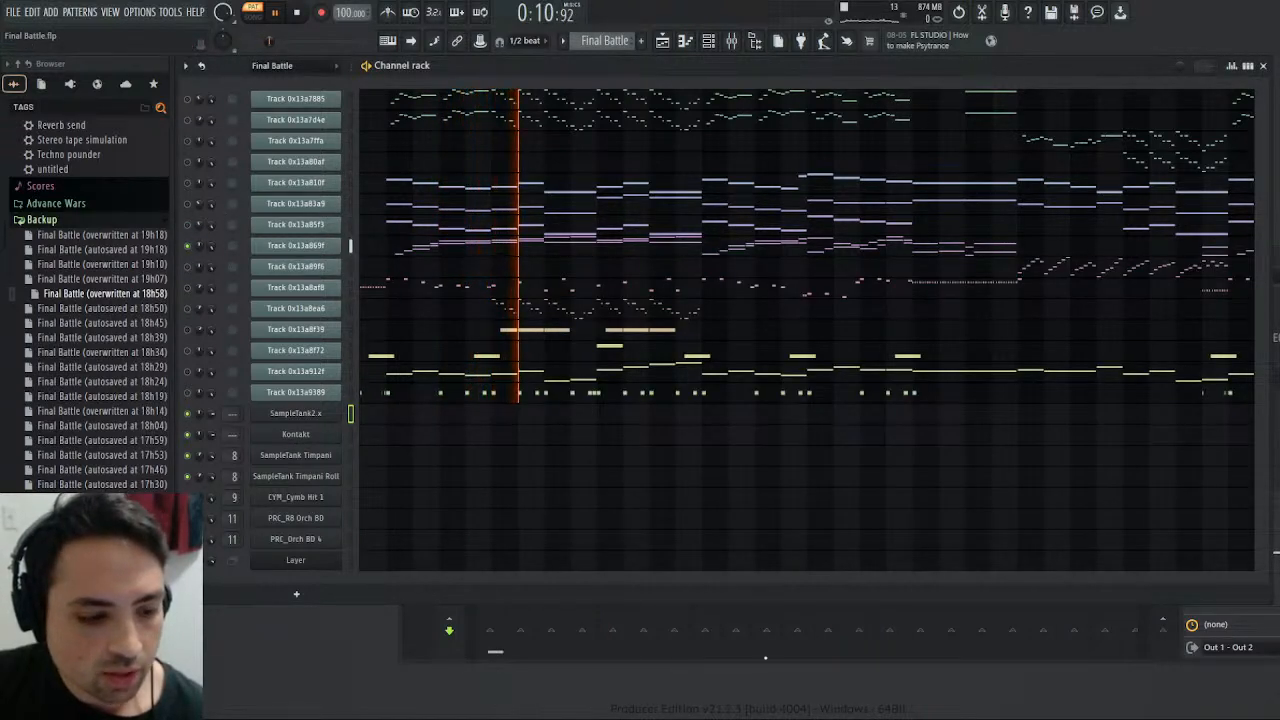
key("F9")
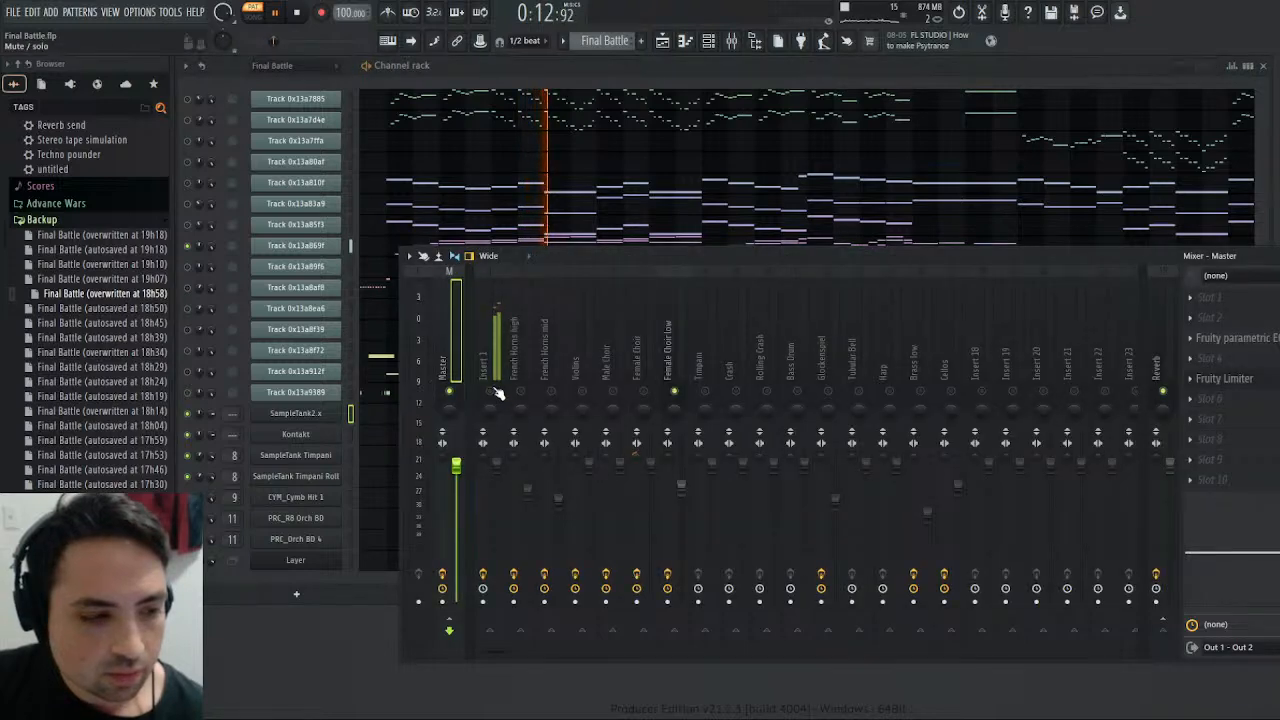
key("F9")
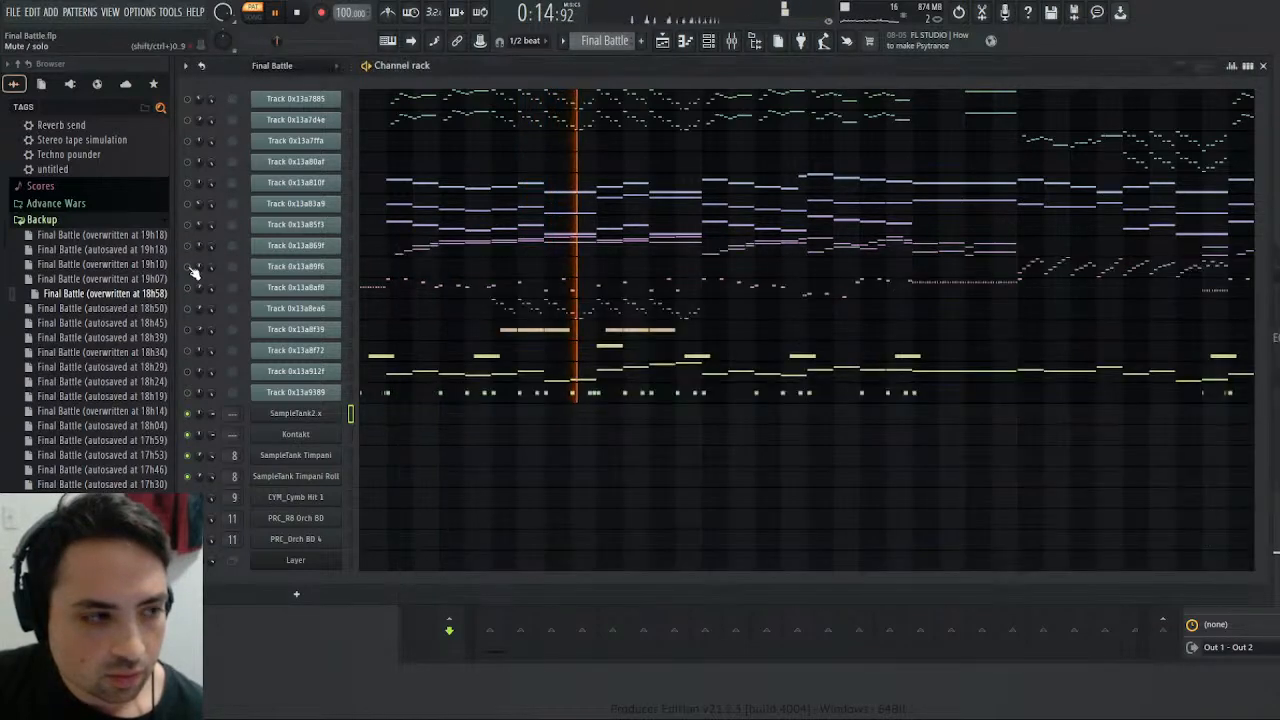
- Play Track 0x13a89f6's notes from bar 26 in its piano roll, and close the piano roll
left_click(1054, 268)
left_click(1128, 138)
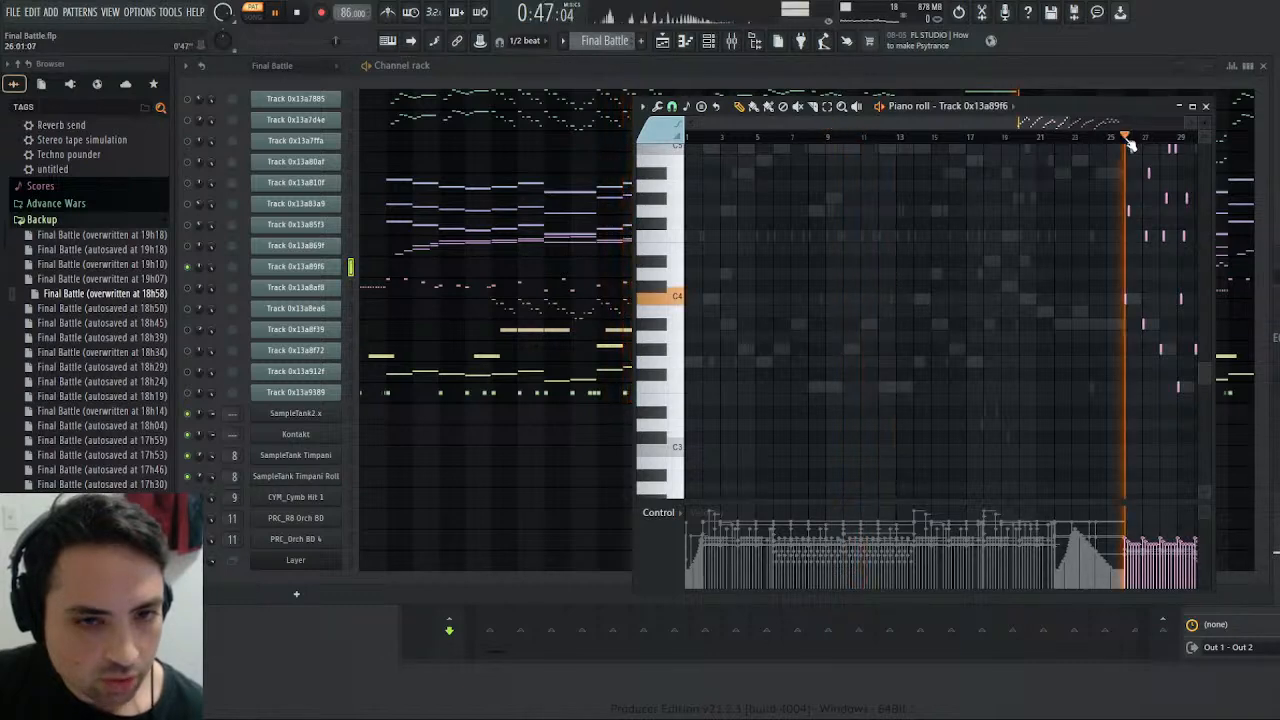
left_click(1207, 107)
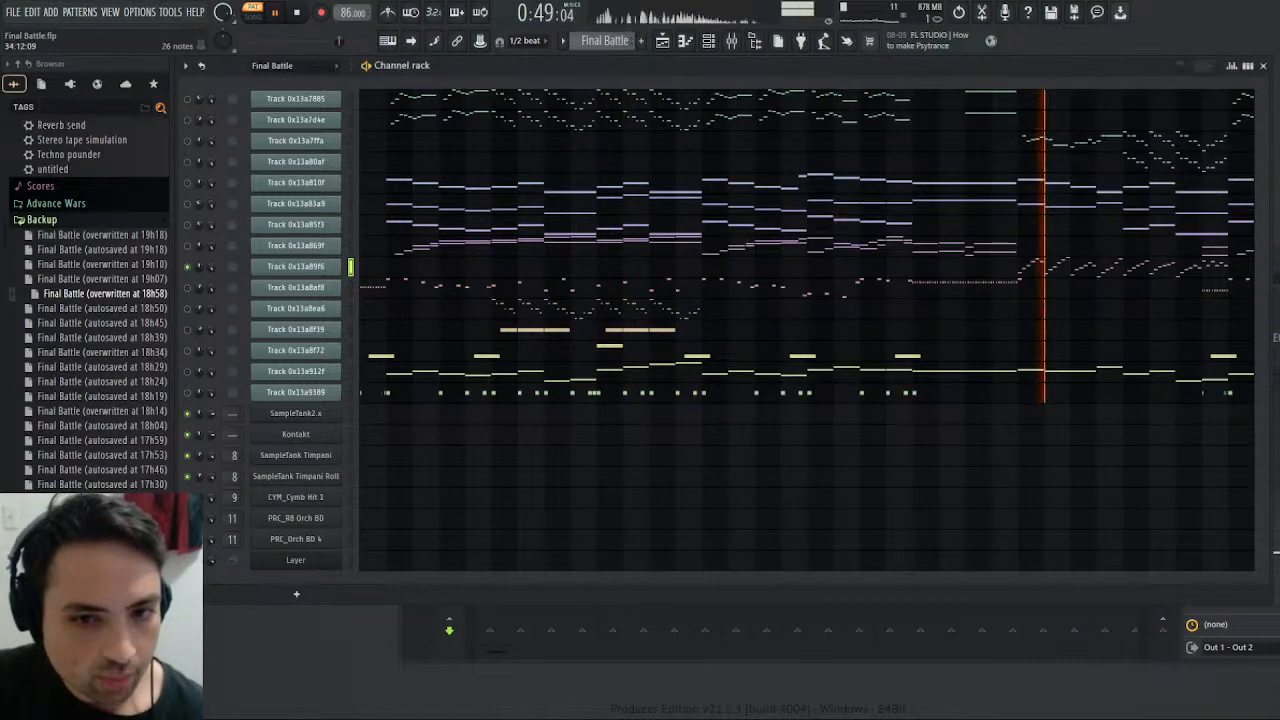
- Solo and select the Harp mixer track, and play the Harmony pattern's Kontakt notes from bar 25
key("F9")
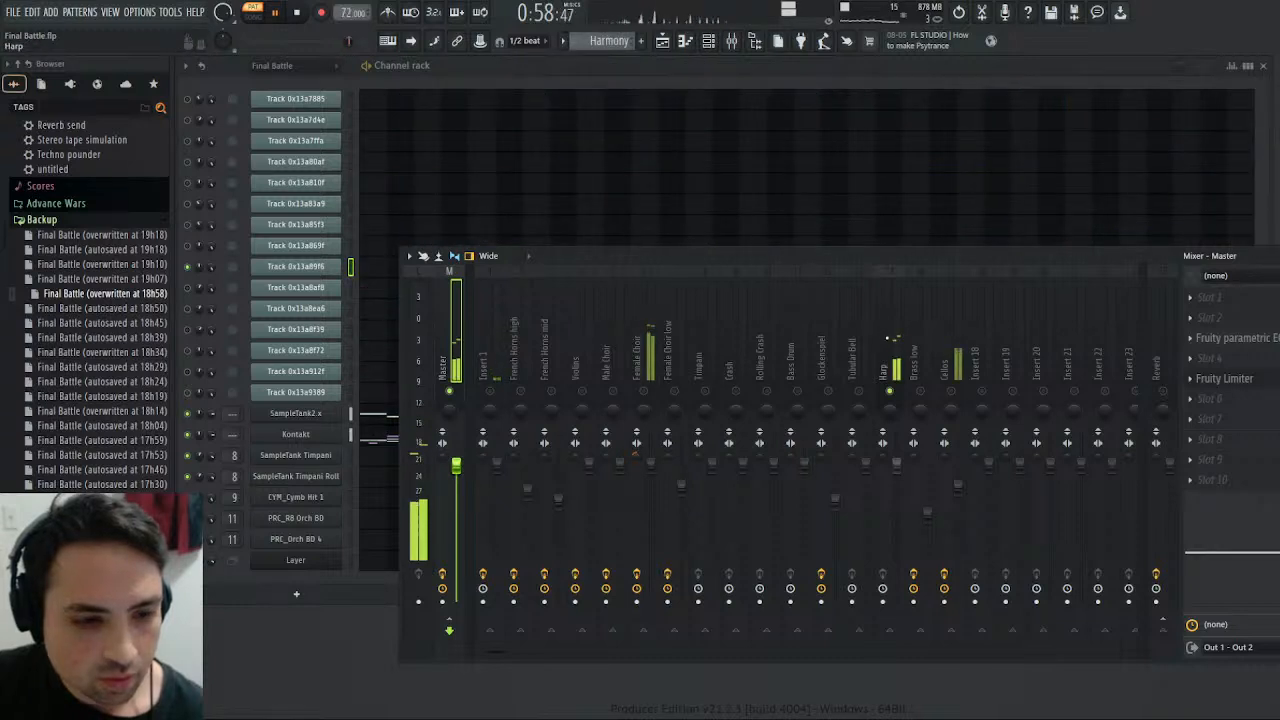
left_click(875, 325)
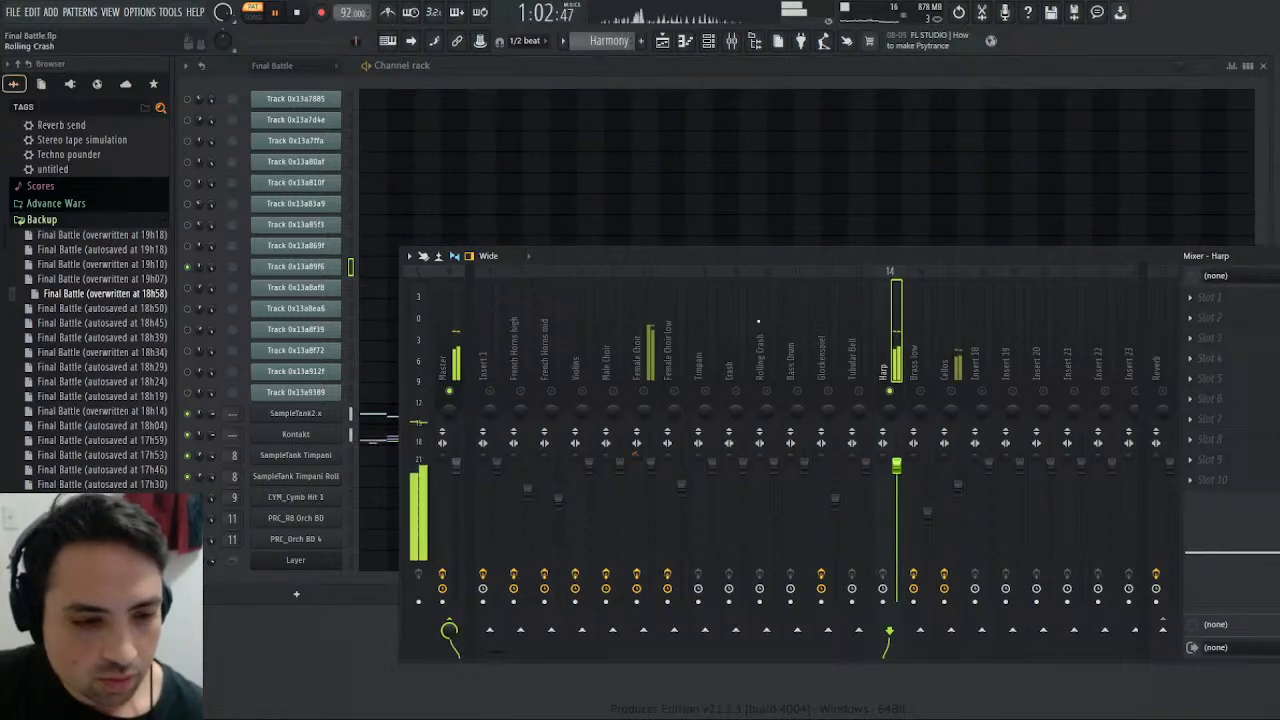
left_click(372, 434)
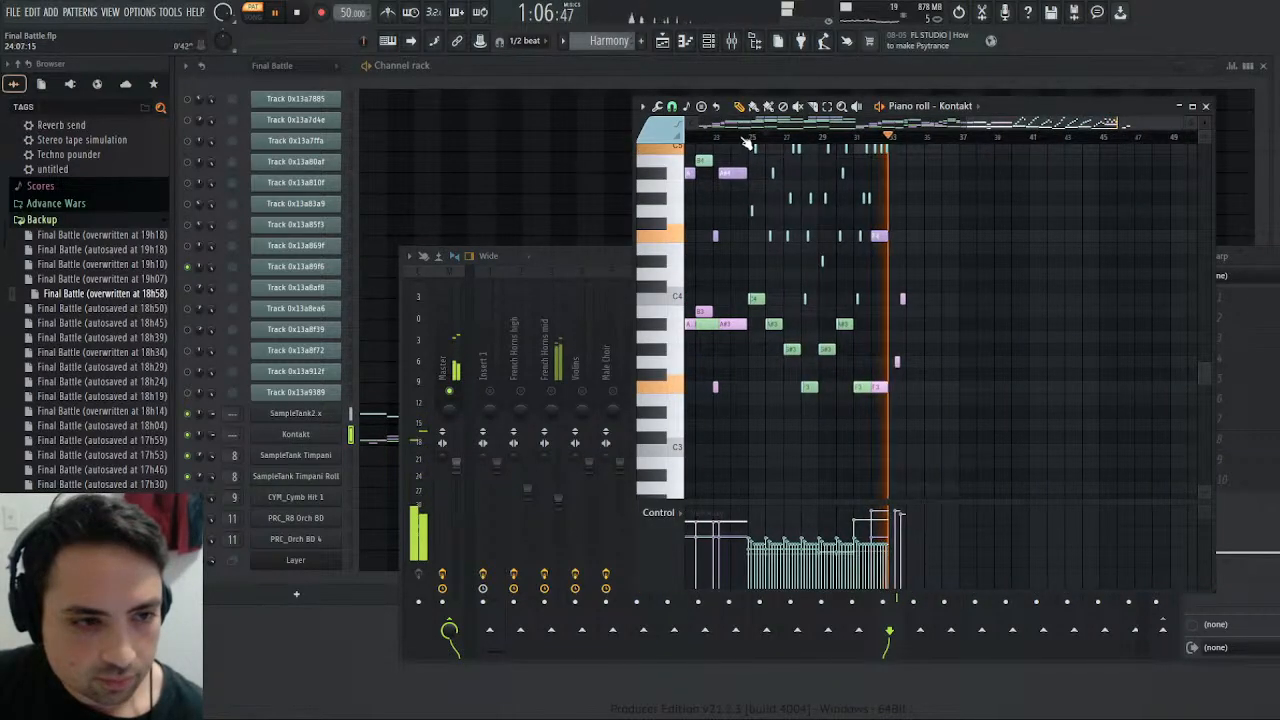
left_click(750, 137)
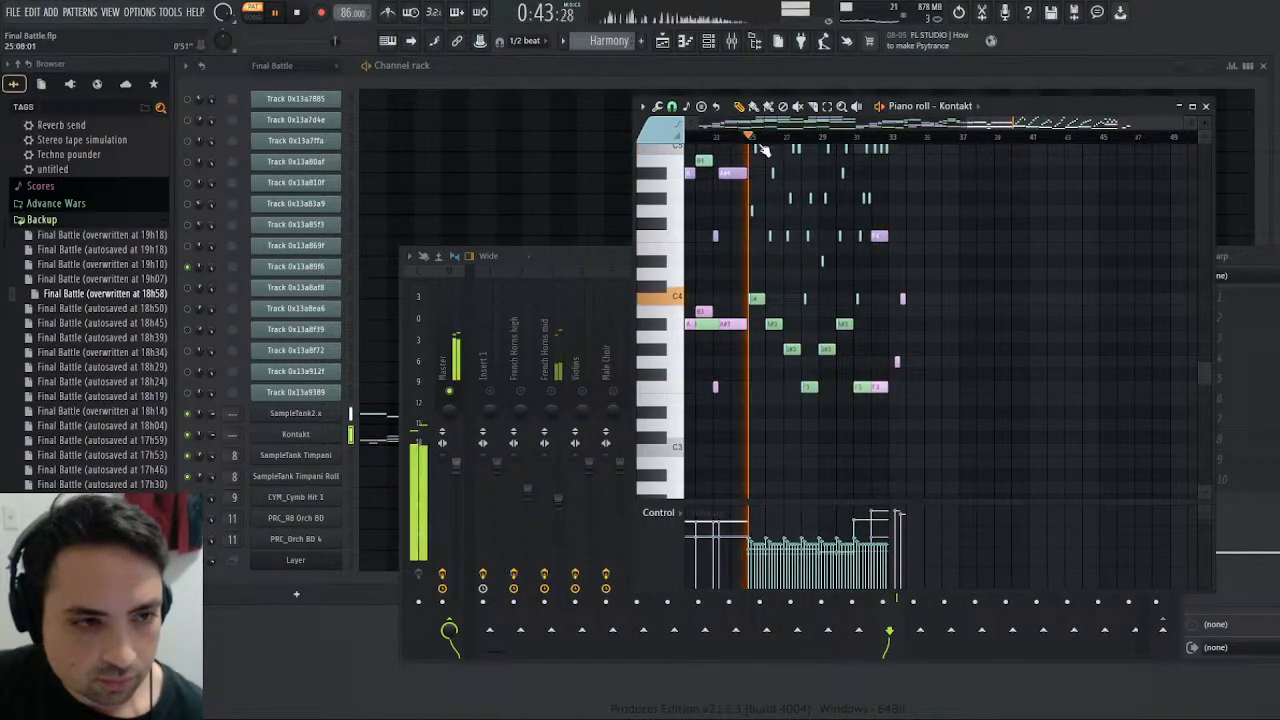
left_click(1206, 106)
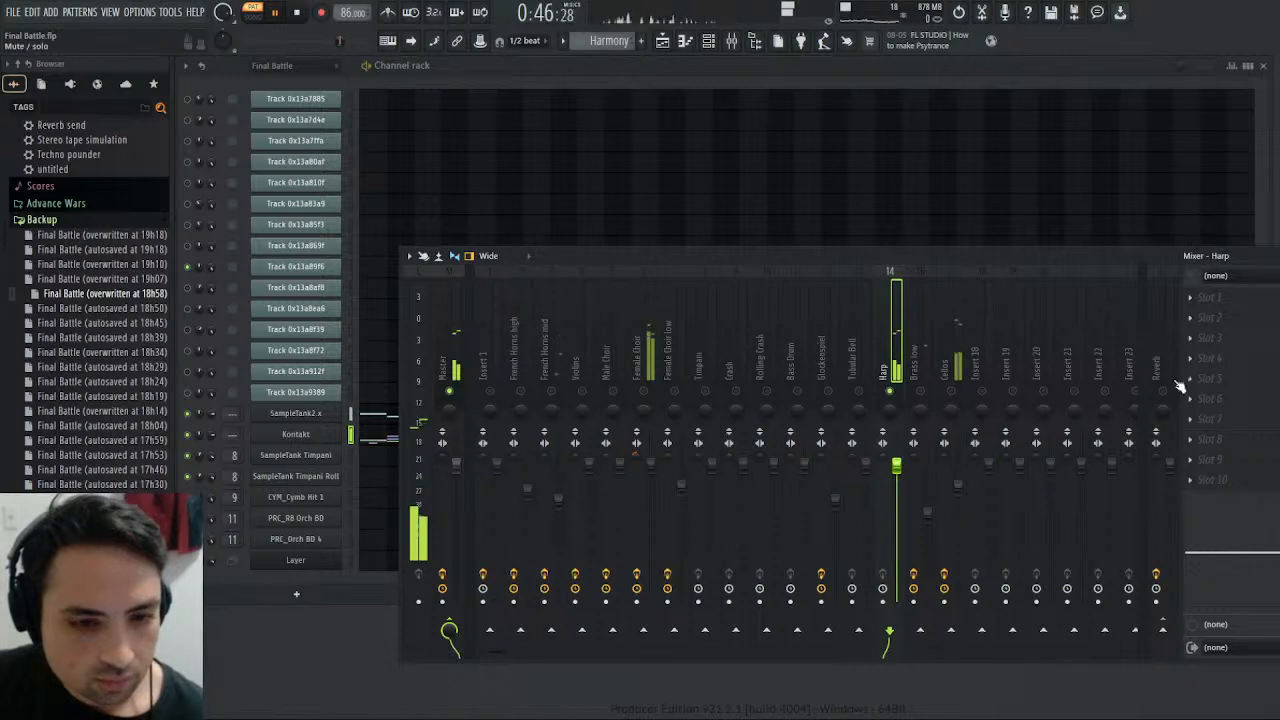
- Unmute Insert 1 to compare the original with the Harp, and route the Harp track to Reverb instead of Master
scroll(596, 40, "up", 1)
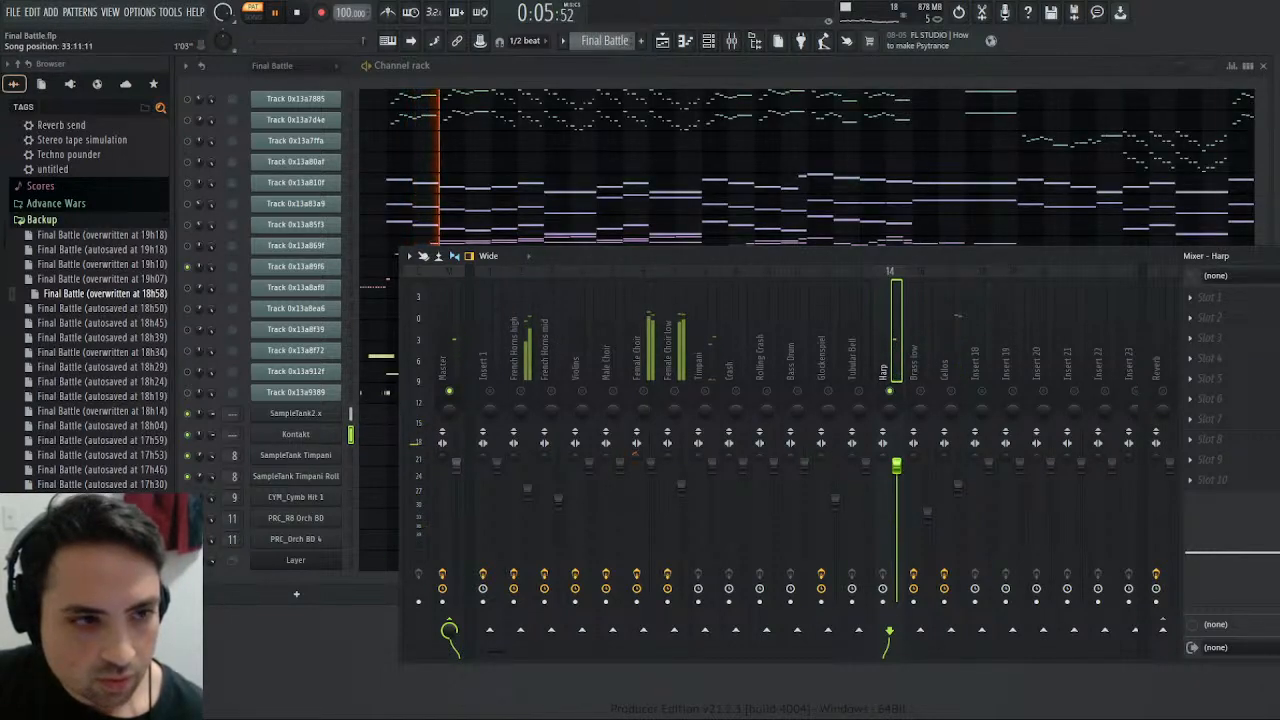
left_click_drag(272, 39, 346, 41)
left_click(491, 391)
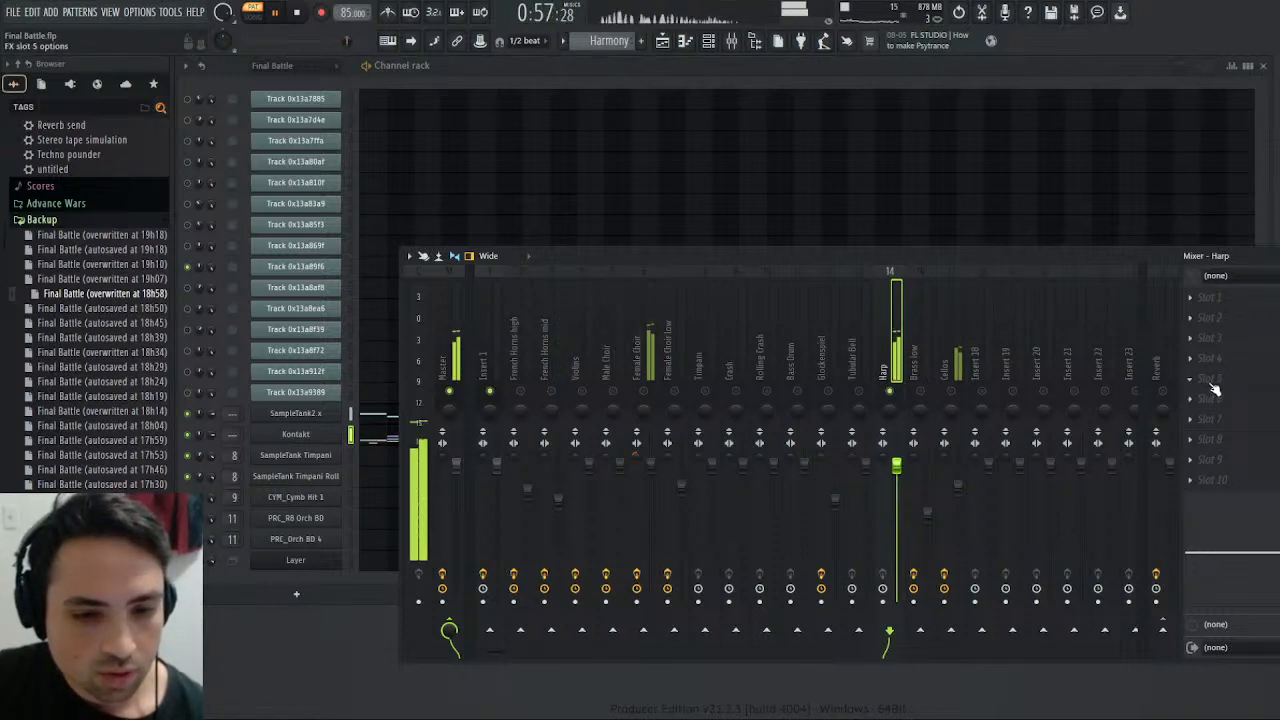
left_click(1160, 632)
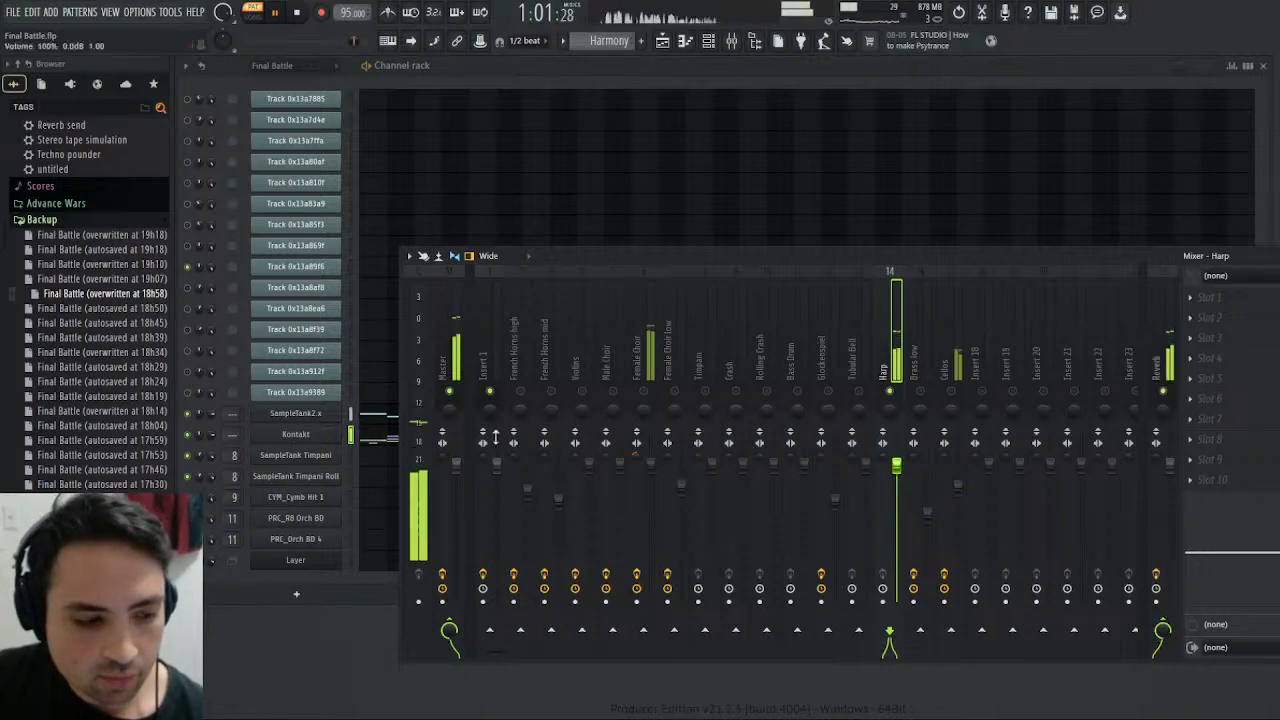
left_click(449, 630)
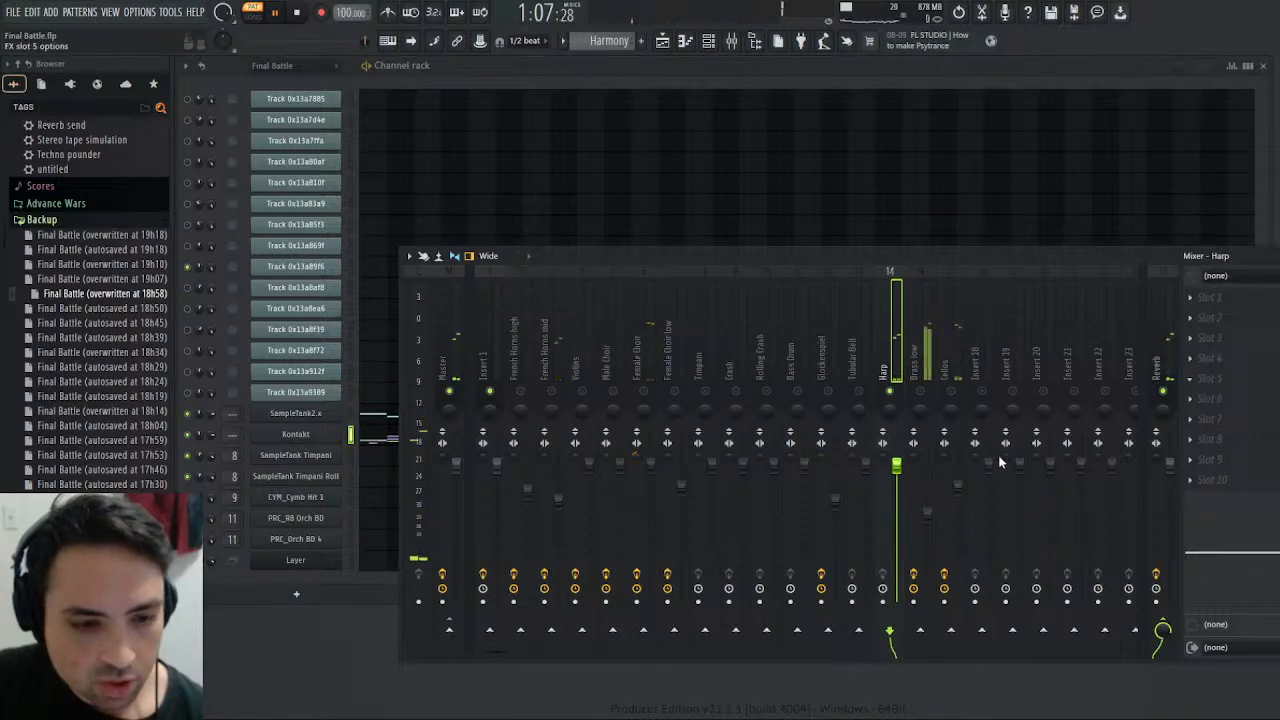
- Add Saturation Knob in slot 5 of the Harp track and raise its saturation while the Harmony pattern plays
left_click(960, 495)
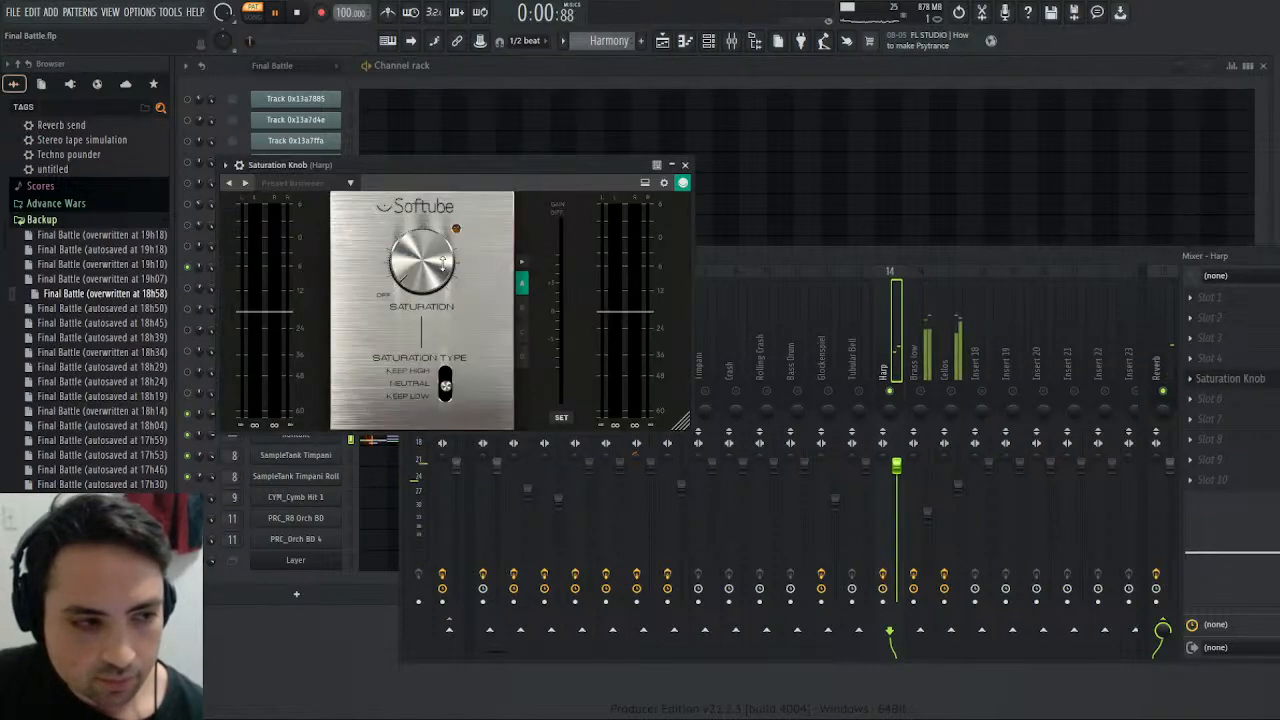
key("space")
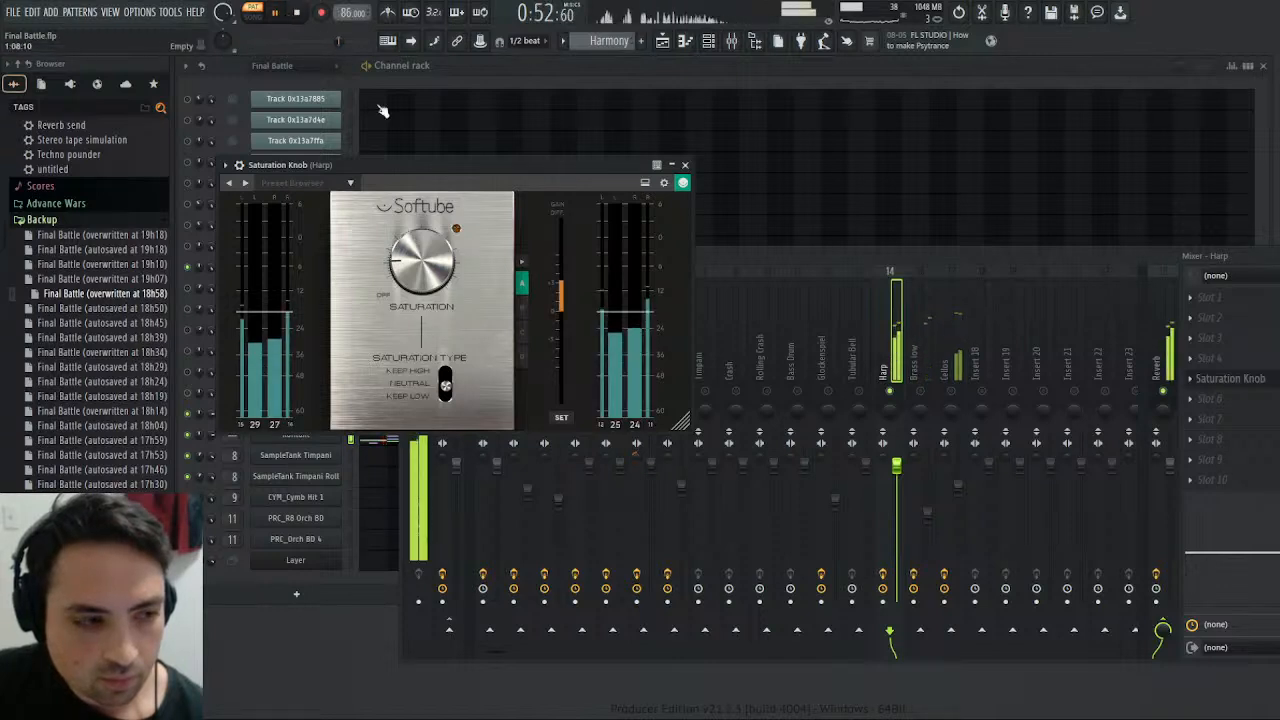
left_click_drag(417, 260, 420, 256)
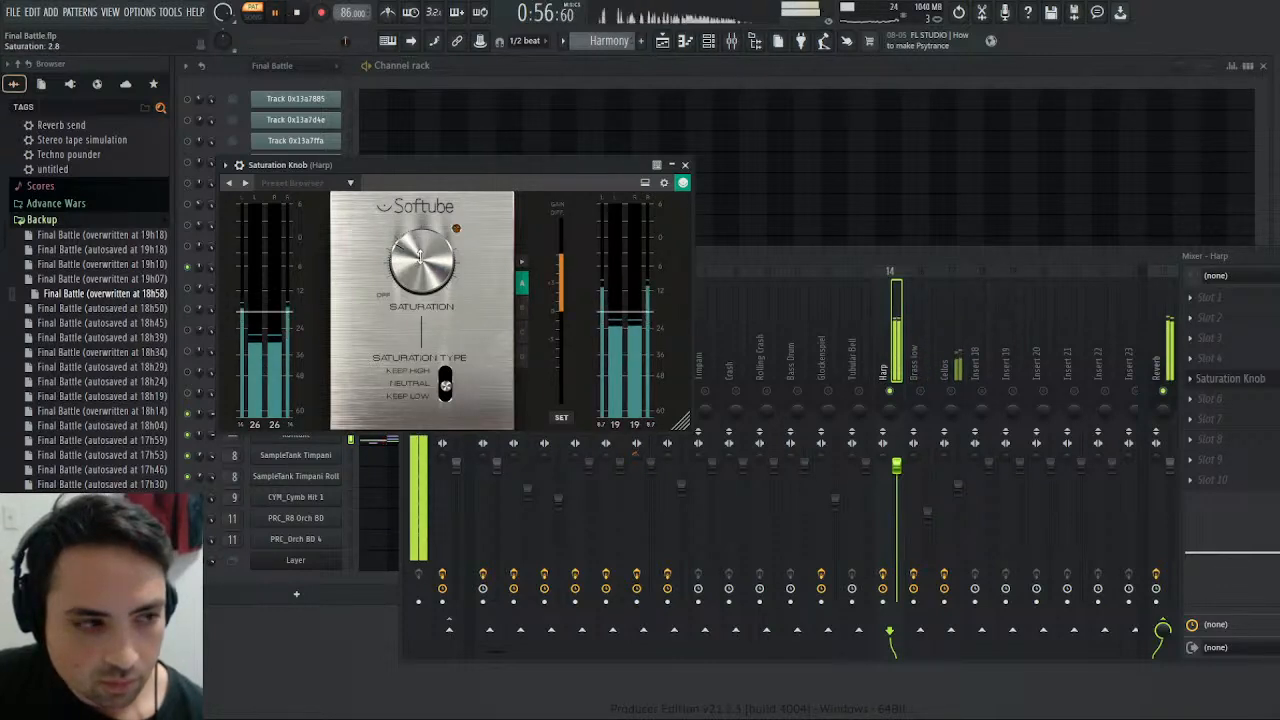
left_click_drag(420, 257, 420, 259)
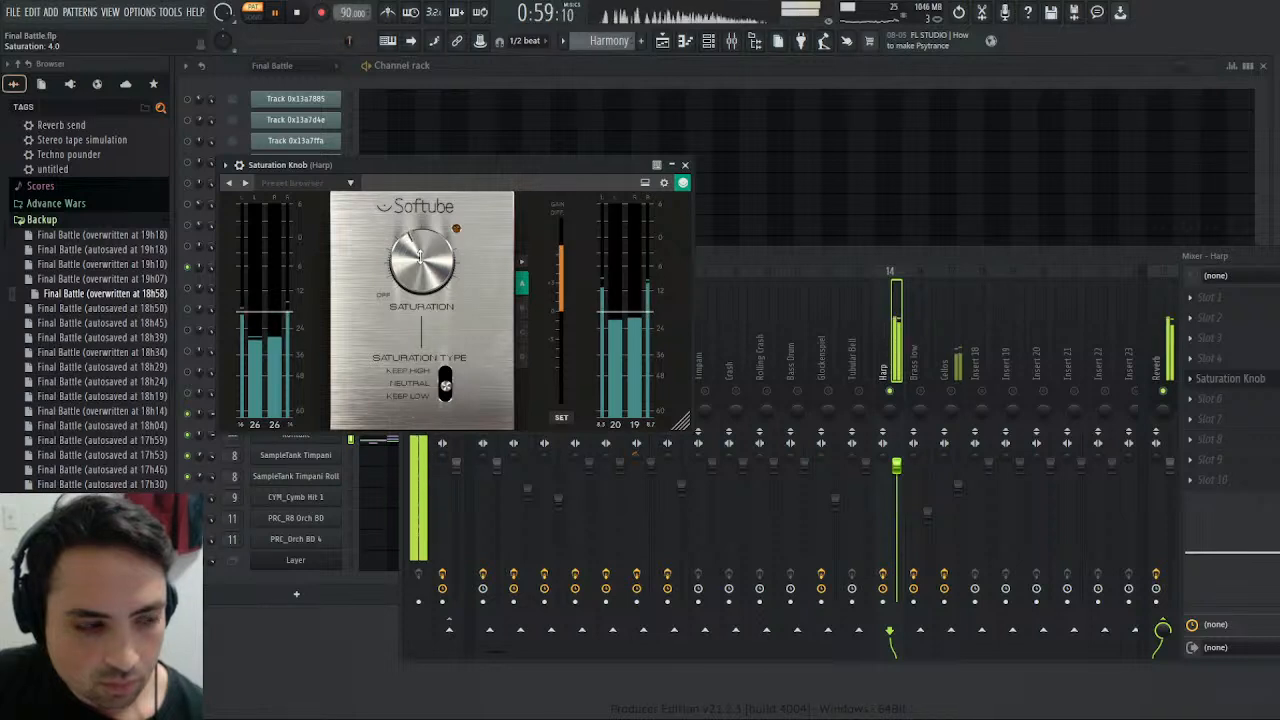
left_click(687, 167)
- Play the Final Battle pattern from about bar 30 to hear the original harp part, and move the mixer window higher
scroll(616, 41, "up", 1)
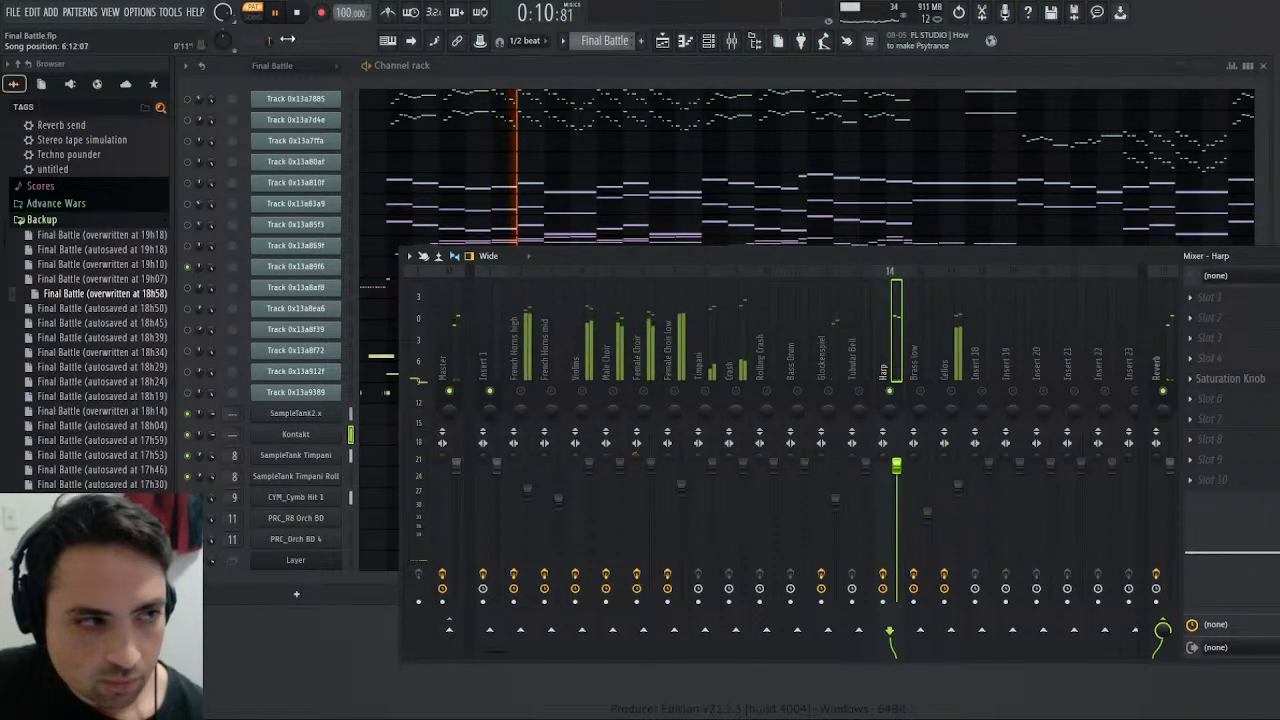
left_click_drag(287, 39, 350, 47)
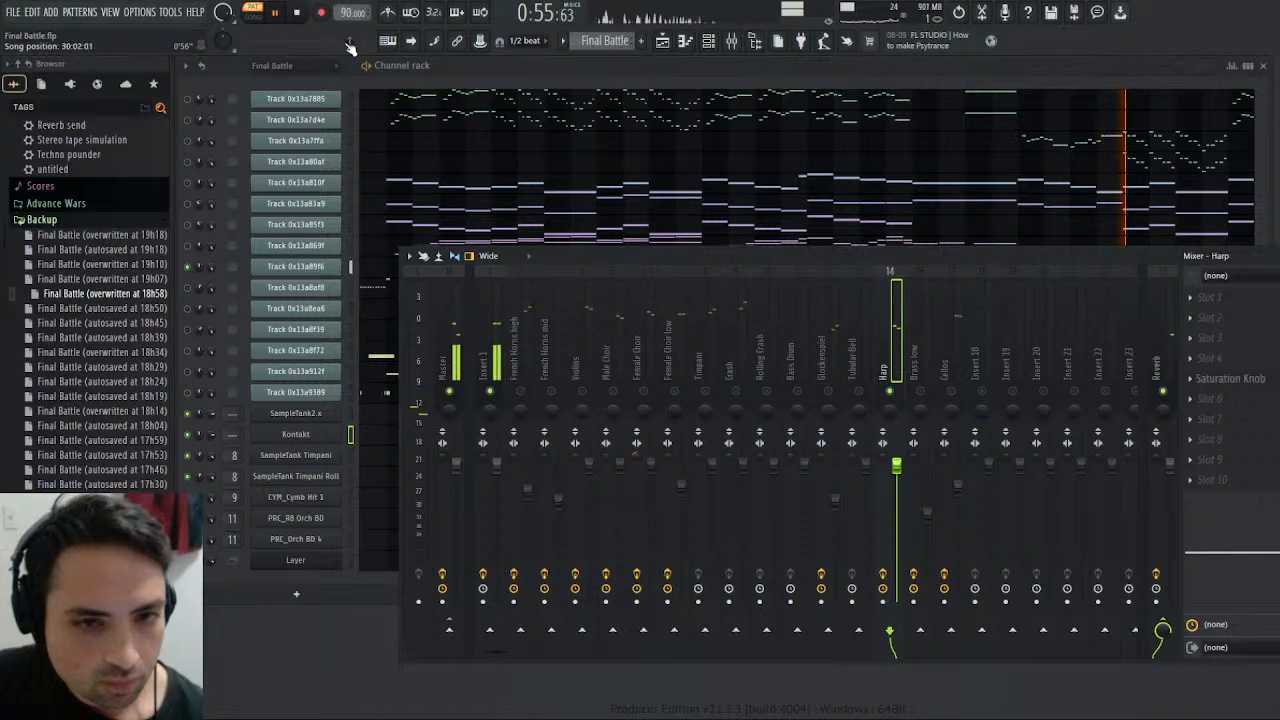
left_click_drag(1080, 258, 1042, 183)
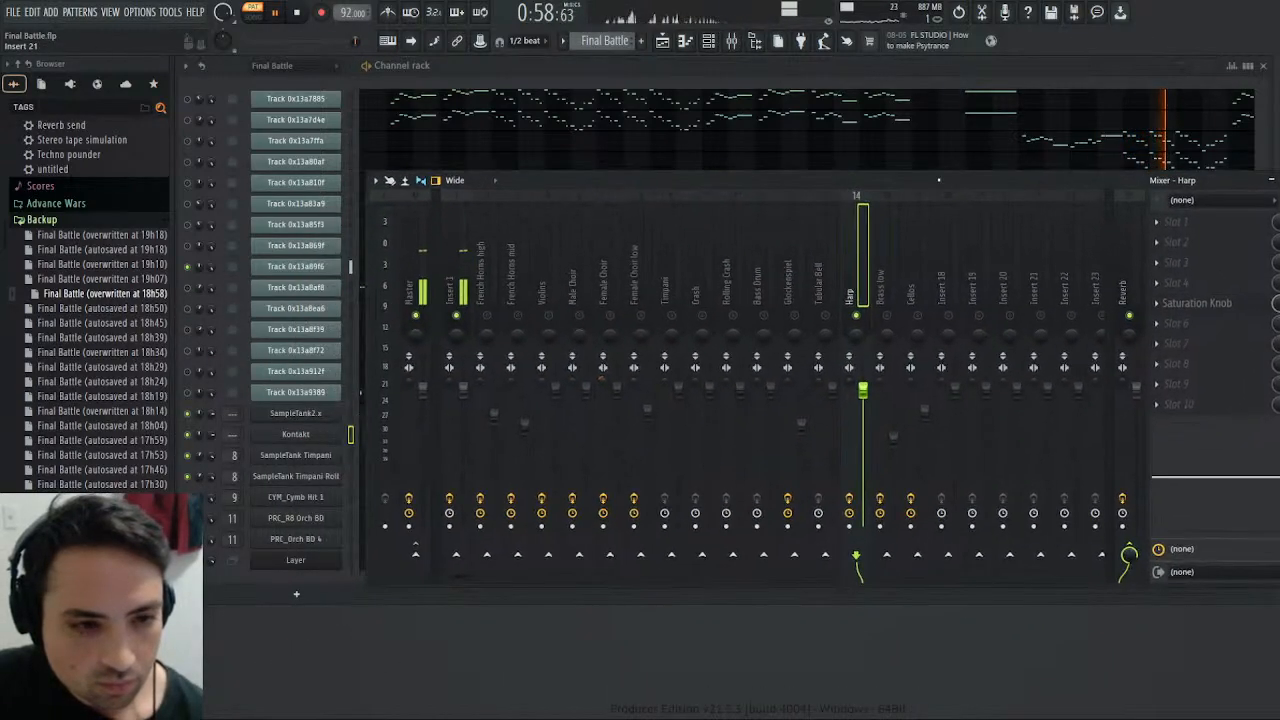
- Play the Kontakt notes of the Harmony pattern from about bar 25, close the piano roll and move the mixer window higher
left_click(635, 98)
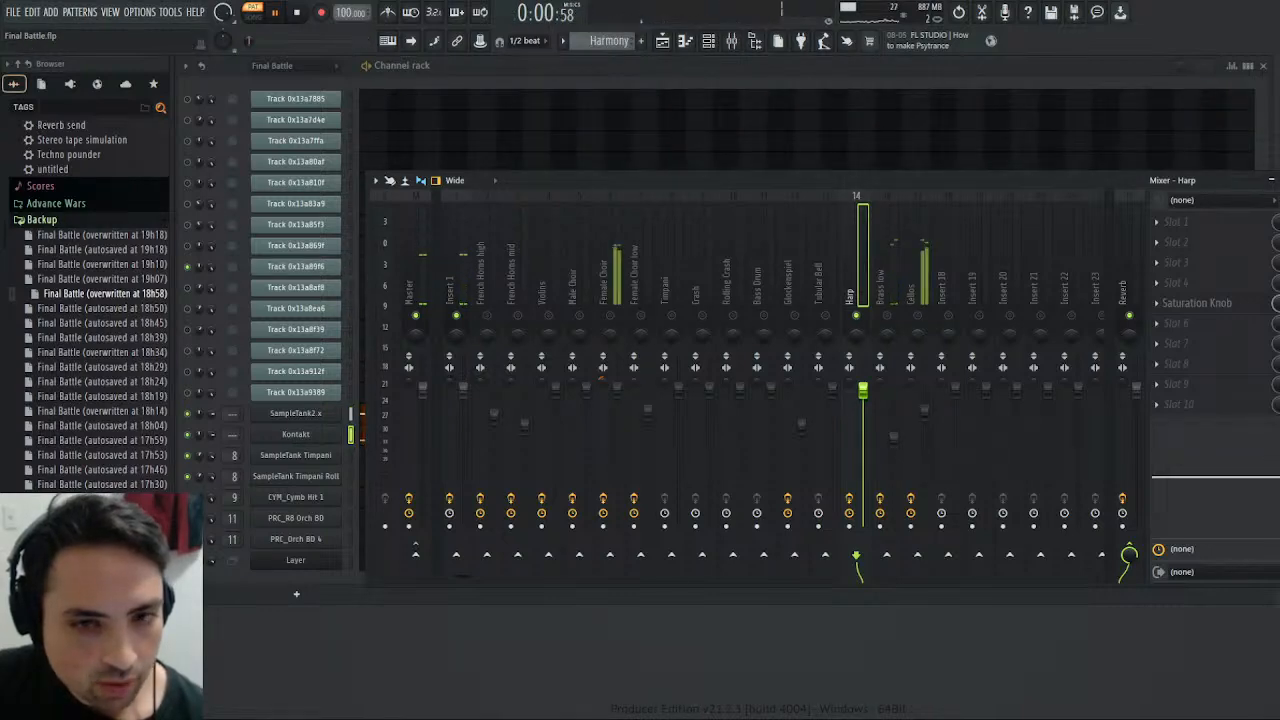
left_click_drag(1040, 181, 601, 312)
left_click(1083, 425)
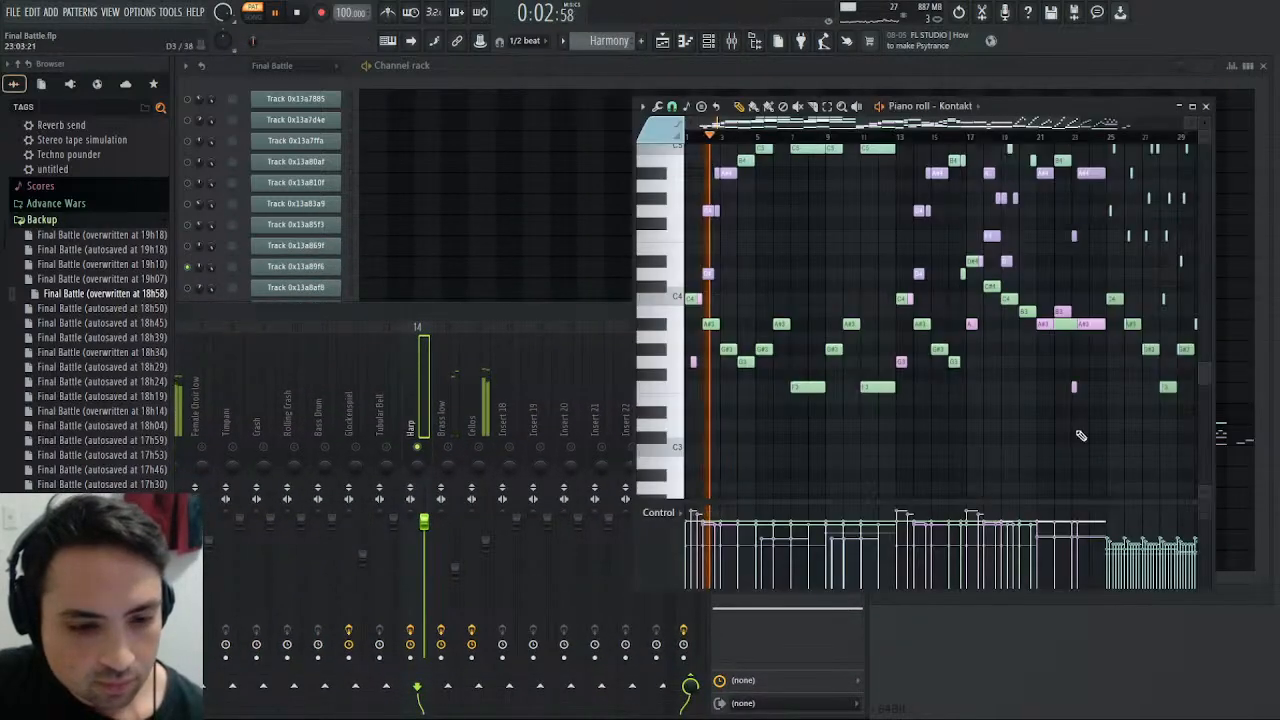
left_click(1110, 134)
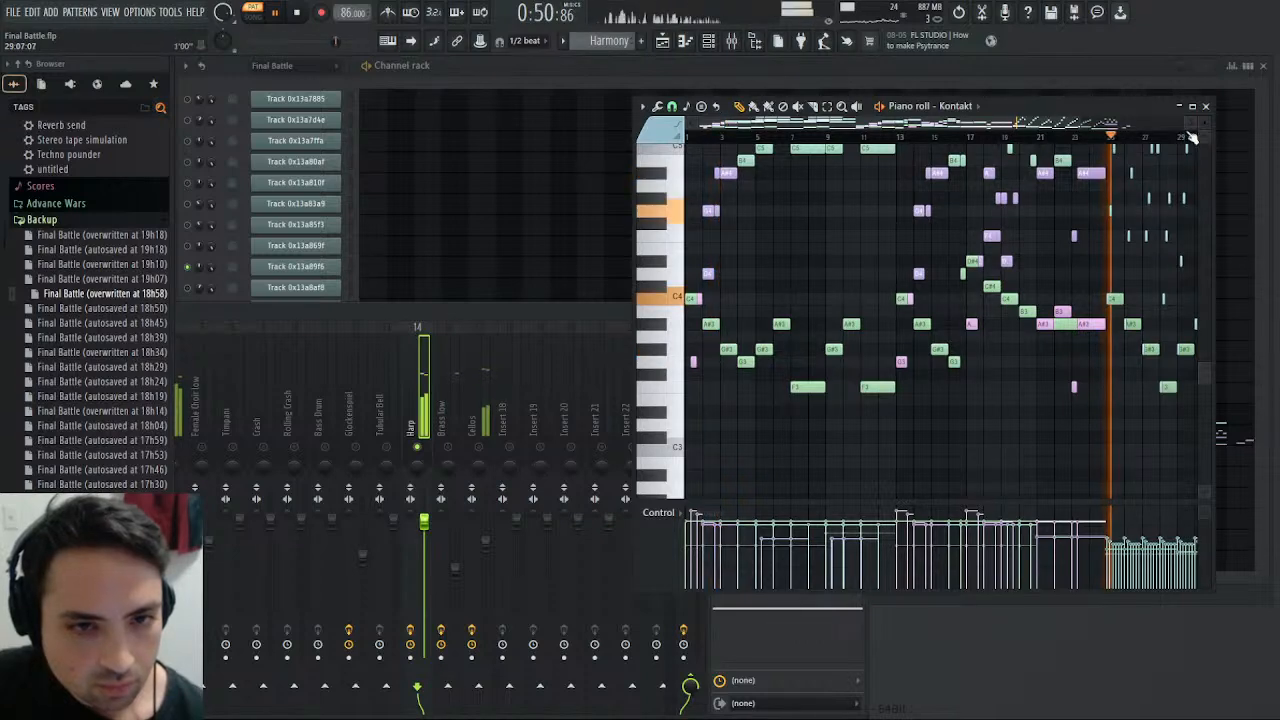
left_click(1206, 106)
left_click_drag(778, 318, 1149, 198)
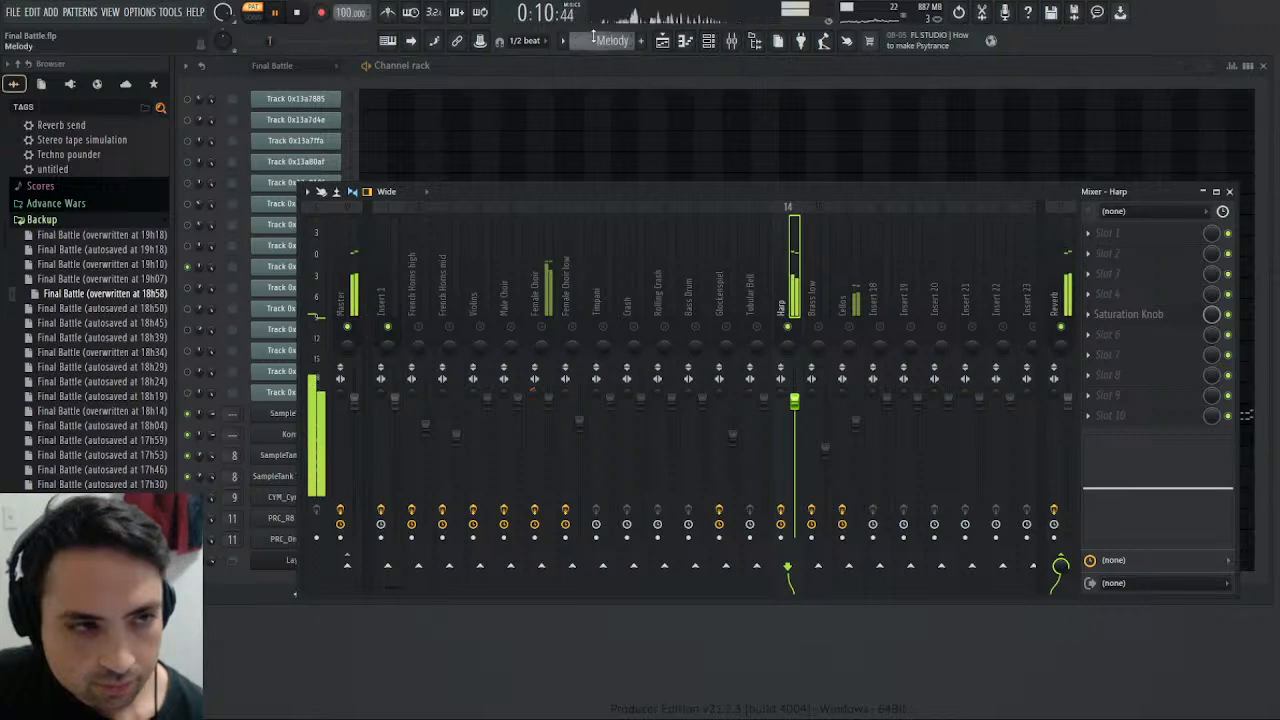
- In the Final Battle pattern, mute Track 0x13a89f6, unmute Track 0x13a8af8 and replay from the start with the mixer closed
scroll(594, 37, "up", 1)
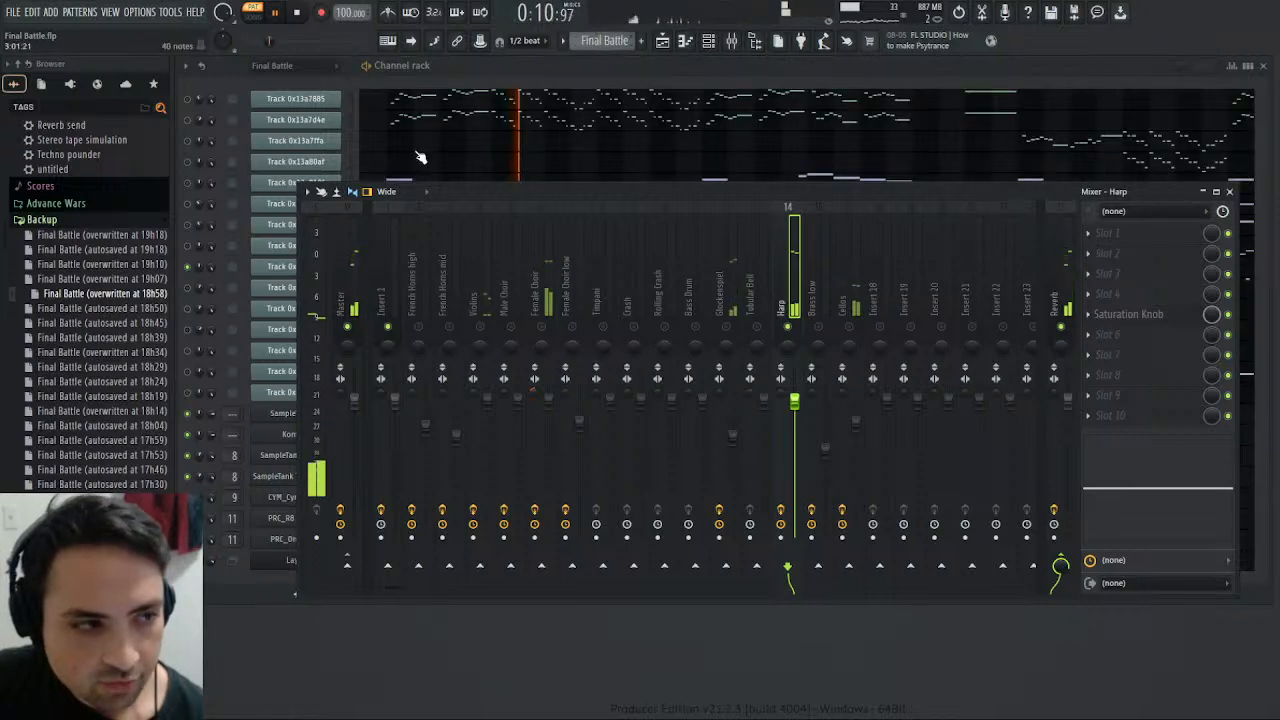
left_click(1229, 192)
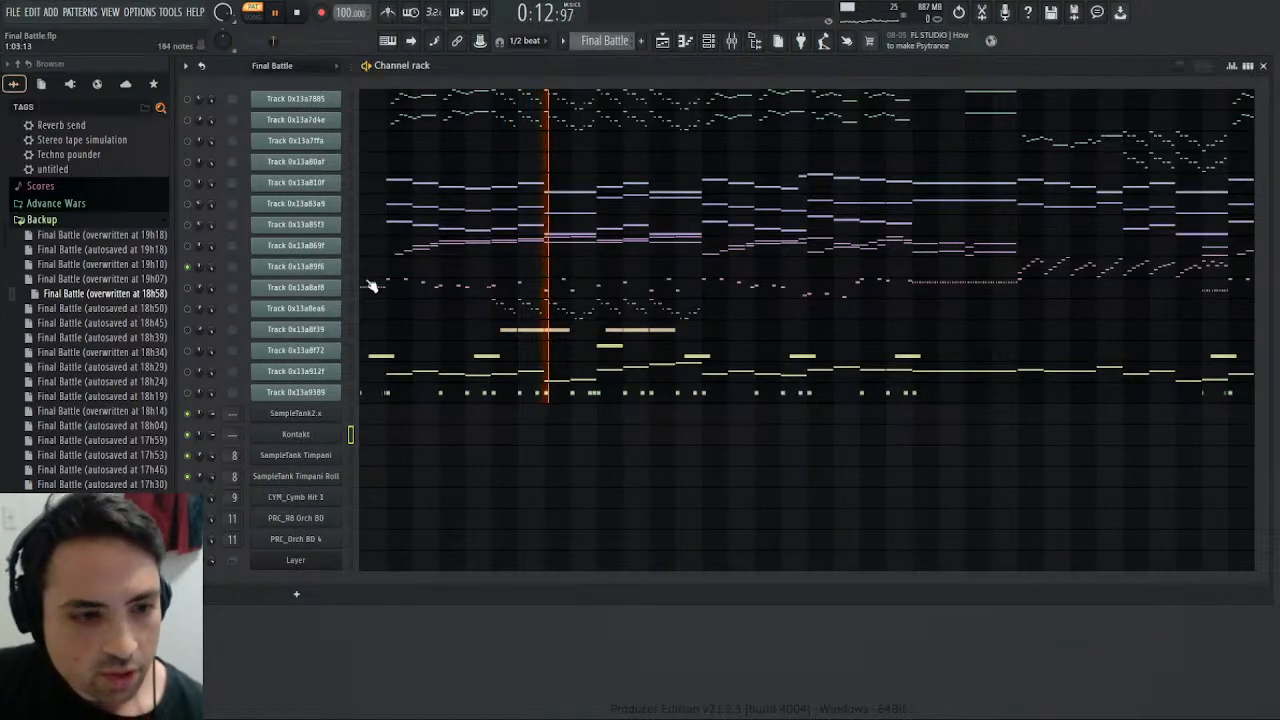
left_click(187, 268)
left_click(187, 288)
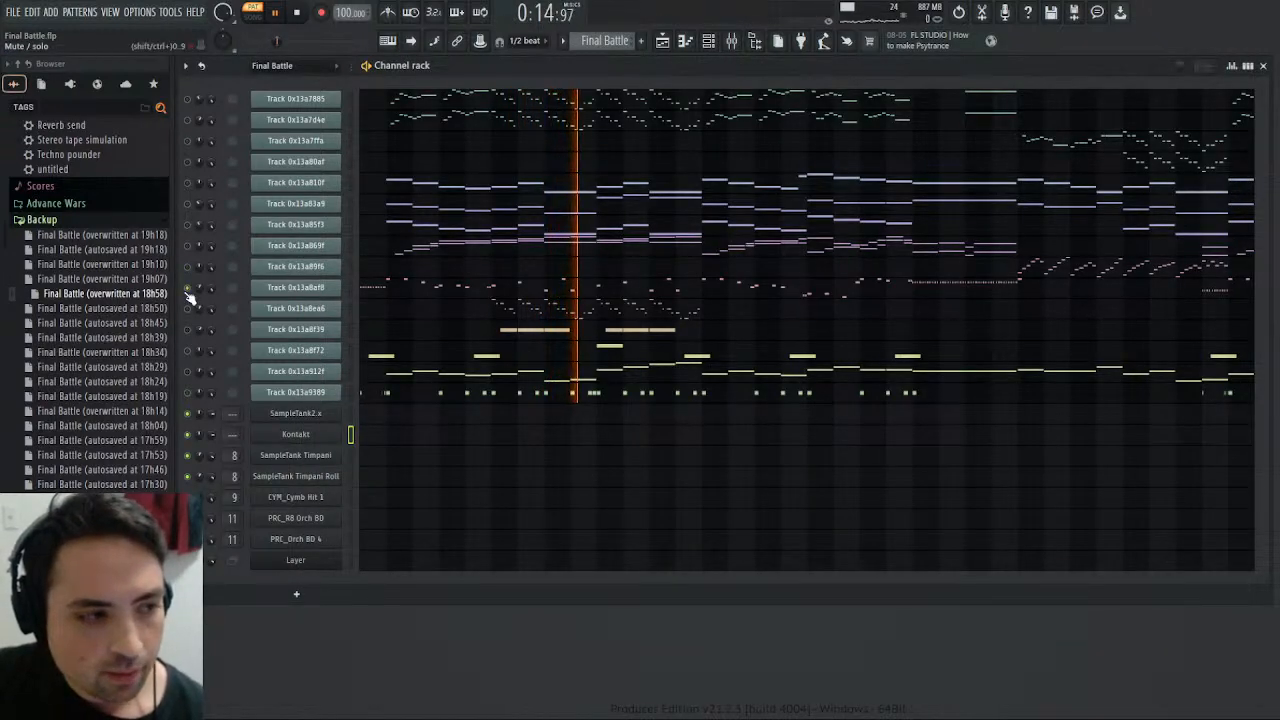
left_click(298, 13)
left_click(280, 13)
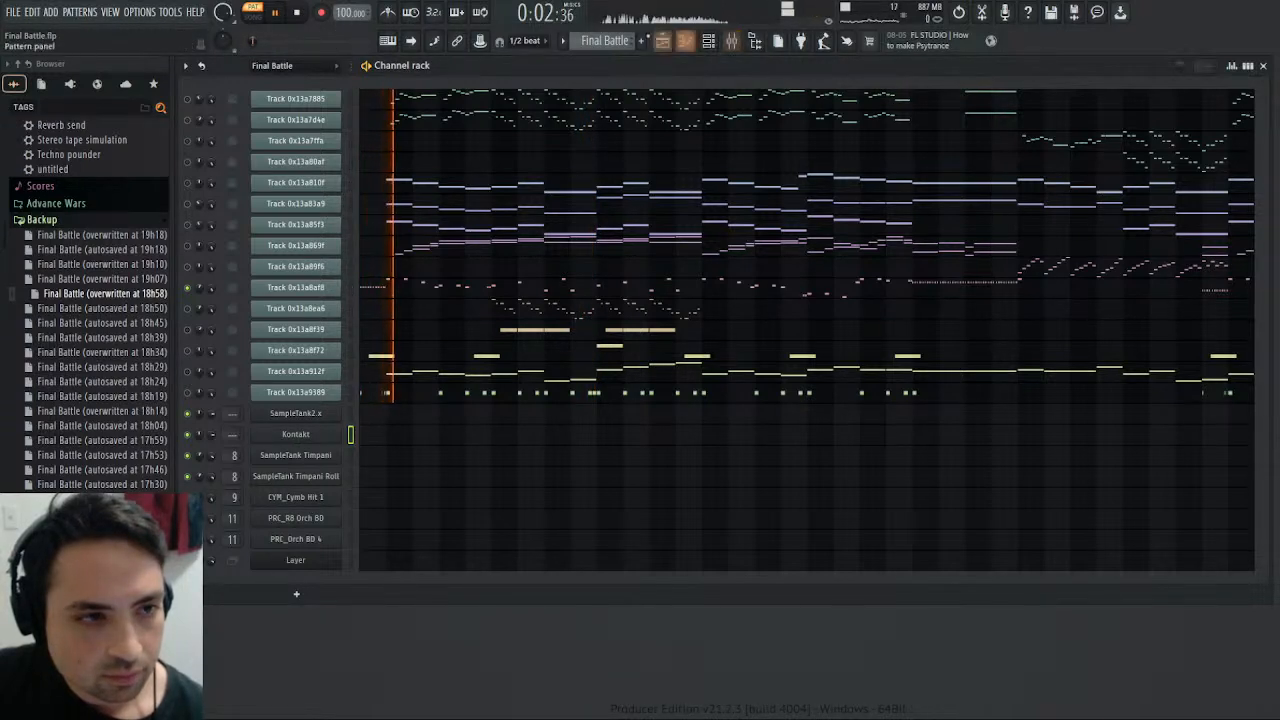
- Solo the Timpani mixer track and replay the opening of the Drums pattern several times
key("KP_Add")
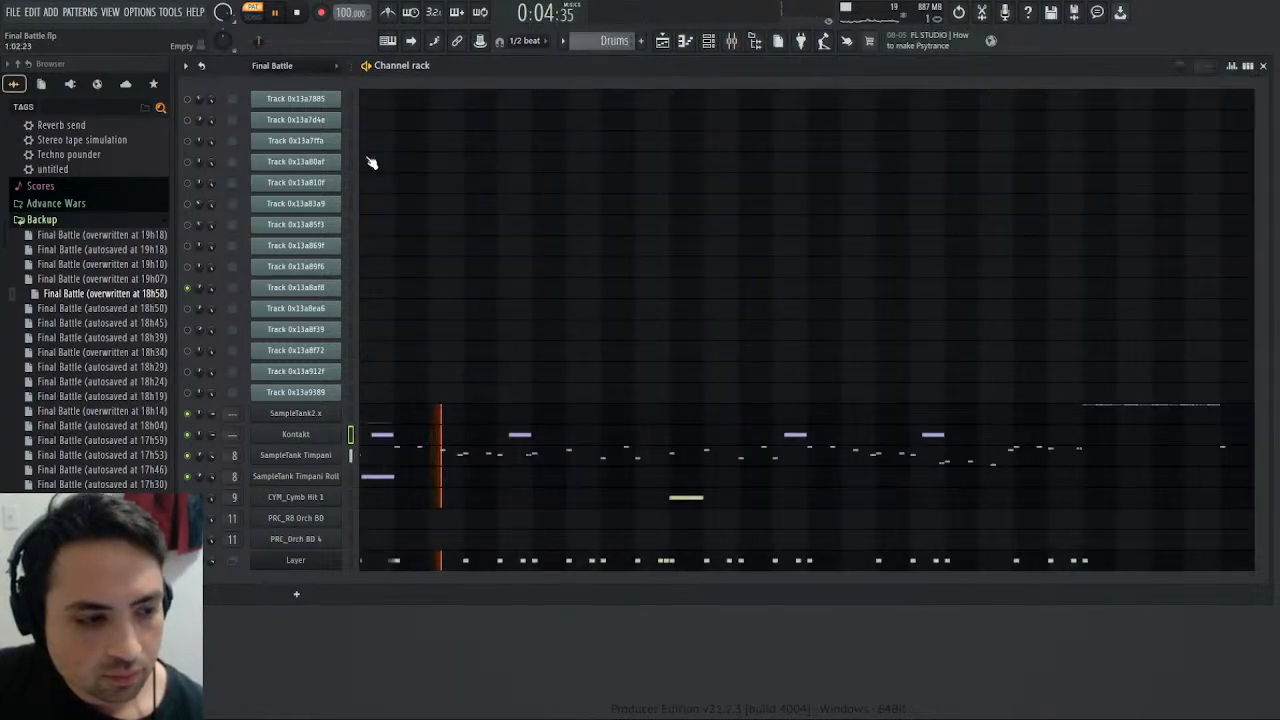
left_click(731, 40)
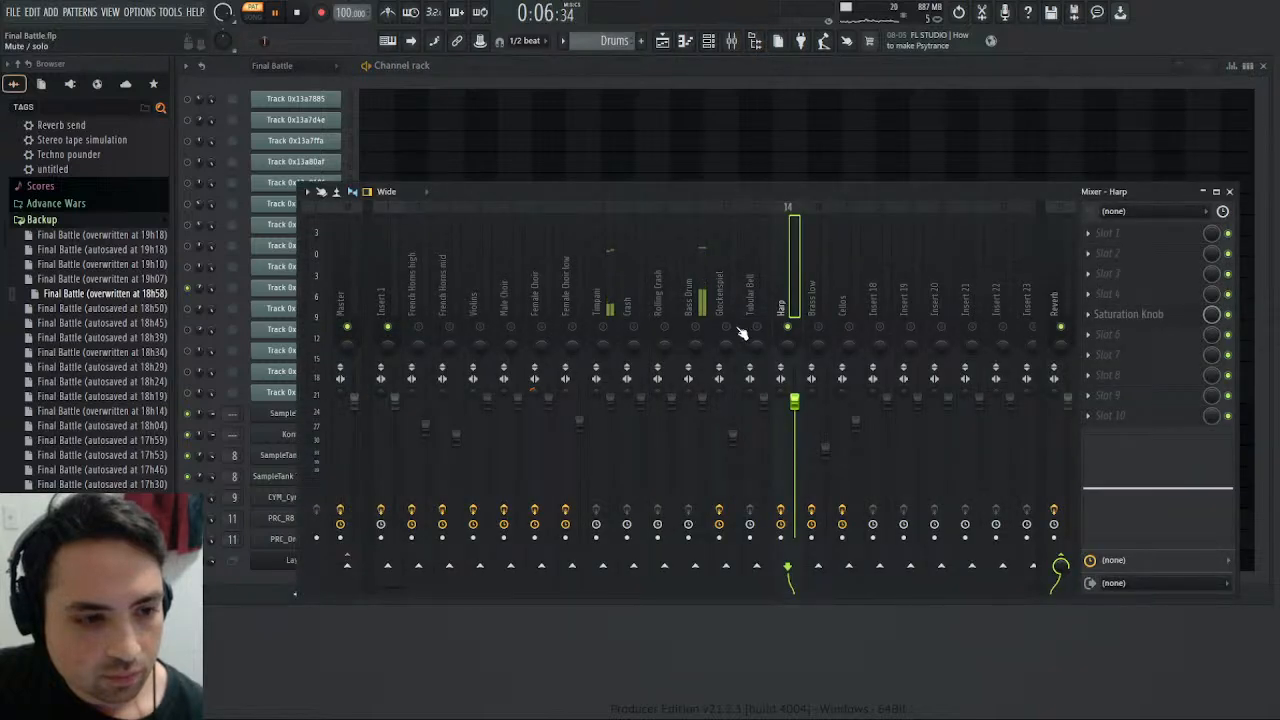
right_click(602, 328)
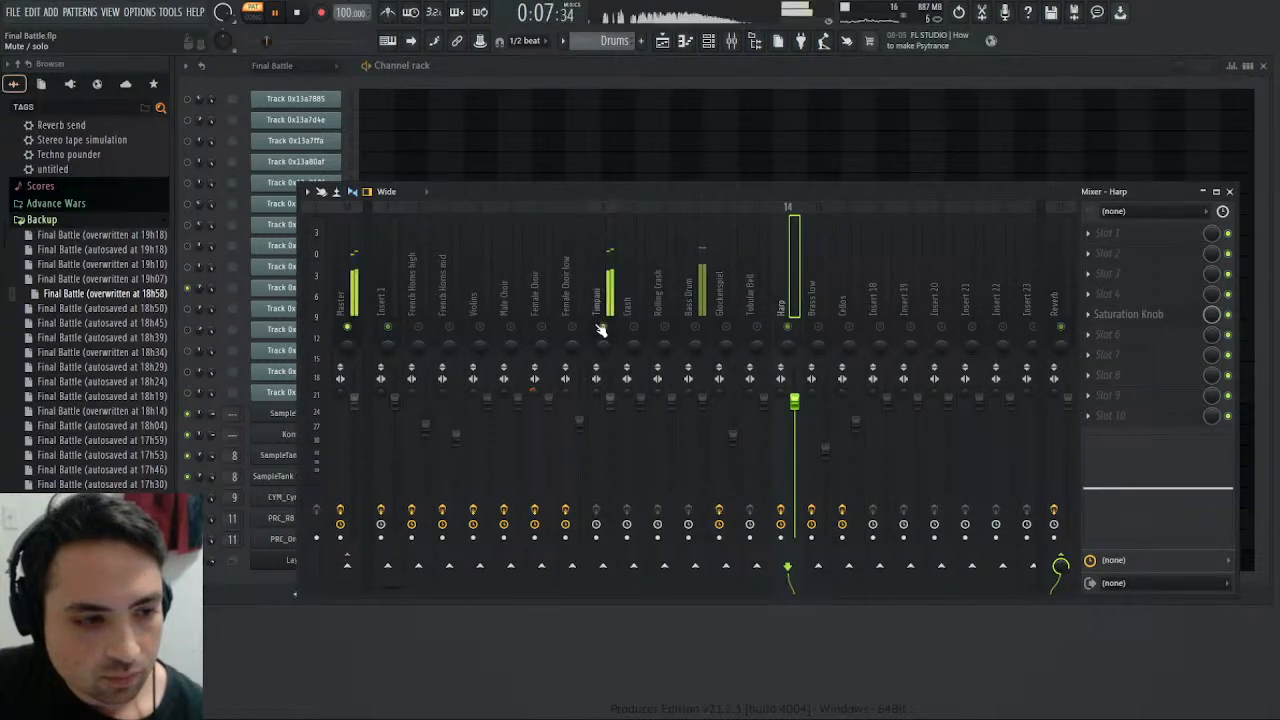
left_click(297, 13)
left_click(281, 14)
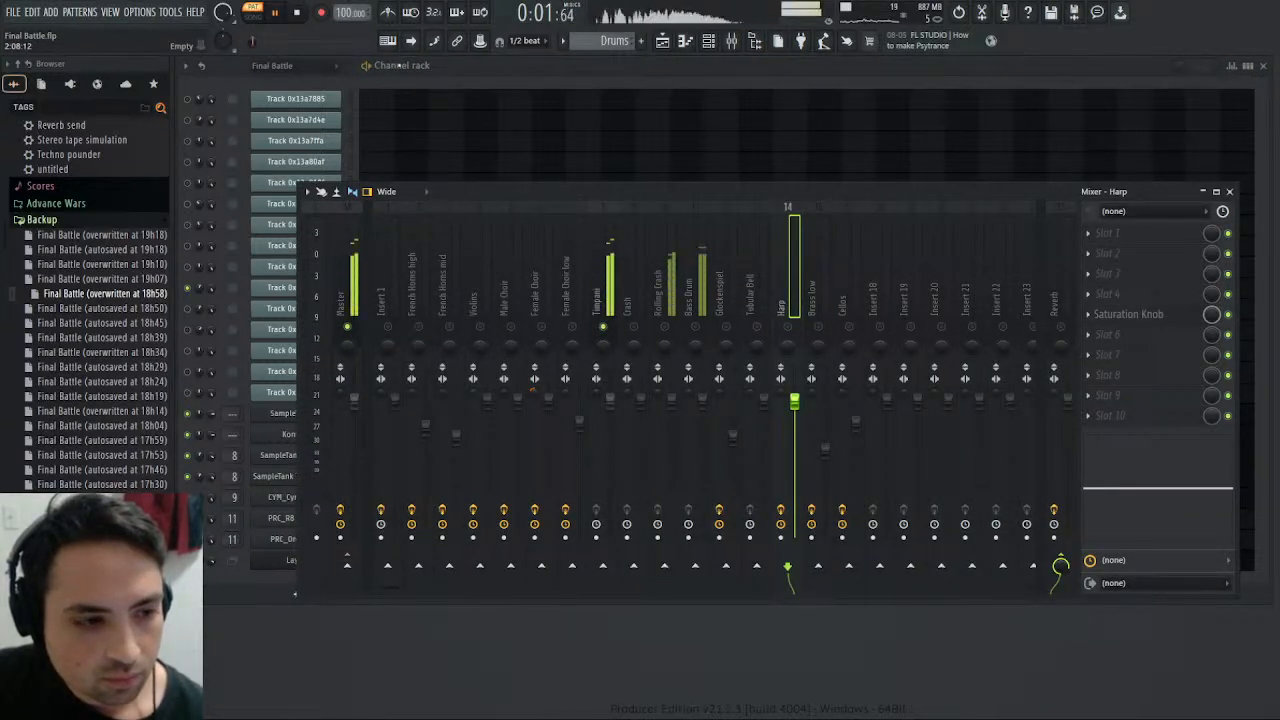
left_click(298, 14)
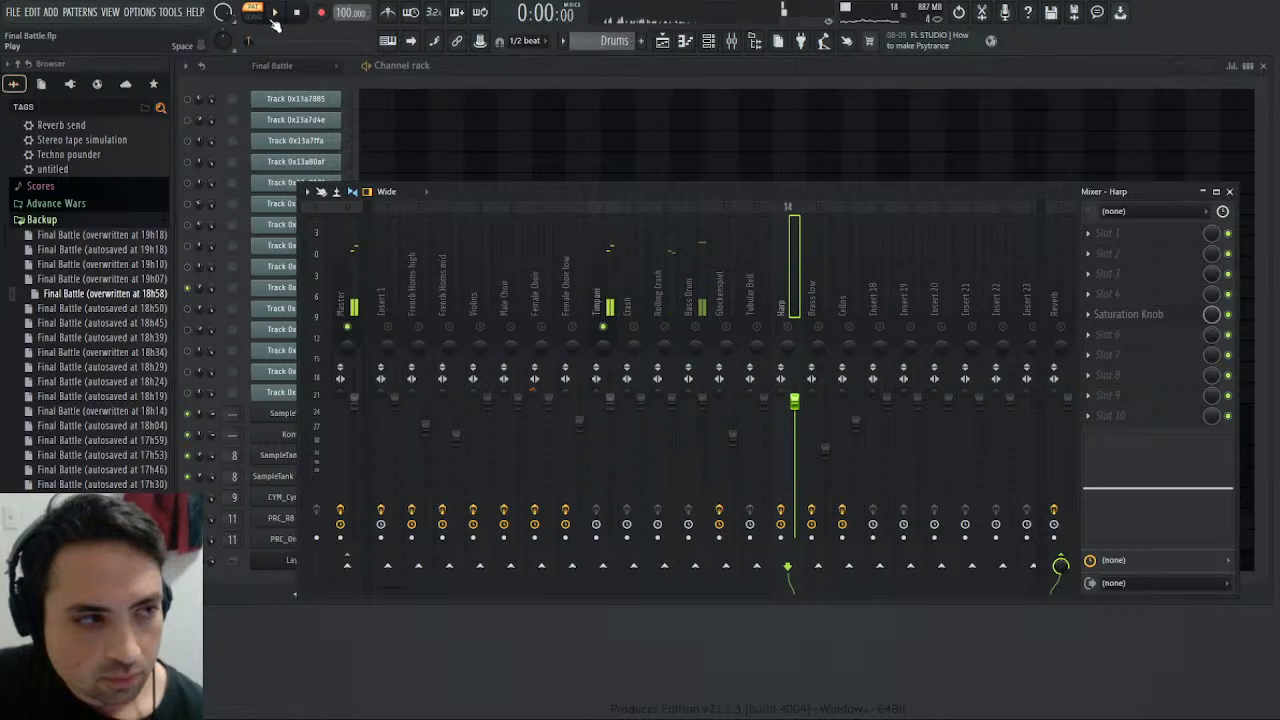
left_click(277, 14)
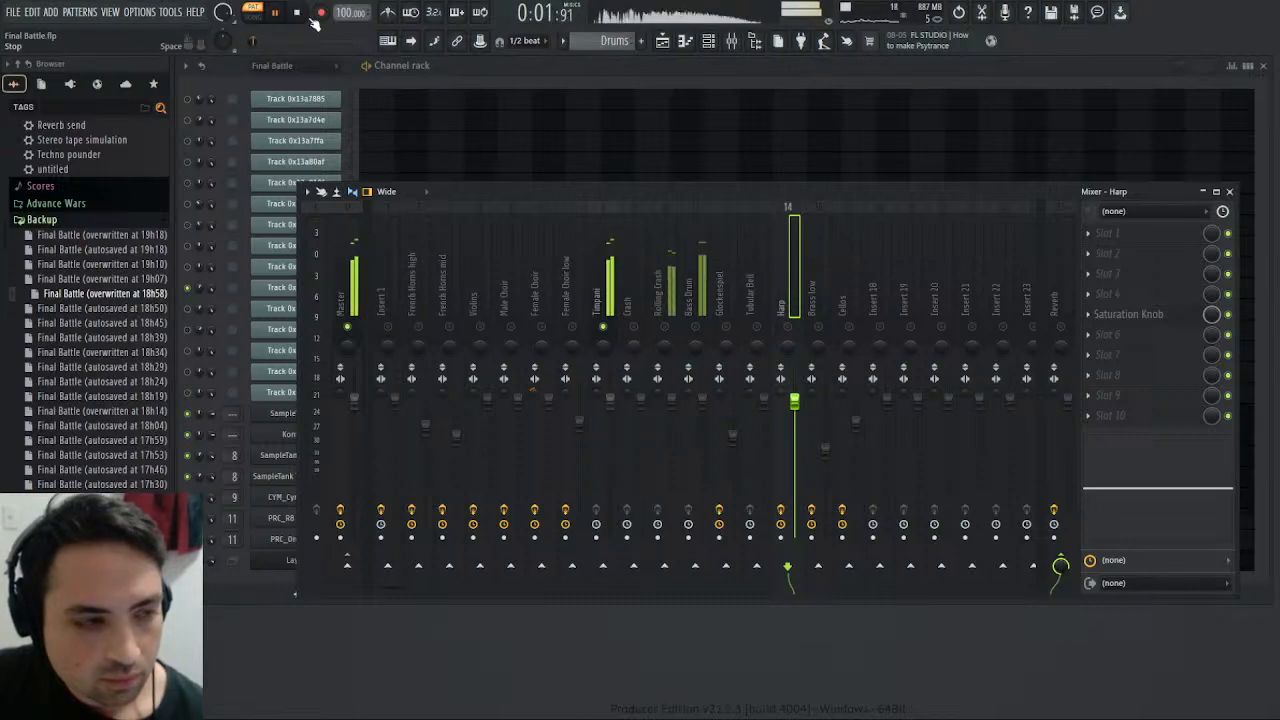
left_click(298, 14)
- Unmute Insert 1, play the openings of the Final Battle and Drums patterns for comparison, and close the mixer
scroll(617, 47, "up", 1)
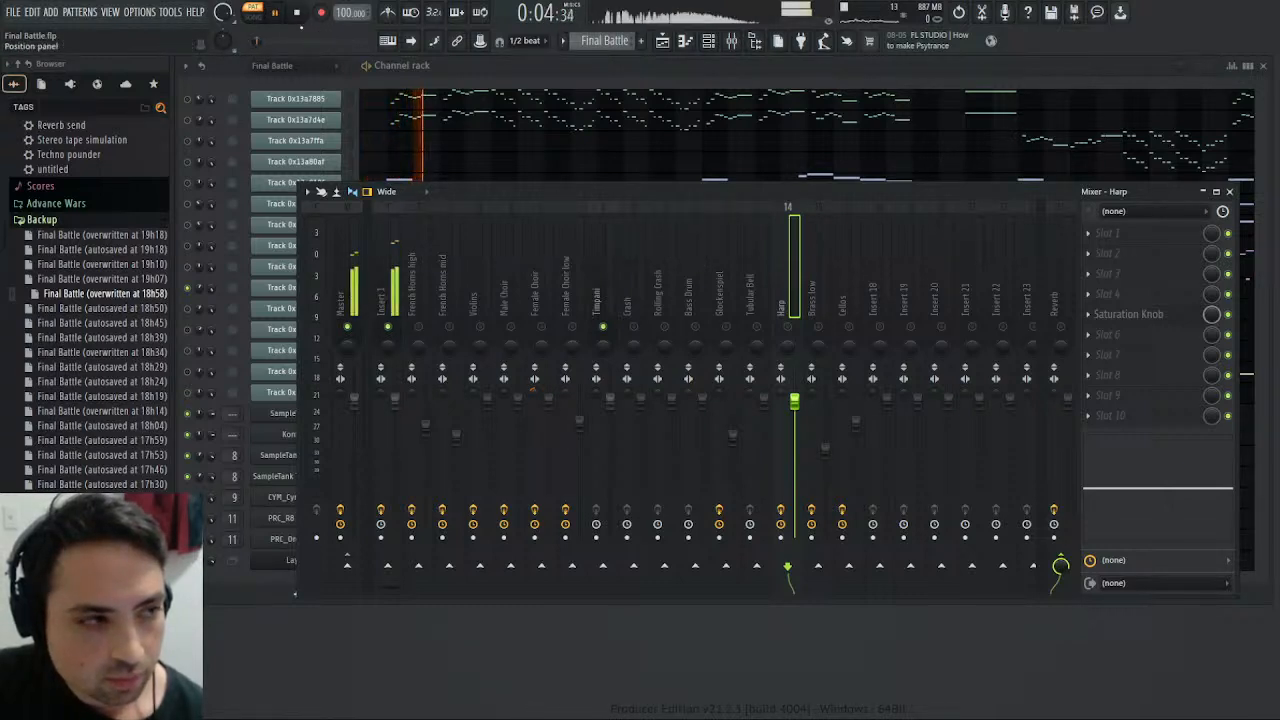
left_click(298, 14)
key("space")
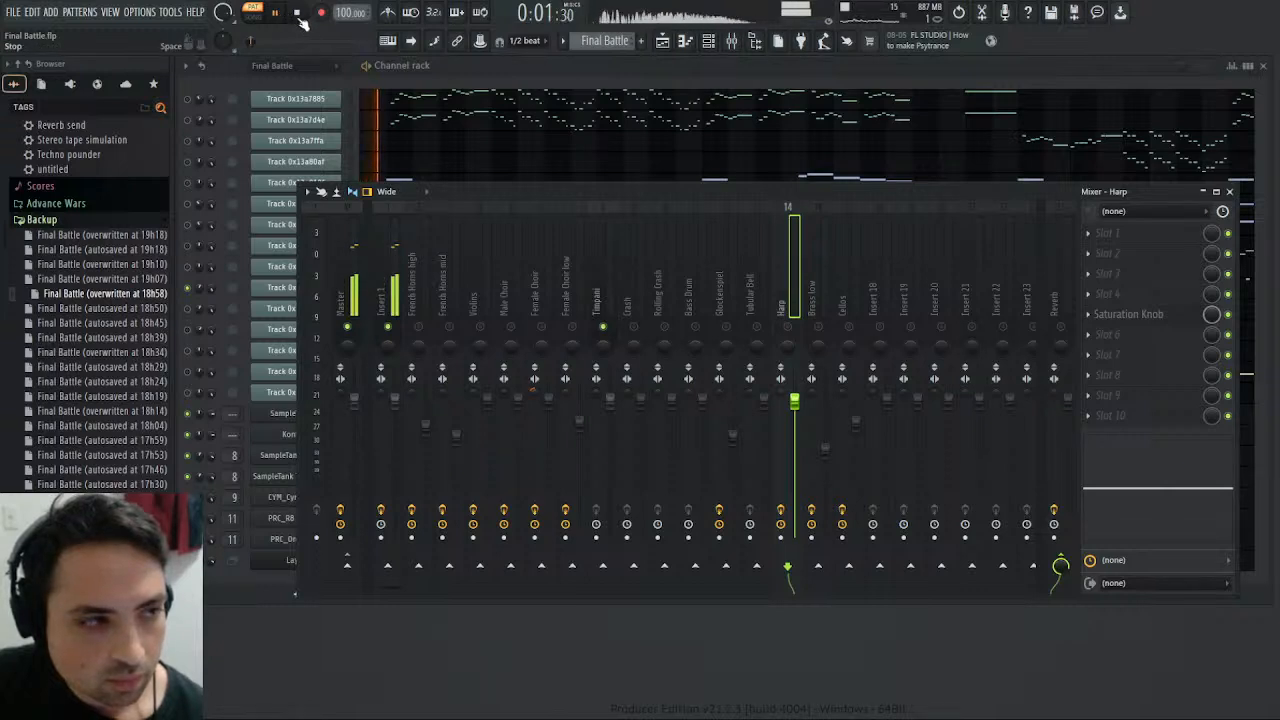
left_click(298, 14)
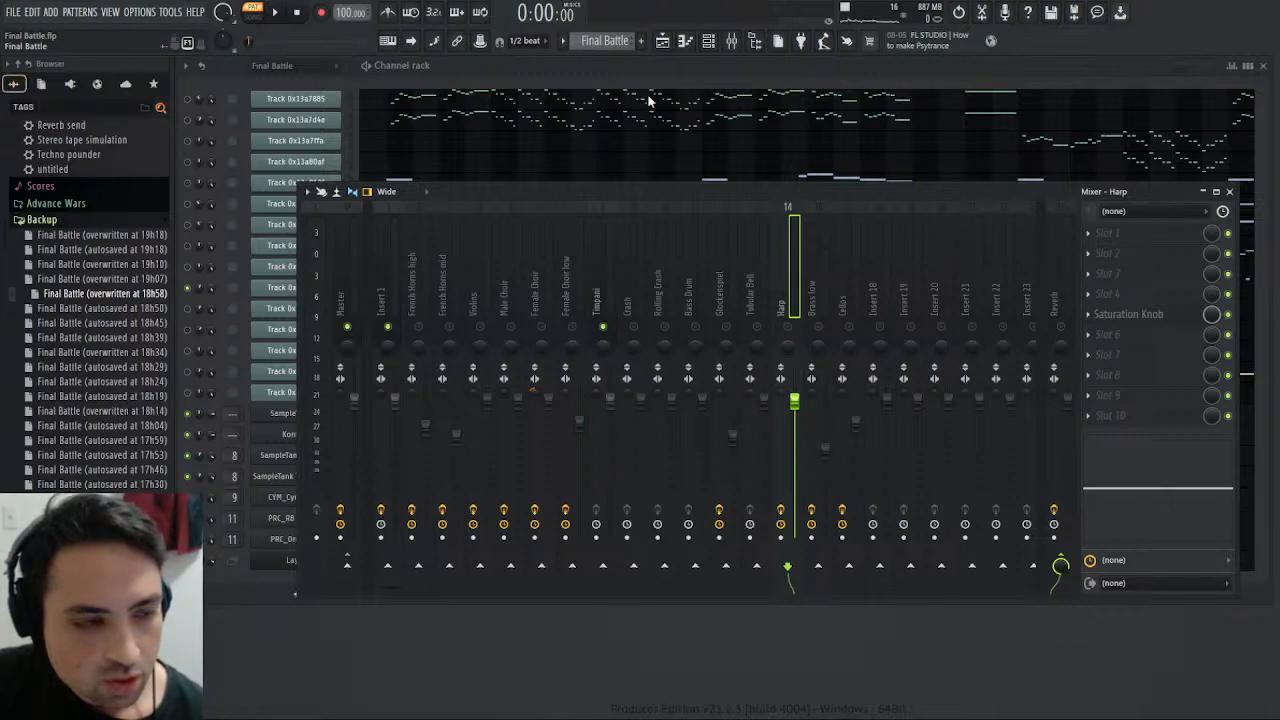
left_click(650, 126)
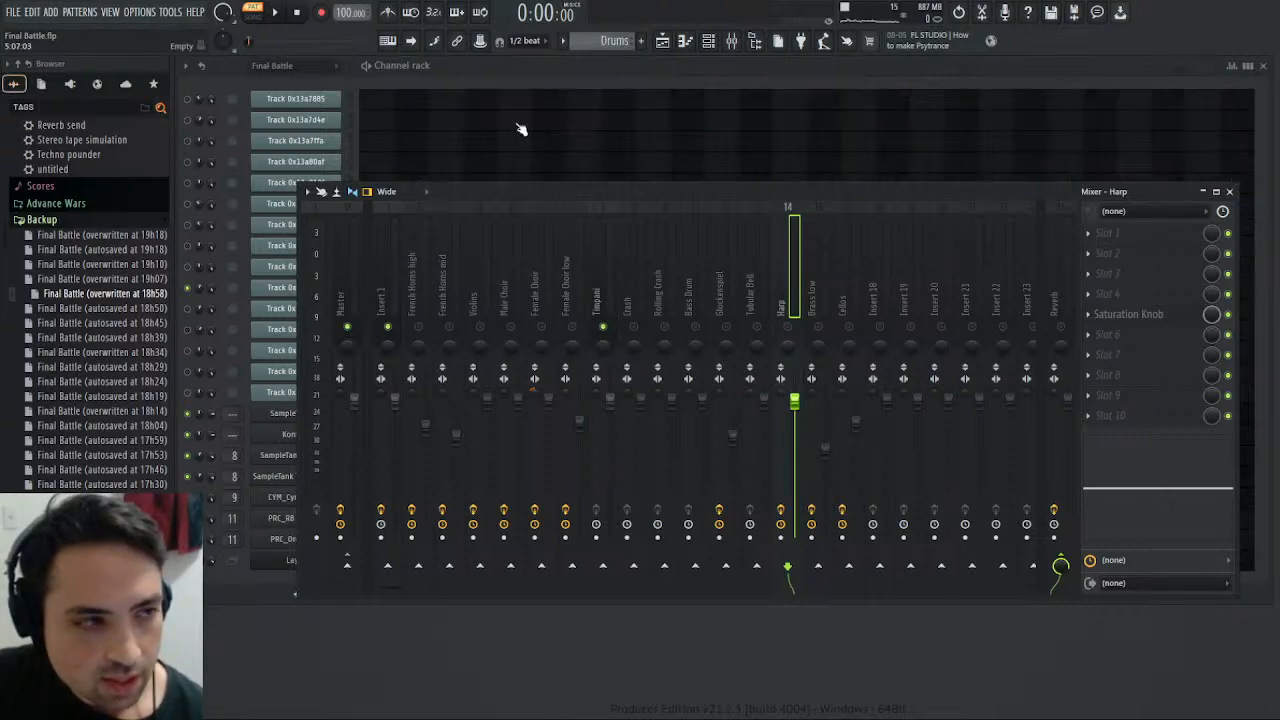
left_click(281, 14)
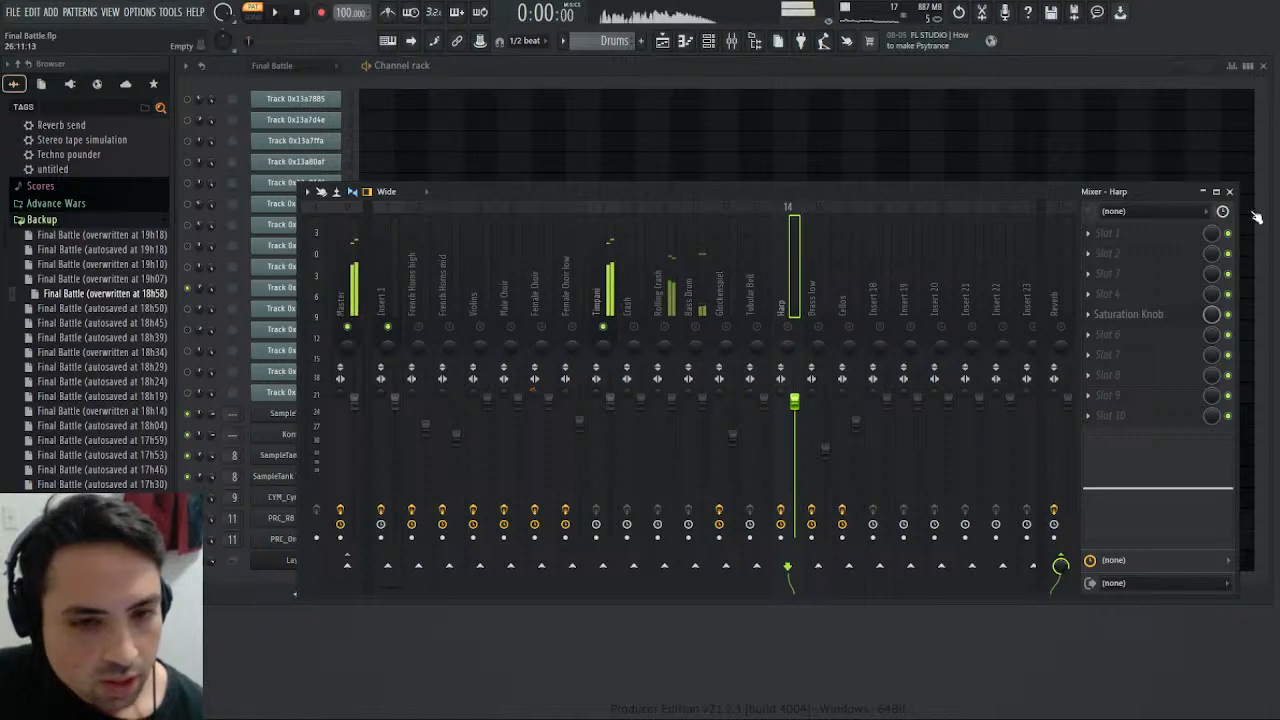
key("F9")
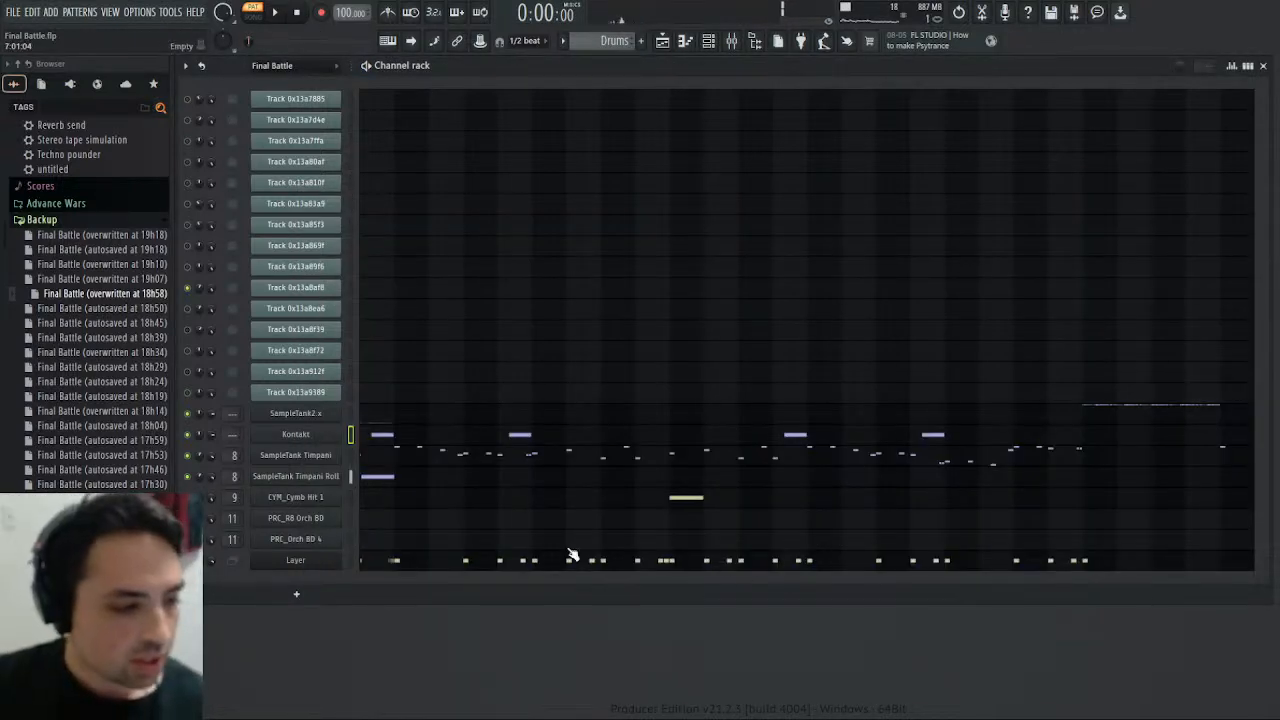
- Open the SampleTank Timpani Roll sampler, audition the sample at D5 and set its quick fade in to 1%
left_click(290, 477)
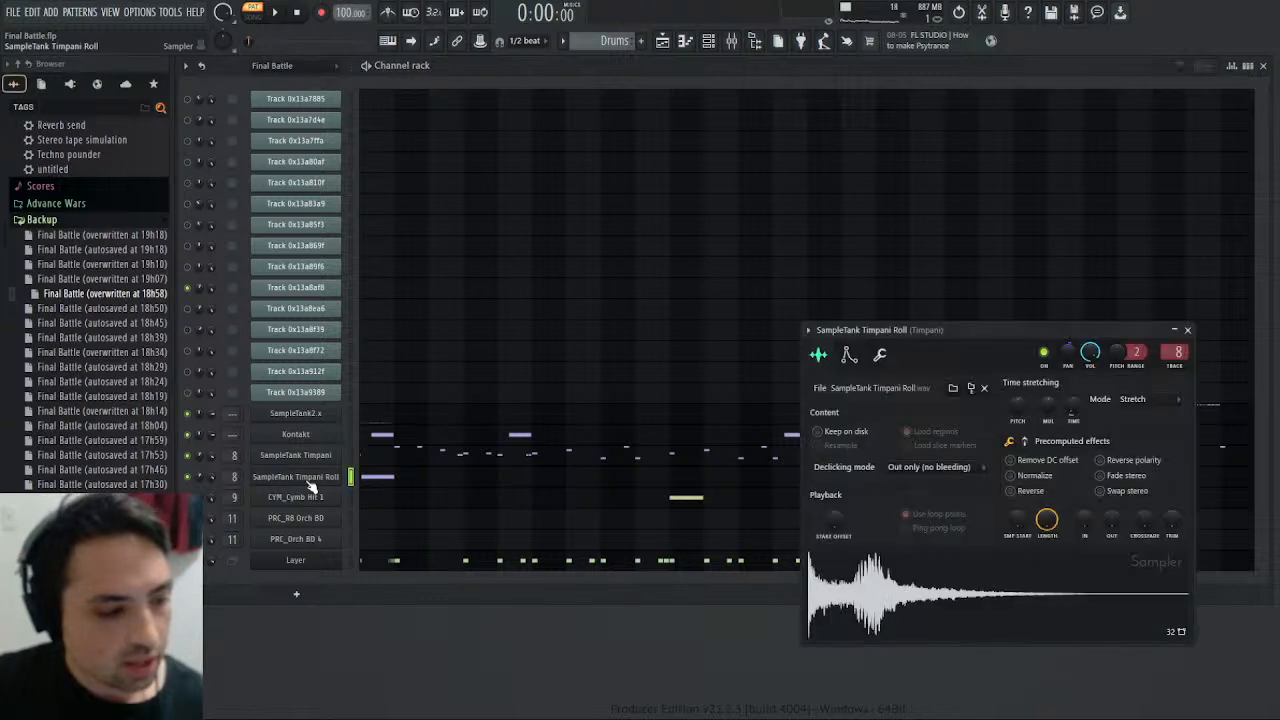
left_click(862, 618)
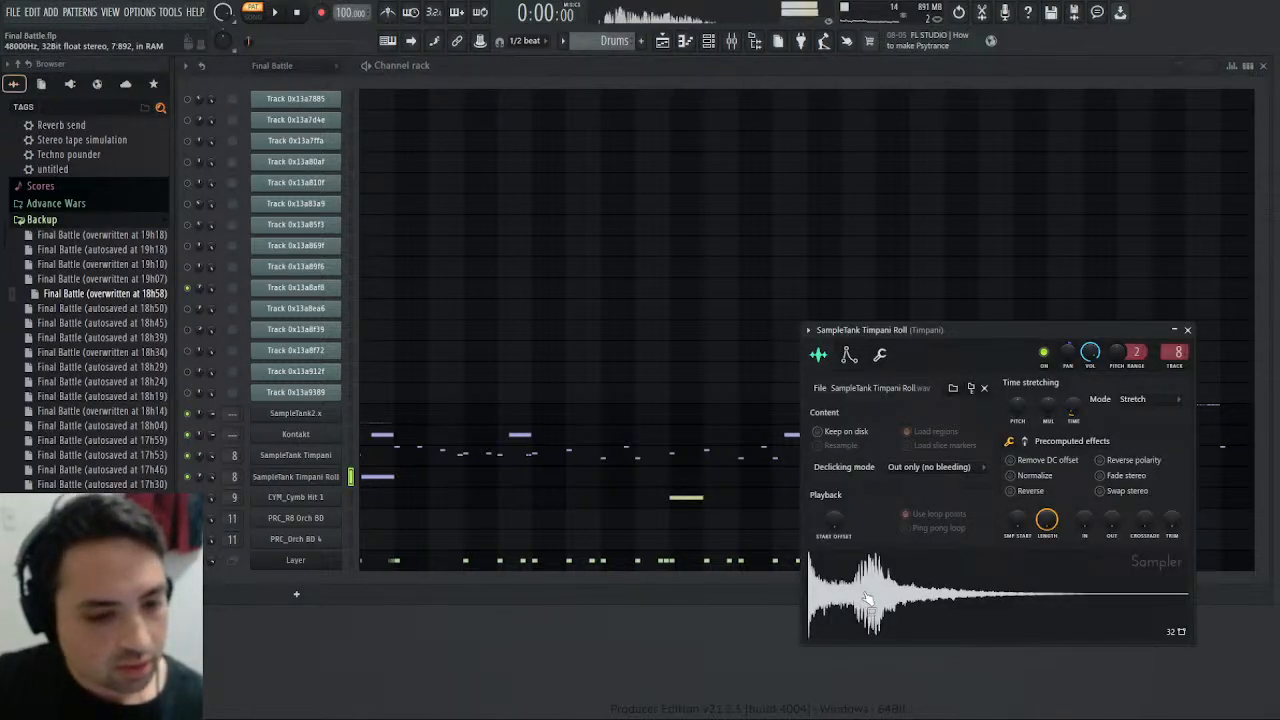
left_click(883, 359)
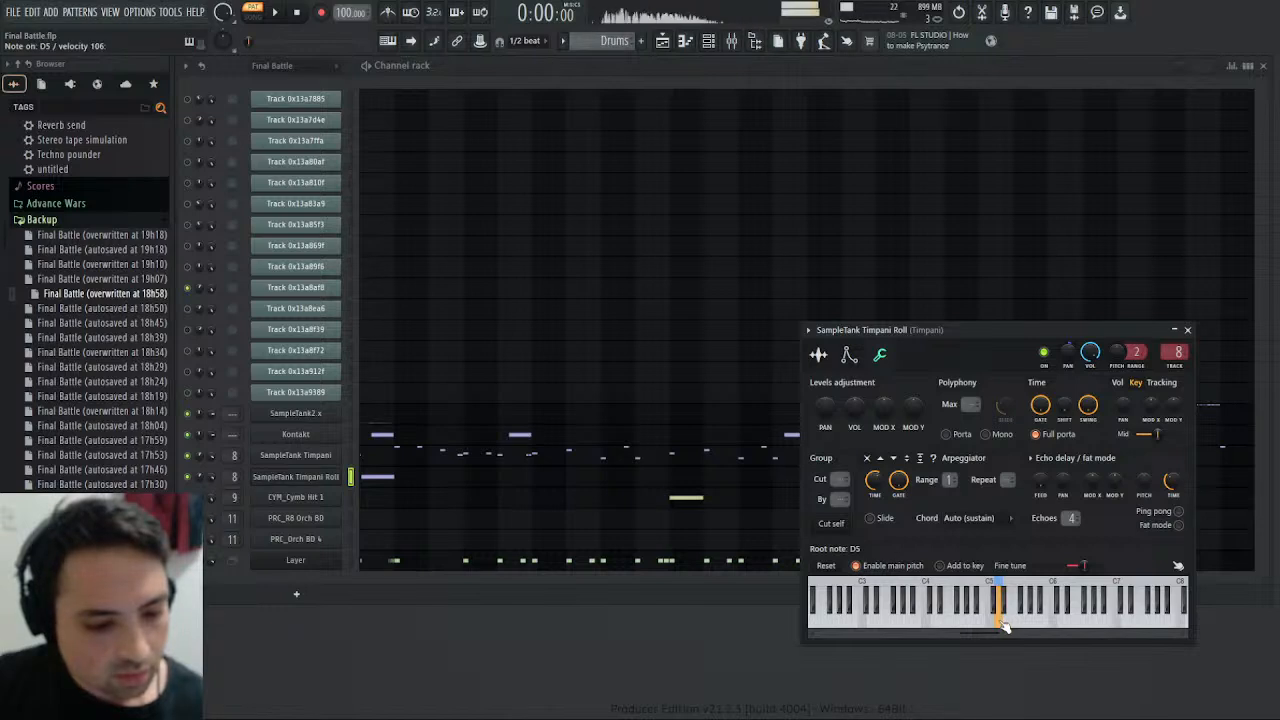
left_click(834, 356)
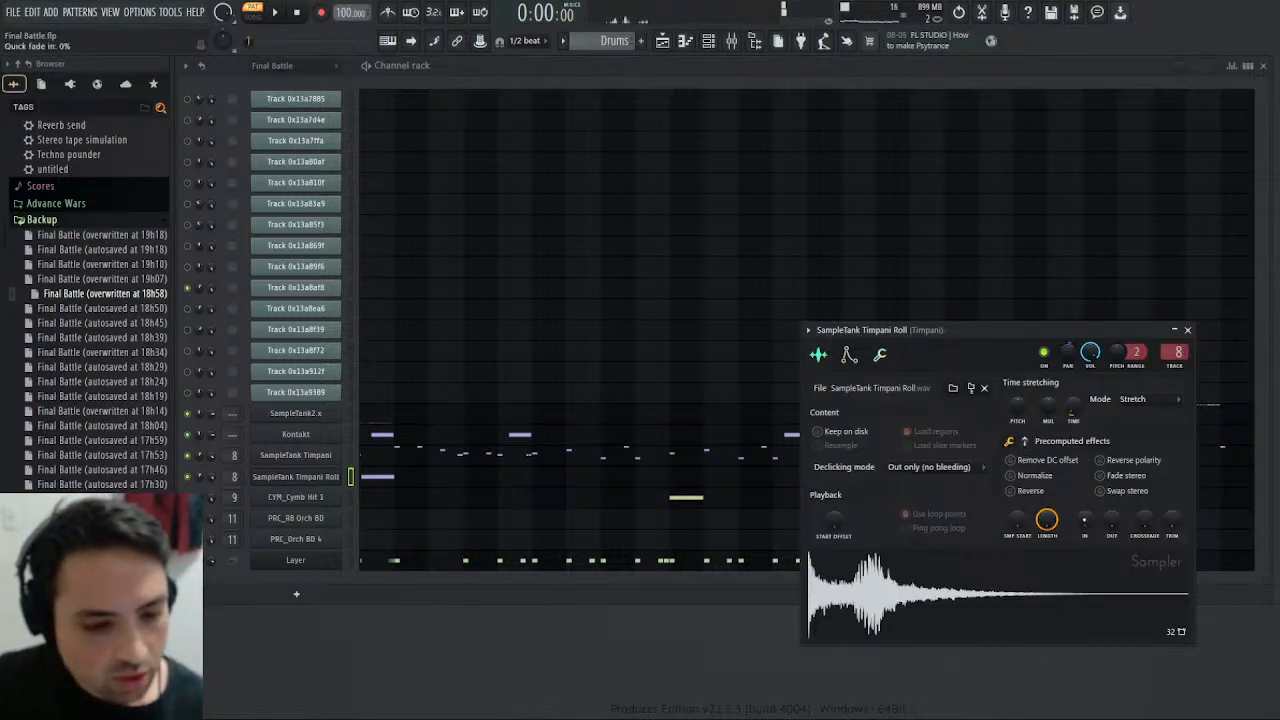
left_click_drag(1084, 520, 1084, 518)
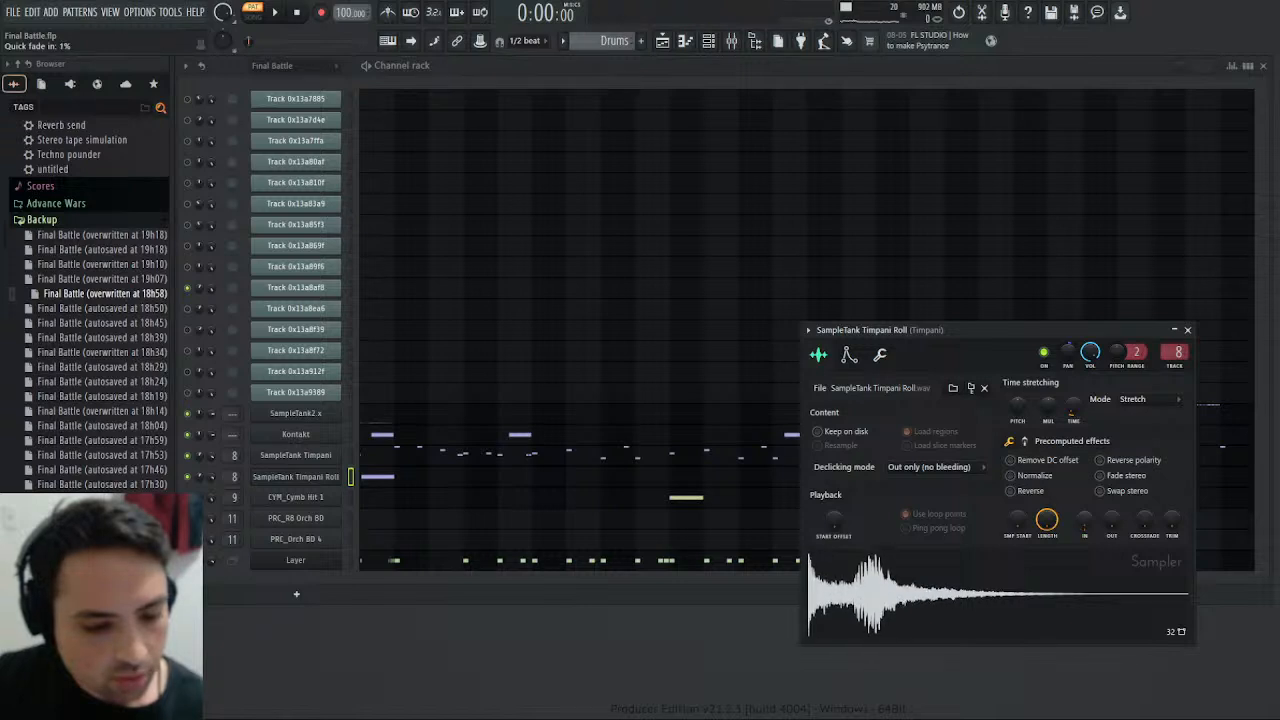
- Raise the sustain and release of the Timpani Roll's volume envelope and audition D5
left_click(850, 355)
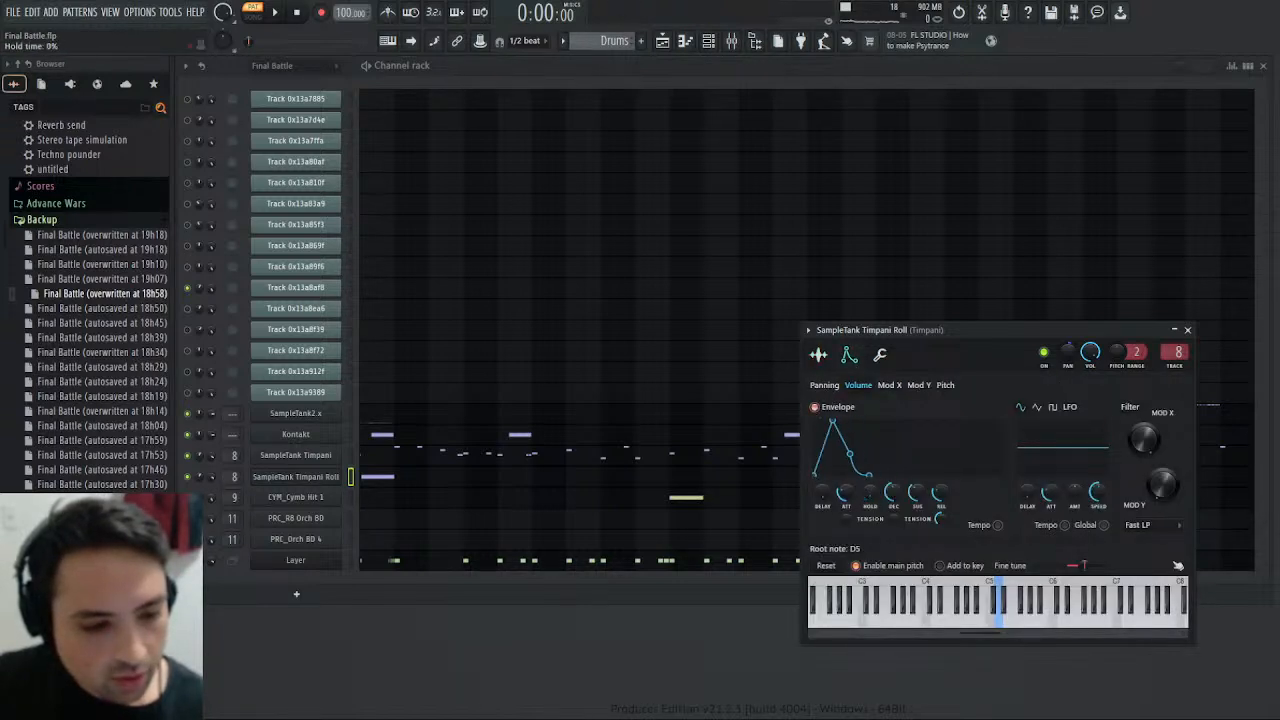
left_click_drag(914, 492, 914, 460)
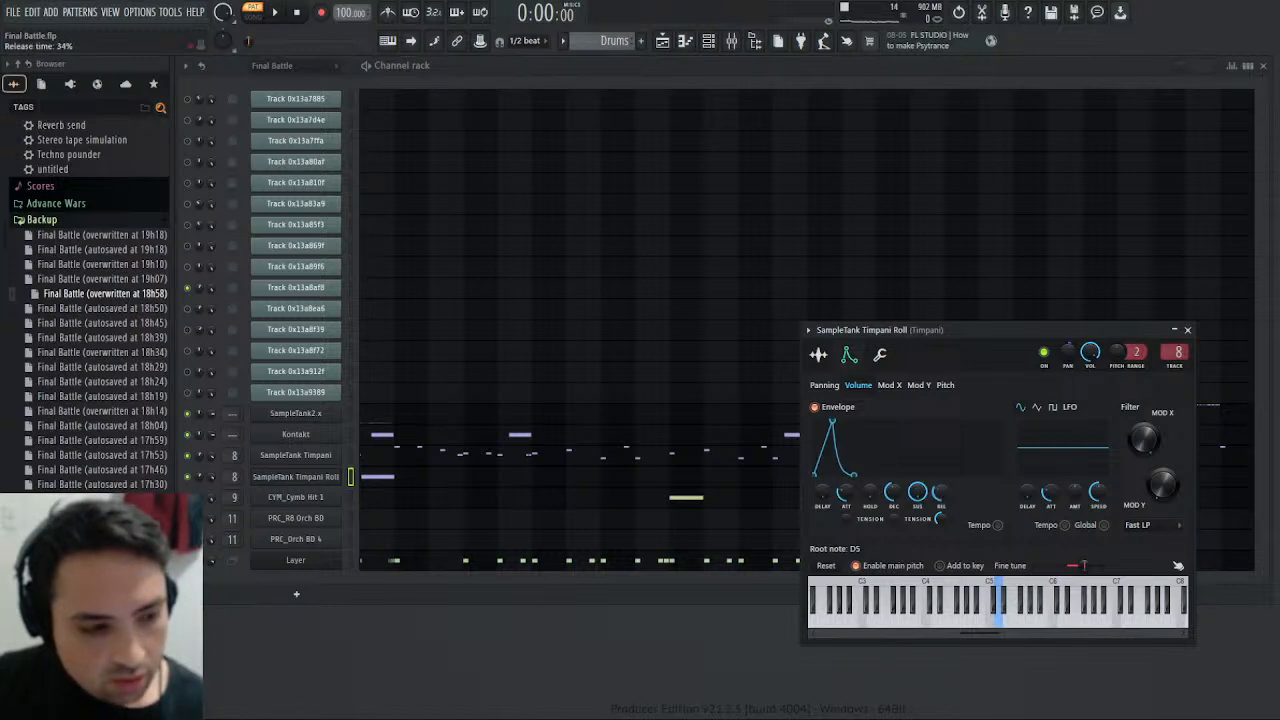
left_click(1003, 622)
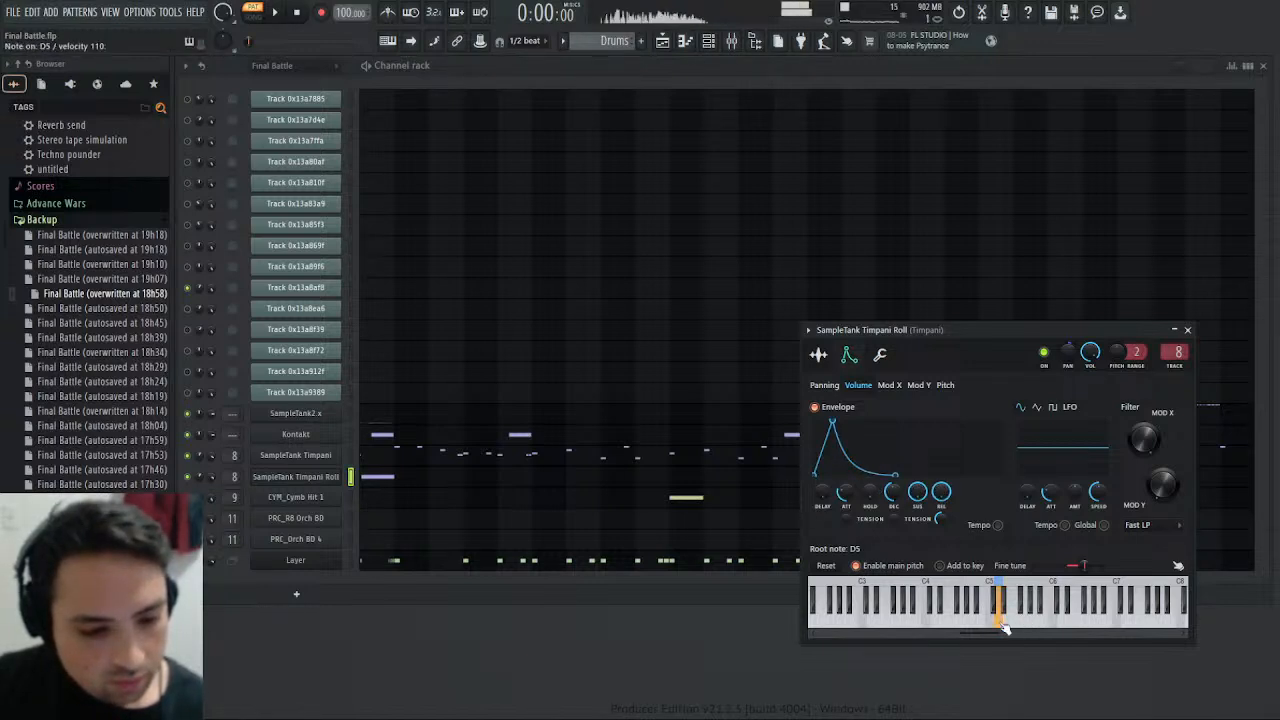
- In the SampleTank Timpani notes of the Drums pattern, add a second G3 note after the first and extend it to bar 2
left_click(362, 457)
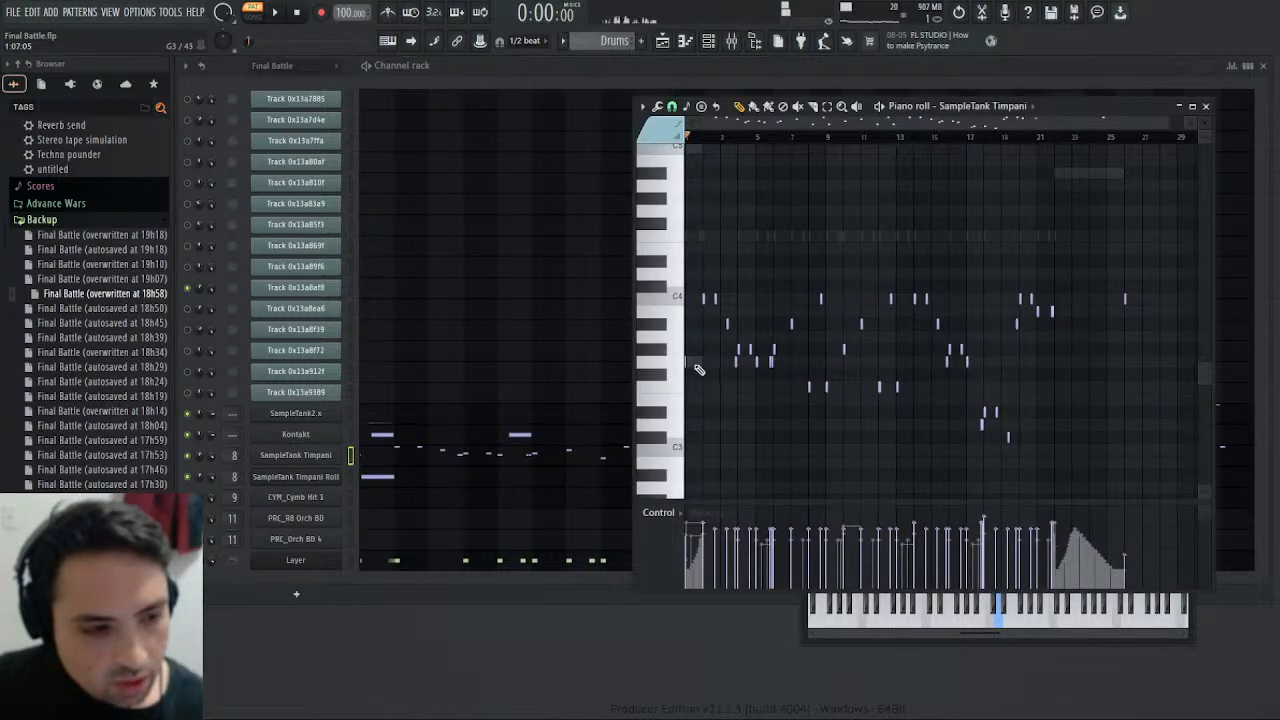
scroll(689, 362, "up", 8, "ctrl")
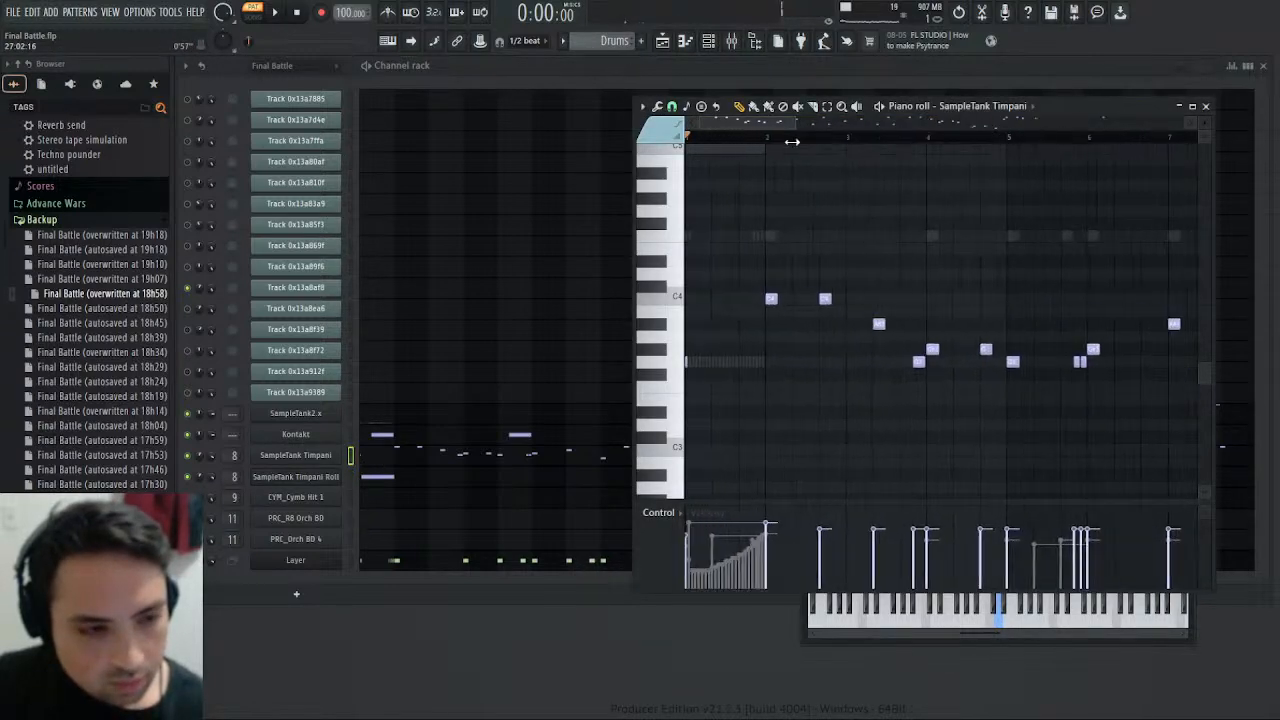
left_click(690, 360)
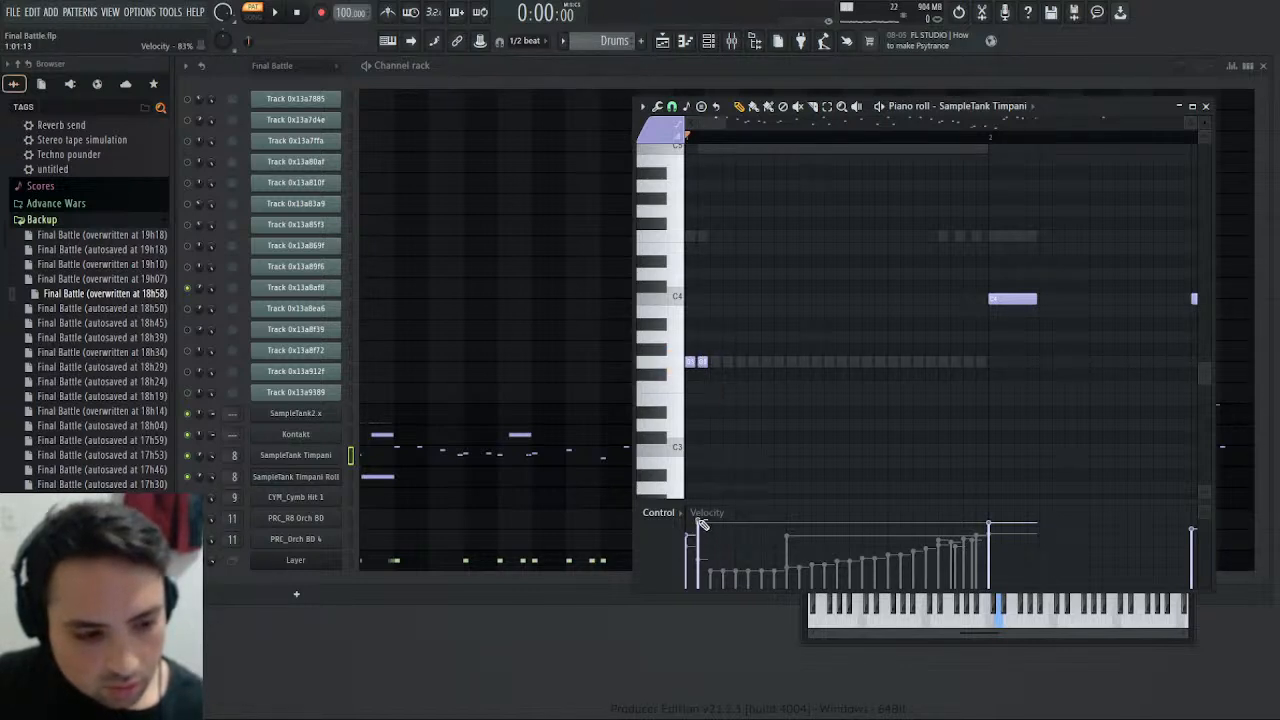
left_click_drag(704, 361, 976, 372)
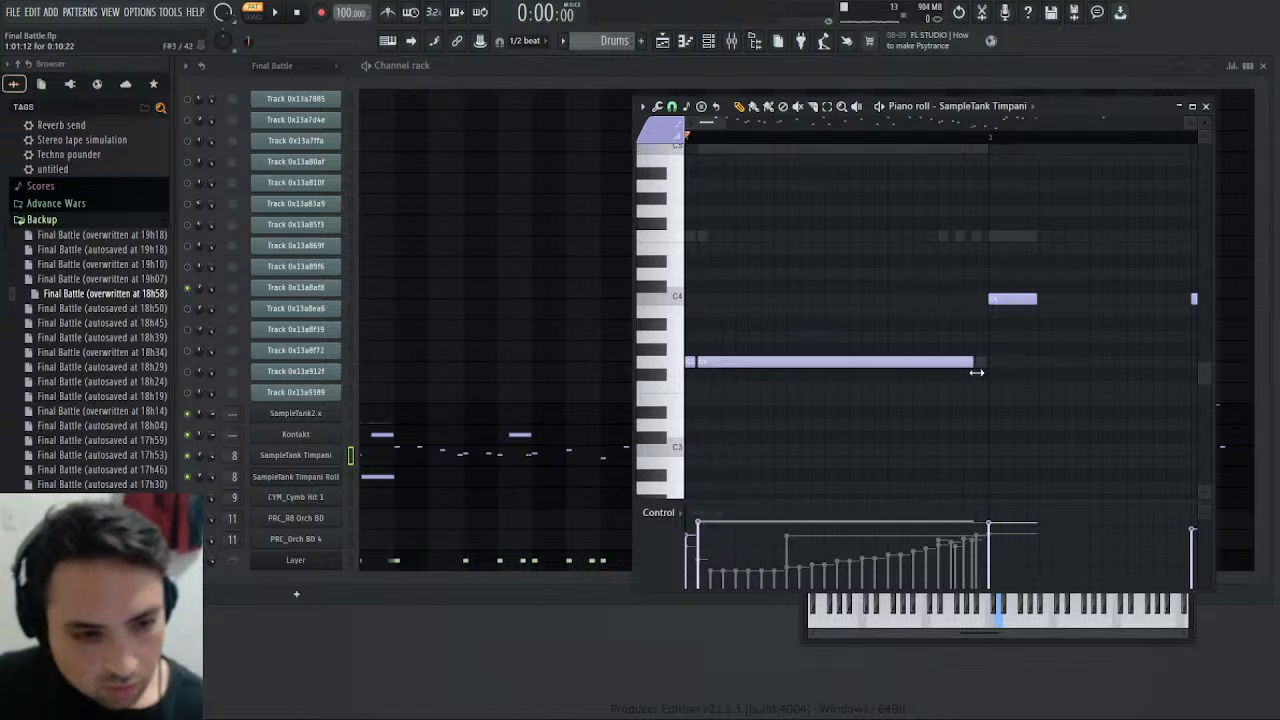
- Play the opening timpani roll of the Drums pattern, followed by the start of the Final Battle pattern for comparison
key("space")
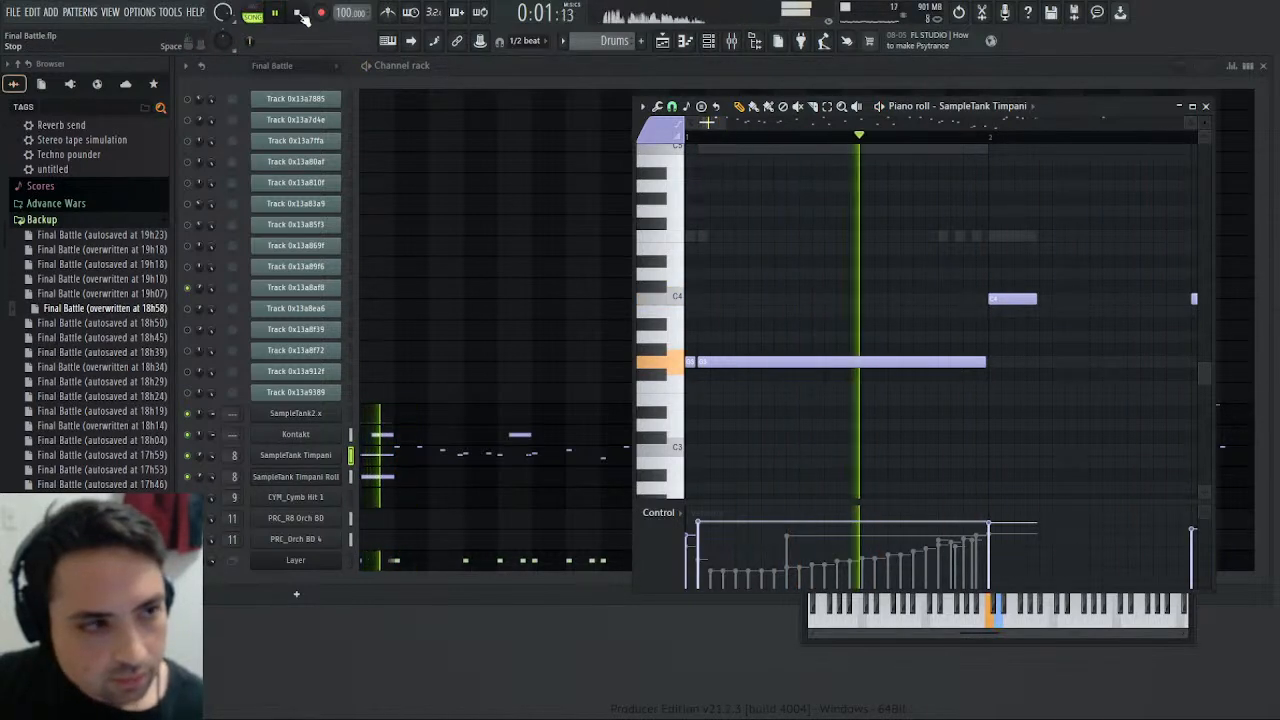
left_click(299, 14)
left_click_drag(604, 41, 604, 50)
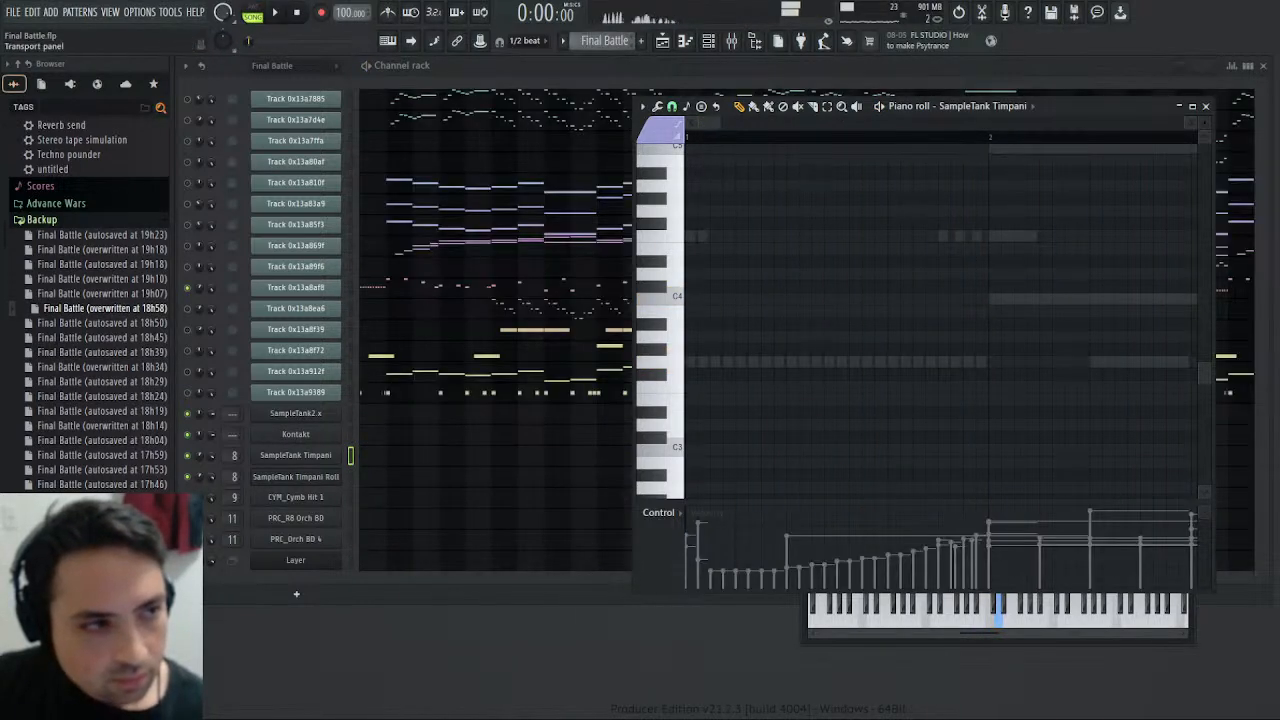
left_click(281, 13)
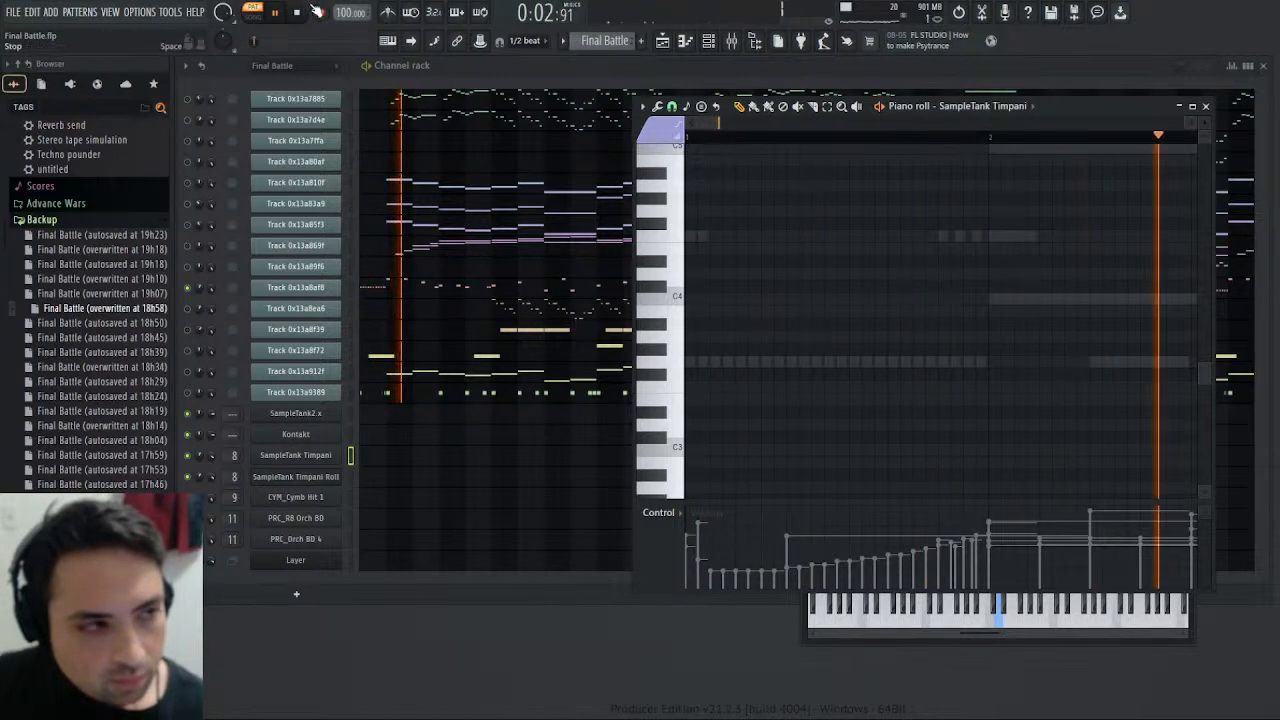
- Play the Drums pattern with the mixer open and compare its timpani with the Final Battle pattern
left_click(320, 12)
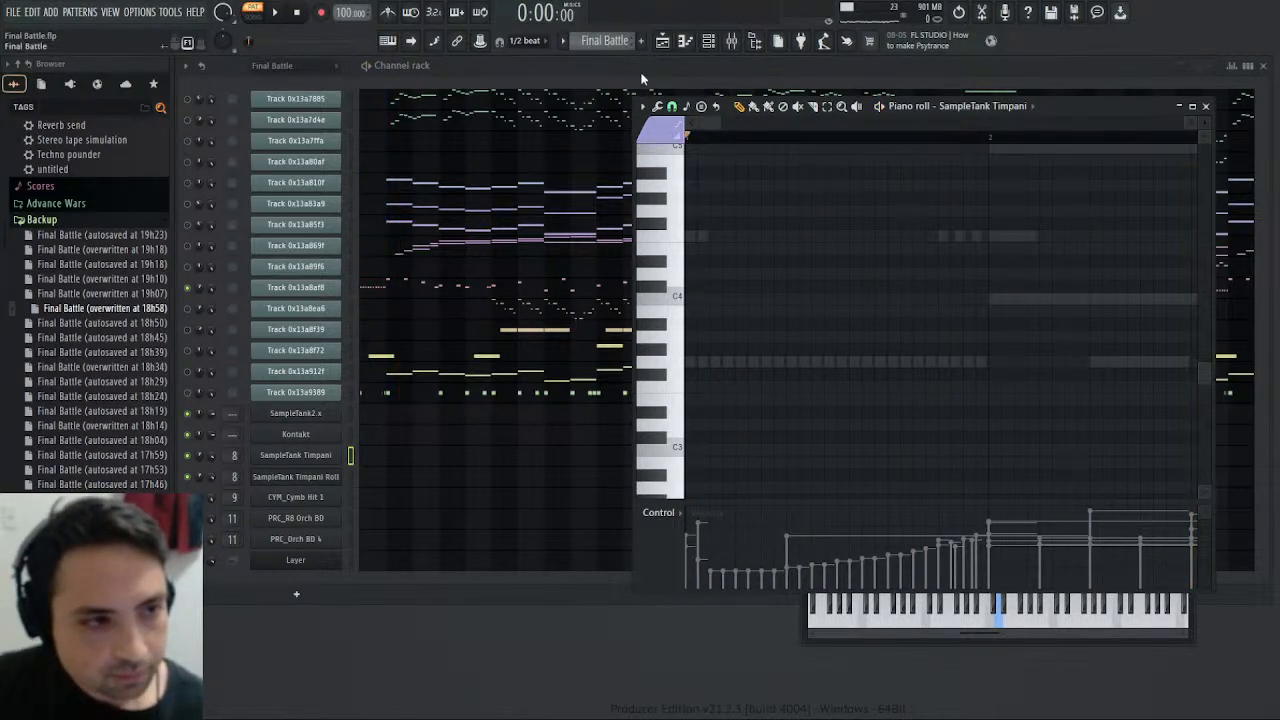
left_click_drag(630, 118, 608, 48)
left_click(277, 13)
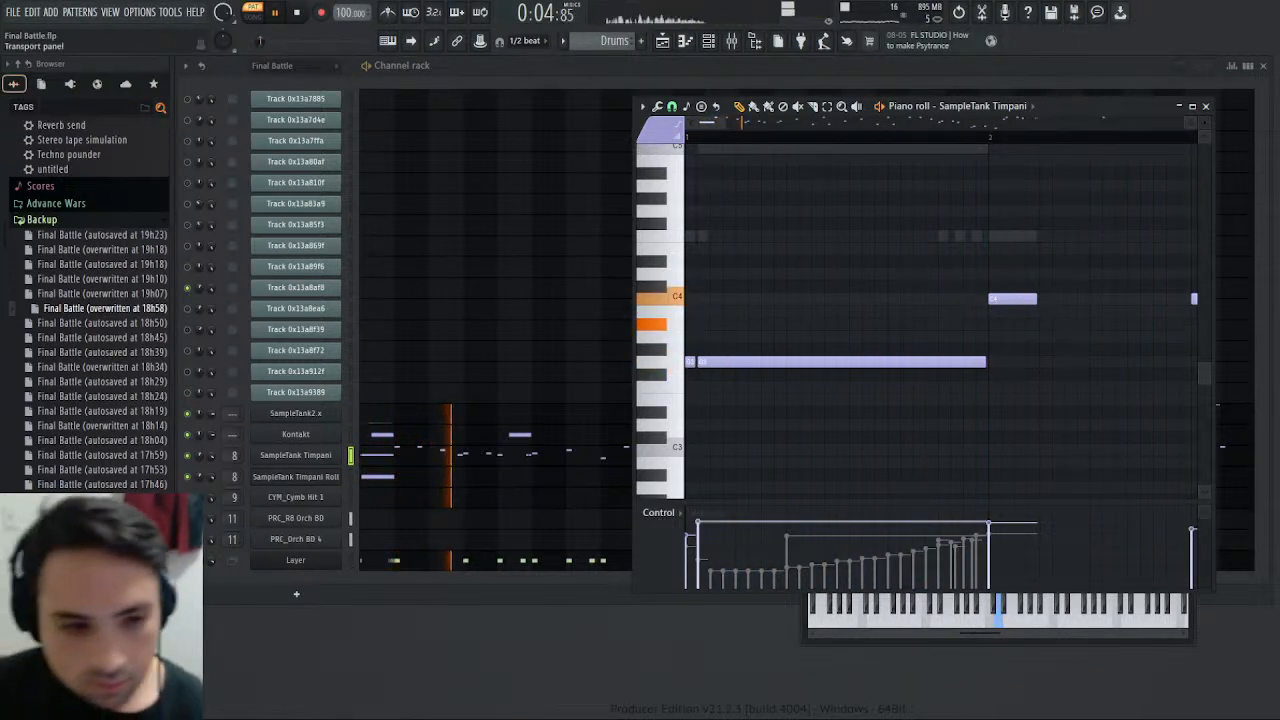
key("F9")
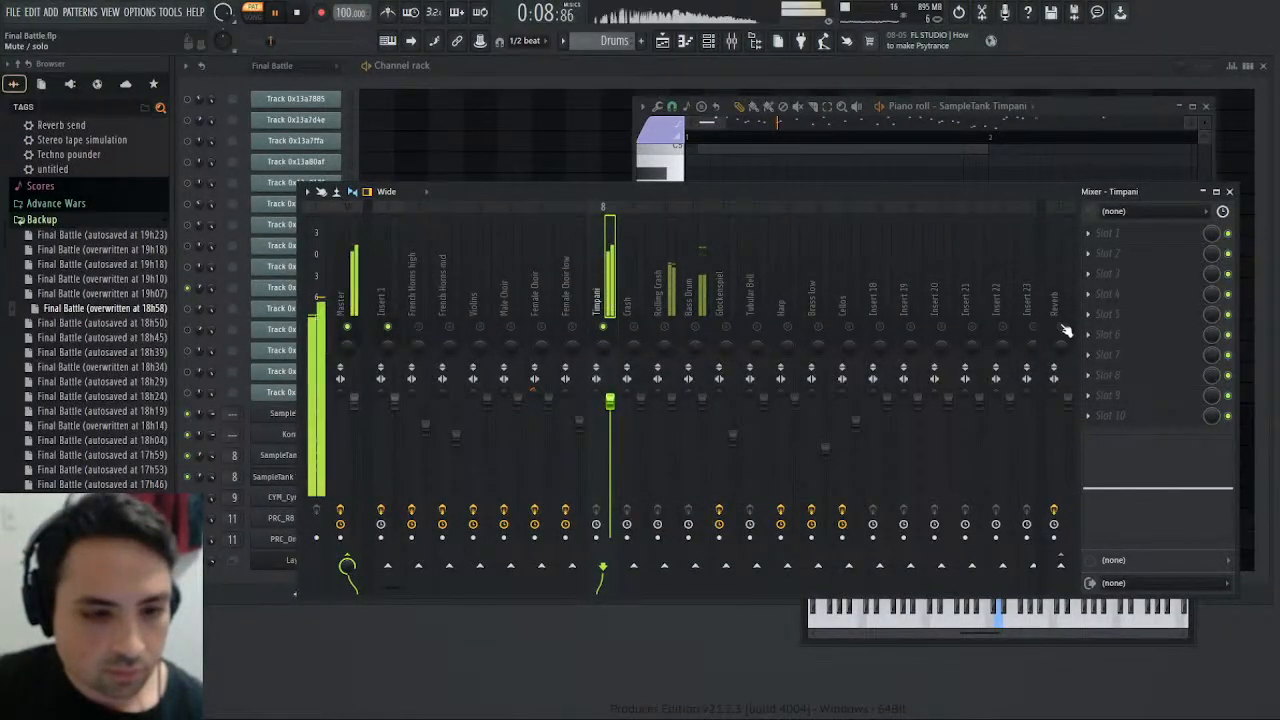
scroll(606, 42, "up", 1)
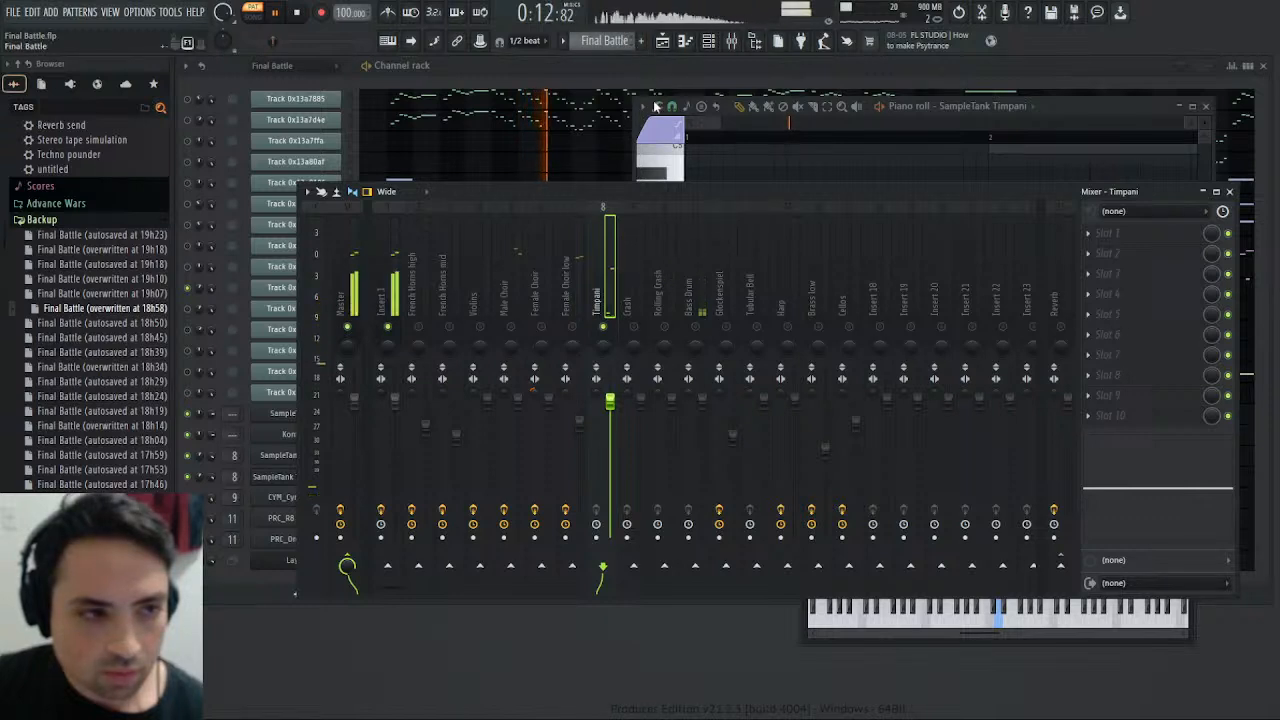
scroll(606, 41, "down", 1)
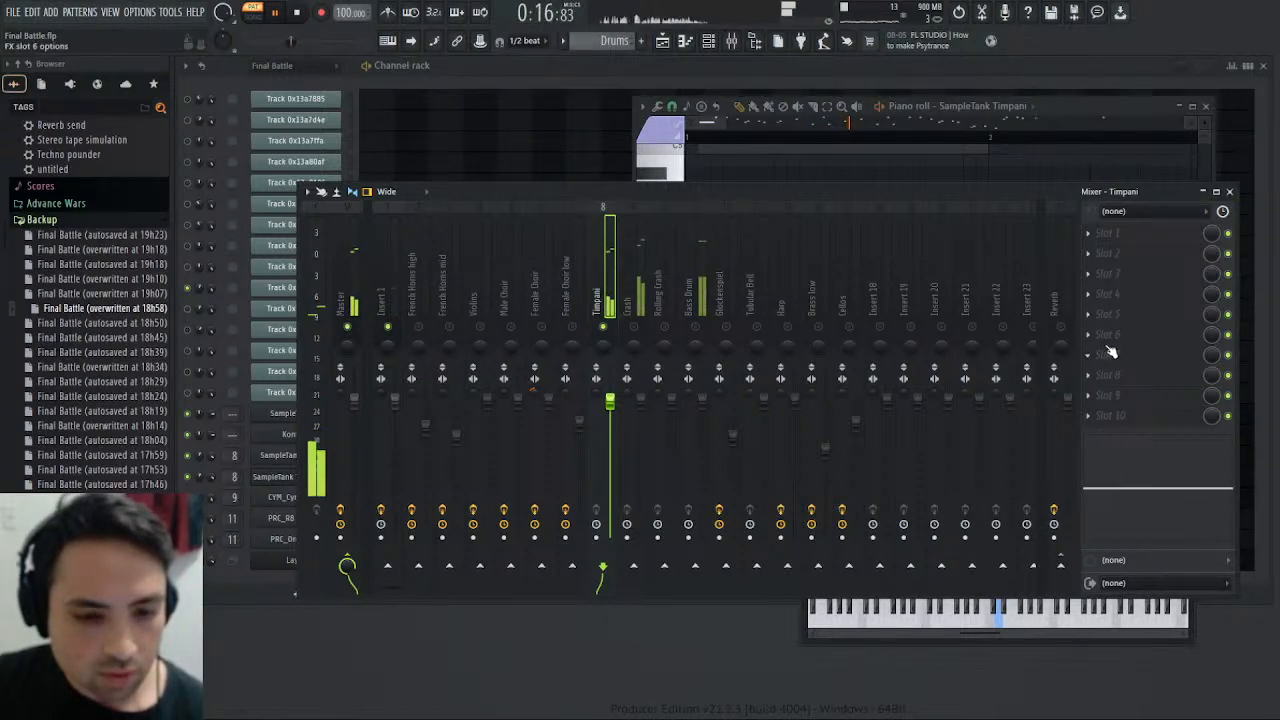
- Load Saturation Knob in slot 5 of the Timpani mixer track, raise its saturation and replay the Drums pattern
left_click(874, 496)
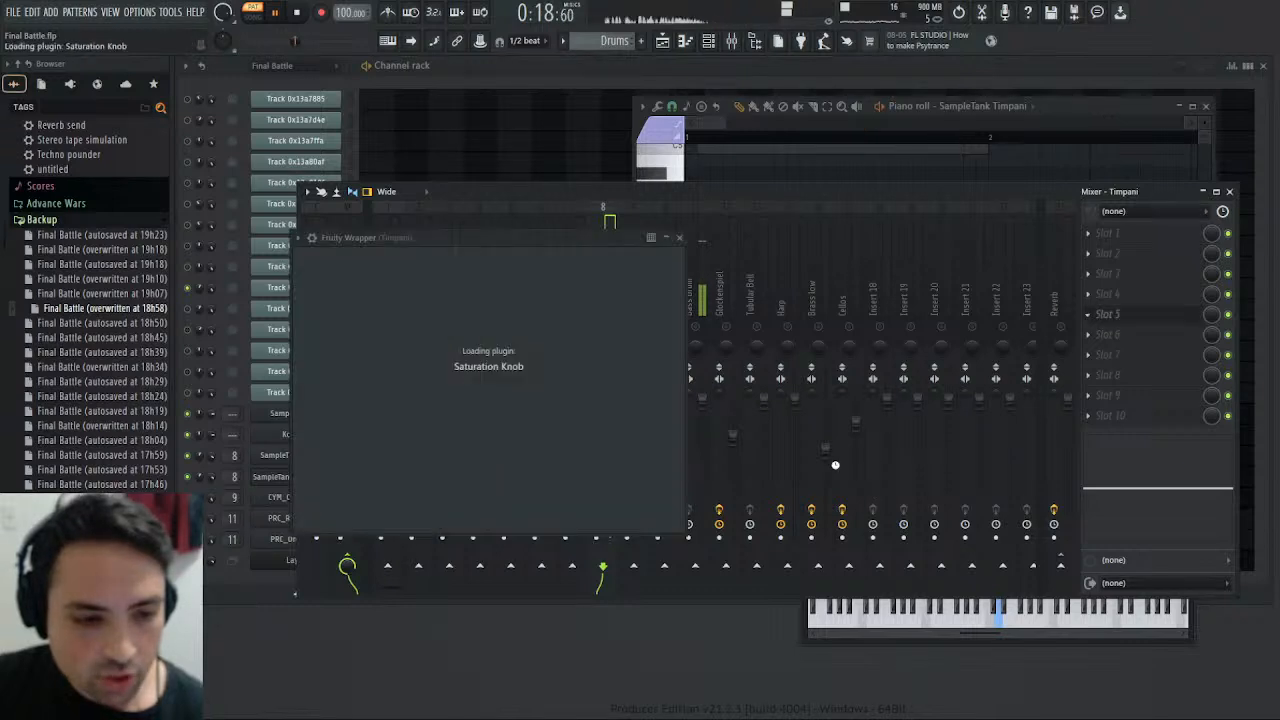
left_click_drag(488, 326, 521, 291)
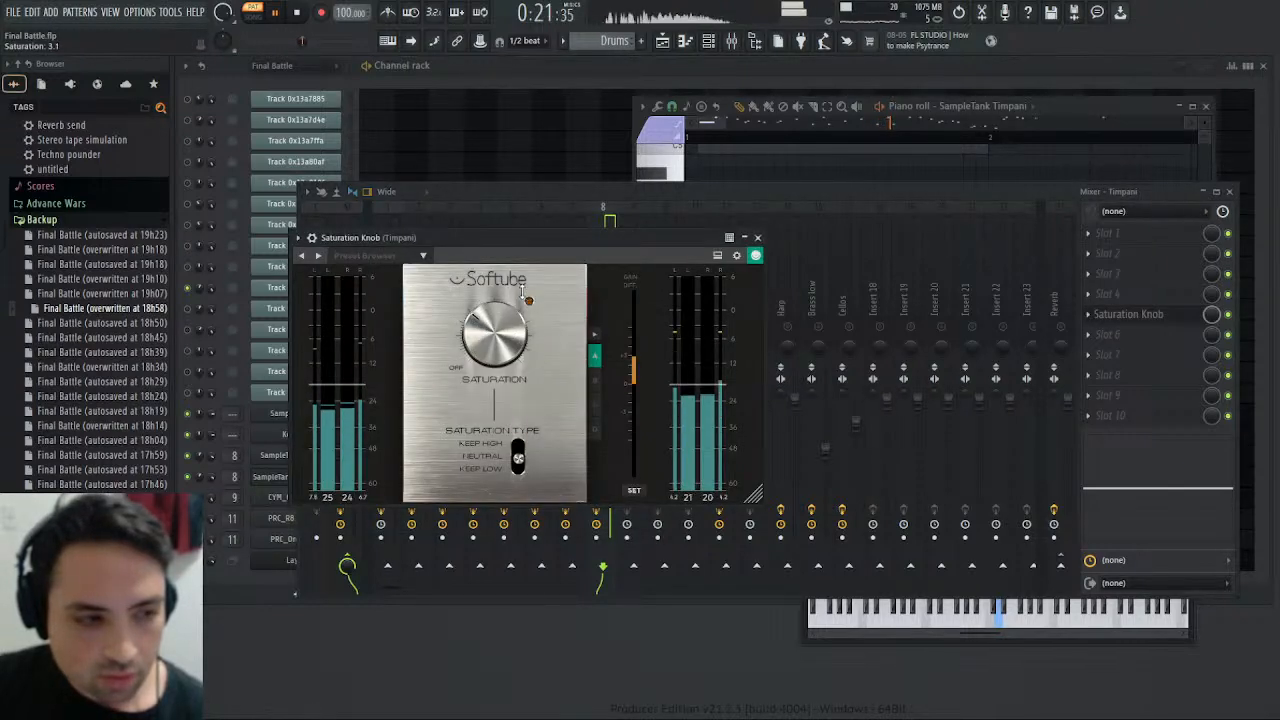
left_click(299, 14)
left_click(276, 13)
- Reopen the Timpani track's Saturation Knob, reduce the saturation slightly and replay the Drums pattern from the start
left_click(768, 203)
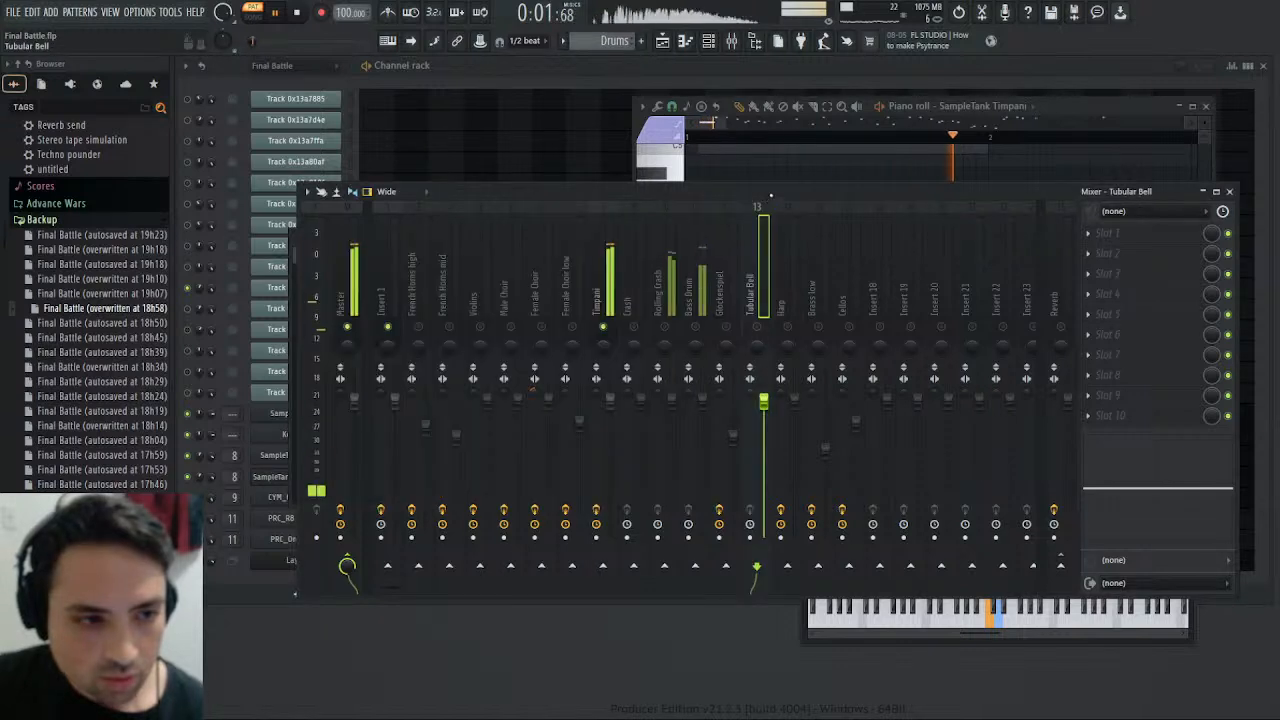
left_click(611, 268)
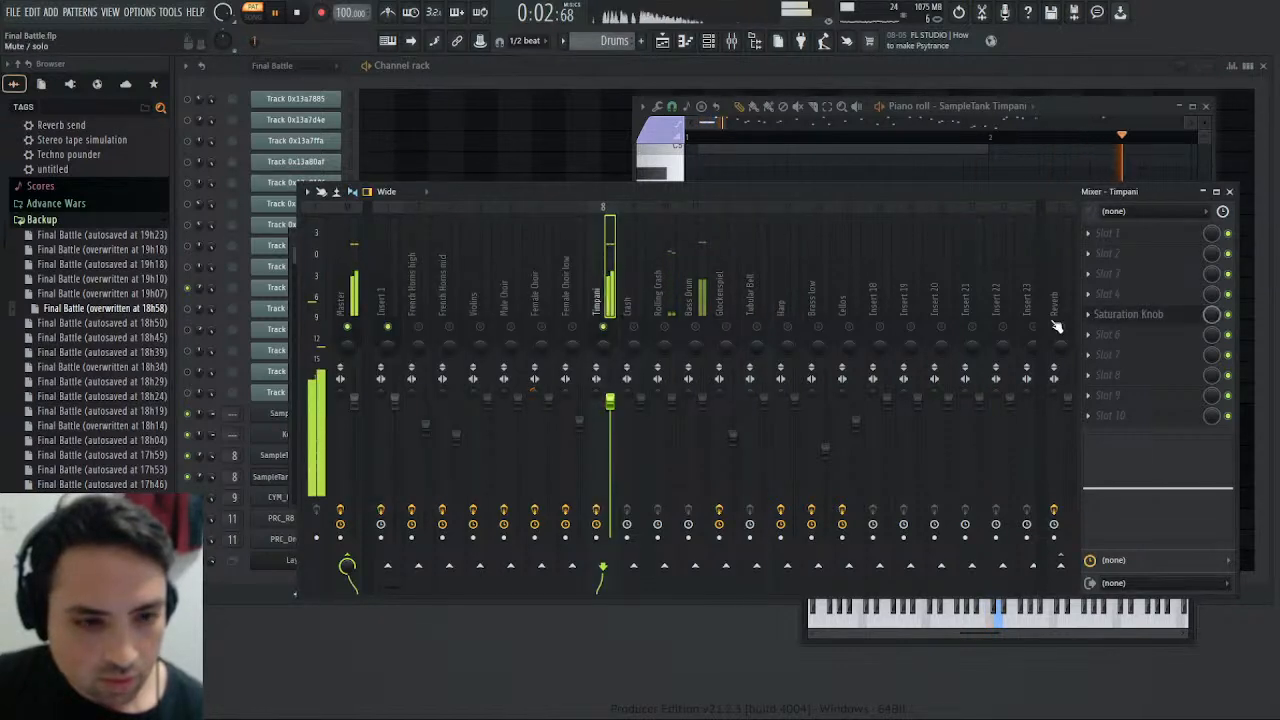
left_click(1130, 314)
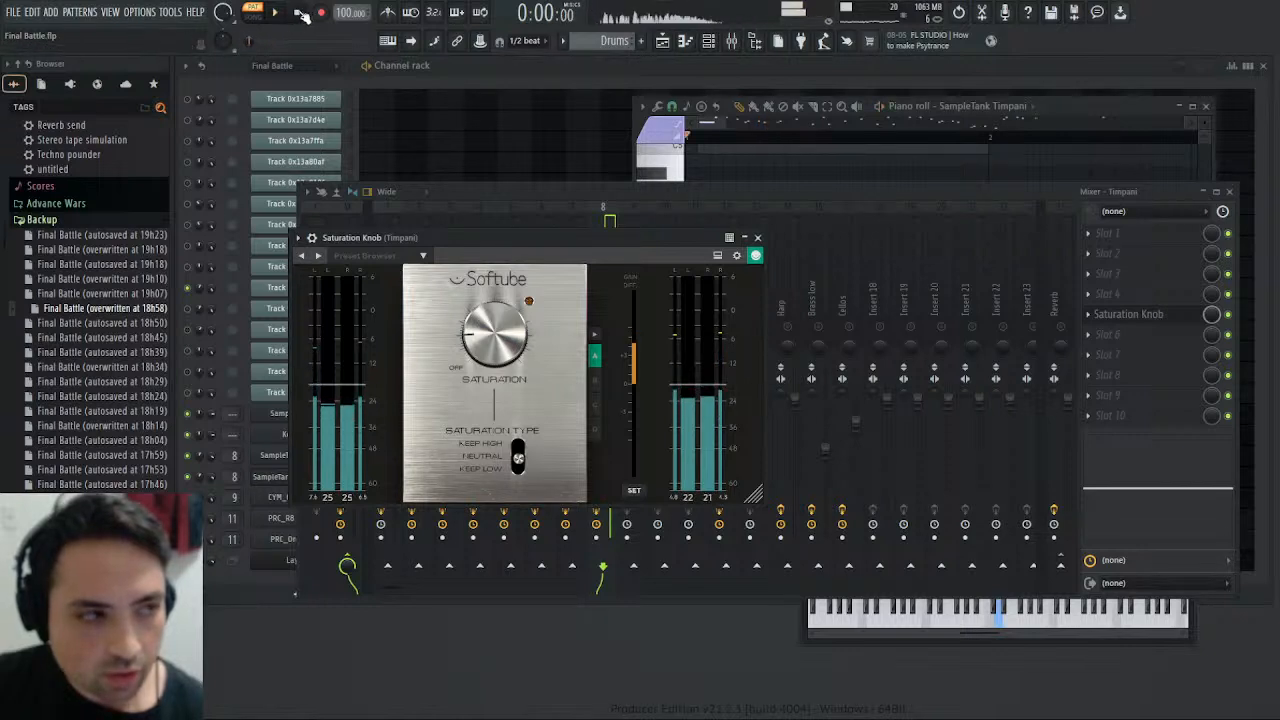
key("space")
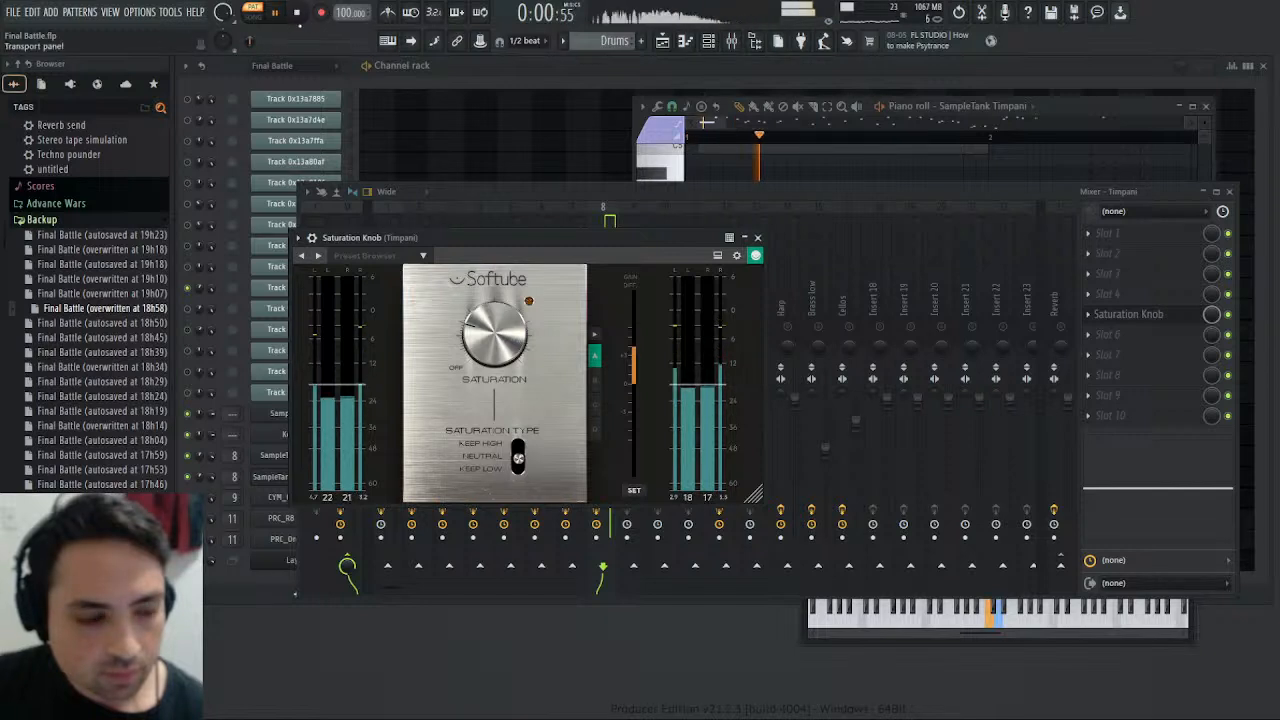
- Close the Saturation Knob, lower the Timpani mixer track's volume to 90% and leave the mixer after selecting the Master track
left_click(758, 238)
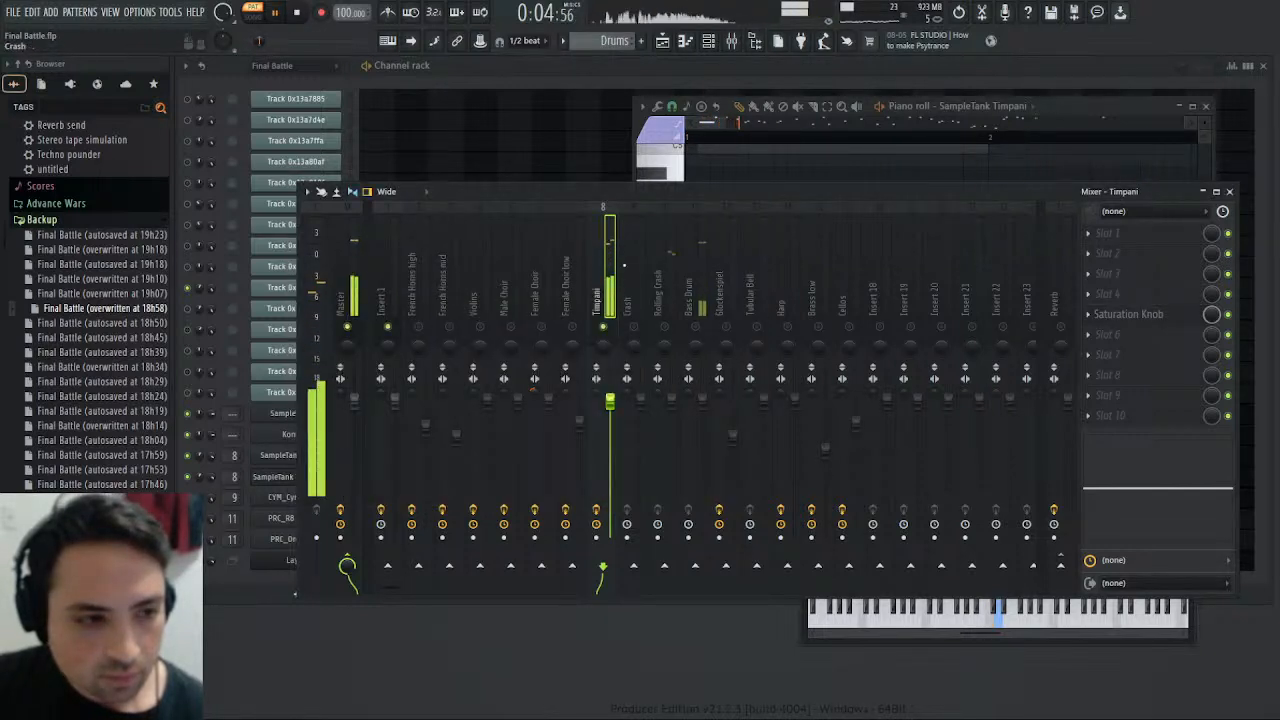
left_click(343, 286)
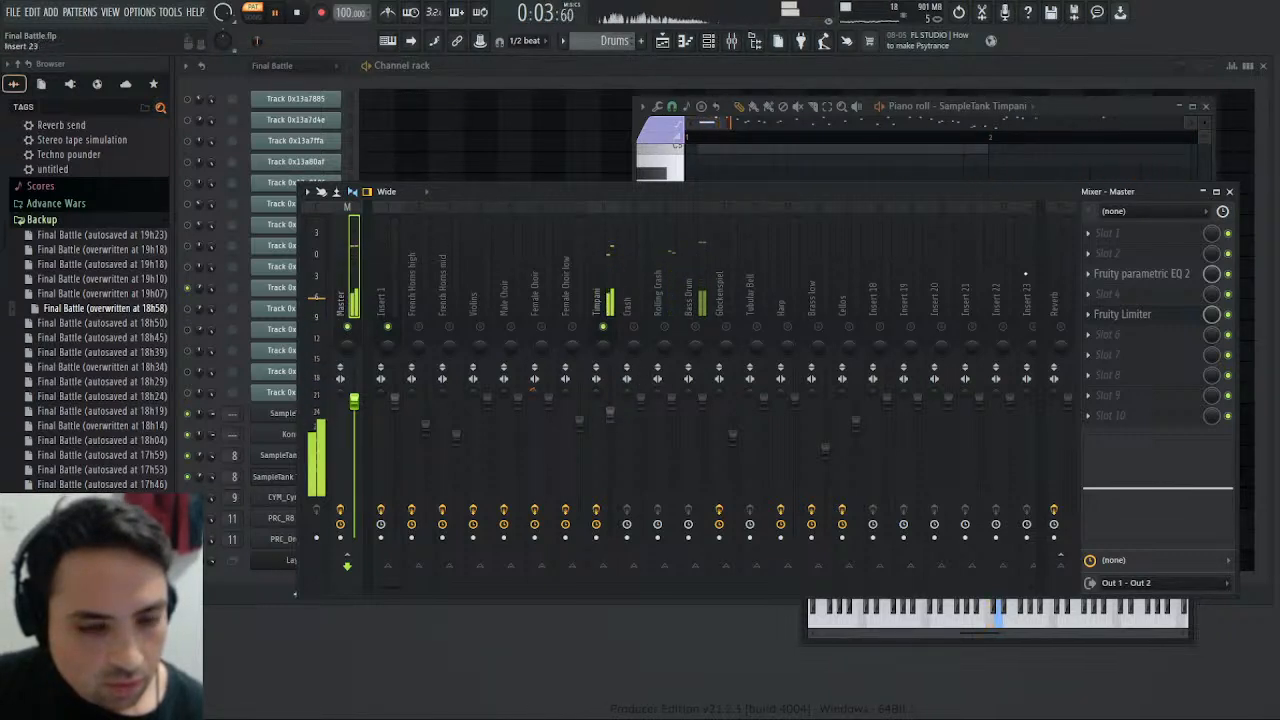
left_click(1227, 192)
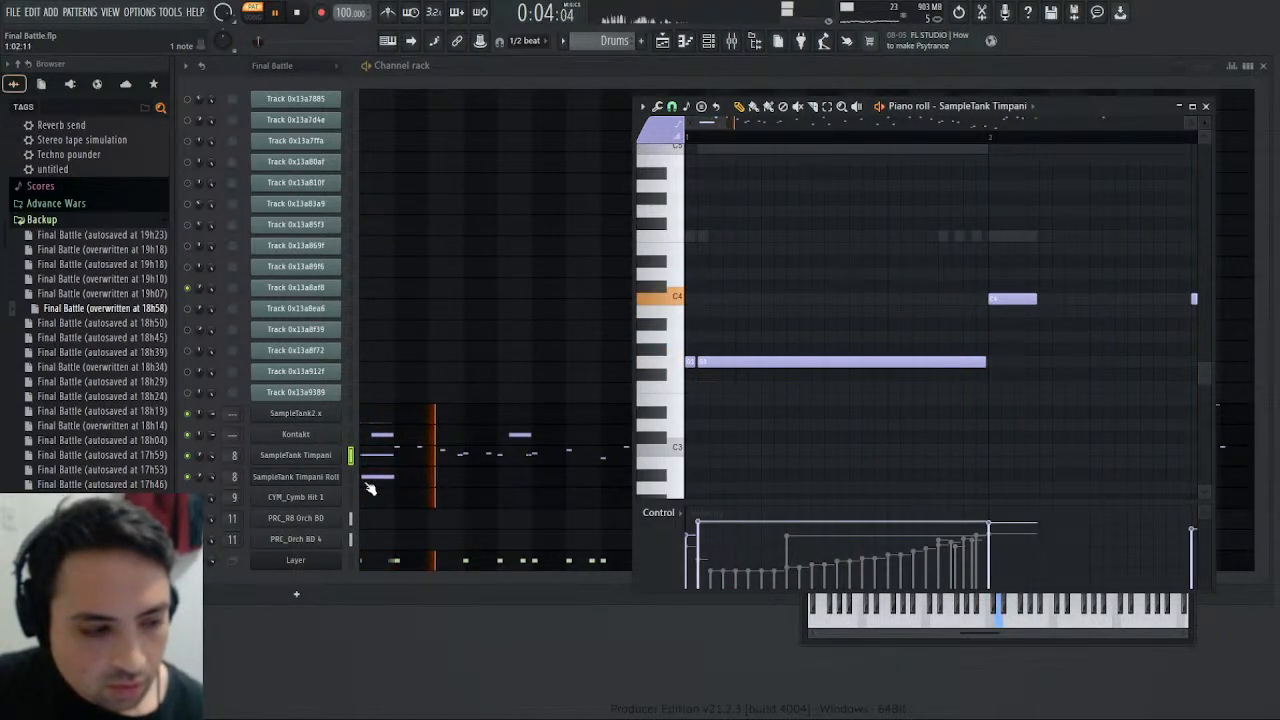
- Open the sample settings of SampleTank Timpani Roll, adjust the time-stretching time and replay the Drums pattern
left_click(294, 476)
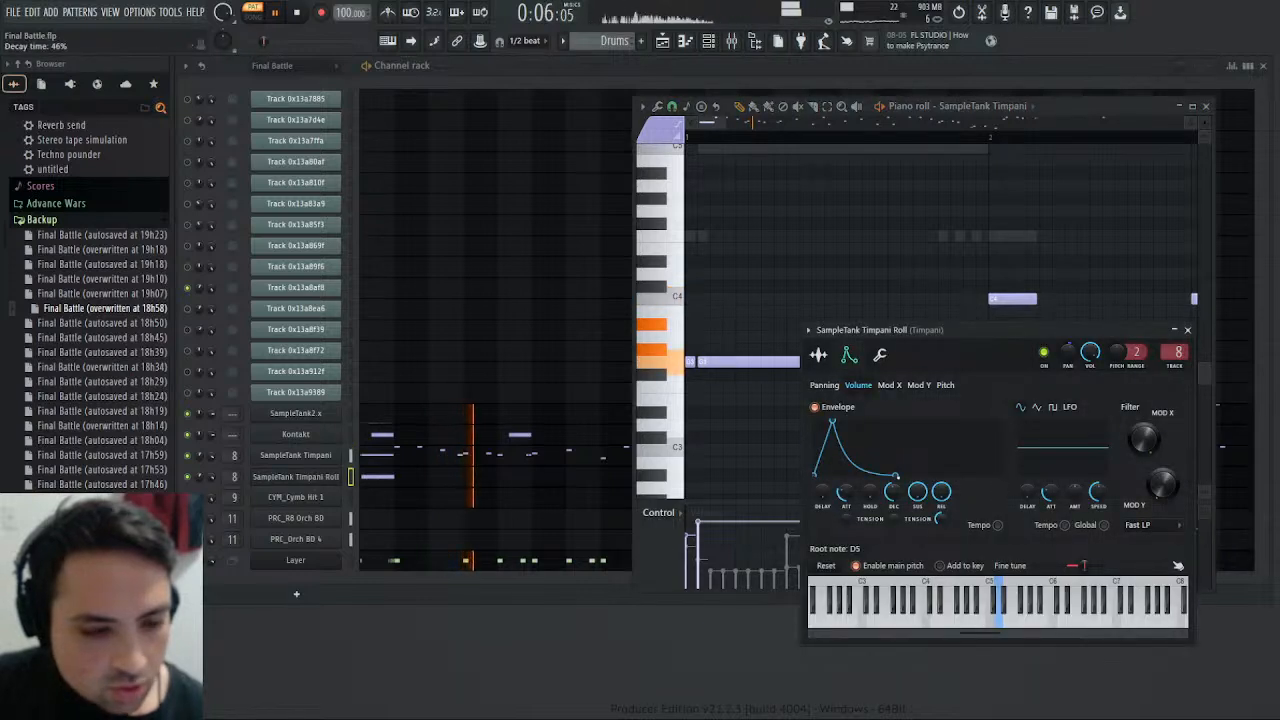
left_click(818, 354)
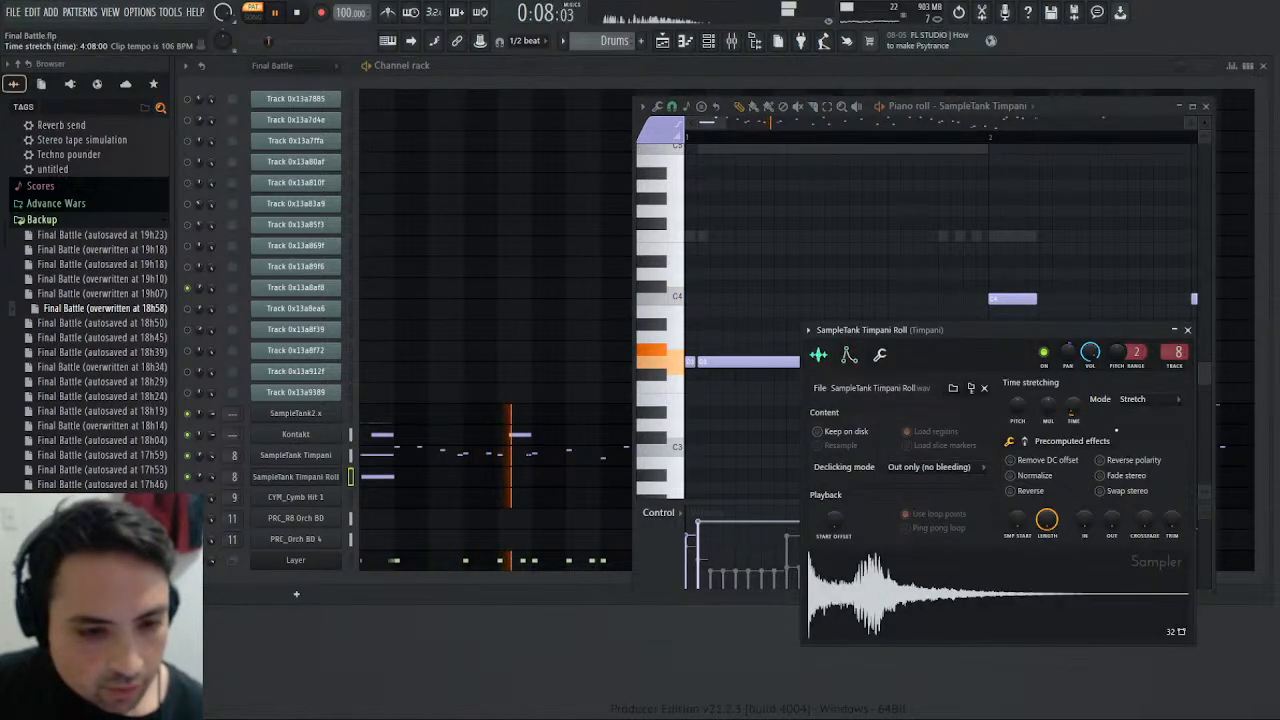
left_click_drag(1074, 408, 1074, 398)
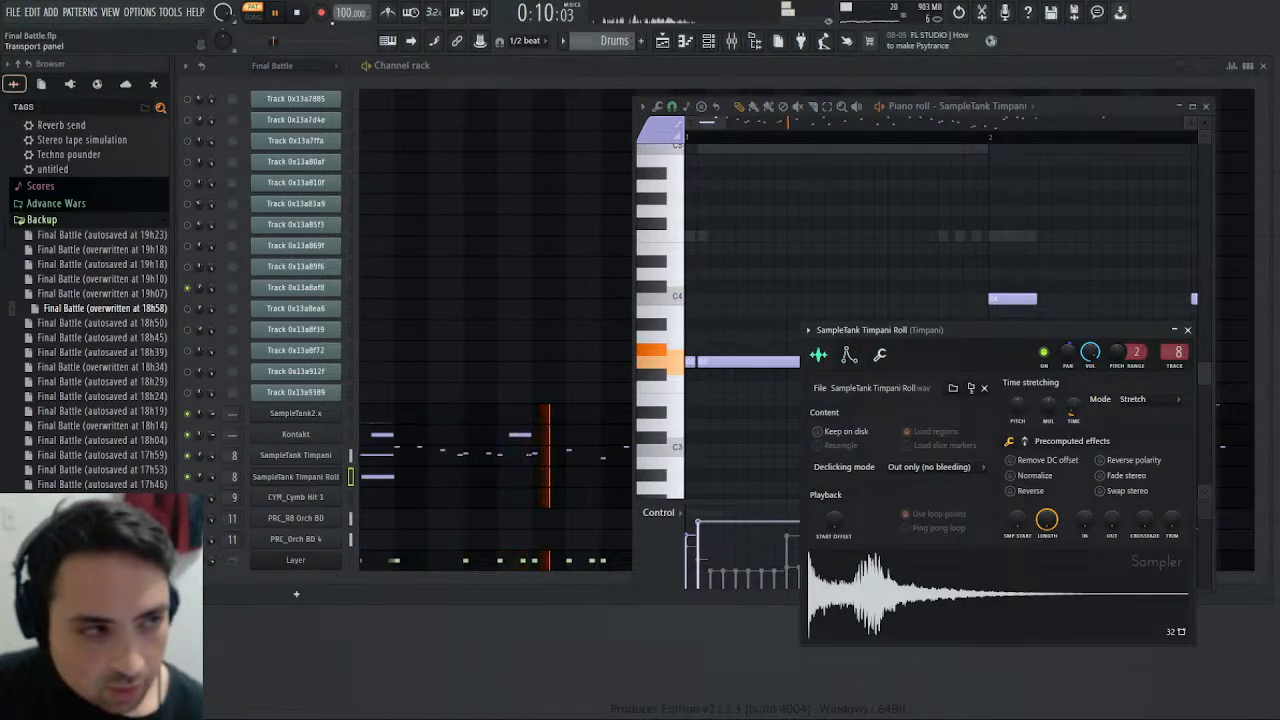
left_click(297, 12)
key("space")
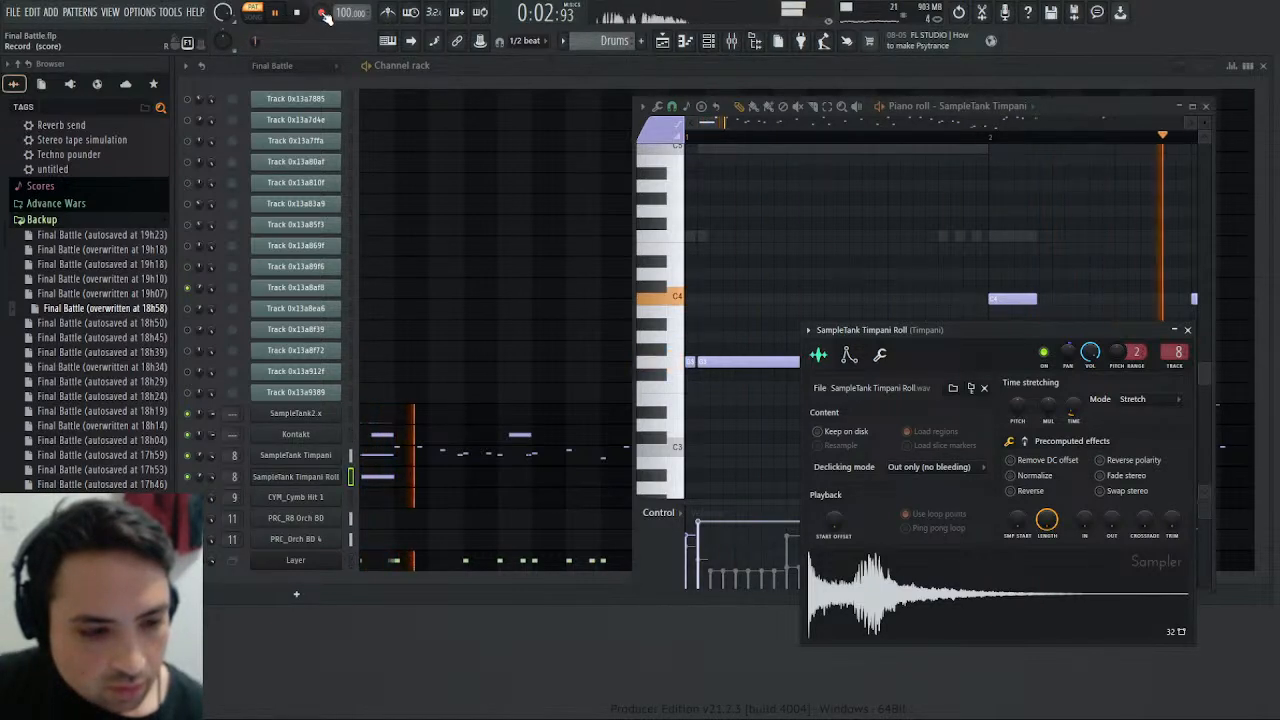
- Extend the SampleTank Timpani Roll's C5 note to bar 3 and replay the Drums pattern from the start
left_click(400, 483)
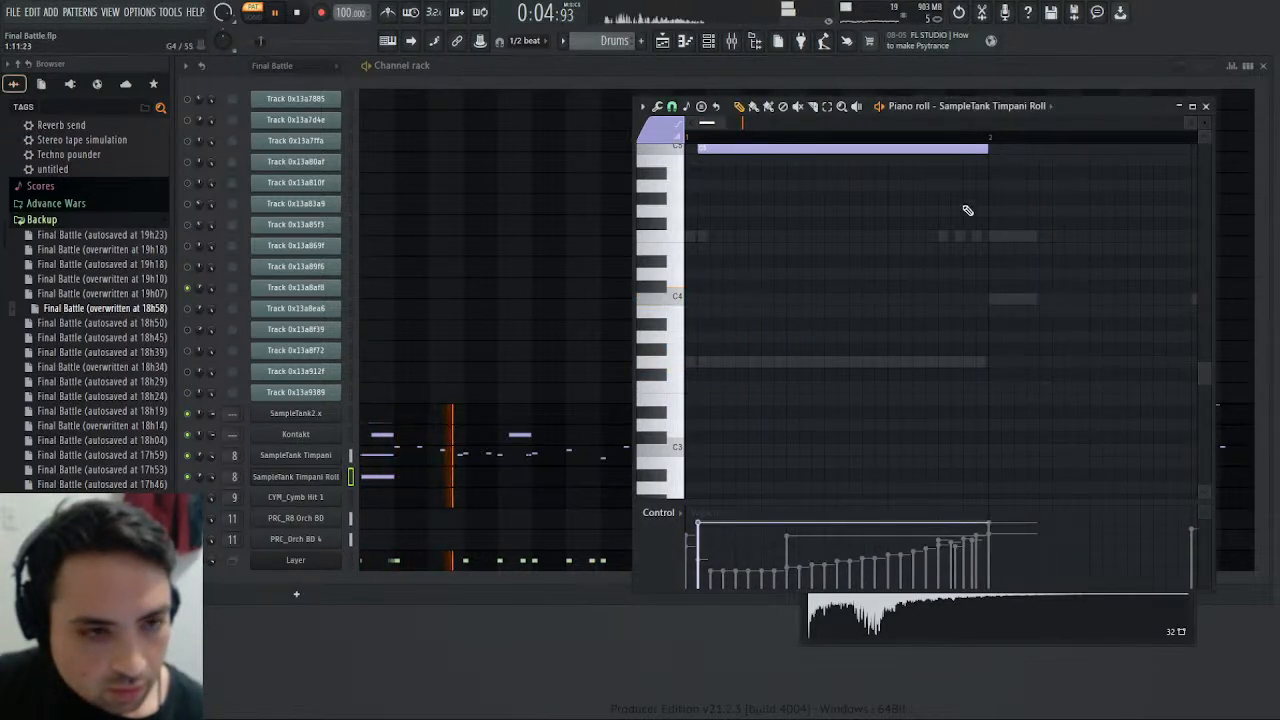
scroll(967, 210, "up", 3)
left_click_drag(990, 261, 965, 271)
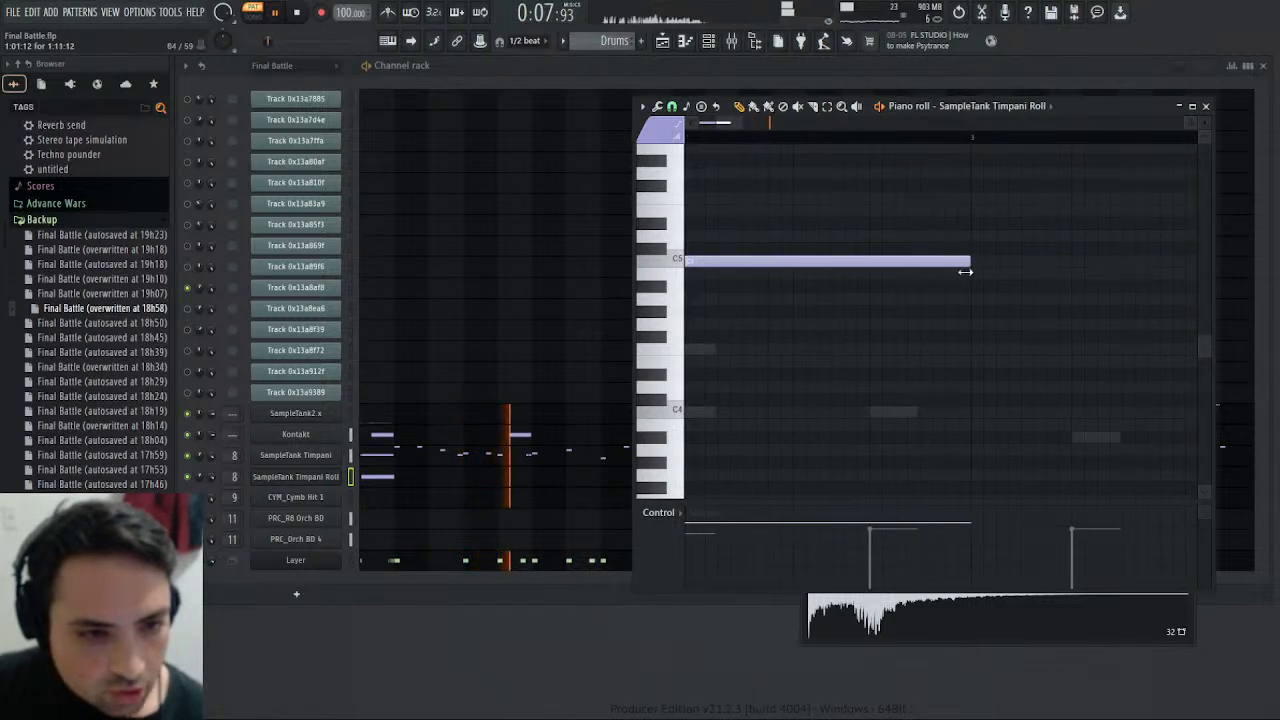
left_click(290, 14)
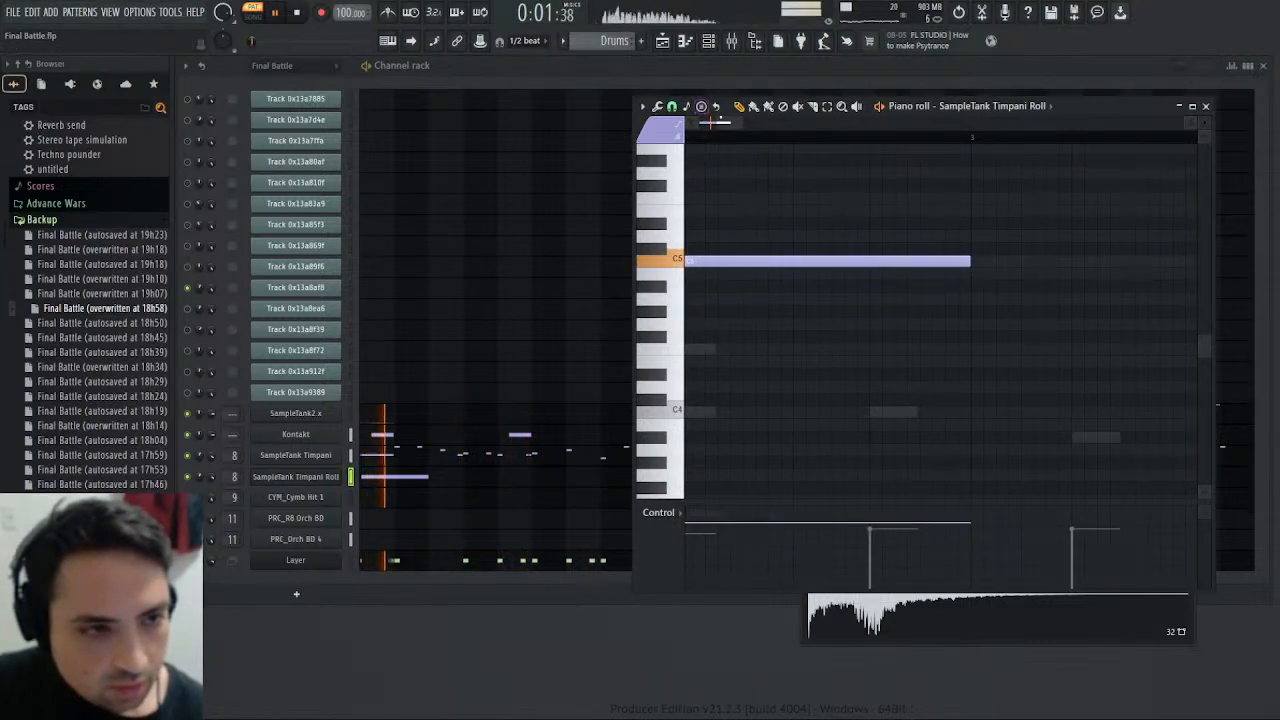
left_click_drag(717, 122, 696, 123)
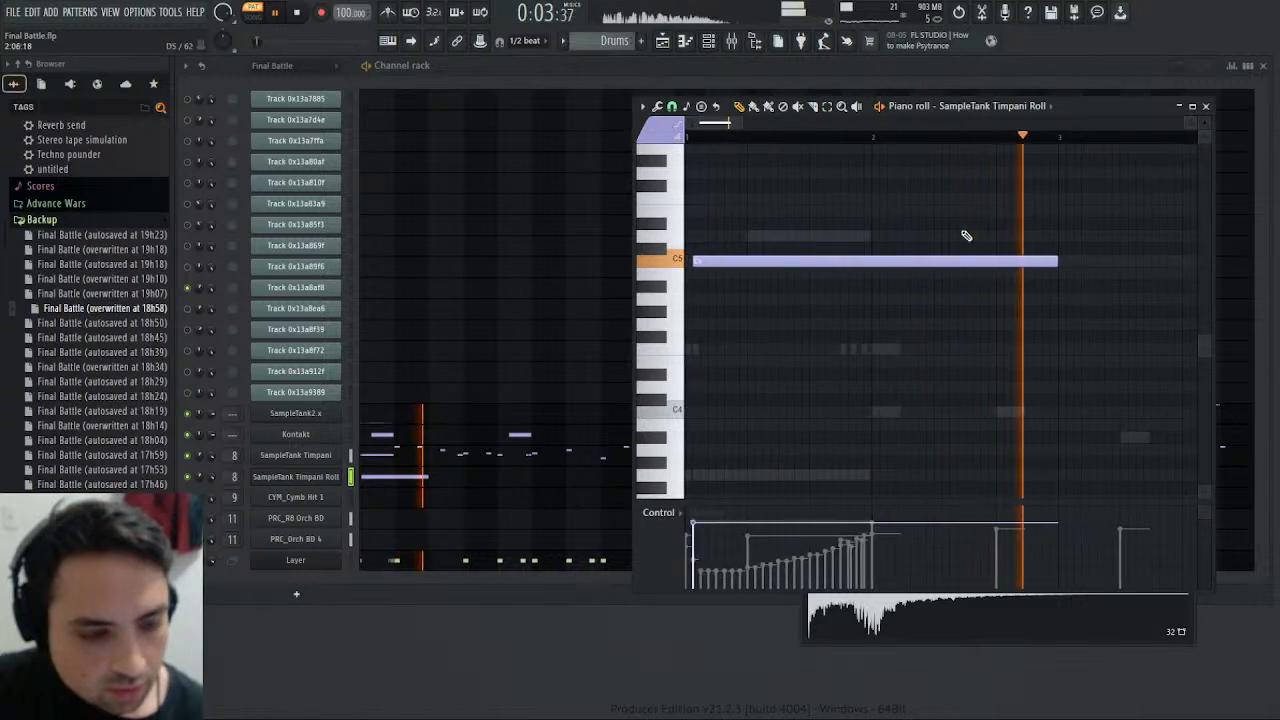
left_click(1206, 106)
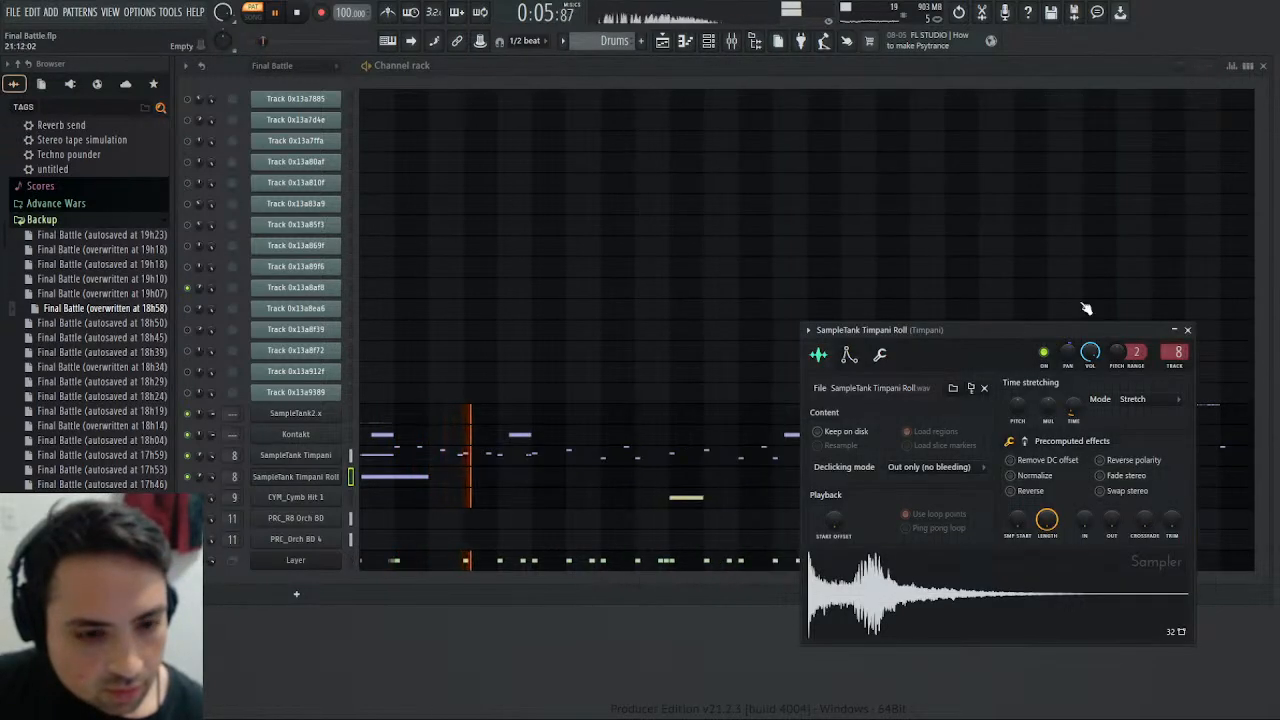
- Reopen the mixer on the Timpani track and compare the Drums pattern's timpani tone with the Final Battle pattern
left_click(747, 39)
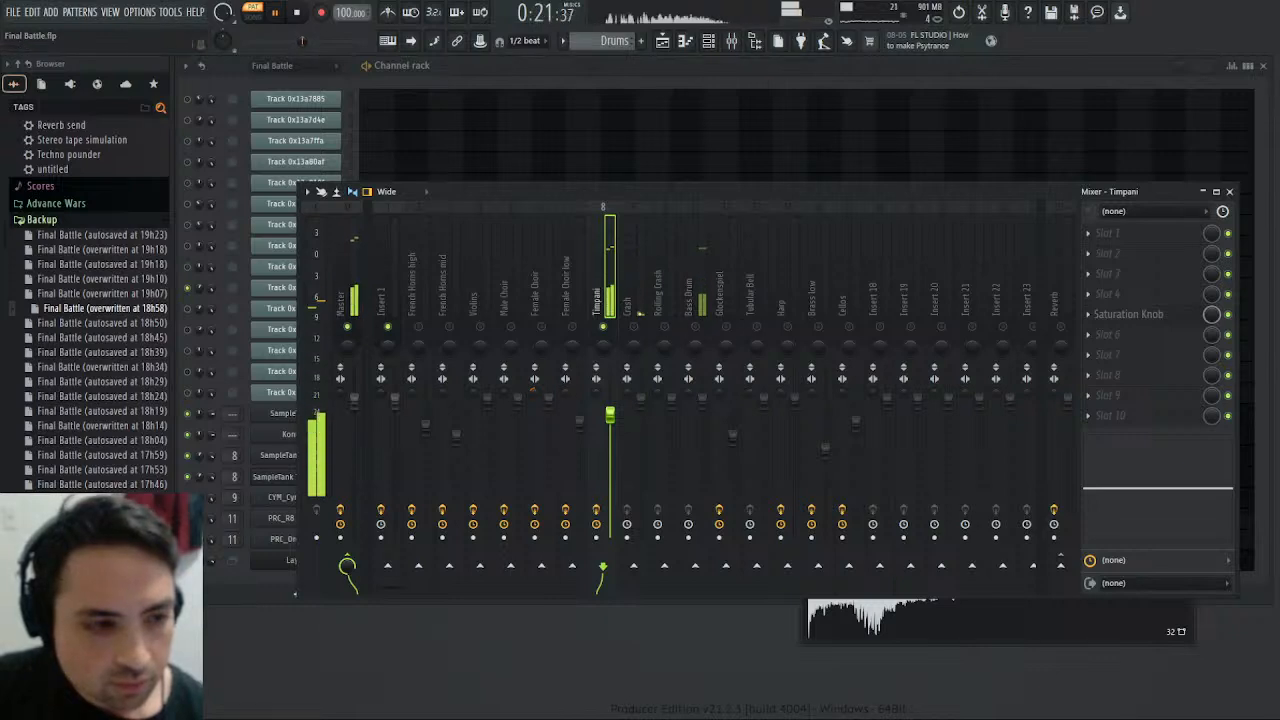
mouse_move(1107, 488)
left_mouse_down()
mouse_move(1131, 480)
mouse_move(1107, 482)
left_mouse_up()
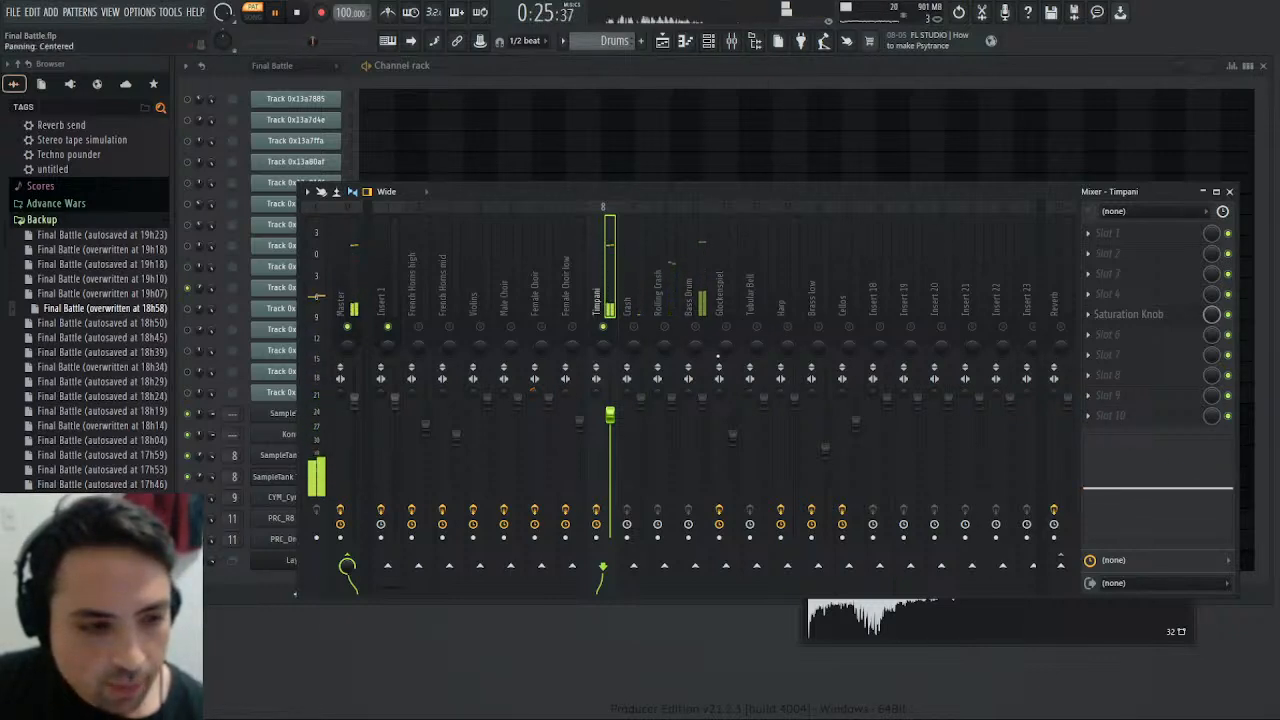
scroll(586, 42, "up", 1)
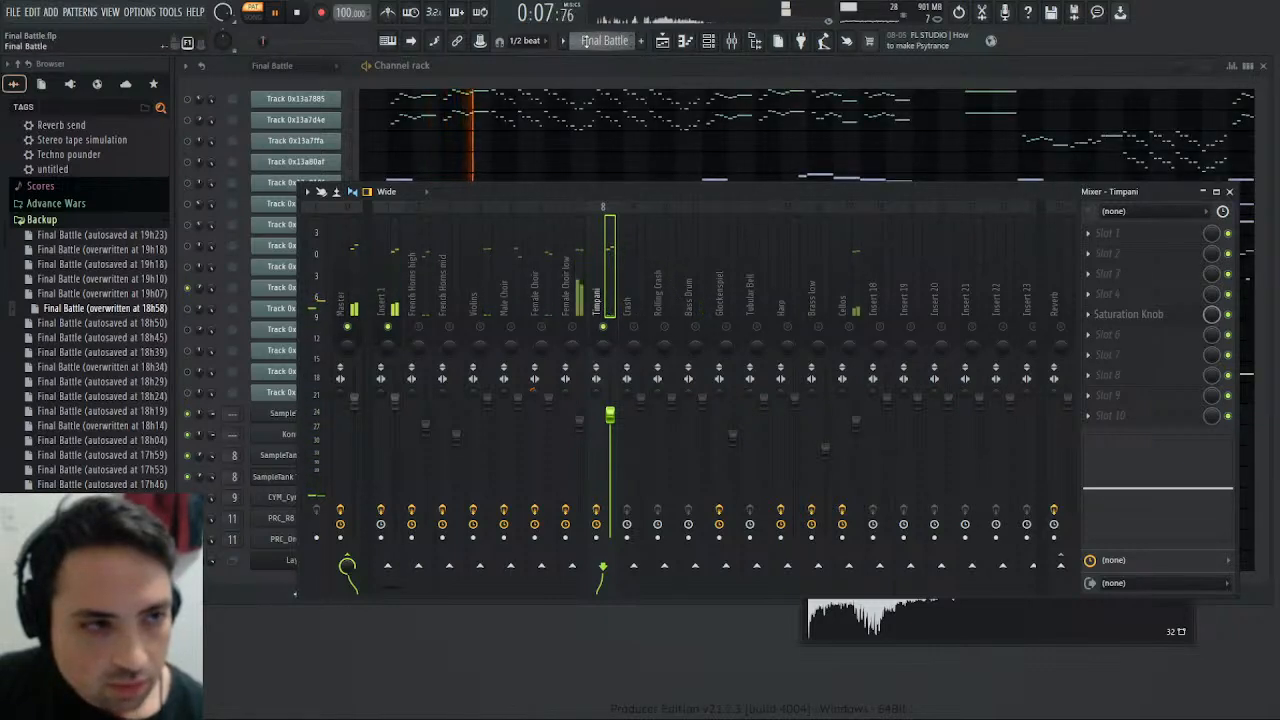
key("KP_Add")
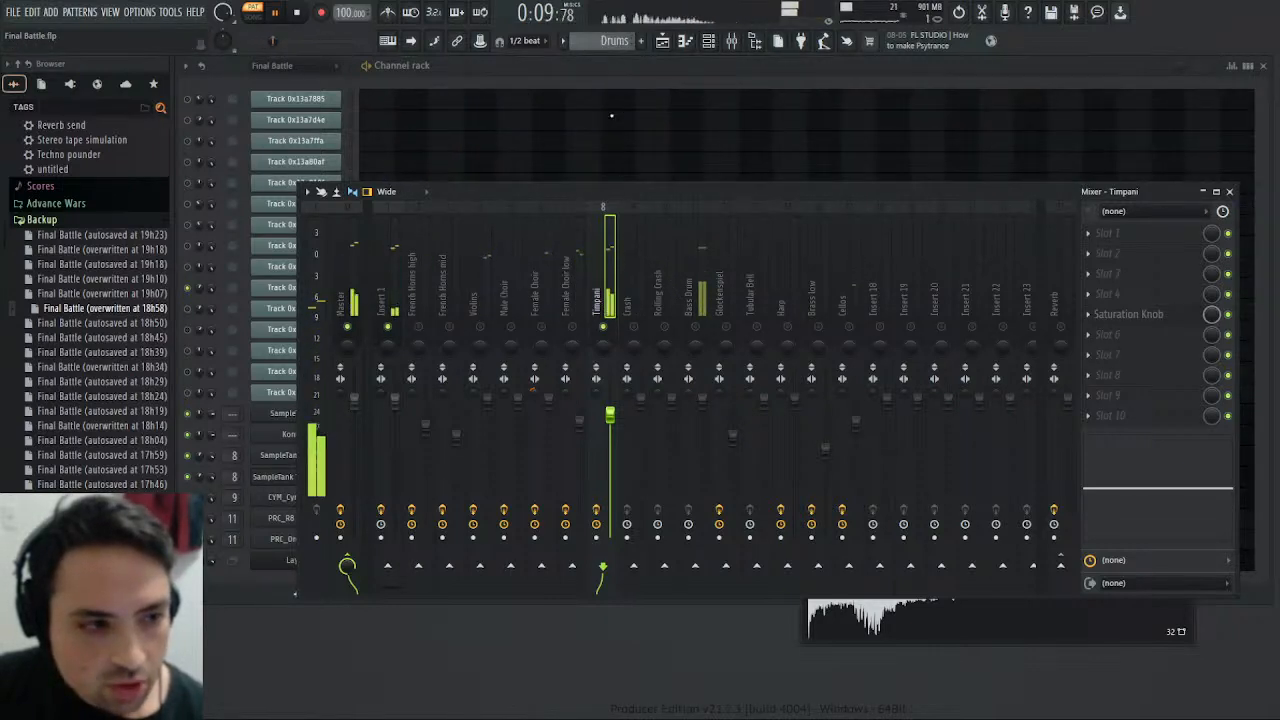
- Boost the Timpani track's low EQ band by 2.3 dB at about 838 Hz and lower the track's volume to 83%
left_click_drag(1093, 487, 1142, 475)
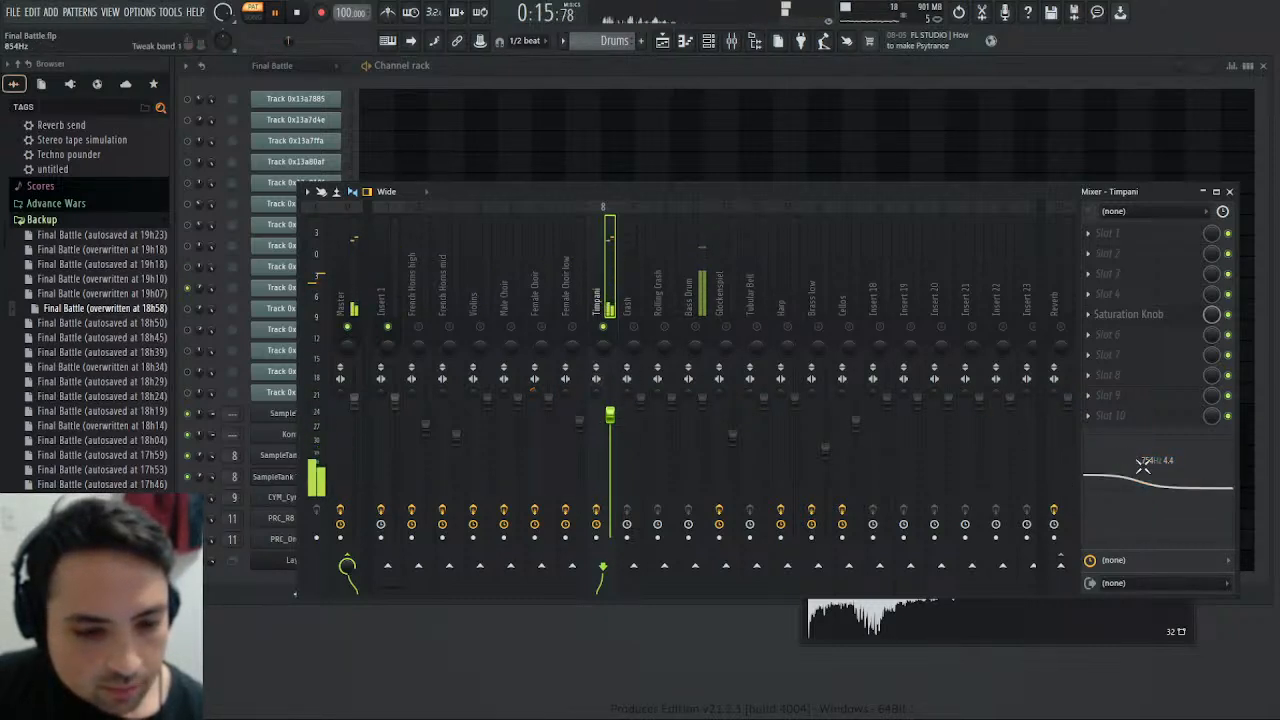
left_click_drag(1143, 470, 1146, 477)
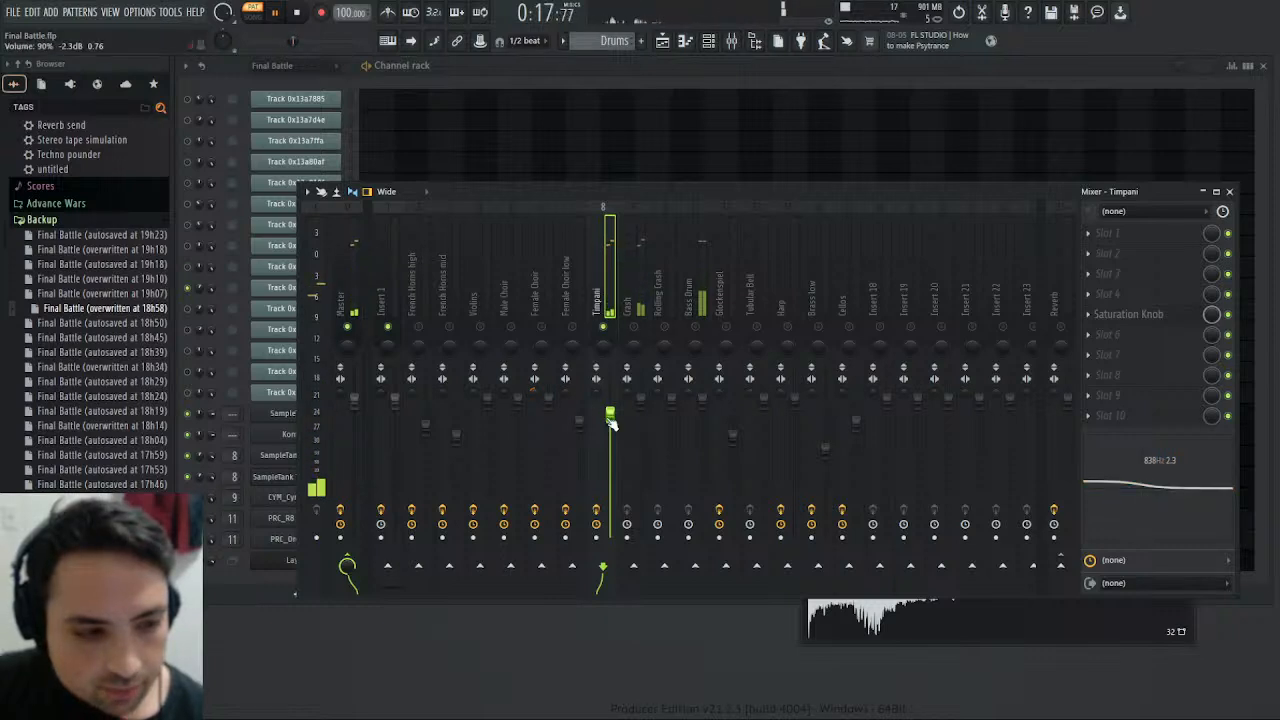
left_click(345, 283)
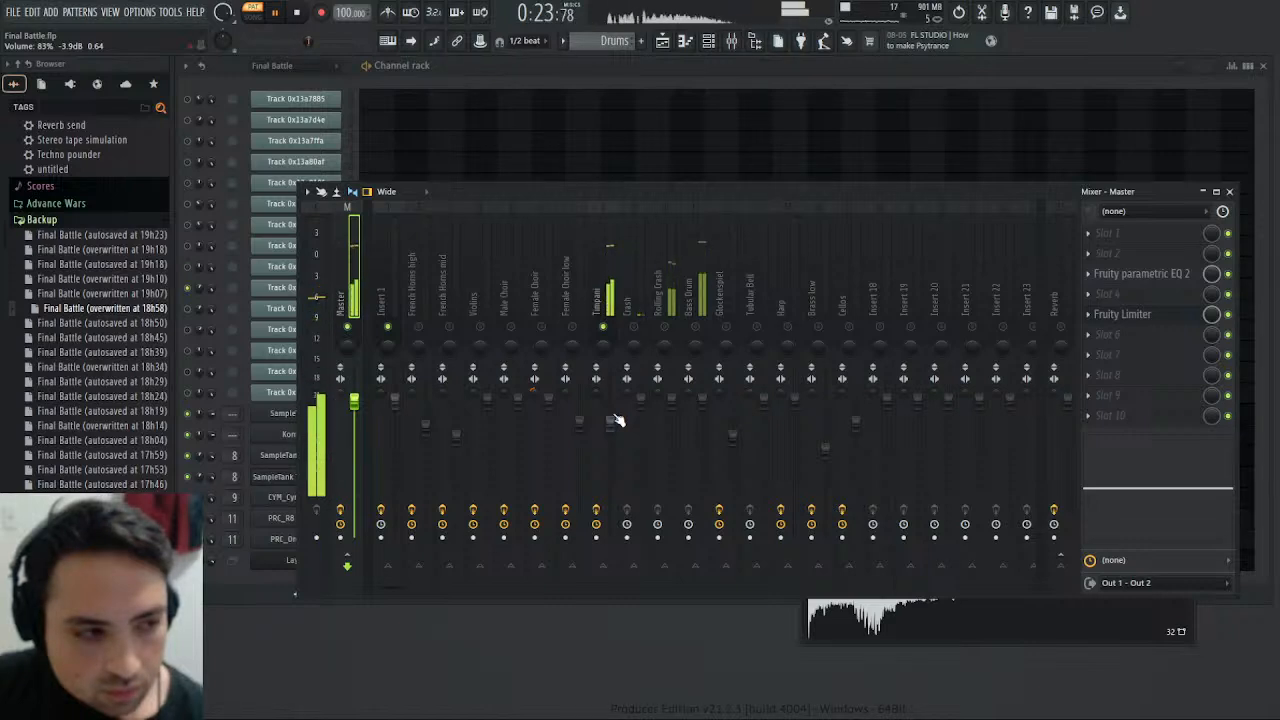
- Alternate playback between the Final Battle and Drums patterns to check the adjusted timpani level against the original
scroll(593, 44, "up", 2)
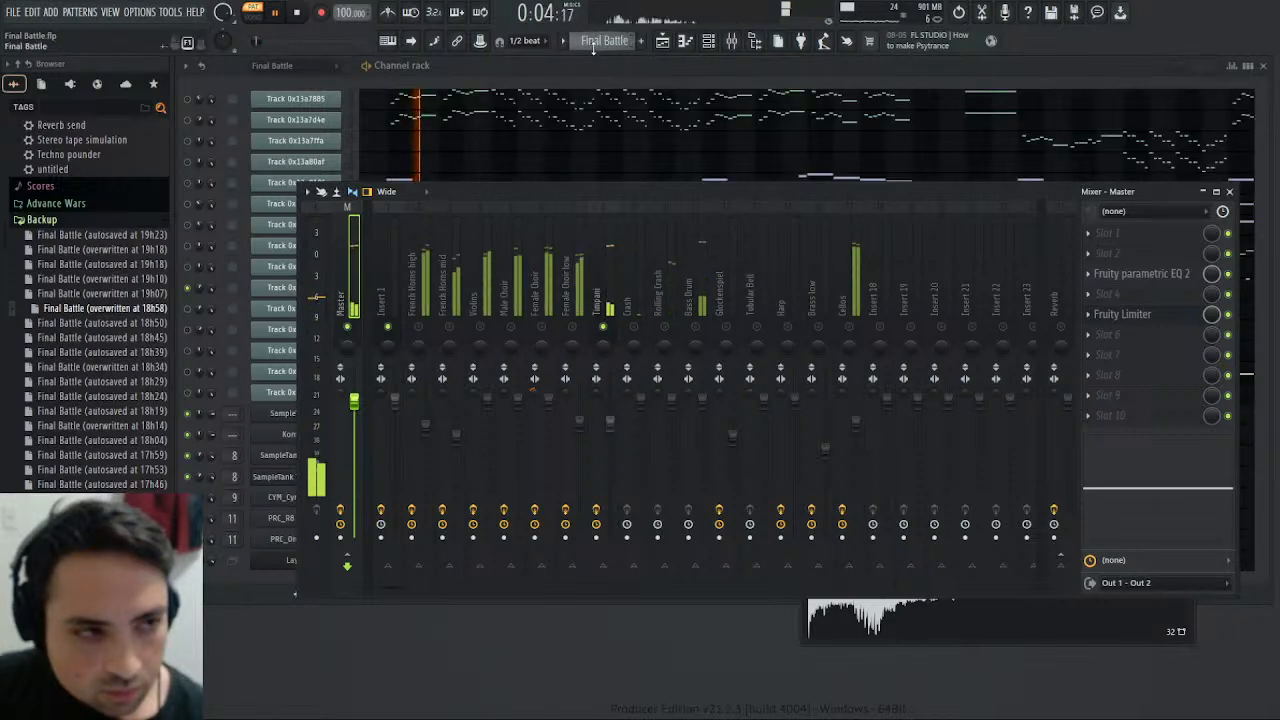
left_click(600, 46)
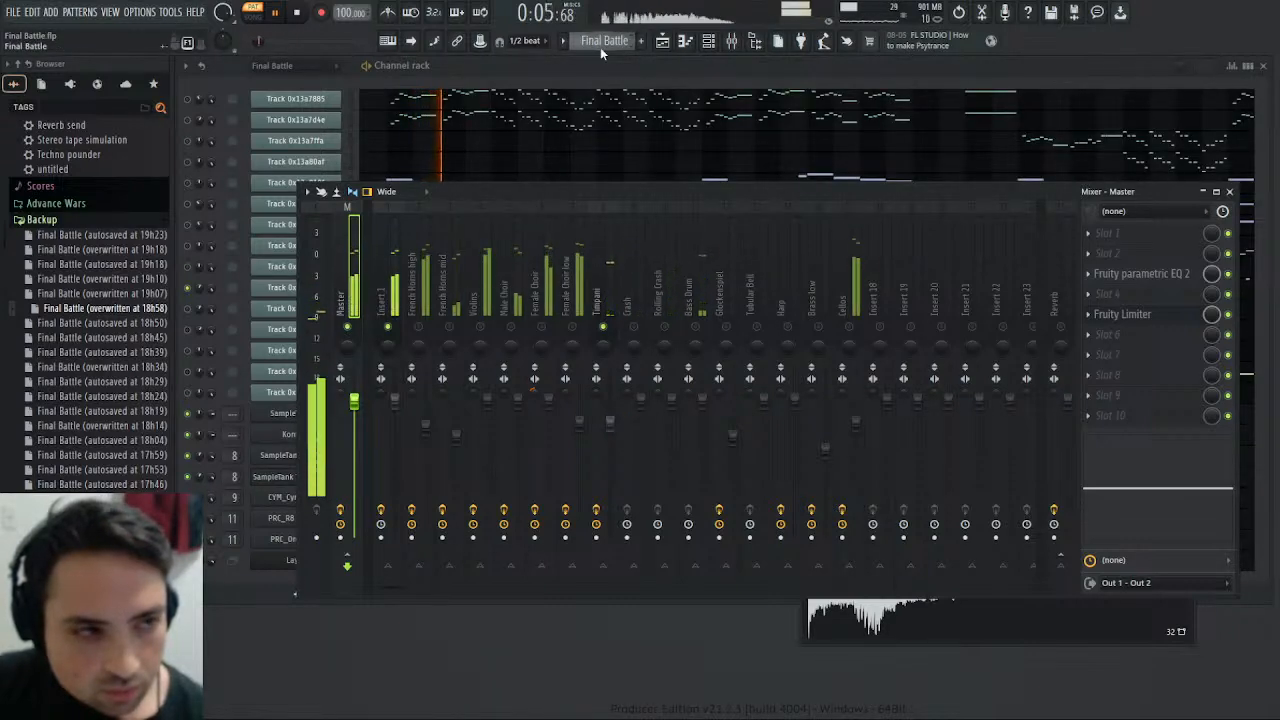
left_click(625, 121)
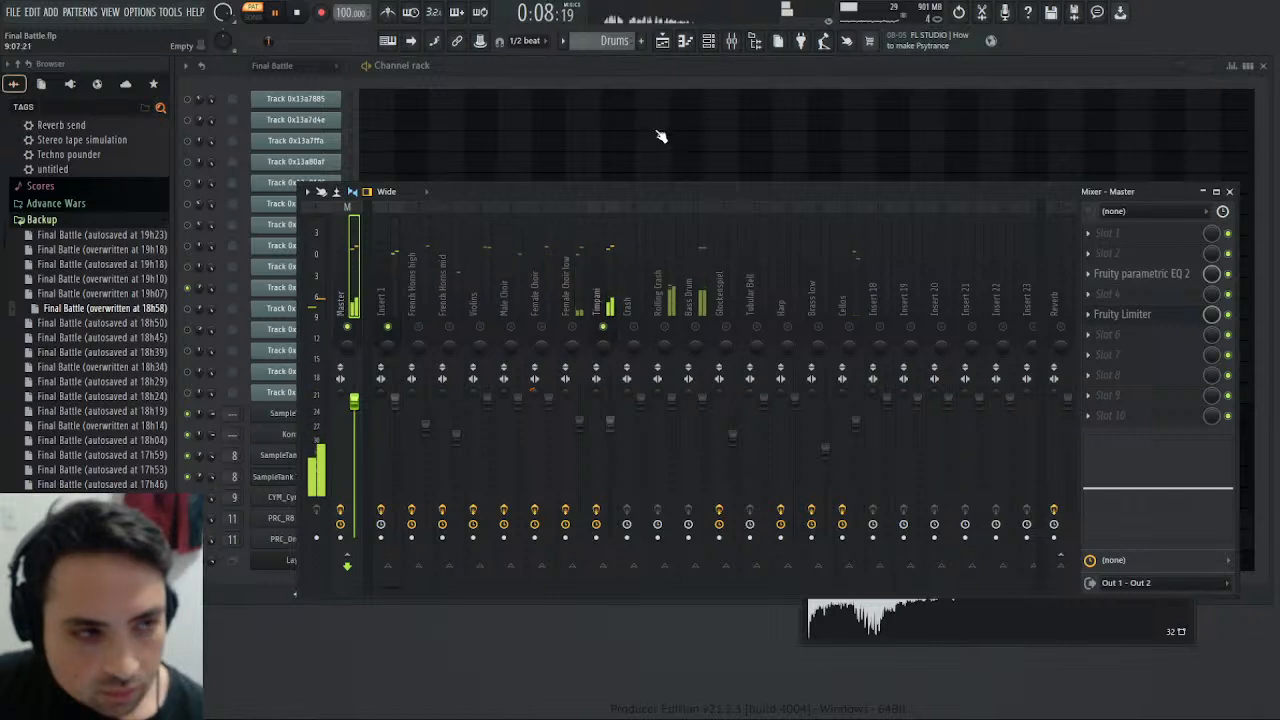
scroll(620, 44, "up", 2)
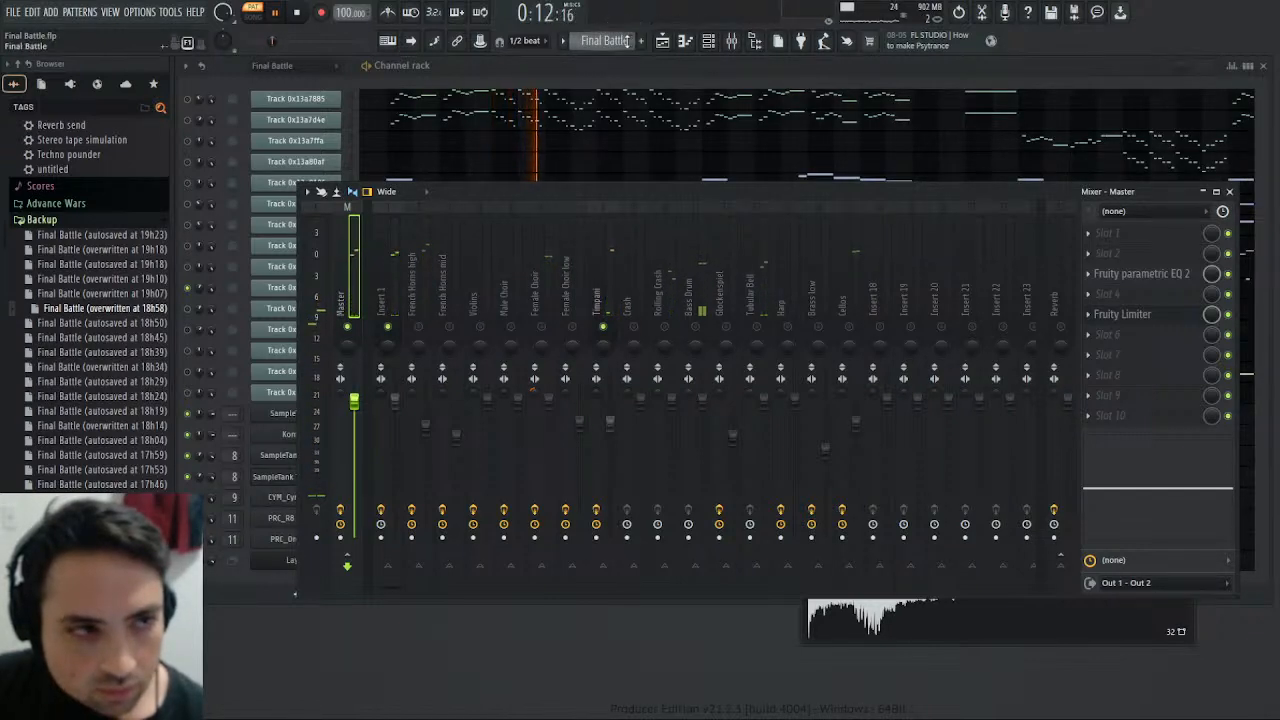
key("KP_Add")
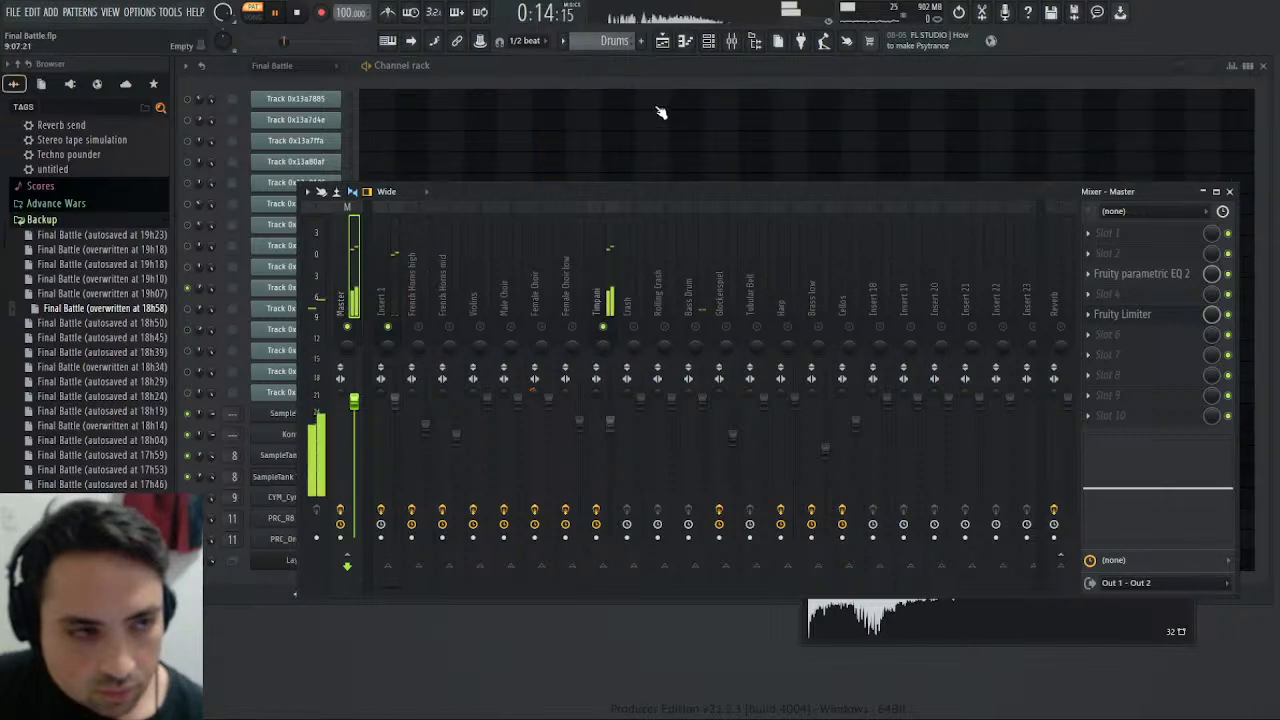
- Boost the Timpani mixer track's high EQ band by 2.6 dB at about 3.0 kHz and return to the Master track
left_click(605, 281)
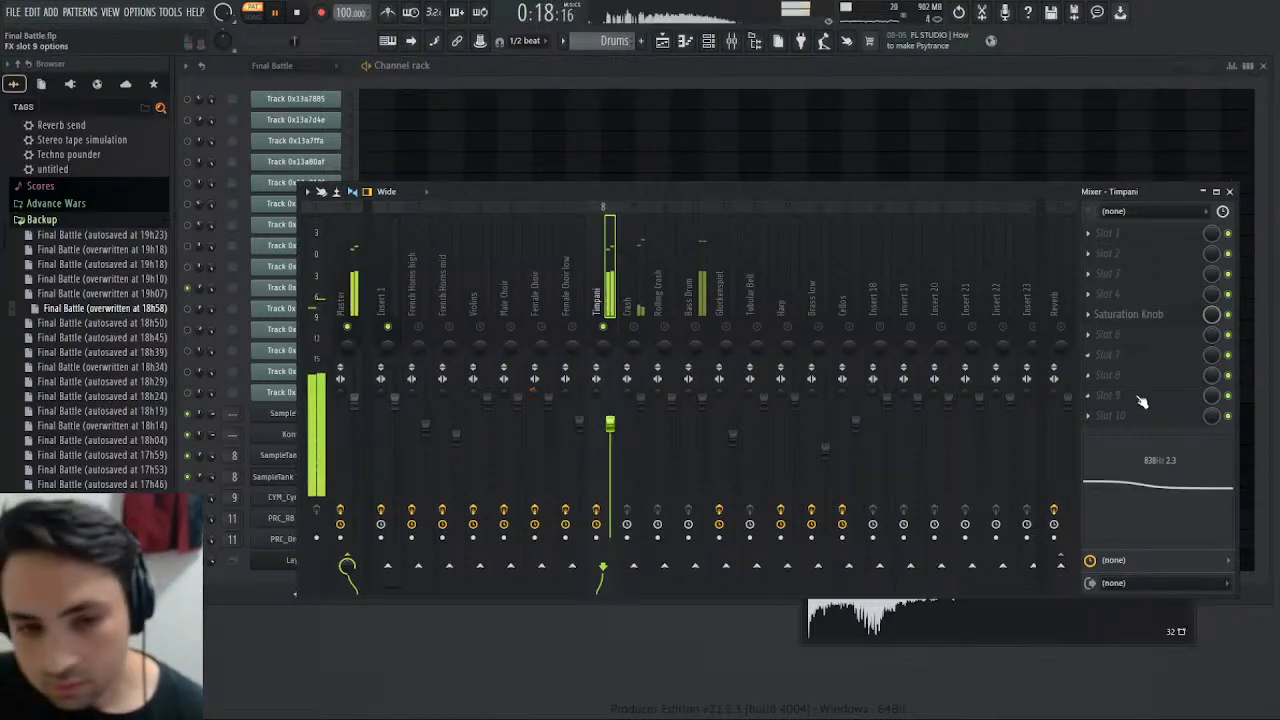
mouse_move(1210, 487)
left_mouse_down()
mouse_move(1198, 463)
mouse_move(1190, 477)
left_mouse_up()
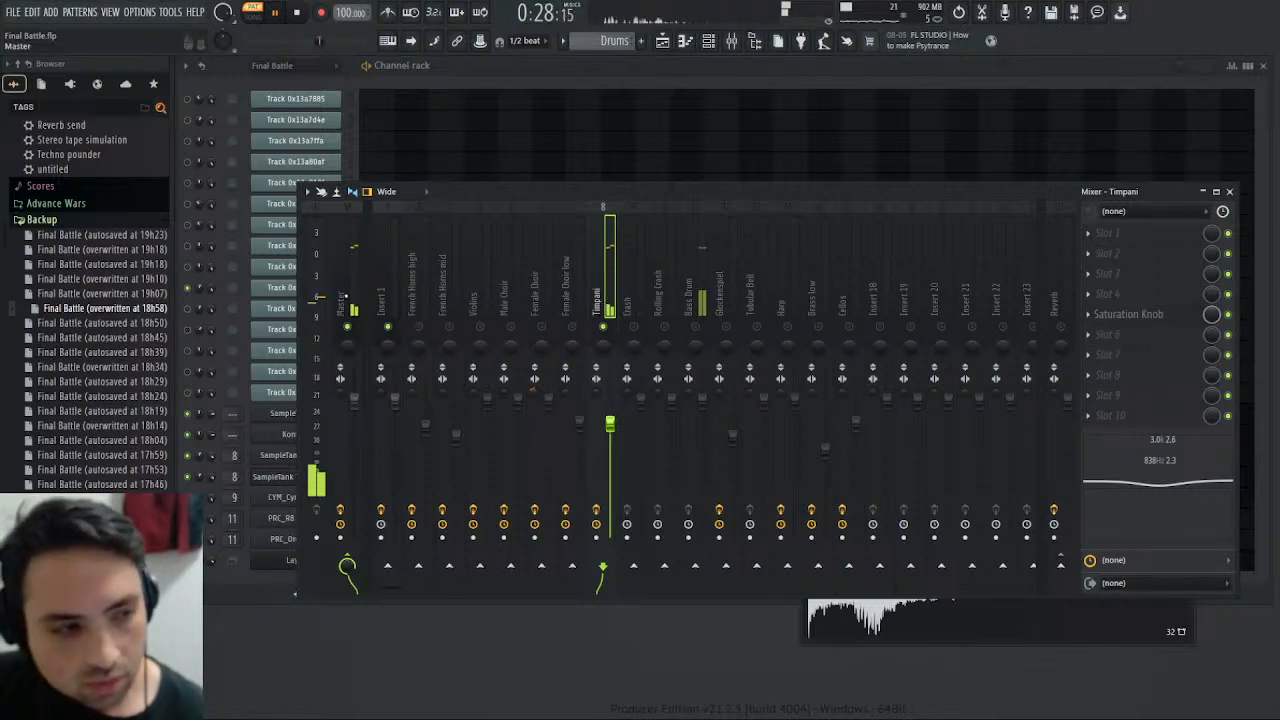
left_click(351, 298)
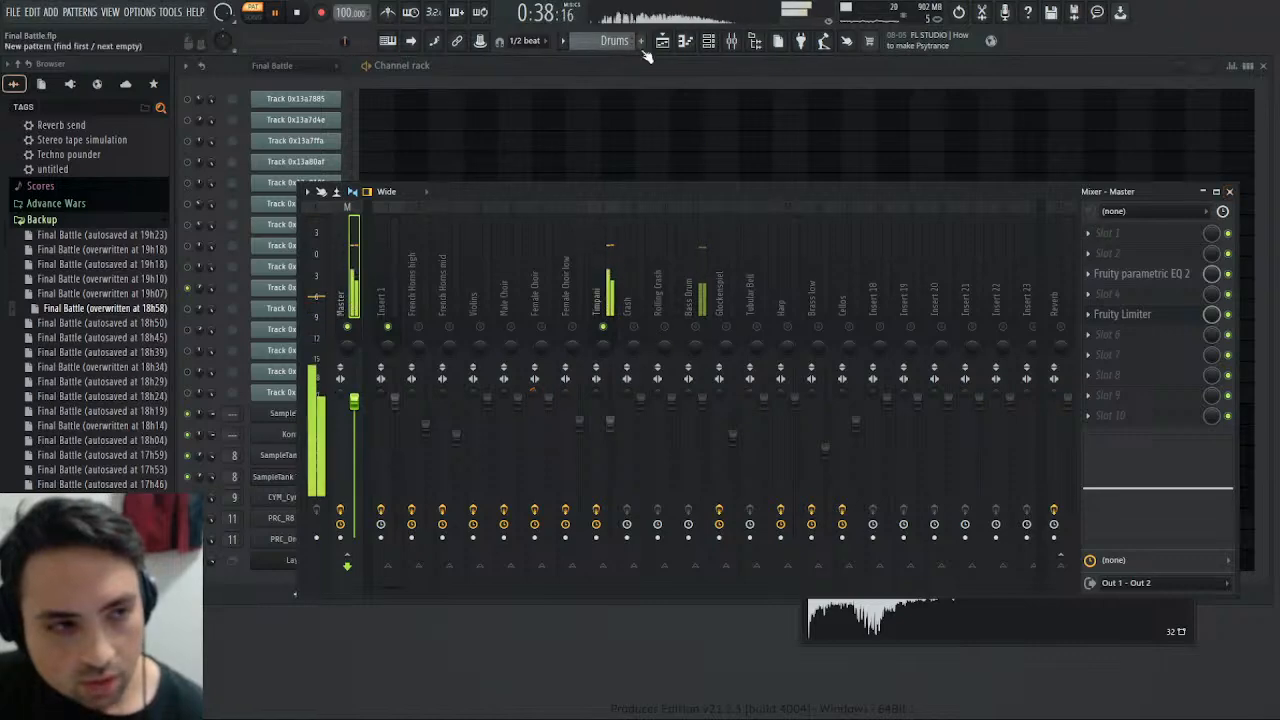
- Switch playback to the Final Battle pattern and close the mixer and the Timpani Roll sampler
scroll(592, 42, "up", 1)
left_click(1230, 193)
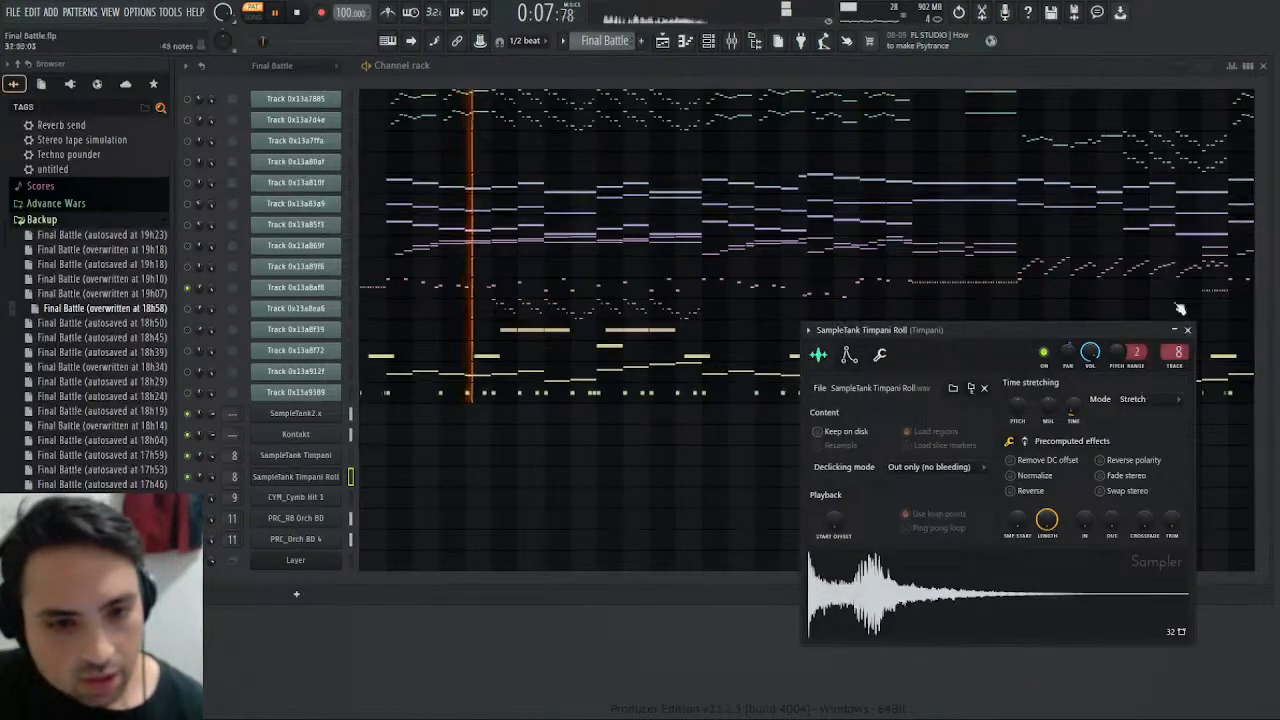
left_click(1188, 332)
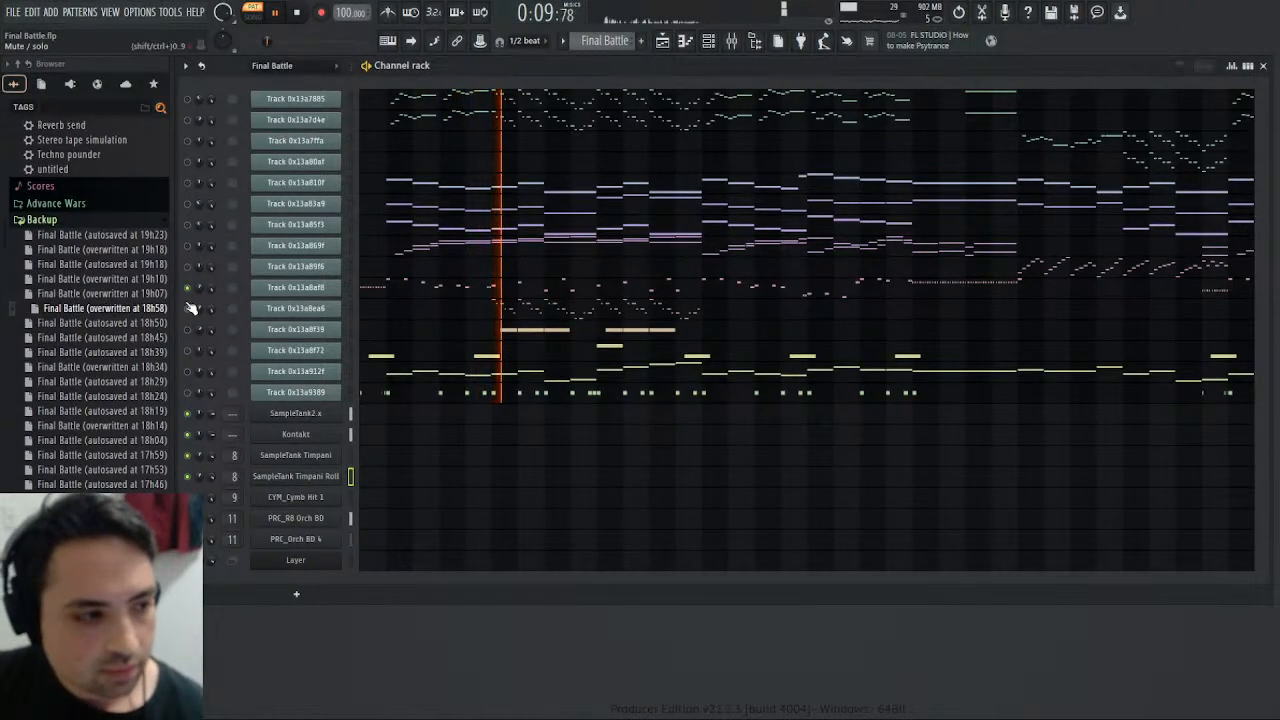
- Solo Track 0x13a8ea6 and Track 0x13a8f39 in turn, playing the latter from about bar 6 using its piano roll
left_click(188, 308)
left_click(188, 288)
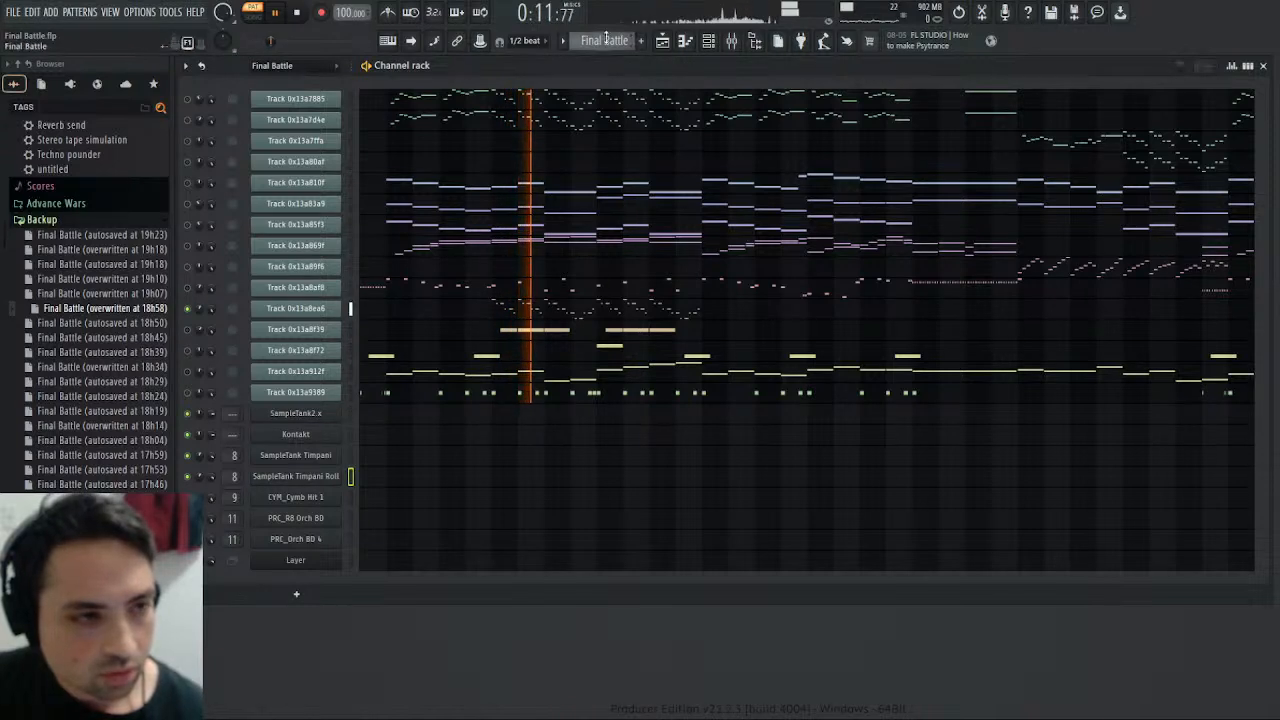
left_click(188, 329)
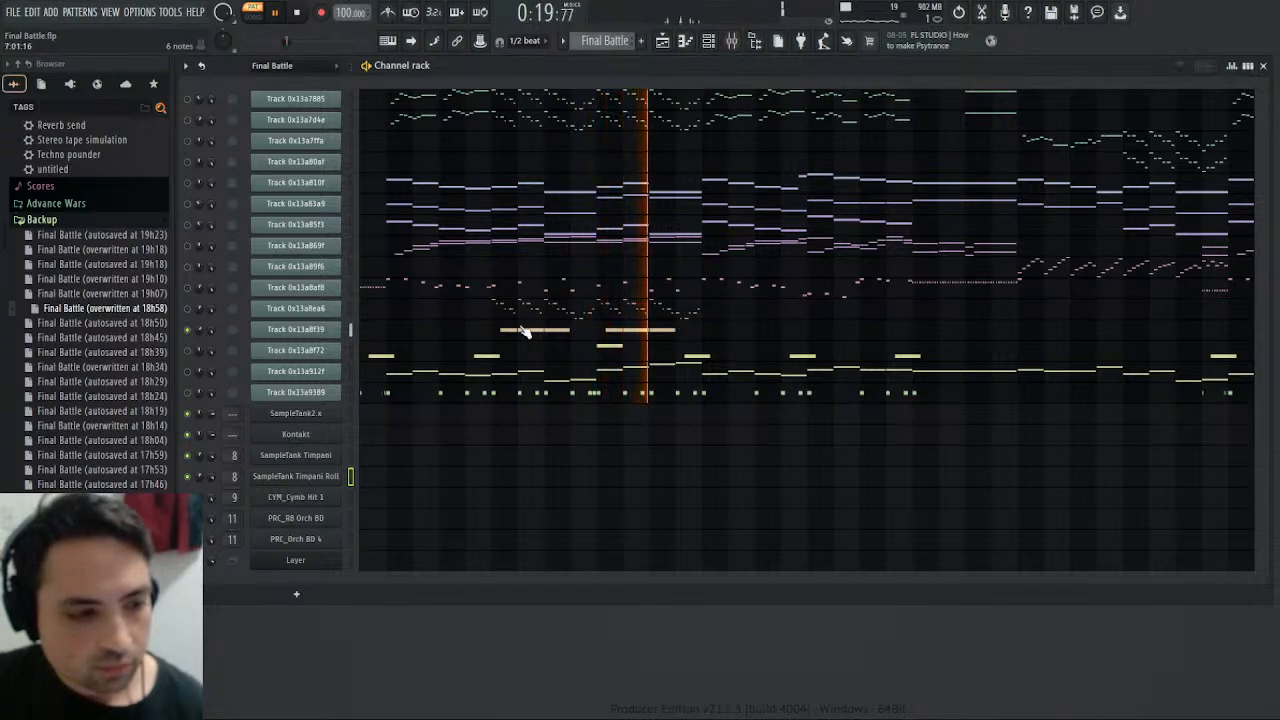
key("F7")
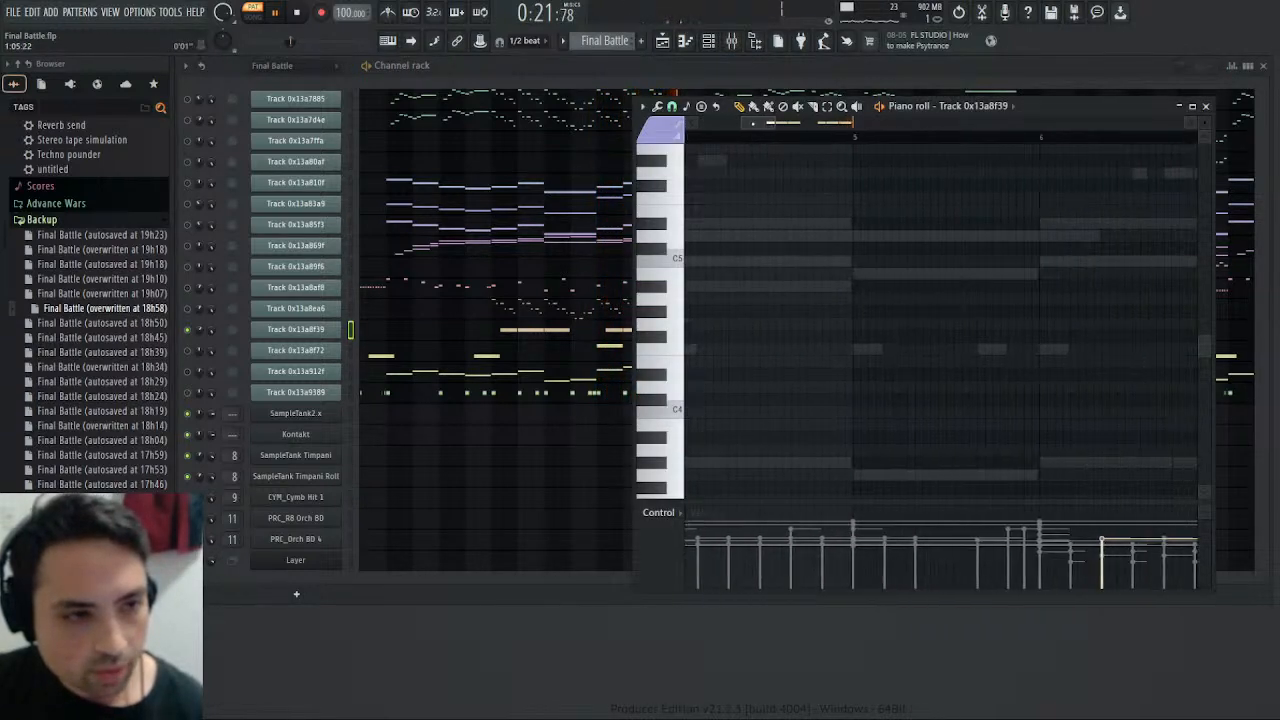
left_click_drag(844, 135, 890, 145)
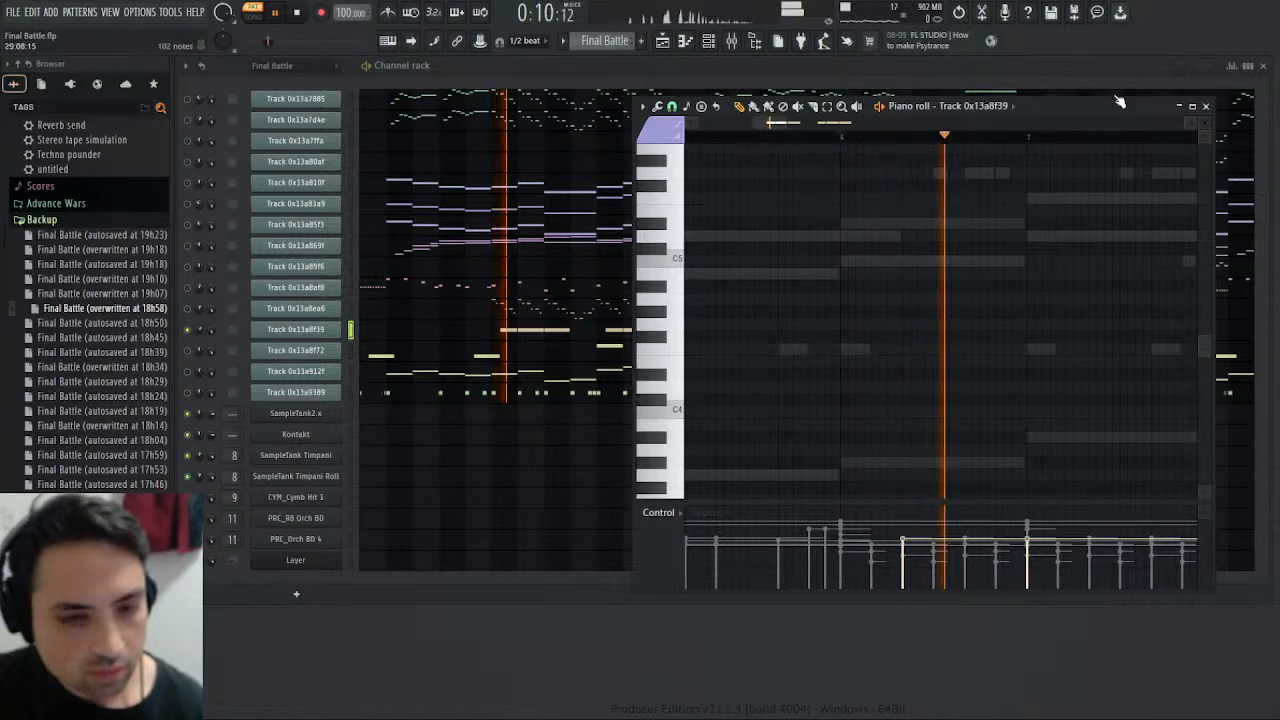
key("F7")
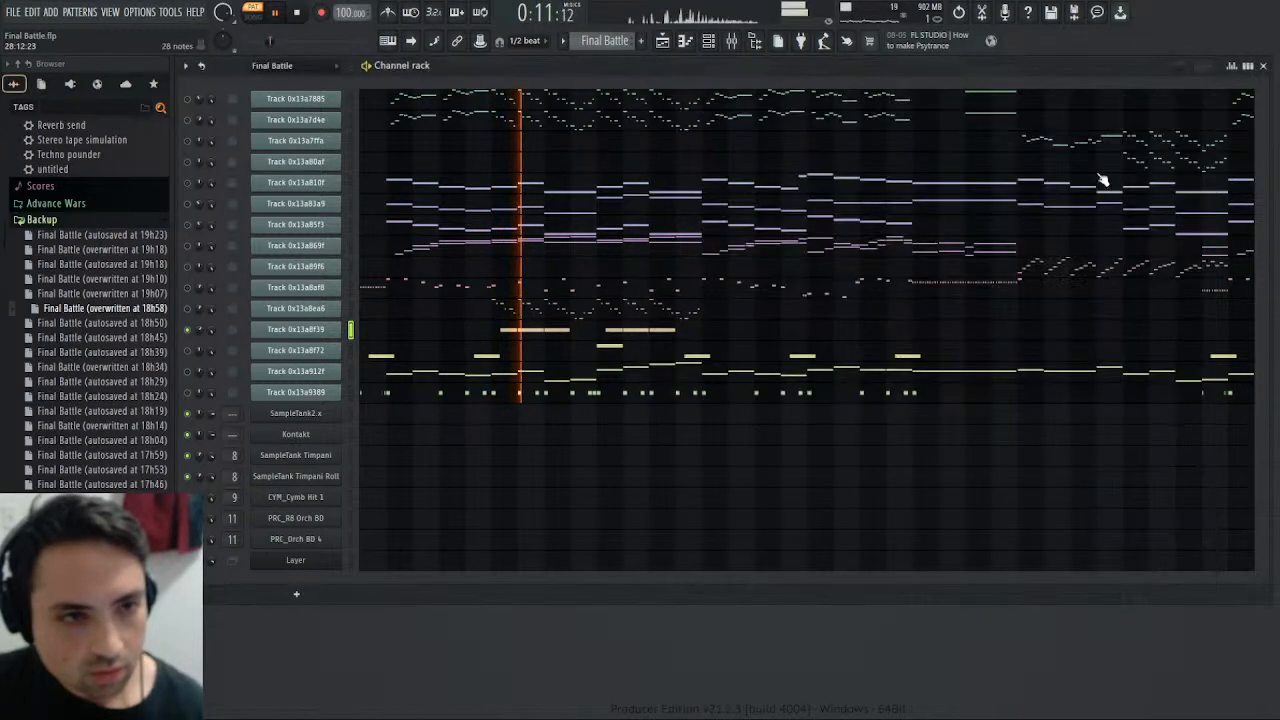
- Solo the Tubular Bell mixer track in place of the Timpani and switch playback to the Harmony pattern
left_click(731, 41)
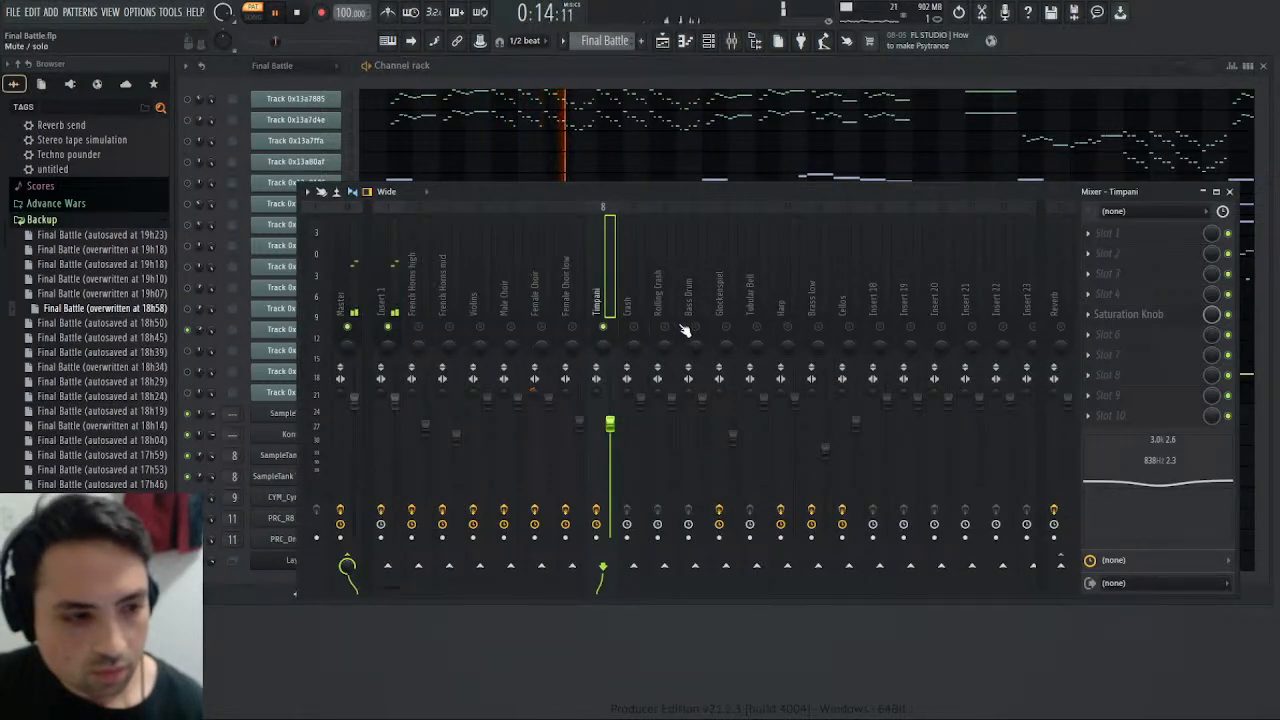
left_click(605, 327)
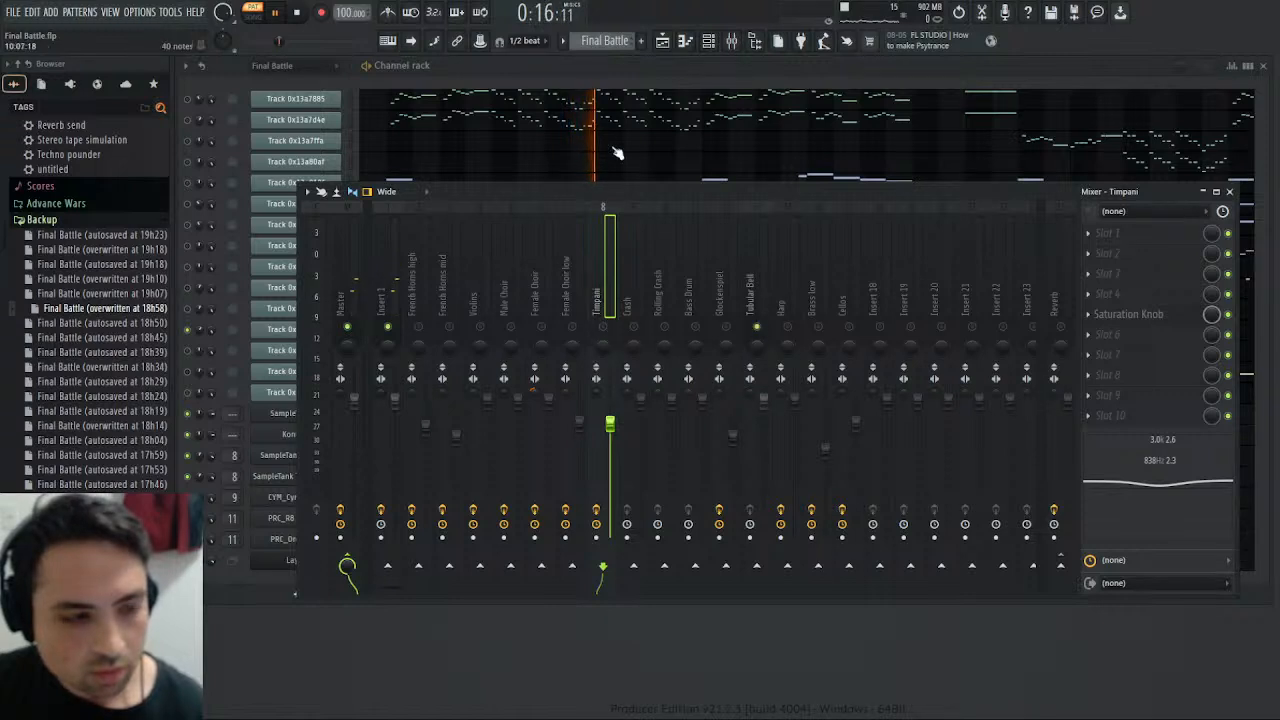
left_click_drag(612, 41, 646, 84)
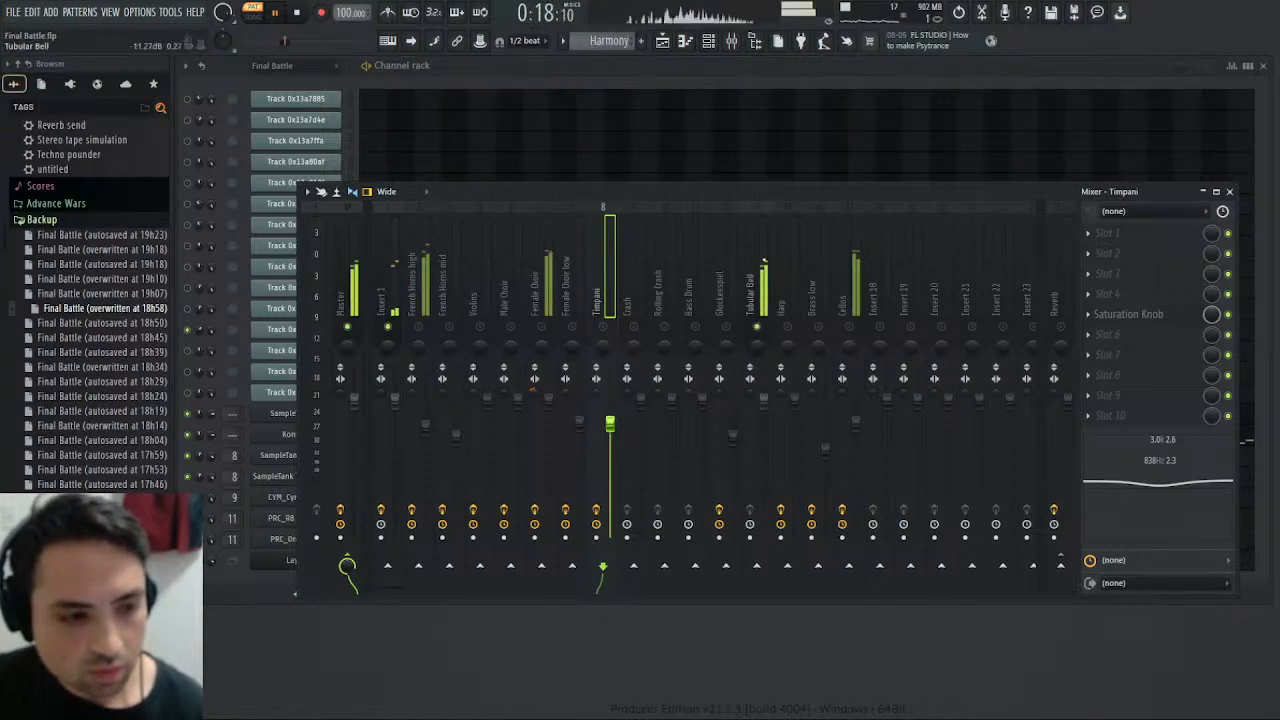
left_click(752, 290)
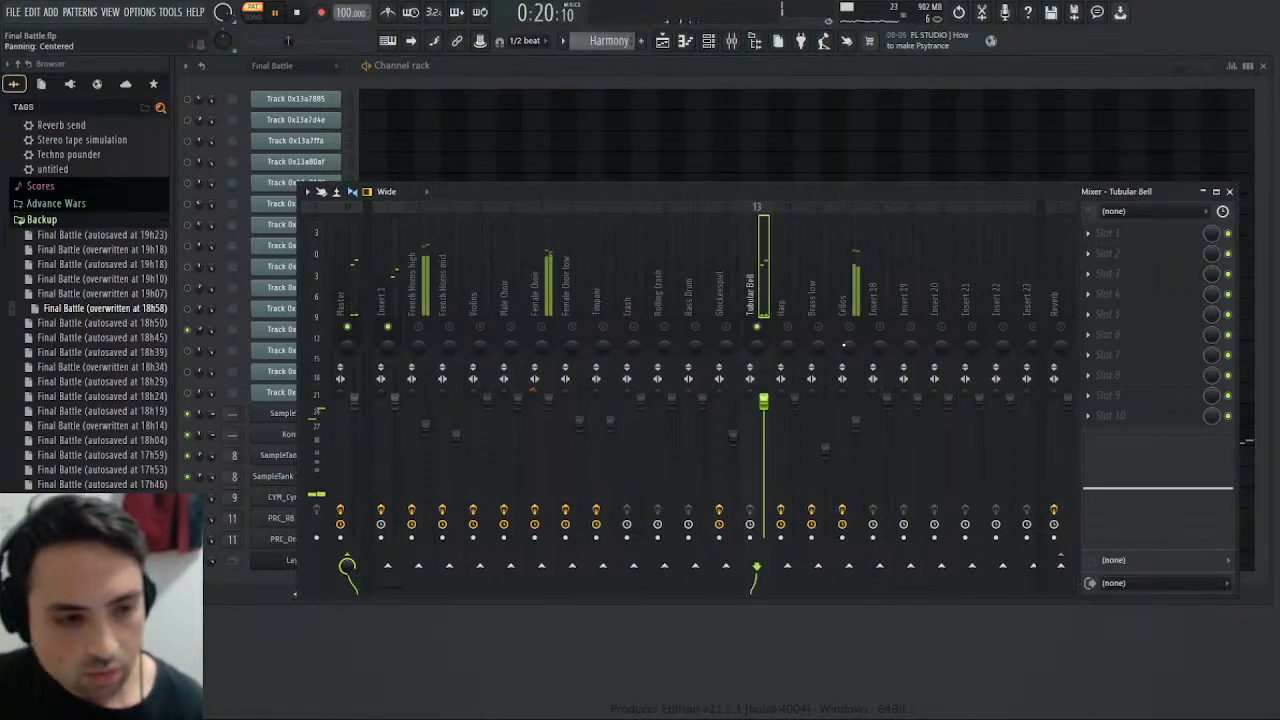
left_click(1230, 191)
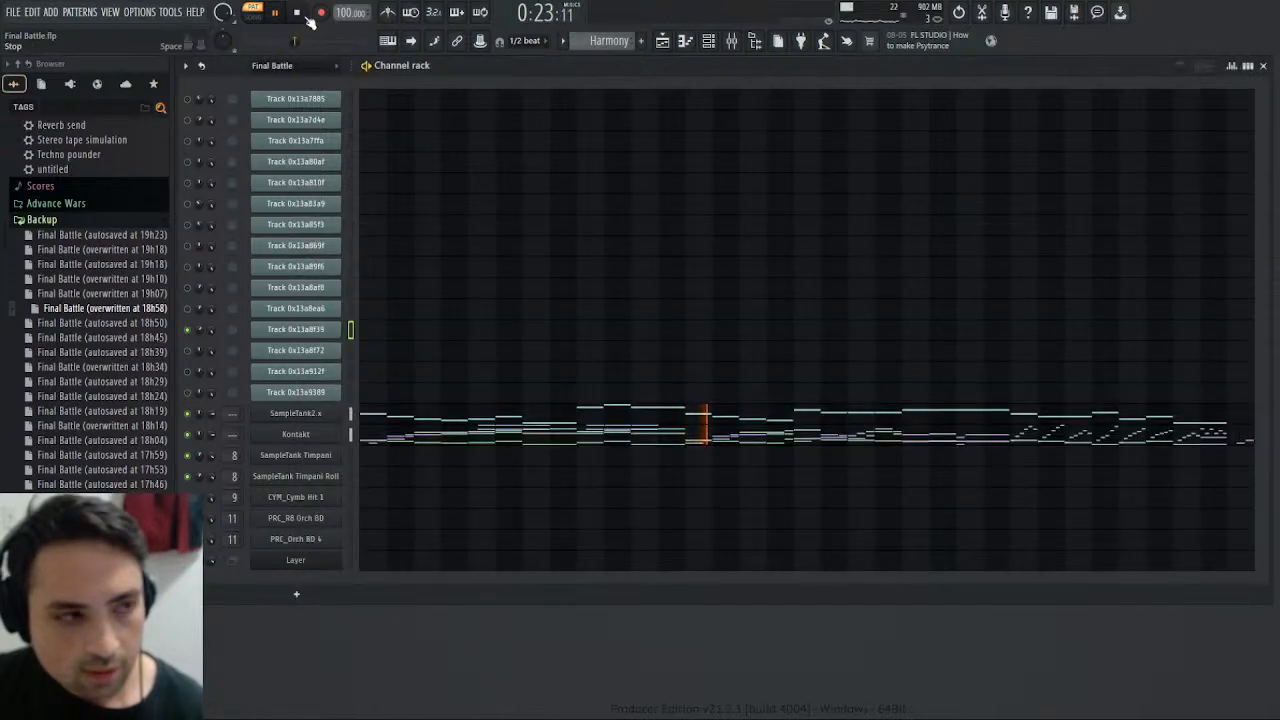
- Restart the Harmony pattern and open Kontakt's A064 Tubular Bell instrument for editing, down to its modulation section
left_click(296, 14)
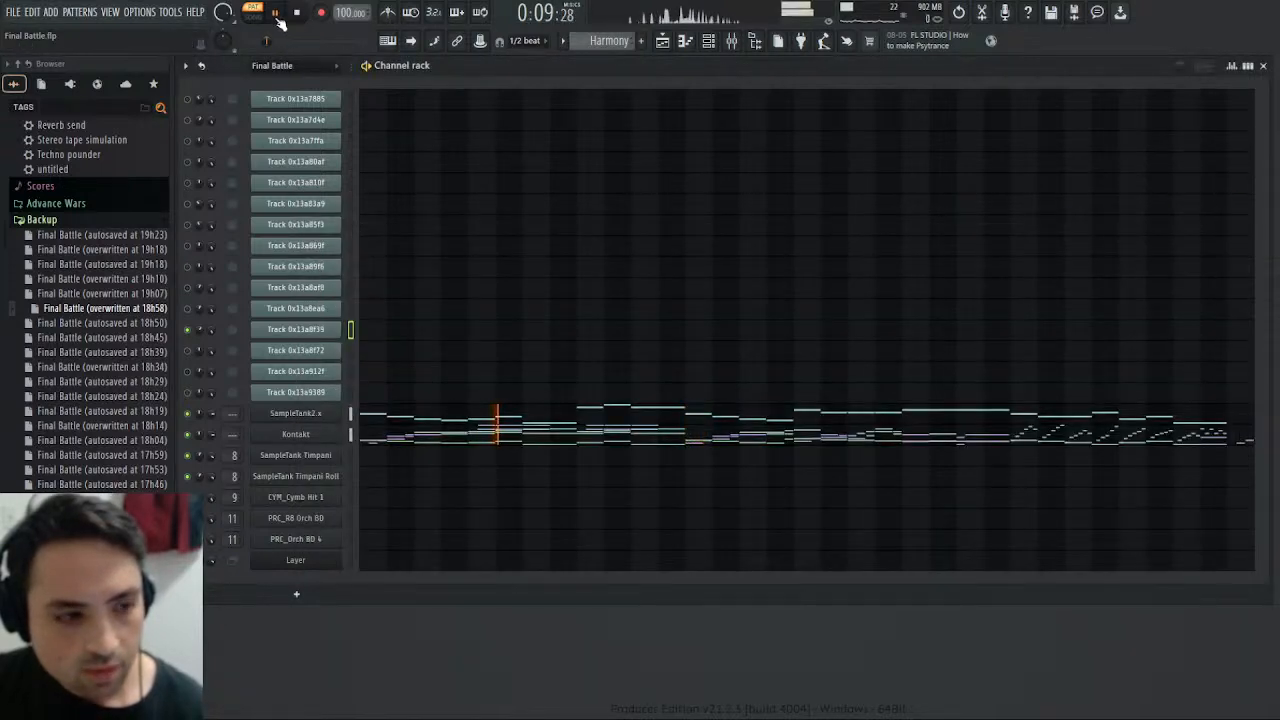
left_click(297, 436)
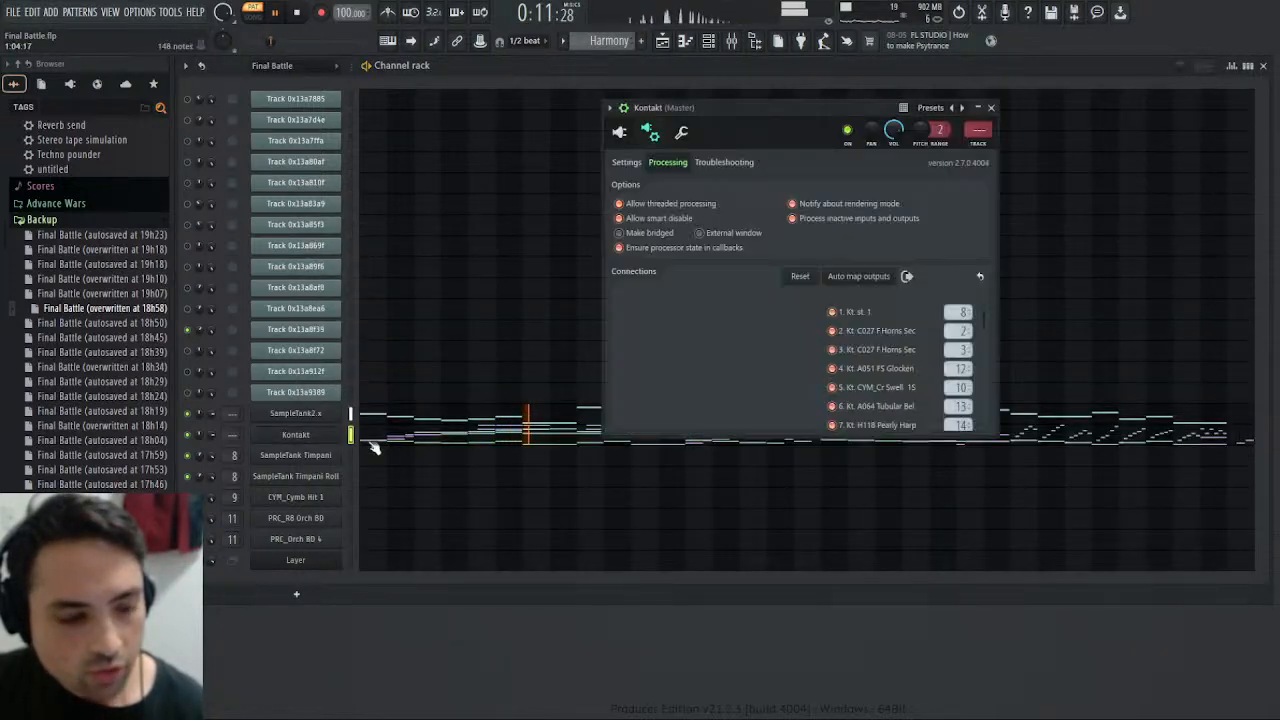
left_click(619, 132)
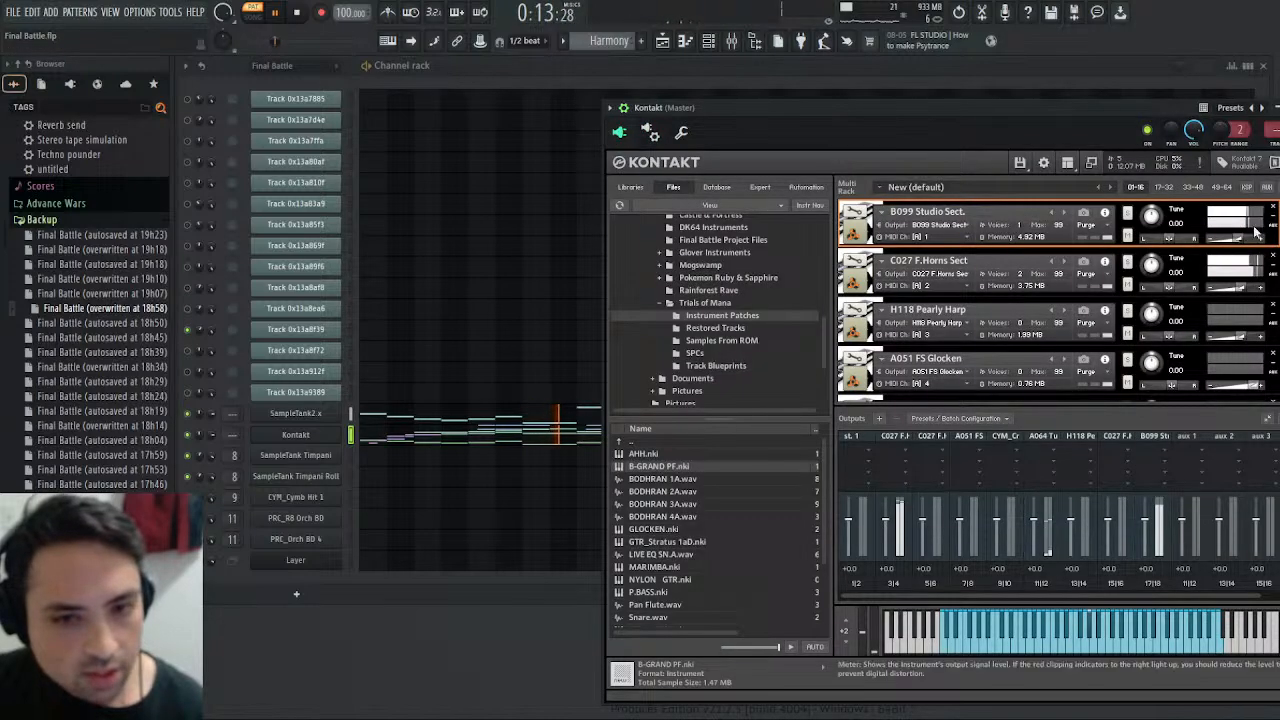
scroll(1058, 300, "down", 7)
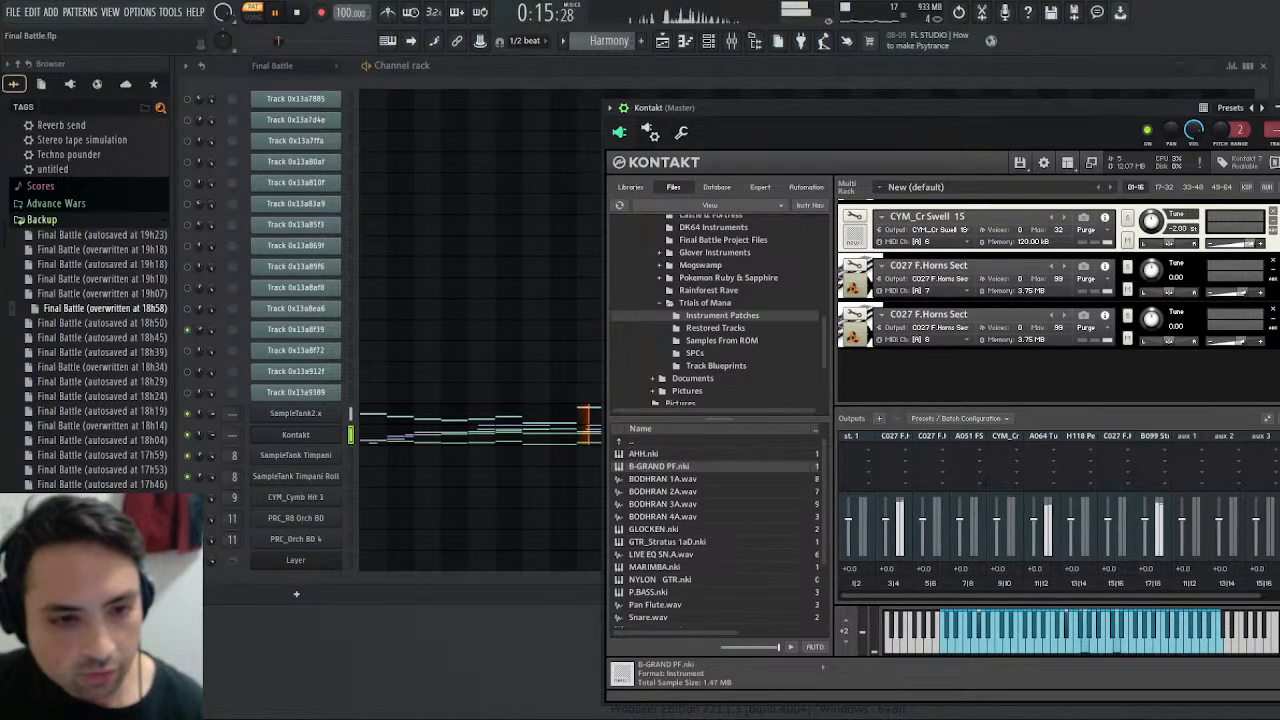
scroll(1058, 300, "up", 1)
scroll(997, 341, "up", 3)
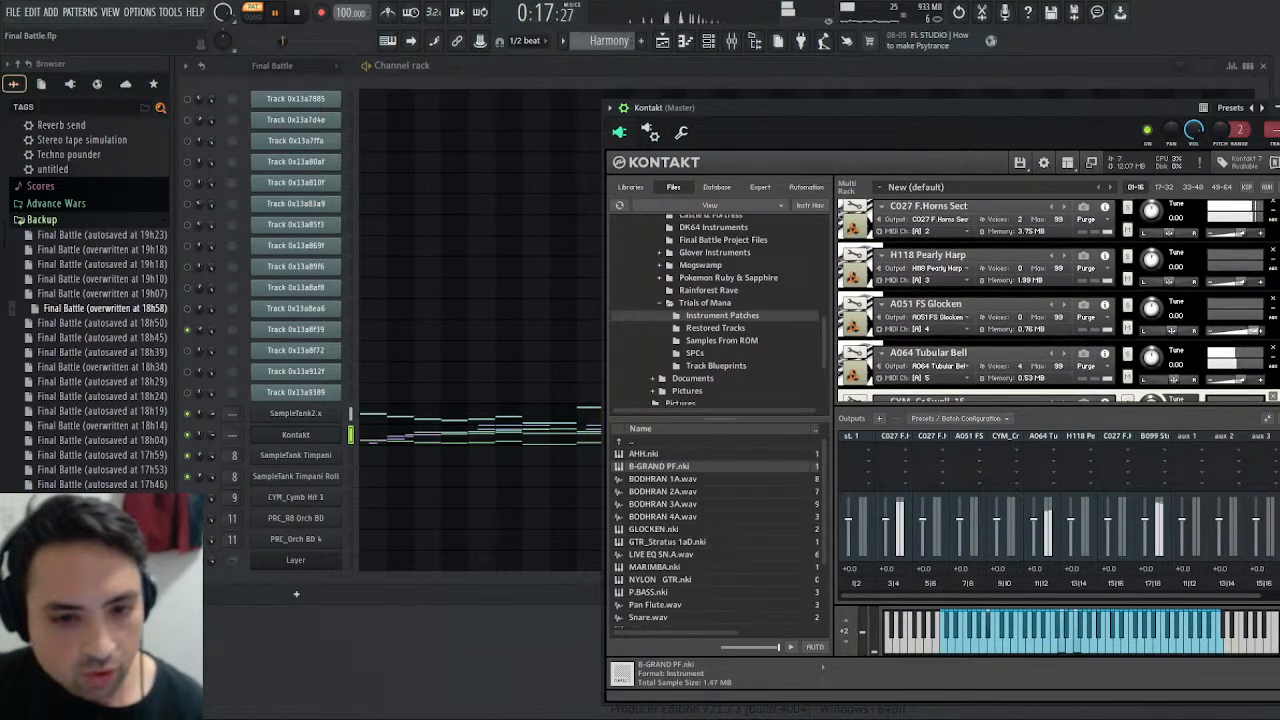
left_click(855, 351)
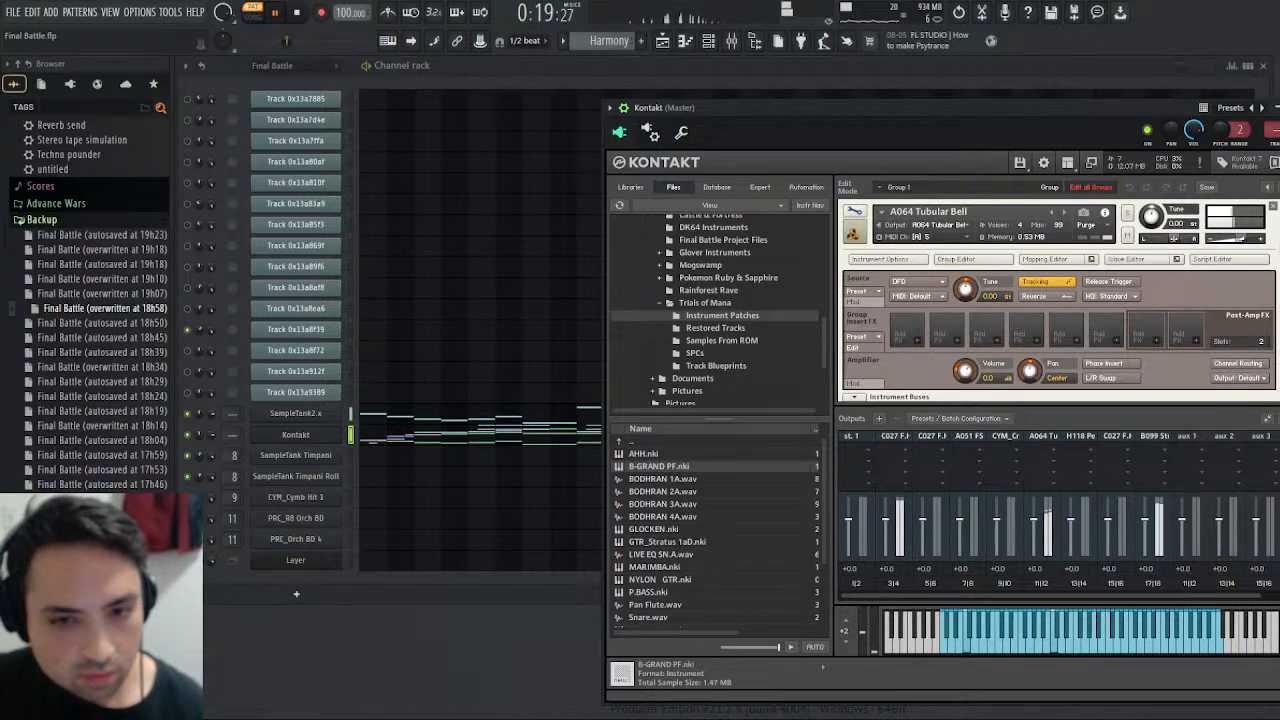
scroll(1063, 362, "down", 4)
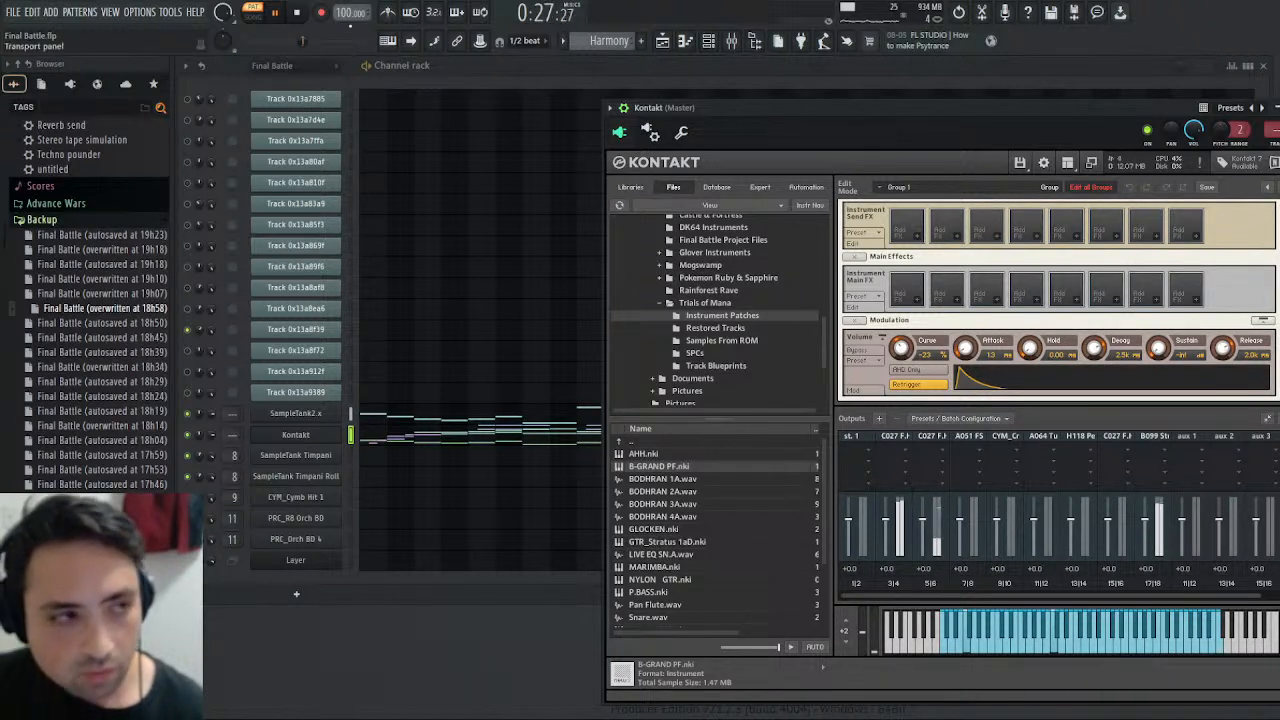
- Replay the Harmony pattern and examine the Tubular Bell's source, effects and volume envelope settings
left_click(304, 13)
left_click(277, 15)
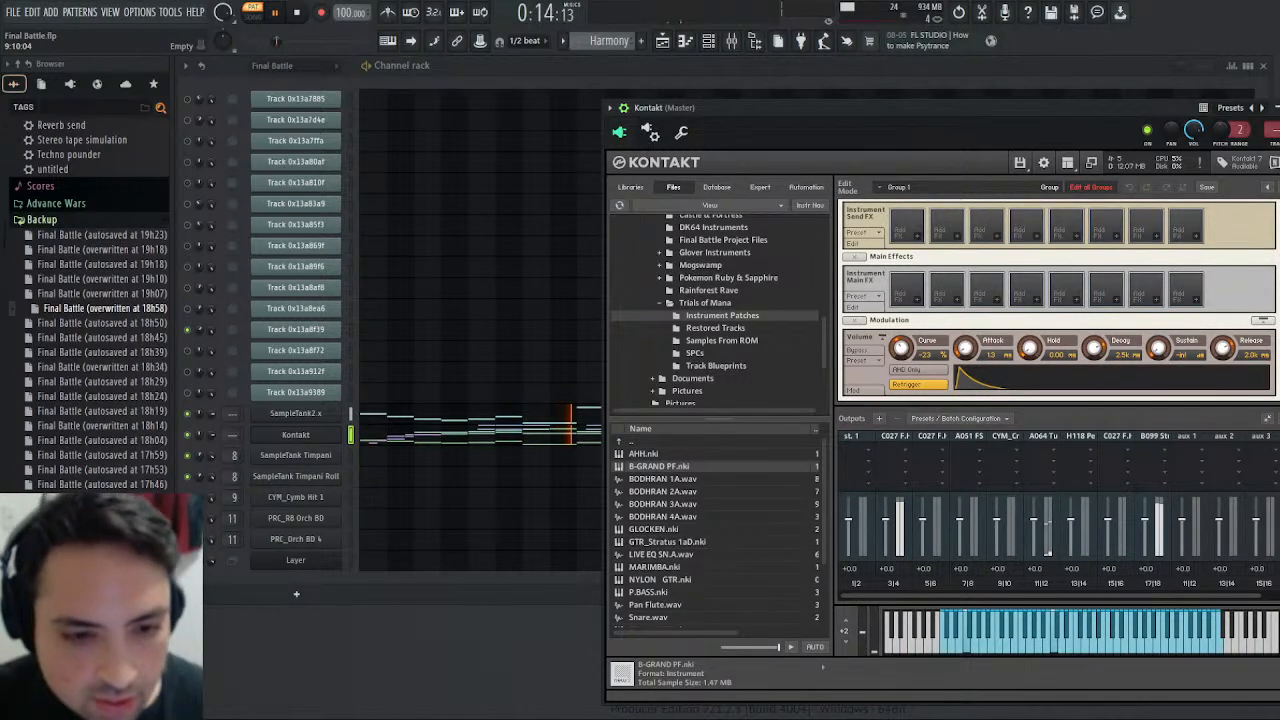
scroll(1276, 186, "up", 5)
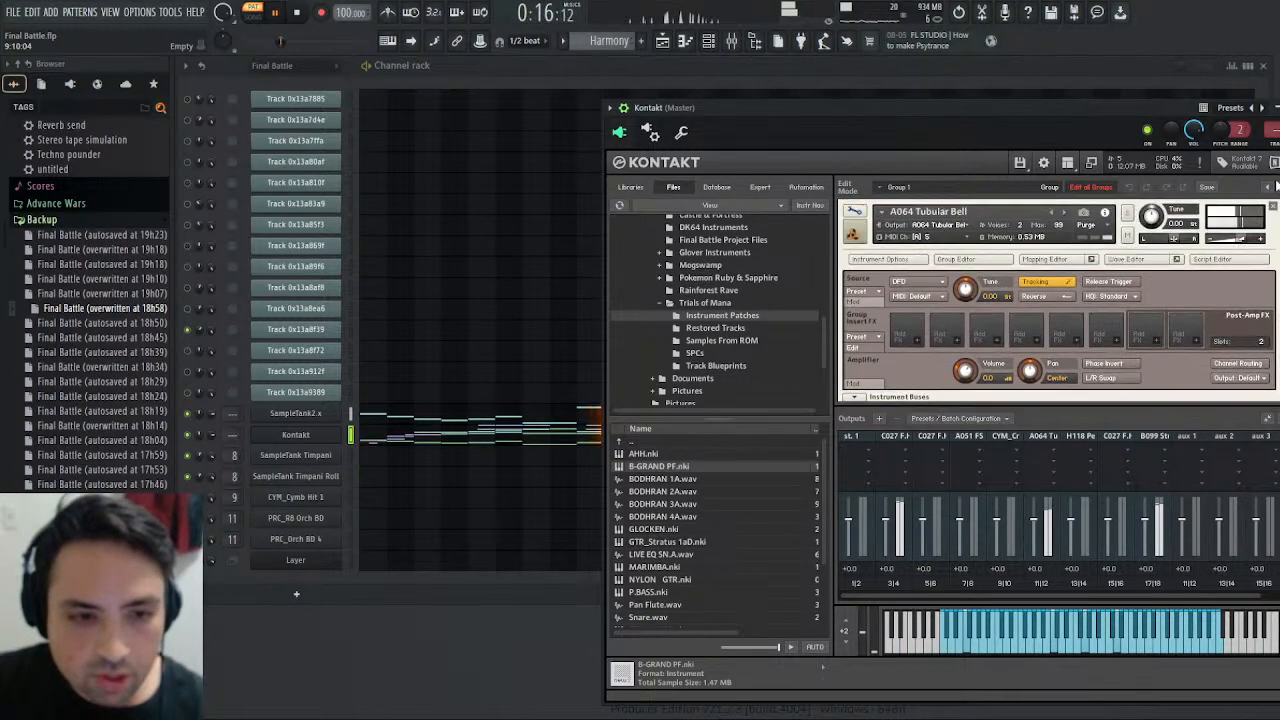
scroll(1276, 186, "down", 5)
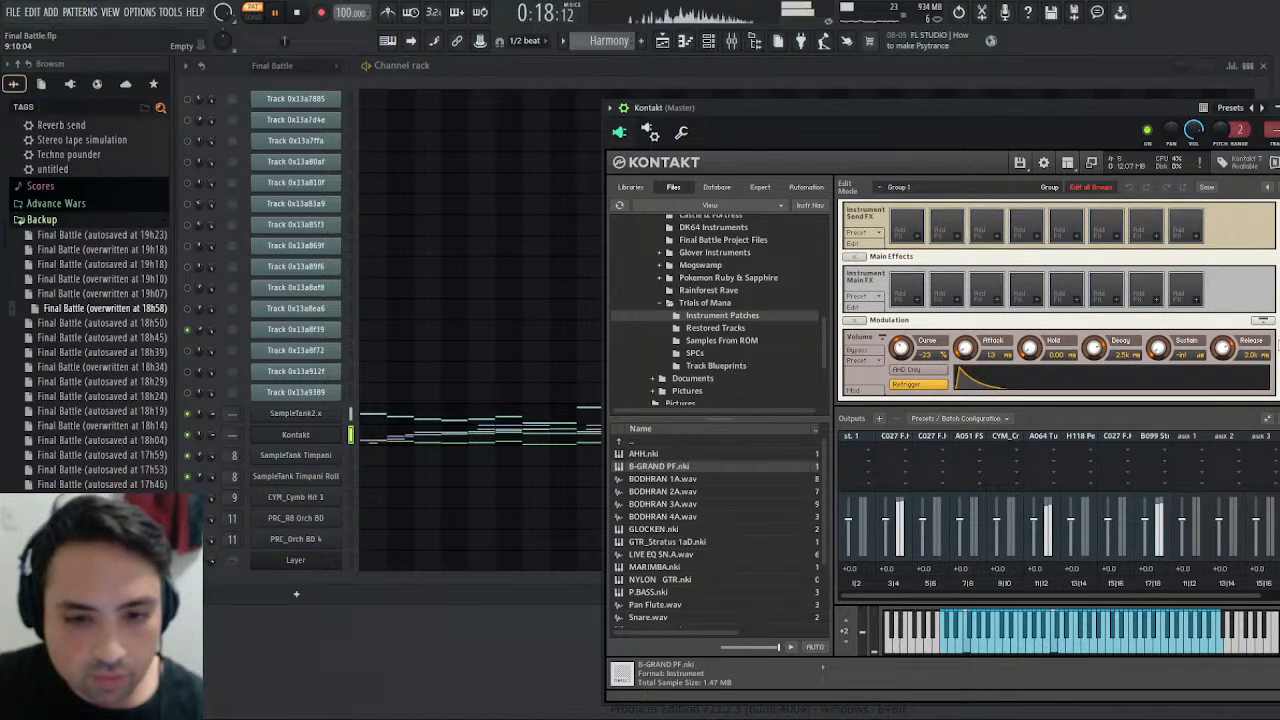
scroll(1275, 190, "up", 5)
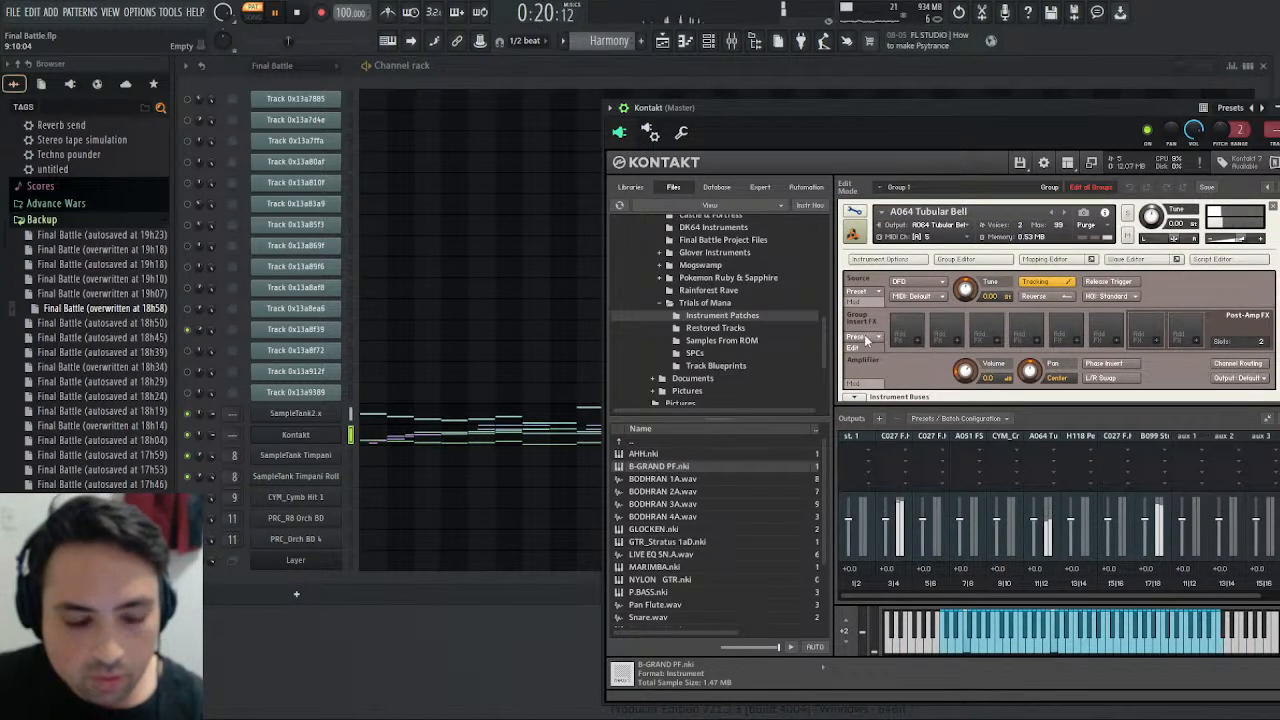
scroll(860, 376, "down", 1)
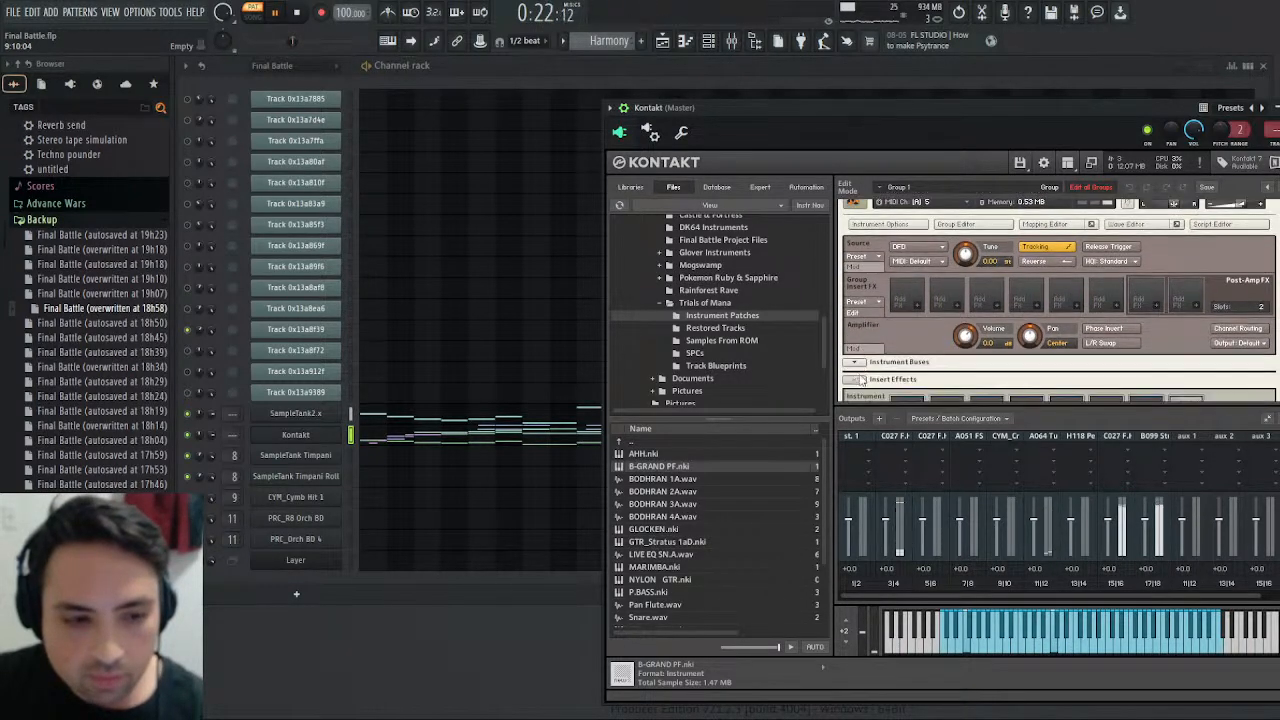
- Replace the Tubular Bell amplifier's AHDSR volume envelope with a Flexible Envelope and show its curve
left_click(866, 350)
scroll(888, 338, "down", 1)
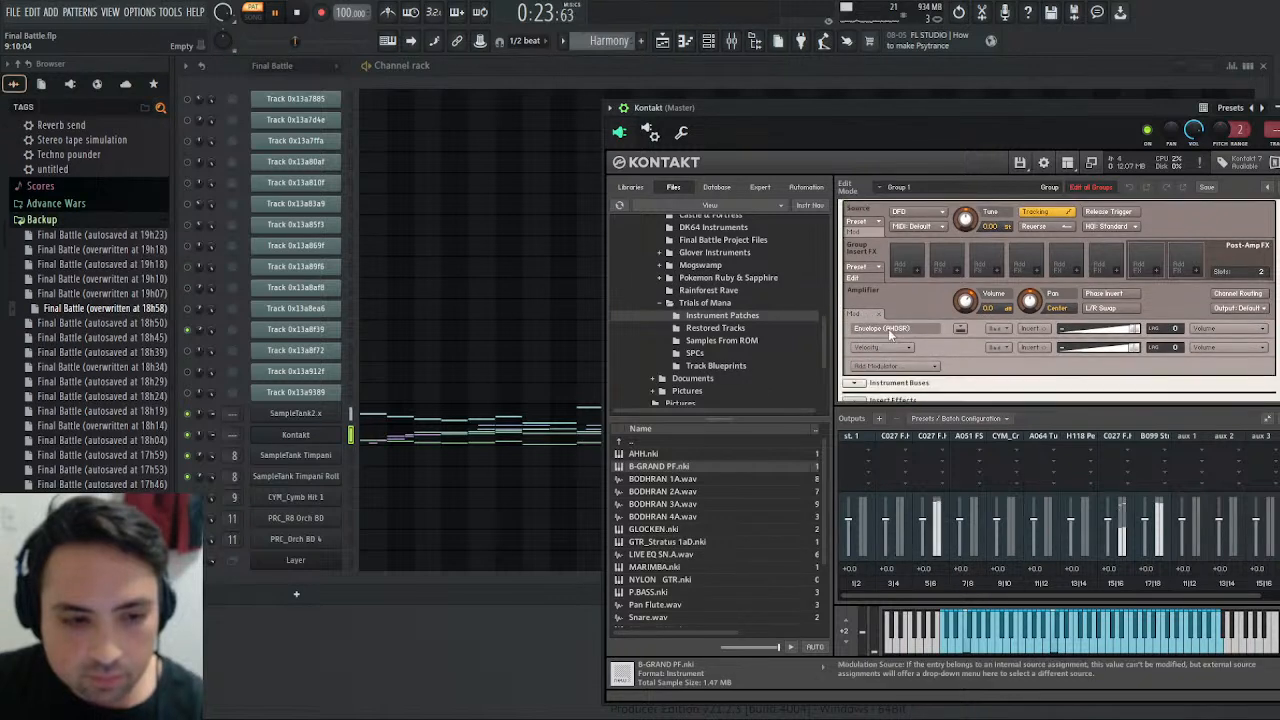
right_click(950, 330)
left_click(972, 340)
right_click(950, 329)
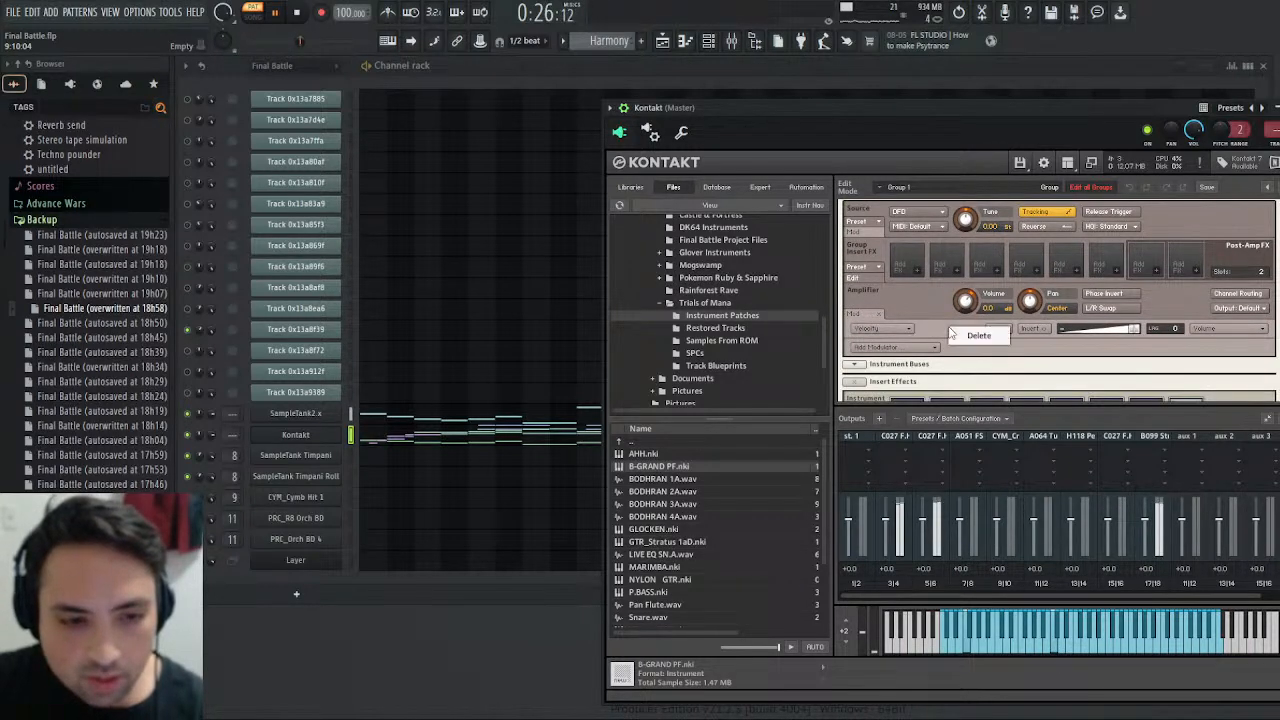
left_click(910, 348)
mouse_move(910, 388)
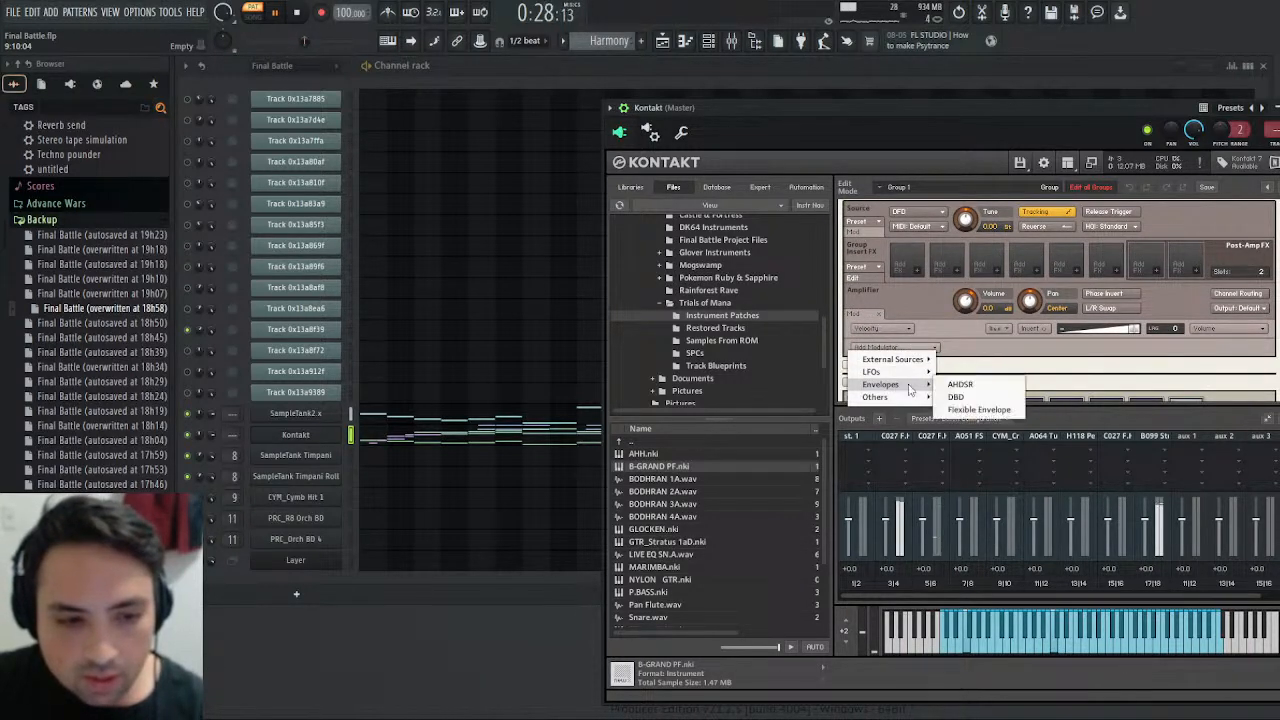
left_click(979, 409)
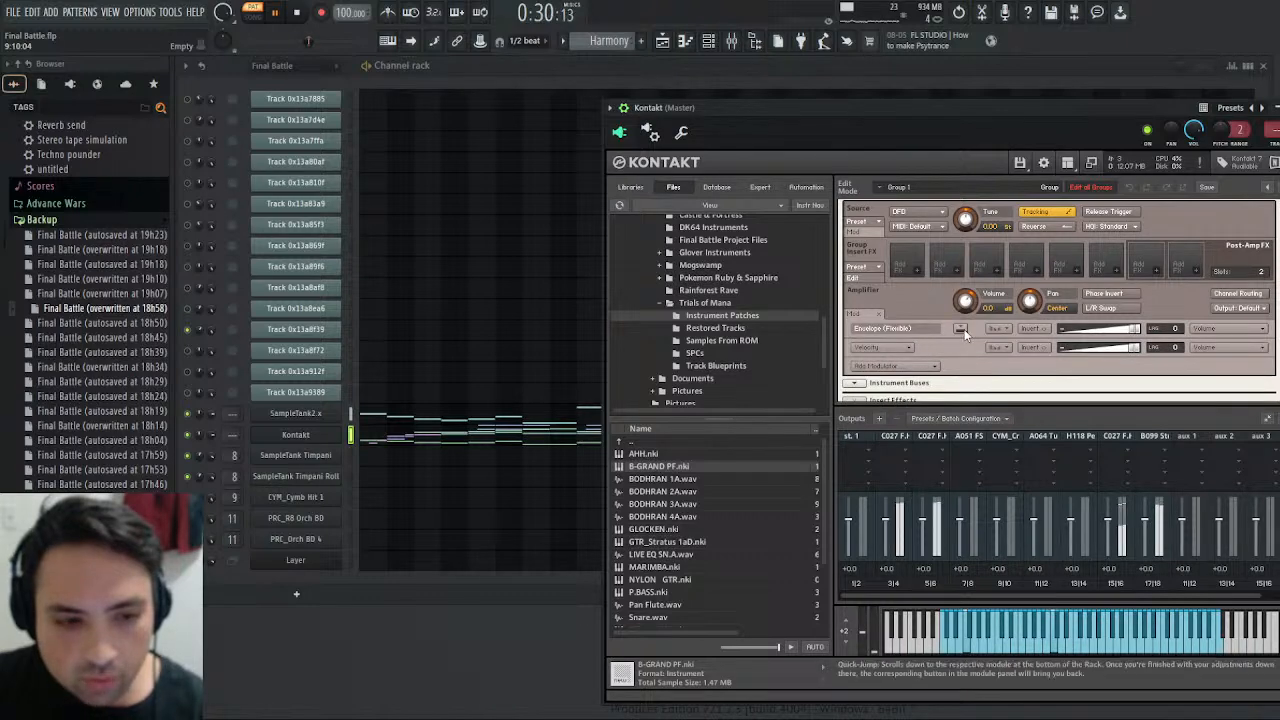
left_click(960, 330)
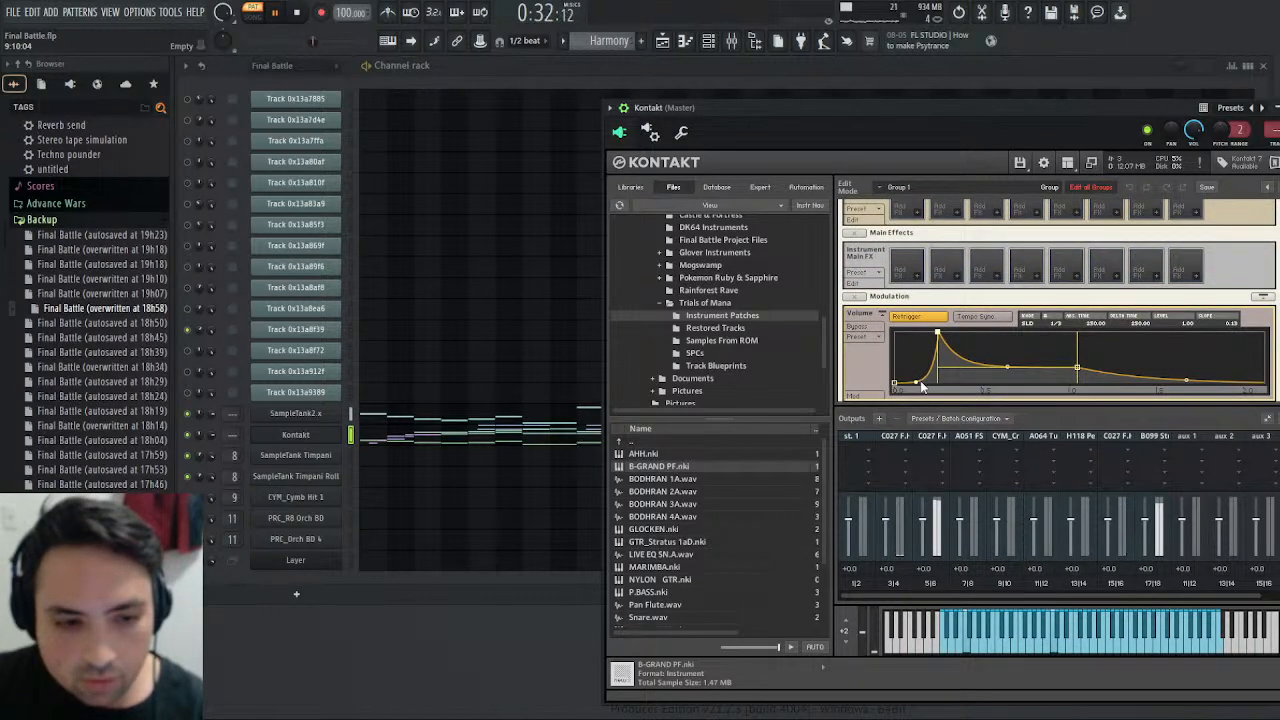
- Move the flexible envelope's peak to the start, set its sustain point to about 96 ms at level 0.47, and restart playback
left_click_drag(937, 334, 893, 328)
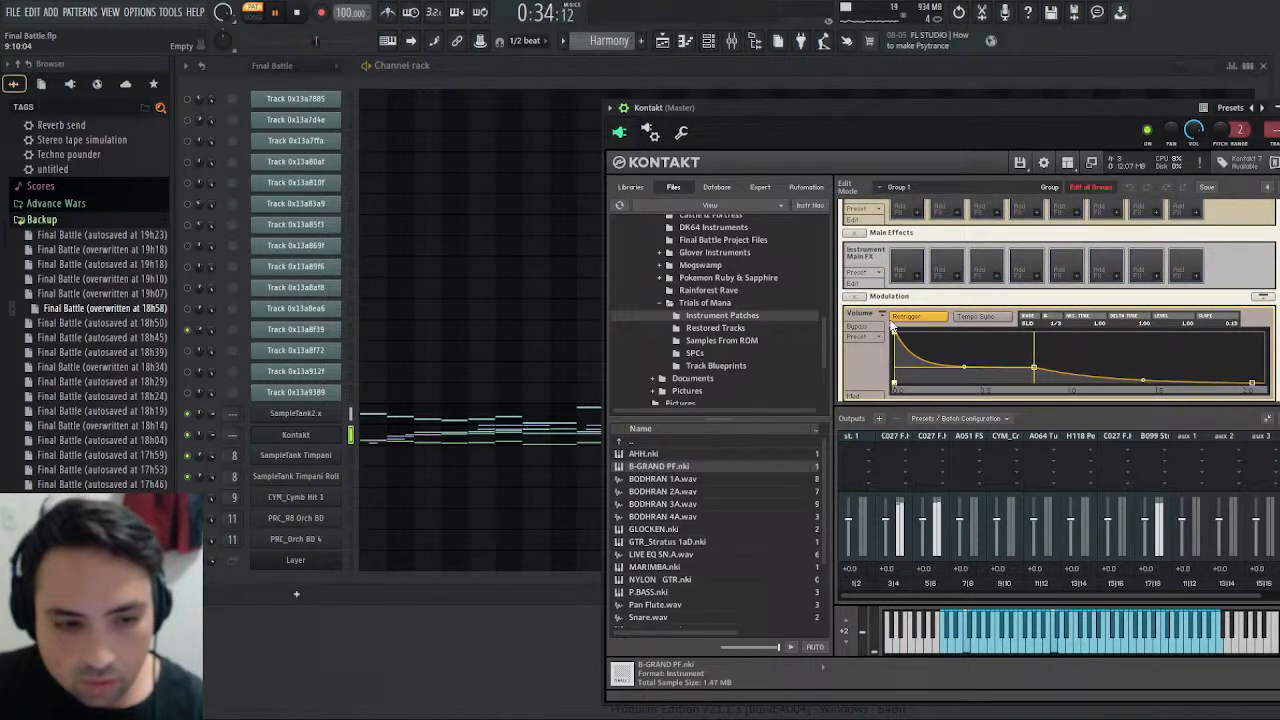
left_click_drag(1035, 373, 910, 365)
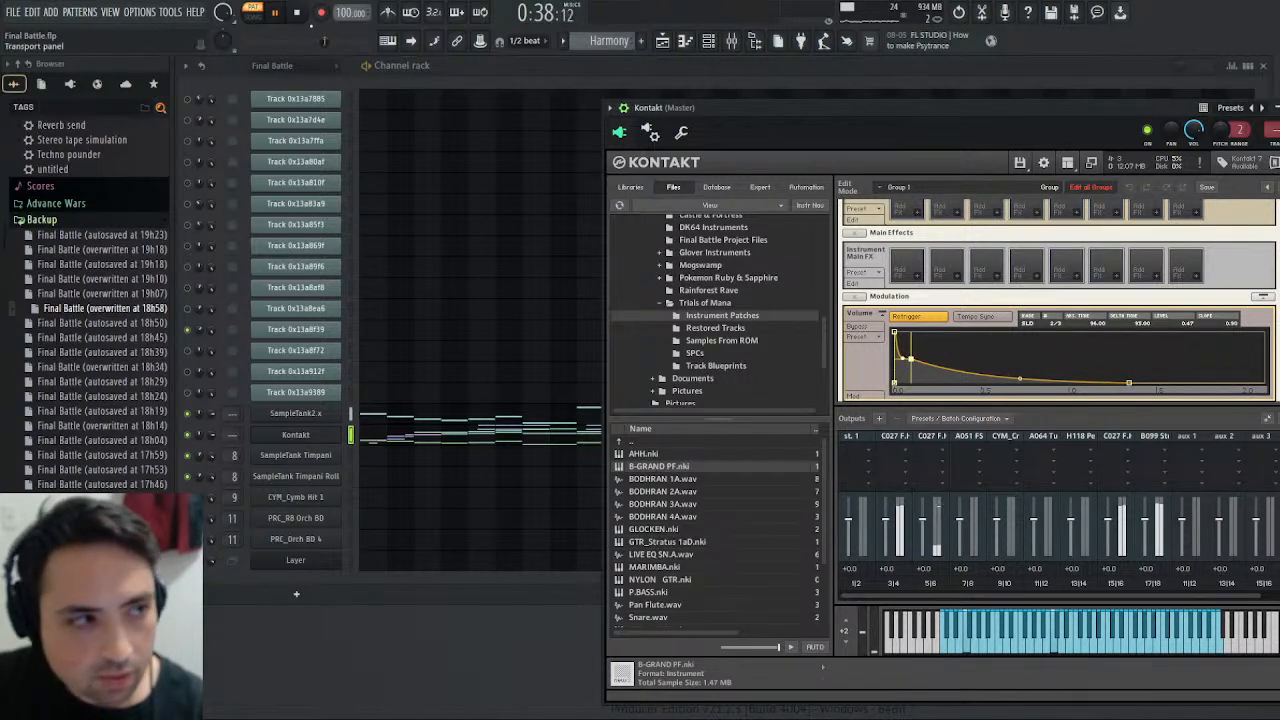
left_click(298, 14)
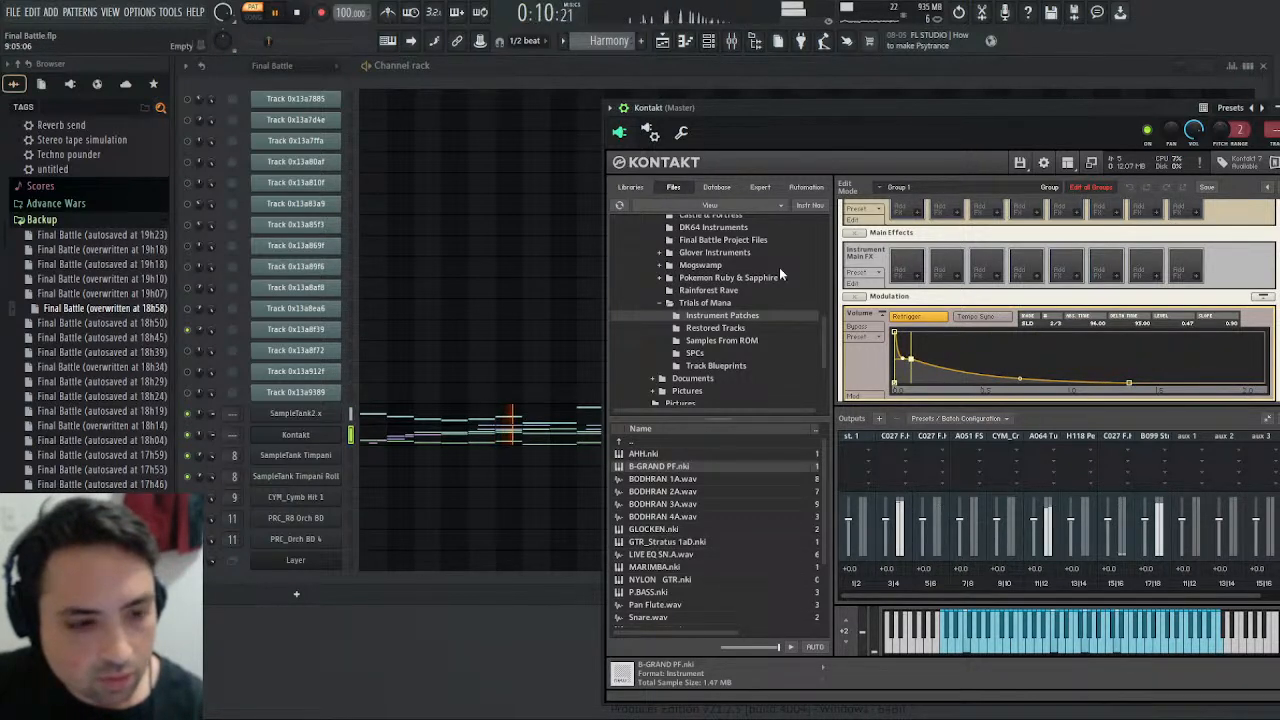
- Stretch the Tubular Bell's flexible volume envelope to an end point at about 2000 ms with zero level, and adjust its decay midpoint
left_click_drag(912, 361, 1074, 402)
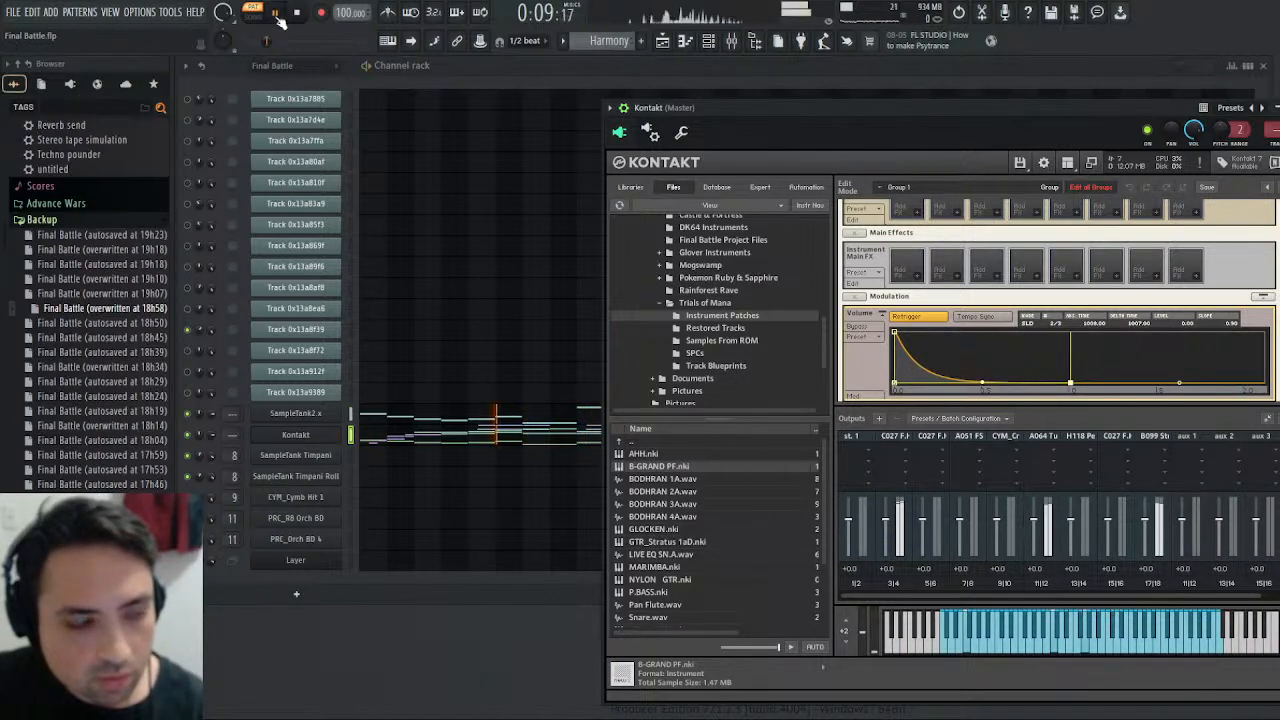
left_click_drag(1070, 385, 1232, 410)
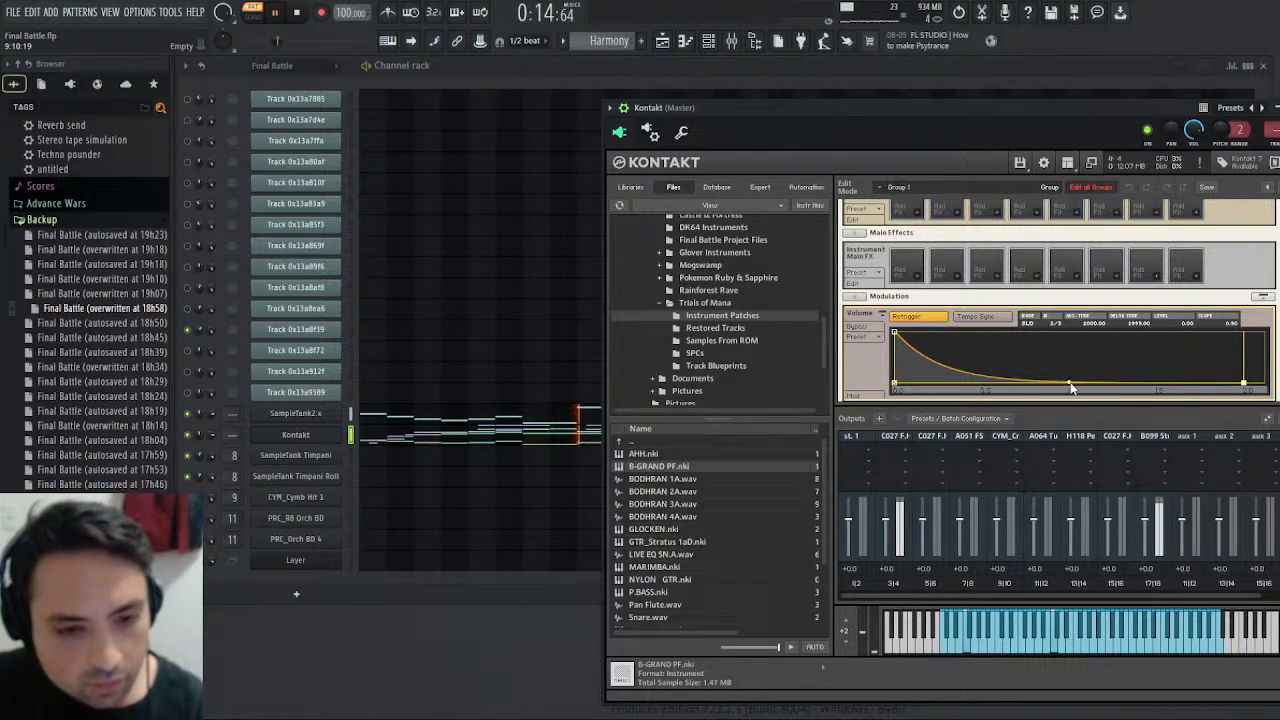
left_click_drag(1070, 378, 1073, 379)
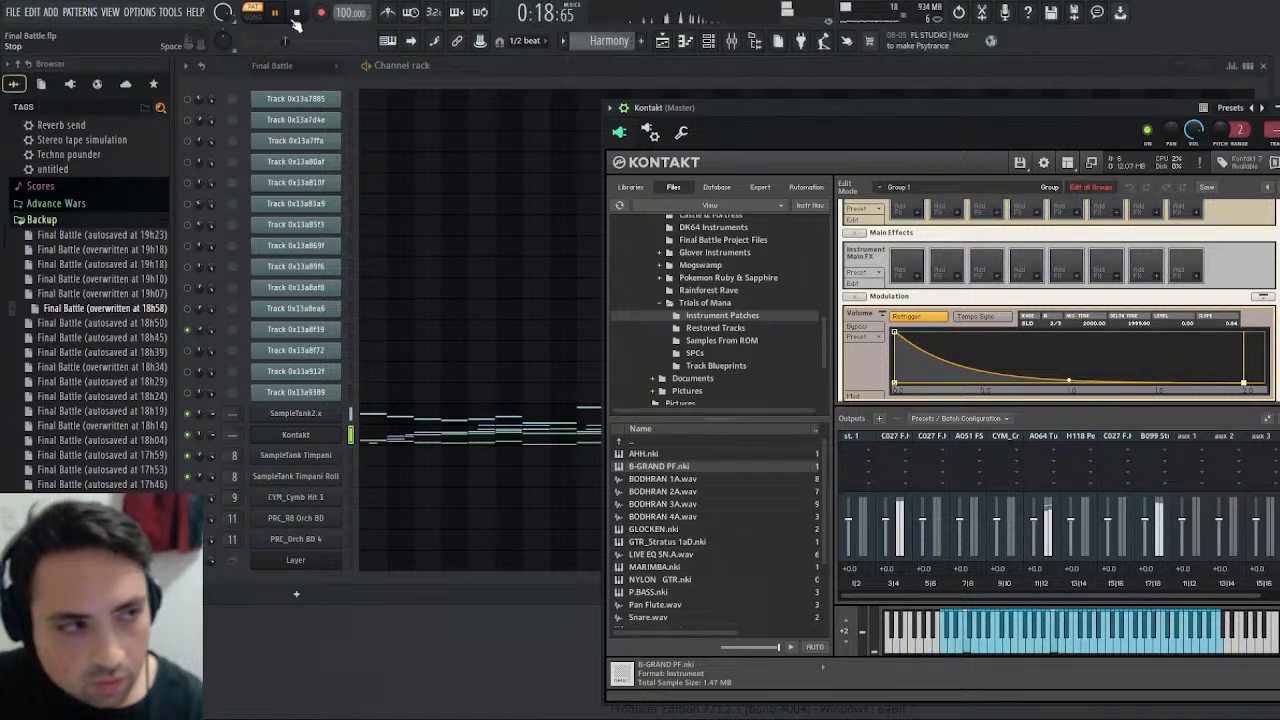
- Play the Final Battle pattern to compare the original bell part, and return to the Harmony pattern
scroll(590, 34, "up", 1)
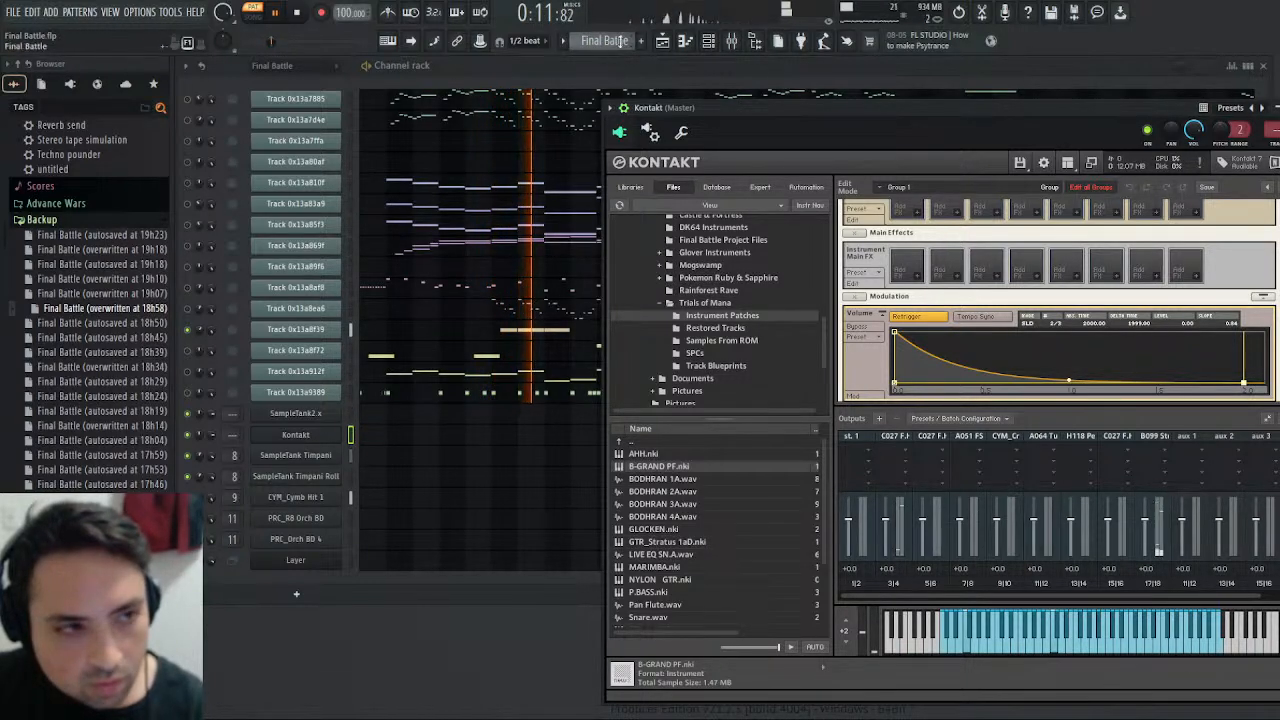
key("KP_Add")
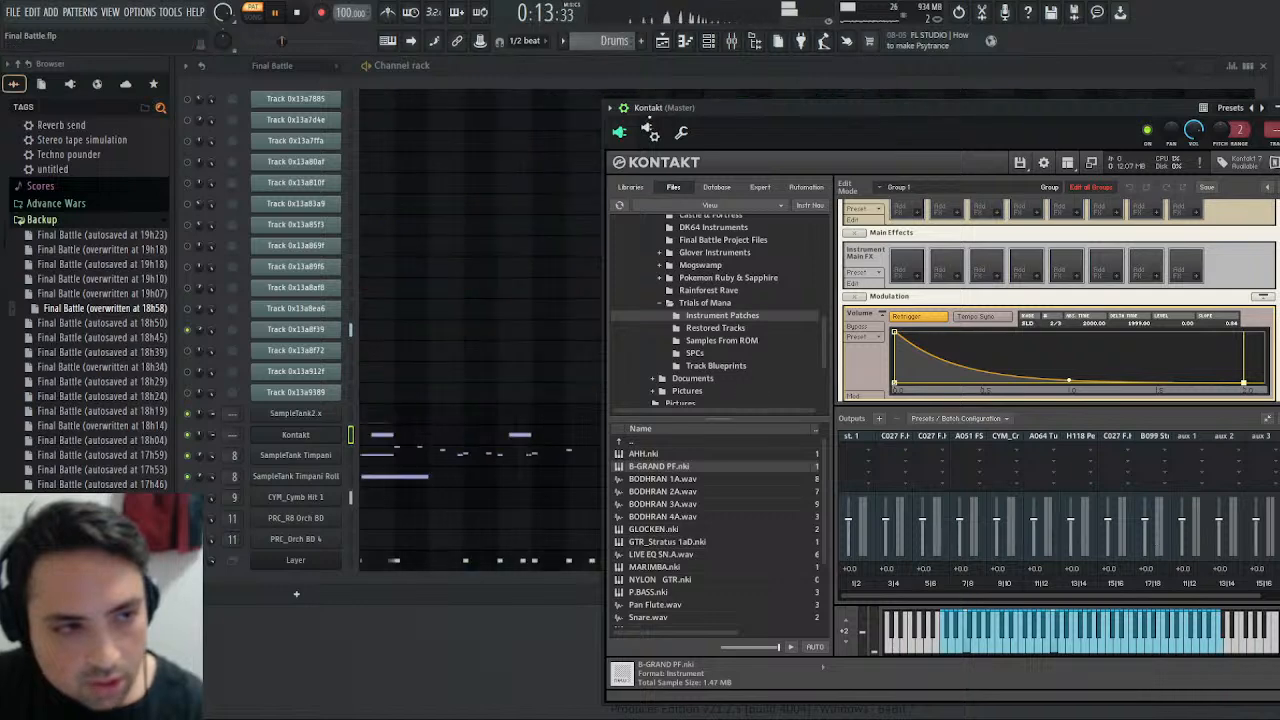
left_click(627, 55)
key("KP_Add")
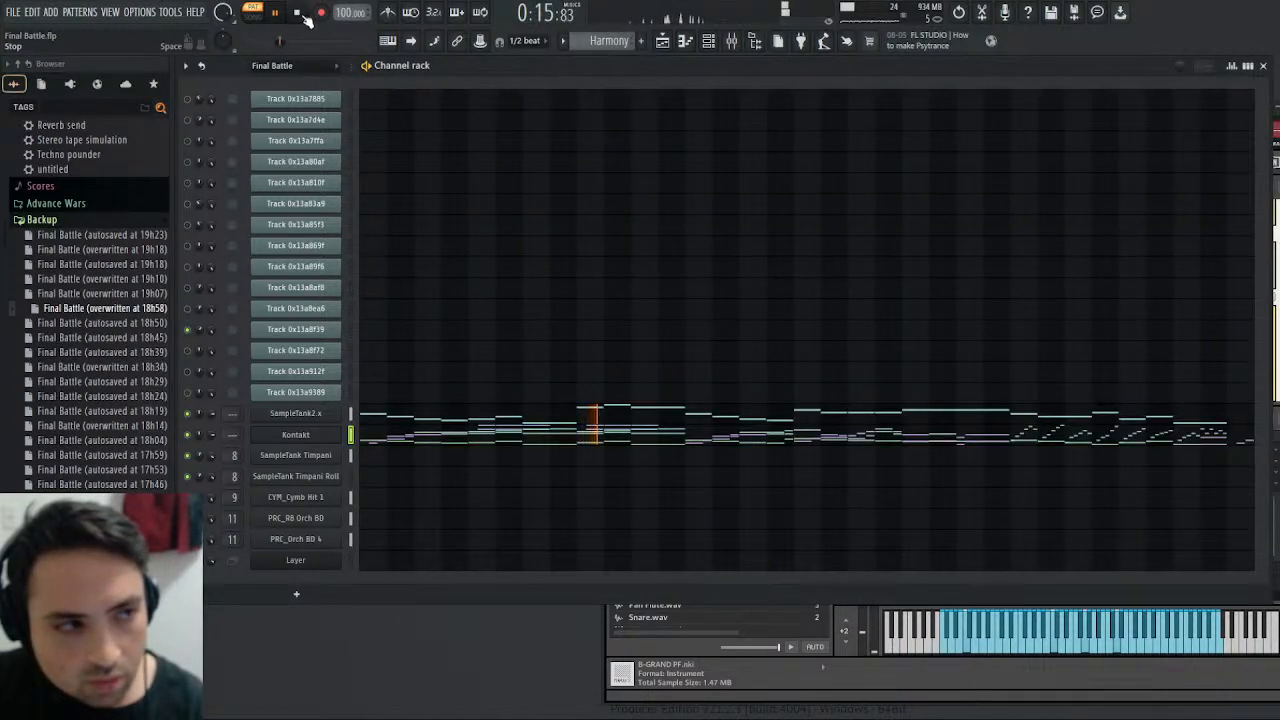
- Reopen the Kontakt instrument and examine the Tubular Bell's amplifier and modulator settings
left_click(316, 436)
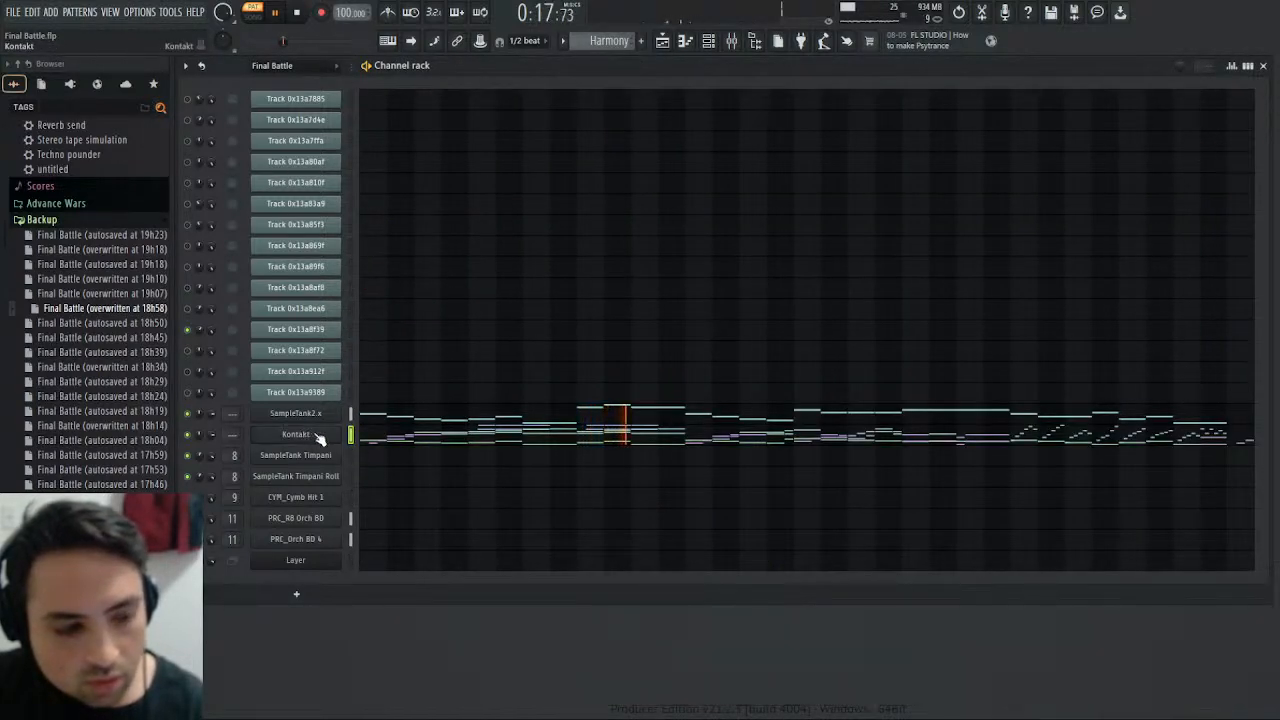
left_click(316, 436)
scroll(975, 306, "down", 5)
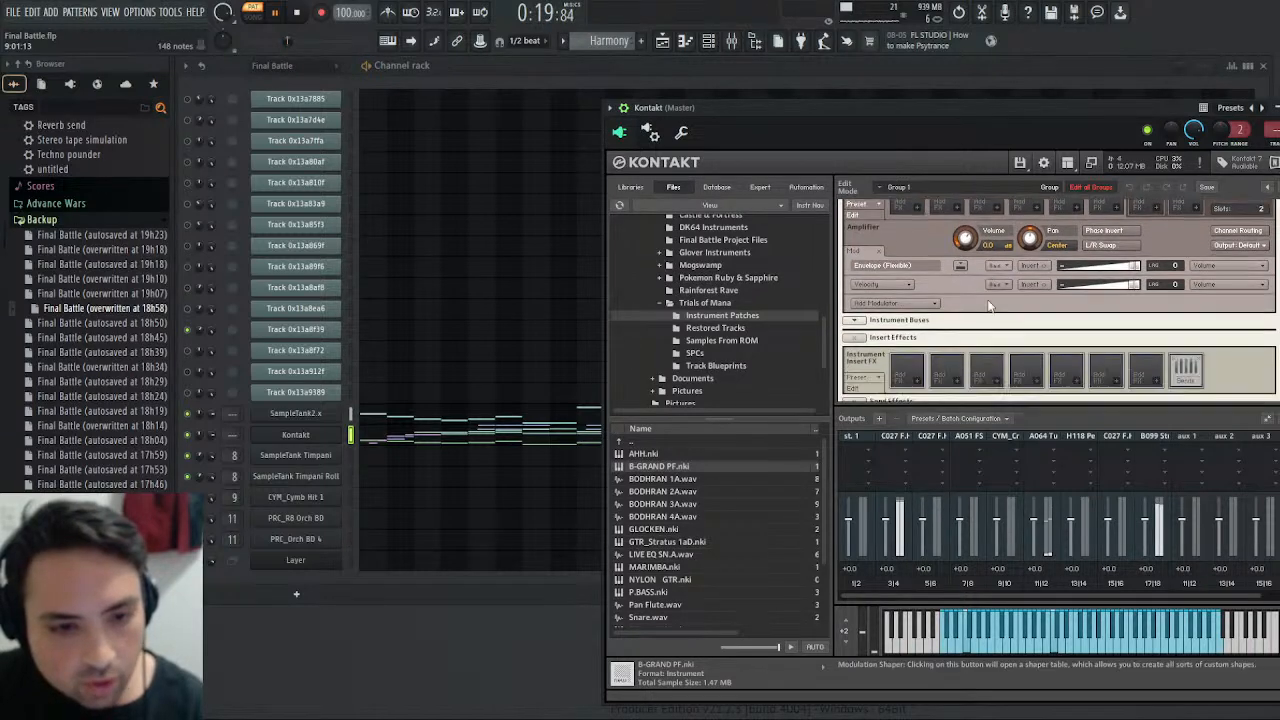
scroll(990, 310, "down", 4)
- Show the Tubular Bell mixer track, replay the Harmony pattern, and load Saturation Knob into the track's effect slot 5
left_click(733, 42)
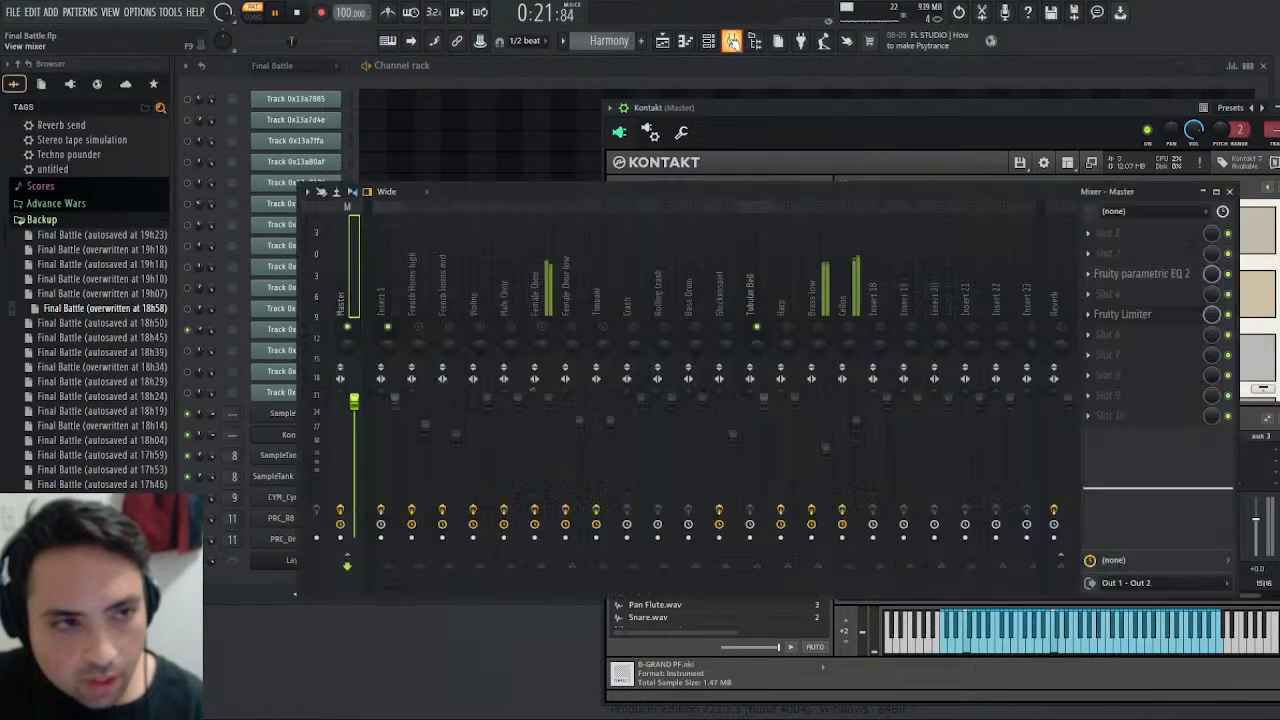
left_click(760, 300)
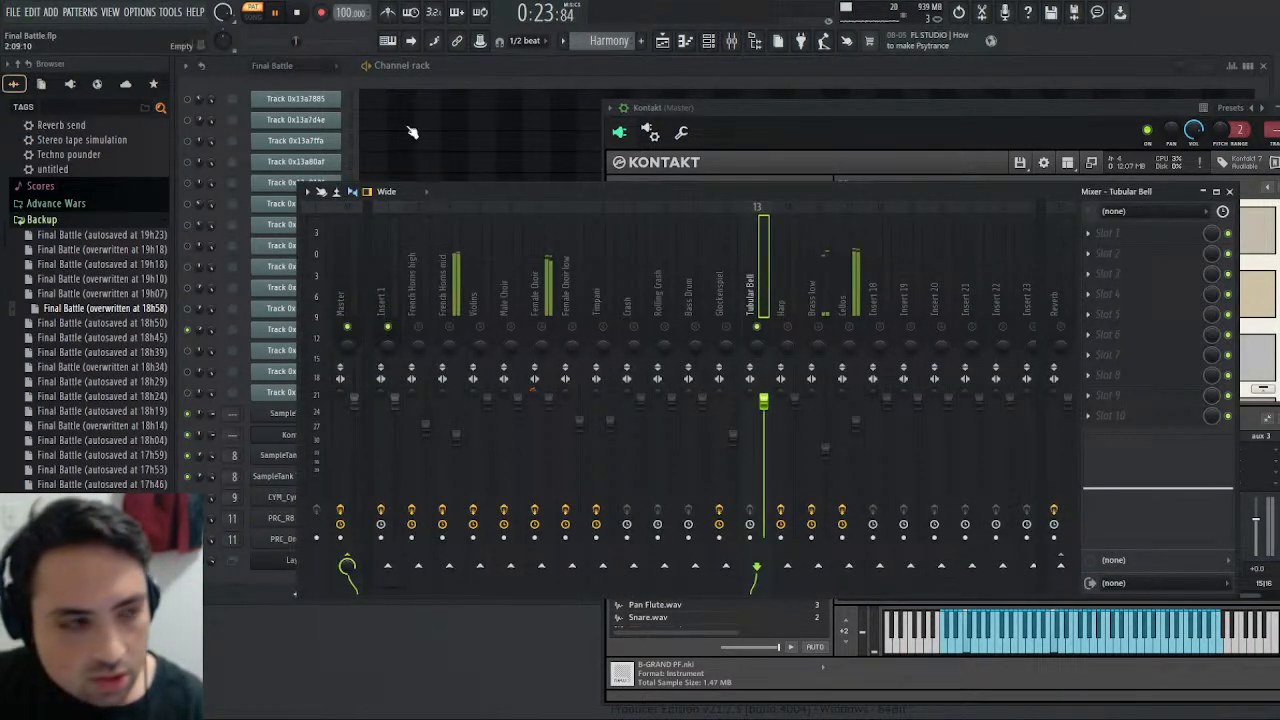
left_click(297, 15)
left_click(277, 14)
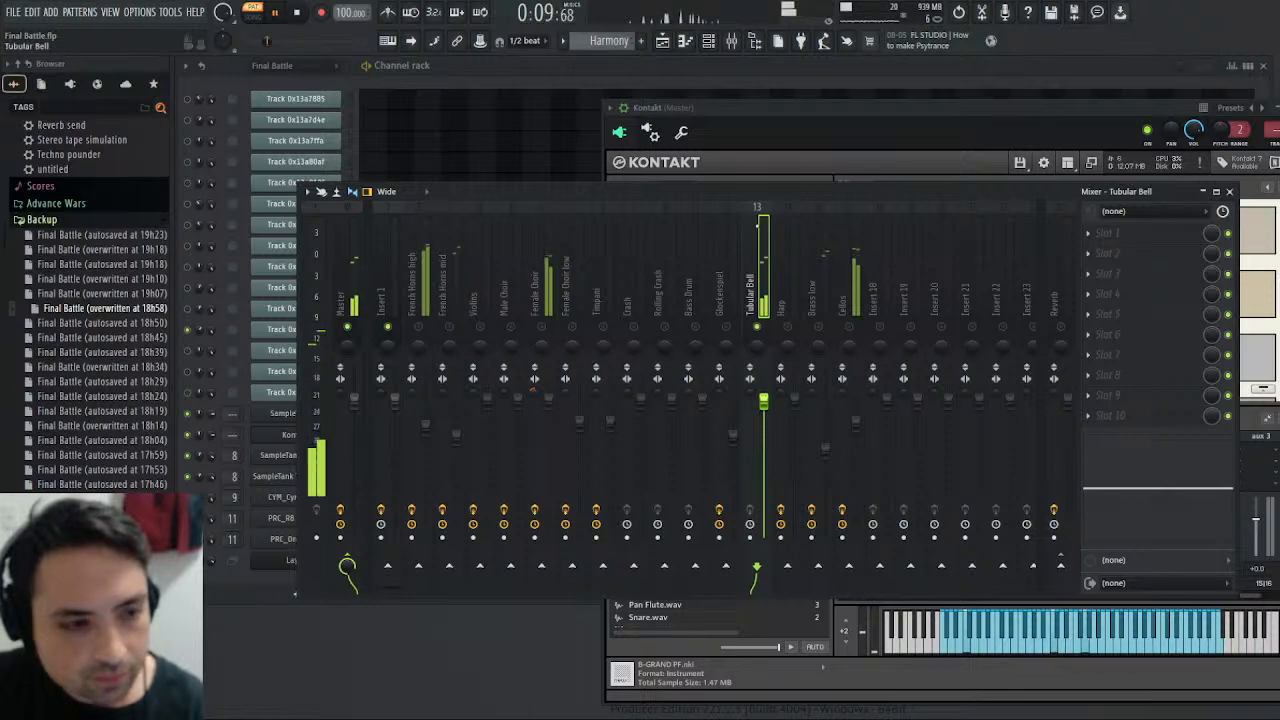
left_click(1090, 316)
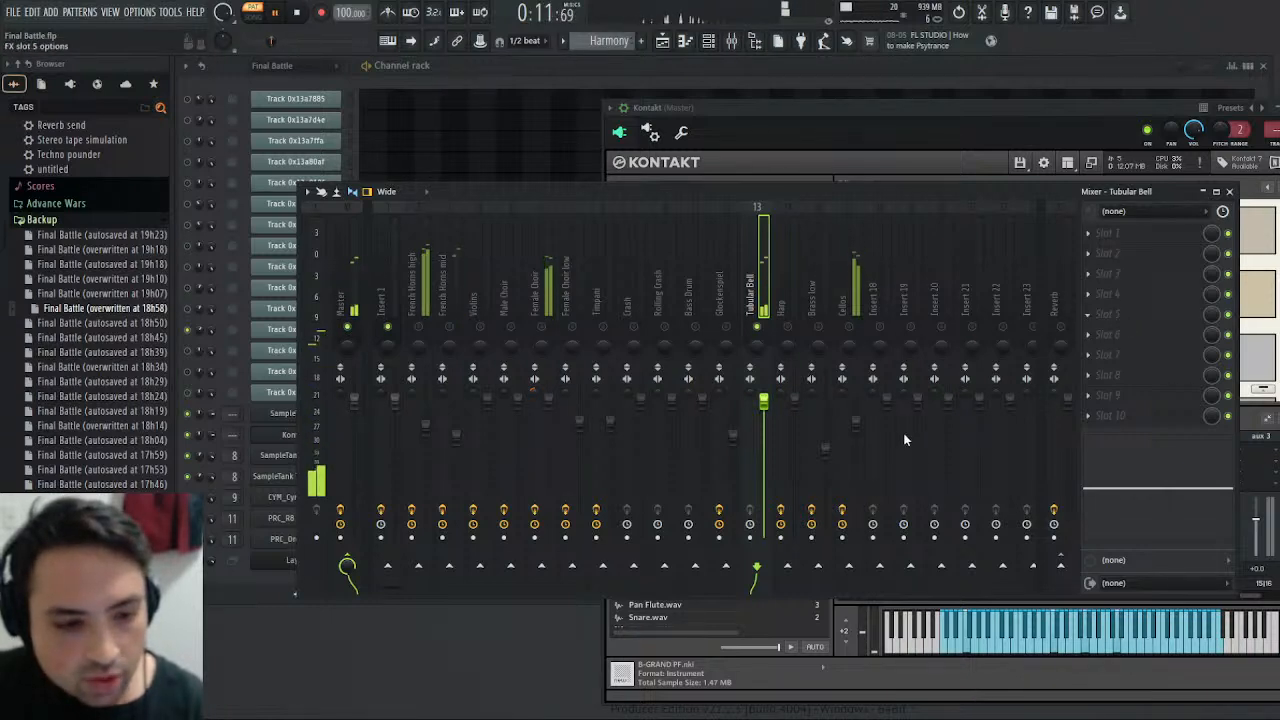
left_click(879, 497)
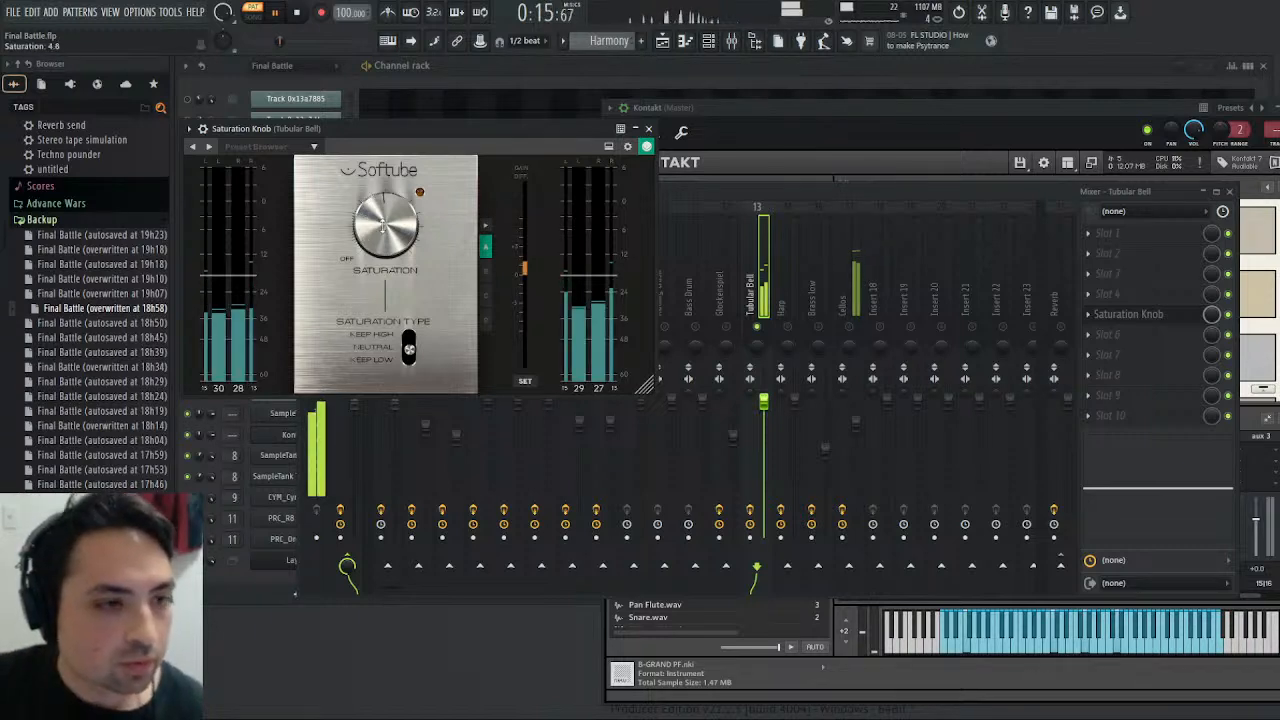
- Set the Tubular Bell's saturation to about 2.4, replay the Harmony pattern, and close the Saturation Knob
left_click_drag(383, 227, 384, 230)
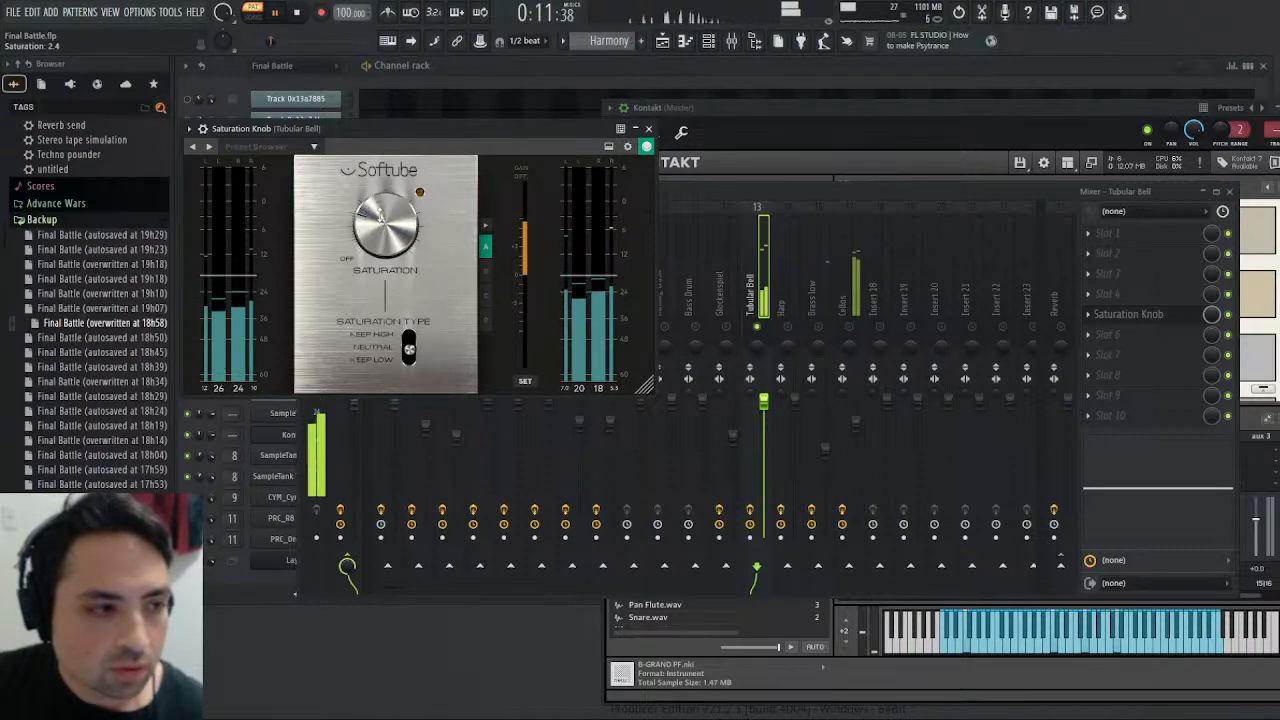
left_click(299, 14)
left_click(277, 14)
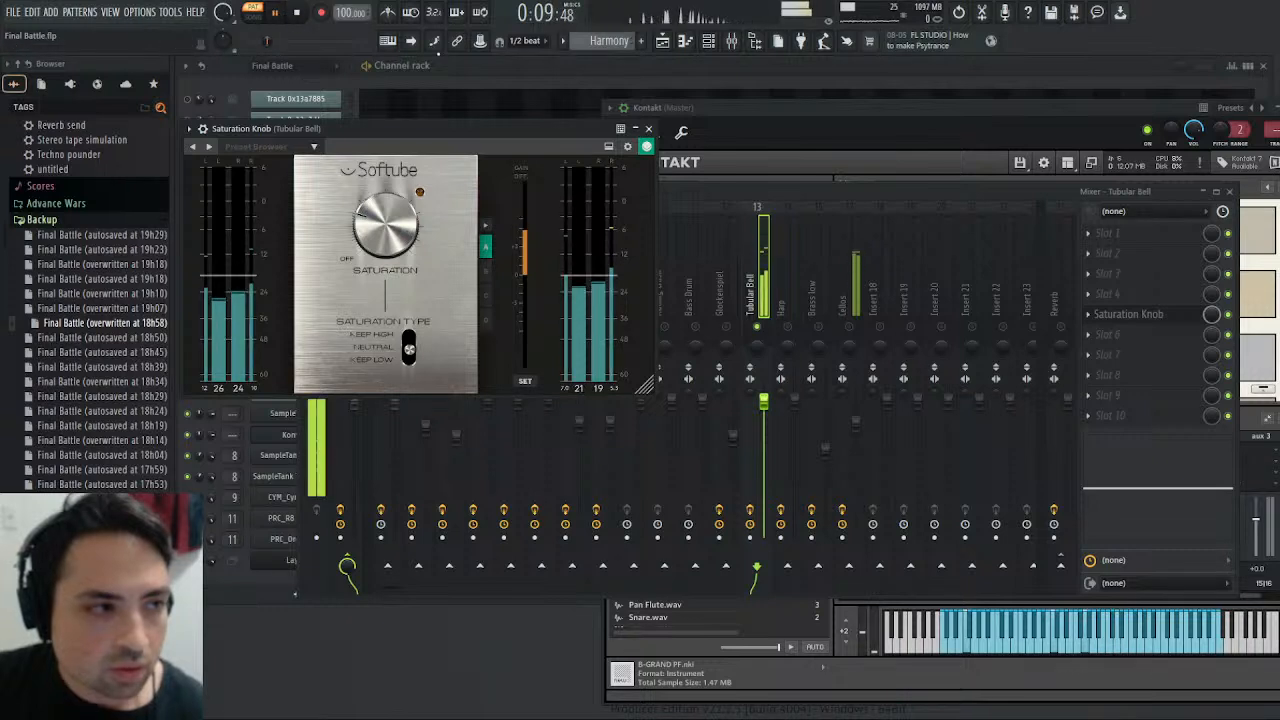
left_click(649, 130)
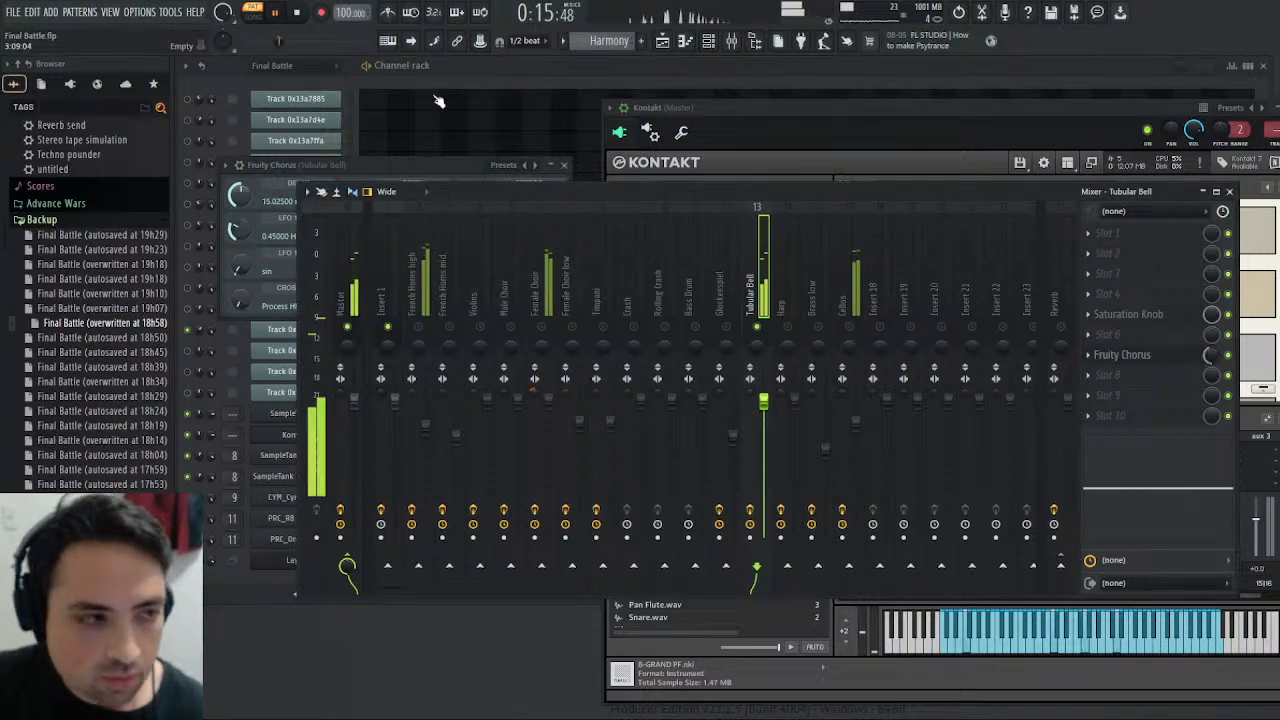
- Set the Tubular Bell's Fruity Chorus LFO frequencies to about 0.23, 0.57 and 1.17 Hz, and restart the Harmony pattern
left_click(1140, 357)
left_click(1143, 360)
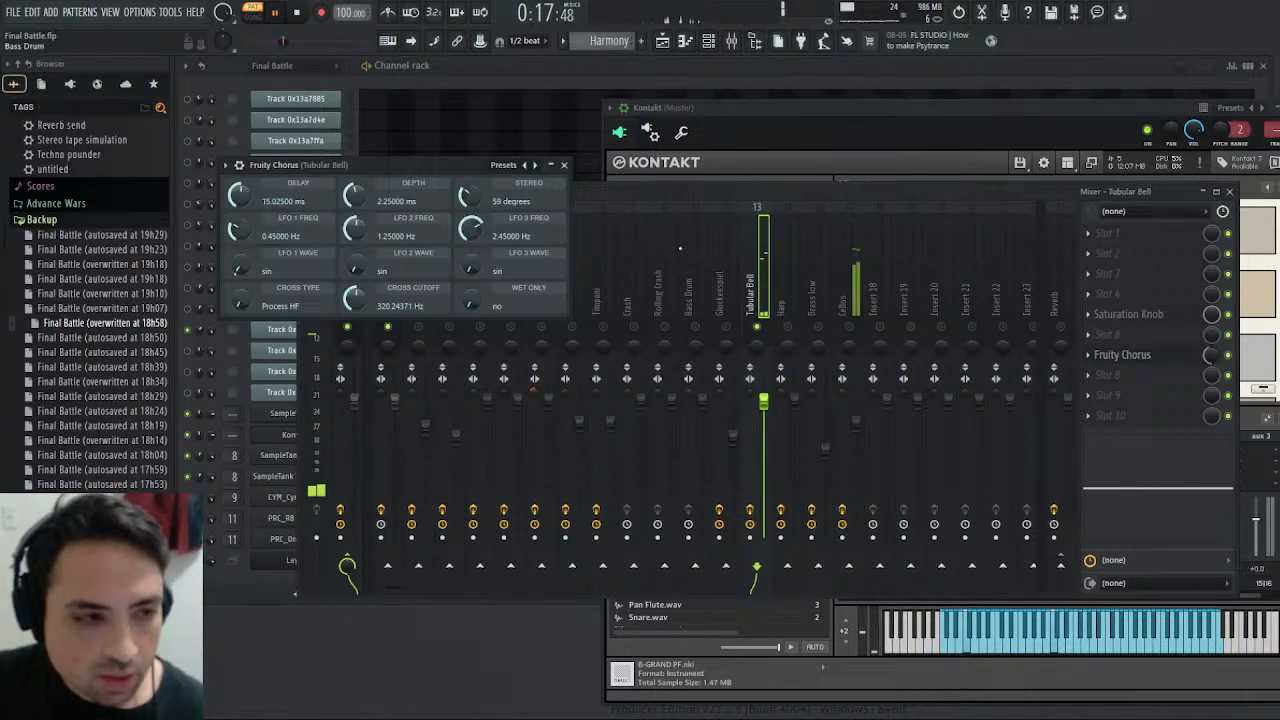
scroll(480, 226, "down", 5)
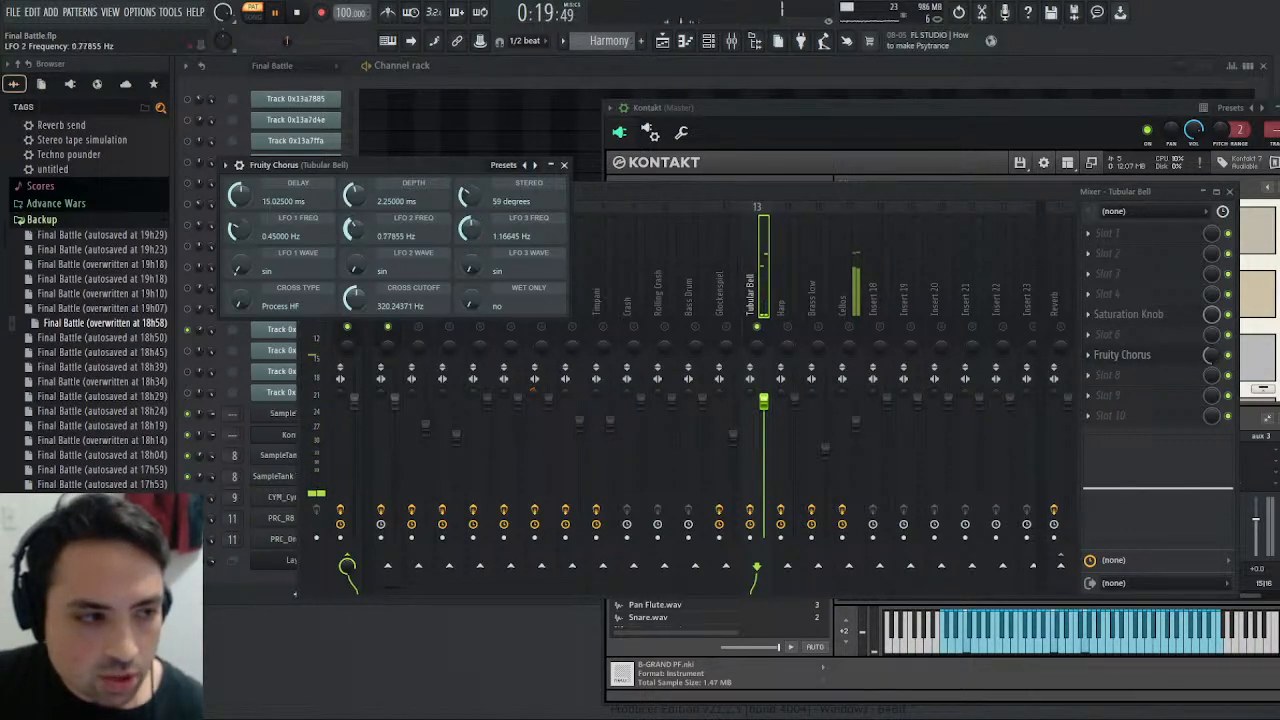
left_click(279, 16)
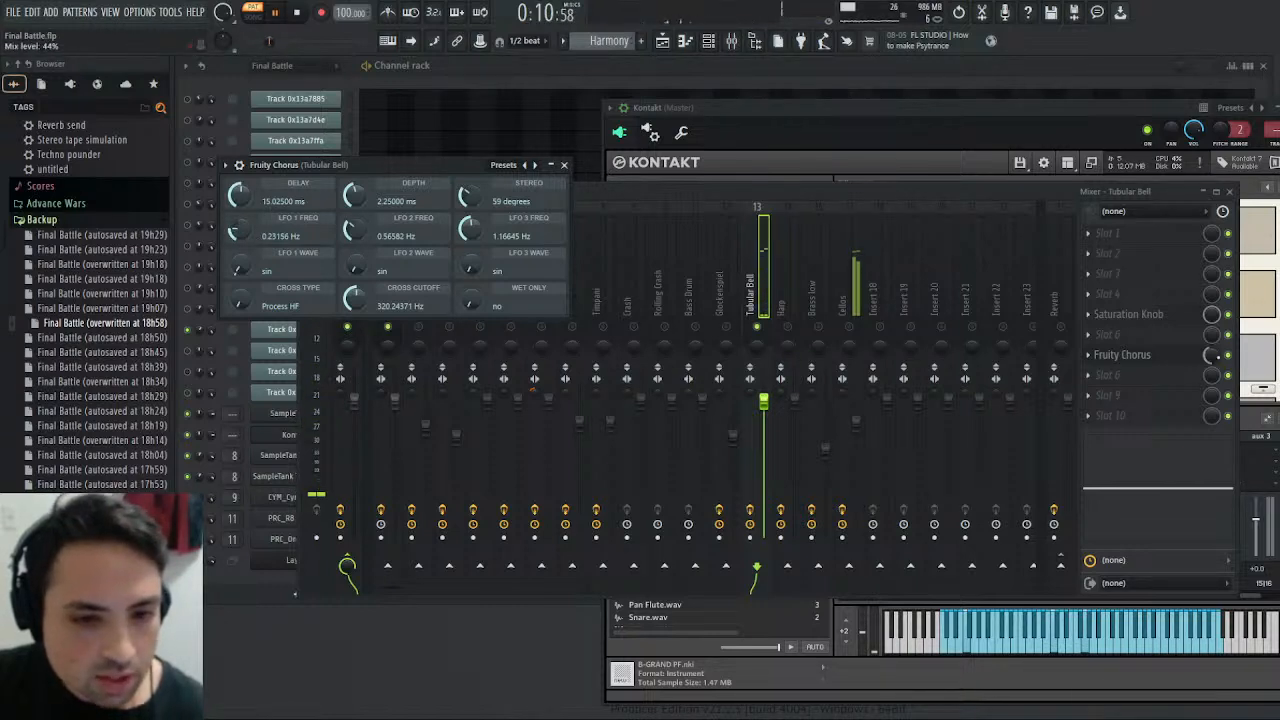
- Adjust the Fruity Chorus mix level while replaying the Harmony pattern, and boost the high band of the Tubular Bell track's EQ
left_click(1212, 355)
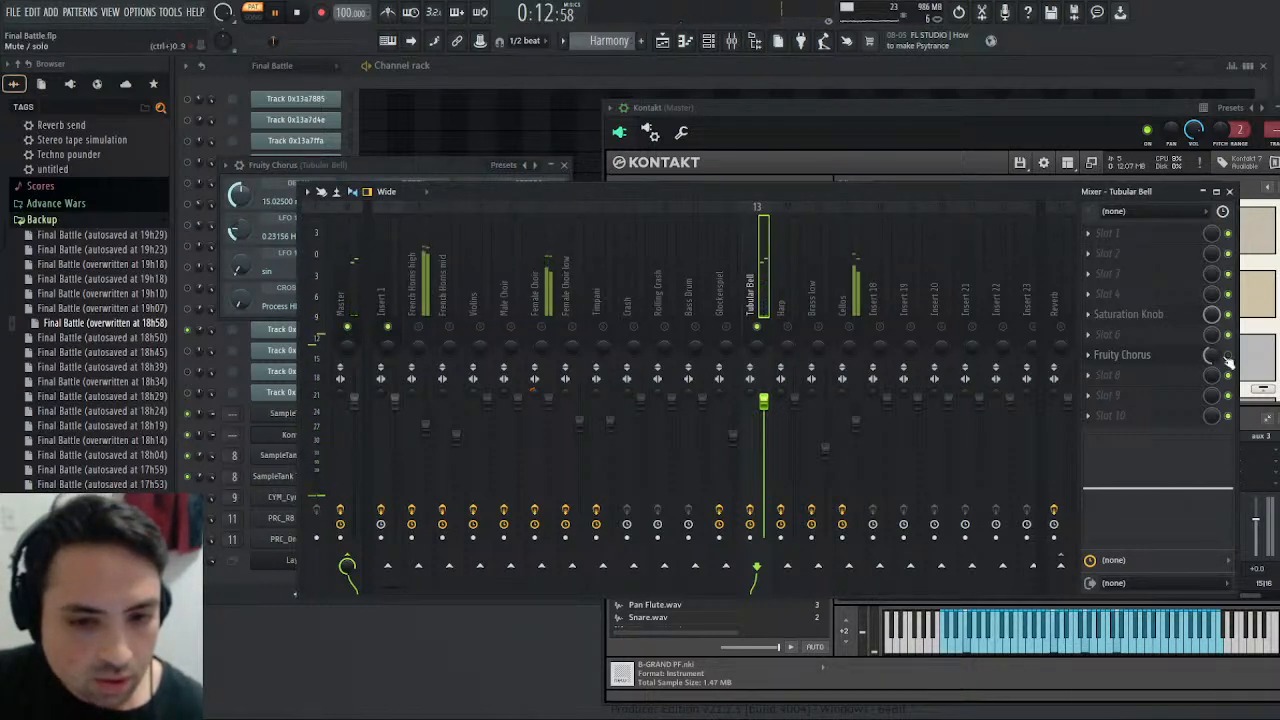
left_click(299, 13)
left_click(278, 14)
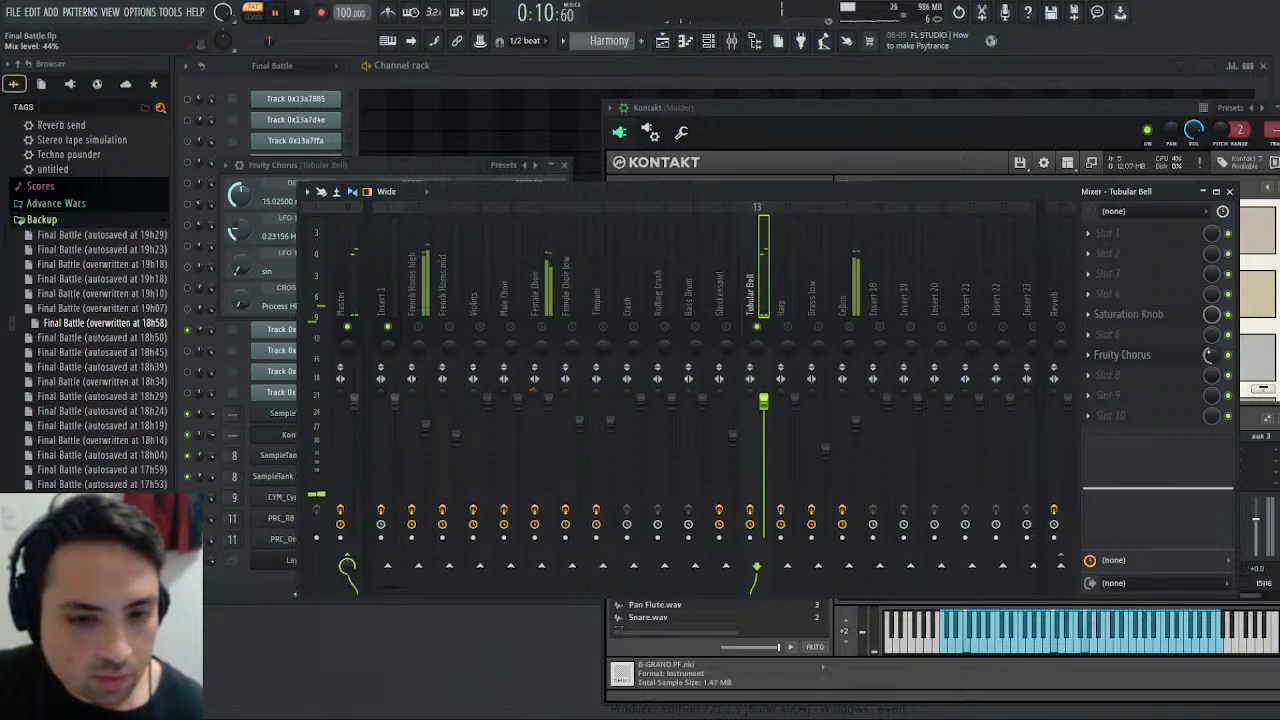
left_click_drag(1212, 355, 1212, 350)
left_click_drag(1204, 488, 1180, 459)
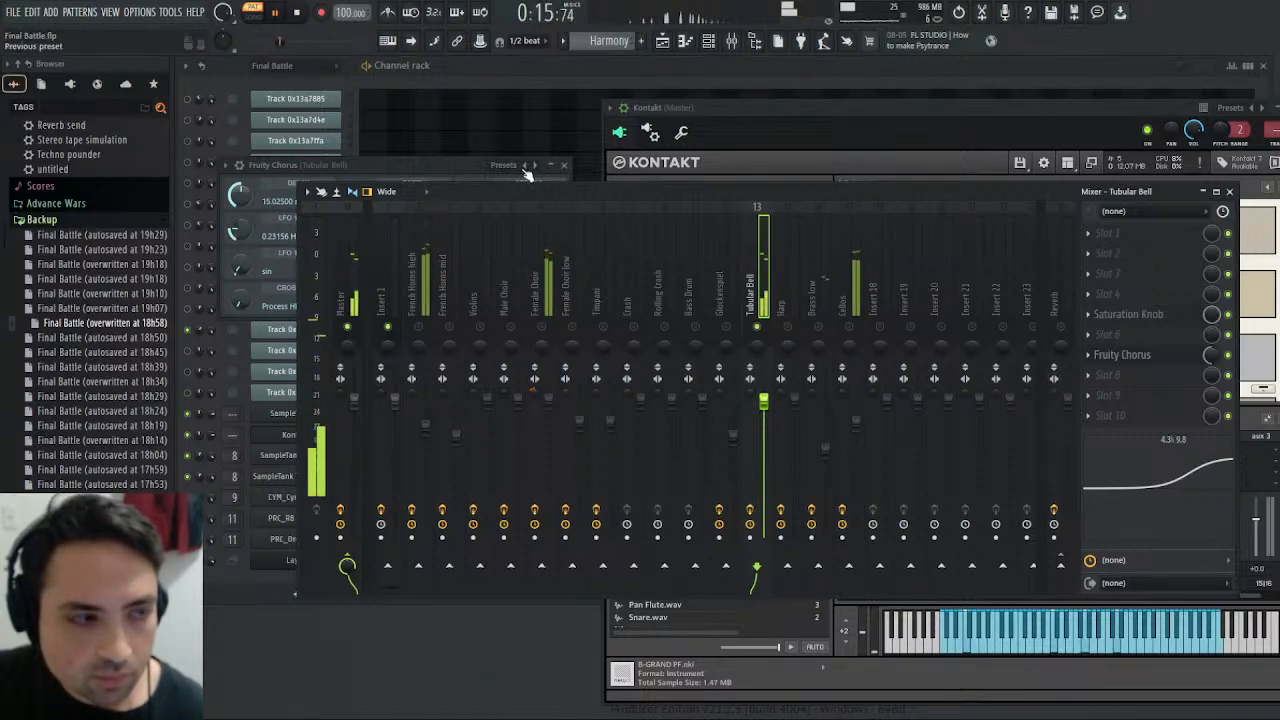
left_click_drag(1181, 459, 1208, 454)
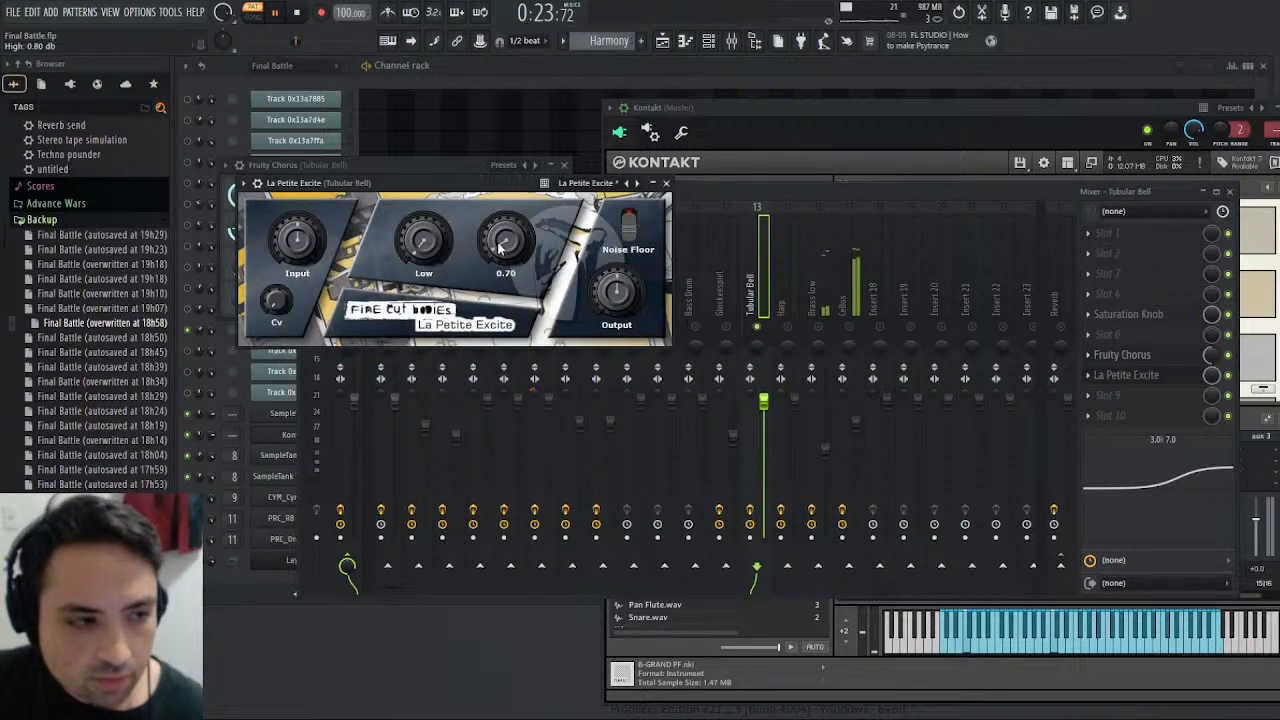
- Adjust the High amount in the Tubular Bell's La Petite Excite, replay the Harmony pattern, and close the effect
left_click_drag(500, 248, 478, 233)
left_click(303, 20)
key("space")
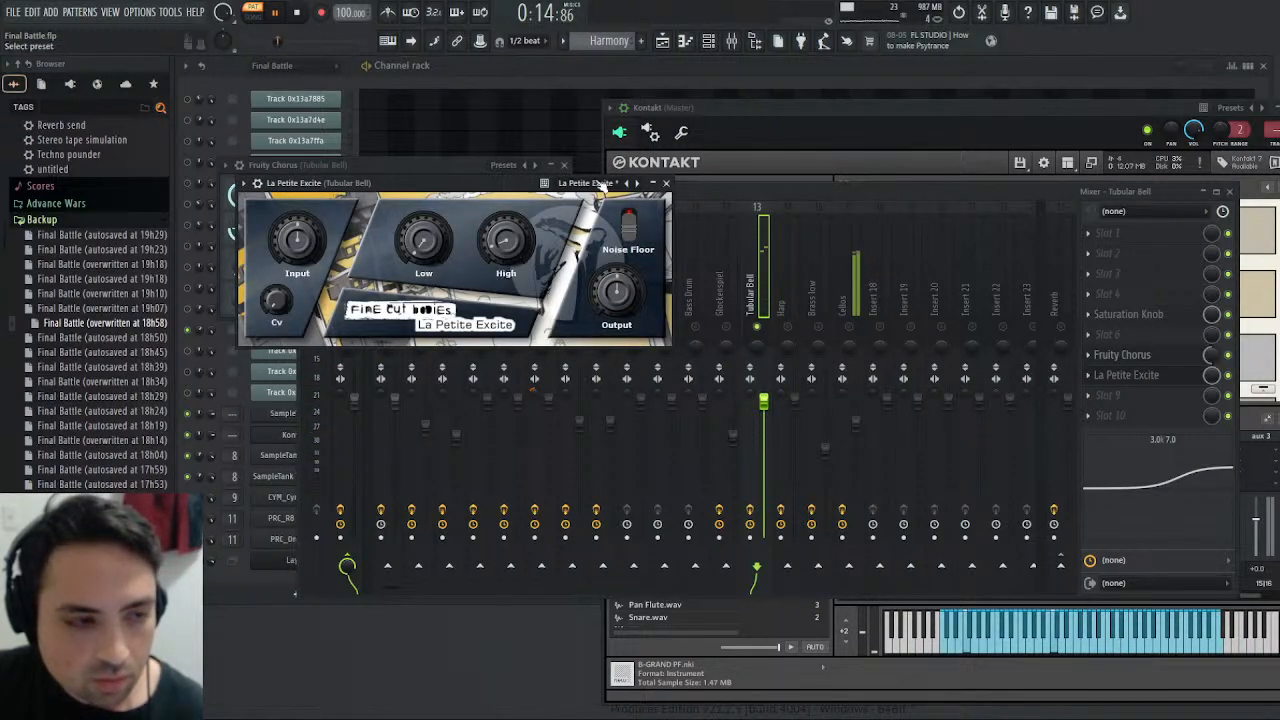
left_click(666, 183)
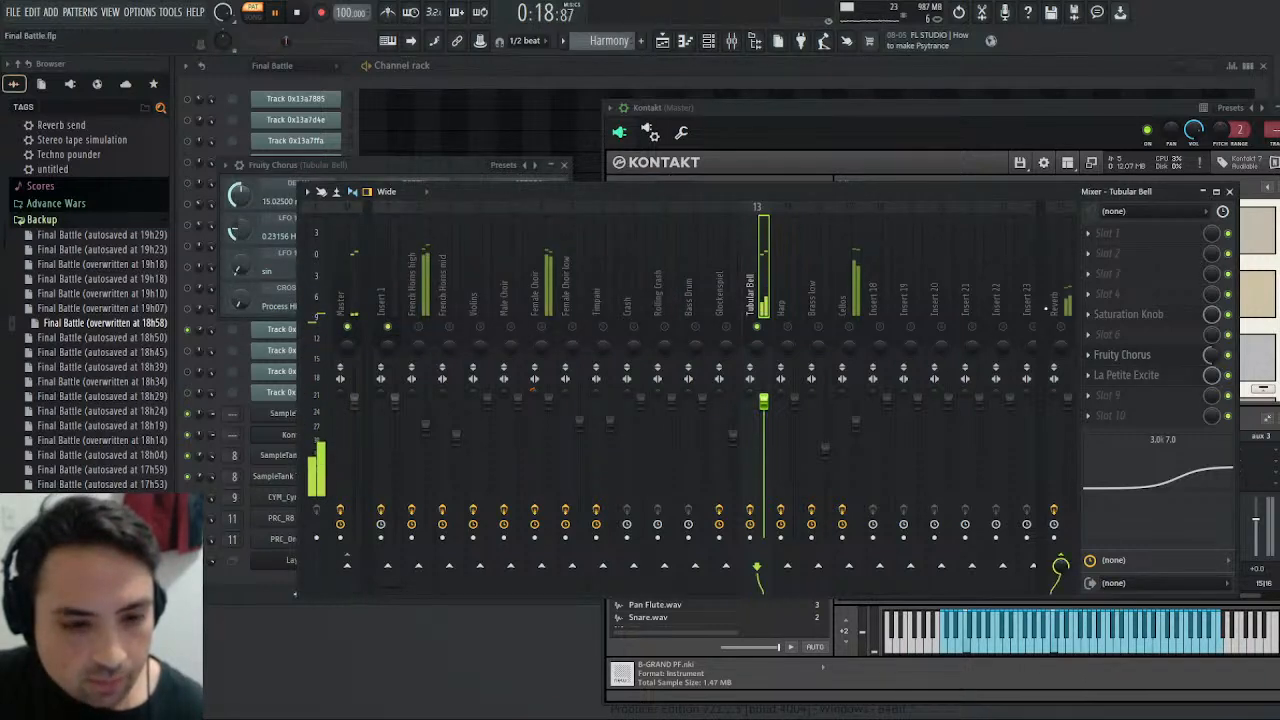
- Compare the processed Tubular Bell in the Harmony pattern with the original in the Final Battle pattern
left_click(300, 12)
key("space")
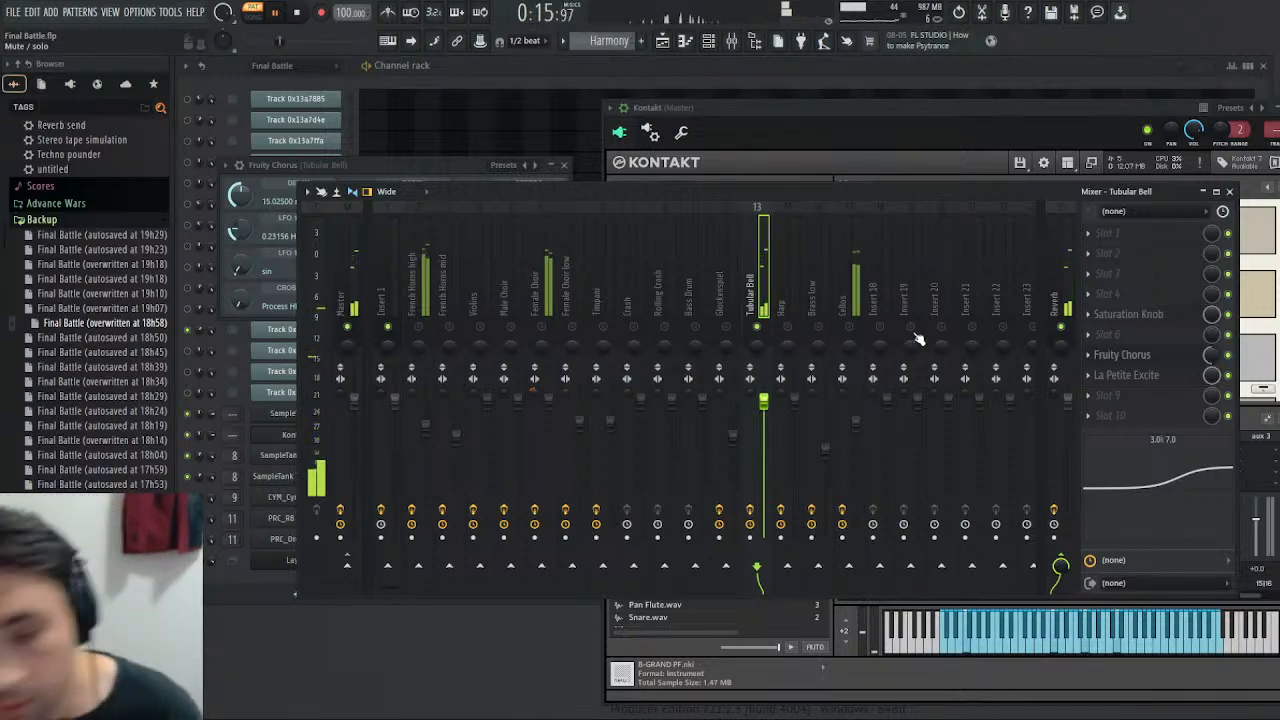
scroll(586, 41, "up", 1)
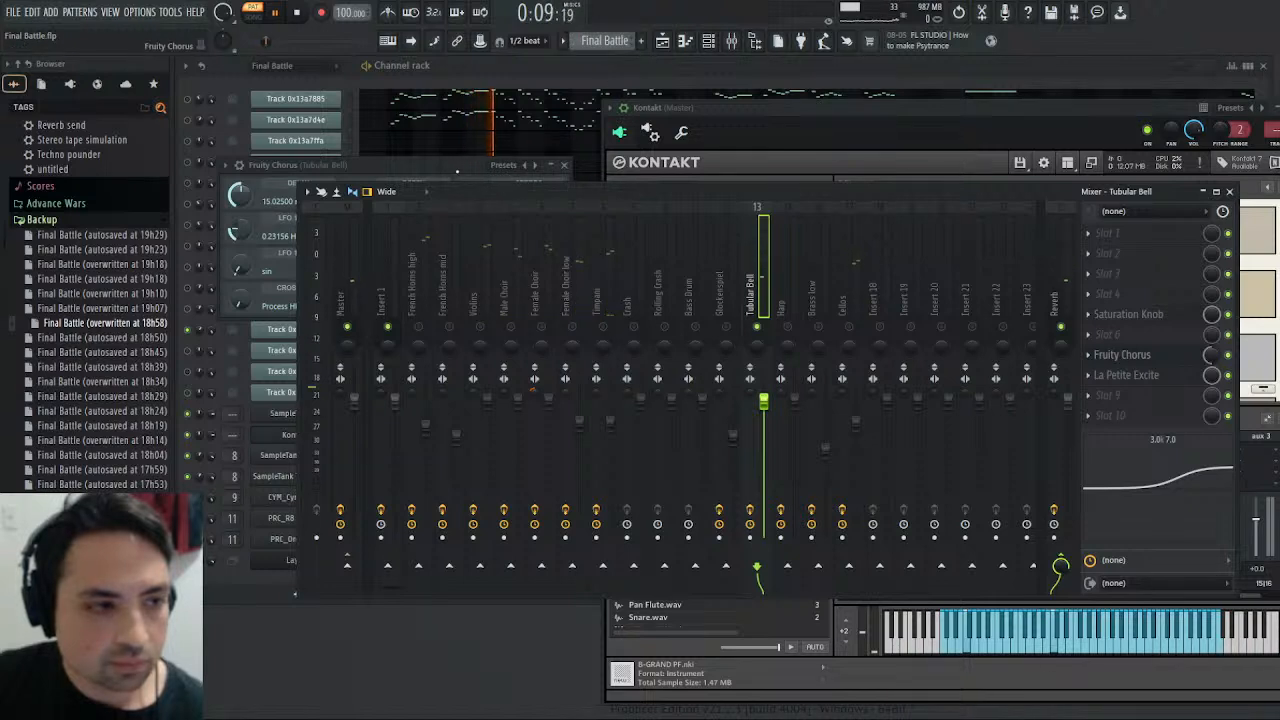
left_click_drag(457, 170, 404, 267)
left_click(511, 263)
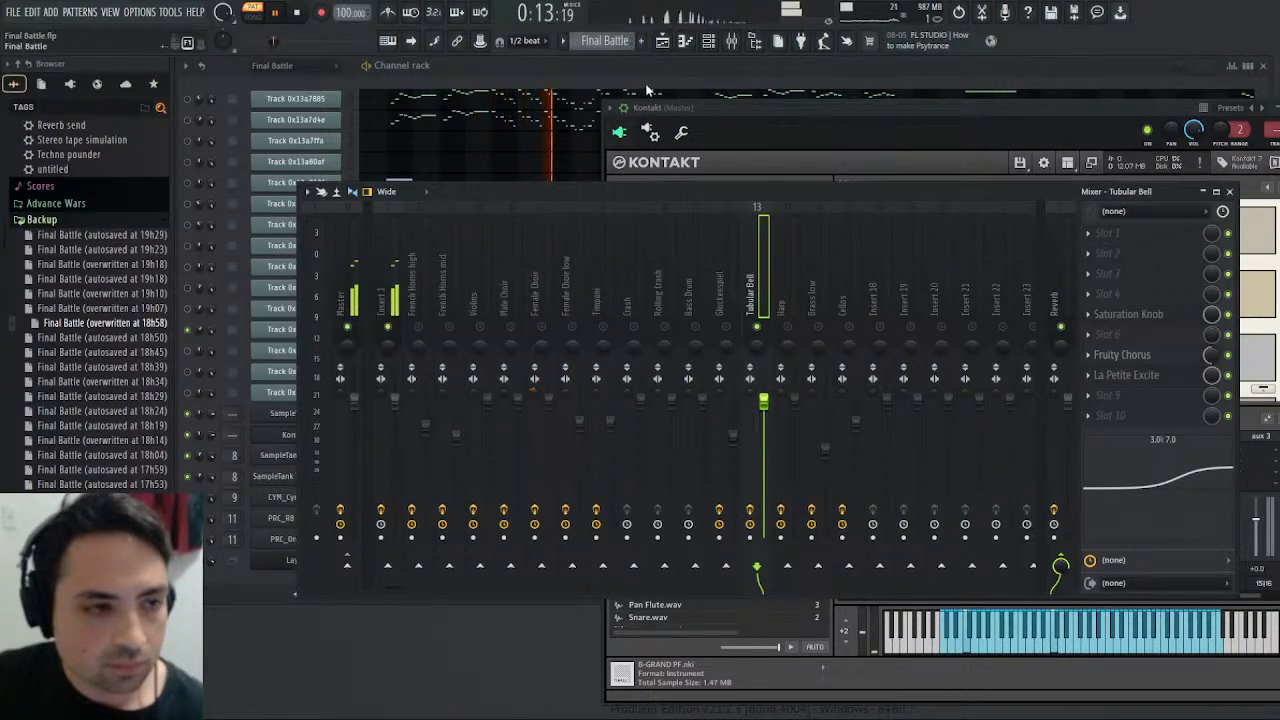
left_click(302, 13)
left_click(277, 13)
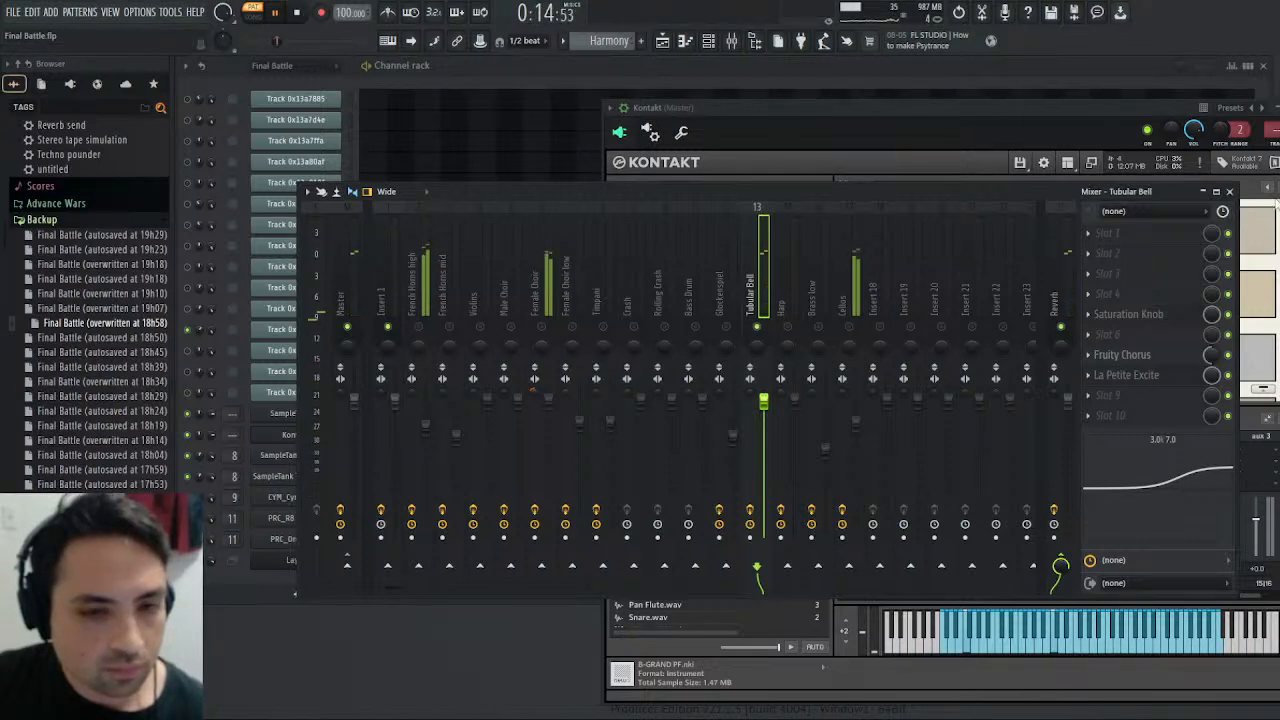
- Close the Kontakt and mixer windows and switch to the Final Battle pattern
key("F9")
left_click(1278, 107)
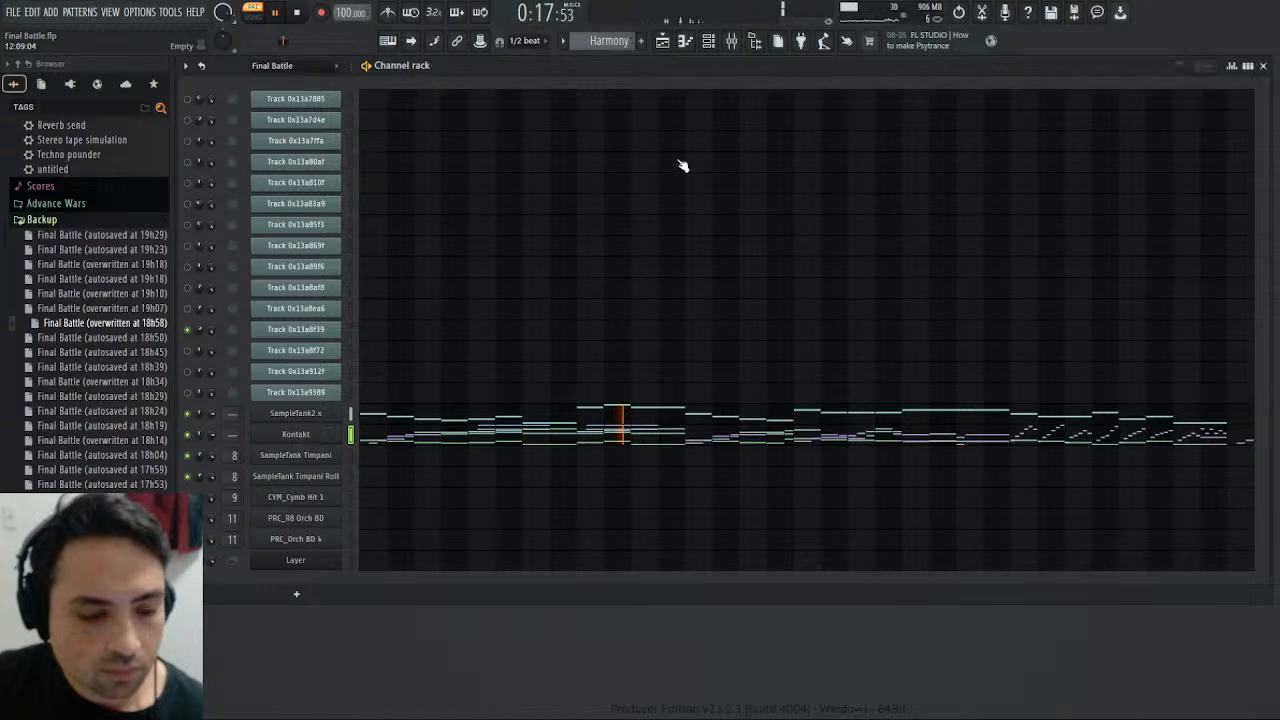
left_click(733, 41)
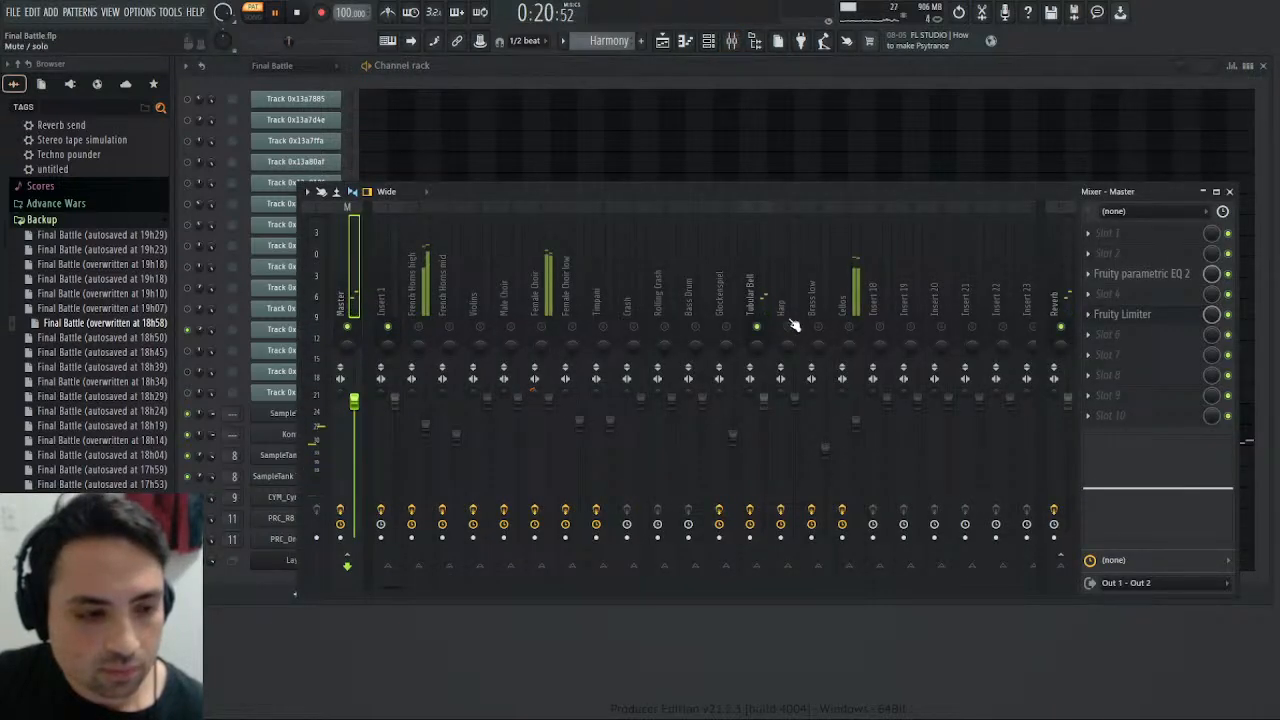
scroll(615, 38, "up", 1)
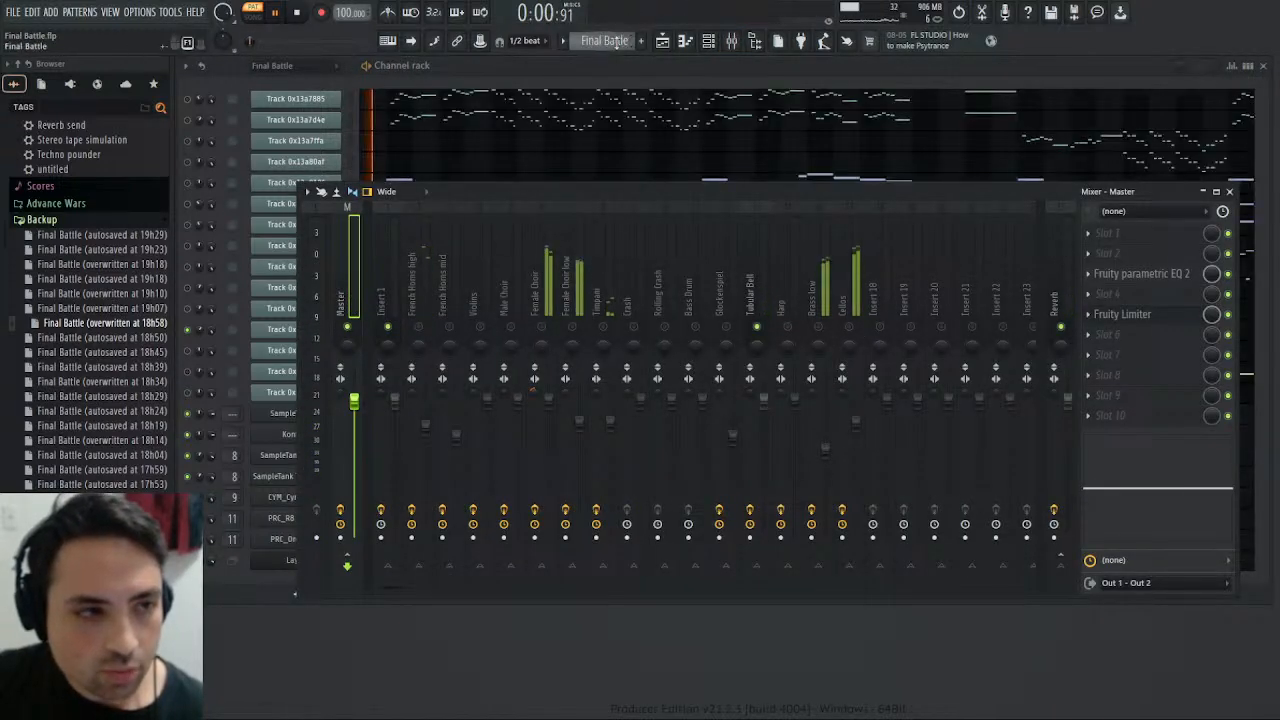
left_click(1231, 192)
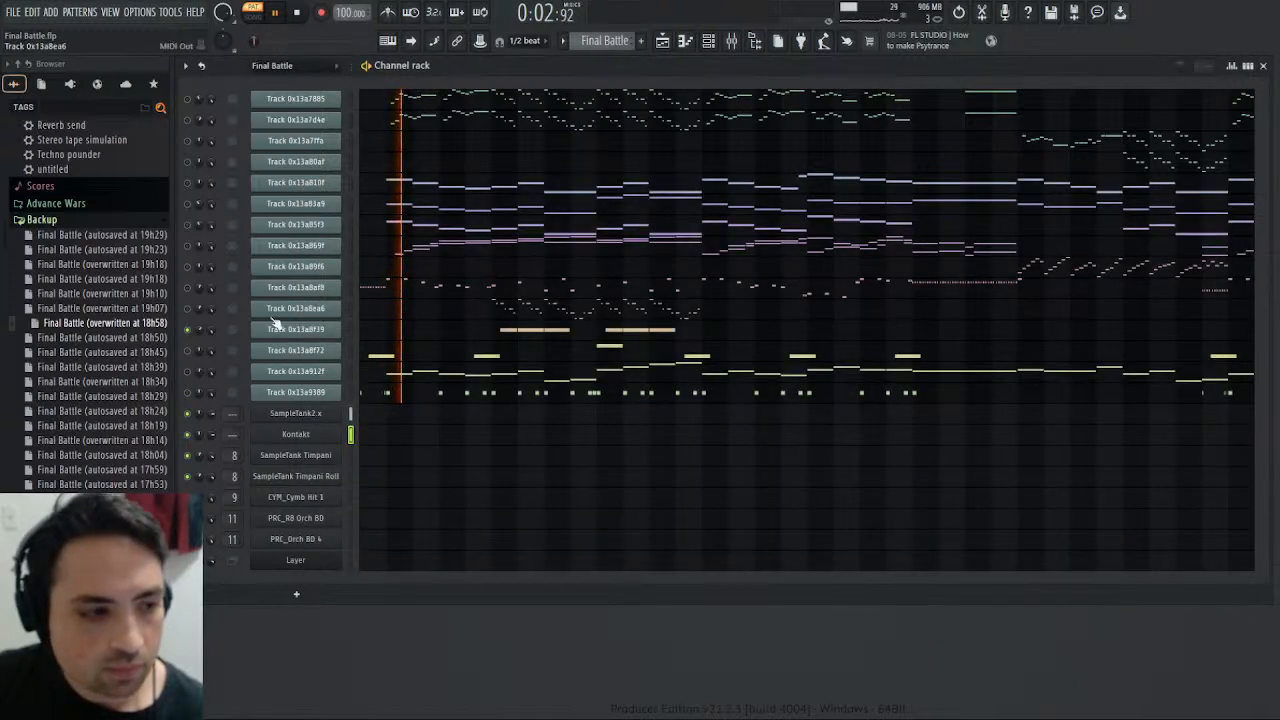
- Solo Track 0x13a8f72 in the channel rack and restart the Final Battle pattern
left_click(187, 351)
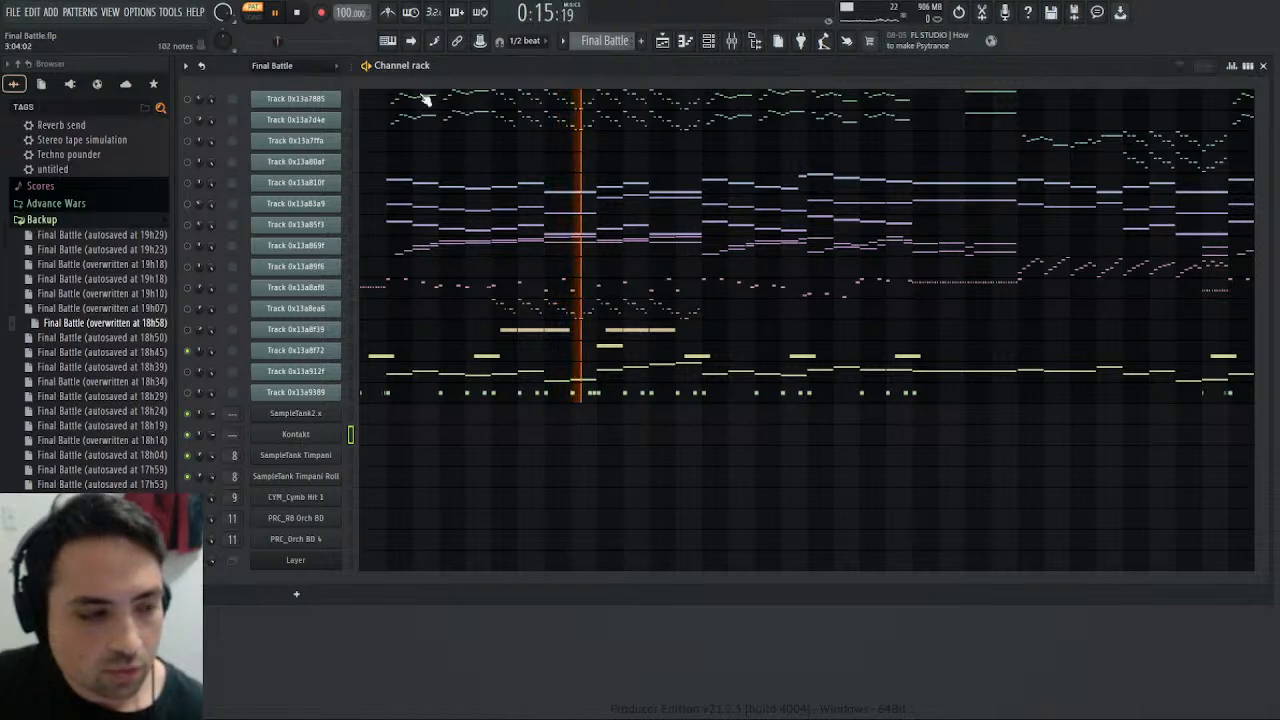
left_click(296, 12)
left_click(275, 12)
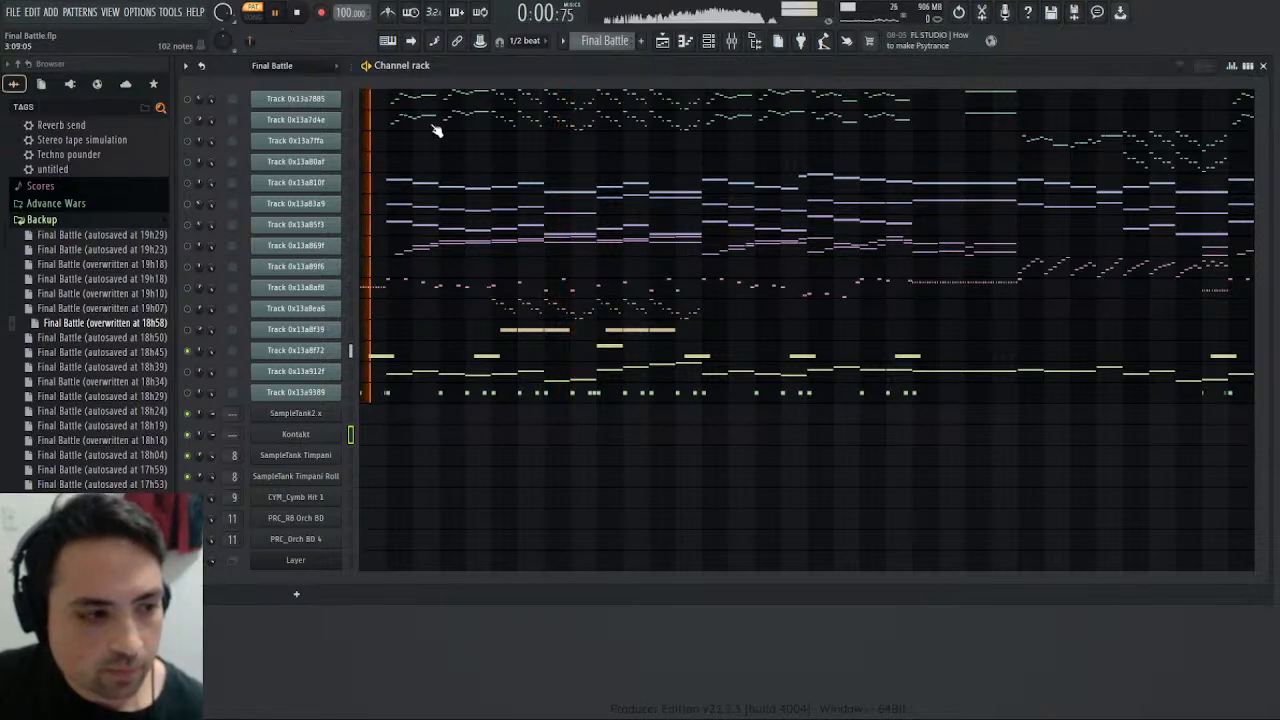
- Stop the Final Battle pattern, solo the Rolling Crash track in the mixer, and play the Drums pattern
left_click(731, 41)
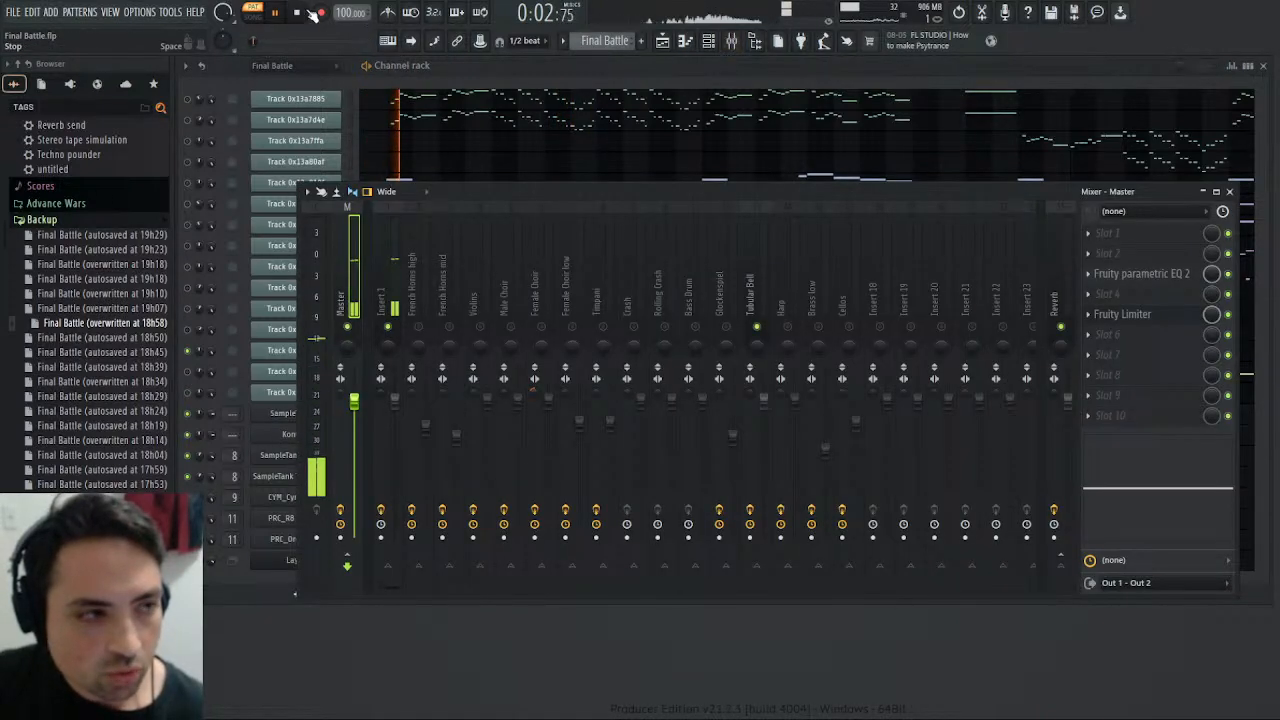
key("space")
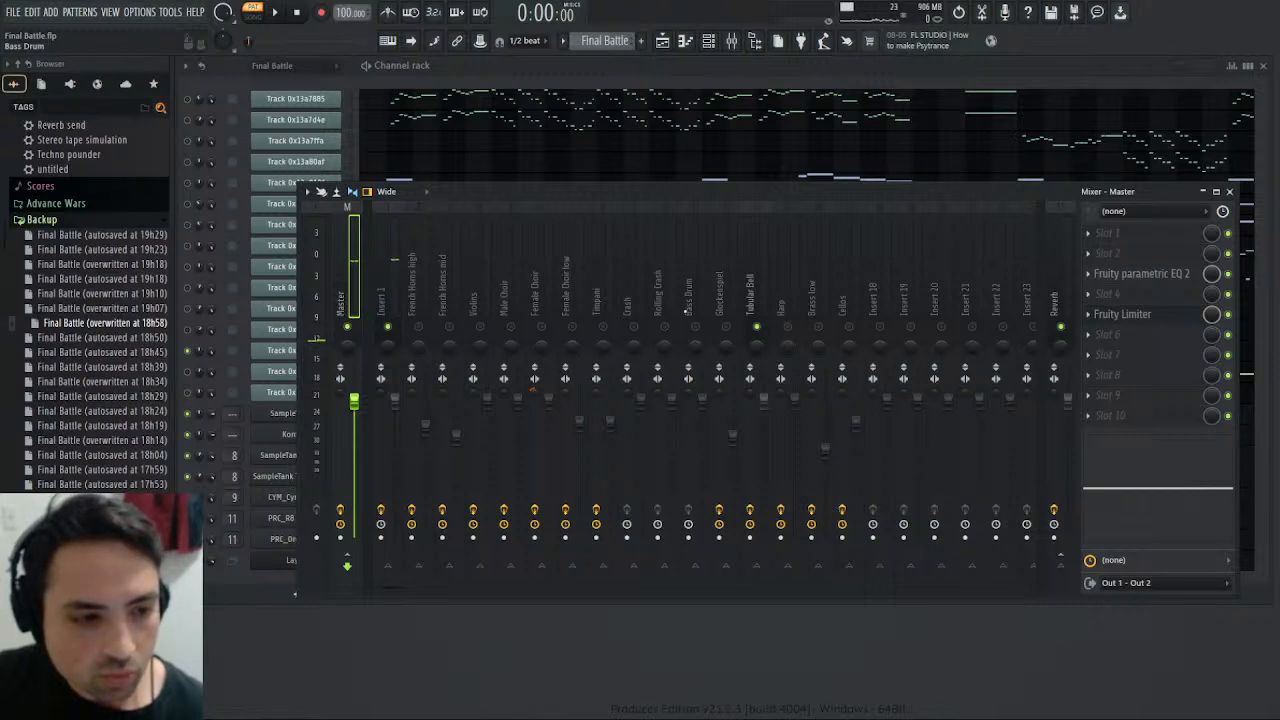
left_click(660, 300)
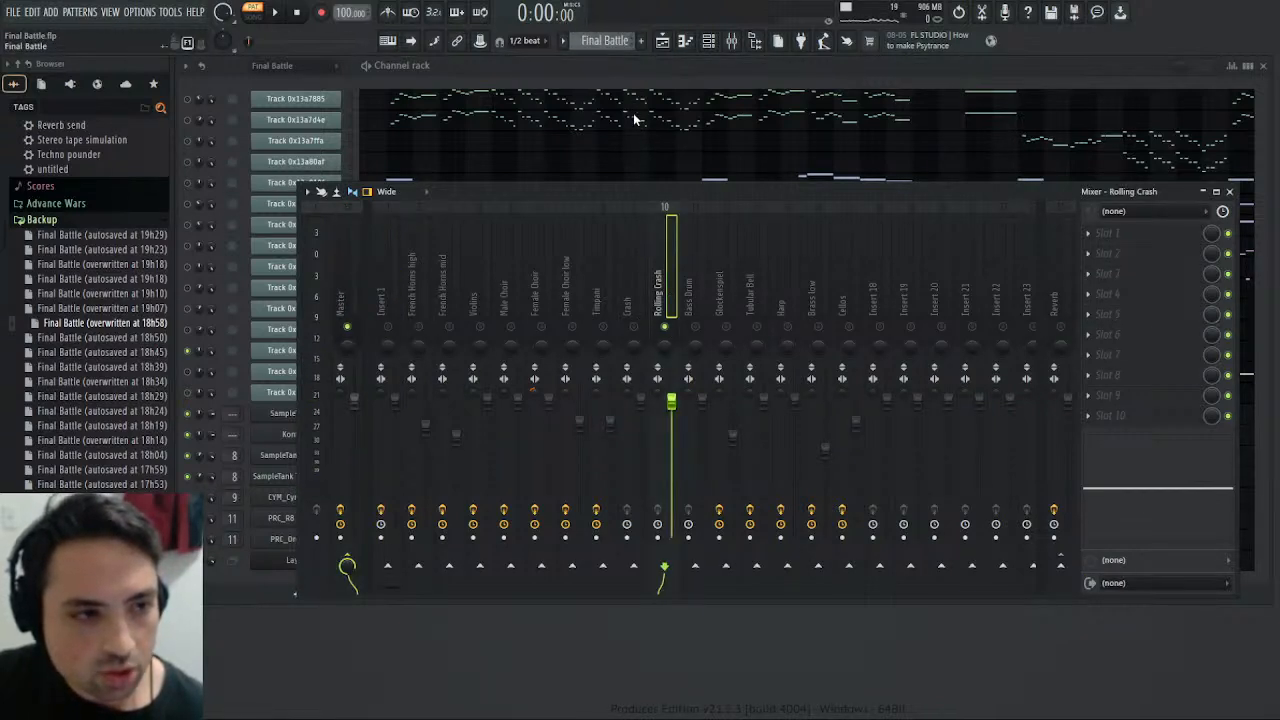
key("KP_Add")
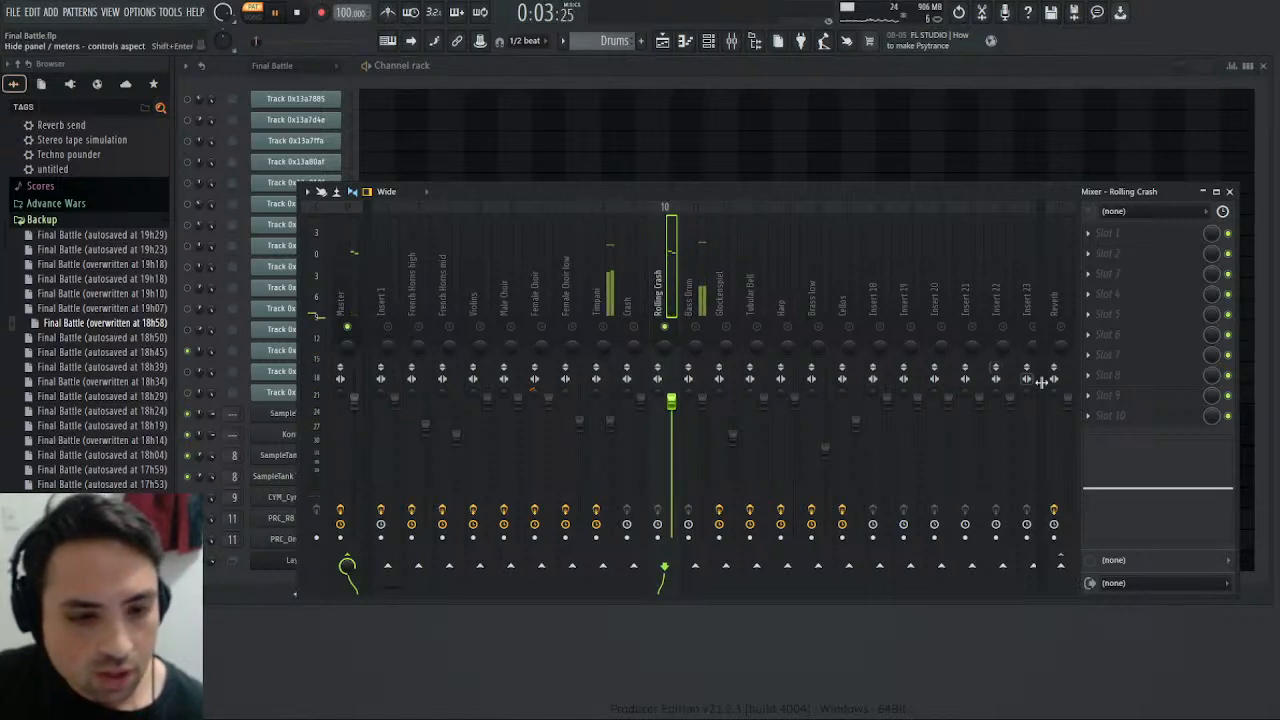
- Boost the Rolling Crash's high-shelf EQ by 7.9 at about 1.9 kHz, lower its volume, and replay the Drums pattern
left_click_drag(1231, 492, 1200, 466)
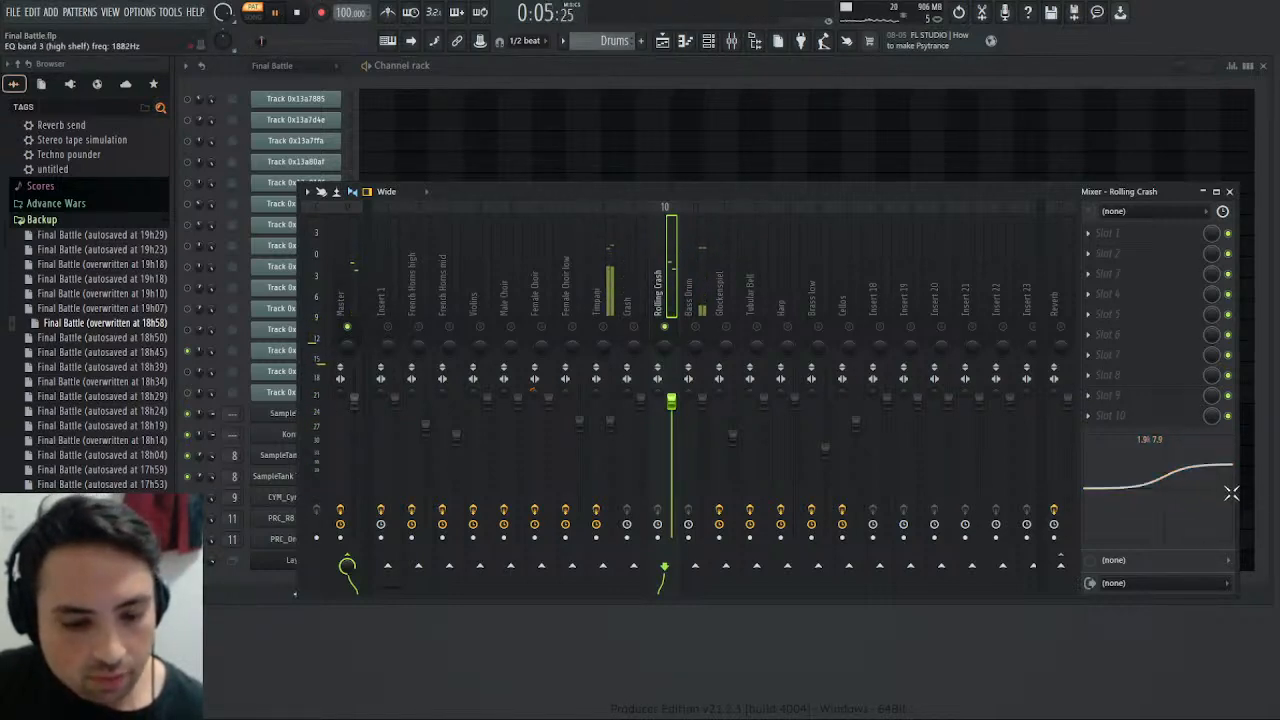
left_click(276, 13)
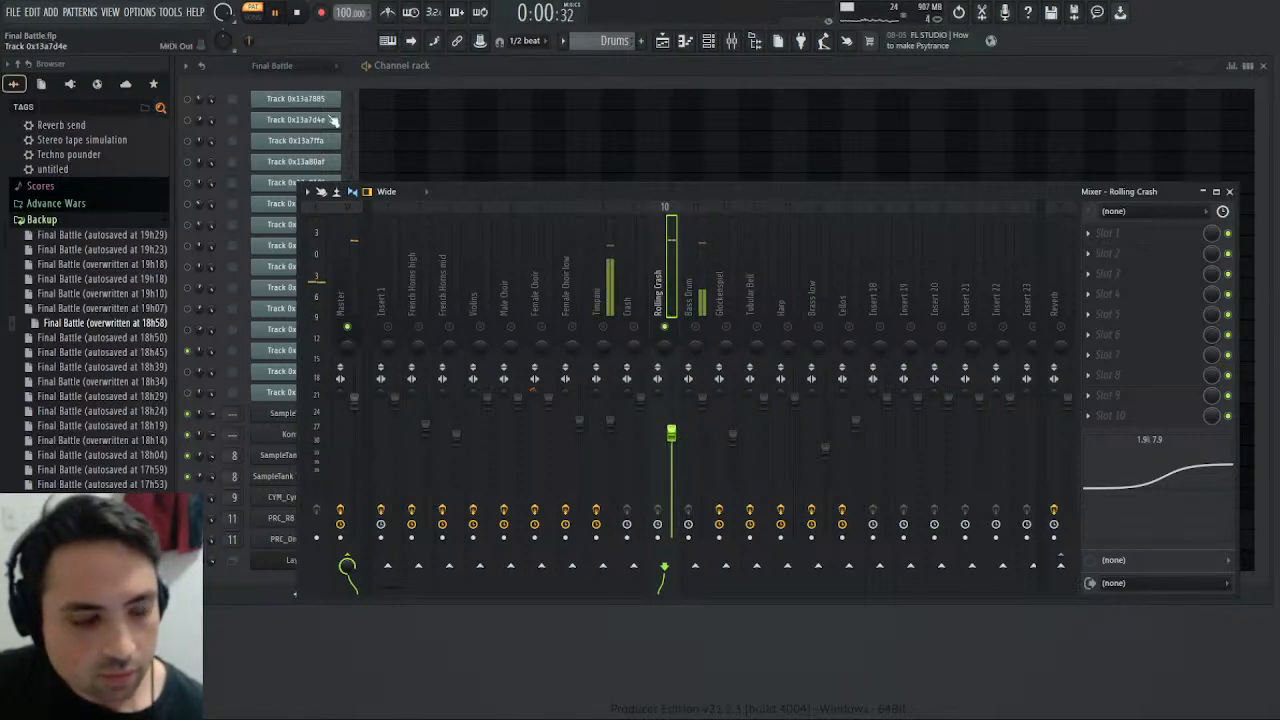
left_click(352, 265)
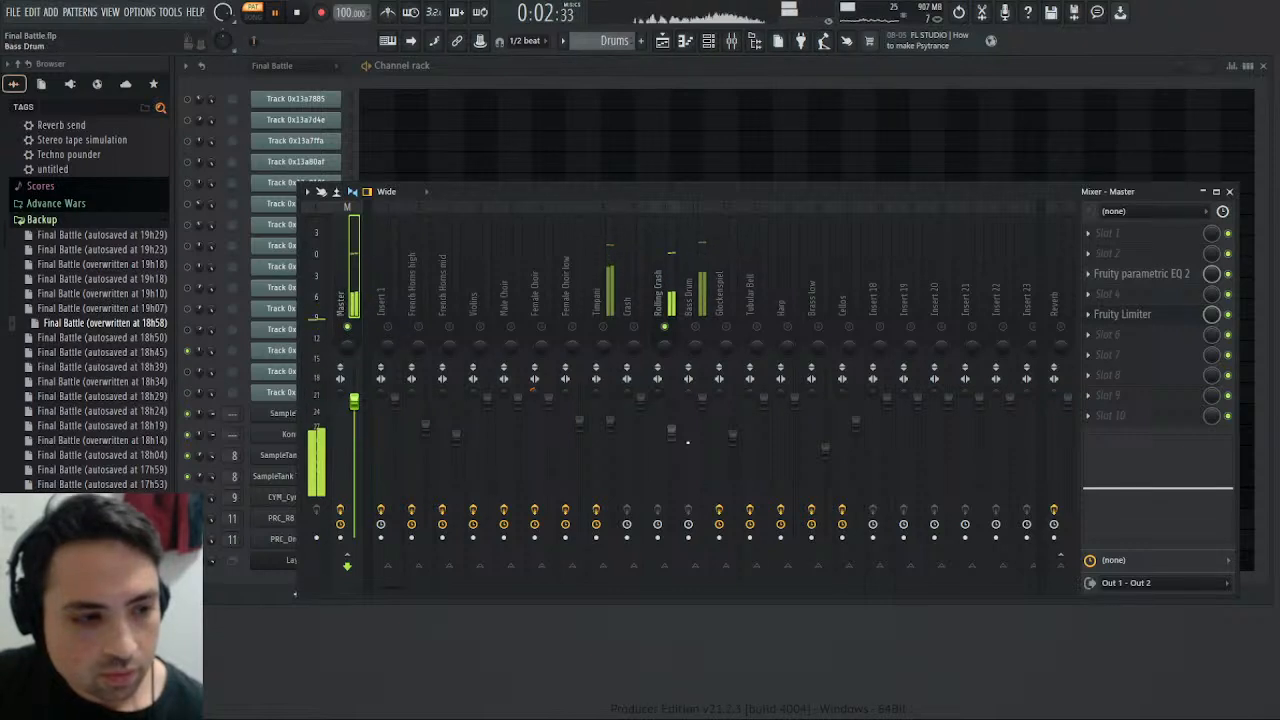
- Add and adjust a Saturation Knob on Rolling Crash, and raise its high-shelf EQ to 12.2 at about 2.9 kHz
left_click(674, 281)
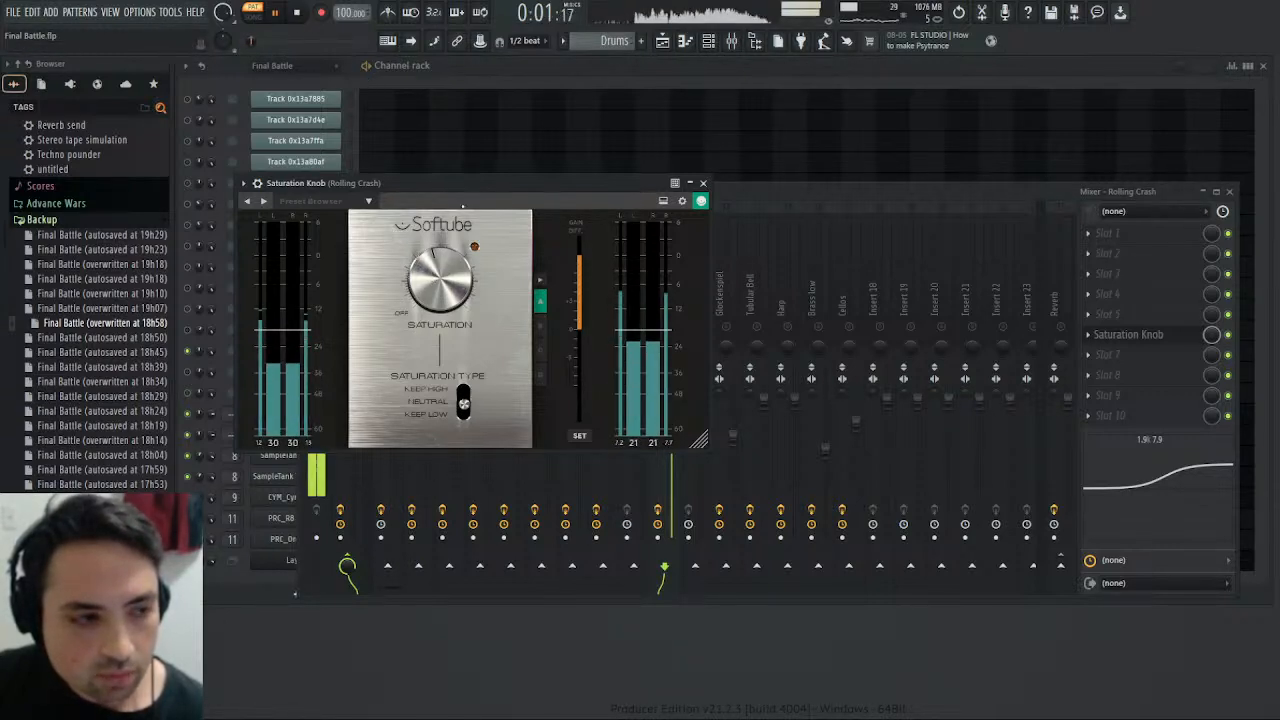
left_click(294, 13)
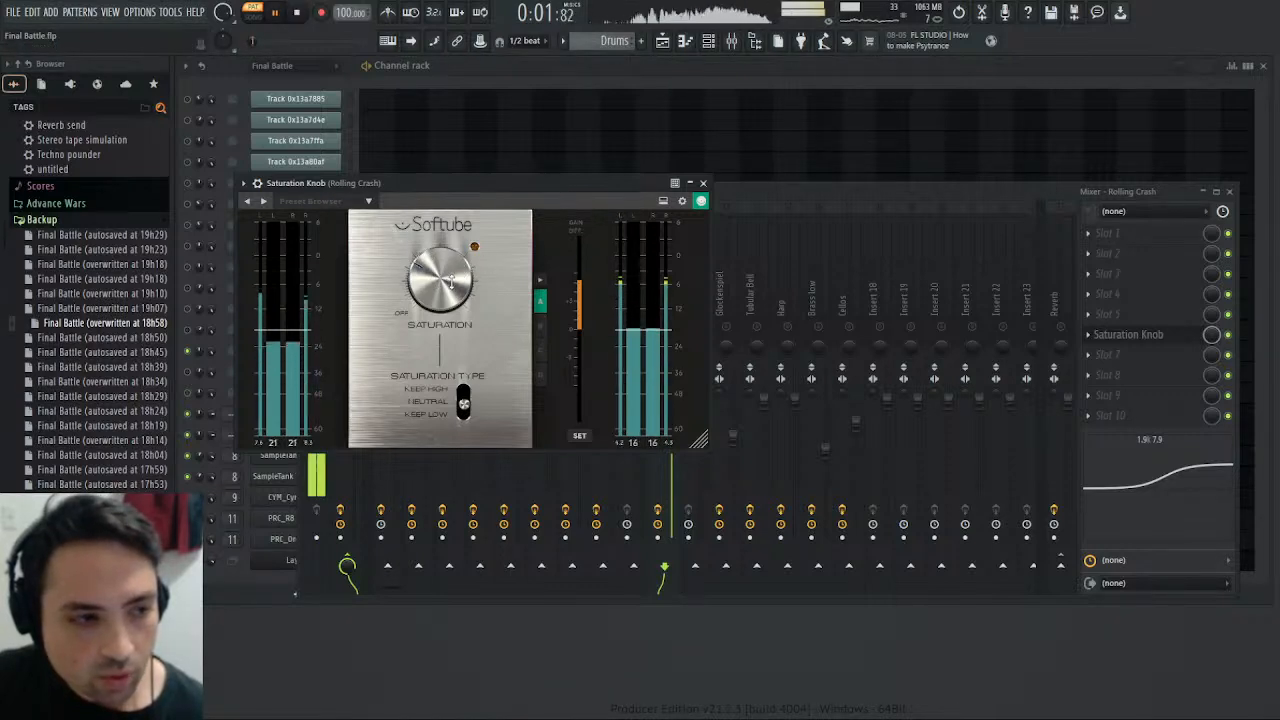
left_click_drag(452, 283, 432, 254)
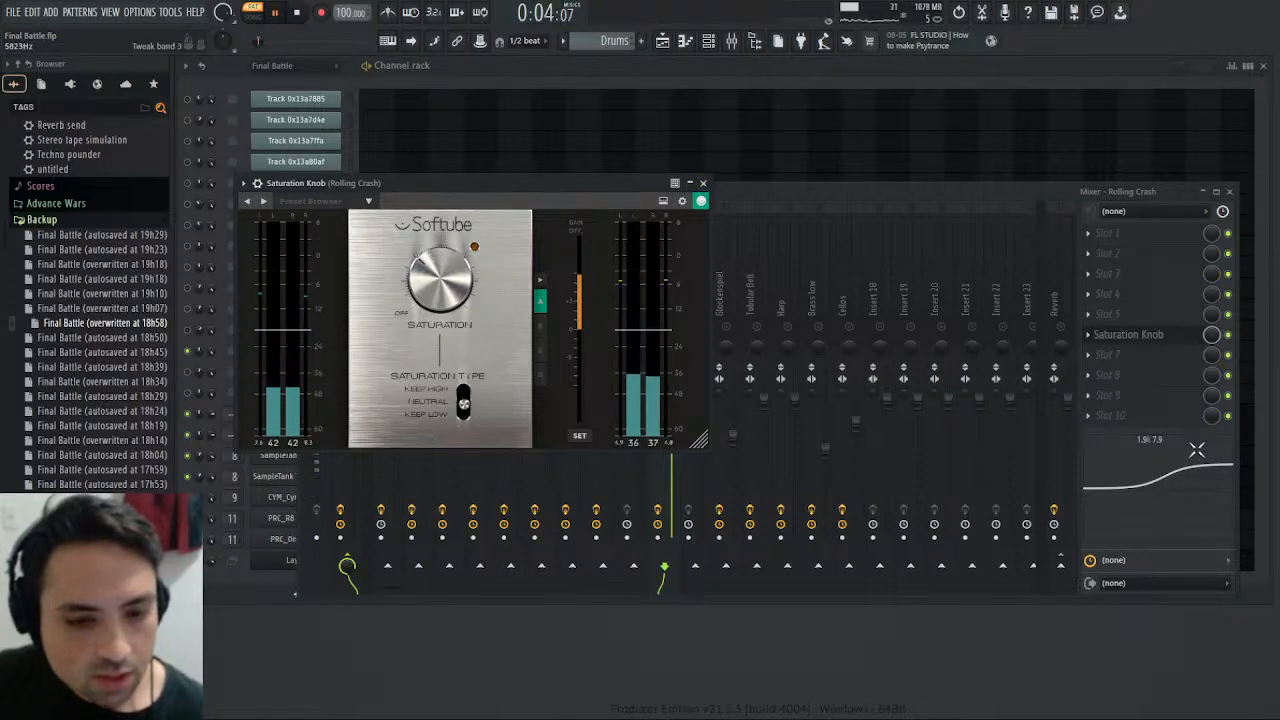
left_click_drag(1197, 450, 1209, 438)
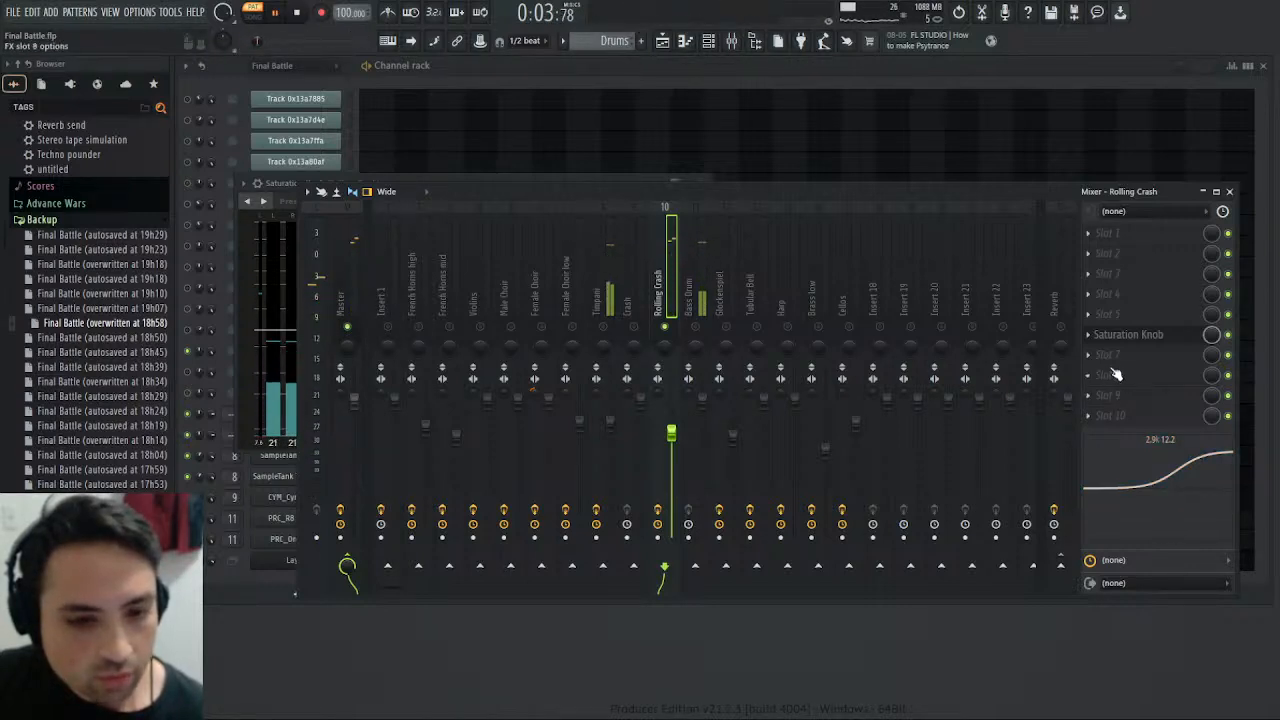
- Try La Petite Excite after the Rolling Crash's Saturation Knob, adjusting its High amount, and remove it from slot 7
left_click(913, 538)
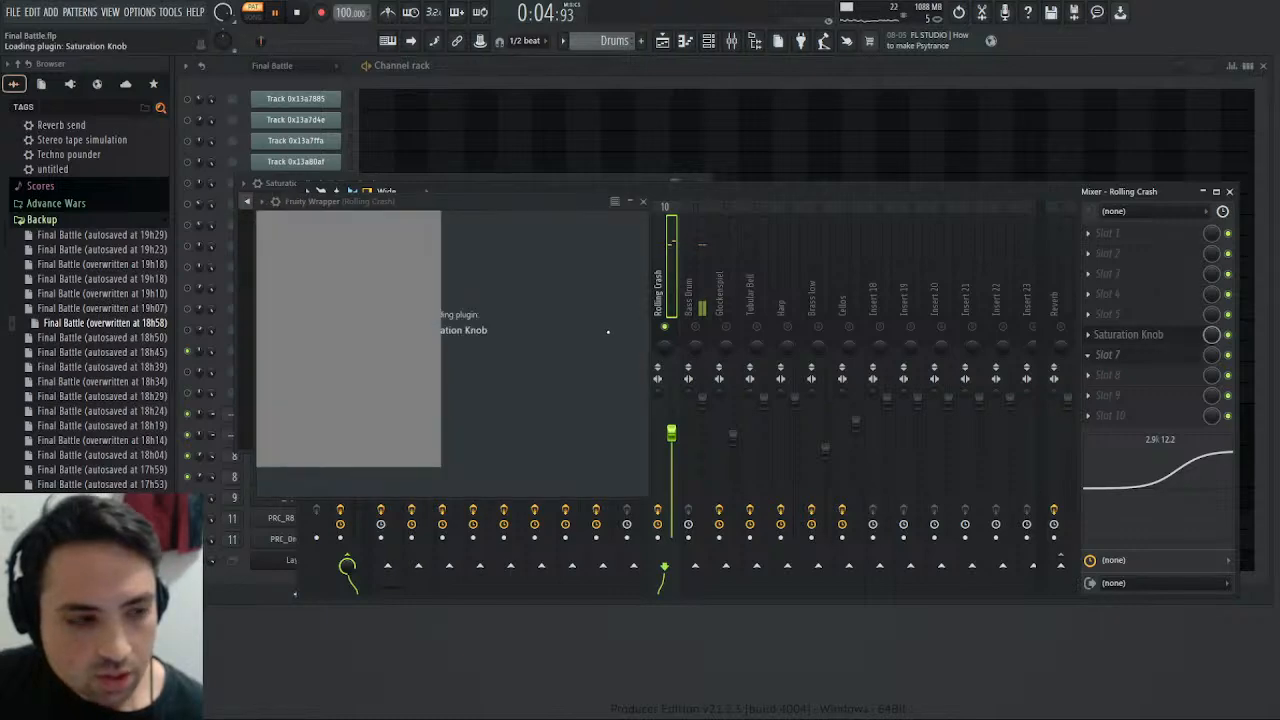
left_click(1092, 358)
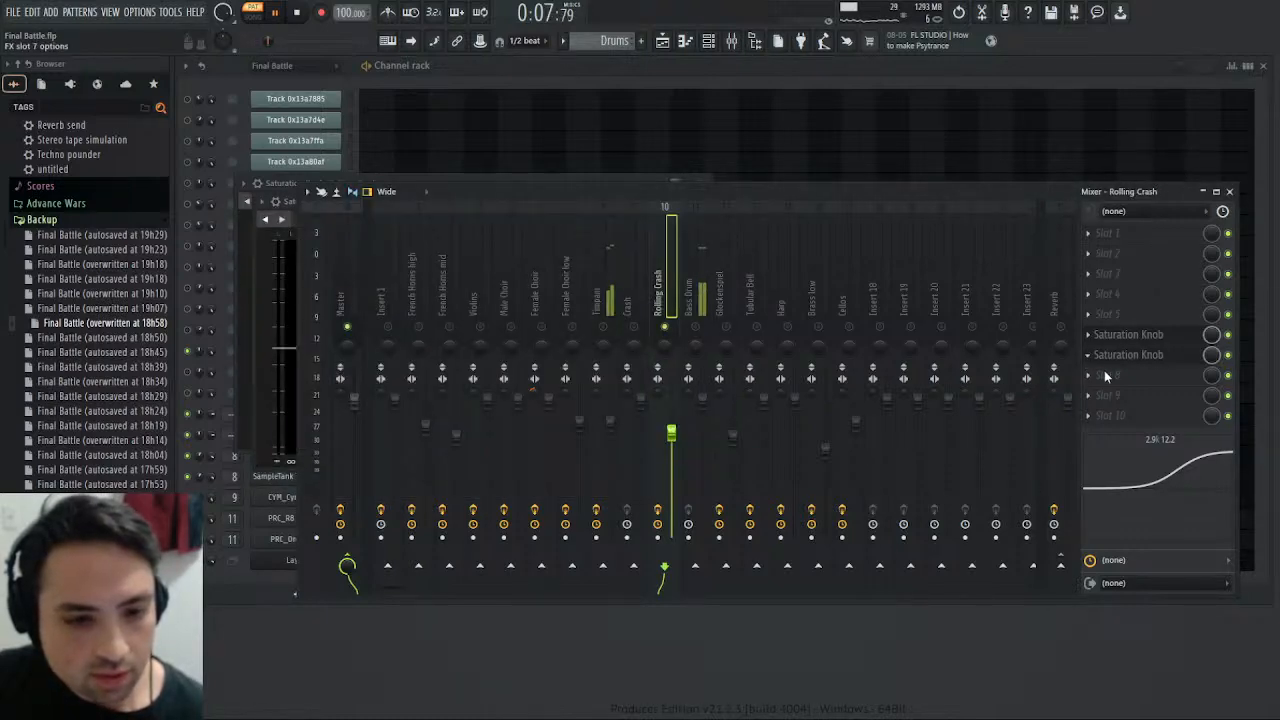
left_click(1104, 375)
left_click(866, 468)
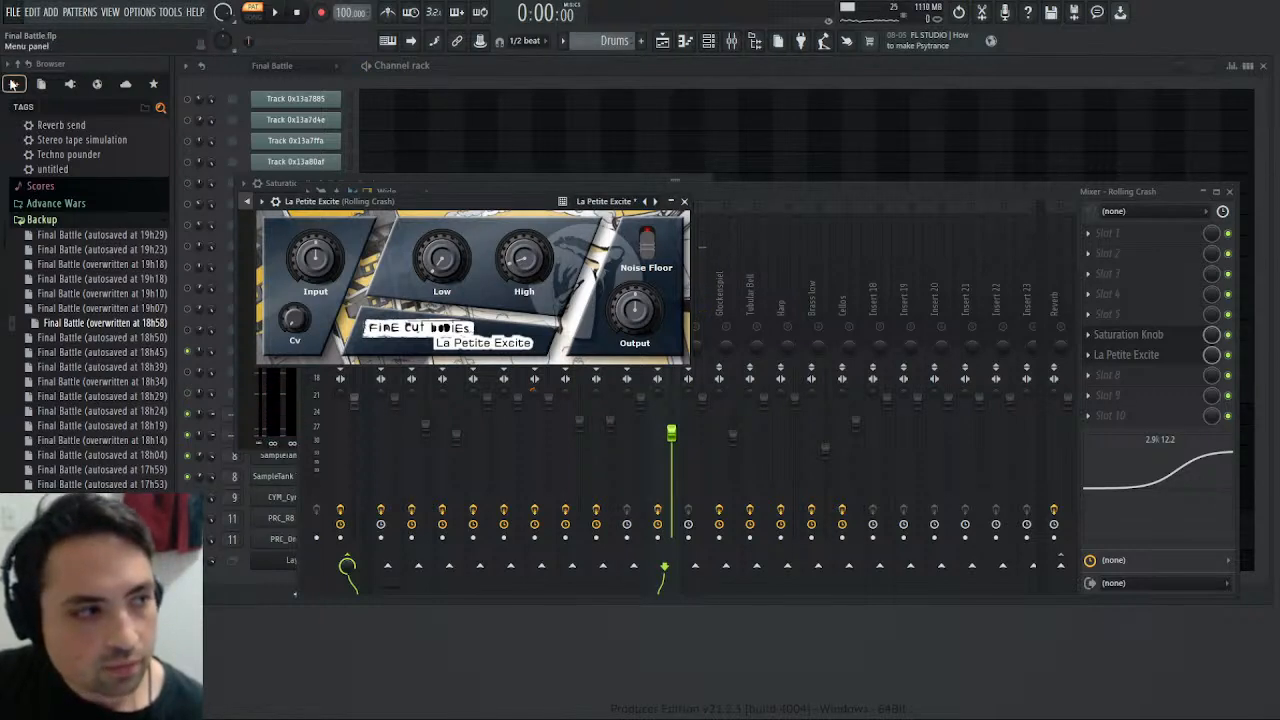
left_click(272, 12)
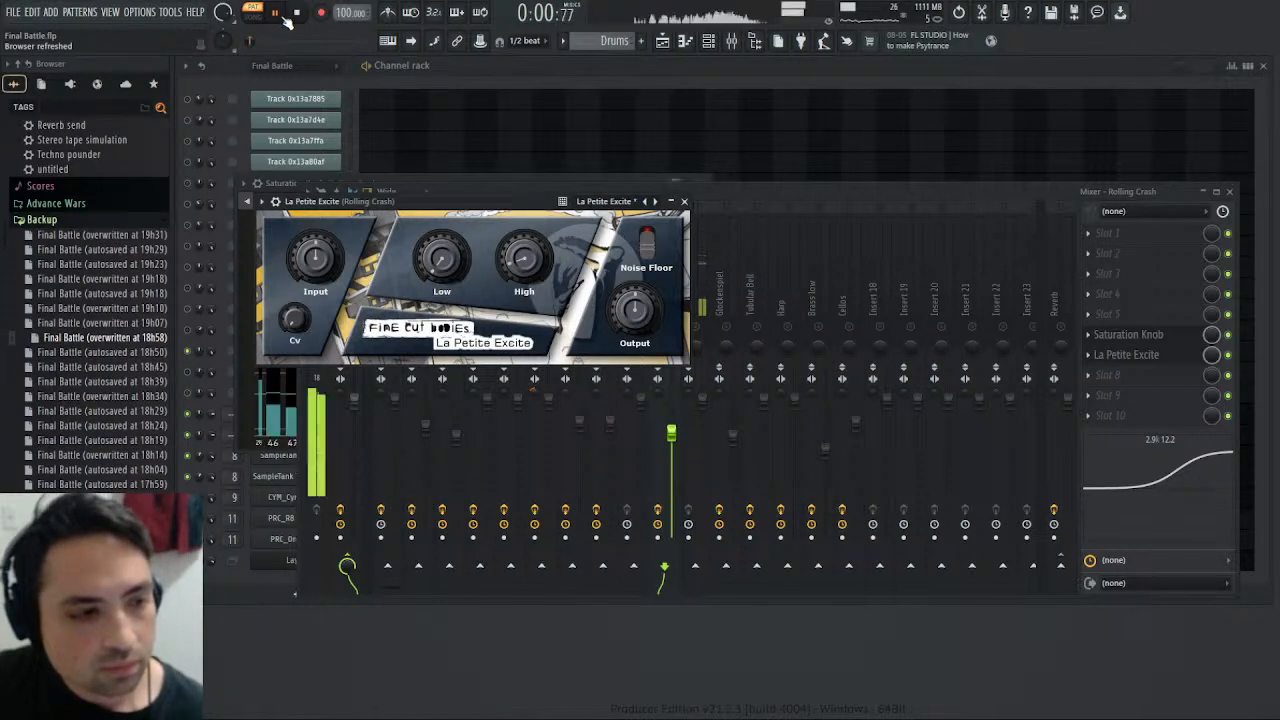
left_click_drag(526, 254, 532, 256)
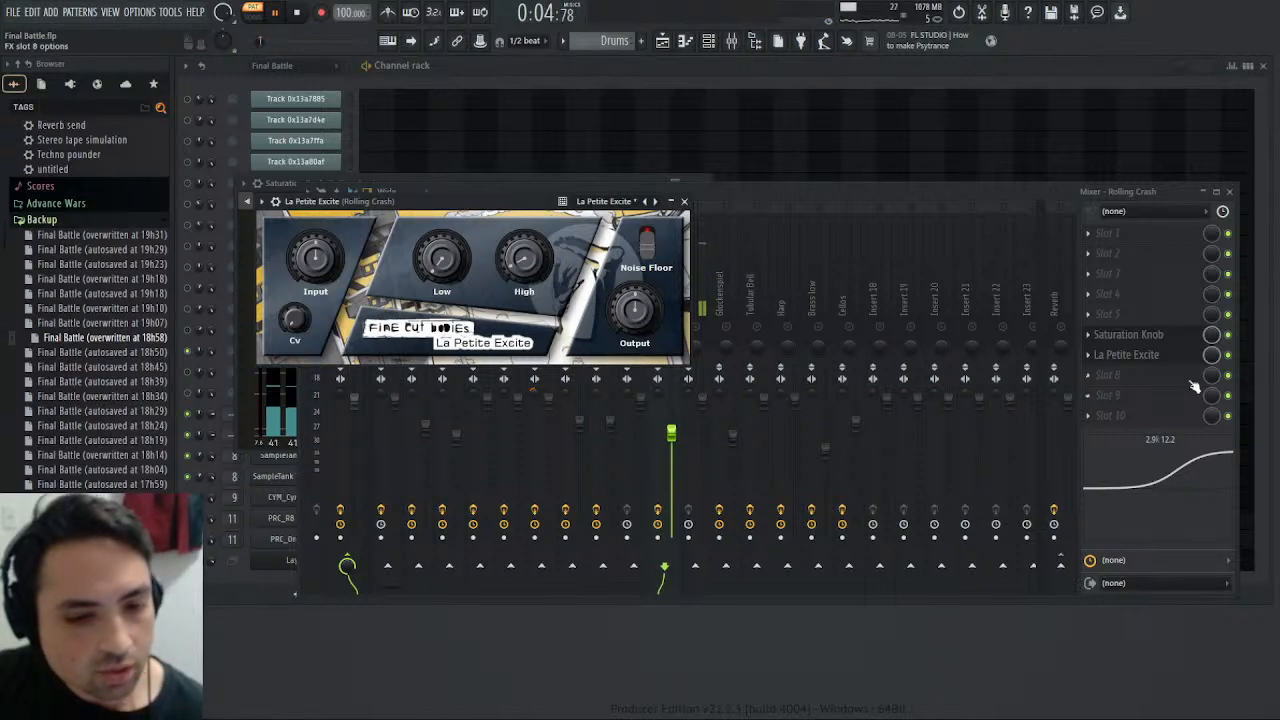
left_click(1094, 360)
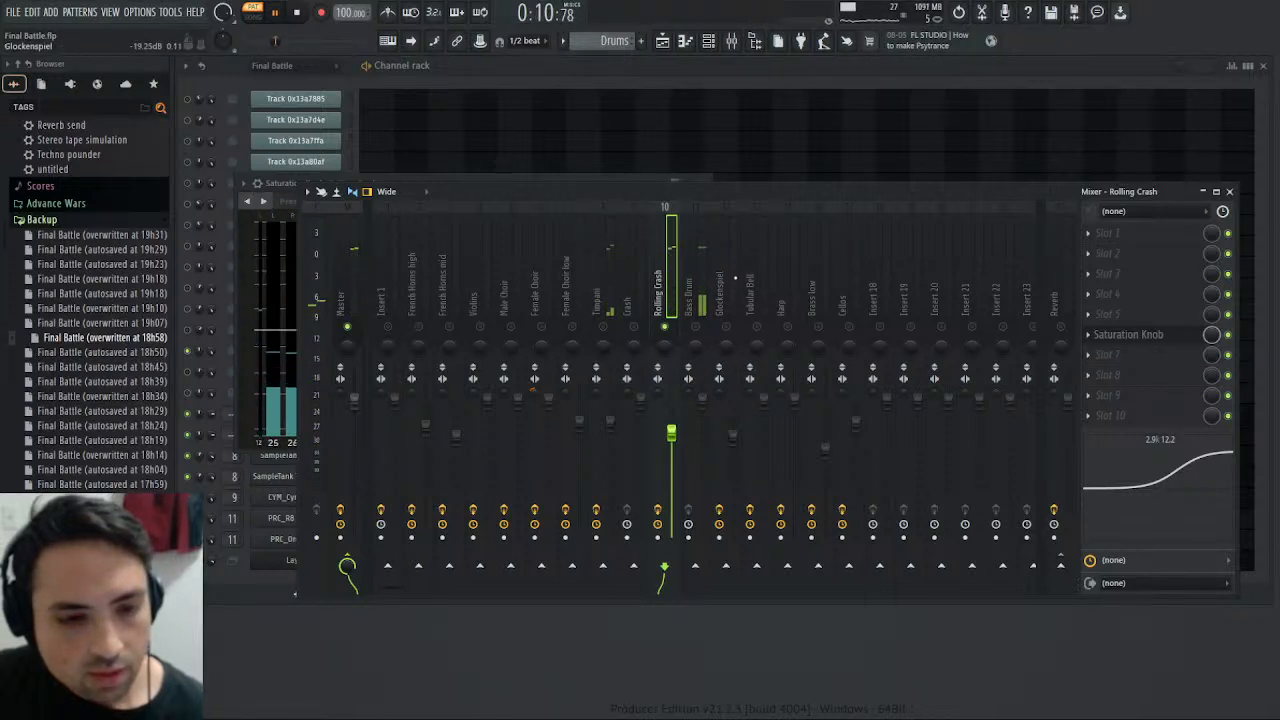
- Route the Rolling Crash only to the Reverb track instead of directly to the Master, and select the Master track
left_click(1061, 566, "ctrl")
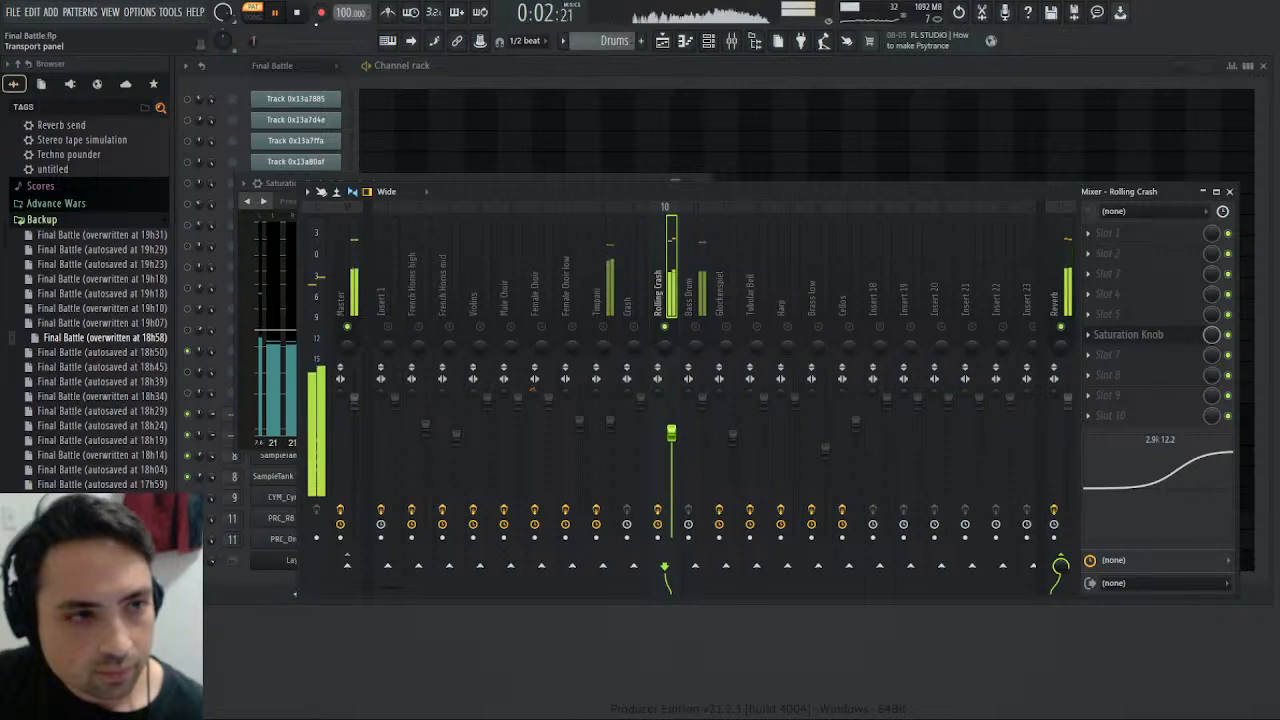
left_click(345, 262)
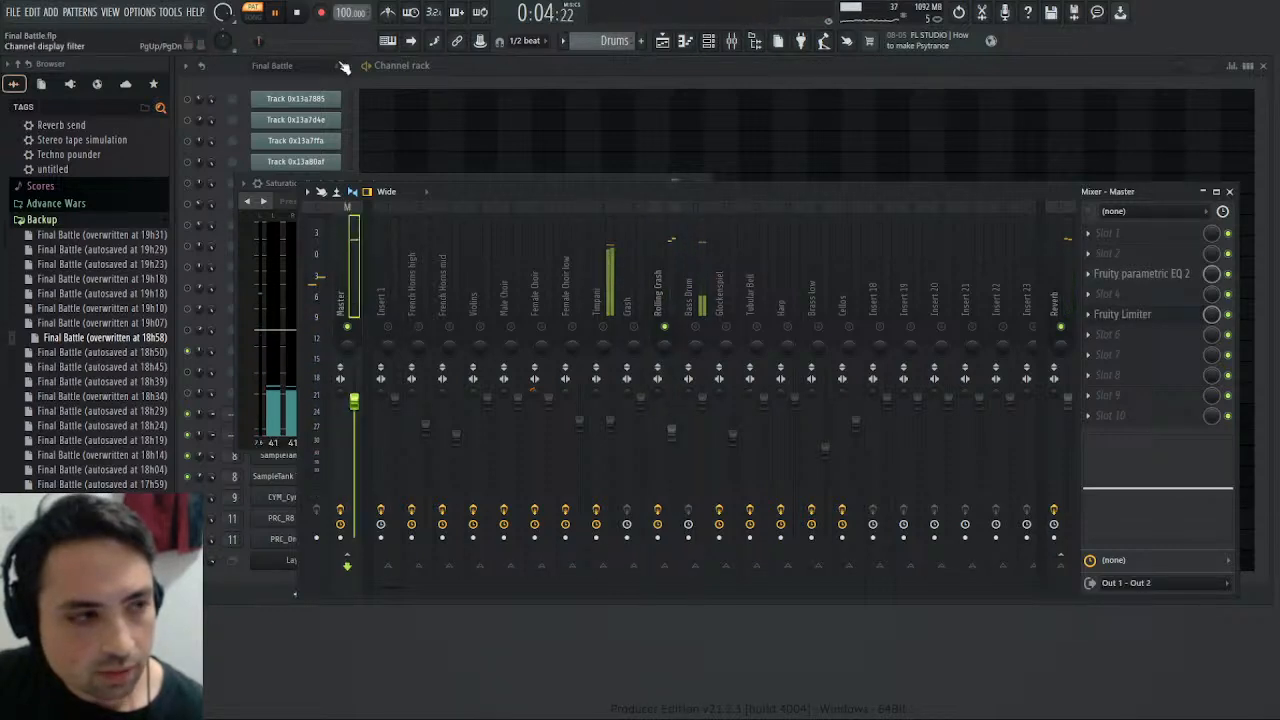
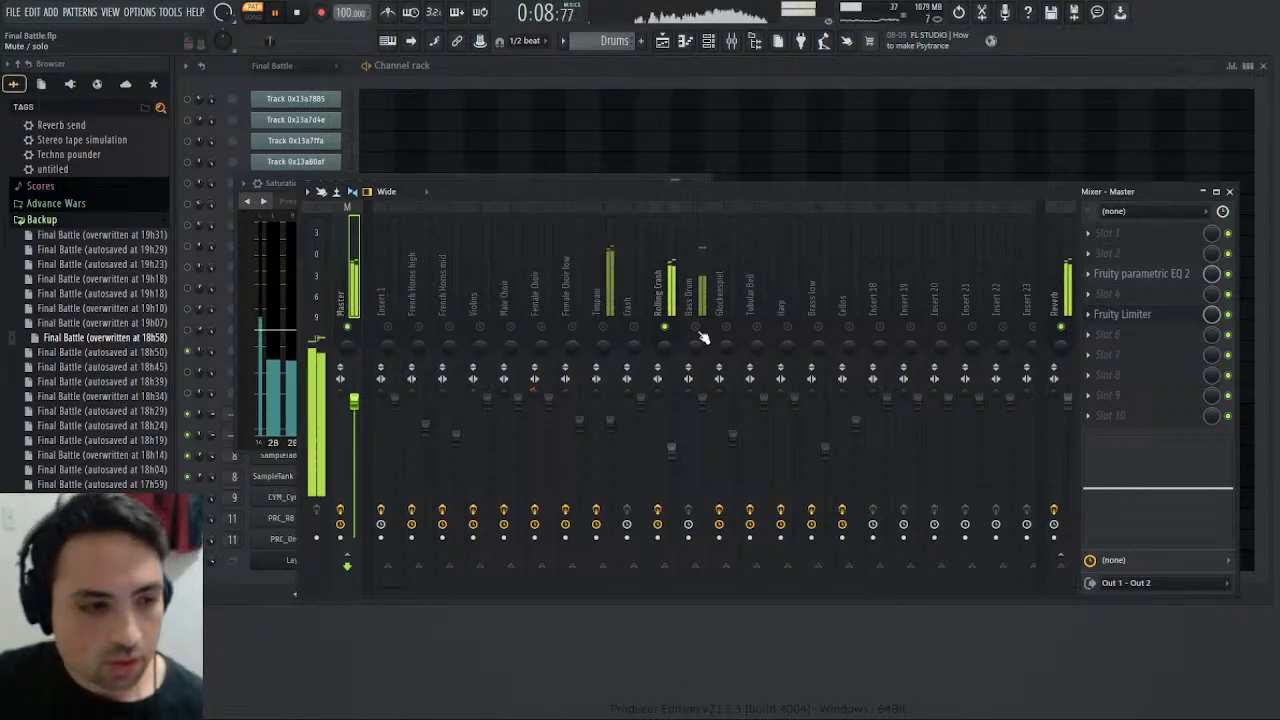
- Audition the Bass Drum and Insert 1 mixer tracks, comparing the Drums and Final Battle patterns
scroll(616, 43, "up", 1)
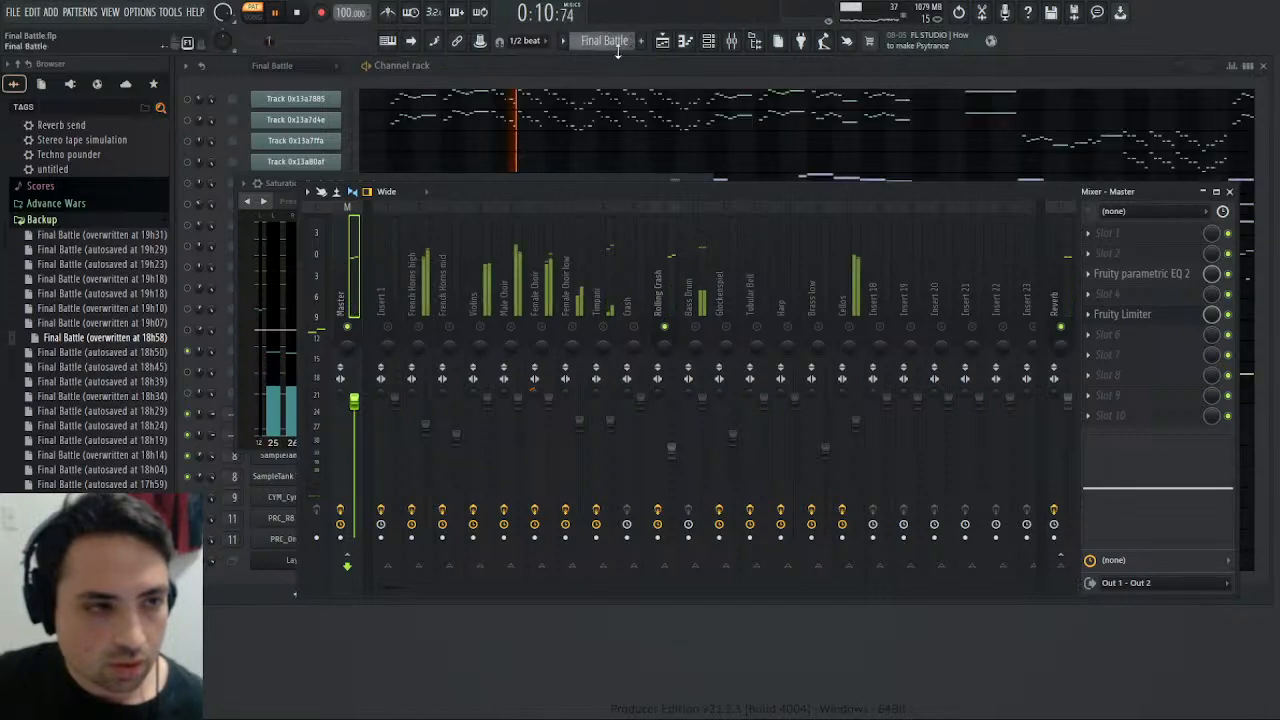
right_click(697, 327)
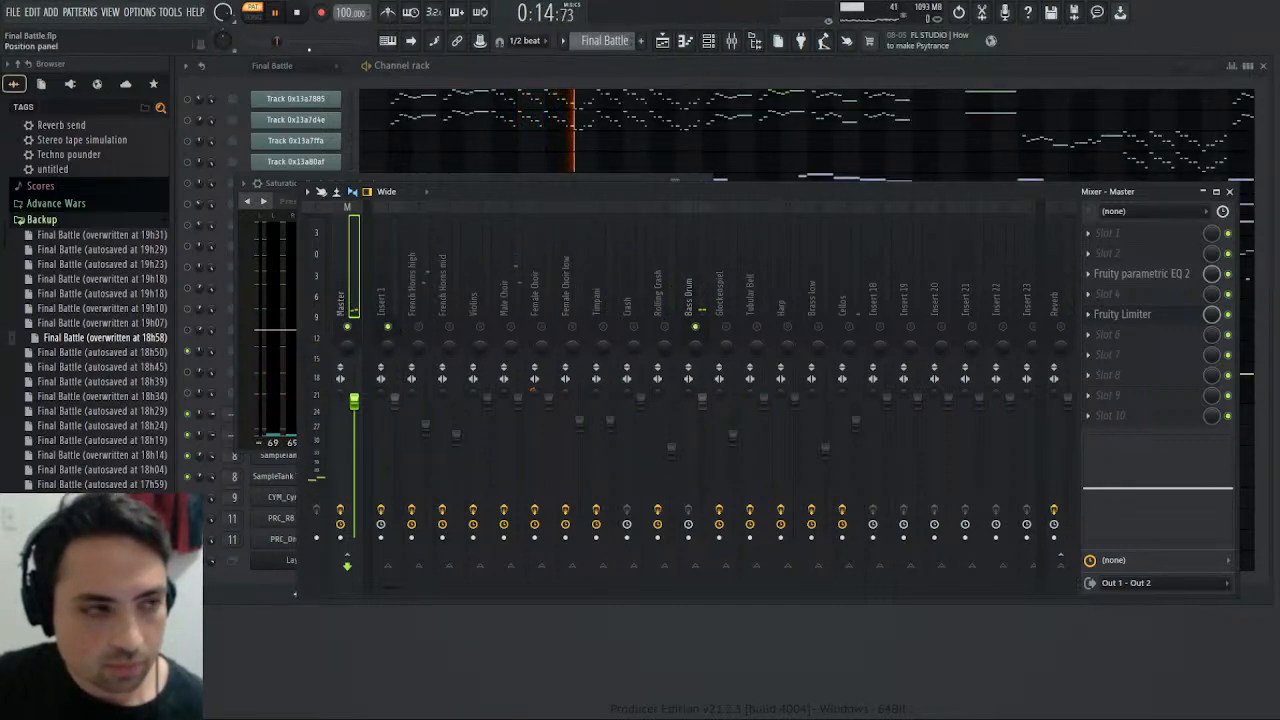
left_click_drag(284, 192, 324, 392)
left_click(742, 386)
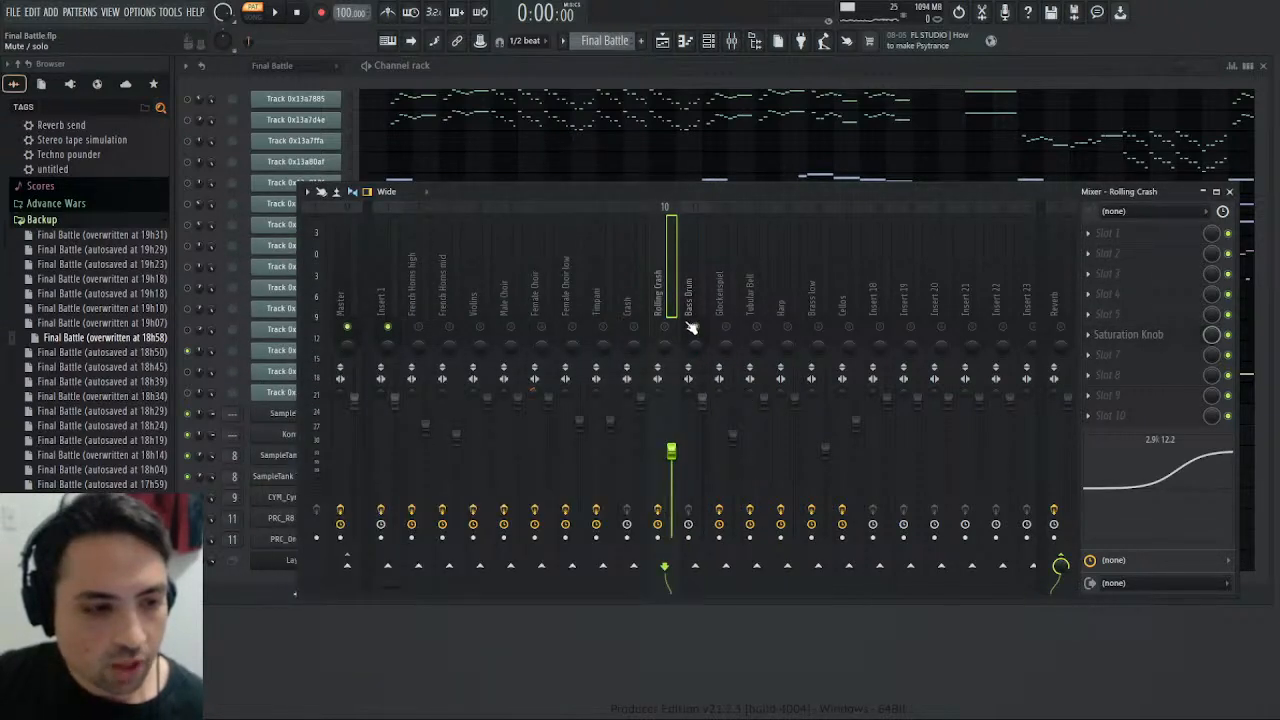
- Open the CYM_Cymb Hit 1 notes of the Drums pattern in the piano roll and play from bar 10
left_click(642, 122)
left_click(1230, 192)
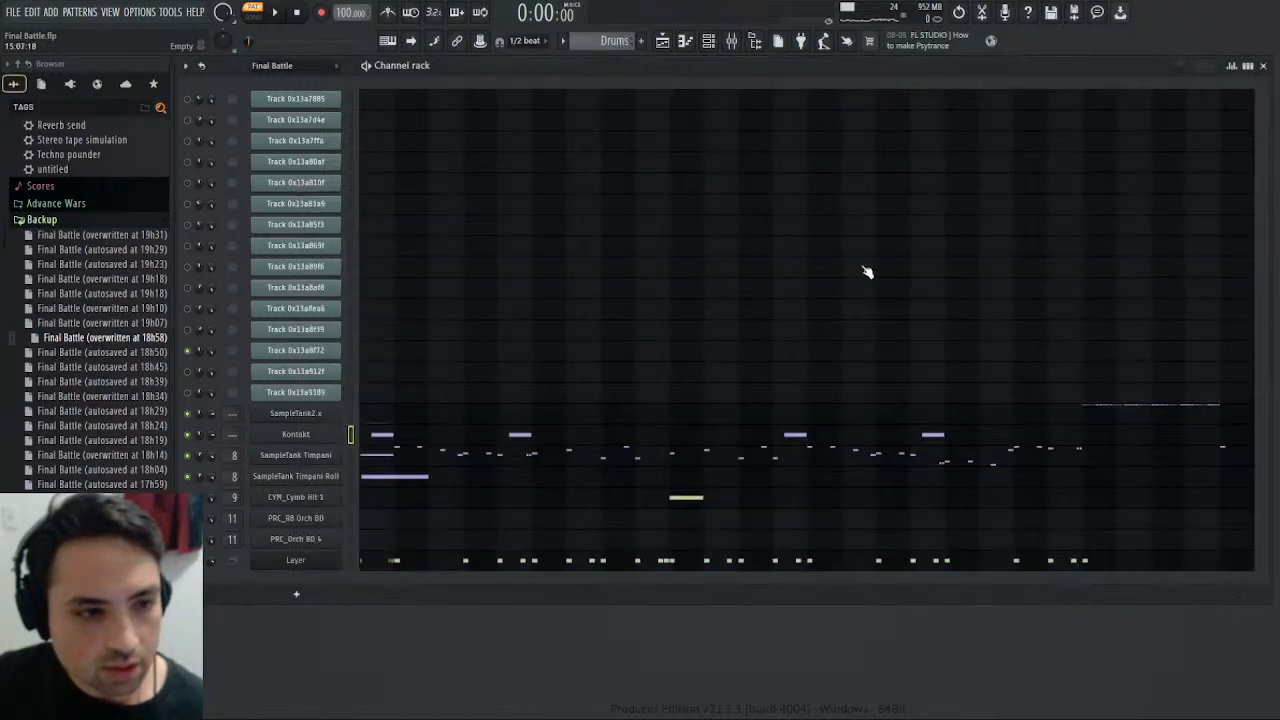
left_click(686, 499)
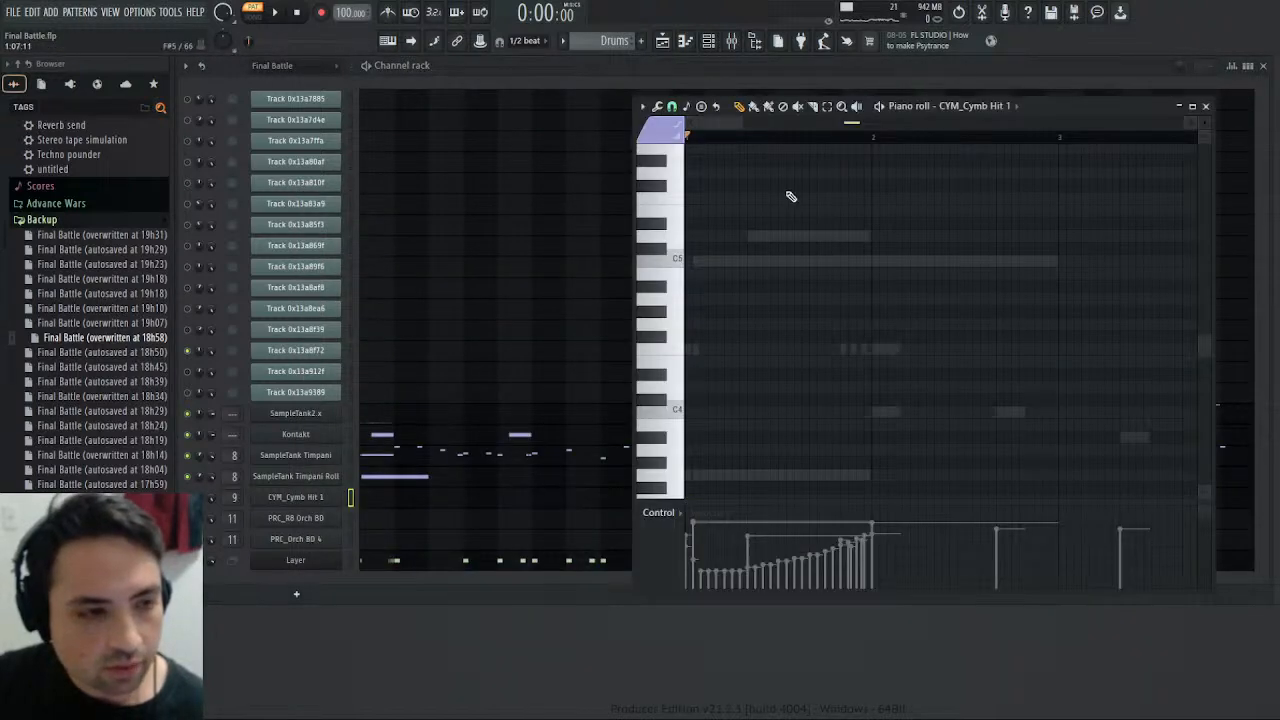
left_click_drag(738, 126, 870, 136)
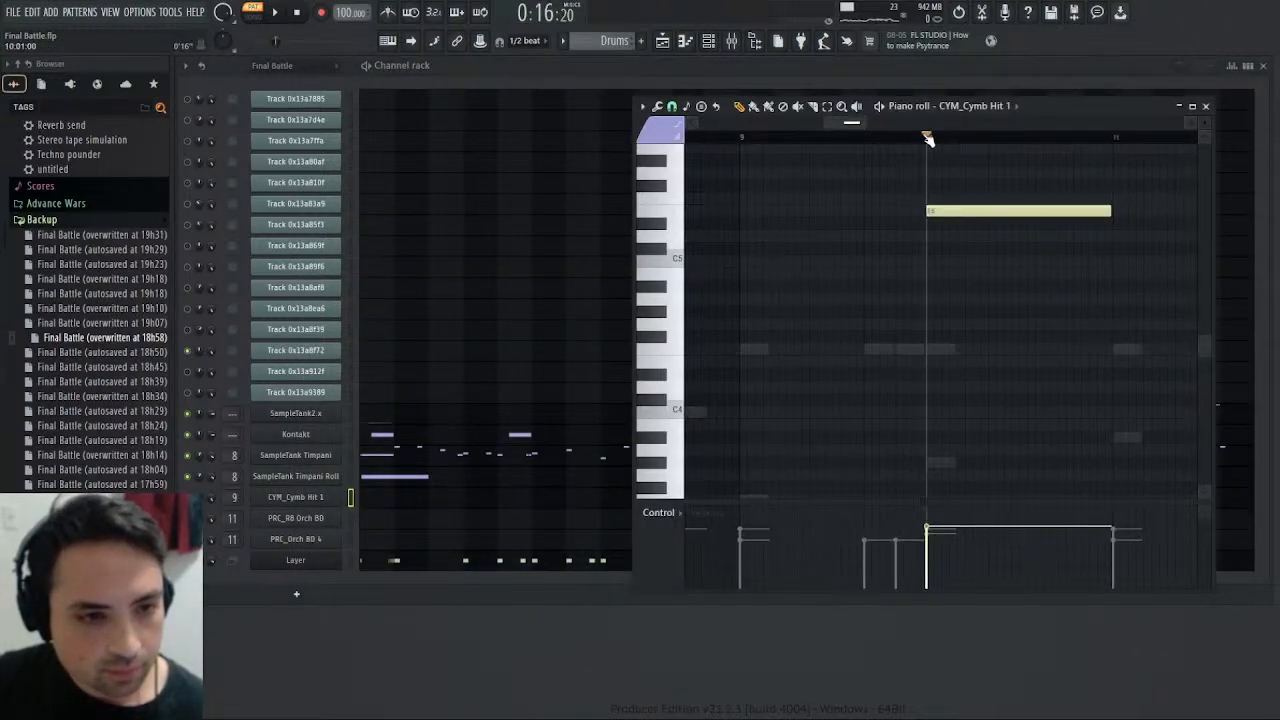
key("space")
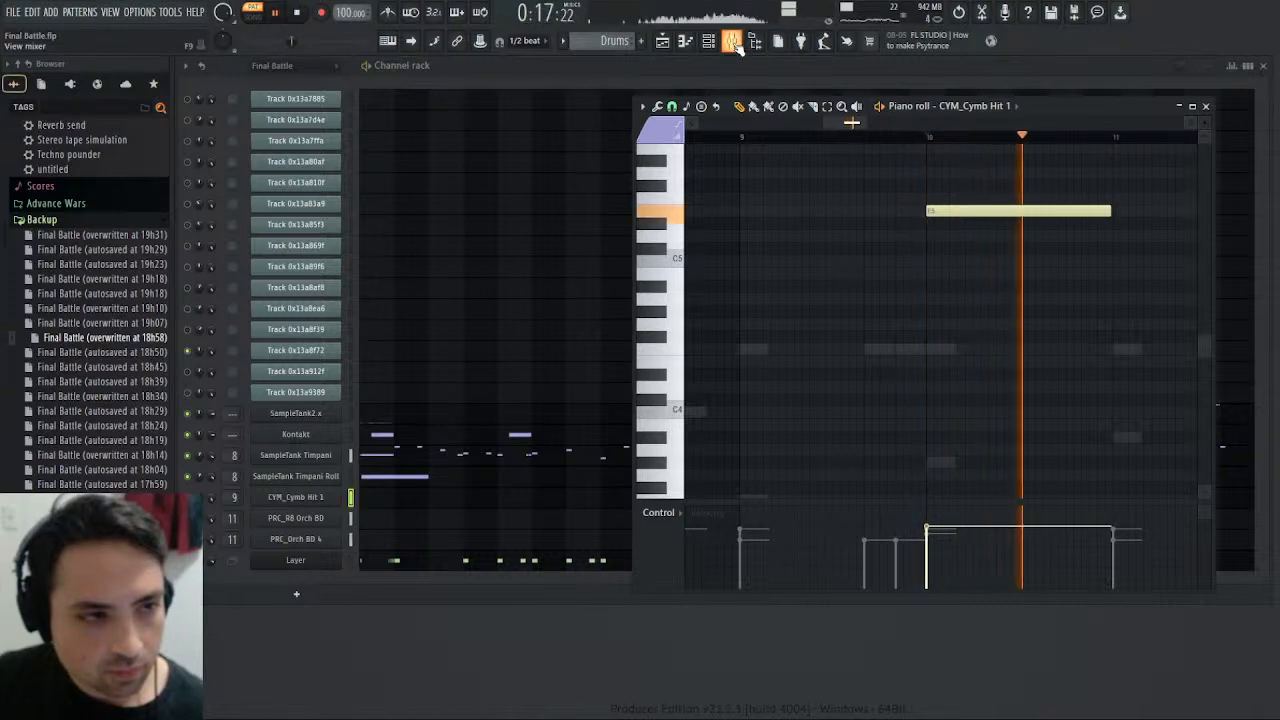
- Compare the crash levels in the mixer while playing the Drums and Final Battle patterns
left_click(731, 41)
left_click(1229, 191)
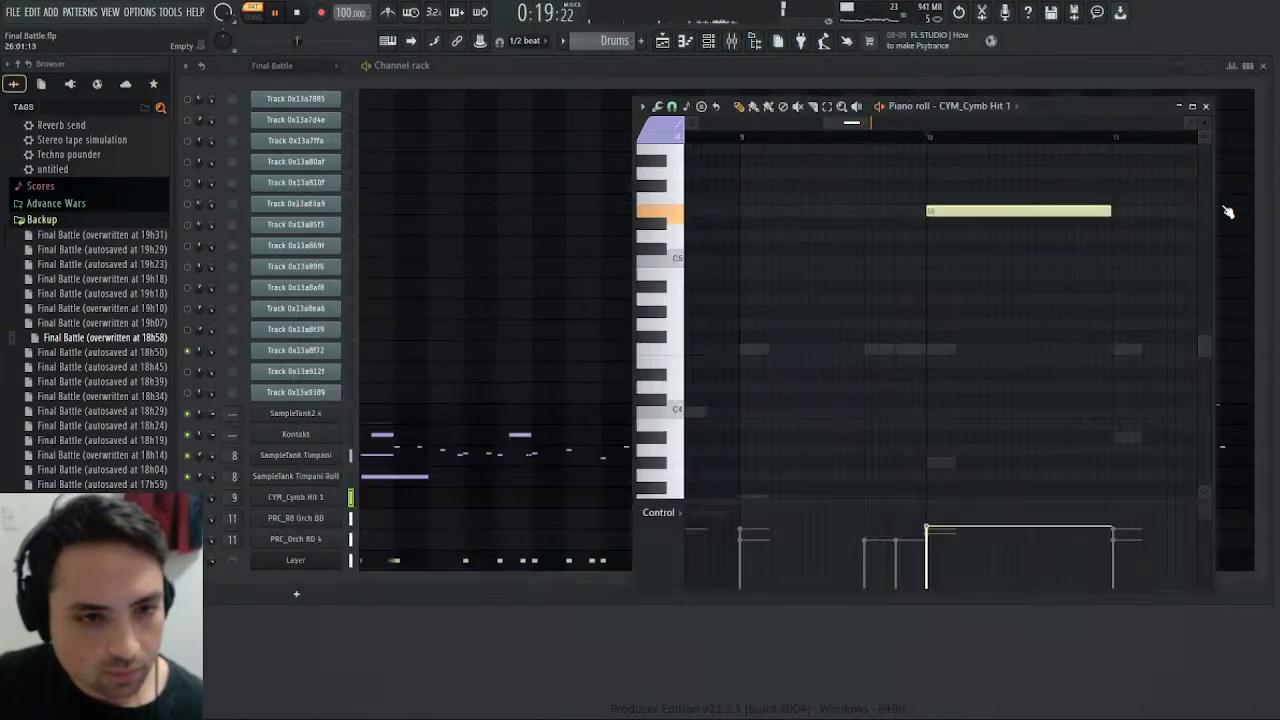
left_click(731, 41)
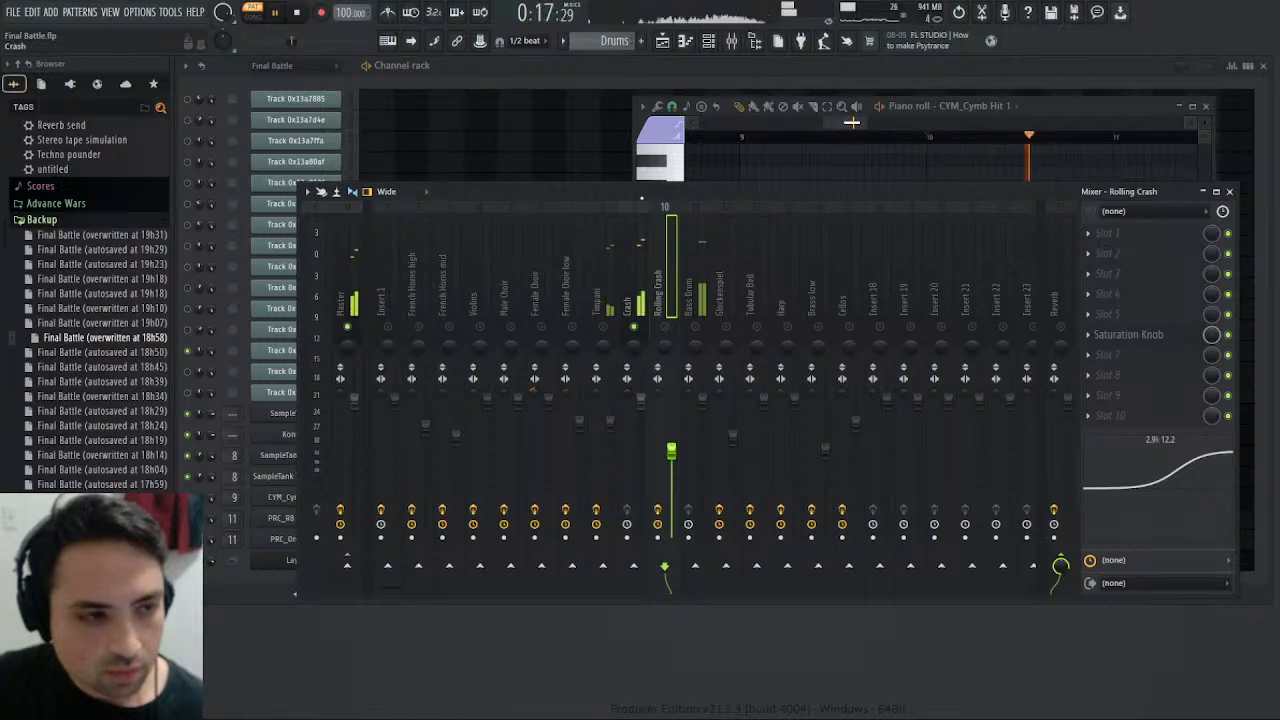
scroll(618, 43, "up", 3)
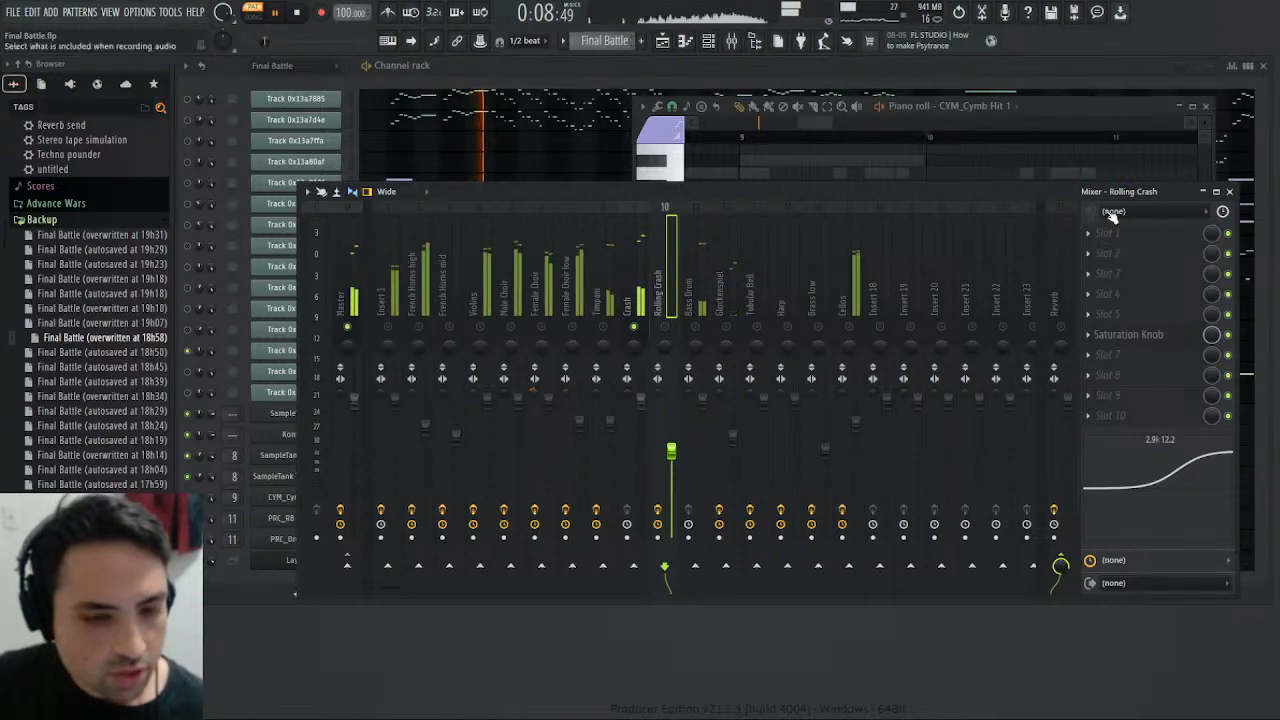
left_click(1230, 192)
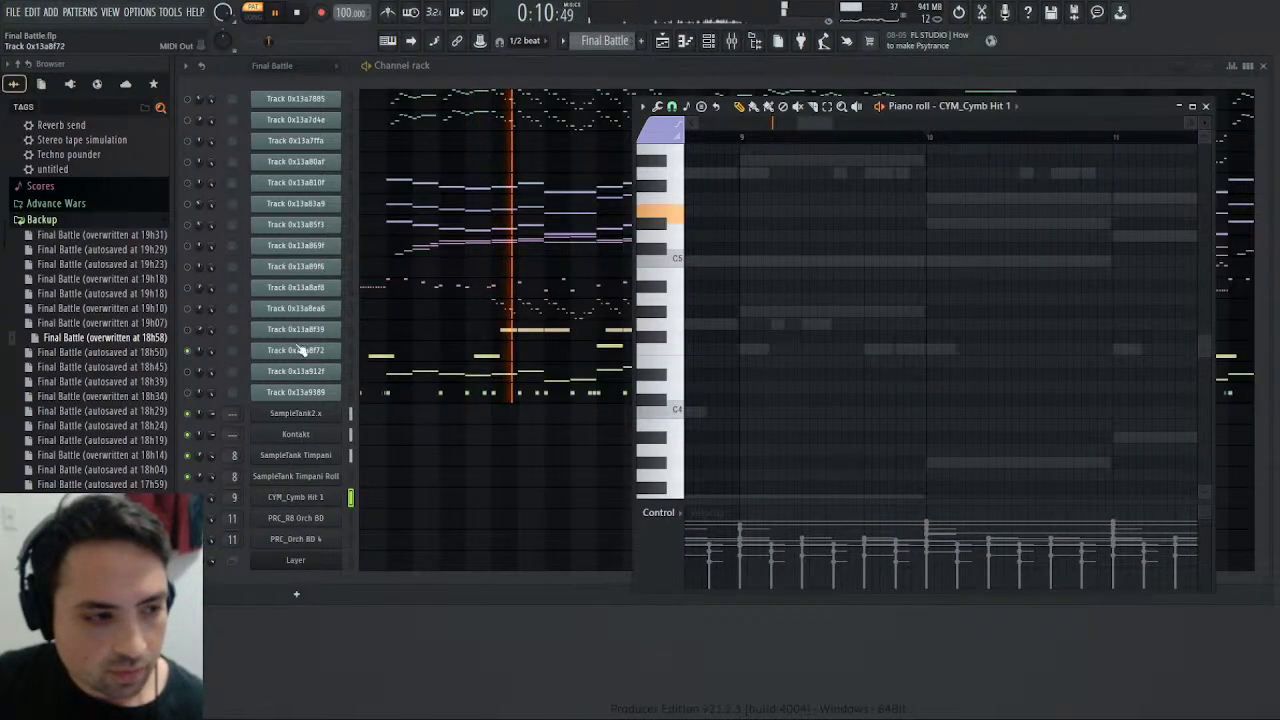
- Open the notes of Track 0x13a8f72 in the Final Battle pattern and enable Insert 1 alongside Crash in the mixer
left_click(188, 331)
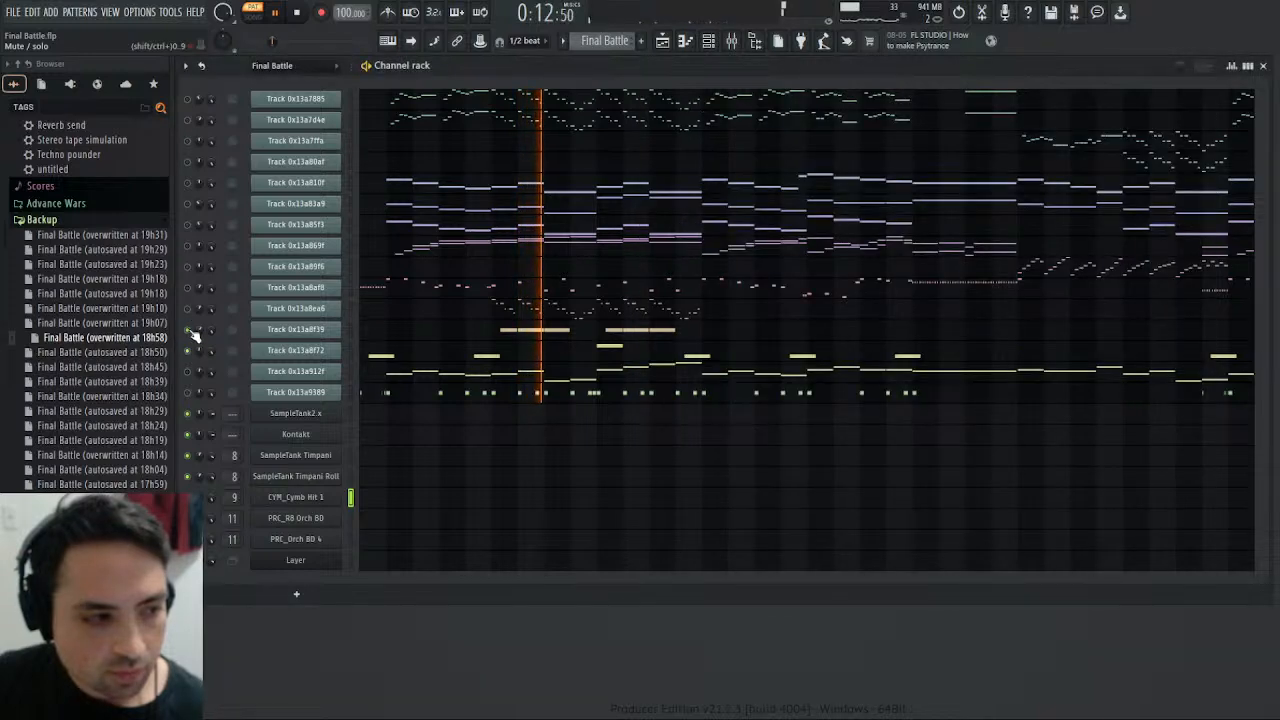
left_click(188, 331)
left_click(648, 357)
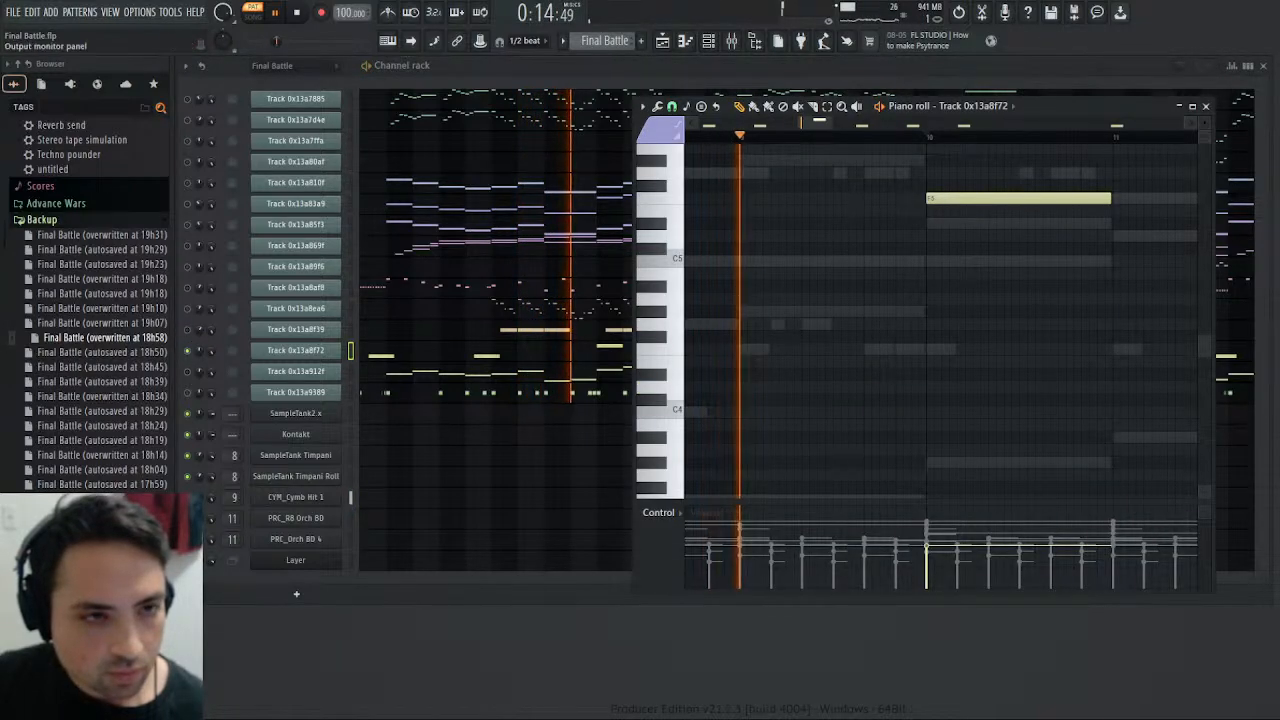
left_click(735, 40)
left_click(388, 327)
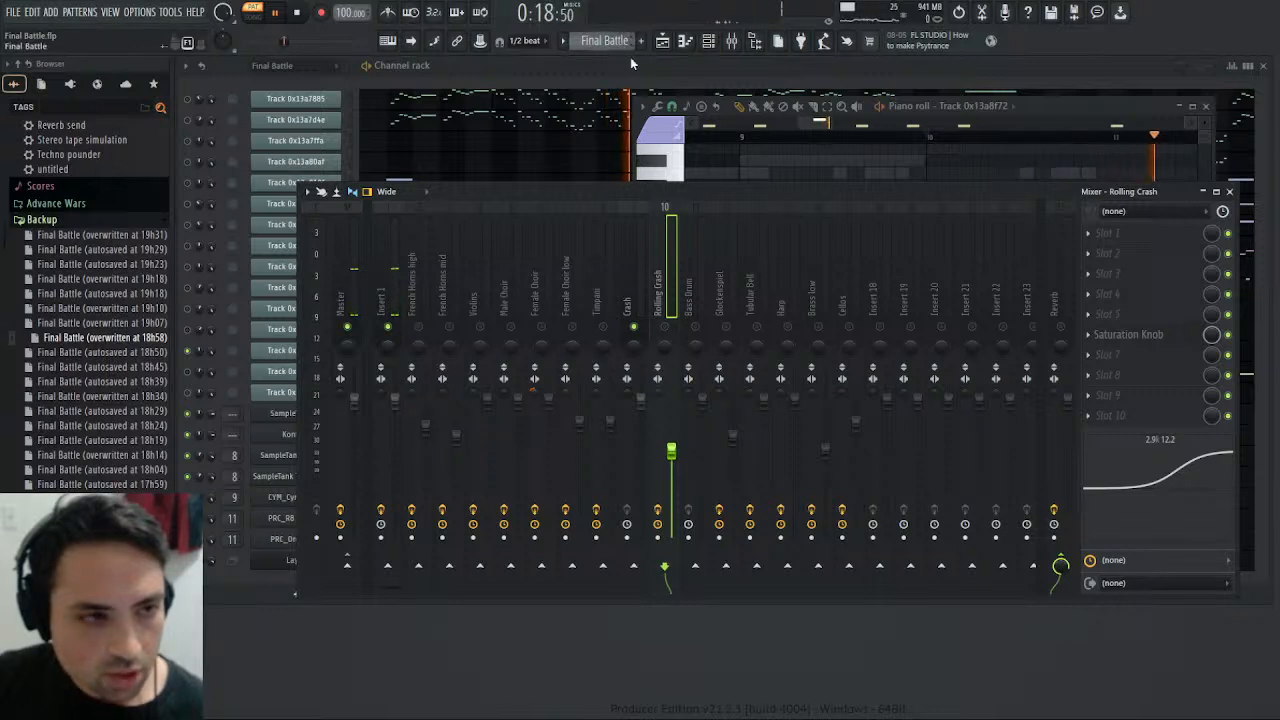
left_click(638, 115)
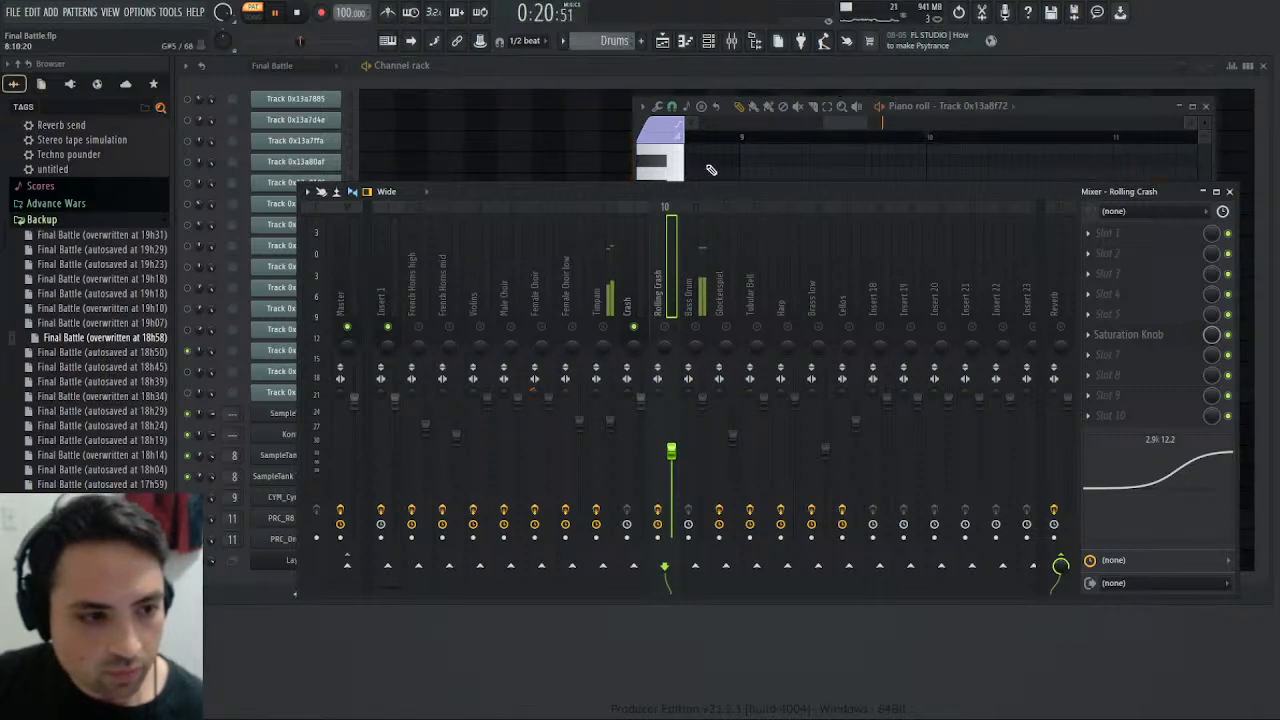
left_click(1230, 192)
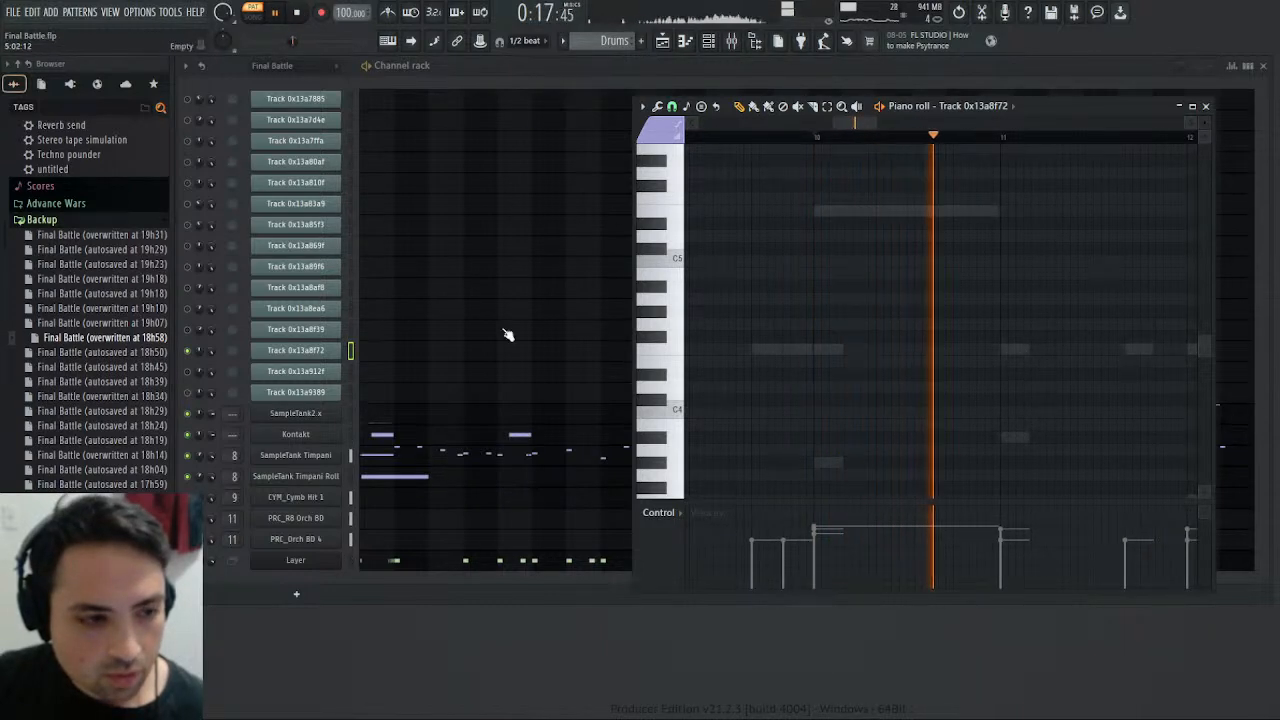
- Raise the CYM_Cymb Hit 1 note at bar 10 of the Drums pattern by one semitone to F5 and play it
left_click(411, 503)
left_click_drag(830, 207, 838, 194)
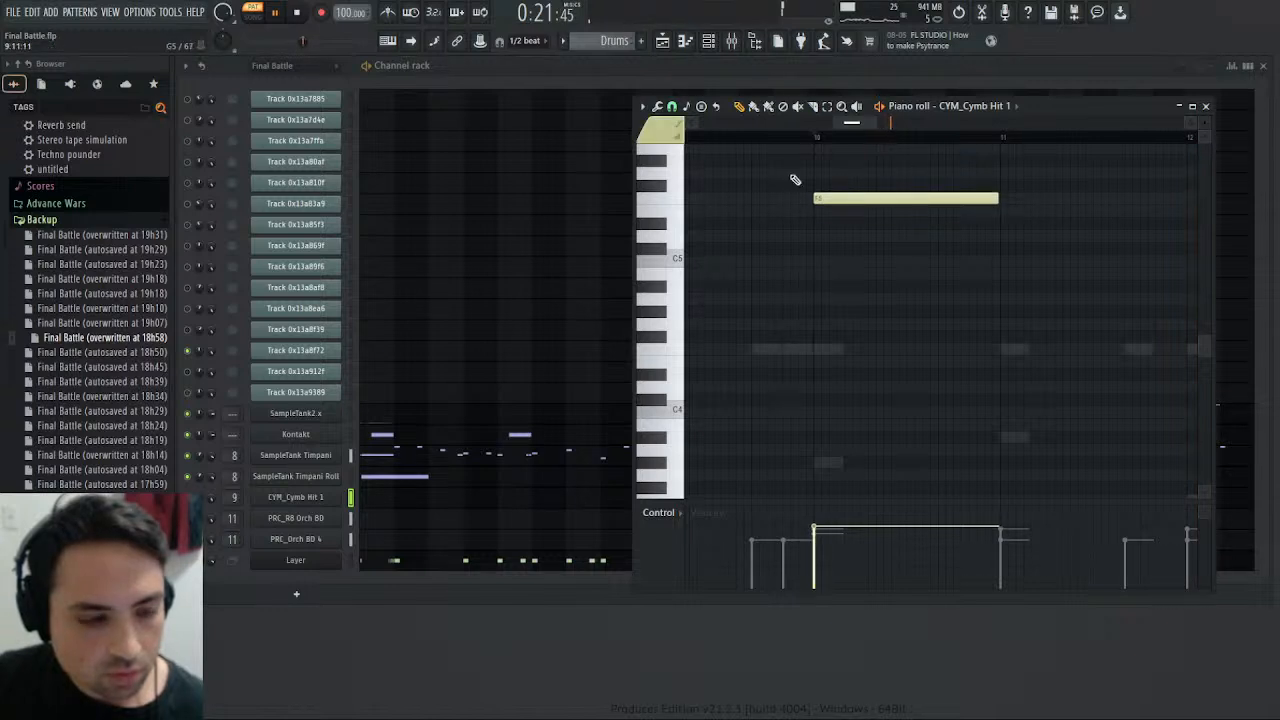
left_click(298, 13)
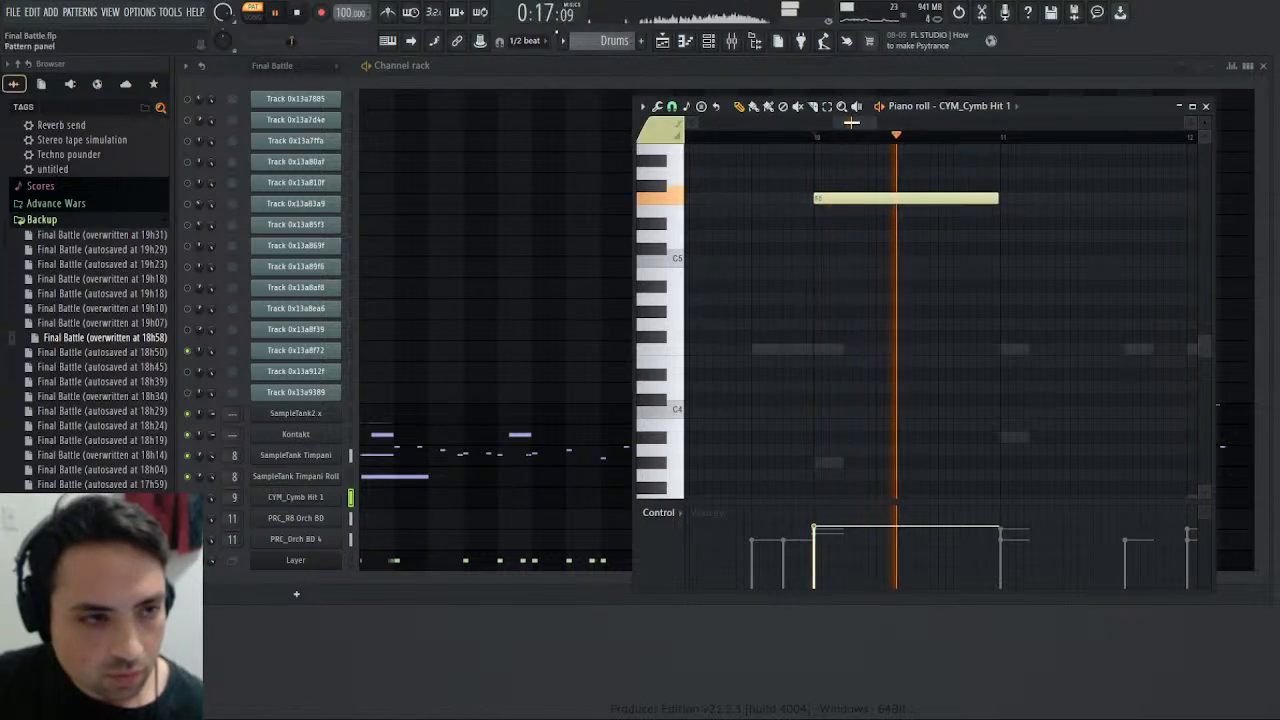
- Compare the Track 0x13a8f72 note at bar 10 of the Final Battle pattern with the Drums pattern by ear
scroll(608, 41, "up", 1)
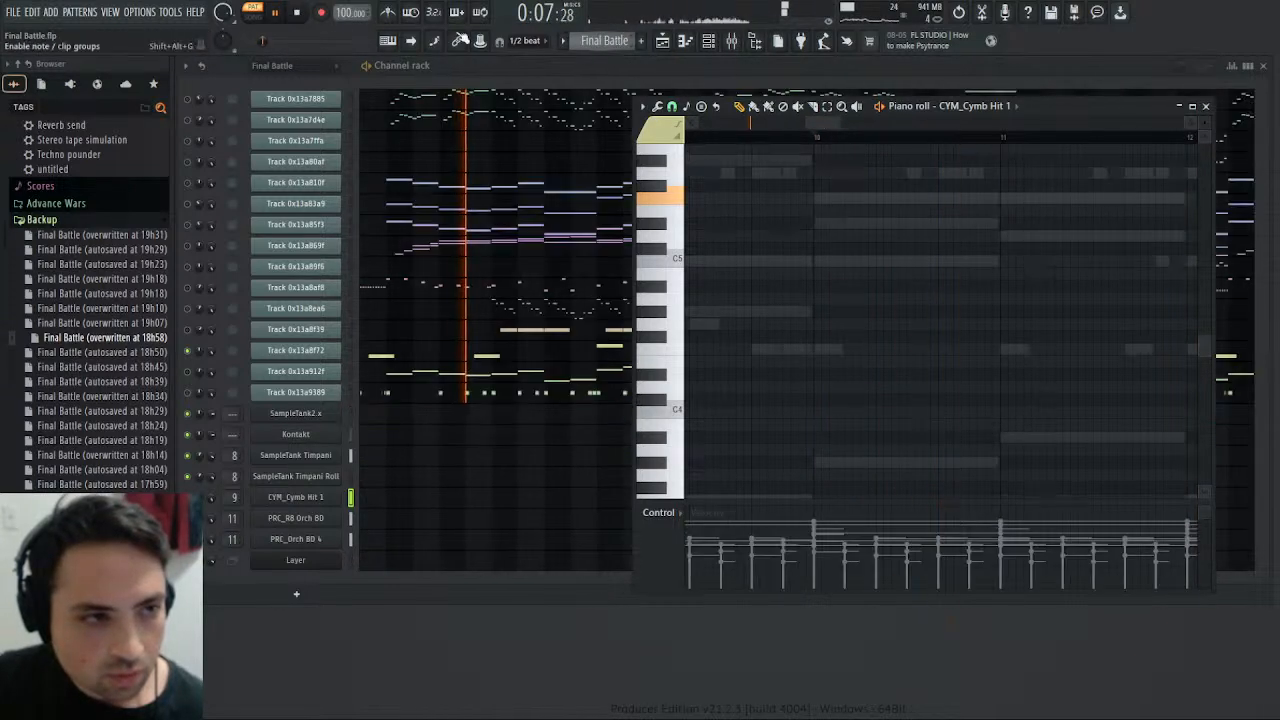
left_click(565, 355)
left_click(815, 131)
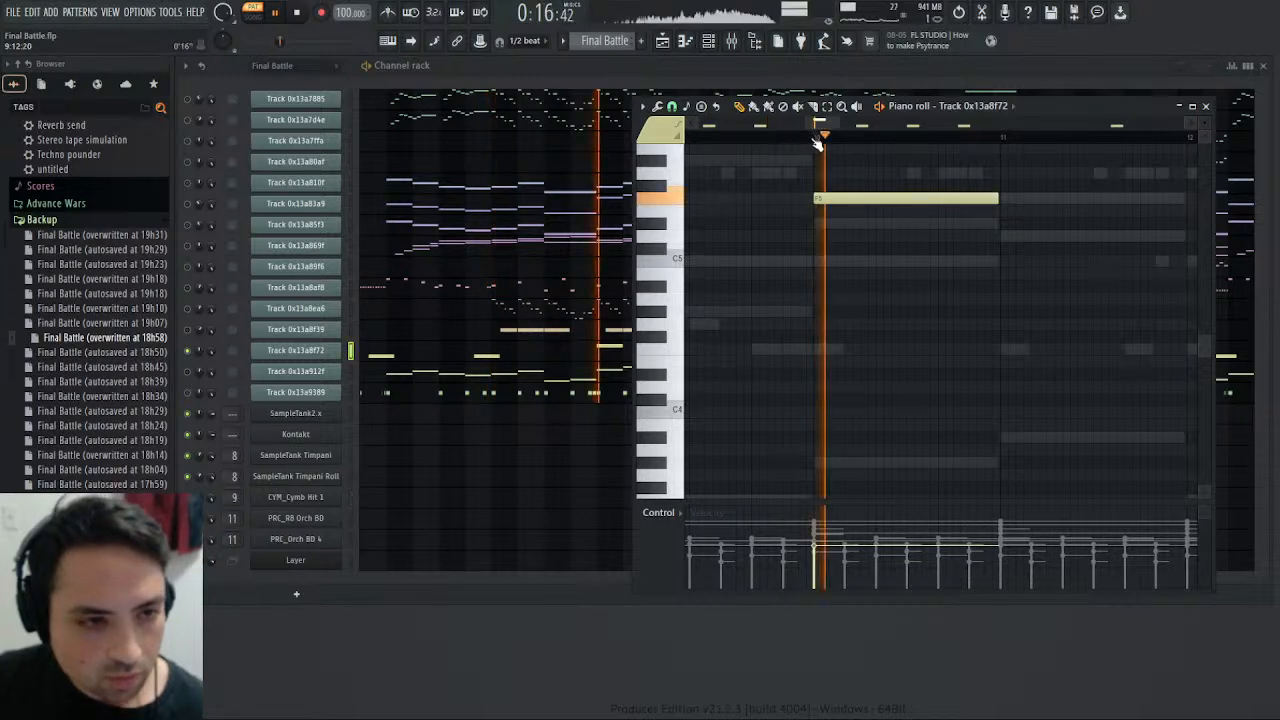
scroll(608, 41, "down", 1)
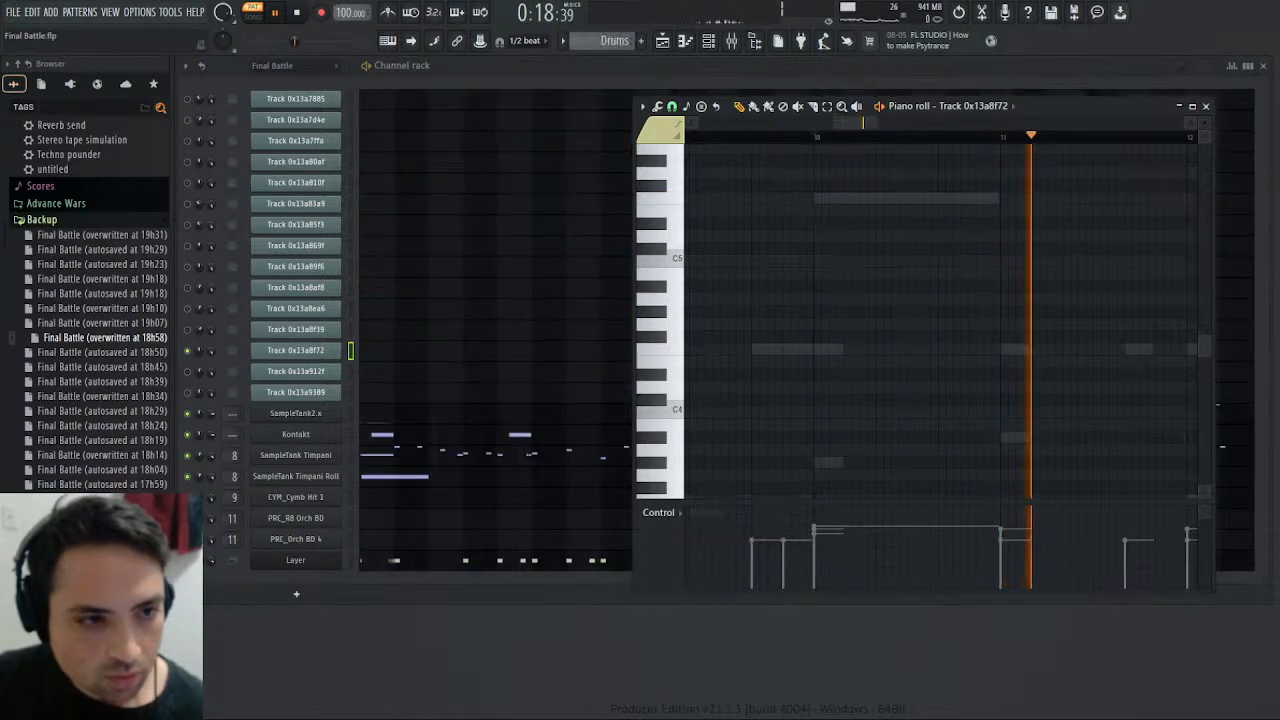
left_click(804, 137)
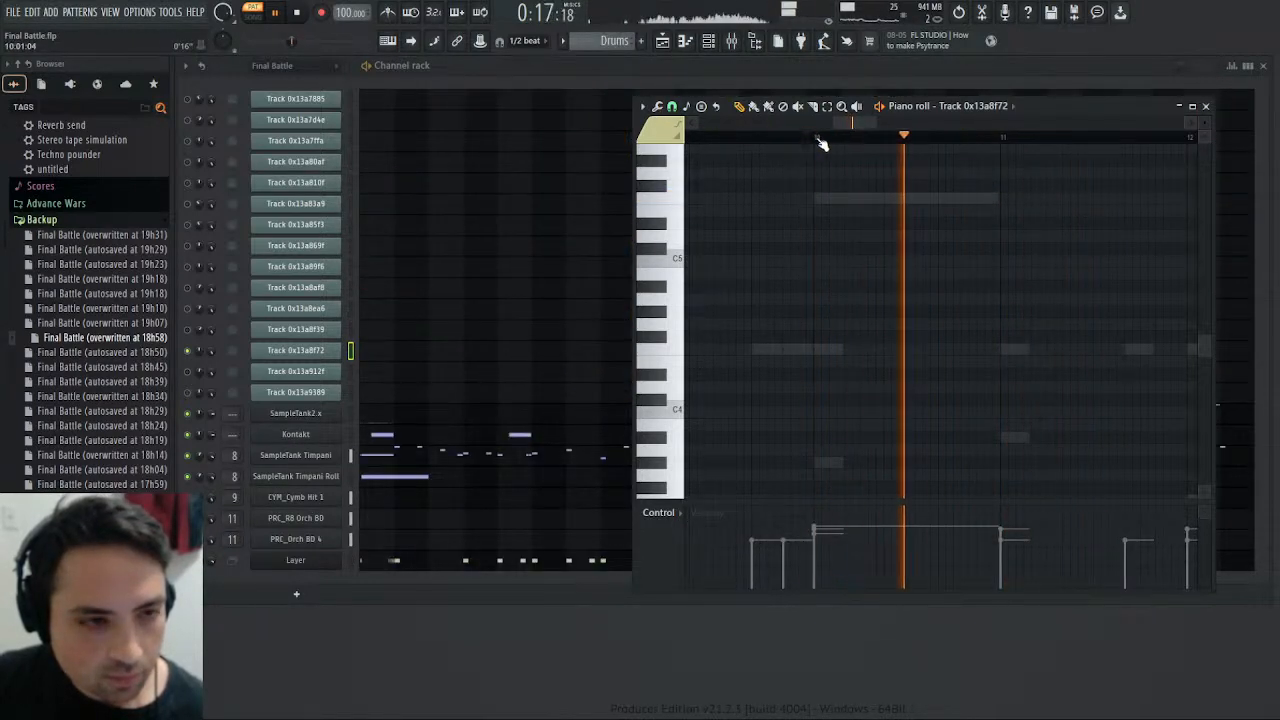
- Try the CYM_Cymb Hit 1 note at bar 10 on F#5 and compare its playback with the Final Battle pattern
left_click(404, 498)
left_click_drag(844, 195, 841, 177)
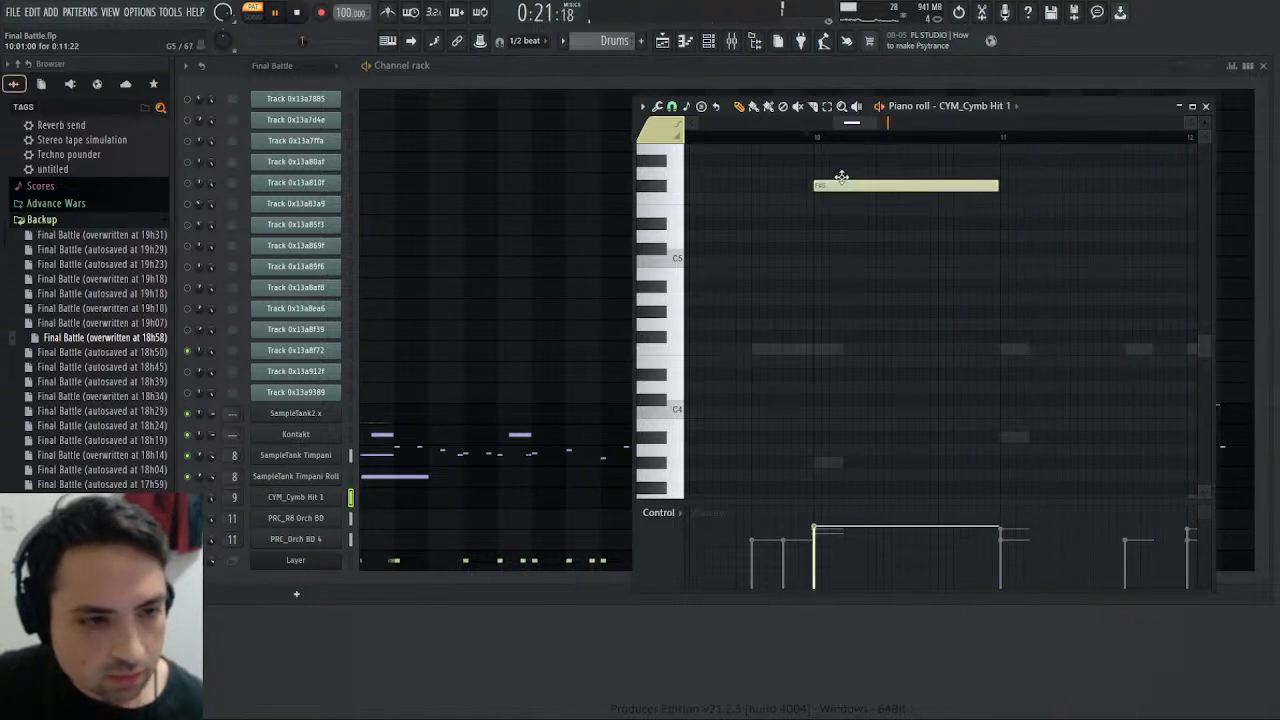
left_click(817, 137)
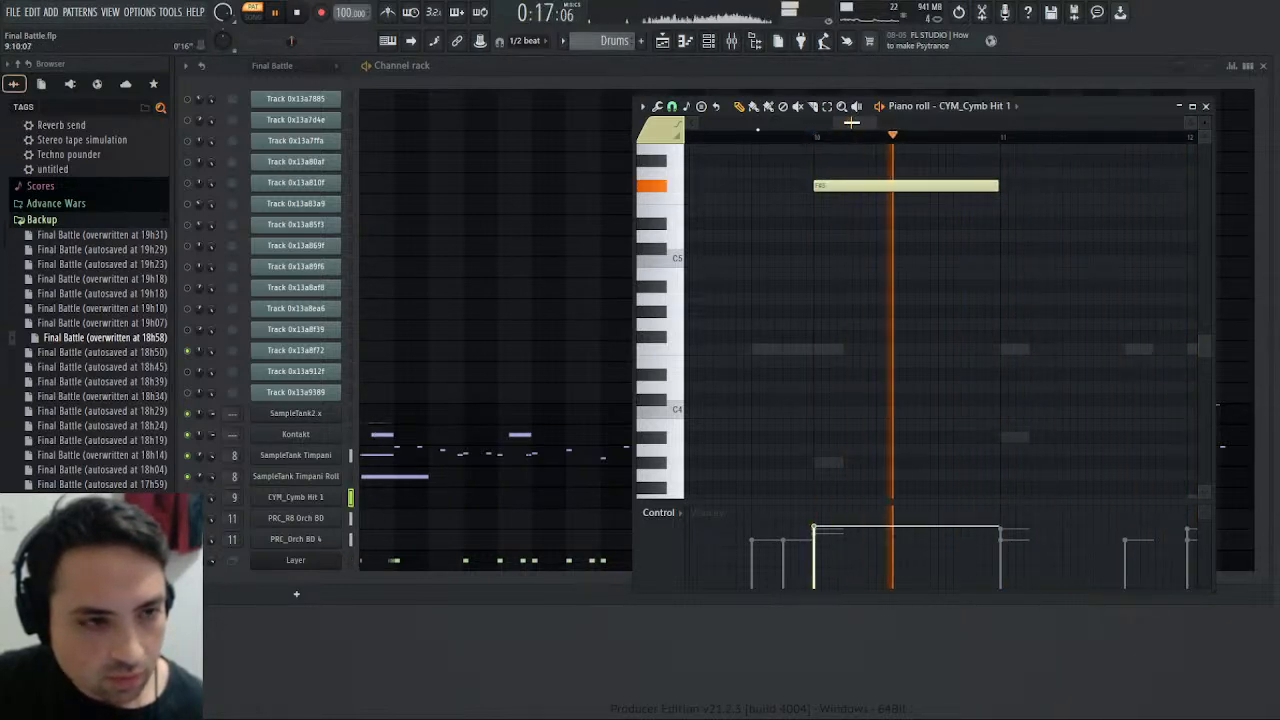
scroll(630, 38, "up", 1)
left_click(818, 128)
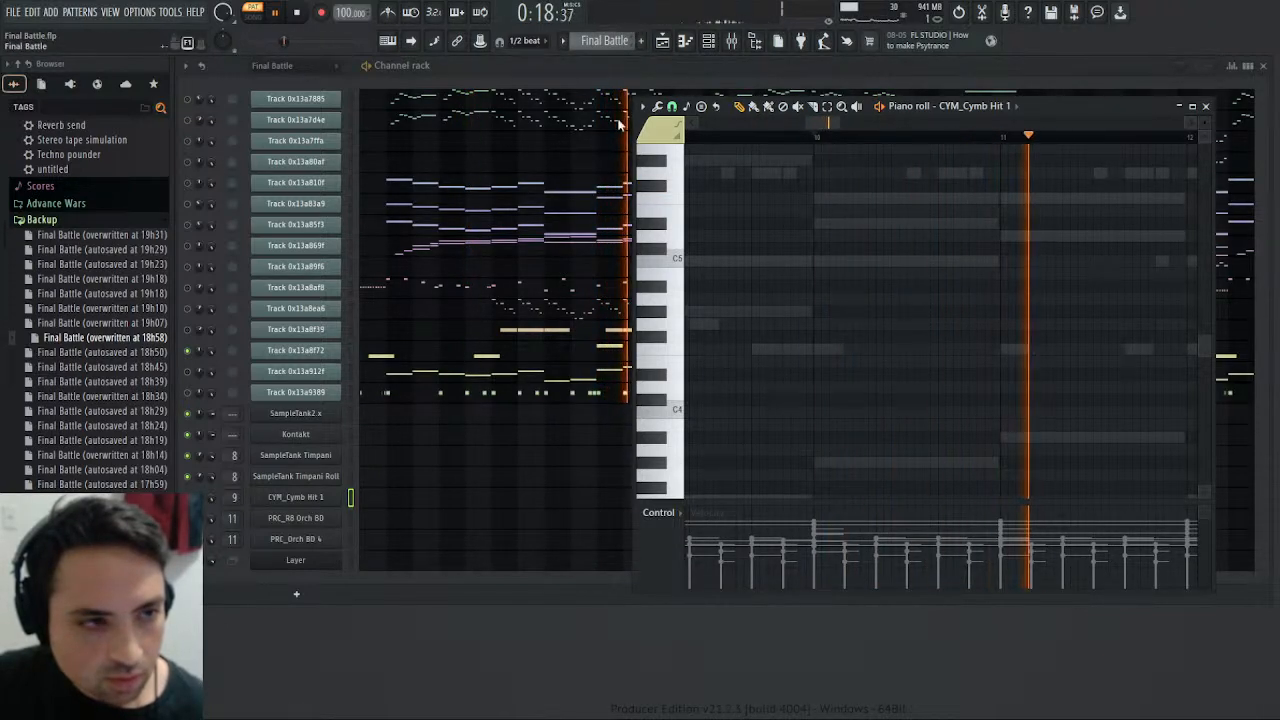
scroll(617, 41, "down", 1)
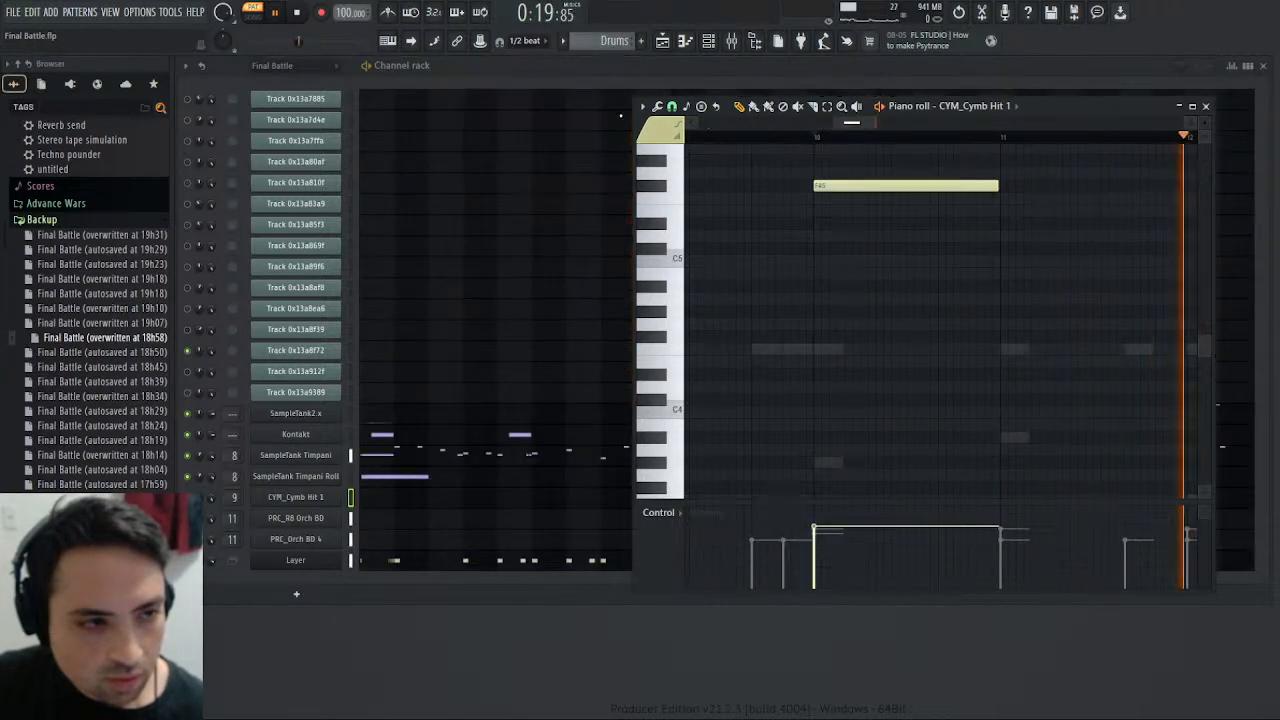
left_click(812, 138)
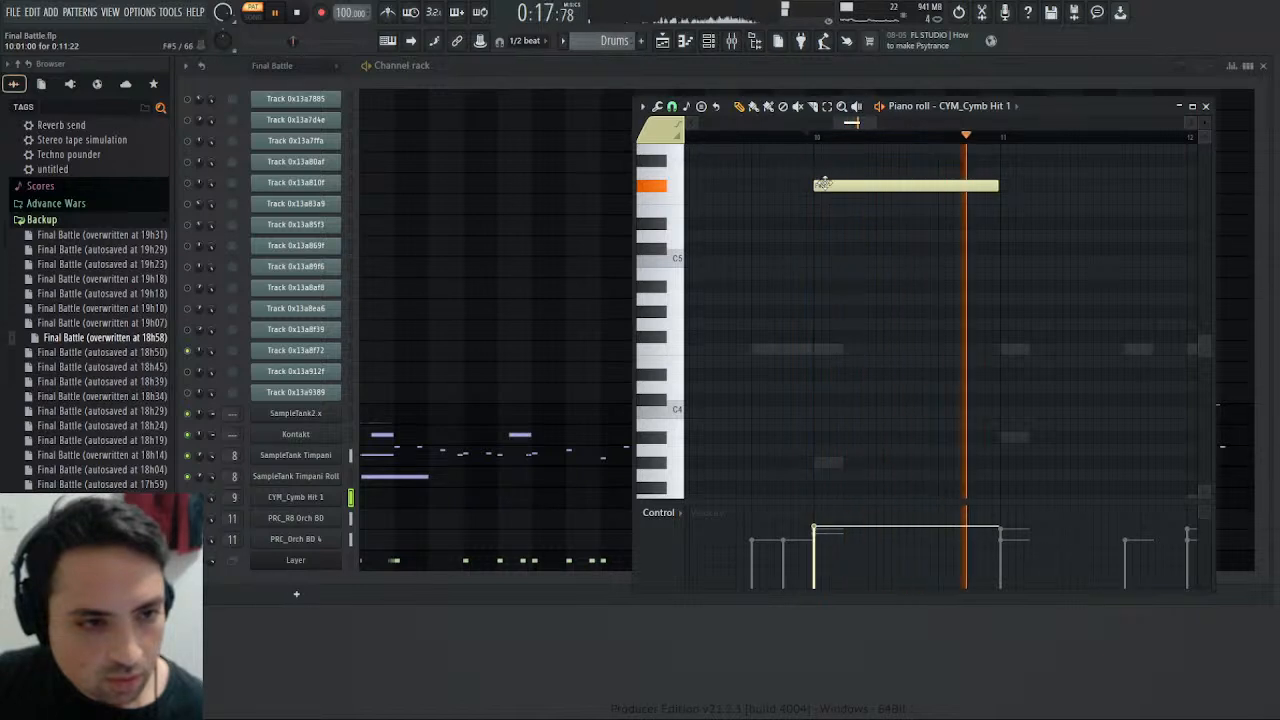
left_click(812, 138)
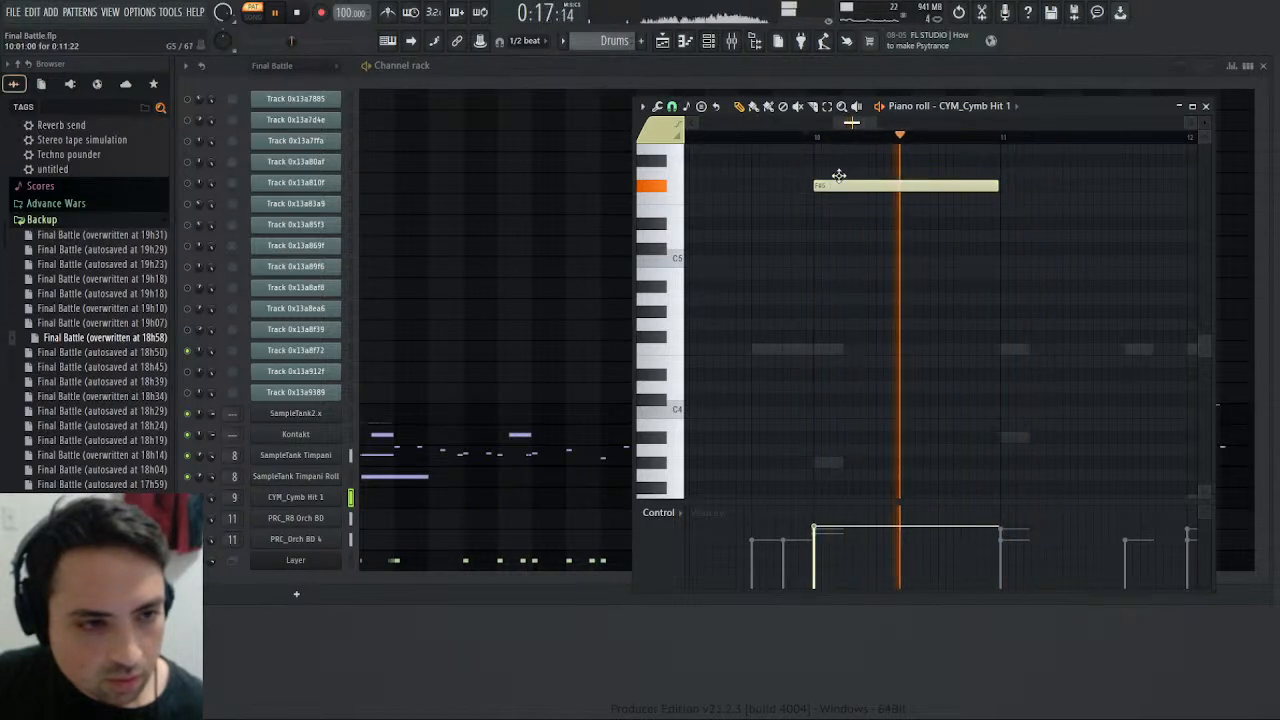
- Try the CYM_Cymb Hit 1 note at bar 10 on G5 and compare its playback with the Final Battle pattern
left_click_drag(837, 185, 837, 173)
left_click(812, 138)
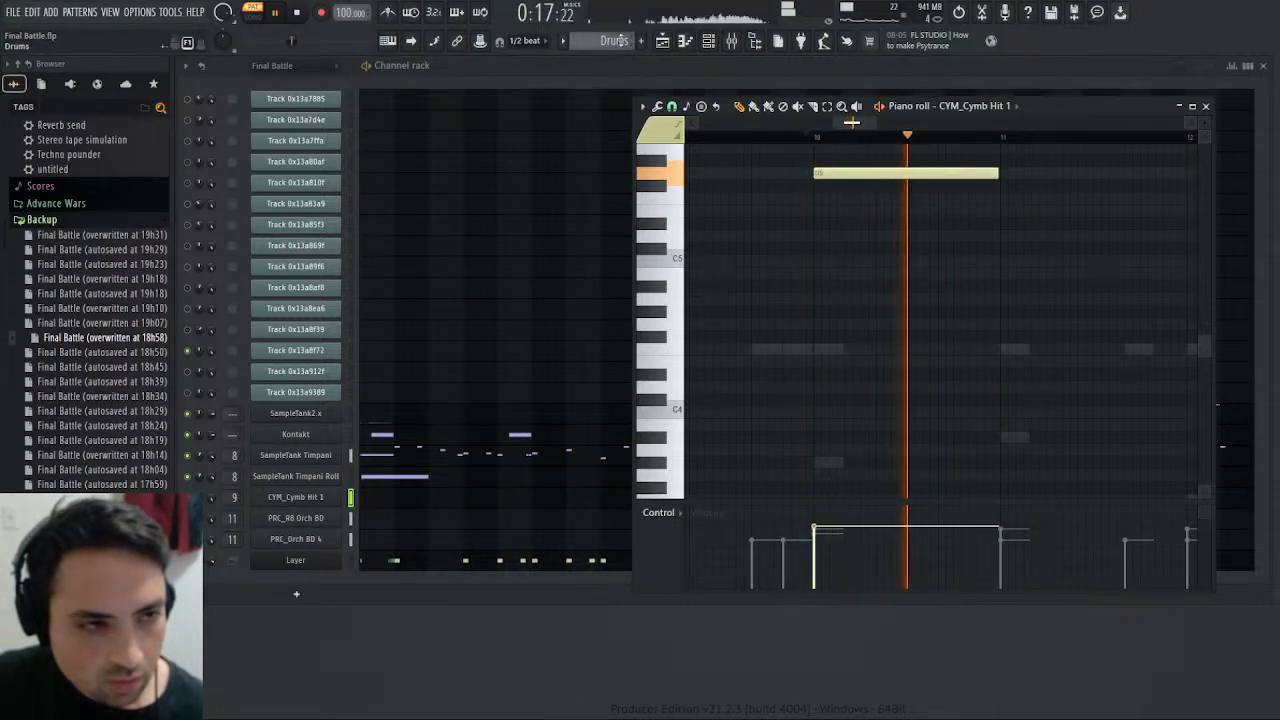
scroll(617, 41, "up", 1)
left_click(815, 137)
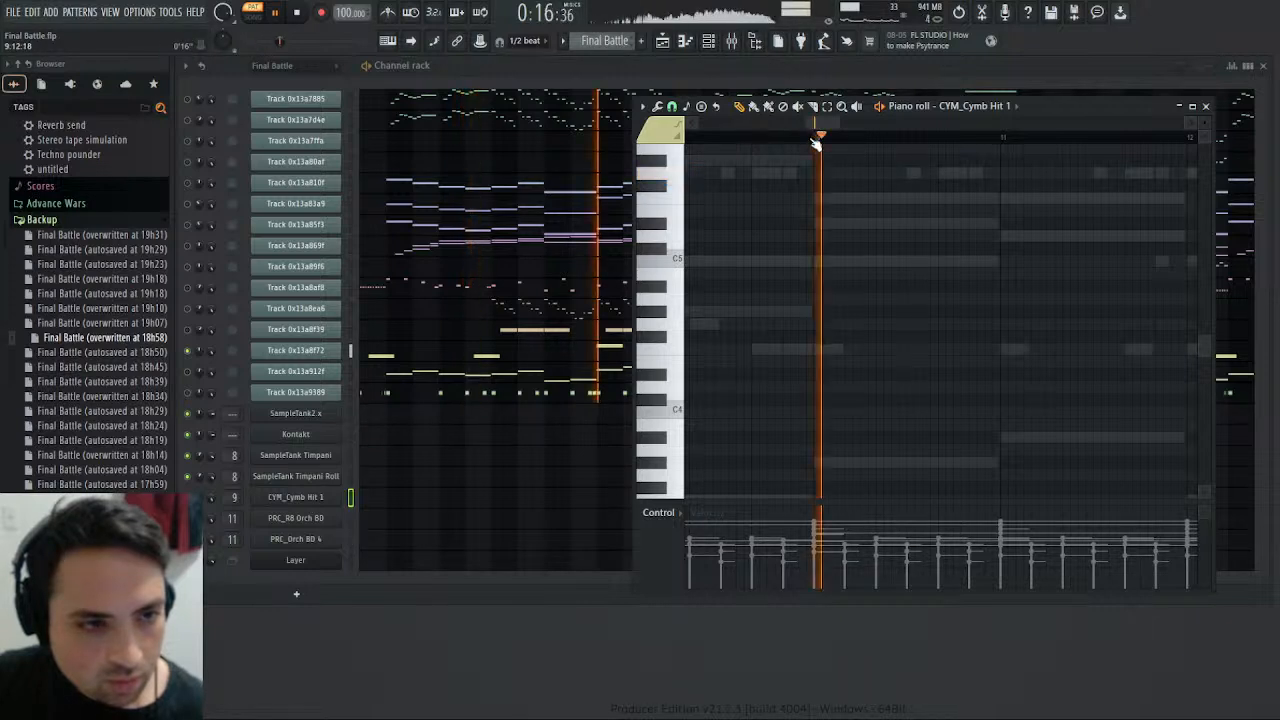
left_click(816, 138)
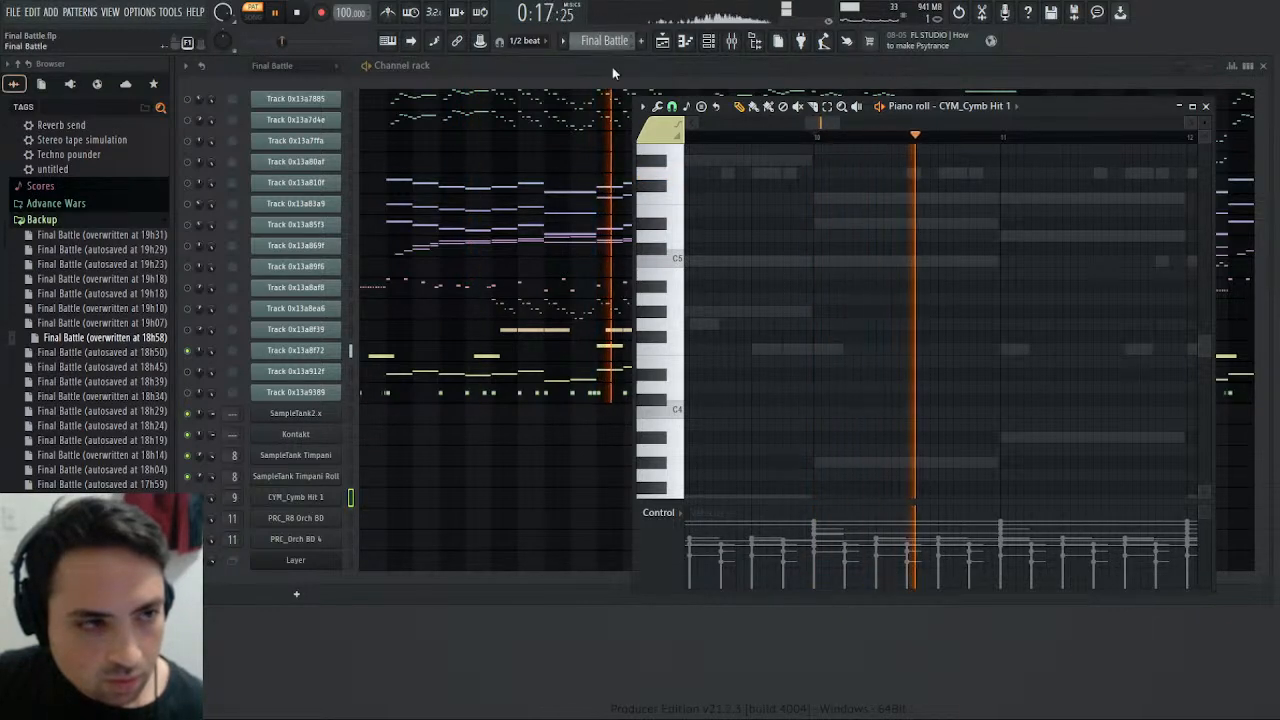
scroll(612, 41, "down", 1)
left_click(807, 133)
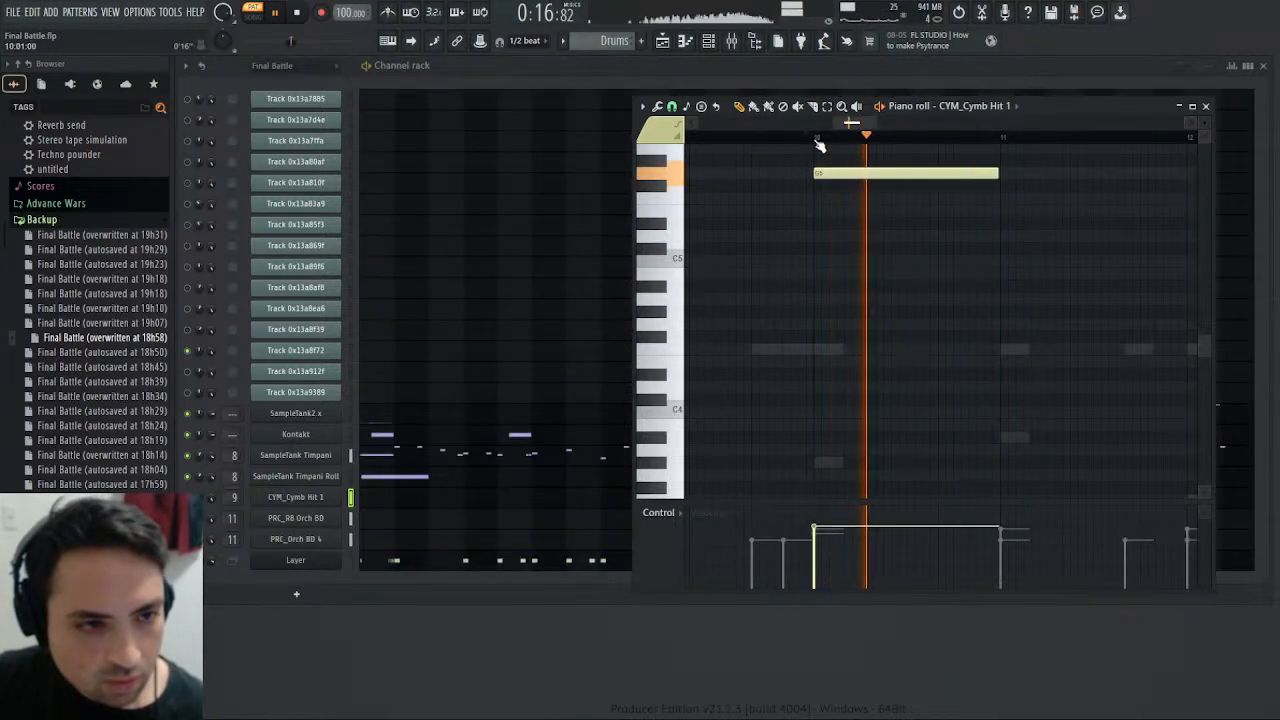
- Lower the CYM_Cymb Hit 1 note at bar 10 to F5 and check it against the Final Battle pattern
left_click_drag(839, 172, 826, 225)
left_click(817, 138)
left_click(817, 138)
left_click(817, 138)
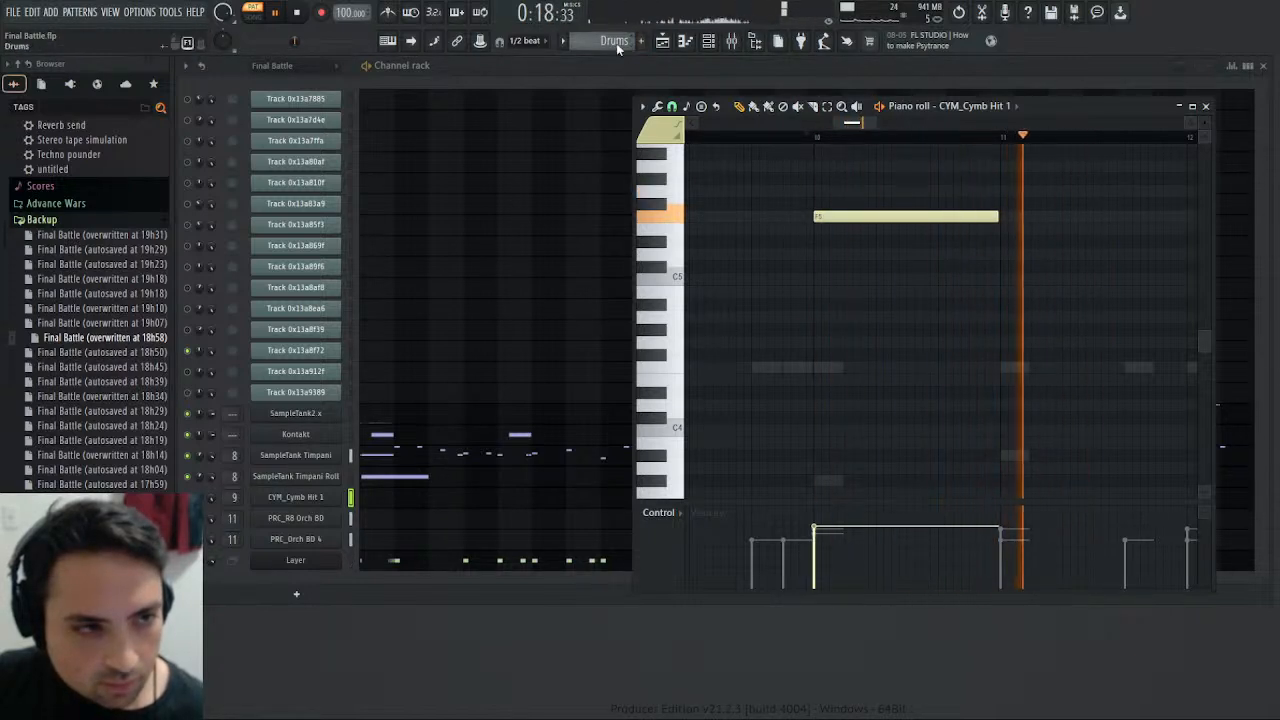
scroll(618, 42, "up", 1)
left_click(823, 137)
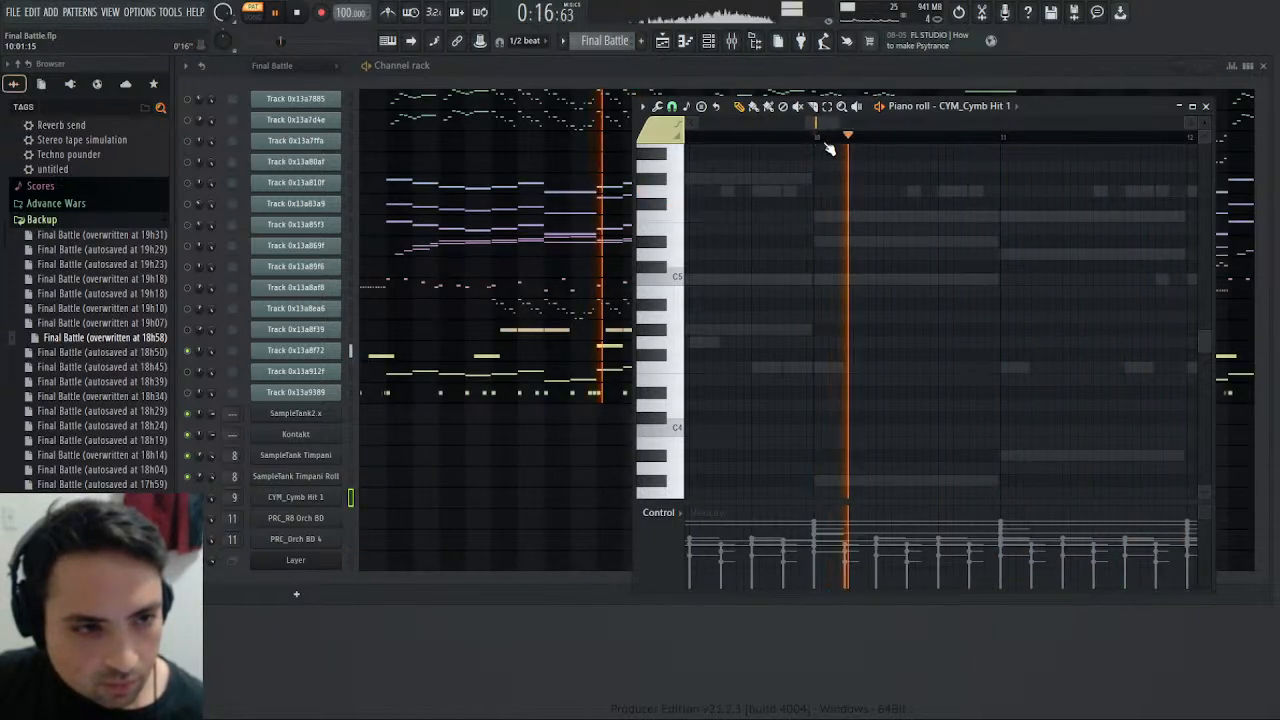
scroll(618, 42, "down", 1)
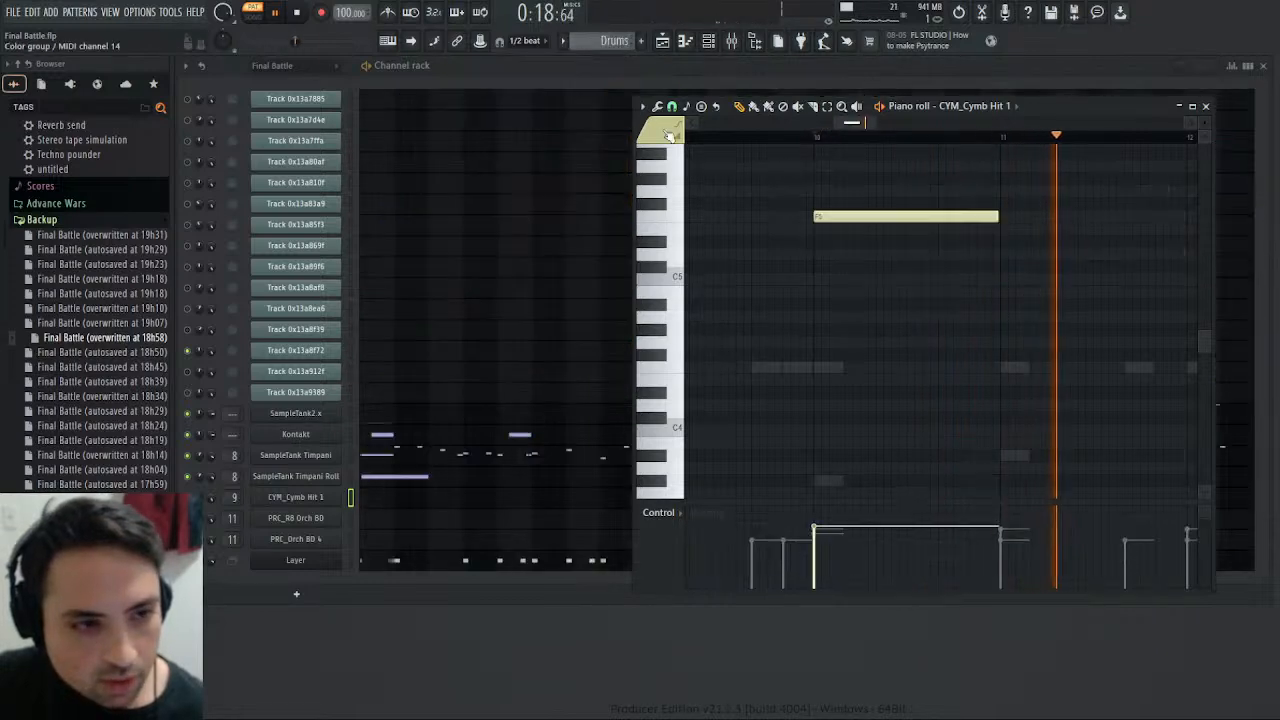
- Add the Saturation Knob effect to slot 5 of the Crash mixer track
left_click(815, 138)
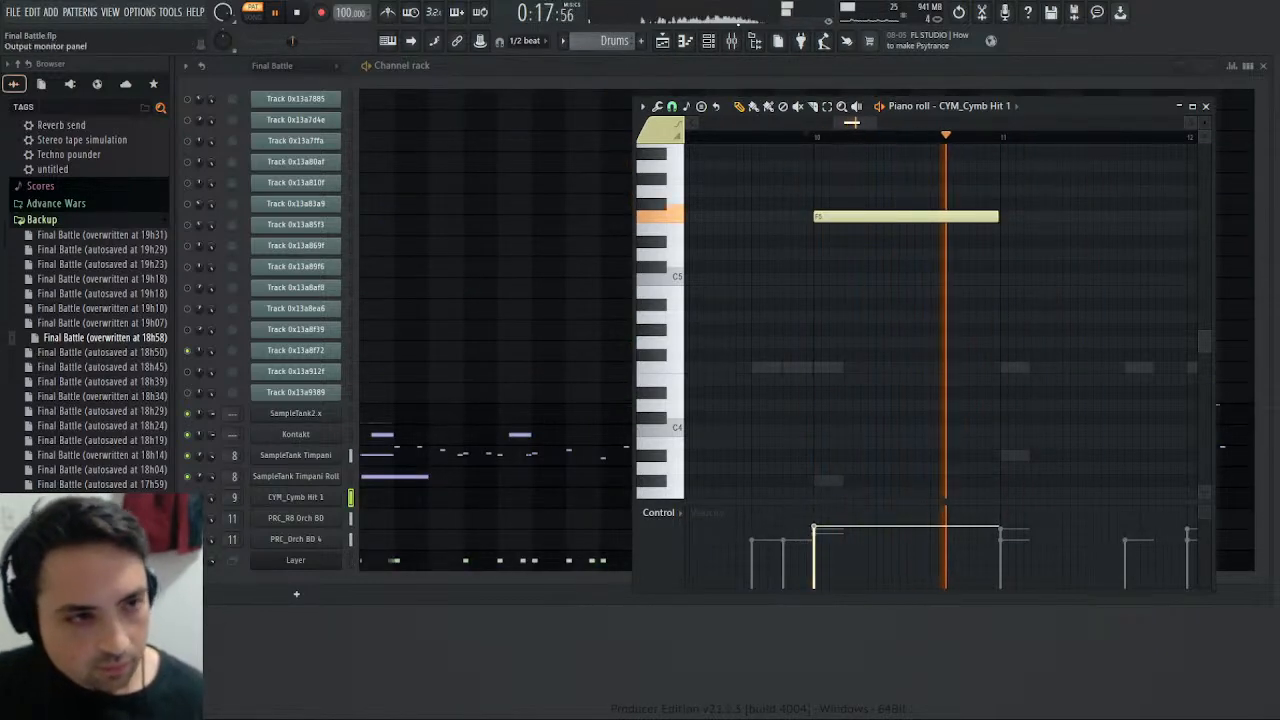
left_click(731, 41)
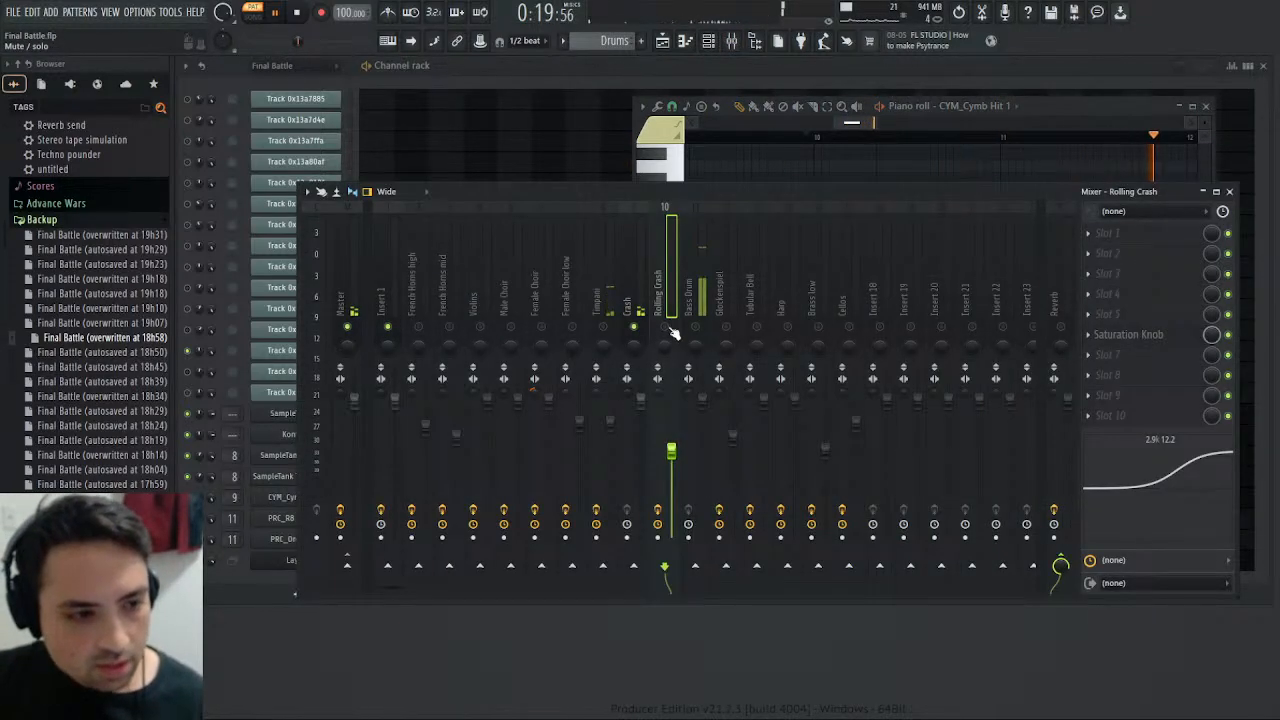
left_click(630, 305)
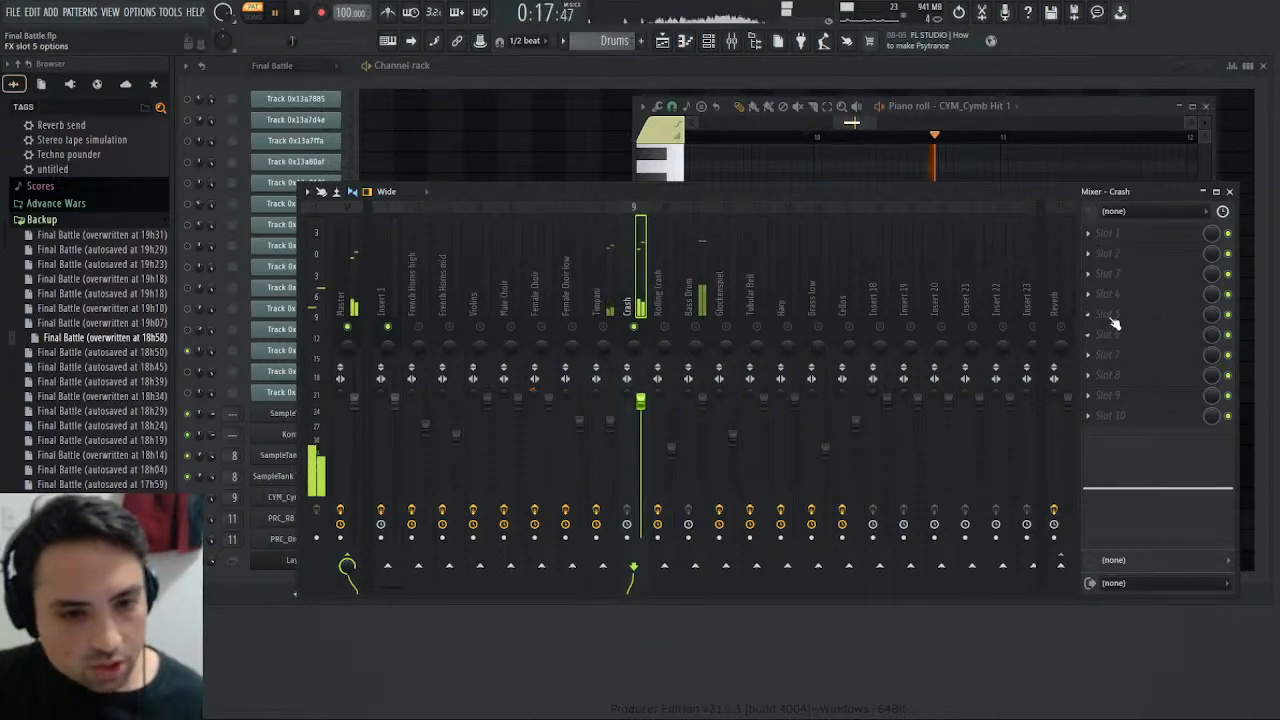
left_click(870, 498)
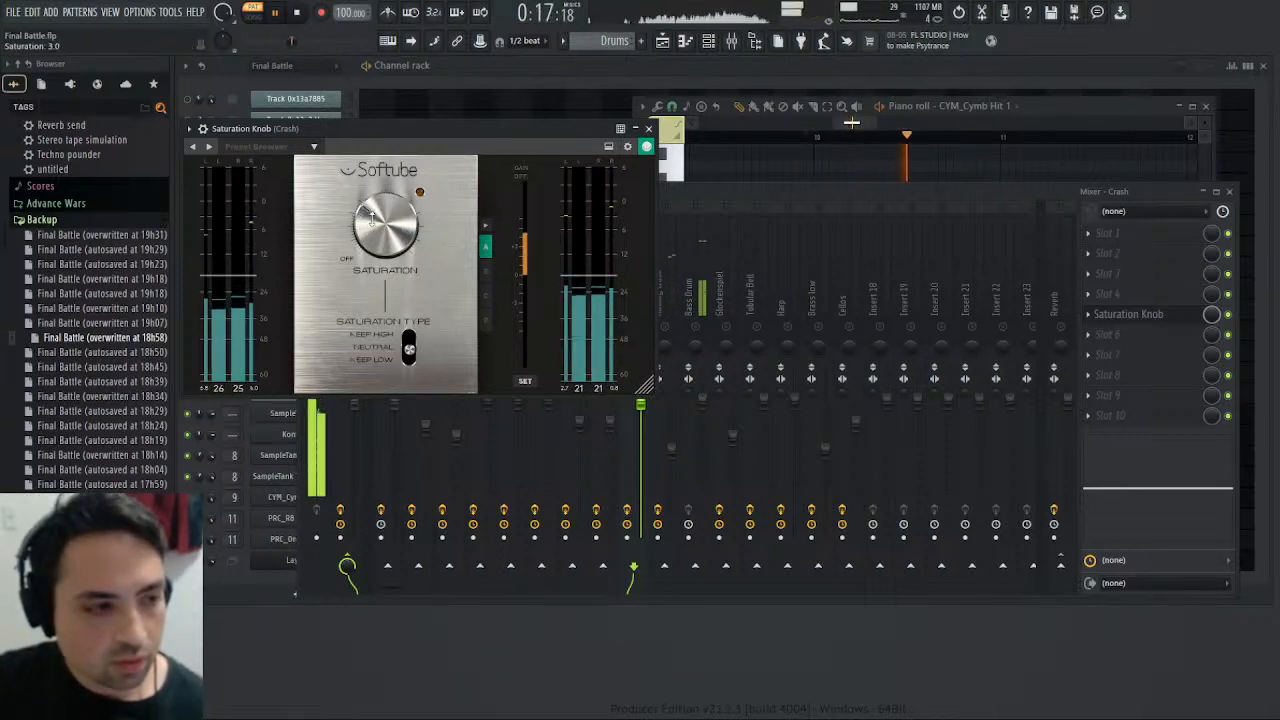
- Raise the Crash track's saturation to about 4.1 while replaying the cymbal in the Drums pattern
key("space")
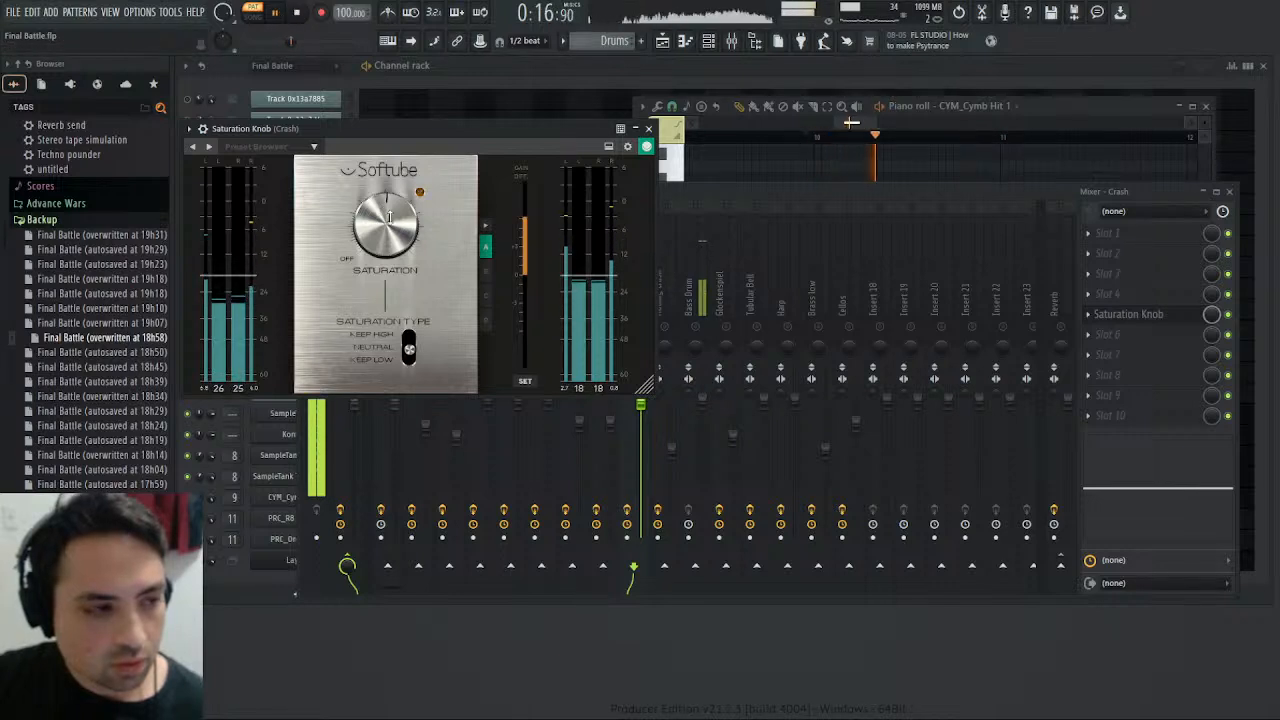
left_click(298, 18)
left_click(279, 15)
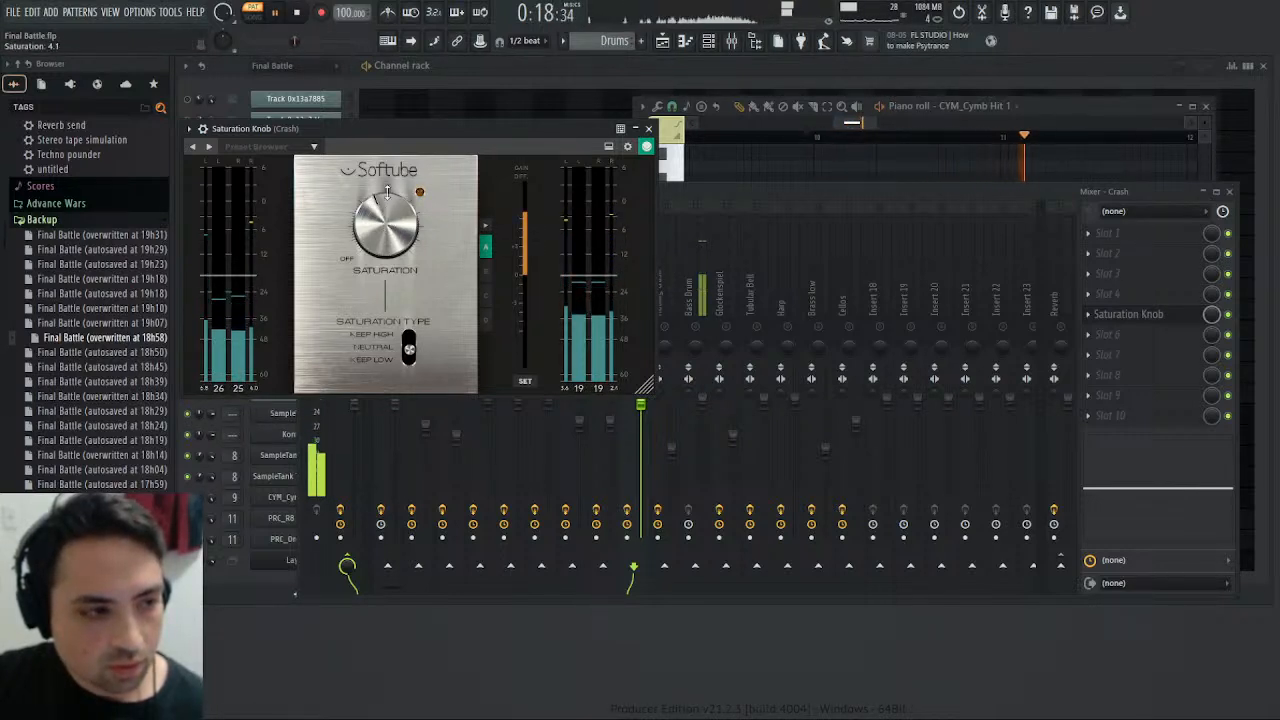
left_click(298, 18)
left_click(279, 15)
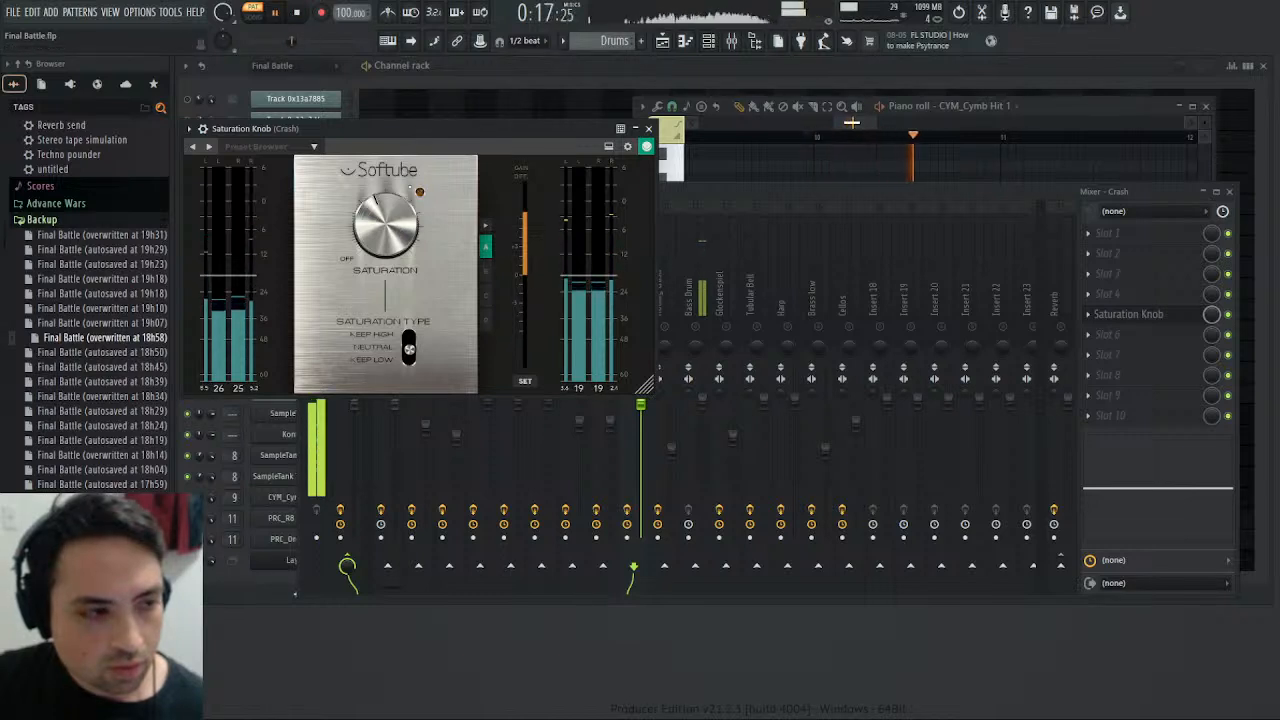
left_click(279, 15)
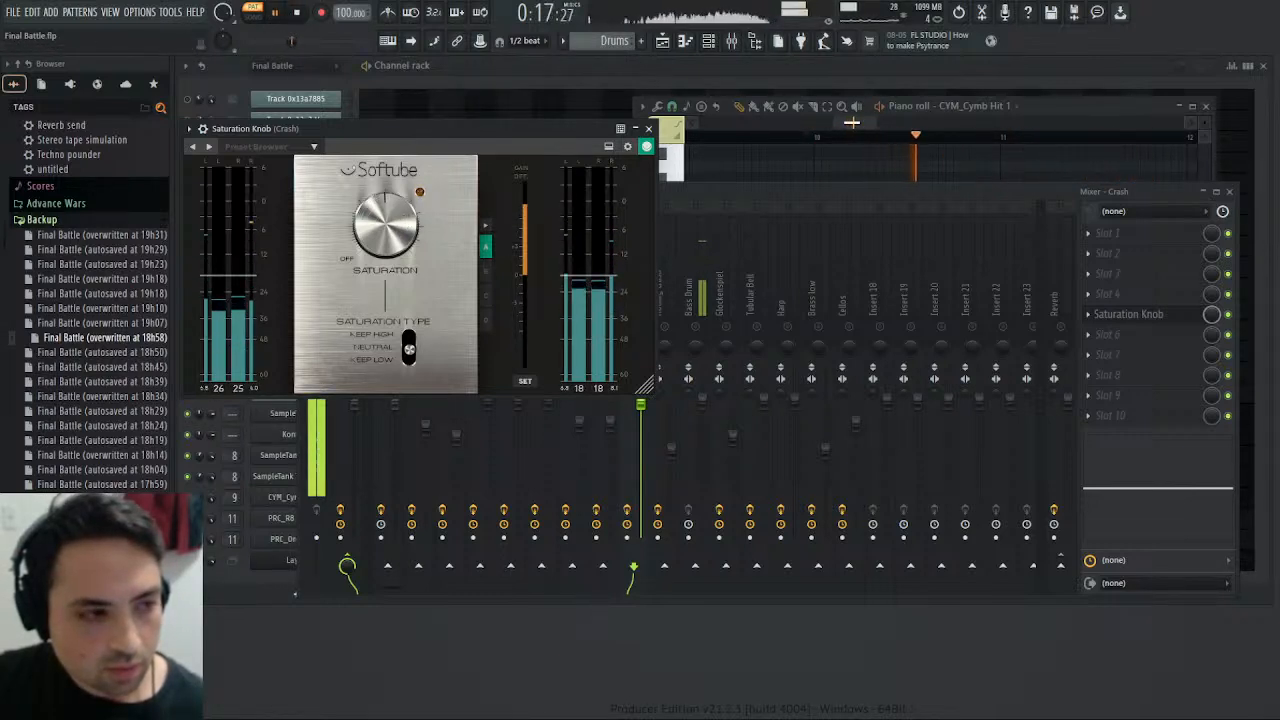
- Compare the saturated crash at bar 10 of the Drums pattern with the Final Battle pattern by ear
scroll(608, 40, "up", 2)
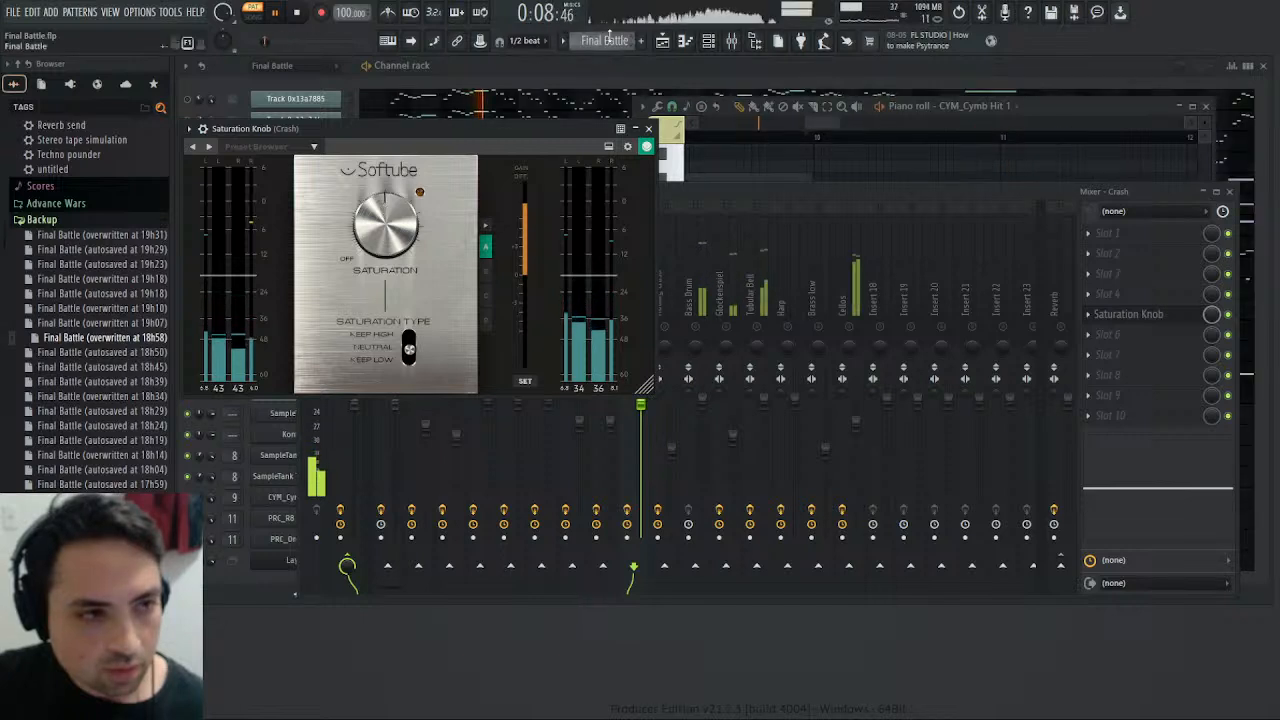
left_click(818, 121)
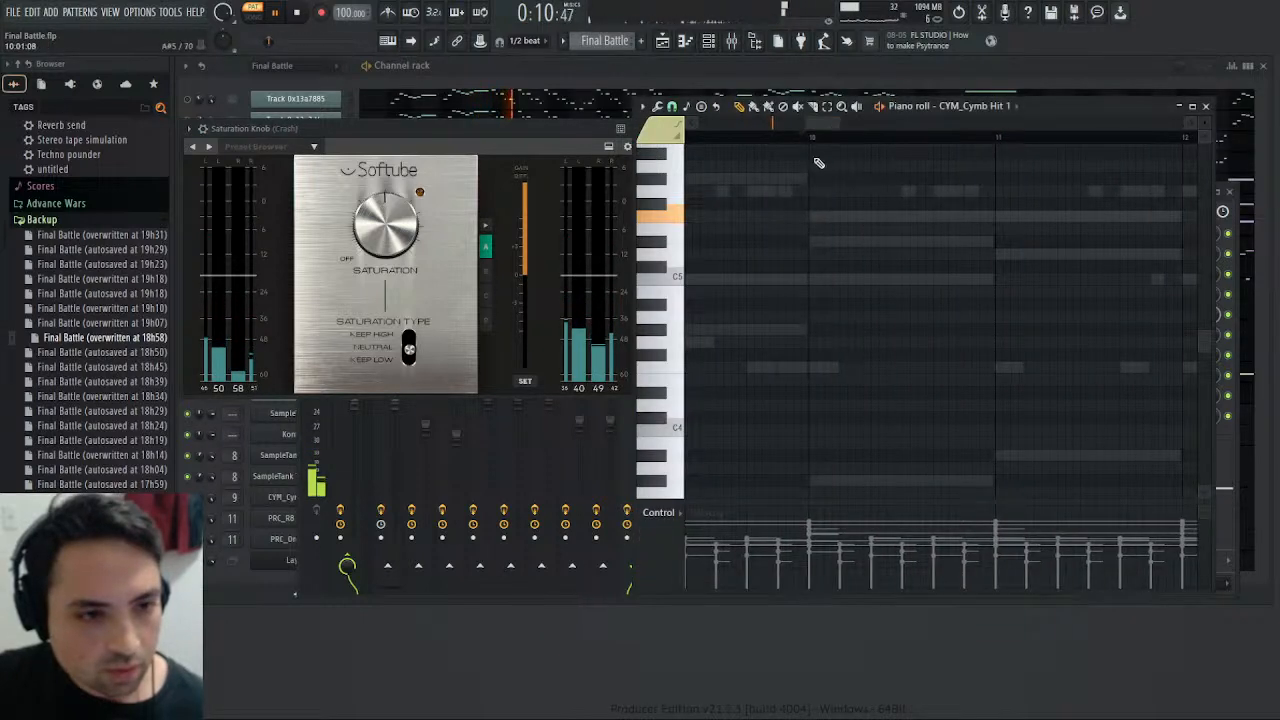
left_click(811, 140)
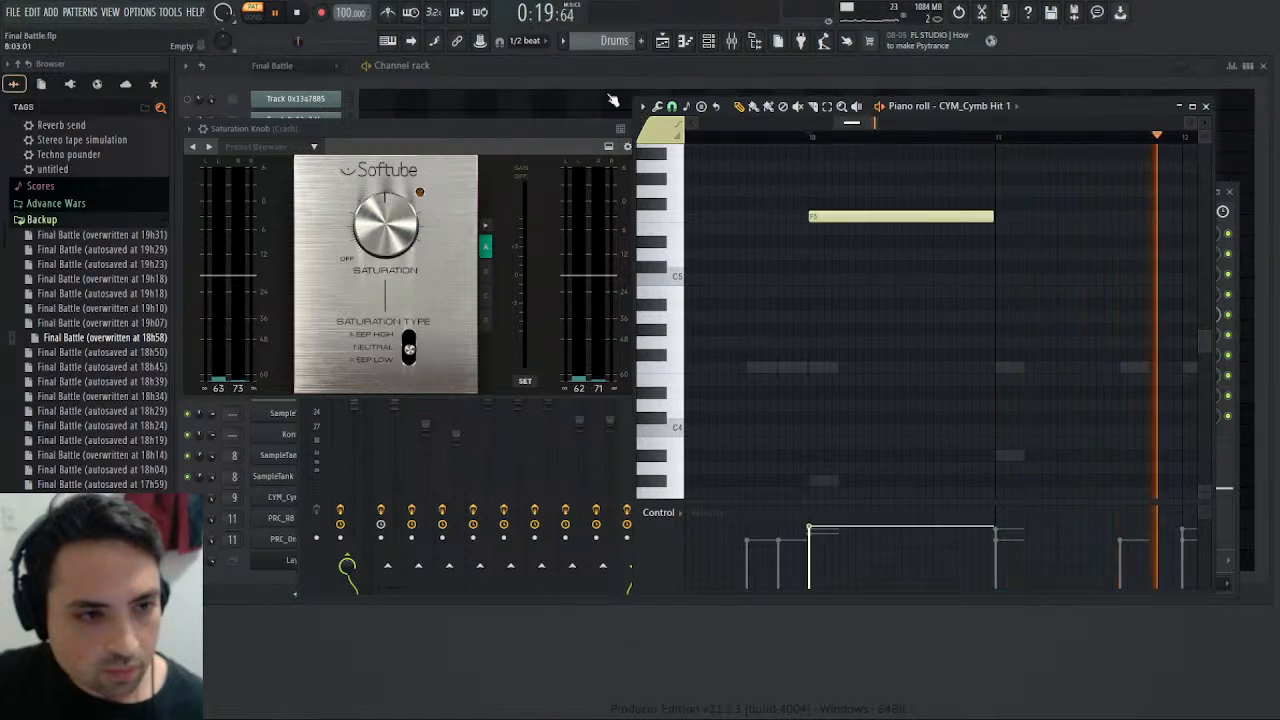
left_click(813, 138)
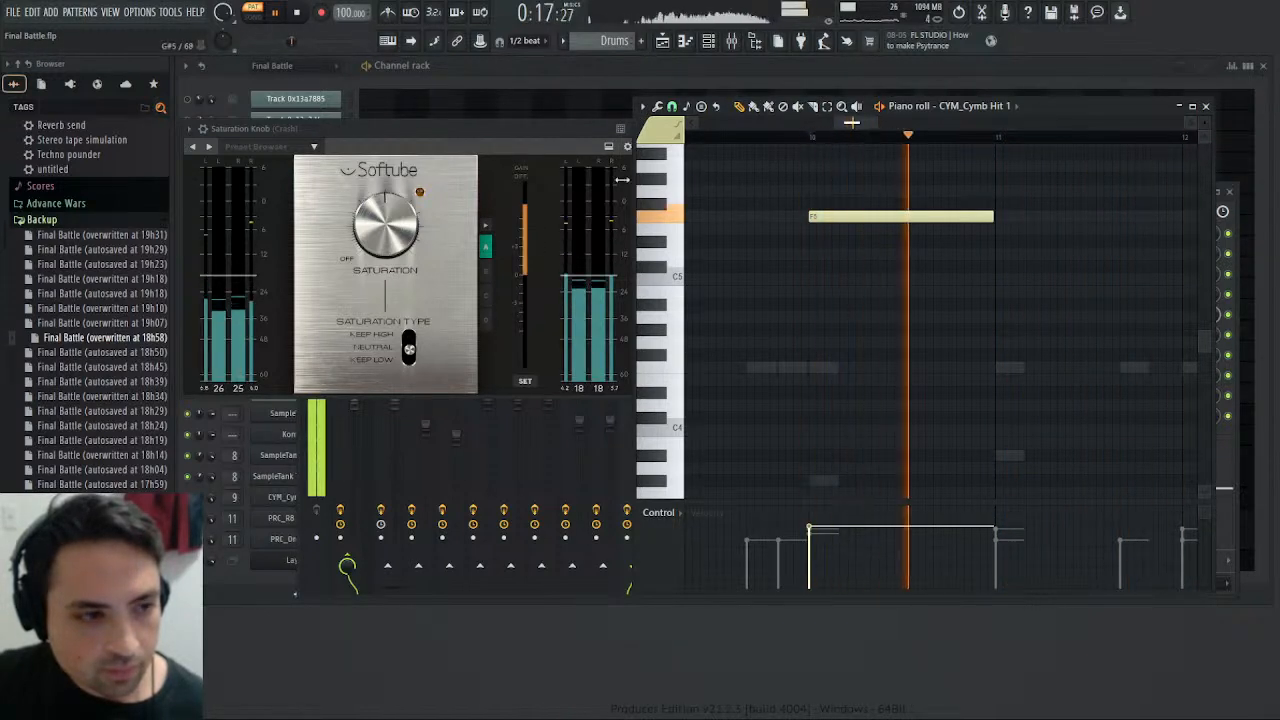
- Close the saturation plugin and cut the low shelf of the Crash track's EQ to -5.2 dB at about 1.2 kHz, checking it in playback
left_click(624, 147)
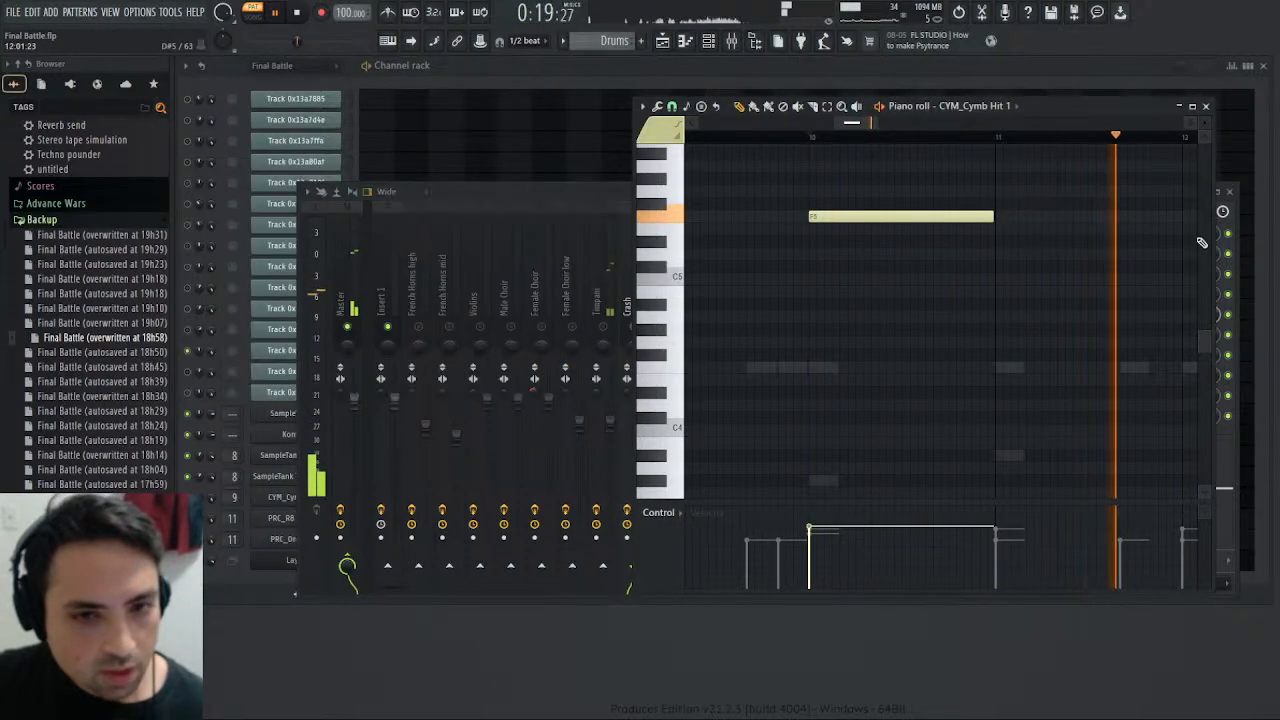
left_click(1240, 220)
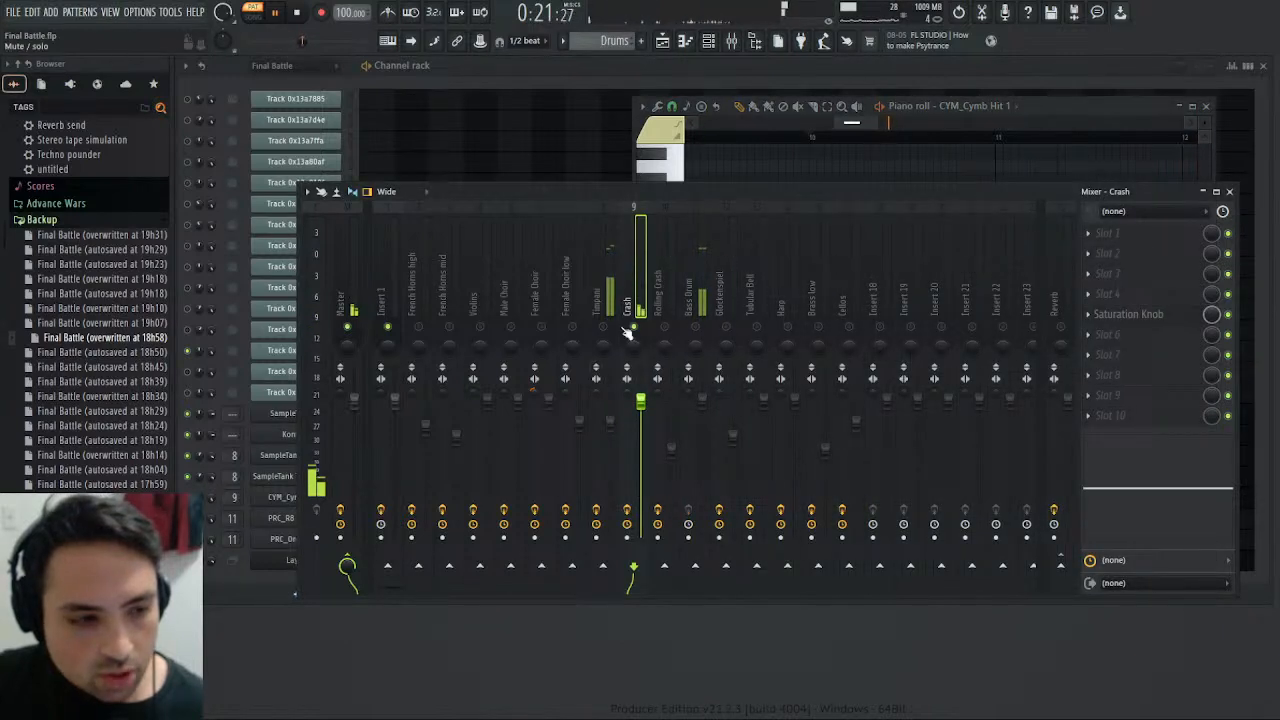
left_click_drag(1105, 486, 1140, 500)
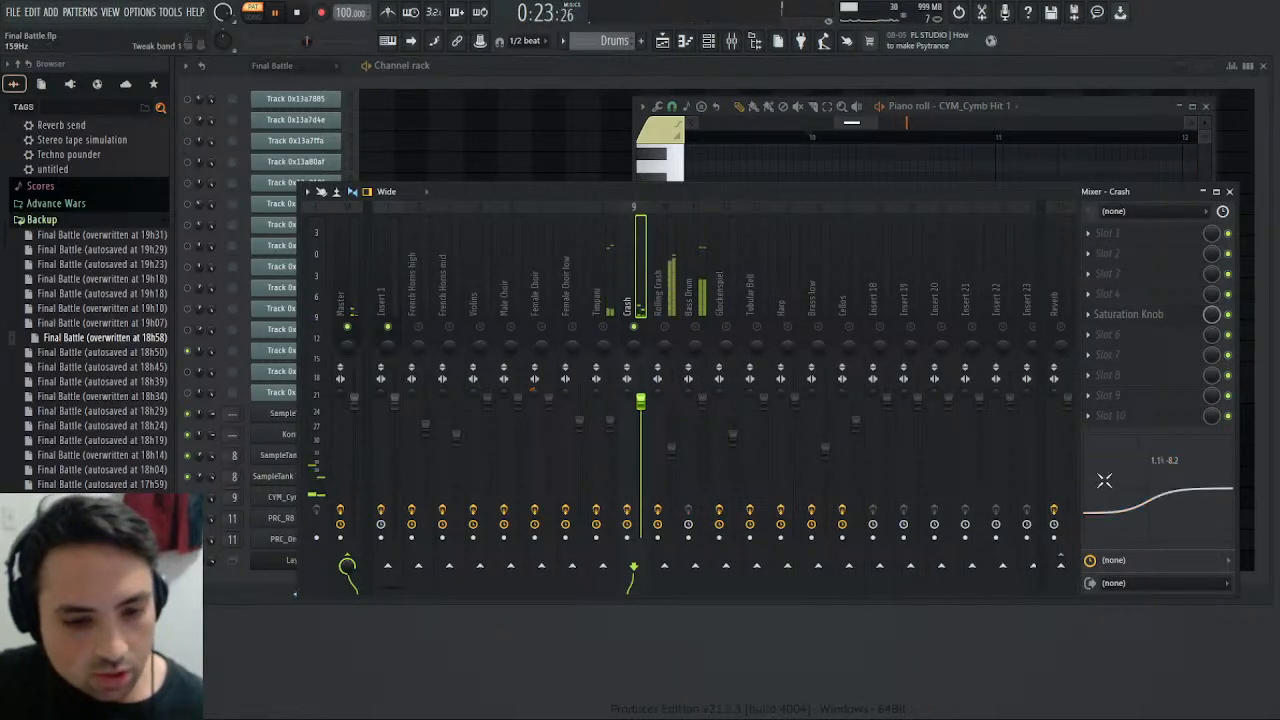
left_click(297, 13)
left_click(278, 12)
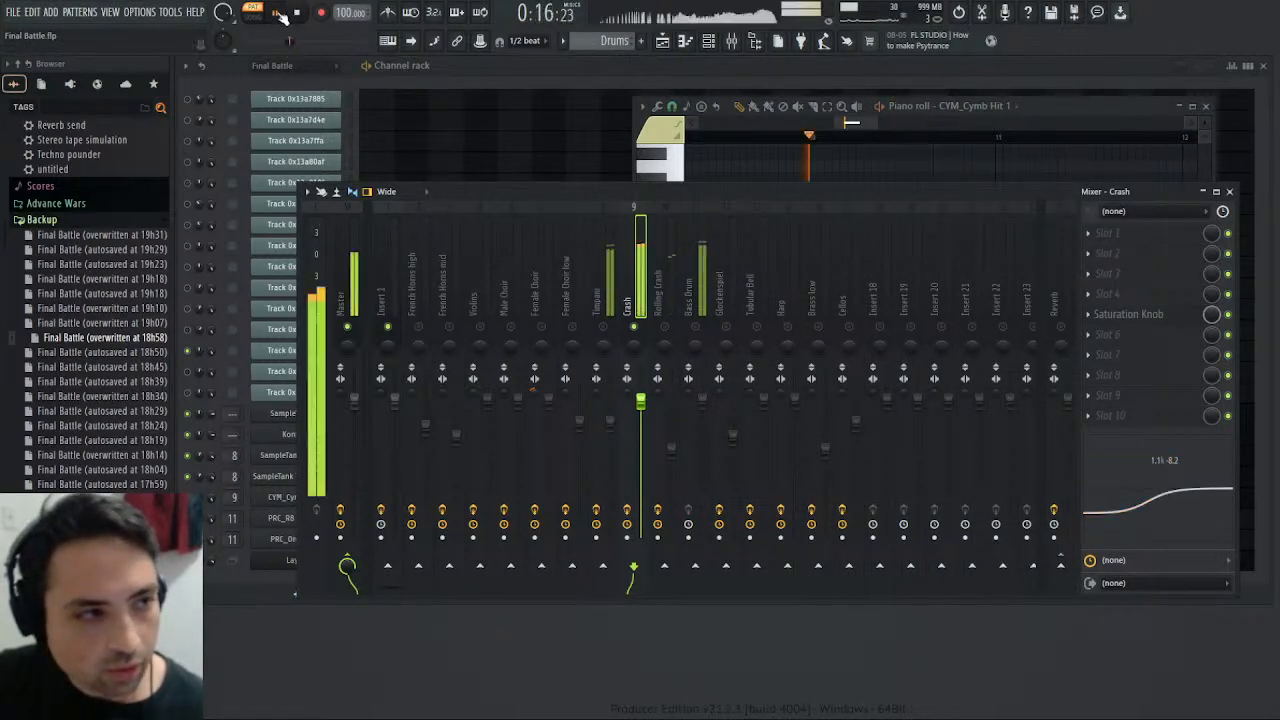
left_click_drag(1148, 508, 1153, 501)
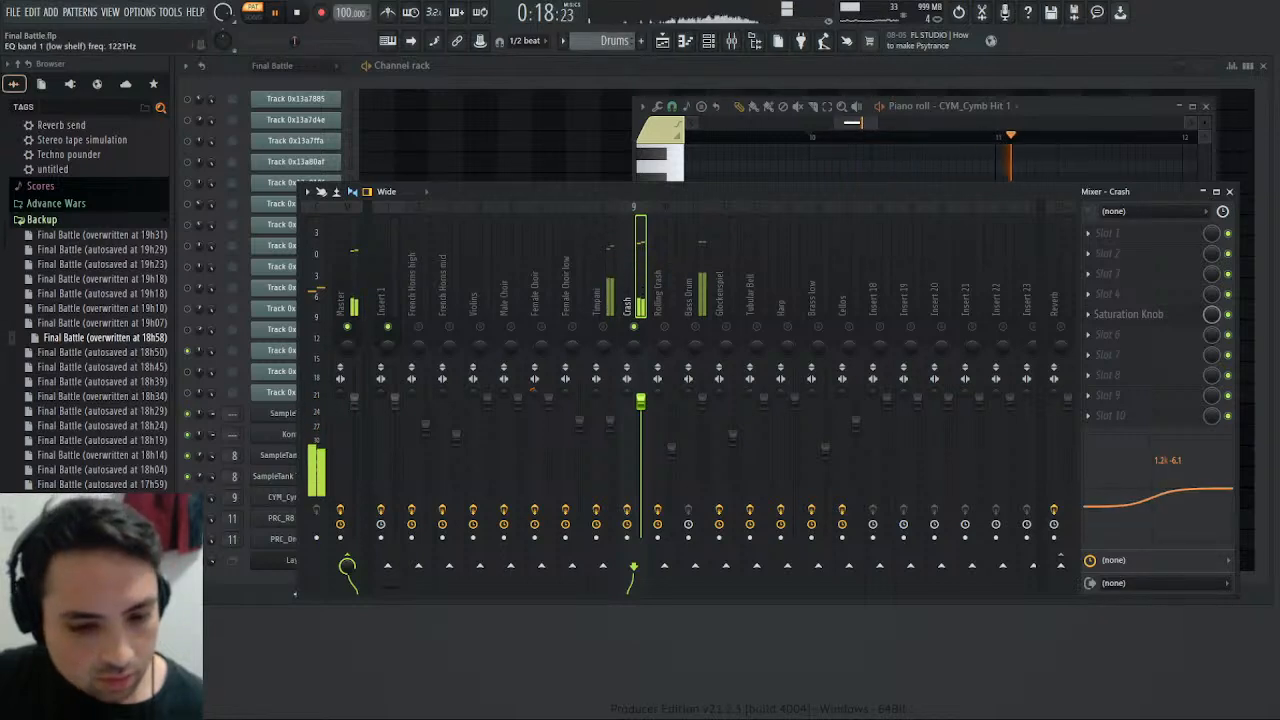
left_click(279, 13)
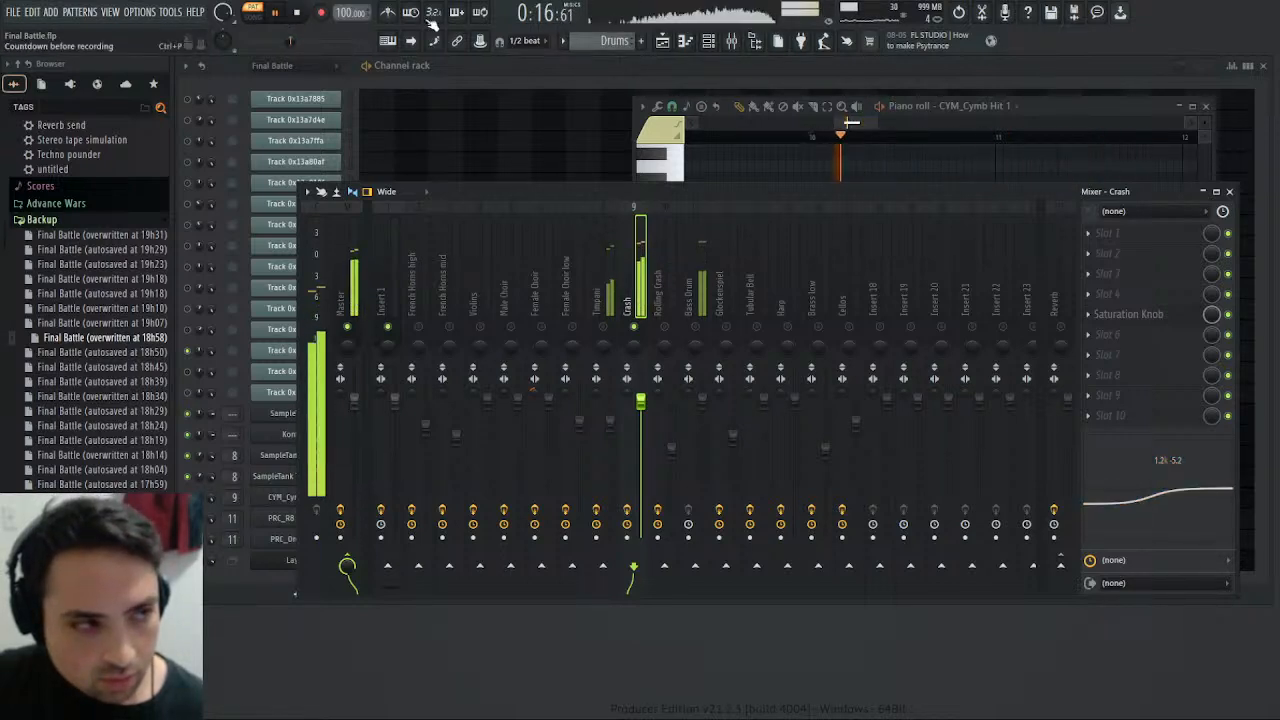
- Compare the equalized crash at bar 10 of the Drums pattern with the original in the Final Battle pattern
left_click_drag(626, 45, 626, 56)
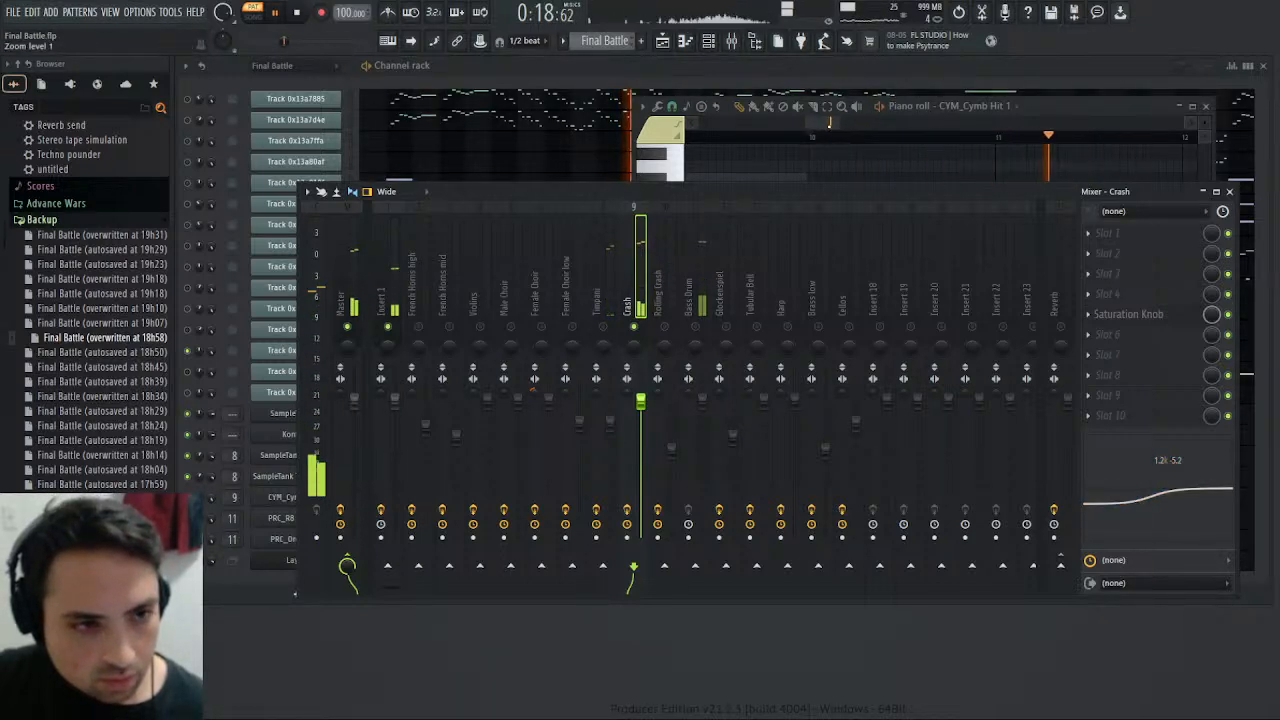
key("F7")
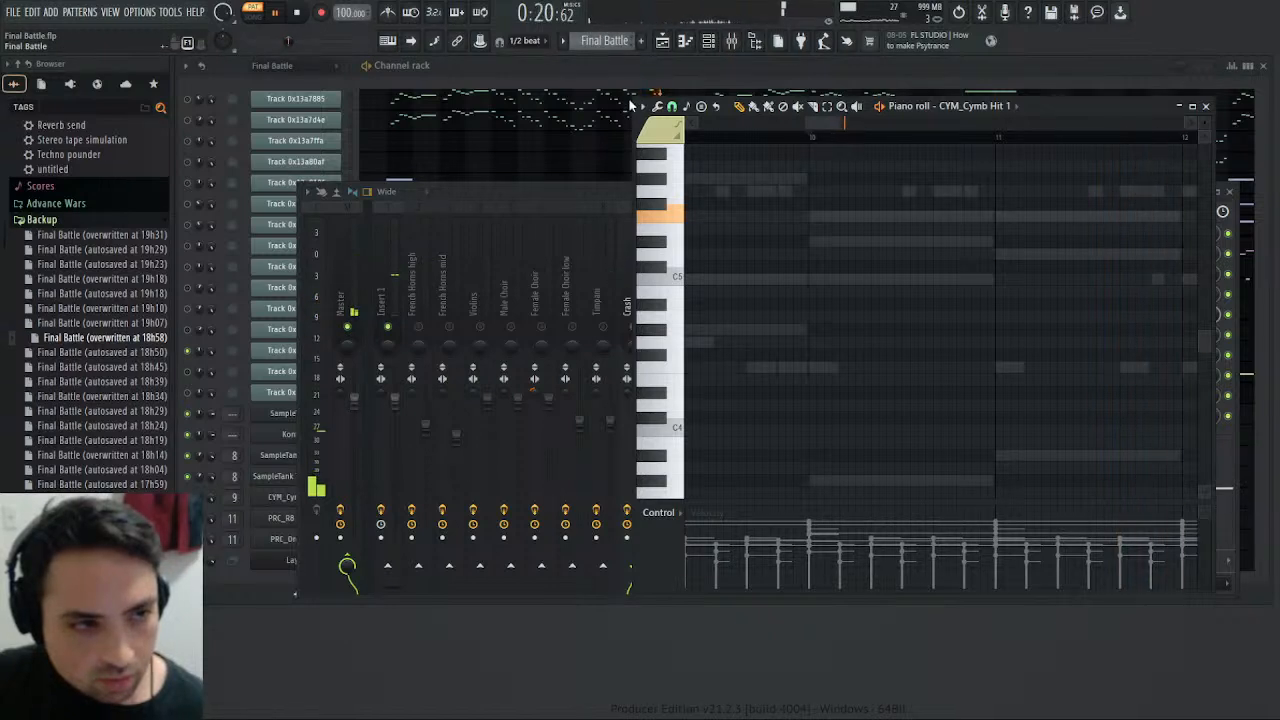
key("KP_Add")
left_click(817, 134)
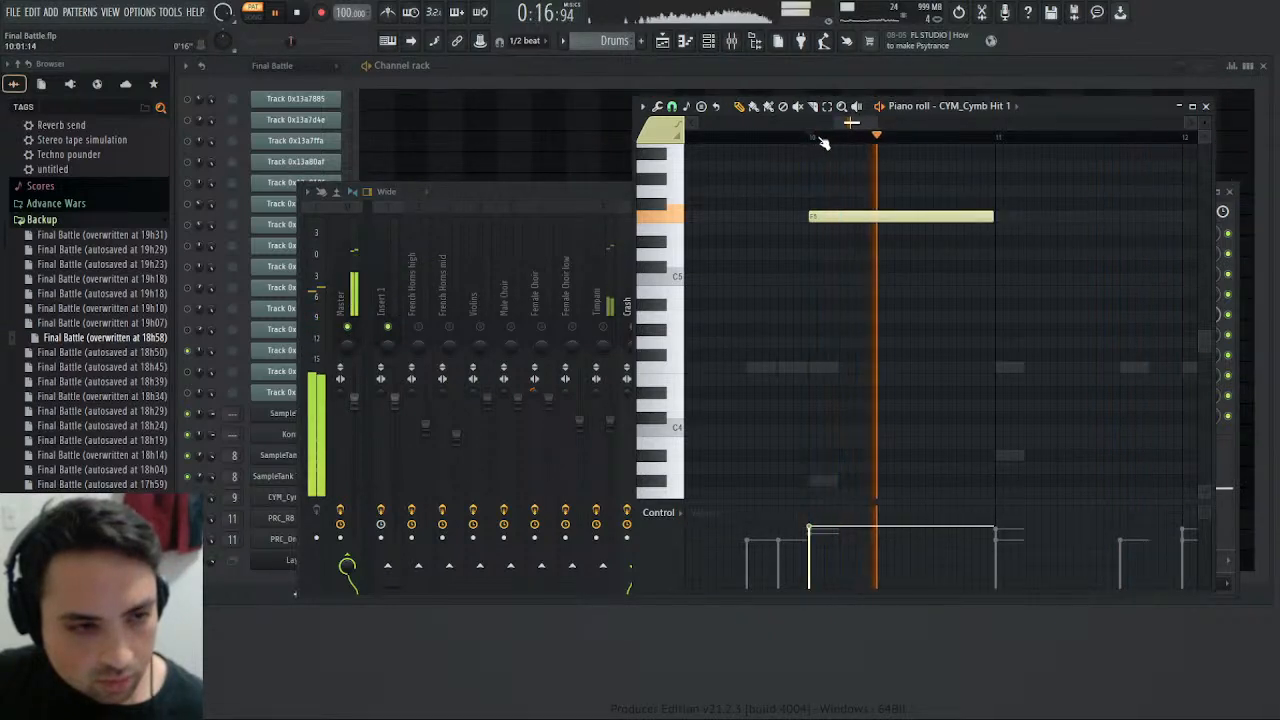
- Close the piano roll, route the Crash mixer track to Reverb instead of Master, and replay the Drums pattern
left_click(1207, 106)
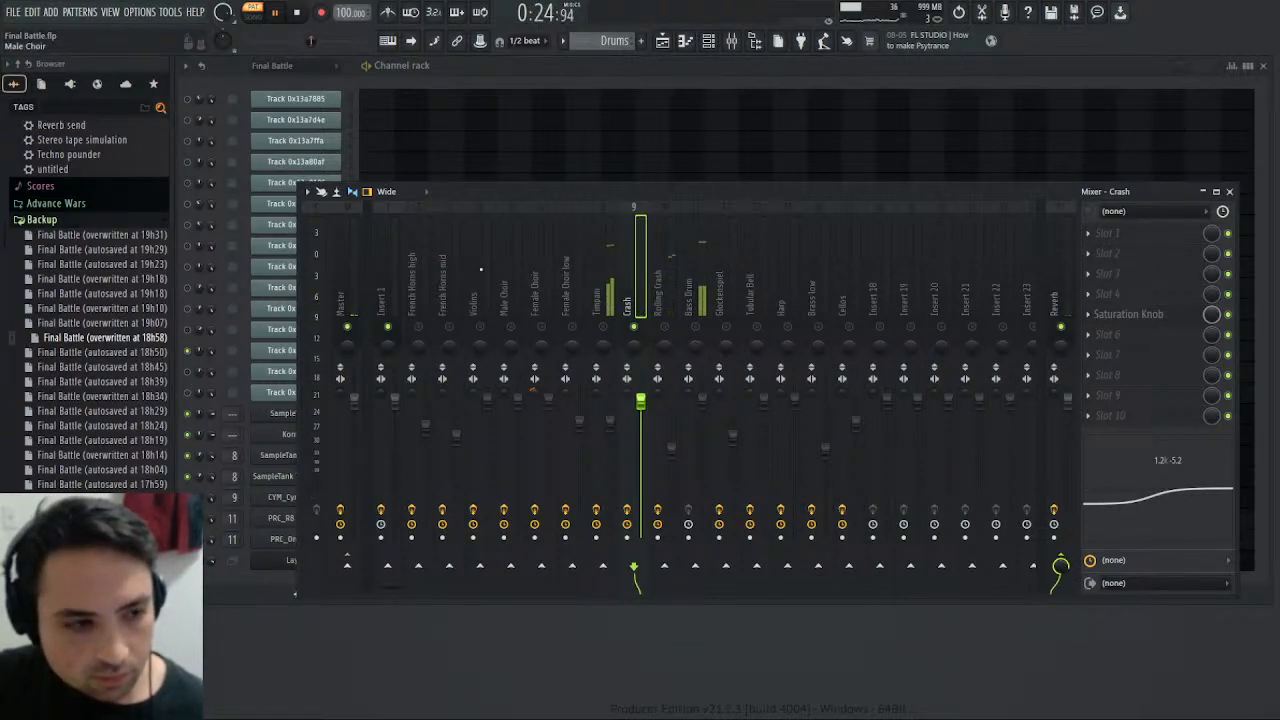
left_click(310, 12)
left_click(285, 16)
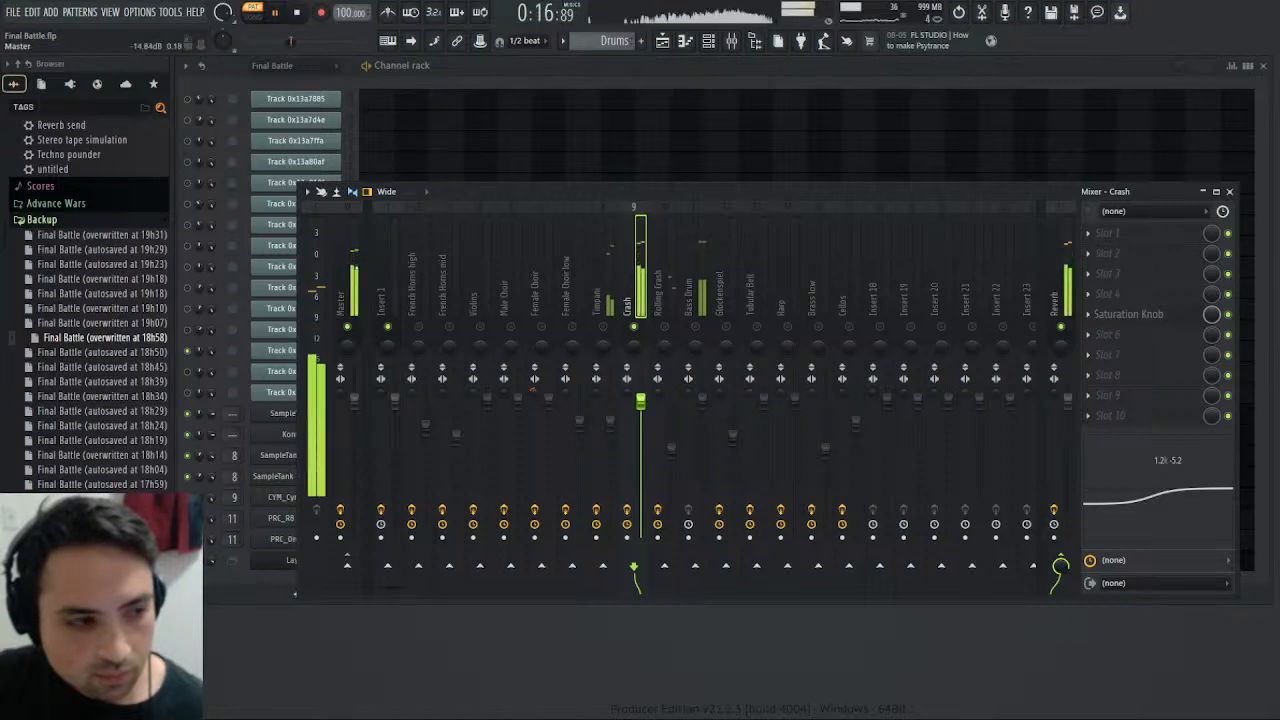
- Lower the Crash track's volume fader to 90% and check its level by replaying the Drums pattern
left_click(358, 275)
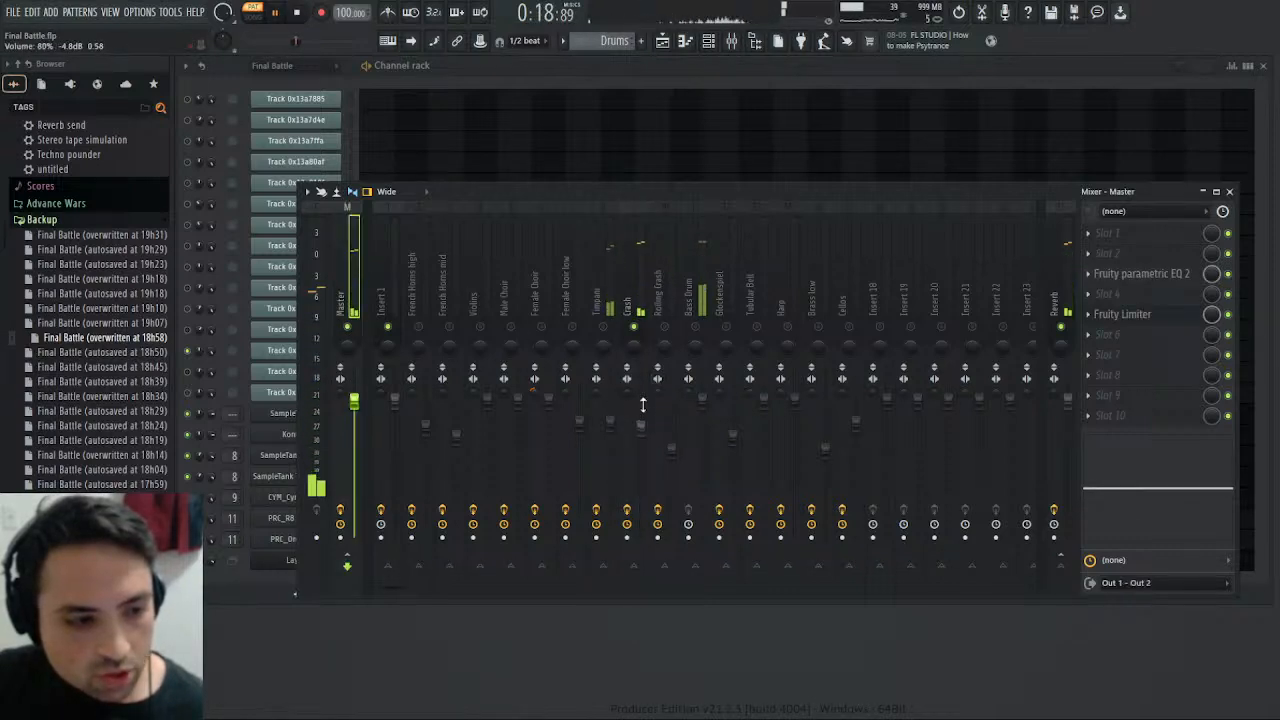
left_click(299, 12)
left_click(287, 15)
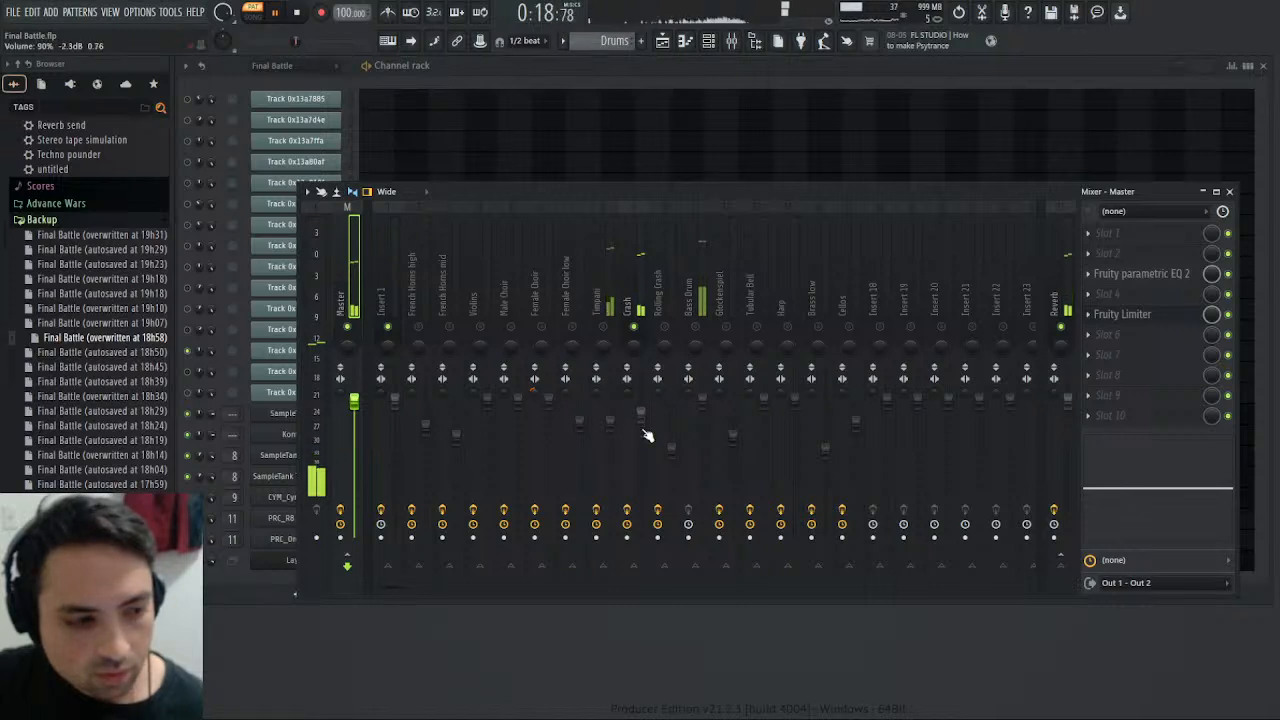
left_click(298, 12)
left_click(289, 14)
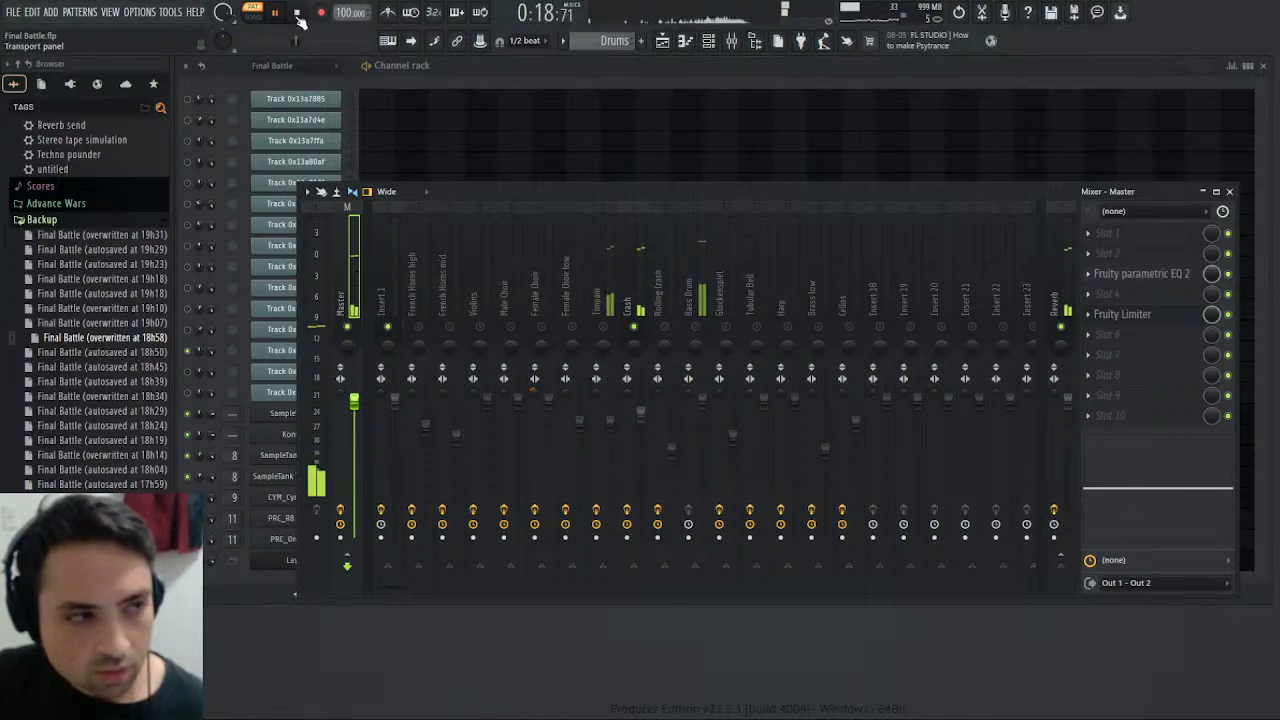
left_click(297, 13)
left_click(283, 15)
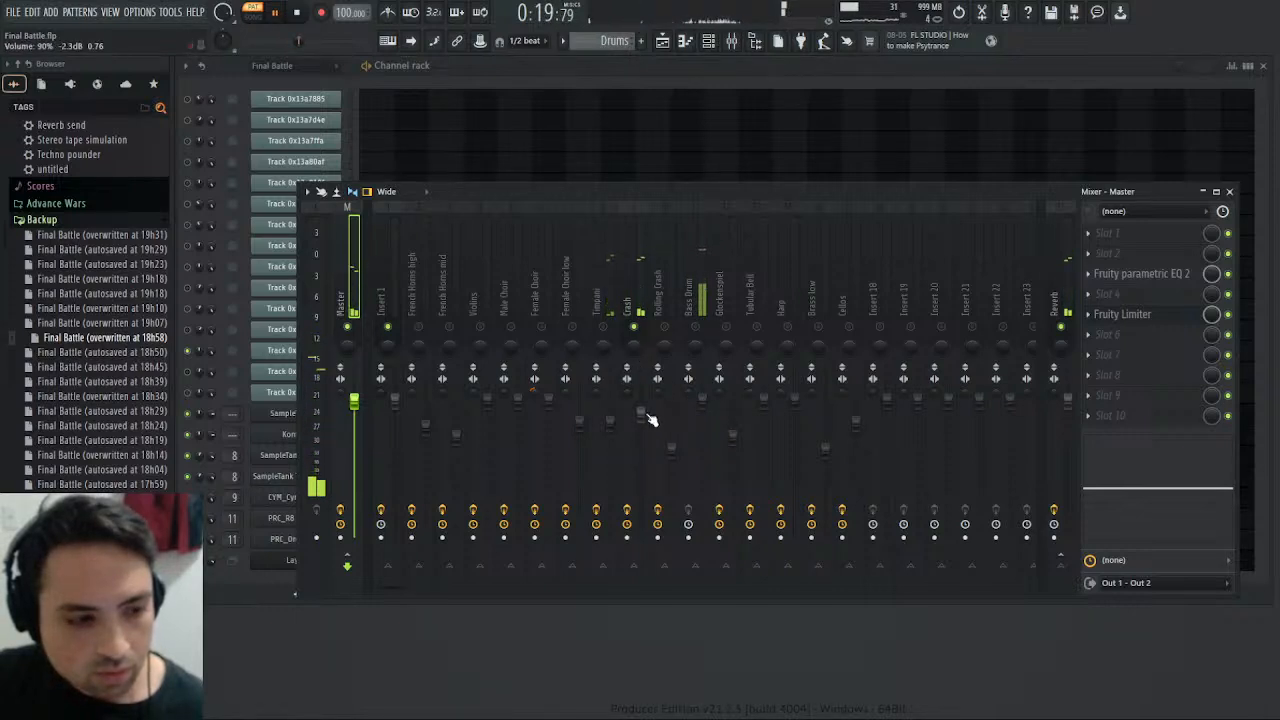
left_click(278, 13)
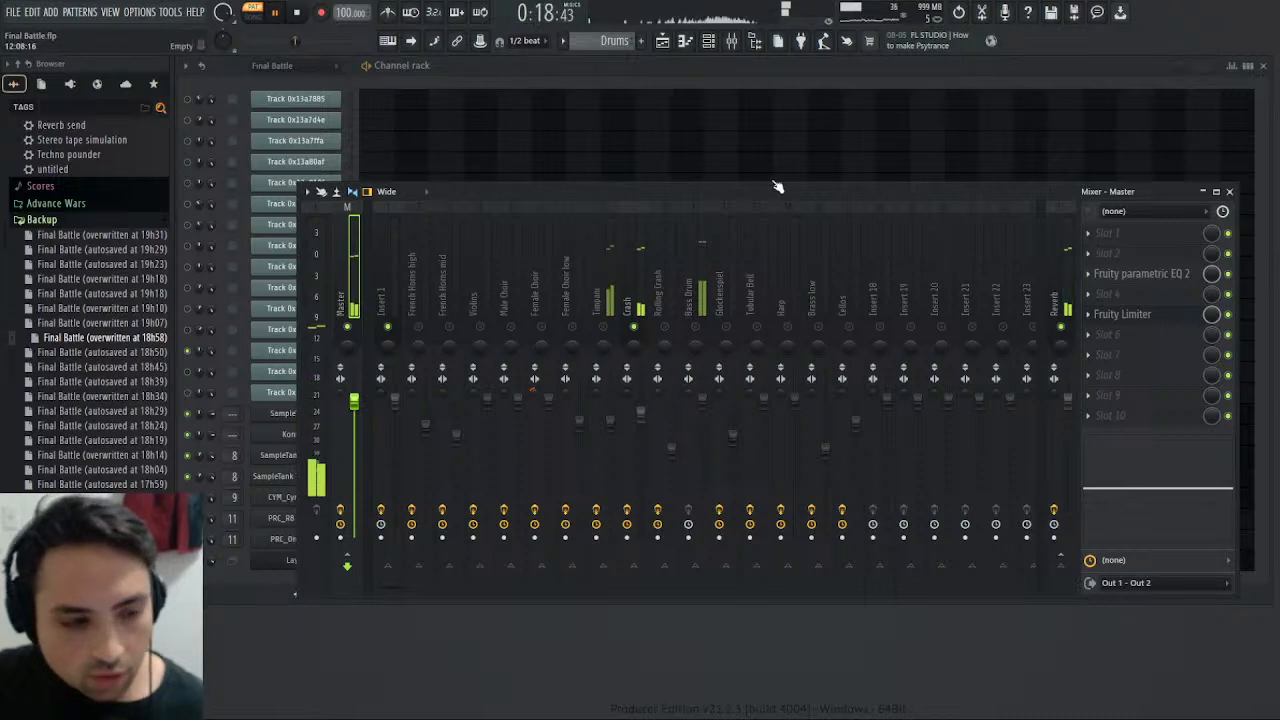
- Solo the Bass Drum mixer track and enable only Track 0x13a9389 among the original tracks in the Final Battle pattern
left_click(700, 332)
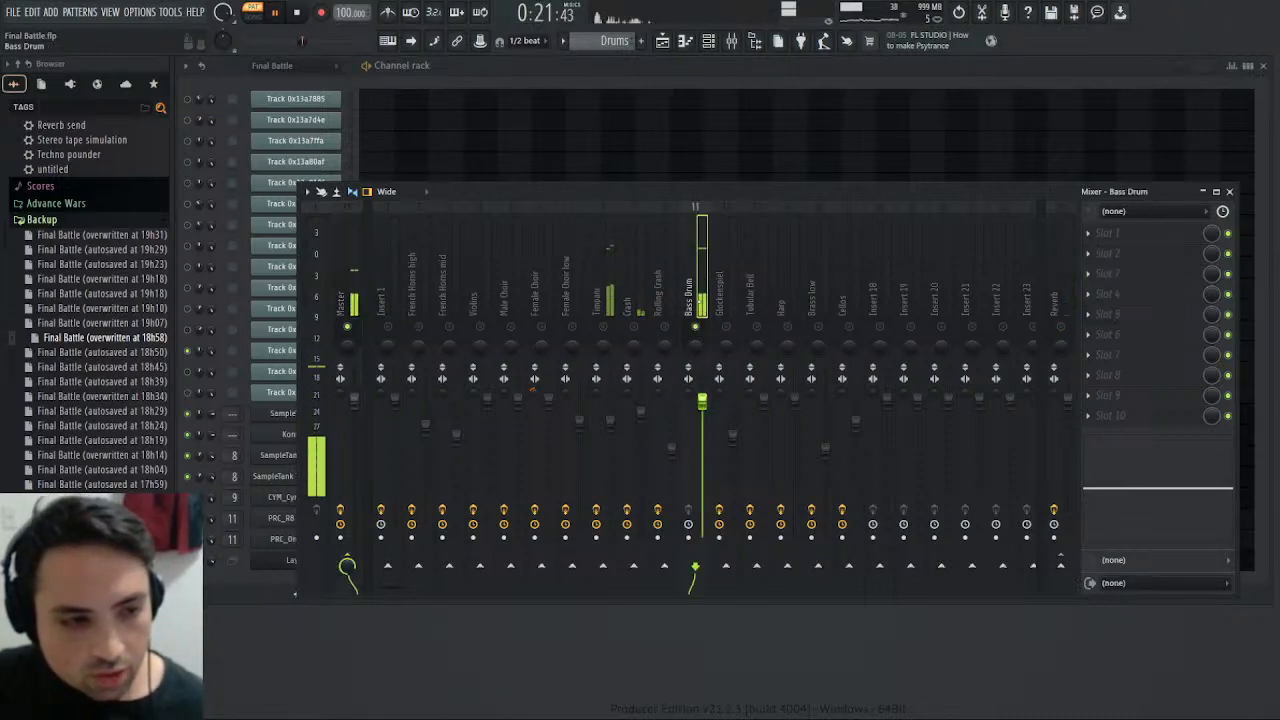
left_click(1225, 192)
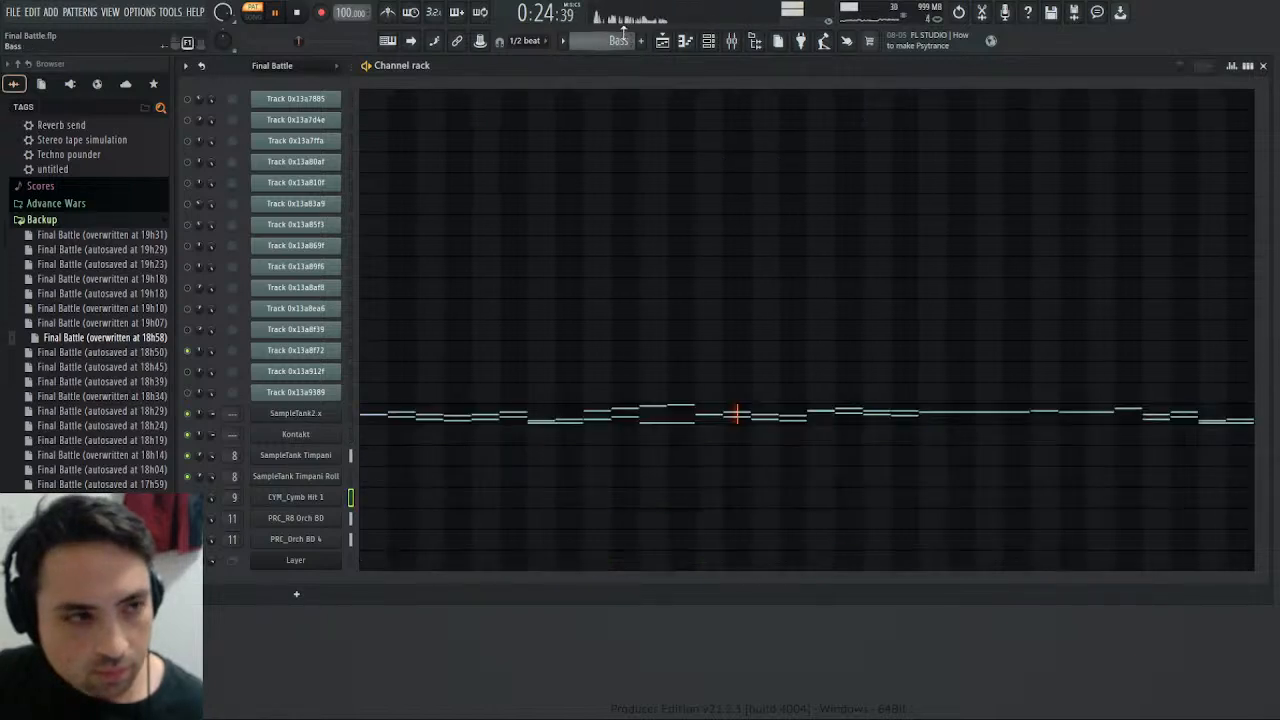
scroll(624, 35, "up", 1)
left_click(188, 393)
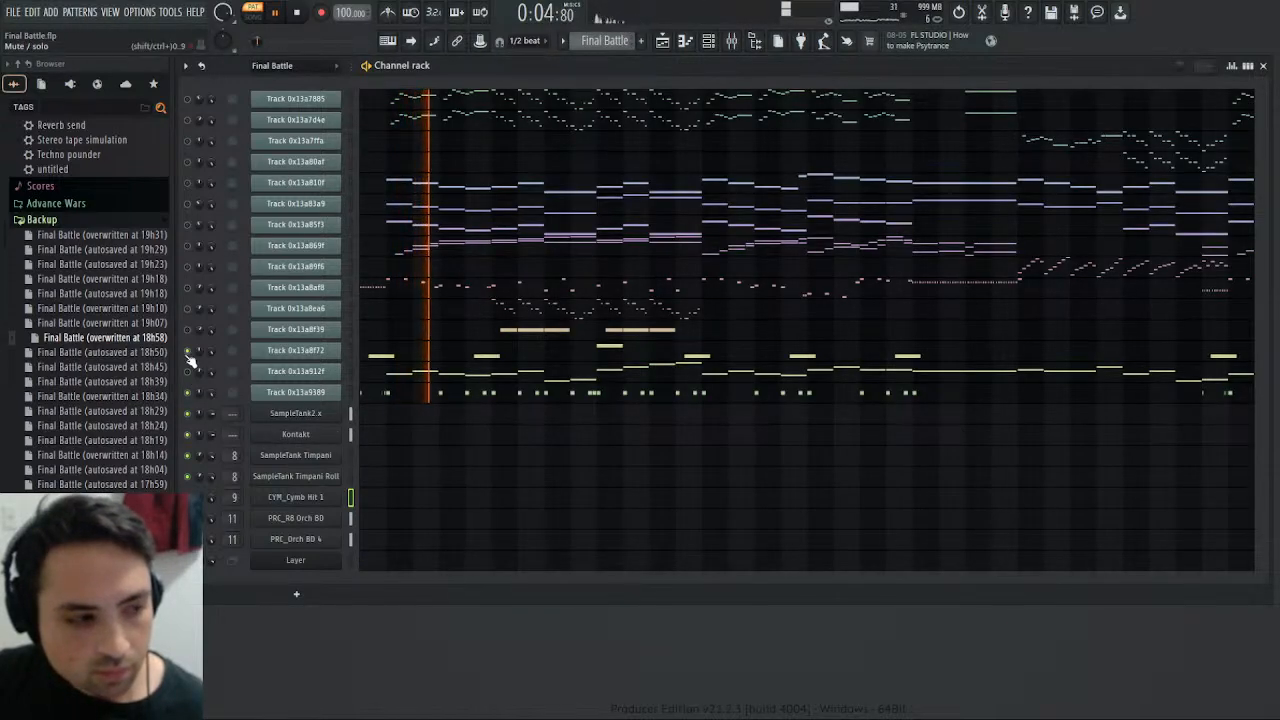
left_click(304, 12)
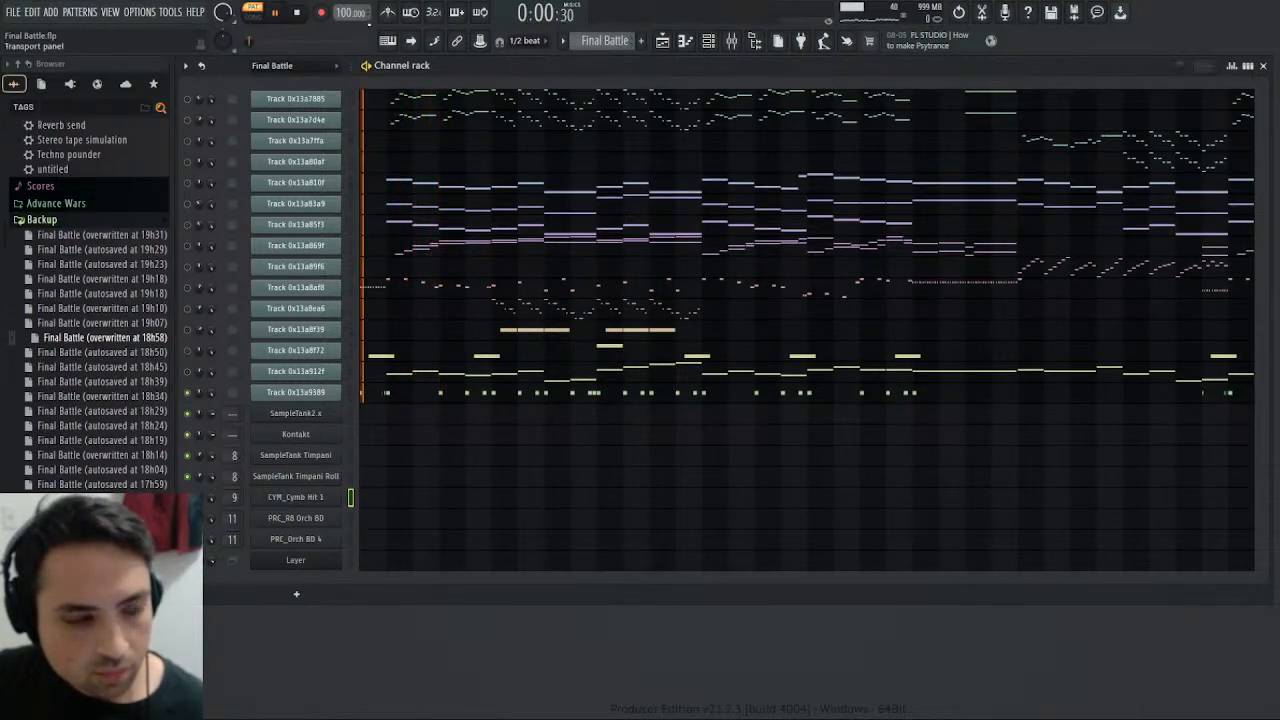
- Enable Insert 1 alongside Bass Drum in the mixer and play the Final Battle pattern to hear the original part
key("F9")
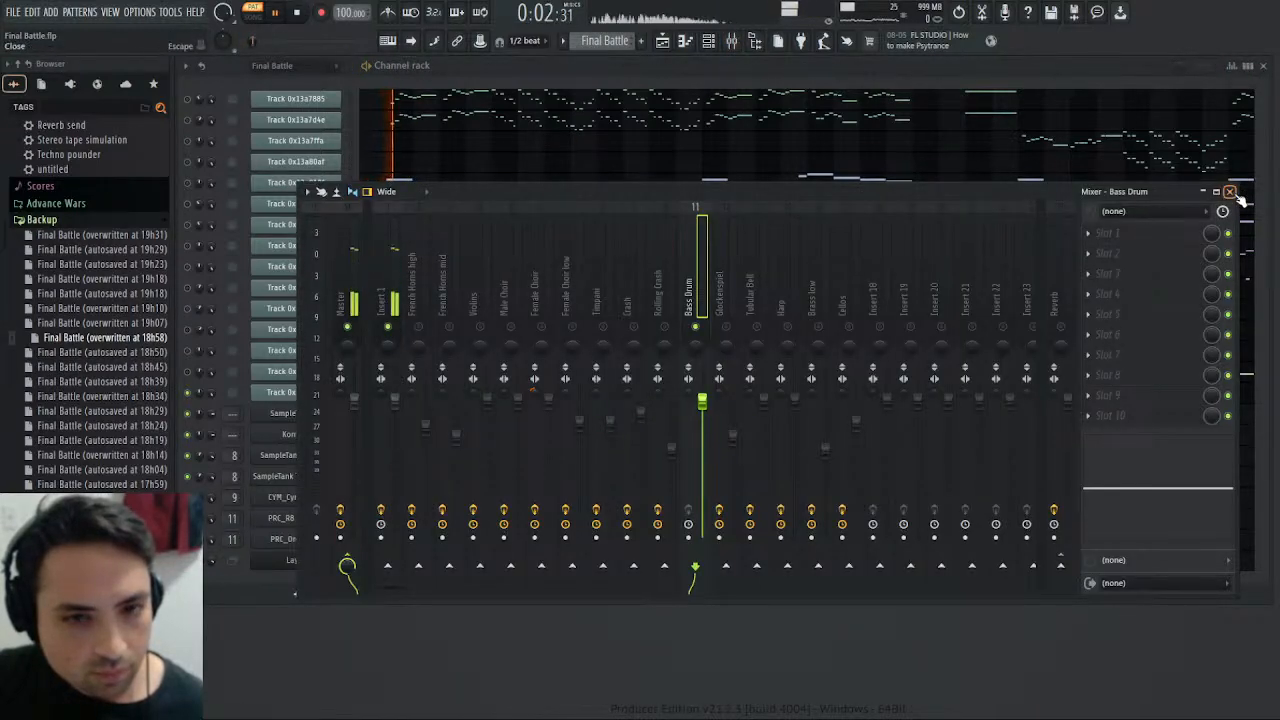
key("F9")
key("KP_Add")
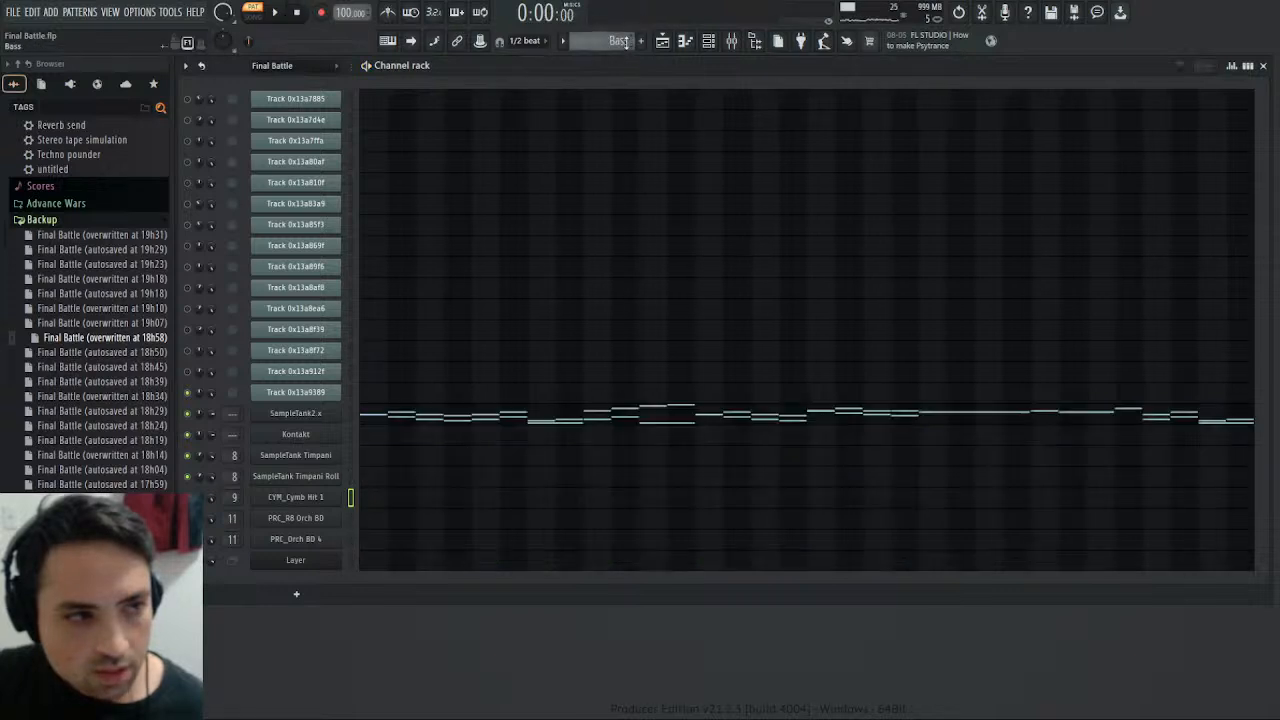
key("KP_Subtract")
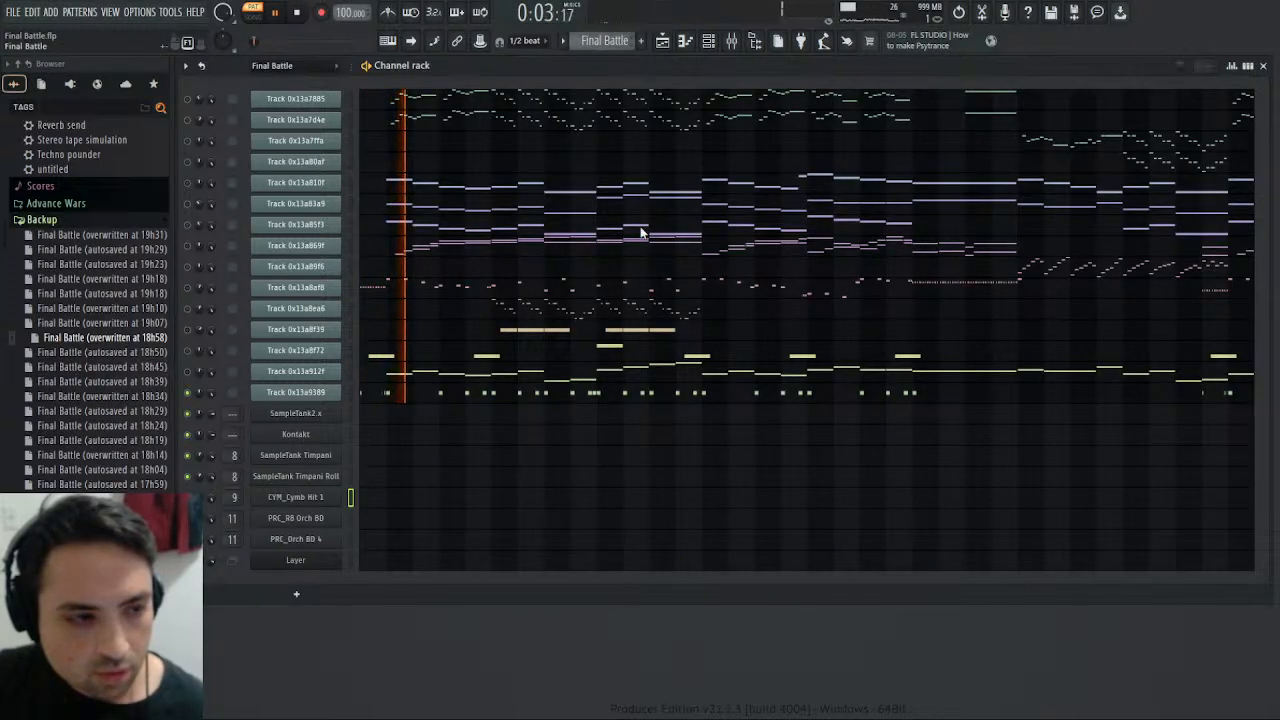
- Add Fruity parametric EQ 2 to the Bass Drum mixer track and boost band 5 by about 5 dB near 1.9 kHz while playing the Drums pattern
key("KP_Add")
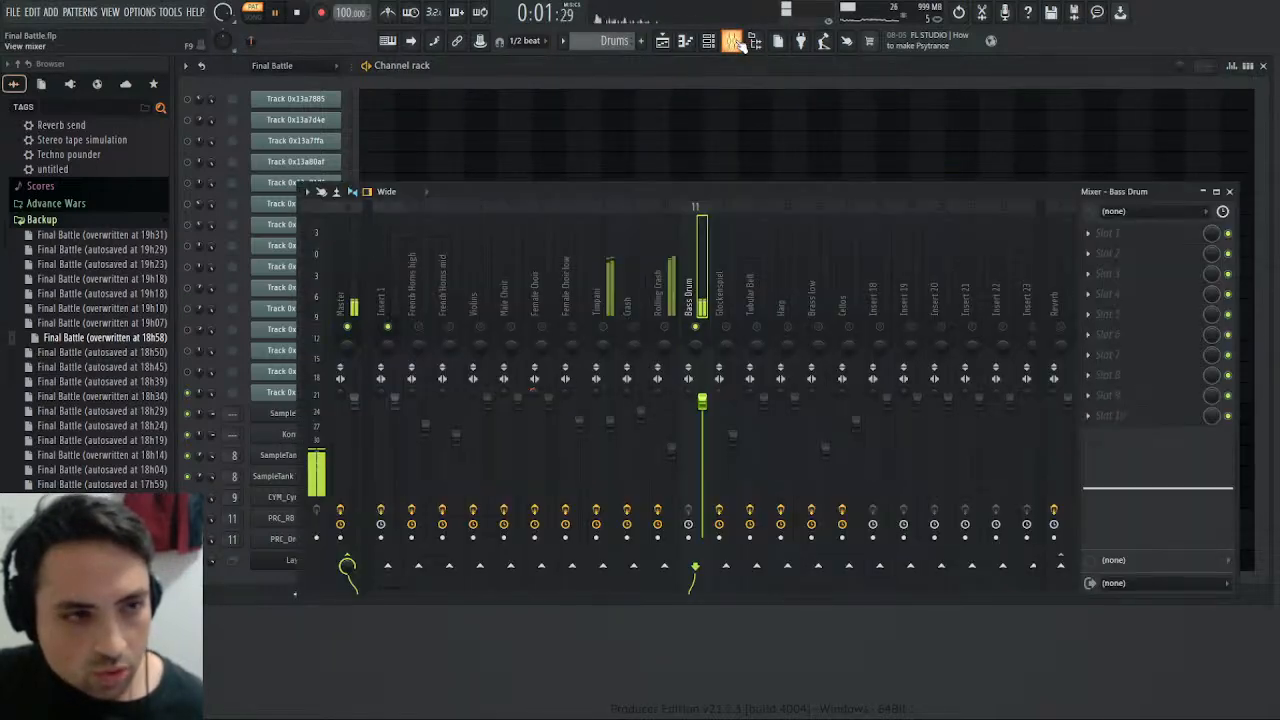
left_click(732, 40)
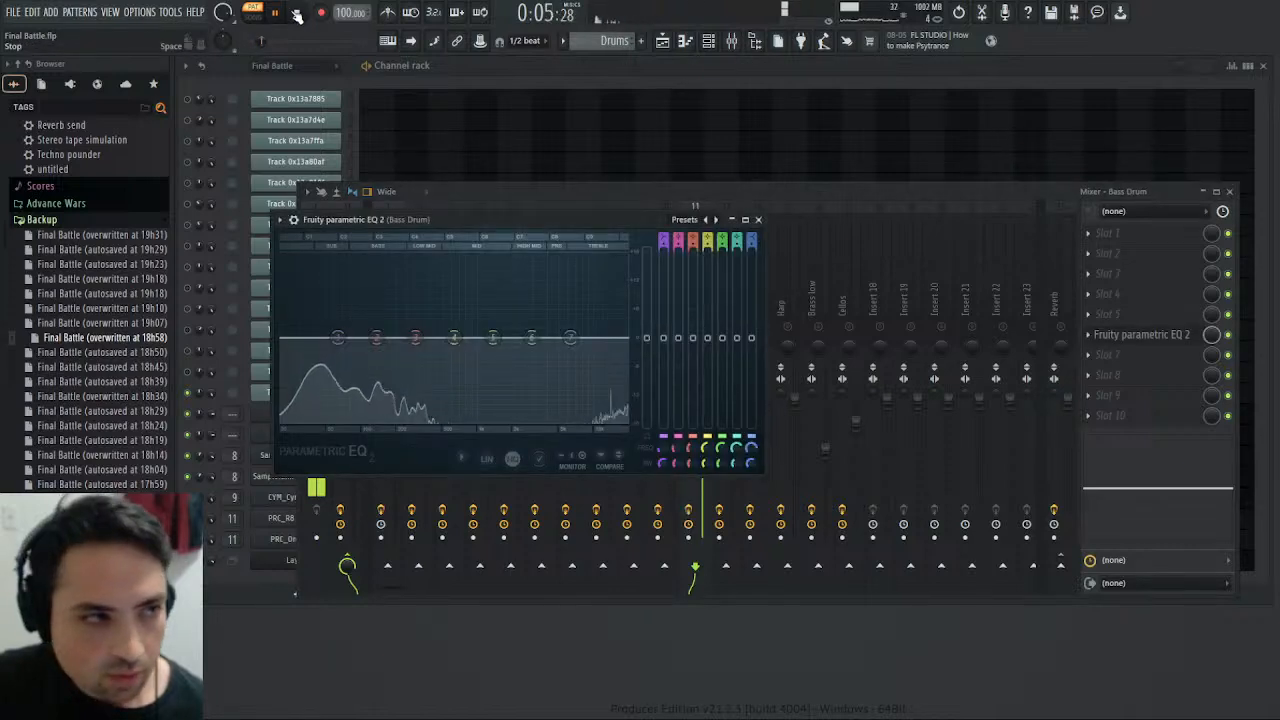
left_click_drag(493, 337, 510, 312)
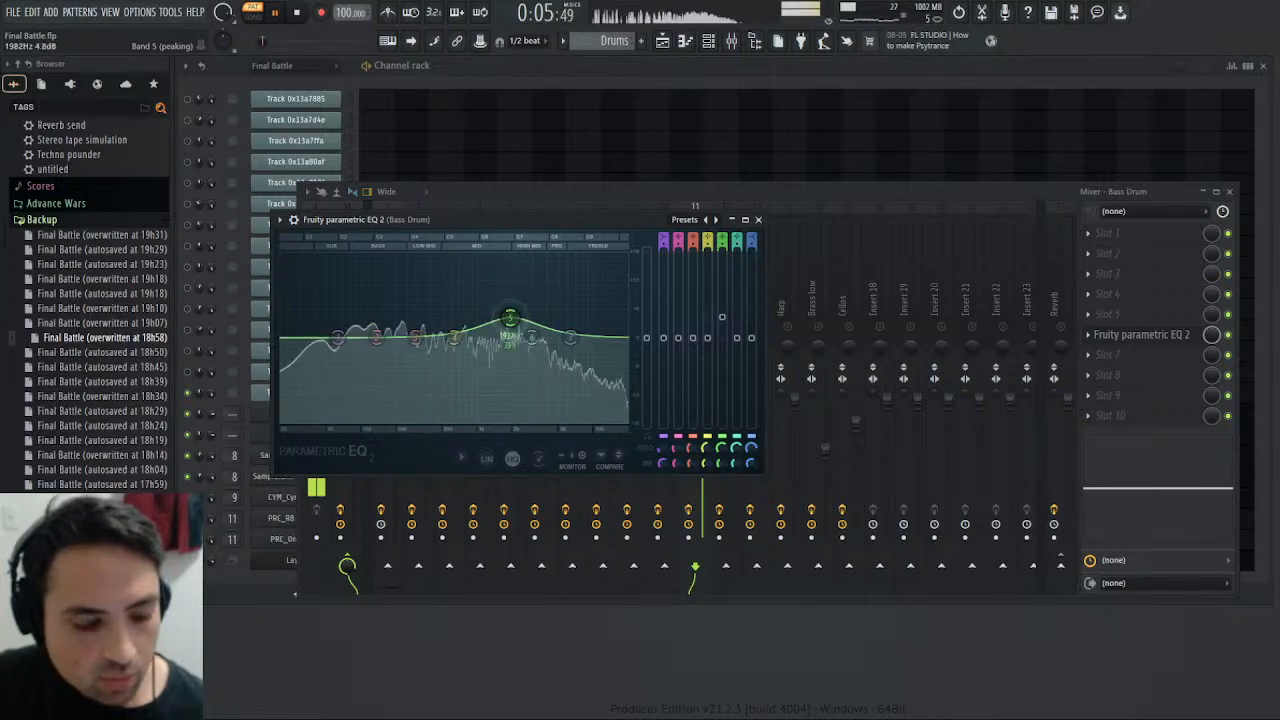
key("space")
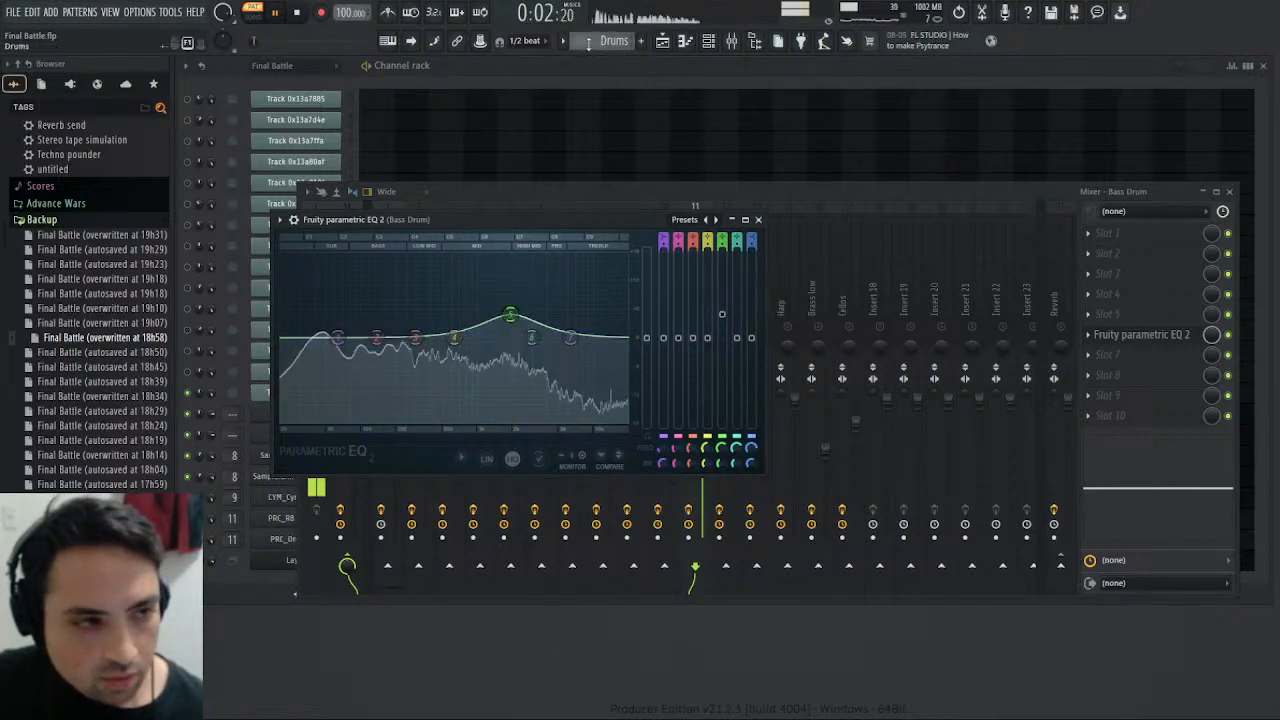
- Compare with the Final Battle pattern, shift the Bass Drum EQ's band 5 boost to a lower frequency, and replay the Drums pattern
left_click_drag(605, 41, 605, 32)
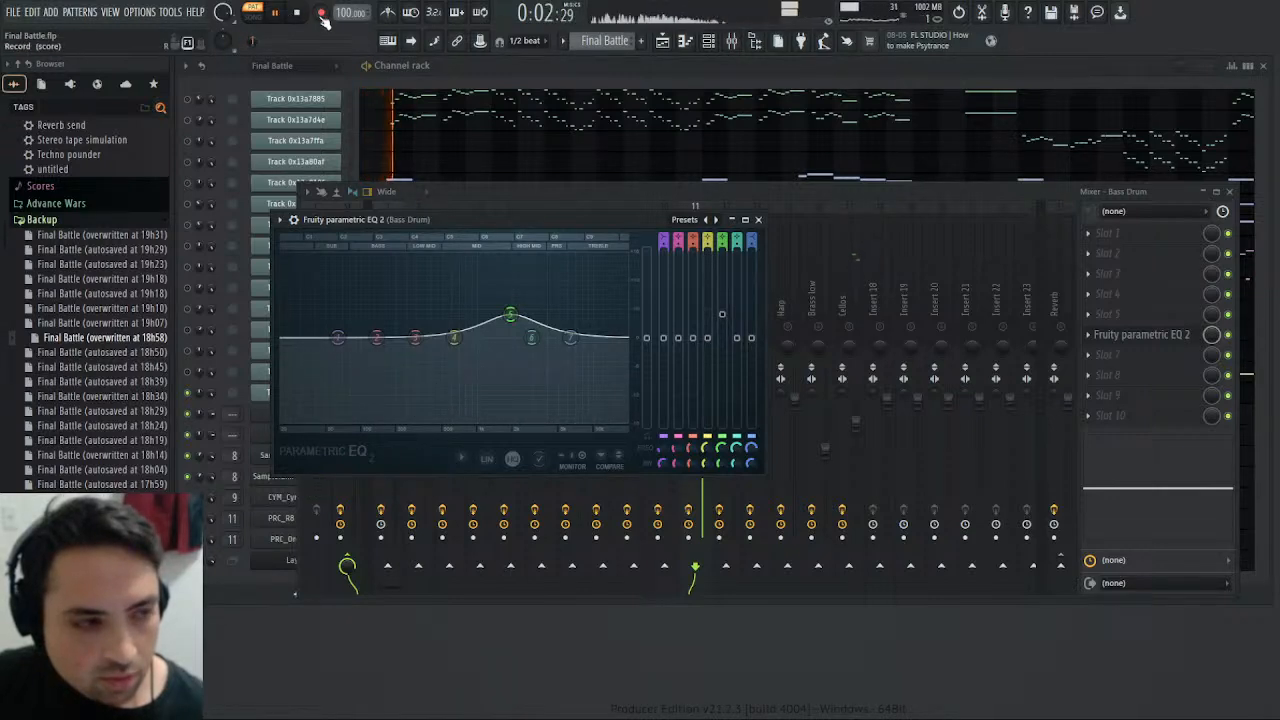
key("KP_Add")
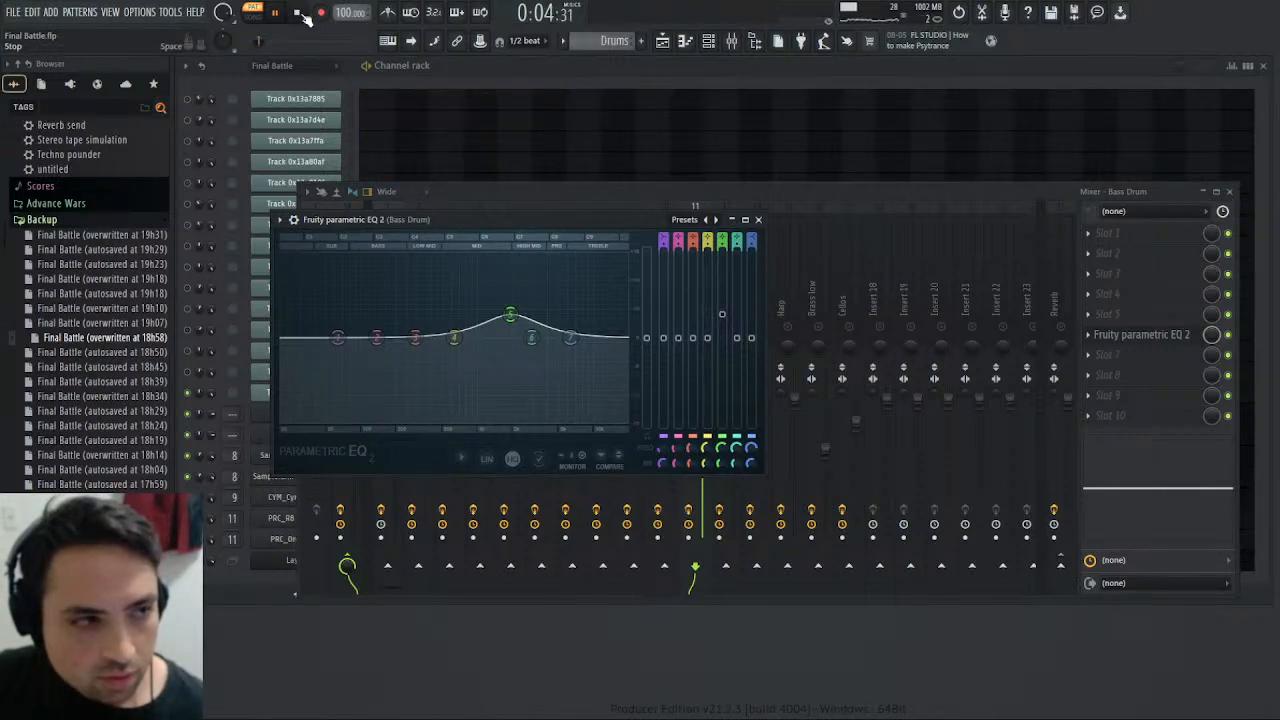
left_click_drag(511, 317, 474, 318)
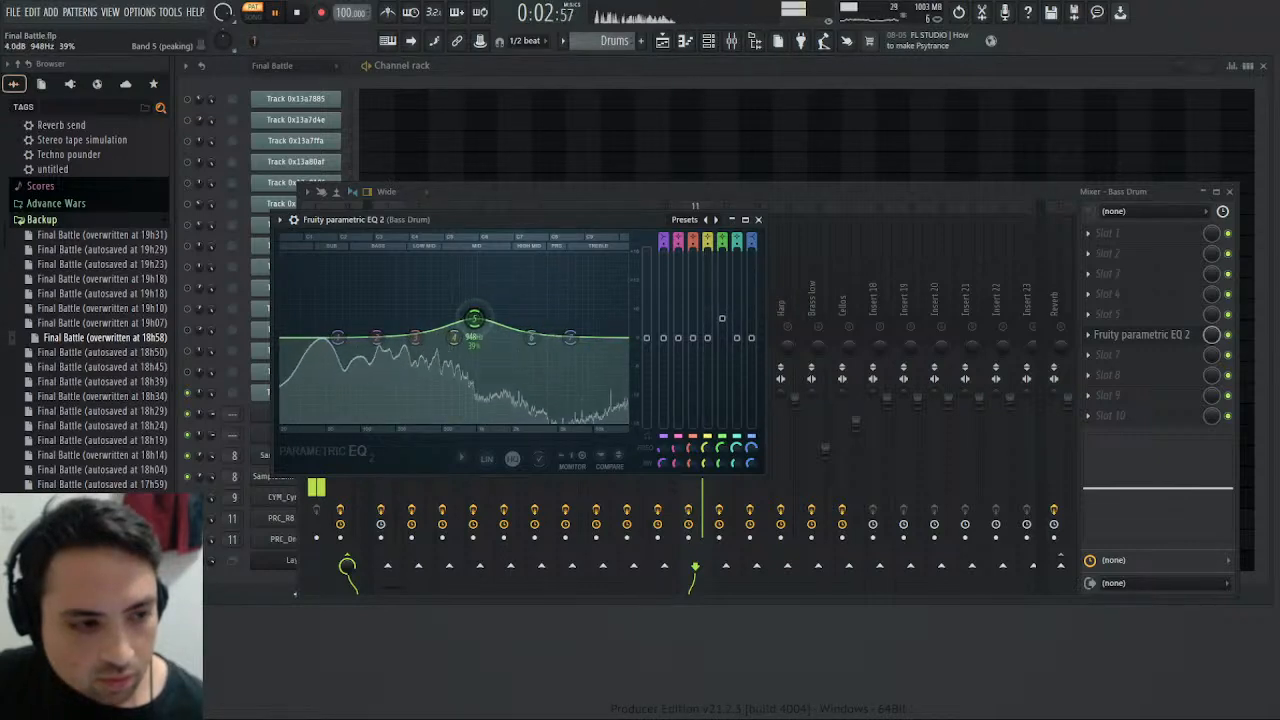
left_click(277, 14)
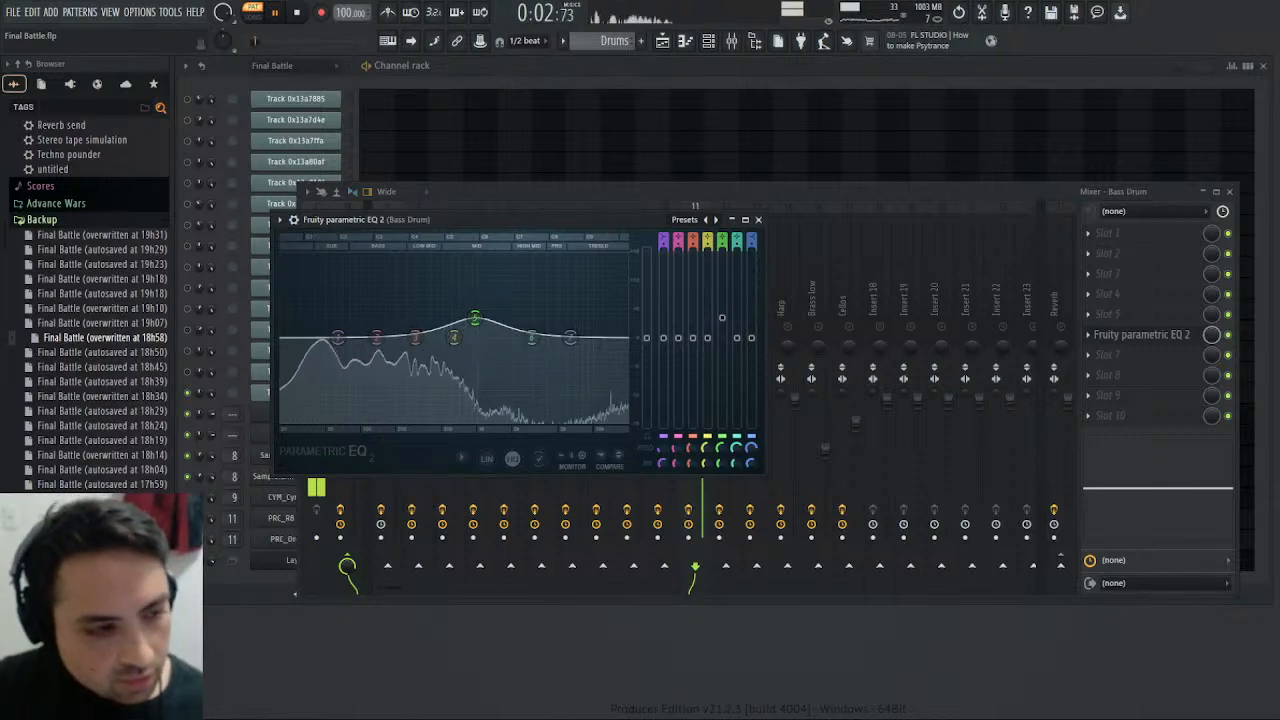
scroll(621, 47, "up", 1)
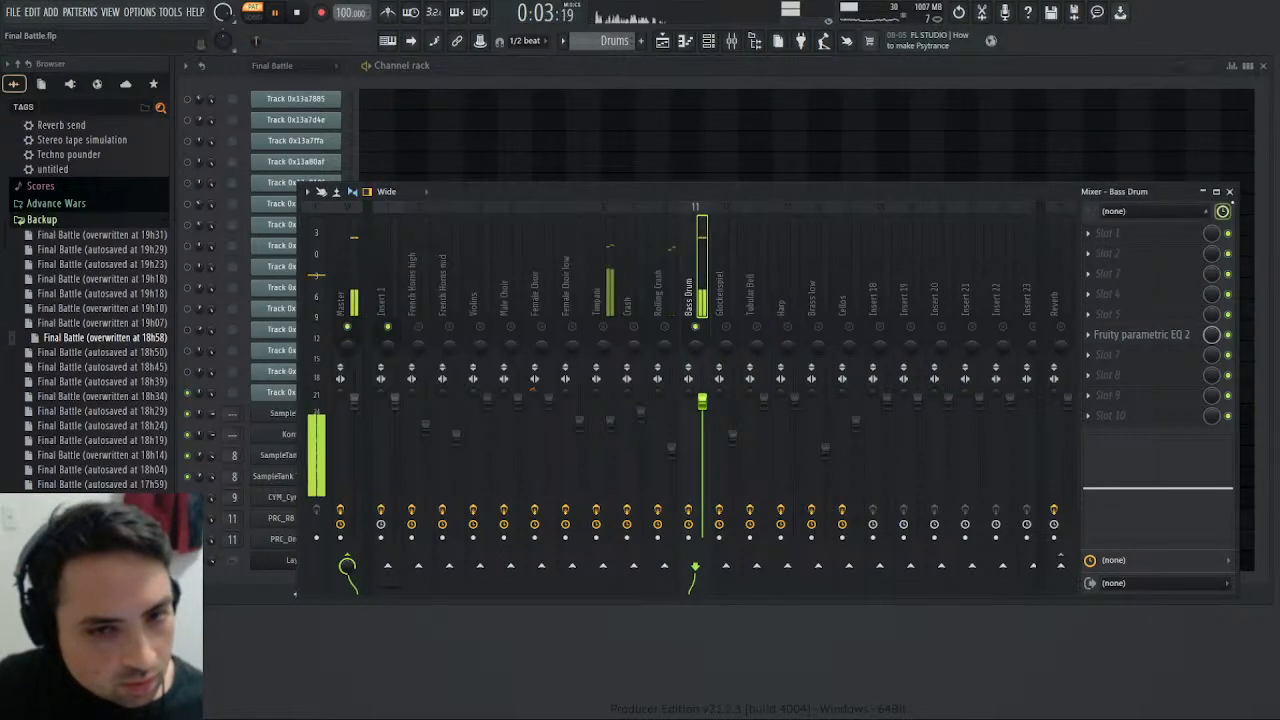
- Close the mixer, set the PRC_RB Orch BD channel's root note to G#4, and replay the Drums pattern
left_click(1229, 191)
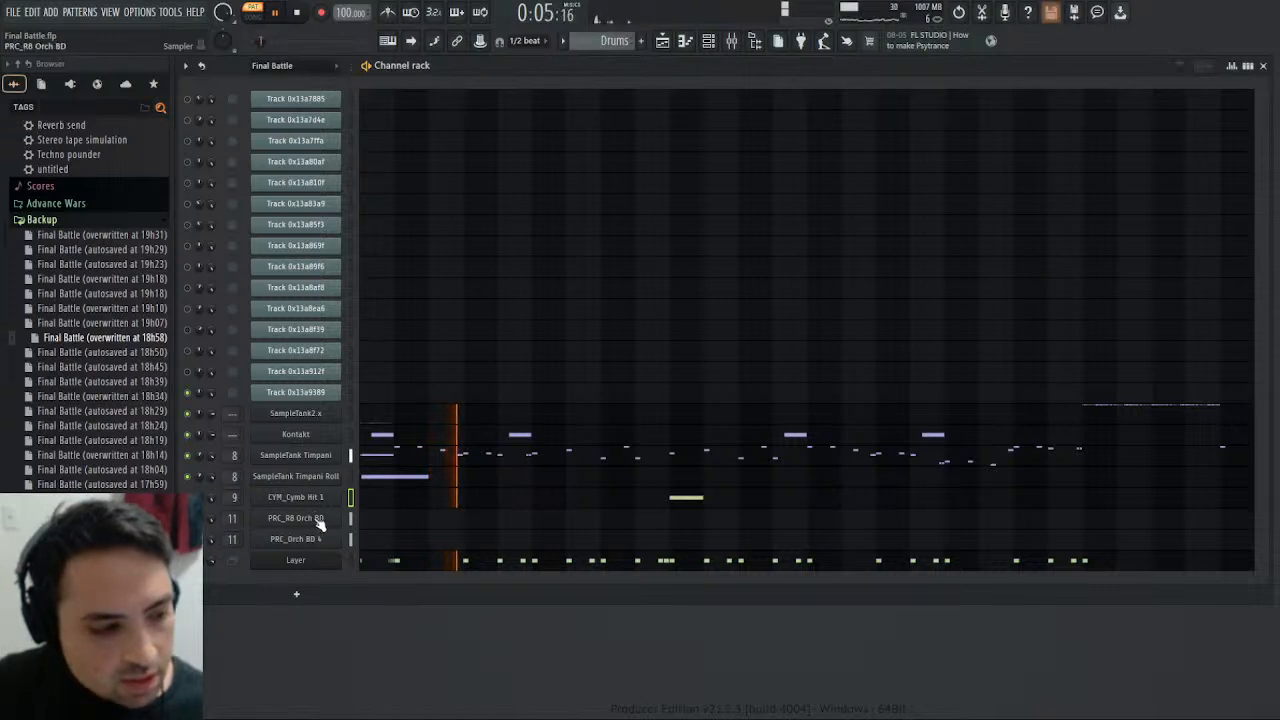
left_click(318, 521)
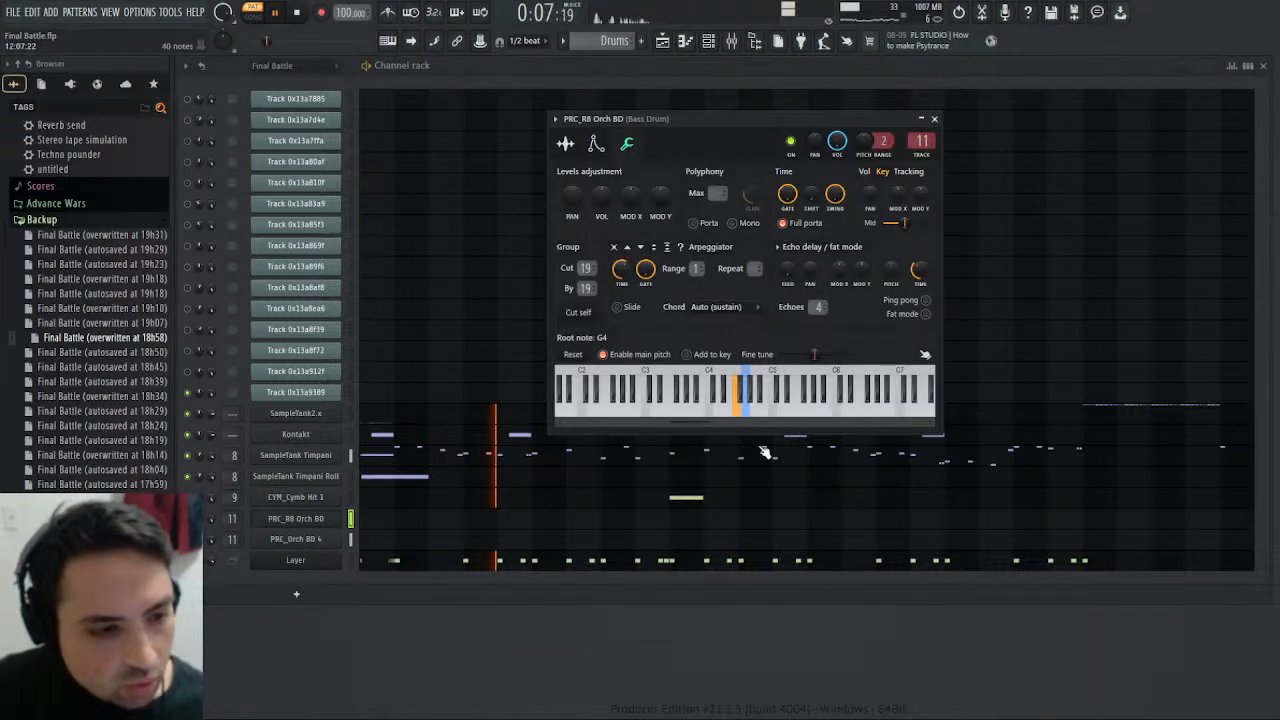
right_click(750, 390)
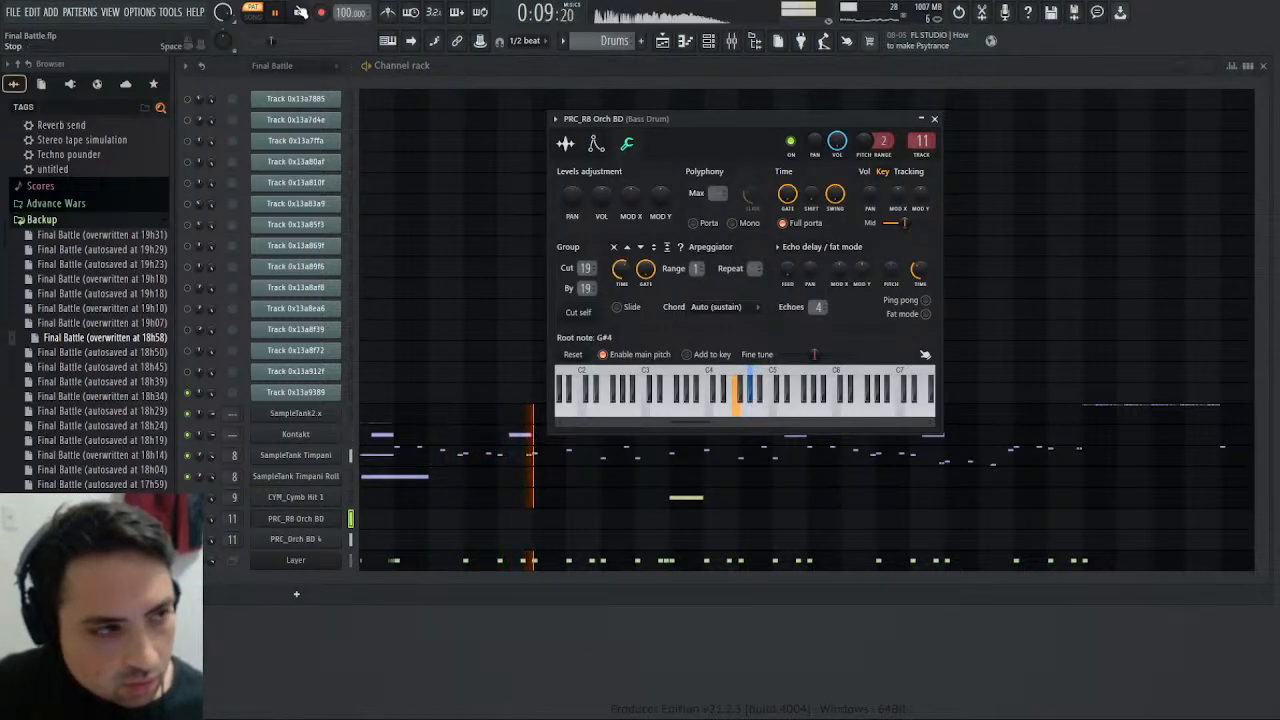
left_click(300, 12)
left_click(276, 12)
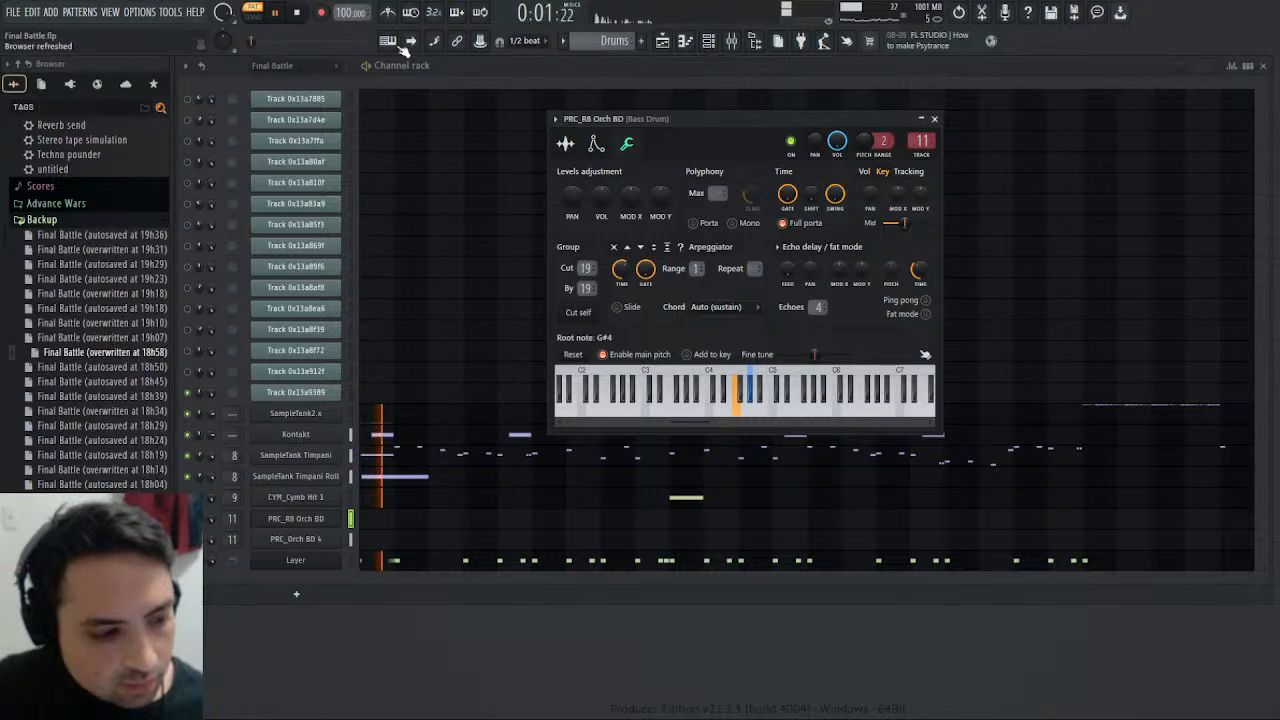
- Play the Final Battle pattern from the start and return to the Drums pattern to compare the bass drum pitch
scroll(606, 41, "up", 4)
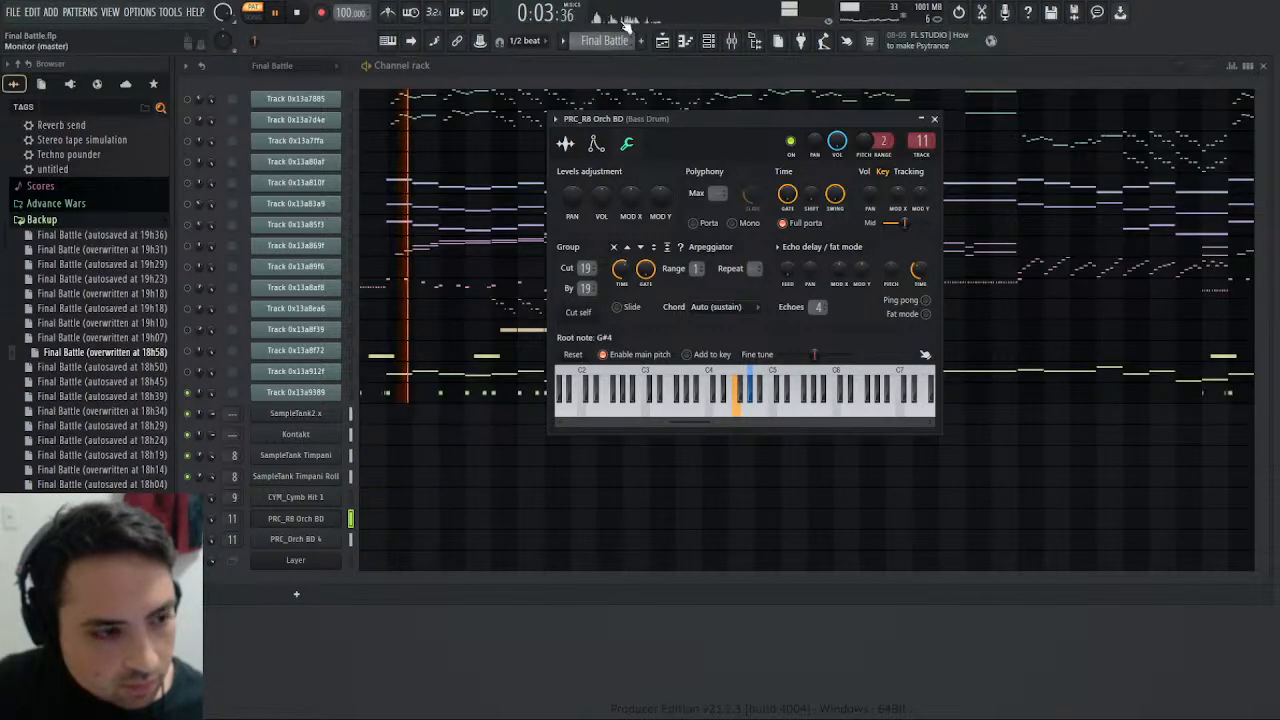
left_click(300, 12)
left_click(276, 12)
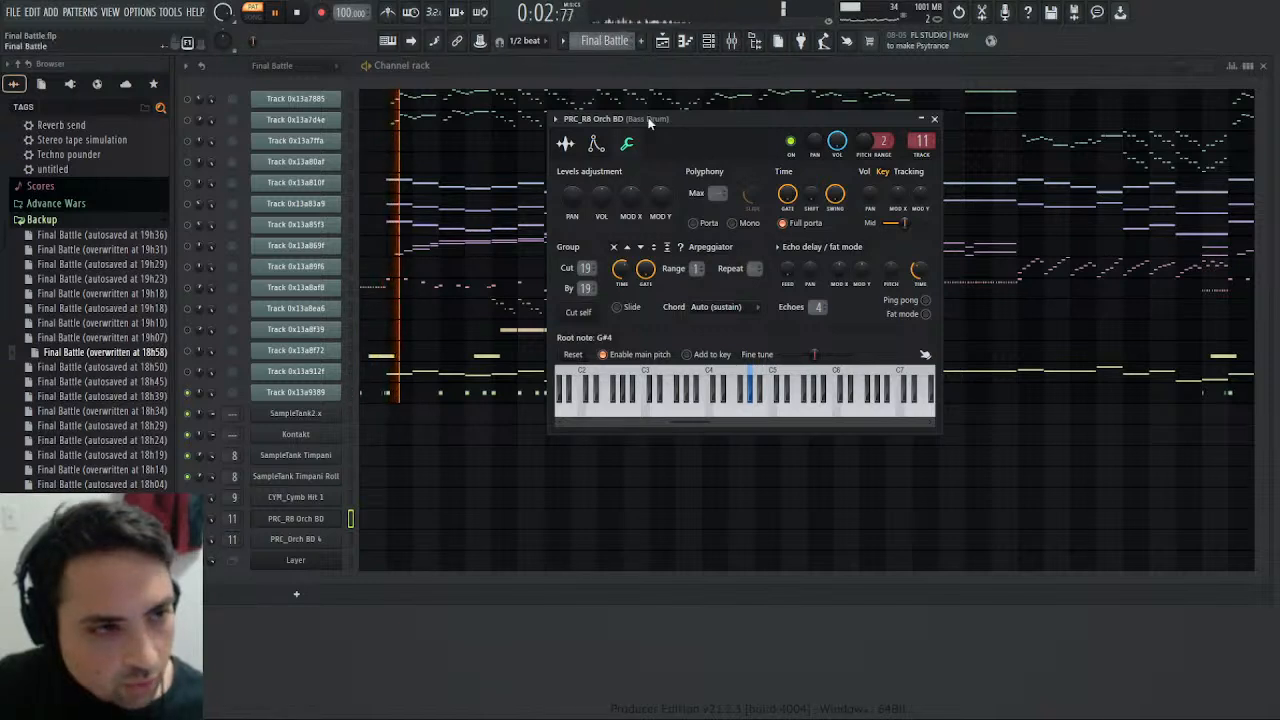
scroll(608, 41, "down", 3)
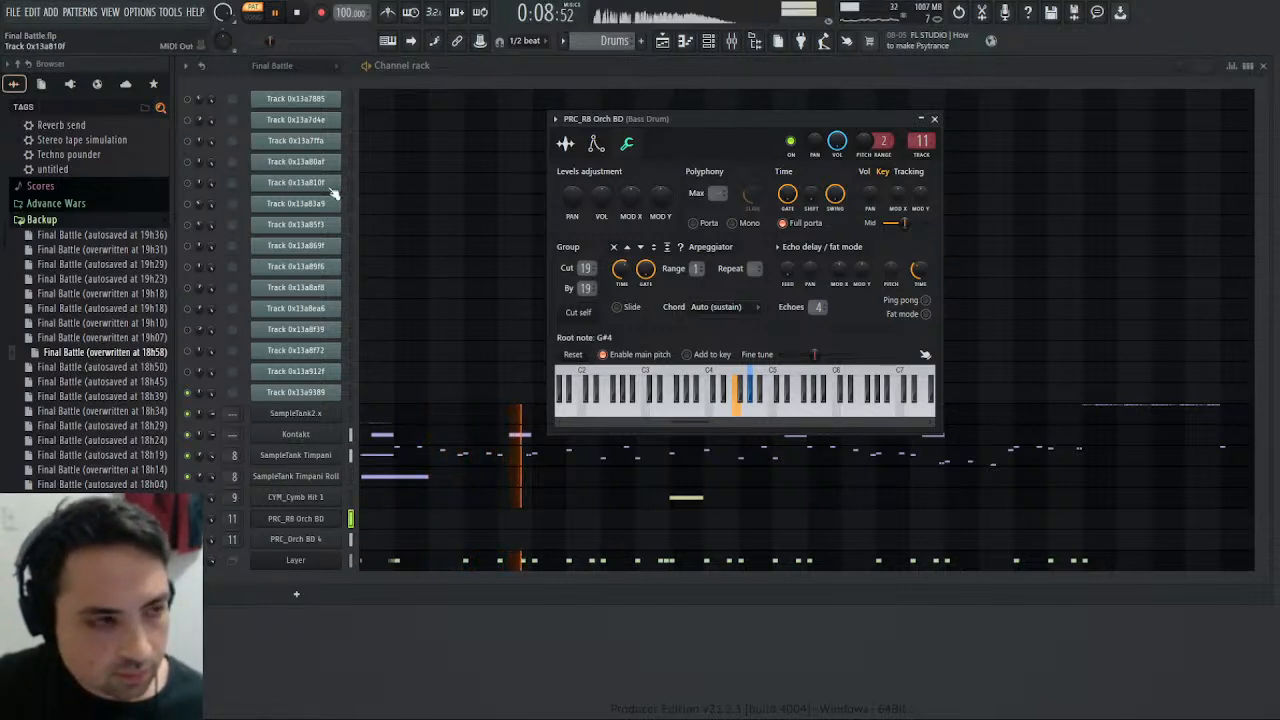
- Move the Bass Drum track's EQ to slot 4, load Saturation Knob in slot 7, and raise its saturation while replaying the pattern
key("F9")
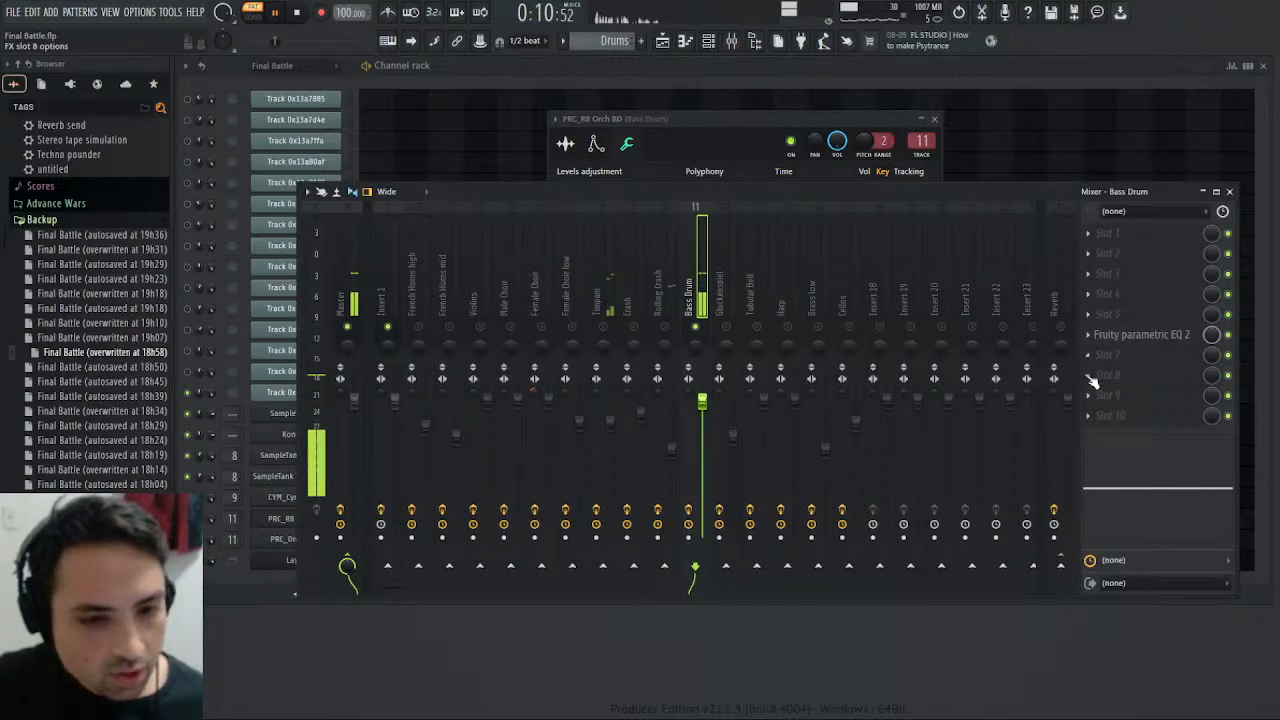
left_click_drag(1071, 334, 1092, 294)
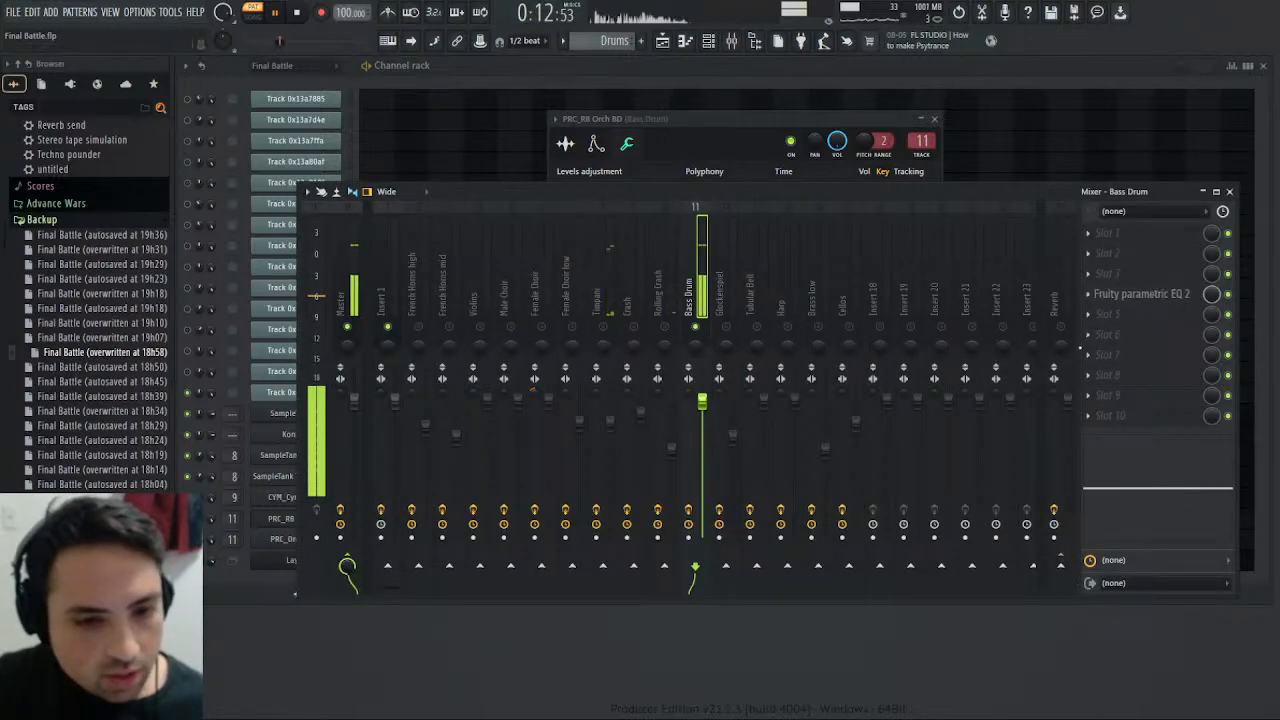
left_click(867, 509)
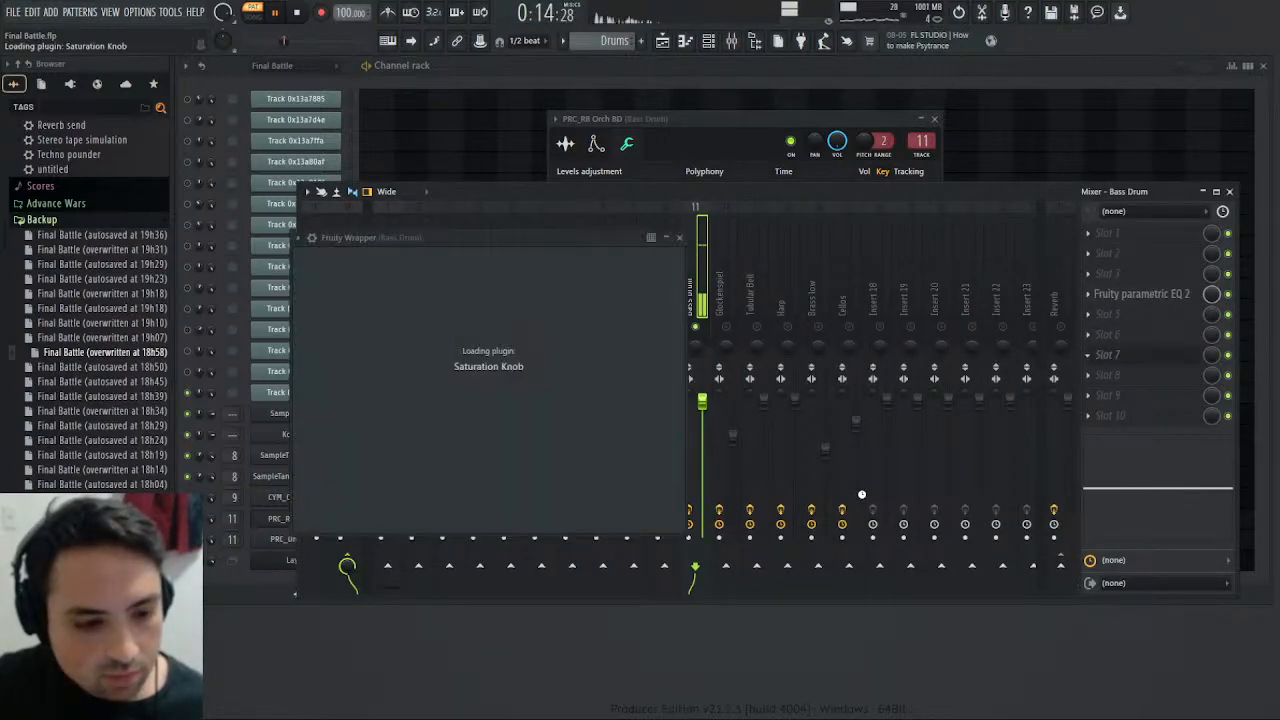
left_click_drag(486, 311, 489, 298)
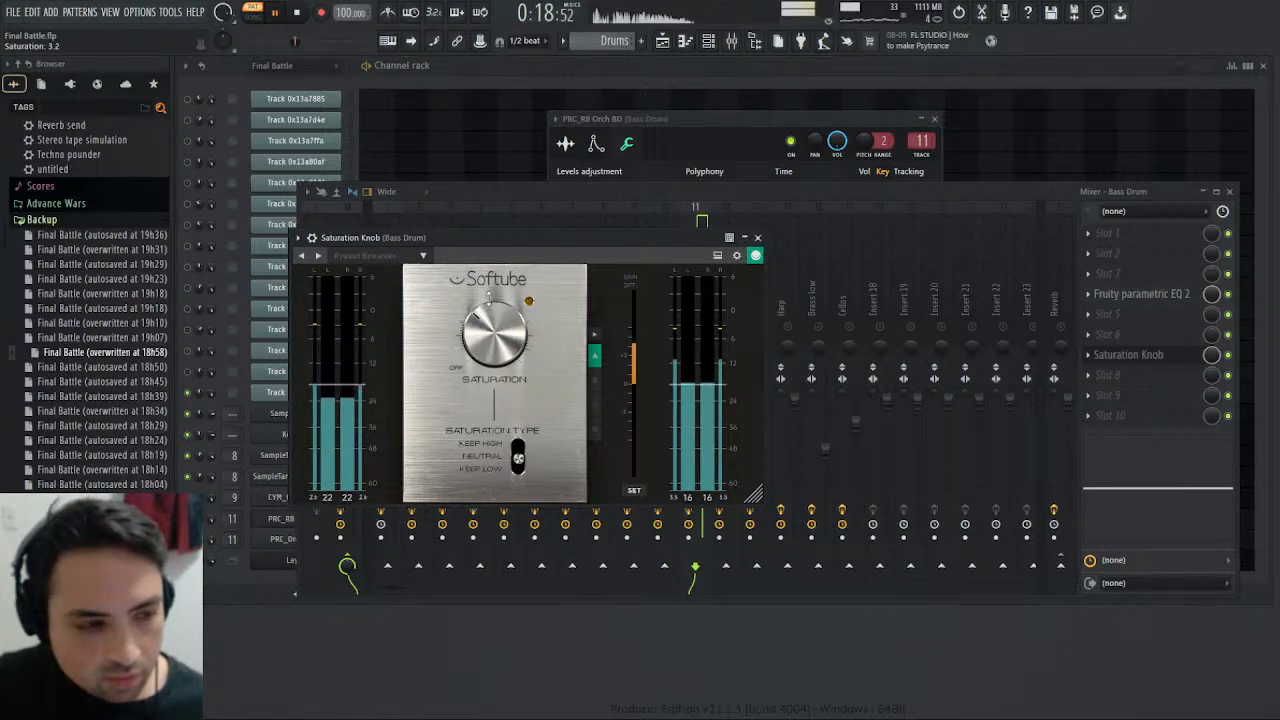
left_click(296, 12)
key("space")
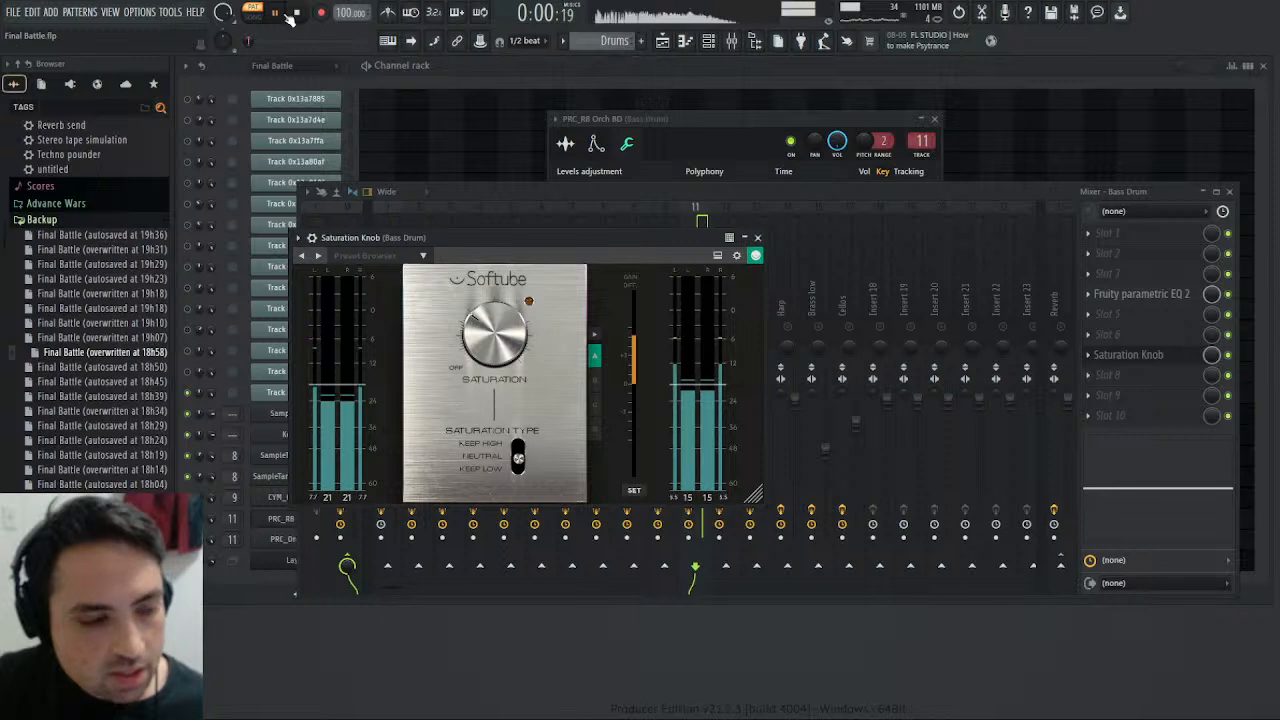
- Close Saturation Knob and rearrange the Bass Drum effects, with the parametric EQ in slot 3 and Saturation Knob in slot 5
left_click(758, 238)
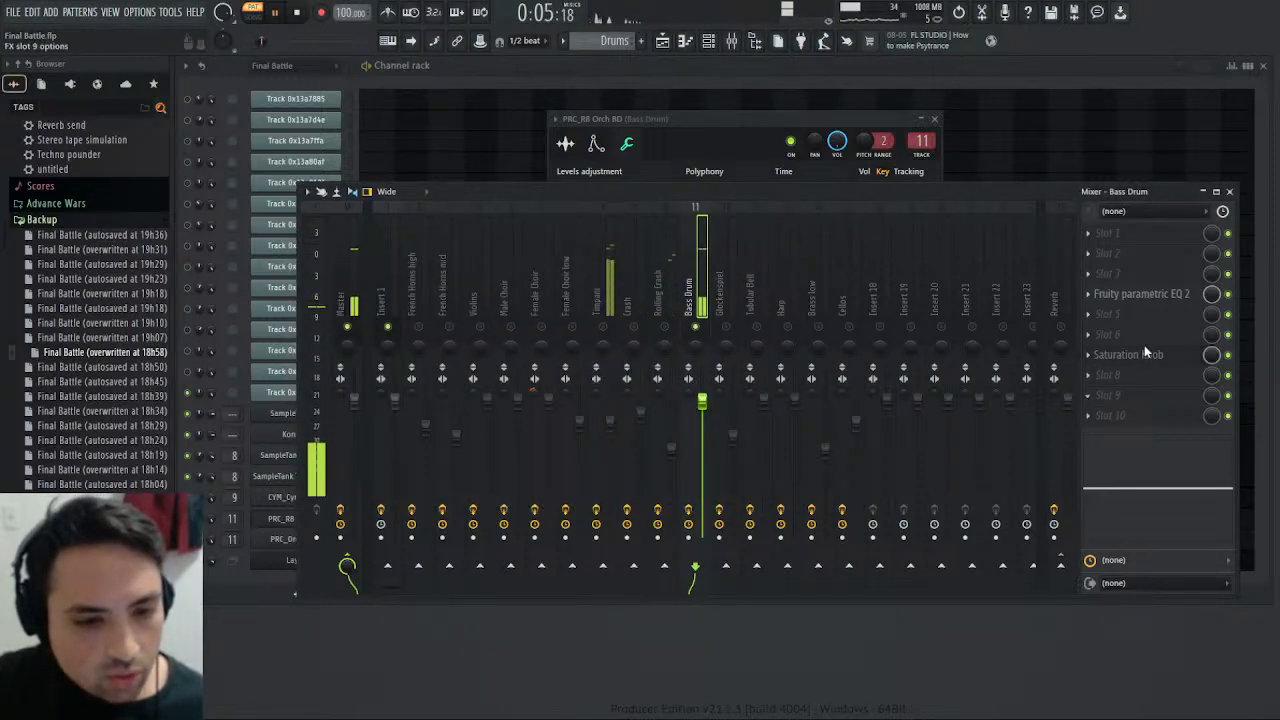
left_click_drag(1148, 352, 1152, 298)
scroll(1150, 299, "down", 1)
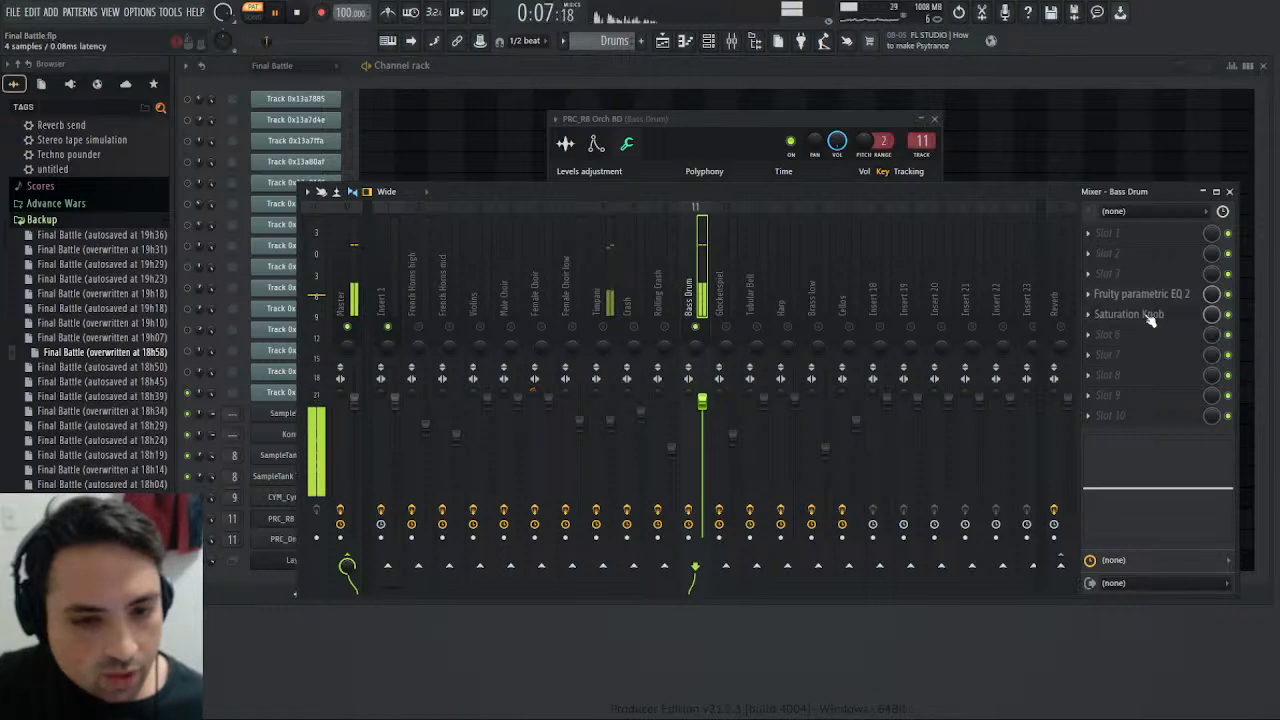
scroll(1148, 299, "up", 1)
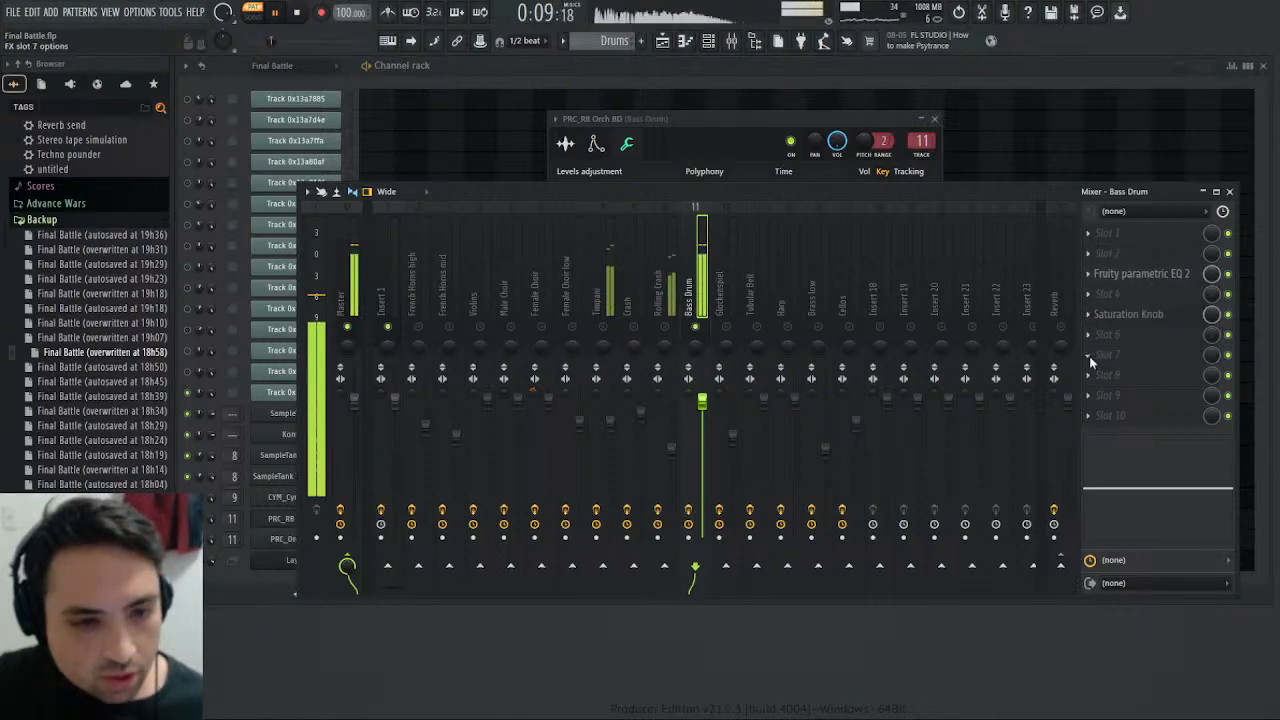
- Add Fruity Chorus to Bass Drum slot 7, reduce its mix level, and set its LFO frequencies to about 0.24, 0.56 and 1.02 Hz
left_click(1004, 170)
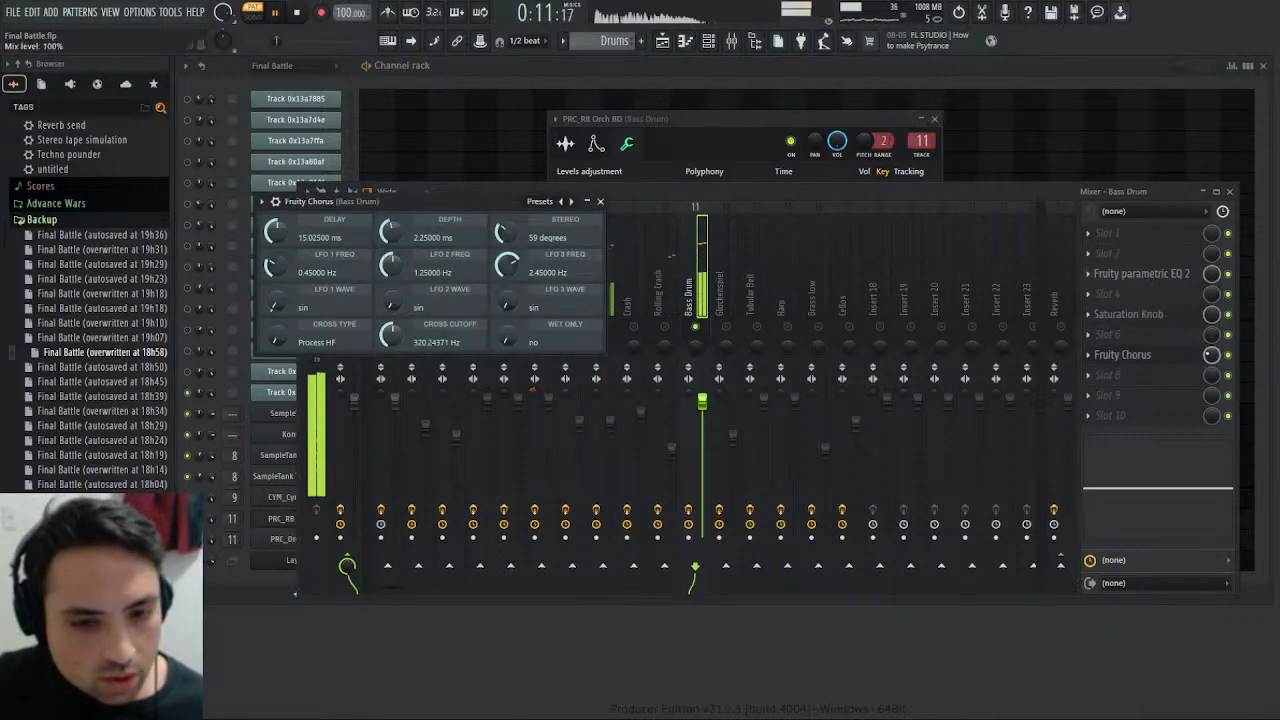
left_click_drag(1211, 355, 1211, 394)
left_click(1160, 358)
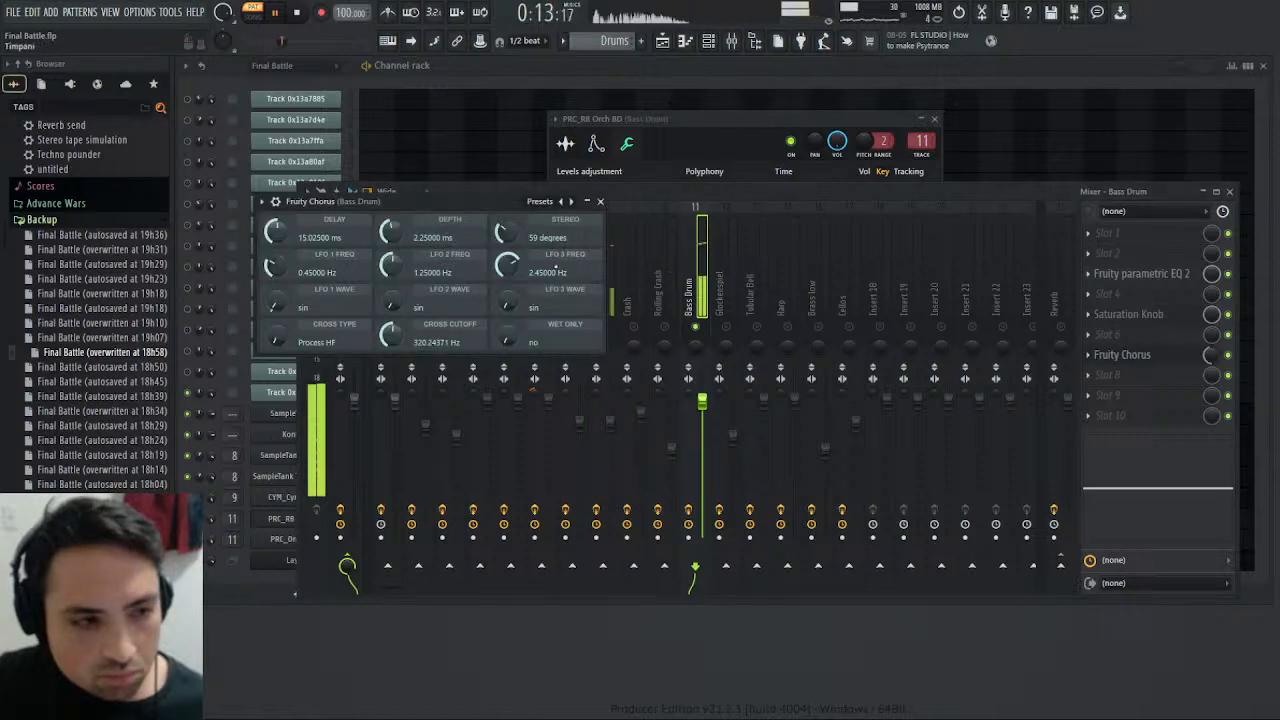
left_click_drag(507, 265, 507, 268)
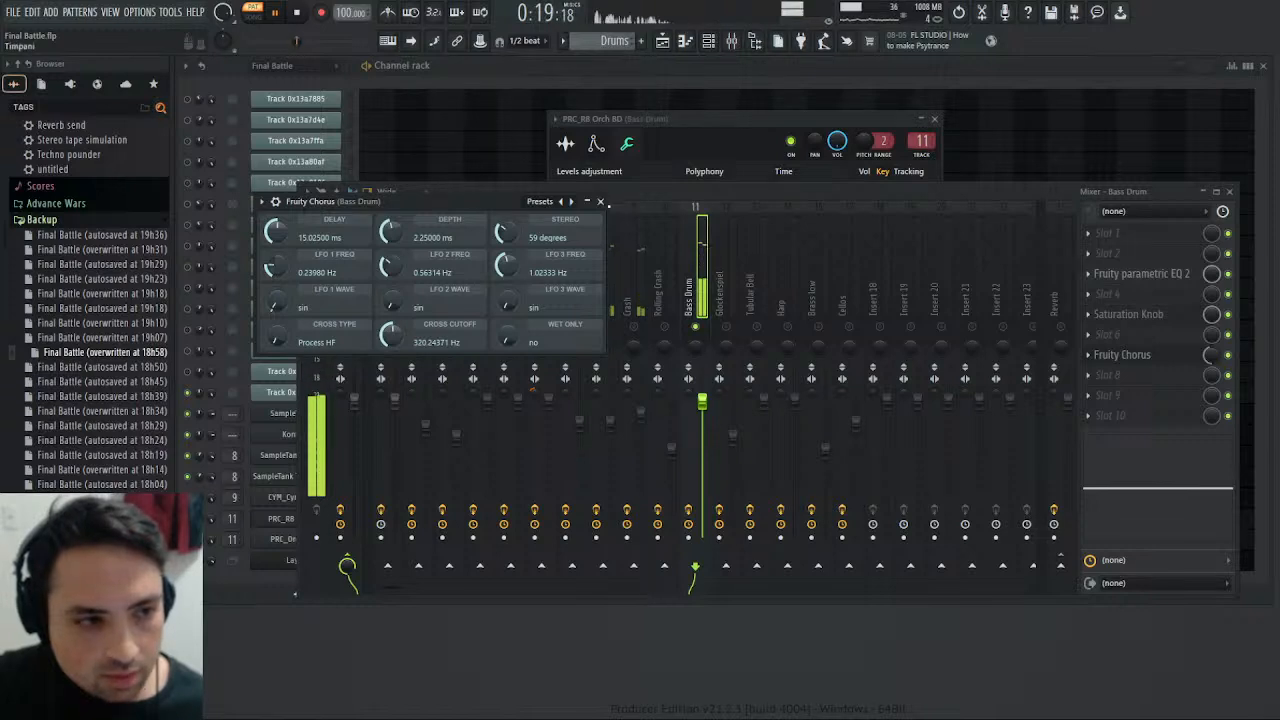
left_click(601, 202)
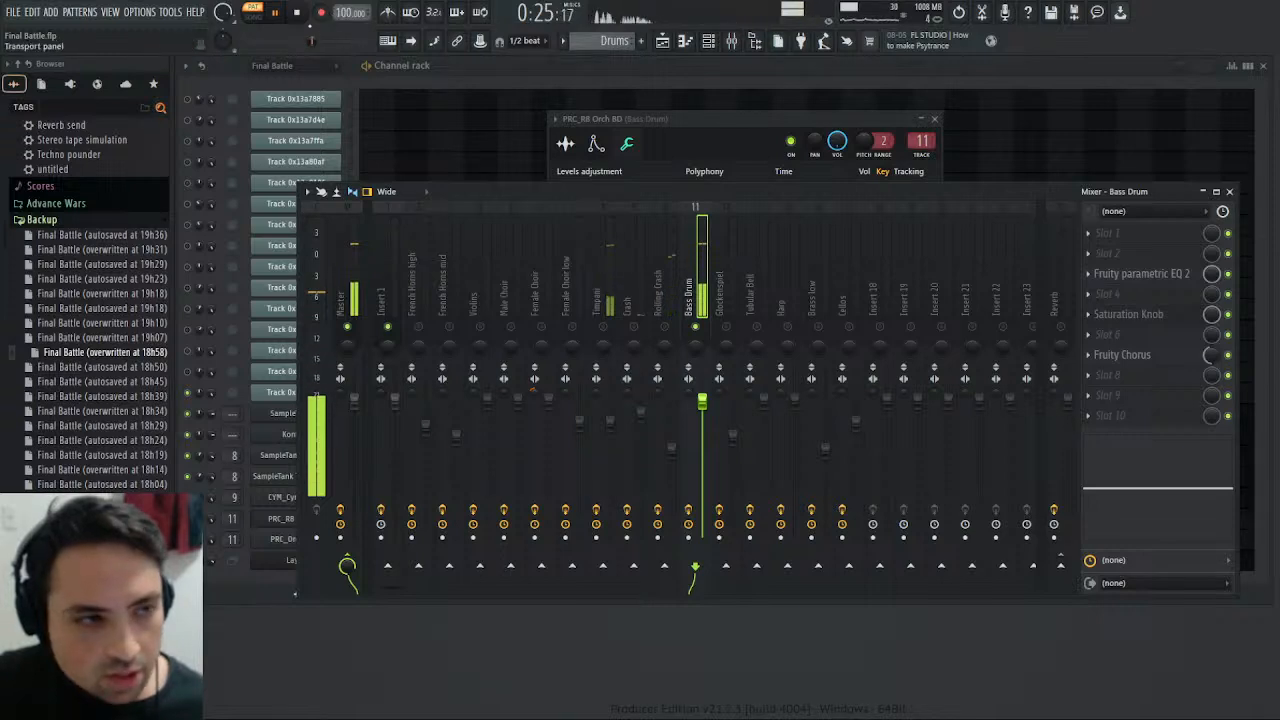
- Replay the Drums pattern with Fruity Chorus bypassed and re-enabled to compare its effect on the bass drum
left_click(297, 14)
left_click(278, 14)
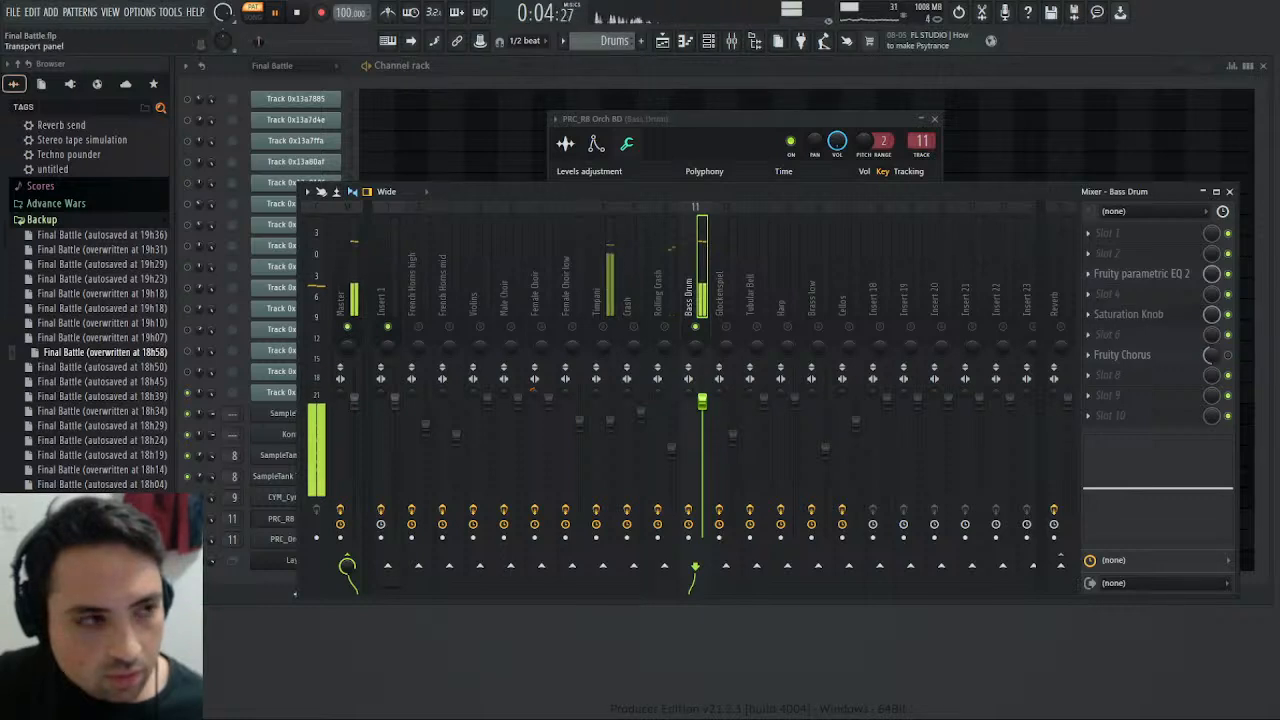
left_click(279, 14)
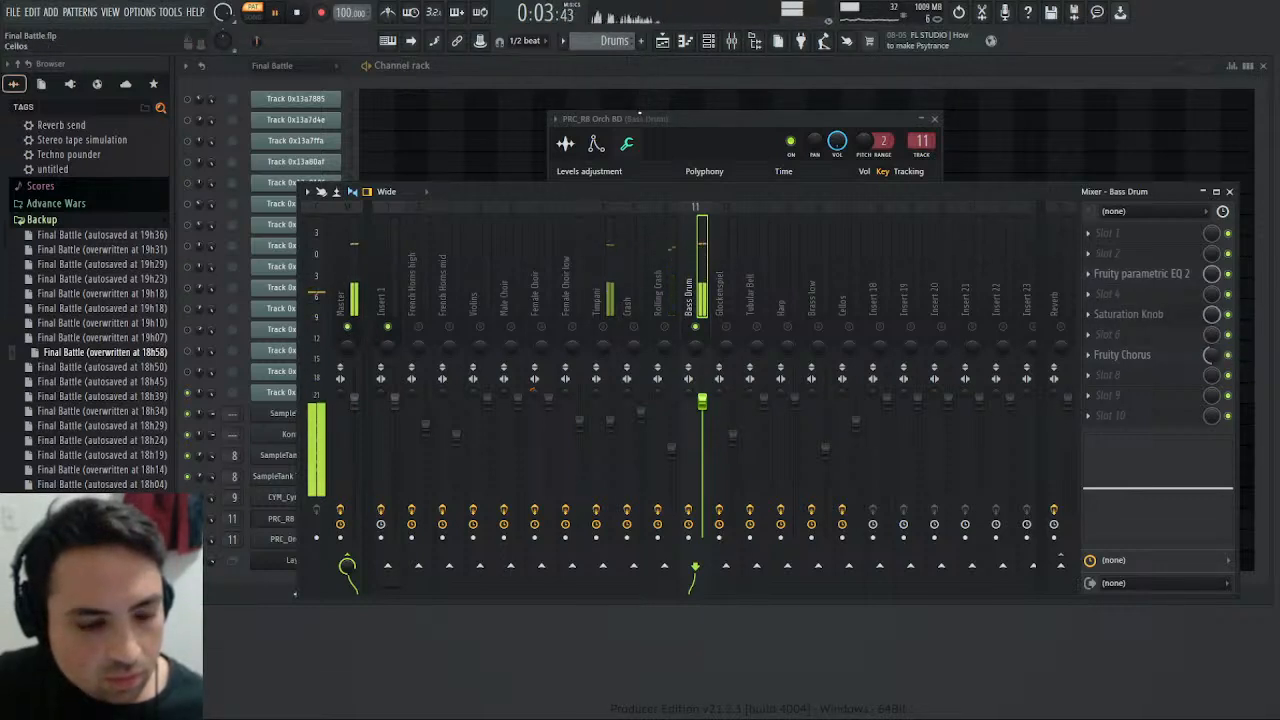
key("space")
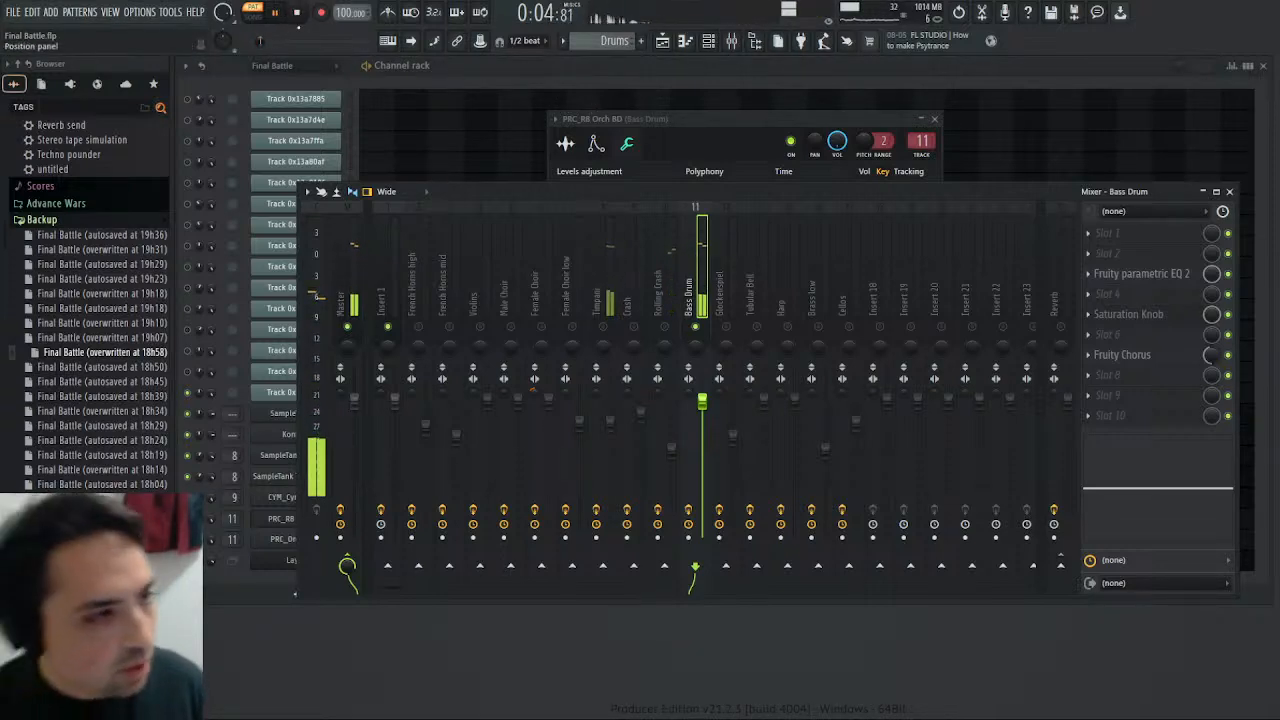
key("space")
key("space")
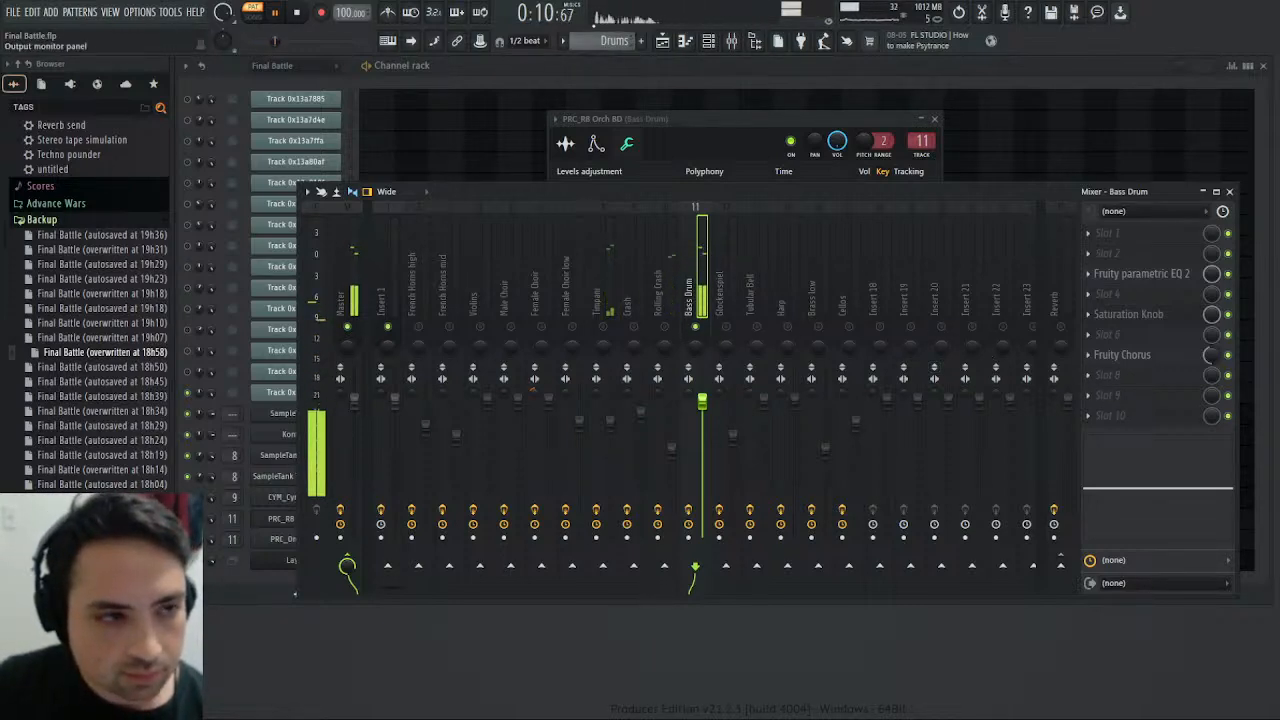
- Play the Final Battle pattern from the start, then the Drums pattern, to compare the processed bass drum with the original
scroll(606, 41, "up", 1)
left_click(297, 12)
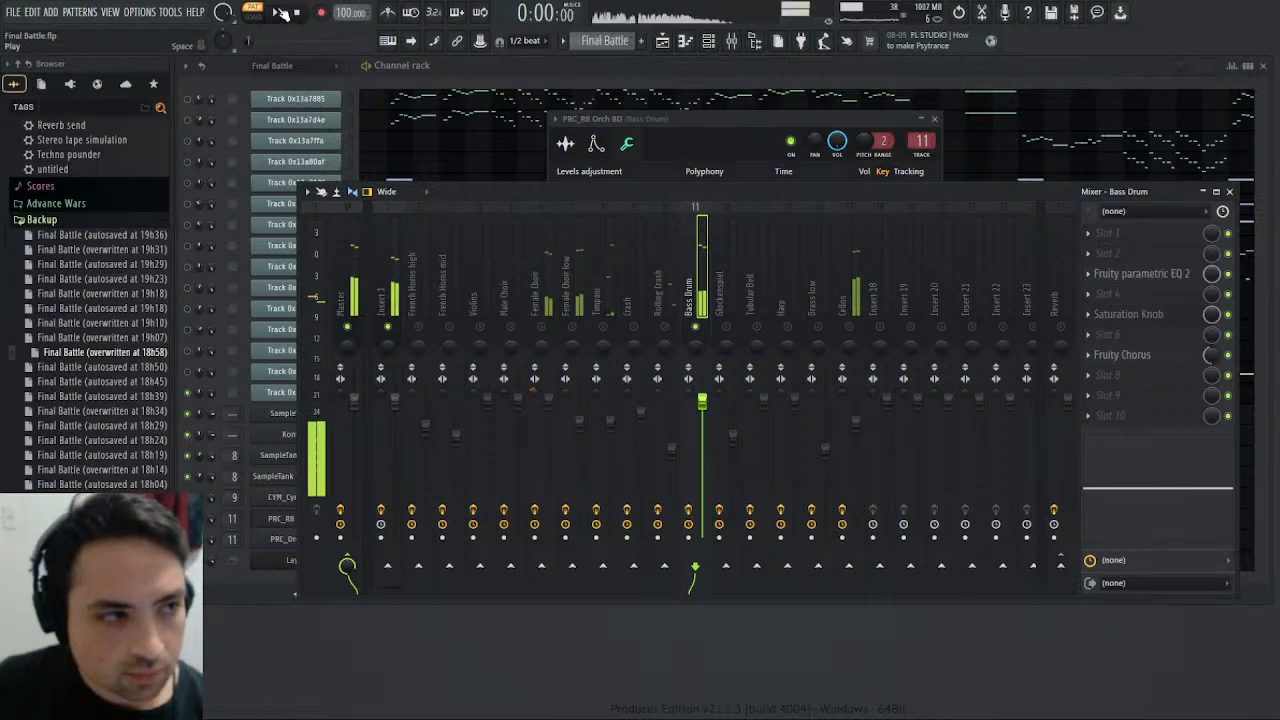
left_click(281, 12)
scroll(620, 41, "down", 1)
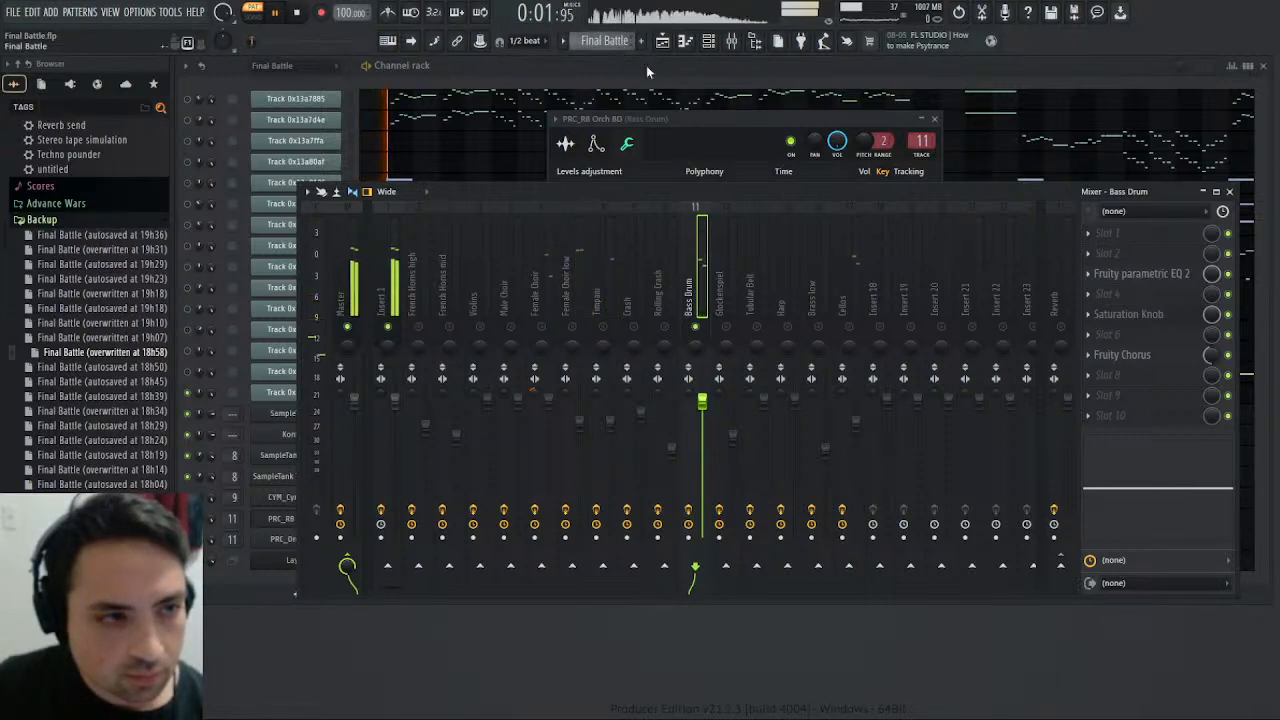
key("space")
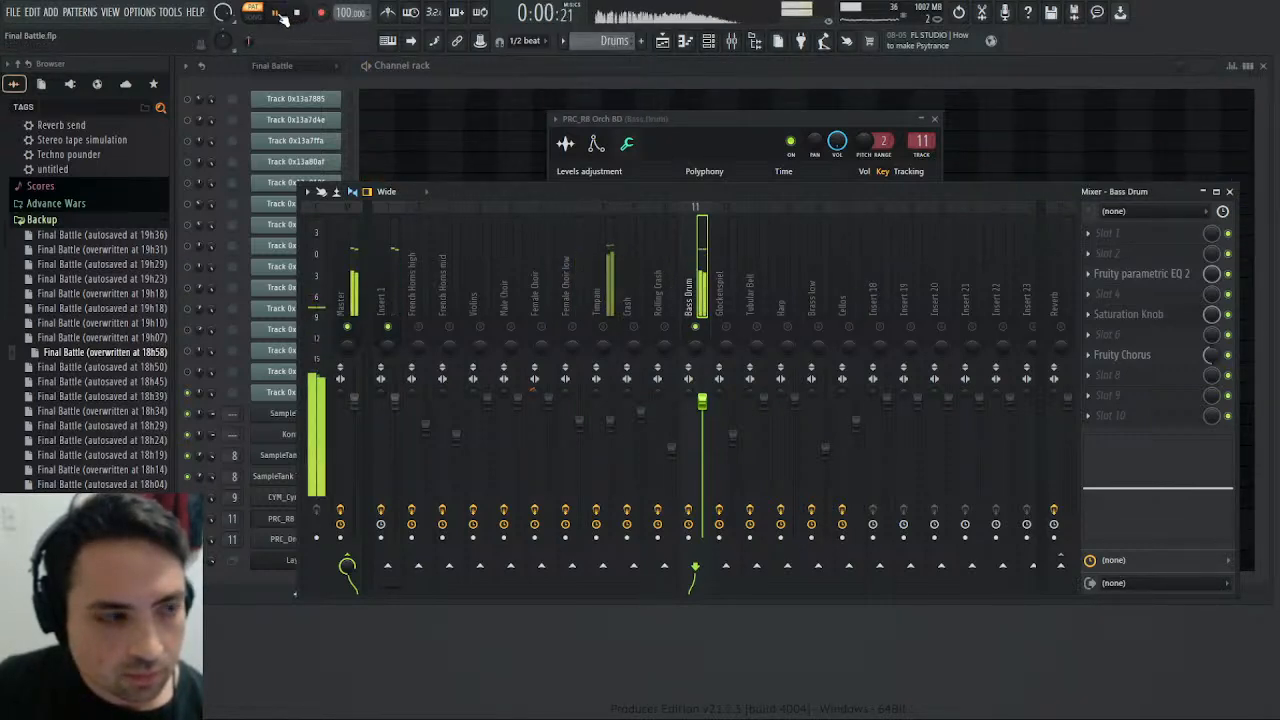
- Set the PRC_RB Orch BD sampler's root note to G4, compare the Final Battle and Drums patterns, and close the channel settings
left_click(1230, 193)
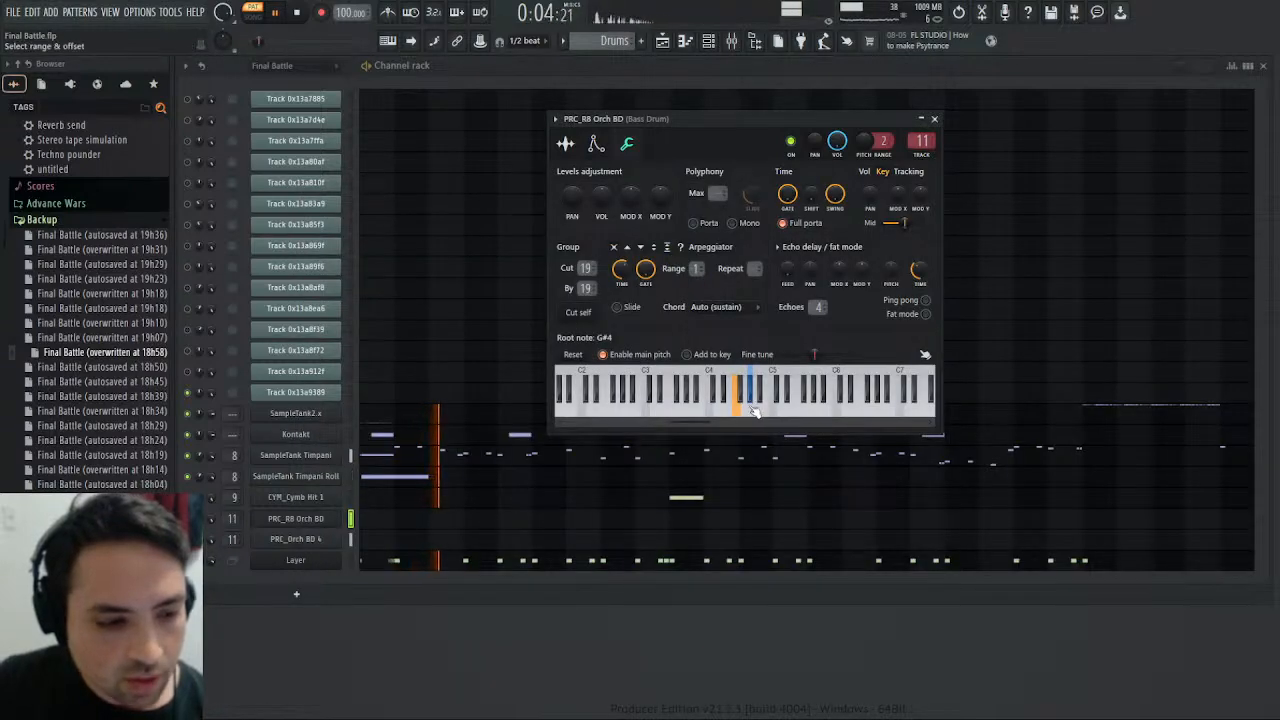
scroll(590, 41, "up", 1)
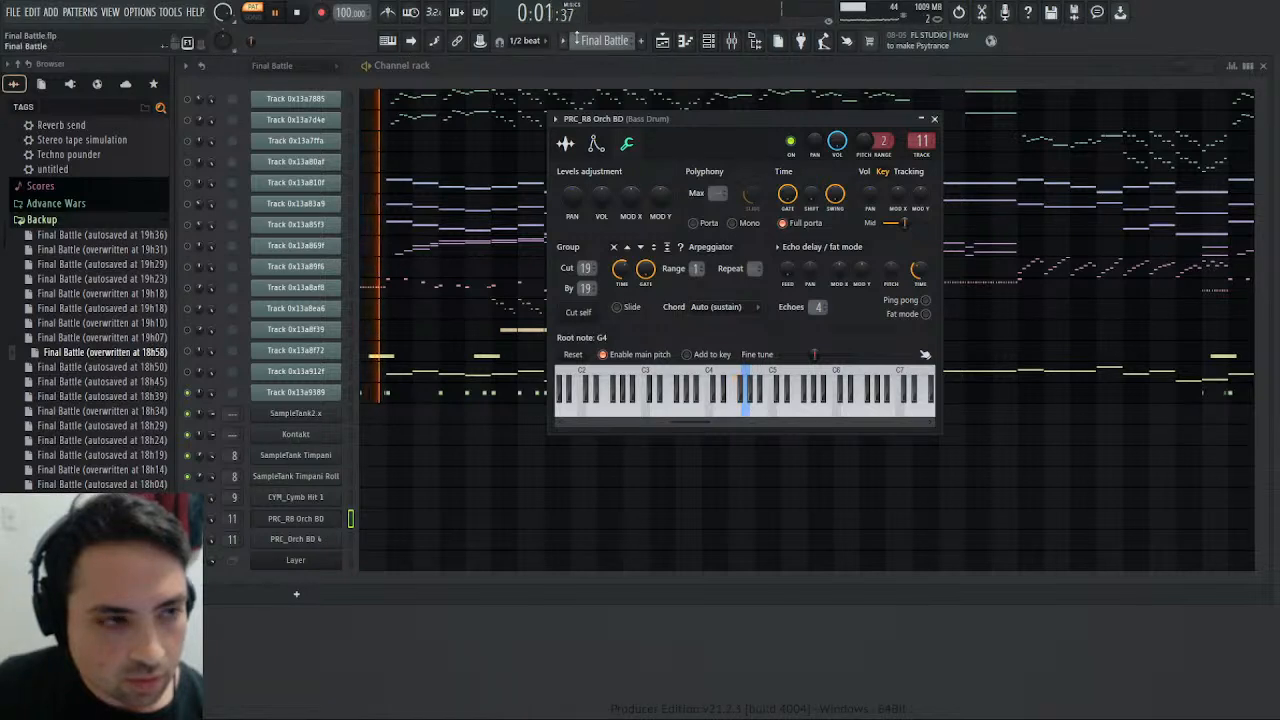
scroll(605, 41, "down", 1)
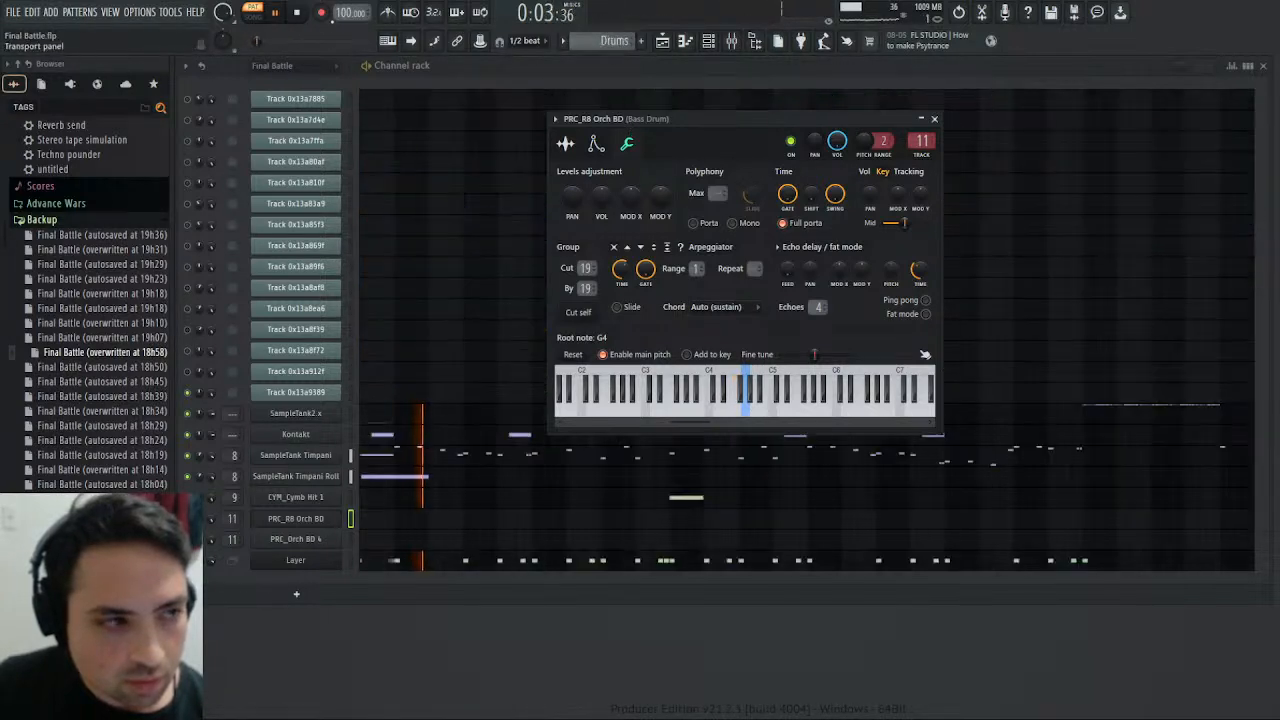
left_click(299, 13)
left_click(276, 13)
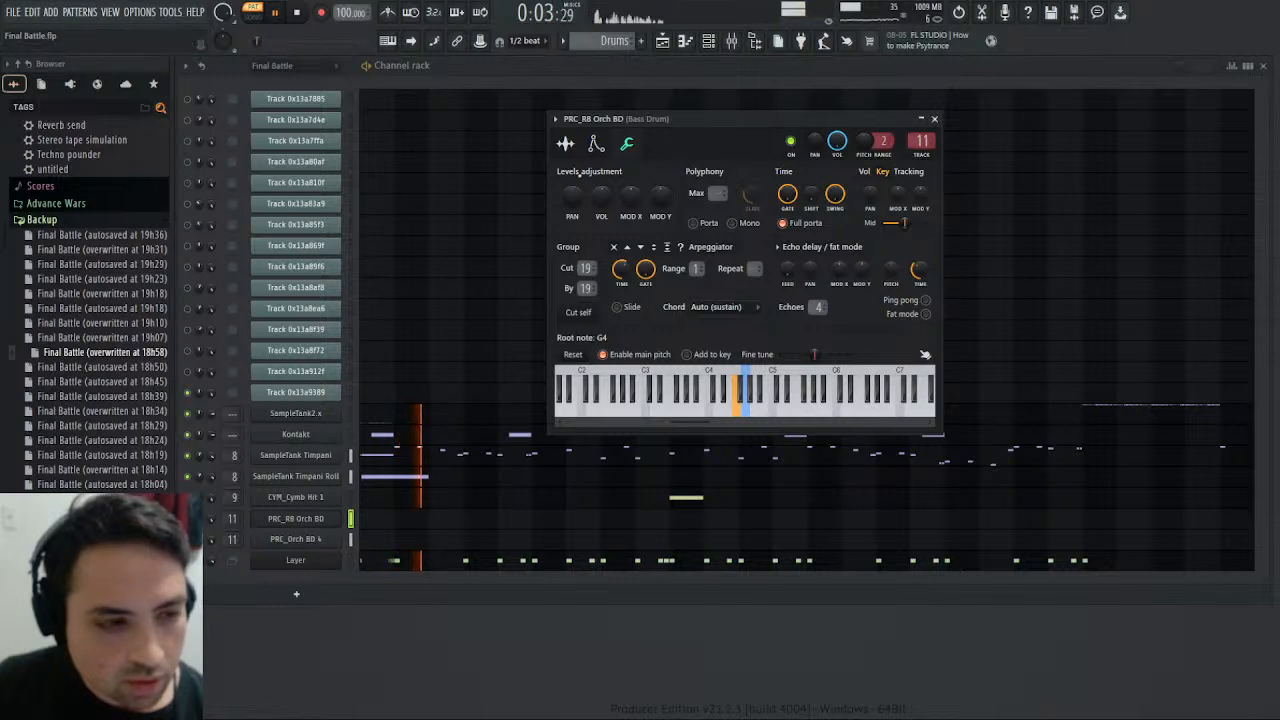
left_click(934, 120)
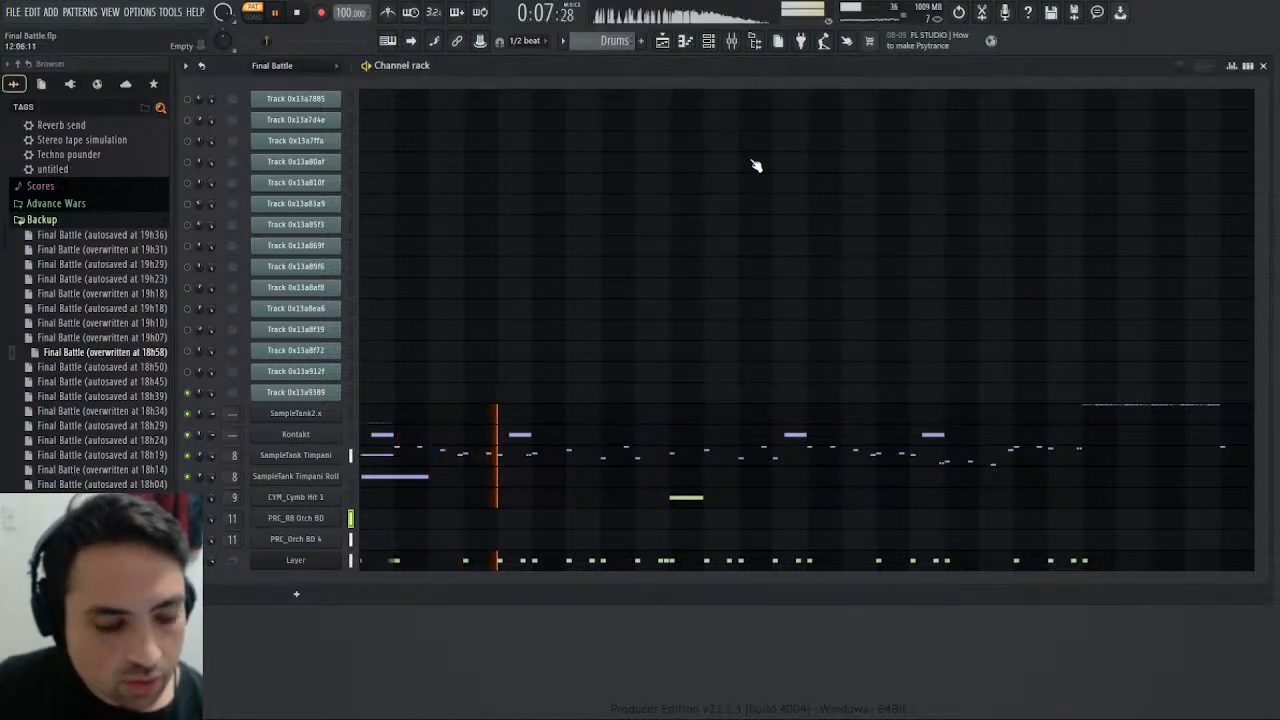
- Lower the Timpani and Bass Drum mixer volumes slightly and replay the Drums pattern from the start
left_click(731, 42)
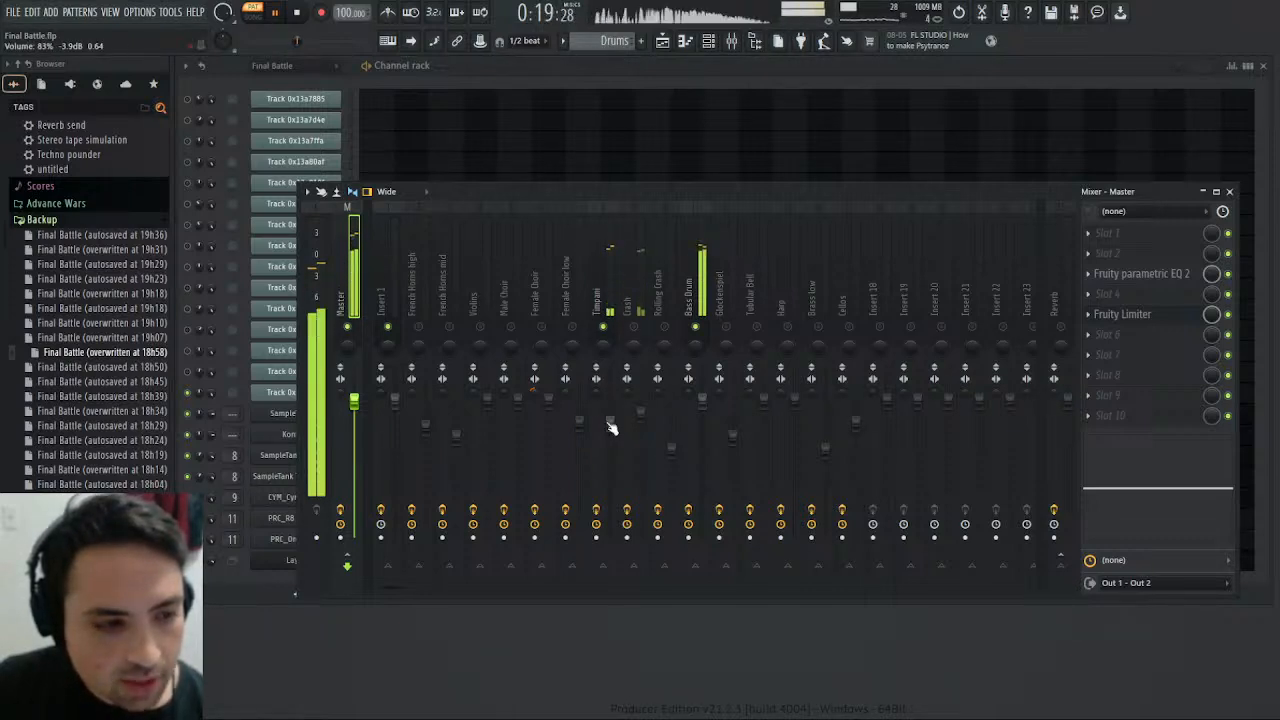
left_click_drag(608, 421, 608, 443)
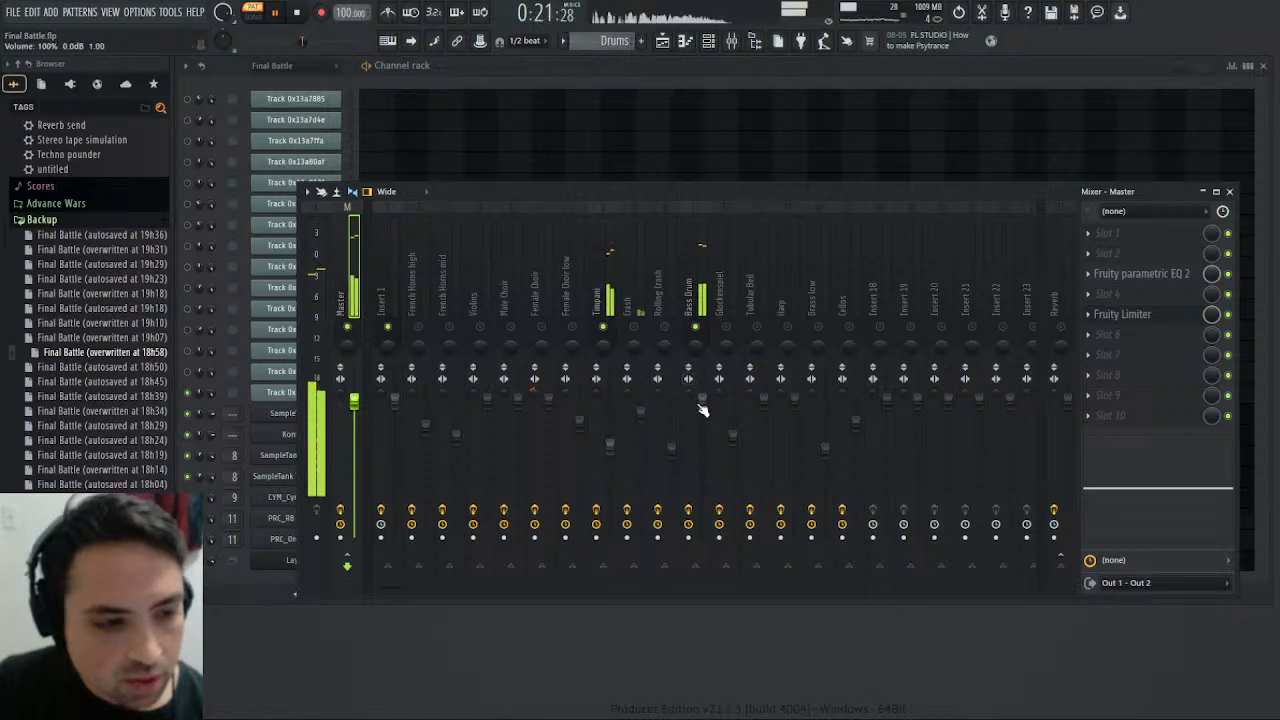
scroll(703, 410, "down", 5)
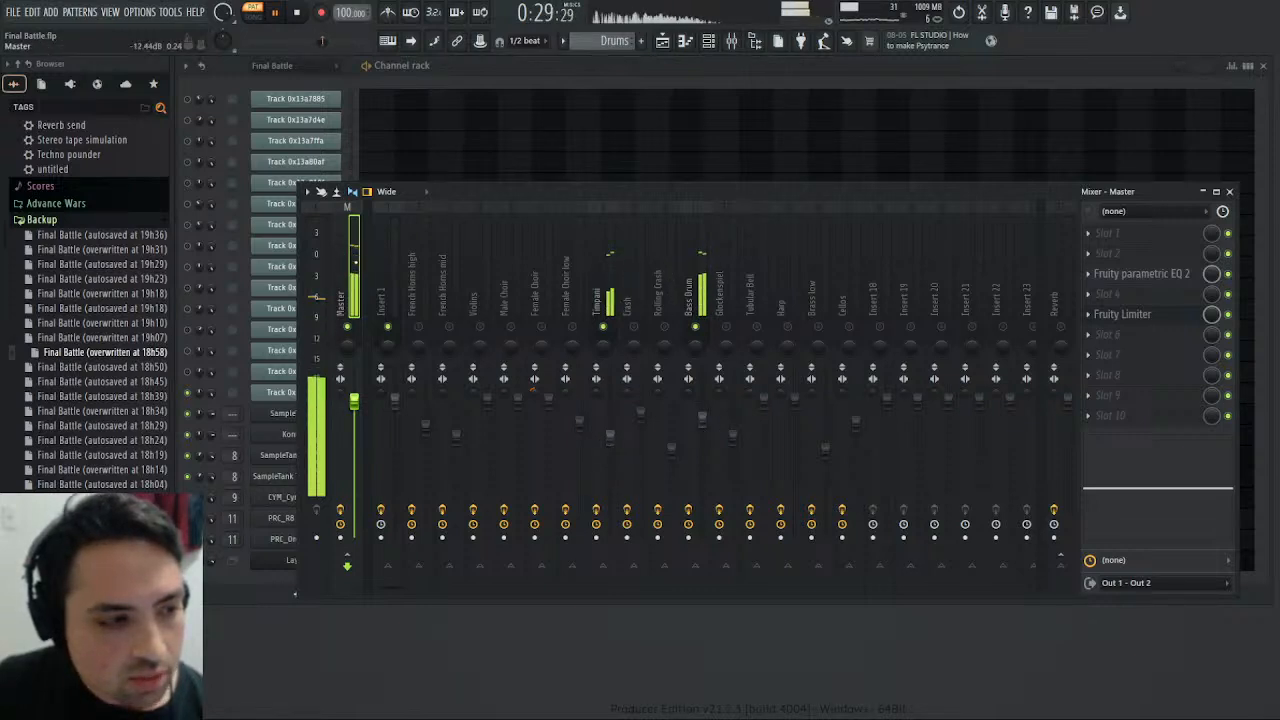
left_click(297, 13)
left_click(278, 14)
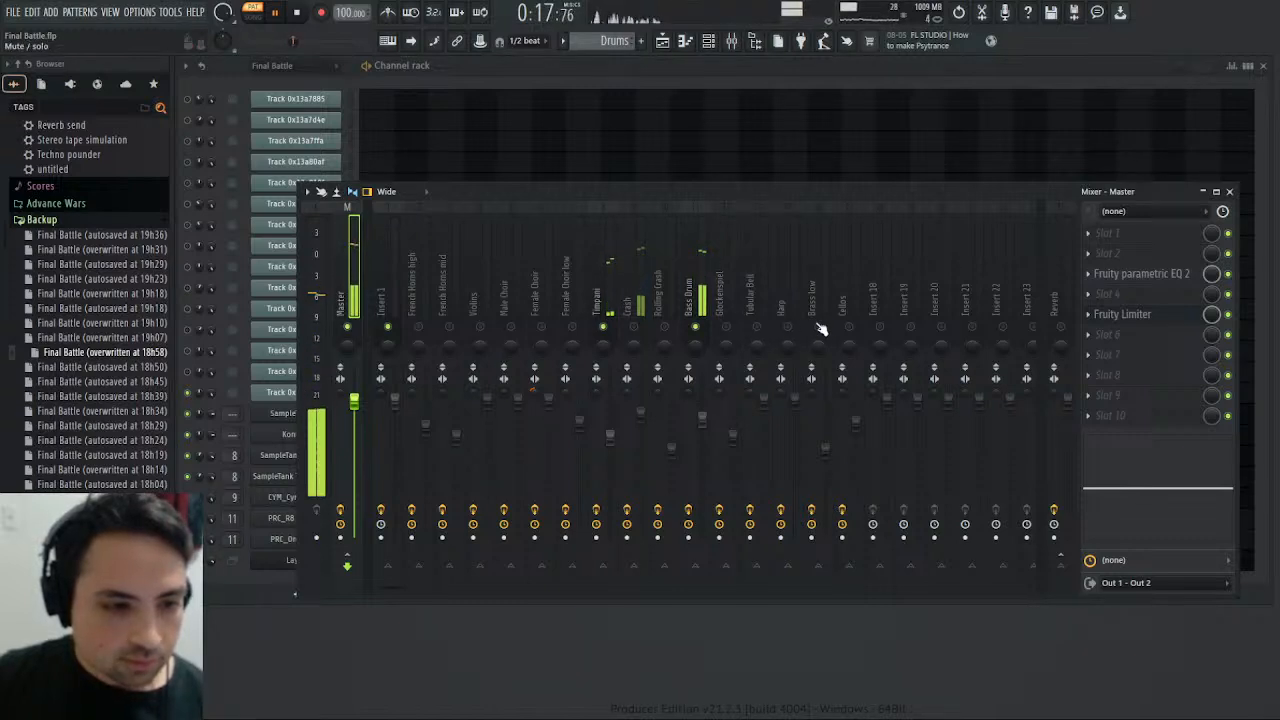
- Clear the mixer solo so every track is active, and play the full song from the start
left_click(851, 305)
left_click(827, 299)
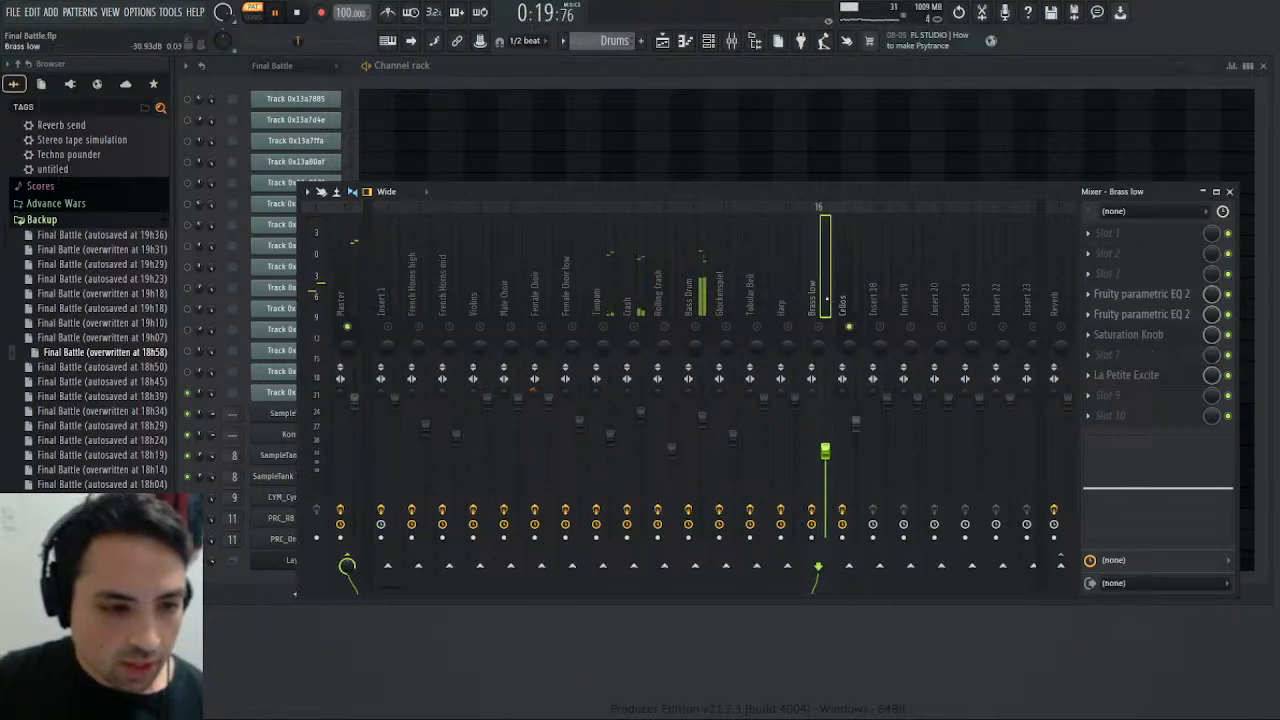
right_click(850, 328)
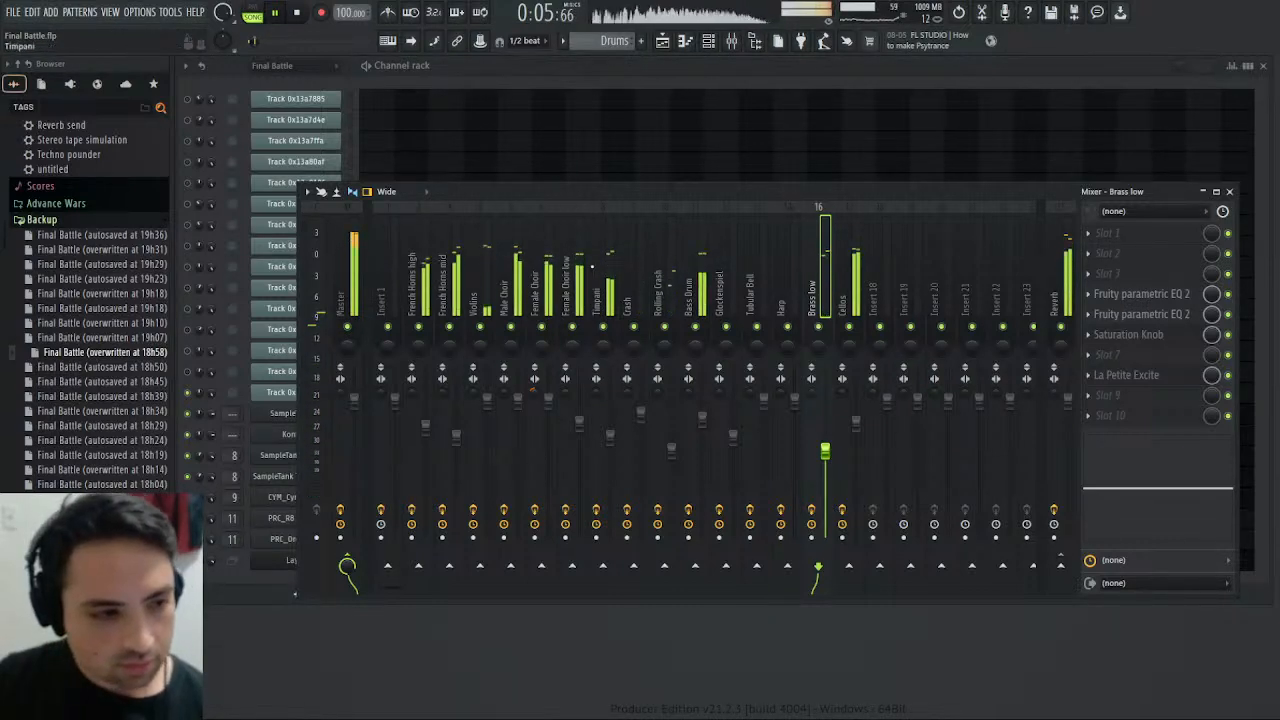
- Replace Fruity Limiter in slot 5 of the Master track with Maximus
left_click(344, 275)
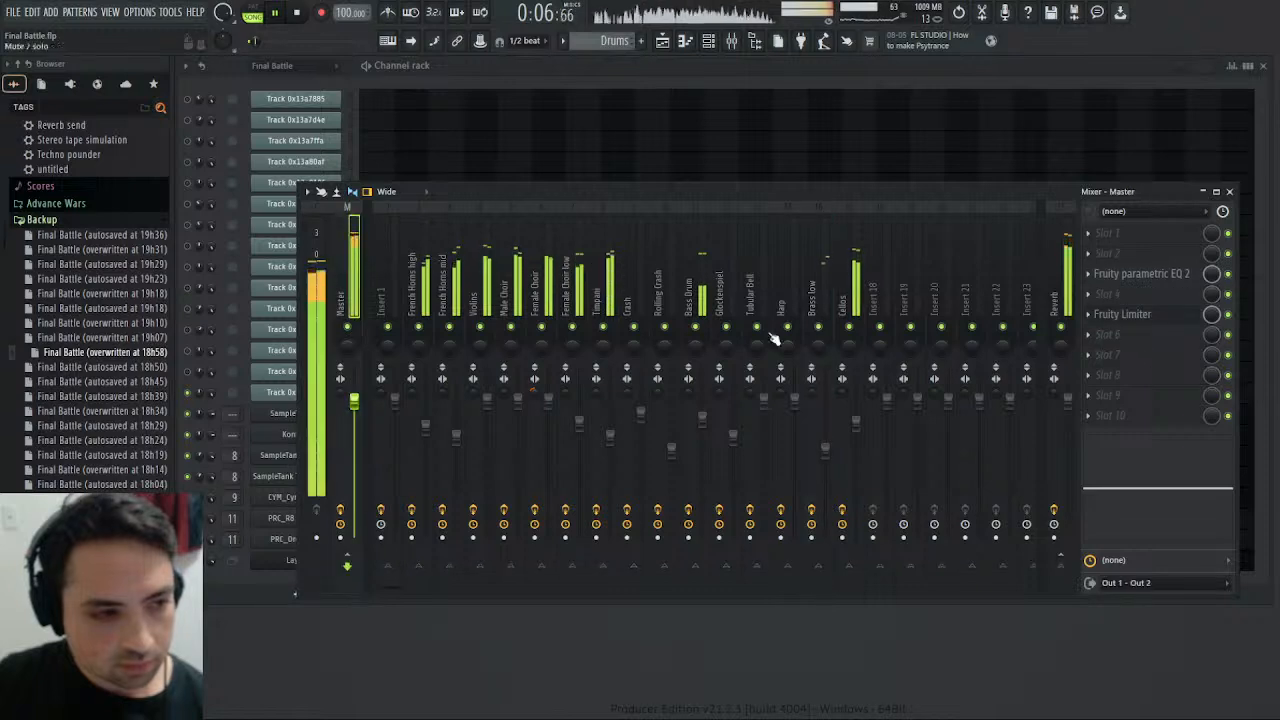
left_click(1130, 315)
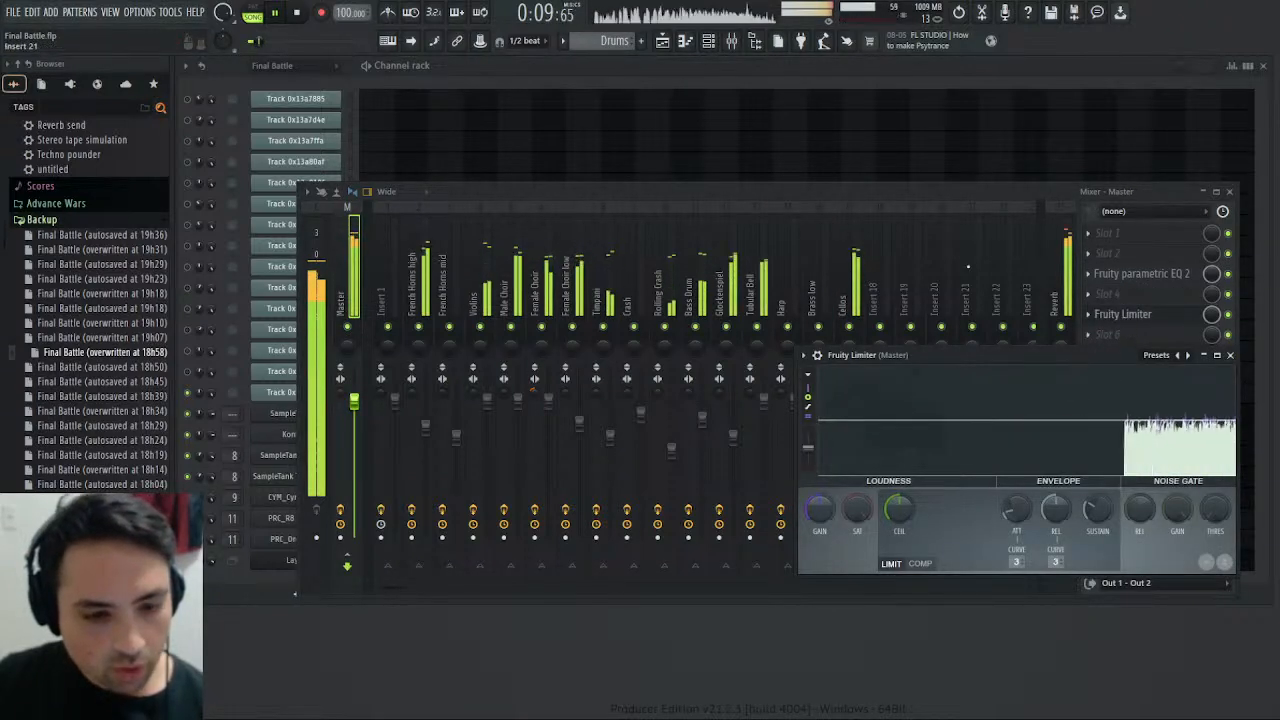
key("space")
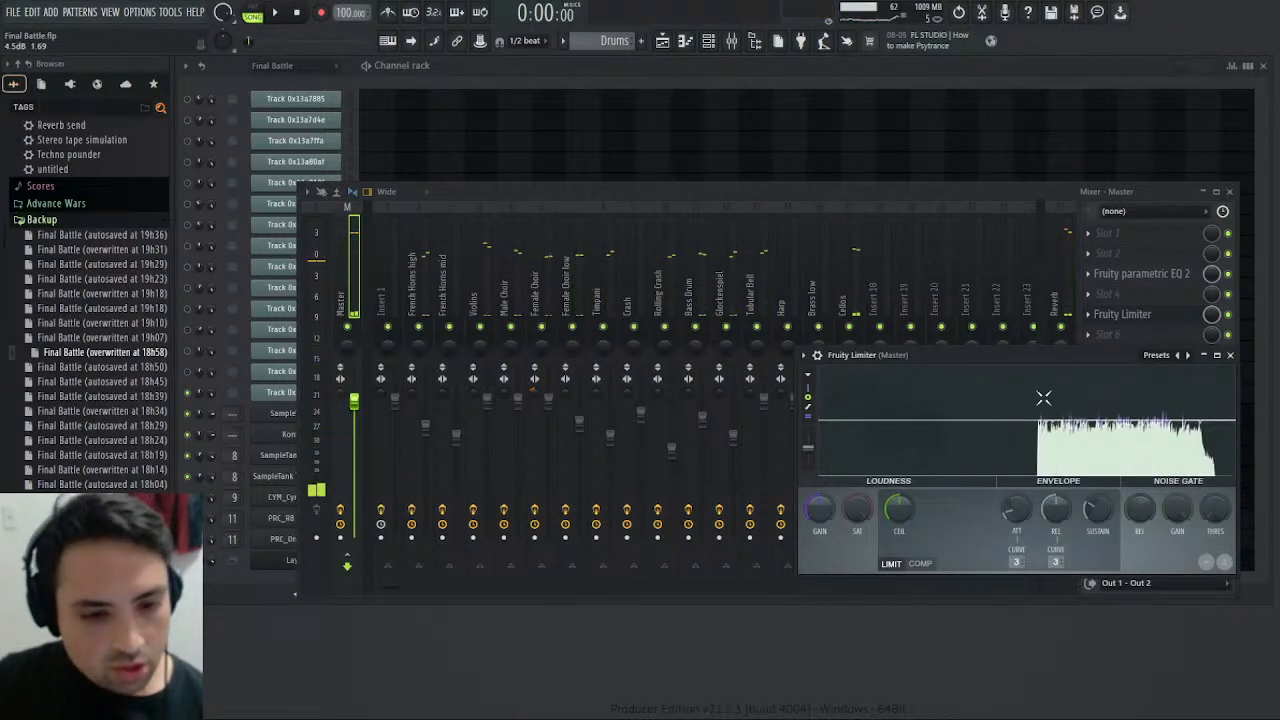
left_click(1098, 315)
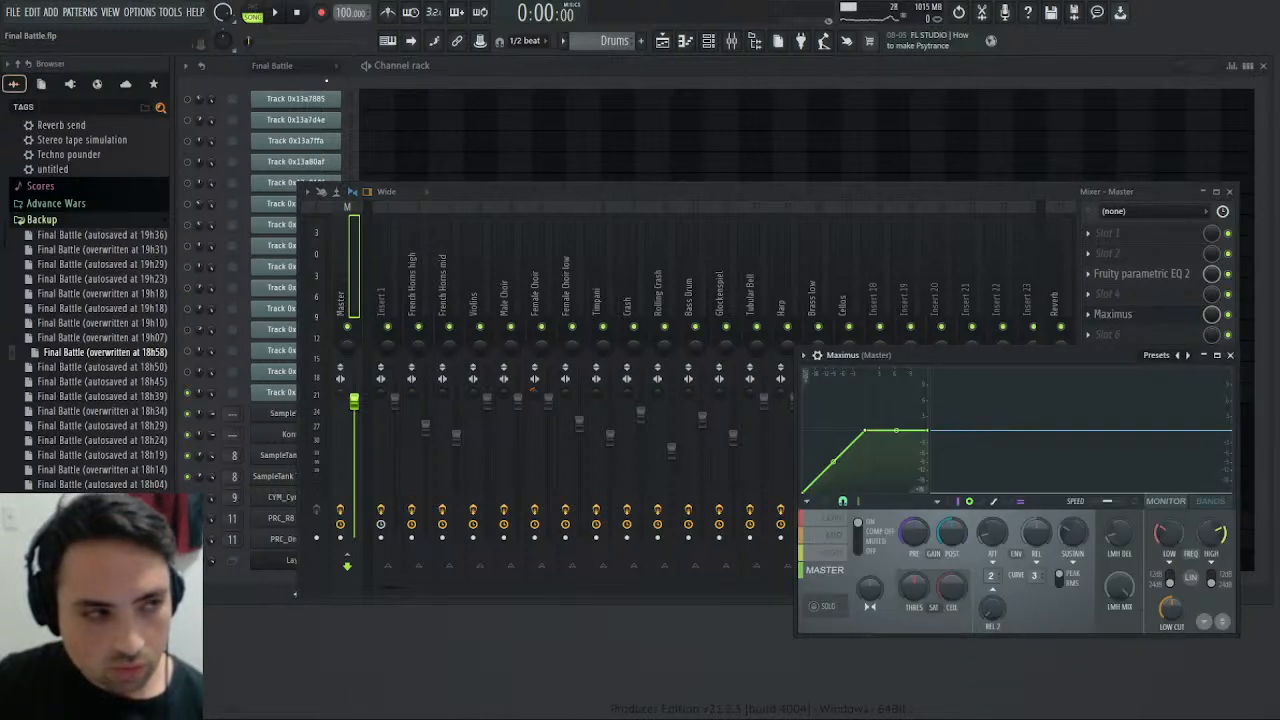
- Lower and soften the low band's compression curve in Maximus while the song plays
left_click(277, 13)
left_click(912, 490)
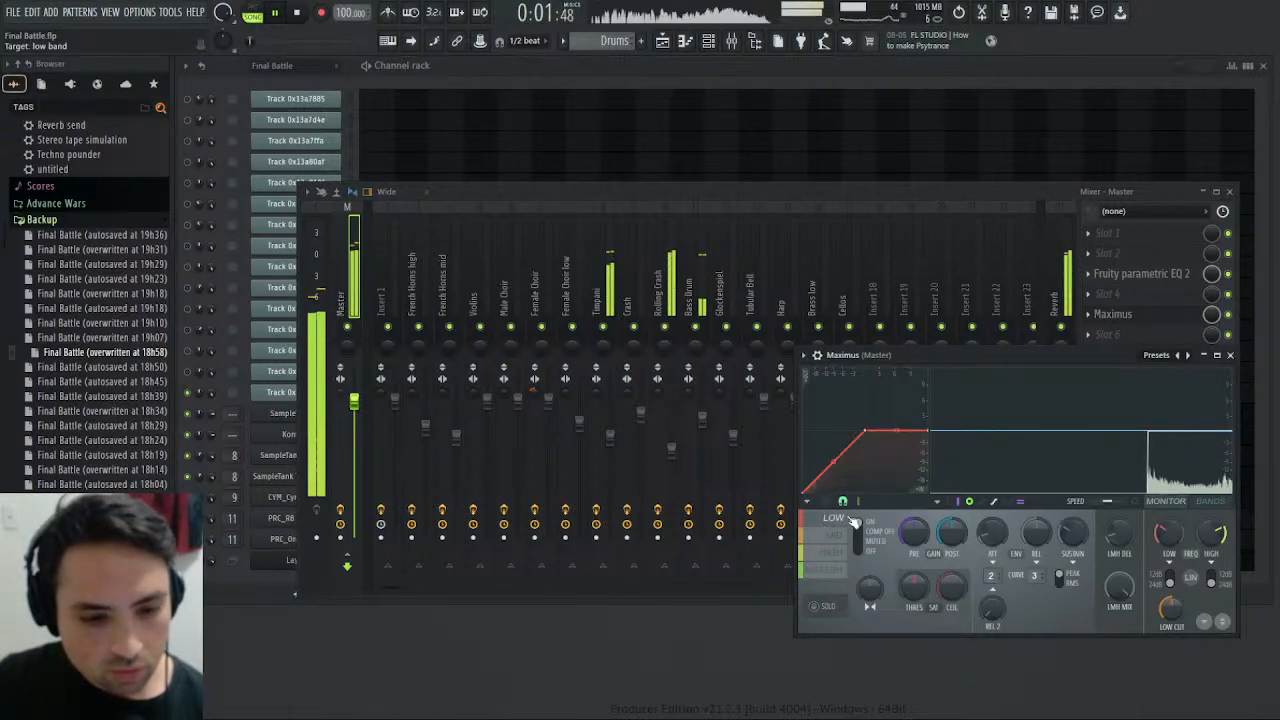
left_click_drag(928, 431, 843, 457)
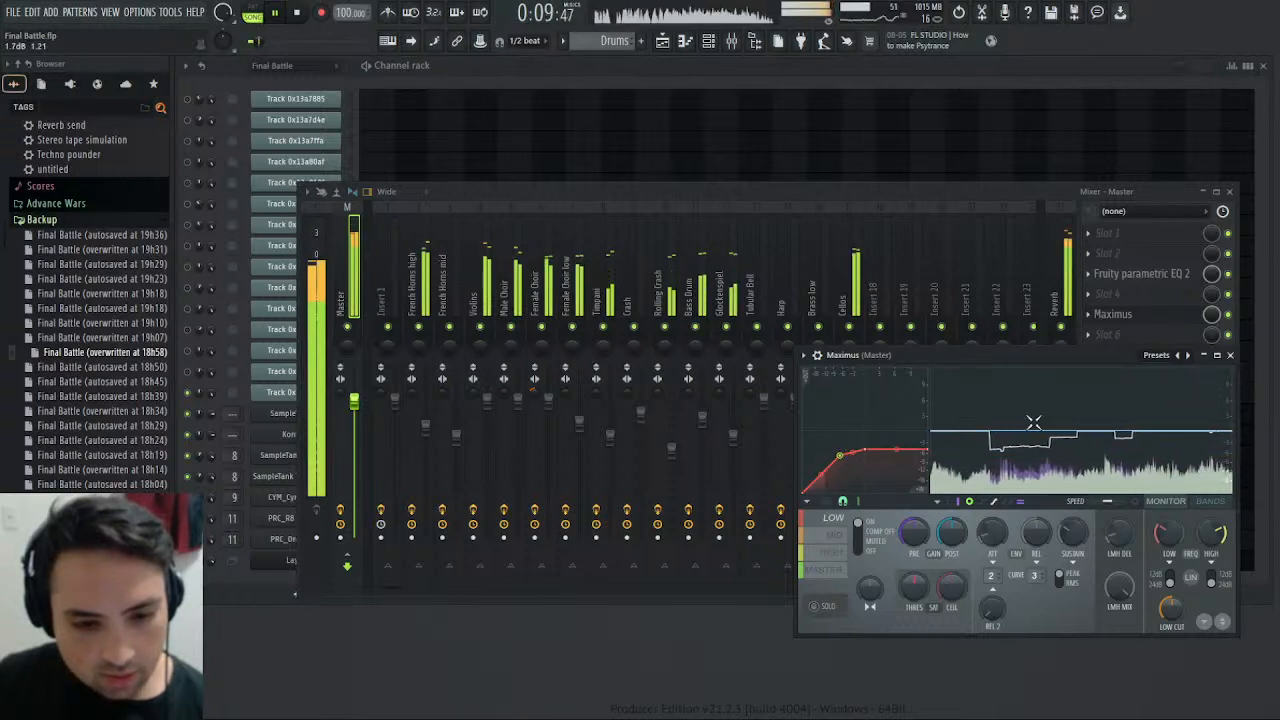
- Lower the mid and high bands' compression curves in Maximus and reduce the mid band's pre gain to about -3.2 dB
left_click(831, 538)
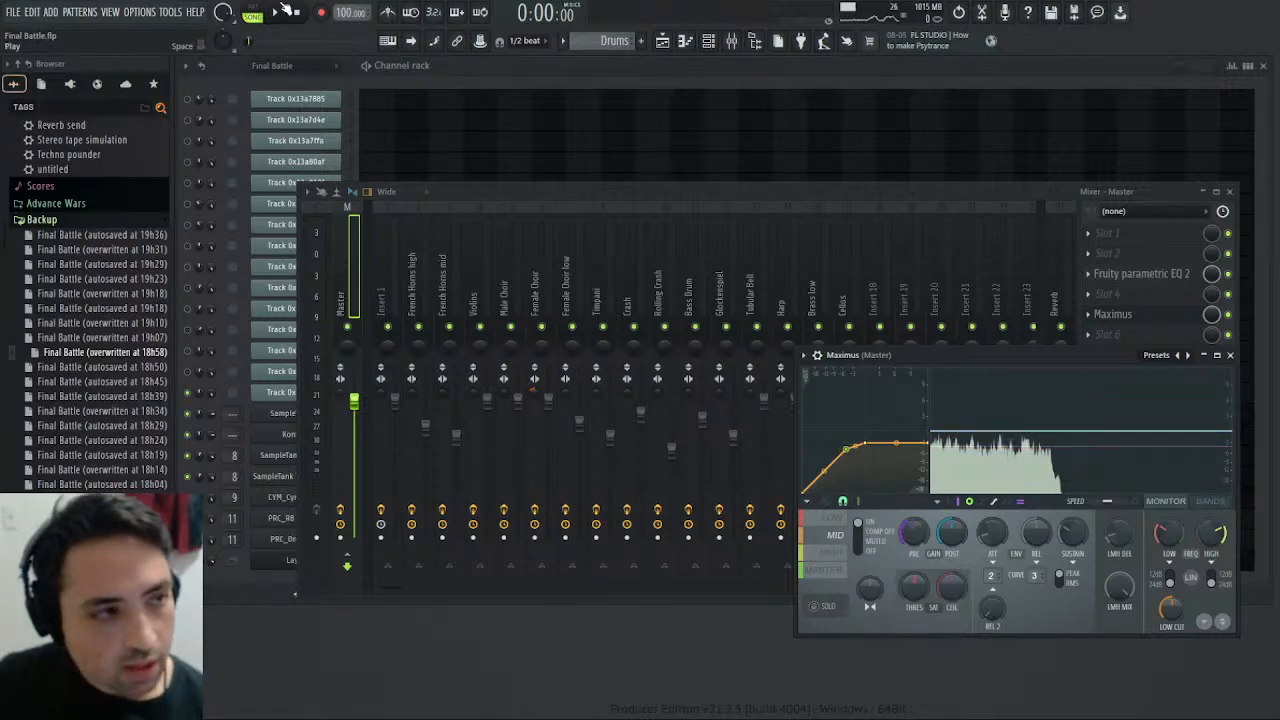
key("space")
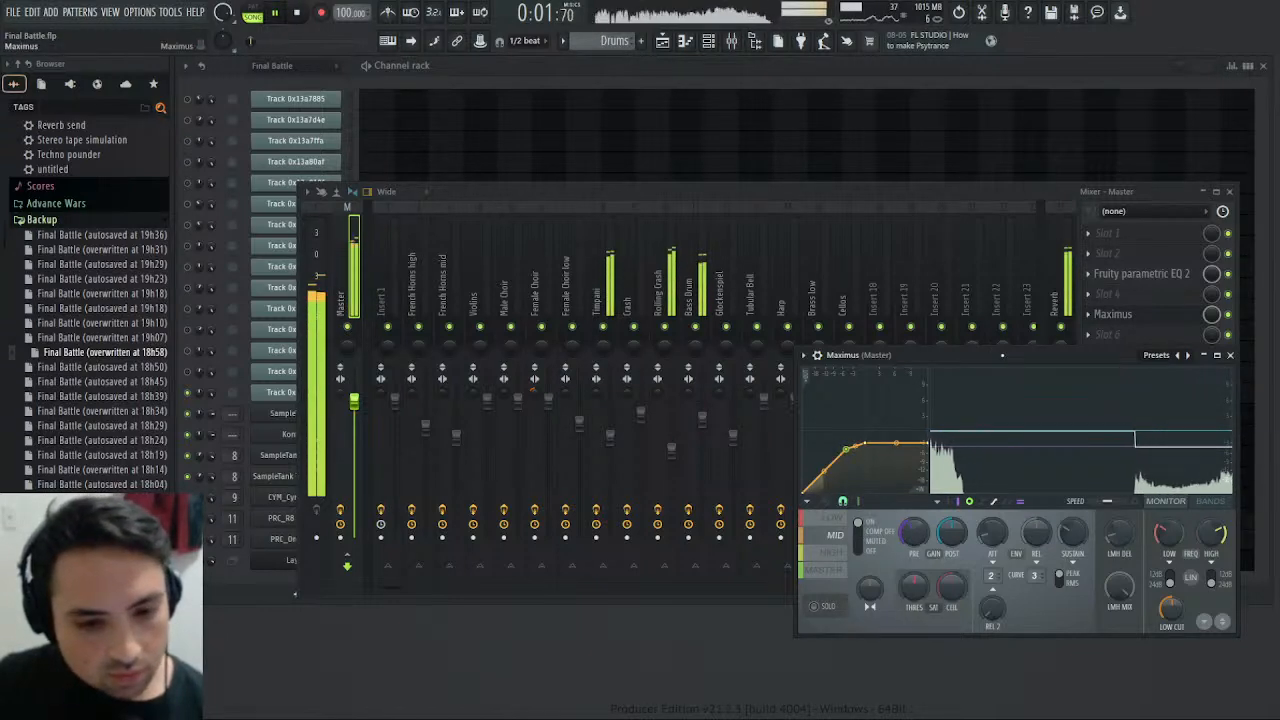
left_click_drag(913, 531, 913, 545)
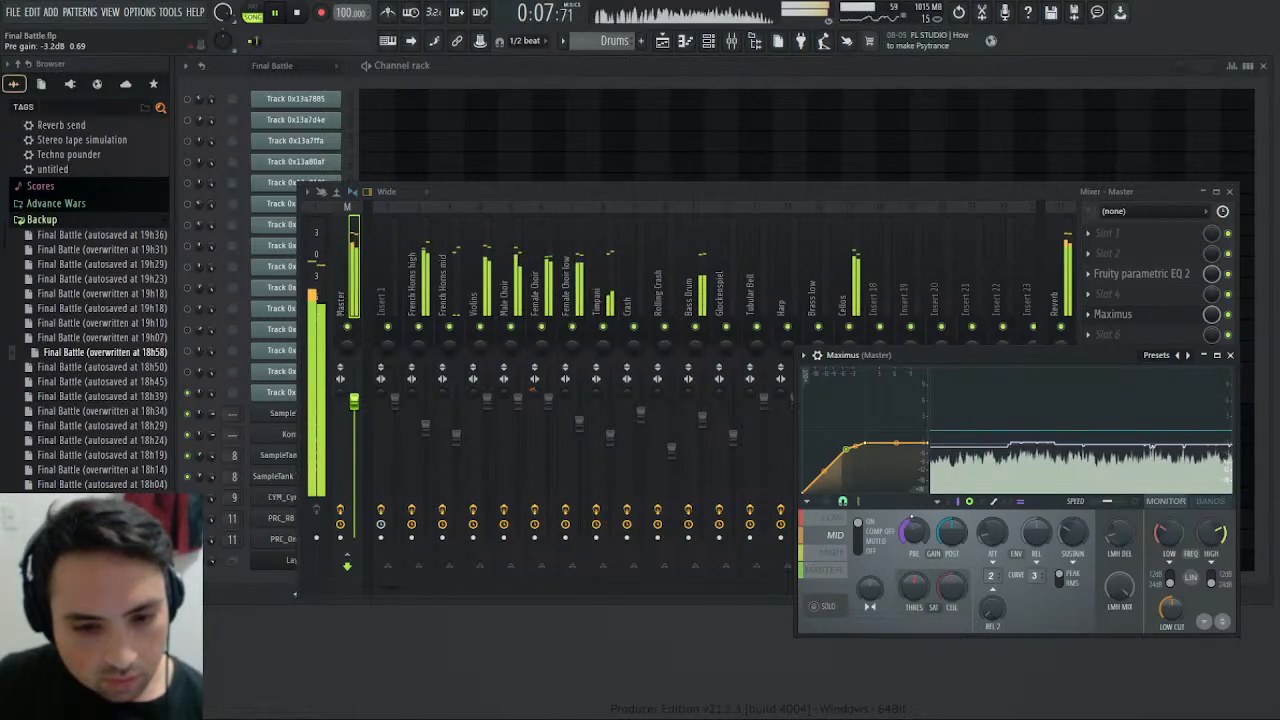
left_click(833, 553)
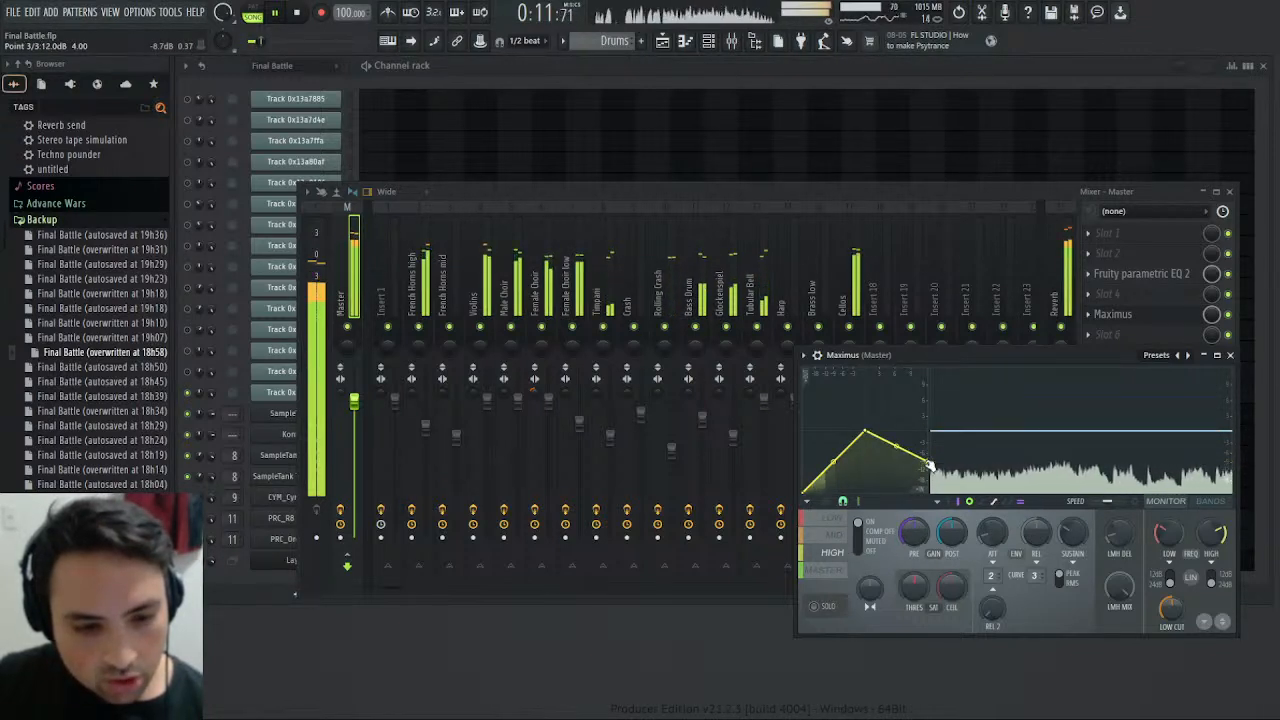
left_click_drag(870, 433, 873, 457)
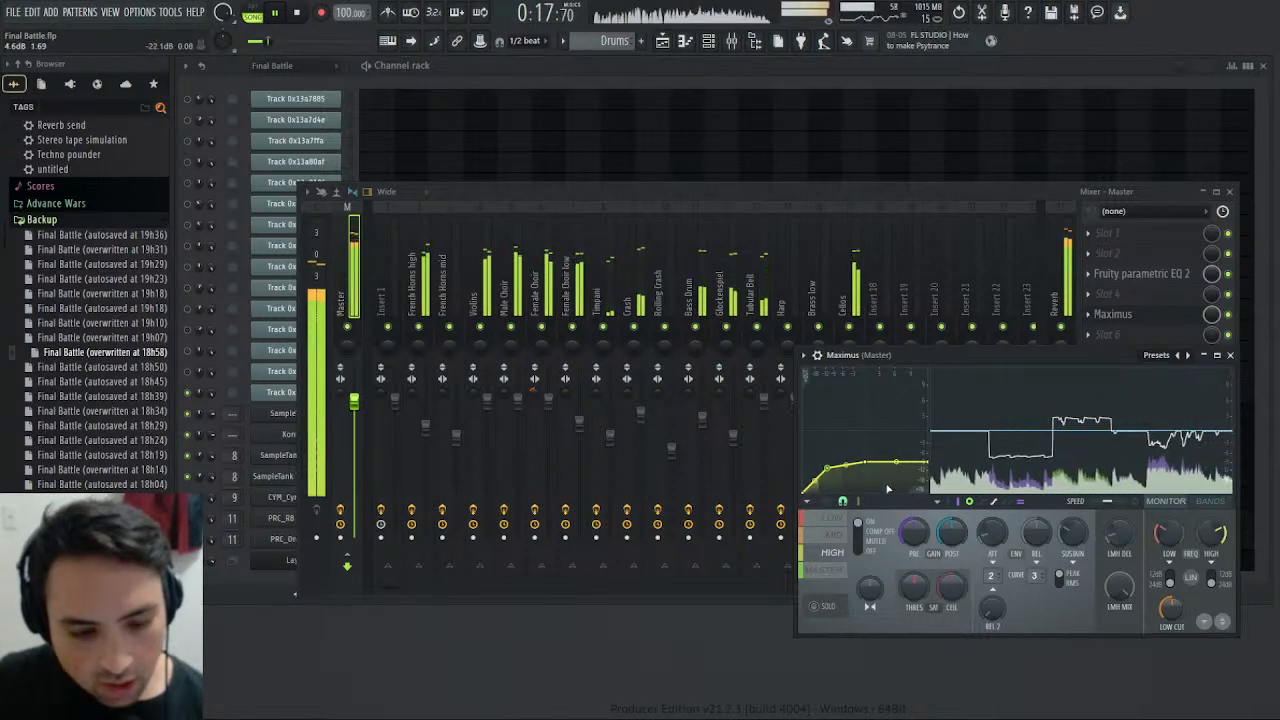
- Inspect the French Horns mid and Violins mixer tracks during playback, and reopen Maximus on the Master track
left_click(420, 280)
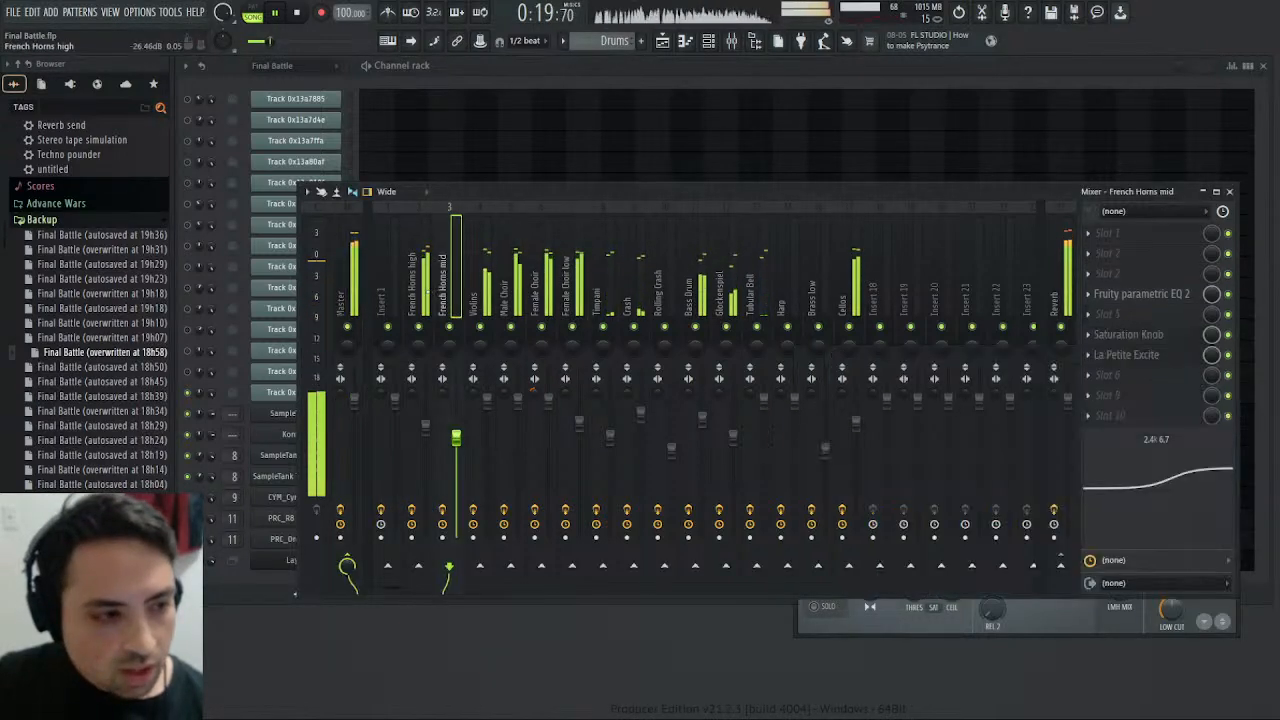
left_click(475, 290)
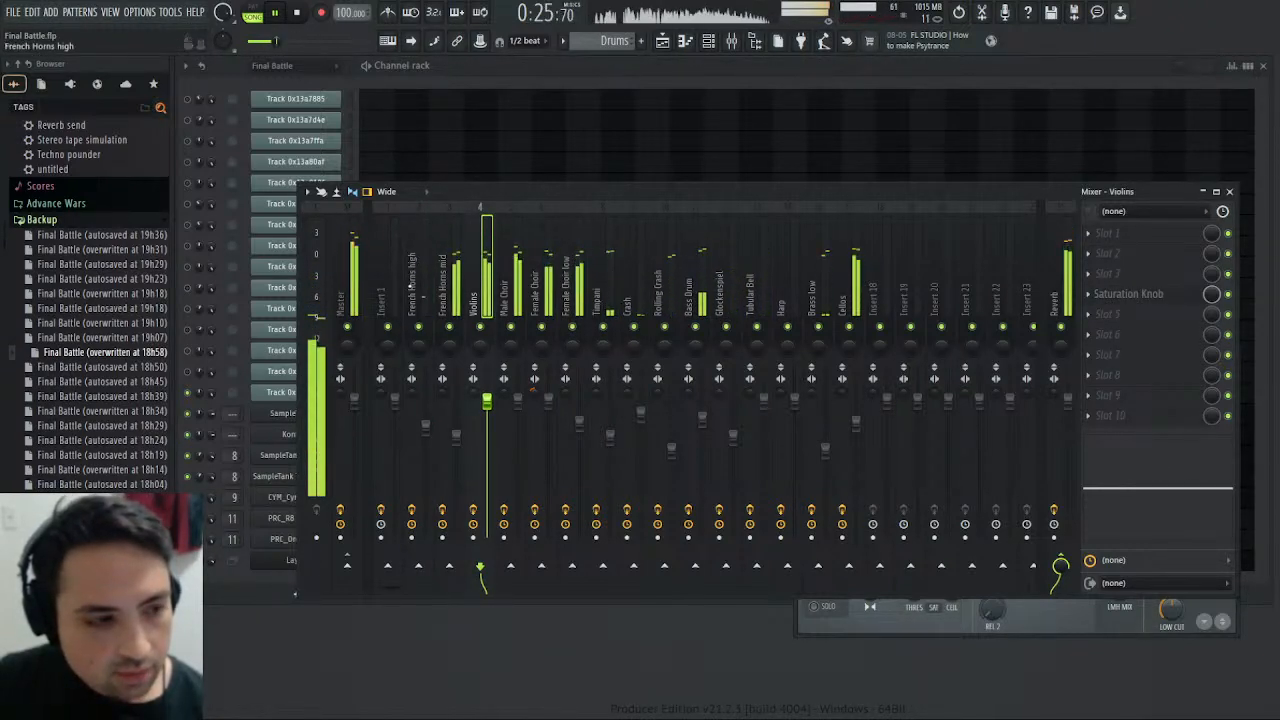
left_click(348, 268)
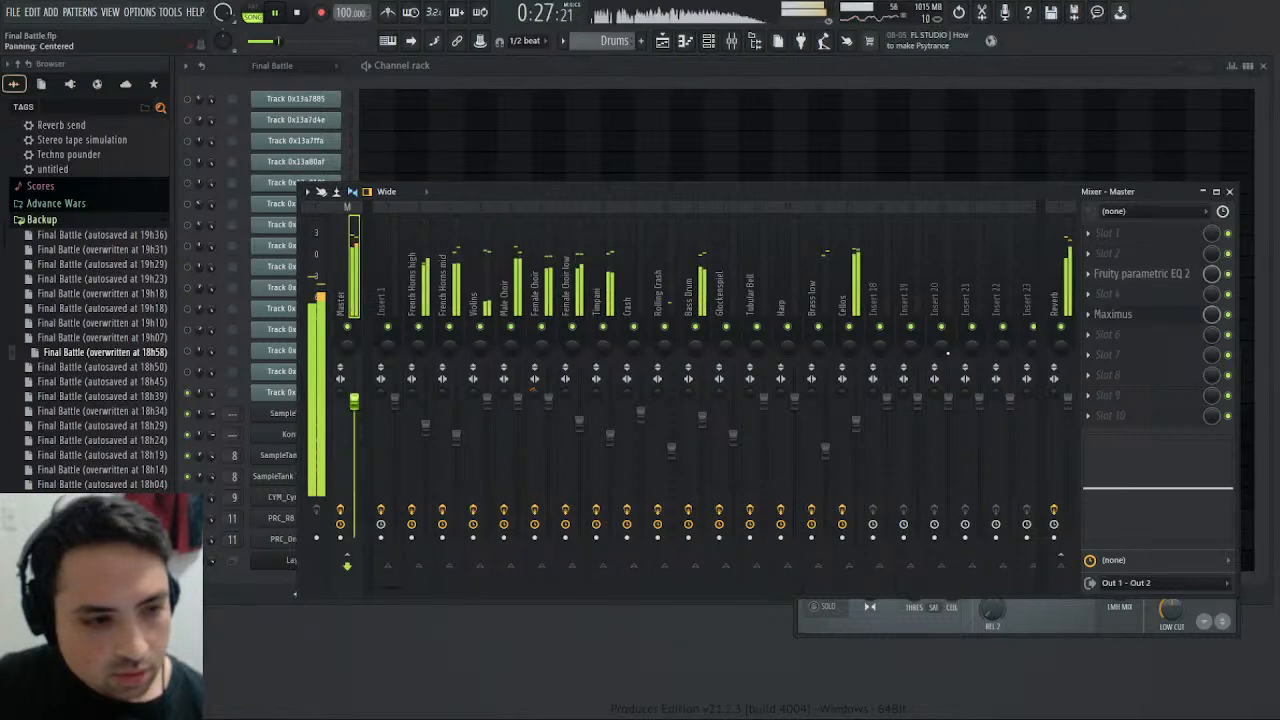
left_click(1150, 316)
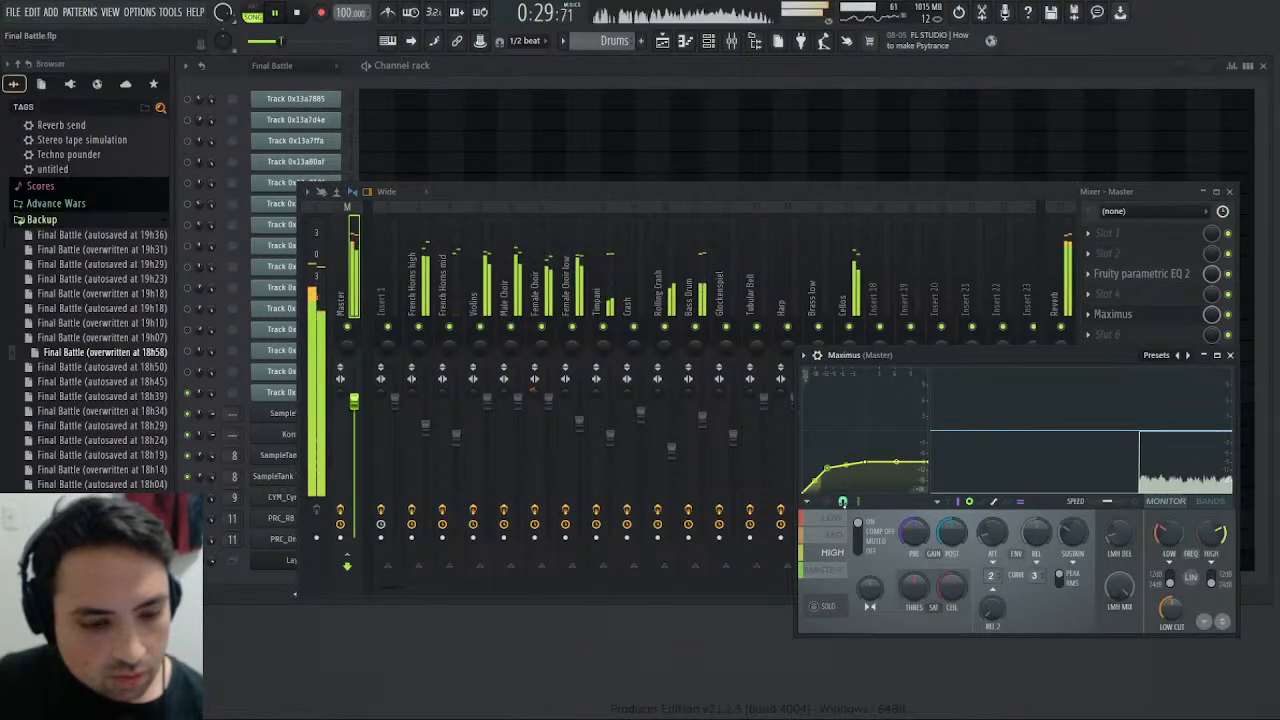
- Check the Rolling Crash track's EQ, cut the Crash track's high EQ band by about 5.8 dB, and return to Maximus
left_click(671, 291)
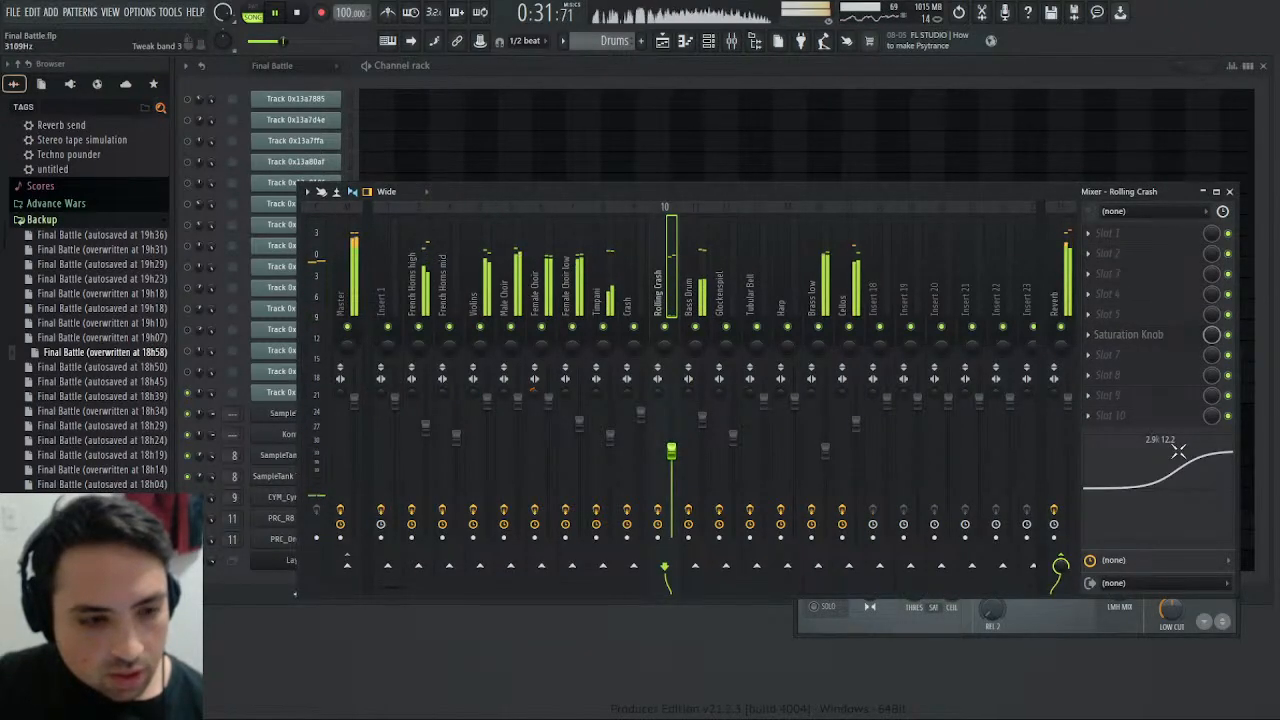
left_click(637, 281)
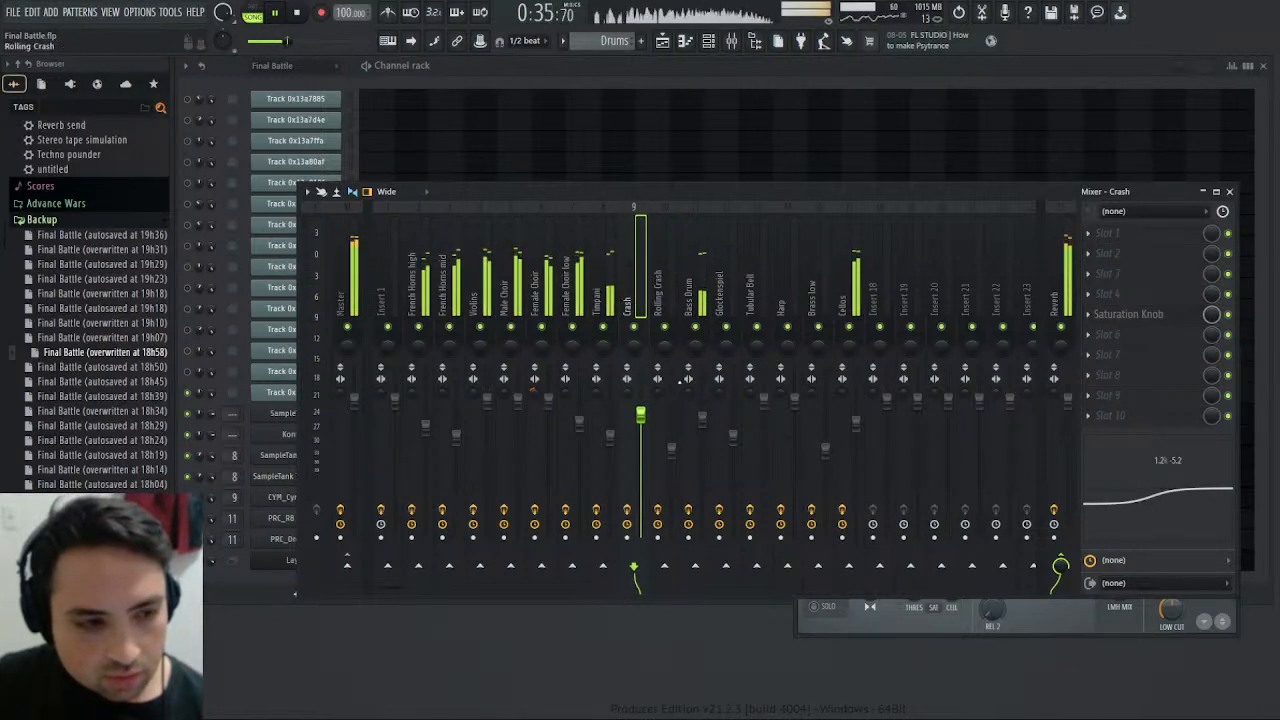
mouse_move(1198, 473)
left_mouse_down()
mouse_move(1196, 490)
mouse_move(1198, 472)
left_mouse_up()
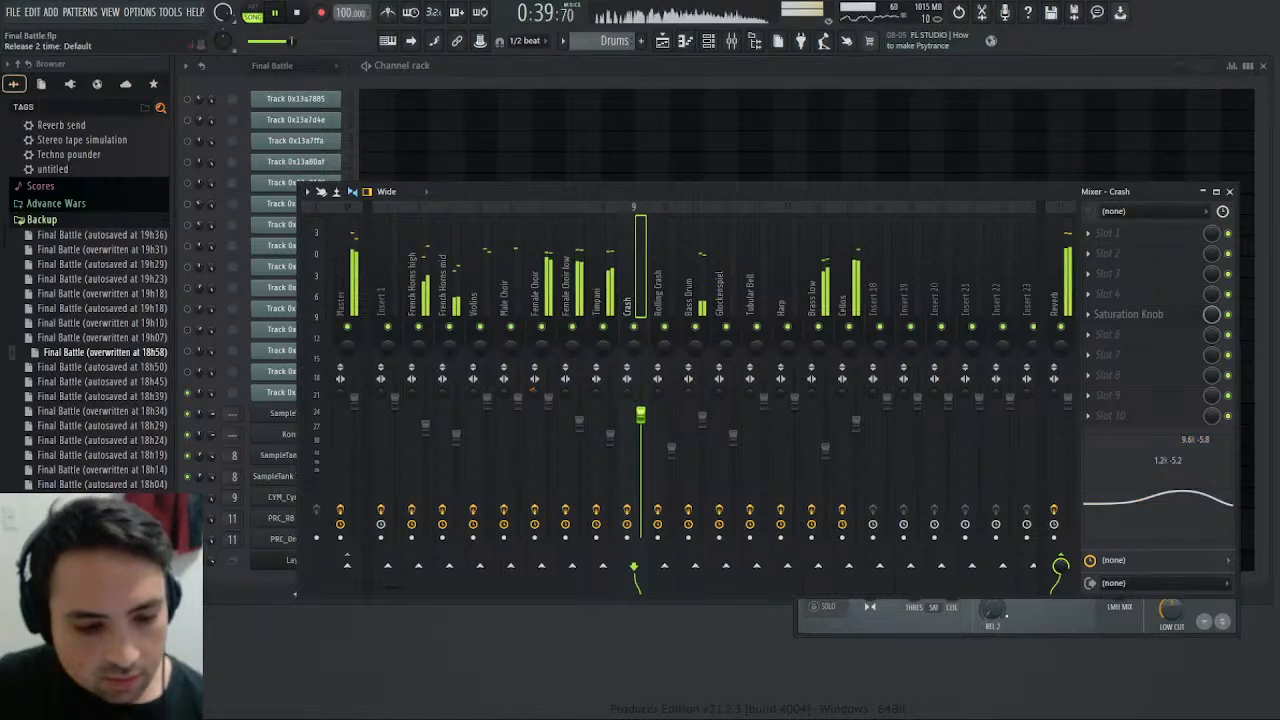
left_click(1044, 613)
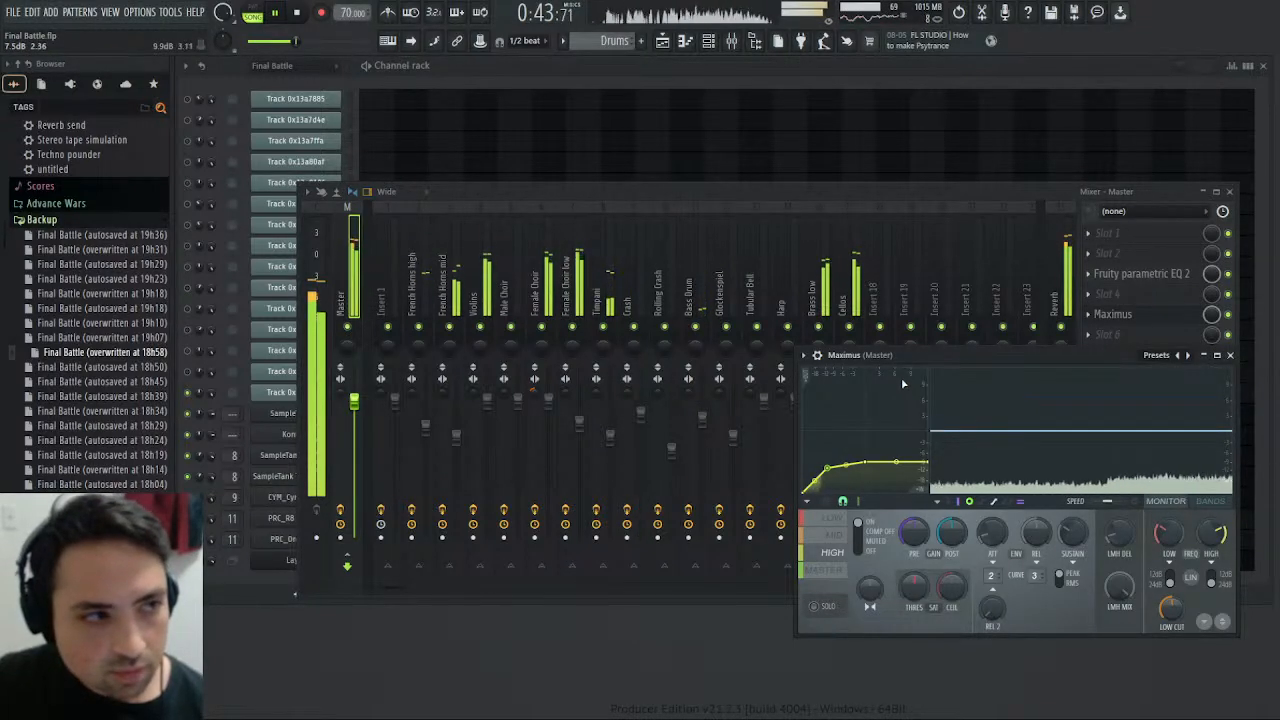
- Check the song's progress in the playlist and review the Master, High and Mid band curves of Maximus during playback
key("F5")
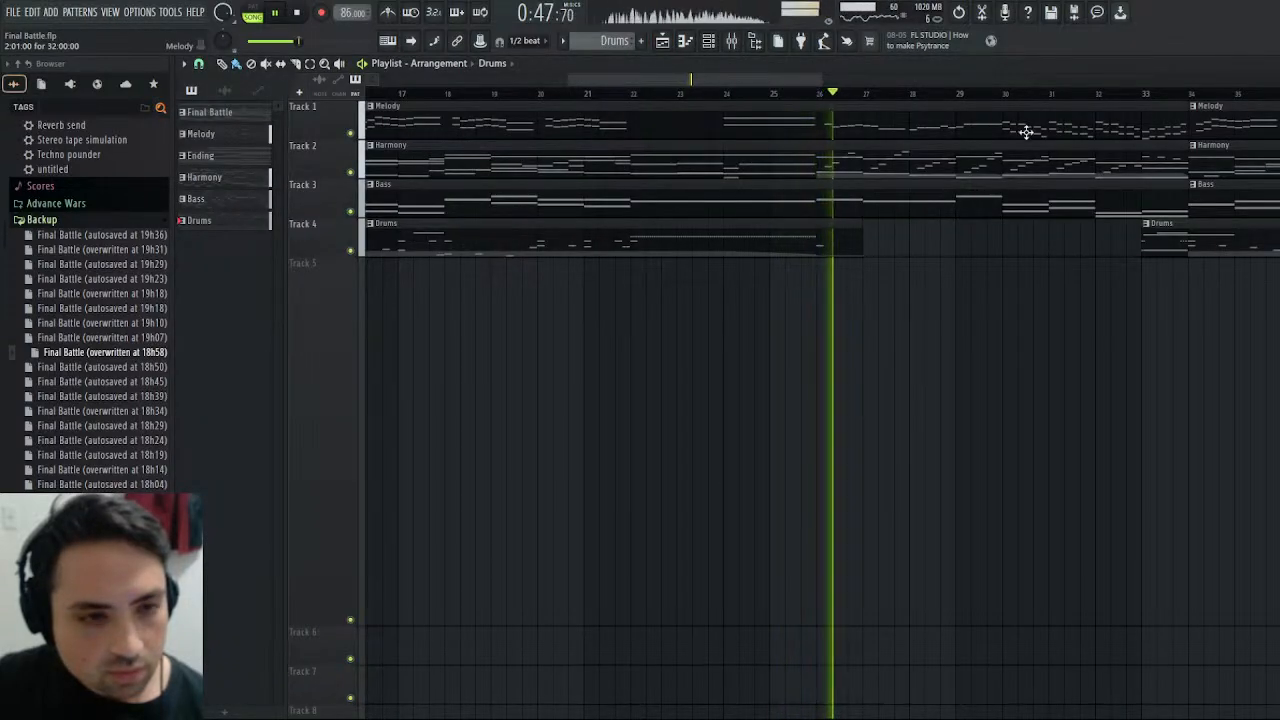
key("F5")
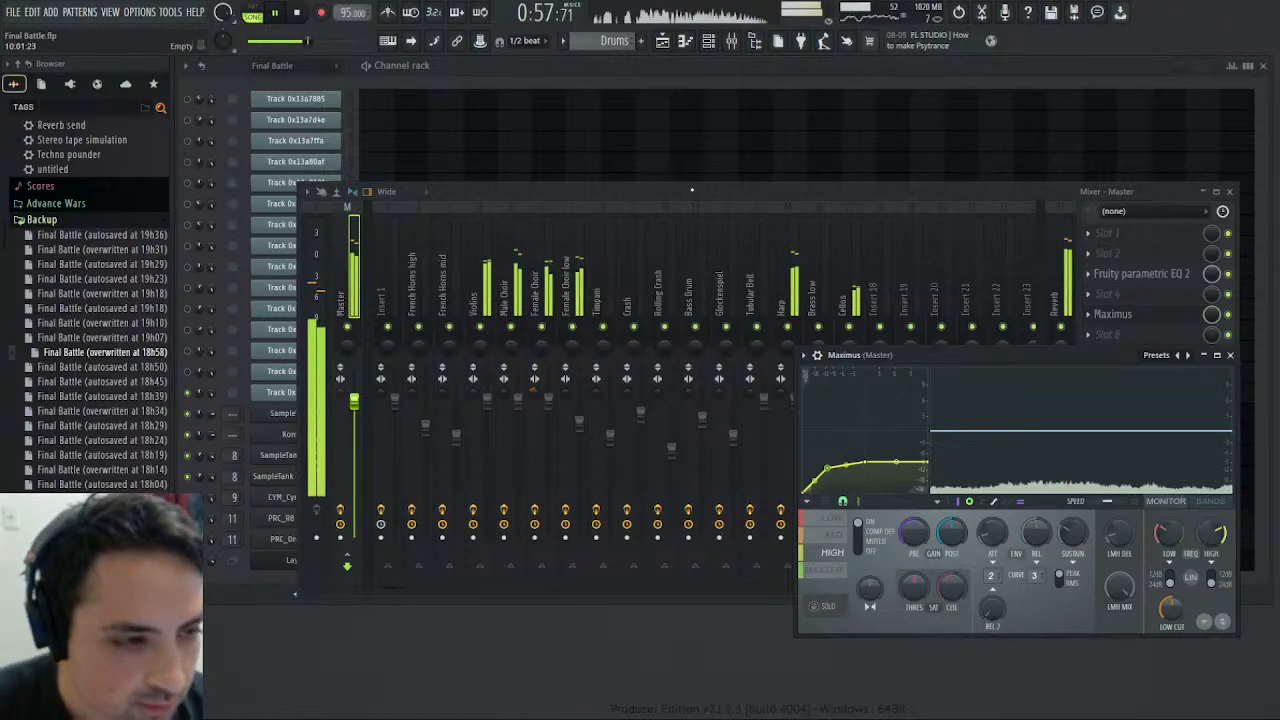
left_click(720, 191)
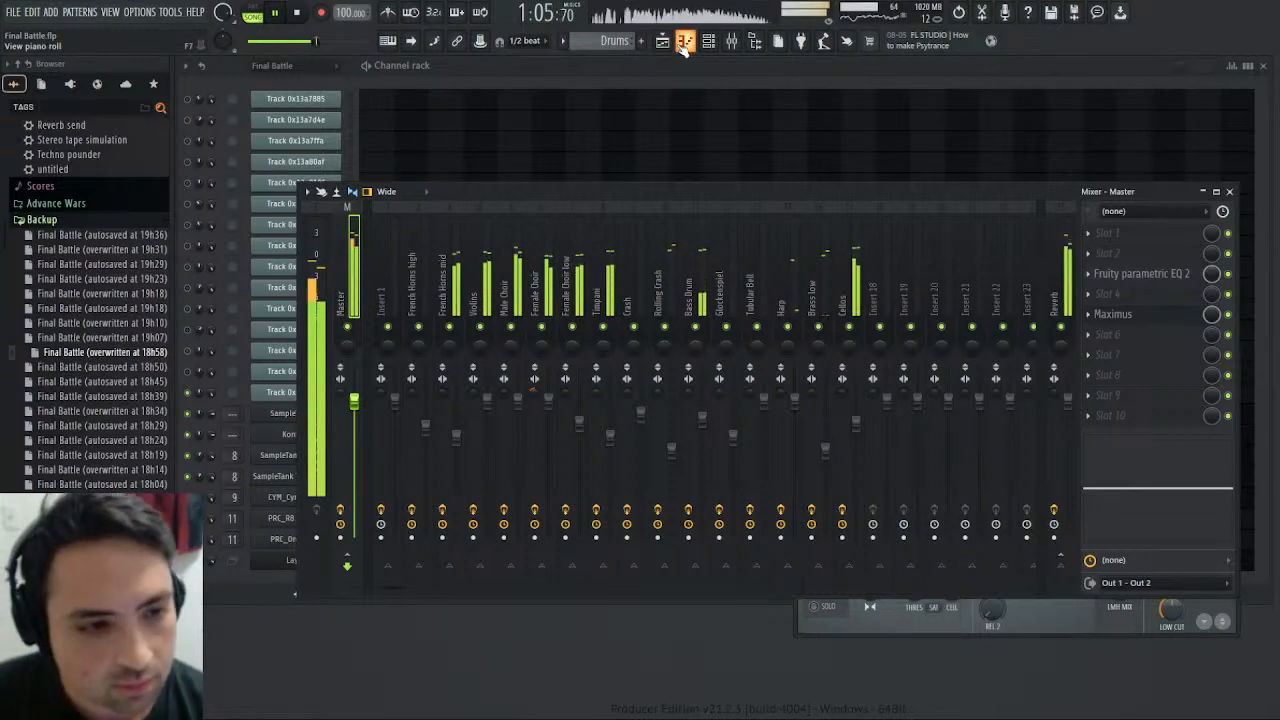
left_click(1040, 613)
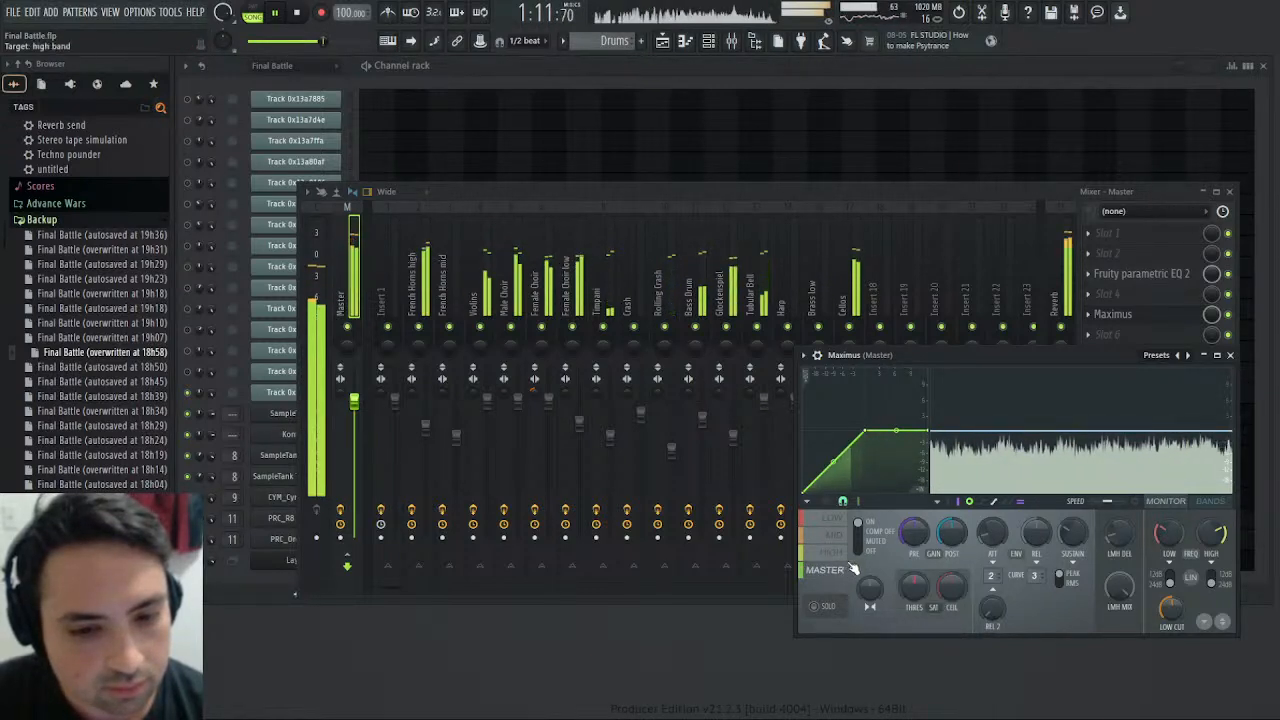
left_click(831, 551)
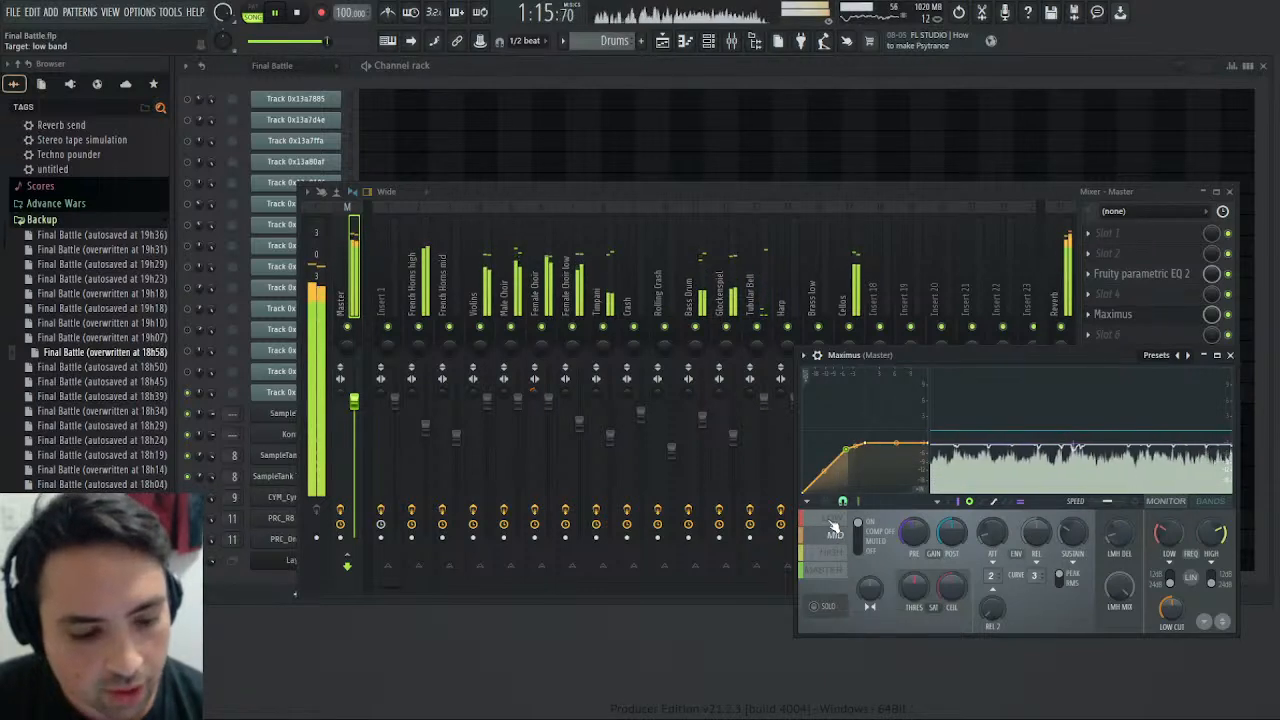
- Solo the Male Choir, raise its fader to about 3.0 dB, boost its high shelf about 4.0 dB at 2.1 kHz and cut around 418 Hz
left_click(832, 520)
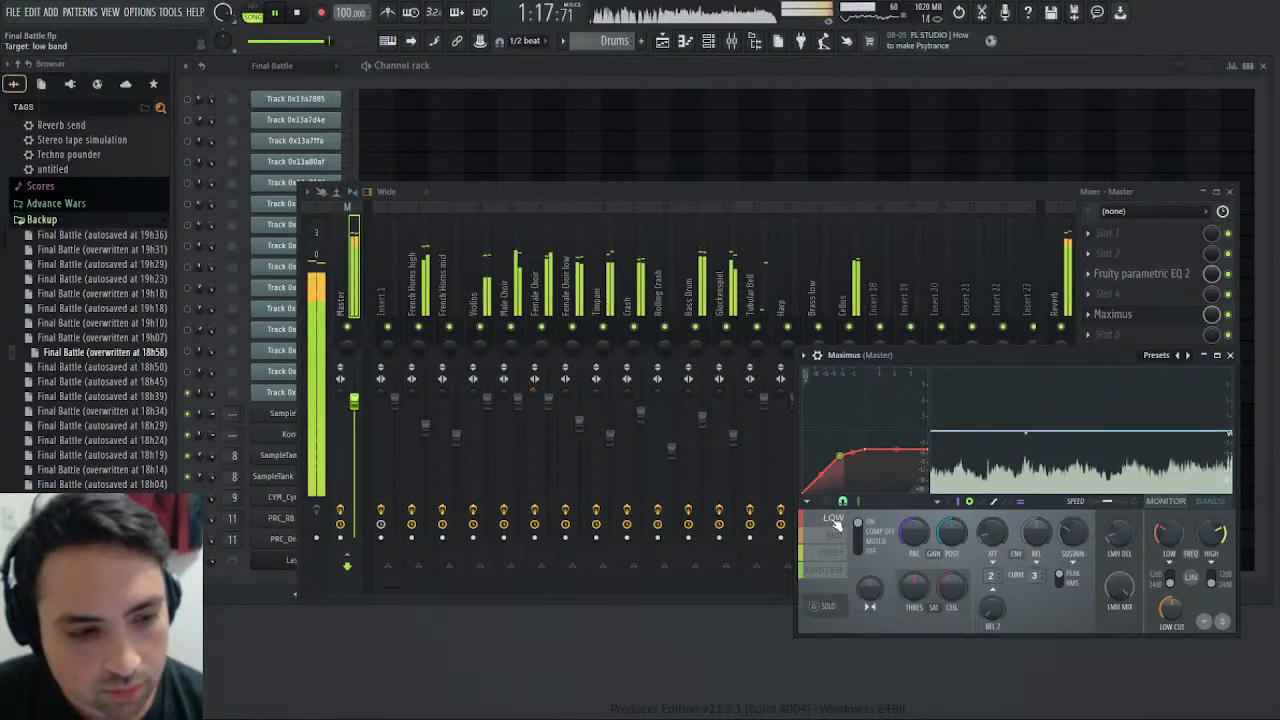
left_click(509, 330)
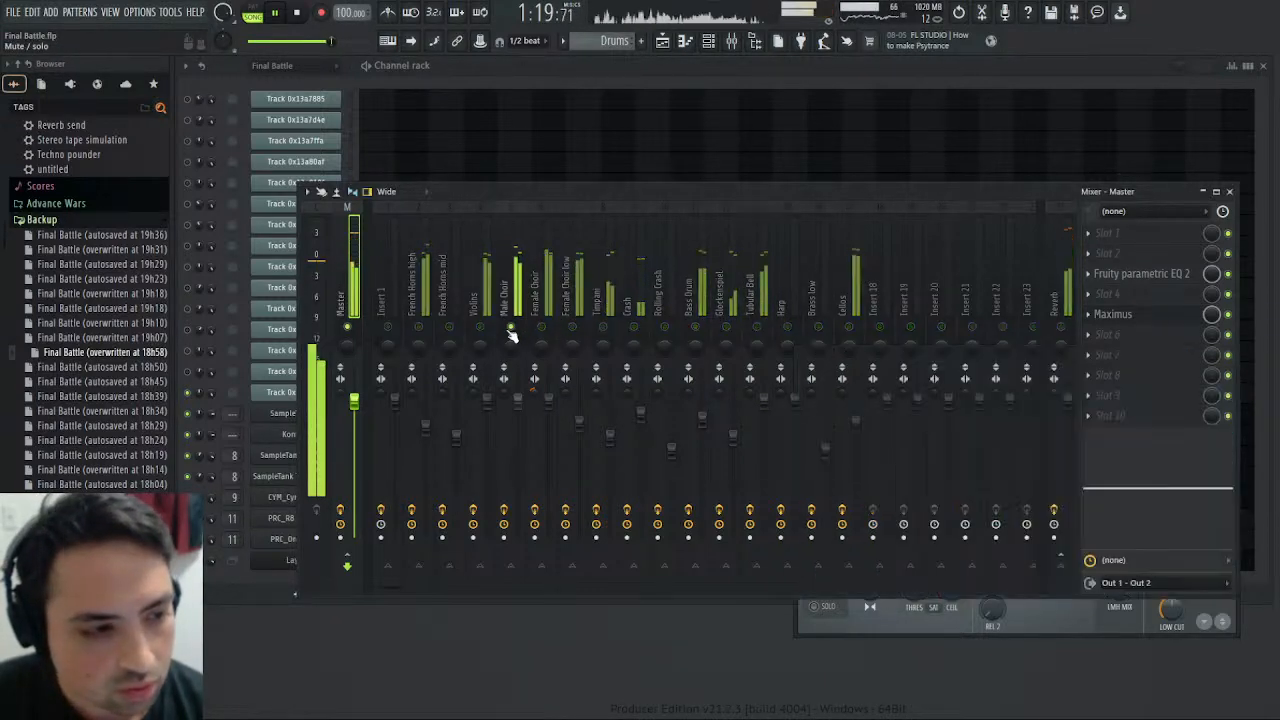
left_click(357, 283)
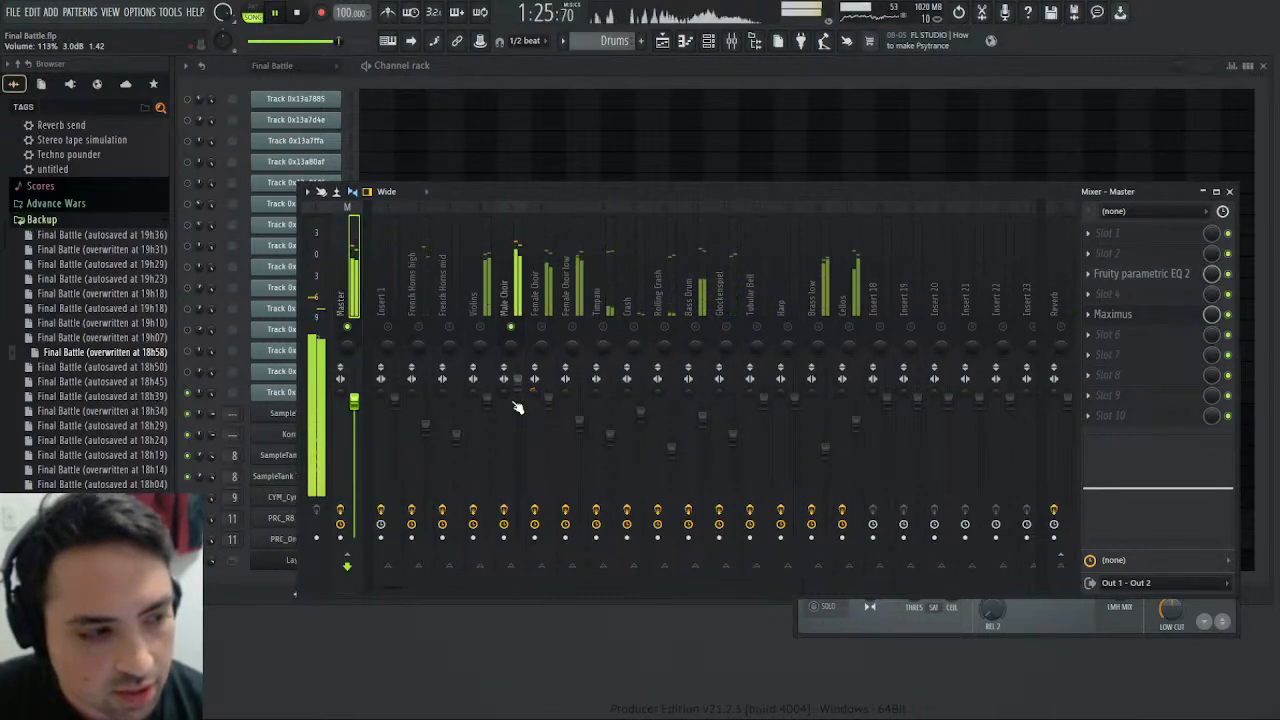
left_click(506, 310)
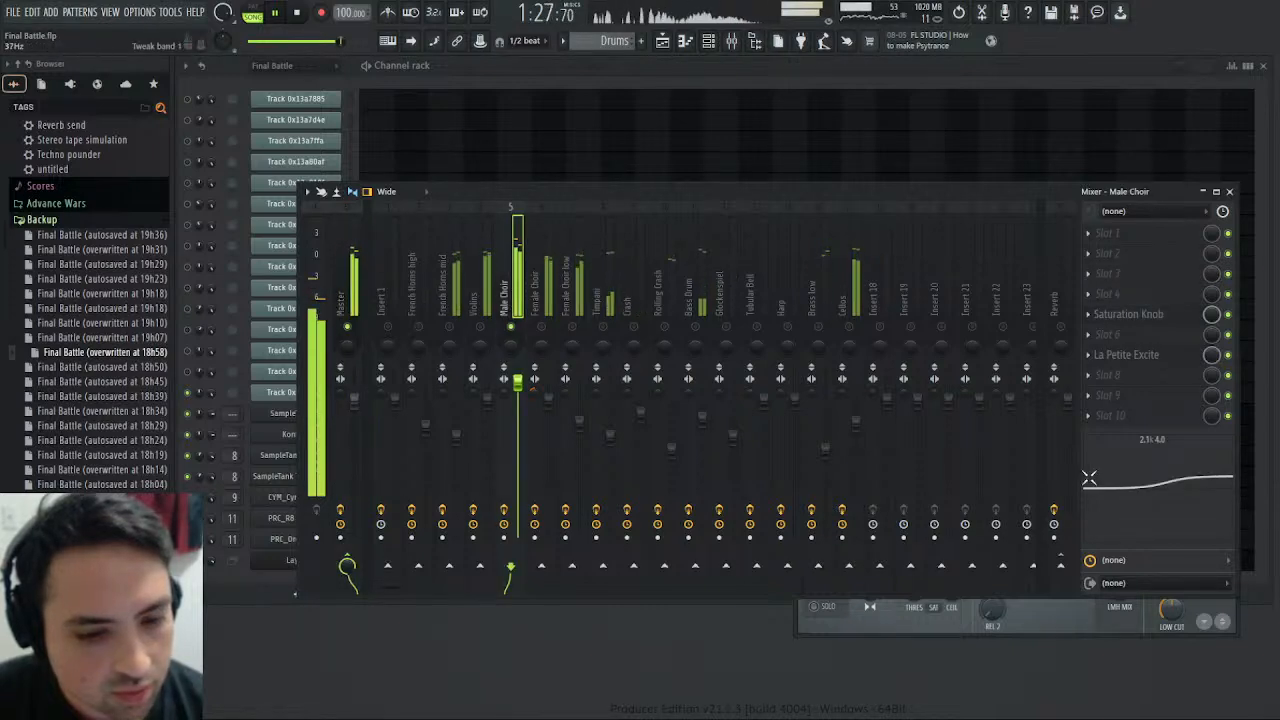
left_click_drag(1089, 478, 1140, 468)
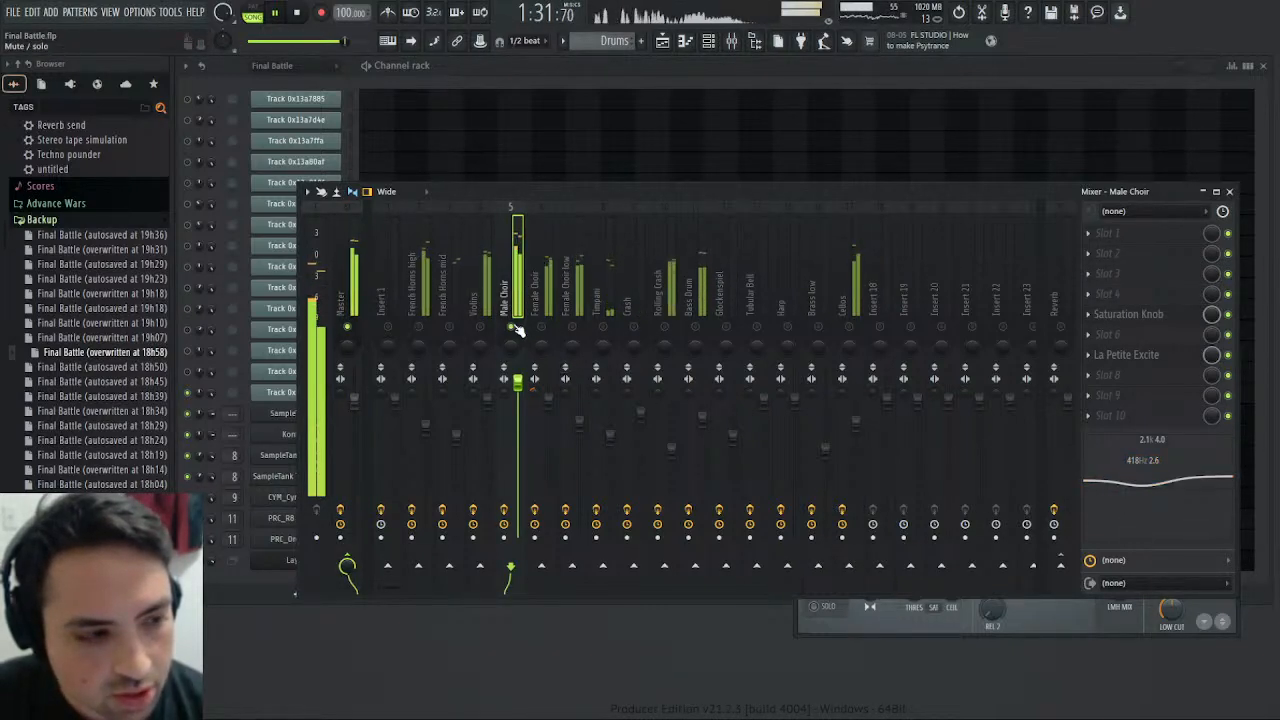
- Lower the Male Choir fader to about 1.5 dB, unsolo the track, and save the project before replaying the song from the start
left_click(345, 290)
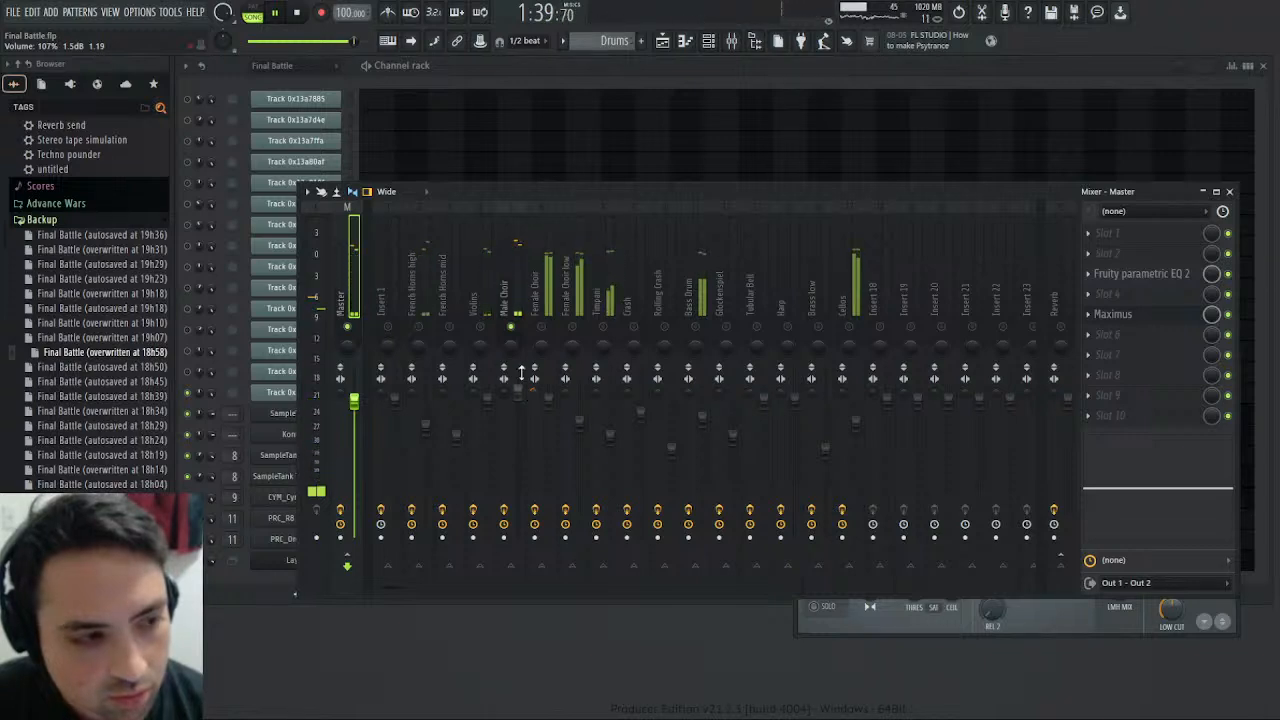
left_click(305, 18)
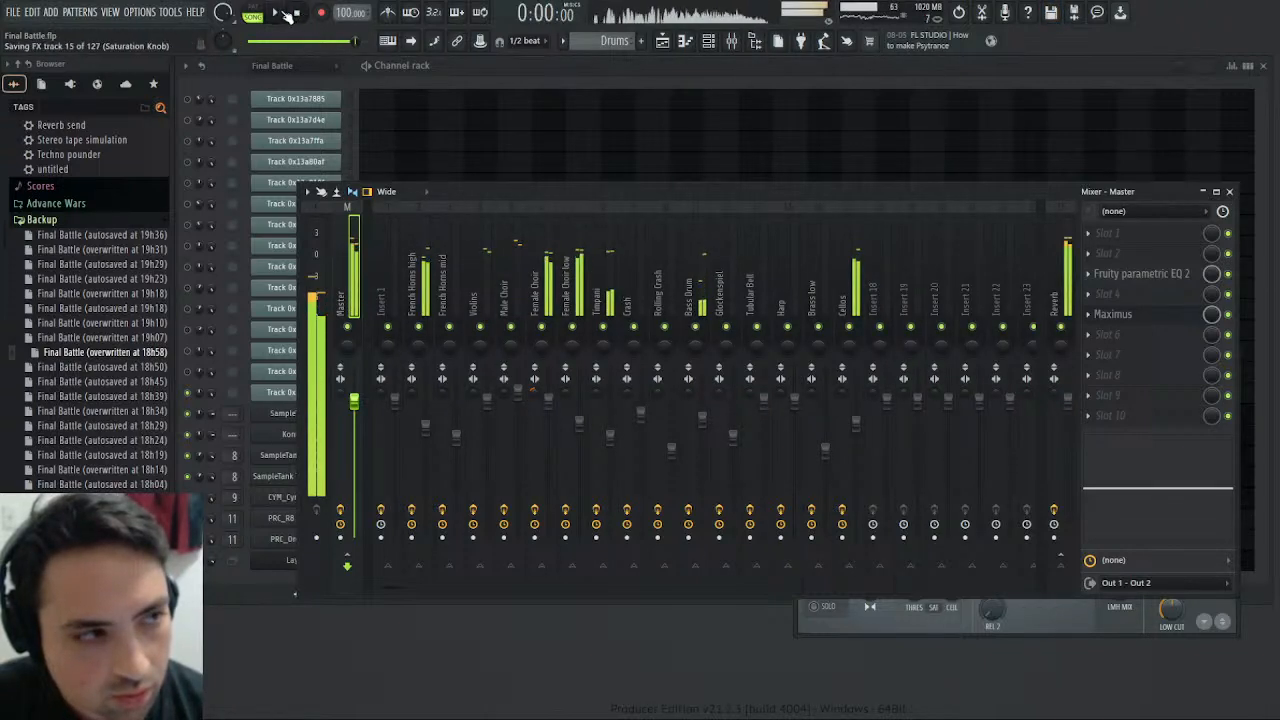
left_click(275, 13)
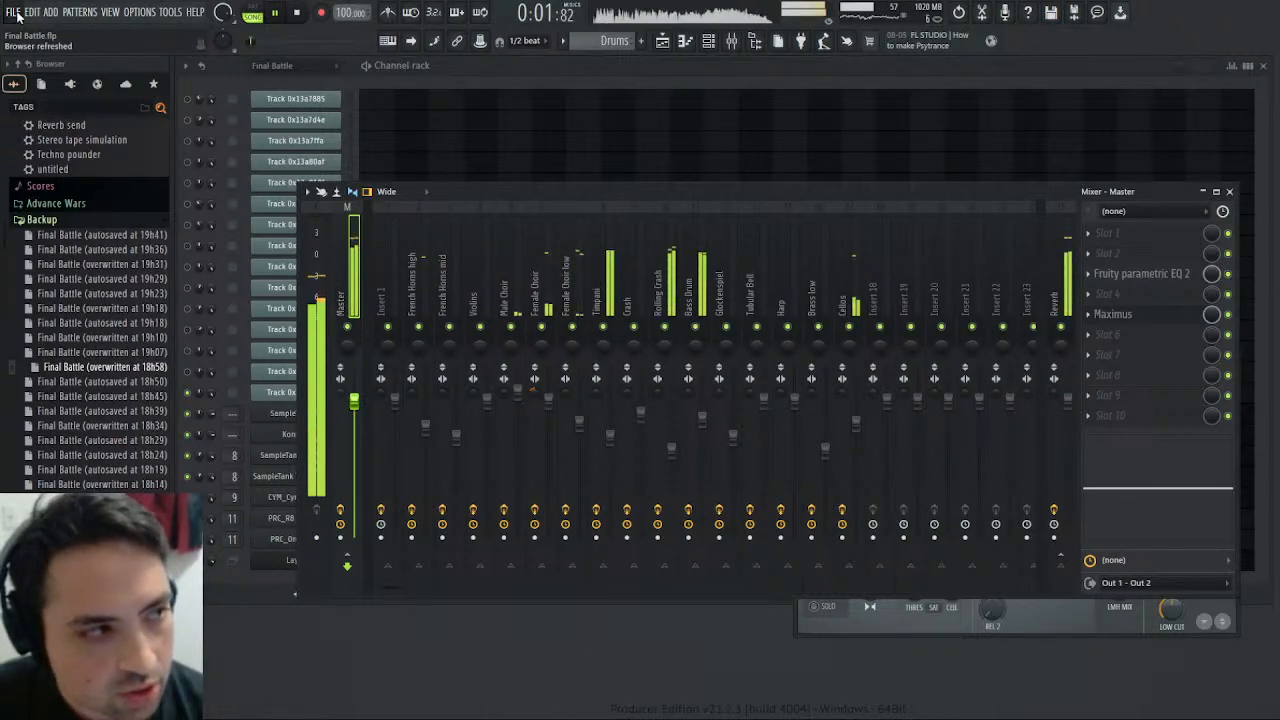
left_click(299, 12)
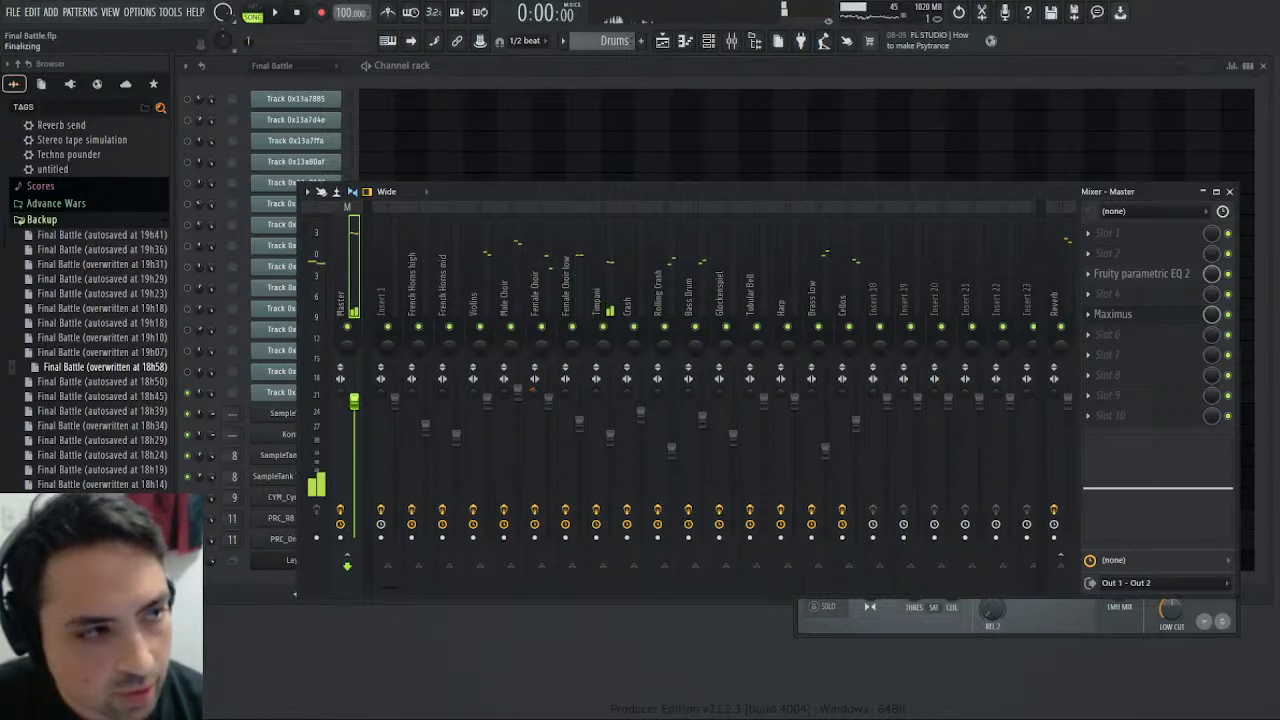
key("space")
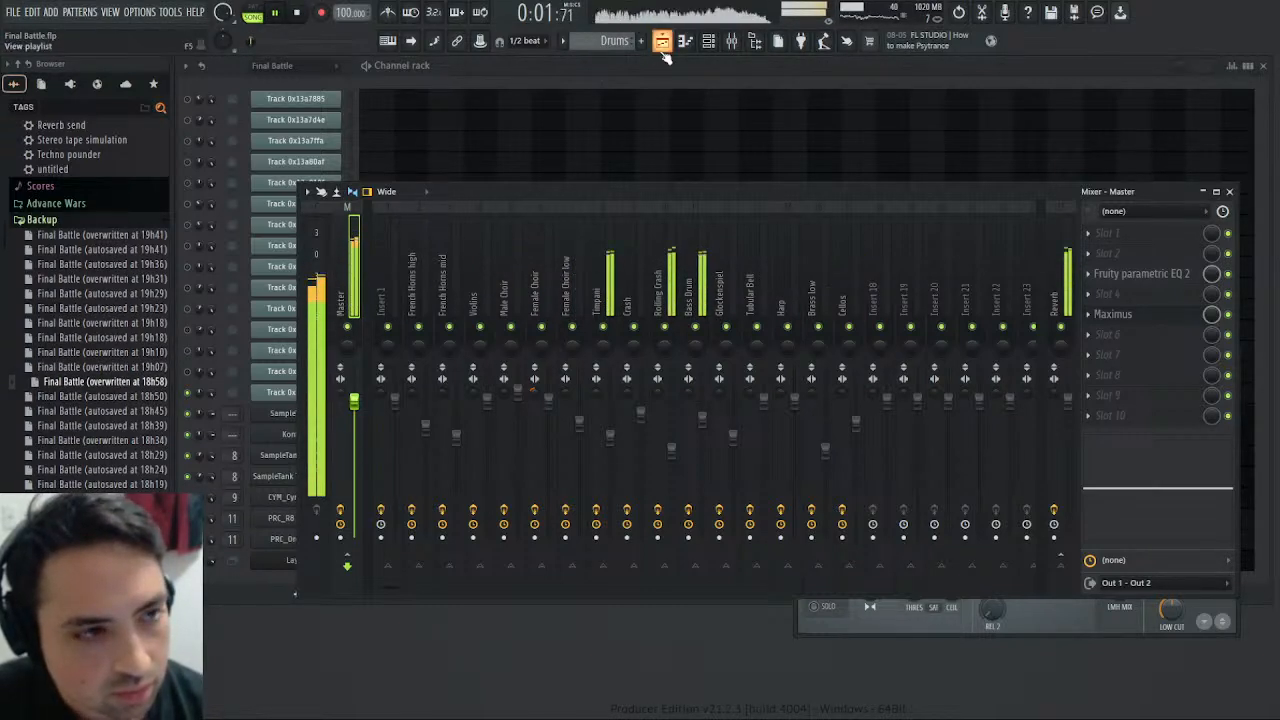
left_click(662, 43)
left_click(673, 48)
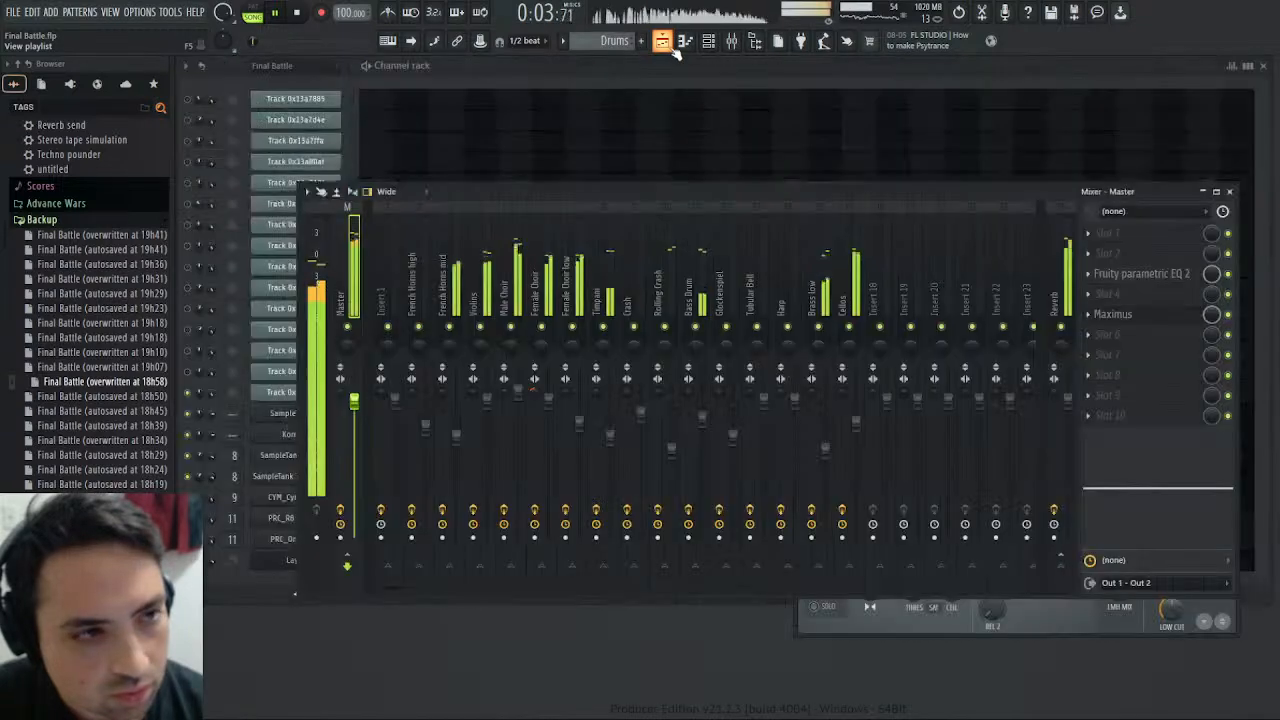
- Trim the Mid band's pre gain in the master's Maximus and remove the Male Choir's high-shelf EQ boost
left_click(1113, 314)
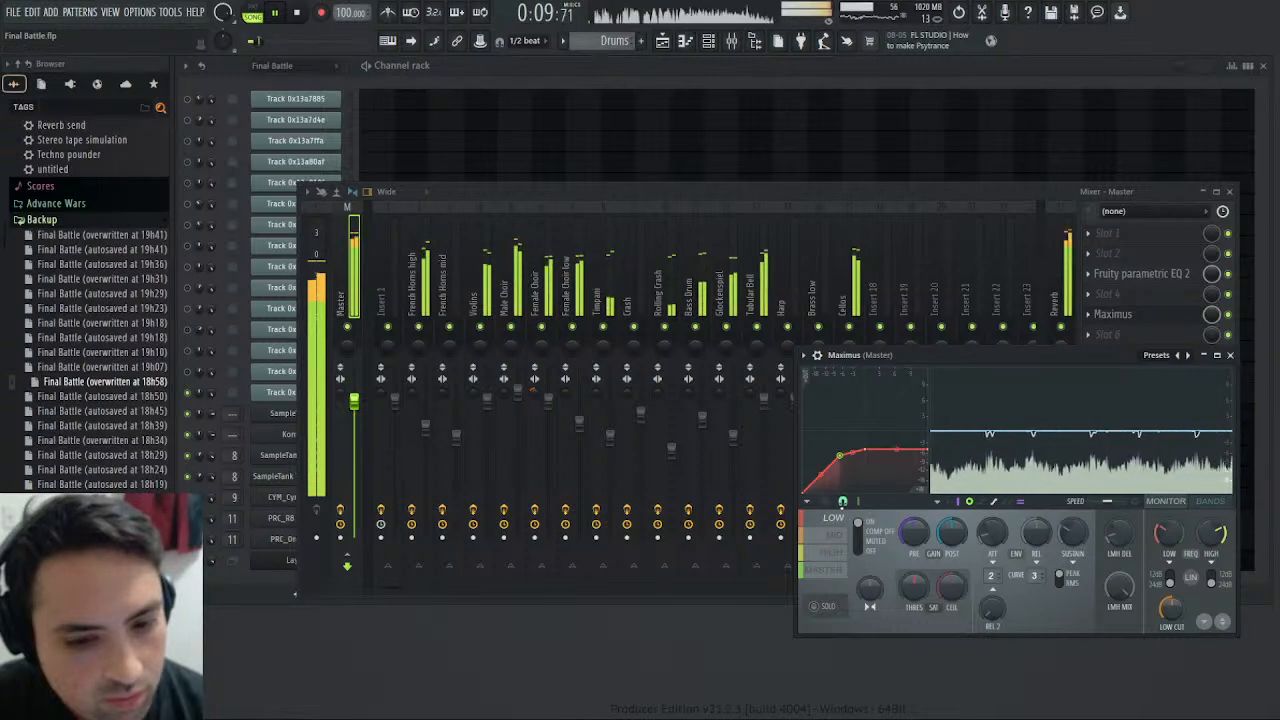
left_click(836, 537)
left_click_drag(918, 530, 918, 543)
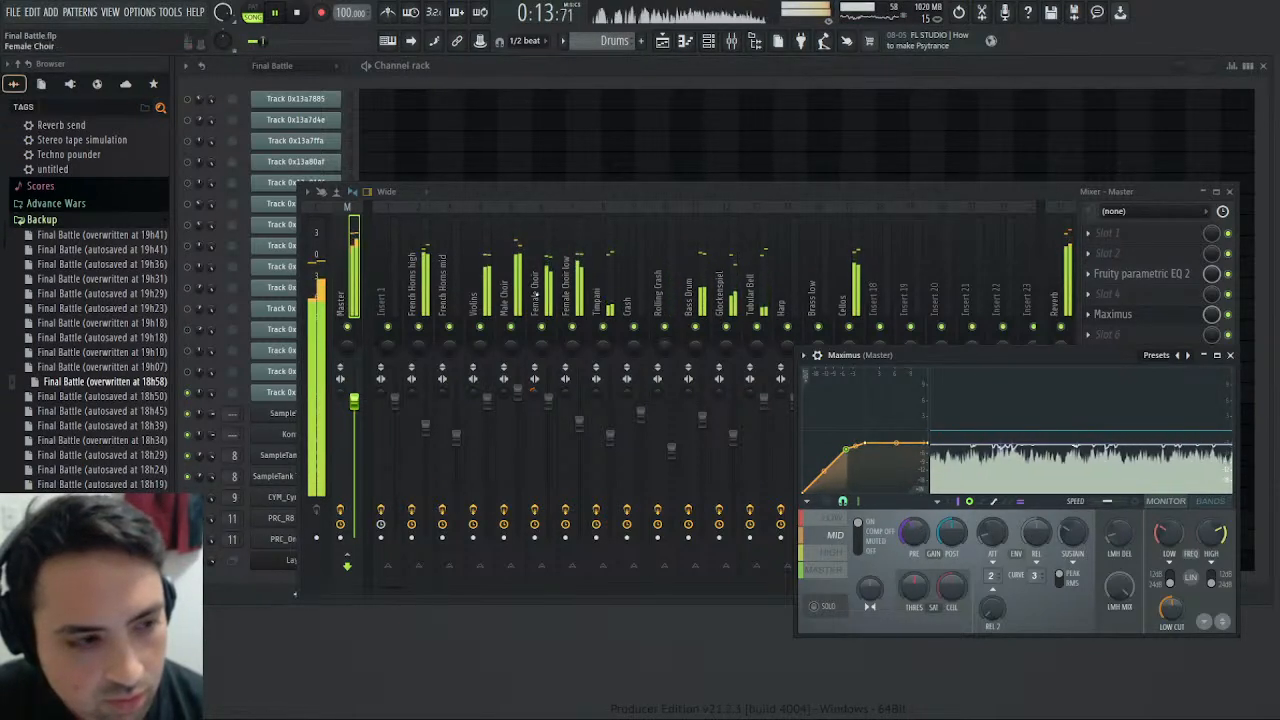
left_click(510, 285)
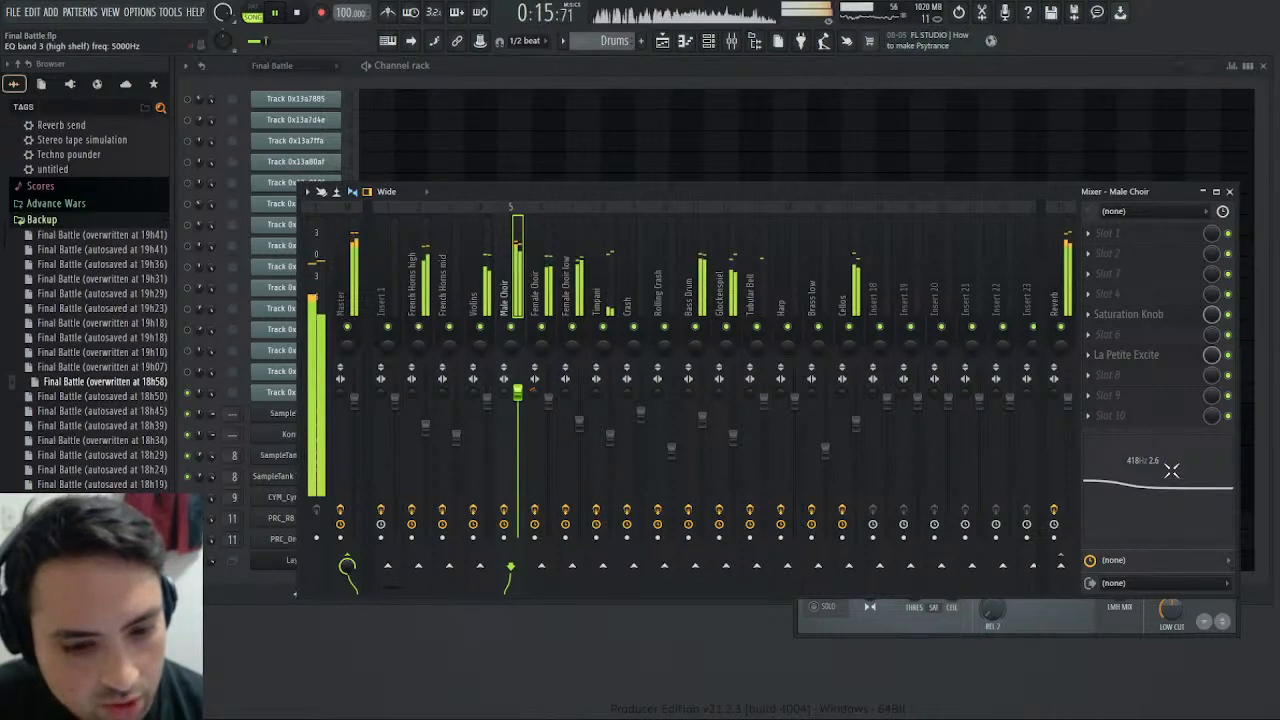
left_click(1062, 612)
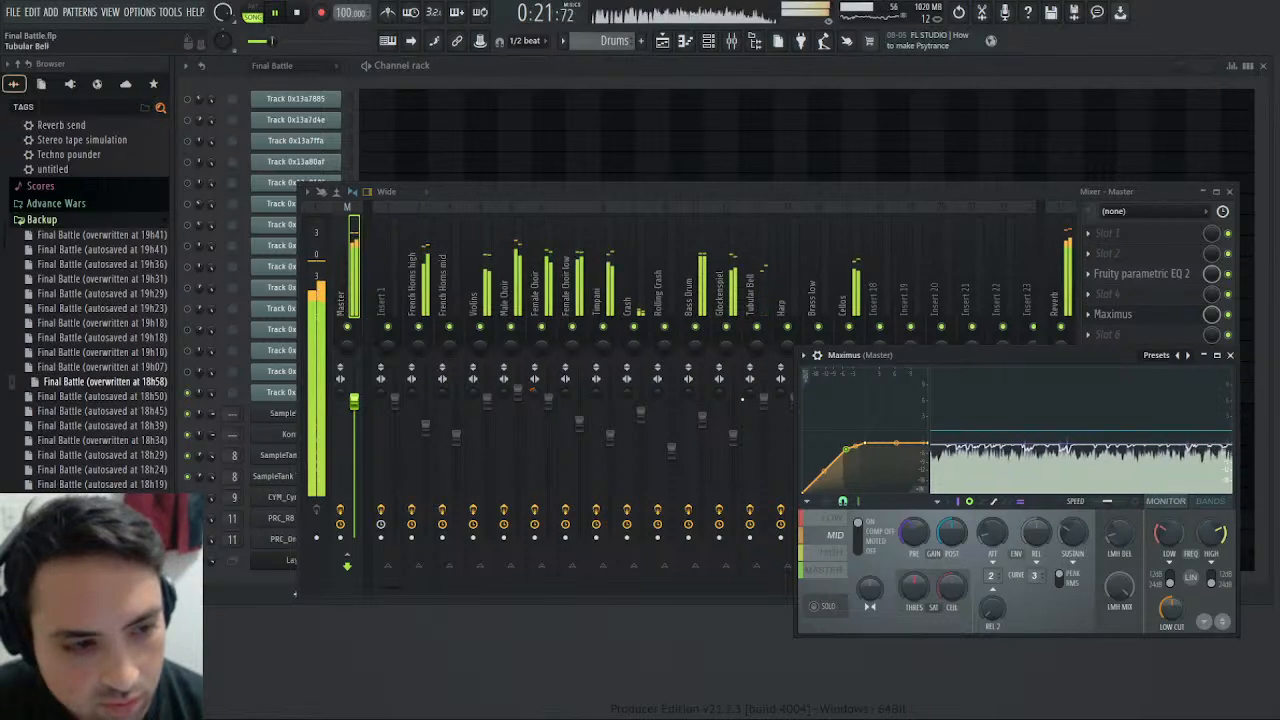
- Cut the Glockenspiel track's high shelf by about 4.7 dB at 5.8 kHz and check its Fruity parametric EQ 2
left_click(735, 434)
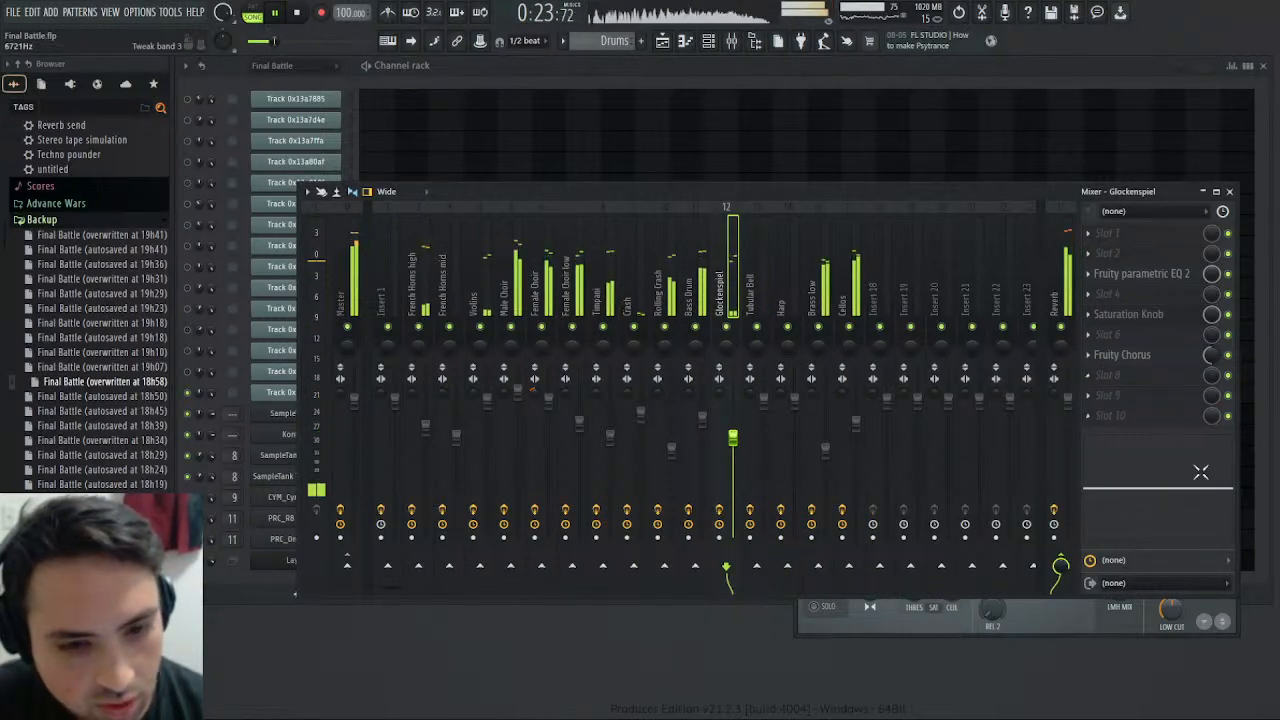
left_click(1183, 274)
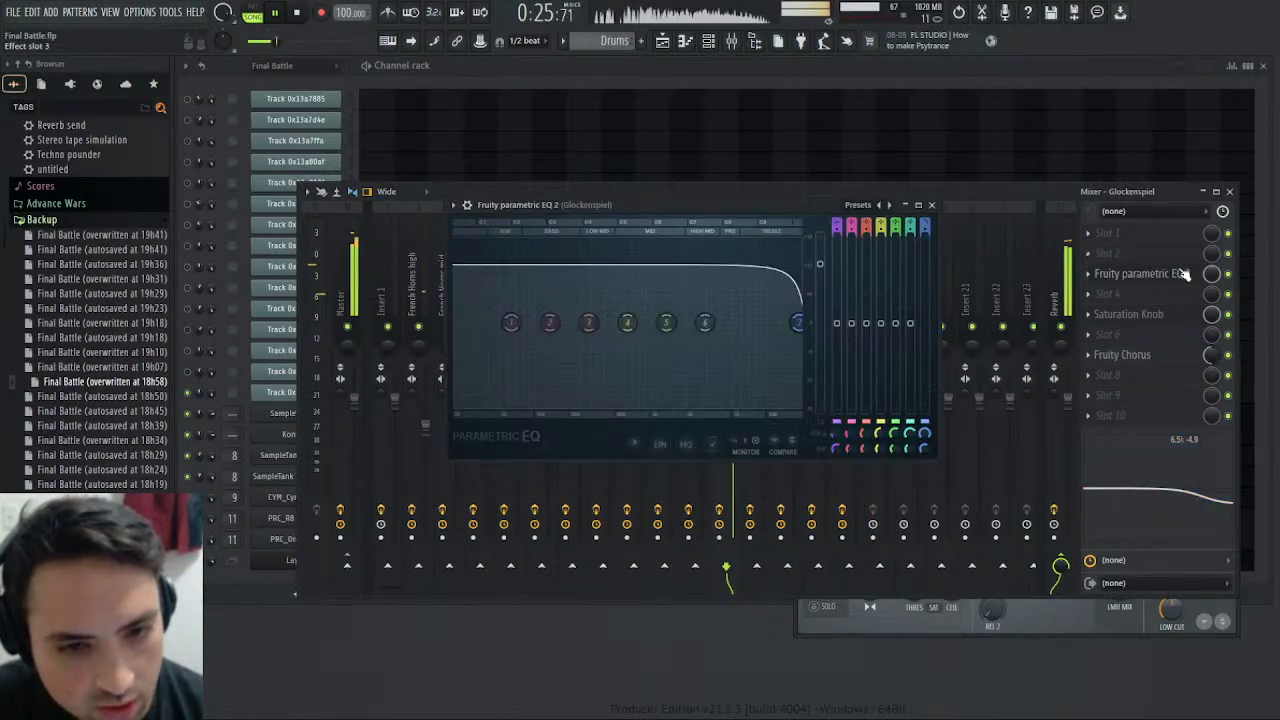
left_click(1183, 274)
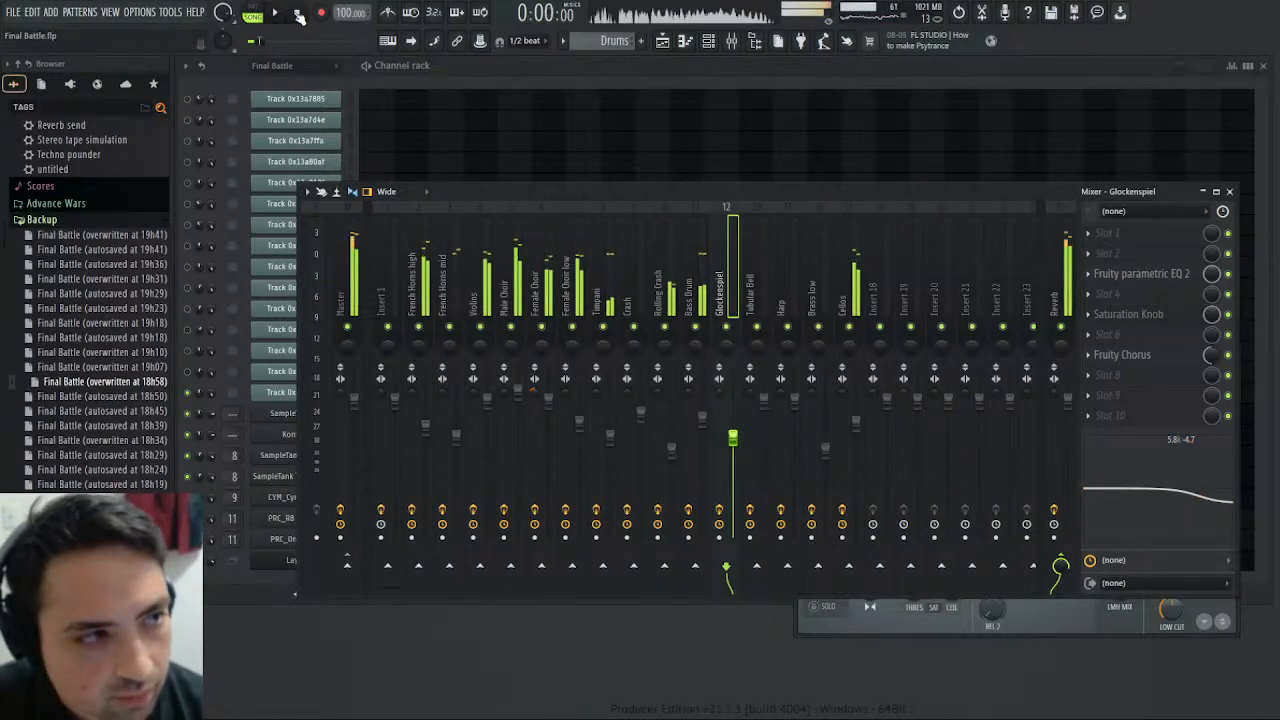
- Replay the song from the start and follow the arrangement in the playlist with taller tracks
key("F5")
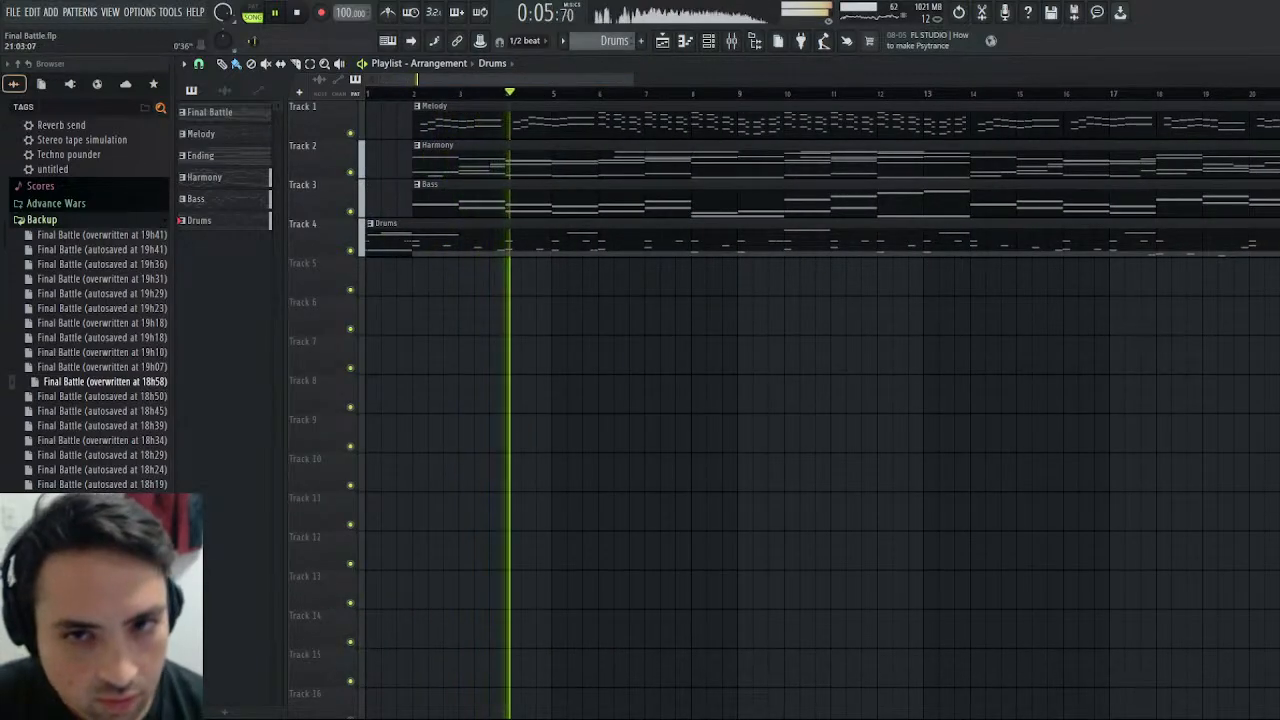
left_click_drag(1276, 88, 1276, 60)
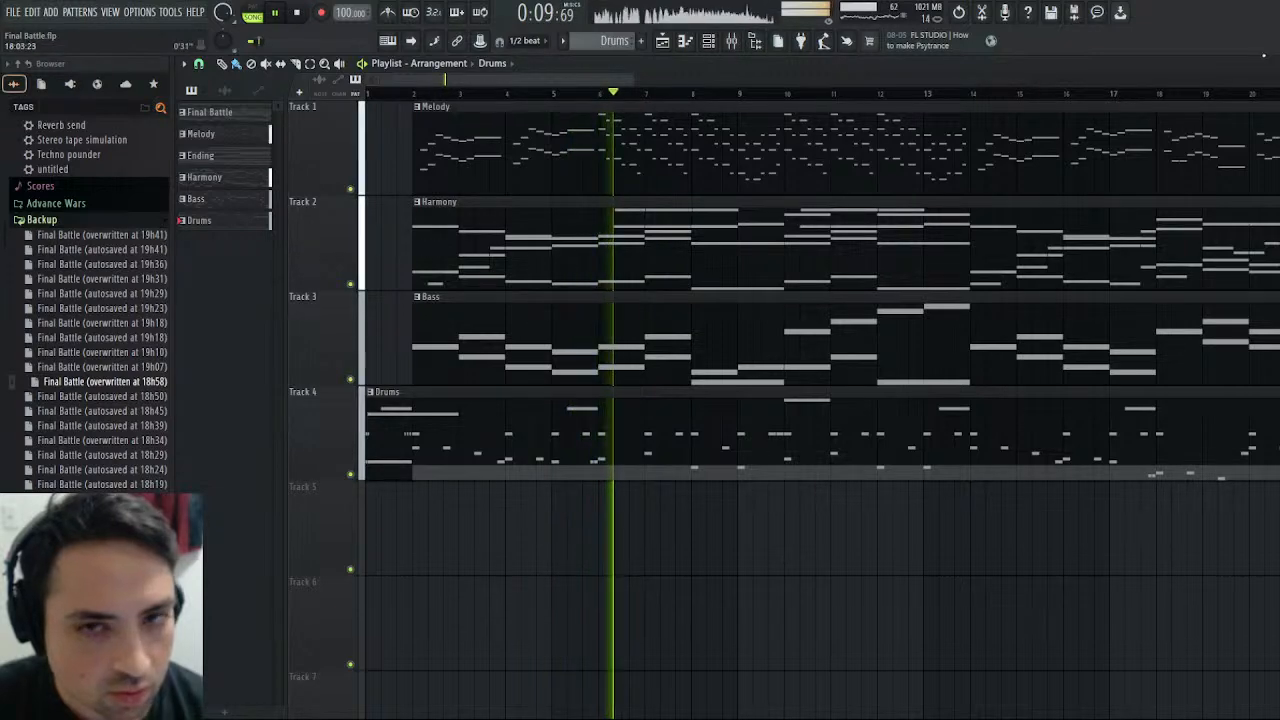
left_click(1276, 64)
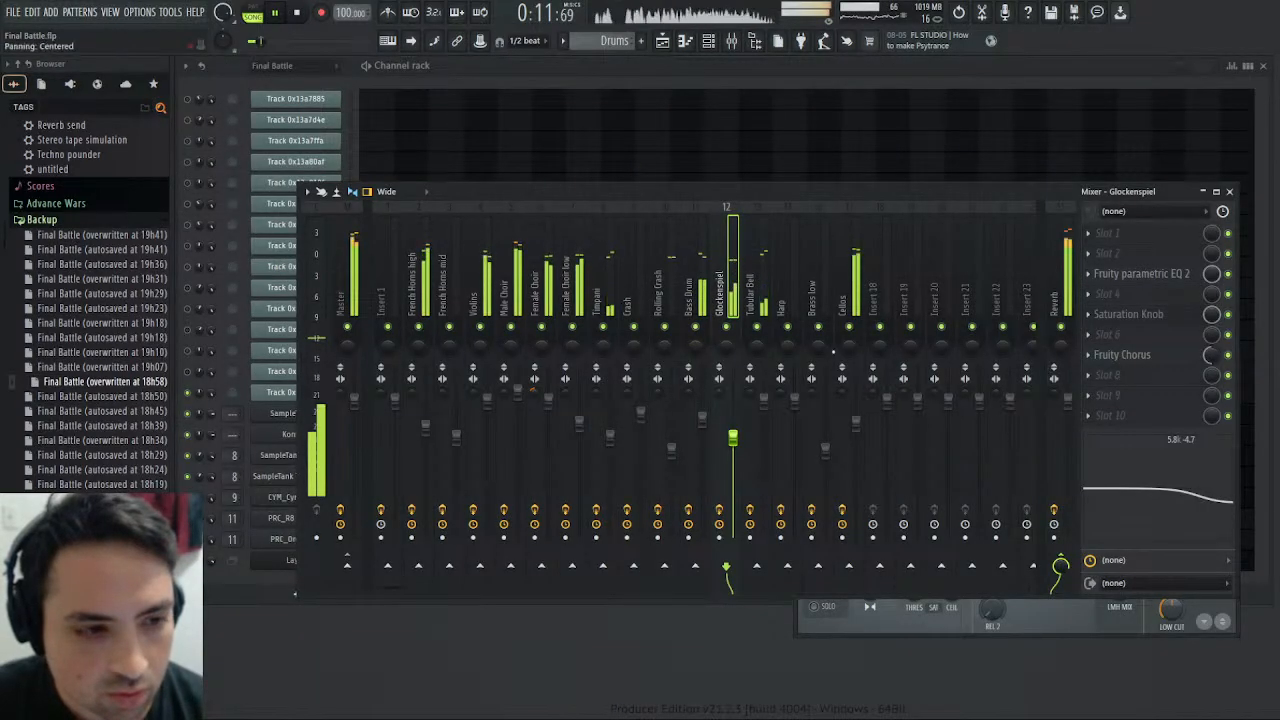
- Review the High and Mid bands of Maximus on the Master track and trim the Mid band's pre gain slightly
left_click(1010, 626)
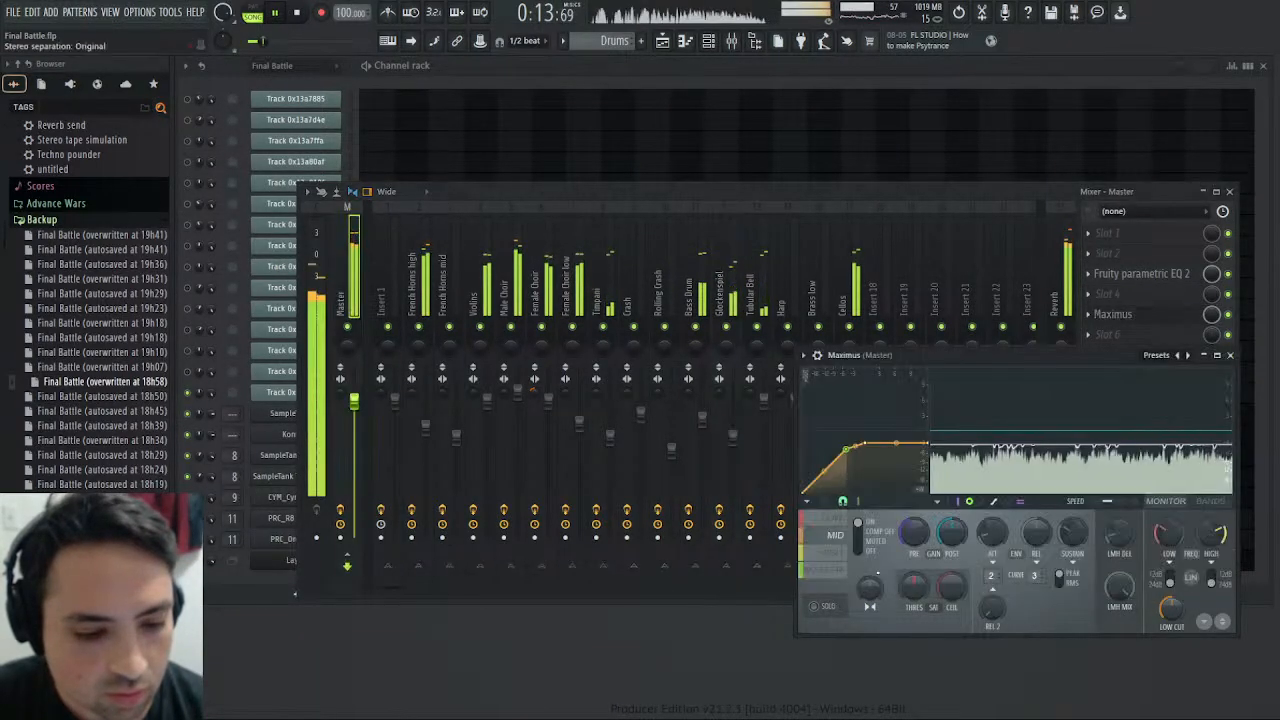
left_click(832, 553)
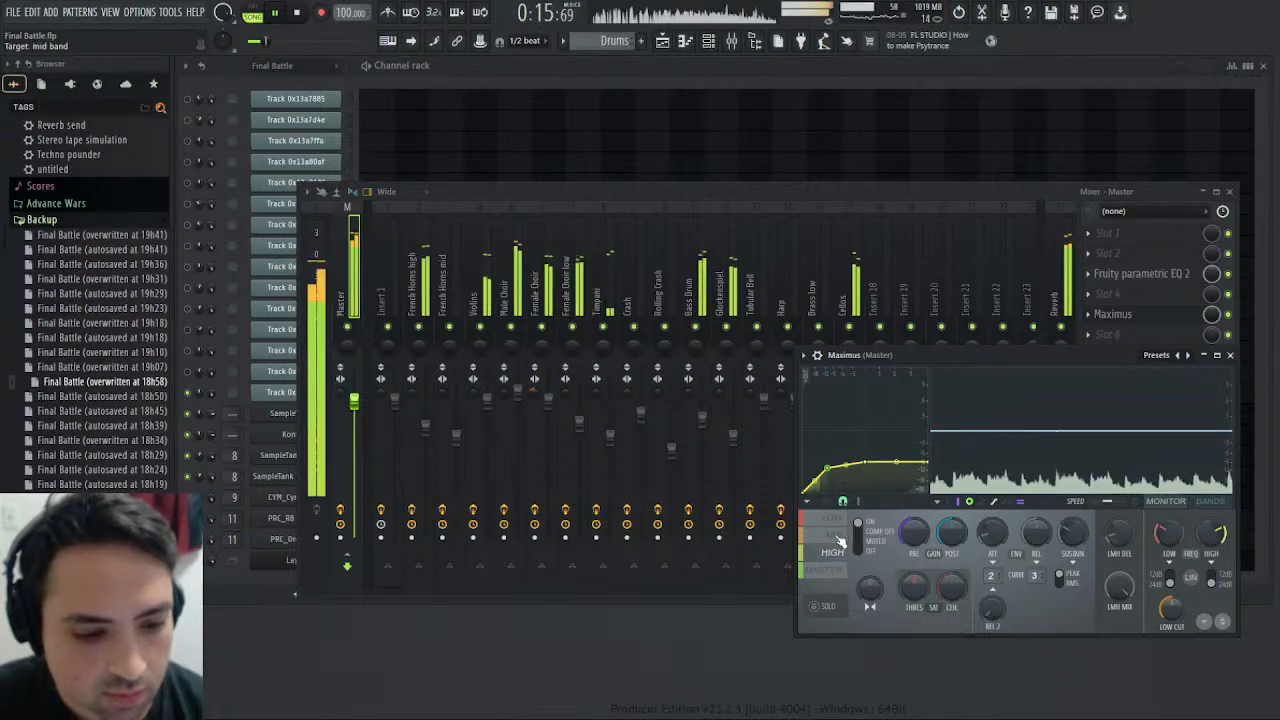
left_click(836, 535)
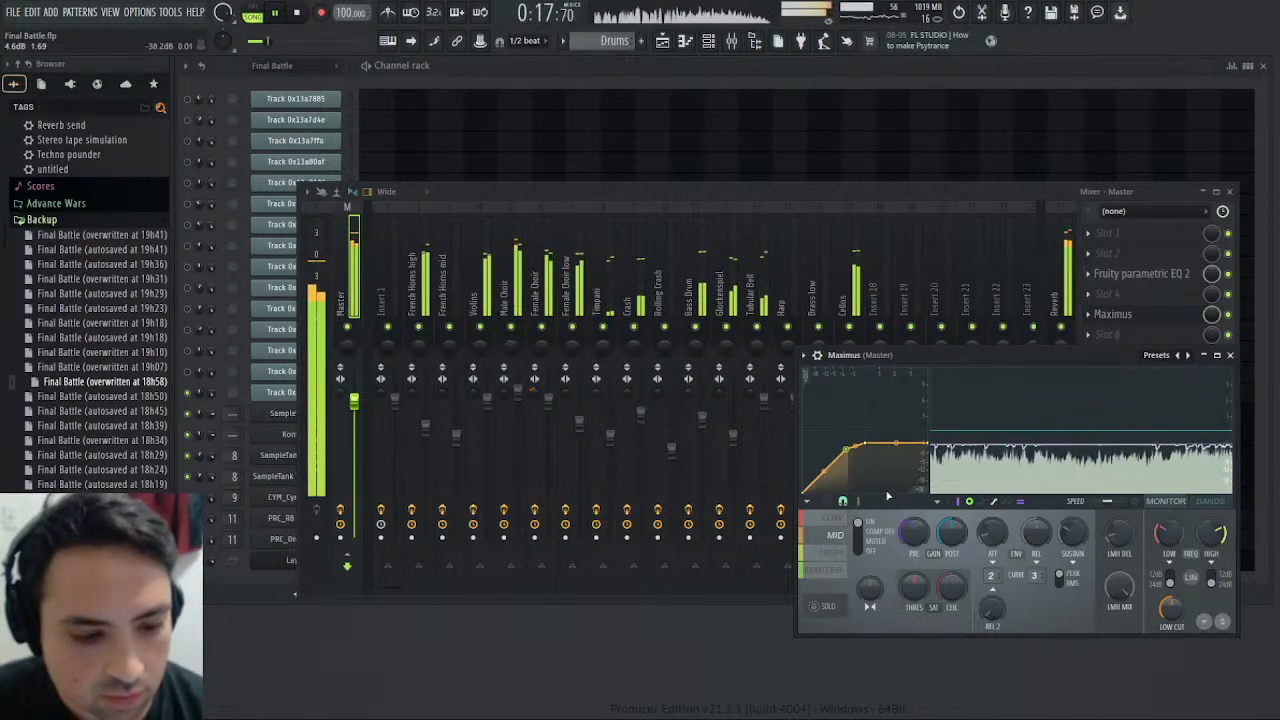
left_click_drag(913, 532, 913, 549)
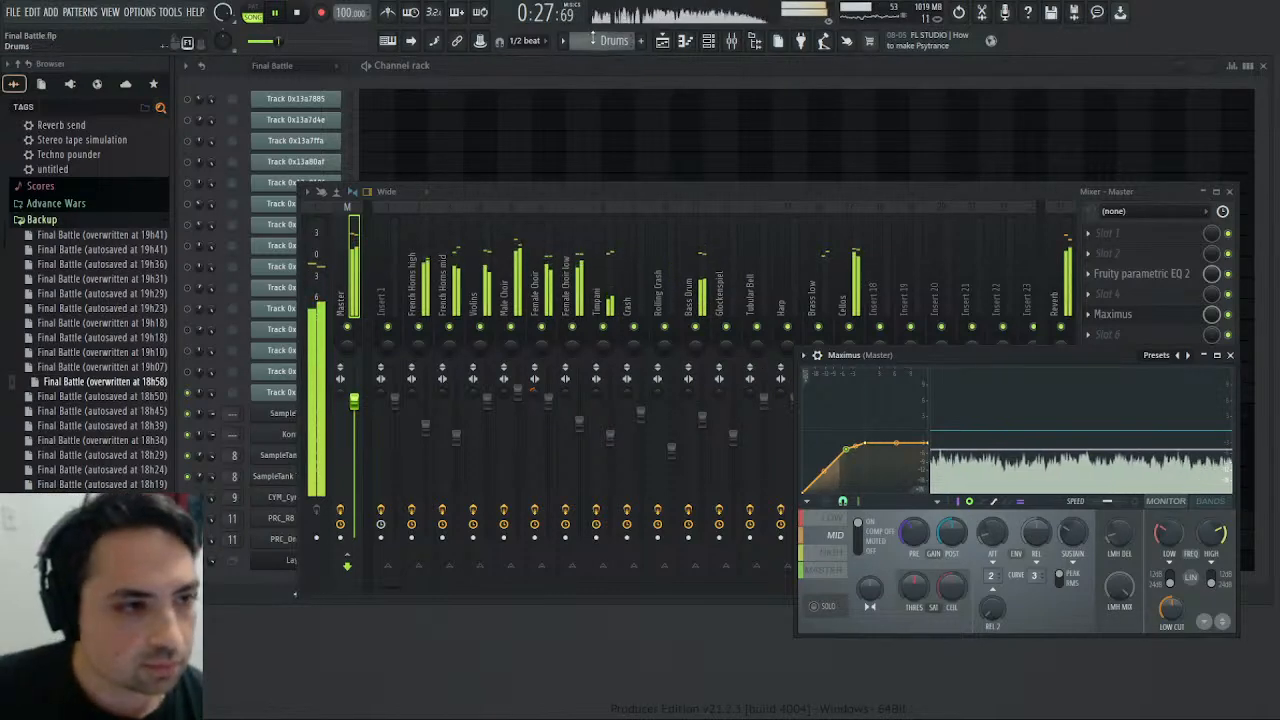
- Switch to pattern playback of the Final Battle pattern and enable its first two original tracks
scroll(592, 37, "up", 1)
left_click(253, 12)
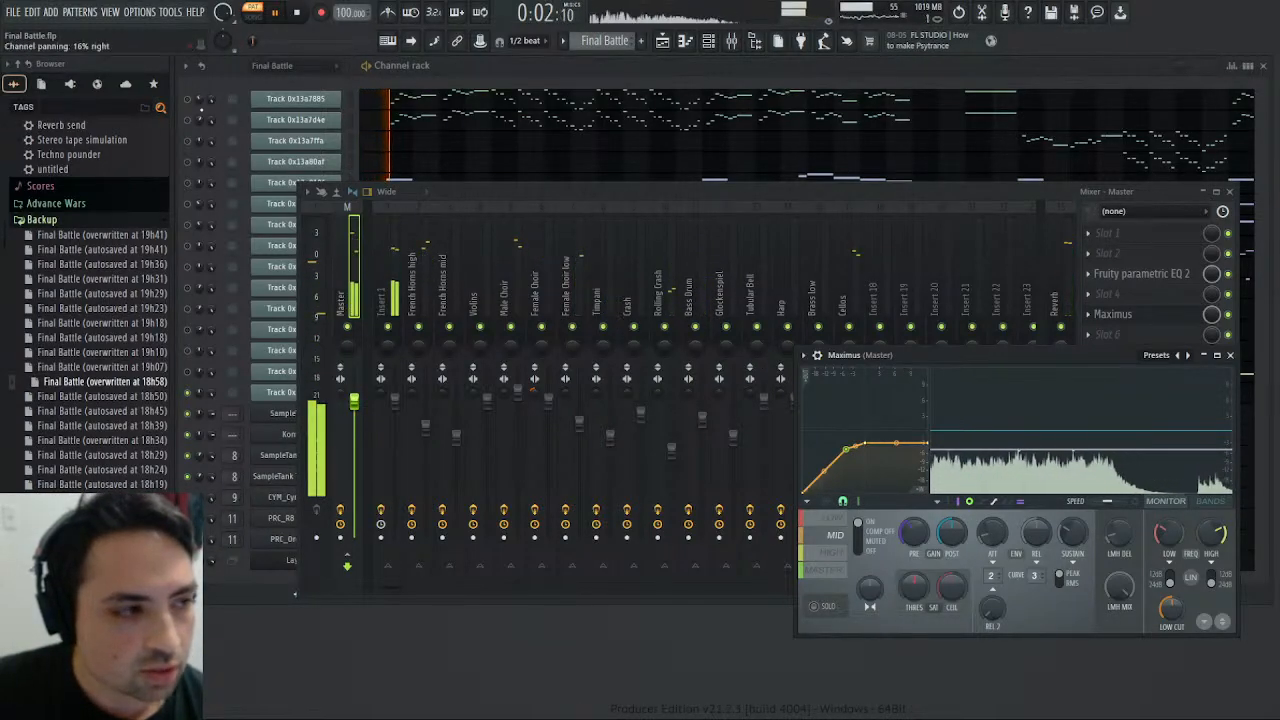
left_click(187, 99)
left_click(187, 120)
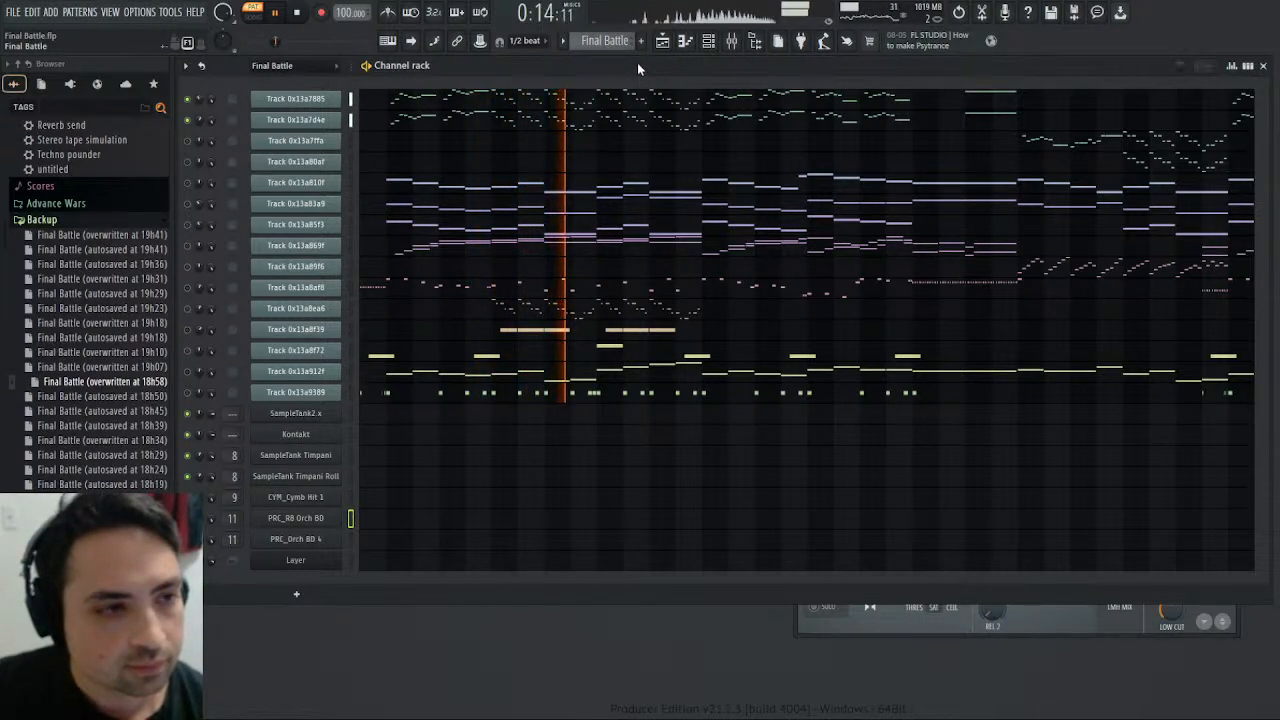
- Compare the Melody pattern with the first two original Final Battle tracks by alternately playing both from the start
key("KP_Add")
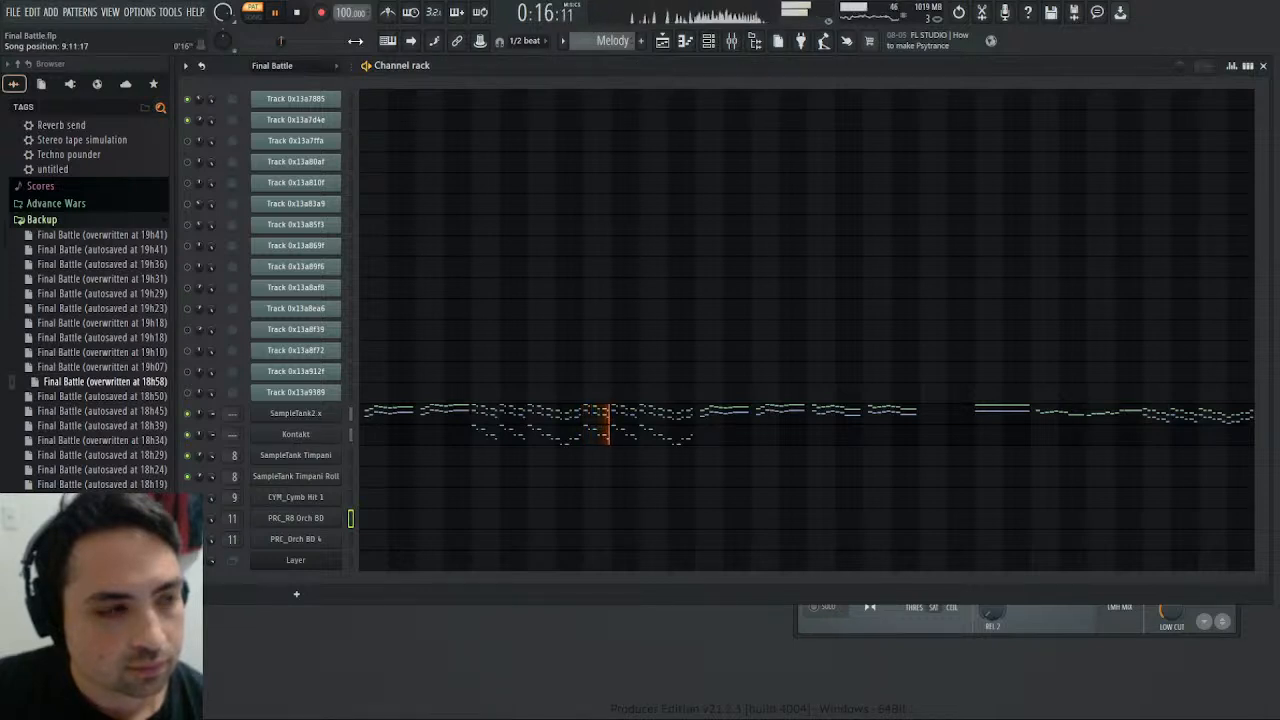
left_click(297, 13)
key("space")
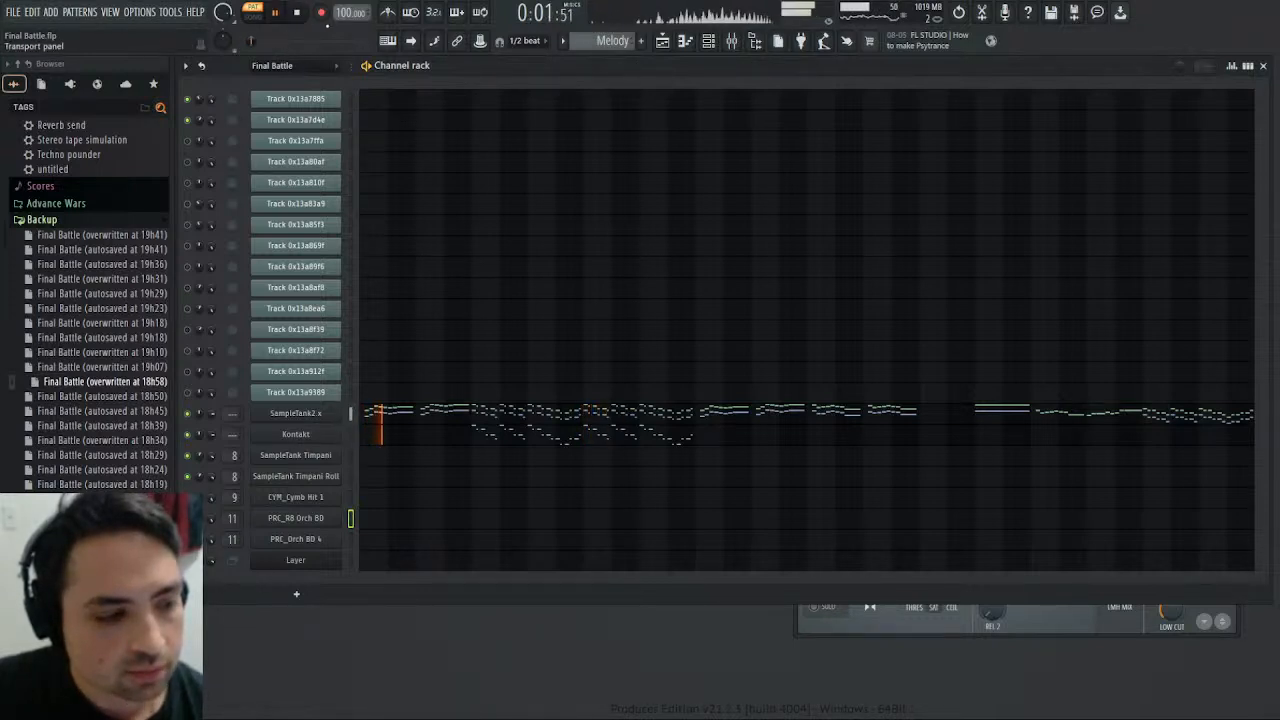
left_click(297, 13)
scroll(621, 36, "up", 1)
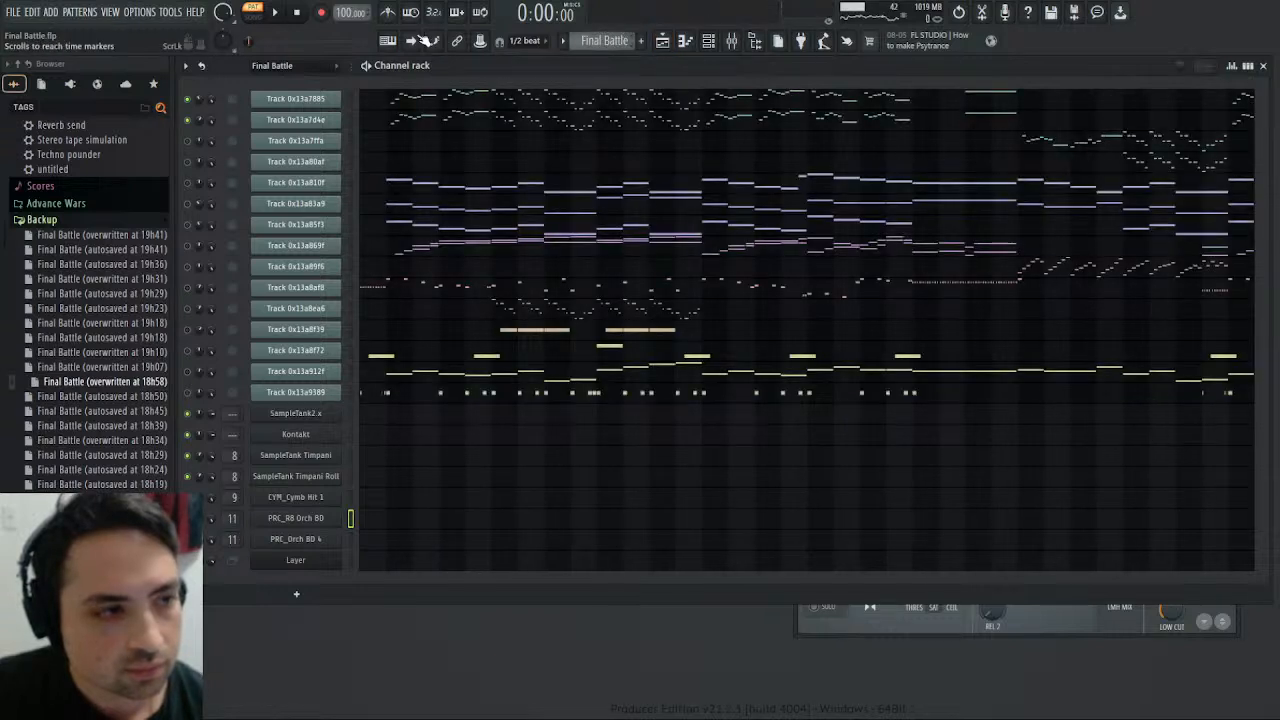
left_click(270, 14)
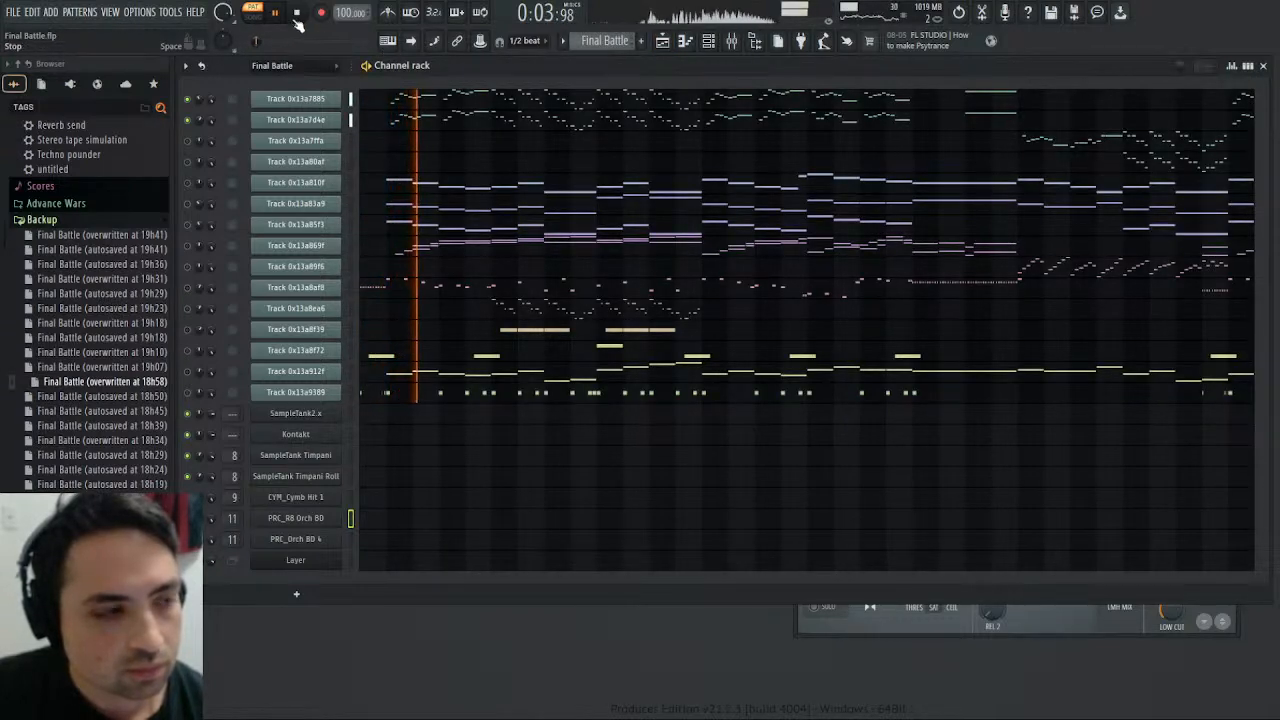
key("space")
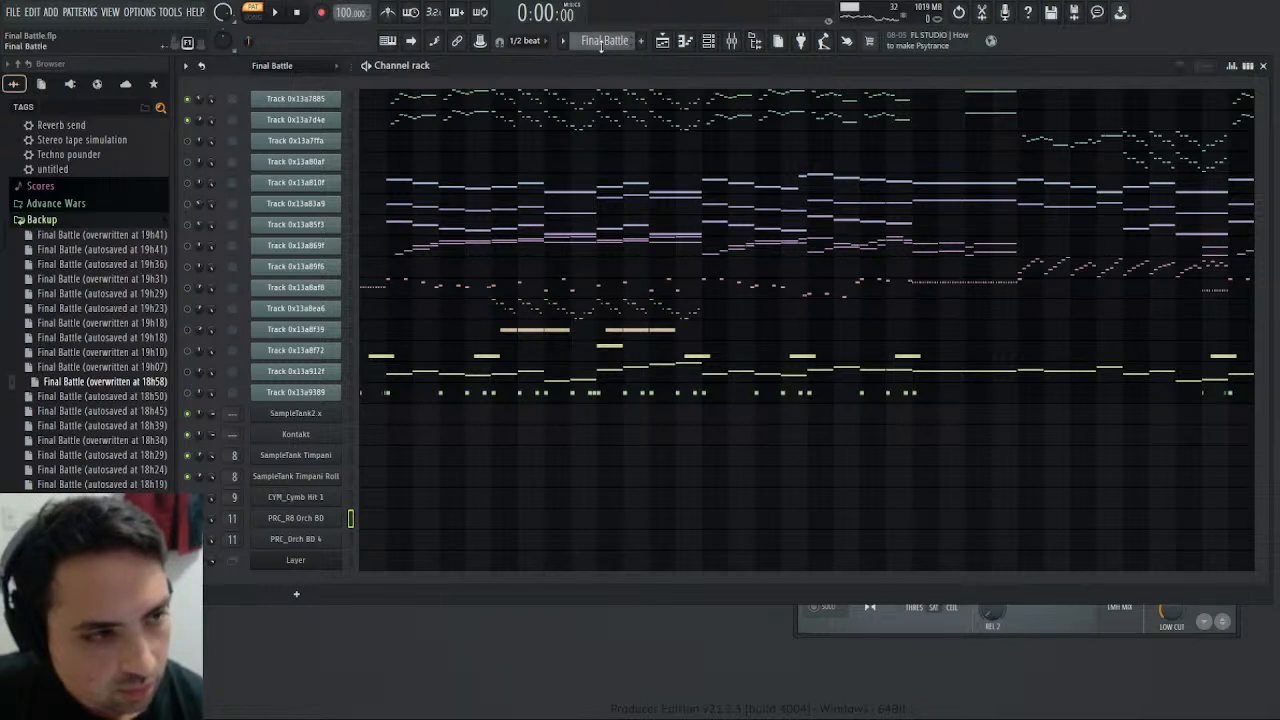
left_click(630, 71)
left_click(277, 13)
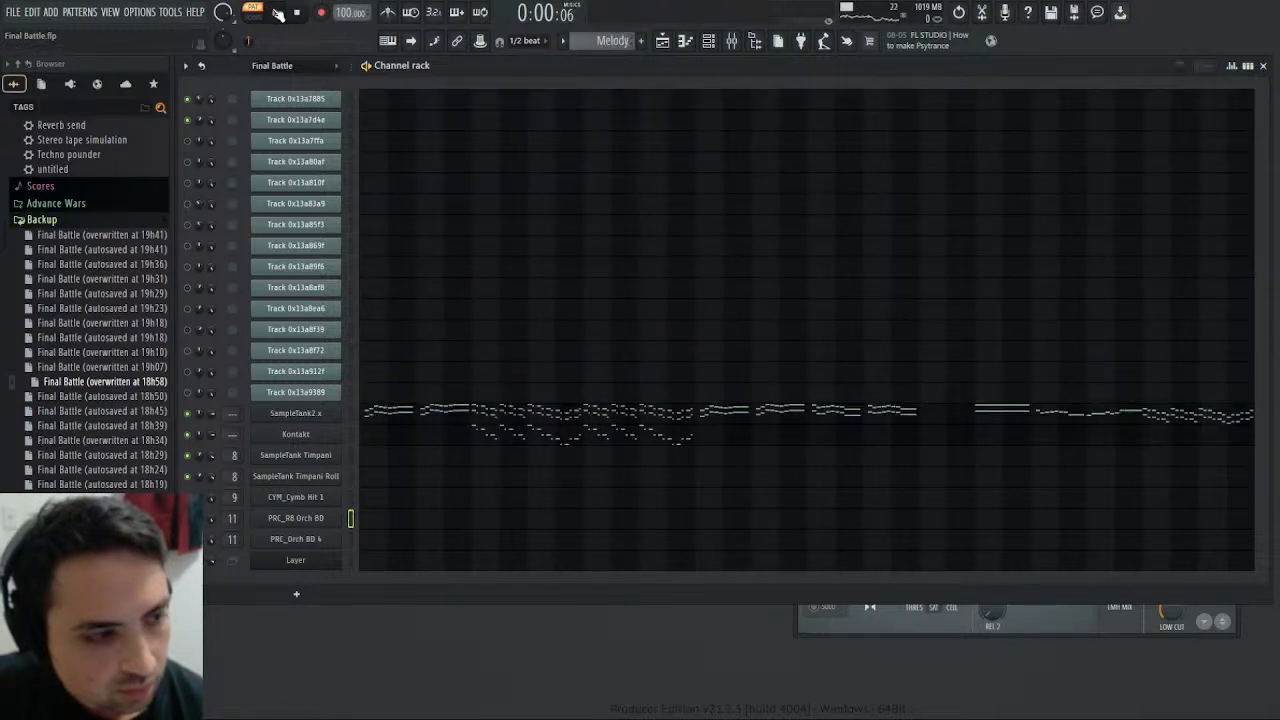
key("space")
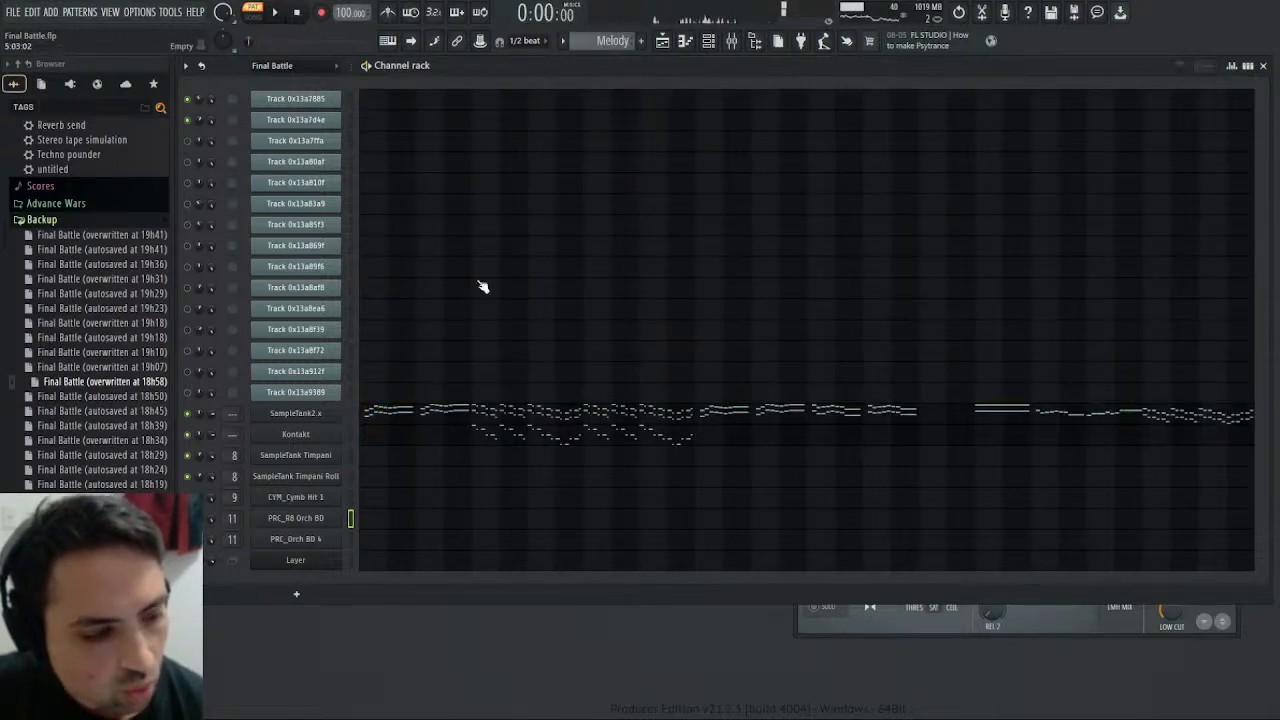
- Transpose the upper voice of the Melody pattern's SampleTank2.x part down one octave in the piano roll
left_click(388, 433)
left_click(732, 192)
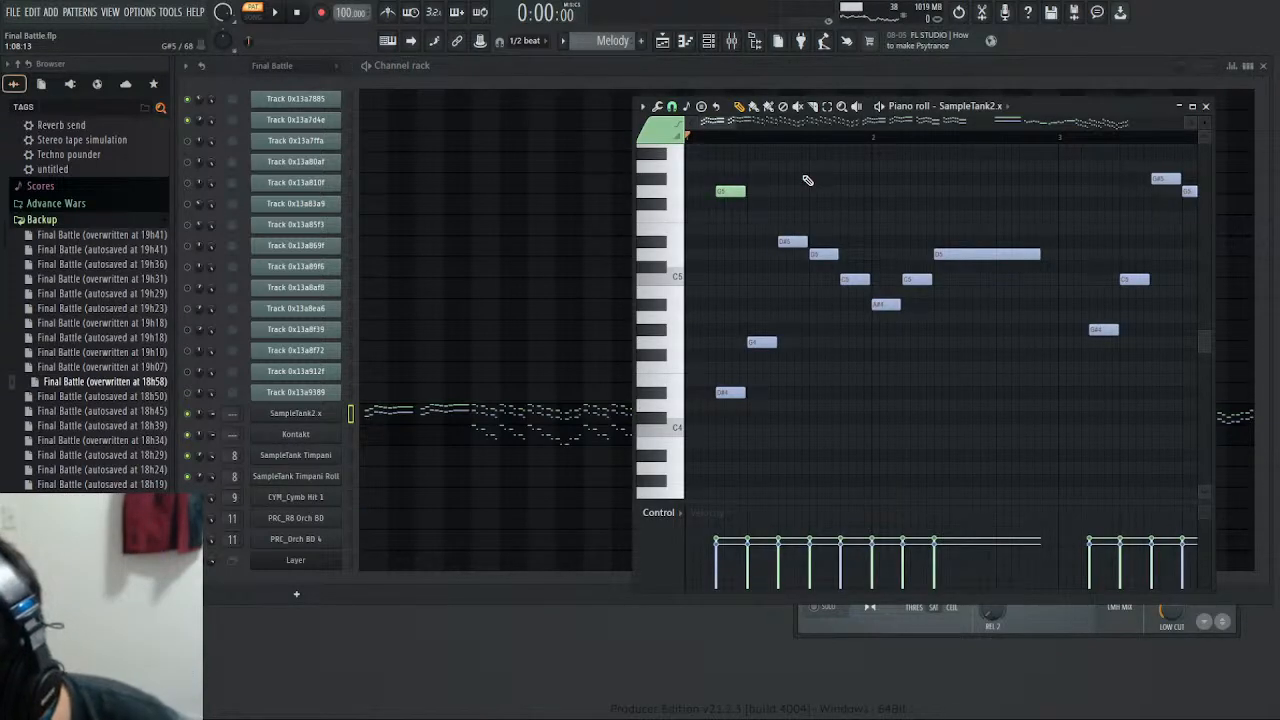
key("ctrl+a")
scroll(808, 180, "down", 3)
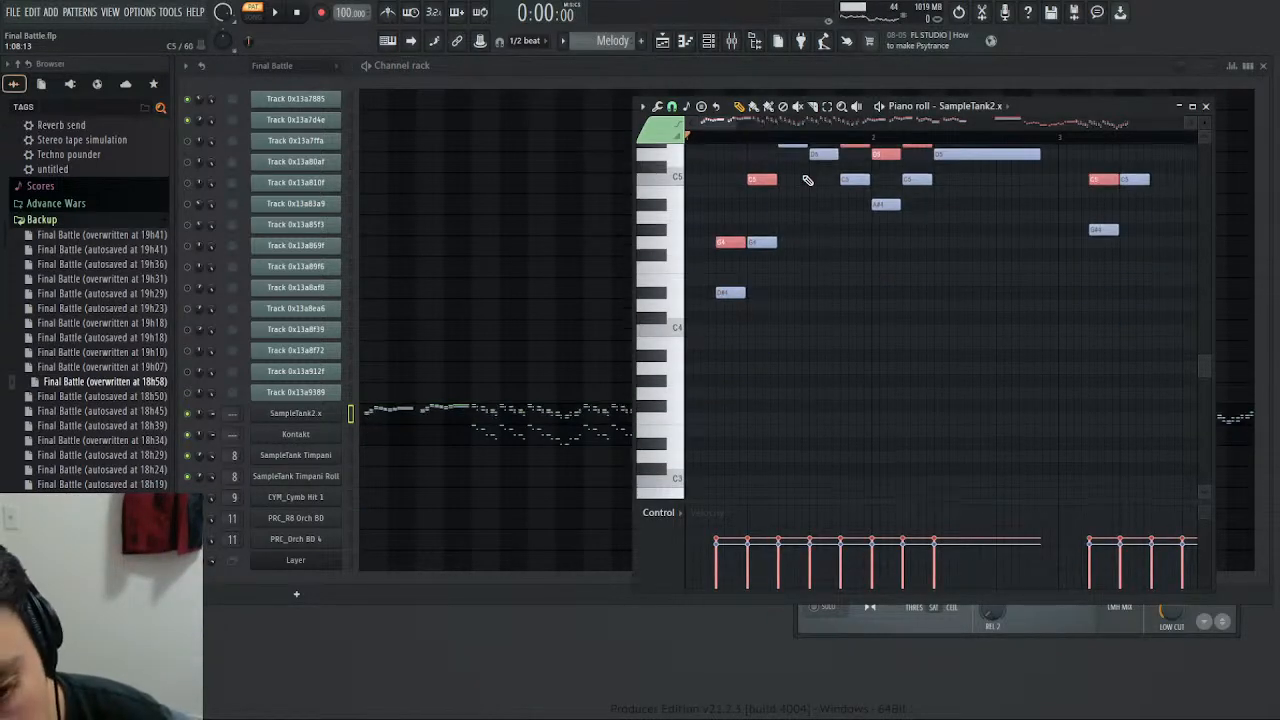
- Play the Melody pattern from the start to check the transposed voice, and switch to song playback
key("space")
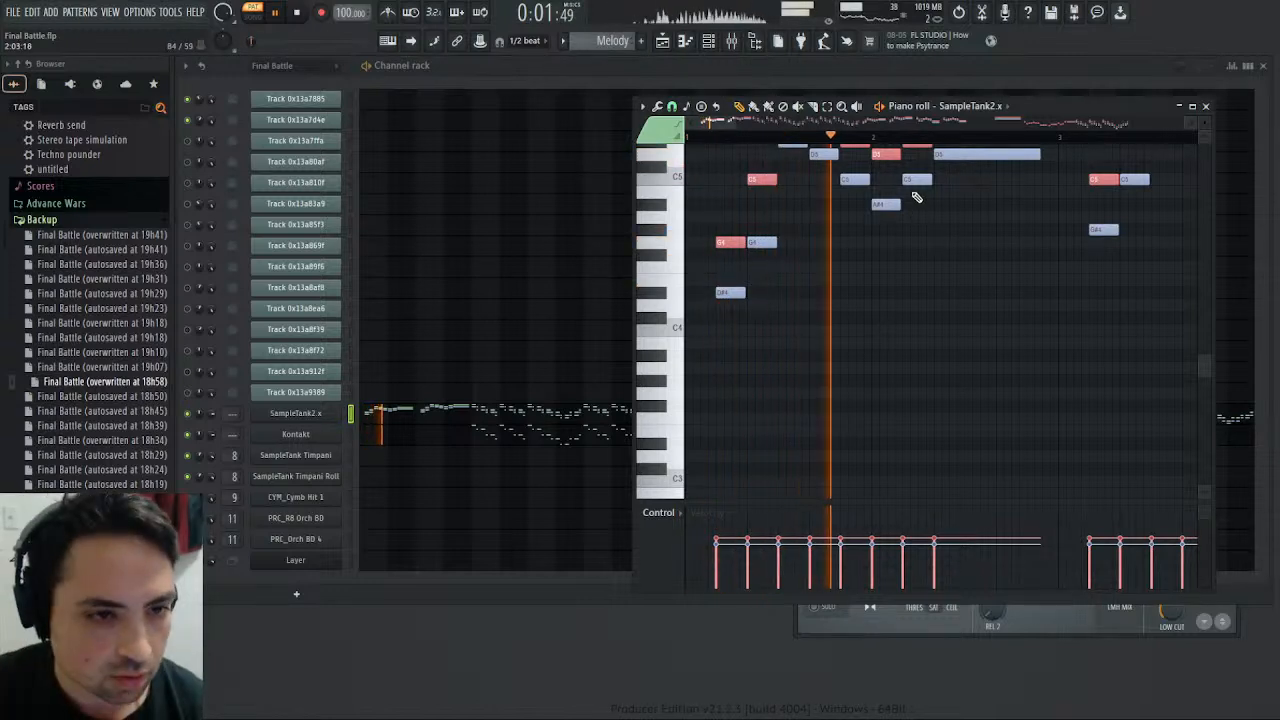
key("space")
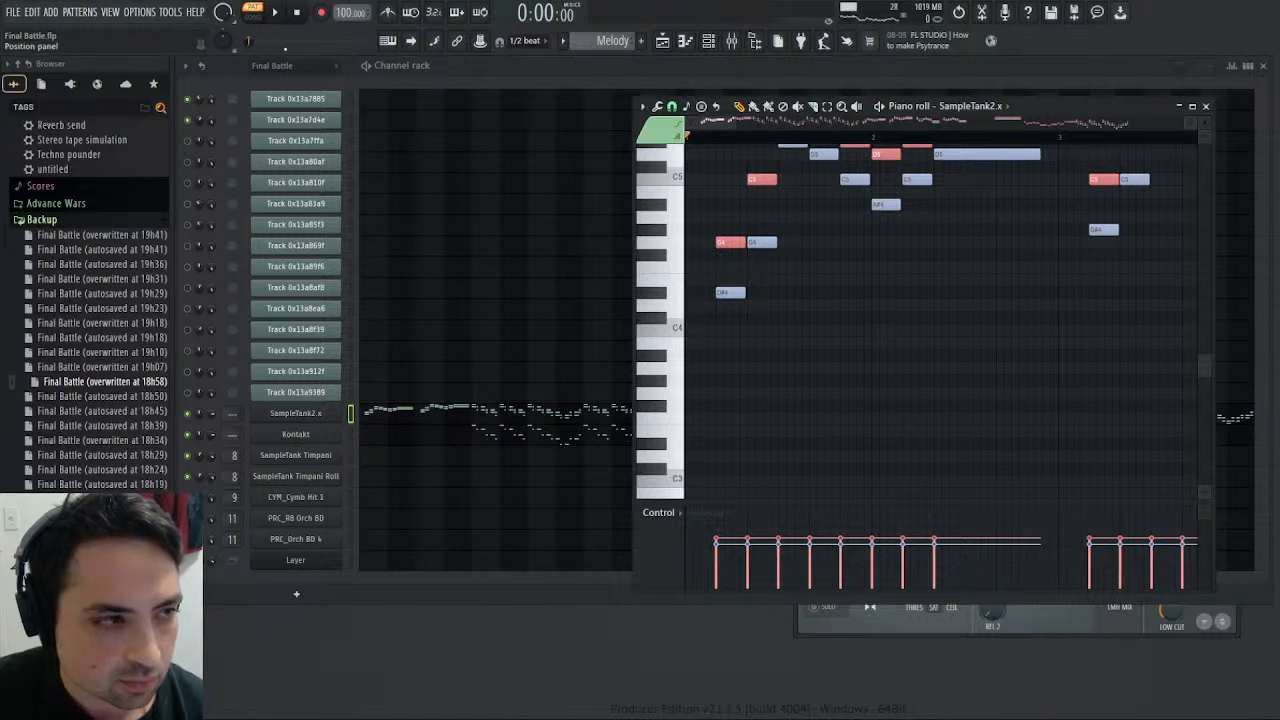
key("space")
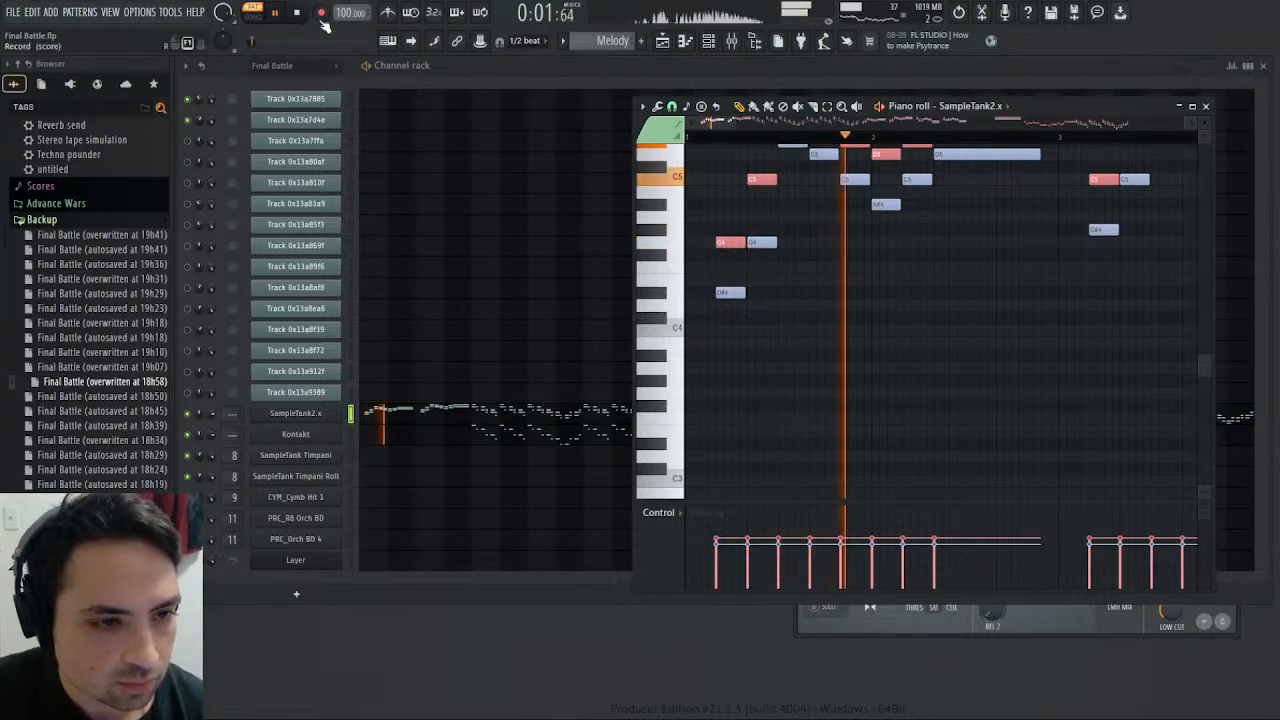
scroll(822, 268, "up", 3)
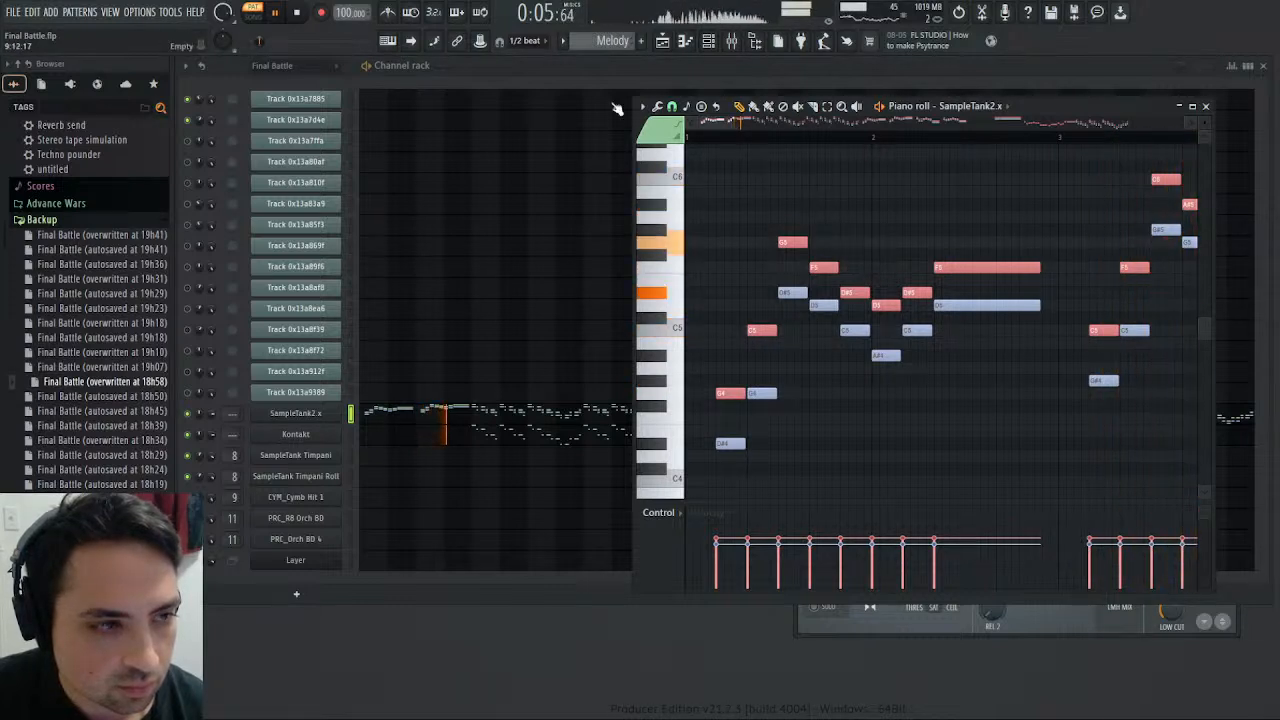
key("l")
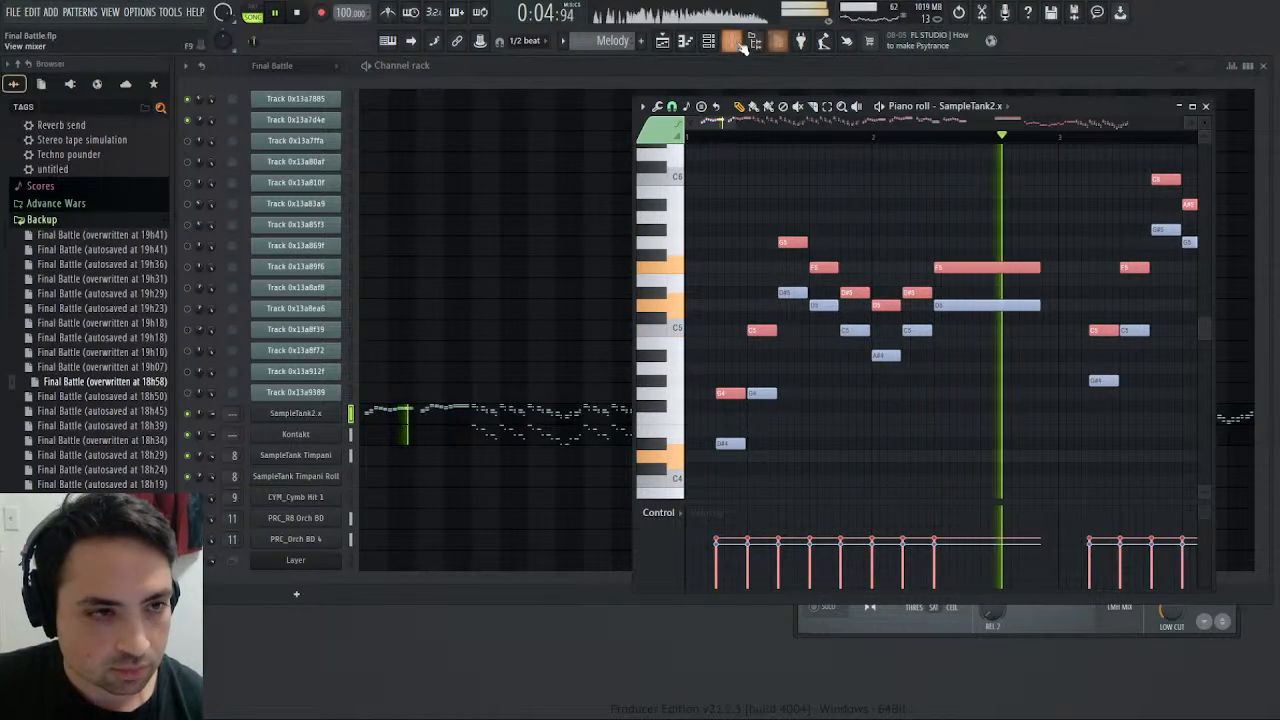
- Boost the Violins track's high EQ band slightly at about 8133 Hz and raise its mixer fader a little
key("F9")
left_click(479, 290)
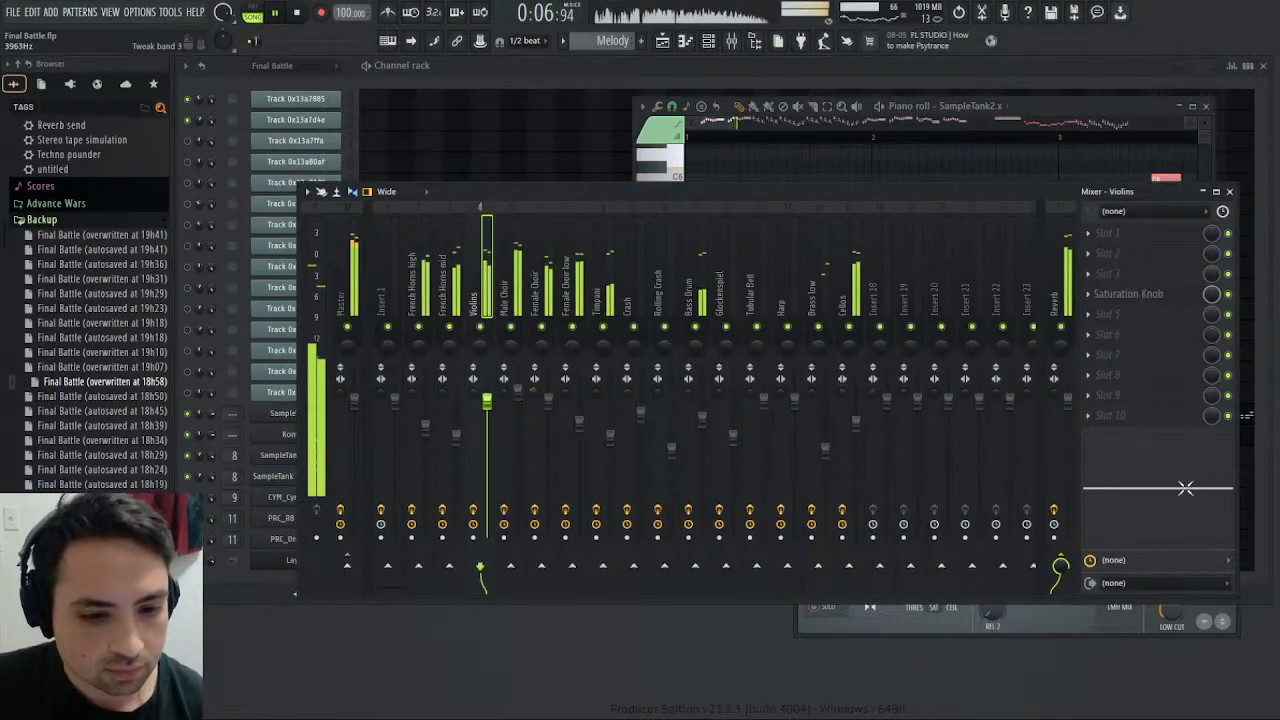
mouse_move(1186, 489)
left_mouse_down()
mouse_move(1187, 468)
mouse_move(1206, 489)
left_mouse_up()
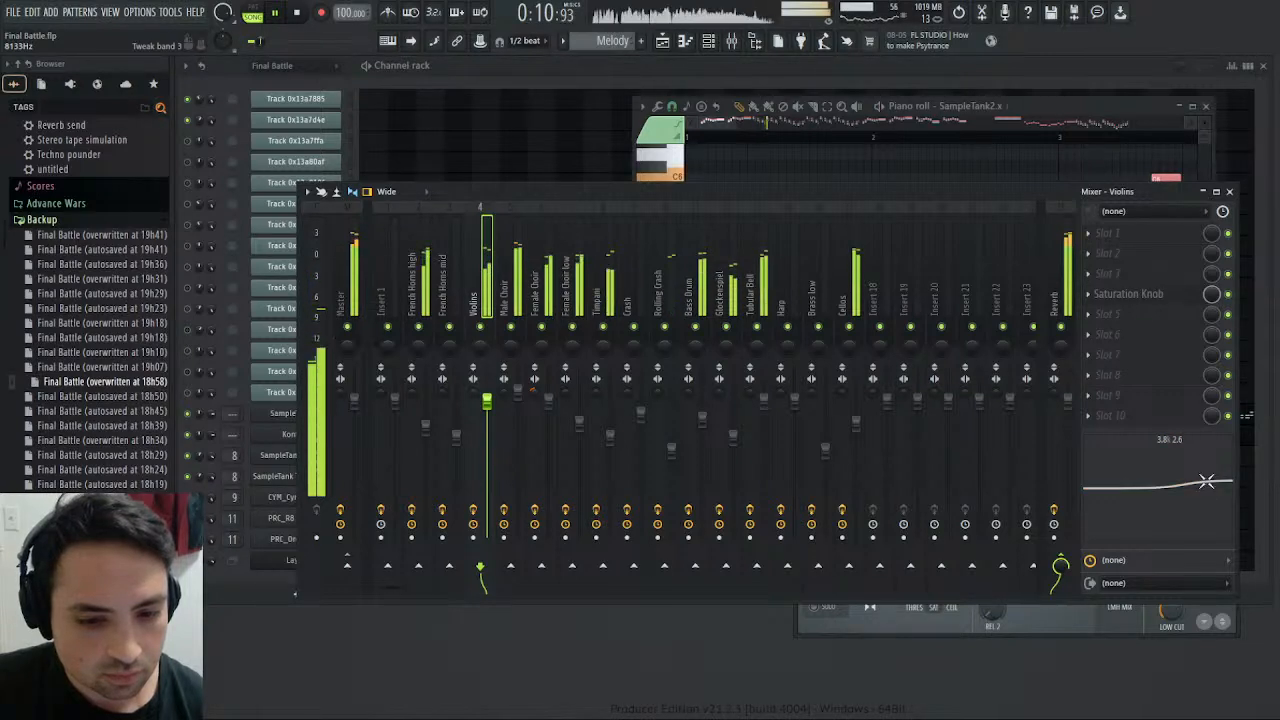
left_click_drag(486, 401, 487, 392)
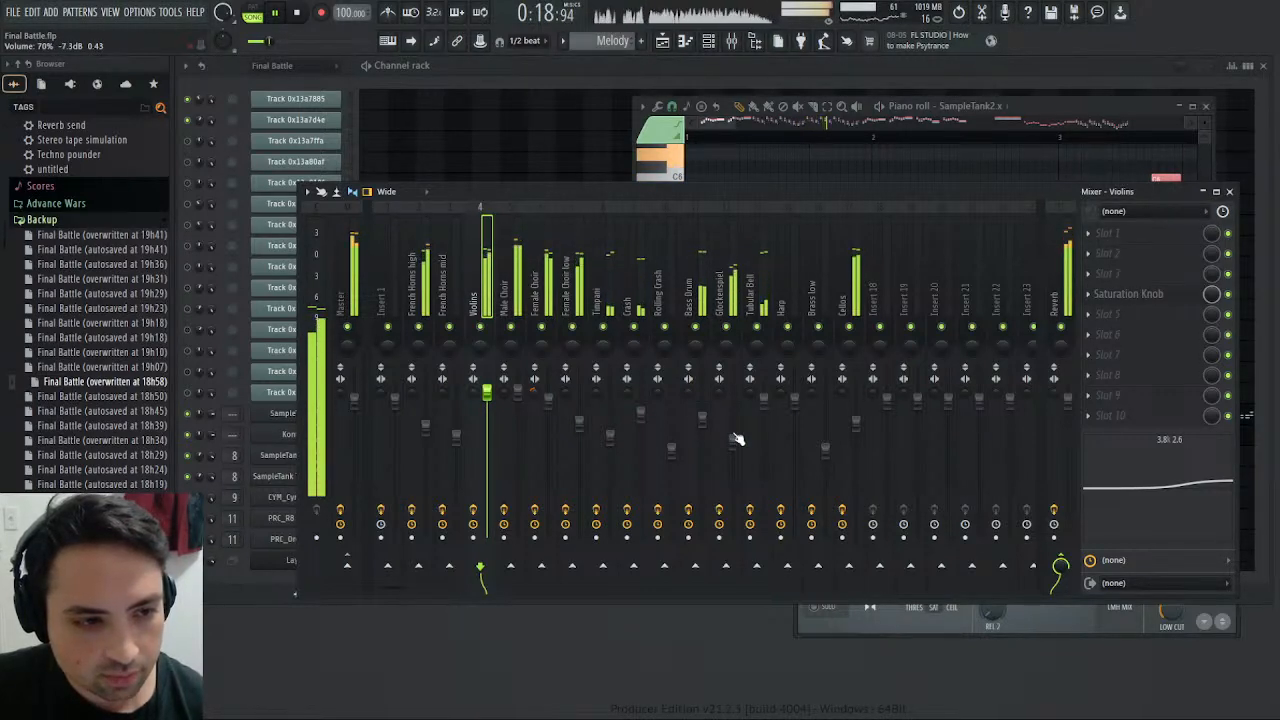
- Replay the song from the start, close the piano roll and inspect the Female Choir track in the mixer
scroll(735, 438, "up", 1)
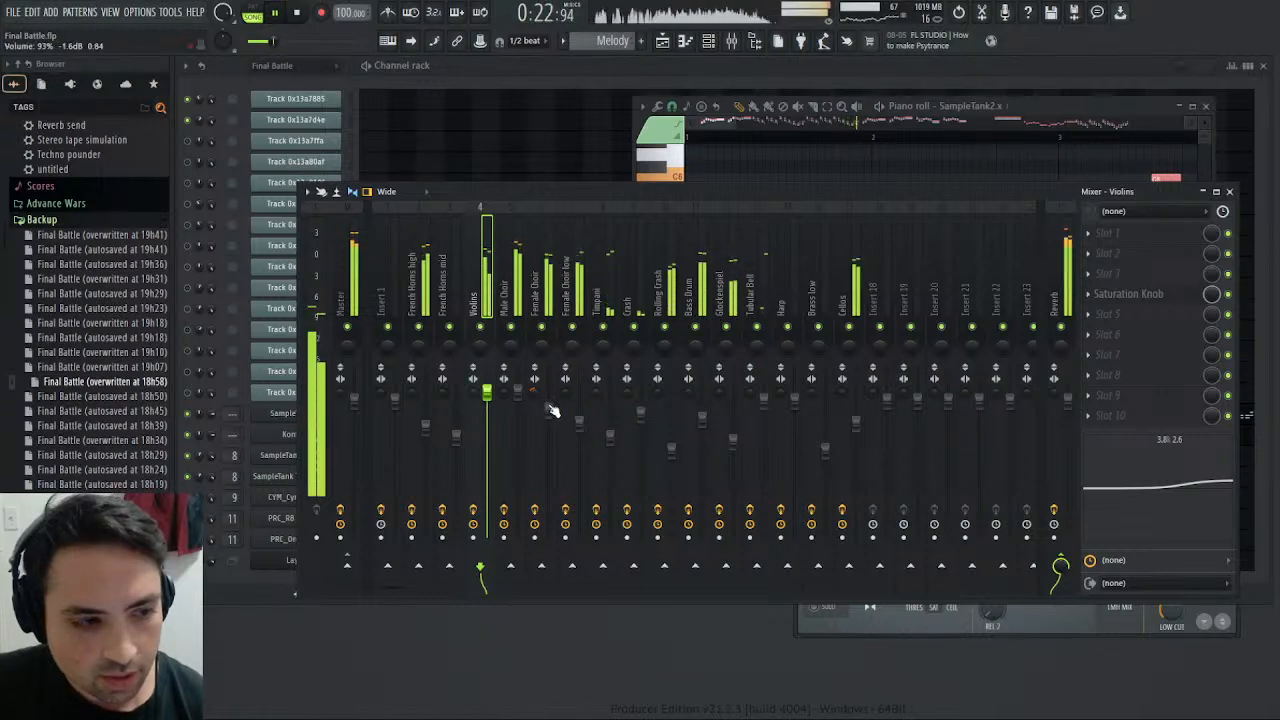
left_click(298, 12)
key("space")
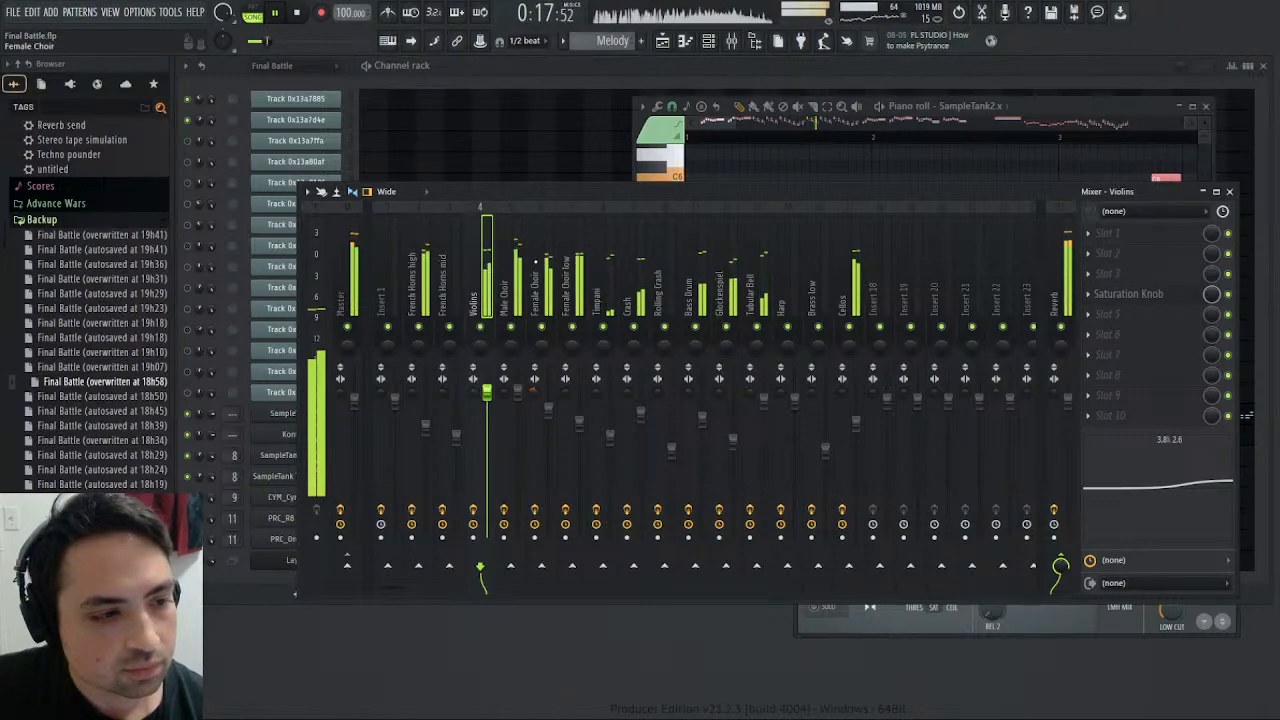
left_click(1218, 107)
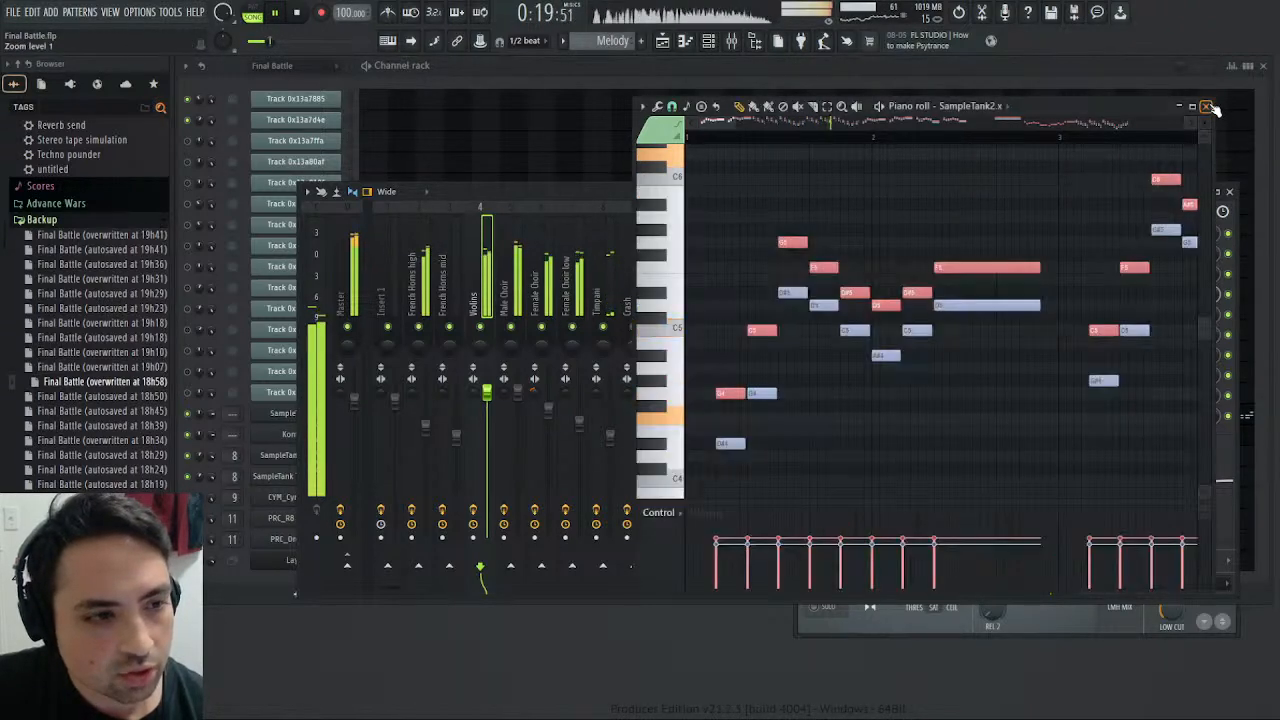
left_click(1218, 107)
left_click(540, 290)
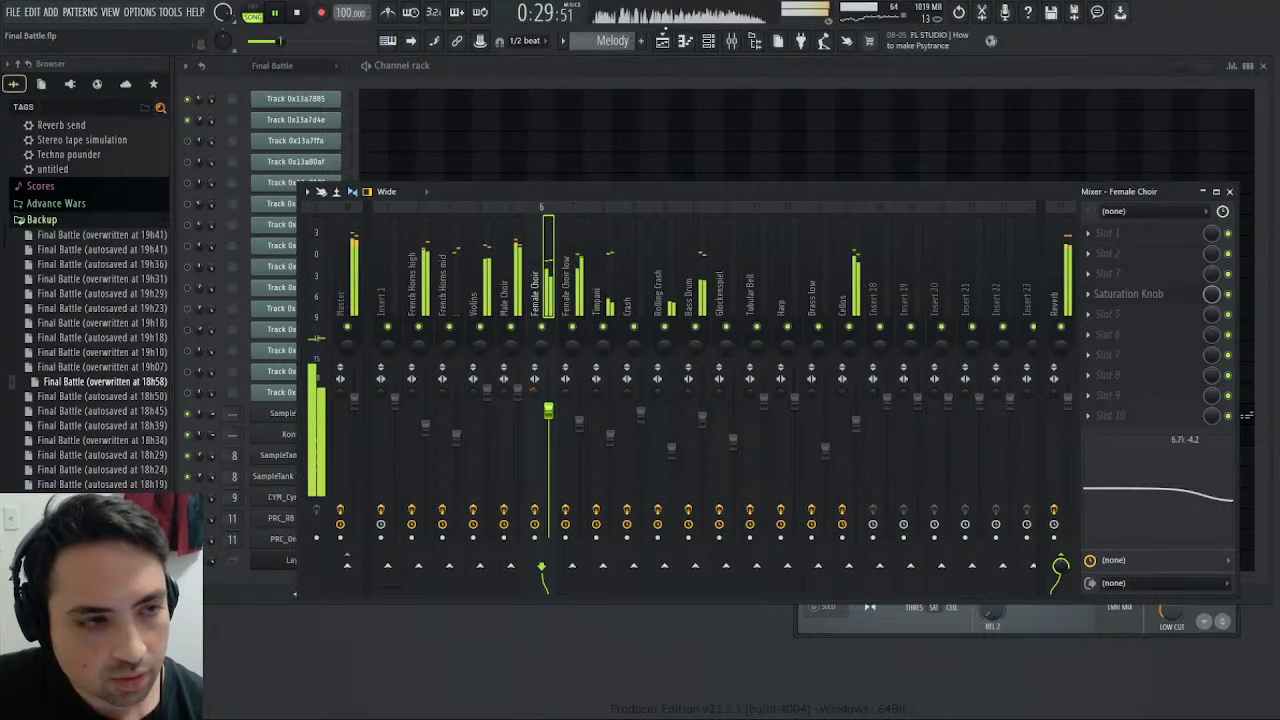
- Raise the Mid band's pre gain in Maximus on the Master track, checking the High band while replaying the song
left_click(1229, 191)
left_click(1062, 616)
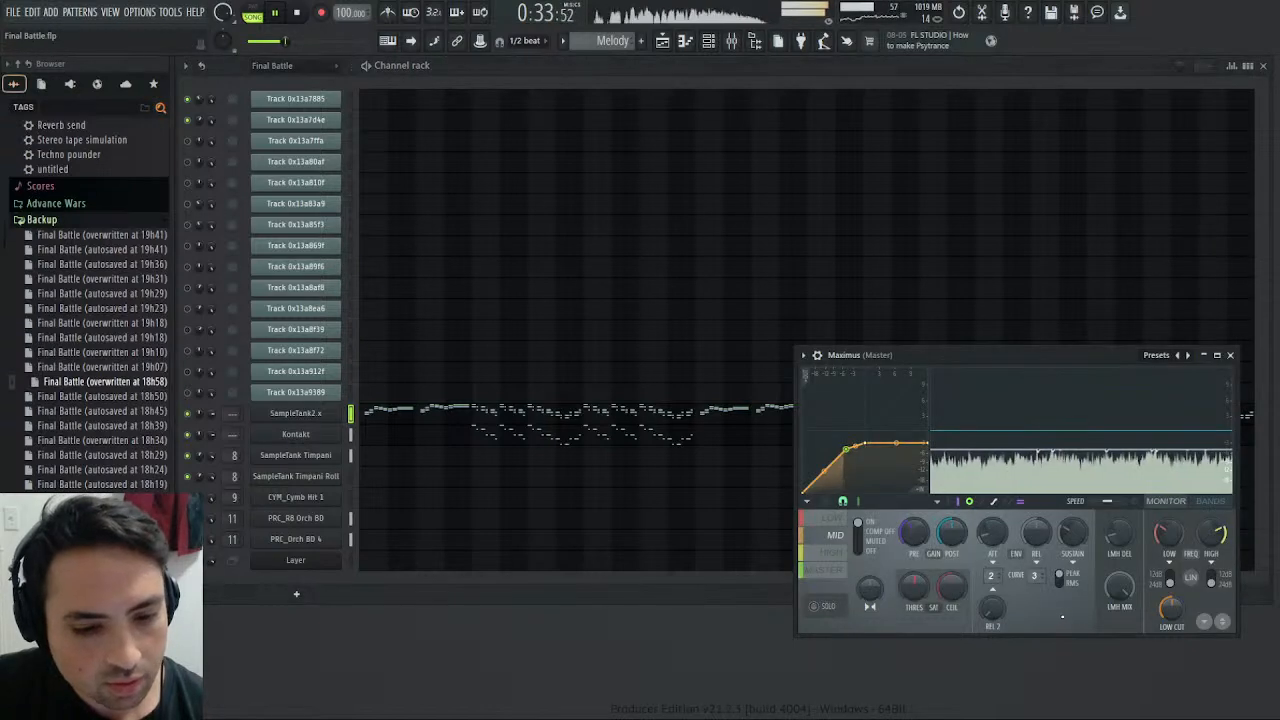
left_click_drag(914, 531, 914, 515)
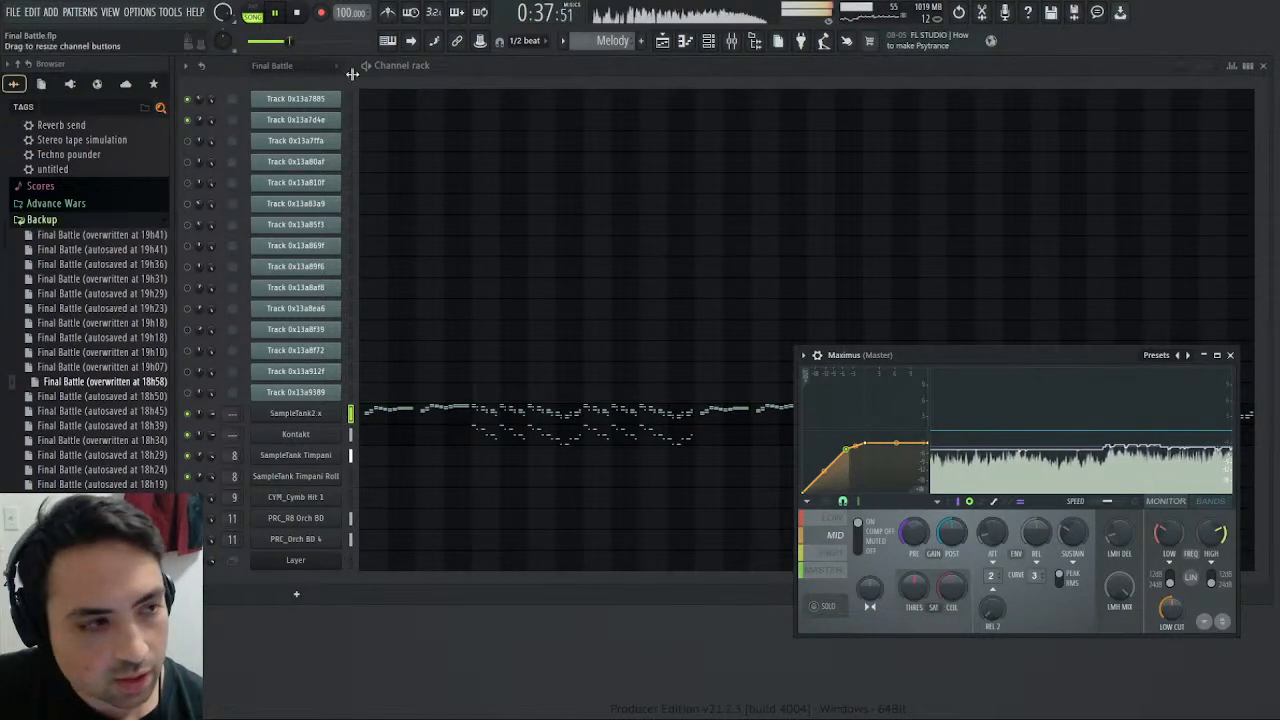
key("space")
left_click(276, 14)
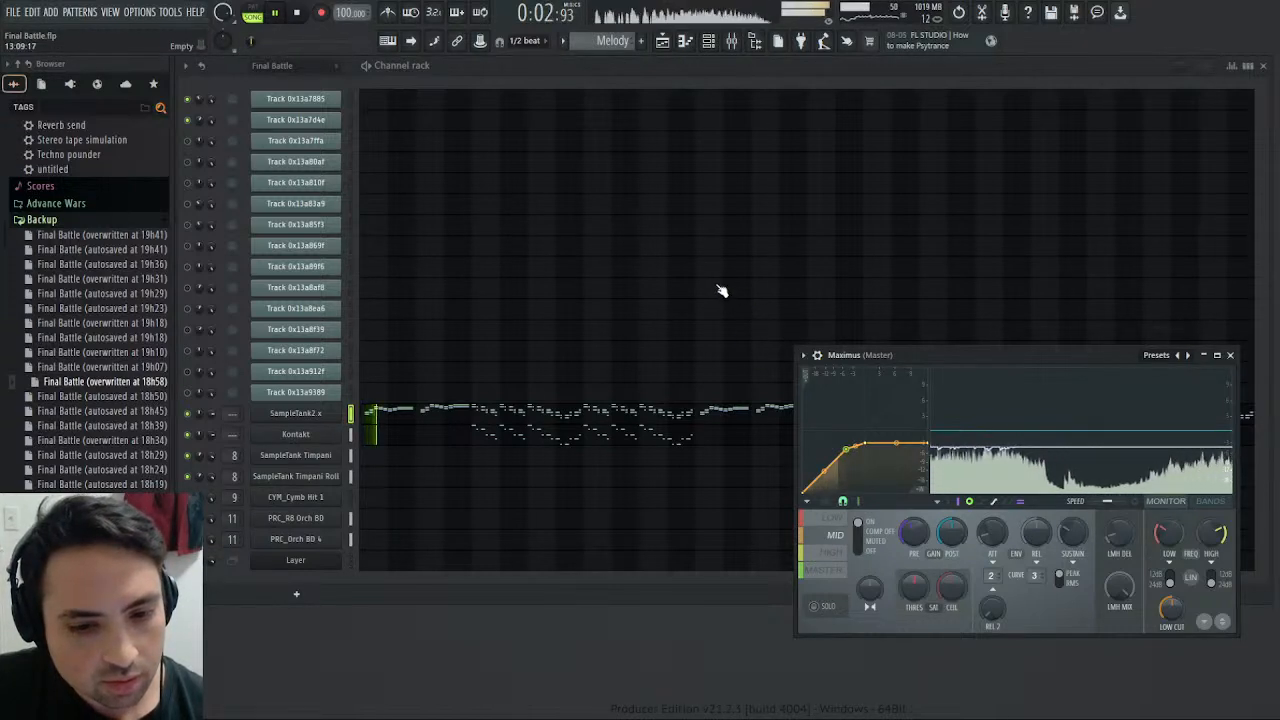
left_click(832, 552)
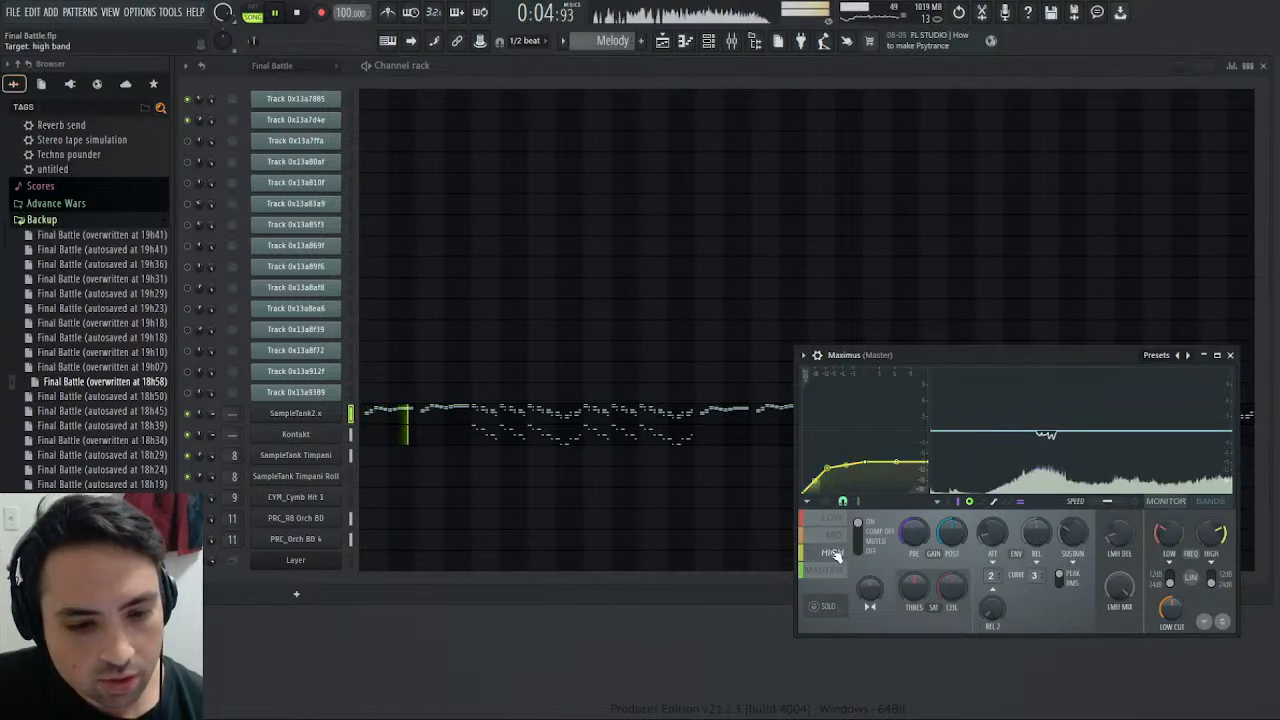
left_click(836, 535)
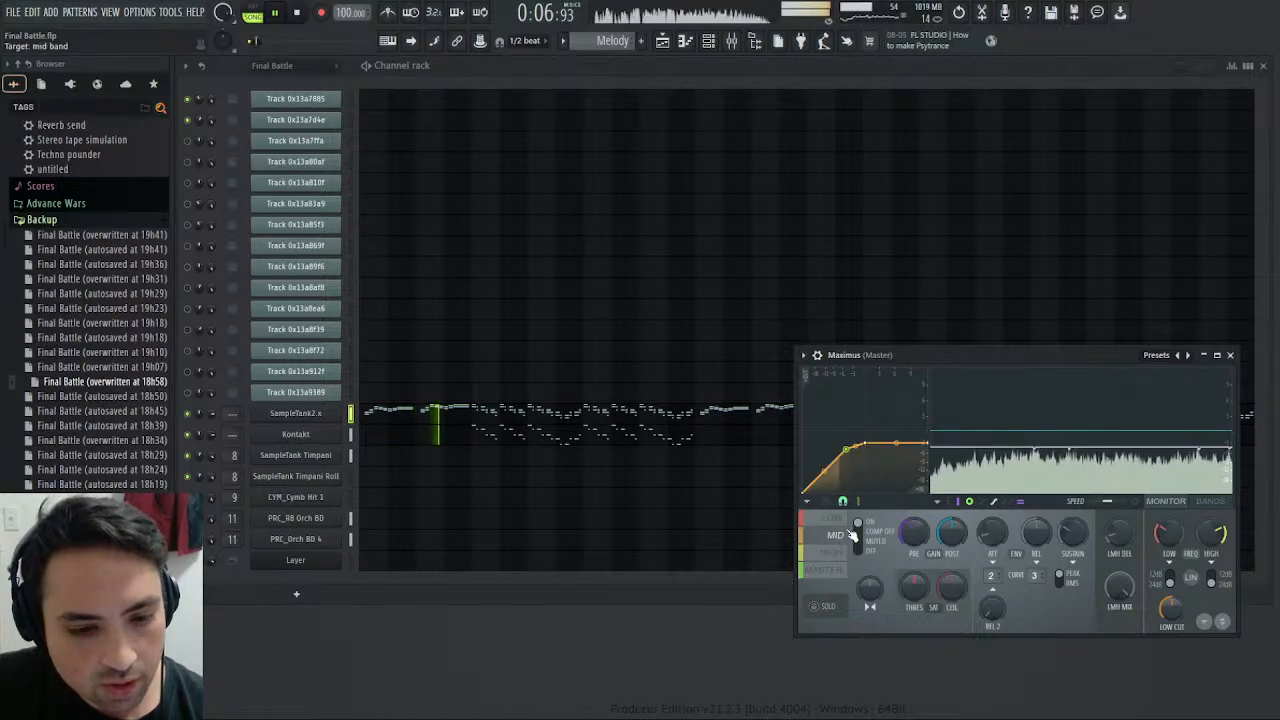
left_click_drag(913, 533, 913, 500)
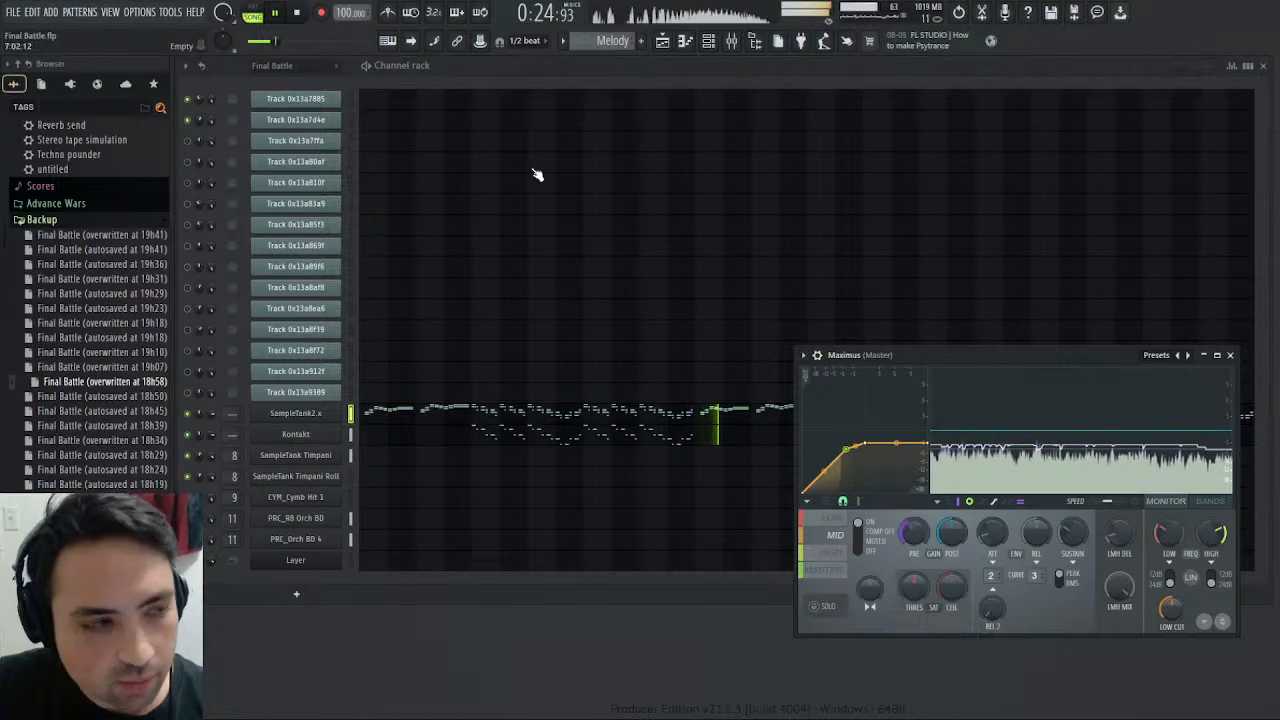
- Replay the song from the start and briefly check the arrangement in the playlist
left_click(294, 12)
left_click(279, 12)
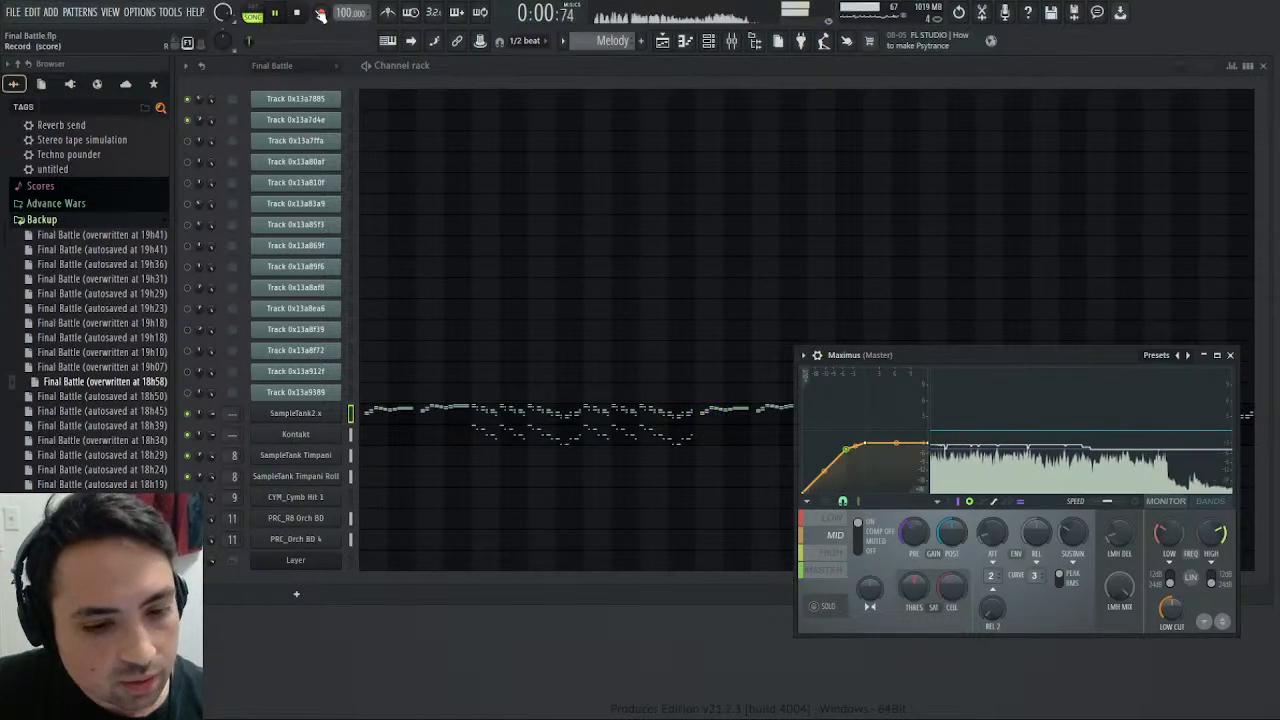
left_click(320, 12)
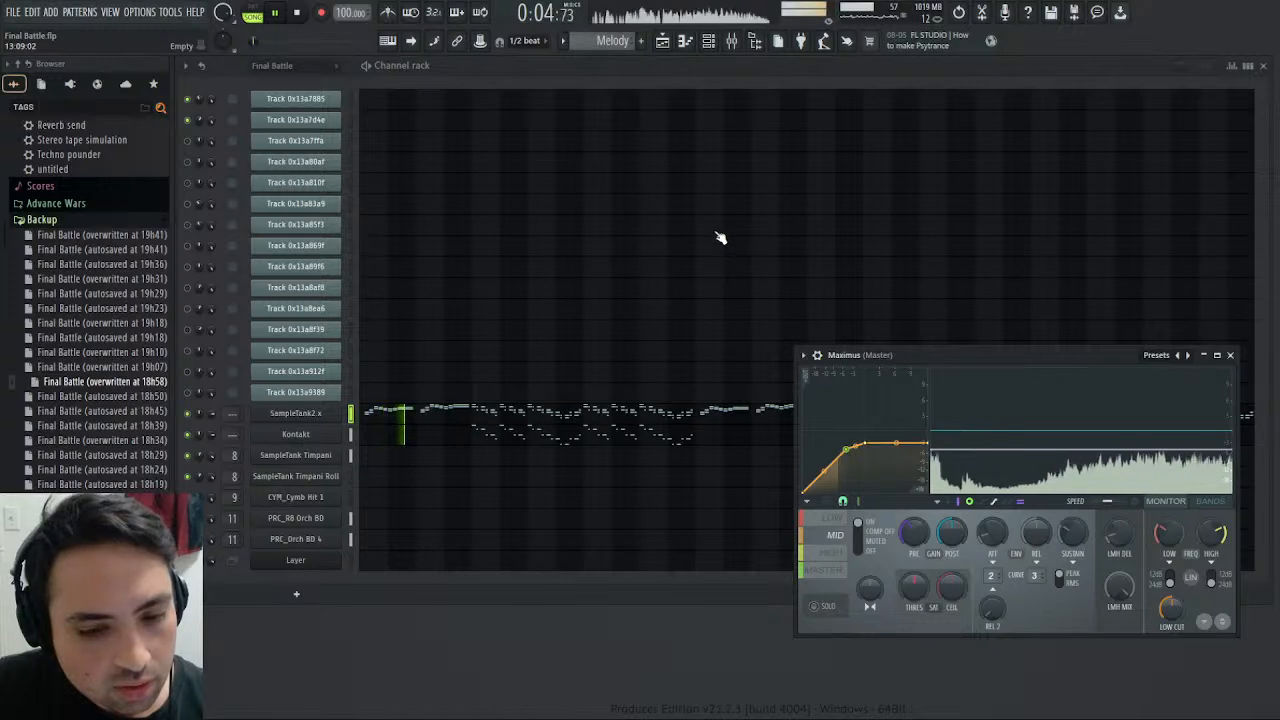
left_click(662, 40)
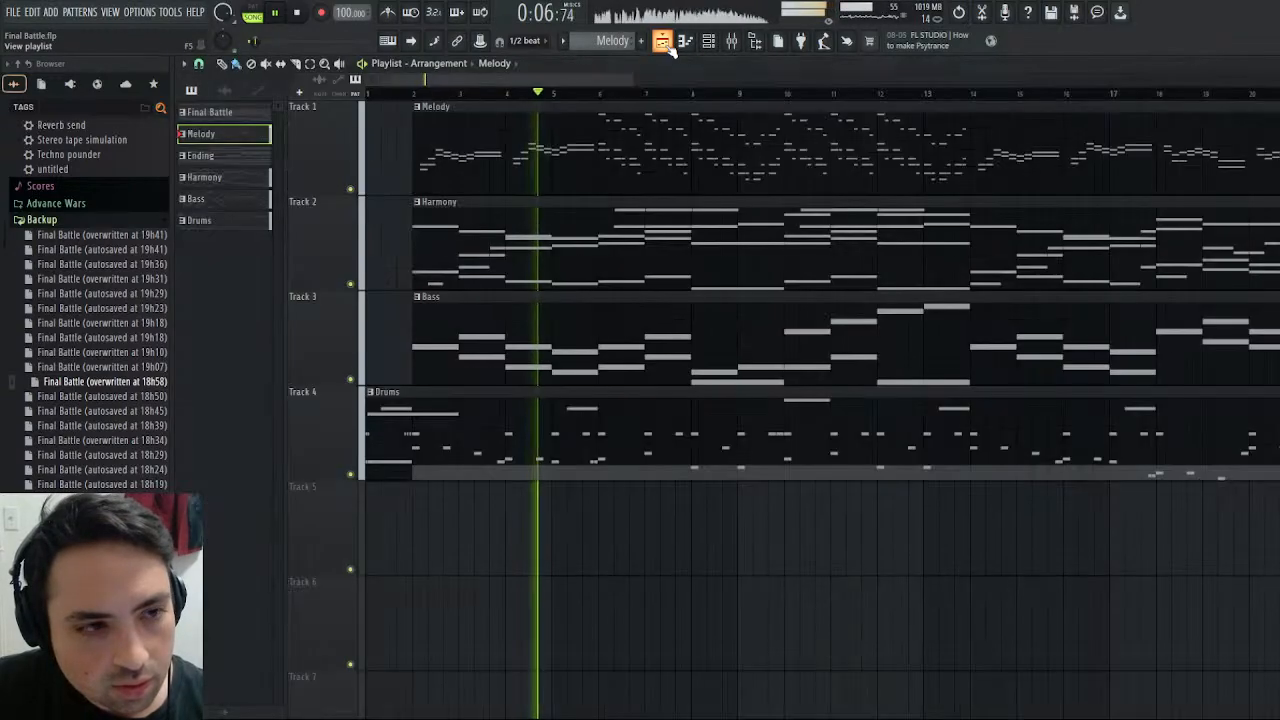
left_click(662, 40)
- Lower the Male Choir track's fader to 100% in the mixer and replay the song to check the Male Choir and Cellos levels
left_click(731, 42)
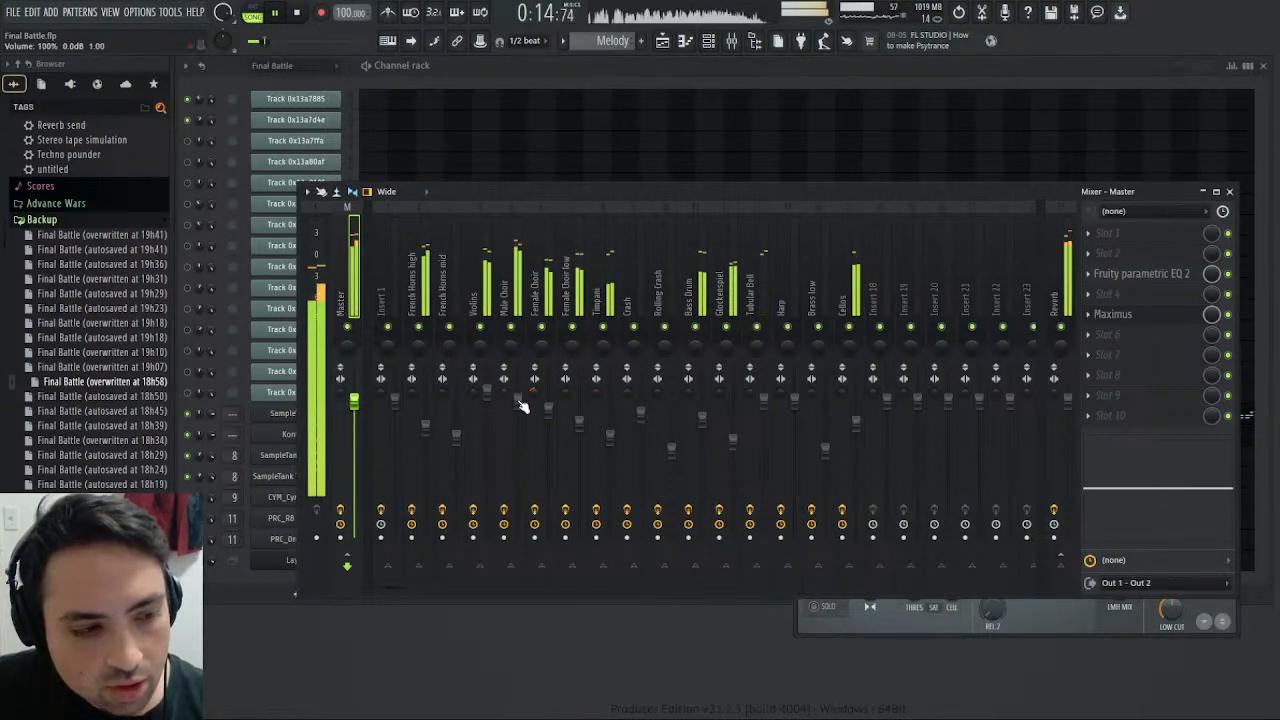
key("space")
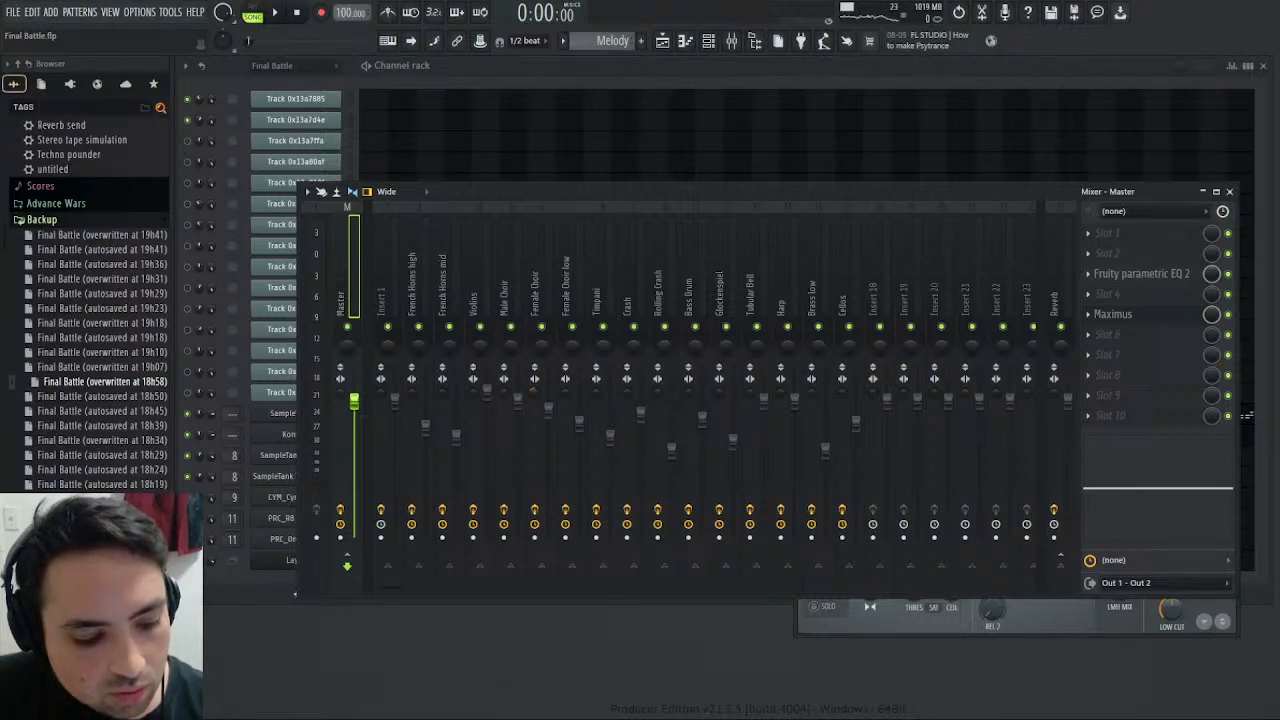
key("space")
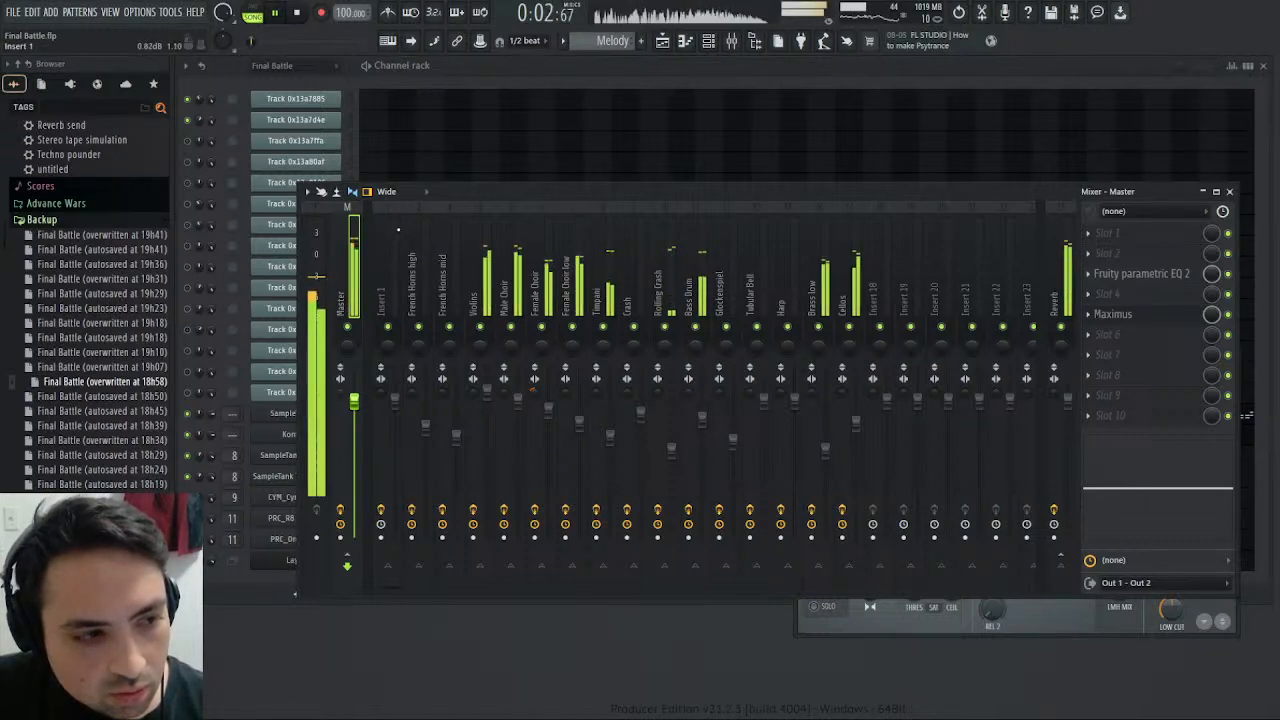
left_click(511, 322)
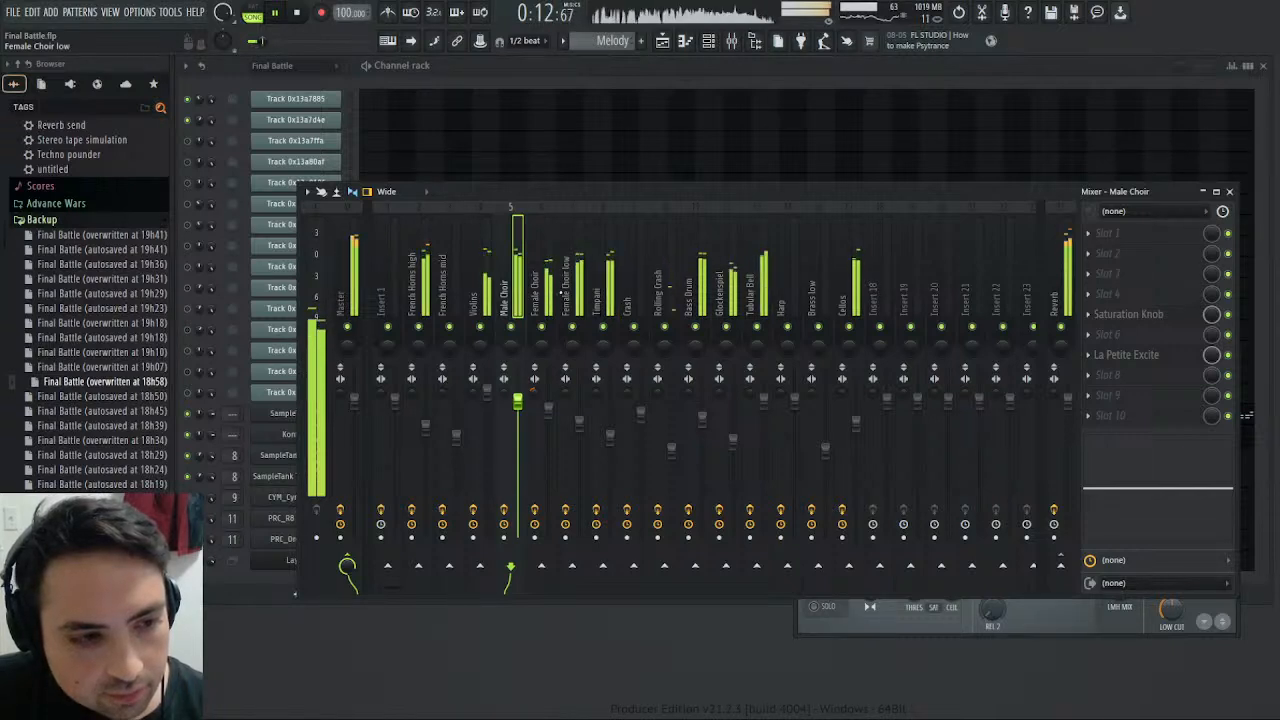
left_click(300, 14)
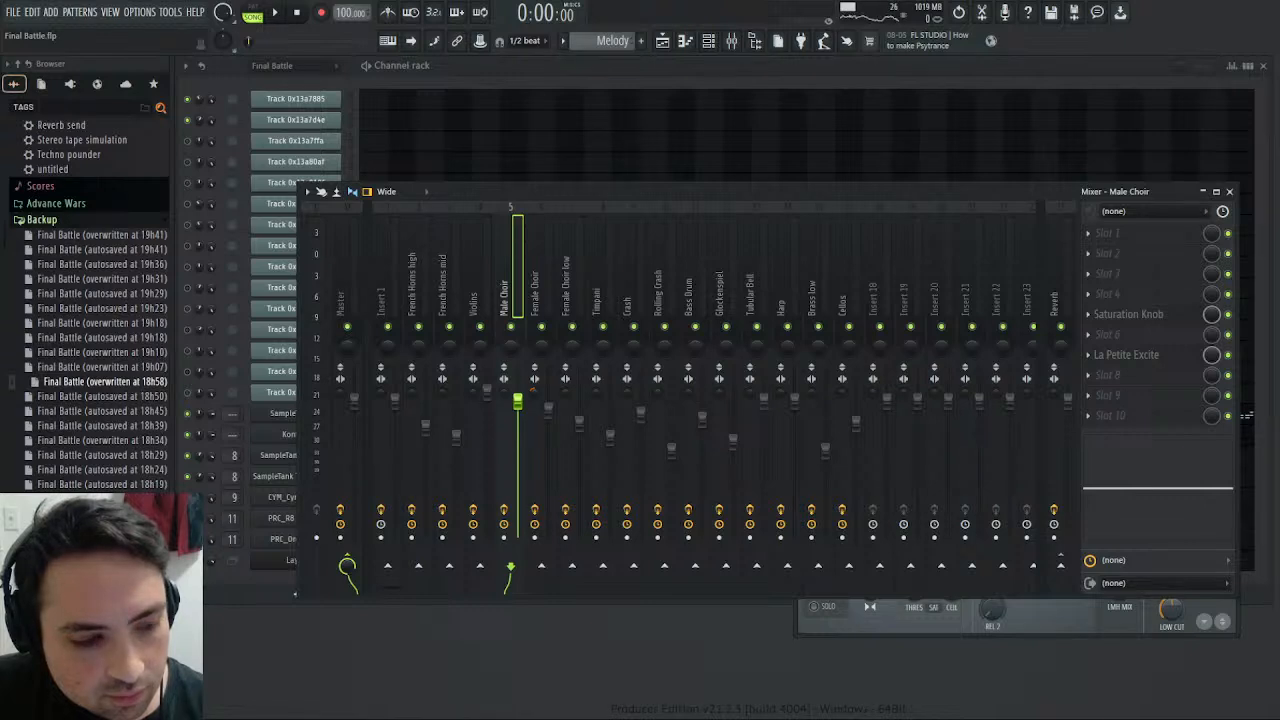
left_click(275, 14)
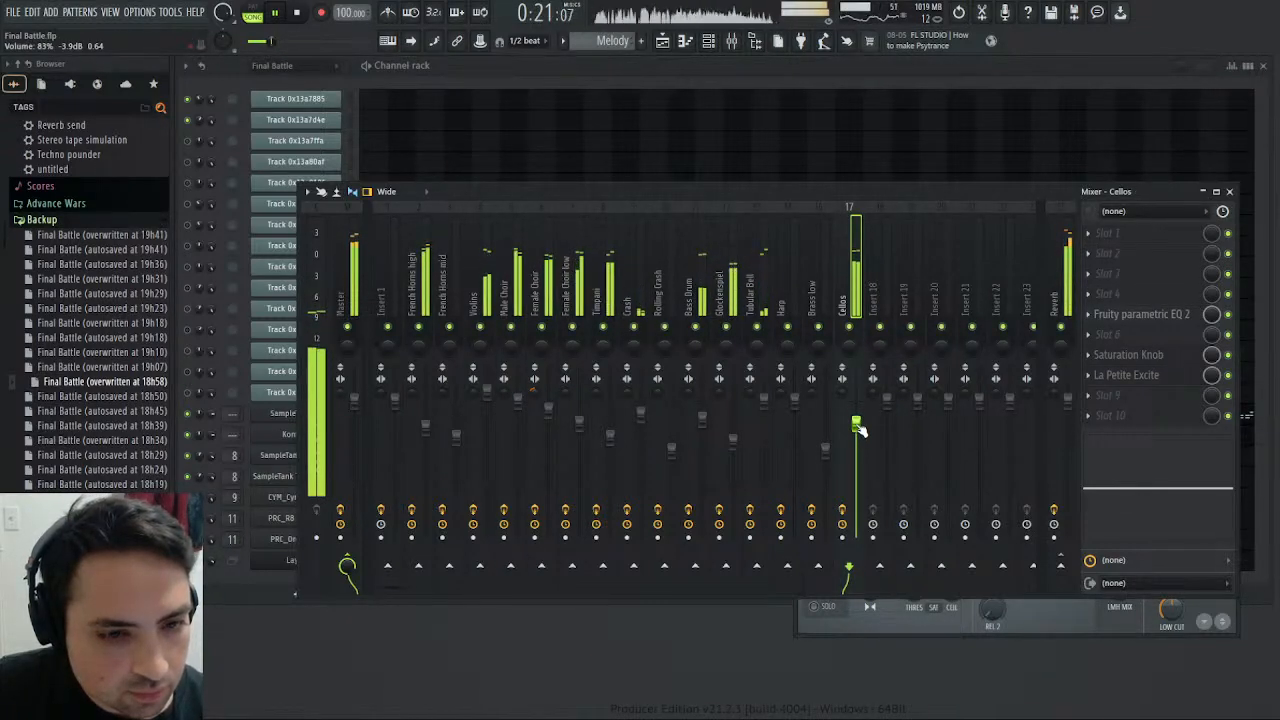
- Review the Master band of Maximus on the Master track and trim the Mid band's pre gain slightly
left_click(355, 275)
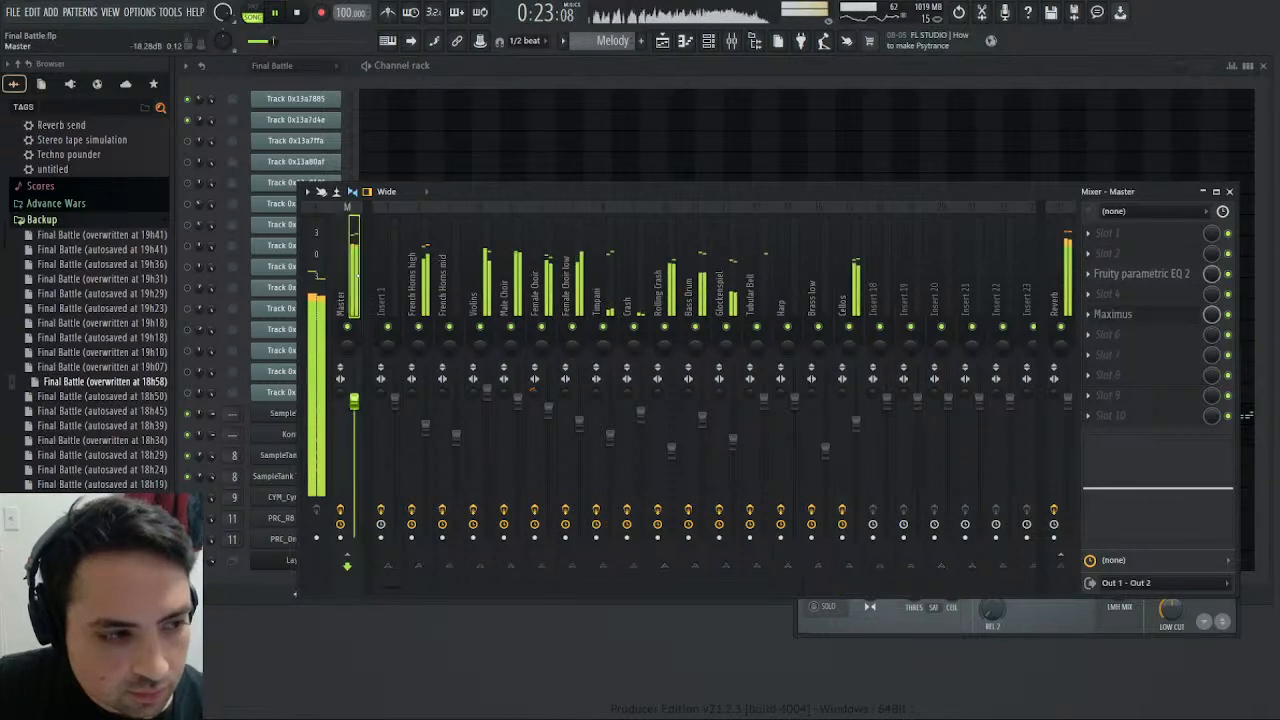
left_click(1115, 315)
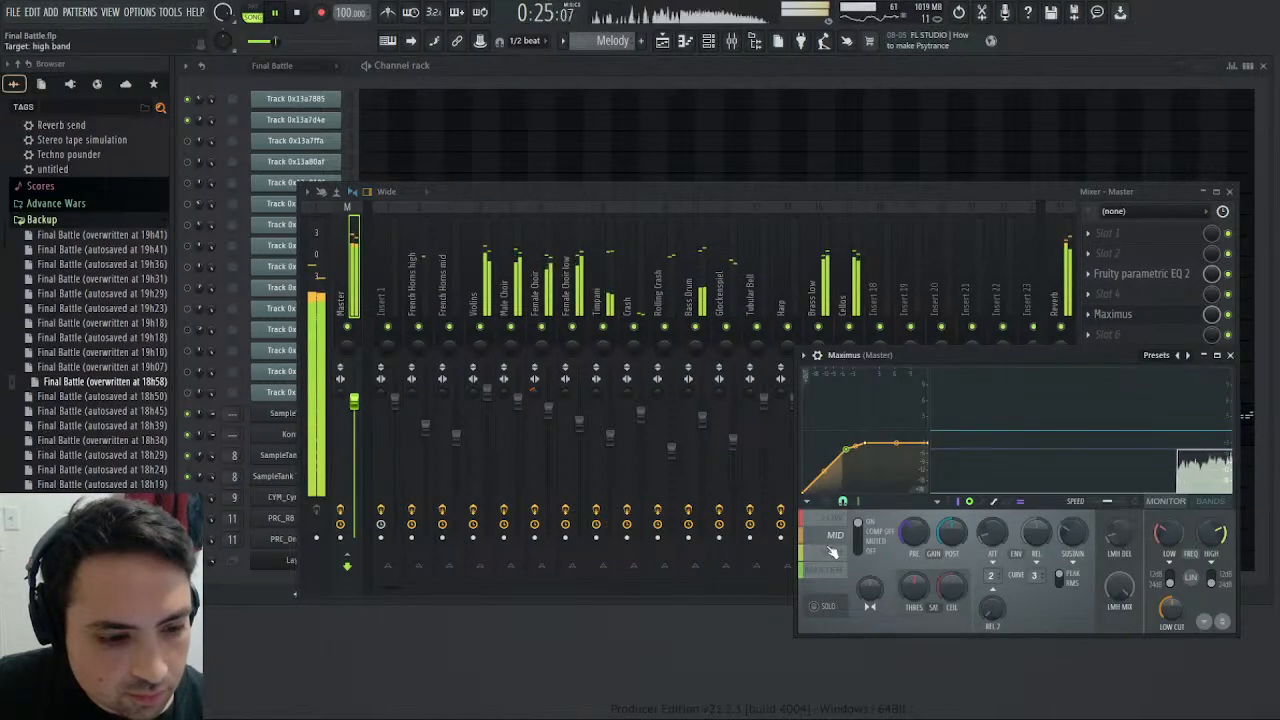
left_click(828, 572)
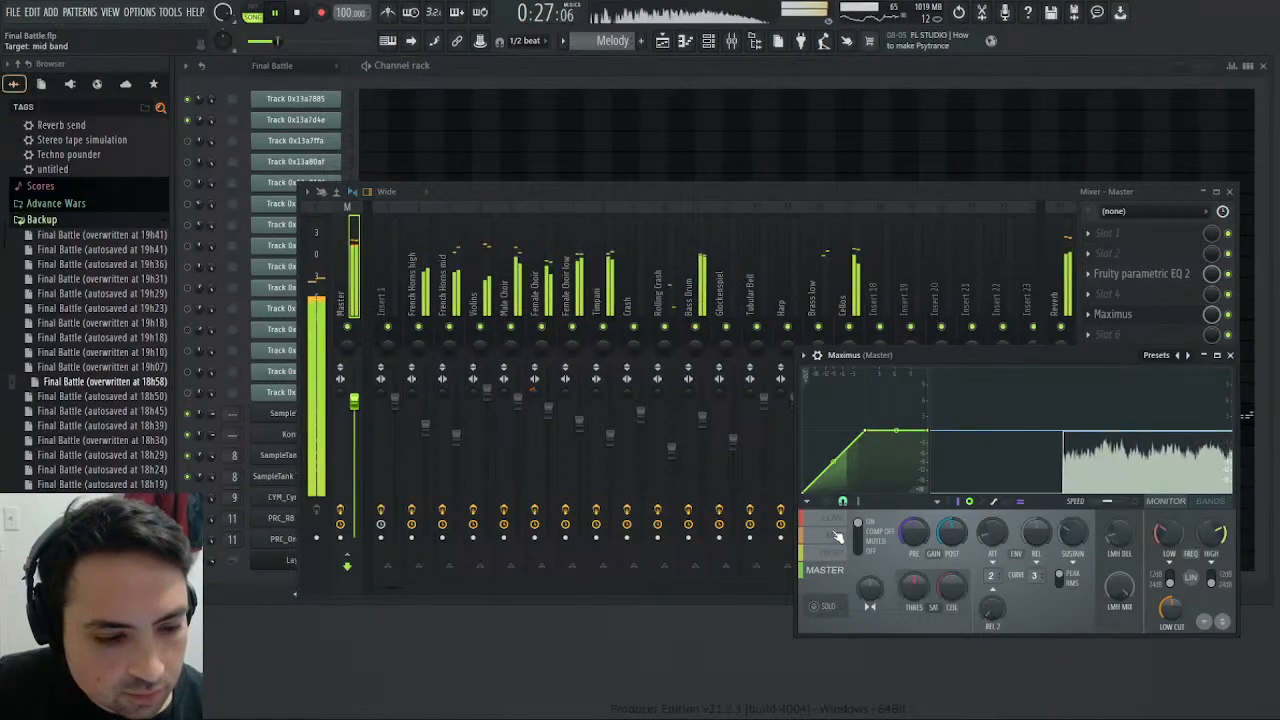
left_click(830, 535)
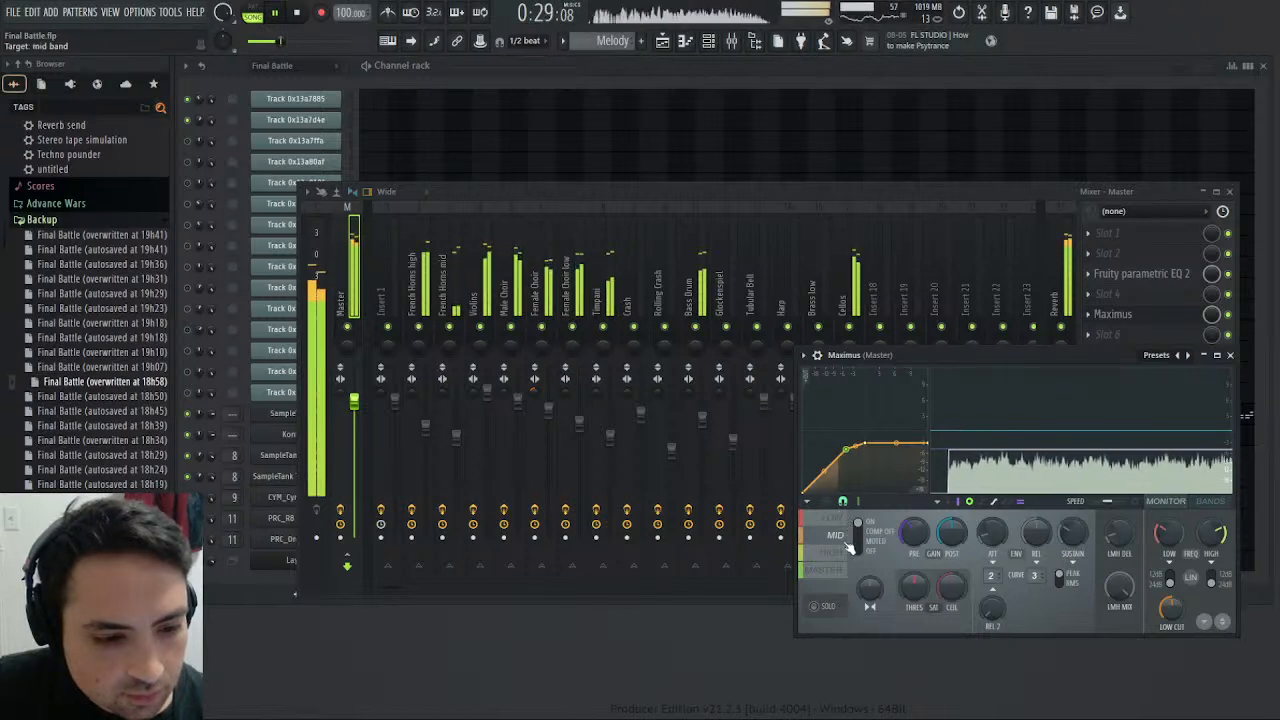
left_click_drag(914, 533, 915, 539)
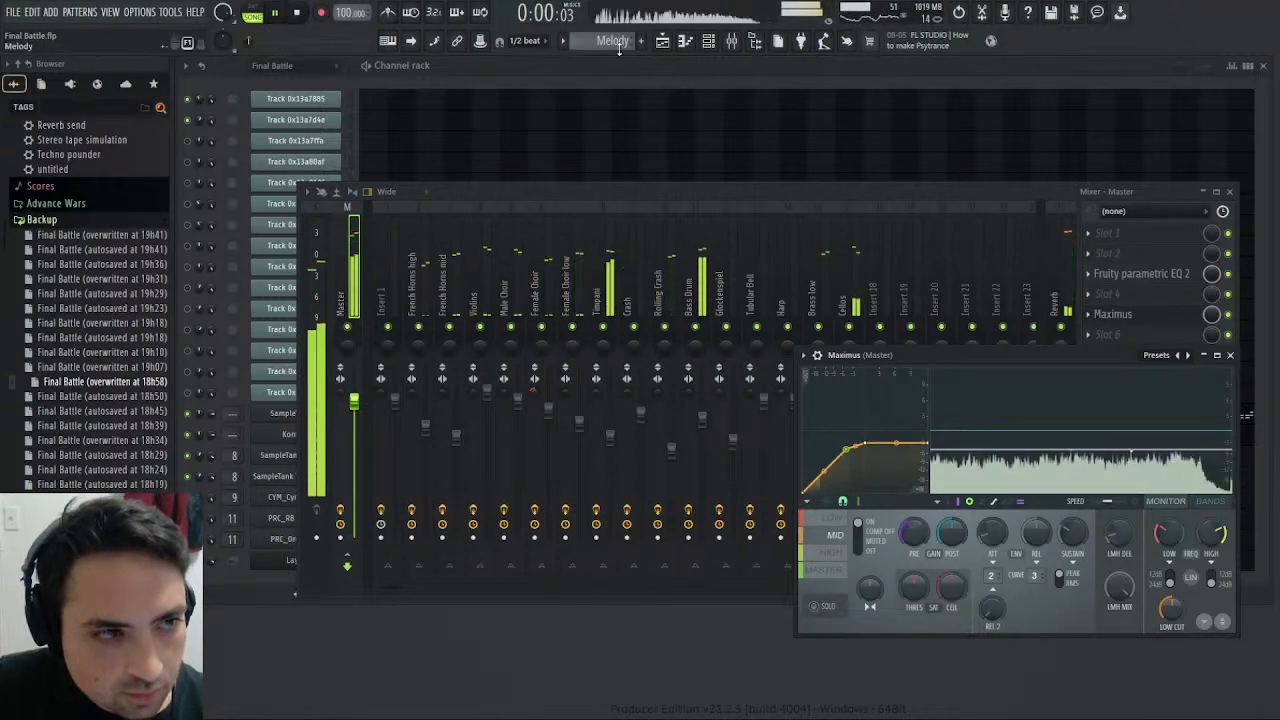
- Play the song from bar 6 and review the Mid, High and Master bands of Maximus on the Master track
left_click(664, 42)
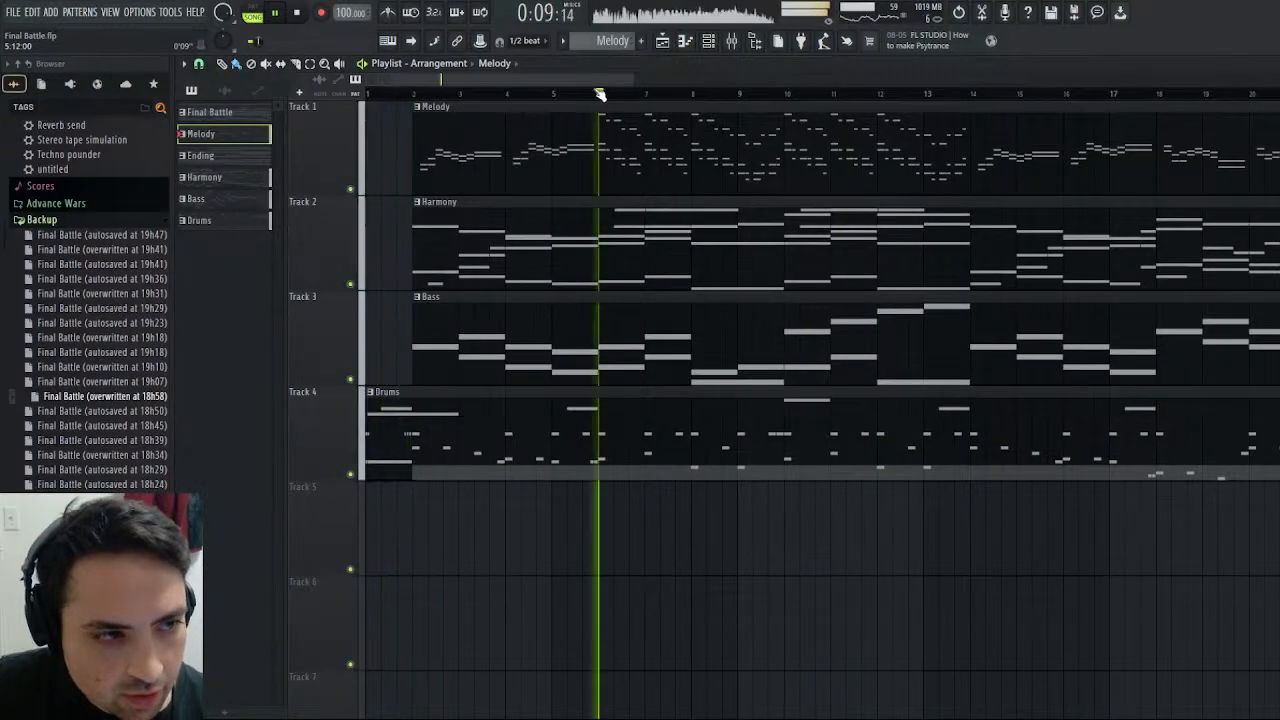
left_click(1271, 64)
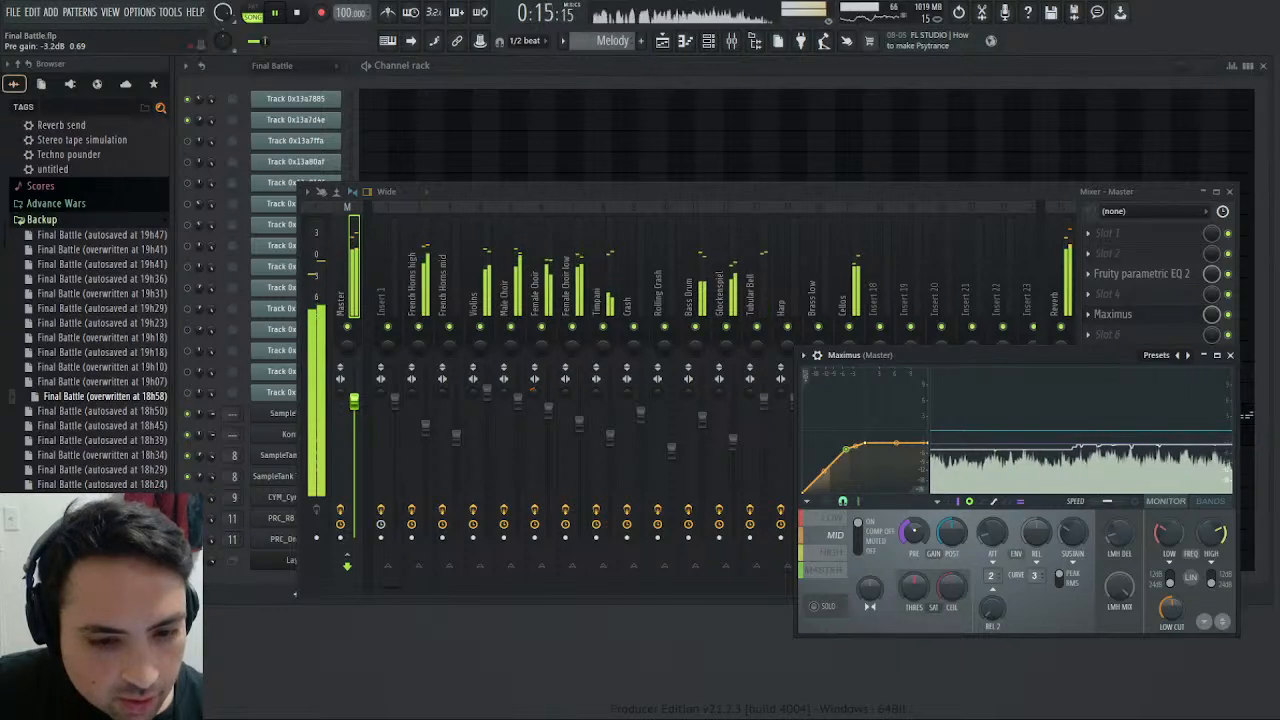
left_click(843, 556)
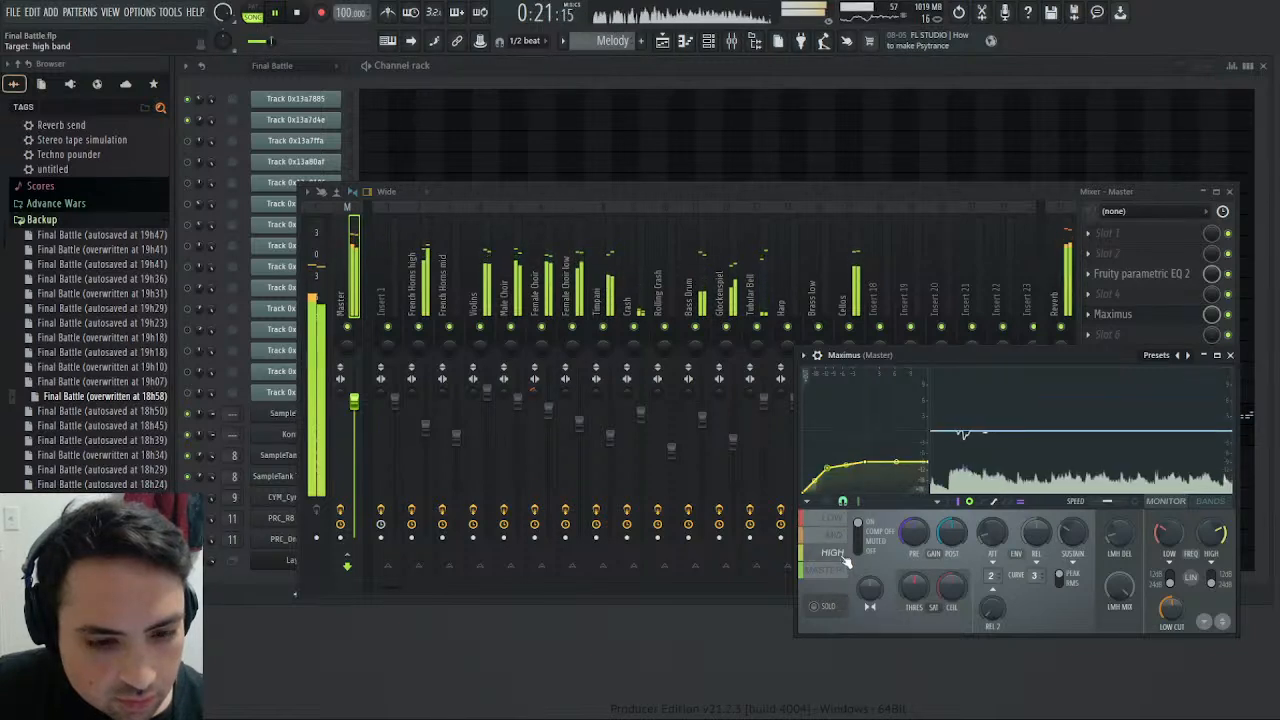
left_click(838, 570)
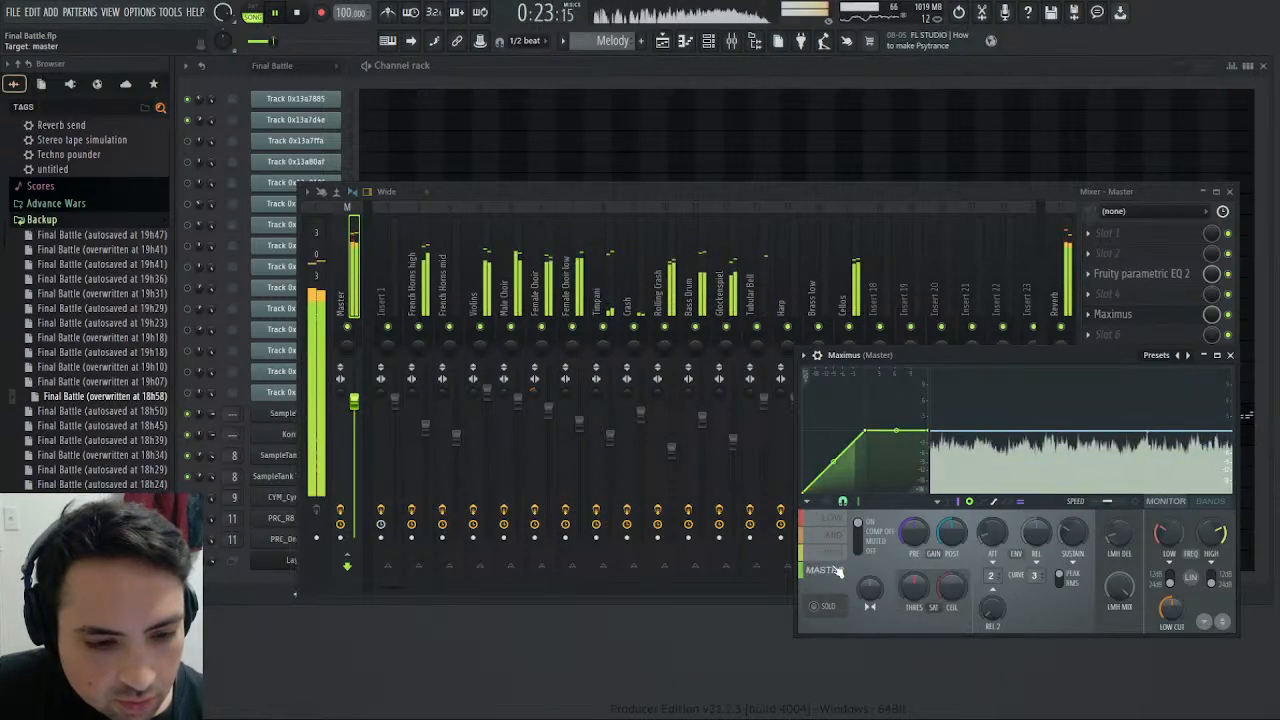
left_click(836, 535)
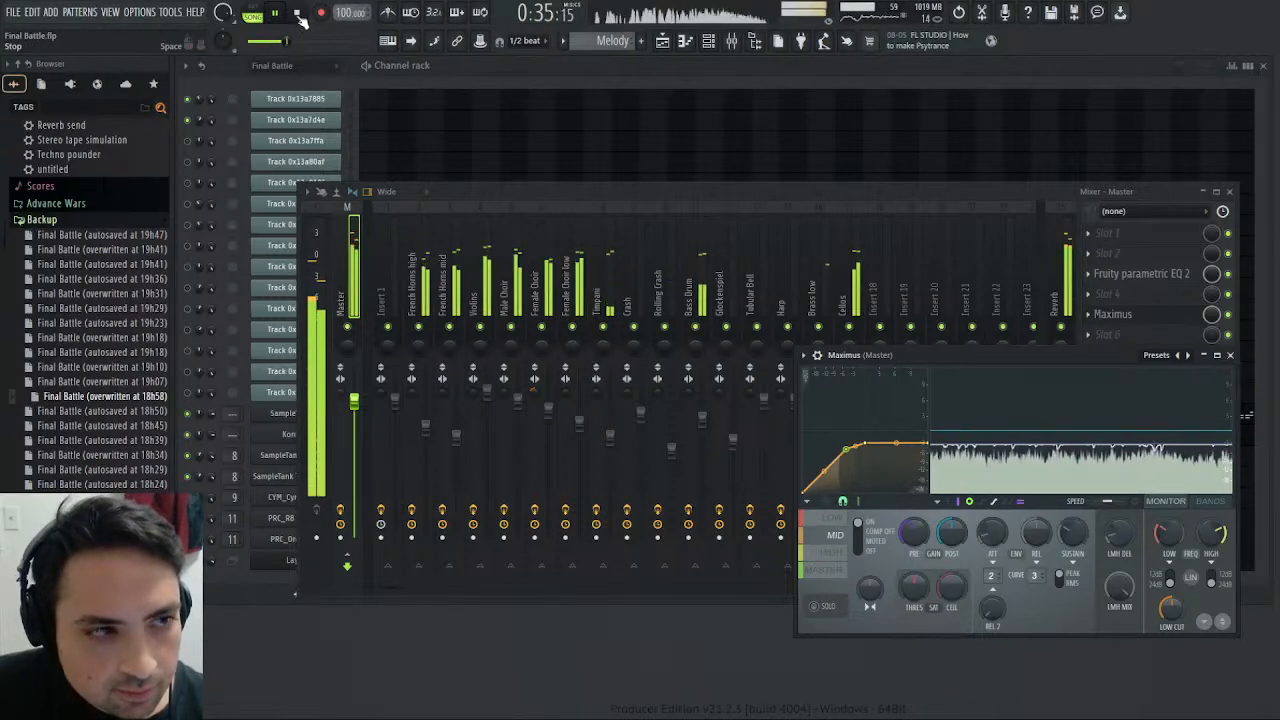
left_click(834, 553)
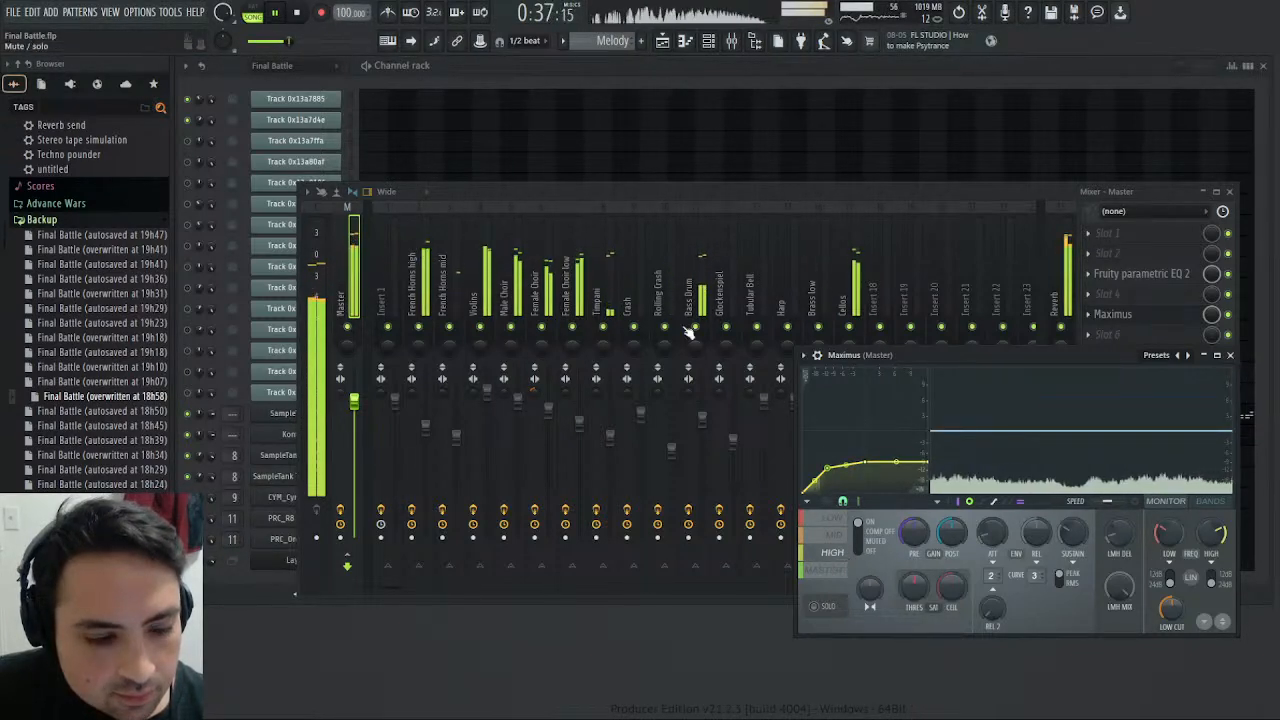
key("space")
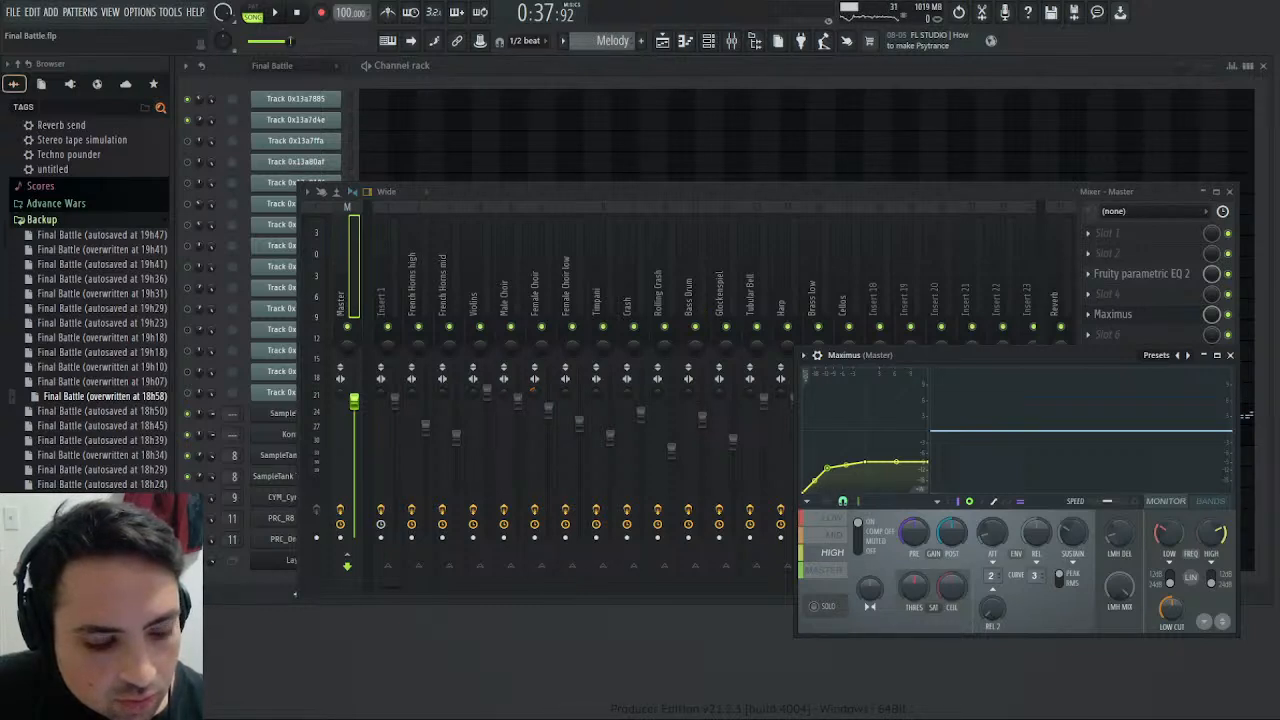
key("space")
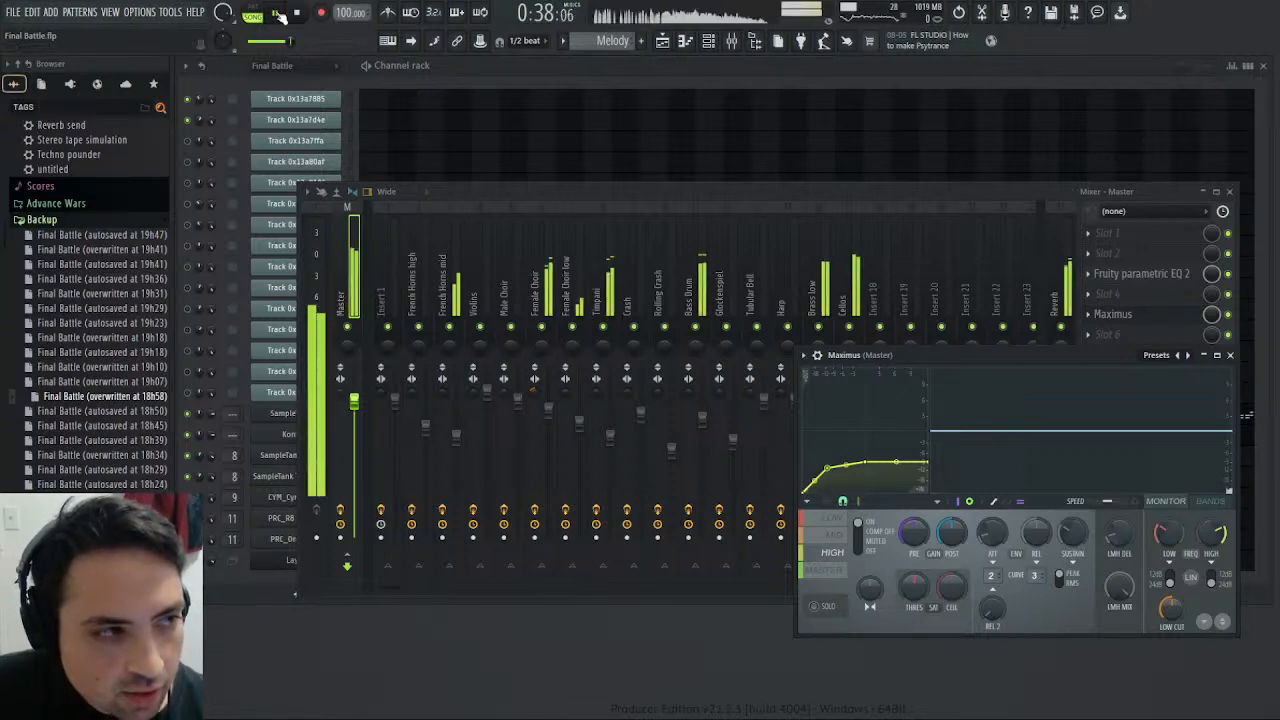
- Raise the Violins track's high-shelf EQ gain to 5.8 and check the levels in Maximus and on the French Horns high track
left_click(475, 290)
left_click_drag(1198, 461, 1192, 440)
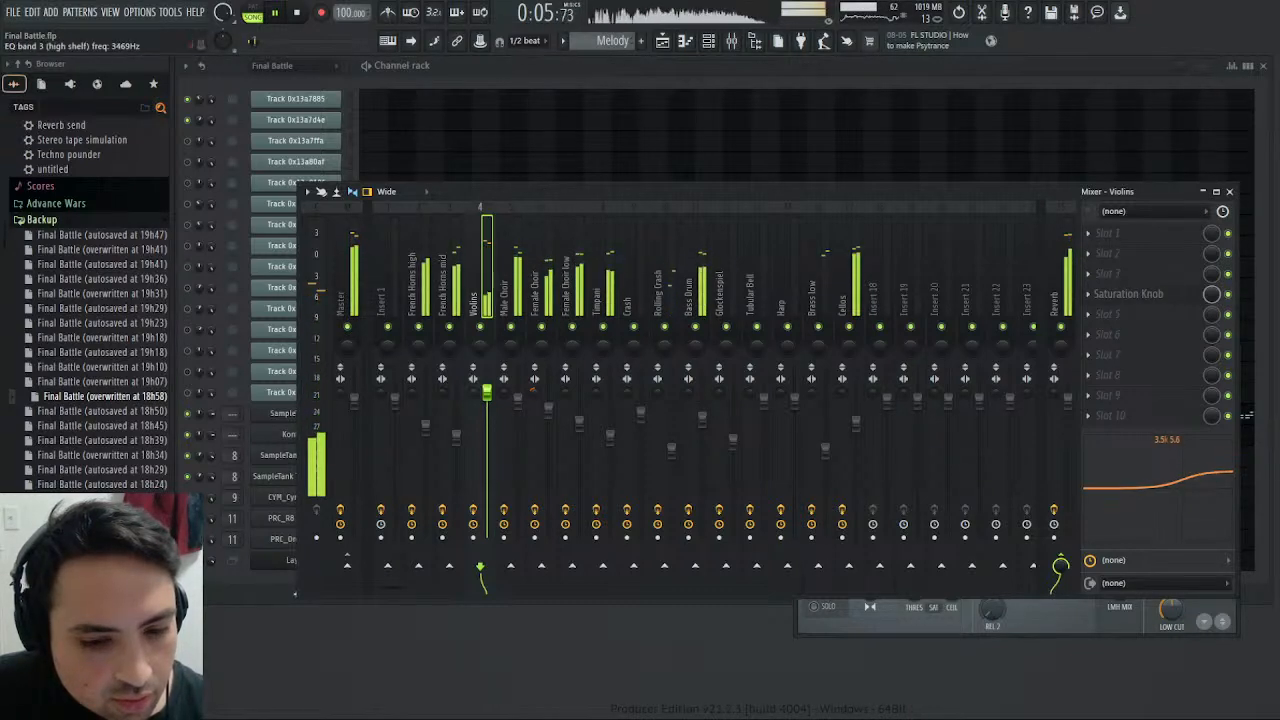
left_click(960, 618)
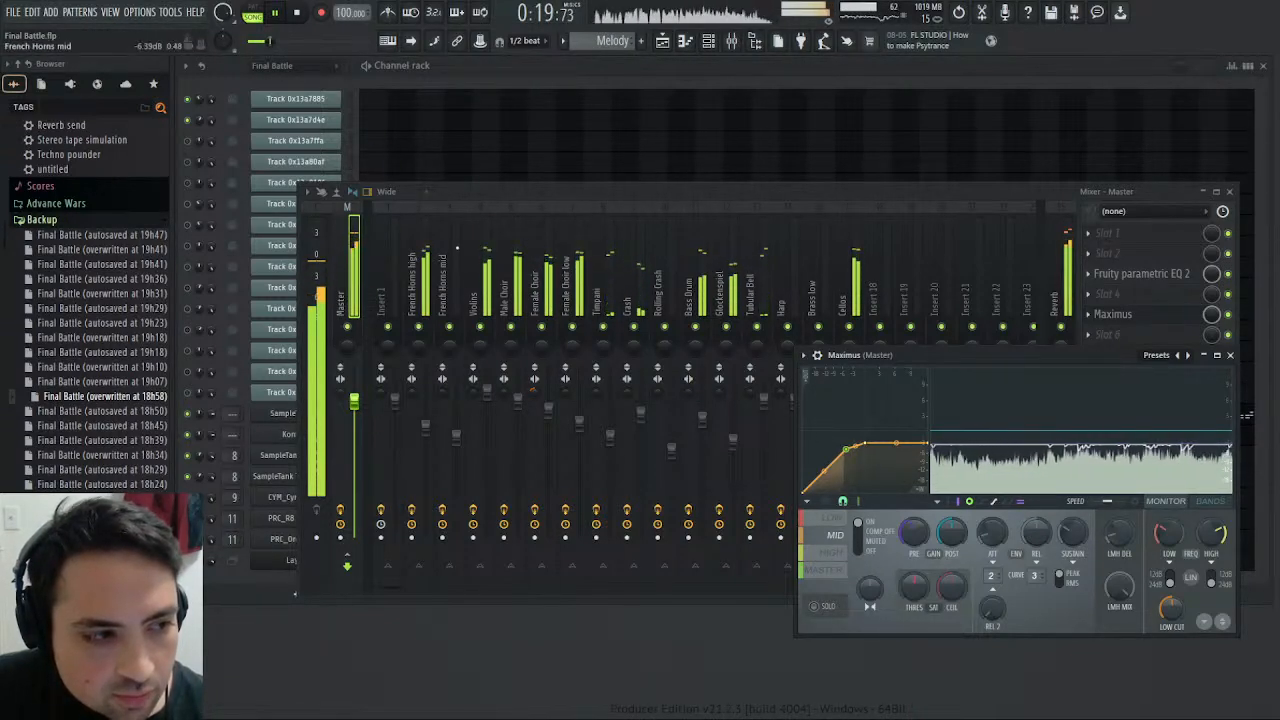
left_click(421, 327)
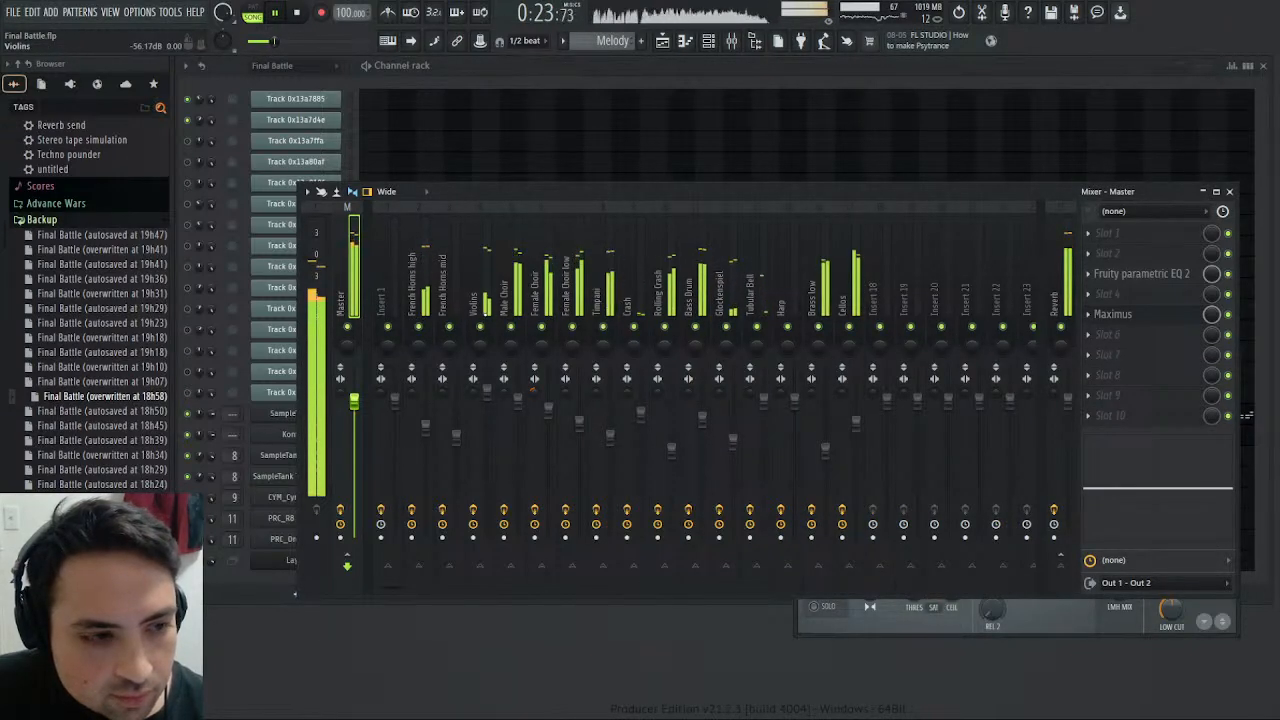
left_click(431, 283)
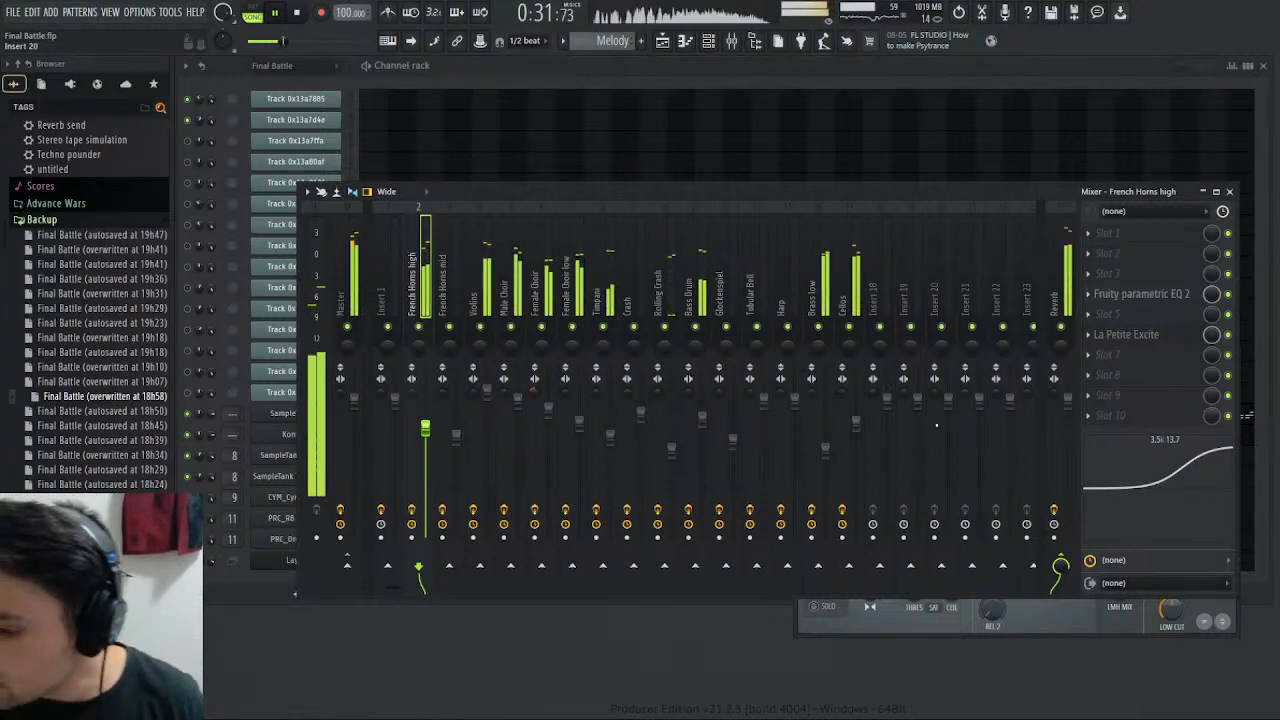
- Solo the Female Choir track in the mixer and switch the current pattern to Final Battle
right_click(541, 327)
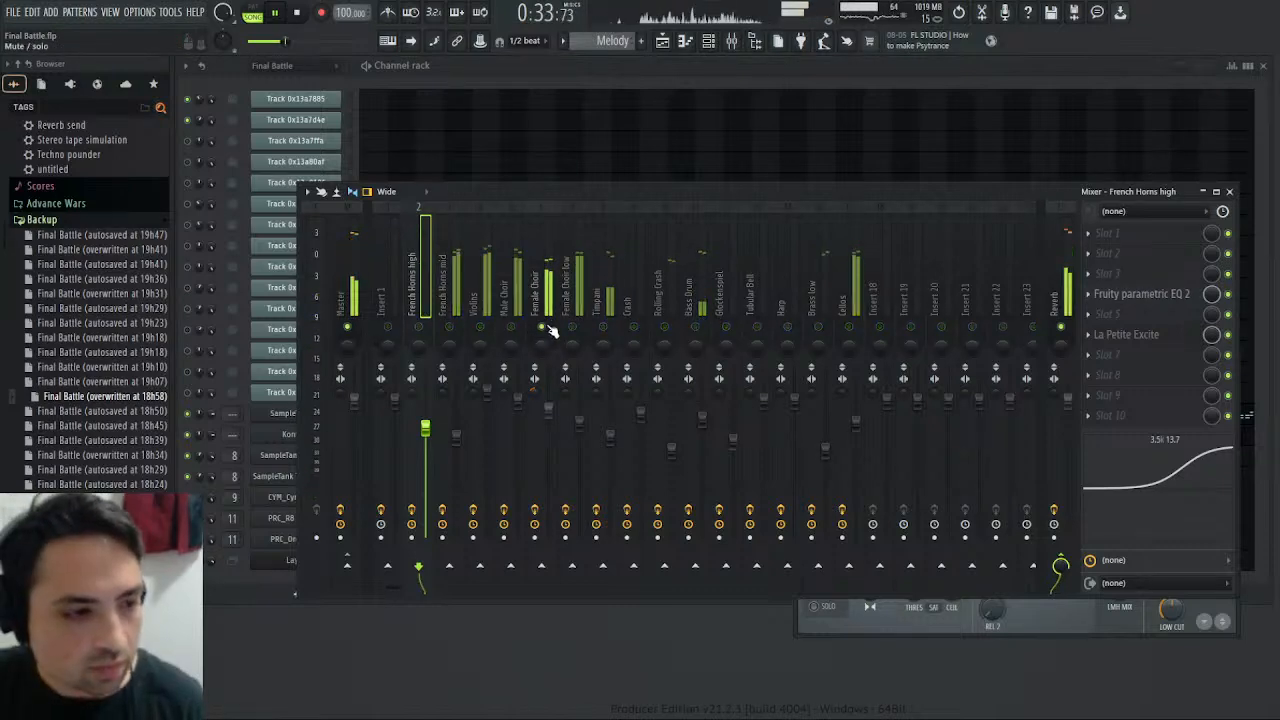
left_click(546, 300)
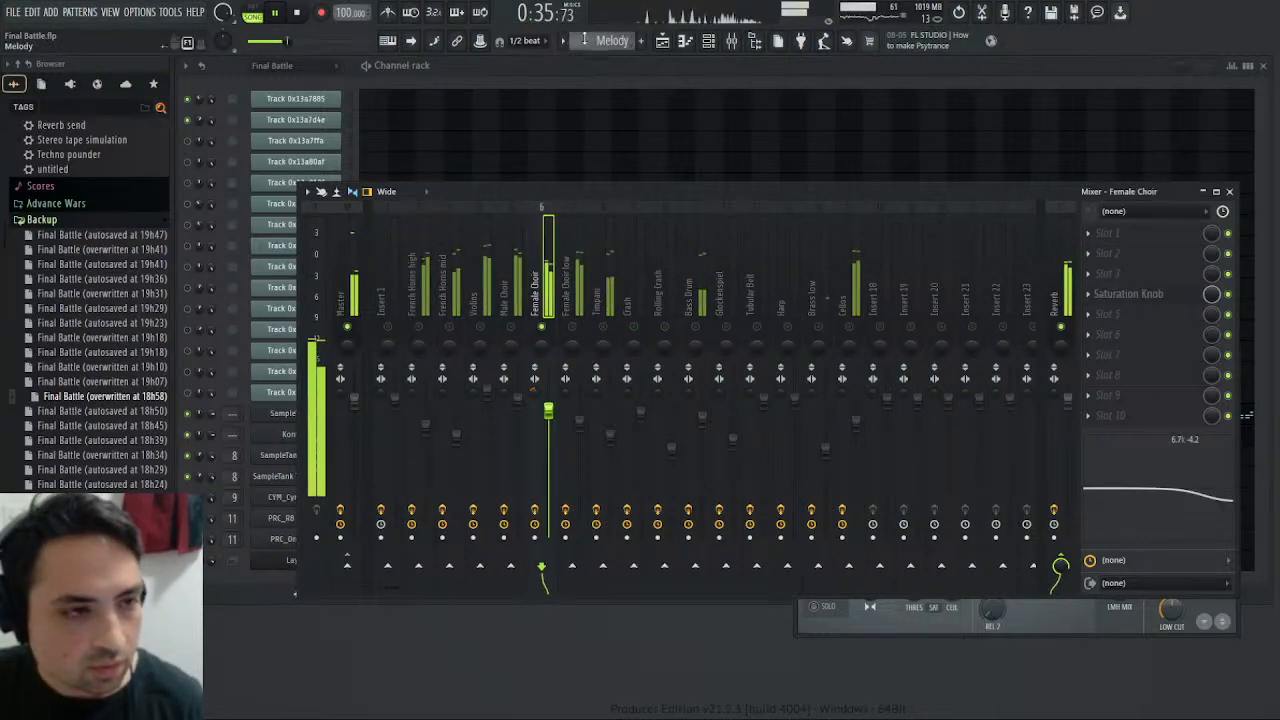
scroll(584, 38, "up", 1)
left_click(1230, 191)
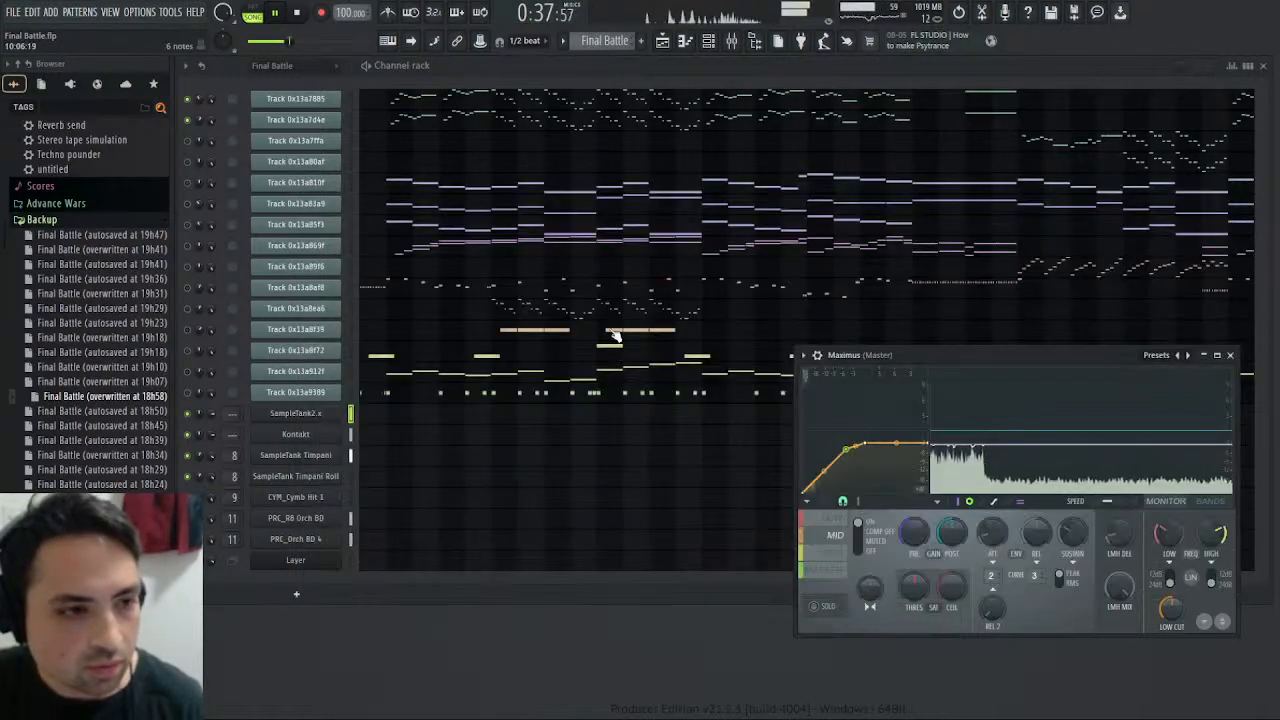
- Play the Final Battle pattern on its own with Track 0x13a83a9 unmuted and Insert 1 enabled in the mixer
left_click(270, 13)
left_click(262, 13)
left_click(275, 14)
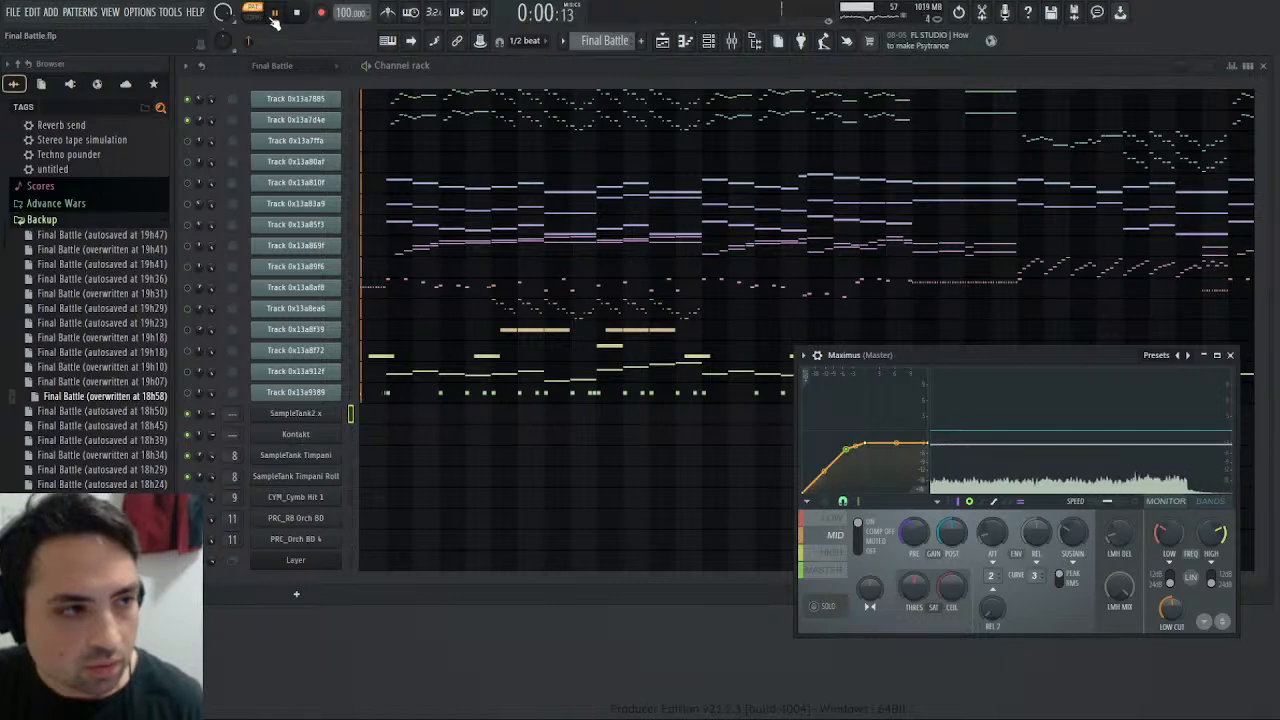
left_click(187, 205)
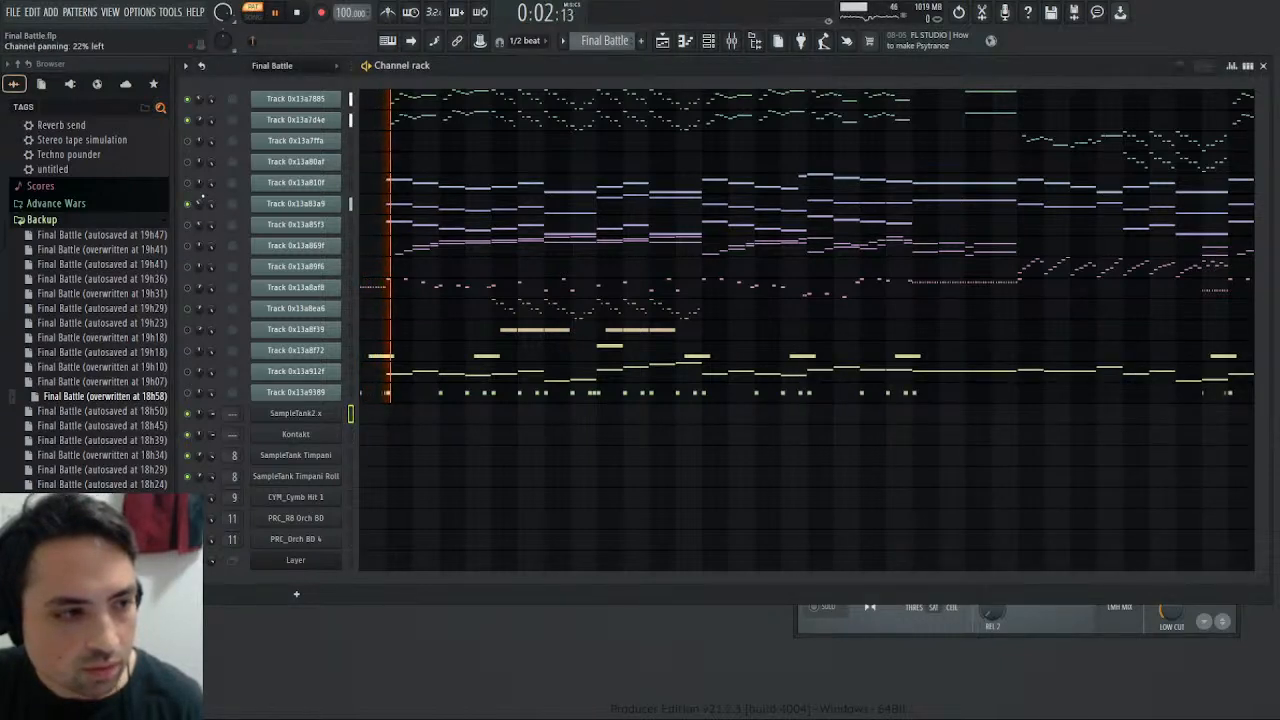
left_click(731, 40)
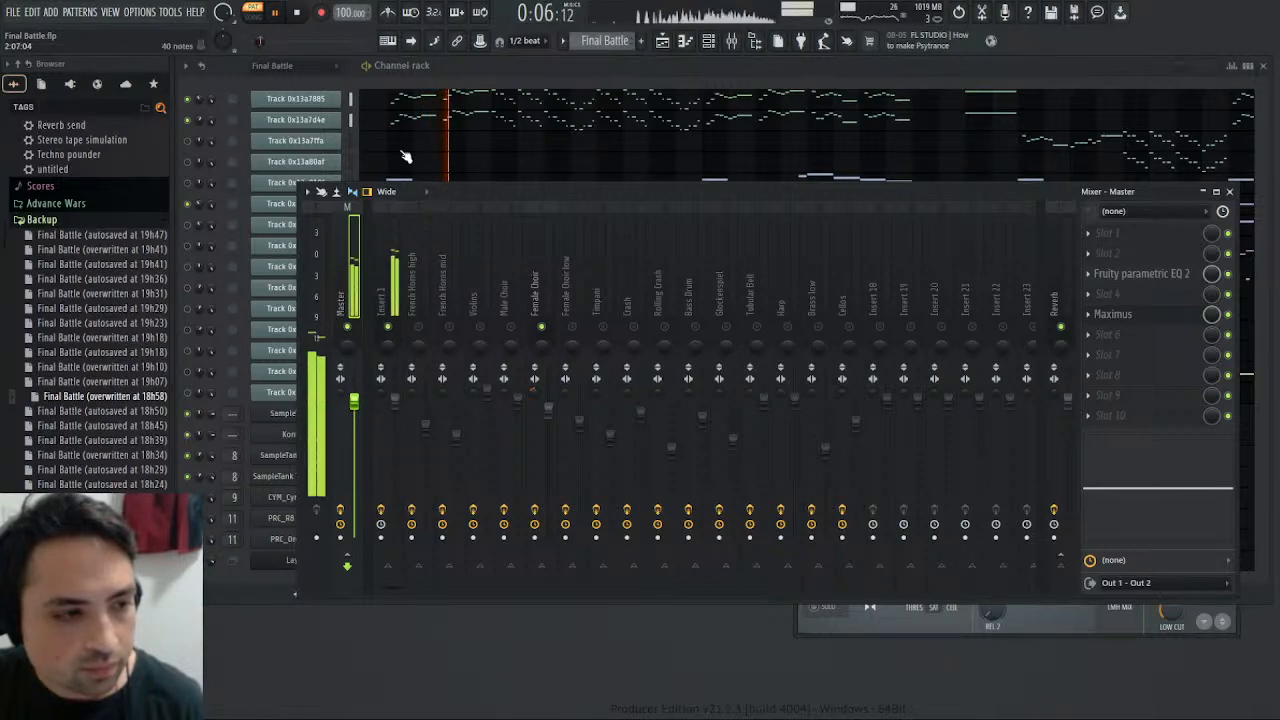
left_click(1229, 191)
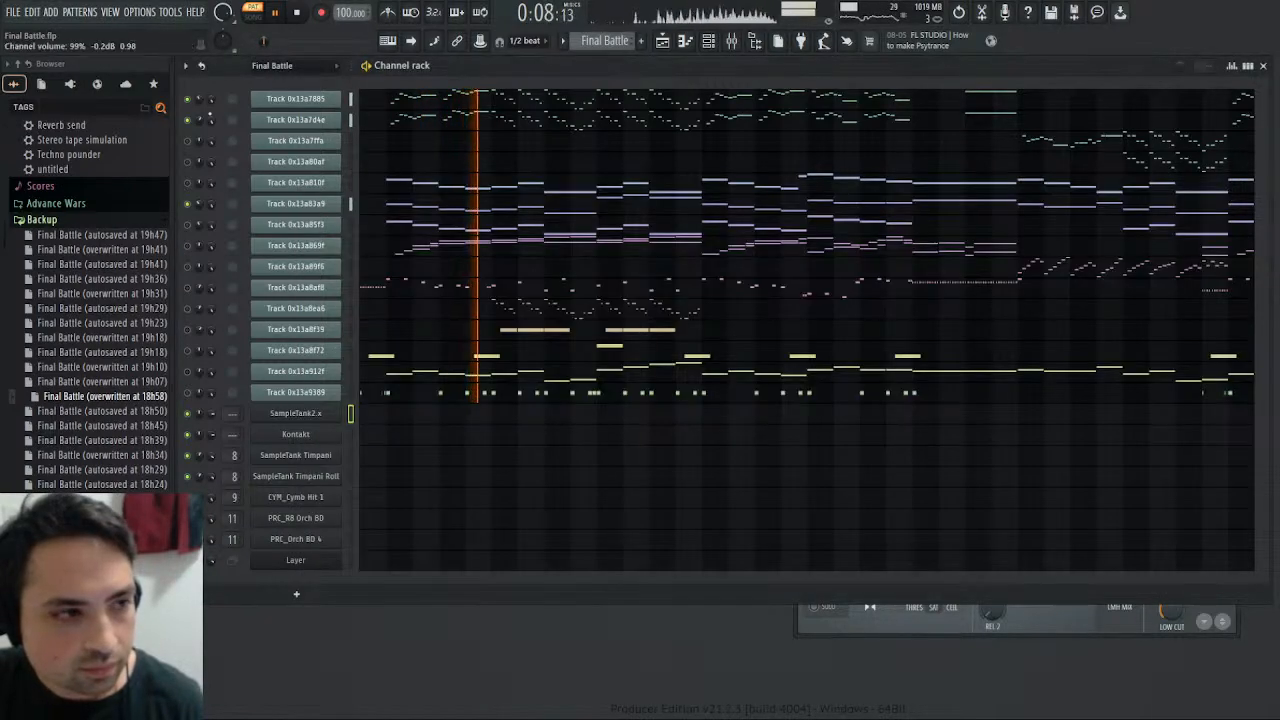
- Compare Track 0x13a83a9's notes in the piano roll with the soloed Female Choir by alternating pattern and song playback
left_click(391, 208)
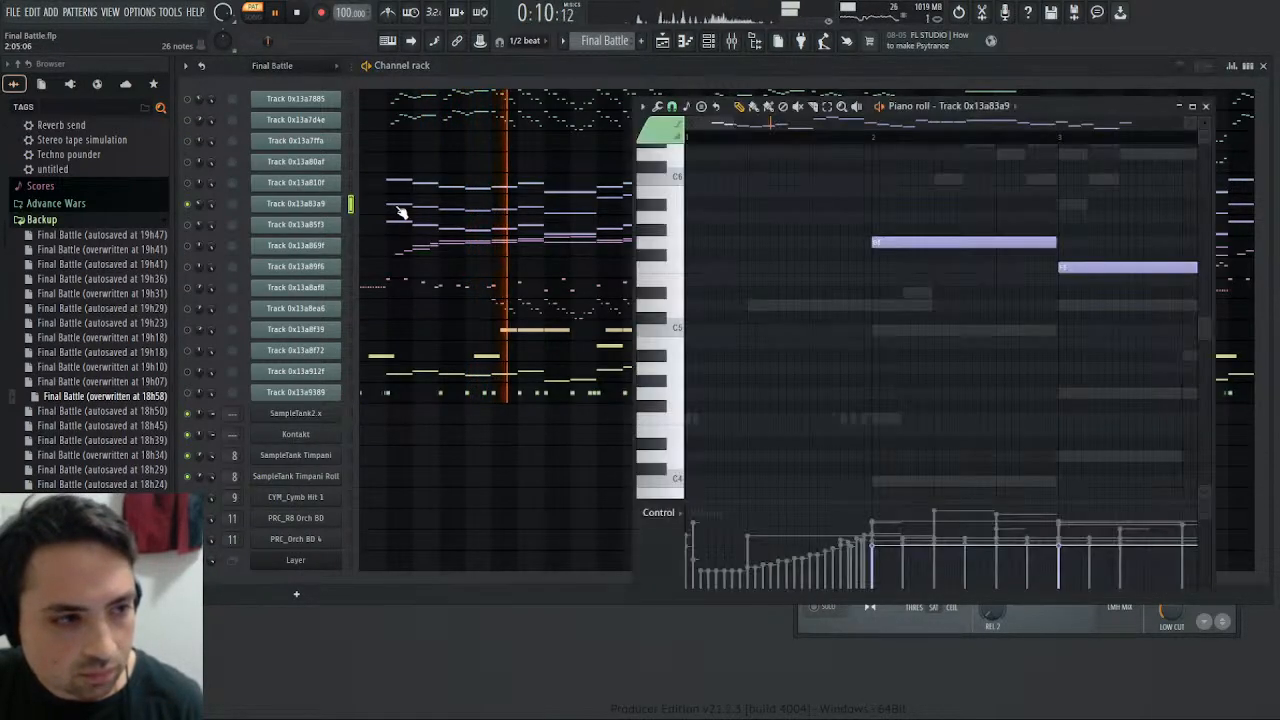
left_click(873, 137)
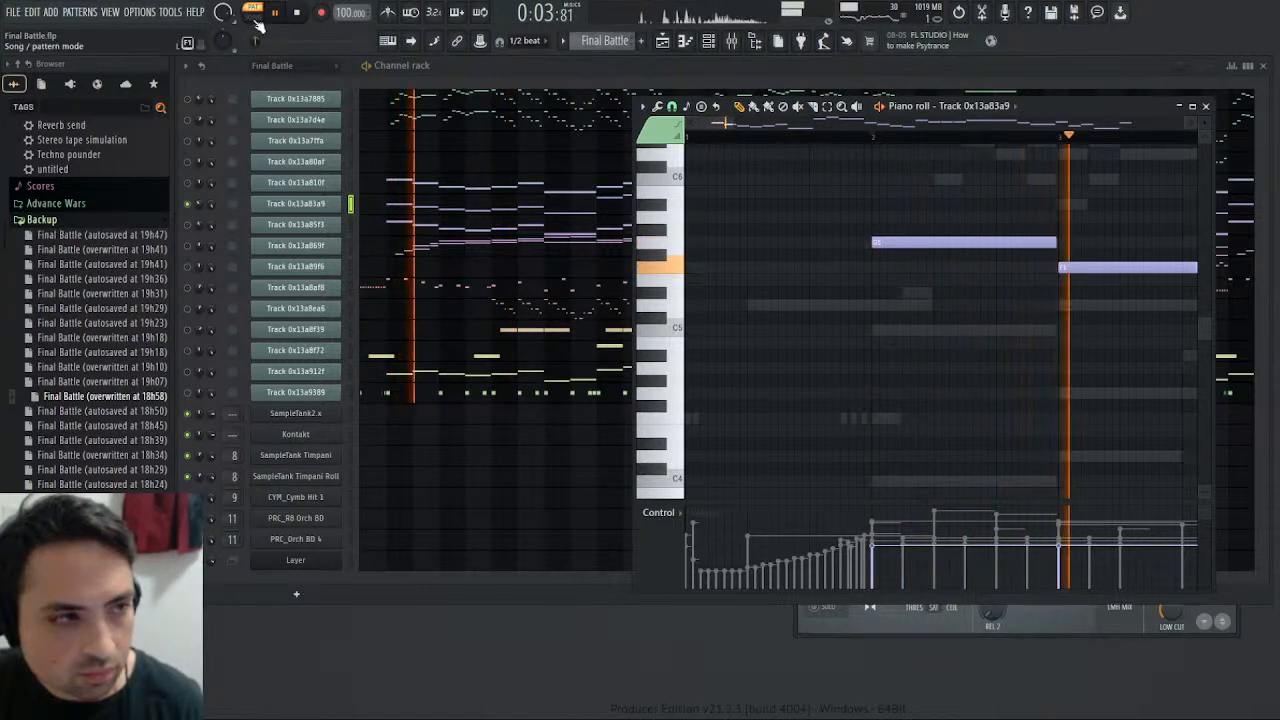
left_click(253, 15)
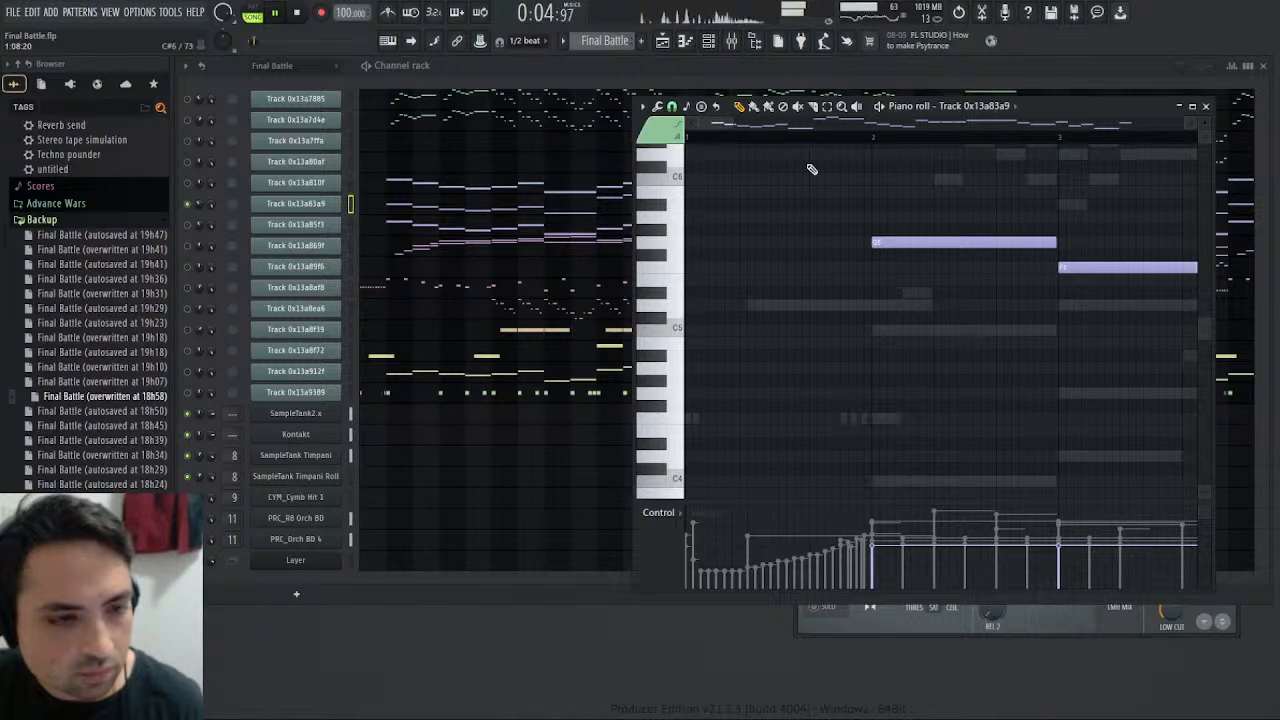
left_click_drag(734, 120, 1060, 143)
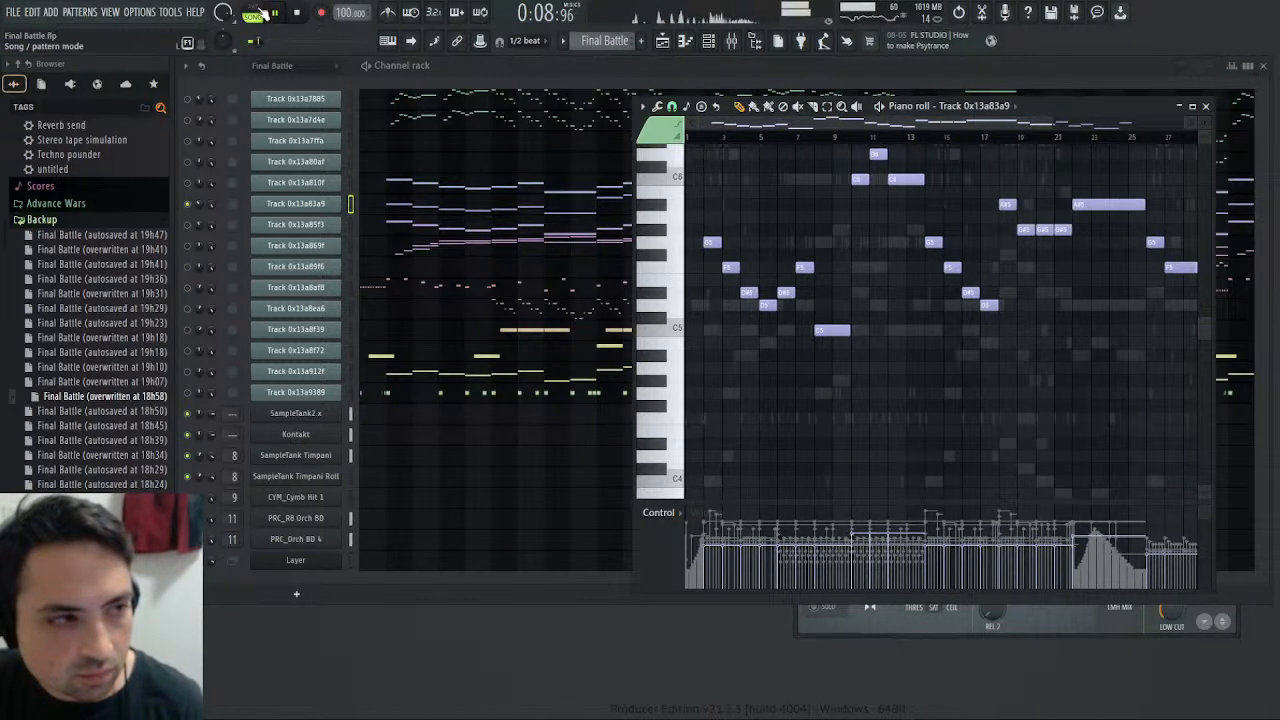
left_click(763, 133)
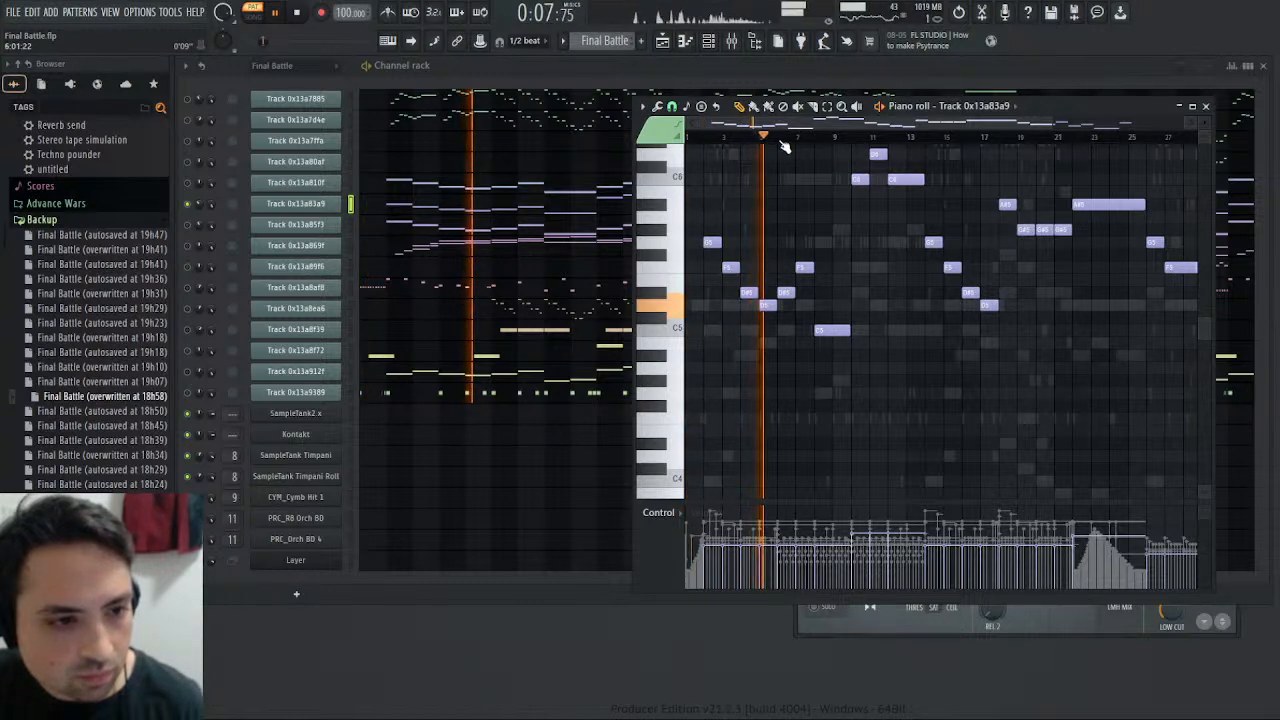
left_click(797, 135)
left_click(852, 135)
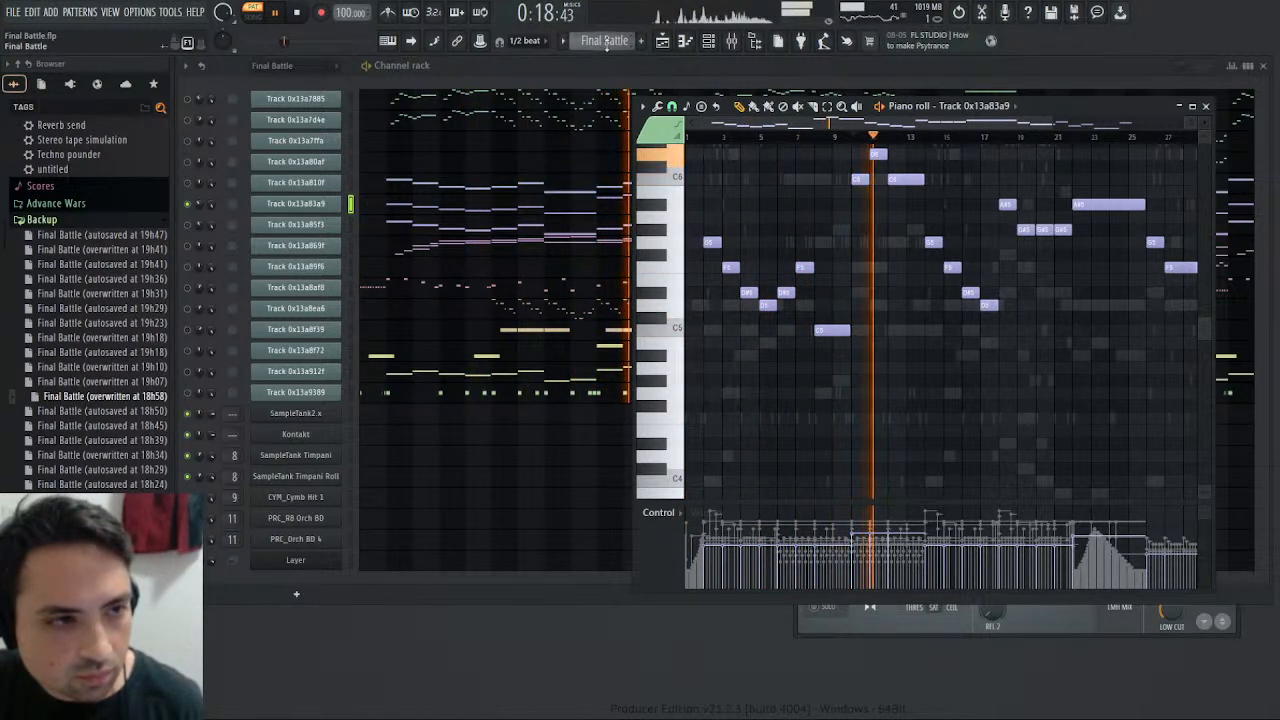
key("l")
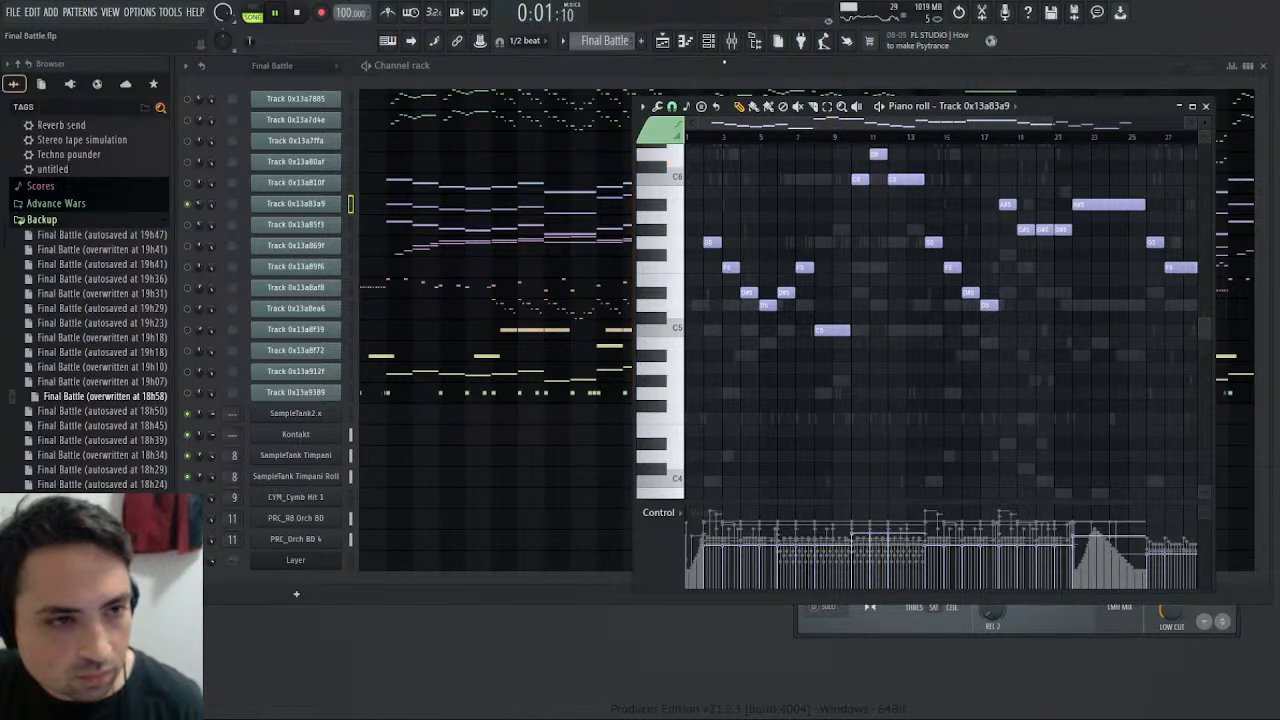
- Listen to the soloed Female Choir in the playlist arrangement from bar 6 and from bar 10
left_click(685, 40)
left_click(604, 95)
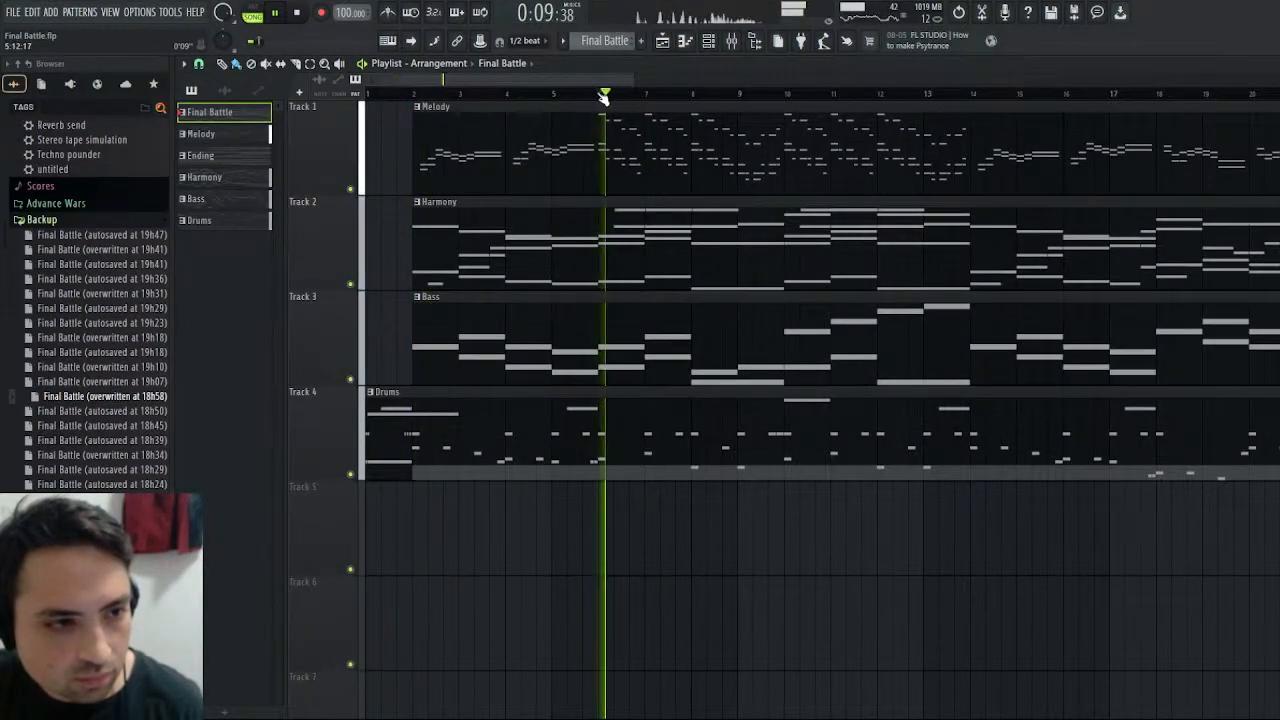
left_click(787, 94)
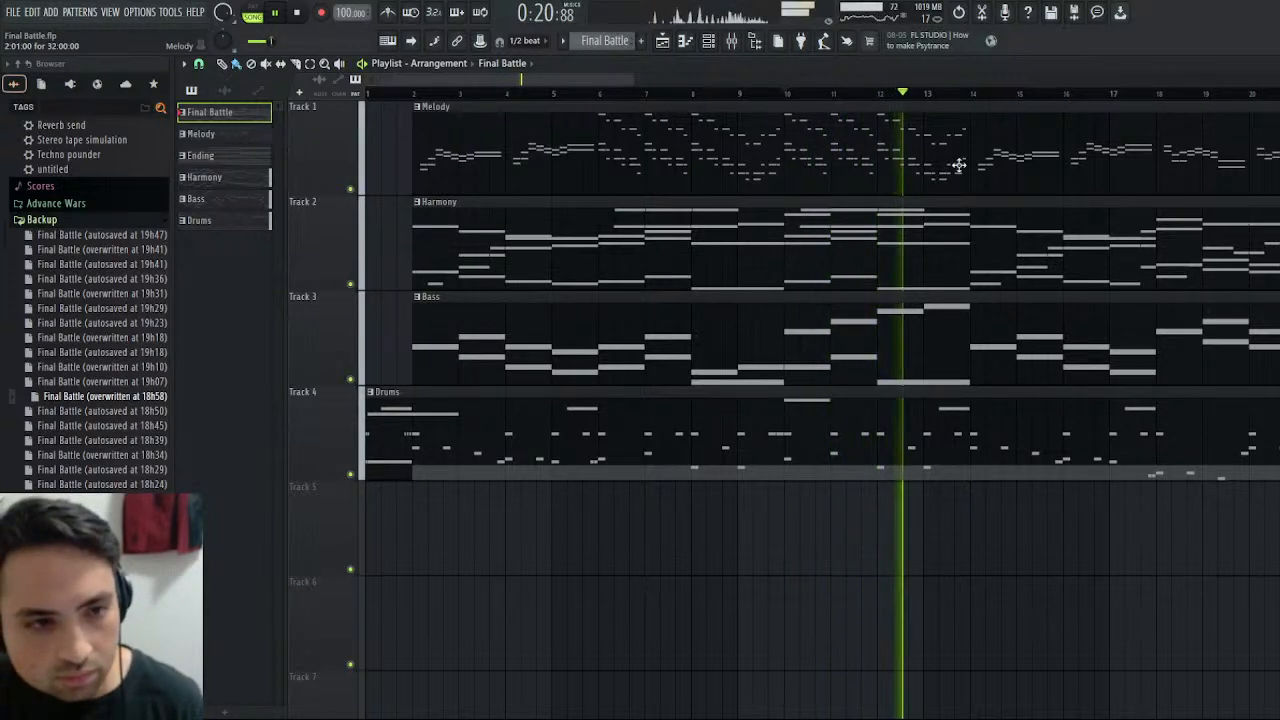
- Unsolo the Female Choir track and solo the Female Choir low track in the mixer
key("F9")
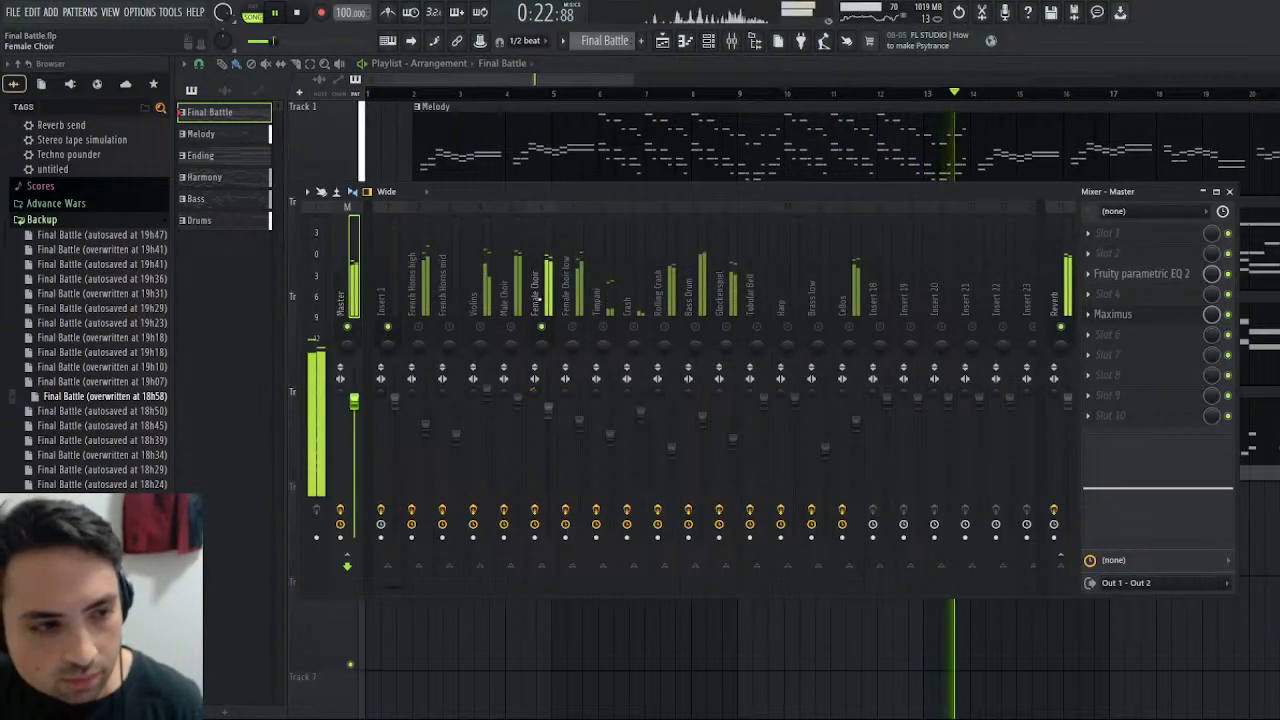
left_click(540, 297)
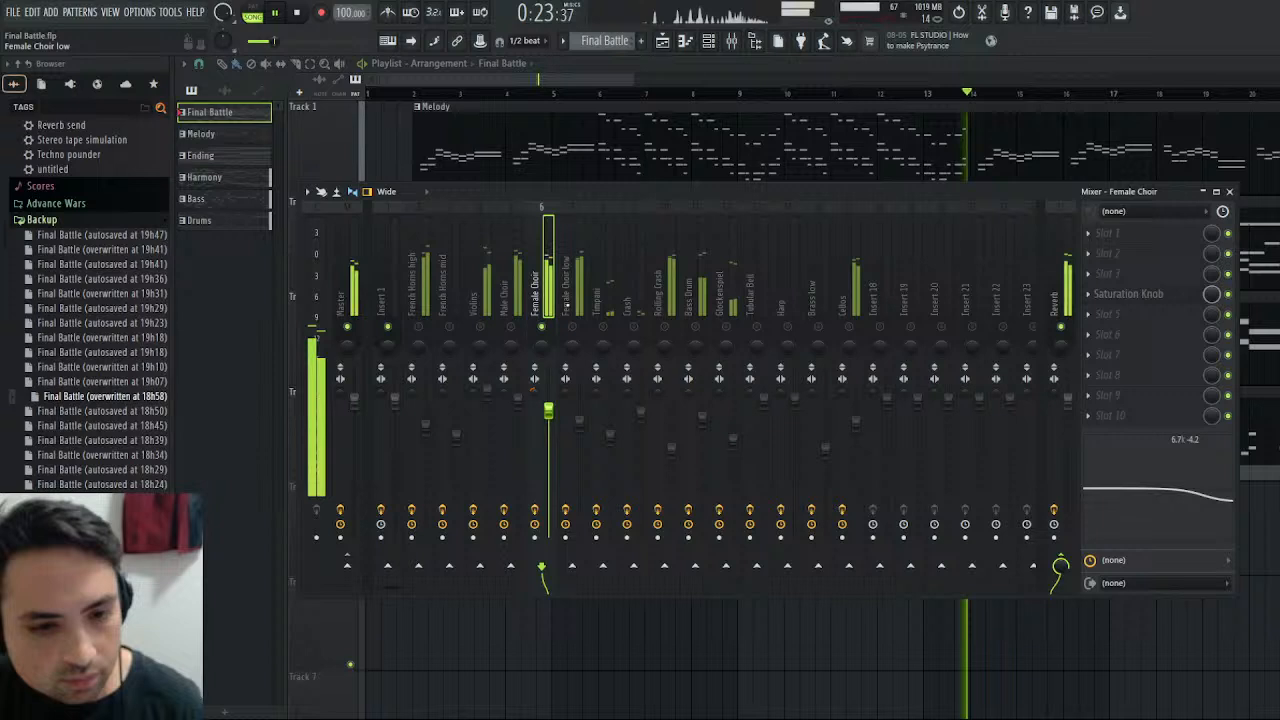
right_click(543, 328)
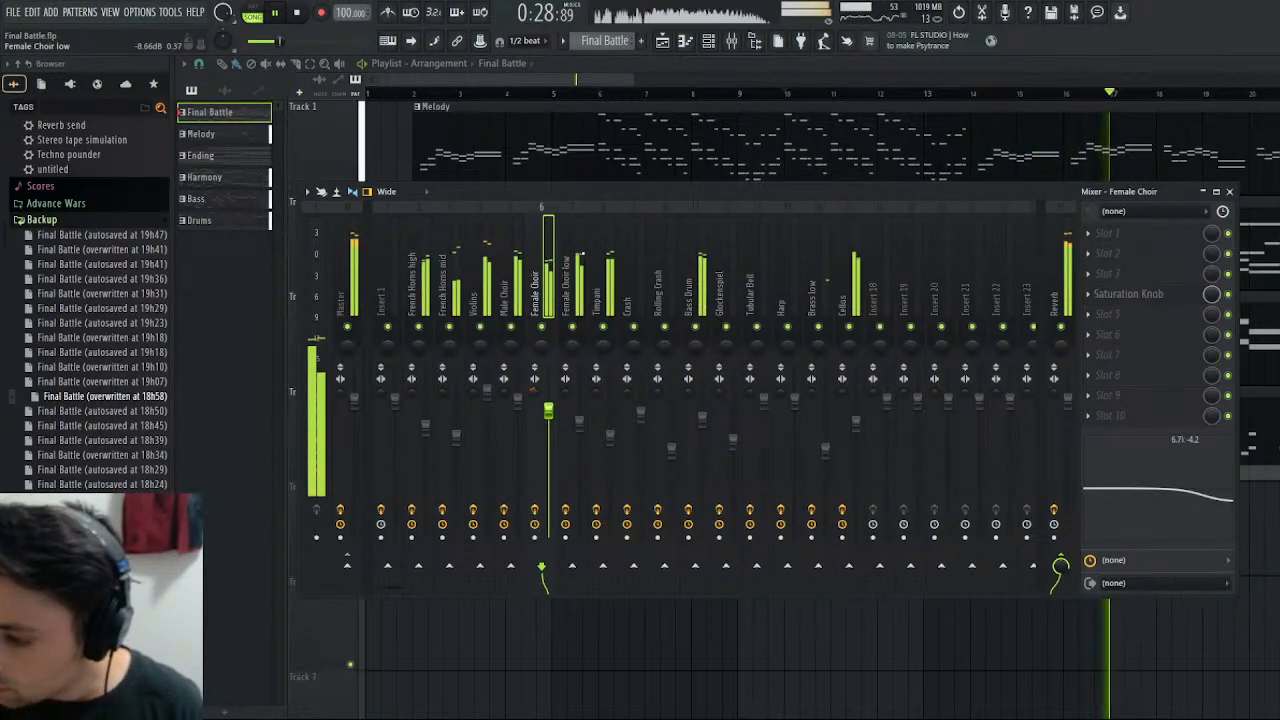
right_click(572, 327)
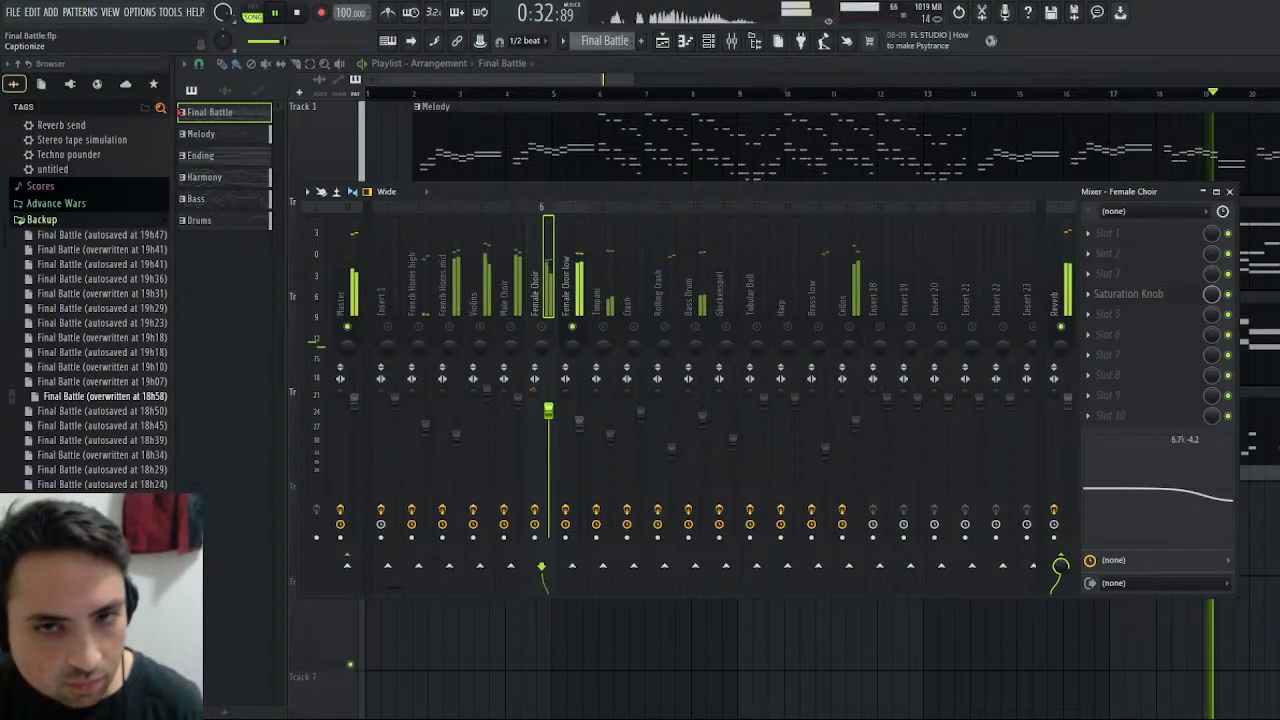
- Mute Track 0x13a83a9, unmute Track 0x13a85f3 and play the Final Battle pattern to compare it with Female Choir low
left_click(1272, 64)
left_click(1230, 192)
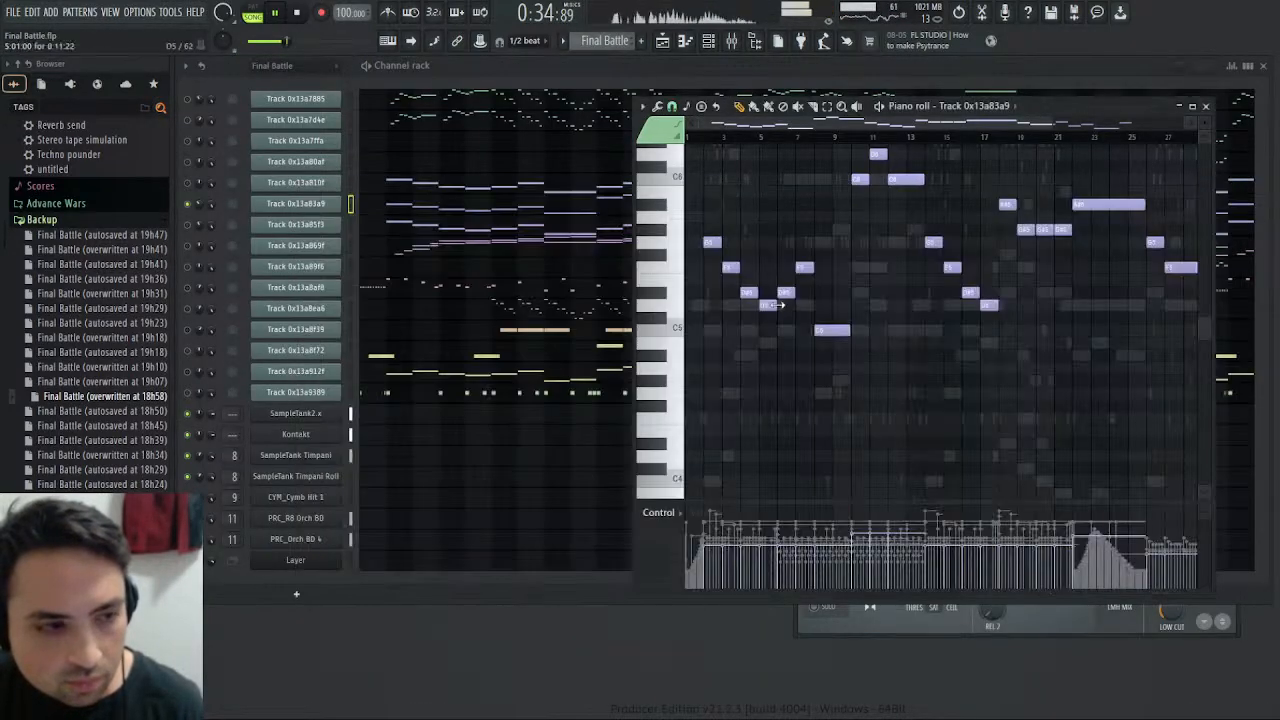
left_click(186, 229)
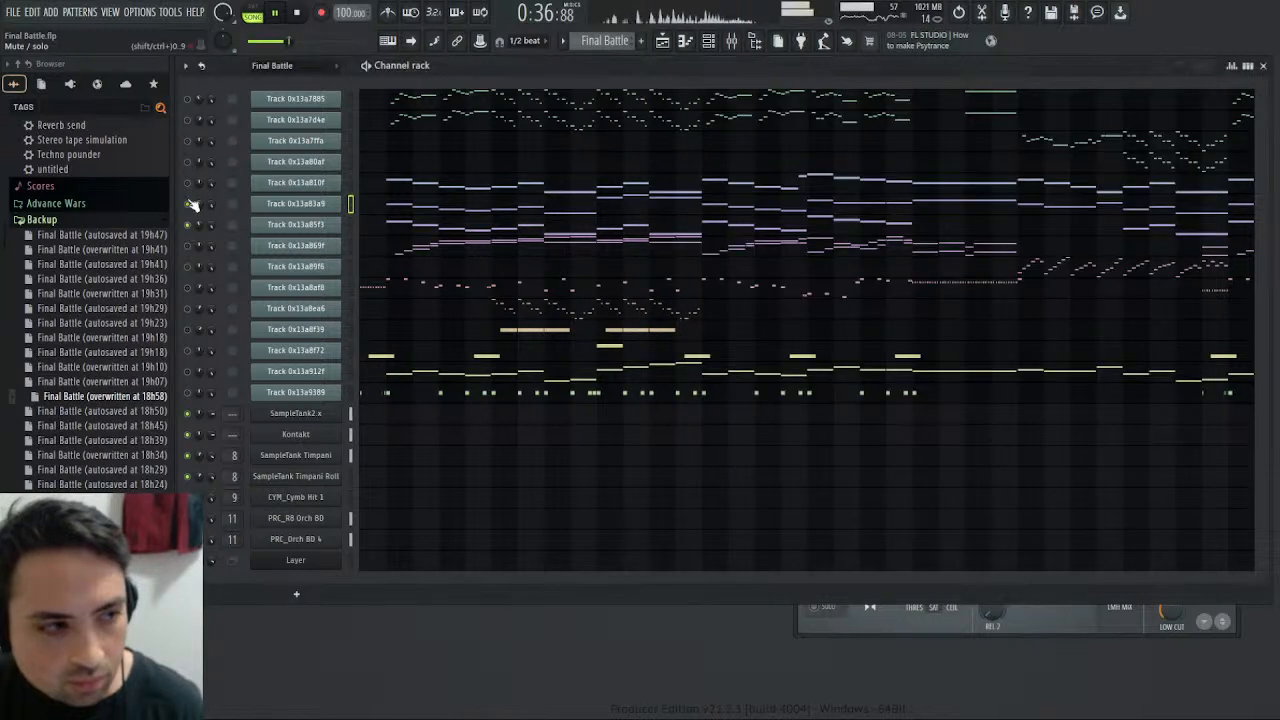
left_click(253, 8)
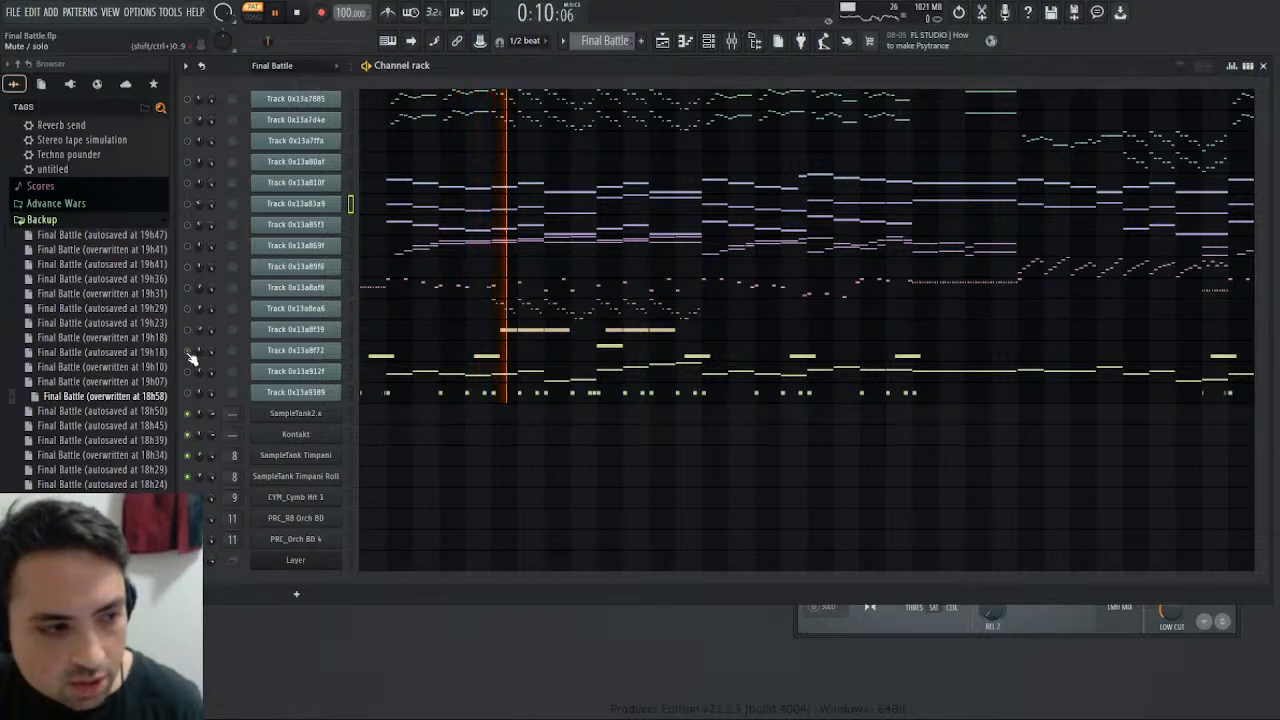
- Enable Insert 1 in the mixer and audition Track 0x13a8f72 and Track 0x13a912f one after the other in the Final Battle pattern
left_click(731, 40)
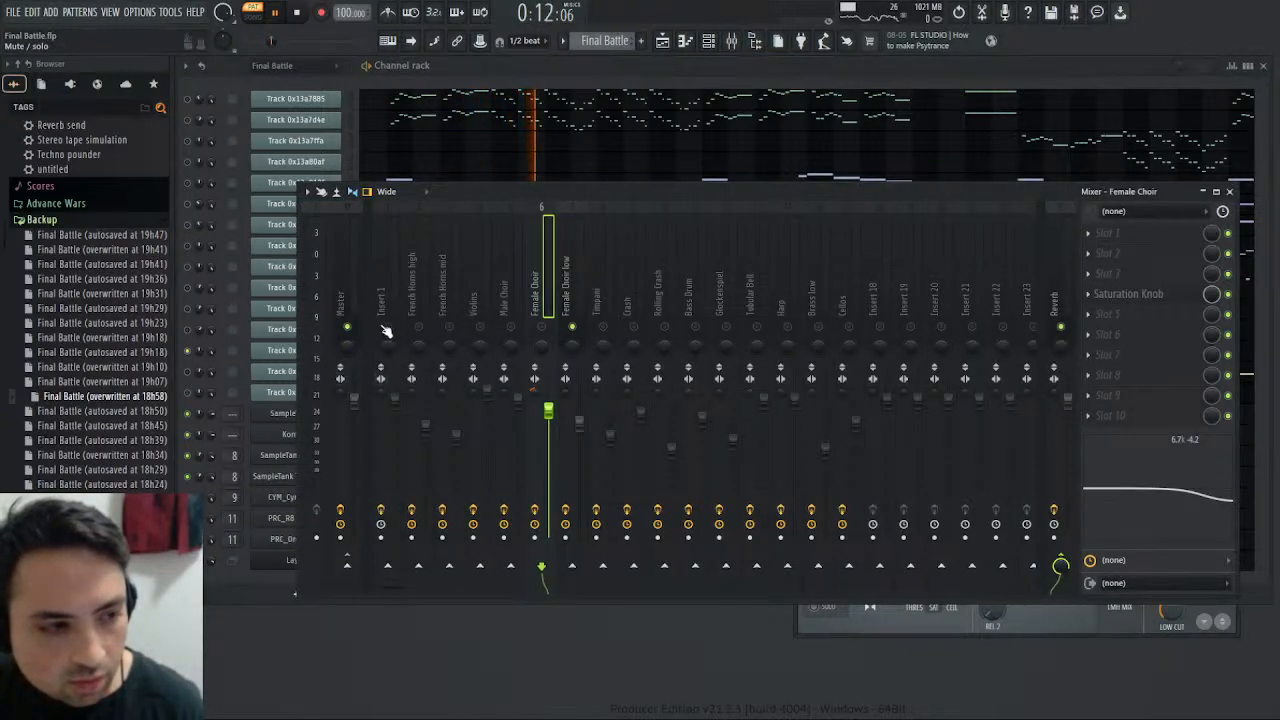
left_click(298, 12)
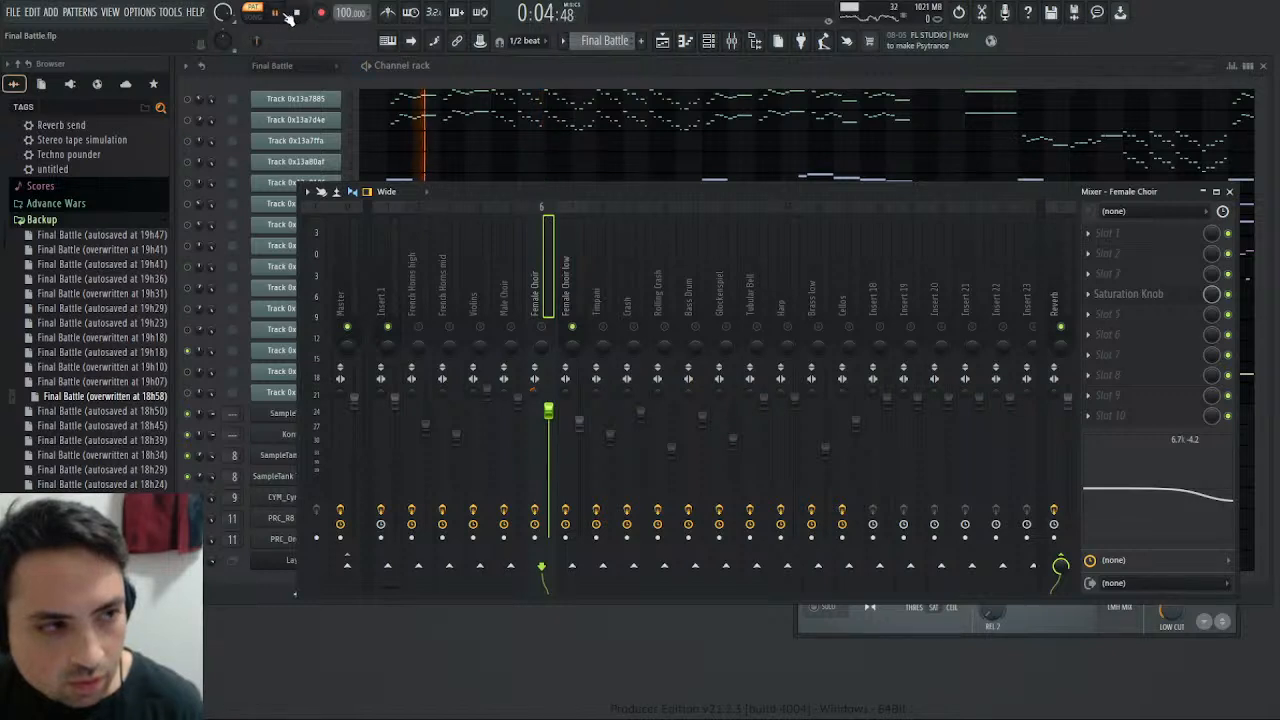
left_click(1203, 192)
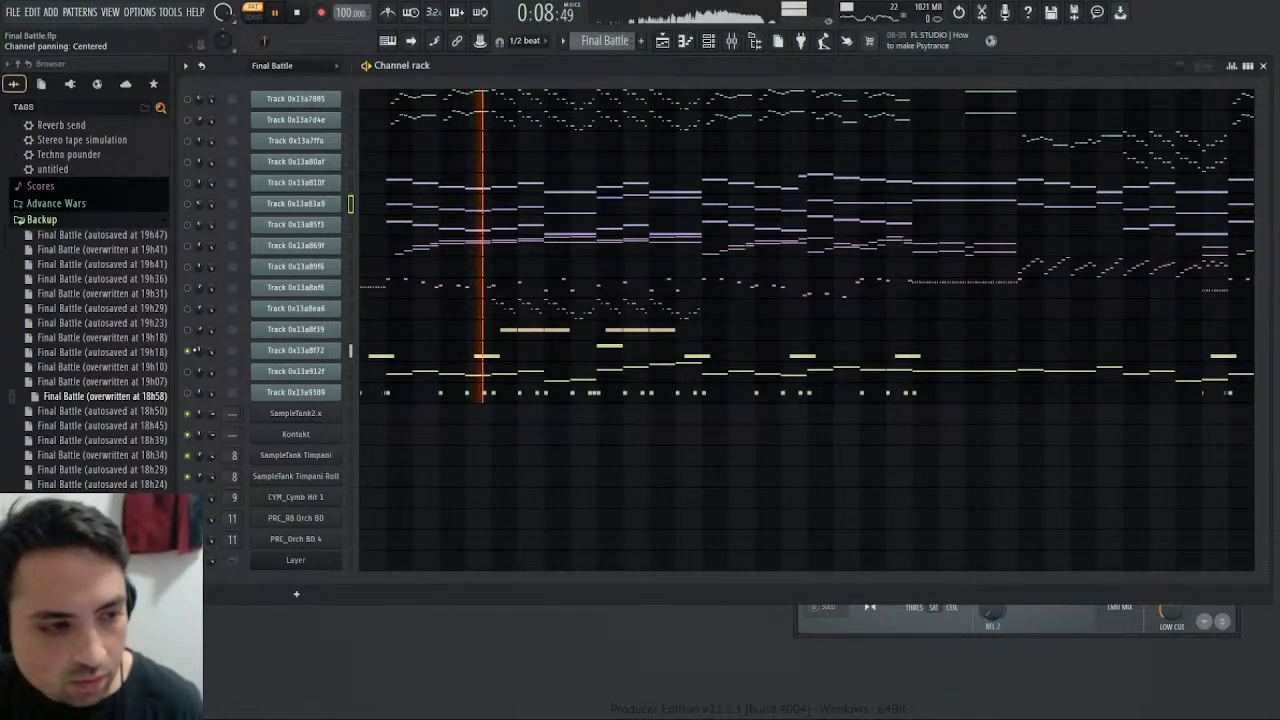
left_click(188, 371)
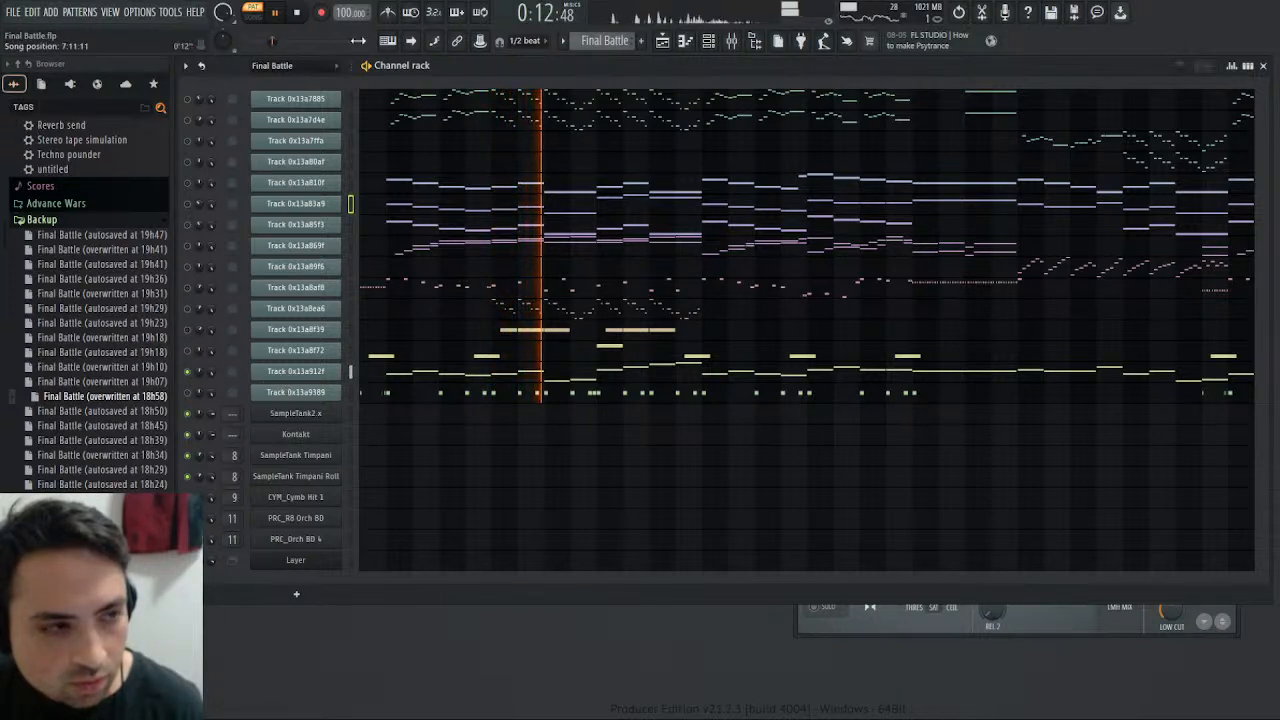
left_click(290, 13)
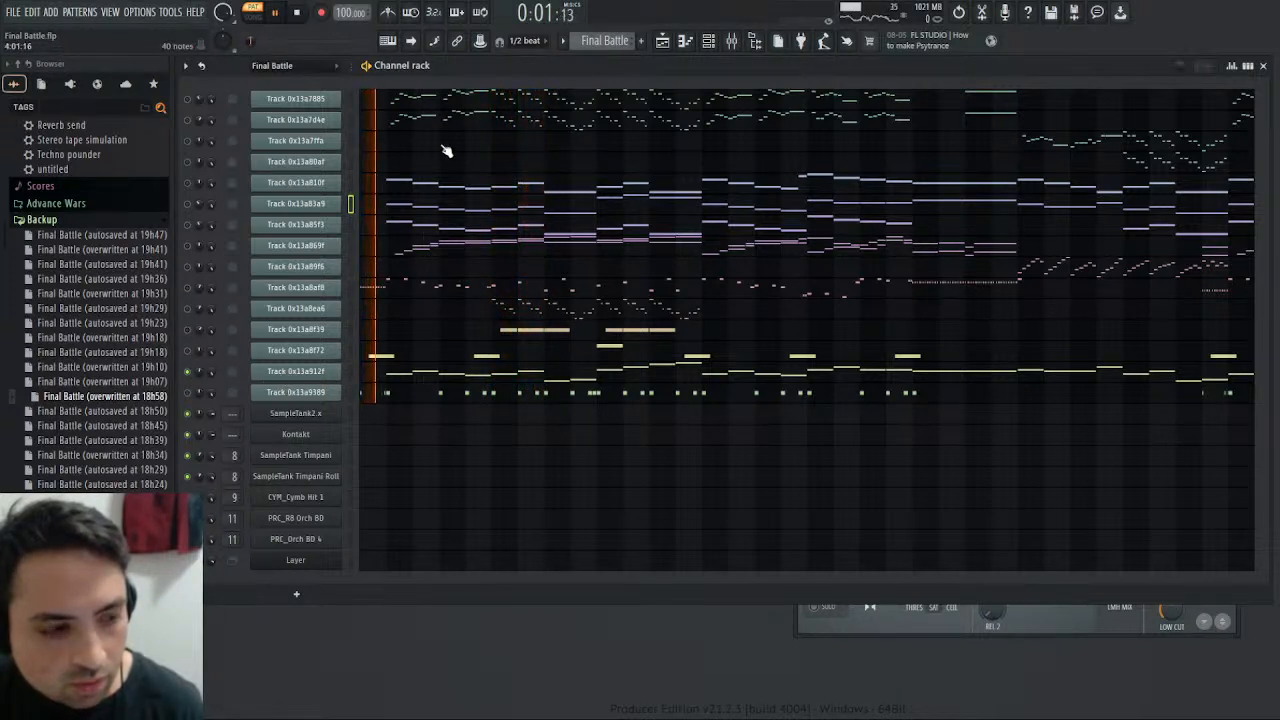
- Switch to song playback and listen to the arrangement with the Female Choir low mixer track selected for comparison
left_click(731, 41)
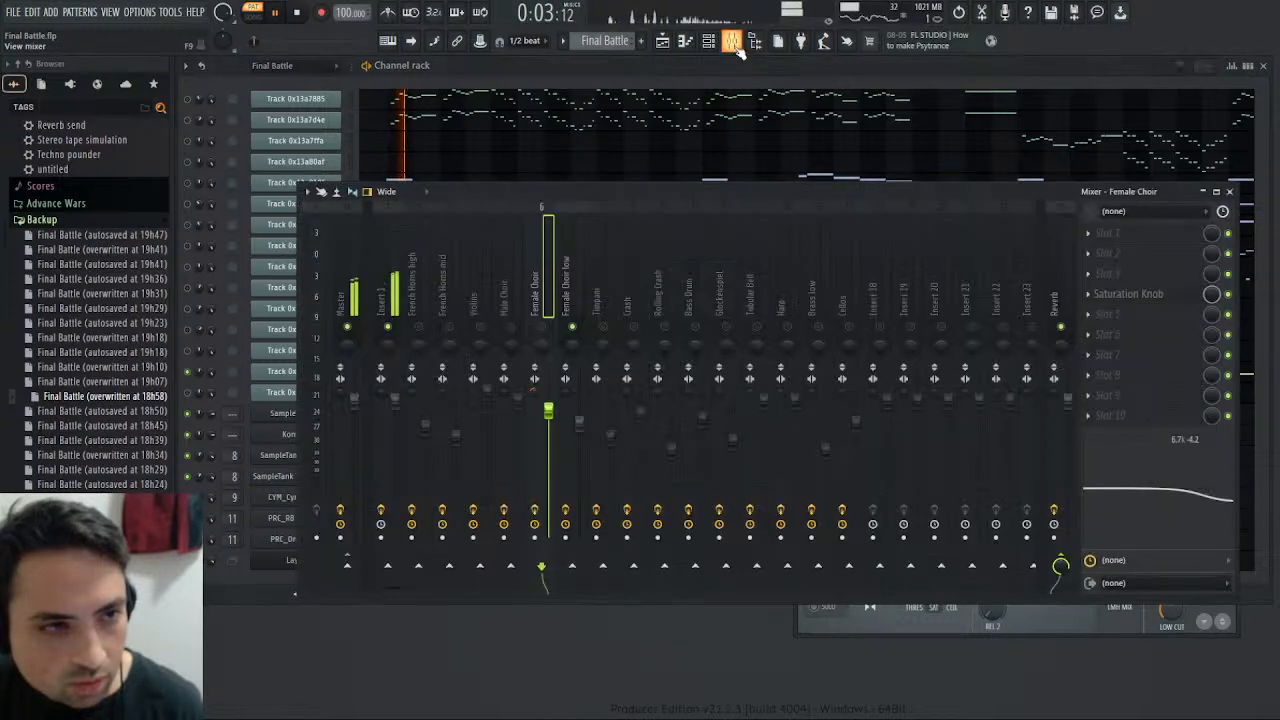
left_click(258, 15)
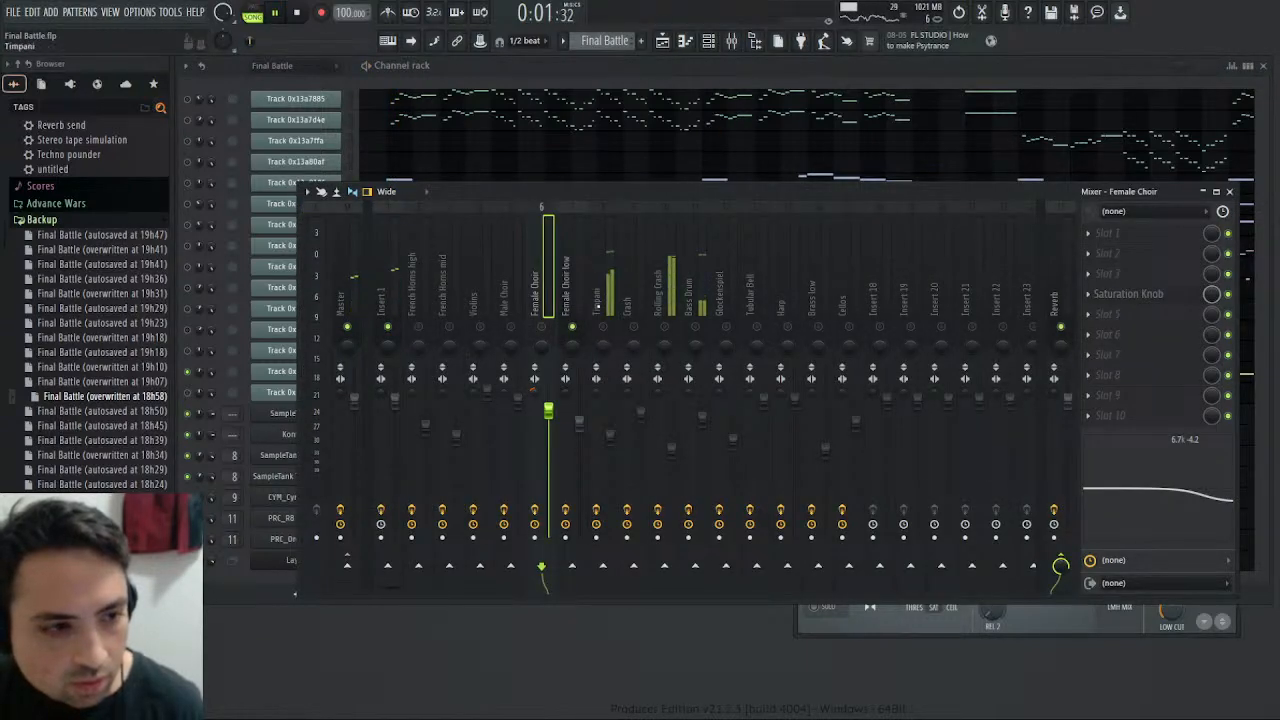
left_click(570, 302)
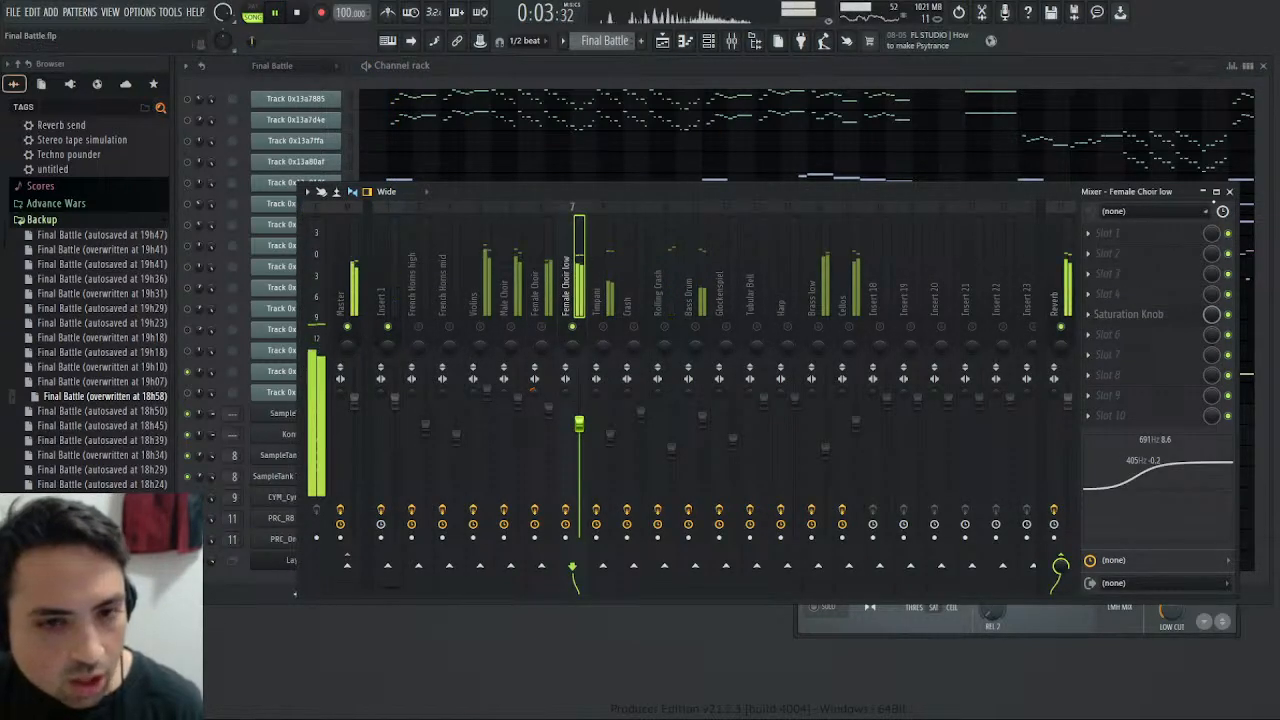
left_click(1229, 191)
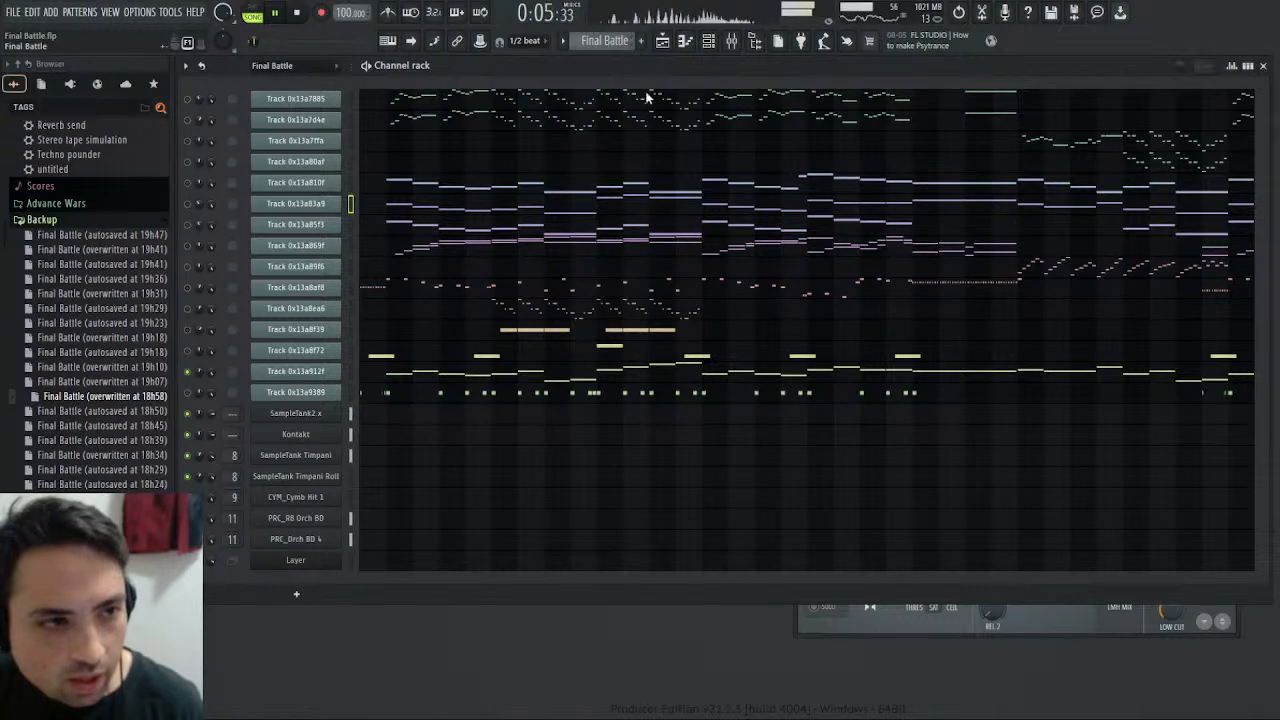
- Examine the Harmony pattern's Kontakt notes in the piano roll during song playback
key("KP_Add")
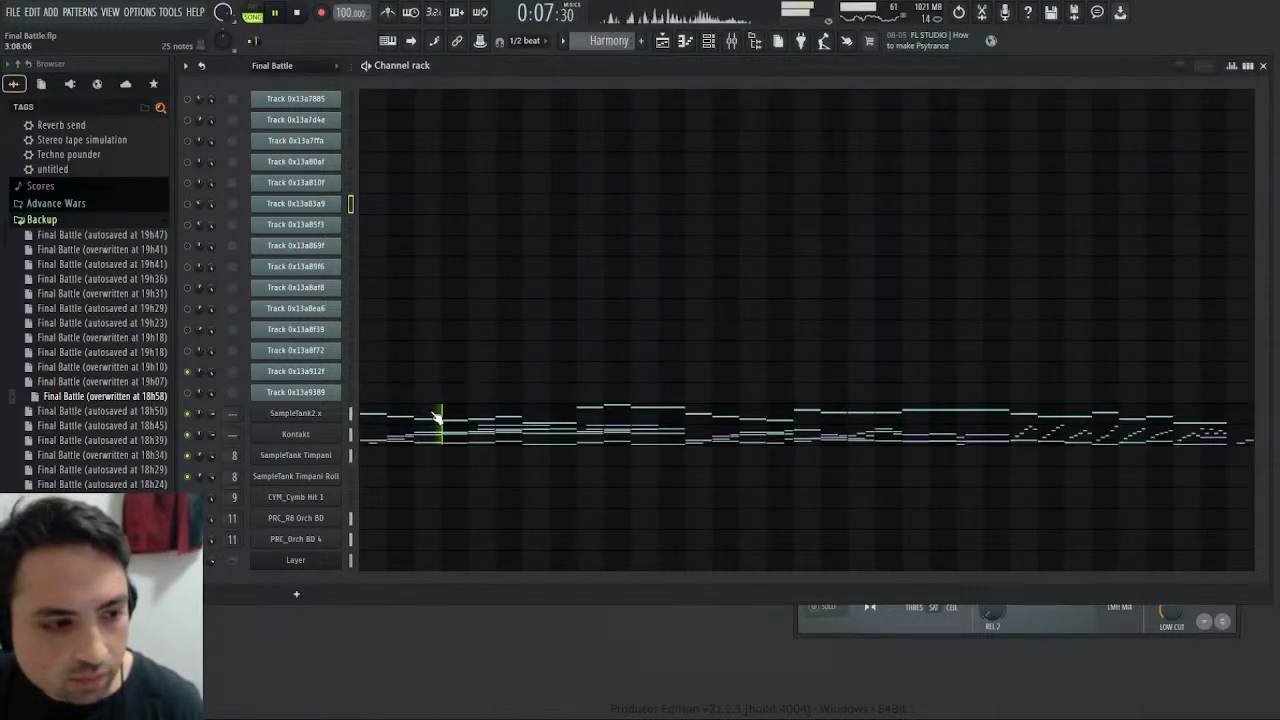
left_click(415, 440)
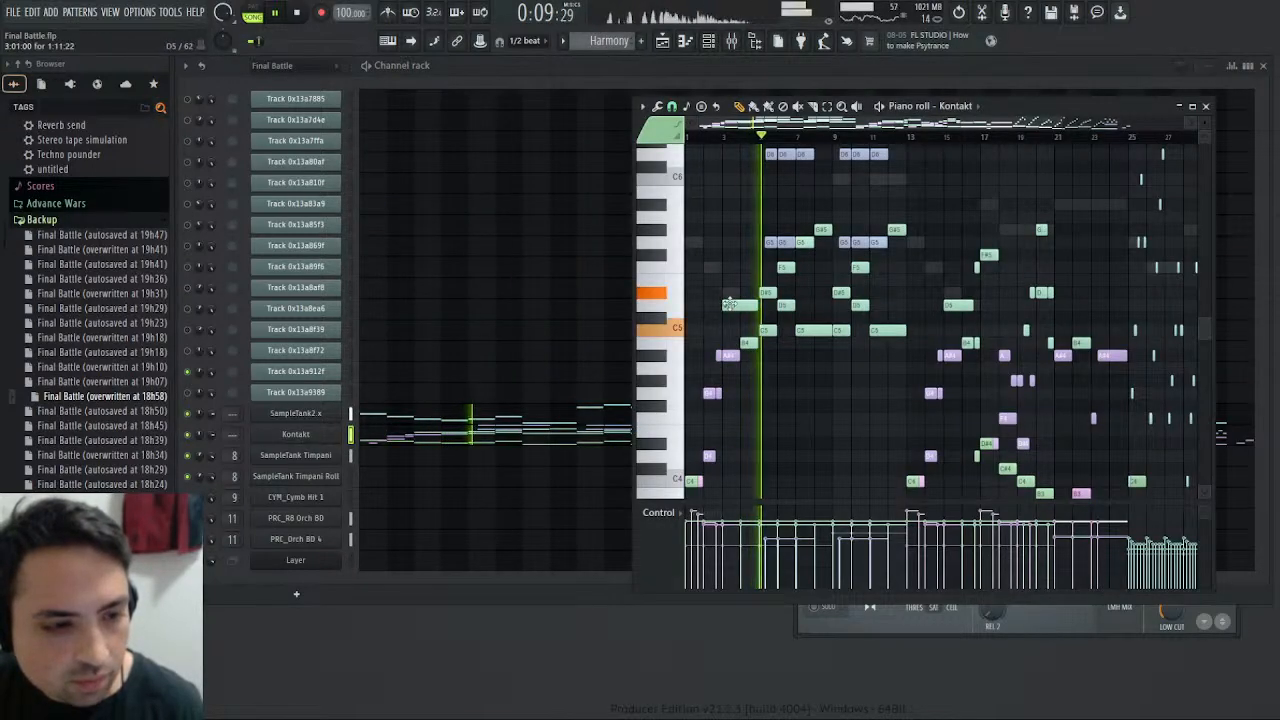
scroll(713, 380, "down", 3)
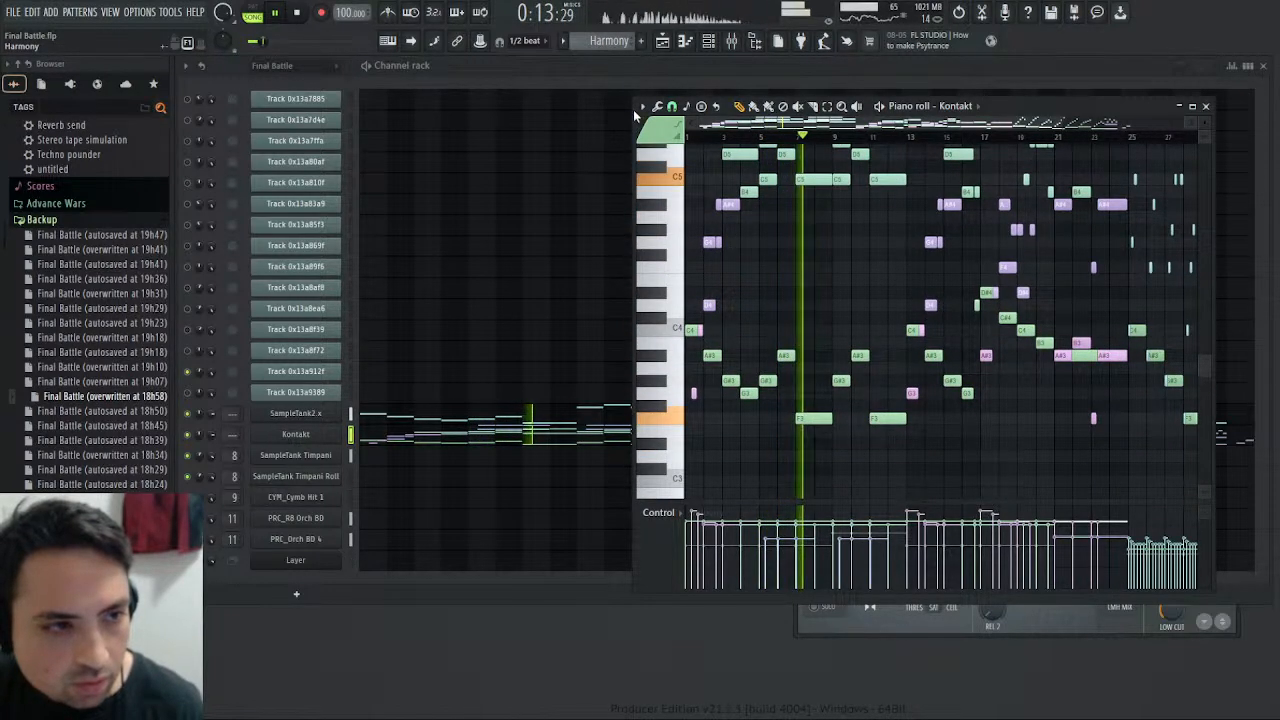
- Select the blue SampleTank2.x notes in the Bass pattern and transpose them down one octave
key("KP_Add")
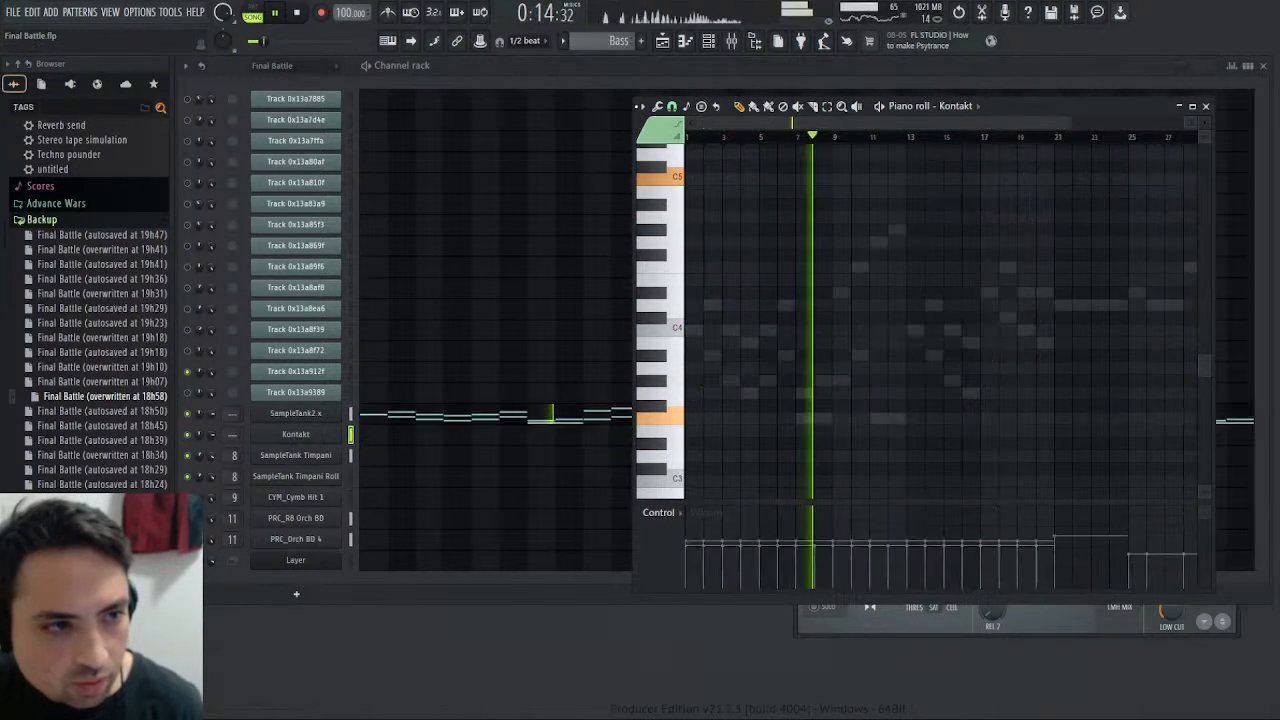
left_click(565, 415)
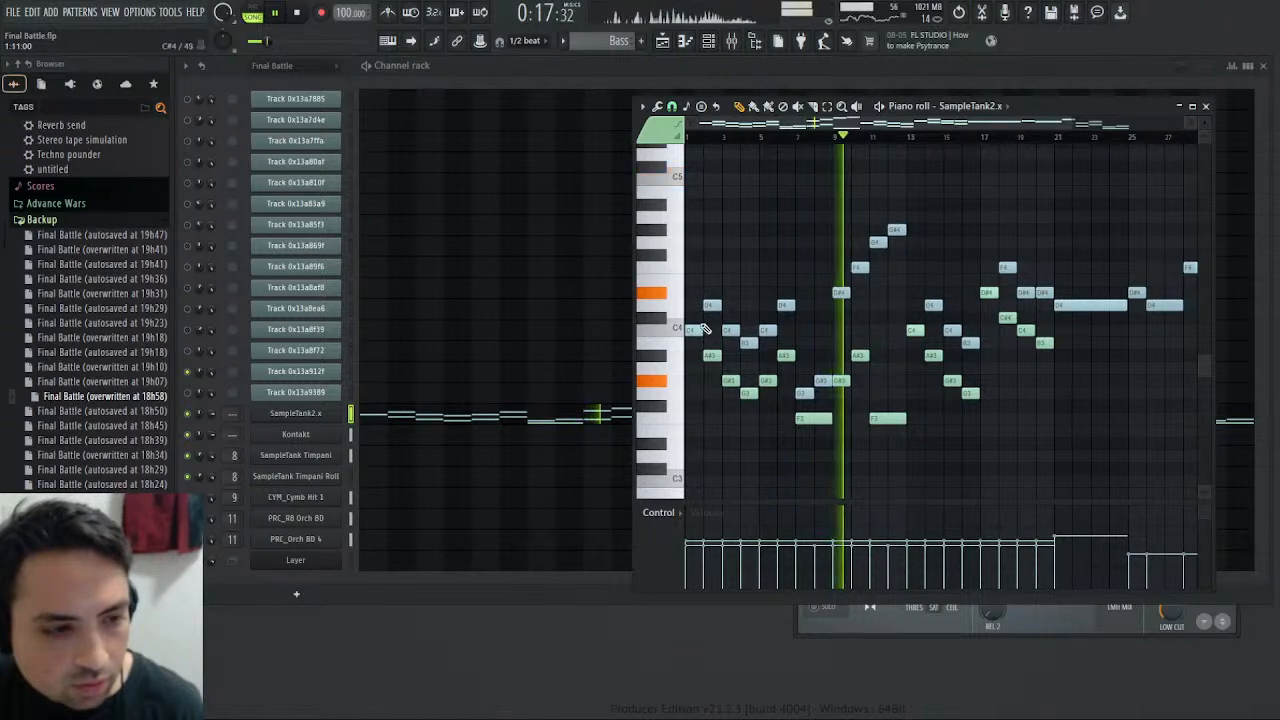
key("shift+c")
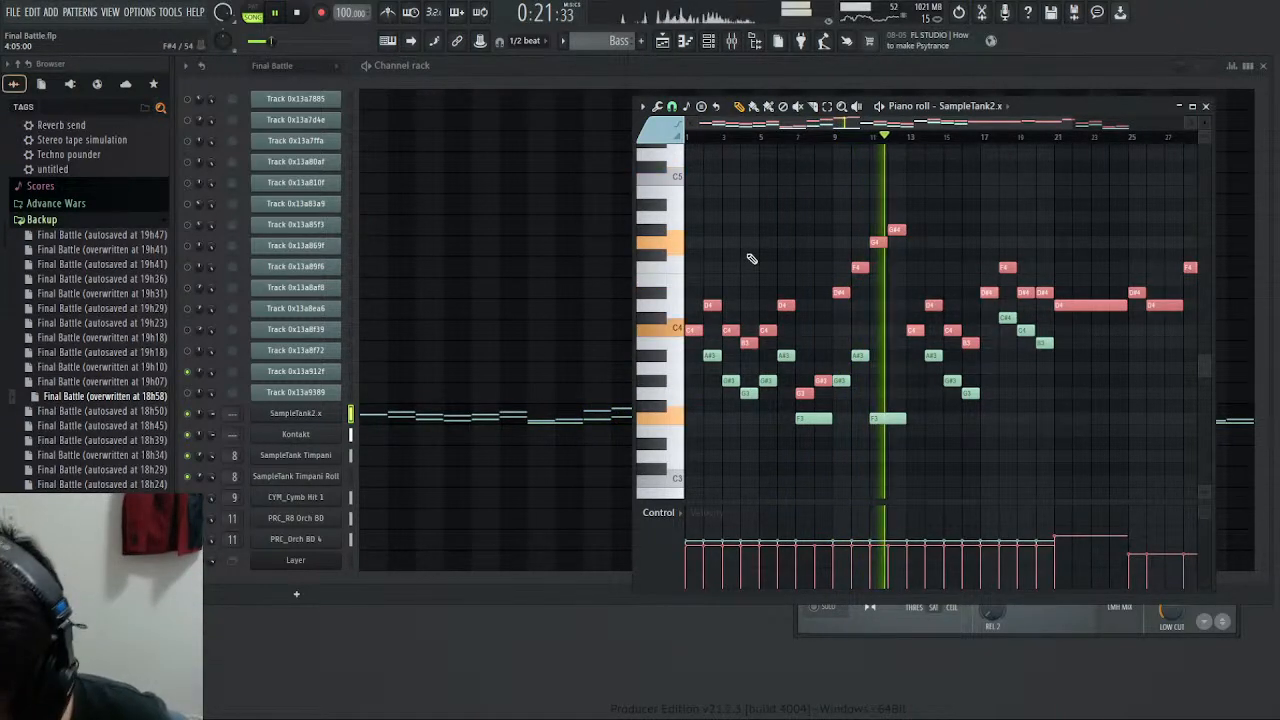
key("ctrl+Down")
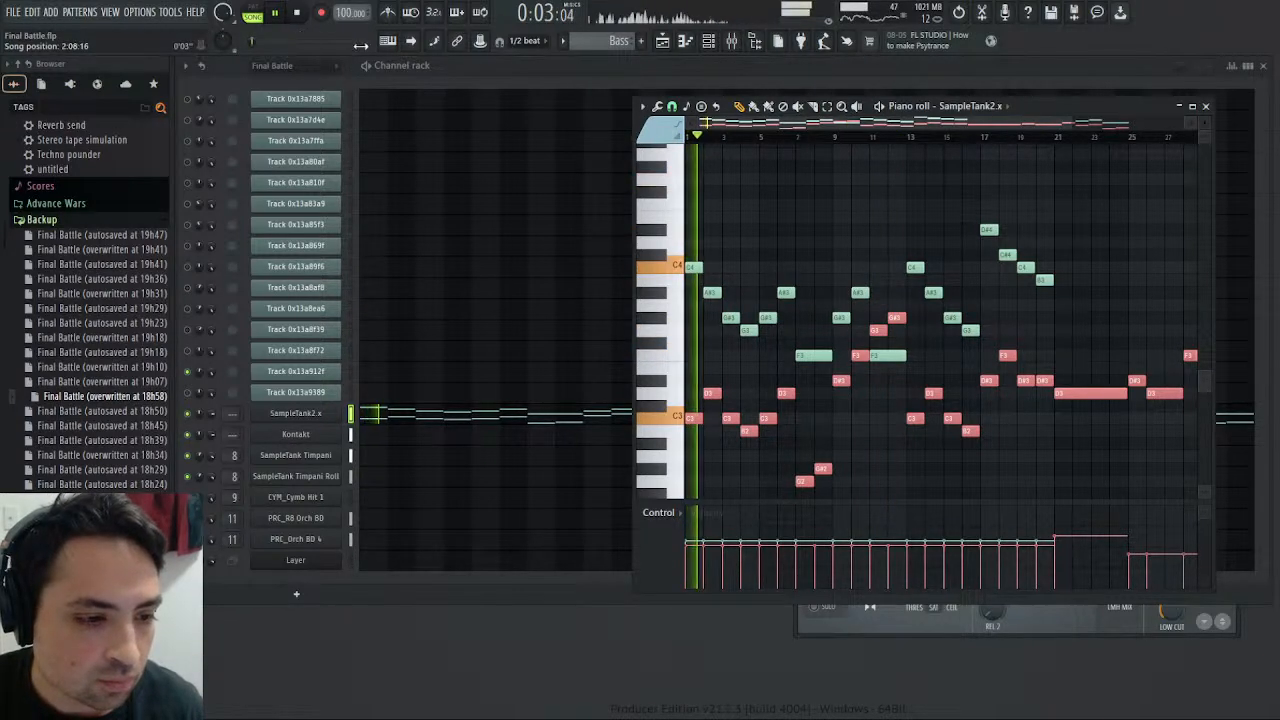
- Inspect the Final Battle pattern's Track 0x13a85f3 and Track 0x13a912f notes in the piano roll, using pattern playback
scroll(604, 41, "up", 1)
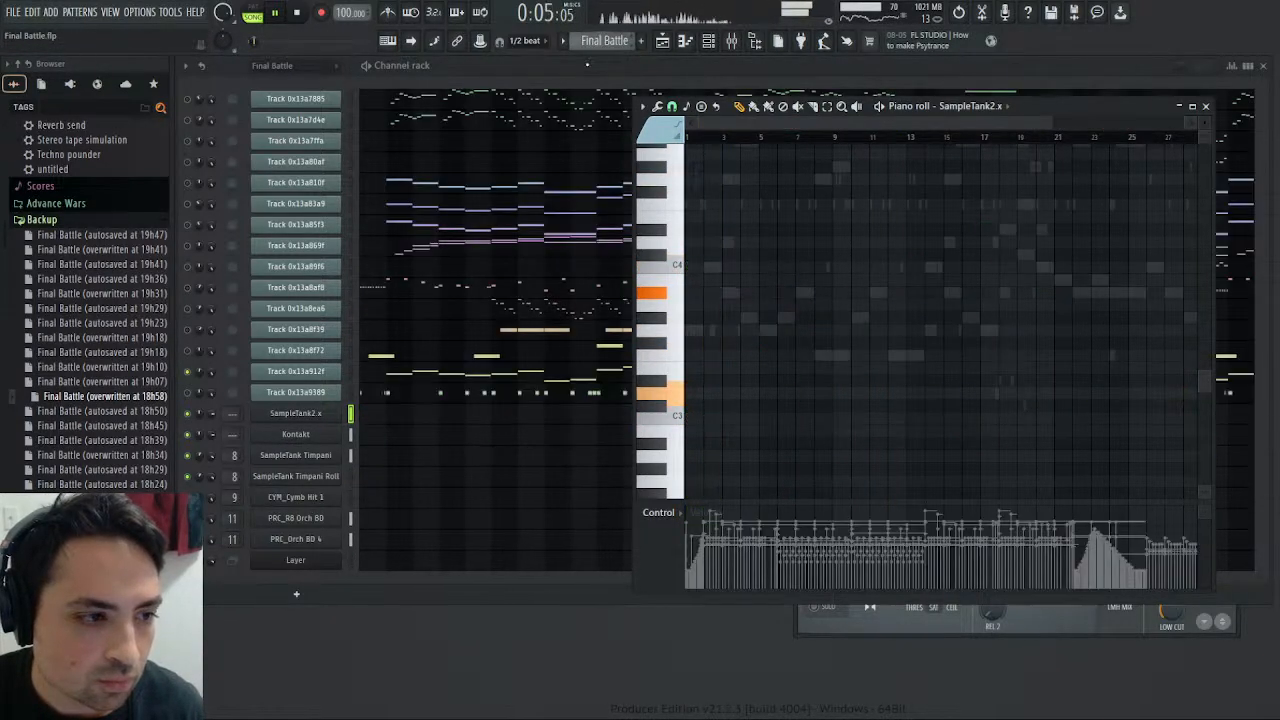
left_click(404, 234)
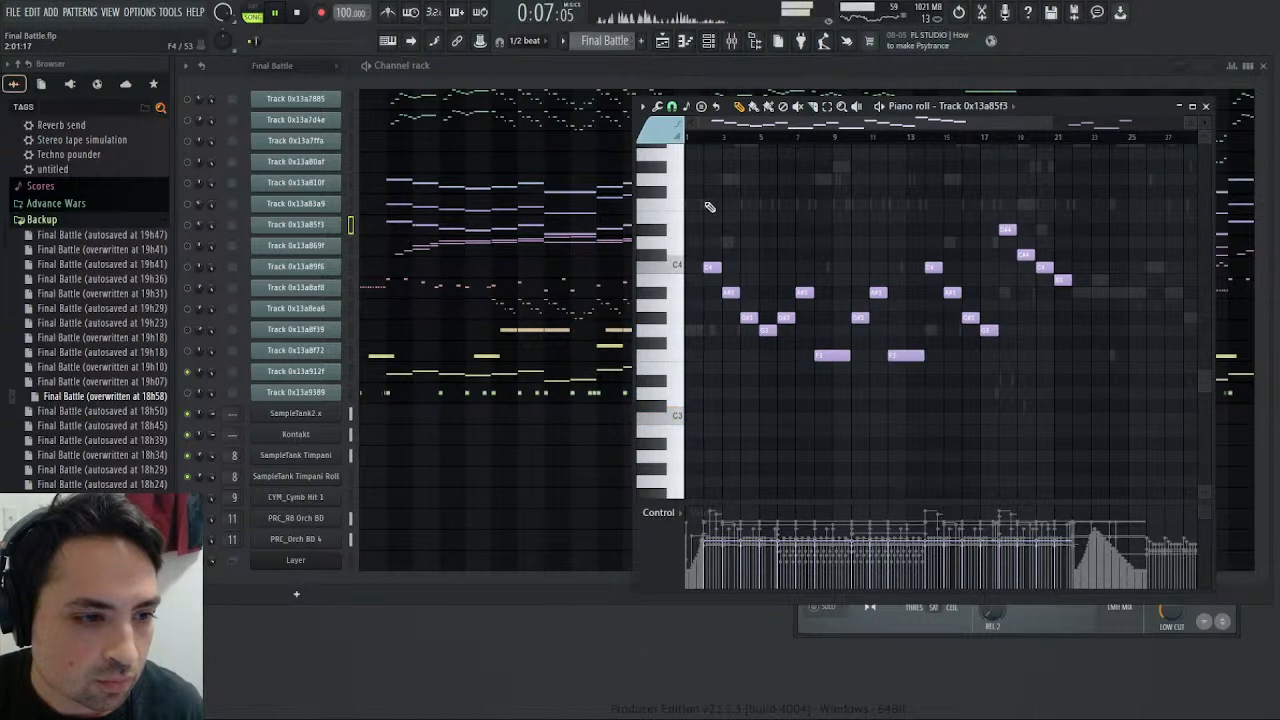
left_click(254, 18)
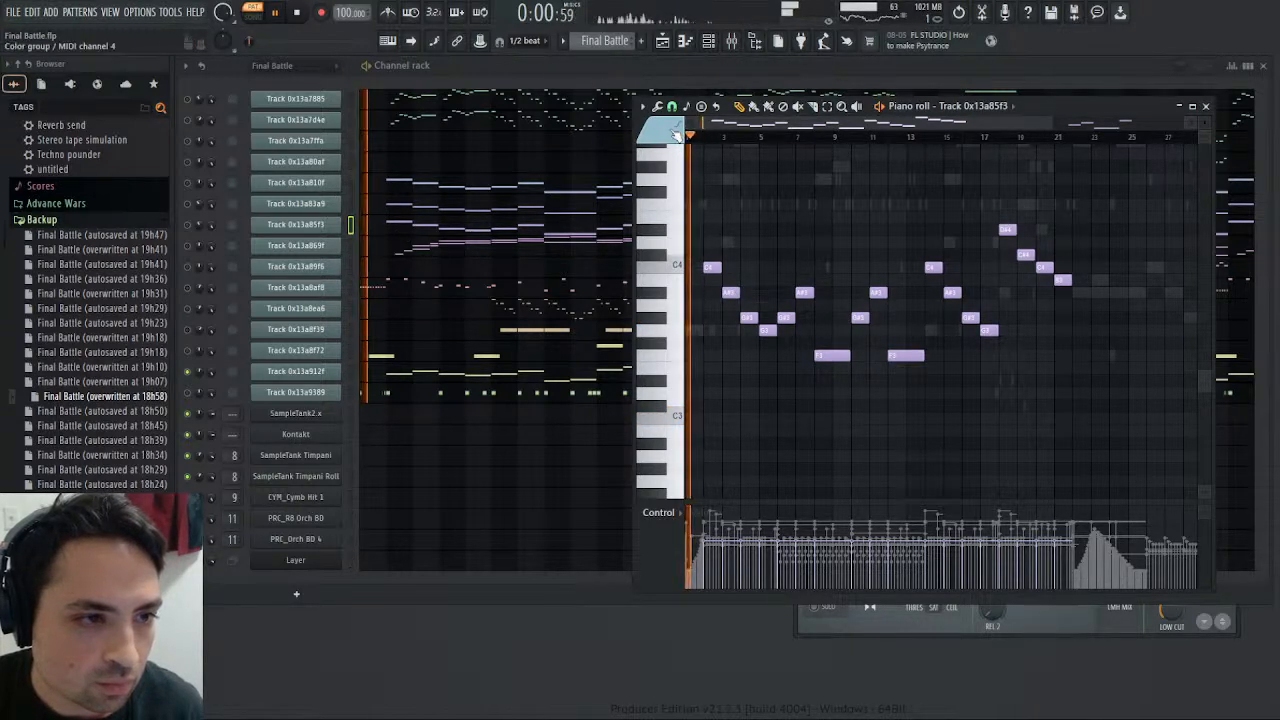
left_click(390, 370)
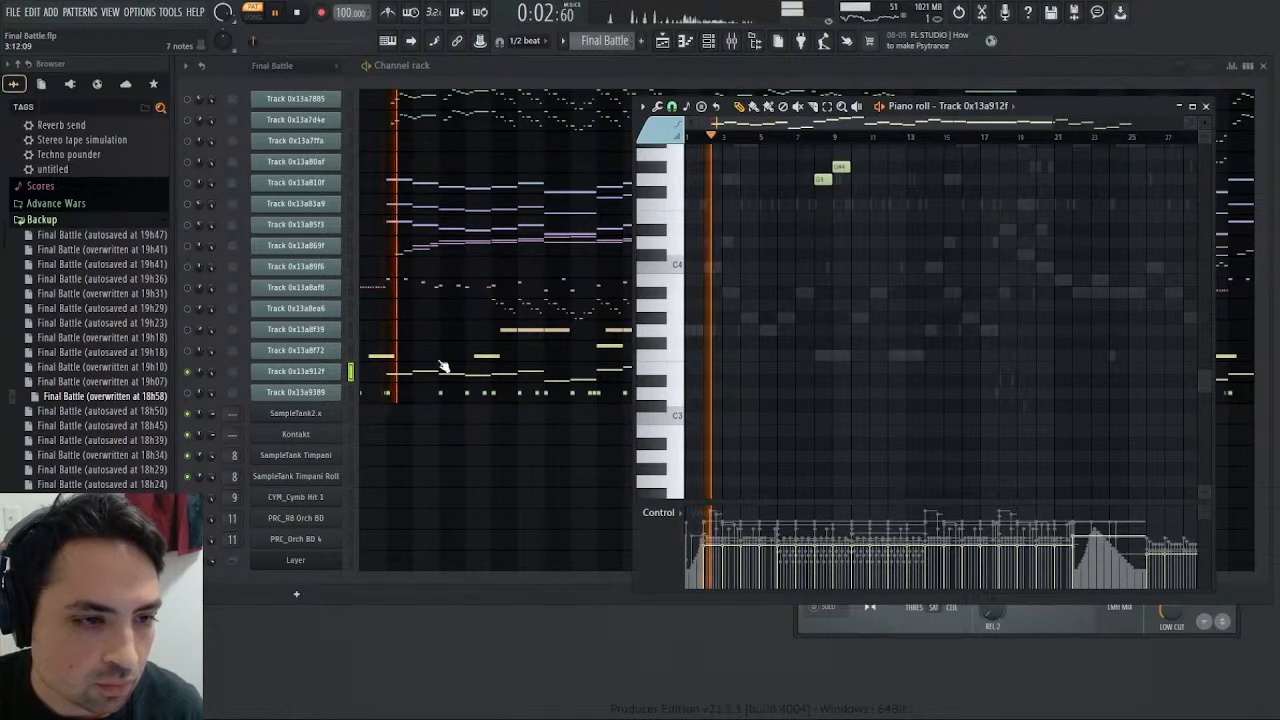
scroll(760, 222, "up", 3)
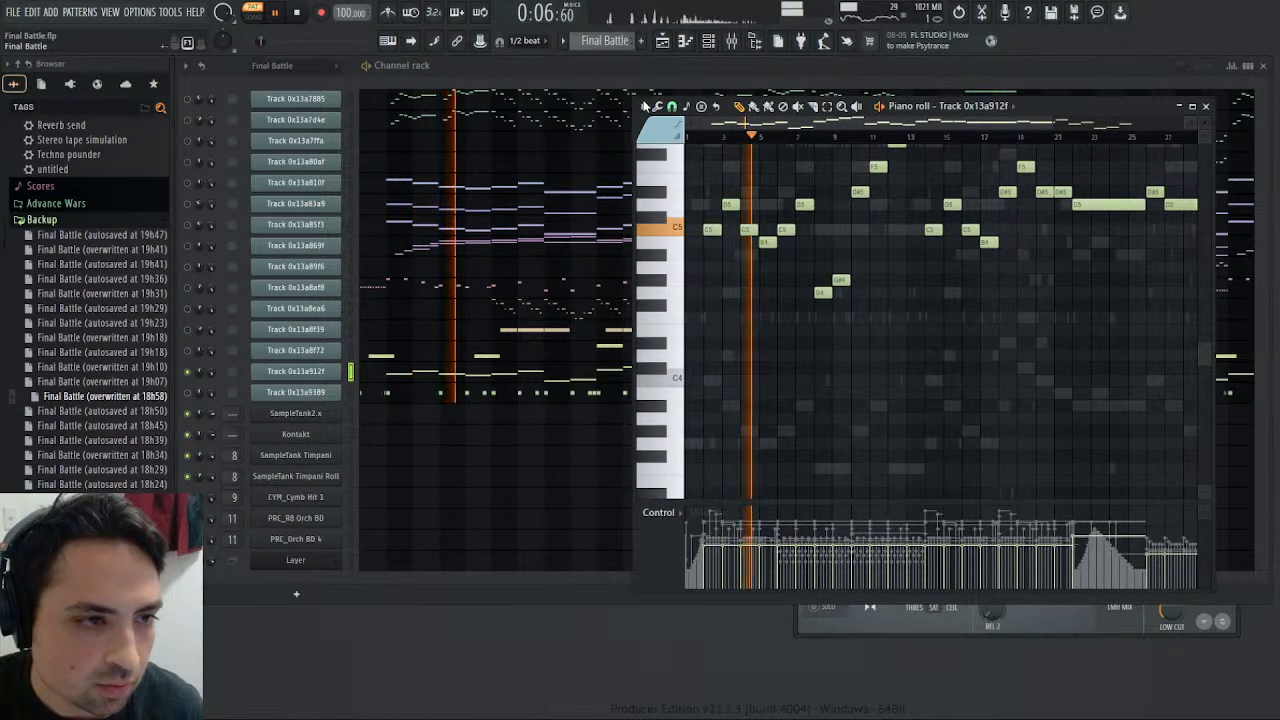
- Transpose the blue SampleTank2.x notes in the Bass pattern back up one octave and replay the pattern
key("KP_Add")
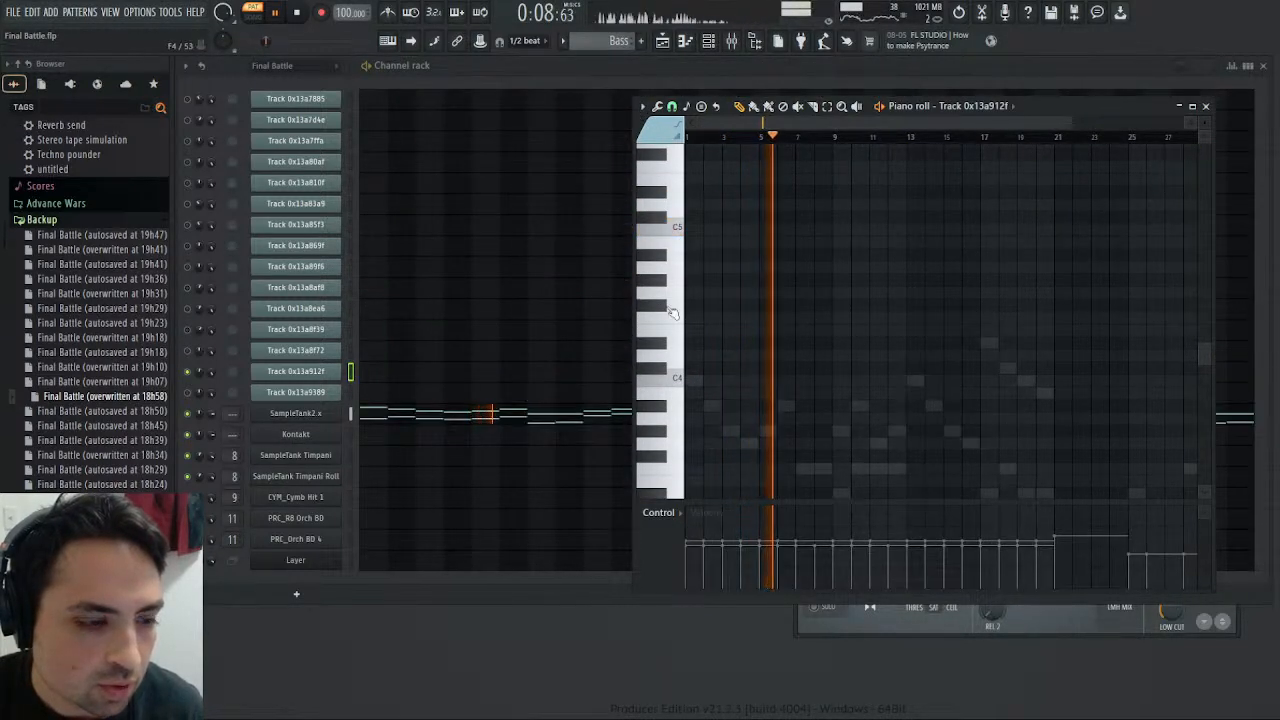
left_click(462, 416)
scroll(700, 425, "down", 3)
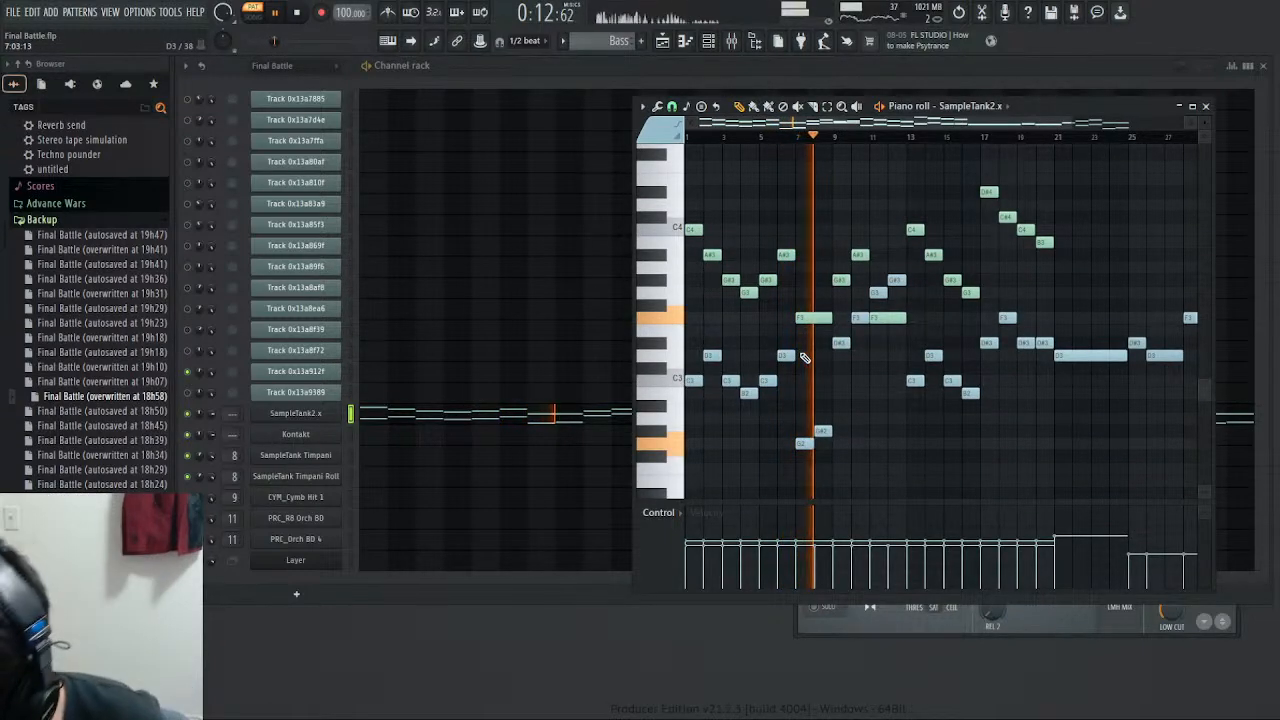
key("shift+c")
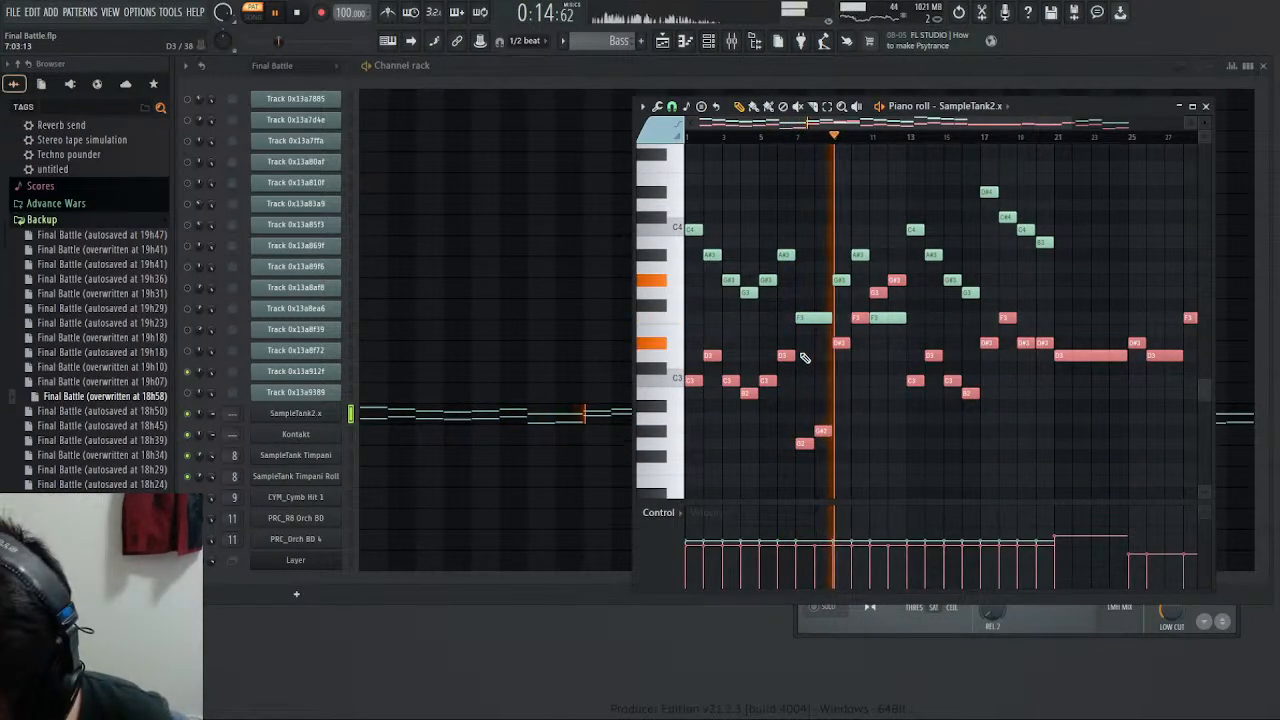
key("ctrl+Up")
key("space")
key("space")
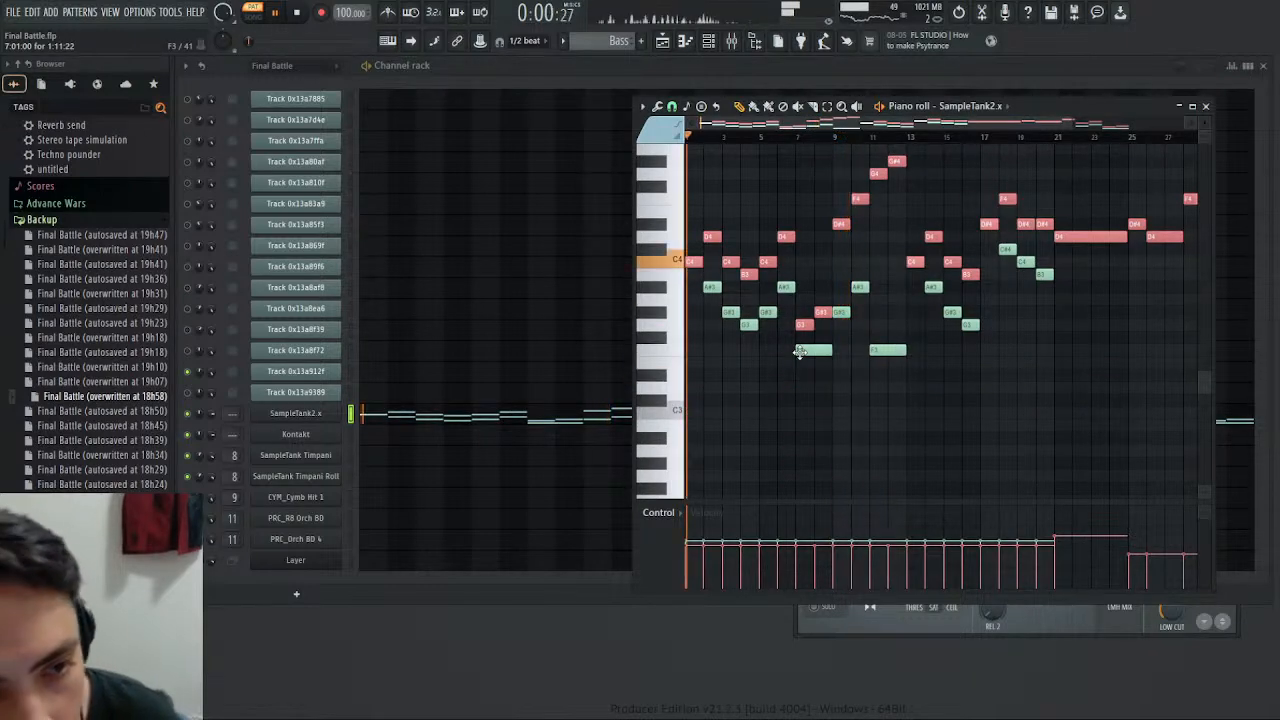
- Play the Final Battle pattern again, stop it and examine Track 0x13a912f's notes in the piano roll
scroll(616, 42, "up", 2)
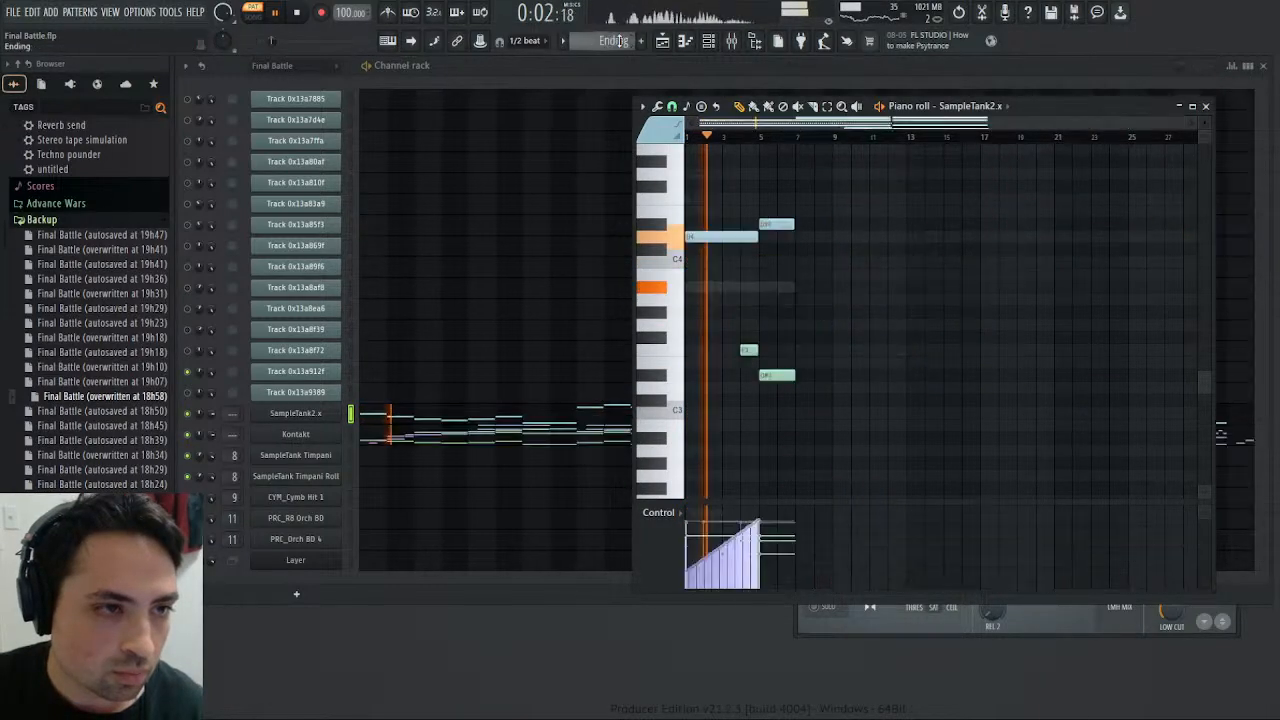
left_click(299, 15)
left_click(277, 14)
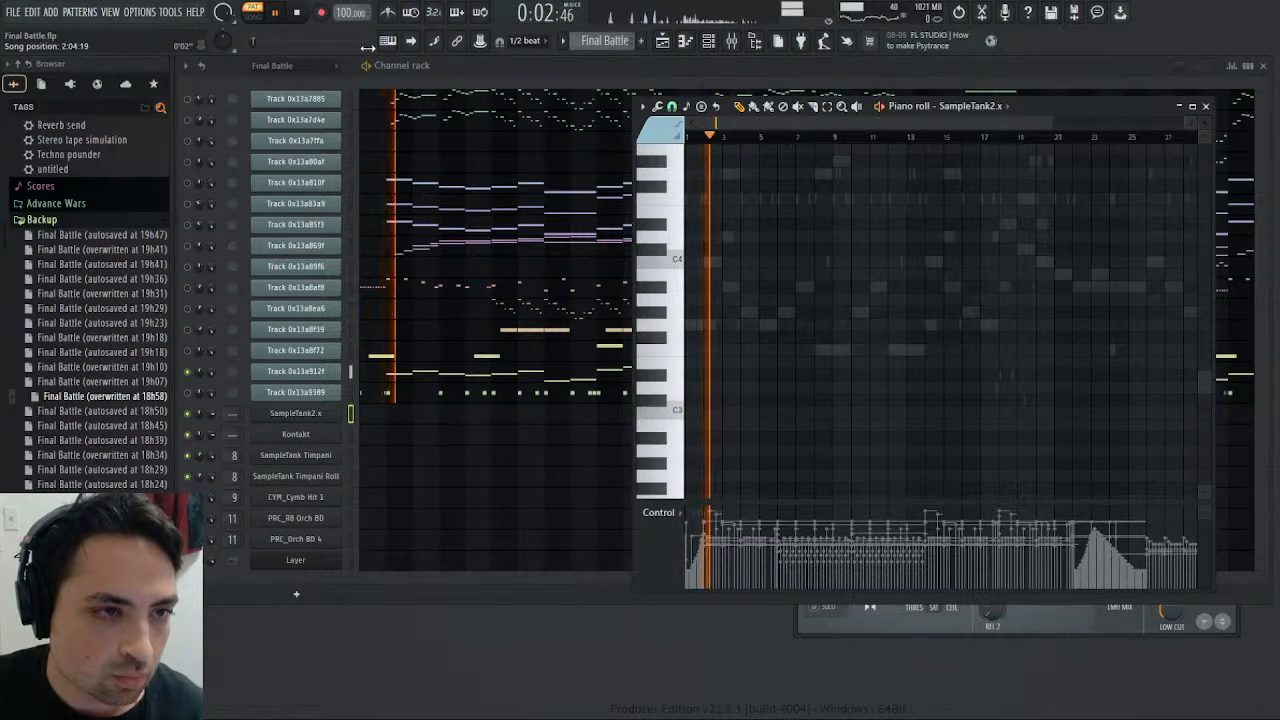
left_click(299, 14)
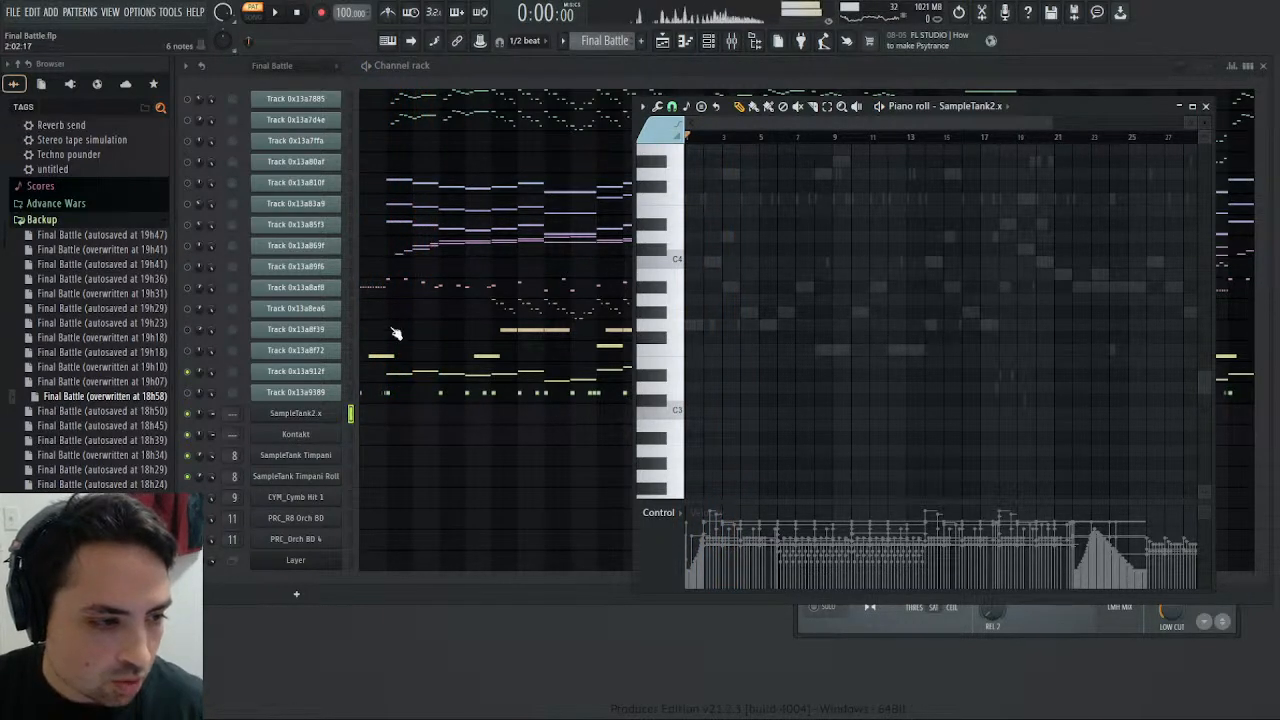
left_click(414, 378)
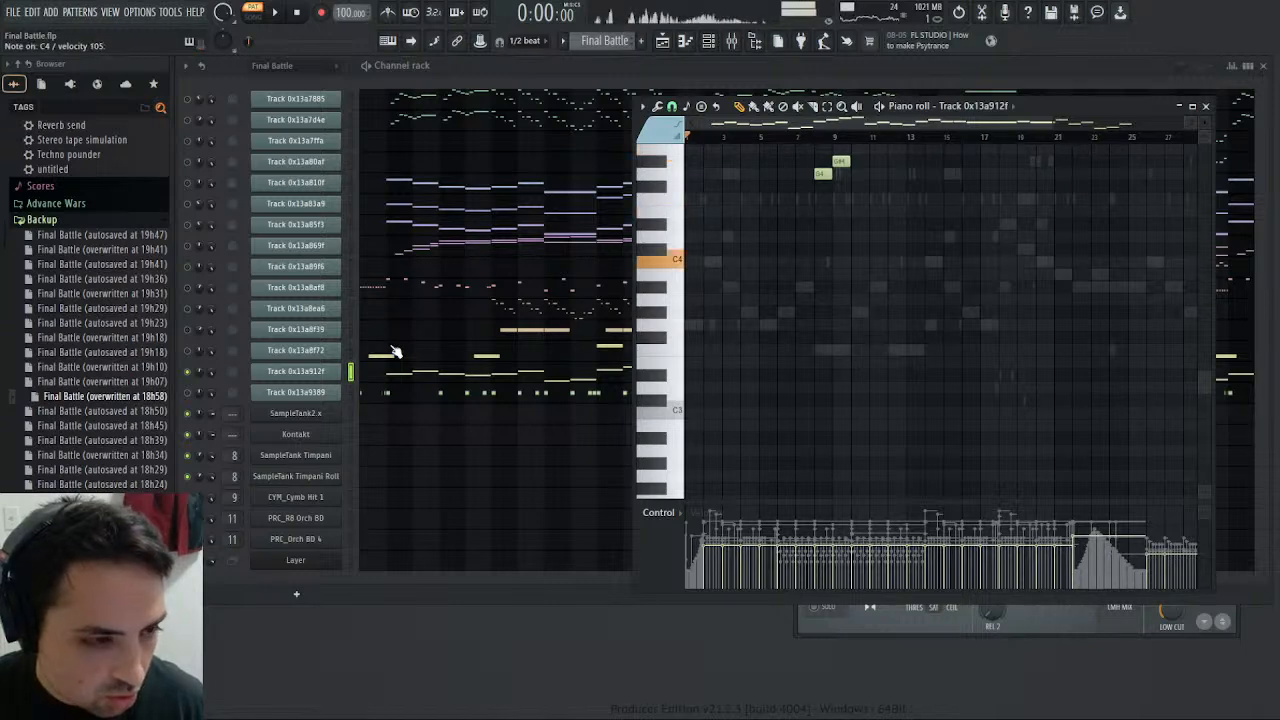
left_click(397, 372)
left_click(400, 376)
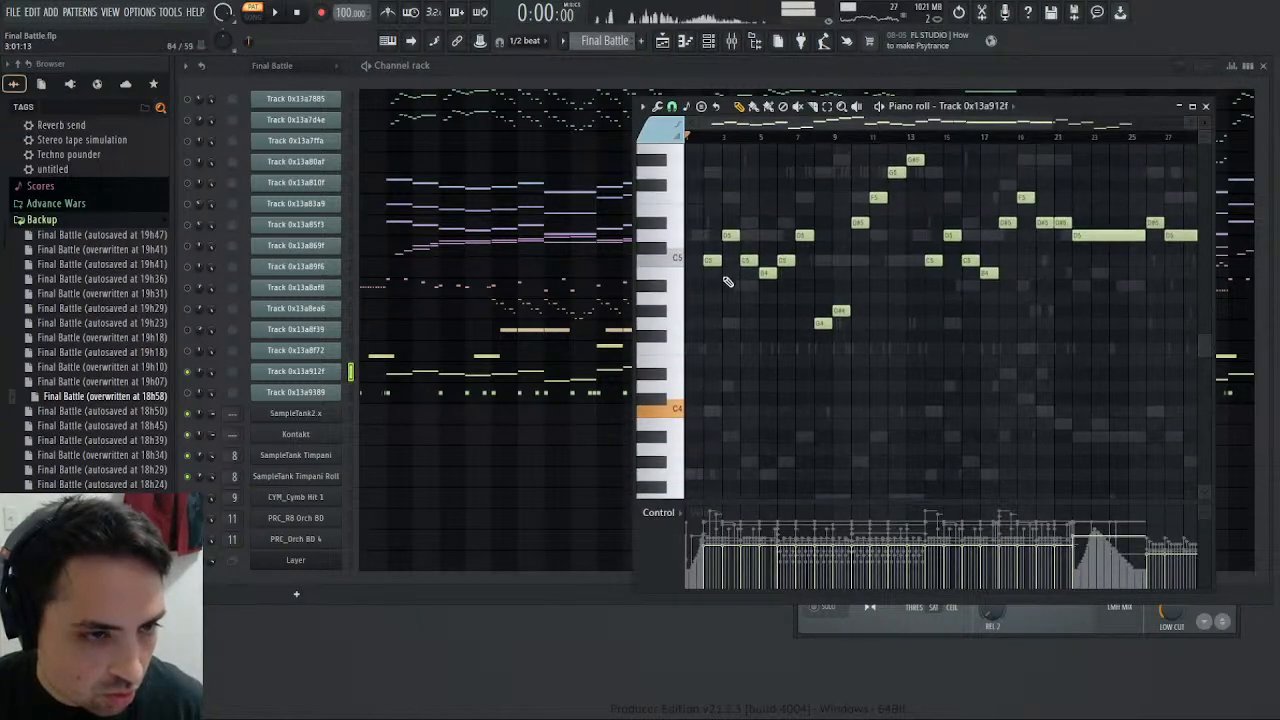
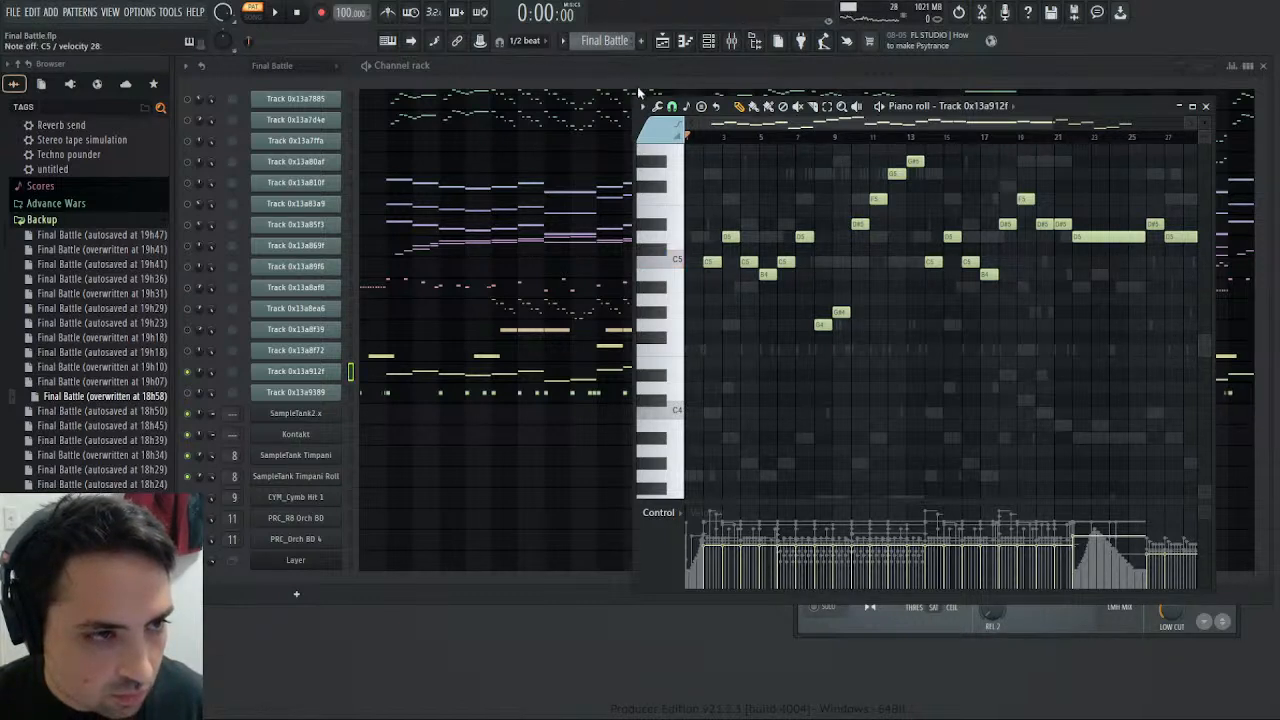
- Audition C4 in the Bass pattern, play it and compare it with the Melody and Final Battle patterns
scroll(606, 42, "down", 1)
left_click(387, 417)
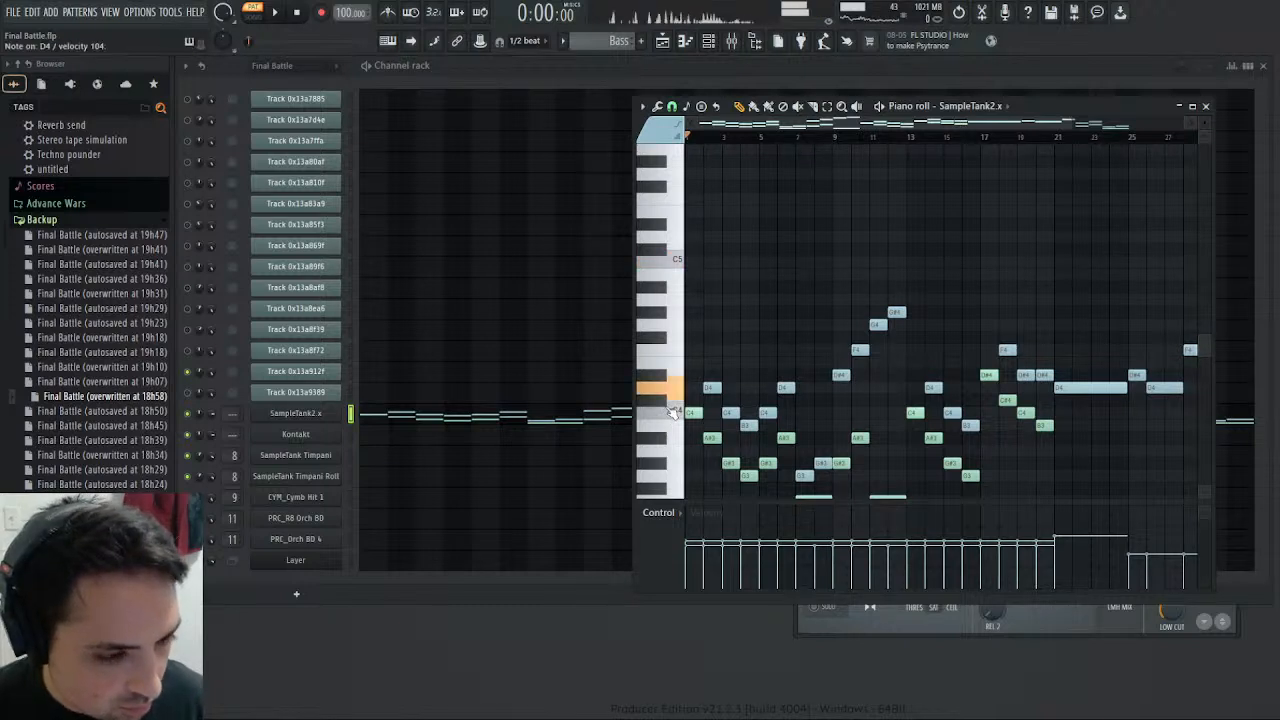
left_click(680, 411)
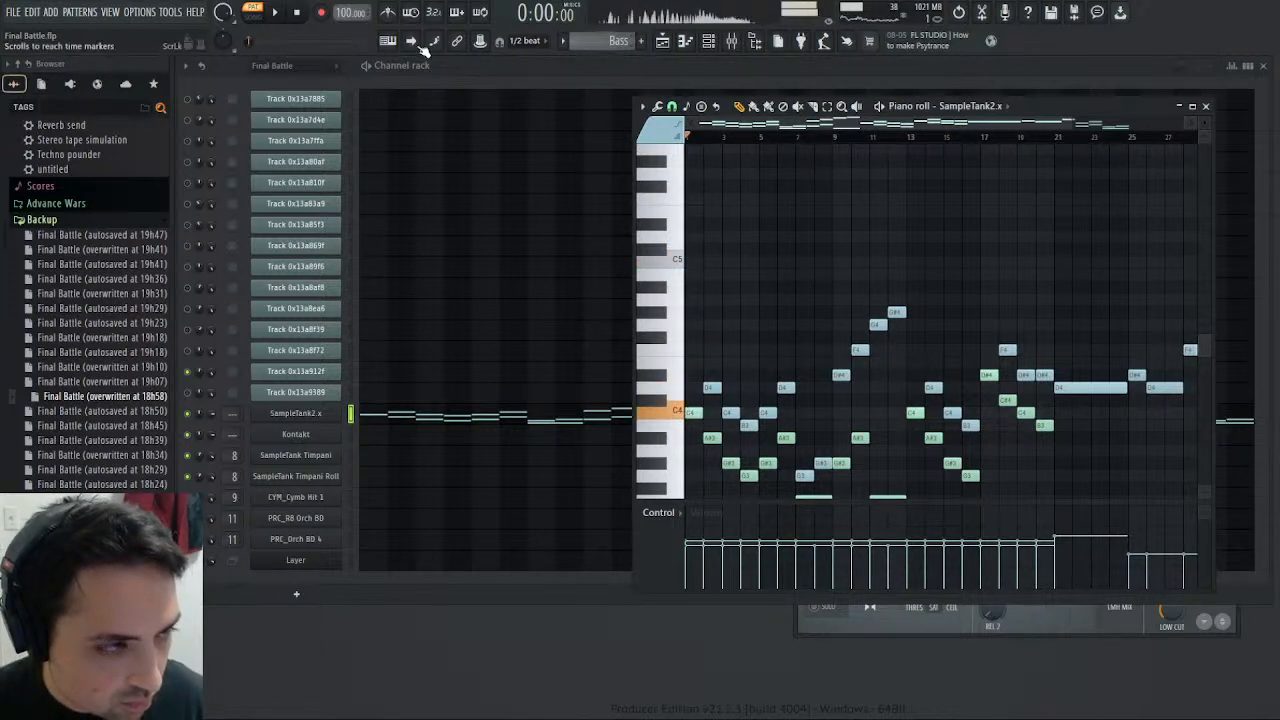
left_click(276, 14)
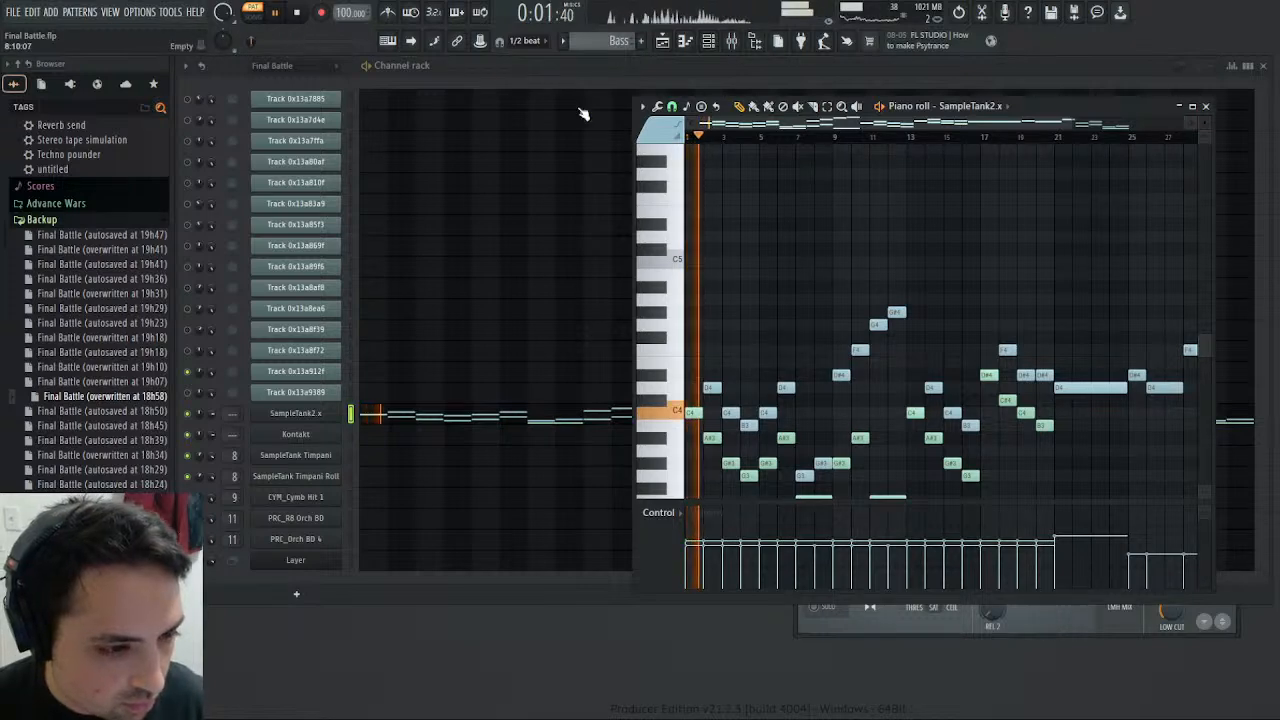
scroll(610, 41, "down", 1)
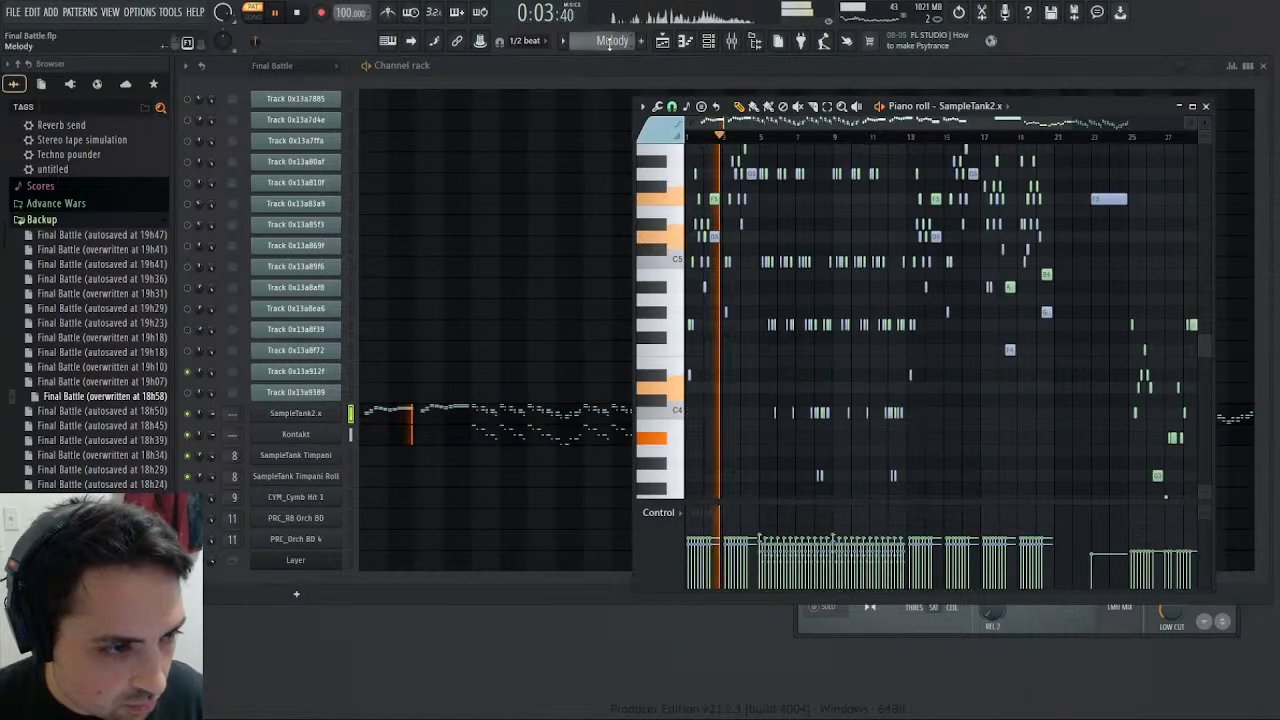
scroll(591, 34, "down", 1)
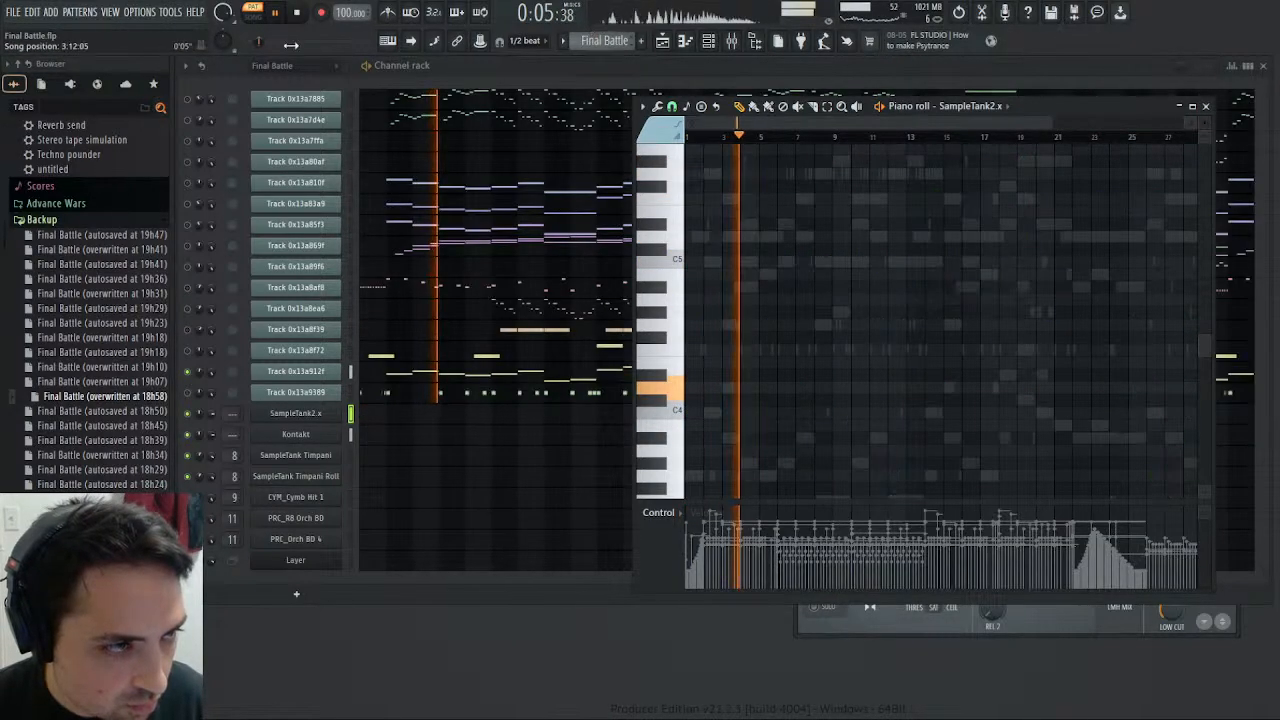
- Replay the Final Battle pattern from the start, switch to the Bass pattern and replay that for comparison
left_click(296, 13)
left_click(279, 15)
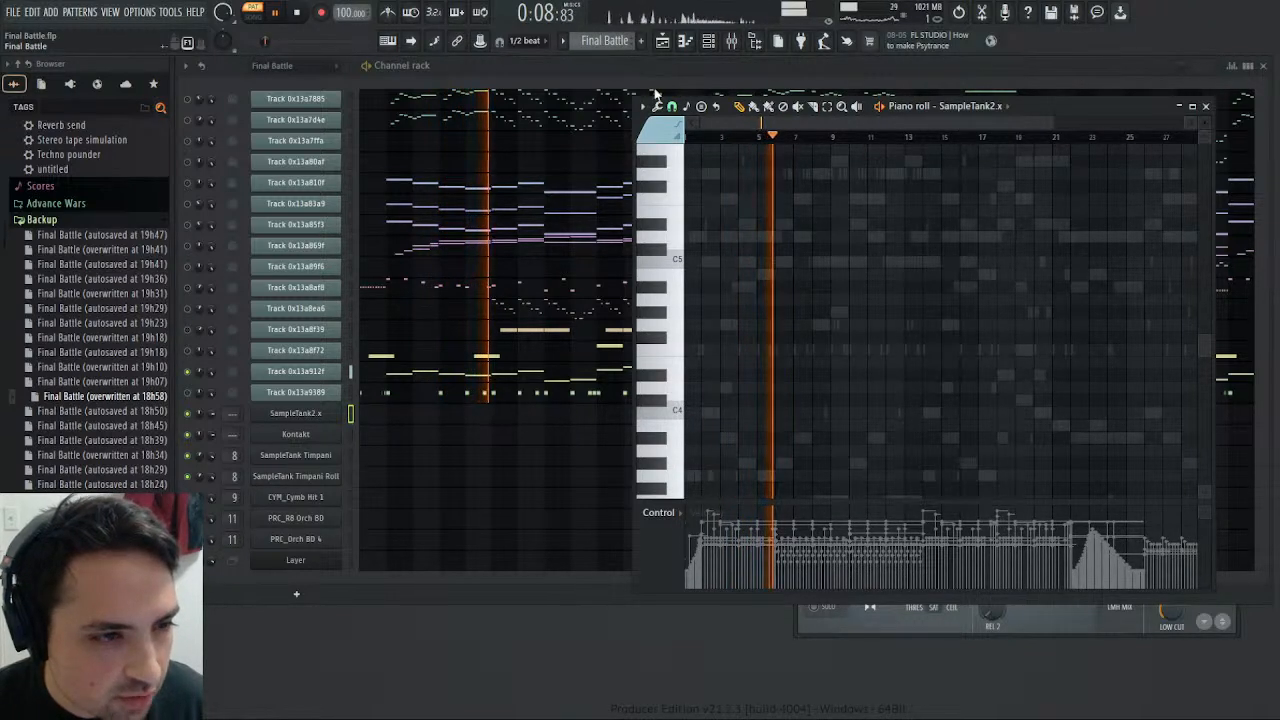
key("KP_Add")
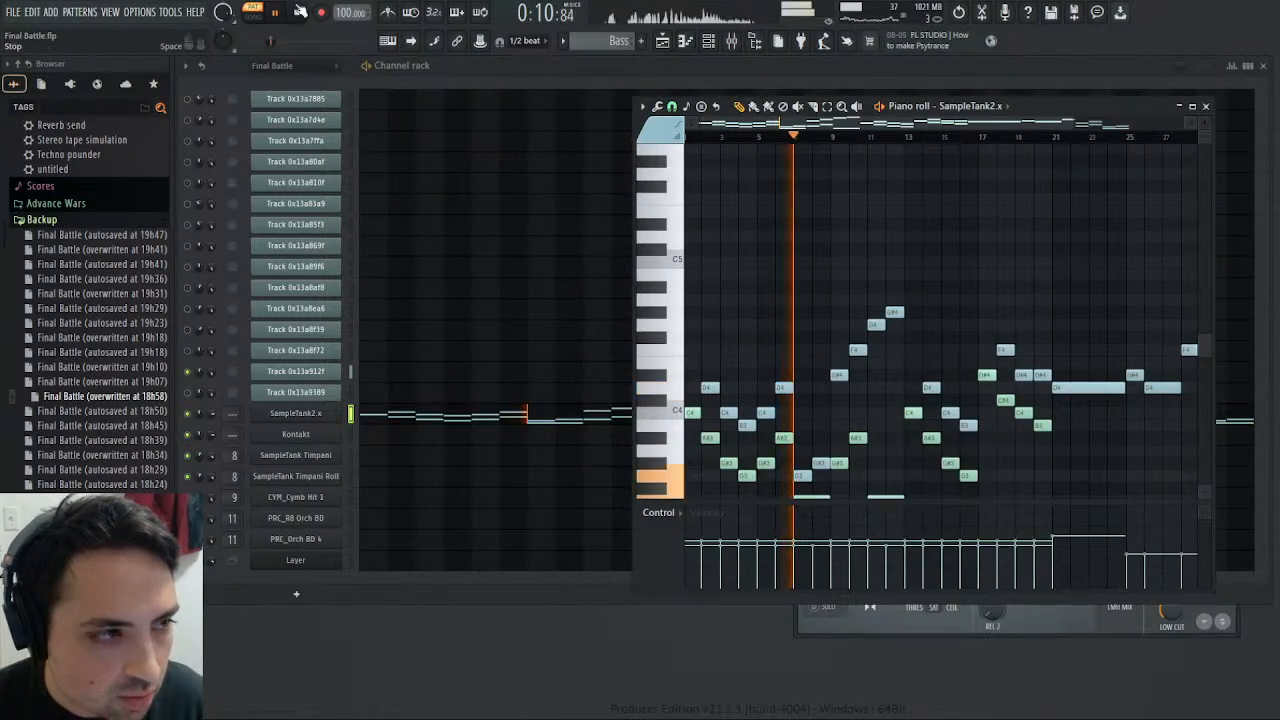
key("space")
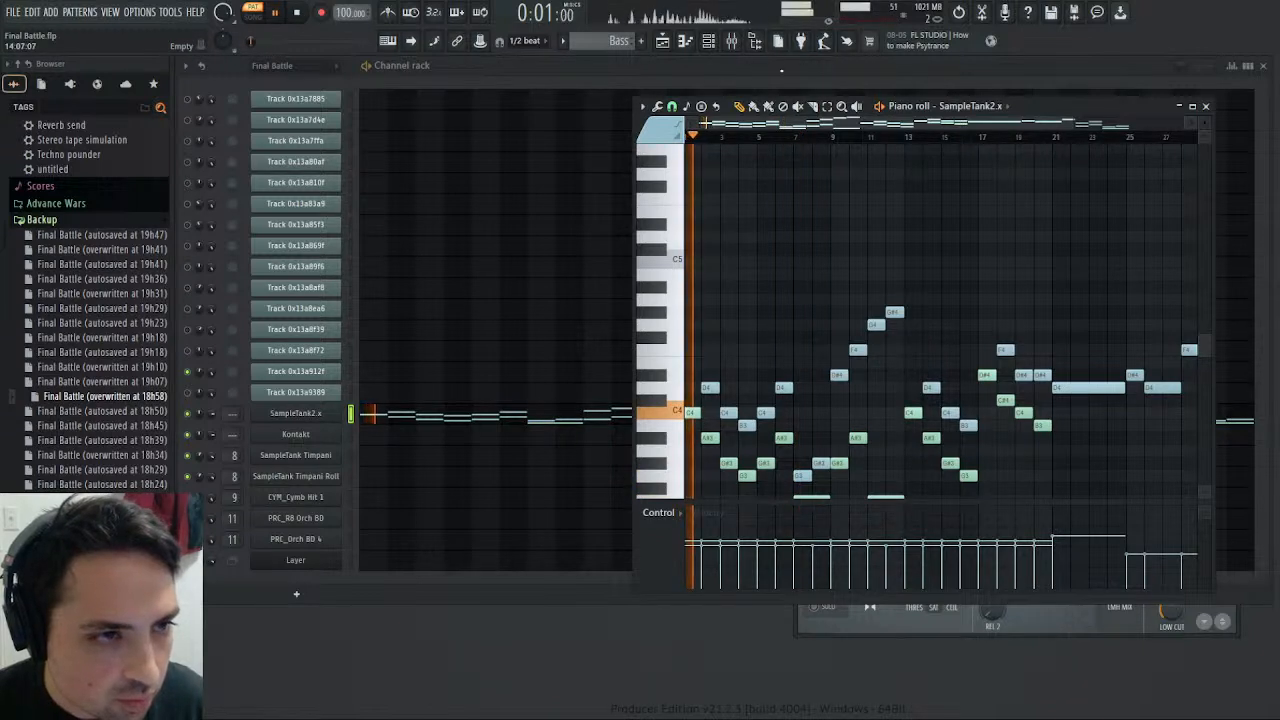
- Flatten the Female Choir low track's low-frequency EQ cut, raise its volume and end its solo during Bass pattern playback
left_click(808, 40)
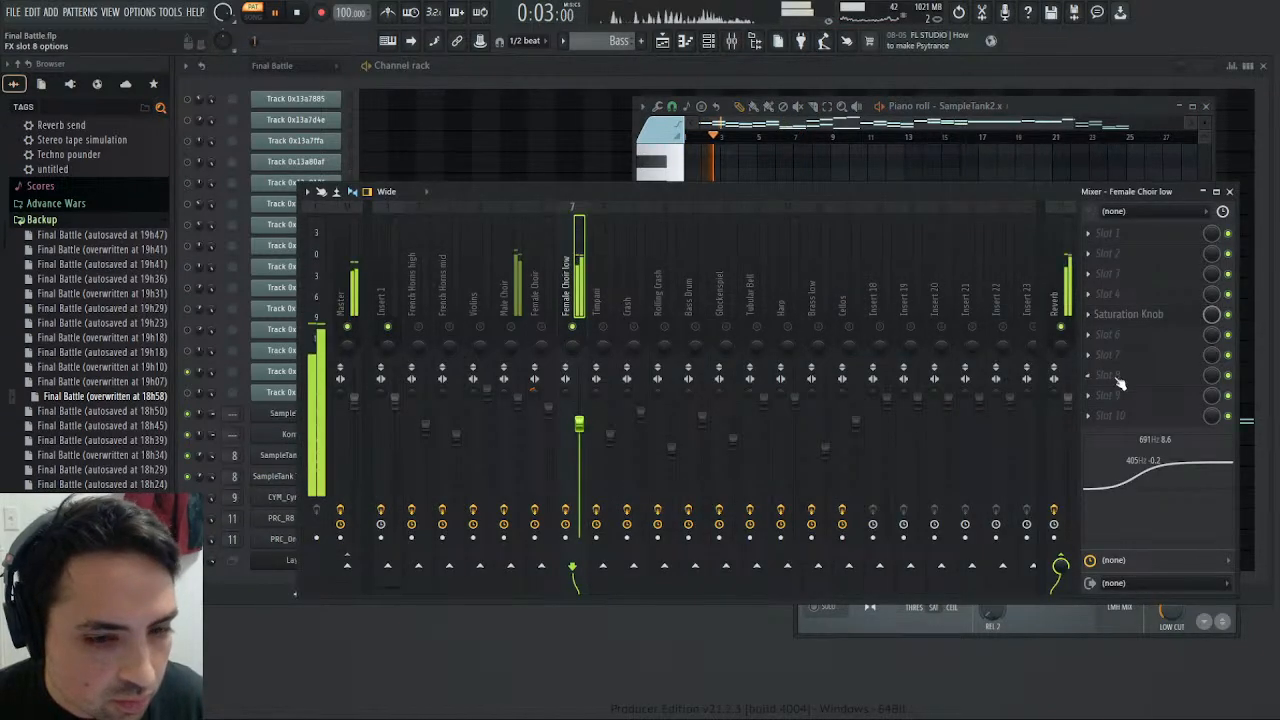
left_click_drag(1145, 451, 1138, 455)
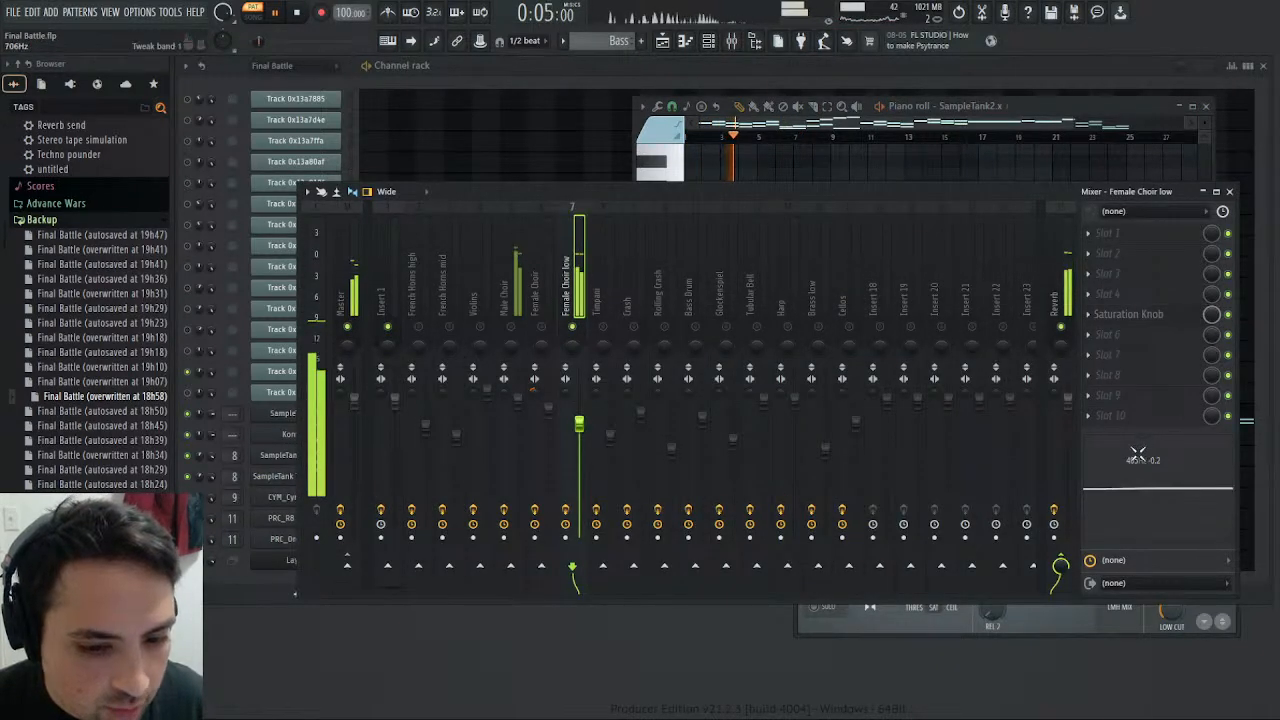
left_click_drag(581, 425, 581, 412)
scroll(583, 428, "up", 2)
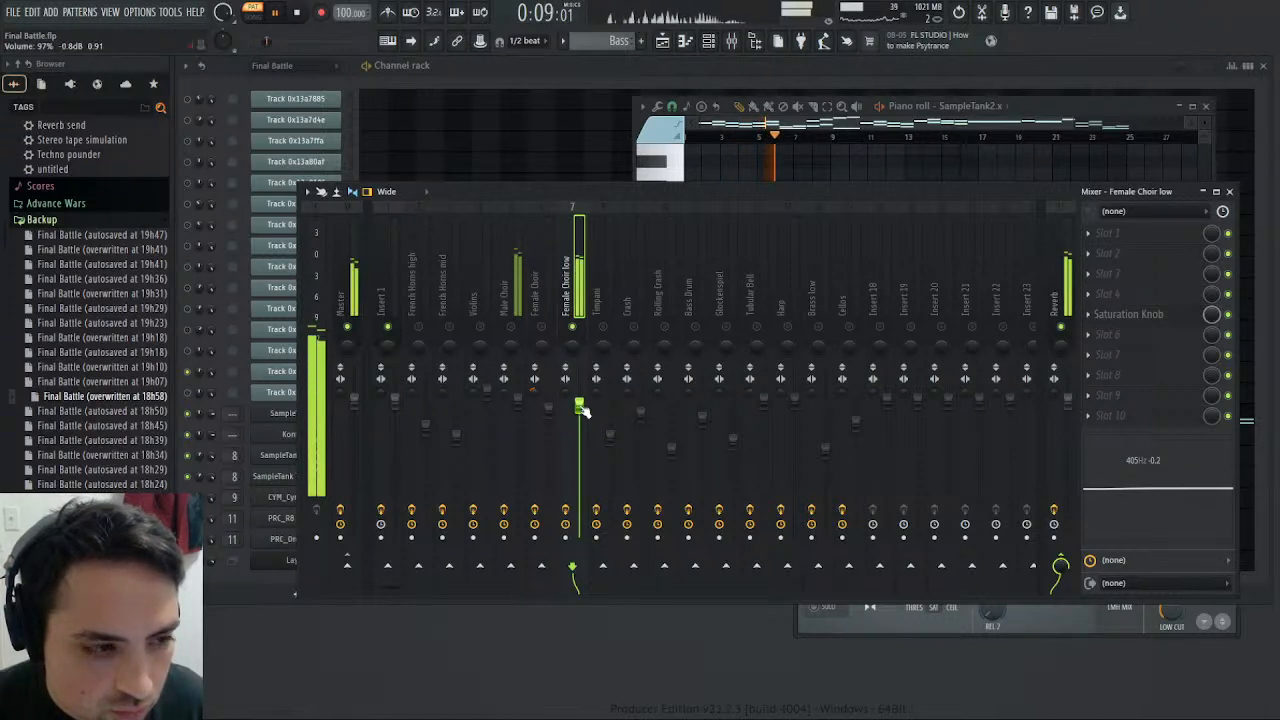
right_click(577, 329)
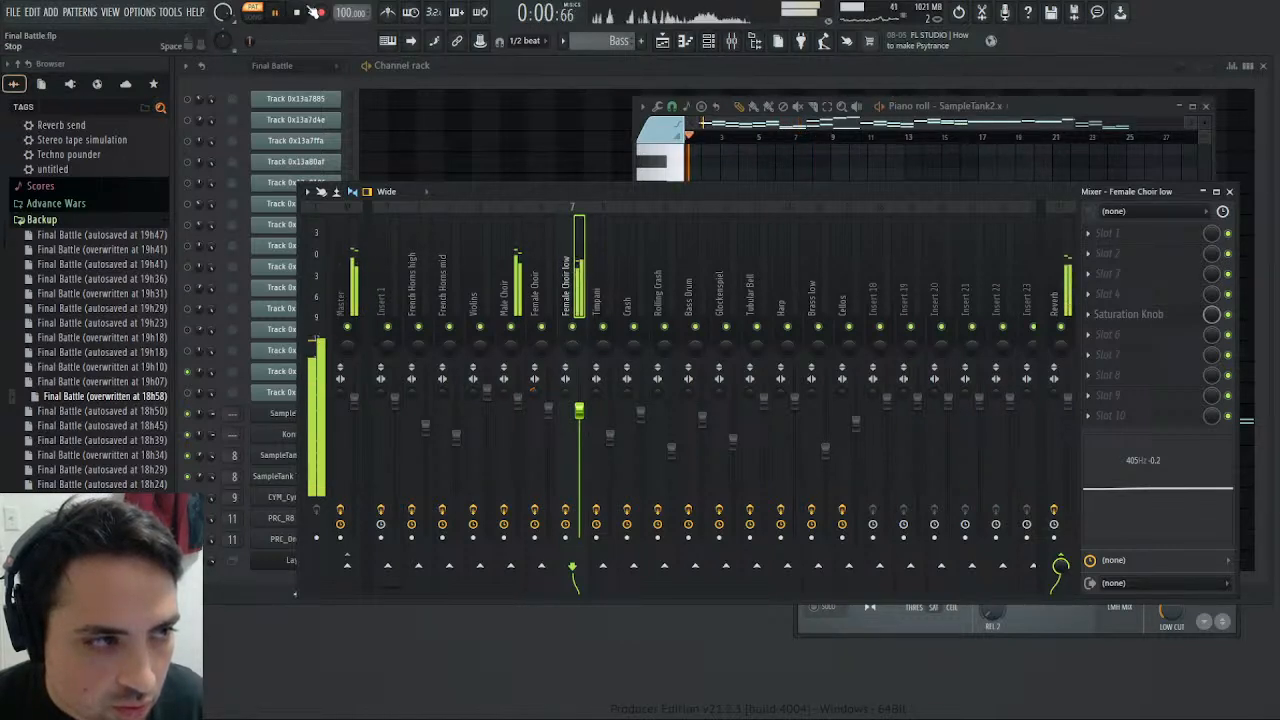
left_click(275, 12)
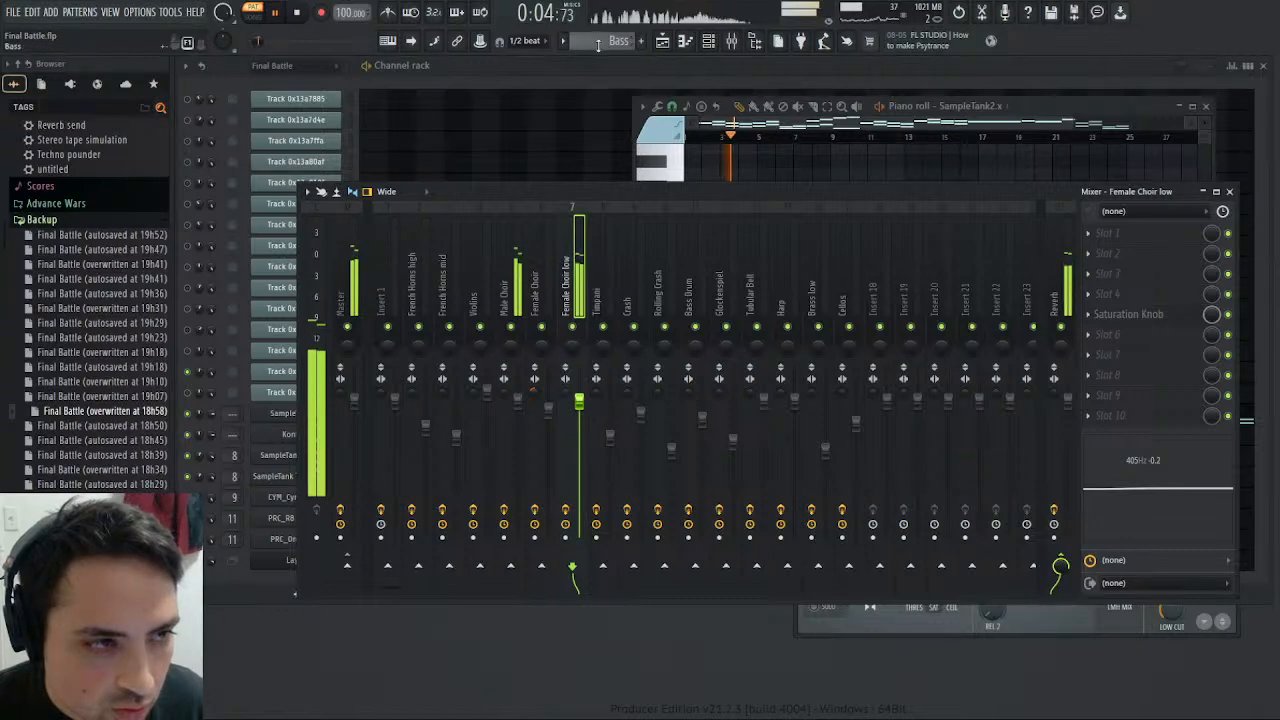
- Return to the Final Battle pattern, unmute Track 0x13a85f3 and replay the pattern from the start
scroll(598, 43, "up", 1)
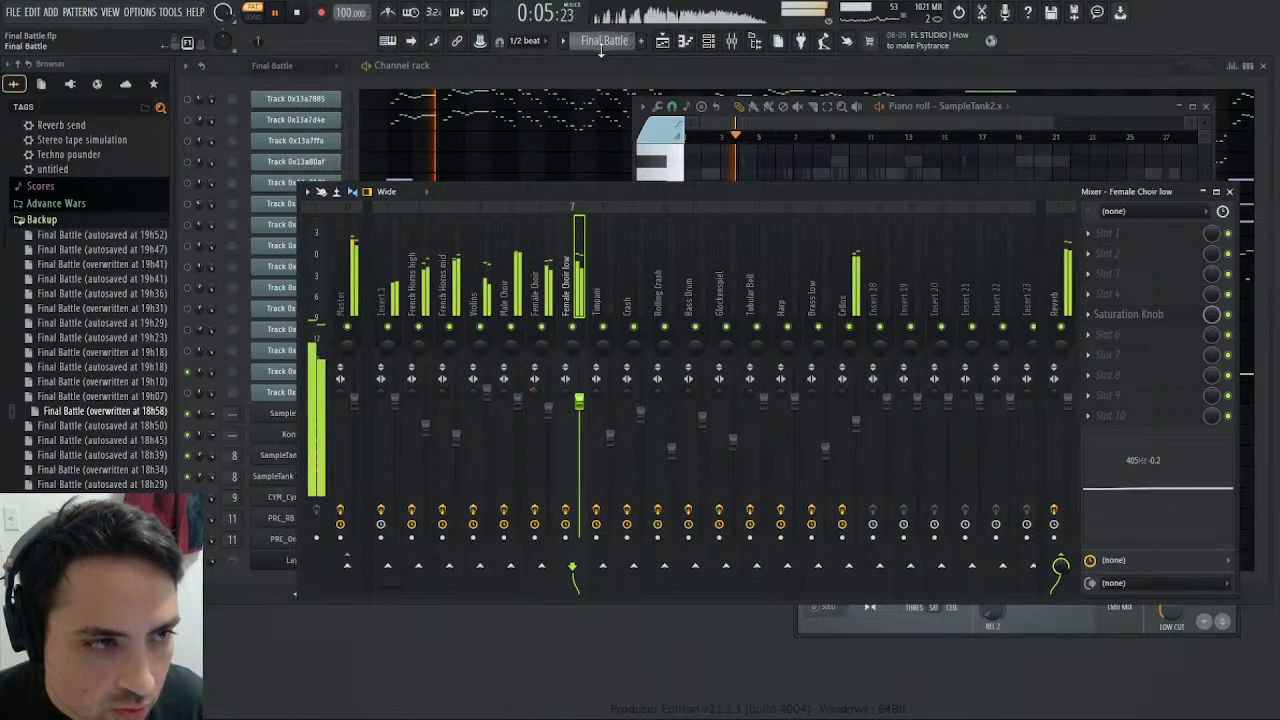
left_click(1230, 191)
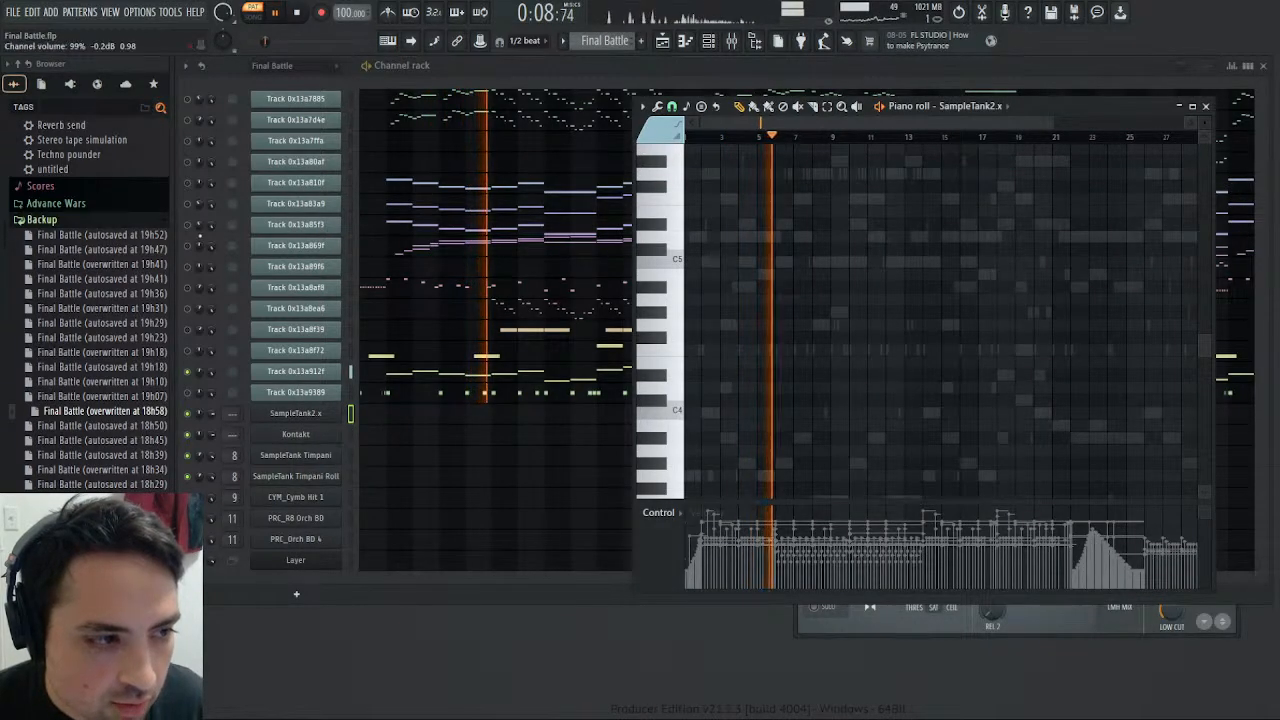
left_click(187, 225)
left_click(297, 13)
left_click(276, 13)
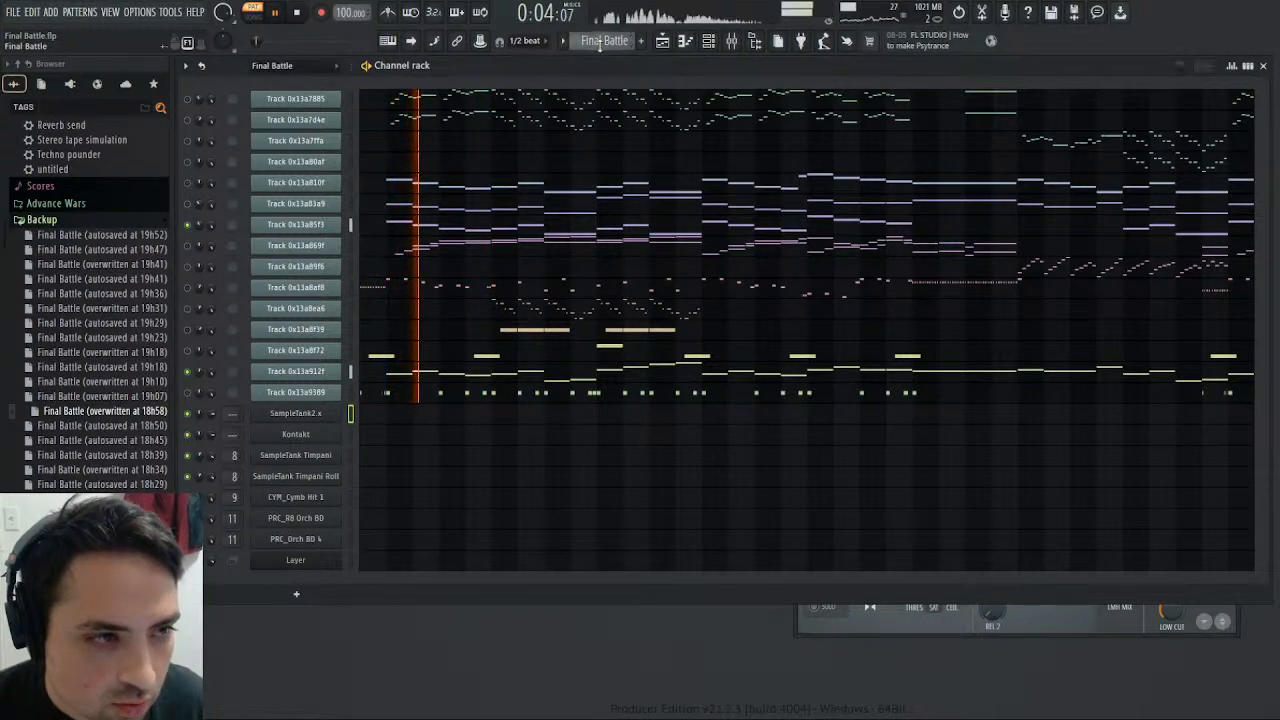
left_click(632, 104)
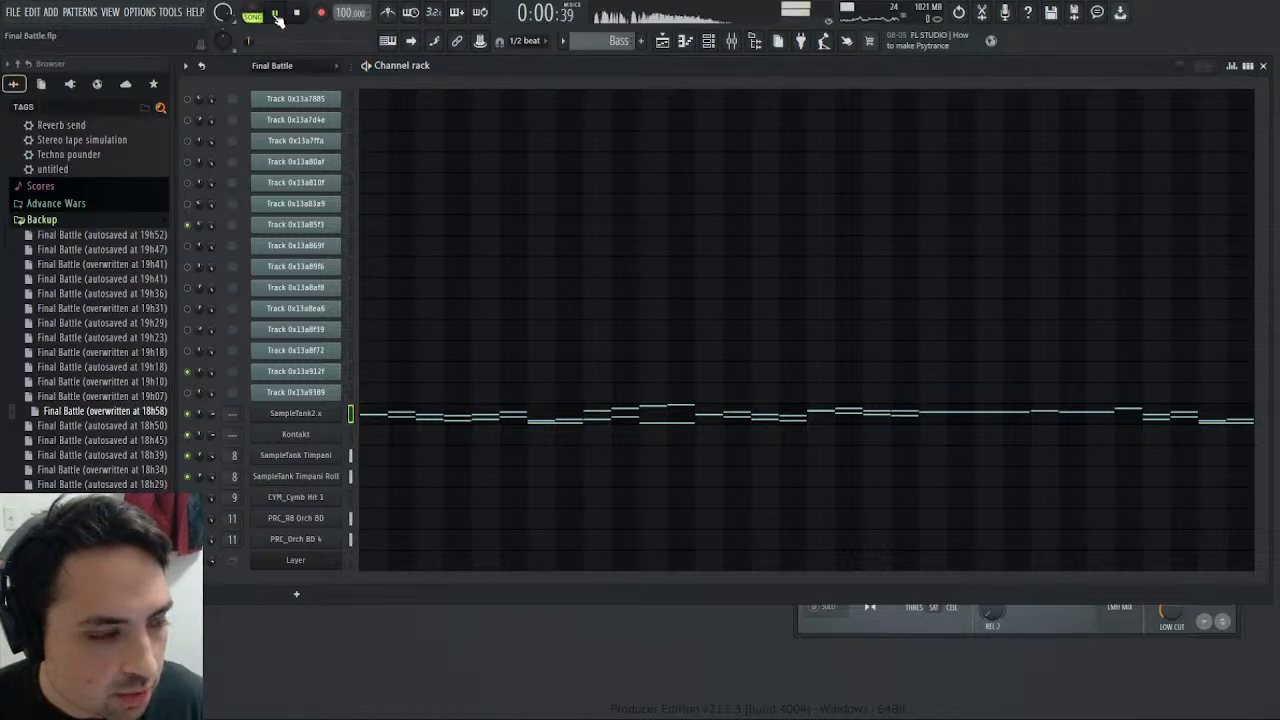
- Open Maximus on the Master track and tweak its high band's pre gain while the full song plays
key("F9")
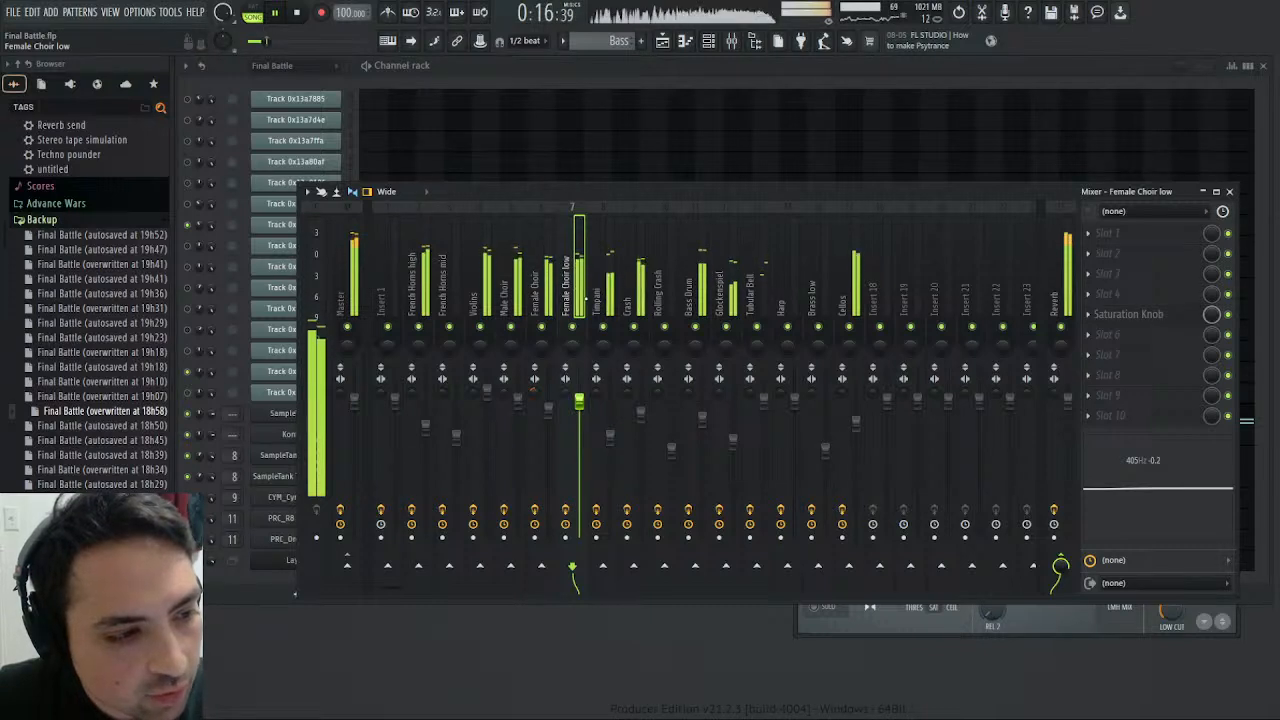
left_click(348, 278)
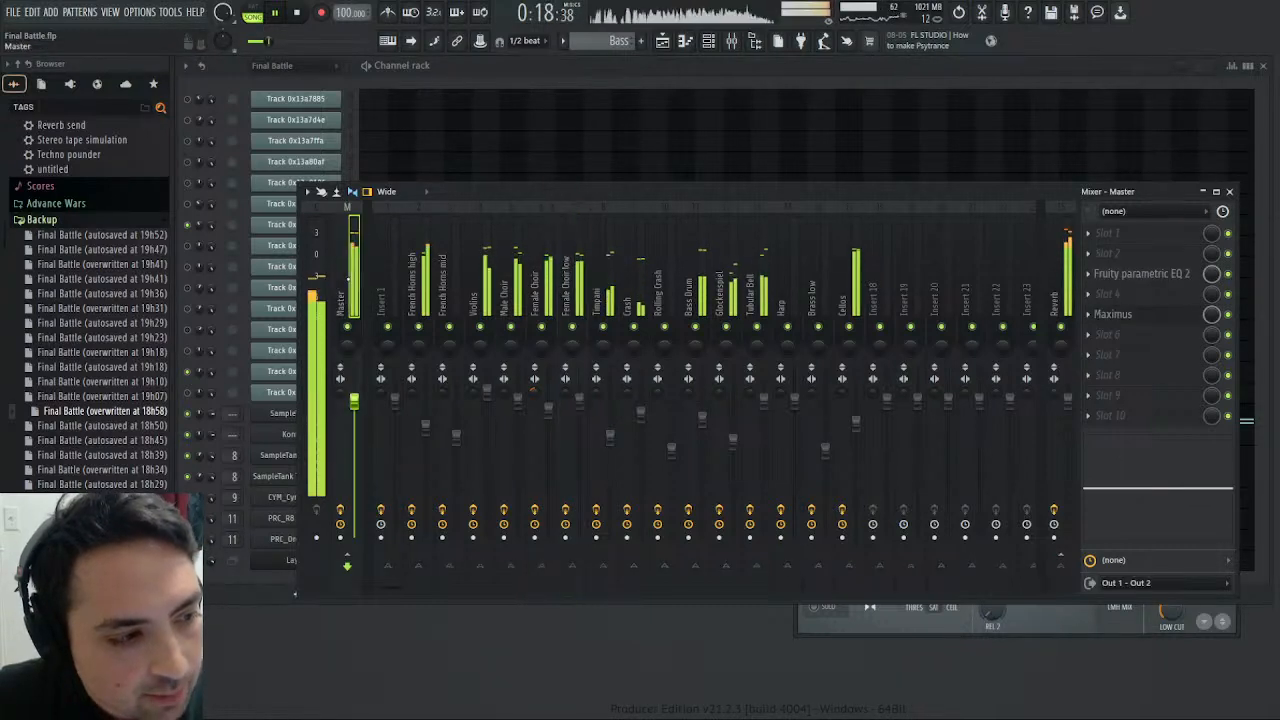
left_click(1153, 315)
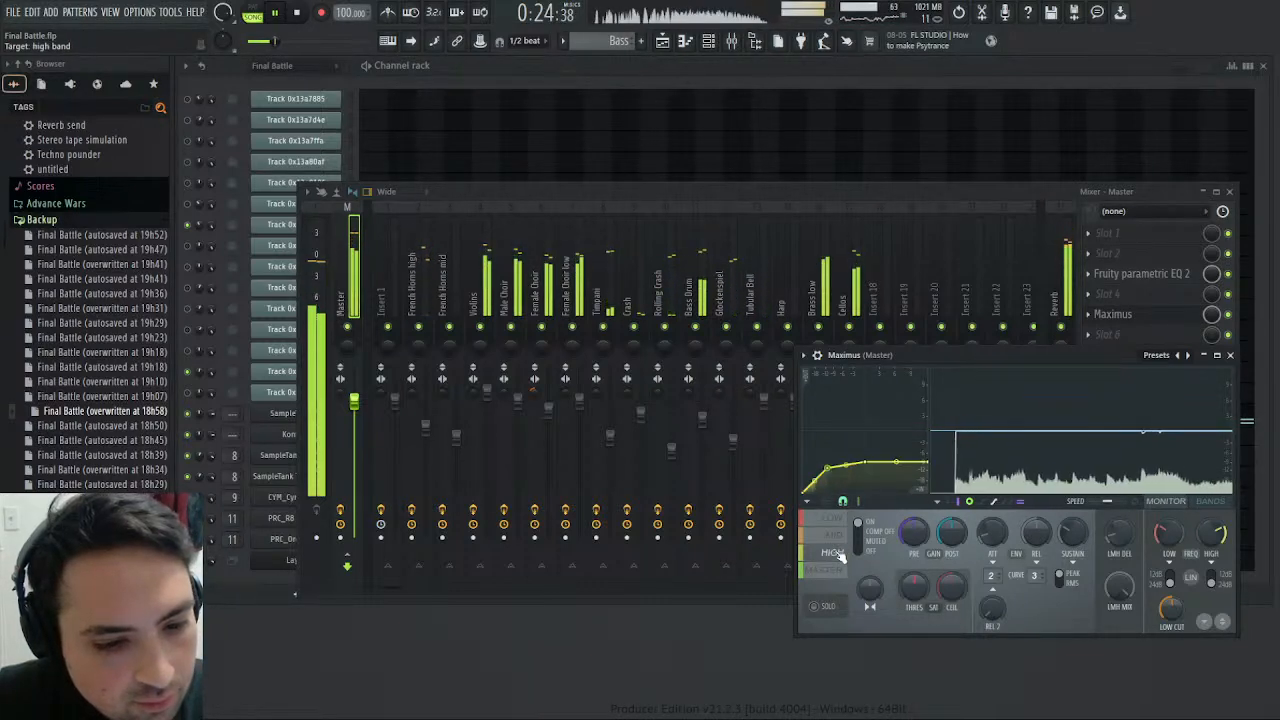
left_click_drag(917, 532, 917, 532)
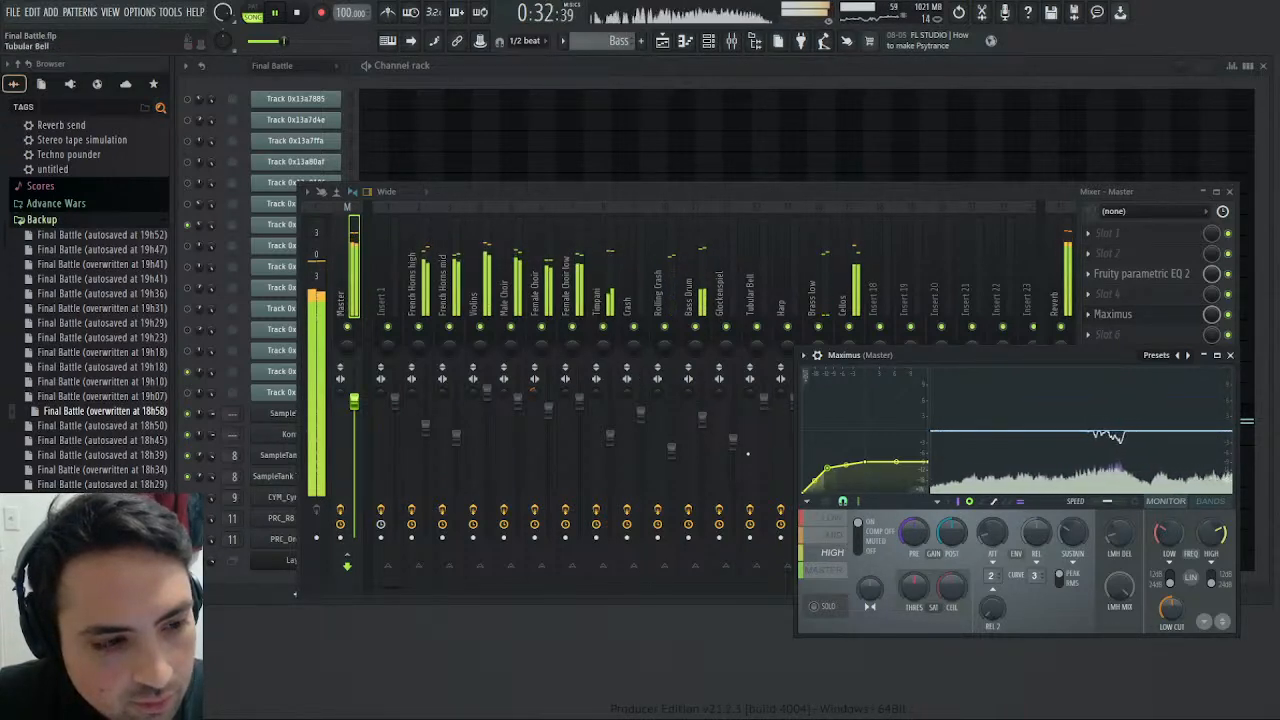
- Set the Rolling Crash track's volume to about 70% and replay the song from the beginning
left_click(826, 194)
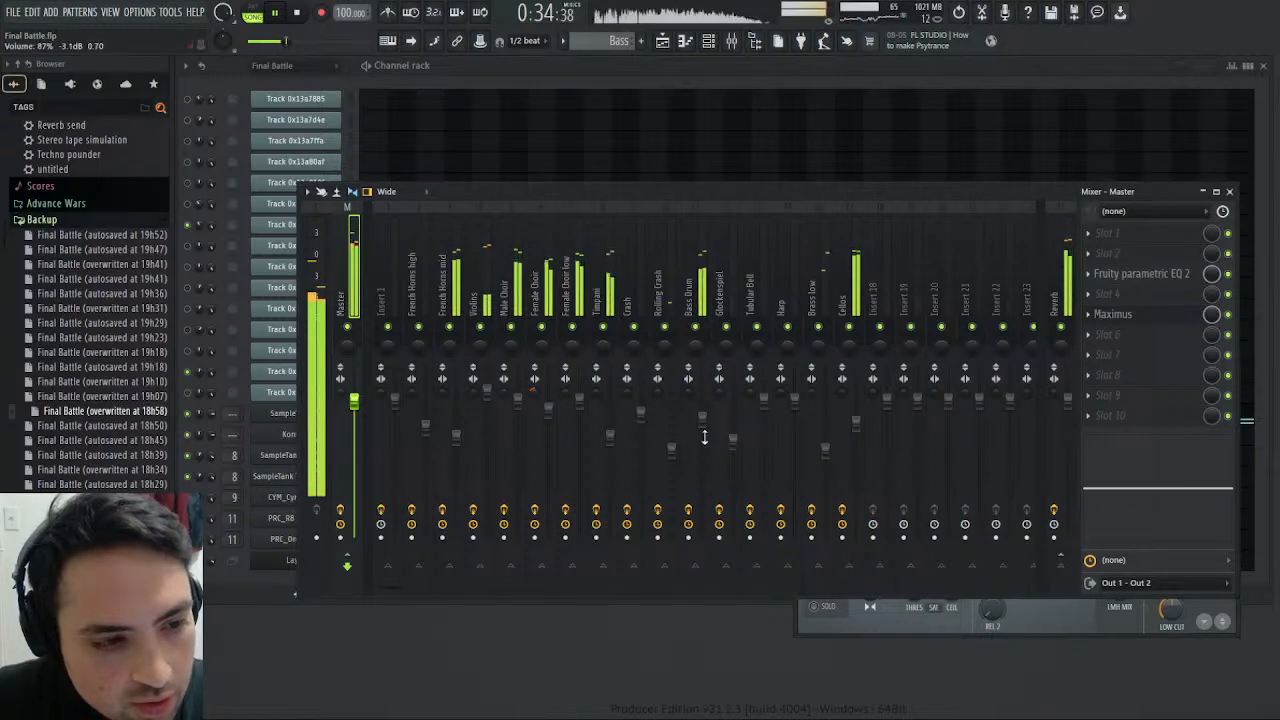
left_click(296, 13)
left_click(279, 13)
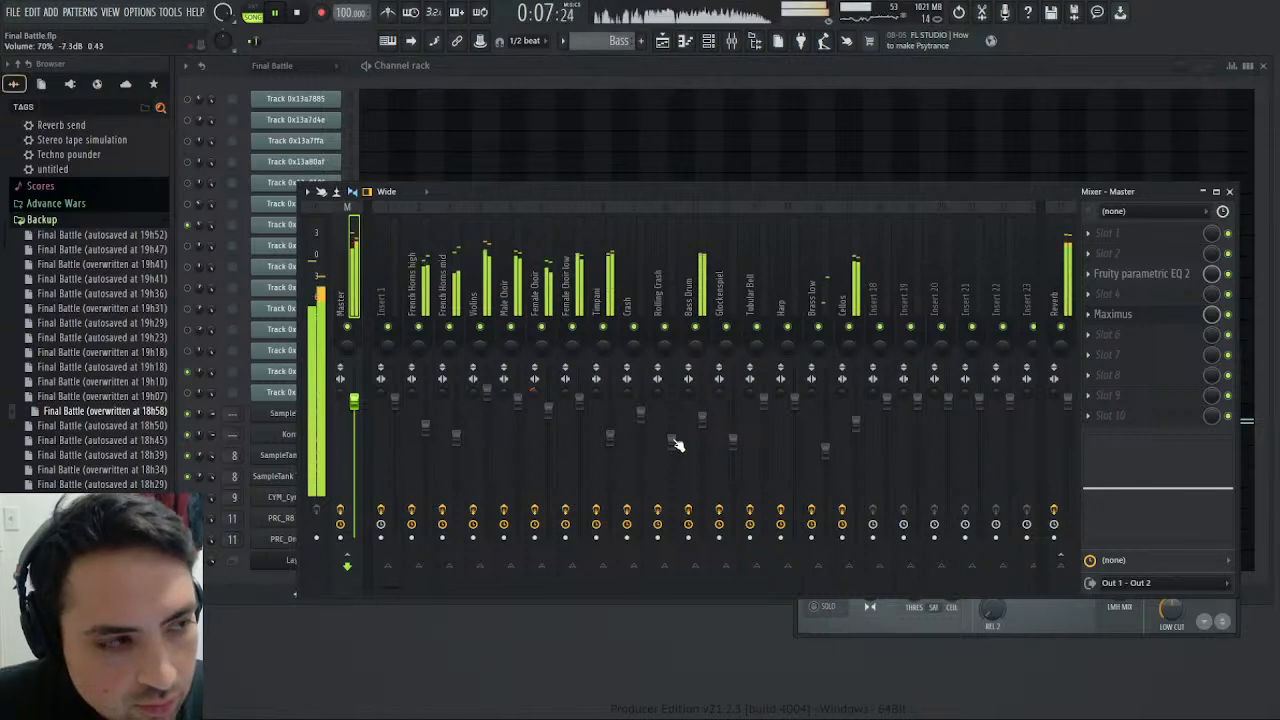
left_click(298, 13)
left_click(278, 13)
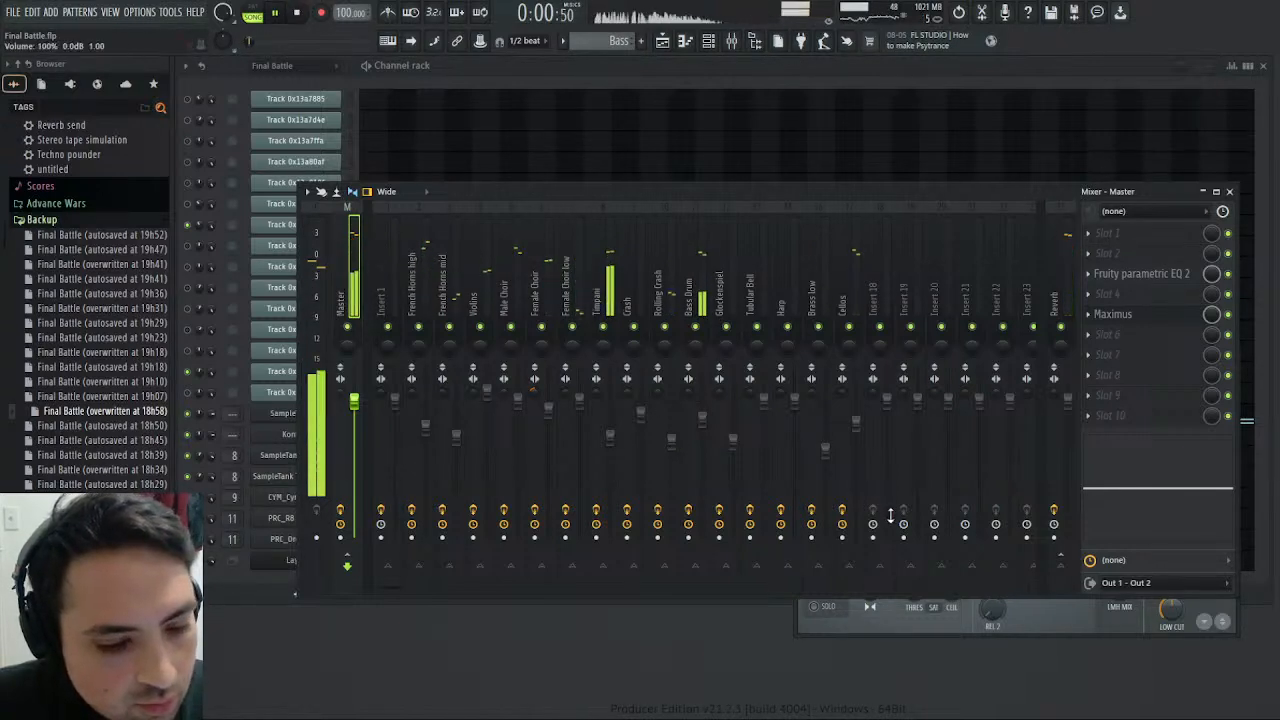
- Examine the master band in Maximus and browse the project's edit history while the song plays
left_click(935, 627)
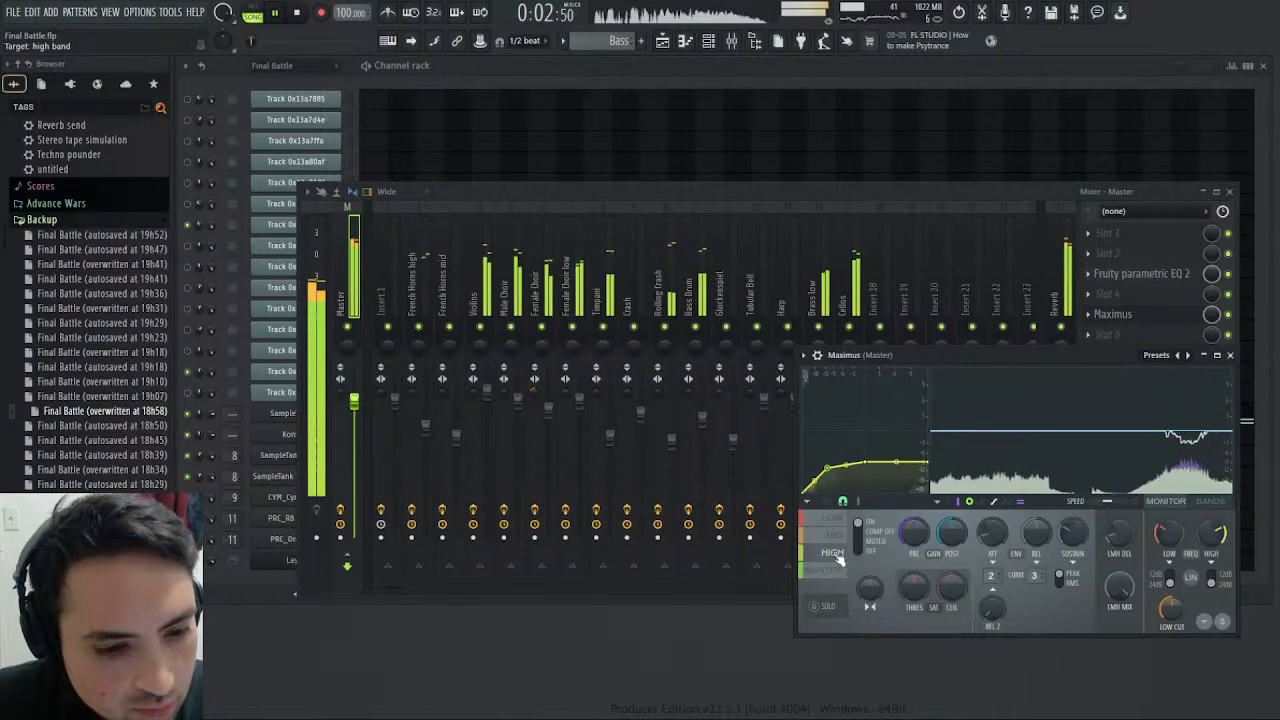
left_click(840, 570)
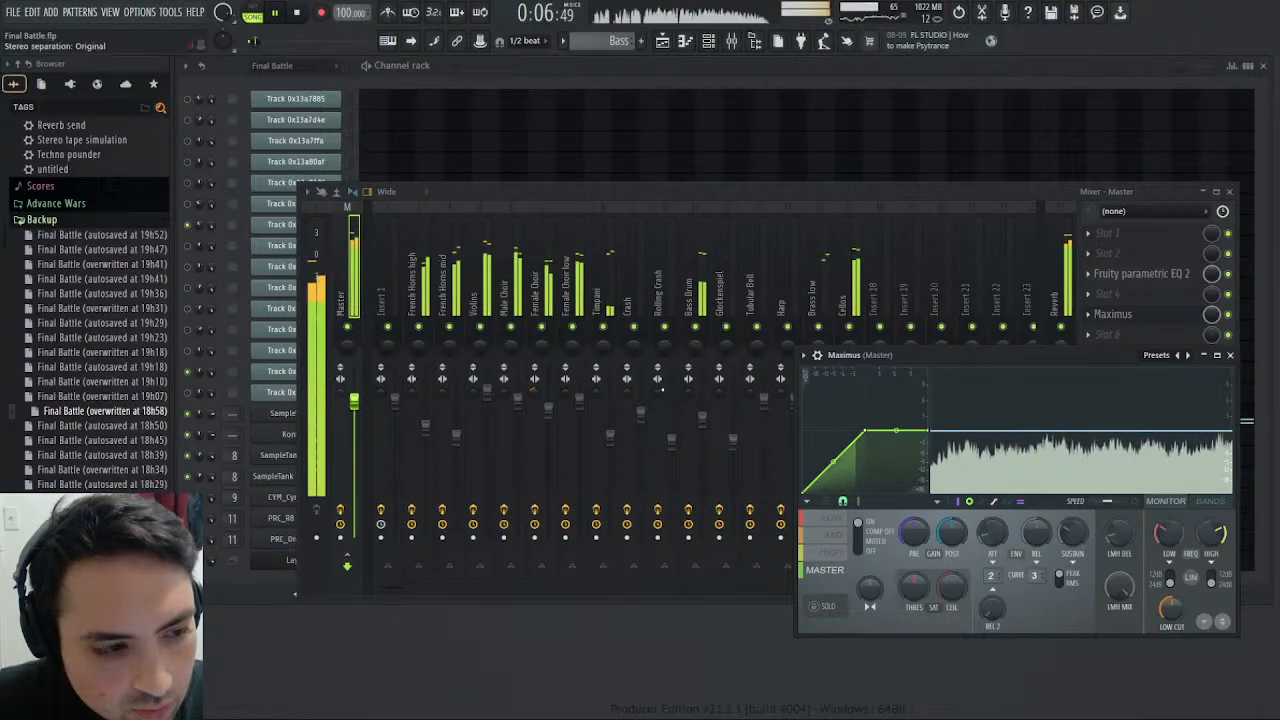
left_click(961, 14)
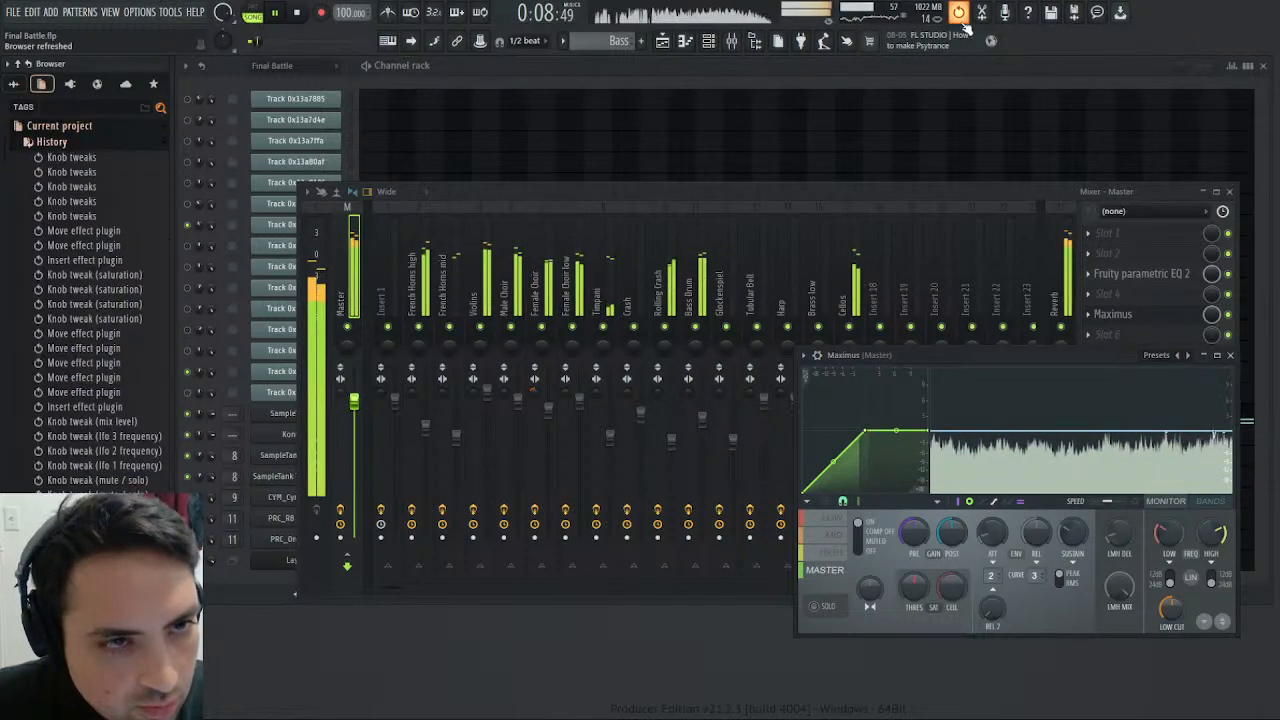
scroll(90, 300, "down", 12)
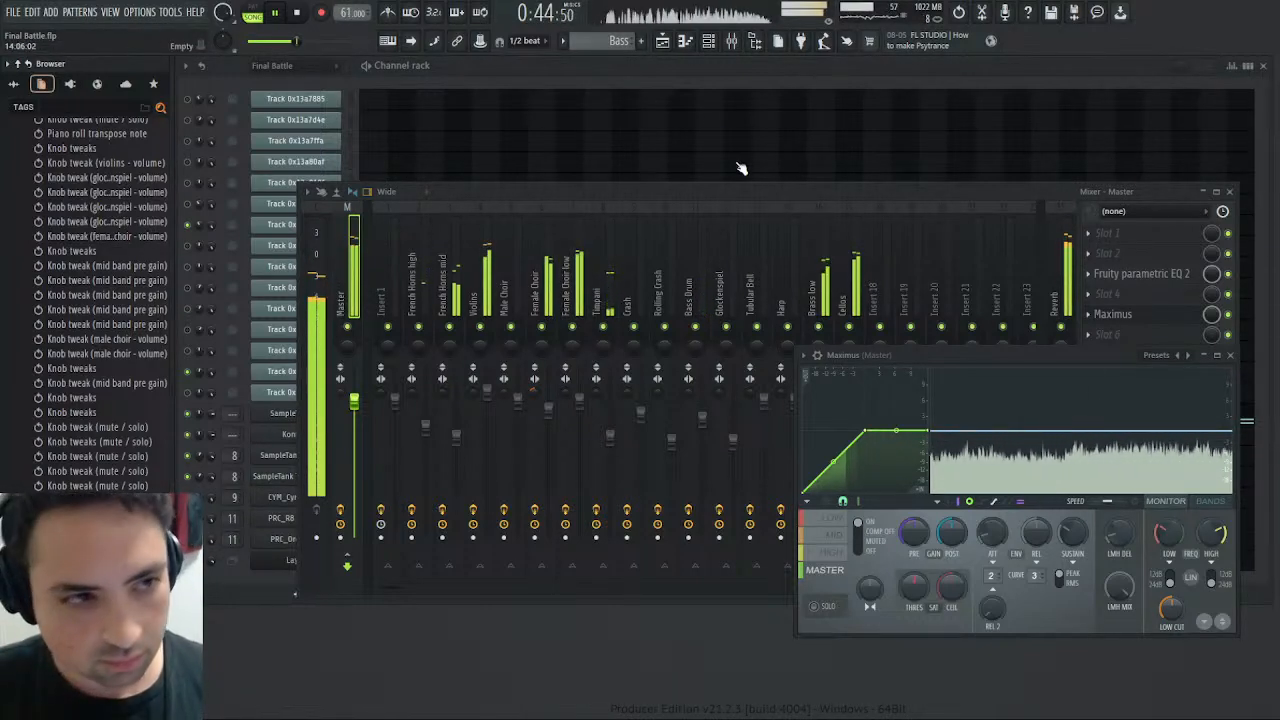
- View the whole arrangement in the playlist and set the Violins track's high EQ band to about 4.8 kHz and 3.5 dB
left_click(662, 41)
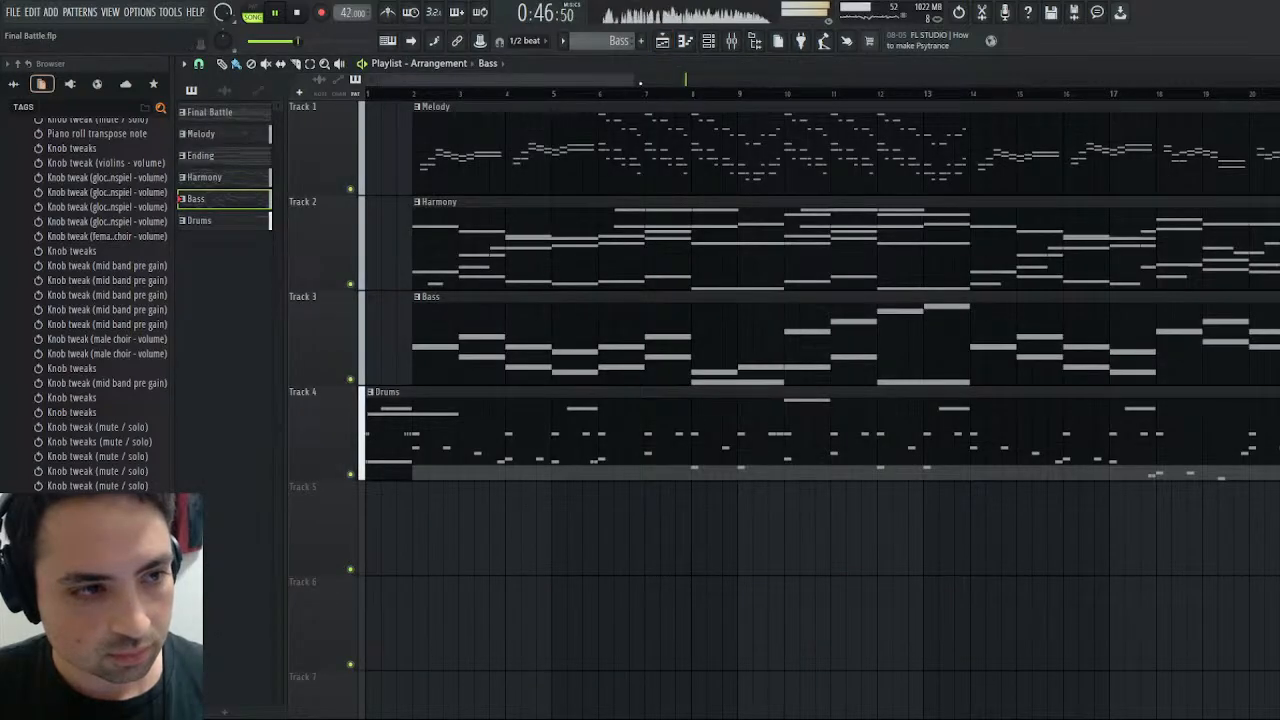
left_click_drag(634, 79, 1264, 124)
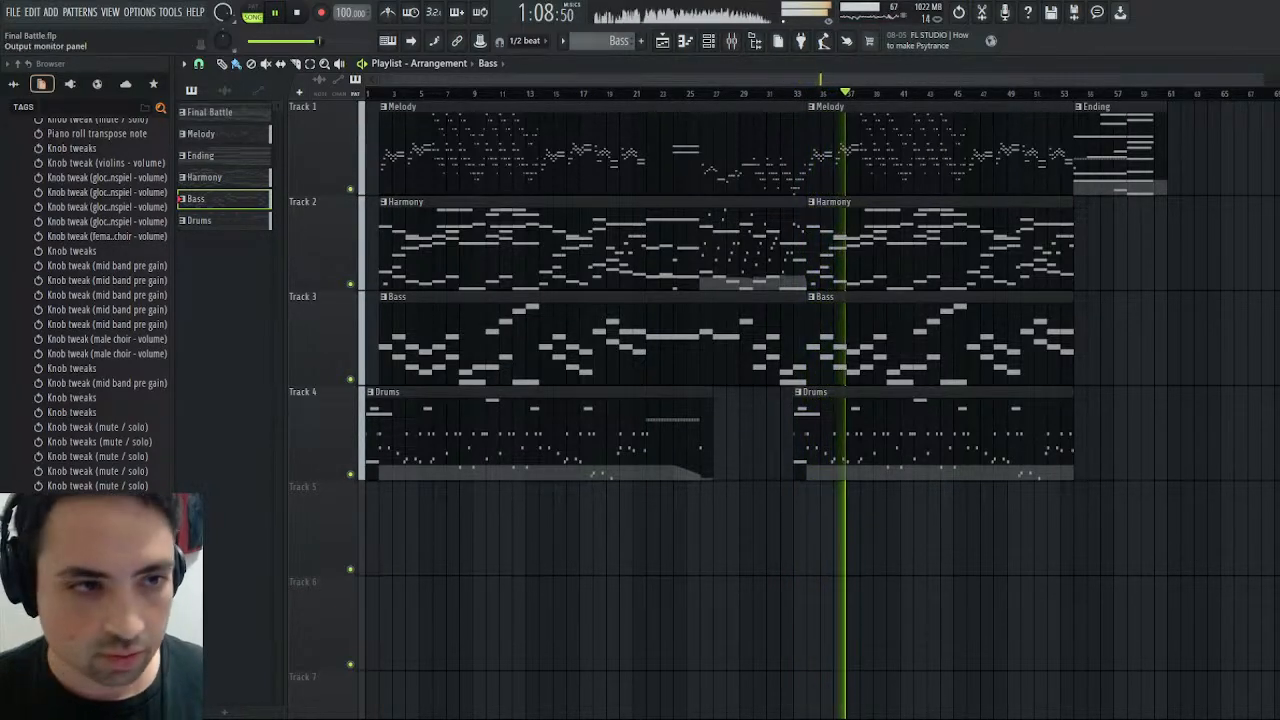
key("F9")
left_click(474, 290)
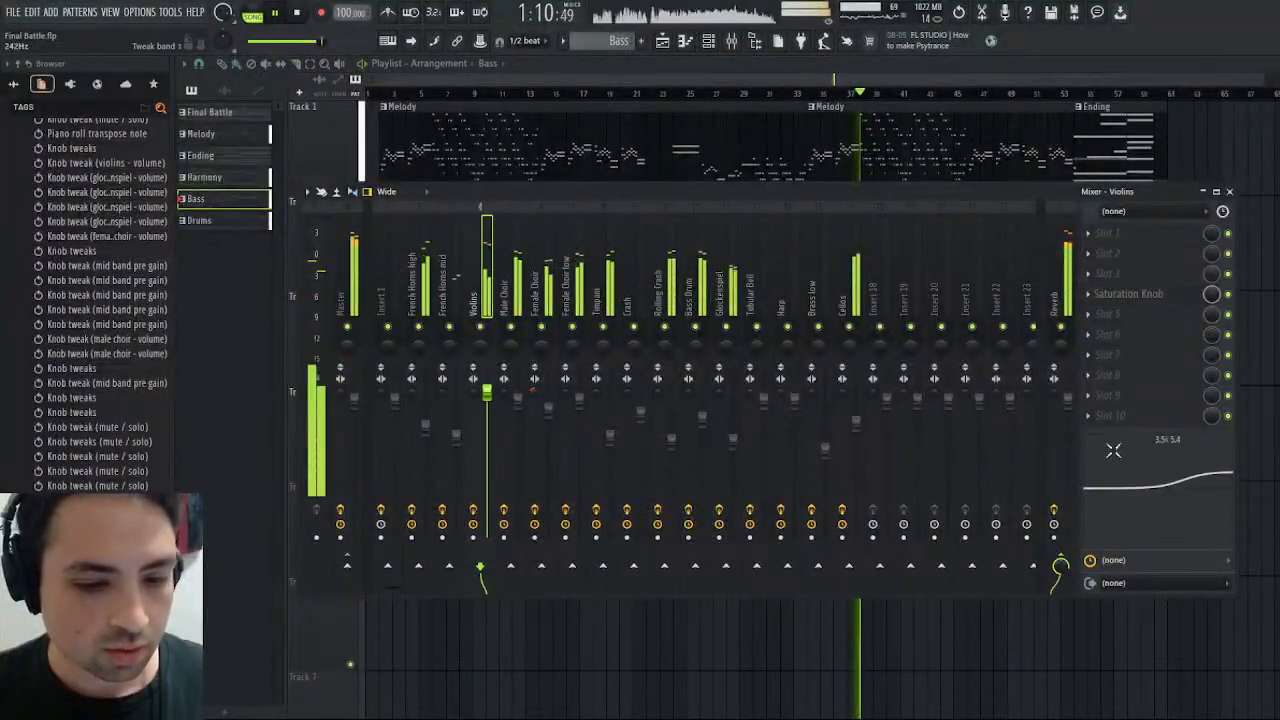
left_click_drag(1200, 469, 1200, 466)
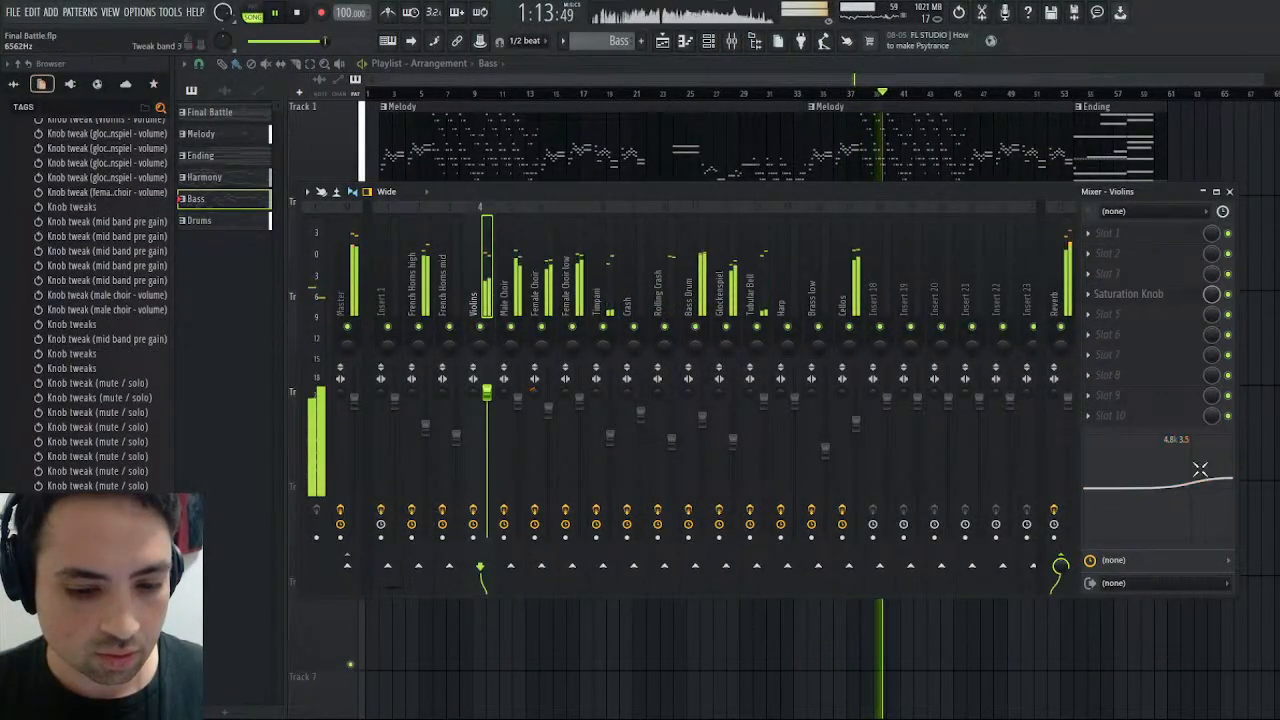
- Close the mixer and playlist and check the high and master bands in Maximus during playback
left_click(1230, 192)
left_click(1270, 64)
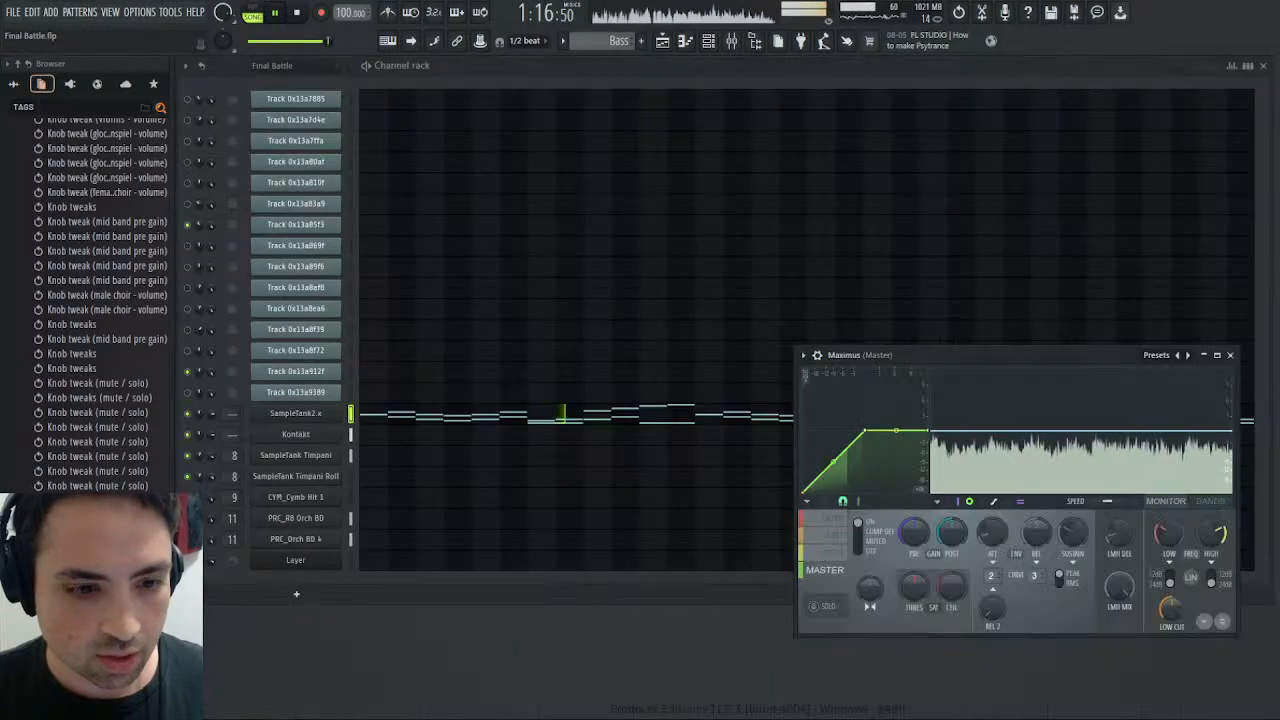
left_click(843, 554)
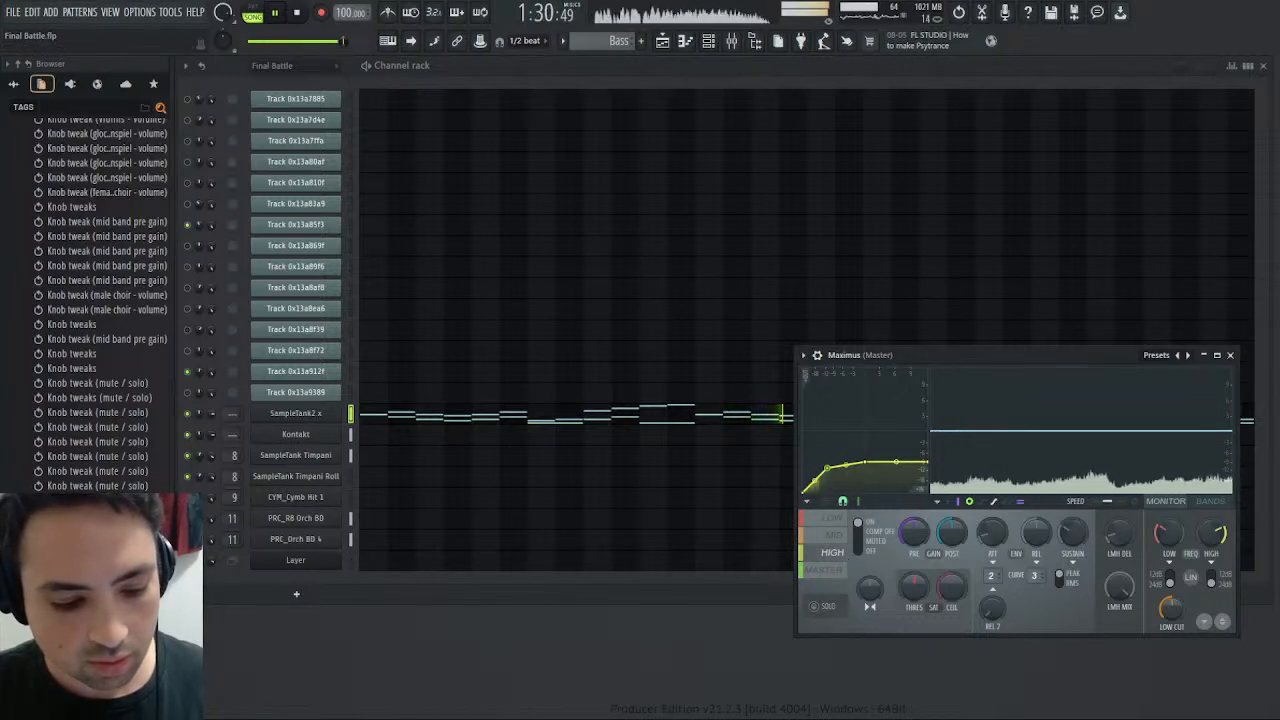
left_click(832, 571)
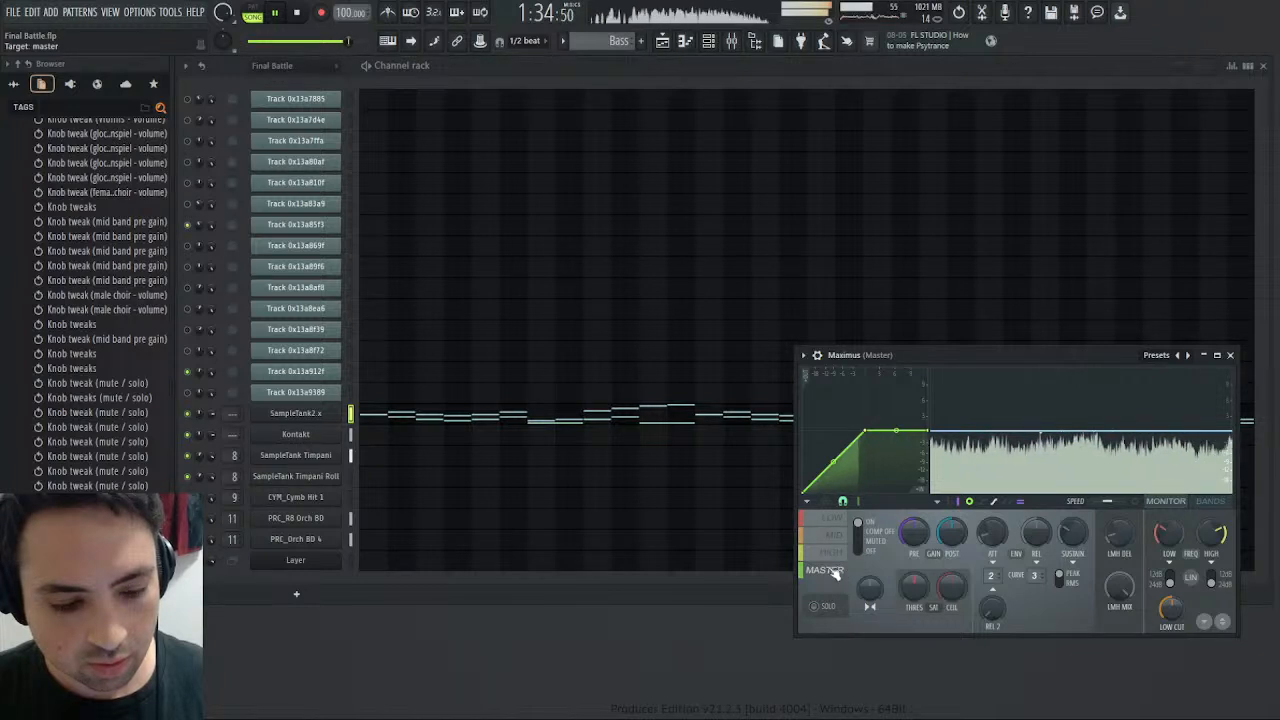
- Check the high band in Maximus, select the French Horns high mixer track and replay the song from the beginning
left_click(836, 556)
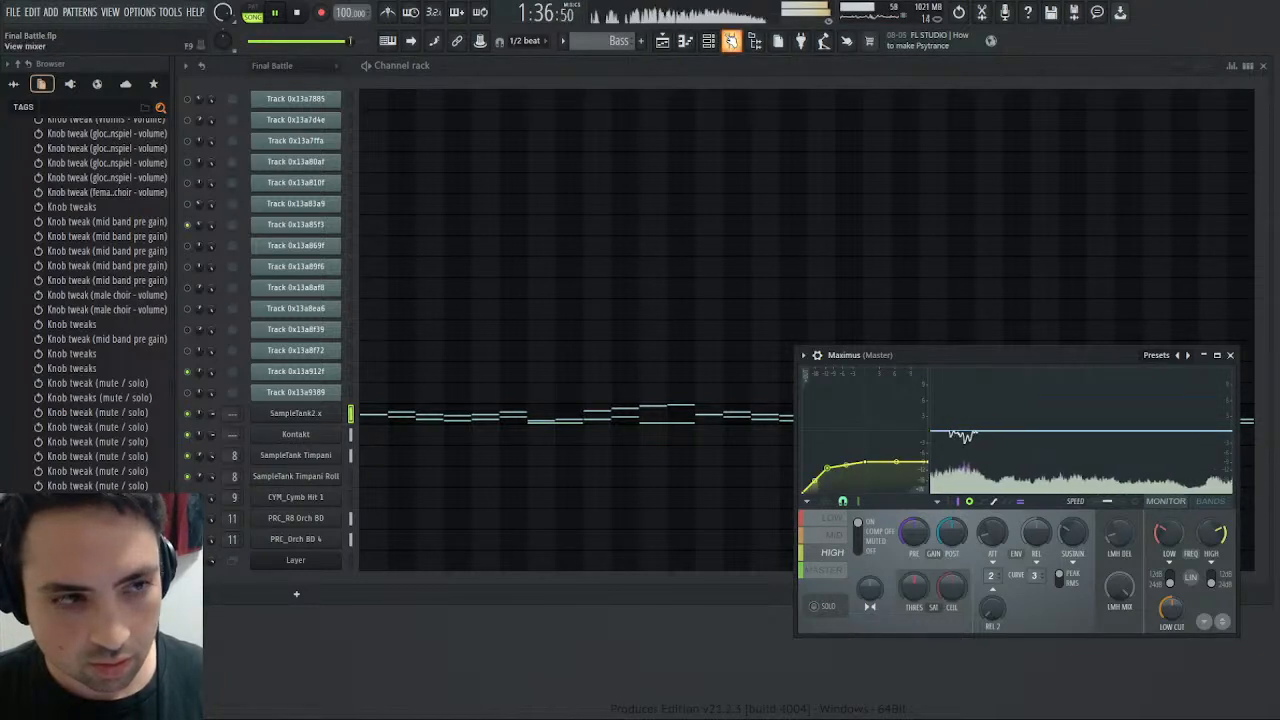
key("F9")
left_click(418, 290)
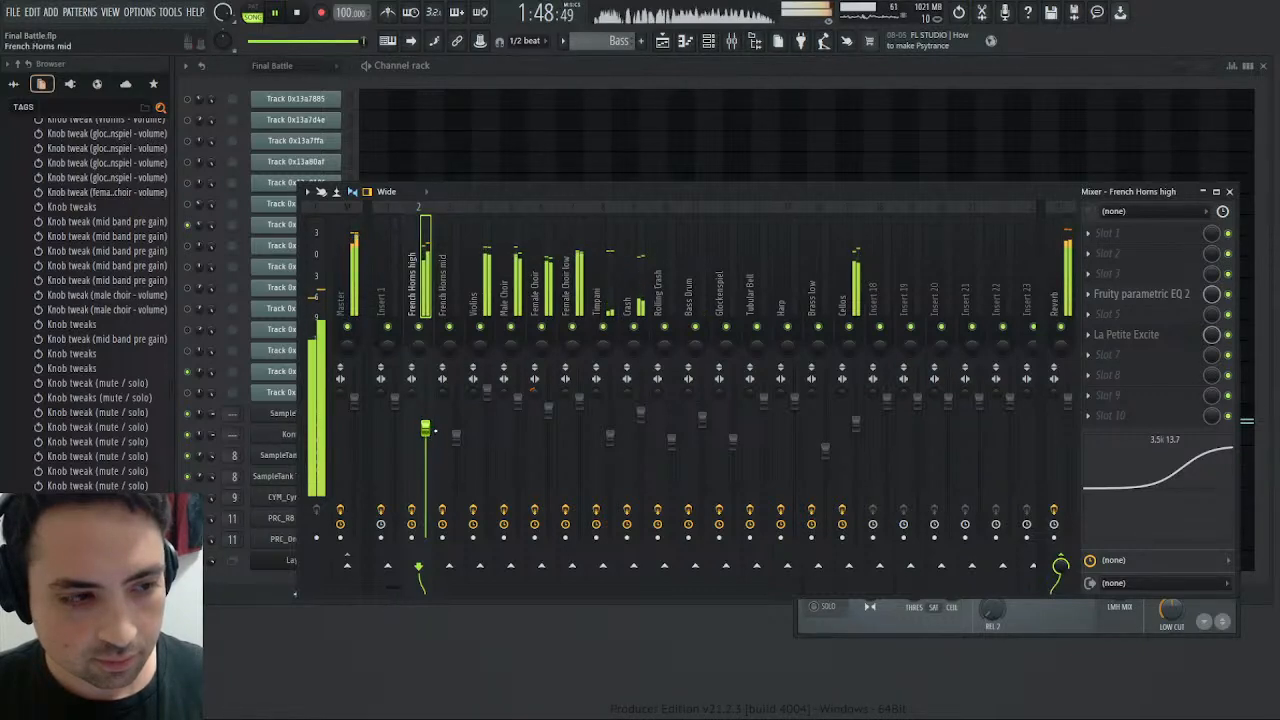
left_click(298, 14)
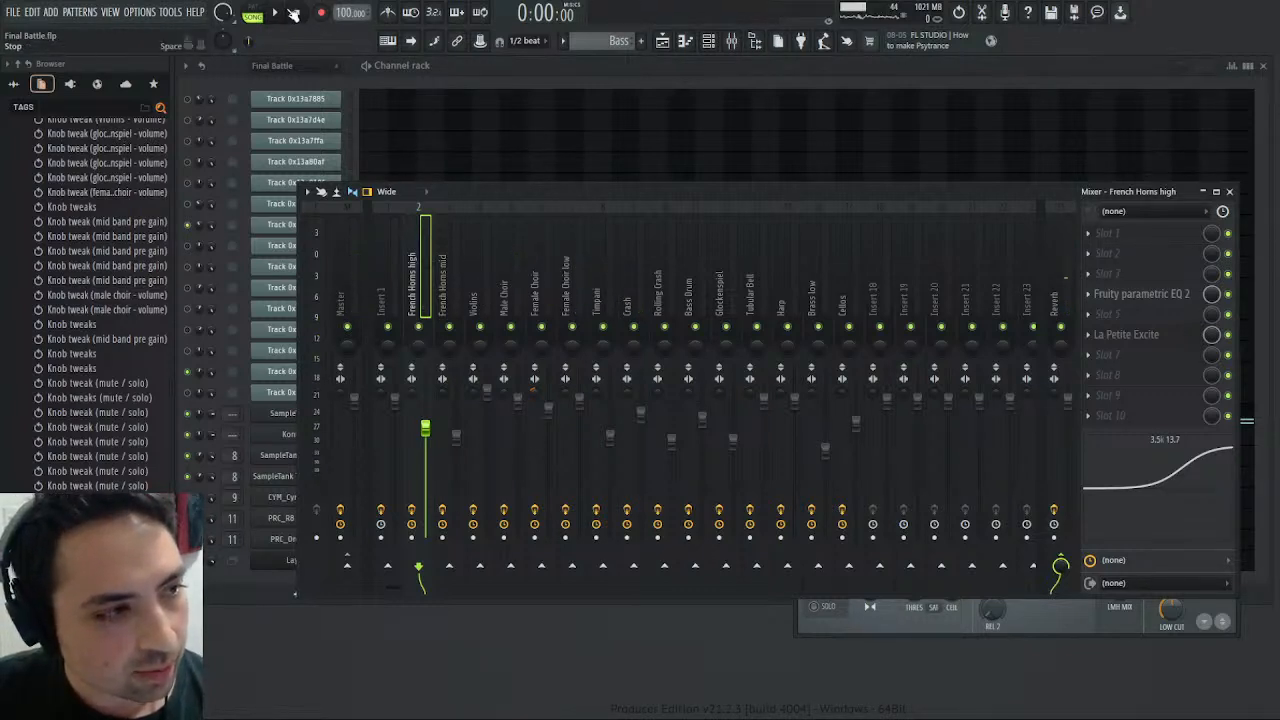
left_click(276, 14)
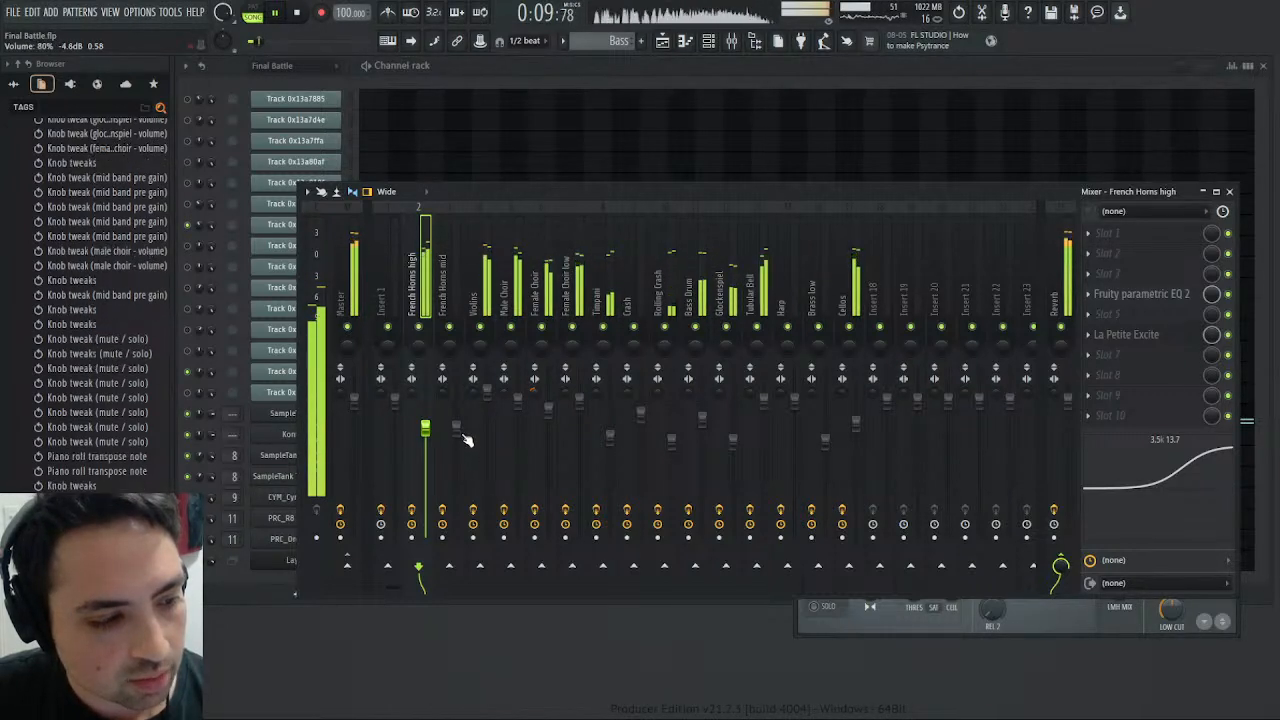
- Raise the French Horns mid volume to 80% and the French Horns high volume slightly, auditioning French Horns high in solo
left_click_drag(429, 429, 428, 424)
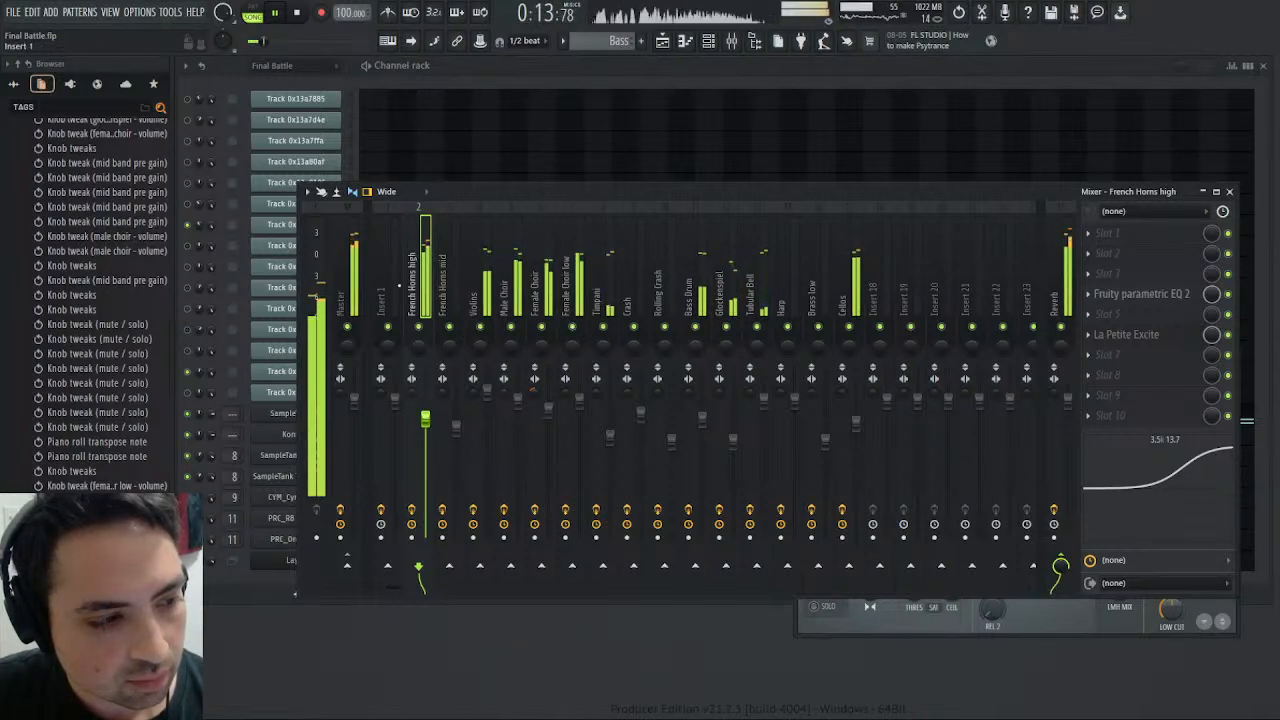
right_click(420, 327)
left_click(362, 289)
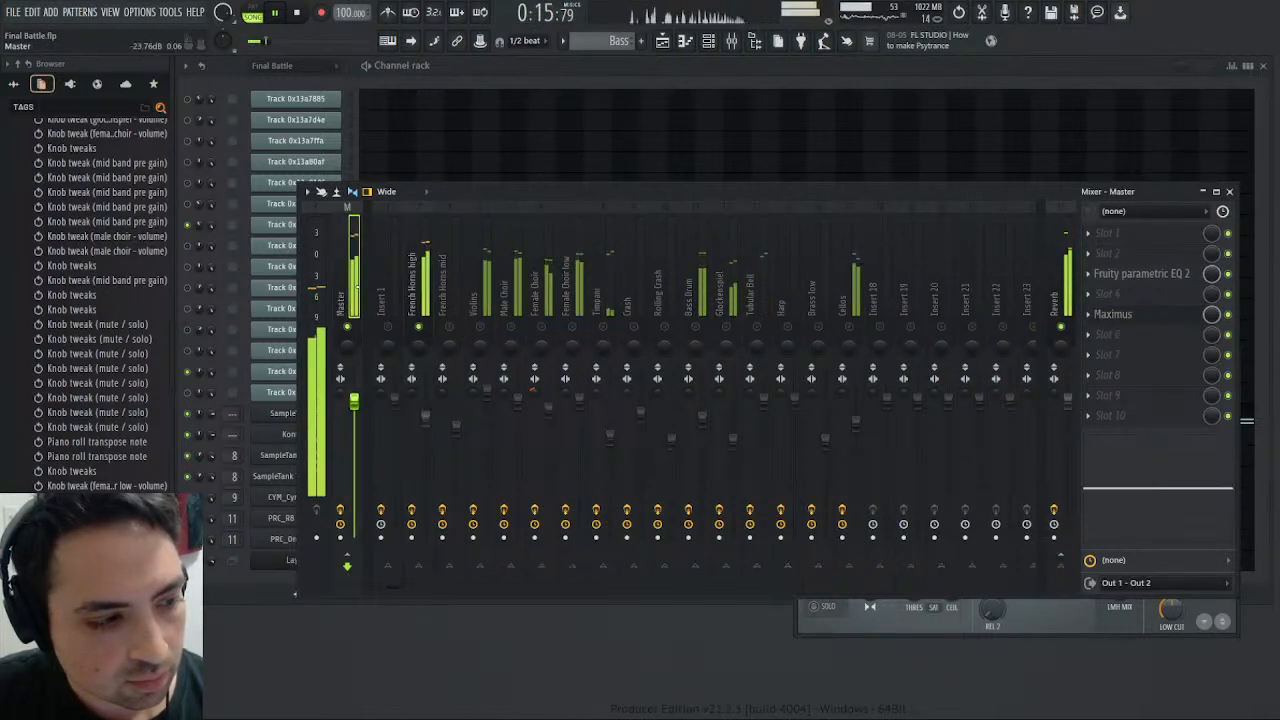
right_click(420, 327)
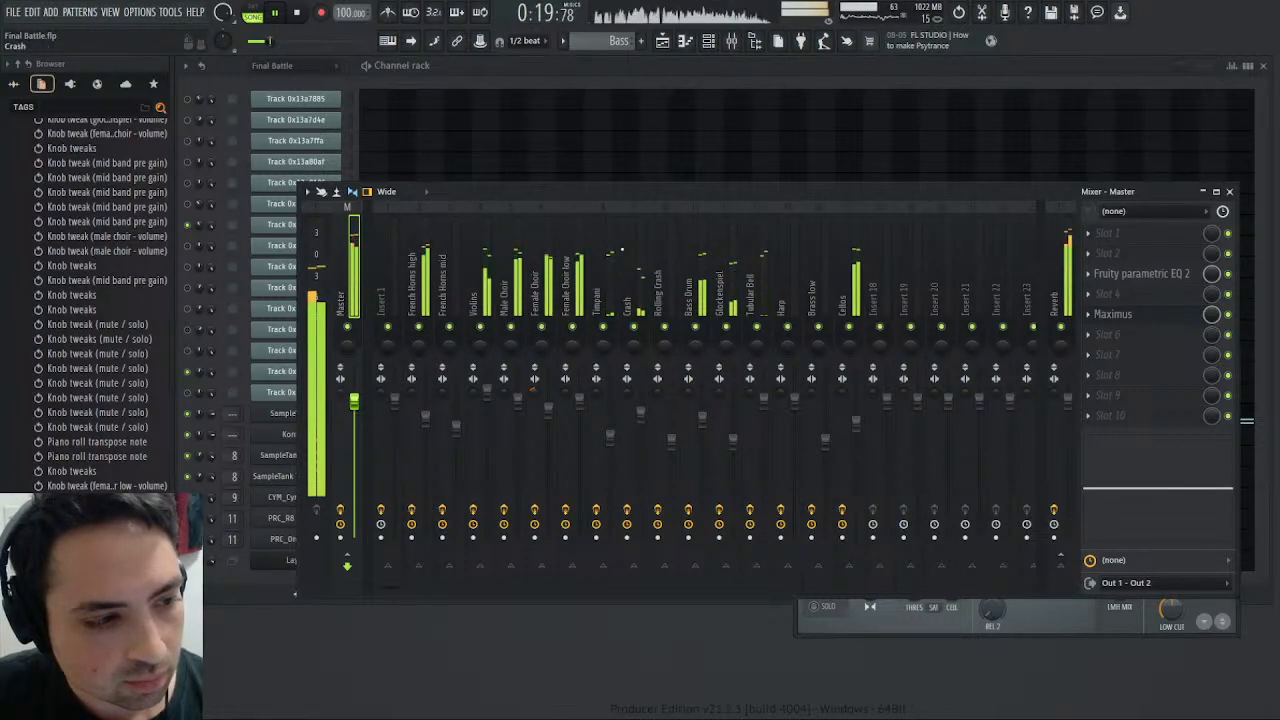
- Close the mixer and check the mid band with its pre gain and the high band in Maximus during playback
left_click(1229, 192)
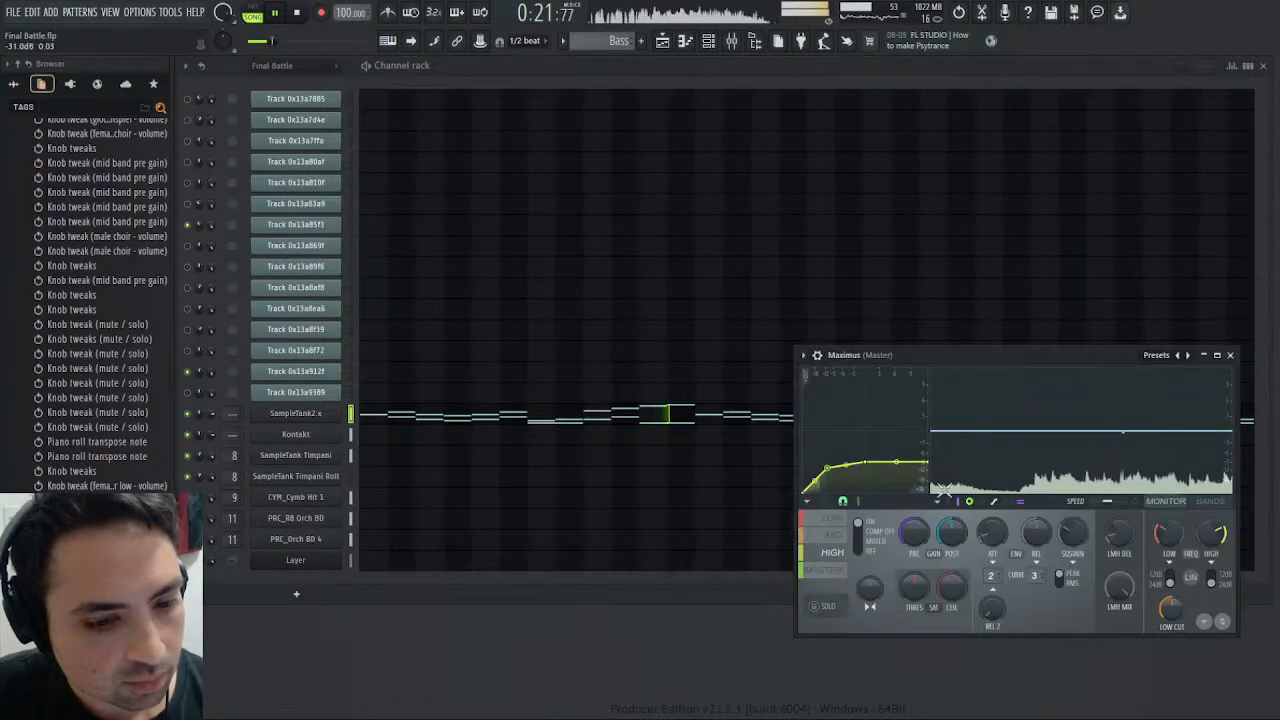
left_click(833, 535)
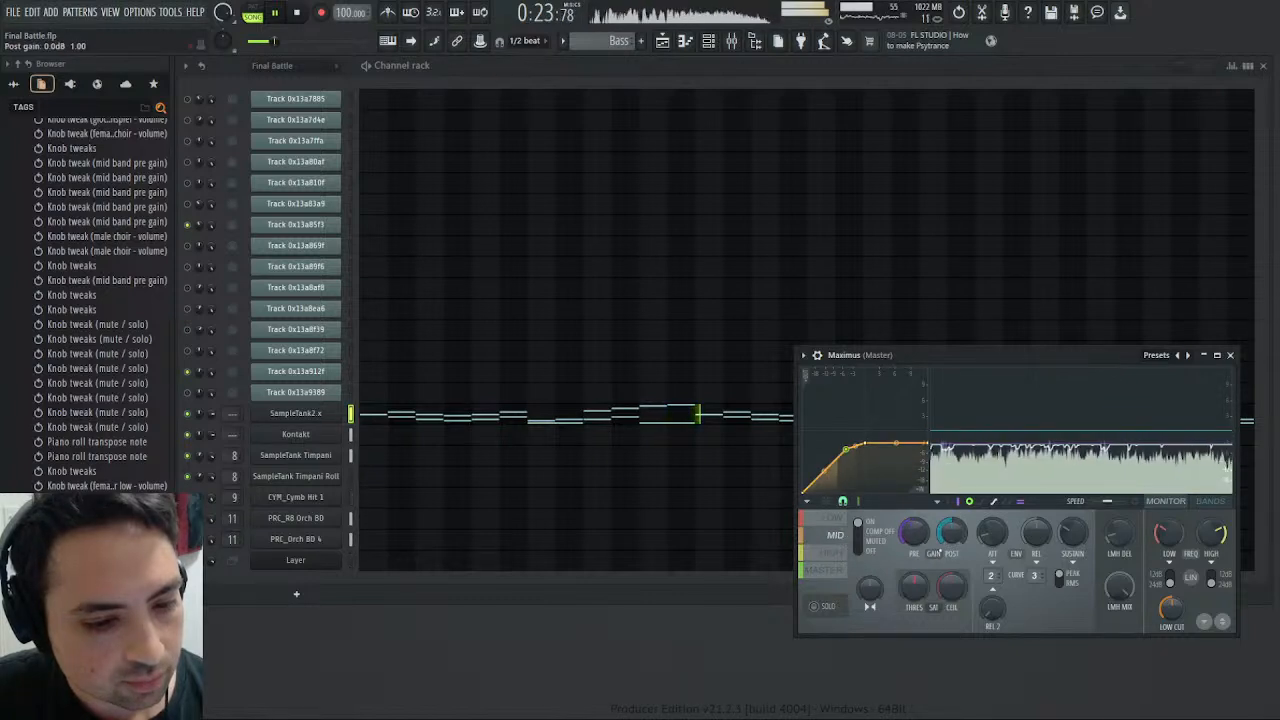
left_click_drag(913, 532, 913, 545)
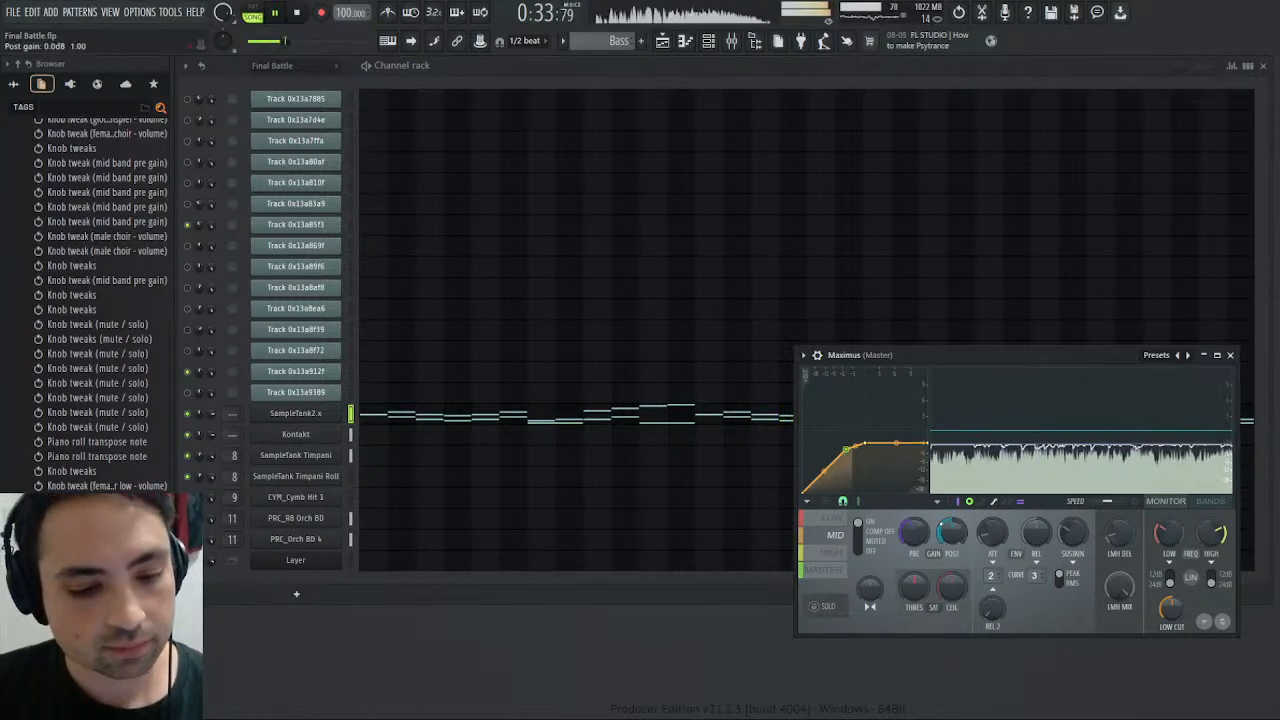
left_click(832, 554)
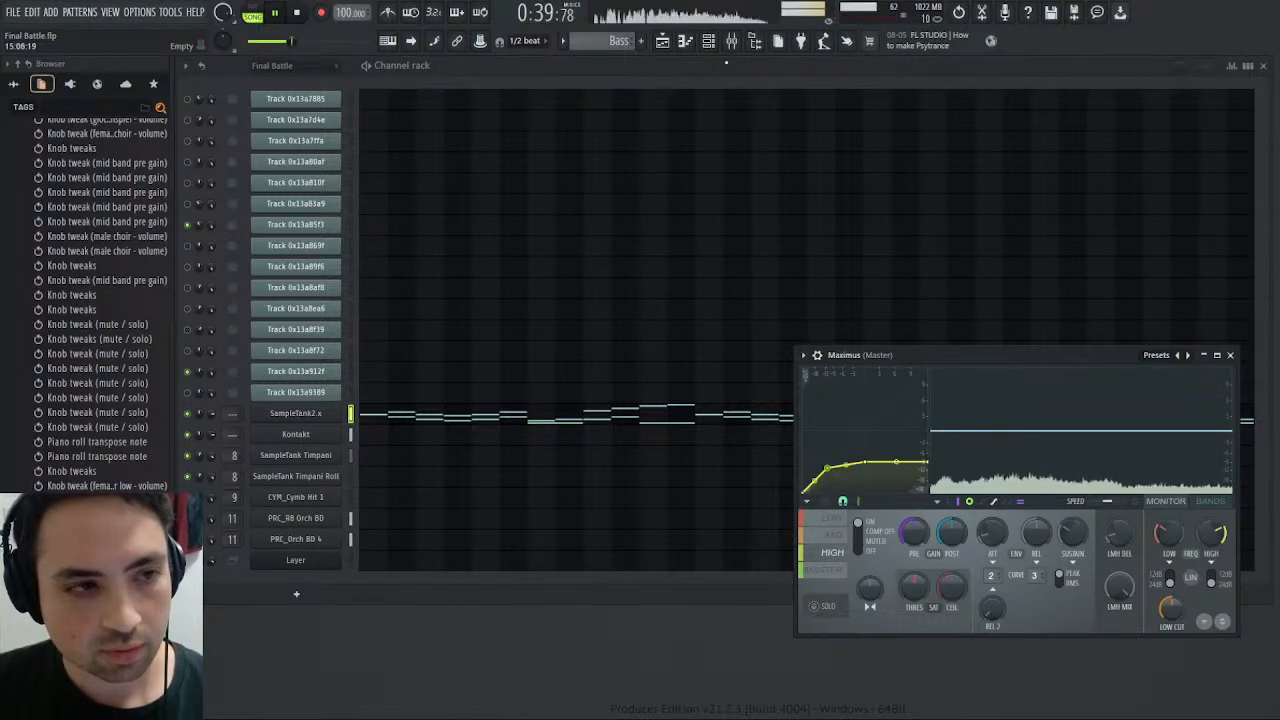
- Open the playlist arrangement, listen from about bar 10 and from about bar 21, and close the playlist
left_click(735, 45)
left_click(735, 46)
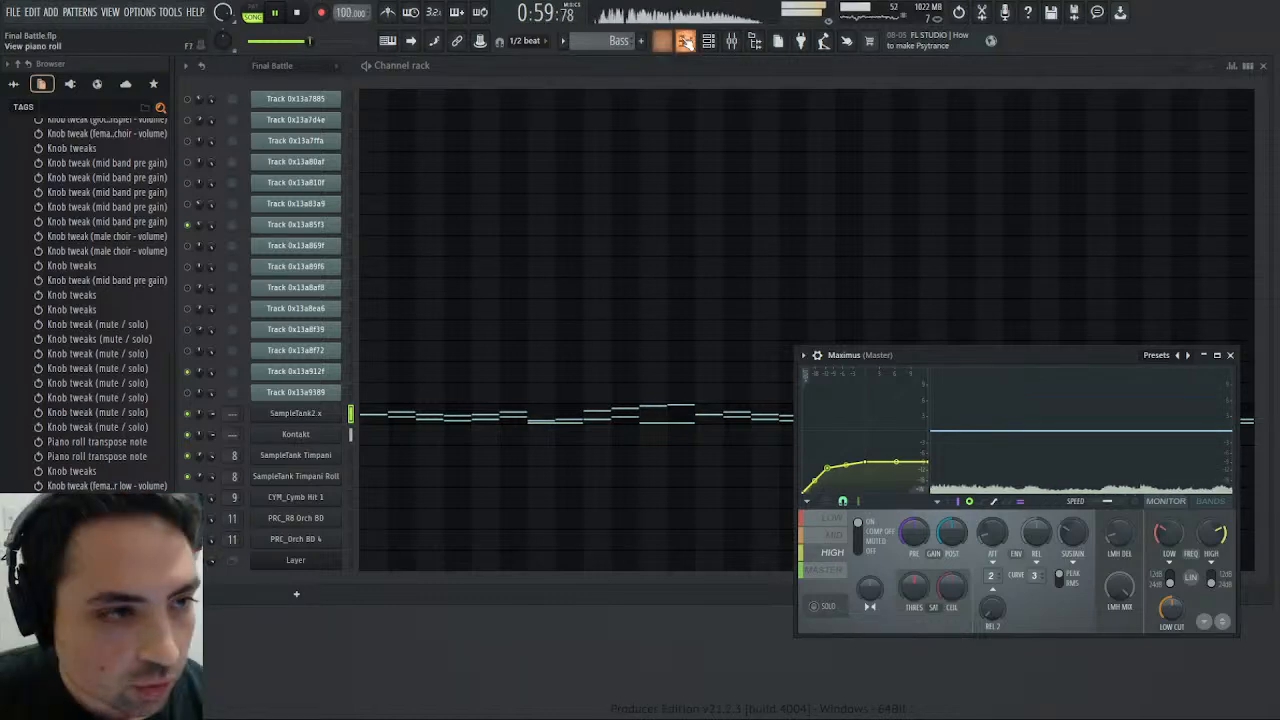
left_click(664, 42)
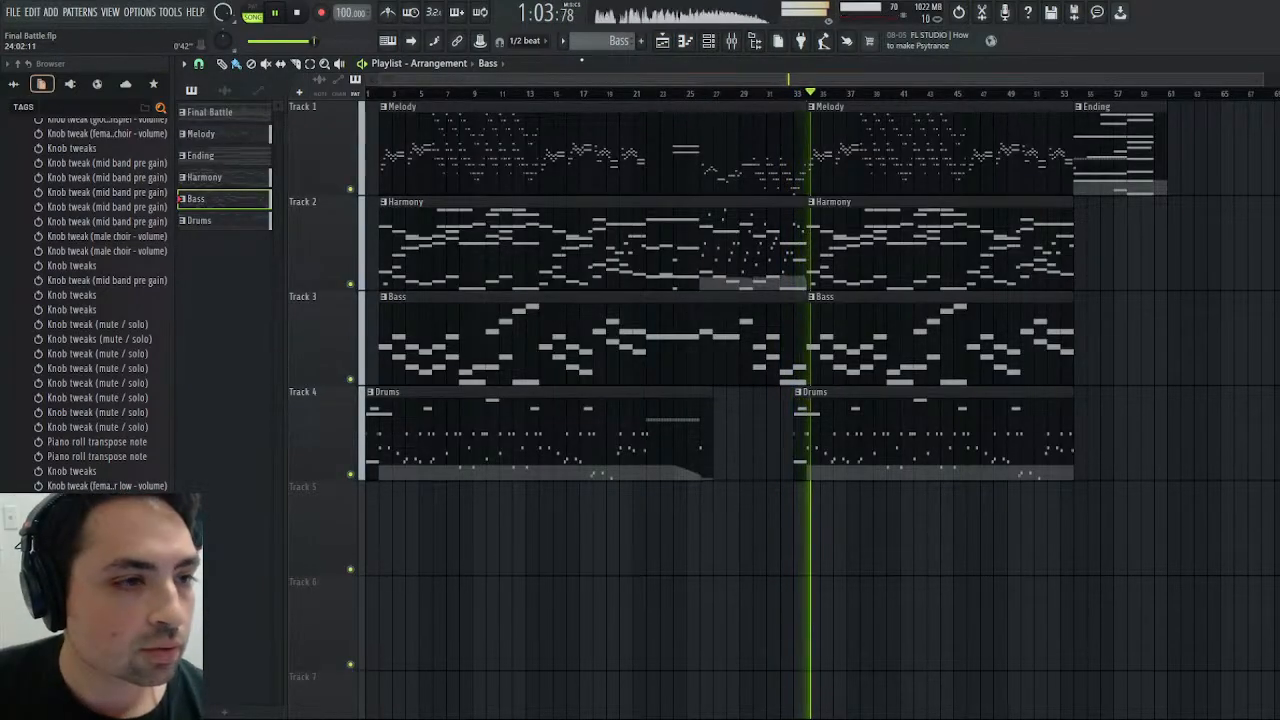
left_click(499, 93)
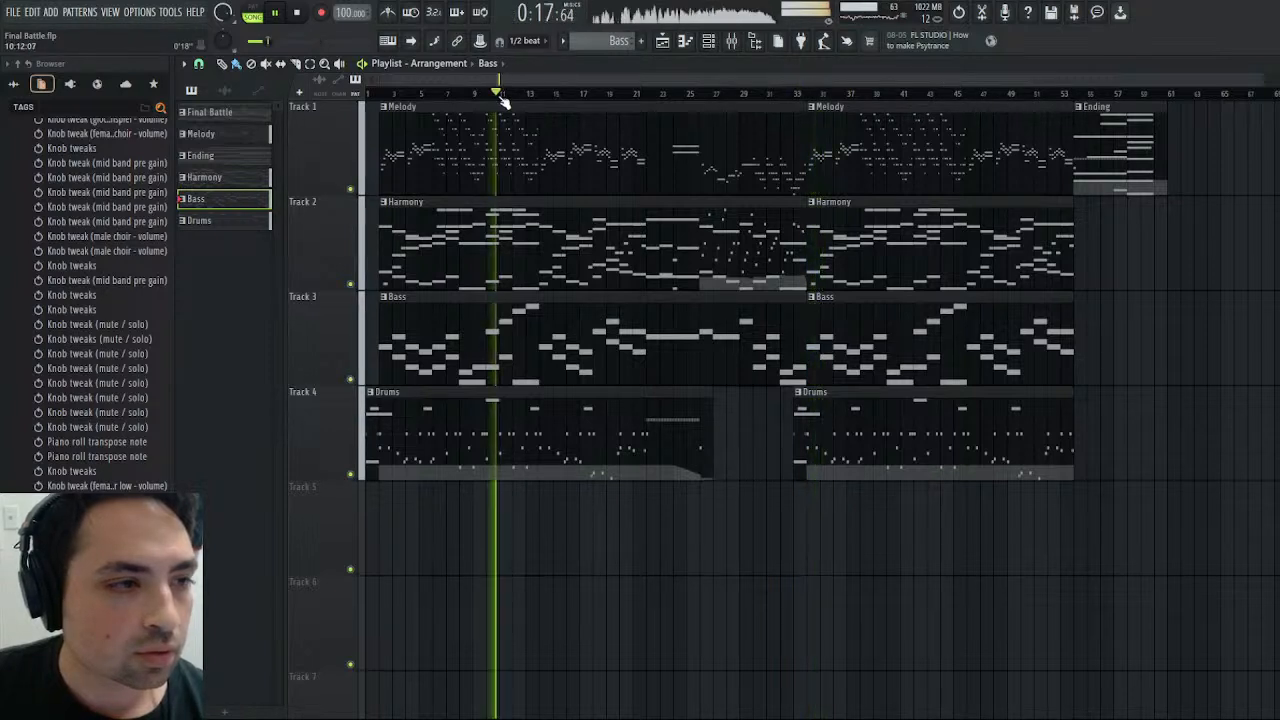
left_click_drag(500, 96, 634, 94)
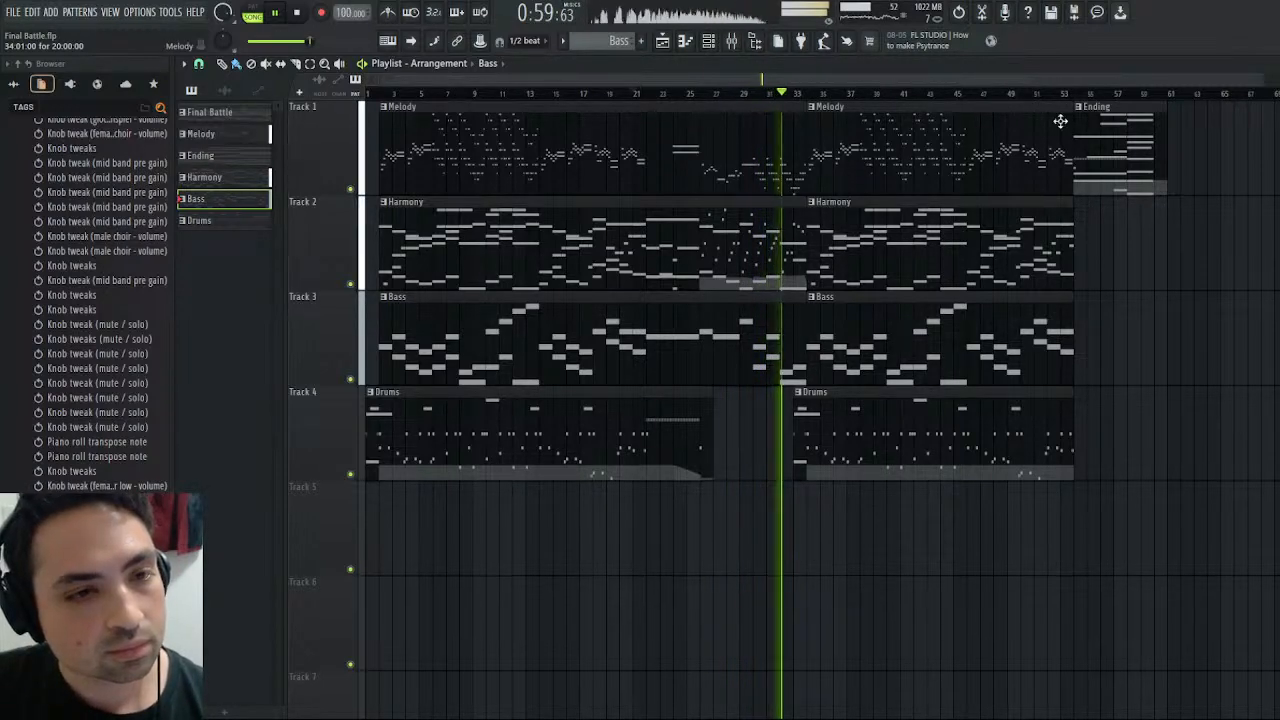
left_click(1269, 64)
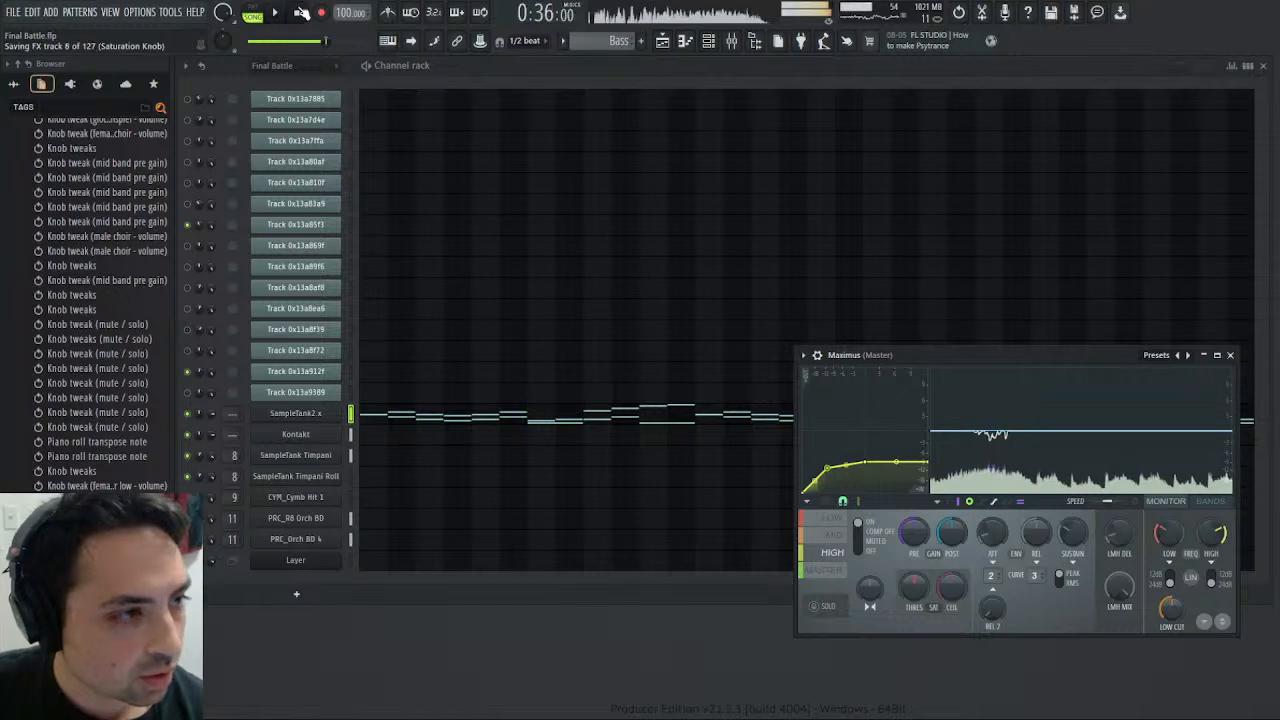
- Stop the song, place the playhead at bar 22 in the playlist and audition that passage briefly
key("space")
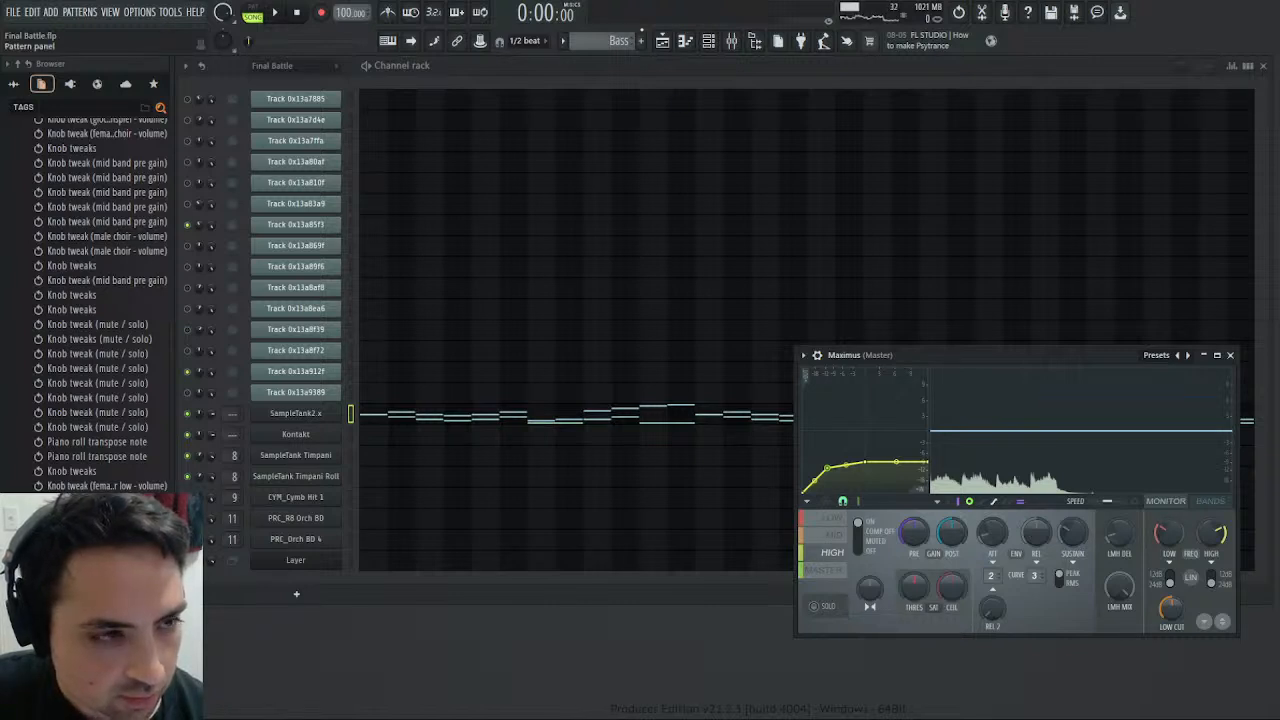
left_click(662, 44)
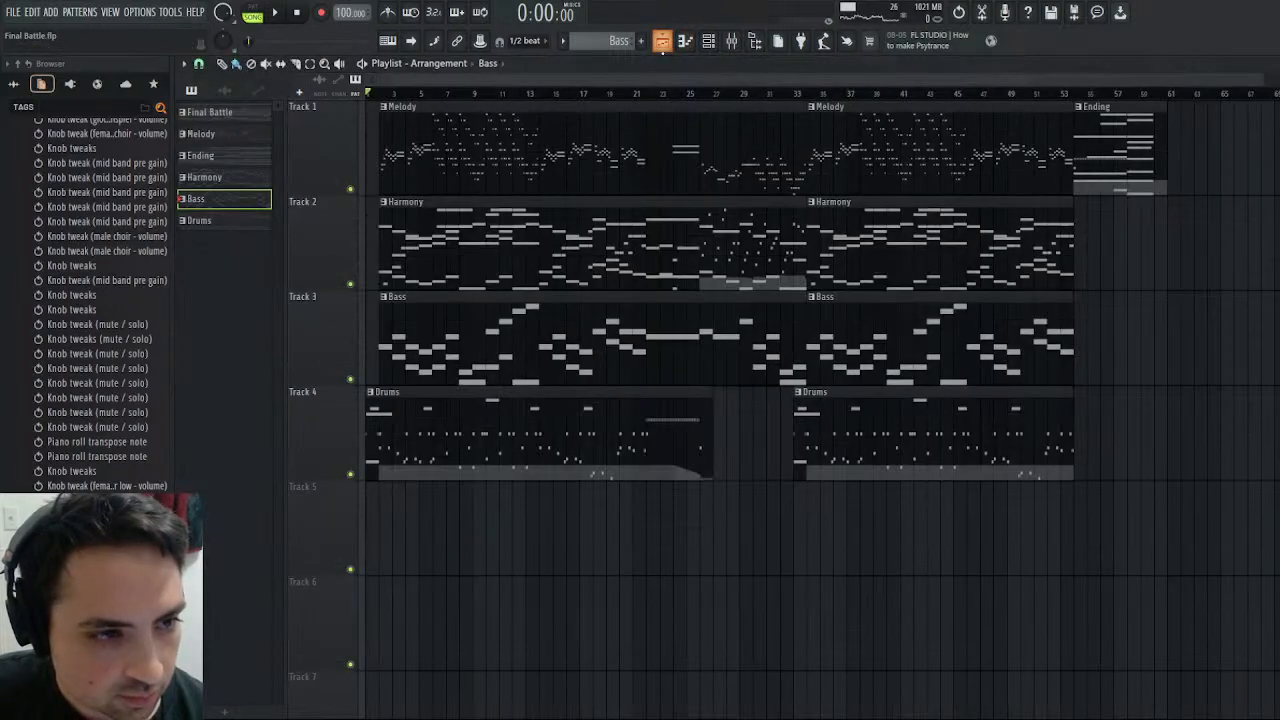
left_click(702, 97)
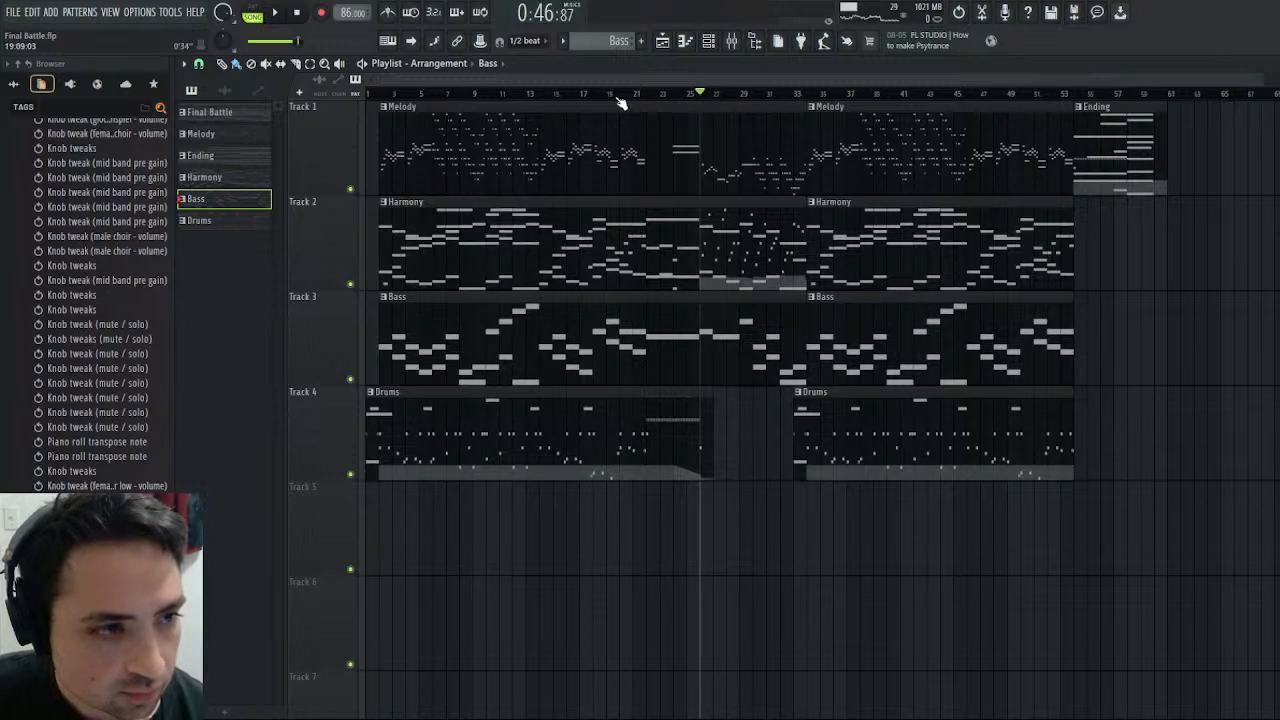
left_click_drag(620, 100, 651, 99)
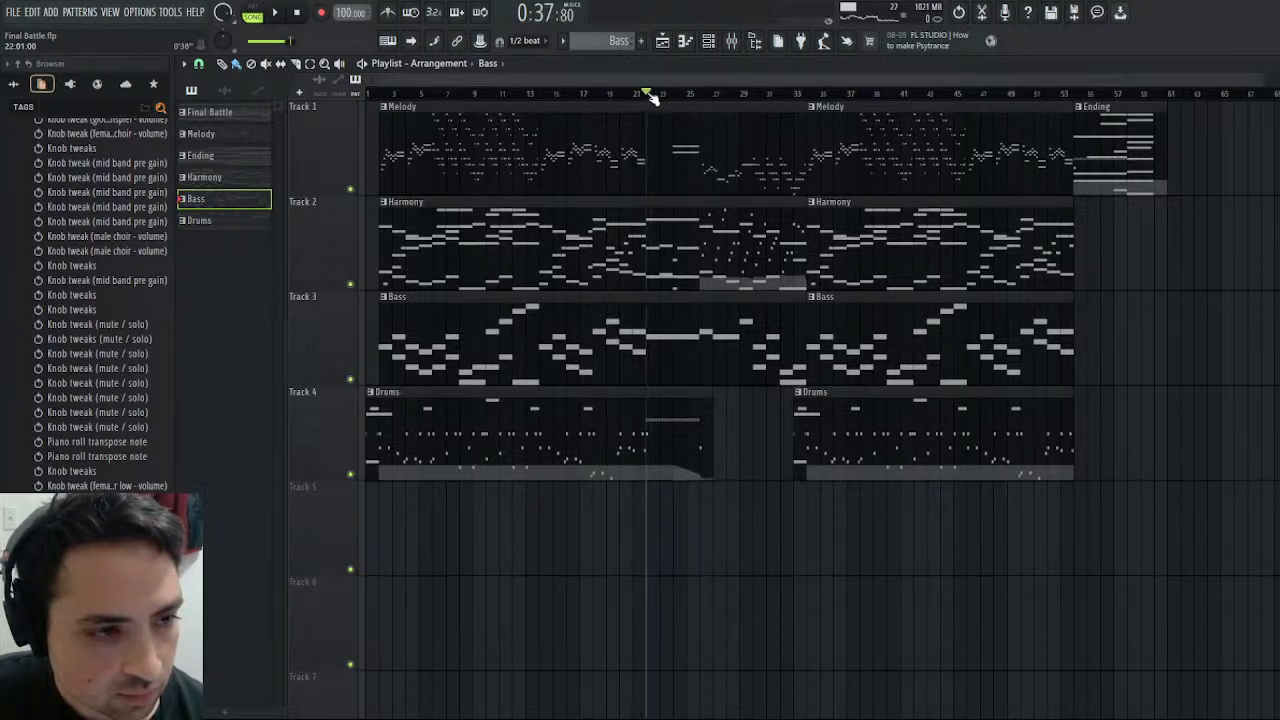
left_click(276, 13)
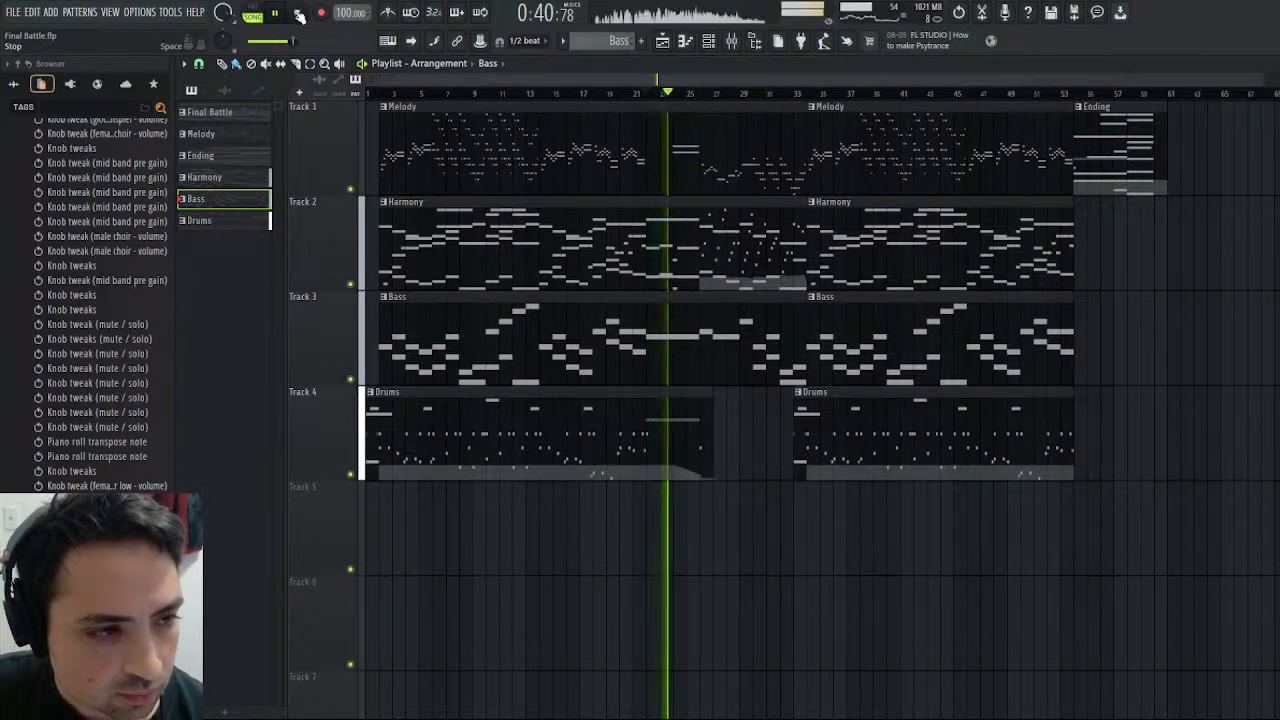
left_click(298, 14)
- Solo Female Choir low in the mixer, return the playhead to bar 22 and play the passage with Female Choir soloed instead
left_click(740, 42)
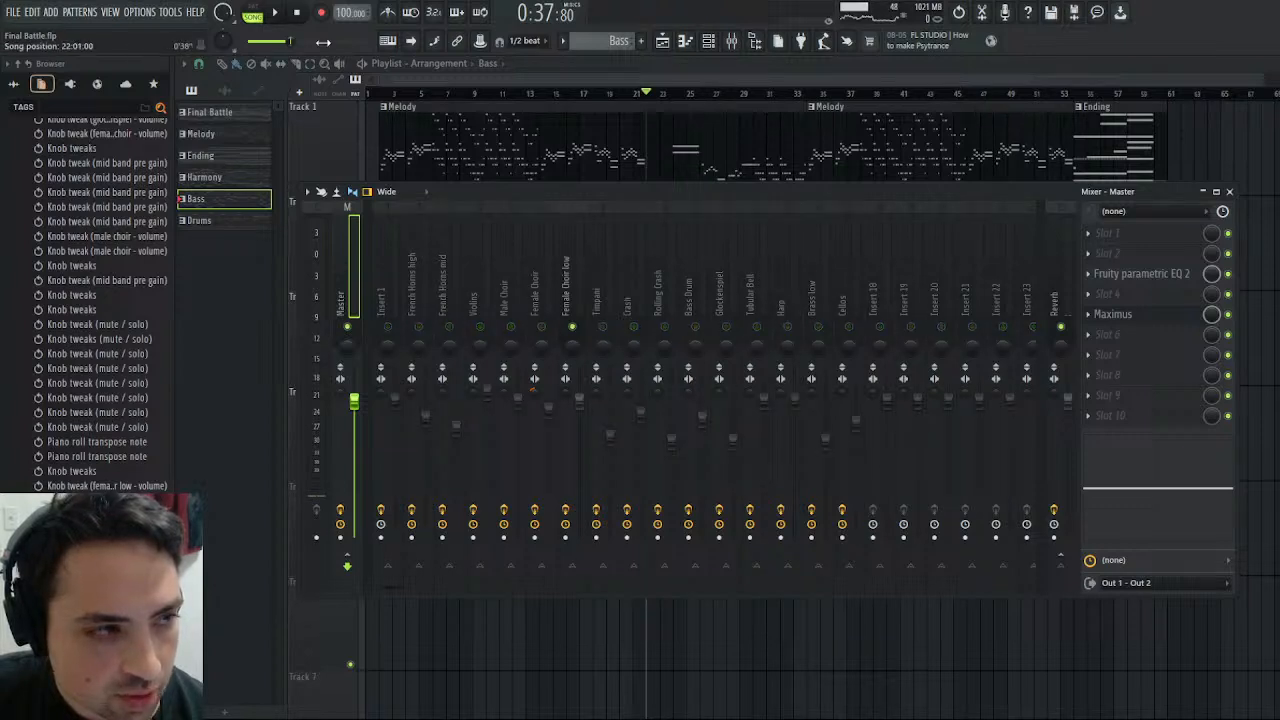
left_click(264, 18)
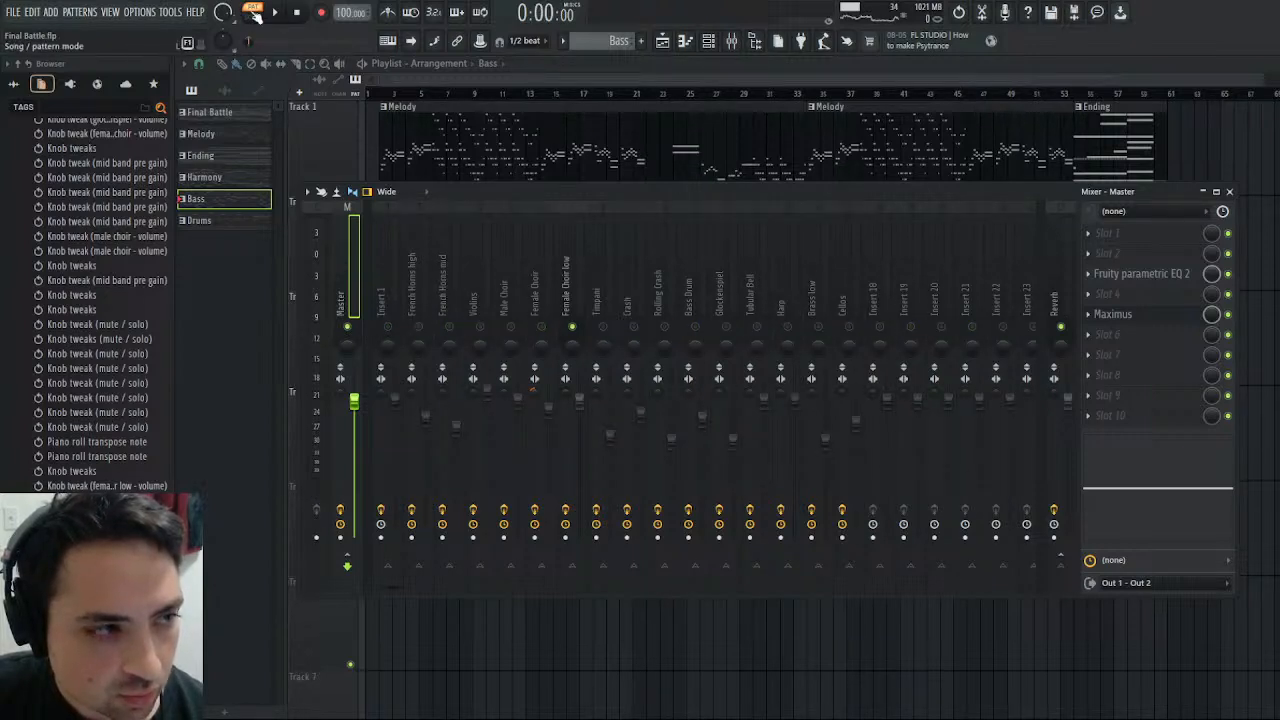
left_click_drag(620, 96, 648, 97)
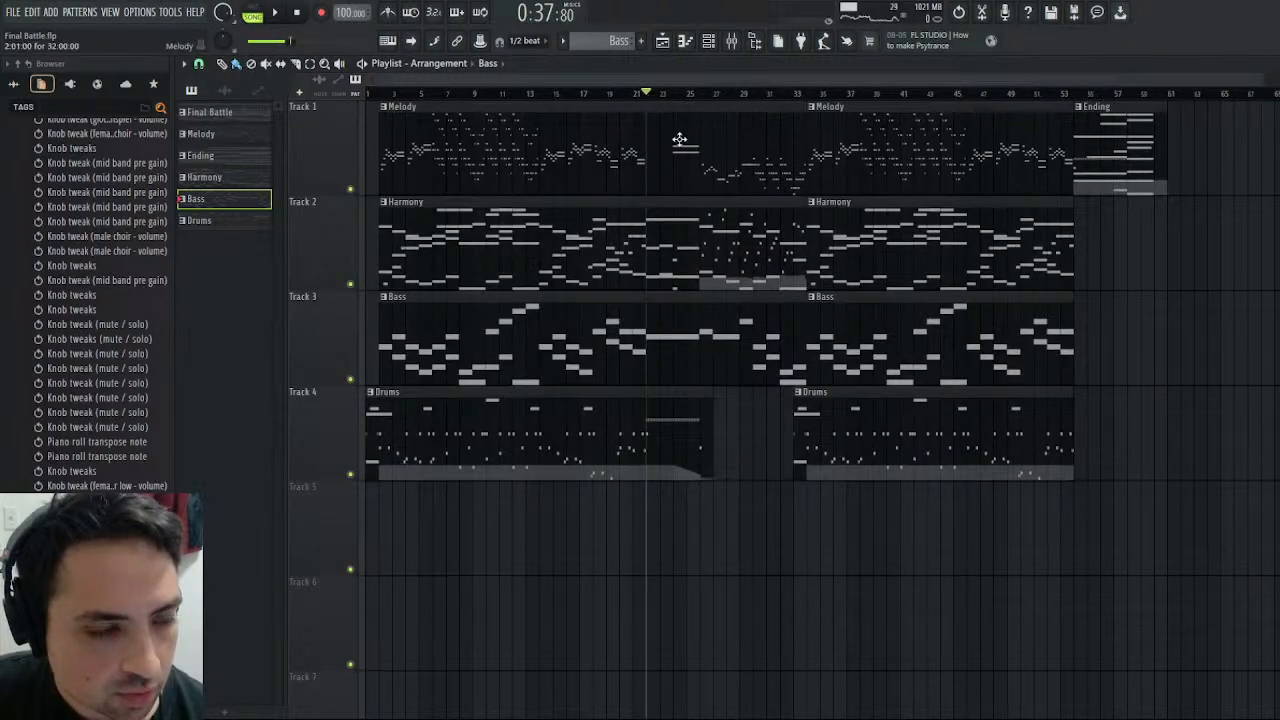
left_click(731, 41)
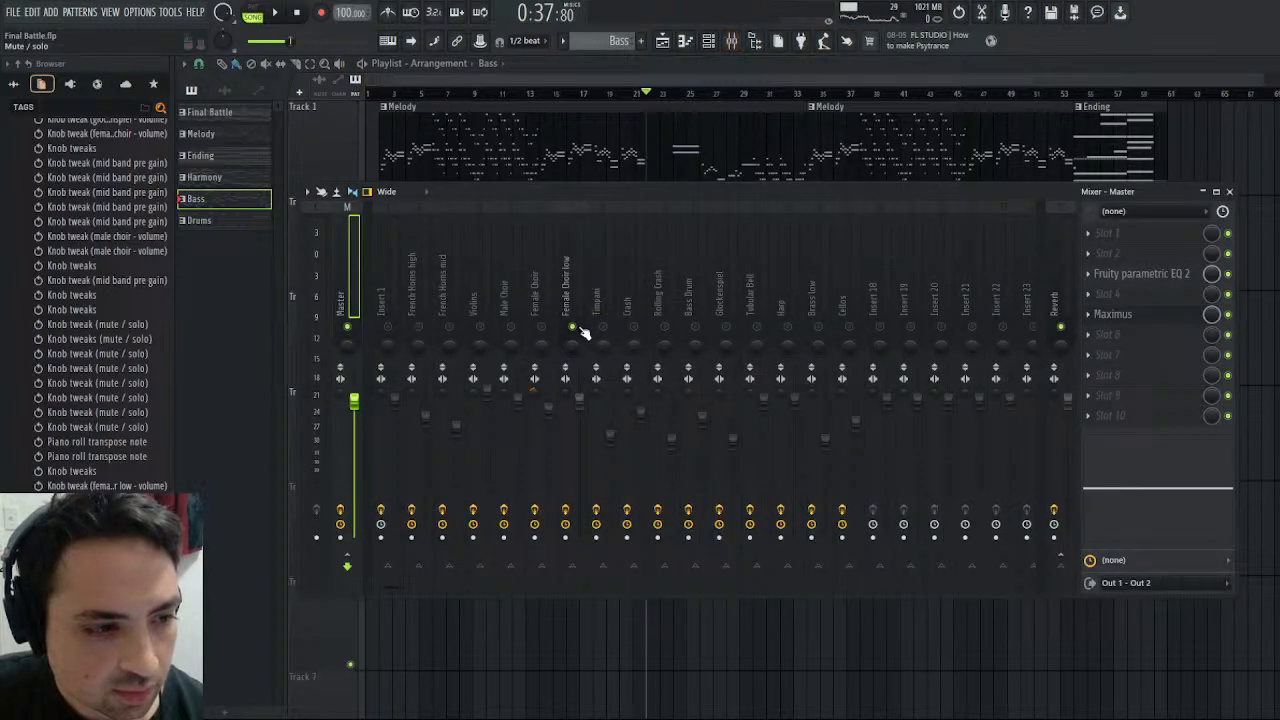
left_click(276, 14)
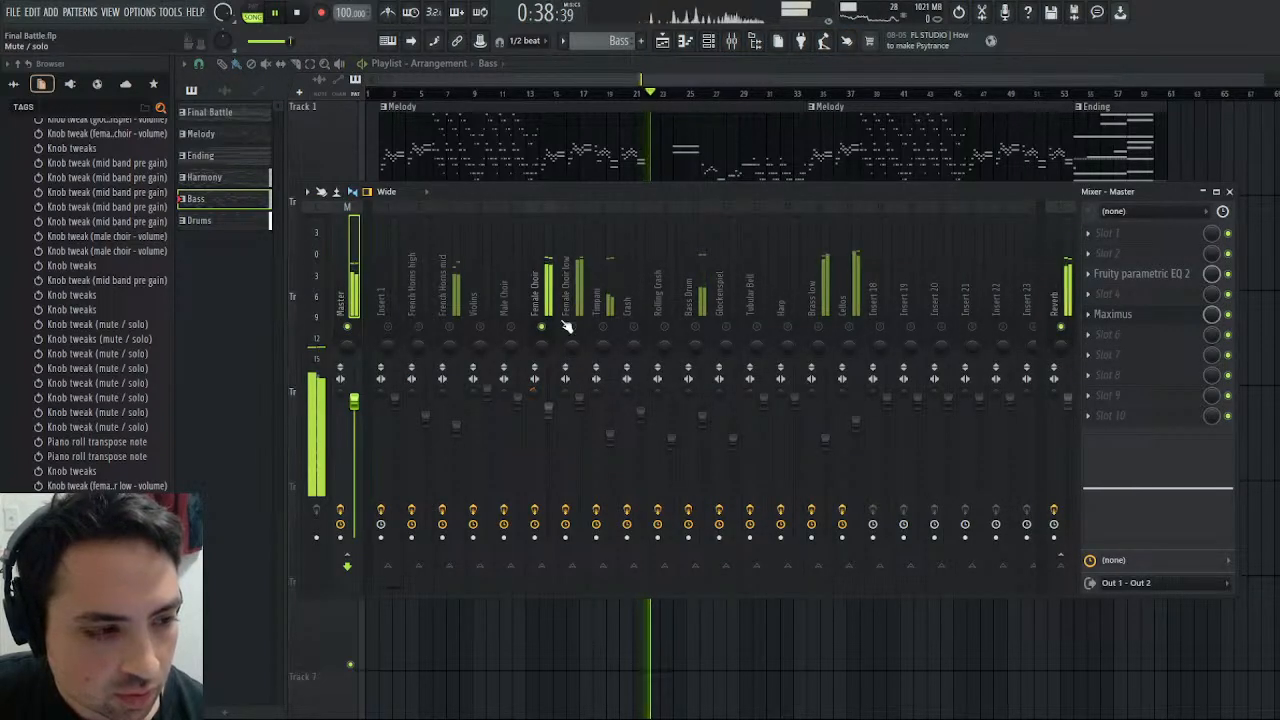
- Set the Female Choir track's high EQ band to about 4.9 kHz and -8.4 dB and stop playback
left_click(545, 288)
left_click_drag(1180, 490, 1206, 505)
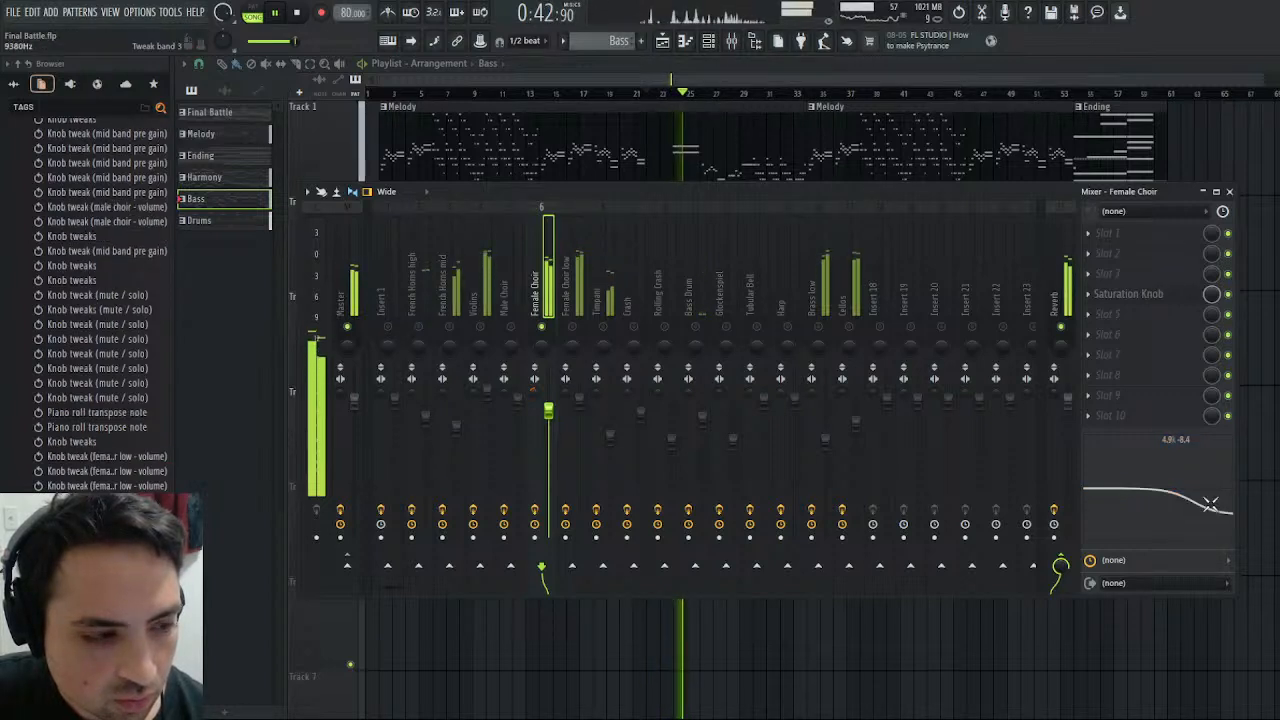
left_click(297, 14)
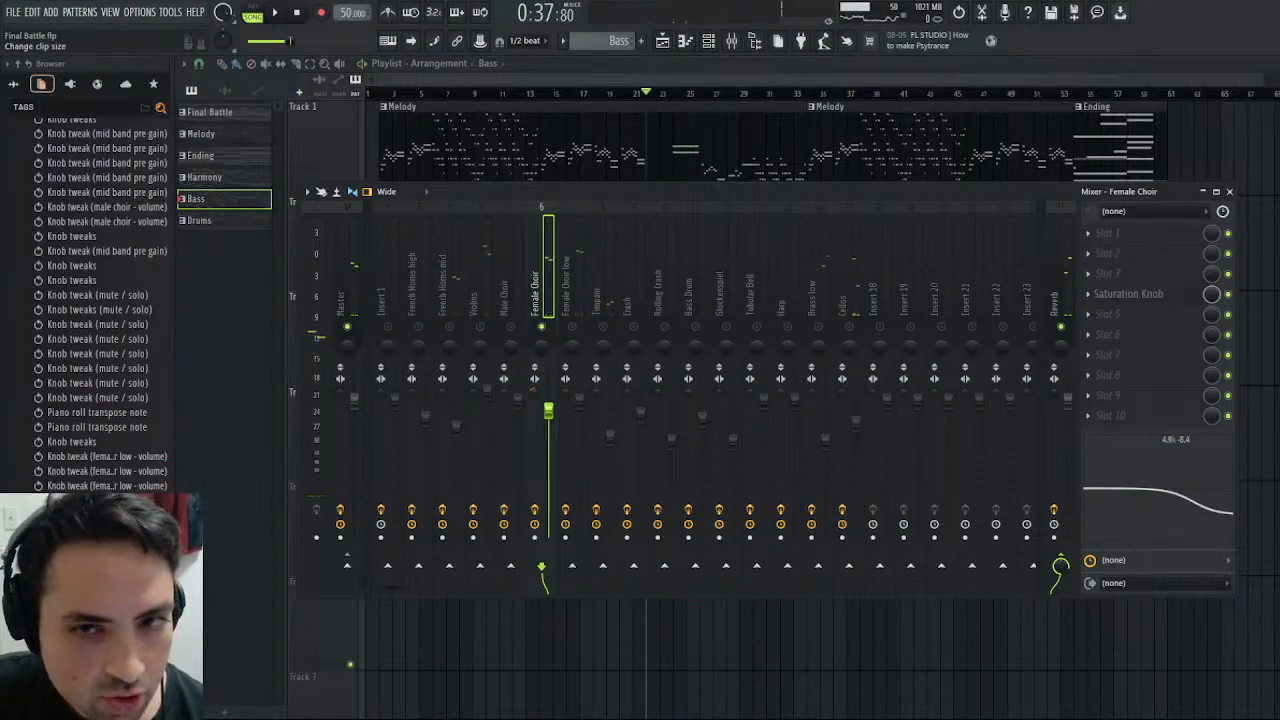
- Close the playlist and mixer, play the soloed Female Choir from bar 22 and view its position in the arrangement
left_click(1271, 64)
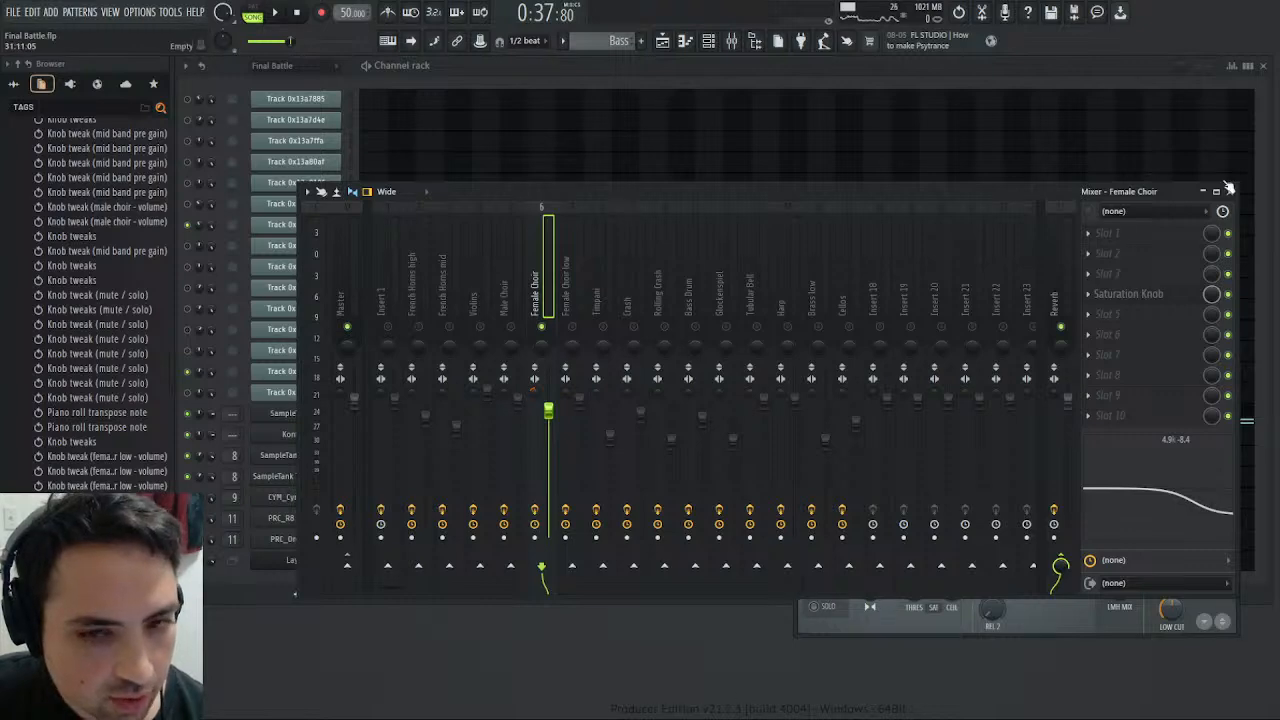
left_click(1231, 191)
left_click(271, 9)
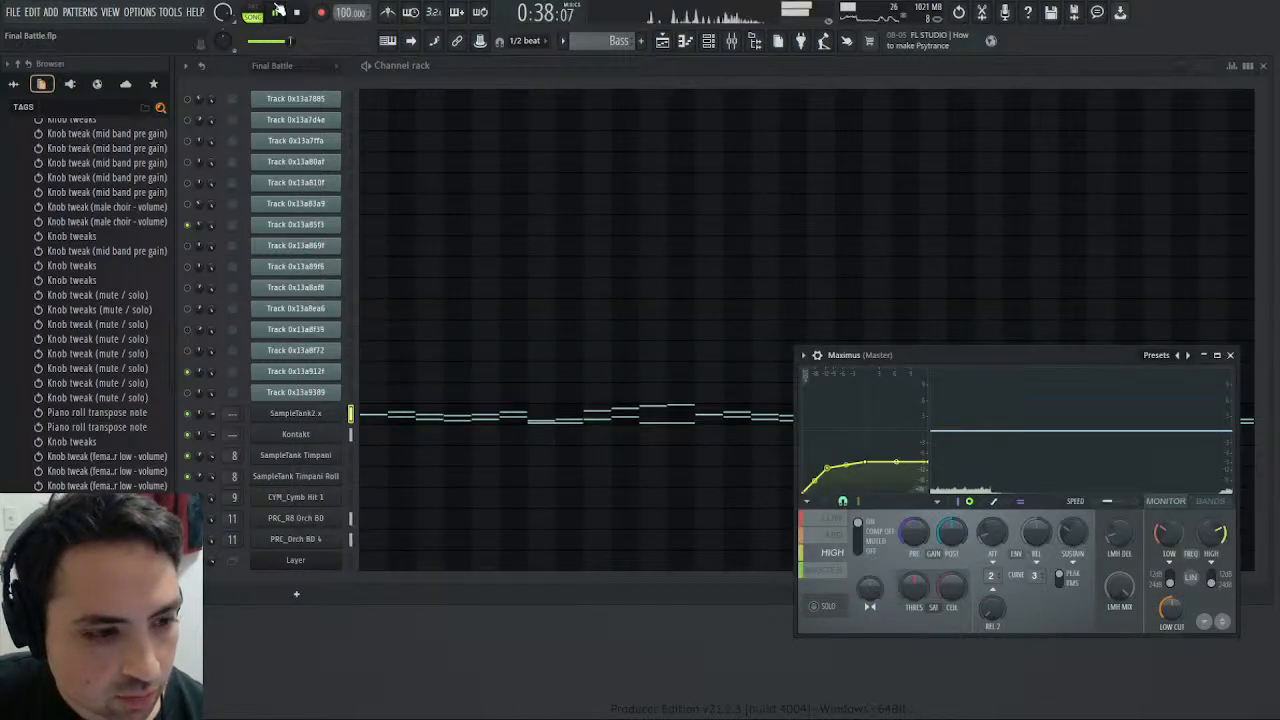
left_click(664, 42)
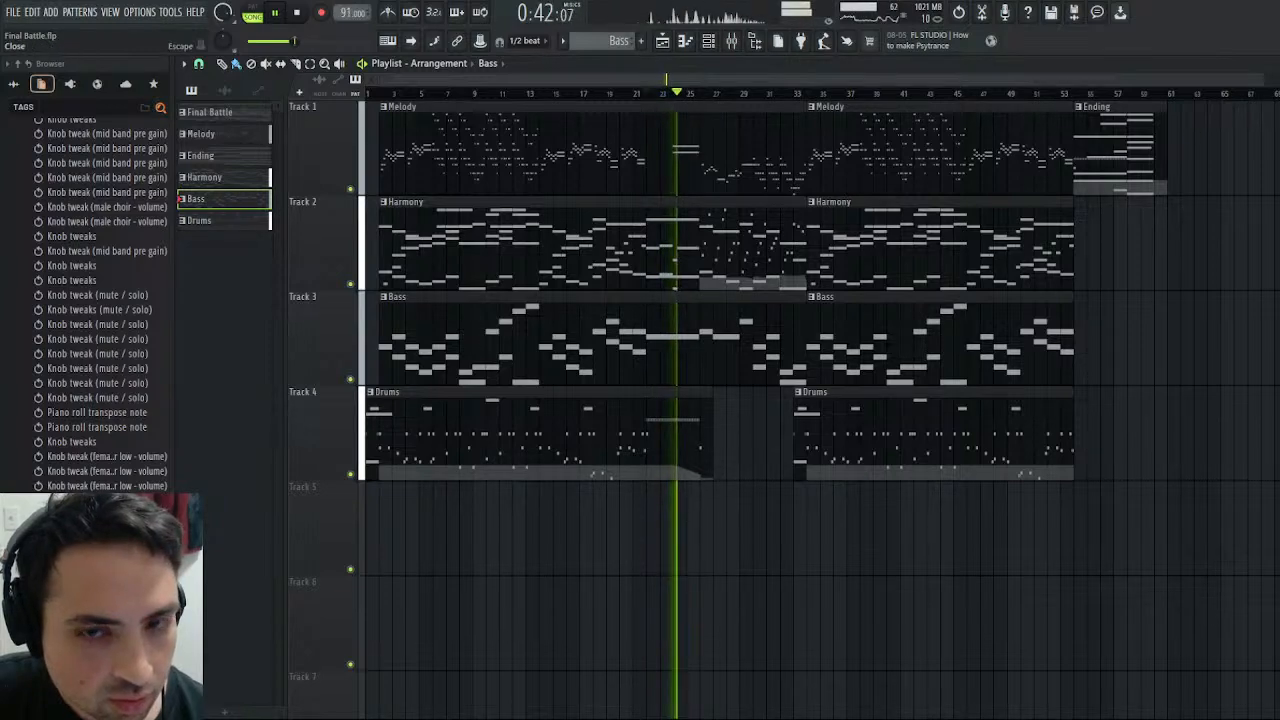
left_click(1277, 64)
- Replay the passage from bar 22 and open the SampleTank2 x notes of the Bass pattern in the piano roll
left_click(297, 12)
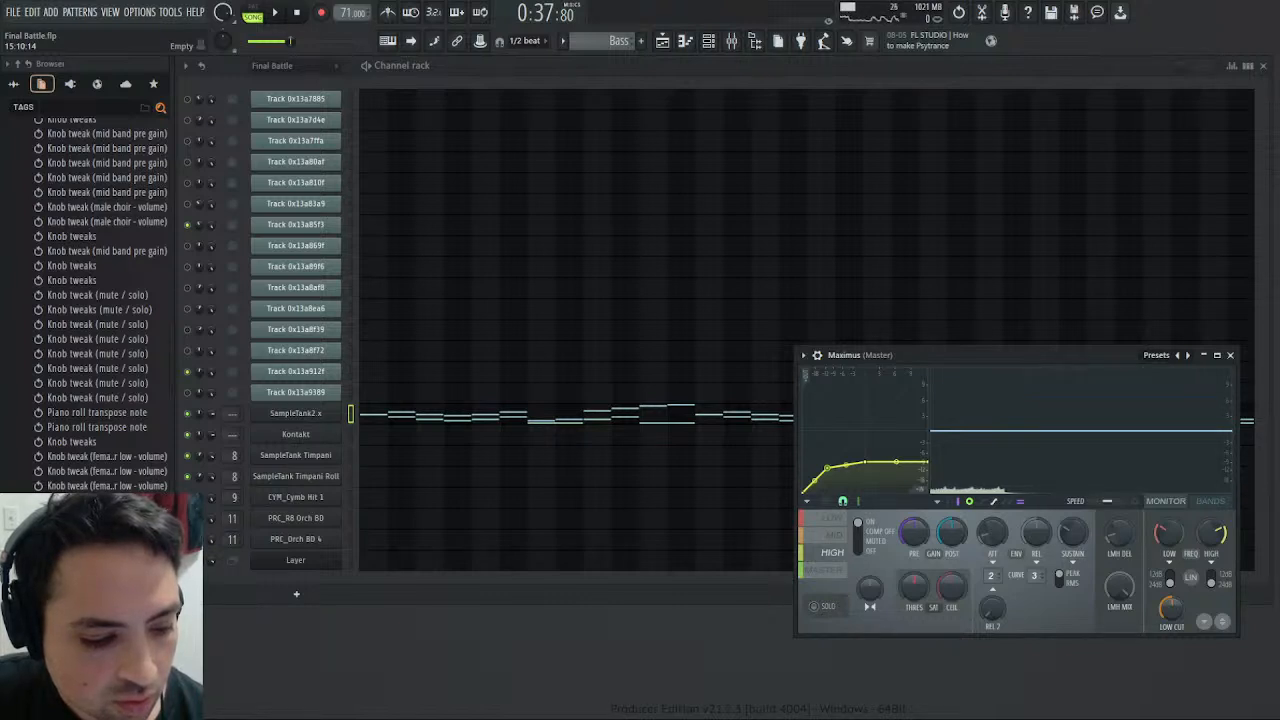
left_click(273, 14)
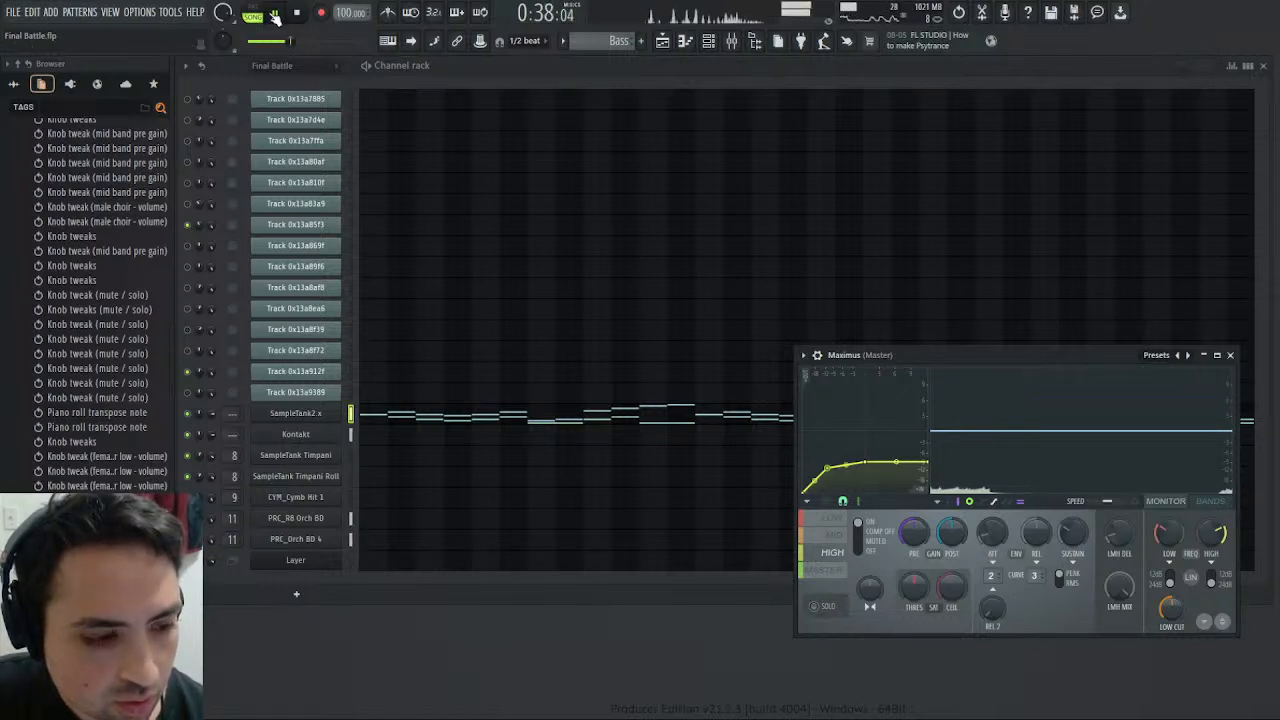
left_click(299, 13)
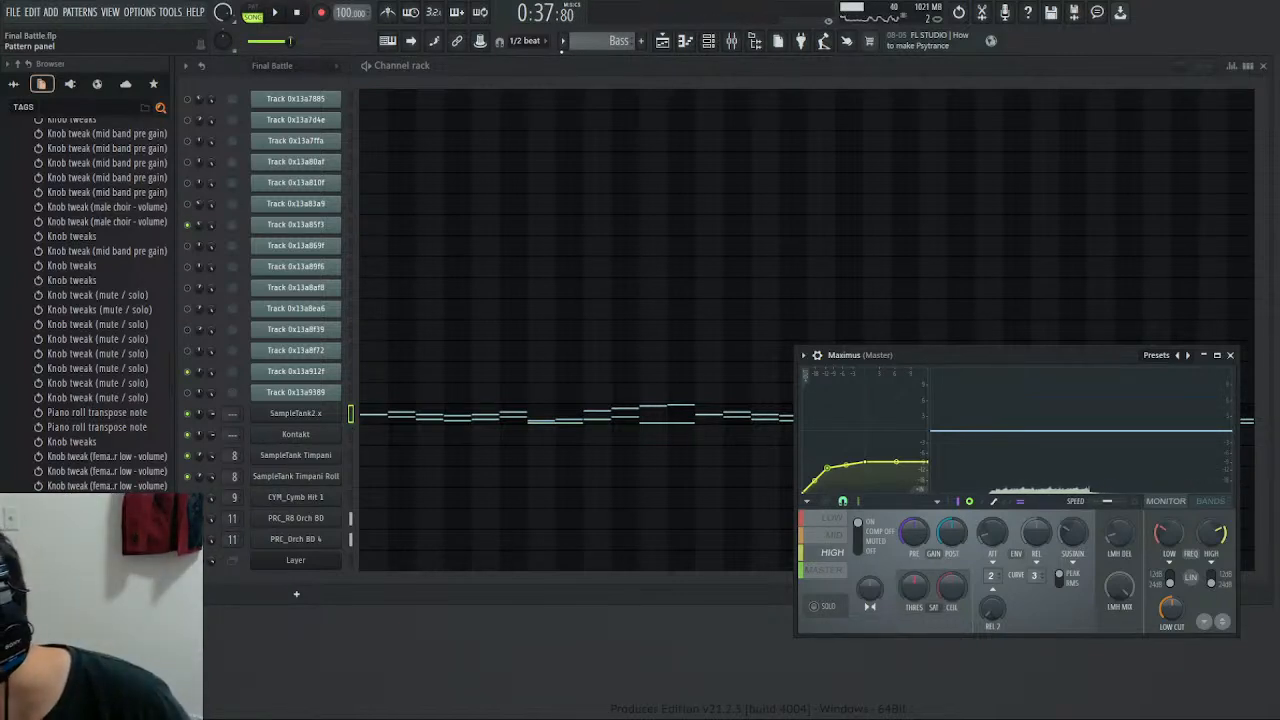
left_click(392, 420)
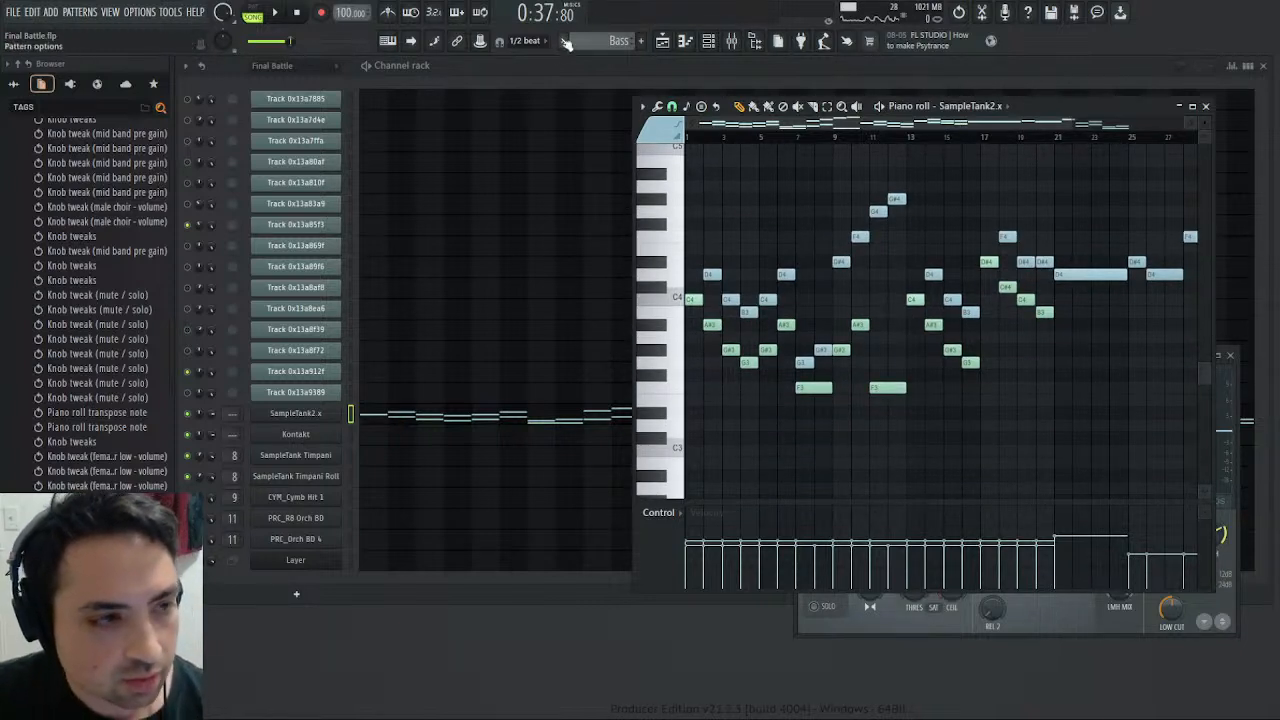
- Play the passage from bar 21 and compare the Harmony pattern's SampleTank2 x and Kontakt notes in the piano roll
left_click(275, 13)
left_click_drag(833, 136, 905, 136)
left_click(1045, 136)
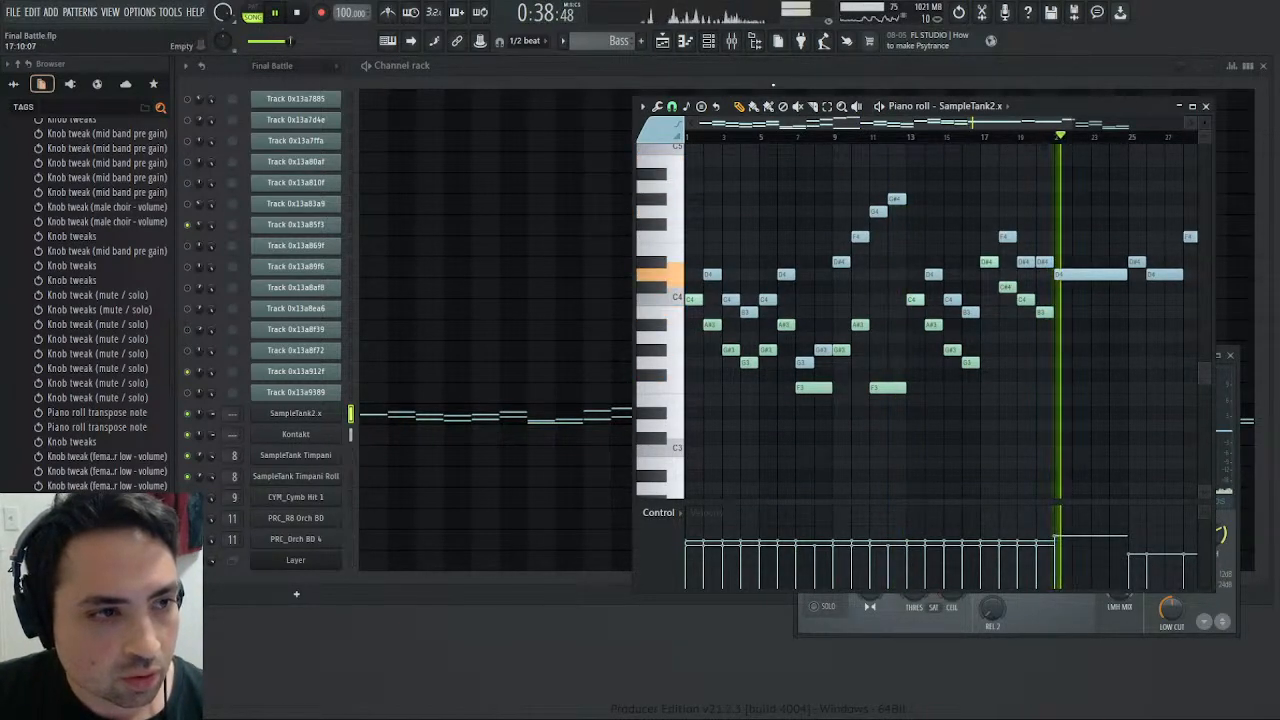
scroll(605, 40, "down", 2)
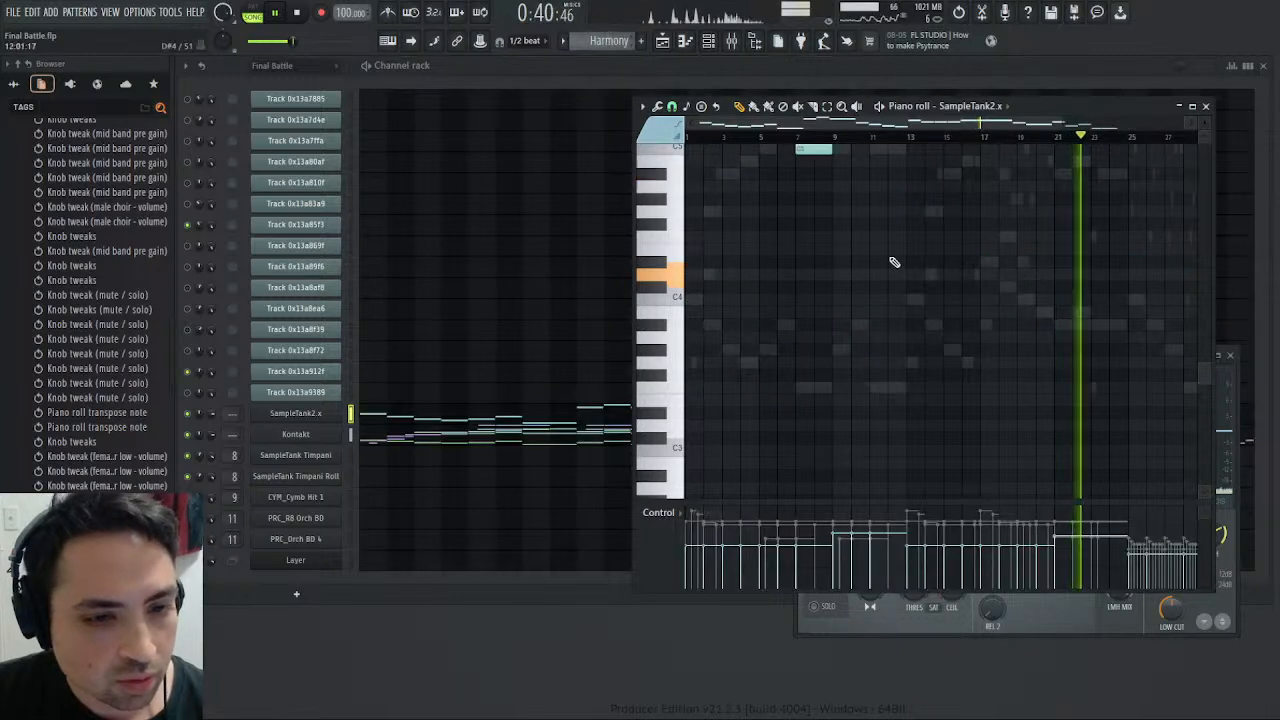
left_click(511, 437)
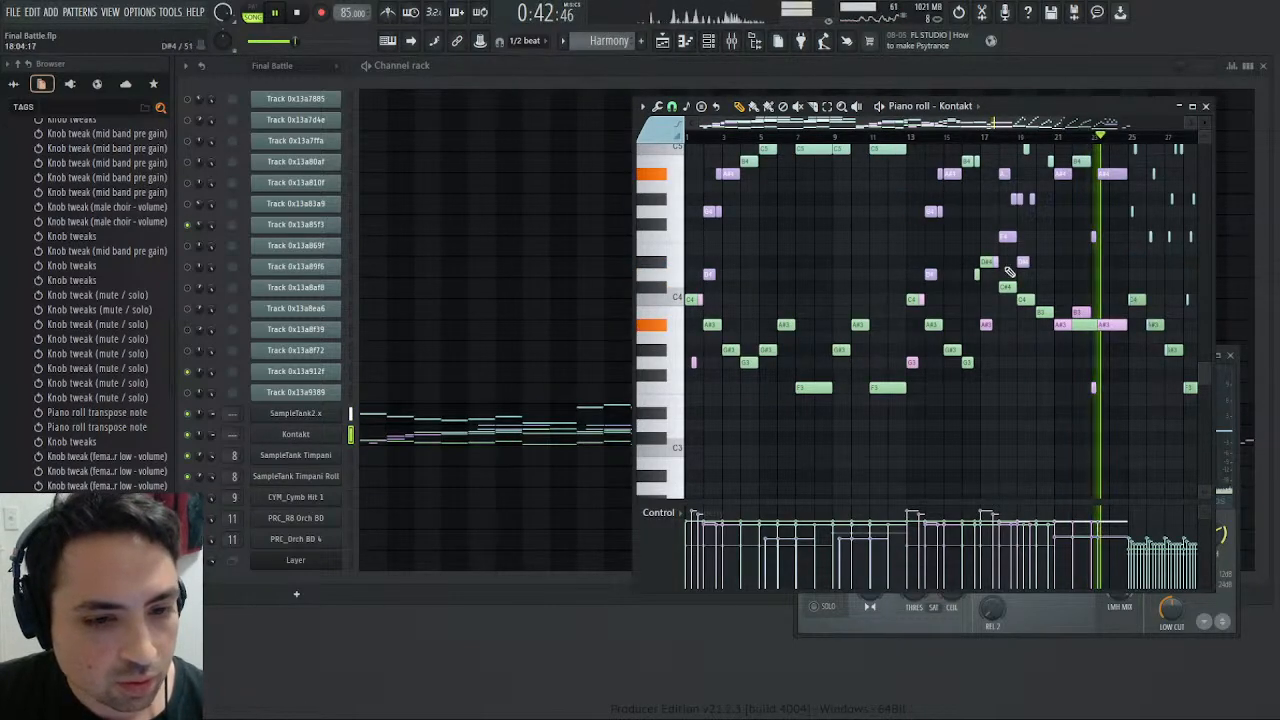
left_click(514, 418)
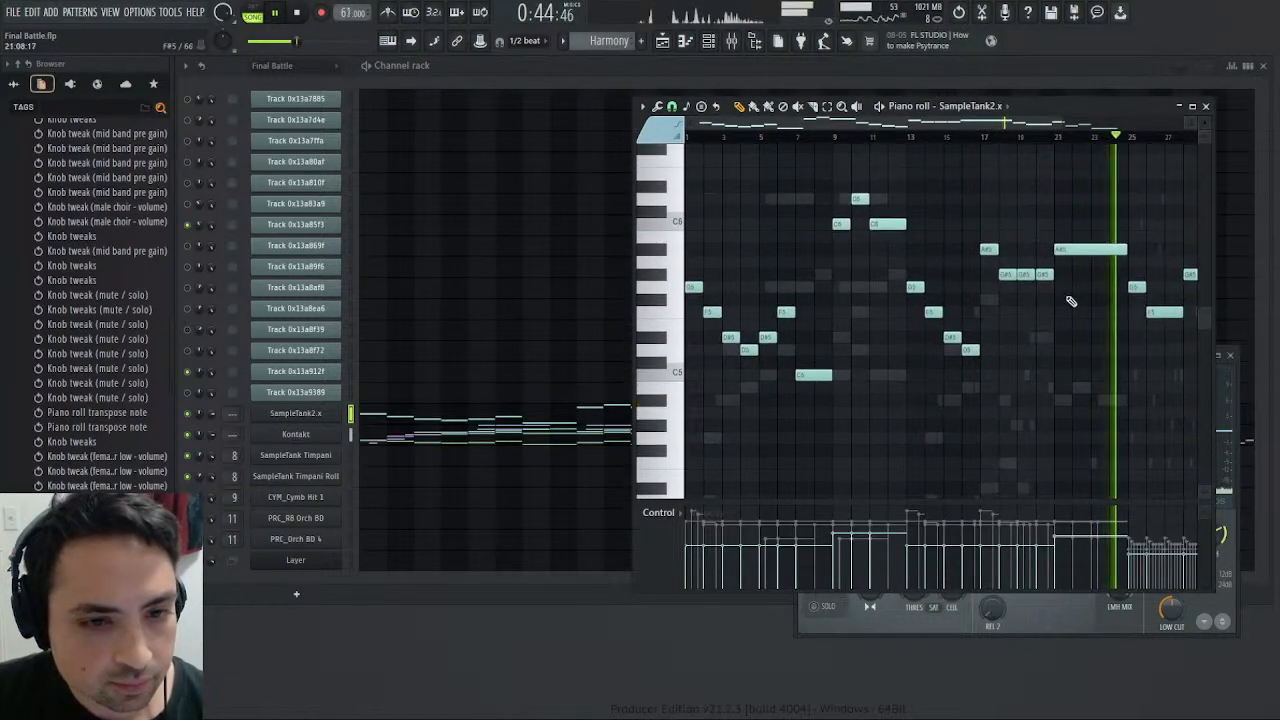
key("space")
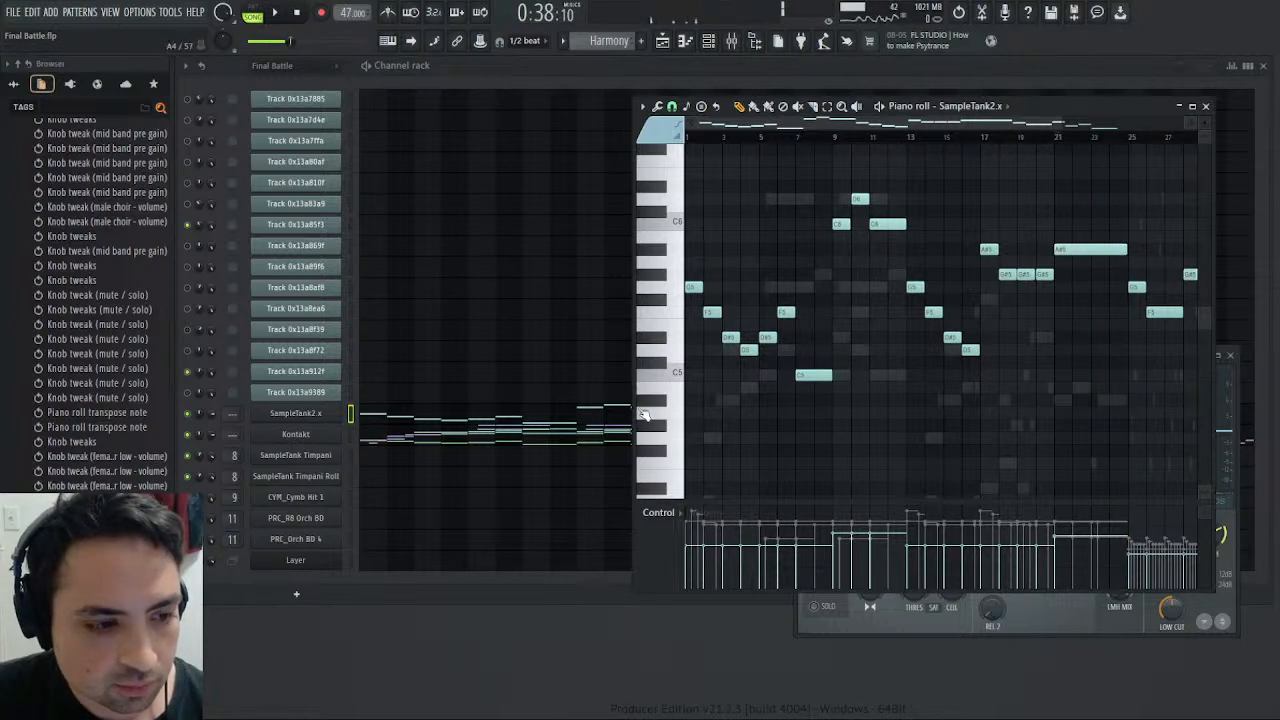
- Transpose the Harmony pattern's SampleTank2 x notes down one octave and replay the passage from bar 21
left_click(1090, 251)
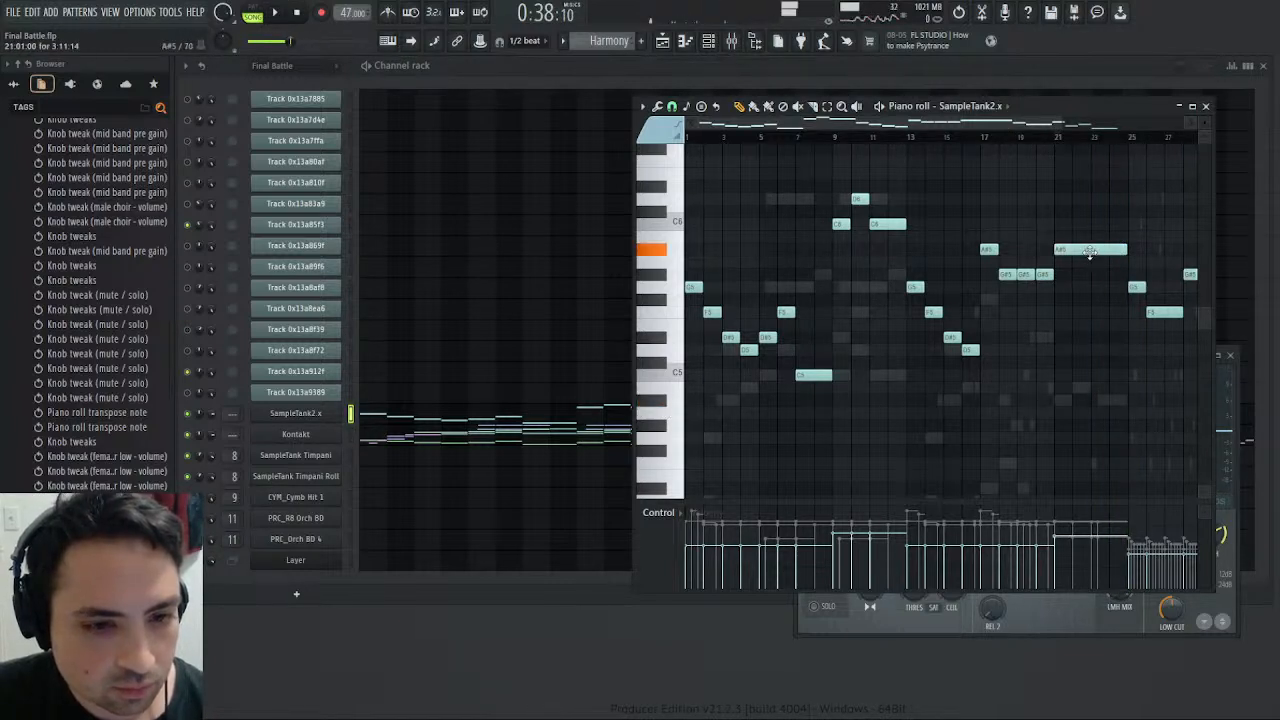
left_click(668, 400)
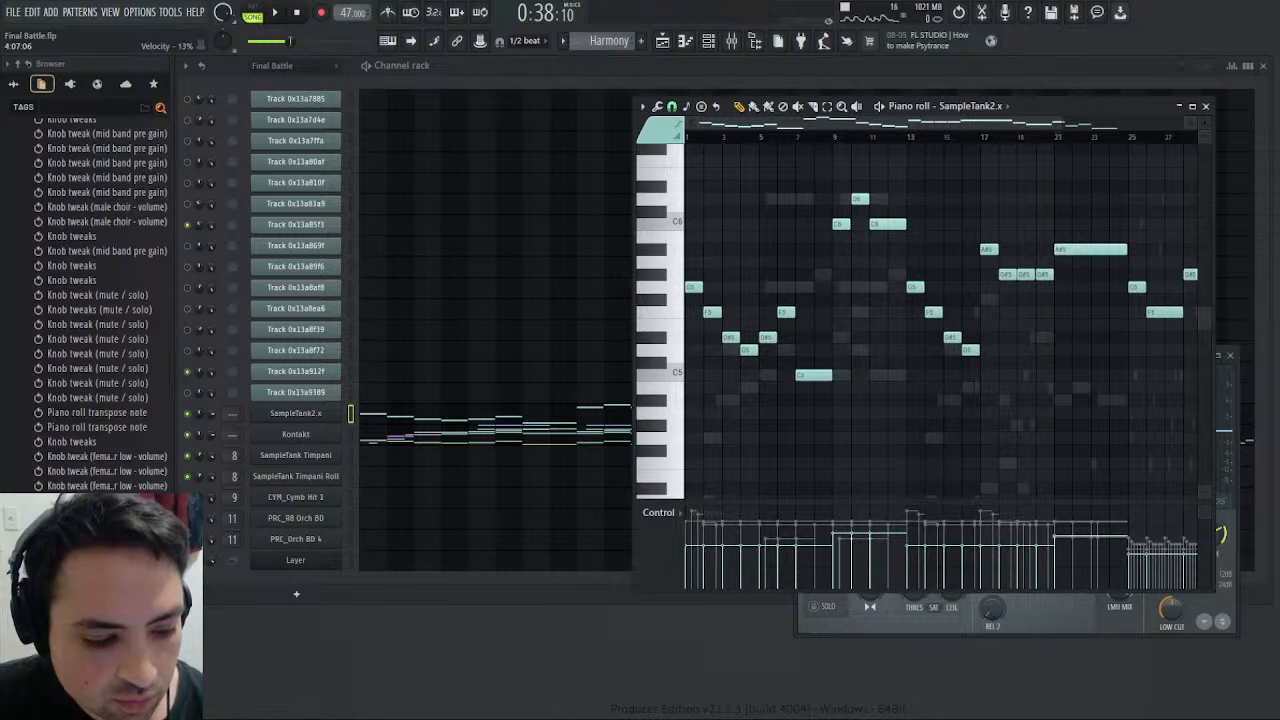
left_click(689, 289)
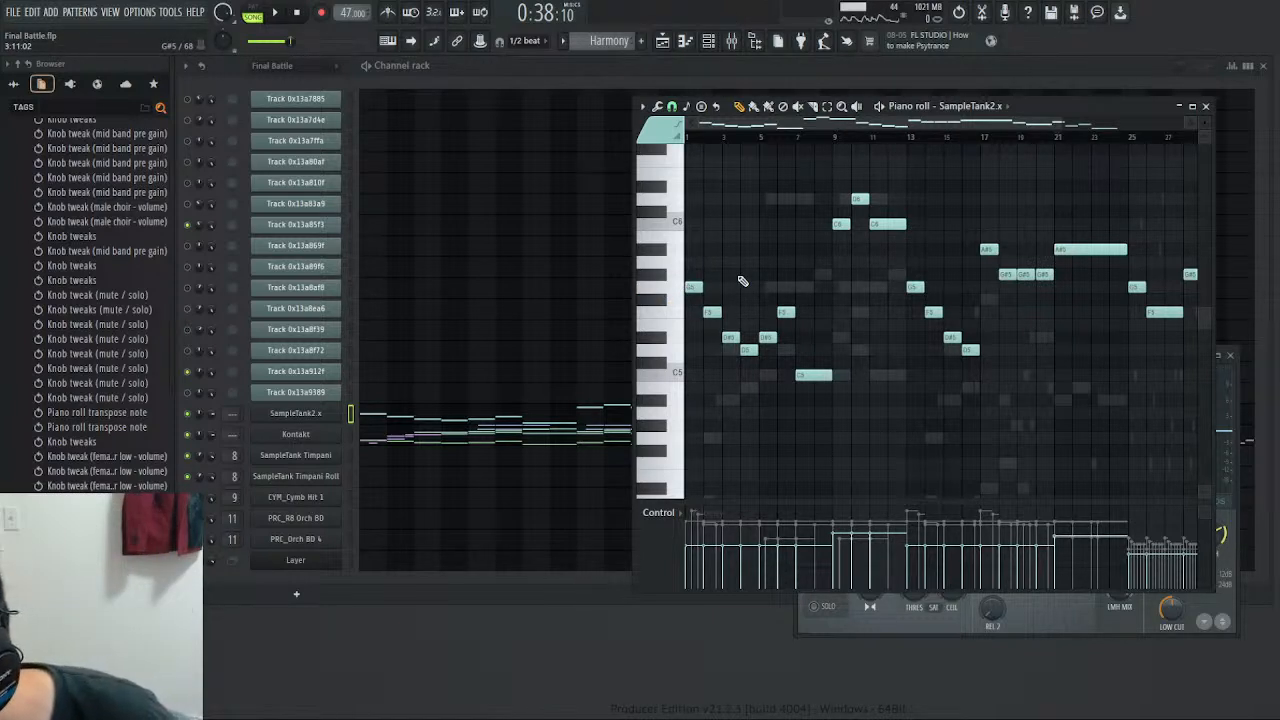
scroll(742, 281, "up", 3)
key("space")
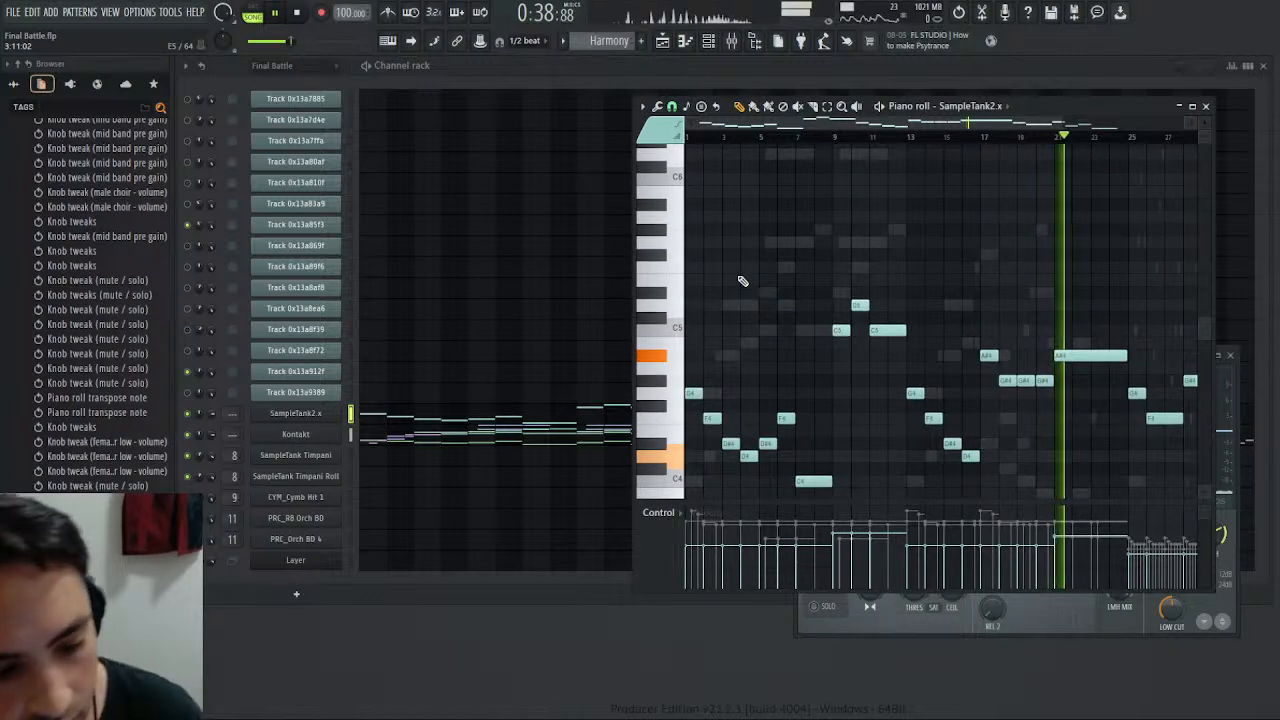
- Add Male Choir to the two soloed female choir tracks in the mixer and play the song from the beginning
left_click(302, 12)
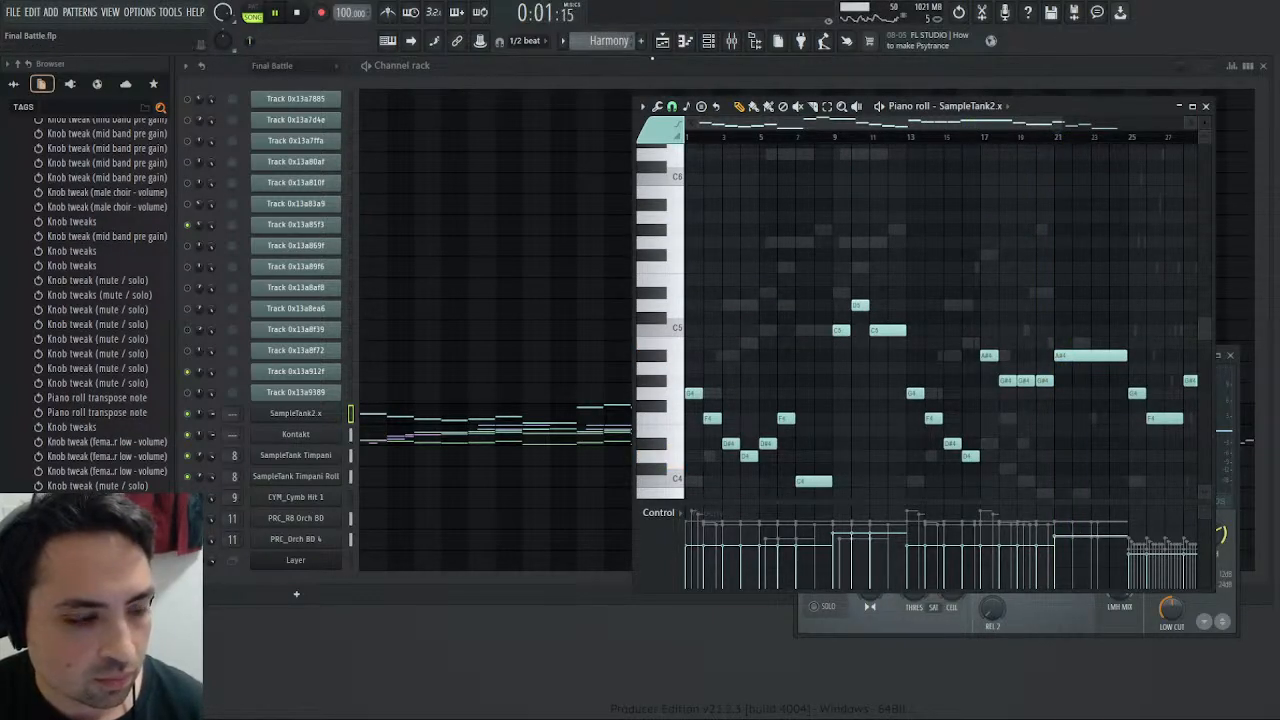
left_click(732, 40)
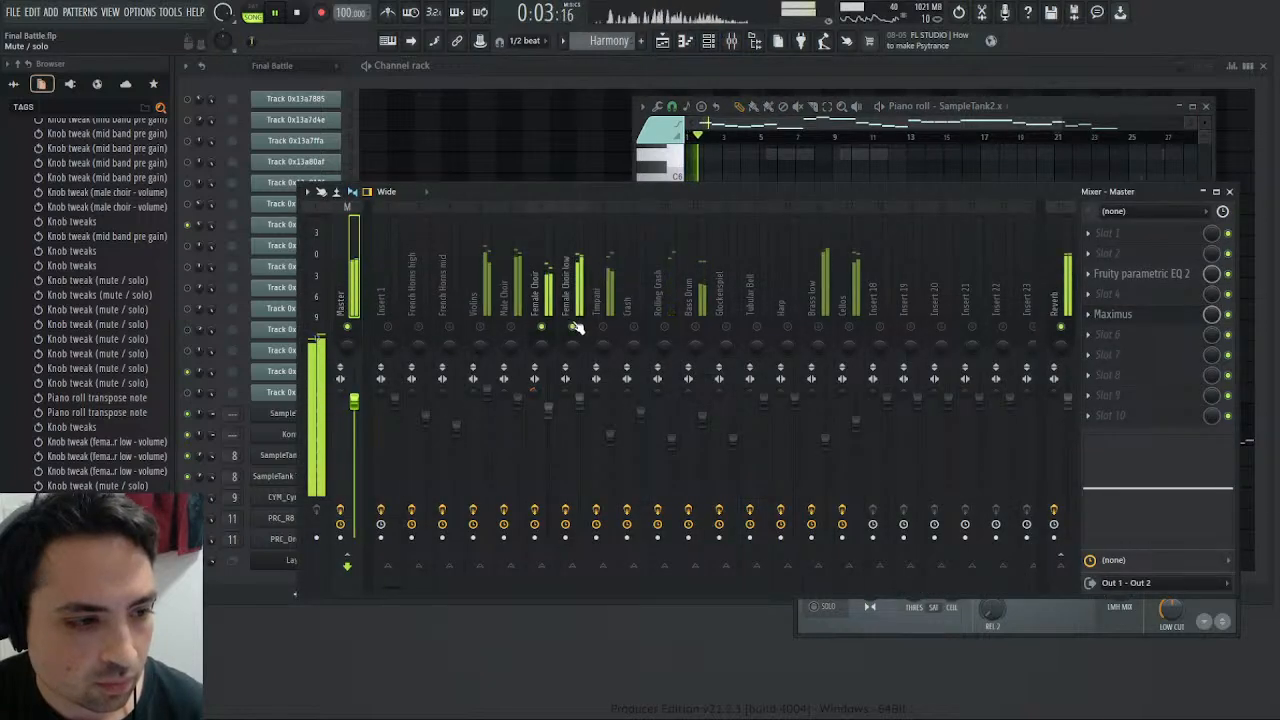
left_click(514, 327)
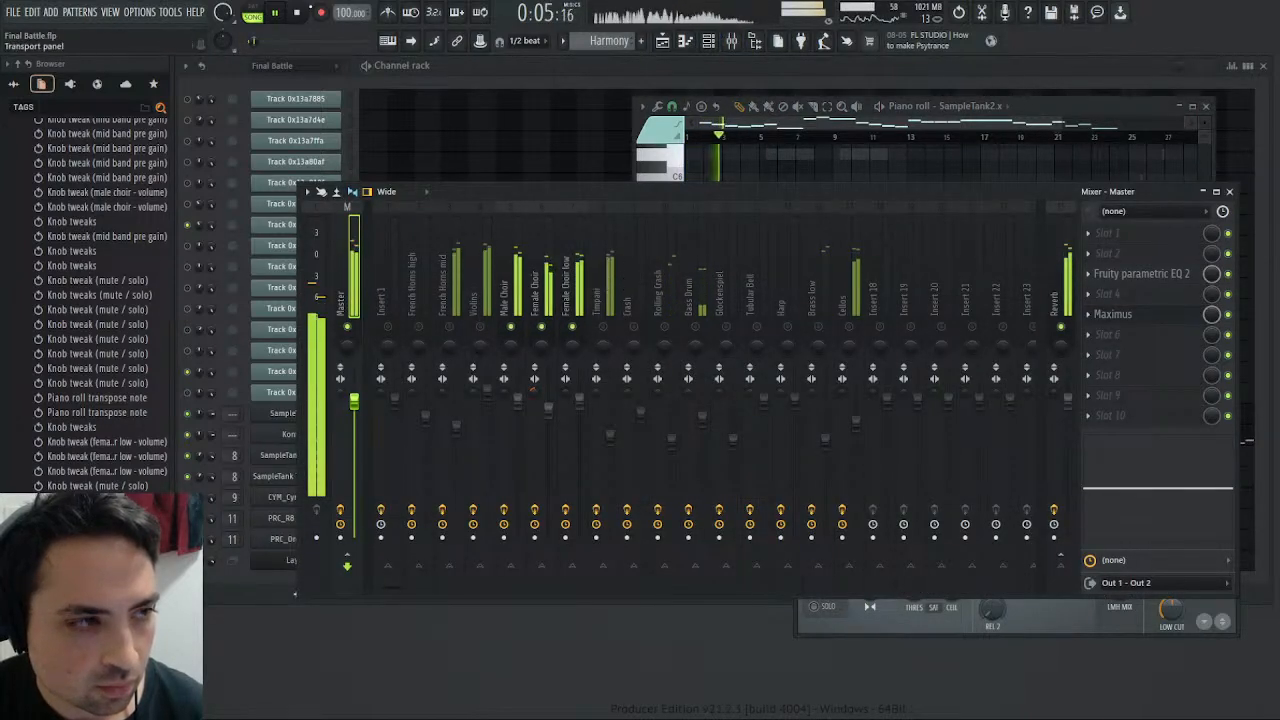
left_click(274, 13)
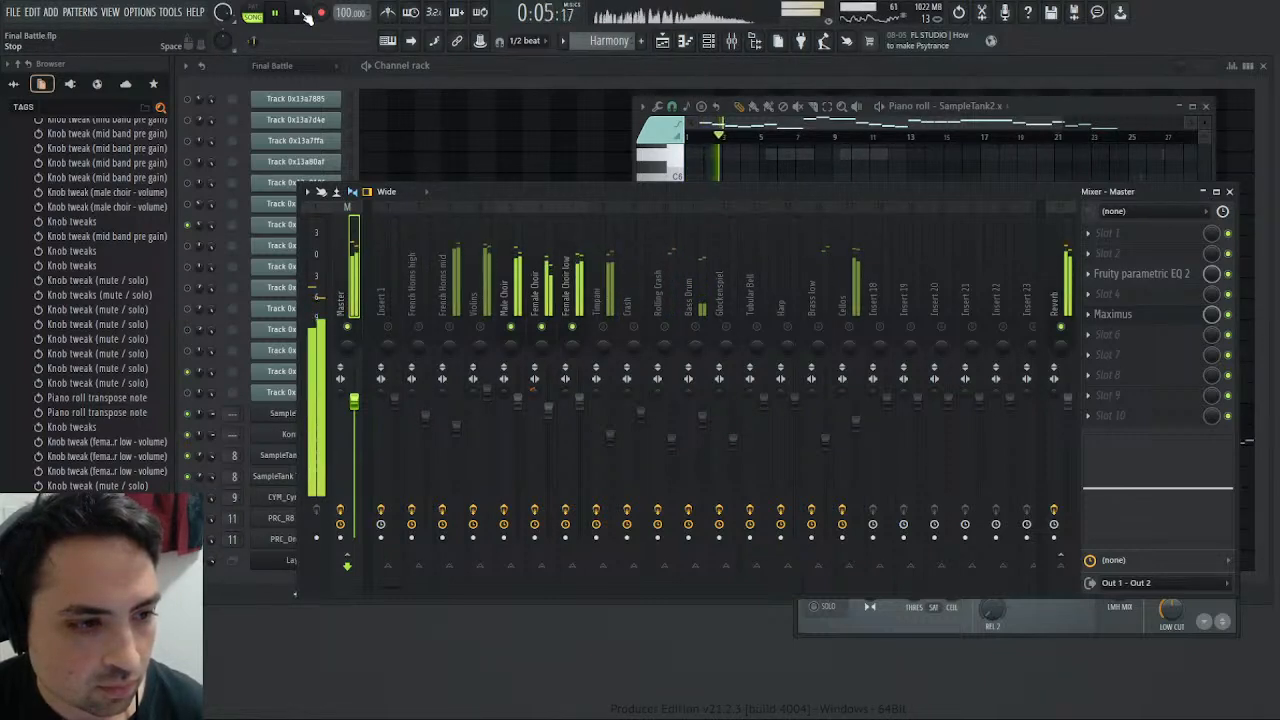
left_click(300, 13)
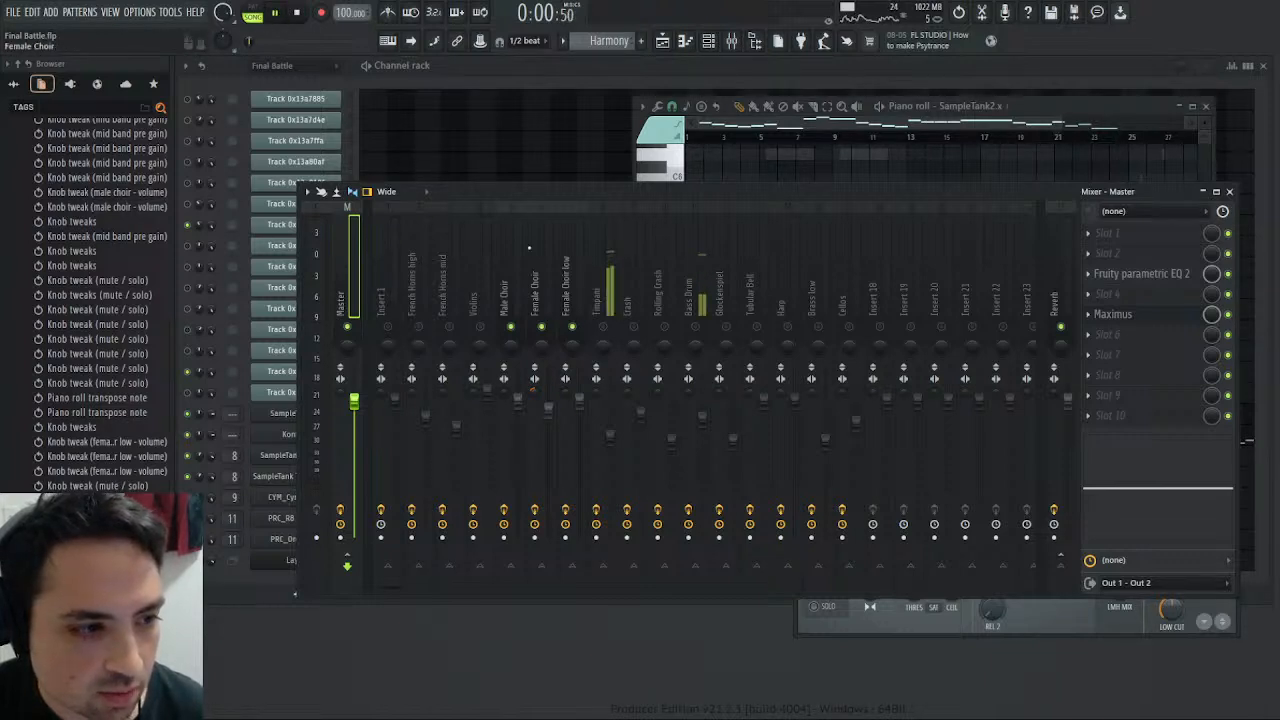
- Set the Female Choir track's high shelf to about 4.0 kHz and 4.2 dB, and check the Female Choir low EQ
left_click(553, 297)
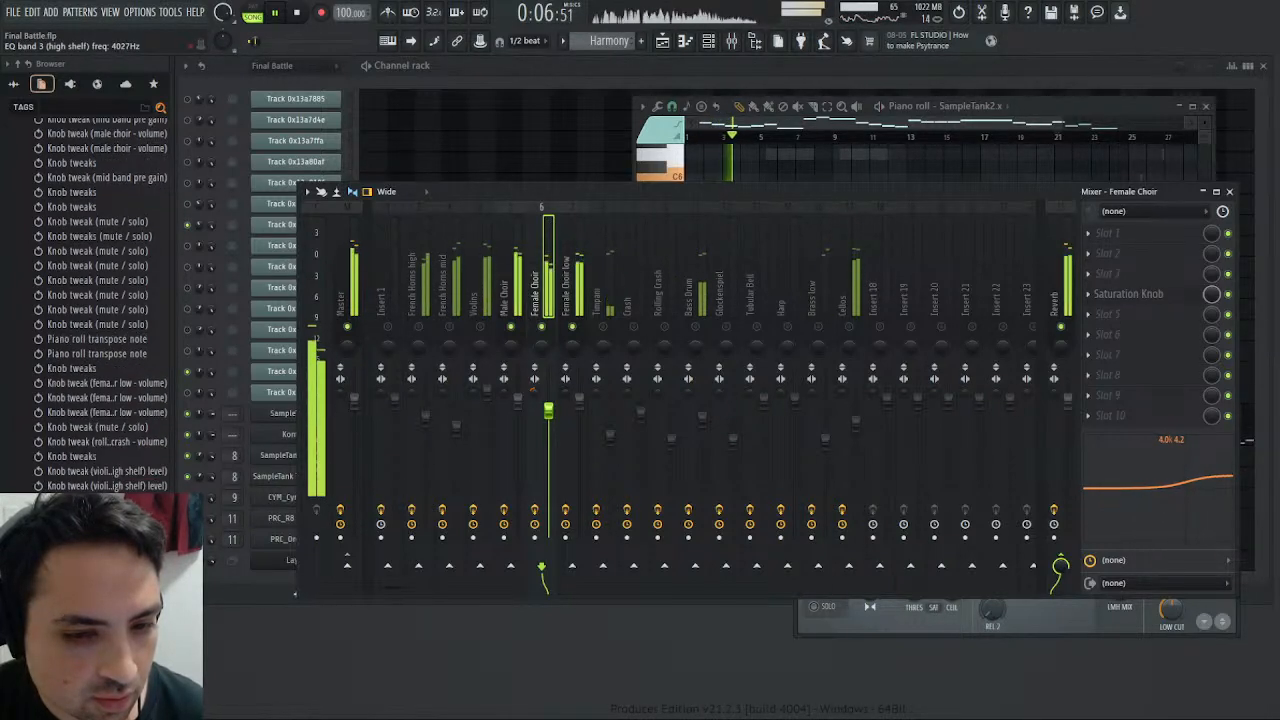
left_click(567, 285)
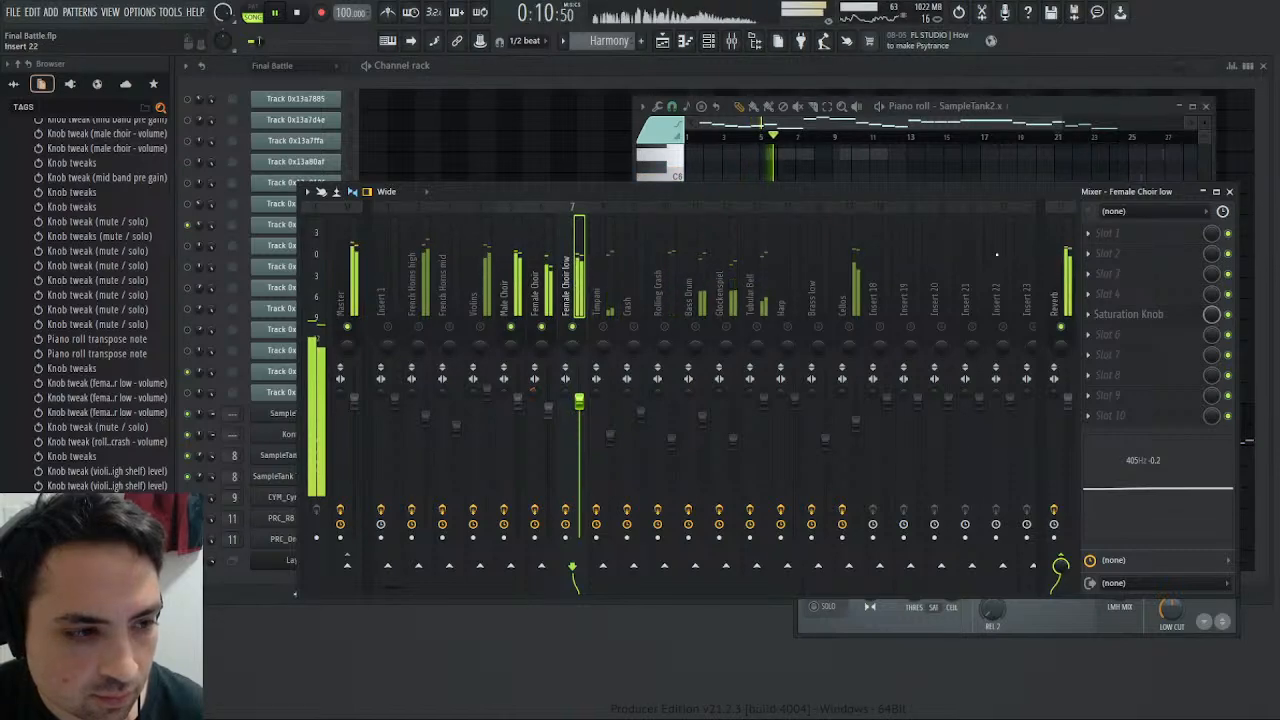
left_click(1229, 191)
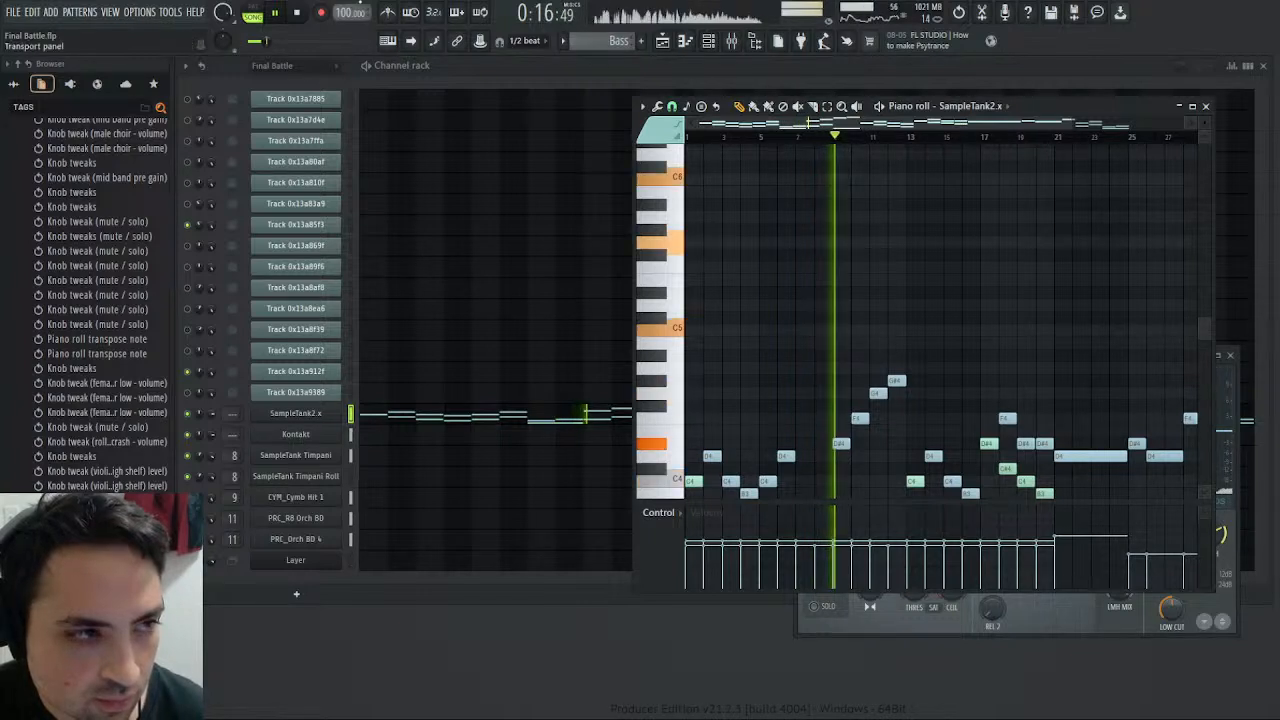
- Stop playback, review the Bass pattern's SampleTank2 x notes and rename the pattern as Choir
left_click(300, 14)
scroll(871, 327, "down", 3)
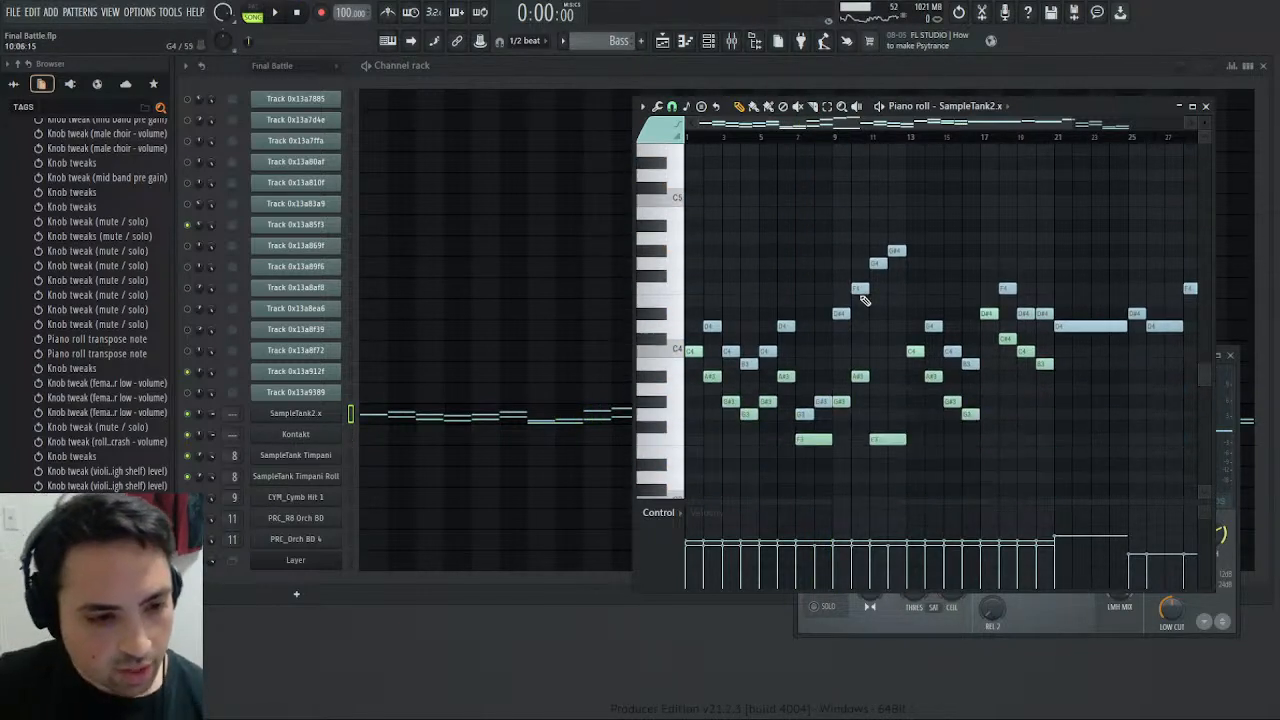
scroll(871, 327, "down", 3)
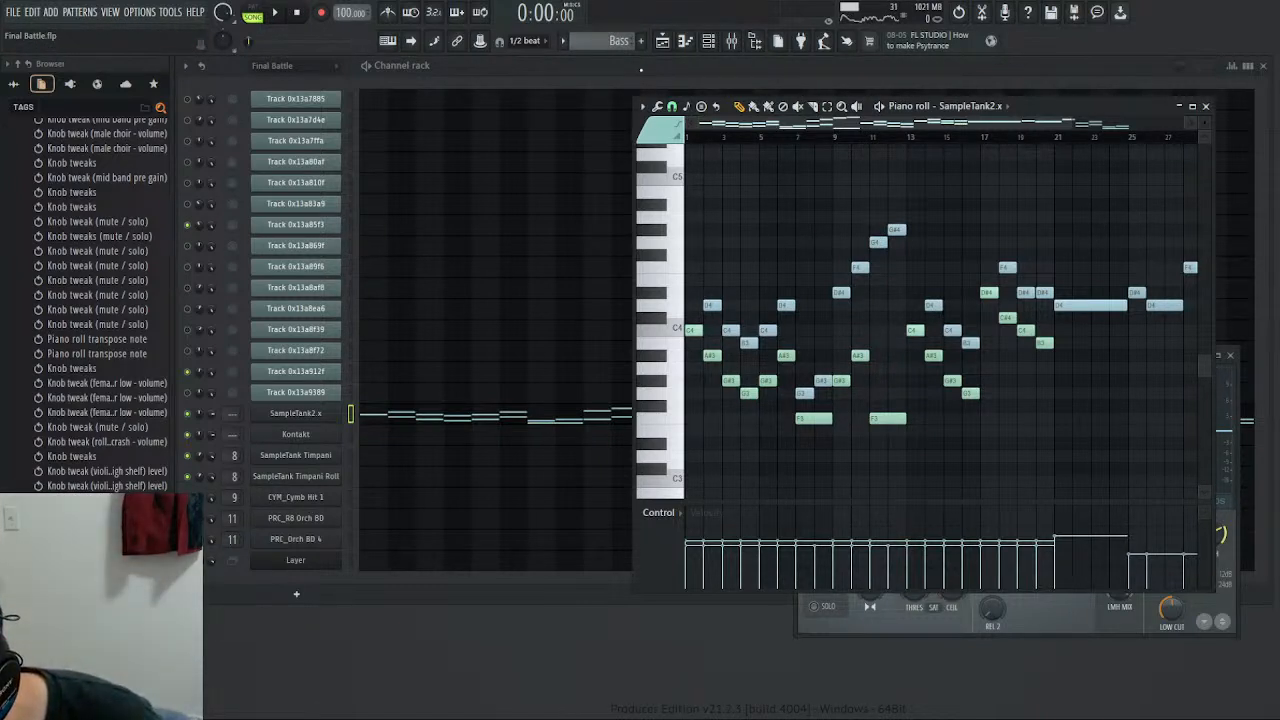
left_click(641, 70)
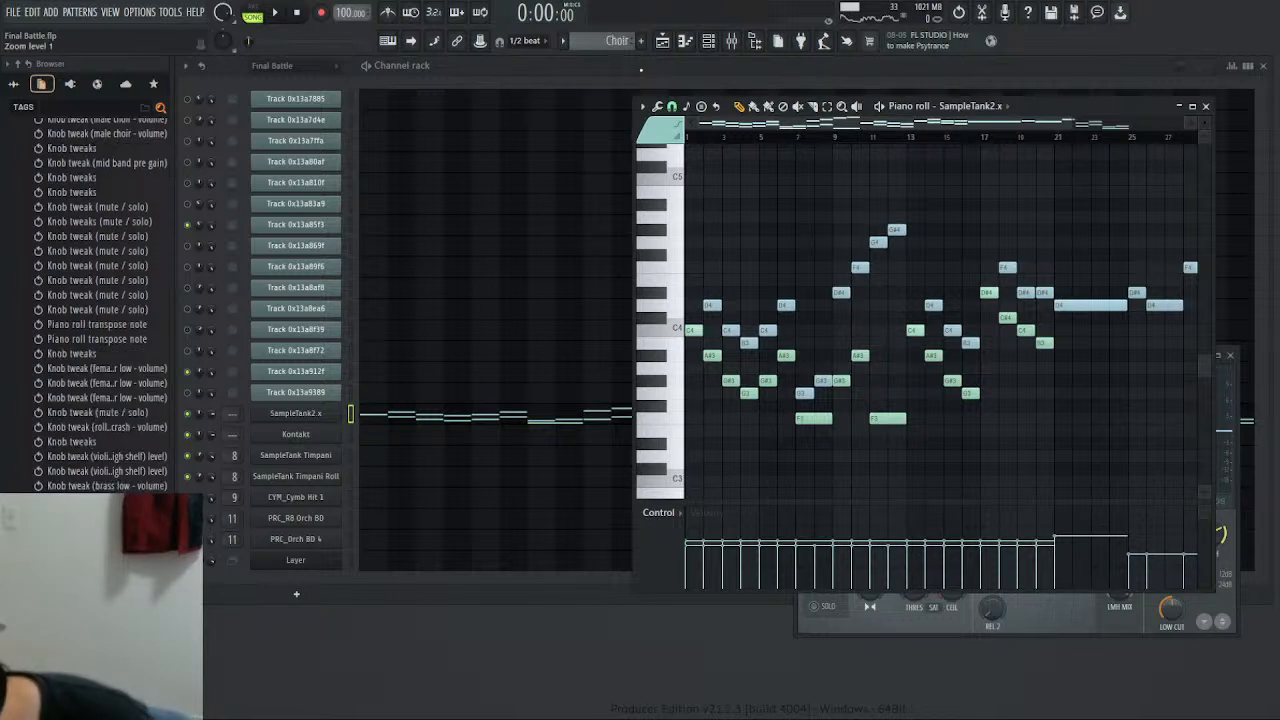
- Move all SampleTank2 x notes from the Harmony pattern into the Choir pattern, aligned to start at bar 1
scroll(616, 43, "down", 1)
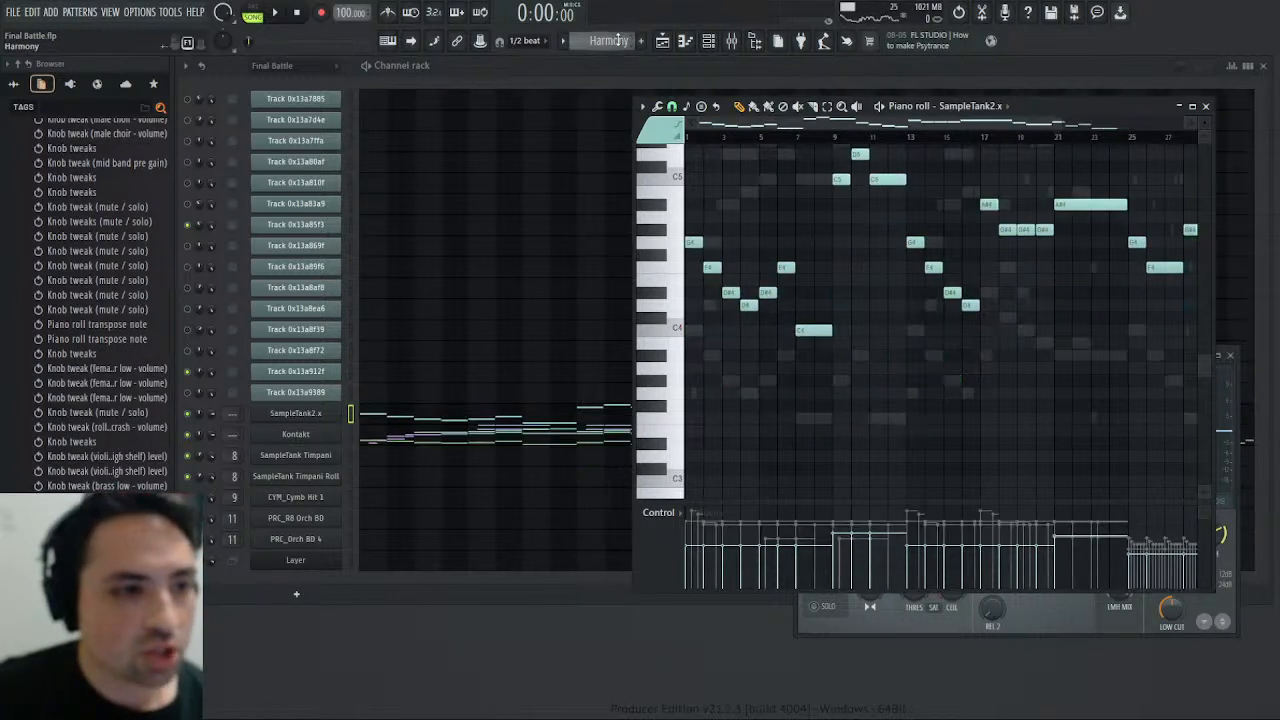
left_click(695, 241)
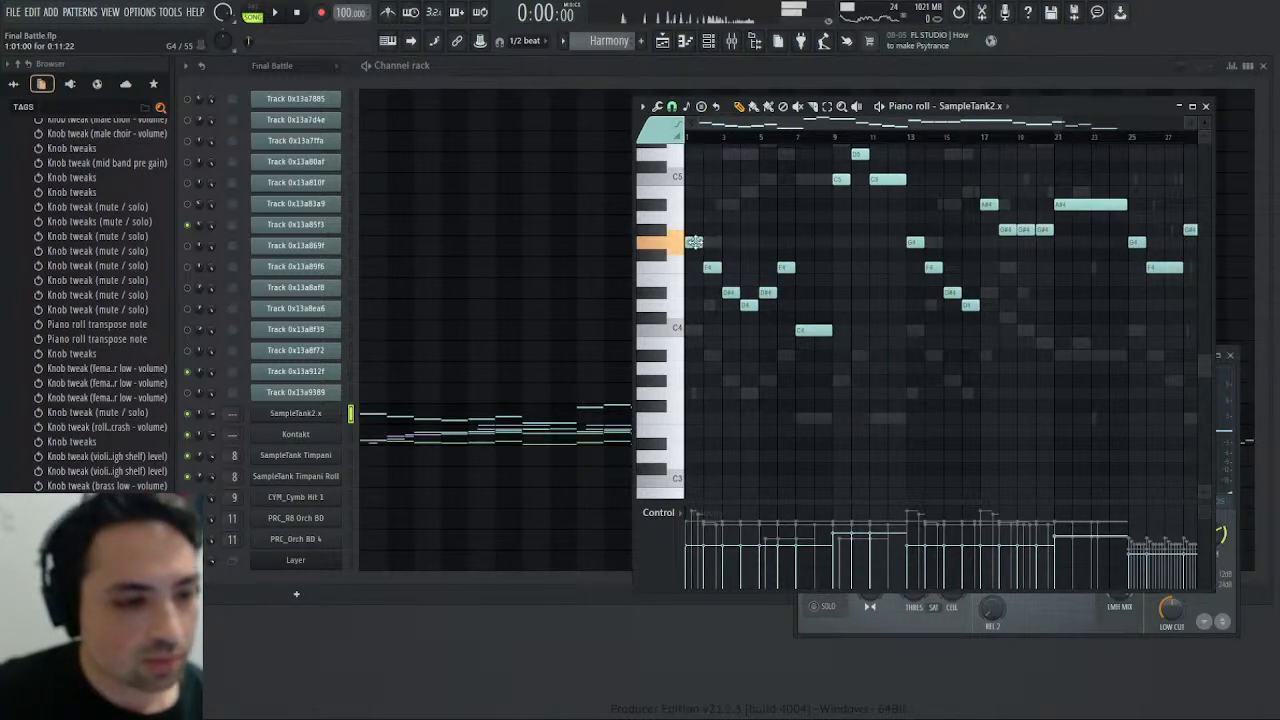
key("ctrl+a")
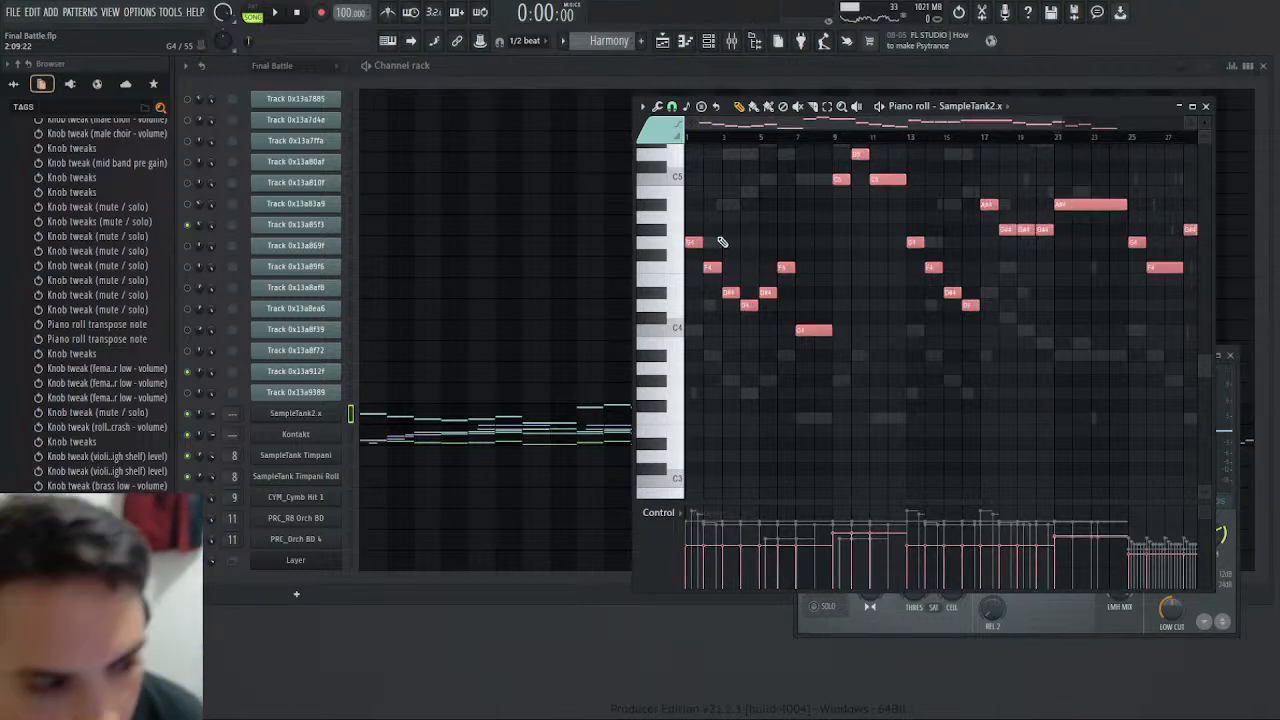
key("Delete")
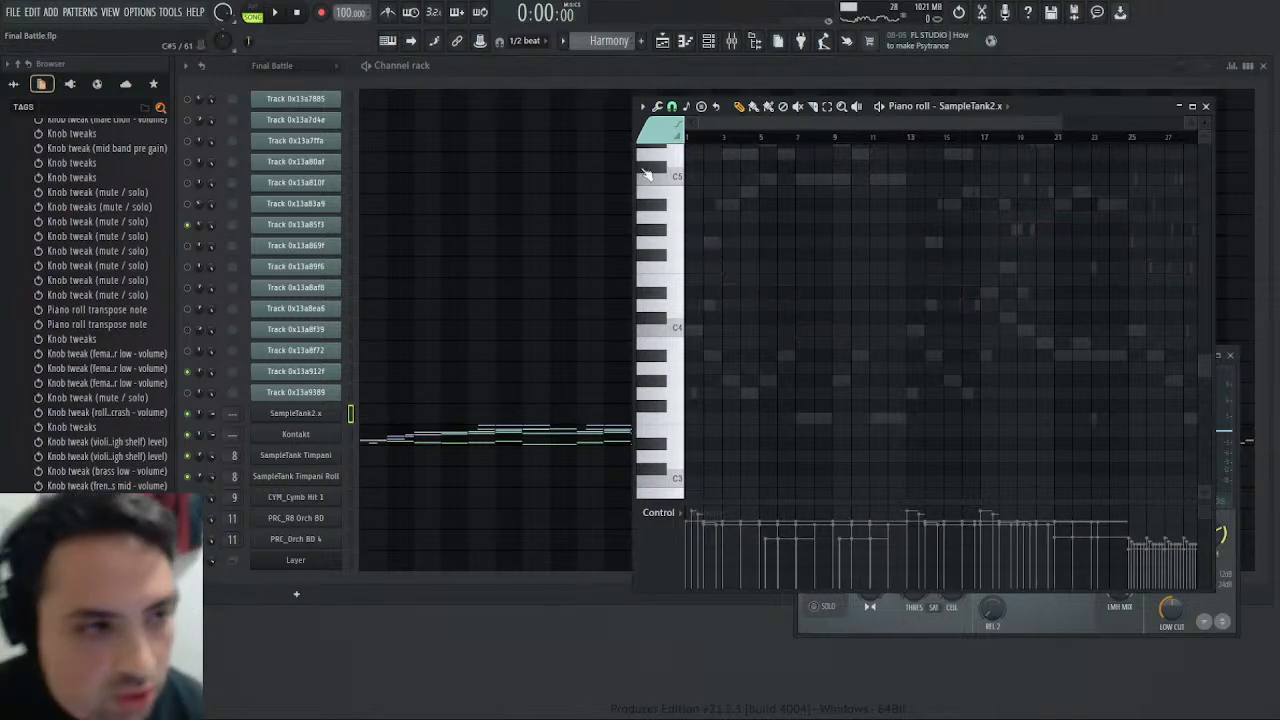
scroll(604, 40, "down", 1)
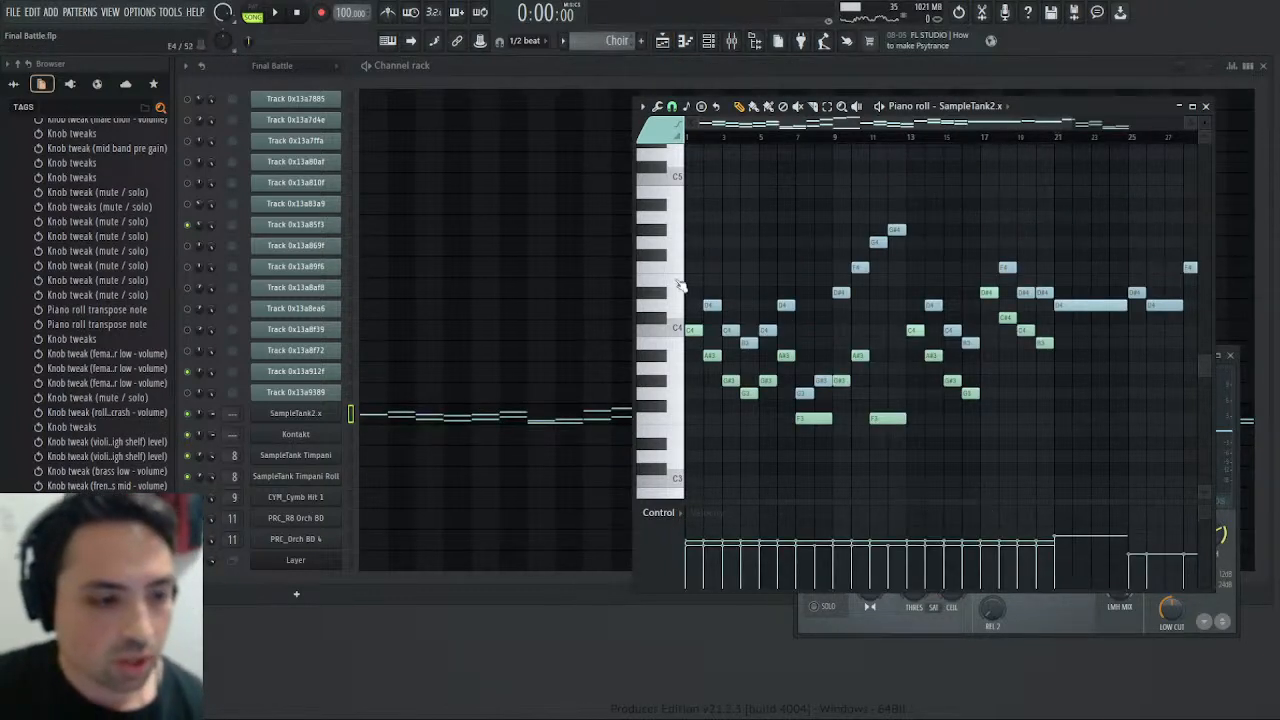
key("ctrl+v")
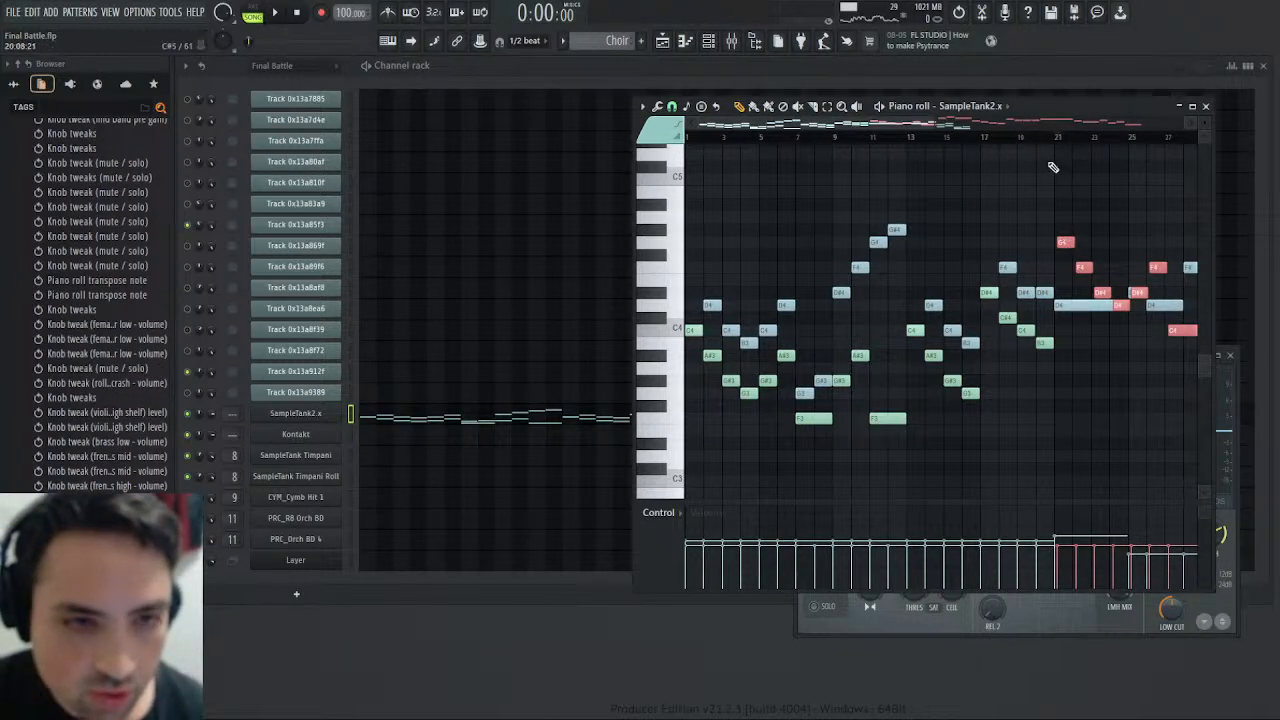
left_click_drag(1065, 242, 665, 247)
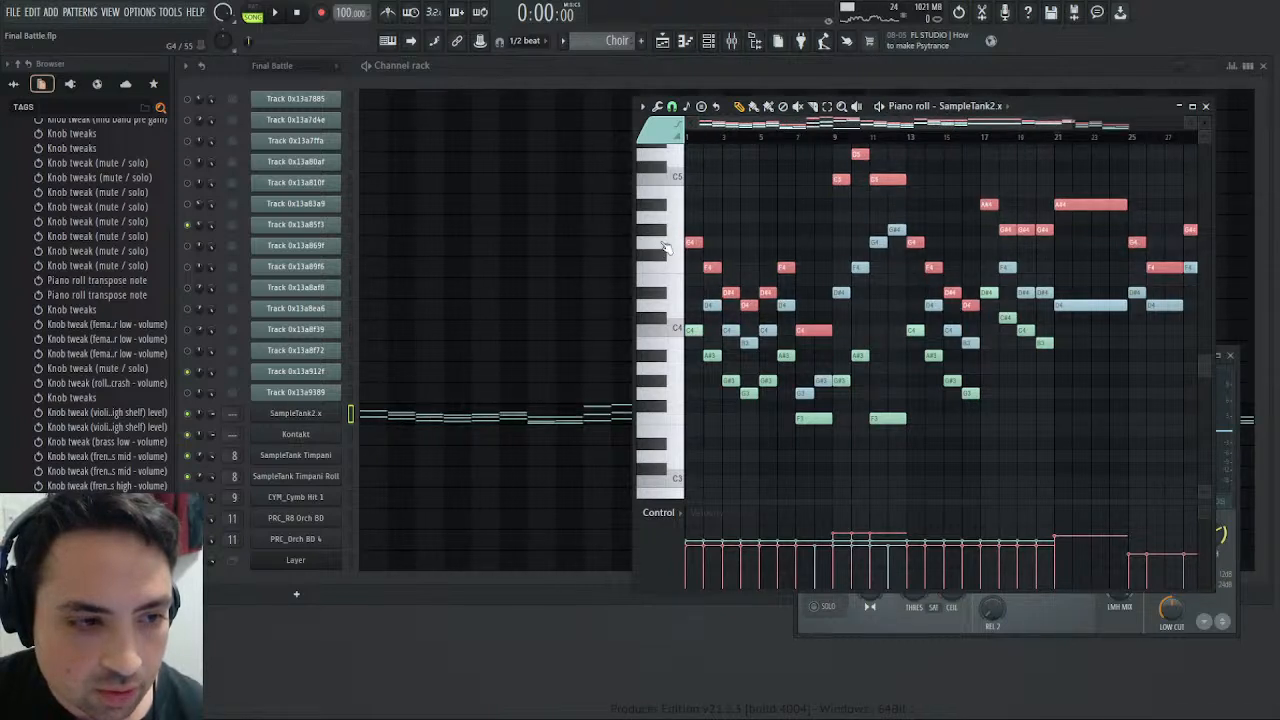
- Play the Choir pattern on its own with the pasted notes deselected, and stop playback on the Harmony pattern
left_click(280, 16)
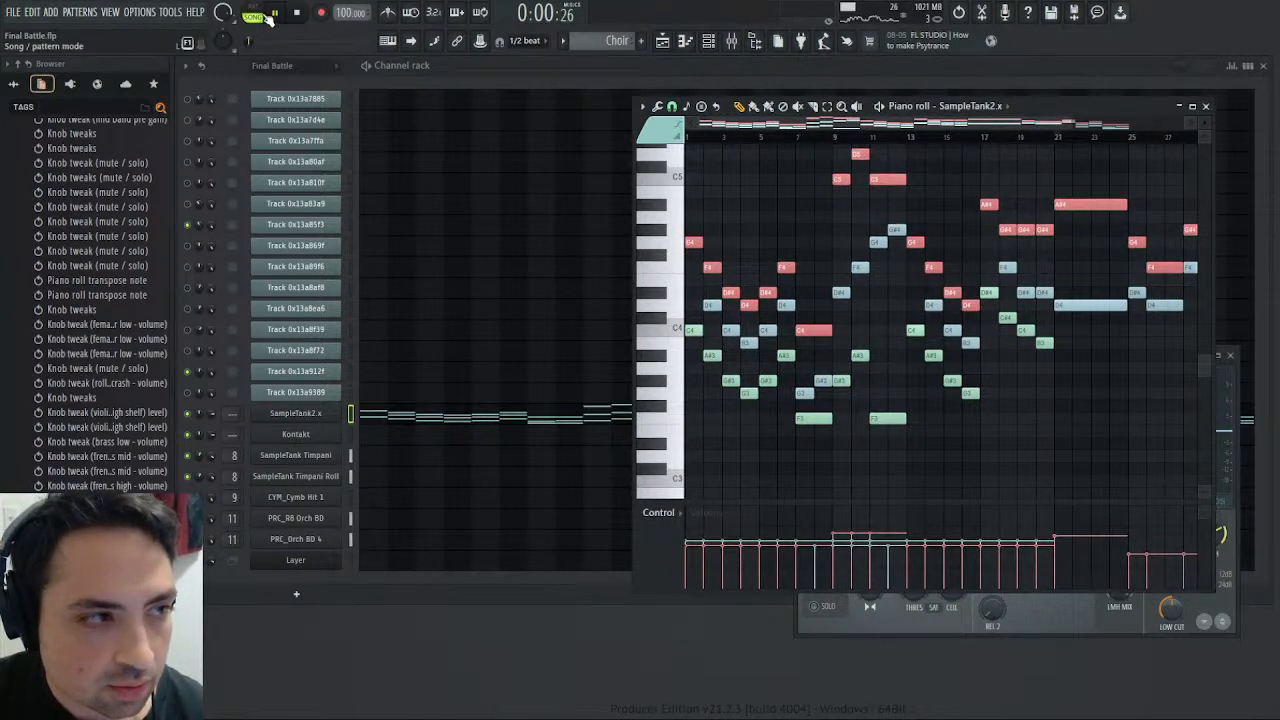
left_click(745, 245, "ctrl")
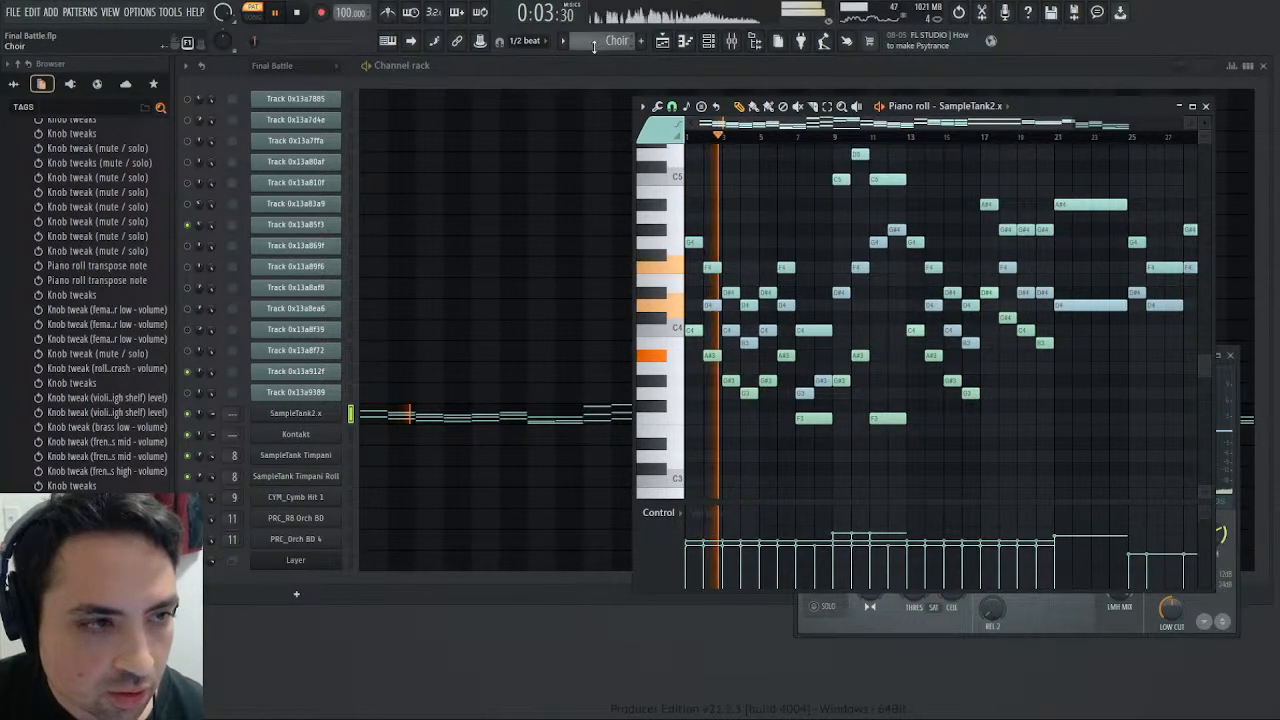
scroll(594, 46, "down", 1)
left_click(298, 14)
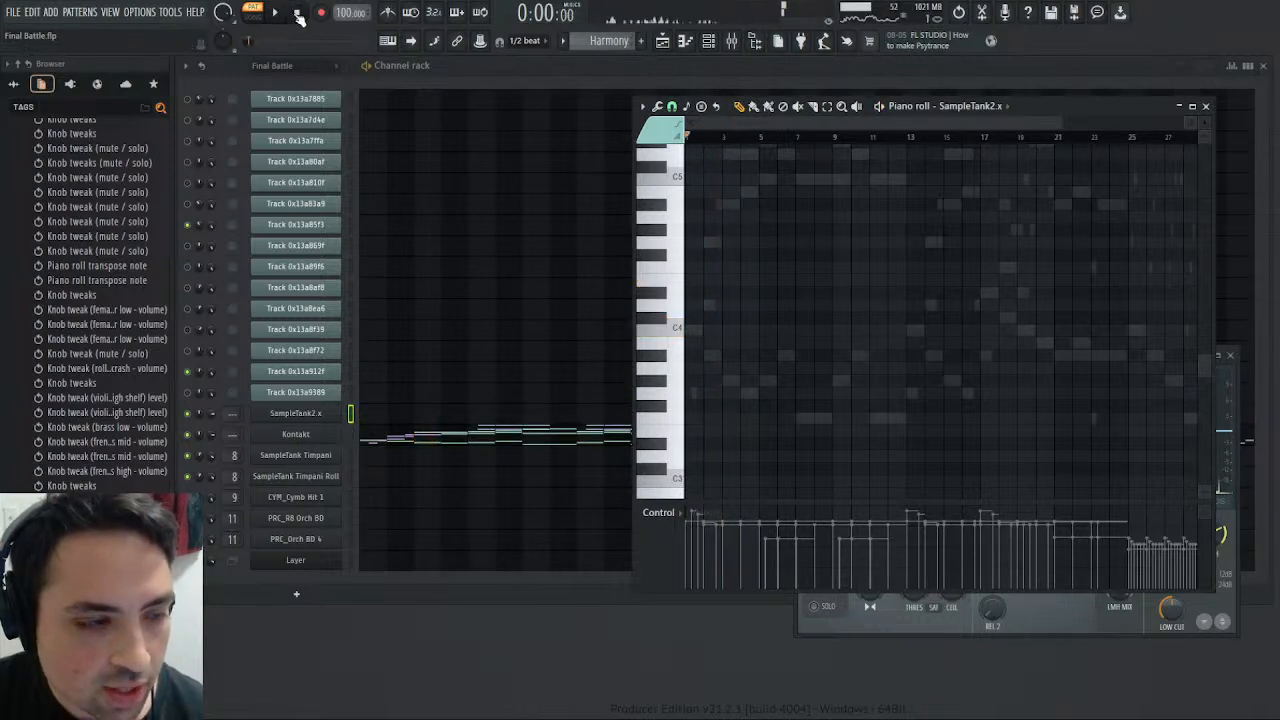
- Open the Harmony pattern's Kontakt notes in the piano roll and unsolo the choirs so every mixer track is audible
left_click(413, 443)
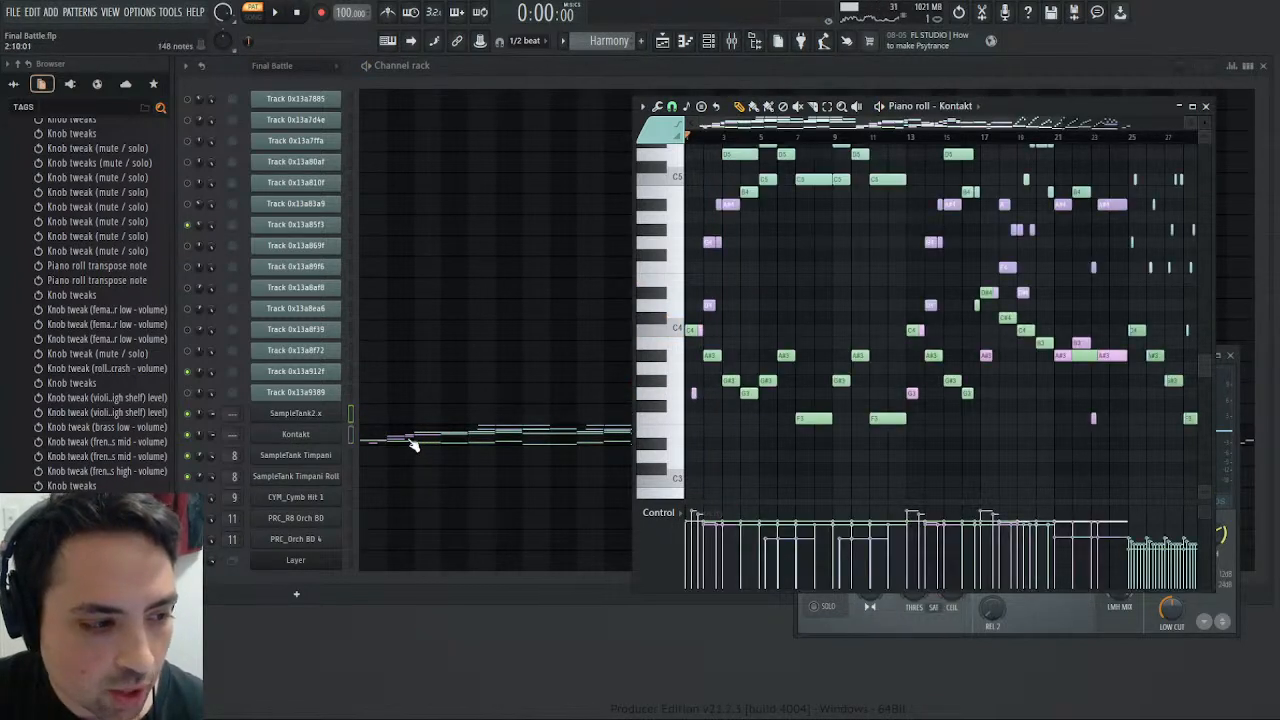
left_click(690, 331)
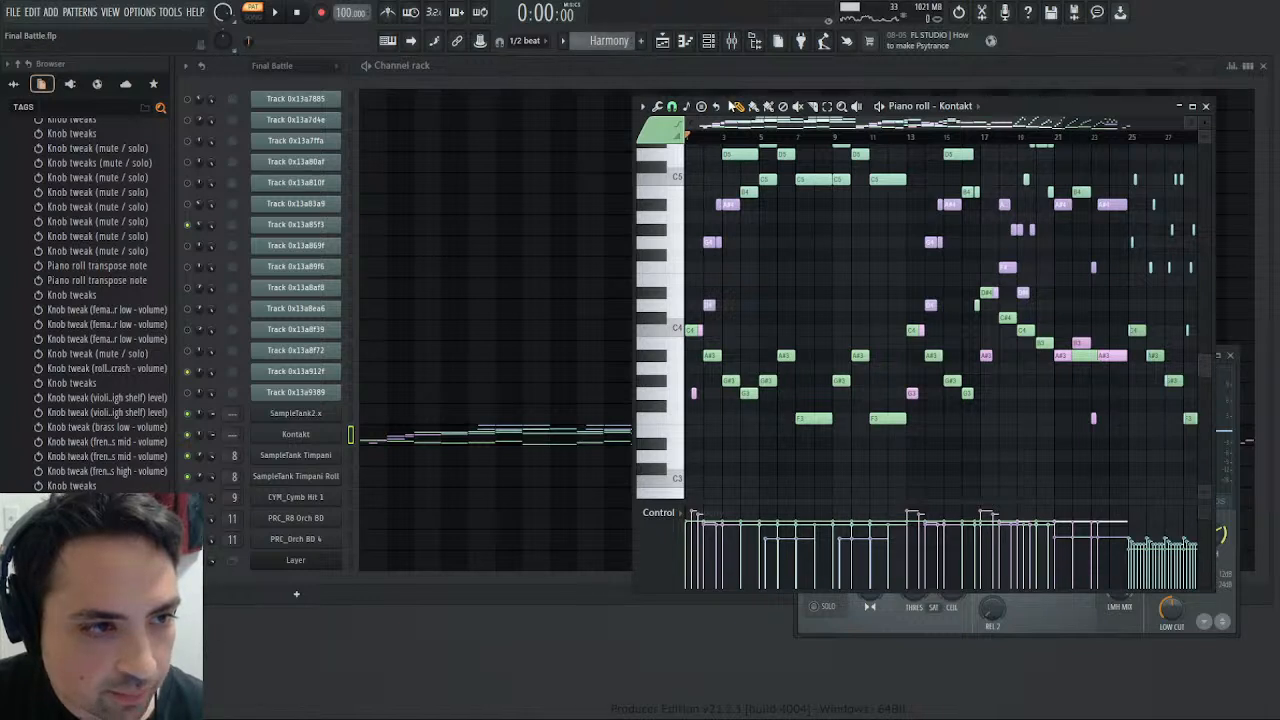
left_click(690, 330)
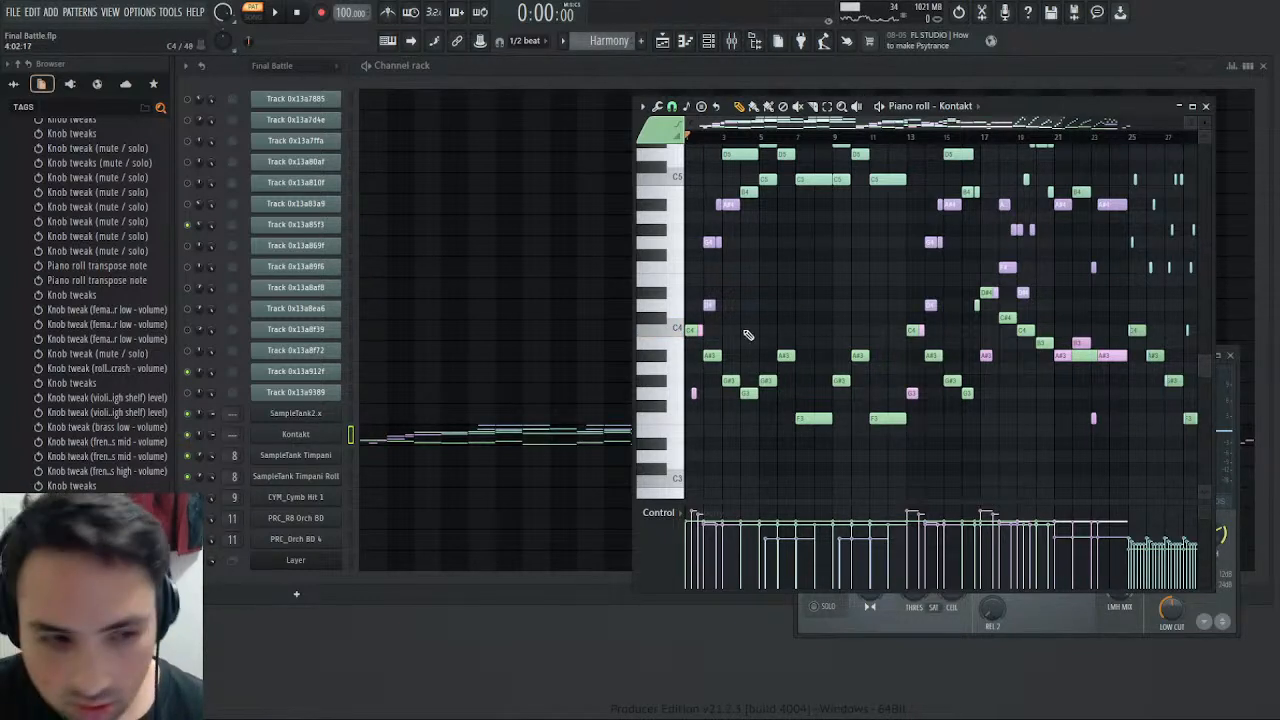
left_click(732, 40)
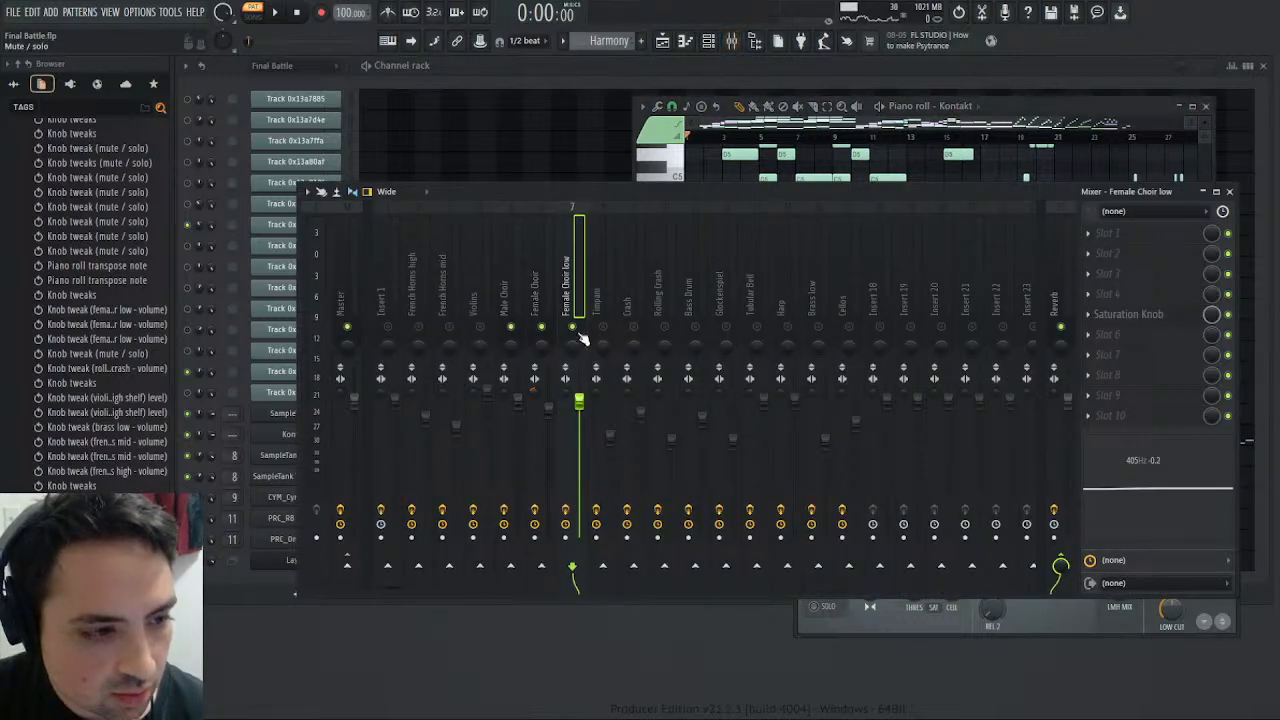
left_click(1000, 107)
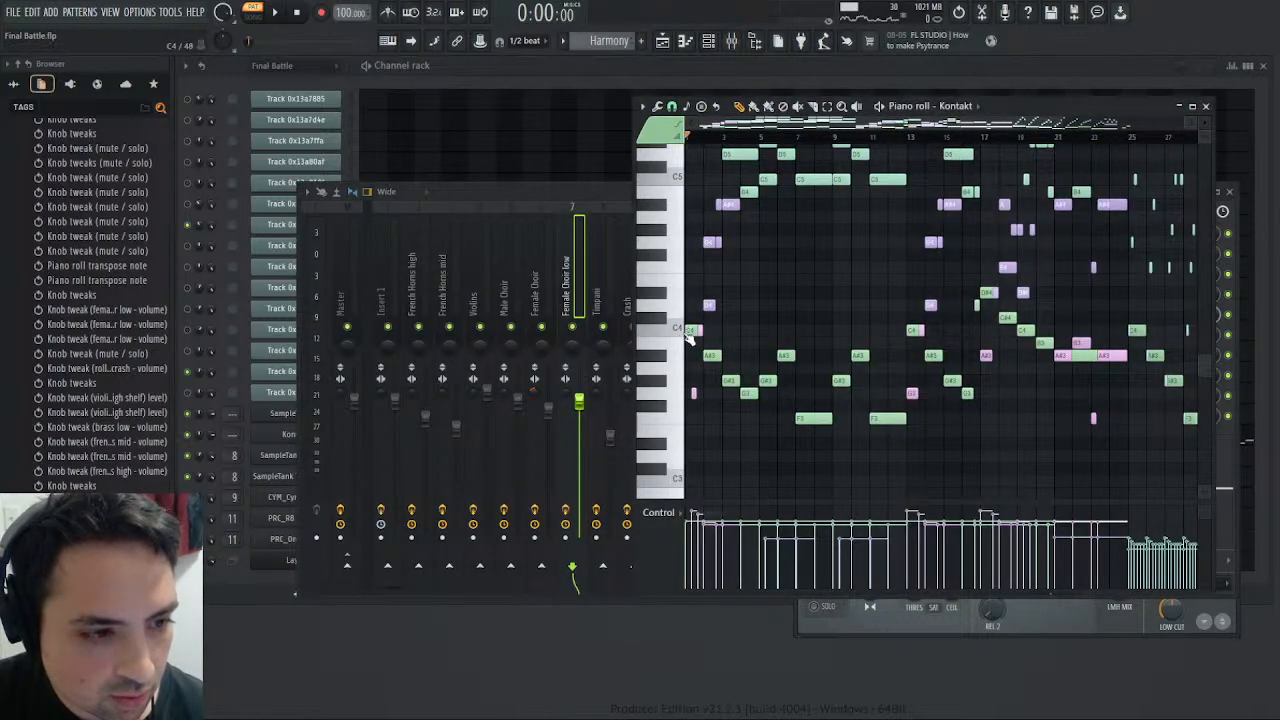
- Audition C4 and review the Harmony pattern's Kontakt notes, play the pattern, and switch to the Choir pattern during playback
left_click(676, 332)
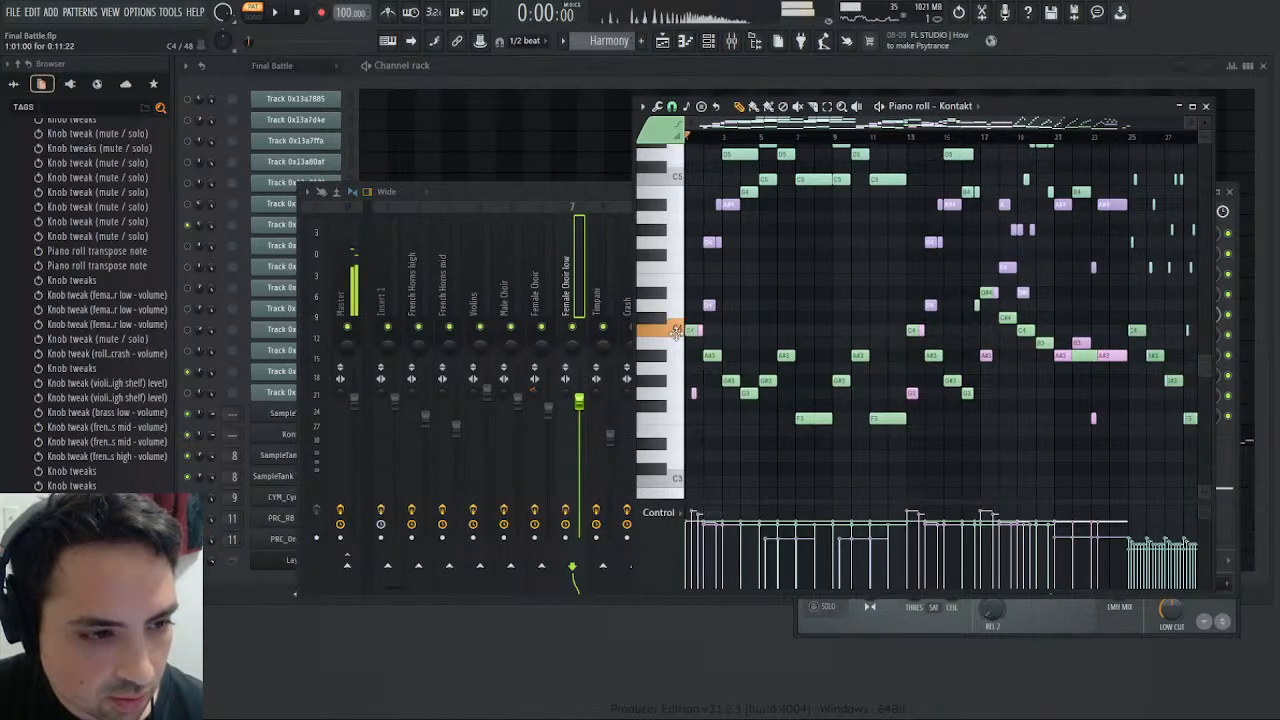
scroll(860, 318, "up", 4)
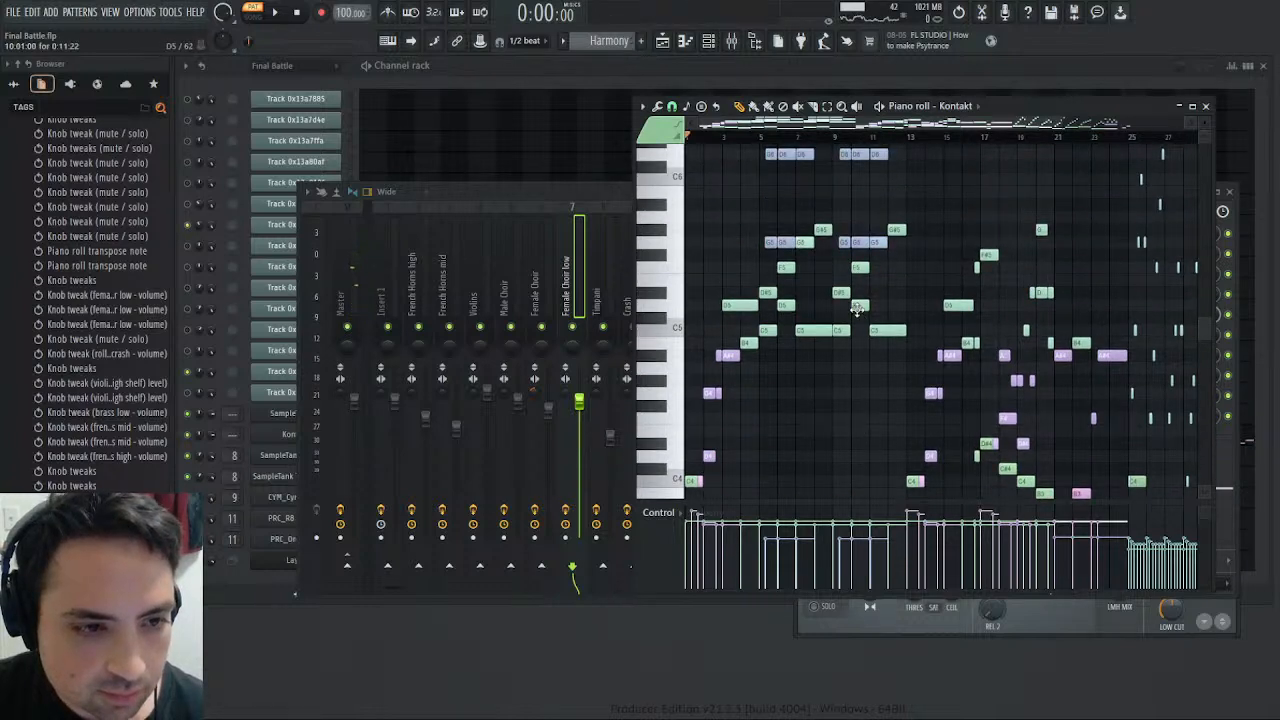
scroll(826, 274, "up", 4)
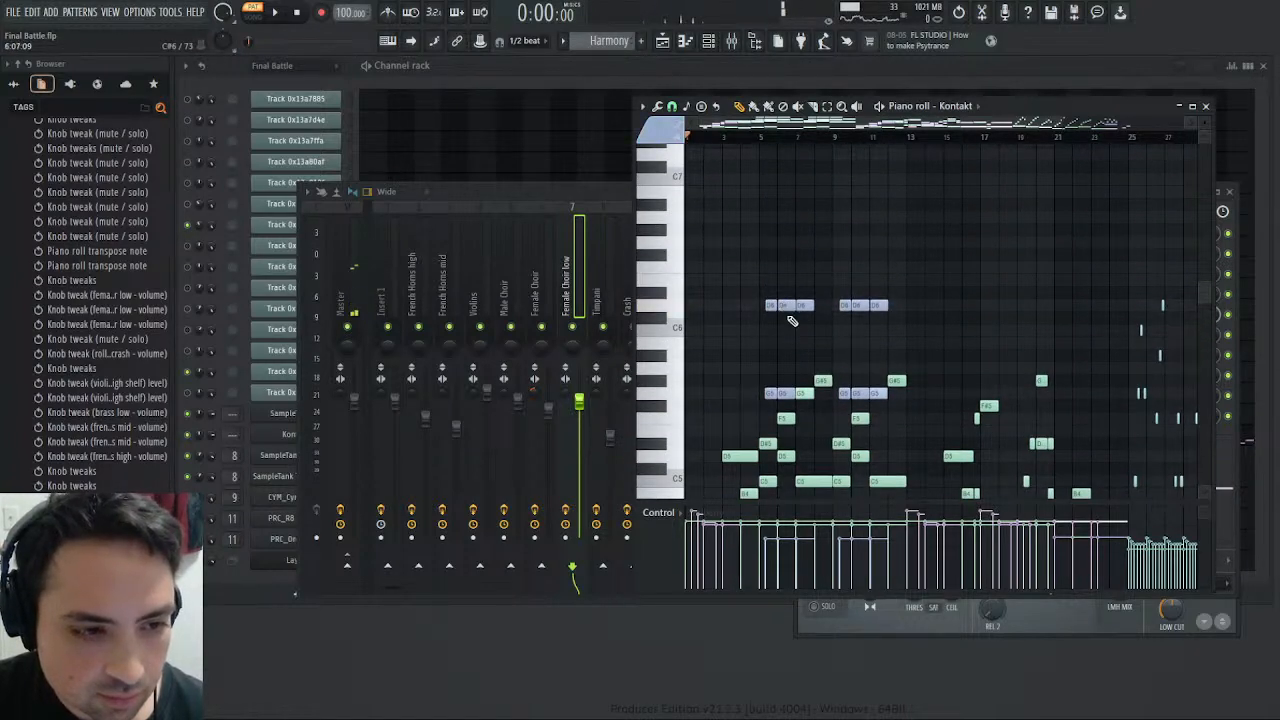
scroll(785, 300, "down", 7)
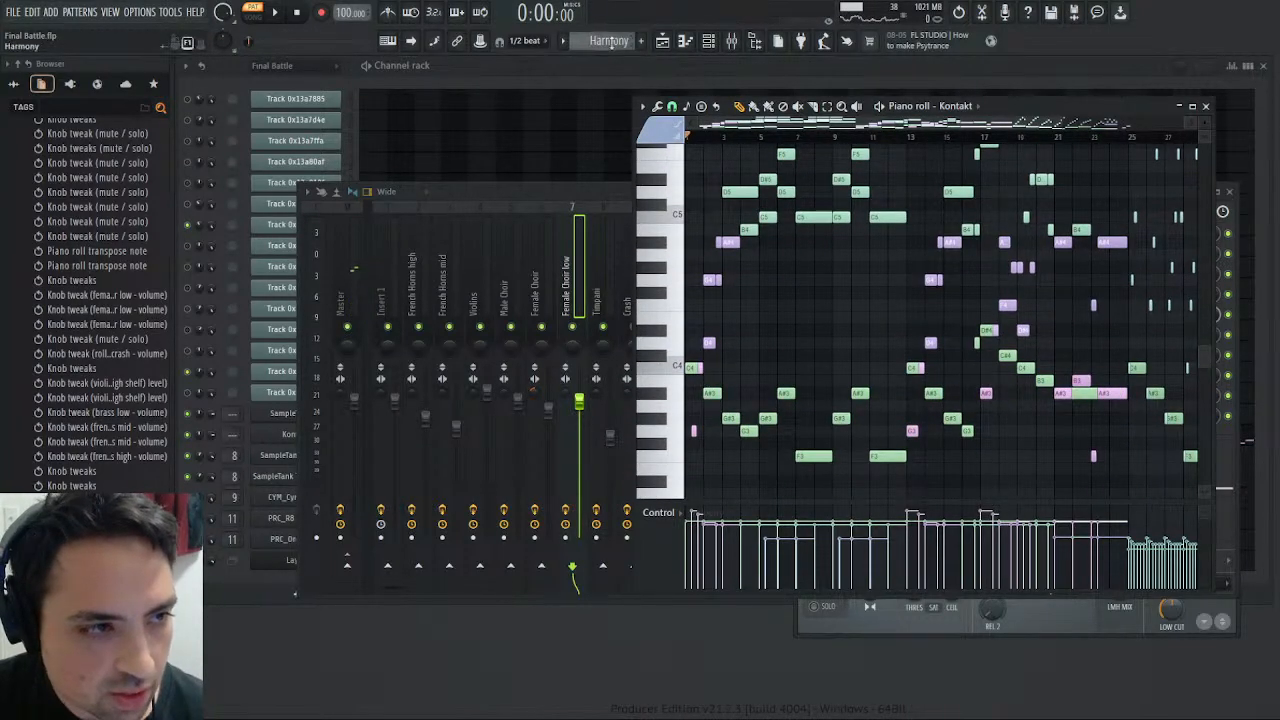
key("space")
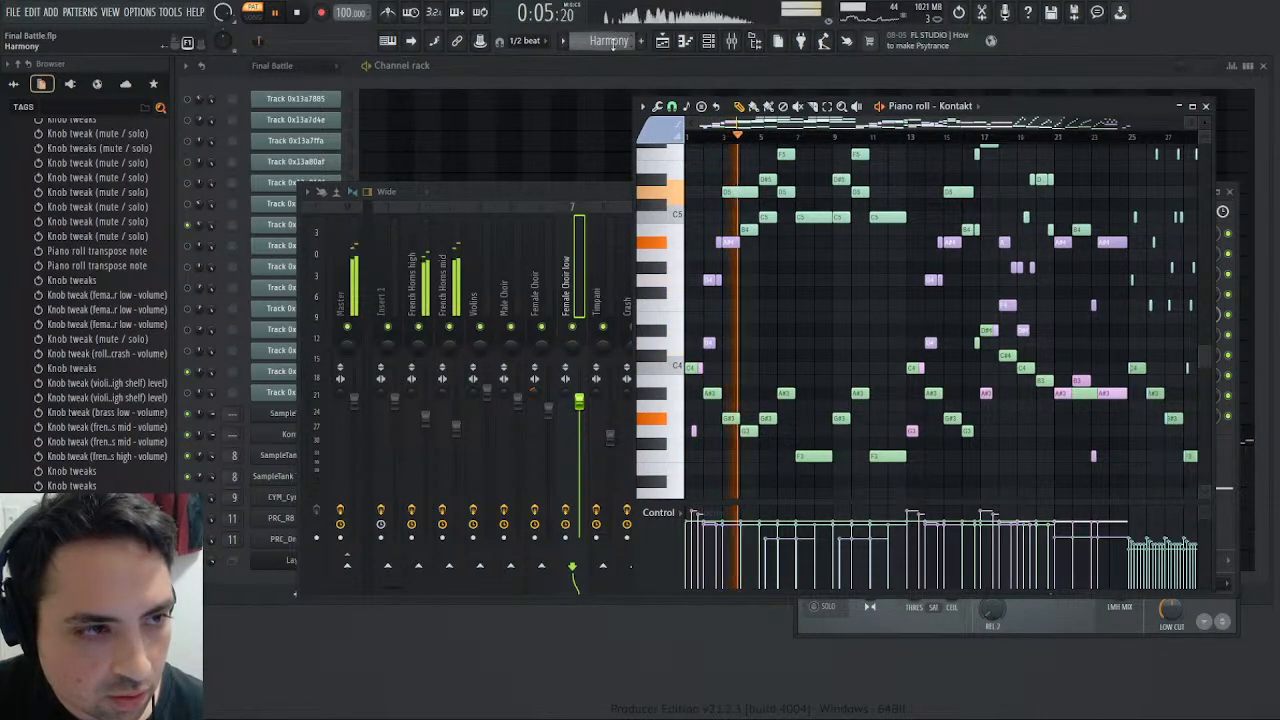
scroll(614, 36, "down", 1)
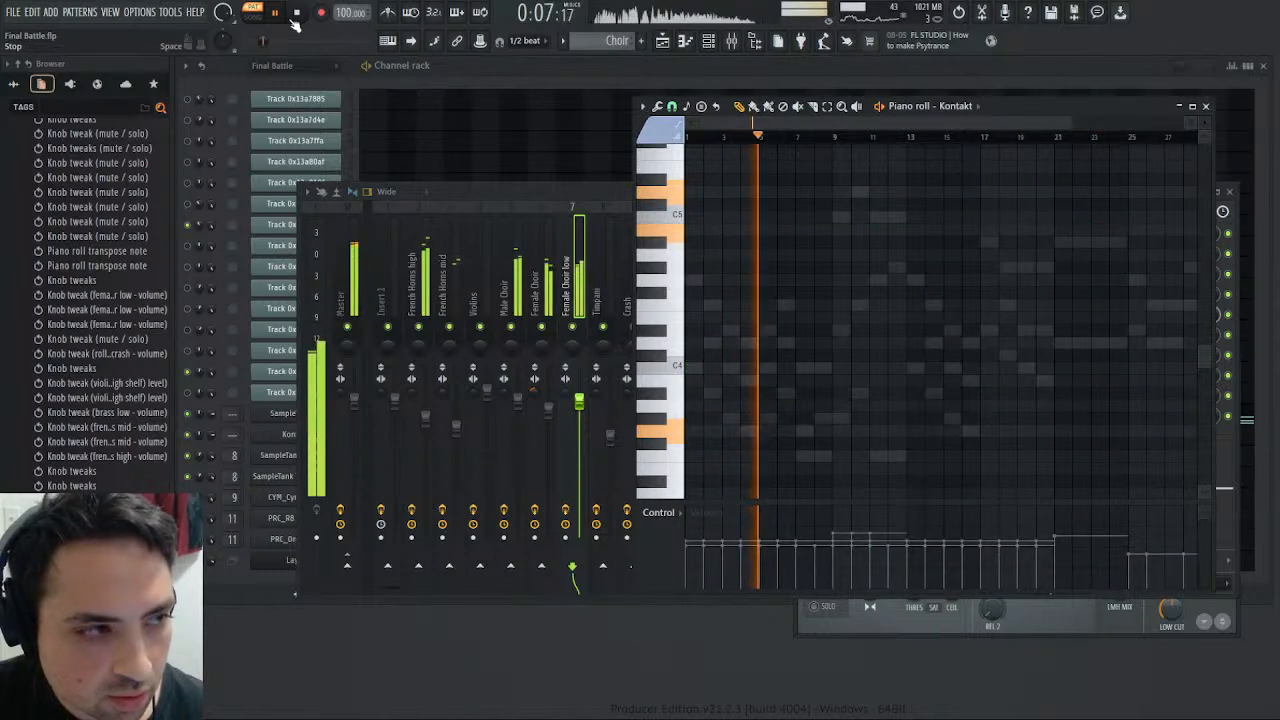
- Play the full song with the mixer and piano roll closed, display the Master band in Maximus, and stop playback
left_click(253, 13)
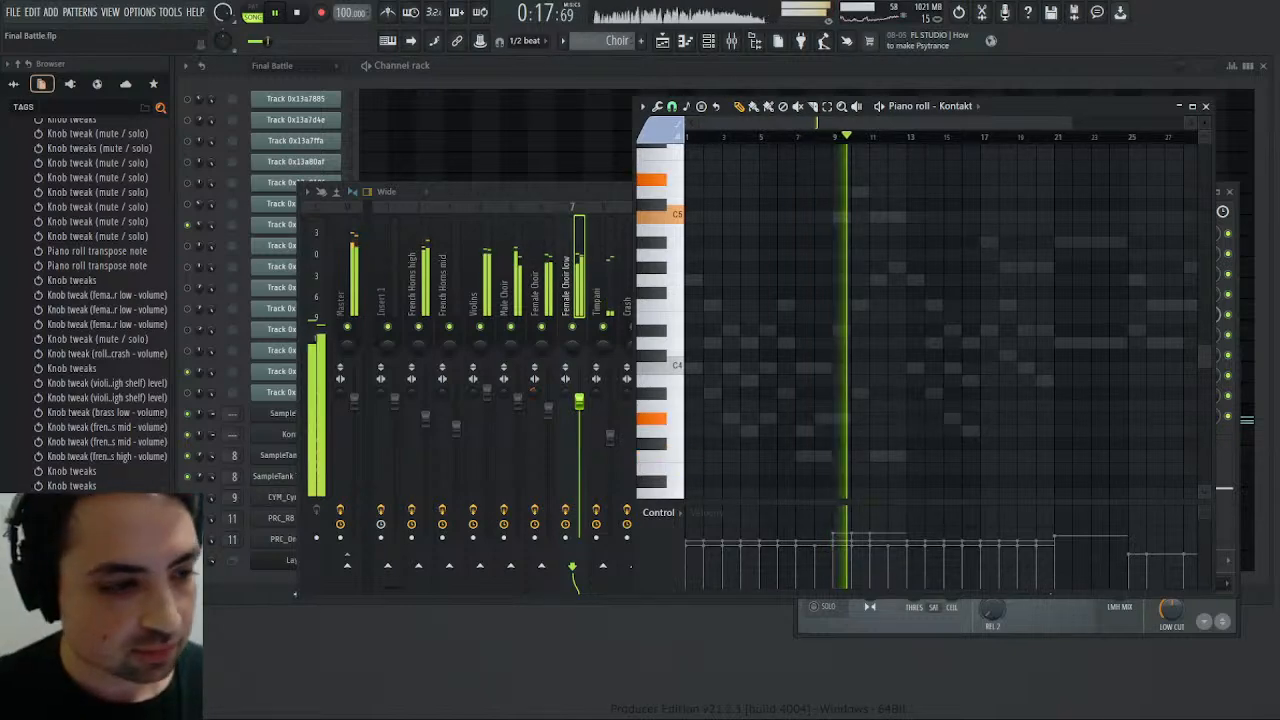
left_click(567, 285)
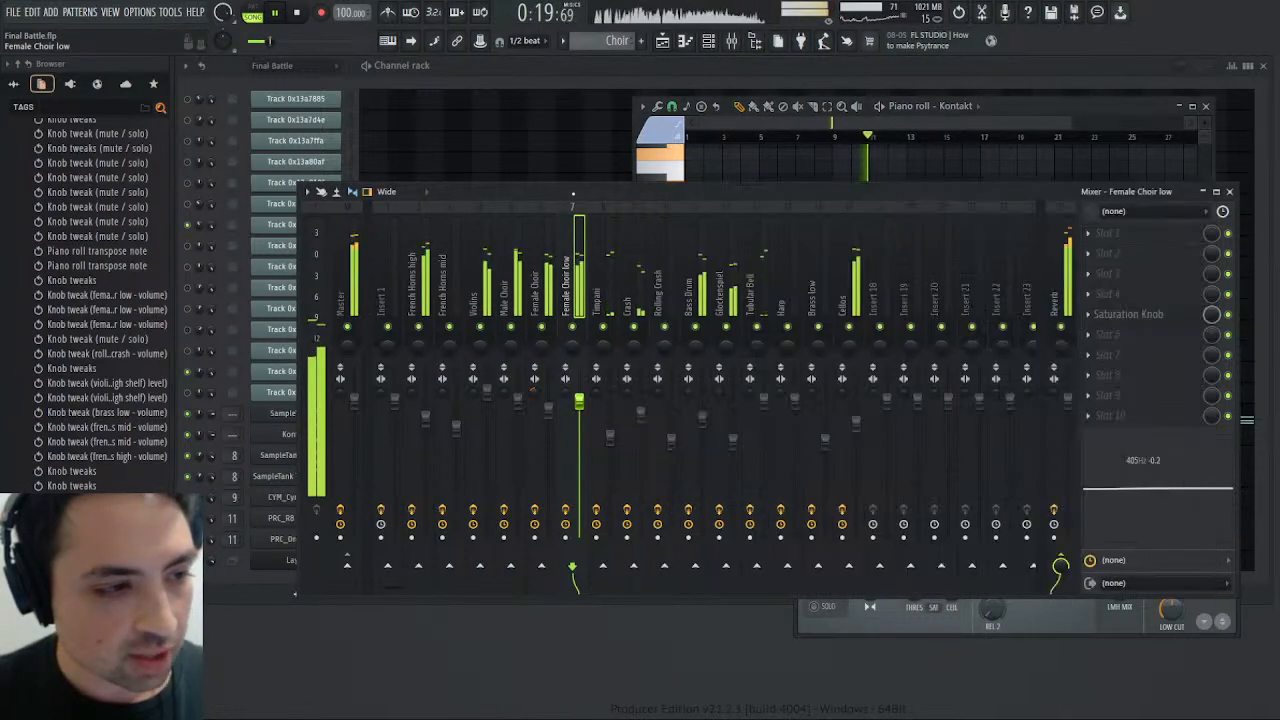
left_click(1229, 191)
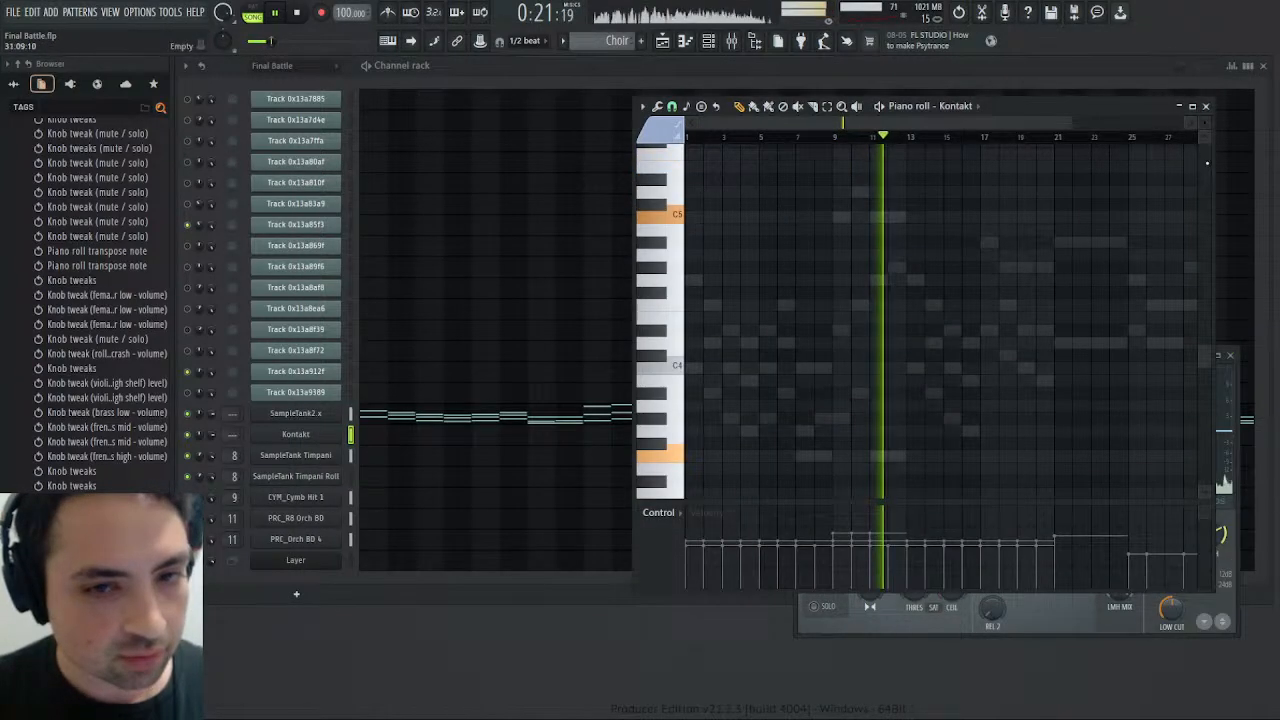
left_click(1208, 108)
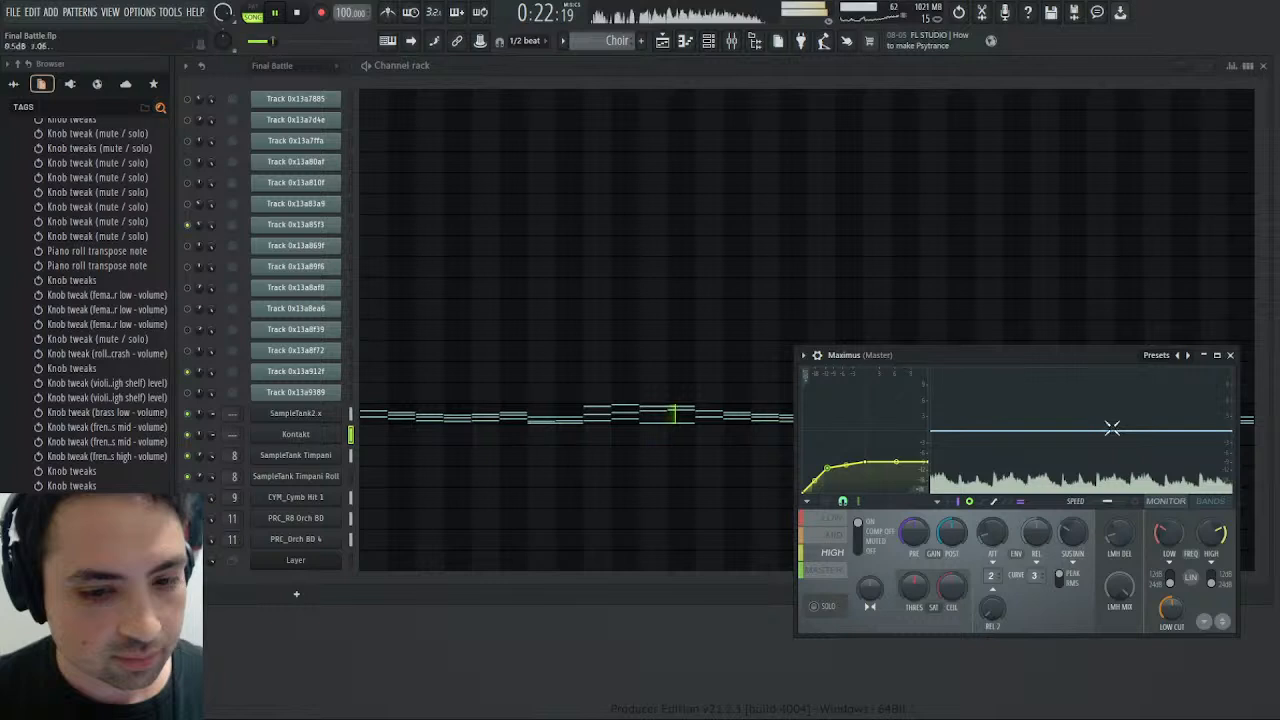
left_click(828, 578)
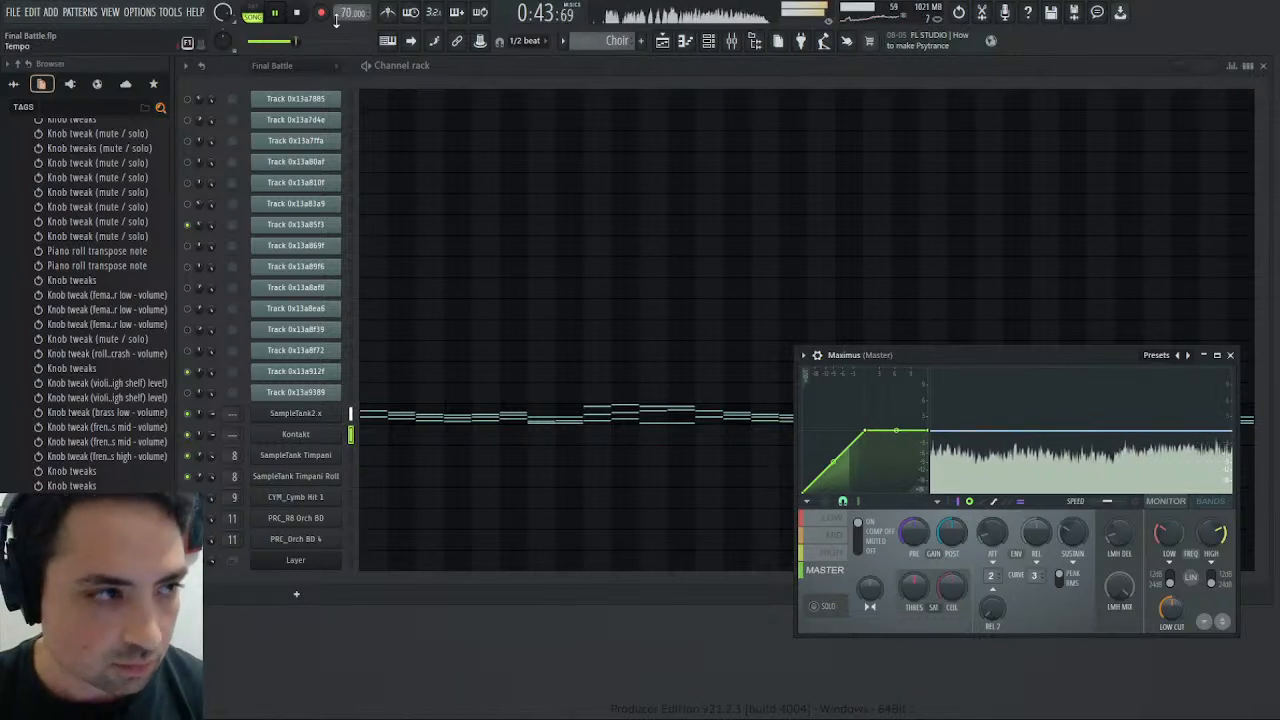
key("space")
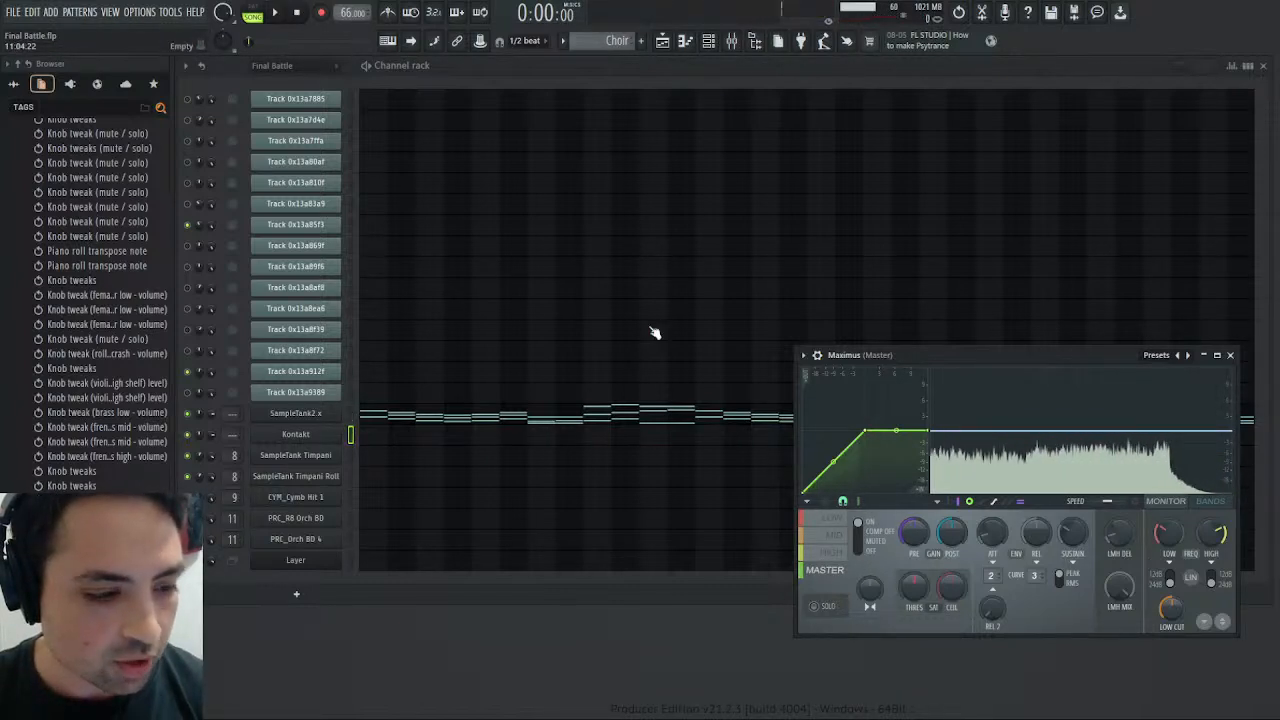
- Open the Choir pattern's SampleTank2 x notes, play the song from the long notes at bar 21, and stop
left_click(676, 421)
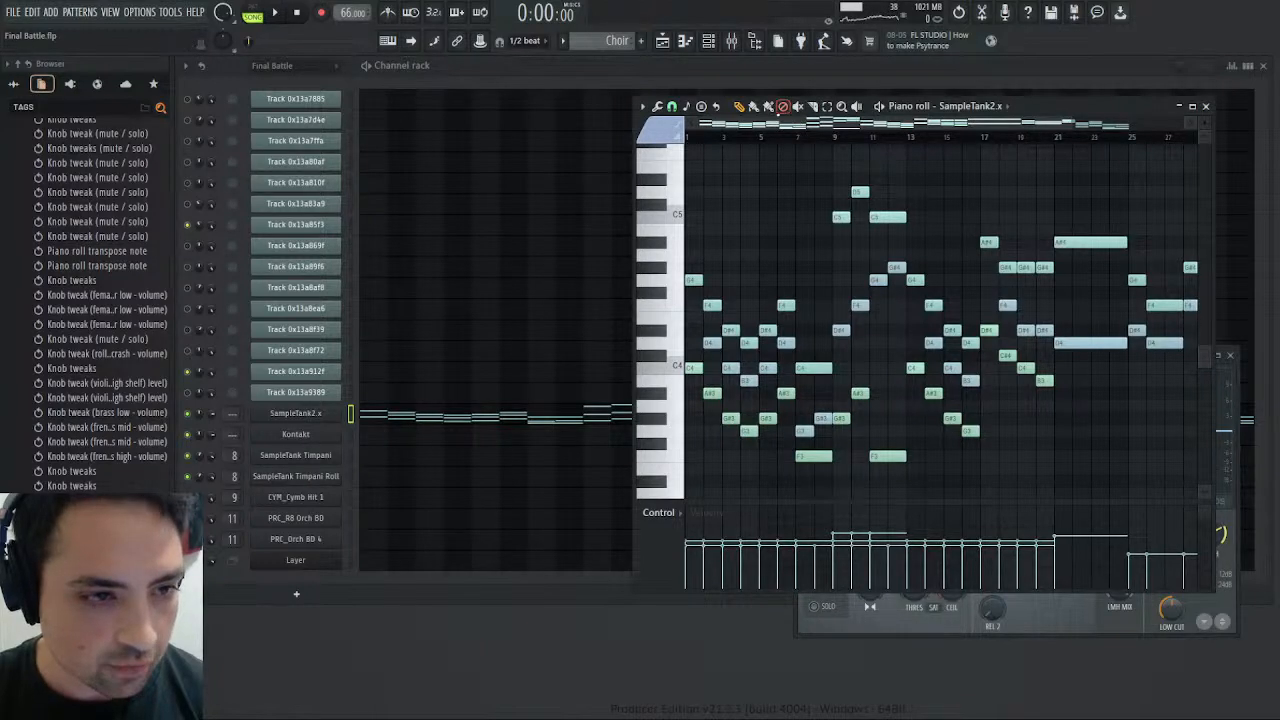
scroll(940, 320, "right", 5)
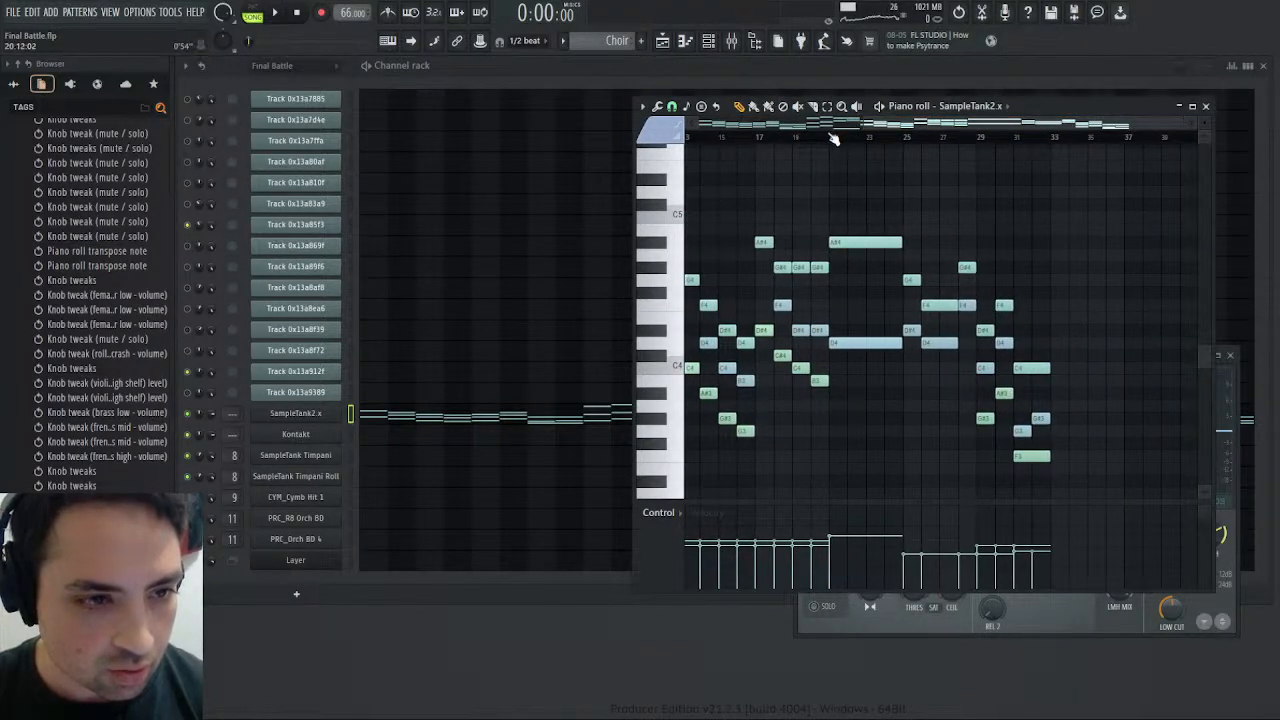
left_click(274, 12)
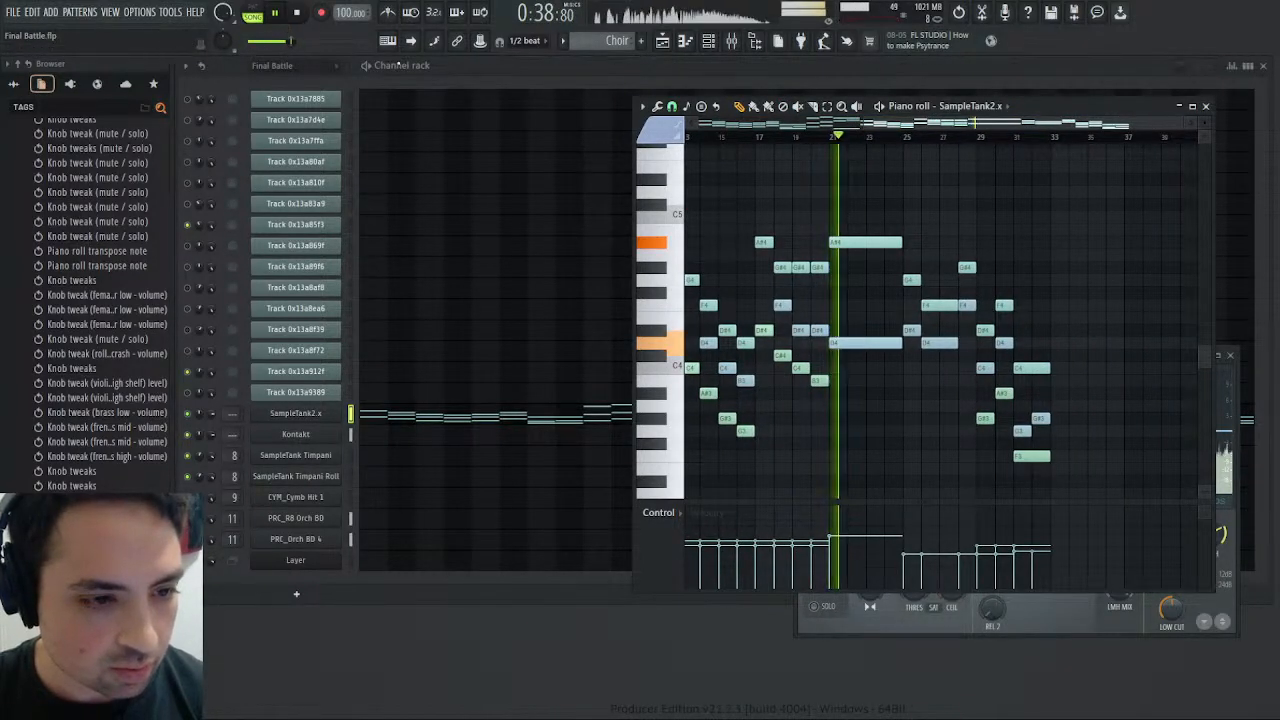
left_click(298, 12)
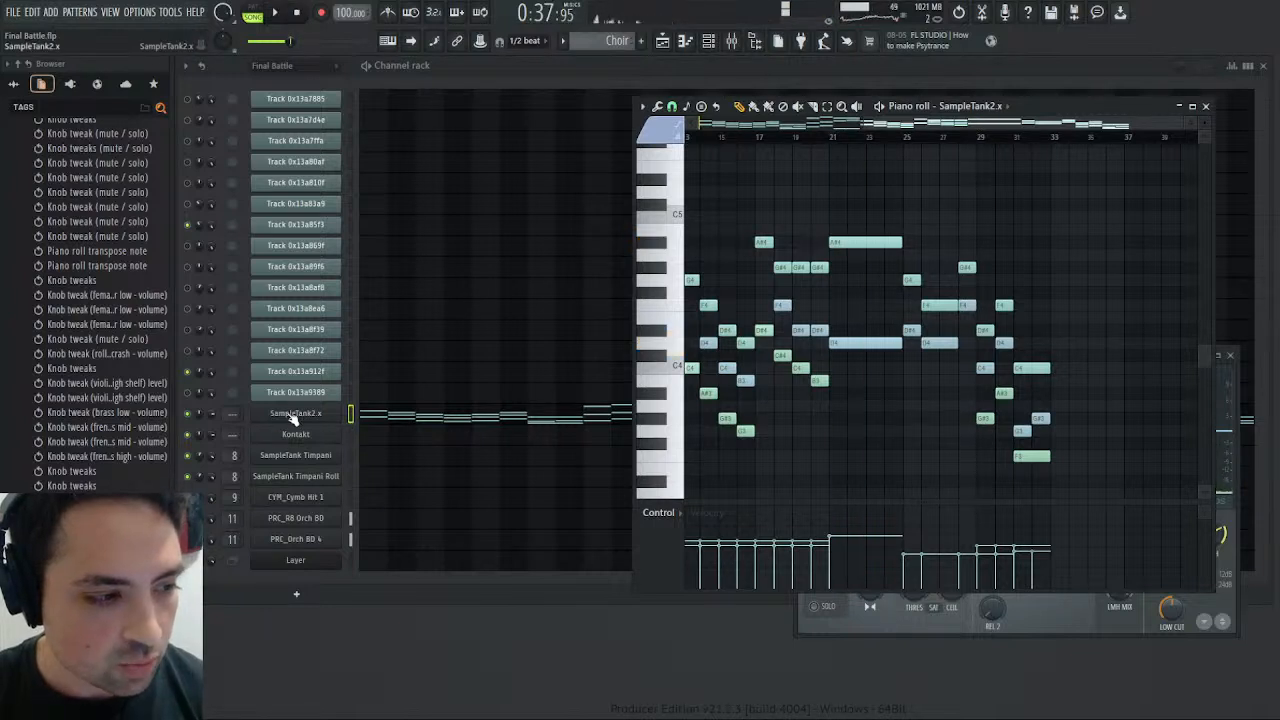
- Switch to the Final Battle pattern and inspect the channel volume events of Track 0x13a810f, closing the event editor
left_click(351, 224)
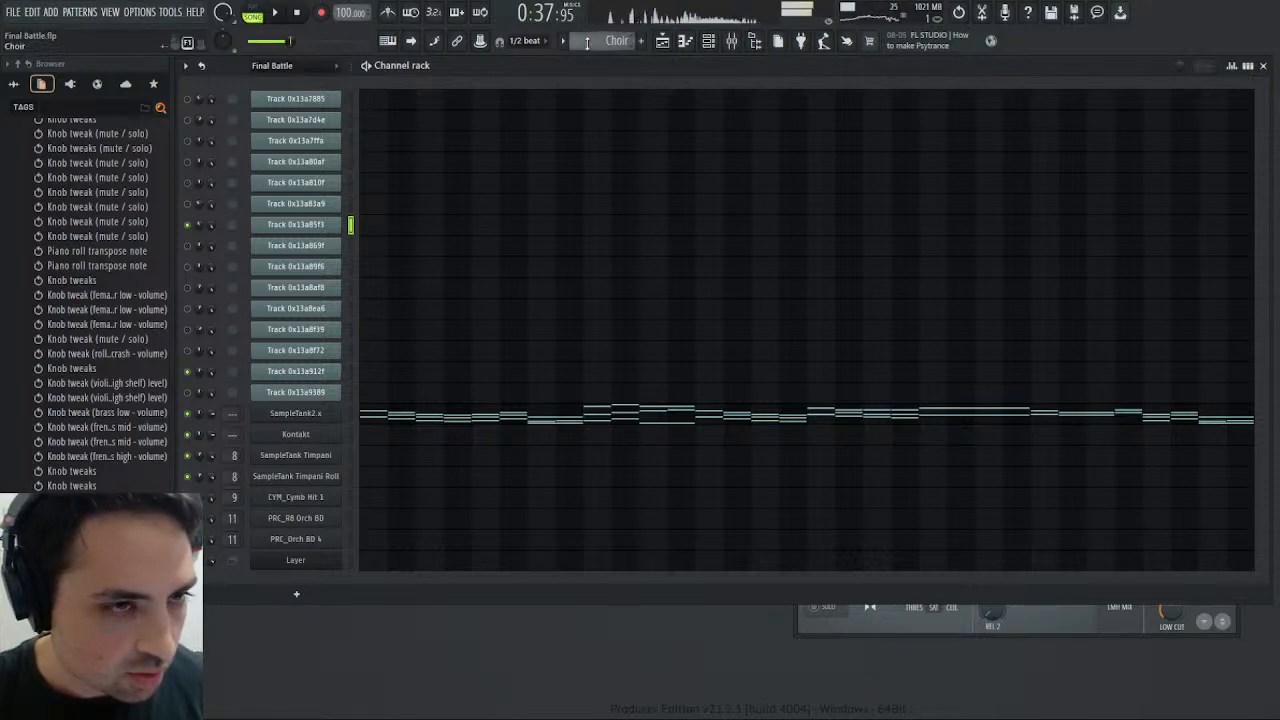
left_click_drag(587, 42, 580, 57)
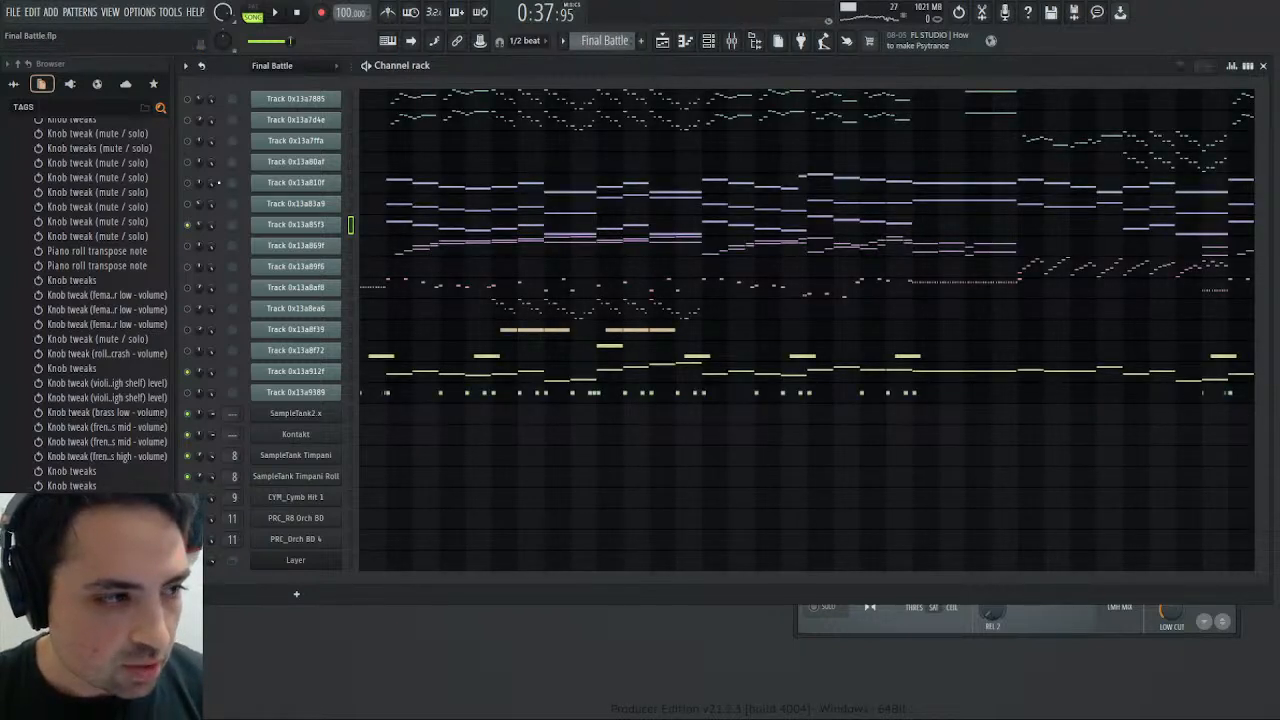
right_click(216, 186)
left_click(239, 219)
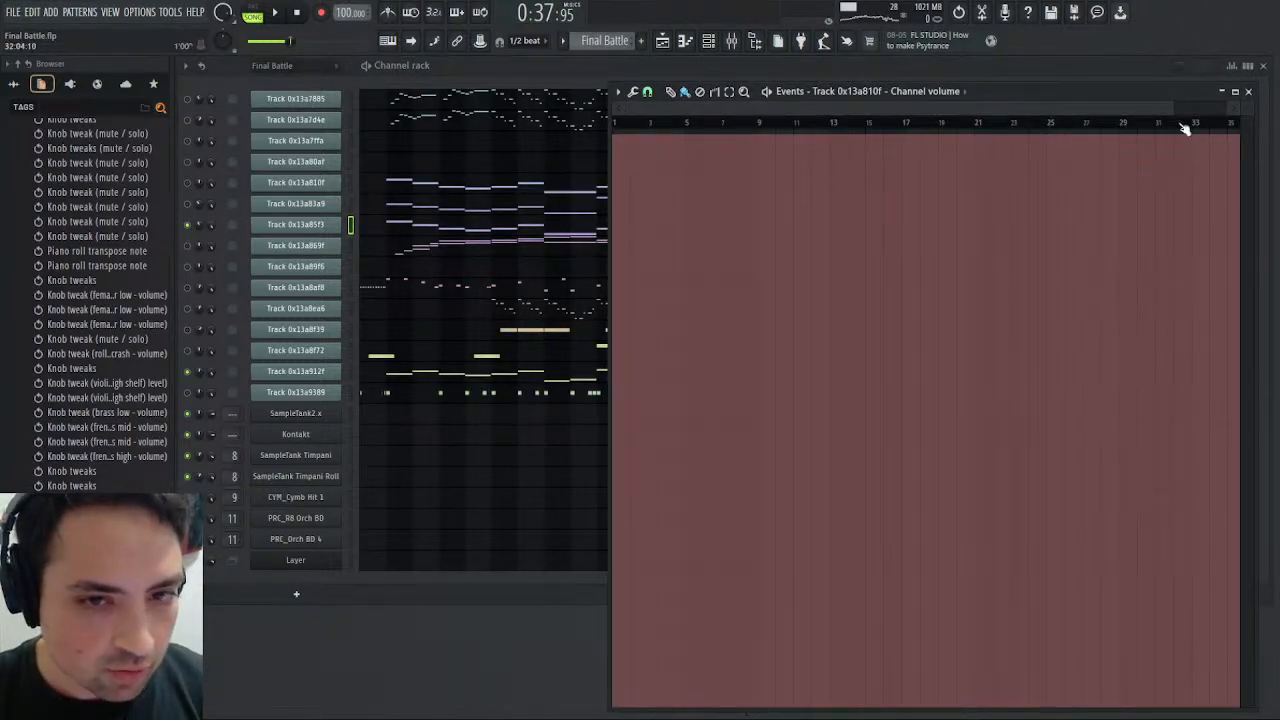
left_click(1249, 92)
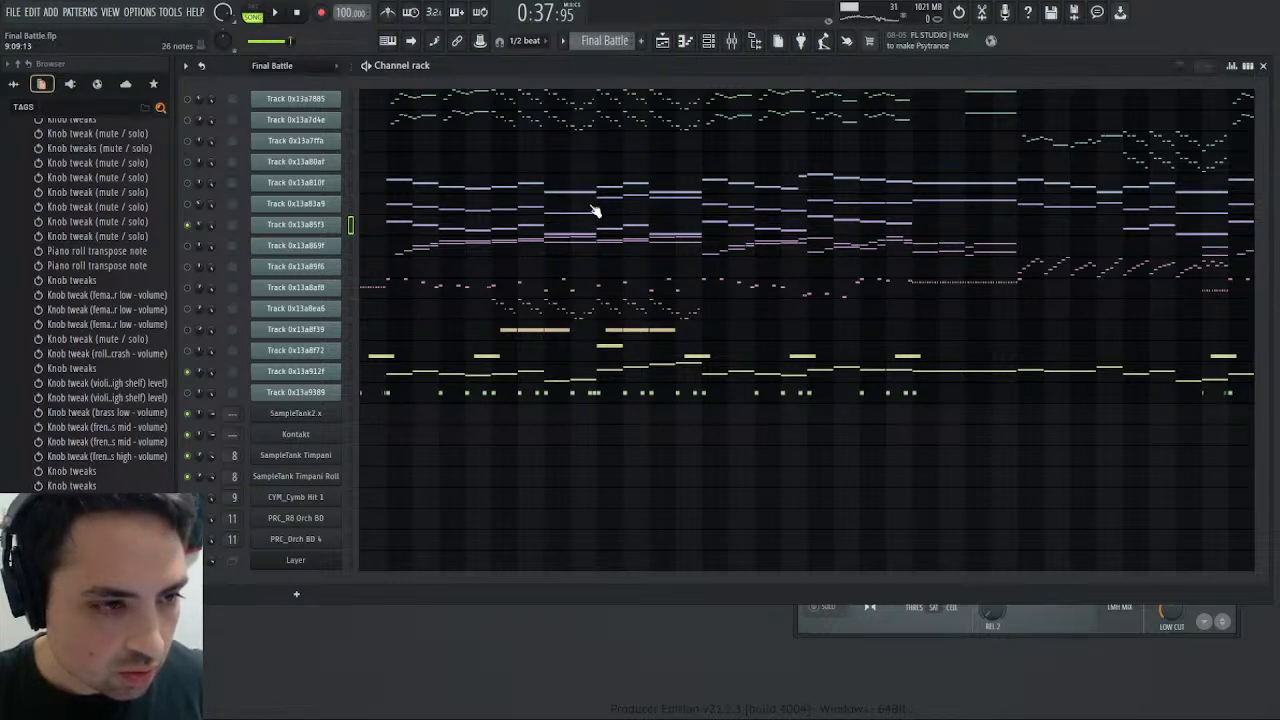
- Play the playlist arrangement from around bar 21, stop playback, and save the project
left_click(662, 41)
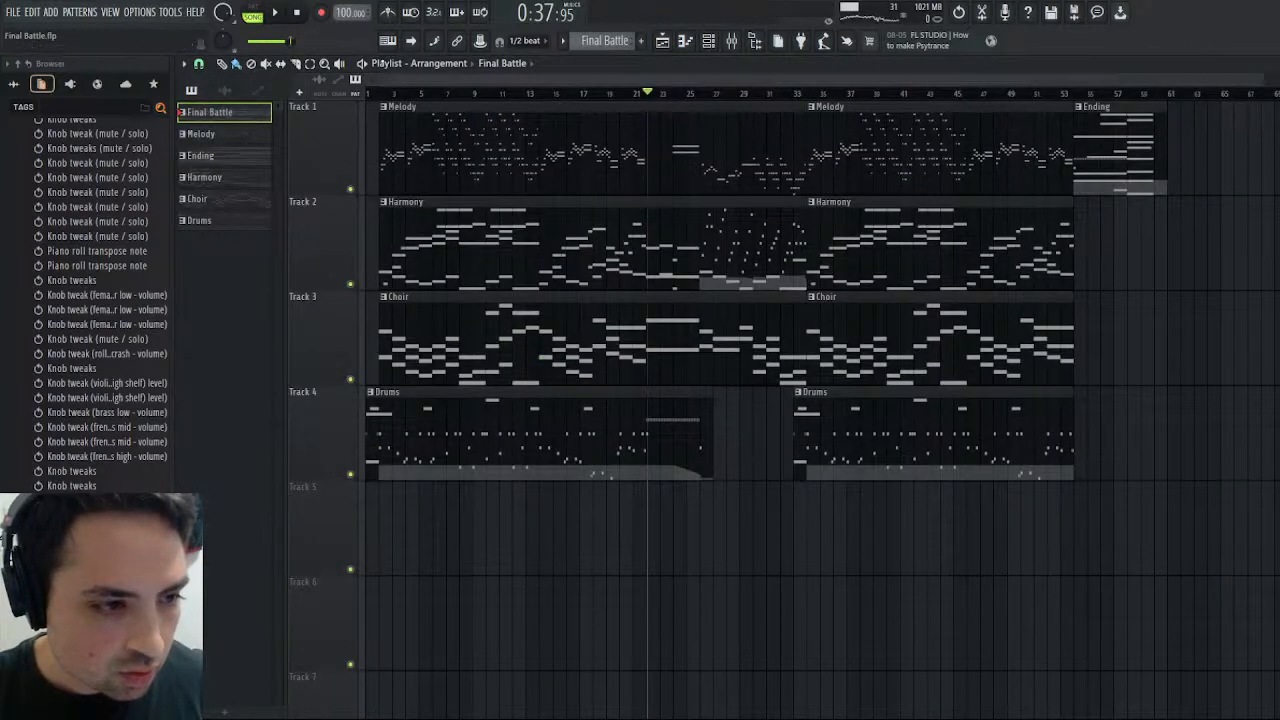
key("space")
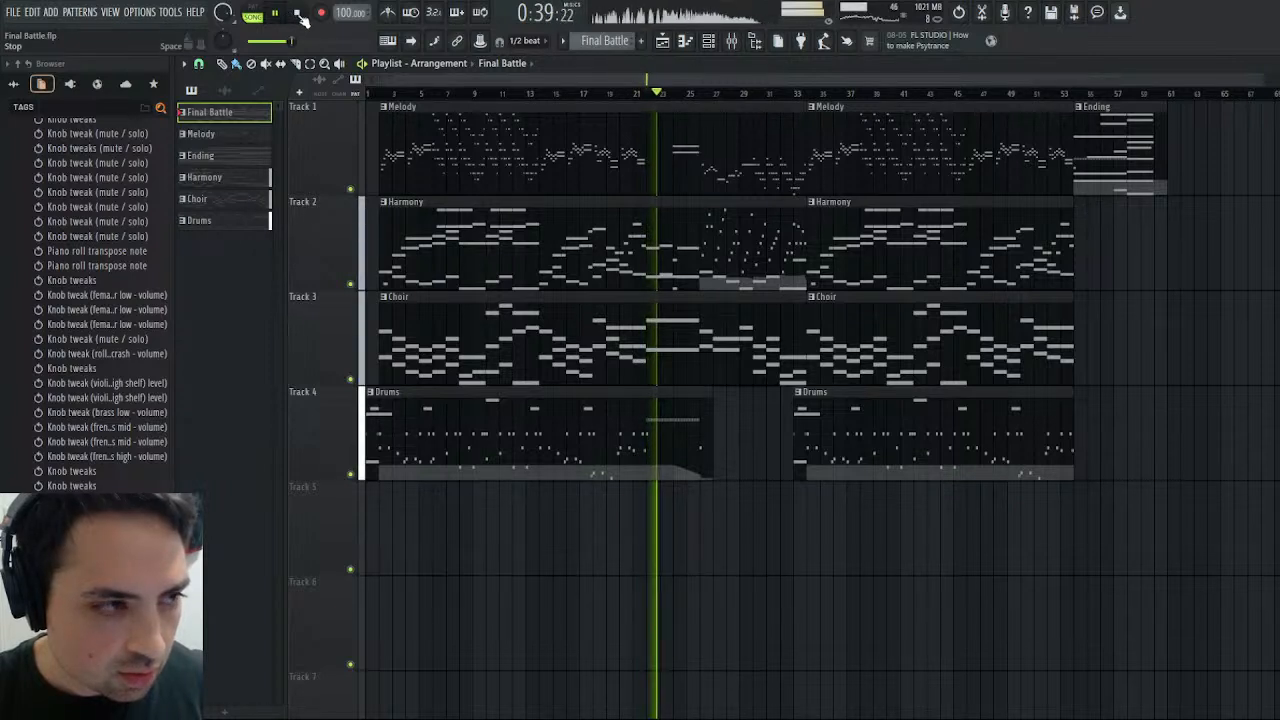
left_click(298, 13)
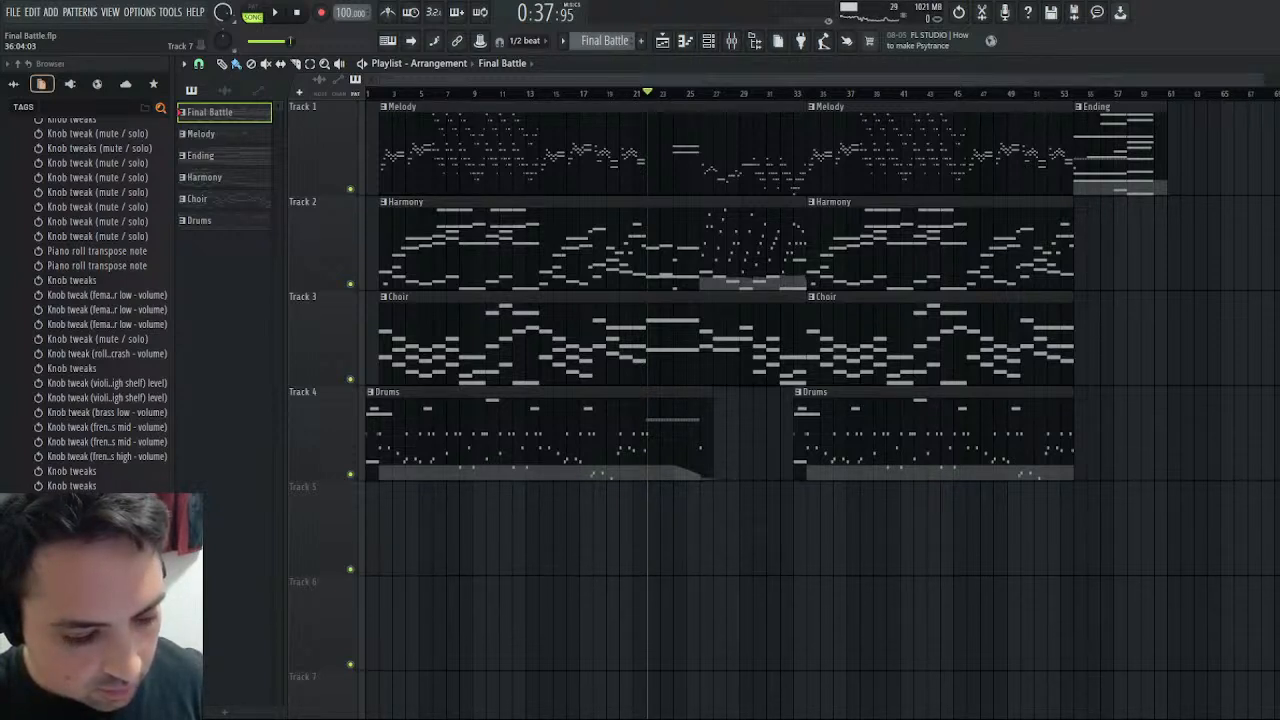
key("ctrl+s")
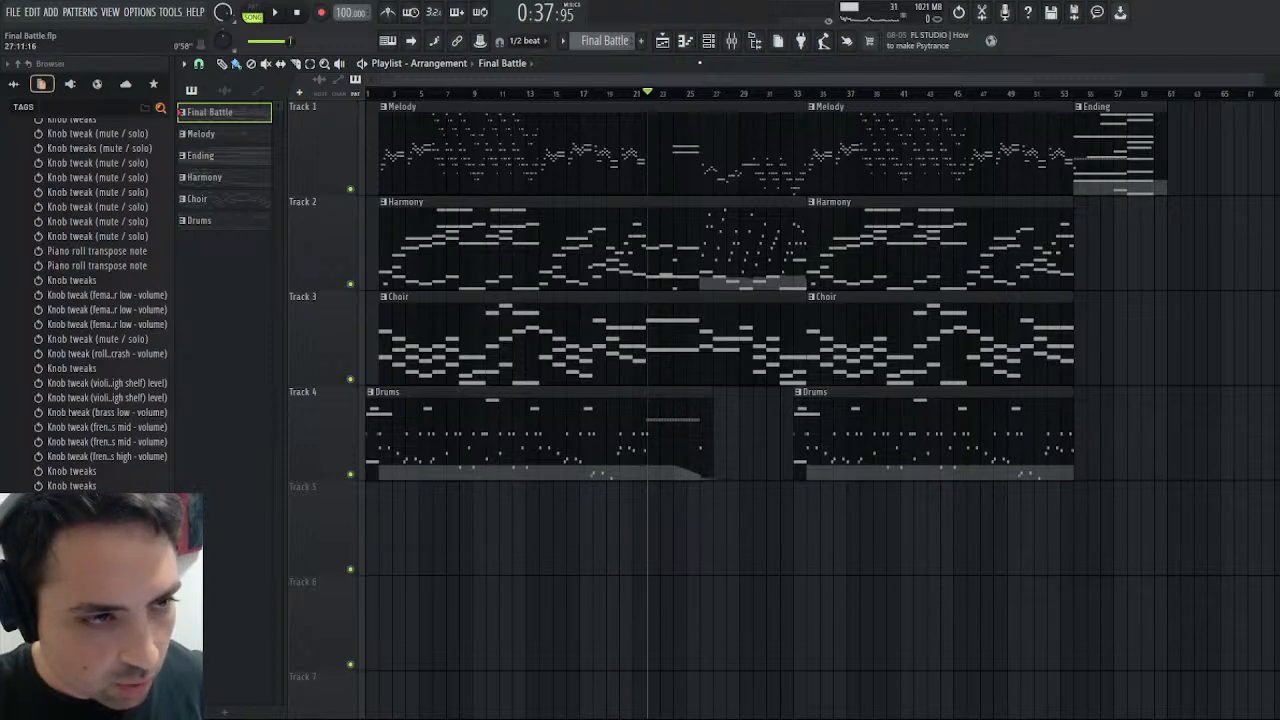
- Play the song with the mixer open, comparing Female Choir and Female Choir low soloed separately and together, and stop playback
left_click(730, 40)
key("space")
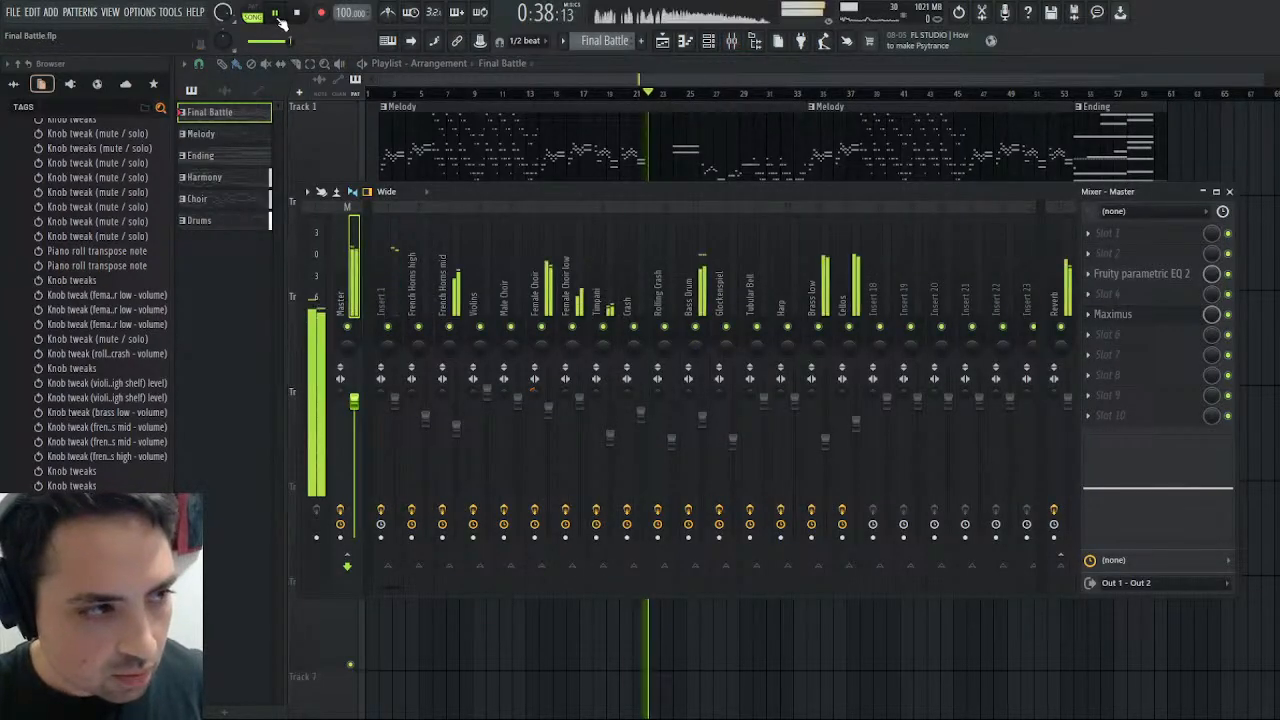
left_click(568, 307)
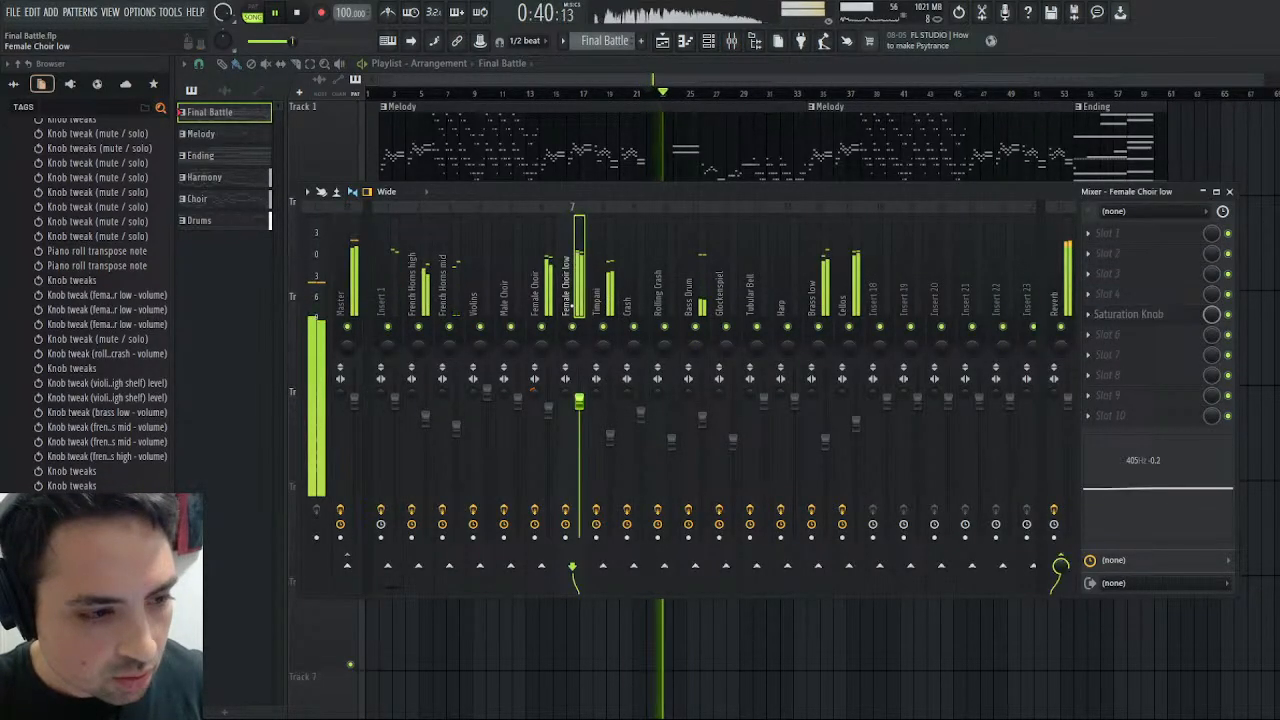
left_click(538, 302)
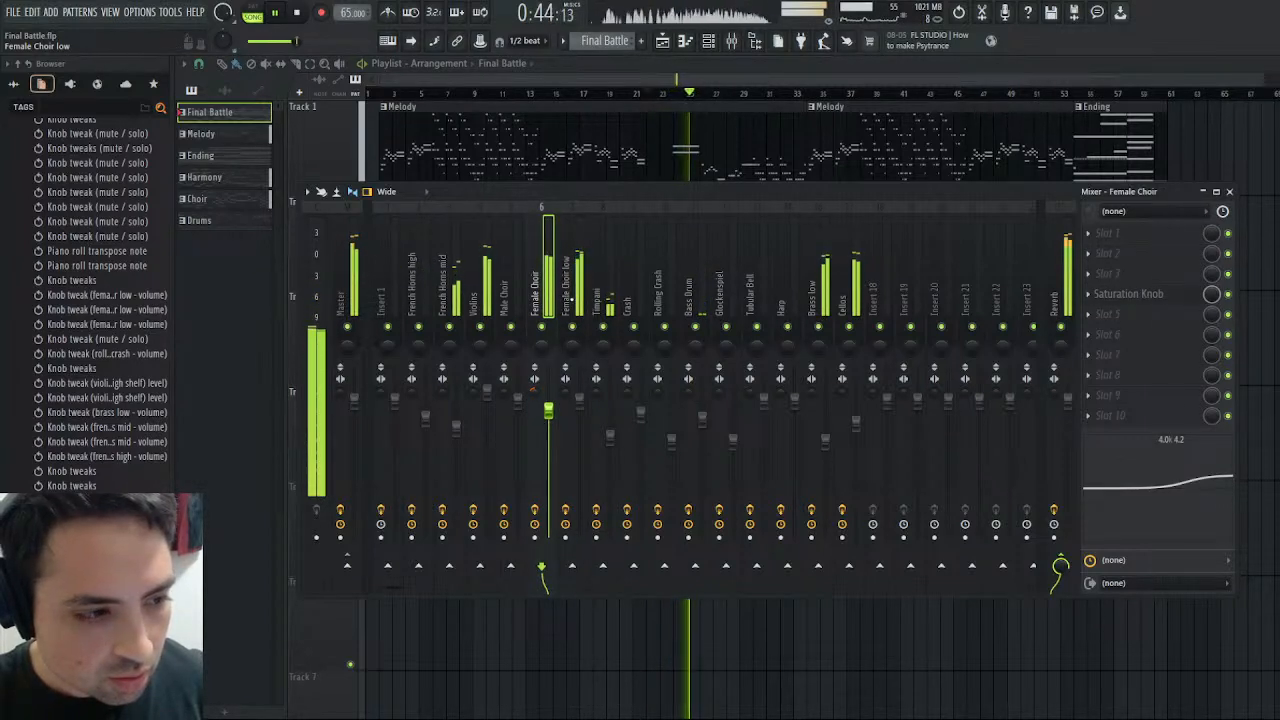
right_click(545, 327)
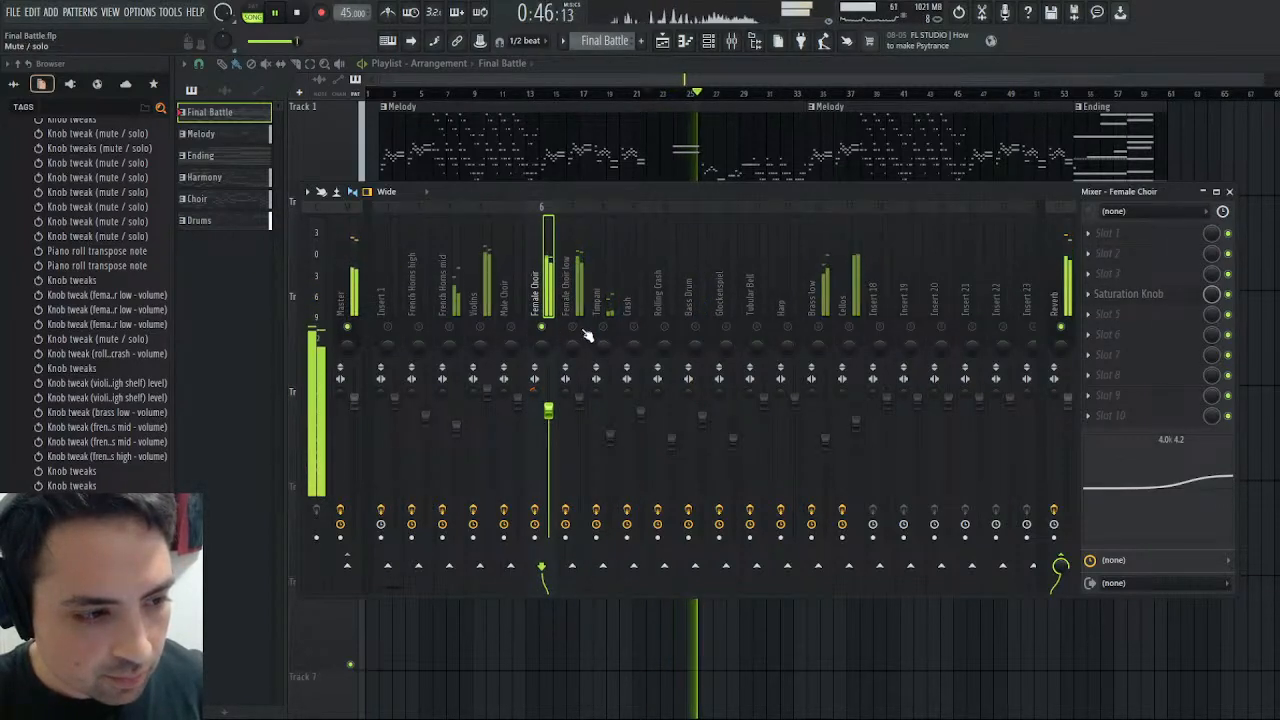
right_click(575, 328)
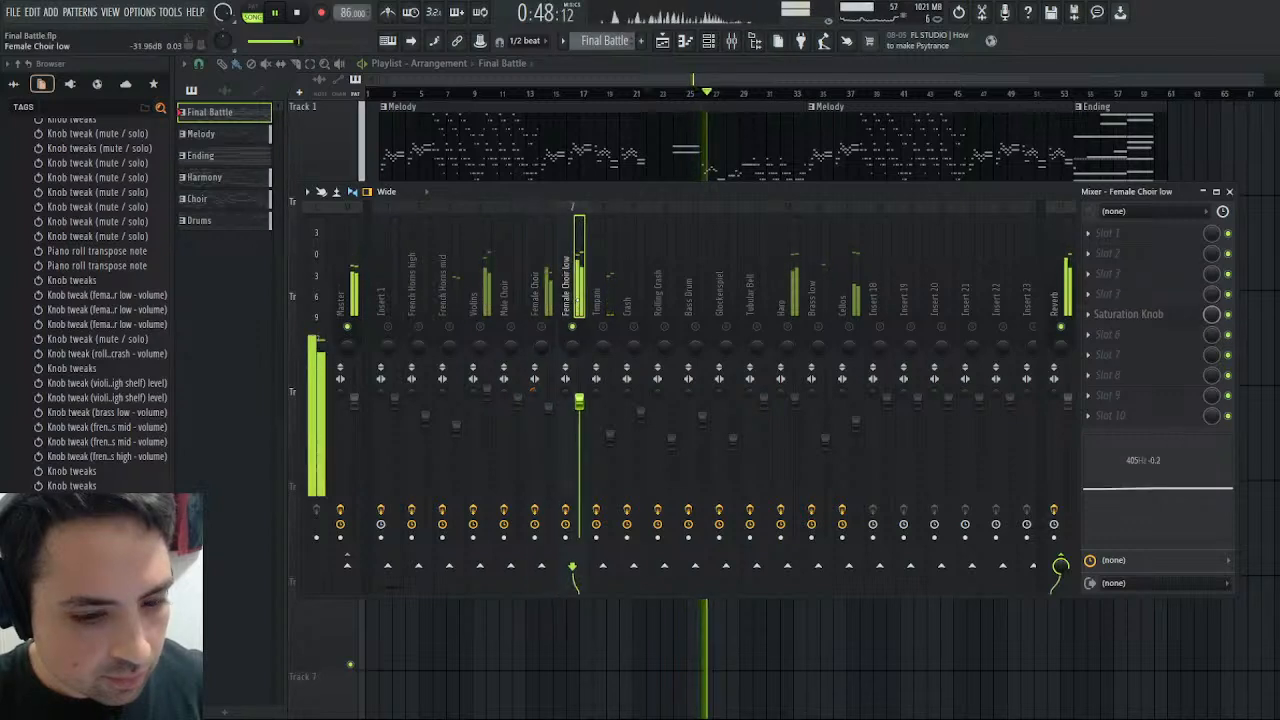
left_click(575, 300)
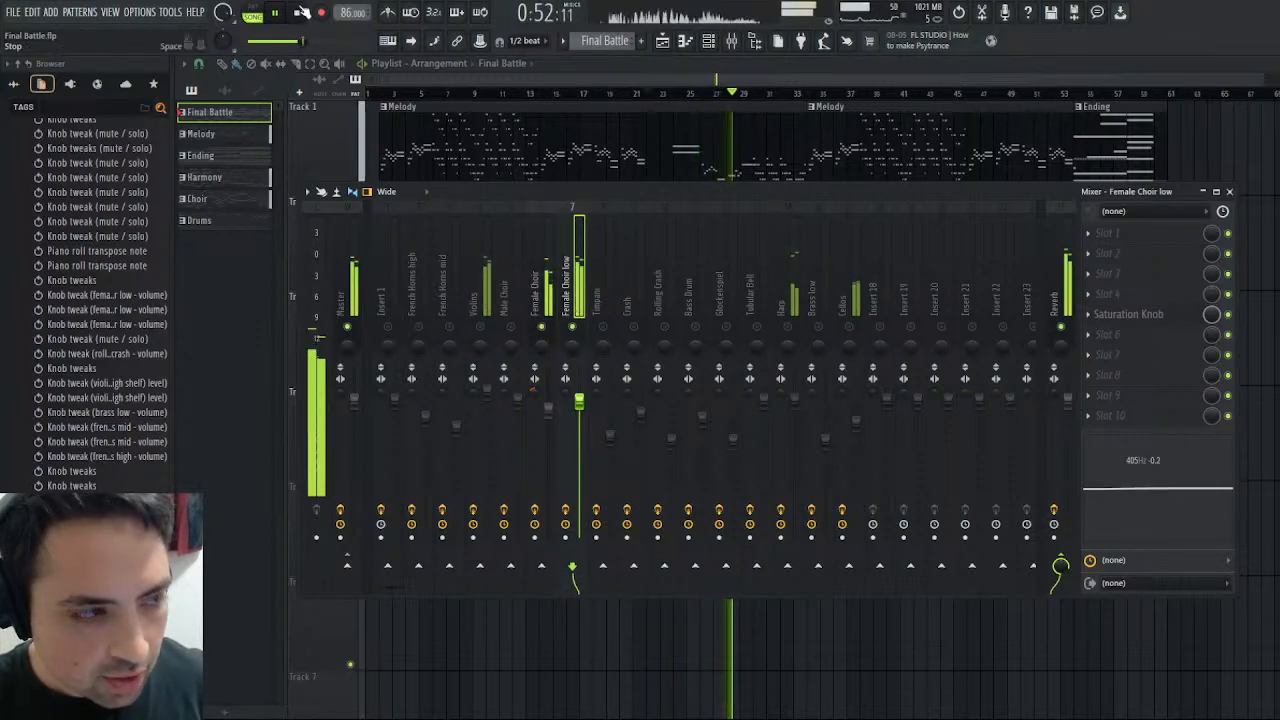
key("space")
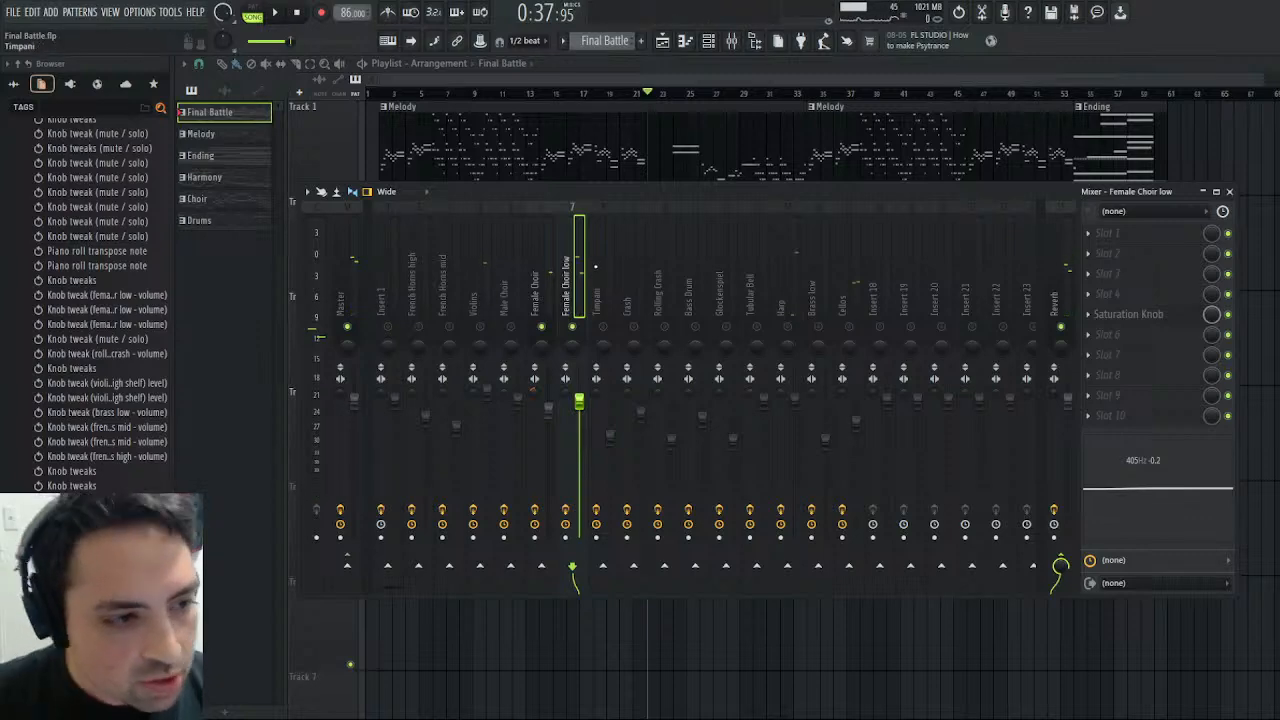
- Close the playlist and boost Female Choir low's high shelf by about 5.7 dB near 2.5 kHz, adjusting it during playback
left_click(1270, 64)
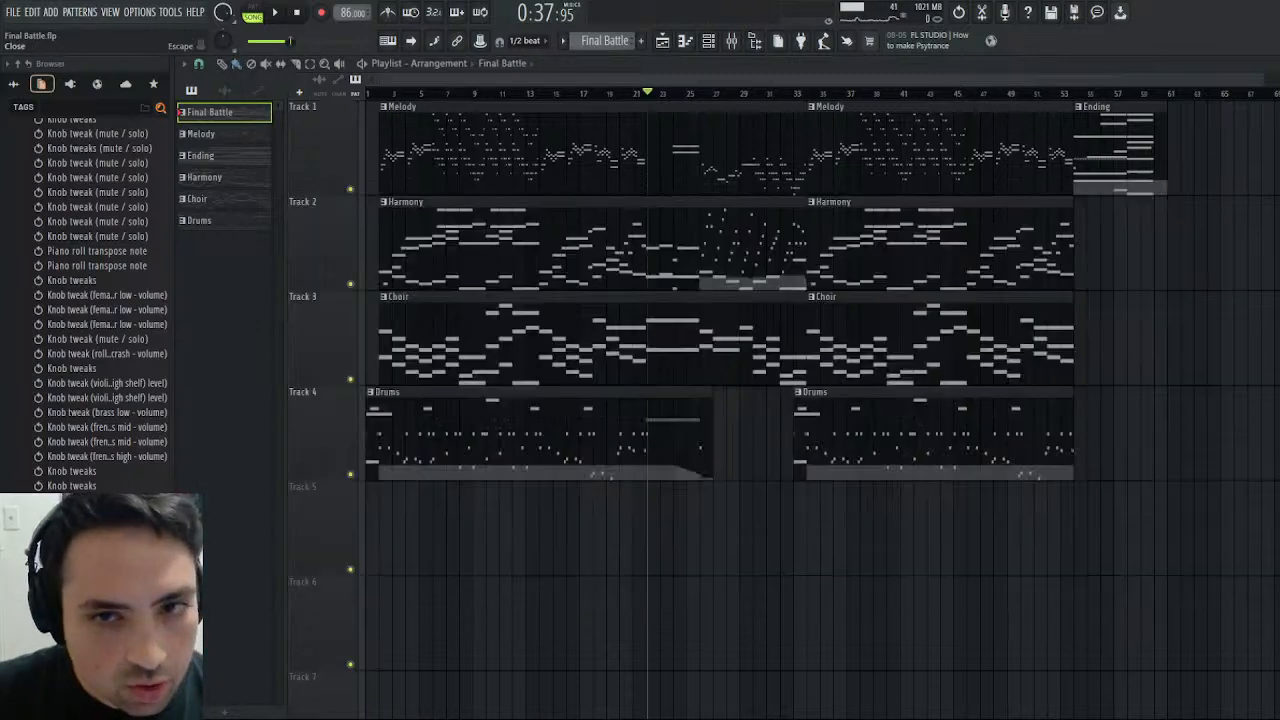
left_click(545, 292)
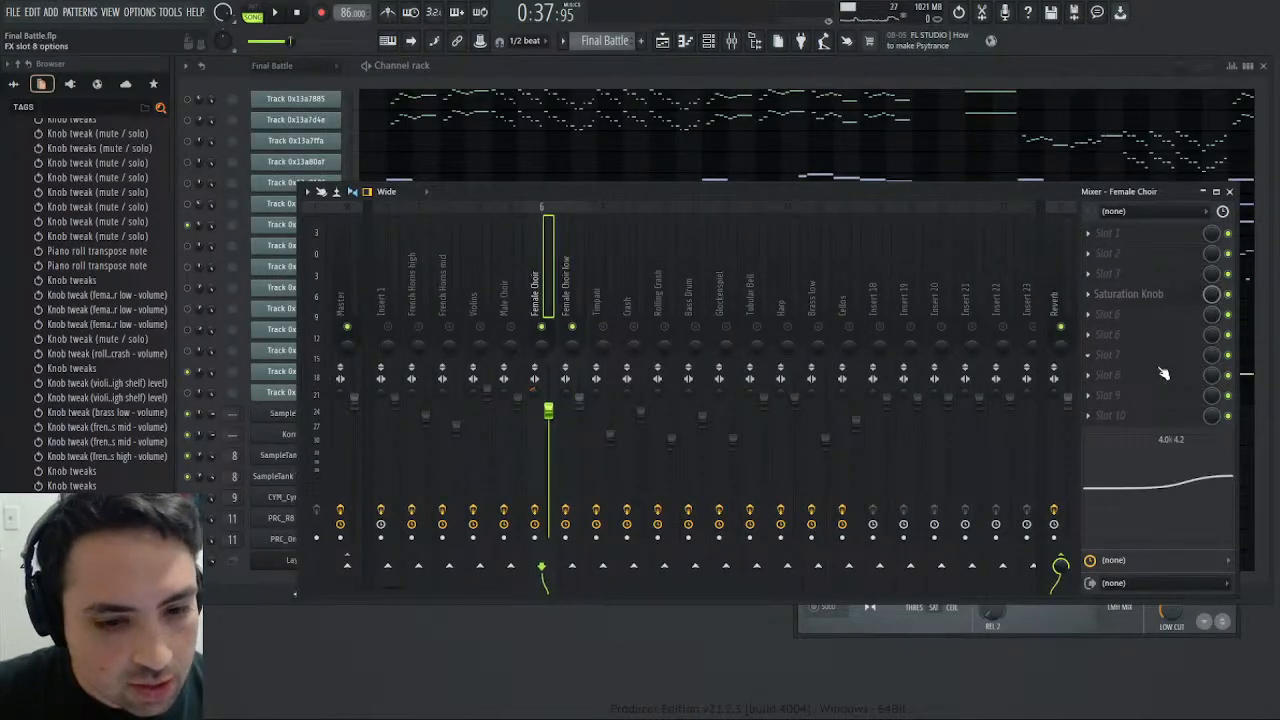
left_click(570, 285)
left_click_drag(1183, 480, 1182, 459)
left_click(276, 14)
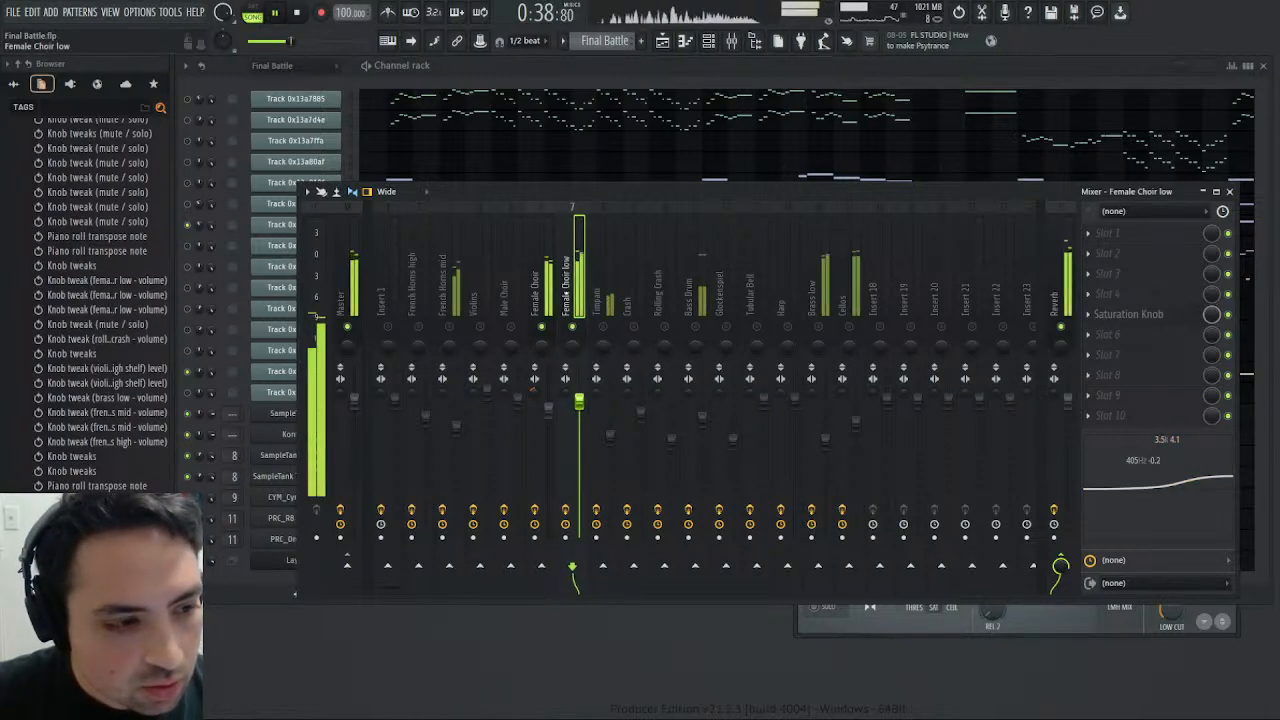
left_click_drag(1229, 488, 1215, 470)
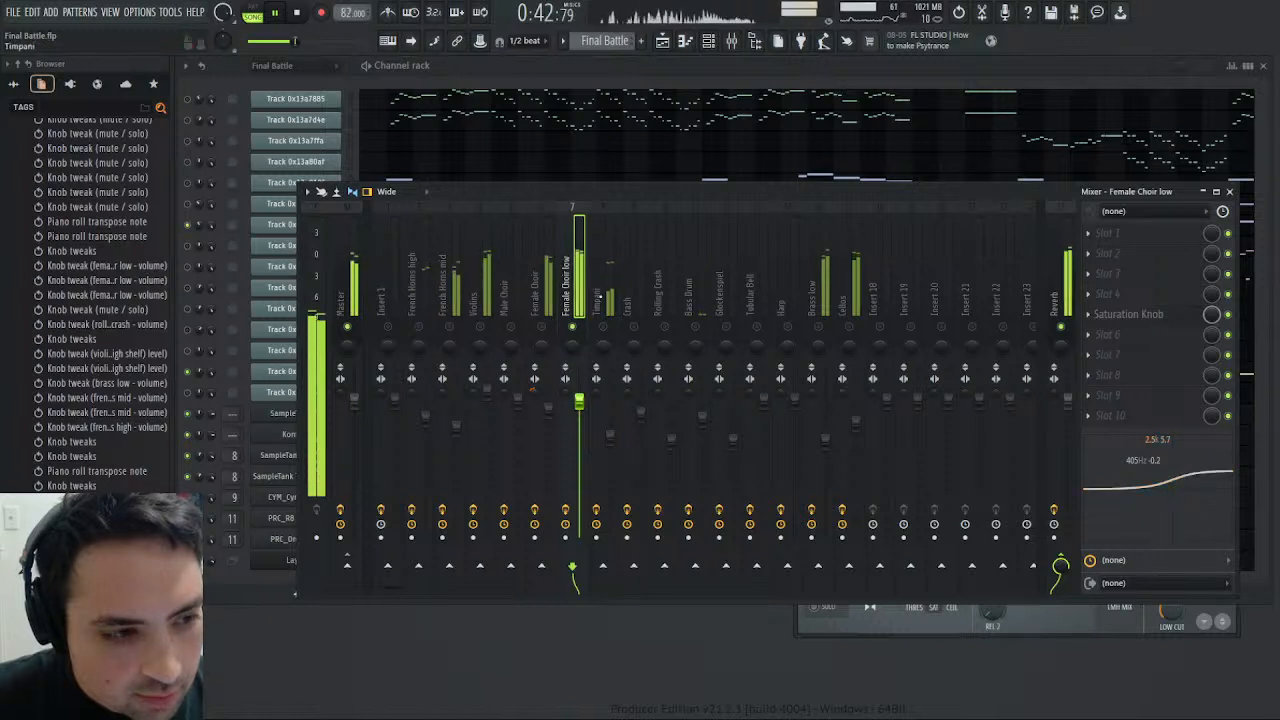
- Play the passage while comparing the Female Choir and Female Choir low mixer tracks, restarting once, then stop playback and close the mixer
left_click(538, 300)
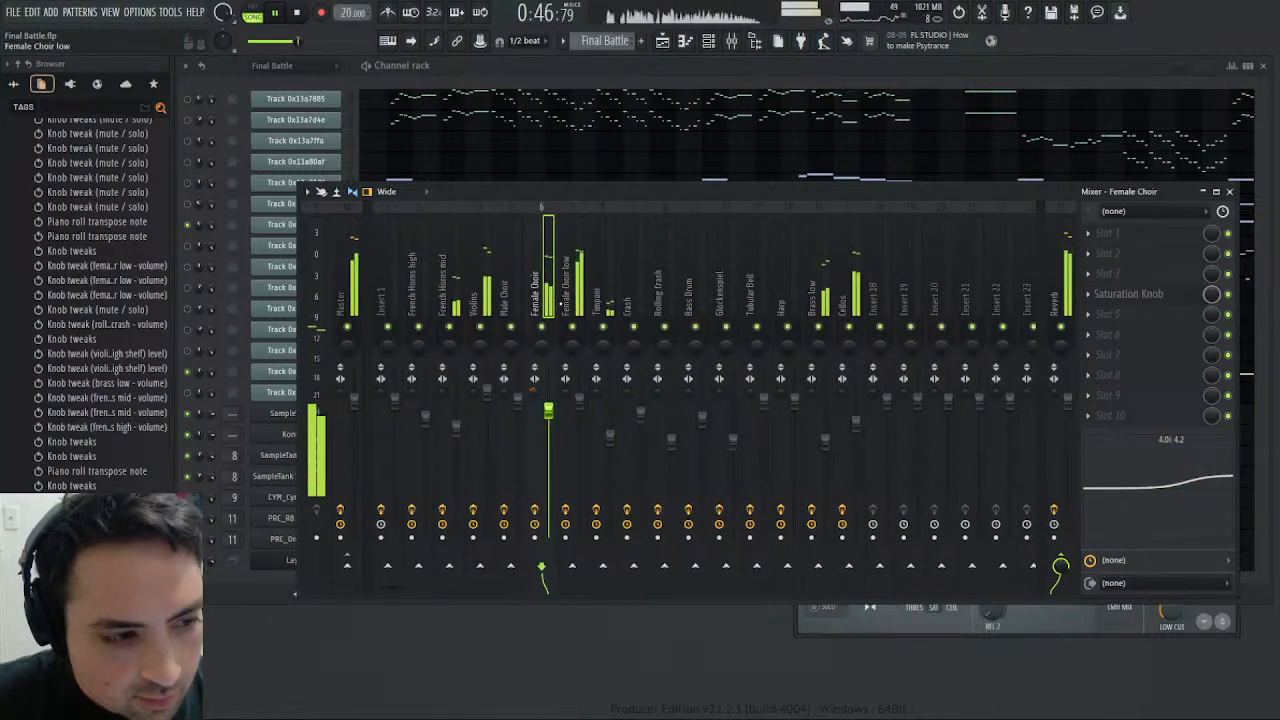
left_click(296, 13)
left_click(277, 13)
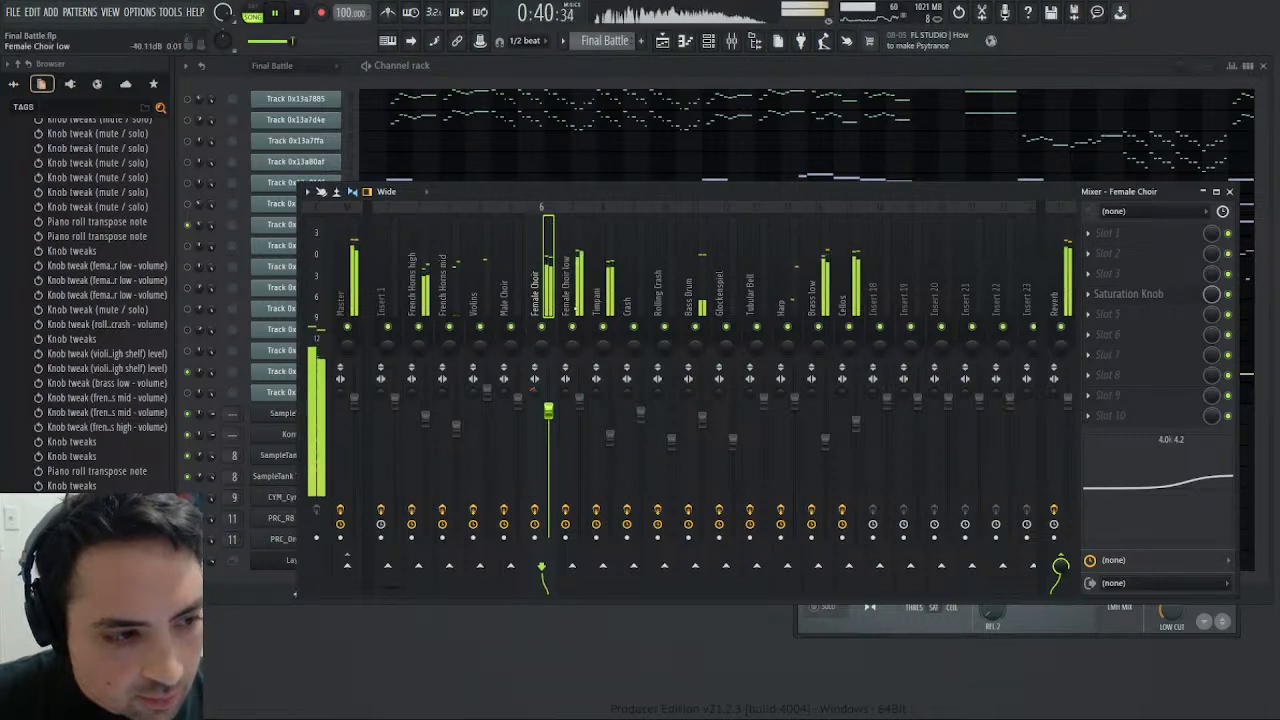
left_click(566, 280)
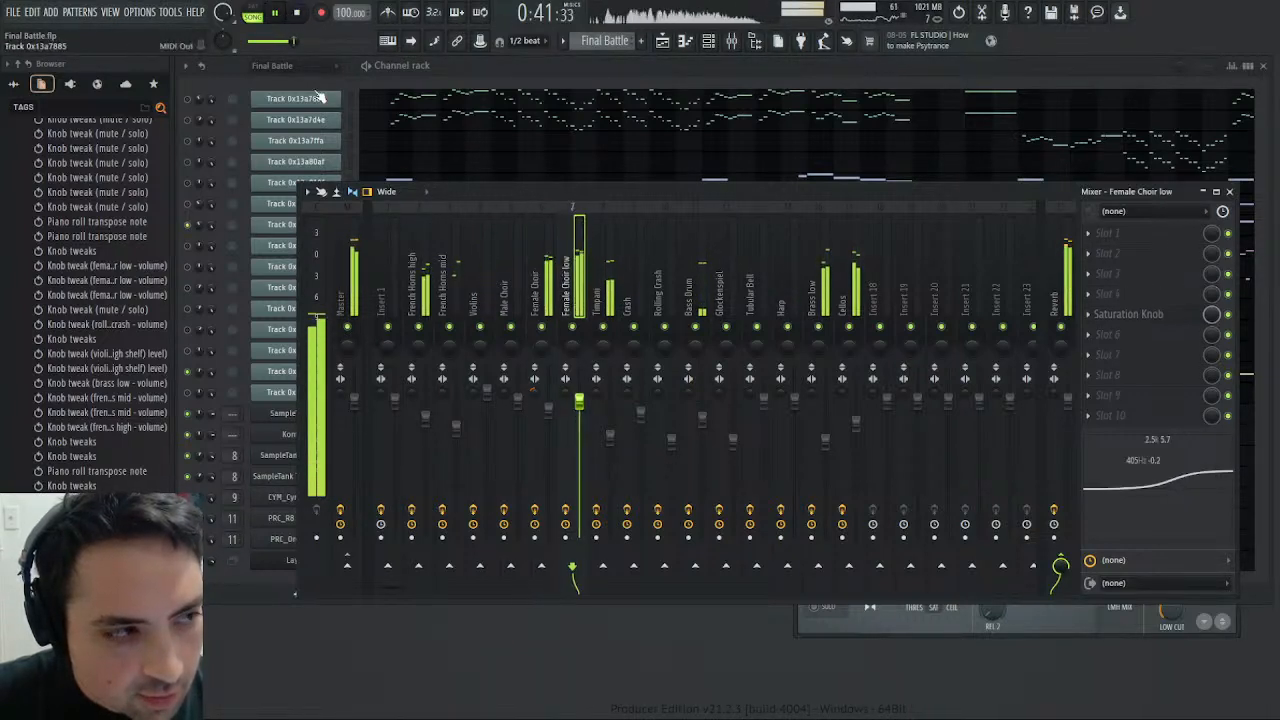
left_click(299, 13)
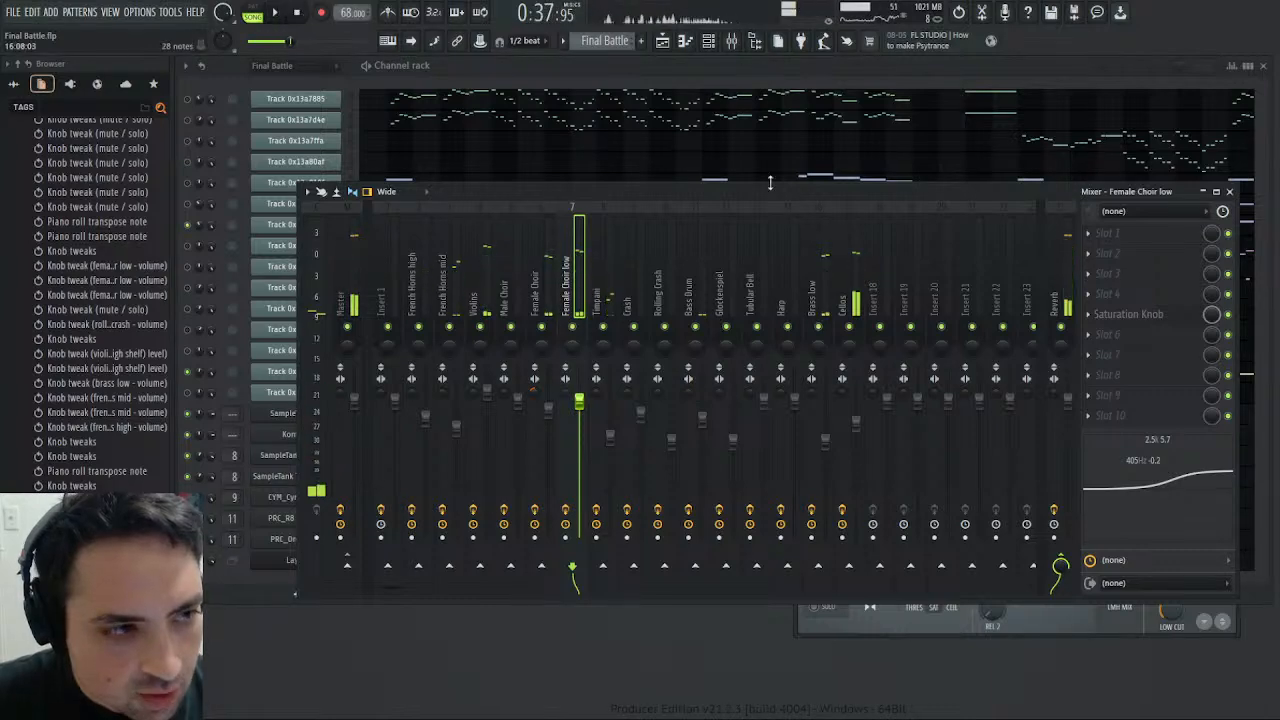
left_click(1230, 192)
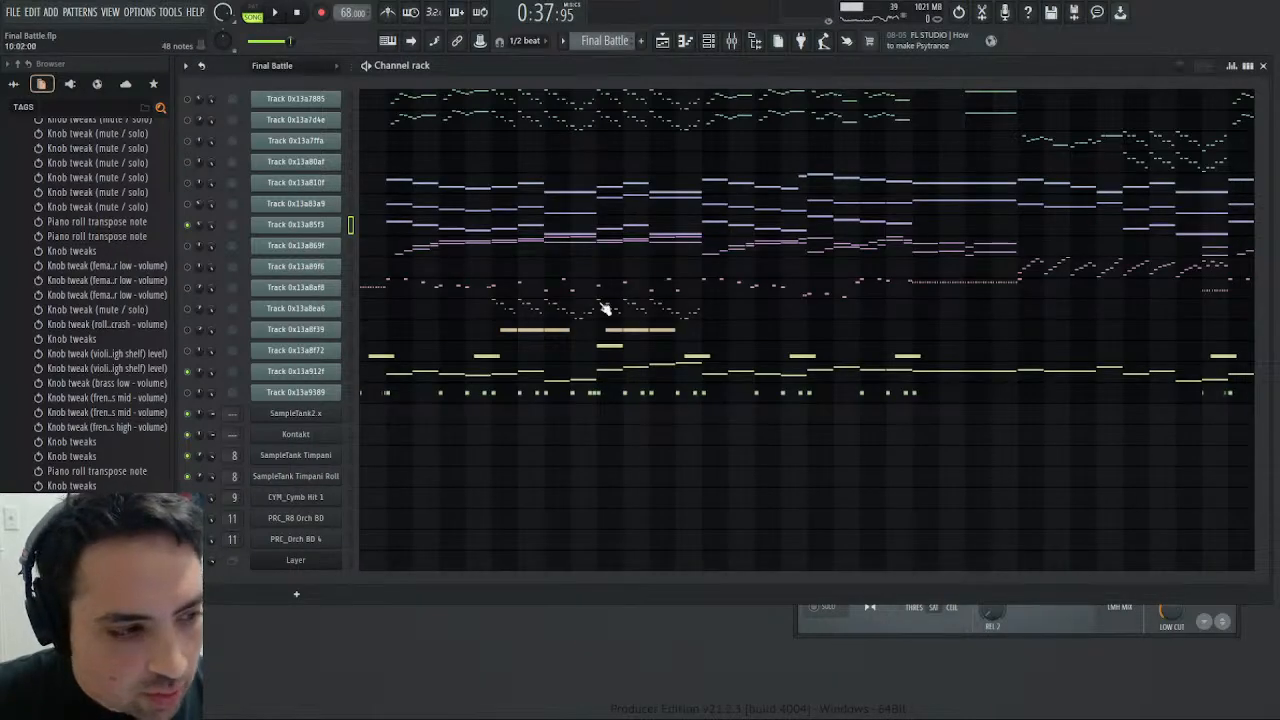
- Route the Female Choir low and Female Choir mixer tracks exclusively to Insert 18 and check the routing of both
left_click(731, 41)
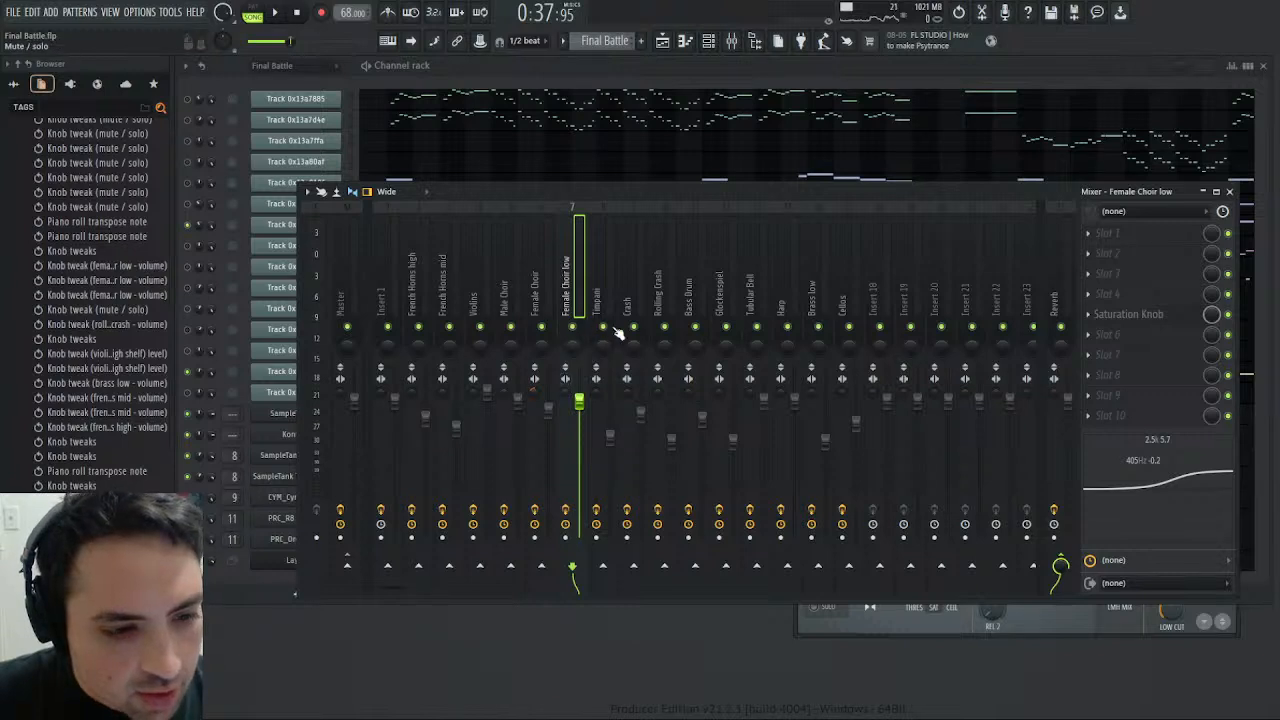
left_click(880, 568)
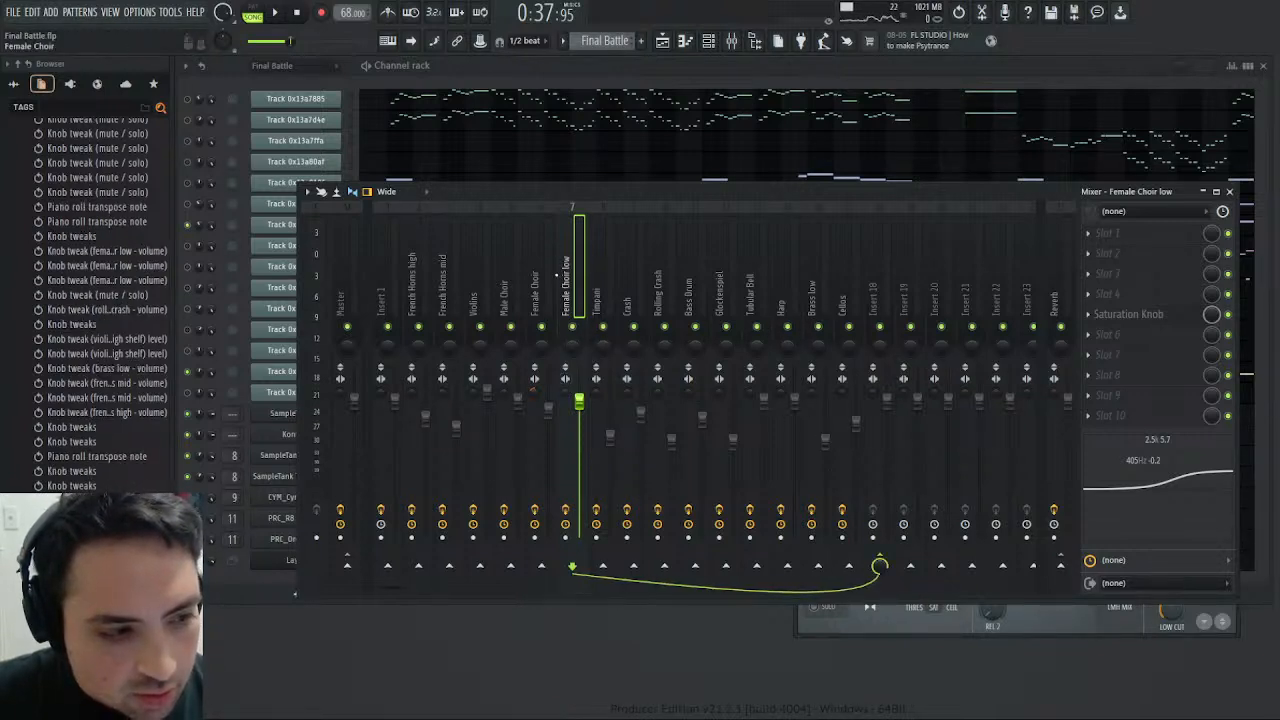
key("Left")
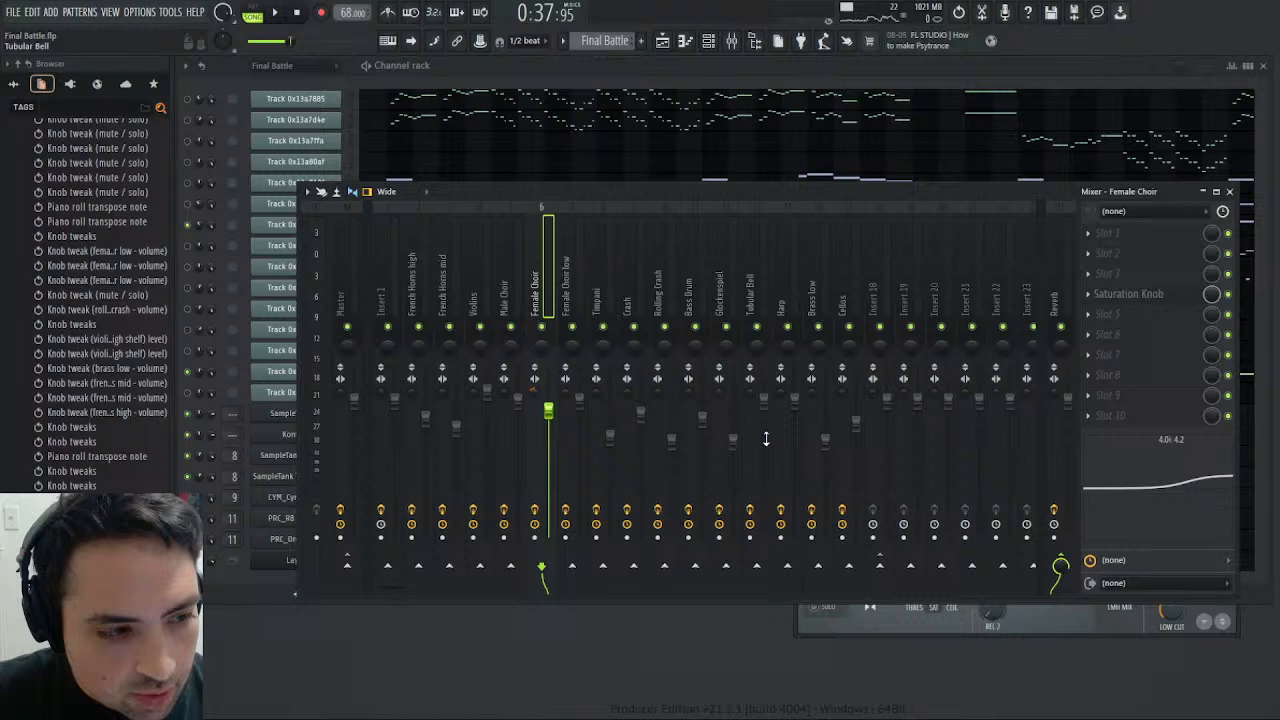
left_click(912, 584)
key("Left")
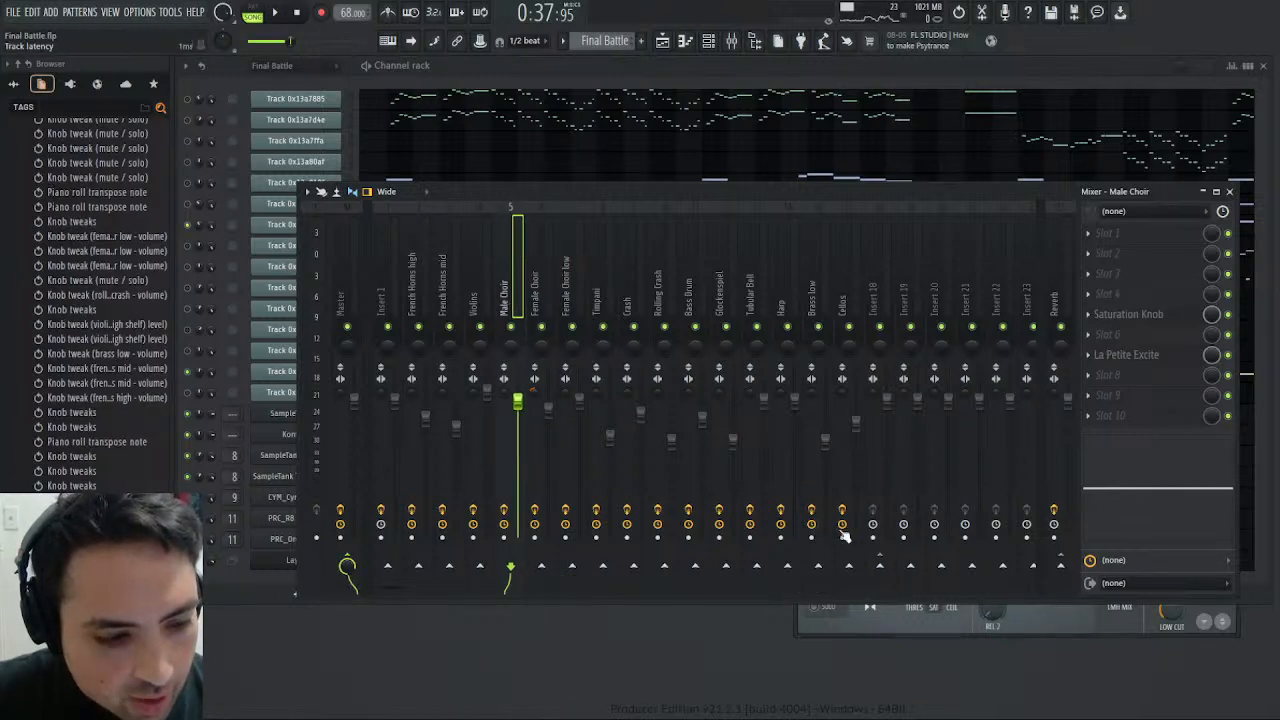
left_click(564, 284)
left_click(543, 288)
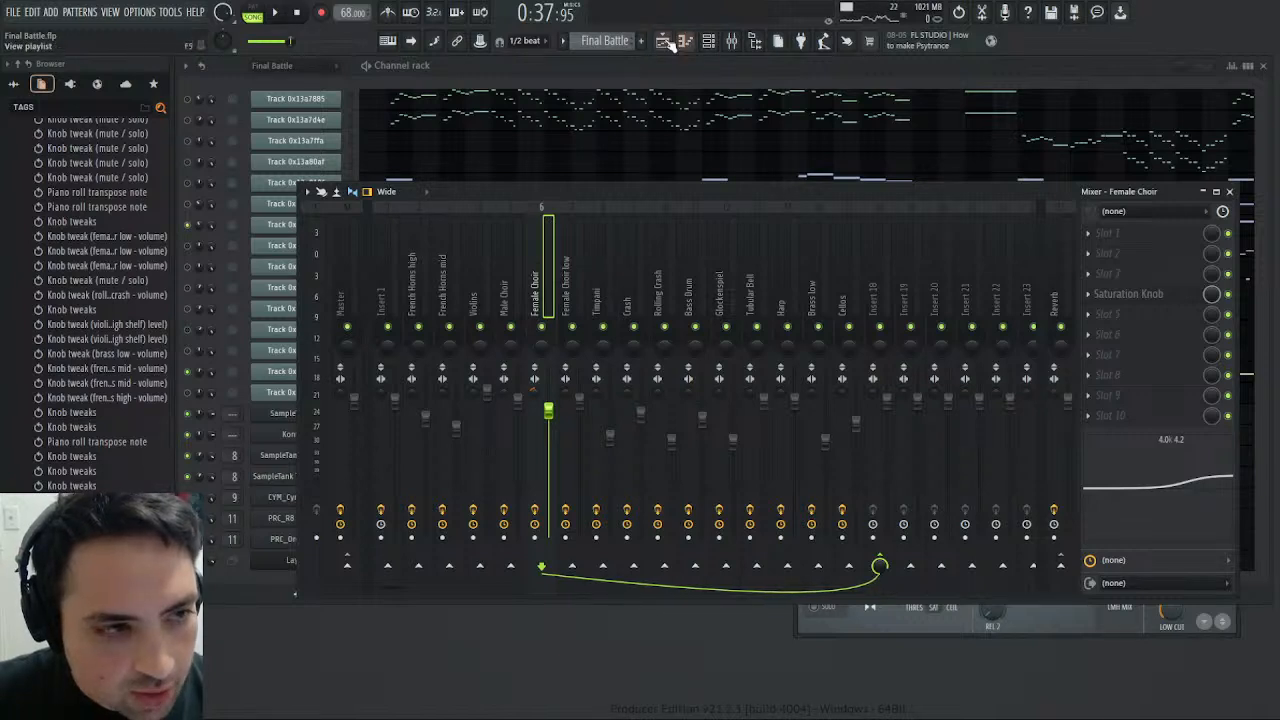
left_click(581, 264)
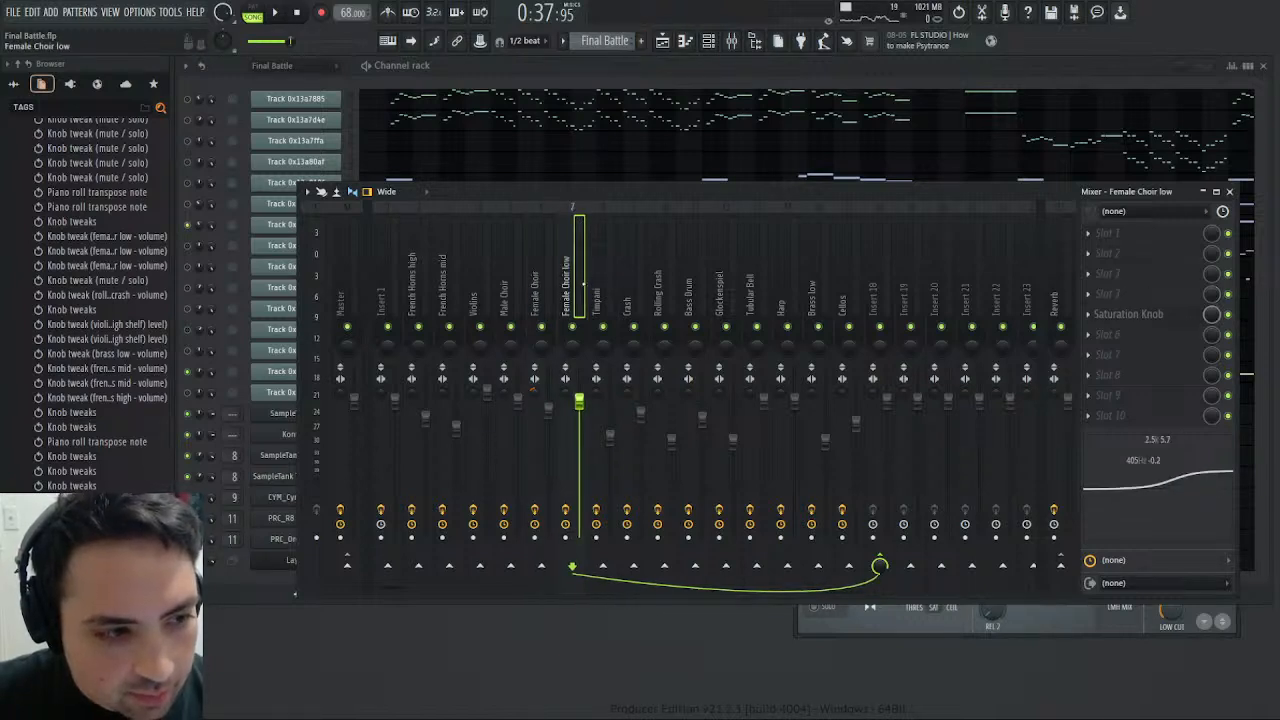
- Rename mixer Insert 18 to Female Choir Bus and route it only to the Reverb track
left_click(873, 300)
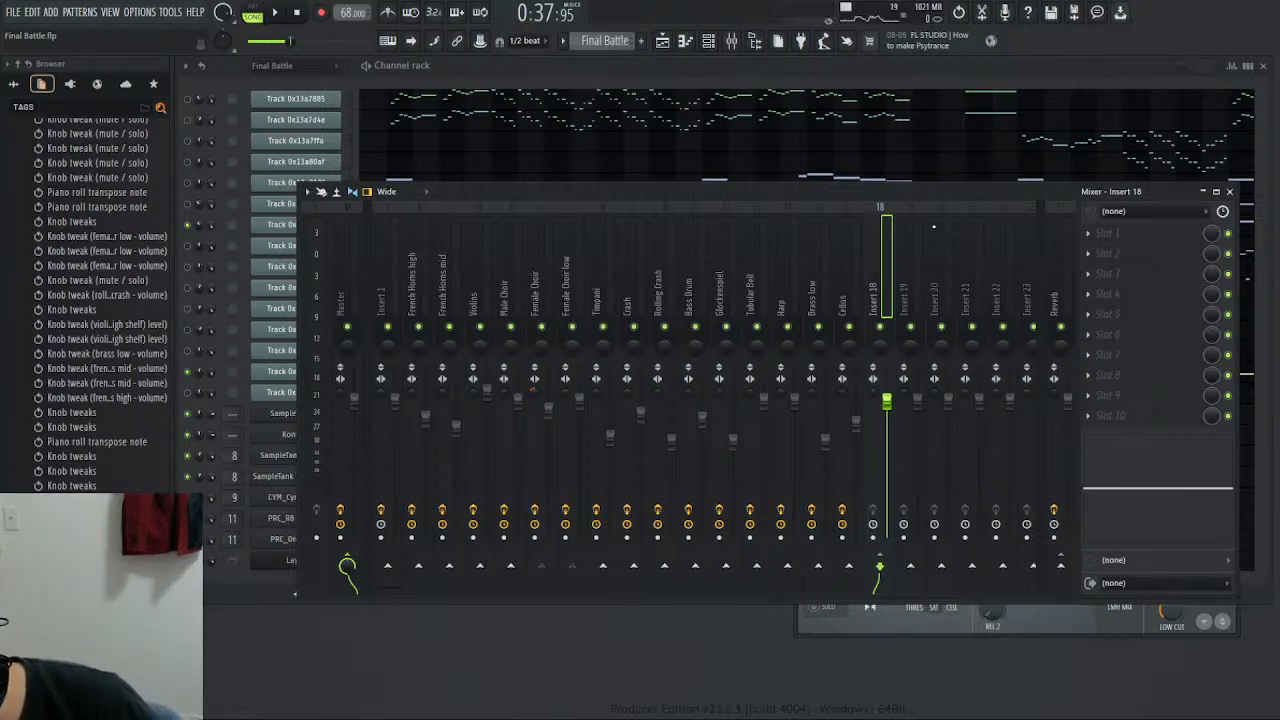
key("Return")
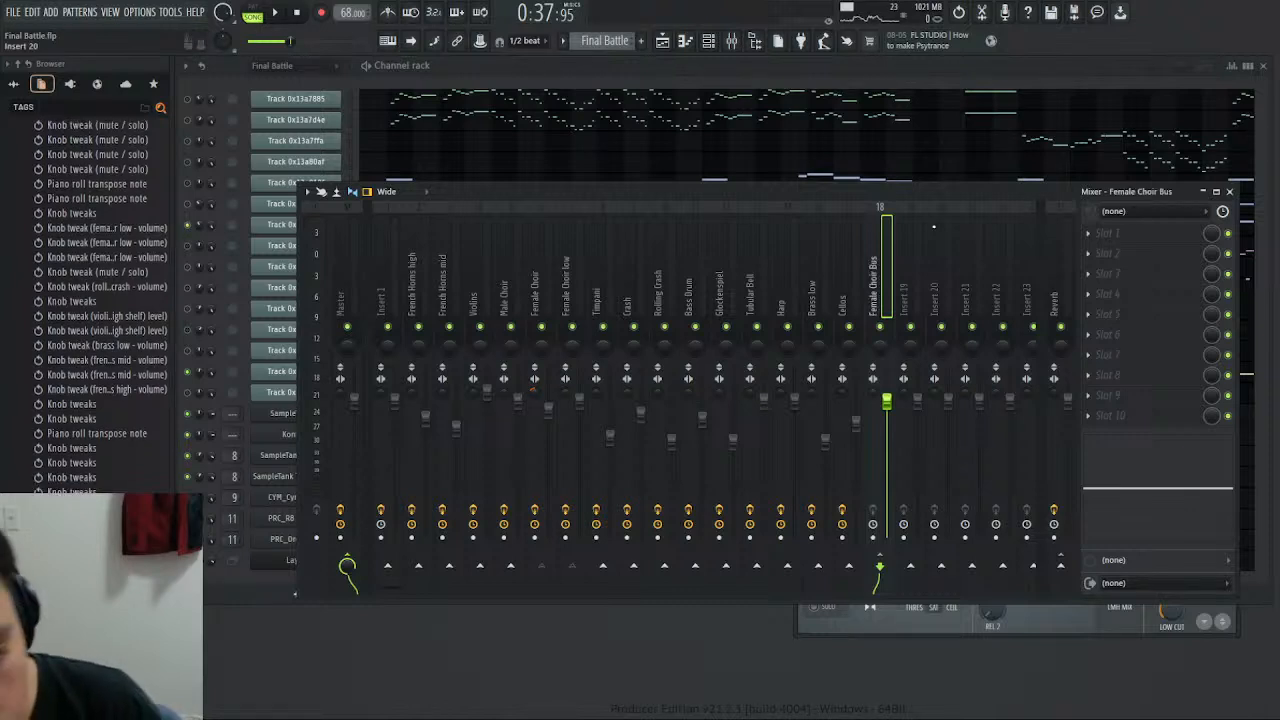
left_click(566, 287)
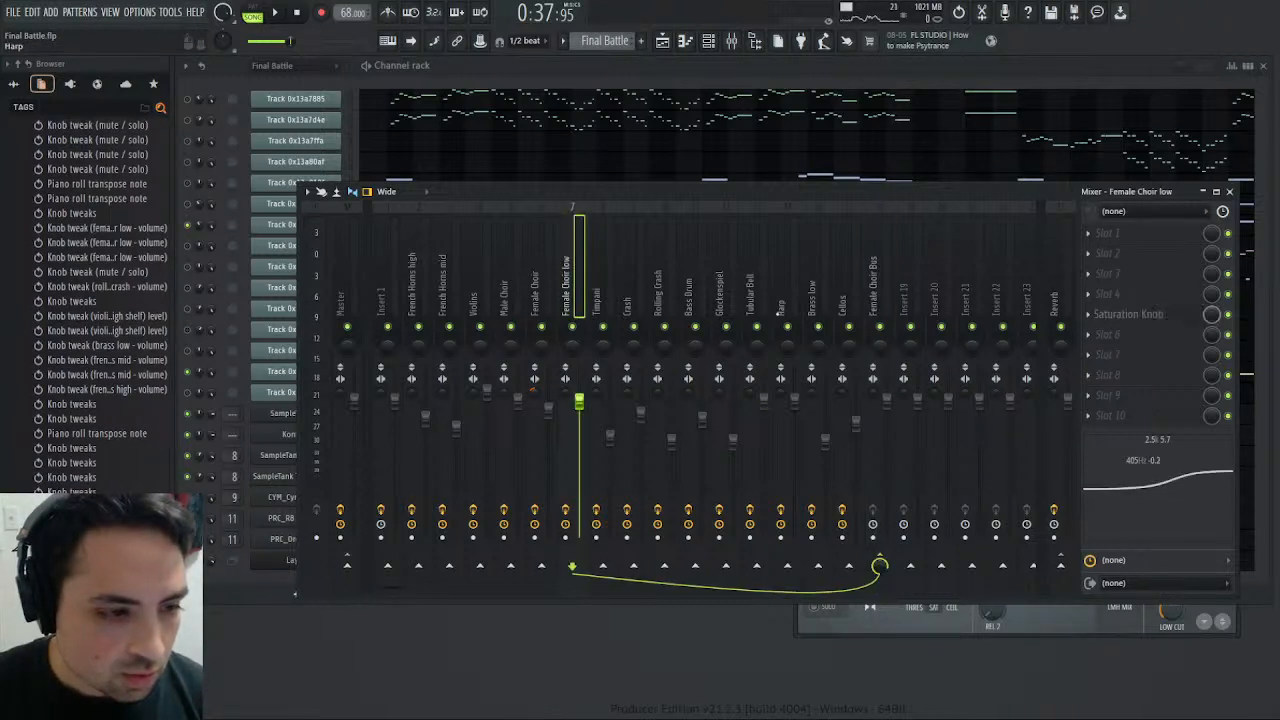
left_click(874, 300)
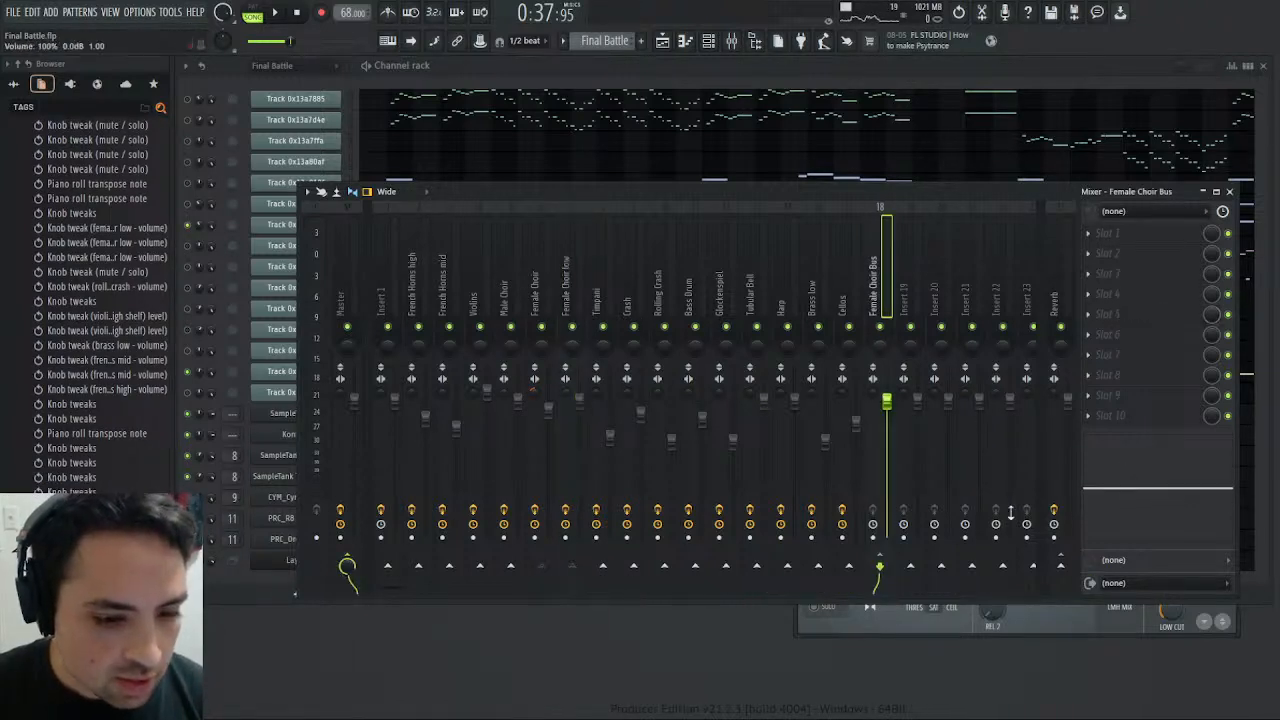
left_click(1060, 566)
- Play the song through the new bus, replay it from around bar 25 in the playlist, and stop playback
key("space")
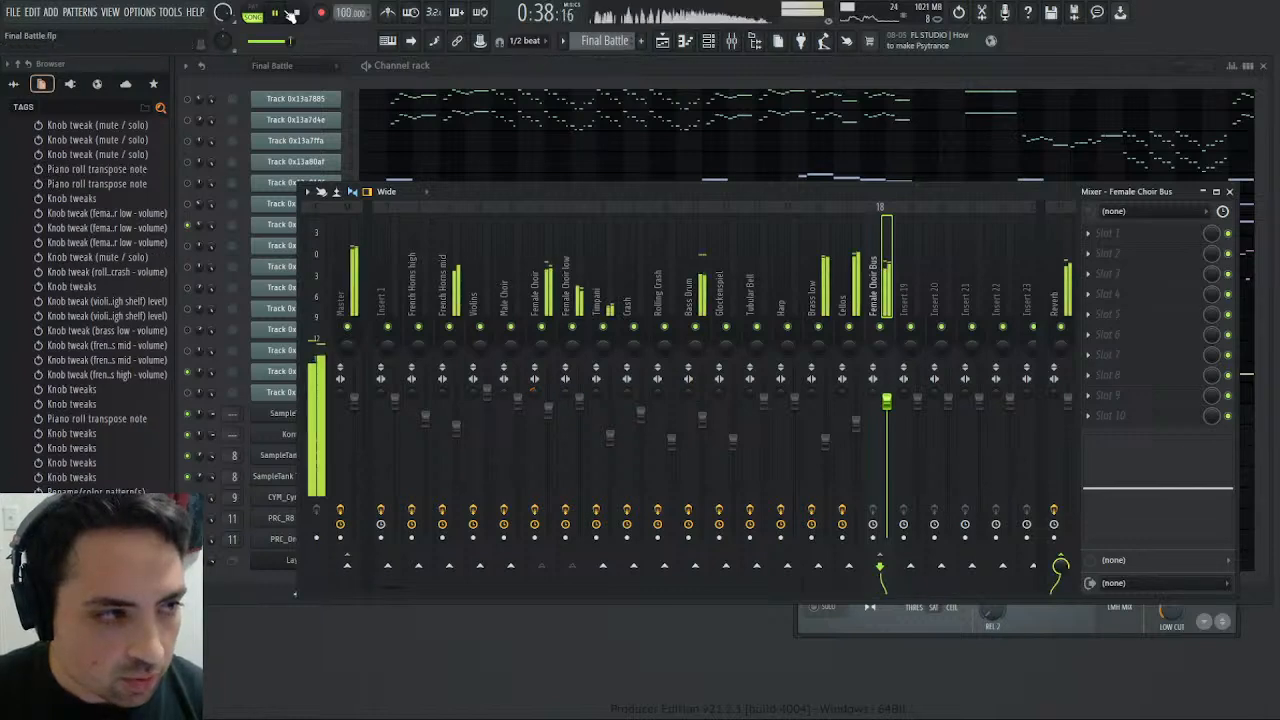
key("space")
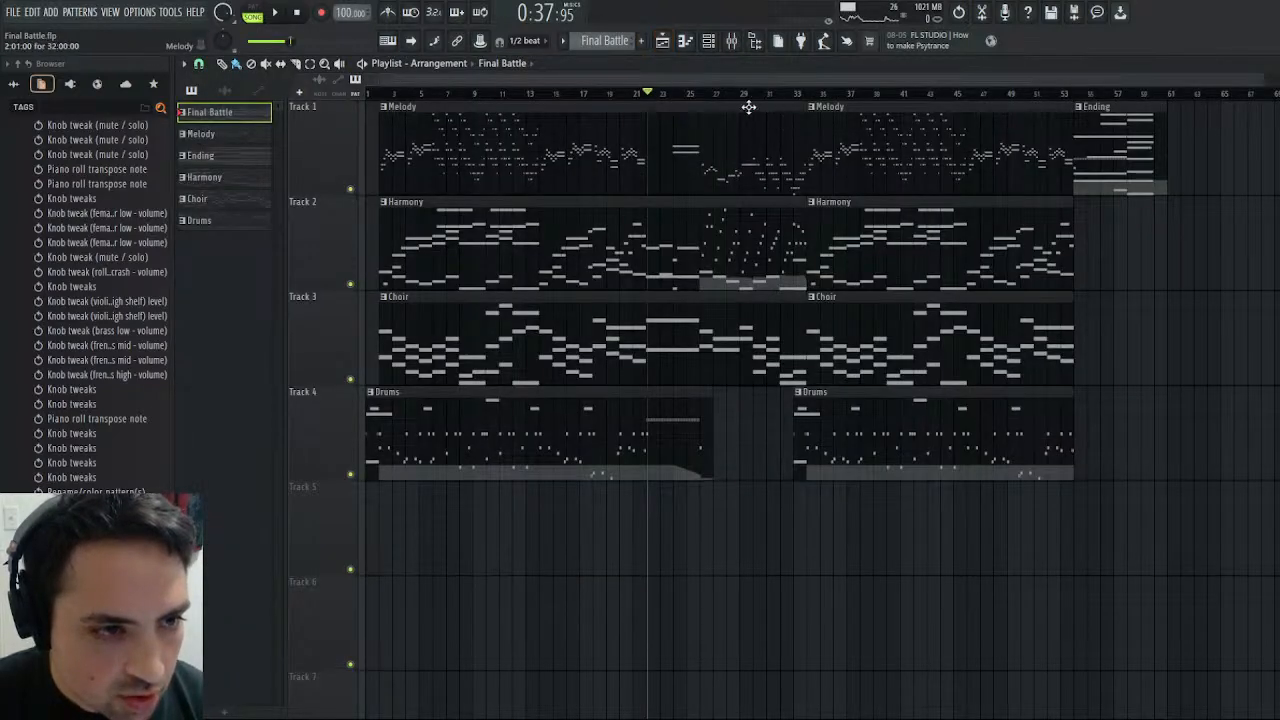
key("space")
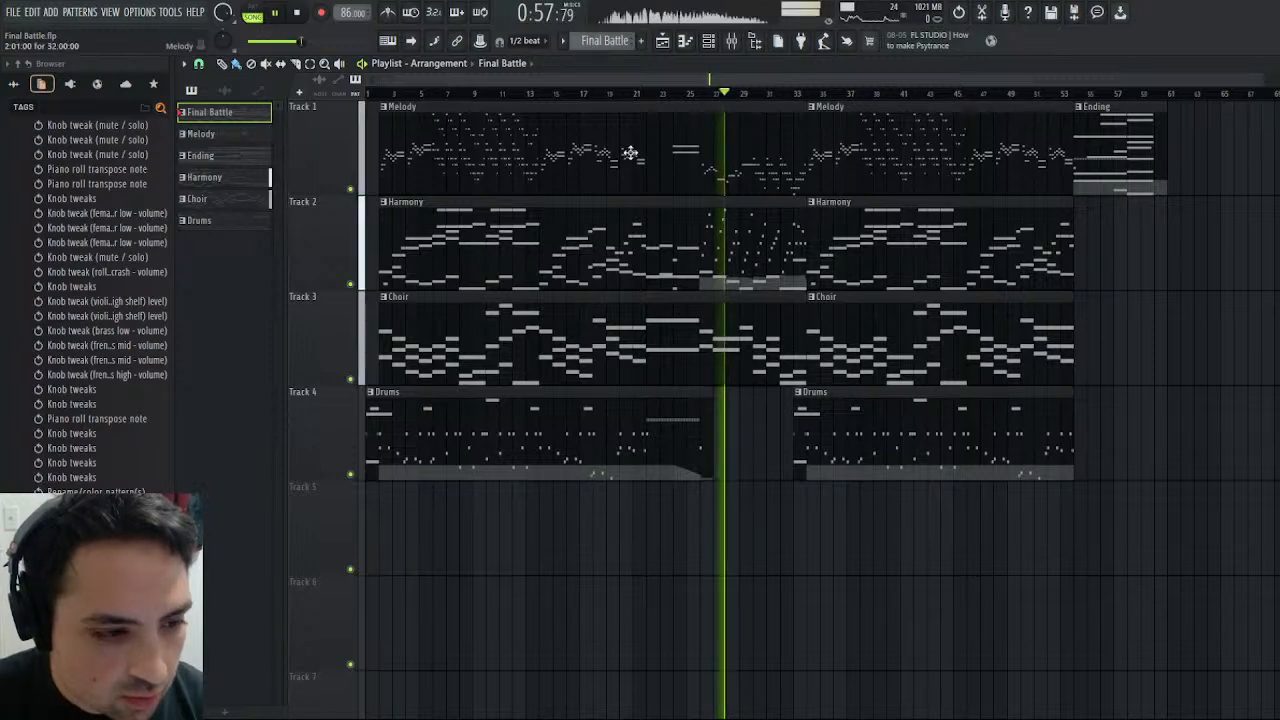
left_click(696, 93)
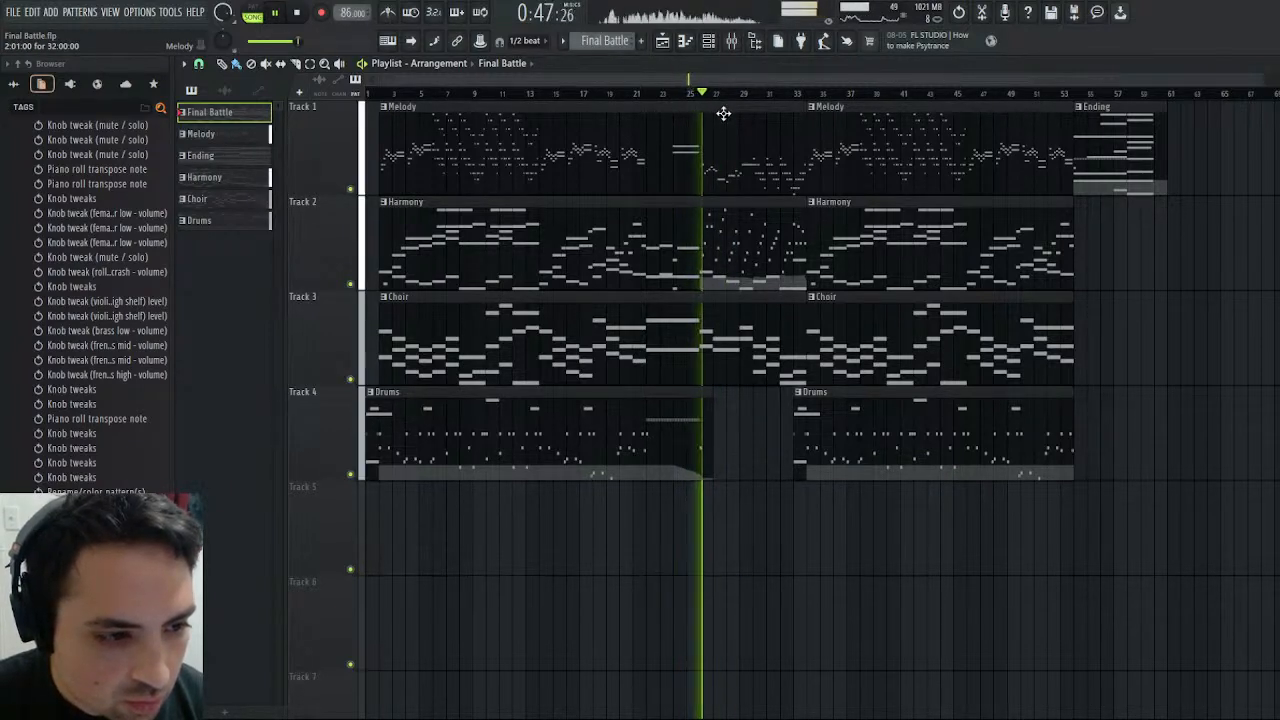
left_click(307, 12)
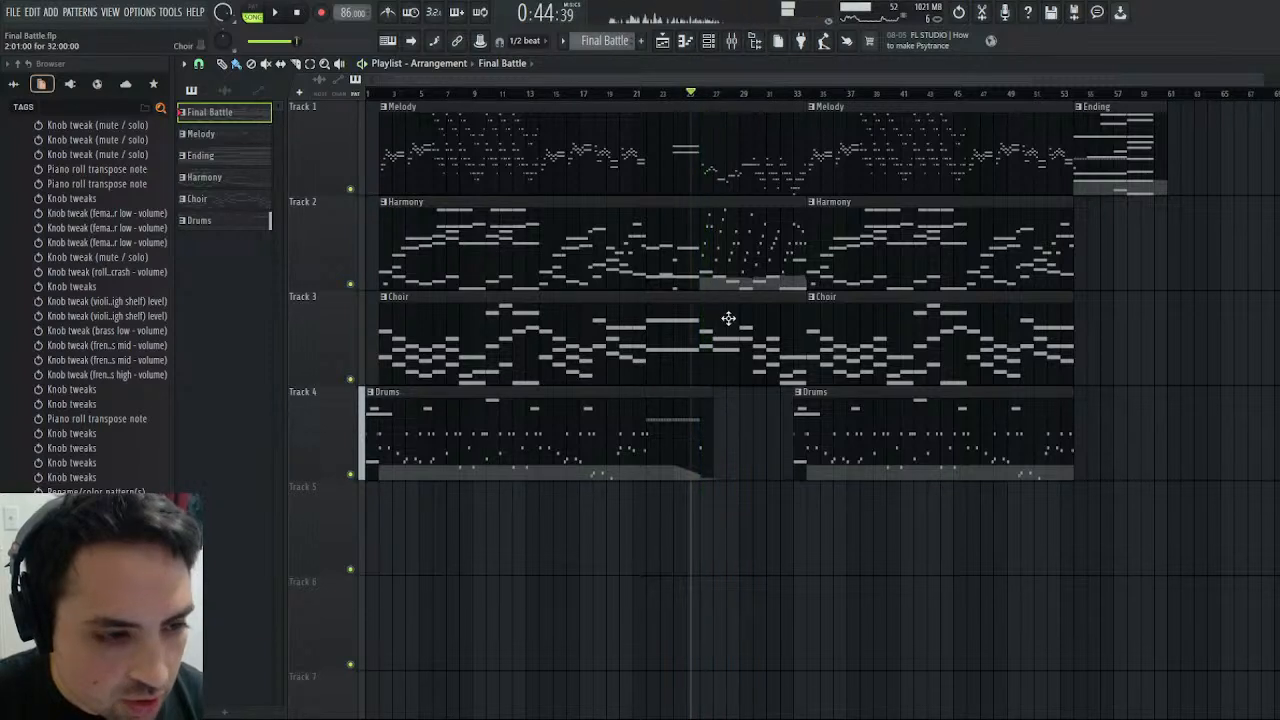
- Set the song position at about bar 22 and create an automation clip for the Female Choir Bus volume
left_click(652, 93)
left_click_drag(650, 97, 646, 100)
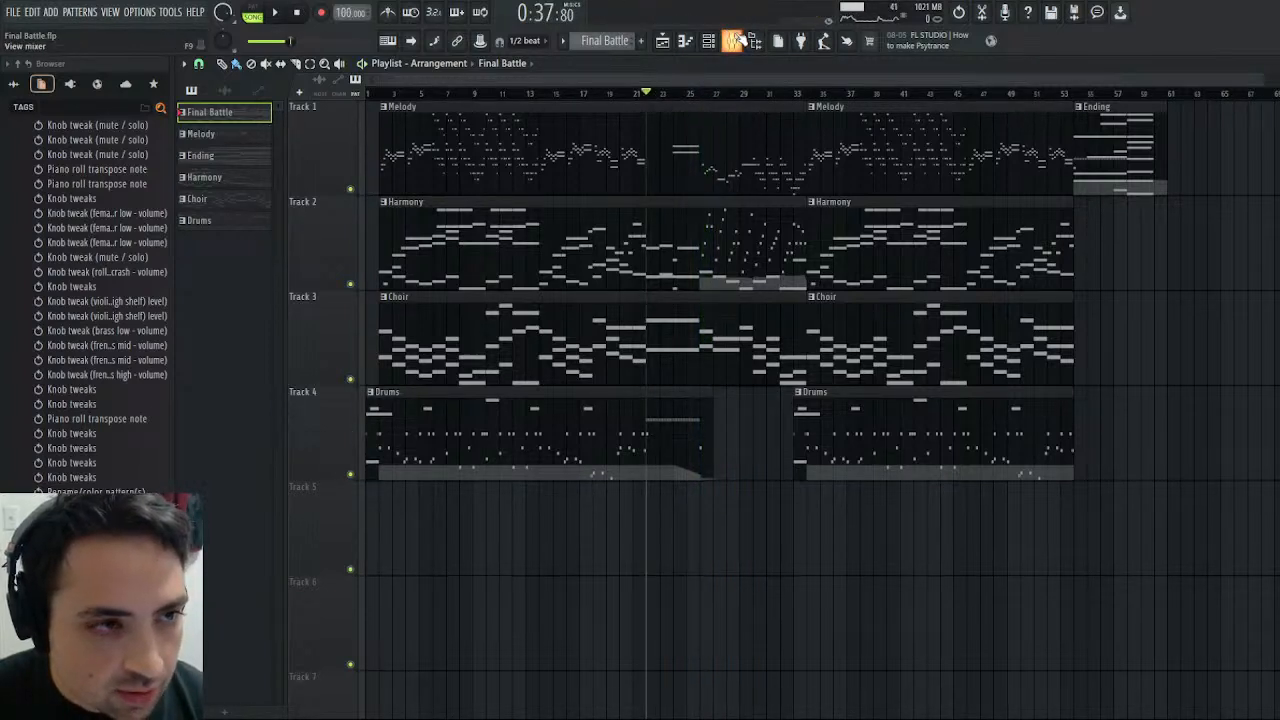
left_click(735, 40)
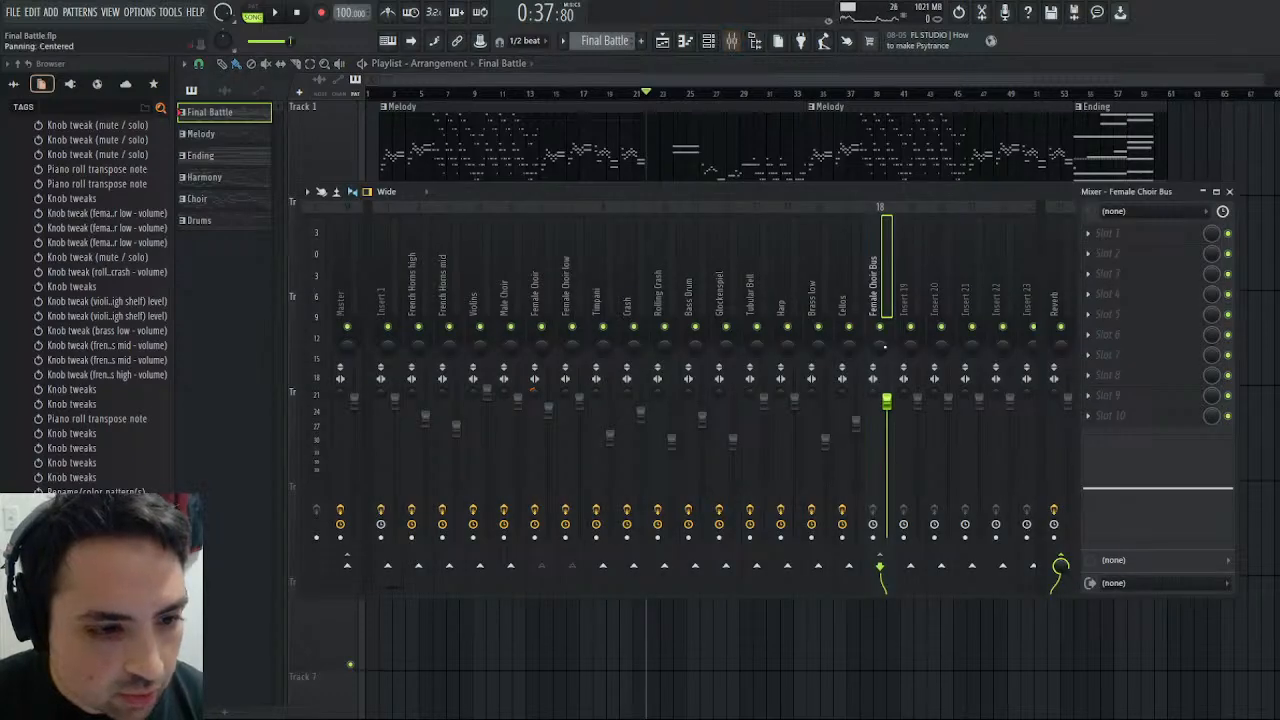
left_click(938, 519)
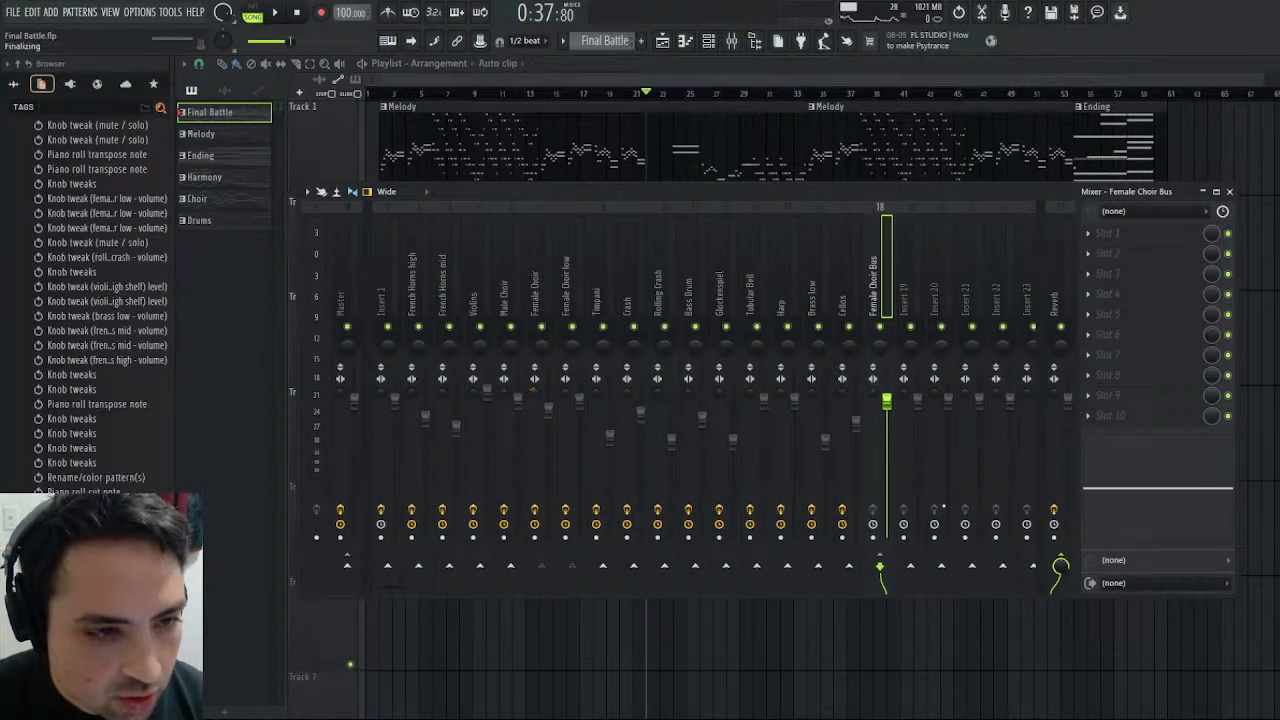
left_click(733, 41)
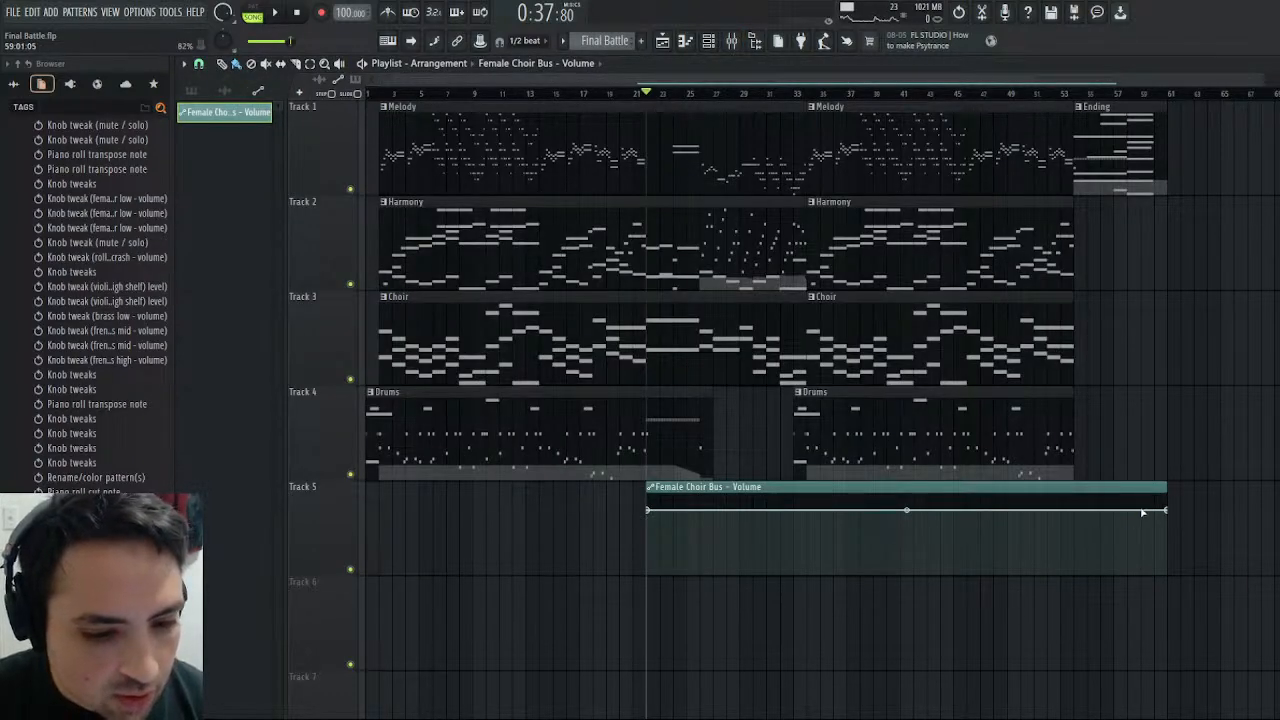
- Shape the bus volume clip to fall to about 30% by bar 26 and jump back to about 80%, trimming its end to bar 26
left_click_drag(1168, 510, 712, 514)
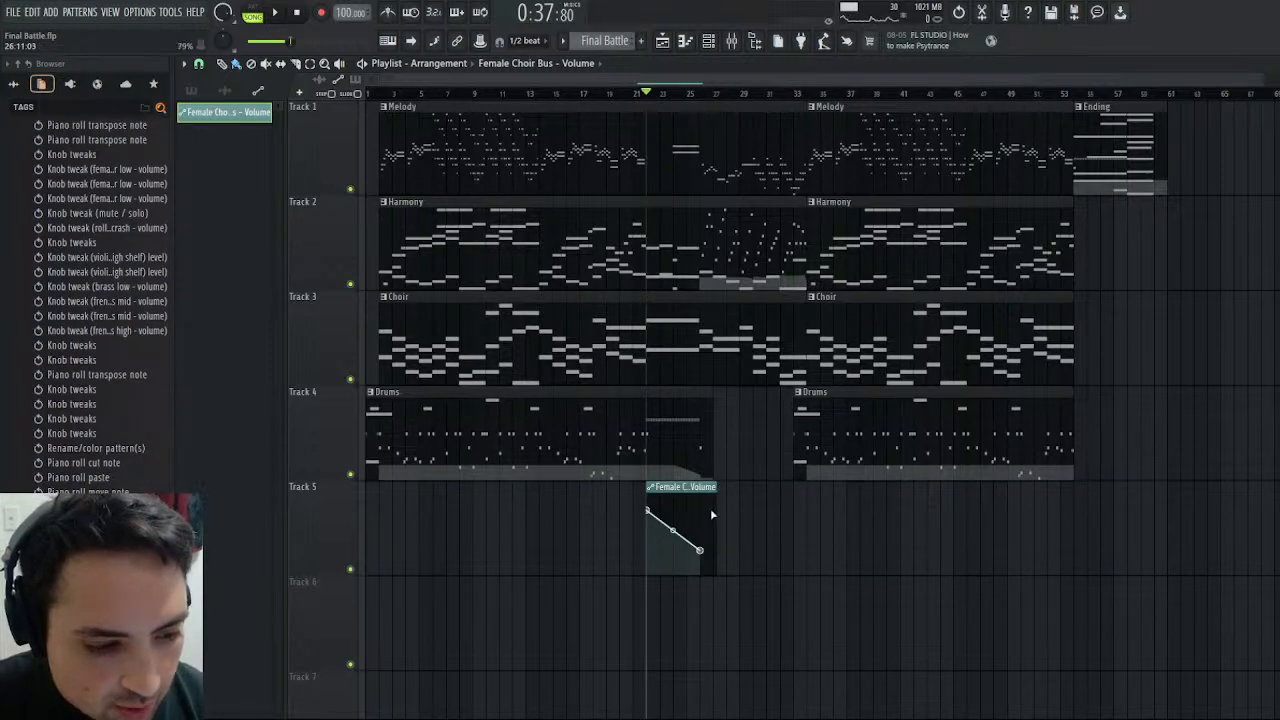
right_click(710, 512)
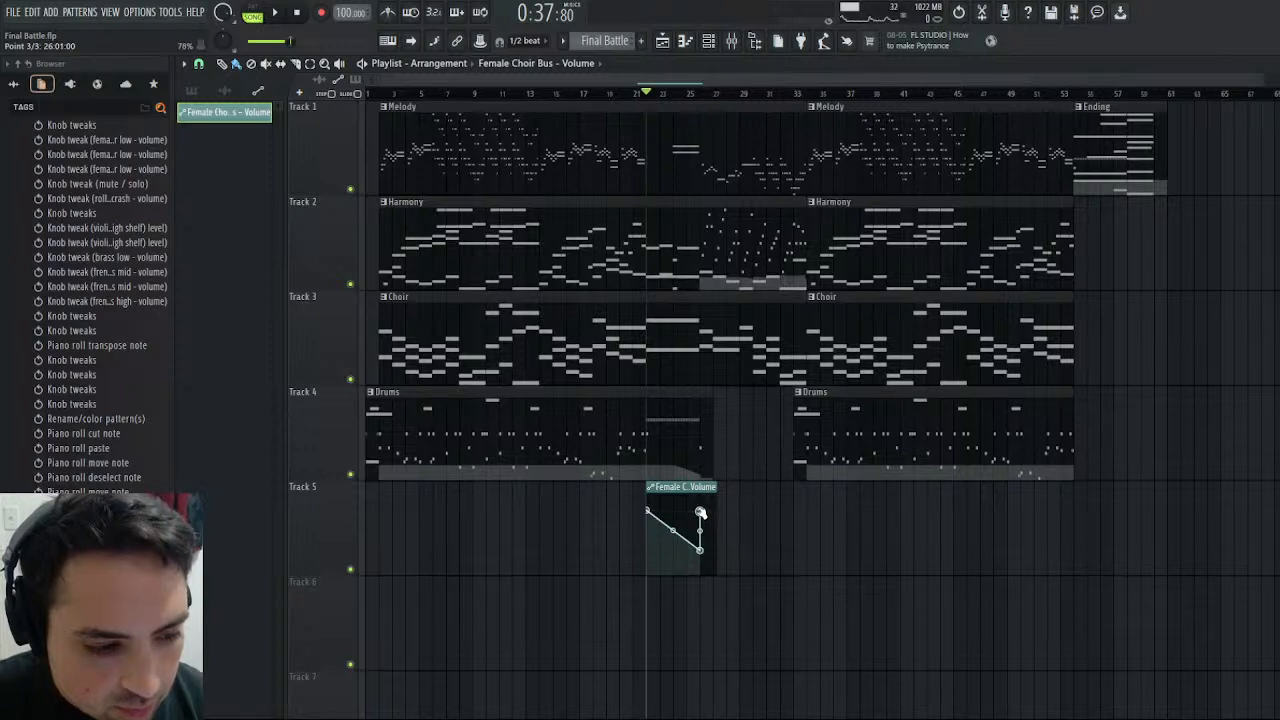
left_click_drag(702, 513, 704, 513)
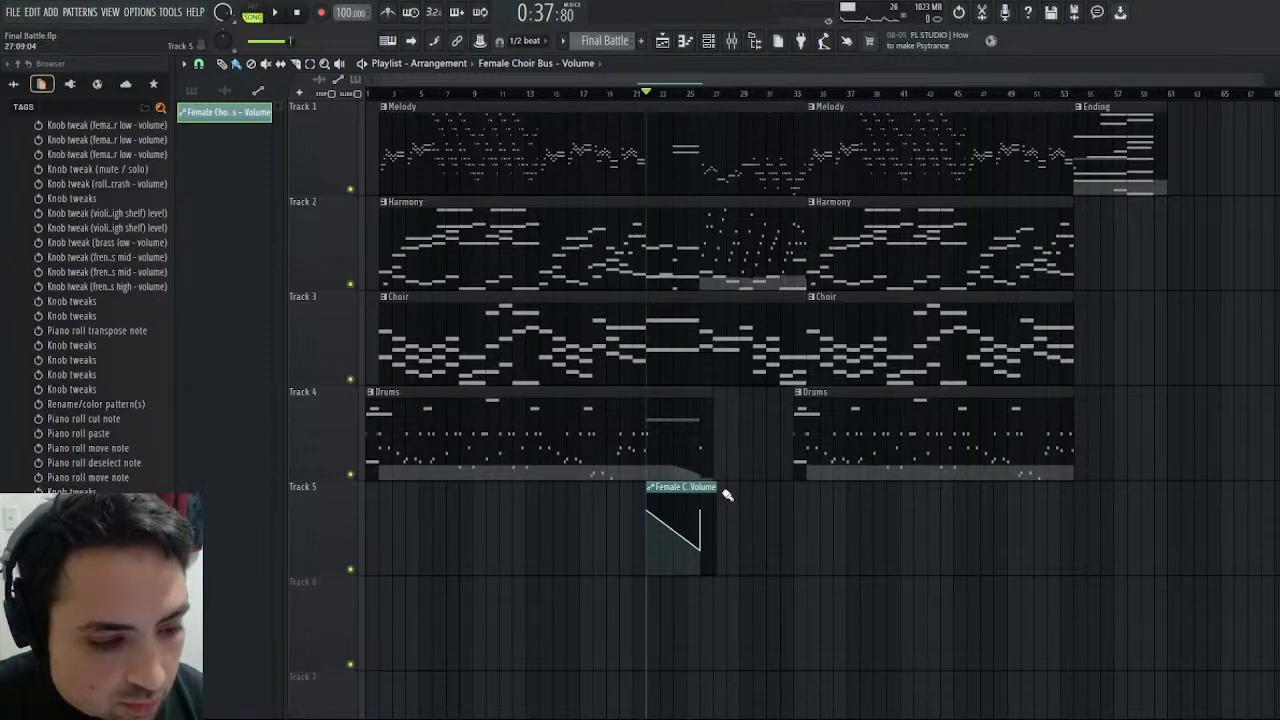
left_click_drag(714, 487, 702, 487)
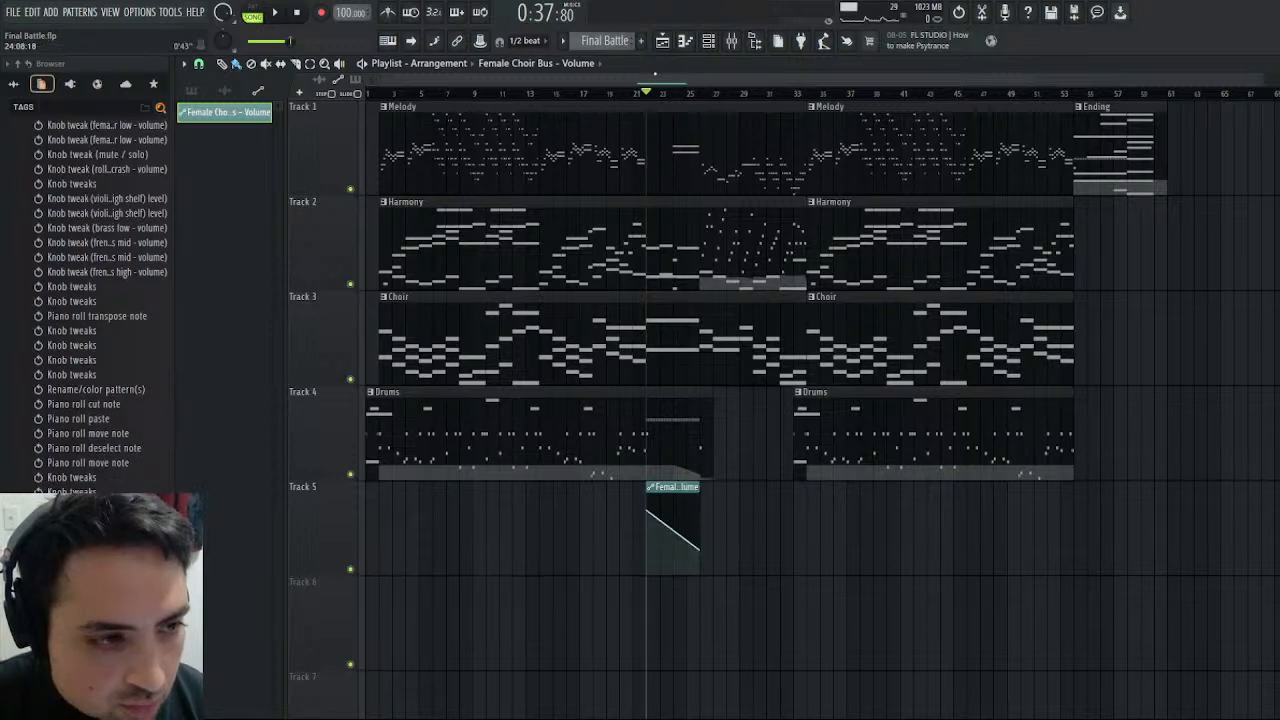
- Play the passage and try moving the volume clip's low point slightly before bar 26, trimming the clip end back to bar 26
key("space")
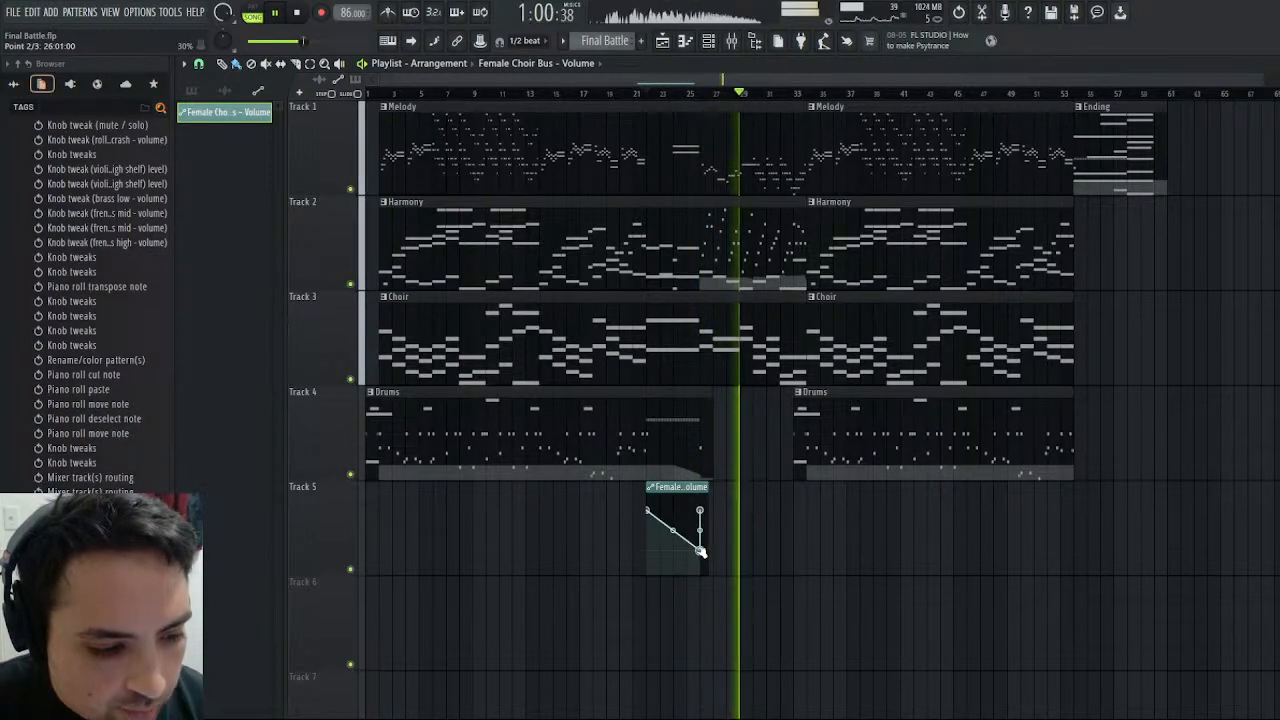
left_click_drag(701, 550, 696, 550)
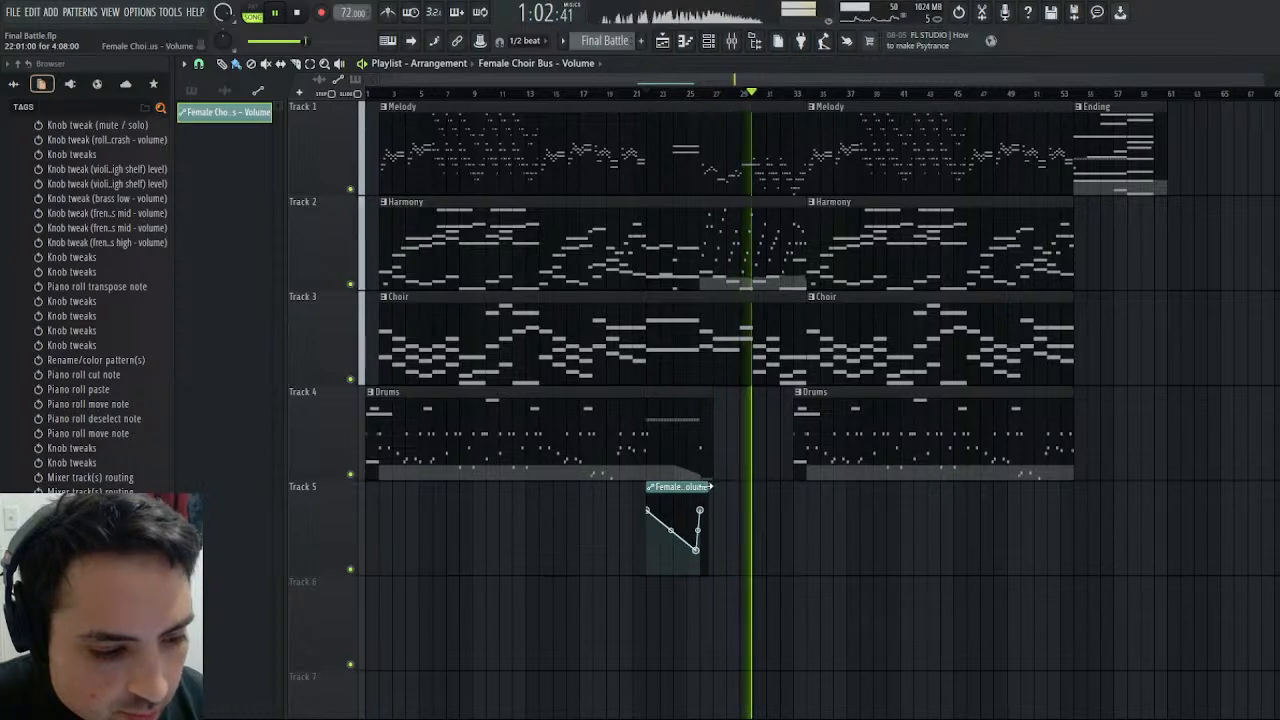
left_click_drag(707, 488, 701, 487)
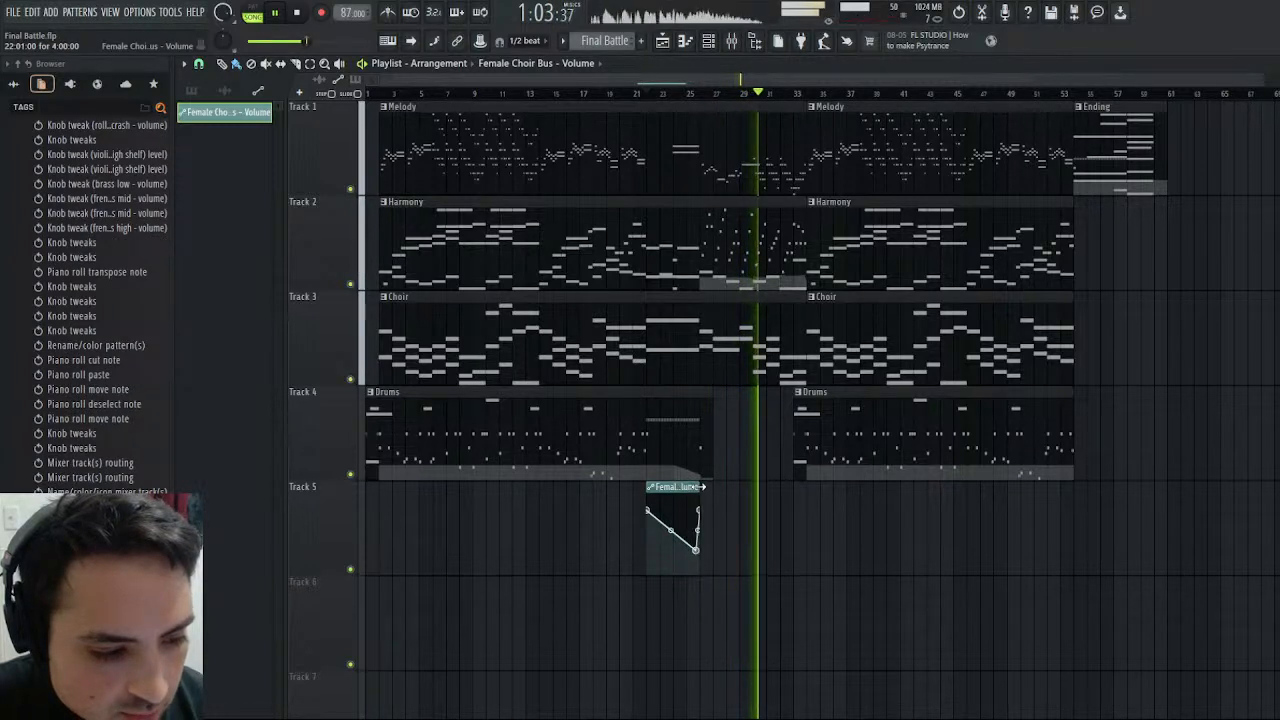
- Play the female choir fade from around bar 22 and replay its ending from about bar 25
left_click(643, 93)
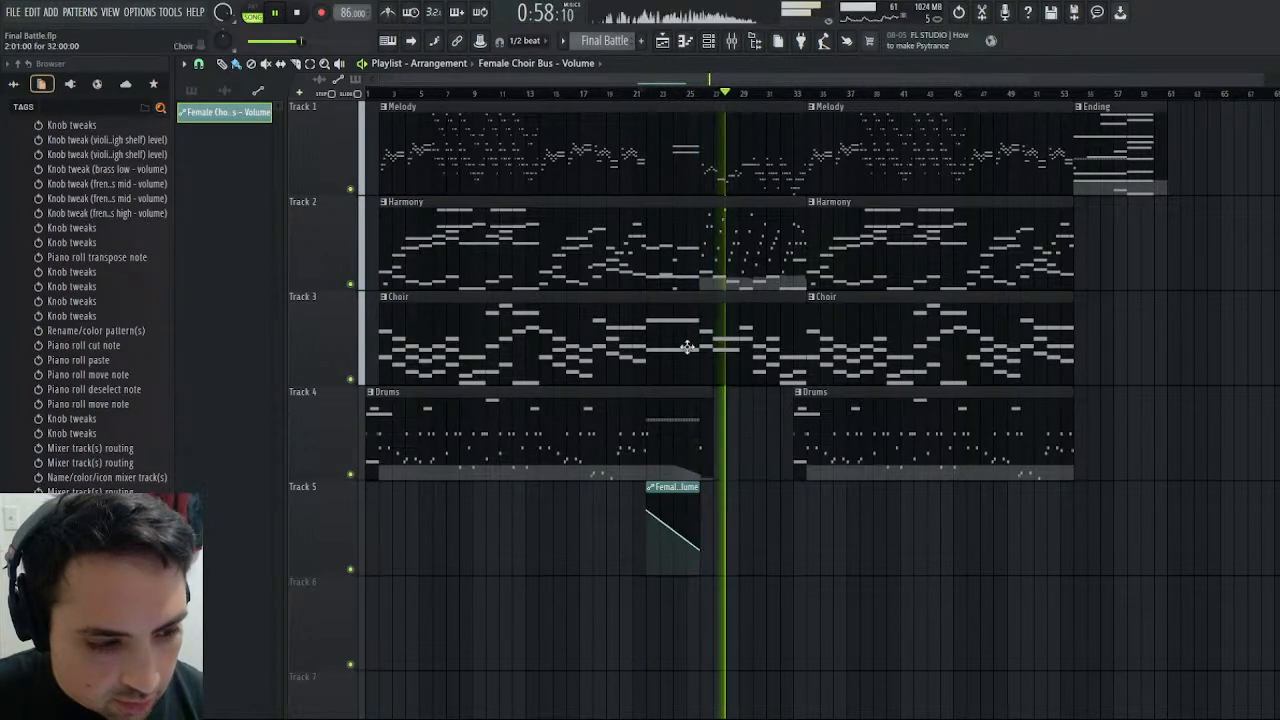
left_click(693, 107)
left_click(692, 94)
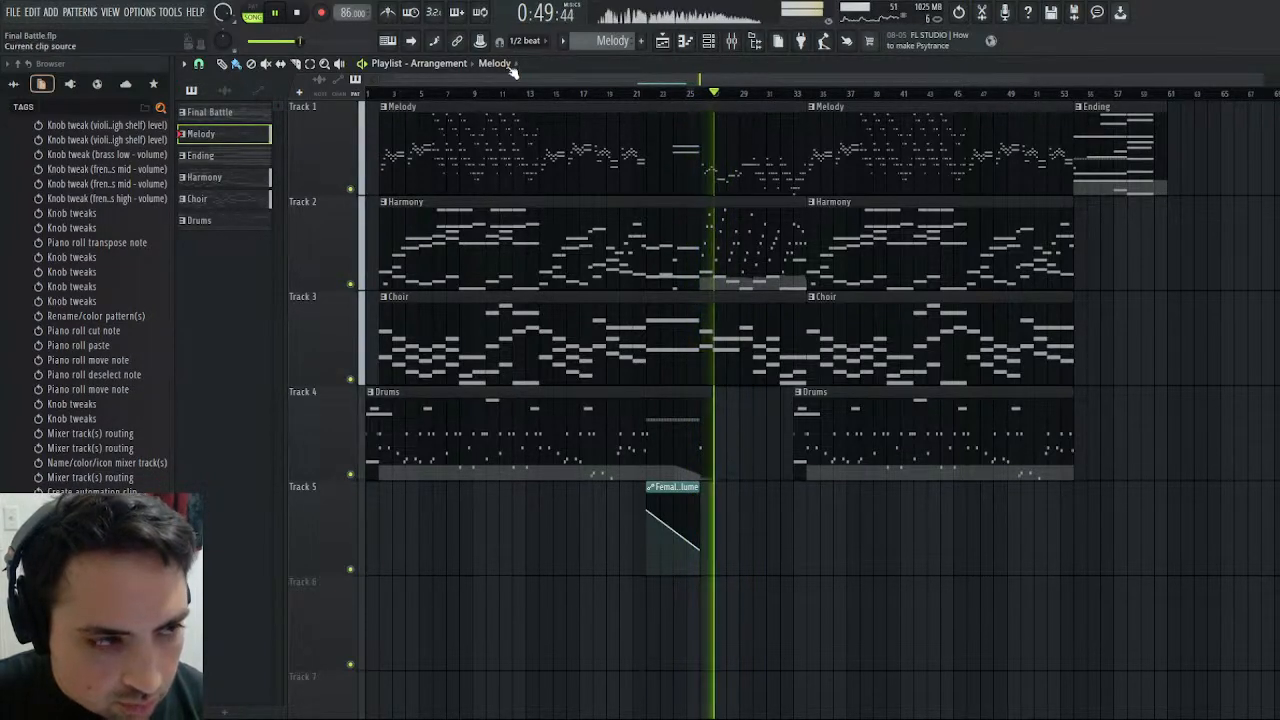
- Stop playback, extend the bus volume clip slightly past bar 26 with its last point at 26:05:00 and 80%, and replay the transition
key("space")
left_click_drag(704, 488, 709, 488)
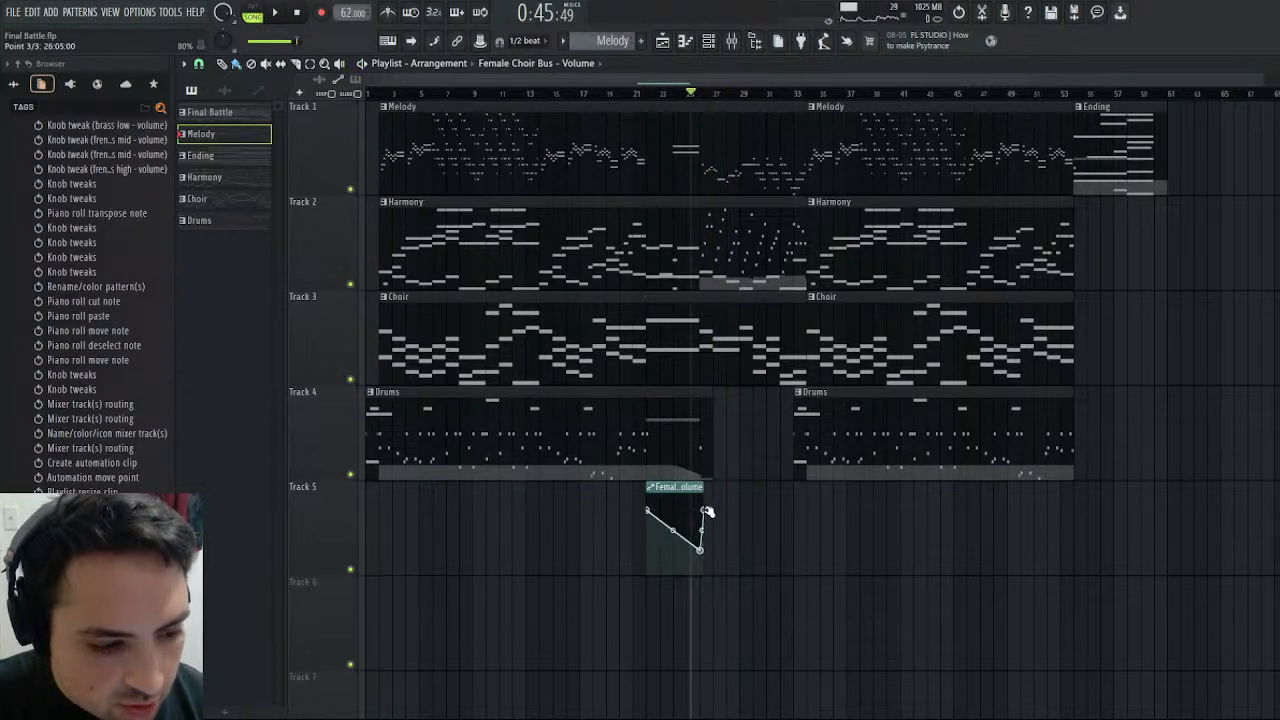
key("space")
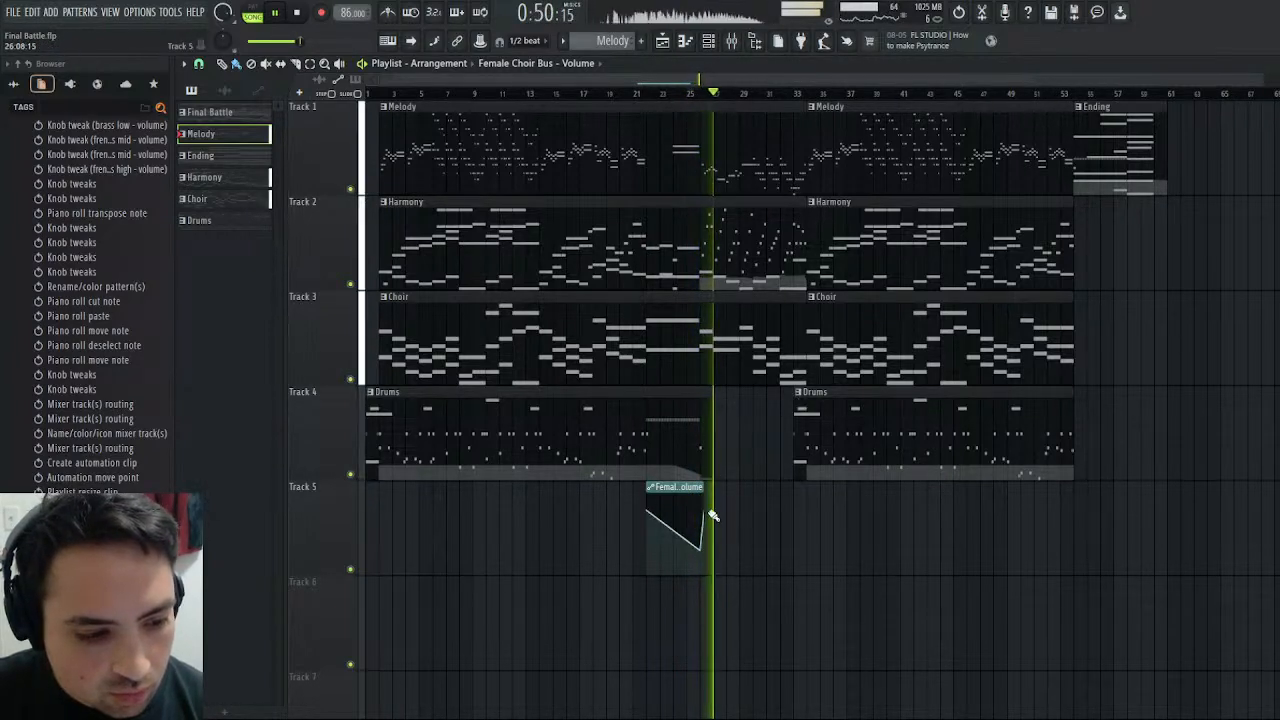
- Replay the female choir fade from about bar 25, let the song run through its ending, and stop playback
left_click_drag(699, 531, 699, 518)
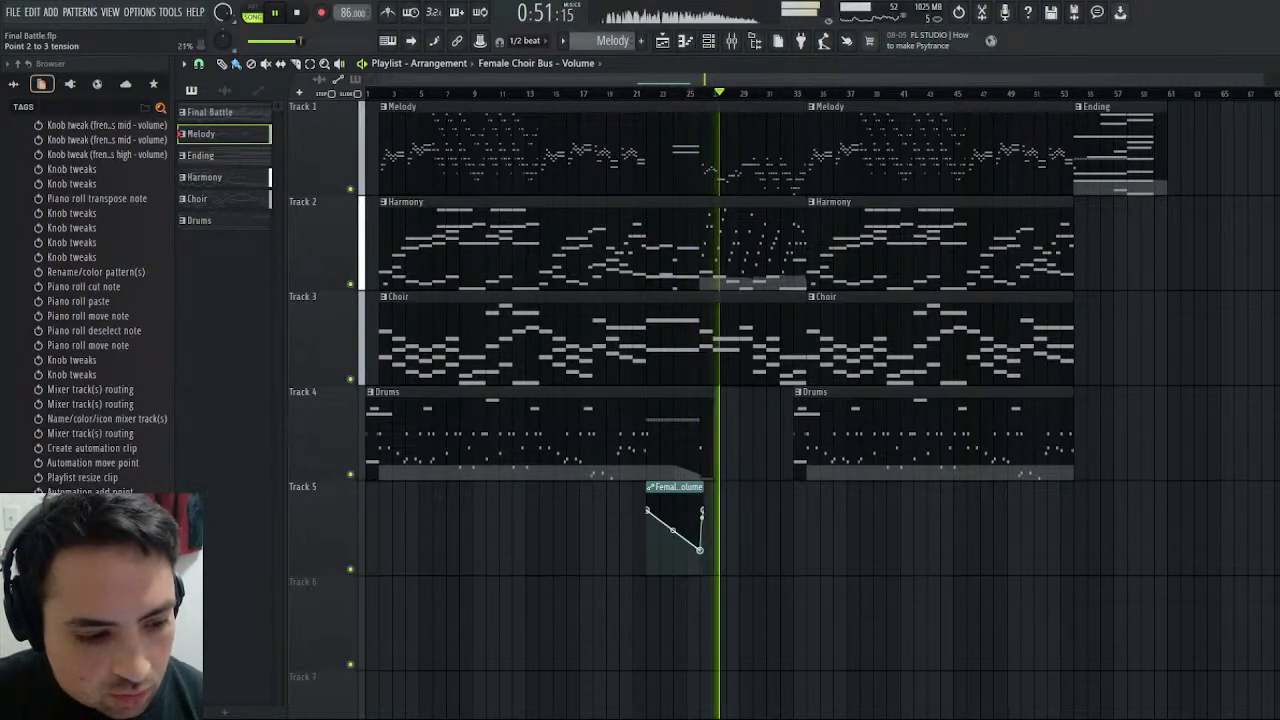
left_click(689, 94)
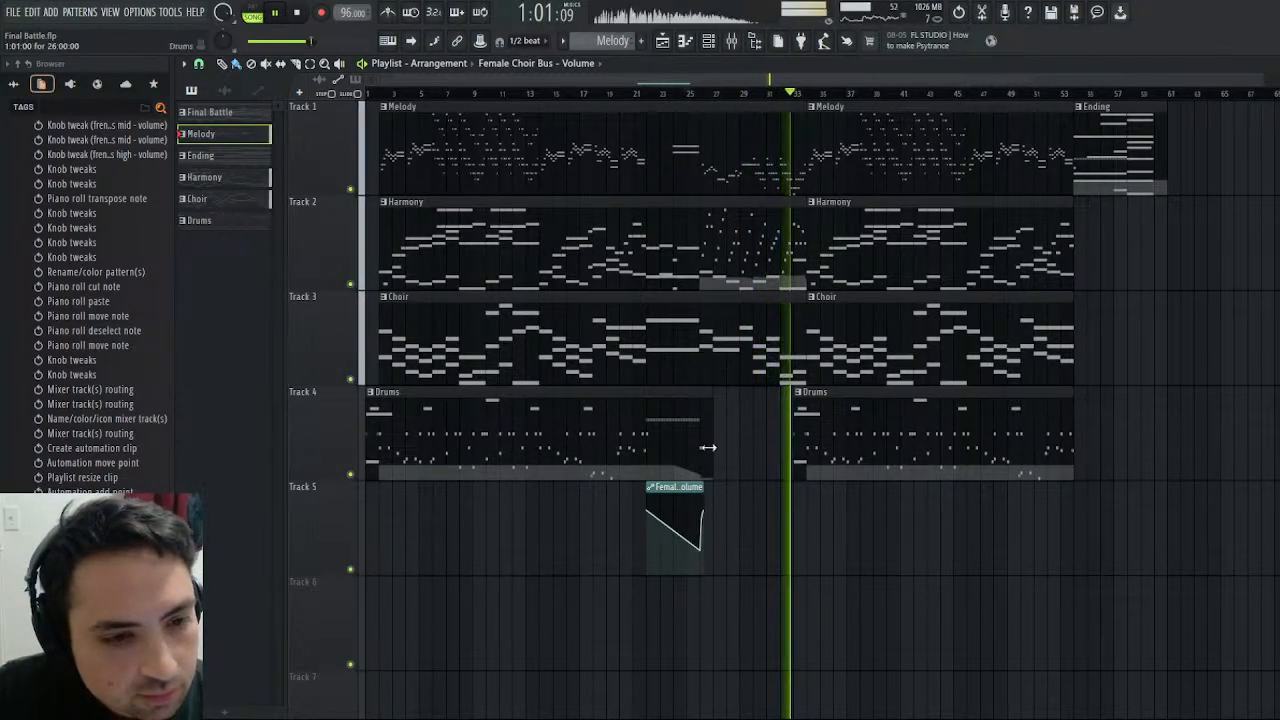
left_click(660, 489)
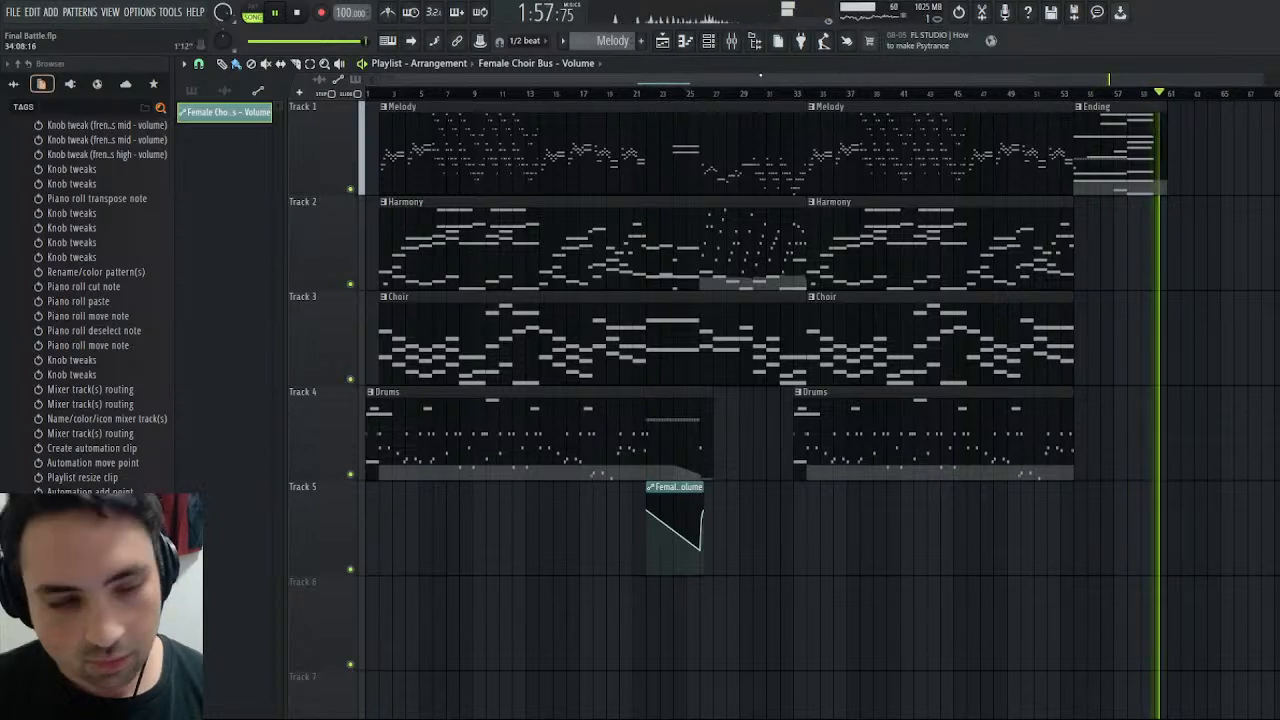
left_click(296, 14)
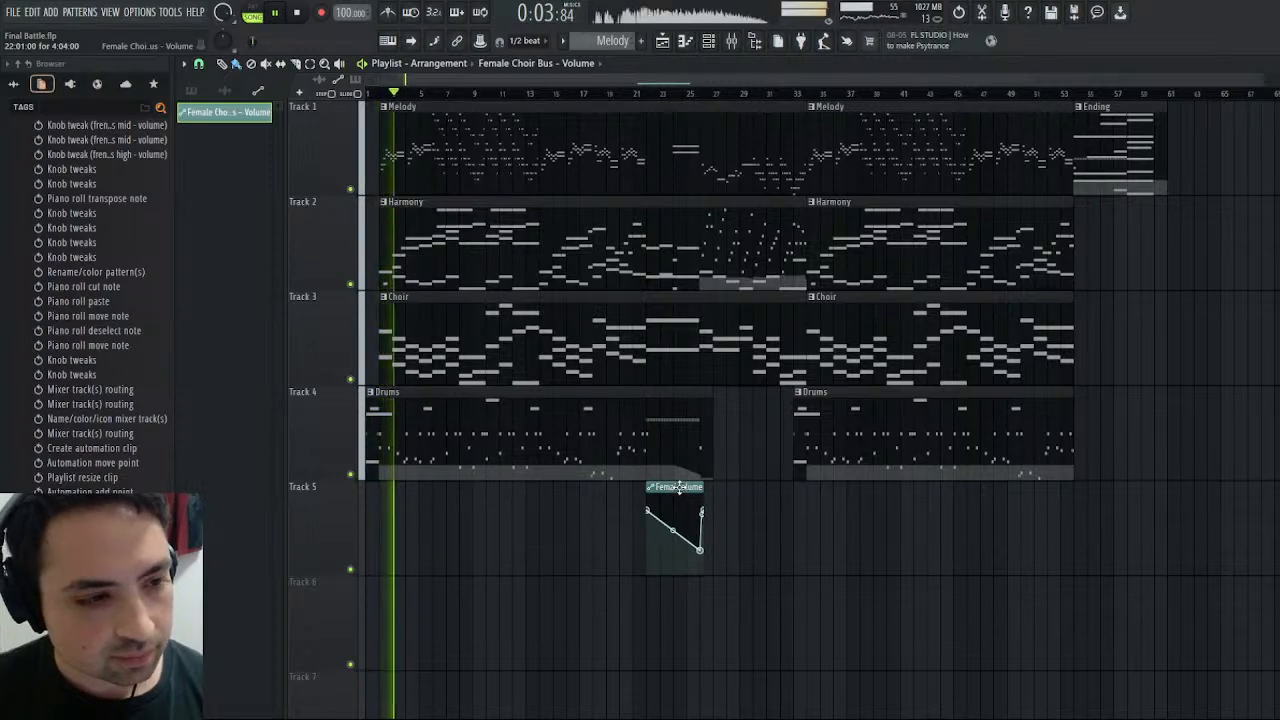
- Swap Tracks 4 and 5 so the choir bus volume clip sits above the drums, and play the Ending section from bar 54
left_click(366, 693)
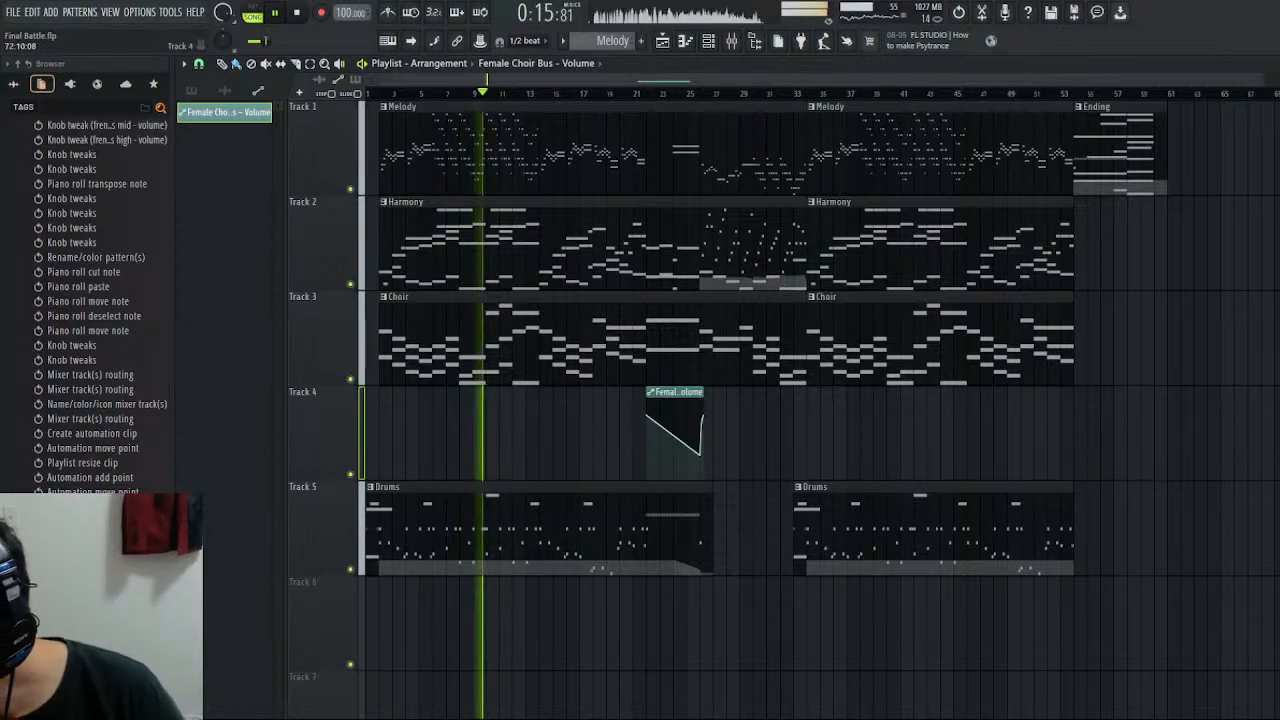
key("space")
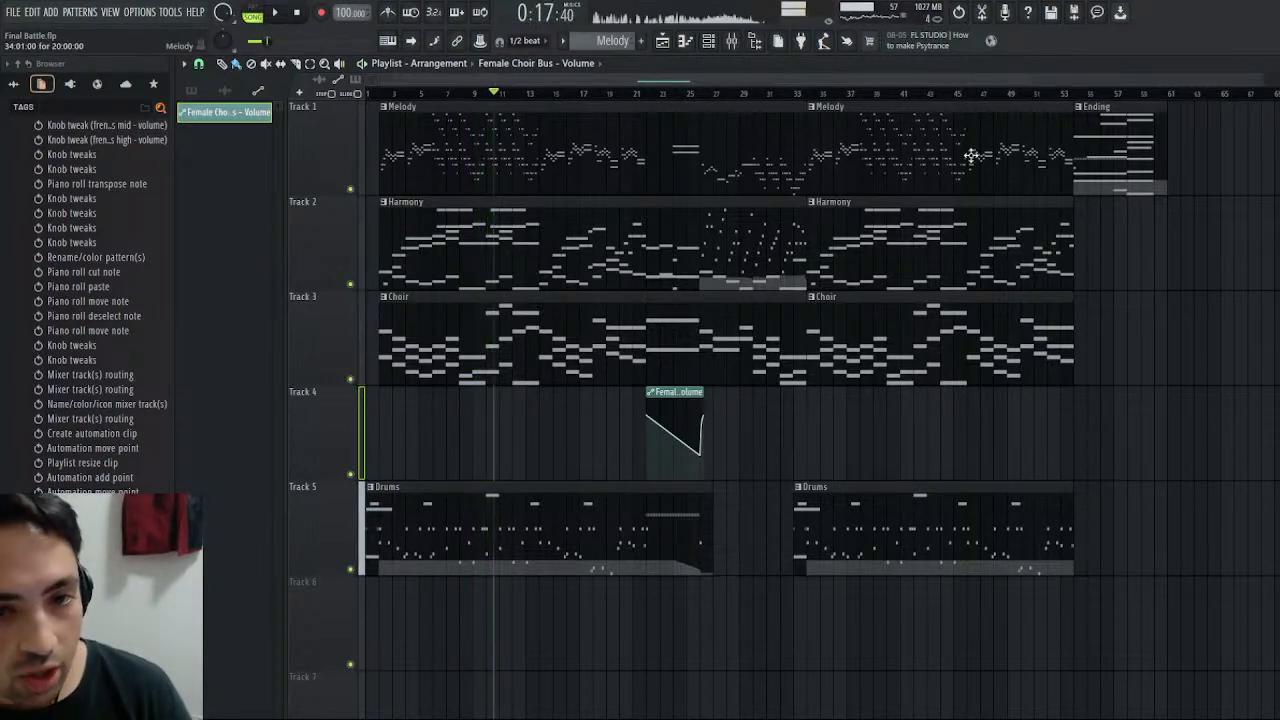
left_click(1076, 93)
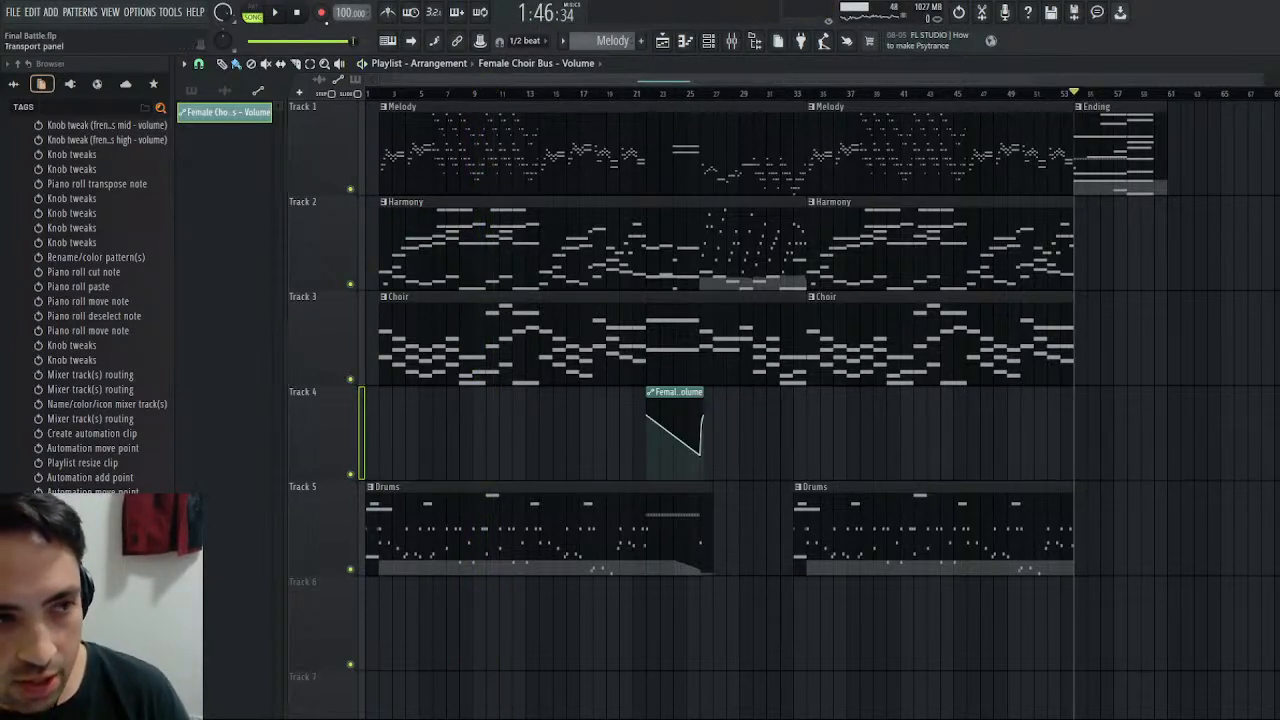
left_click(278, 14)
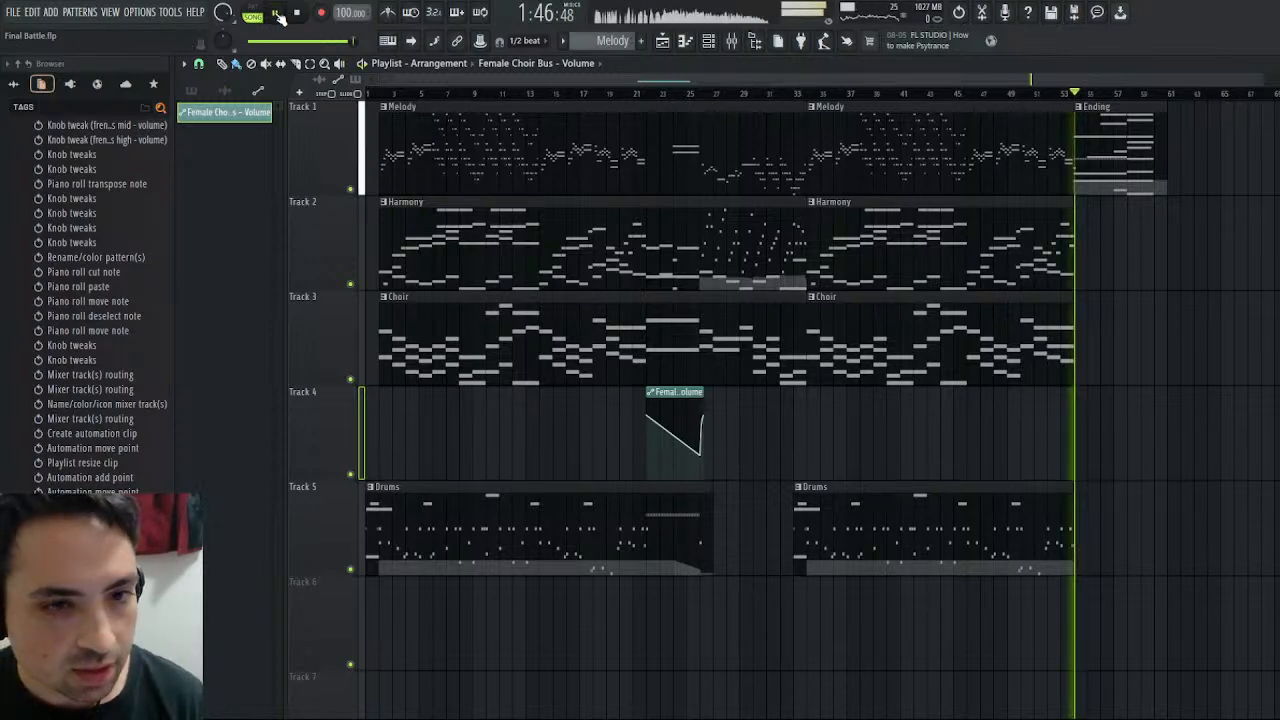
- Stop playback, open the Ending pattern's SampleTank2.x notes and lower the two A#5 notes by one octave
double_click(1101, 160)
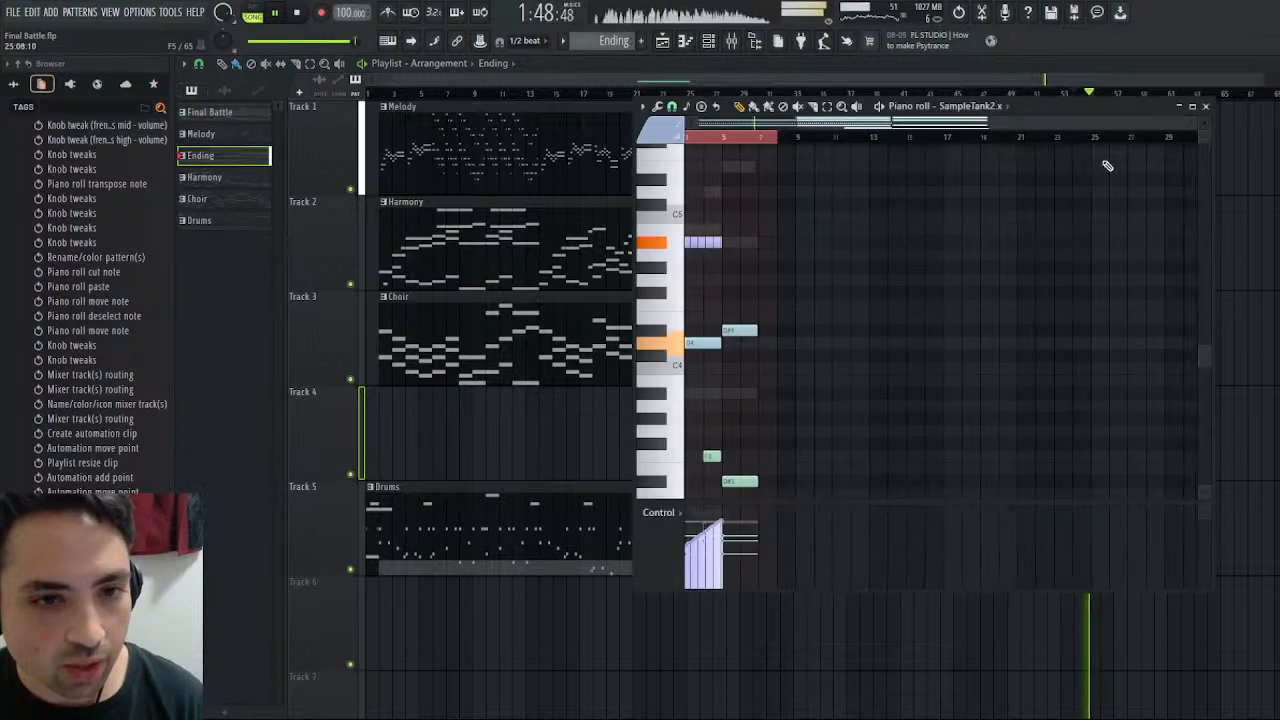
left_click(302, 16)
left_click(1206, 106)
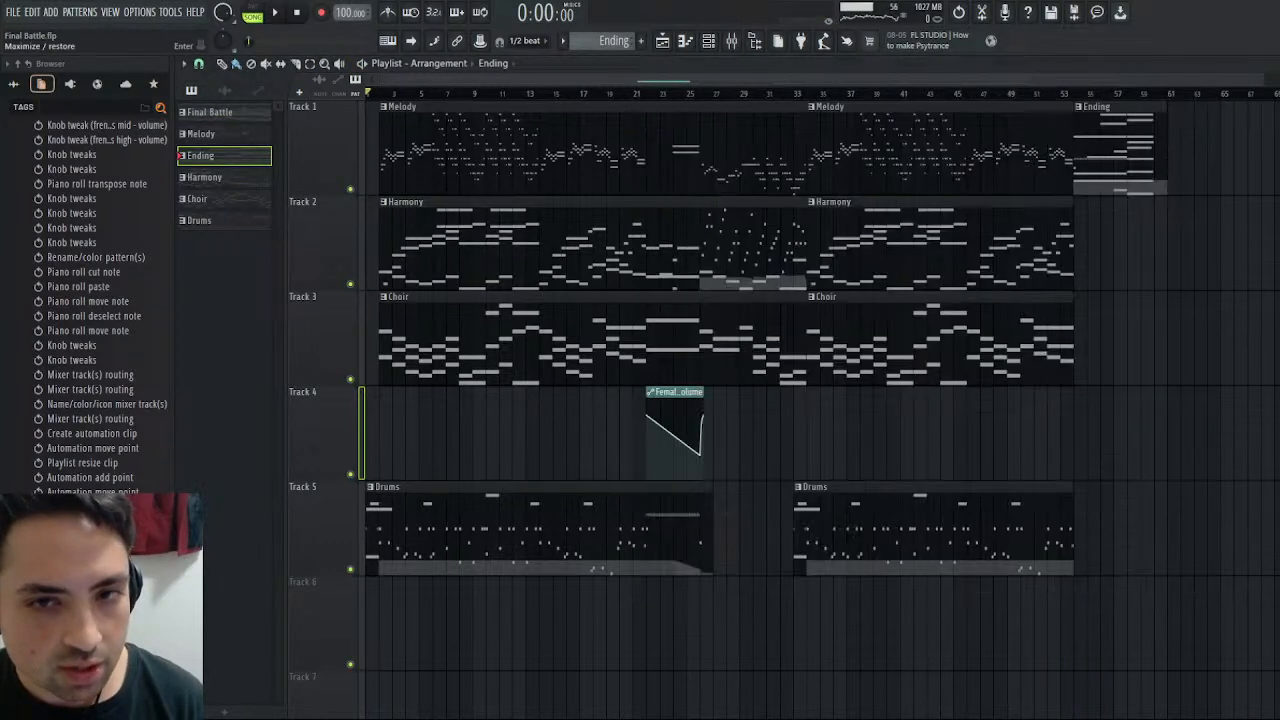
left_click(1268, 64)
left_click(1230, 192)
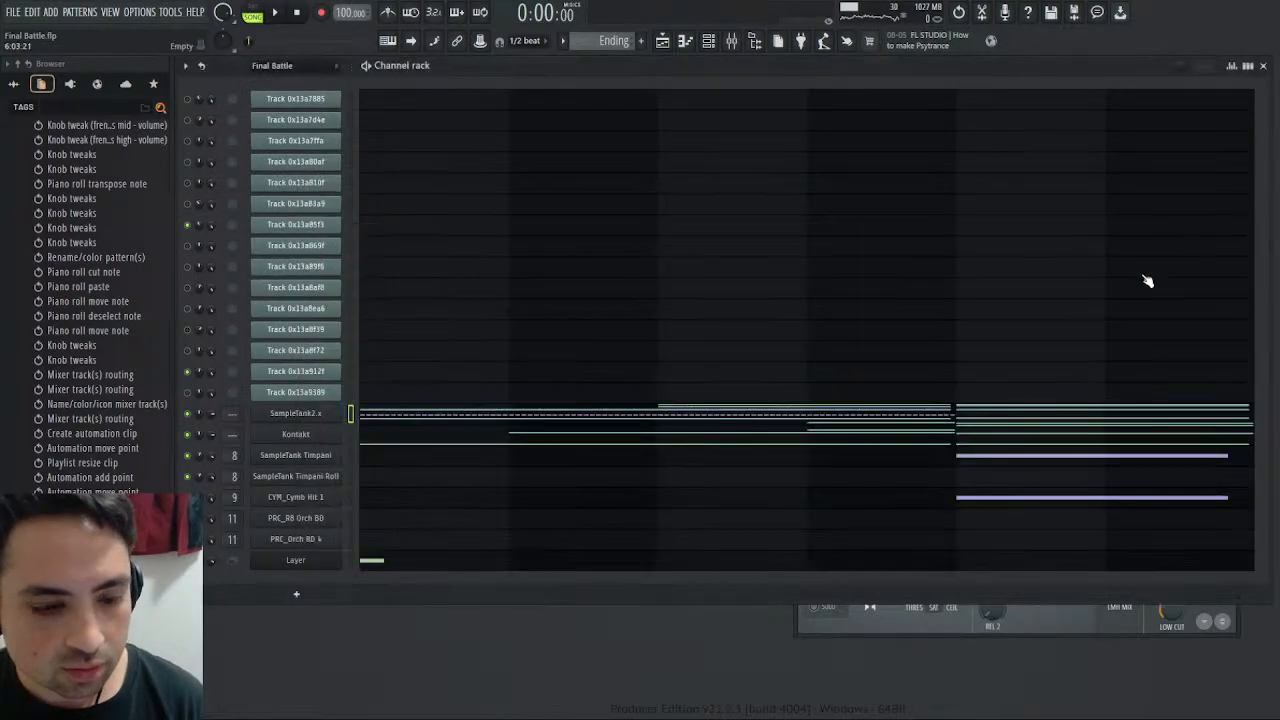
left_click(405, 416)
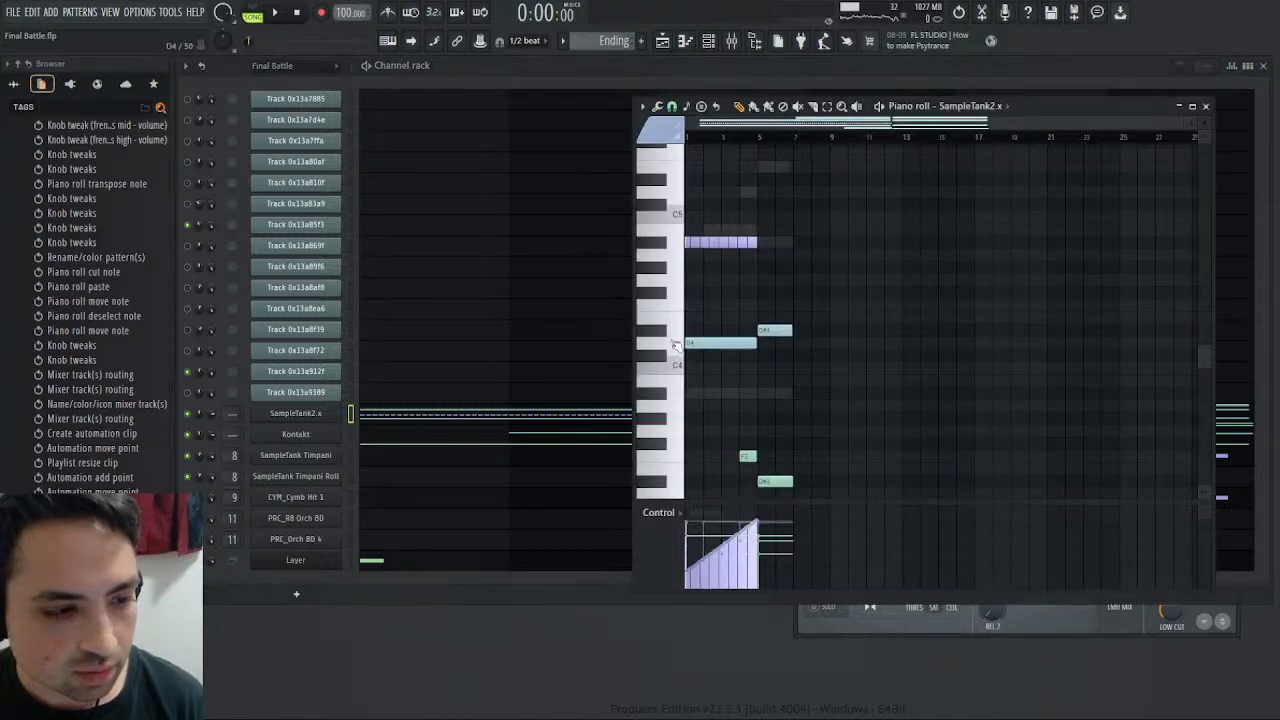
scroll(766, 337, "up", 5)
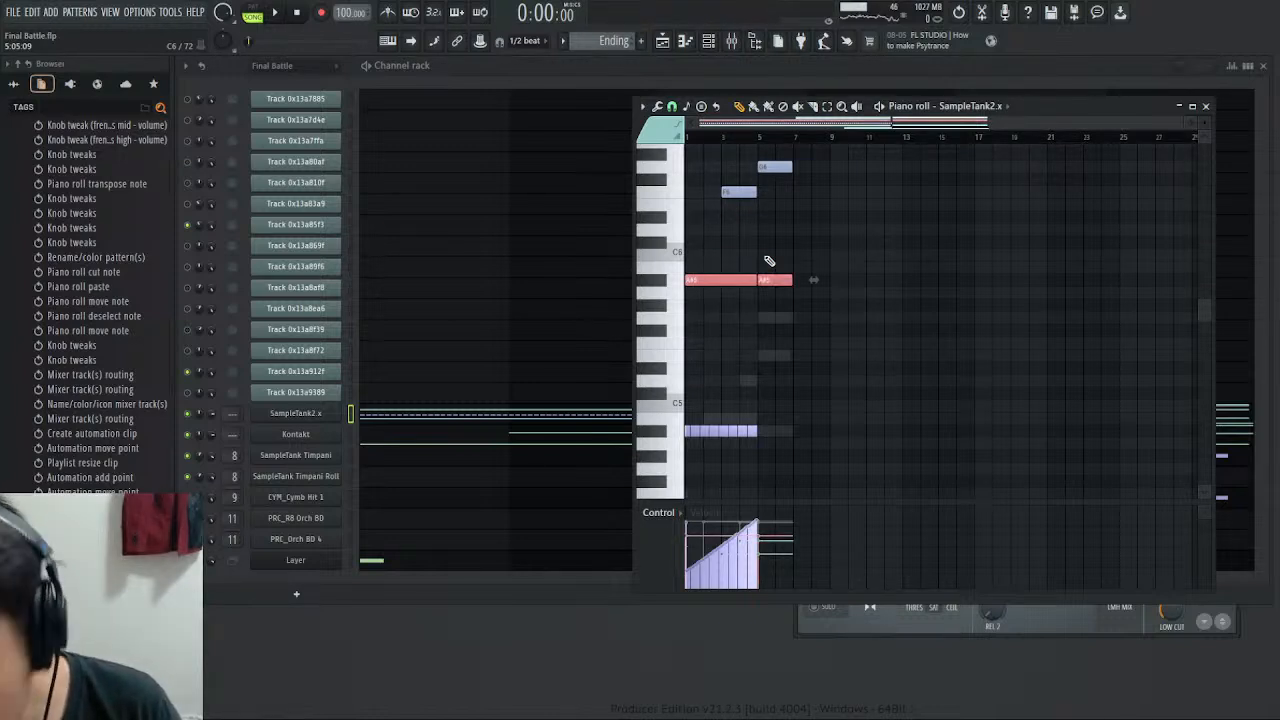
key("ctrl+Down")
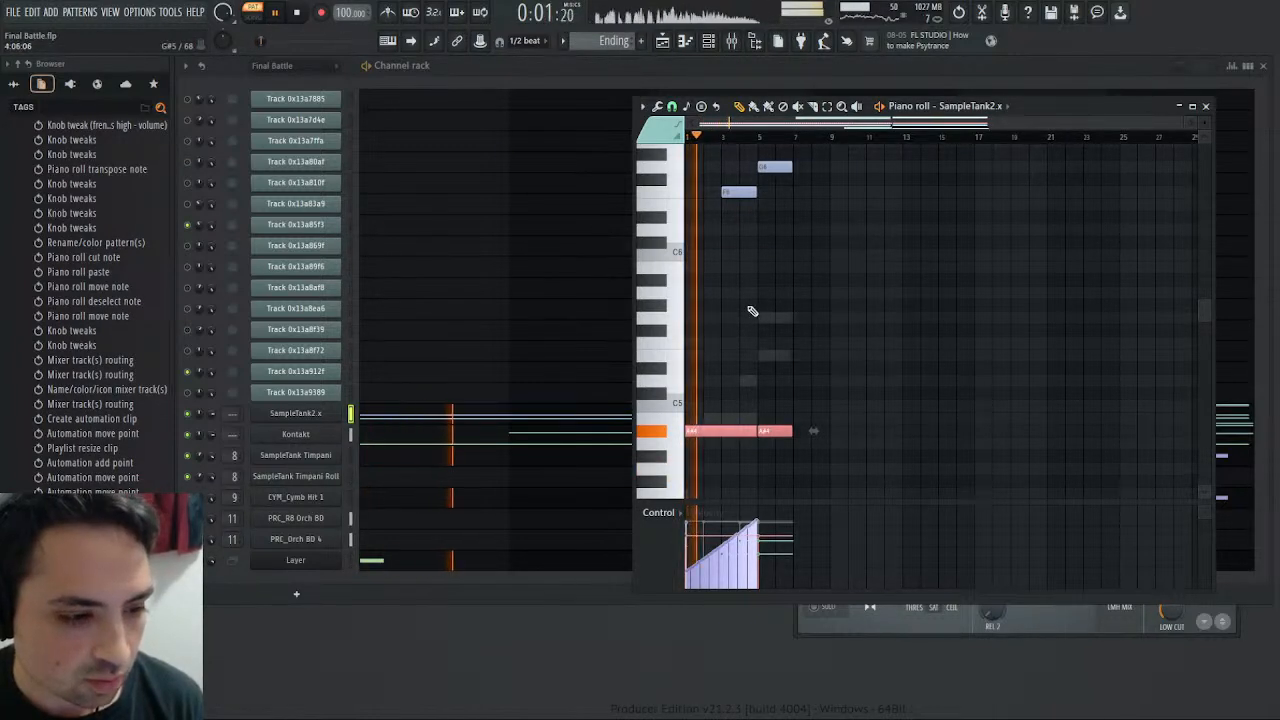
- Play back the lowered Ending notes, return to the playlist and play the song from about bar 22
scroll(760, 320, "down", 4)
key("F5")
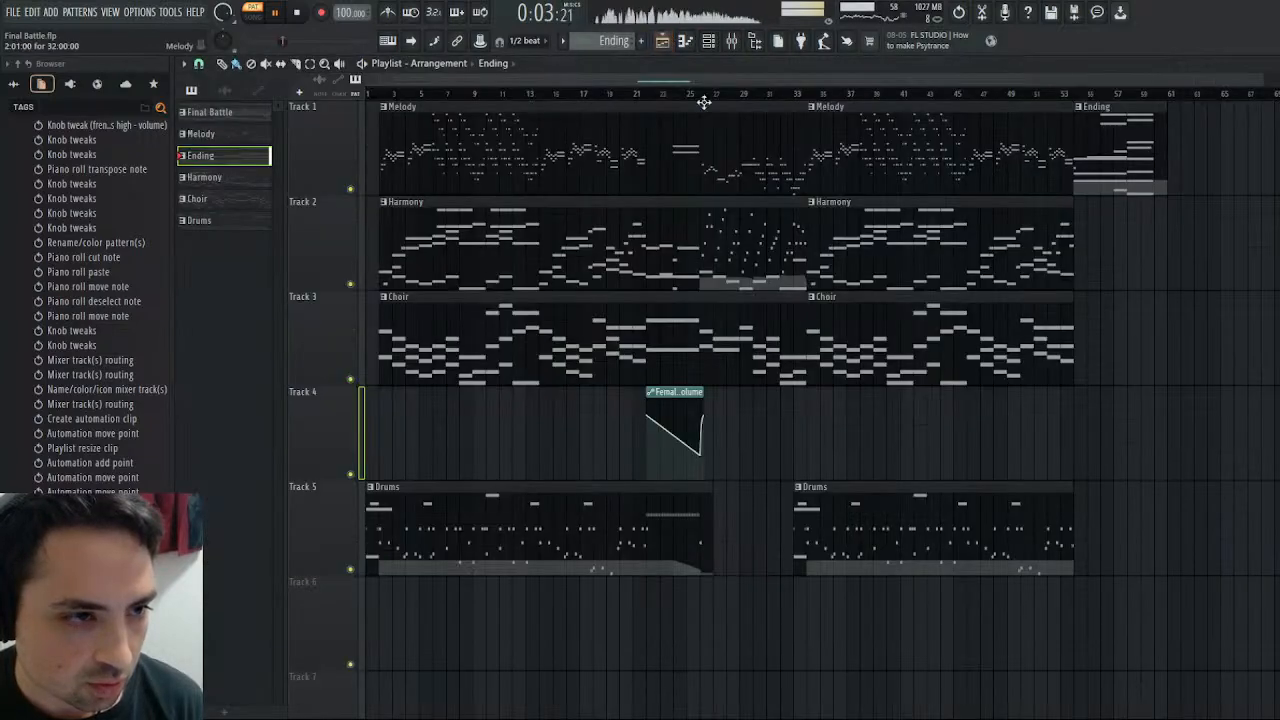
left_click(648, 95)
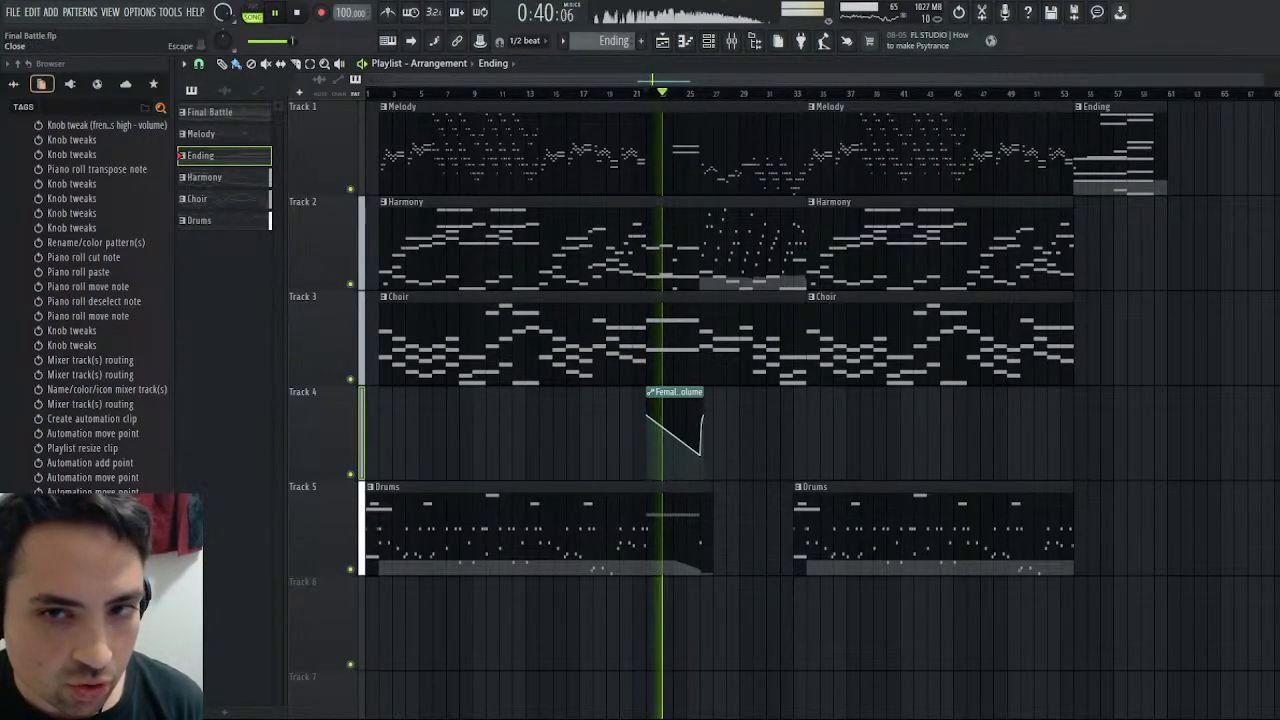
- Lower the highest SampleTank2.x notes of the Ending pattern (both A#6, the G6 and the F6) by one octave
key("F5")
left_click(1207, 107)
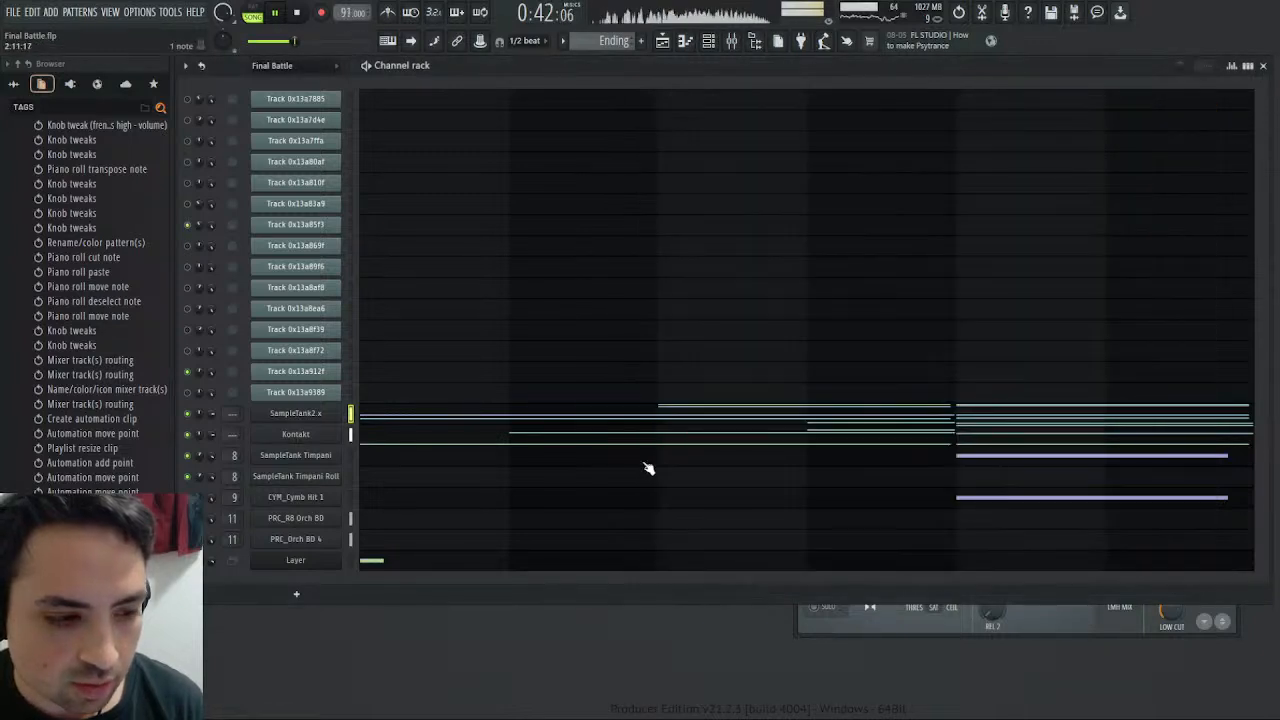
left_click(698, 413)
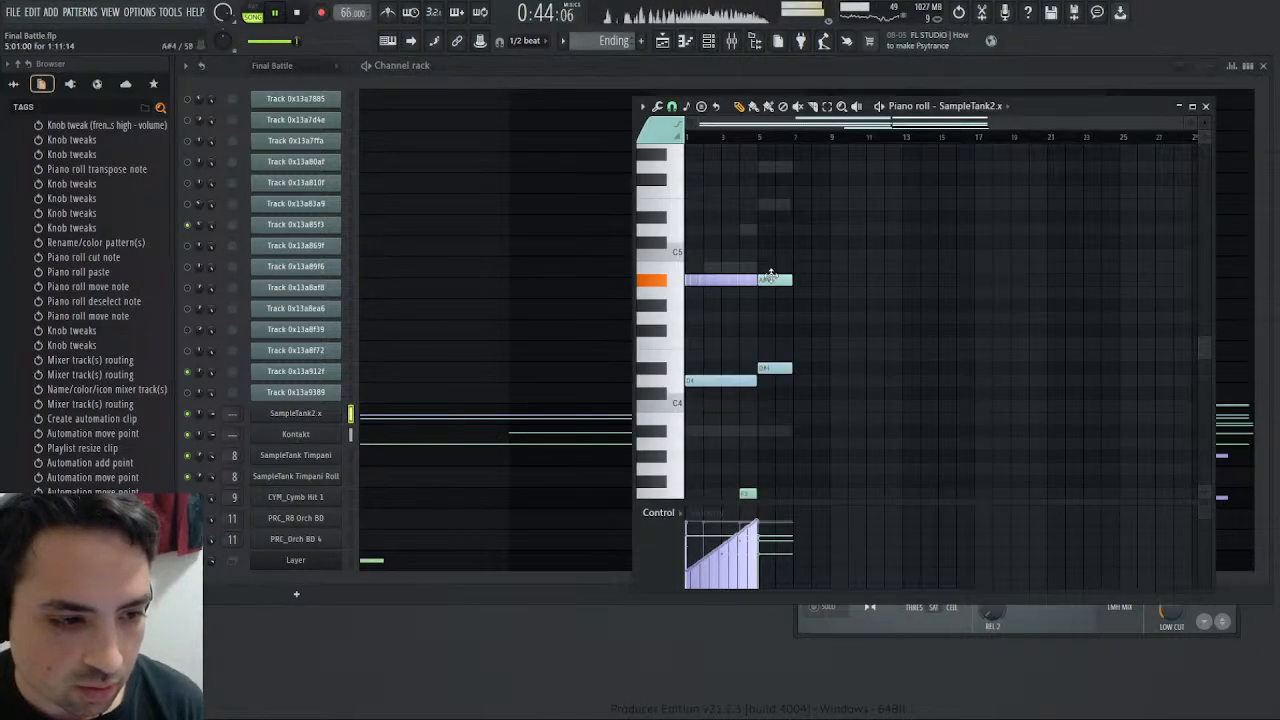
scroll(771, 274, "up", 5)
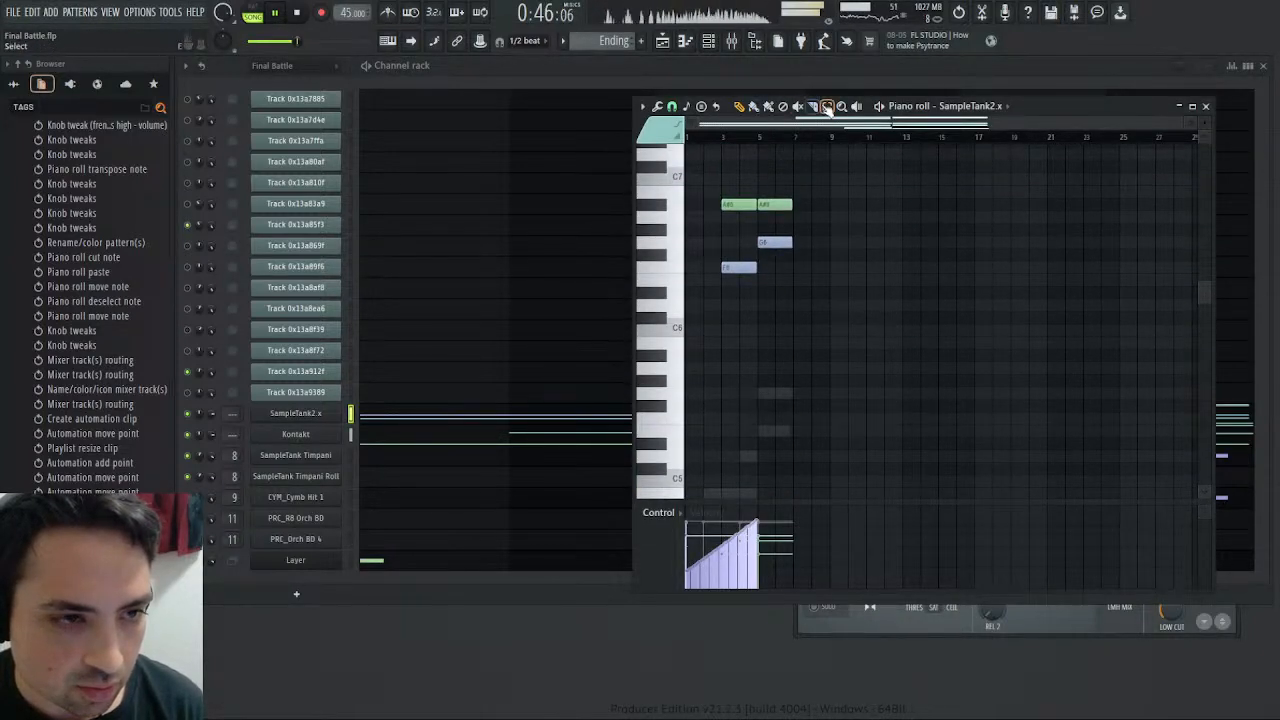
key("ctrl+a")
key("ctrl+Down")
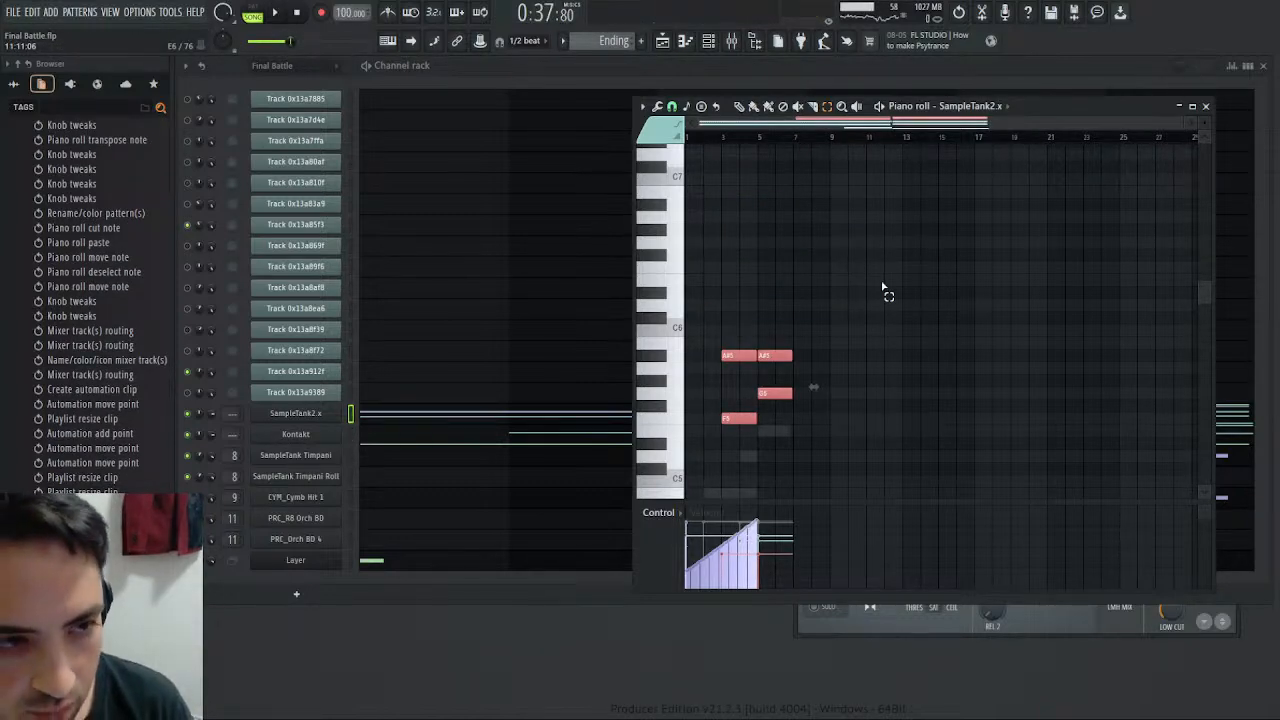
- Resume playback in the playlist and listen to the Ending section from bar 54
key("space")
left_click(662, 41)
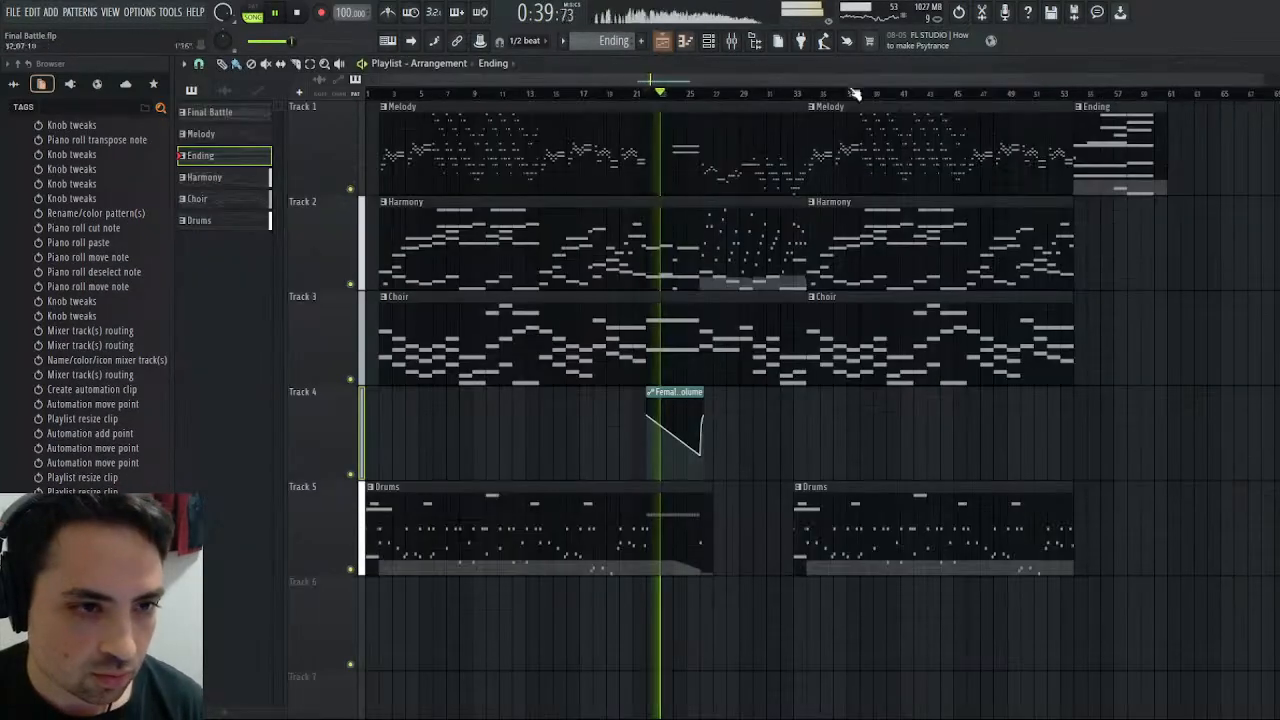
left_click(1072, 93)
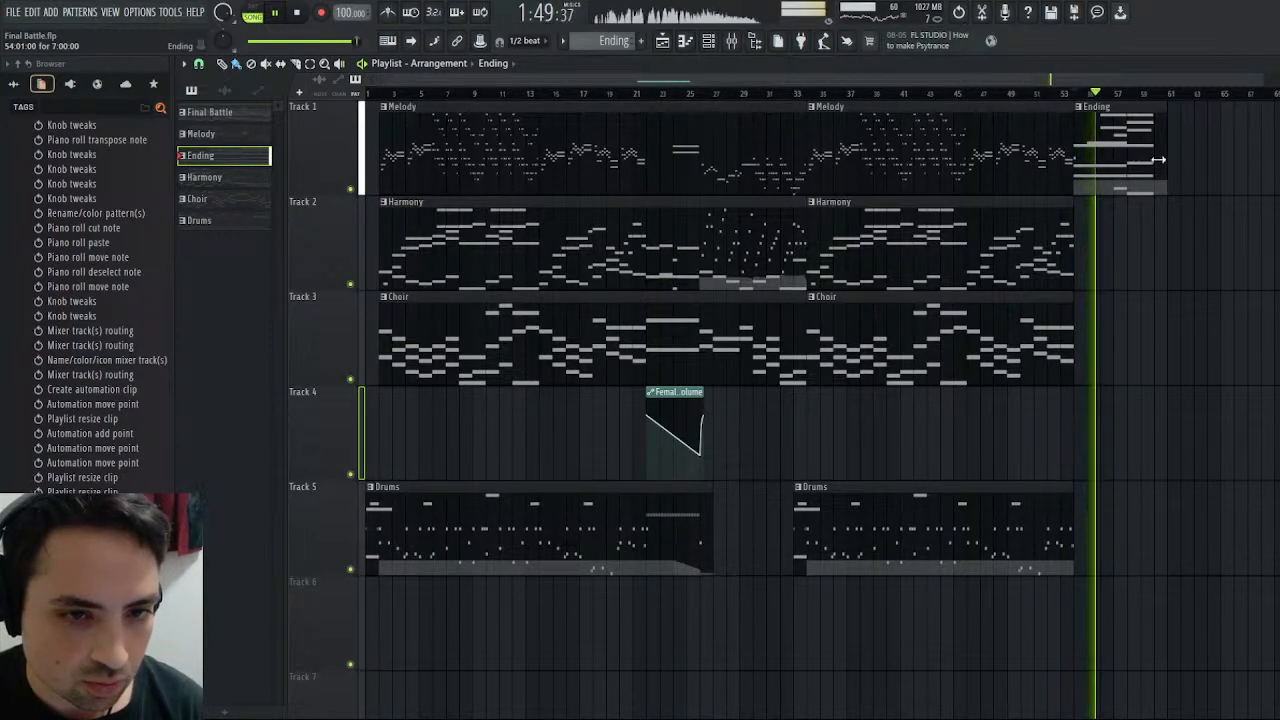
left_click(1098, 93)
- Raise the short F3 note at bar 4 of the Ending pattern to A#3 and replay the song's ending
double_click(1121, 172)
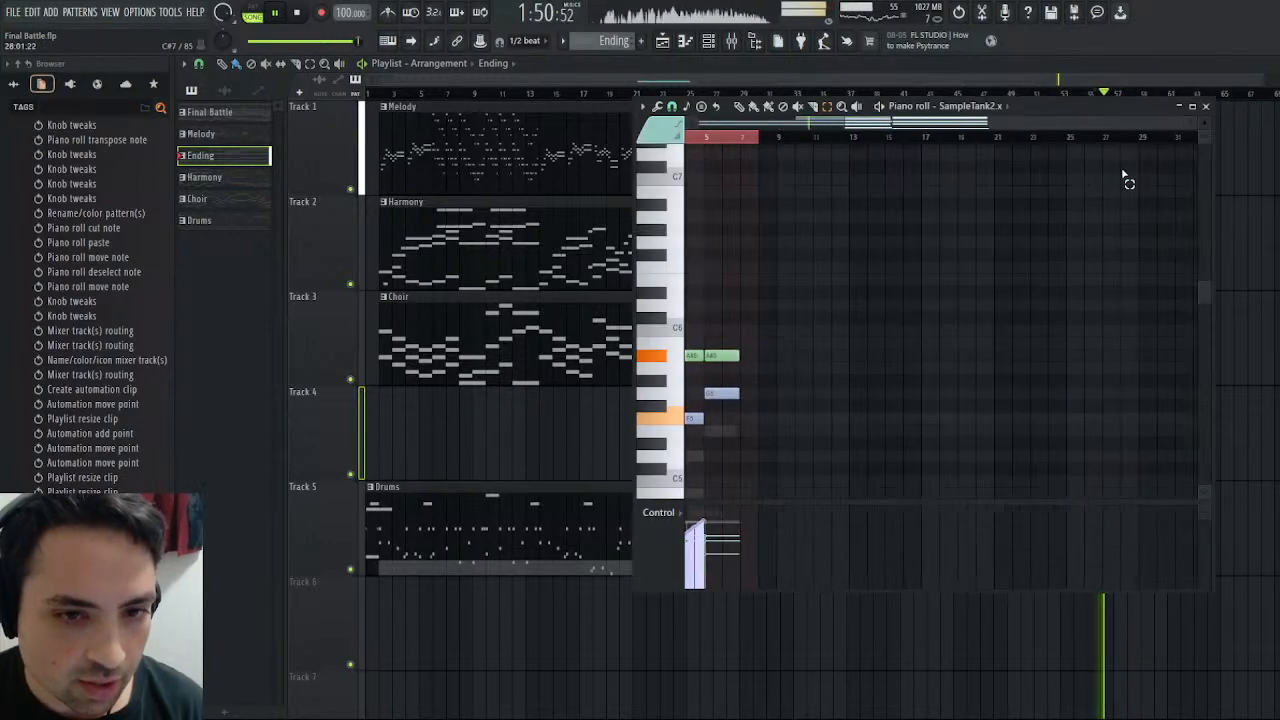
scroll(800, 340, "left", 2)
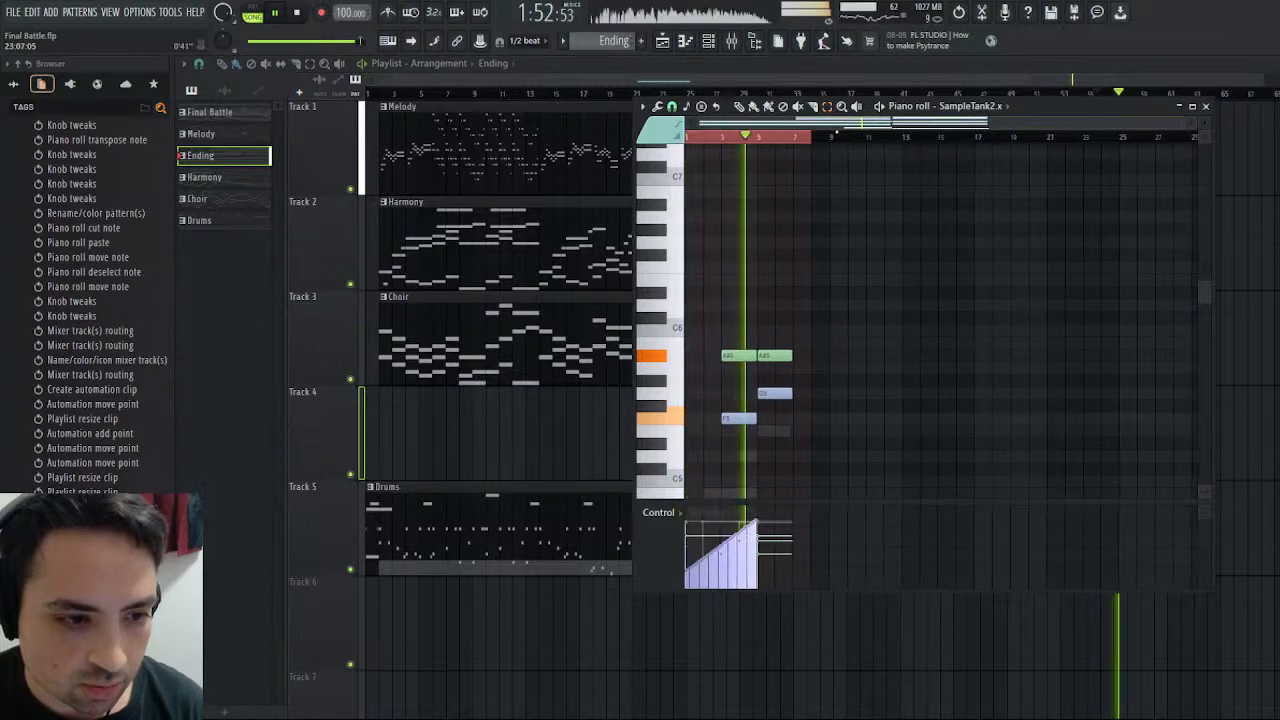
scroll(796, 358, "down", 4)
scroll(800, 368, "down", 4)
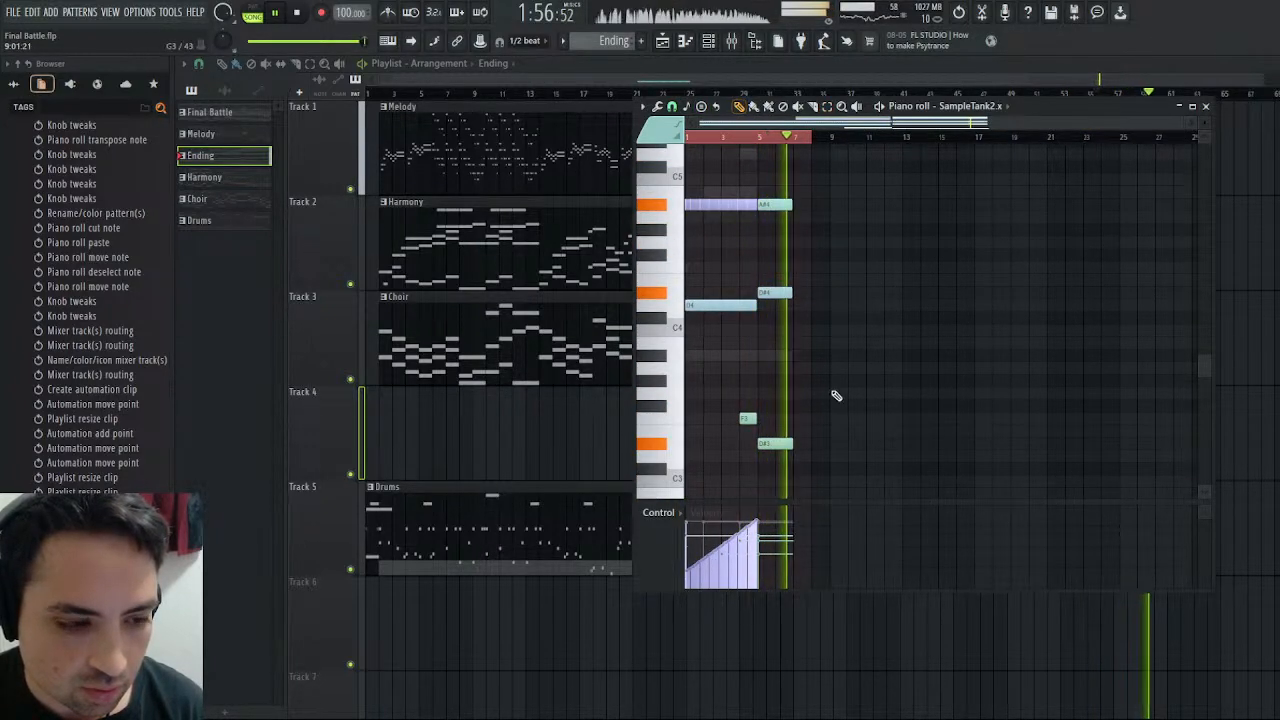
left_click_drag(747, 417, 747, 355)
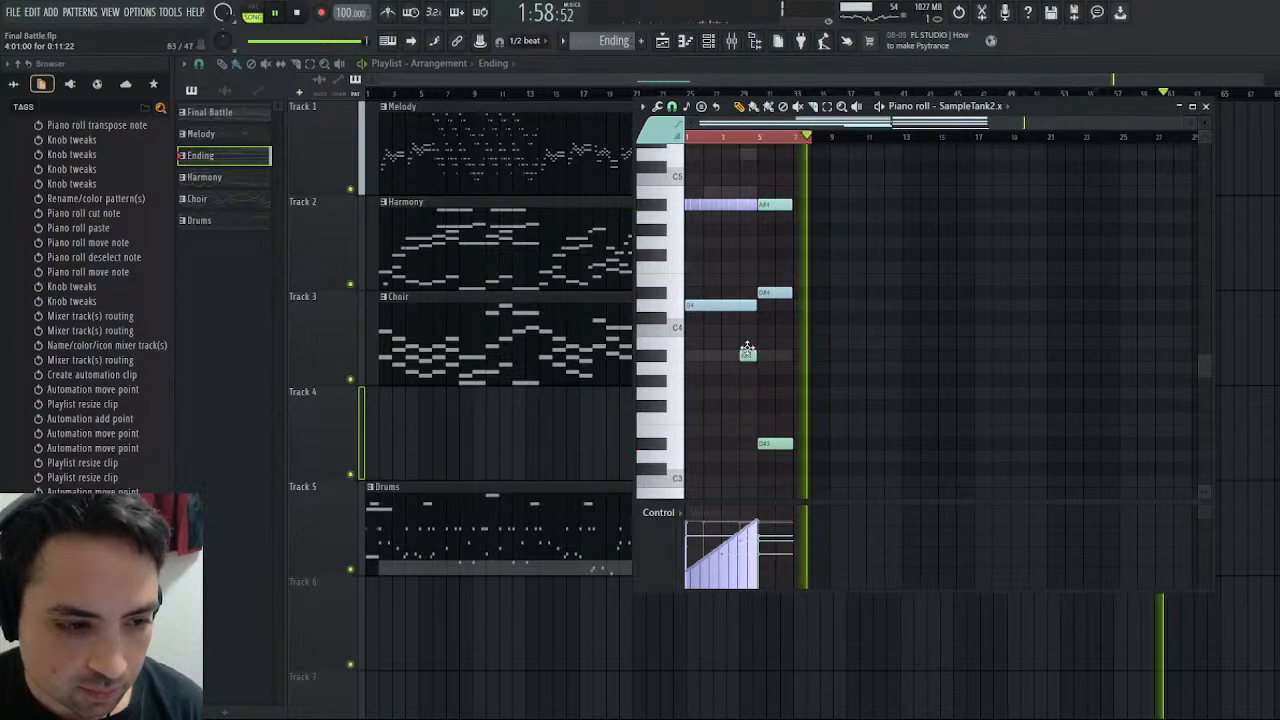
left_click(744, 145)
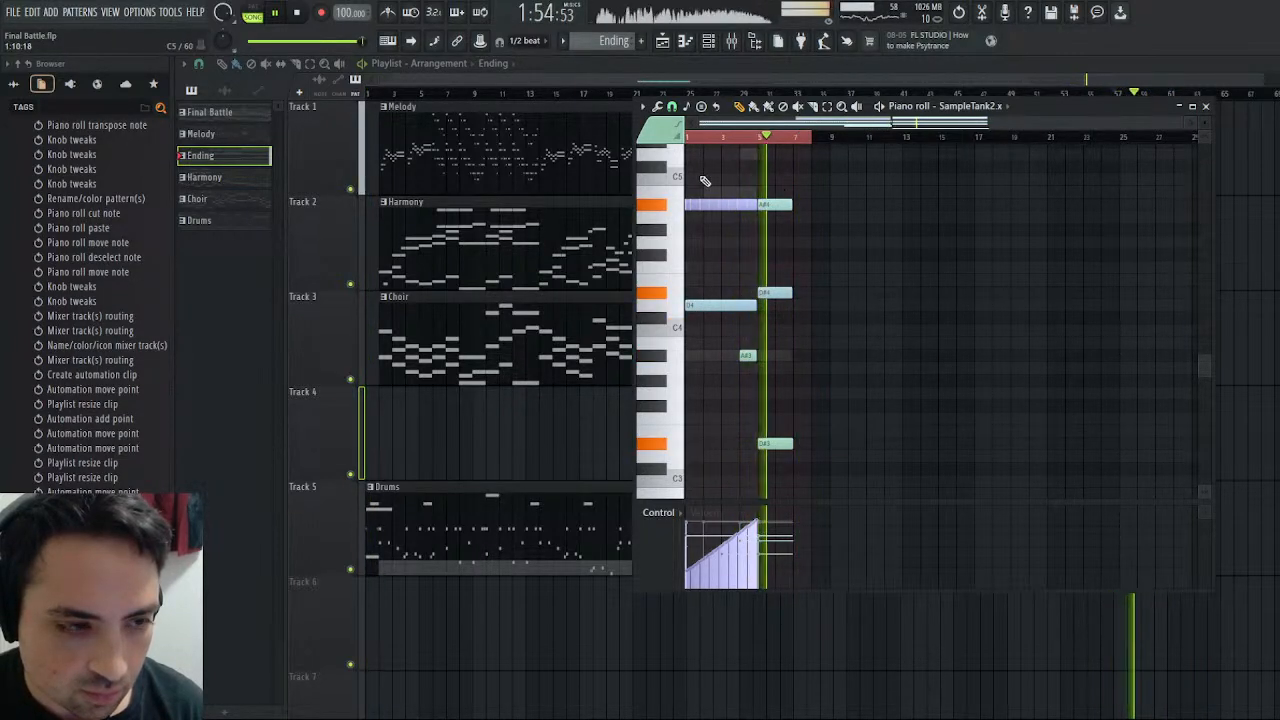
left_click(664, 42)
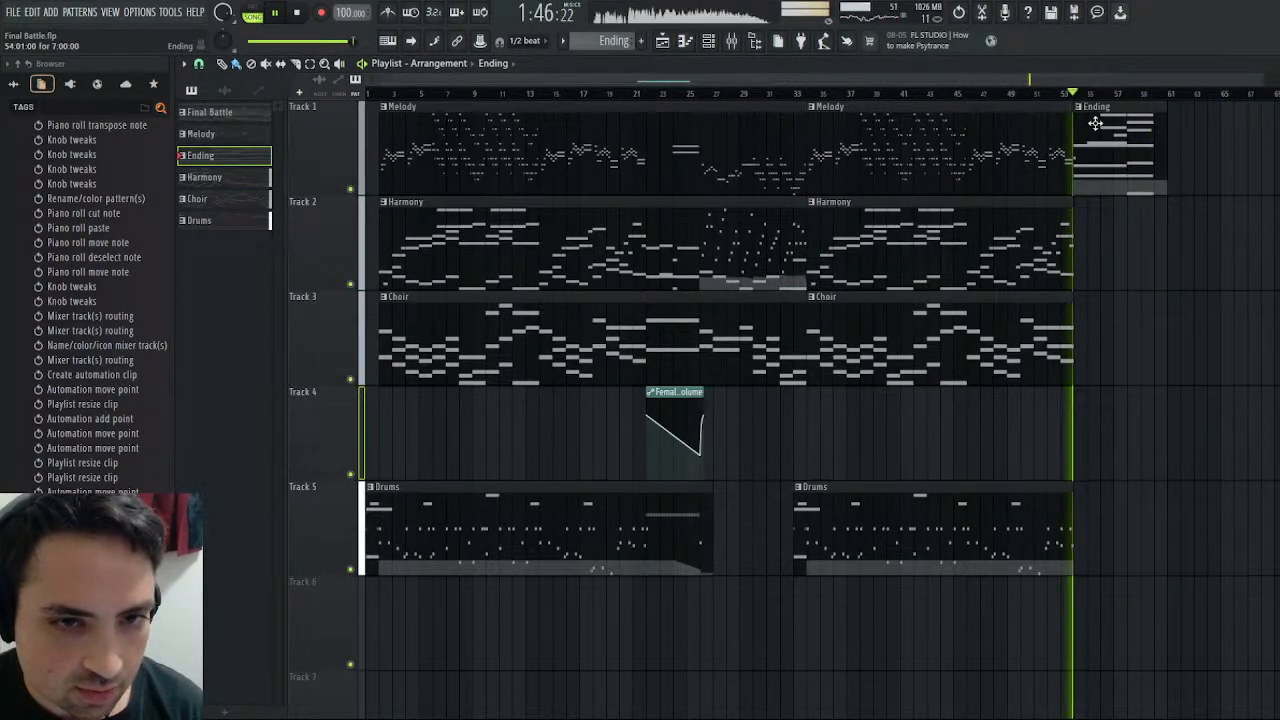
- Set the mid band's pre gain in the master's Maximus to -3.9 dB, trying -4.6 dB and undoing that last change
left_click(1275, 64)
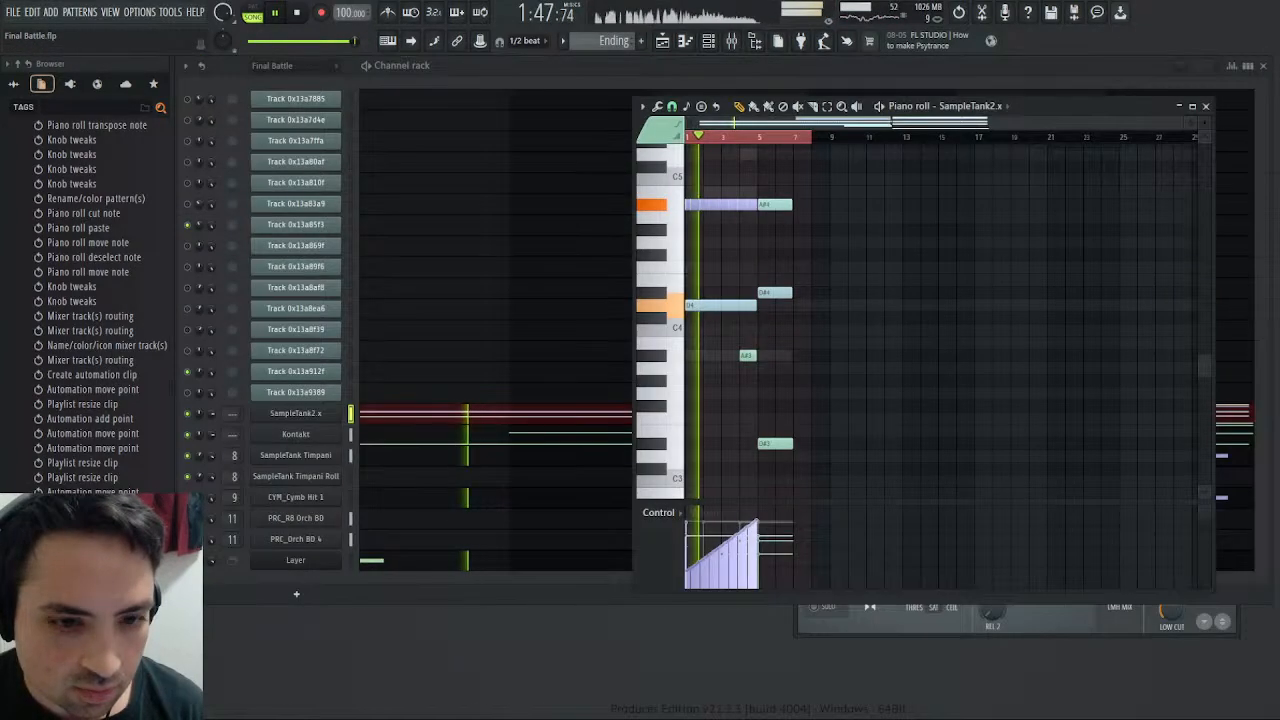
left_click(1207, 107)
left_click(1082, 626)
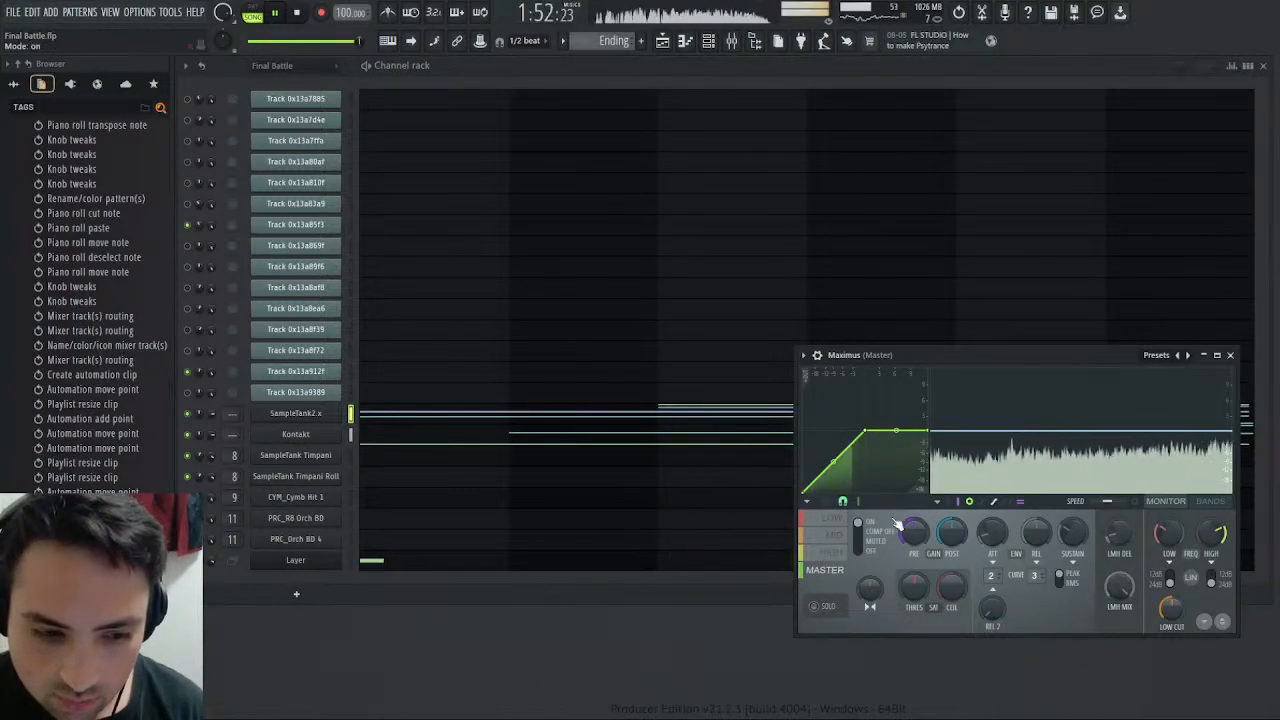
left_click(842, 552)
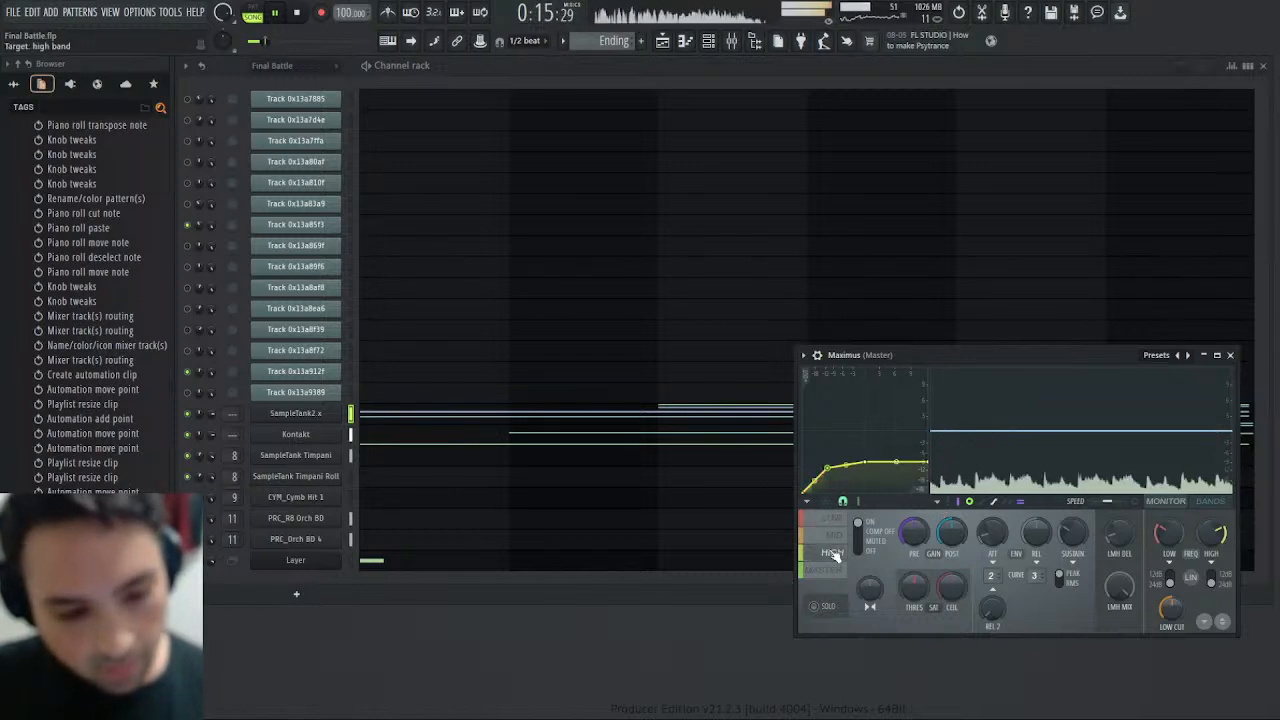
left_click(837, 537)
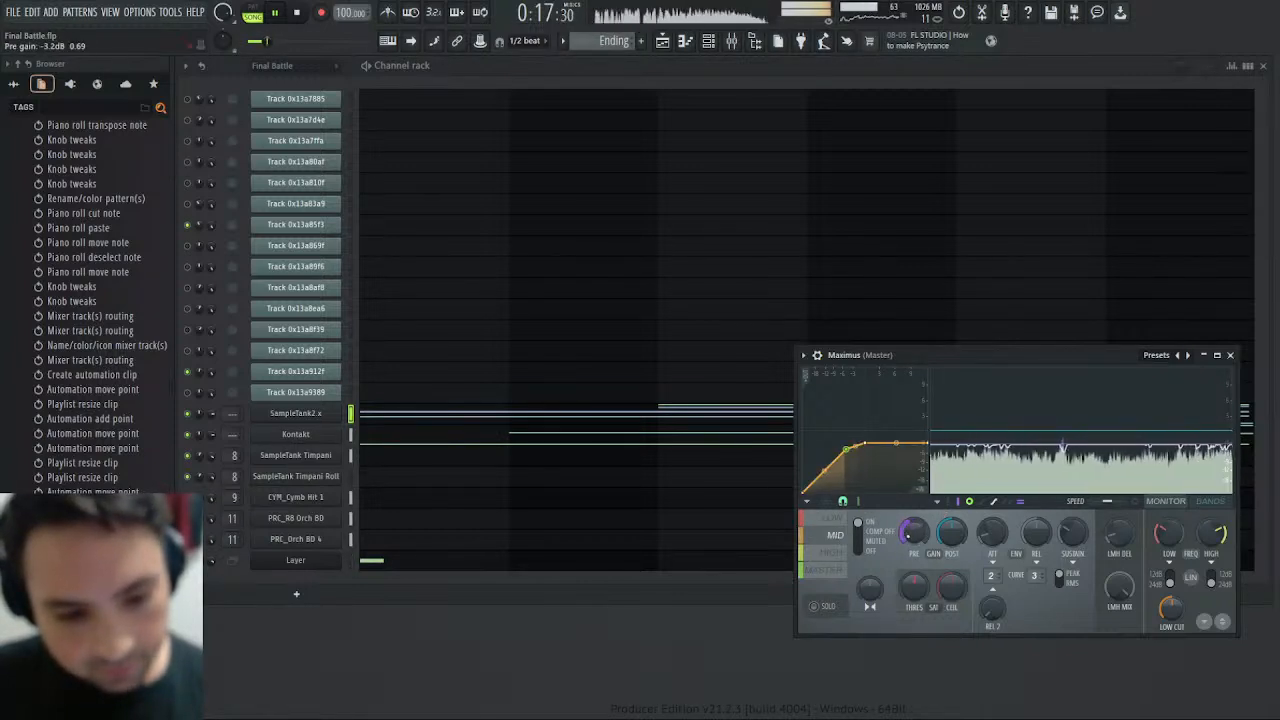
left_click_drag(913, 533, 913, 543)
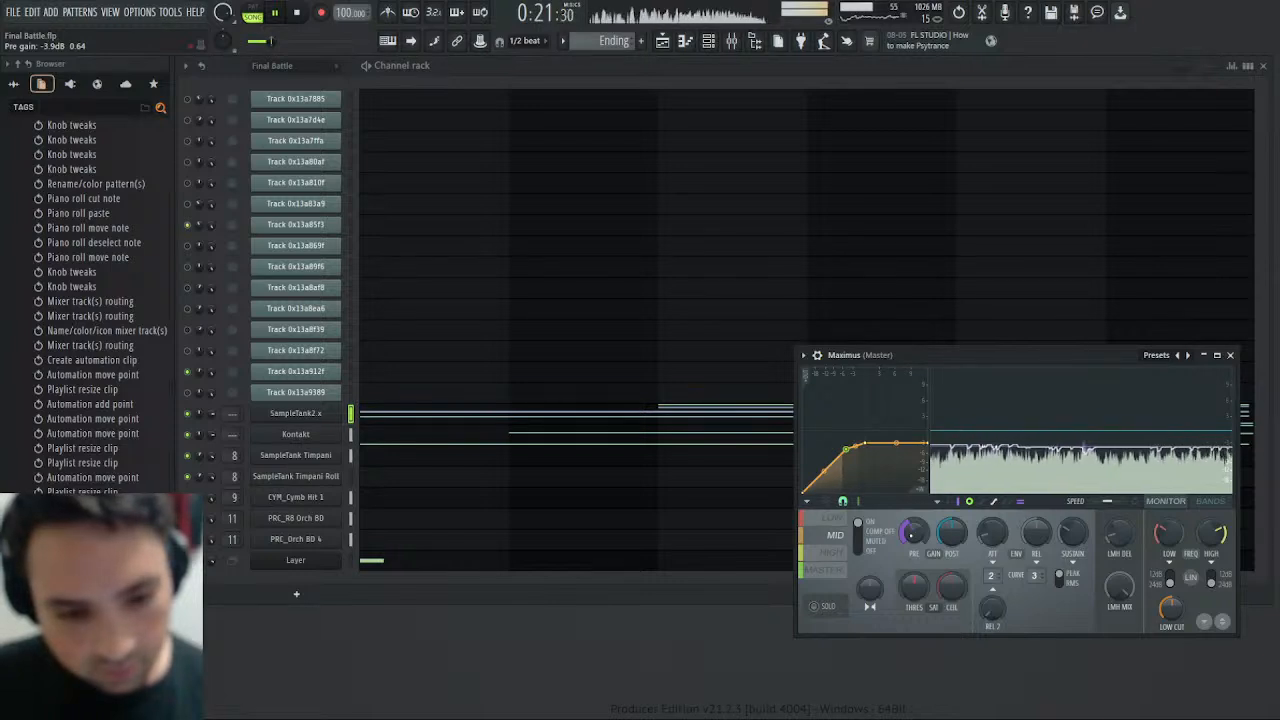
left_click_drag(913, 533, 913, 541)
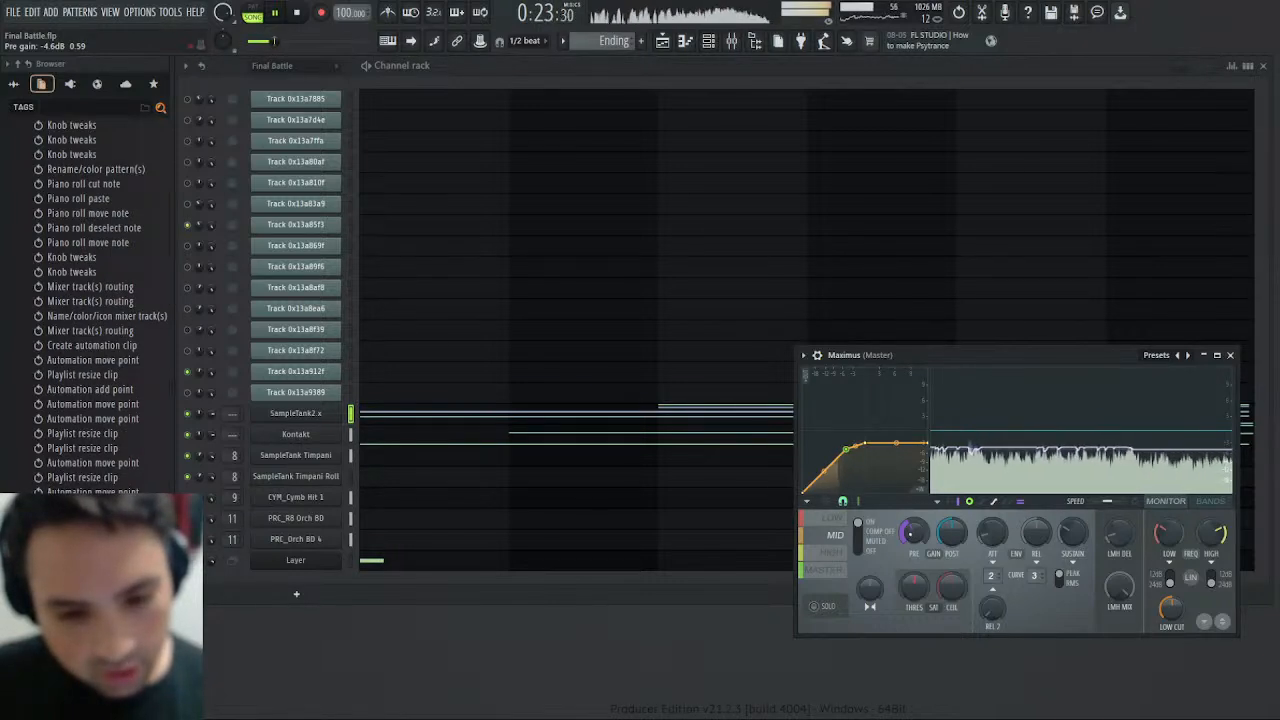
key("ctrl+z")
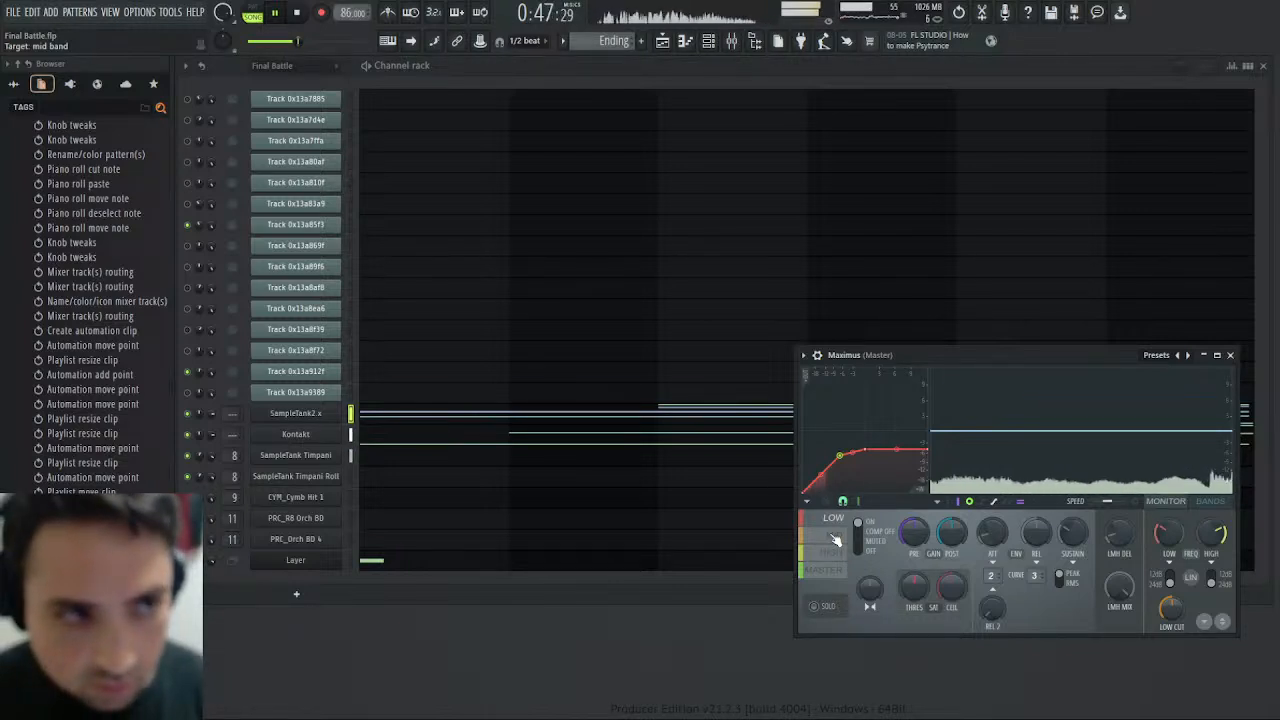
- Play the song from about bar 22 in the playlist, check the mixer levels, and stop playback near the song's end
left_click(662, 41)
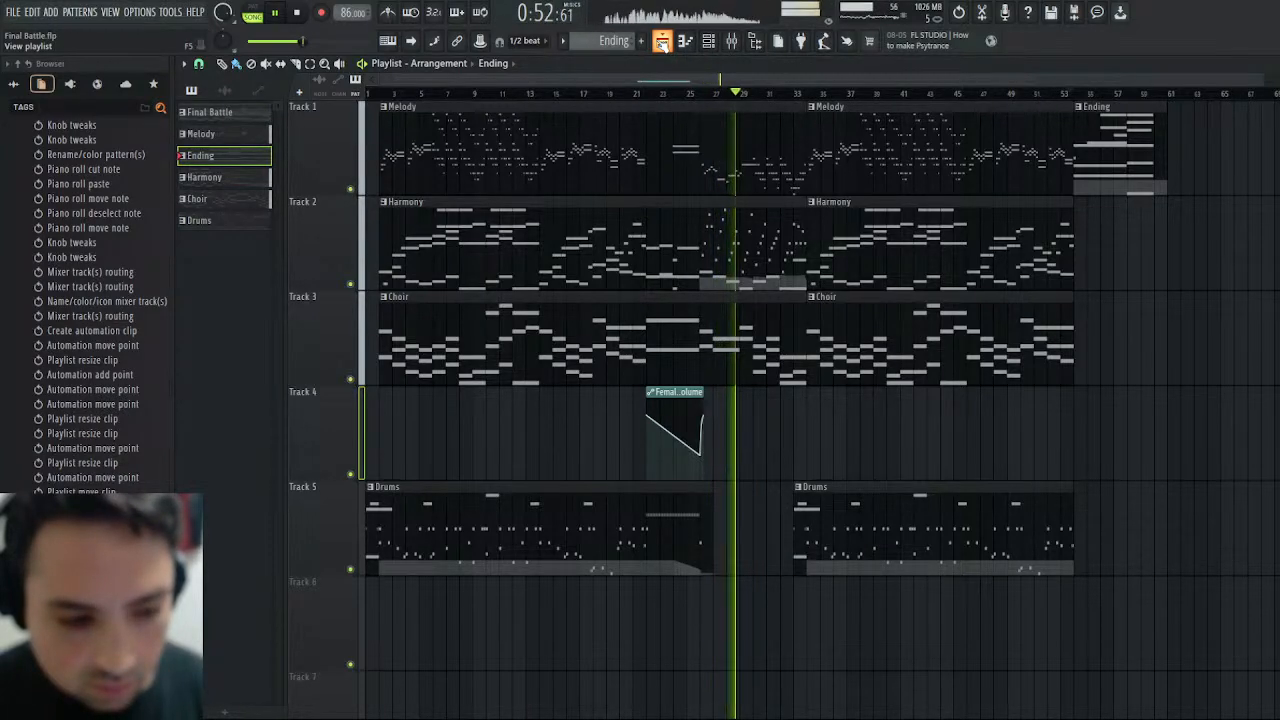
left_click(658, 93)
key("F9")
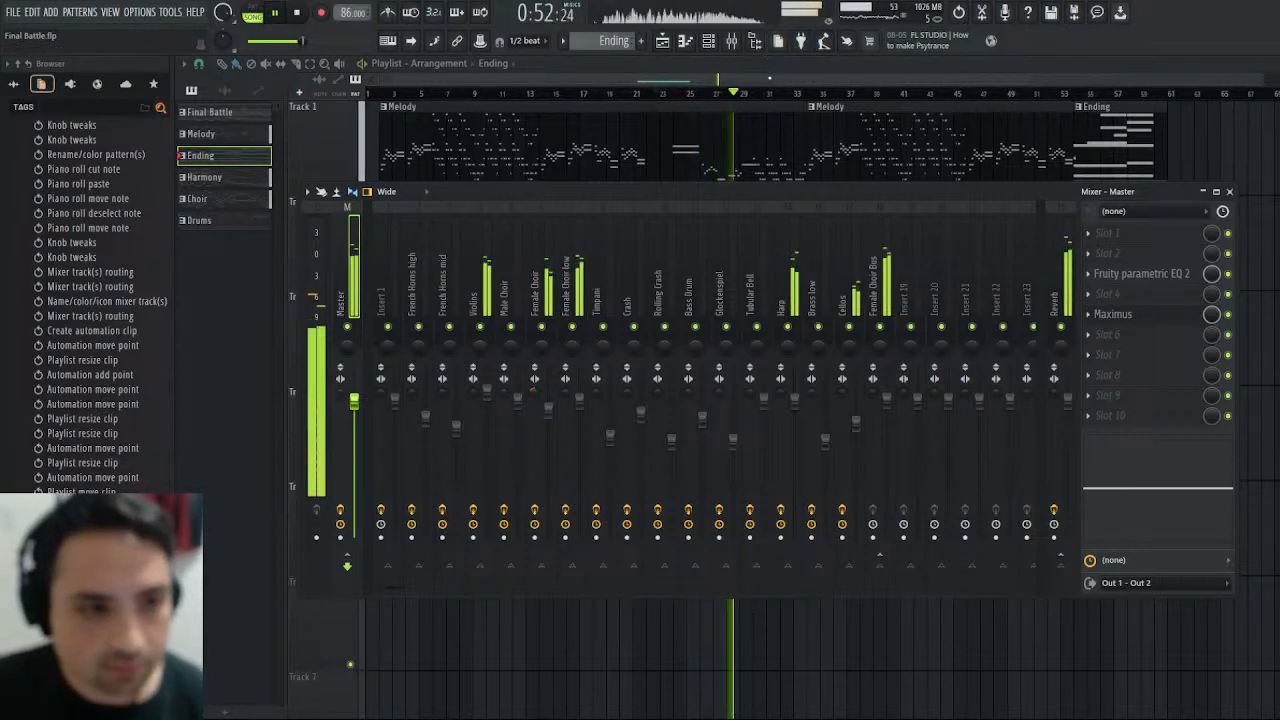
key("F9")
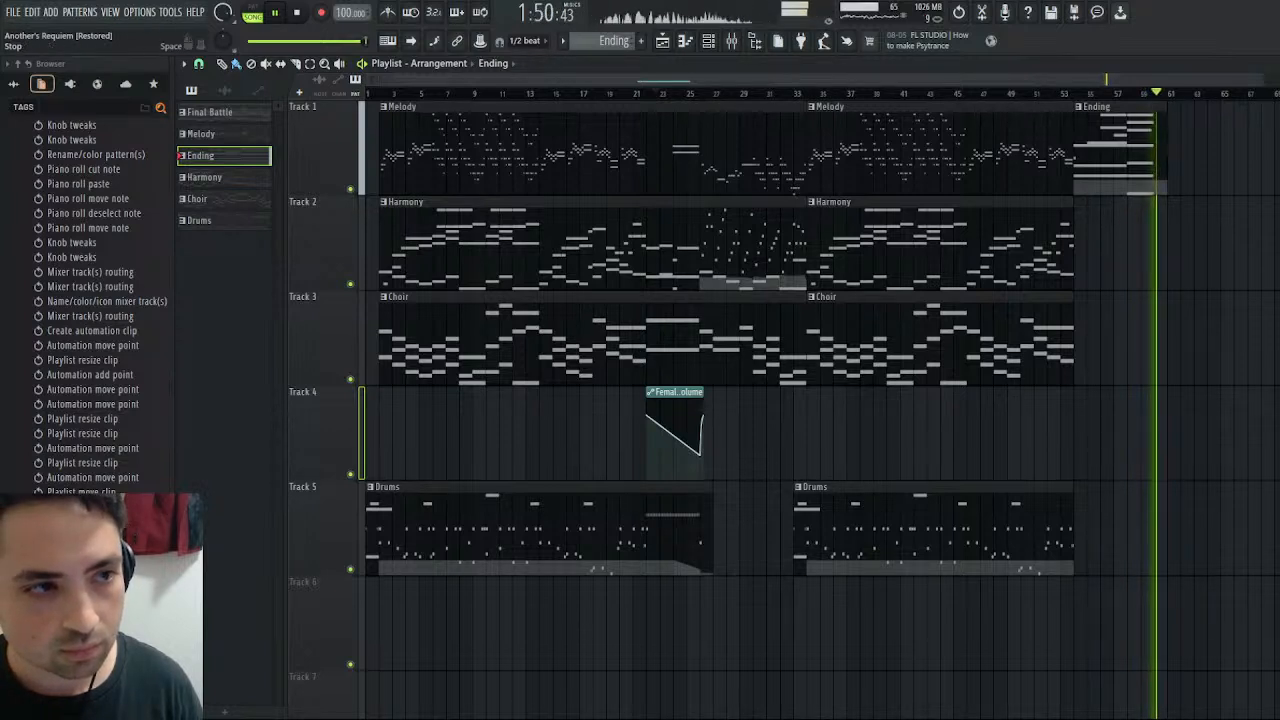
left_click(297, 14)
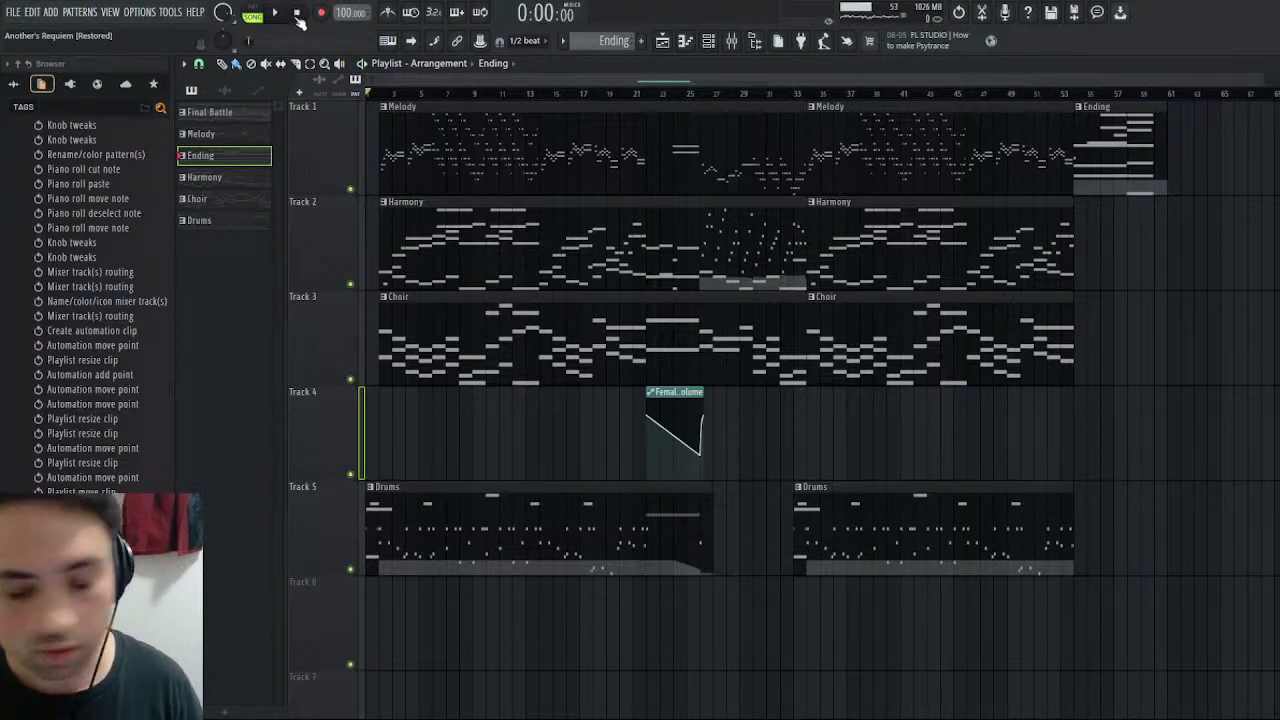